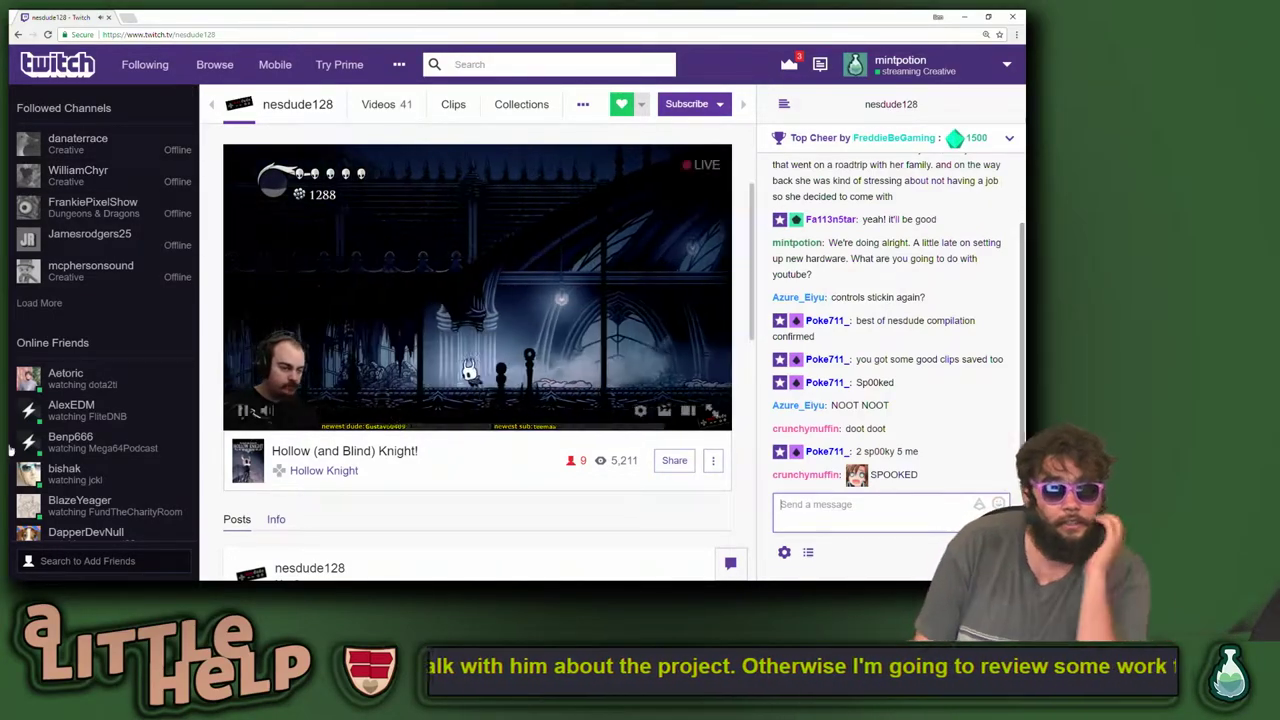
- Check the account status options and the stream's viewer list, then return to the Twitch front page
right_click(236, 129)
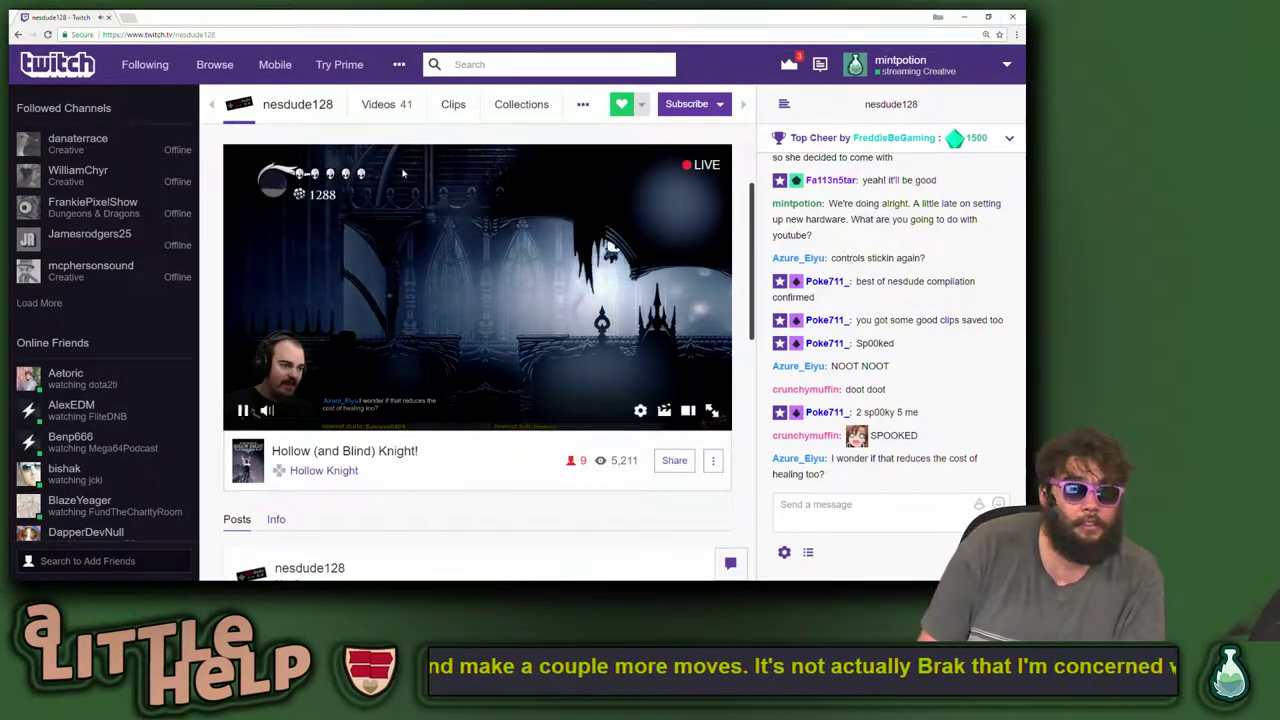
click(936, 74)
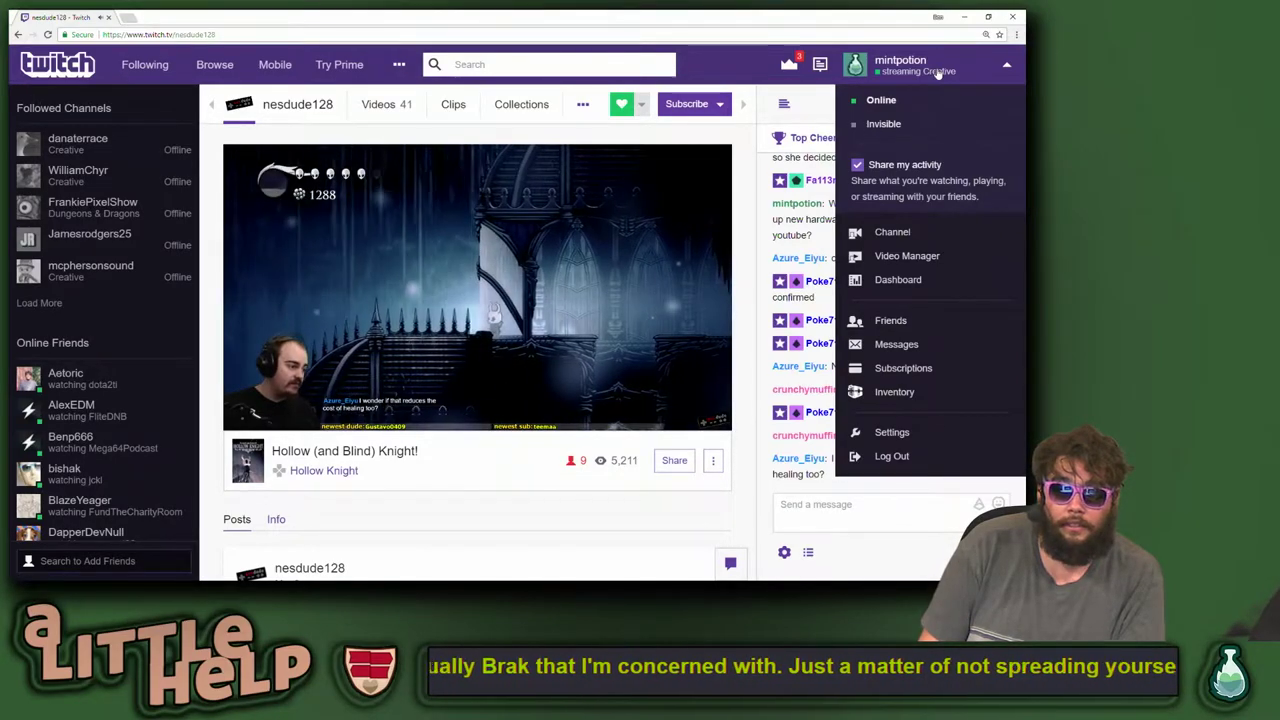
click(936, 74)
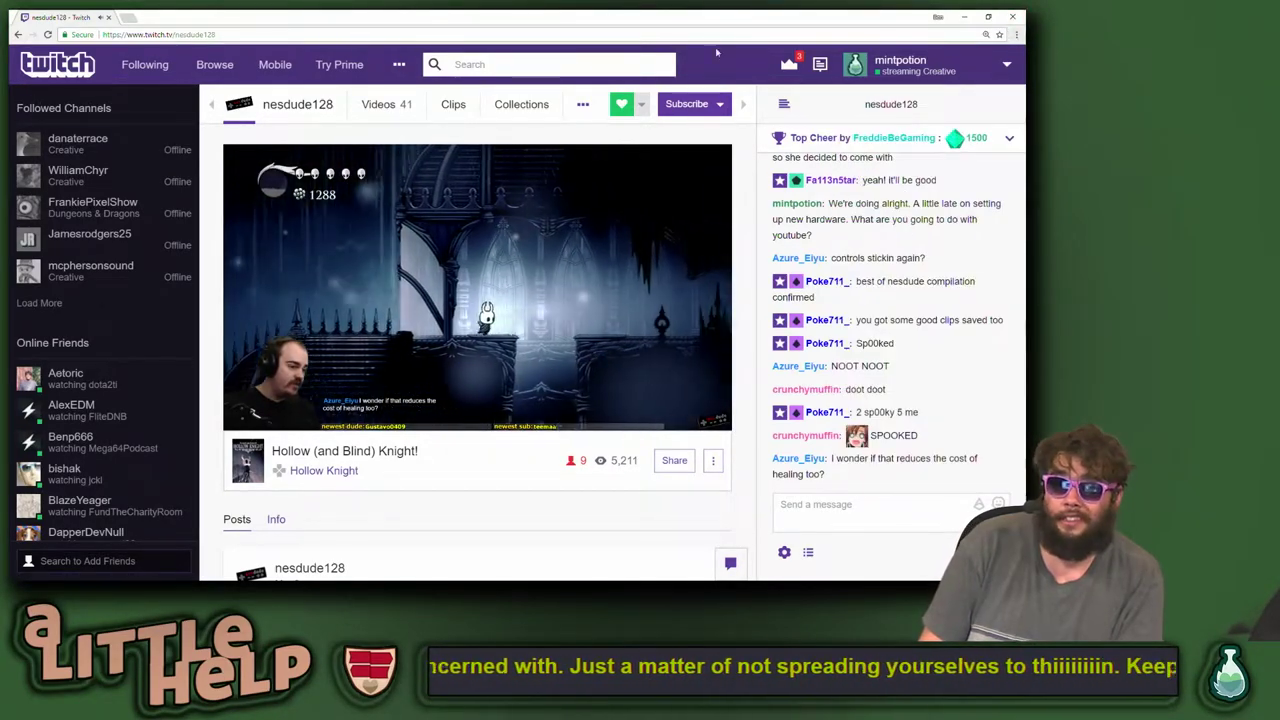
click(298, 35)
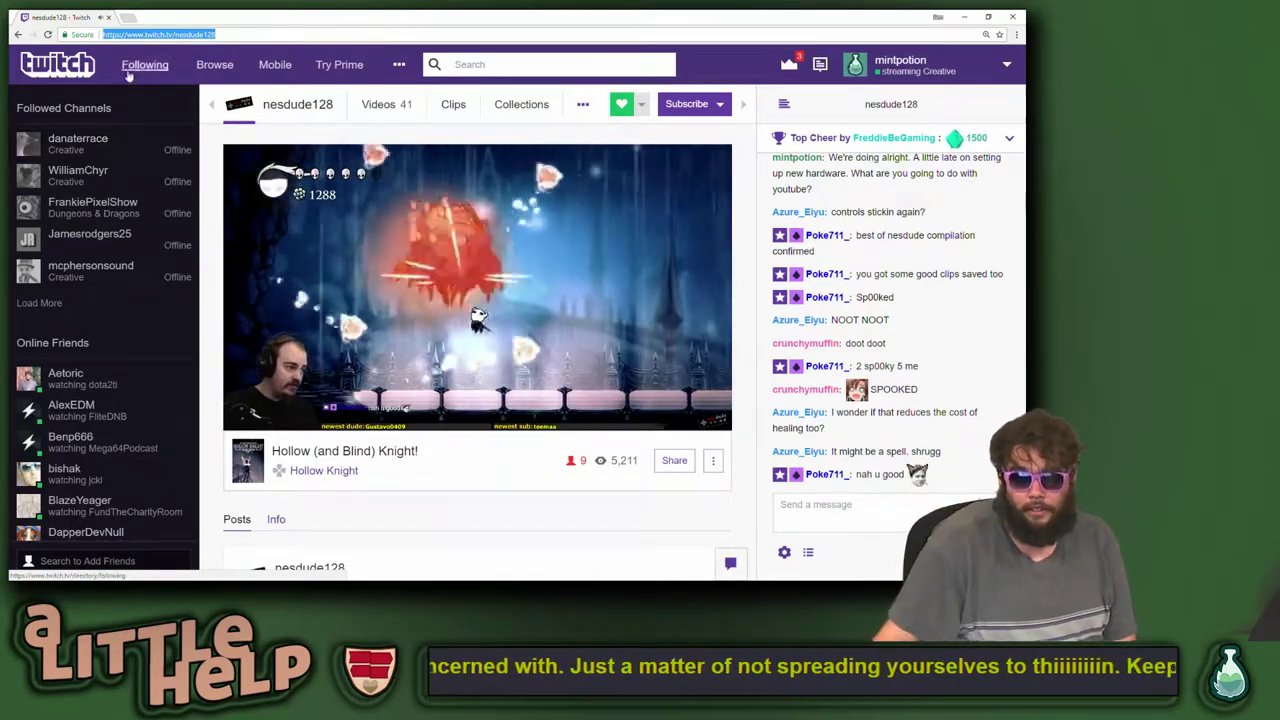
click(816, 552)
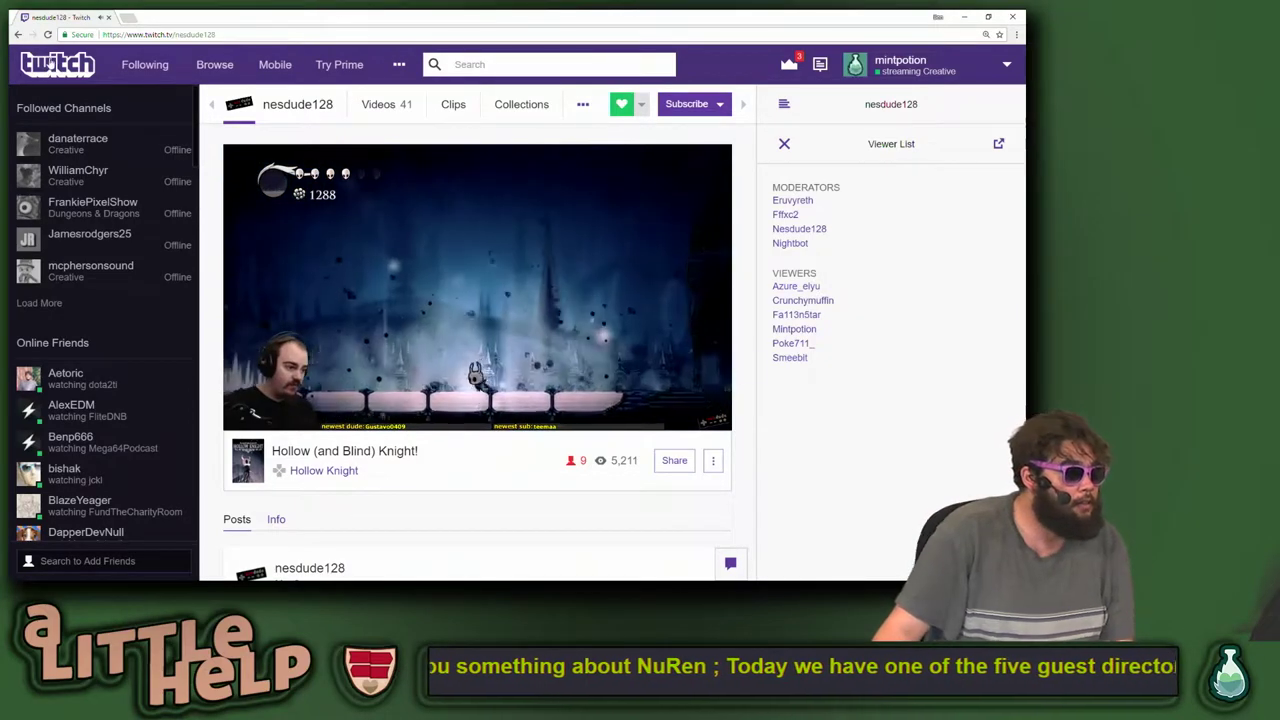
click(58, 64)
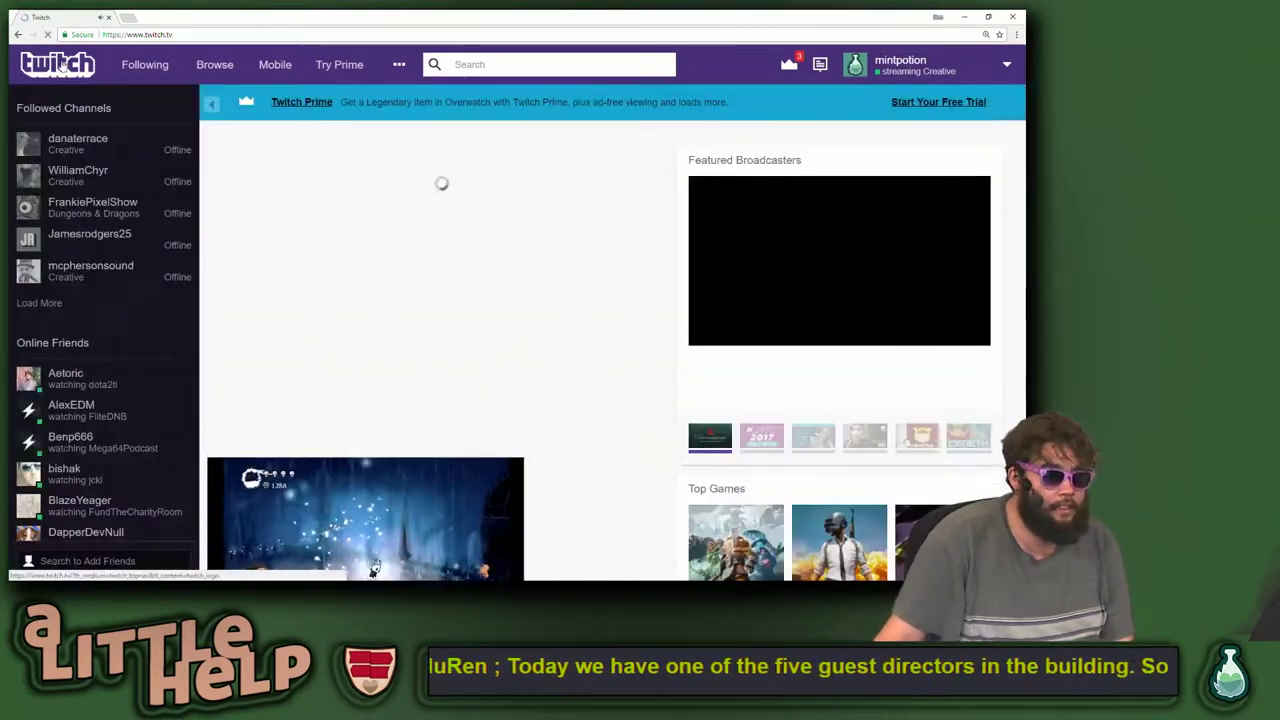
- Go to the streamer's own channel using the autocompleted 'twit' address
click(290, 35)
text(twitch.tv/mintpotion)
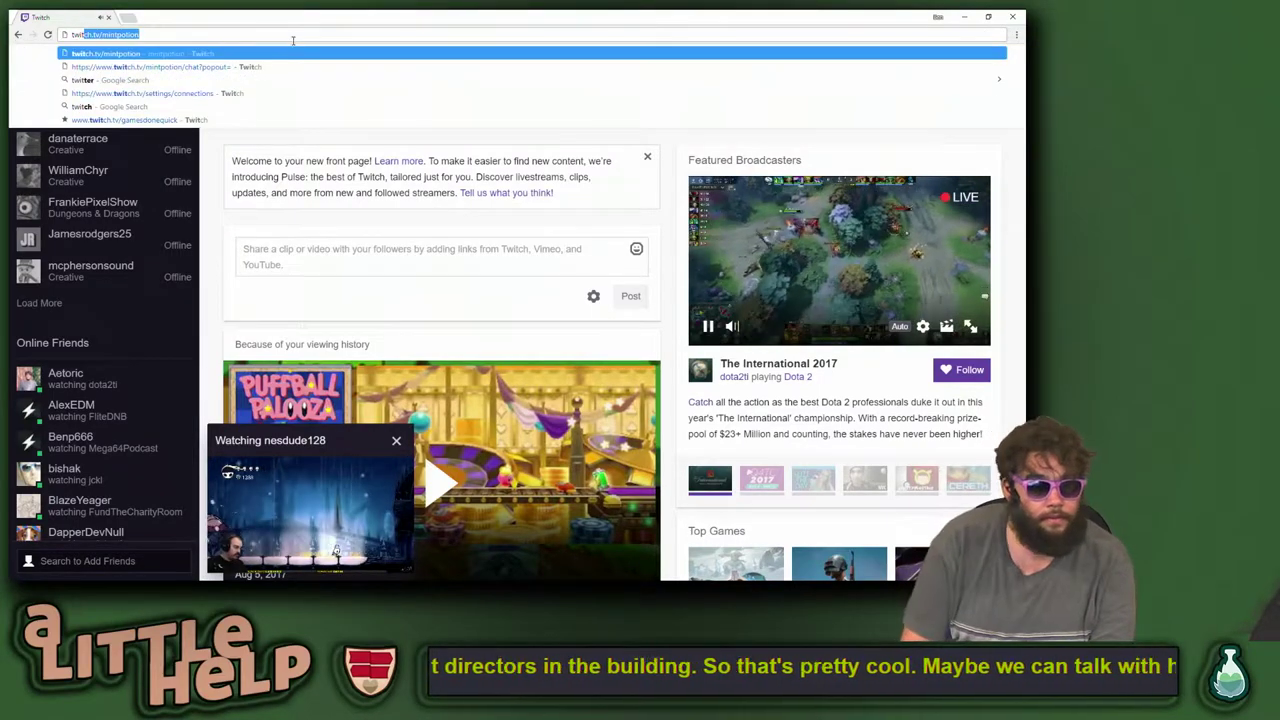
key(Return)
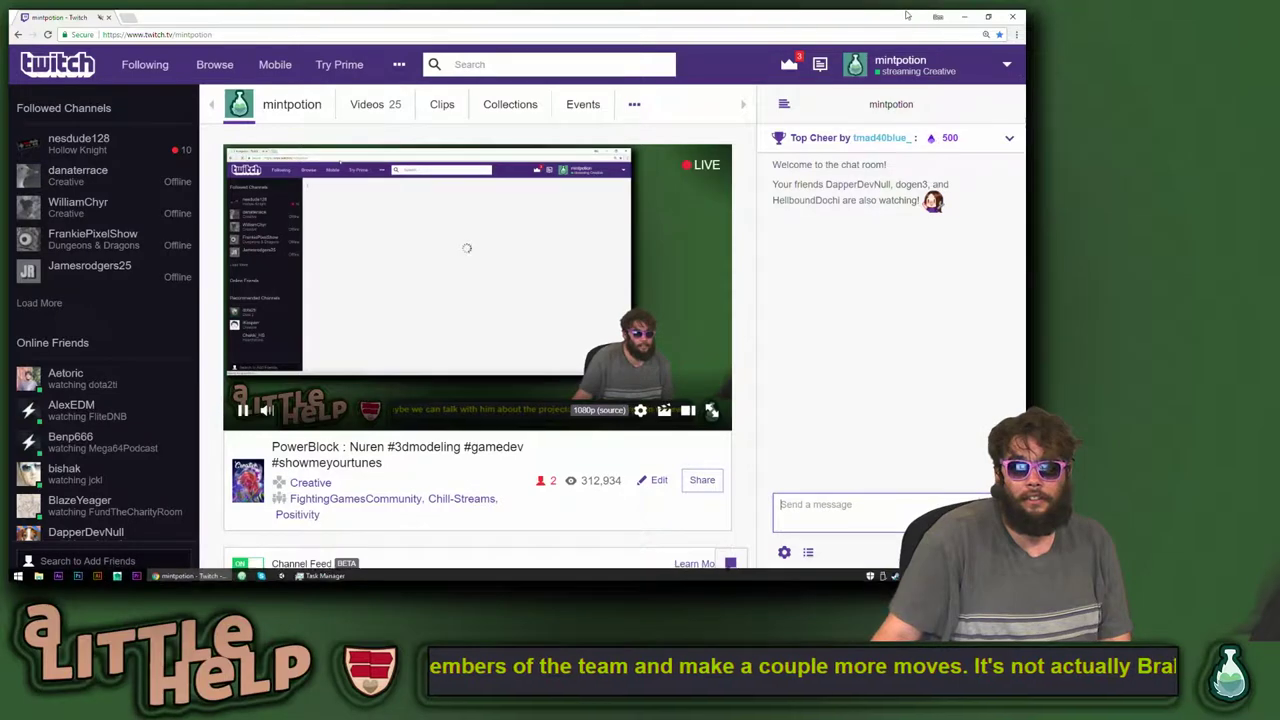
- Close the browser window, restore it from the taskbar, and select the address bar
click(1013, 17)
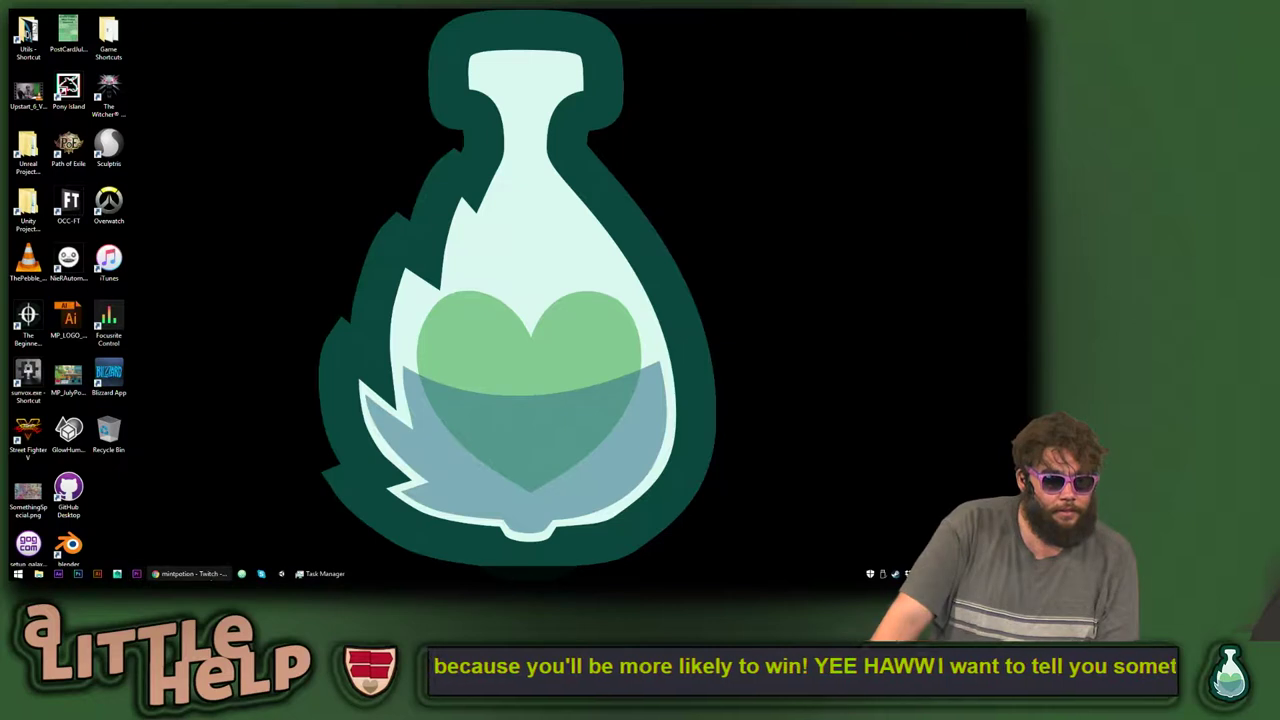
mouse_move(208, 577)
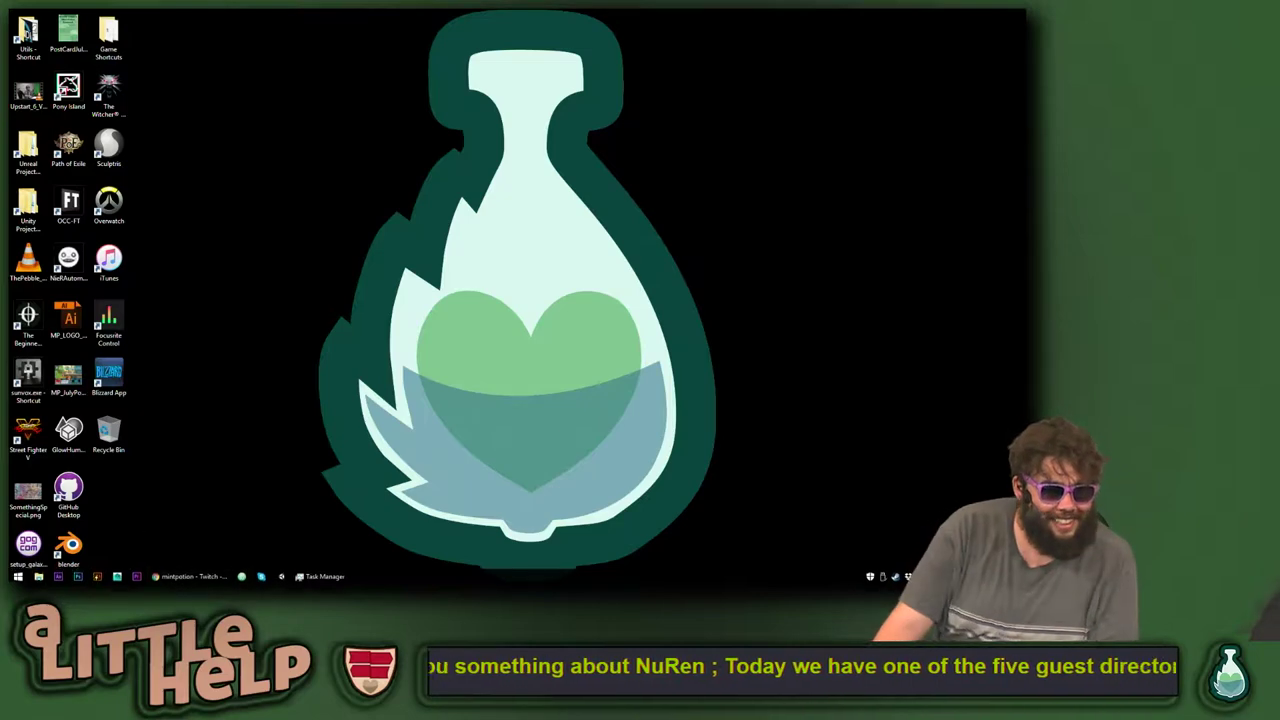
mouse_move(162, 577)
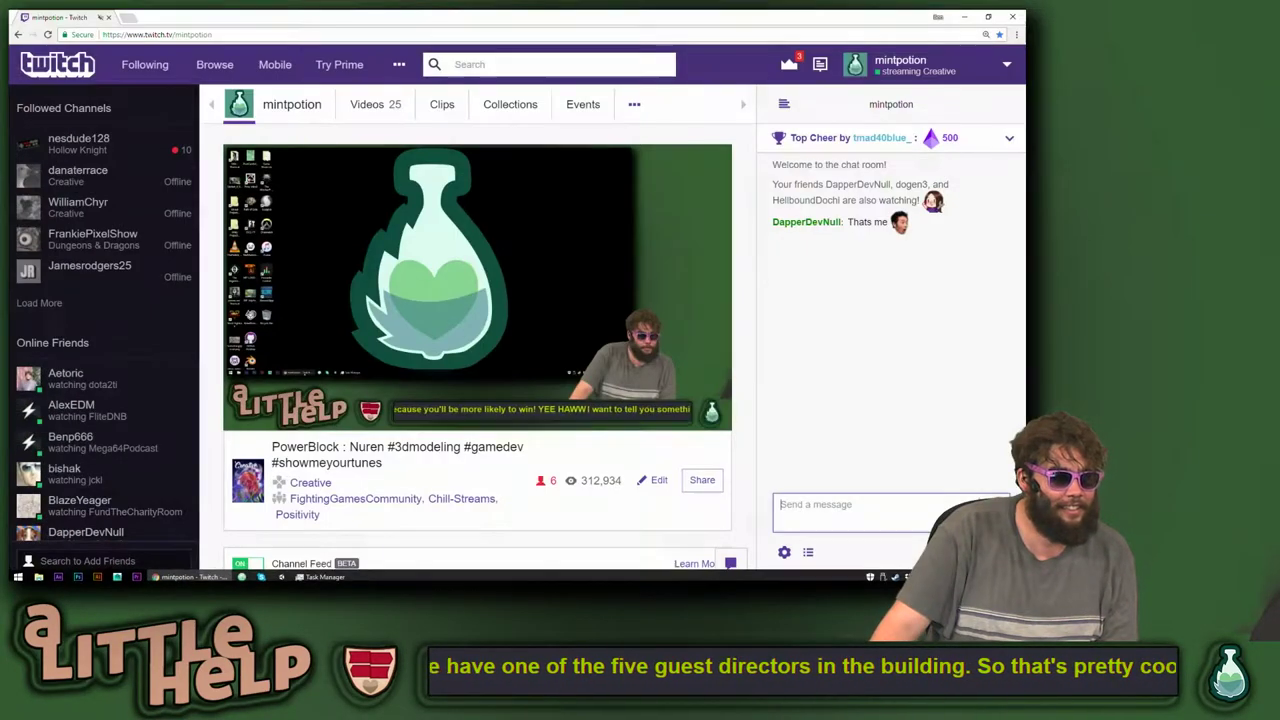
click(179, 555)
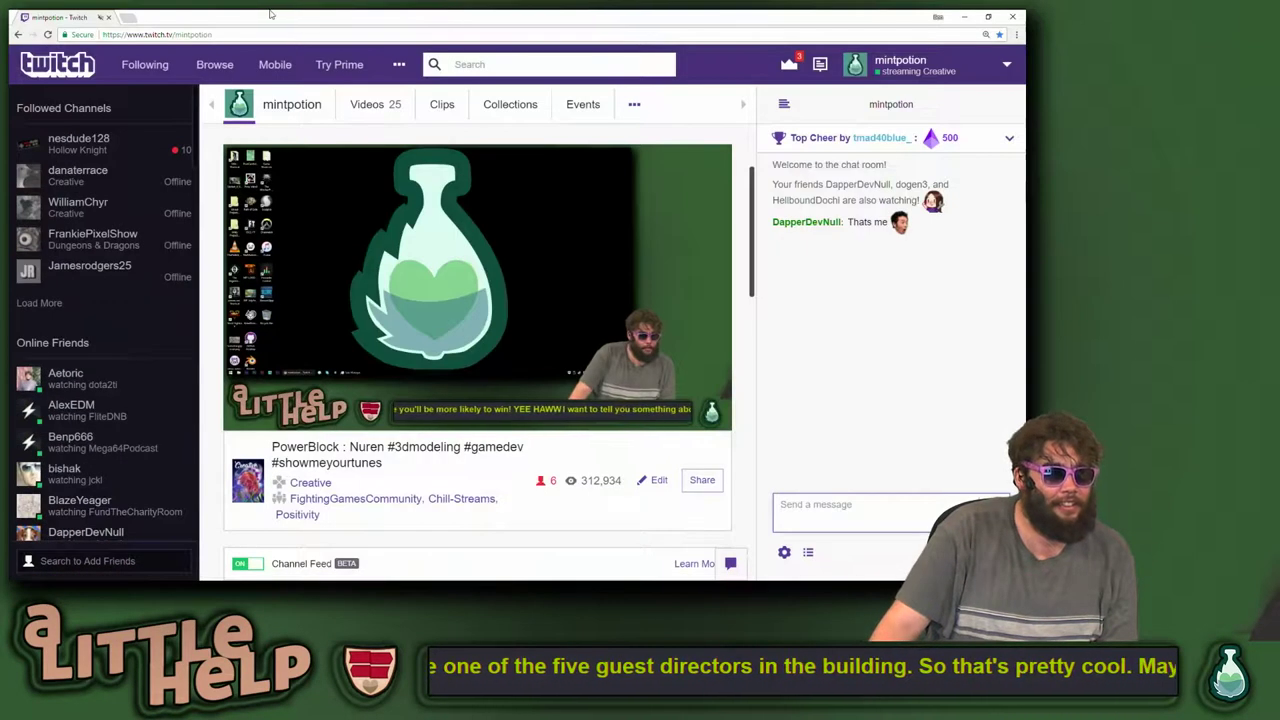
click(262, 33)
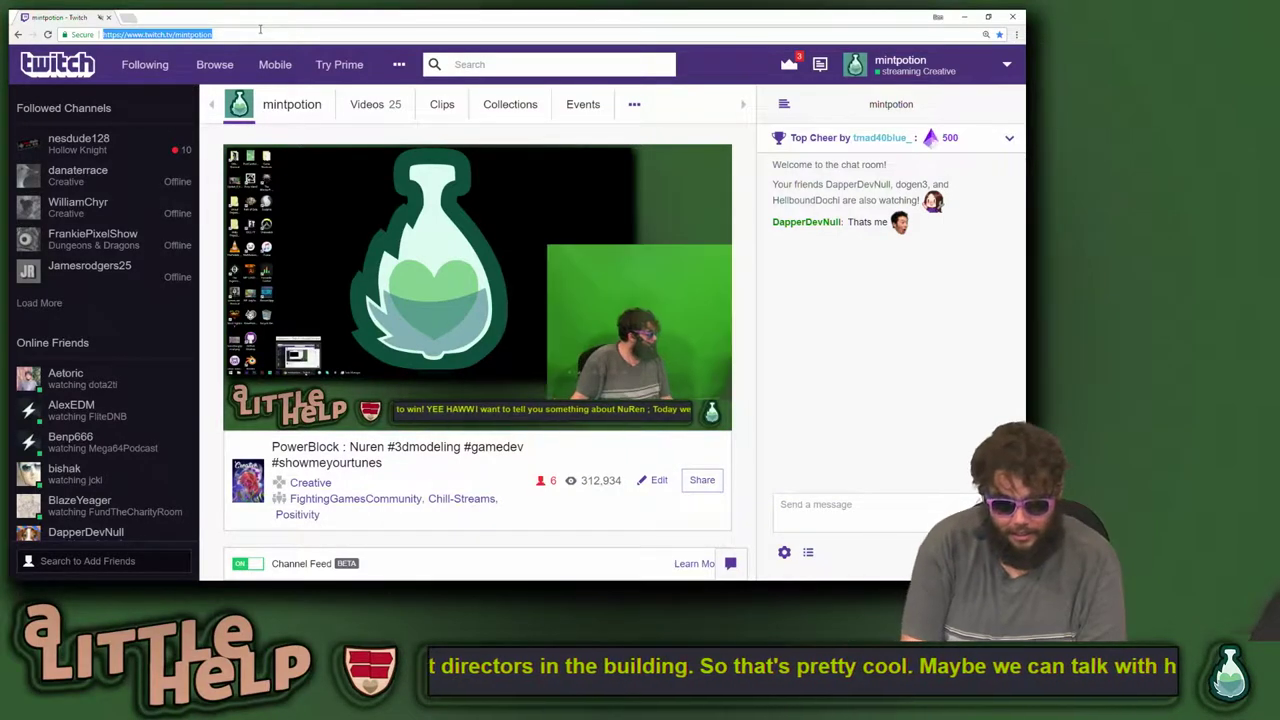
- Search the web for 'twin galaxies'
text(twin g)
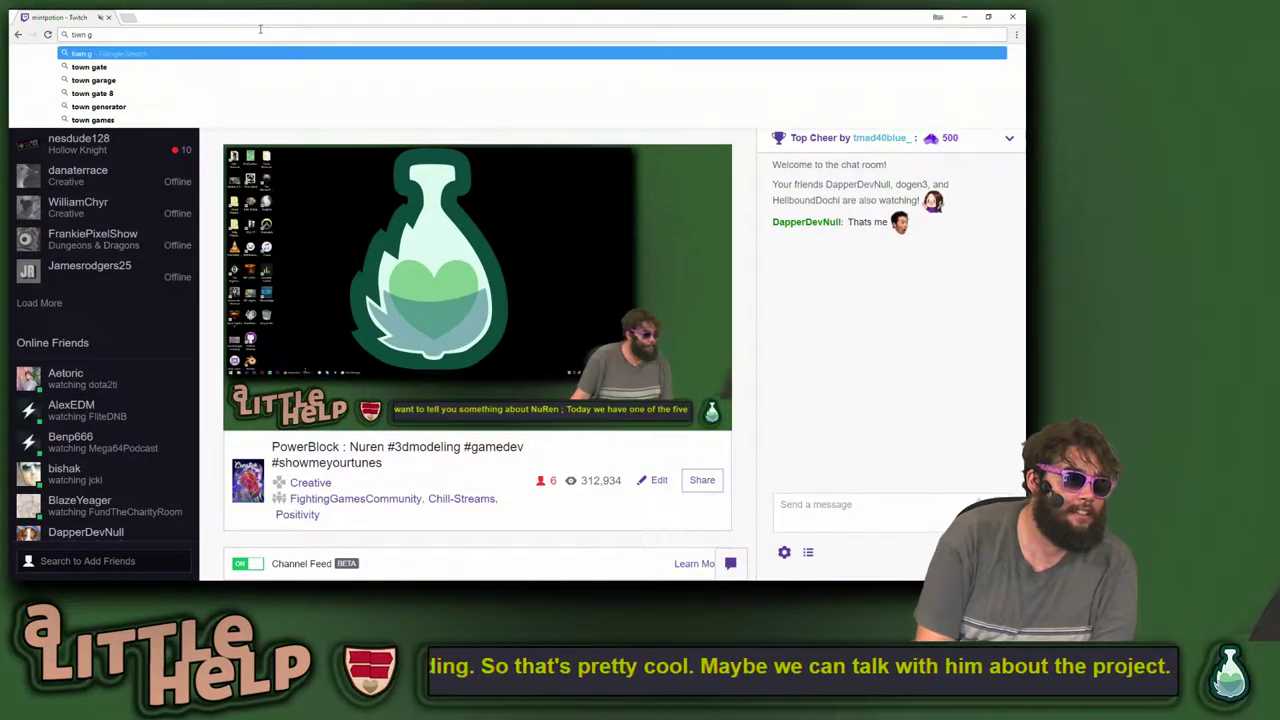
text(alax)
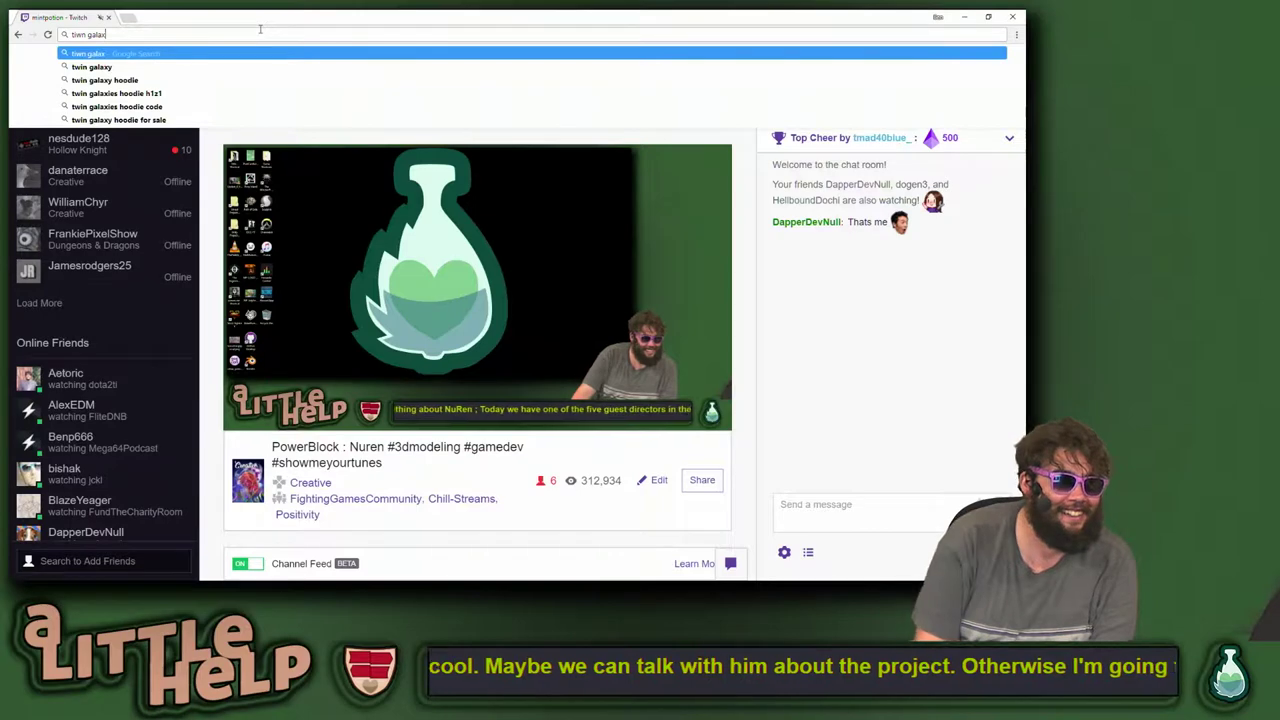
text(ies)
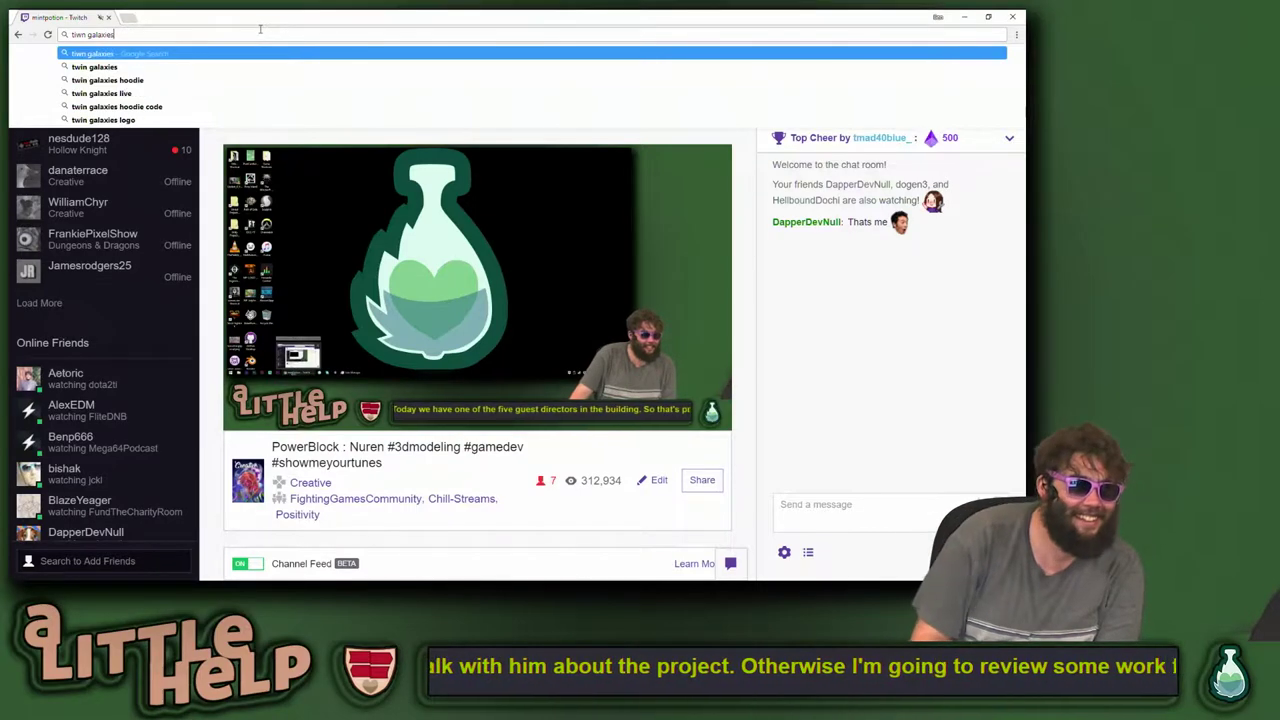
key(Return)
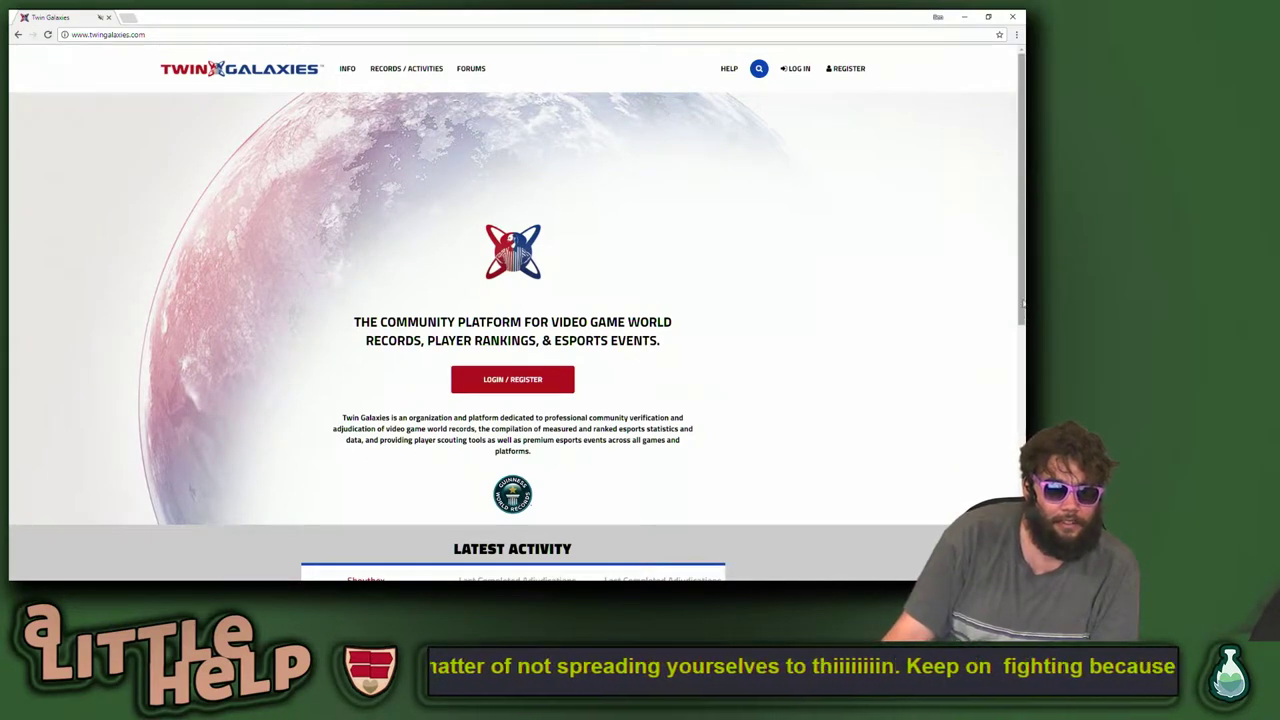
- Scroll down through the Twin Galaxies home page and its Latest Activity feed, then back up
scroll(780, 236, down, 3)
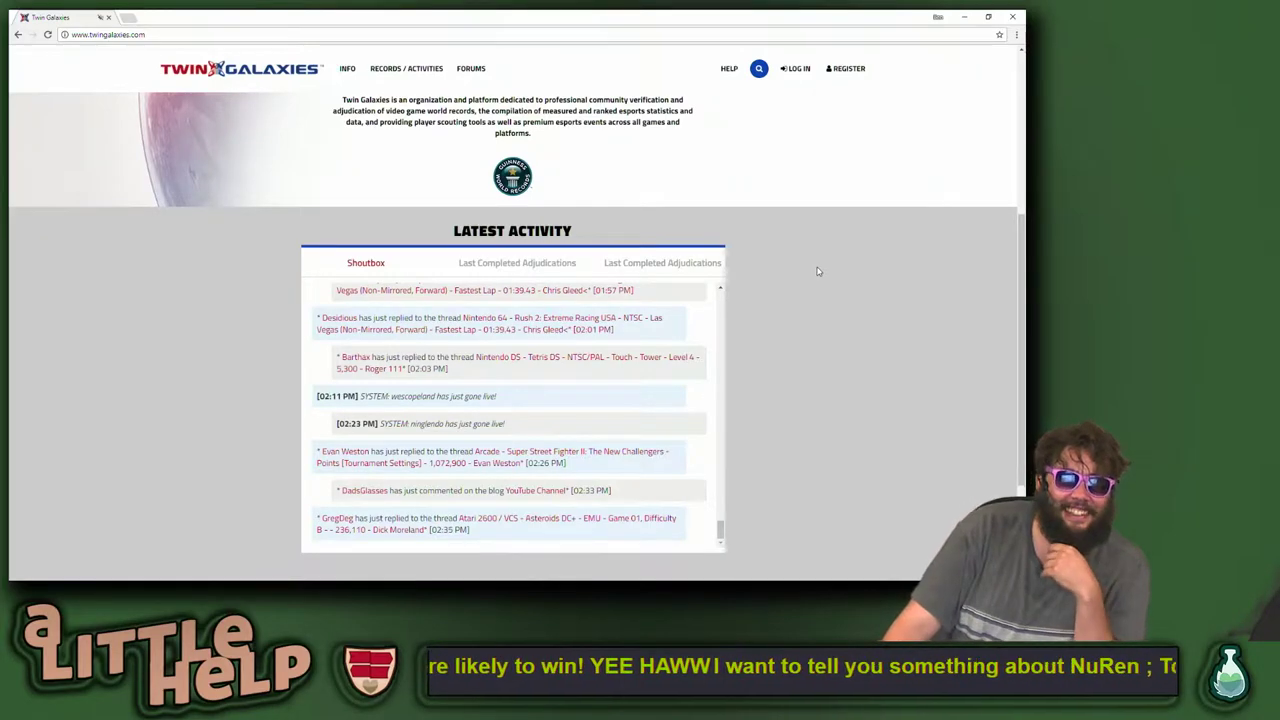
scroll(817, 271, down, 1)
scroll(812, 262, up, 2)
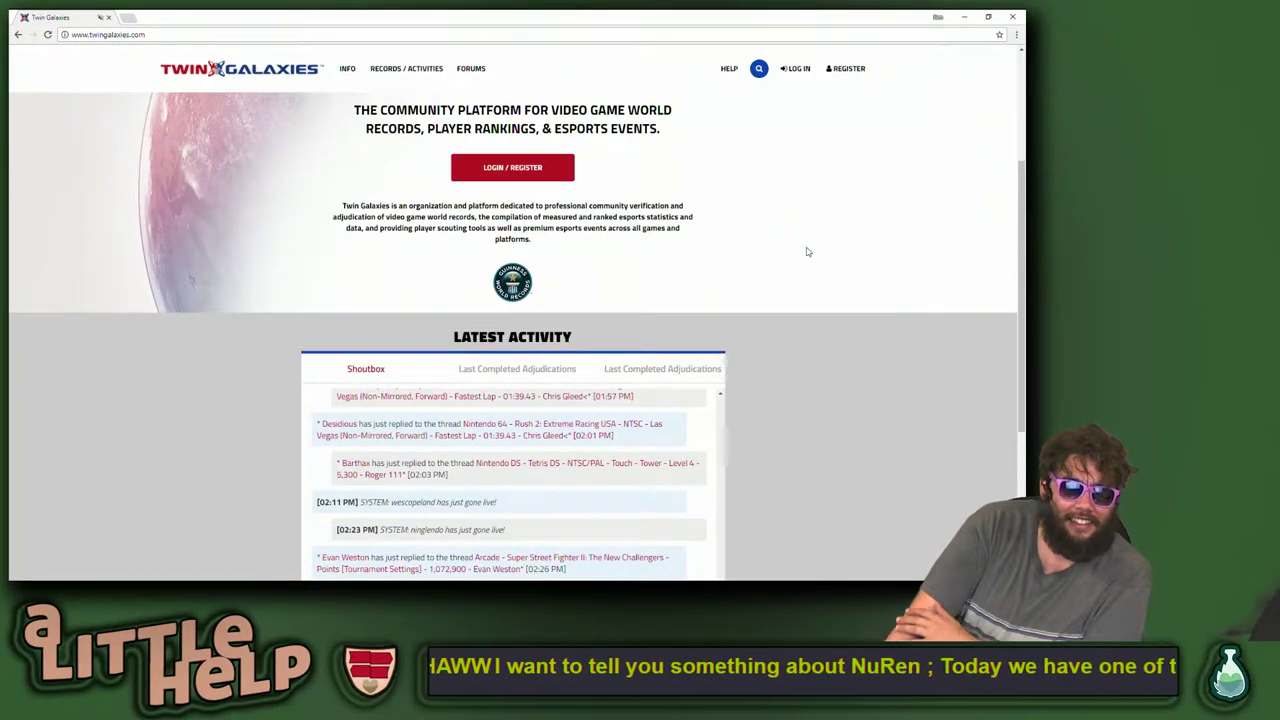
scroll(808, 252, up, 1)
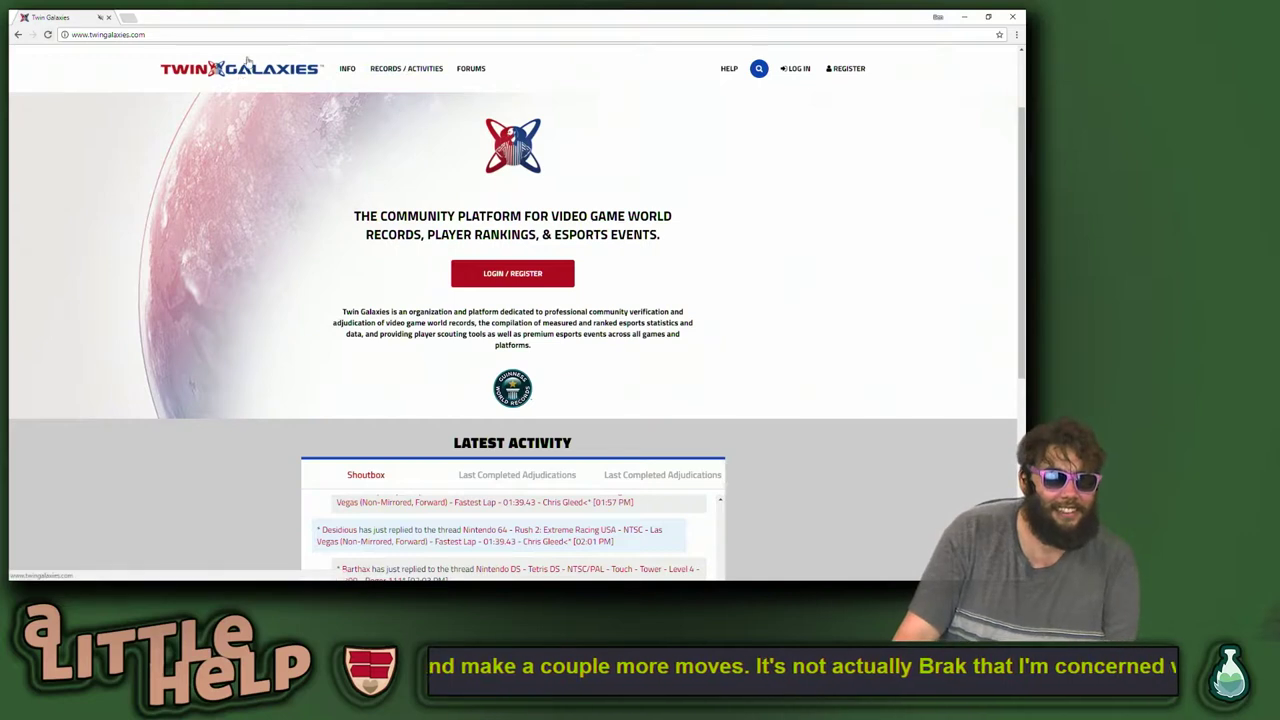
- Select and dismiss the site address, then bring up the Windows Start menu
click(612, 36)
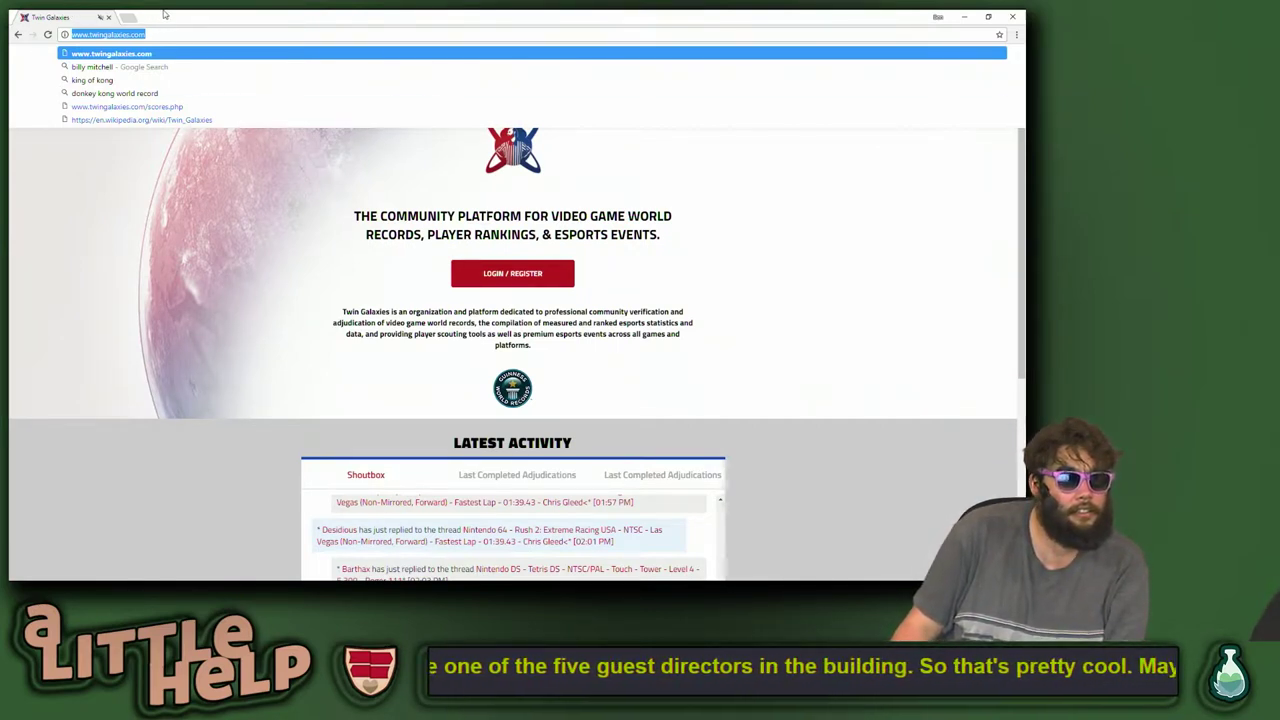
click(224, 531)
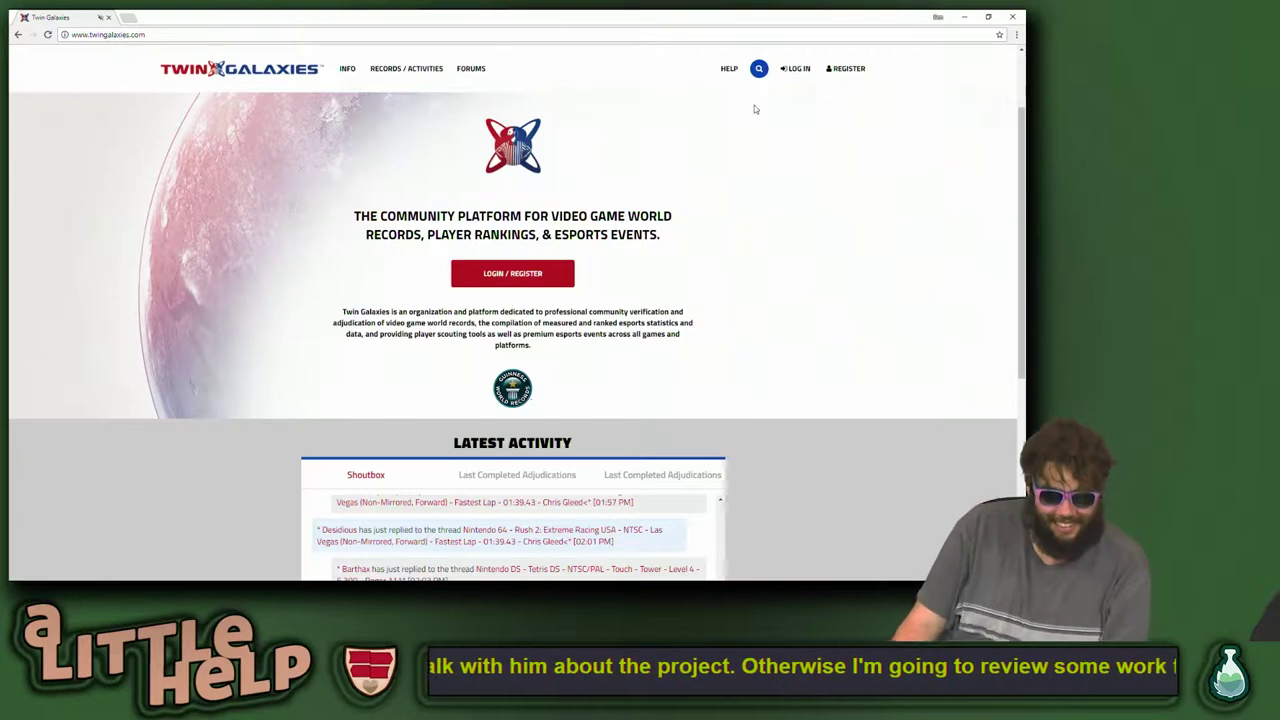
key(super)
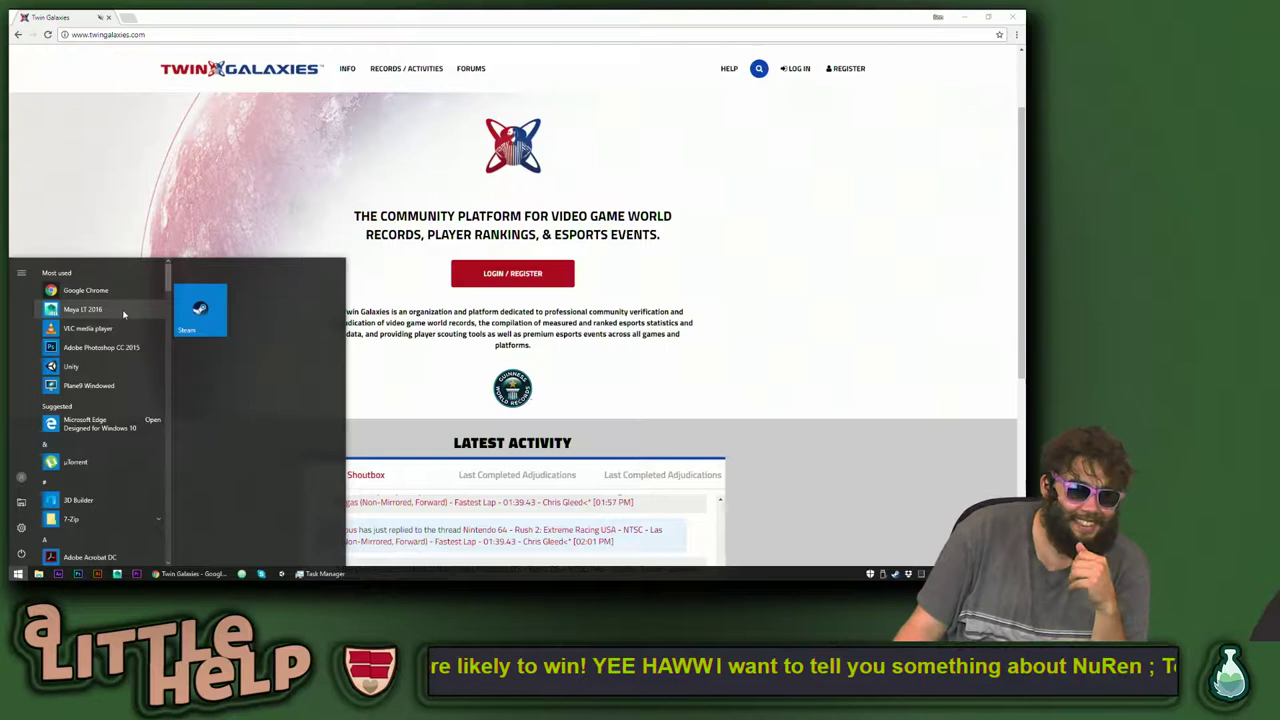
- Launch Maya LT 2016 from the Start menu's Most used list
click(90, 309)
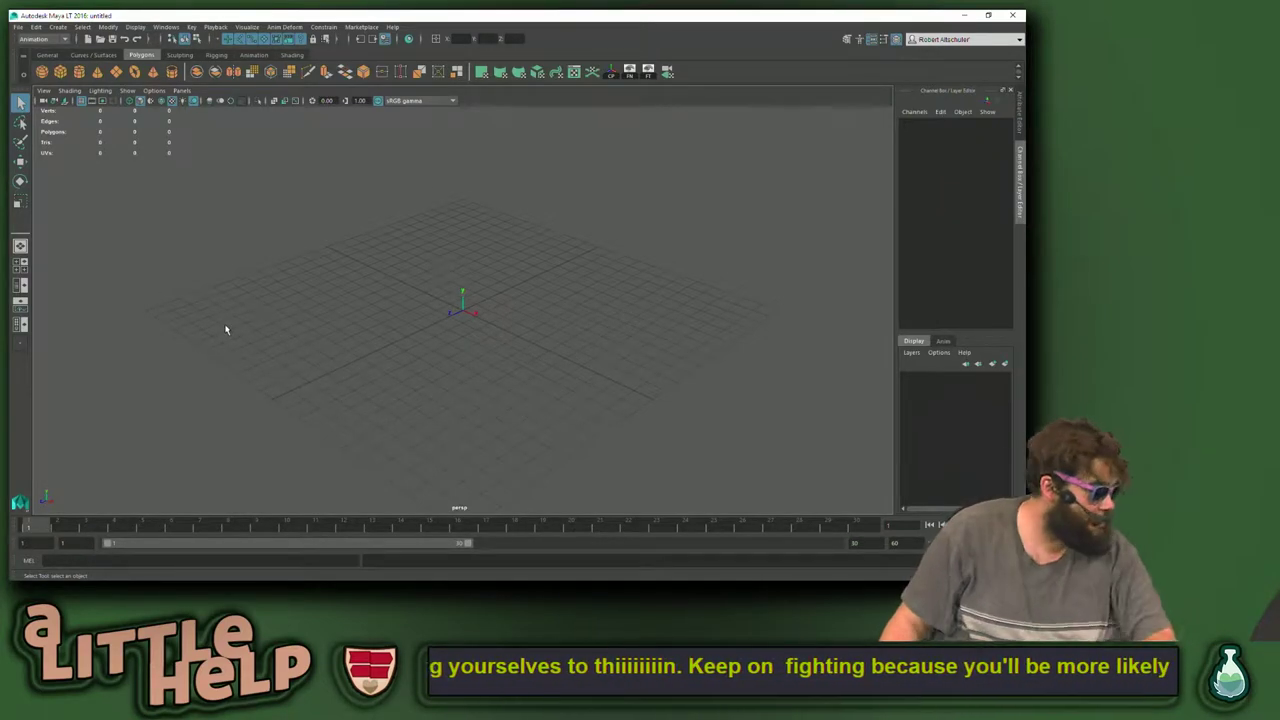
- Orbit around the empty perspective grid and bring up the File menu
alt+drag(370, 326, 400, 363)
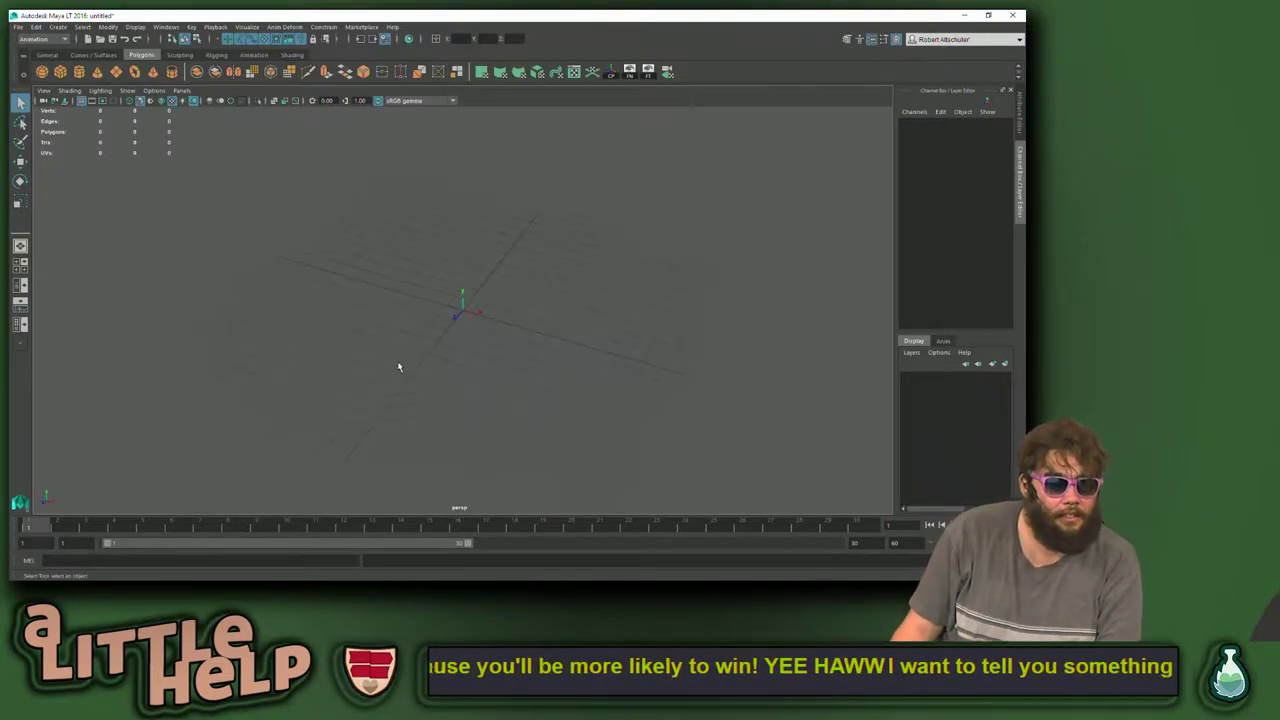
click(18, 27)
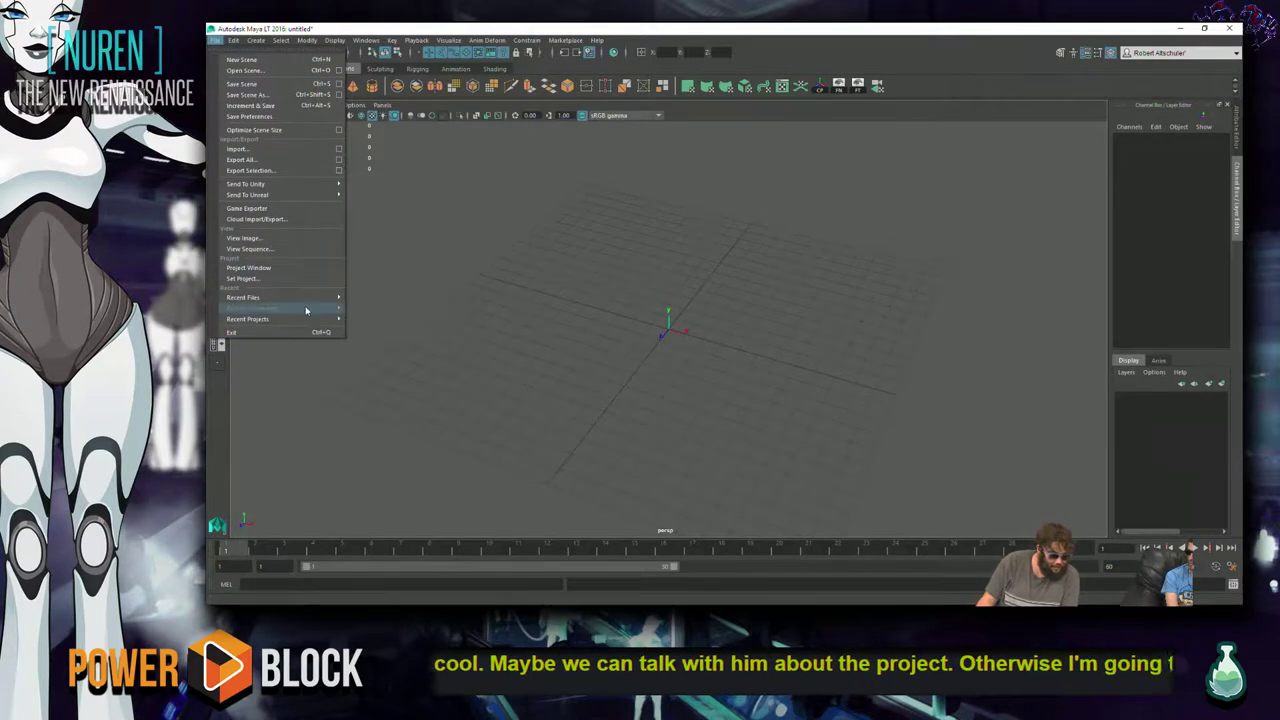
- Choose File > Open Scene to show the NuRen Meshes scenes folder
mouse_move(303, 302)
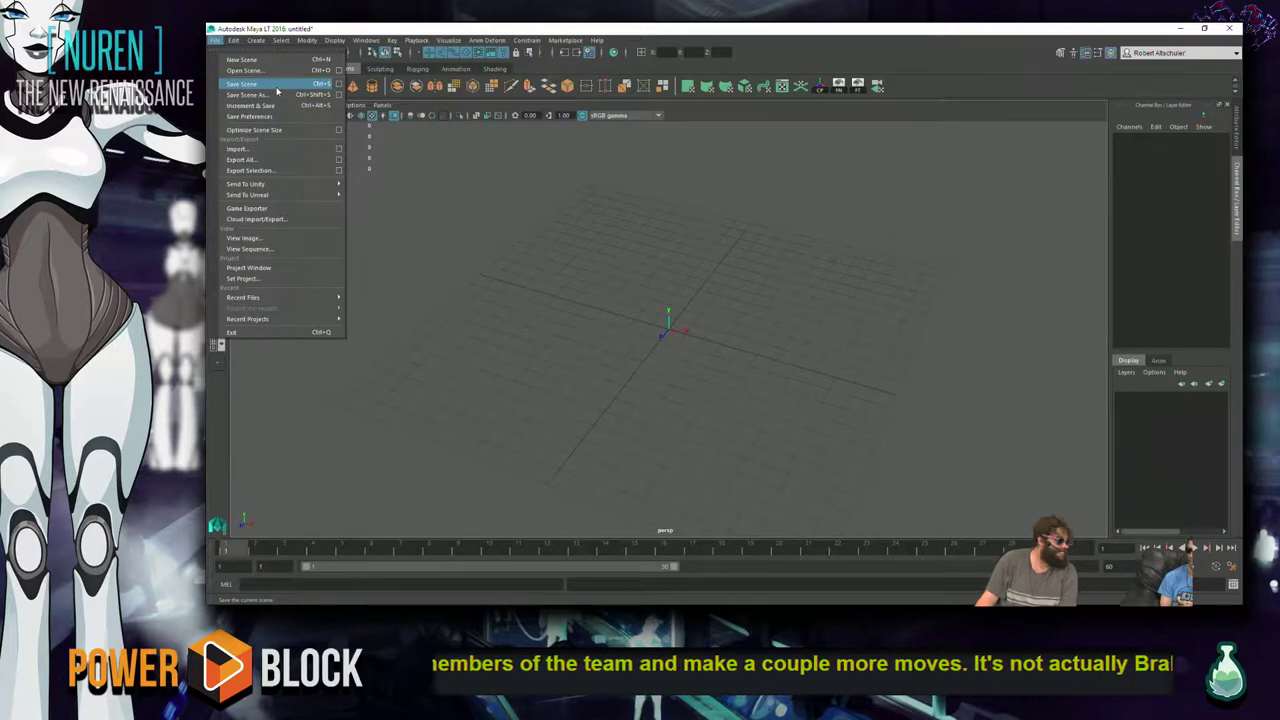
click(245, 70)
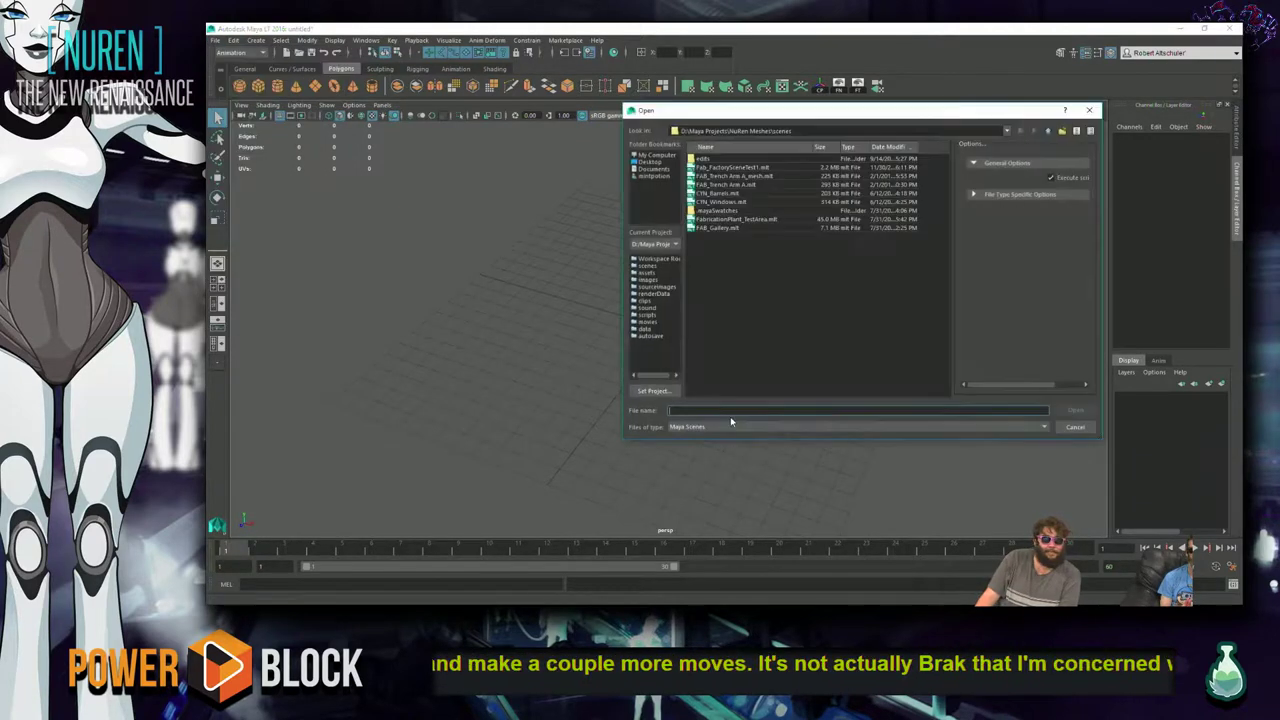
- Compare Trench Arm A, FAB_Gallery and FabricationPlant_TestArea, then open Fab_FactorySceneTest1 without saving the untitled scene
click(769, 168)
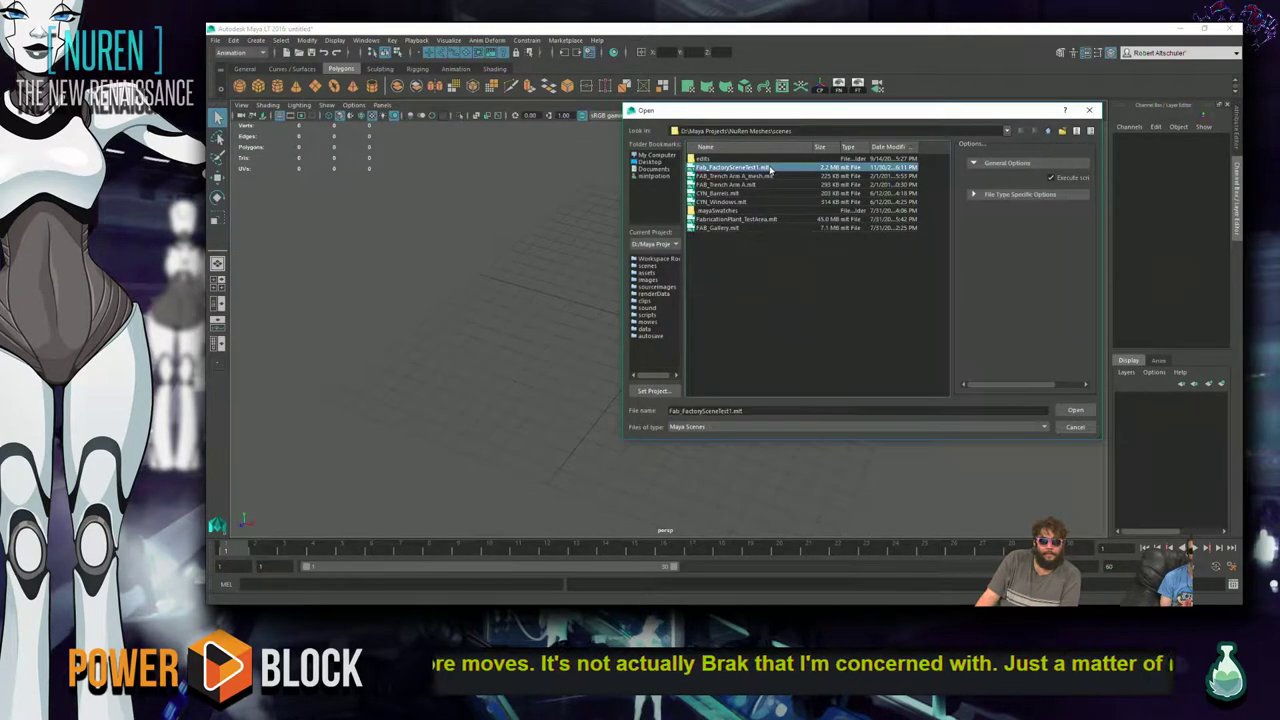
click(776, 177)
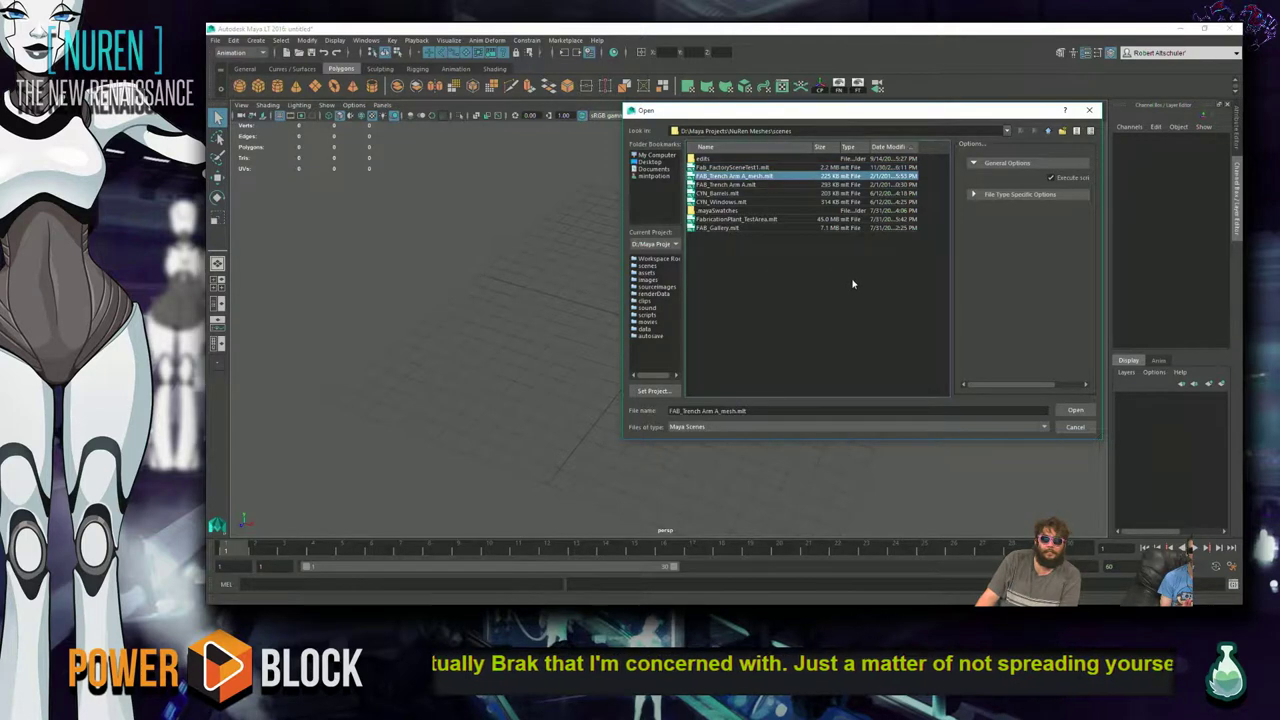
click(754, 229)
click(770, 220)
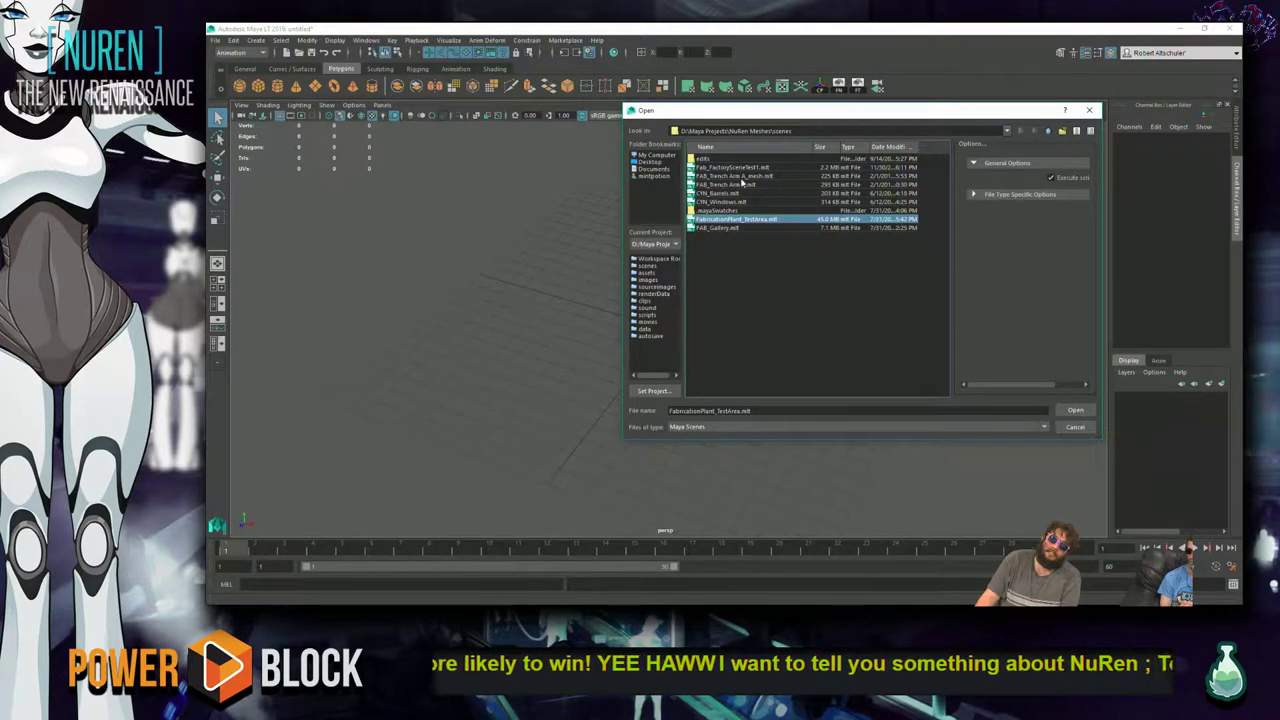
click(755, 168)
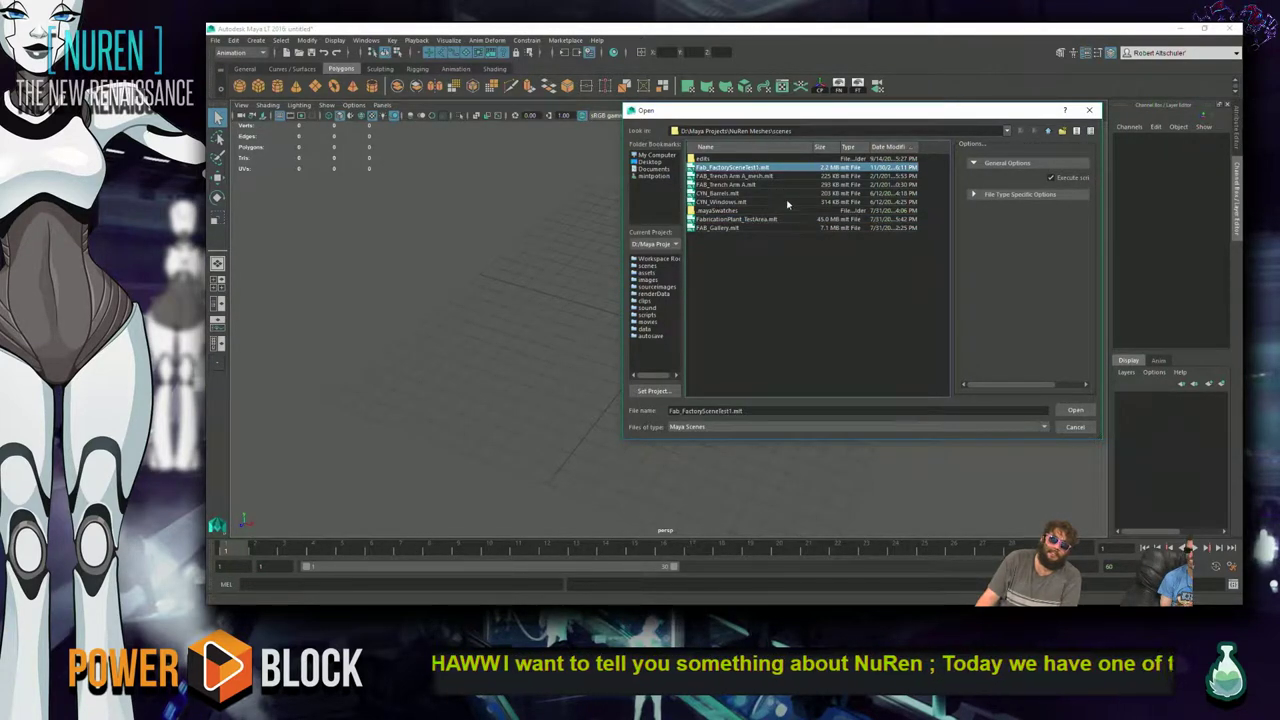
click(653, 265)
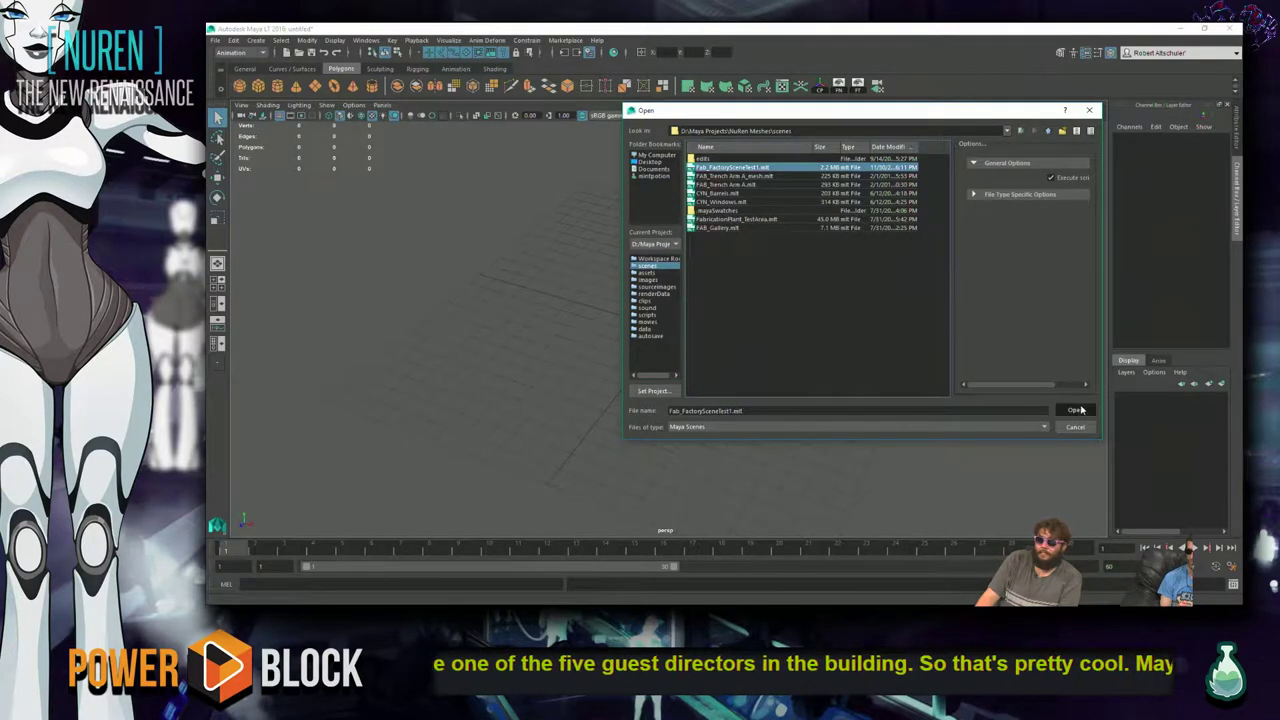
click(1077, 410)
click(724, 322)
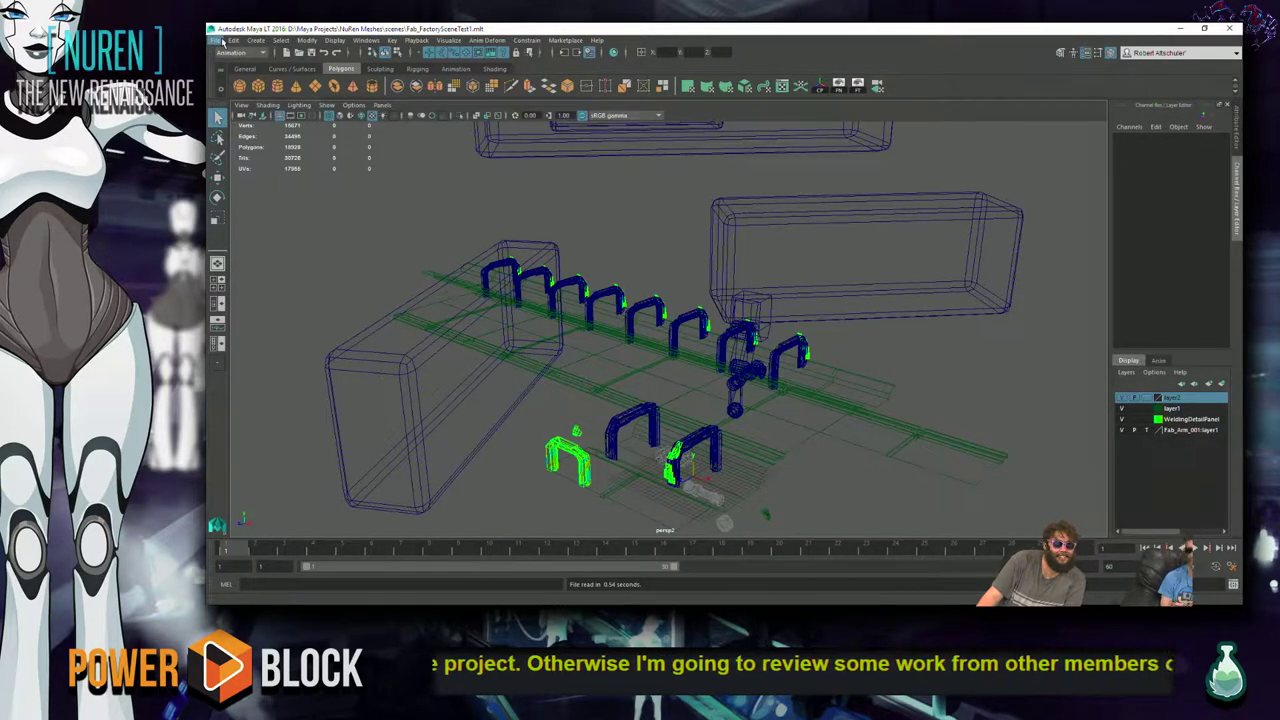
- Zoom and orbit in to view the factory's row of arches at an angle
scroll(730, 402, up, 6)
alt+drag(726, 397, 612, 348)
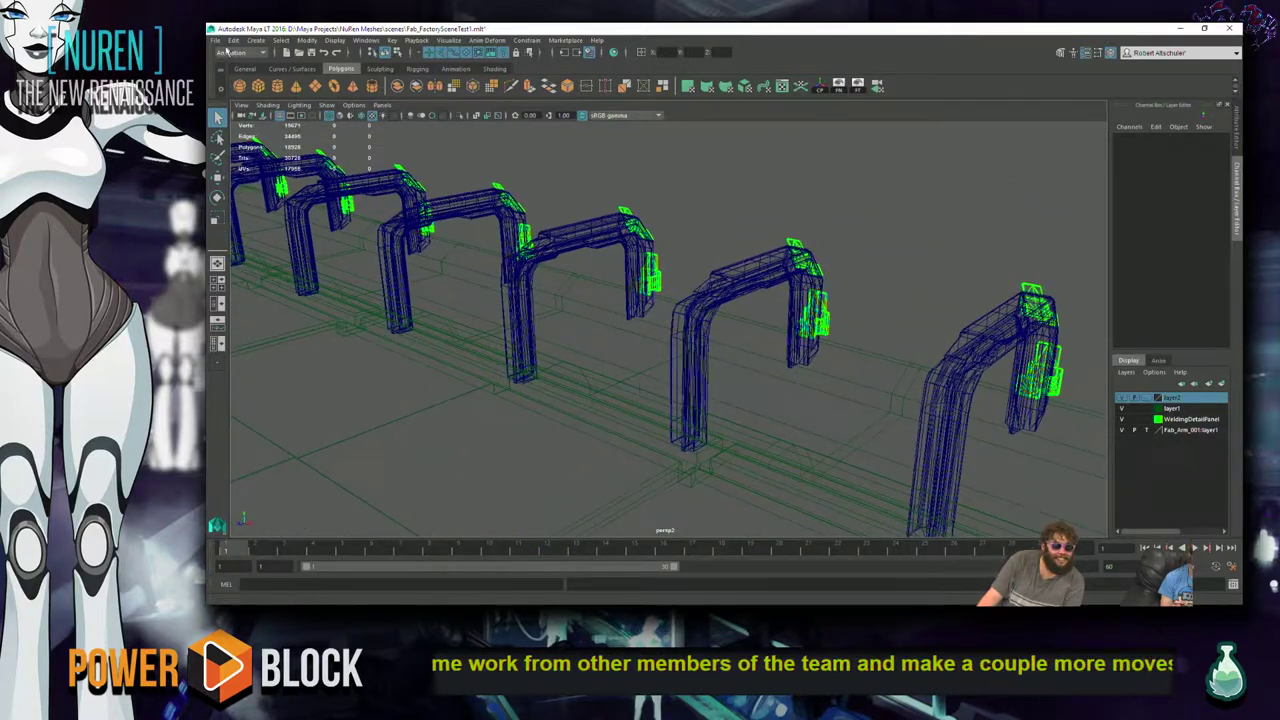
click(215, 41)
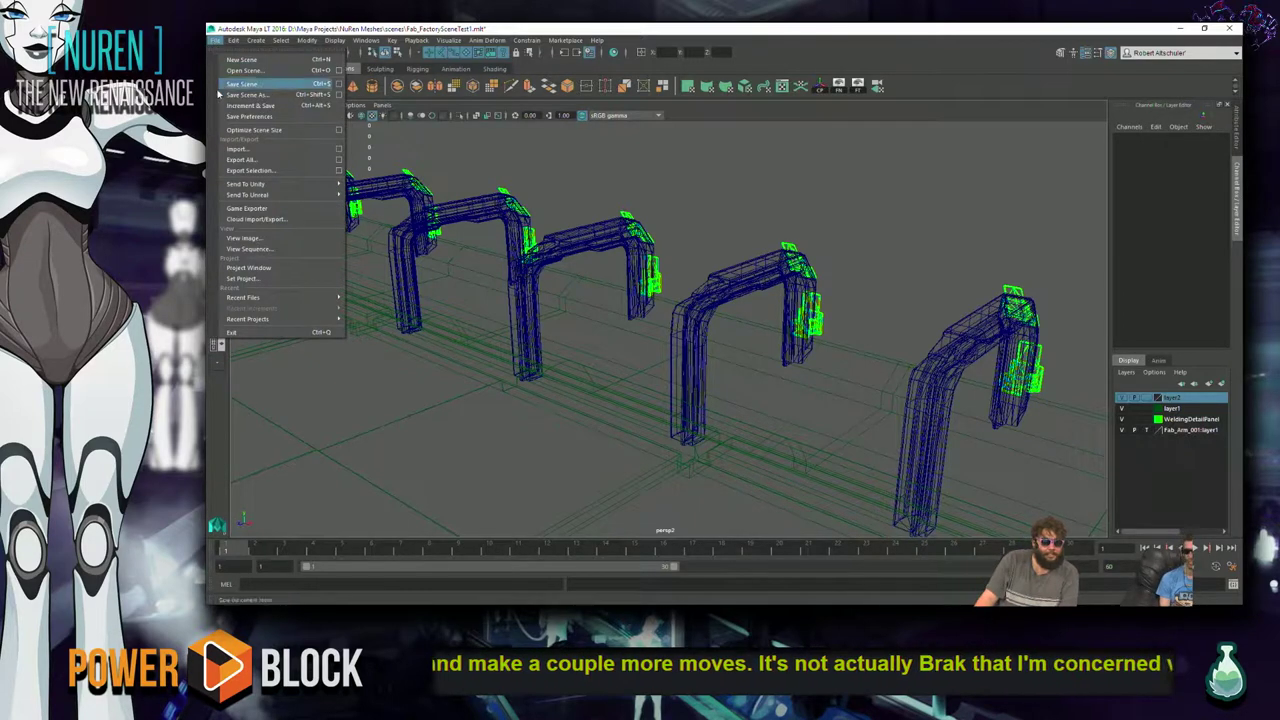
- Browse the File menu and its Send To Unity and Unreal submenus
mouse_move(233, 41)
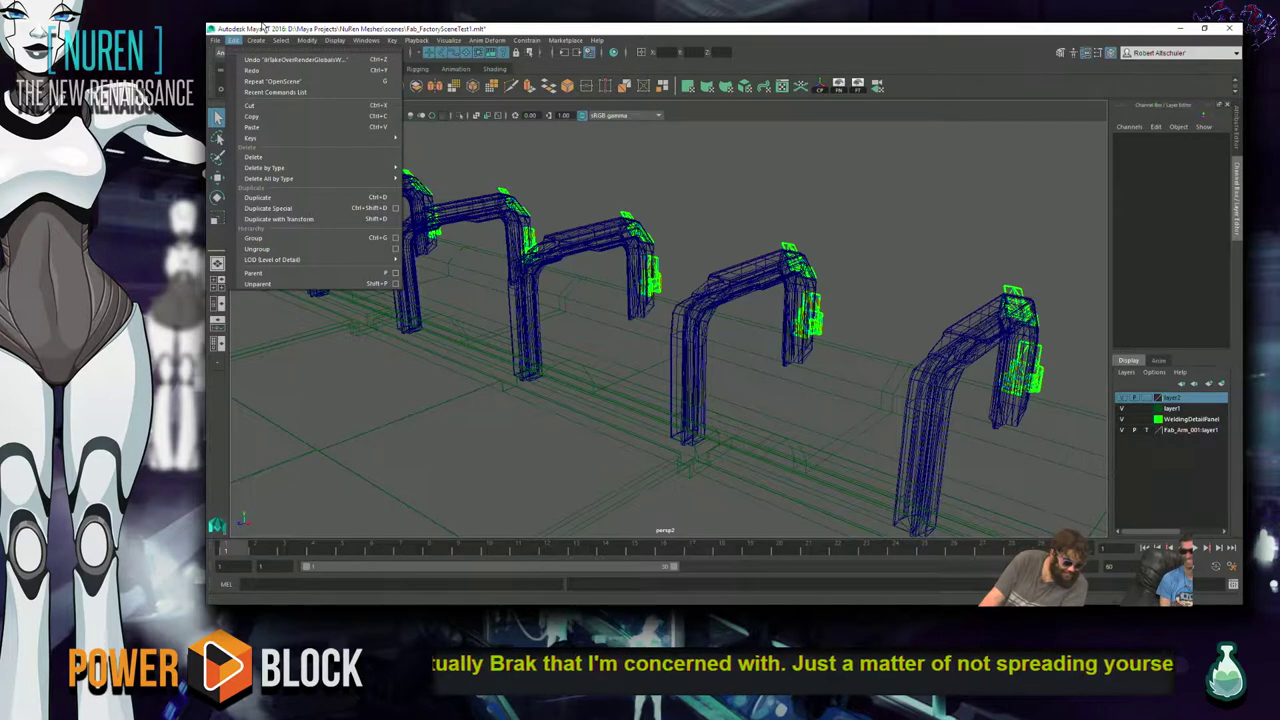
click(398, 30)
click(215, 41)
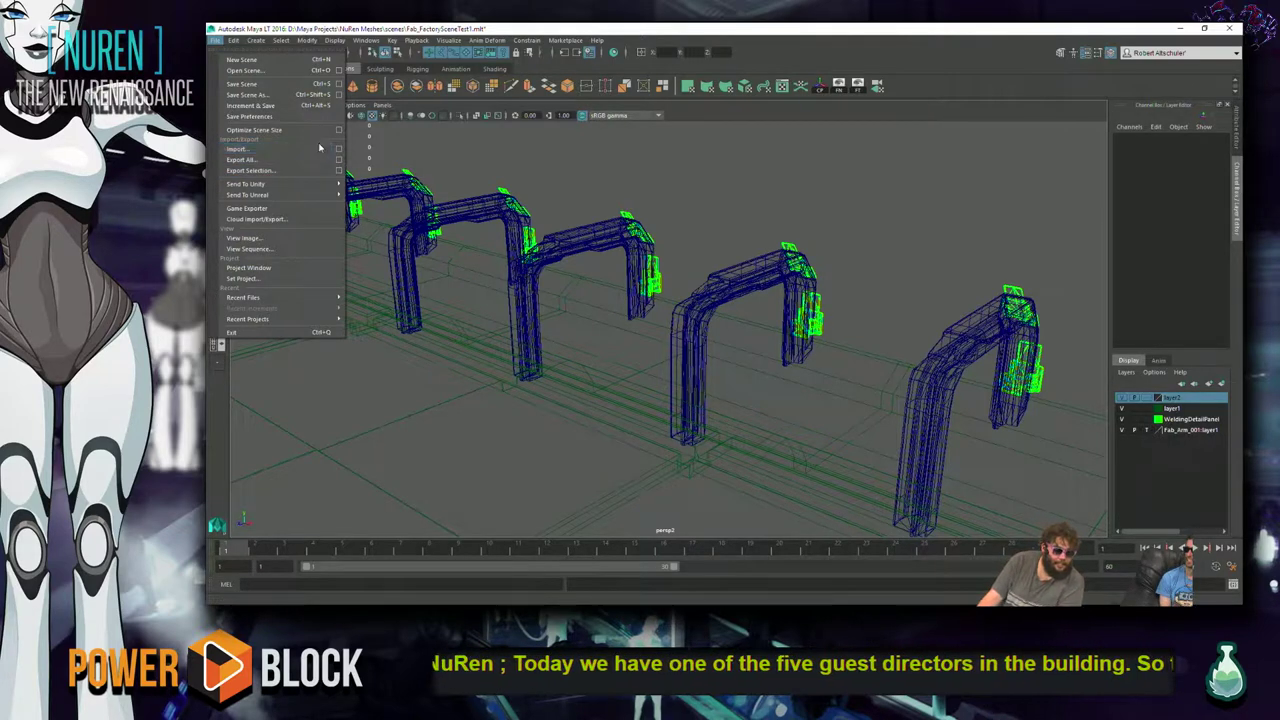
mouse_move(335, 186)
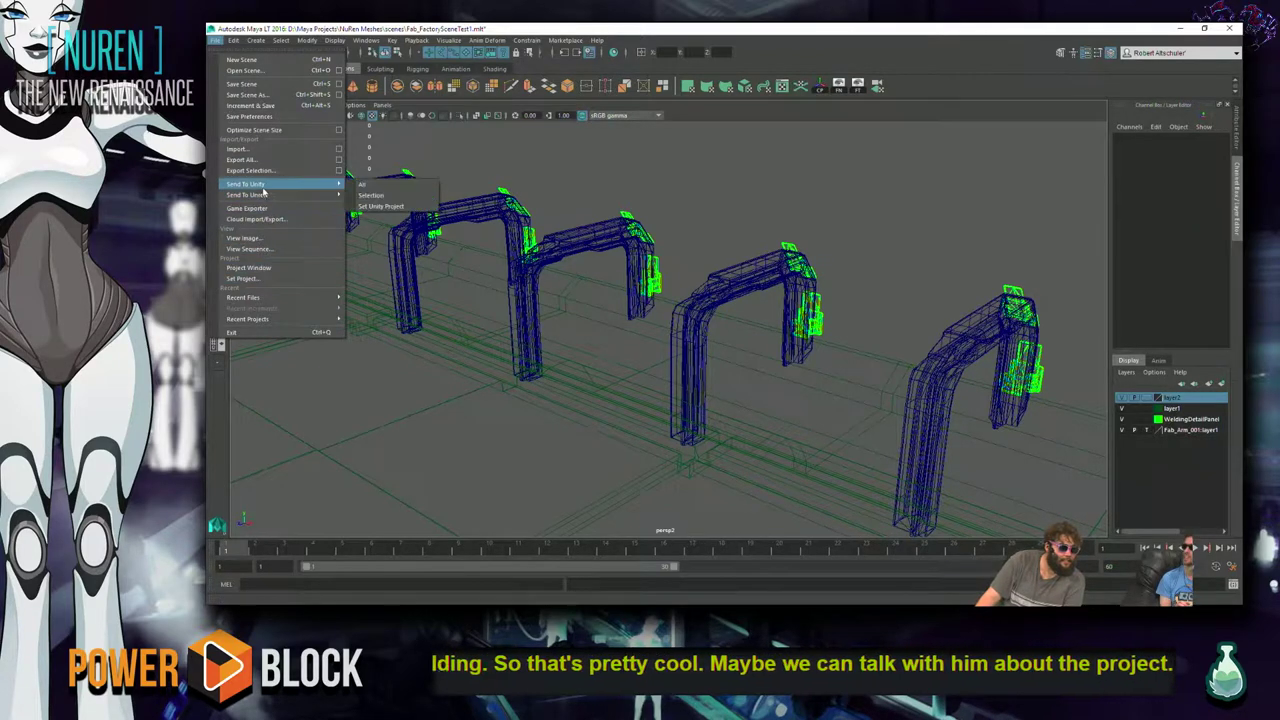
mouse_move(268, 196)
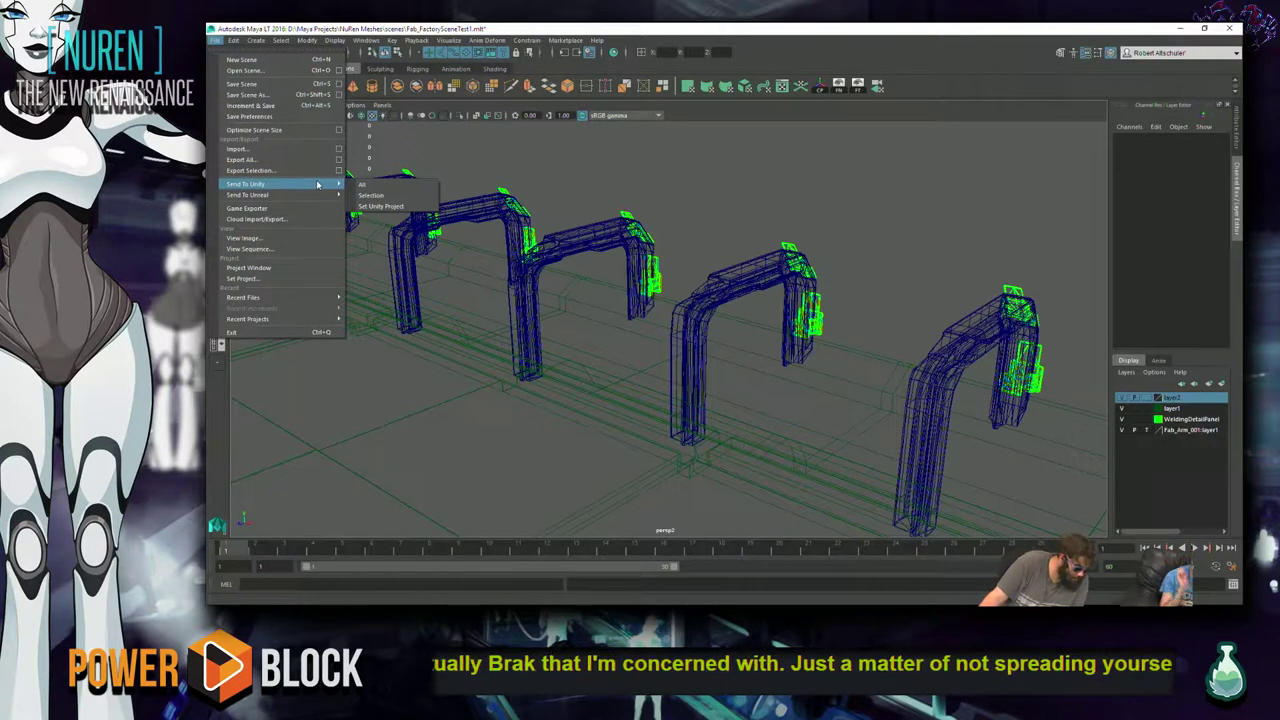
- Close the menu without choosing anything and switch back to Chrome
click(1001, 224)
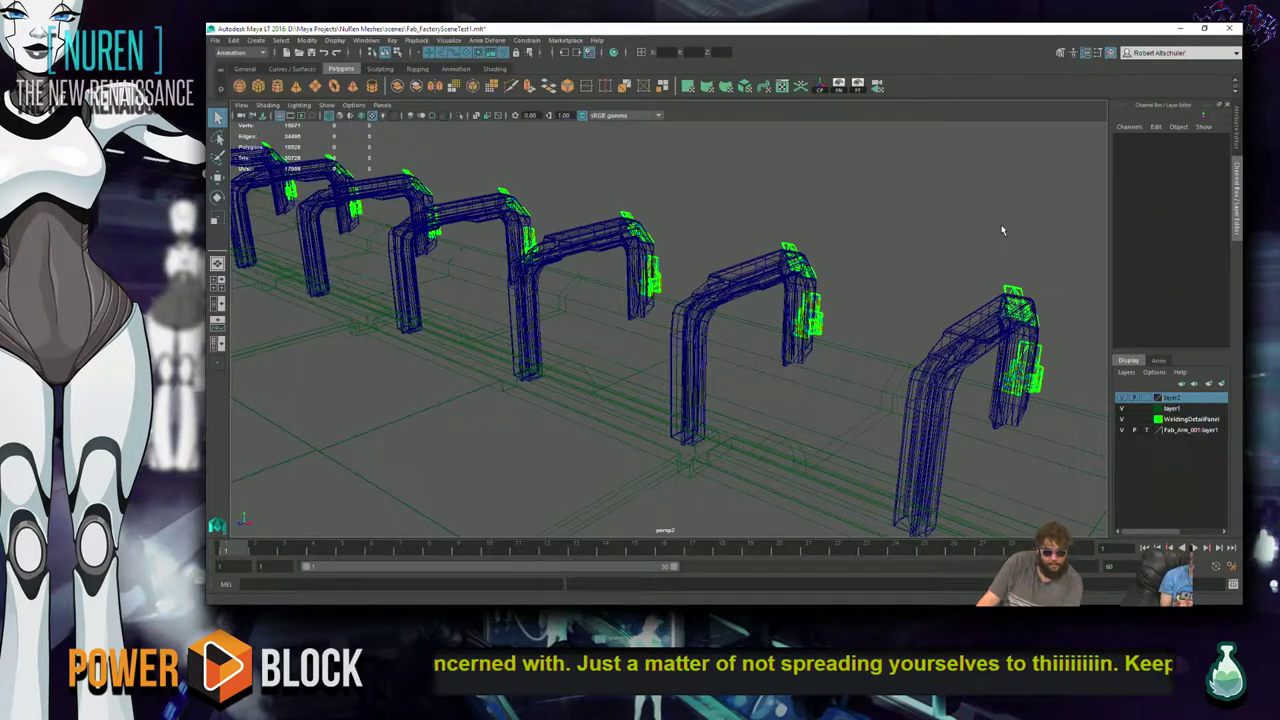
key(alt+Tab)
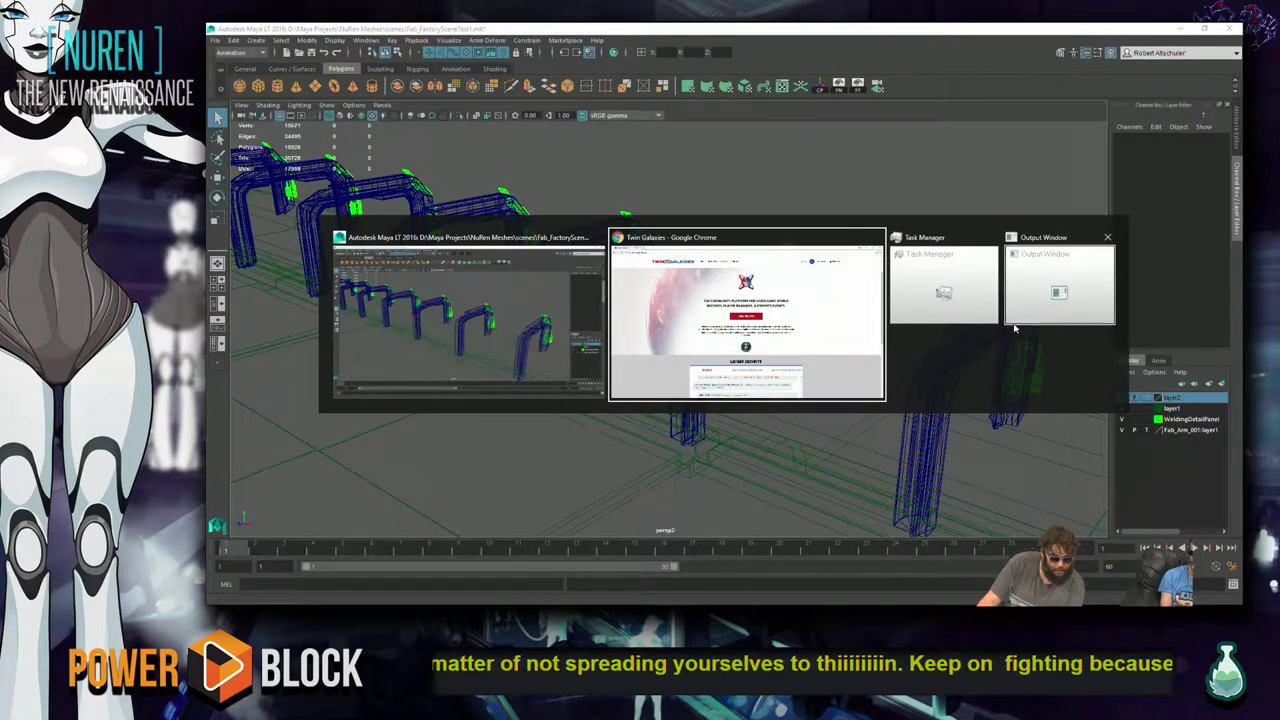
click(633, 357)
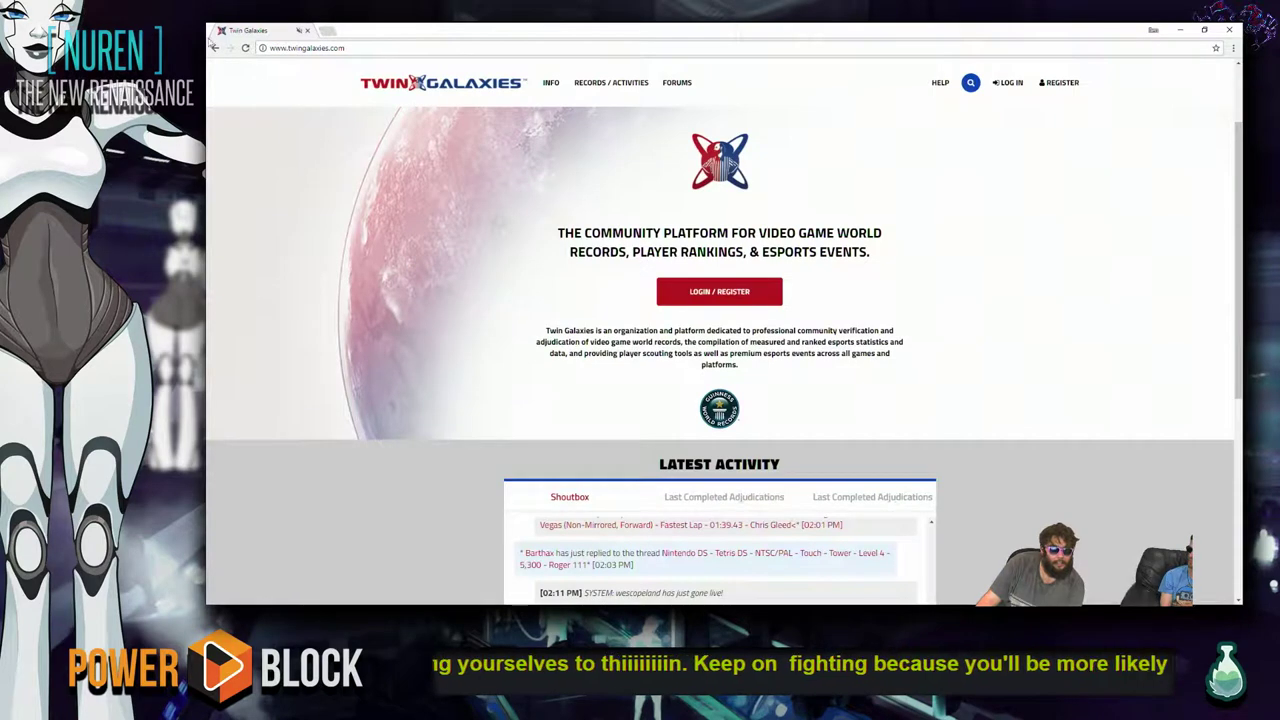
- Load the Discord web app's mintpotion mint_patrons channel from the 'di' address-bar autocomplete
click(377, 49)
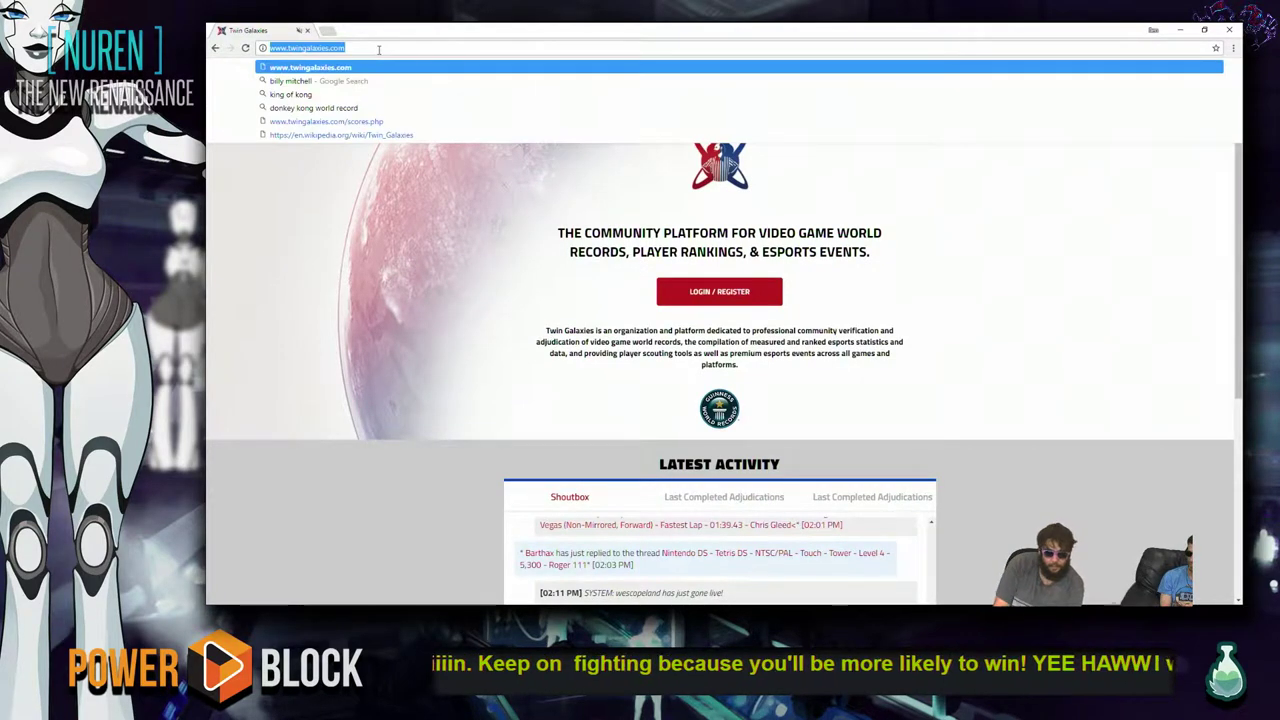
text(di)
key(Return)
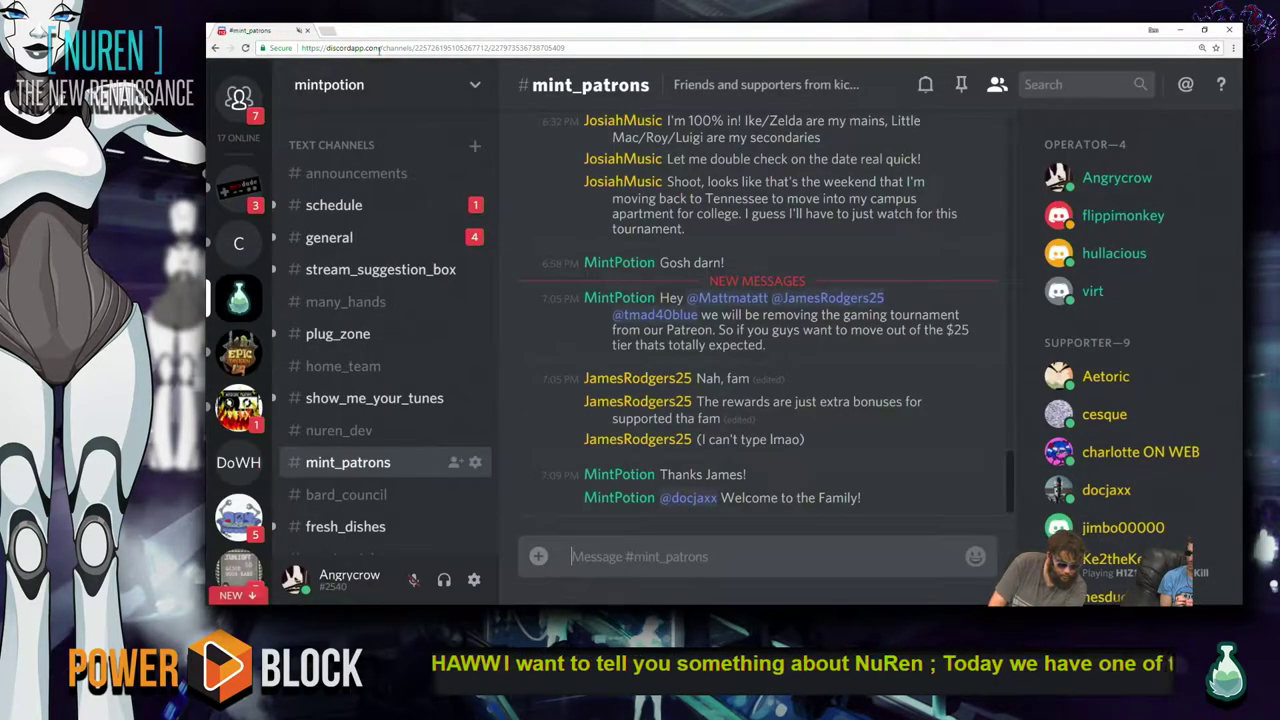
- Open the show_me_your_tunes channel and begin searching for the member to mention
click(385, 399)
scroll(787, 480, down, 10)
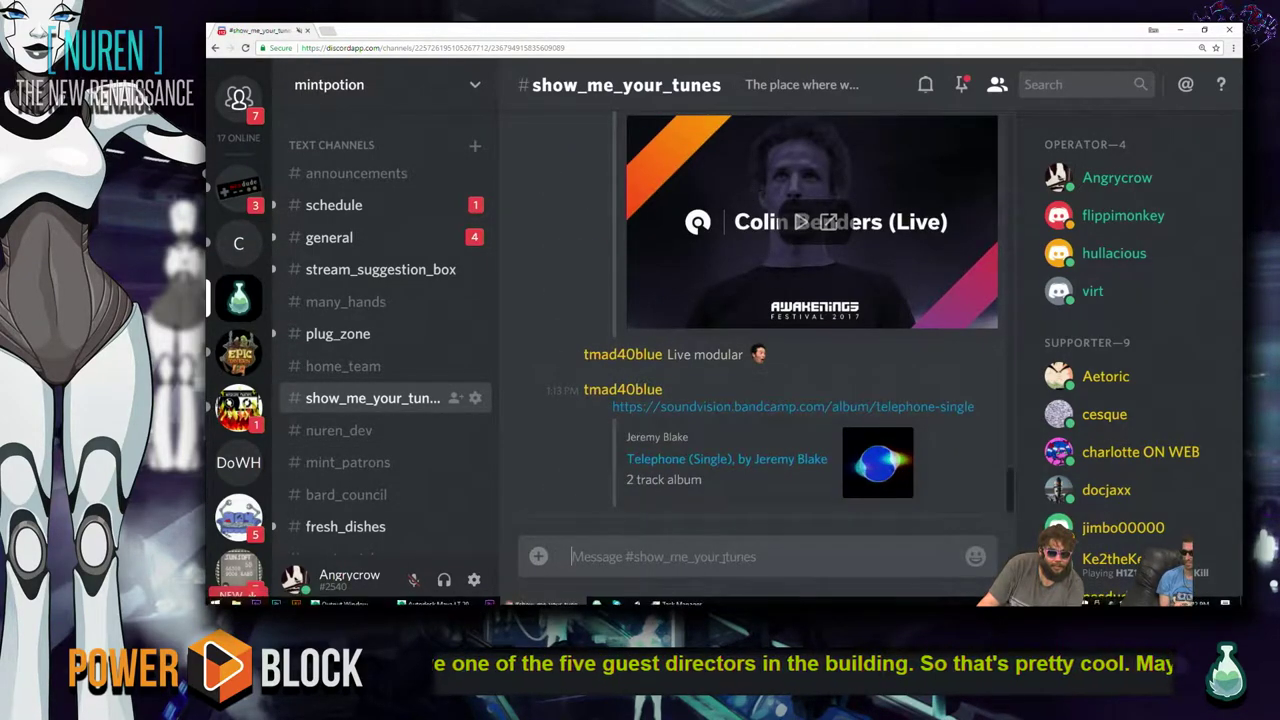
text(@)
text(ae)
key(BackSpace)
key(BackSpace)
text(t)
key(Escape)
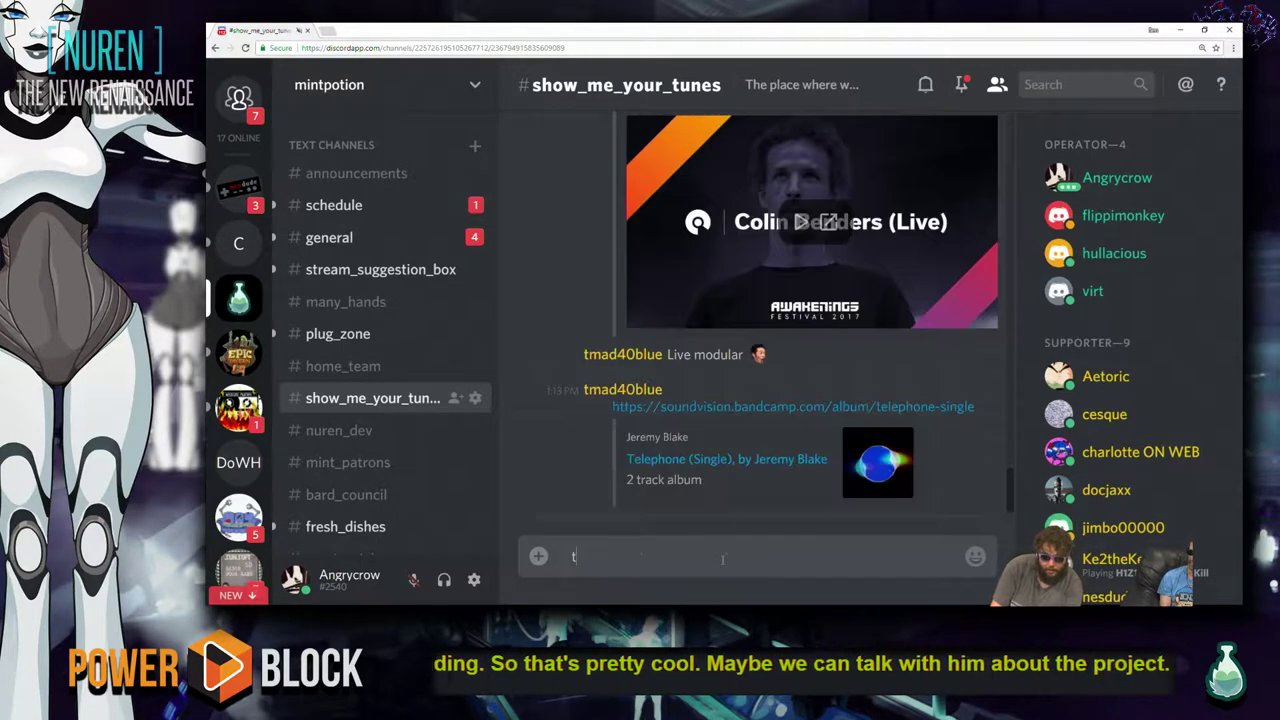
key(BackSpace)
key(BackSpace)
- Post 'whereat?' mentioning the link-sharing member, then minimise Chrome back to Maya
text(@)
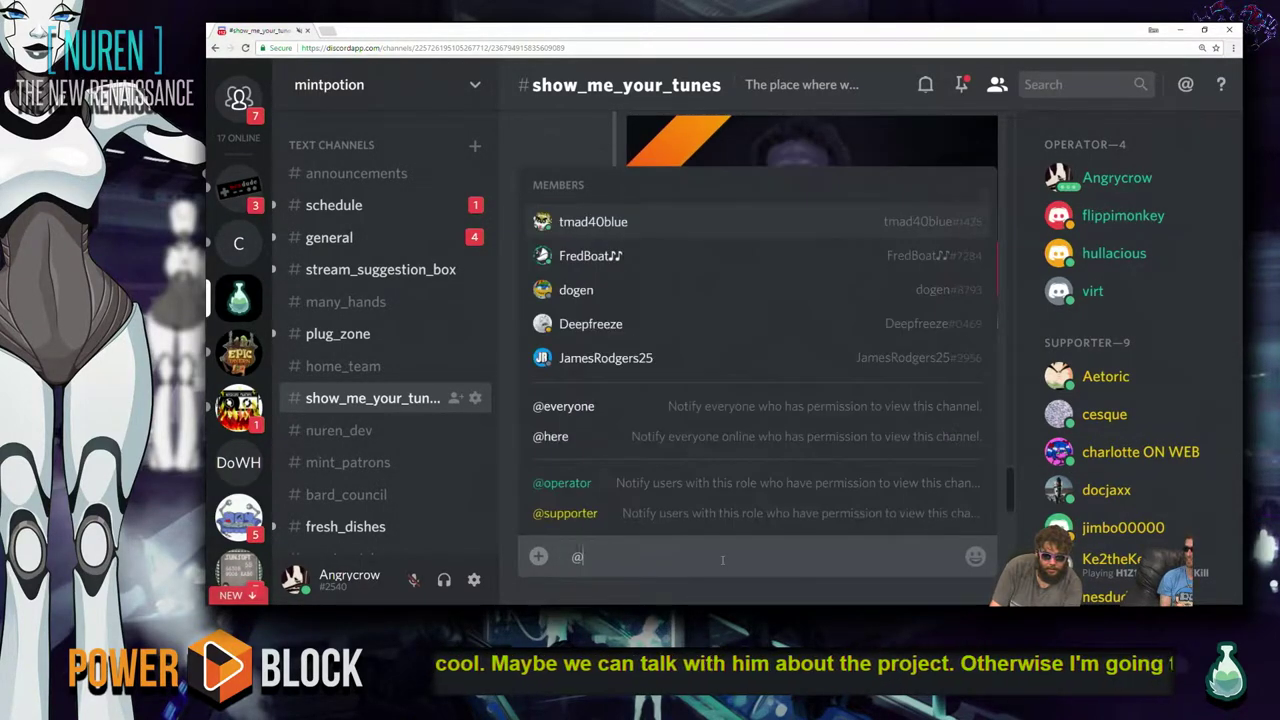
text(gma)
key(BackSpace)
key(BackSpace)
key(BackSpace)
text(th)
key(BackSpace)
text(mad)
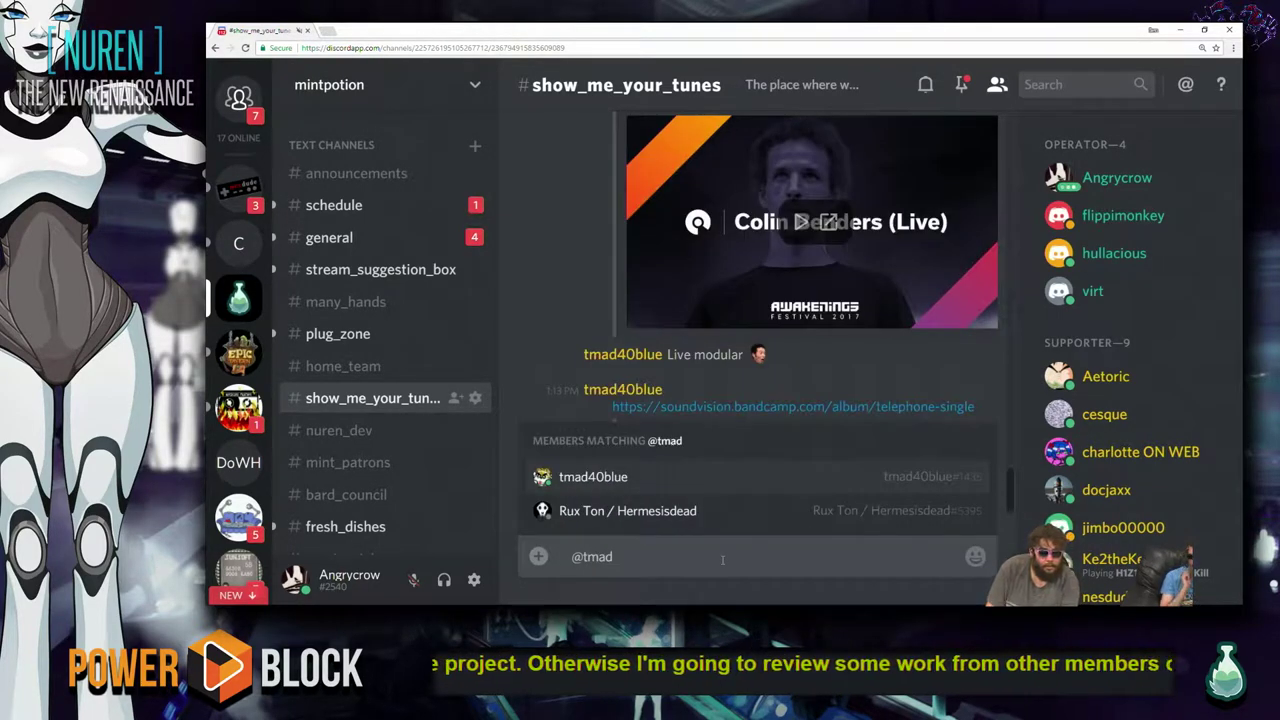
key(Tab)
text(whereat?)
key(Return)
mouse_move(754, 27)
mouse_down()
mouse_move(754, 217)
mouse_move(754, 27)
mouse_up()
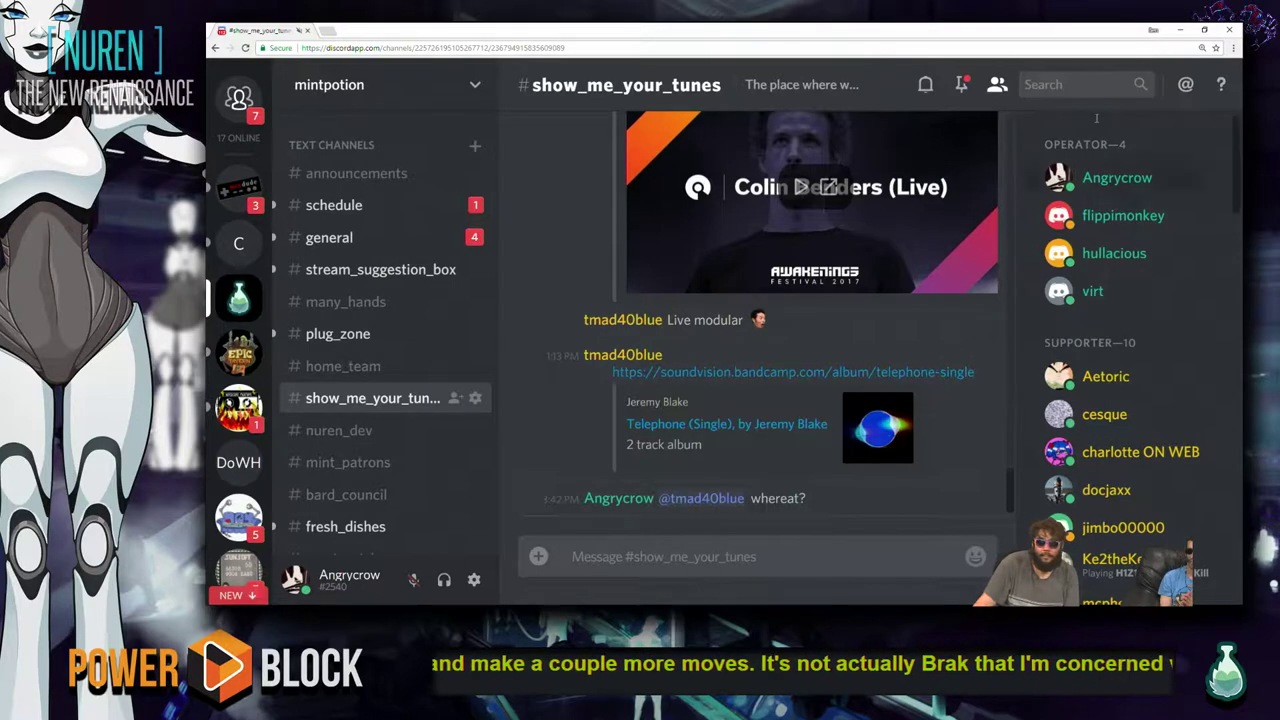
click(1180, 29)
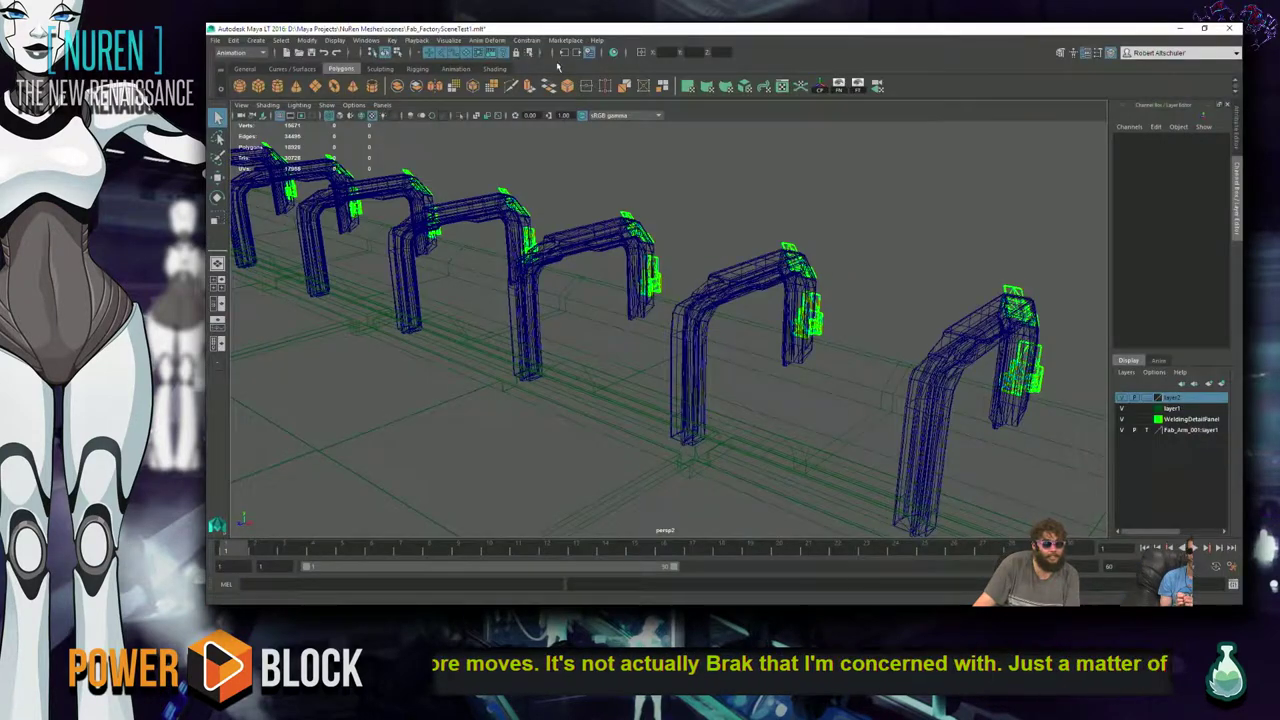
- Open FAB_Gallery from Recent Files, discarding changes to the current scene
scroll(712, 281, down, 10)
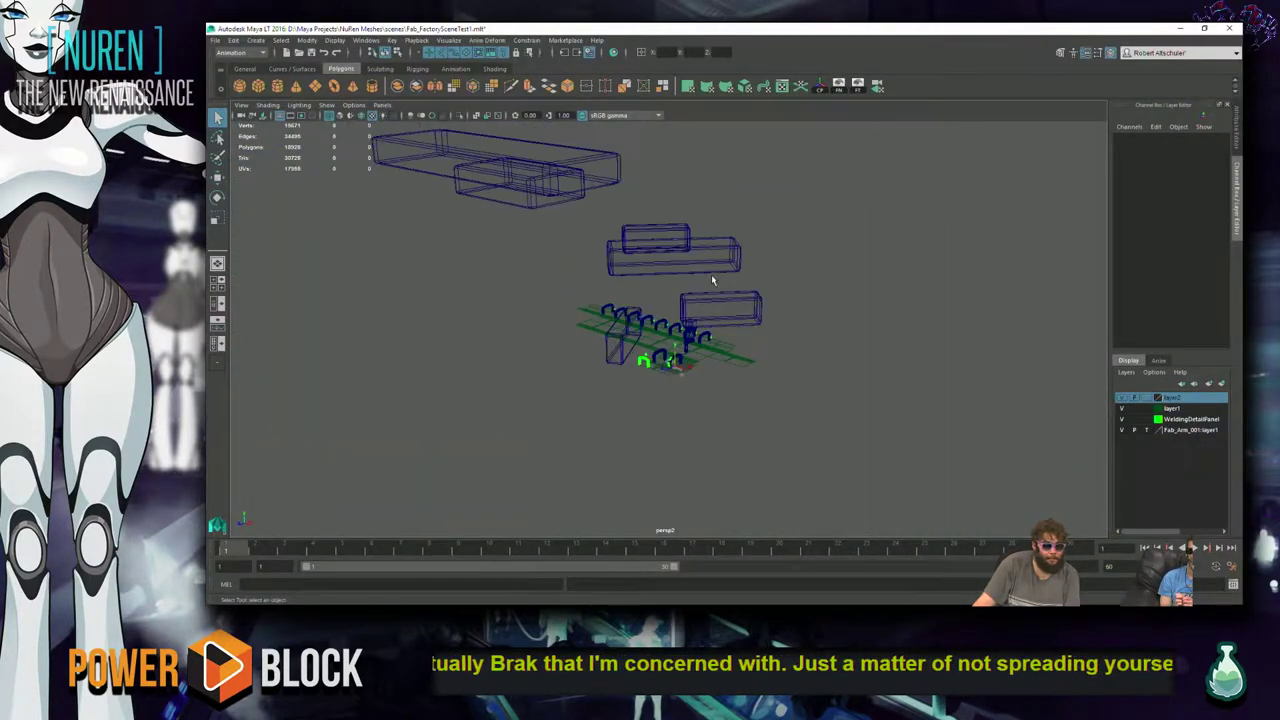
scroll(713, 281, up, 3)
click(215, 41)
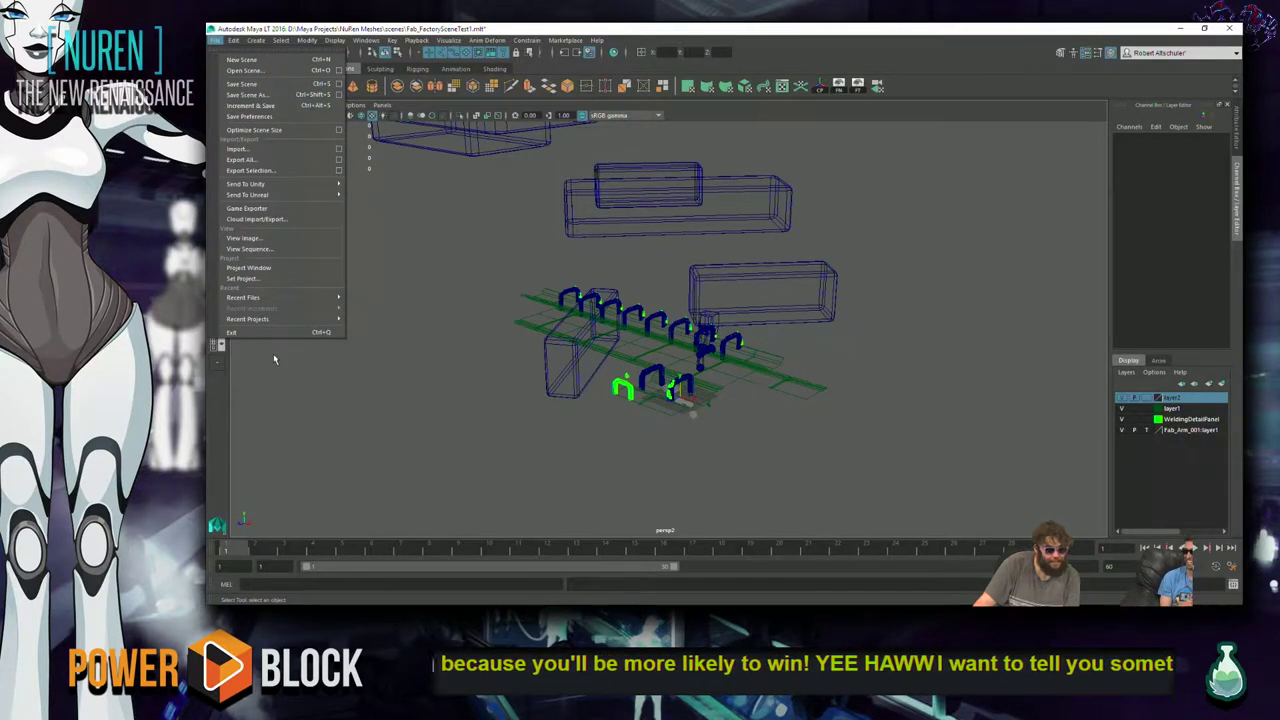
mouse_move(272, 318)
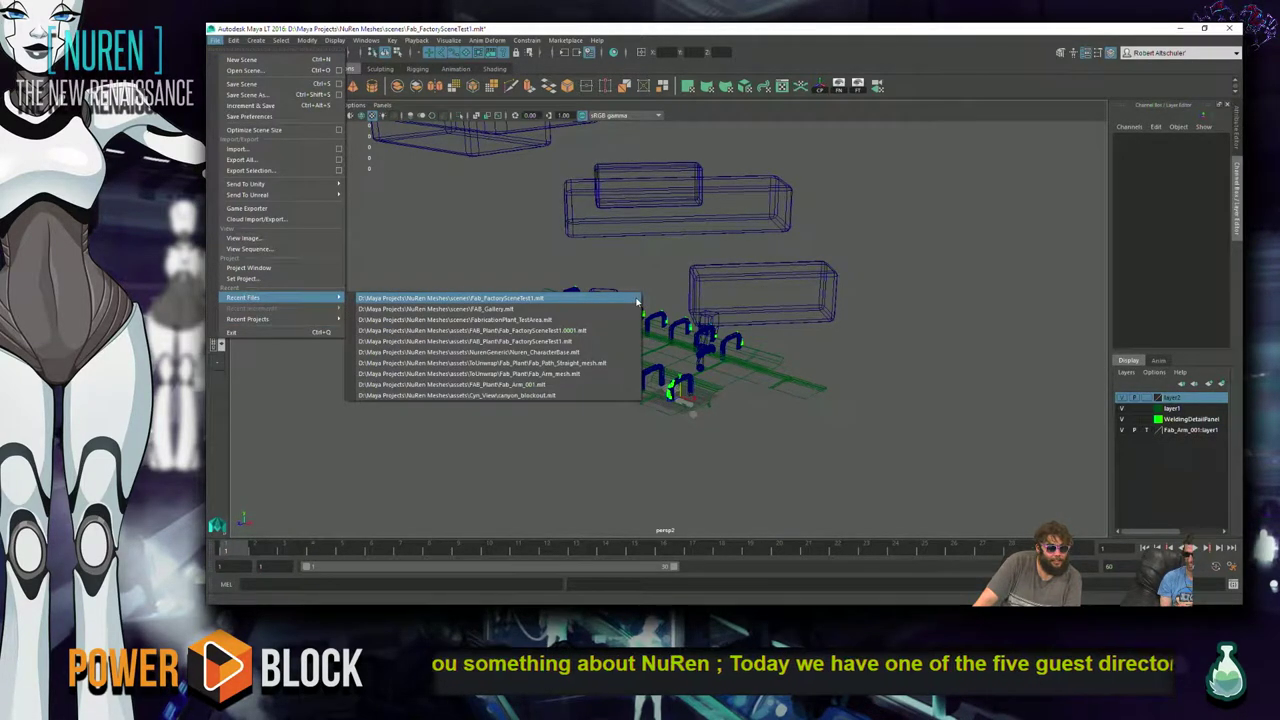
click(547, 308)
click(722, 322)
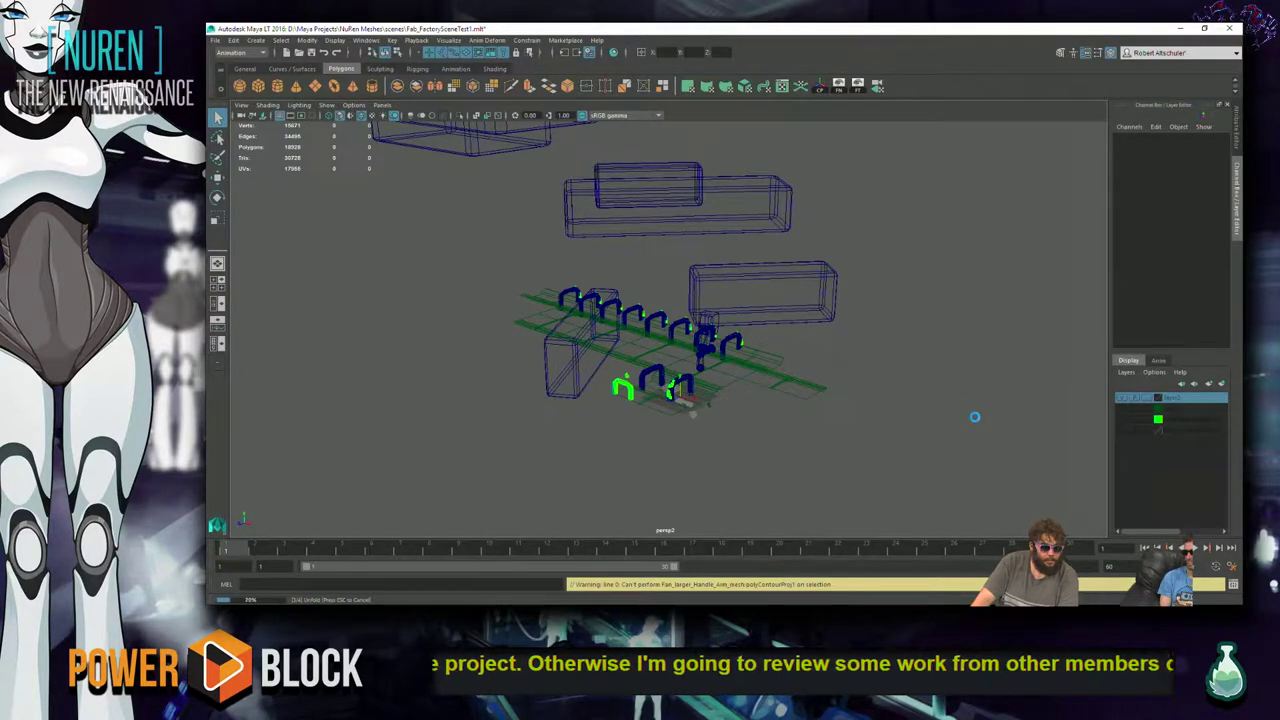
- Open the shared Mirror's Edge Catalyst soundtrack link from Discord in a new Chrome tab
key(alt+Tab)
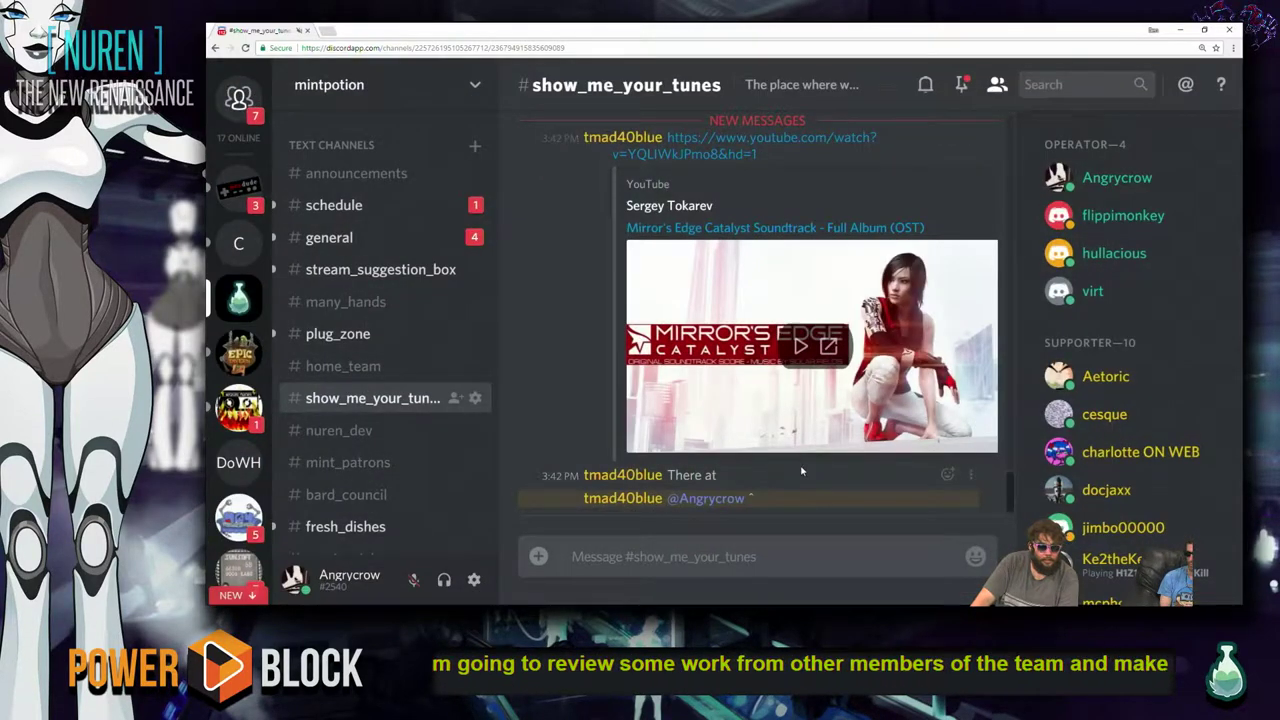
middle_click(808, 227)
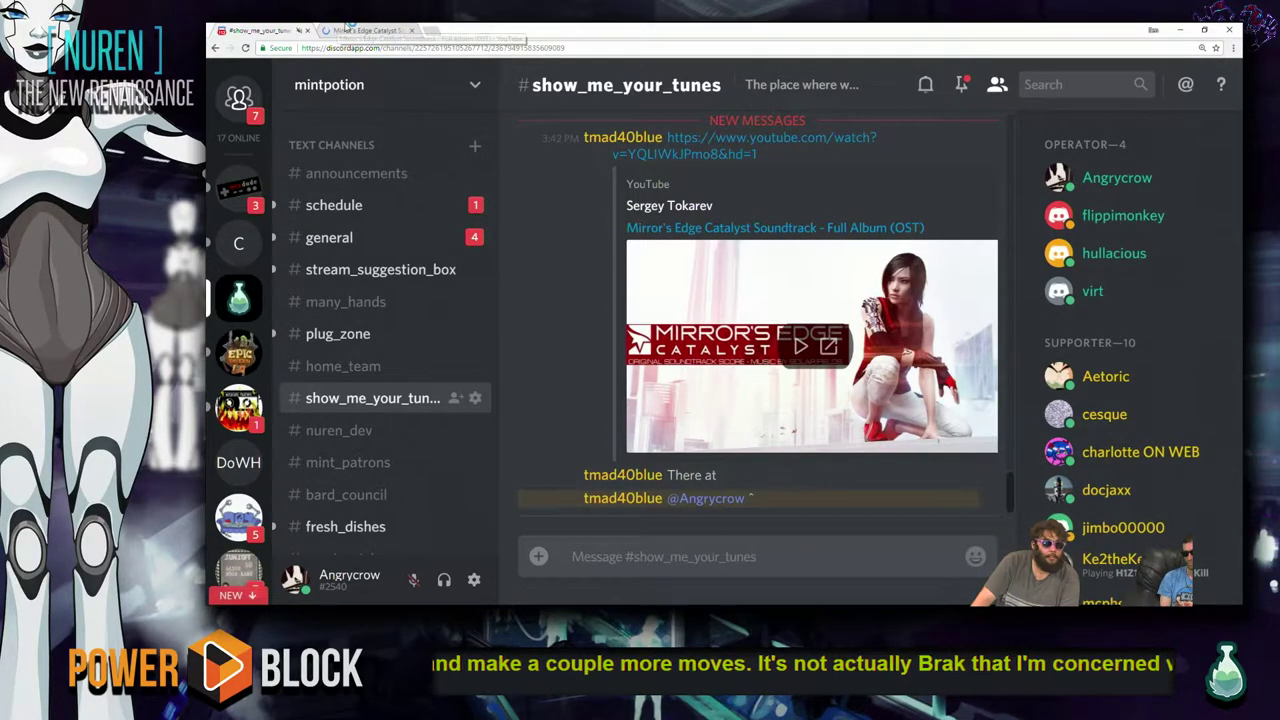
click(341, 28)
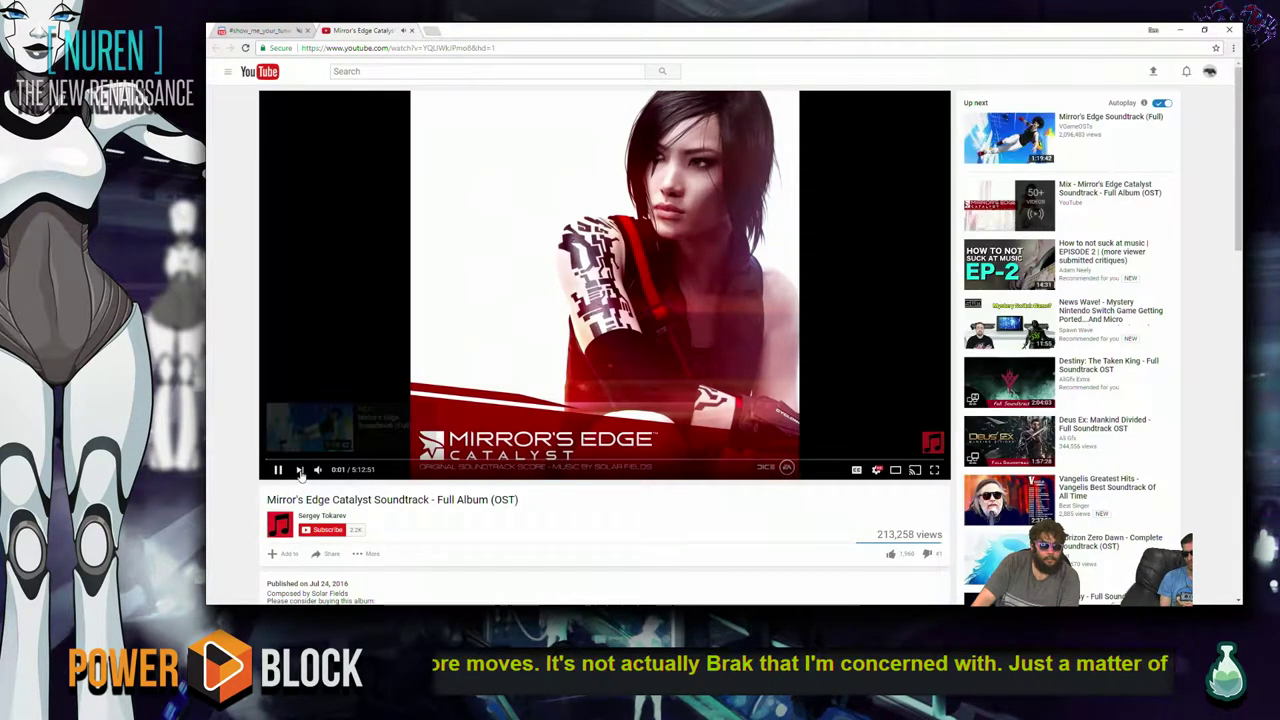
- Raise the soundtrack's playback volume to 60, then minimise Chrome back to Maya LT
mouse_move(346, 474)
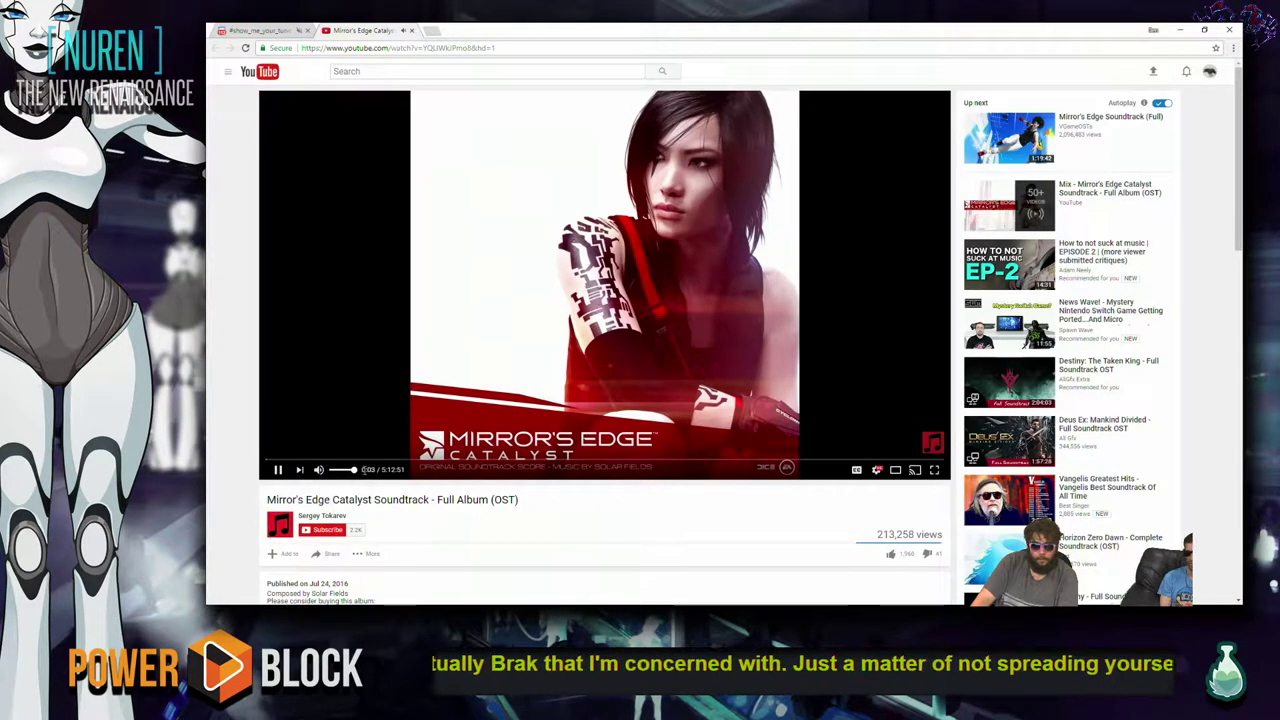
key(XF86AudioLowerVolume)
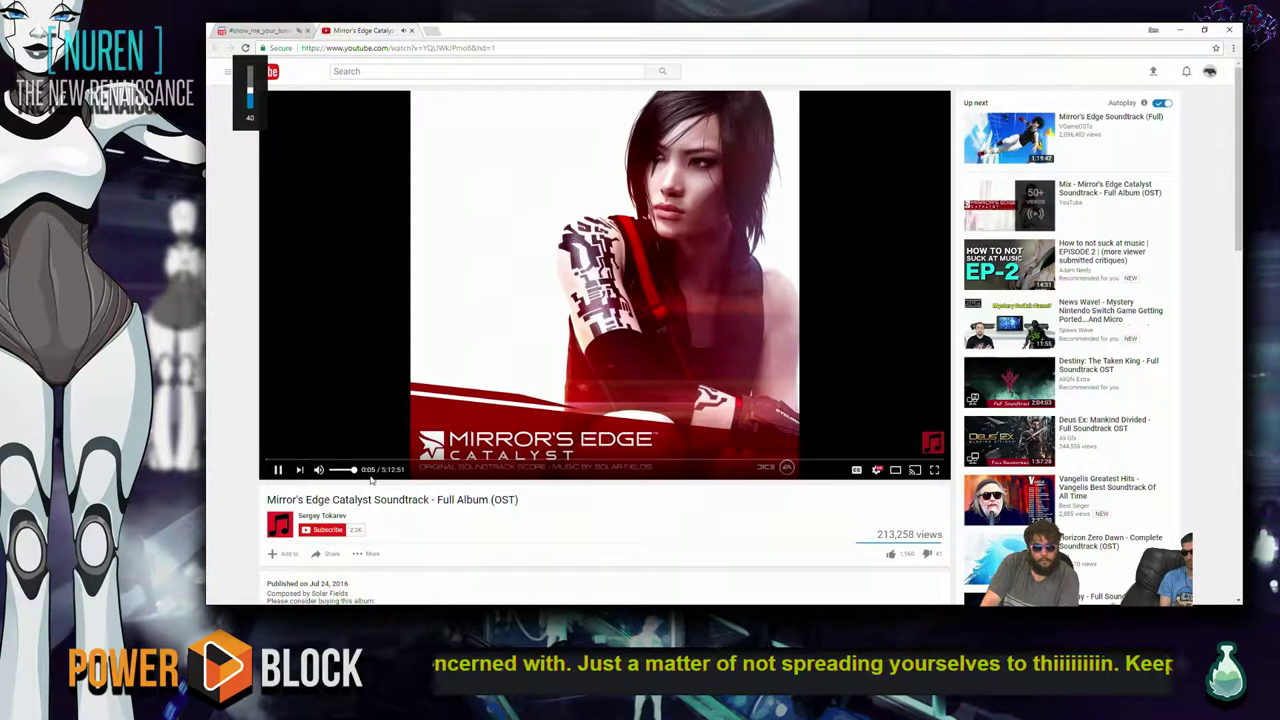
key(XF86AudioRaiseVolume)
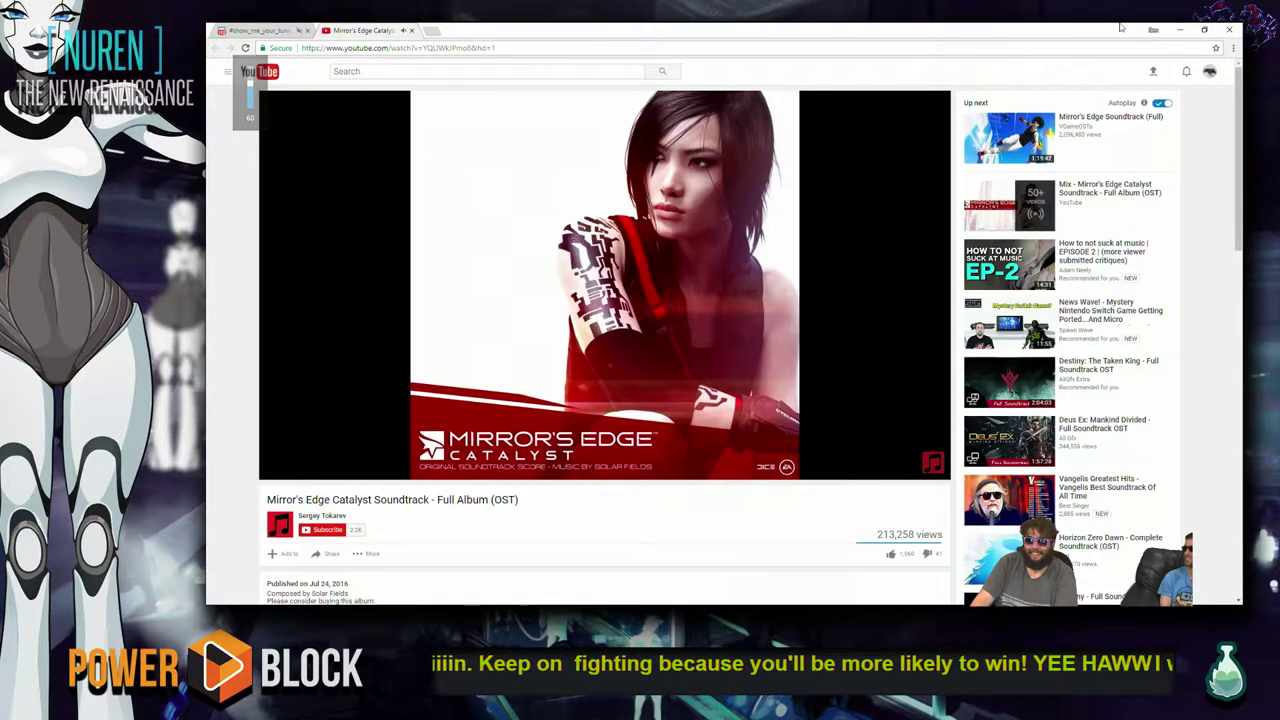
click(1179, 29)
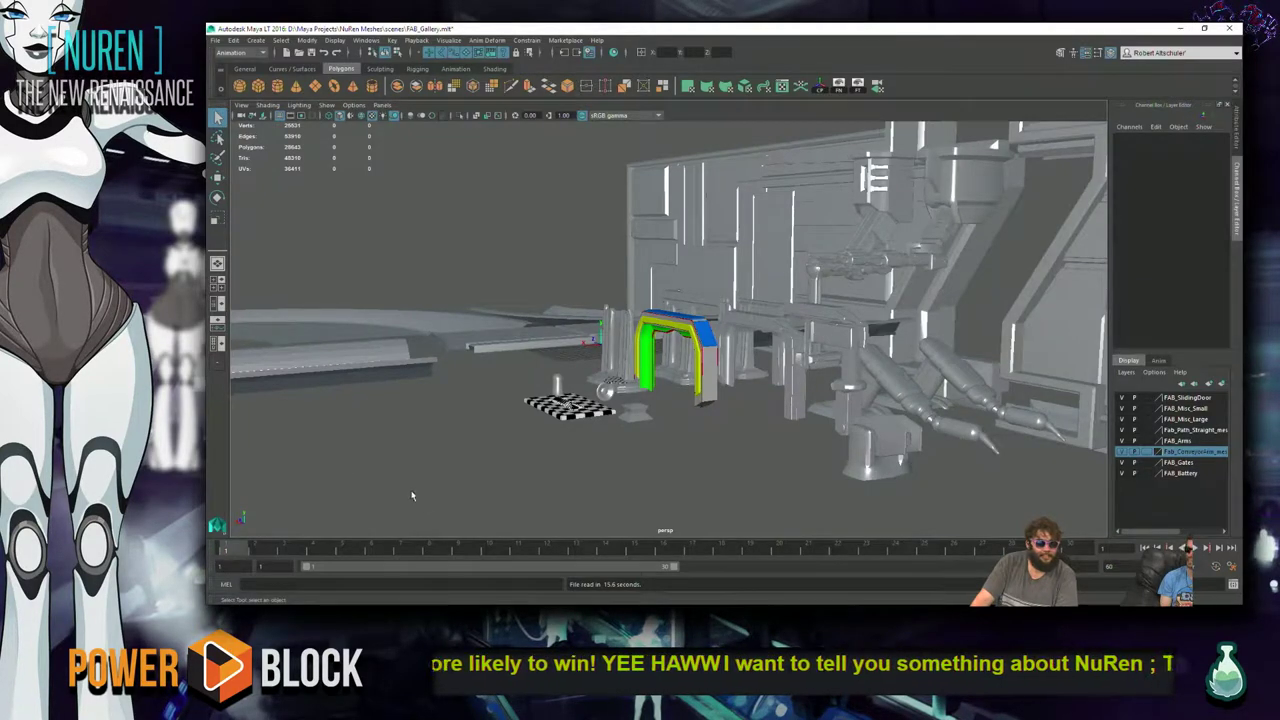
- Frame the arch, then select the curved track mesh and view it from above
key(f)
scroll(715, 445, down, 5)
alt+drag(715, 445, 717, 413)
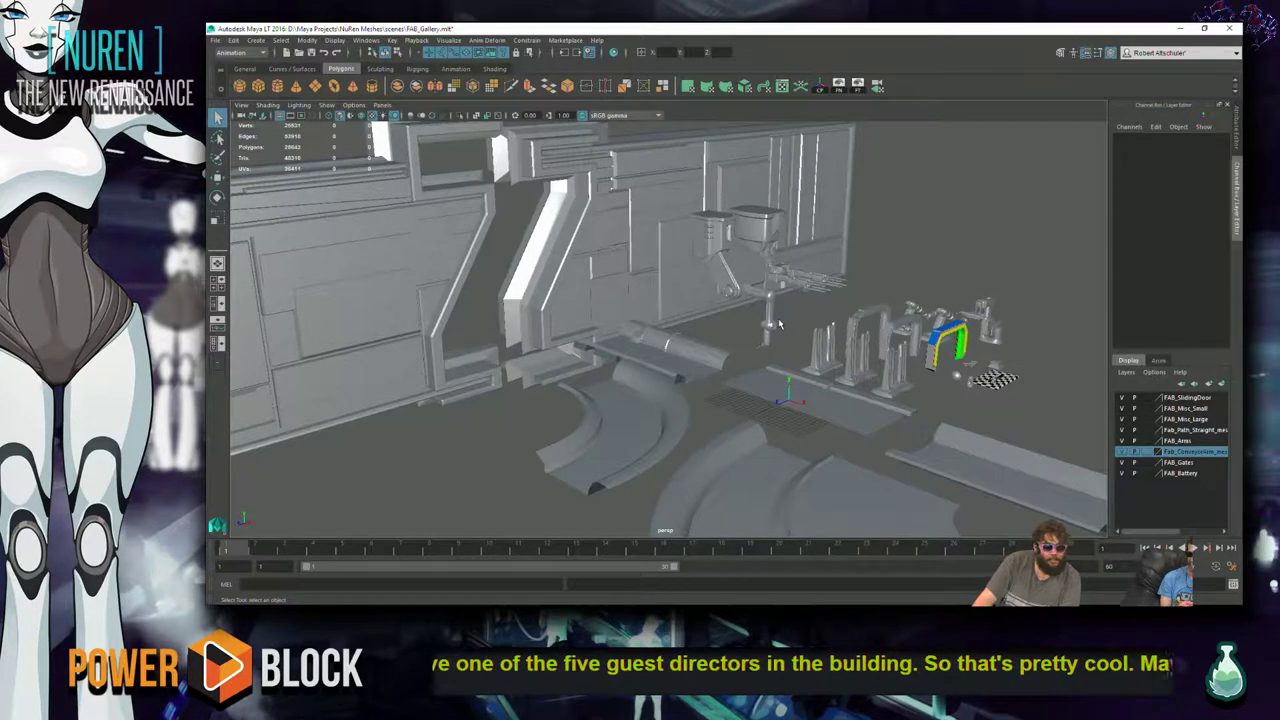
alt+drag(727, 369, 828, 267)
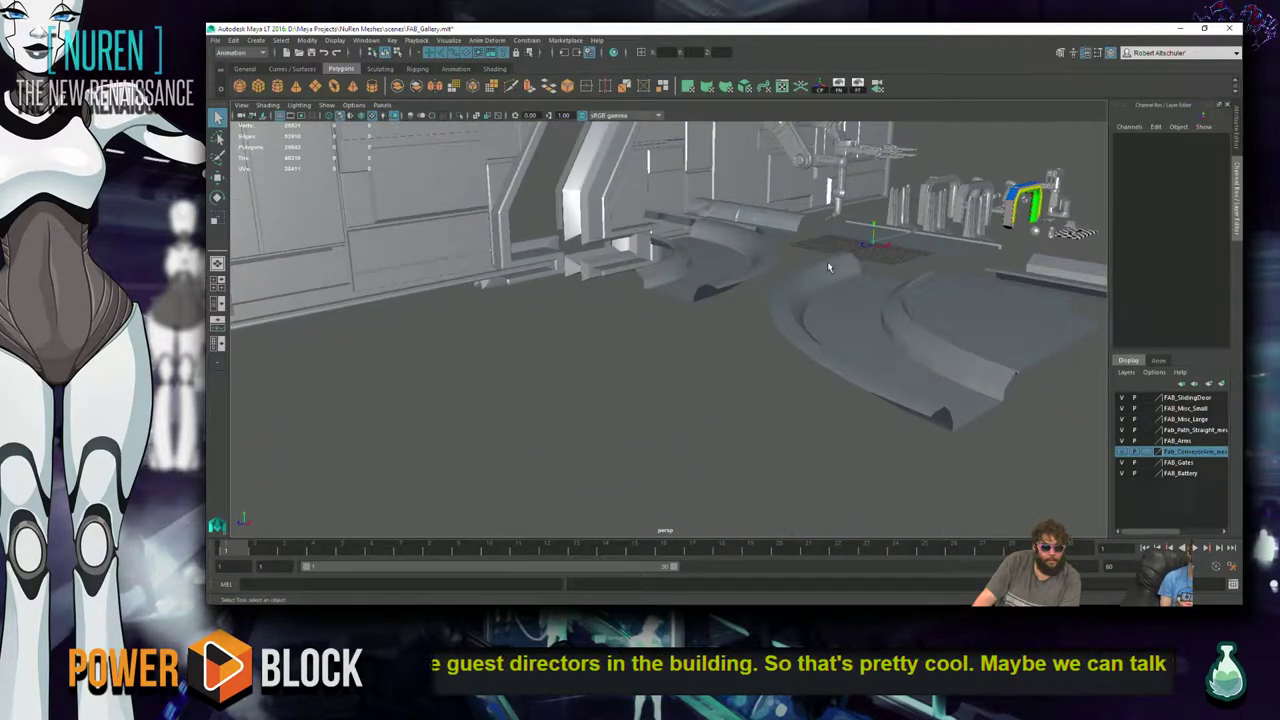
click(697, 290)
scroll(912, 298, up, 5)
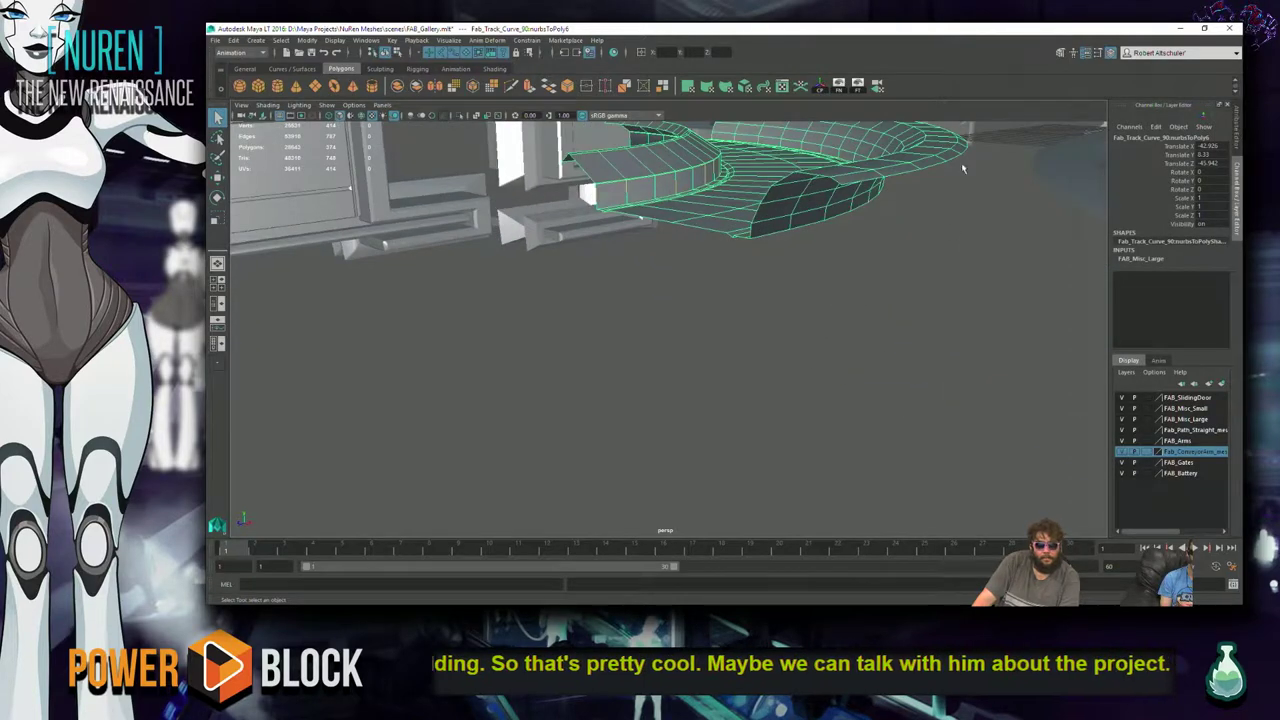
alt+drag(1005, 228, 793, 440)
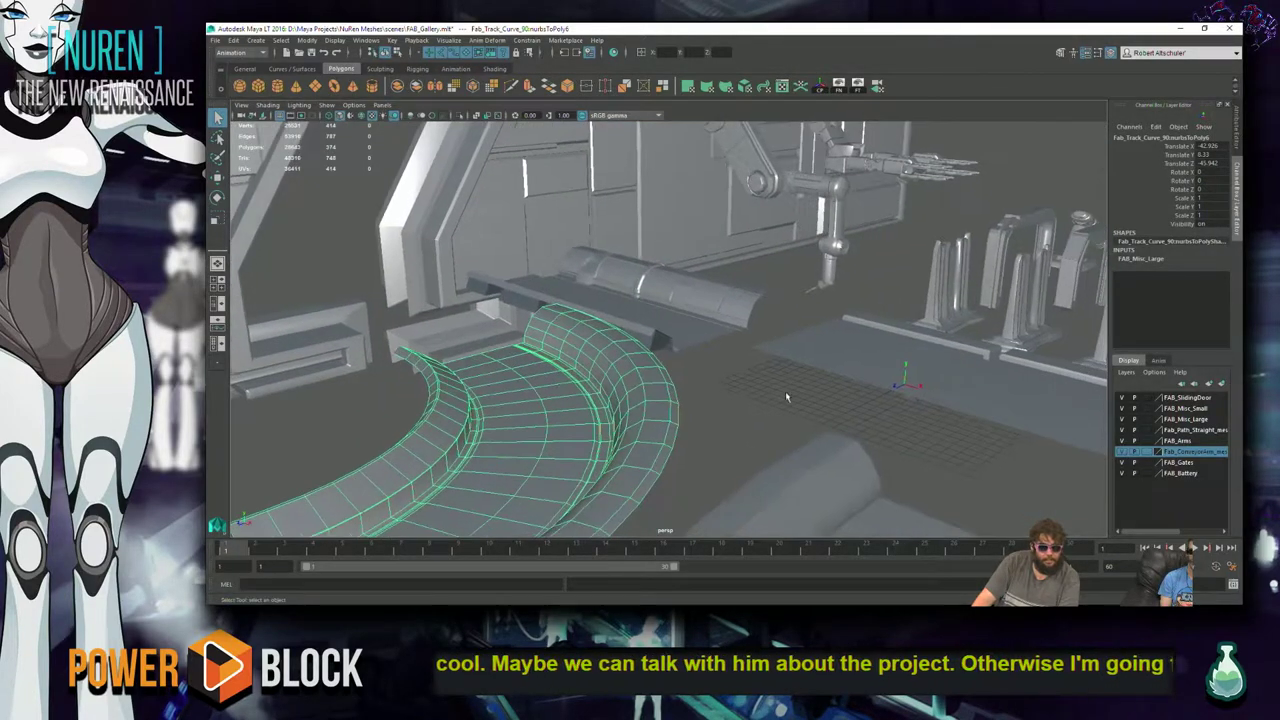
- Select and frame the straight track piece, viewing it up close from below
click(723, 295)
key(f)
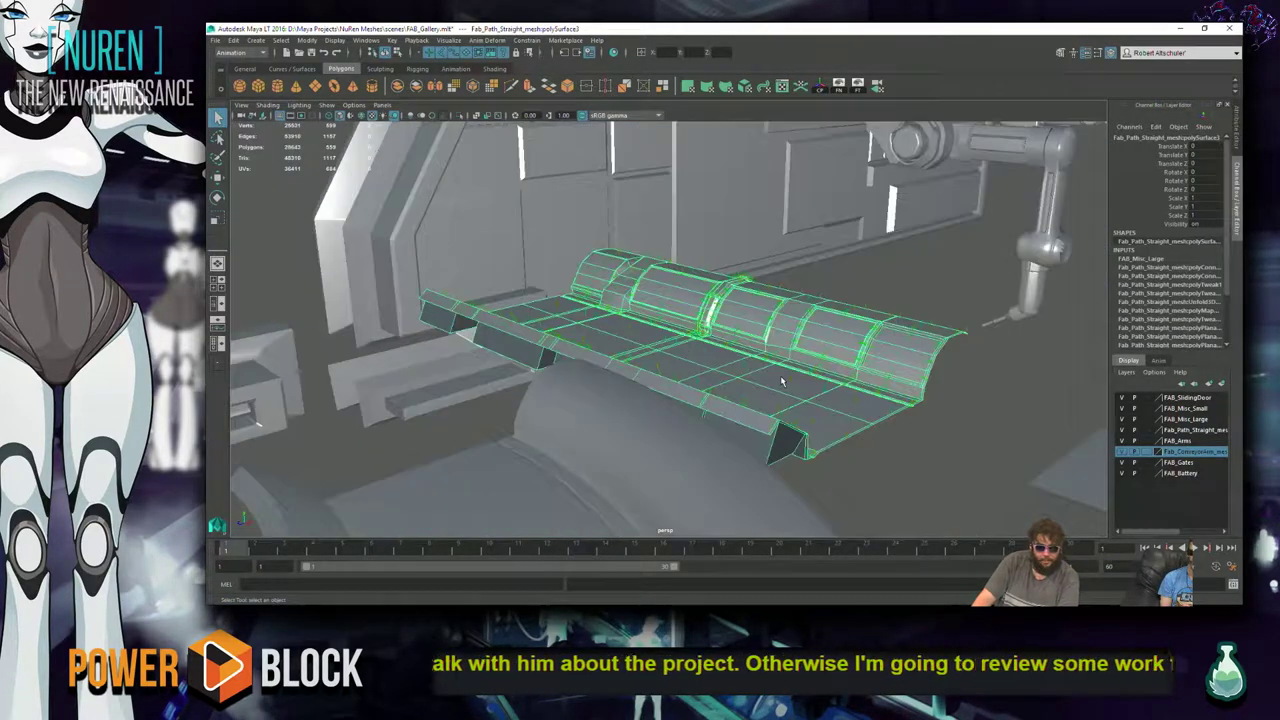
alt+drag(780, 375, 562, 395)
alt+drag(855, 344, 798, 299)
key(w)
scroll(798, 299, down, 5)
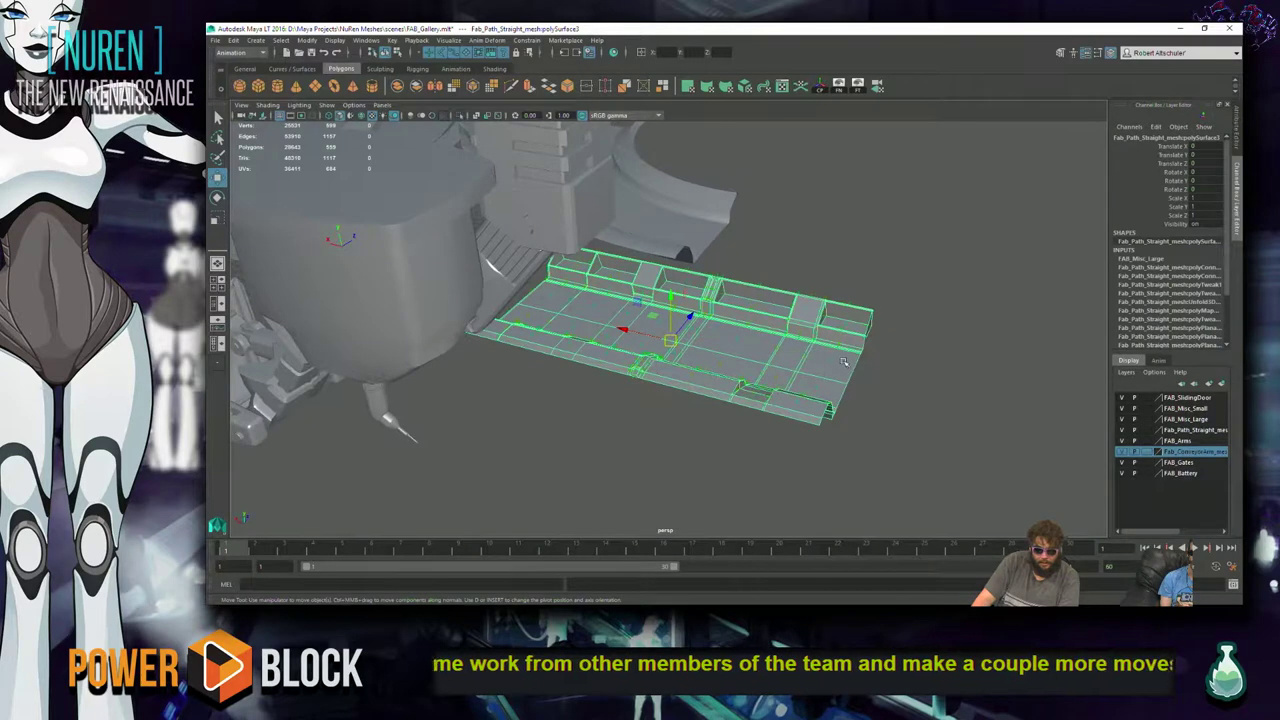
- Select and frame the floor piece, orbiting to a close-up of the curved track
click(845, 360)
key(f)
alt+drag(757, 379, 640, 443)
alt+right_drag(640, 443, 845, 306)
scroll(845, 306, down, 2)
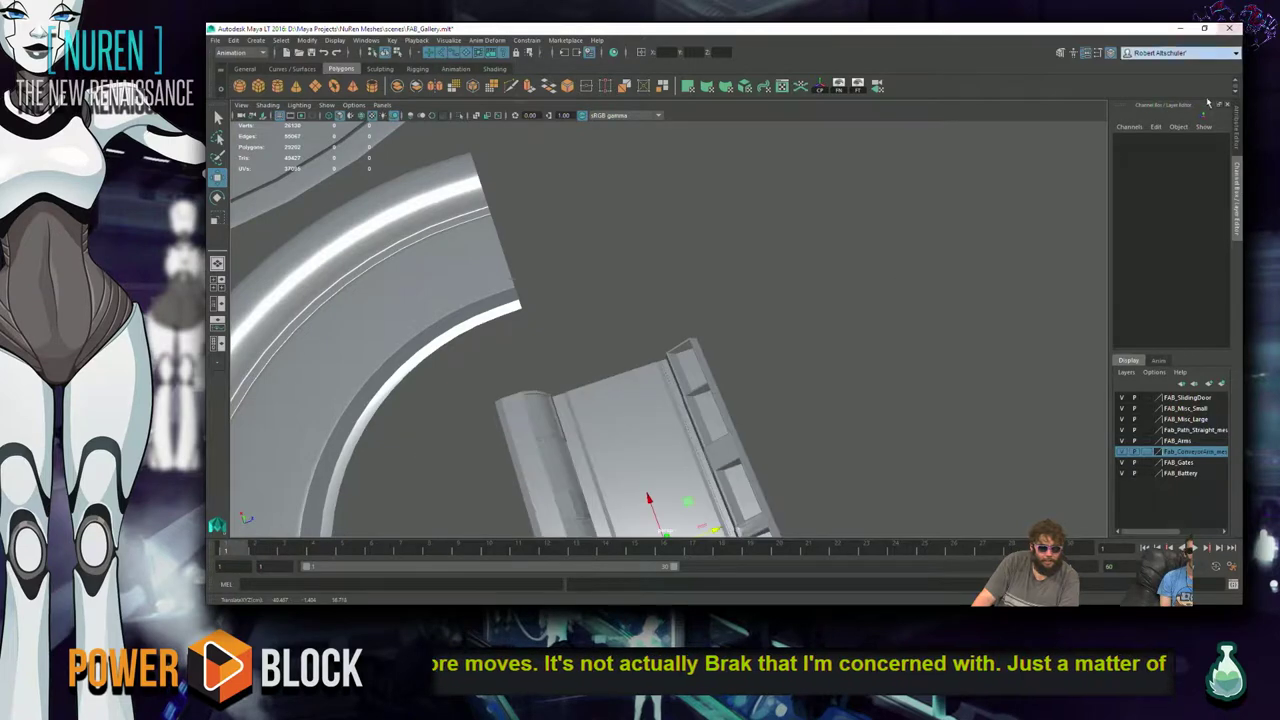
scroll(900, 345, down, 5)
alt+drag(684, 411, 700, 308)
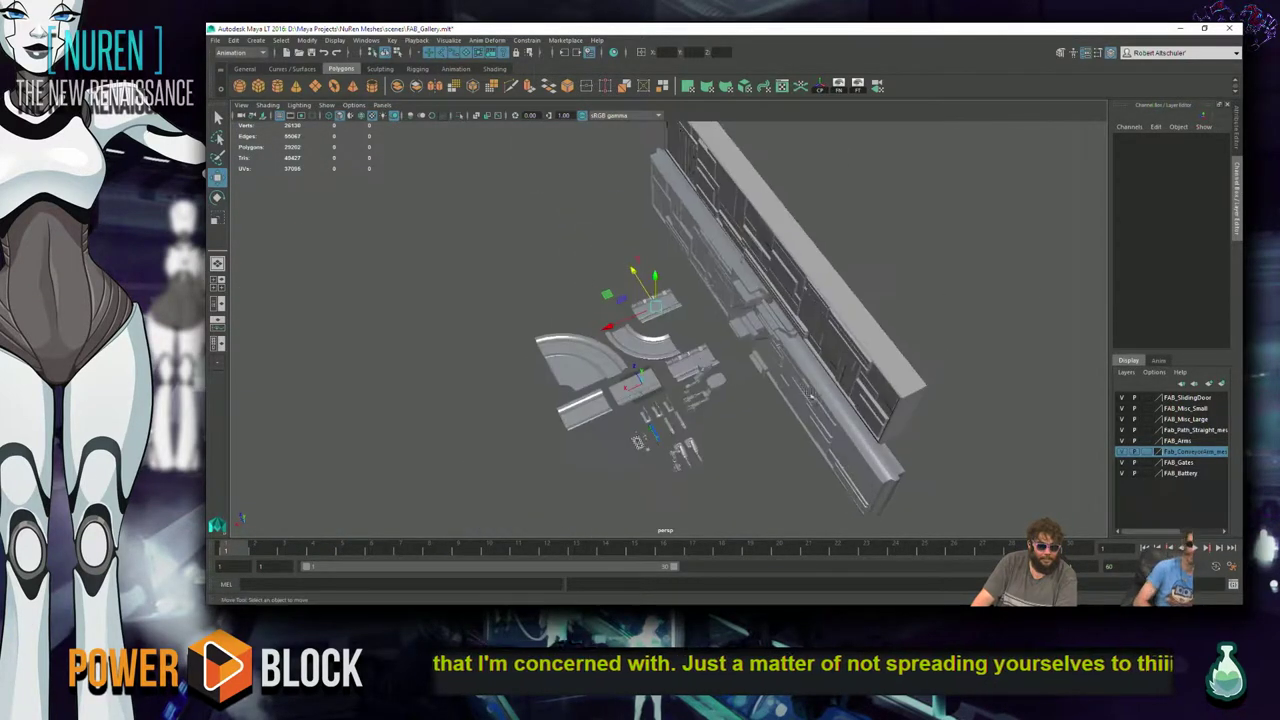
- Frame the small piece, then orbit around and select the long panelled piece
click(684, 305)
key(f)
click(928, 518)
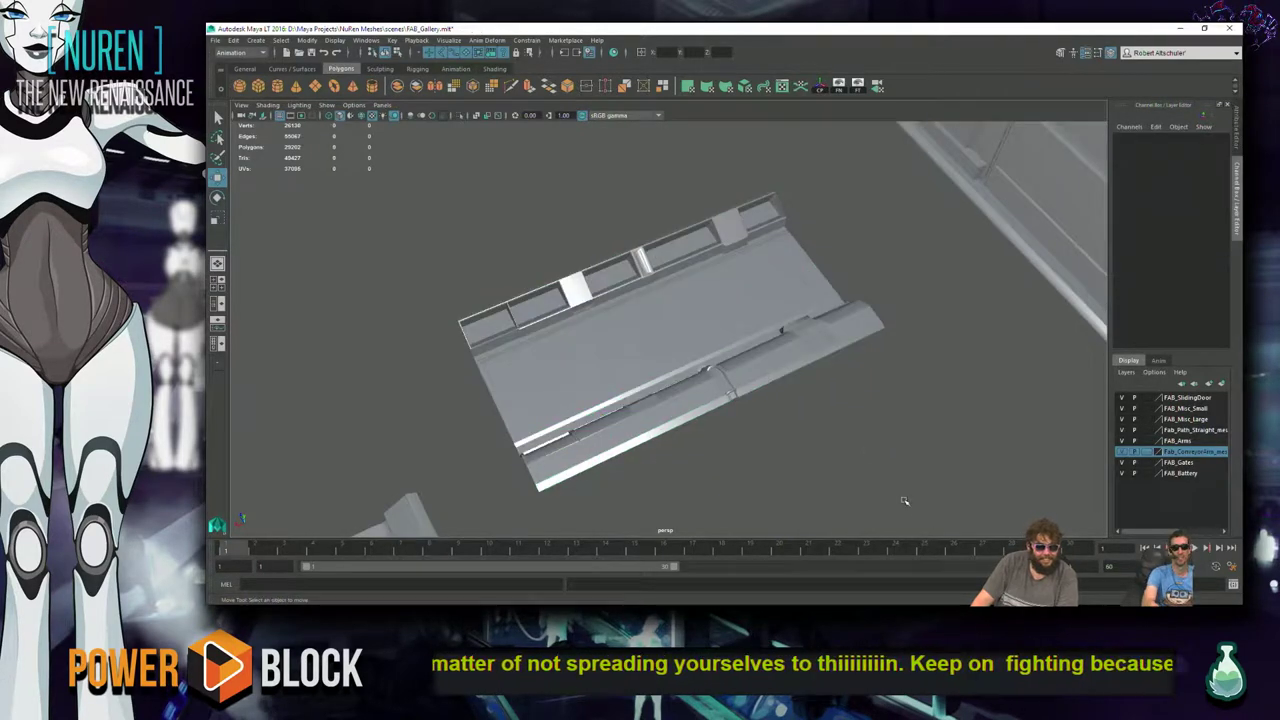
alt+drag(903, 506, 760, 380)
scroll(1012, 382, up, 3)
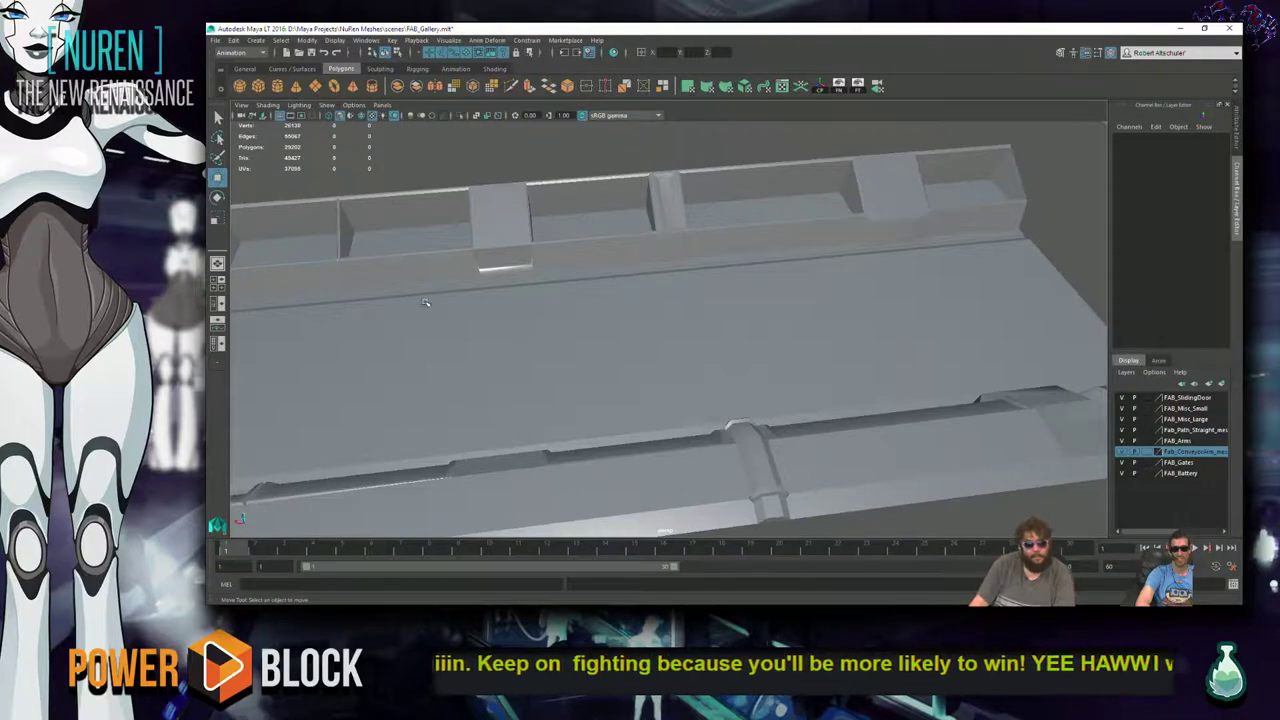
alt+drag(421, 303, 648, 421)
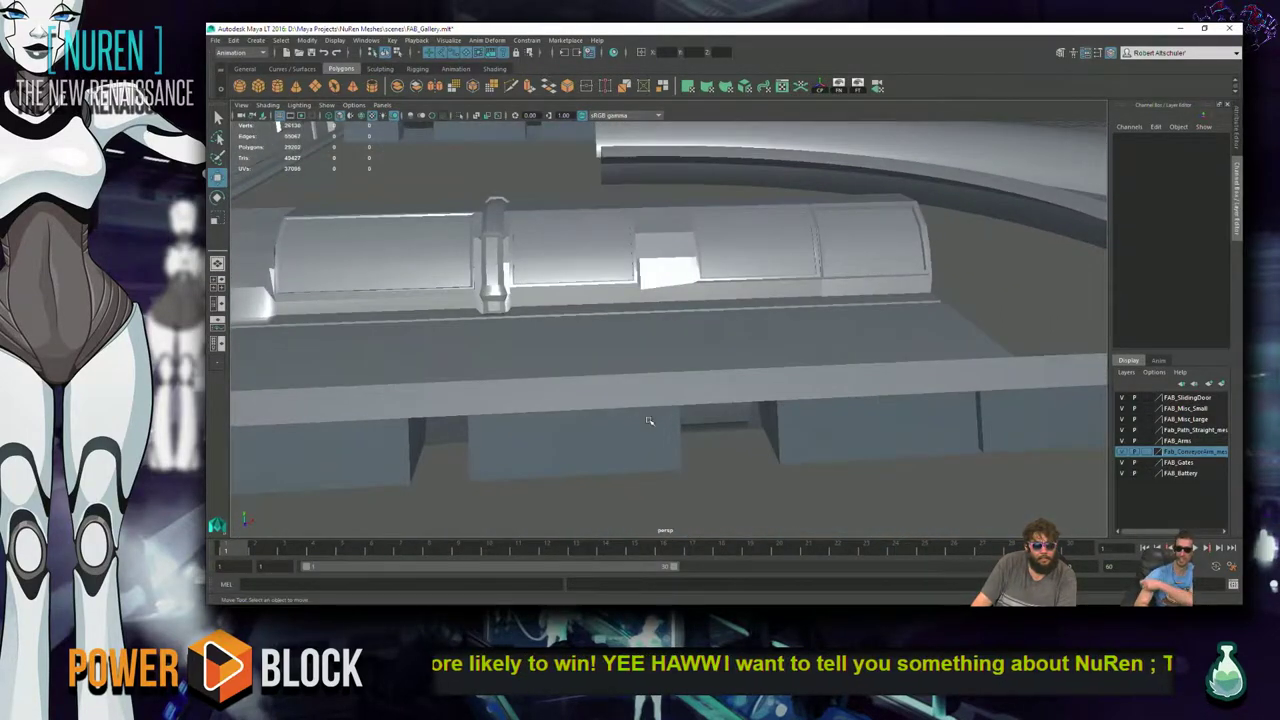
click(677, 281)
scroll(680, 283, up, 6)
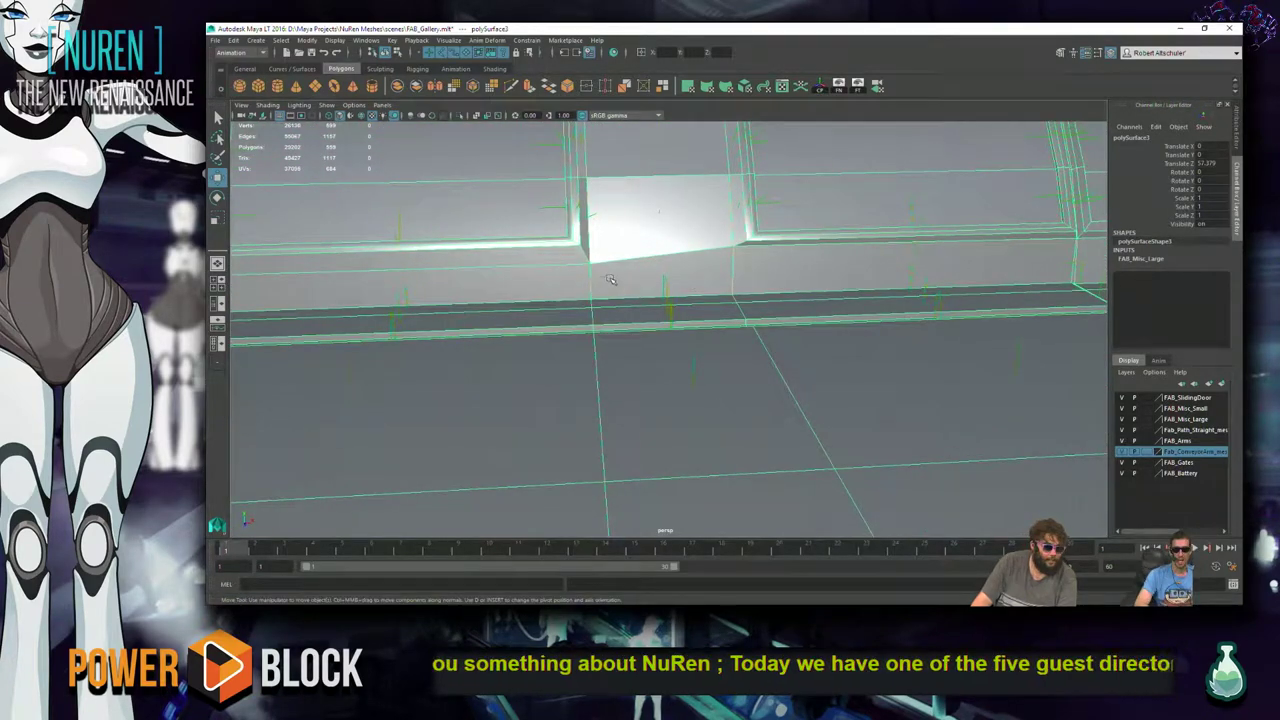
- Select the lit panel face on the long piece in Face mode
alt+drag(621, 259, 544, 290)
right_click(618, 240)
click(620, 240)
right_click(618, 249)
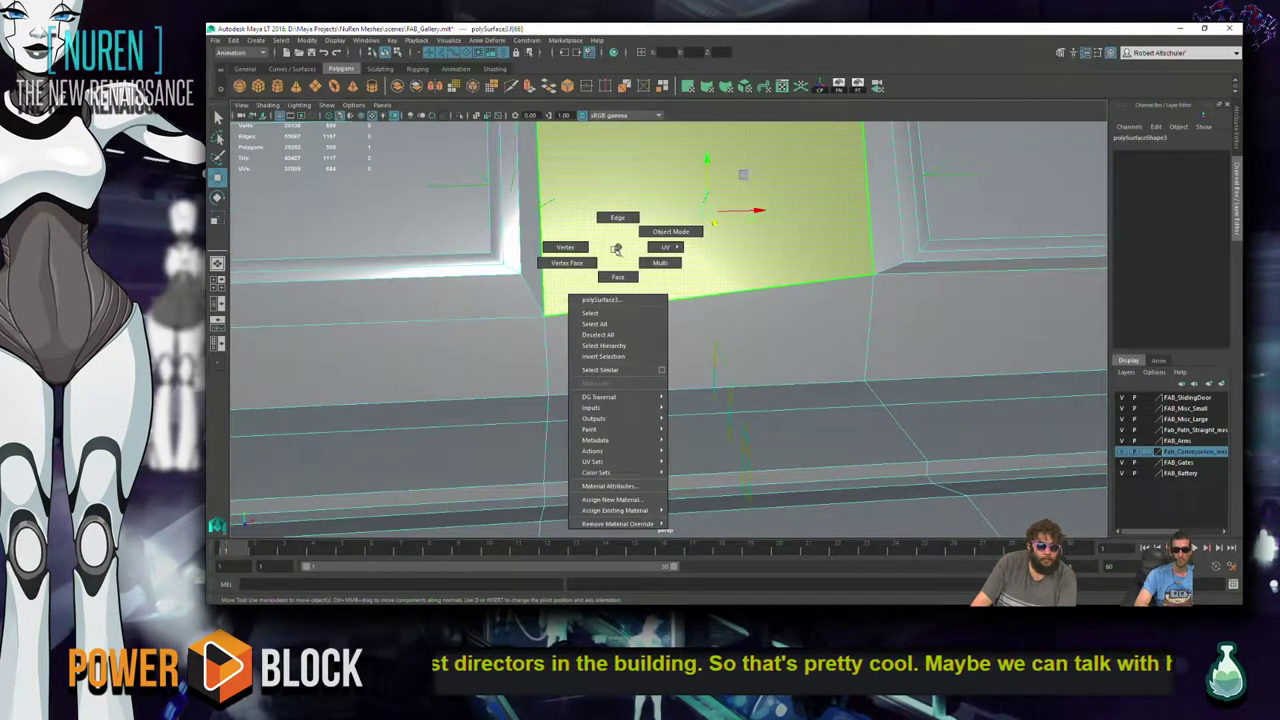
click(616, 249)
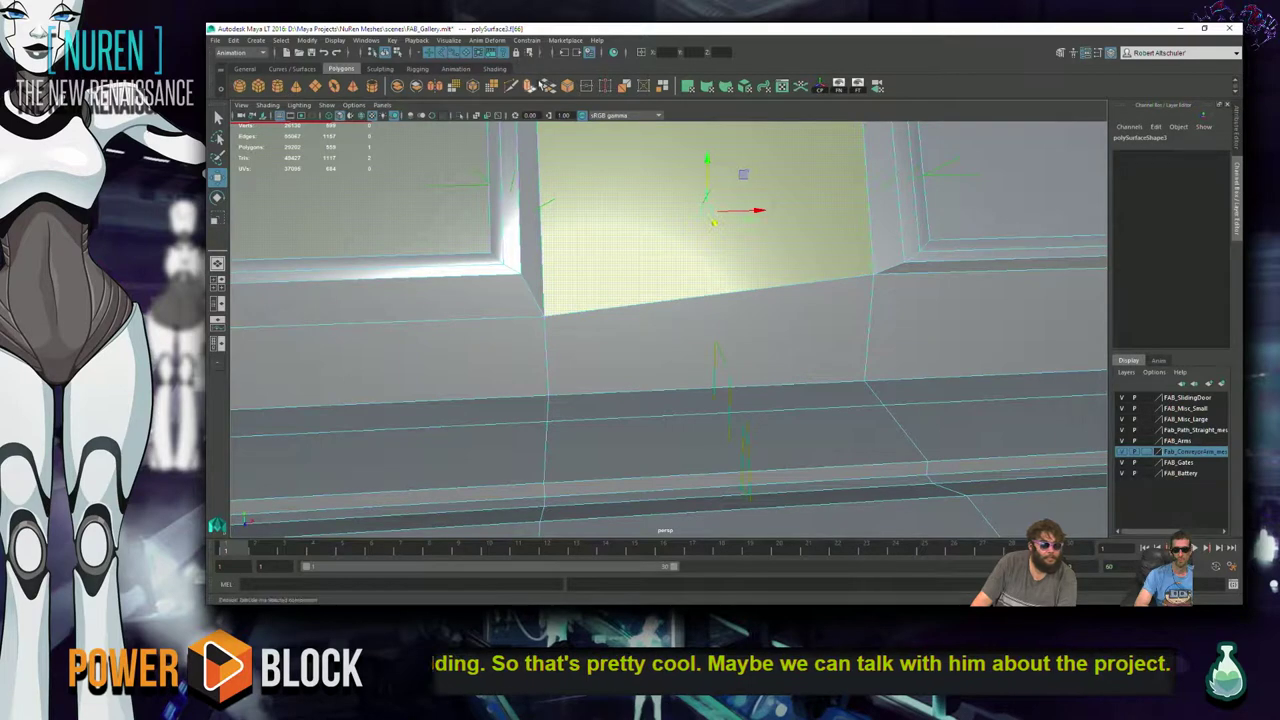
- Cut a new edge across the panel from its corner vertex with Multi-Cut, then frame everything
shift+right_drag(614, 232, 590, 300)
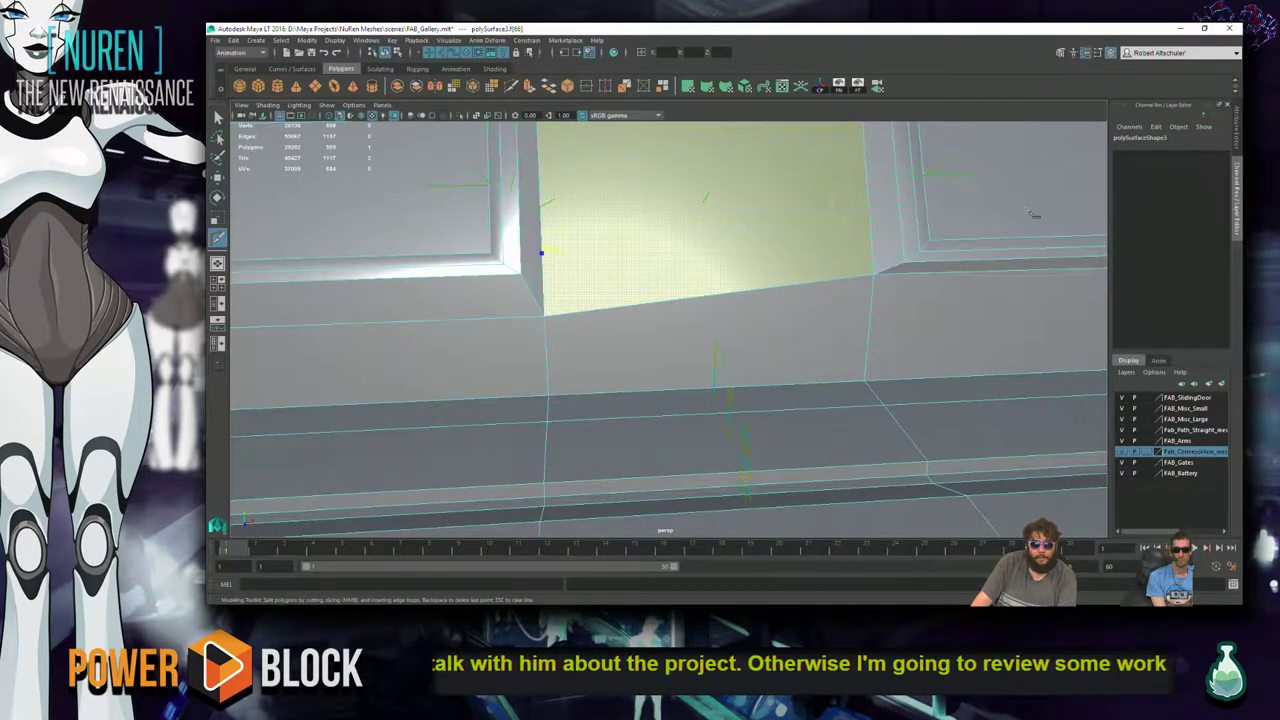
click(879, 283)
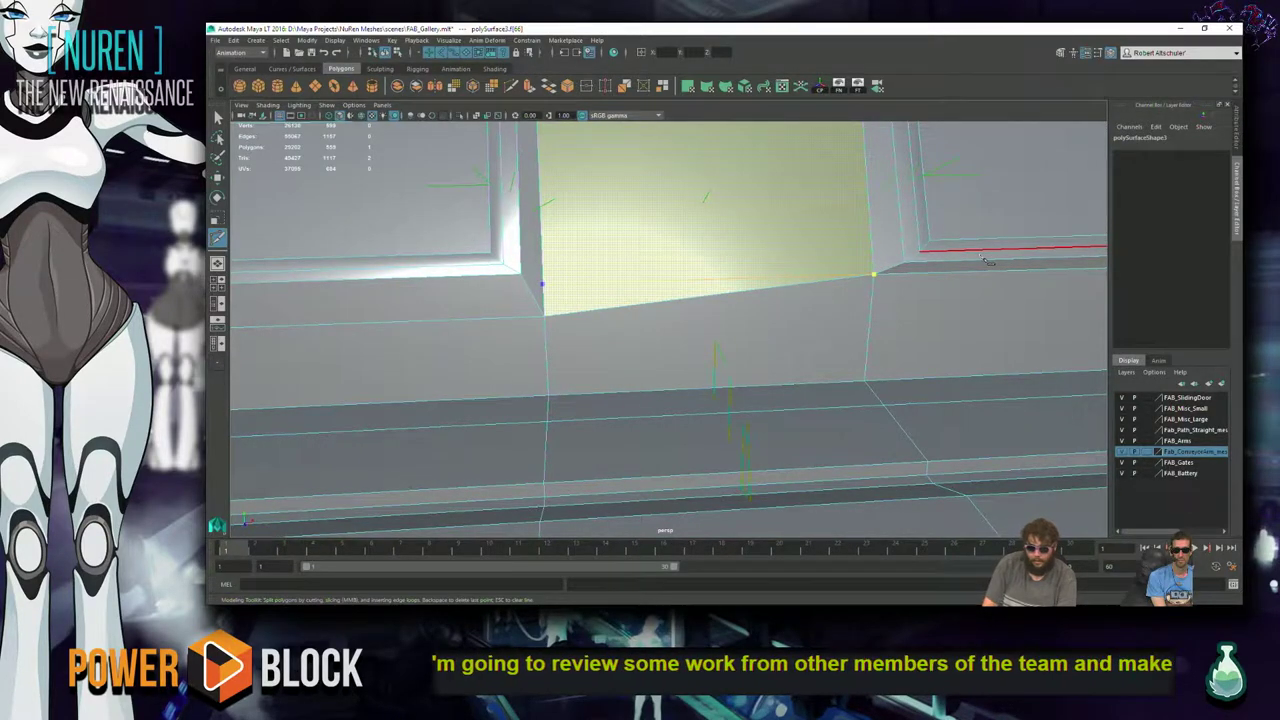
scroll(712, 270, down, 3)
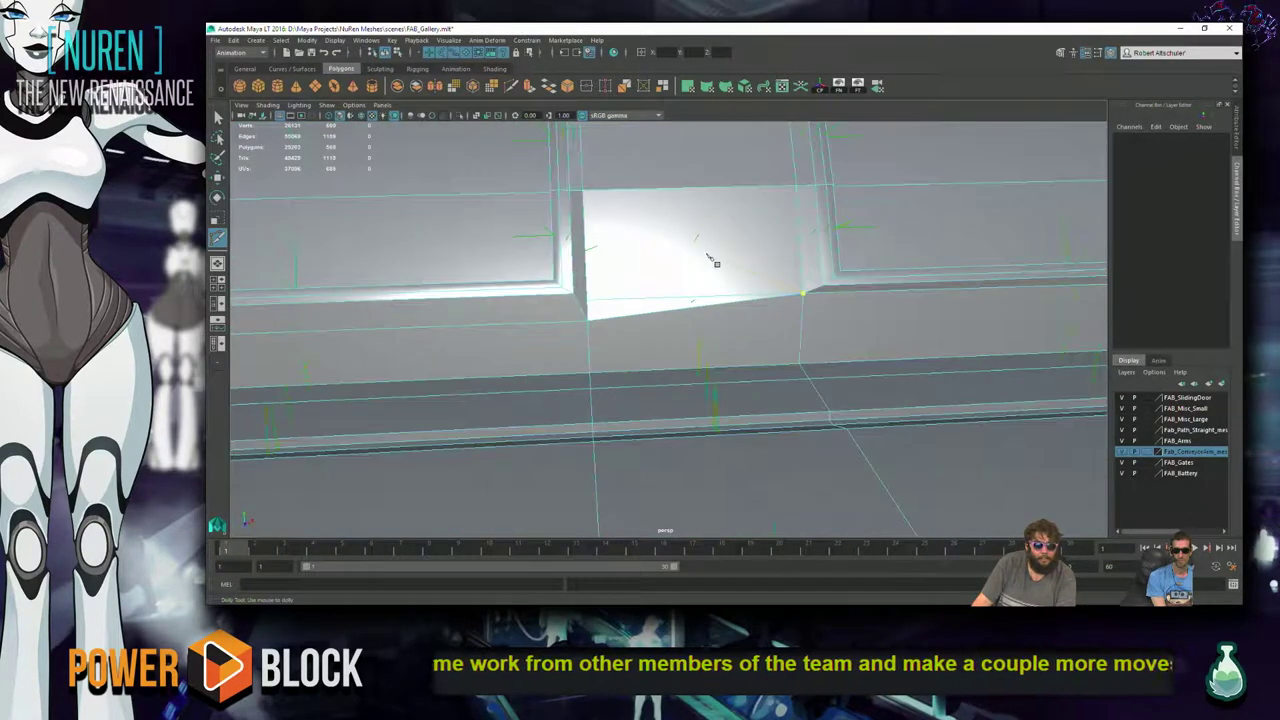
scroll(826, 300, down, 6)
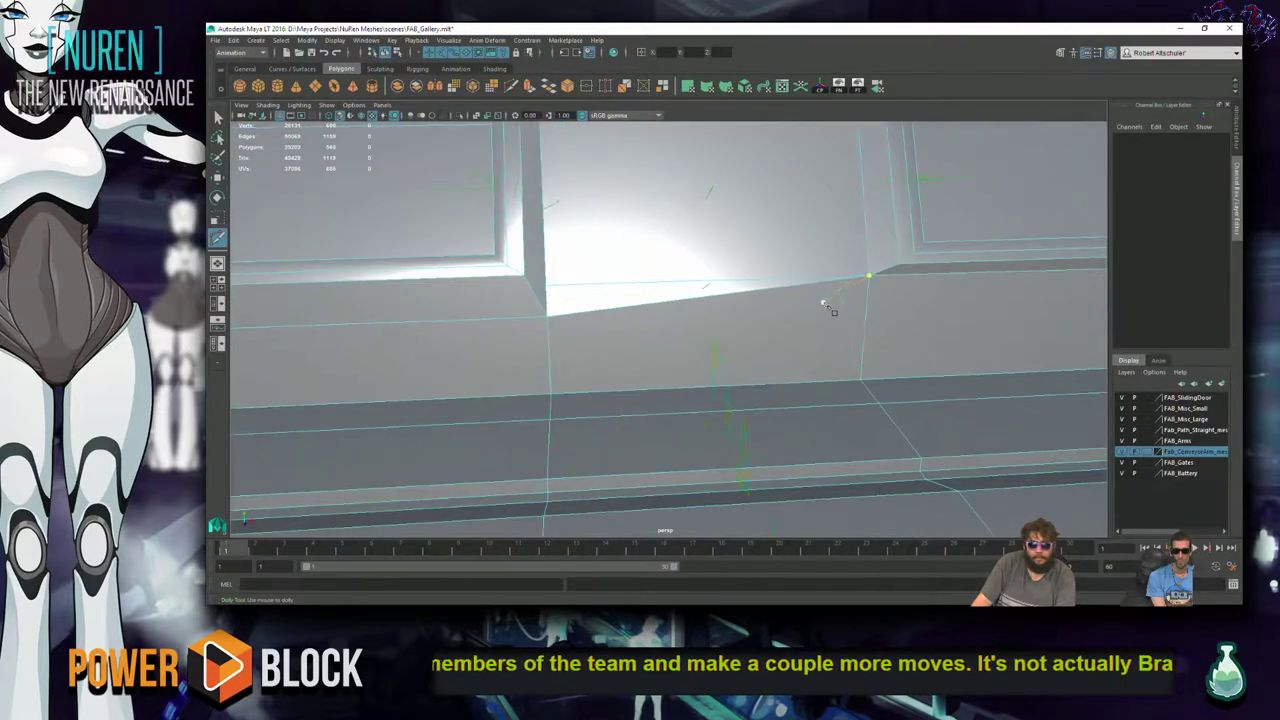
key(f)
key(a)
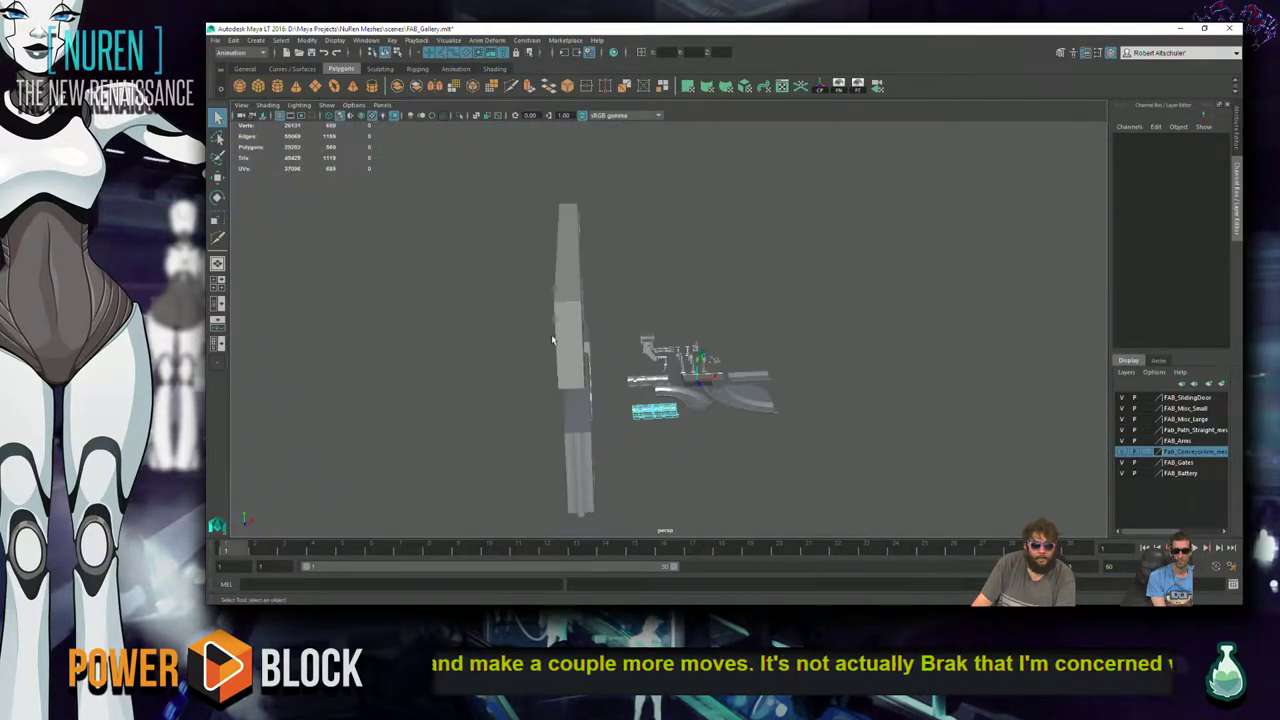
alt+drag(554, 341, 600, 472)
alt+drag(693, 377, 770, 310)
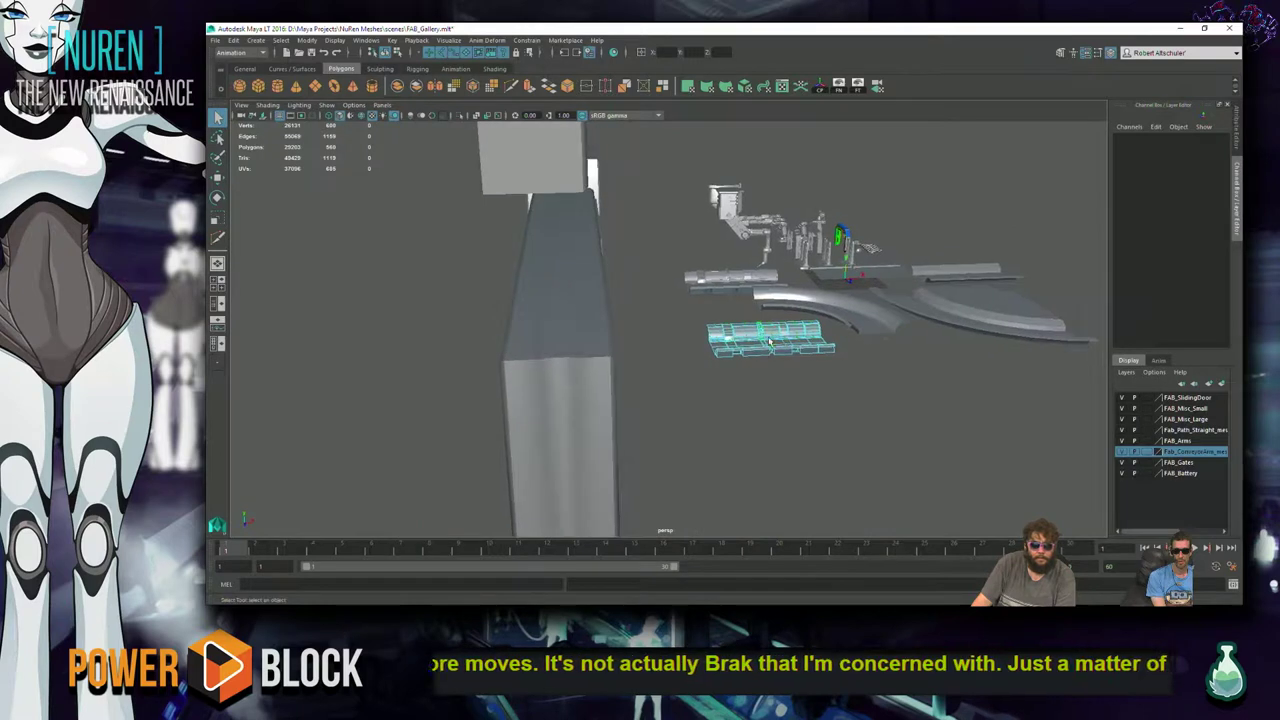
right_drag(778, 342, 818, 322)
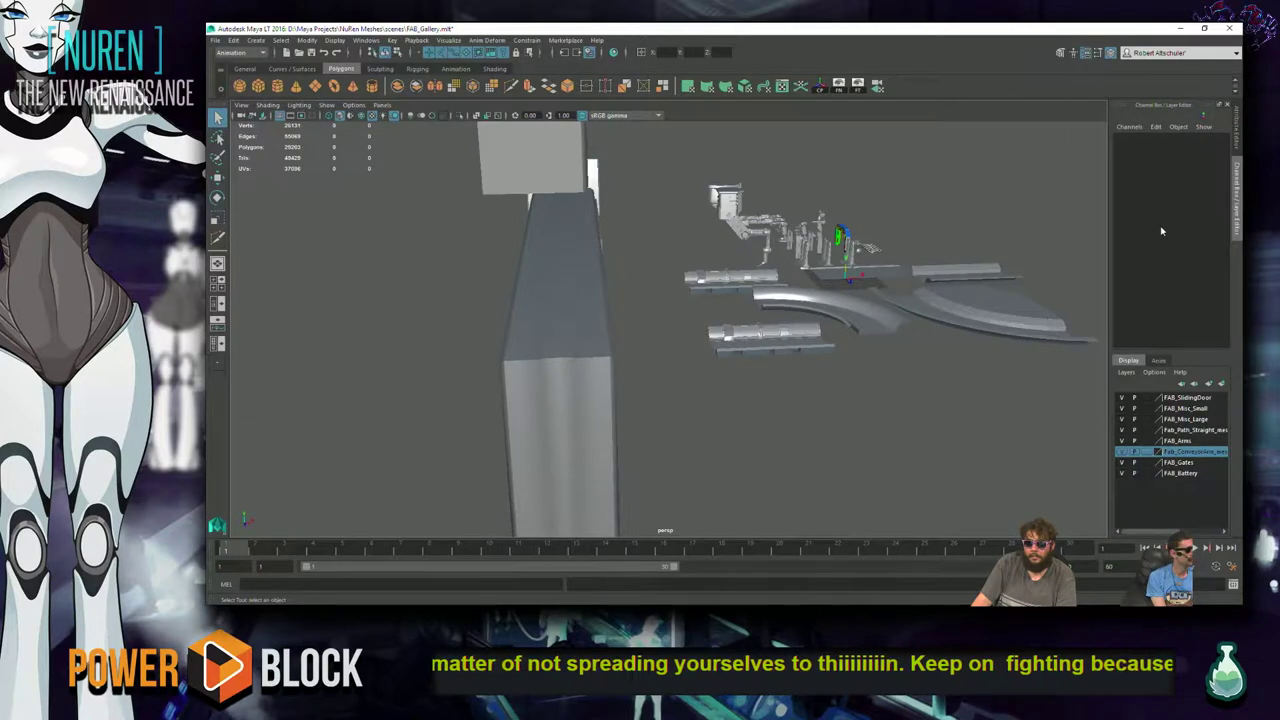
key(ctrl+a)
click(1013, 117)
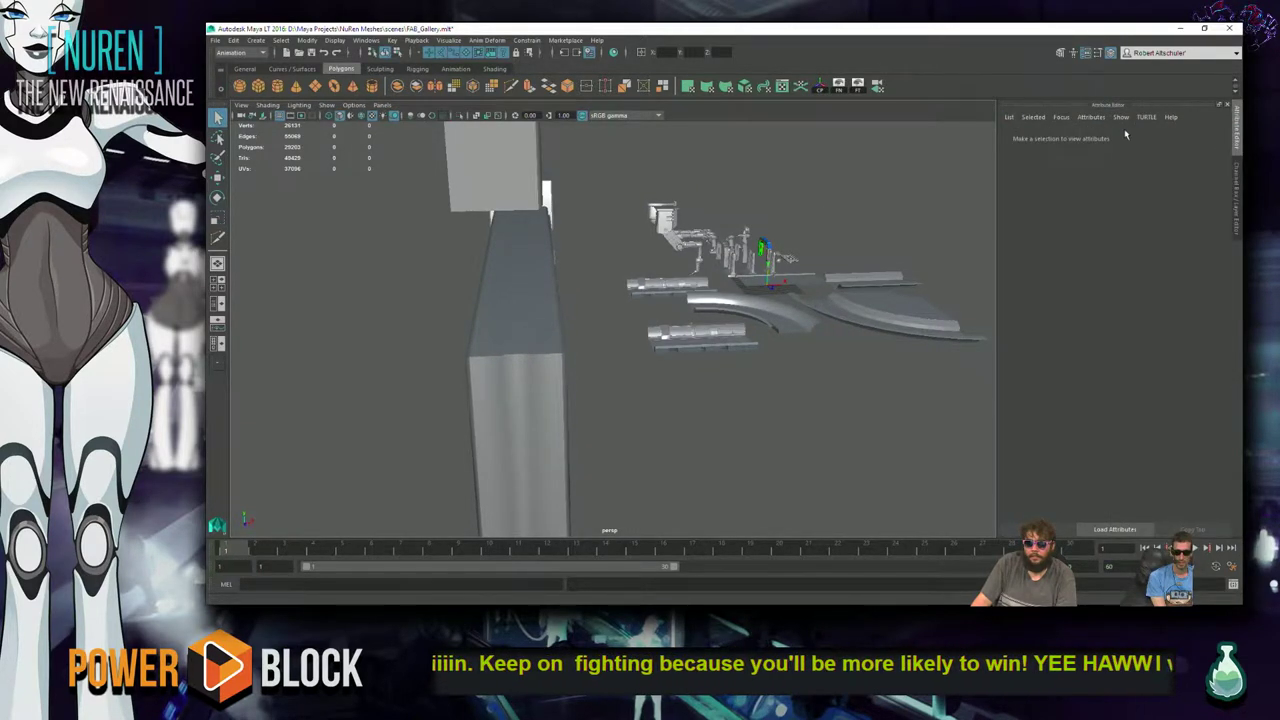
click(1091, 118)
click(1093, 119)
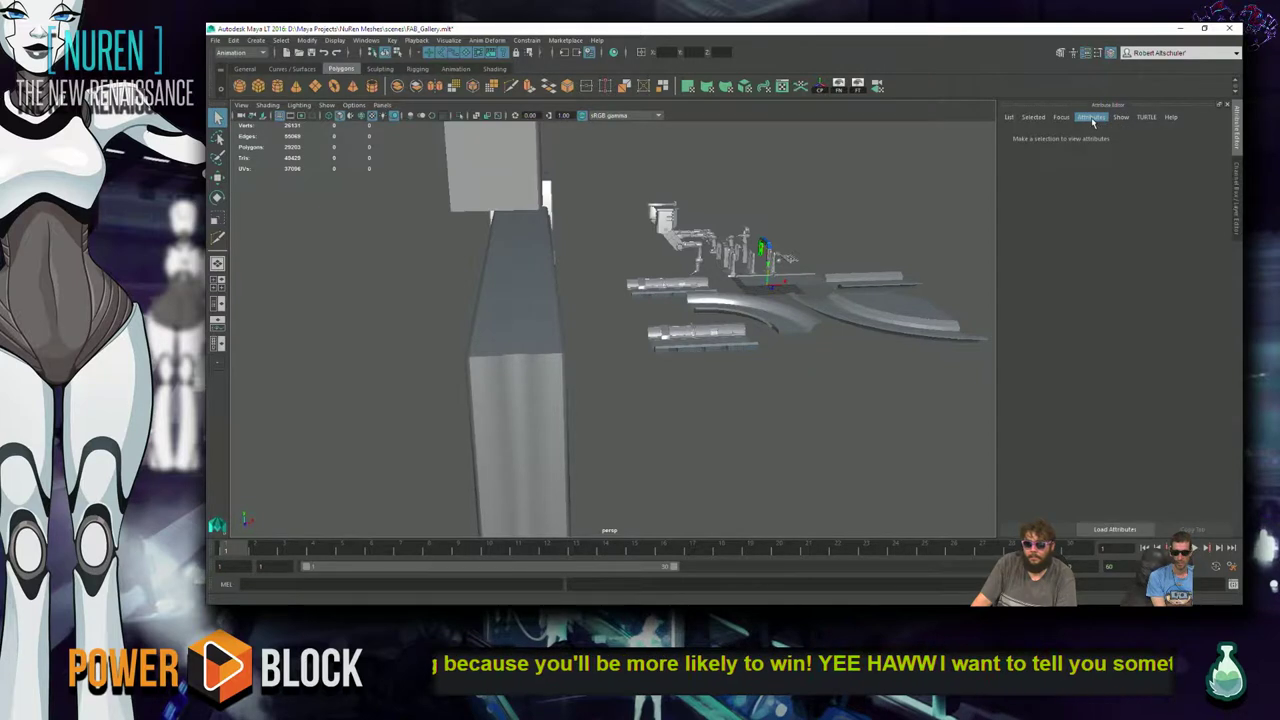
click(1236, 200)
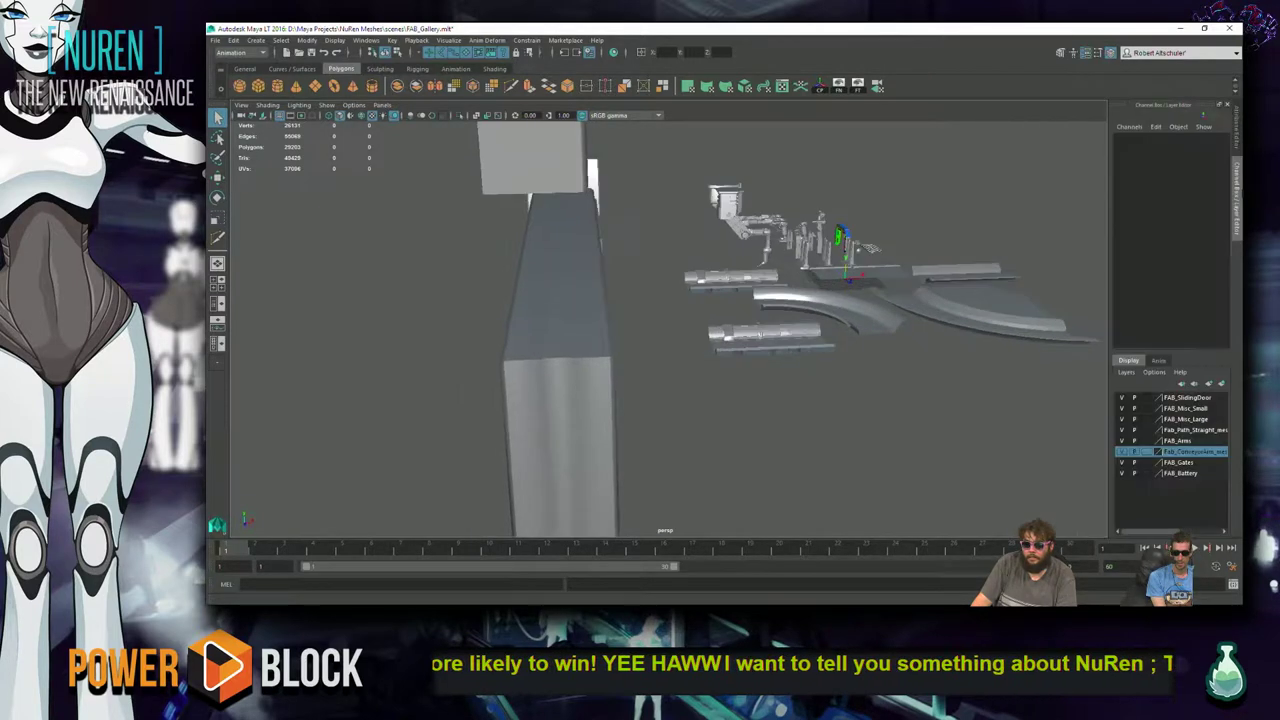
- Frame the straight conveyor piece in Object mode with Move active and orbit above it
click(790, 333)
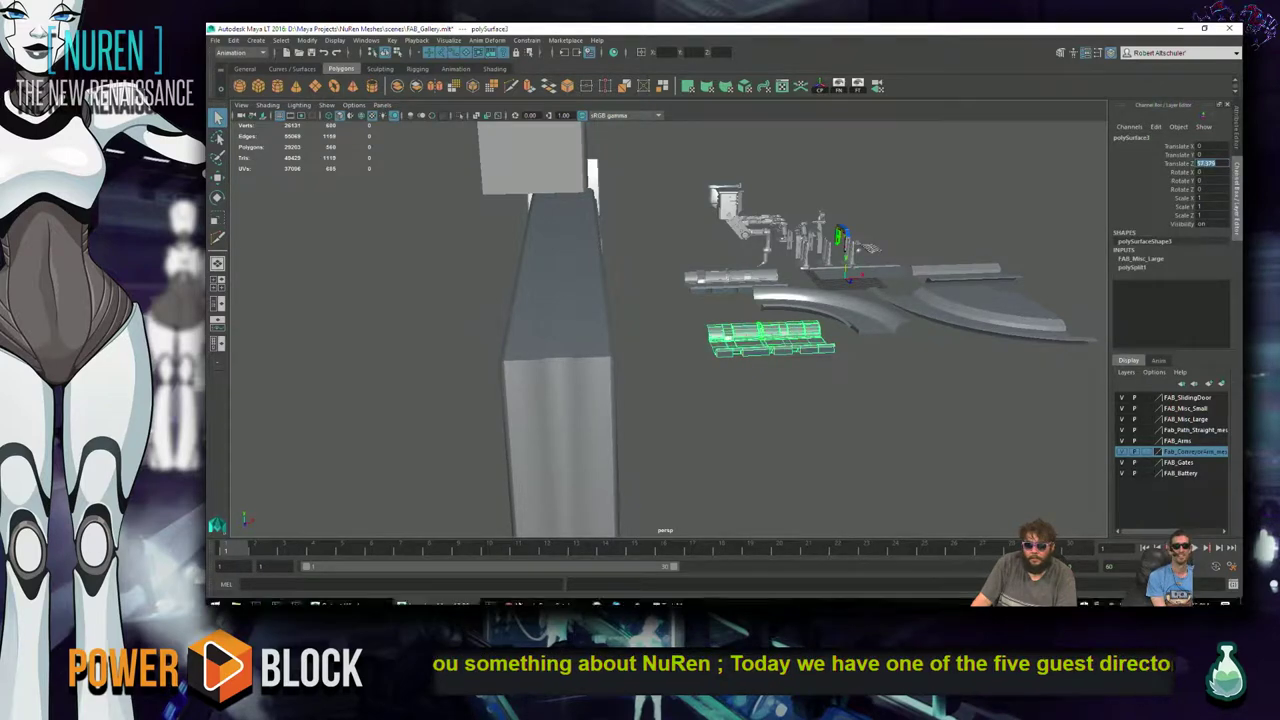
key(f)
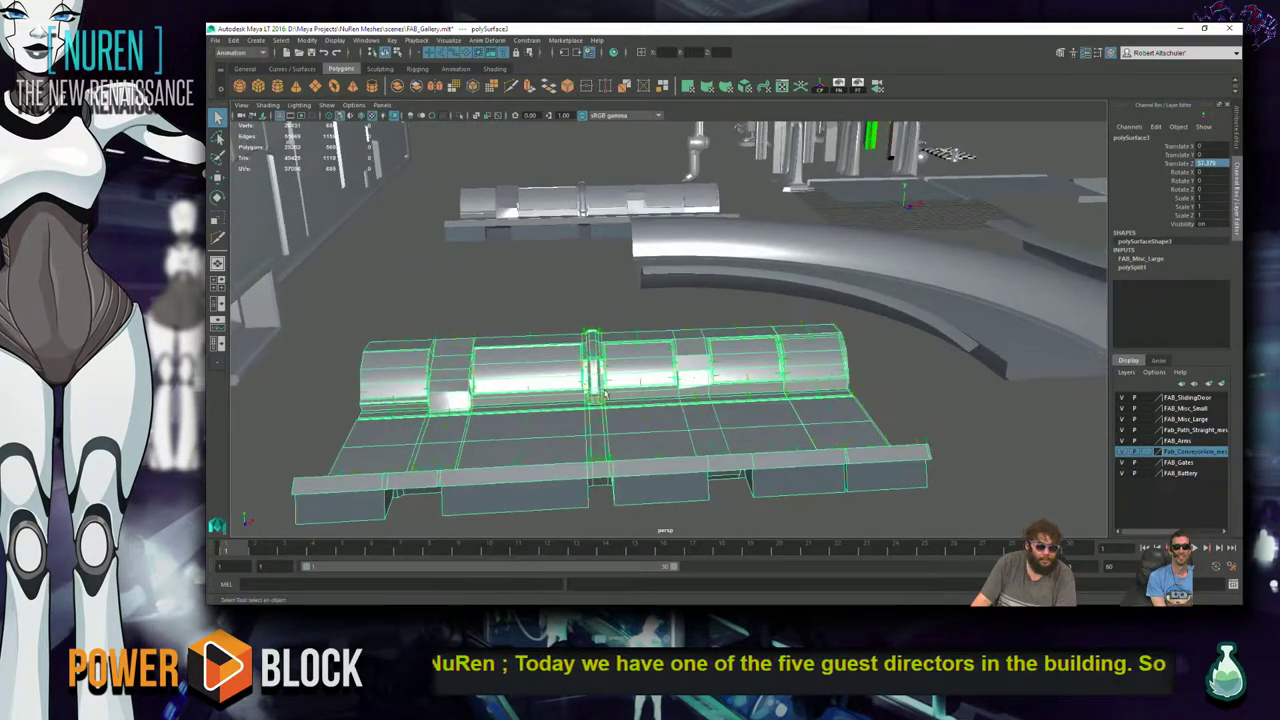
right_drag(688, 318, 757, 268)
key(w)
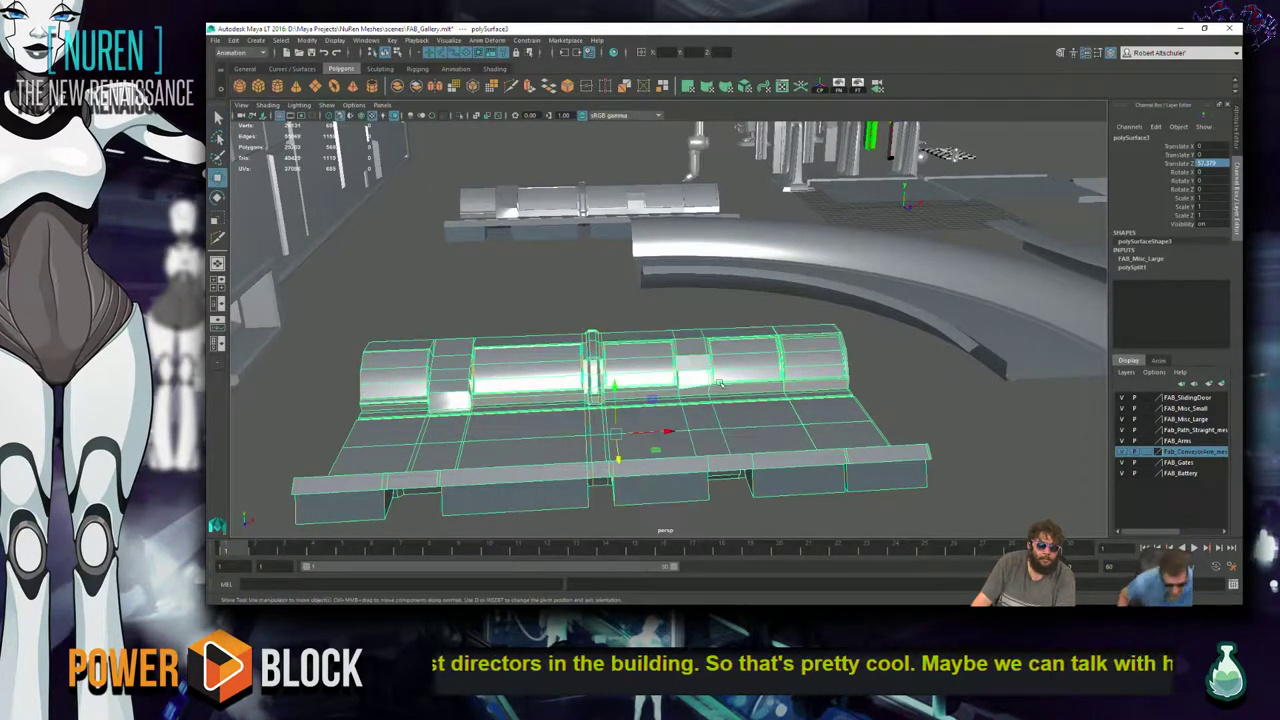
alt+drag(770, 338, 760, 250)
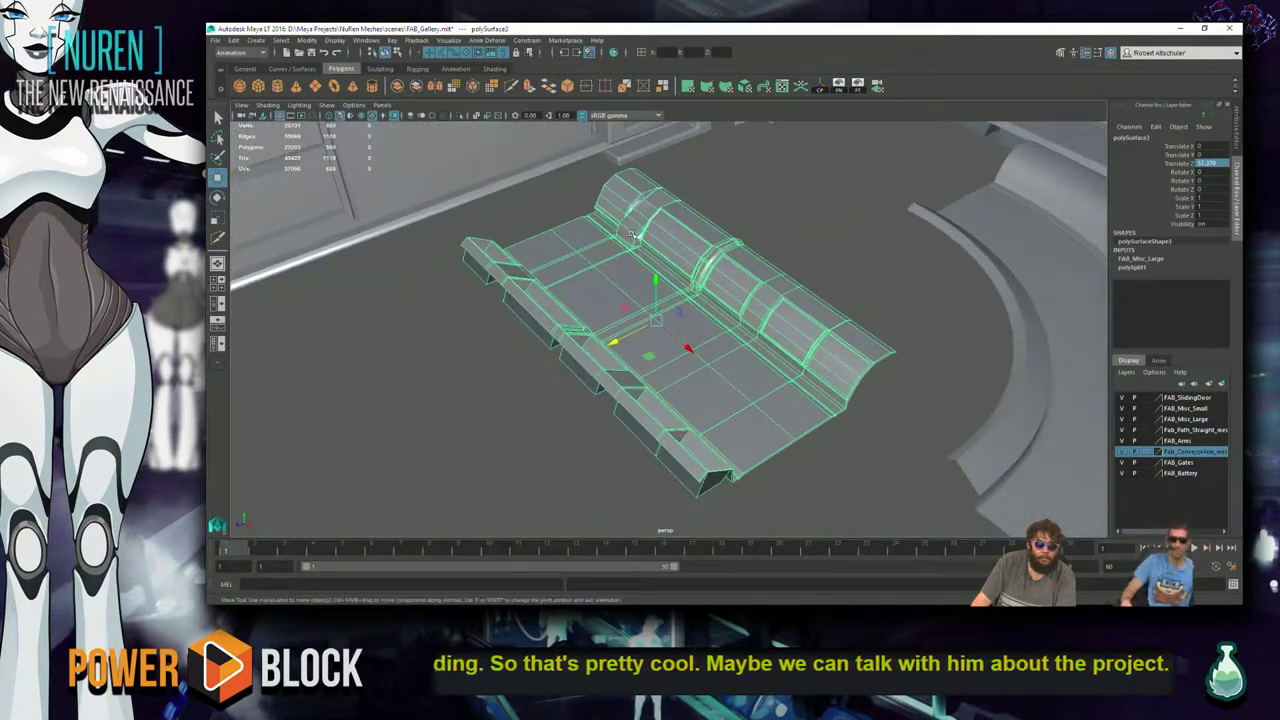
click(820, 86)
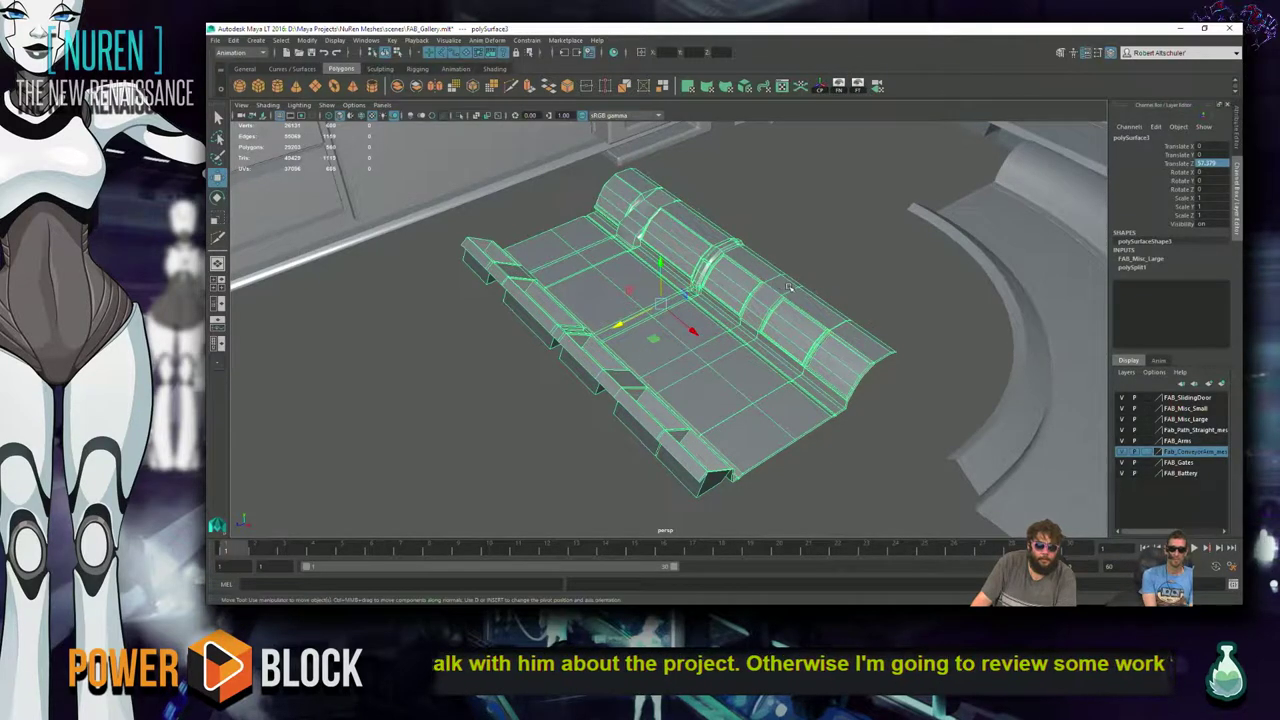
right_drag(755, 299, 783, 320)
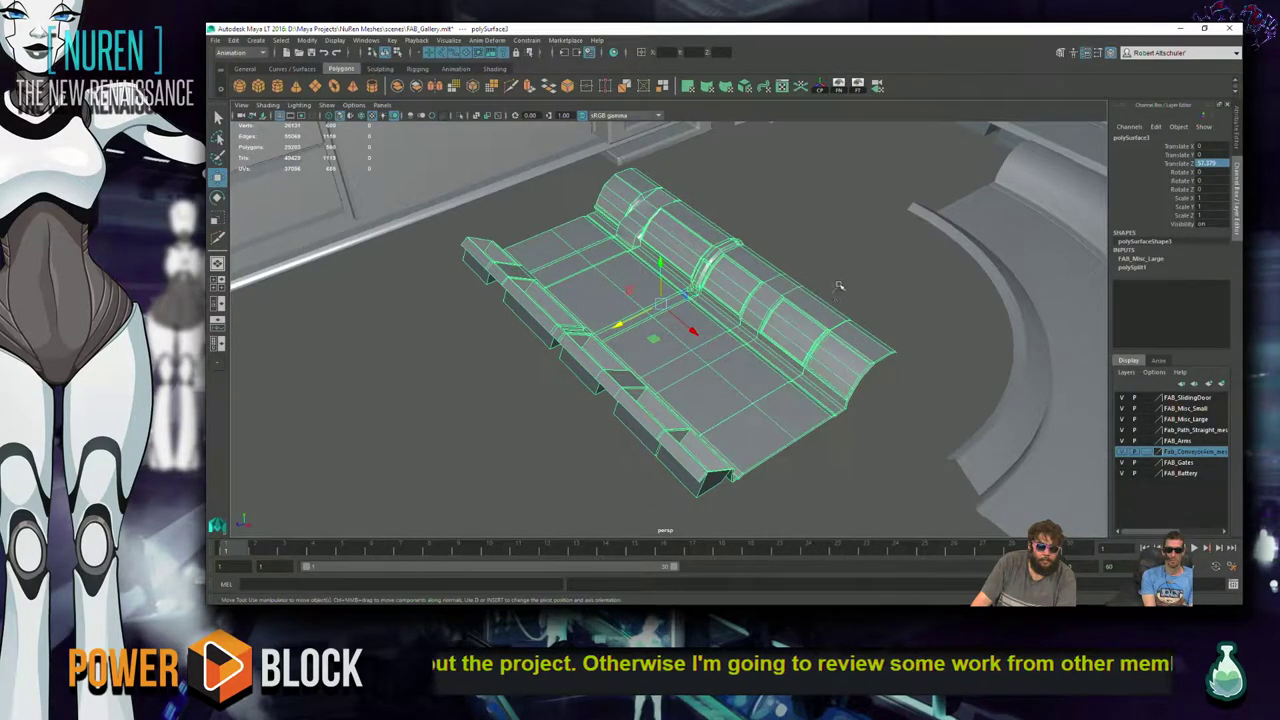
- Reselect the conveyor piece and orbit in close to face its side panel's corner
click(734, 318)
alt+drag(734, 318, 598, 350)
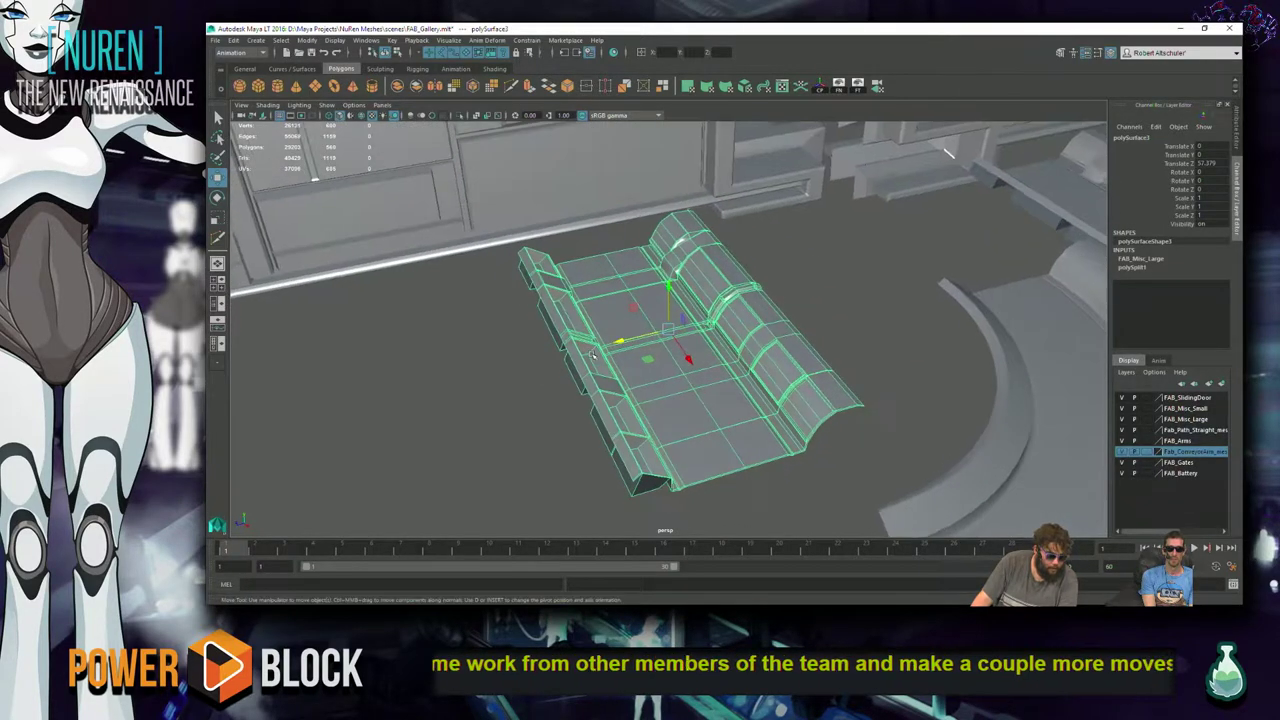
scroll(605, 360, up, 5)
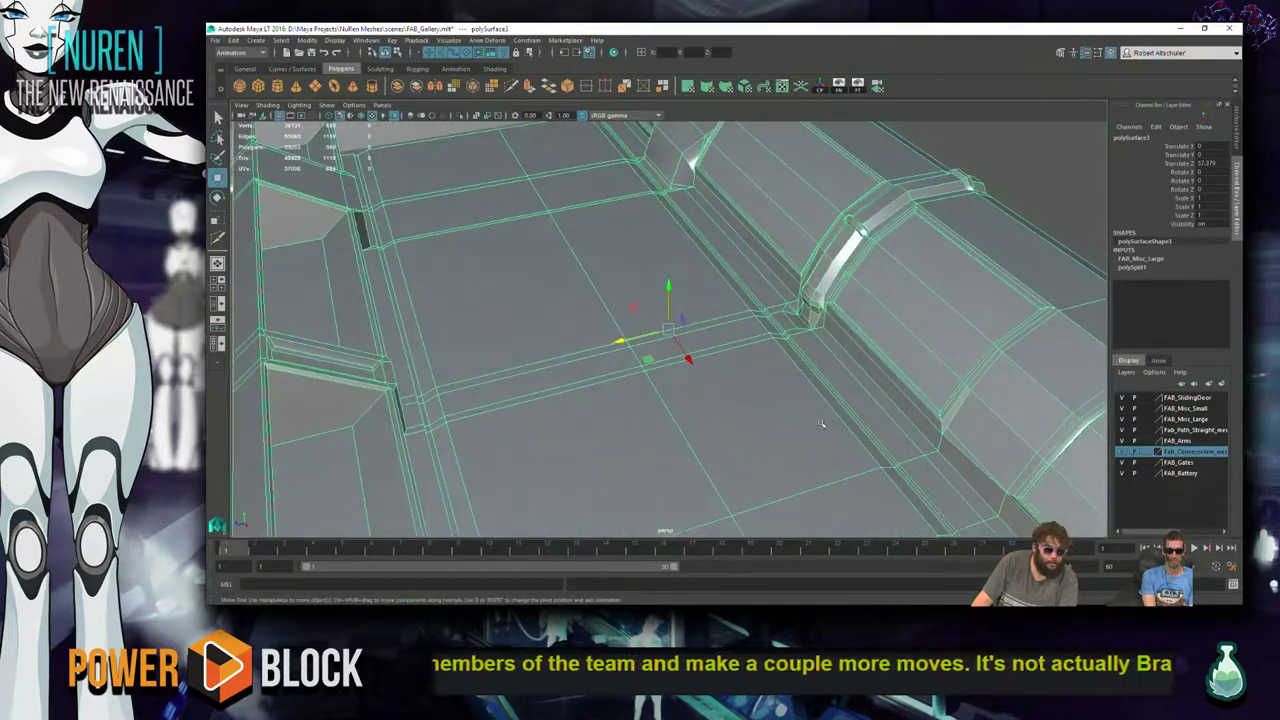
scroll(602, 443, down, 2)
alt+drag(602, 443, 665, 432)
scroll(665, 432, up, 5)
alt+middle_drag(665, 432, 678, 438)
alt+drag(678, 438, 688, 318)
right_drag(688, 318, 668, 406)
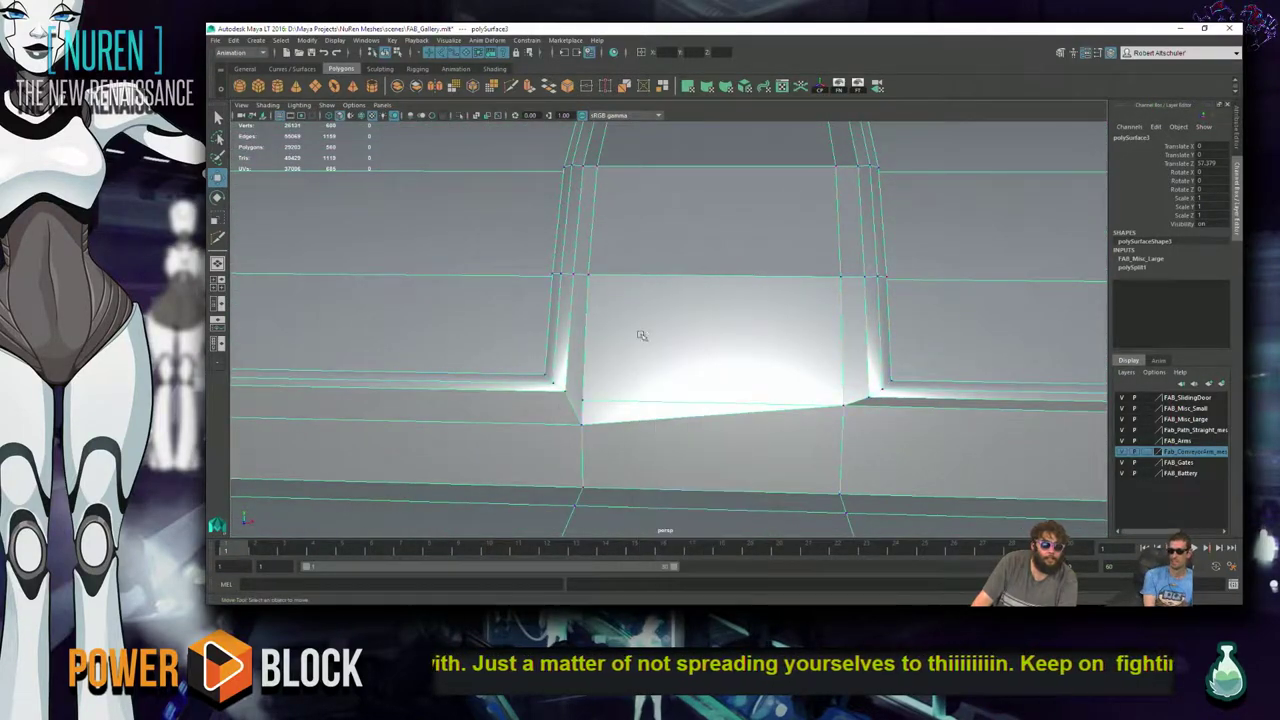
- Select the panel's corner vertex and nudge it slightly up and to the left
click(583, 399)
alt+drag(591, 398, 622, 346)
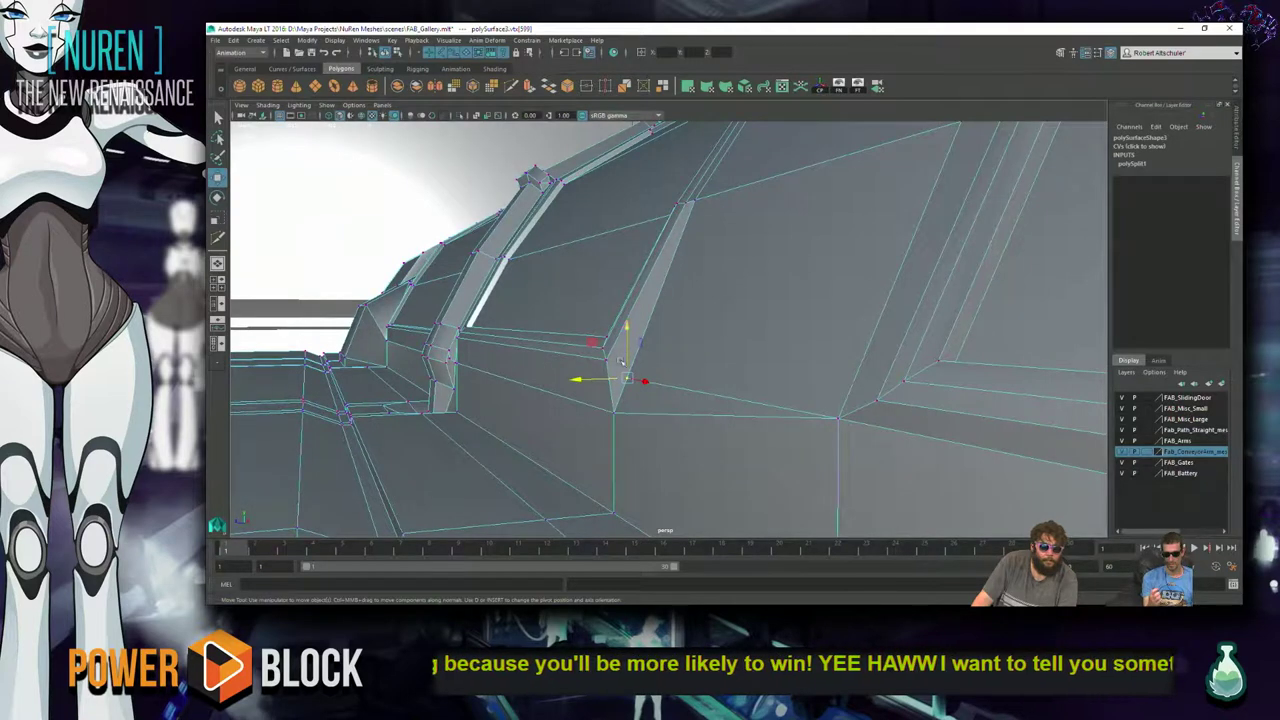
alt+drag(611, 392, 602, 401)
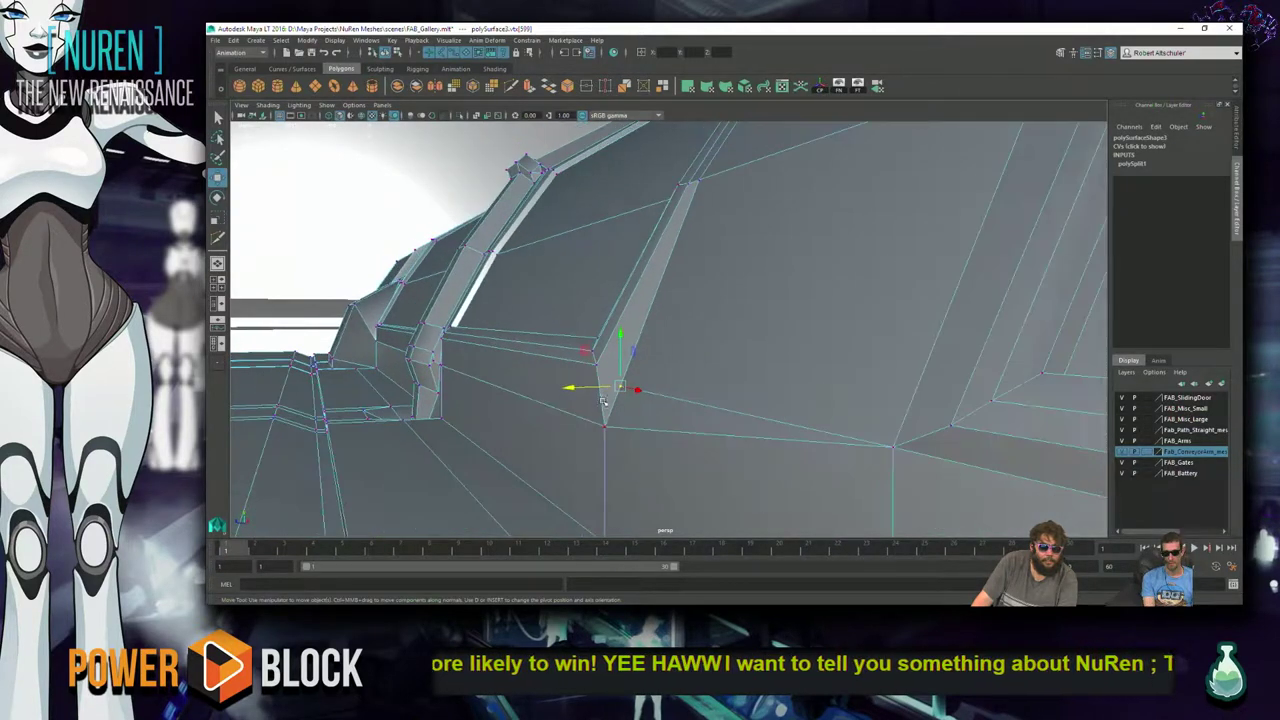
drag(597, 368, 611, 368)
- Join the selected vertices across the housing panel with Connect Components (polyConnectComponents1)
ctrl+right_click(663, 351)
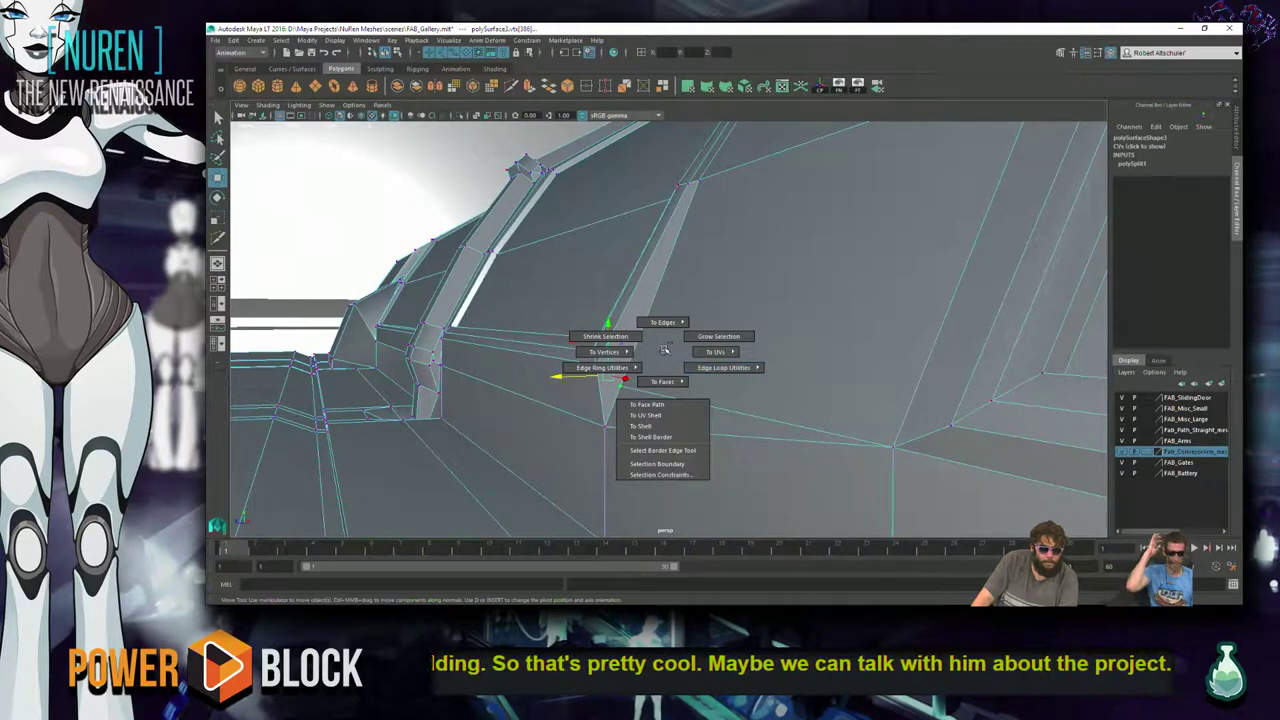
click(665, 348)
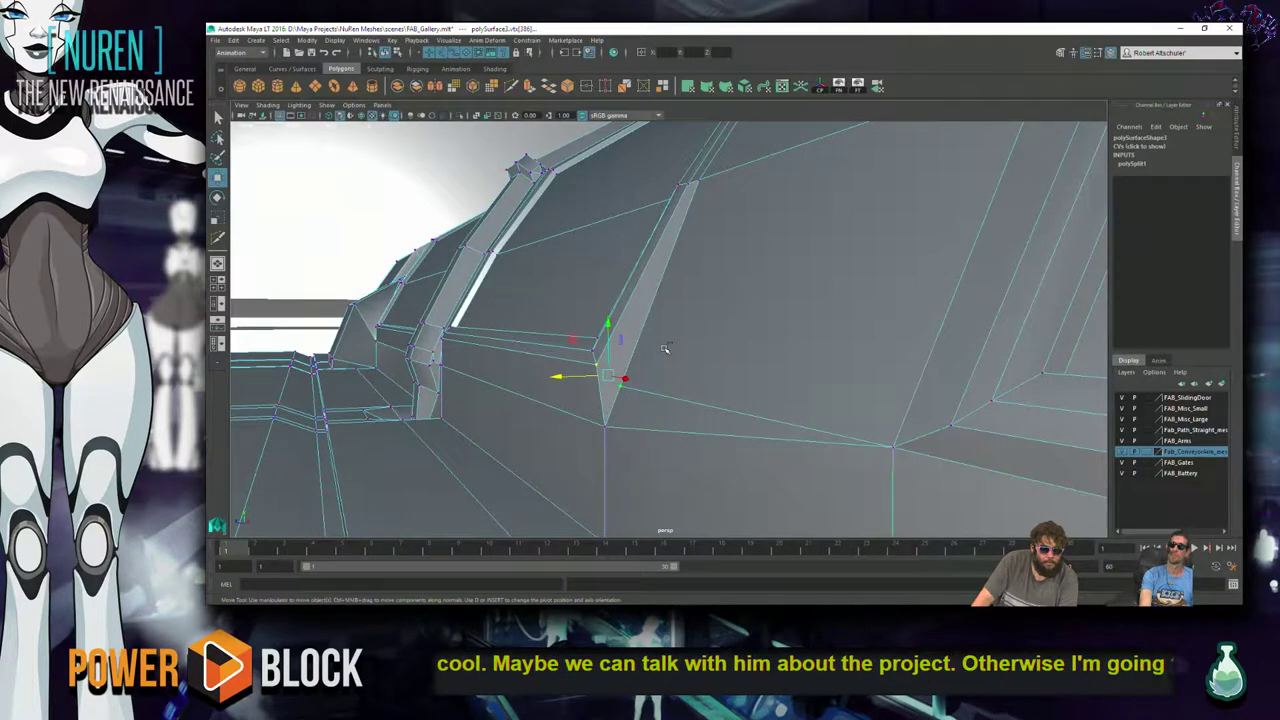
shift+right_click(665, 348)
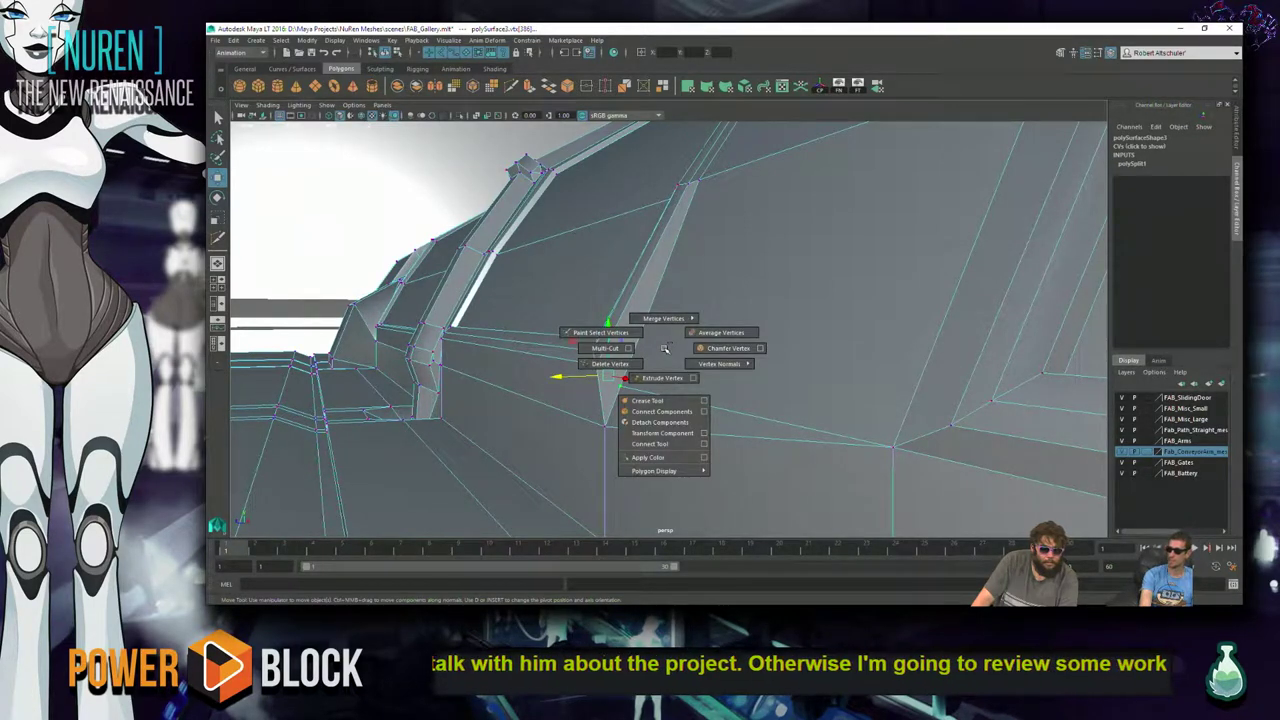
click(675, 411)
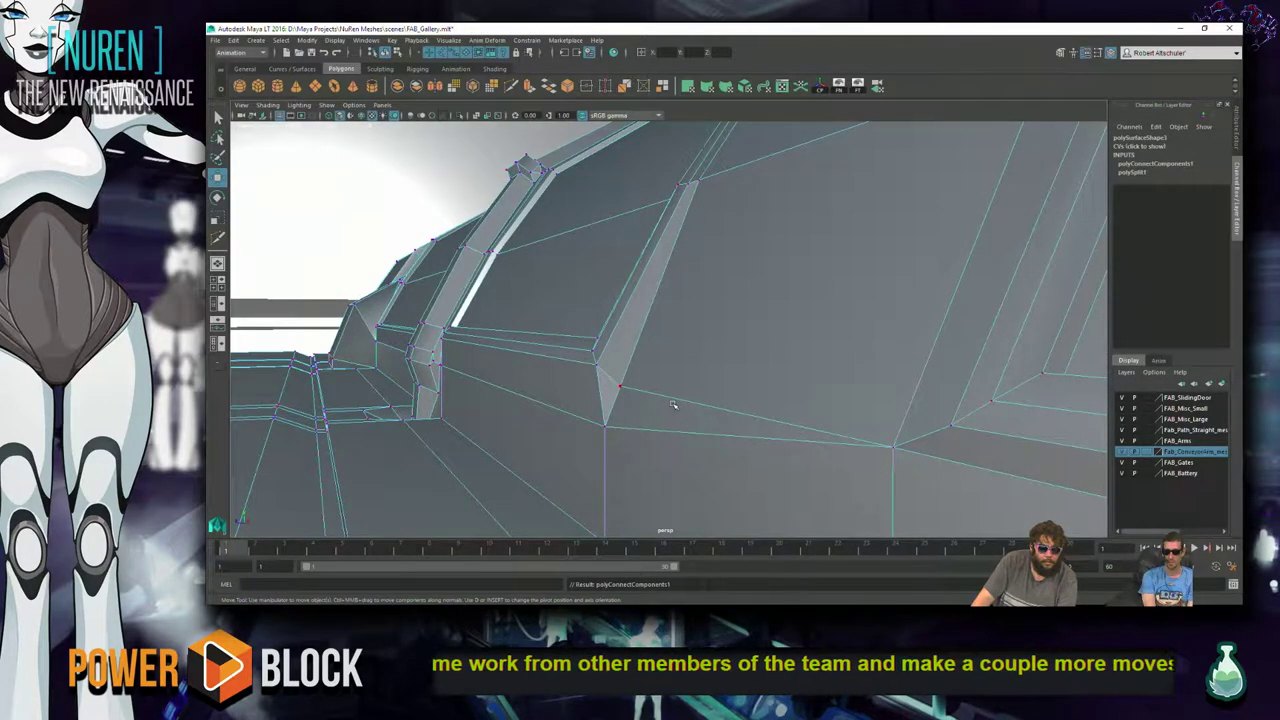
scroll(665, 407, up, 2)
alt+drag(665, 407, 620, 322)
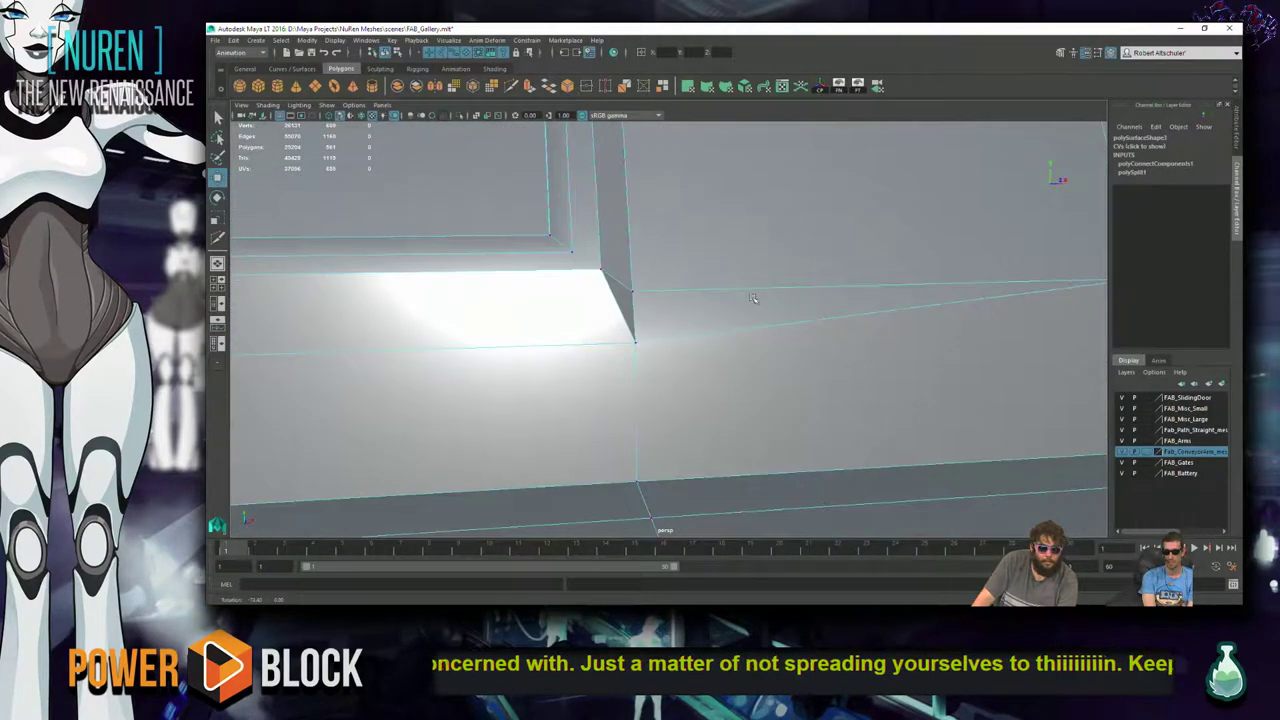
- Select the panel's upper edge loop in Edge mode and bring up the Insert Edge Loop tool
scroll(652, 308, down, 2)
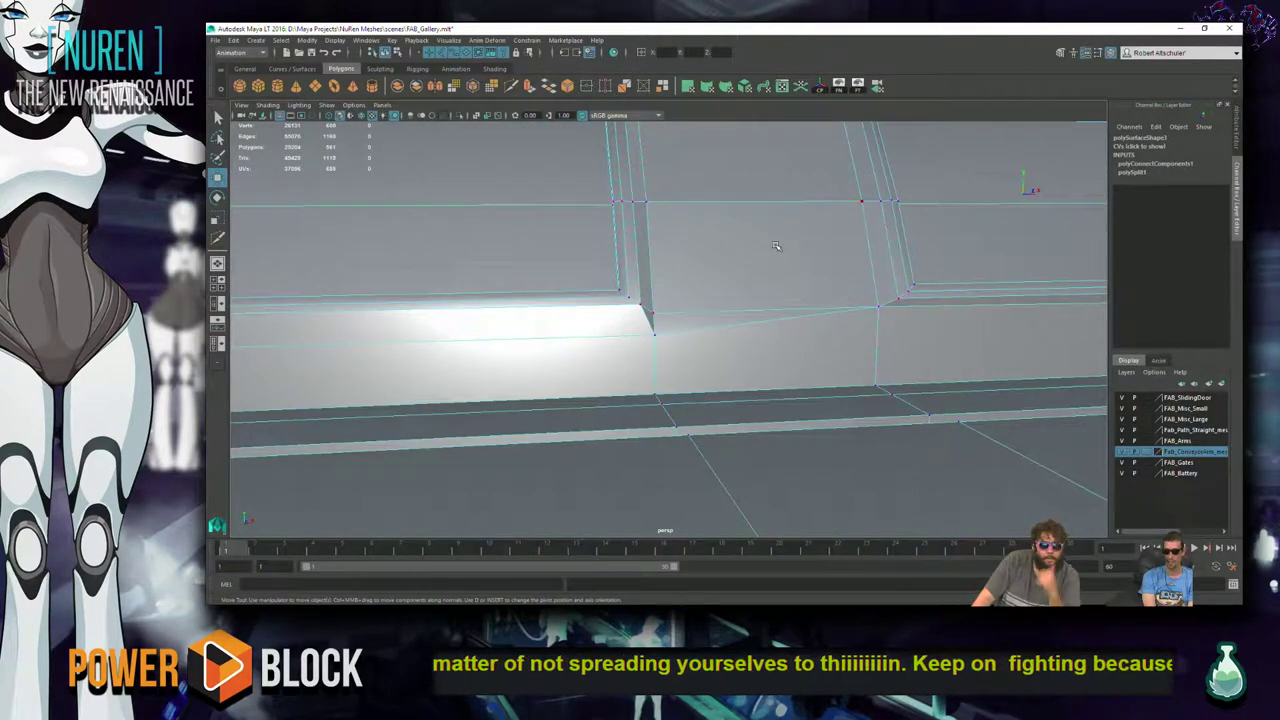
alt+drag(769, 250, 649, 388)
scroll(640, 380, up, 2)
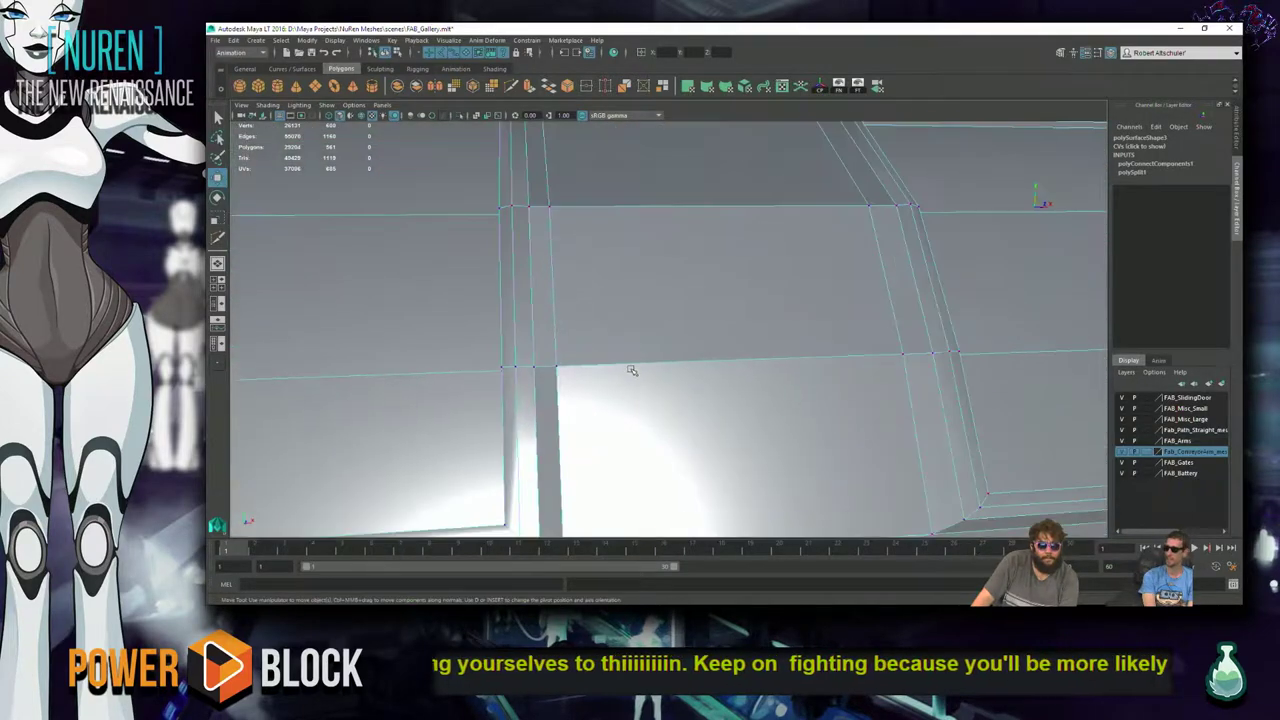
right_drag(620, 234, 620, 190)
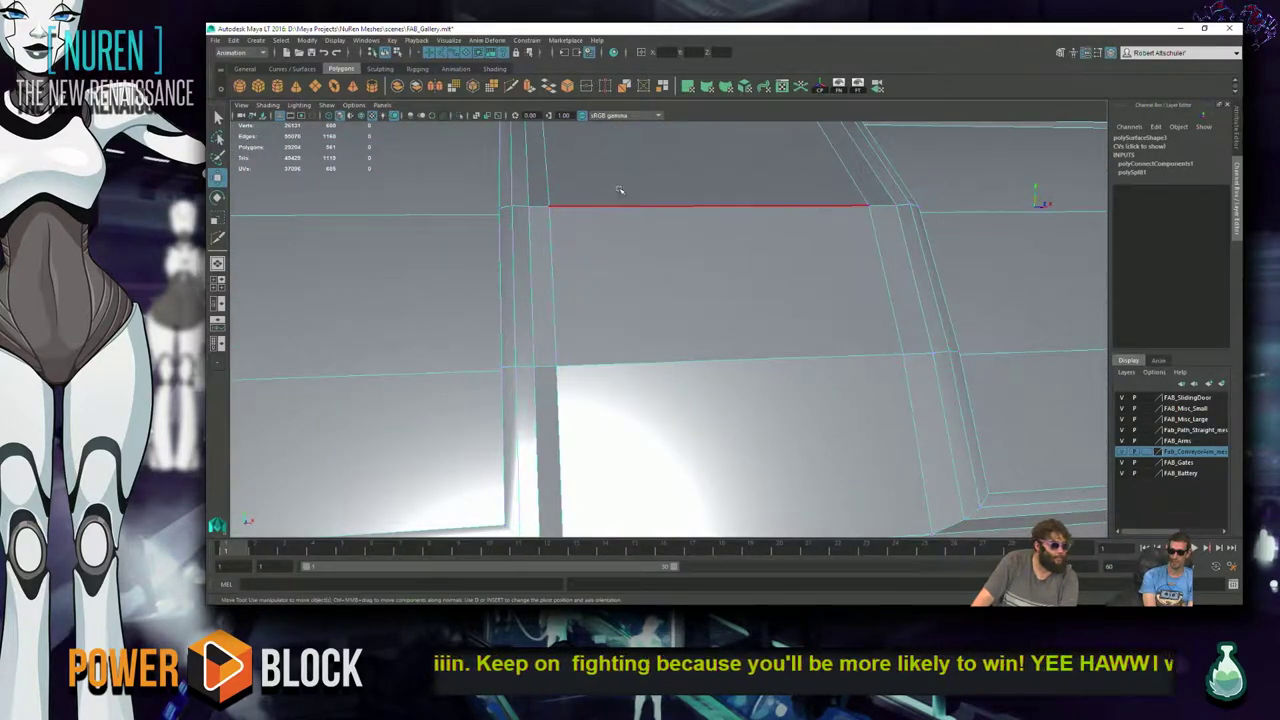
click(631, 206)
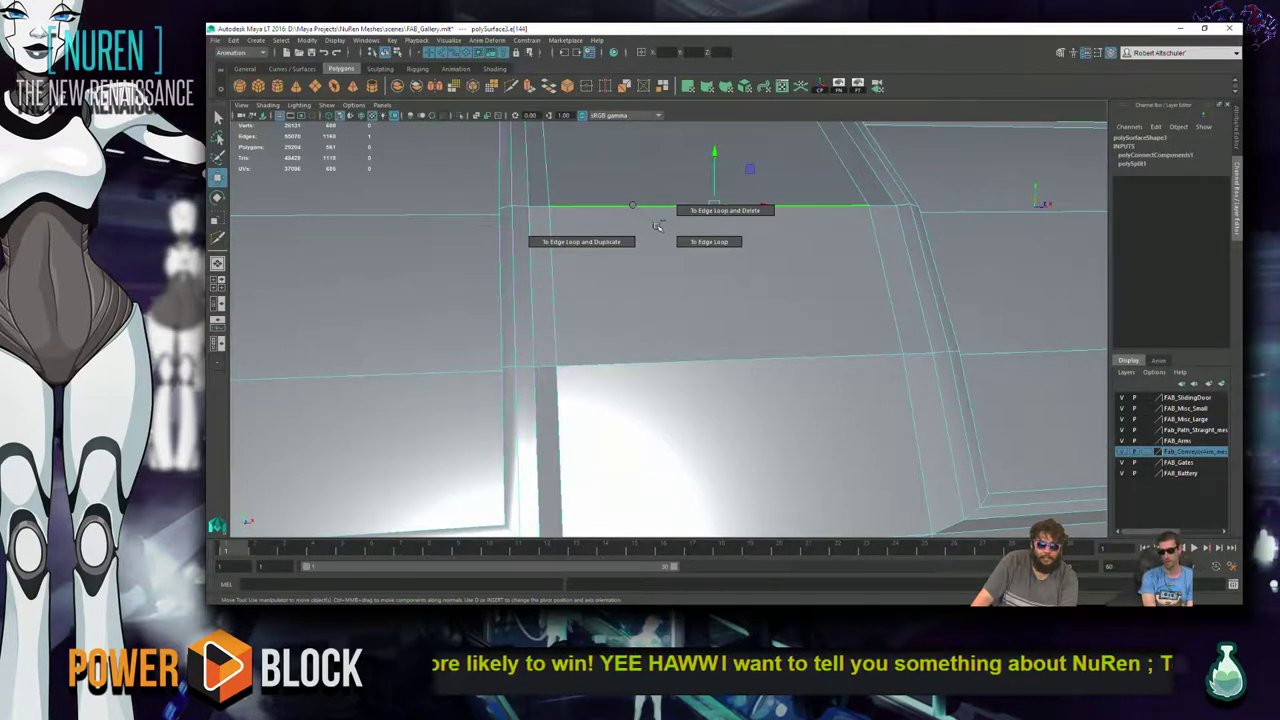
shift+right_drag(657, 226, 677, 230)
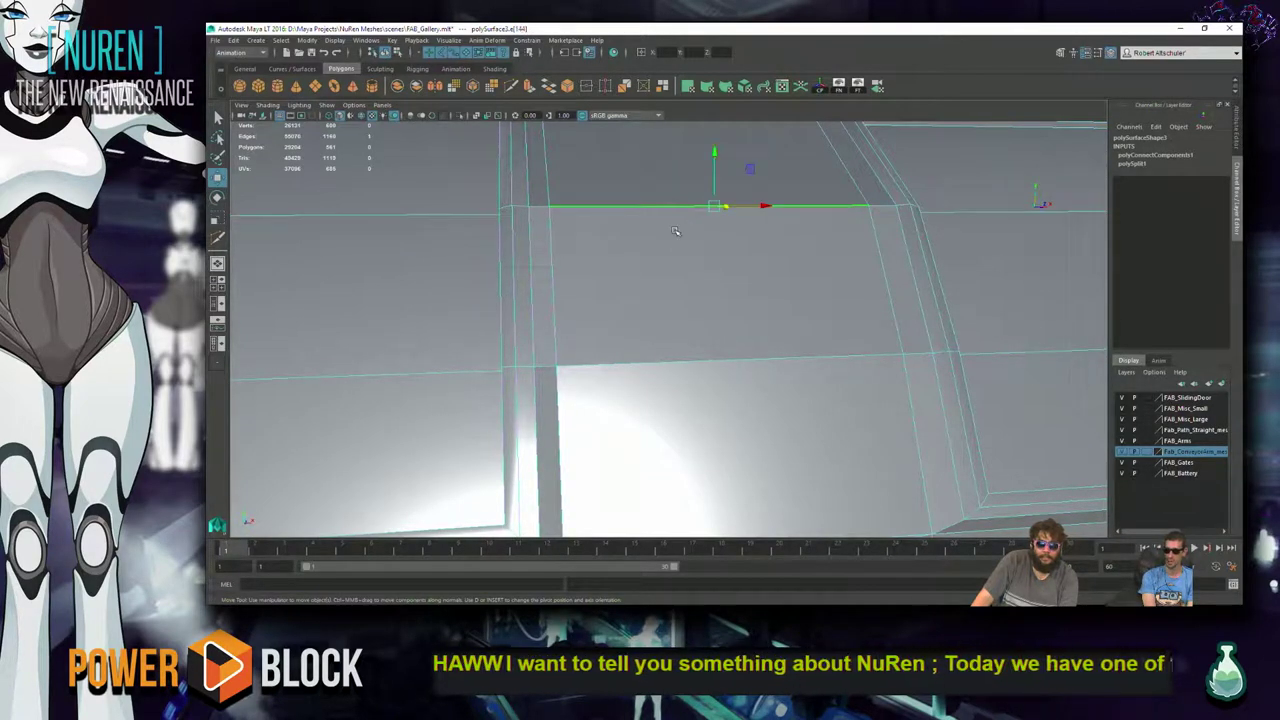
shift+right_drag(678, 221, 620, 310)
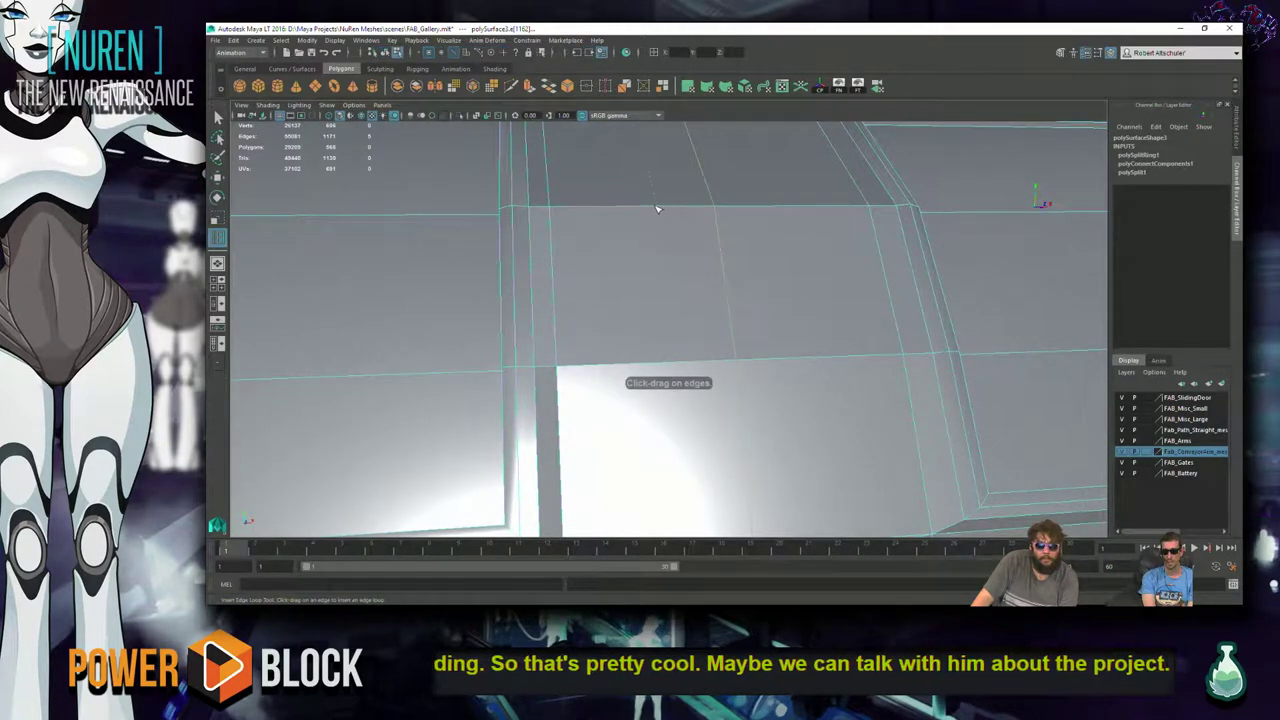
- Insert a trial edge loop across the panel, inspect it from several angles, then undo it
click(560, 221)
alt+drag(600, 414, 543, 306)
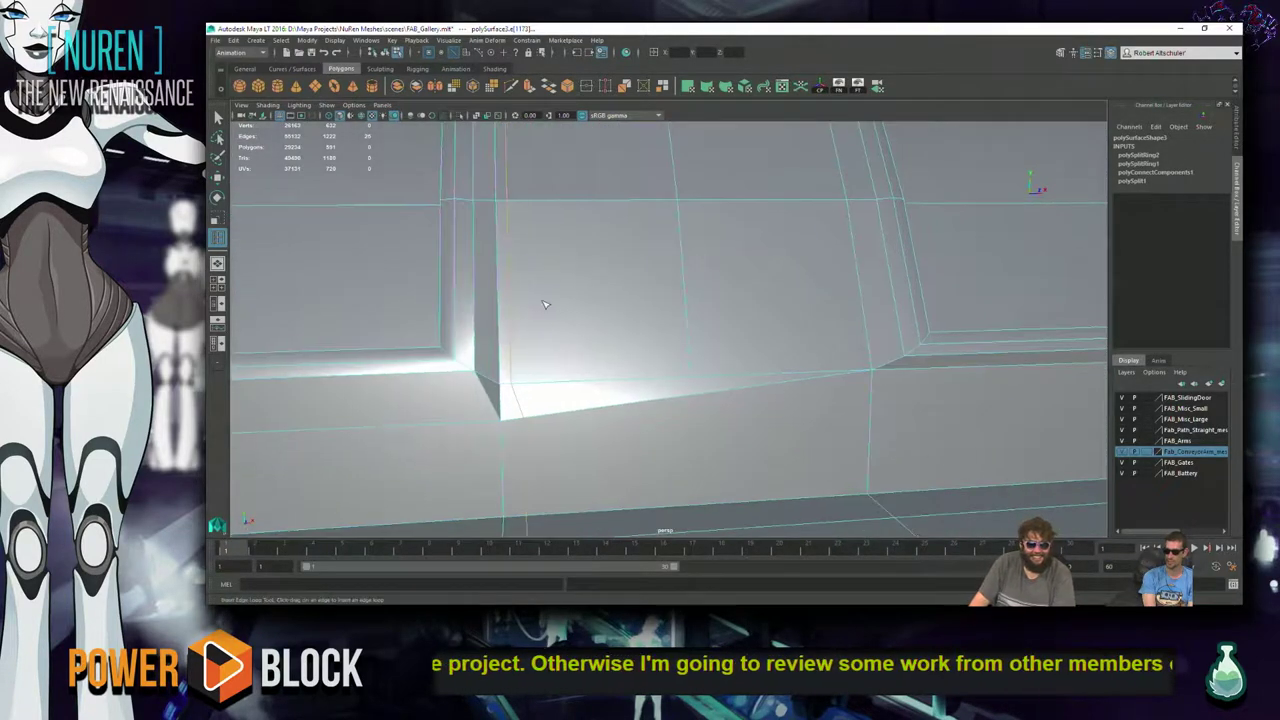
scroll(580, 438, up, 3)
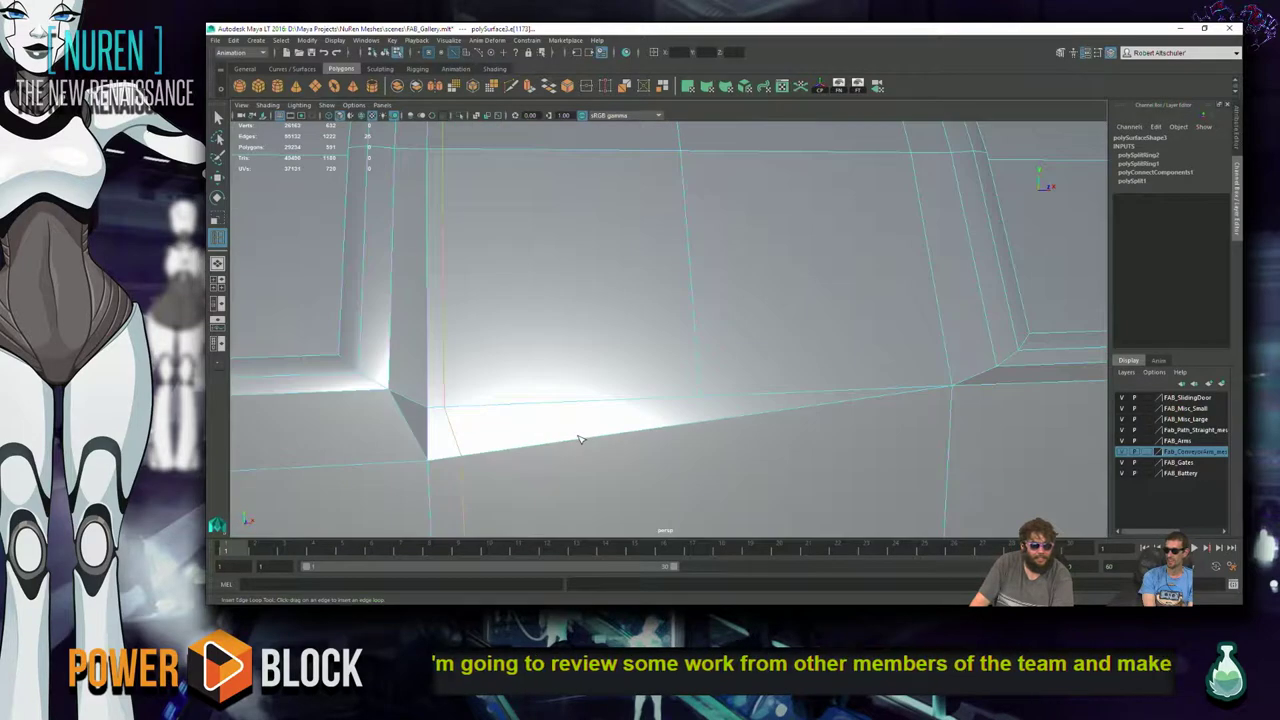
alt+drag(571, 437, 690, 389)
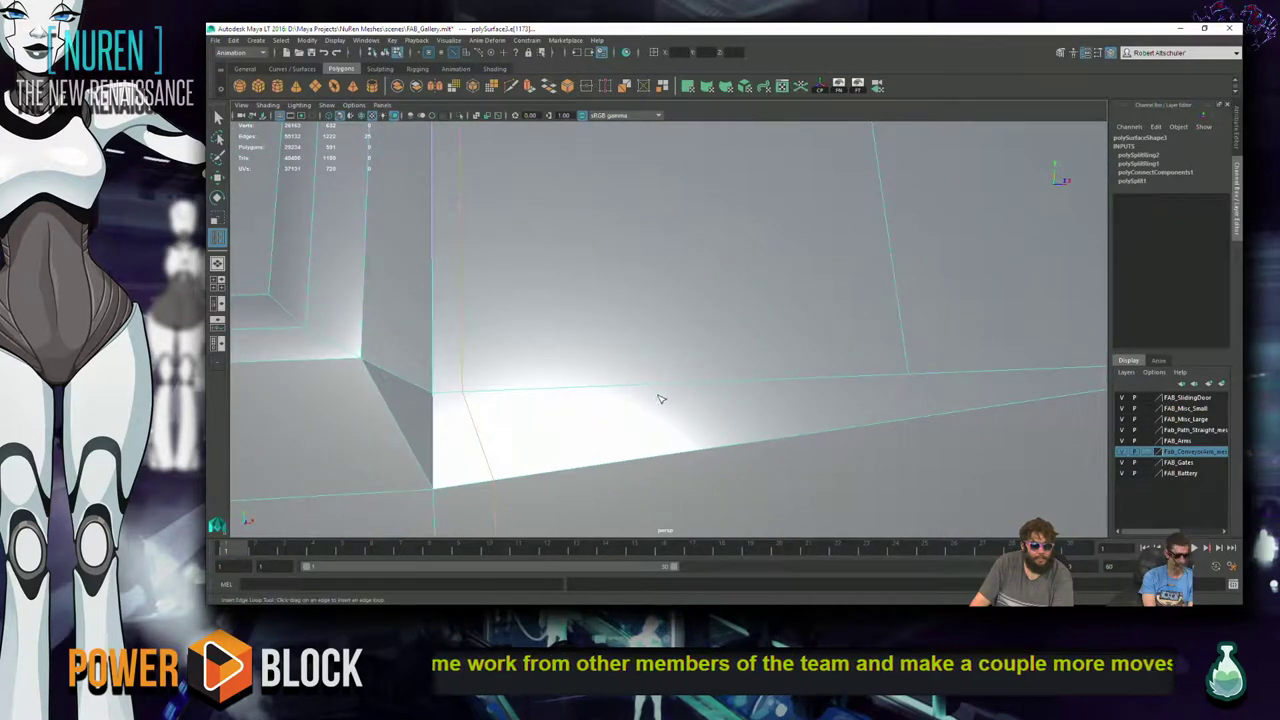
scroll(655, 398, down, 5)
alt+drag(622, 394, 811, 401)
key(ctrl+z)
key(ctrl+z)
key(ctrl+z)
- Switch to face selection mode and select the recessed panel's faces
key(q)
click(851, 408)
right_drag(872, 318, 857, 349)
click(773, 468)
click(855, 343)
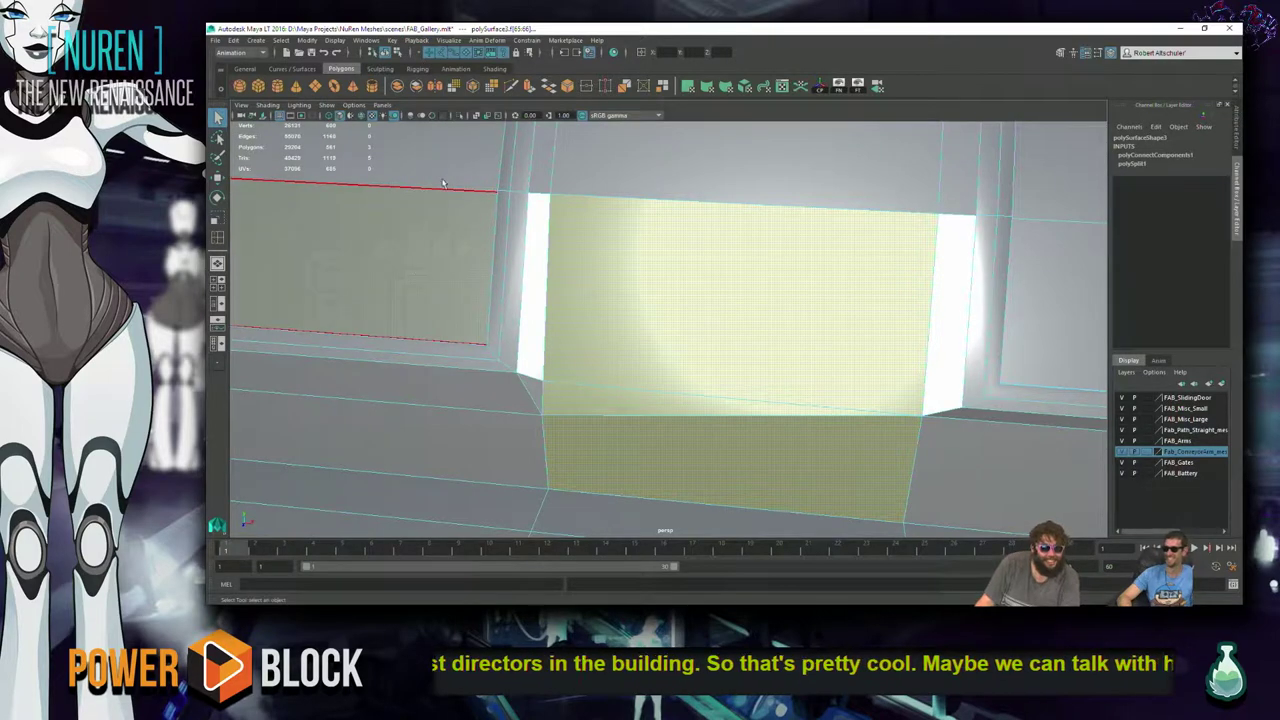
alt+drag(957, 314, 446, 222)
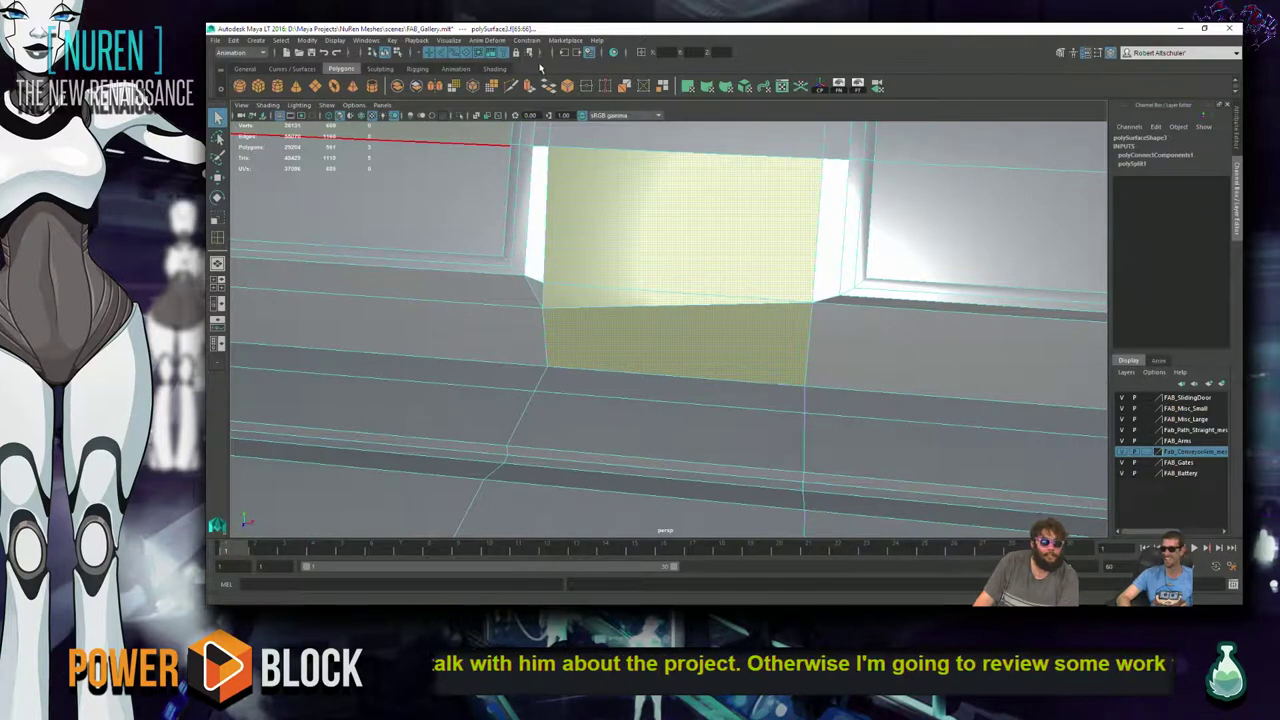
click(307, 41)
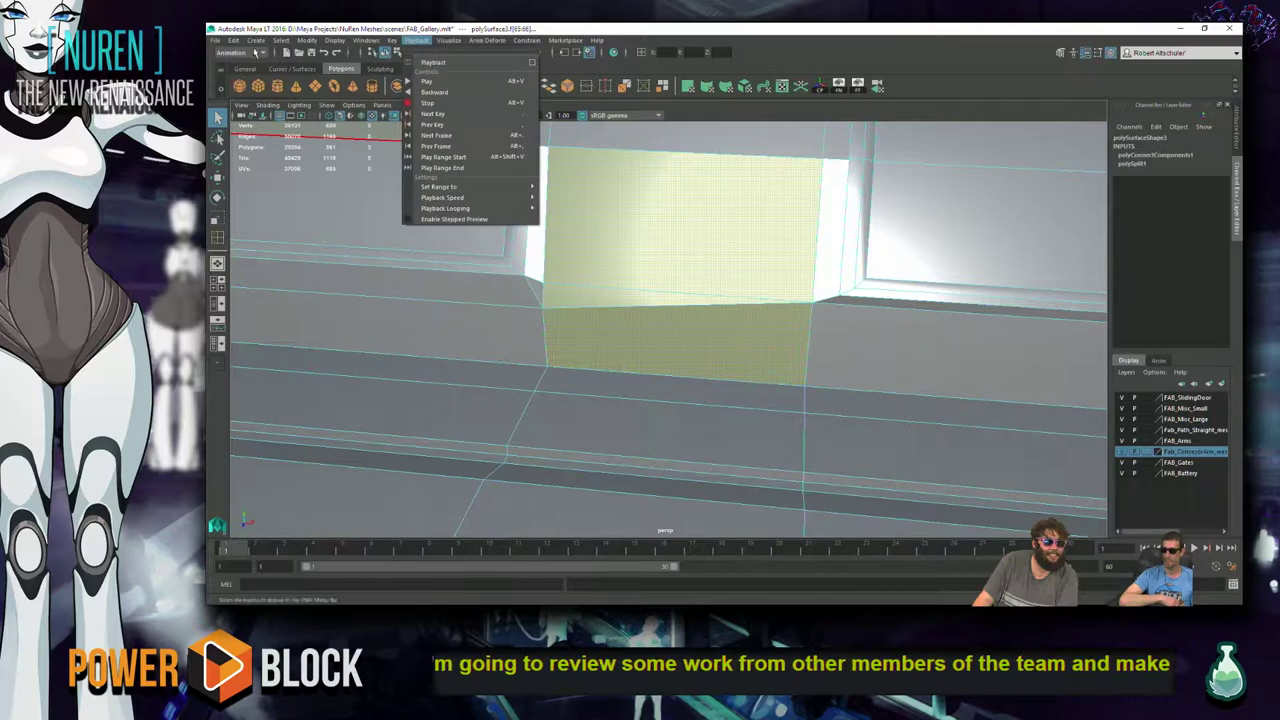
mouse_move(274, 45)
click(228, 52)
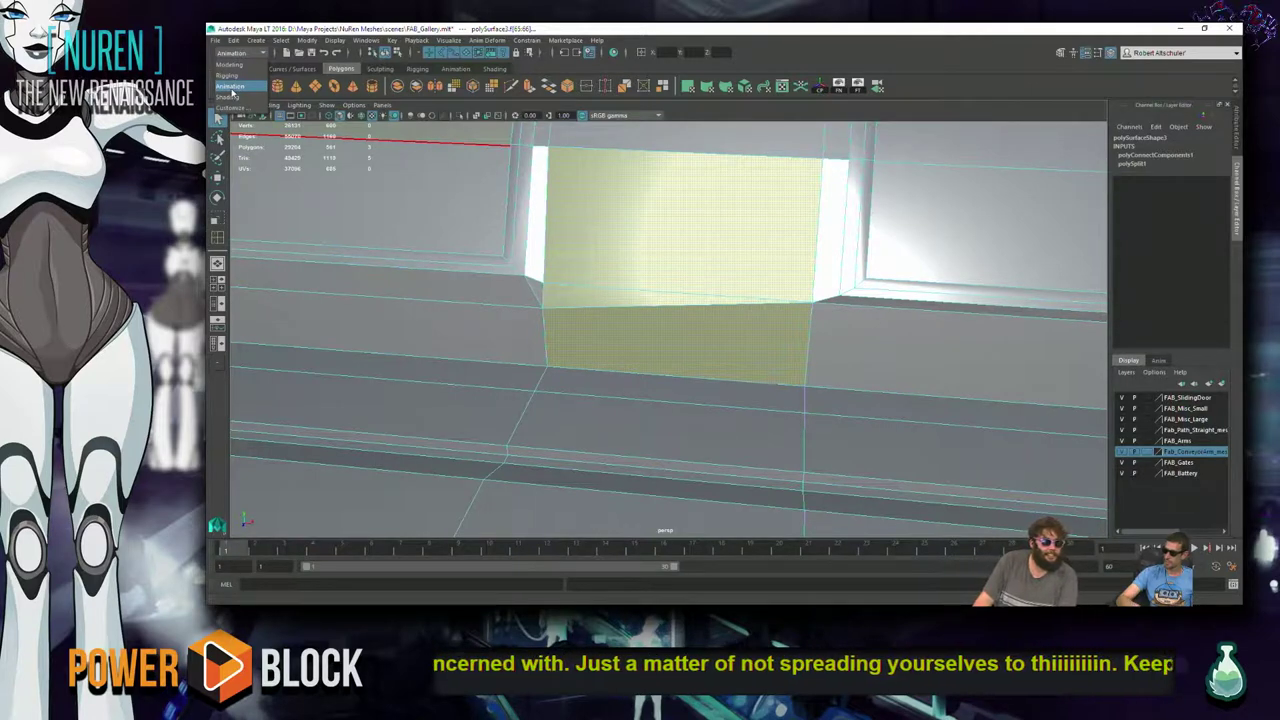
key(f)
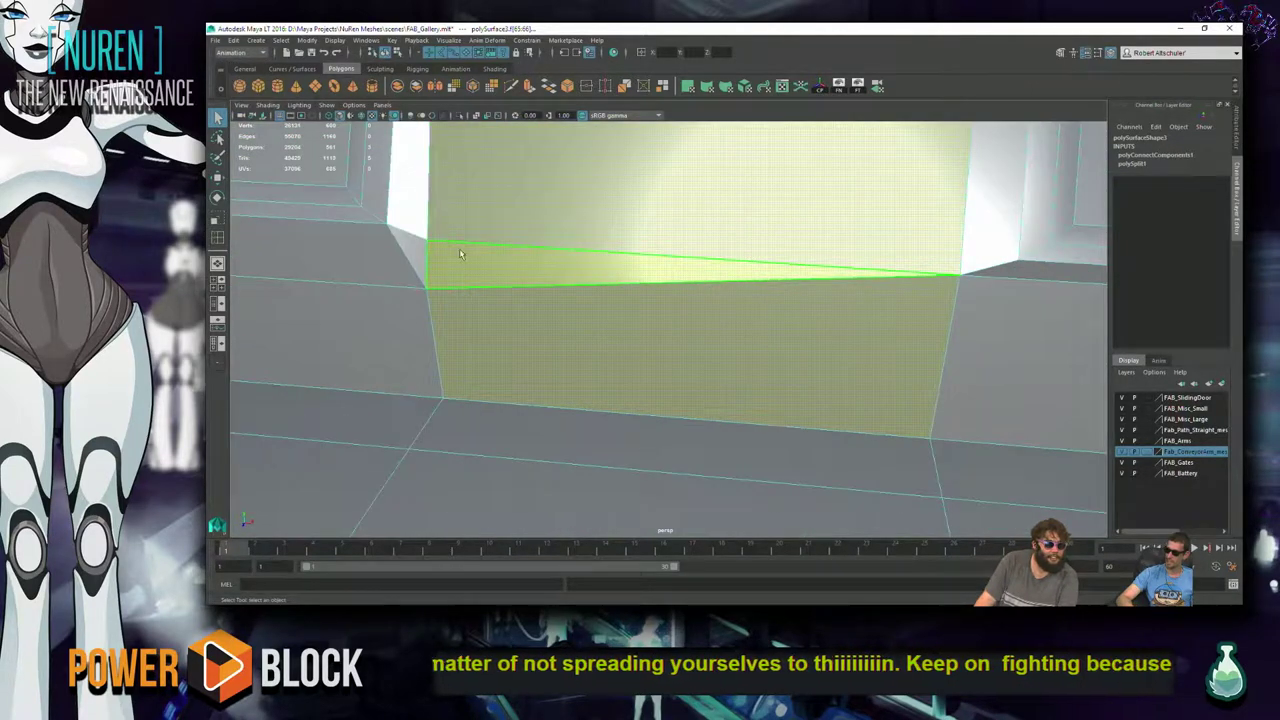
scroll(459, 262, down, 5)
mouse_move(357, 355)
alt+mouse_down()
mouse_move(386, 329)
mouse_move(380, 346)
mouse_move(382, 298)
mouse_move(343, 364)
mouse_move(380, 360)
mouse_move(370, 340)
alt+mouse_up()
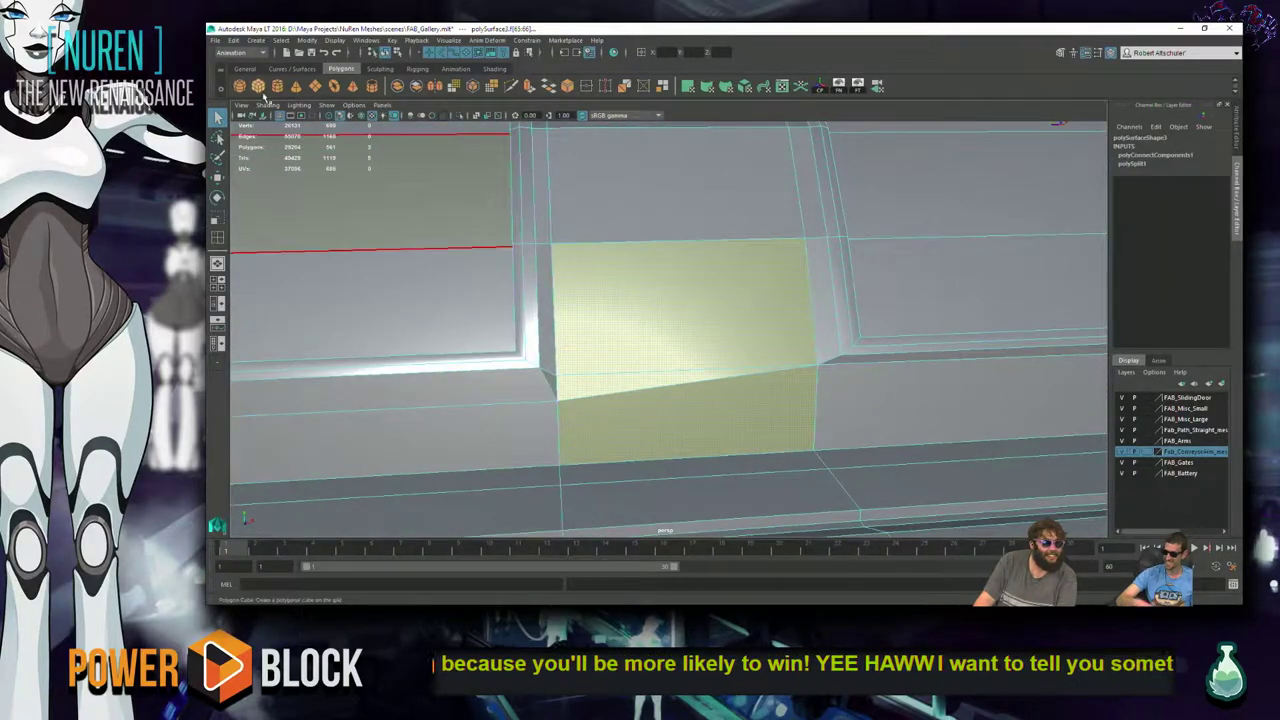
click(212, 42)
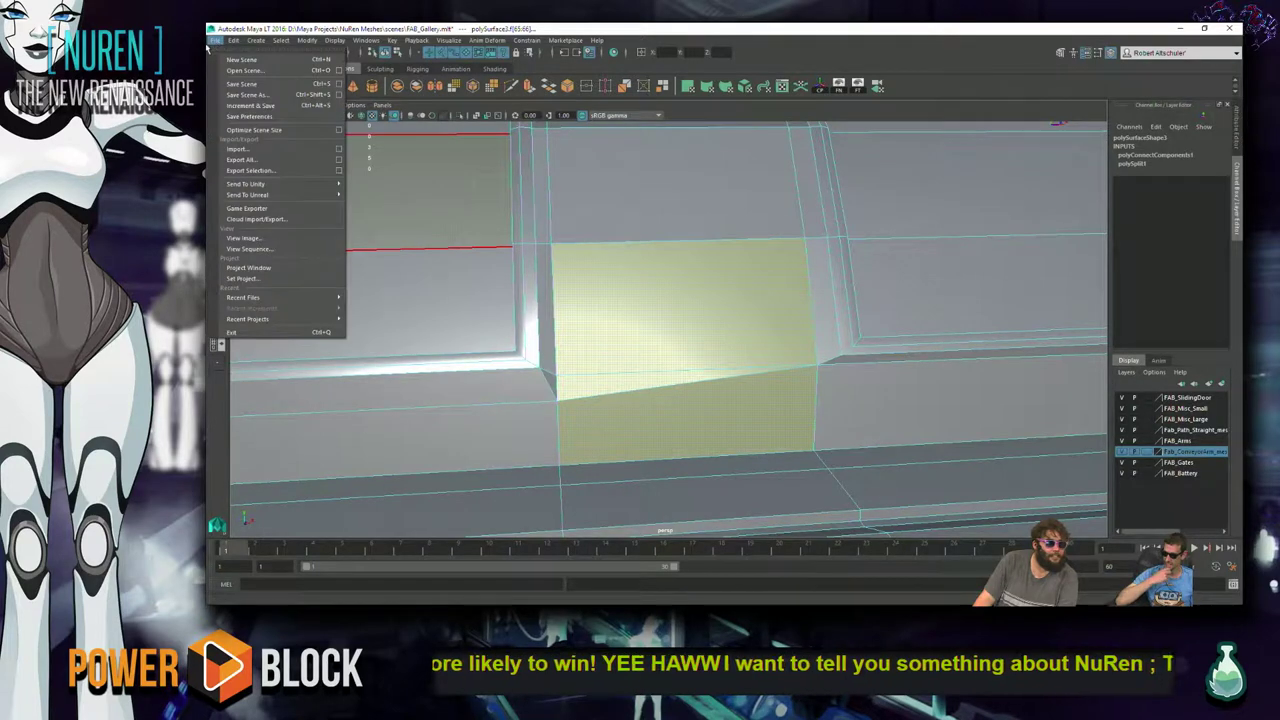
- Close the File menu and change the menu set from Animation to Modeling
click(228, 42)
click(233, 52)
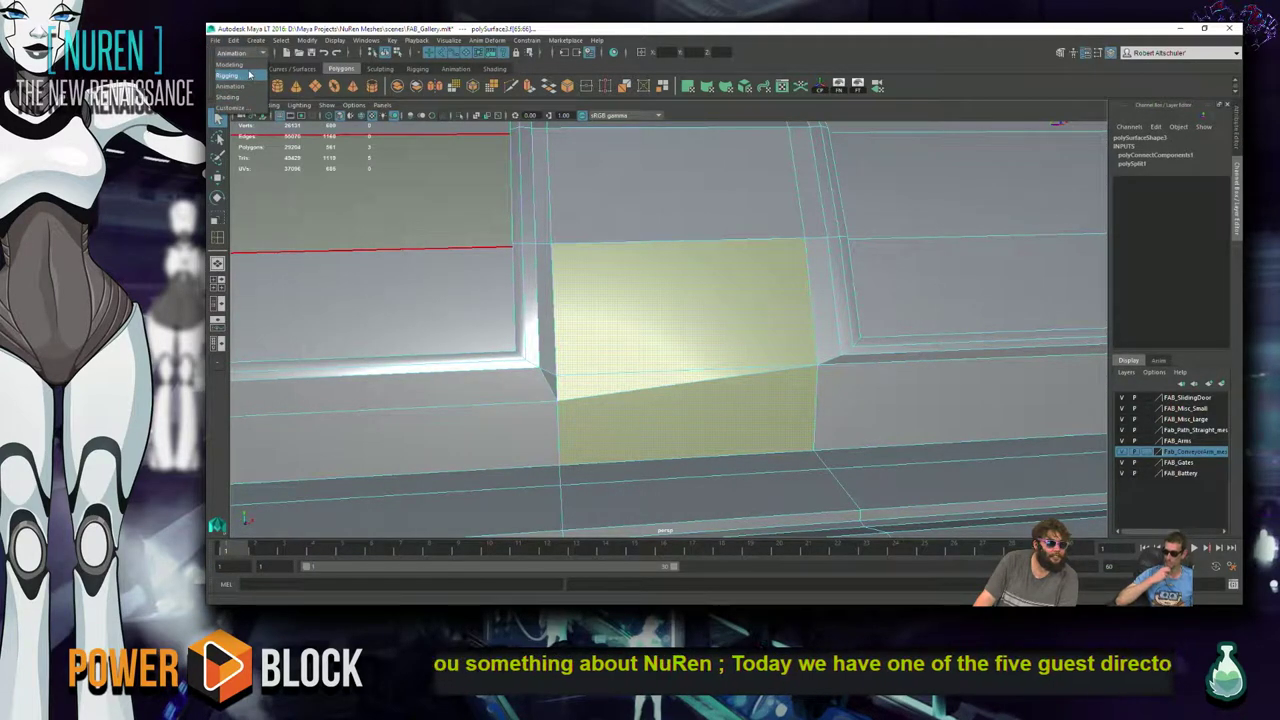
click(249, 75)
click(233, 52)
click(262, 64)
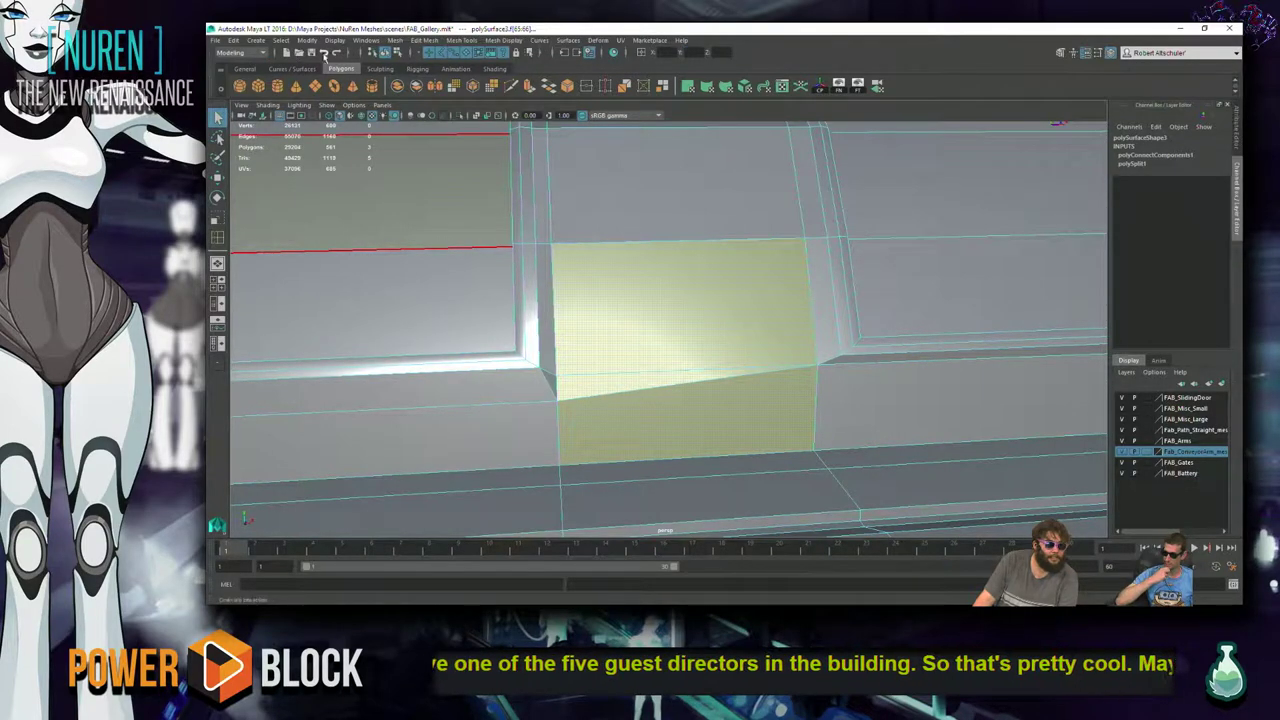
- Browse the Mesh, Edit Mesh and Mesh Display menus of the Modeling set
click(374, 40)
click(374, 40)
click(426, 40)
click(397, 41)
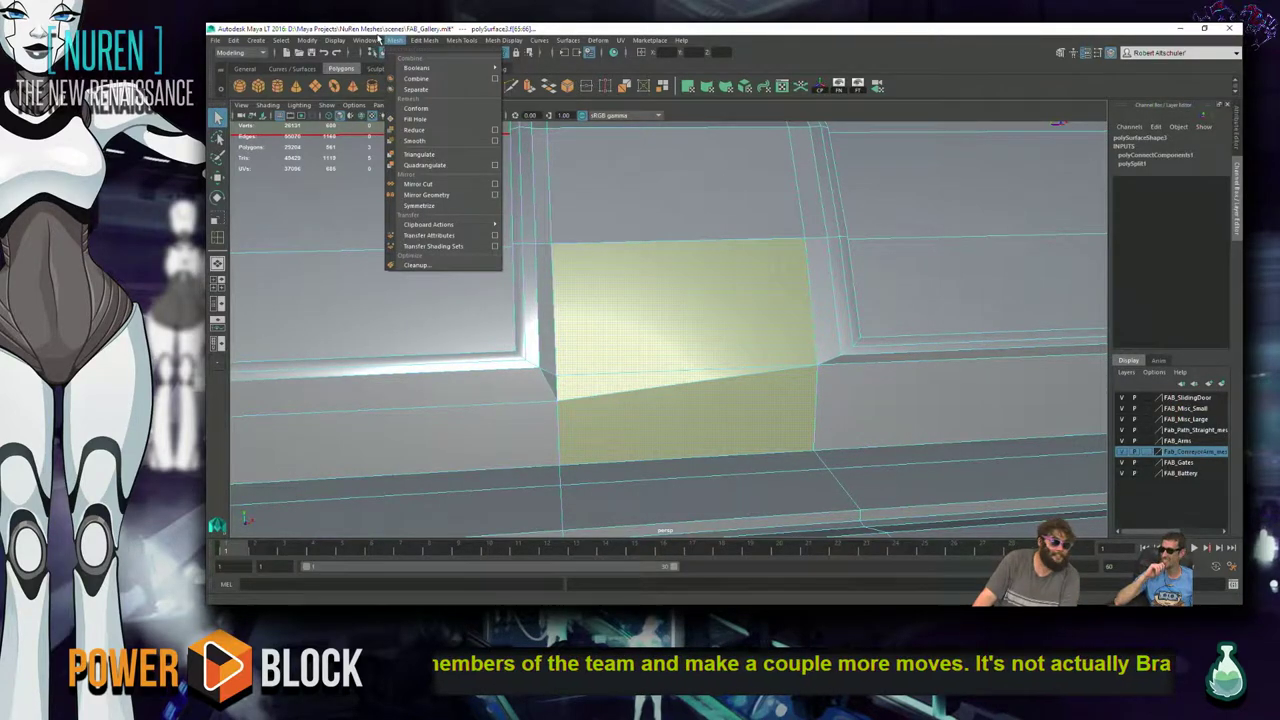
mouse_move(377, 42)
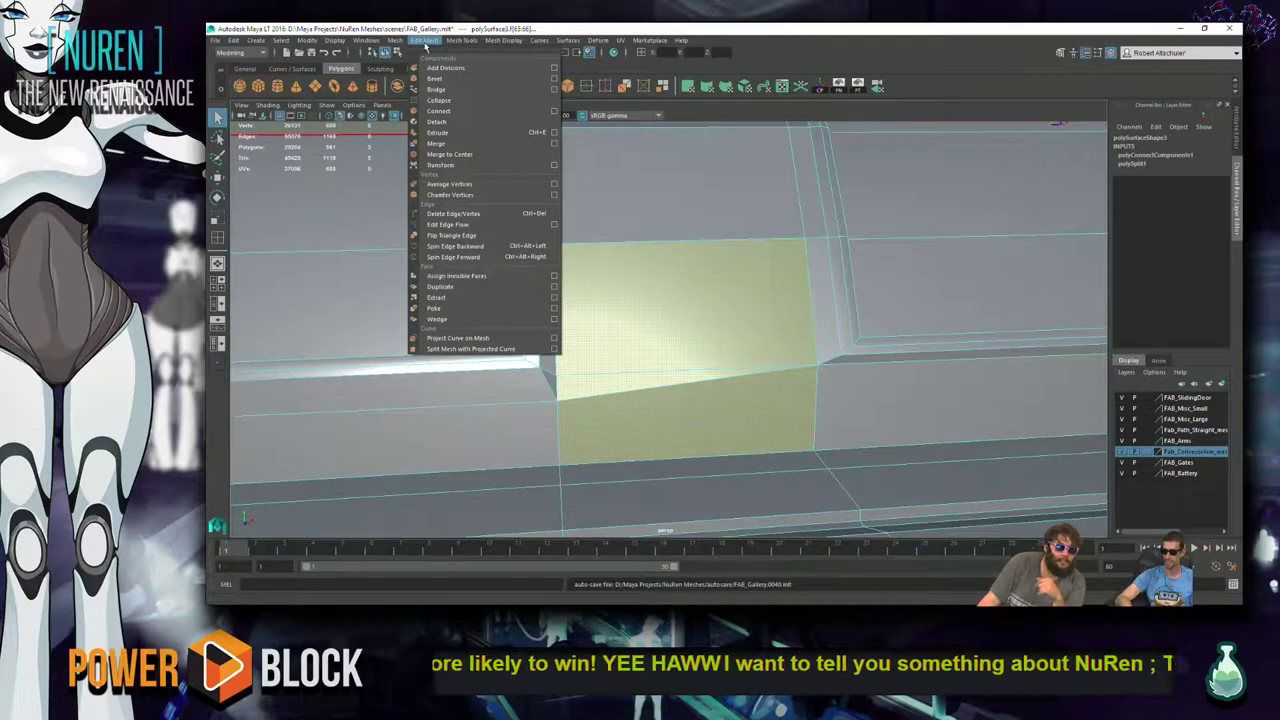
mouse_move(478, 40)
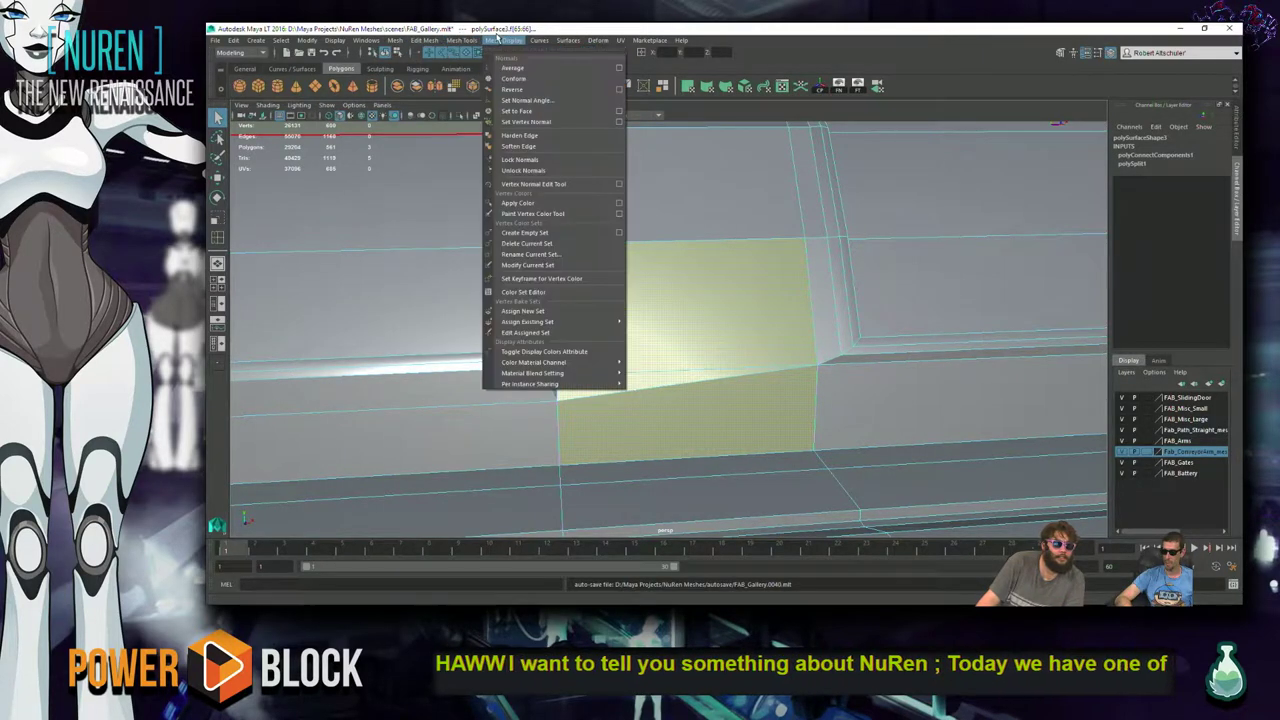
mouse_move(549, 44)
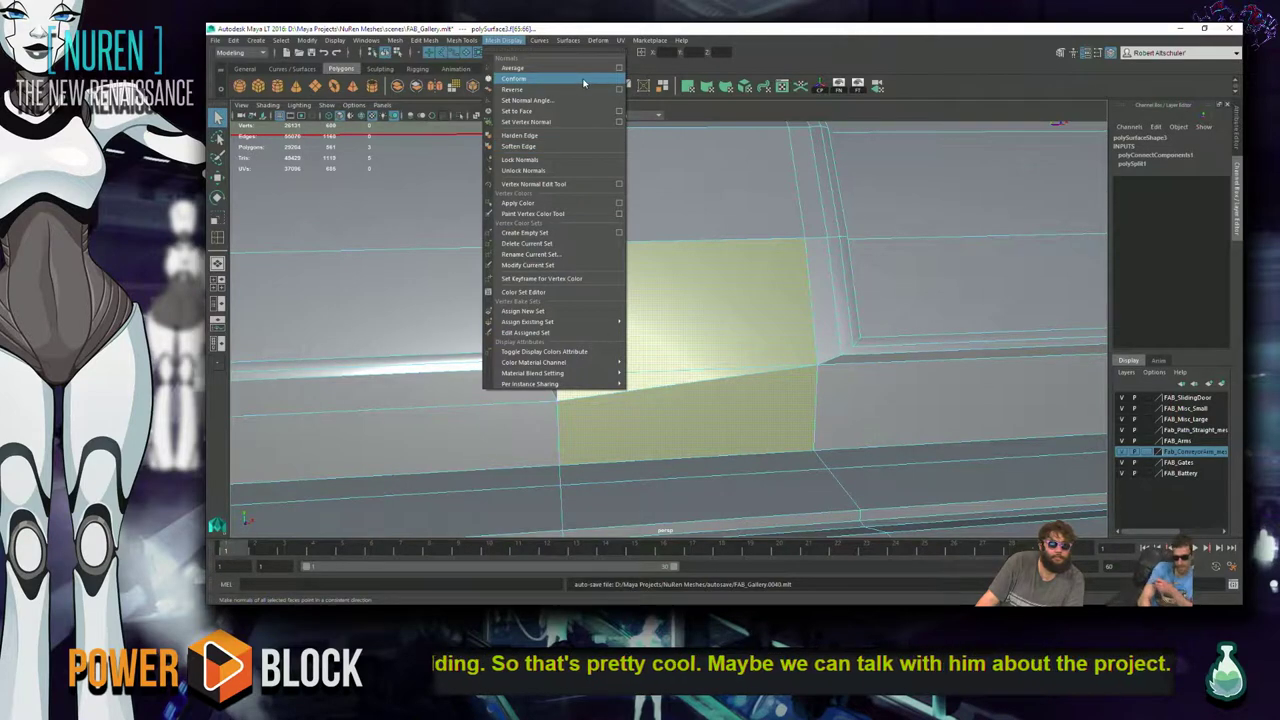
- Apply Mesh Display > Conform to the wall face, then select the lower and upper wall faces
click(540, 78)
click(703, 388)
shift+click(736, 317)
alt+drag(670, 320, 520, 240)
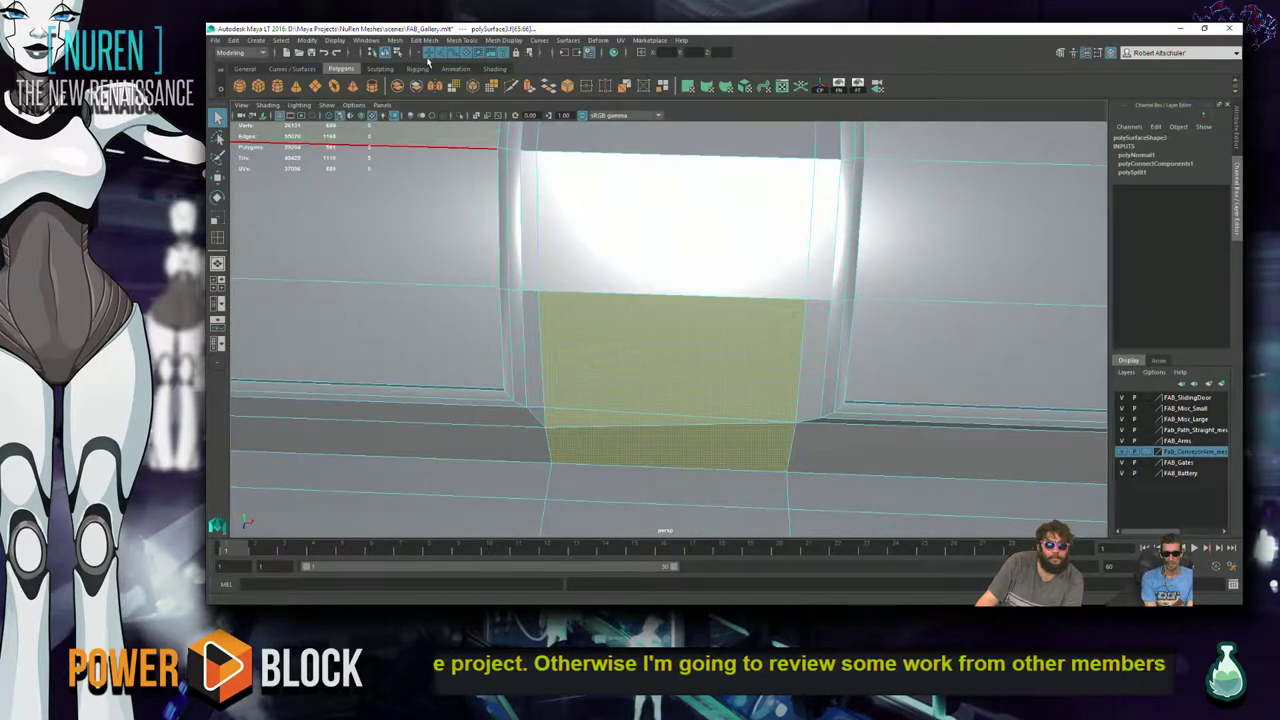
click(424, 40)
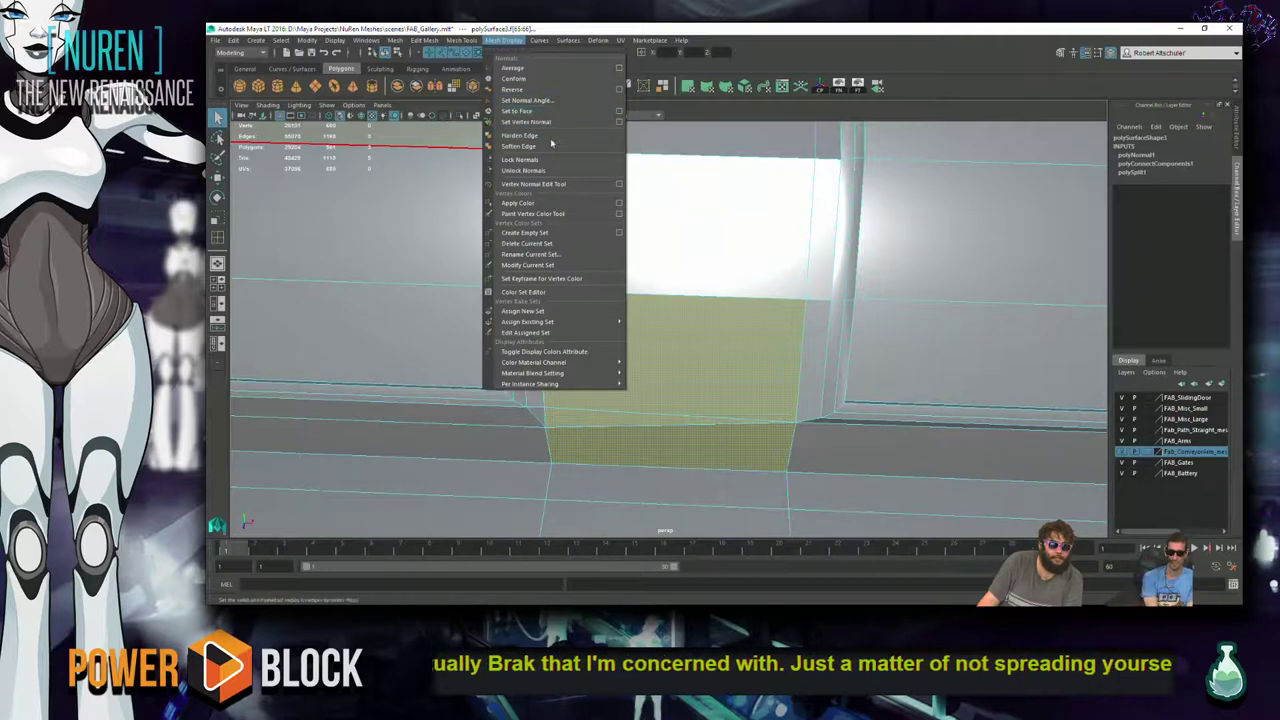
alt+drag(797, 279, 840, 358)
- Select several wall faces, ending on the long strip face along the wall
click(754, 380)
click(563, 394)
click(624, 389)
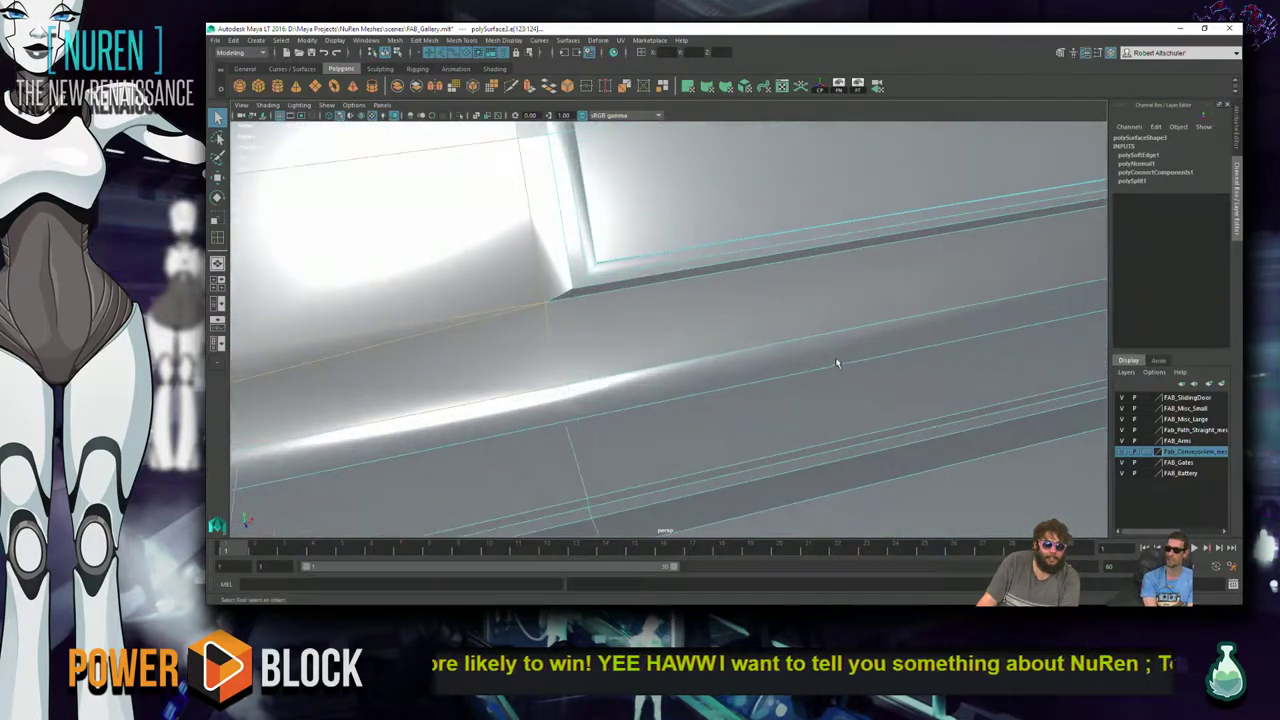
click(707, 369)
- In edge mode, harden the bevel edge at the panel corner via Soften/Harden > Harden Edge
right_drag(530, 245, 527, 220)
click(528, 222)
shift+right_click(530, 228)
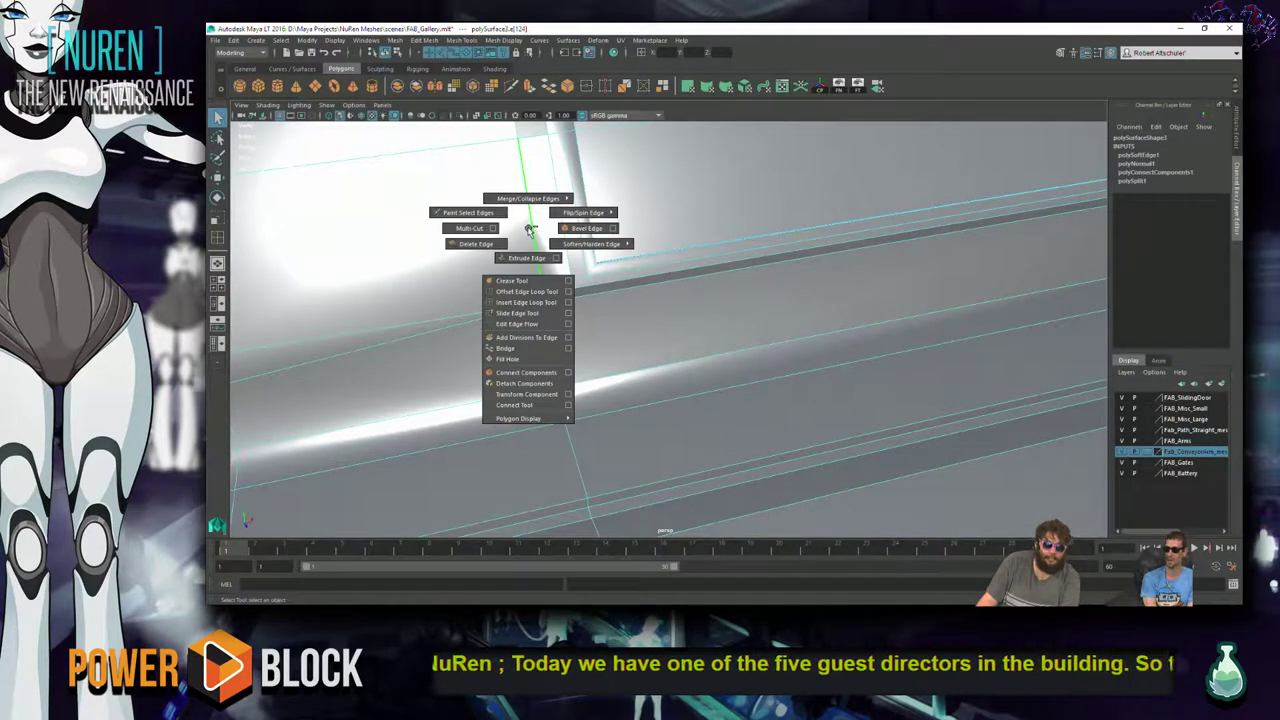
mouse_move(576, 247)
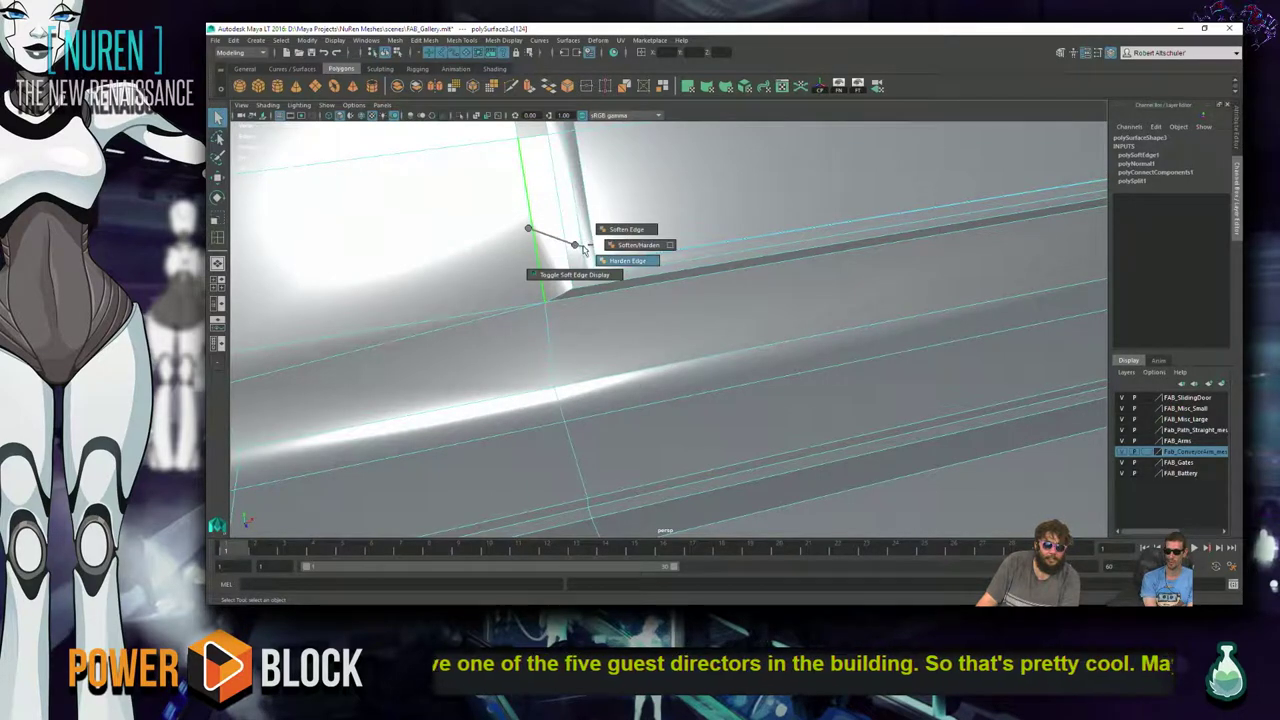
click(530, 277)
- Harden three more bevel edges along the panel seams, repeating the command with G
alt+drag(528, 280, 663, 306)
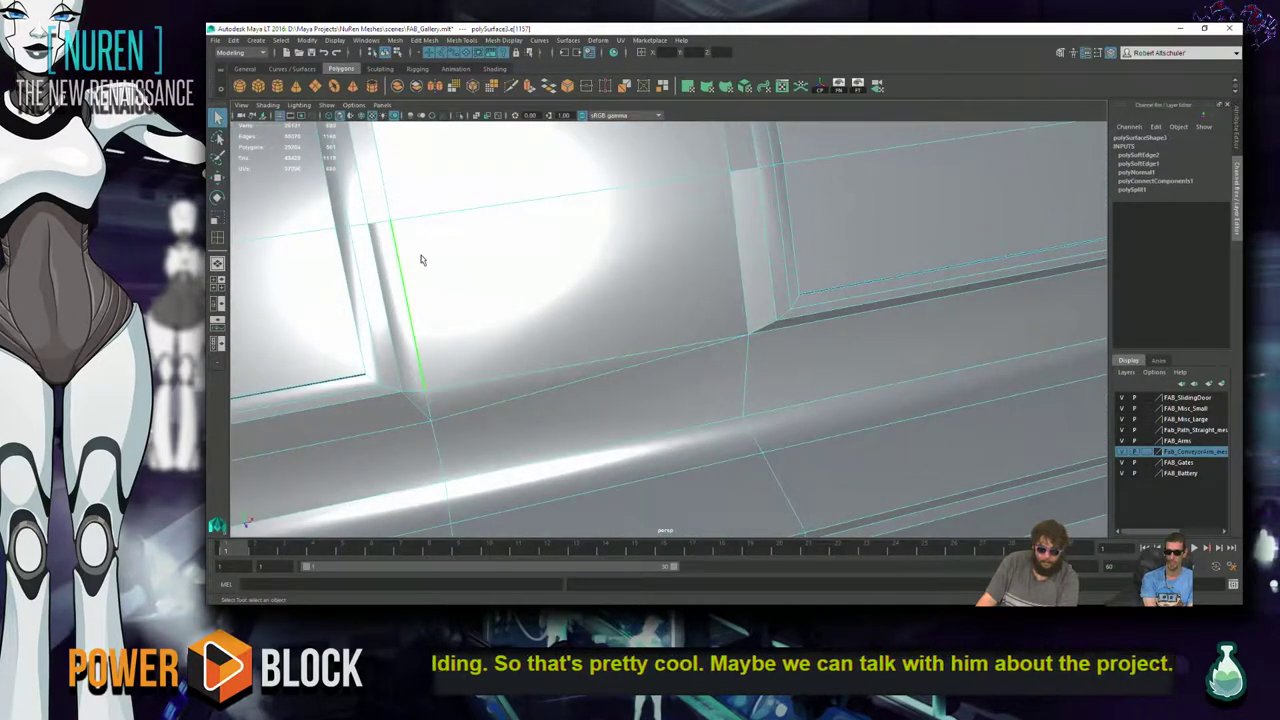
click(740, 200)
key(g)
click(738, 185)
key(g)
click(378, 221)
key(g)
- Check the new shading along both panel seams, then save the FAB_Gallery scene
alt+drag(428, 234, 557, 309)
alt+right_drag(557, 309, 691, 246)
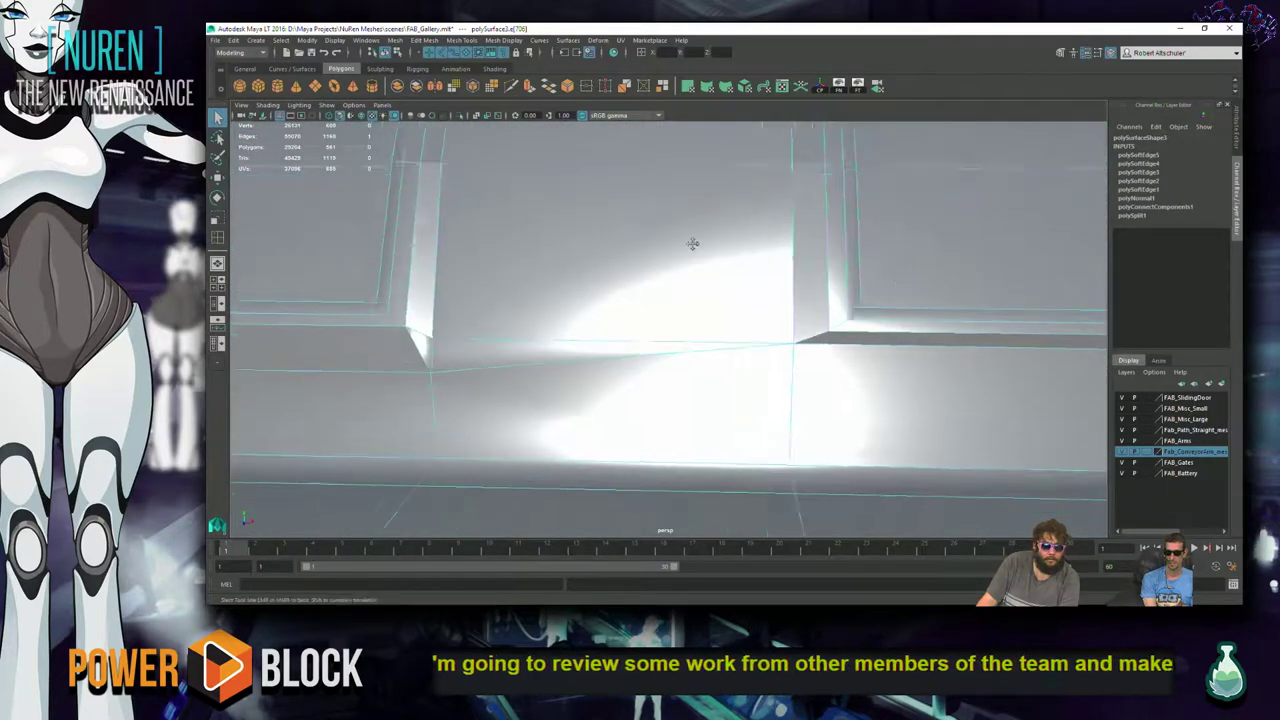
alt+drag(691, 246, 891, 214)
alt+right_drag(780, 263, 478, 285)
alt+drag(478, 285, 821, 231)
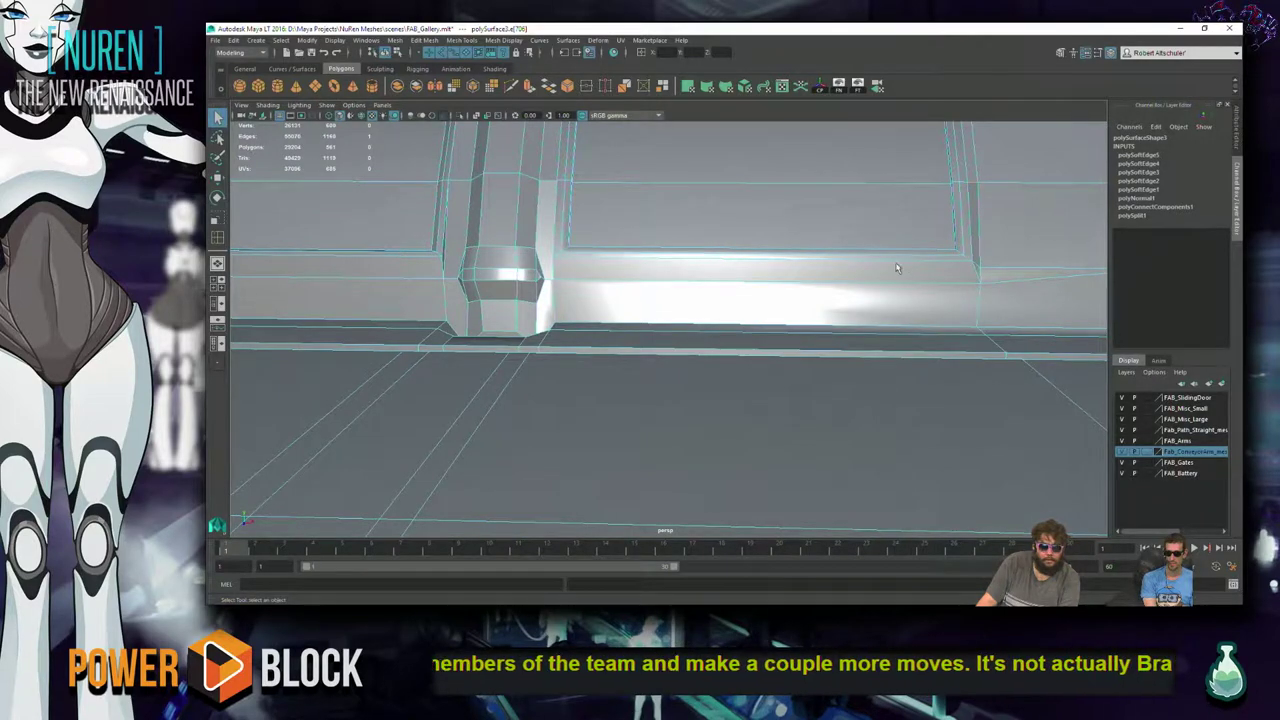
alt+drag(896, 268, 536, 258)
alt+drag(733, 238, 597, 271)
right_click(560, 266)
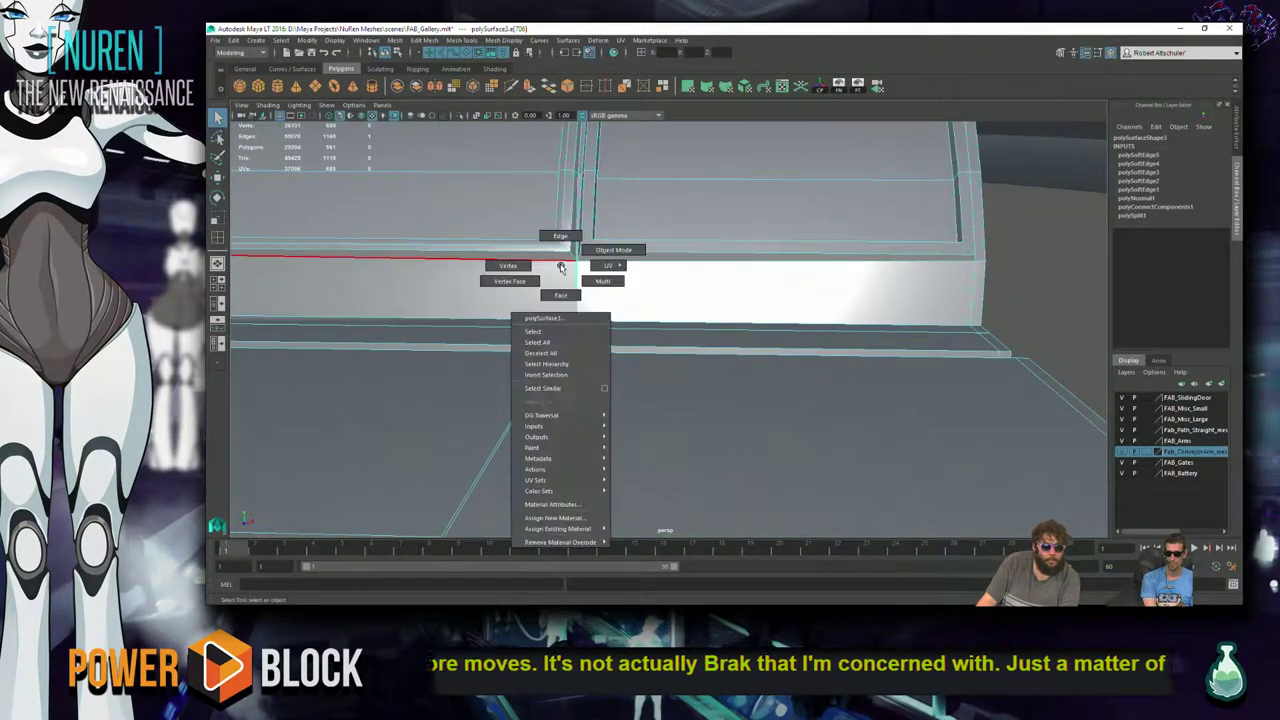
click(560, 266)
scroll(568, 269, up, 5)
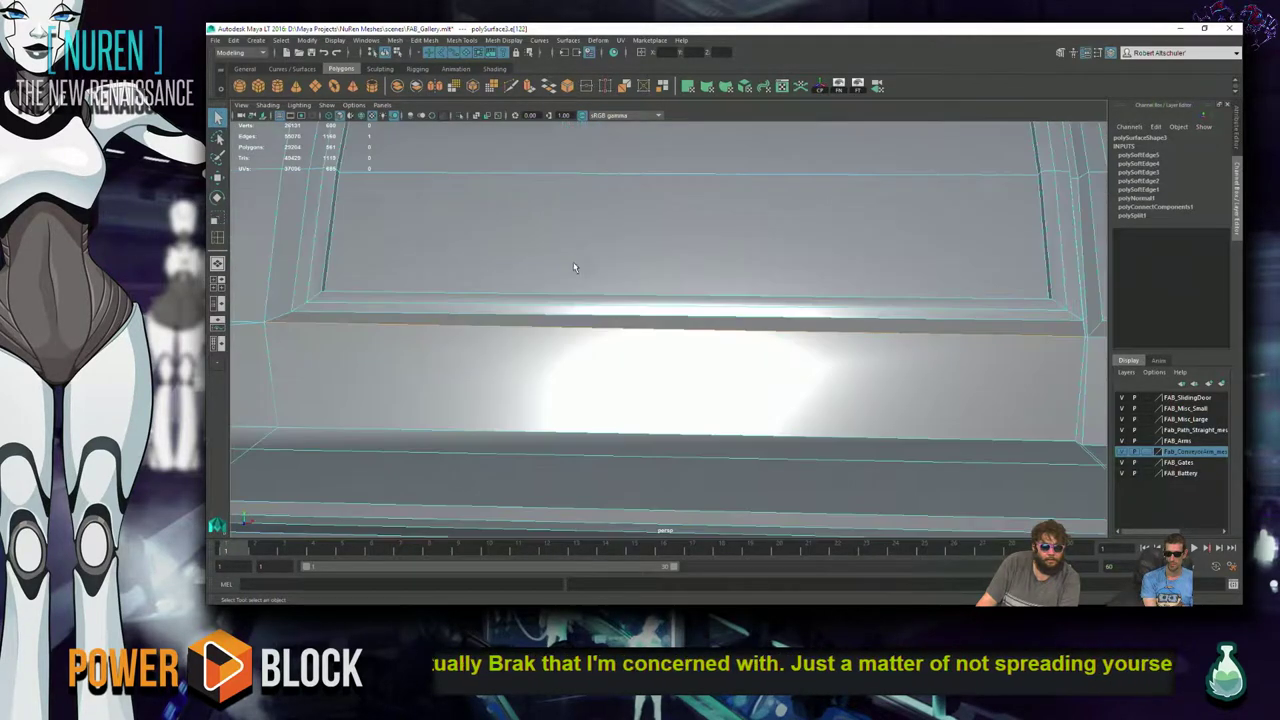
key(ctrl+s)
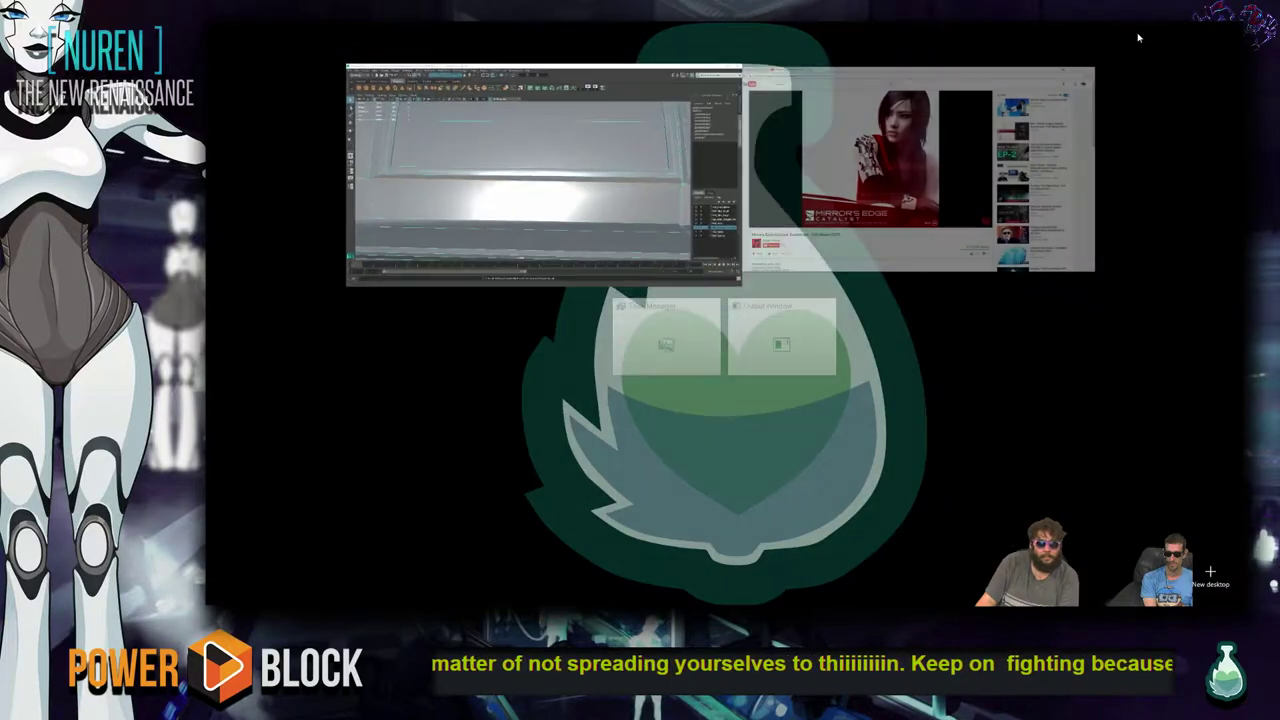
- Minimize Maya LT to reveal the Windows desktop
key(super+Tab)
click(1137, 41)
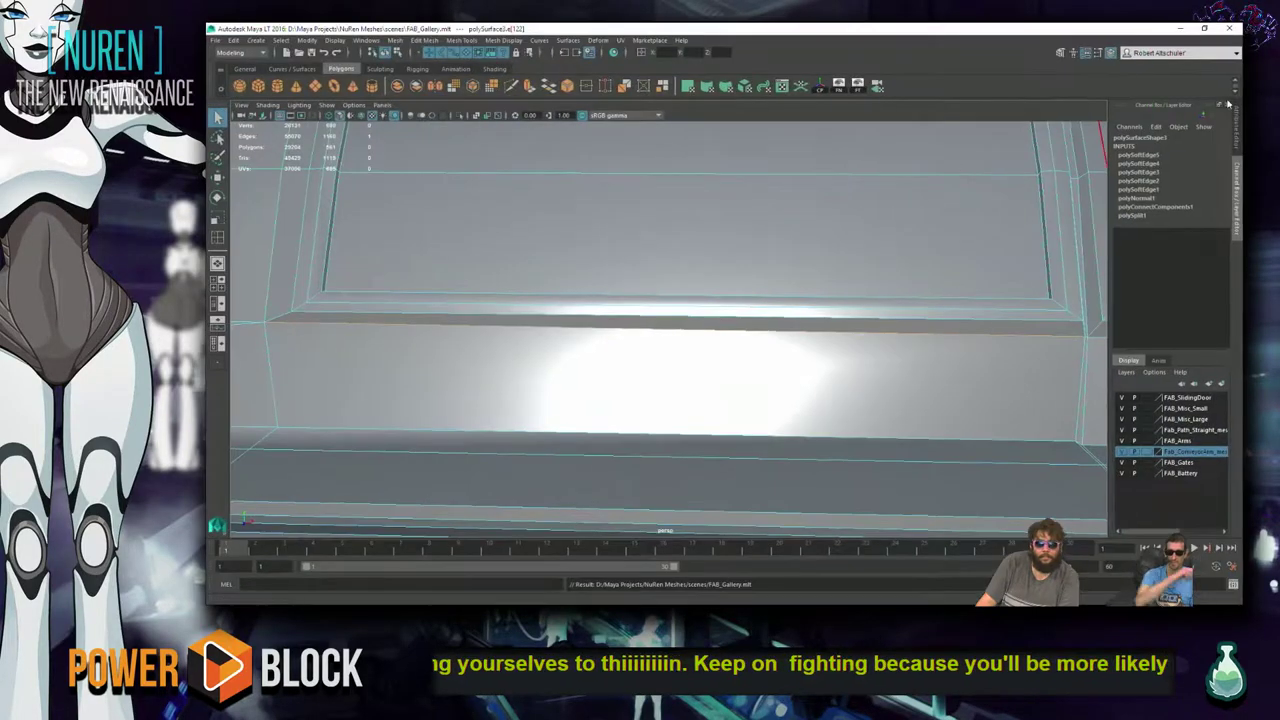
click(1180, 28)
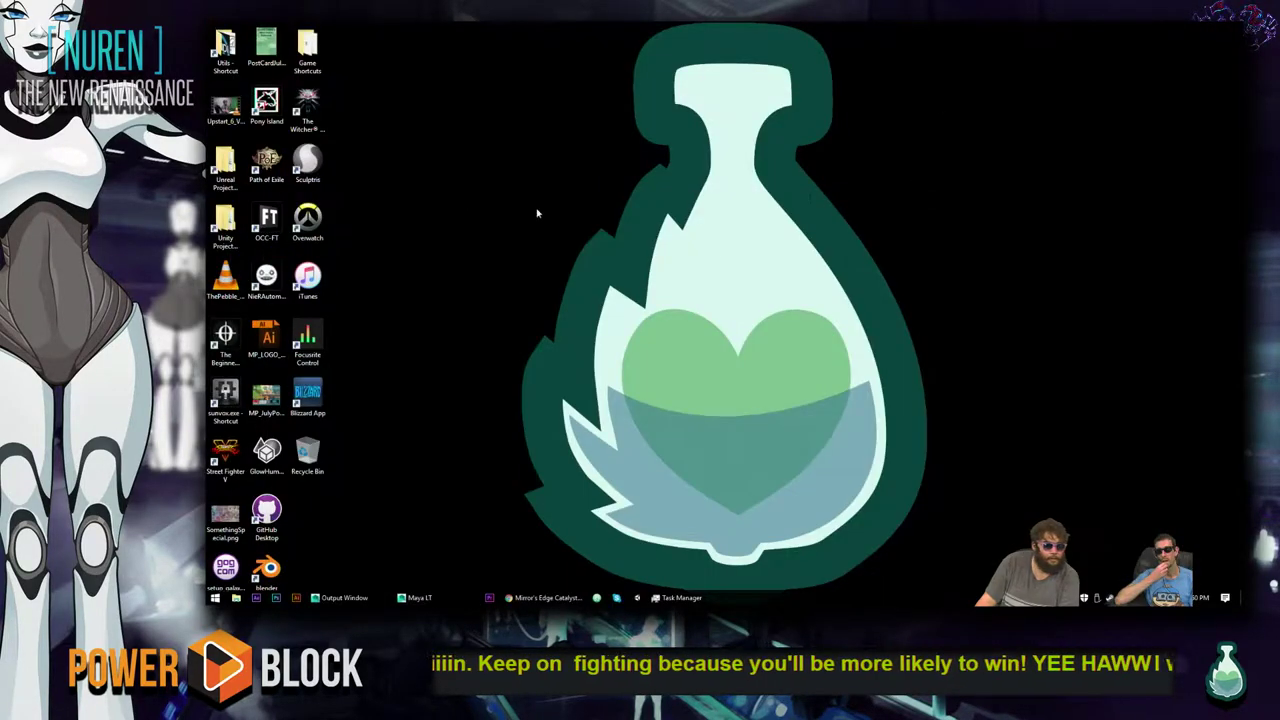
- Launch File Explorer at This PC and open the mintpotion (Z:) drive under Network locations
key(super+e)
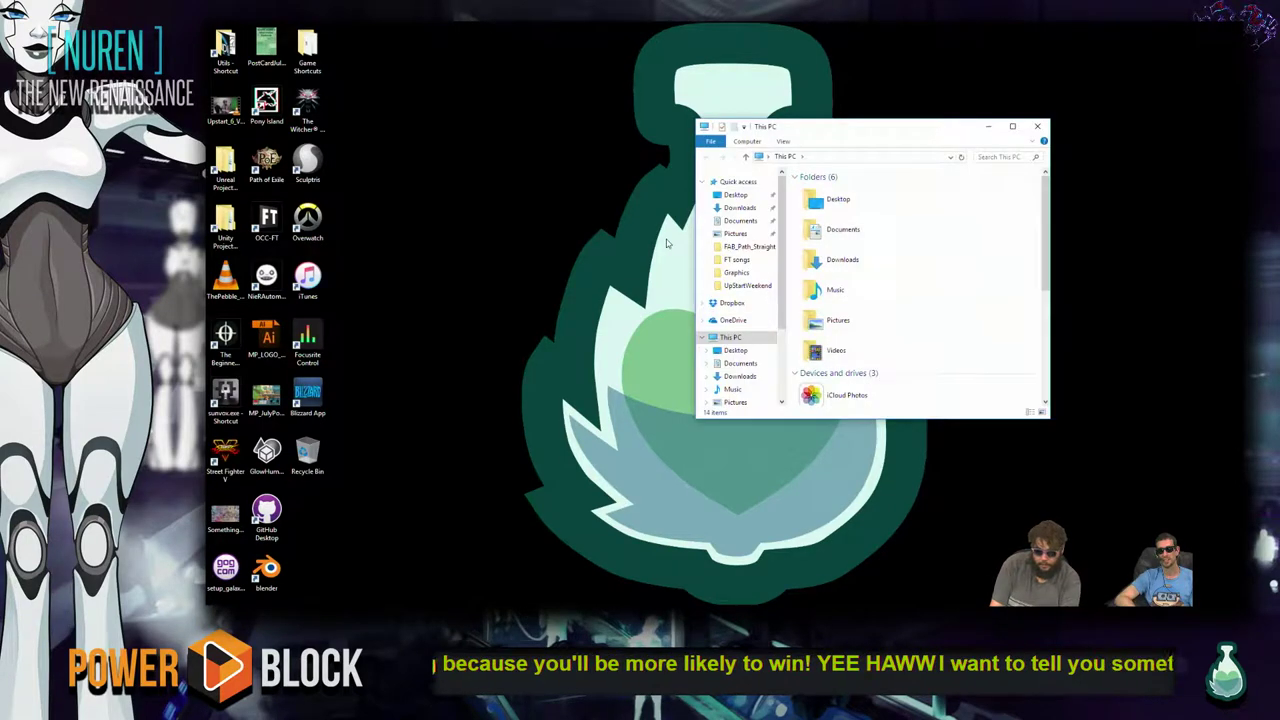
scroll(724, 370, down, 2)
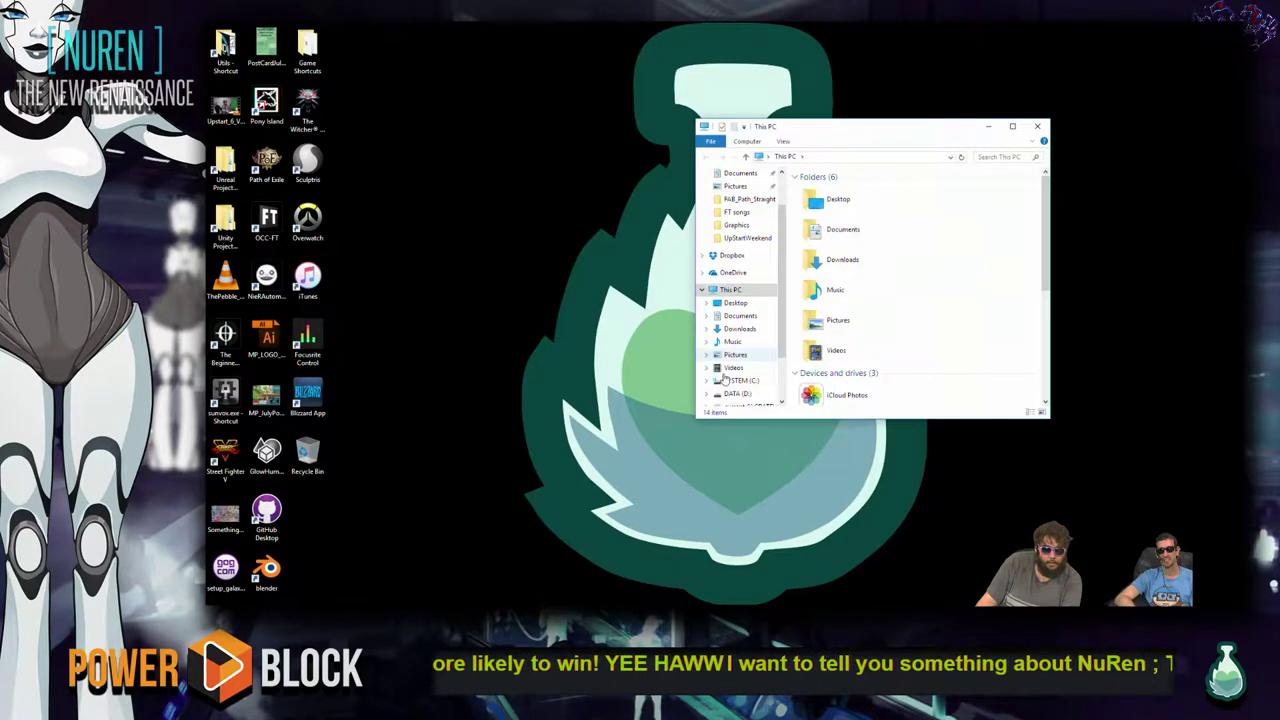
scroll(730, 385, down, 2)
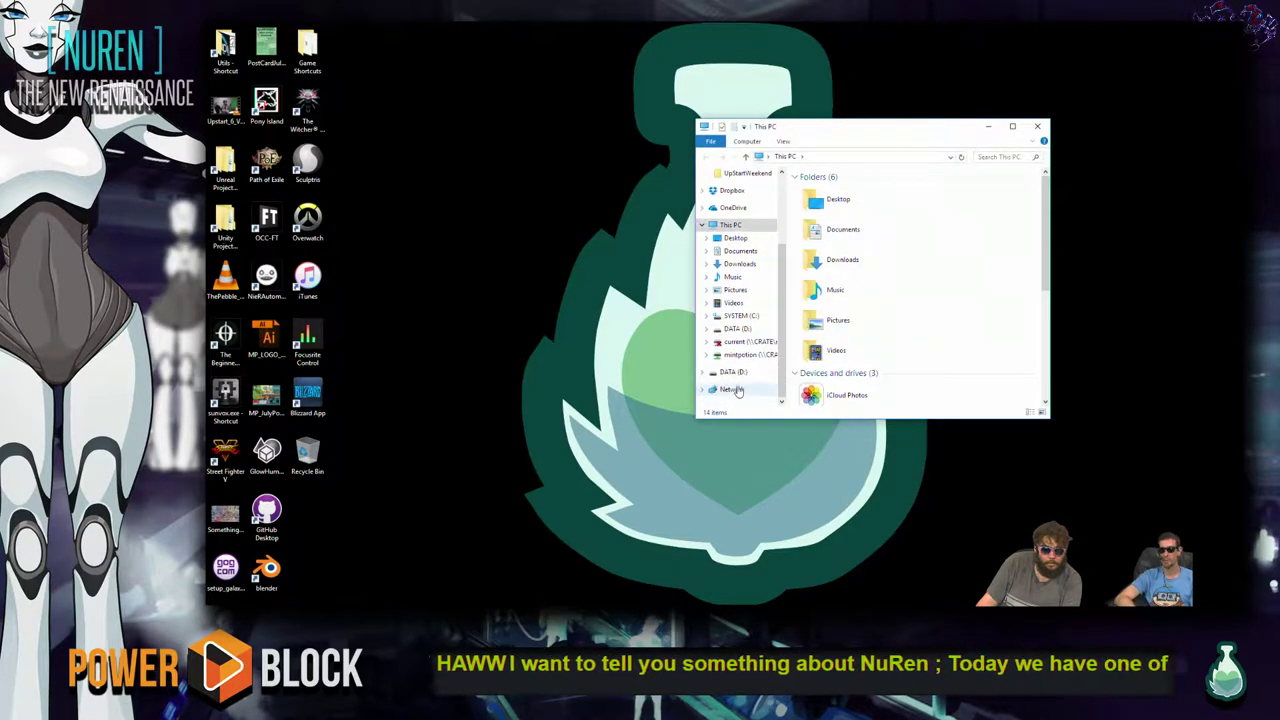
scroll(742, 385, up, 3)
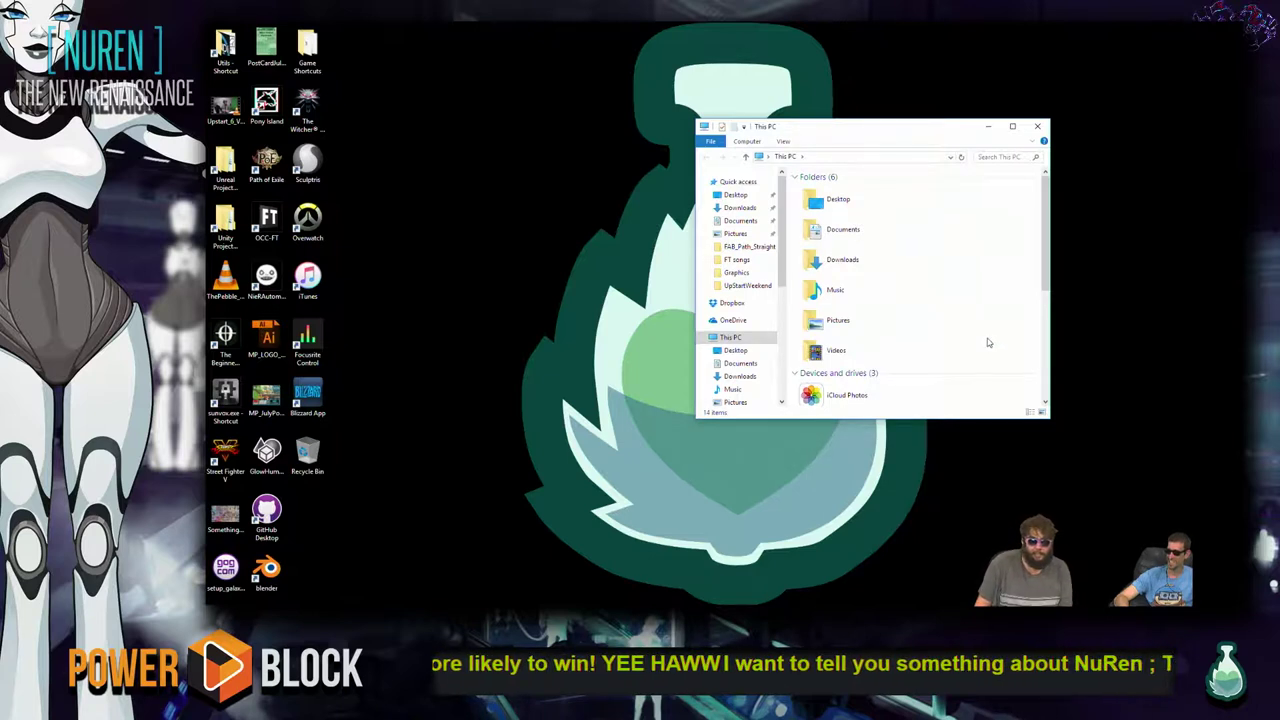
scroll(914, 330, down, 5)
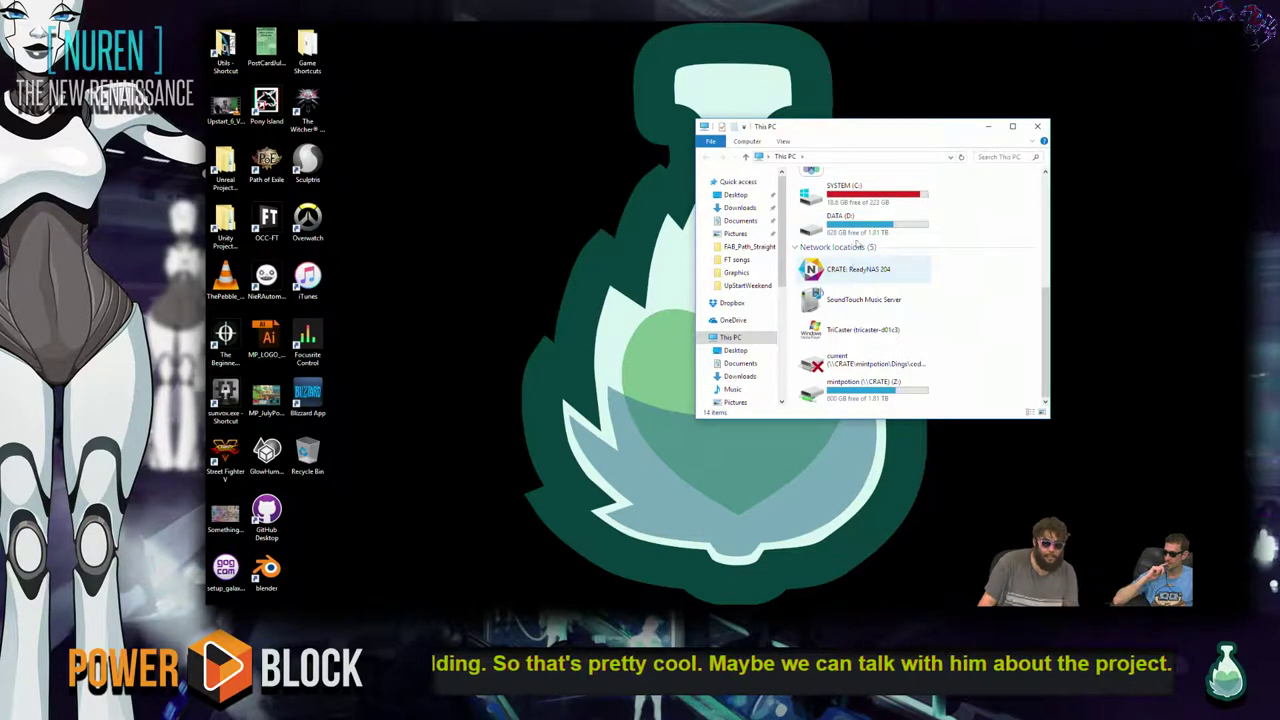
double_click(860, 388)
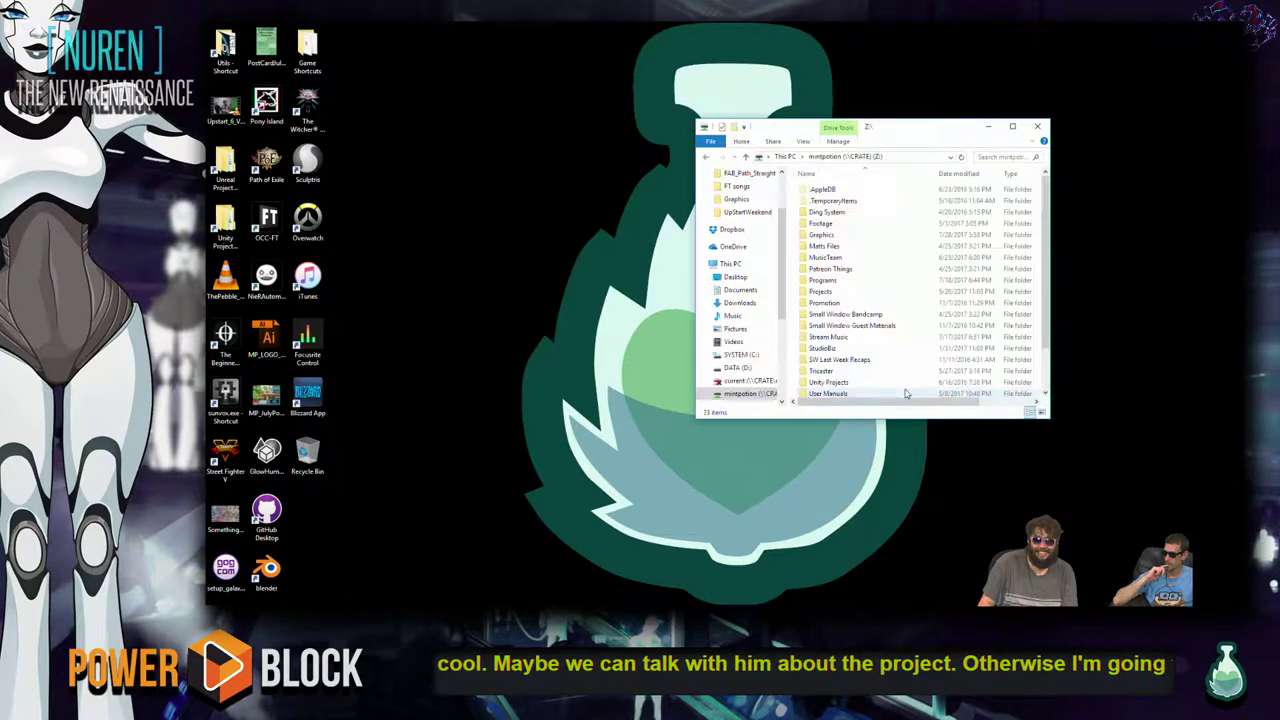
- Open the Projects folder and move to the Game Development folder in its list
click(875, 286)
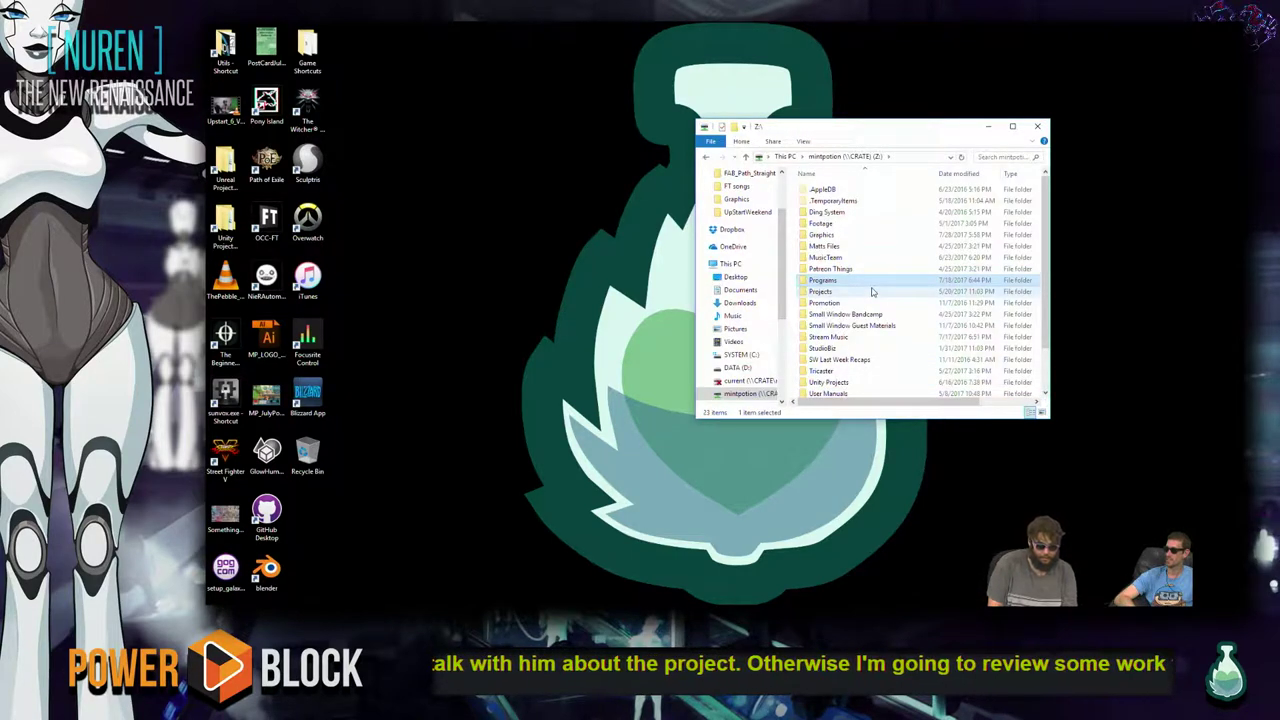
scroll(872, 291, down, 2)
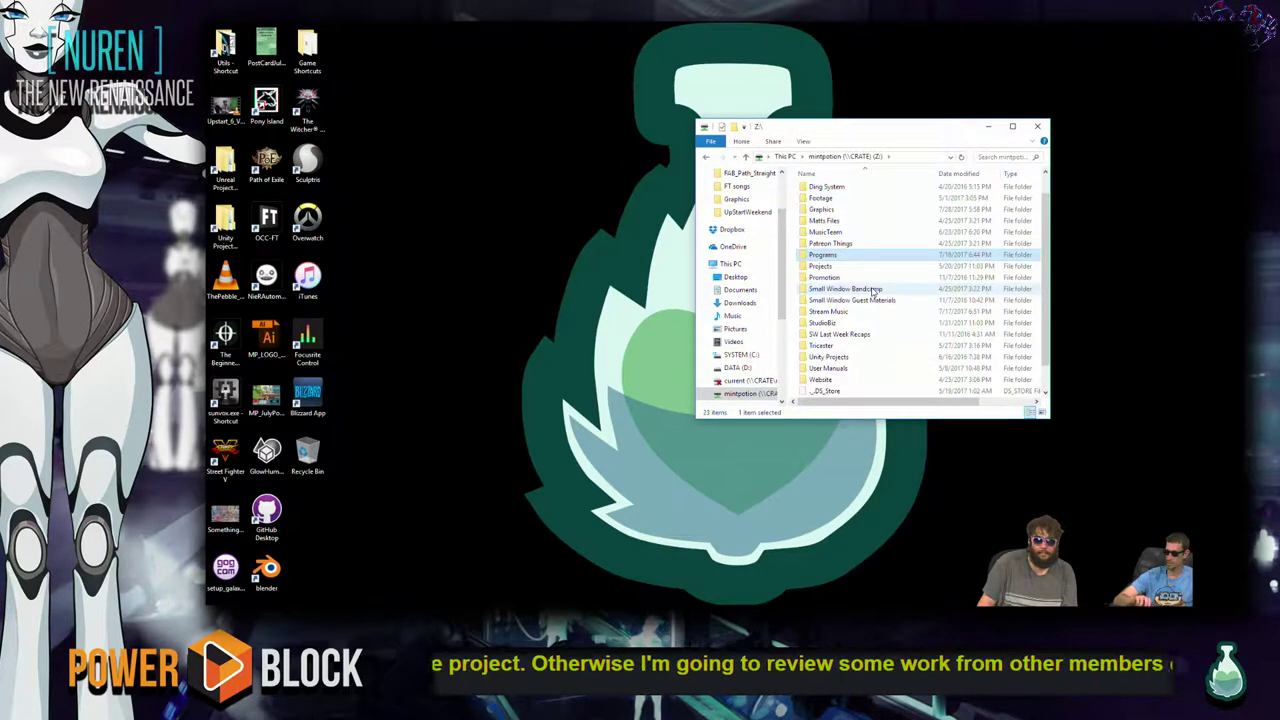
key(Down)
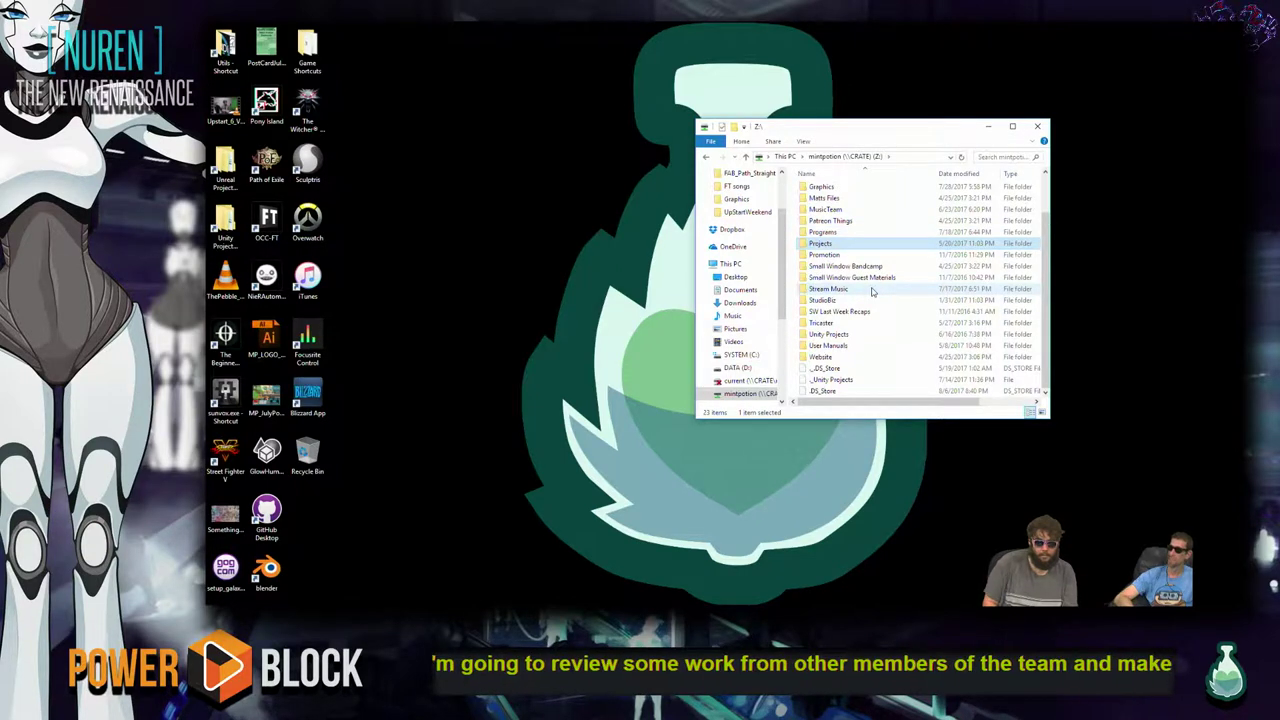
key(Return)
key(Down)
key(Down)
key(Down)
key(Down)
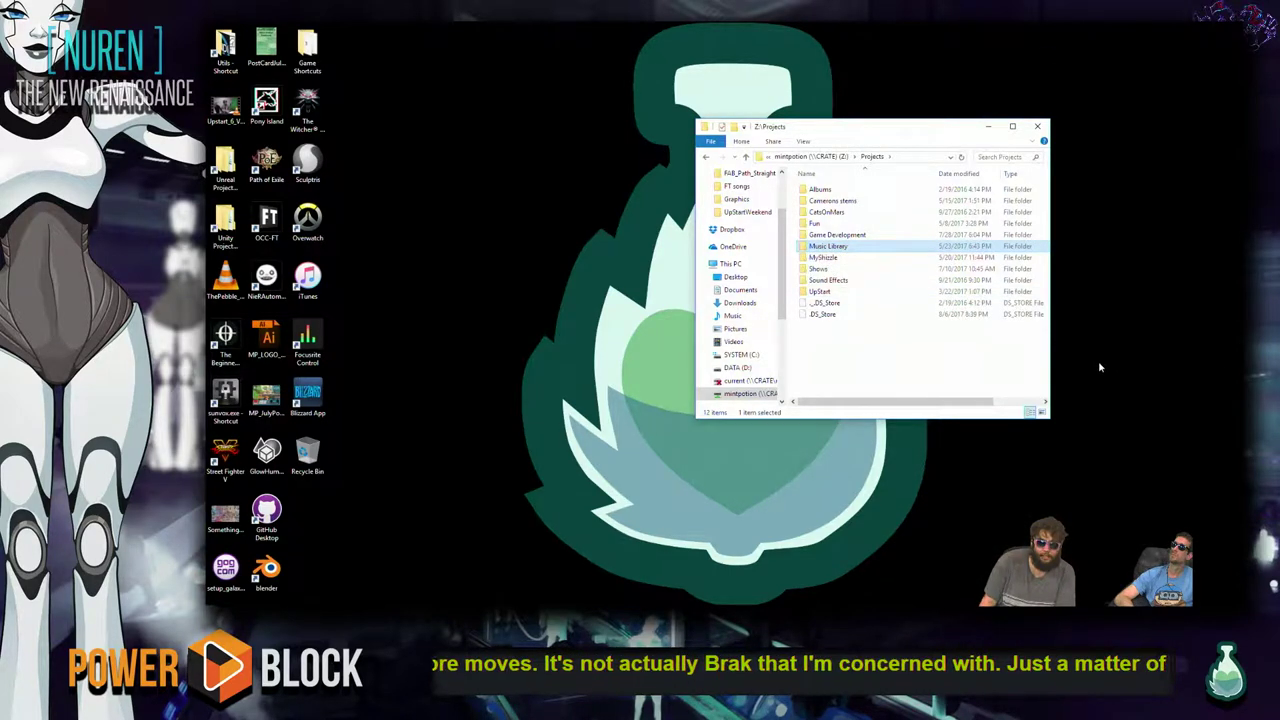
key(Down)
key(Up)
key(Down)
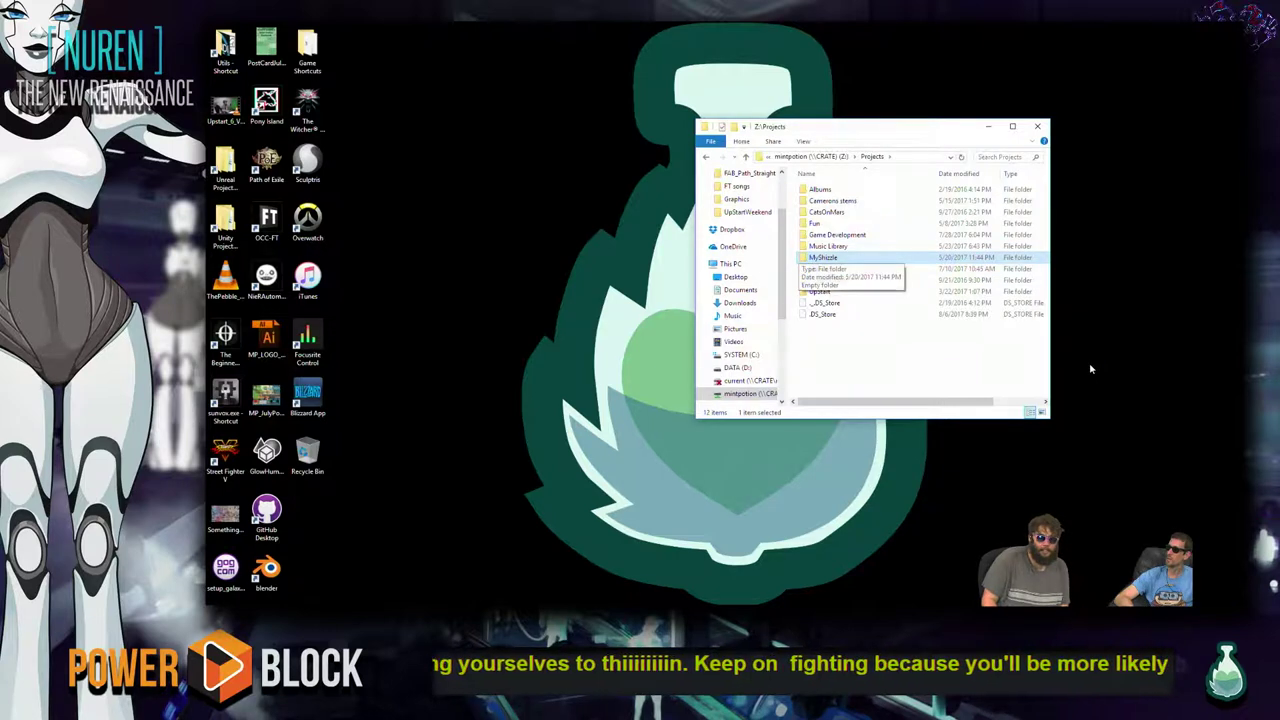
key(Up)
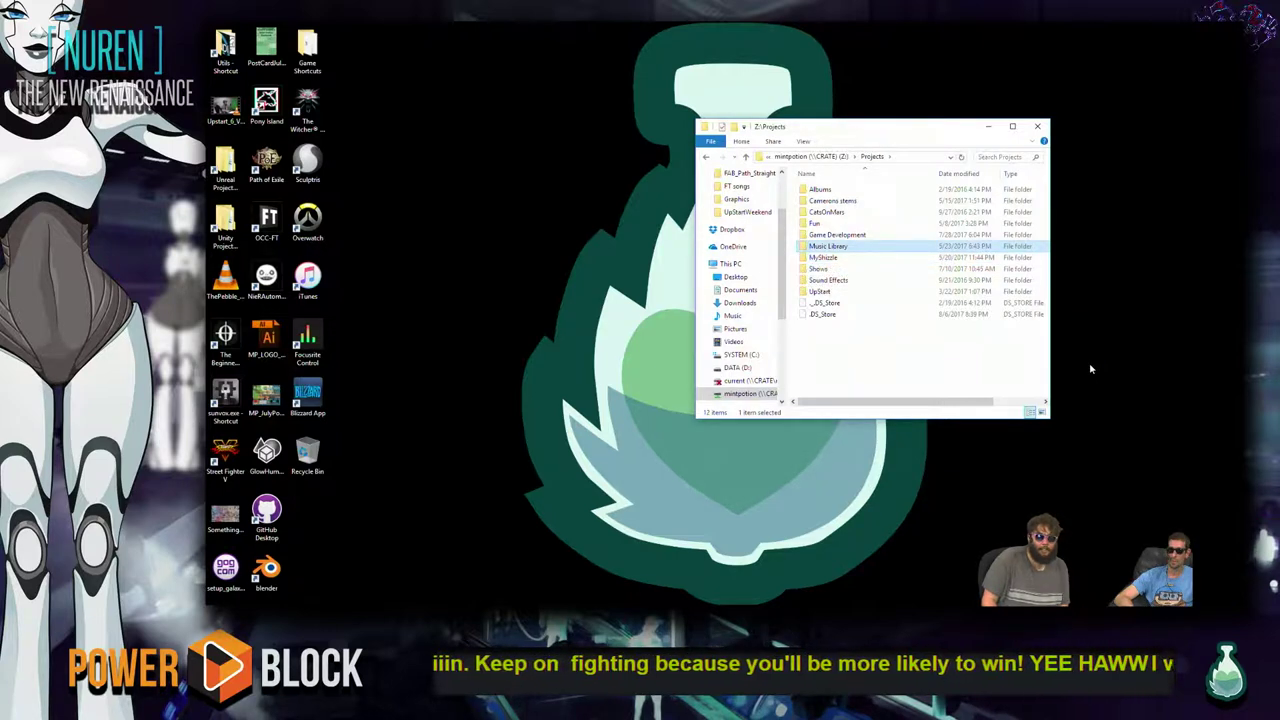
key(Up)
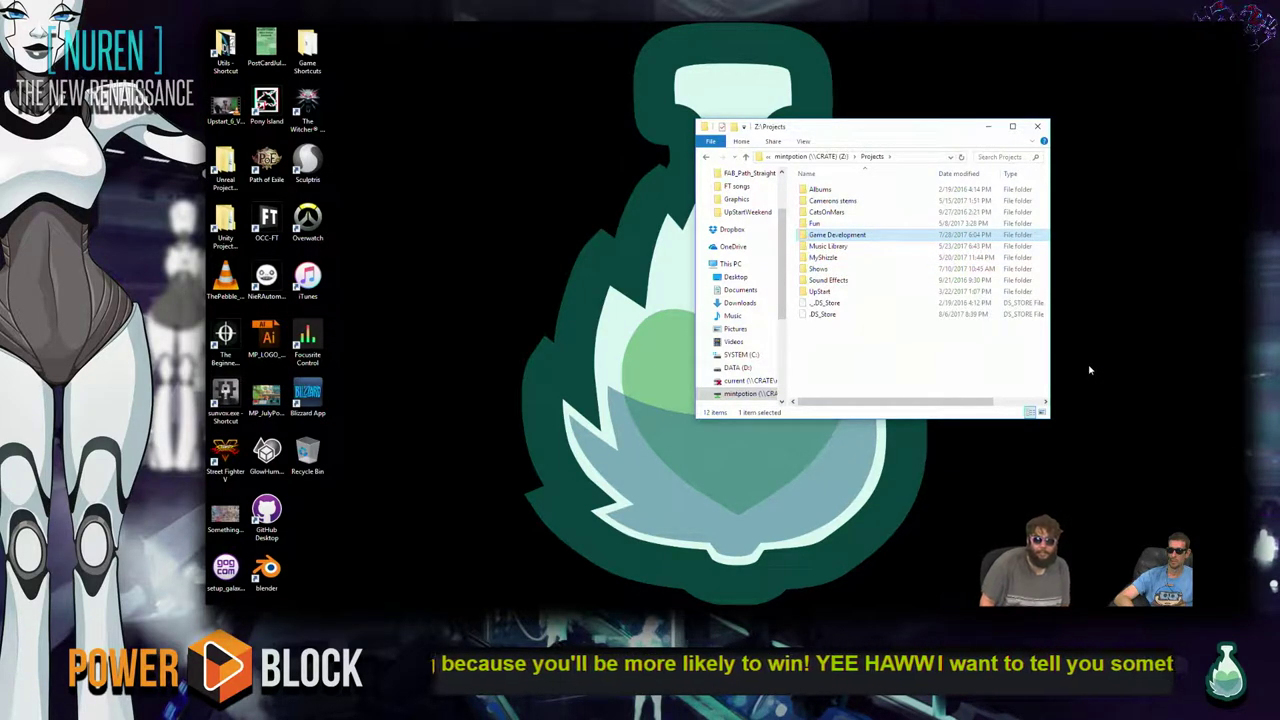
- Go through Game Development, NuRen and Level Two into the Lvl2_Tire folder
key(Return)
key(Down)
key(Down)
key(Down)
key(Return)
key(Down)
key(Down)
key(Down)
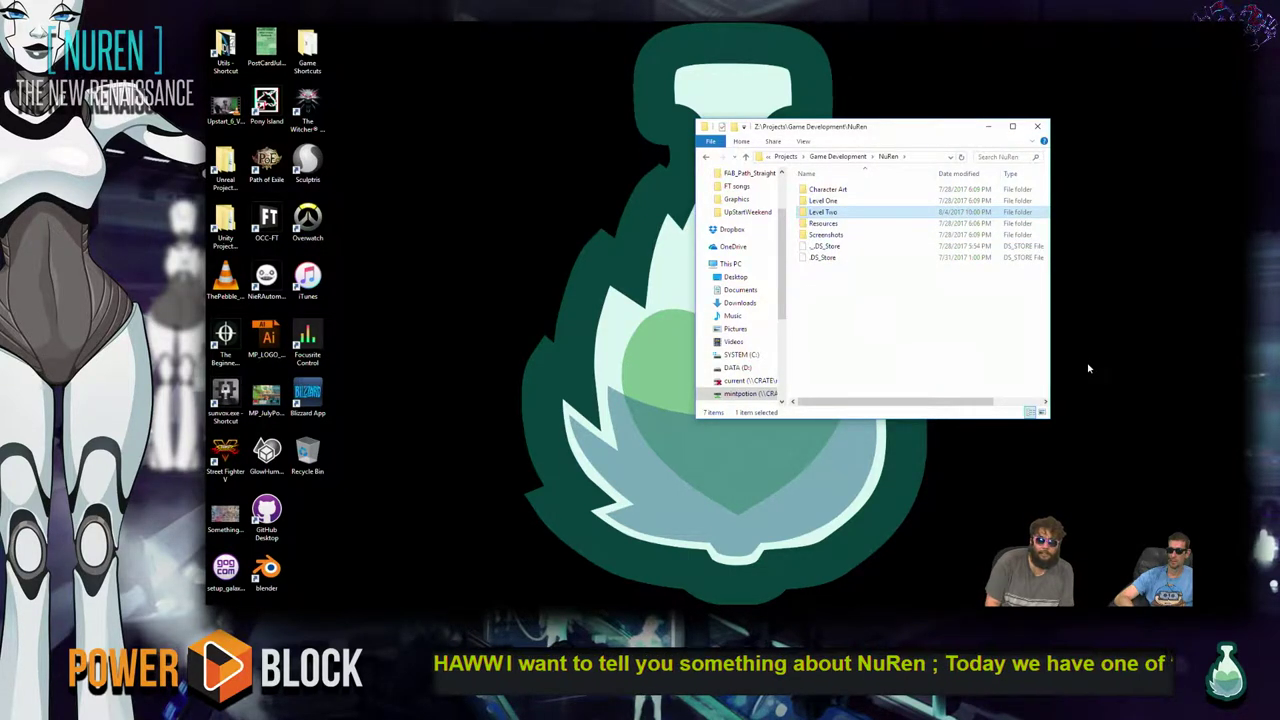
key(Return)
key(Down)
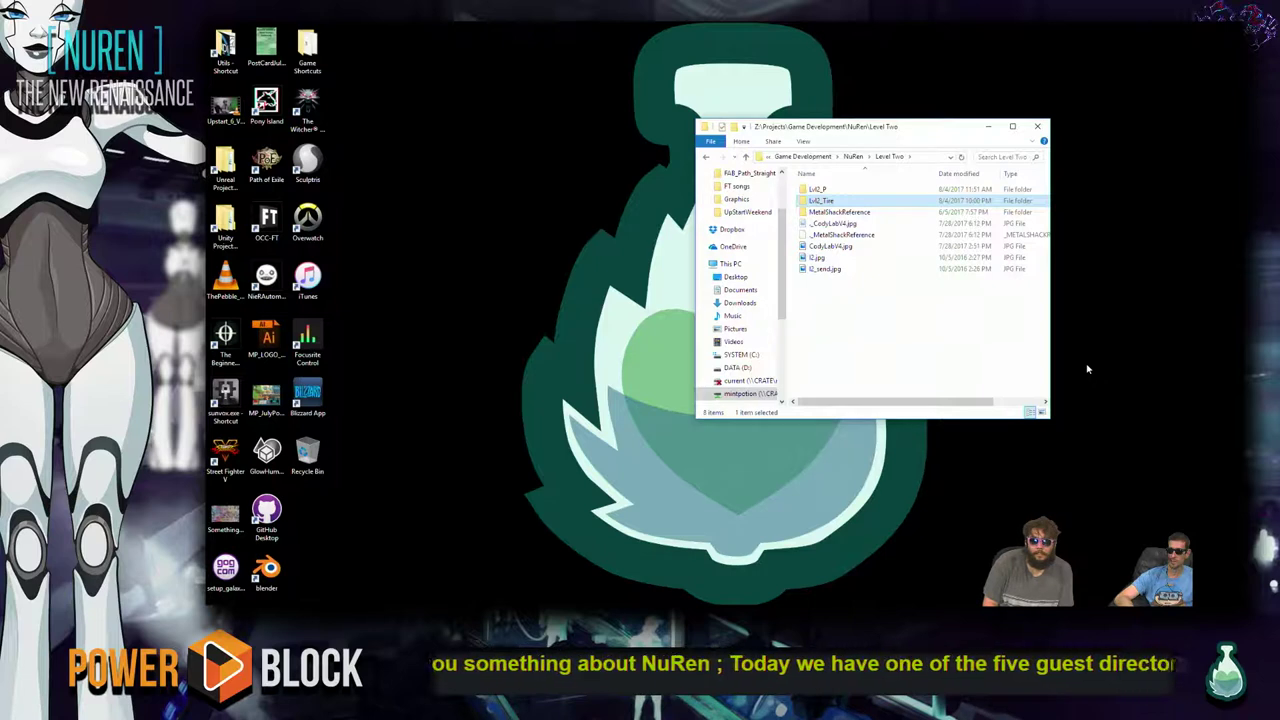
key(Return)
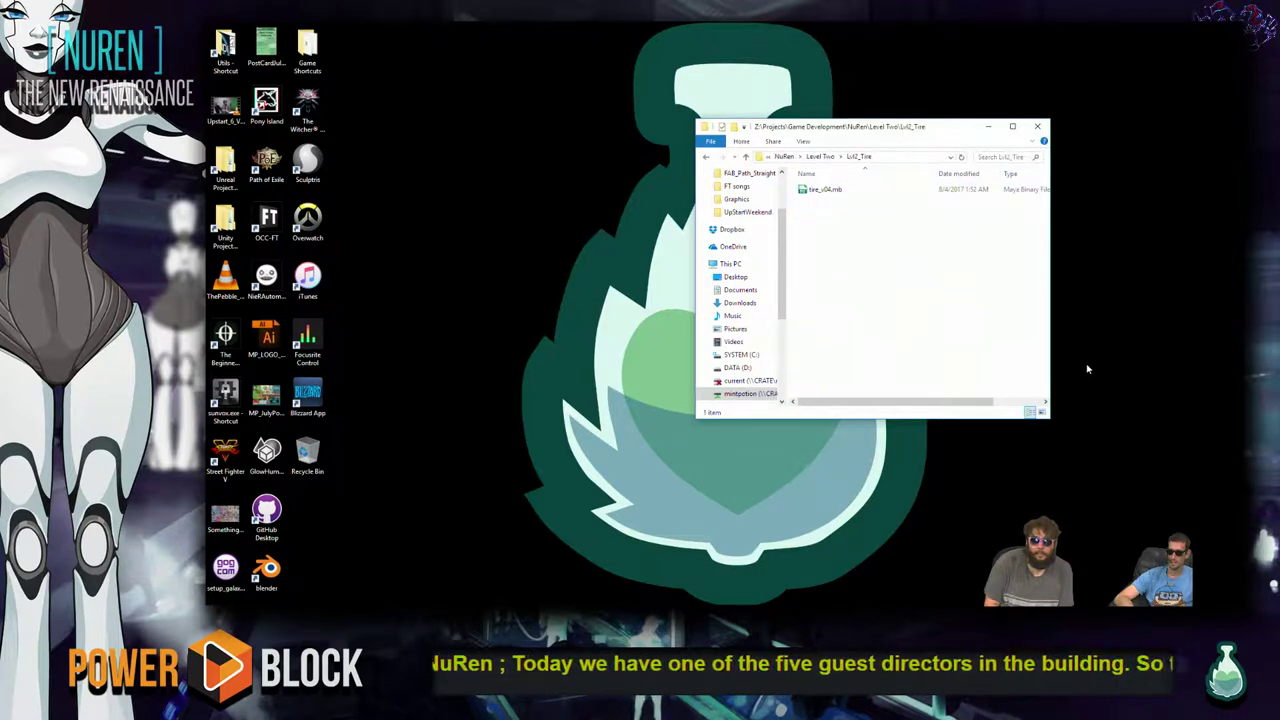
key(Down)
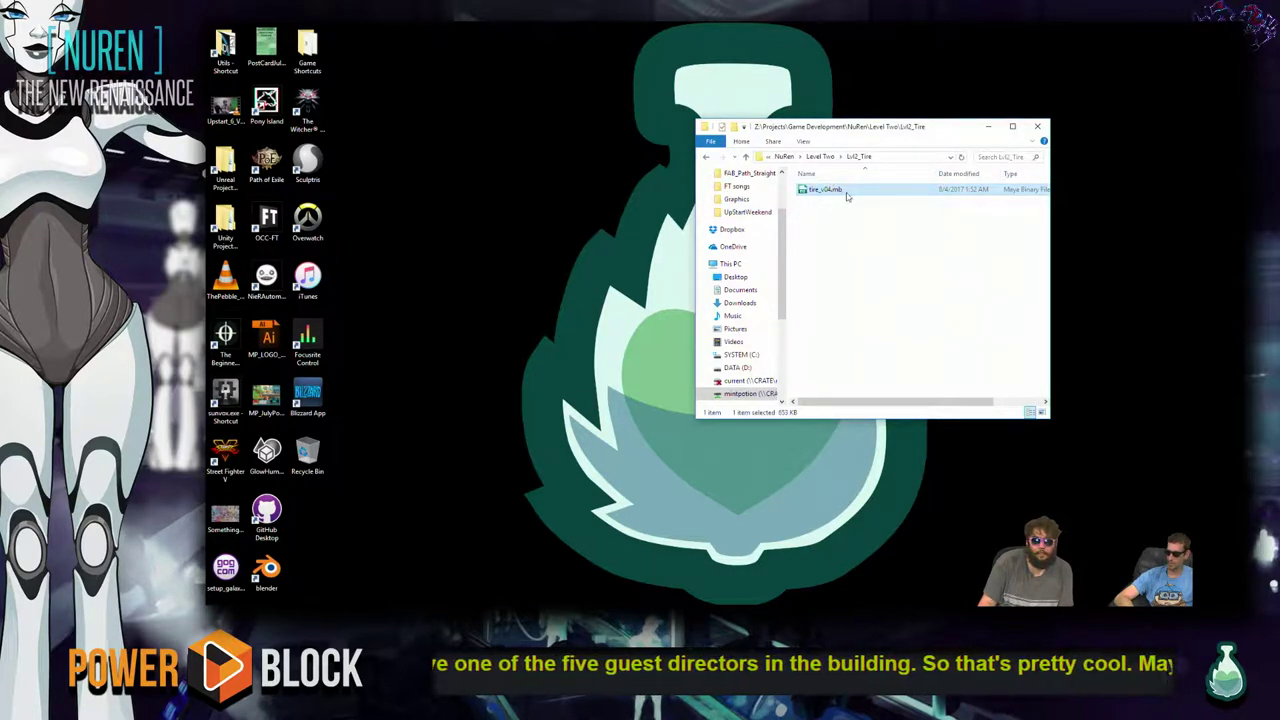
- Copy tire_v04.mb from the Lvl2_Tire folder onto the desktop
drag(851, 193, 920, 246)
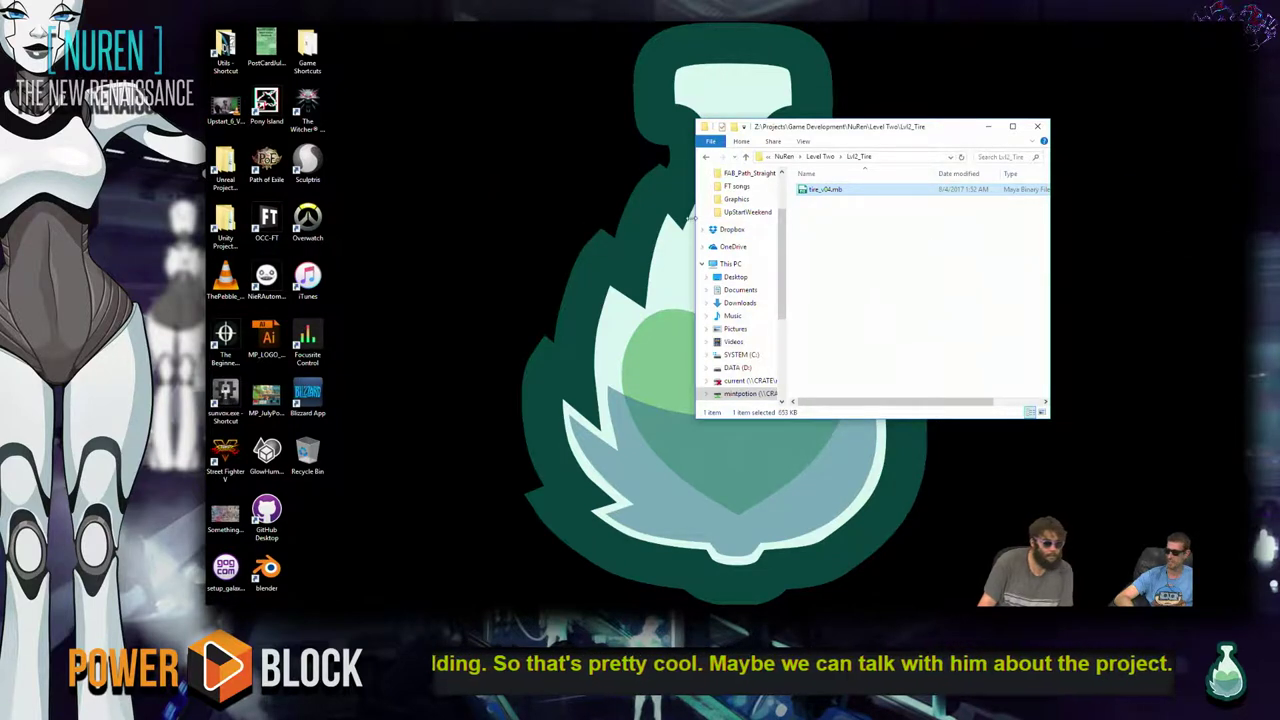
right_click(530, 186)
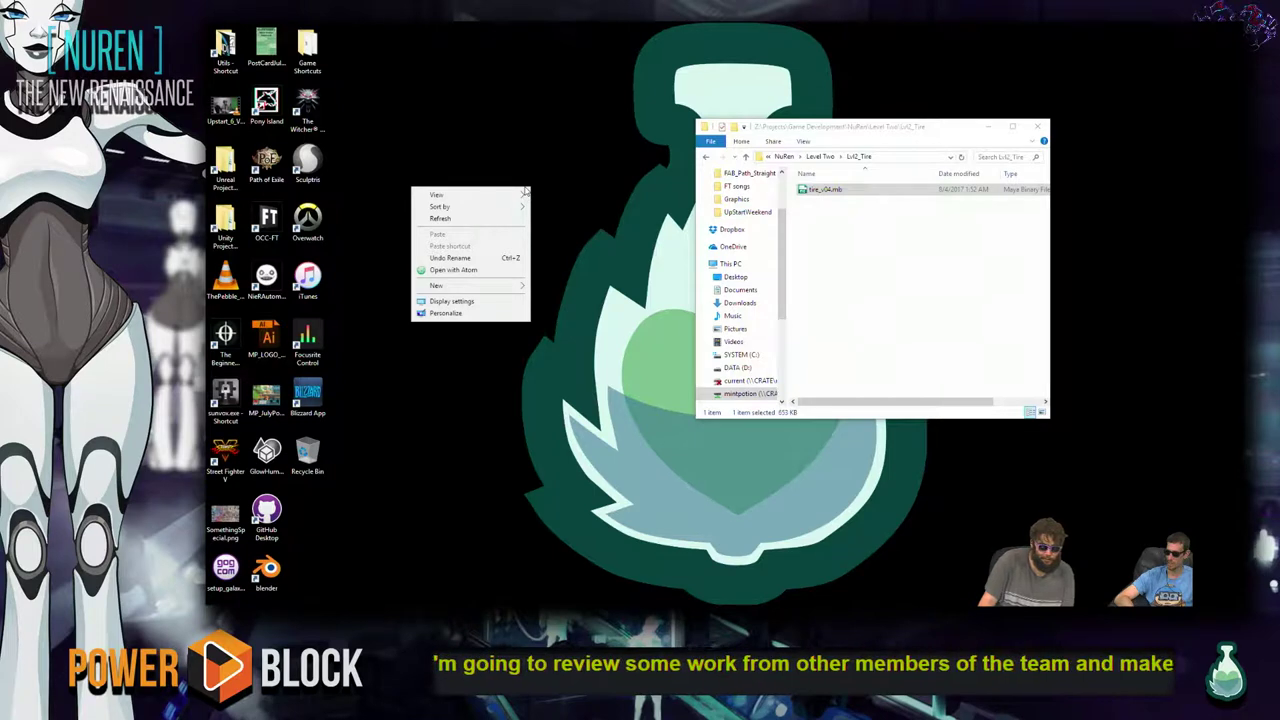
mouse_move(510, 196)
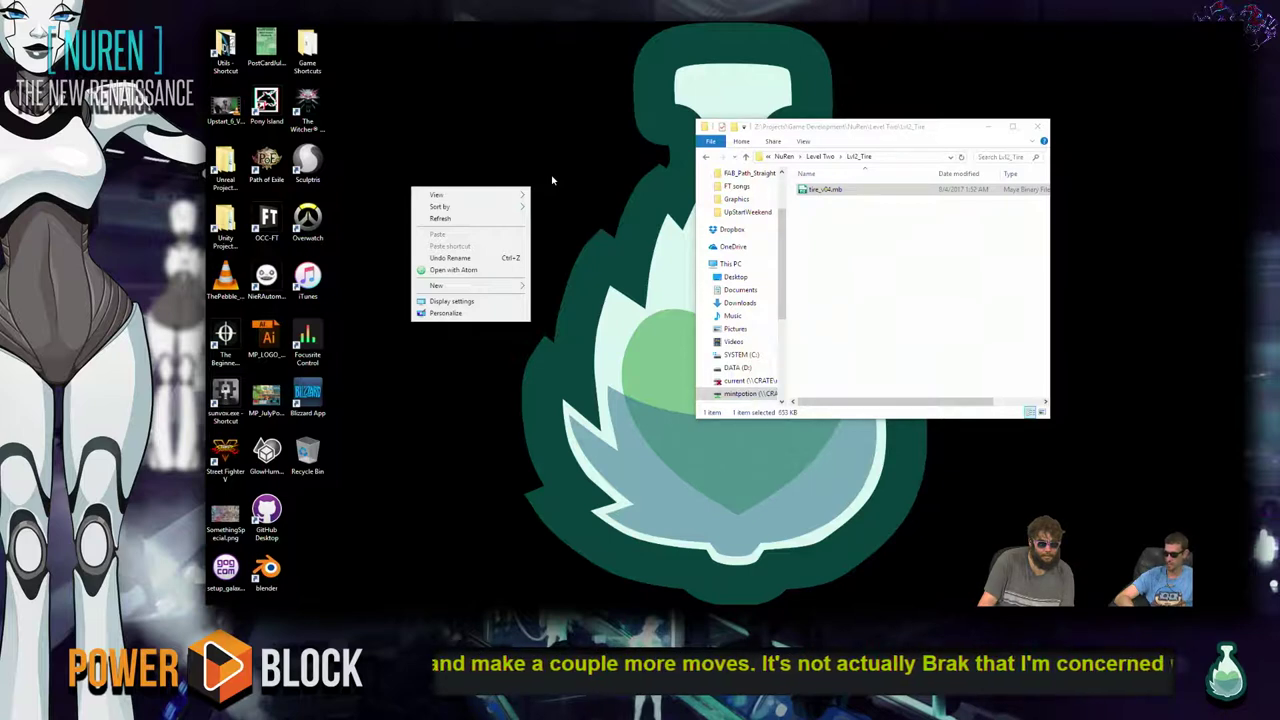
click(551, 180)
right_click(561, 183)
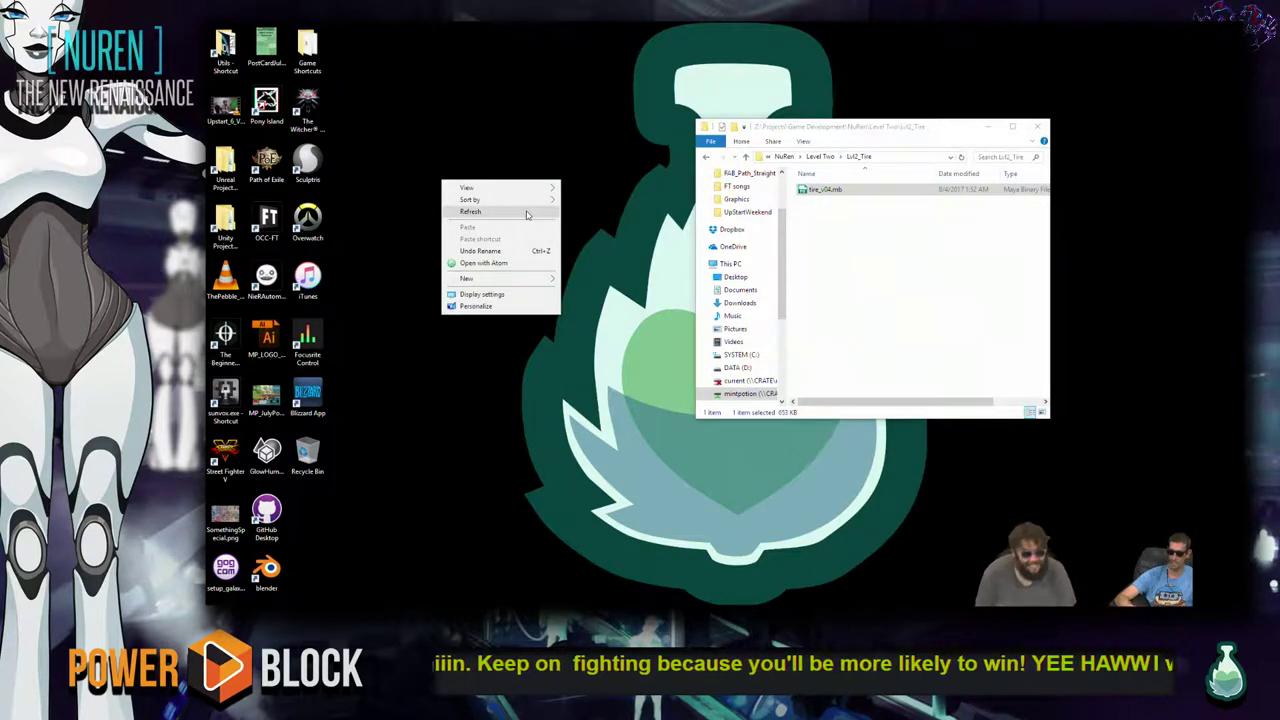
click(520, 150)
drag(825, 189, 430, 278)
- Go back up to Level Two, open Lvl2_P, and copy both Maya LT level files to the desktop
click(822, 276)
key(BackSpace)
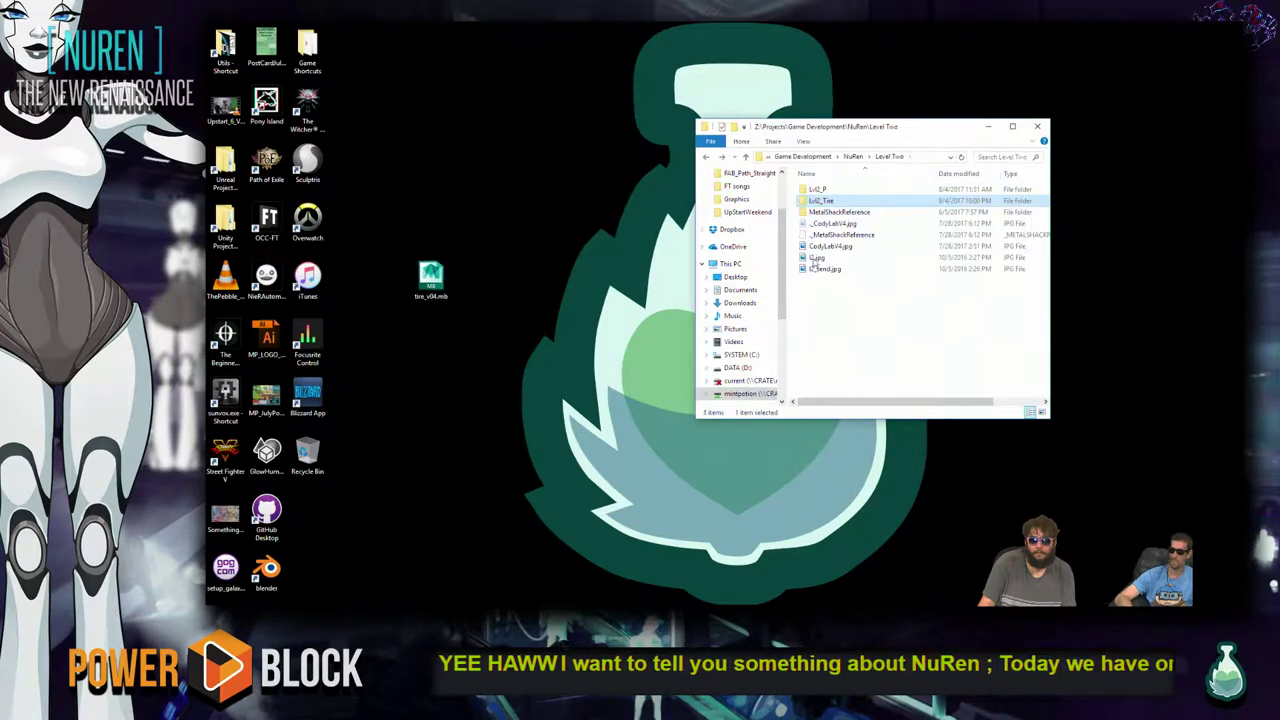
double_click(860, 200)
drag(866, 216, 546, 195)
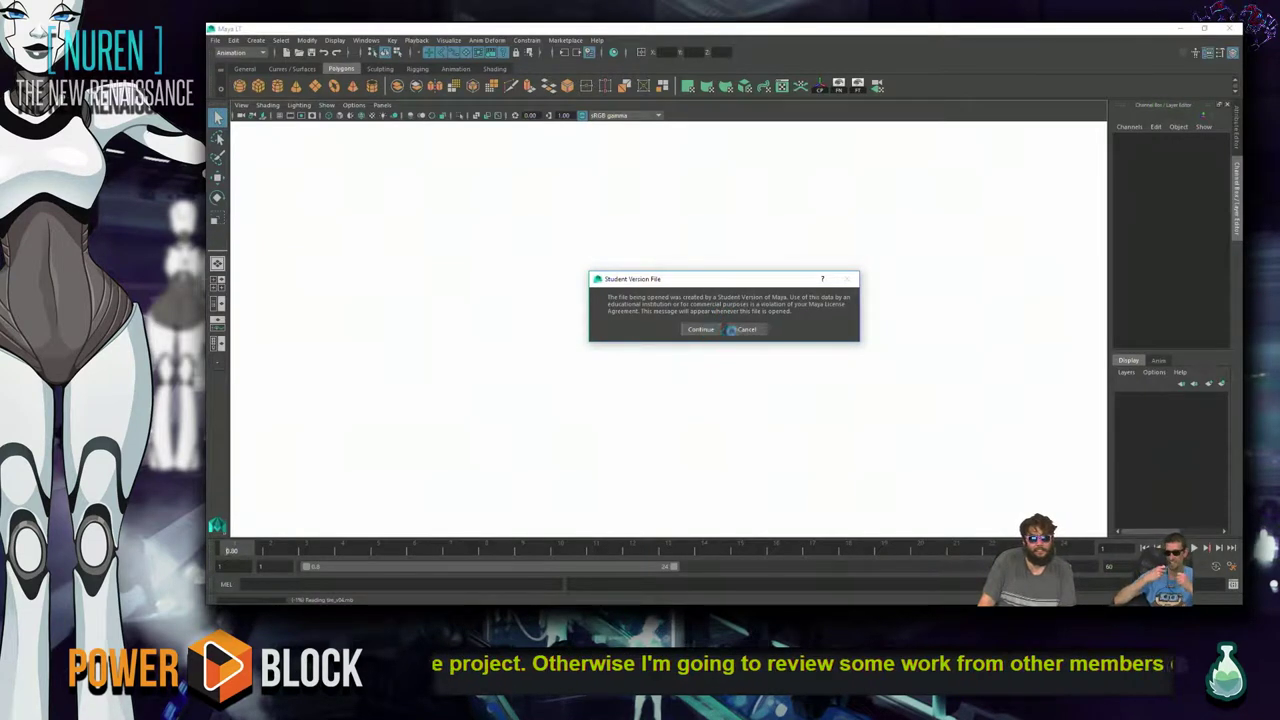
- Continue past the Student Version File warning so tire_v04.mb loads its tire models
click(705, 330)
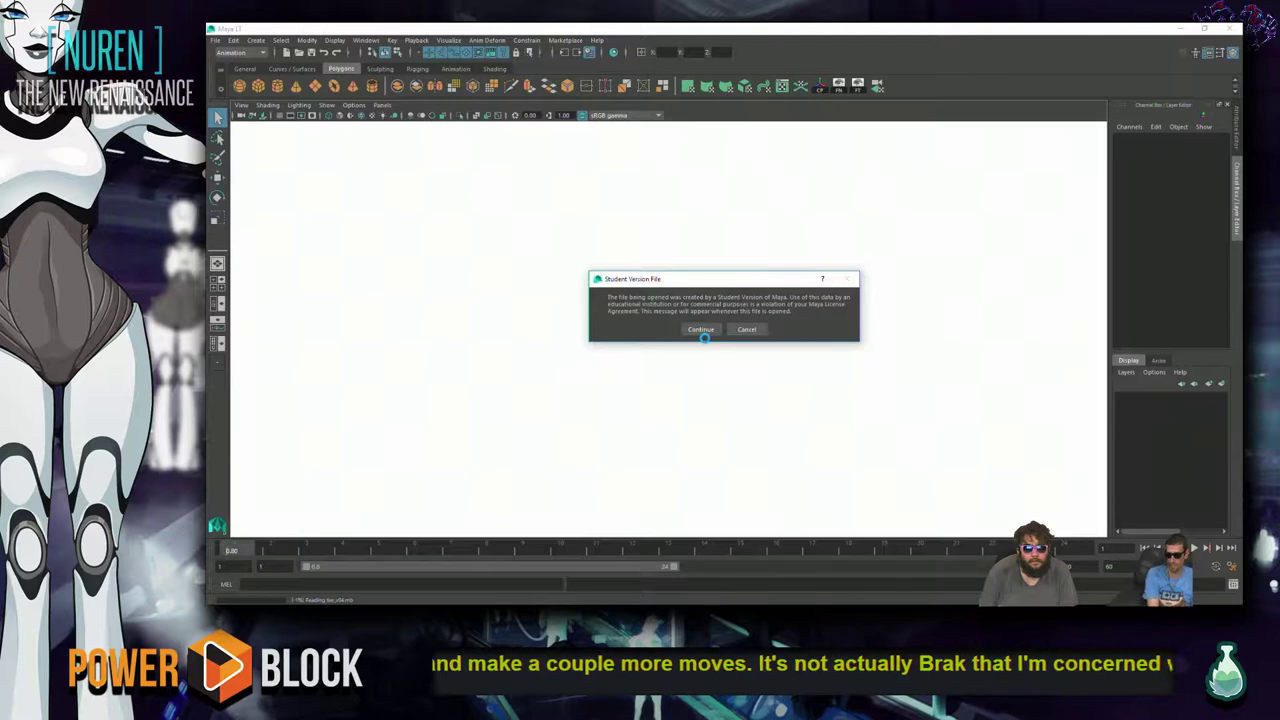
click(701, 330)
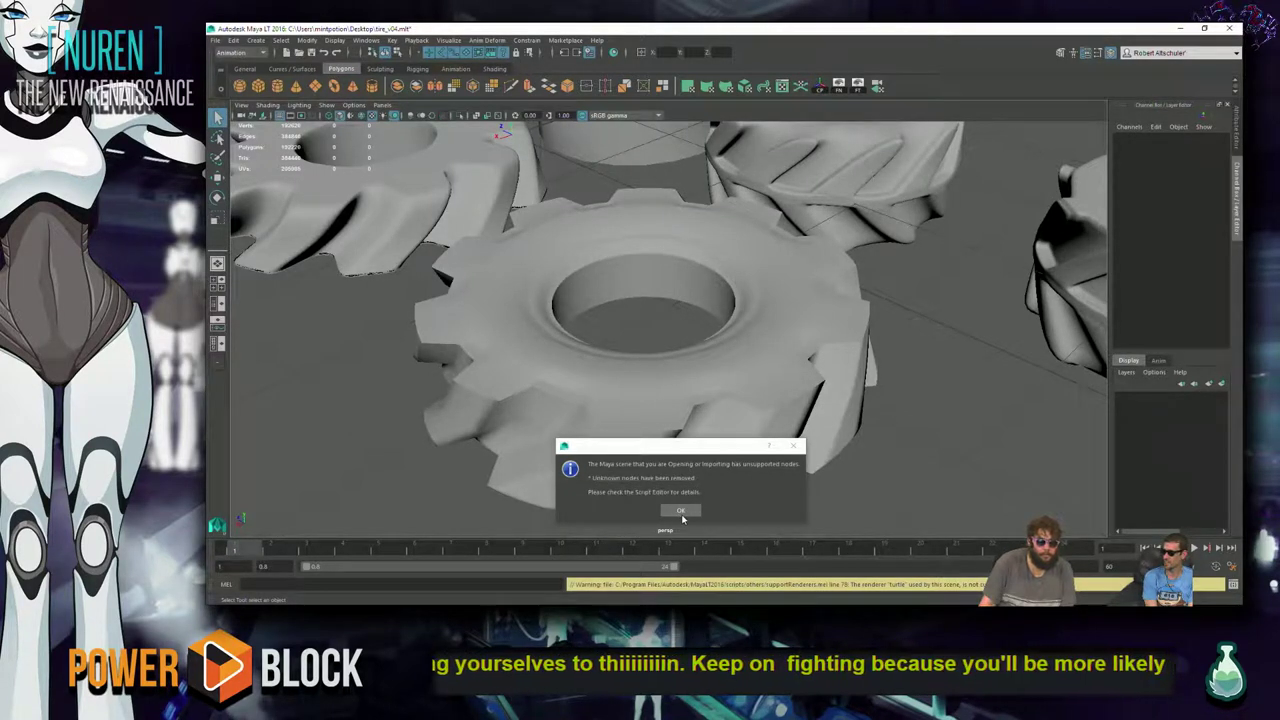
- Dismiss the unsupported-nodes notice, select the gear-shaped tire, and view the tires from a low side angle
click(681, 512)
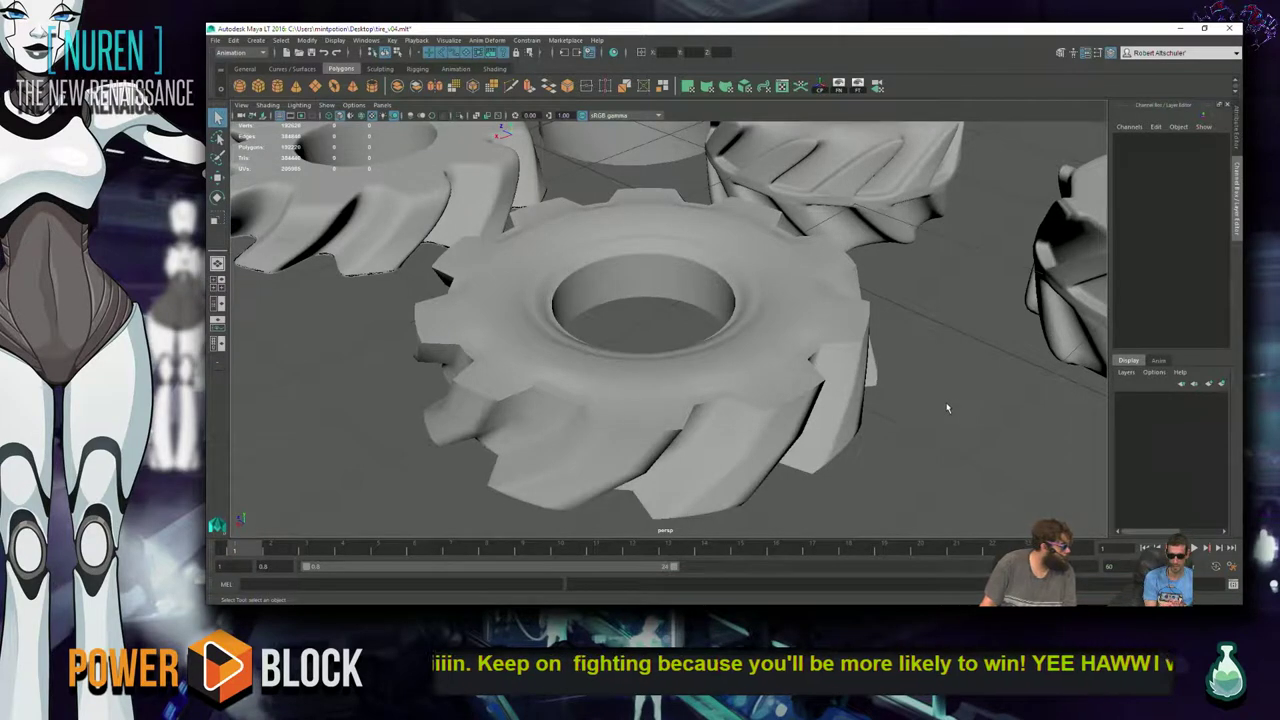
click(739, 373)
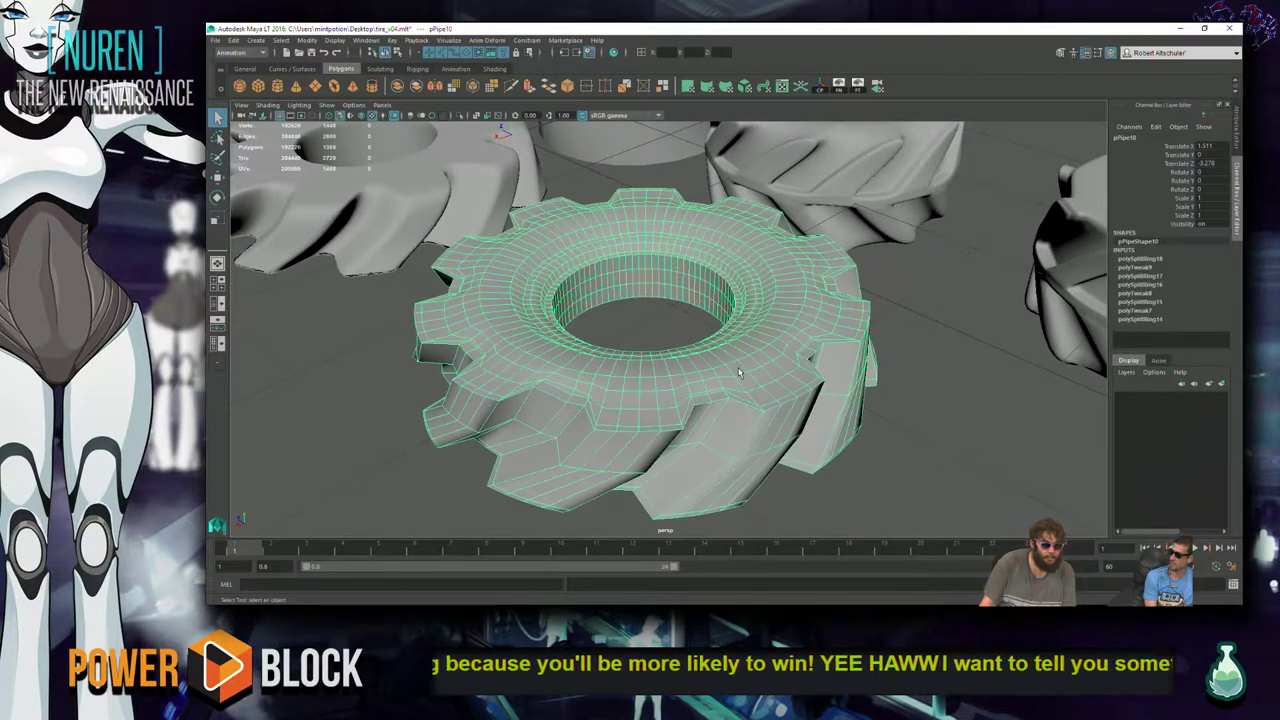
alt+right_drag(855, 424, 637, 411)
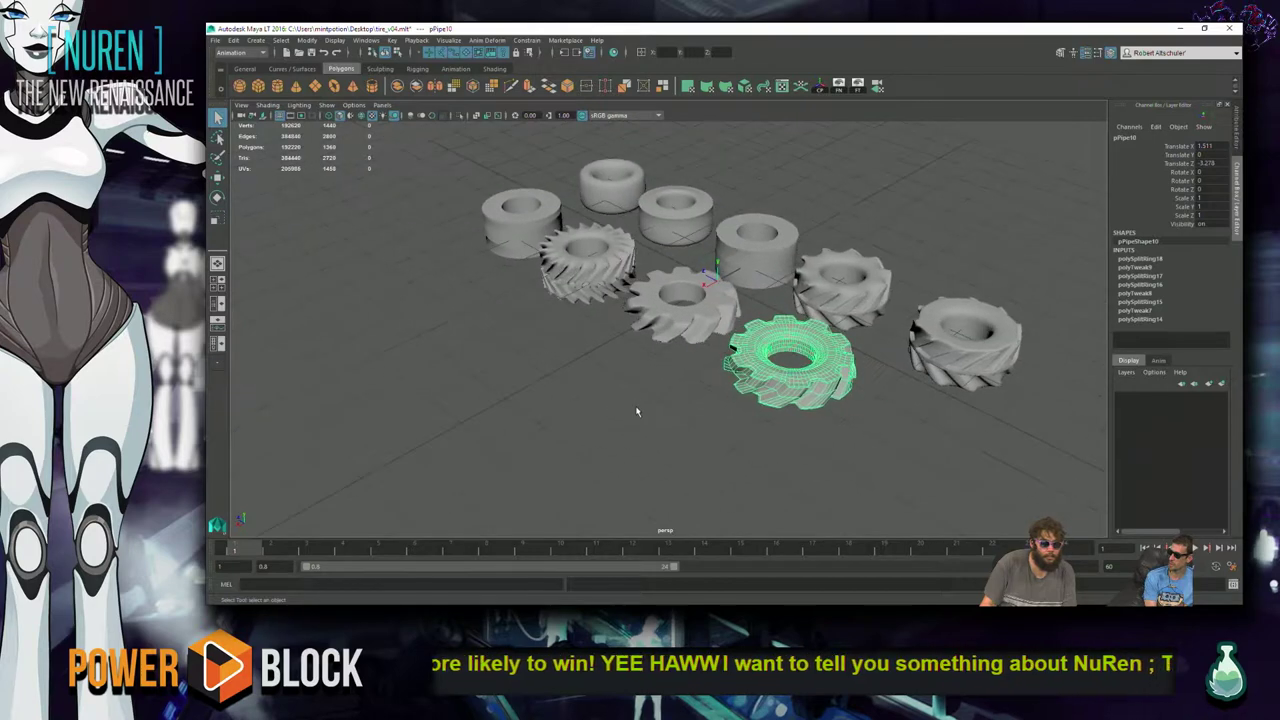
alt+drag(671, 381, 467, 415)
key(XF86AudioLowerVolume)
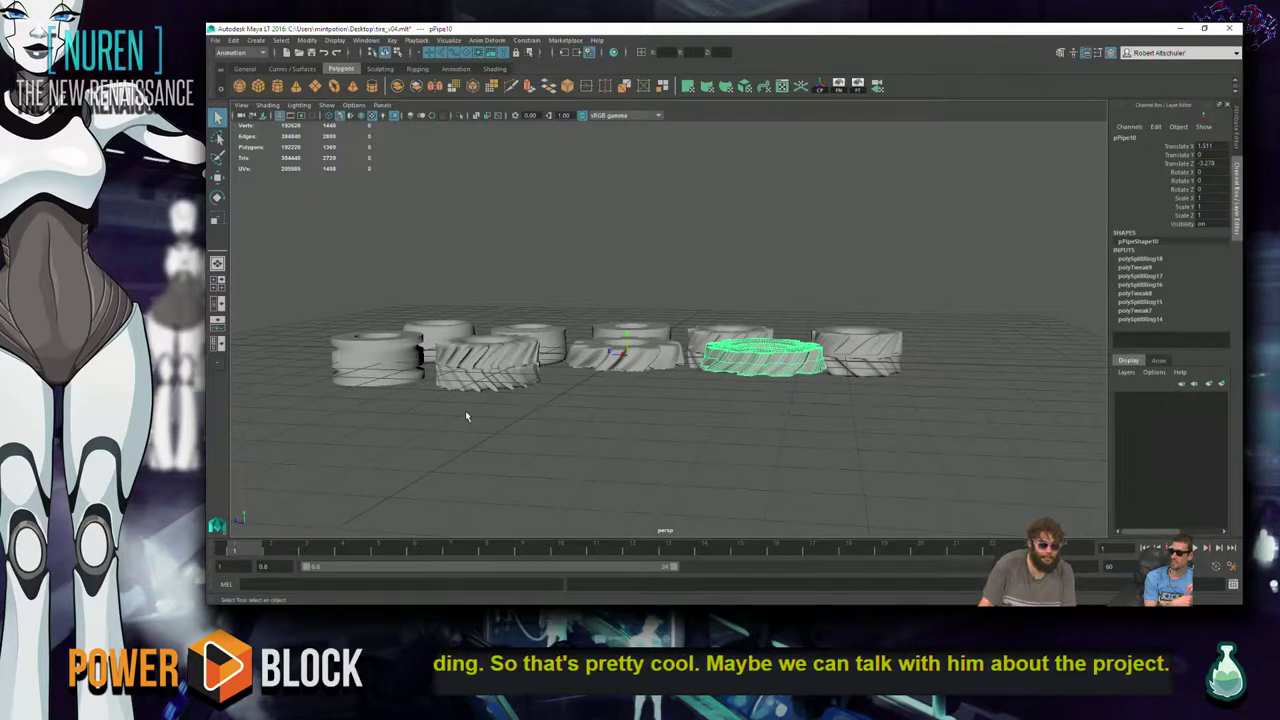
- Frame the second tire from the left, then zoom out over all nine tires and deselect
click(400, 403)
click(445, 382)
key(f)
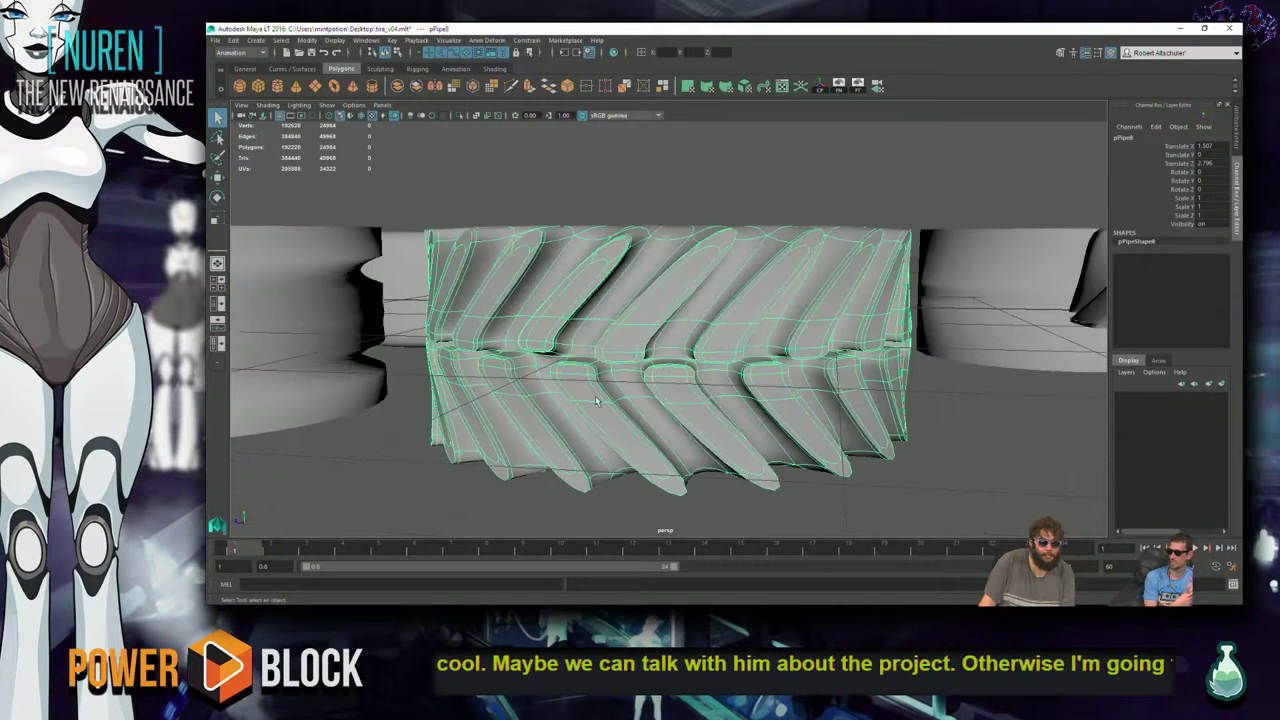
scroll(543, 420, down, 8)
alt+drag(560, 430, 614, 444)
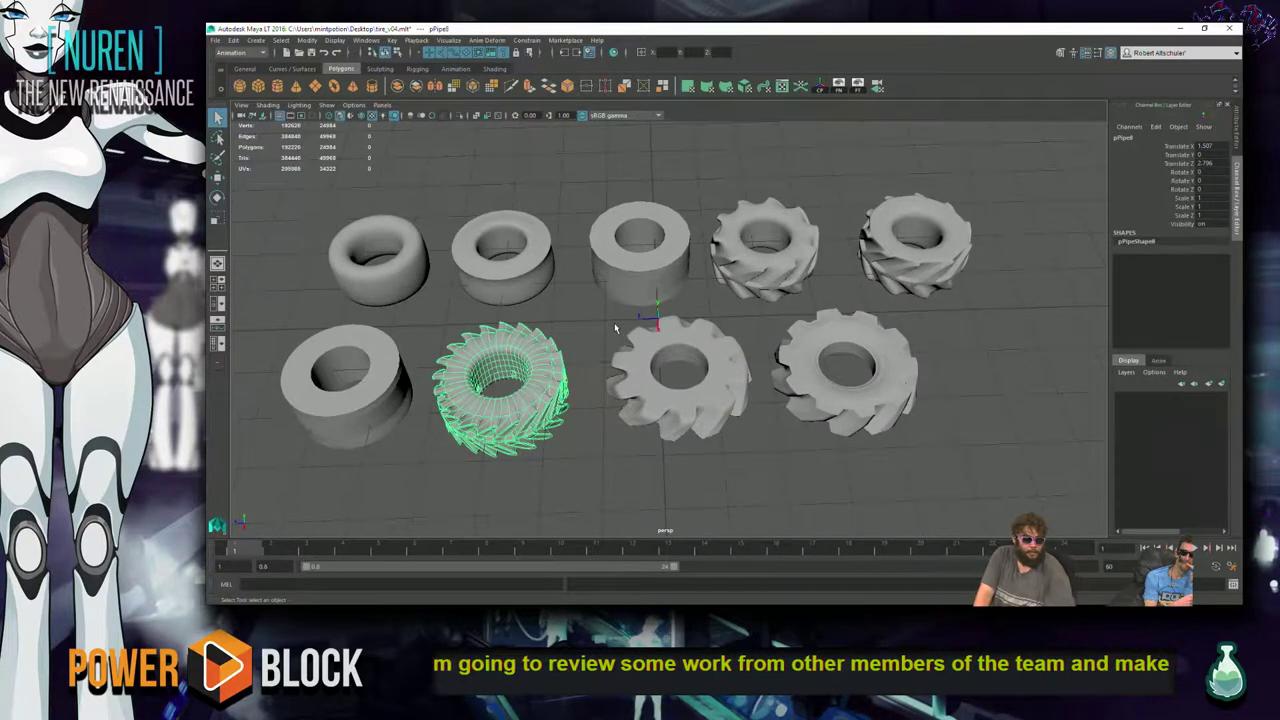
click(1073, 368)
scroll(809, 396, down, 5)
alt+drag(809, 396, 742, 392)
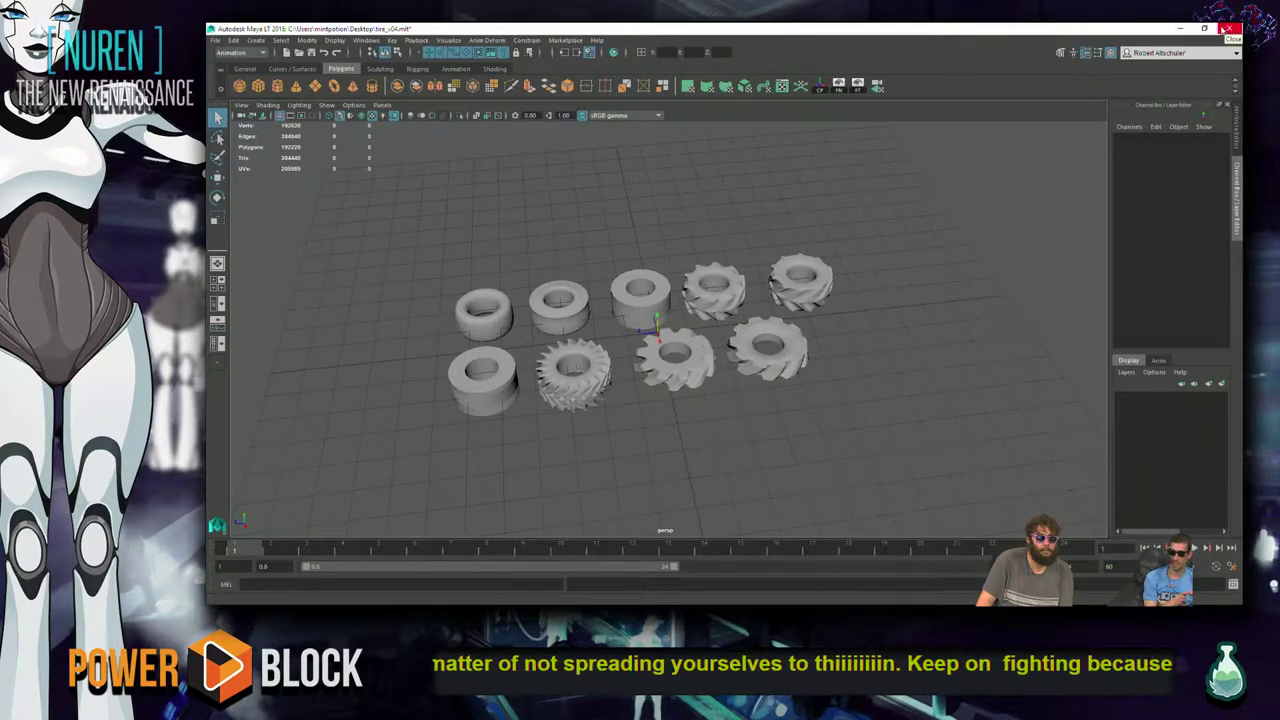
key(alt+Tab)
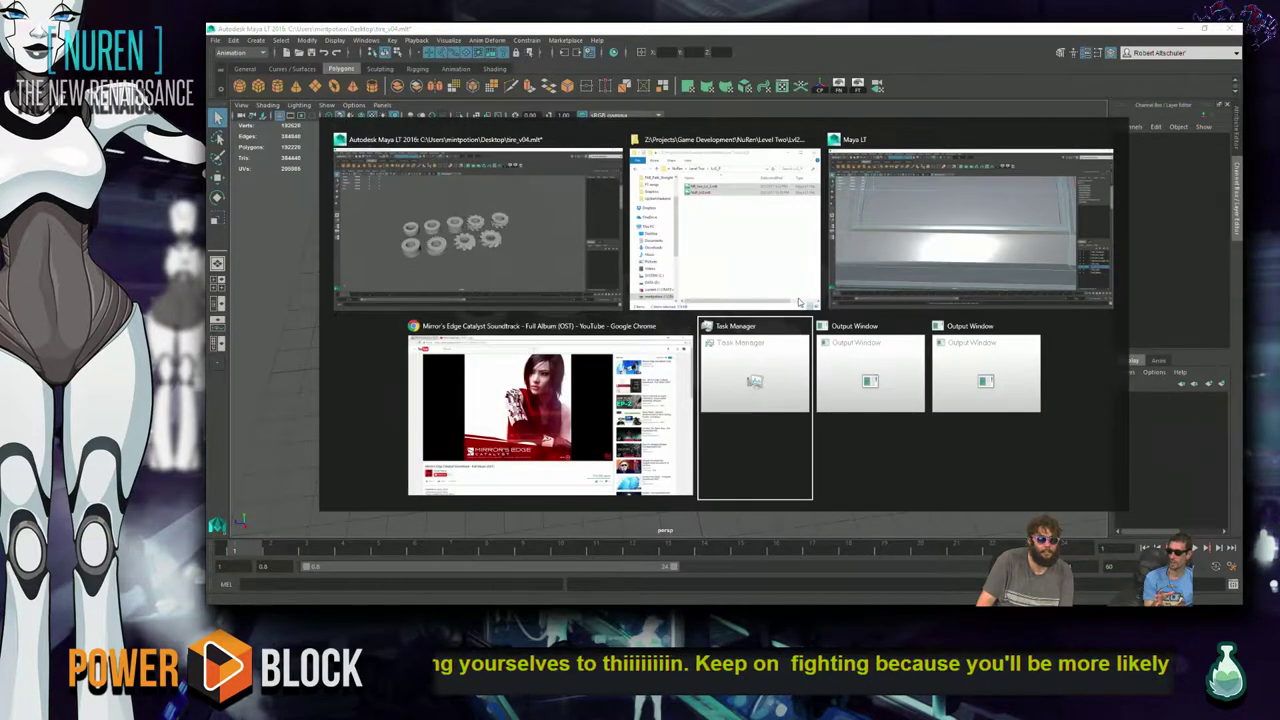
- Hide the tire_v04 window, open NuR_lvl2.mlt from the desktop, and dismiss the unsupported-nodes warning
click(576, 224)
click(1178, 28)
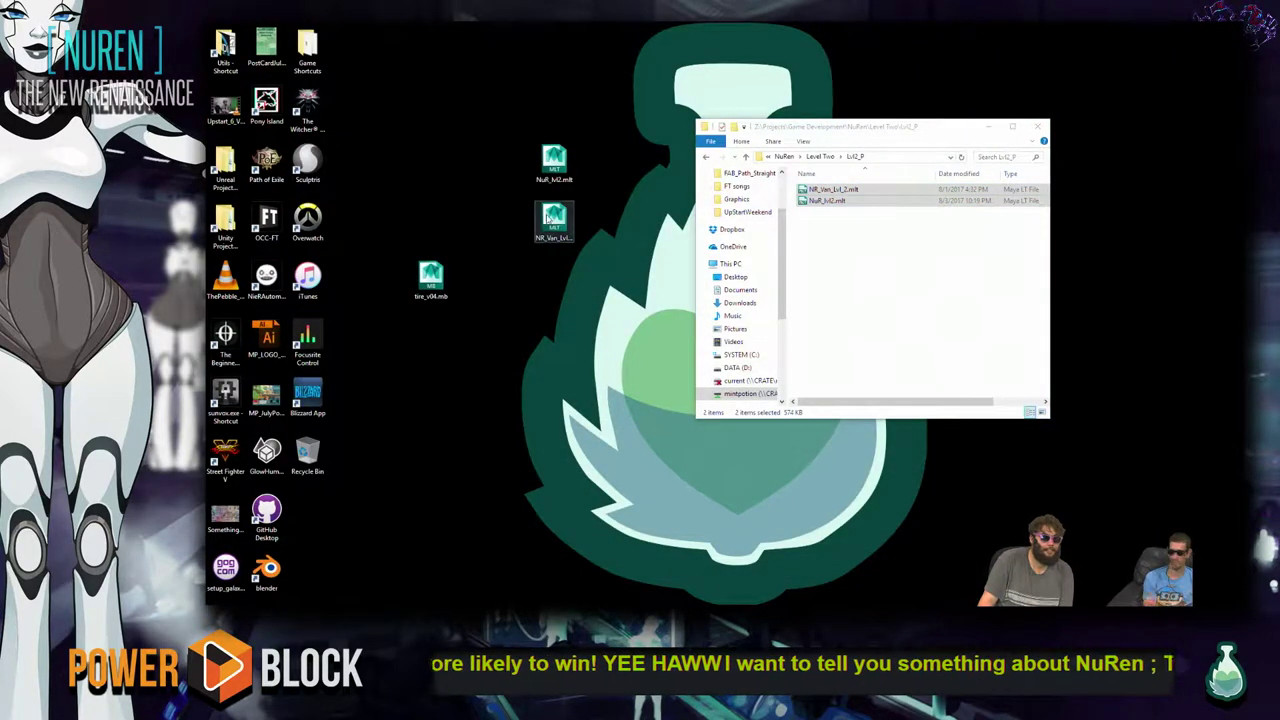
click(870, 212)
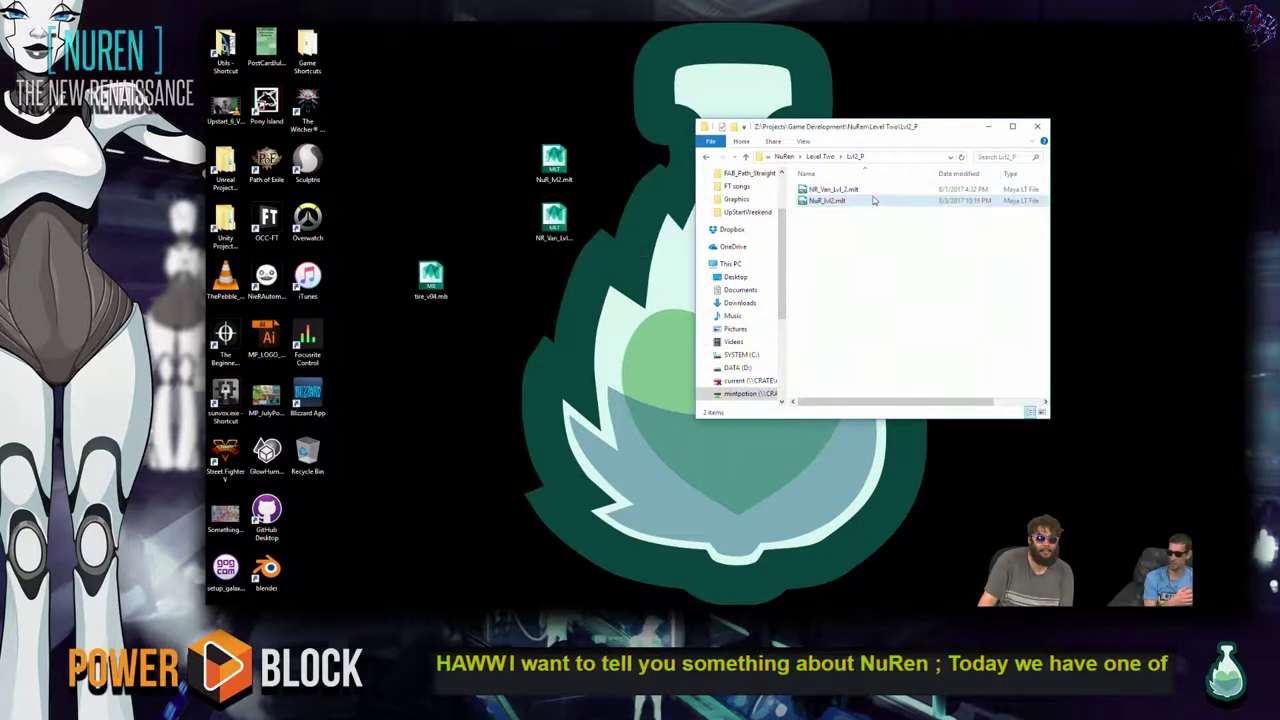
click(548, 160)
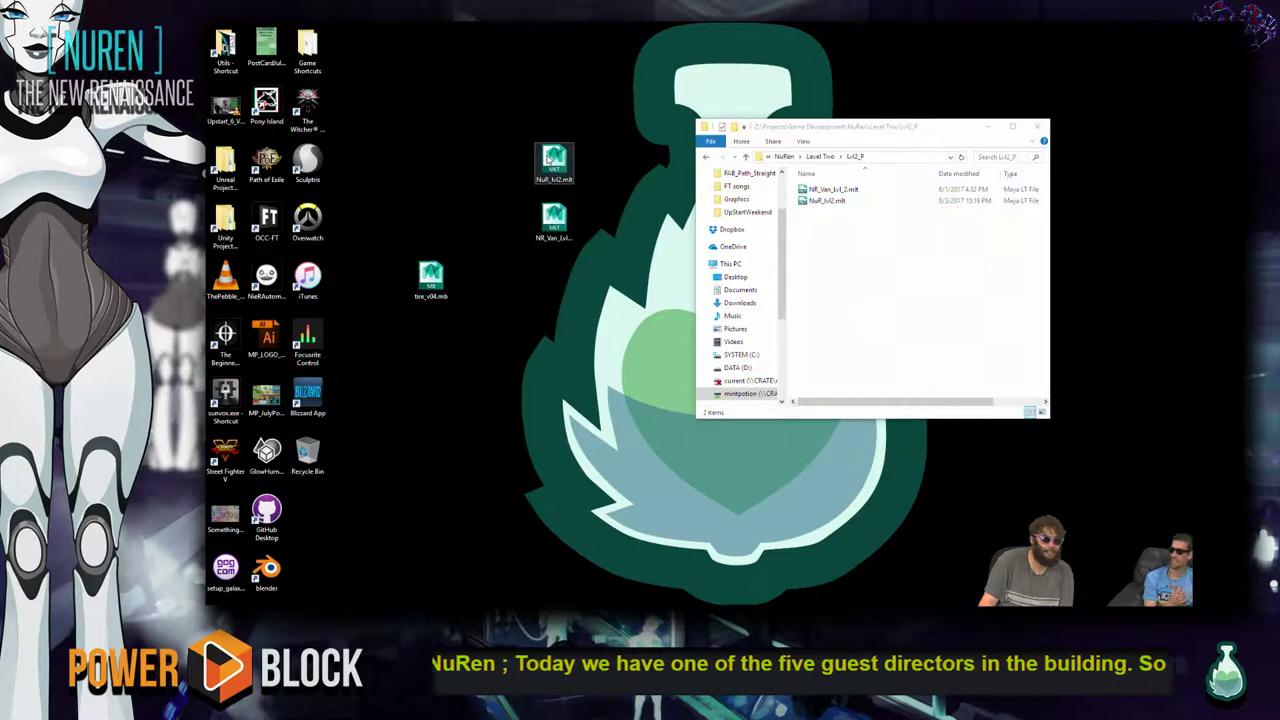
double_click(553, 160)
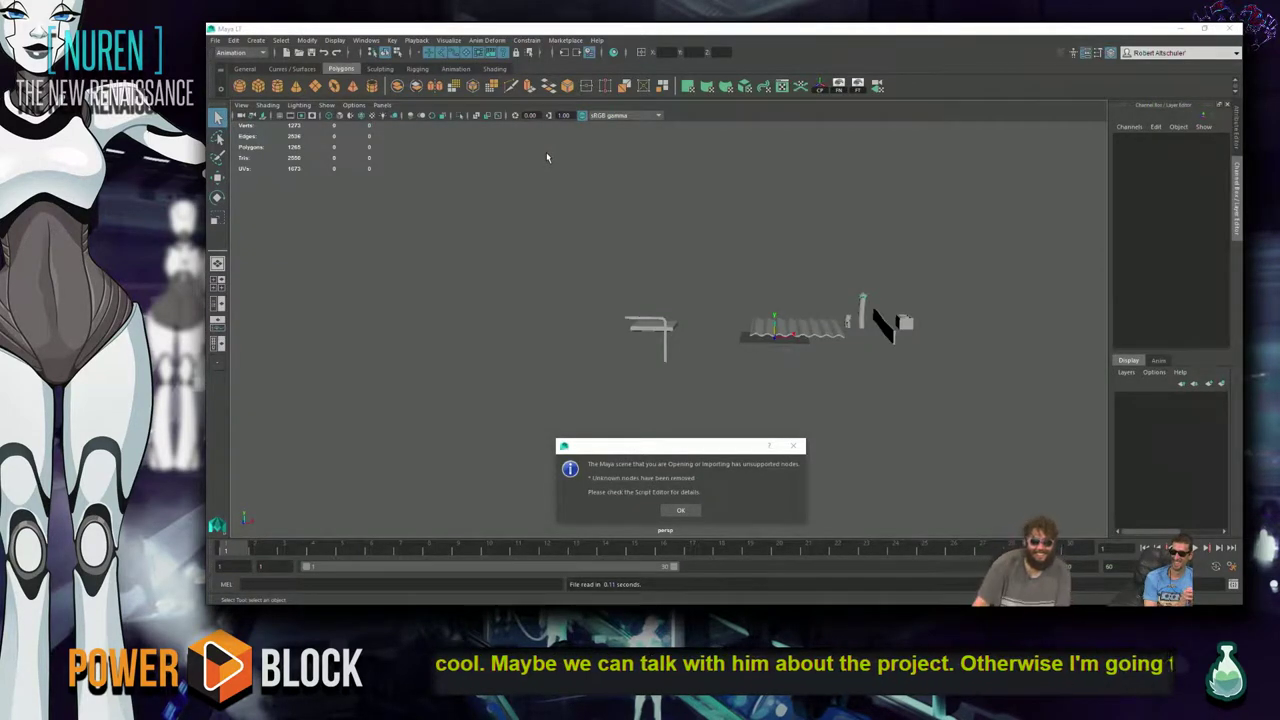
click(682, 511)
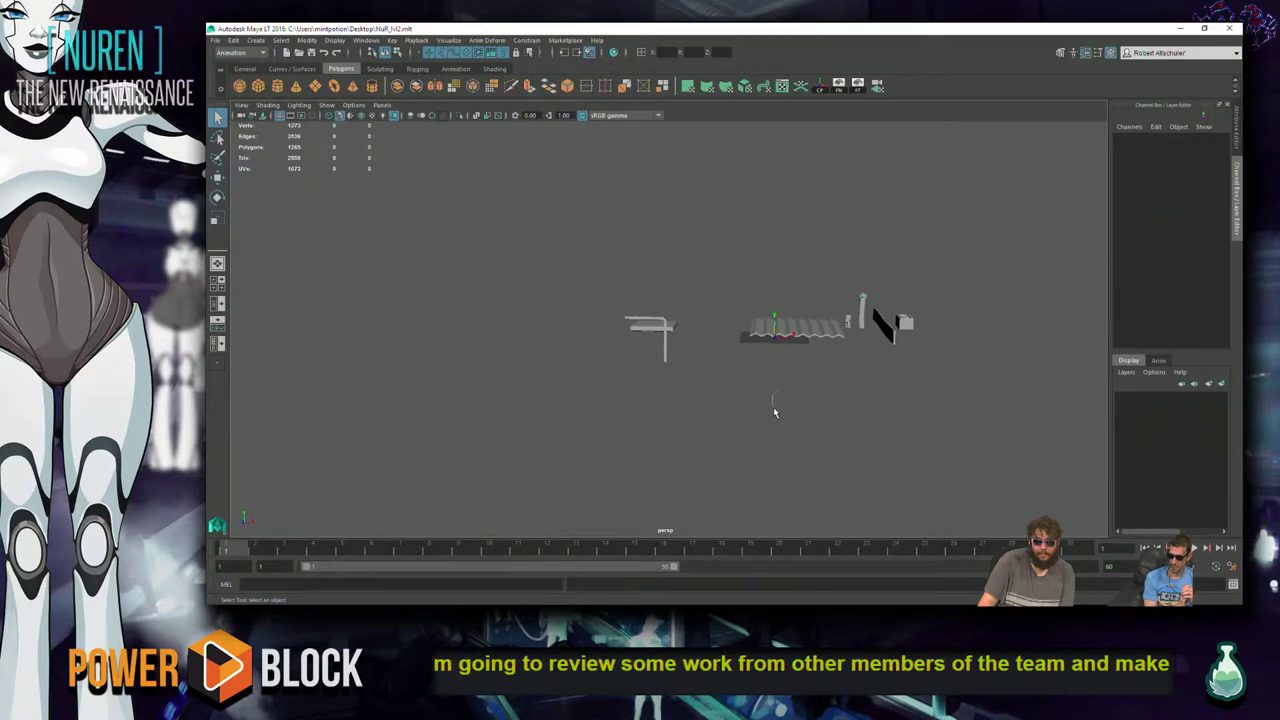
- Orbit the Level 2 scene to inspect the table, stairs and corrugated sheet
alt+drag(680, 394, 843, 380)
alt+right_drag(843, 380, 1200, 380)
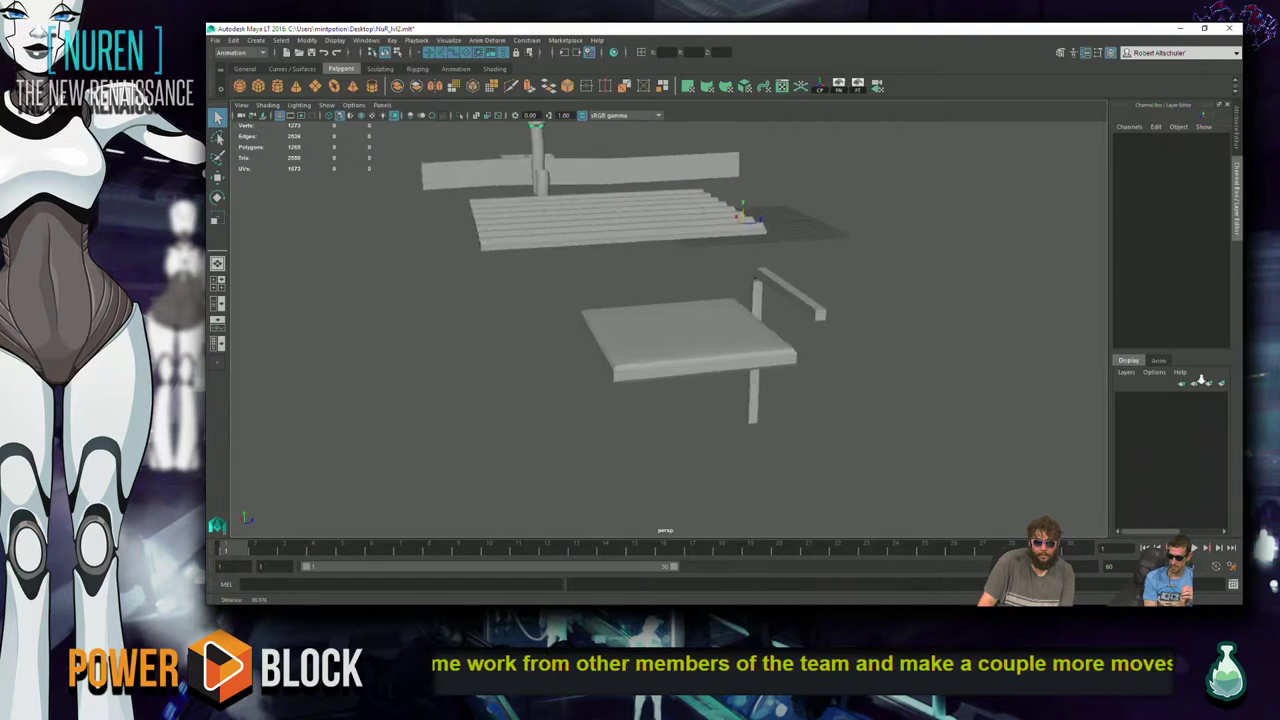
alt+drag(848, 402, 585, 426)
mouse_move(603, 343)
alt+mouse_down()
mouse_move(592, 323)
mouse_move(597, 343)
alt+mouse_up()
alt+drag(702, 476, 662, 419)
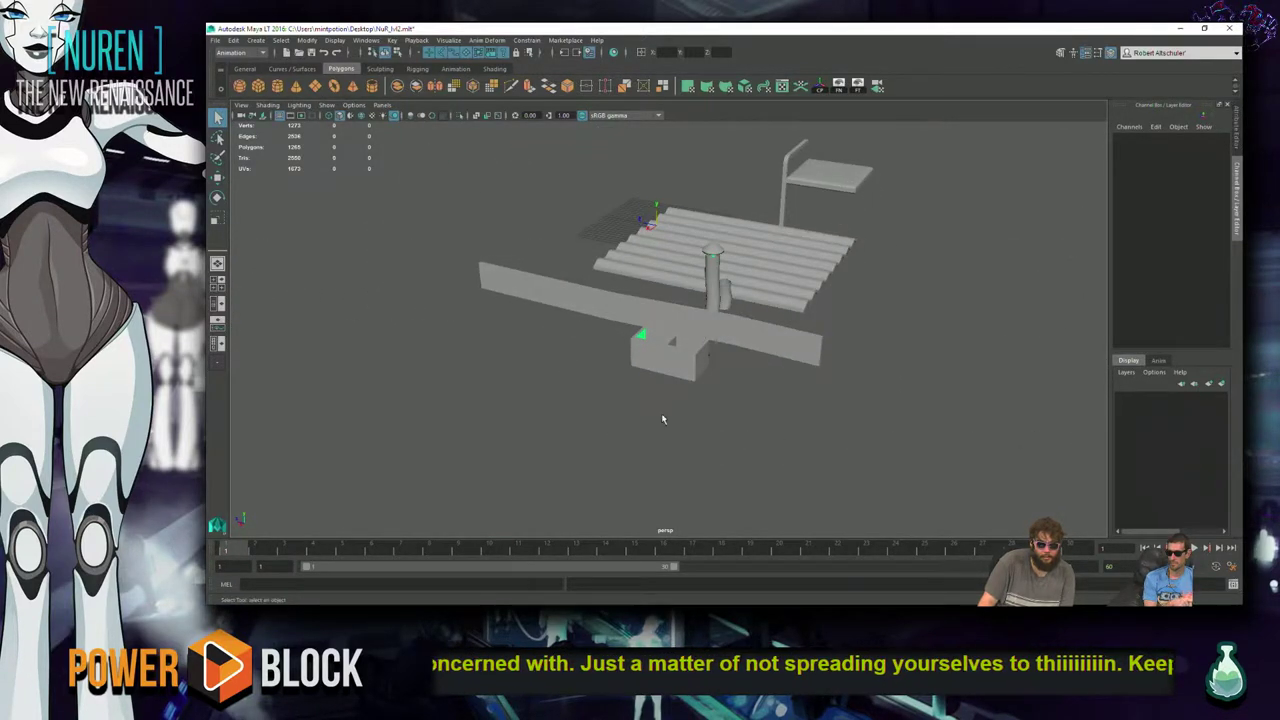
- Select the hollow box pCube13 and bring up its attribute settings
click(682, 347)
scroll(658, 378, up, 10)
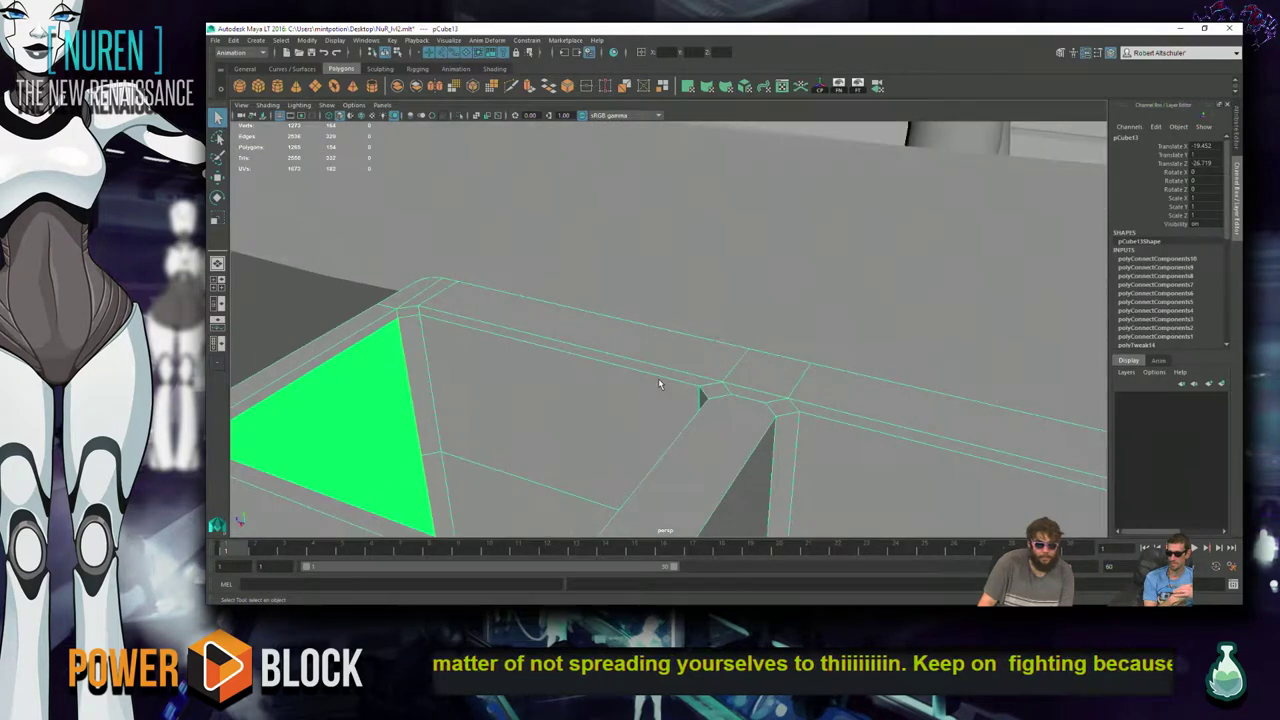
scroll(657, 378, down, 10)
alt+drag(657, 378, 750, 399)
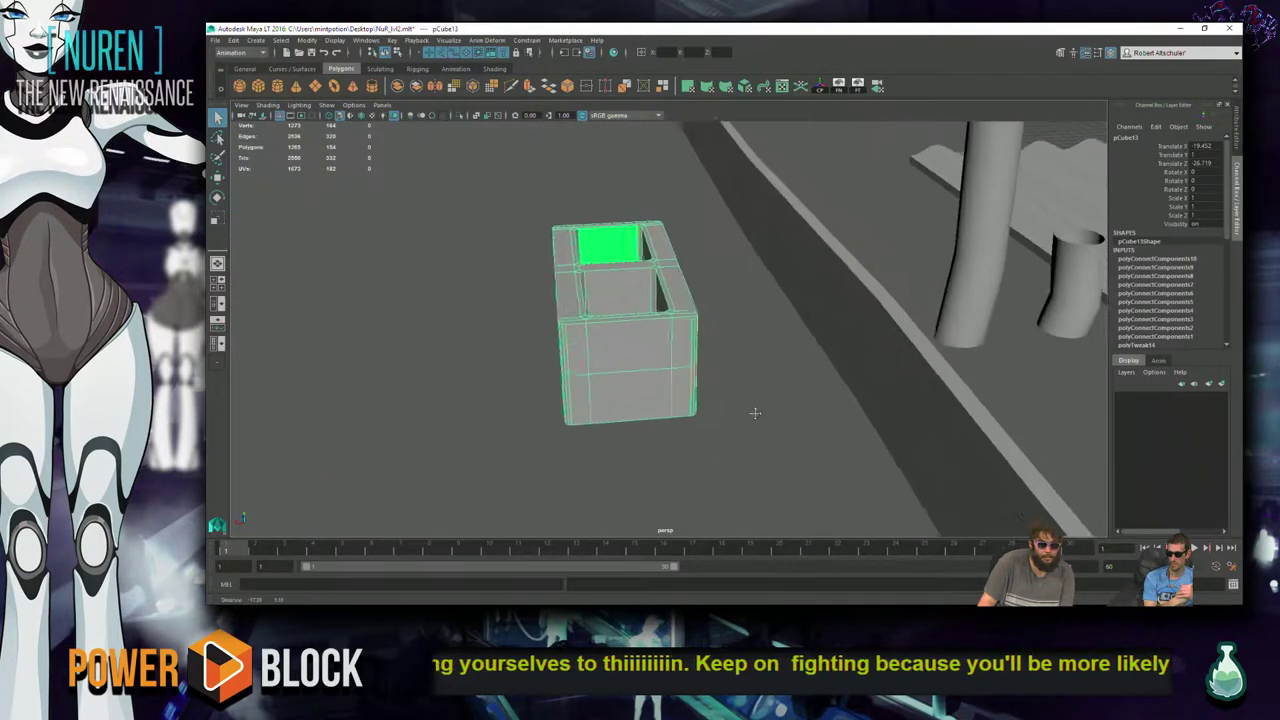
click(757, 404)
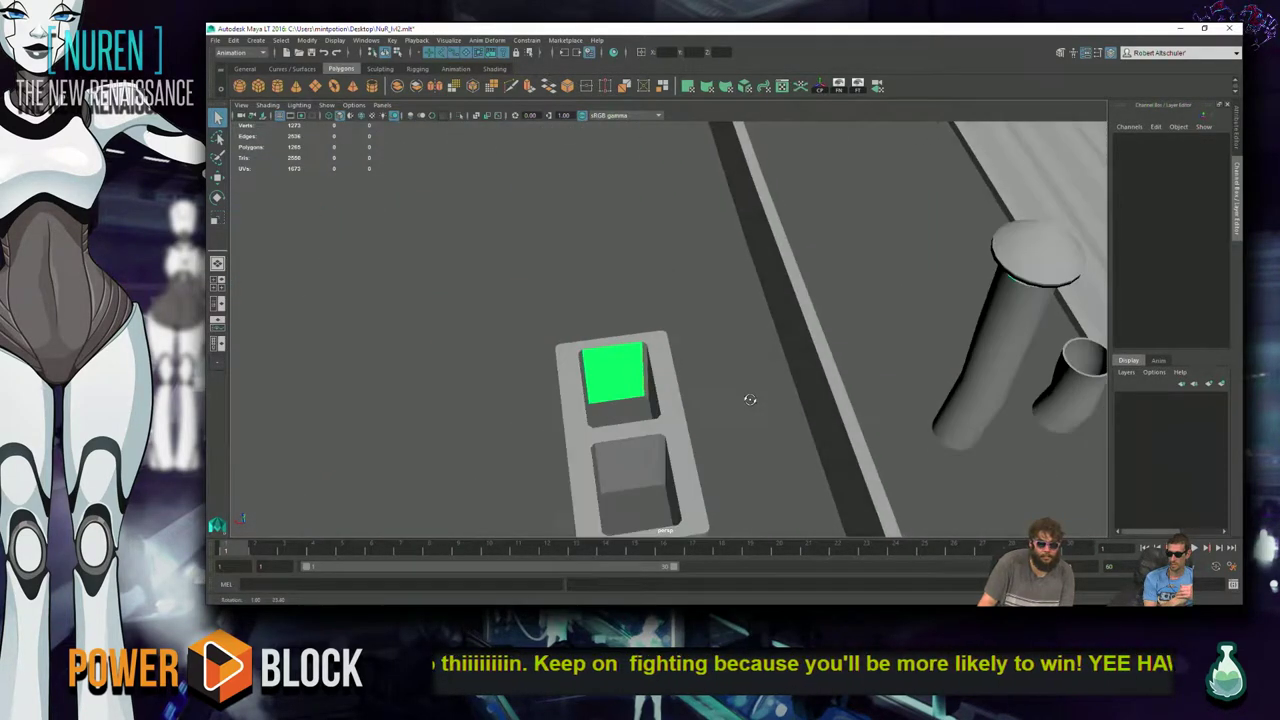
click(612, 378)
right_drag(626, 374, 650, 560)
scroll(808, 357, down, 3)
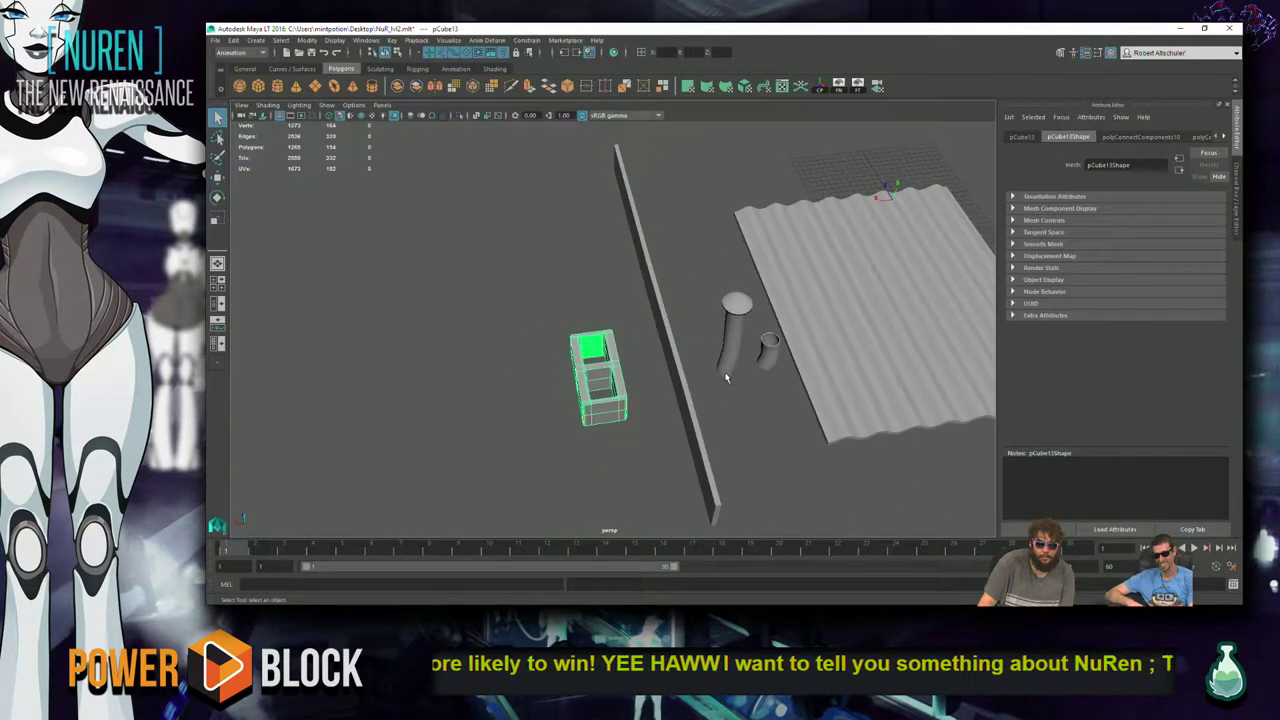
scroll(725, 371, up, 2)
- Inspect the box from below and inside, then assign the existing phong1 material
alt+drag(651, 471, 783, 306)
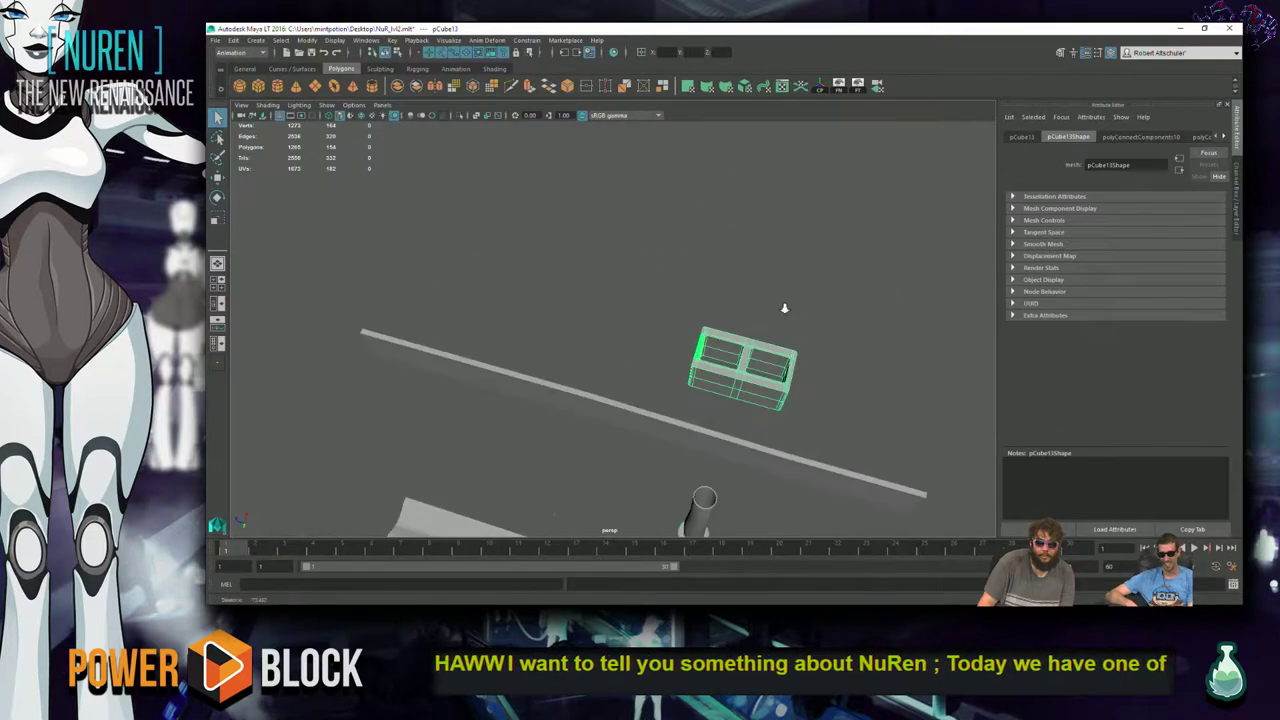
scroll(783, 306, up, 4)
scroll(574, 432, down, 3)
alt+drag(507, 393, 691, 566)
alt+drag(600, 450, 760, 387)
alt+drag(931, 177, 762, 266)
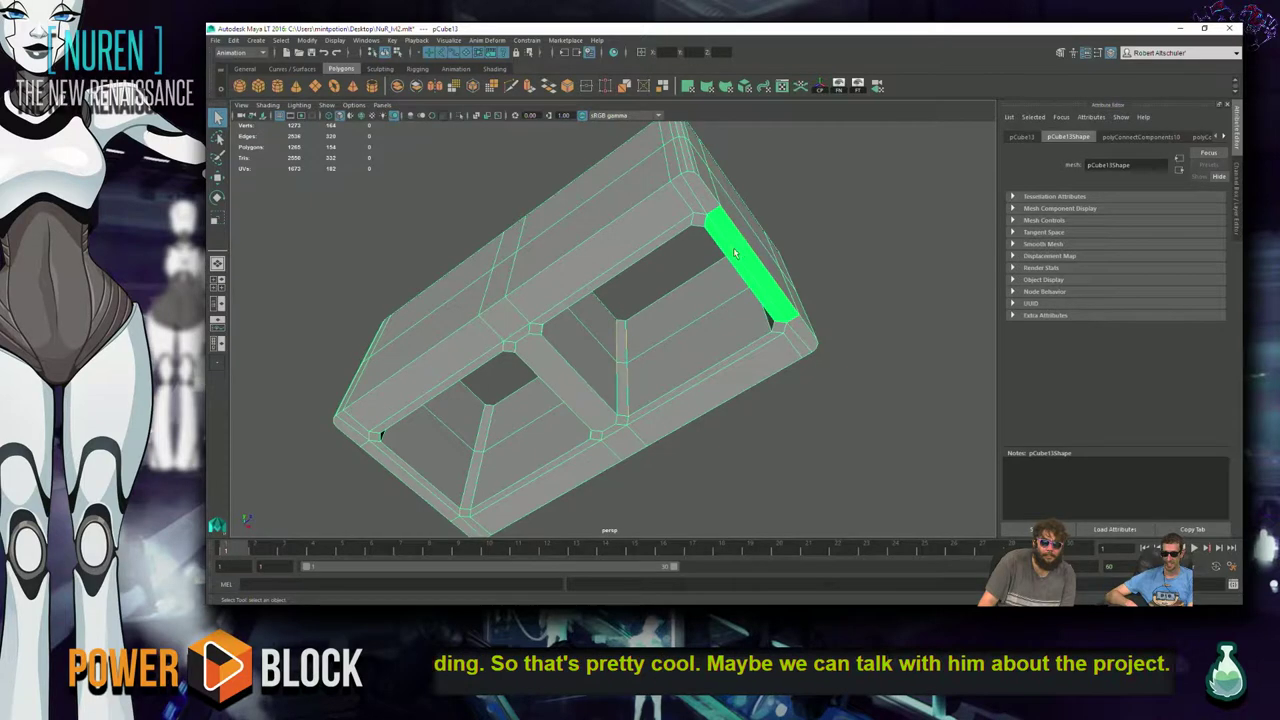
right_drag(745, 252, 818, 511)
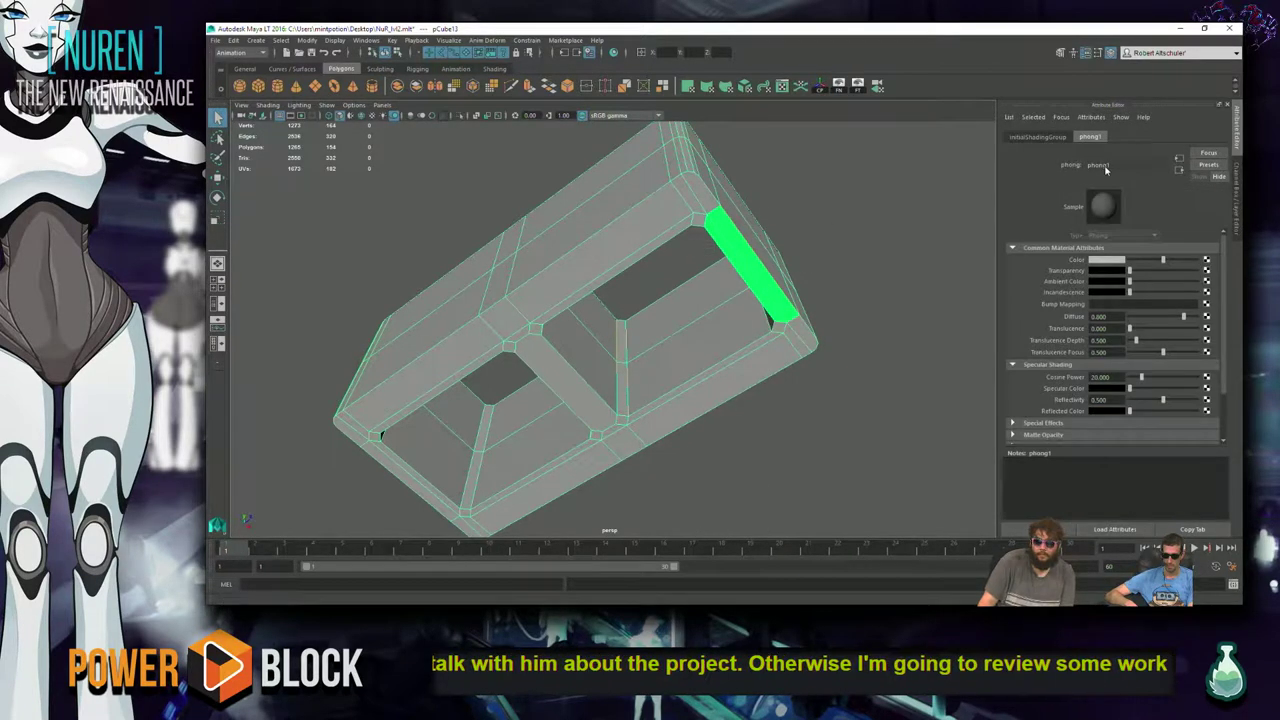
- Reselect pCube13 and reapply the existing phong1 material, then move in close
click(893, 223)
click(747, 246)
right_drag(741, 243, 815, 505)
click(826, 349)
alt+drag(826, 349, 479, 324)
- In face mode, reassign the green front face to the default lambert1 material
click(370, 416)
mouse_move(391, 343)
shift+right_down()
mouse_move(379, 337)
mouse_move(390, 314)
mouse_move(406, 322)
mouse_move(410, 352)
shift+right_up()
click(418, 423)
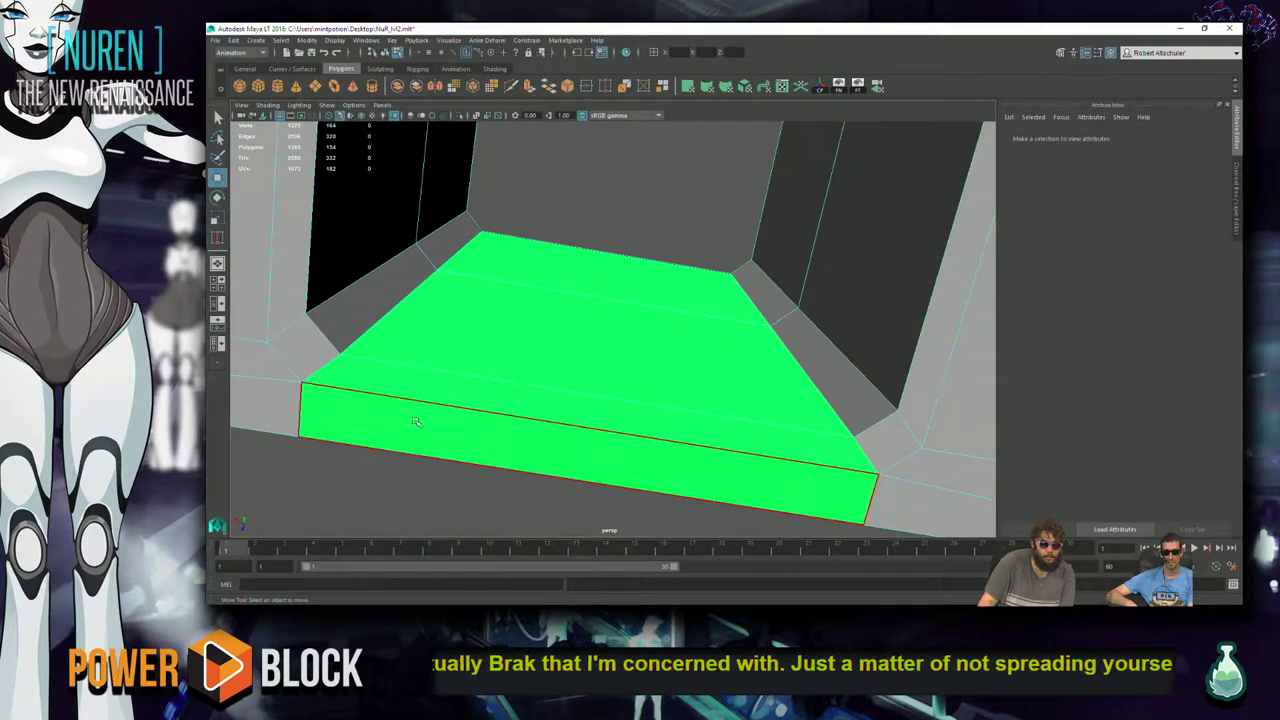
key(w)
alt+drag(441, 390, 581, 393)
scroll(506, 351, down, 5)
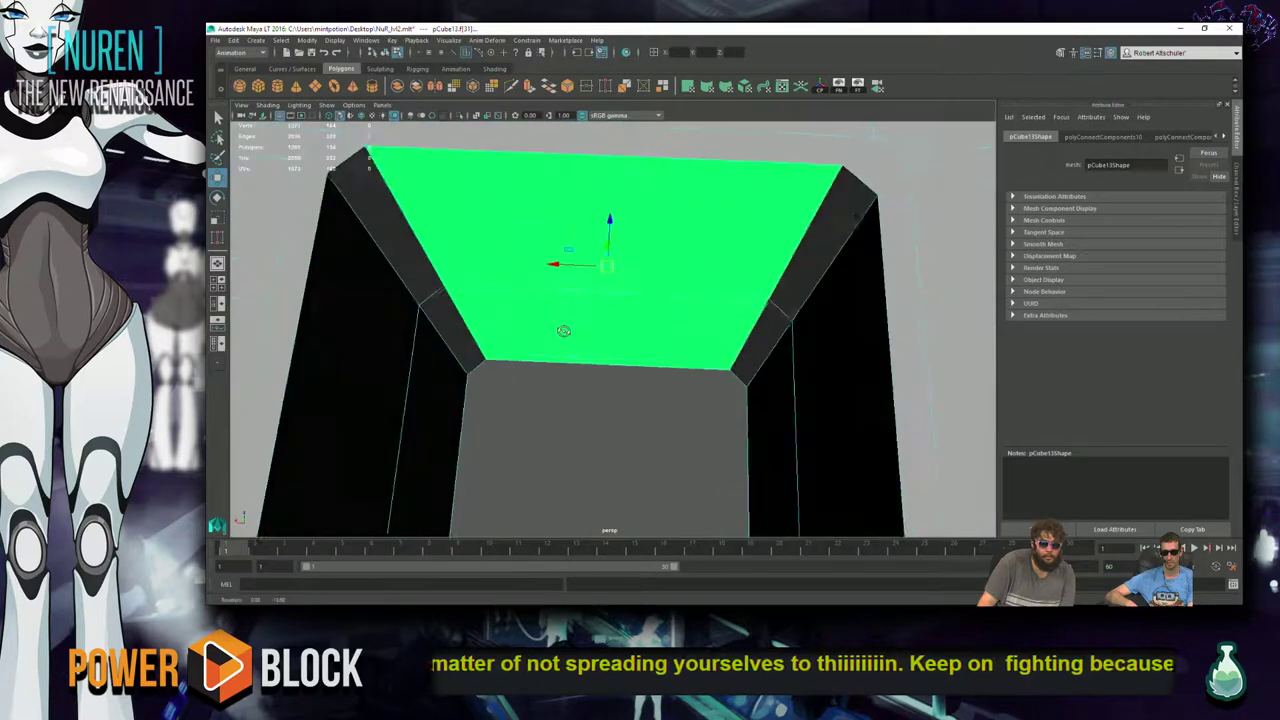
shift+right_drag(692, 178, 762, 436)
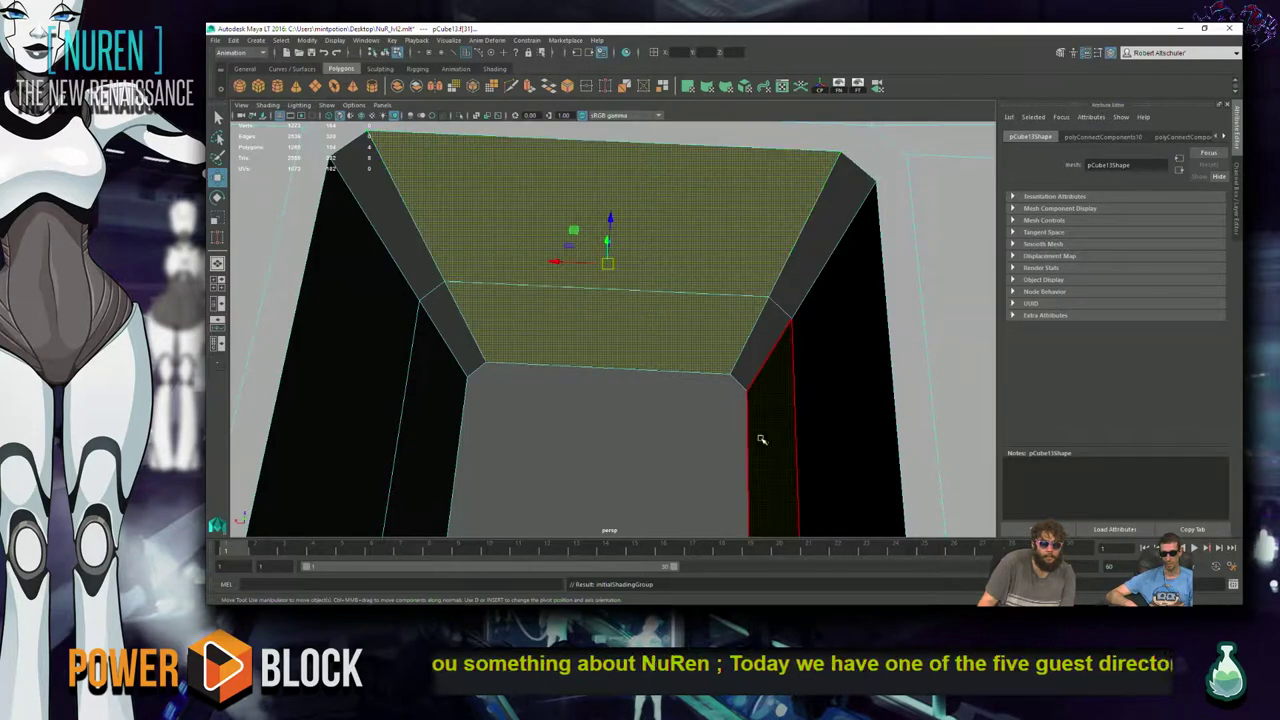
key(F8)
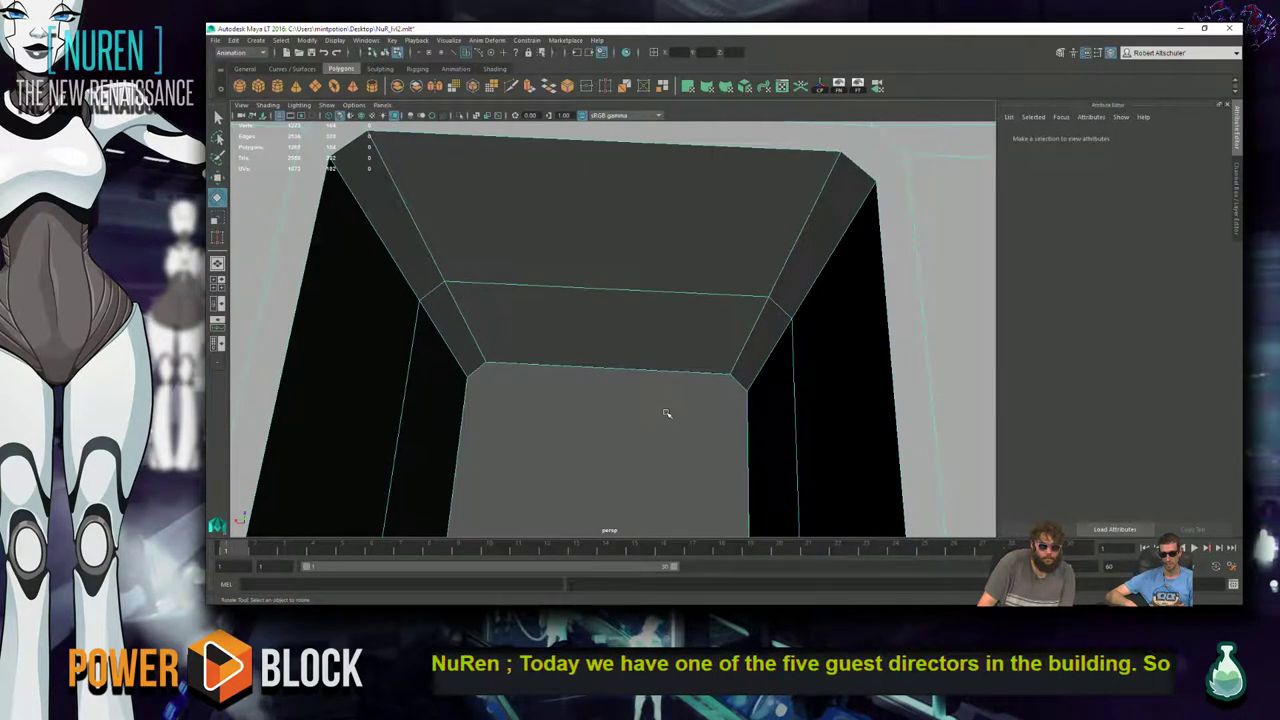
- Return to object selection and pick the upper inner face of the box
key(q)
key(t)
right_drag(600, 183, 597, 240)
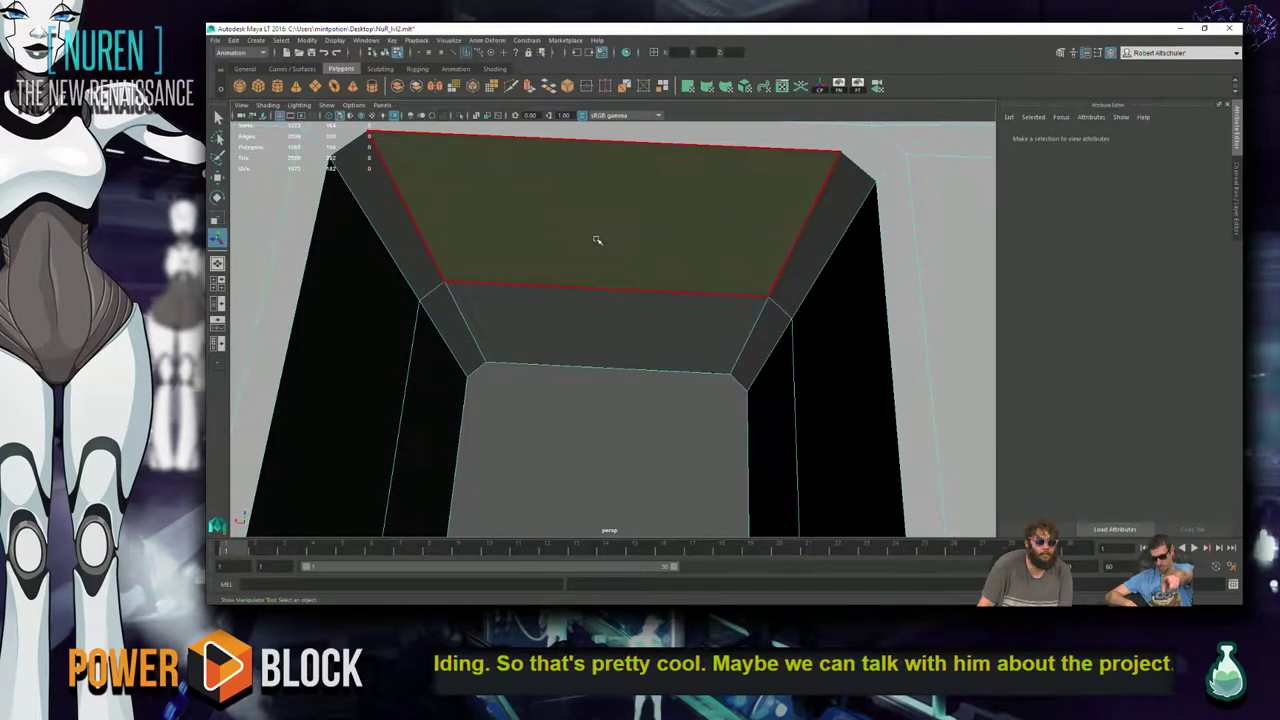
click(599, 241)
- Check the upper face's marking-menu options, then switch the viewport to the Top view
right_click(778, 191)
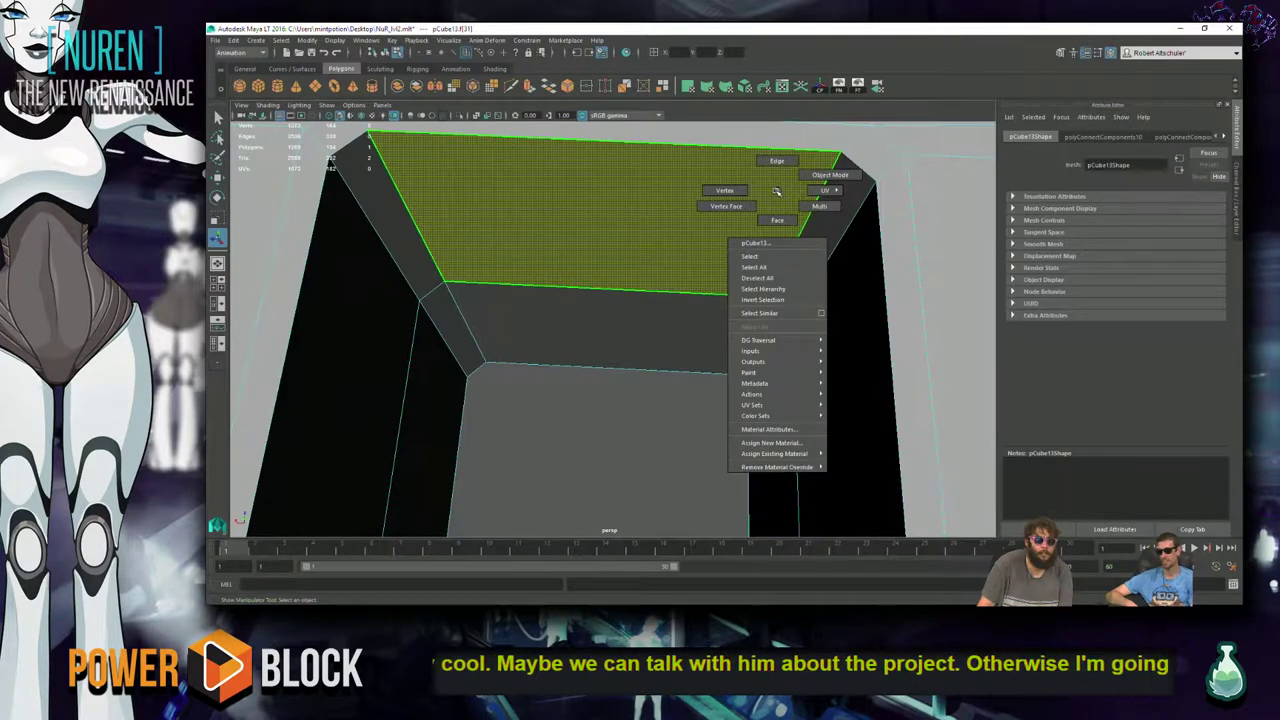
click(686, 206)
alt+drag(519, 269, 594, 334)
right_click(651, 266)
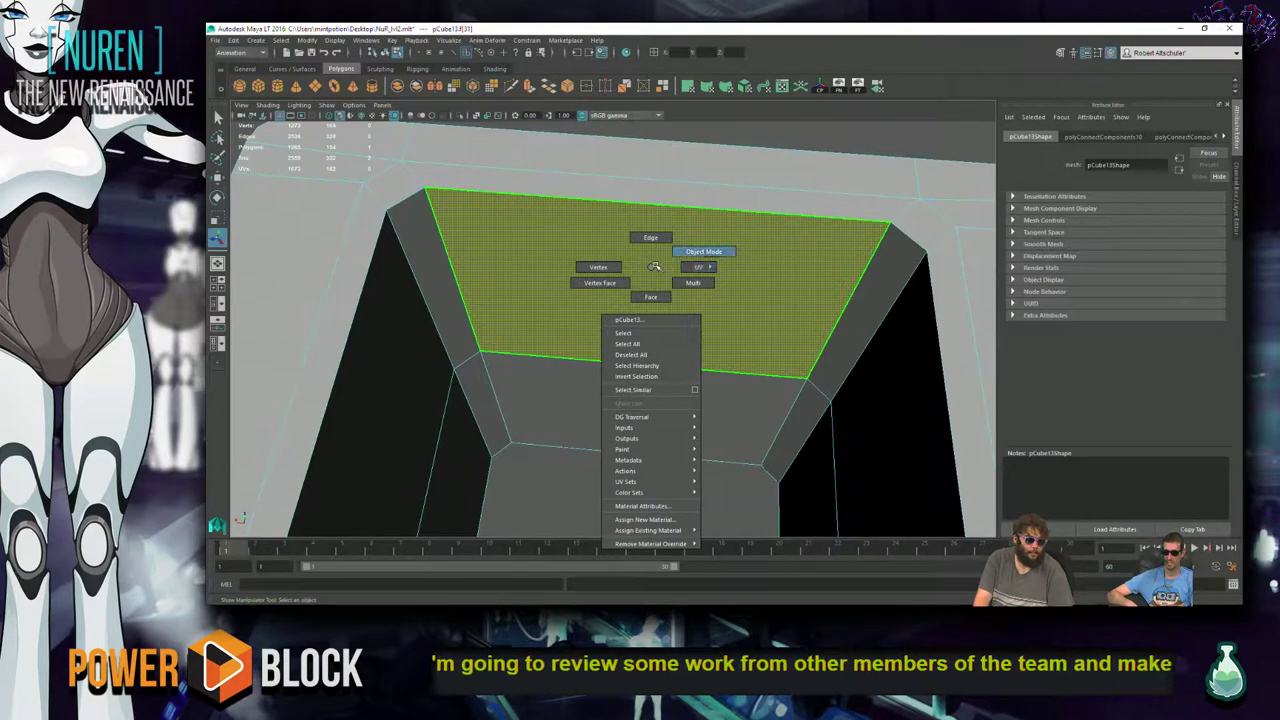
key(space)
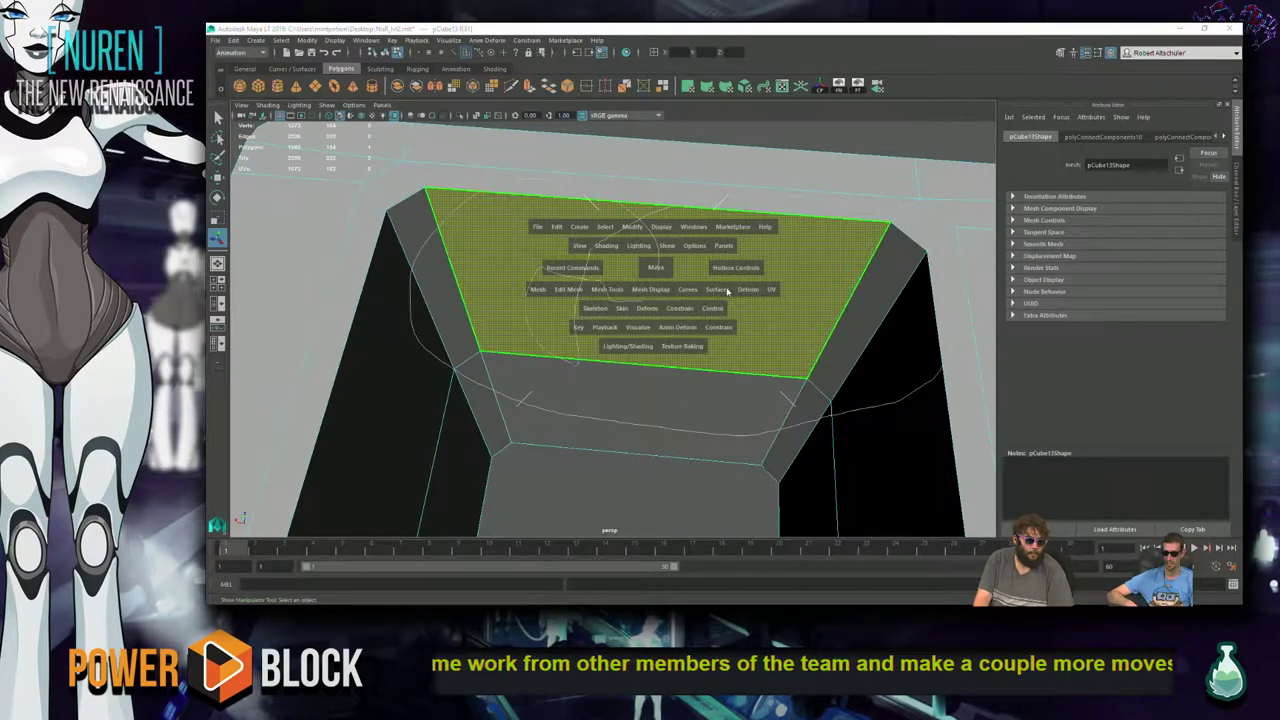
drag(500, 362, 711, 508)
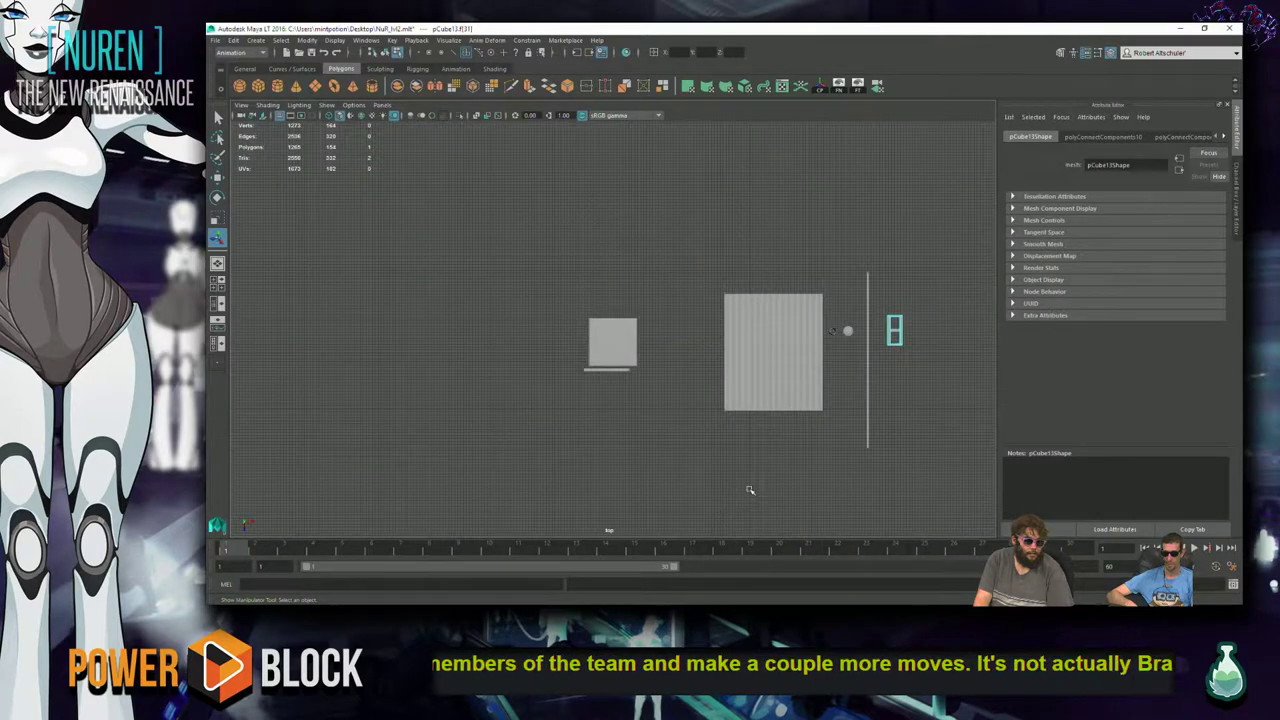
- Use the Space hotbox to choose the Persp/Outliner layout, then narrow the Outliner panel
key(space)
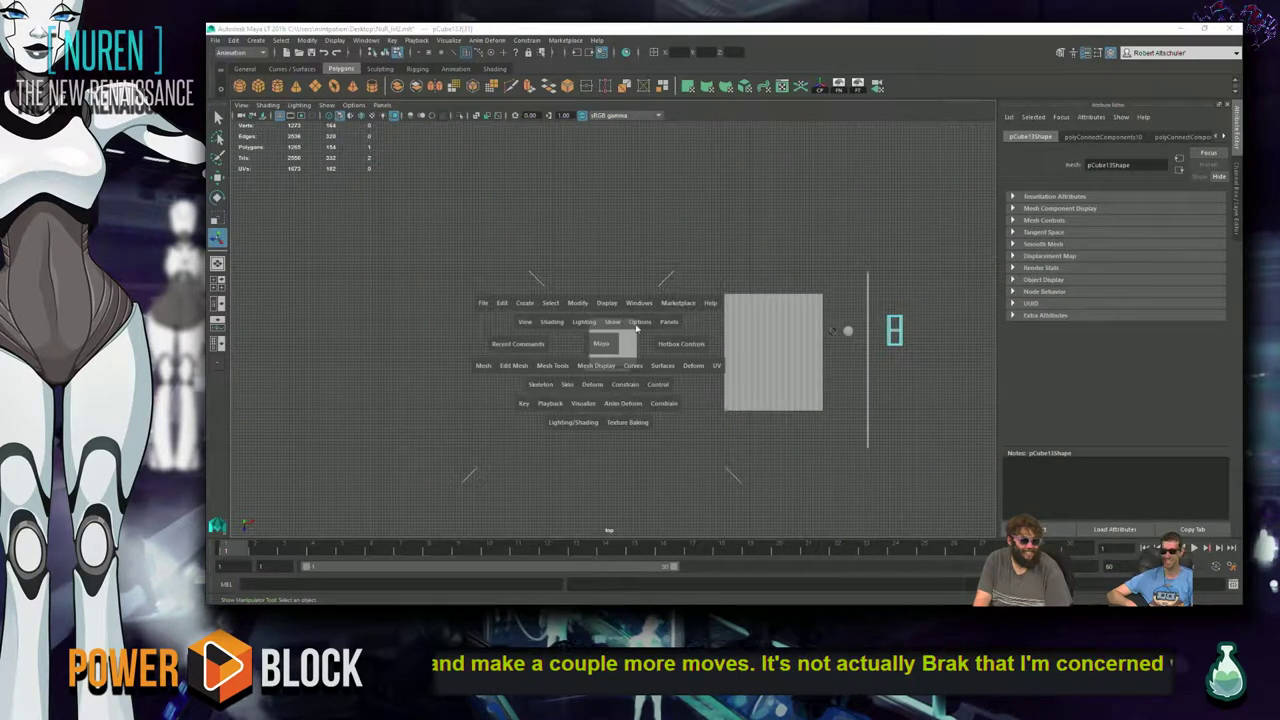
drag(625, 290, 624, 318)
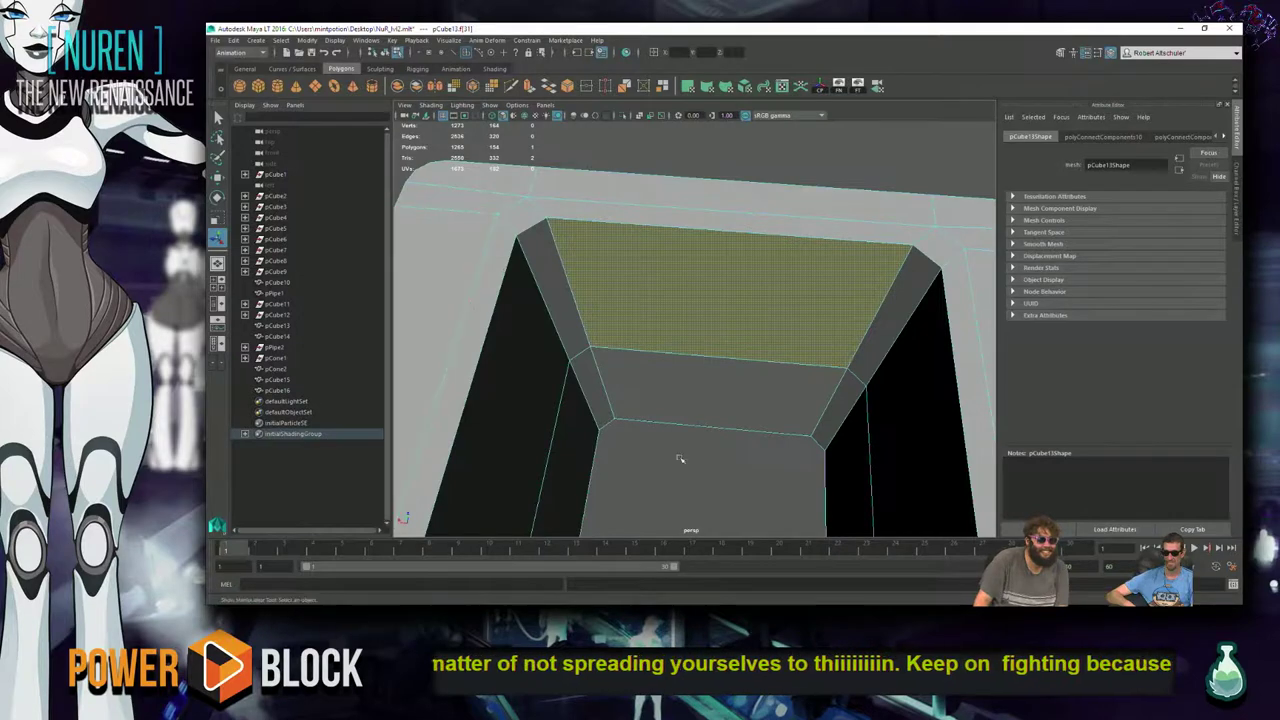
right_drag(729, 342, 627, 482)
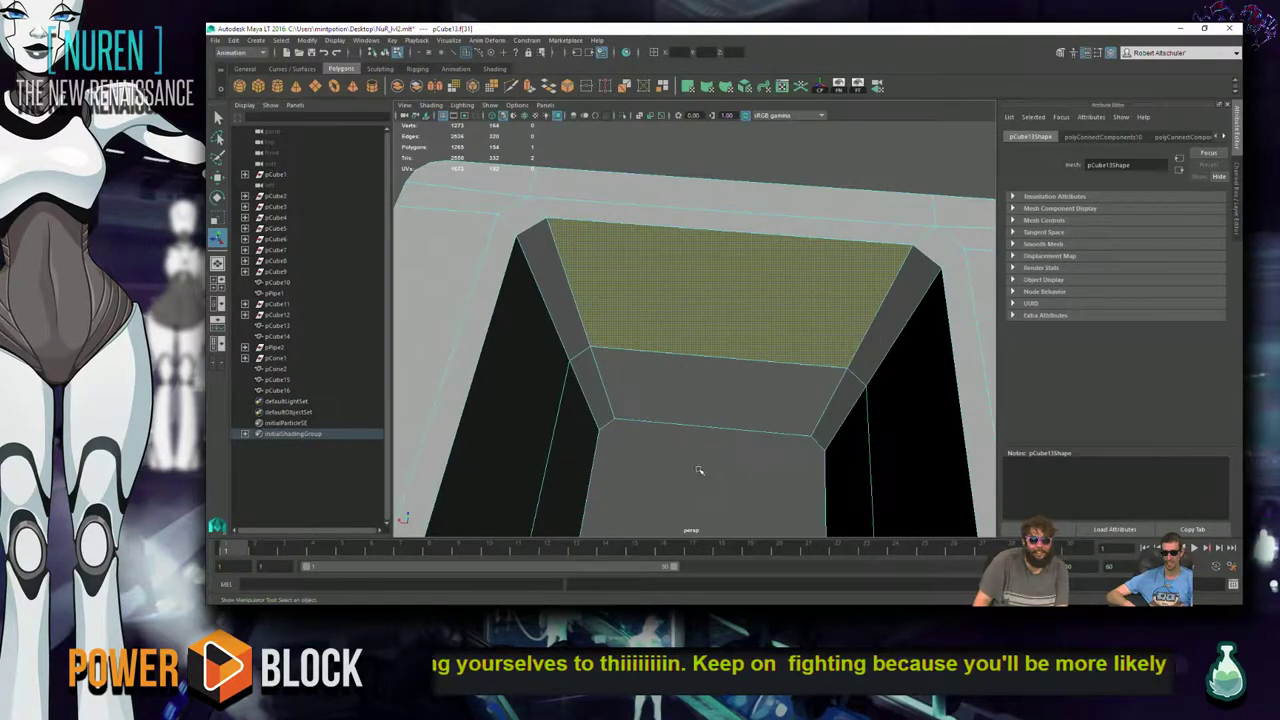
scroll(640, 440, up, 8)
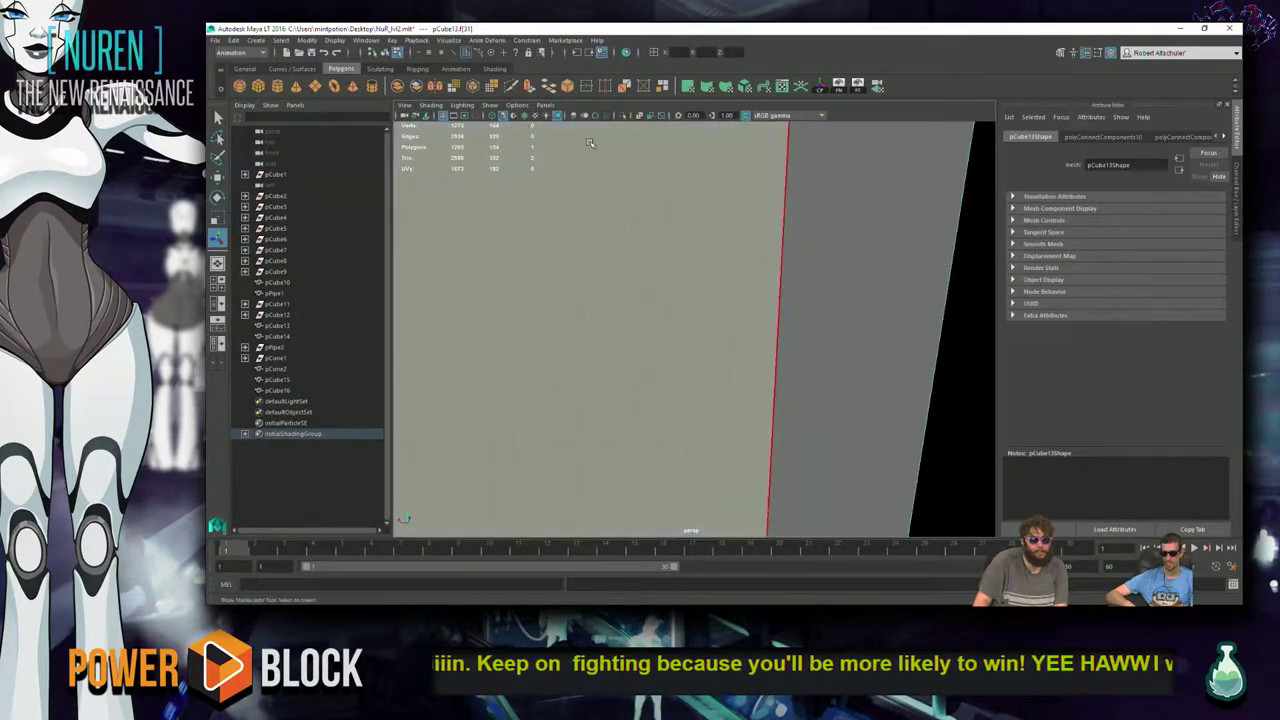
scroll(589, 143, down, 10)
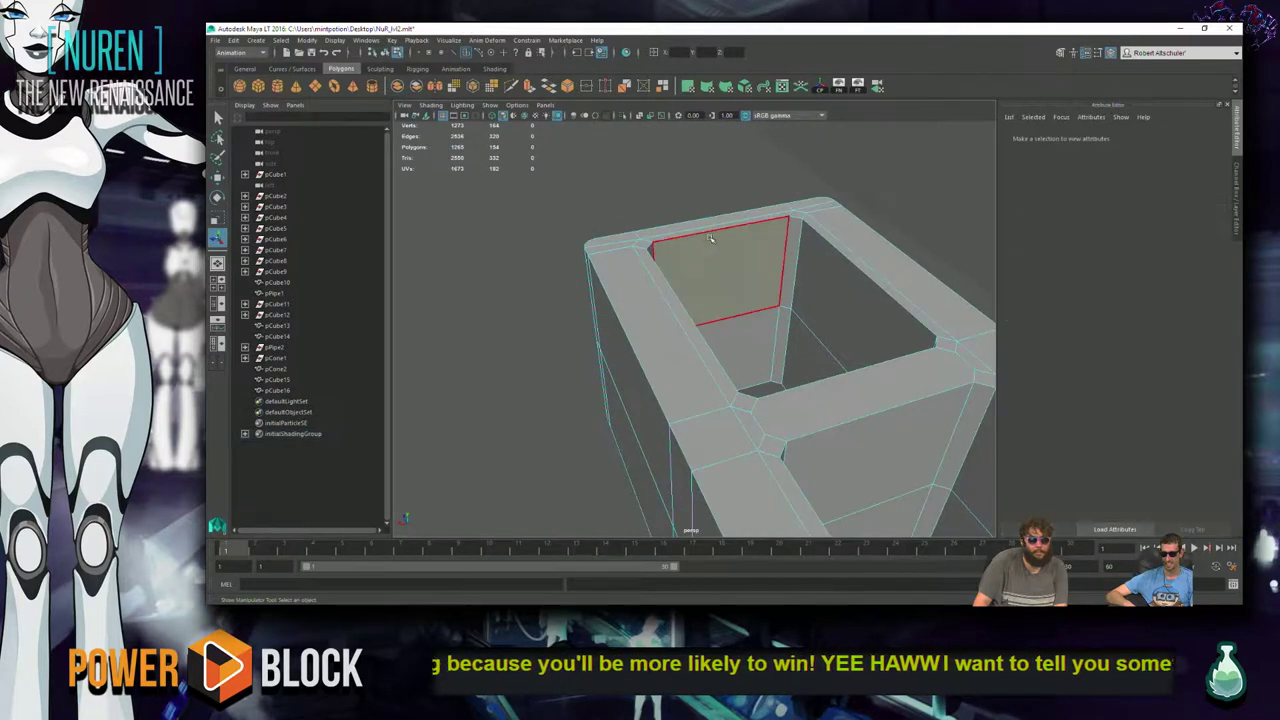
alt+drag(710, 238, 595, 343)
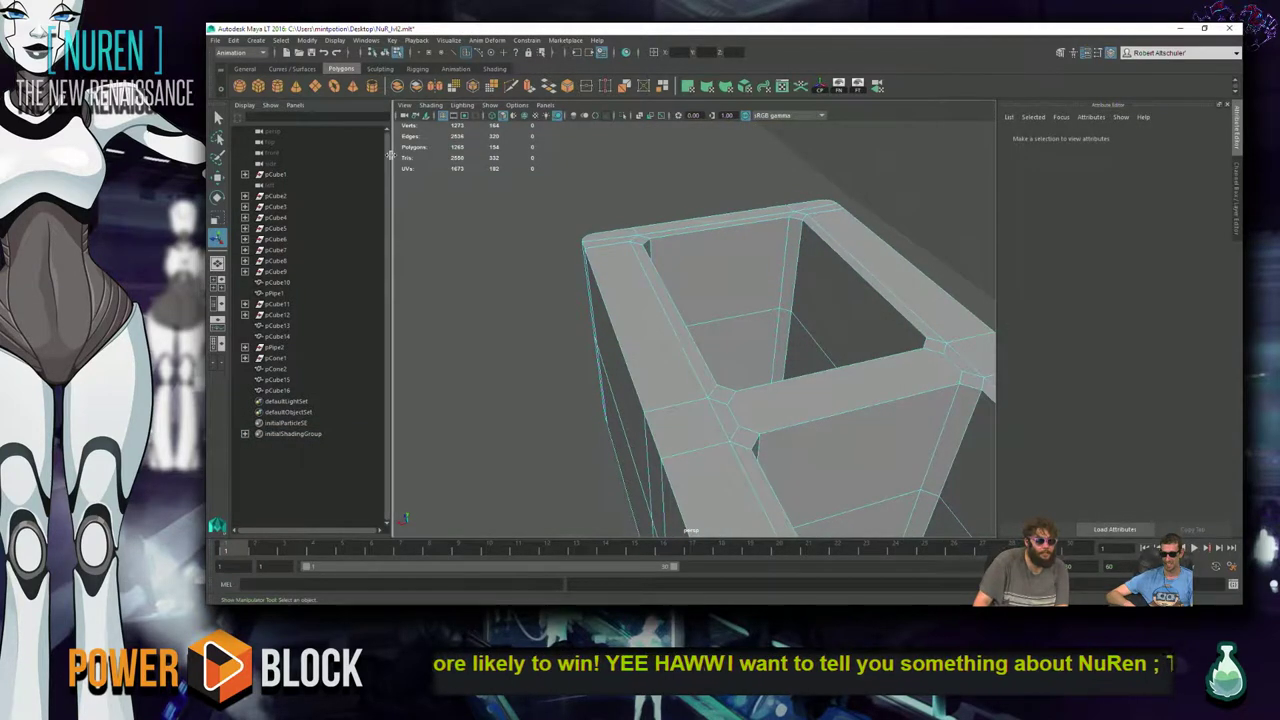
drag(387, 151, 328, 155)
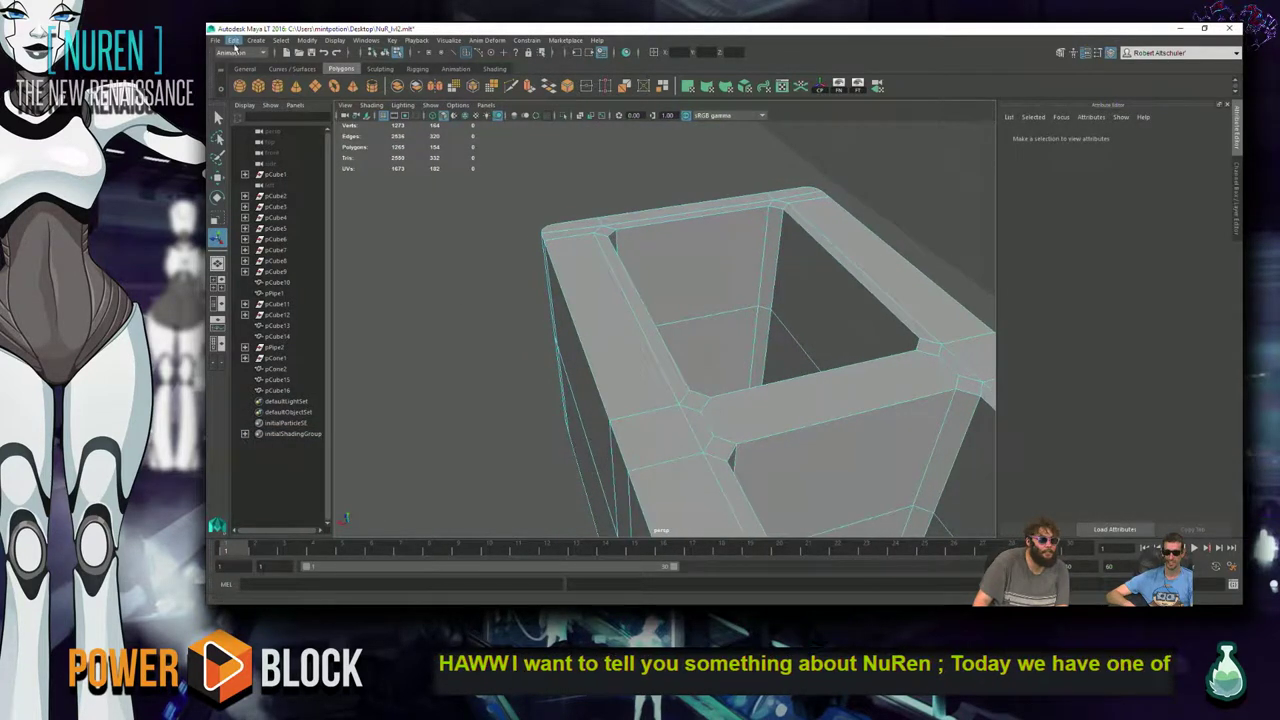
- Browse the main menus and orbit to see both compartments of the box
click(335, 40)
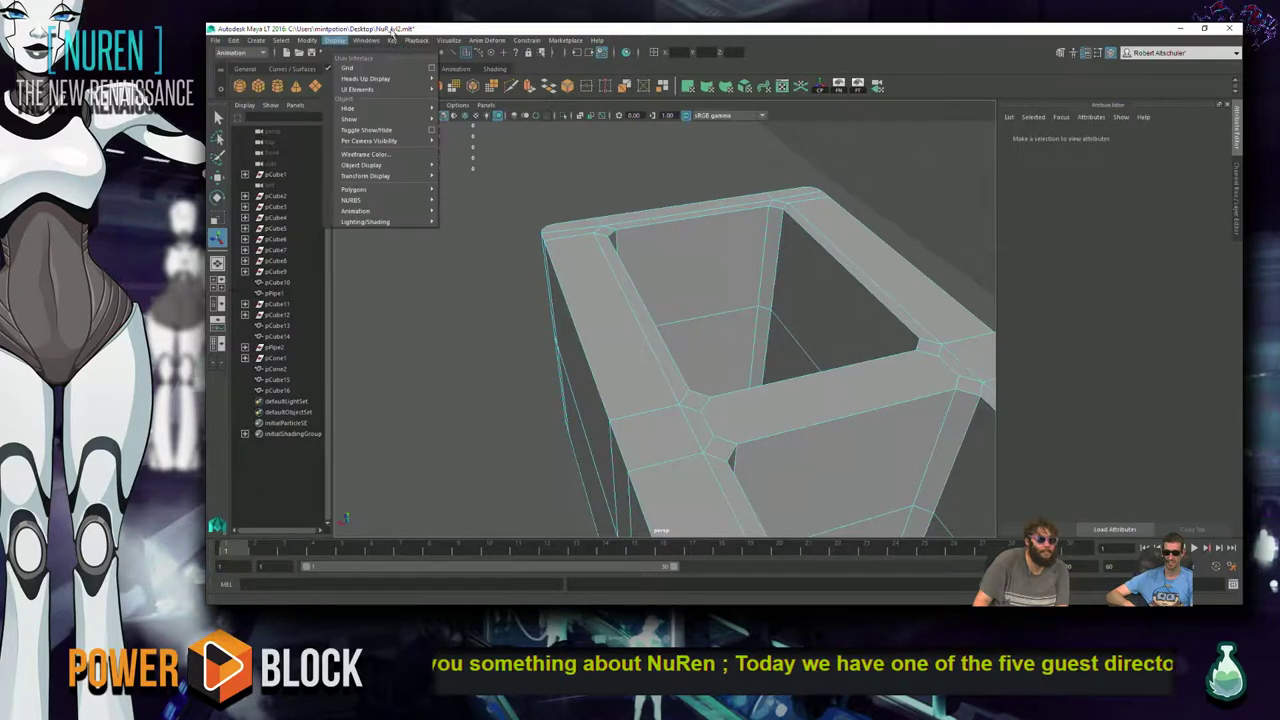
click(310, 40)
click(310, 40)
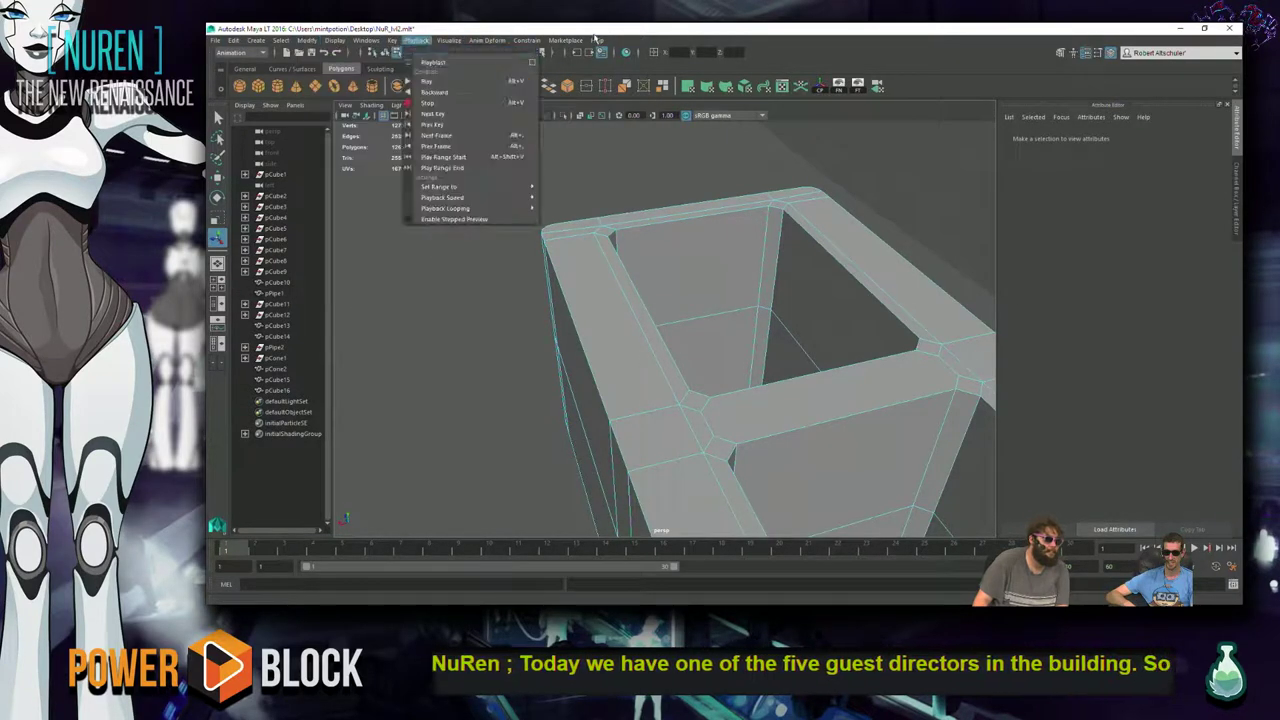
click(565, 40)
alt+drag(434, 357, 686, 314)
- Select the divider face, check its face-conversion options, then clear the selection
click(686, 314)
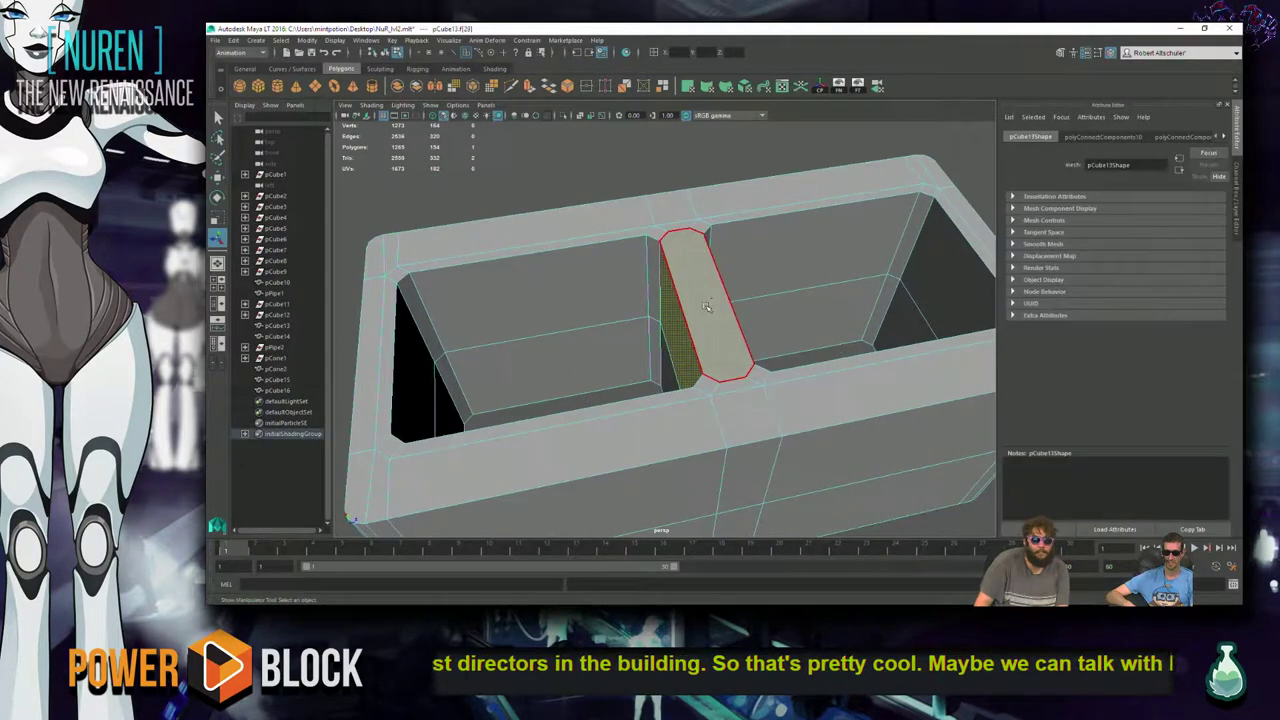
shift+right_click(707, 291)
ctrl+right_click(707, 291)
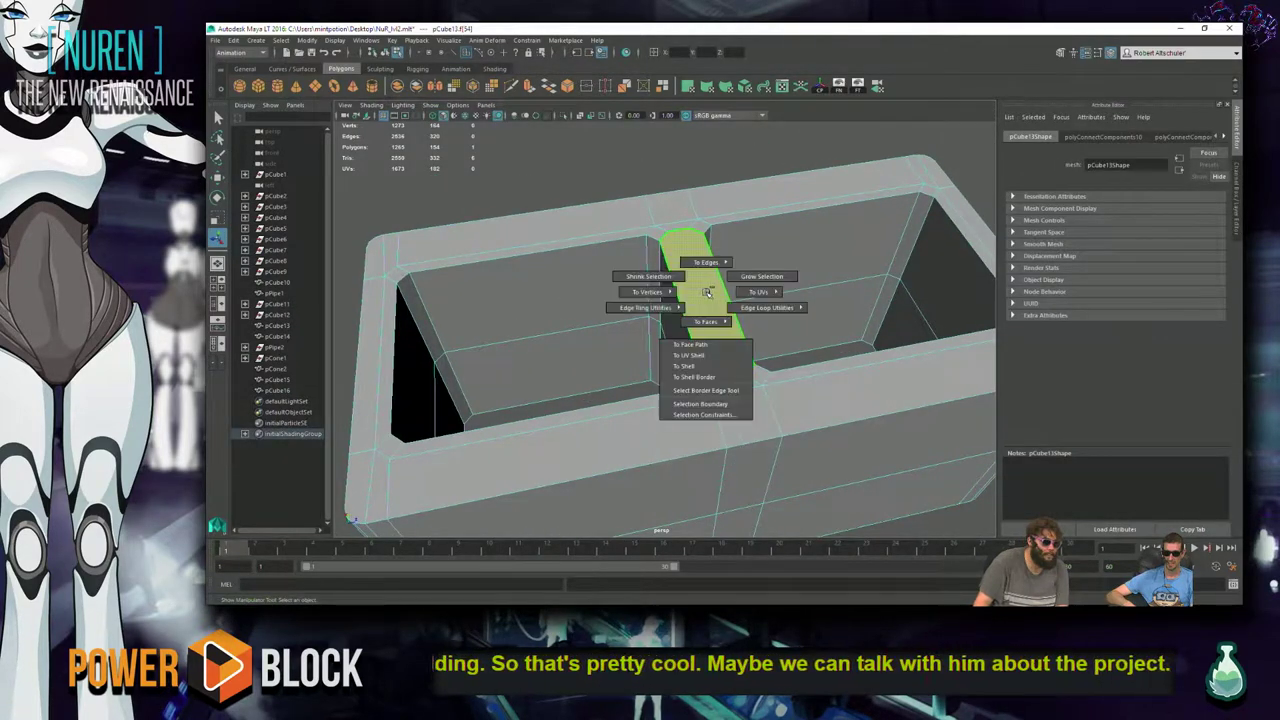
right_click(706, 291)
key(super)
key(Escape)
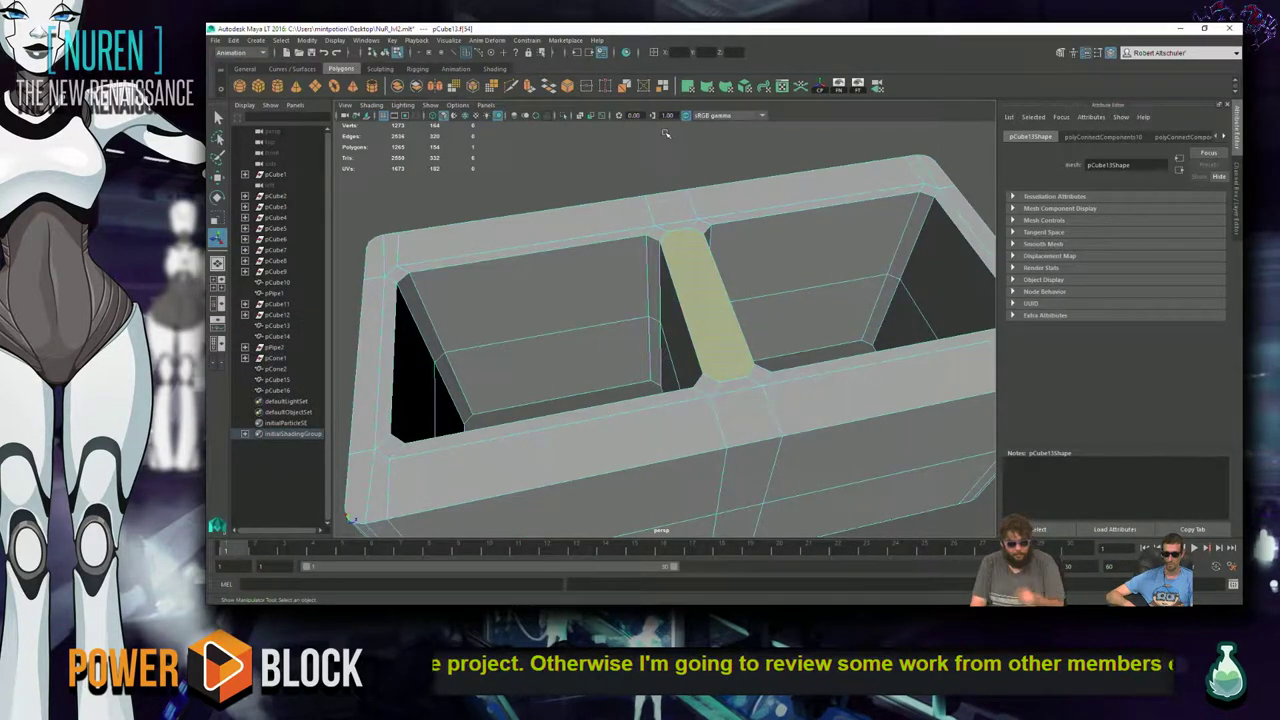
click(704, 154)
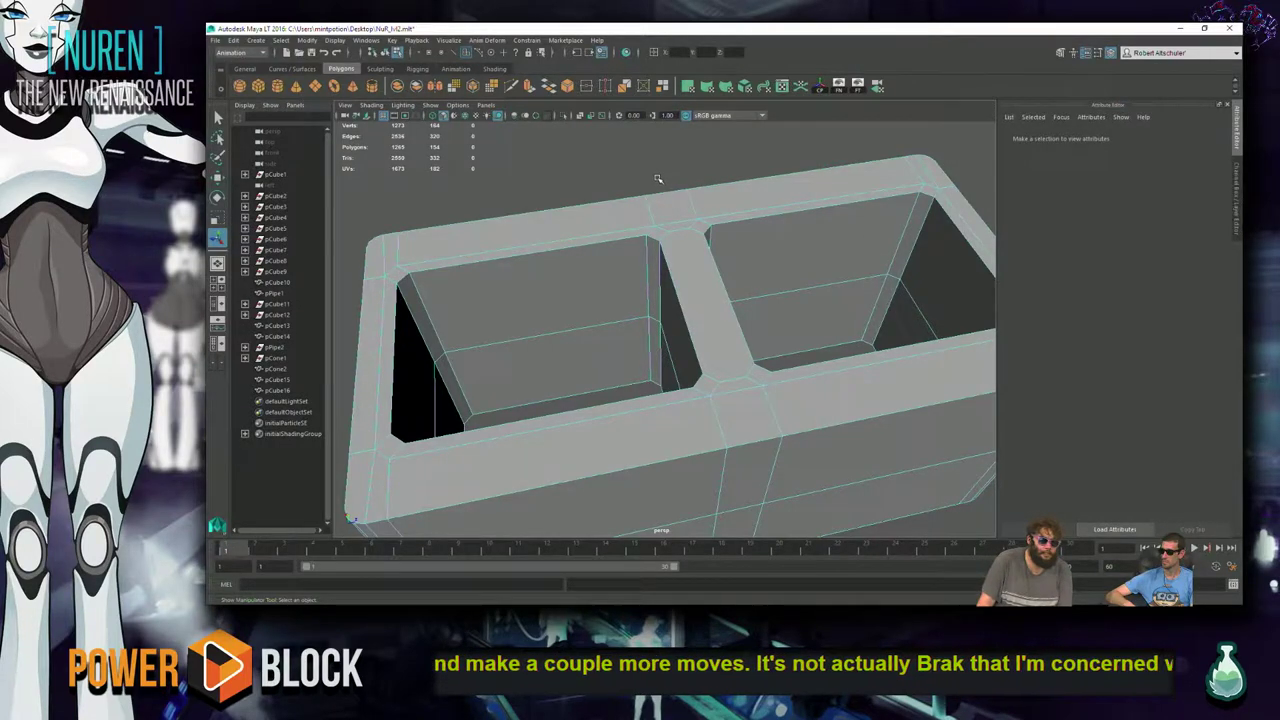
- Hide the blockout with Ctrl+H to see the crate, unhide it, and open pCube13's UVs
key(ctrl+h)
right_click(657, 235)
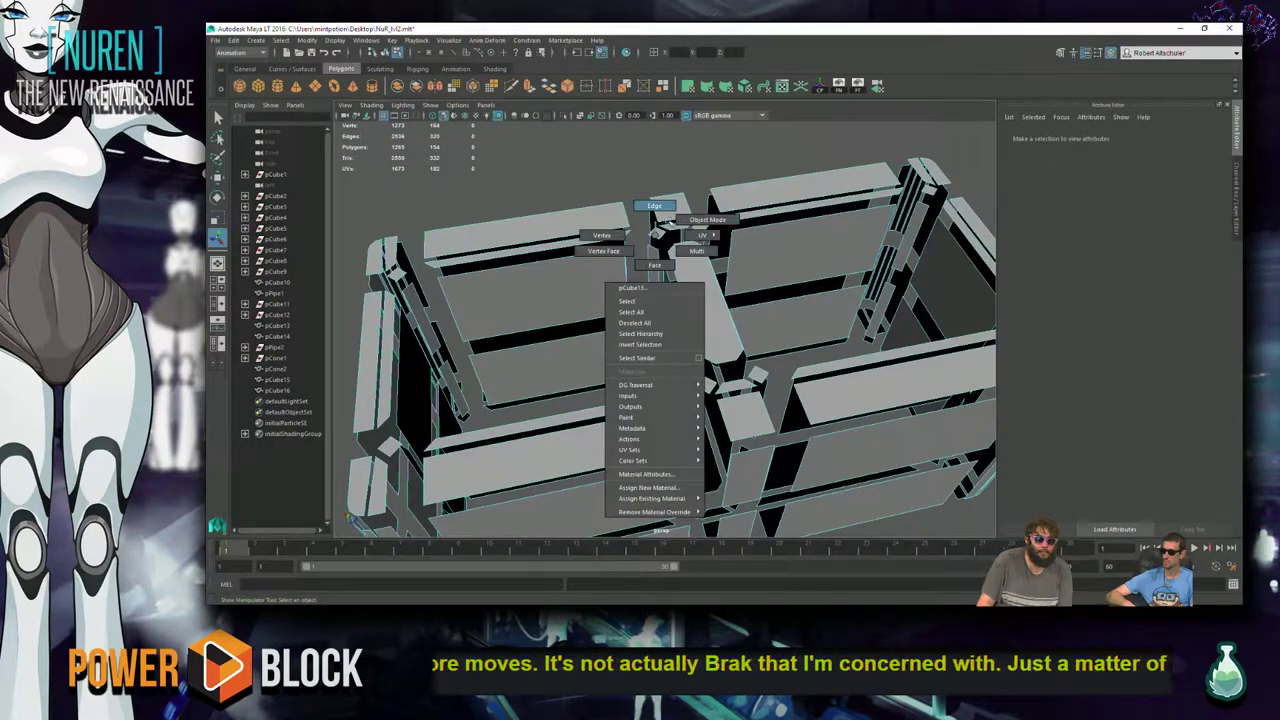
click(737, 229)
alt+drag(791, 407, 783, 369)
click(782, 85)
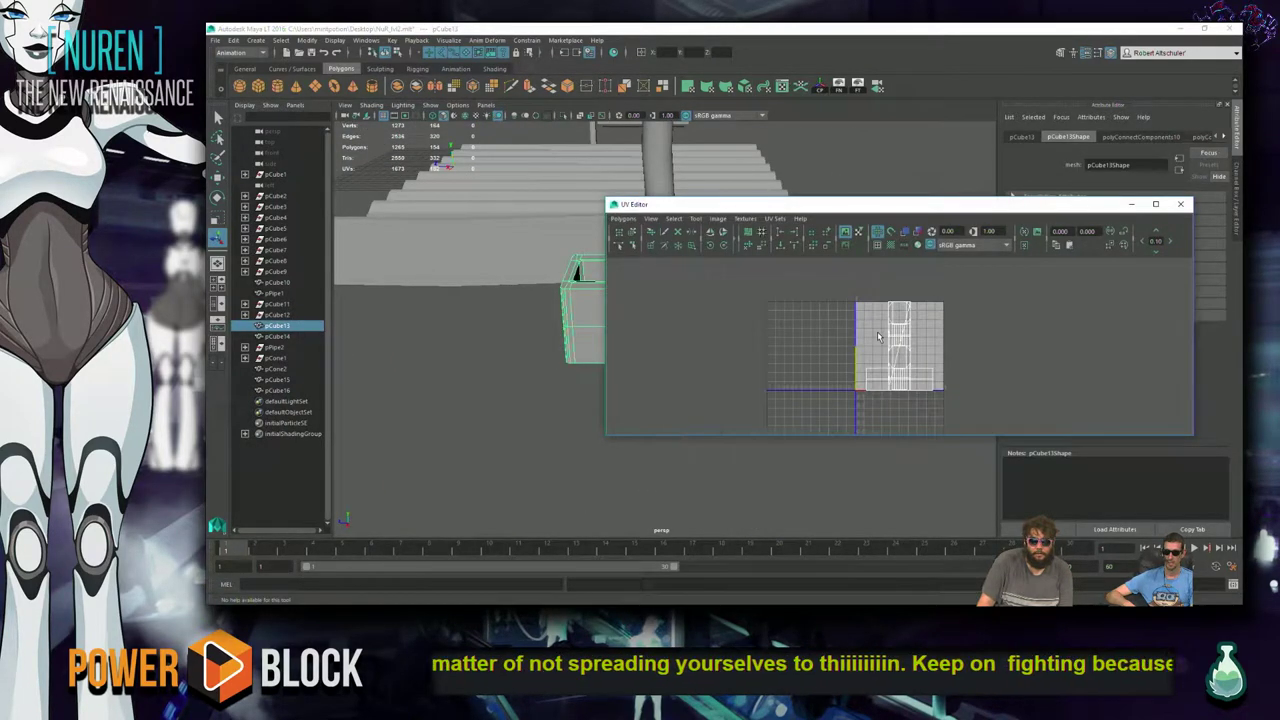
- Review the UV layouts of pCube13 and the stairs pCube10, then Alt+Tab away
scroll(877, 331, up, 5)
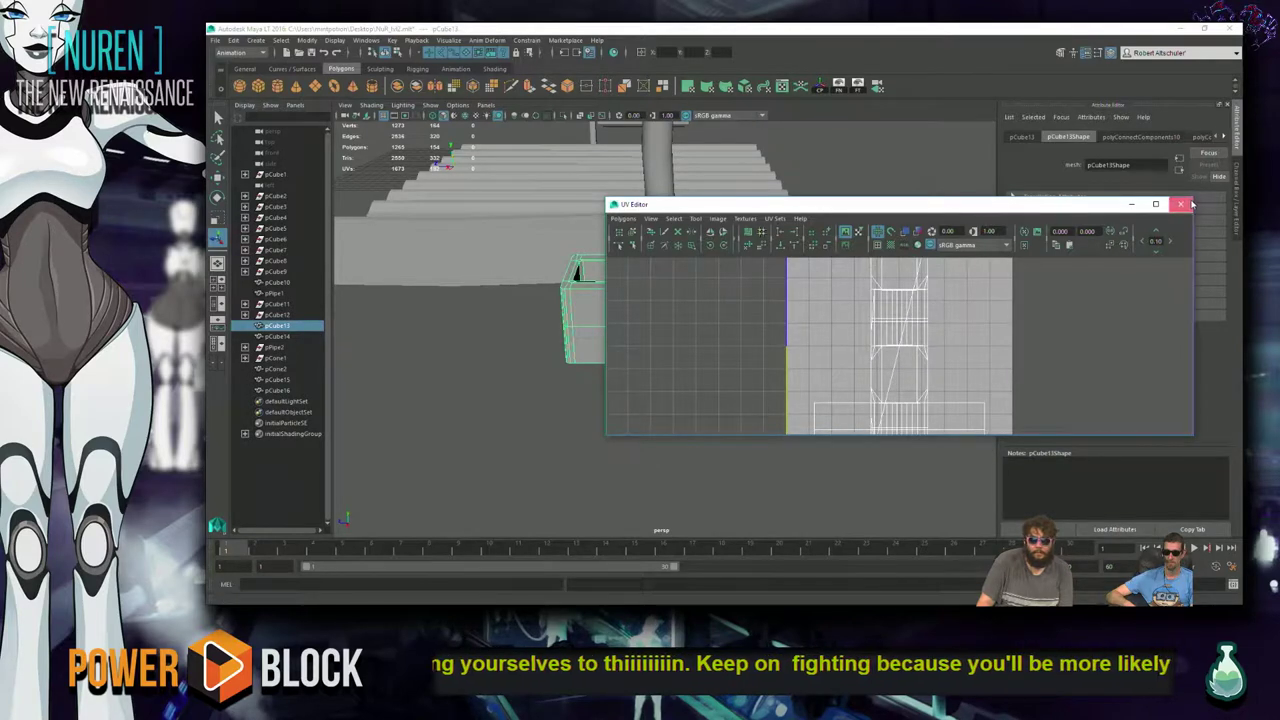
click(1181, 204)
scroll(580, 290, down, 6)
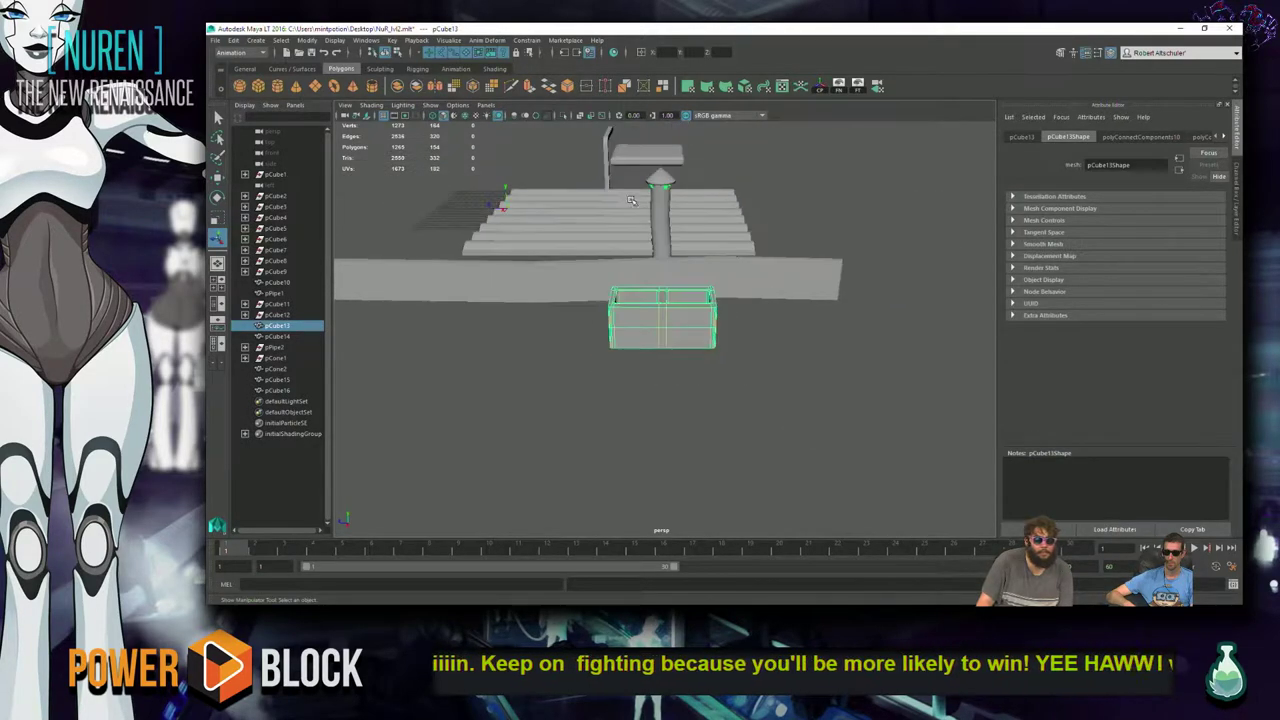
click(580, 290)
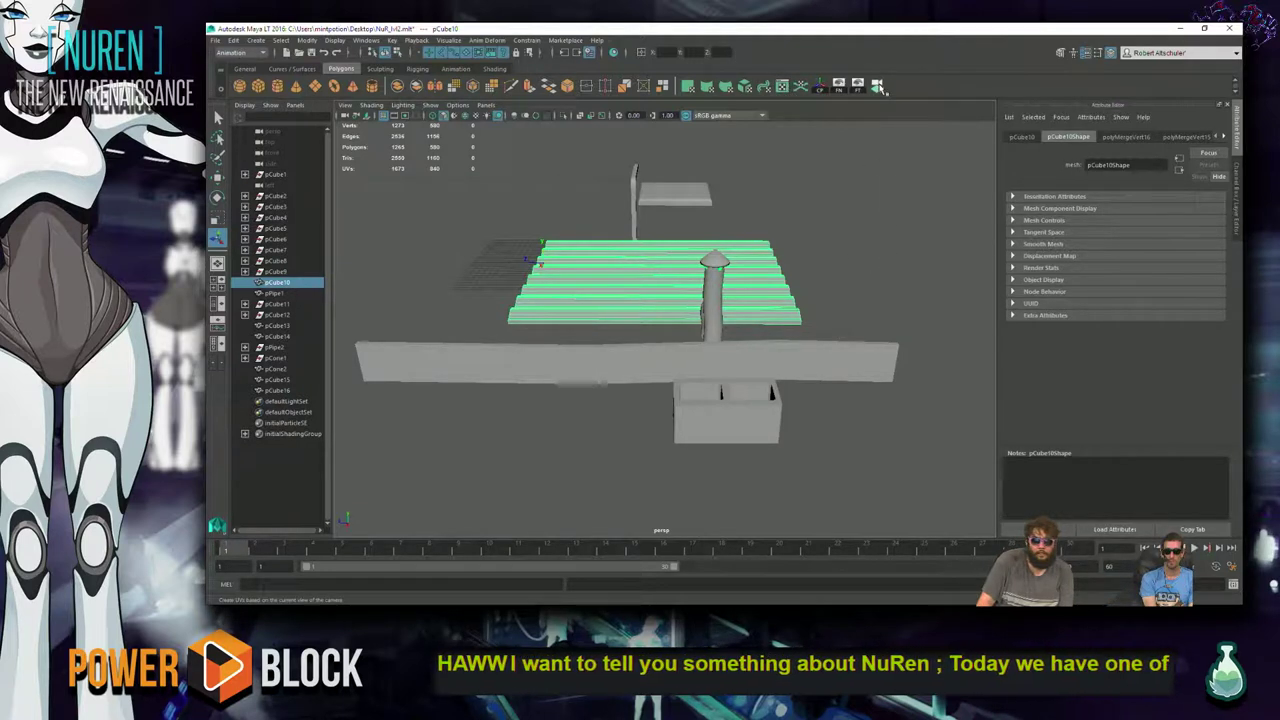
click(781, 86)
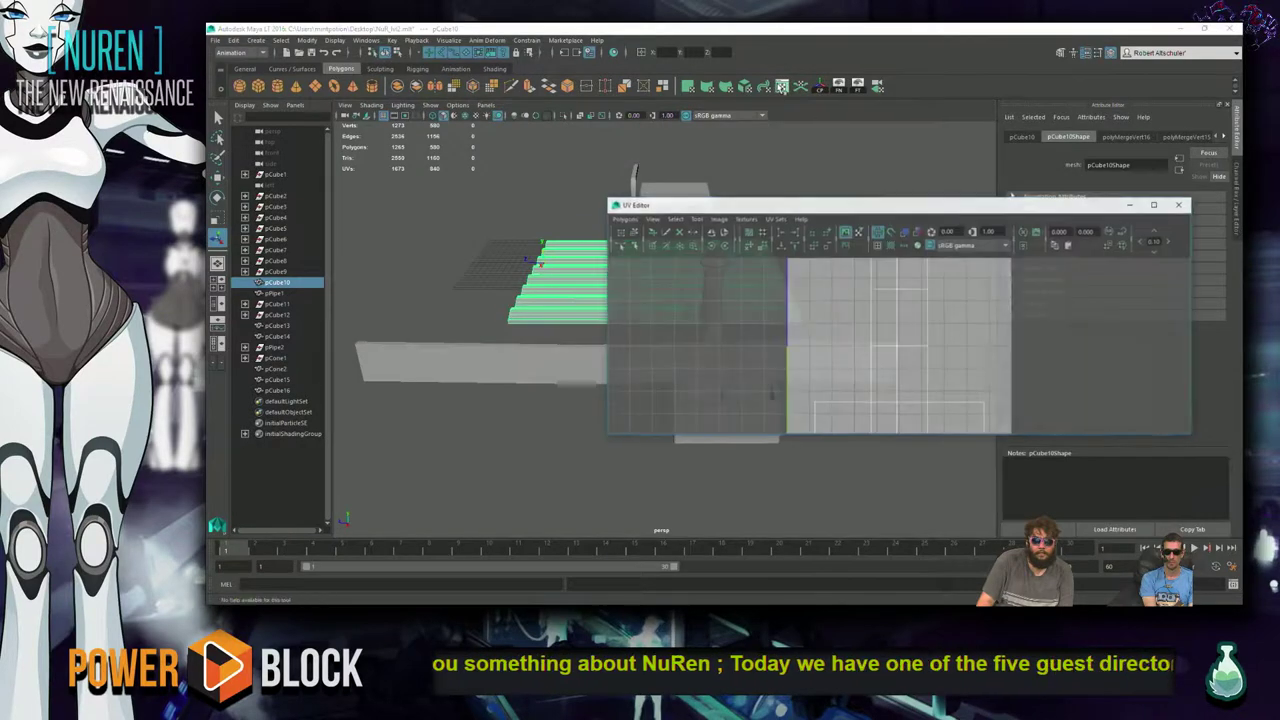
key(f)
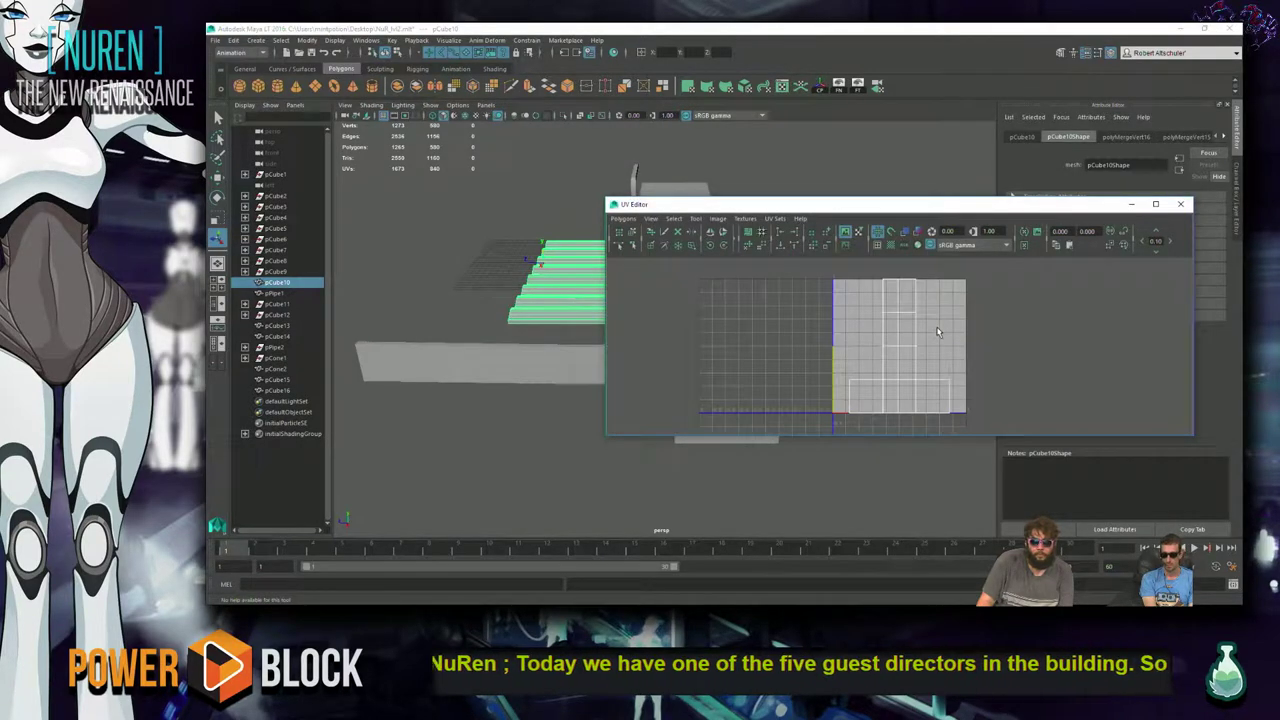
click(1181, 204)
click(900, 160)
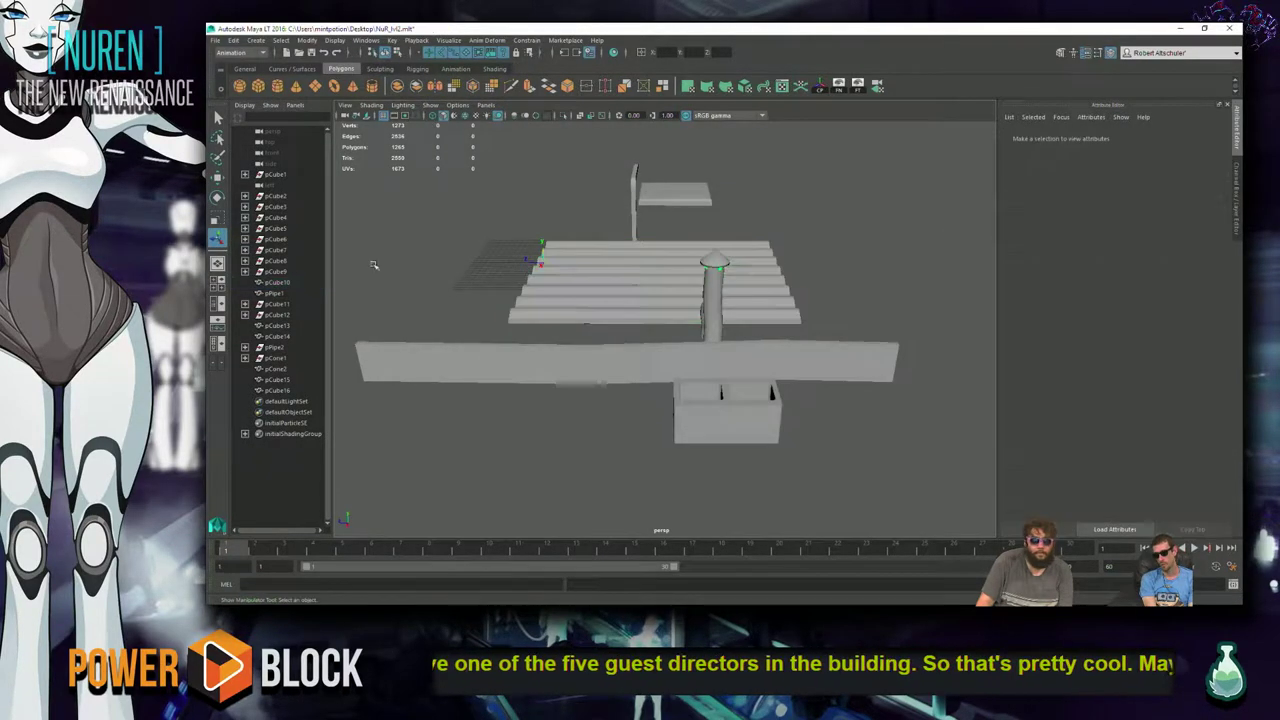
click(214, 40)
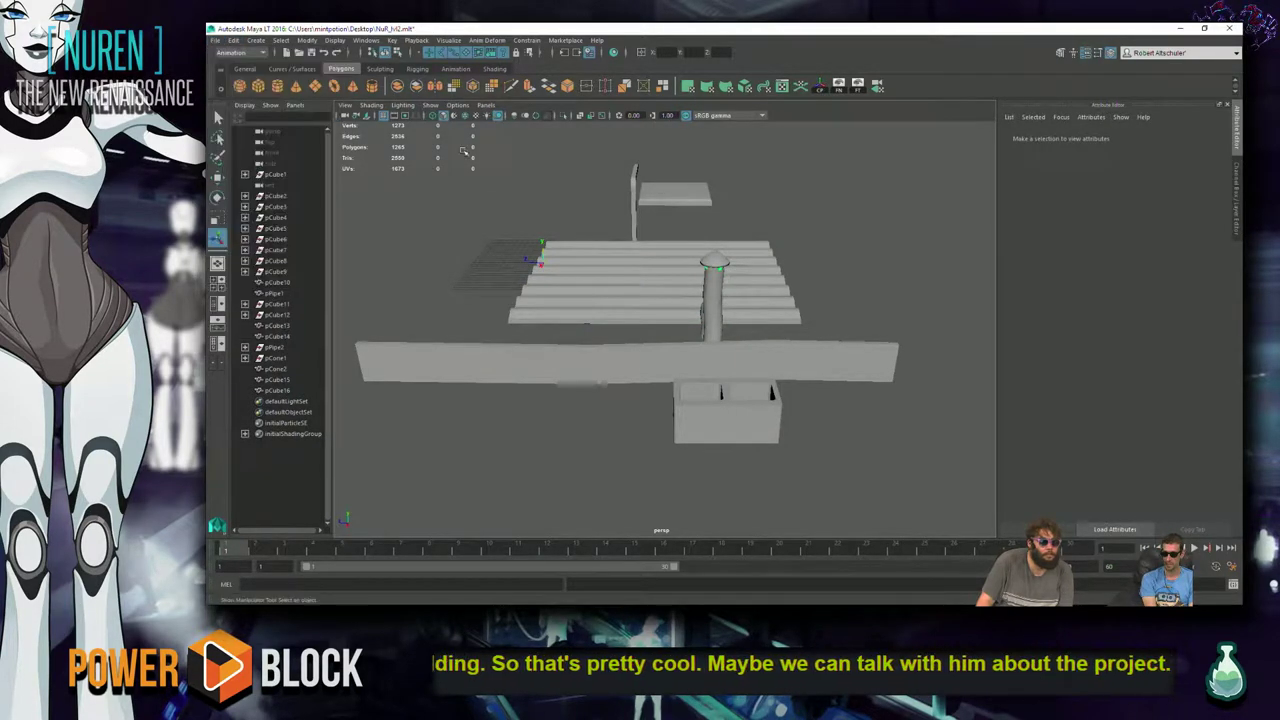
key(alt+Tab)
key(alt+Tab)
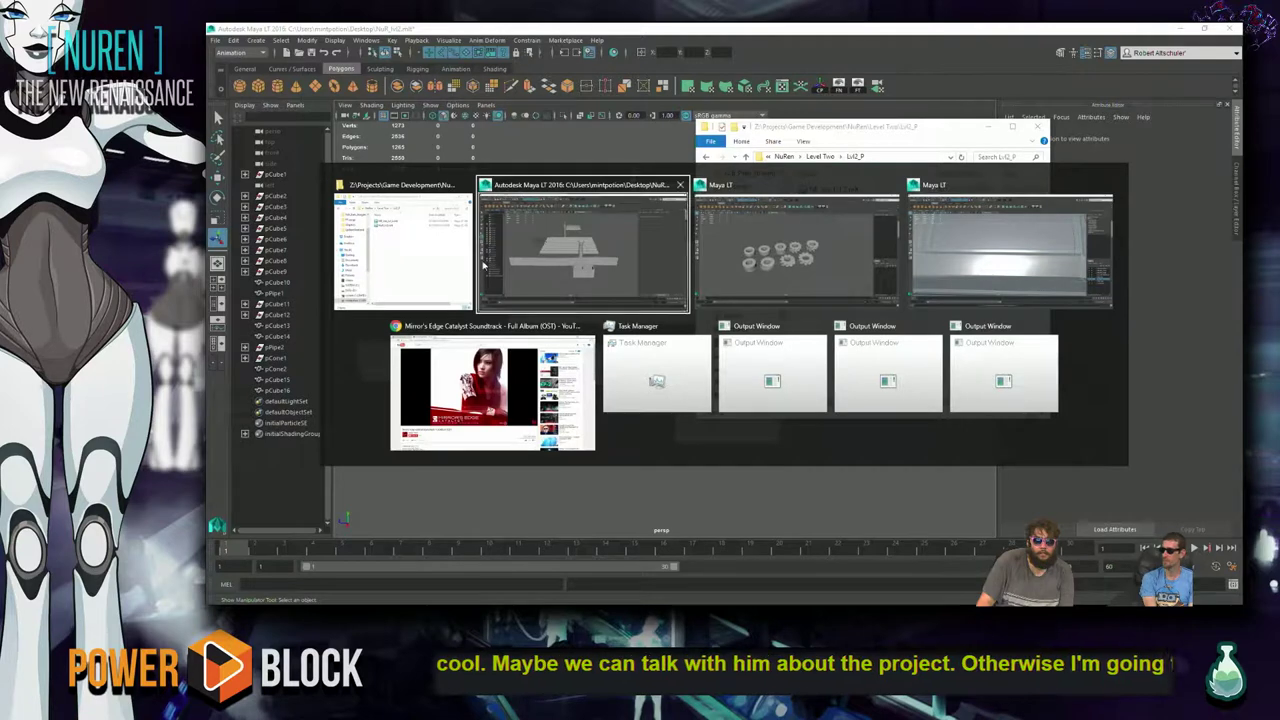
- Open NR_Van_Lvl_2.mlt from the Lvl2_P folder and dismiss the unsupported nodes warning
click(461, 249)
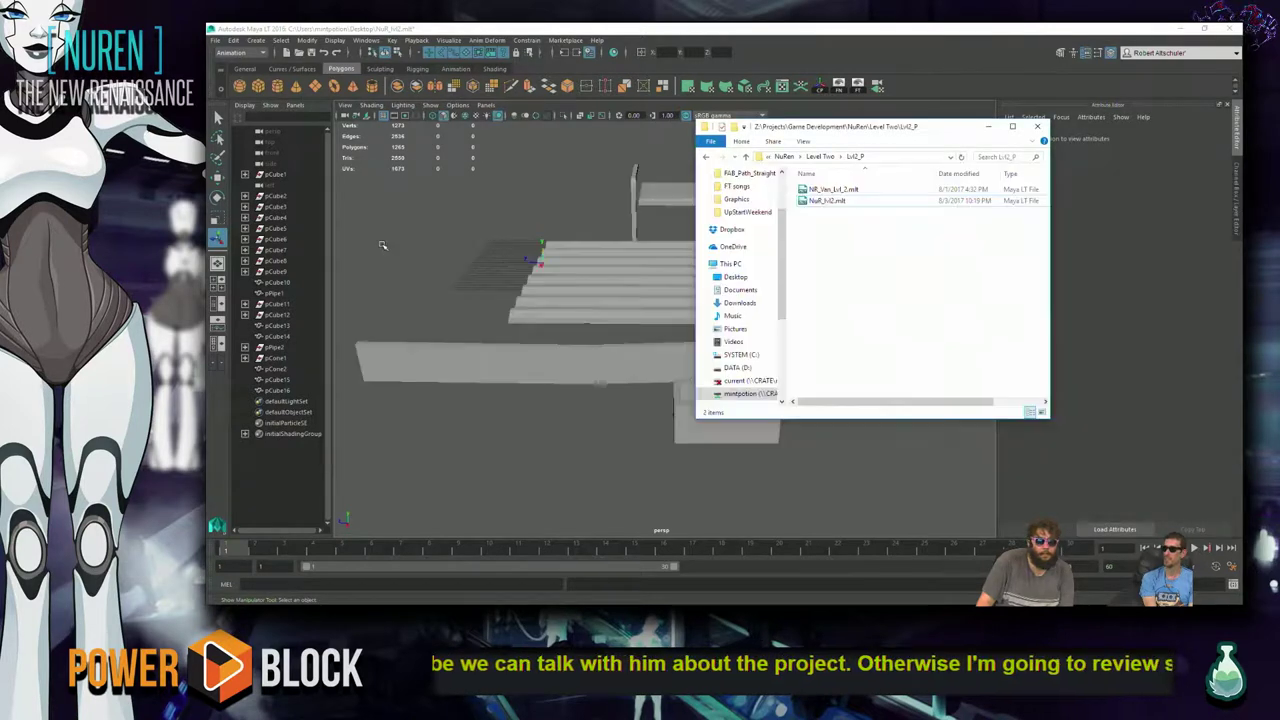
double_click(889, 190)
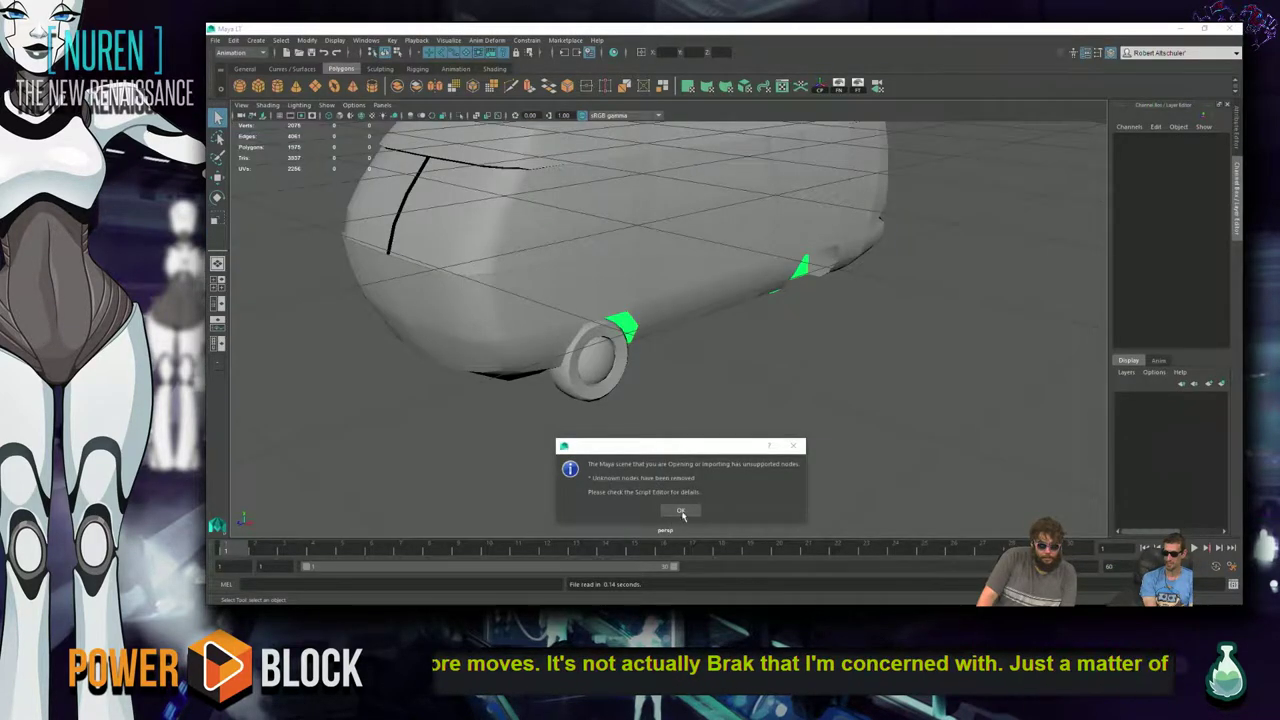
key(Return)
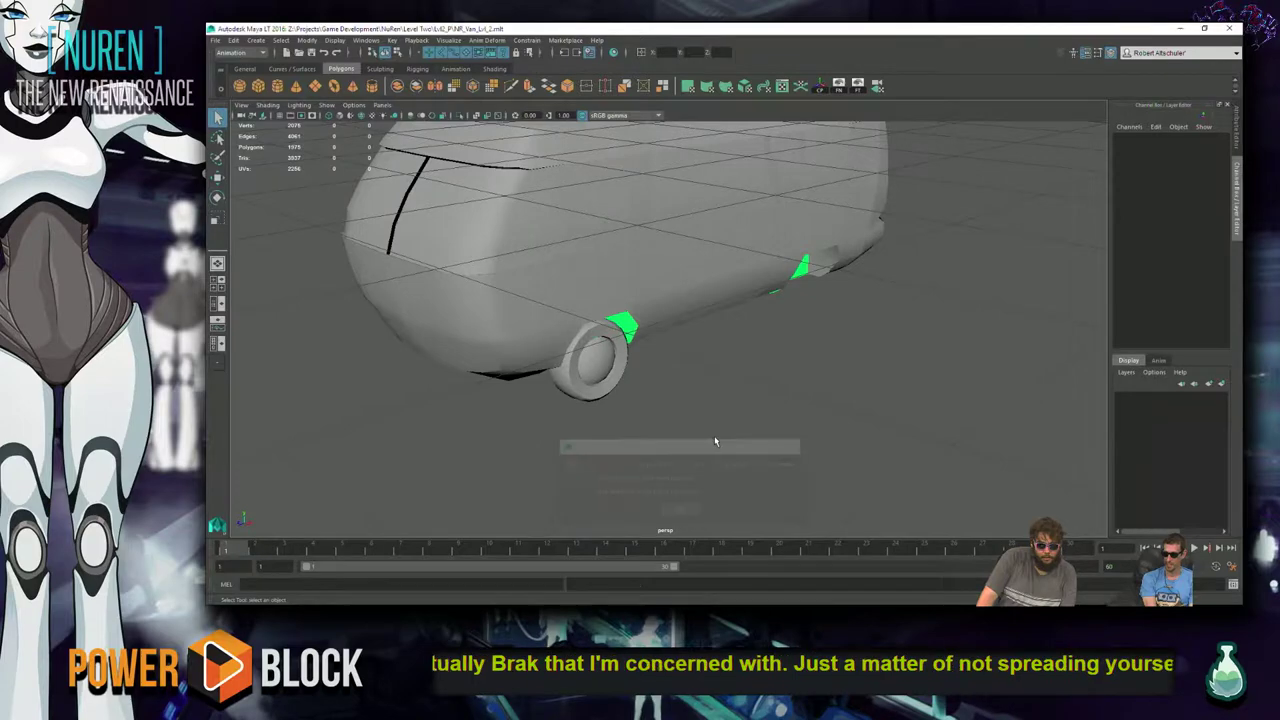
- Orbit the van to side and top-front views, then move its window aside
alt+drag(639, 394, 814, 330)
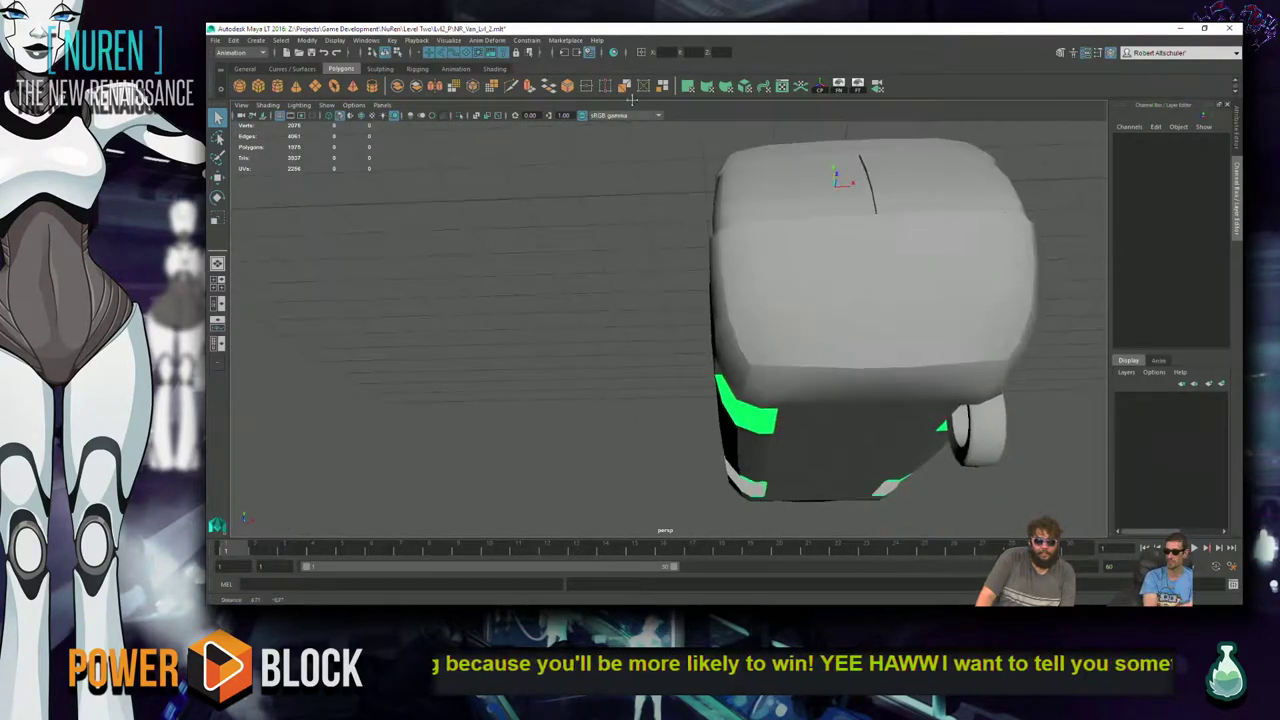
click(814, 330)
click(604, 308)
alt+drag(604, 308, 1015, 318)
click(885, 342)
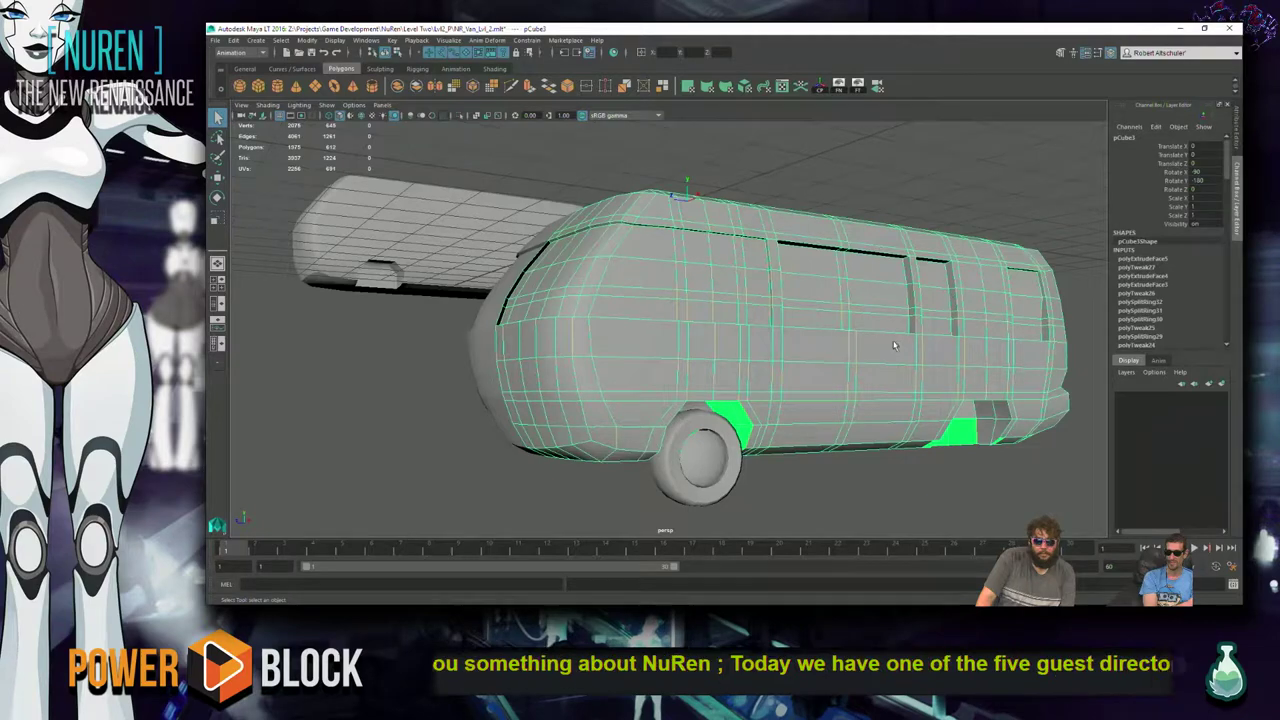
alt+drag(885, 342, 880, 371)
alt+drag(474, 434, 547, 434)
click(528, 296)
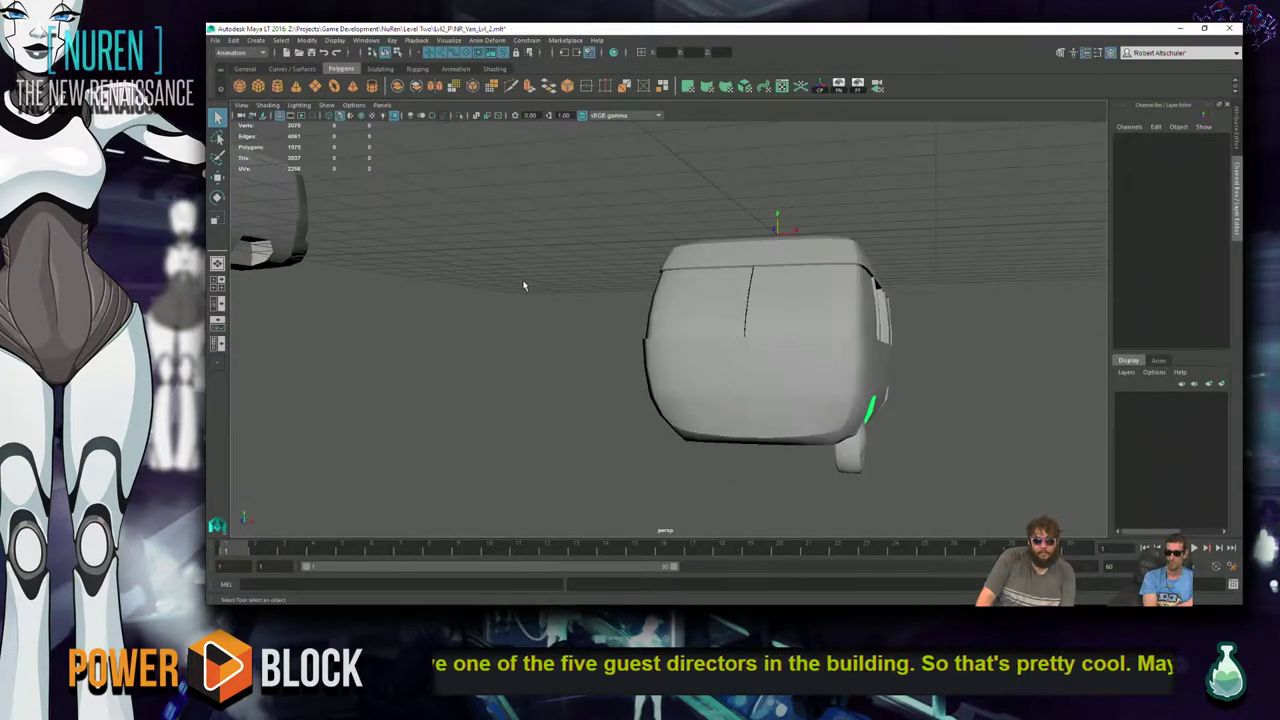
drag(946, 28, 1079, 128)
drag(799, 106, 855, 78)
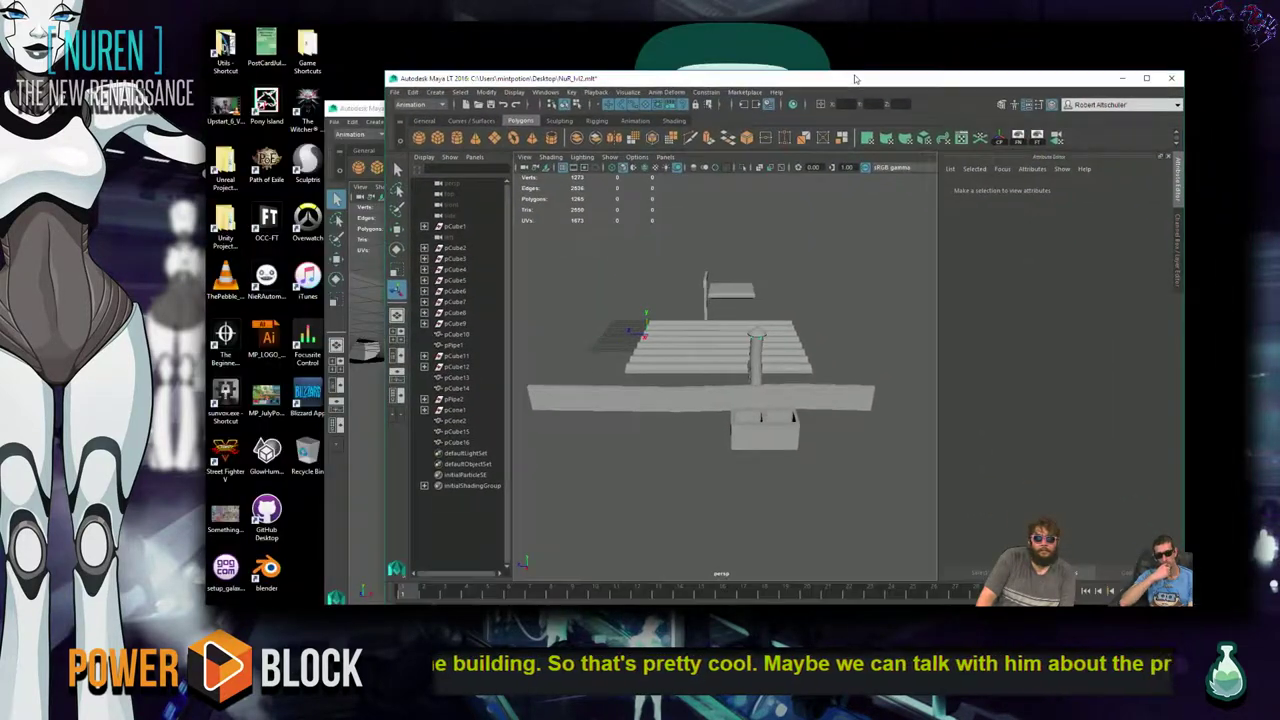
- Close the level scene and the van scene, choosing Don't Save for both
click(1171, 78)
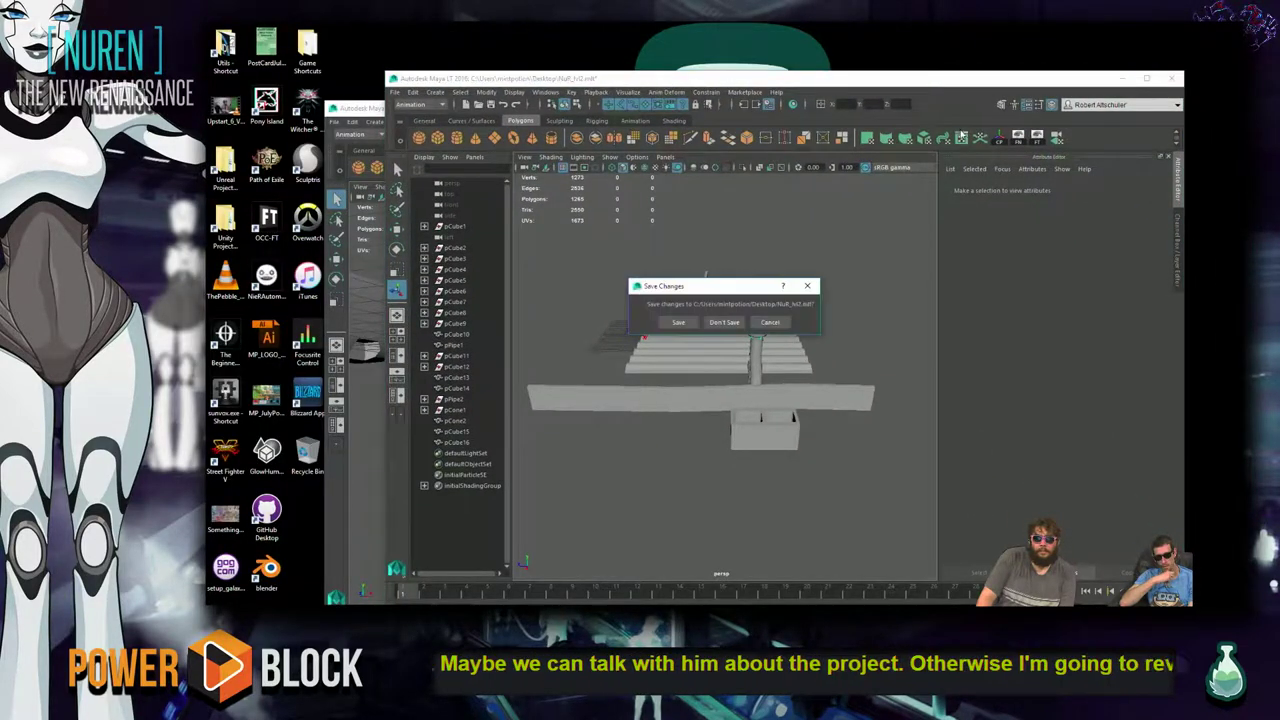
click(739, 324)
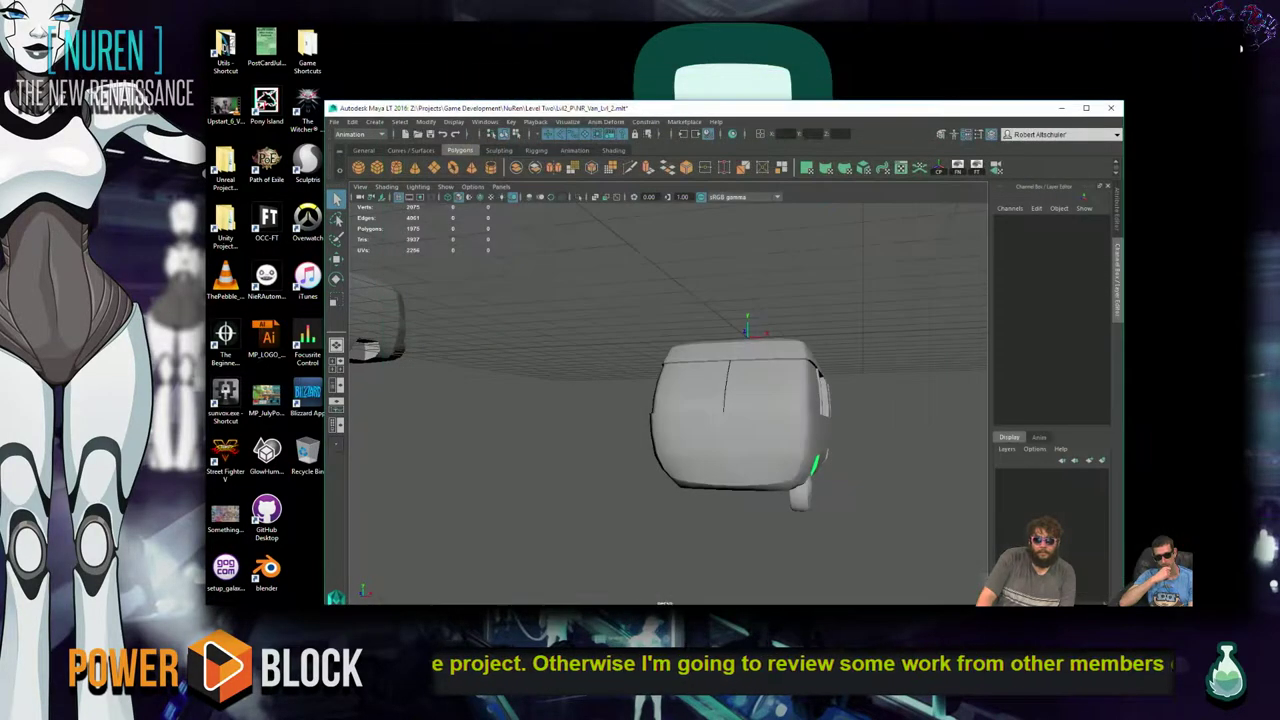
click(1110, 108)
click(724, 325)
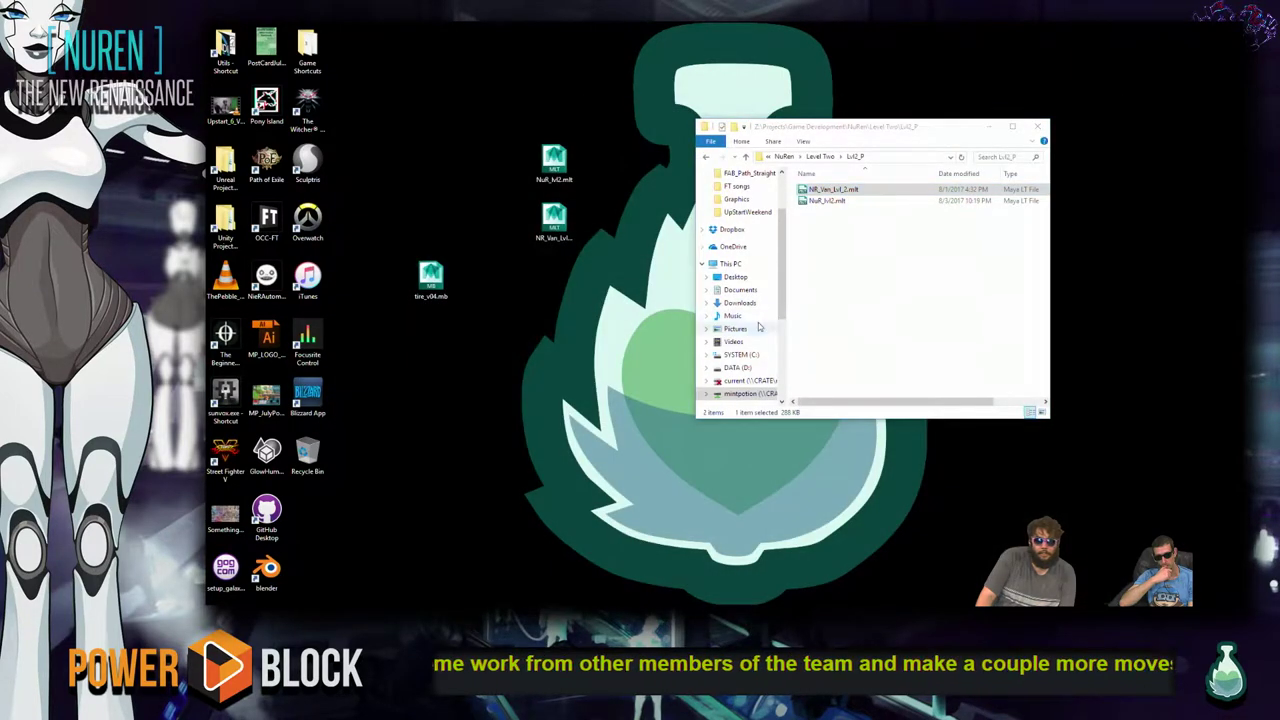
- Move the tire_v04.mb desktop icon beside the other Maya files and open This PC with Win+E
drag(426, 270, 550, 265)
click(604, 185)
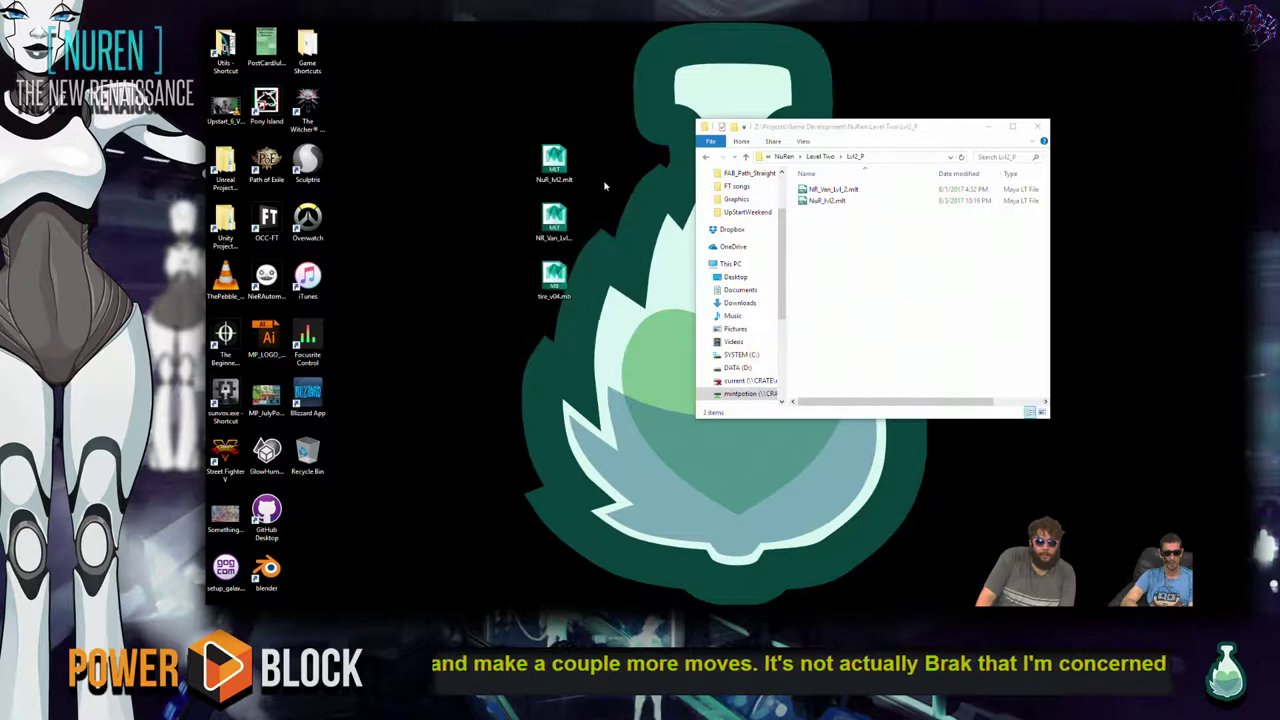
key(super+e)
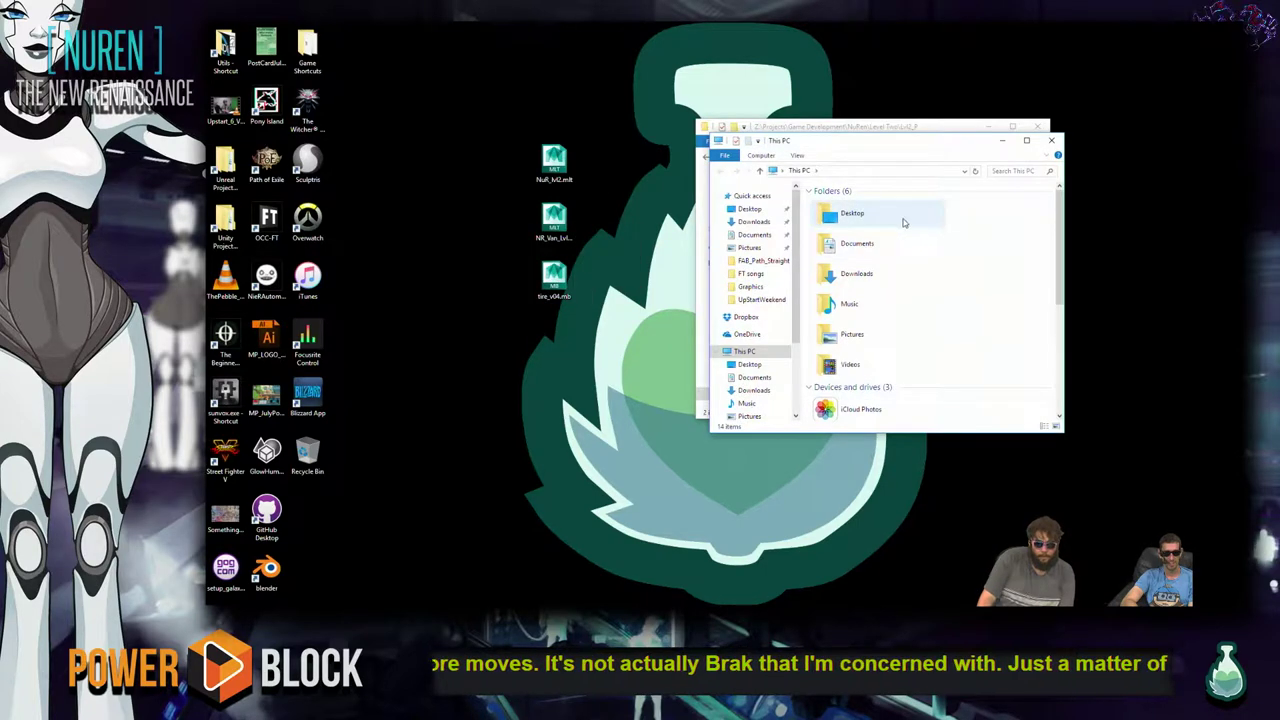
- Browse the network Z: drive's Graphics, Programs and personal folders for the Maya files
scroll(902, 222, down, 5)
click(902, 340)
click(924, 410)
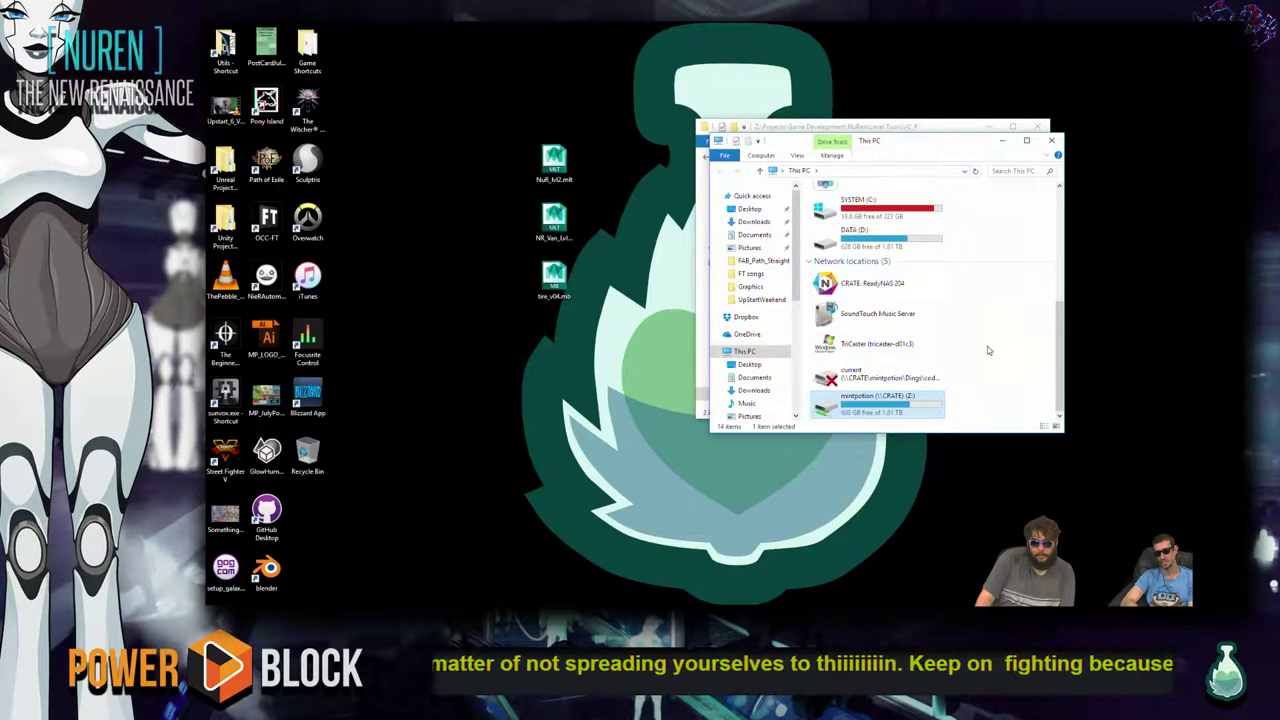
double_click(910, 416)
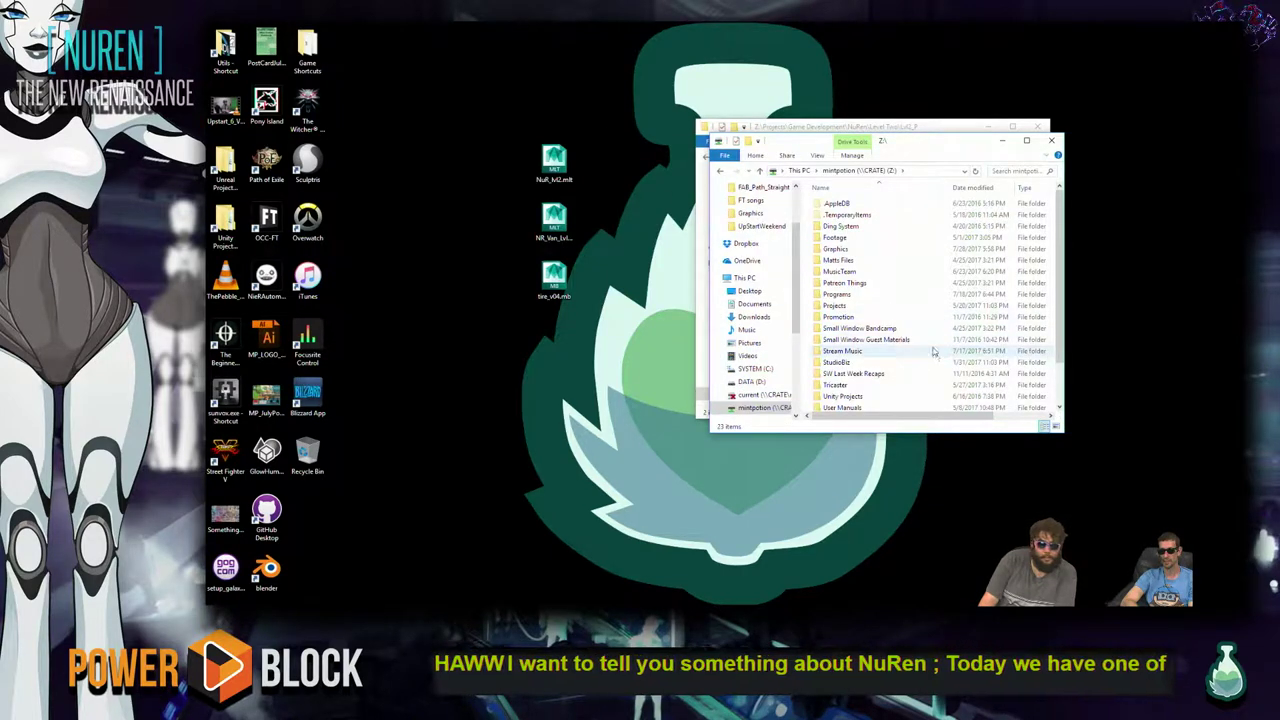
click(927, 251)
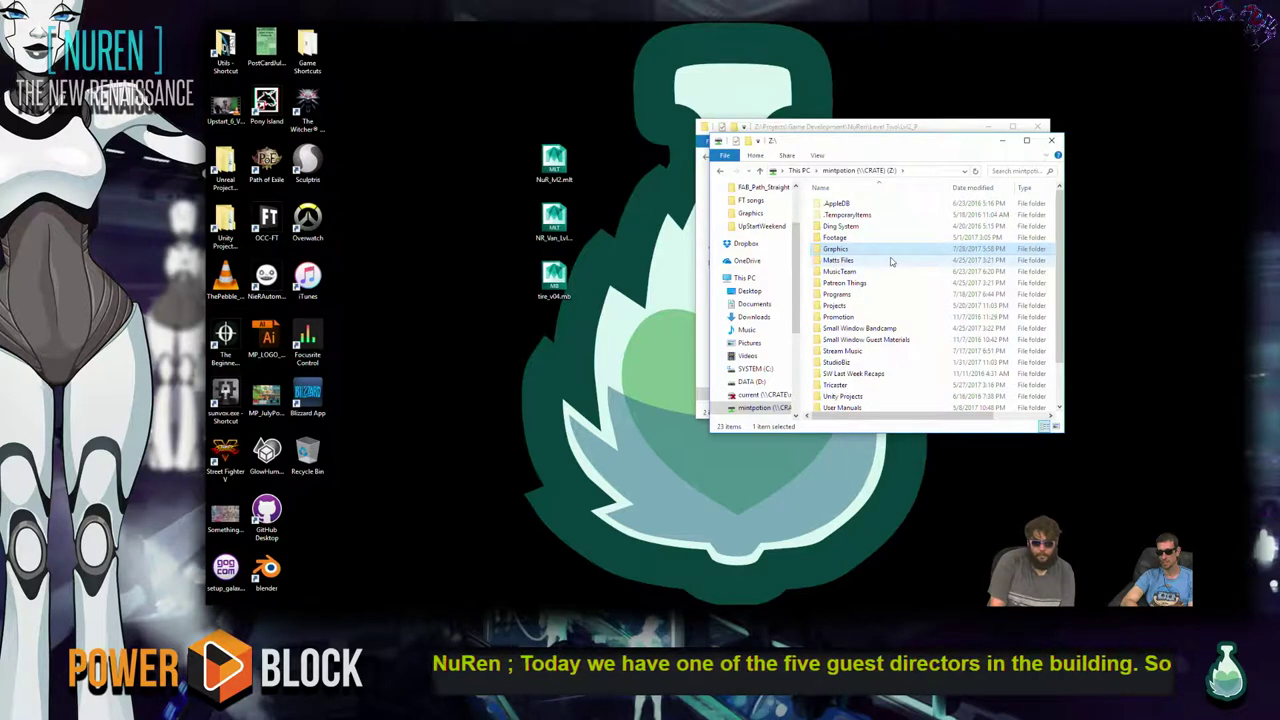
text(pr)
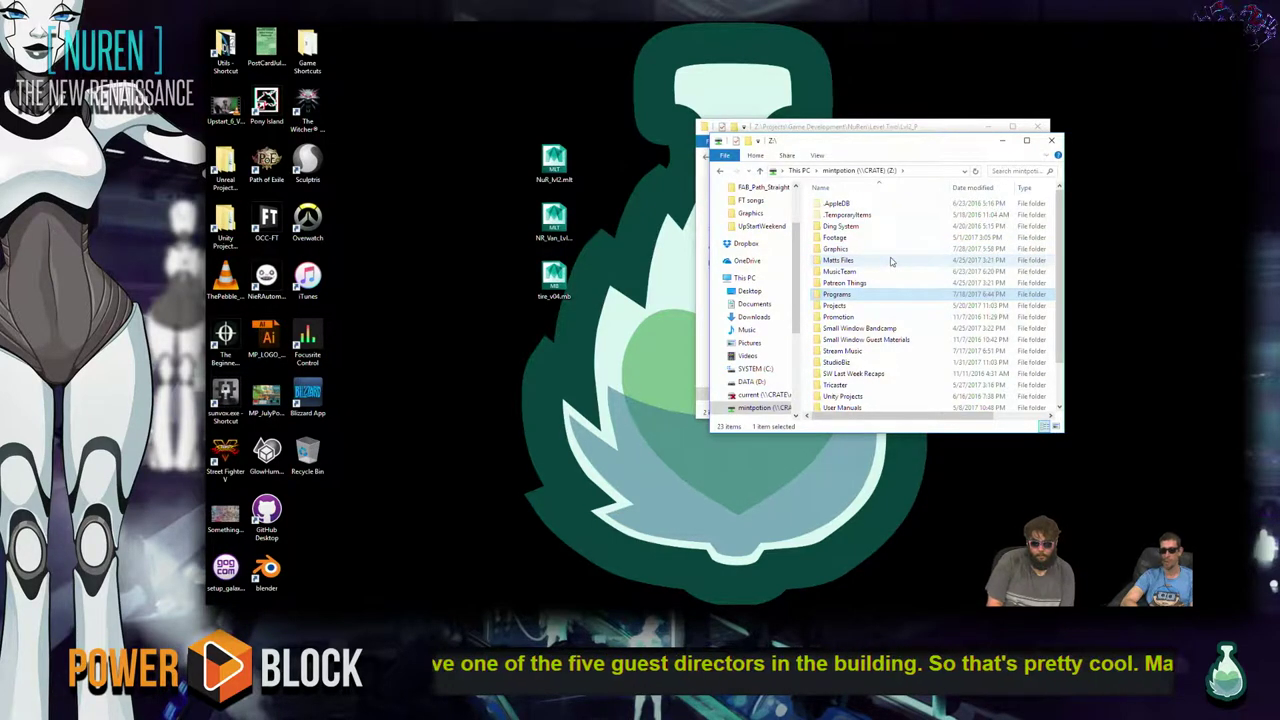
key(Return)
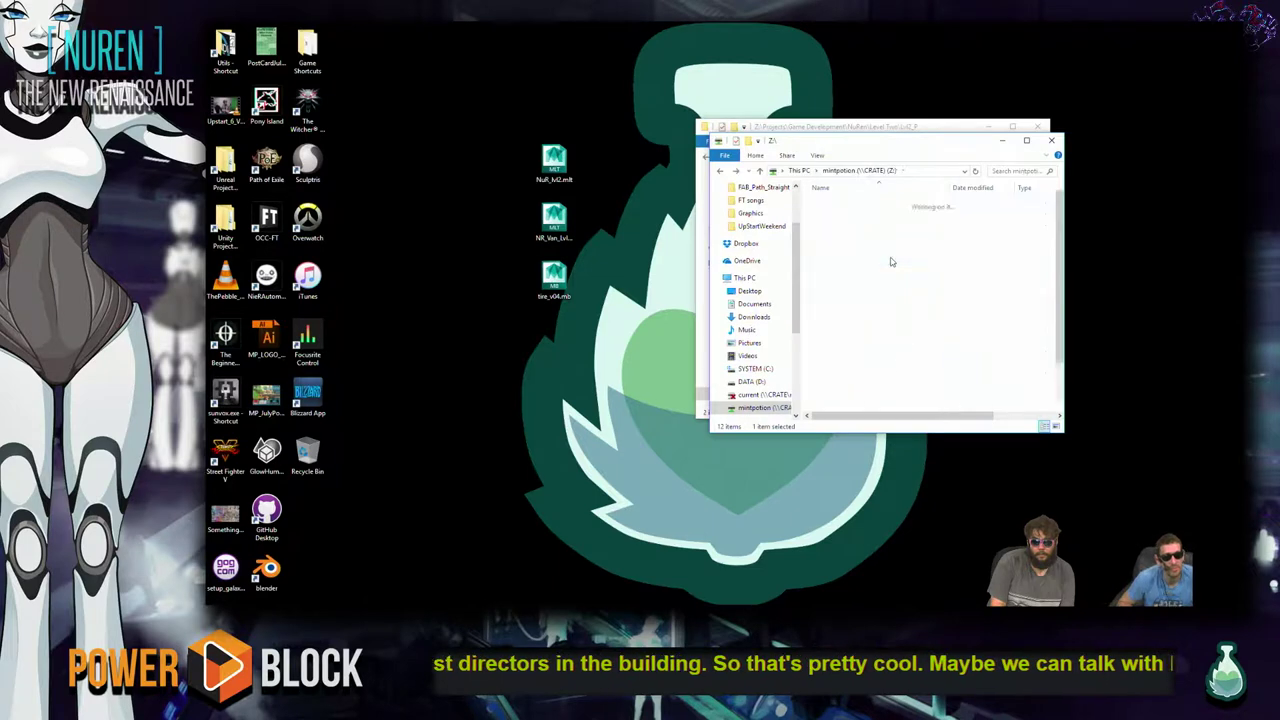
click(891, 260)
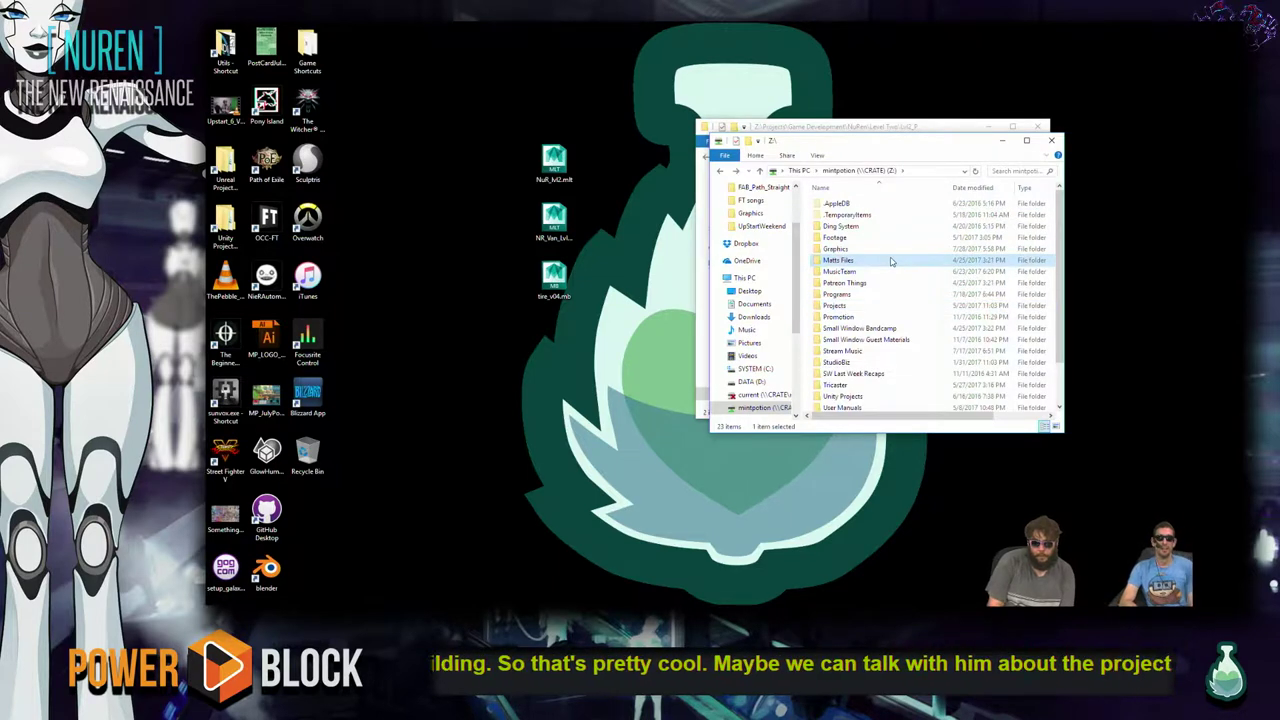
key(d)
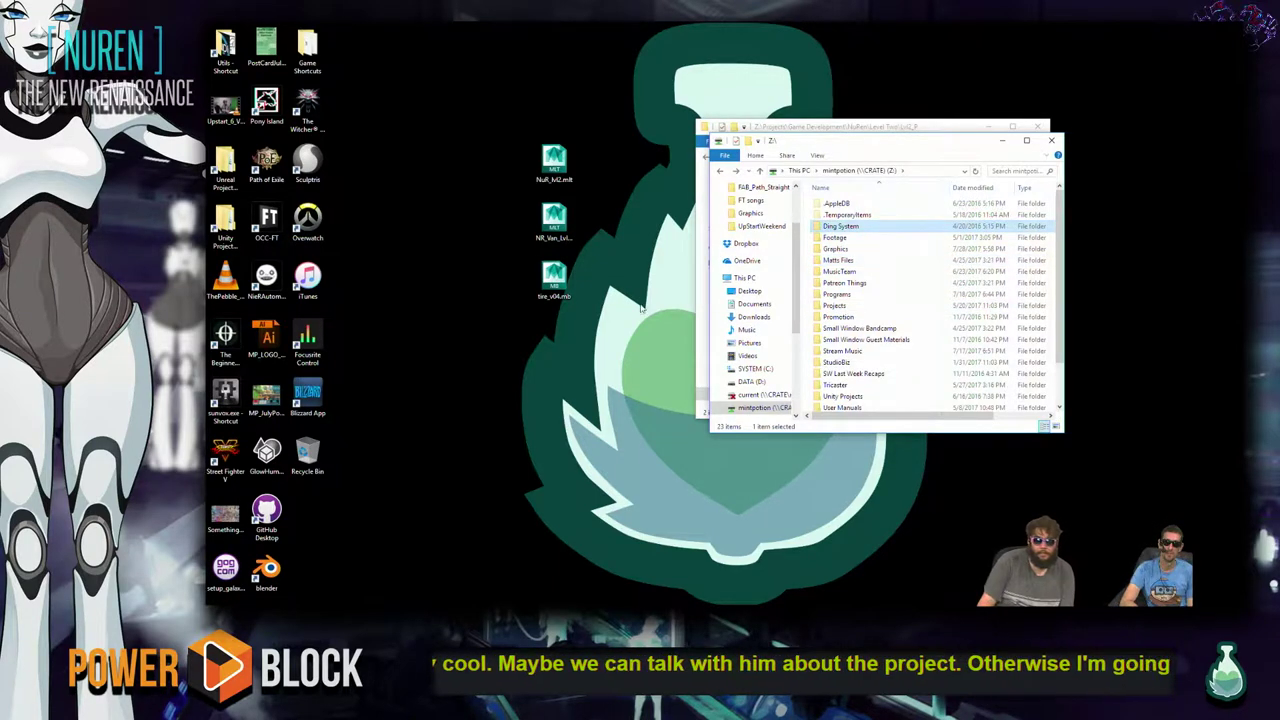
- Open Documents\maya, check projects > NurenModels, return to maya and move the window down-left
click(782, 303)
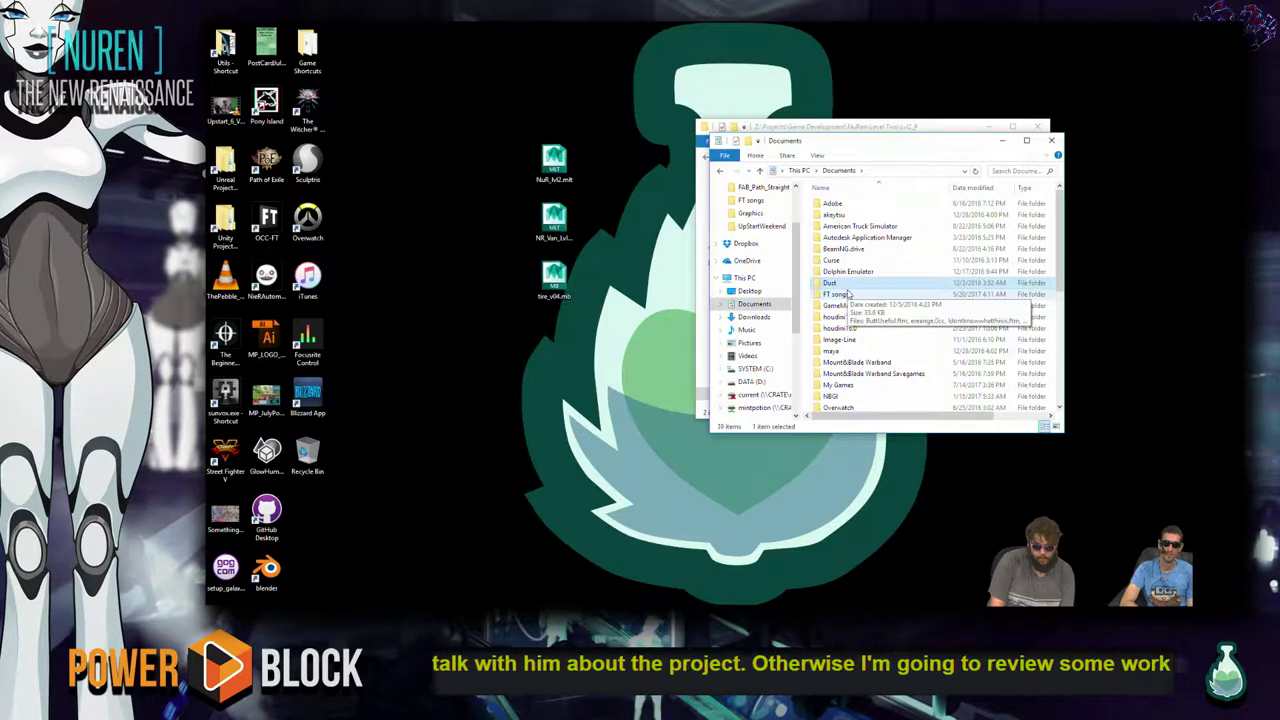
double_click(840, 350)
key(s)
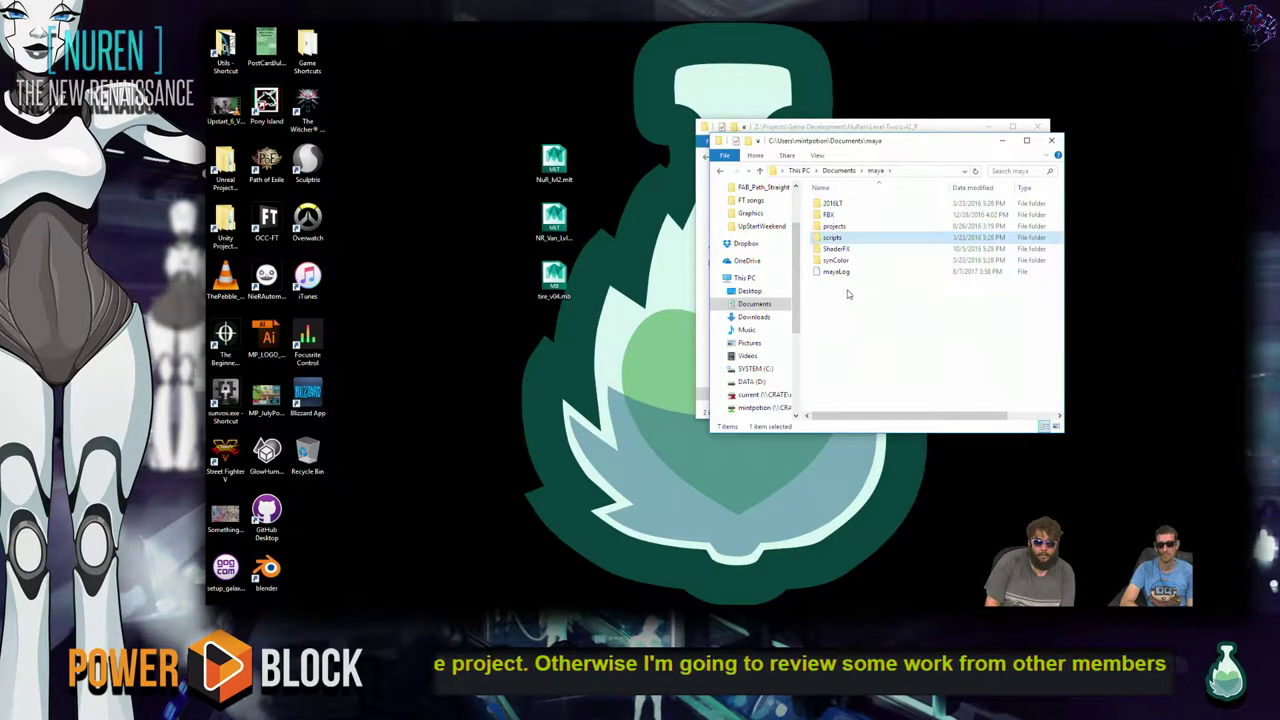
key(p)
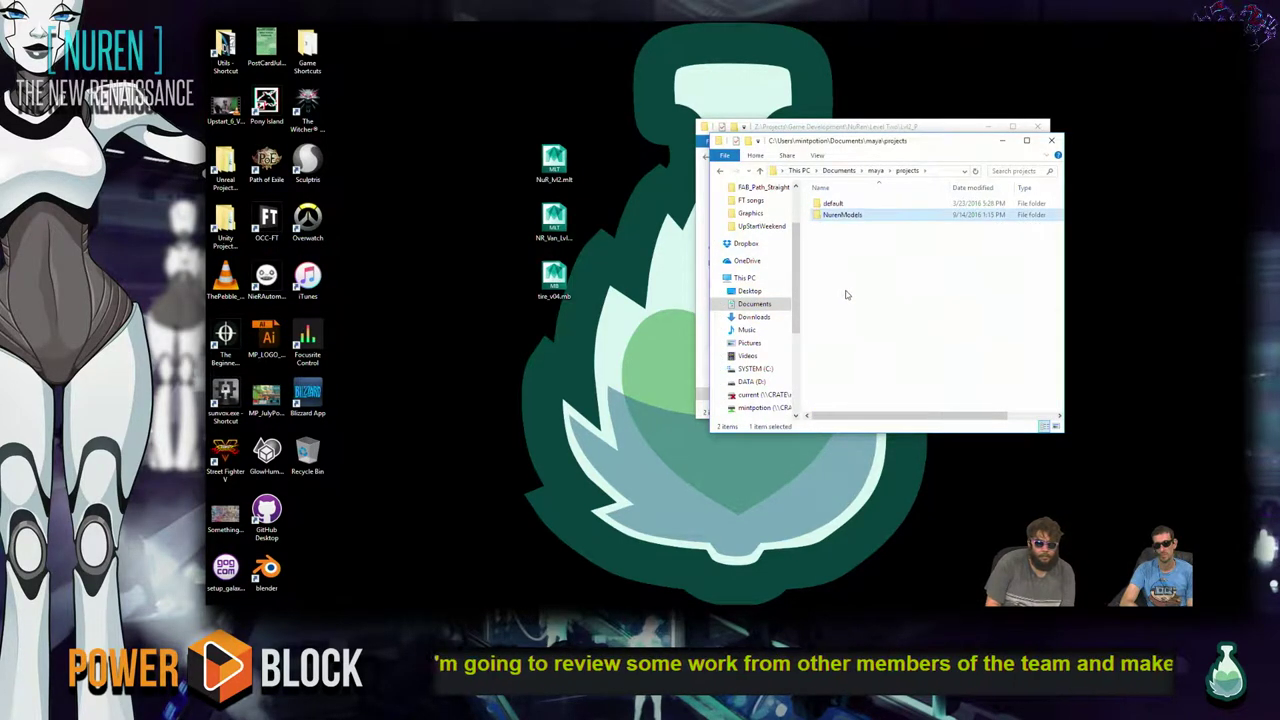
key(Return)
key(Down)
key(Down)
key(Down)
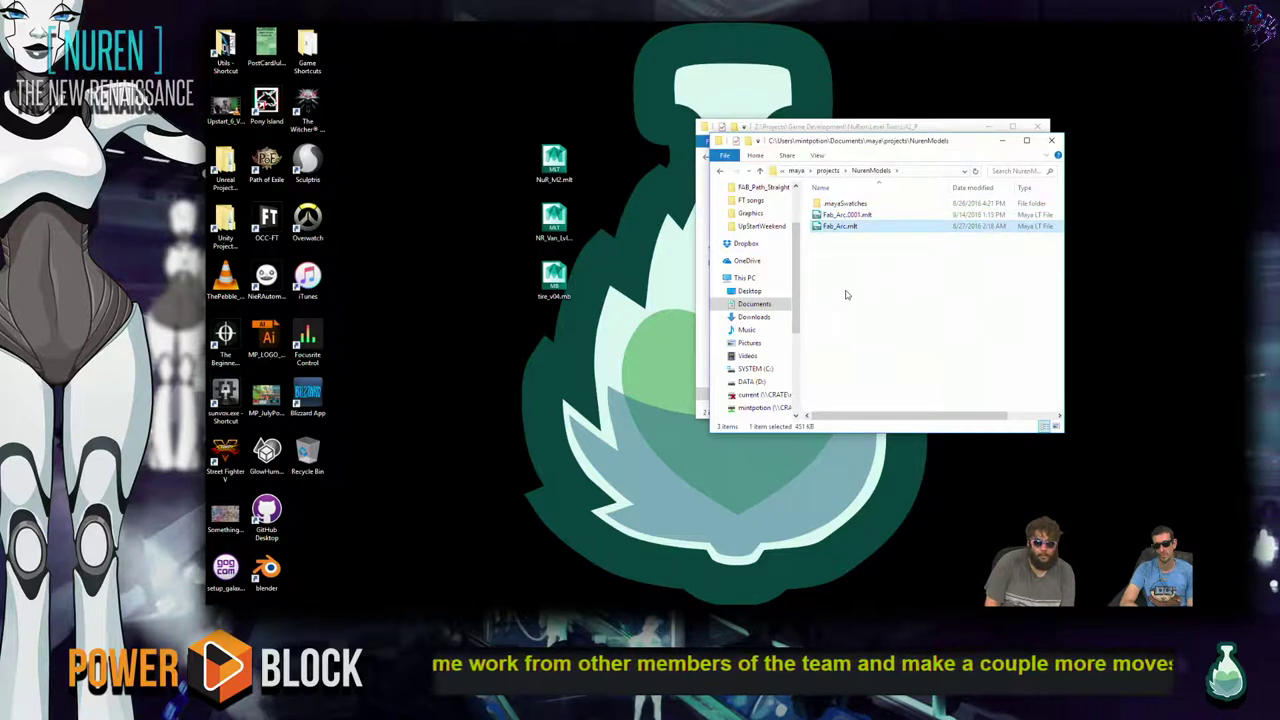
key(Up)
key(Up)
key(BackSpace)
key(BackSpace)
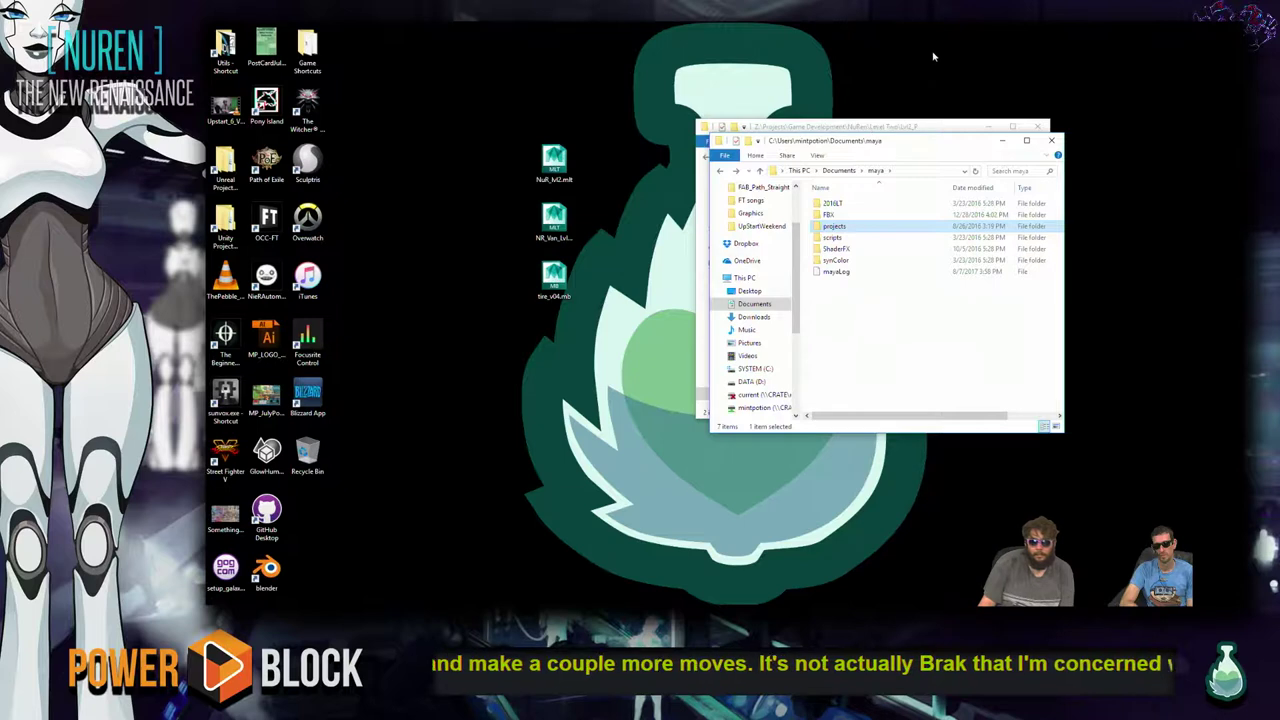
drag(923, 142, 760, 223)
click(656, 428)
key(ctrl+shift+n)
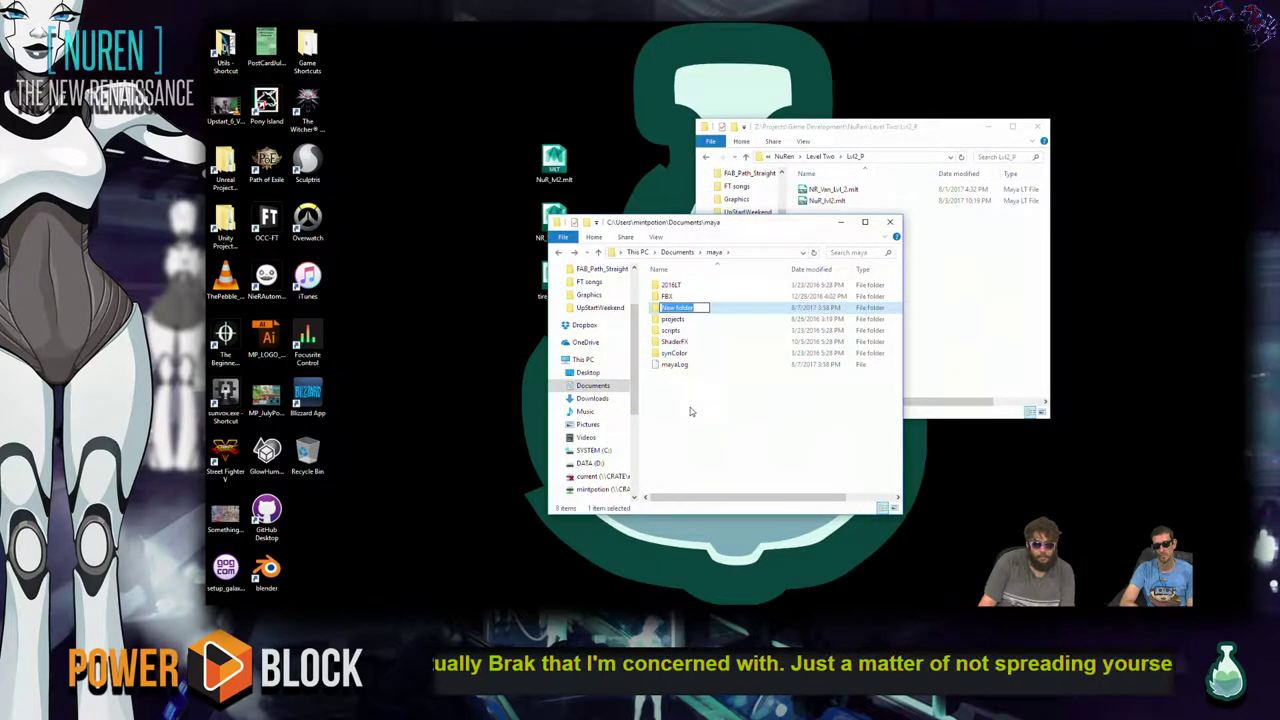
key(Return)
key(ctrl+shift+n)
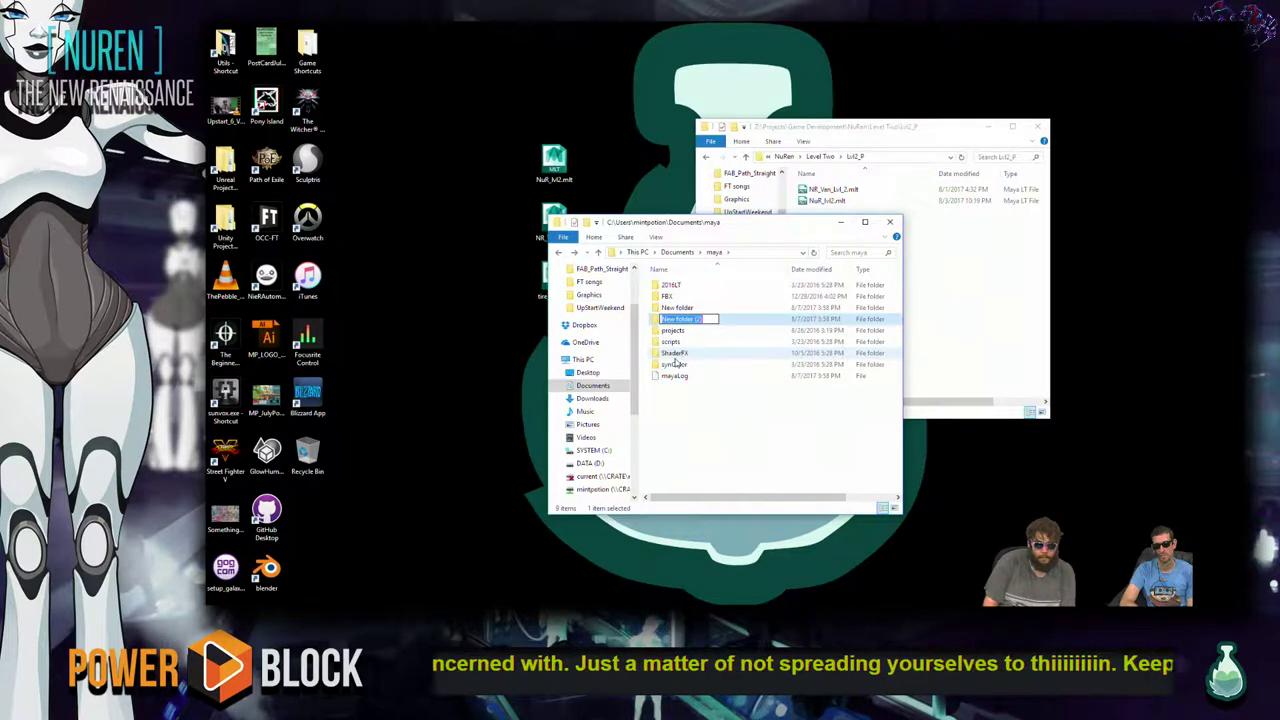
key(Return)
click(677, 307)
ctrl+click(693, 321)
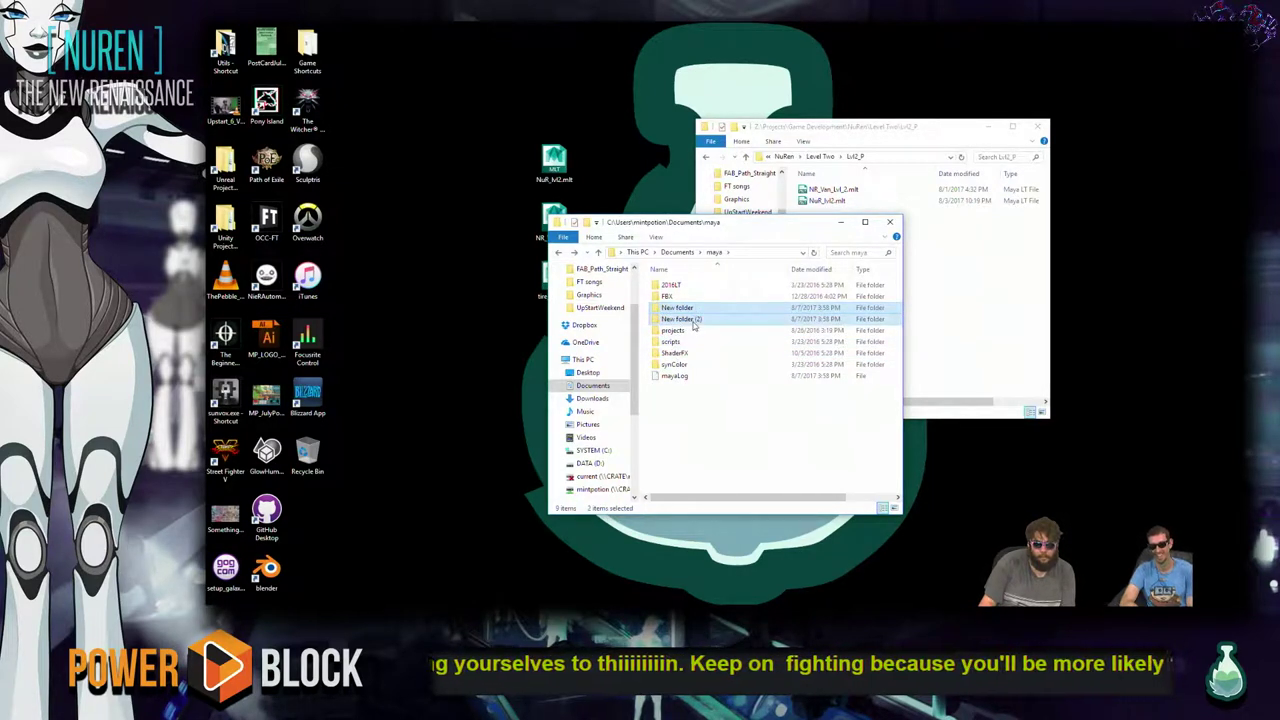
key(shift+Delete)
key(Return)
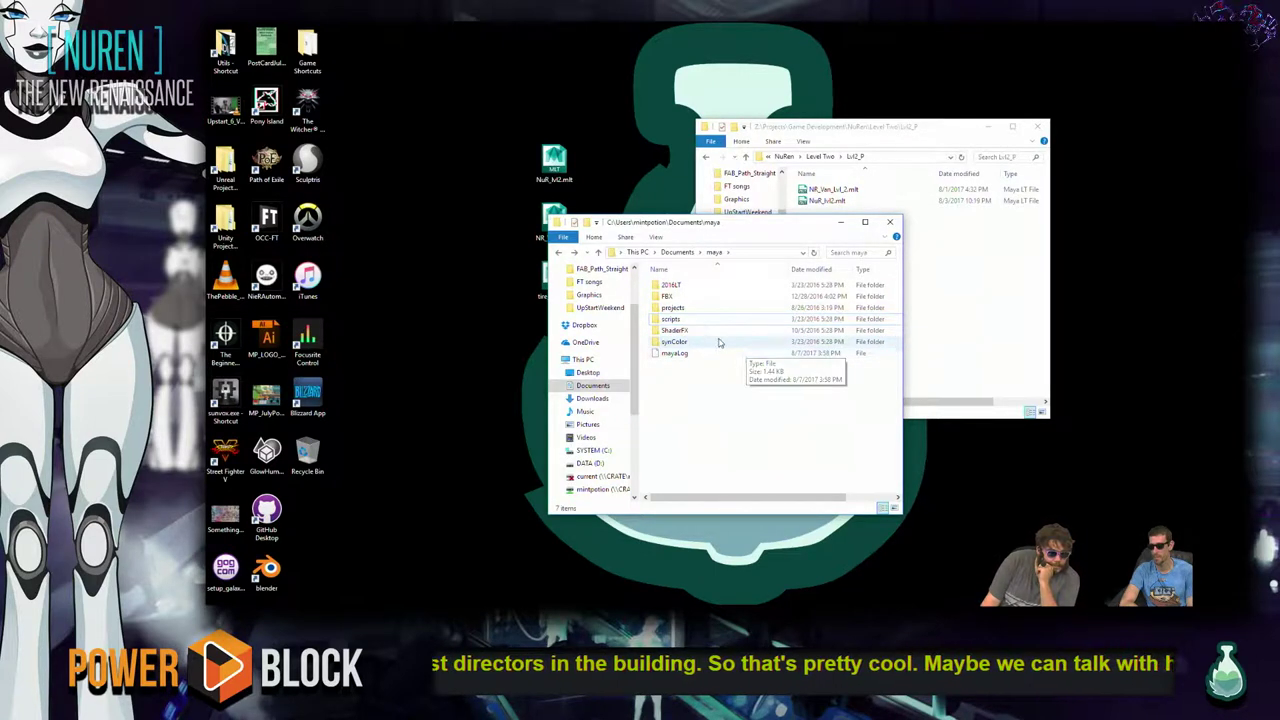
right_click(757, 407)
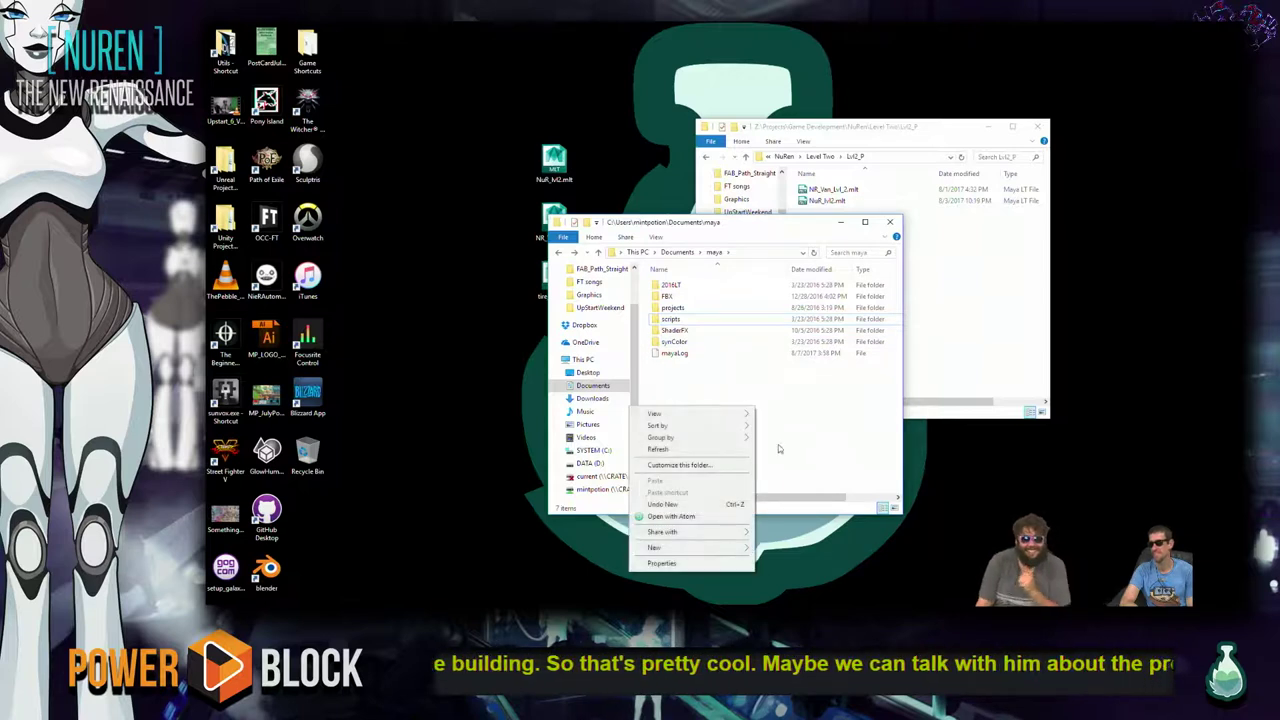
- Navigate from This PC to DATA (D:) > Maya Projects > NuRen Meshes
click(880, 442)
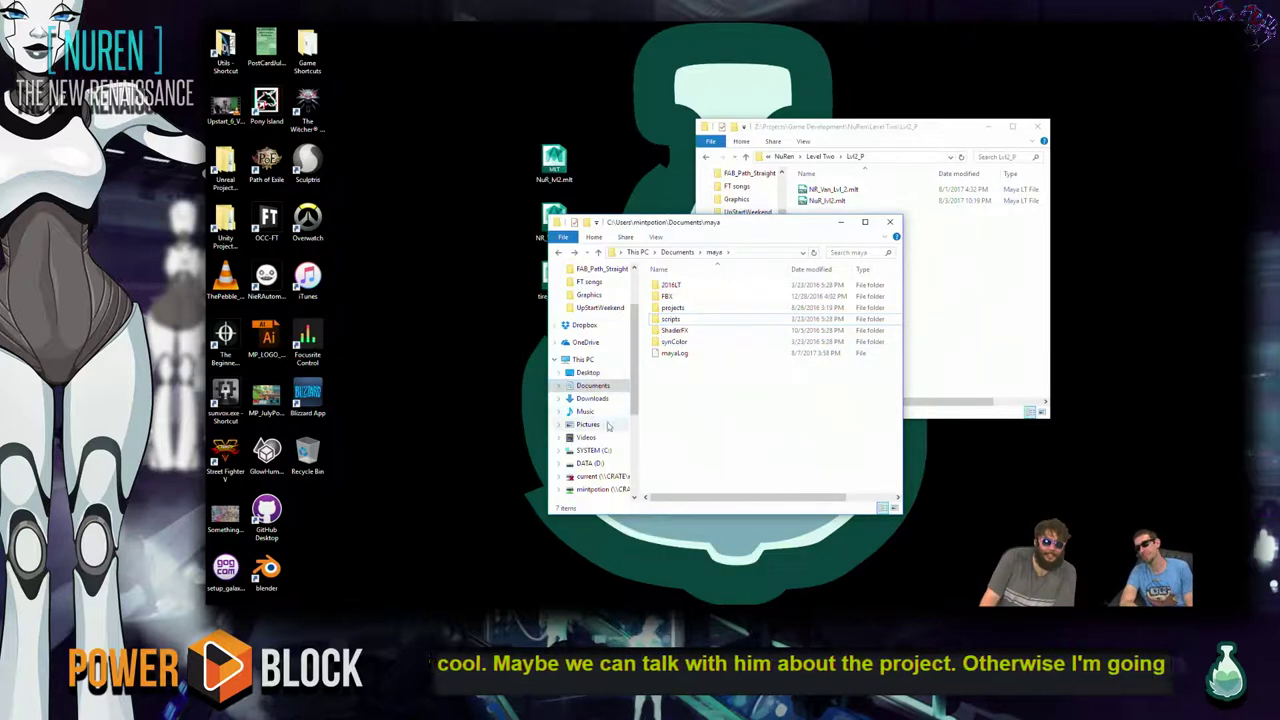
click(601, 360)
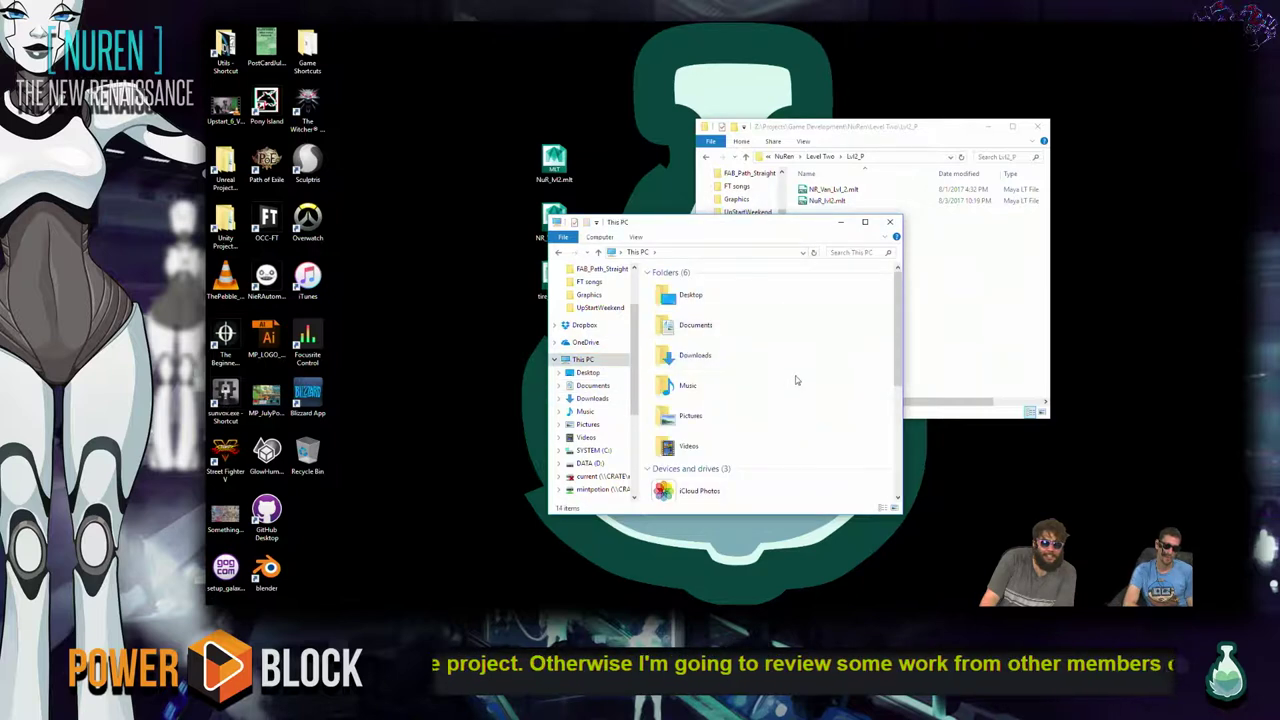
scroll(794, 378, down, 3)
double_click(742, 410)
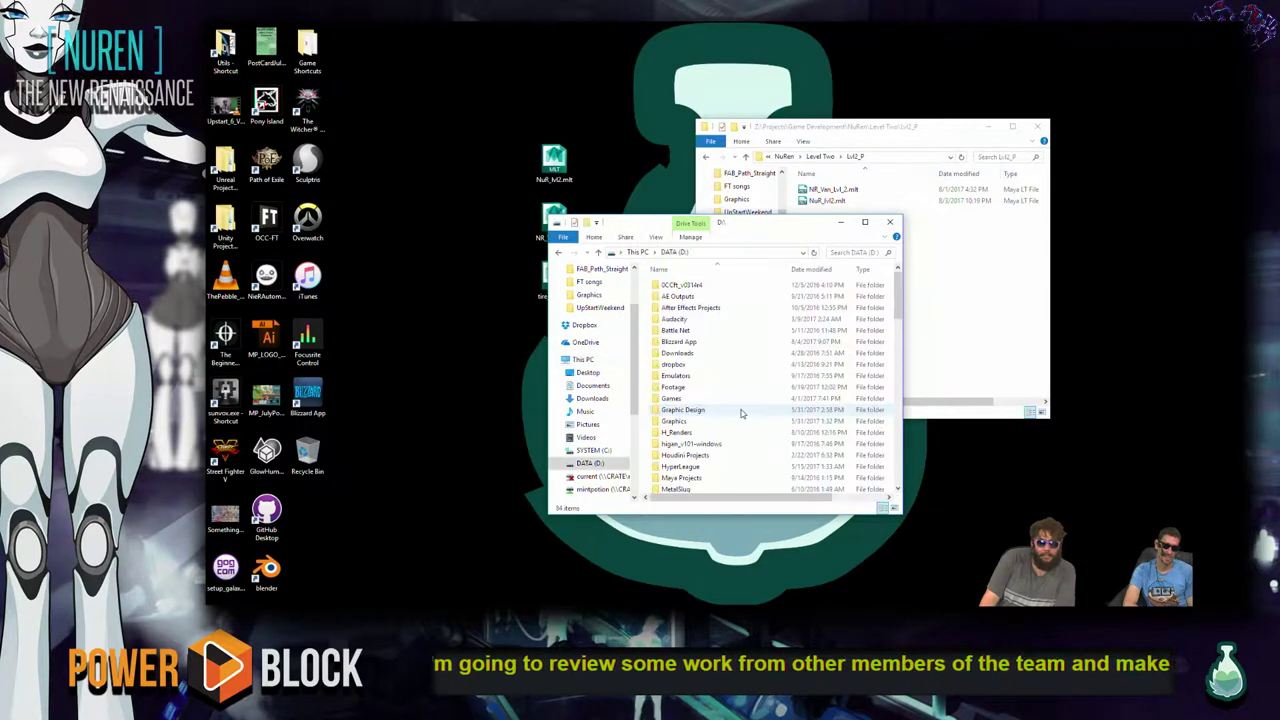
key(m)
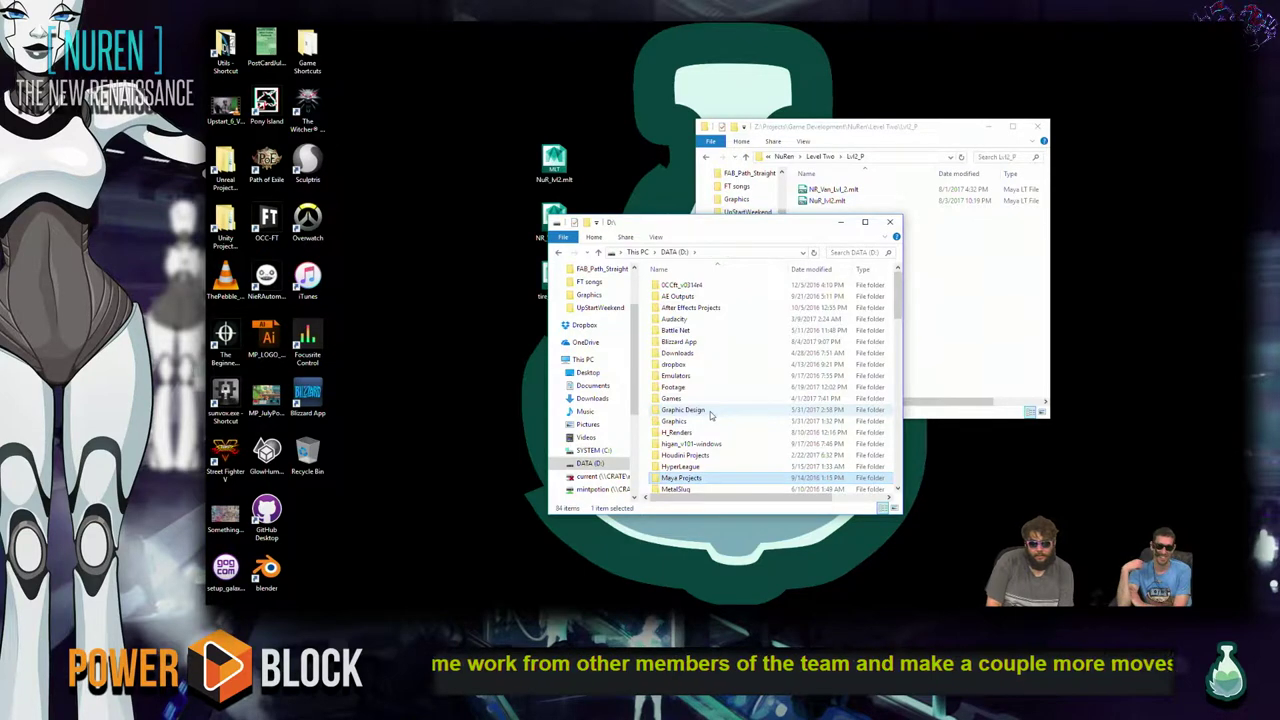
key(Return)
key(n)
key(Return)
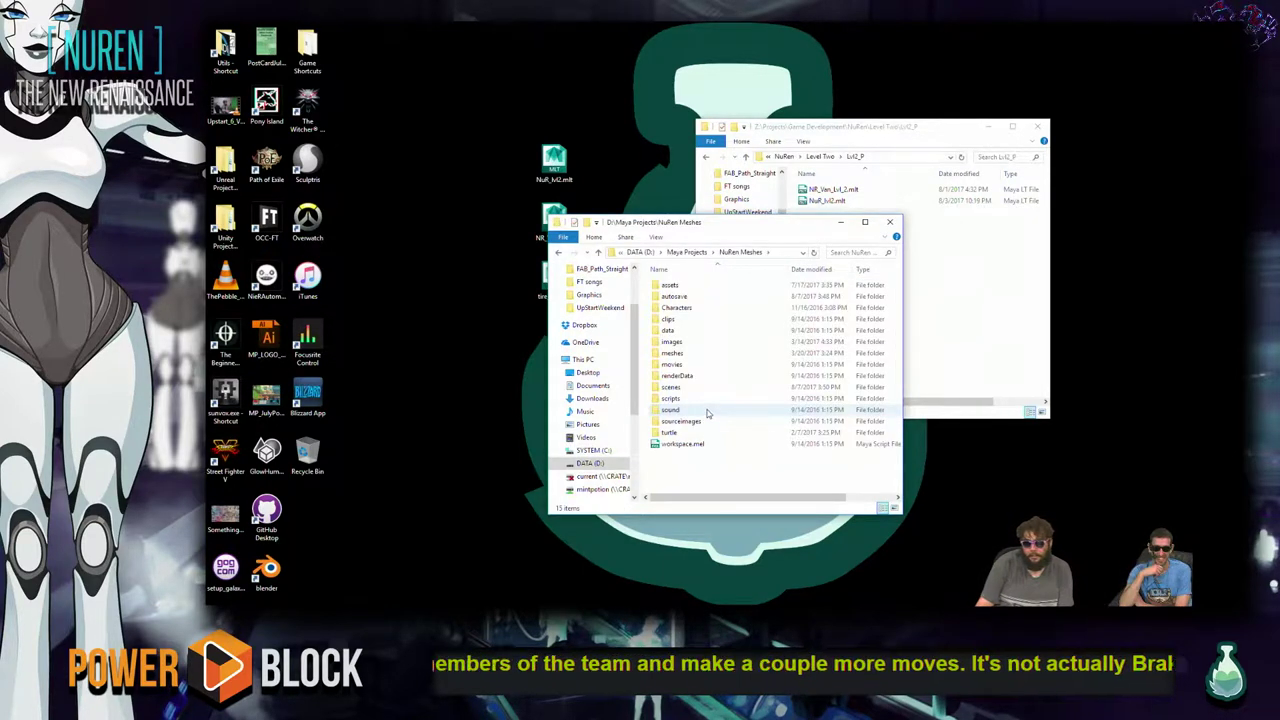
- Move the NuRen Meshes window to the upper right and peek into the meshes subfolder
drag(810, 226, 1131, 108)
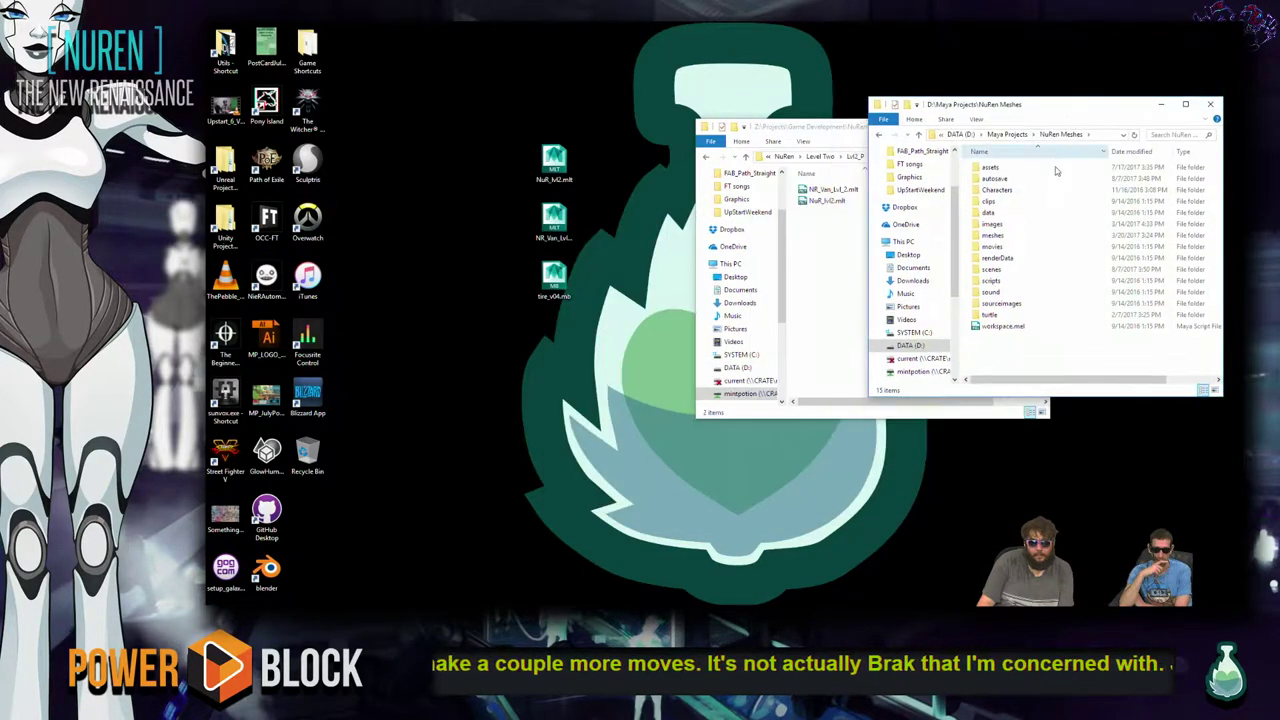
double_click(1040, 235)
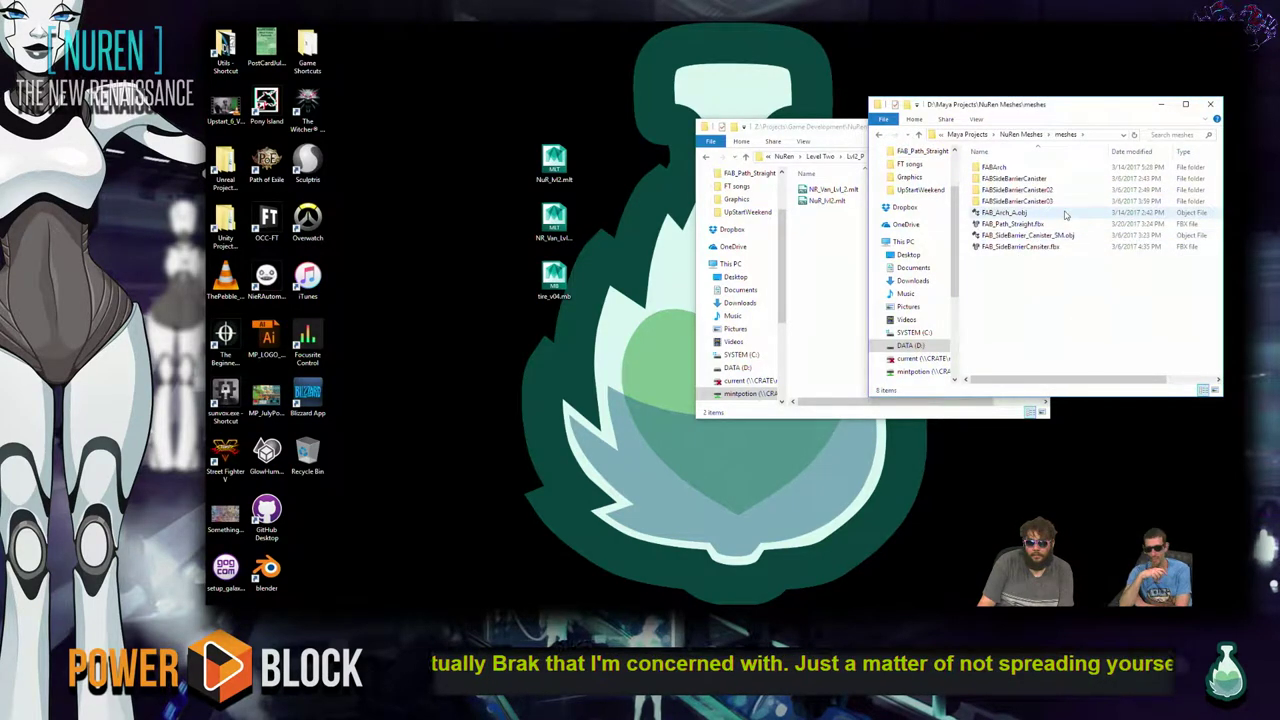
key(alt+Left)
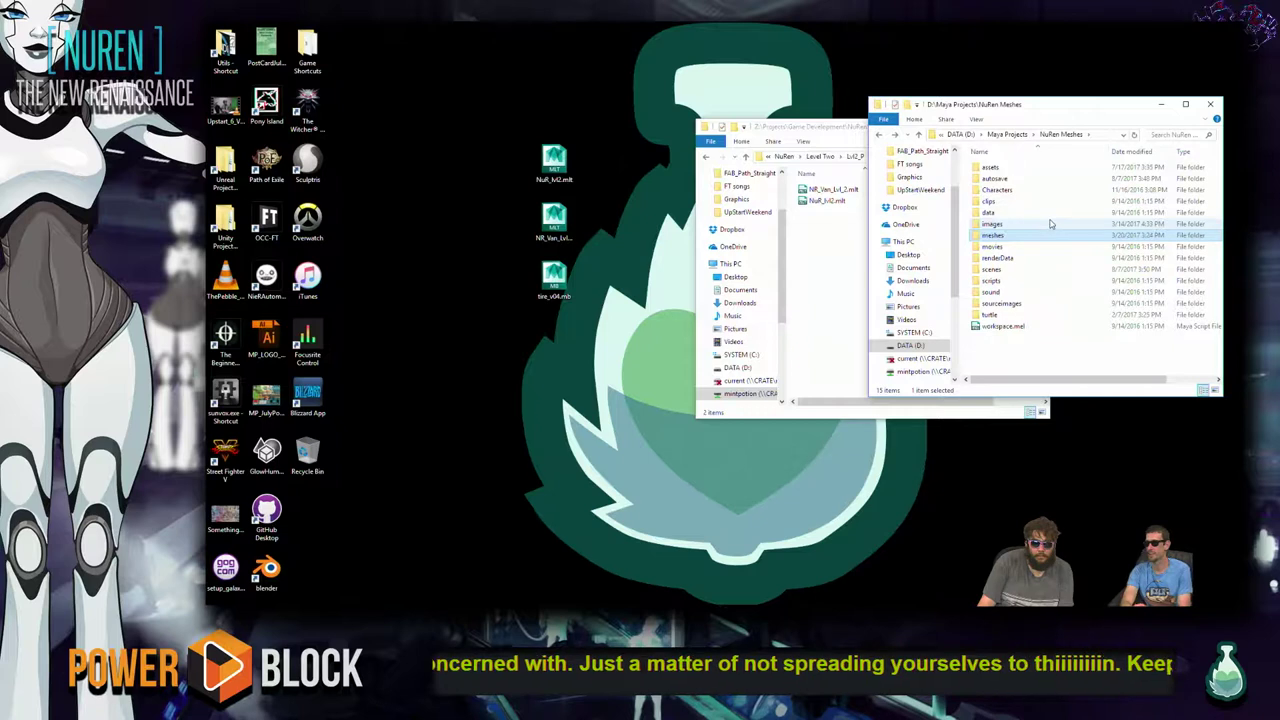
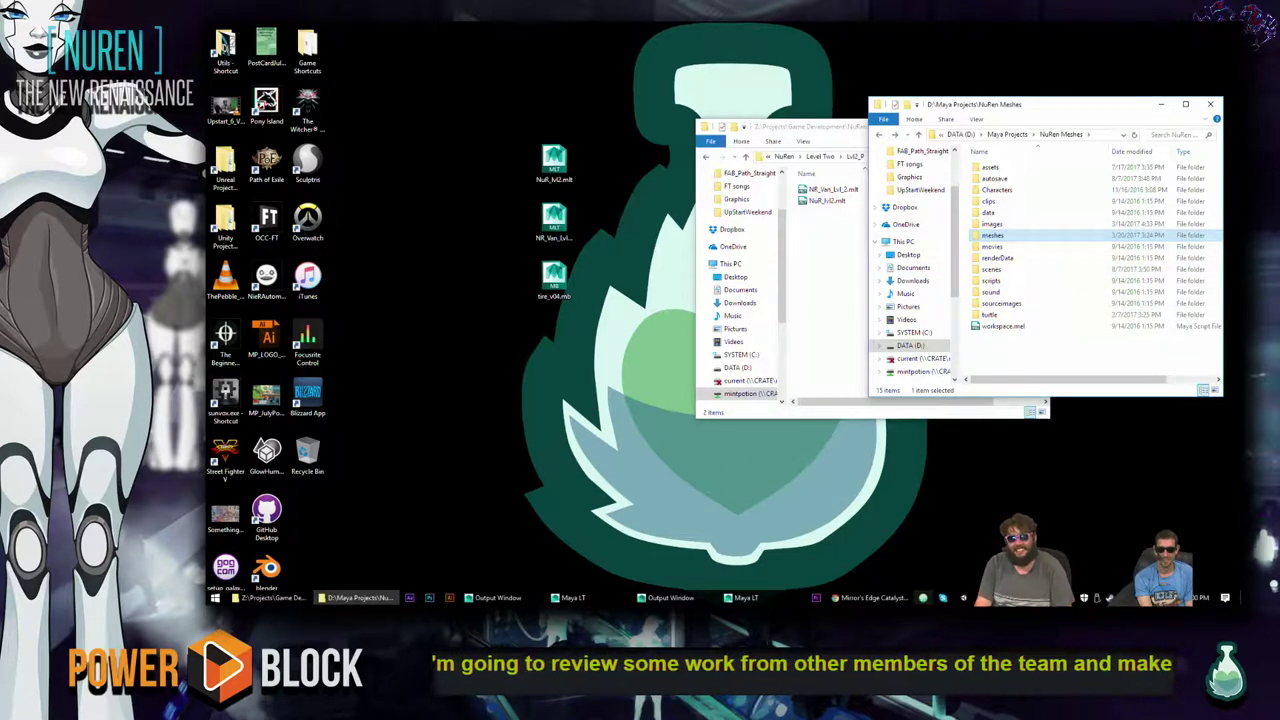
- Step through the images, clips and assets folders, then open the meshes folder in NuRen Meshes
click(1021, 235)
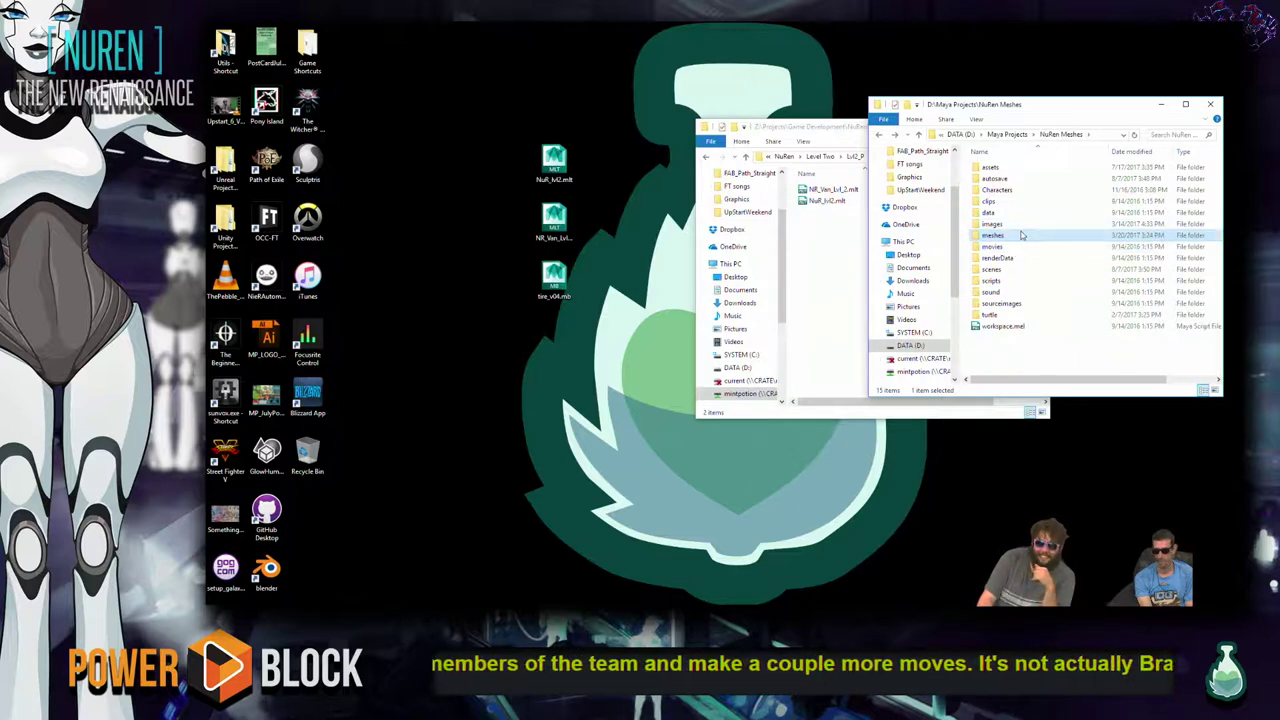
key(Up)
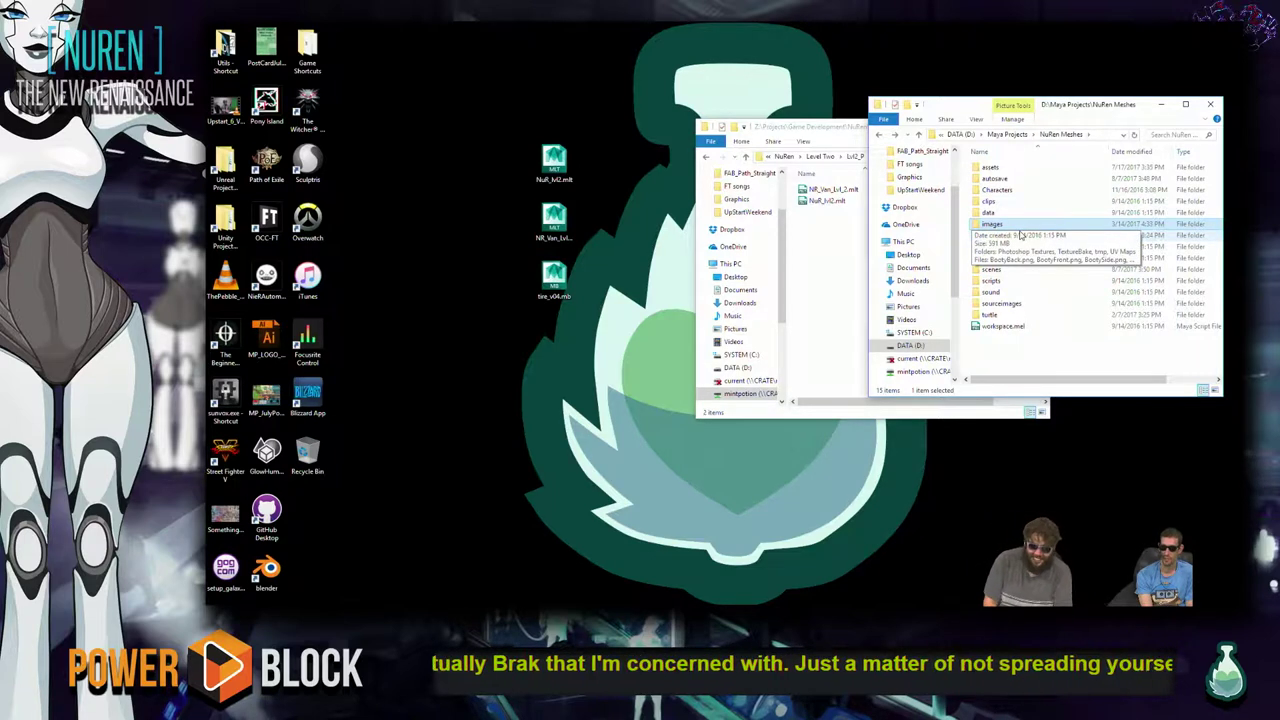
click(1020, 235)
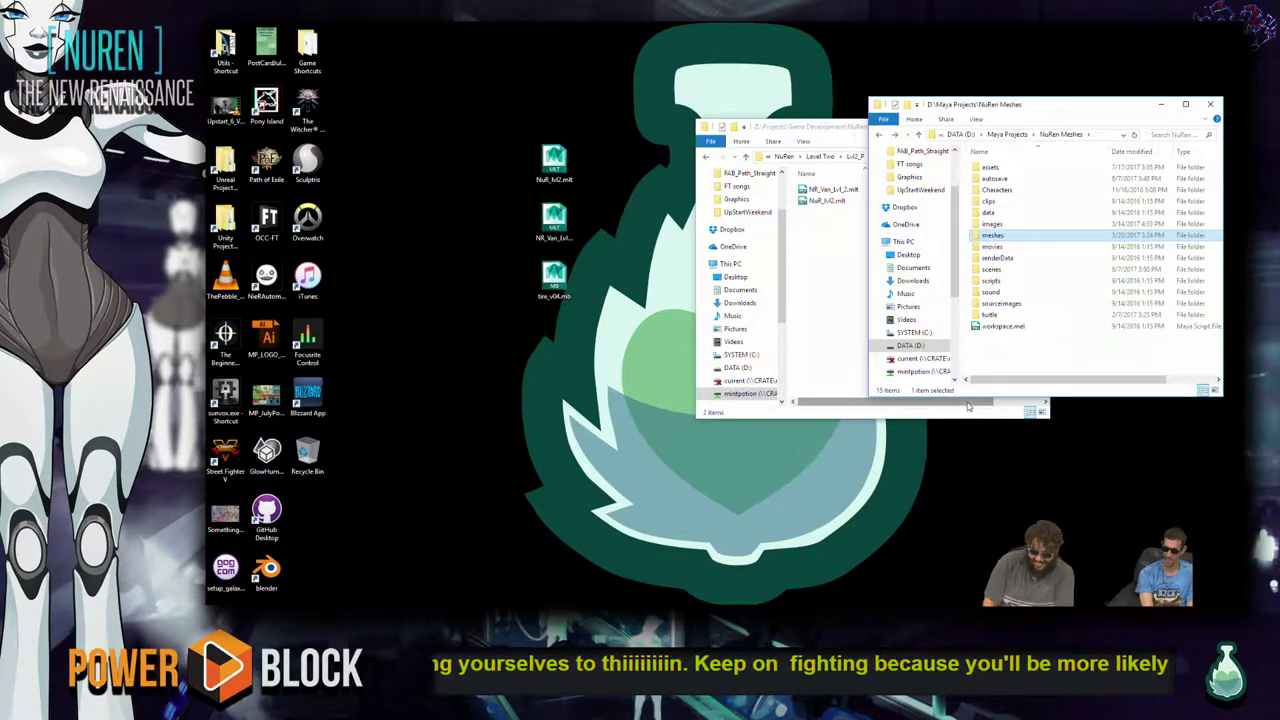
key(Down)
key(Down)
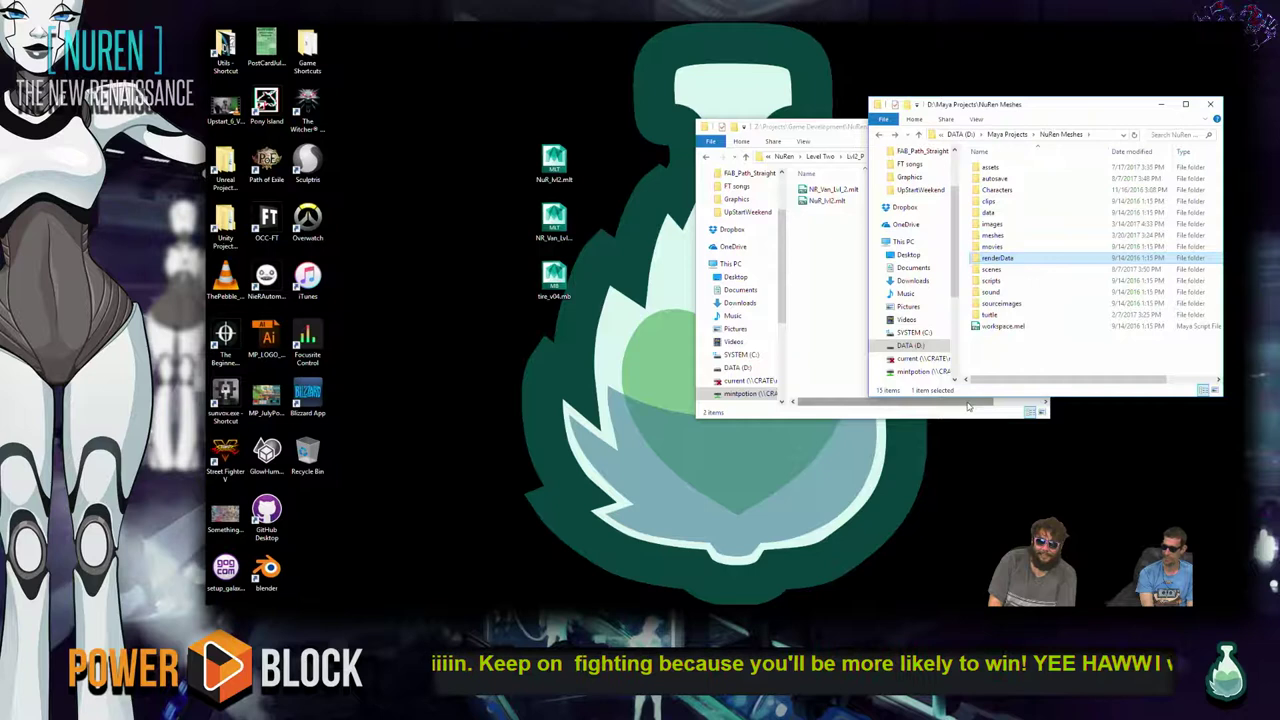
key(Up)
key(Up)
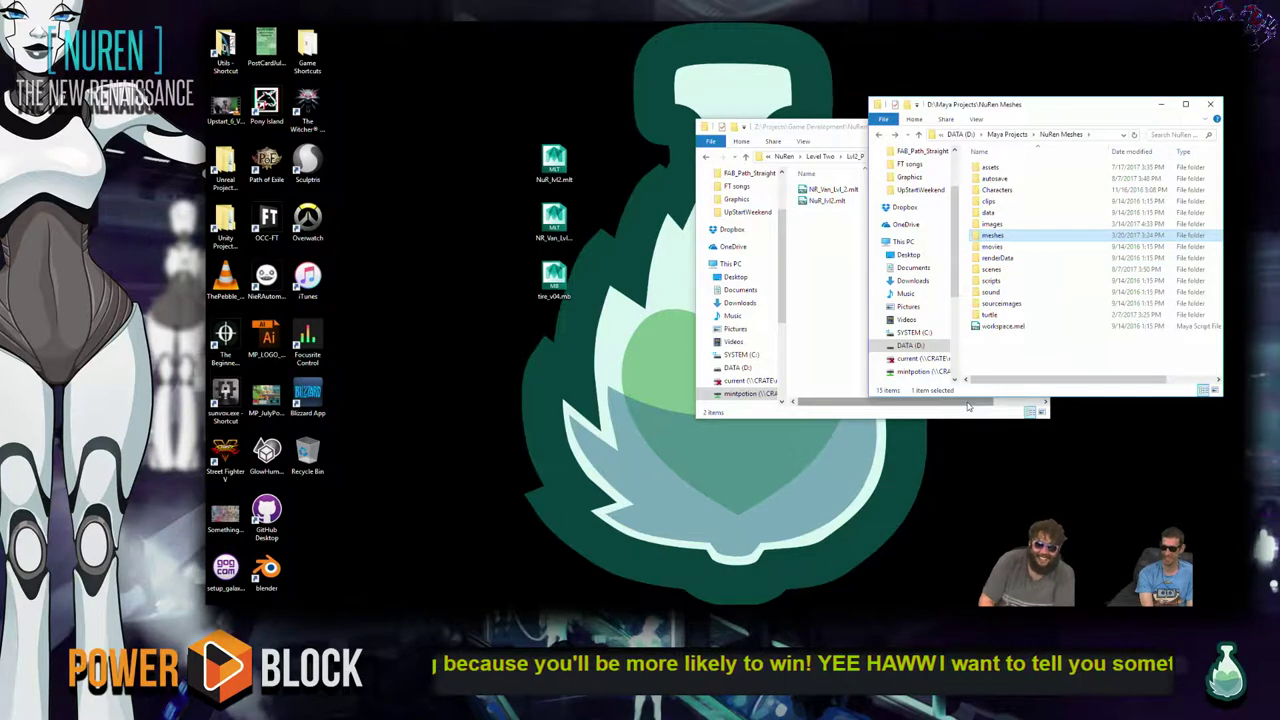
key(Up)
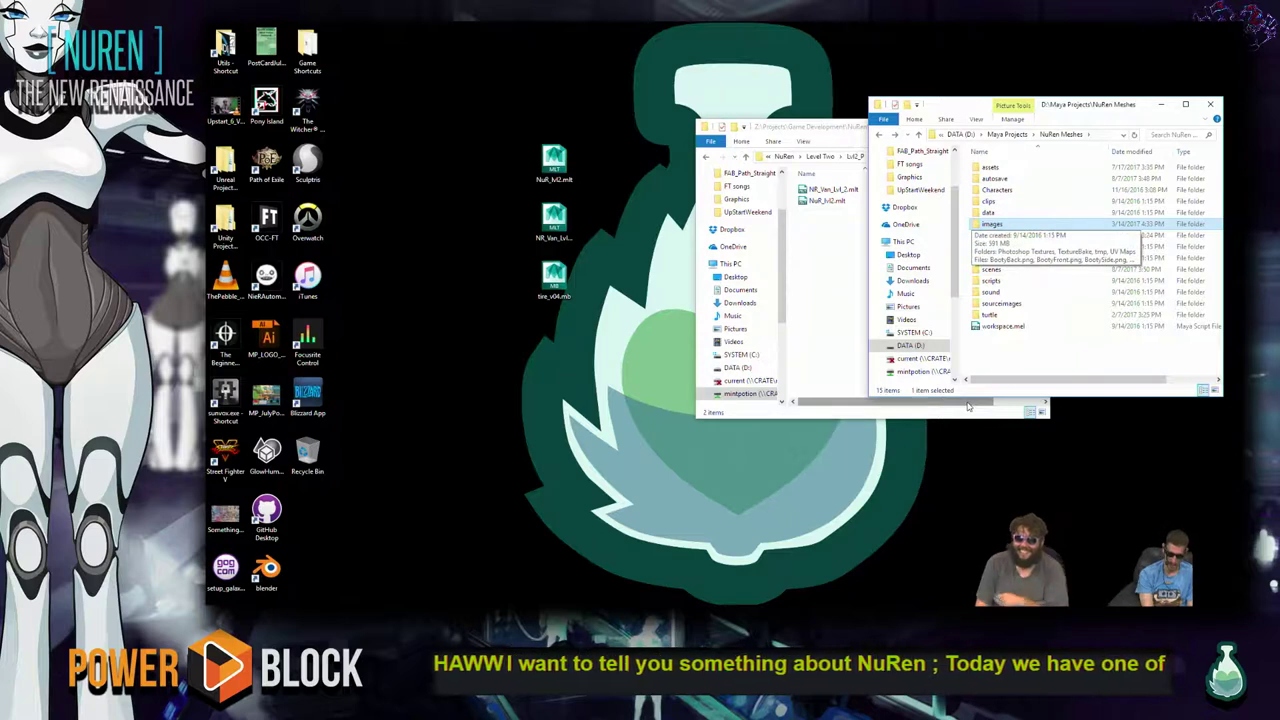
key(Up)
key(Up)
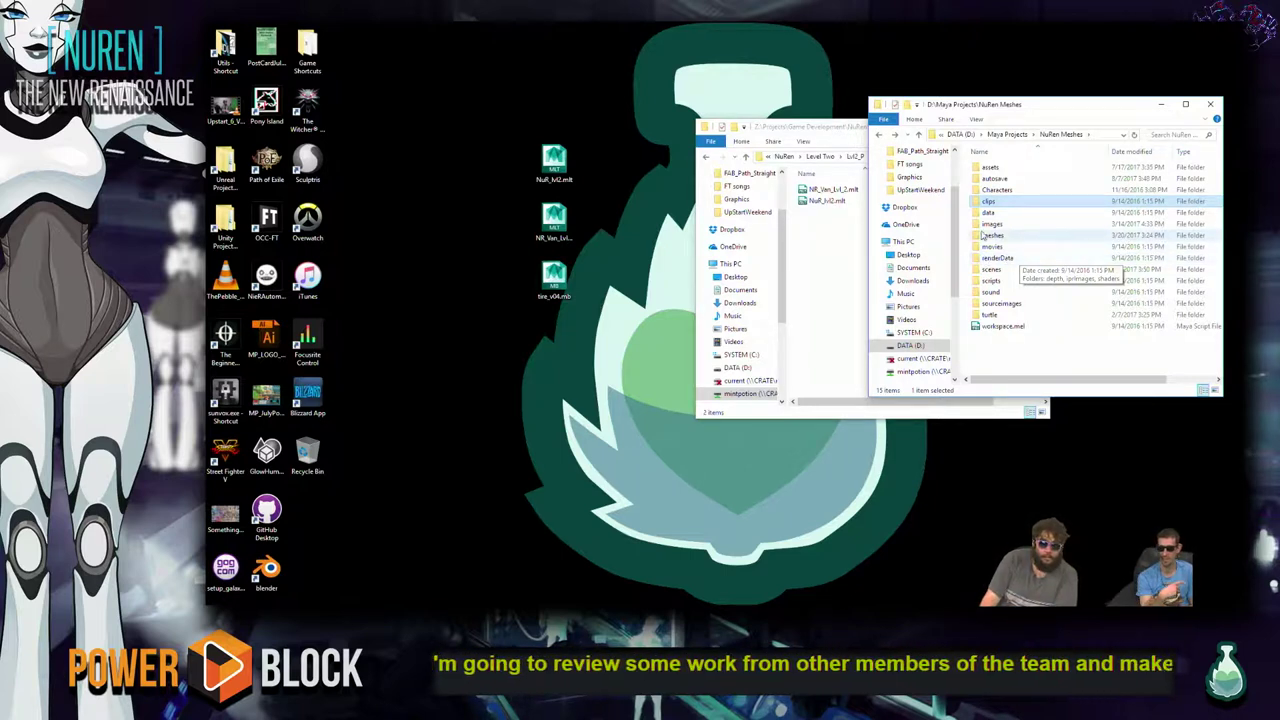
click(1024, 226)
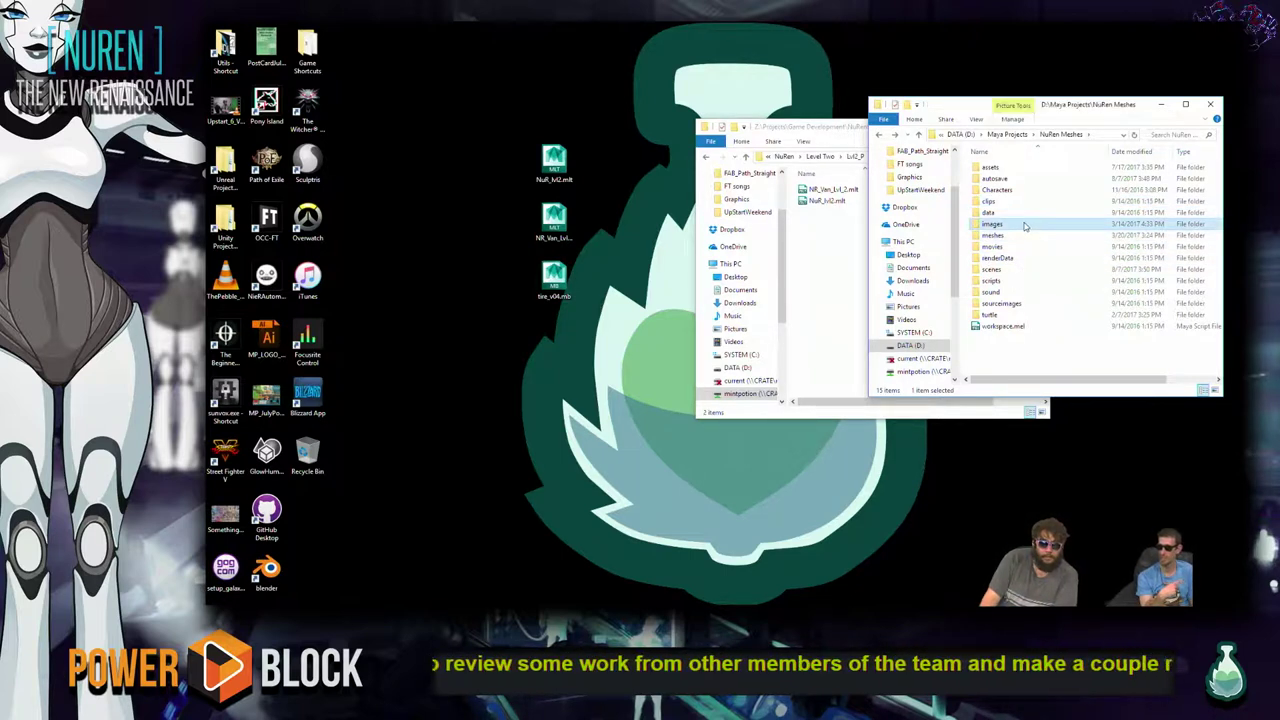
click(1045, 167)
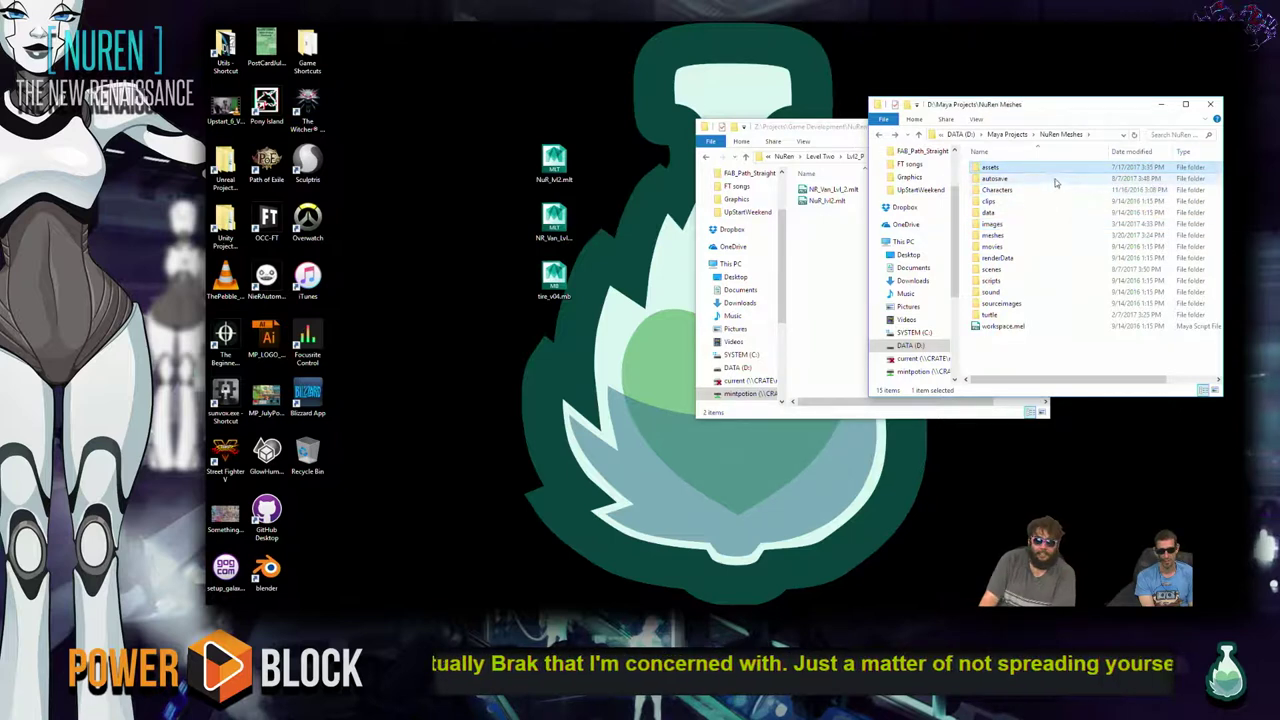
double_click(1040, 236)
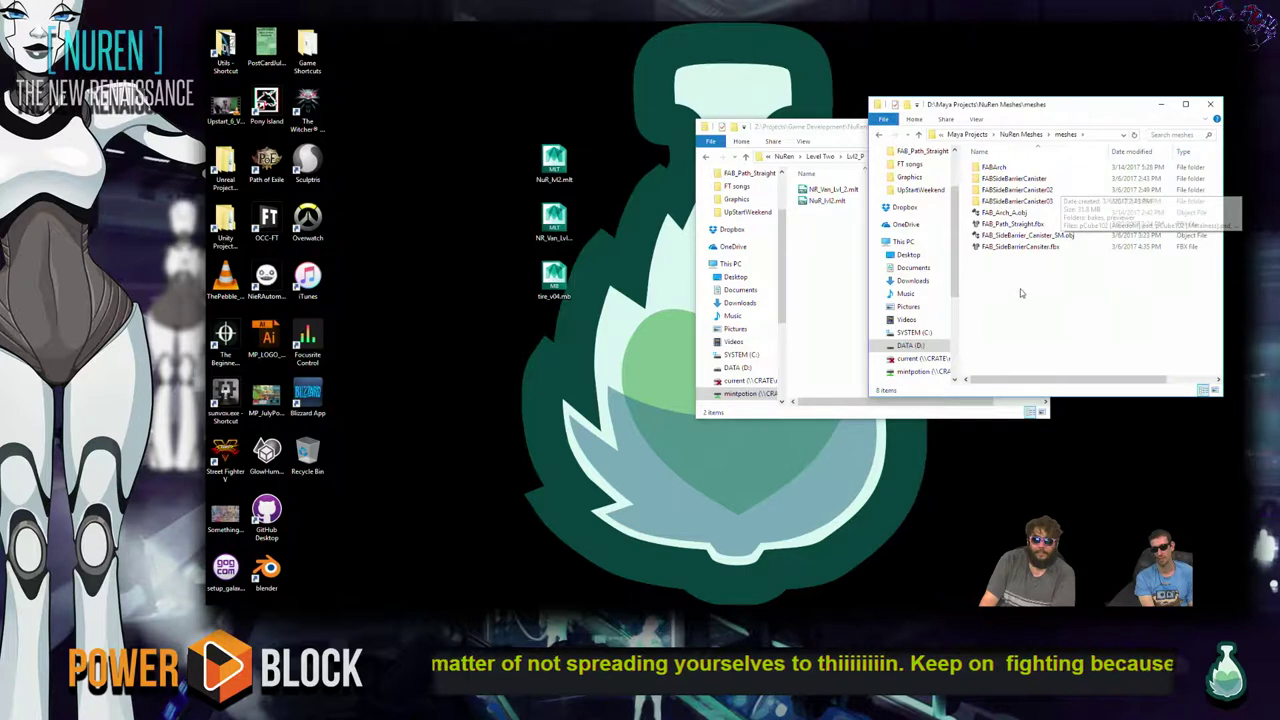
- Move the three desktop Maya files into Lvl2_P, replacing the same-named copies
click(1020, 134)
double_click(992, 167)
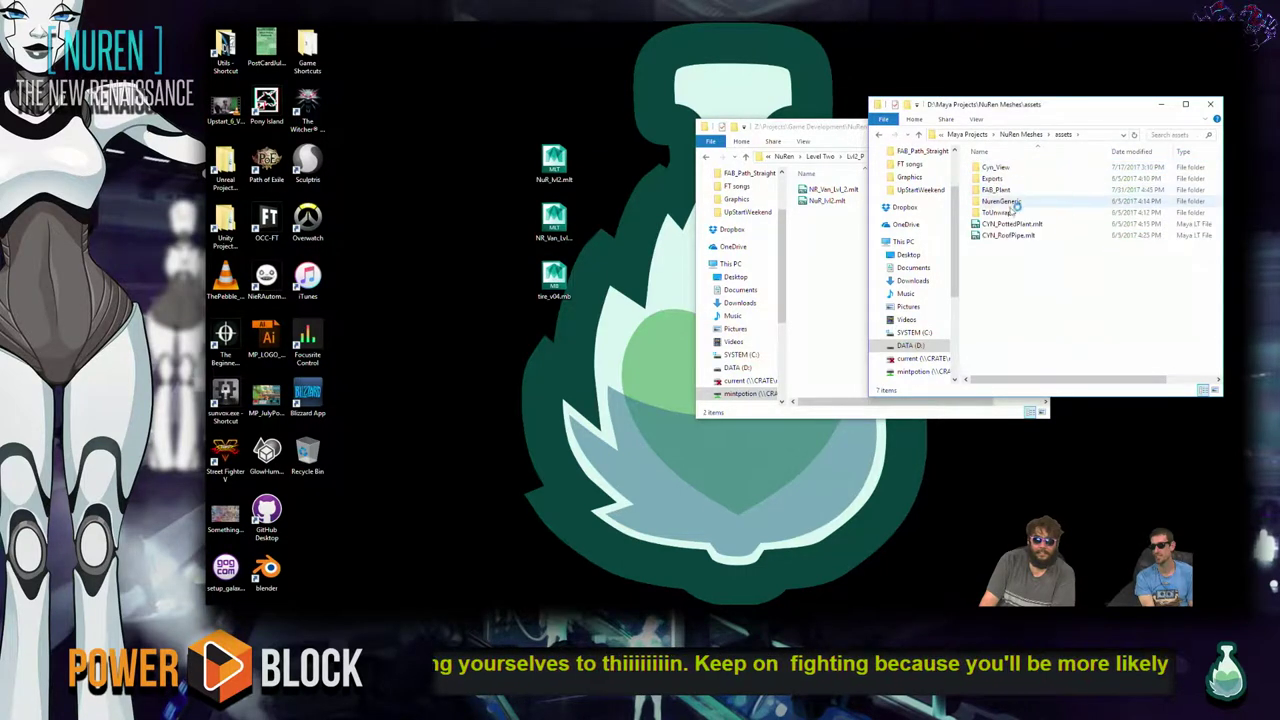
drag(606, 95, 512, 412)
drag(556, 222, 1054, 283)
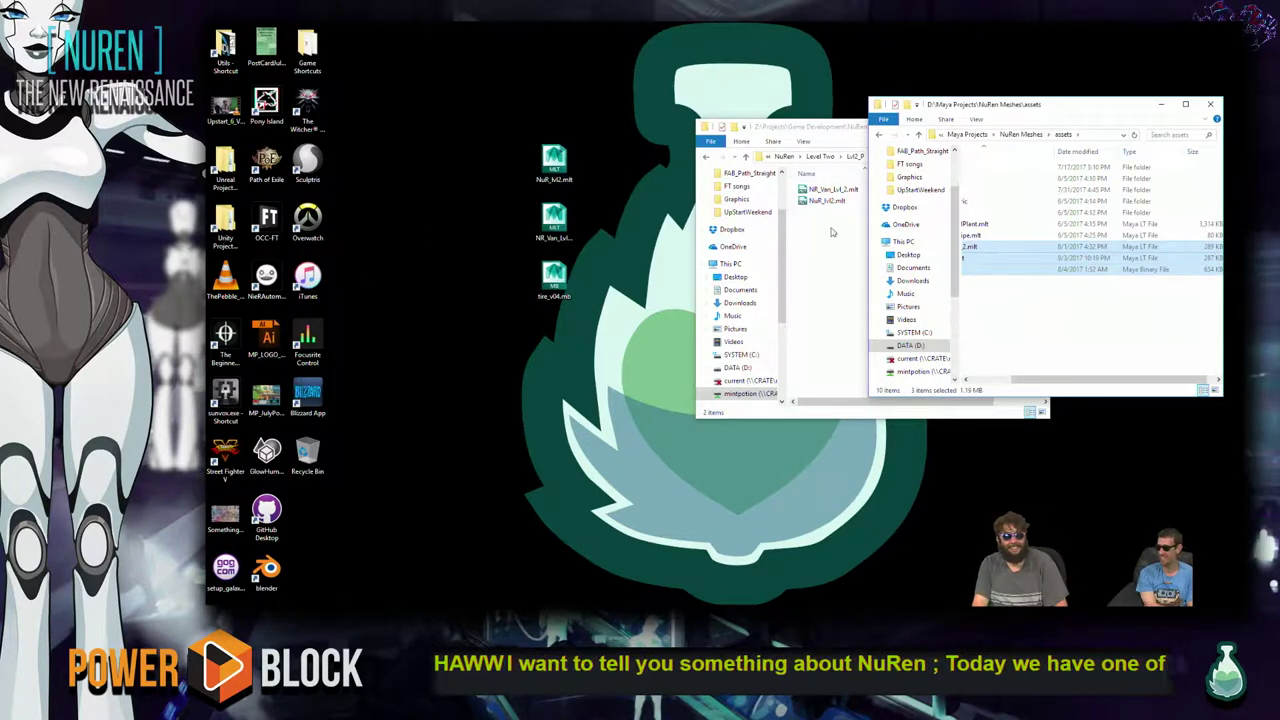
drag(577, 333, 515, 118)
drag(563, 169, 815, 284)
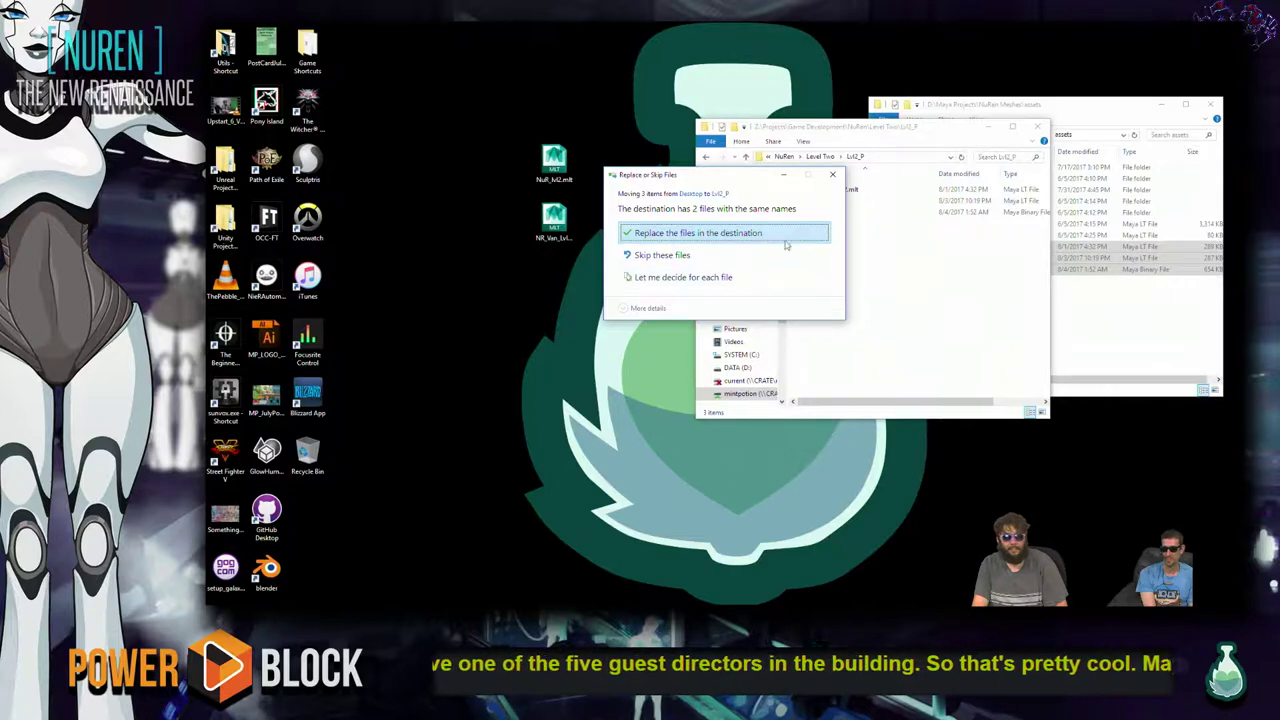
drag(754, 186, 616, 316)
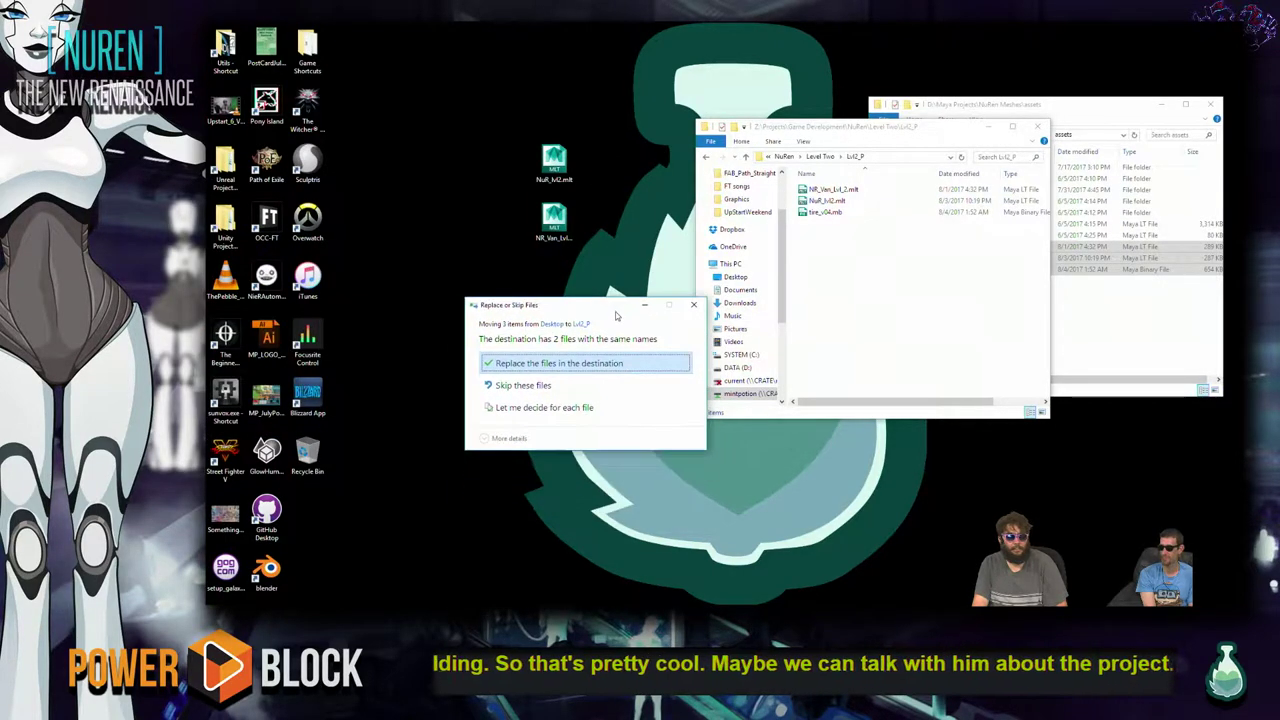
click(619, 365)
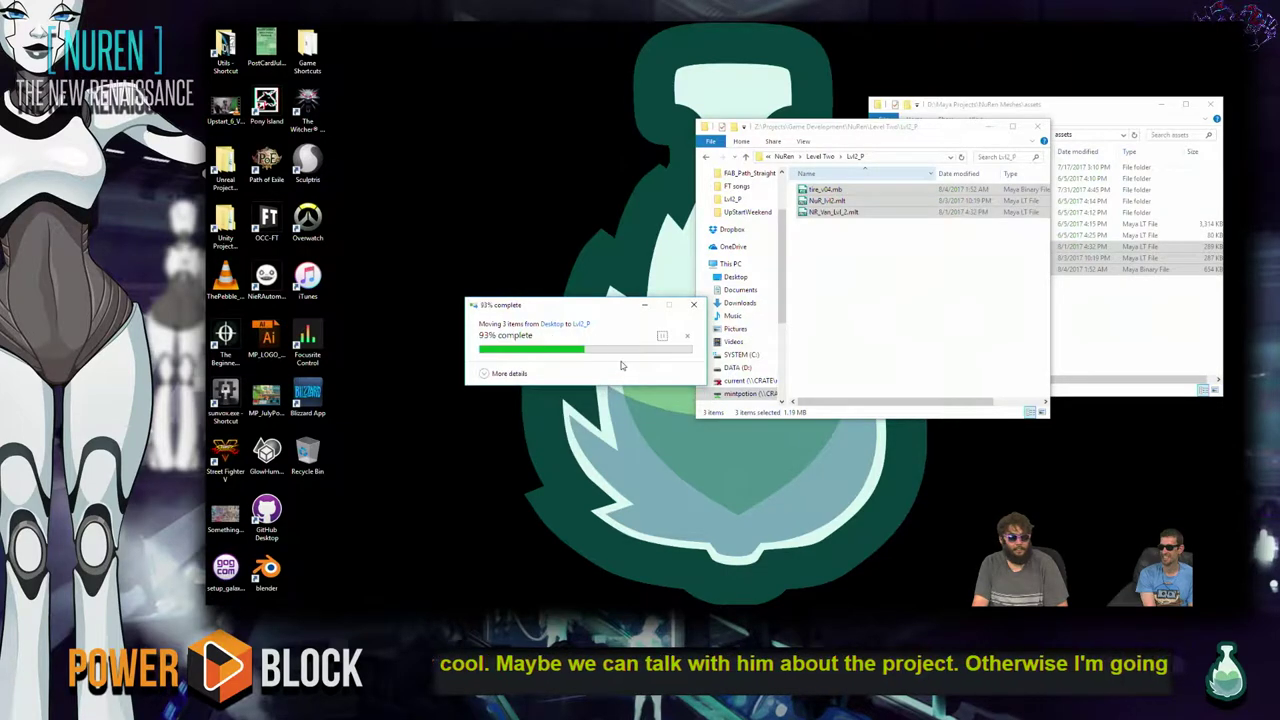
click(604, 310)
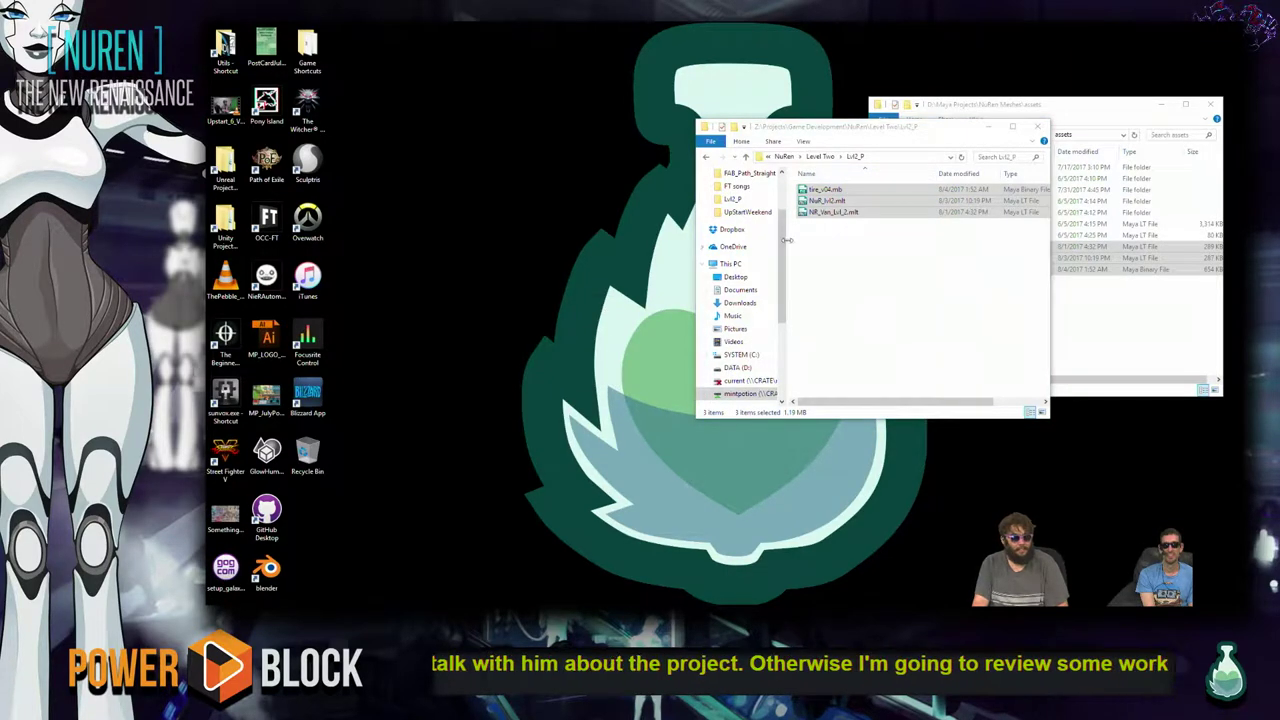
- Close the Lvl2_P and assets Explorer windows
click(1037, 126)
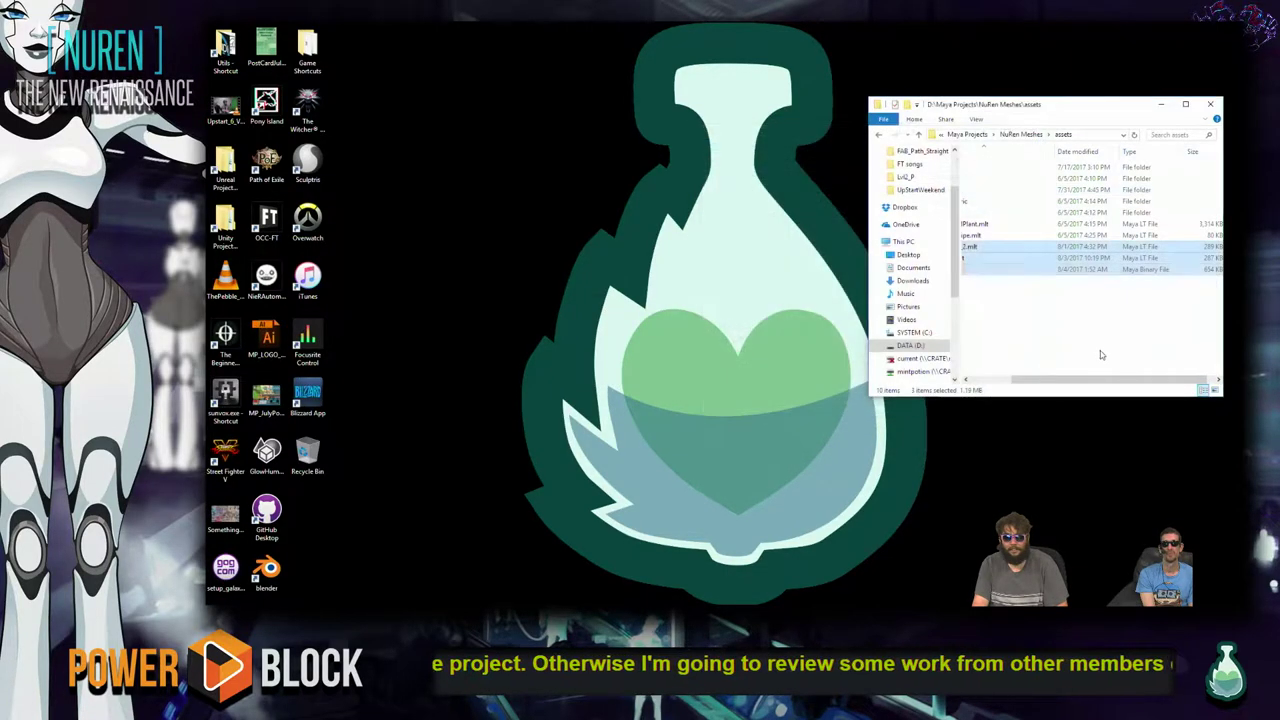
click(1210, 104)
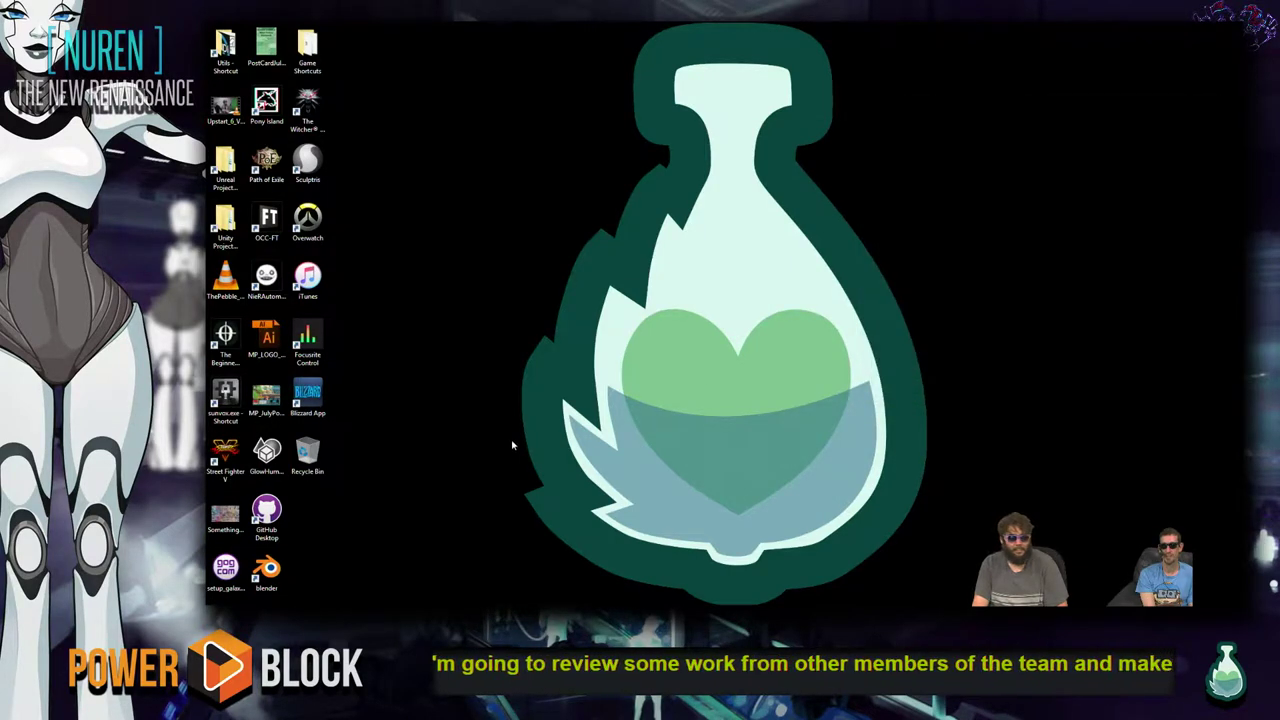
key(alt+Tab)
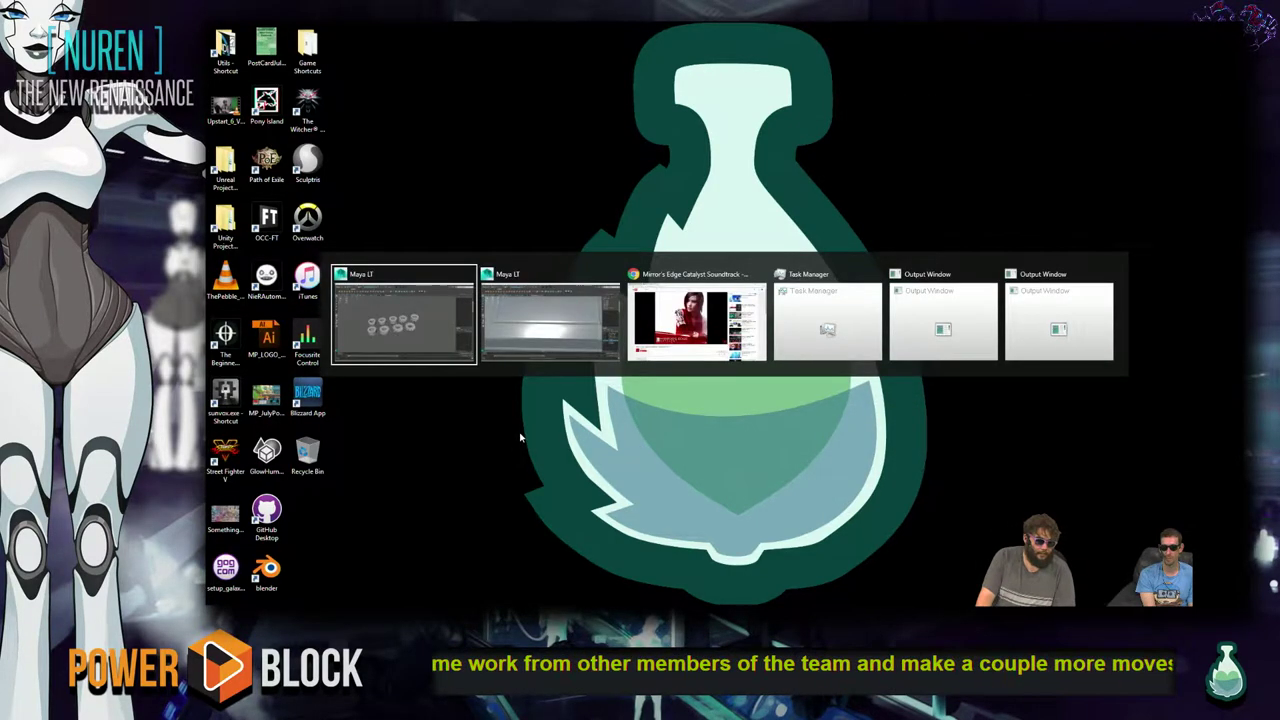
- Switch to the Maya LT tire scene and close it with Don't Save
key(alt+Tab)
key(Escape)
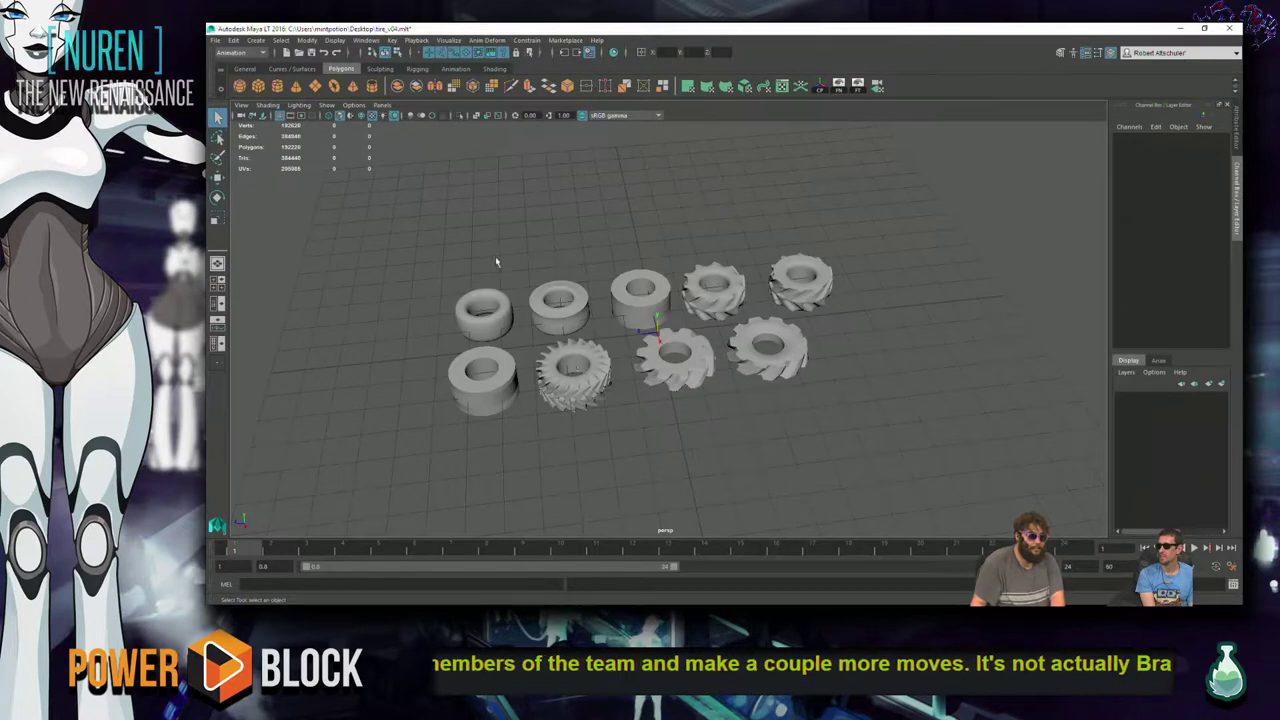
click(1229, 28)
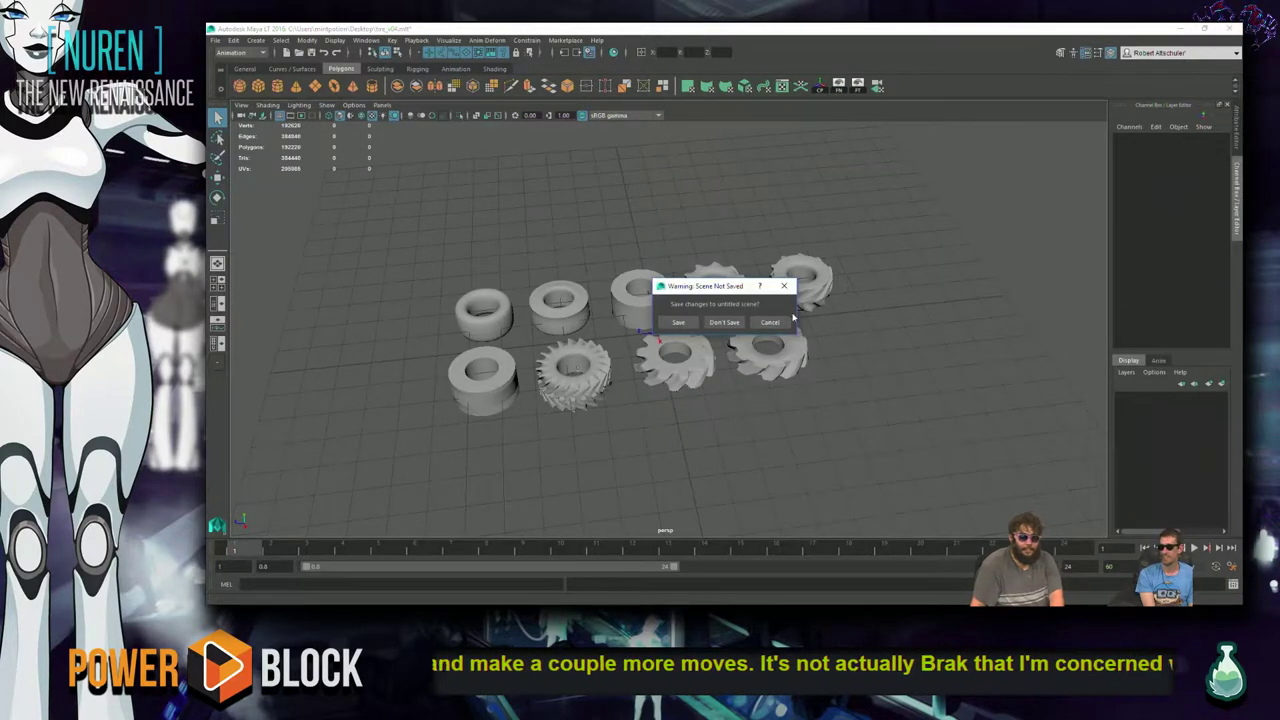
click(724, 322)
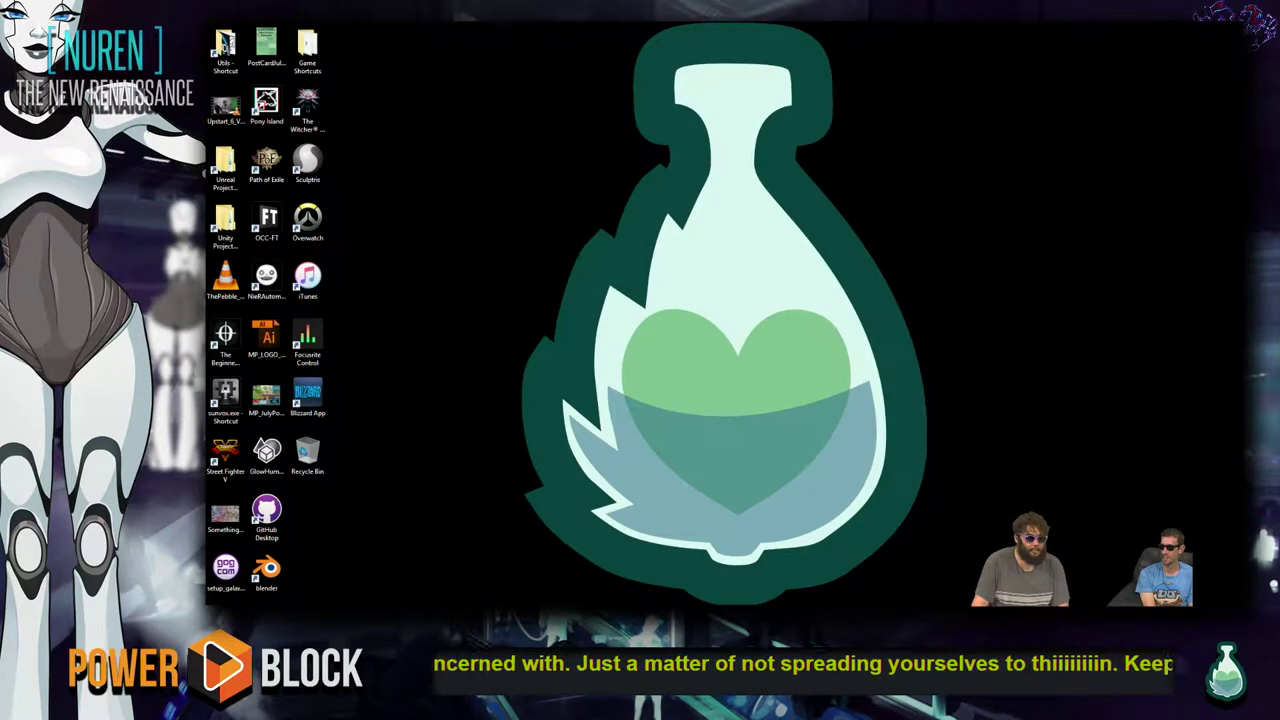
- Bring the FAB_Gallery scene forward and tumble around the conveyor mesh from above
click(430, 675)
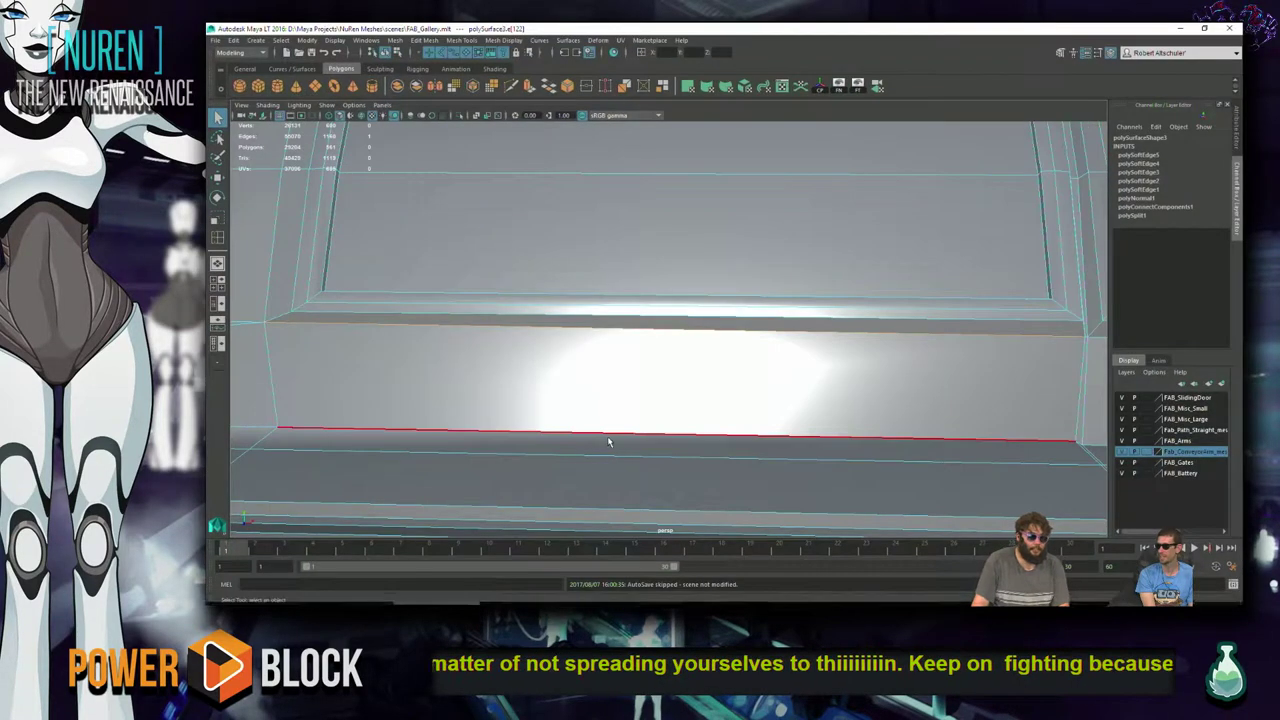
alt+middle_drag(607, 436, 619, 362)
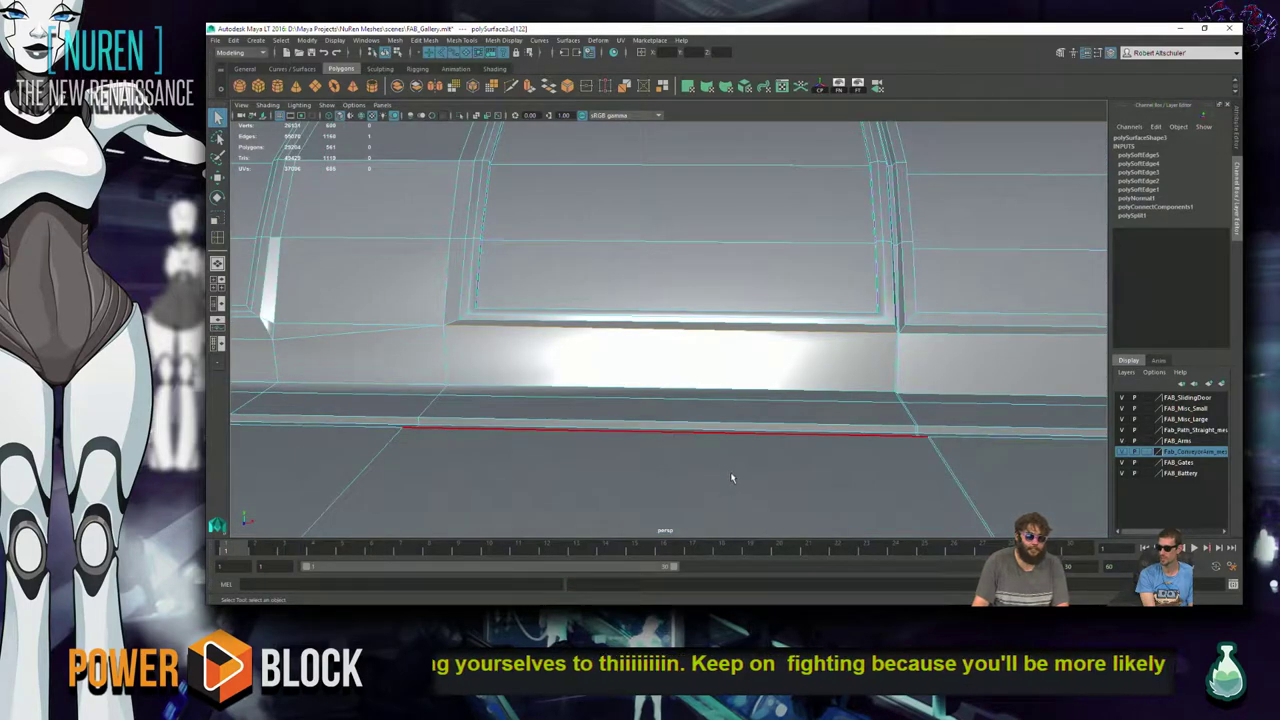
scroll(730, 481, down, 3)
alt+drag(730, 481, 737, 419)
alt+right_drag(737, 419, 1030, 398)
alt+drag(1030, 398, 745, 410)
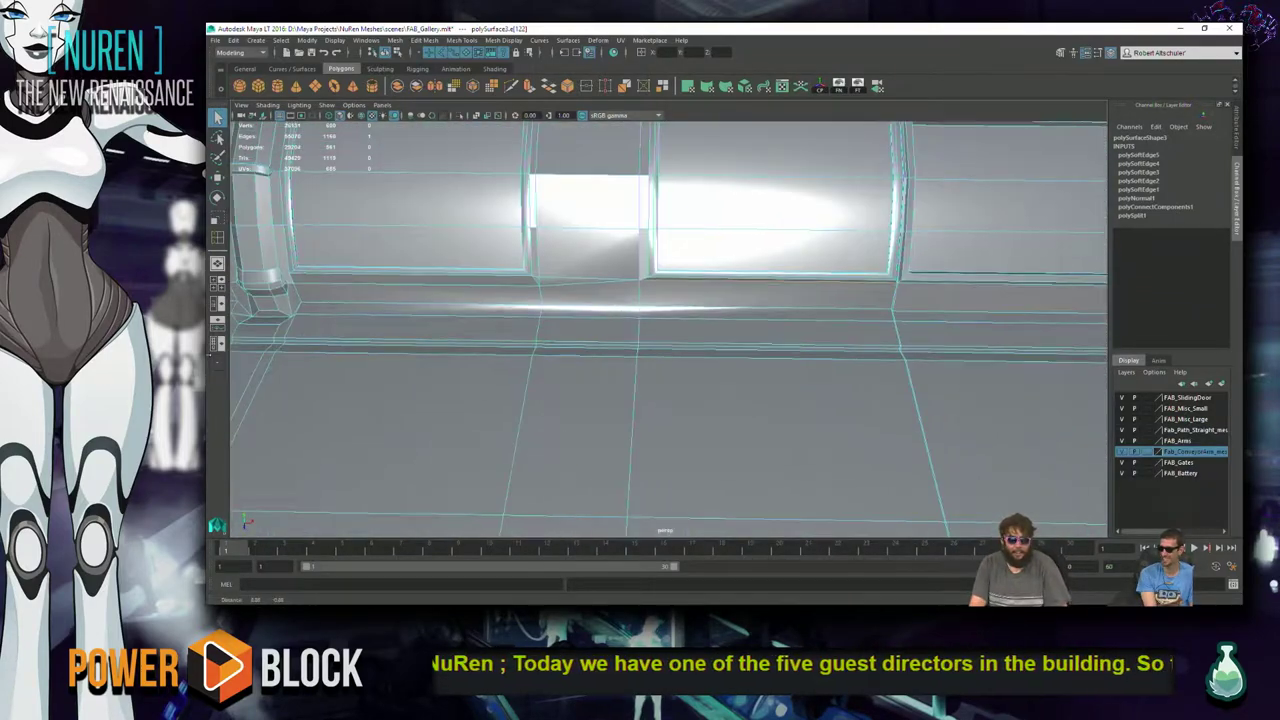
scroll(1030, 295, down, 2)
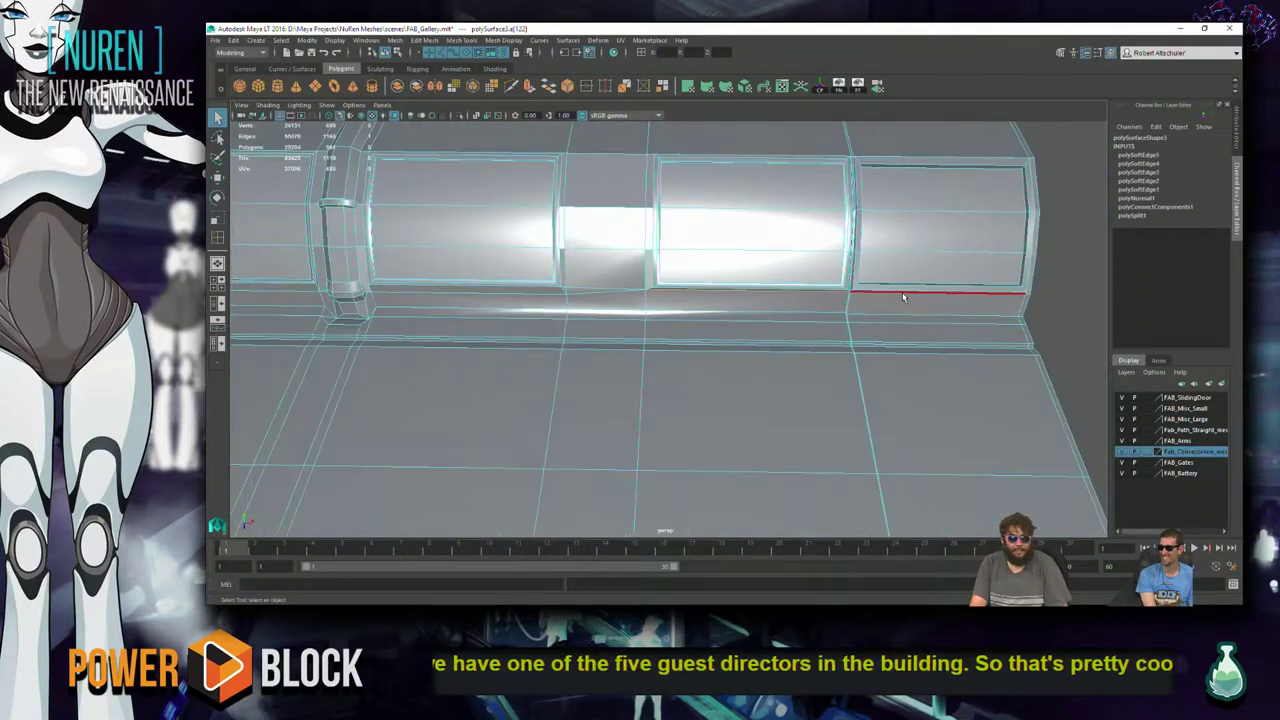
- Clear the edge selection and select the top edge of the wall opening
click(1035, 305)
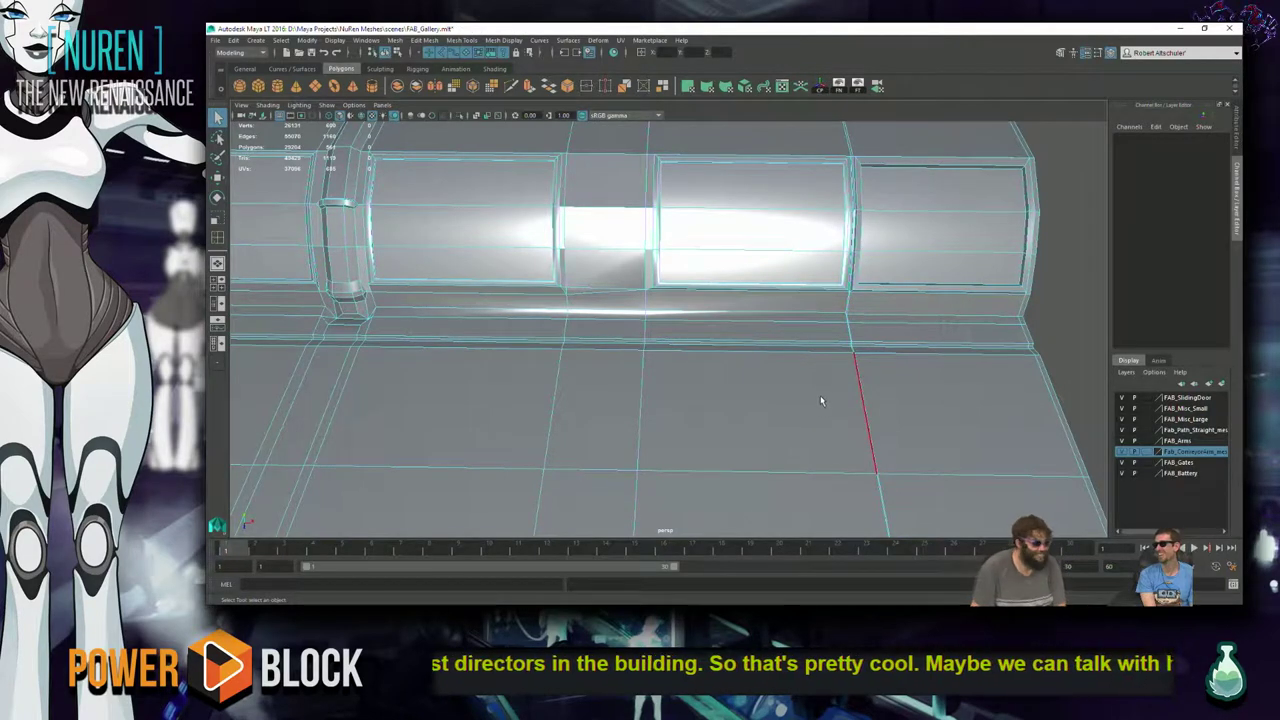
scroll(820, 395, up, 3)
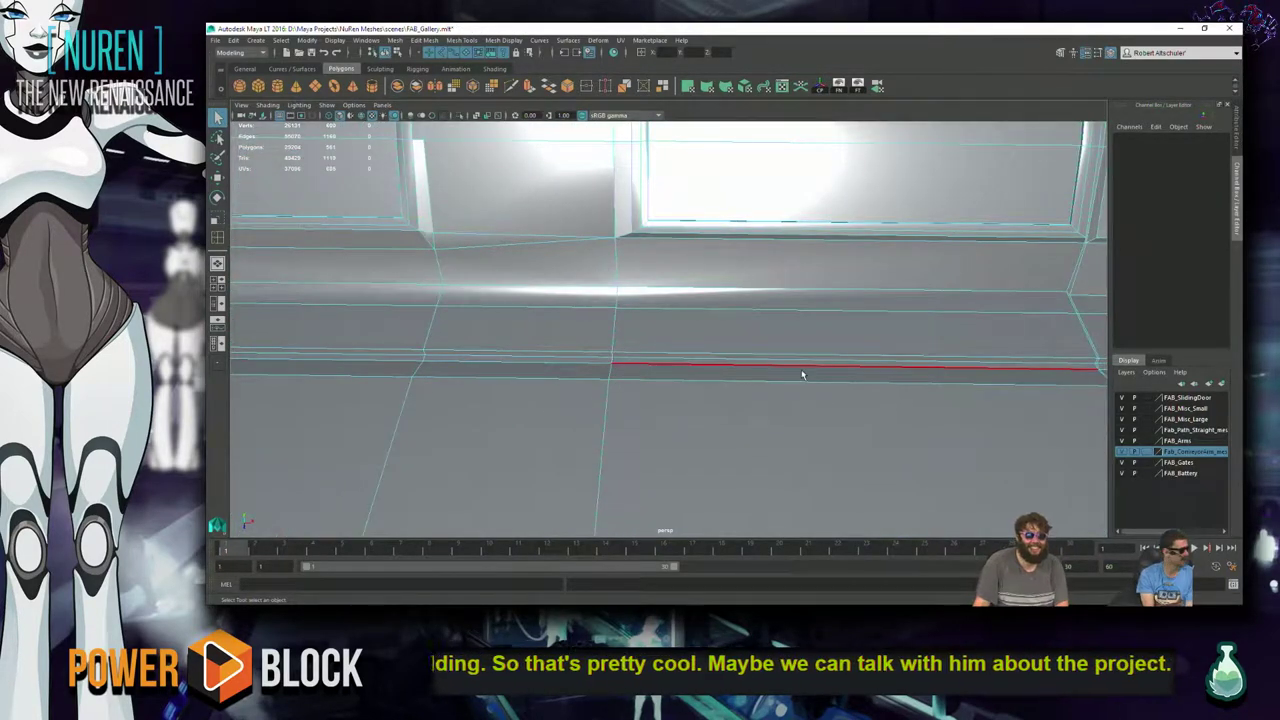
alt+drag(799, 368, 790, 340)
alt+drag(756, 402, 595, 265)
alt+drag(743, 284, 662, 212)
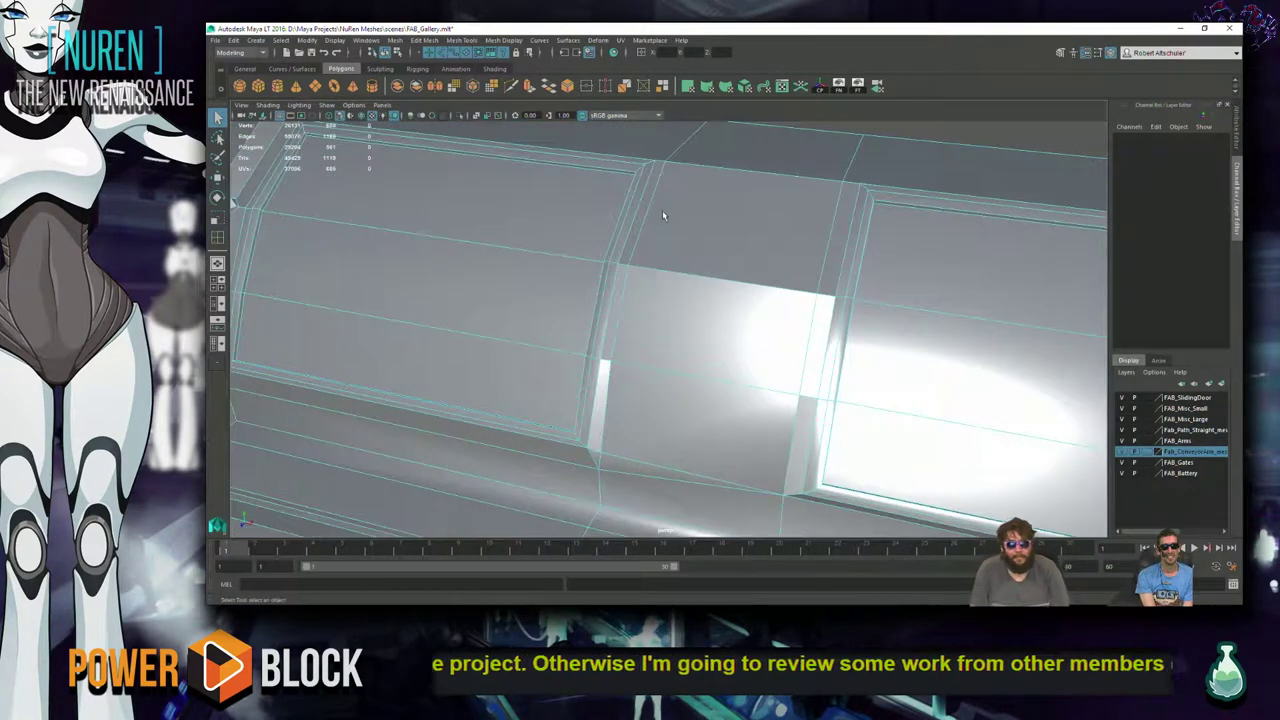
click(707, 270)
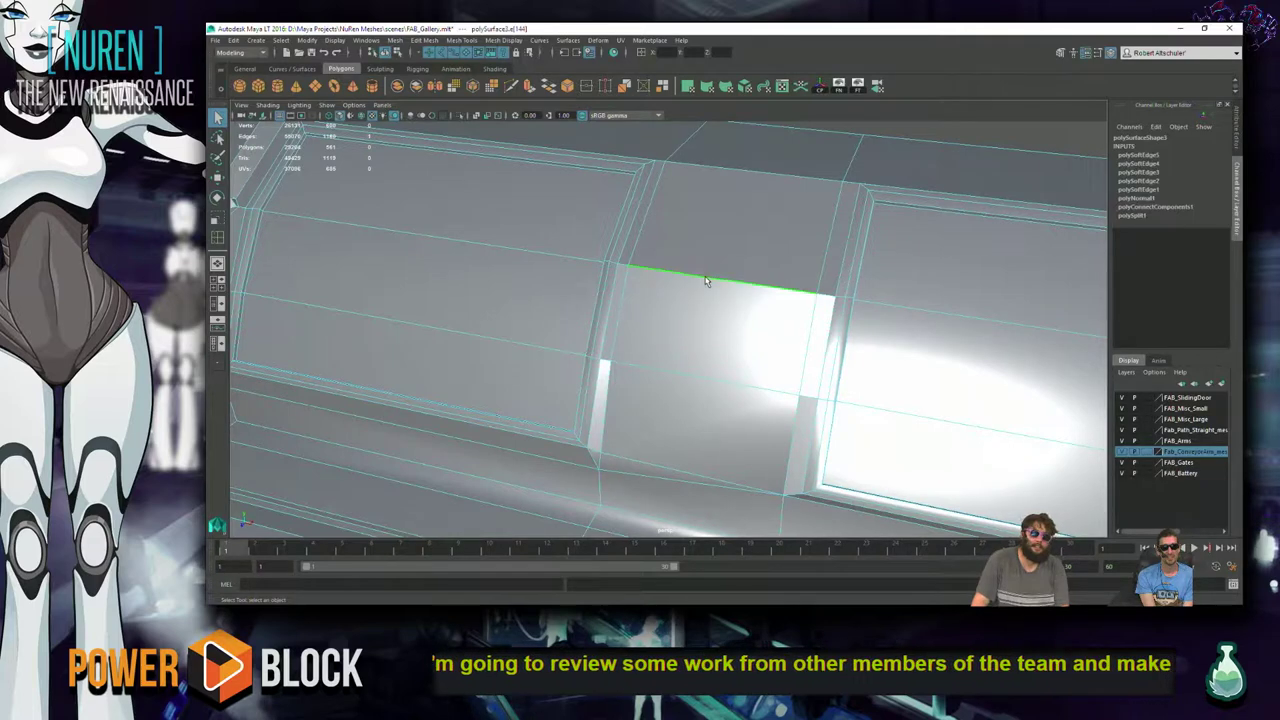
- Fully soften the opening edge and the vertical and horizontal wall panel seam edges
right_click(709, 268)
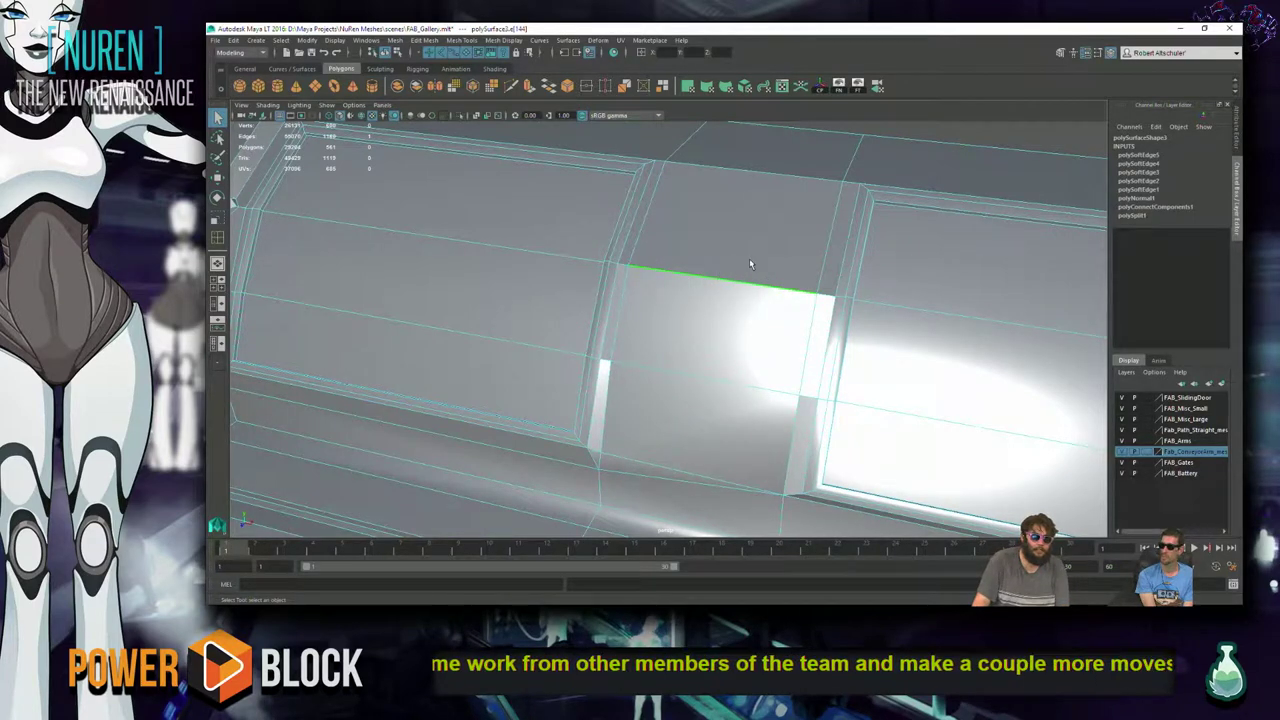
shift+right_drag(743, 278, 800, 267)
alt+drag(800, 267, 757, 445)
click(845, 368)
shift+right_drag(808, 403, 834, 450)
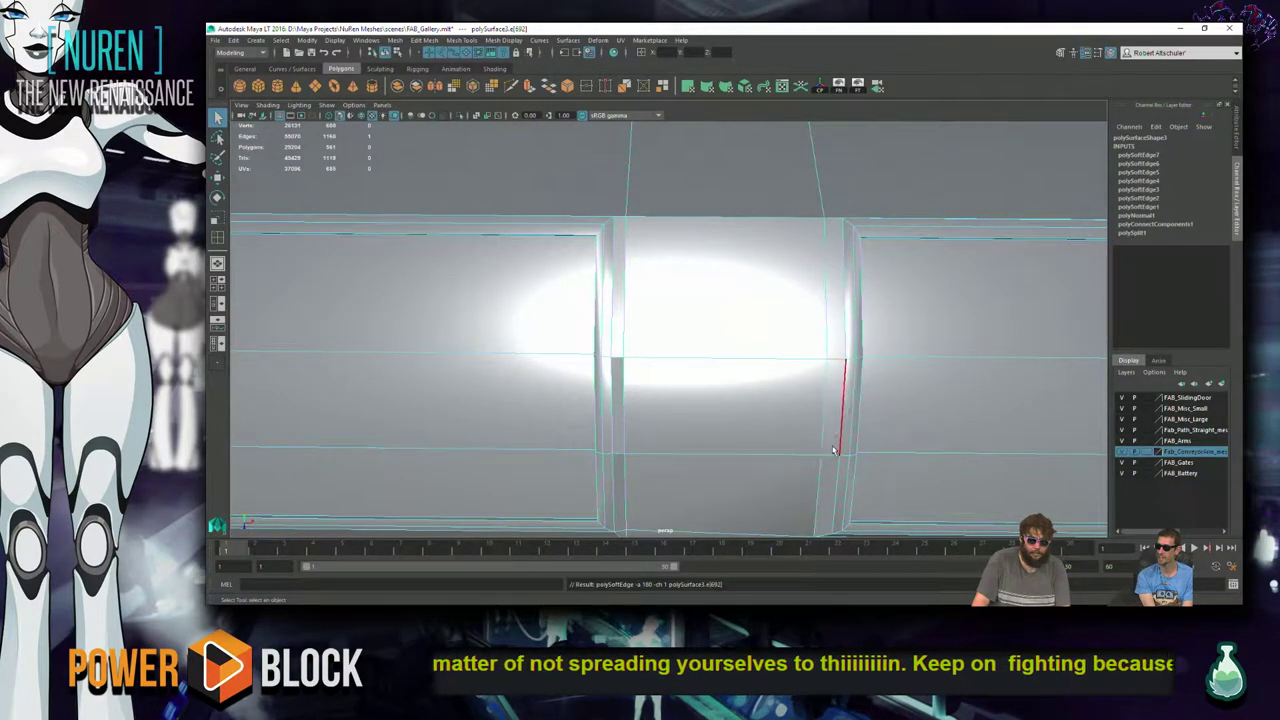
click(623, 356)
click(614, 340)
shift+right_drag(618, 360, 640, 405)
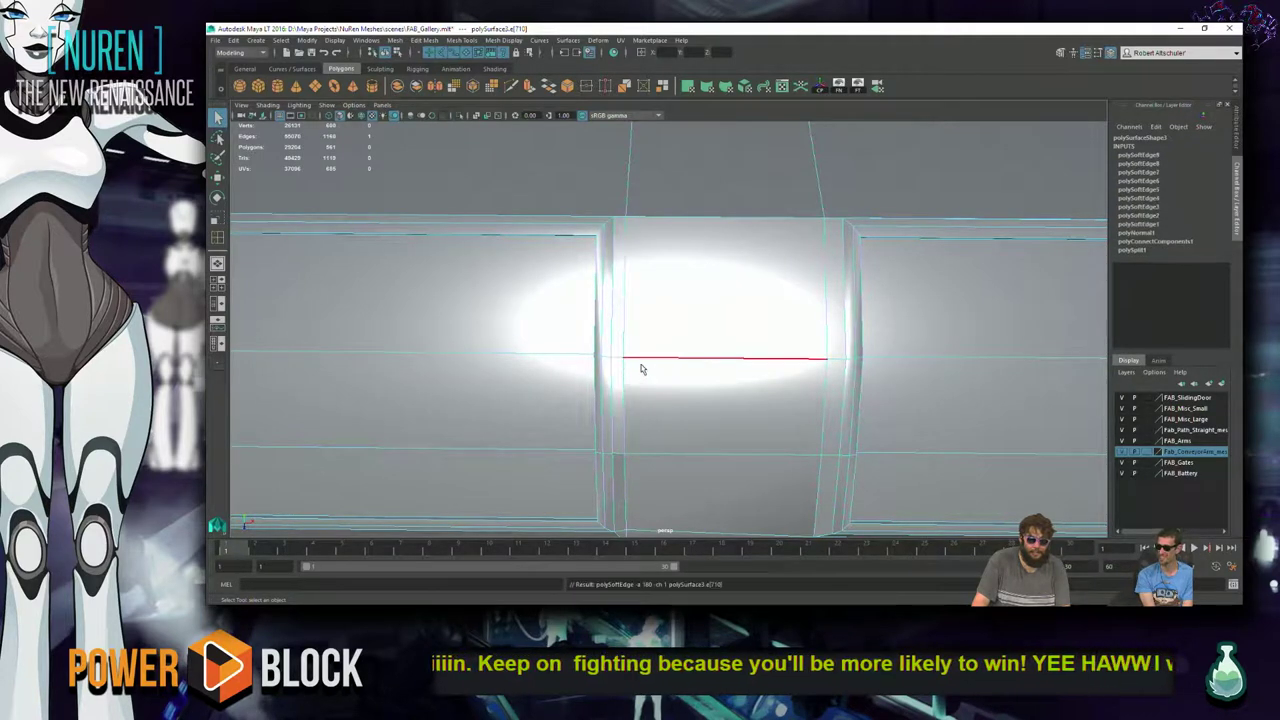
click(617, 458)
- Switch to the Scale Tool, undo an accidental select-all, and constrain scaling to one axis
shift+right_drag(617, 458, 660, 470)
alt+drag(966, 360, 943, 203)
alt+drag(857, 437, 706, 400)
alt+right_drag(706, 400, 884, 395)
alt+drag(884, 395, 520, 330)
right_drag(468, 318, 458, 391)
key(r)
key(ctrl+z)
click(487, 398)
scroll(798, 413, down, 3)
alt+drag(798, 413, 703, 403)
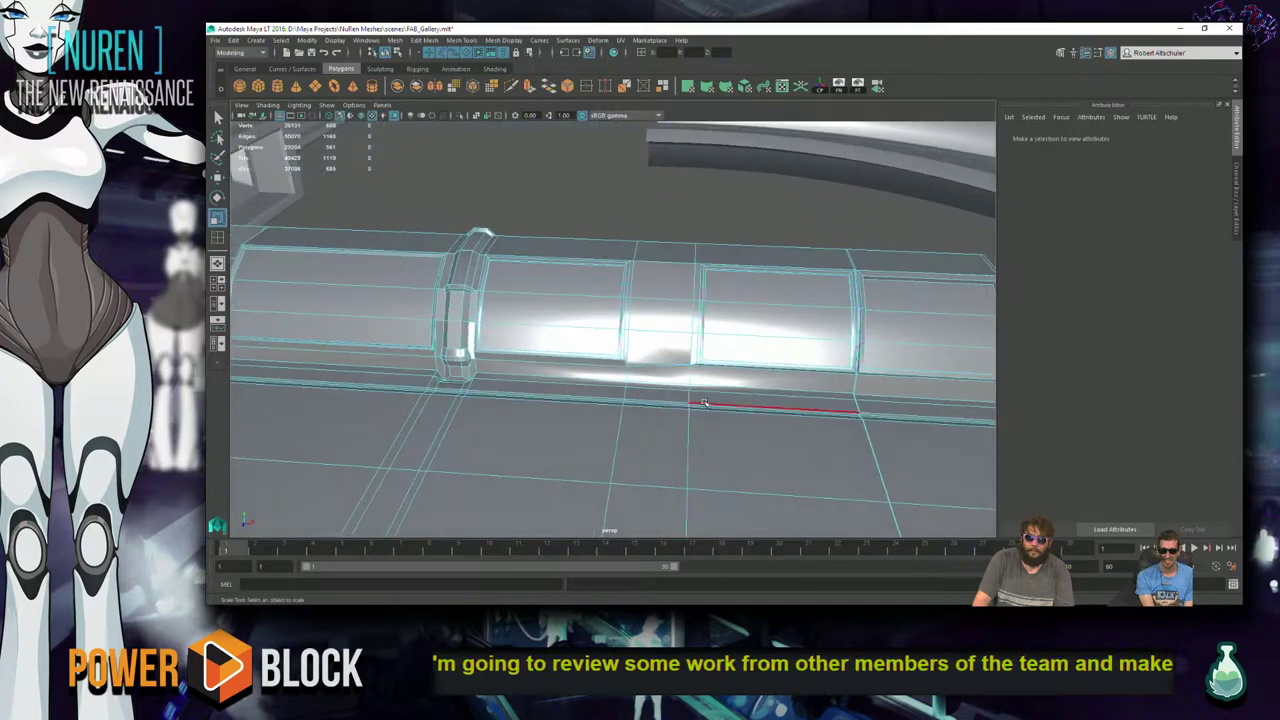
- Save the FAB_Gallery scene and frame the corner of the wall insert
alt+right_drag(703, 403, 967, 411)
alt+drag(748, 389, 606, 314)
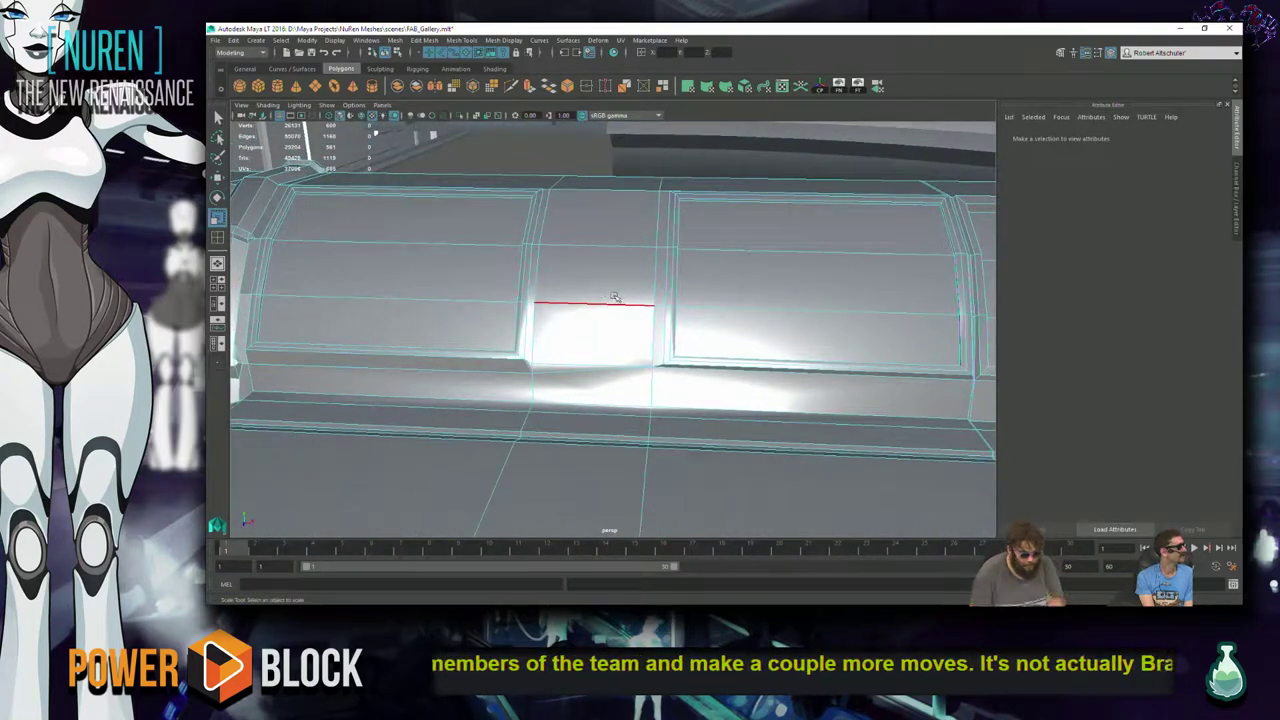
key(ctrl+s)
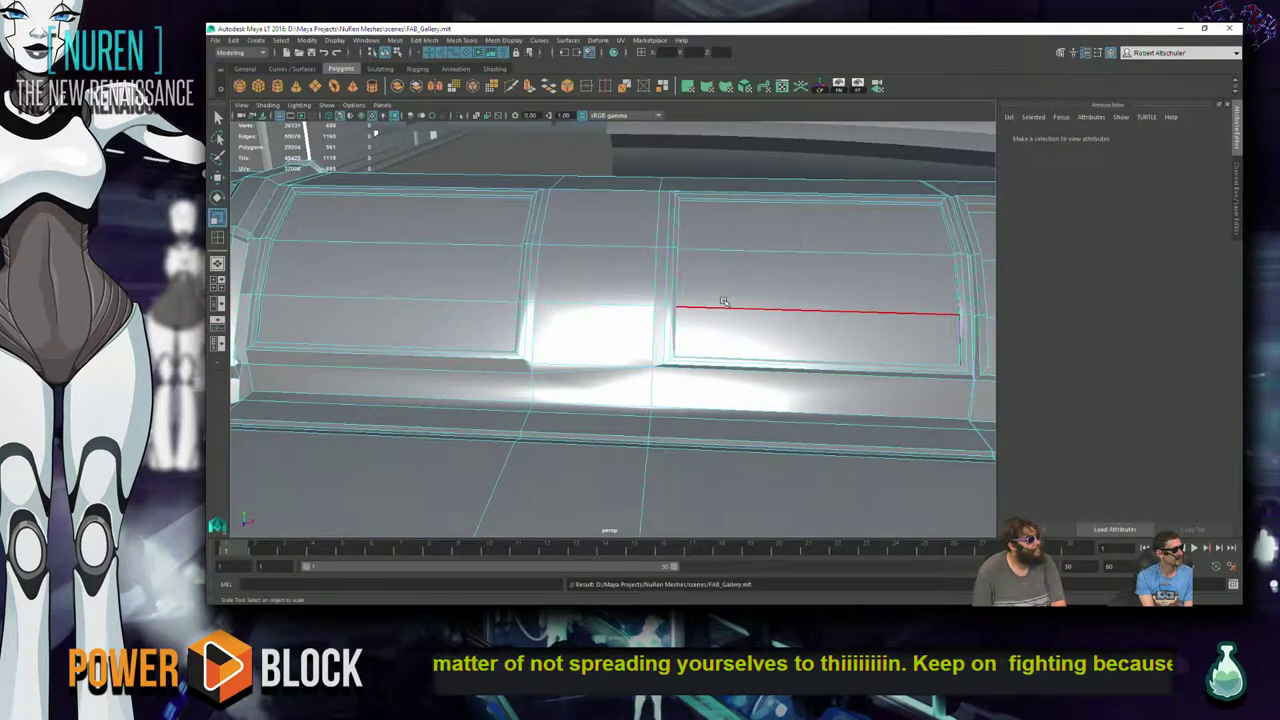
mouse_move(621, 411)
alt+mouse_down()
mouse_move(527, 425)
mouse_move(622, 436)
alt+mouse_up()
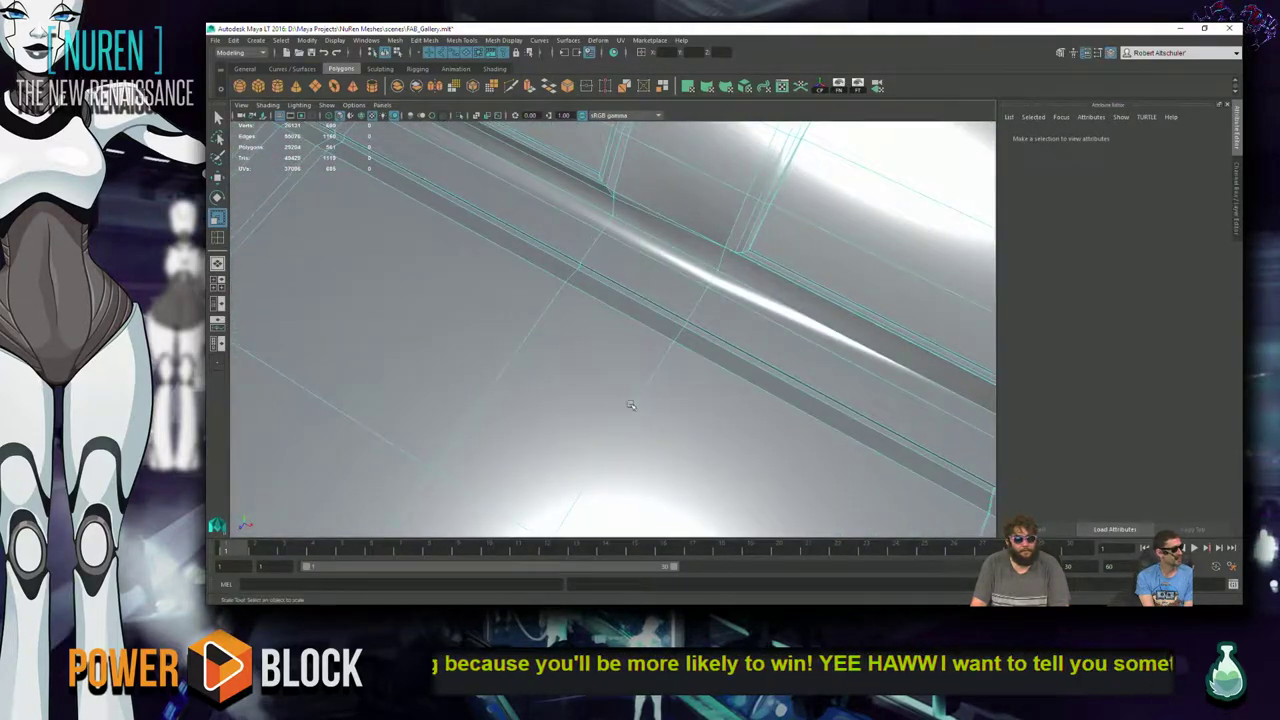
alt+drag(626, 374, 626, 374)
alt+drag(709, 296, 767, 277)
alt+drag(626, 379, 1043, 365)
alt+drag(760, 380, 985, 298)
alt+drag(673, 335, 559, 307)
scroll(686, 468, down, 5)
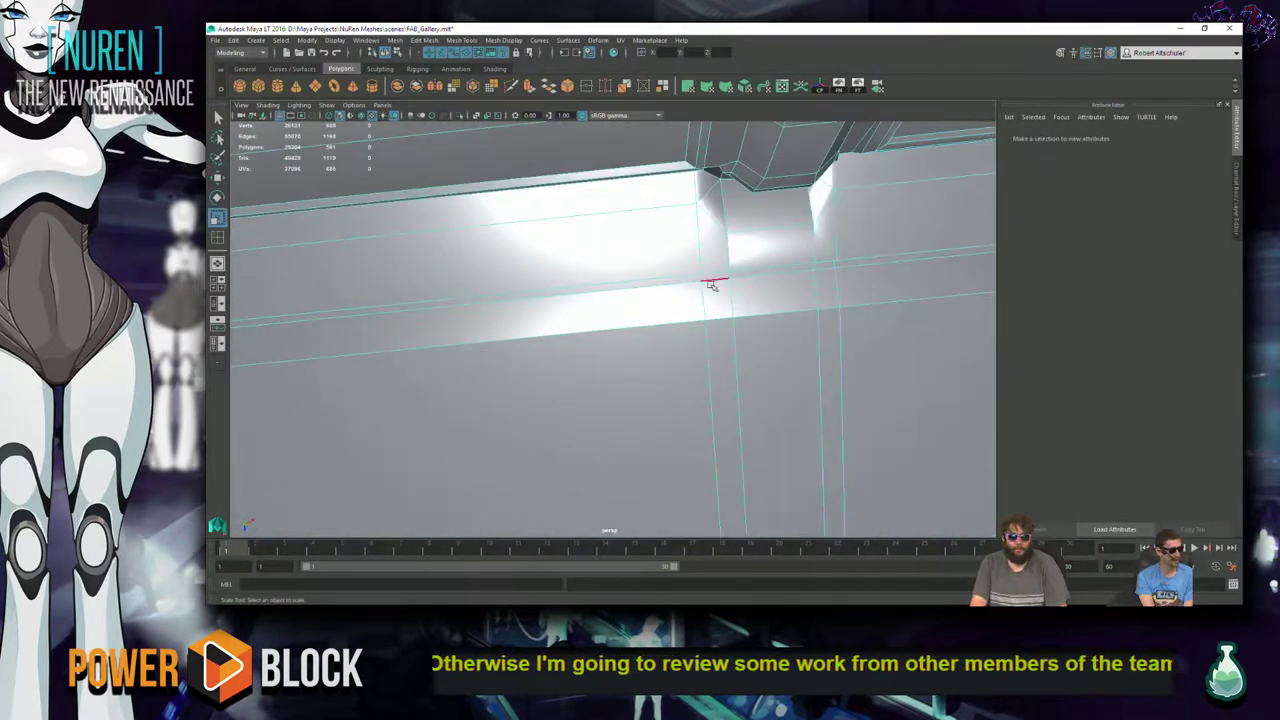
alt+drag(715, 275, 729, 262)
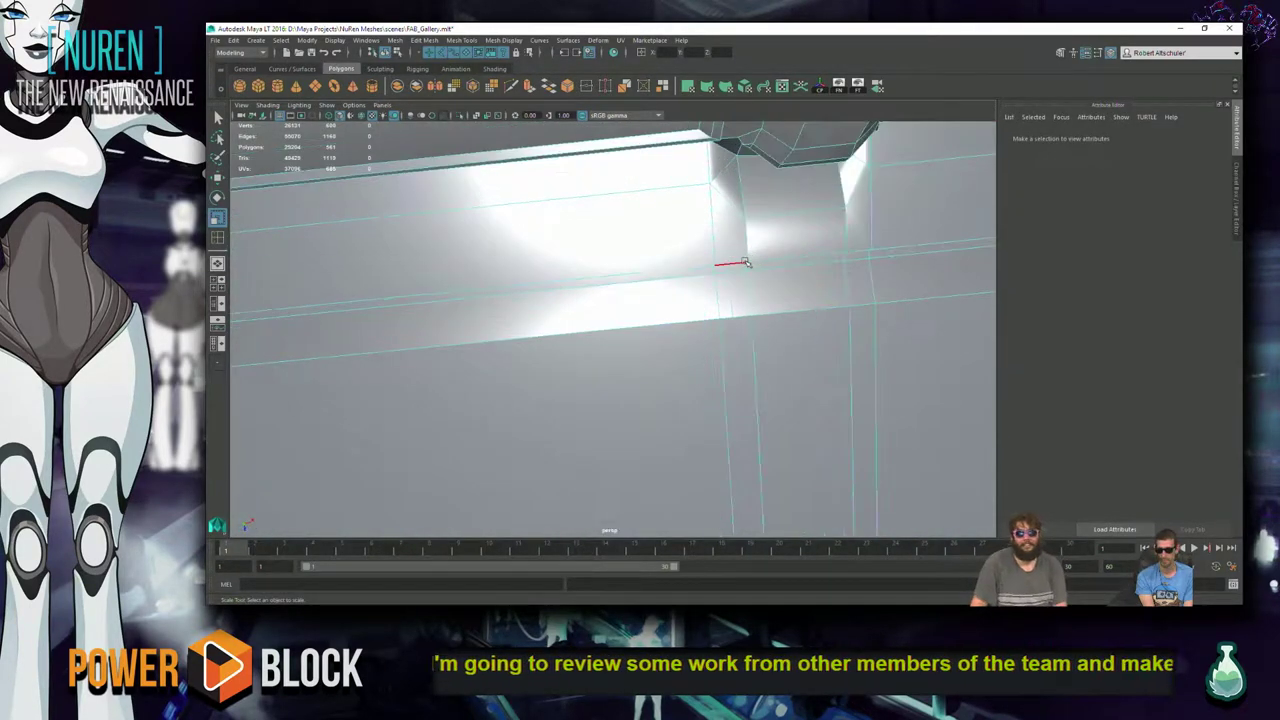
- Harden the corner edge where the insert meets the ledge
click(711, 163)
click(790, 202)
alt+drag(790, 202, 834, 203)
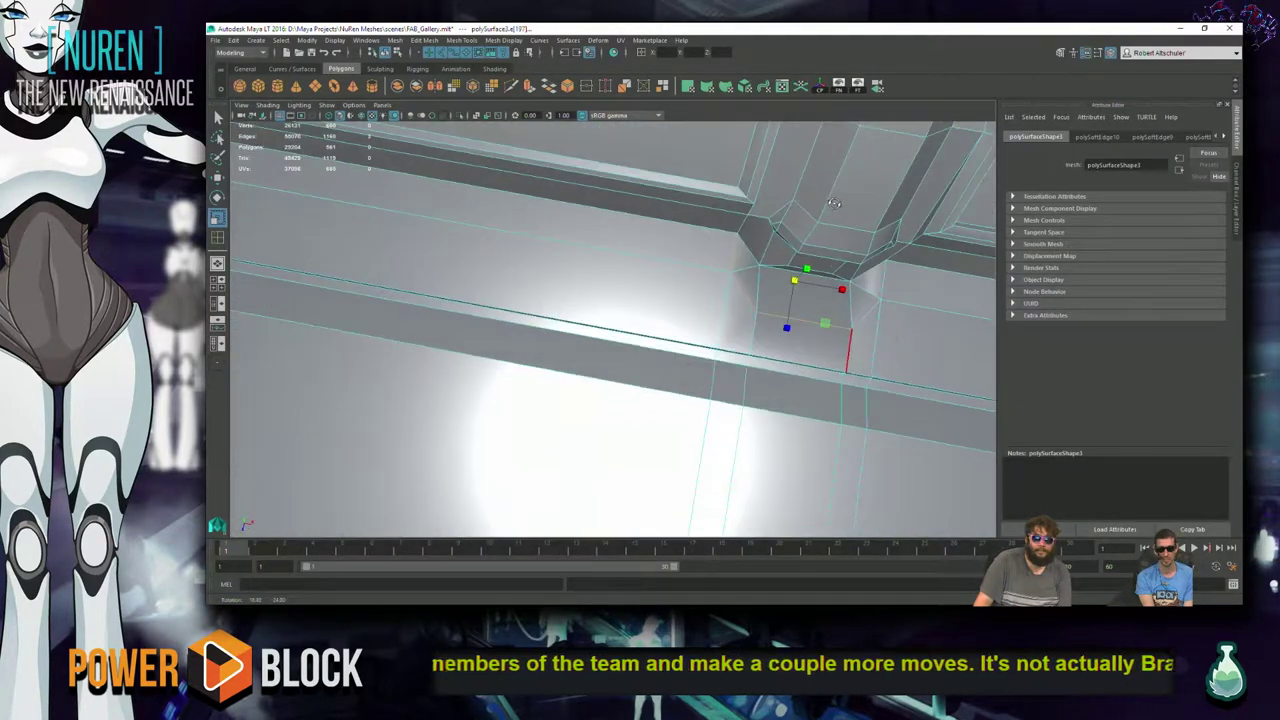
shift+right_click(881, 284)
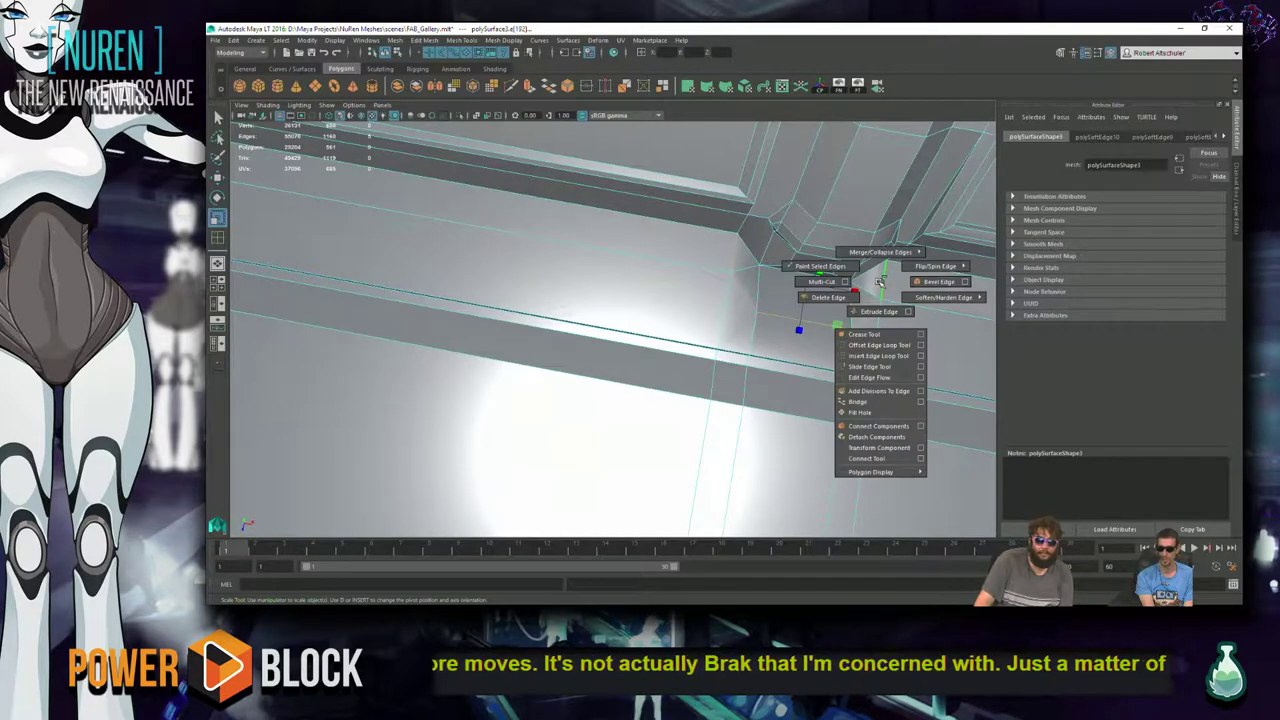
mouse_move(915, 298)
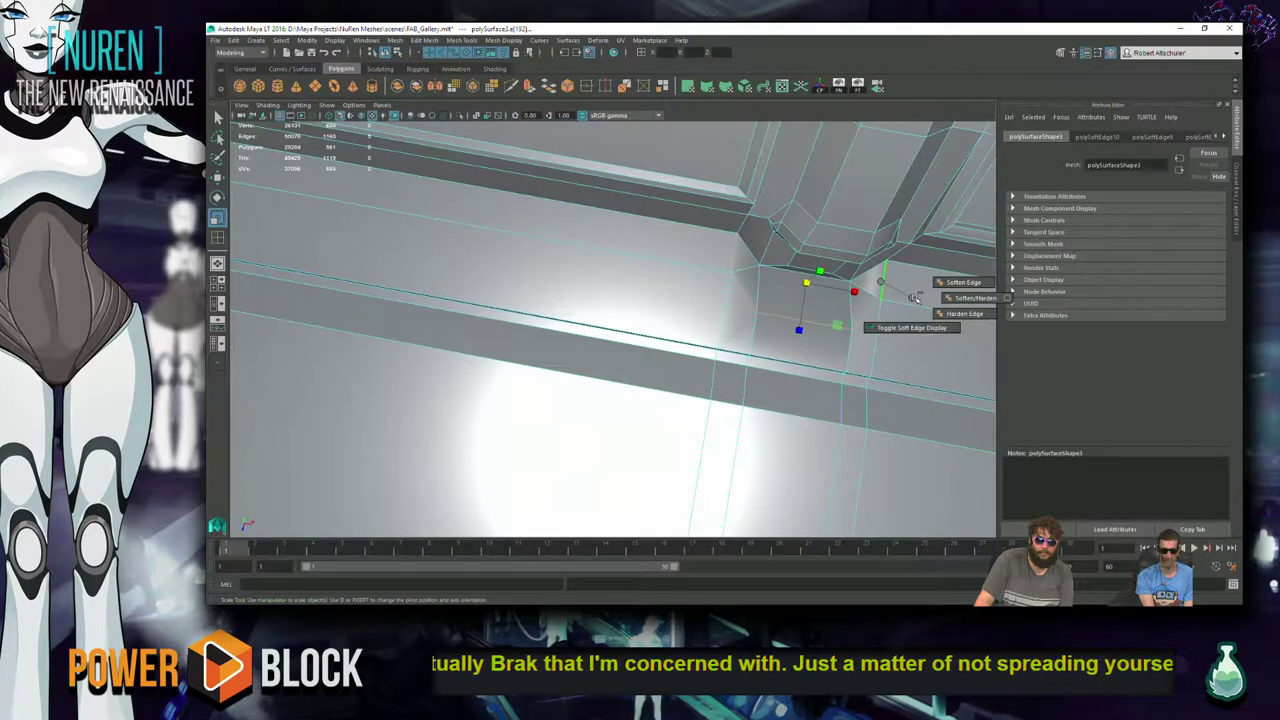
click(965, 313)
alt+drag(965, 313, 760, 180)
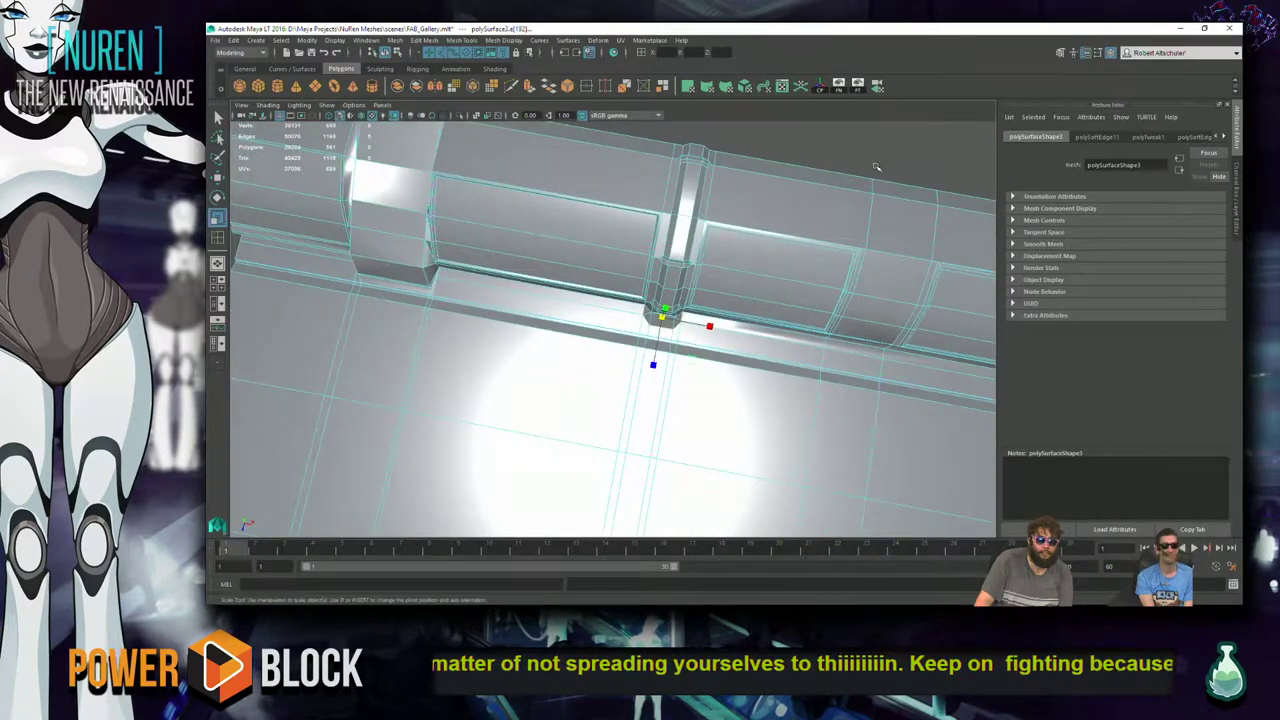
click(780, 406)
- Select the ledge bottom edge, left horizontal edge, vertical crease and long wall edge
alt+drag(779, 413, 734, 406)
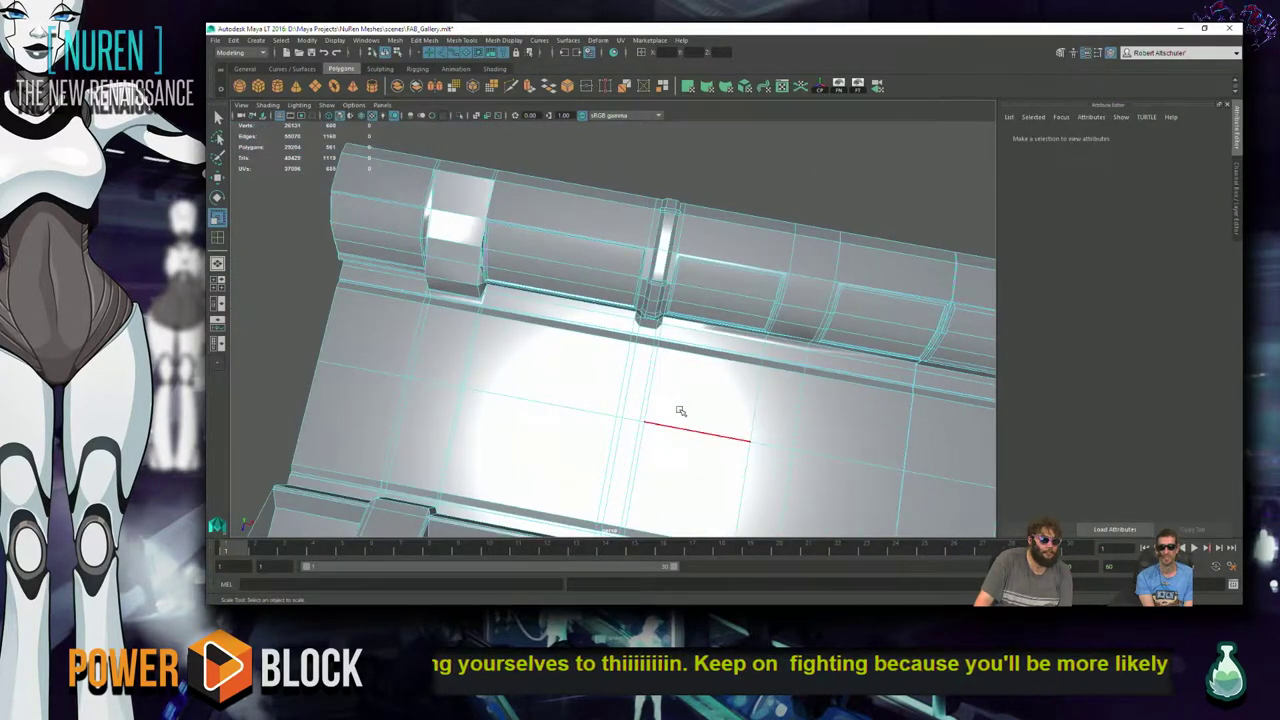
alt+drag(376, 371, 686, 452)
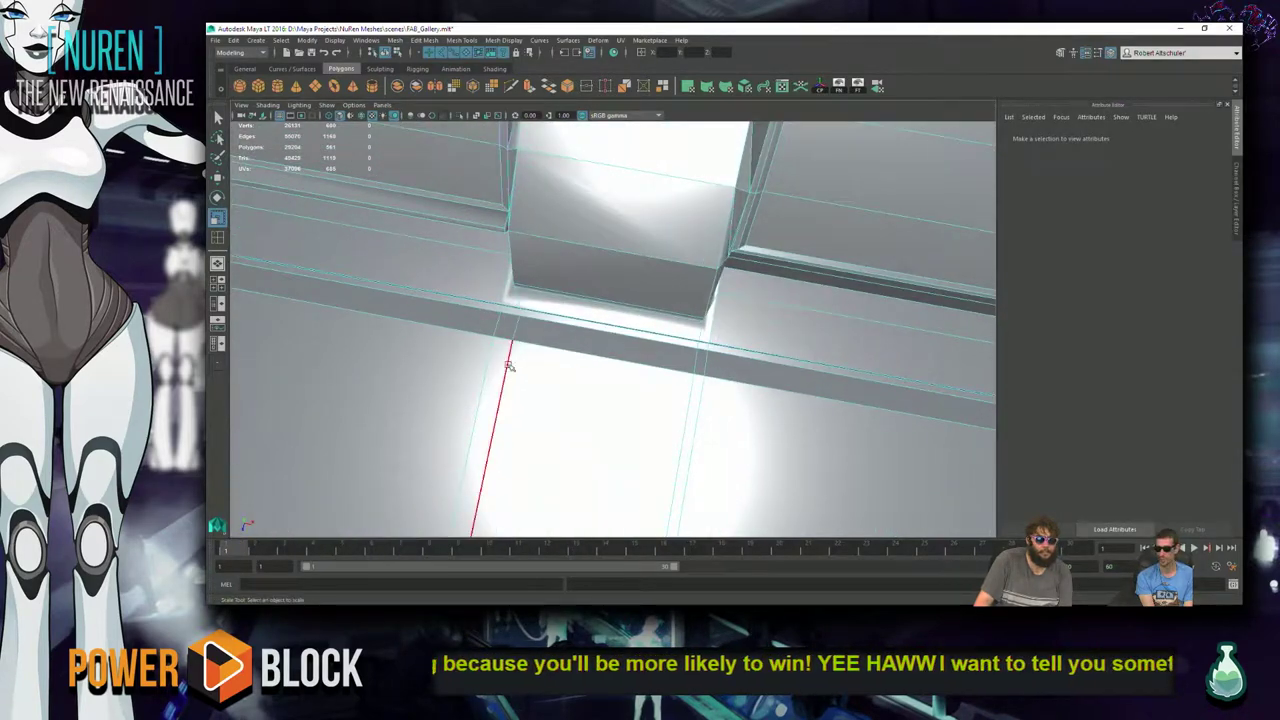
click(535, 306)
alt+drag(558, 308, 440, 387)
click(440, 345)
click(612, 285)
alt+drag(631, 287, 587, 257)
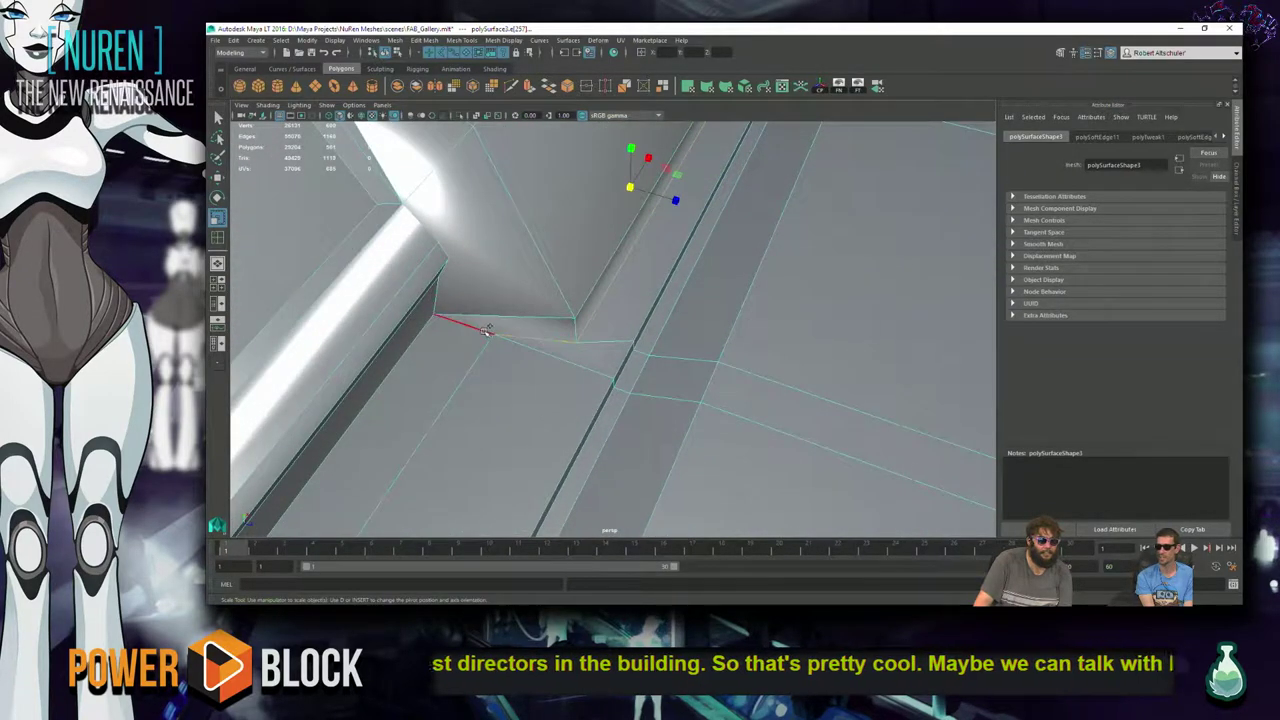
alt+drag(549, 335, 703, 489)
shift+click(710, 489)
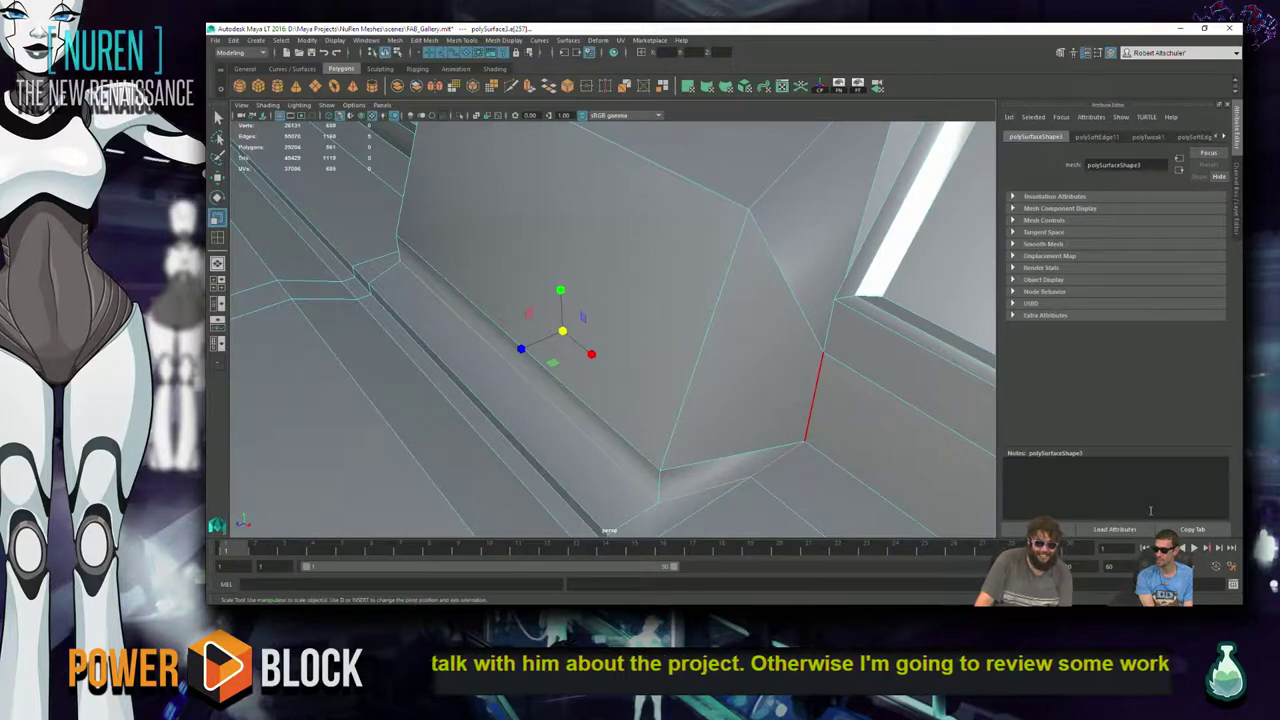
- Move in on the recessed block face and switch to the Scale Tool
alt+drag(830, 440, 545, 430)
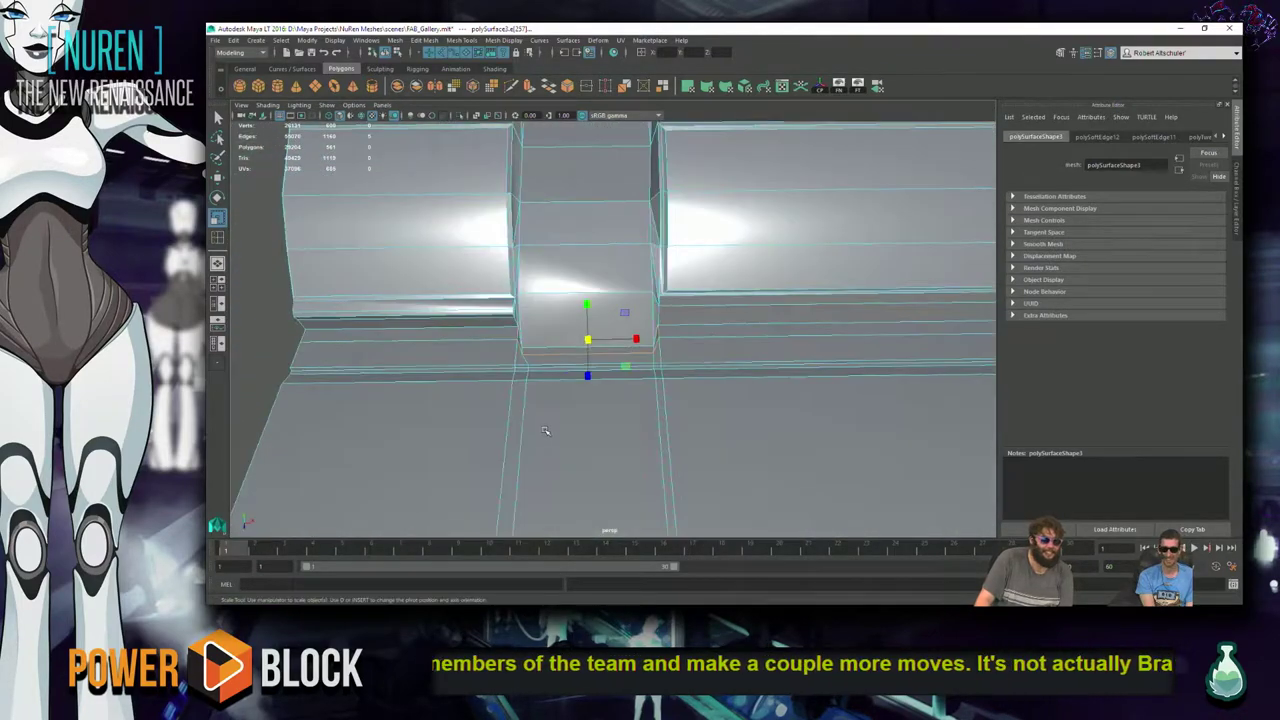
alt+drag(539, 381, 790, 337)
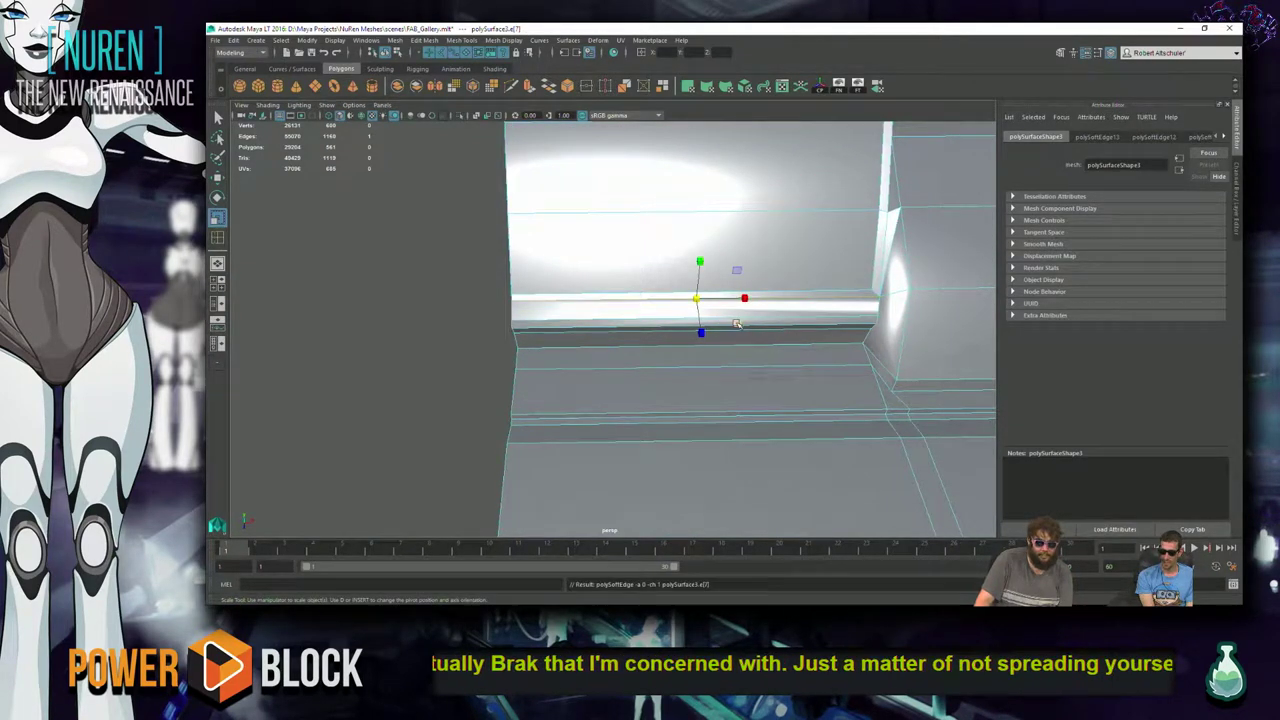
scroll(670, 317, up, 3)
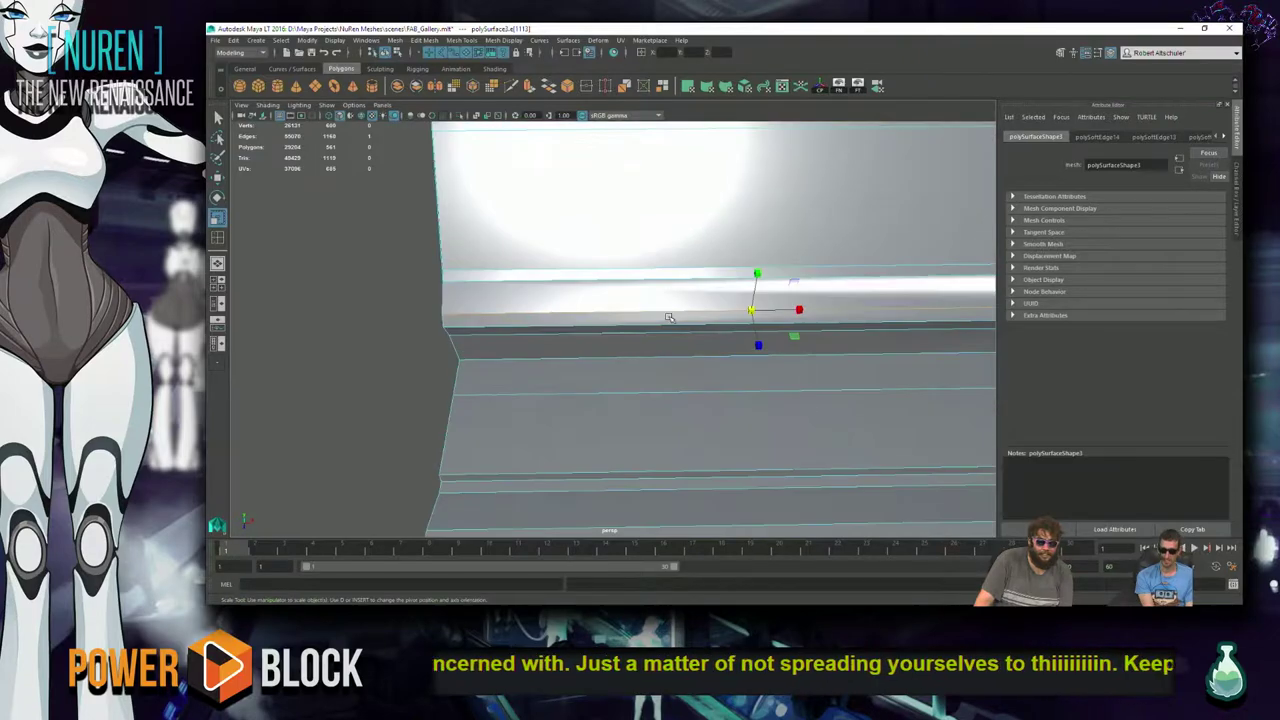
alt+drag(669, 317, 600, 330)
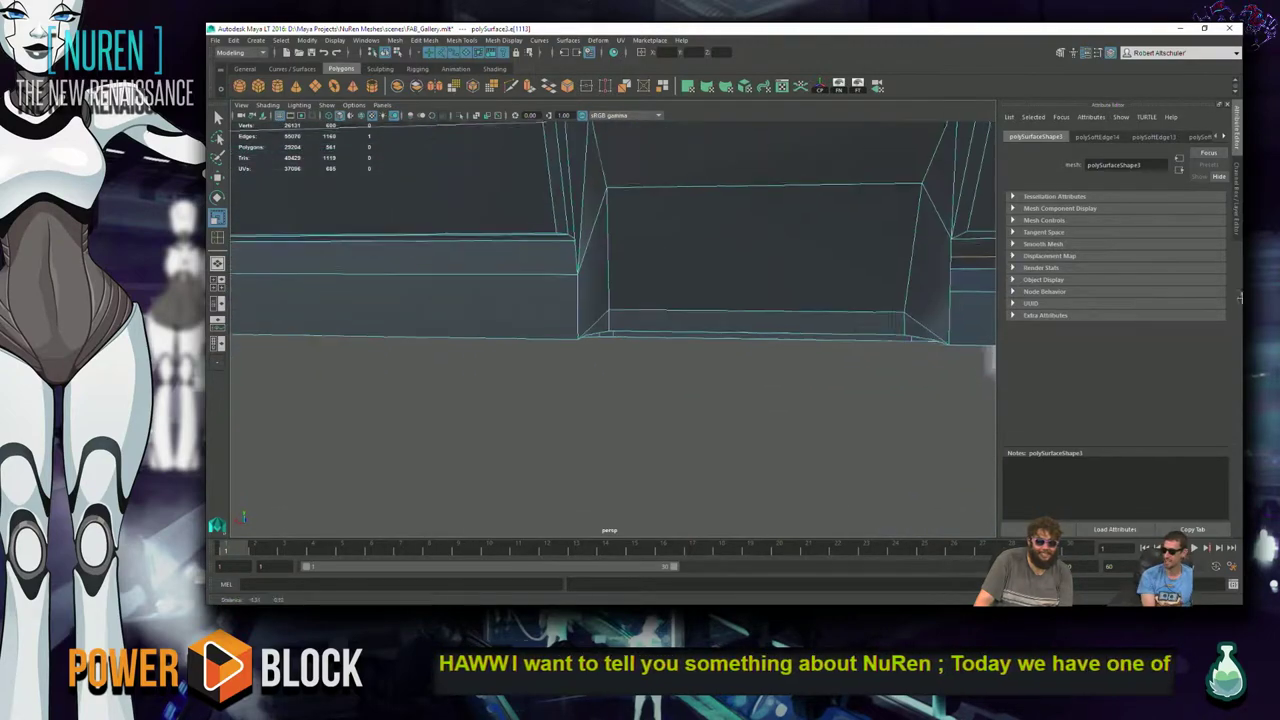
key(r)
alt+drag(851, 271, 504, 285)
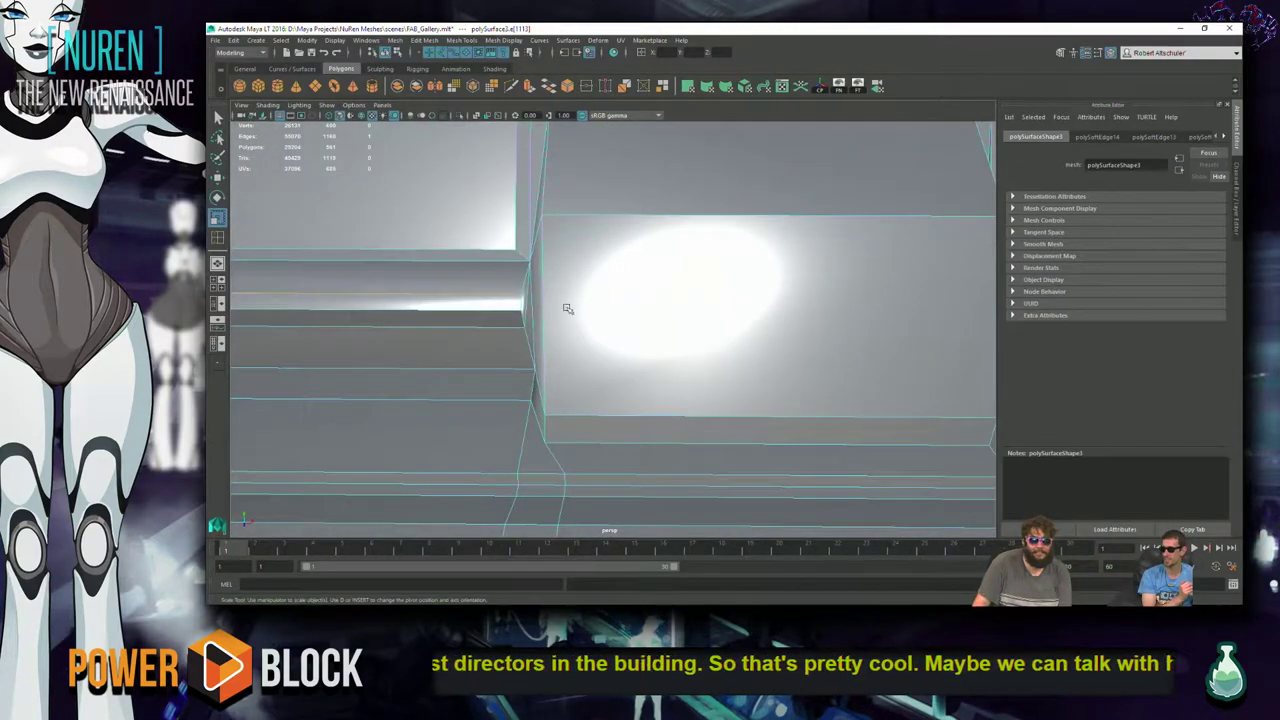
- Frame a slanted close-up of the box edges with the Scale Tool active
scroll(504, 285, down, 2)
scroll(504, 285, up, 2)
alt+drag(622, 283, 676, 313)
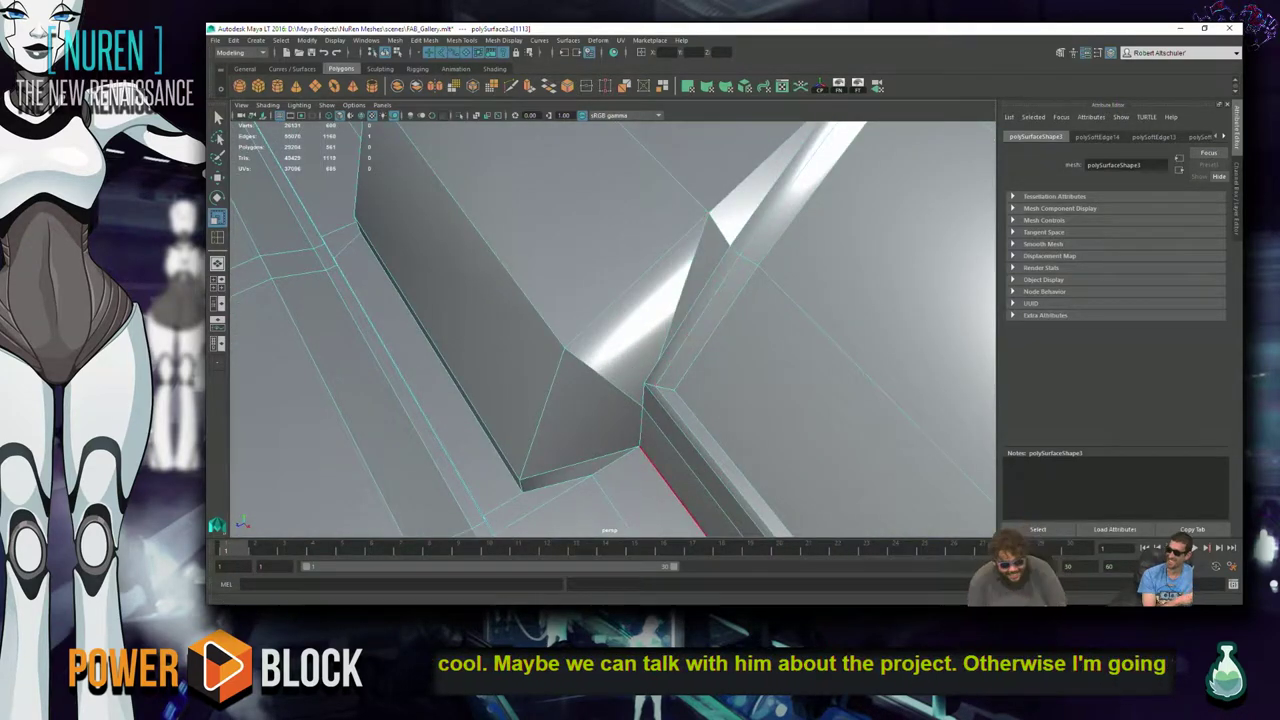
alt+drag(720, 571, 377, 279)
key(r)
scroll(723, 500, down, 3)
scroll(682, 433, up, 3)
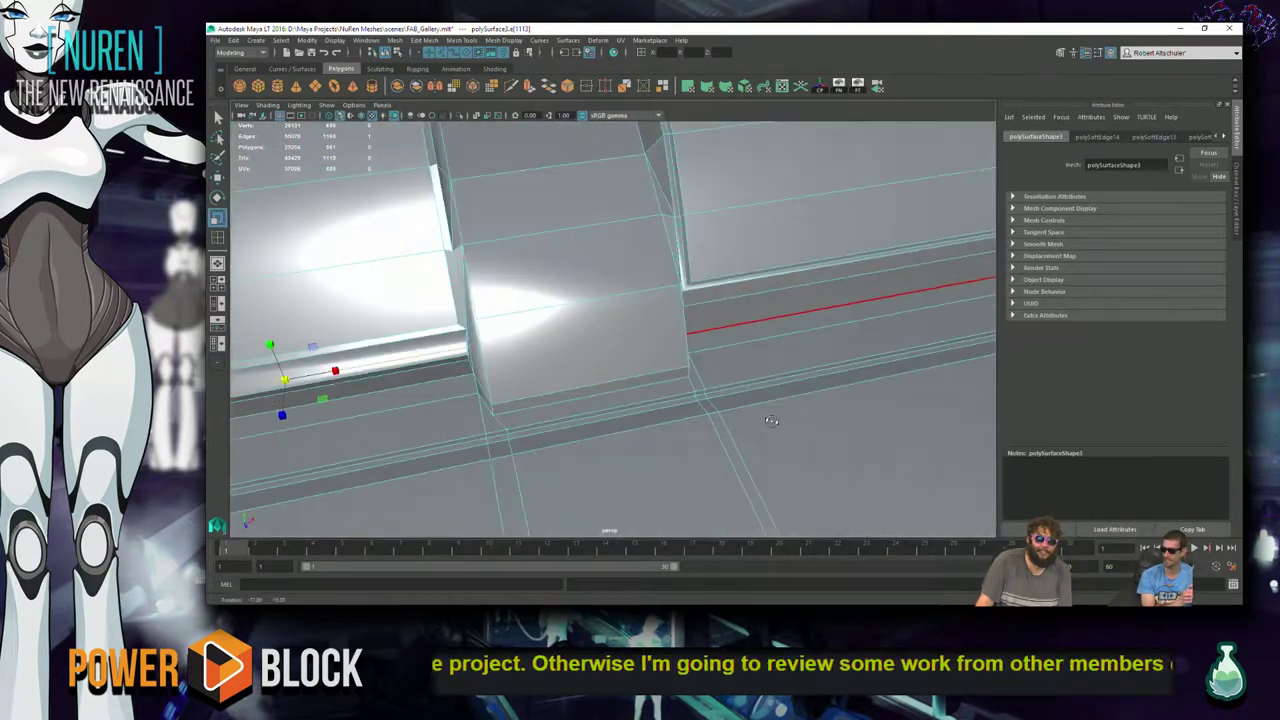
- Harden the vertical and slanted edges of the box where it meets the ledge
click(459, 240)
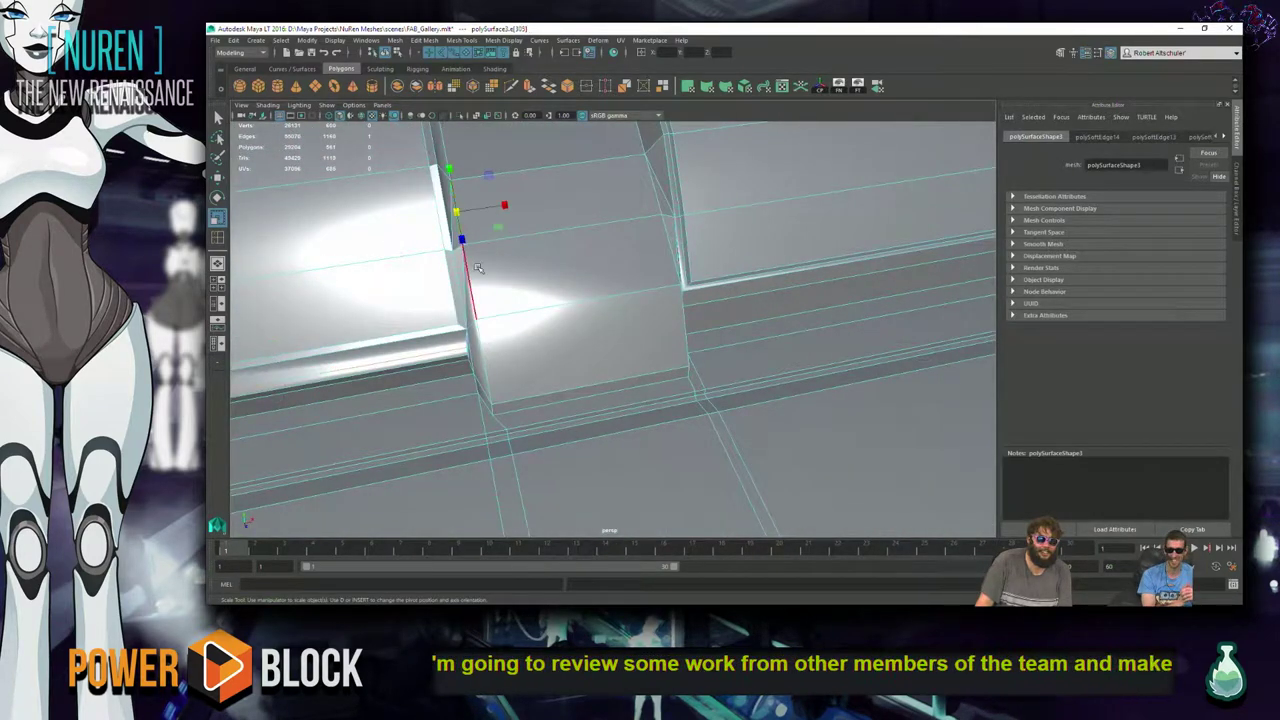
alt+drag(943, 283, 680, 250)
click(678, 250)
shift+click(640, 300)
alt+drag(807, 268, 734, 270)
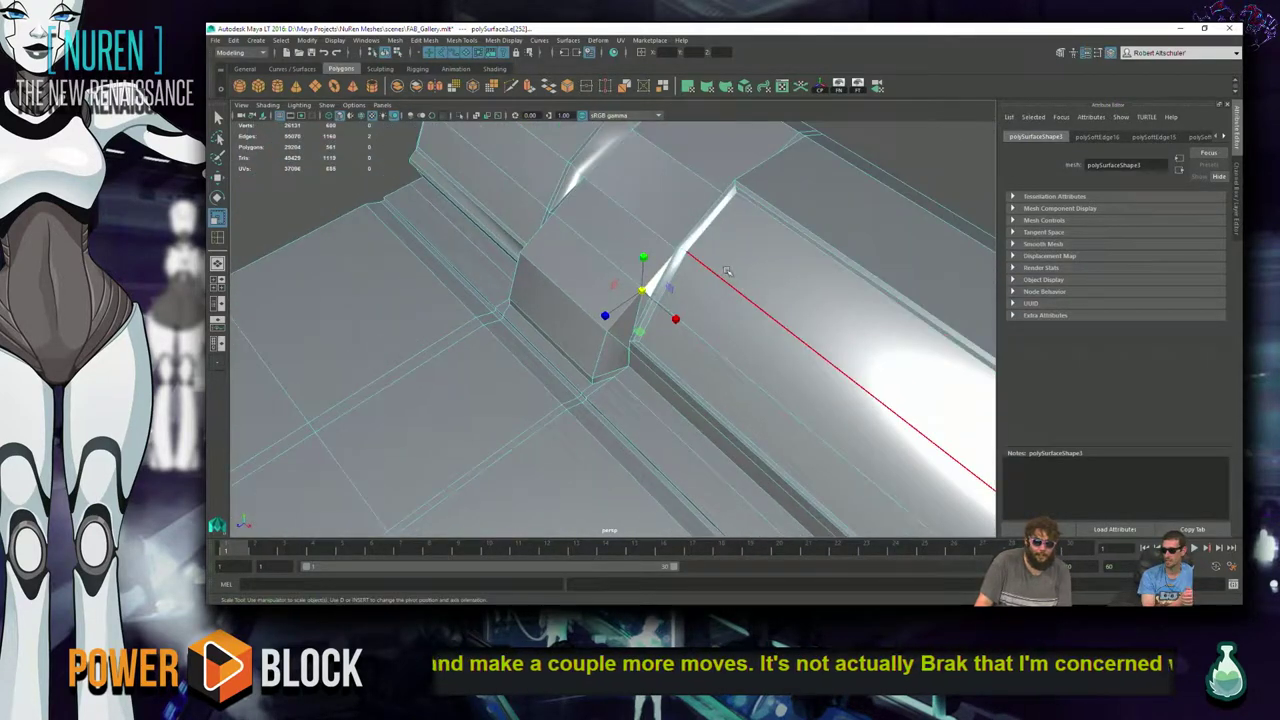
click(734, 270)
alt+drag(648, 287, 720, 305)
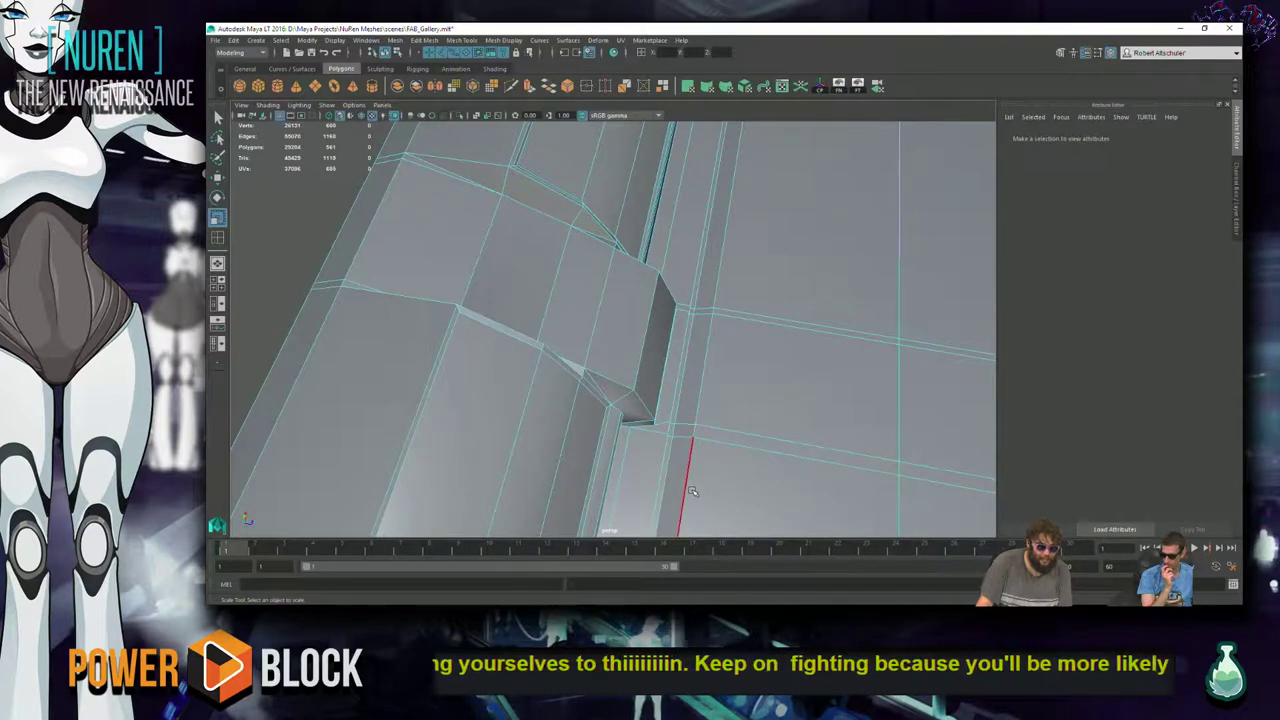
alt+drag(729, 493, 666, 454)
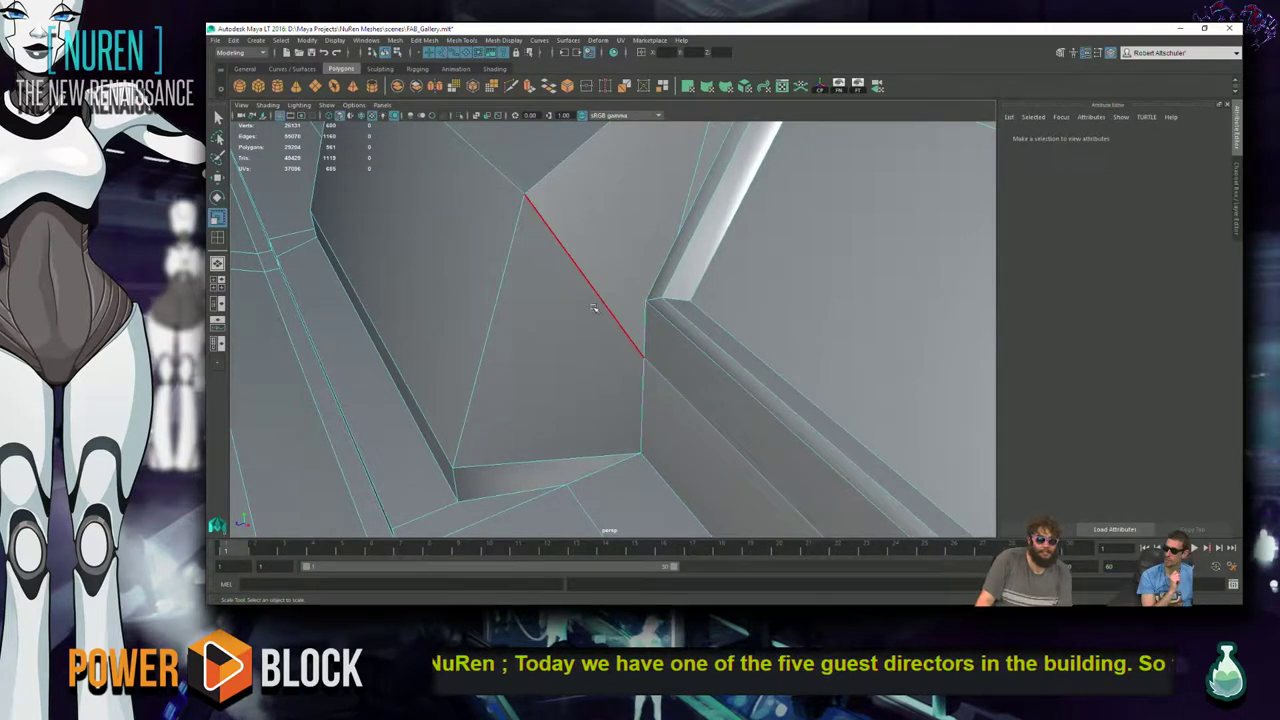
alt+drag(305, 330, 433, 318)
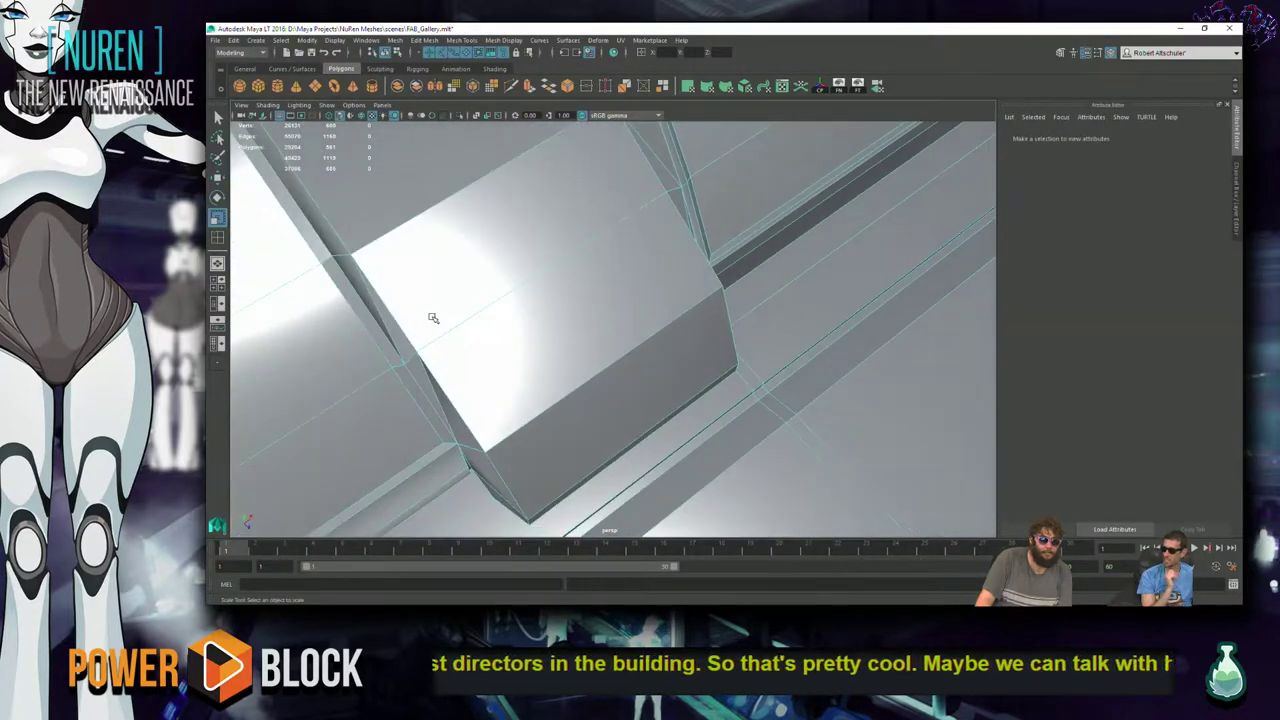
alt+right_drag(413, 336, 580, 308)
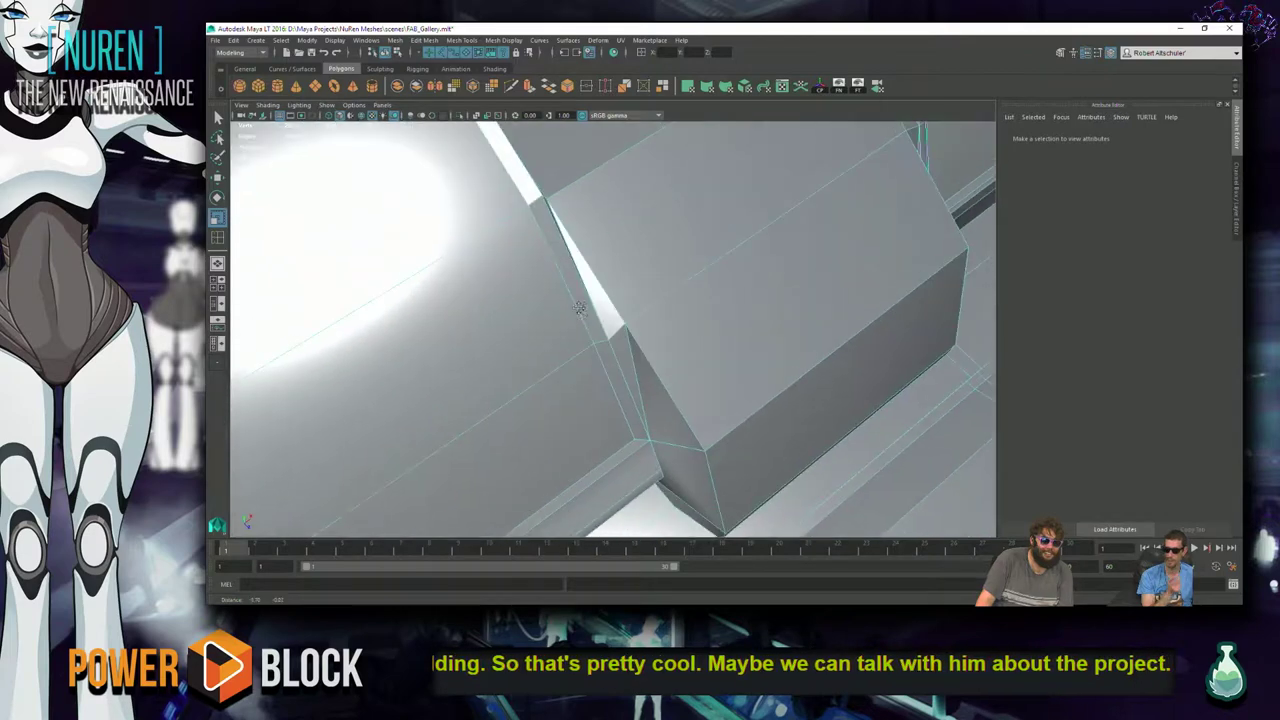
- Soften the slanted rib edge of the trim block to a 180 angle
click(615, 330)
shift+right_click(615, 330)
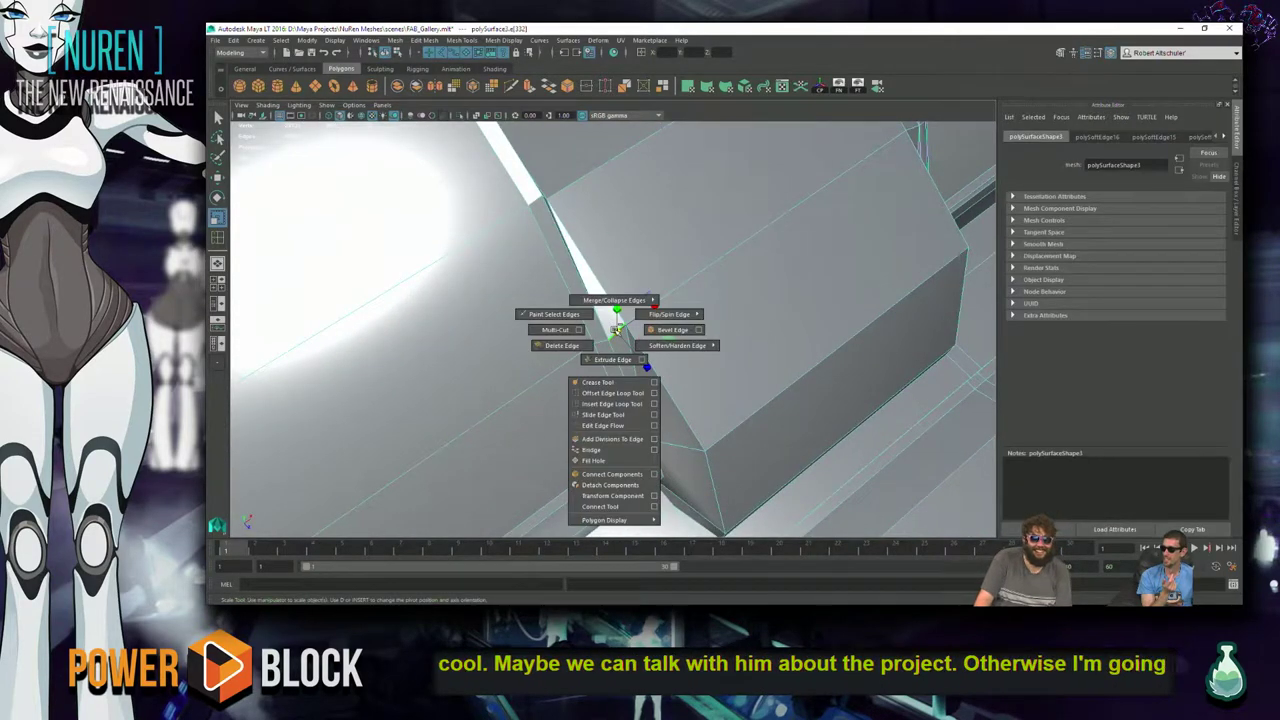
click(634, 361)
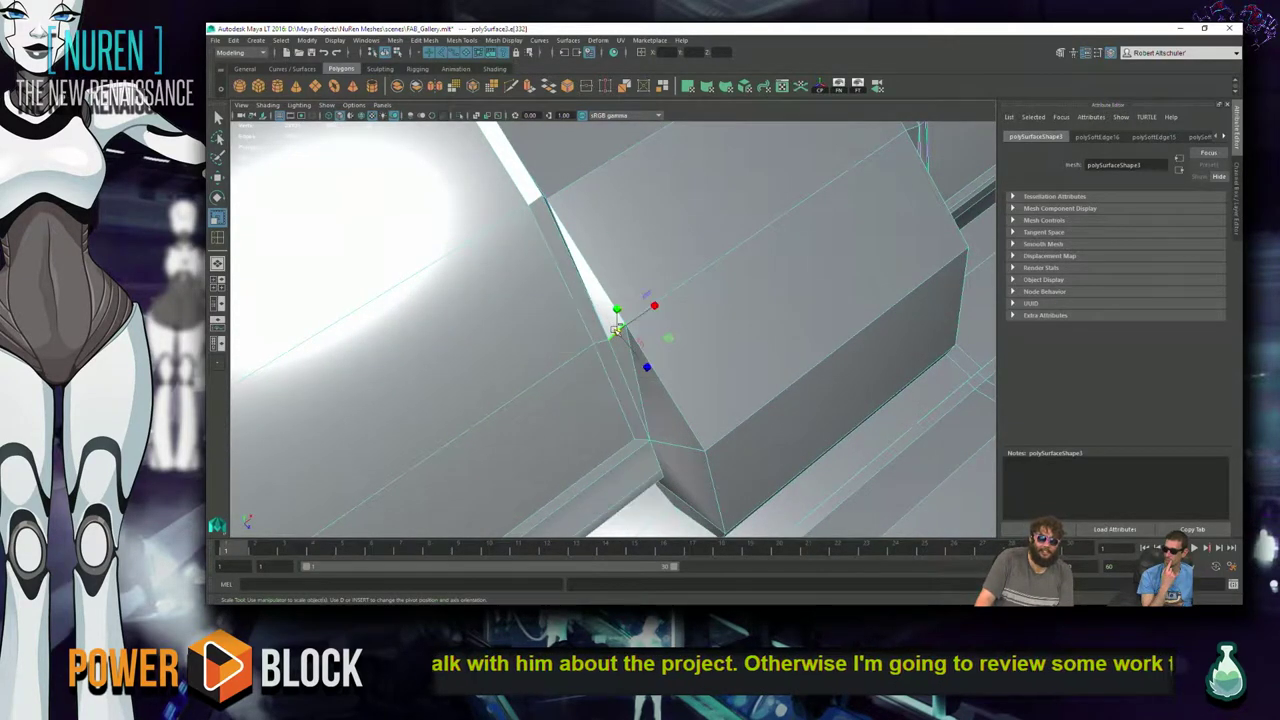
alt+right_drag(575, 385, 615, 393)
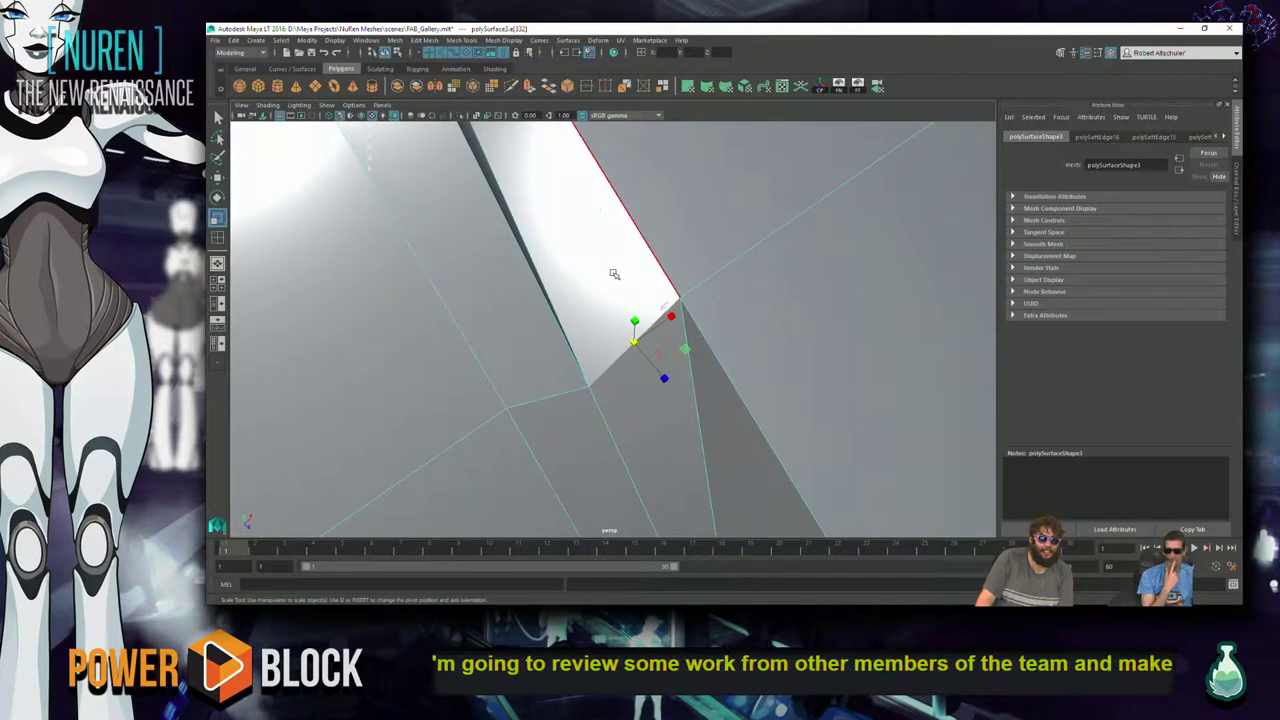
shift+right_click(622, 362)
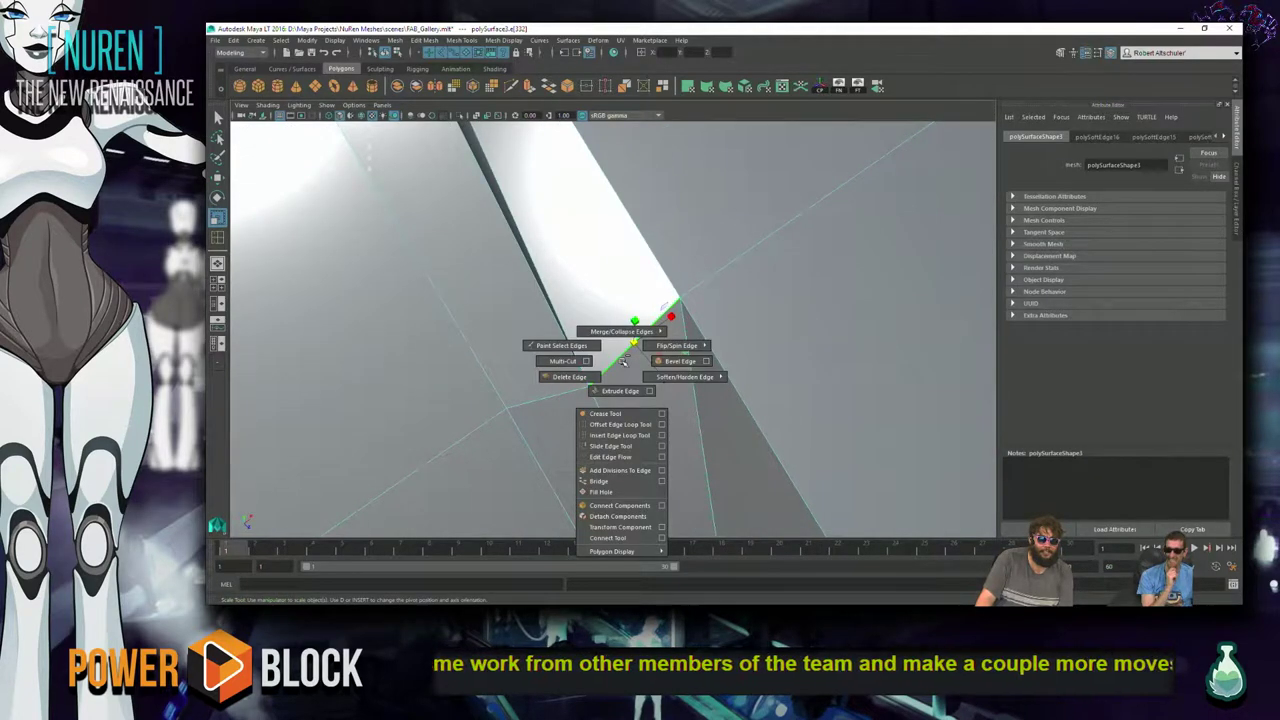
click(685, 377)
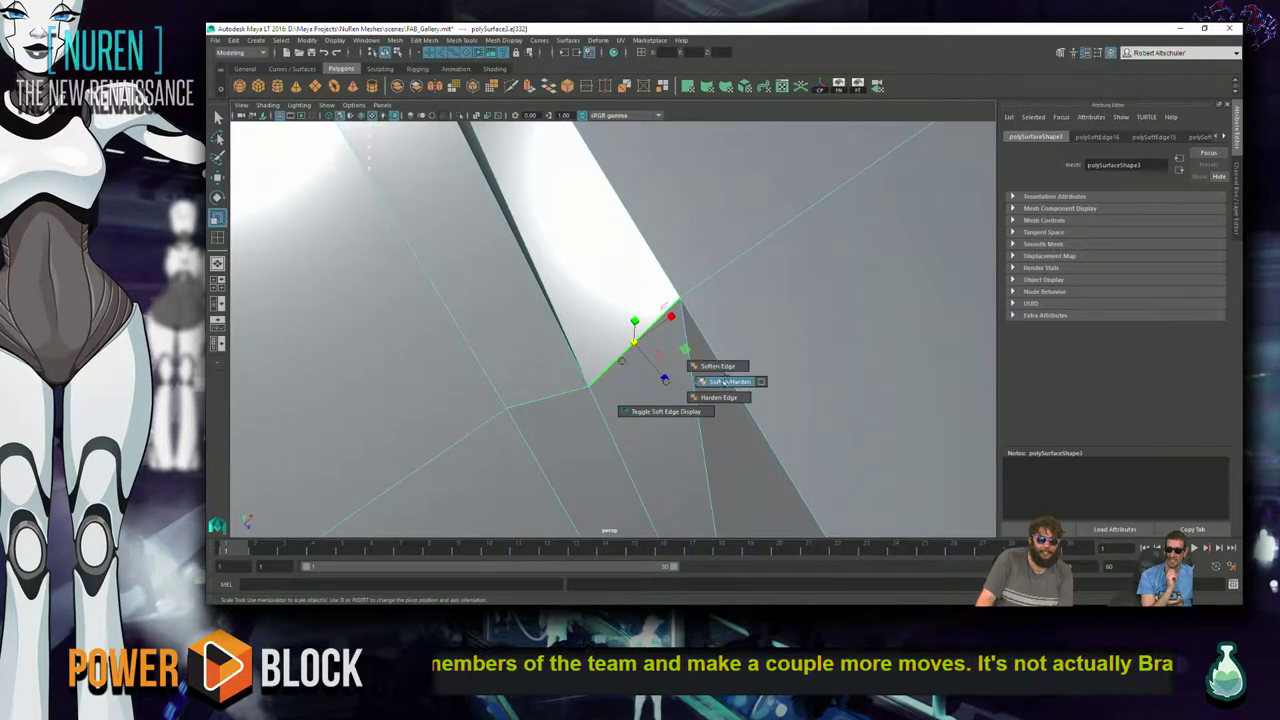
click(740, 362)
mouse_move(745, 362)
alt+mouse_down()
mouse_move(737, 379)
mouse_move(462, 377)
mouse_move(649, 346)
mouse_move(710, 365)
alt+mouse_up()
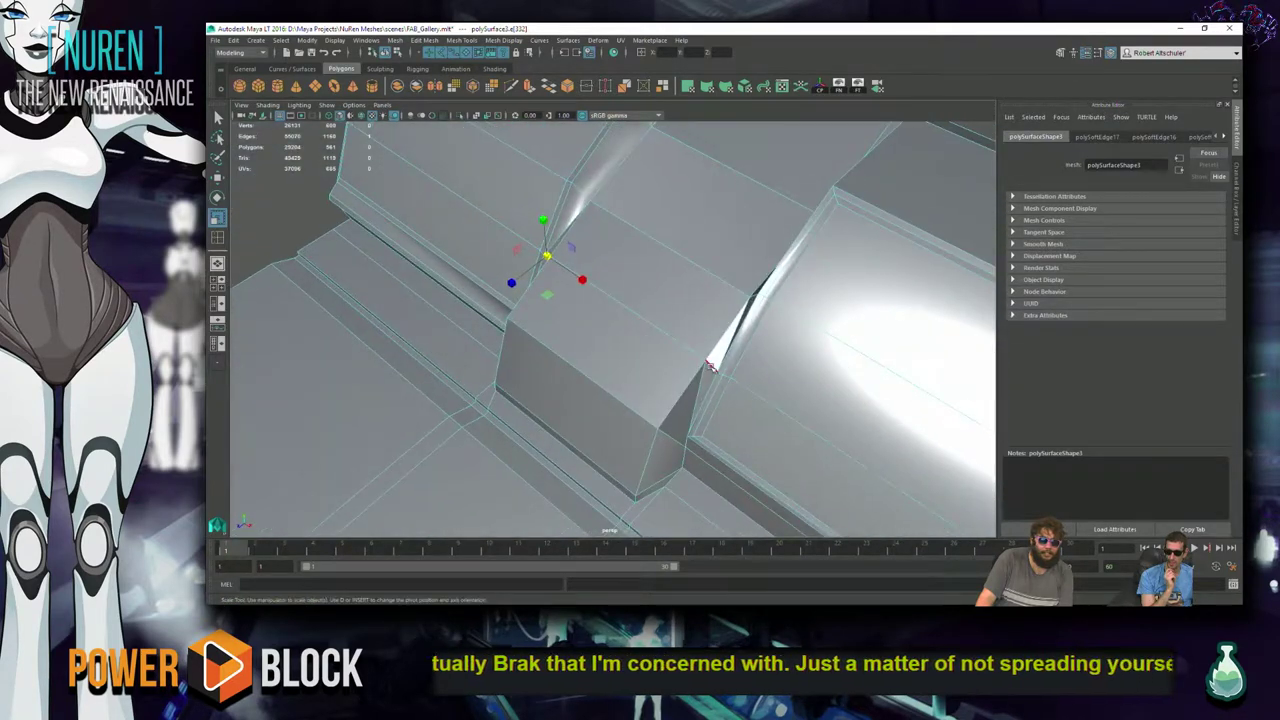
- Soften the next bevel edge, then return to Object Mode and select the corridor mesh
click(710, 365)
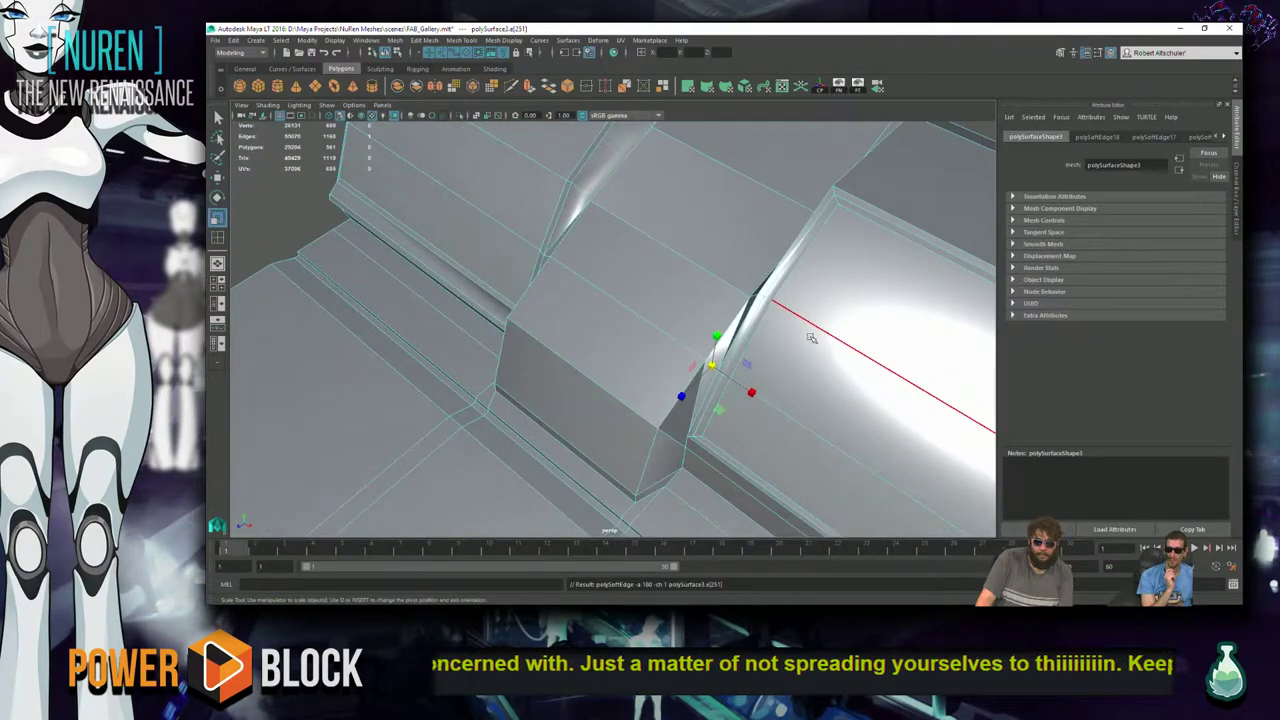
alt+drag(811, 338, 790, 300)
right_drag(790, 300, 906, 268)
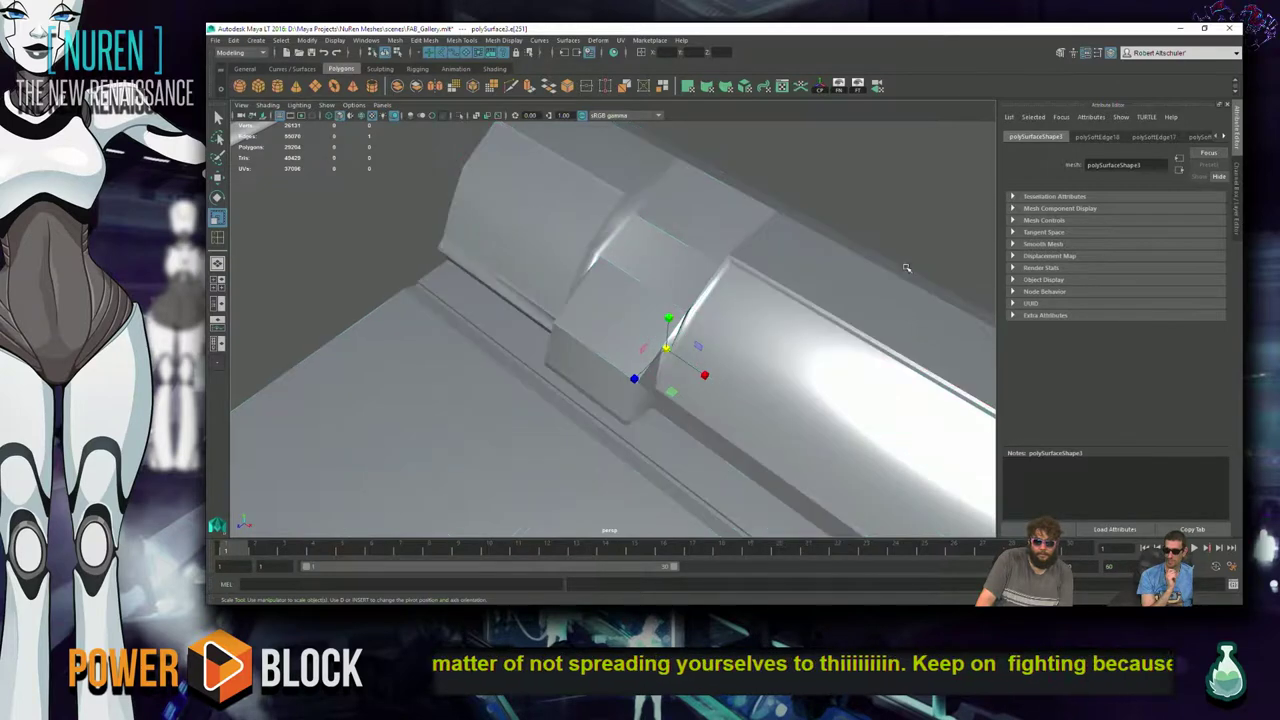
click(904, 308)
alt+drag(904, 308, 800, 330)
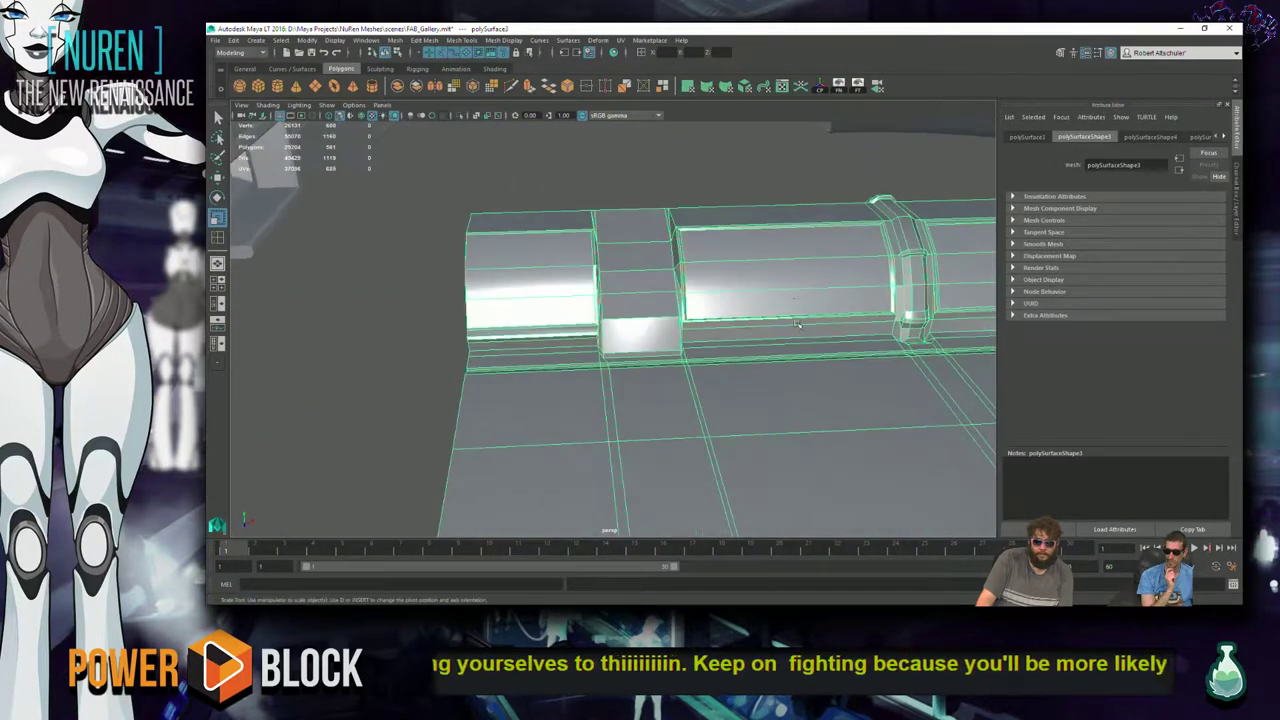
- In Edge mode, select a bevel edge at a wall panel corner and soften it
scroll(790, 318, up, 3)
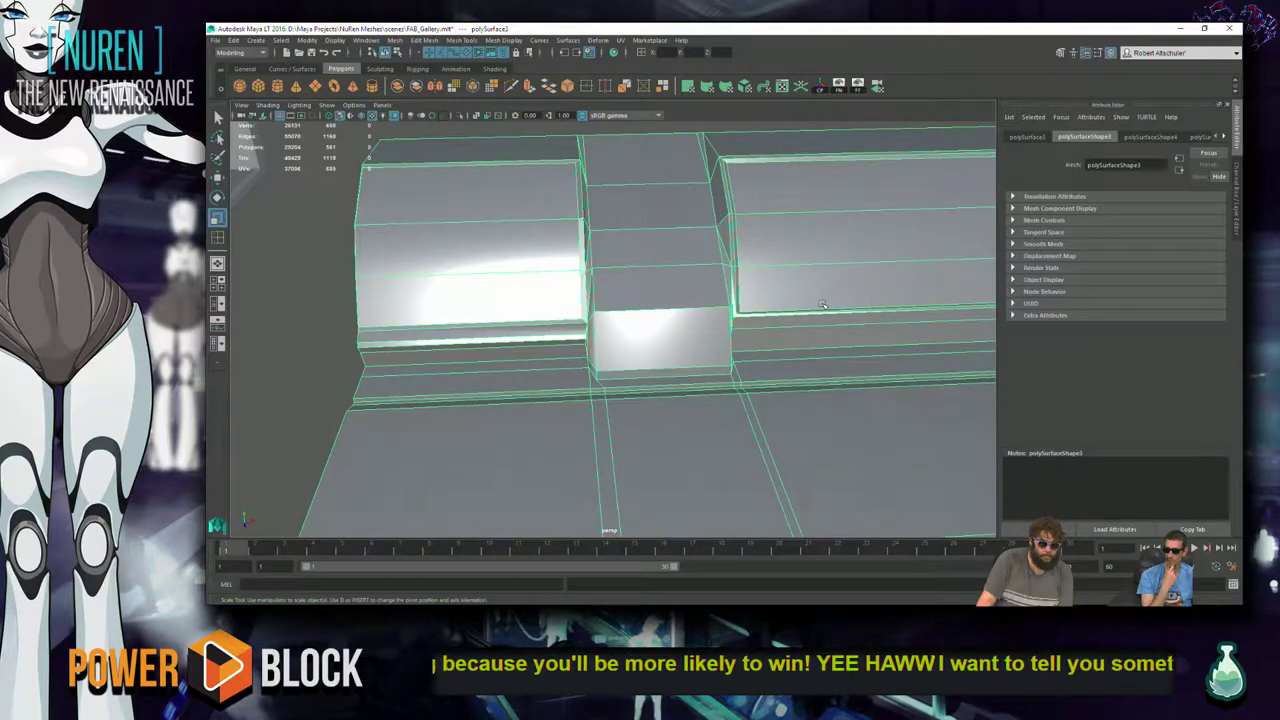
scroll(822, 305, down, 3)
alt+drag(851, 344, 617, 357)
alt+right_drag(617, 357, 923, 408)
alt+drag(569, 386, 508, 280)
right_click(508, 279)
click(508, 250)
click(502, 256)
alt+drag(946, 311, 468, 268)
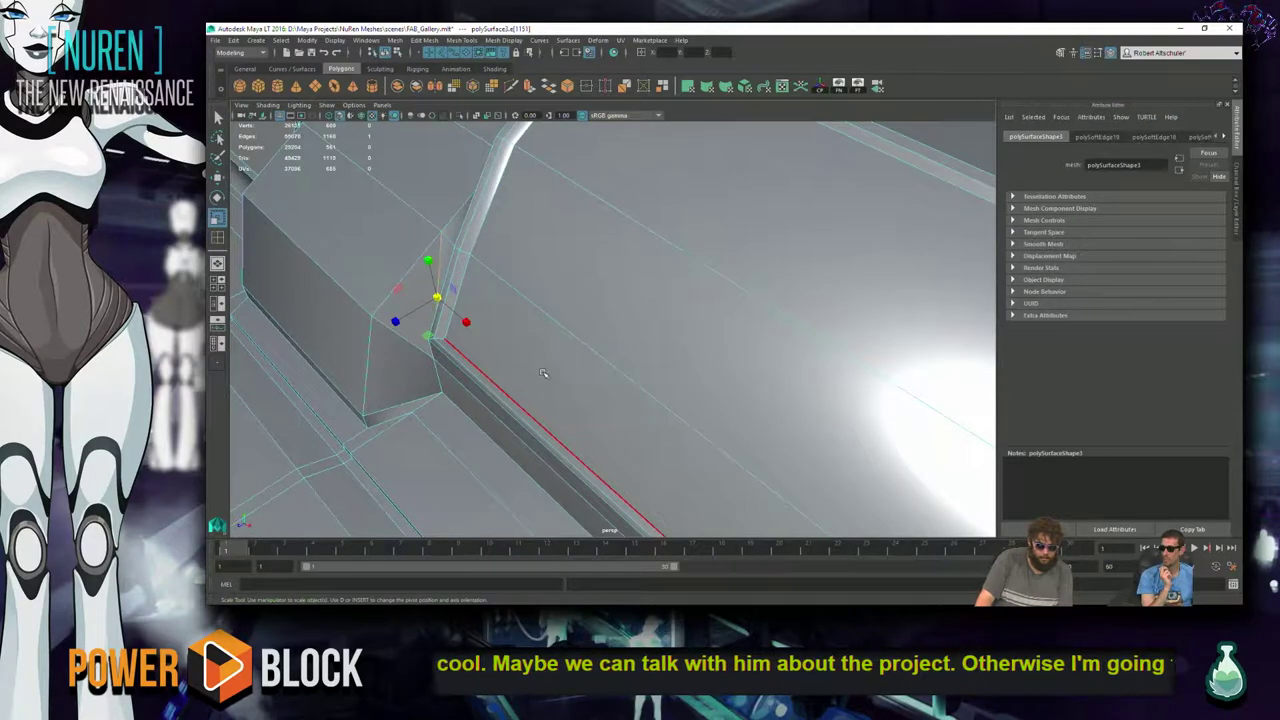
shift+right_drag(488, 347, 410, 343)
- Soften the next panel-corner bevel edge, then pick the panel seam edges, including the diagonal seam
alt+drag(503, 396, 575, 342)
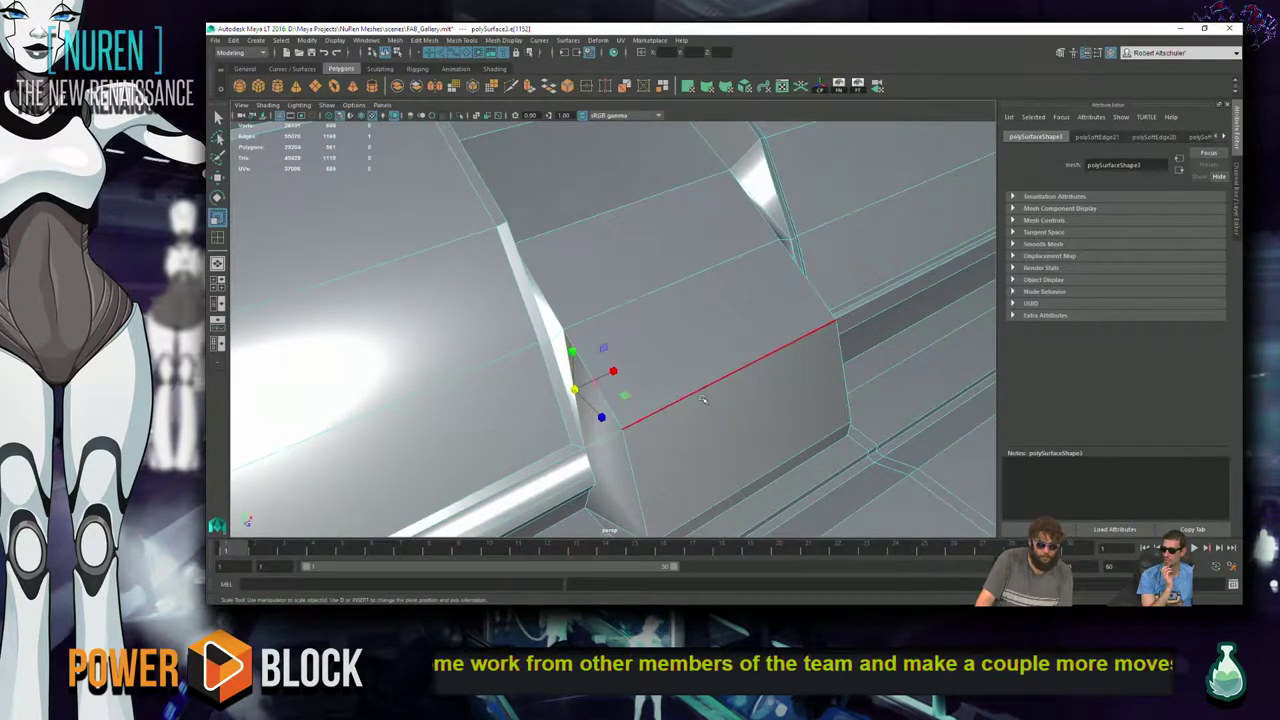
shift+right_drag(716, 398, 677, 397)
alt+drag(592, 443, 560, 400)
click(460, 372)
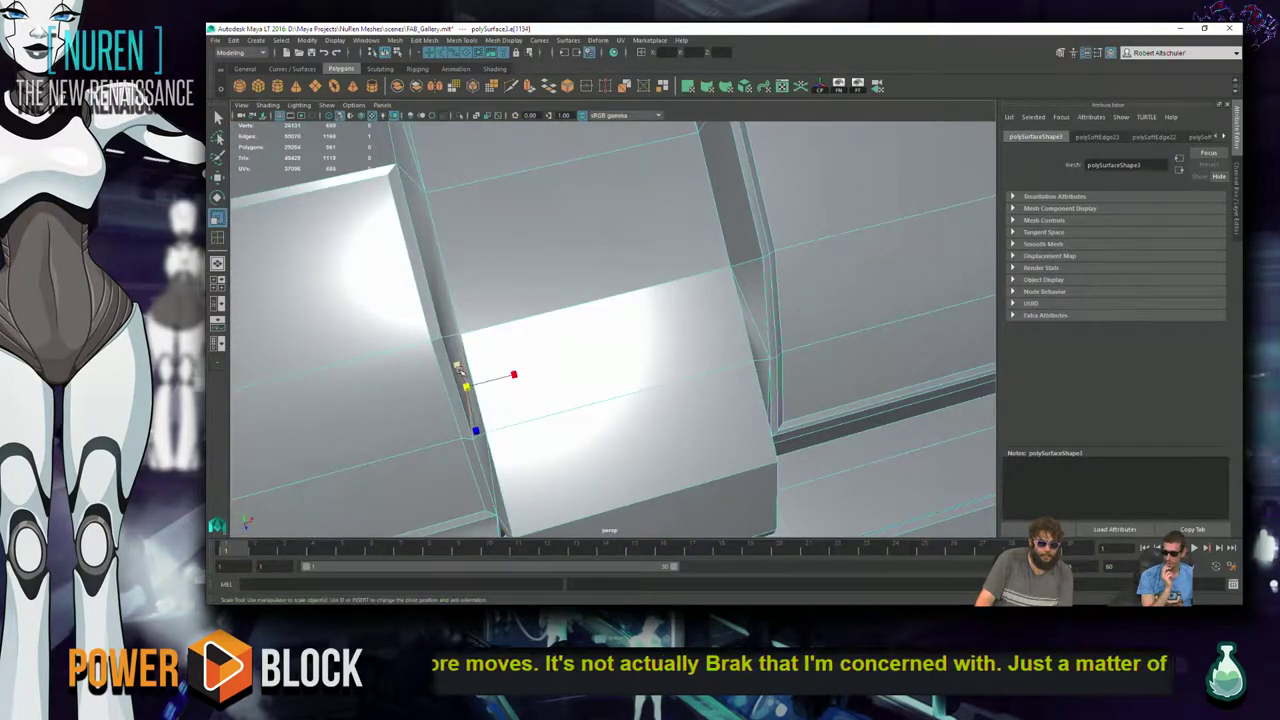
alt+drag(594, 337, 700, 500)
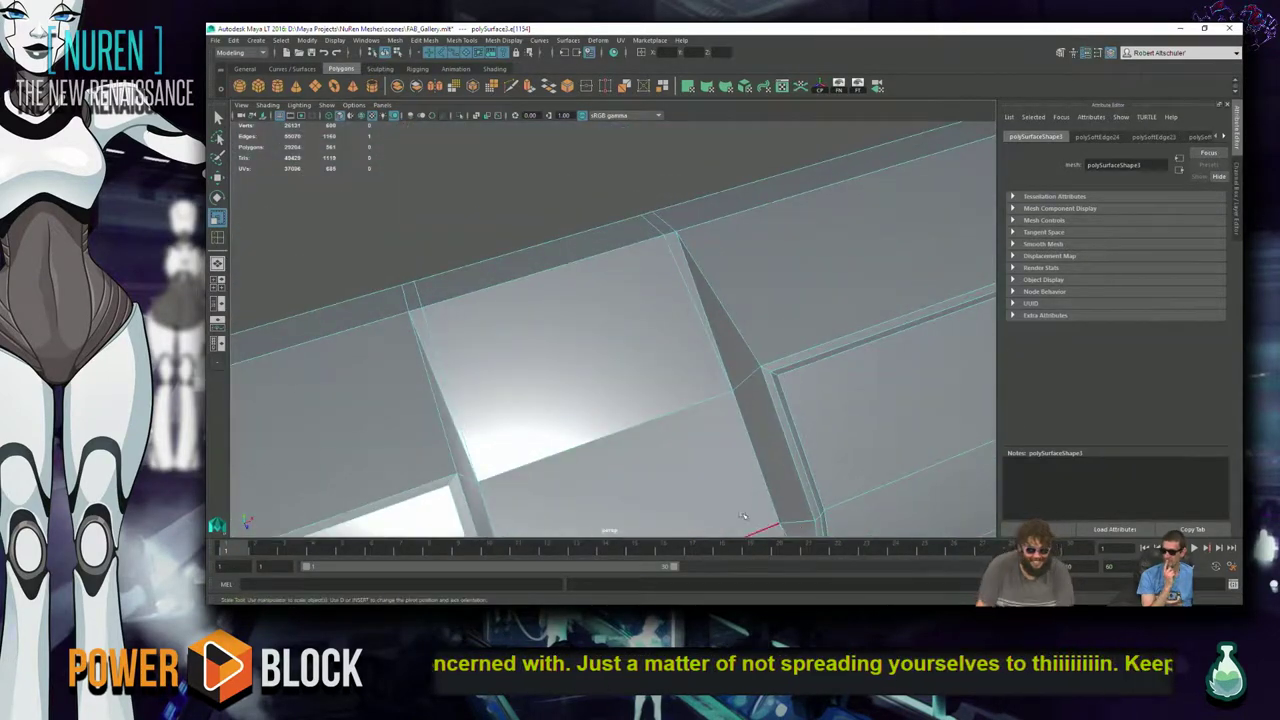
click(702, 322)
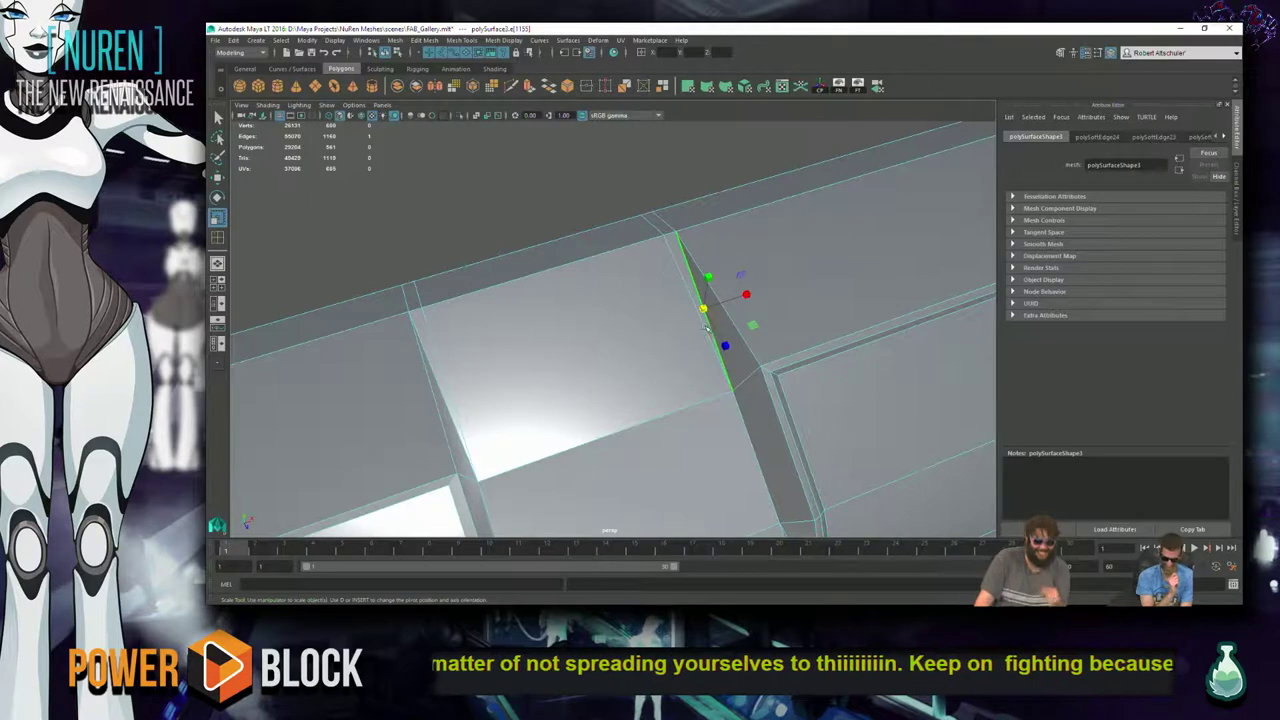
- Select the top bevel edge and an edge along the wall panel, then clear the selection
alt+drag(507, 335, 380, 320)
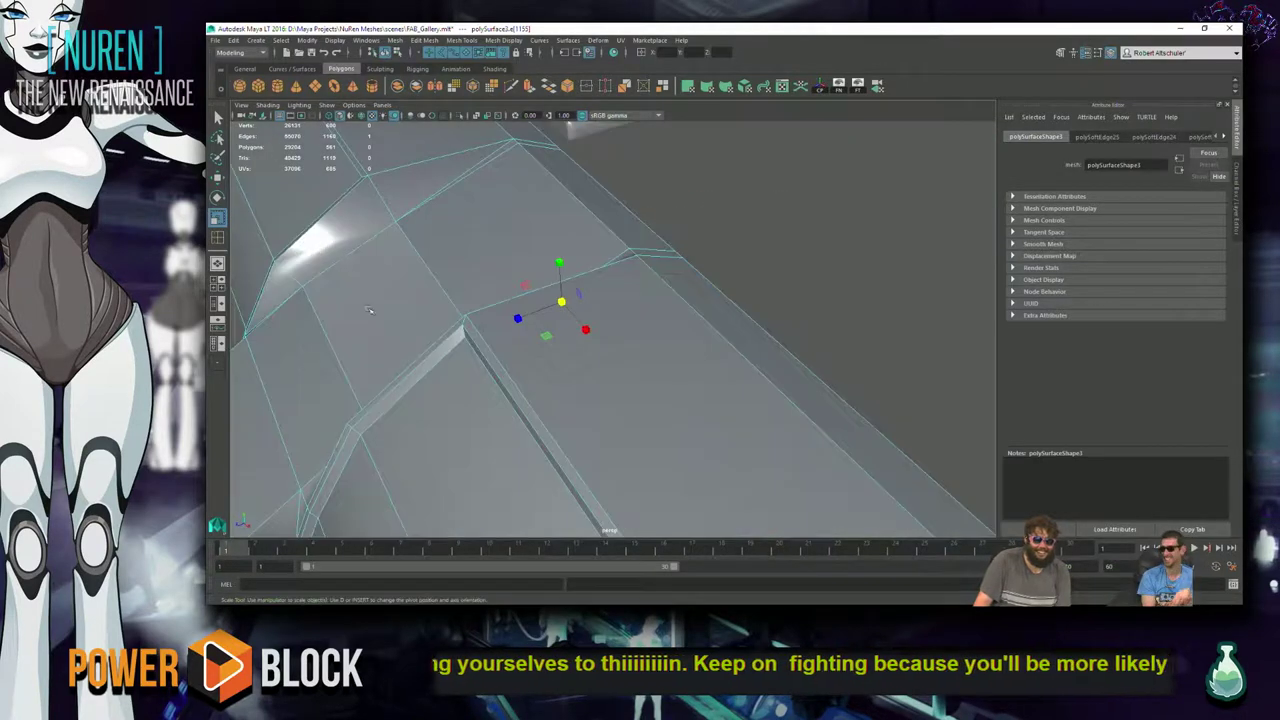
click(483, 163)
alt+drag(686, 194, 477, 280)
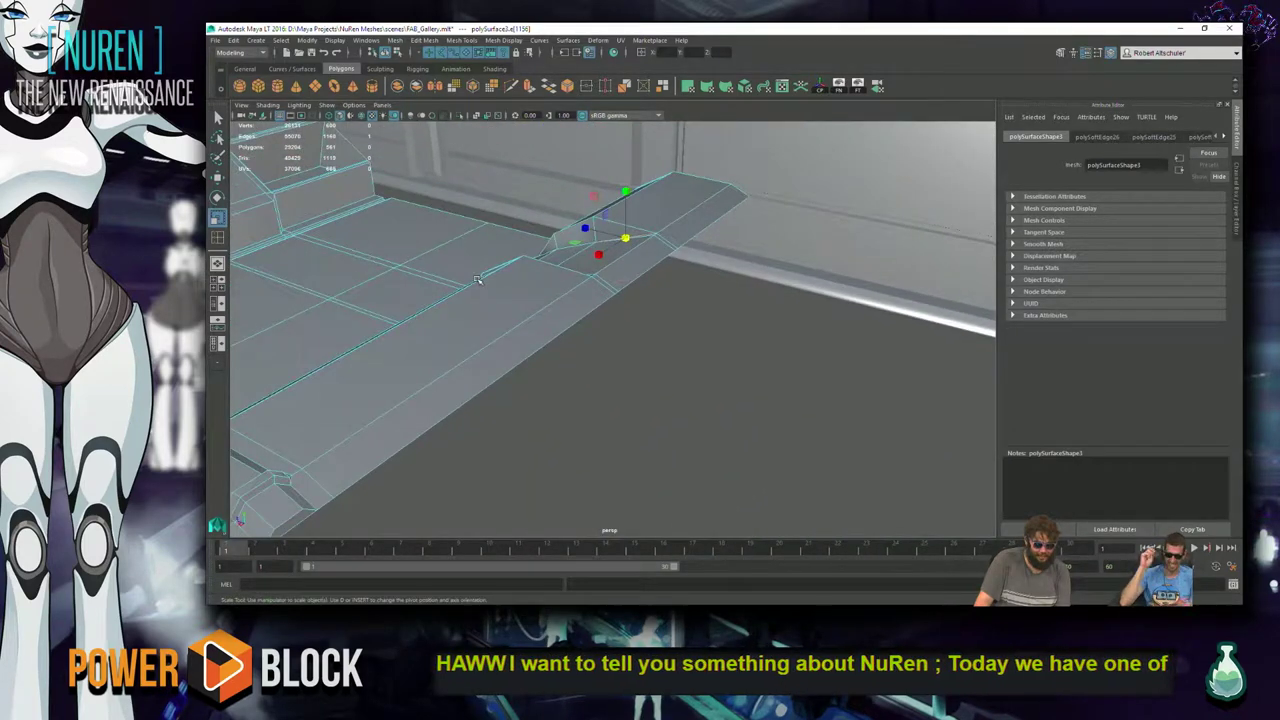
alt+drag(470, 292, 510, 330)
click(882, 390)
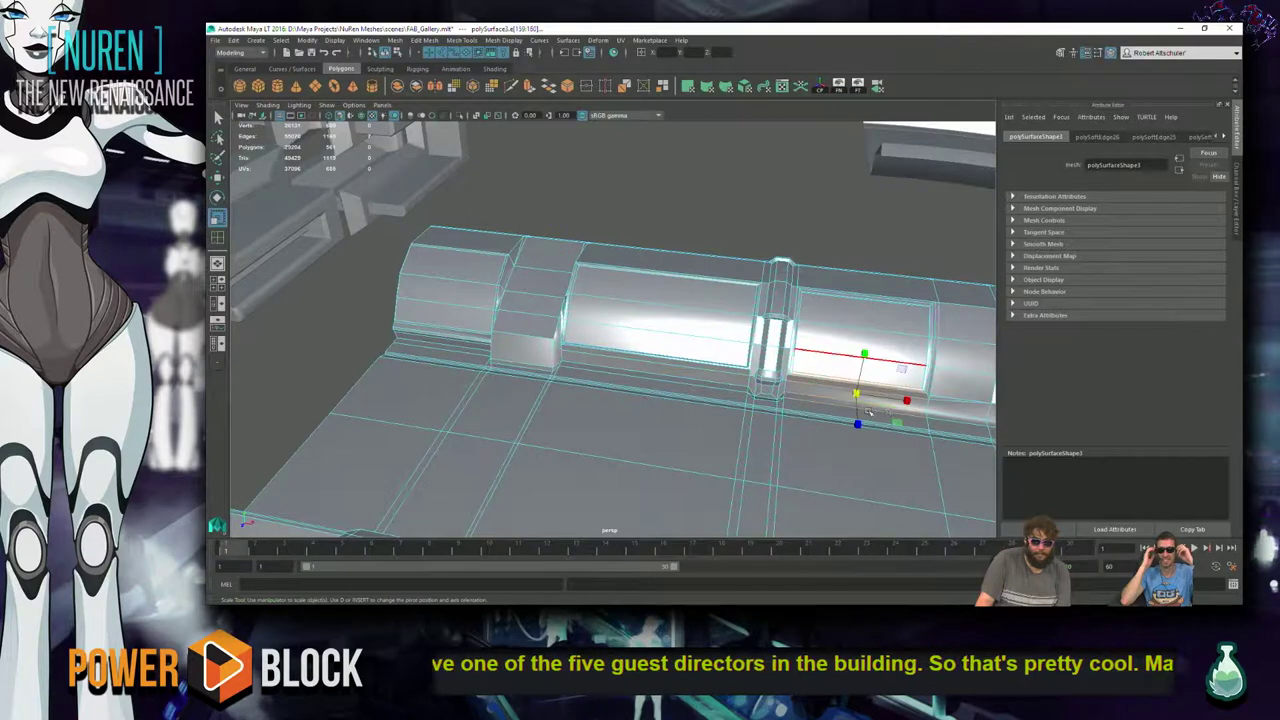
click(800, 210)
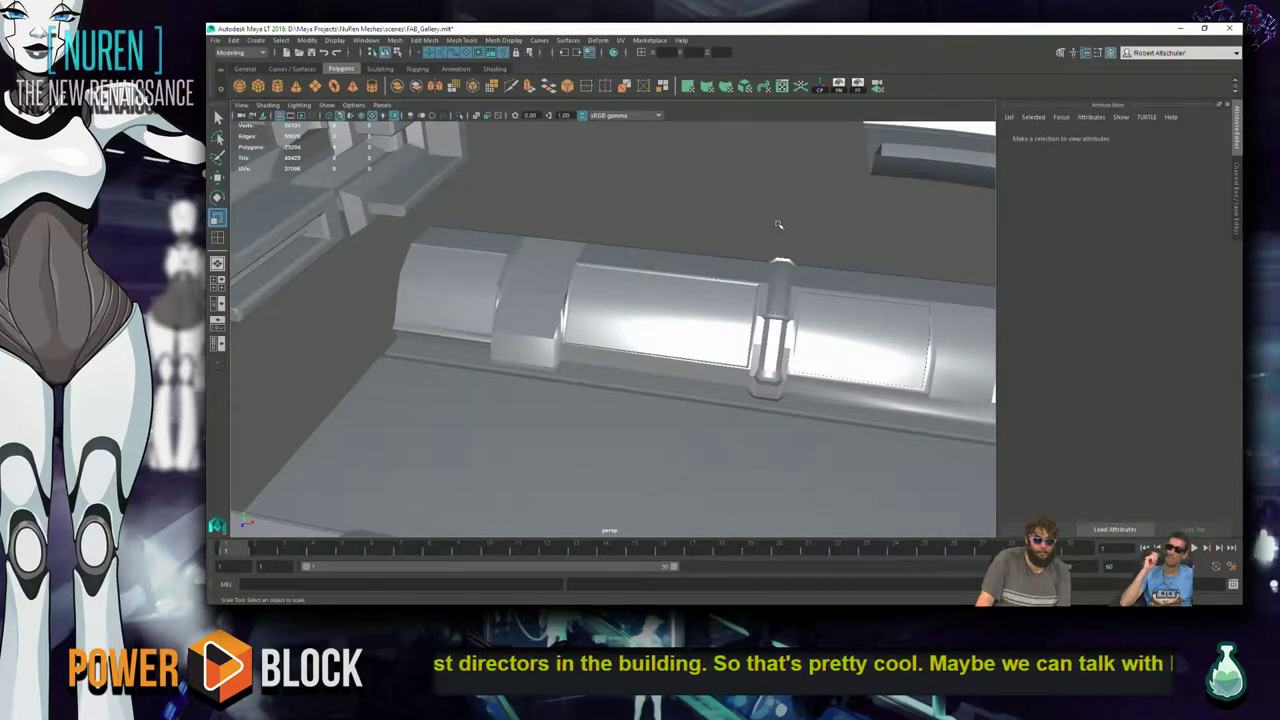
- In Edge mode, select the long edge and floor edge at the pillar base and soften them
alt+drag(860, 387, 619, 336)
alt+drag(541, 334, 632, 371)
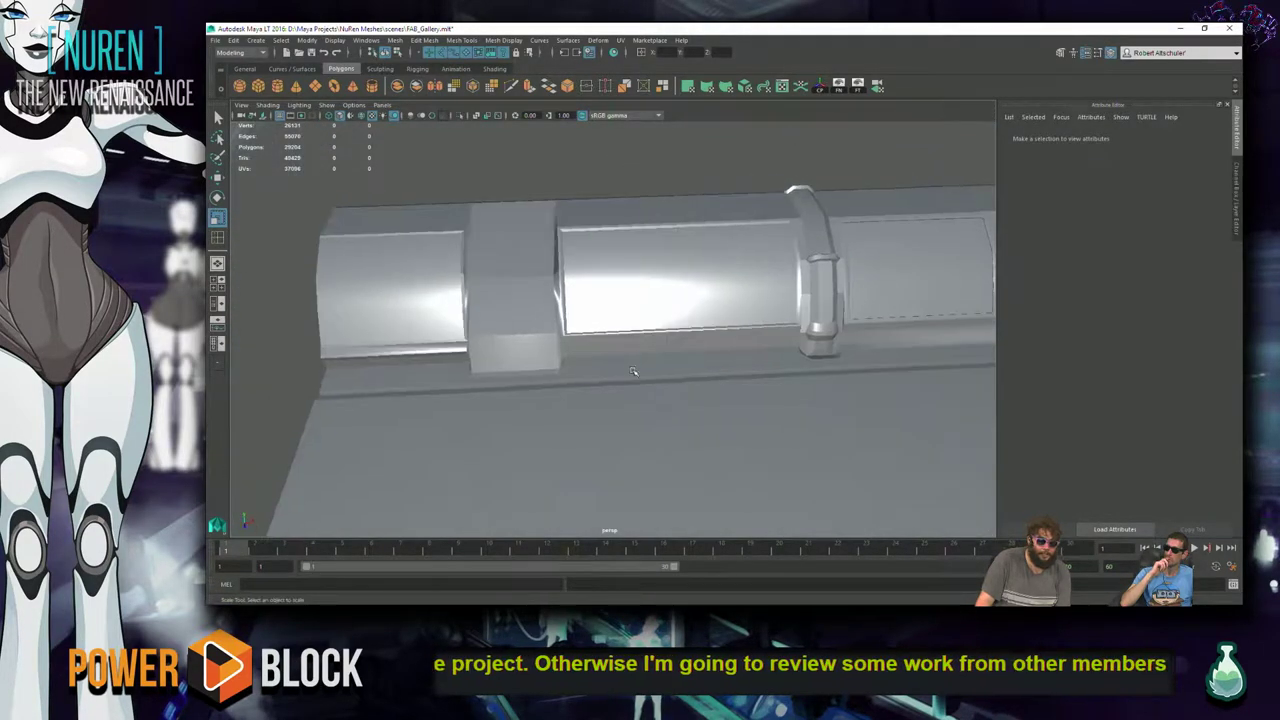
alt+right_drag(720, 377, 920, 331)
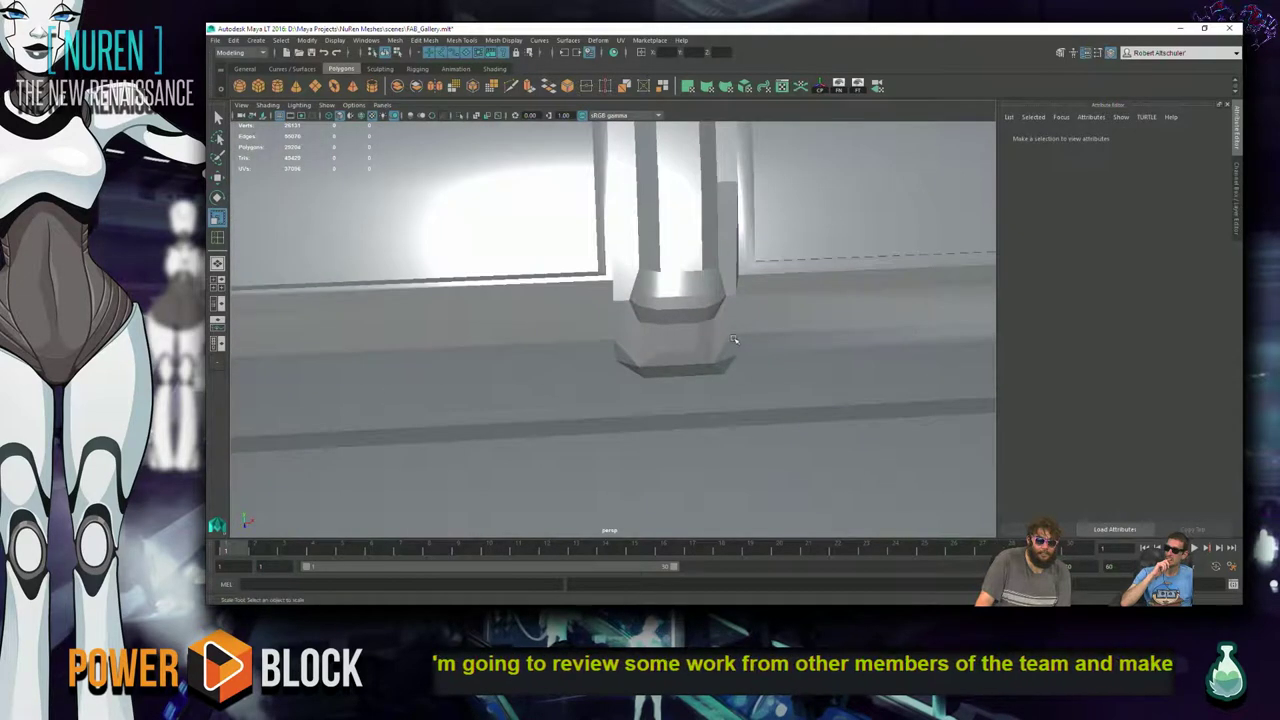
alt+drag(726, 340, 776, 336)
right_drag(707, 364, 709, 289)
click(791, 362)
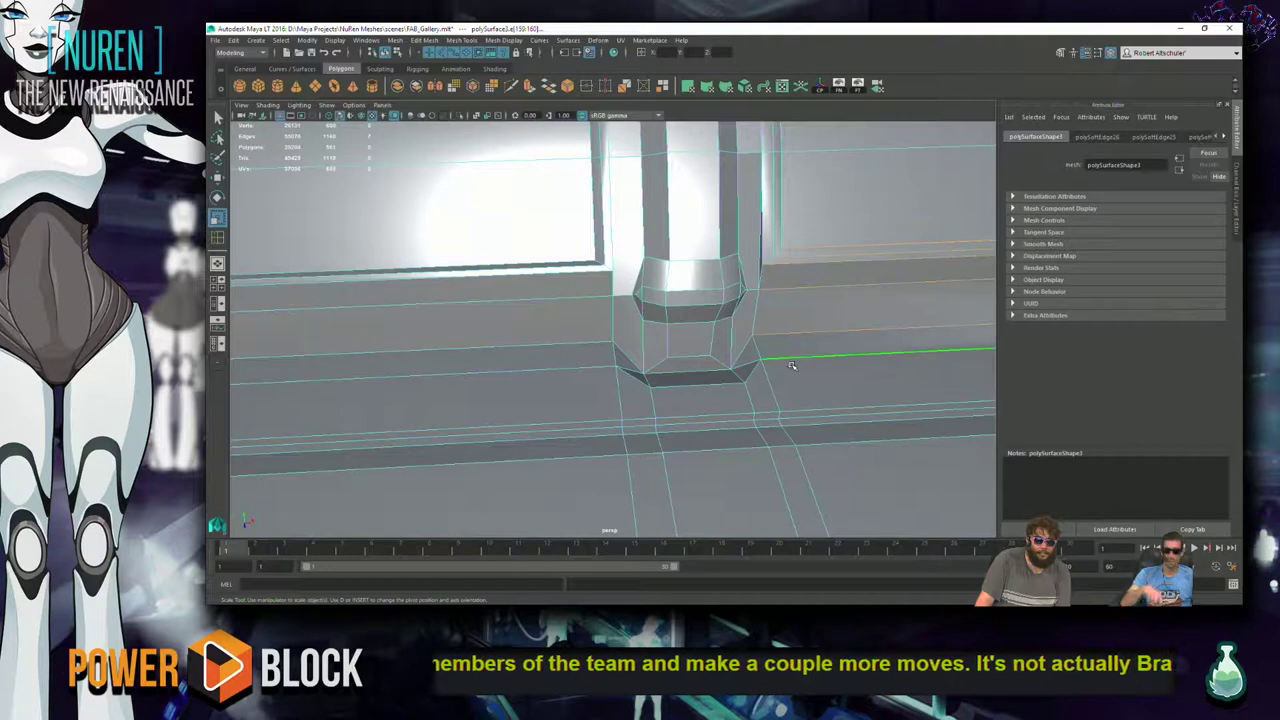
click(798, 385)
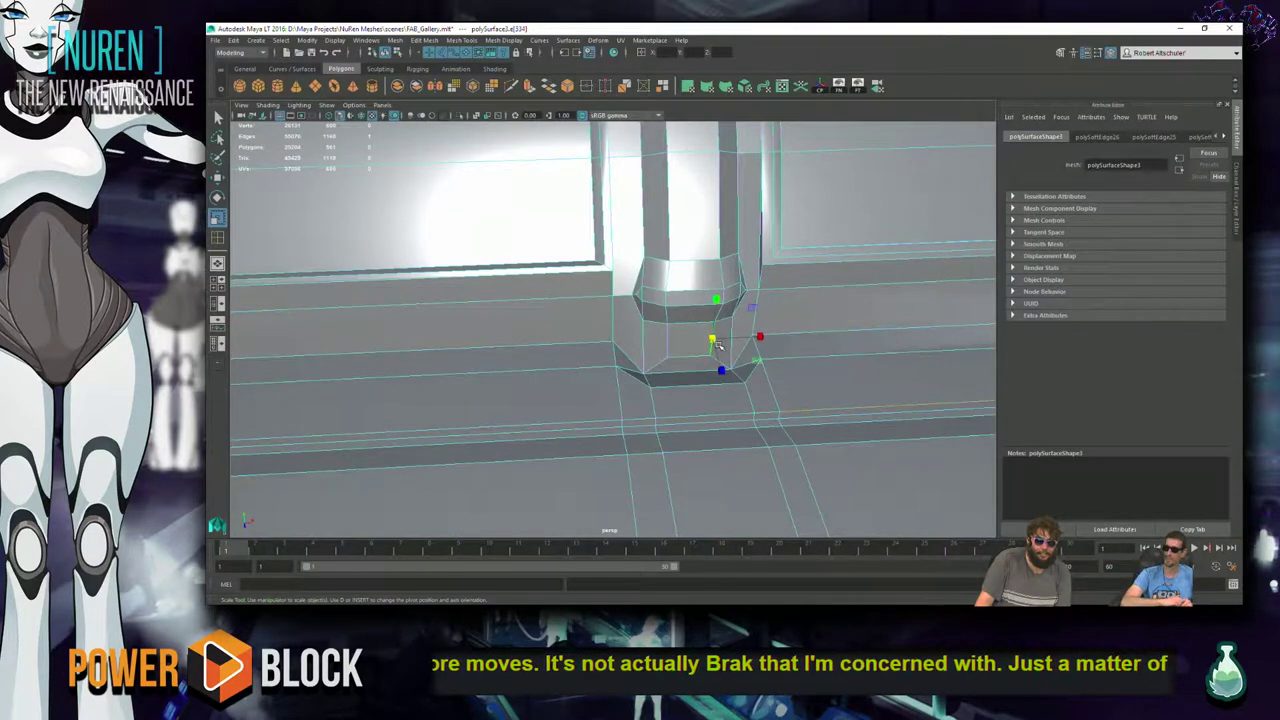
shift+right_drag(713, 345, 755, 360)
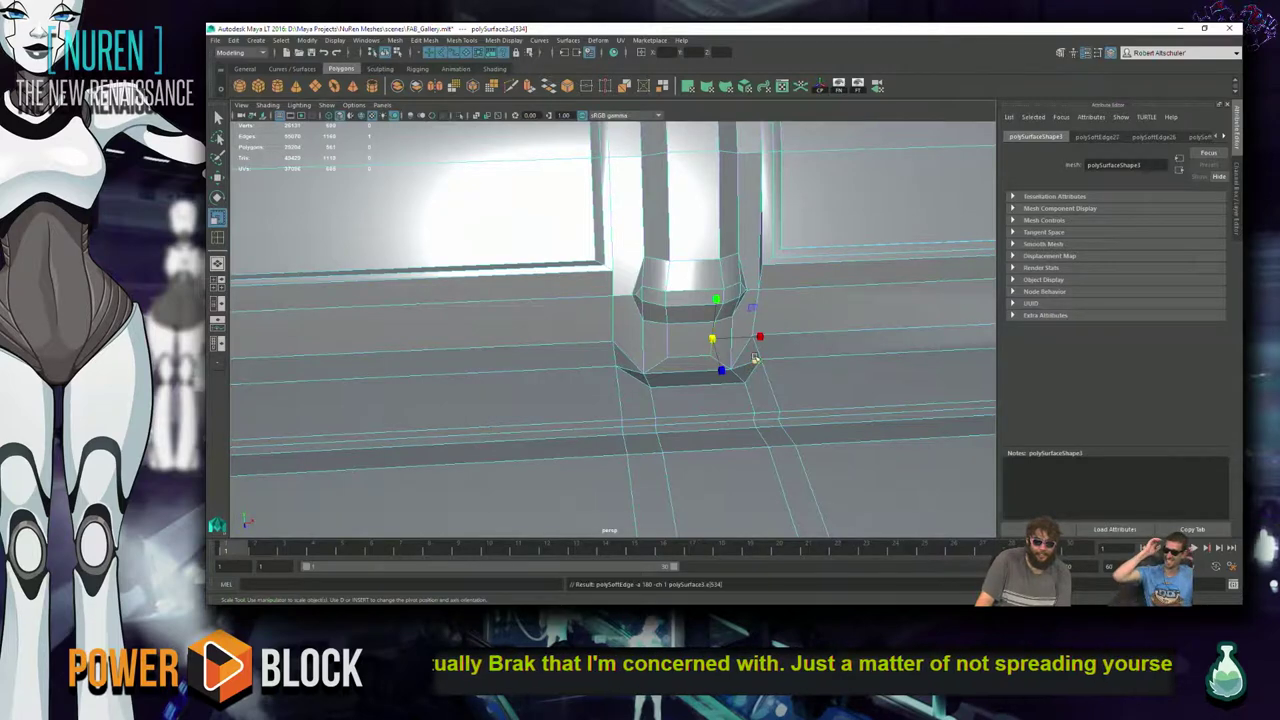
- Select the upper pillar-base edge and a vertical pillar edge around the pillar joint
click(666, 346)
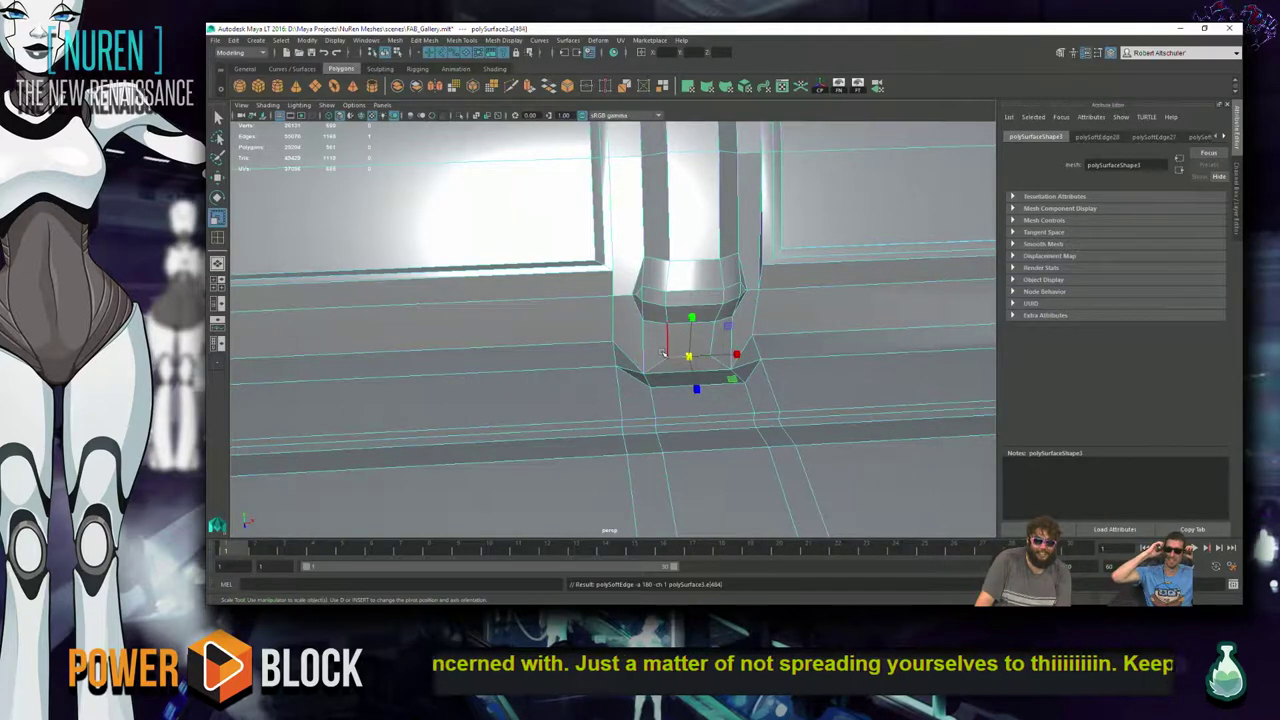
alt+drag(700, 360, 690, 410)
key(super)
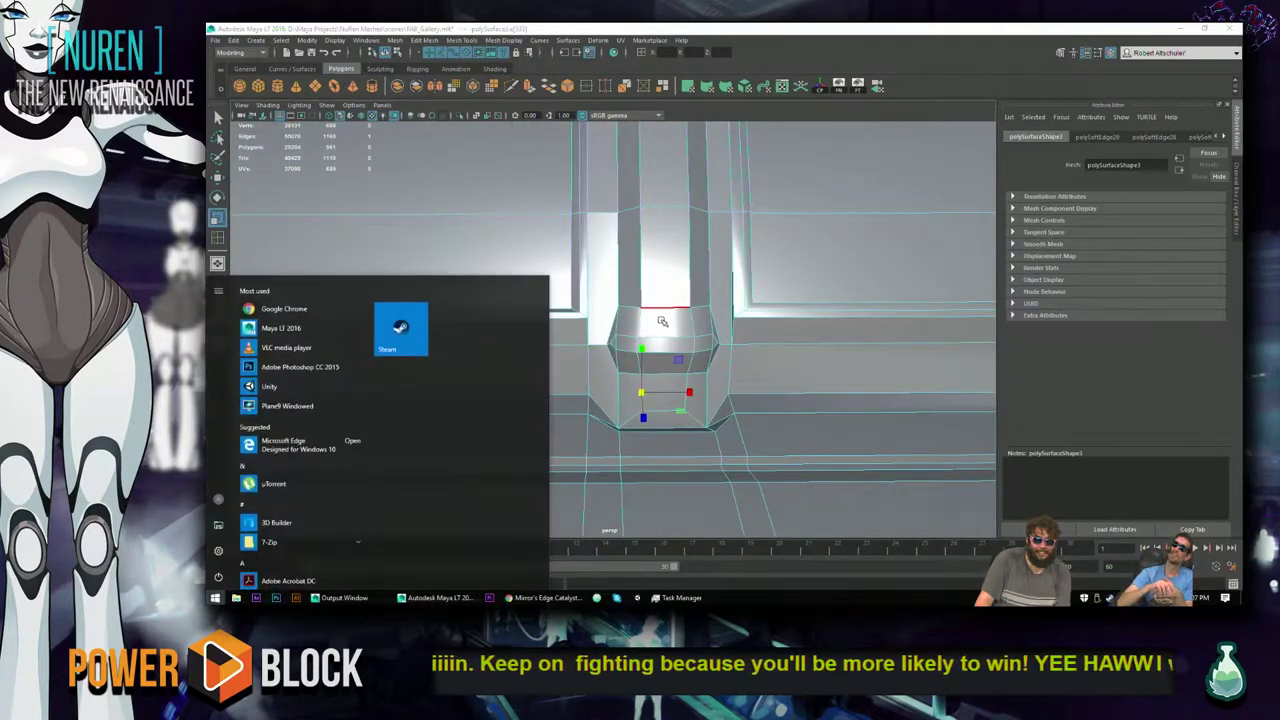
key(Escape)
click(690, 283)
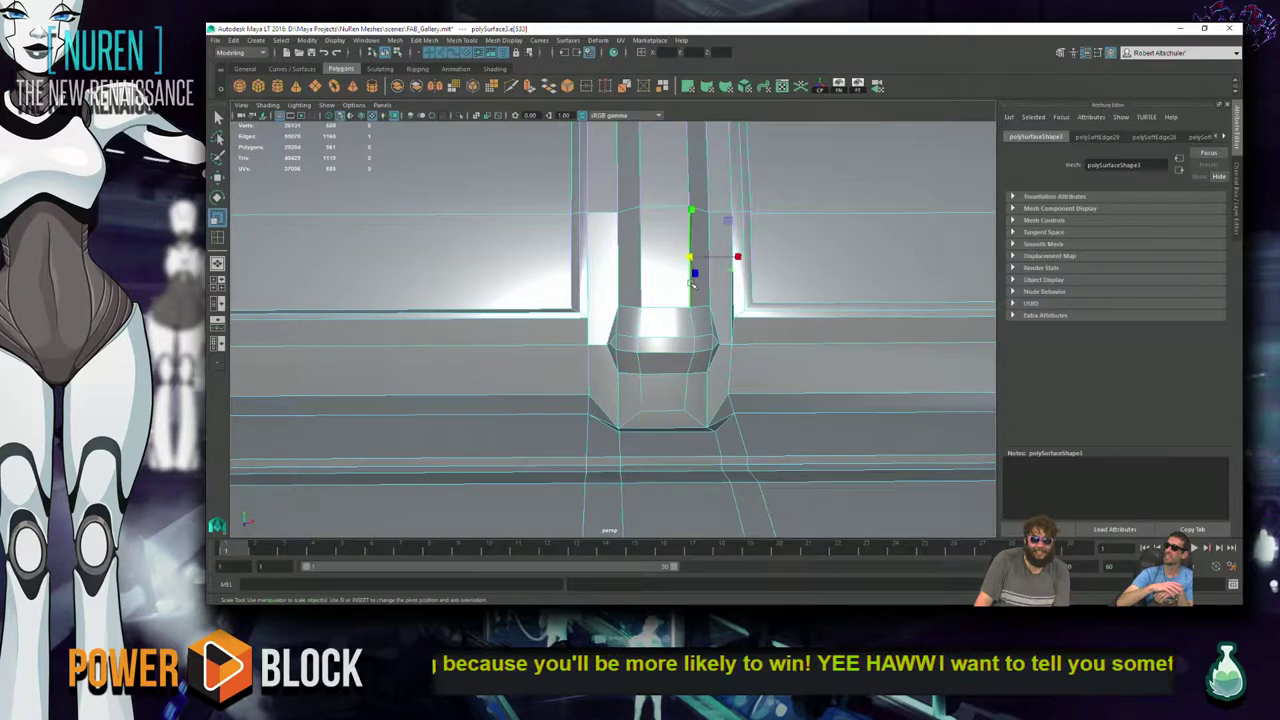
scroll(684, 367, up, 2)
alt+drag(696, 347, 650, 330)
right_click(650, 368)
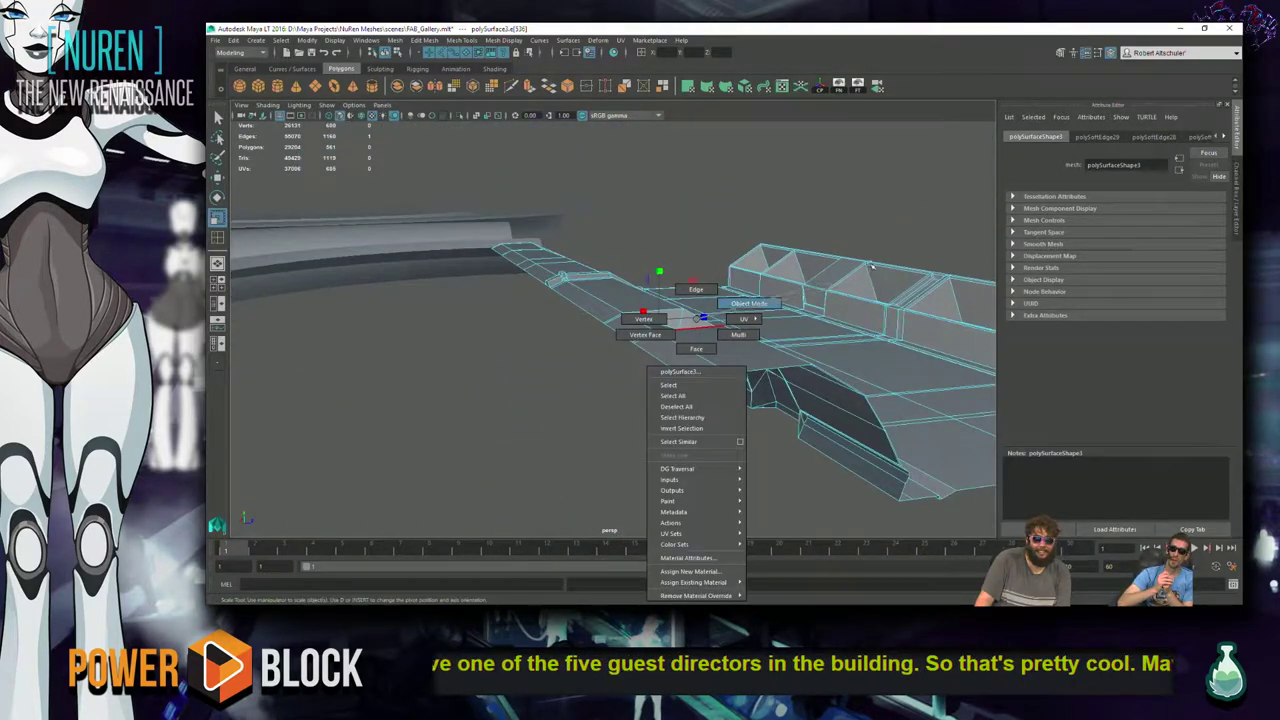
click(901, 405)
alt+drag(920, 419, 566, 320)
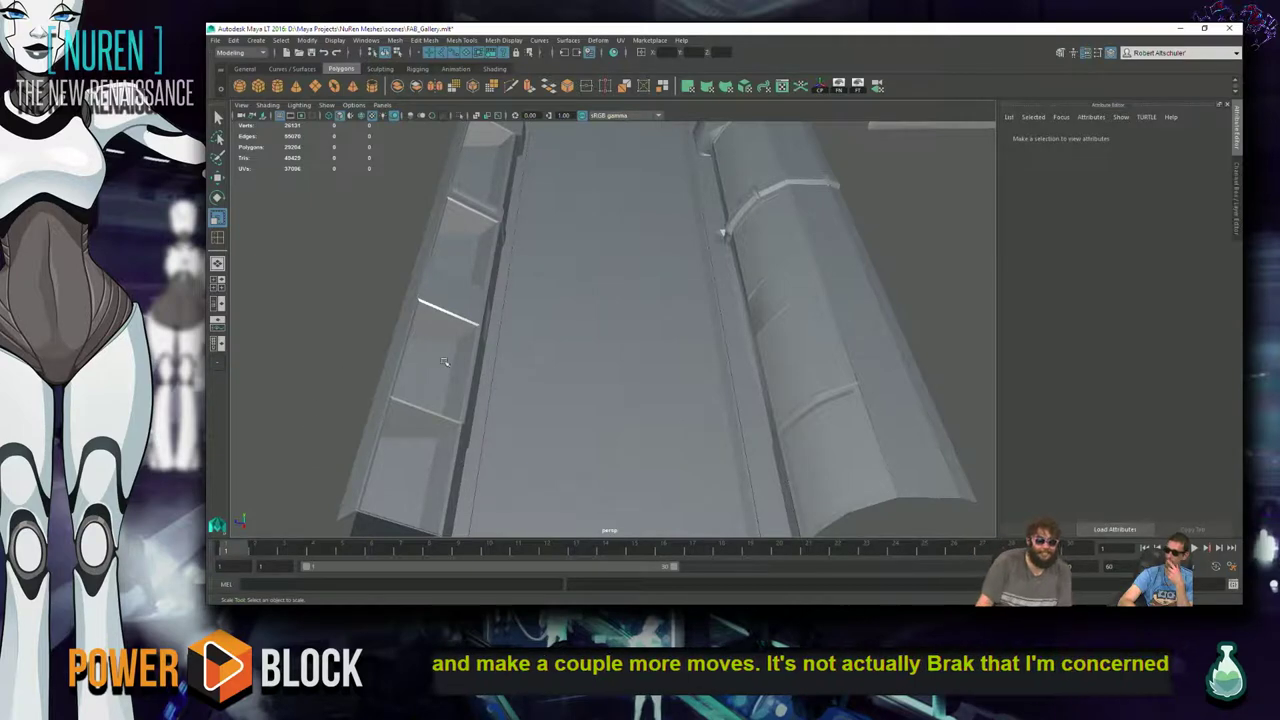
alt+drag(636, 378, 453, 392)
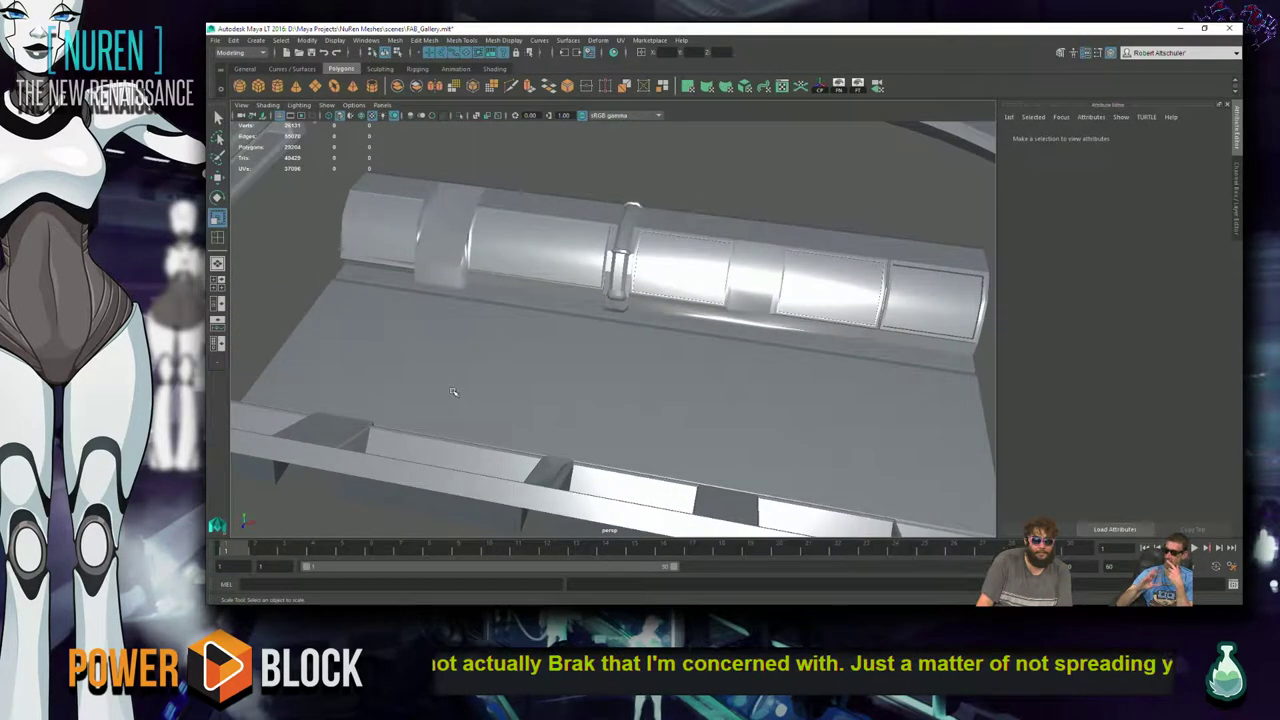
click(526, 371)
alt+drag(607, 386, 458, 388)
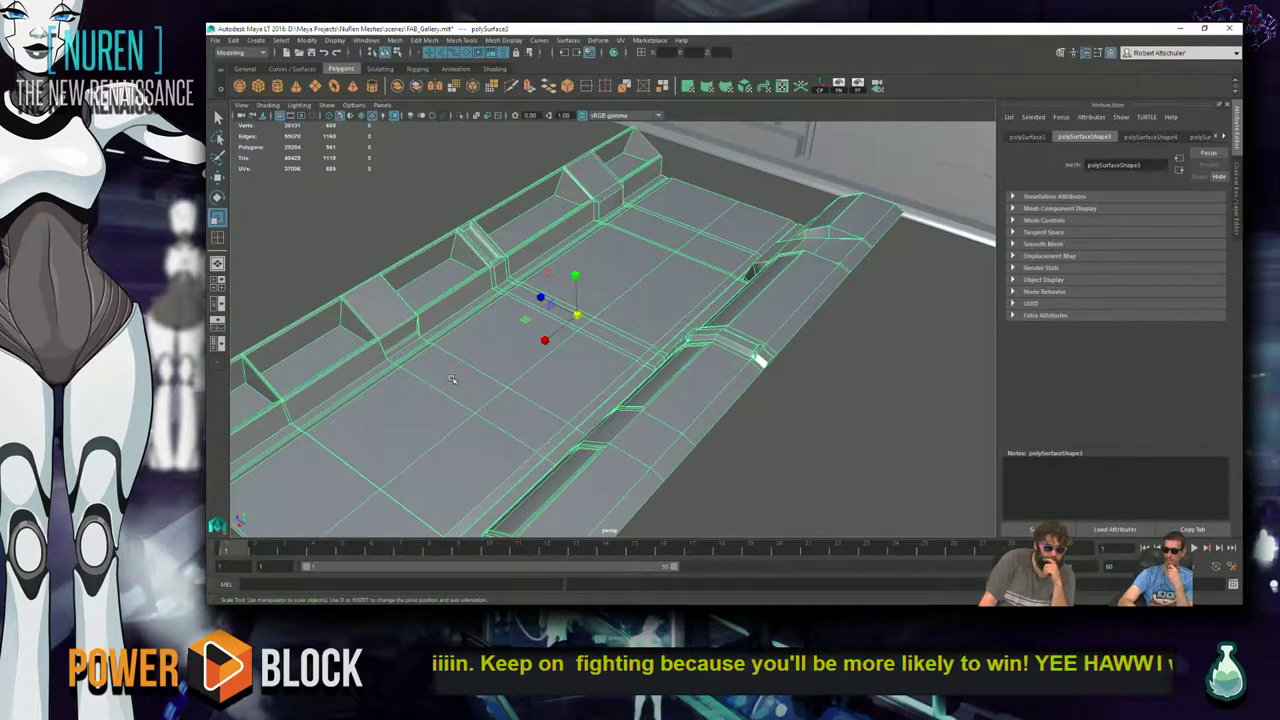
- Select a floor panel face in Face mode and extrude it
alt+drag(571, 366, 739, 286)
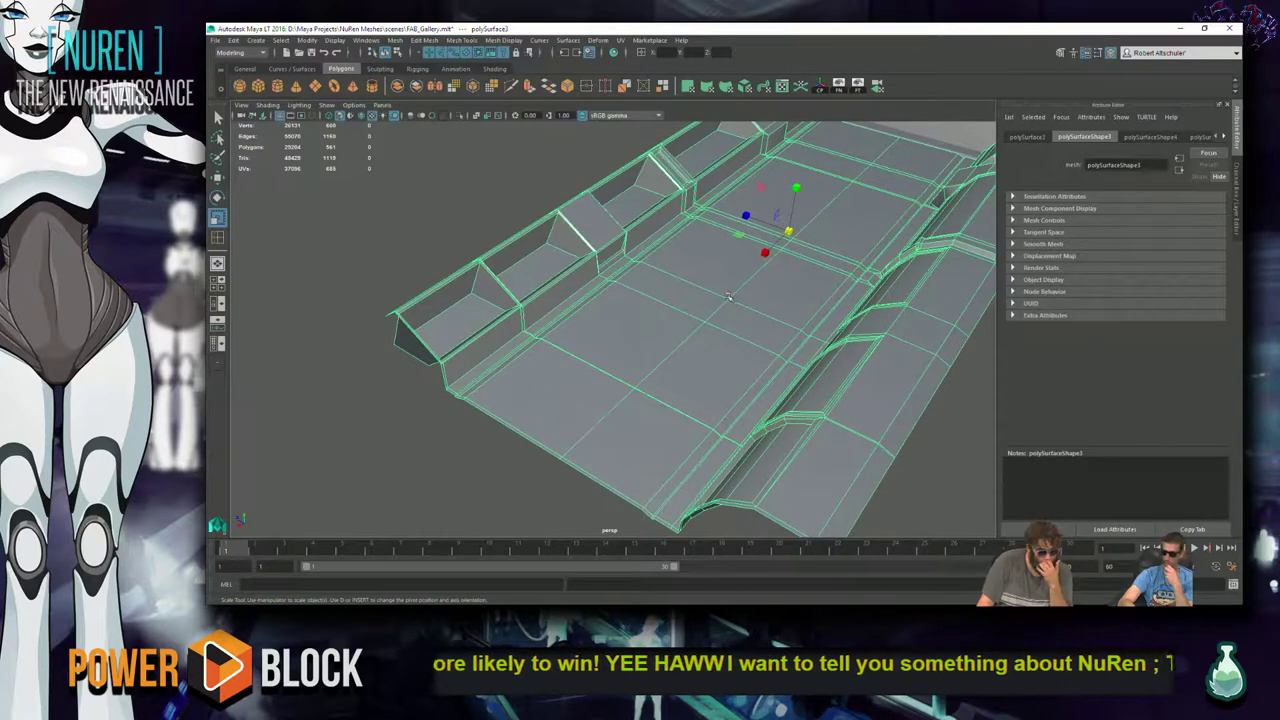
right_drag(655, 314, 657, 346)
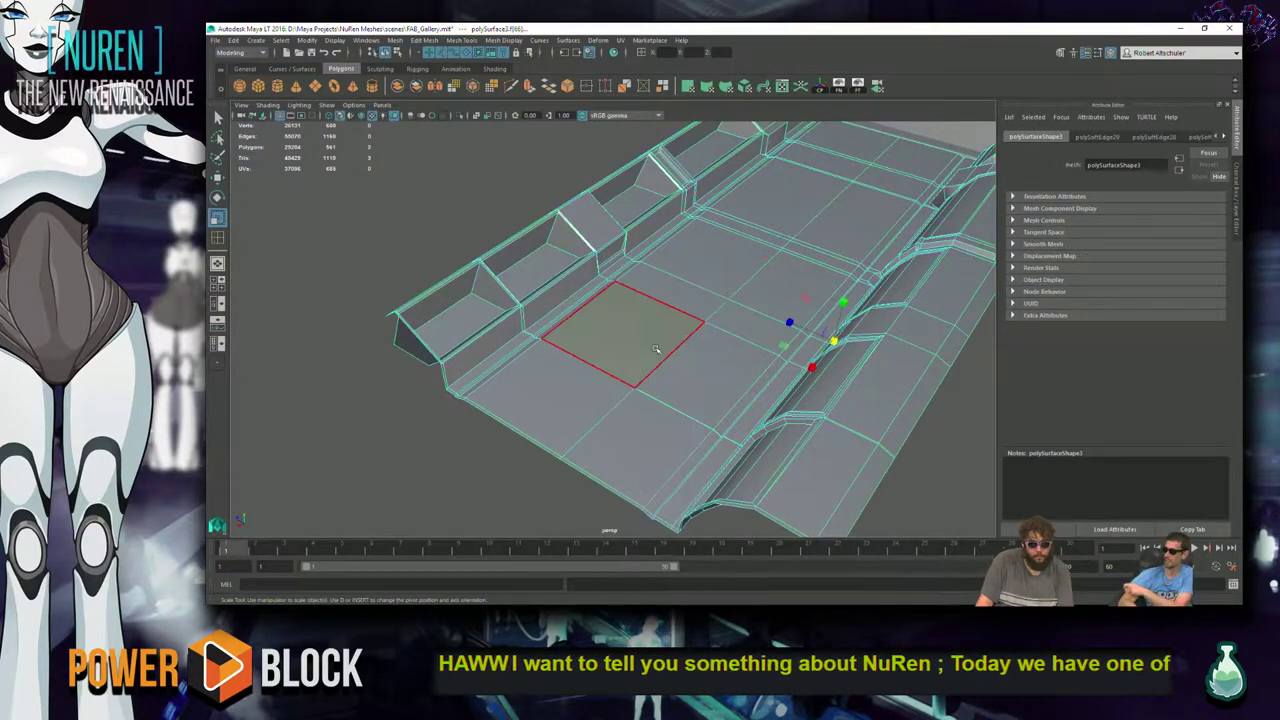
click(563, 417)
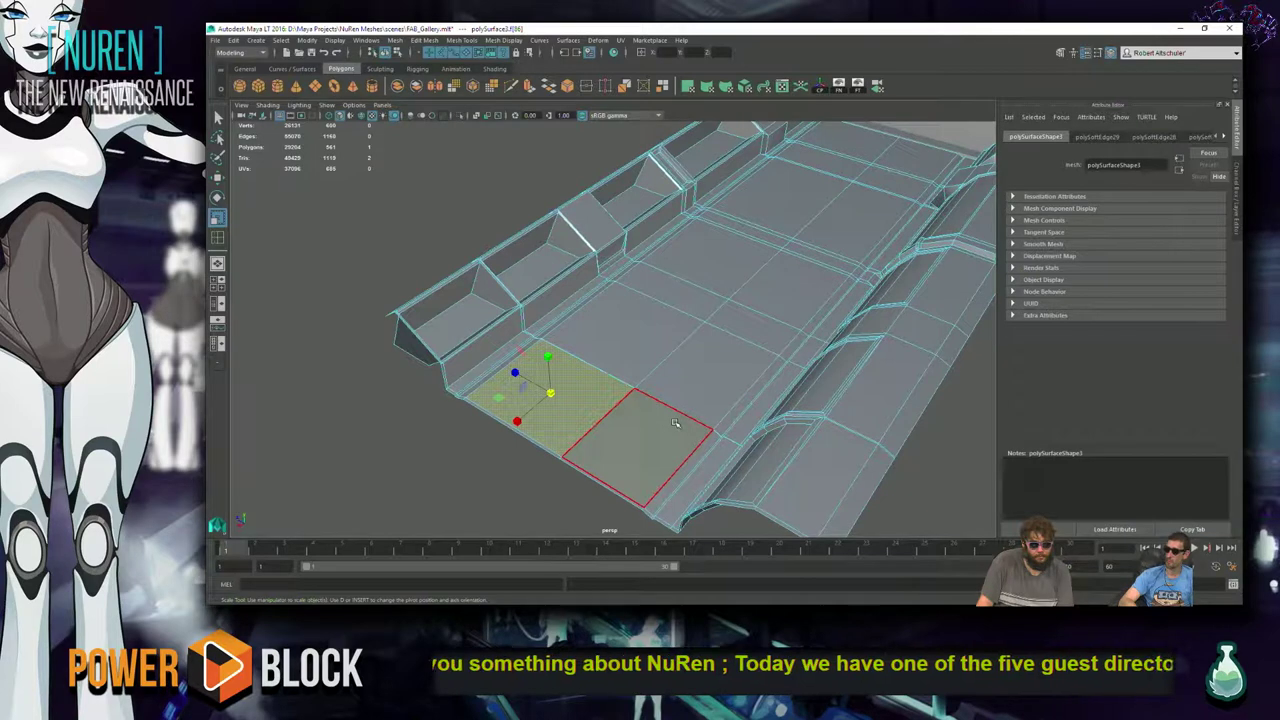
scroll(638, 427, up, 3)
alt+drag(633, 427, 528, 414)
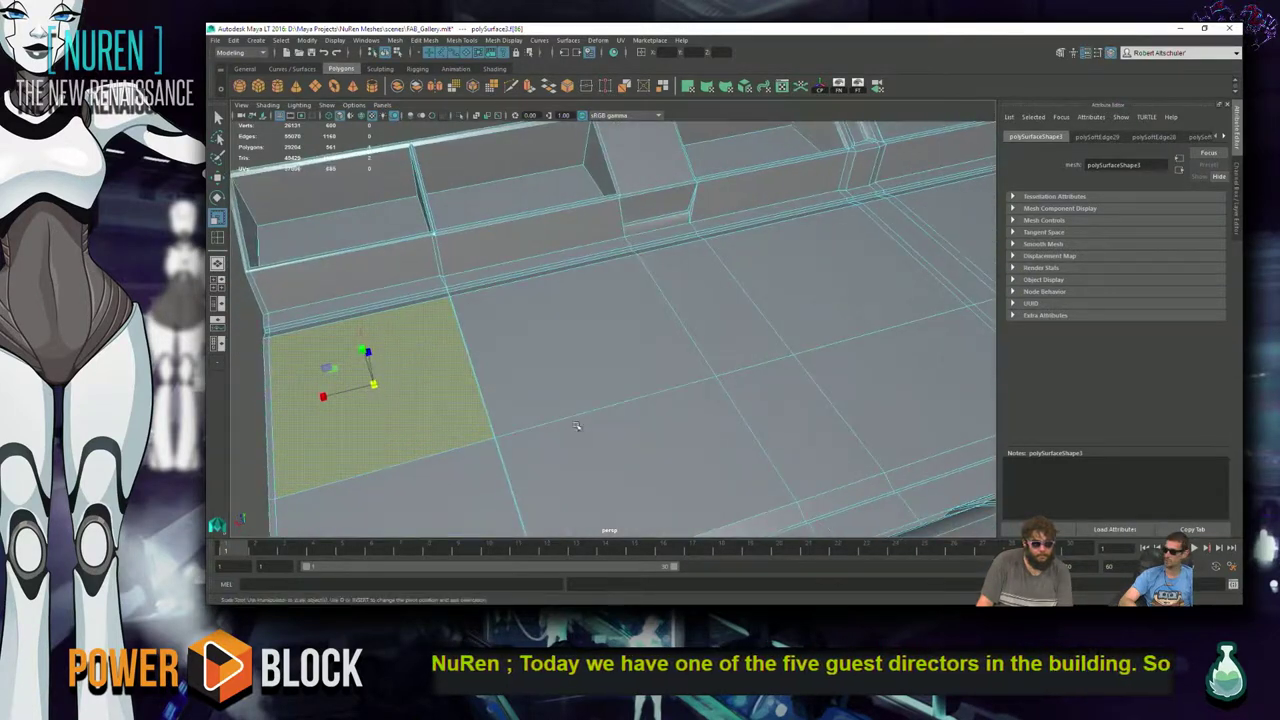
shift+right_drag(522, 341, 532, 372)
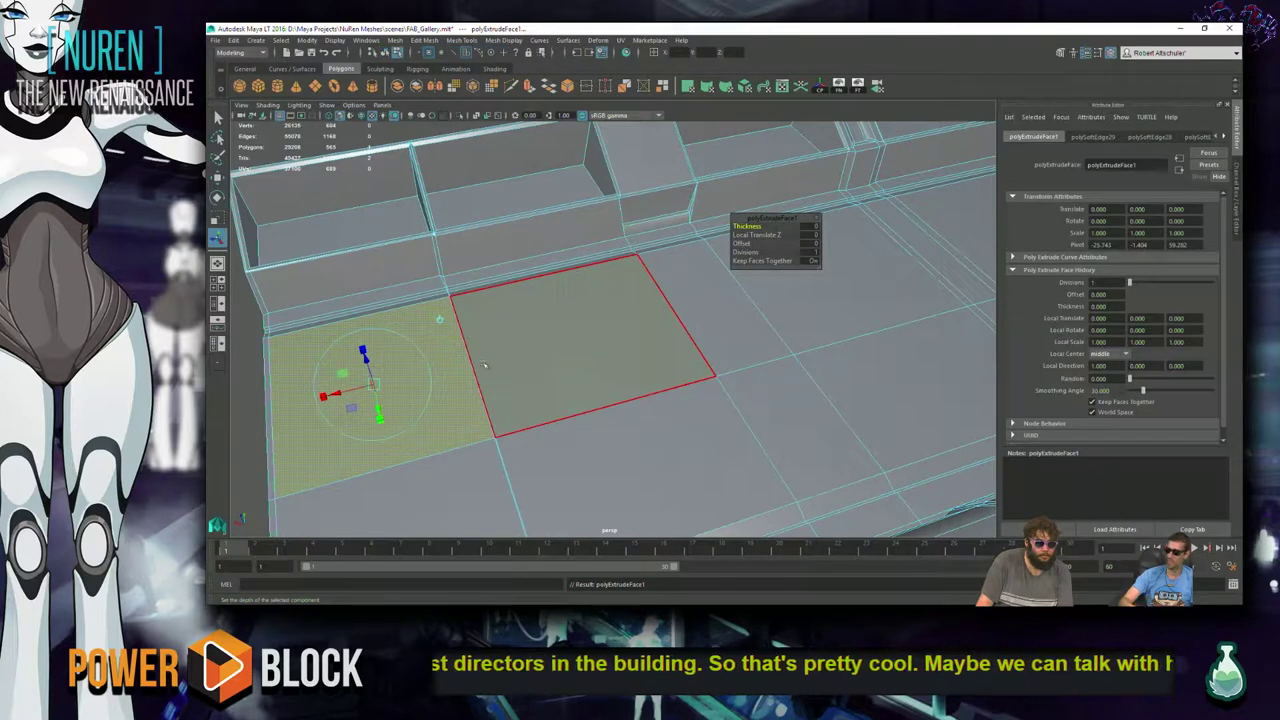
- Frame the extruded floor face and scale it inward on all sides
key(r)
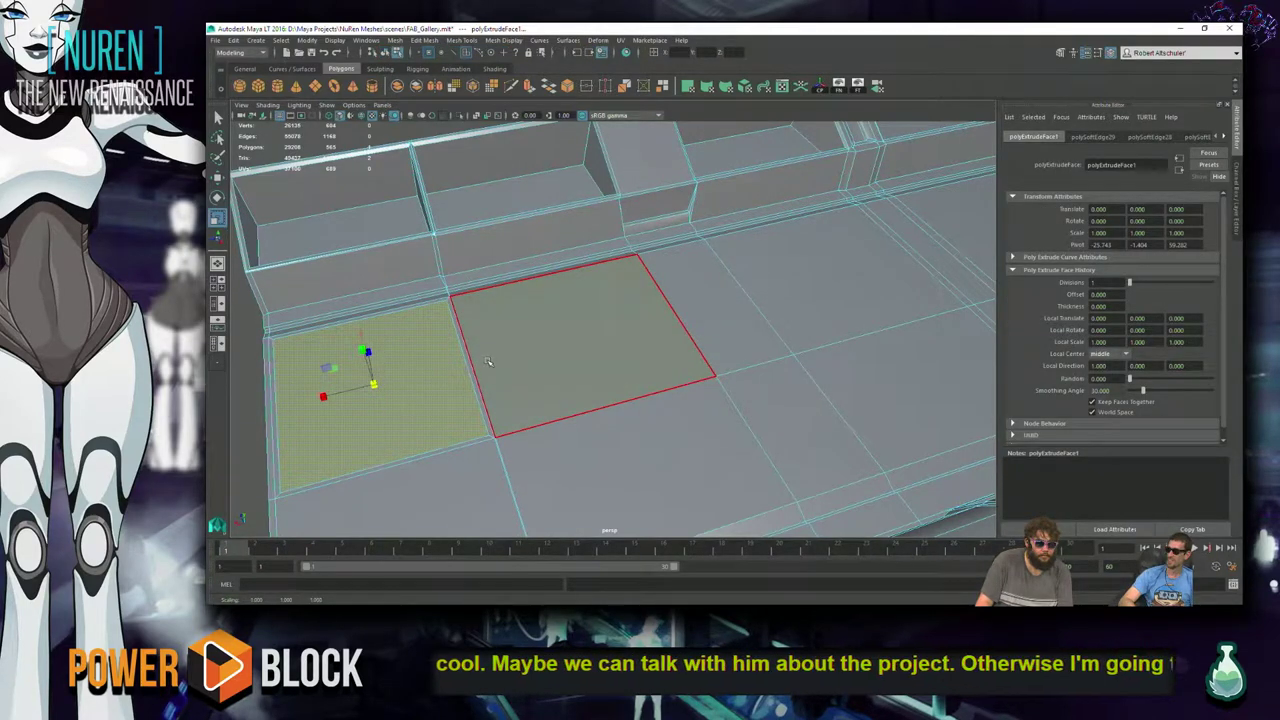
key(f)
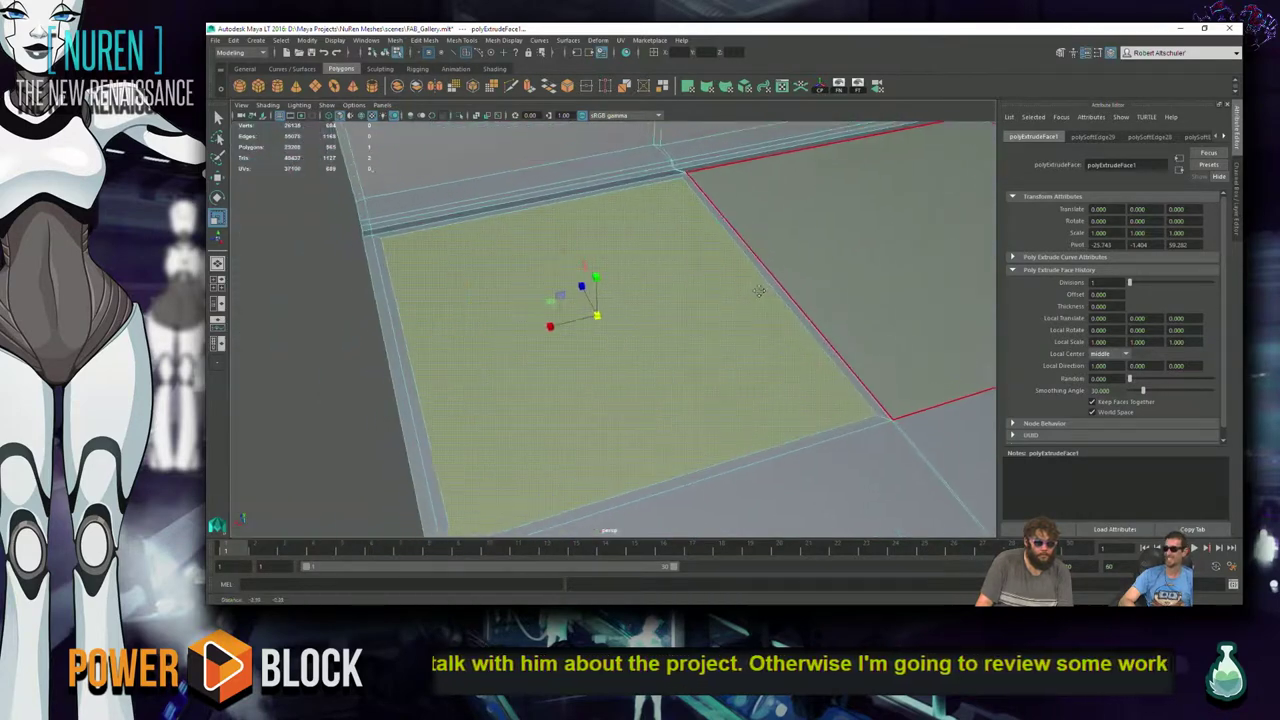
key(w)
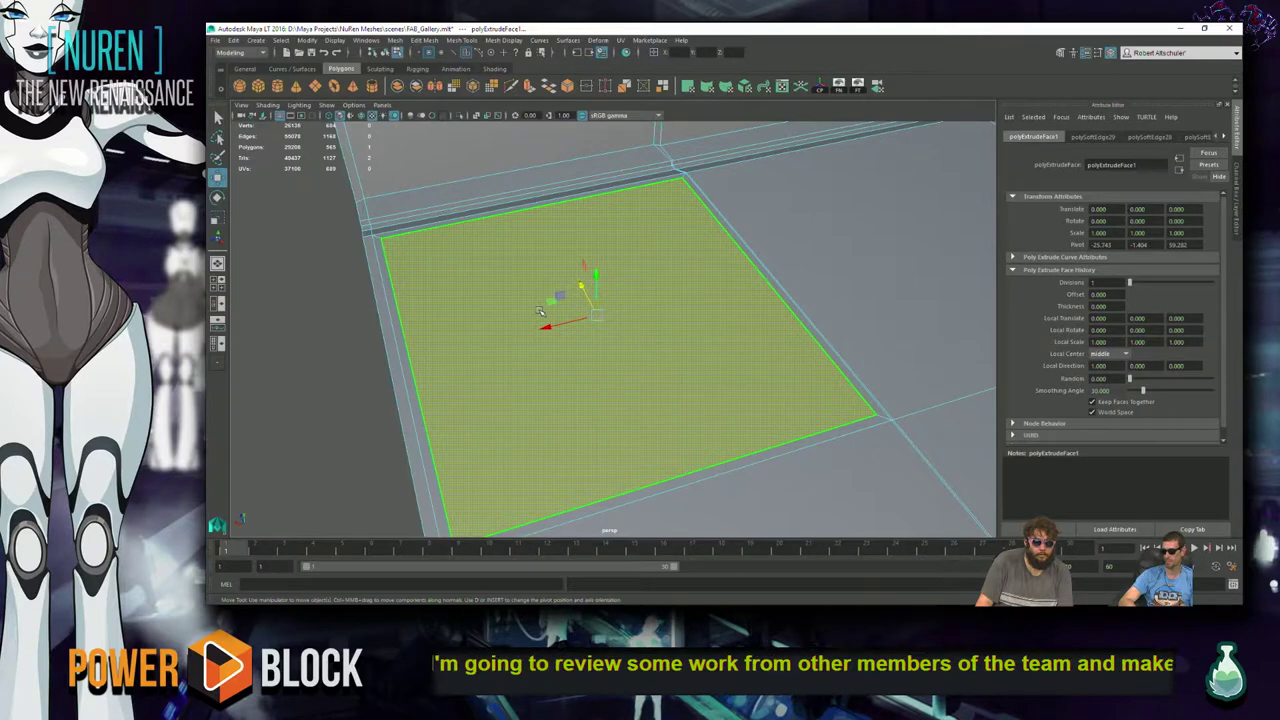
key(r)
mouse_move(540, 320)
mouse_down()
mouse_move(533, 333)
mouse_move(538, 296)
mouse_up()
scroll(545, 298, down, 4)
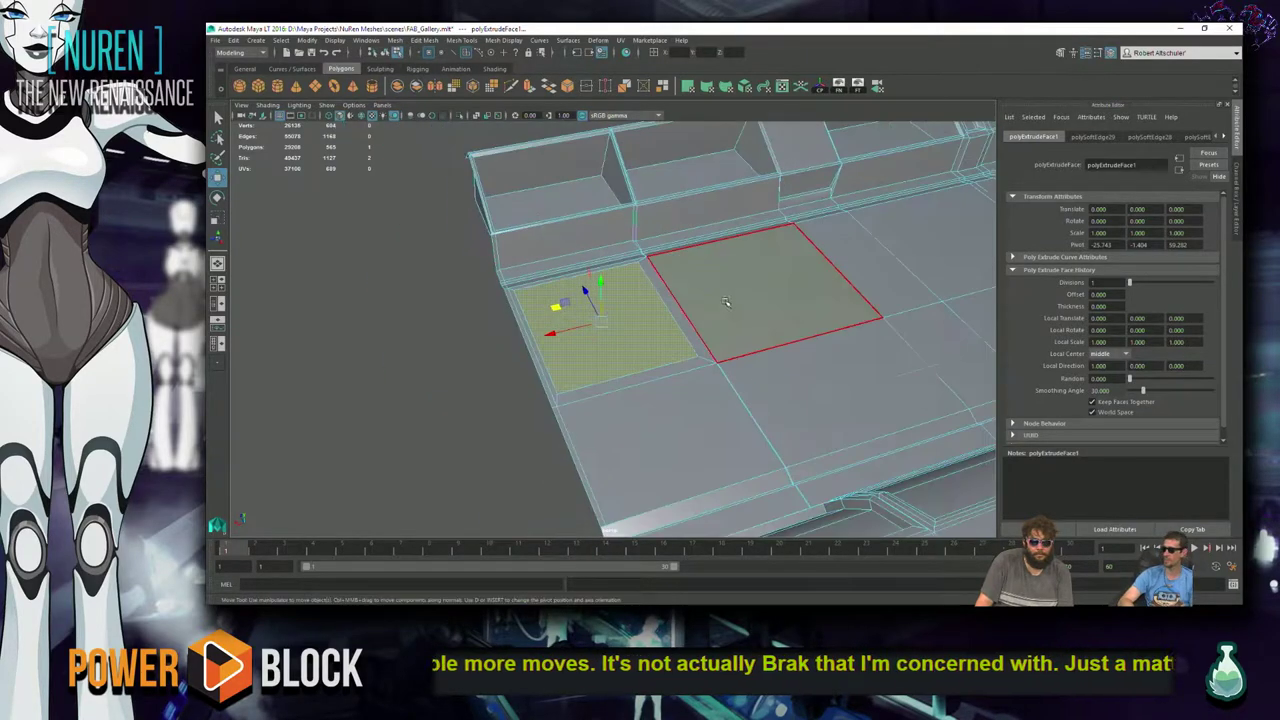
click(716, 436)
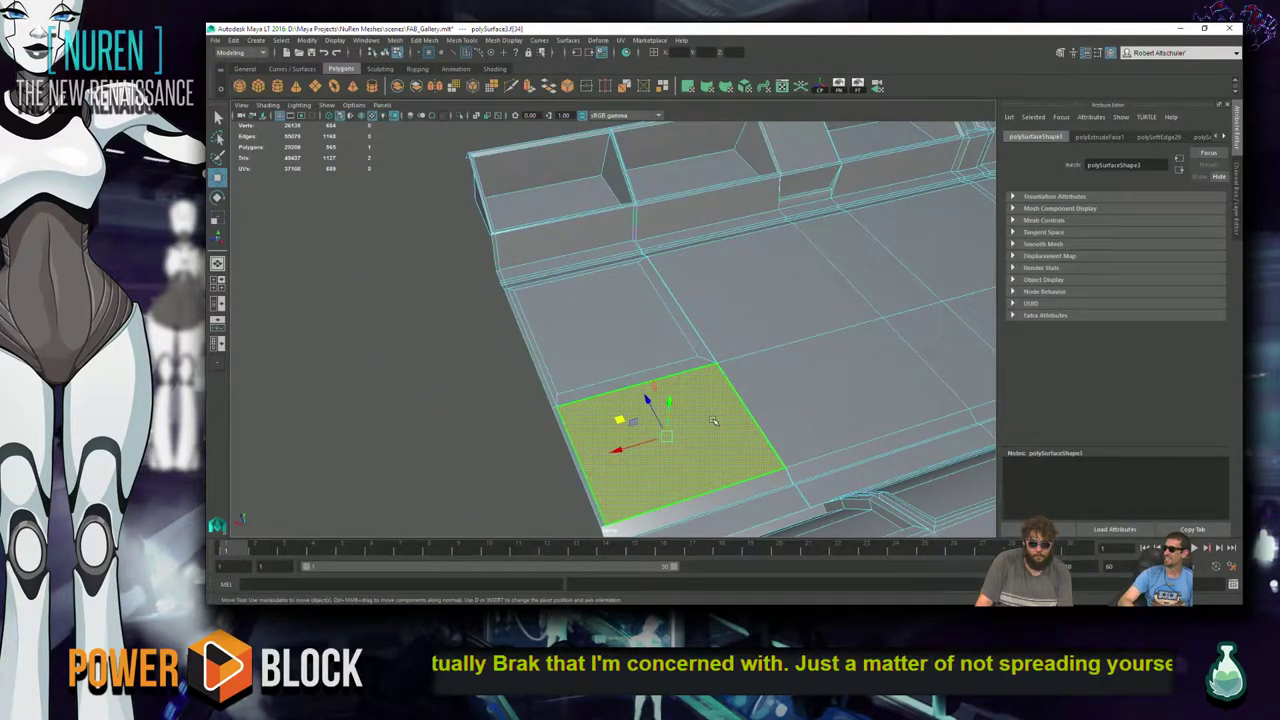
- Extrude the selected floor face with Ctrl+E and scale the new face to an inset size
key(ctrl+e)
drag(695, 436, 705, 422)
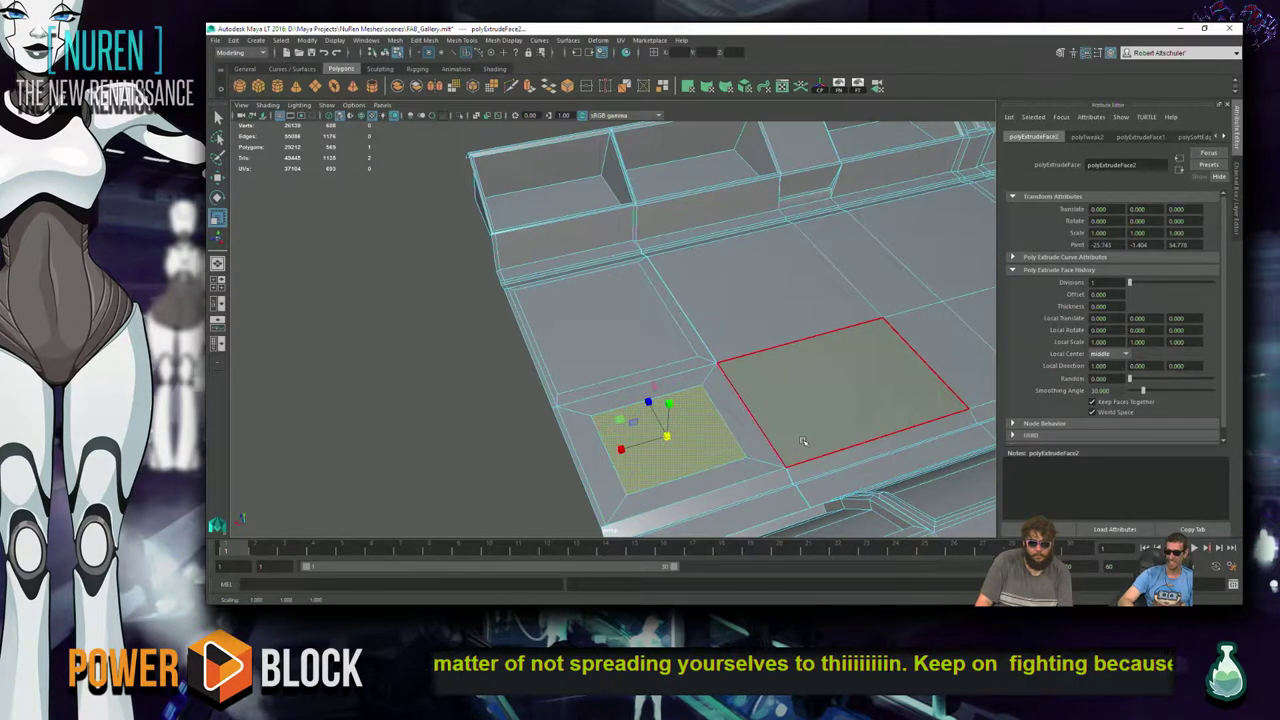
key(r)
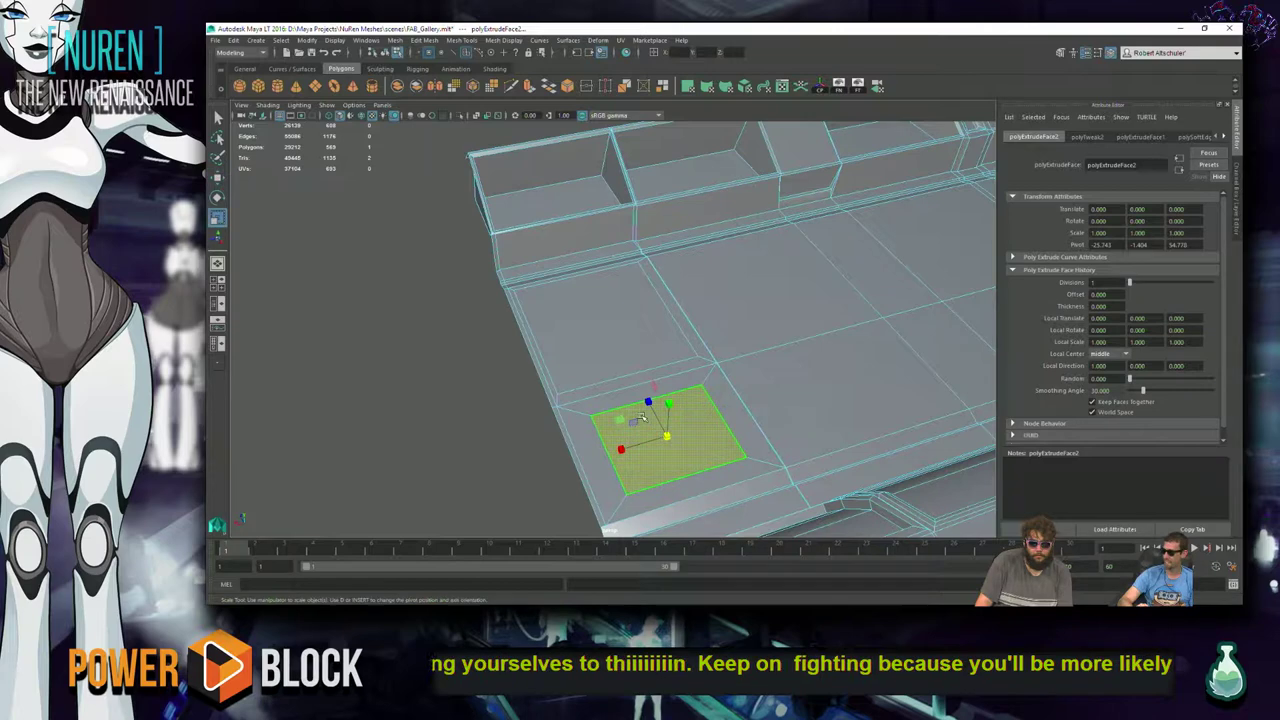
middle_drag(647, 400, 633, 397)
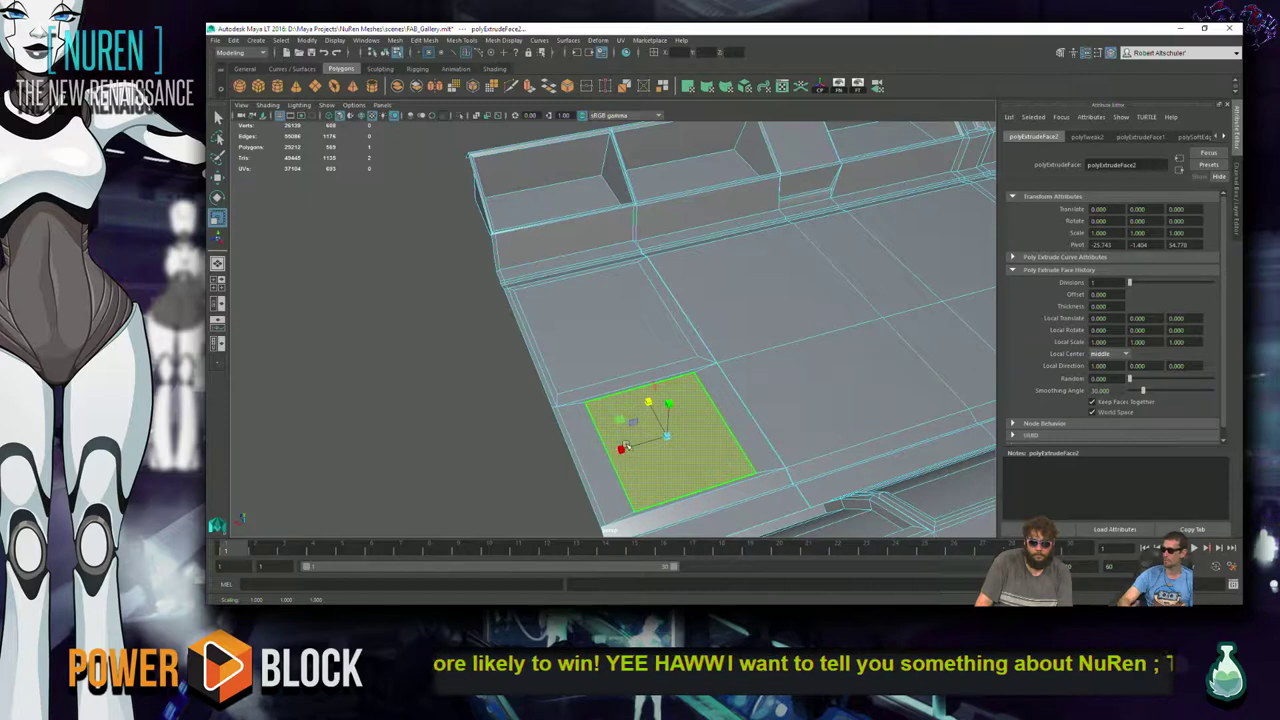
middle_drag(619, 443, 600, 441)
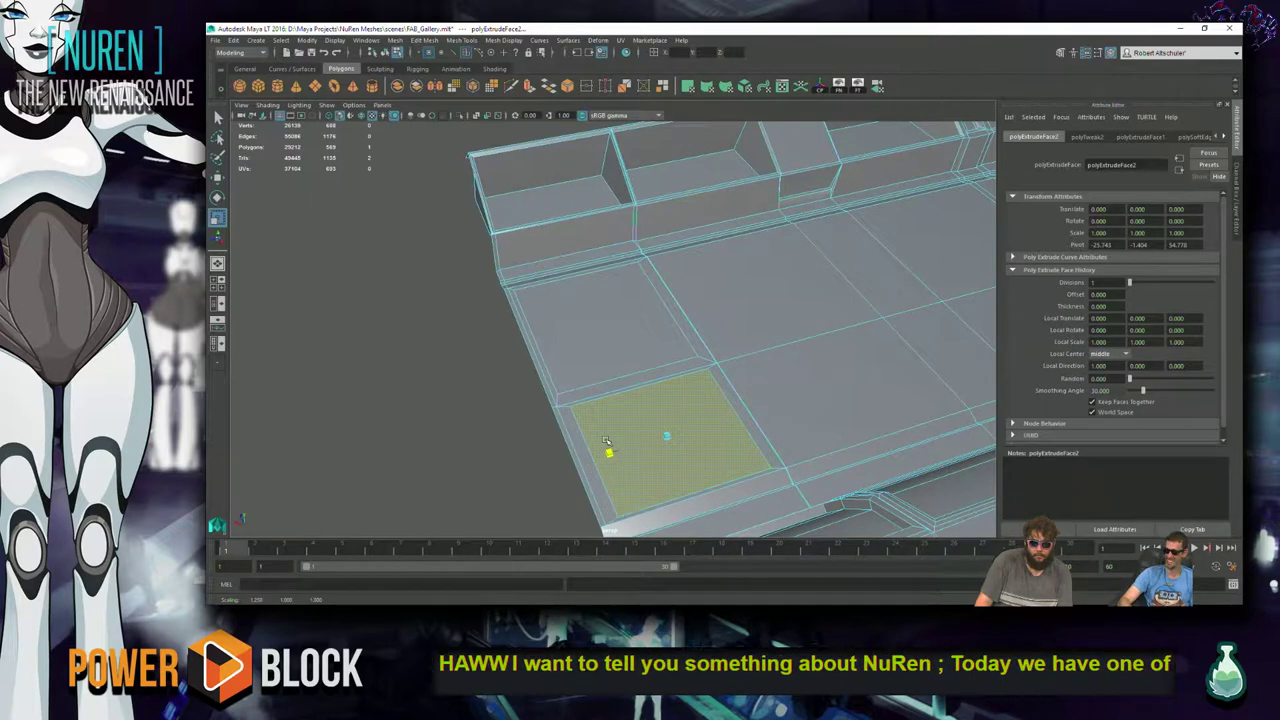
- Extrude a floor face further up the corridor and scale it inward
click(763, 281)
key(ctrl+e)
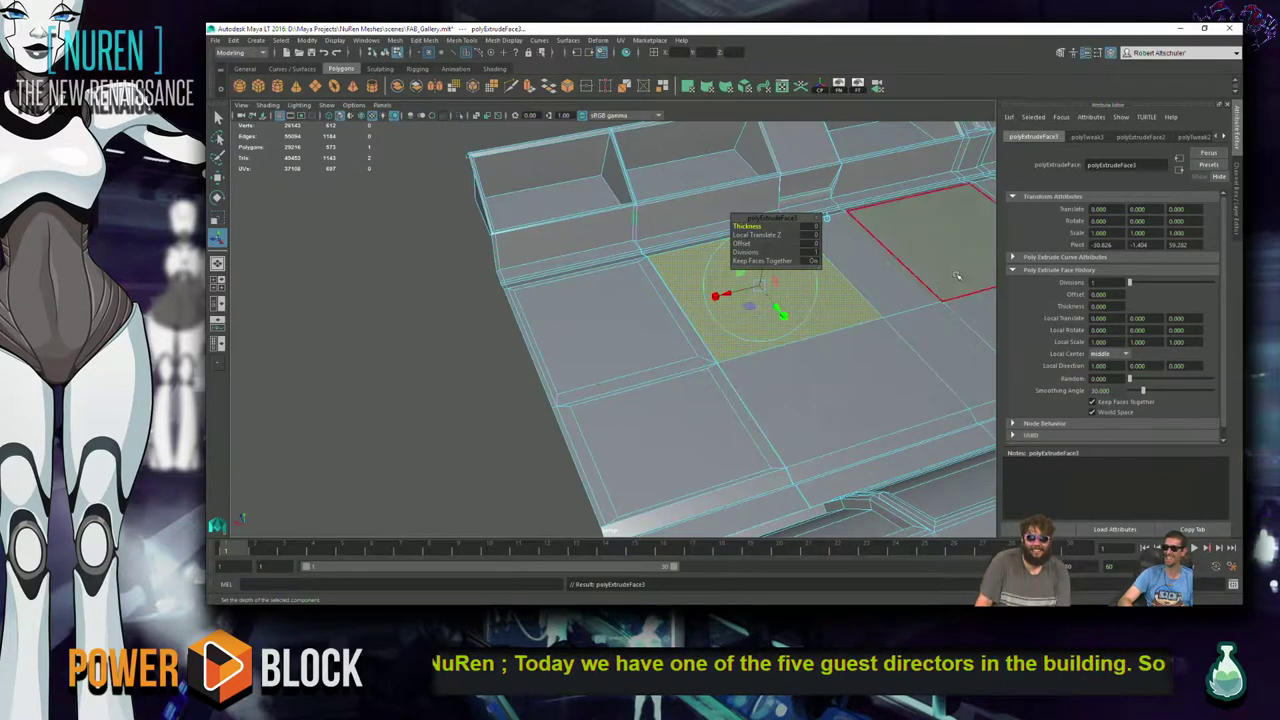
key(r)
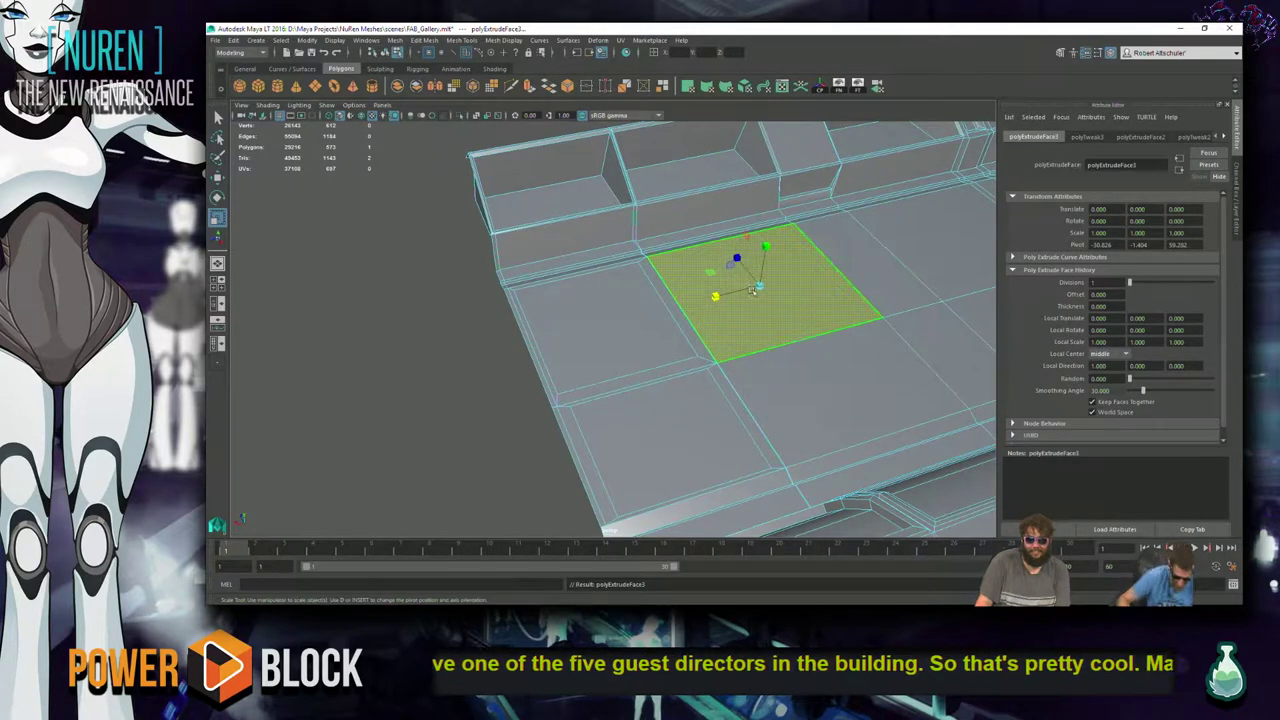
drag(714, 300, 718, 304)
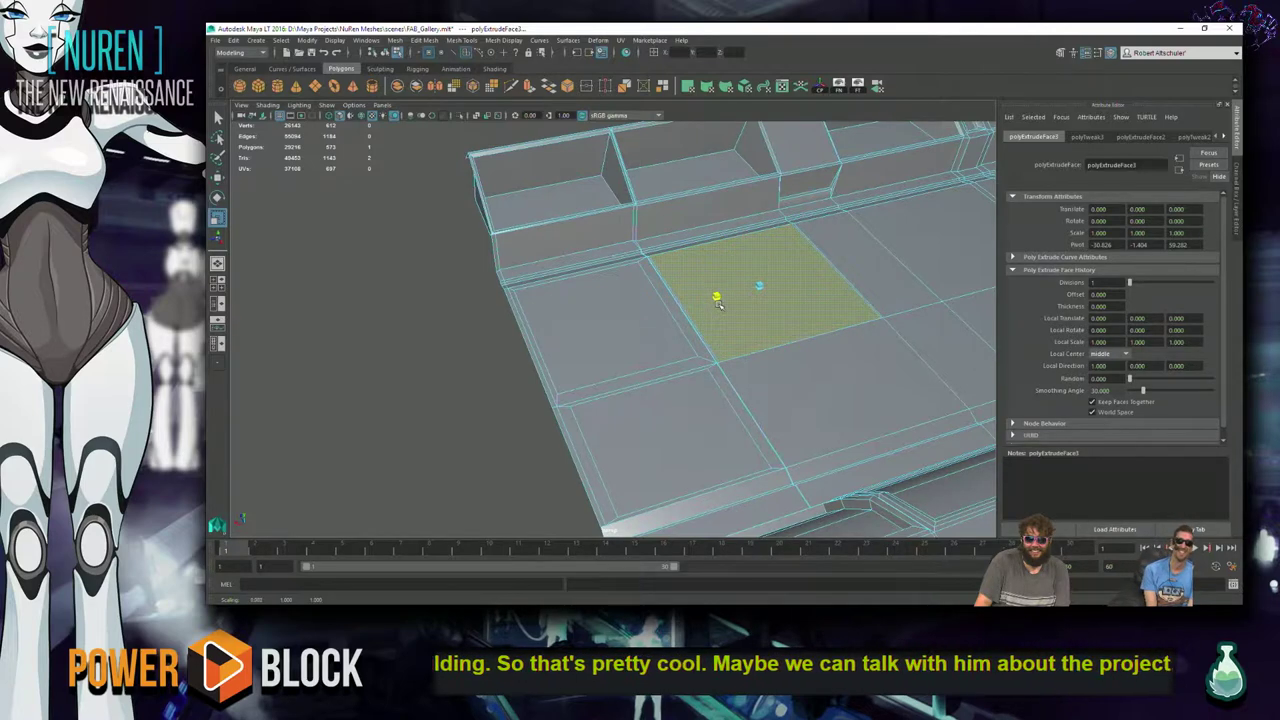
drag(736, 258, 738, 260)
scroll(832, 302, down, 5)
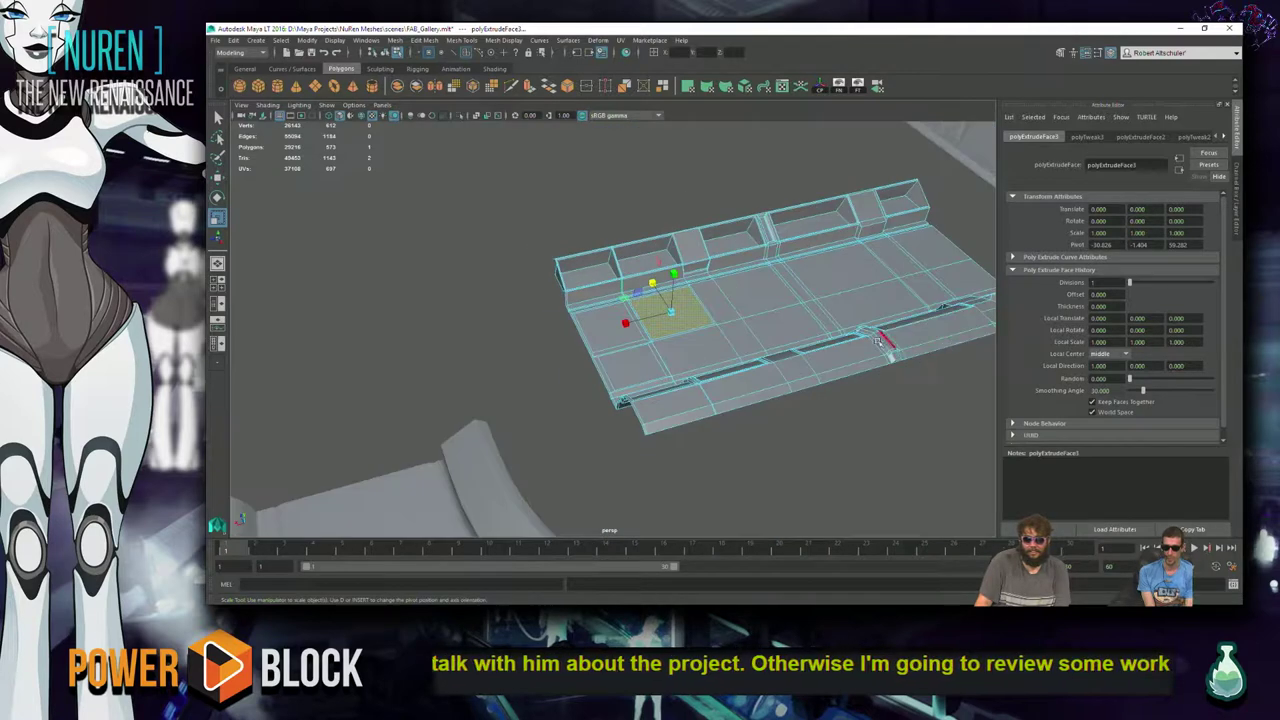
- Select six floor faces, extrude them together, and scale them inward
click(713, 335)
shift+click(800, 318)
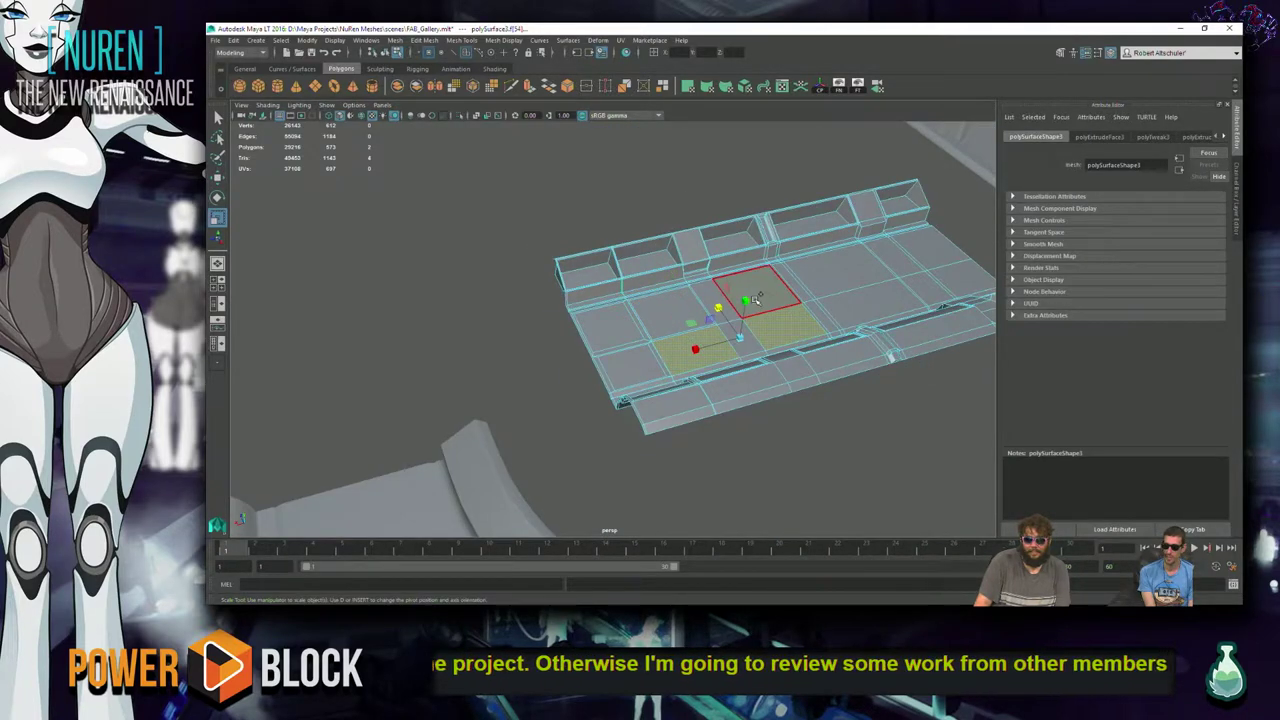
shift+click(842, 270)
shift+click(884, 300)
shift+click(948, 287)
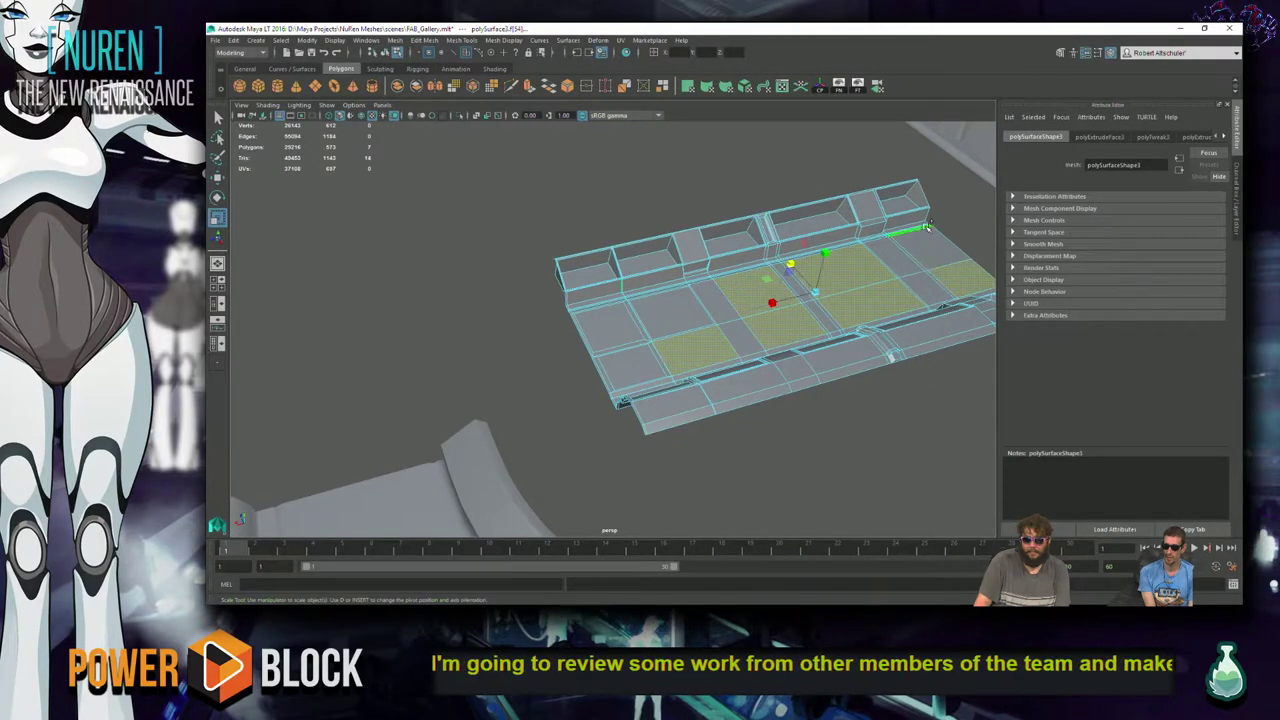
shift+click(934, 249)
key(ctrl+e)
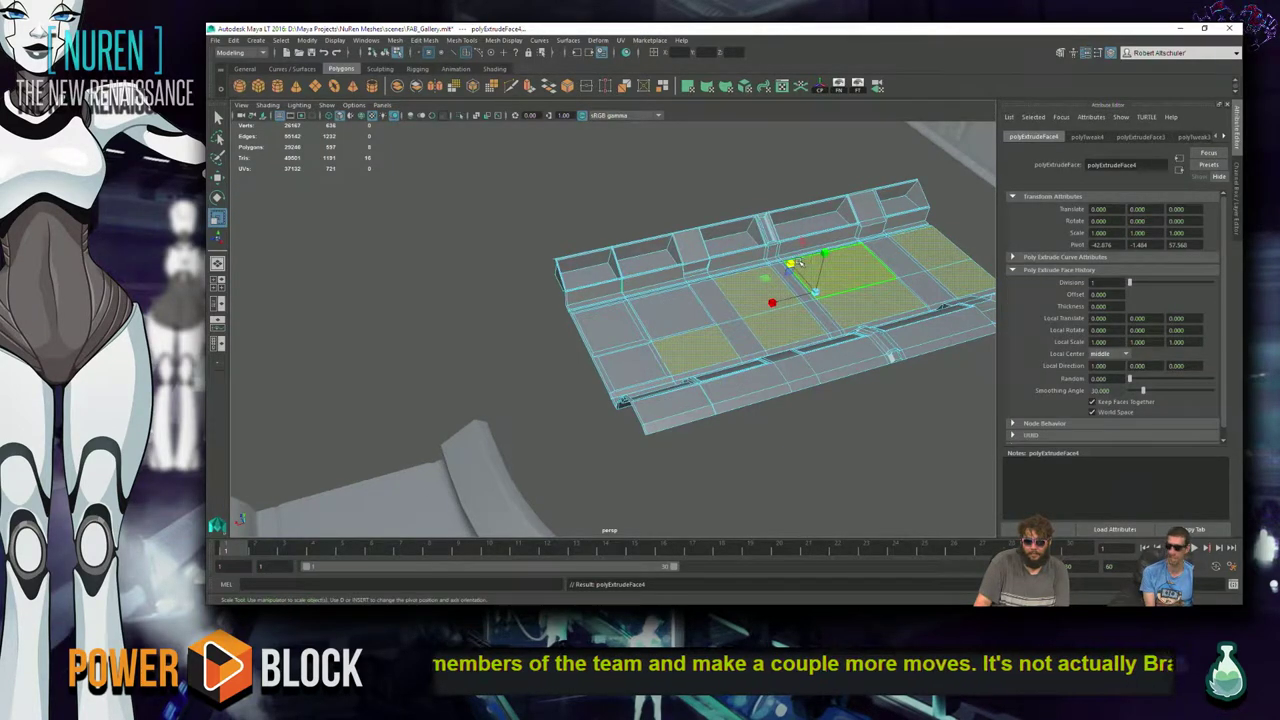
drag(790, 263, 775, 305)
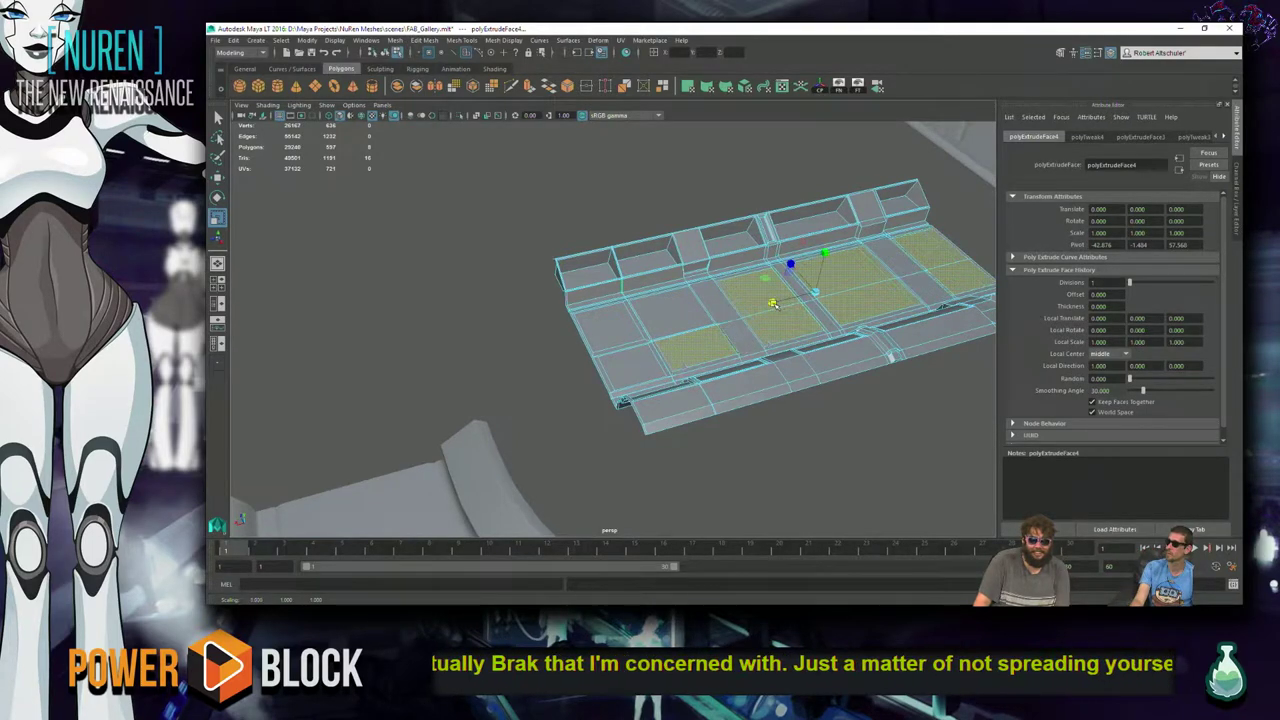
- Select one lower floor face to shift it with the Move tool
scroll(800, 305, up, 5)
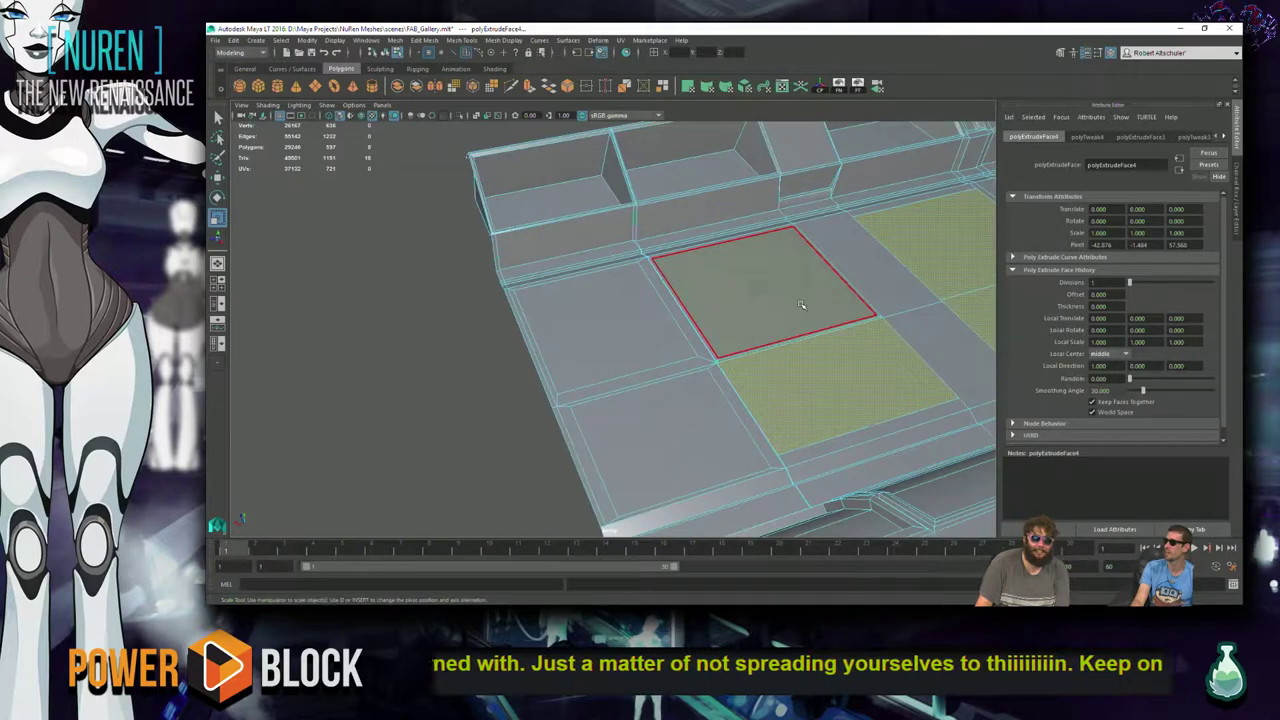
alt+drag(800, 305, 630, 345)
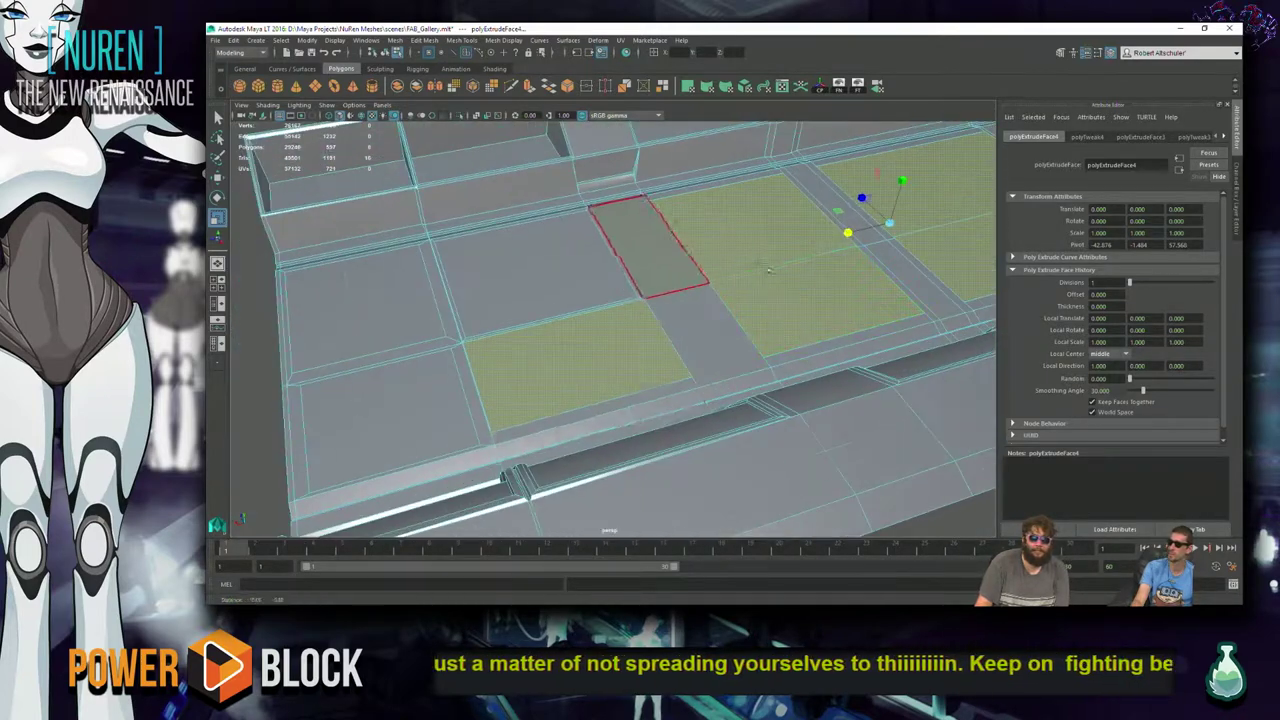
click(636, 350)
key(w)
alt+drag(636, 350, 595, 386)
key(r)
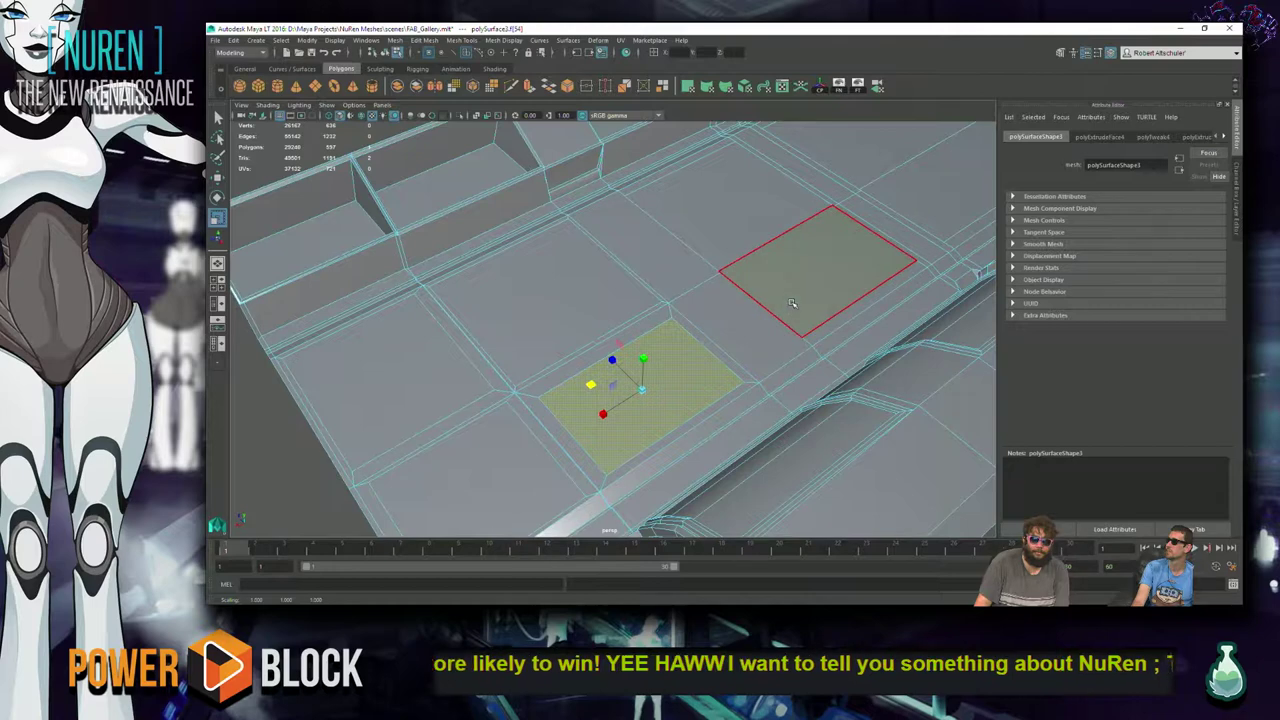
- Trial-resize several up-right floor faces, undoing the last scale
click(796, 302)
mouse_move(762, 264)
mouse_down()
mouse_move(742, 266)
mouse_move(776, 265)
mouse_up()
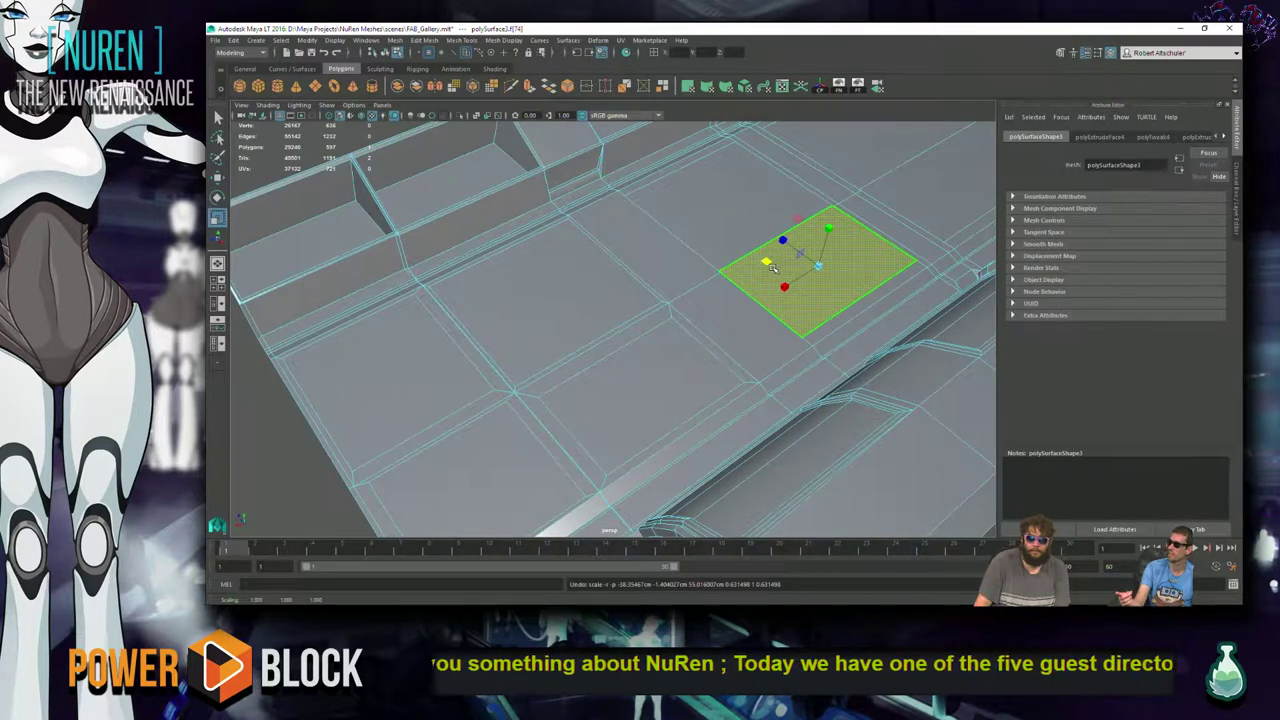
click(711, 242)
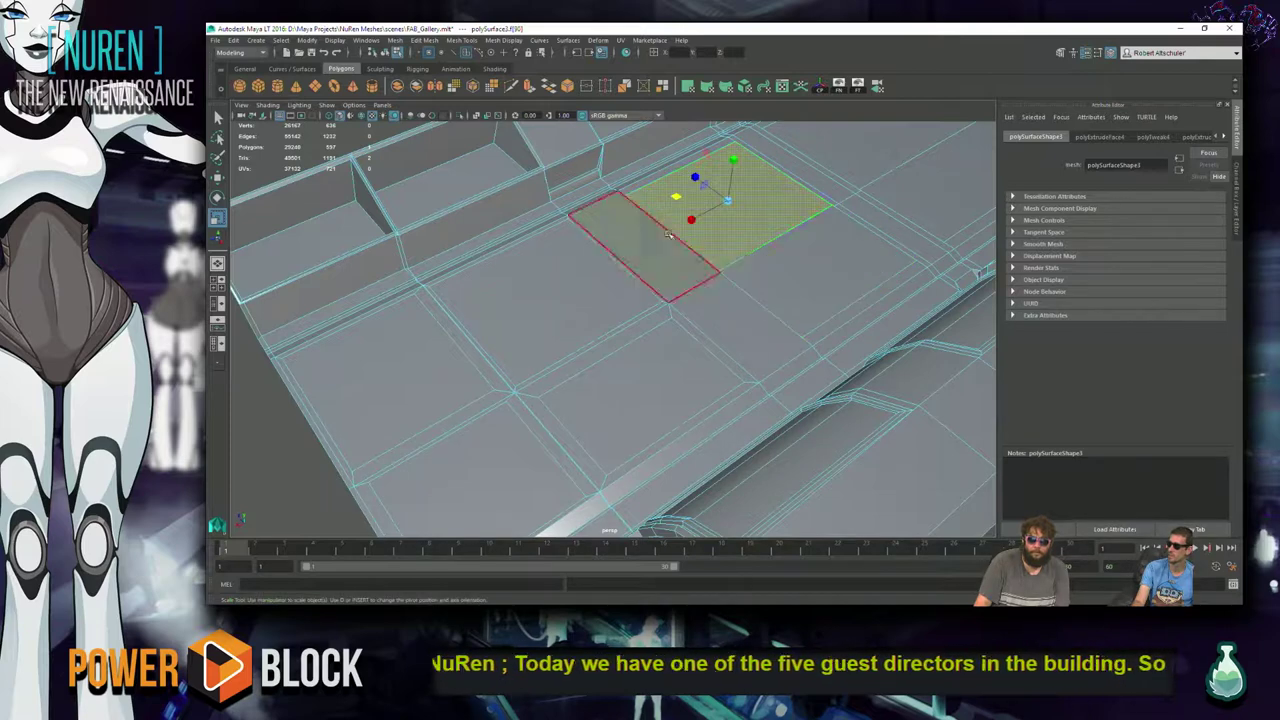
drag(678, 199, 683, 208)
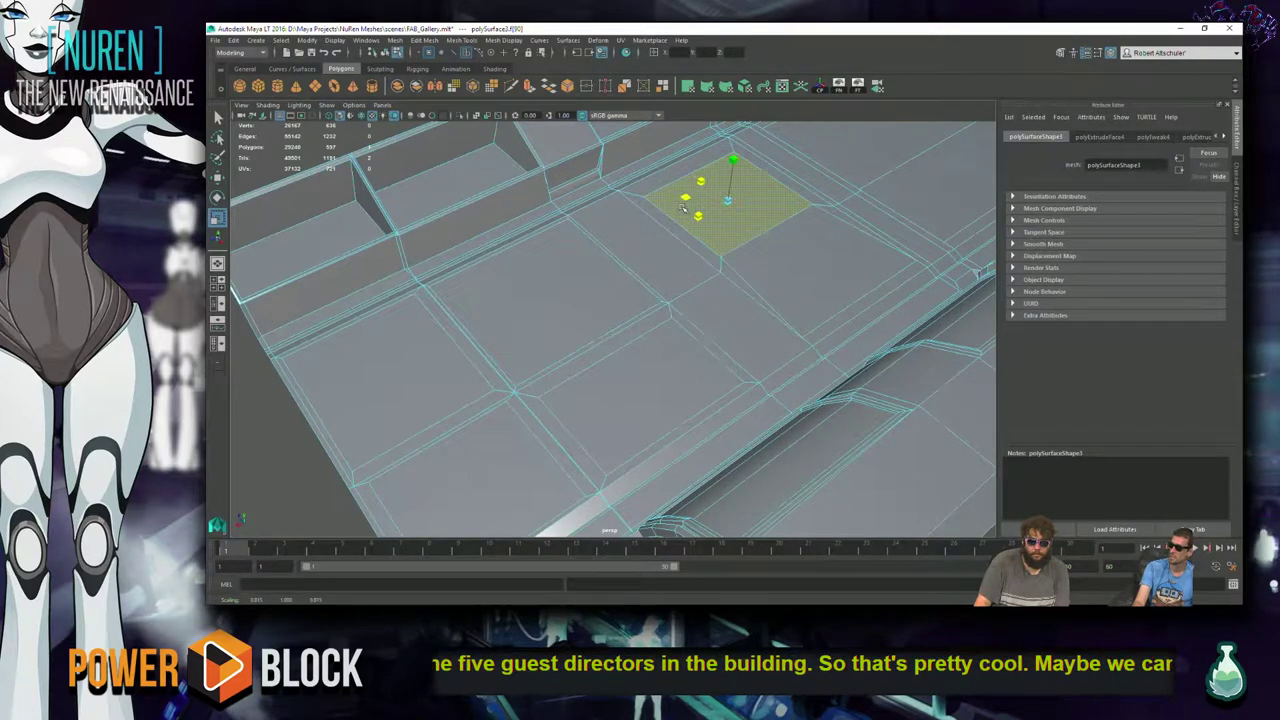
click(764, 268)
drag(760, 258, 764, 259)
drag(762, 268, 761, 265)
key(ctrl+z)
- Resize two adjacent floor faces together and nudge them slightly right and down
click(762, 230)
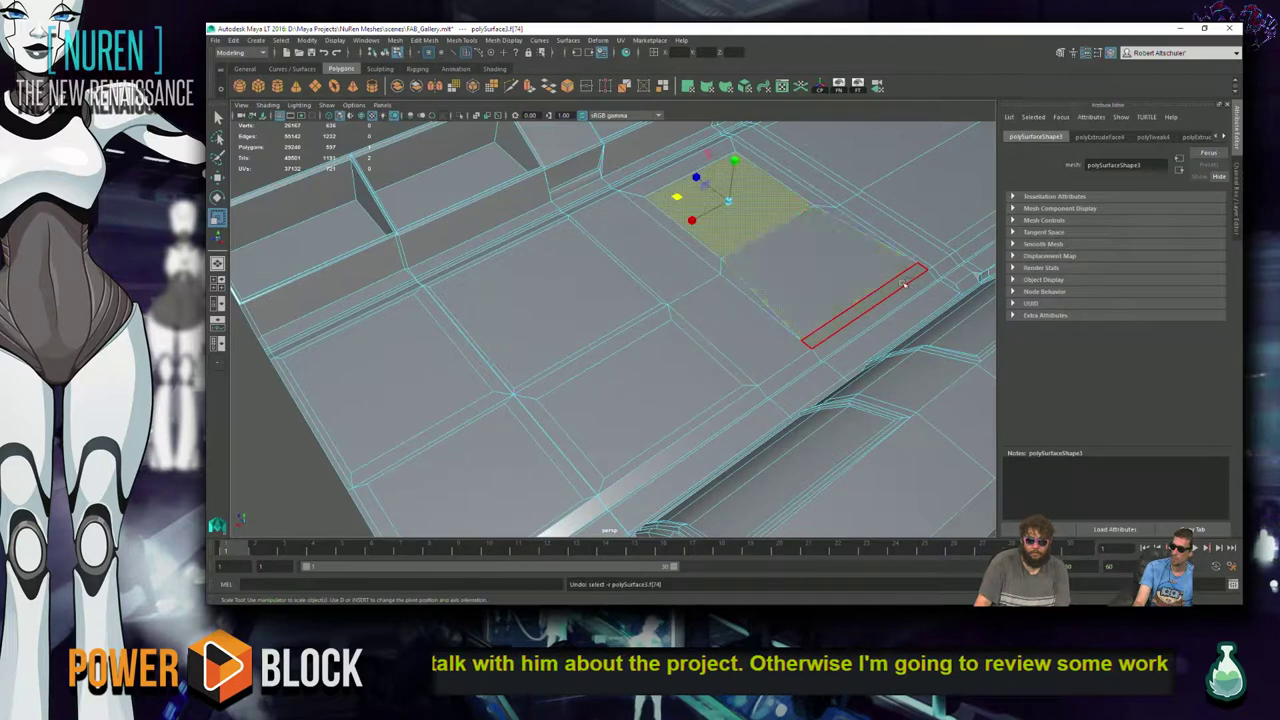
shift+click(806, 256)
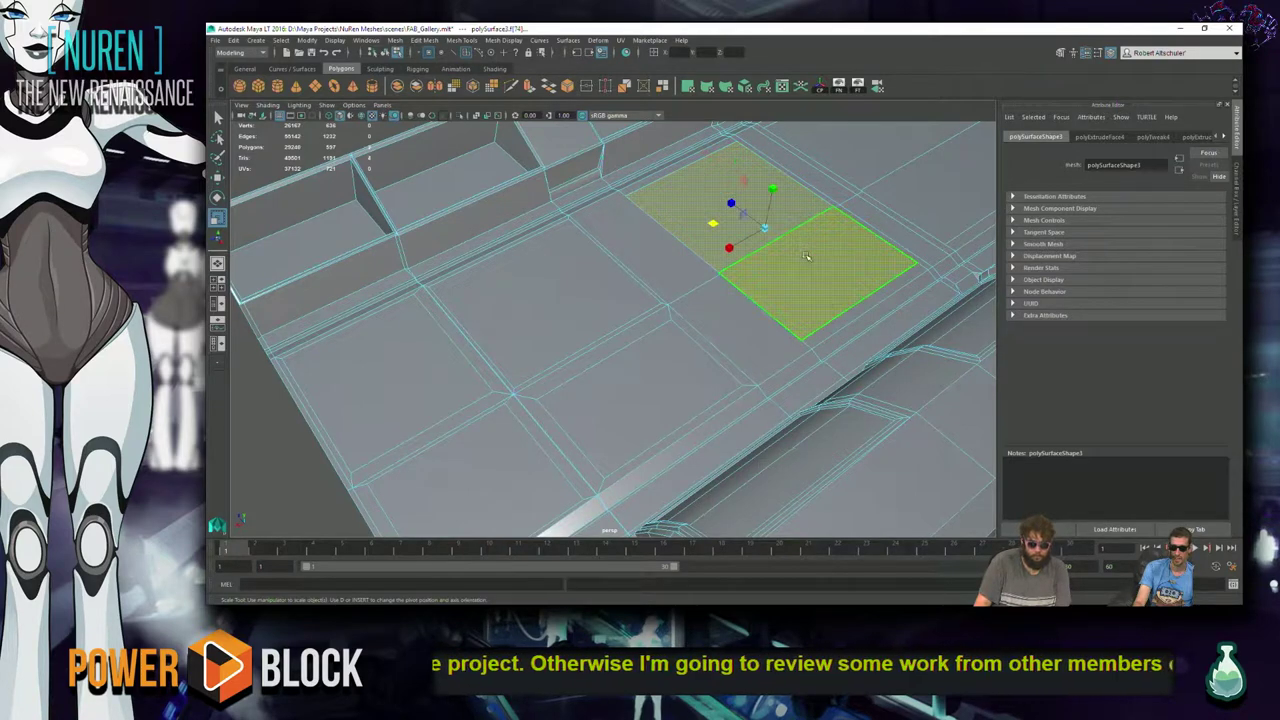
drag(712, 226, 711, 226)
key(w)
middle_drag(731, 204, 737, 209)
- Extrude two floor faces together, then undo that extrusion
alt+drag(714, 344, 670, 357)
click(672, 357)
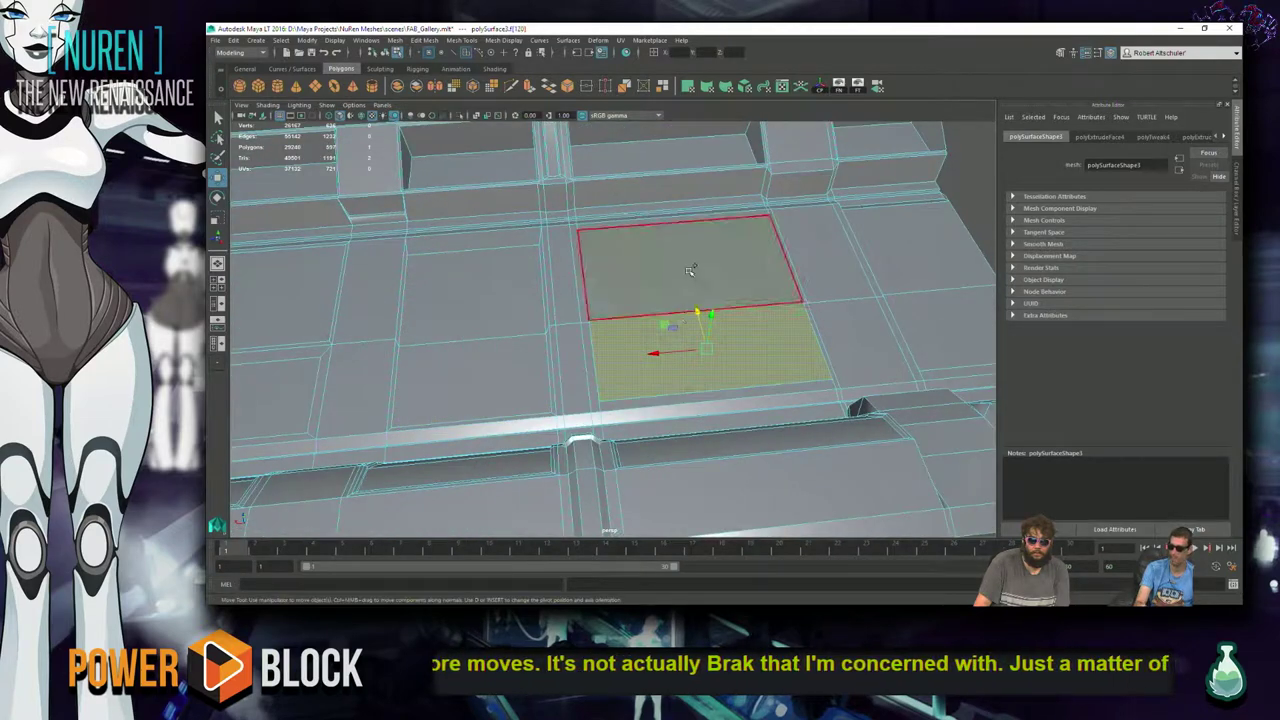
shift+click(723, 257)
key(ctrl+e)
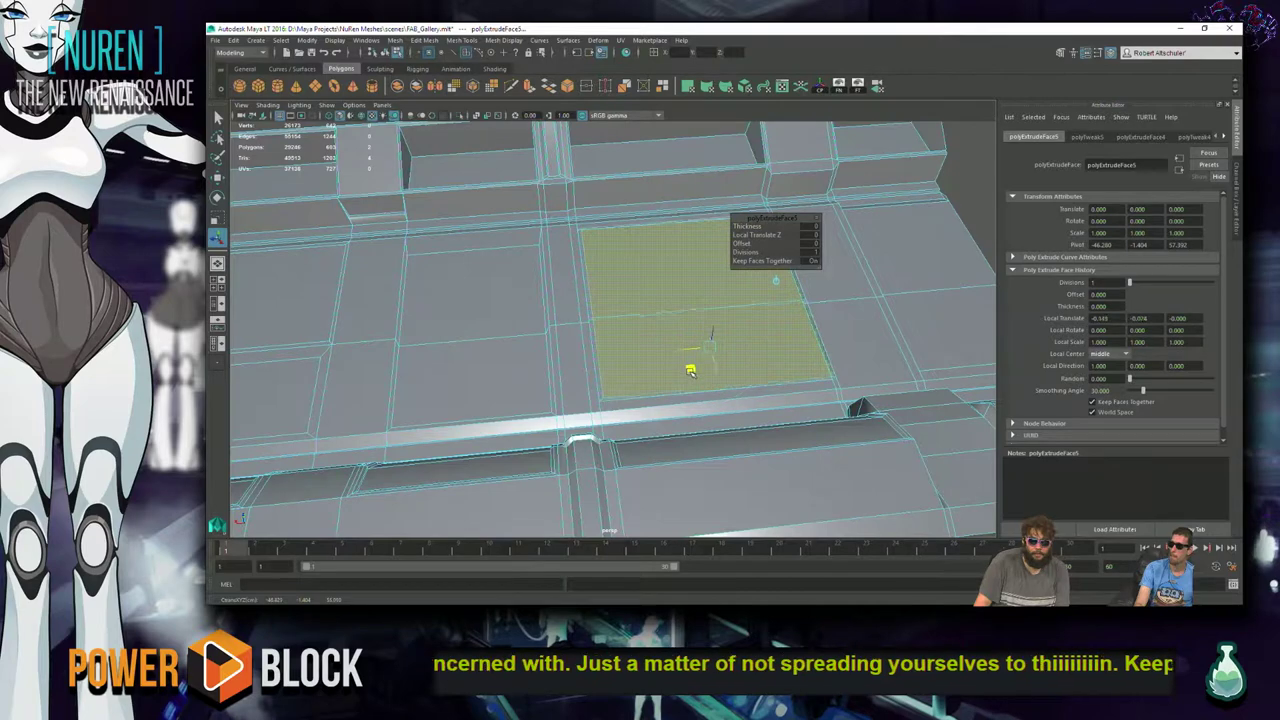
key(ctrl+z)
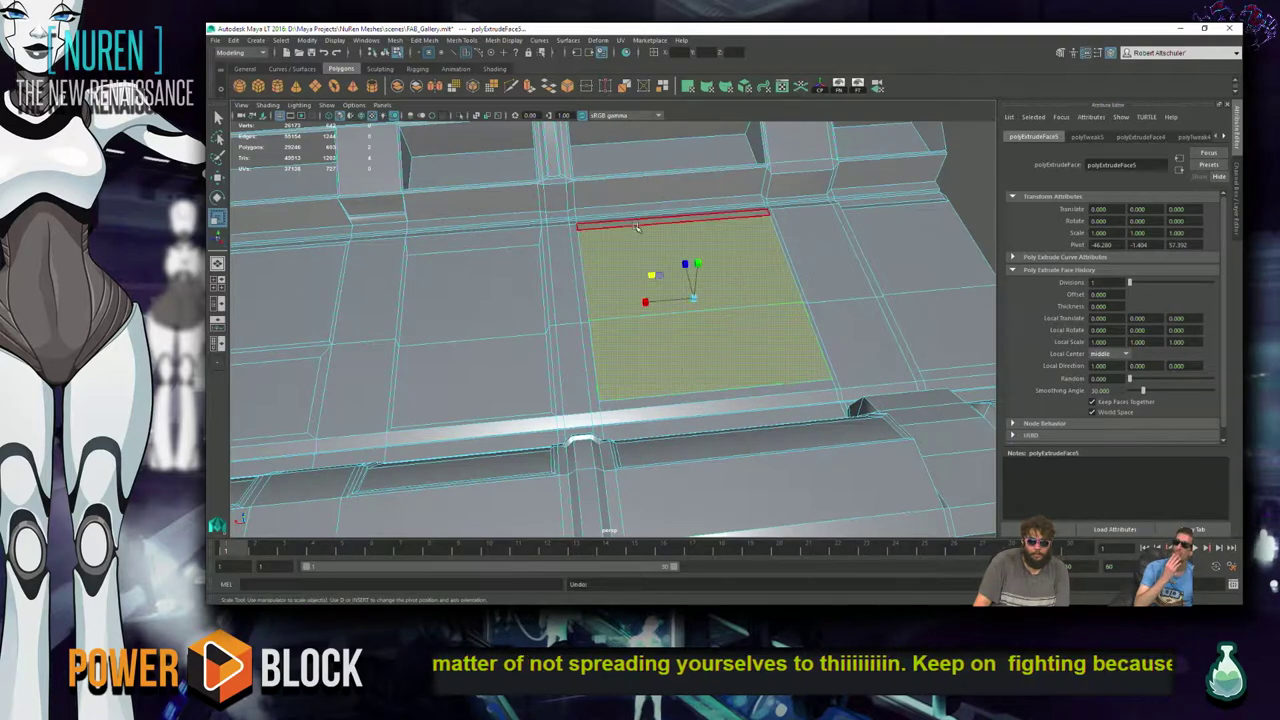
mouse_move(638, 264)
alt+mouse_down()
mouse_move(662, 279)
mouse_move(639, 271)
alt+mouse_up()
- Extrude a single floor face and scale it inward into an inset panel
click(759, 326)
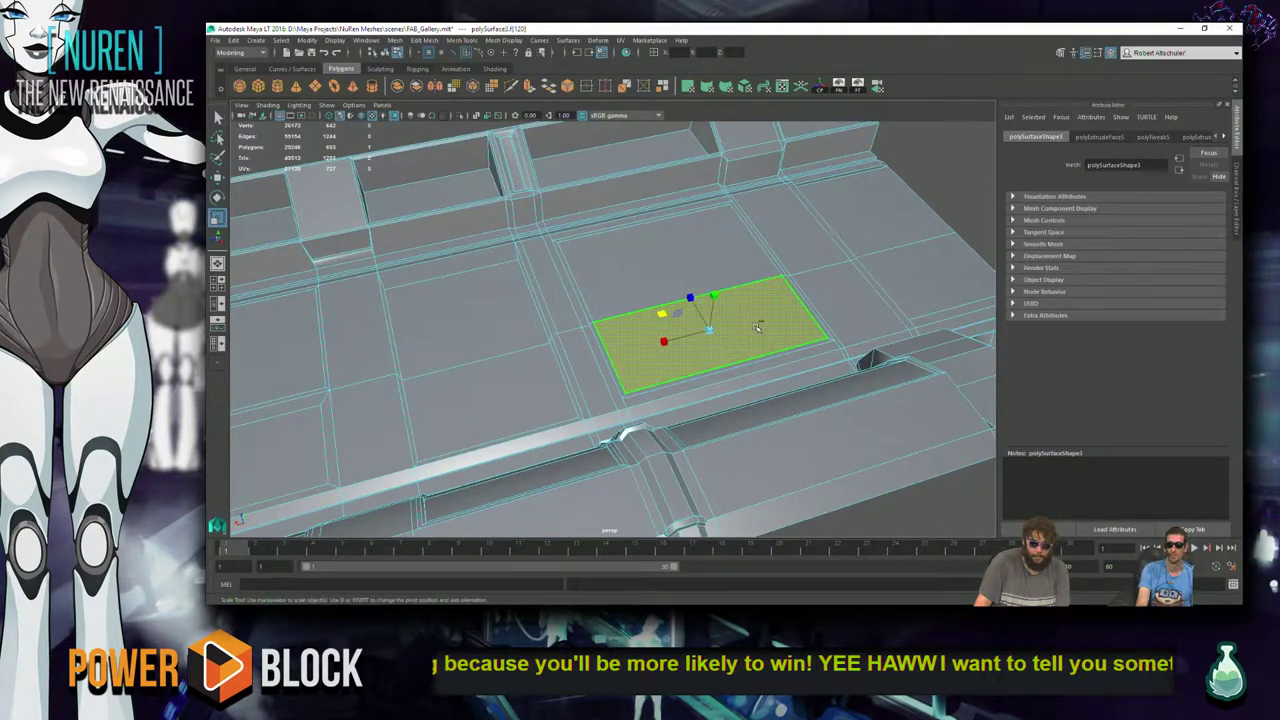
key(ctrl+e)
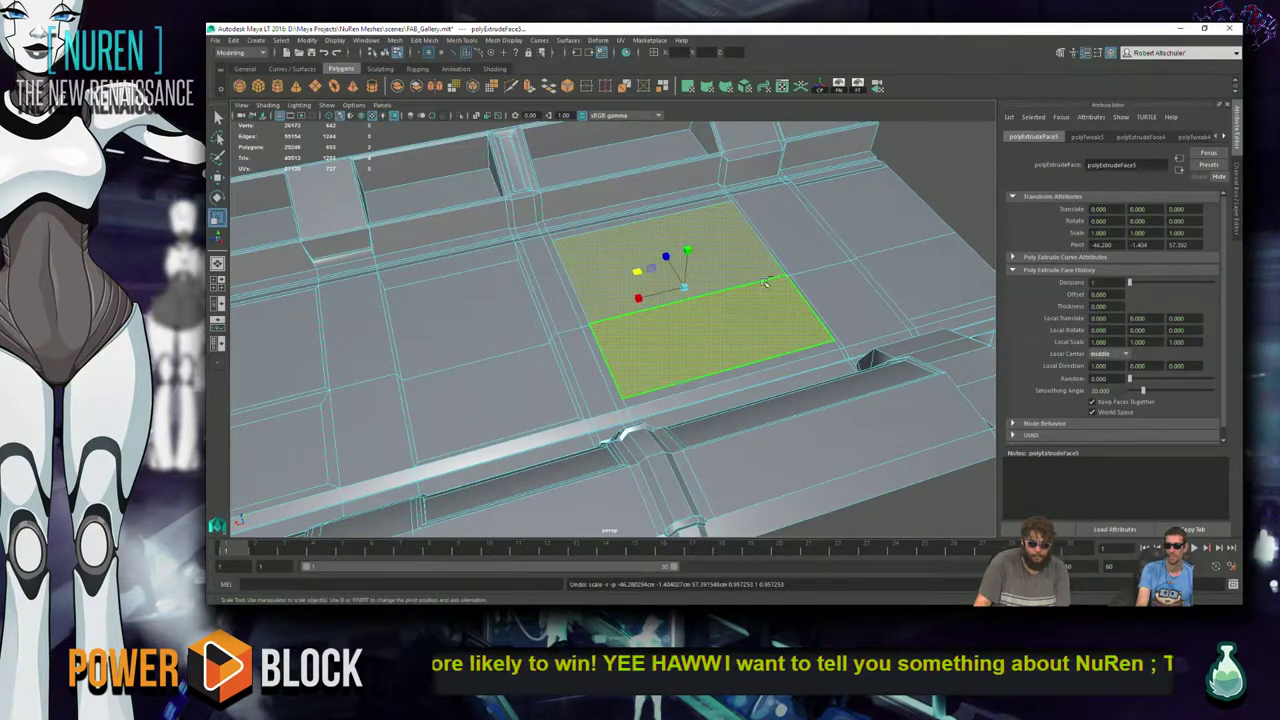
click(766, 284)
key(ctrl+e)
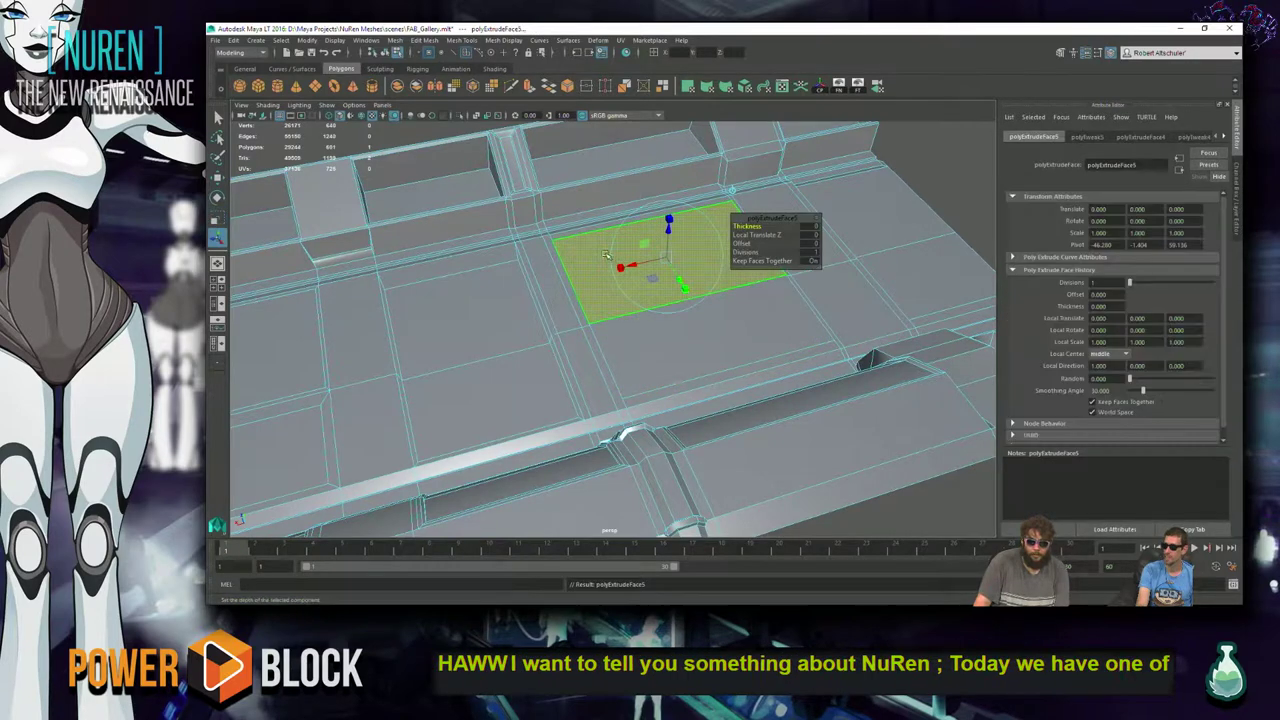
key(ctrl+z)
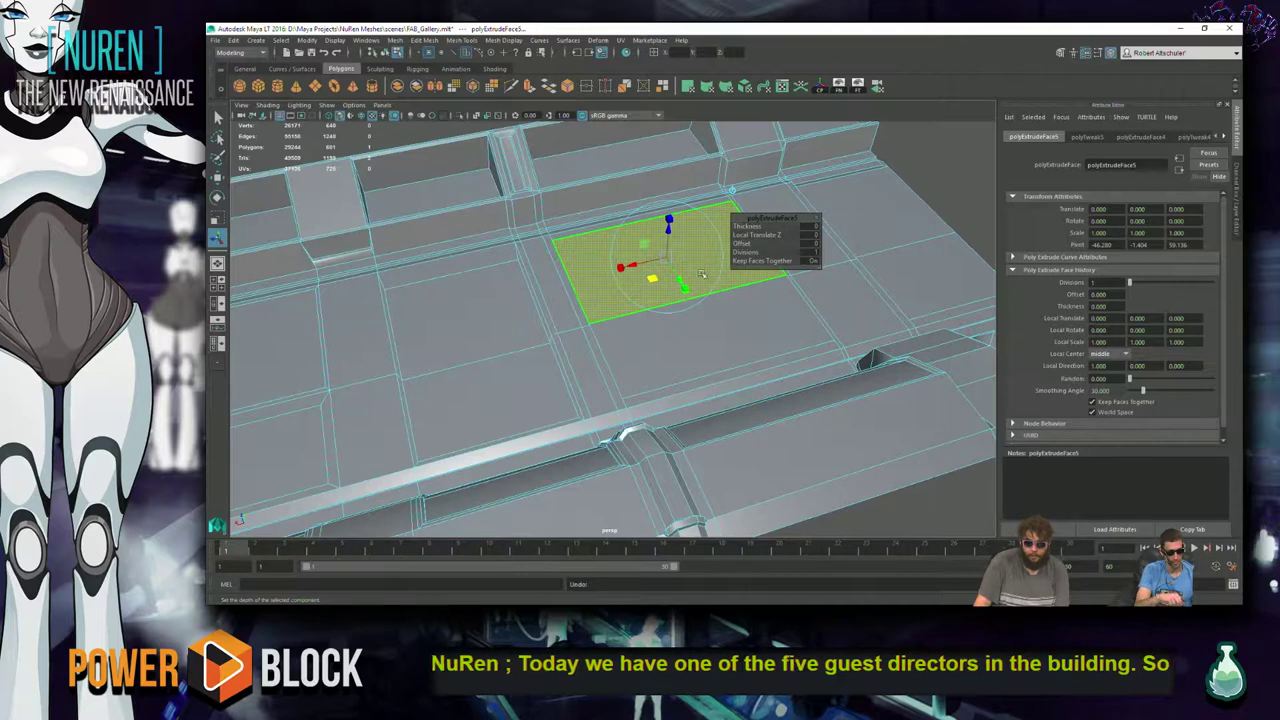
key(r)
mouse_move(621, 246)
mouse_down()
mouse_move(632, 242)
mouse_move(622, 249)
mouse_up()
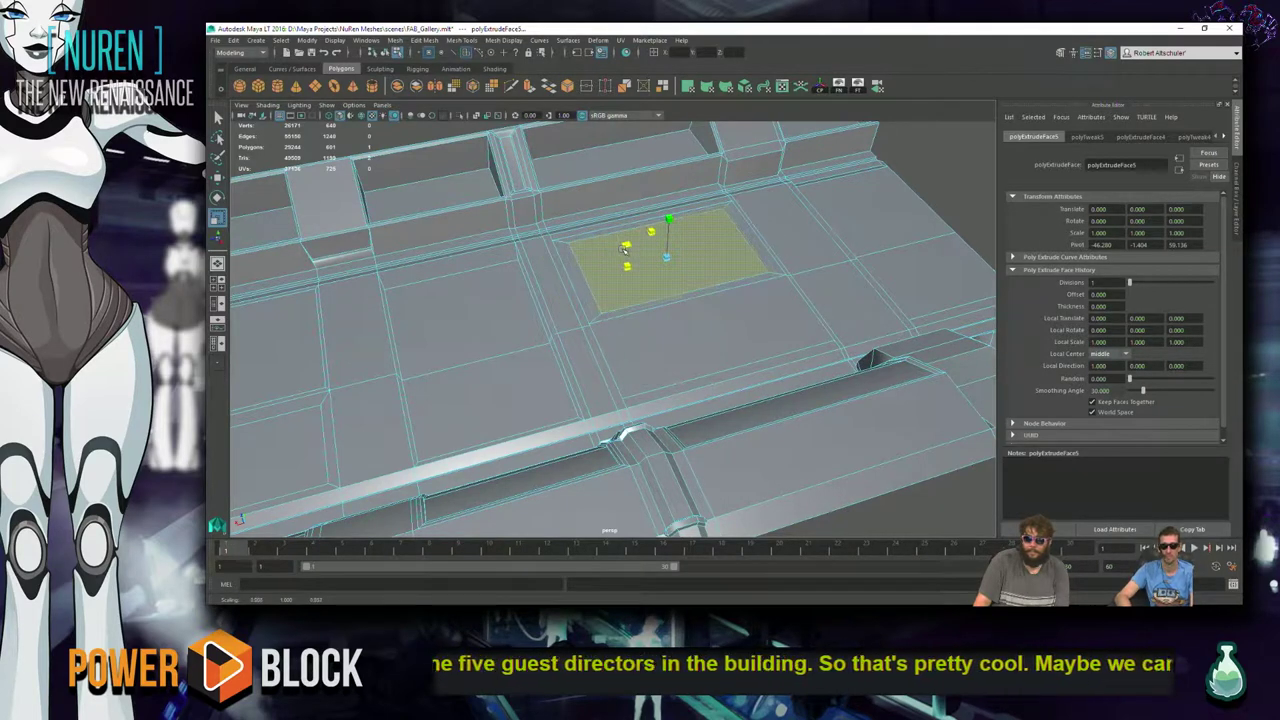
- Extrude the larger floor face below the panel and resize it close to original size
click(735, 314)
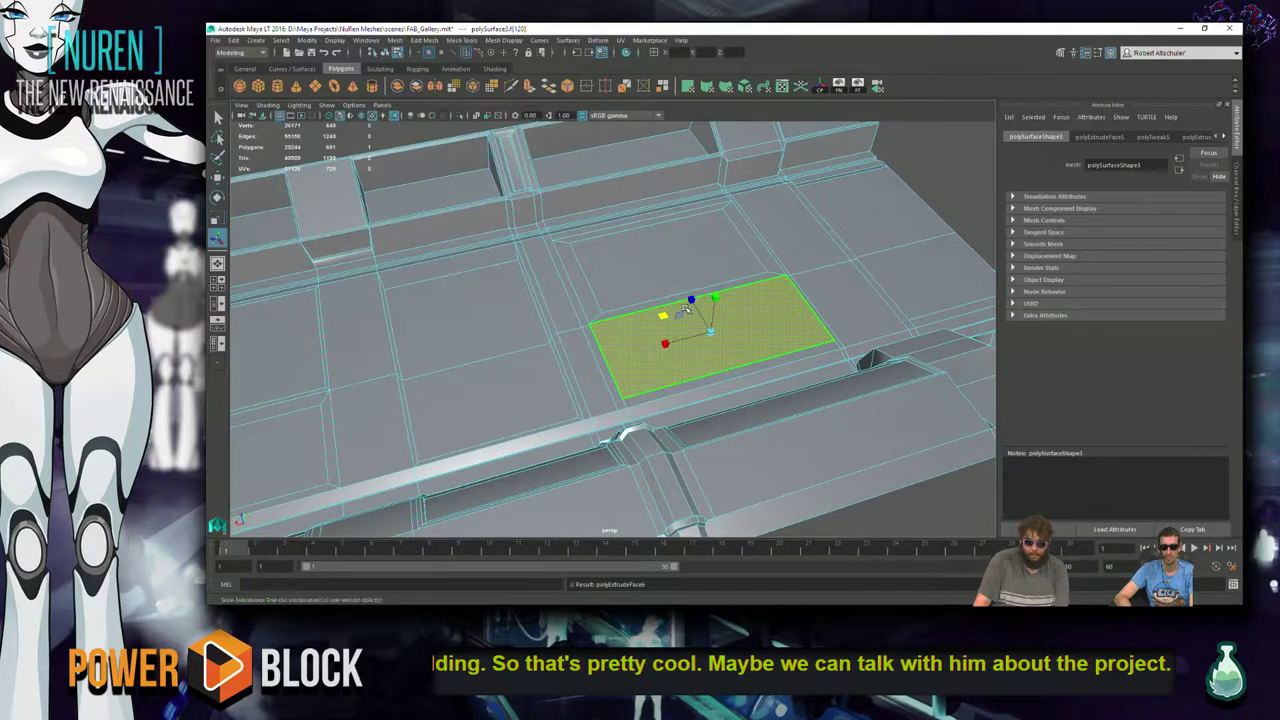
key(ctrl+e)
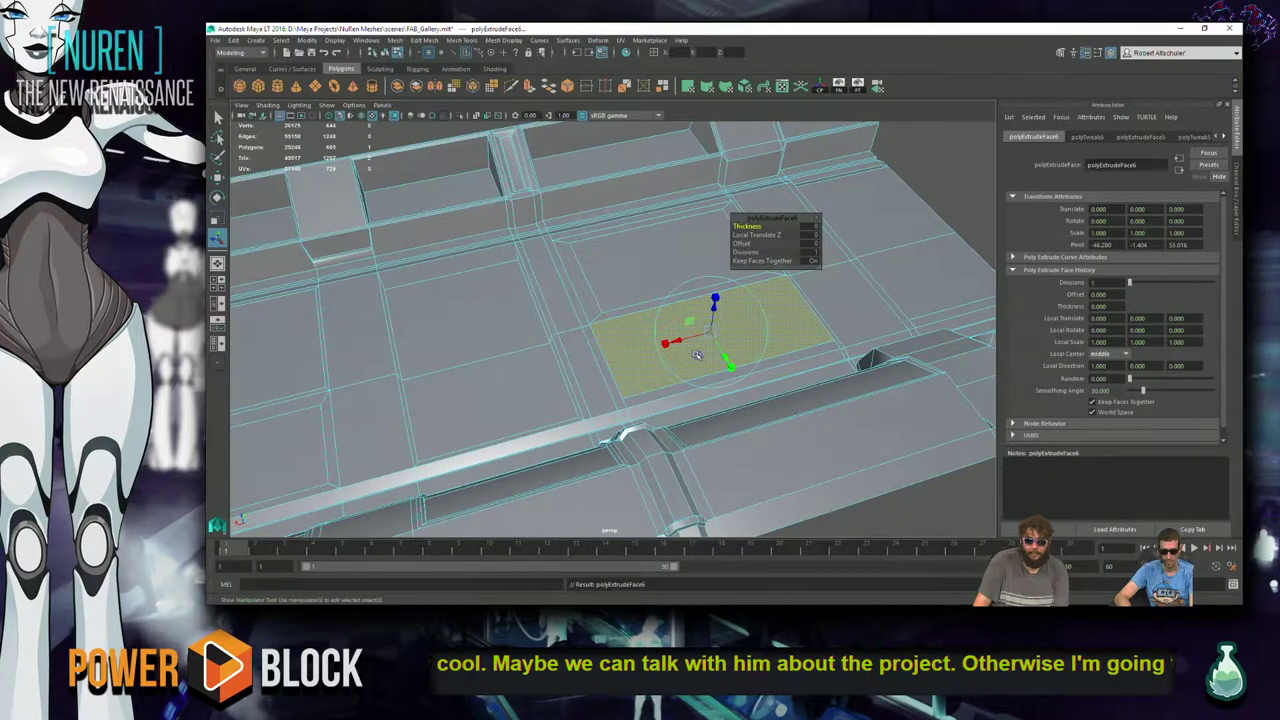
key(r)
mouse_move(663, 316)
mouse_down()
mouse_move(630, 317)
mouse_move(682, 320)
mouse_up()
alt+drag(779, 313, 331, 328)
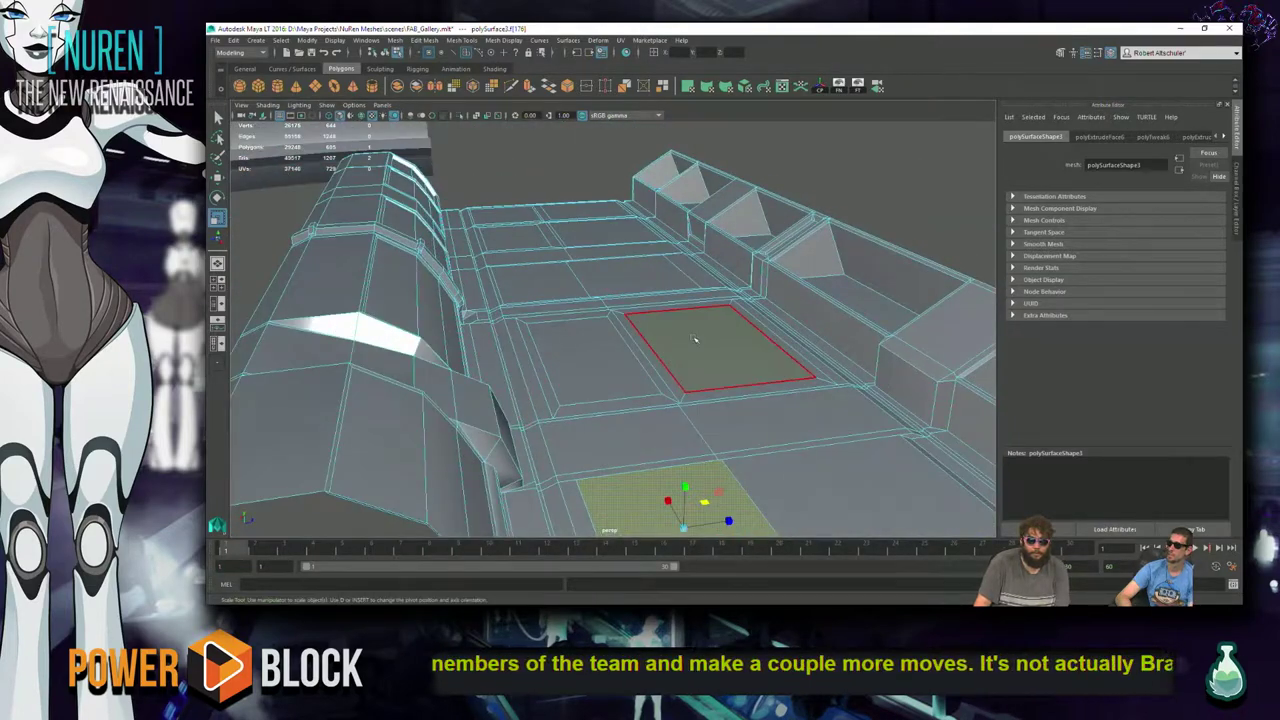
- Frame a floor panel face and slide it slightly to the left
click(585, 358)
key(f)
key(w)
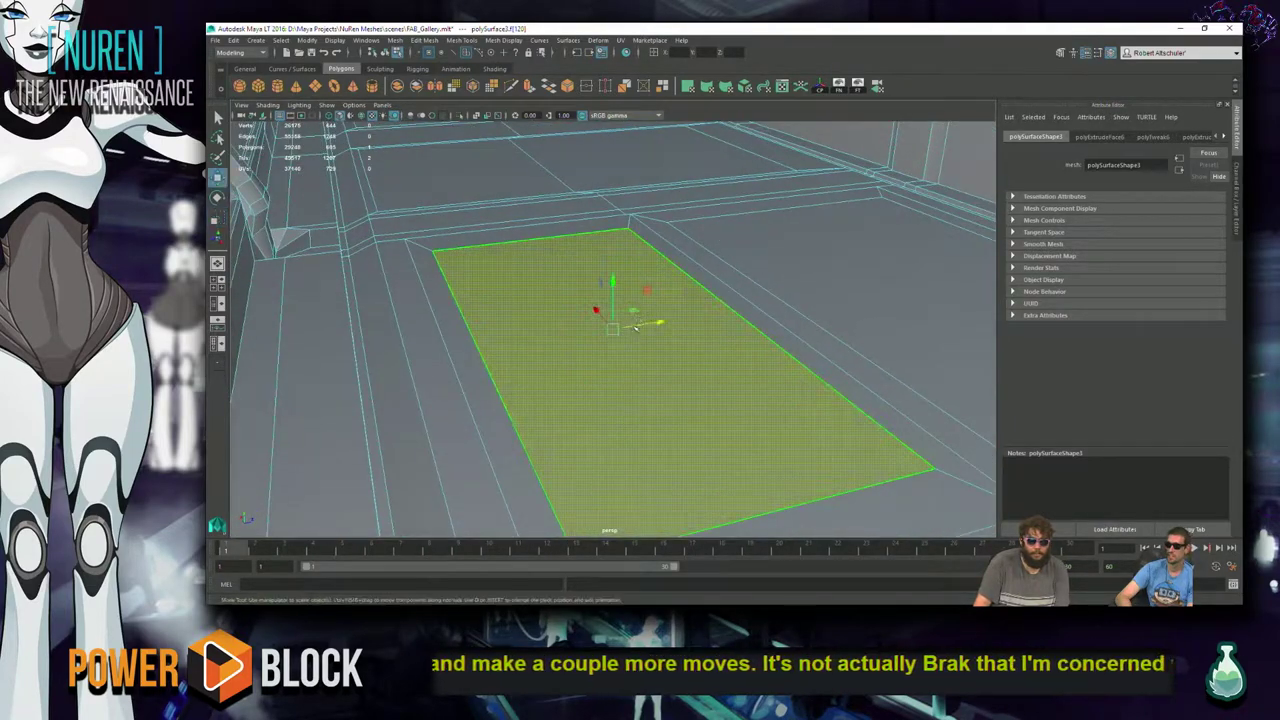
middle_drag(633, 309, 608, 301)
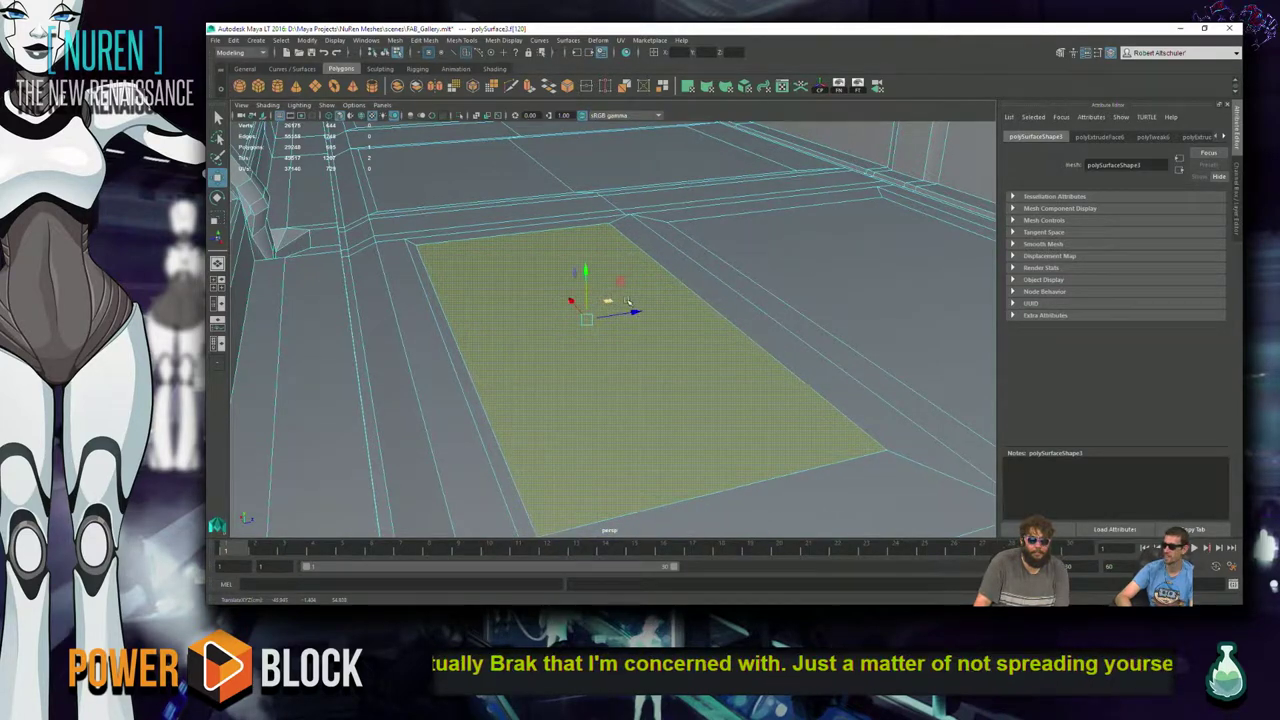
alt+drag(864, 311, 538, 291)
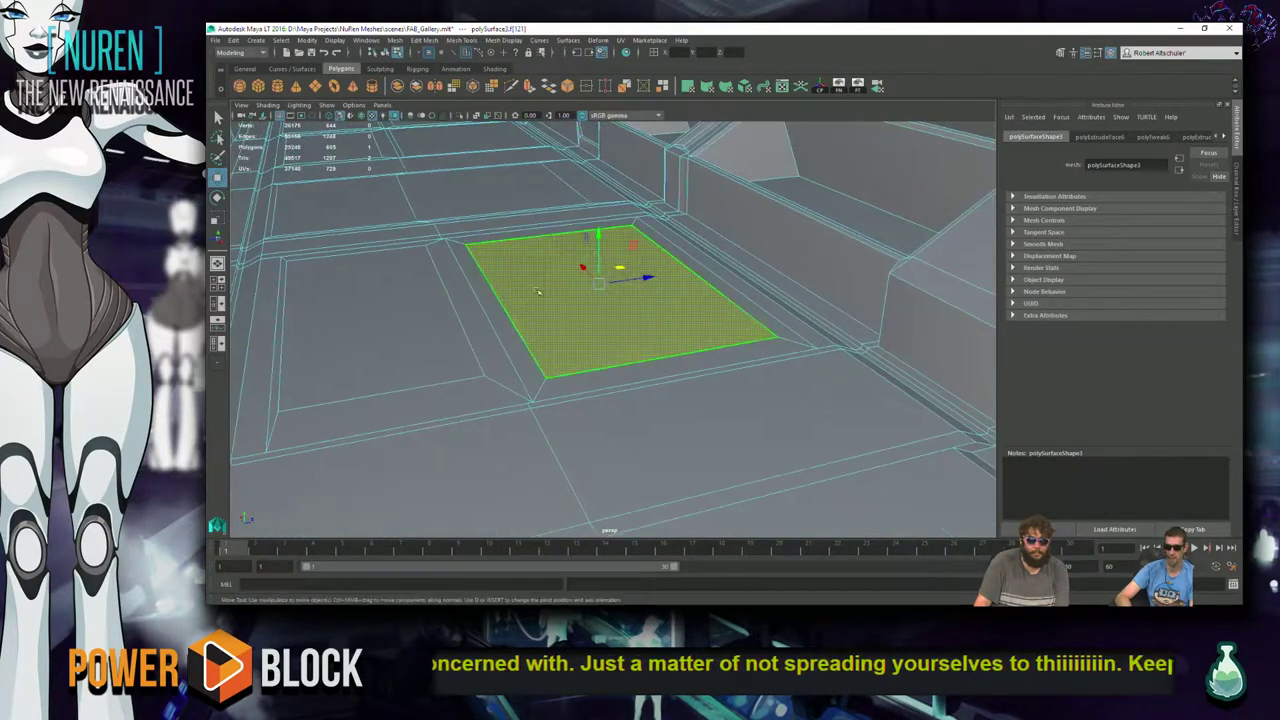
drag(622, 265, 622, 286)
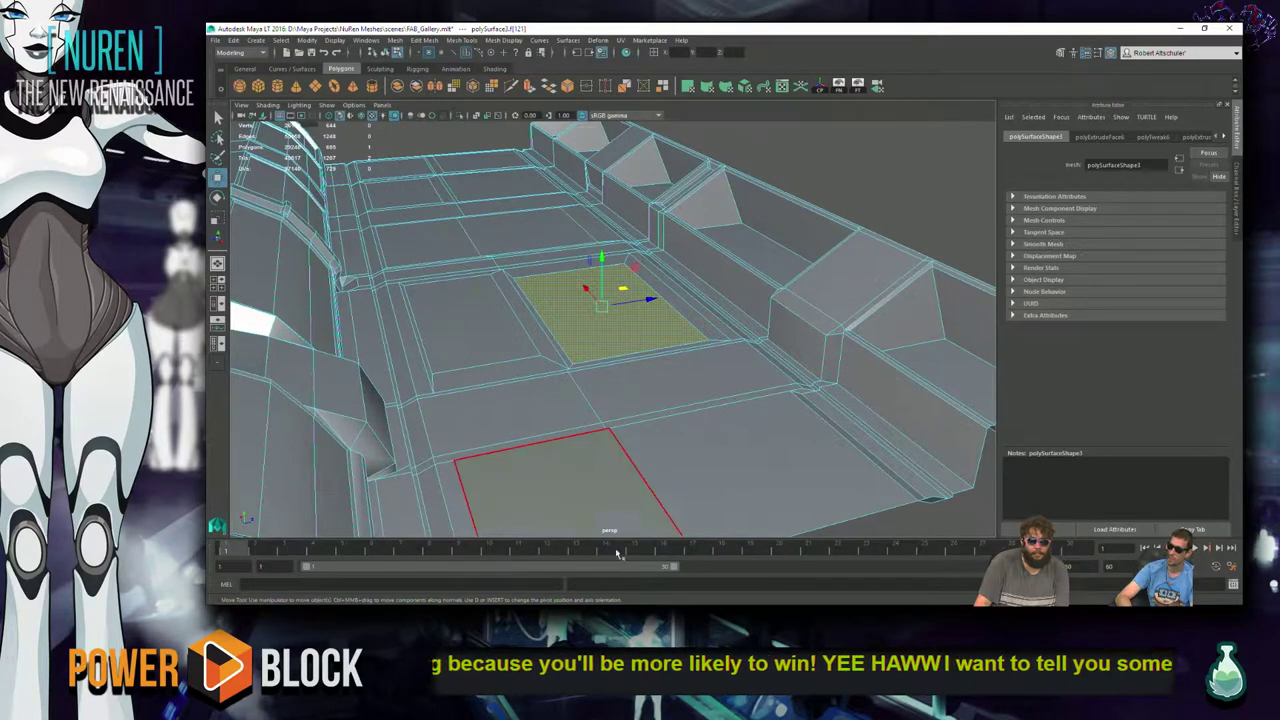
scroll(657, 415, up, 4)
scroll(718, 327, down, 4)
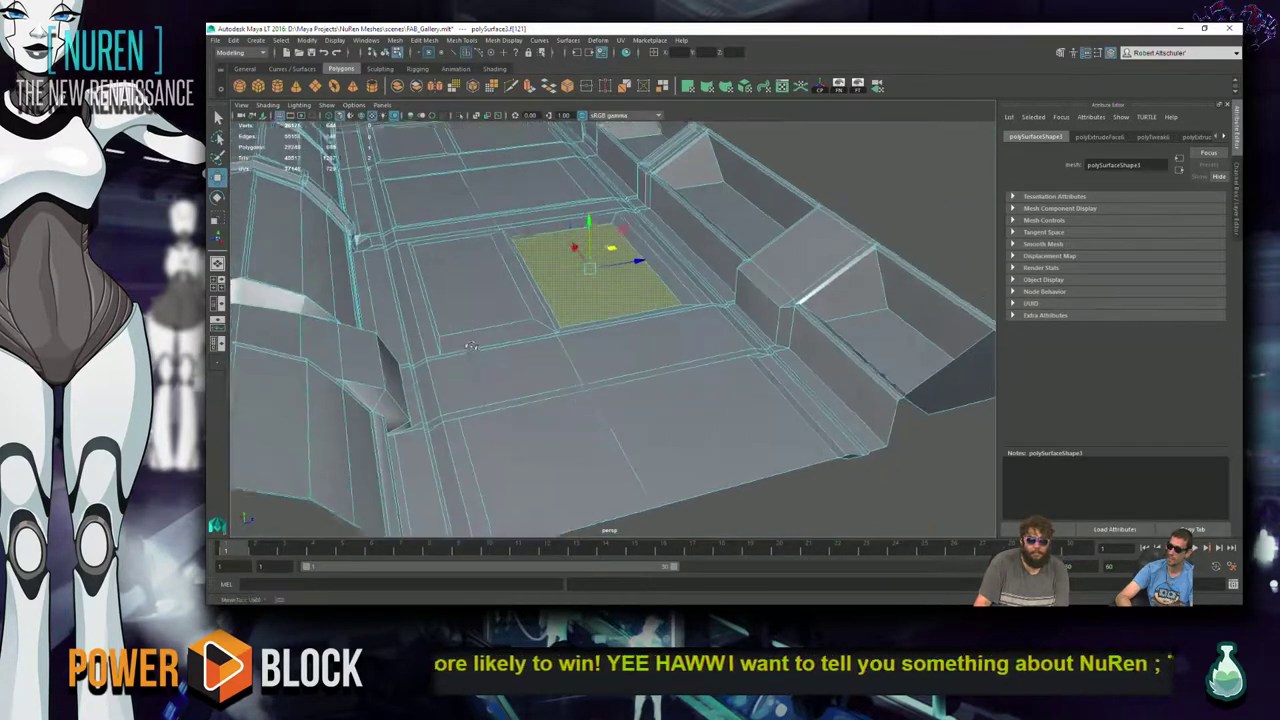
- Select ten floor panel faces, including two thin strips, and extrude them together
click(522, 490)
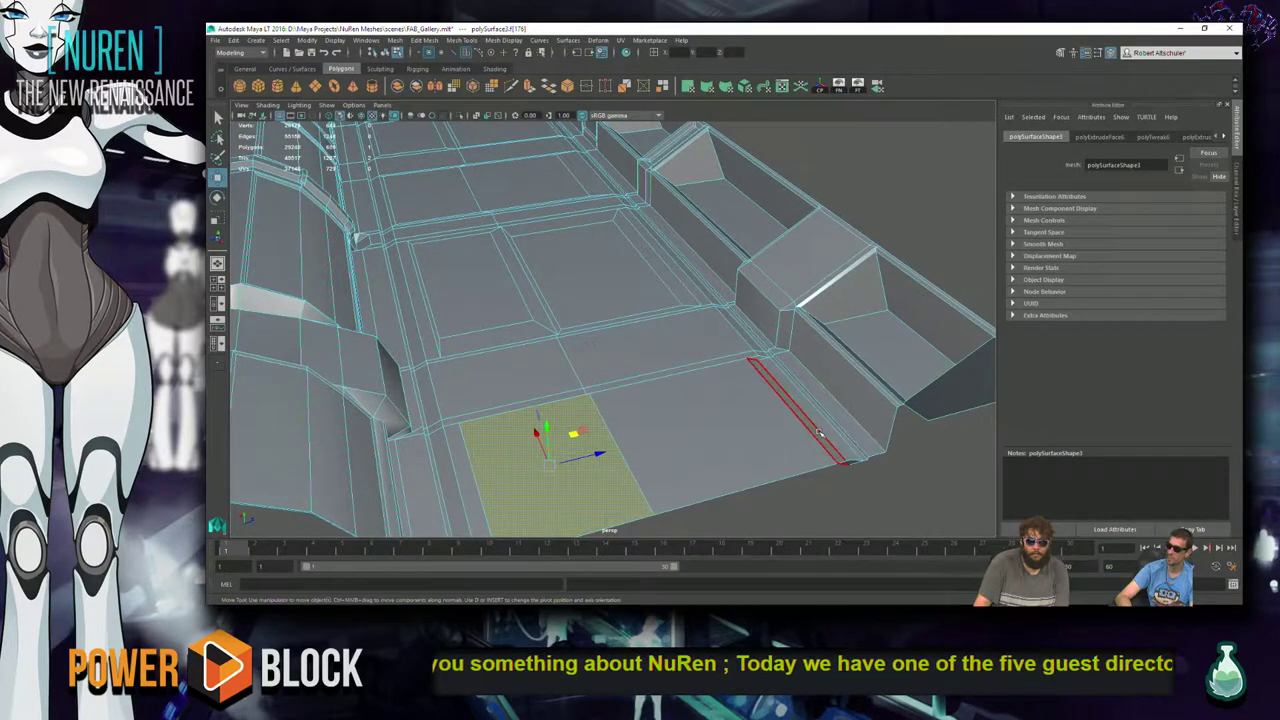
shift+click(710, 449)
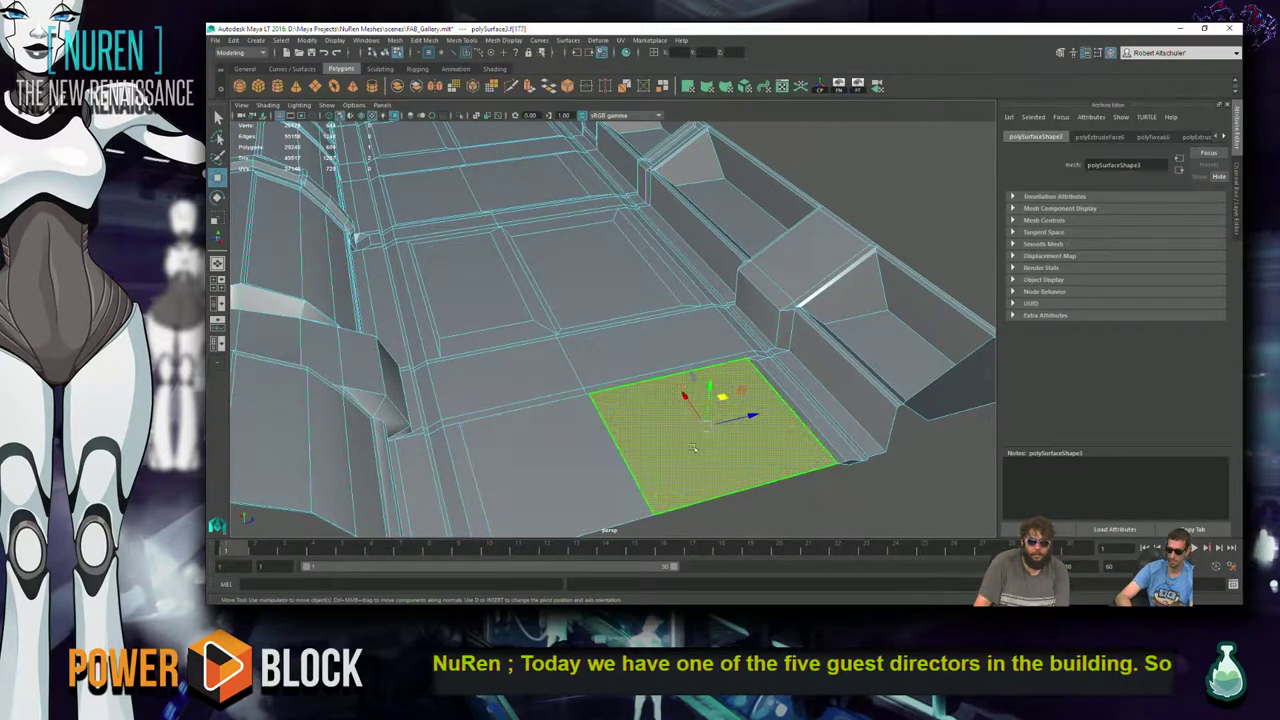
shift+click(494, 311)
shift+click(566, 288)
alt+drag(566, 288, 645, 400)
shift+click(650, 408)
shift+click(686, 380)
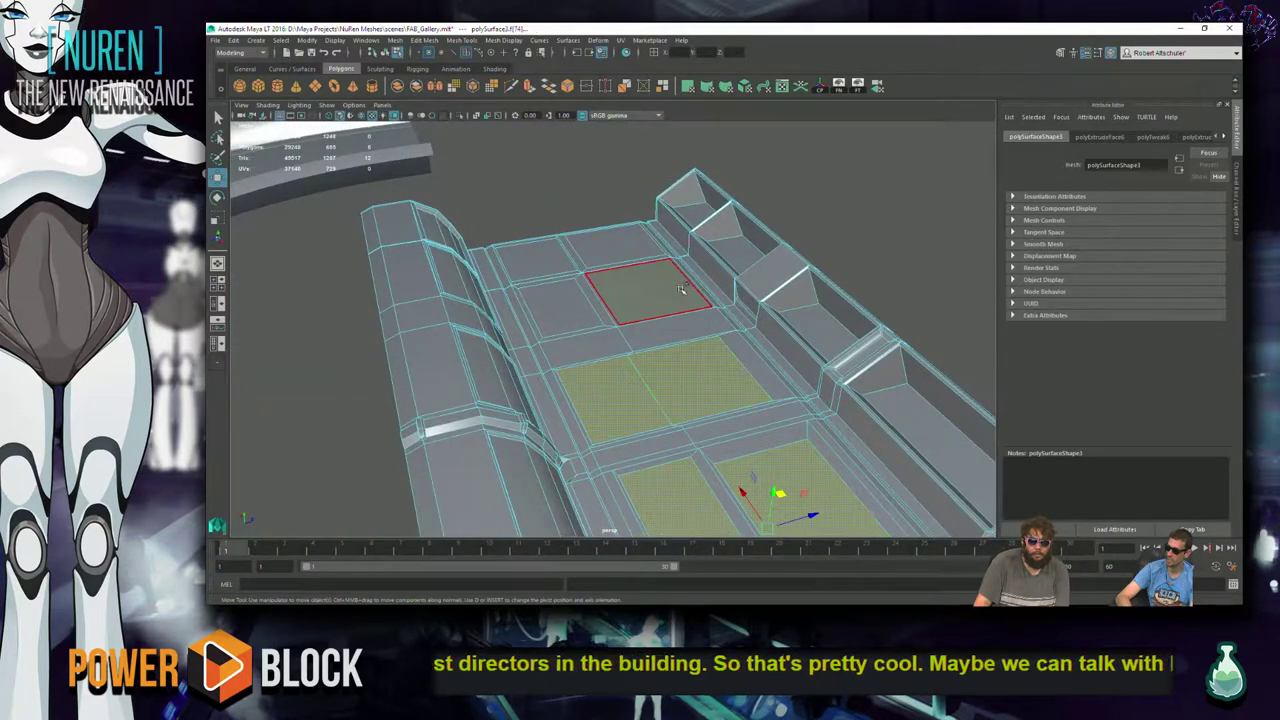
shift+click(655, 292)
shift+click(572, 284)
shift+click(545, 258)
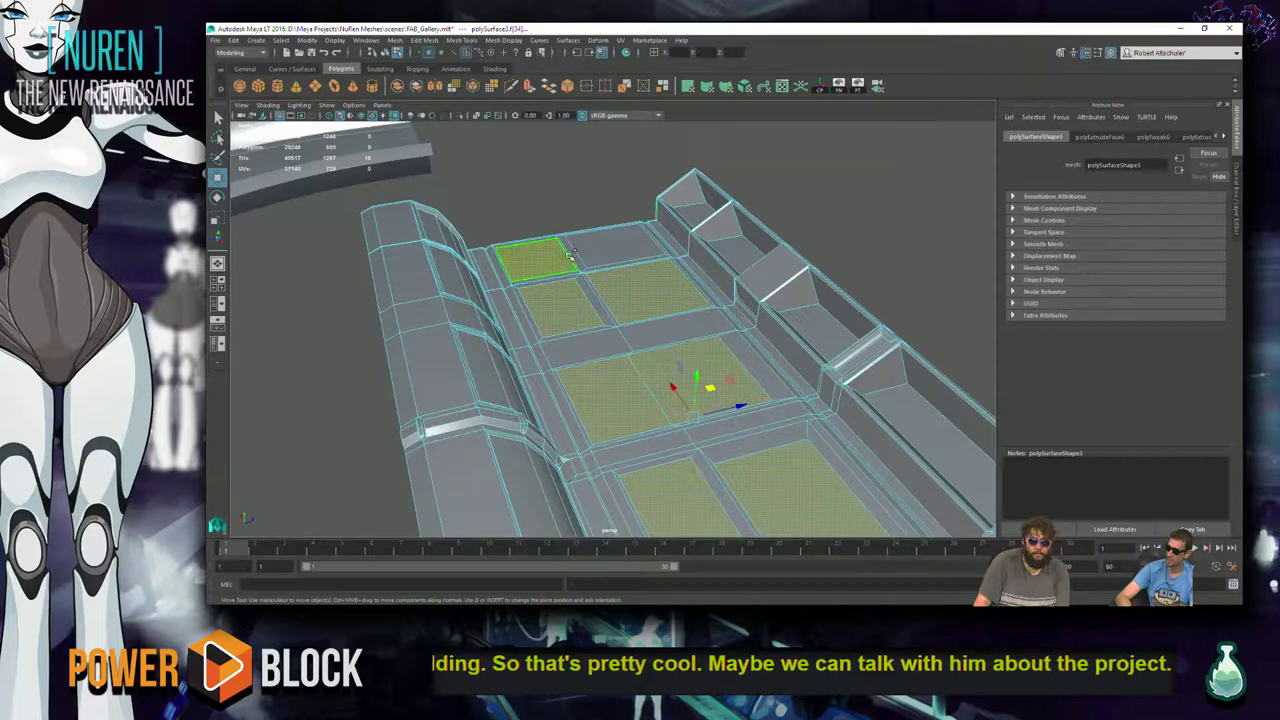
shift+click(612, 246)
alt+drag(690, 330, 580, 130)
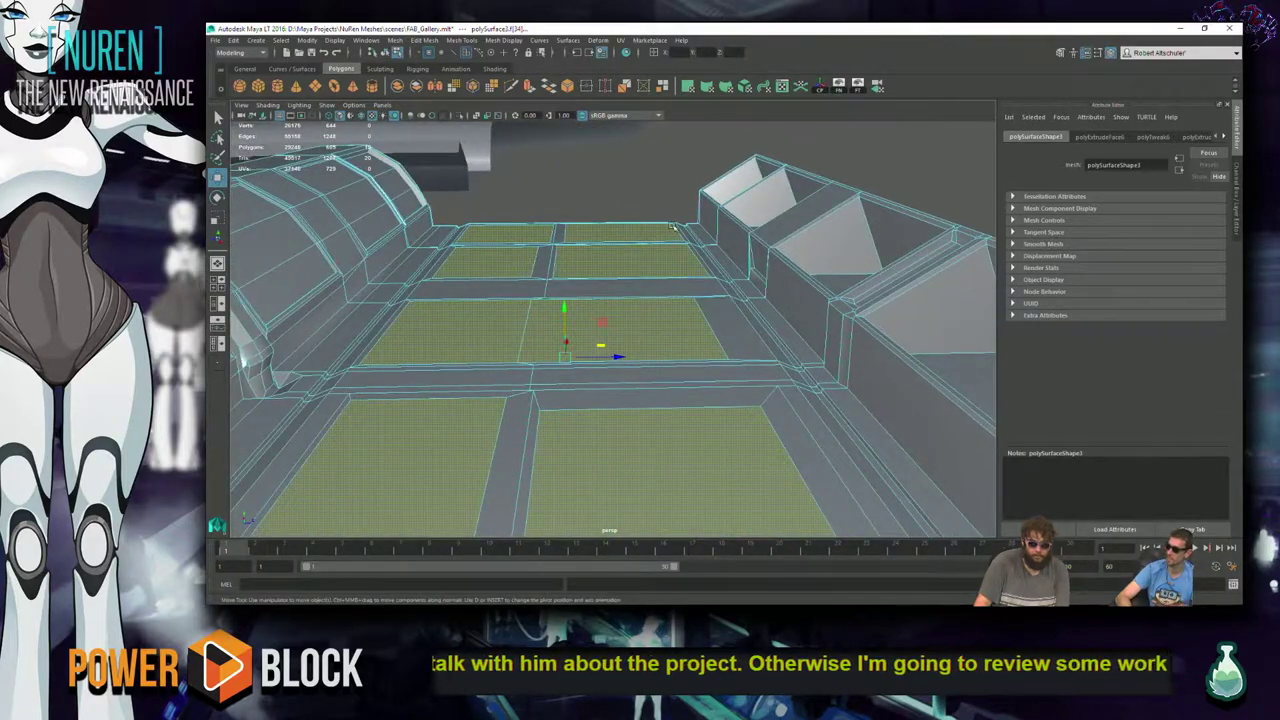
key(ctrl+e)
- Extrude the floor faces separately with Keep Faces Together off, lifting each slightly
drag(503, 195, 505, 197)
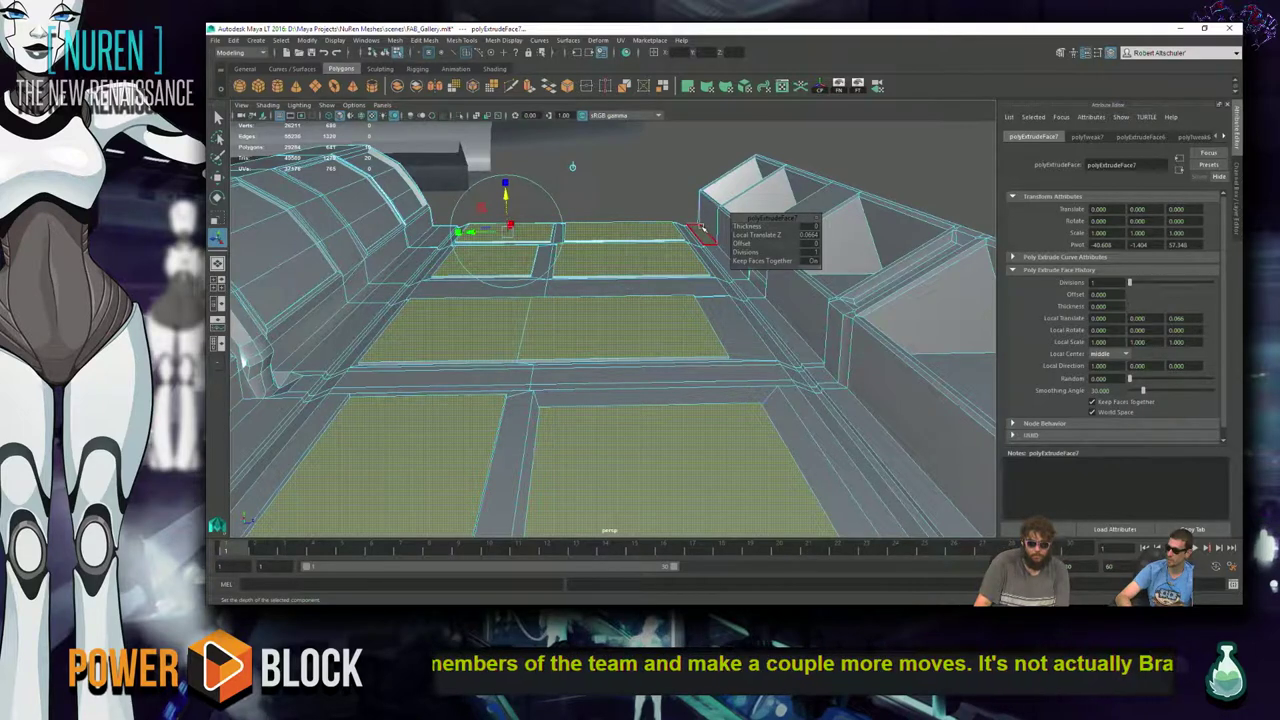
click(813, 261)
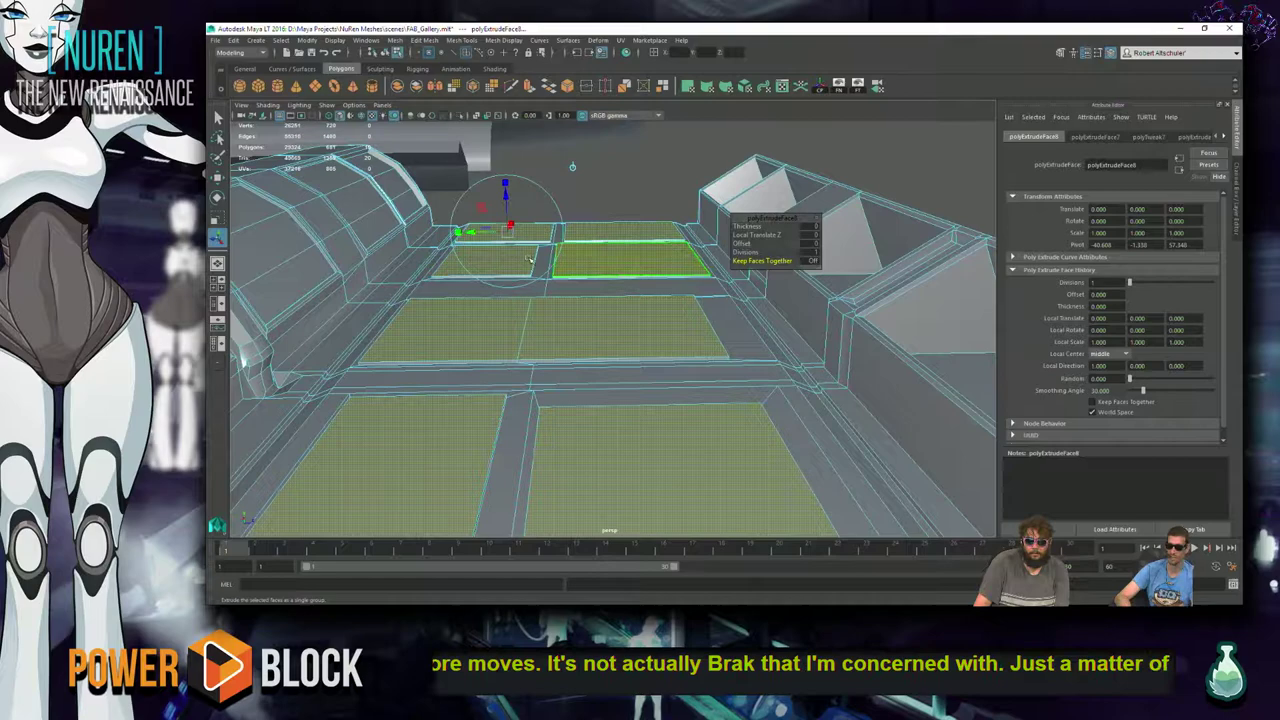
drag(505, 195, 400, 240)
scroll(499, 213, down, 3)
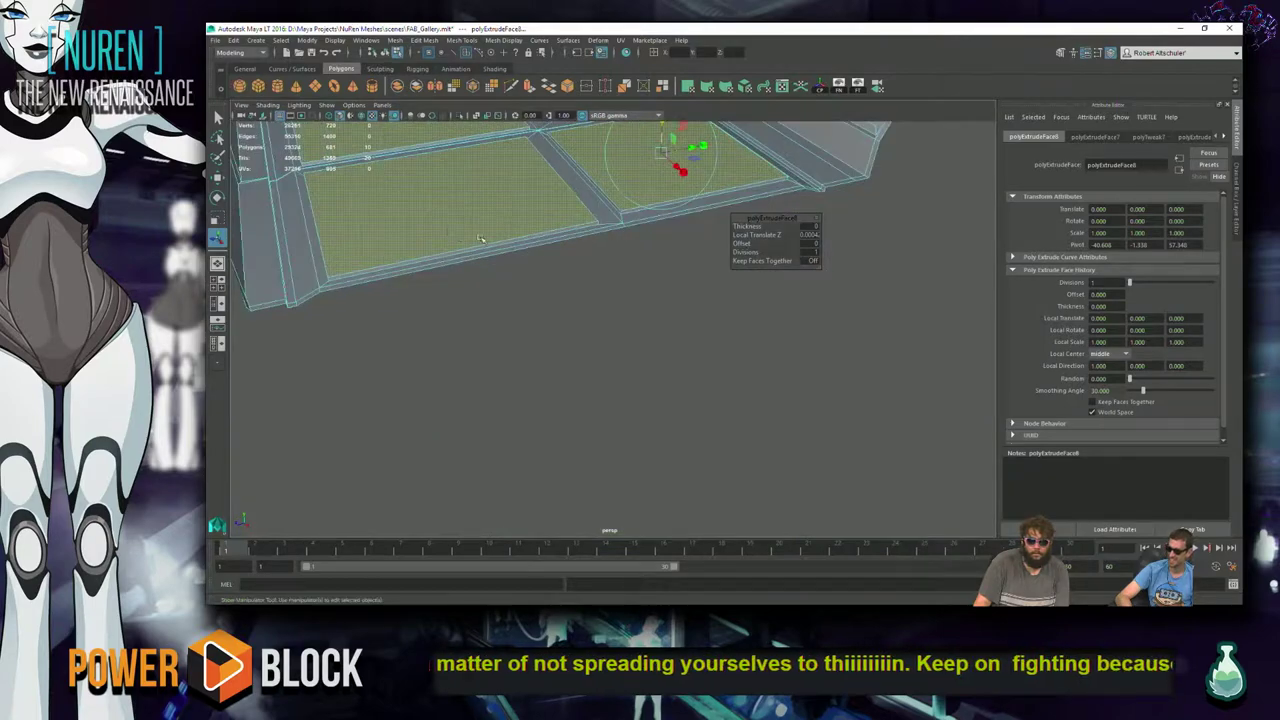
alt+drag(480, 238, 704, 220)
mouse_move(705, 165)
mouse_down()
mouse_move(704, 192)
mouse_move(705, 163)
mouse_up()
alt+drag(714, 206, 335, 325)
- Re-extrude the floor faces into a slightly raised inset panel (polyExtrudeFace9), then deselect
key(r)
scroll(340, 325, down, 5)
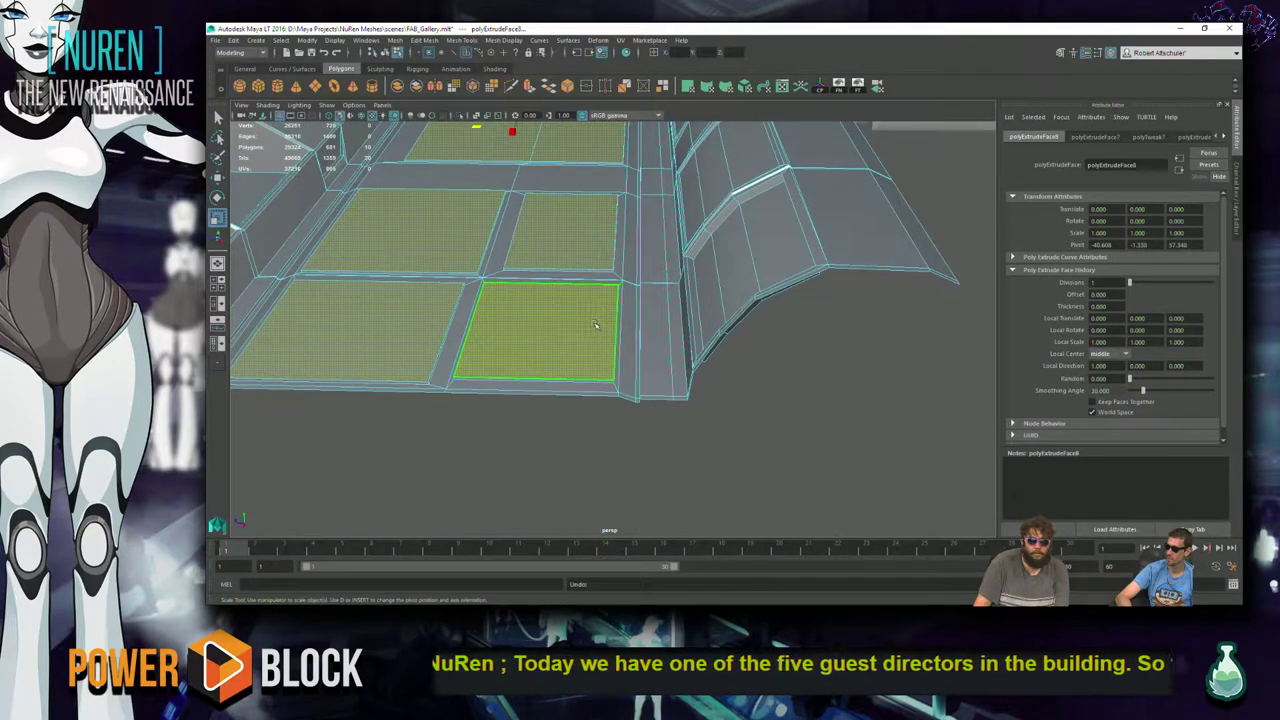
key(ctrl+z)
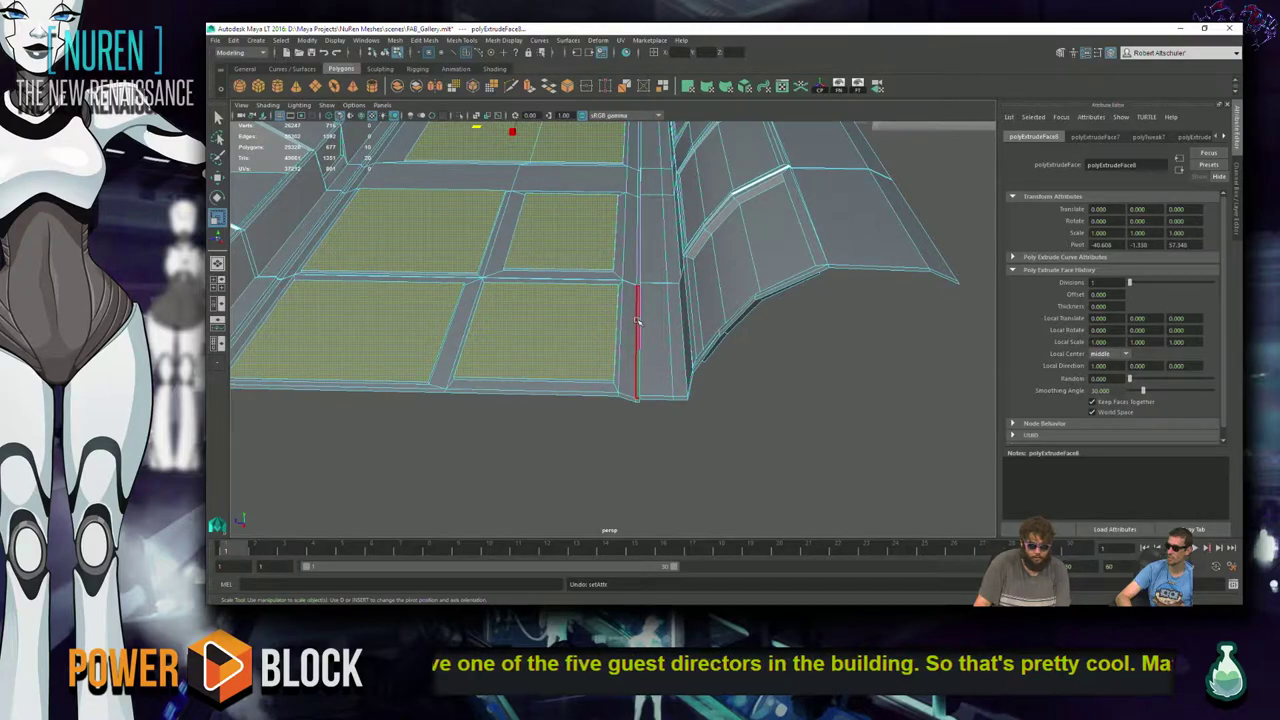
key(ctrl+e)
scroll(488, 315, up, 5)
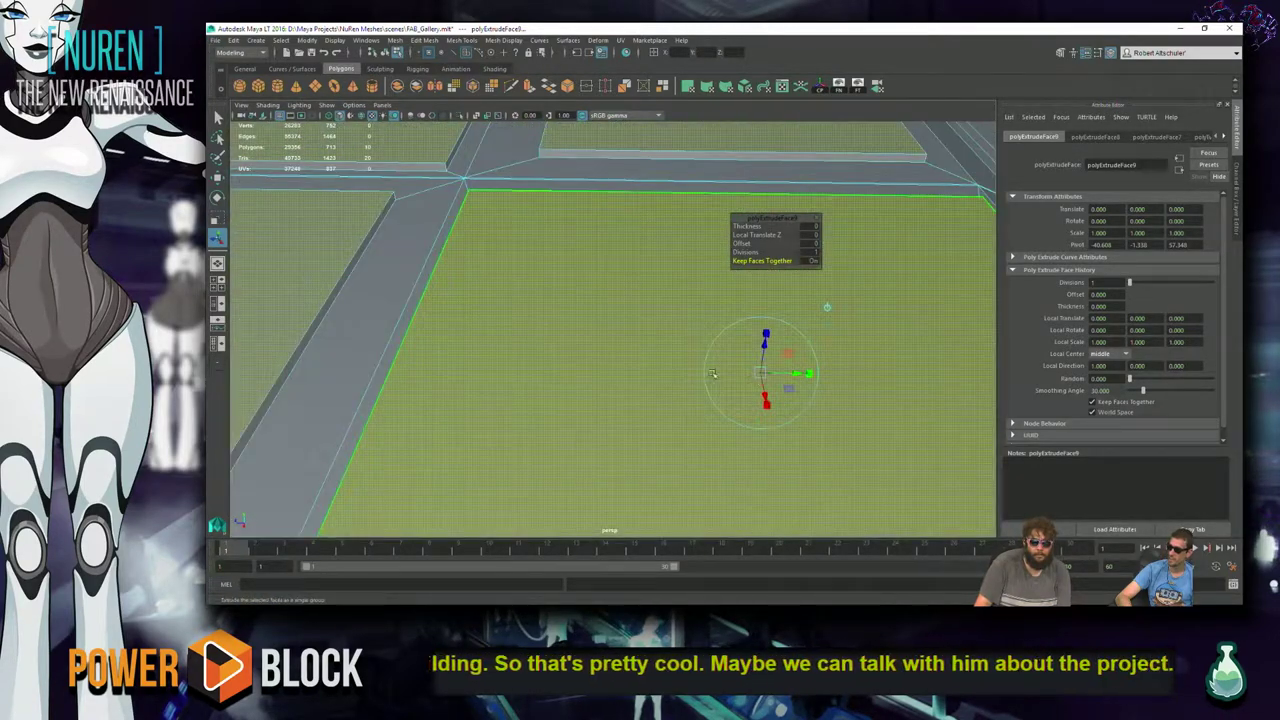
drag(767, 340, 797, 413)
scroll(646, 404, down, 5)
alt+drag(646, 404, 637, 444)
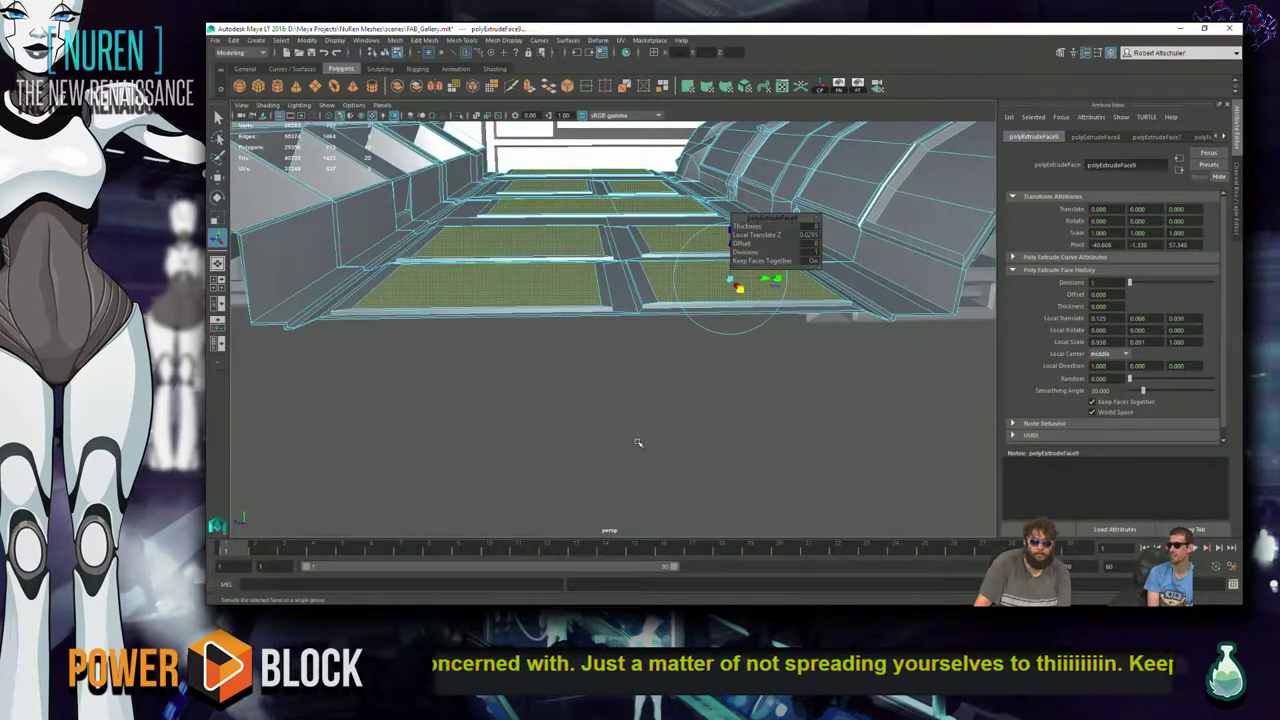
click(650, 374)
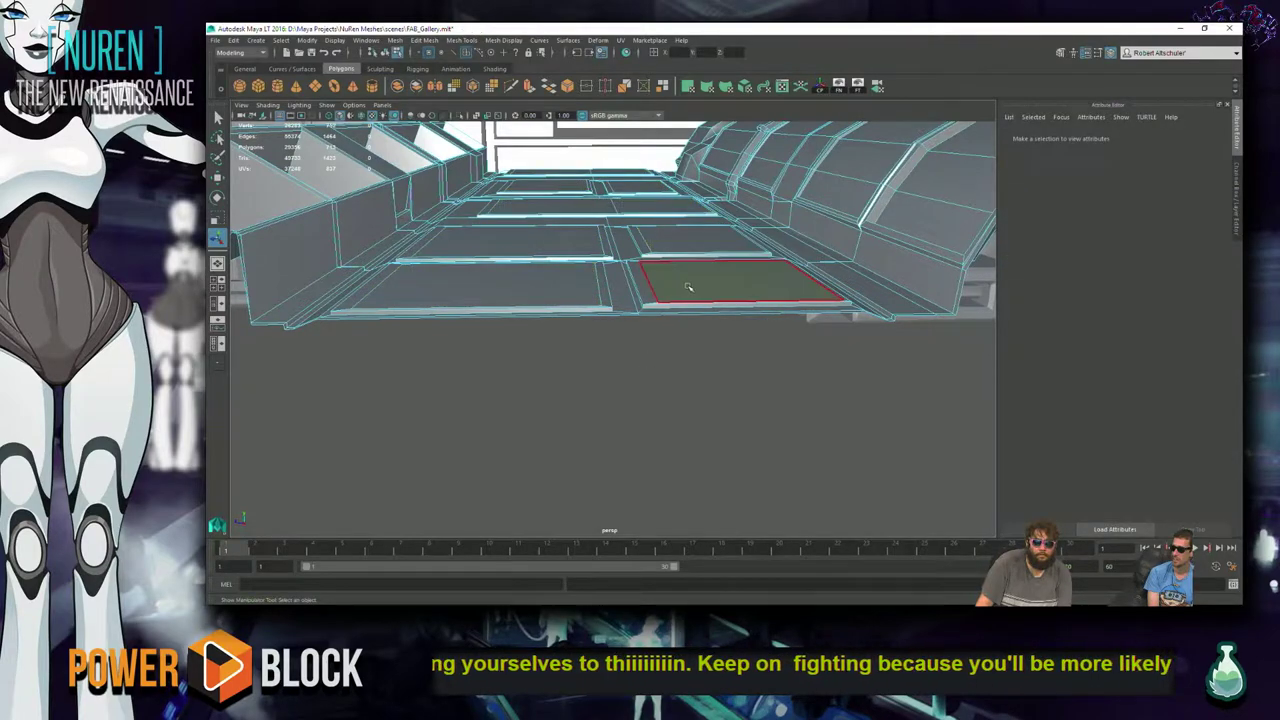
alt+drag(711, 334, 589, 445)
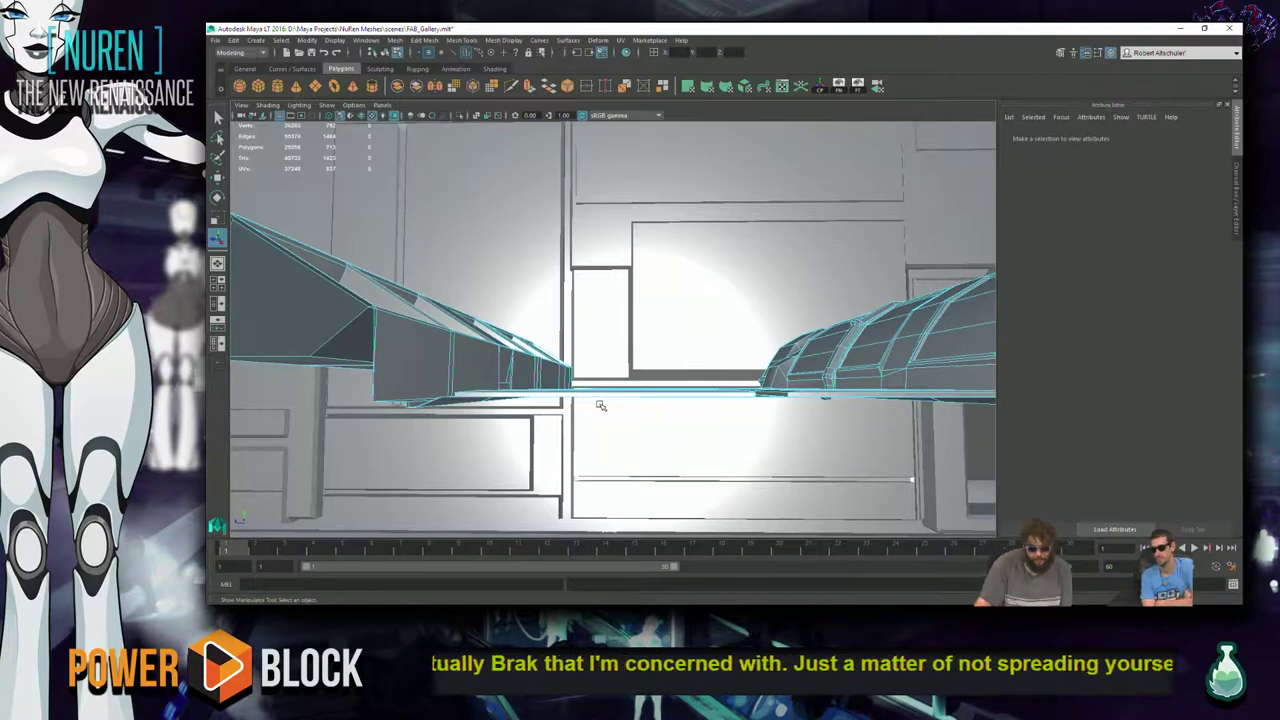
key(f)
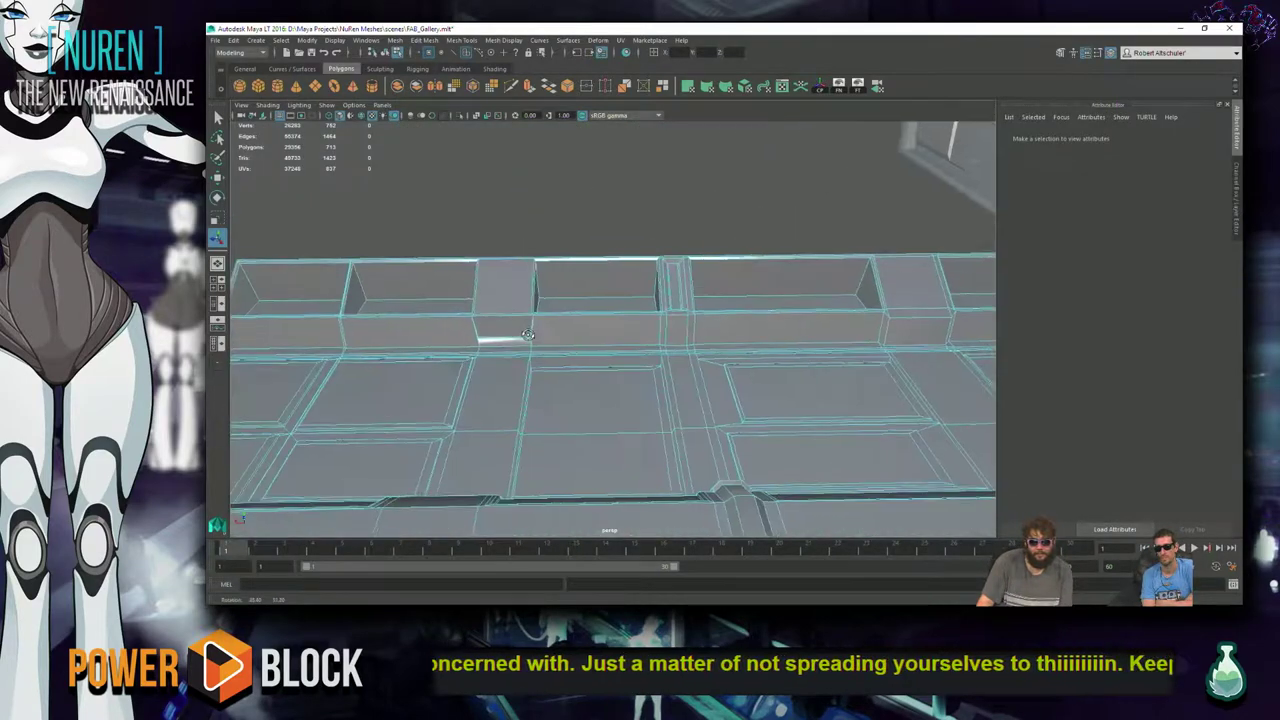
alt+drag(672, 330, 600, 300)
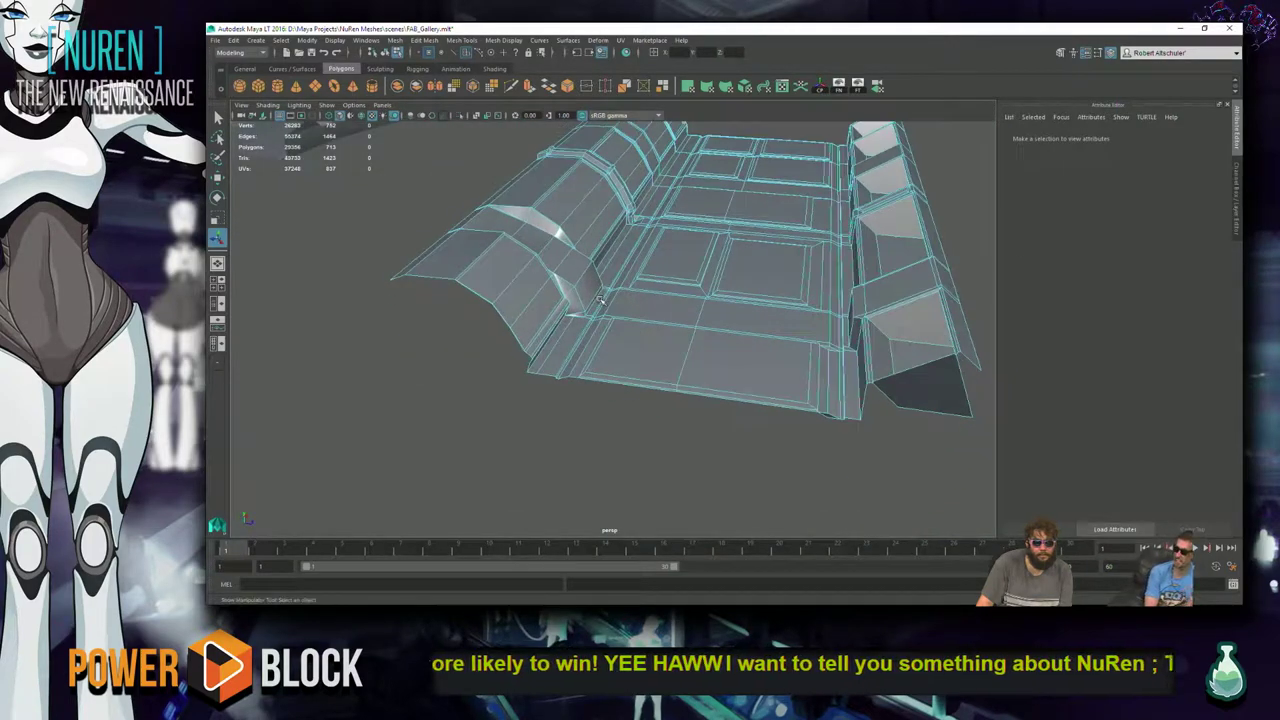
scroll(600, 300, up, 5)
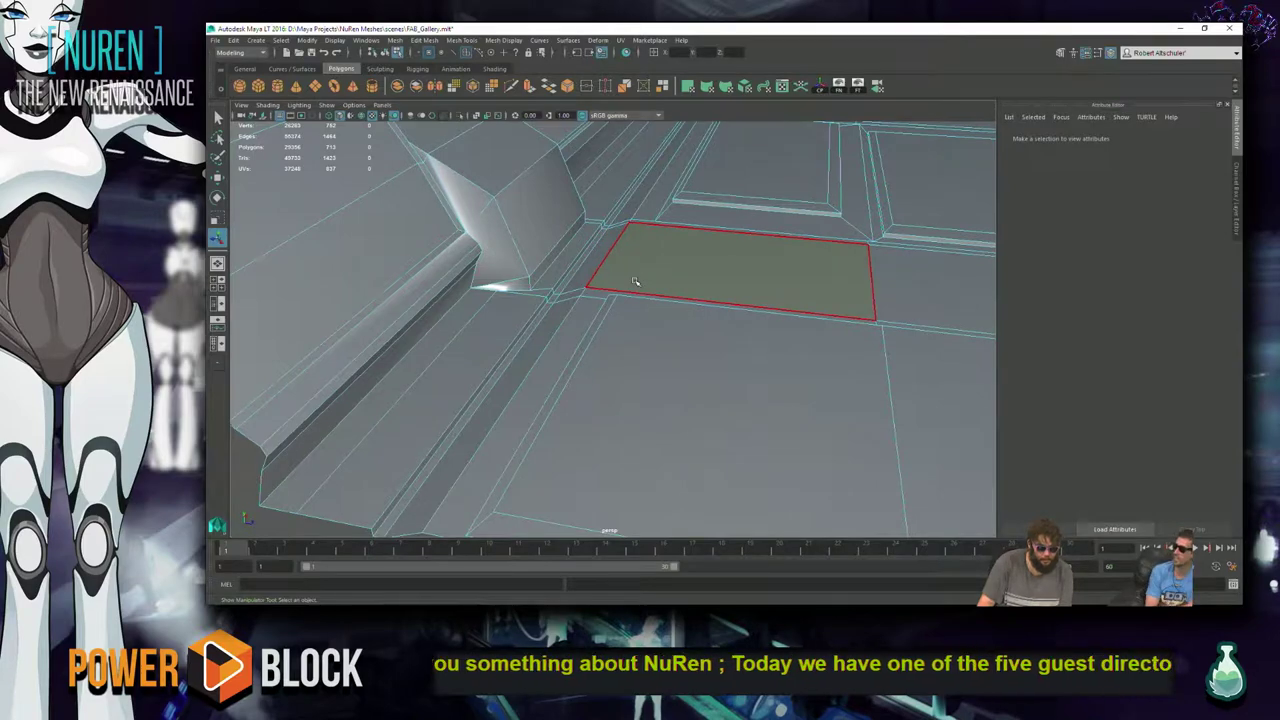
scroll(634, 282, down, 5)
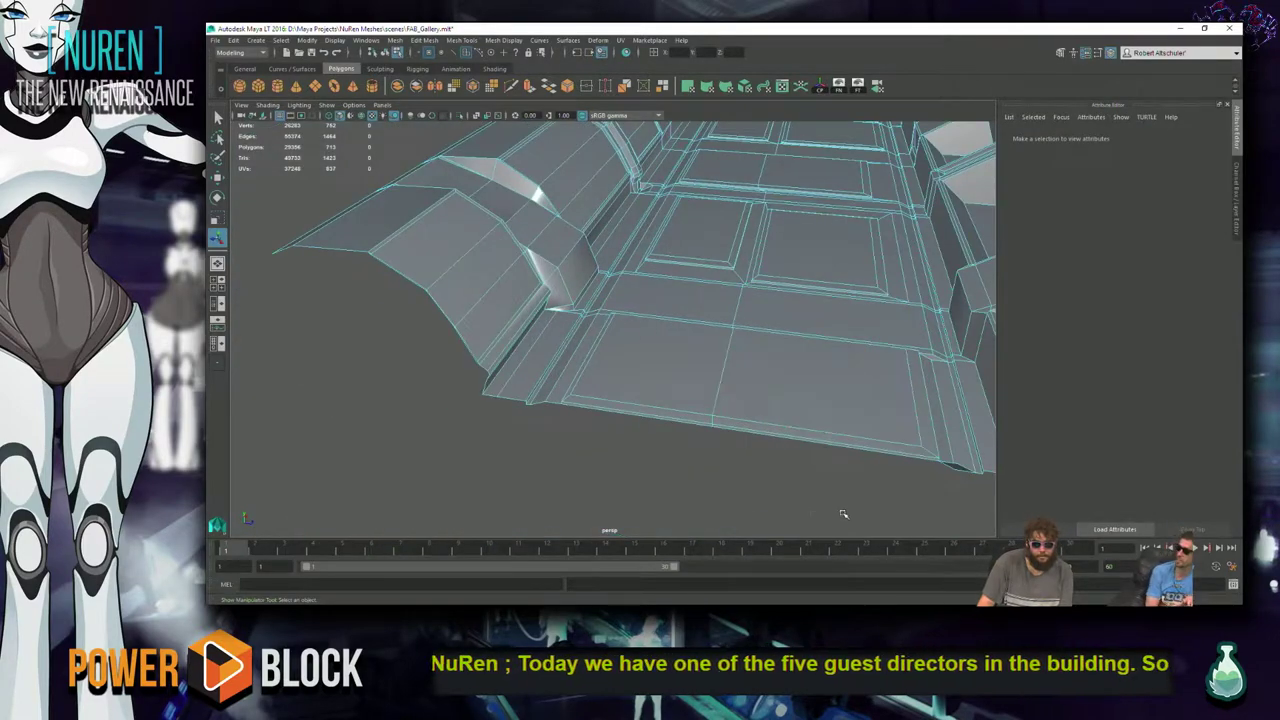
alt+drag(866, 381, 753, 449)
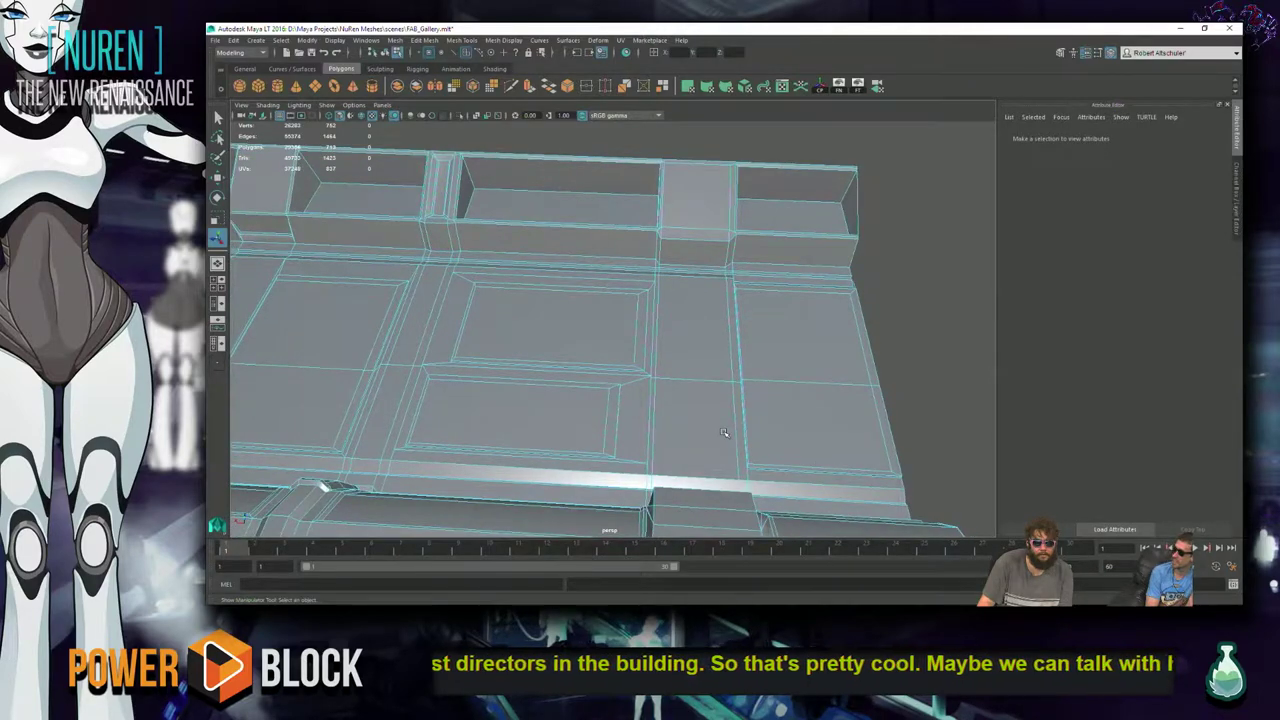
scroll(725, 433, down, 2)
scroll(725, 433, up, 4)
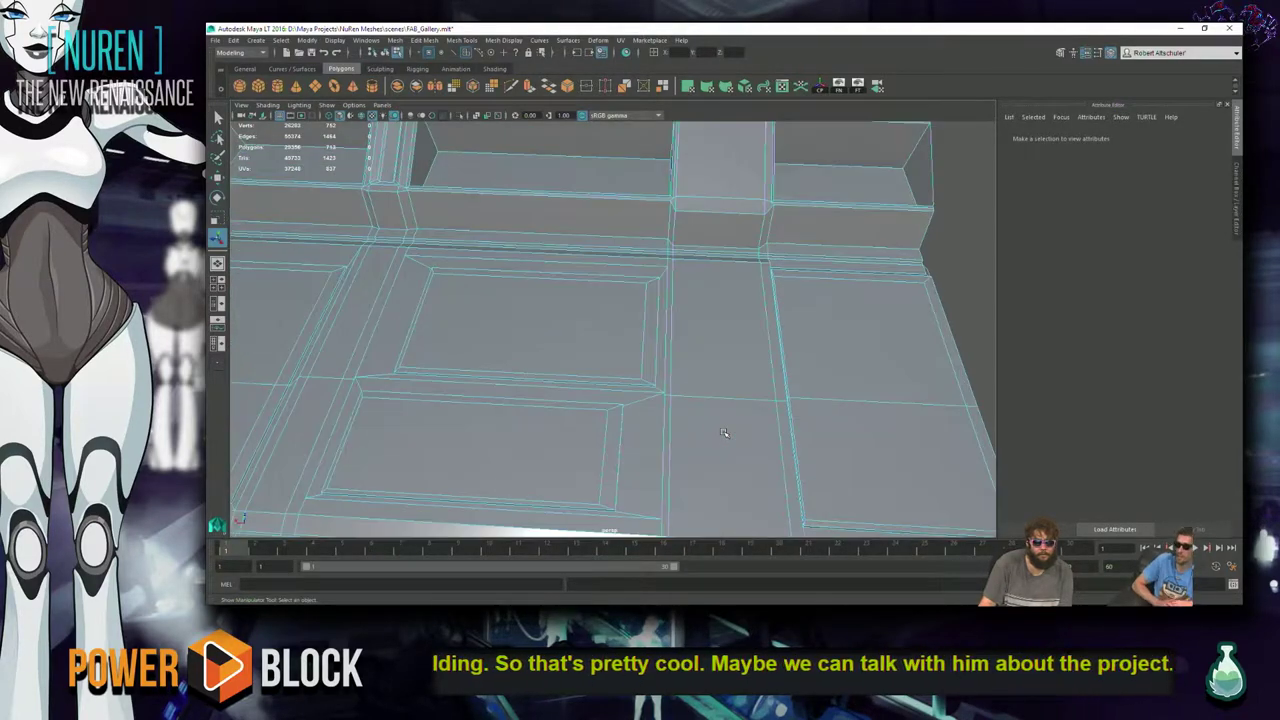
scroll(734, 428, up, 6)
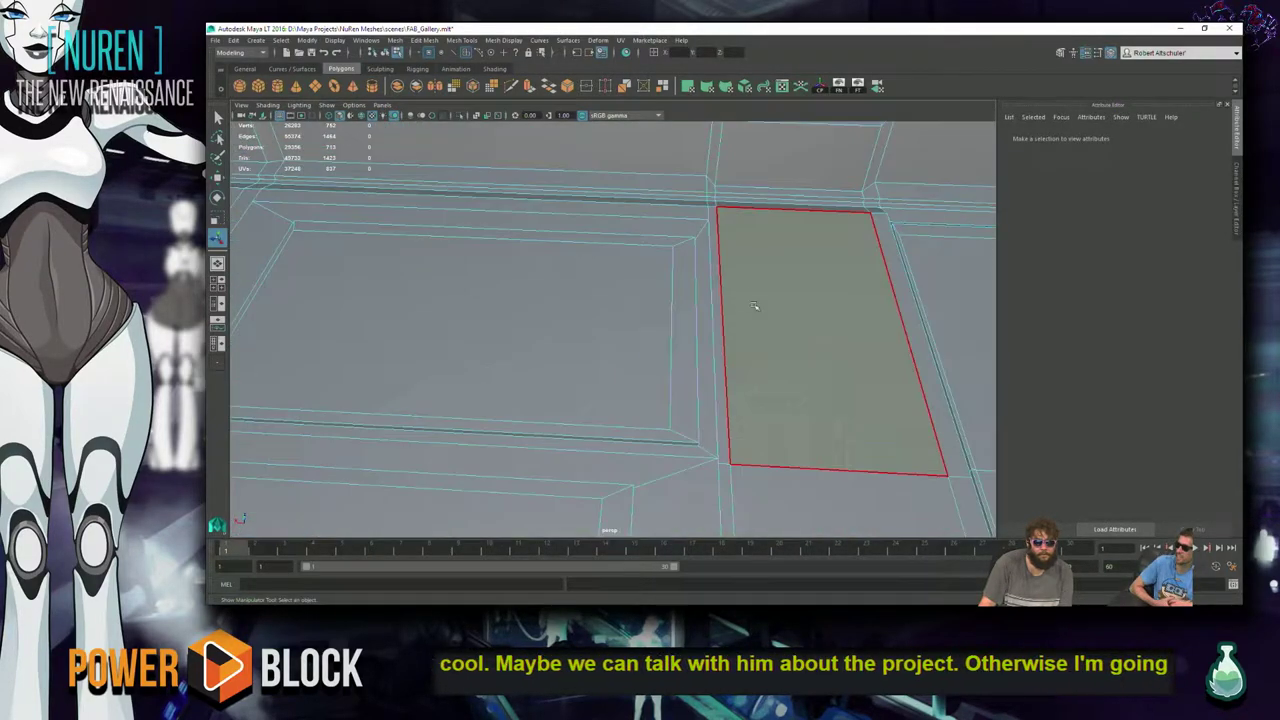
alt+drag(748, 313, 633, 295)
scroll(633, 295, up, 2)
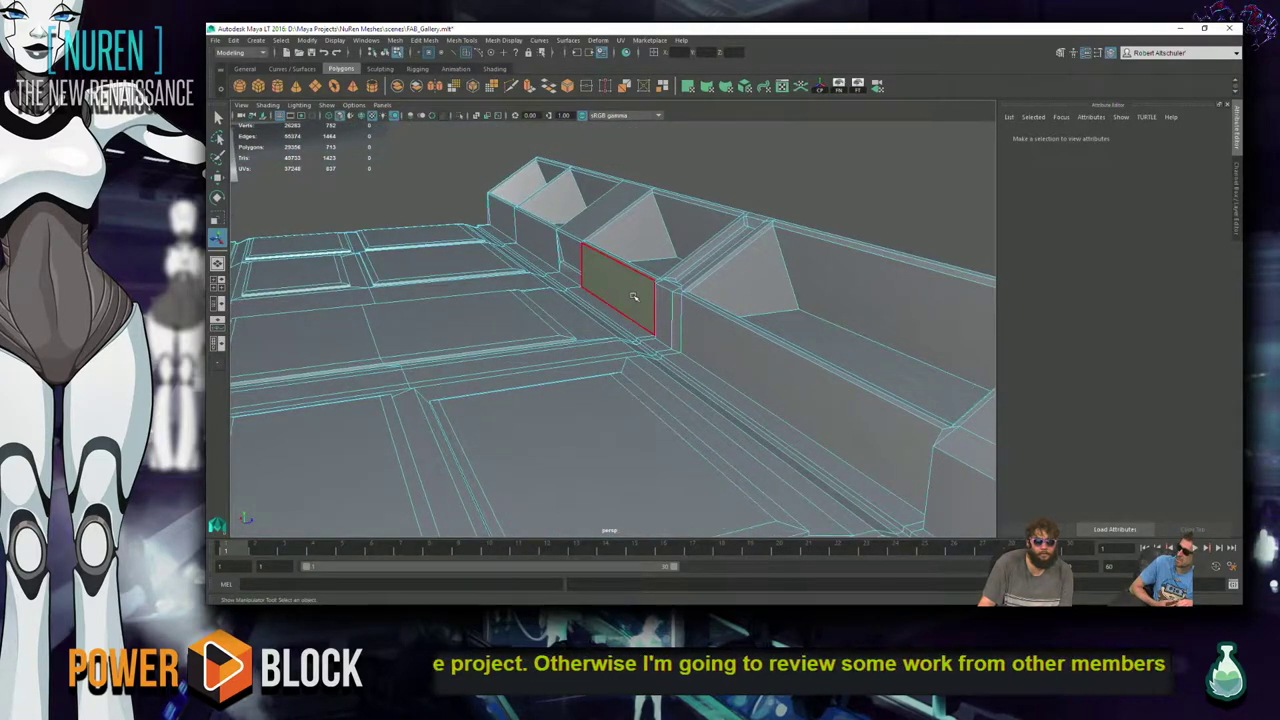
alt+drag(795, 352, 405, 350)
click(917, 425)
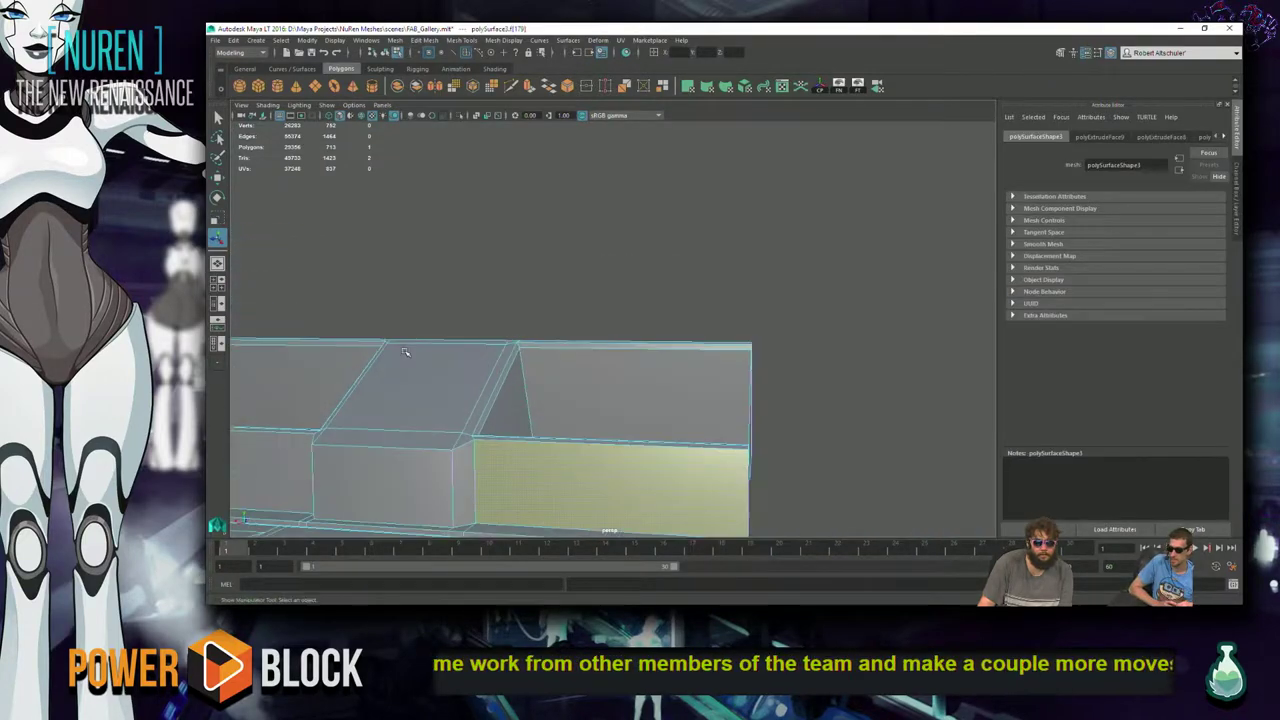
- Select the horizontal strip of wall faces along the corridor
alt+drag(704, 413, 565, 418)
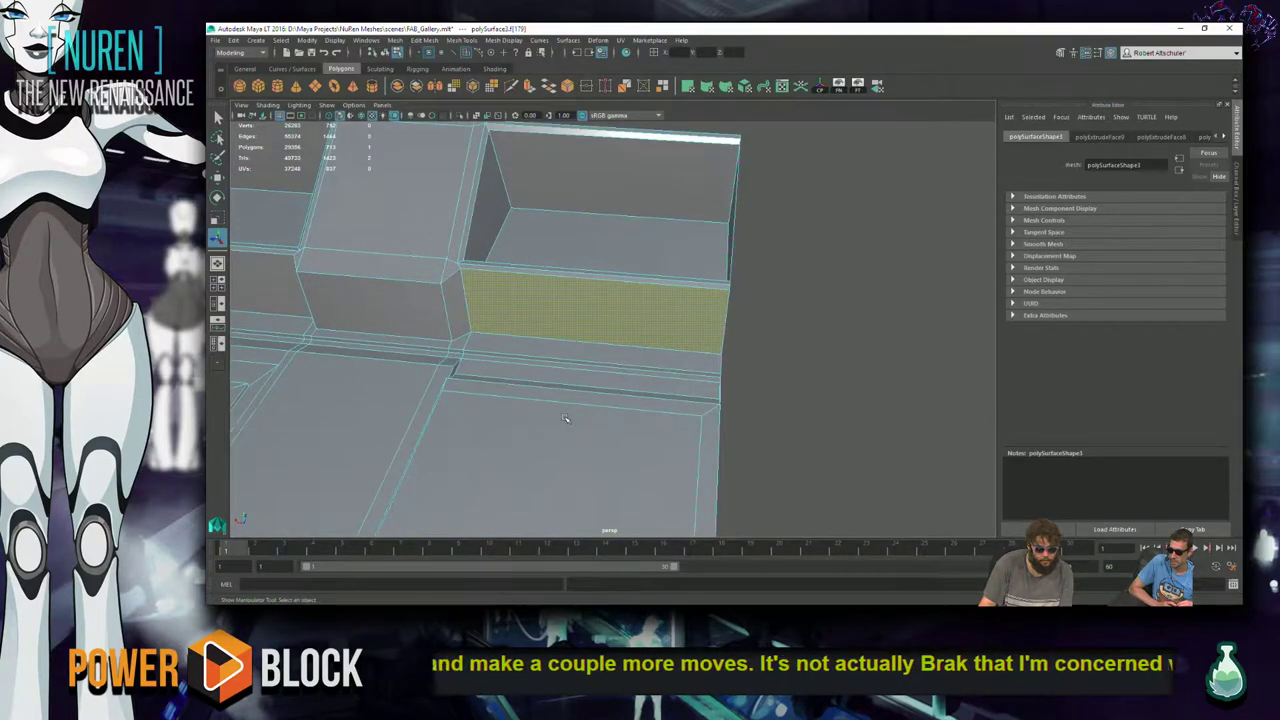
alt+right_drag(565, 418, 205, 373)
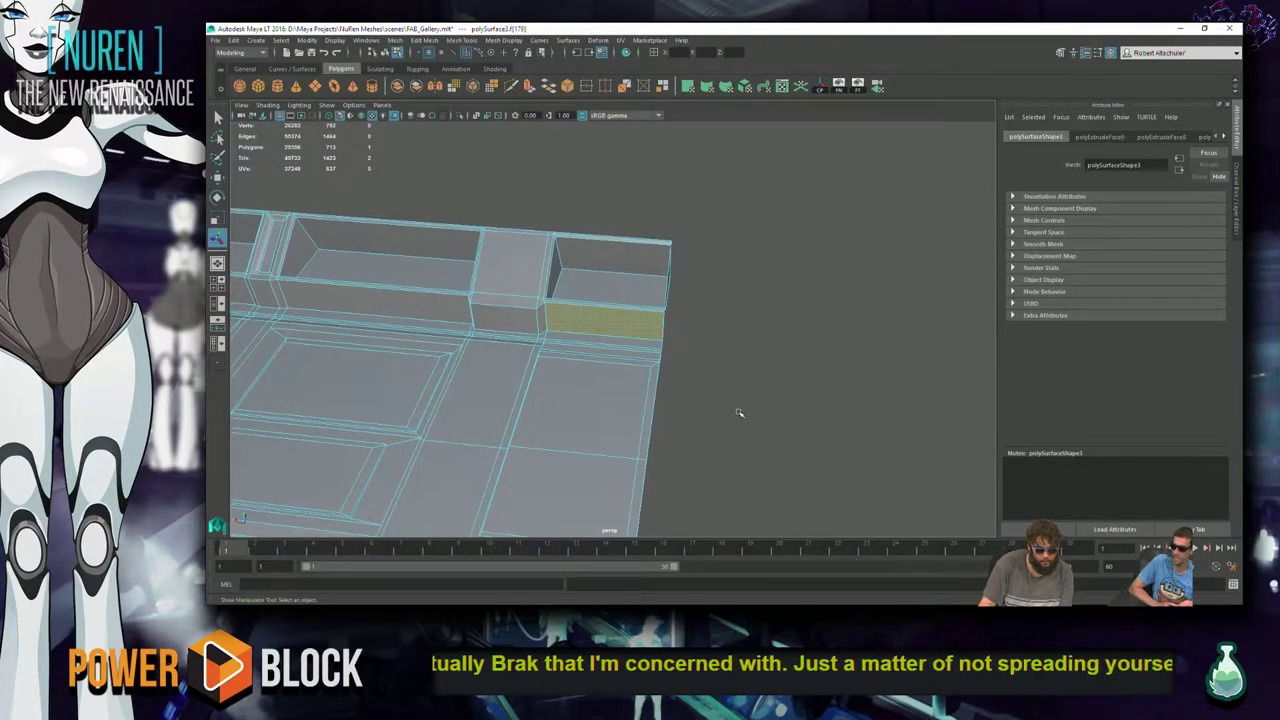
alt+drag(737, 413, 708, 401)
alt+drag(901, 343, 760, 388)
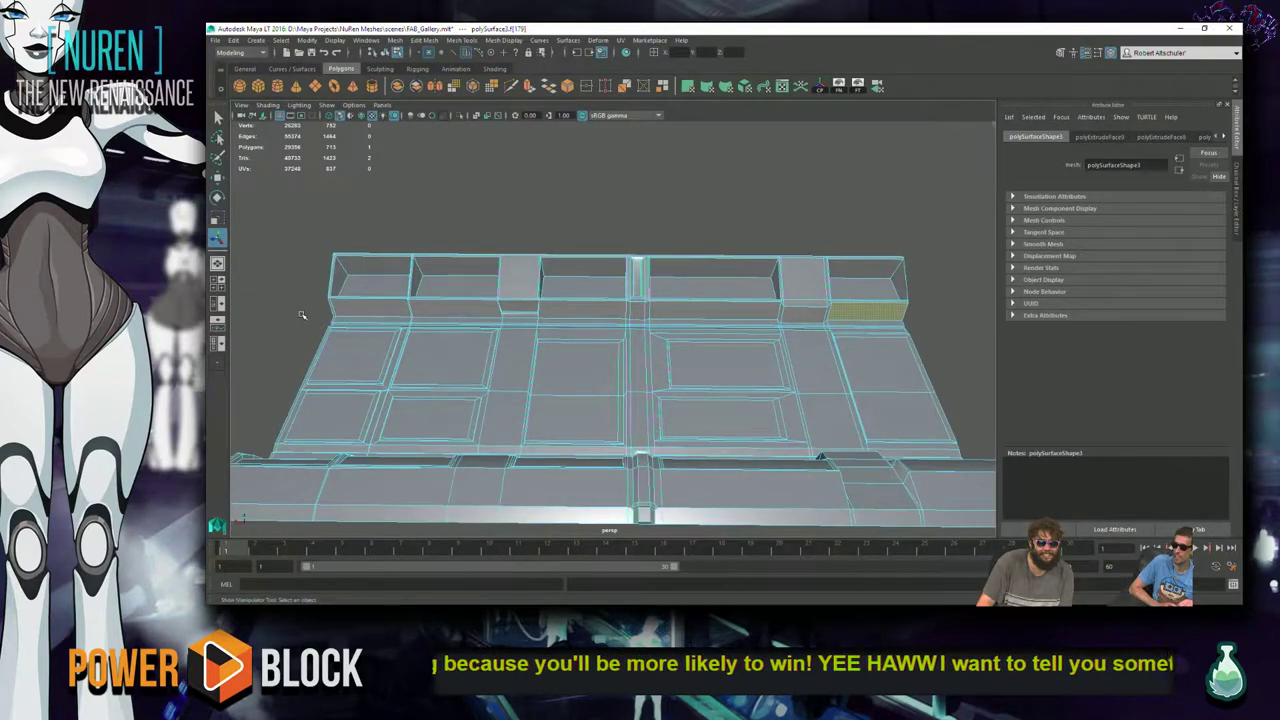
drag(770, 318, 1010, 320)
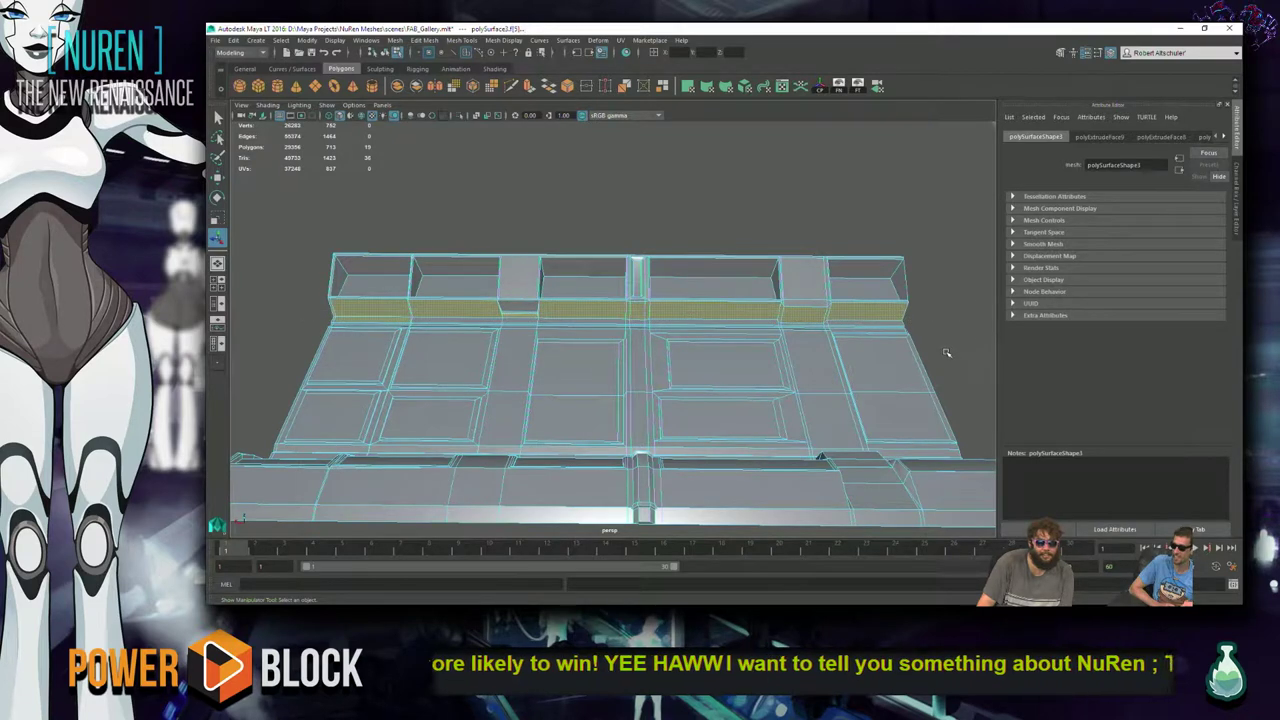
scroll(928, 346, up, 3)
scroll(928, 346, up, 2)
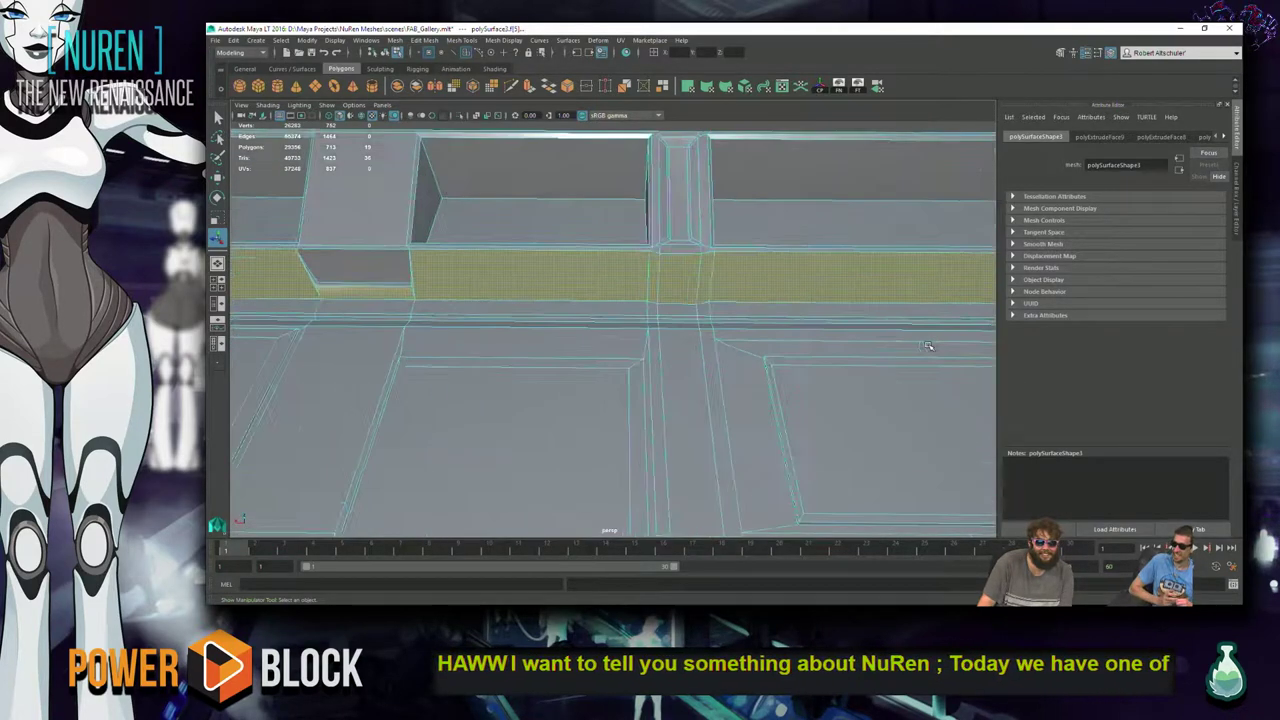
alt+drag(428, 340, 780, 500)
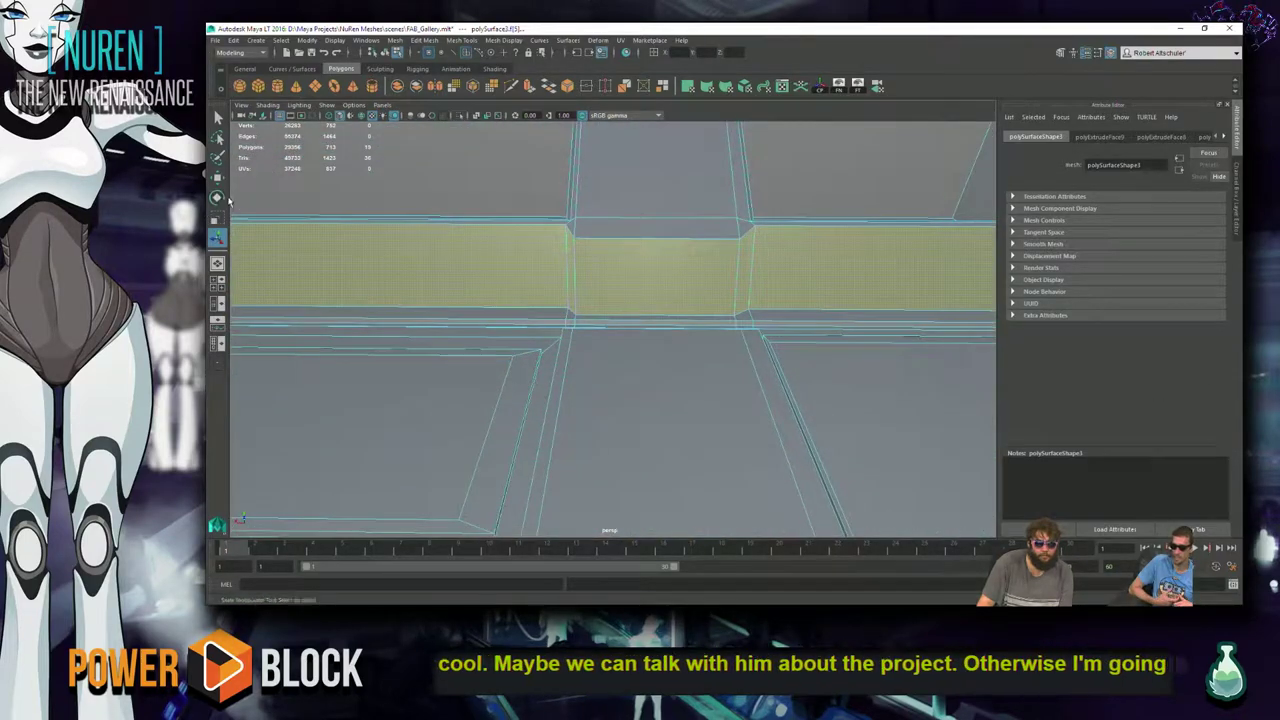
- Add the centre wall face and extrude the band slightly into the wall
click(217, 197)
alt+drag(430, 280, 457, 277)
click(627, 275)
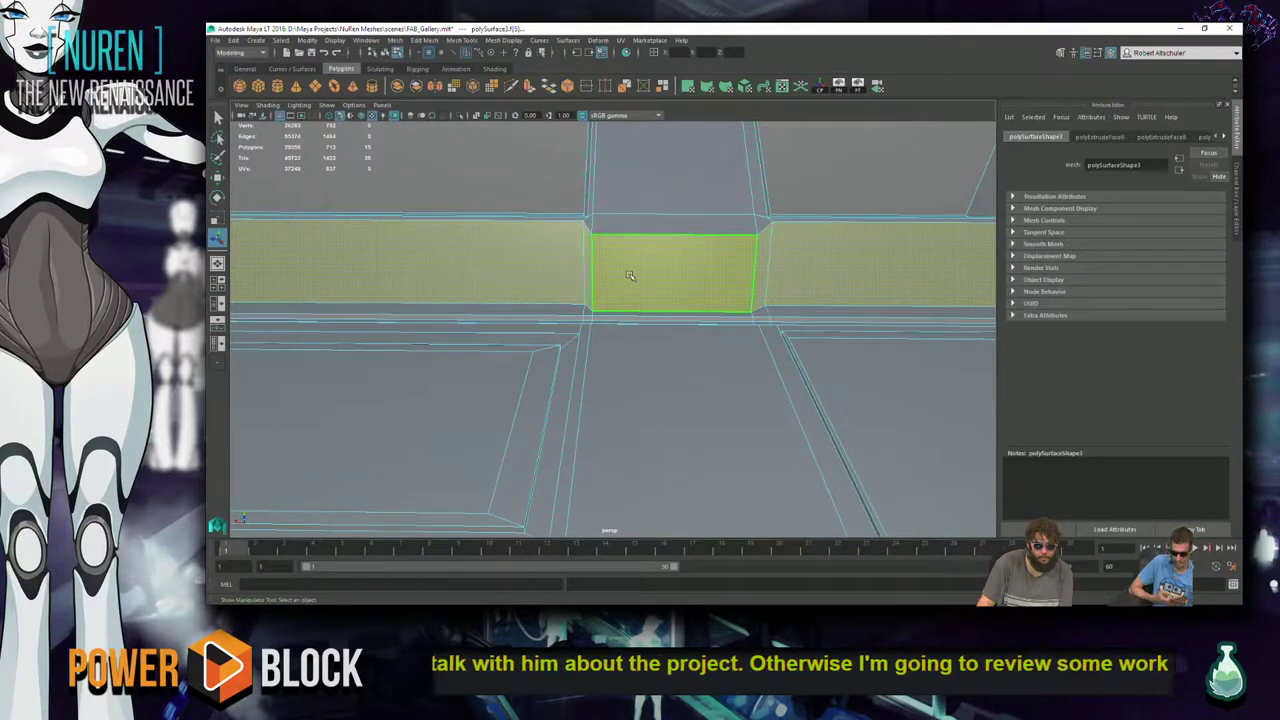
shift+right_drag(512, 268, 510, 291)
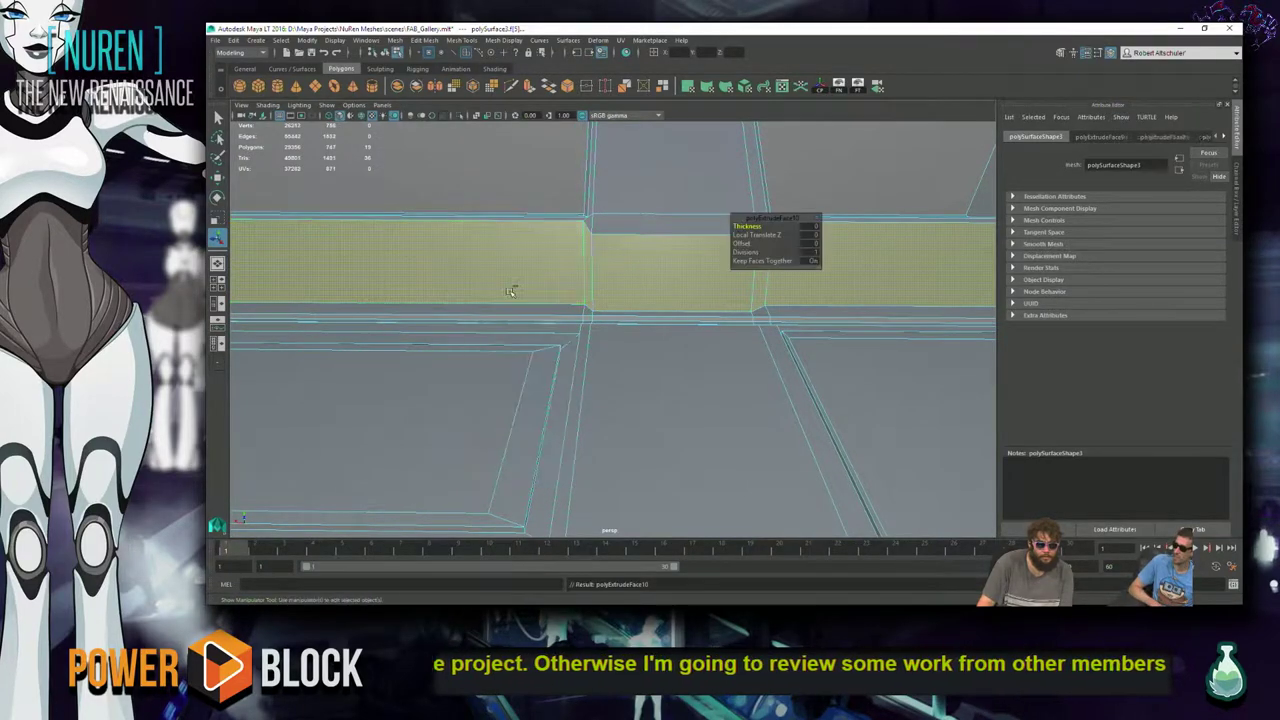
alt+drag(435, 289, 498, 270)
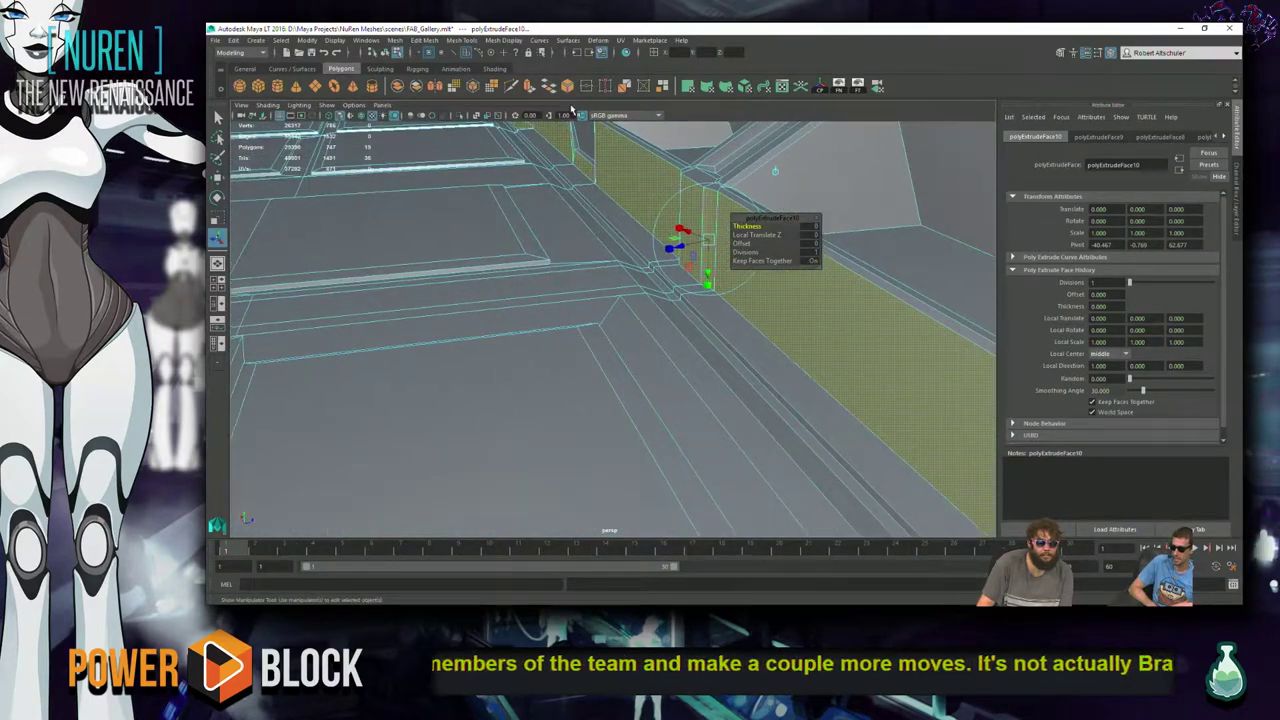
alt+drag(517, 227, 725, 239)
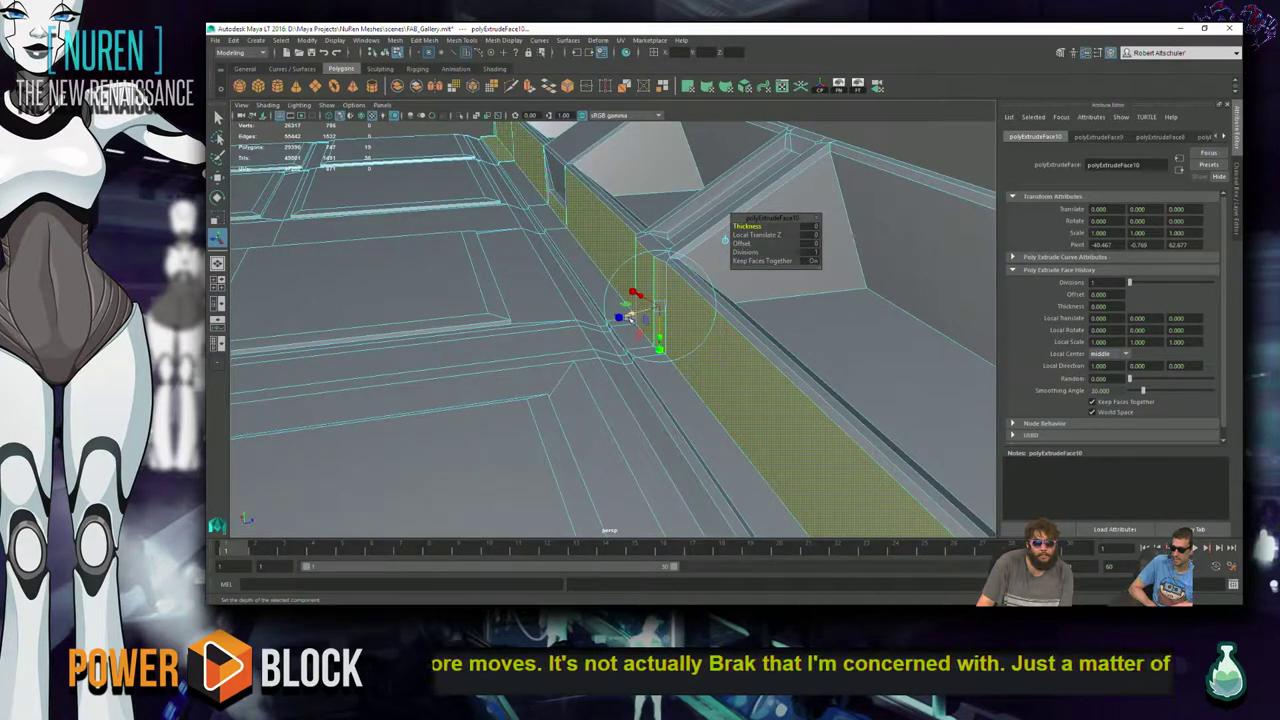
drag(628, 316, 624, 314)
alt+right_drag(624, 314, 678, 334)
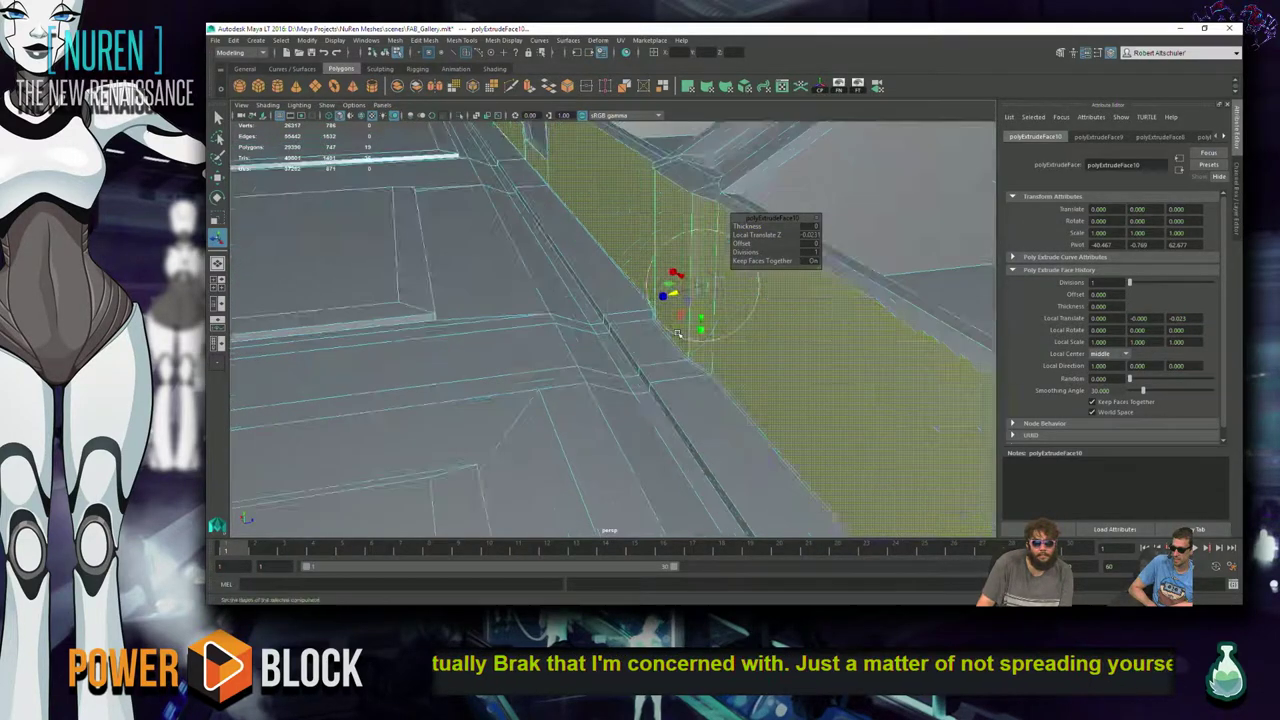
scroll(700, 312, up, 5)
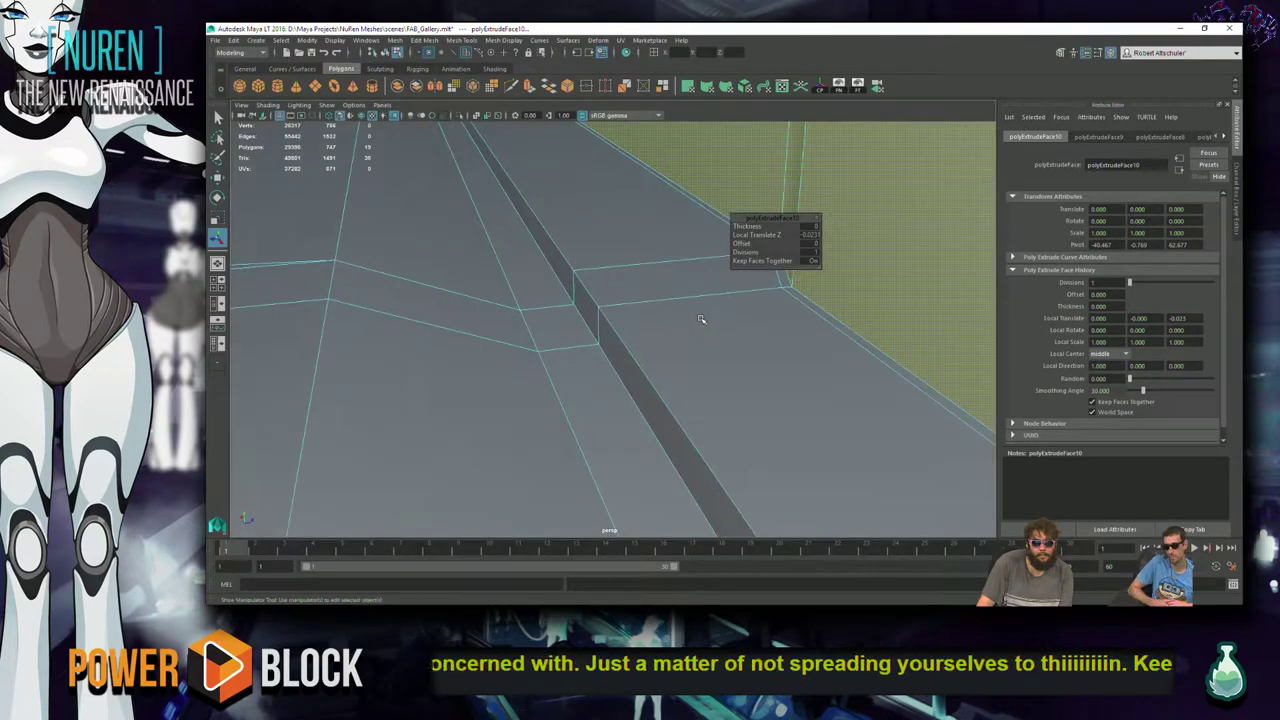
alt+drag(700, 318, 605, 403)
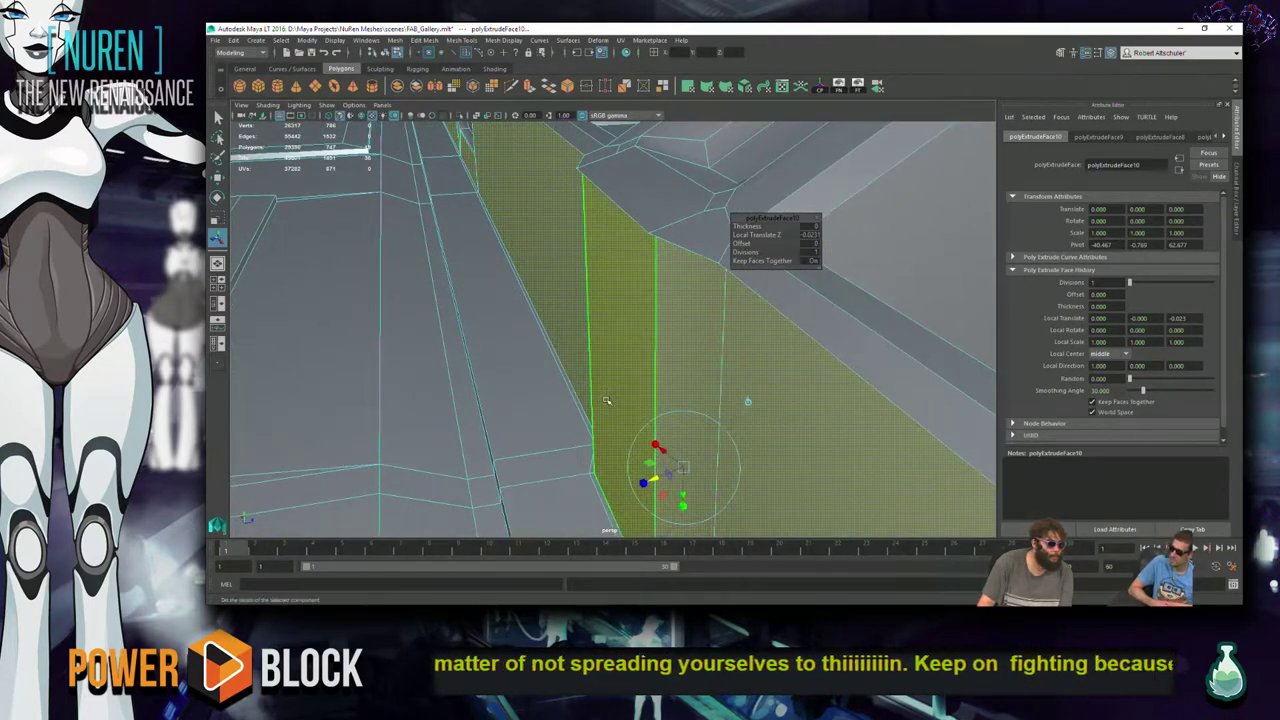
- Shrink the extrusion into an inset, then extrude again, scaling and sliding it along the wall
drag(688, 510, 684, 504)
key(w)
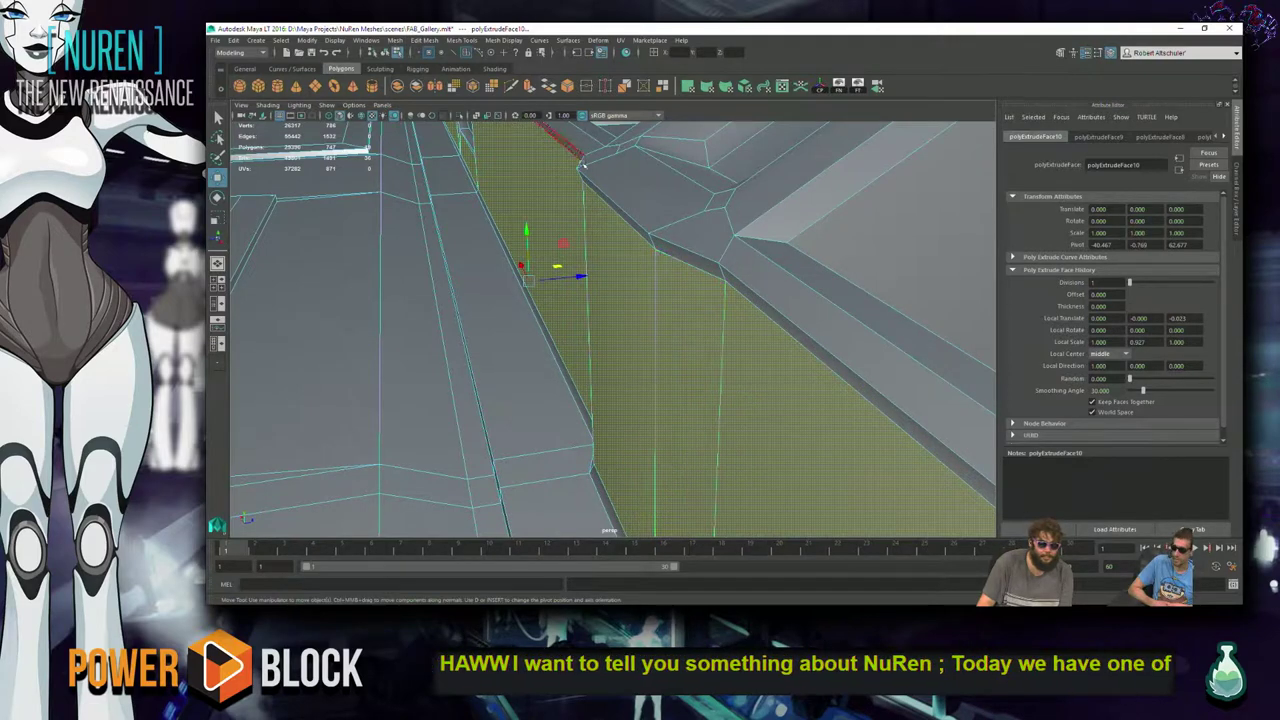
drag(583, 277, 572, 277)
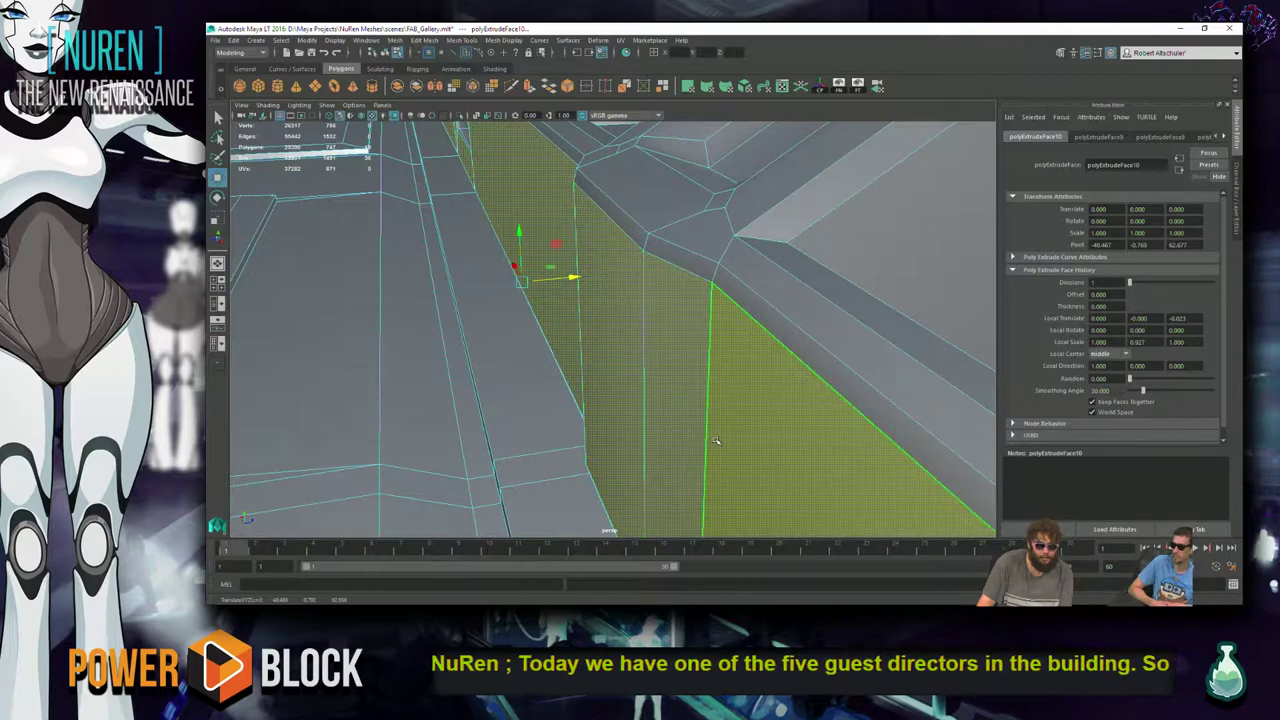
key(ctrl+e)
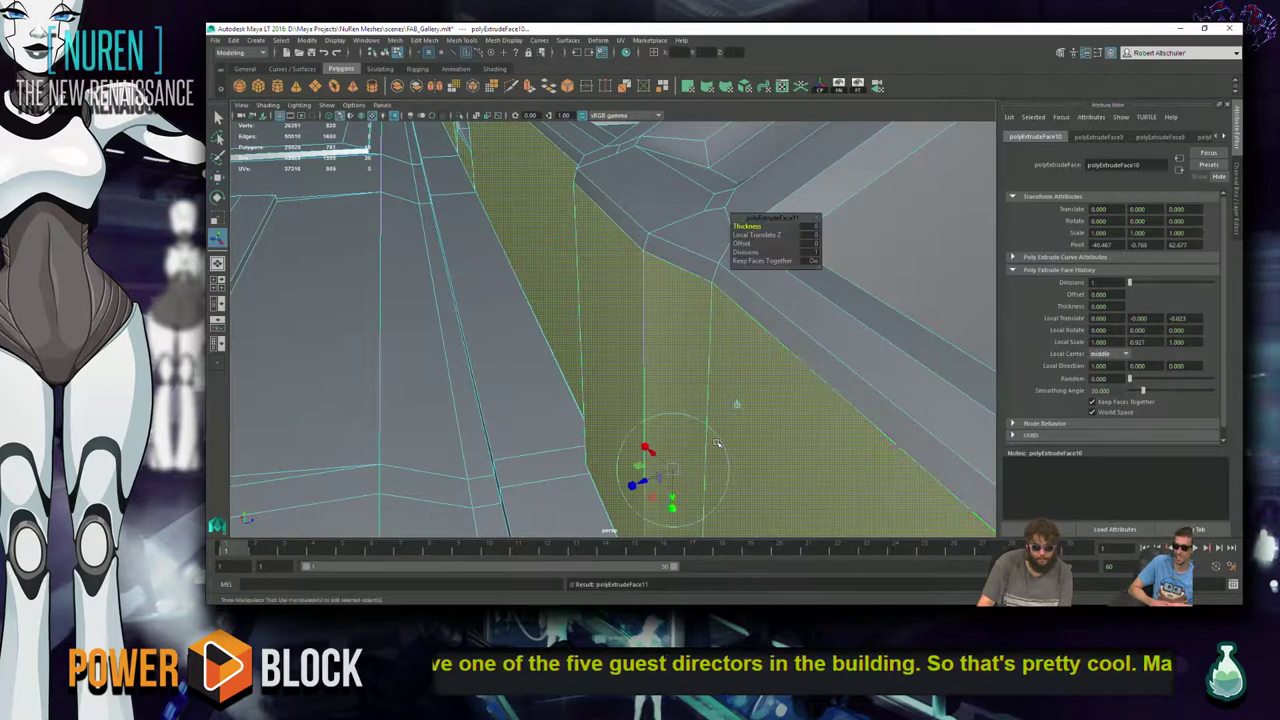
drag(677, 511, 672, 492)
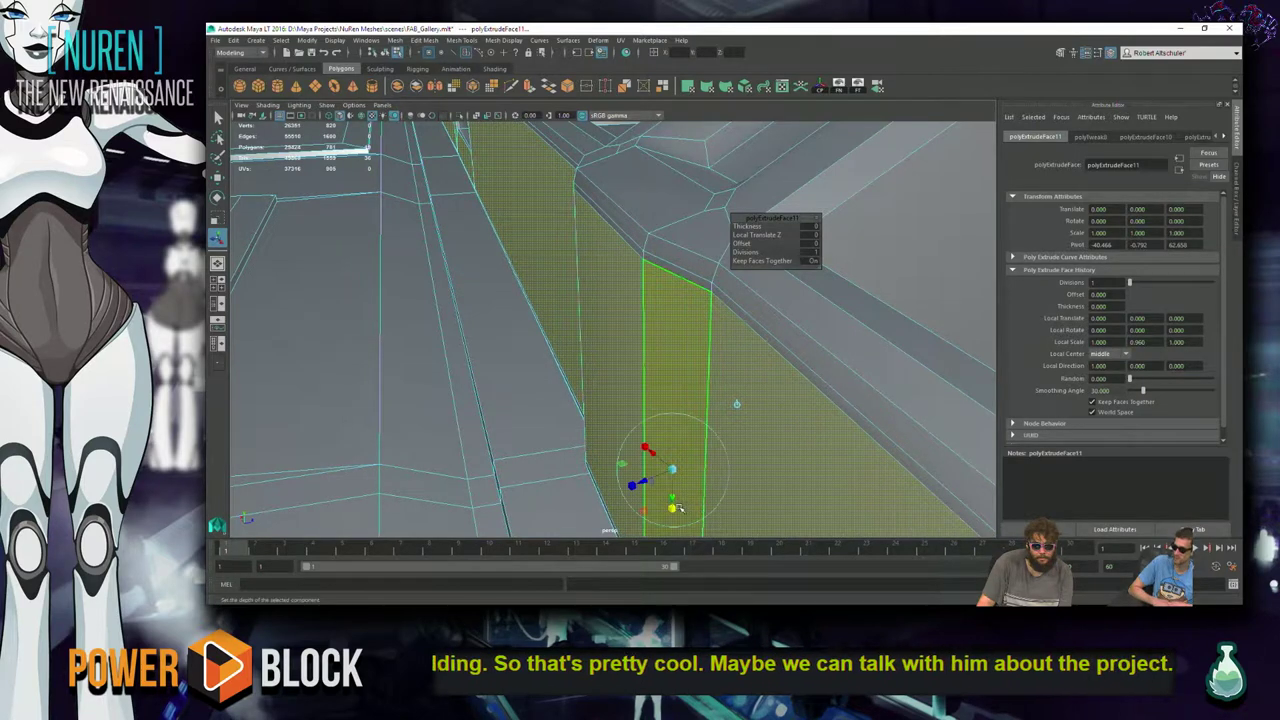
key(w)
drag(580, 273, 586, 278)
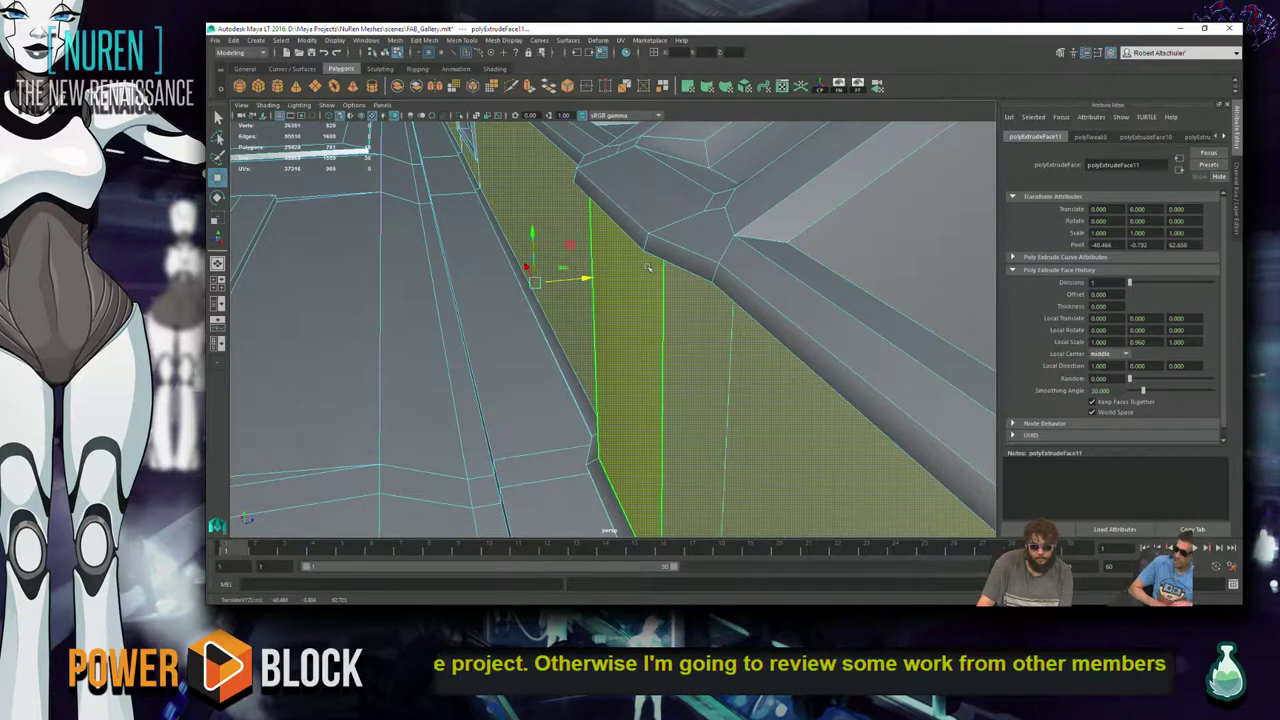
- Add two more narrower extrusions, ending with polyExtrudeFace13 scaled to 0.951
key(ctrl+e)
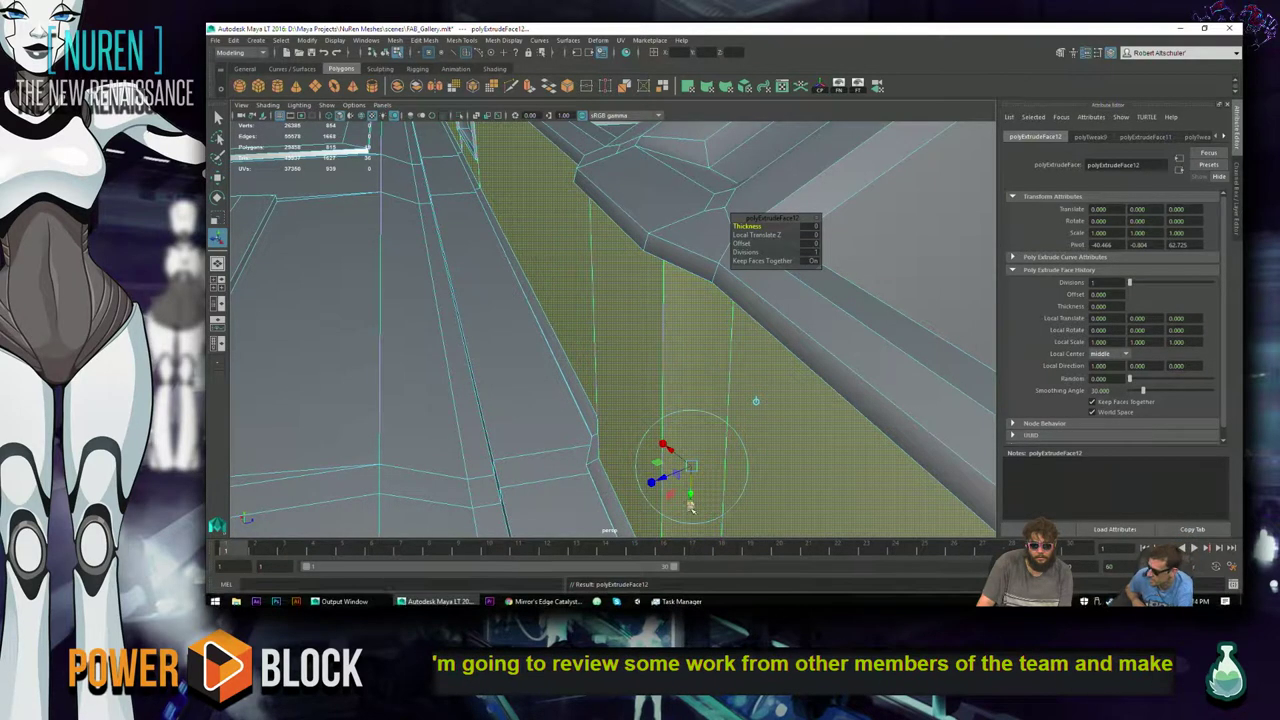
drag(690, 505, 688, 497)
key(ctrl+e)
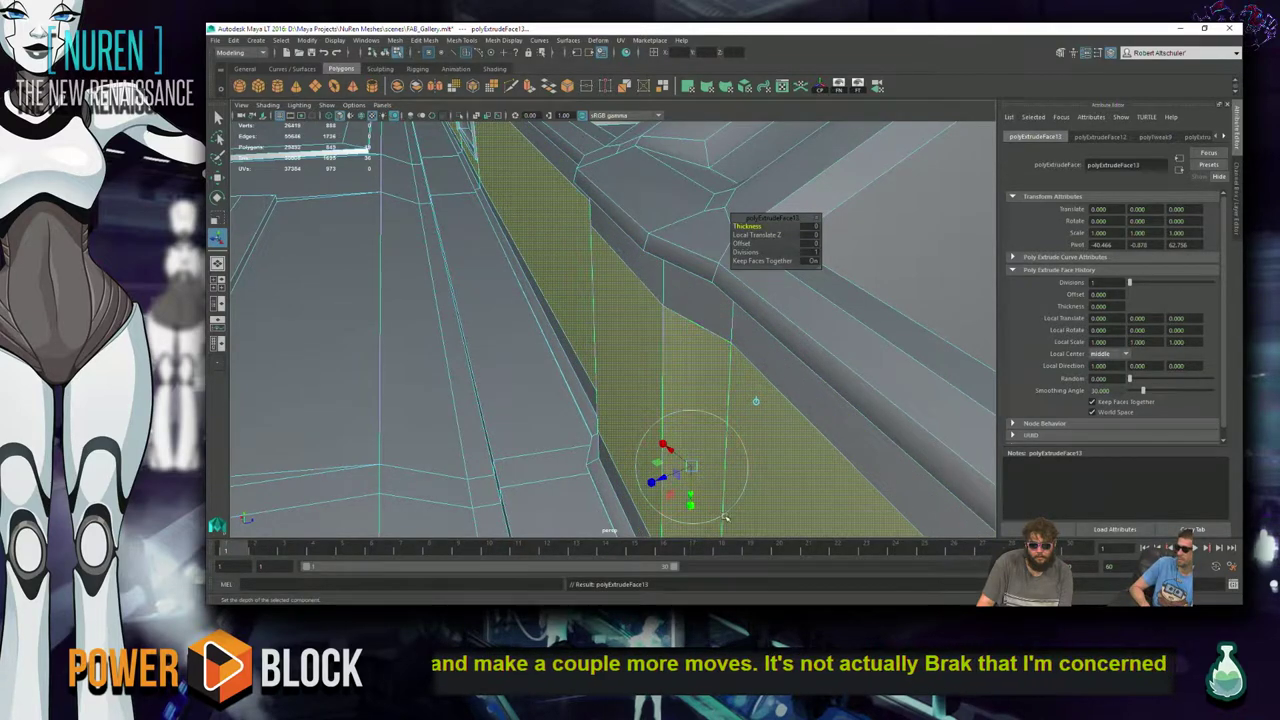
drag(688, 502, 688, 468)
alt+drag(480, 416, 700, 452)
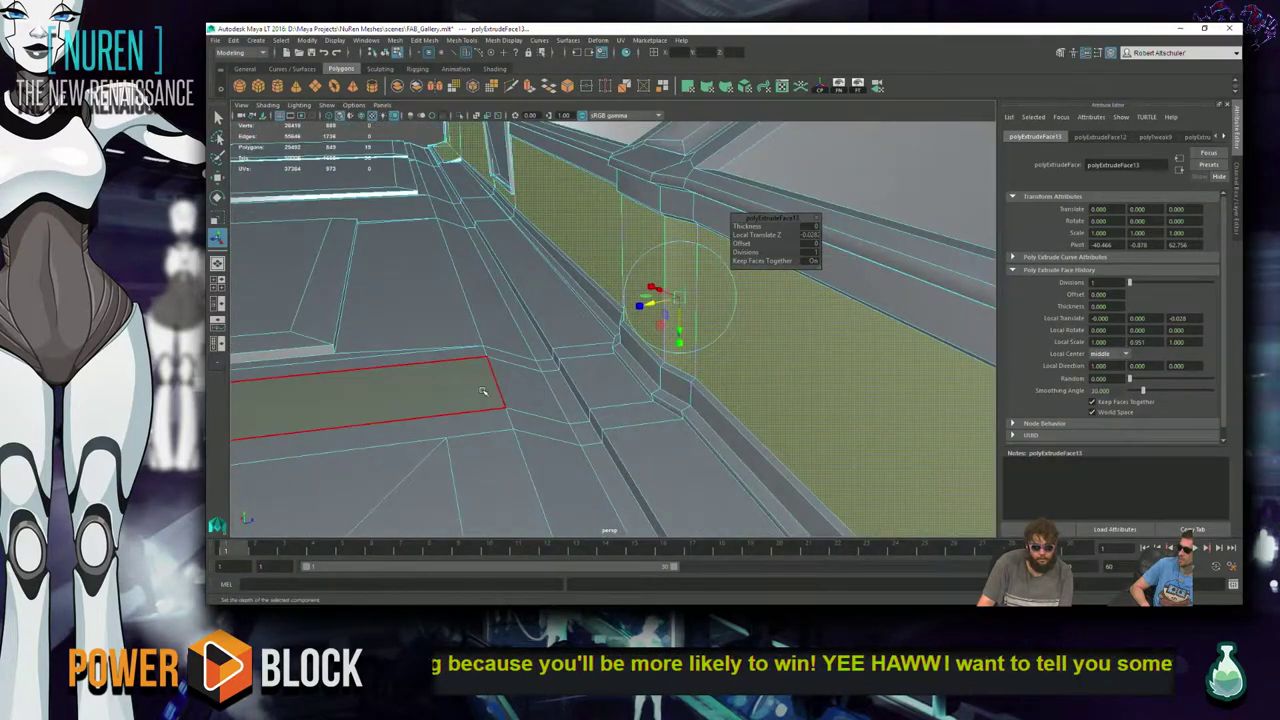
- Extrude the wall strip face again and narrow the new strip
alt+drag(482, 382, 590, 427)
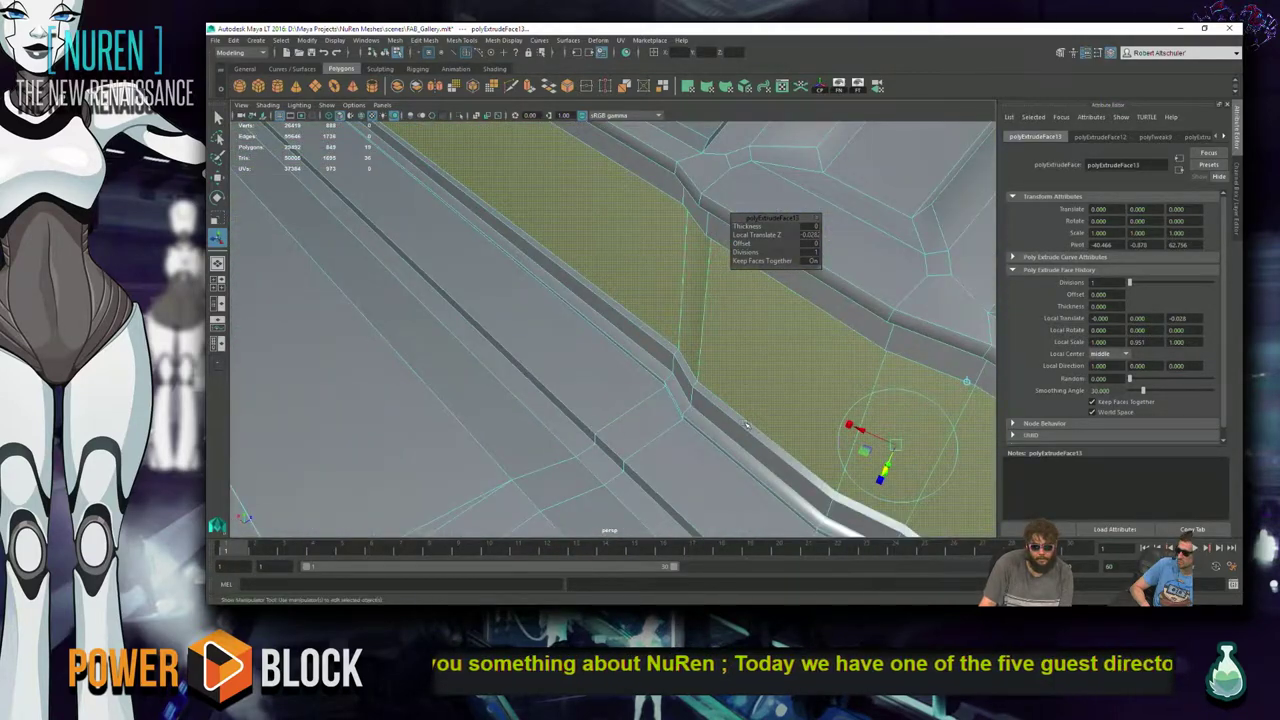
alt+drag(745, 425, 705, 410)
alt+drag(565, 392, 531, 351)
scroll(575, 492, up, 2)
alt+drag(575, 492, 491, 475)
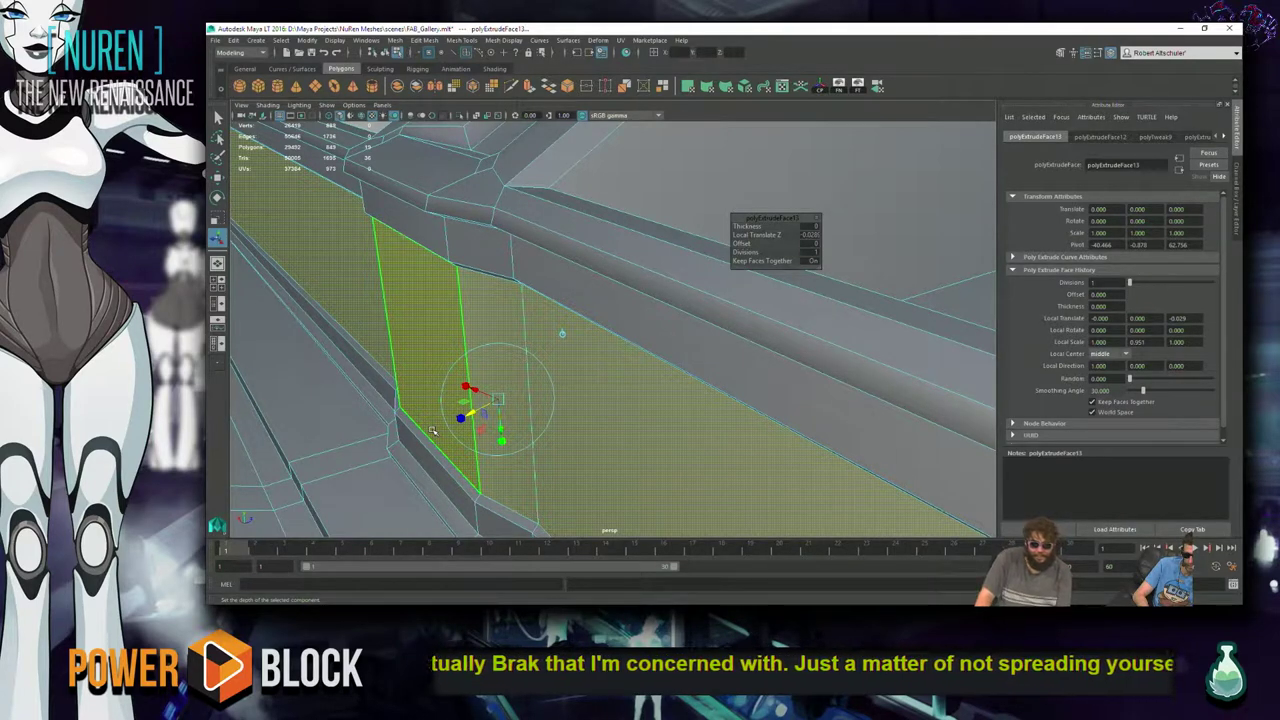
key(ctrl+e)
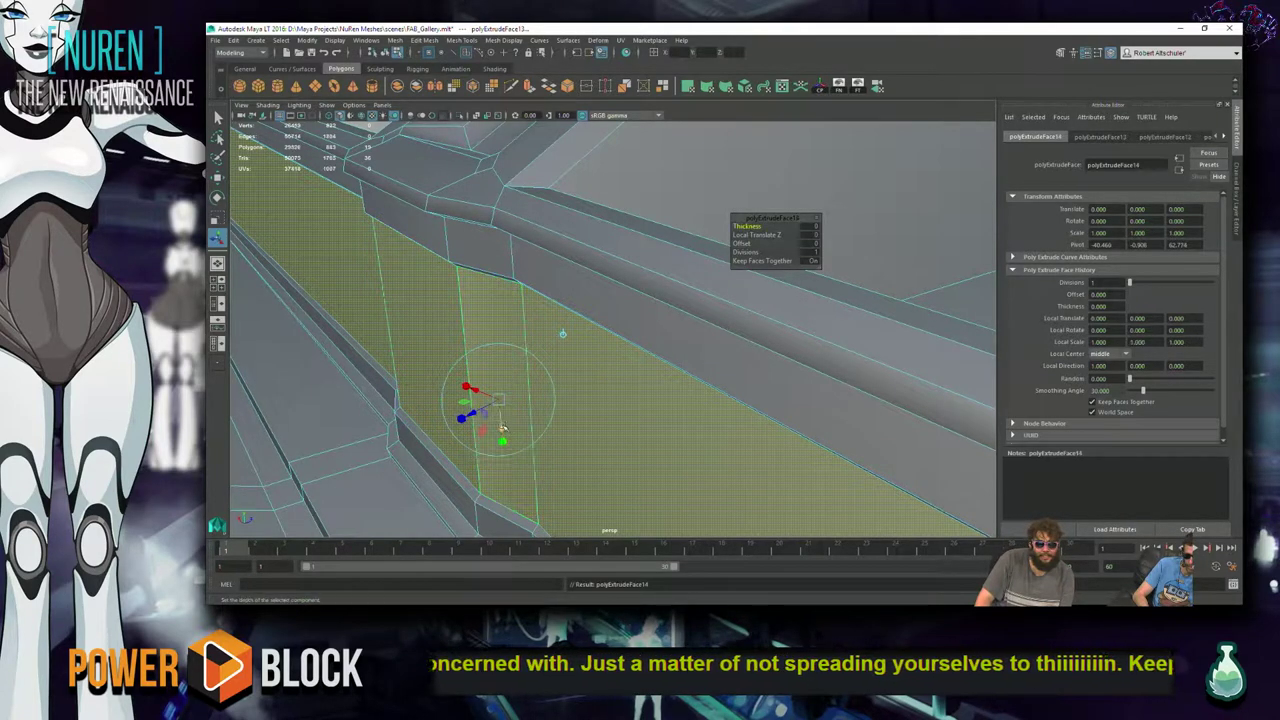
drag(504, 440, 503, 432)
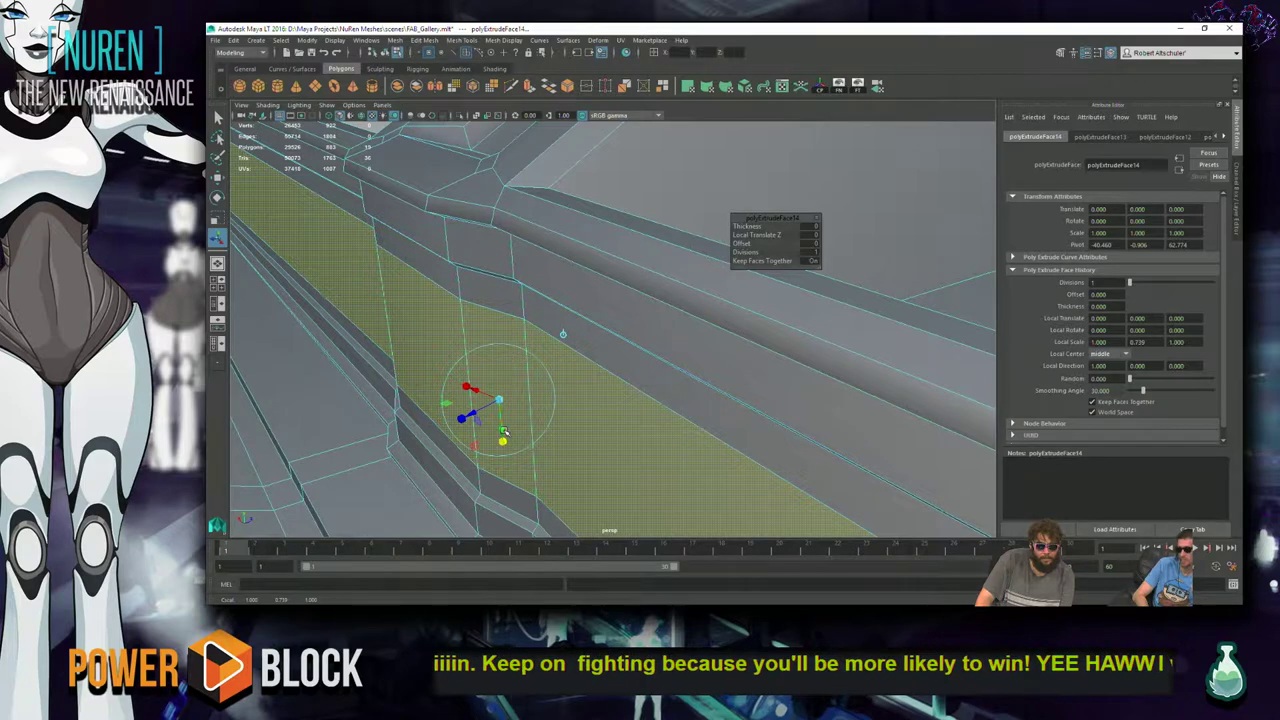
- Add two more extrusions, pushing one deeper and shrinking the other to a small quad
key(ctrl+e)
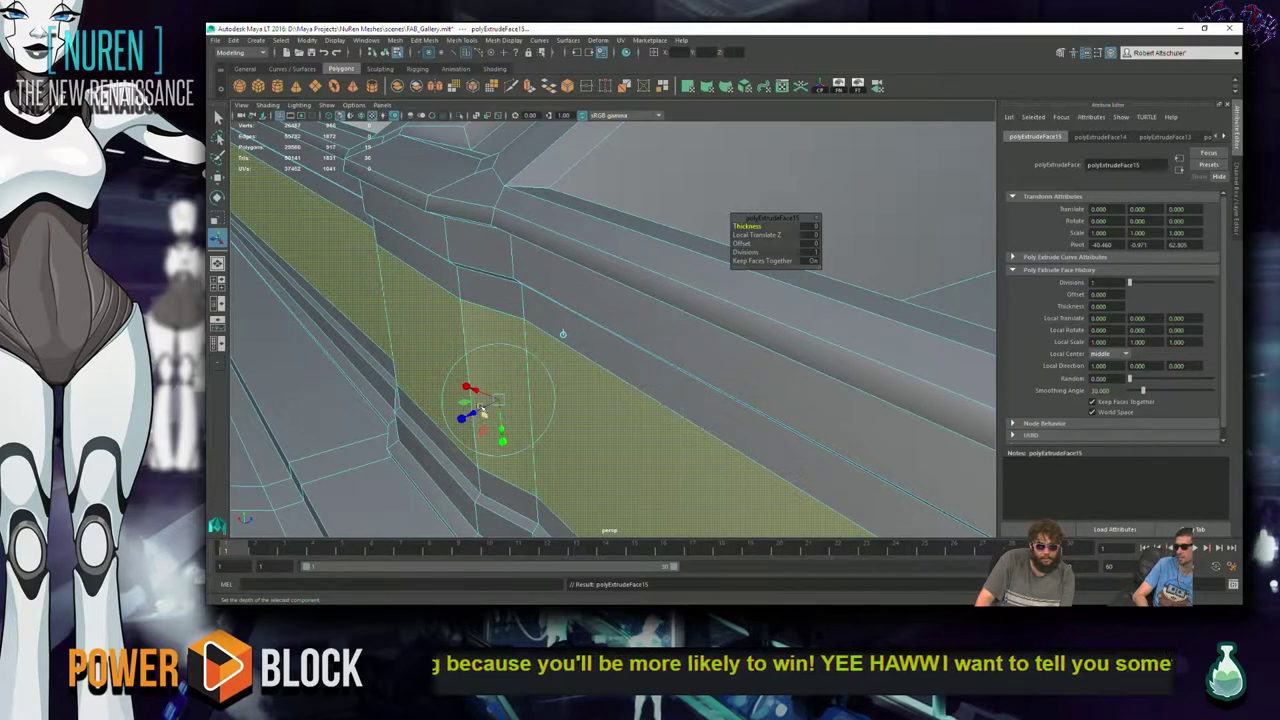
drag(462, 418, 500, 398)
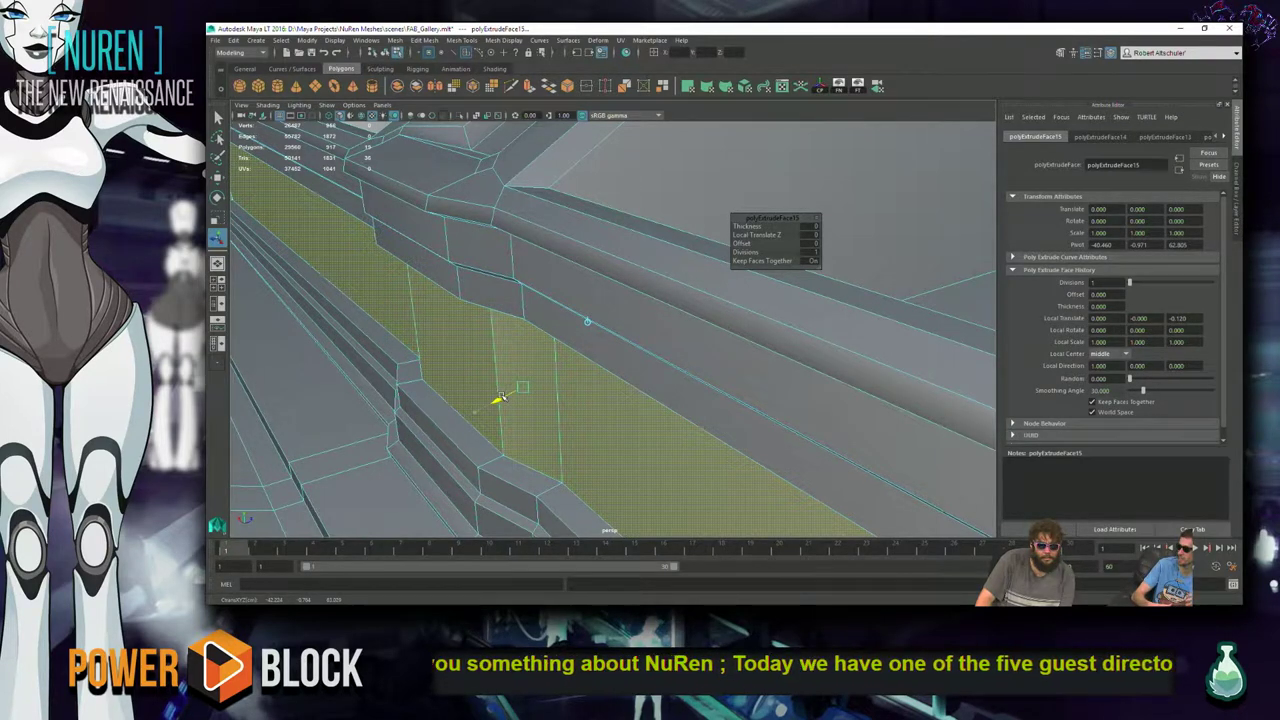
alt+drag(502, 398, 533, 400)
key(ctrl+e)
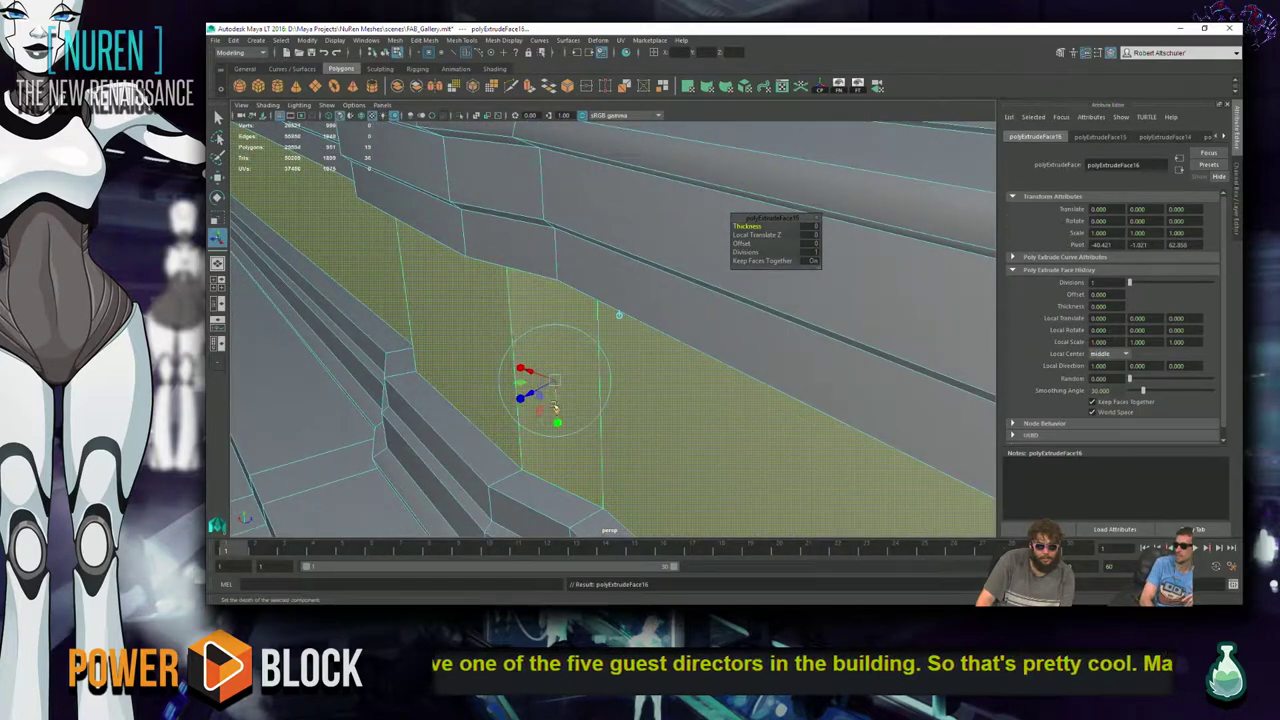
mouse_move(560, 421)
mouse_down()
mouse_move(529, 391)
mouse_move(543, 377)
mouse_move(548, 399)
mouse_up()
- Extrude once more, scaling it to 0.565 across and recessing it by -0.051
key(ctrl+e)
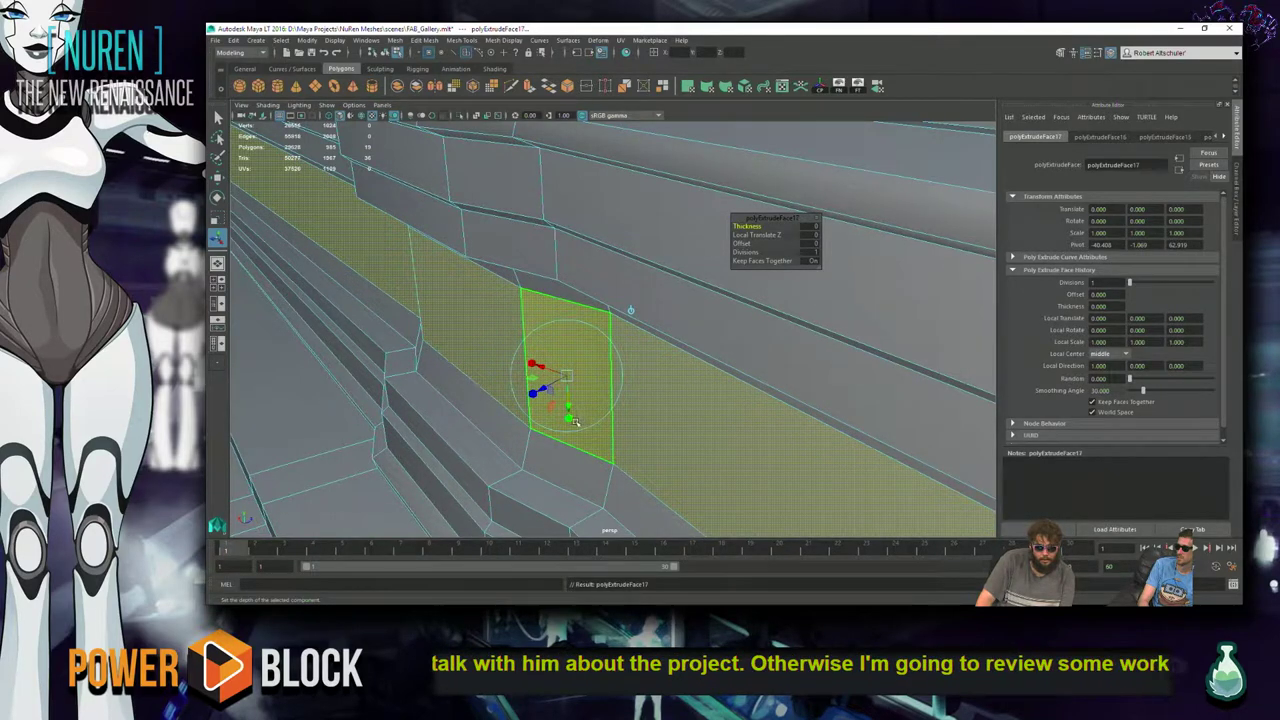
click(568, 425)
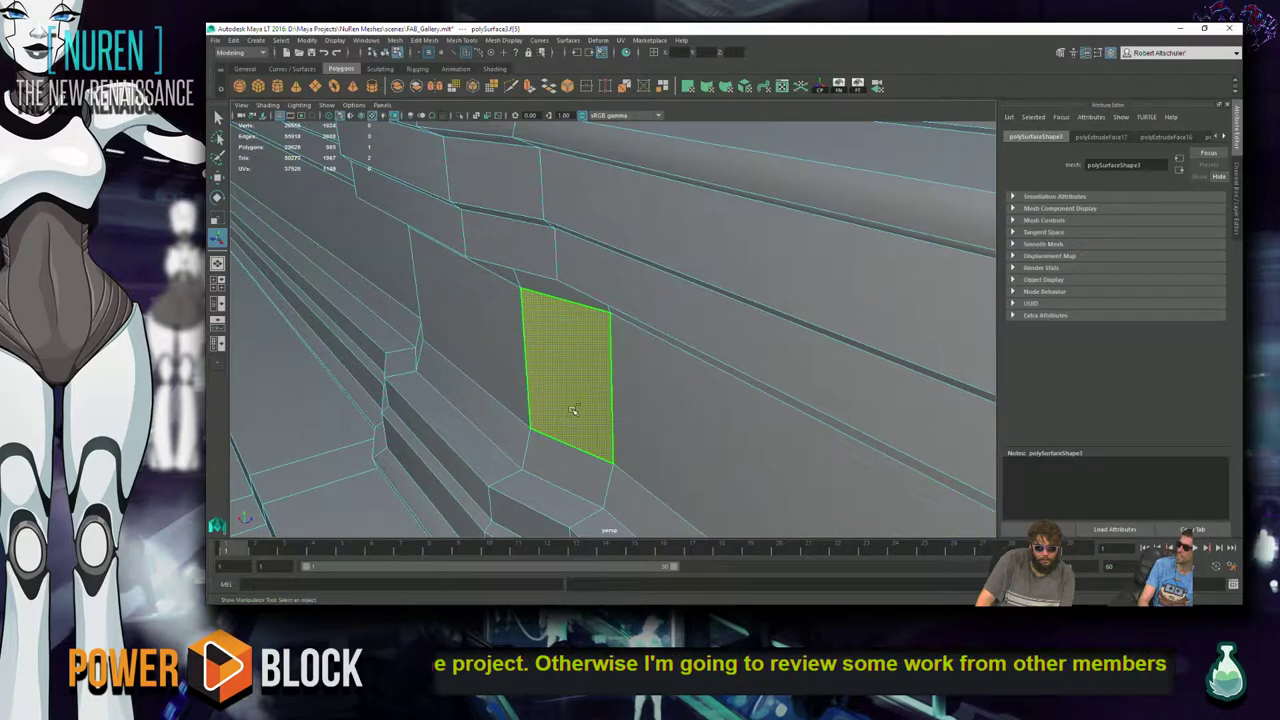
key(ctrl+z)
drag(568, 421, 565, 405)
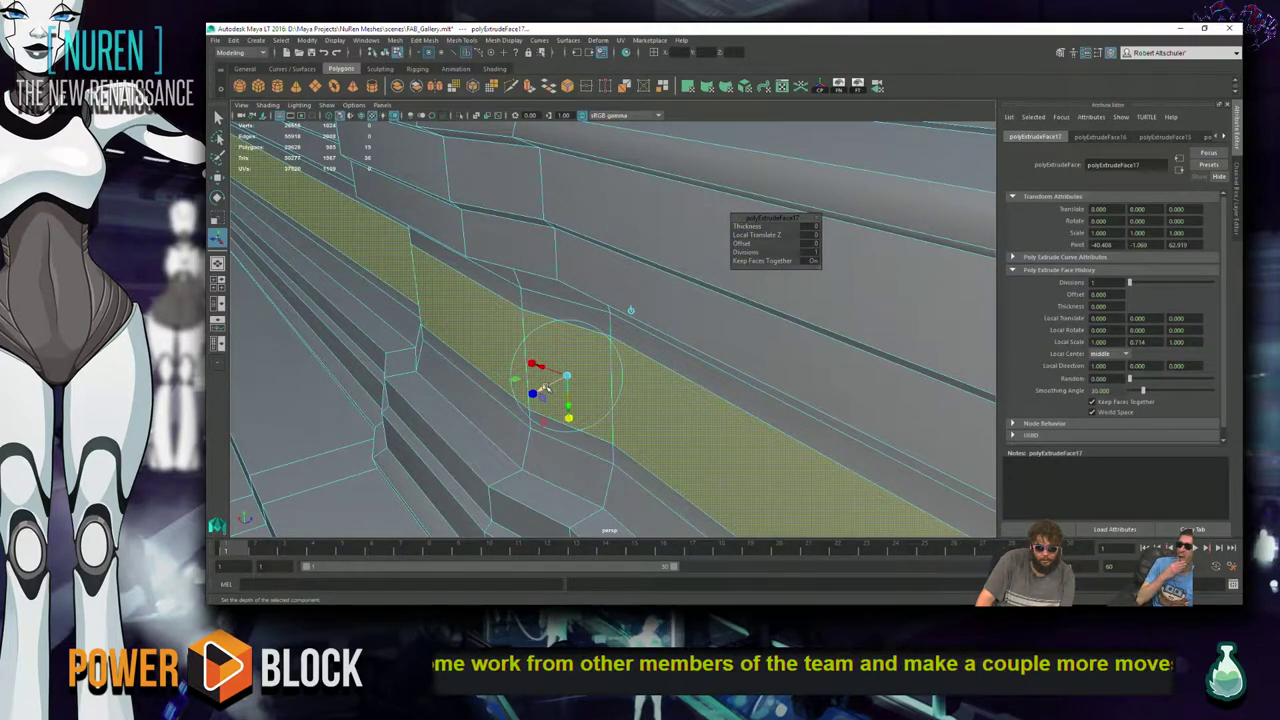
drag(570, 418, 568, 411)
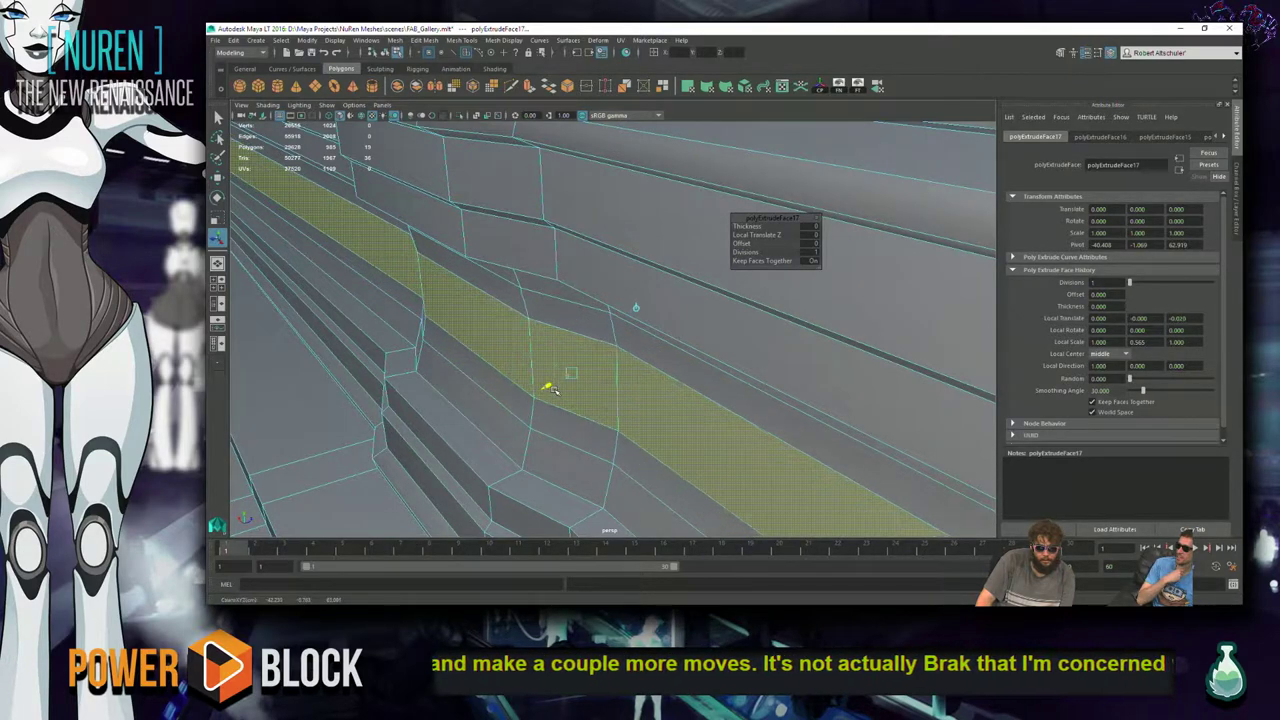
drag(547, 390, 570, 390)
scroll(600, 410, up, 5)
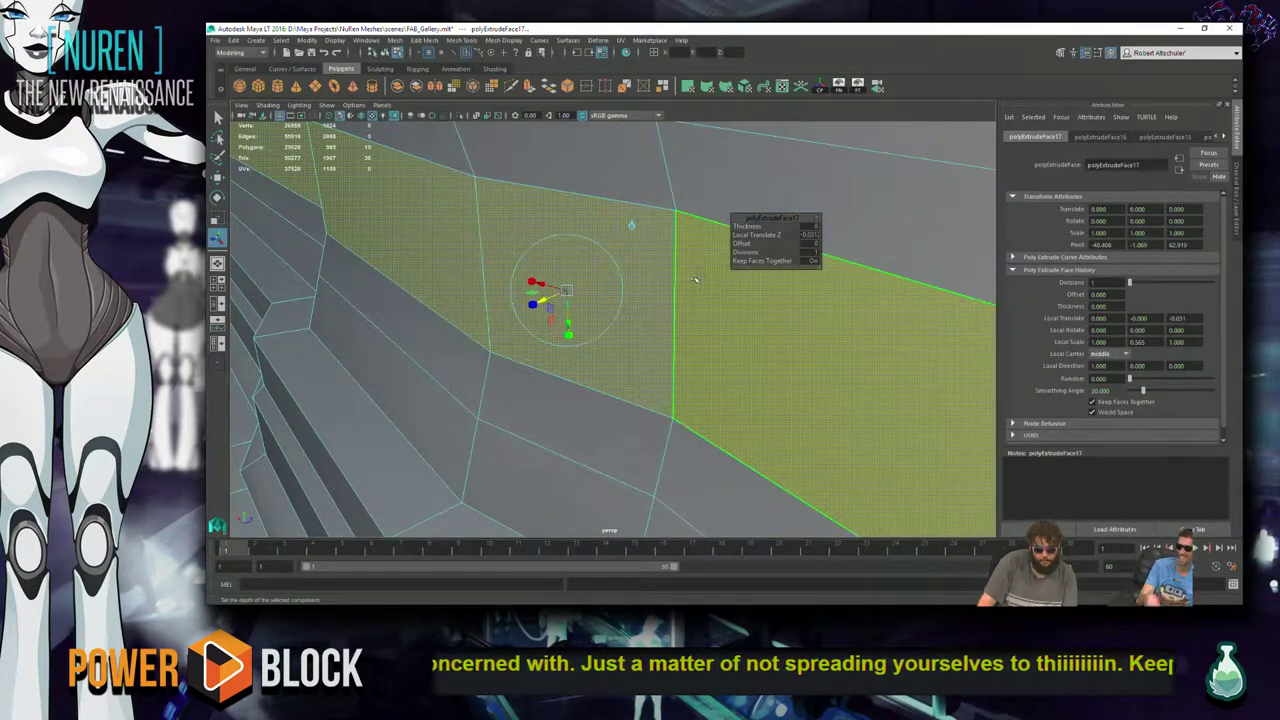
- Extrude the ledge strip and narrow it to 0.024 across, recessed about -0.025
key(ctrl+e)
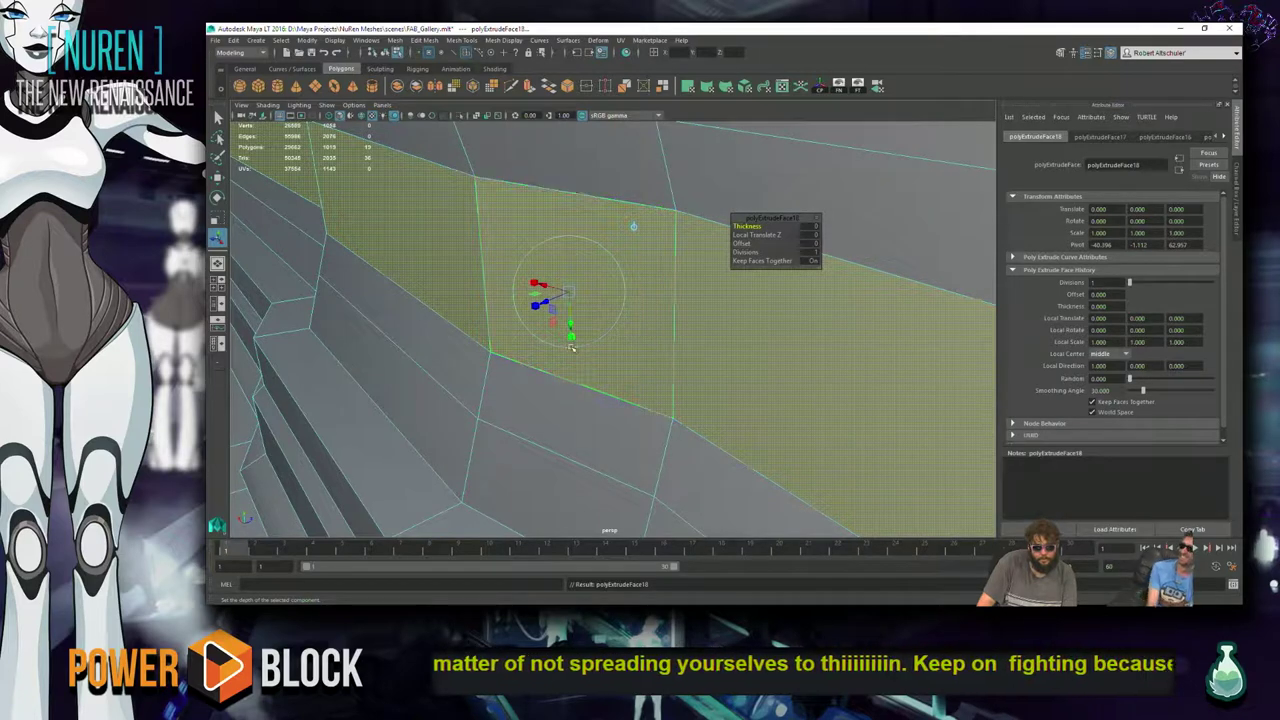
drag(571, 339, 570, 326)
drag(569, 316, 567, 312)
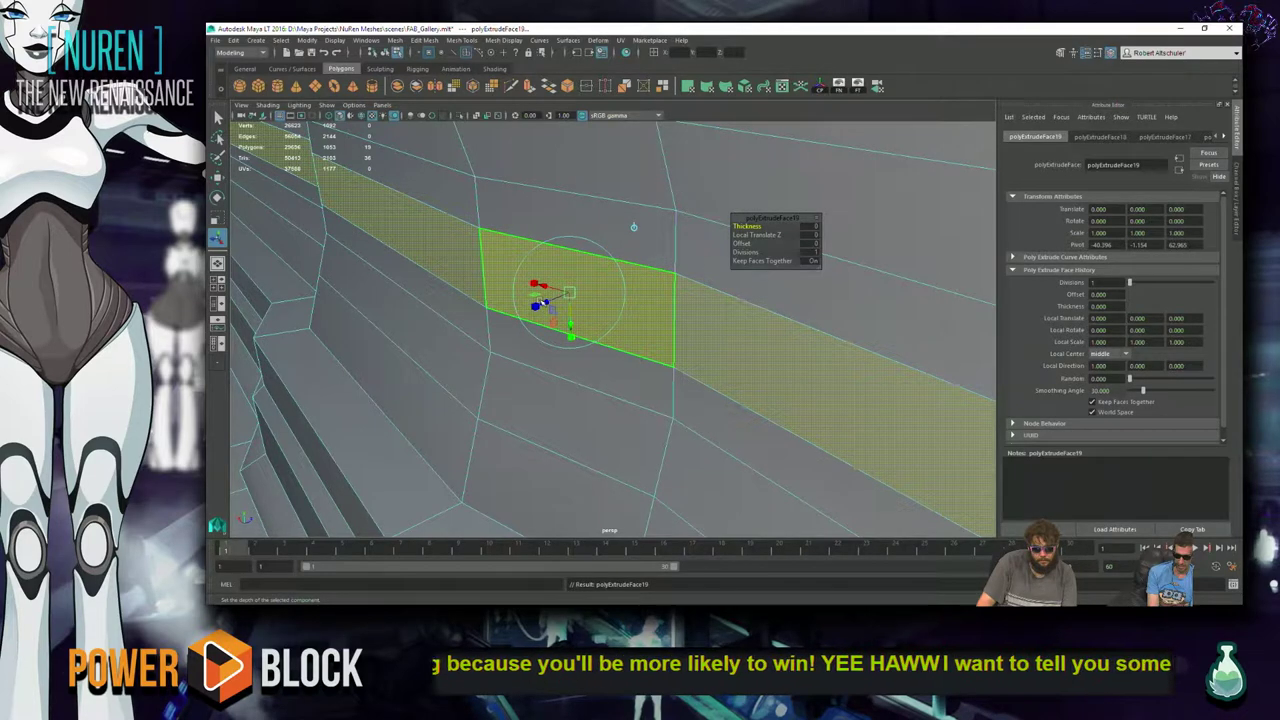
drag(543, 303, 546, 332)
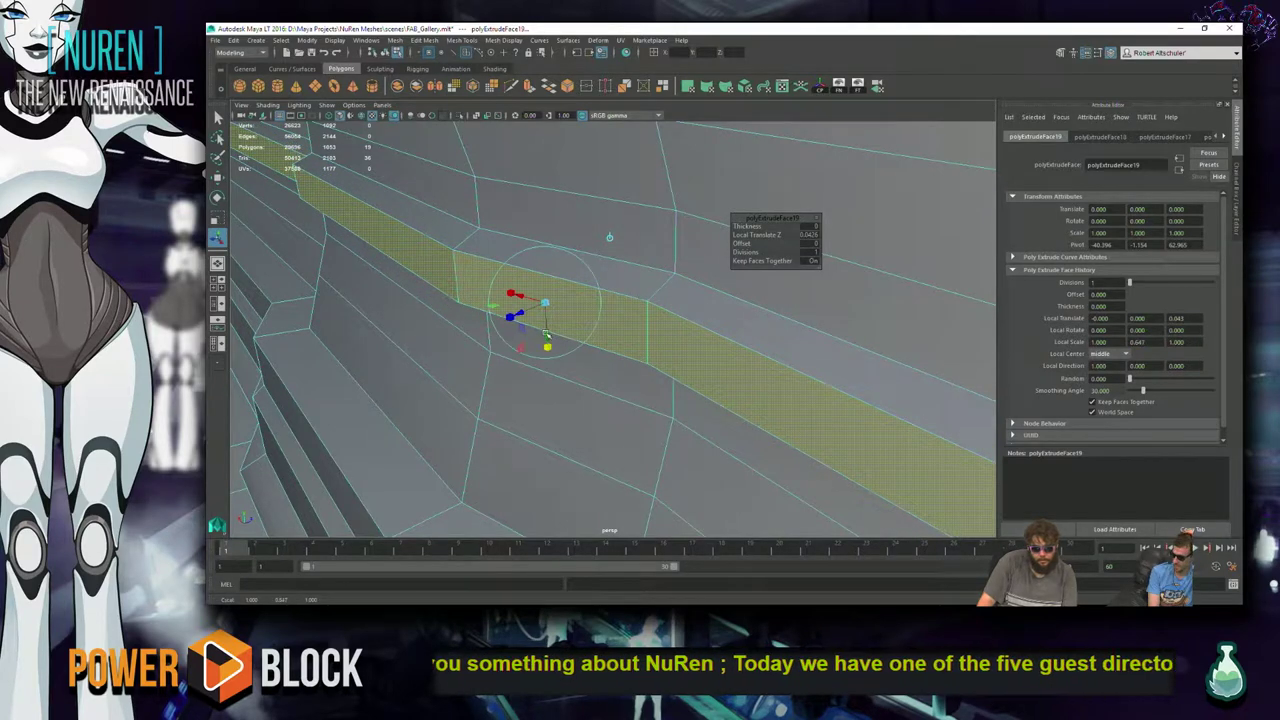
drag(545, 347, 530, 320)
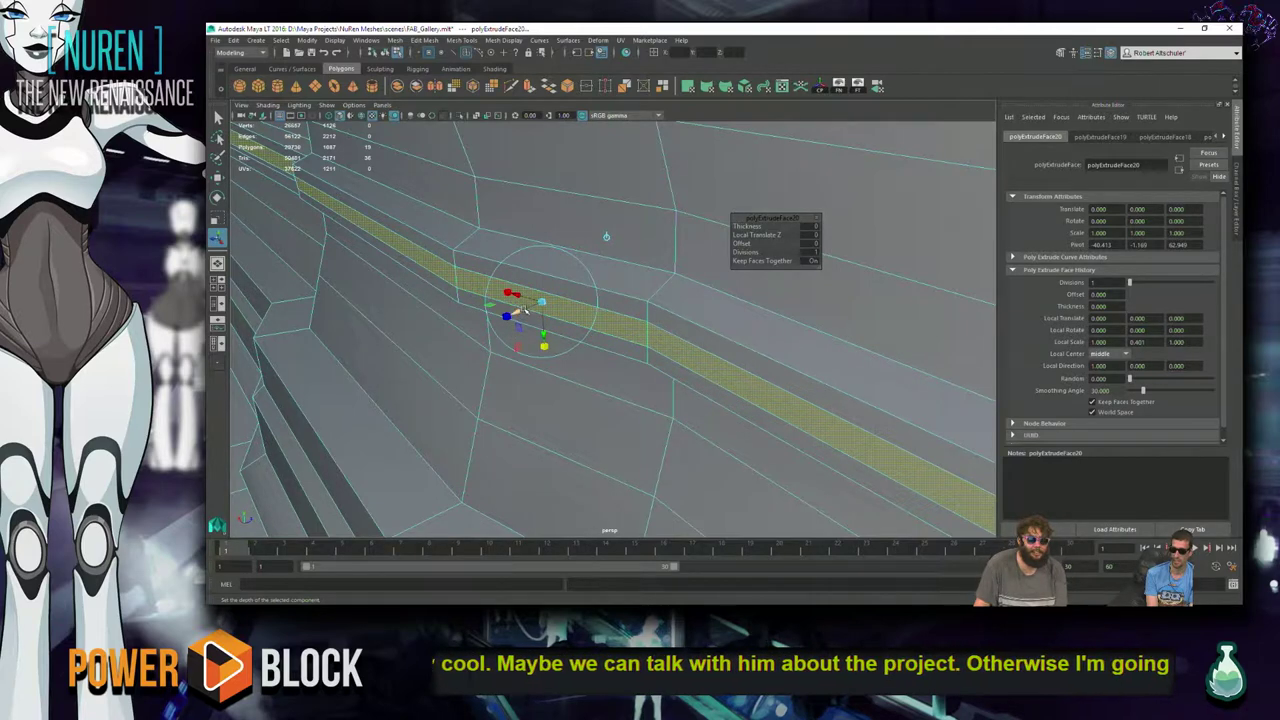
drag(517, 312, 529, 306)
key(ctrl+z)
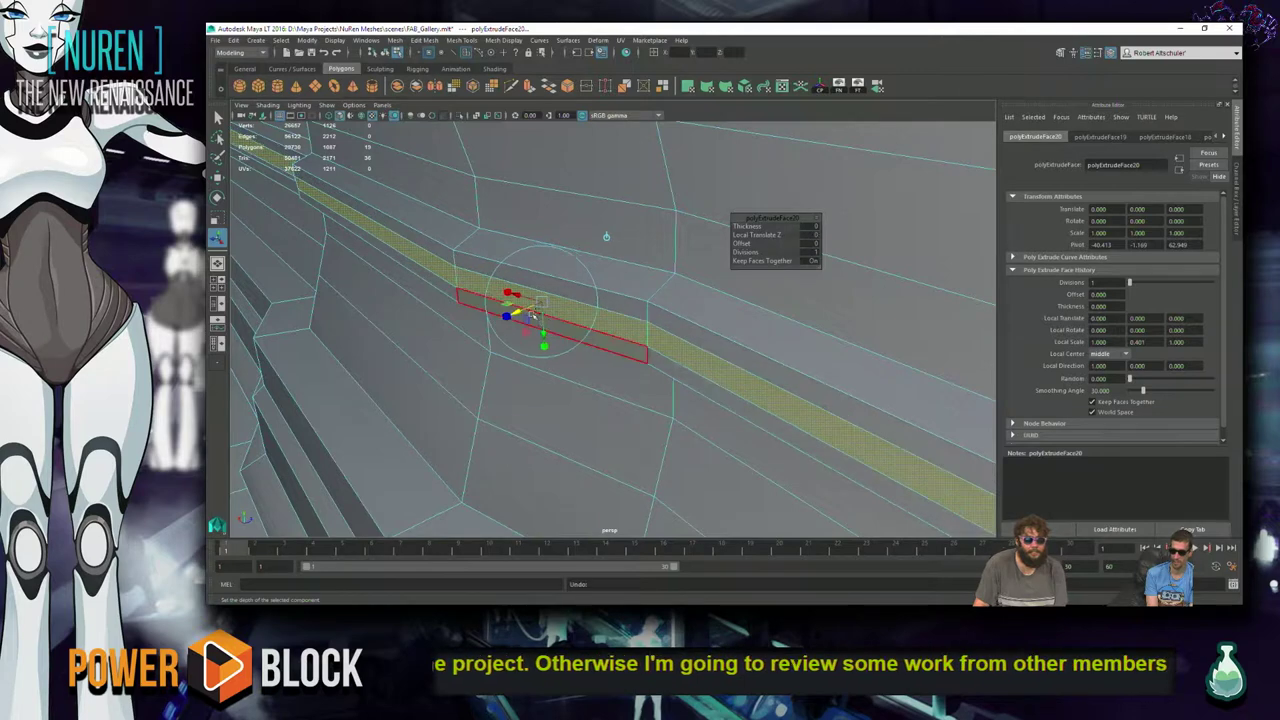
drag(544, 349, 545, 381)
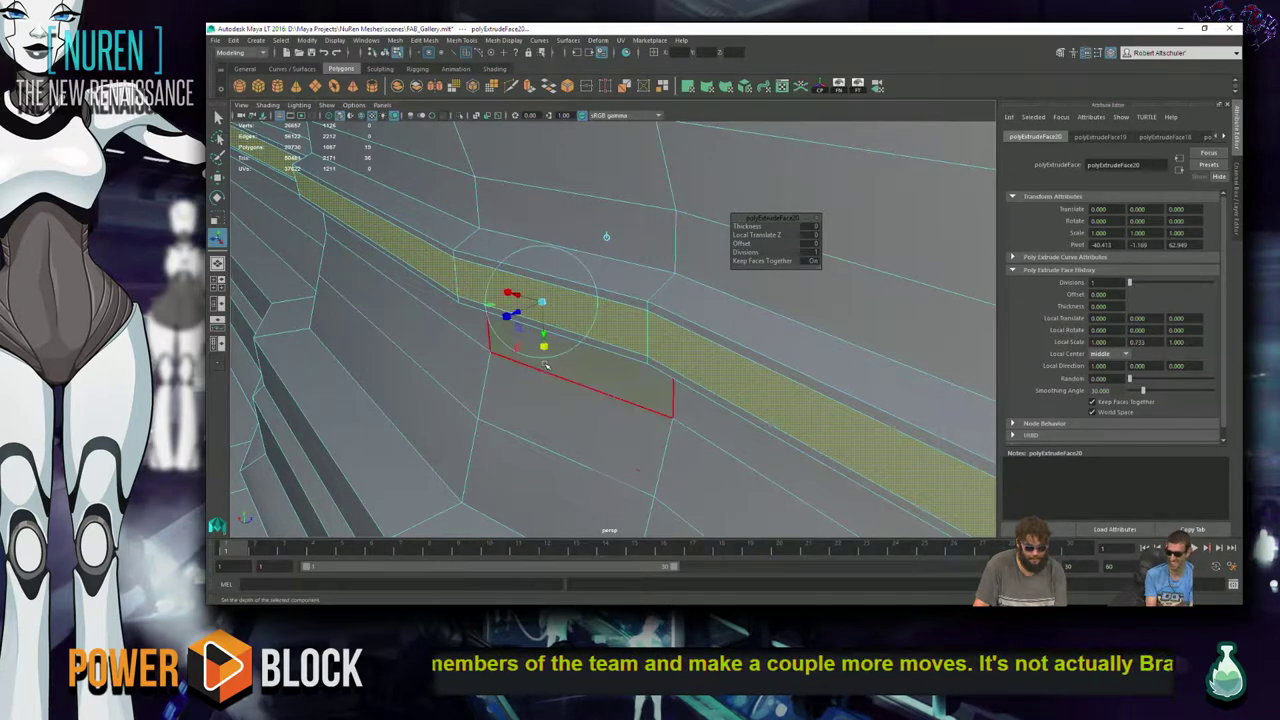
mouse_move(543, 341)
mouse_down()
mouse_move(543, 322)
mouse_move(543, 341)
mouse_move(517, 310)
mouse_move(540, 318)
mouse_up()
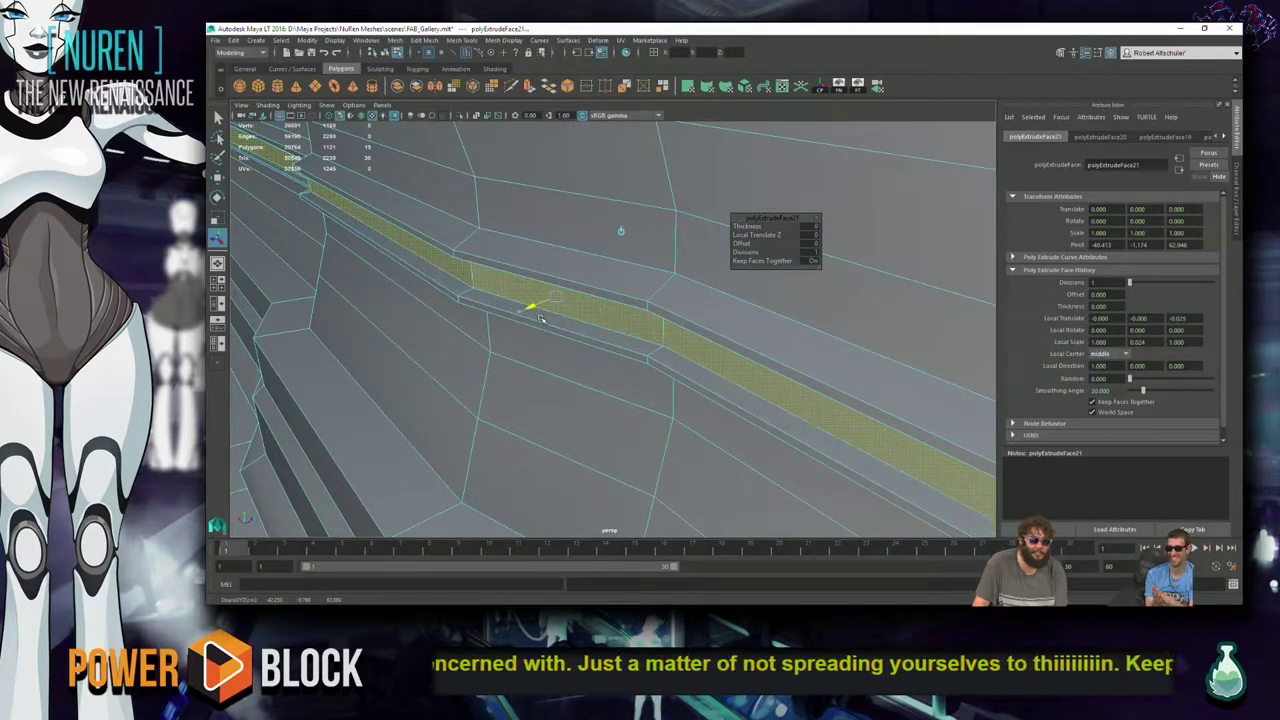
- Extrude the ledge strip again and shrink it into a thinner band
scroll(558, 378, up, 5)
scroll(563, 394, down, 5)
alt+drag(591, 400, 548, 391)
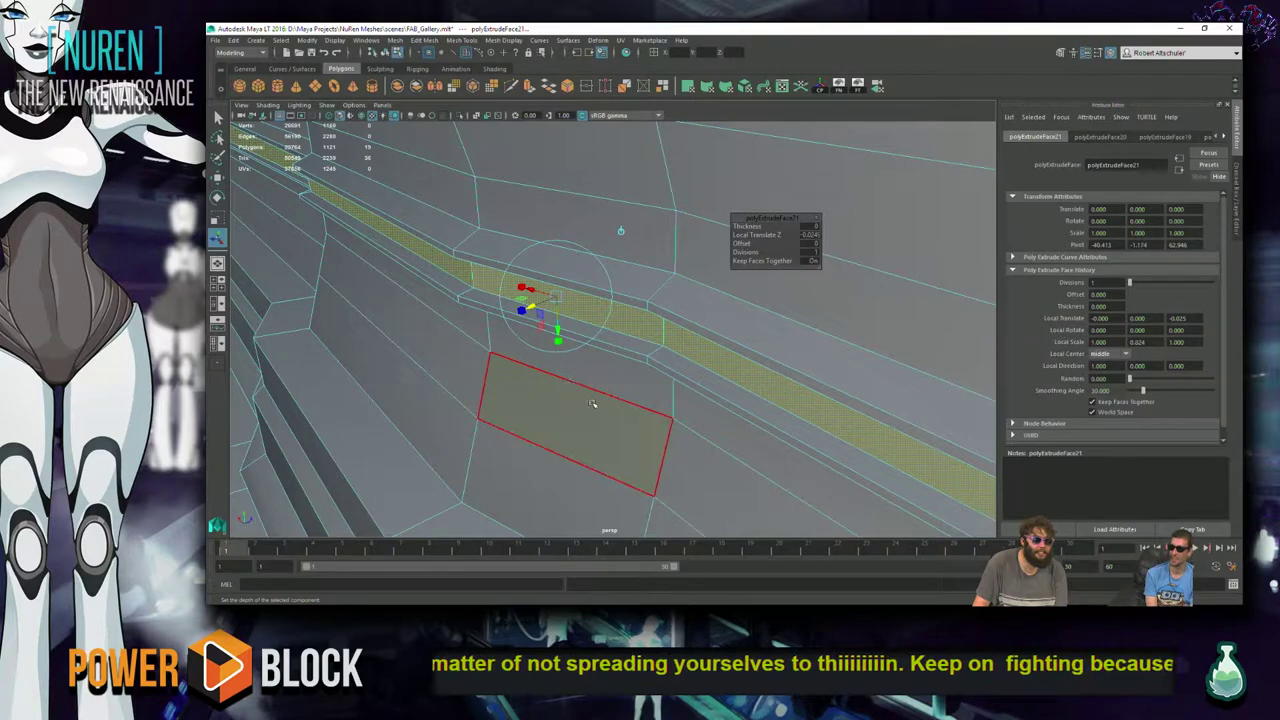
scroll(548, 391, down, 3)
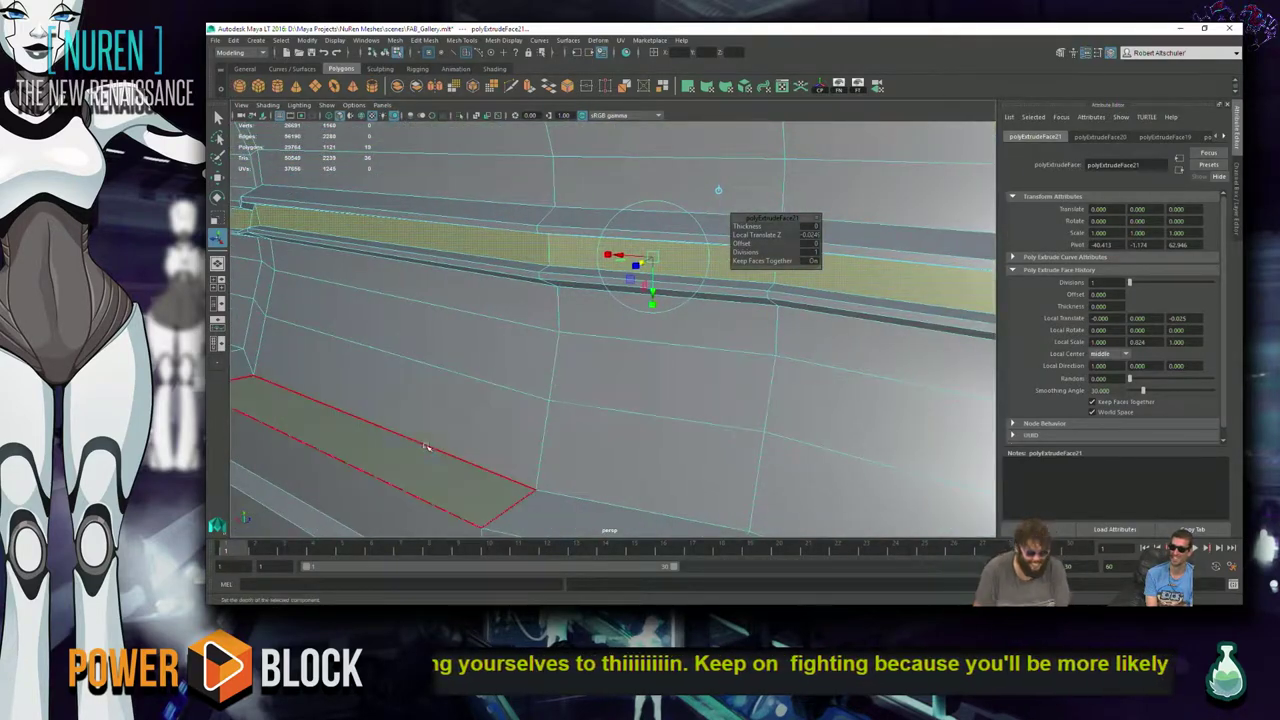
scroll(422, 446, up, 5)
scroll(422, 440, down, 5)
alt+drag(614, 374, 534, 424)
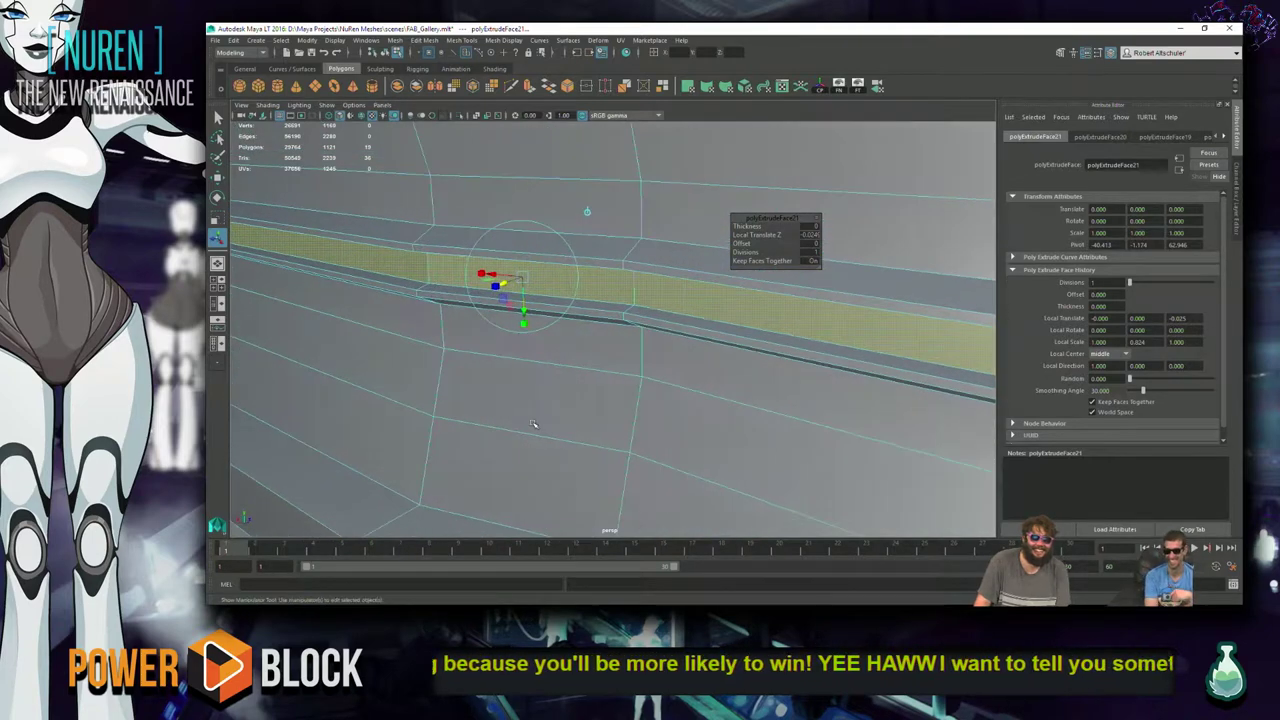
key(ctrl+e)
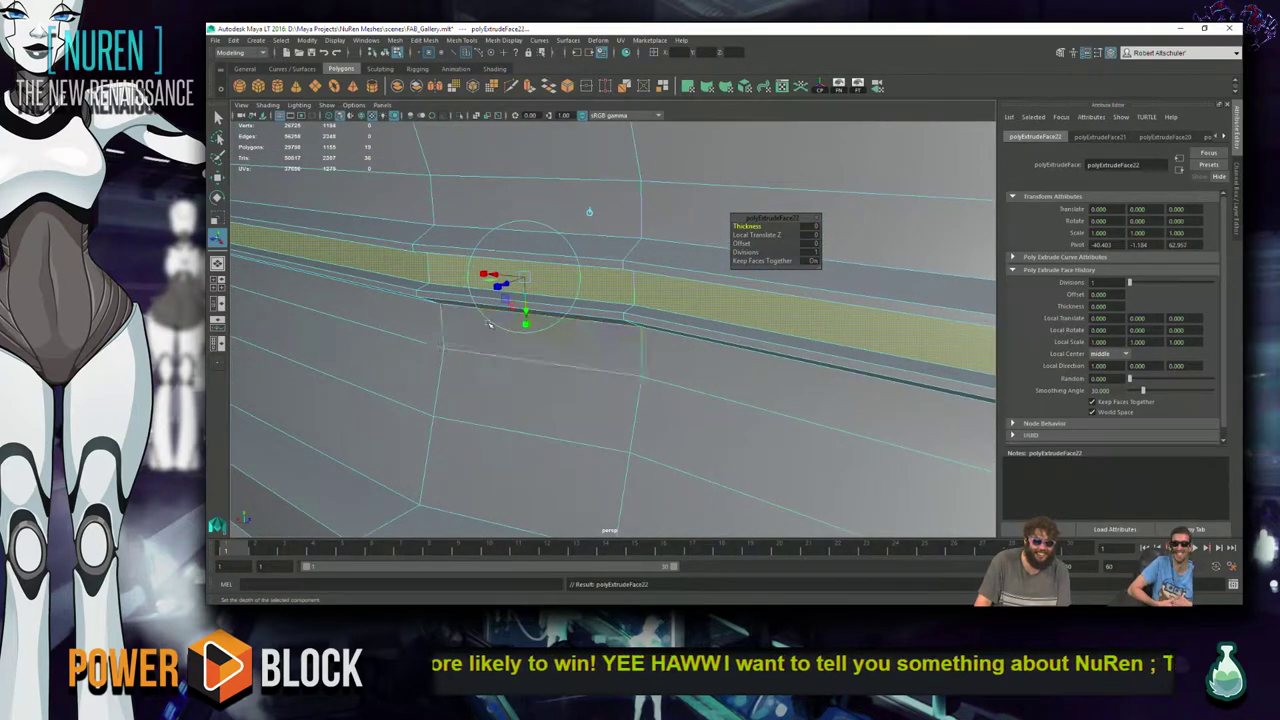
drag(528, 324, 525, 301)
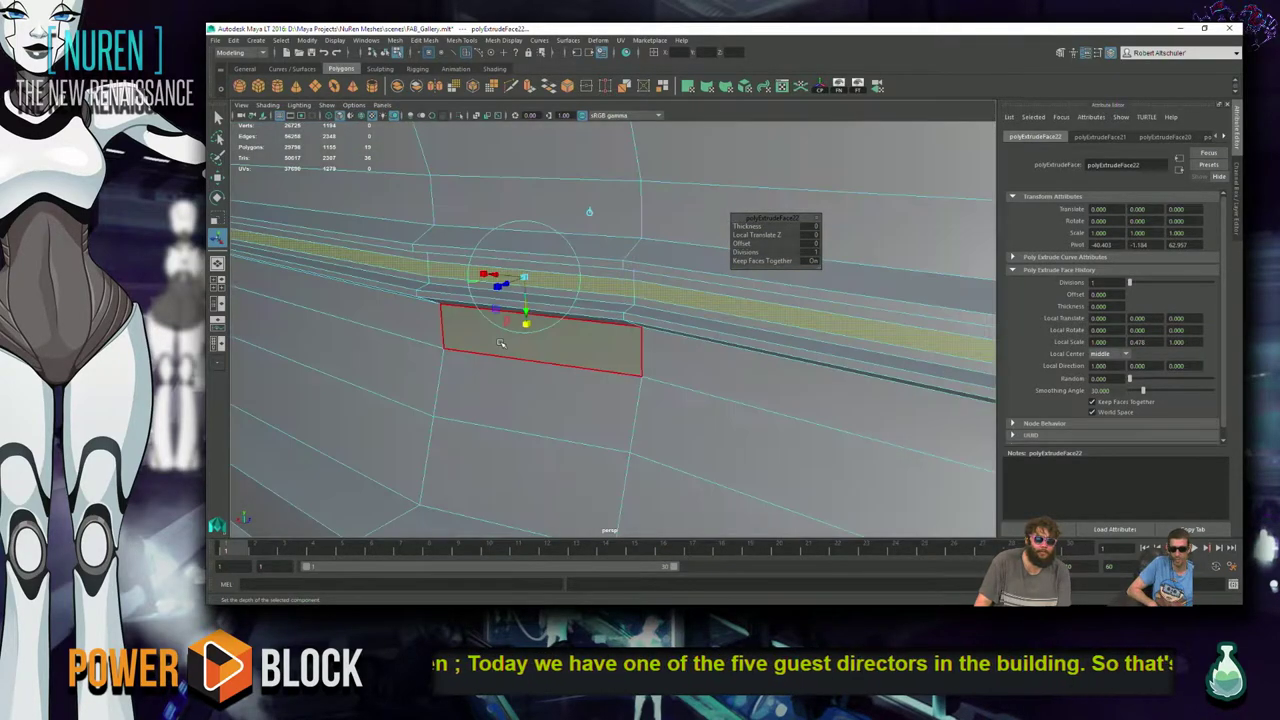
- Thin the strip further, recess it into the ledge surface, then deselect
alt+drag(509, 334, 613, 376)
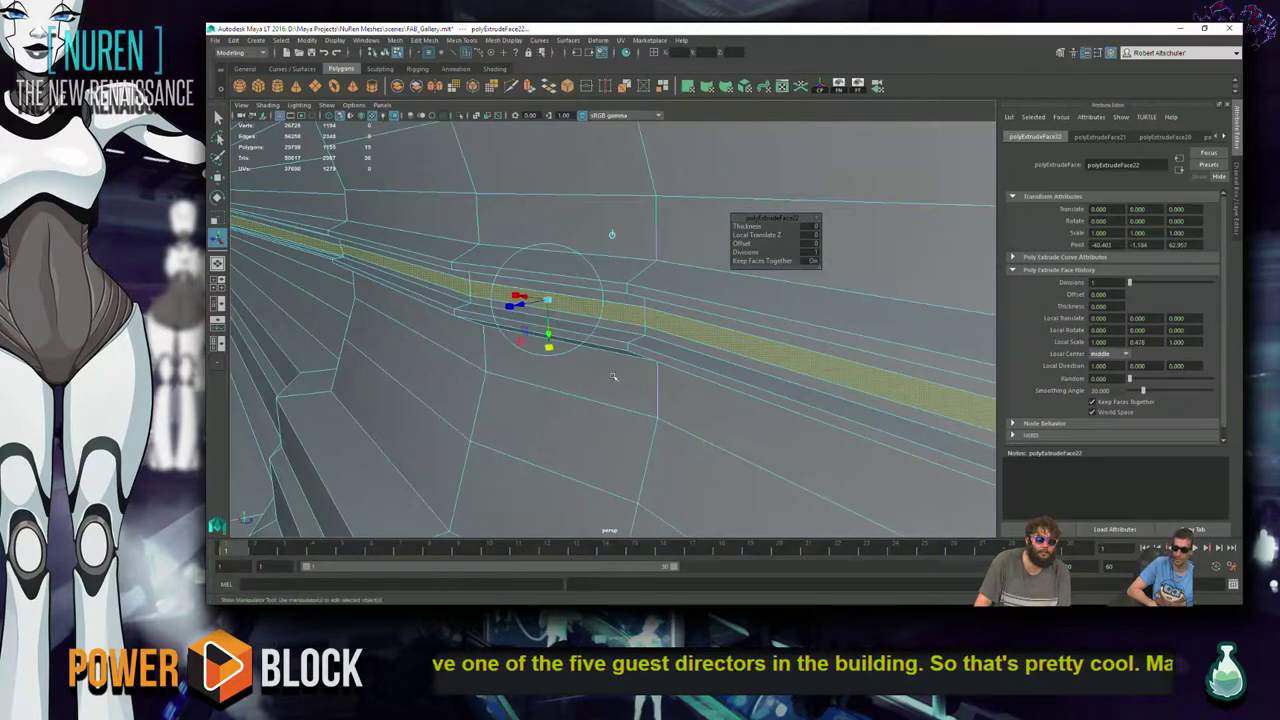
drag(549, 350, 556, 320)
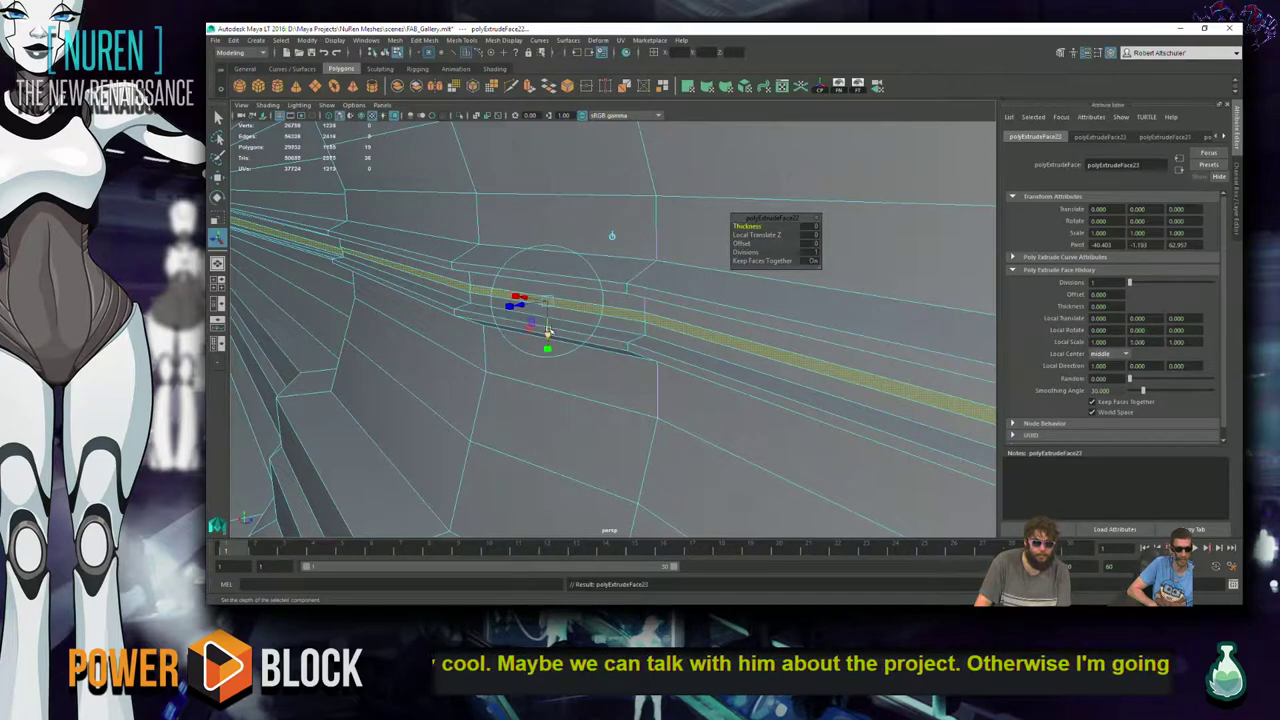
drag(522, 308, 524, 340)
scroll(524, 340, down, 5)
click(790, 482)
scroll(790, 482, up, 5)
alt+drag(790, 482, 514, 431)
- Return the corridor mesh to Object Mode with nothing selected, then switch to the browser
alt+drag(510, 297, 700, 355)
click(775, 370)
right_click(775, 370)
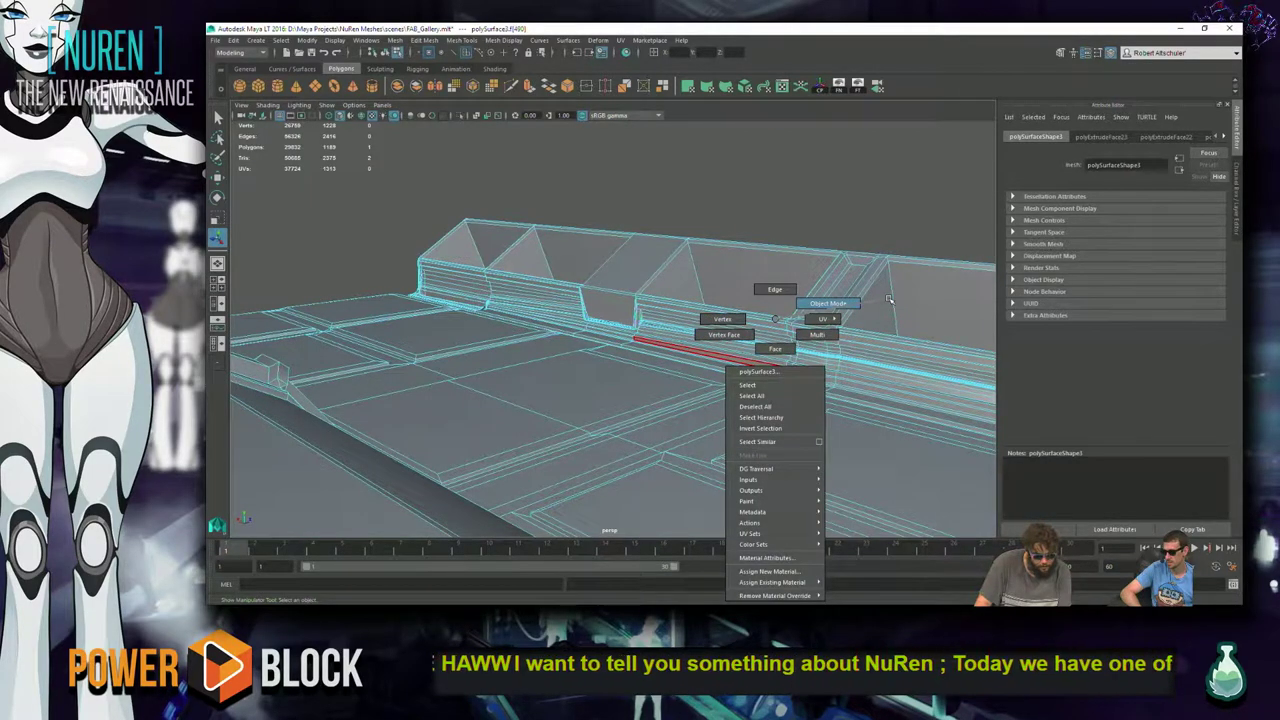
click(851, 302)
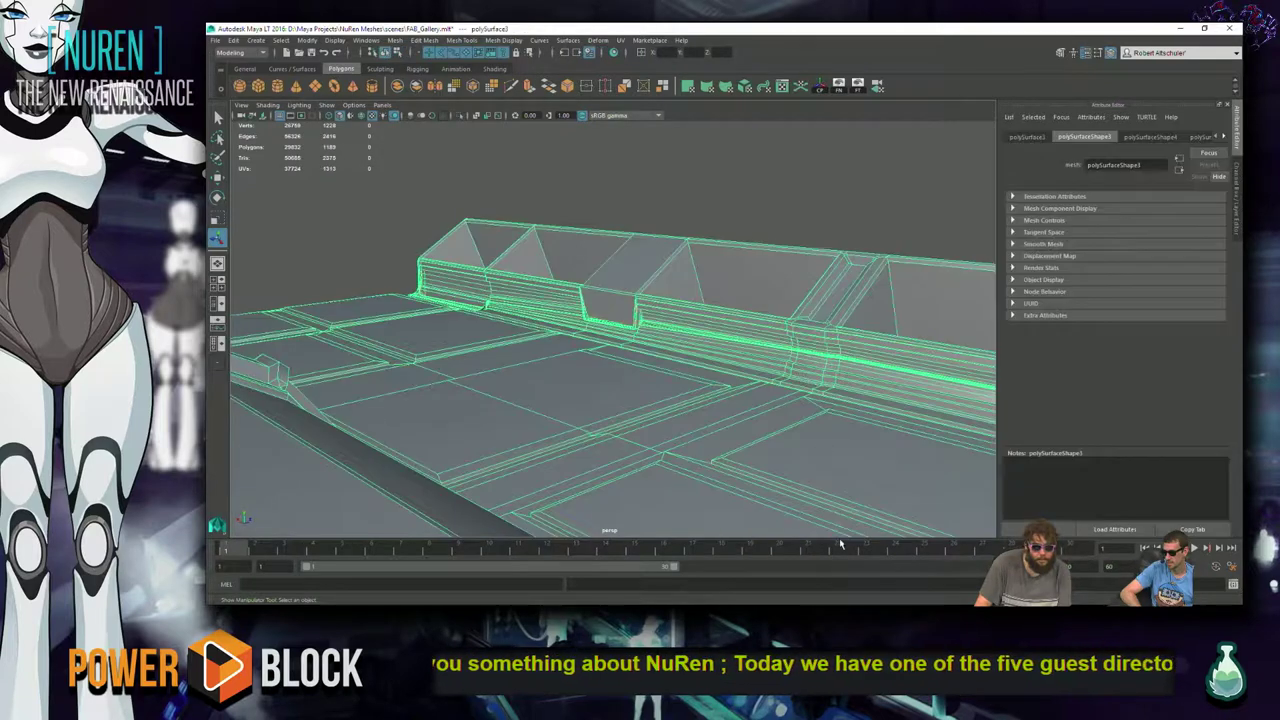
click(880, 190)
alt+drag(884, 195, 676, 290)
key(alt+Tab)
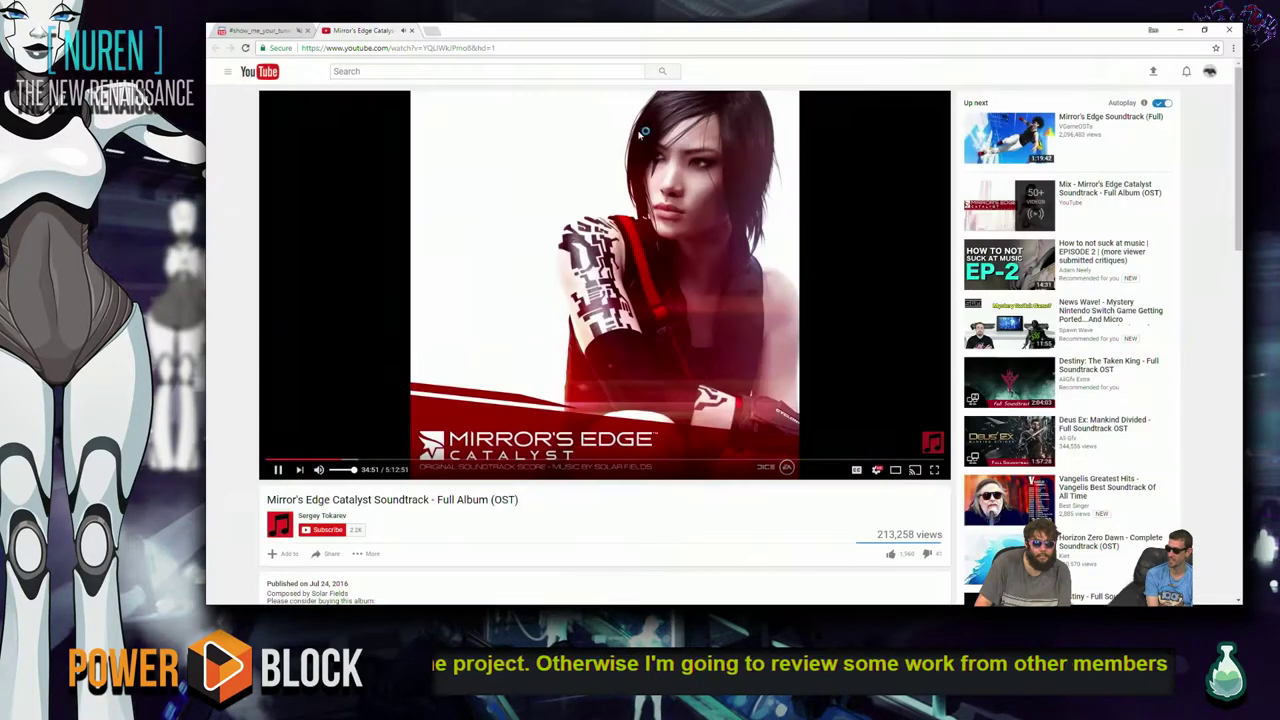
- Search YouTube in a new tab for 'wind jammers SNK'
click(431, 31)
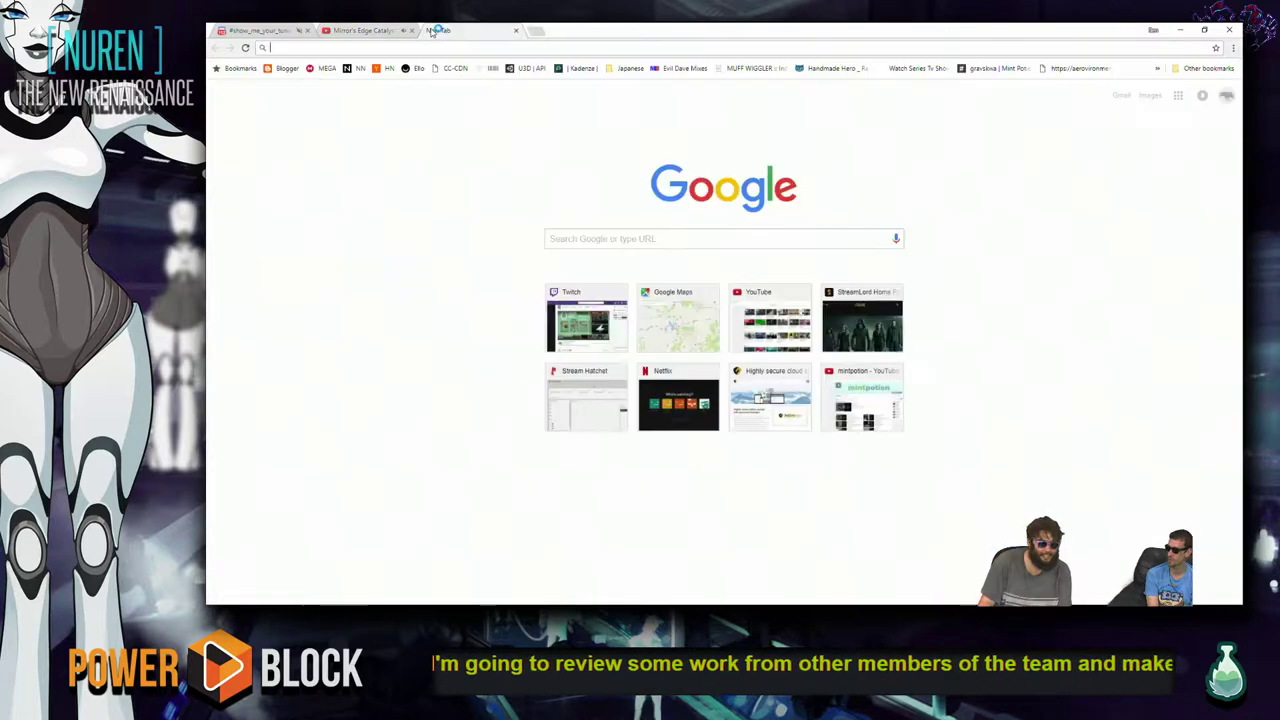
text(y)
key(Tab)
text(wind ha)
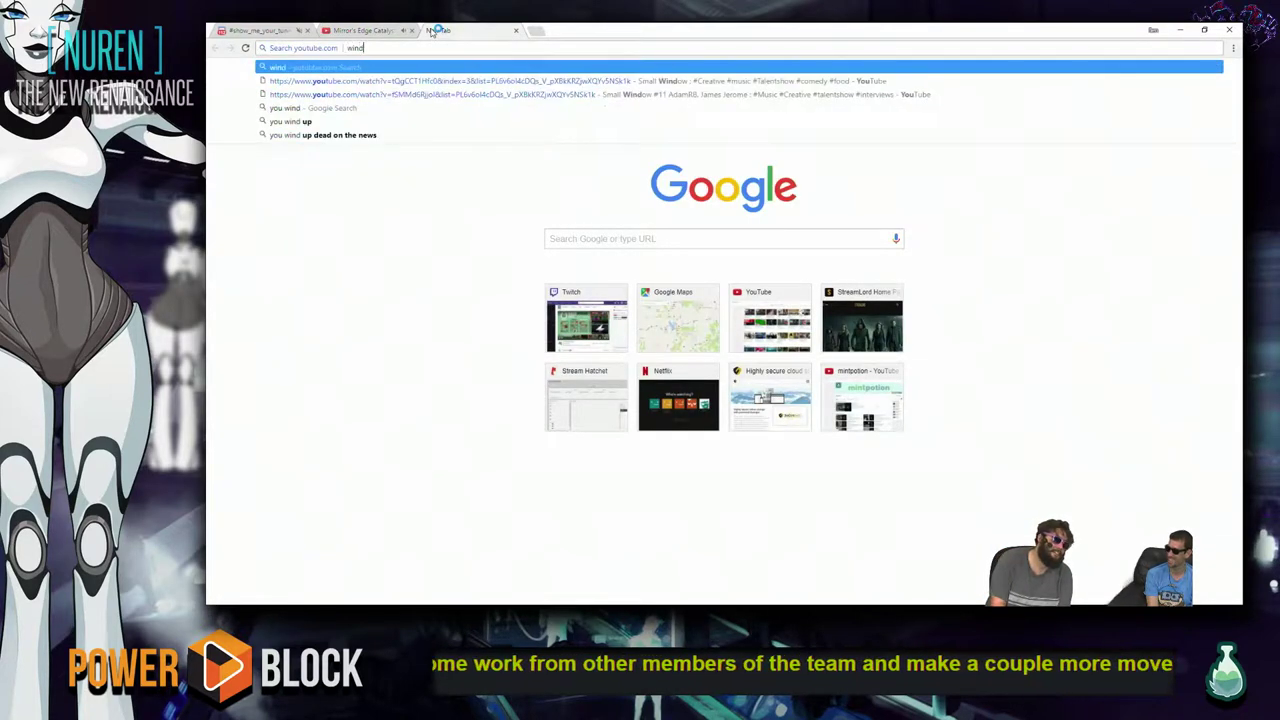
key(BackSpace)
key(BackSpace)
text(jammer)
key(Return)
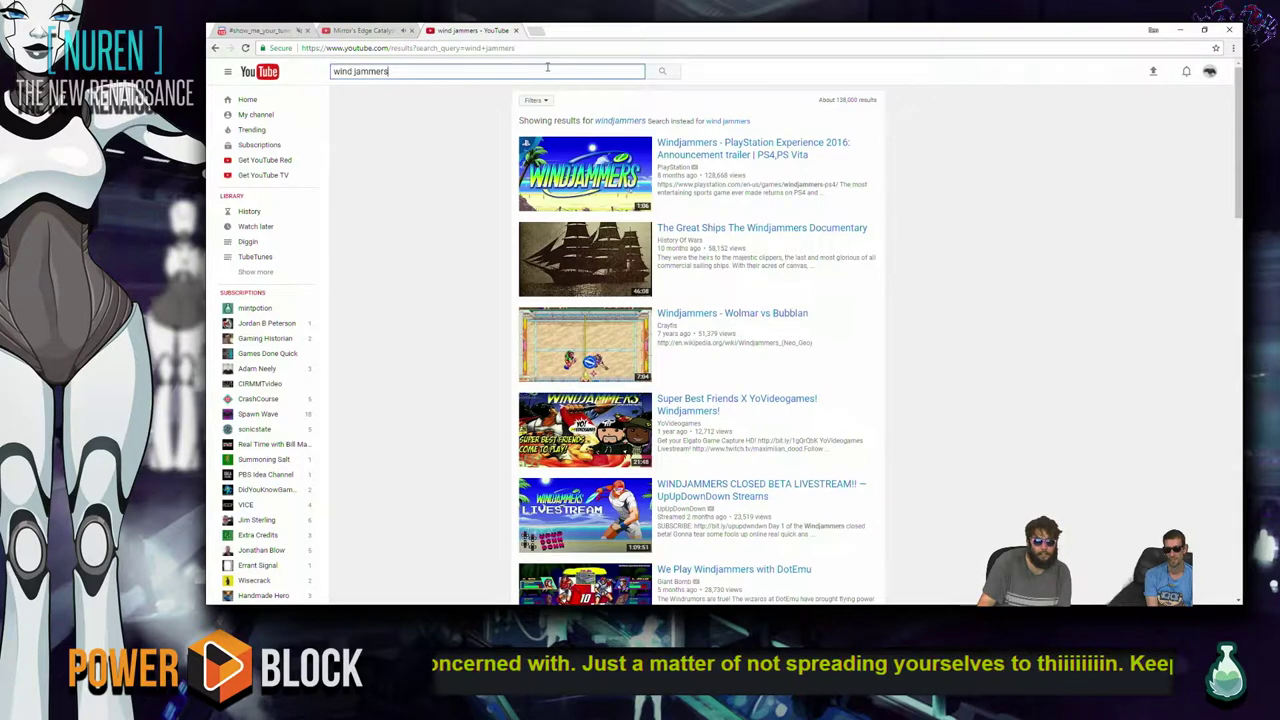
text(SNK)
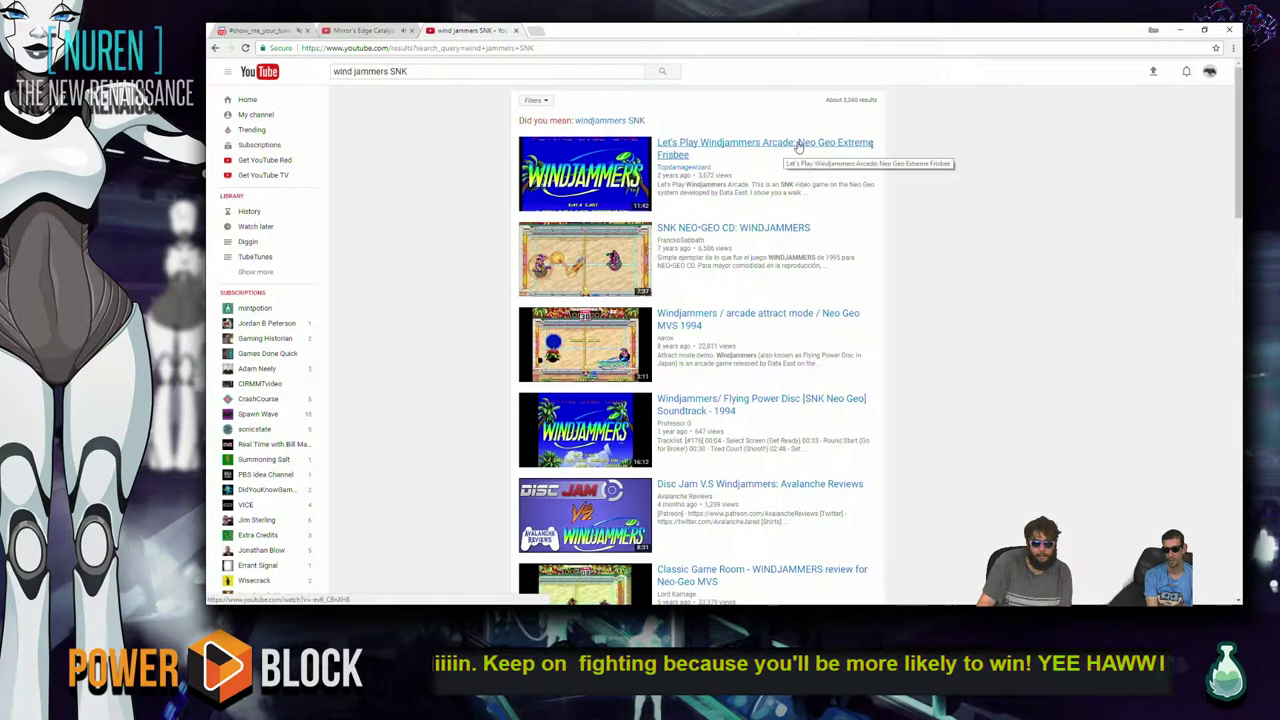
- Play the 'Let's Play Windjammers Arcade' video and seek ahead to about 8:43
click(798, 146)
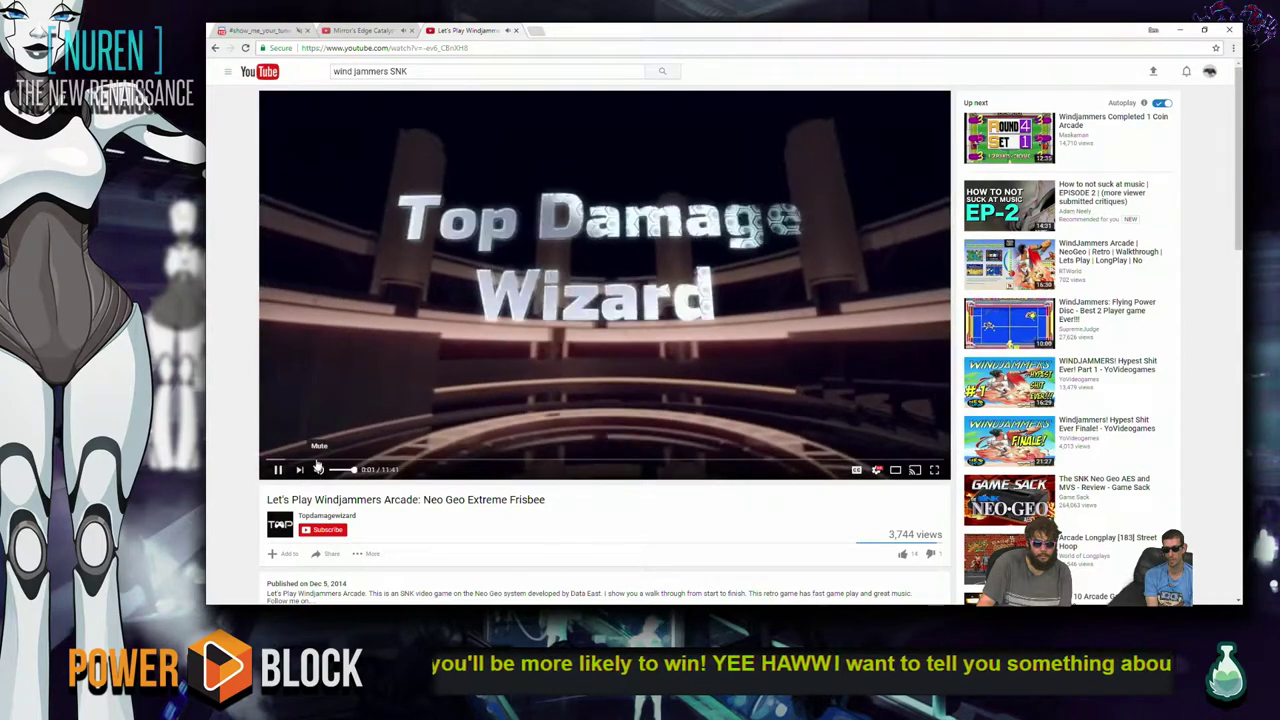
click(316, 462)
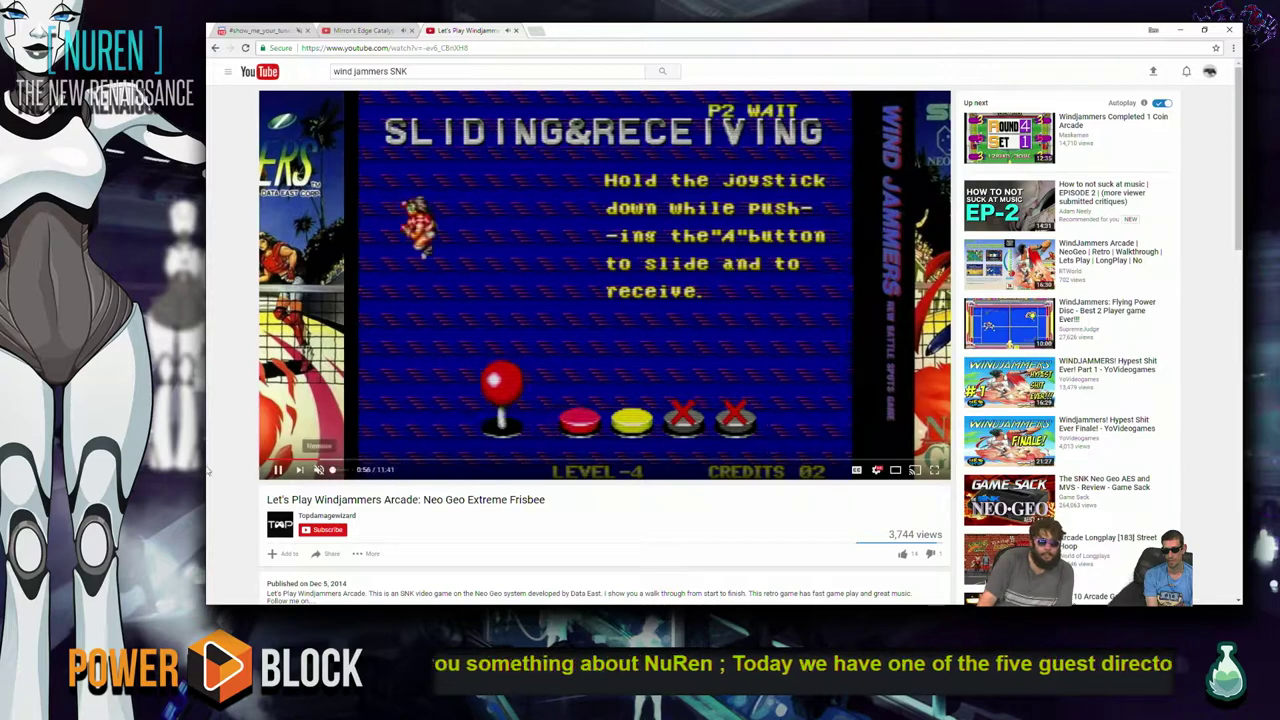
click(385, 462)
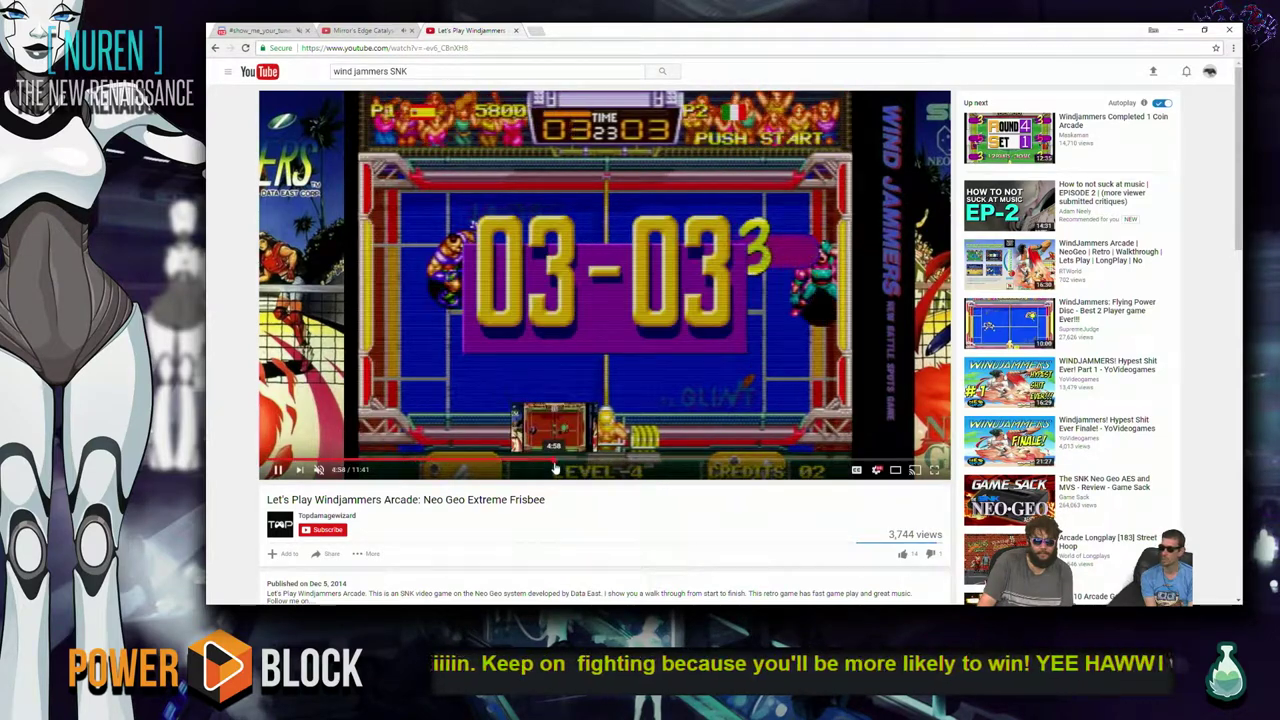
click(556, 463)
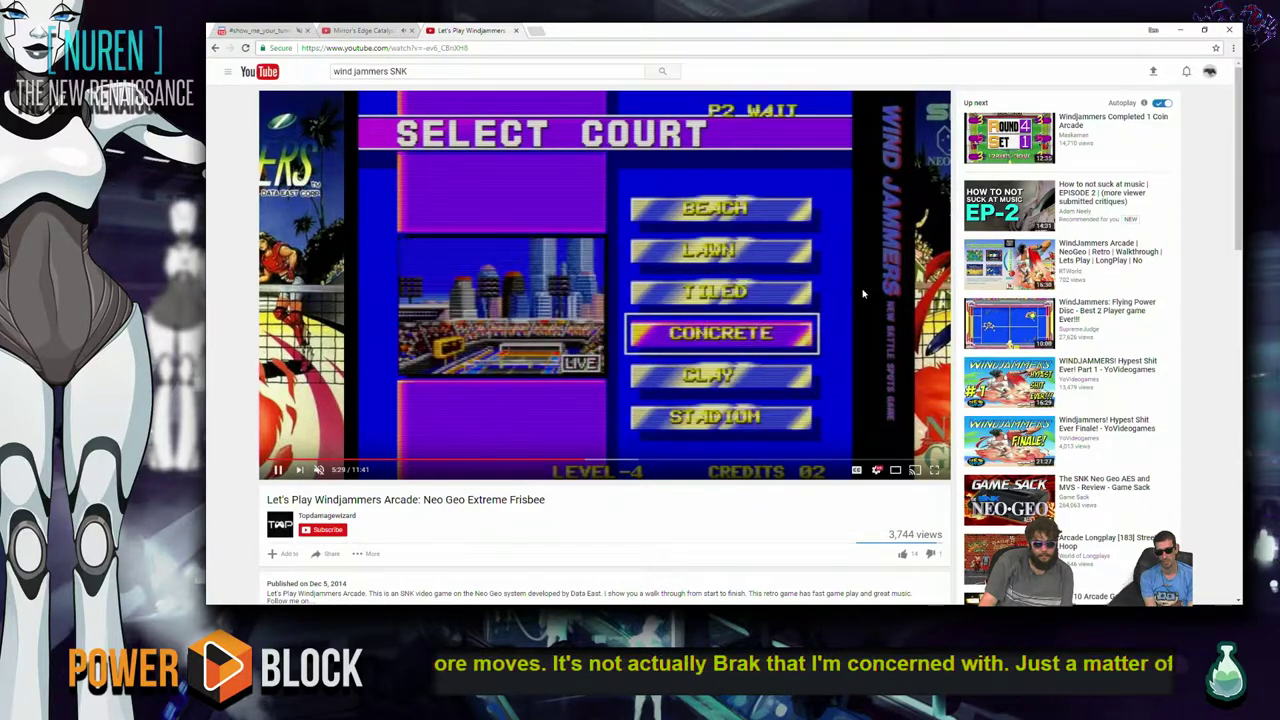
click(680, 465)
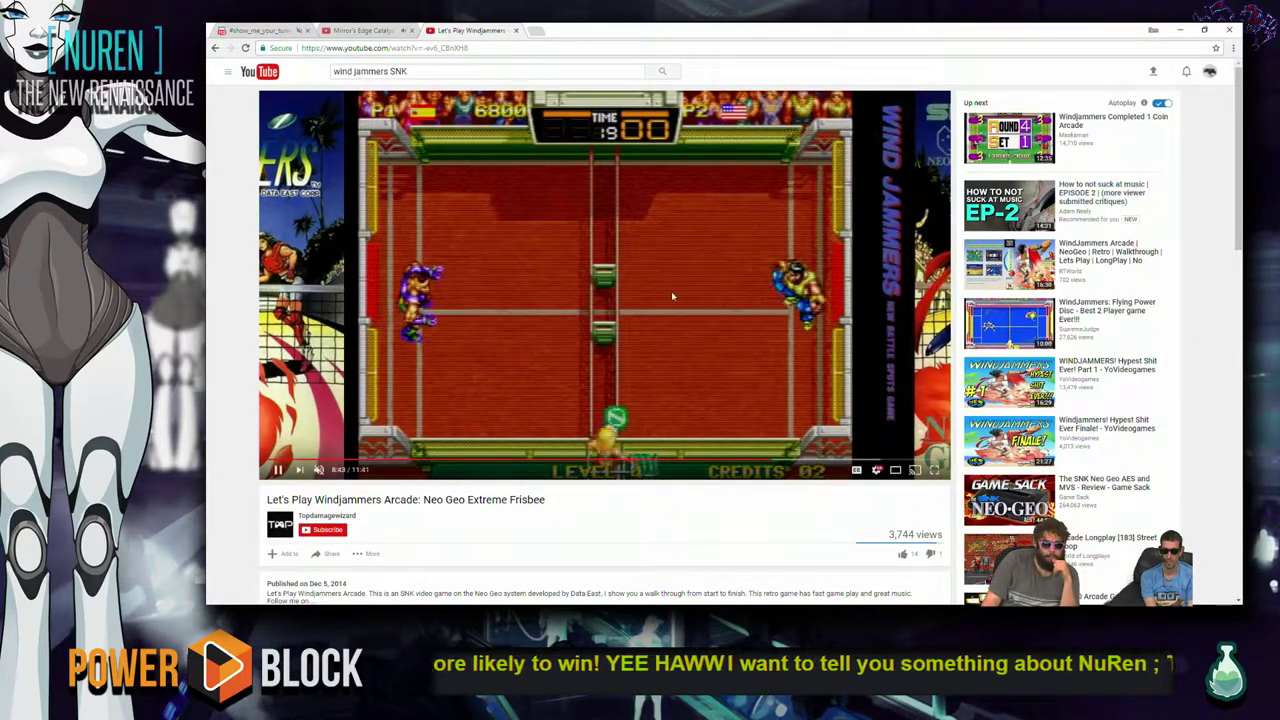
- Pause the Windjammers video at 8:47, briefly viewing it full screen
click(667, 410)
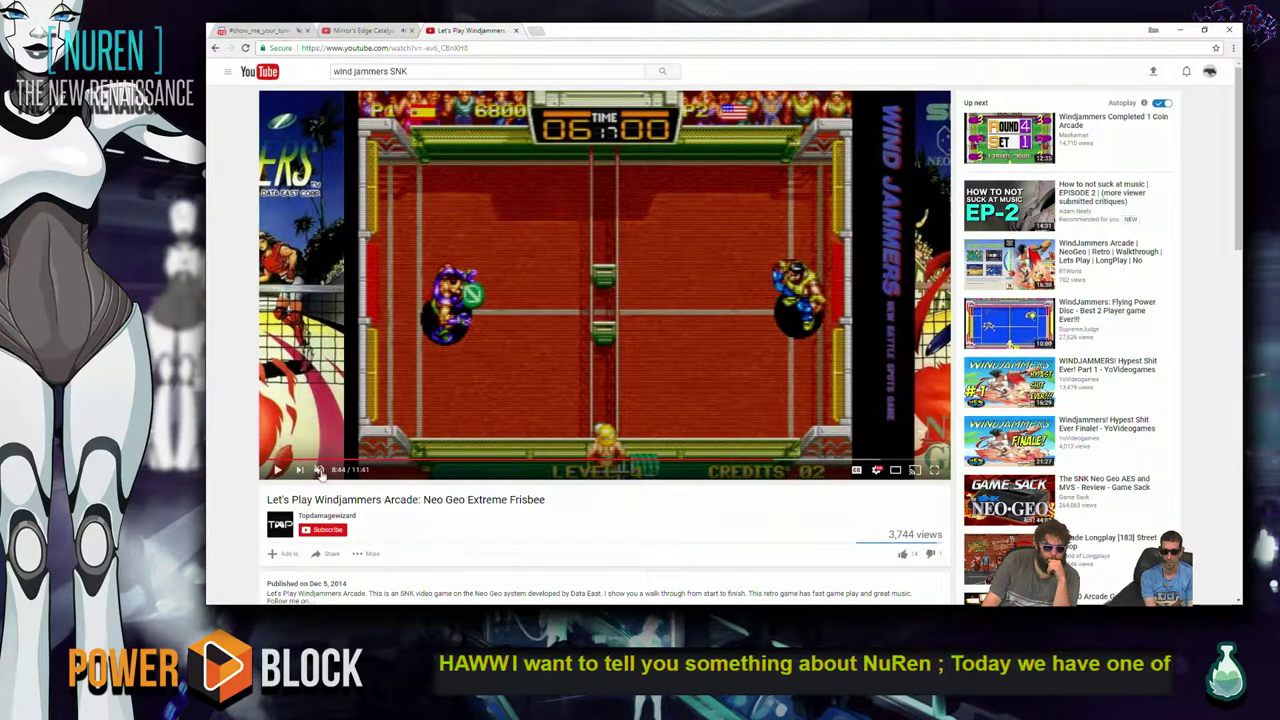
click(277, 470)
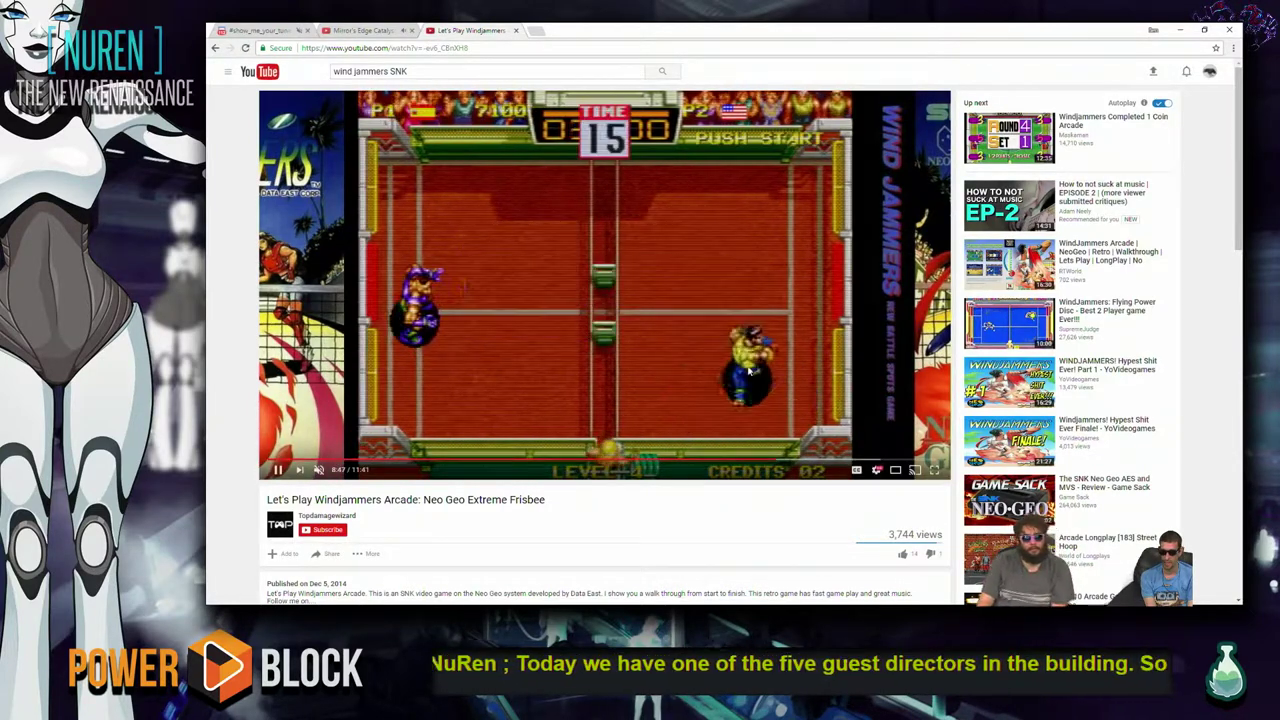
click(487, 452)
key(f)
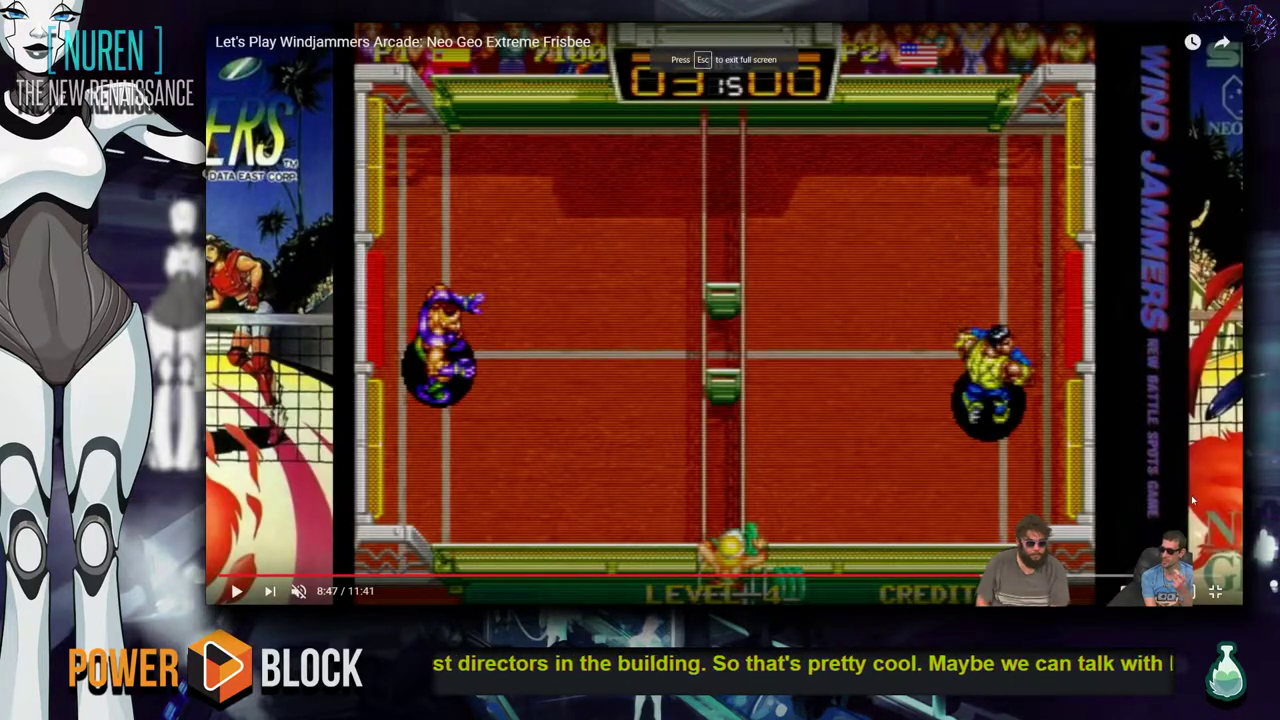
key(Escape)
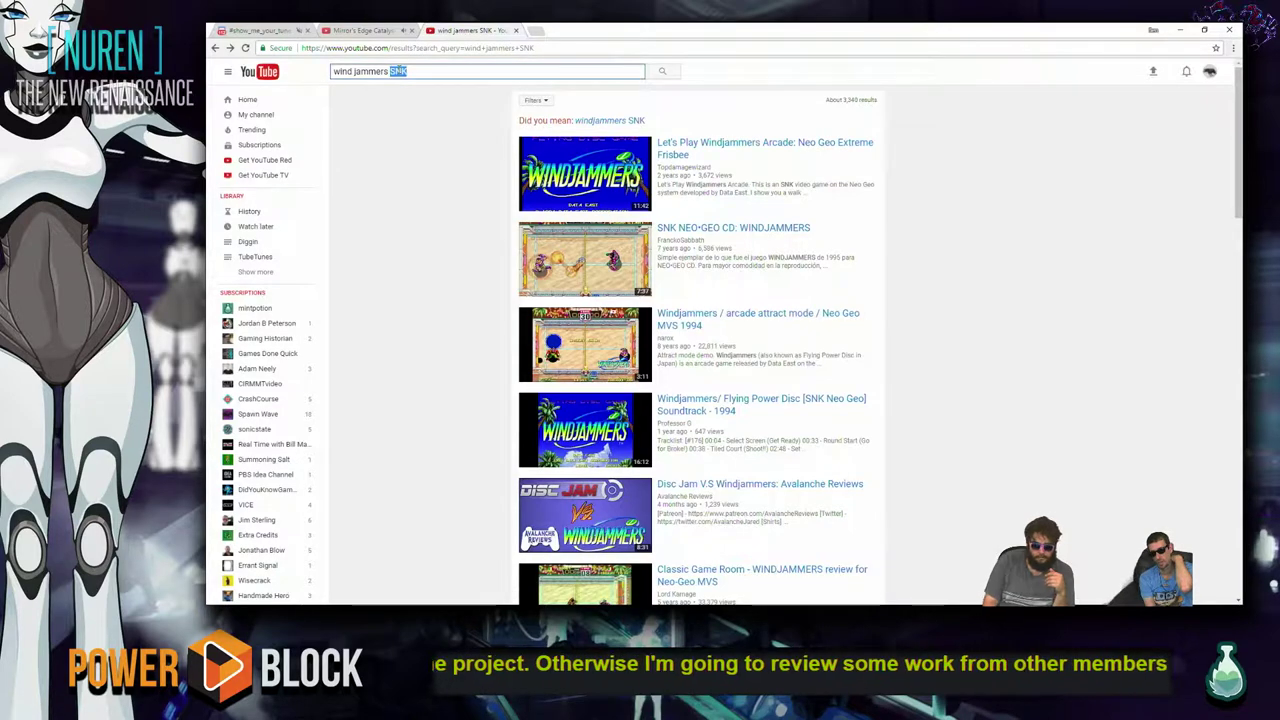
- Close the extra browser tab and return to Maya LT
key(BackSpace)
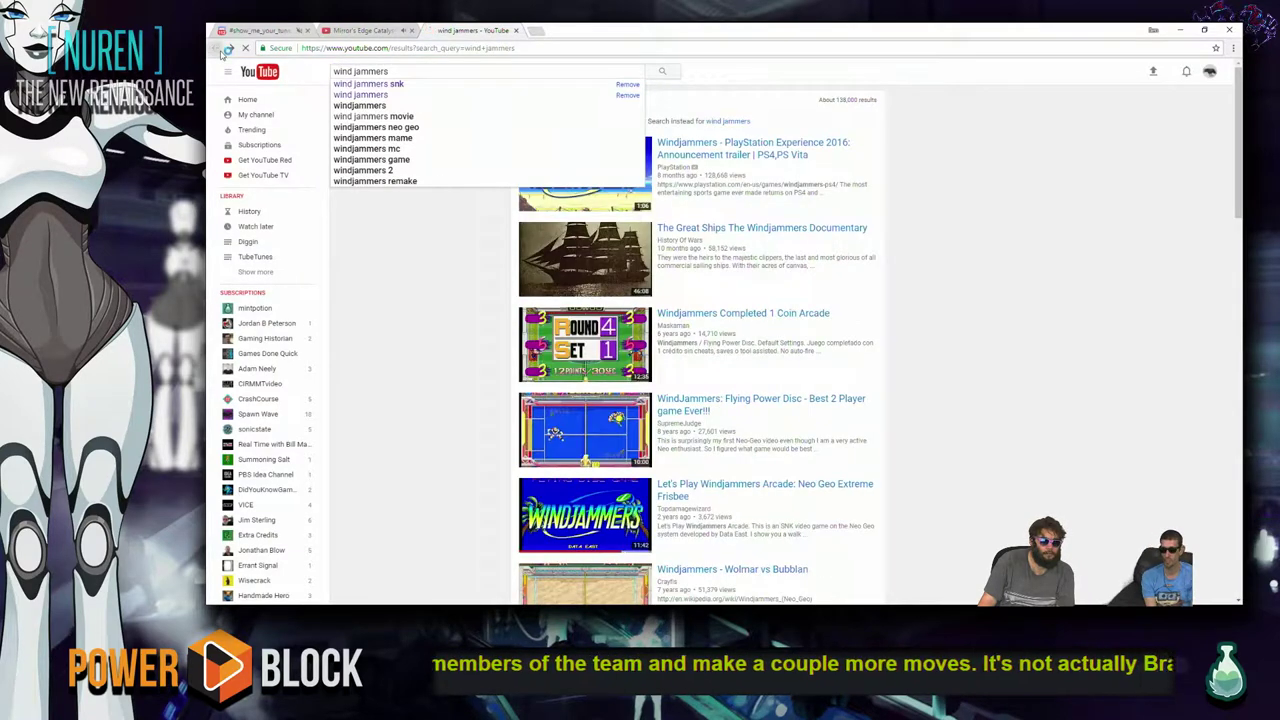
click(224, 50)
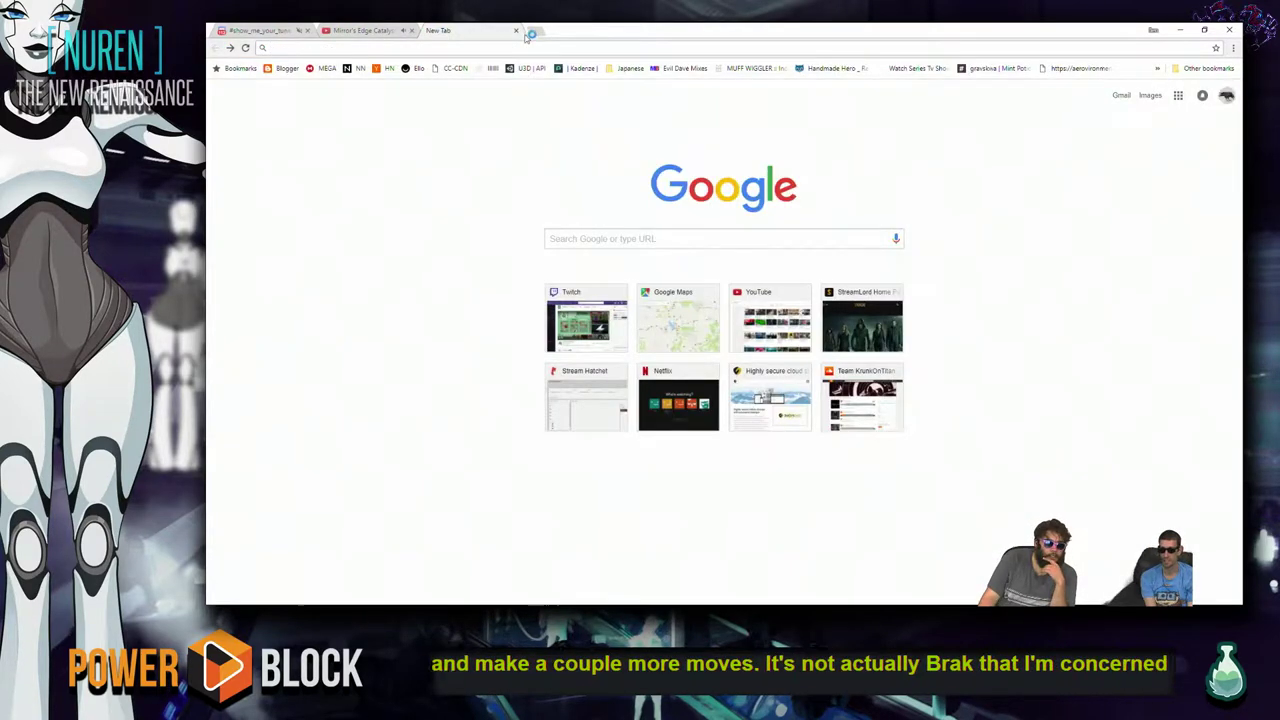
click(517, 31)
key(alt+Tab)
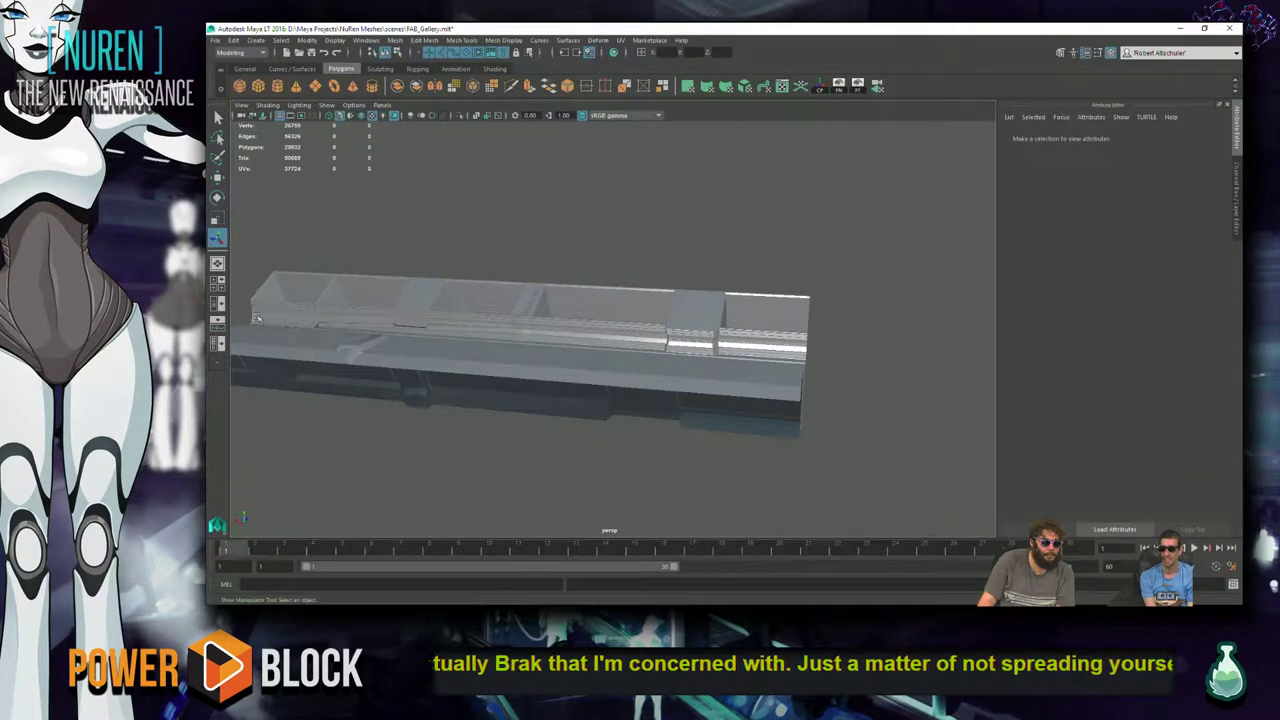
scroll(400, 320, up, 3)
click(405, 319)
key(f)
alt+drag(640, 350, 675, 328)
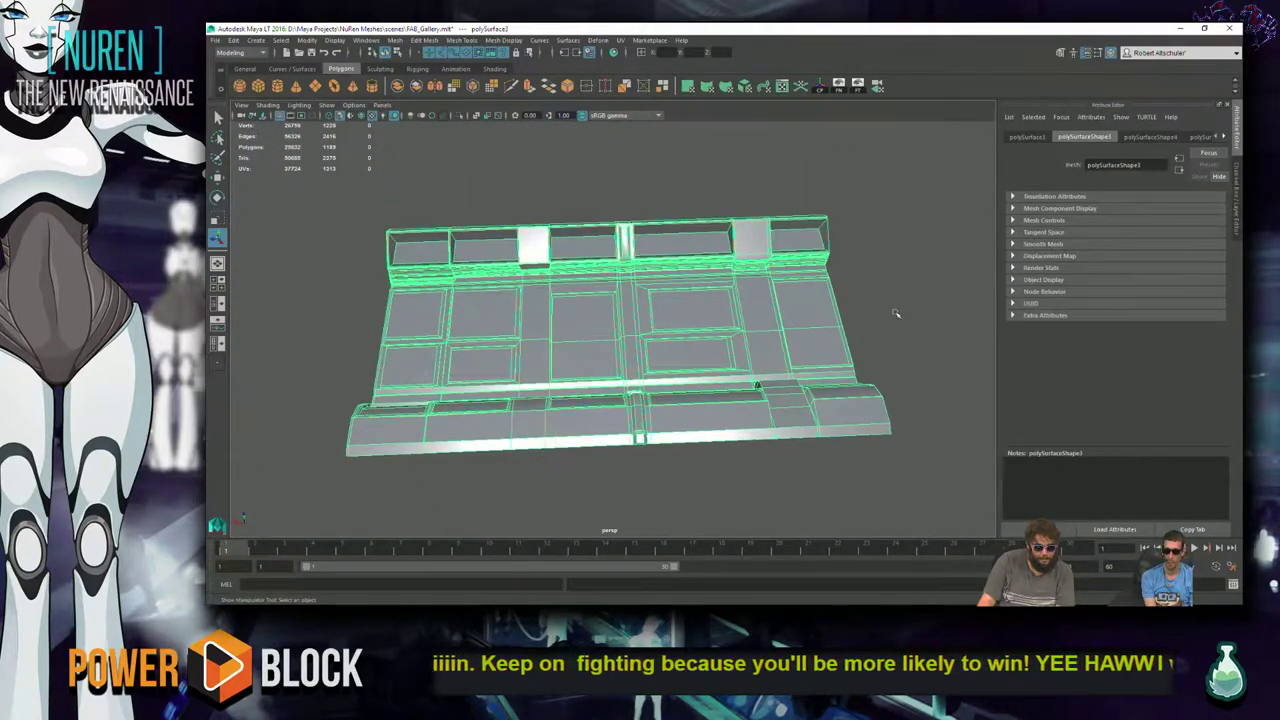
click(890, 316)
scroll(890, 316, up, 5)
alt+drag(890, 316, 352, 328)
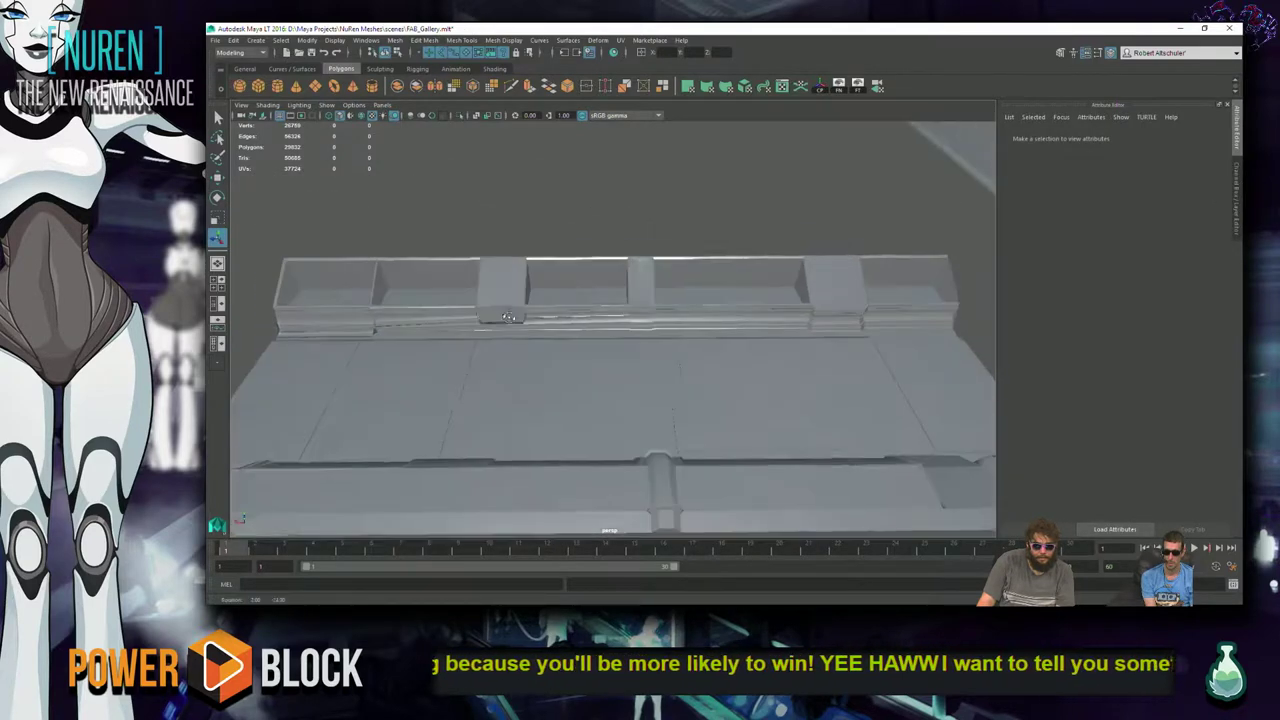
alt+drag(434, 277, 528, 307)
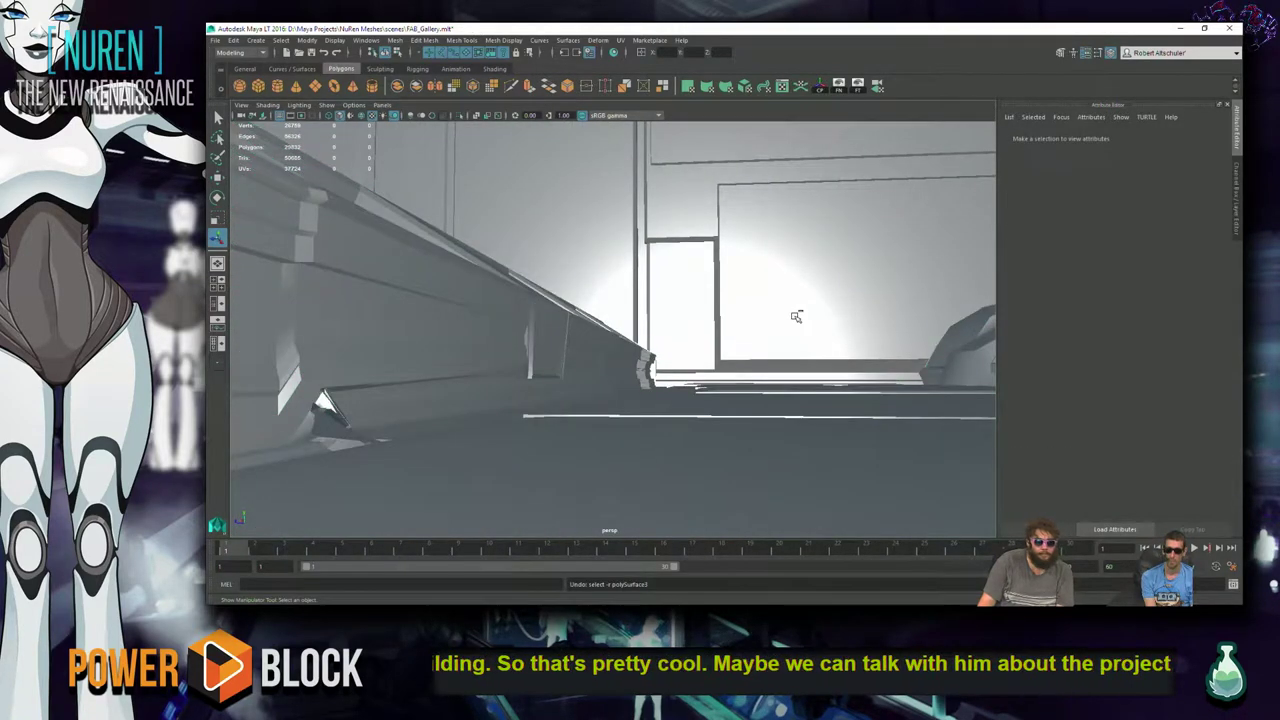
- Undo the latest ledge and wall extrusions back to the polyExtrudeFace11 wall panel
click(796, 316)
key(ctrl+e)
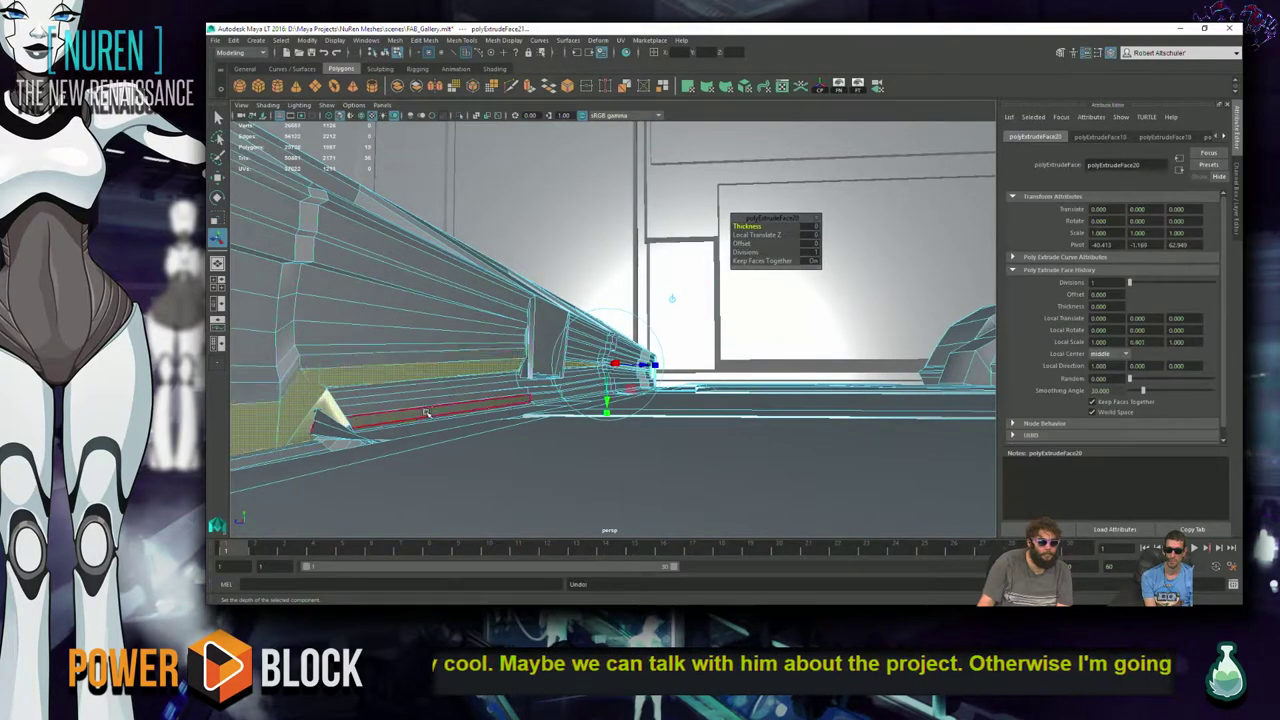
key(ctrl+z)
key(ctrl+z)
key(ctrl+z)
key(ctrl+z)
key(ctrl+z)
key(ctrl+z)
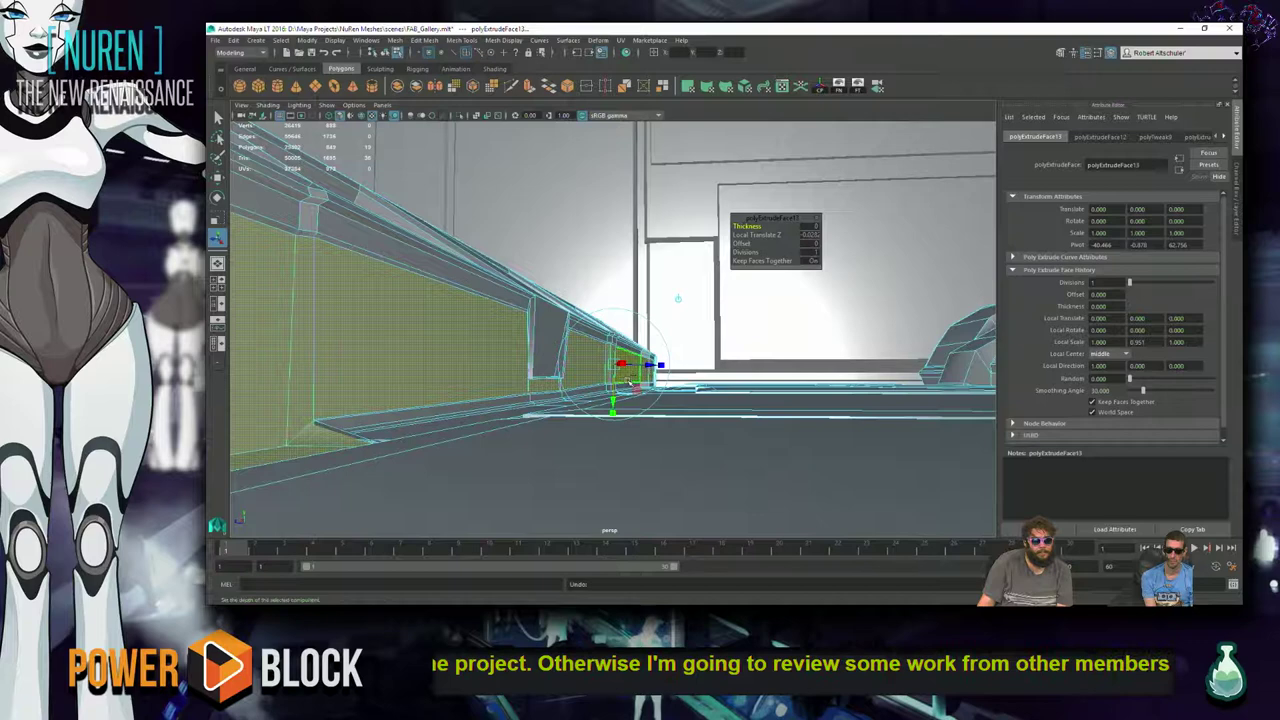
key(ctrl+z)
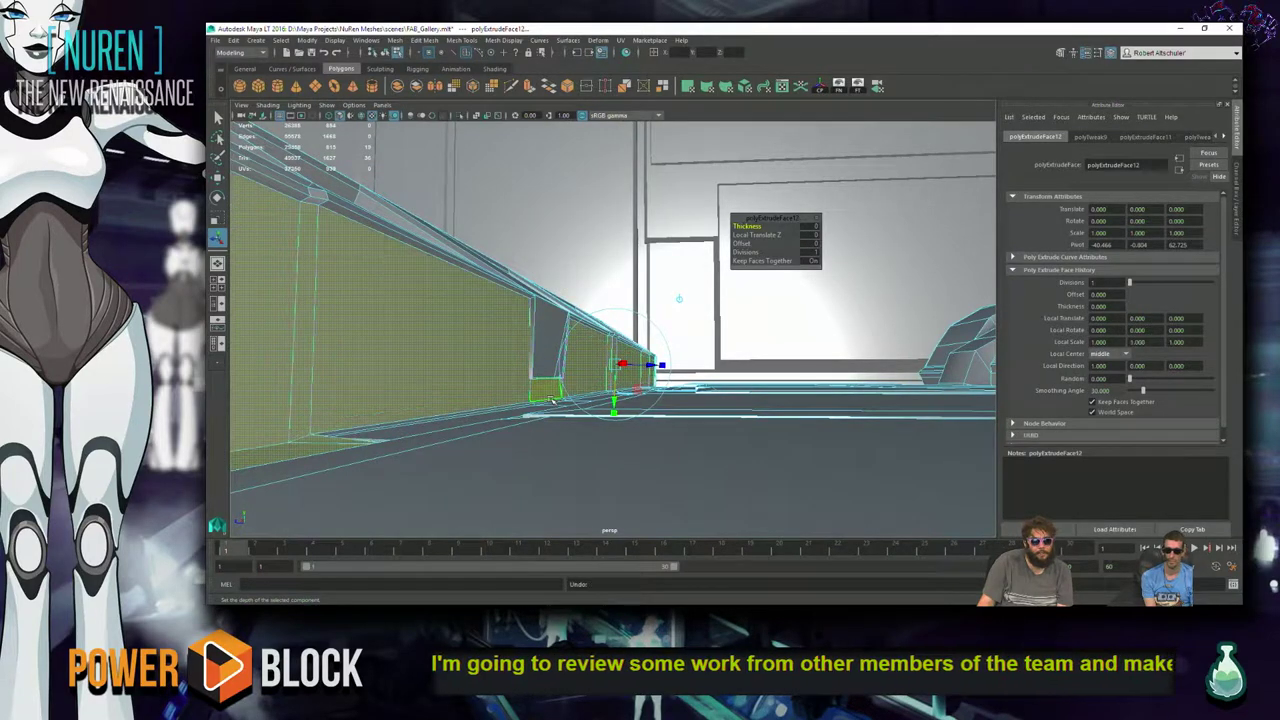
key(ctrl+z)
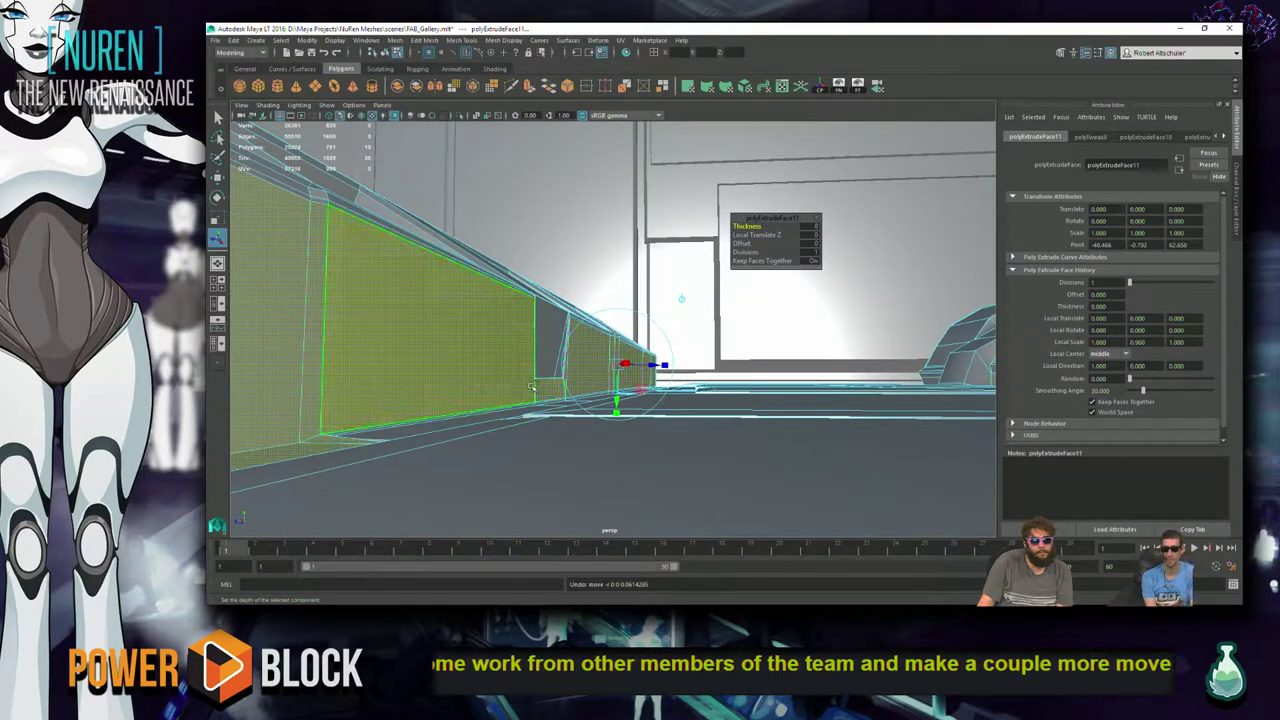
- Frame the selected wall panel faces along the yellow wall, ready to move them
alt+drag(635, 373, 498, 410)
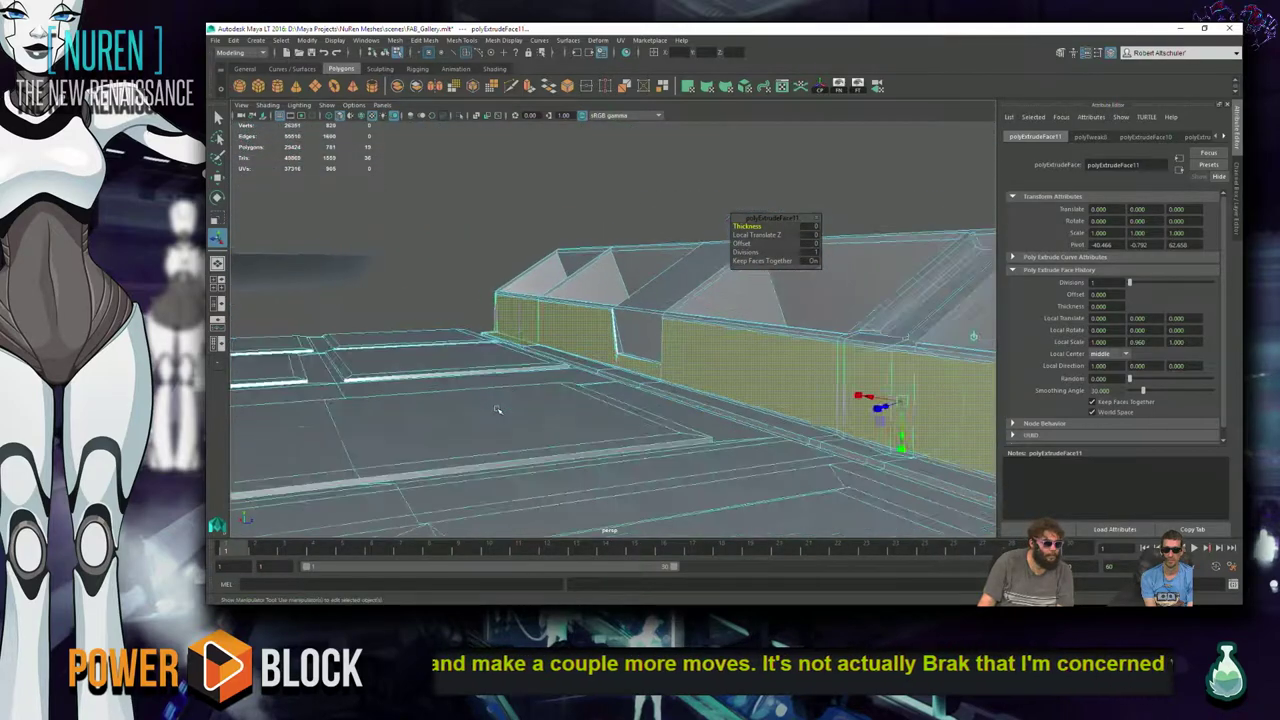
alt+drag(643, 381, 580, 365)
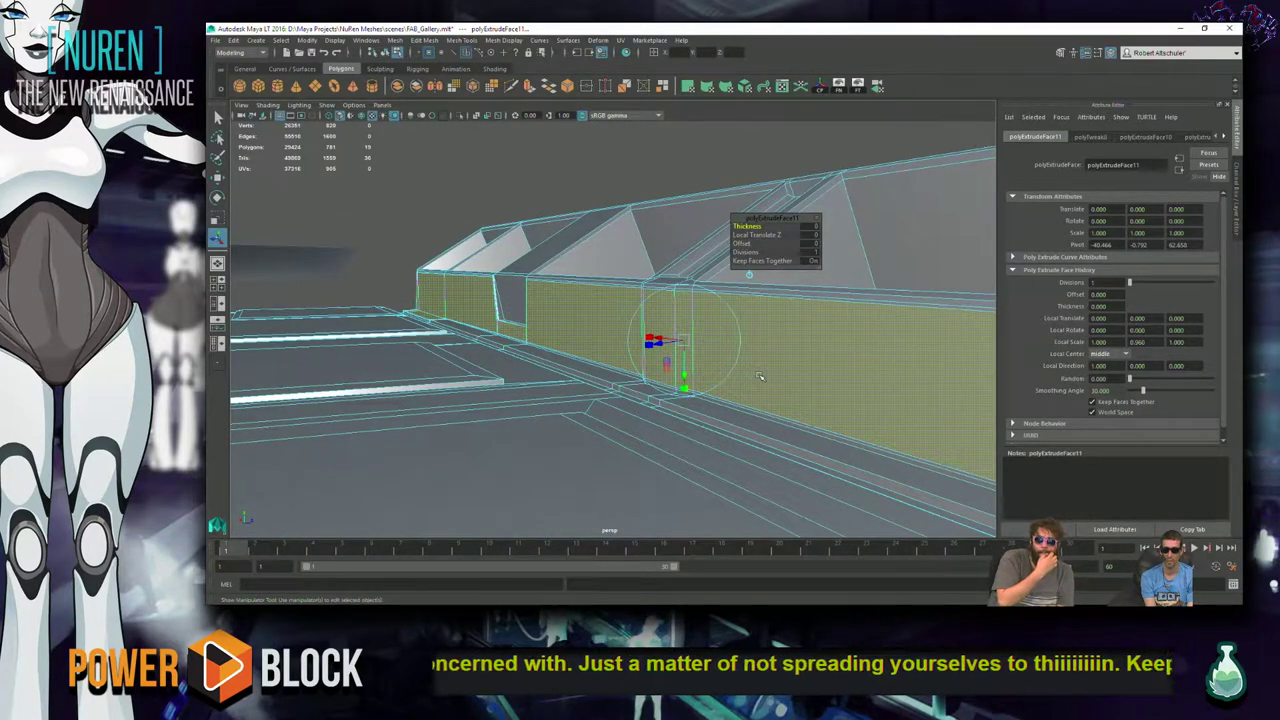
alt+drag(613, 336, 398, 218)
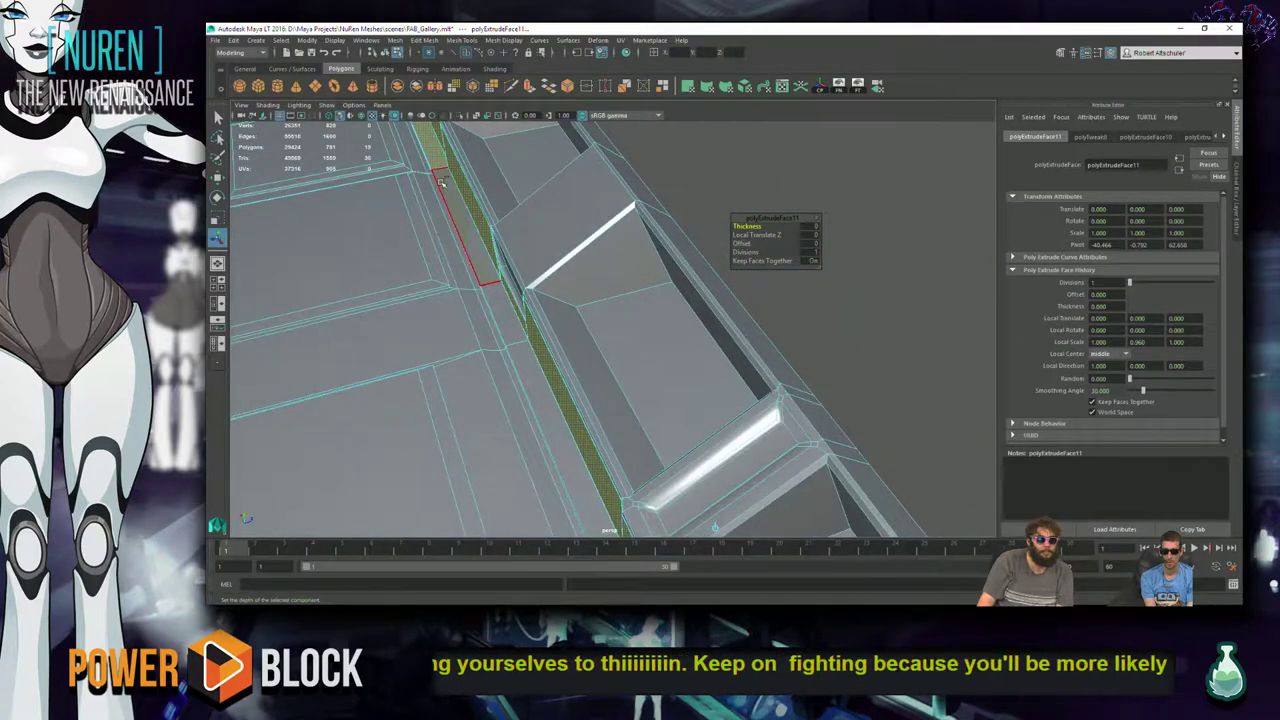
alt+drag(430, 160, 736, 334)
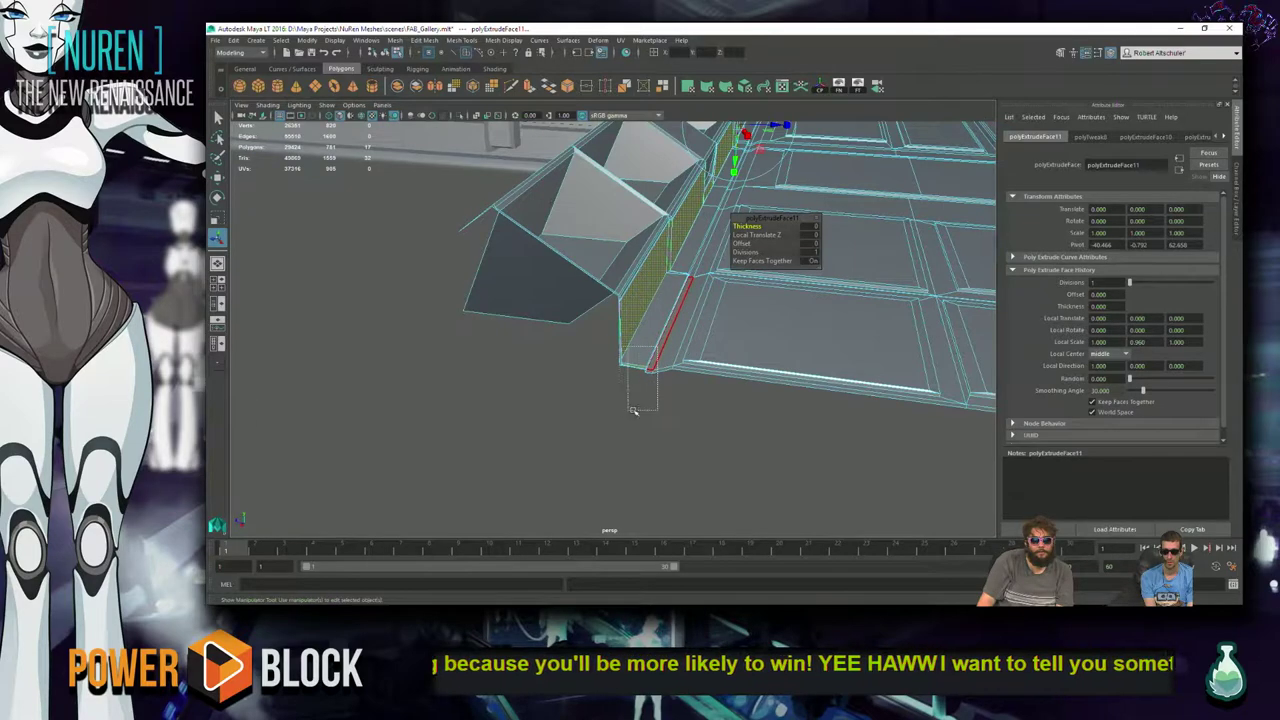
alt+drag(664, 407, 696, 386)
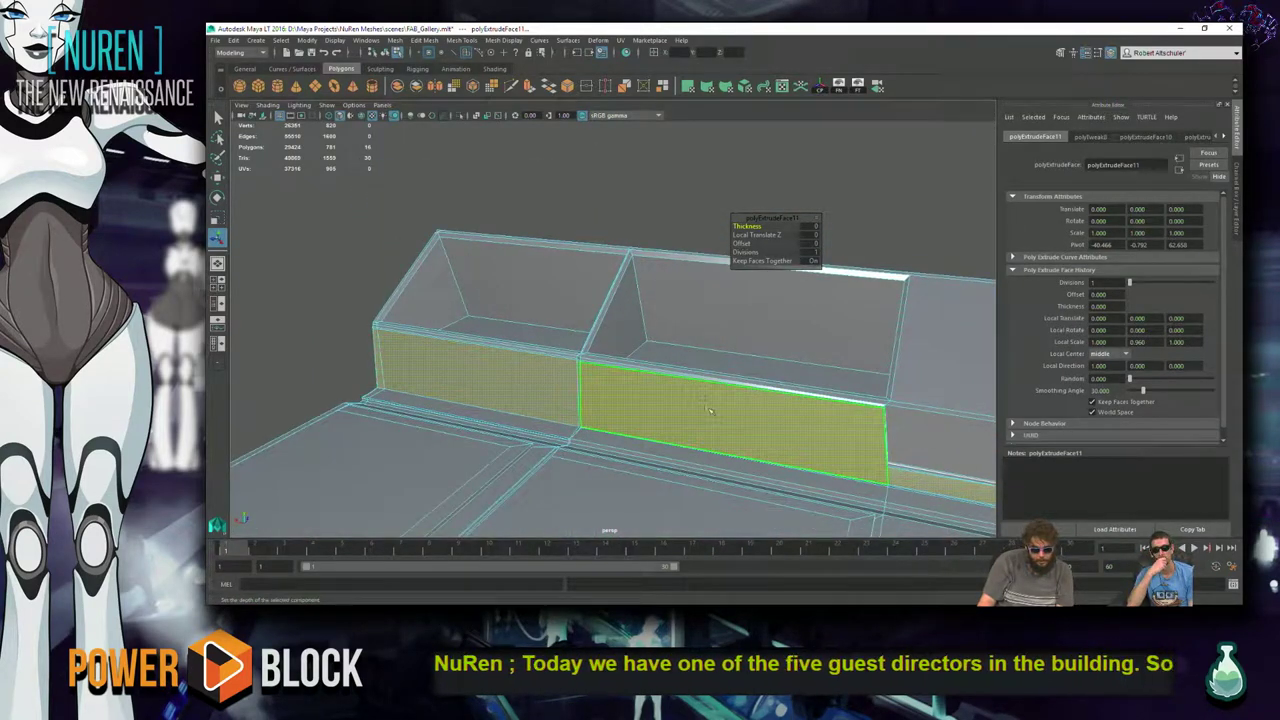
alt+drag(968, 405, 412, 347)
key(t)
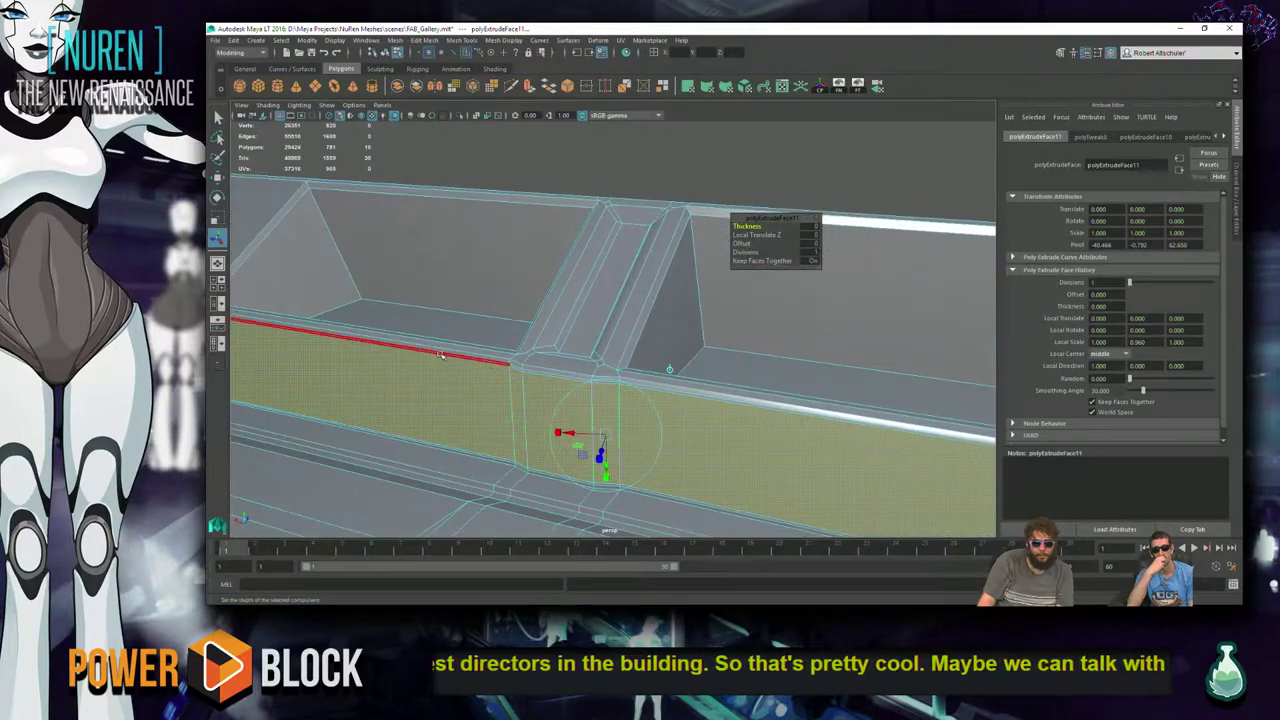
alt+drag(814, 379, 665, 362)
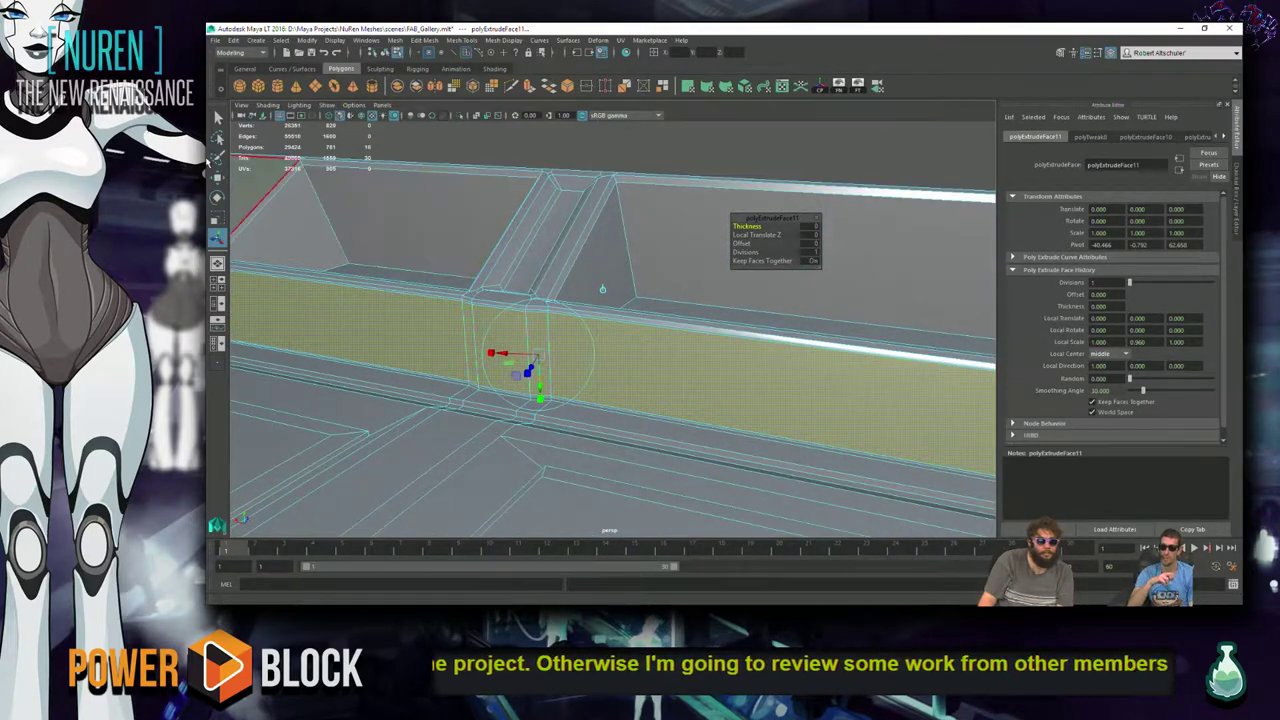
key(w)
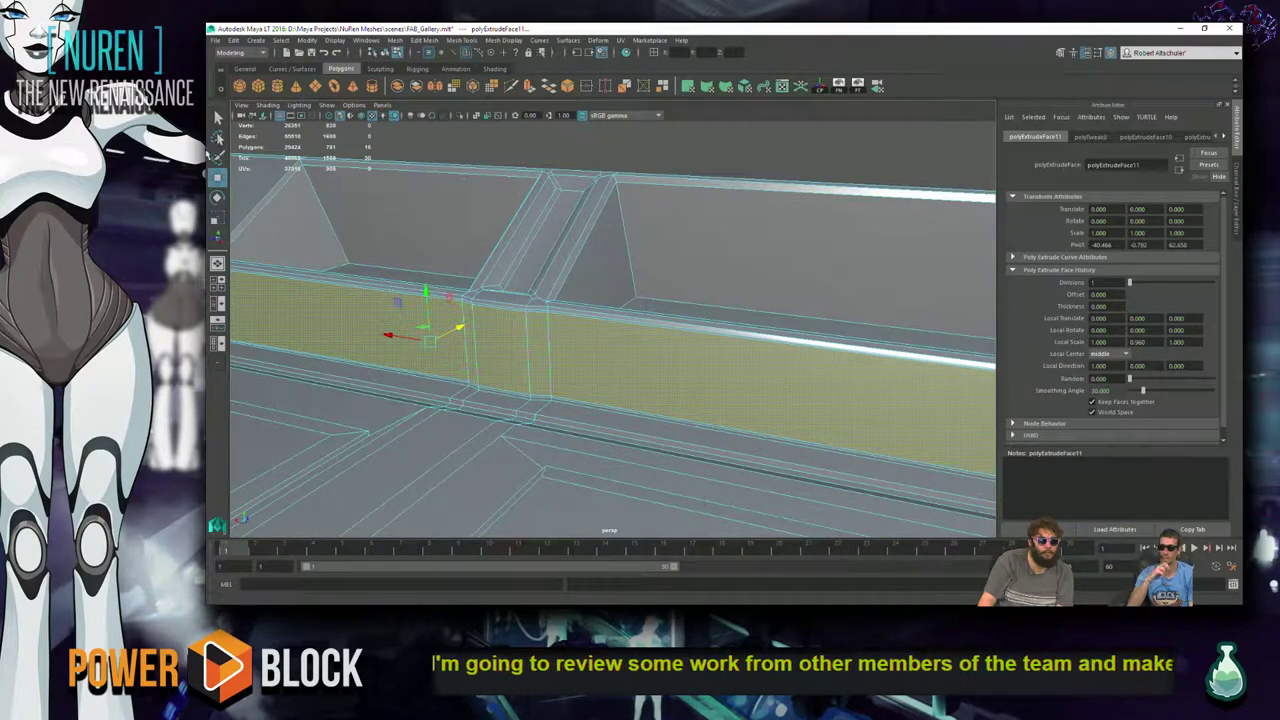
- Restore the yellow wall-face selection on the beam and try scaling it
right_click(592, 385)
click(592, 385)
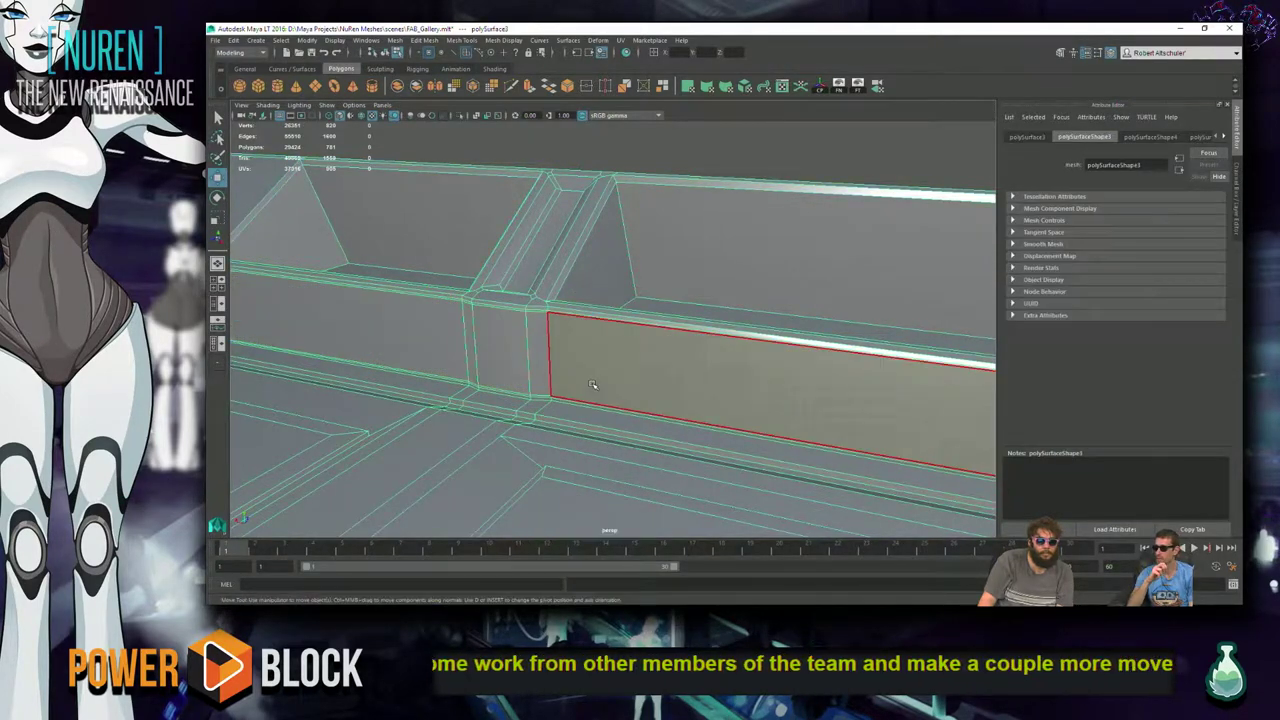
key(ctrl+z)
alt+drag(331, 316, 668, 342)
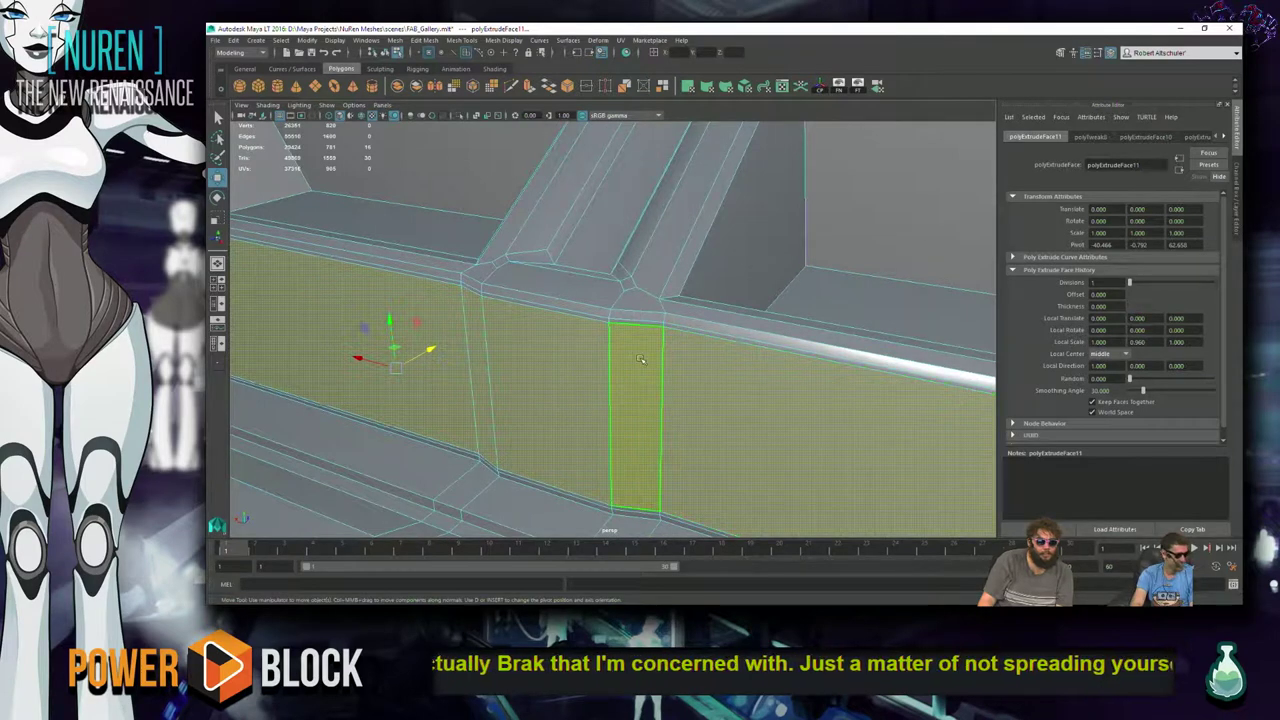
key(r)
mouse_move(390, 323)
mouse_down()
mouse_move(391, 357)
mouse_move(391, 324)
mouse_up()
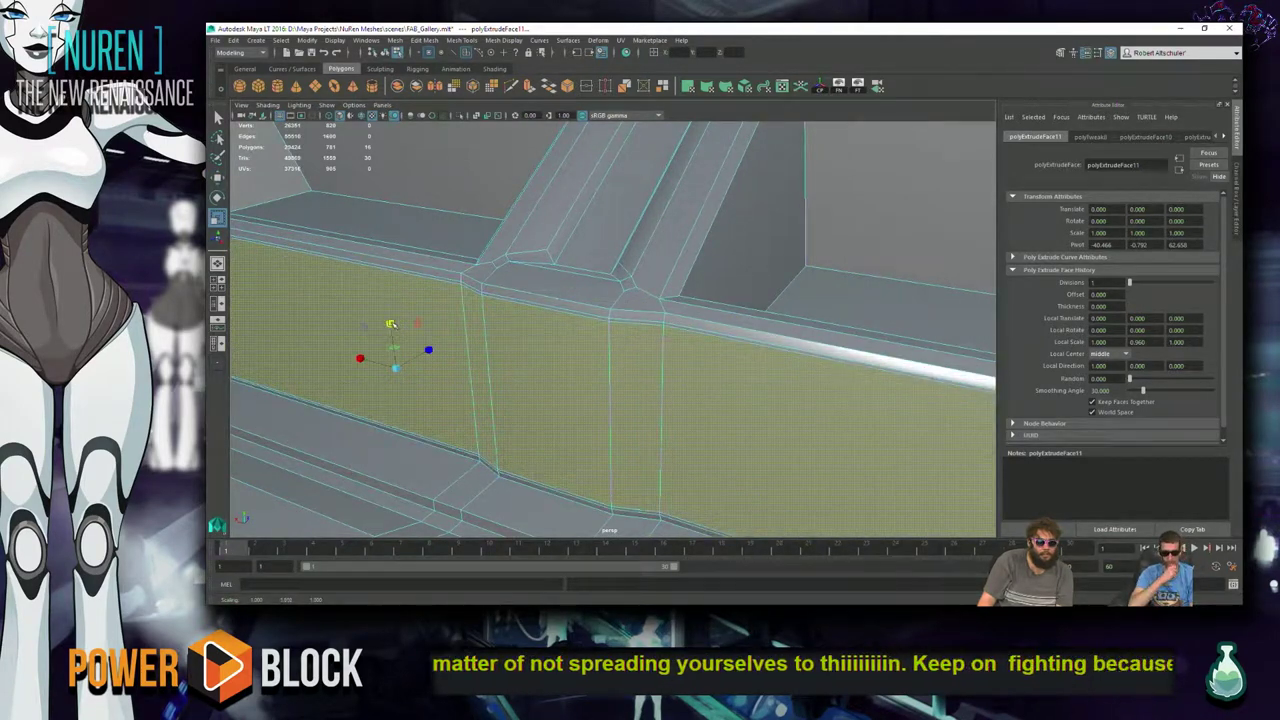
- Extrude the facing wall face and scale the new panel very slightly from its centre
scroll(537, 337, up, 2)
alt+drag(550, 337, 647, 304)
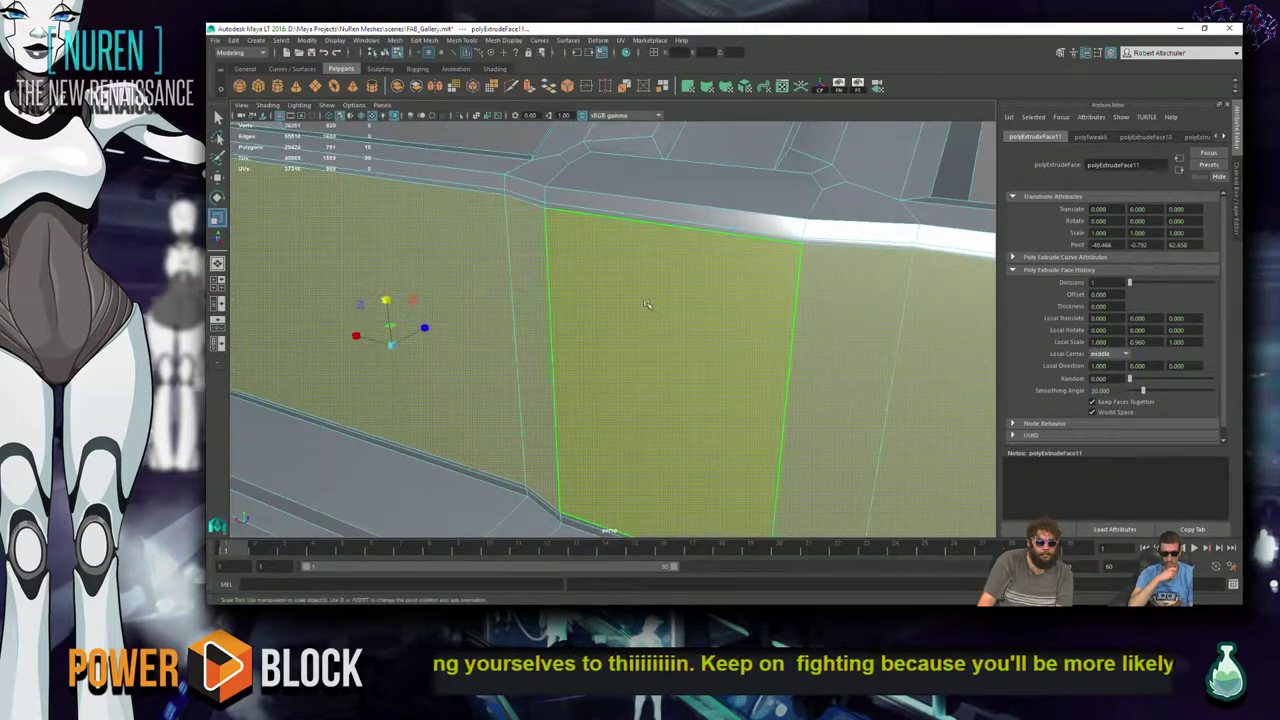
shift+right_drag(618, 325, 634, 364)
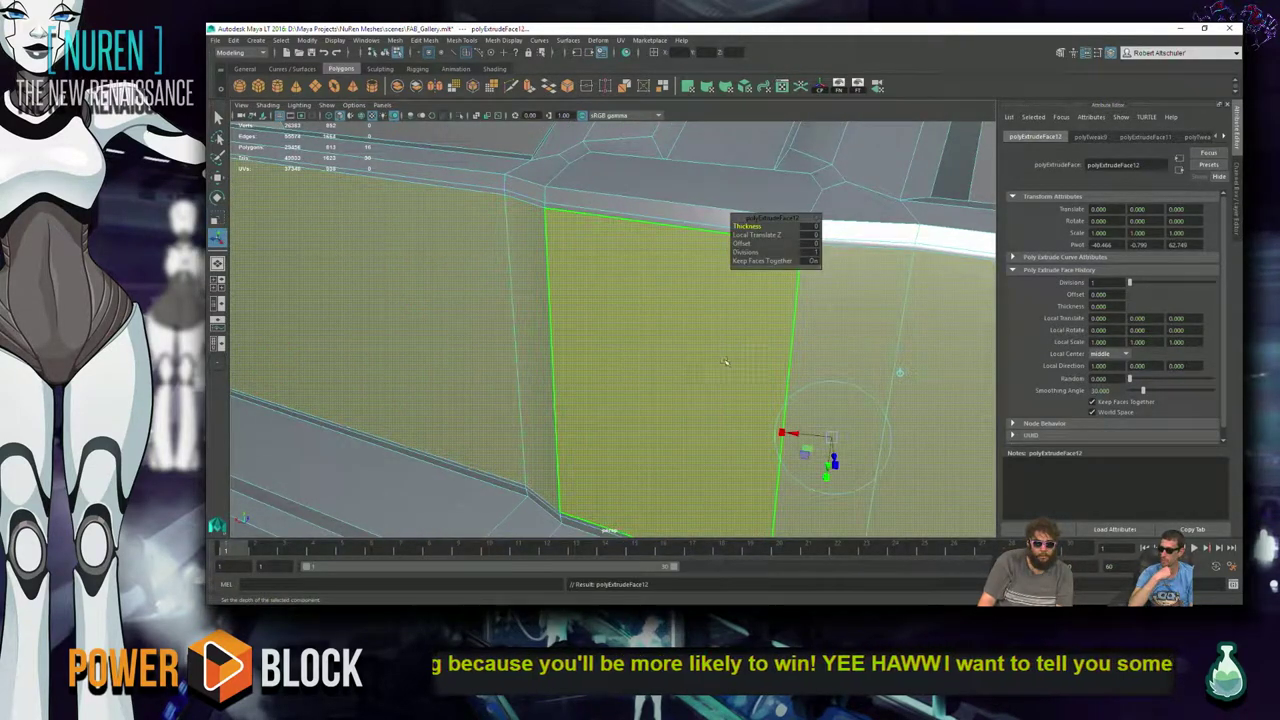
key(r)
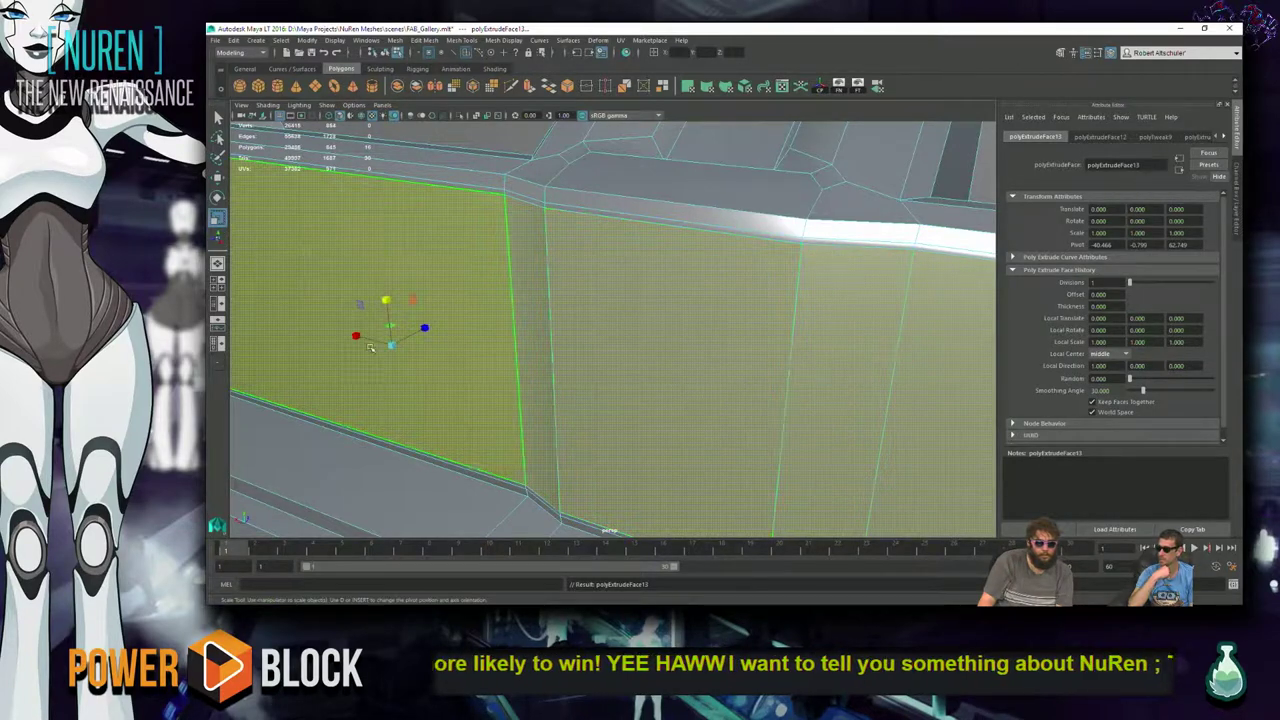
drag(384, 299, 384, 301)
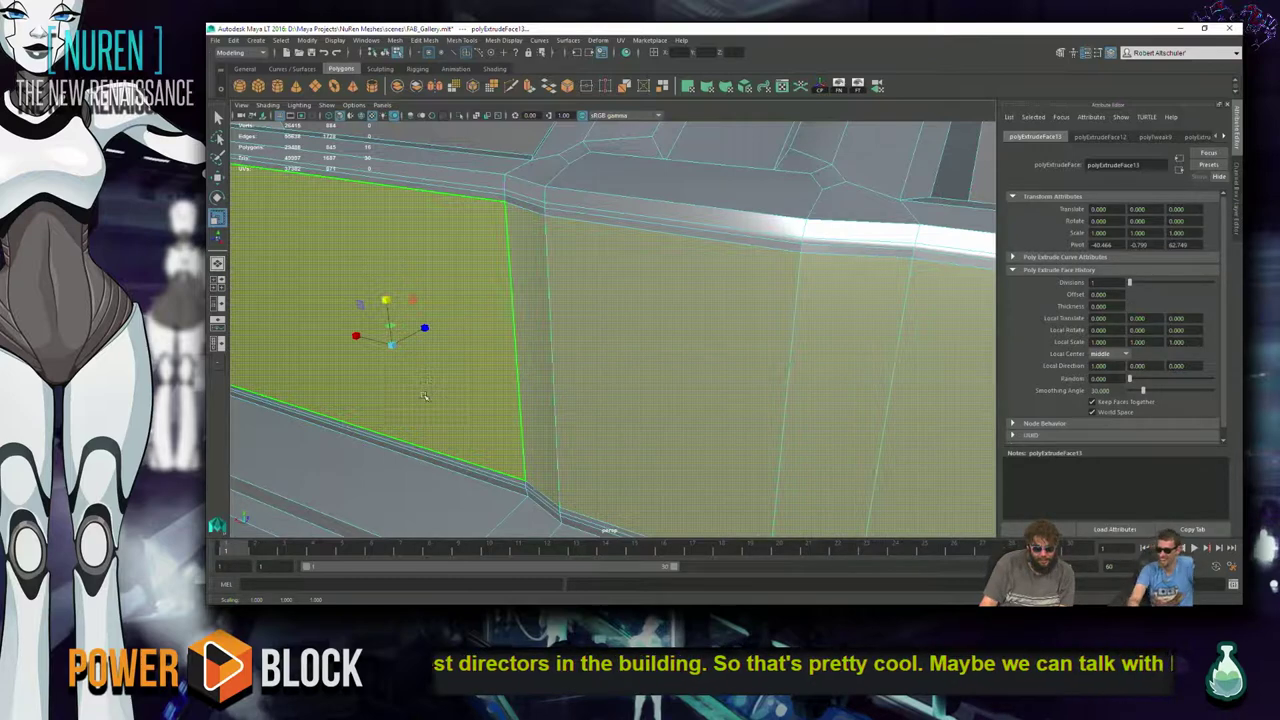
- Nudge the wall face slightly sideways, undoing a stray change
alt+drag(466, 376, 348, 306)
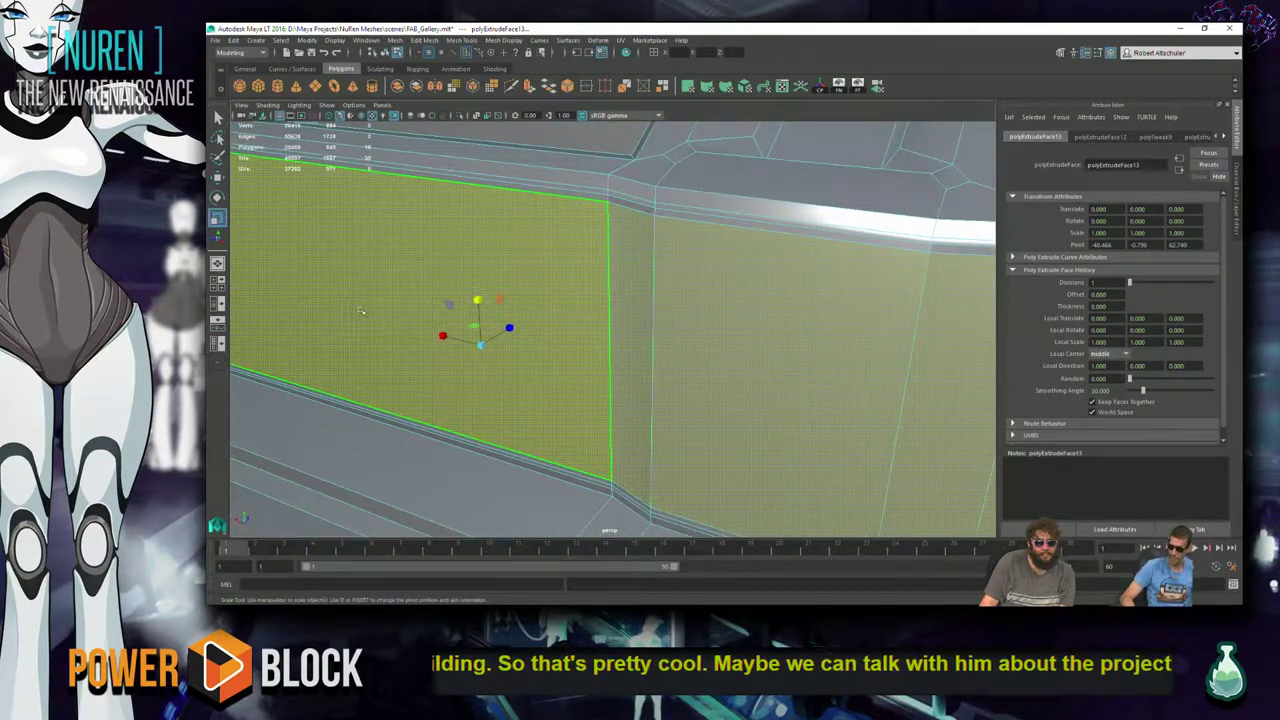
drag(478, 300, 477, 300)
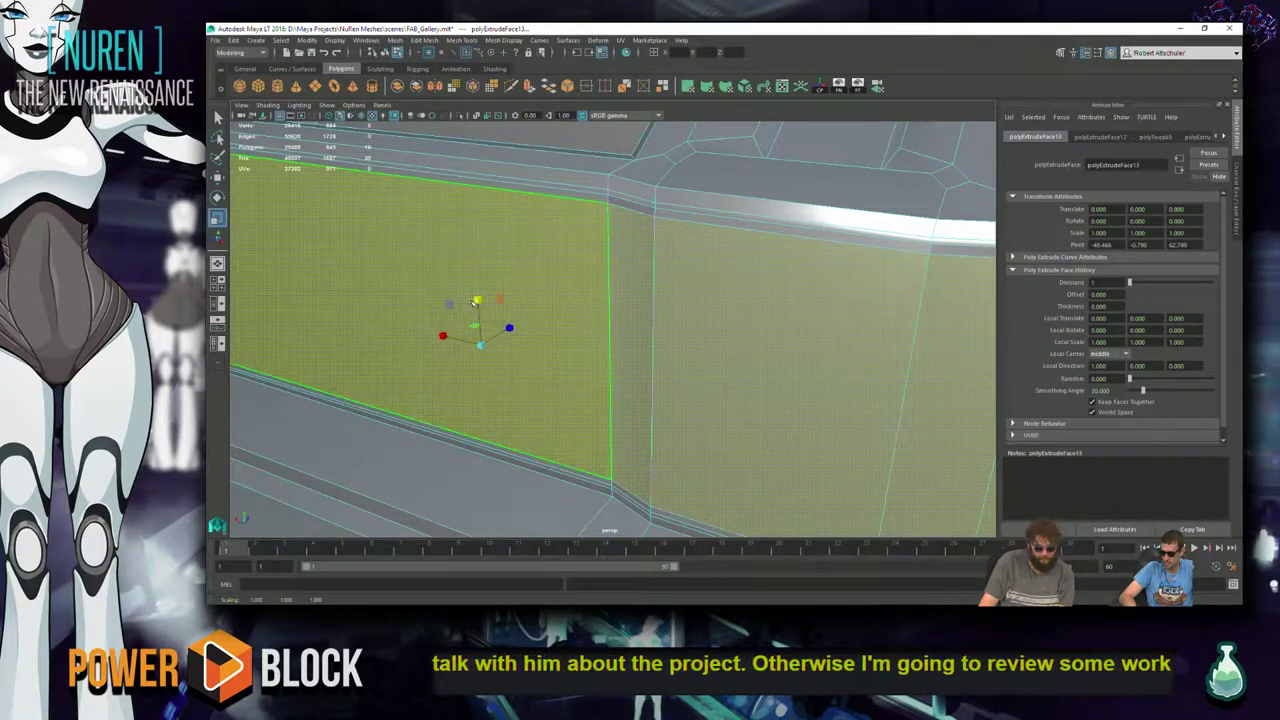
key(w)
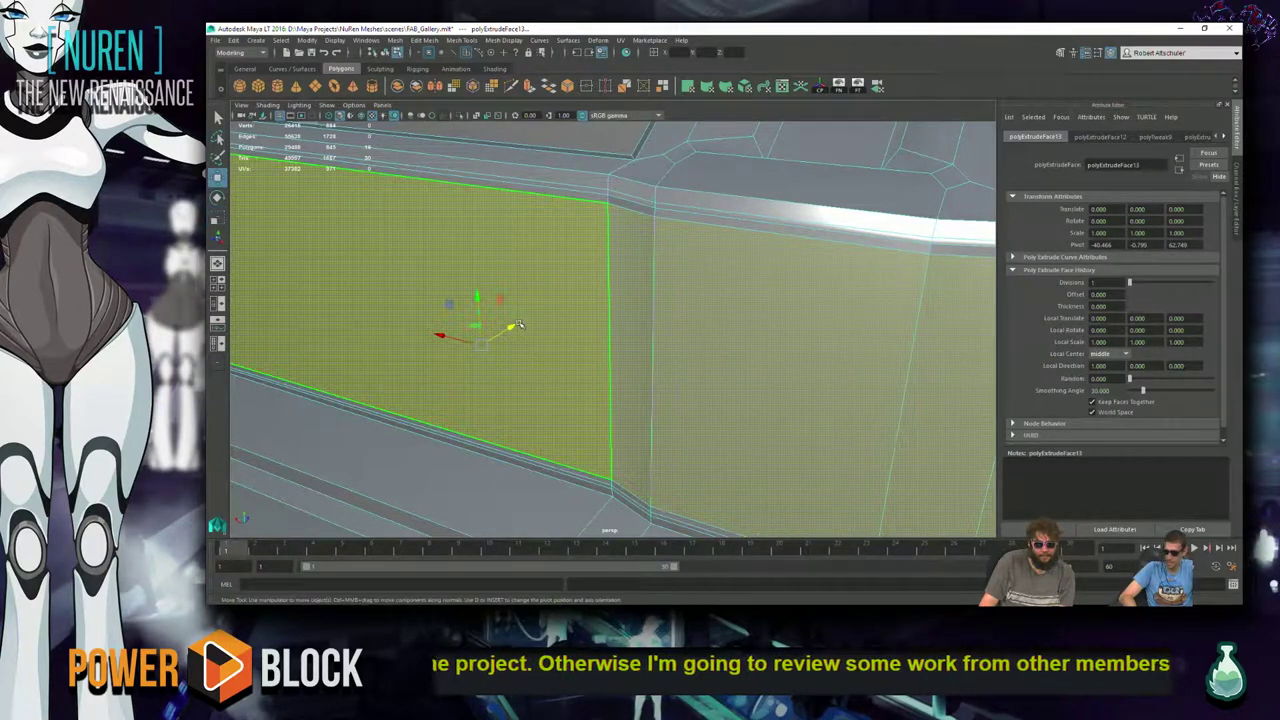
key(ctrl+z)
key(ctrl+z)
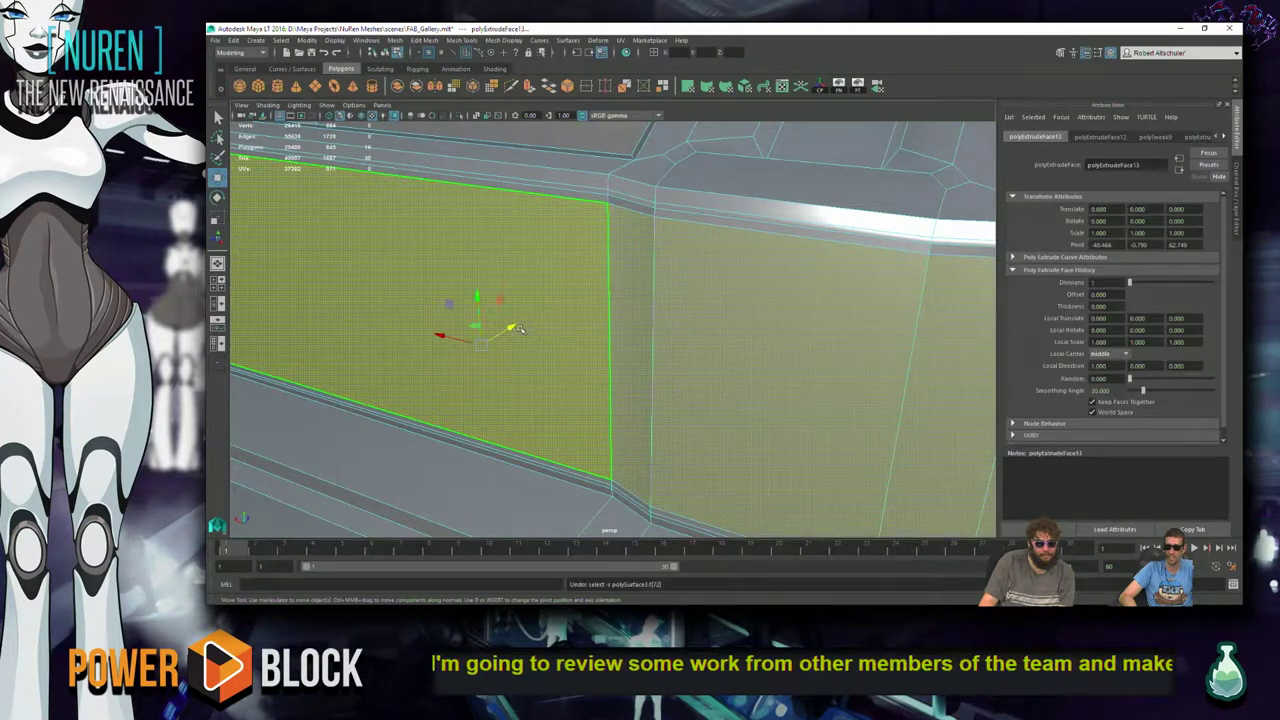
mouse_move(511, 326)
mouse_down()
mouse_move(521, 330)
mouse_move(494, 296)
mouse_up()
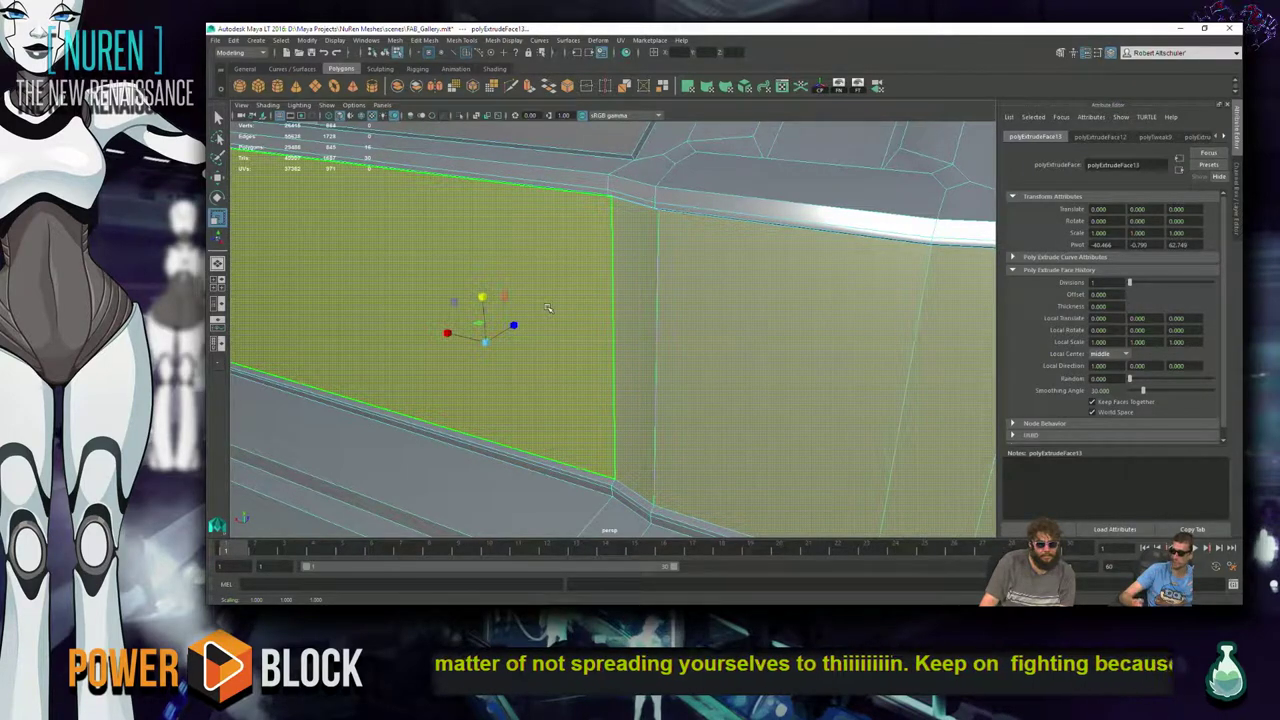
- Extrude the wall face again and shift the new faces slightly
key(ctrl+e)
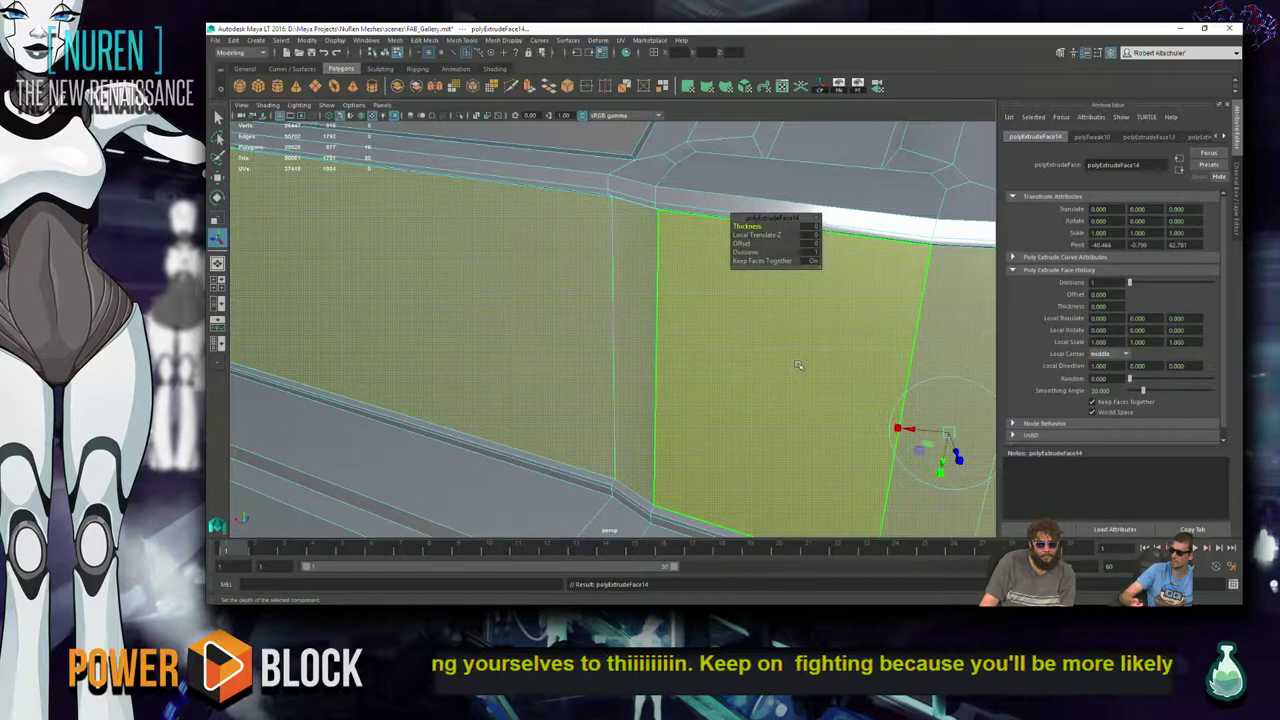
key(r)
key(w)
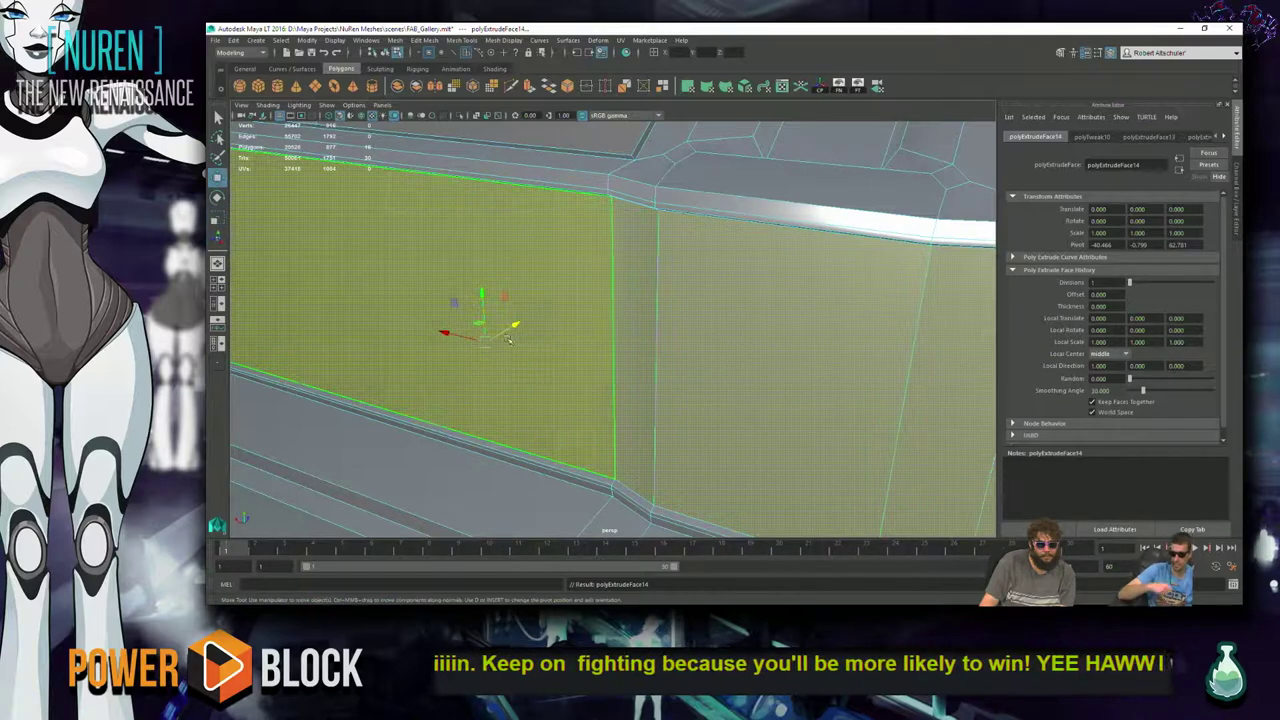
drag(513, 324, 518, 288)
key(r)
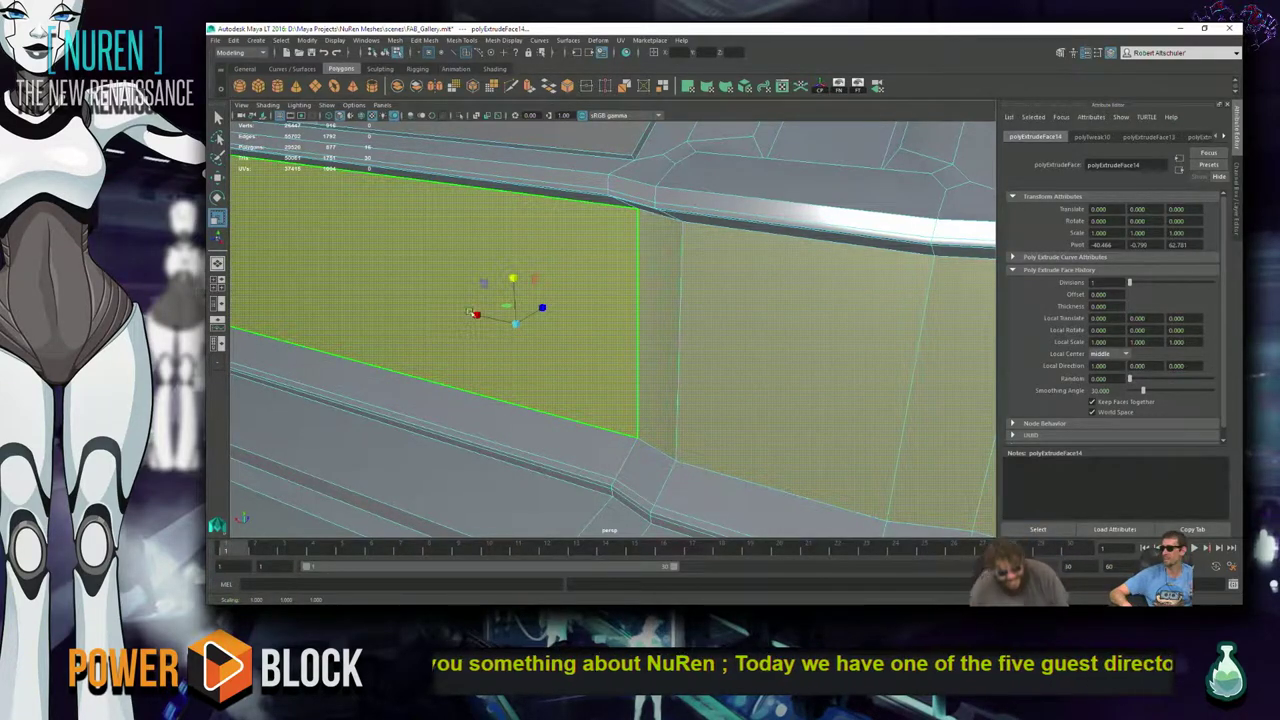
- Extrude the face strip once more, squash it into a thin band and shift it right
key(ctrl+e)
key(r)
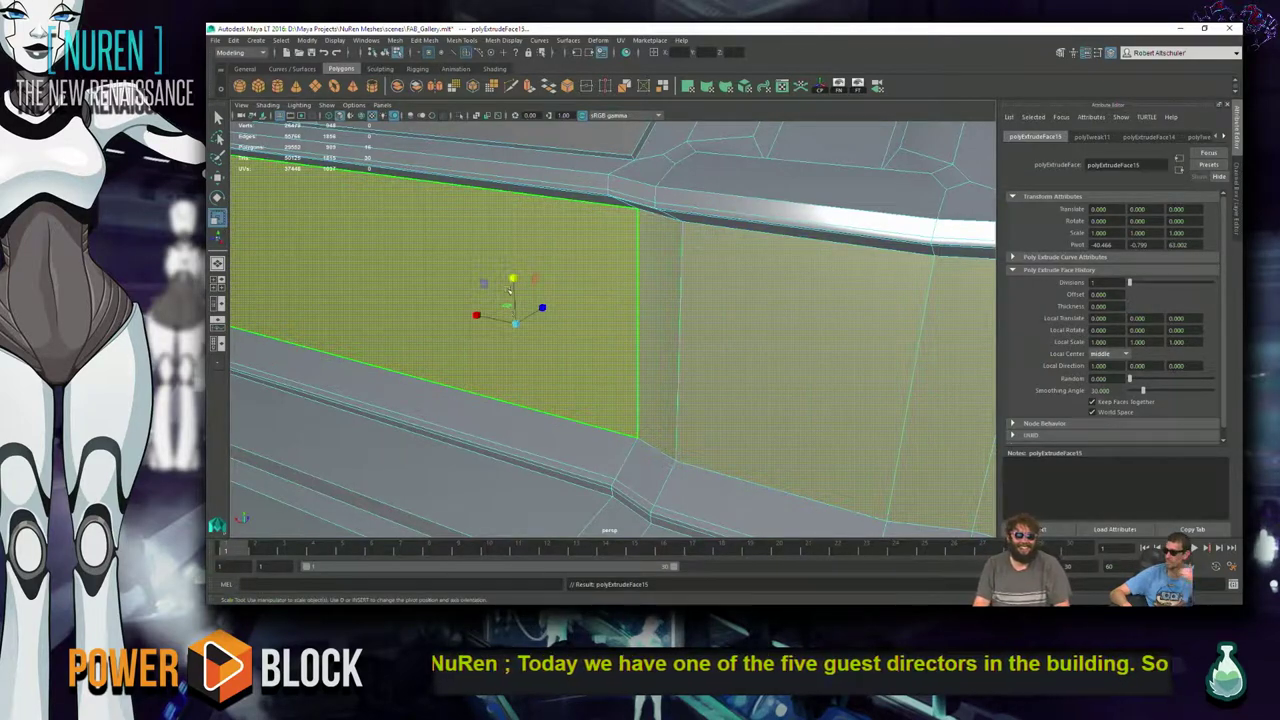
drag(514, 281, 491, 391)
key(w)
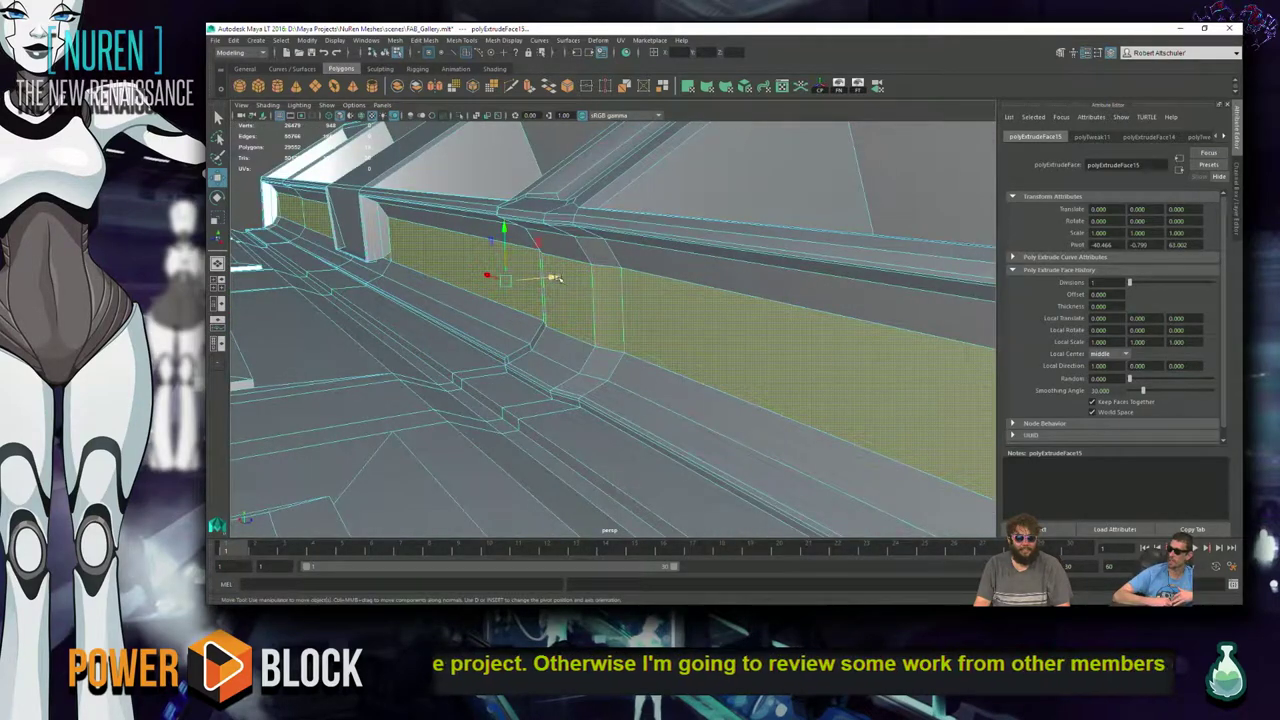
drag(550, 278, 538, 311)
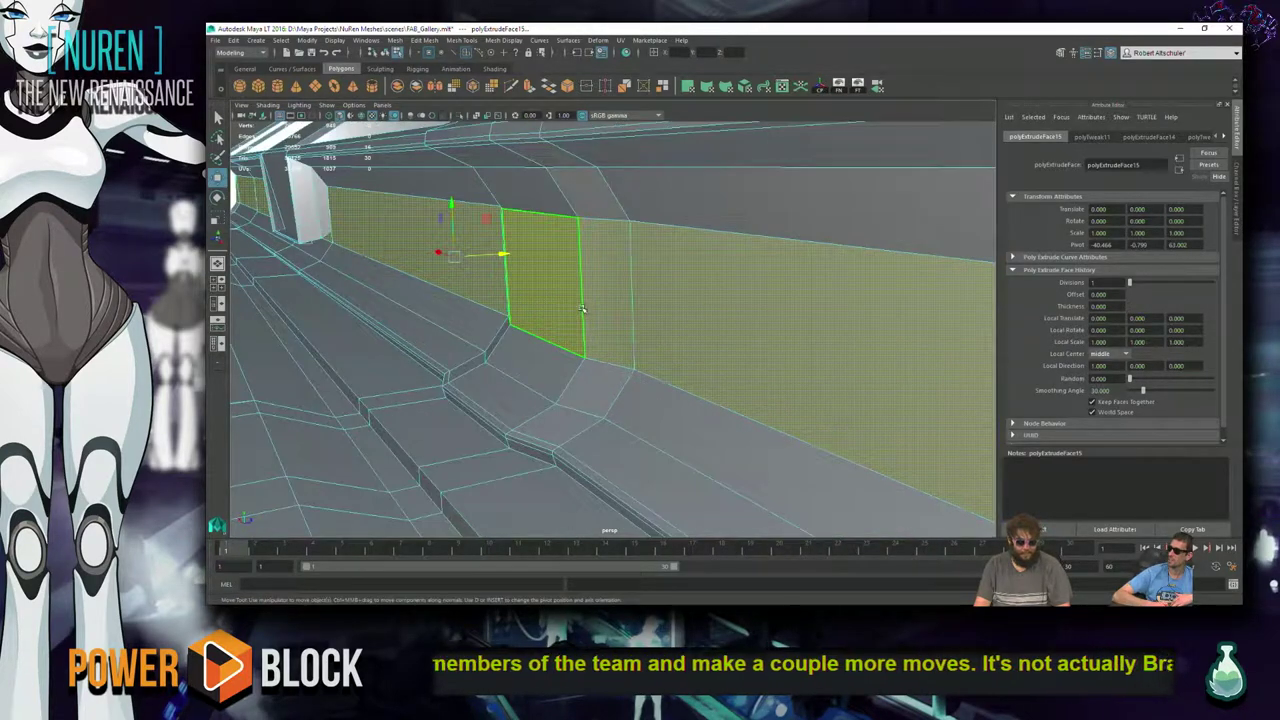
- Extrude again, then shrink a single wall face vertically and lower it down the wall
key(ctrl+e)
click(532, 260)
key(r)
drag(453, 207, 456, 240)
key(w)
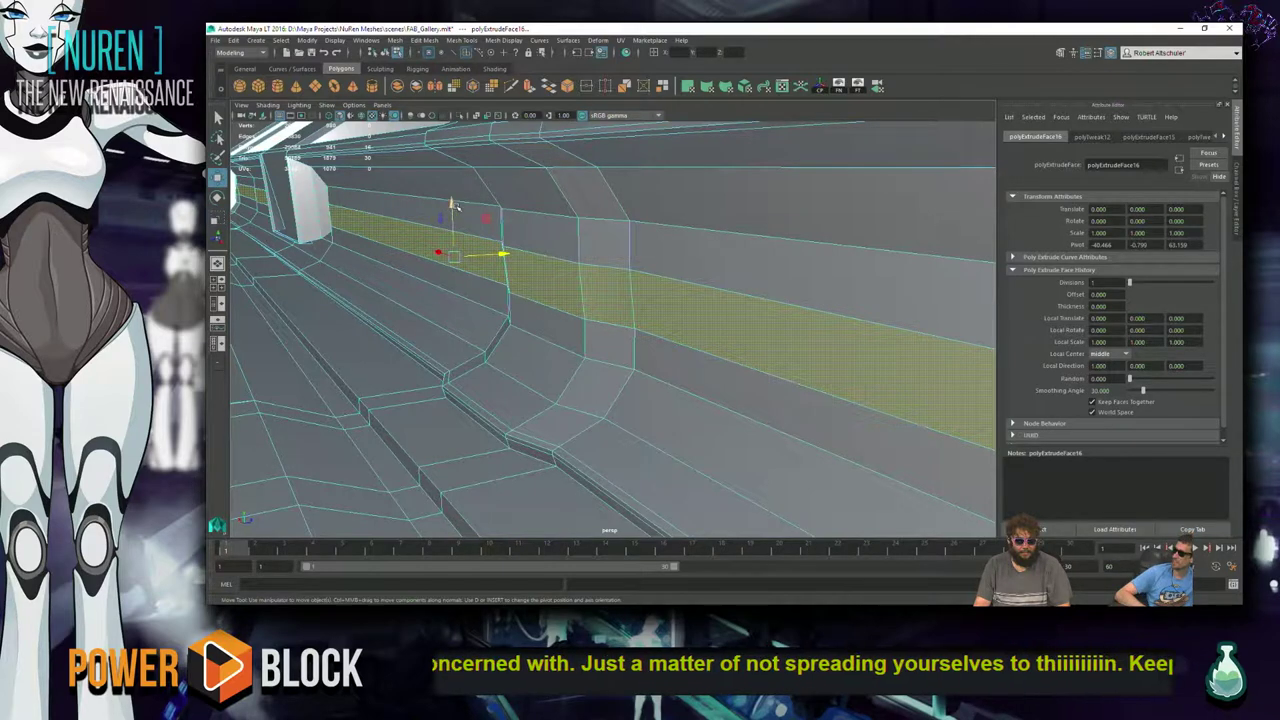
drag(452, 204, 451, 222)
- Extrude the strip again and slide it left along the wall
key(ctrl+e)
key(w)
click(584, 322)
drag(500, 272, 492, 271)
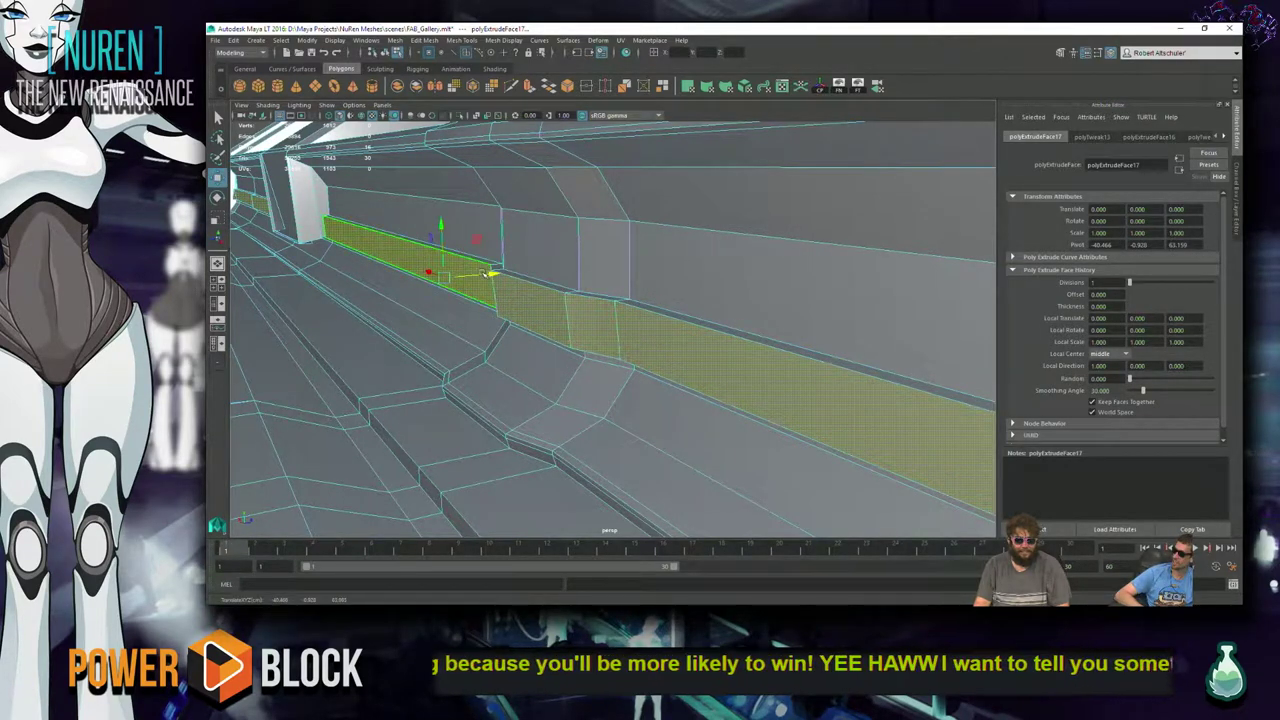
- Extrude the selected wall strip and try flattening it, undoing the scale
click(588, 325)
key(ctrl+e)
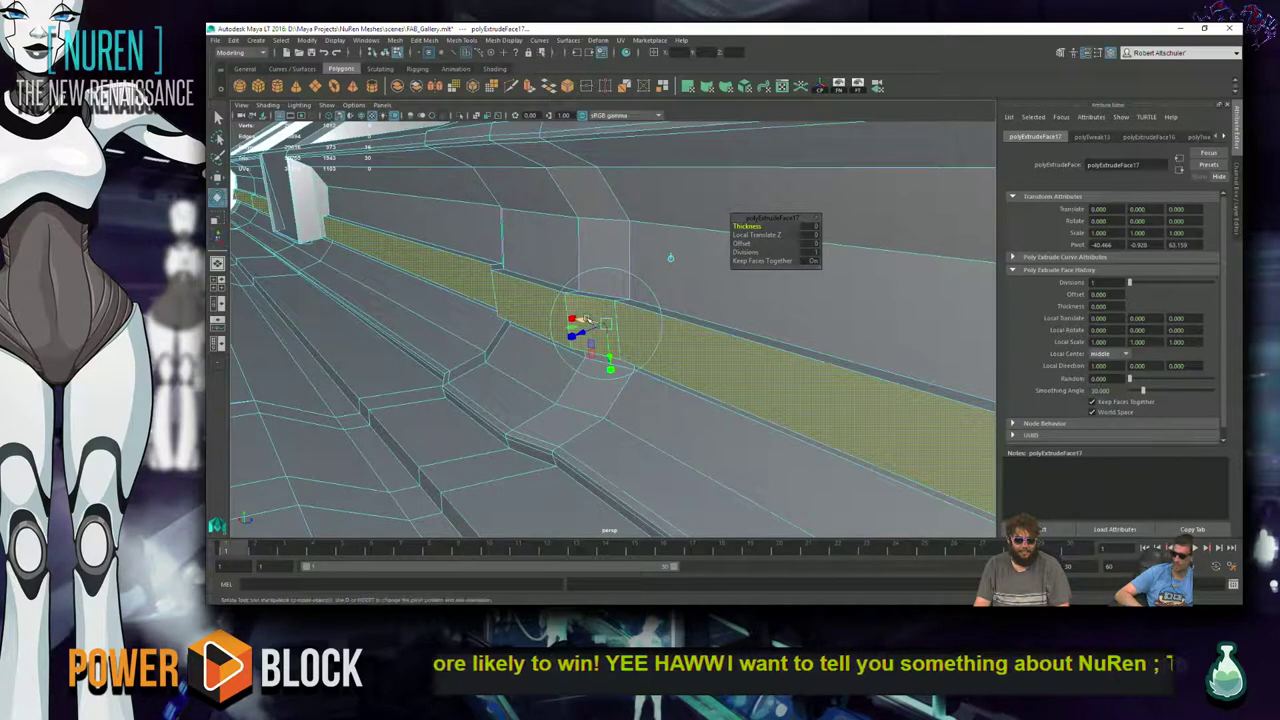
key(r)
click(447, 230)
drag(438, 240, 447, 242)
key(ctrl+z)
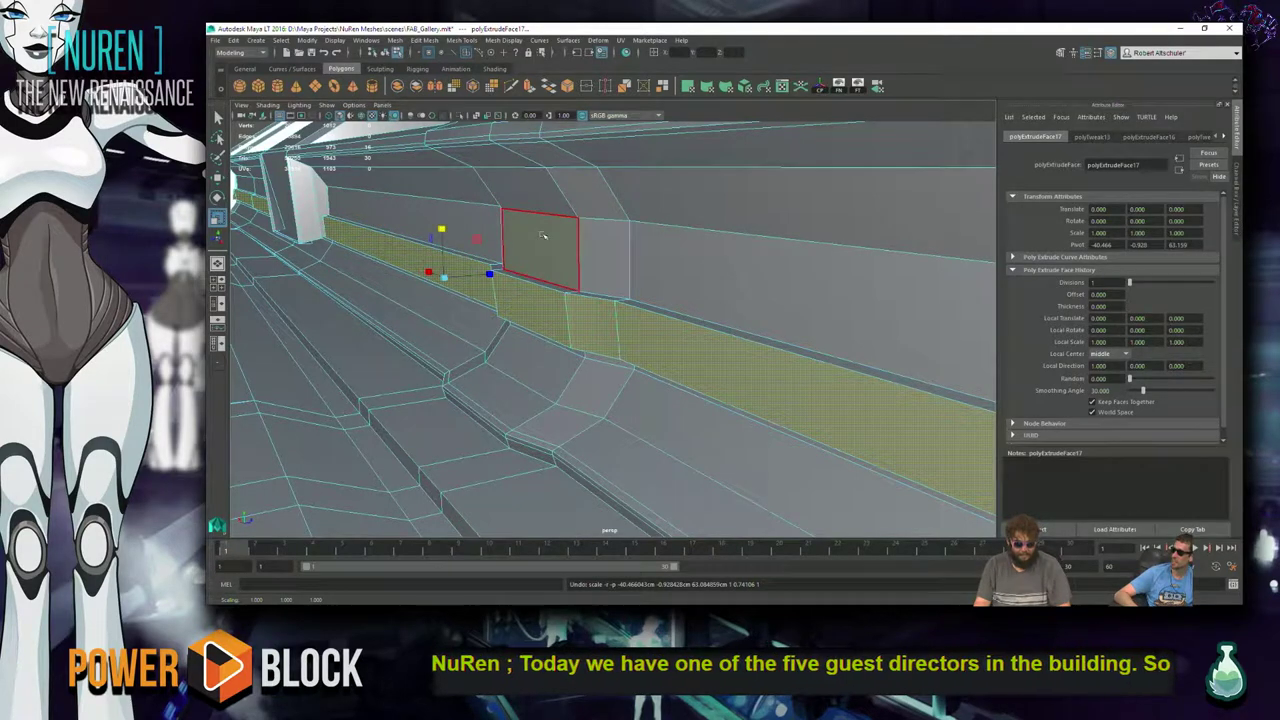
- Extrude the strip twice more and slide the newest extrusion along the wall
shift+right_drag(511, 225, 420, 250)
key(r)
click(436, 228)
key(ctrl+z)
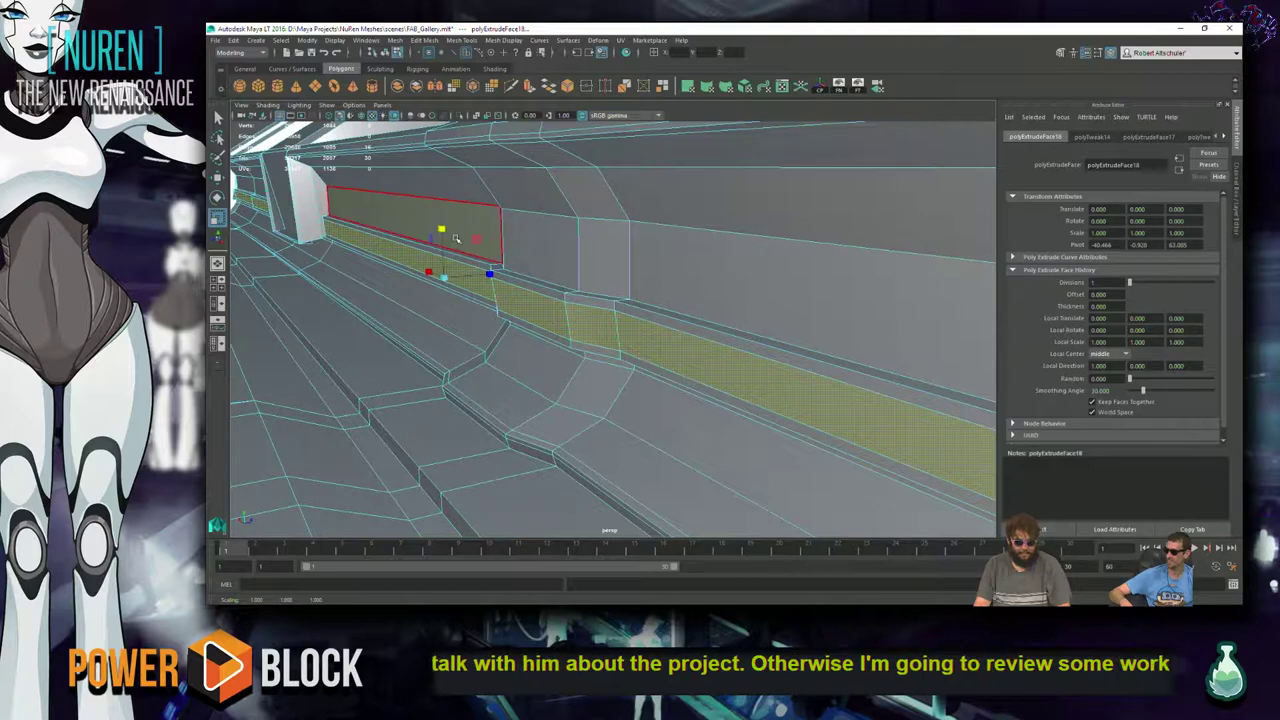
key(ctrl+e)
key(r)
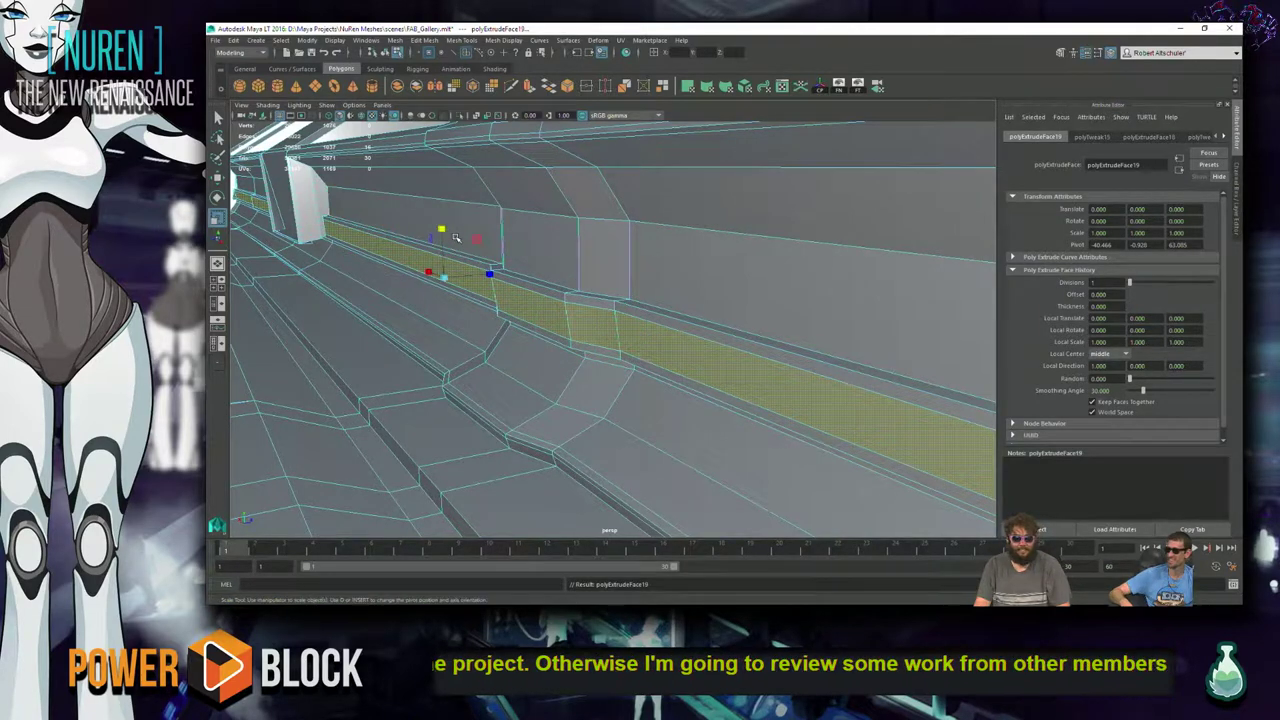
key(w)
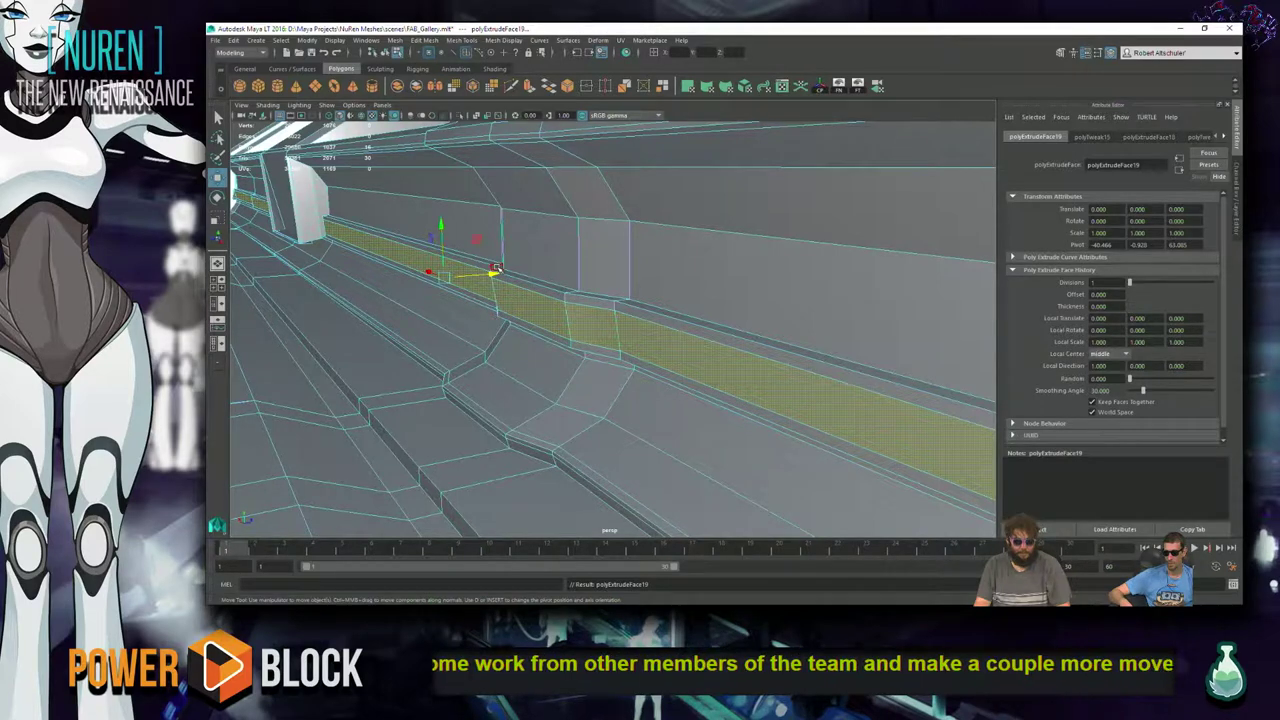
mouse_move(497, 275)
mouse_down()
mouse_move(519, 272)
mouse_move(480, 288)
mouse_up()
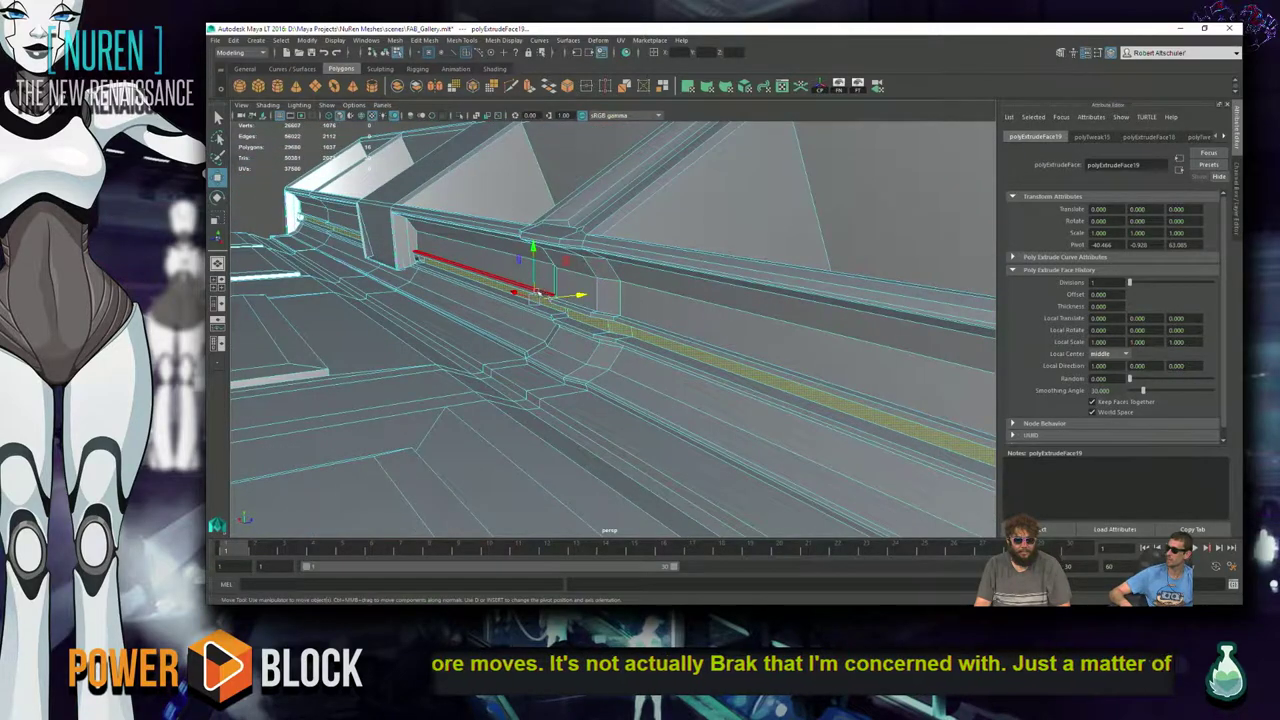
- From another corridor angle, extrude the wall faces and flatten them by scaling down
key(bracketleft)
key(bracketleft)
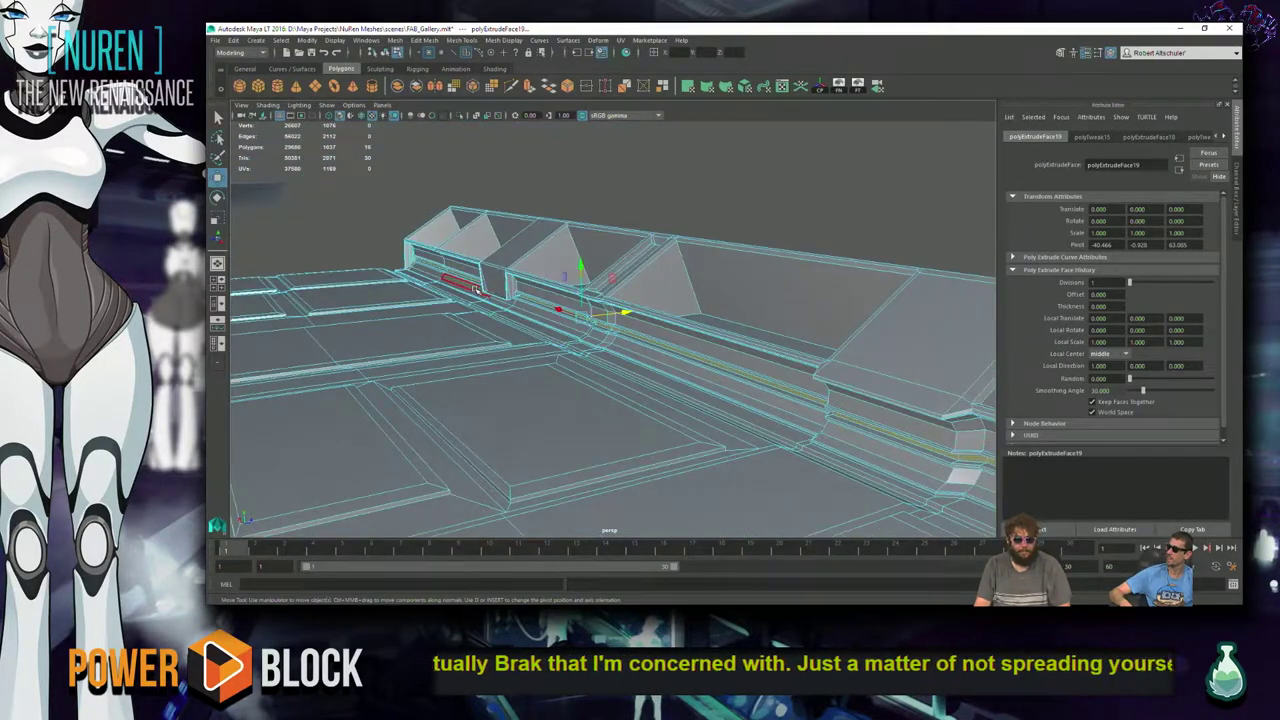
key(bracketleft)
key(bracketleft)
key(bracketleft)
key(bracketleft)
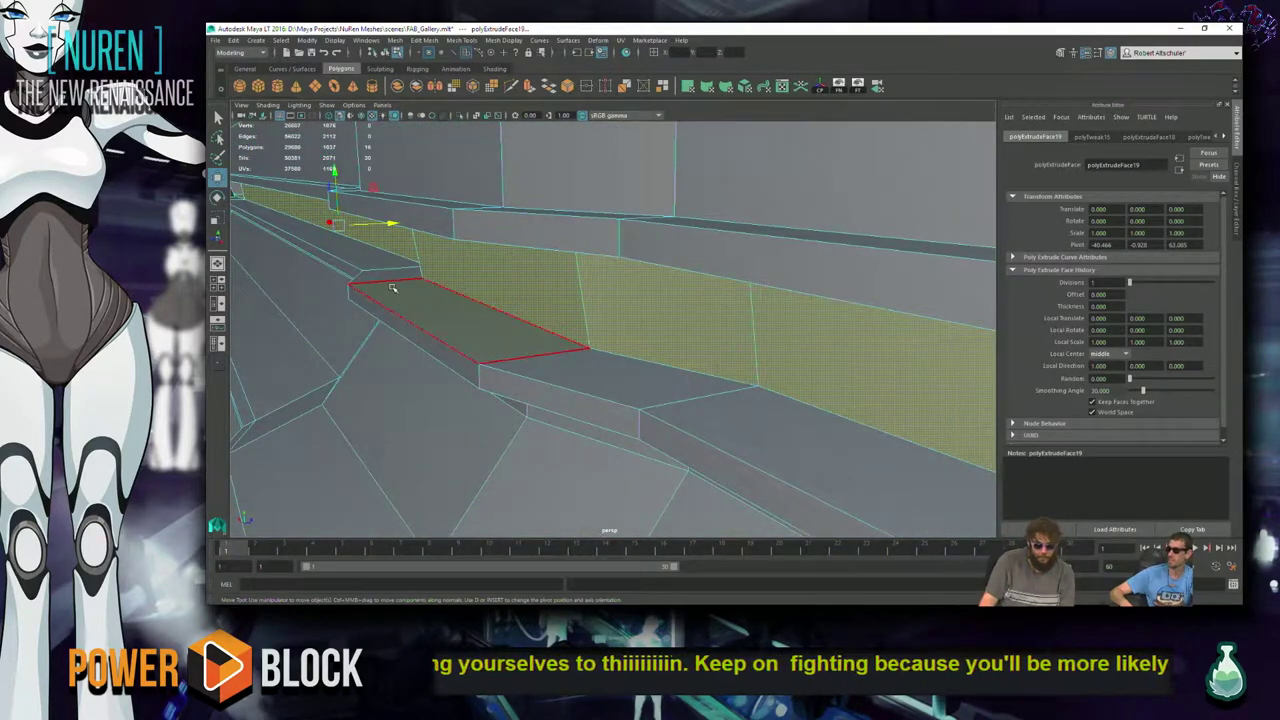
key(ctrl+e)
key(r)
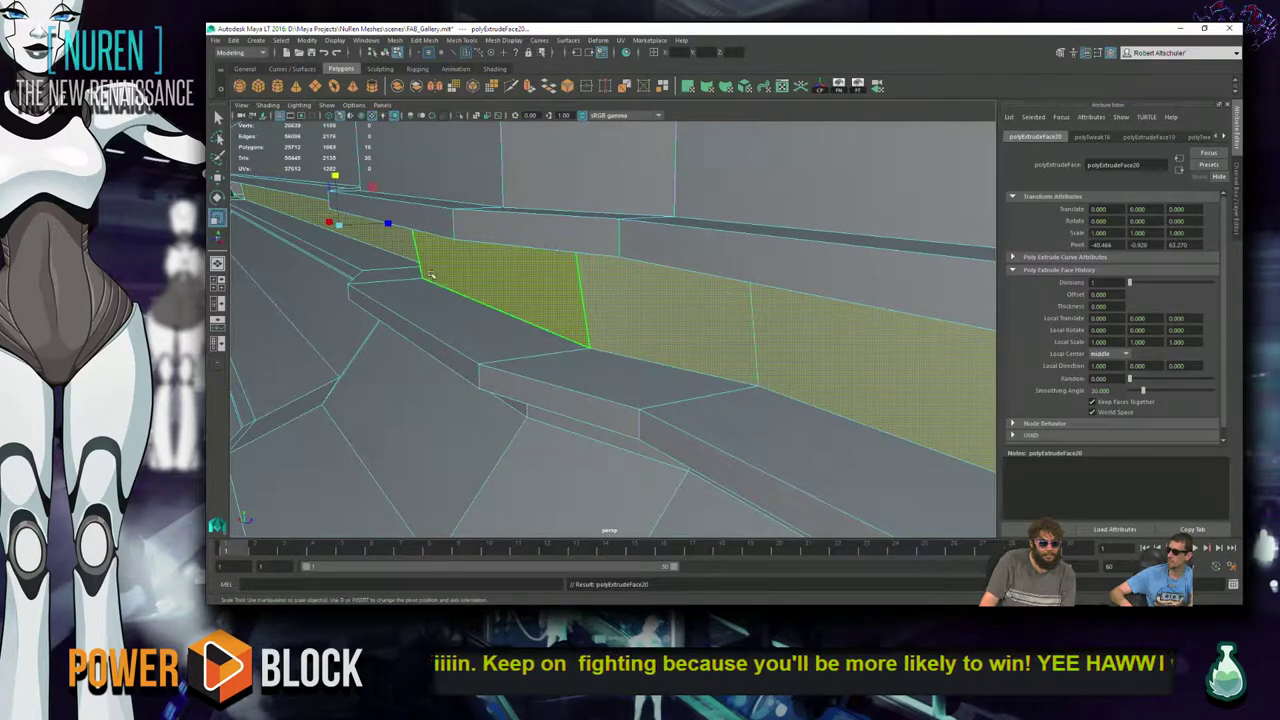
drag(338, 178, 493, 405)
scroll(493, 405, up, 5)
scroll(619, 311, down, 5)
- Select the corridor mesh and switch to face selection mode
right_drag(619, 311, 644, 299)
alt+drag(644, 299, 567, 361)
click(567, 361)
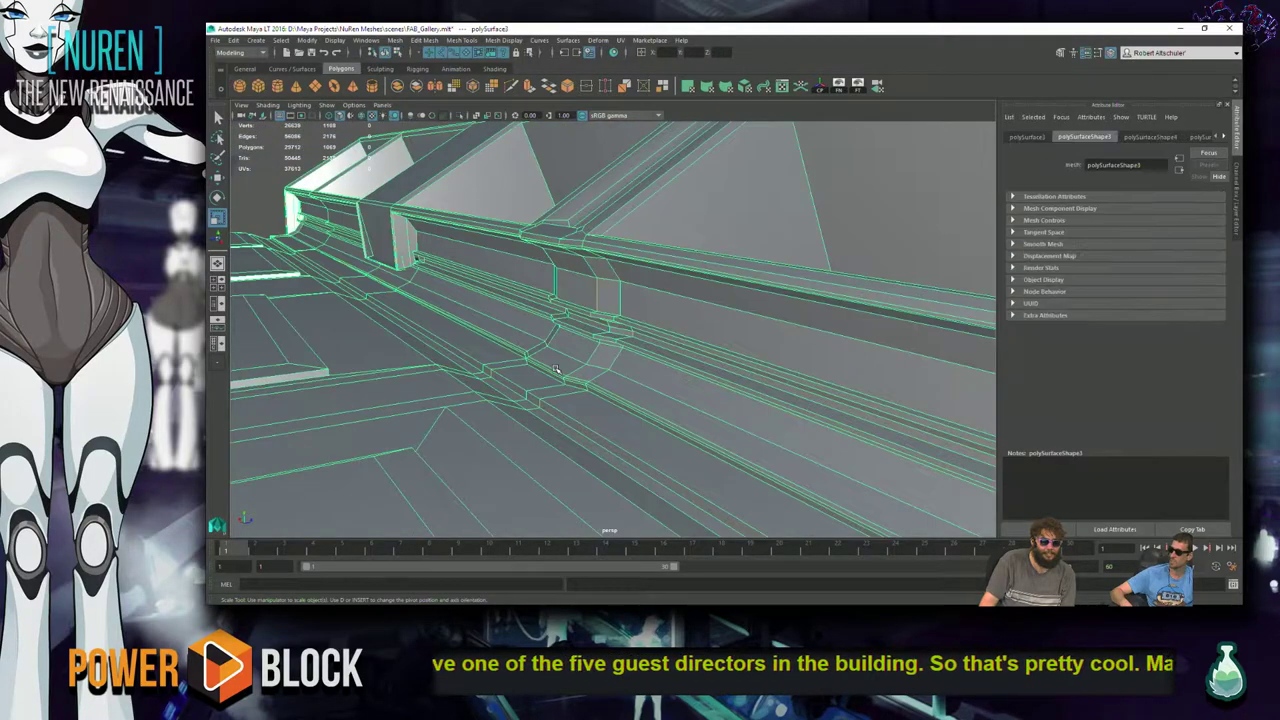
scroll(550, 372, down, 5)
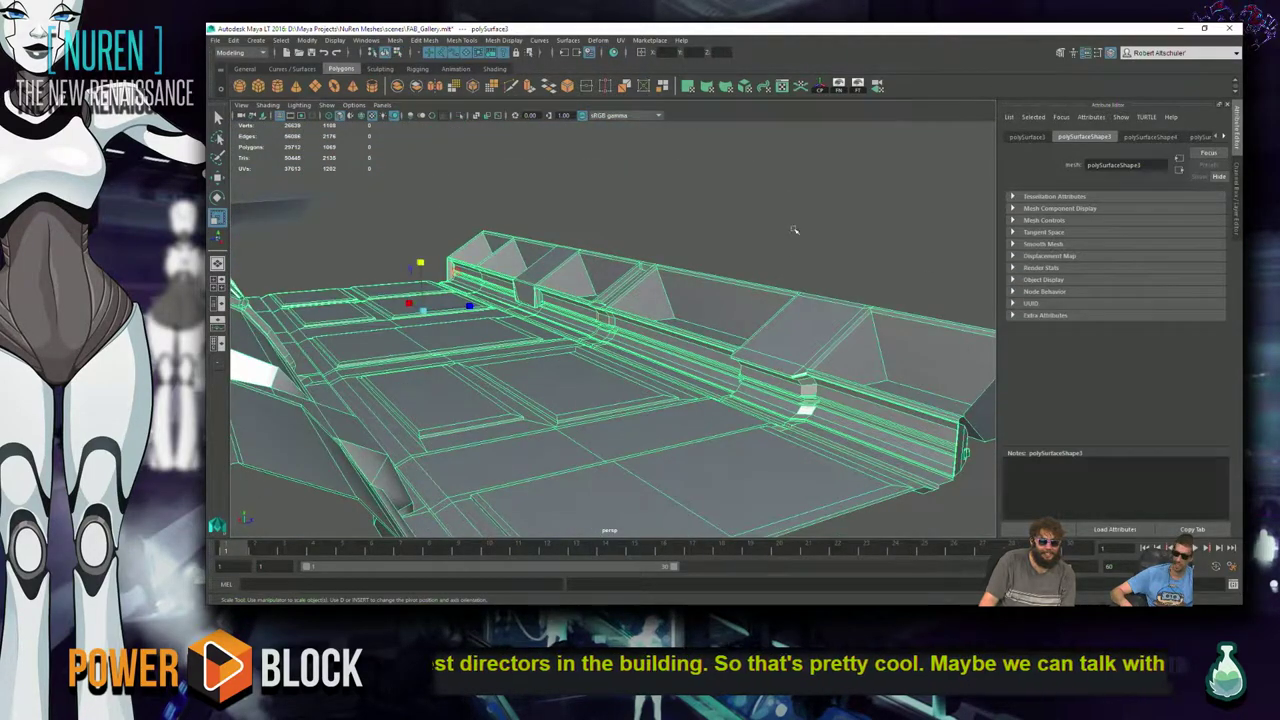
alt+drag(804, 307, 651, 286)
right_click(658, 279)
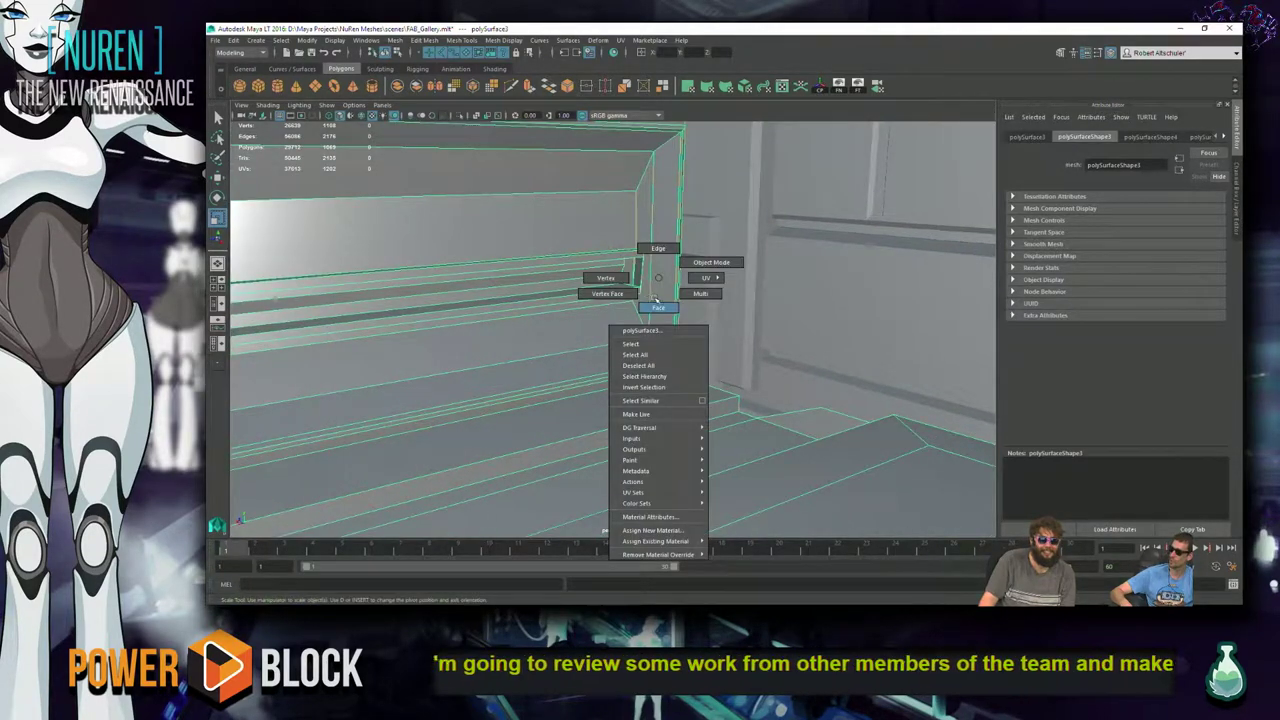
click(658, 306)
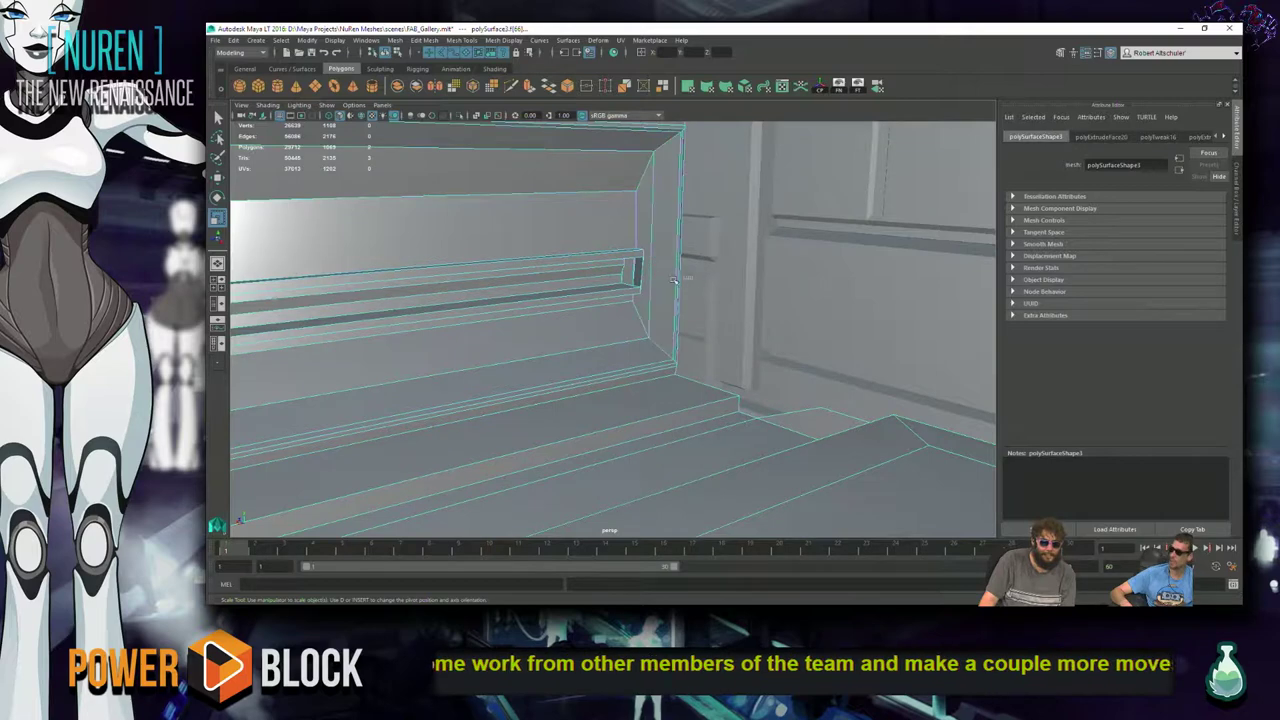
- Select the alcove's inner face, inspect the ledge closely, and show the Channel Box/Layer Editor
click(624, 282)
alt+drag(624, 282, 453, 290)
alt+right_drag(435, 293, 766, 391)
alt+drag(766, 391, 520, 365)
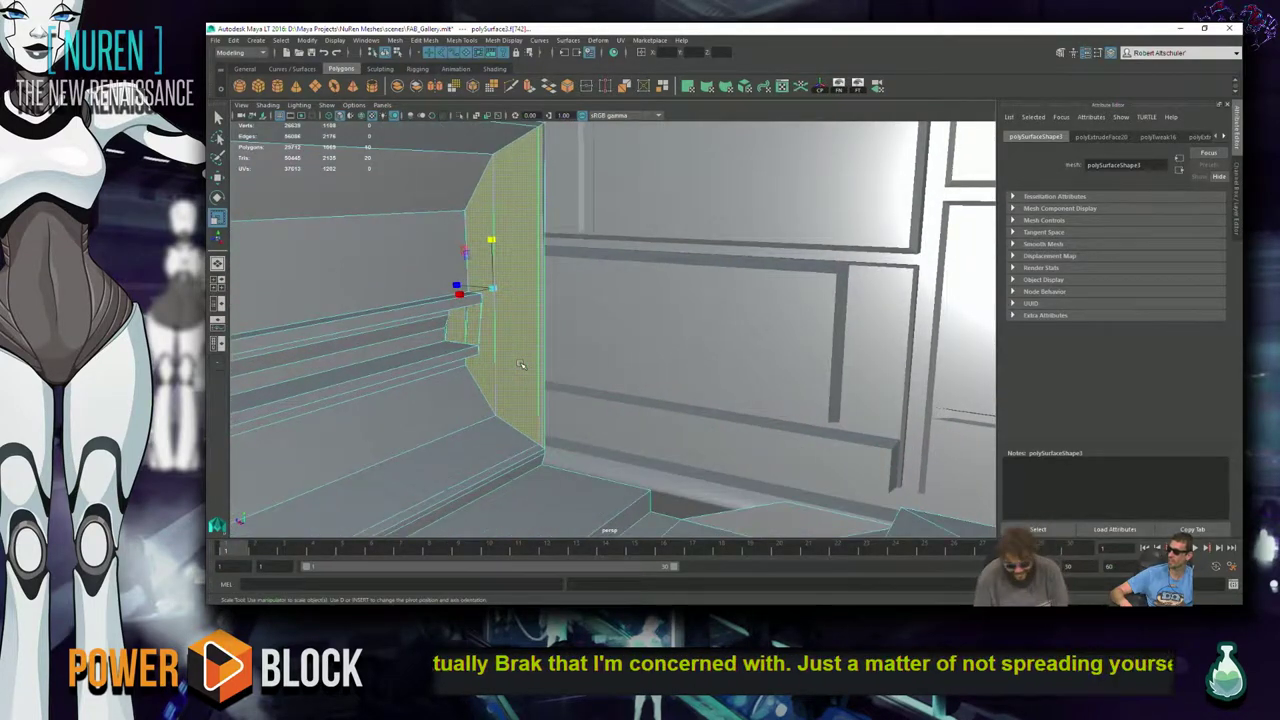
shift+click(520, 365)
alt+drag(421, 168, 642, 232)
right_click(514, 230)
key(ctrl+a)
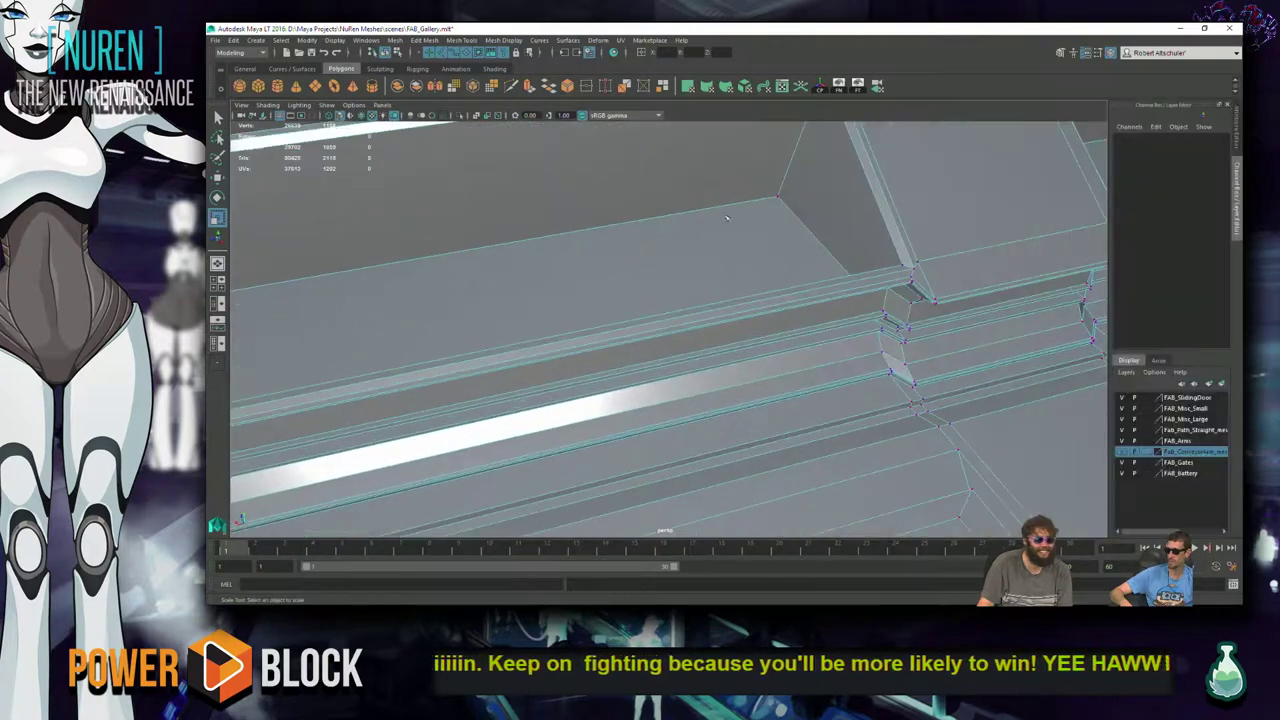
scroll(642, 232, down, 3)
scroll(645, 228, up, 2)
alt+drag(235, 457, 655, 358)
mouse_move(642, 352)
right_down()
mouse_move(620, 330)
mouse_move(625, 360)
right_up()
click(645, 362)
key(f)
alt+drag(520, 332, 557, 218)
key(r)
alt+drag(490, 251, 469, 220)
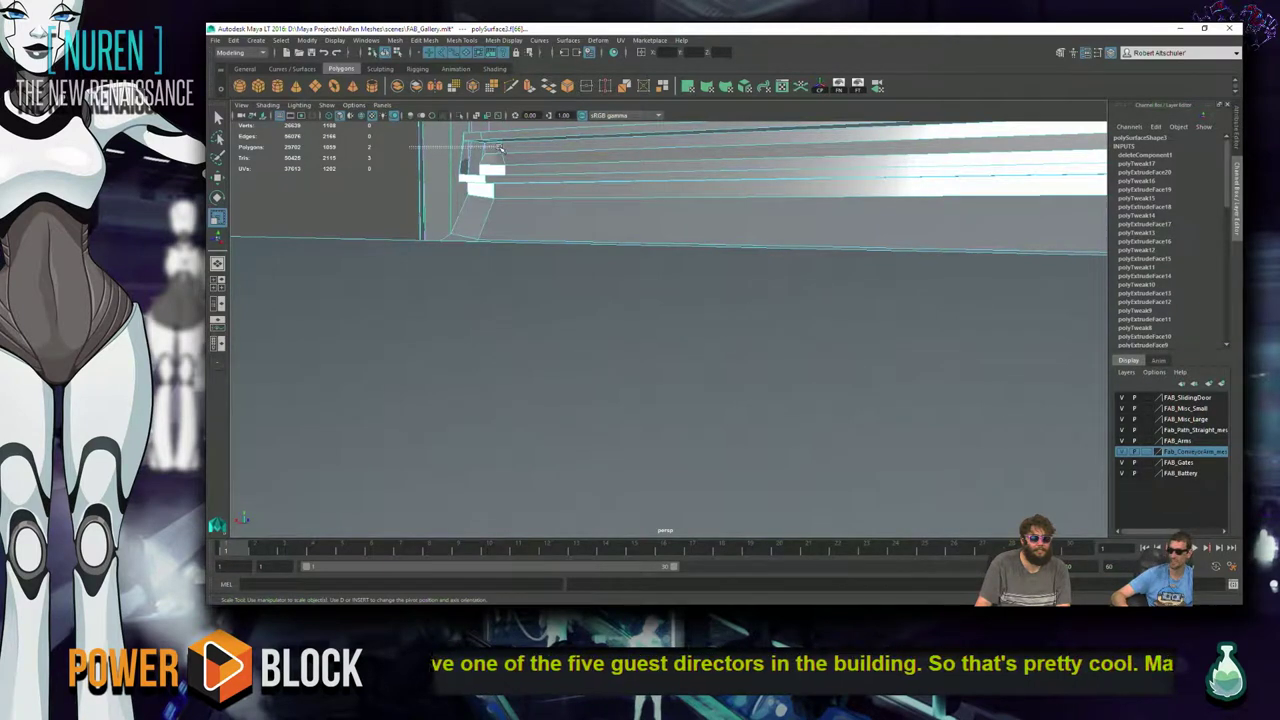
key(F10)
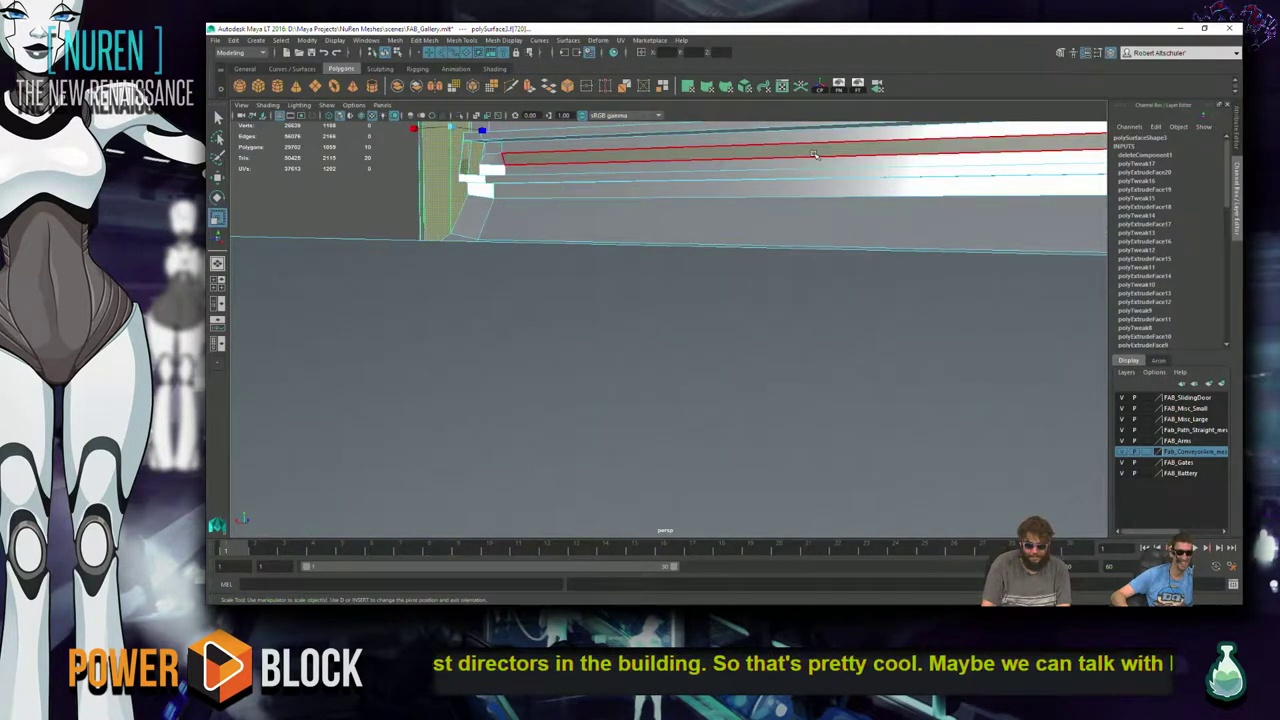
alt+drag(810, 160, 434, 260)
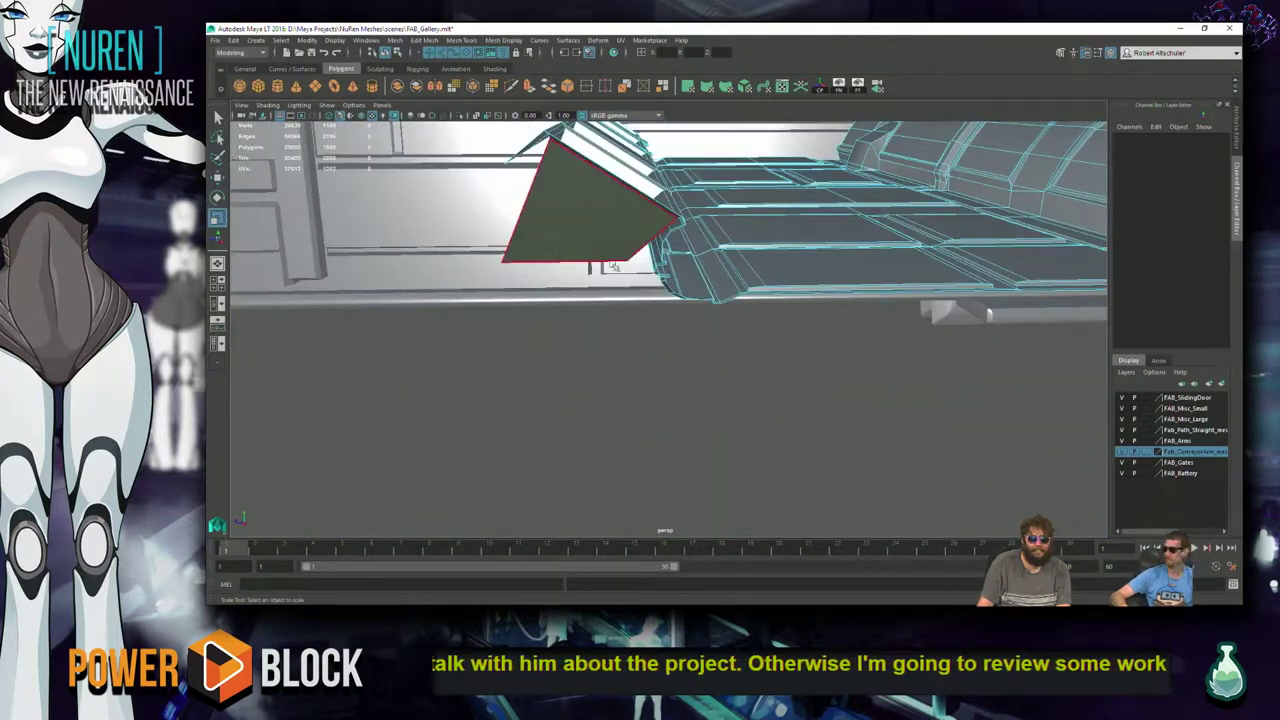
right_drag(846, 286, 900, 343)
alt+drag(900, 343, 281, 283)
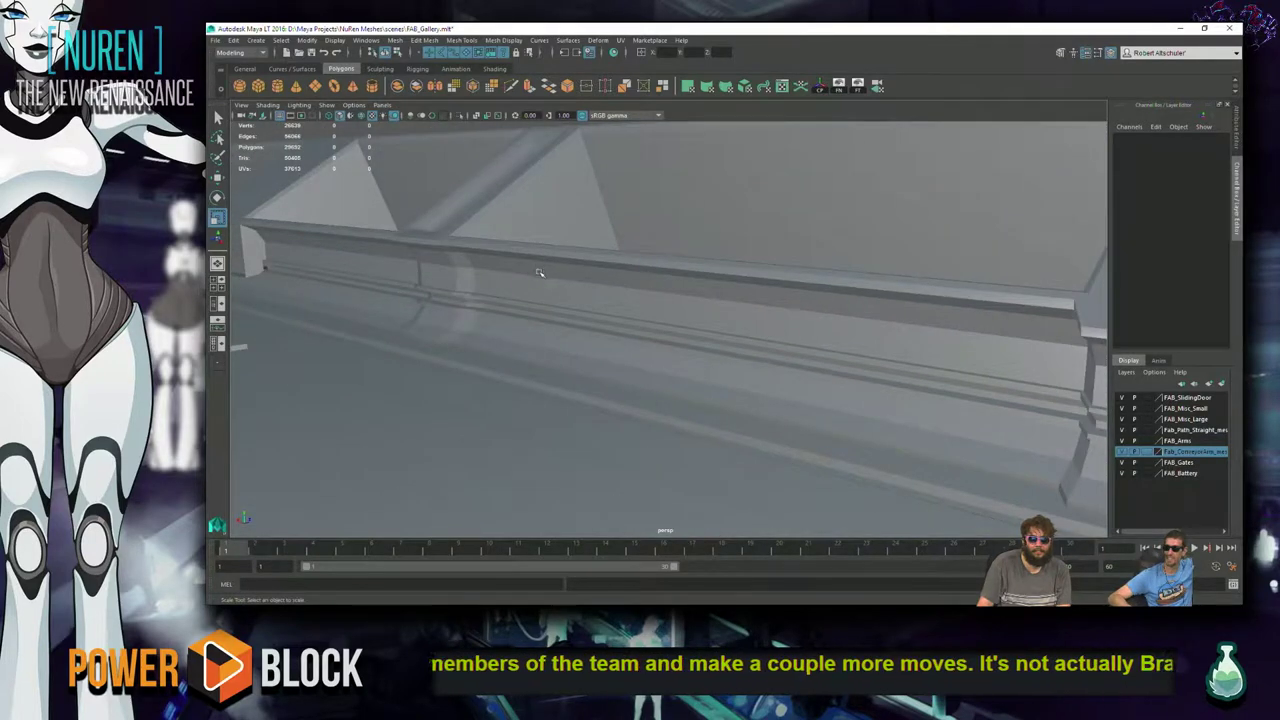
scroll(505, 275, down, 2)
alt+drag(617, 298, 878, 283)
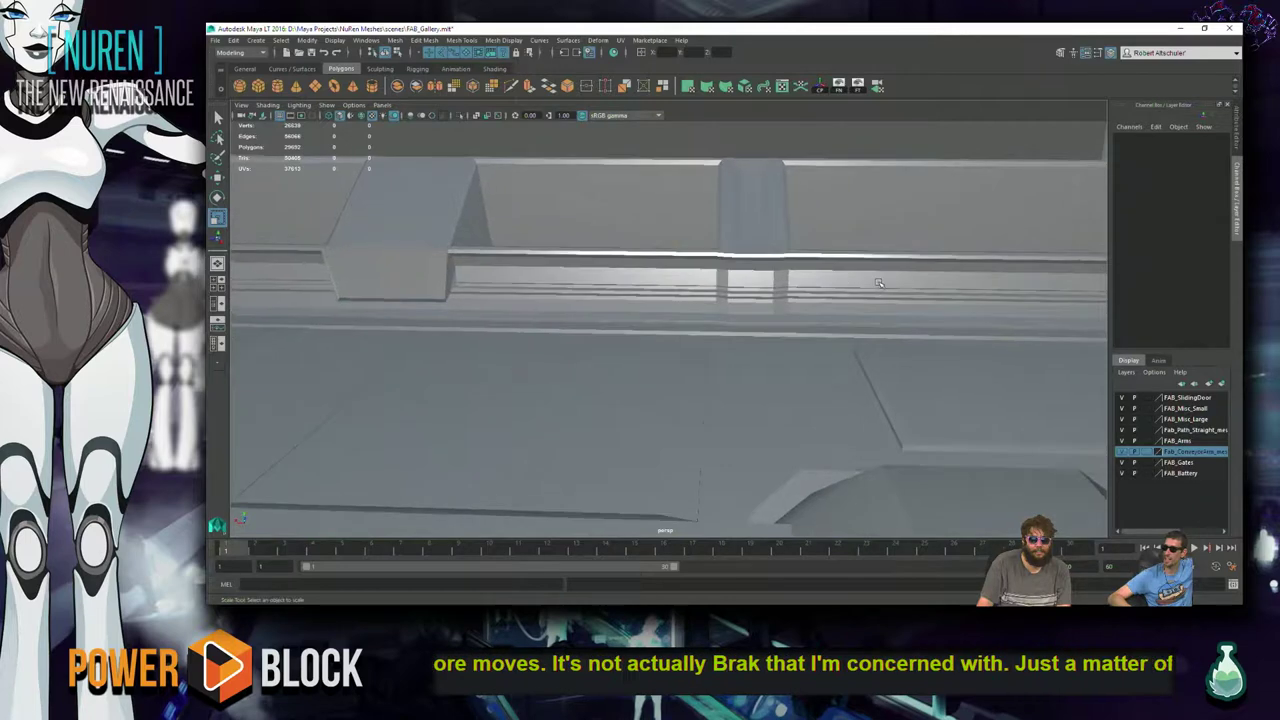
scroll(870, 284, up, 3)
scroll(921, 224, down, 2)
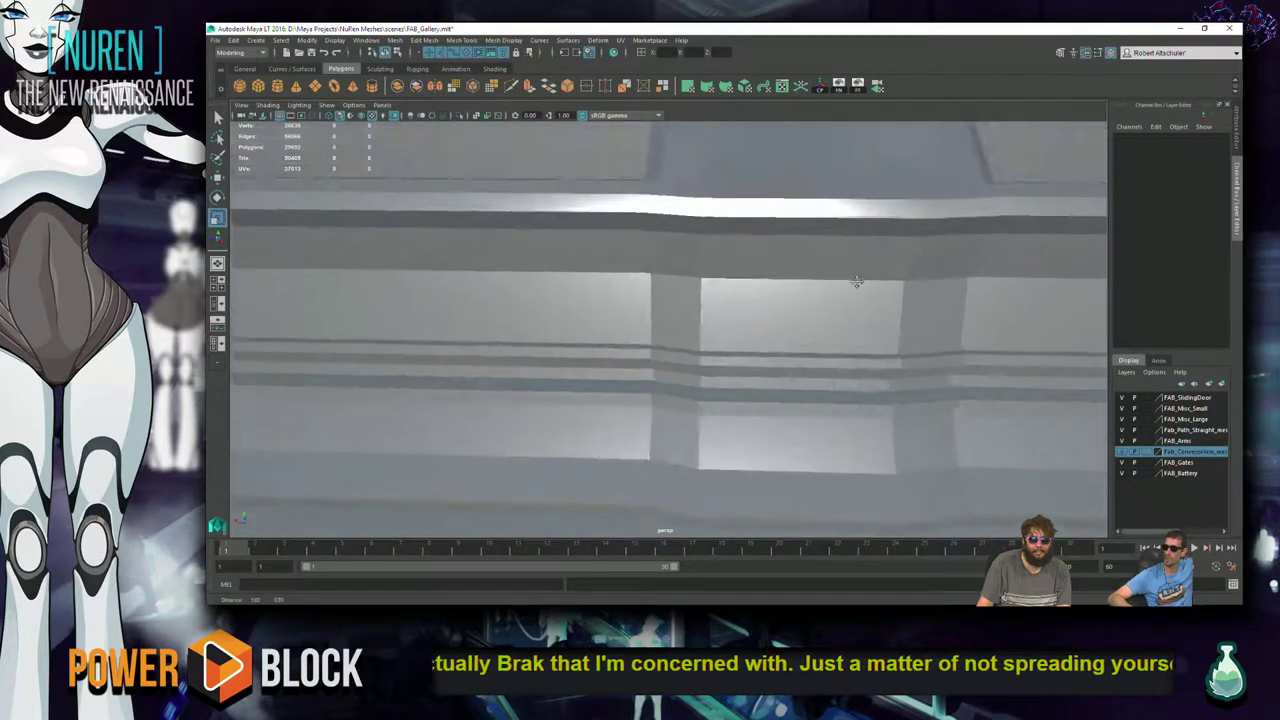
click(947, 245)
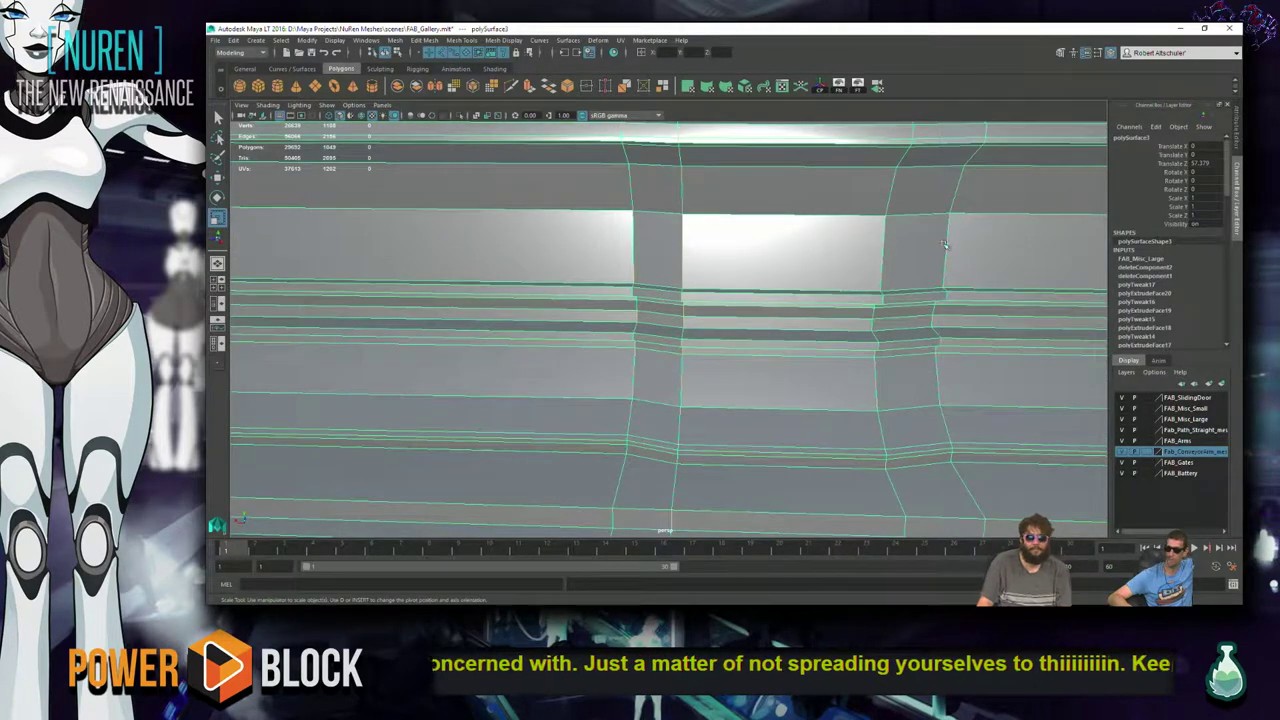
- In edge mode, select the upper and lower wall-divider edges of the rib
right_click(930, 241)
click(929, 237)
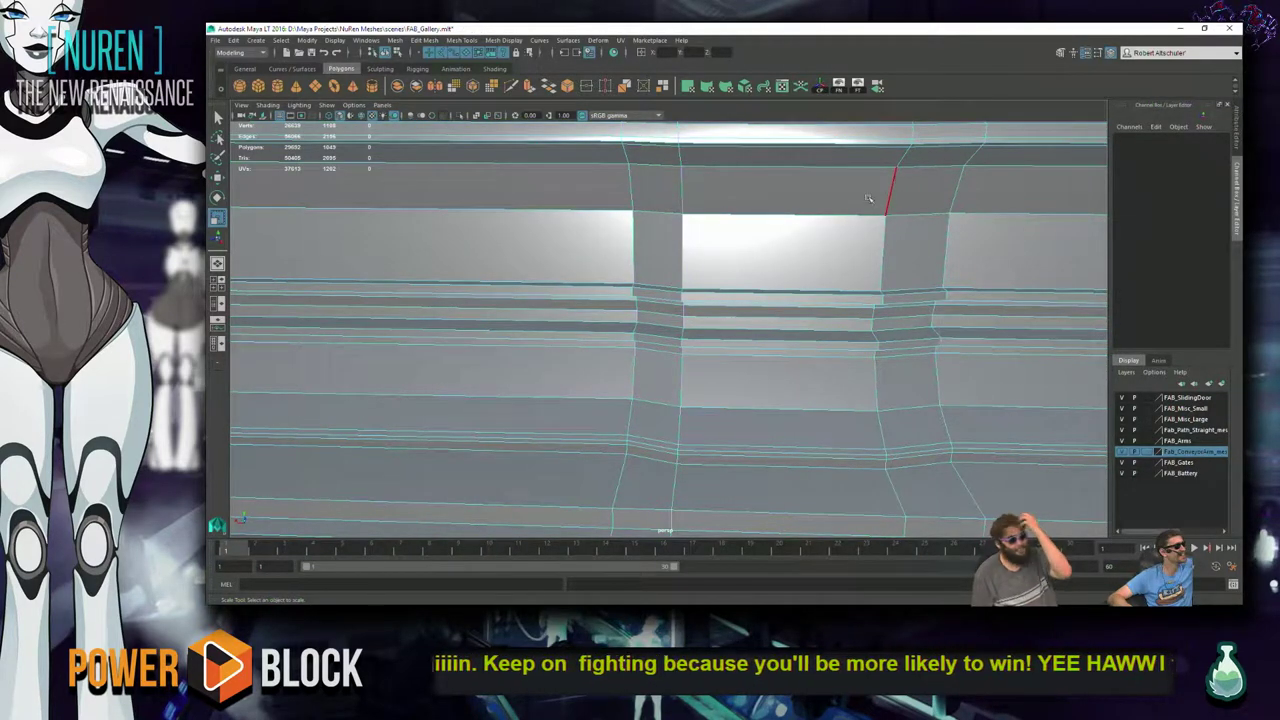
click(897, 178)
shift+right_drag(866, 213, 935, 240)
alt+drag(784, 261, 657, 327)
key(f)
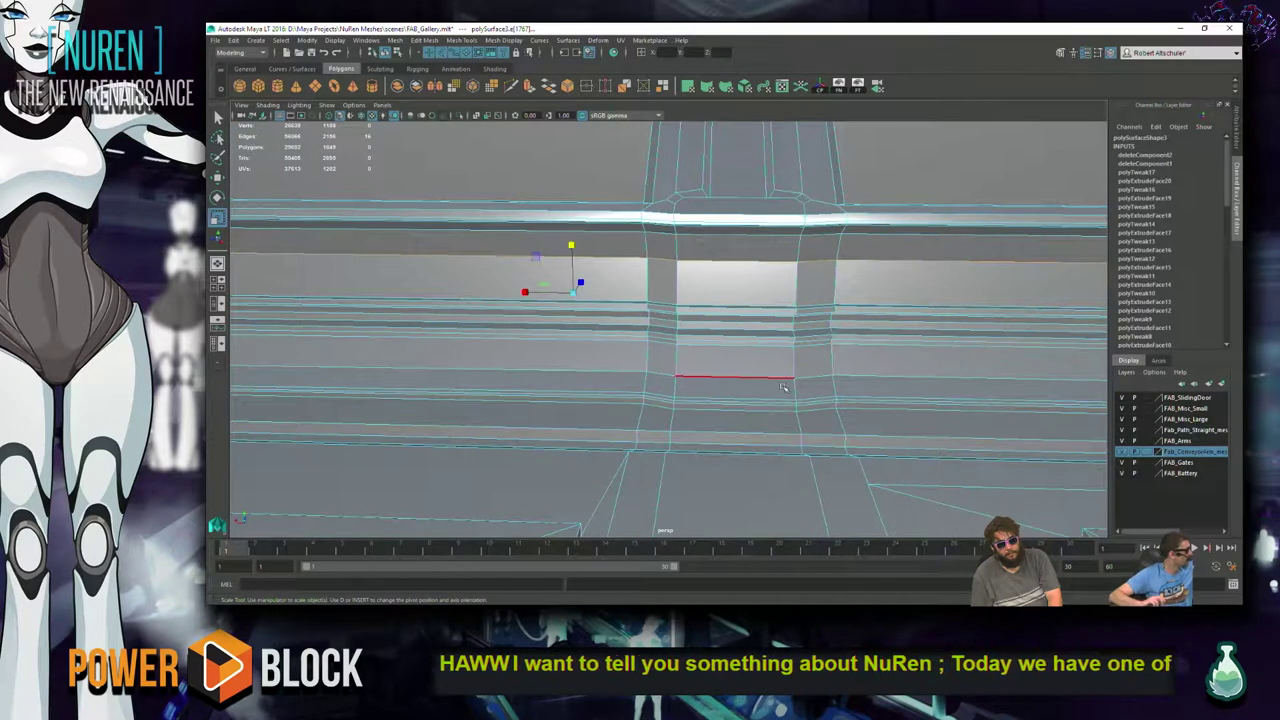
shift+click(842, 374)
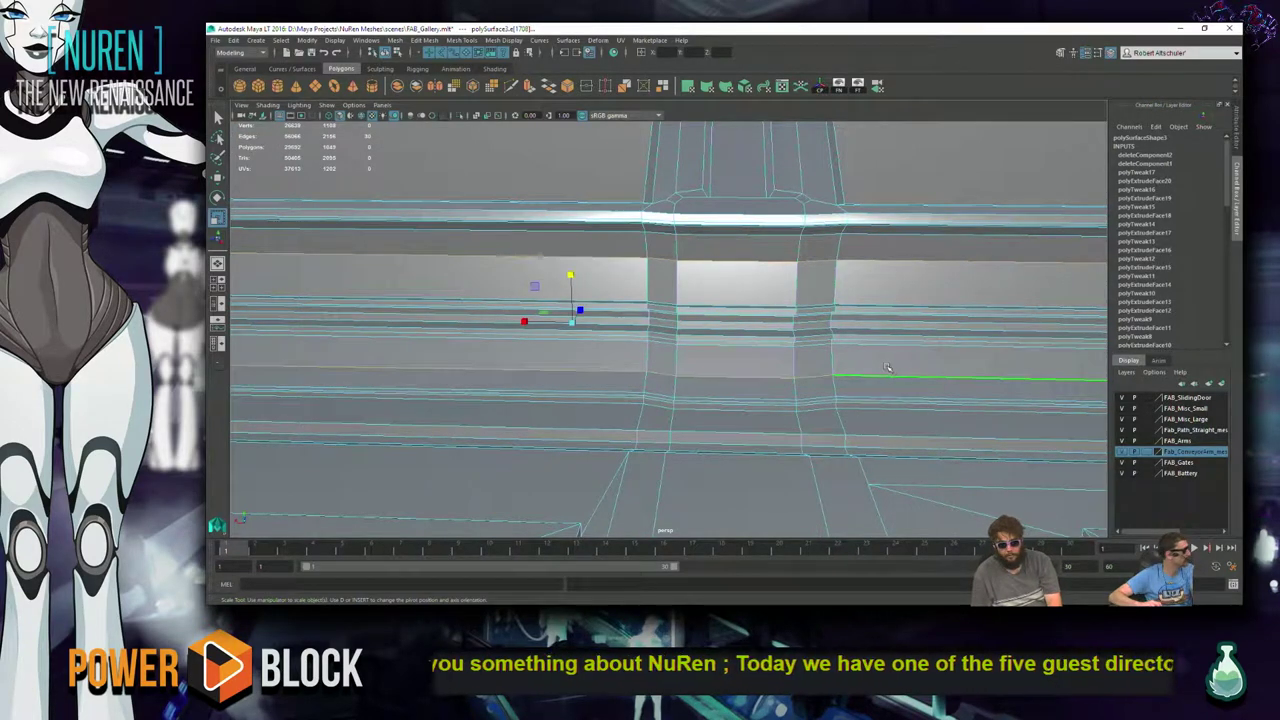
- Apply Soften Edge to the selected rib edges, then clear the selection
shift+right_click(986, 281)
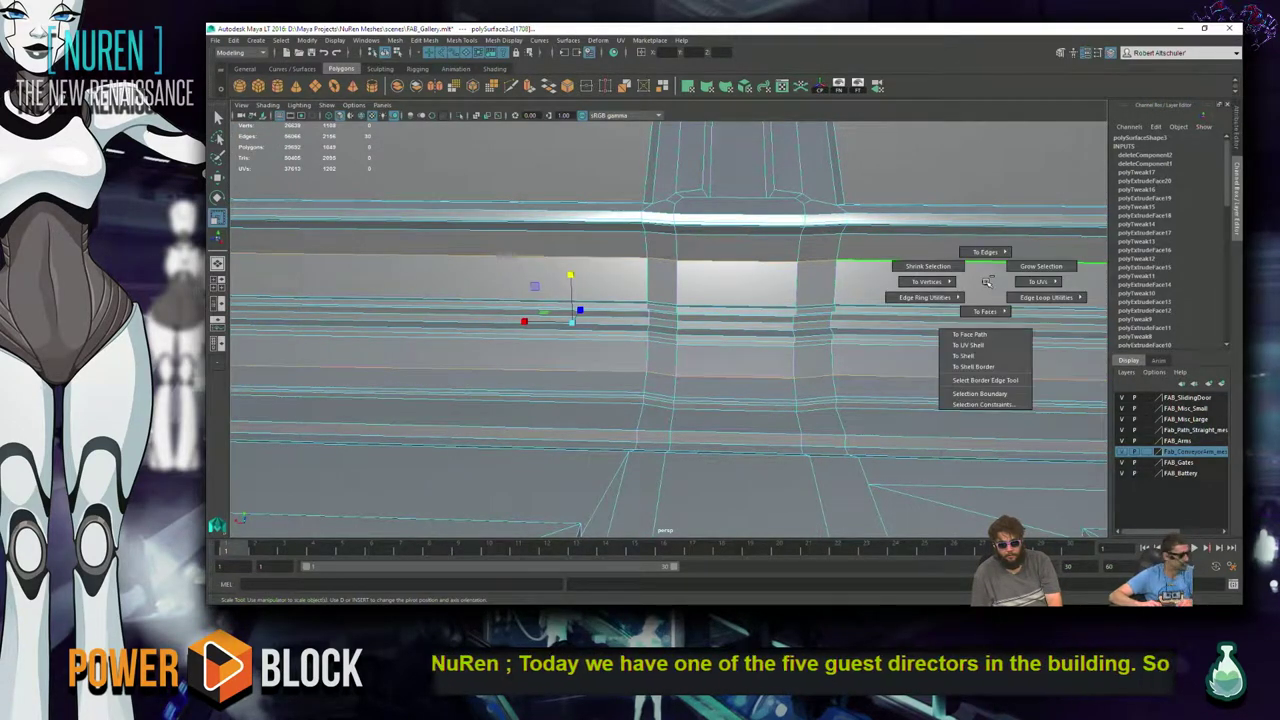
shift+right_drag(986, 281, 1066, 294)
key(w)
alt+drag(1000, 290, 872, 265)
click(851, 200)
alt+drag(851, 200, 874, 277)
- Select an edge at the top of the rib and add a lower rib edge
right_drag(864, 318, 918, 293)
alt+drag(731, 371, 700, 380)
alt+right_drag(700, 380, 626, 337)
alt+drag(626, 337, 662, 288)
mouse_move(730, 255)
right_down()
mouse_move(740, 246)
mouse_move(716, 241)
right_up()
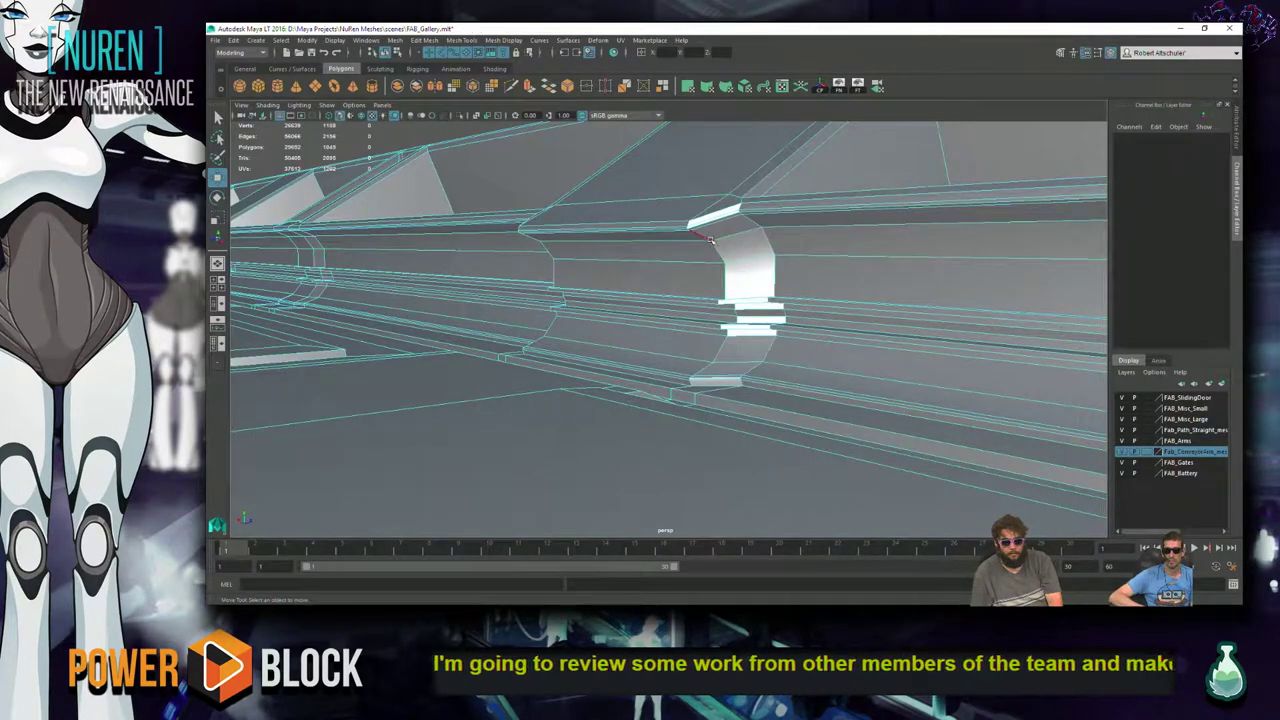
click(701, 238)
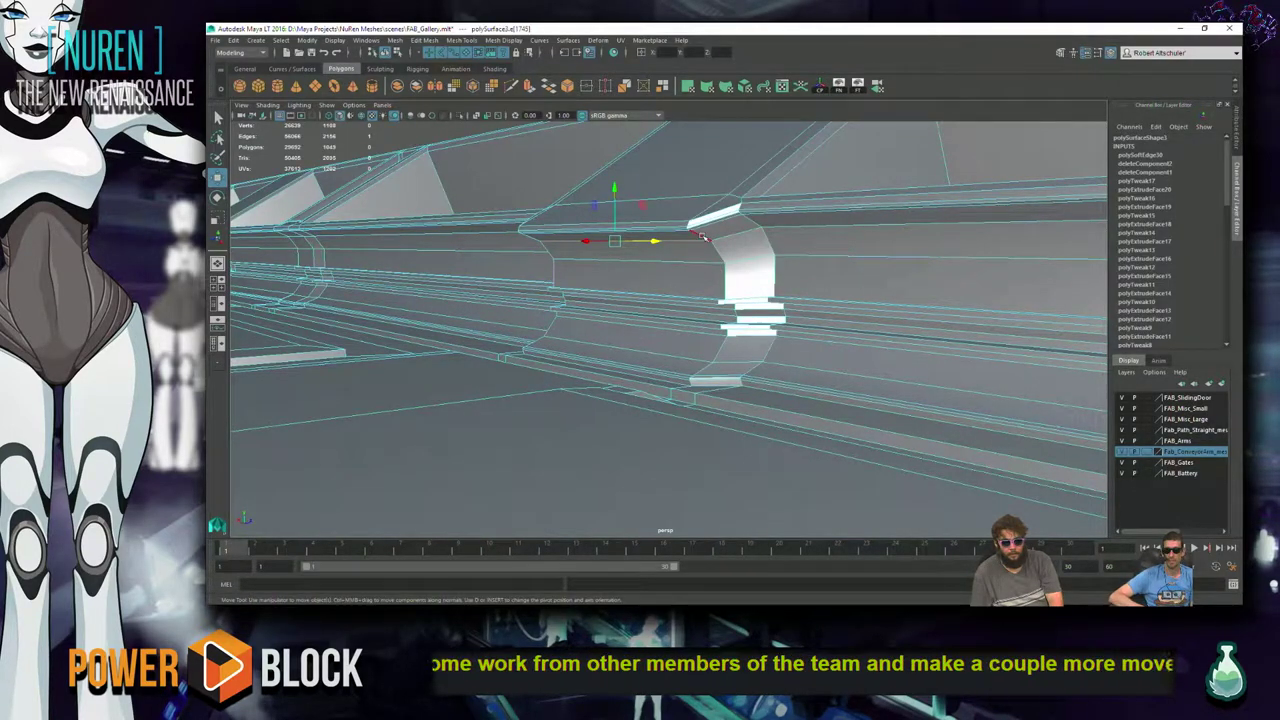
alt+drag(728, 310, 903, 292)
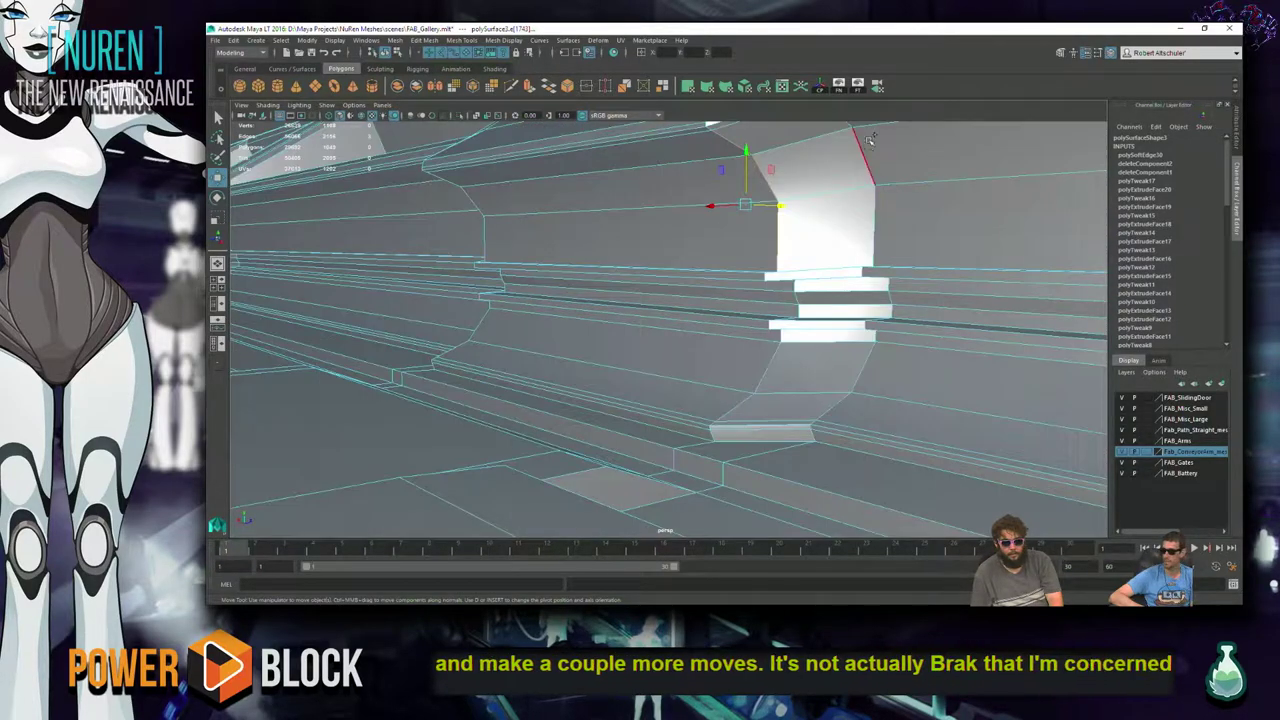
alt+drag(863, 164, 787, 265)
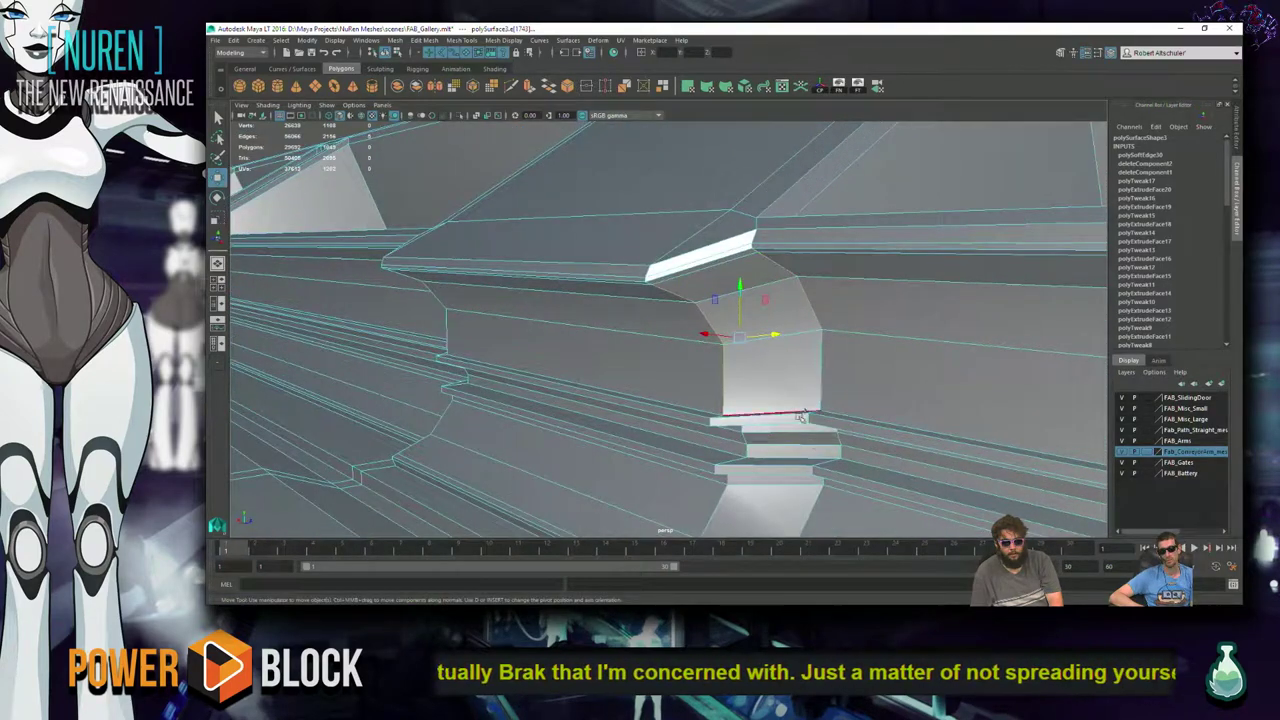
alt+drag(822, 398, 766, 419)
shift+click(767, 428)
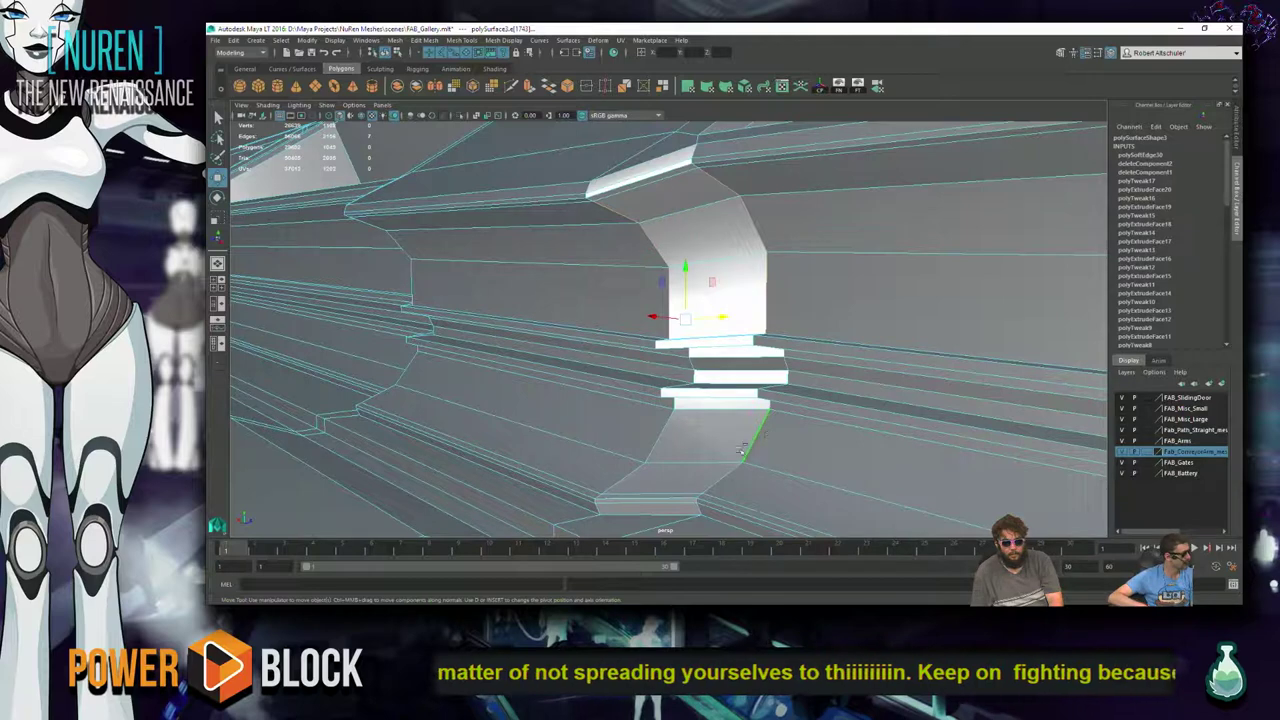
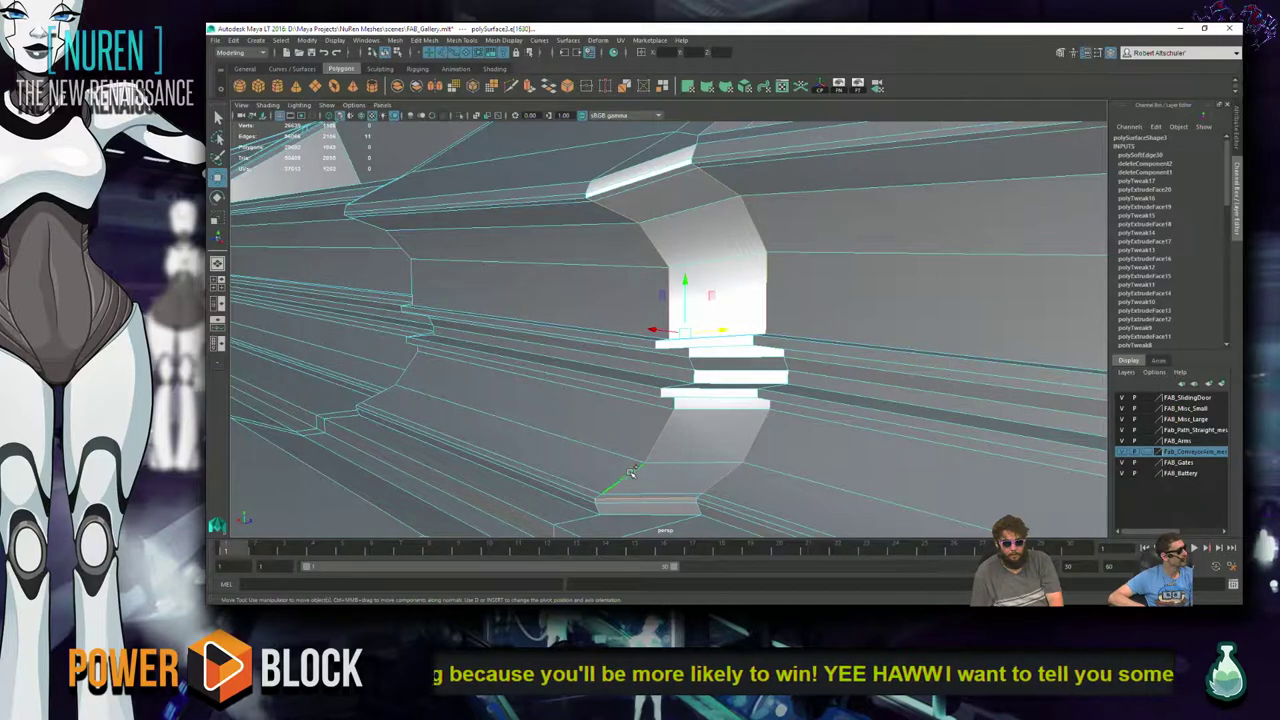
- Soften the selected edges around the divider-block gap
alt+drag(691, 471, 657, 455)
alt+right_drag(657, 455, 619, 447)
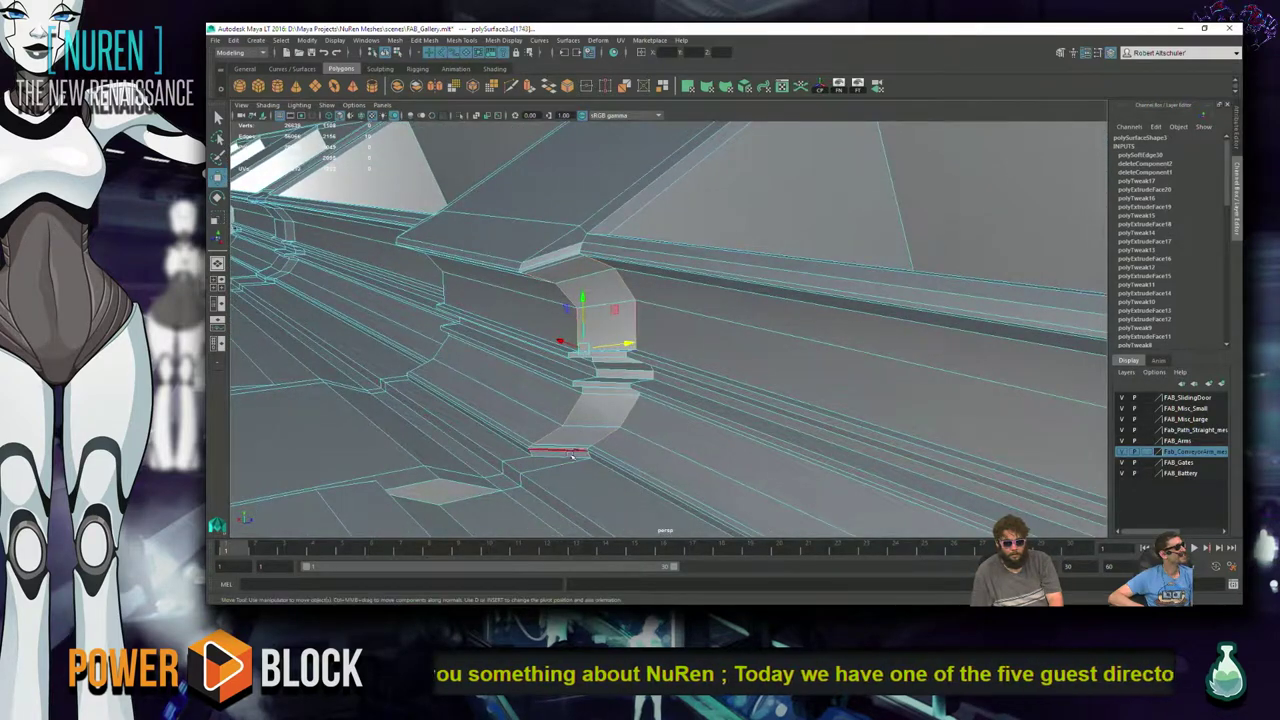
shift+right_drag(638, 411, 712, 428)
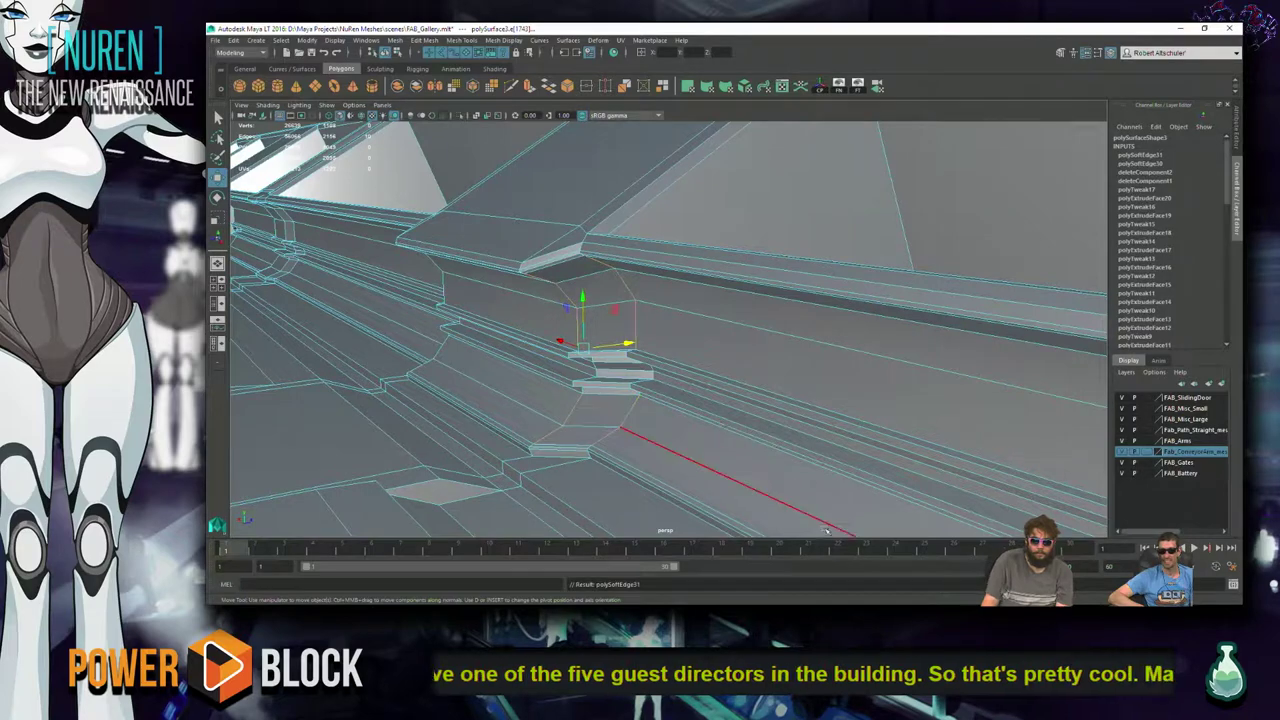
alt+drag(712, 428, 740, 360)
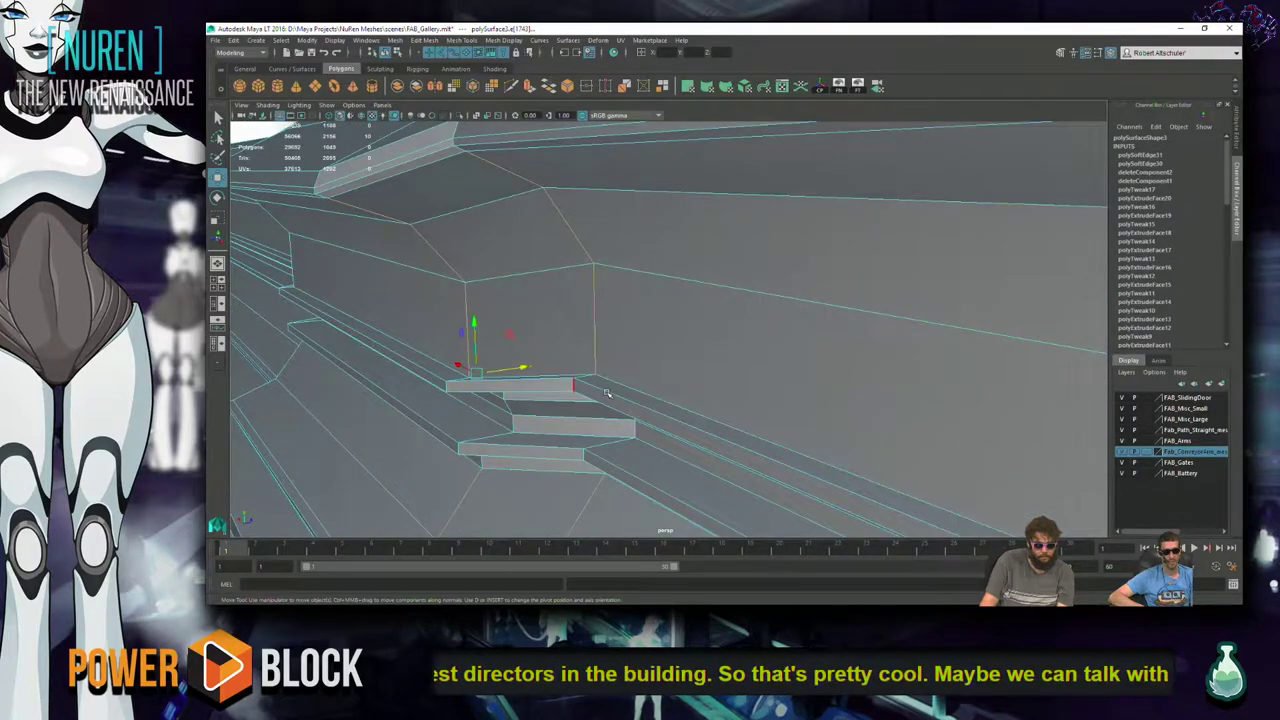
- Select the upper and vertical edges at the rail corner and frame them
alt+drag(560, 404, 904, 399)
scroll(904, 399, up, 5)
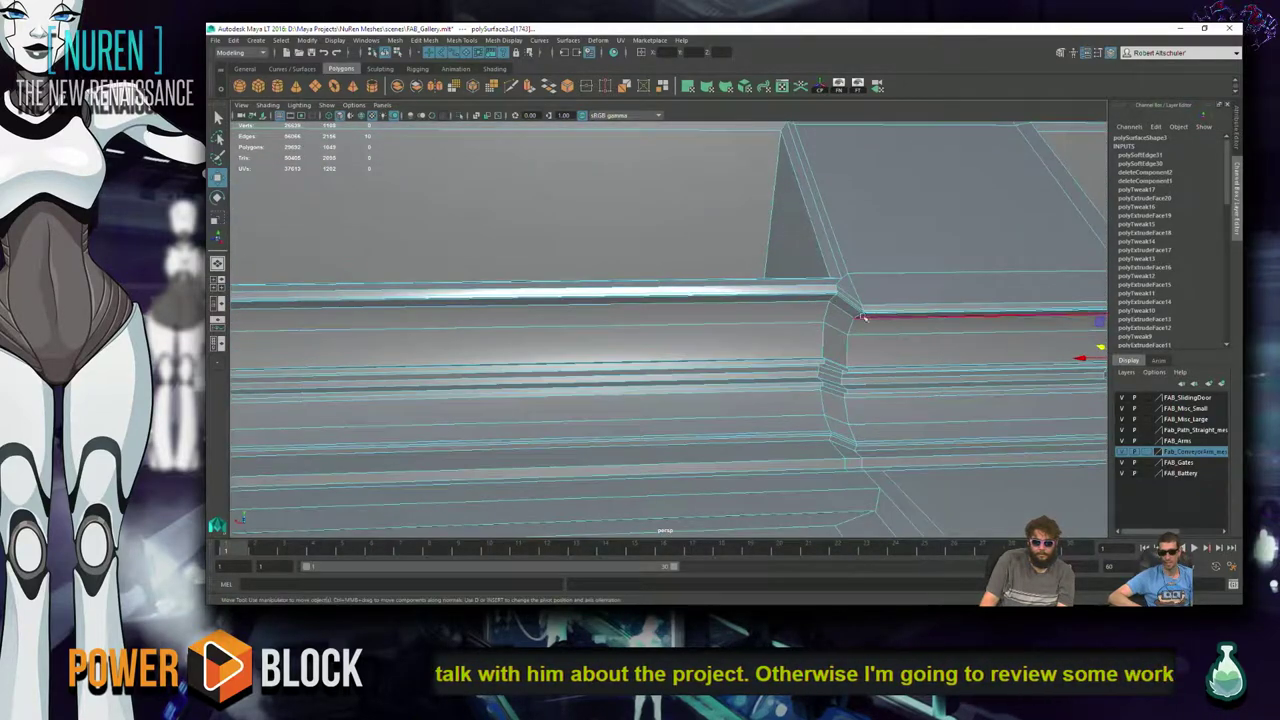
alt+drag(843, 298, 733, 219)
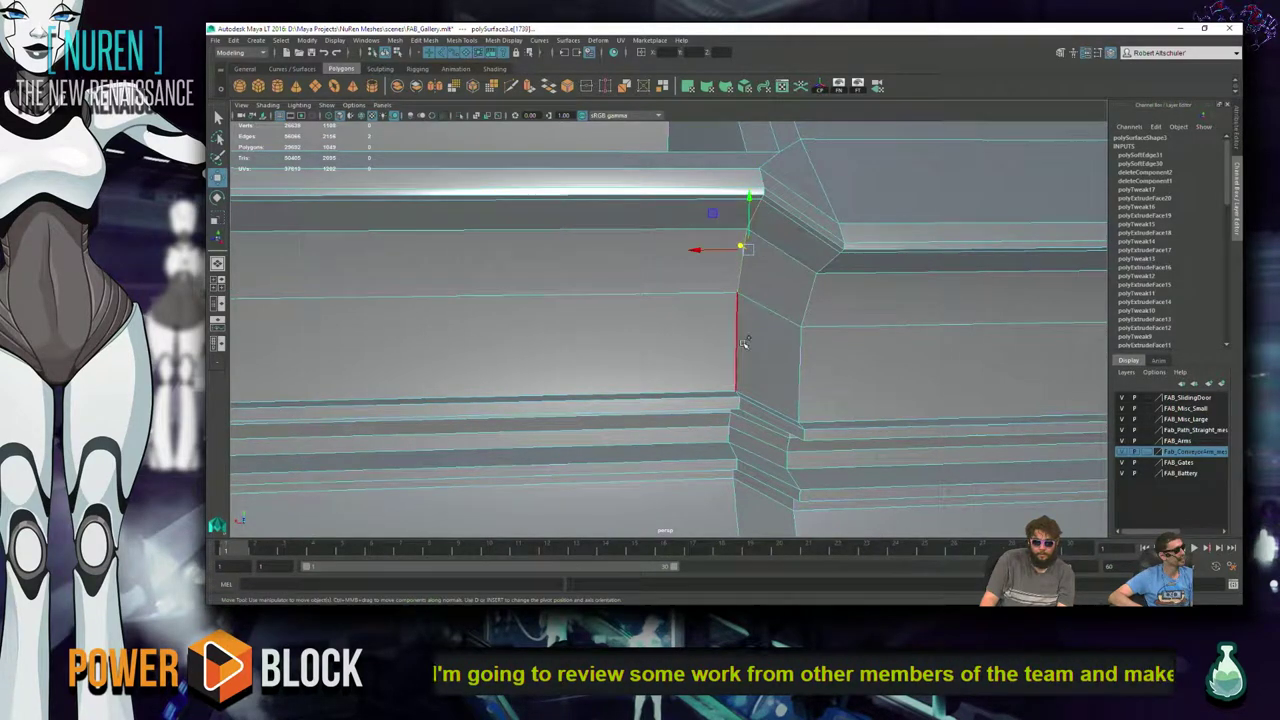
alt+drag(700, 450, 697, 425)
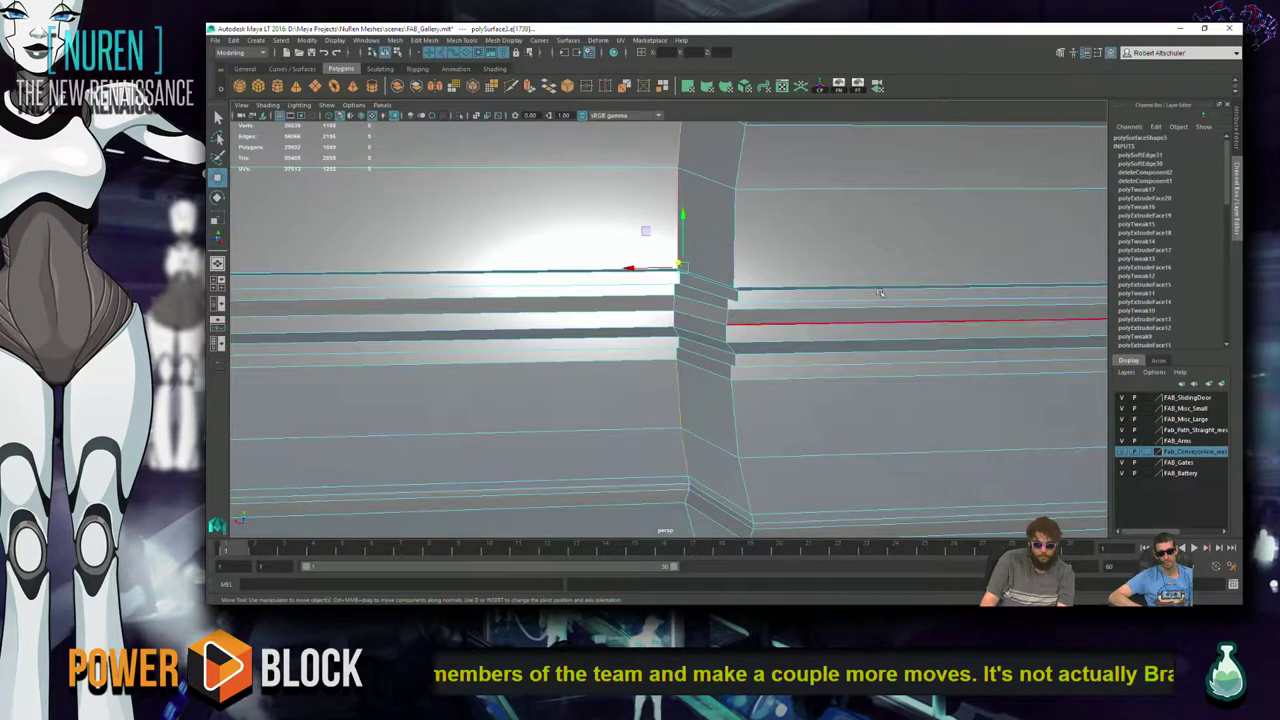
click(735, 160)
click(709, 249)
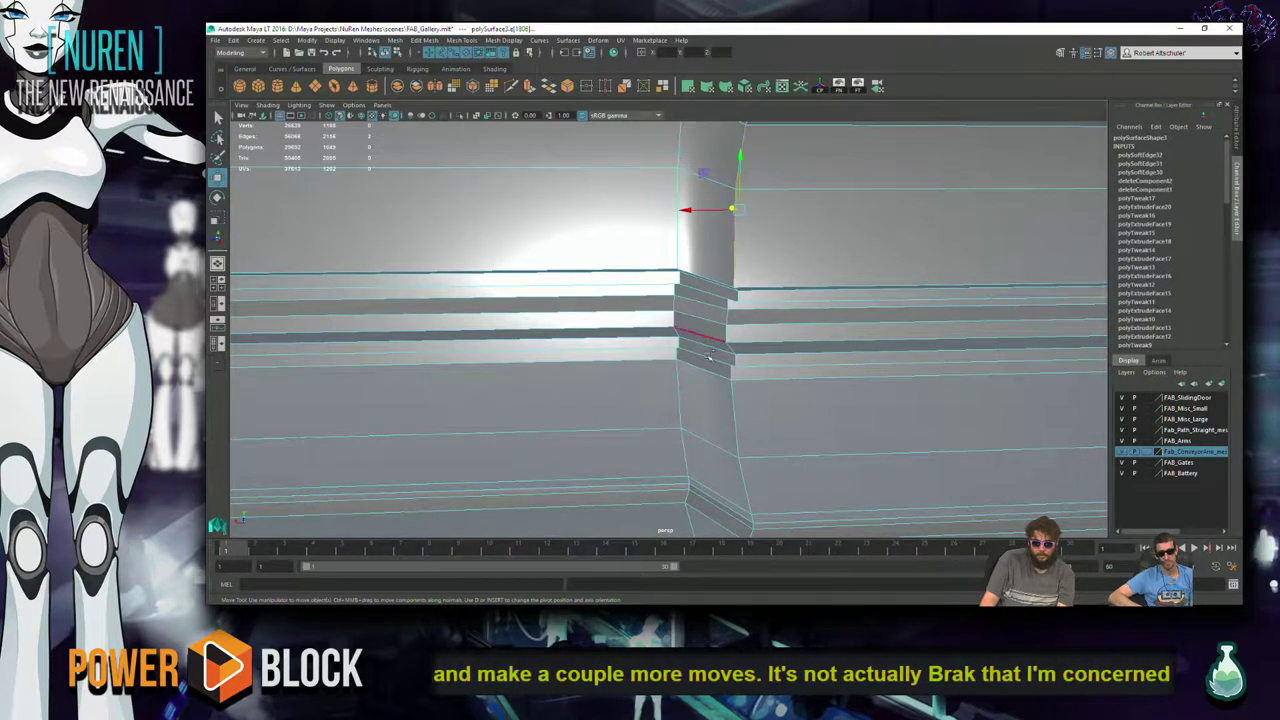
click(724, 419)
alt+drag(755, 270, 733, 307)
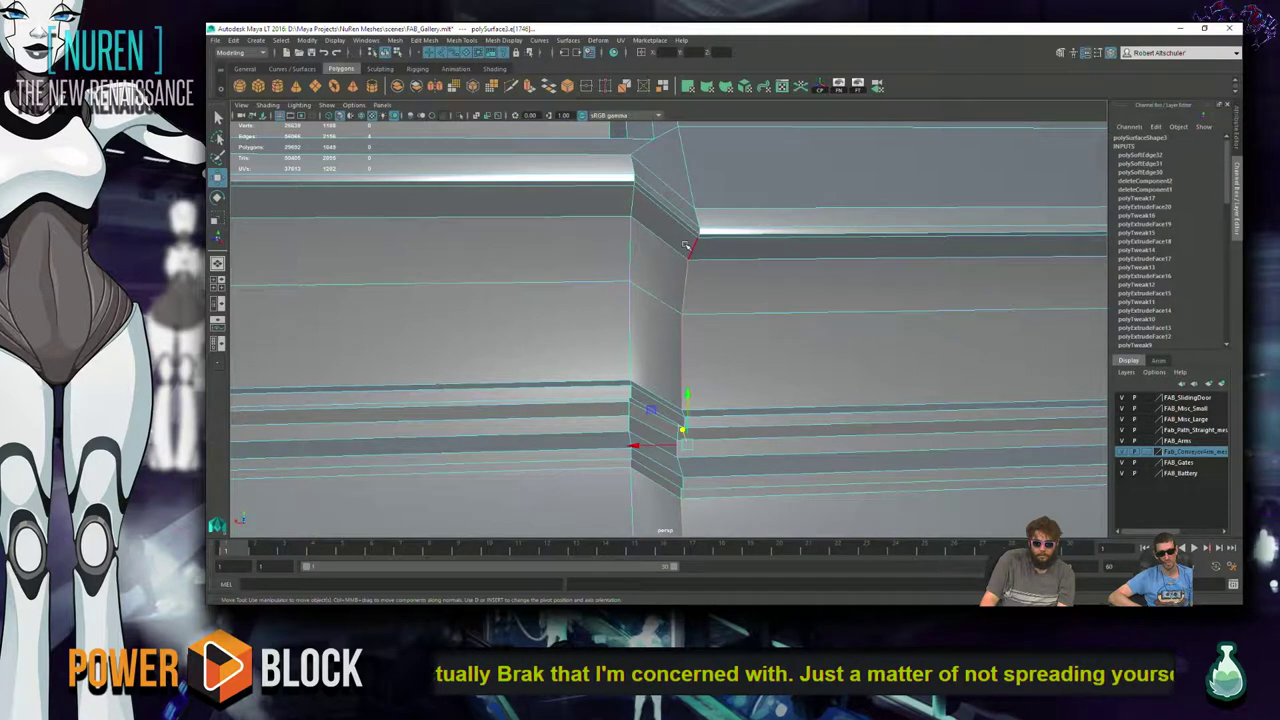
key(f)
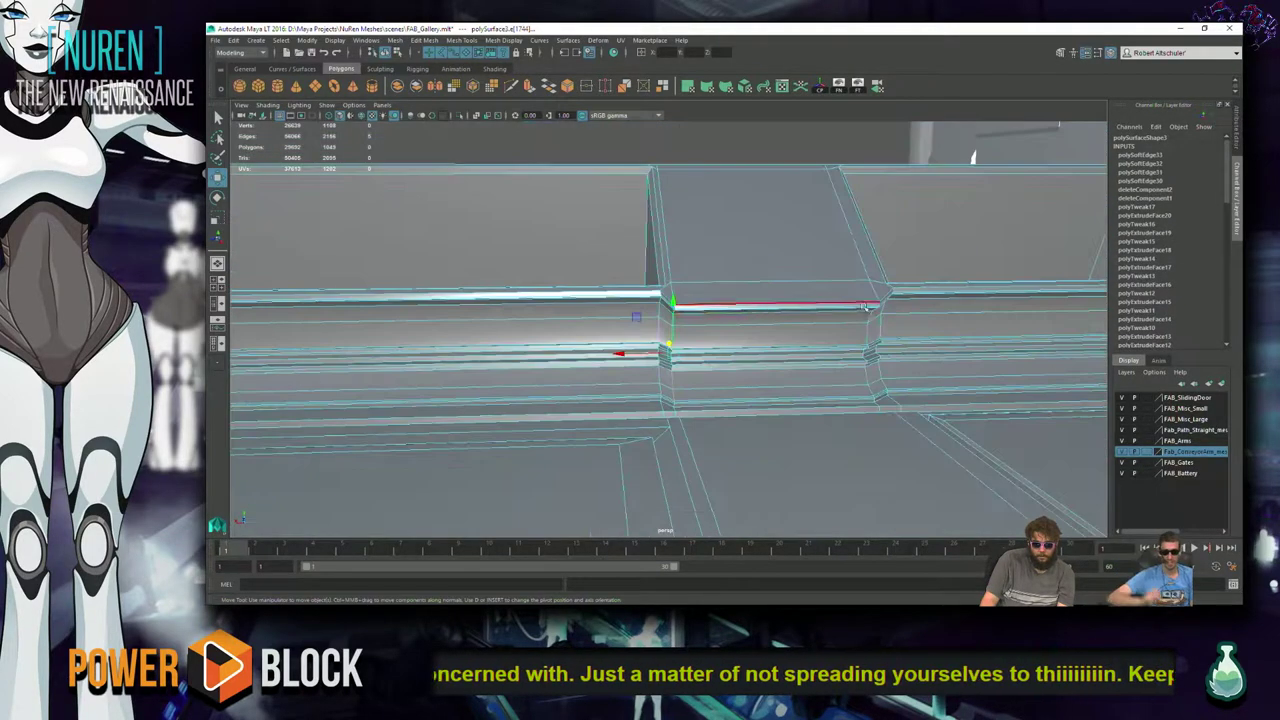
- Clear the edge selection and orbit to view the mesh from below
alt+drag(868, 302, 860, 312)
right_drag(830, 305, 858, 330)
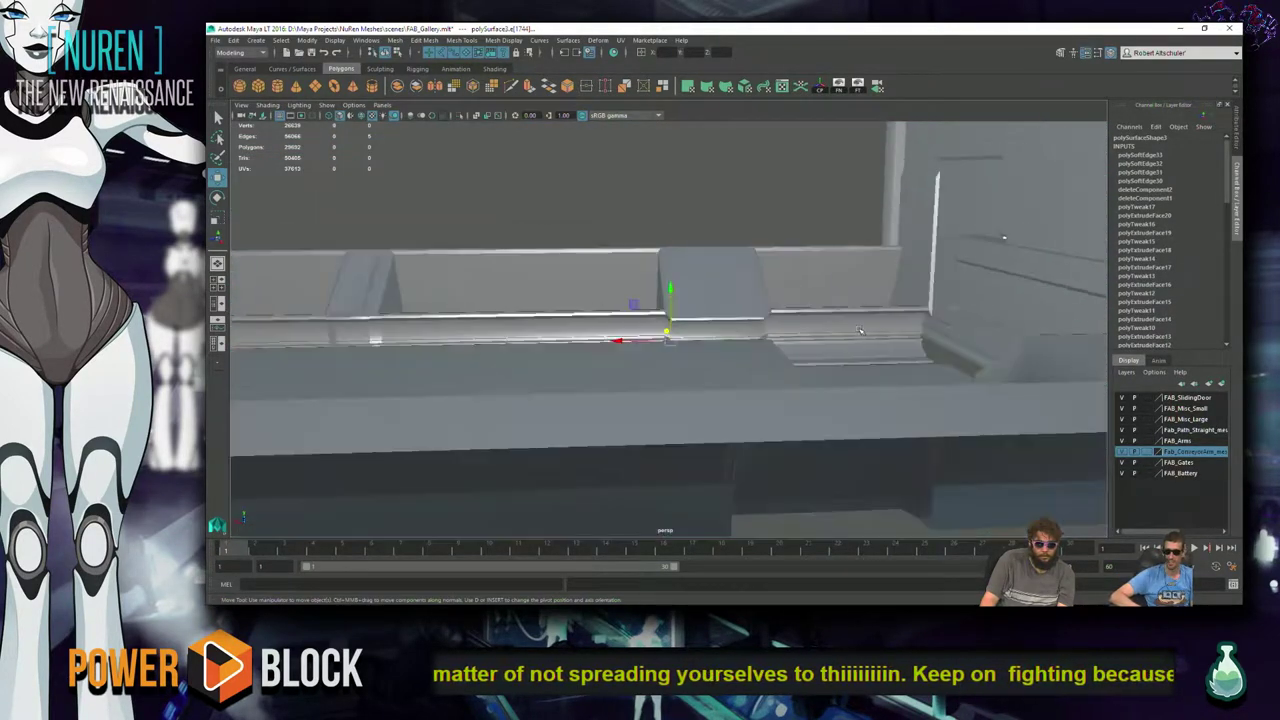
click(796, 209)
alt+drag(790, 218, 748, 268)
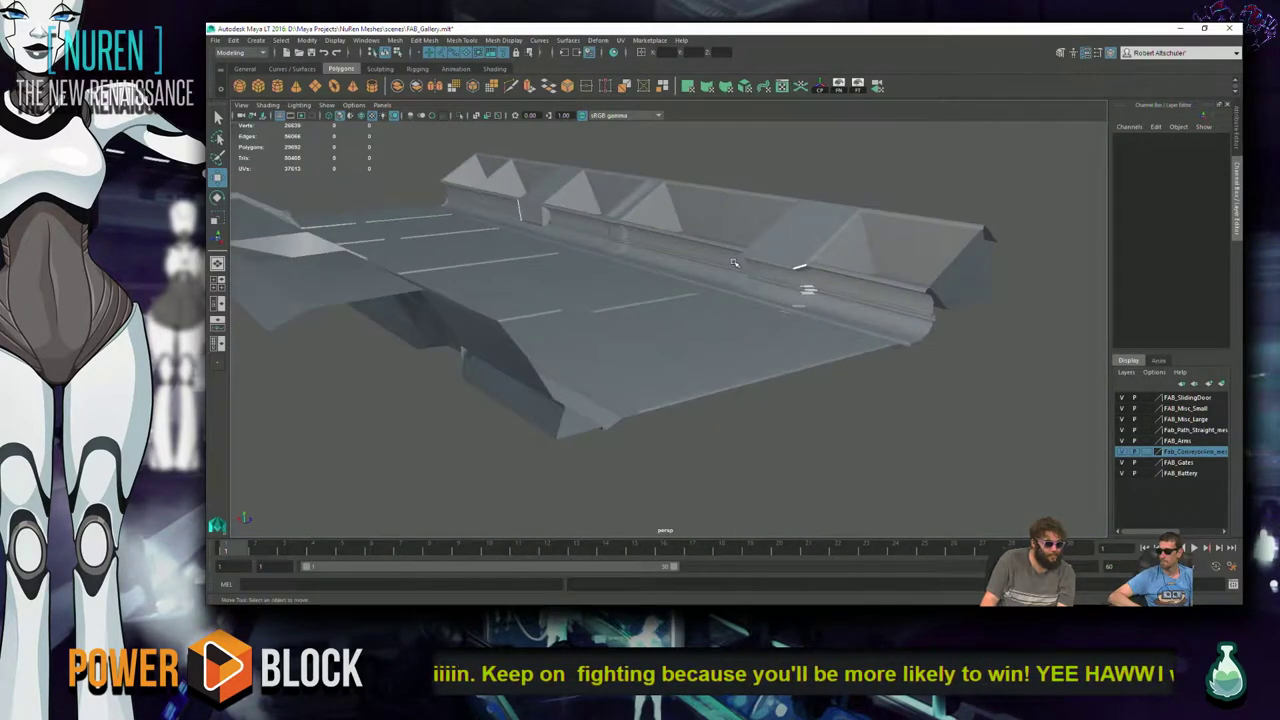
- Put the conveyor mesh into edge mode, then select and frame an edge on the rail
scroll(734, 262, up, 6)
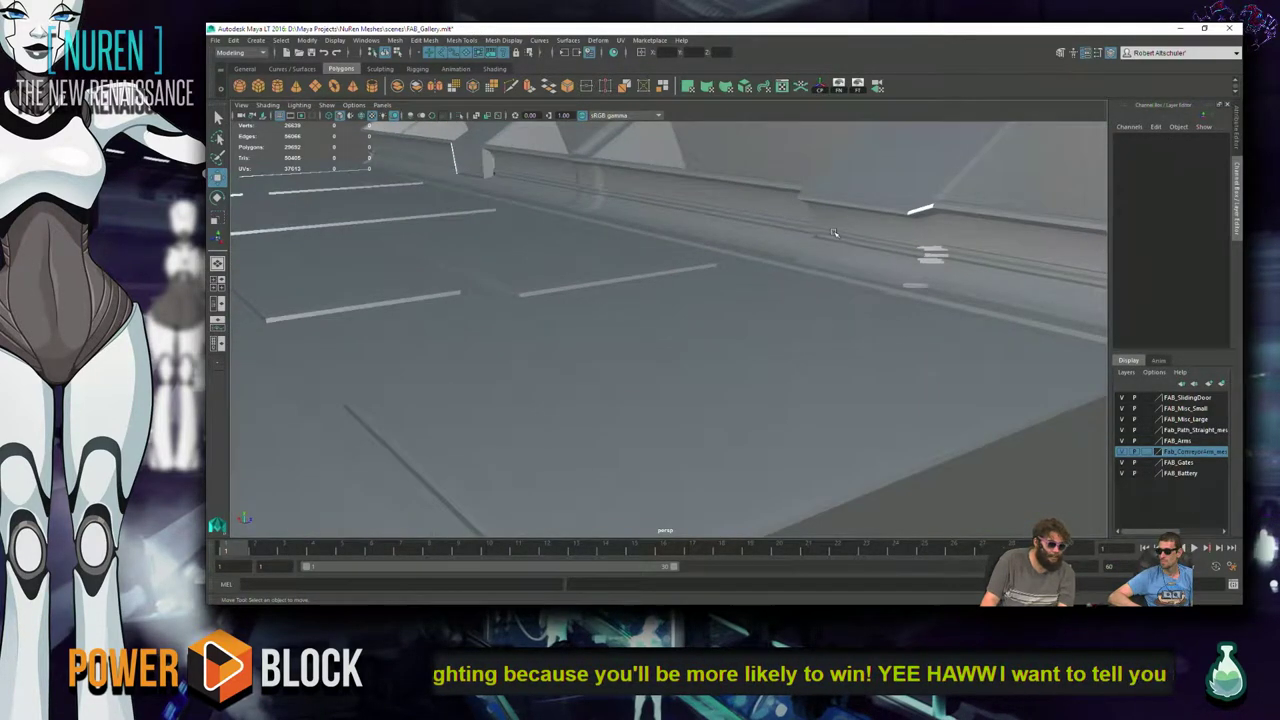
scroll(795, 232, up, 3)
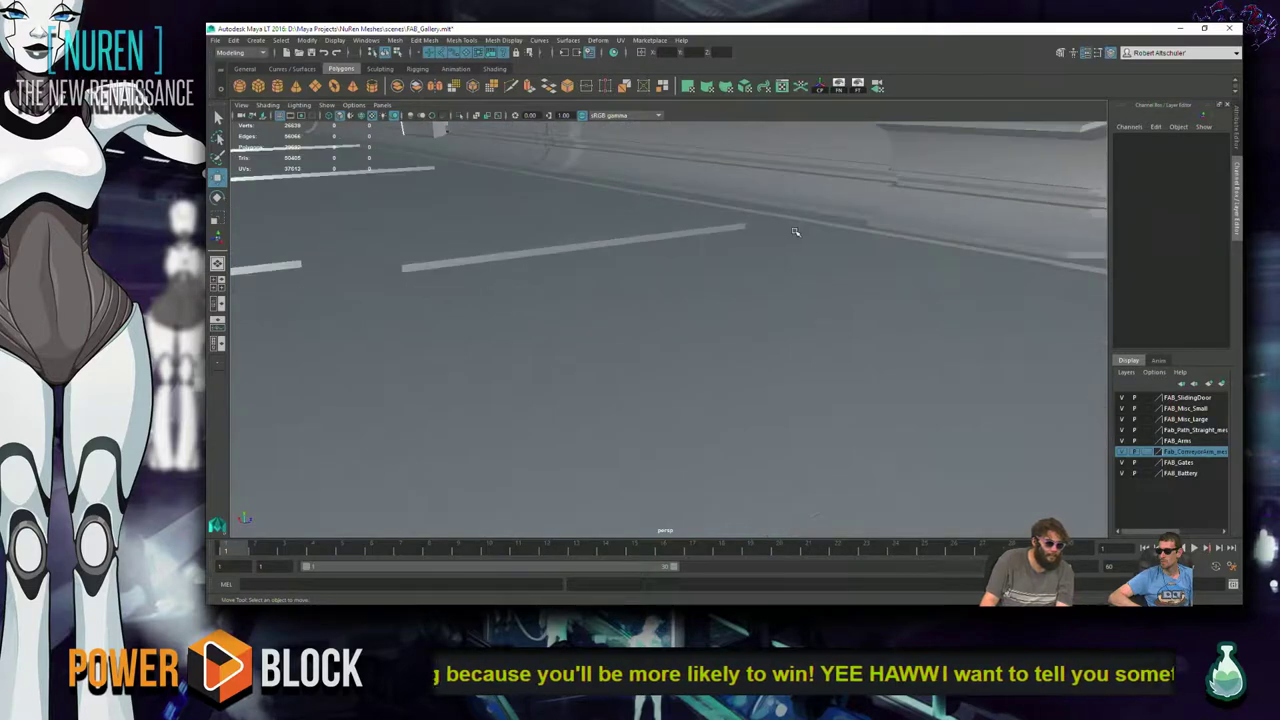
alt+drag(716, 211, 751, 251)
click(637, 192)
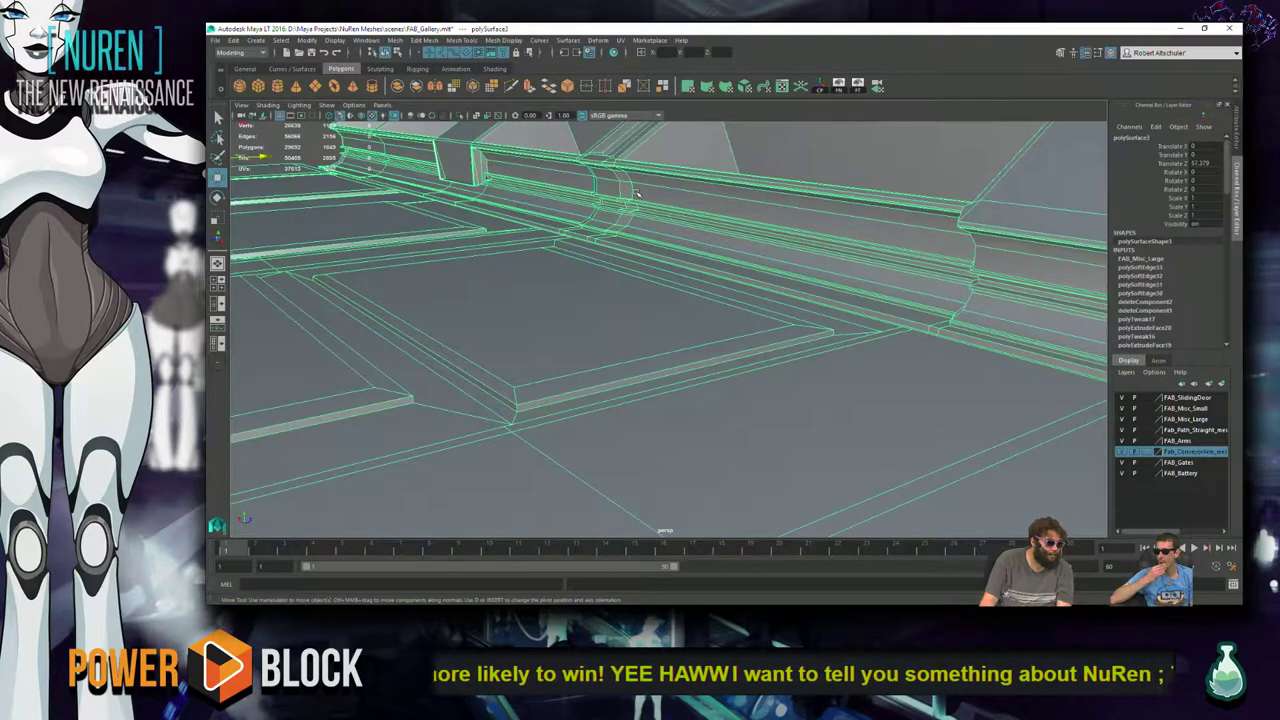
right_click(636, 193)
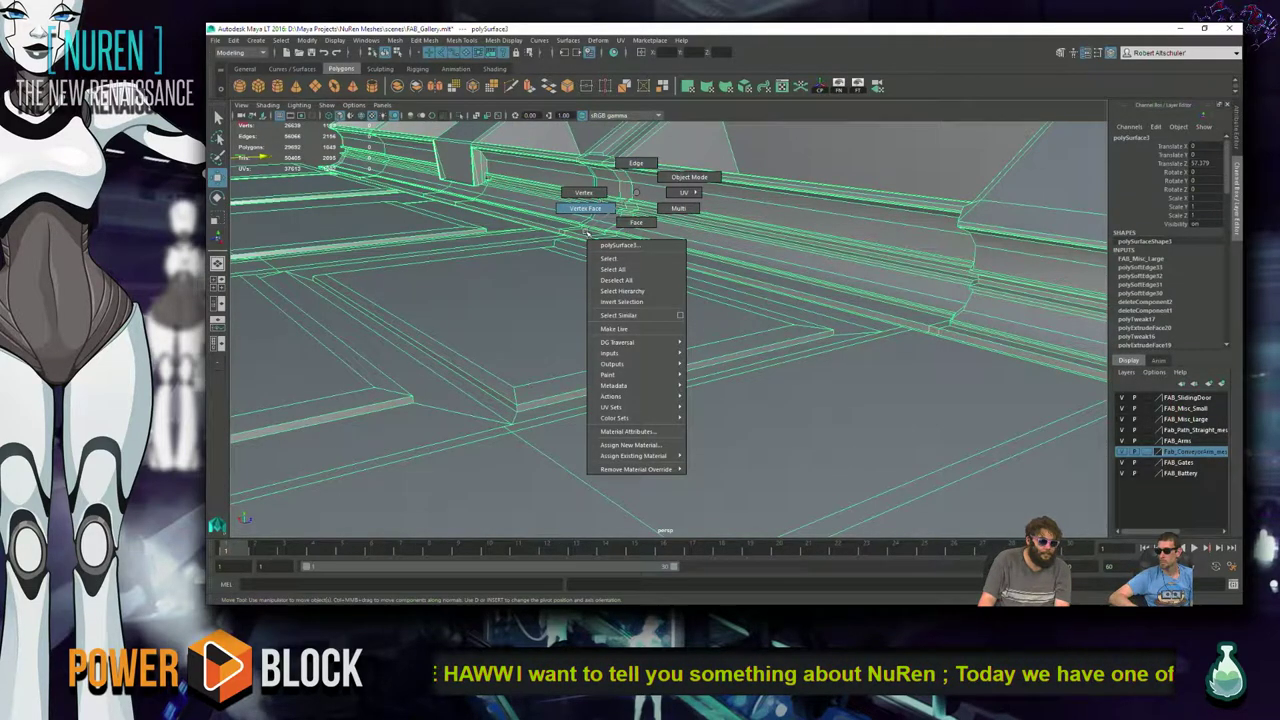
right_drag(614, 200, 626, 183)
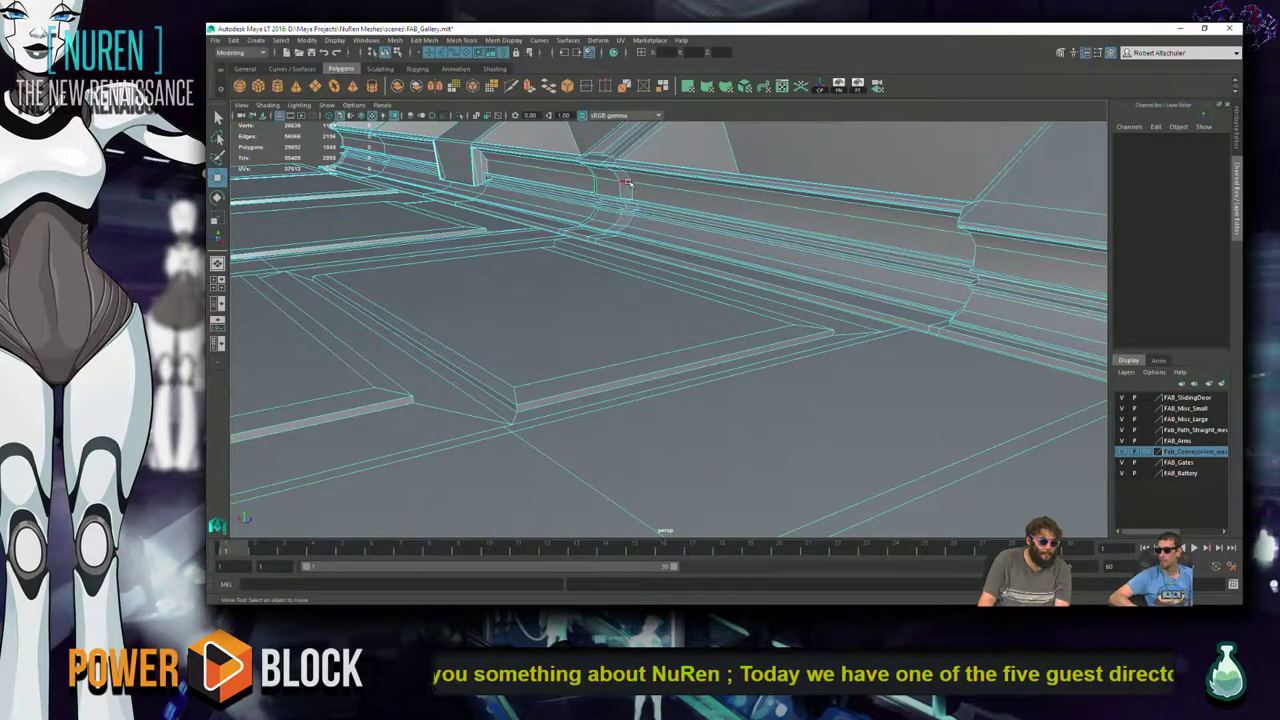
click(627, 181)
key(f)
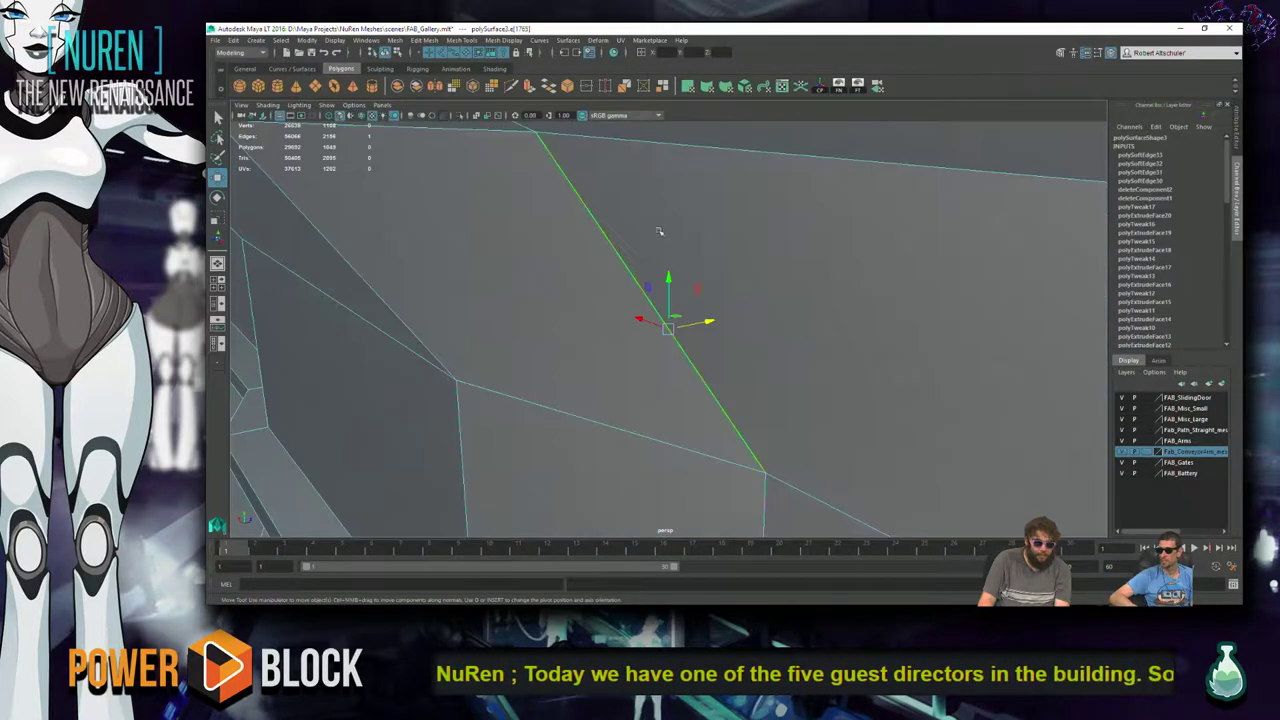
- Soften the upper and lower vertical edges on the divider block's side
scroll(668, 290, down, 3)
alt+drag(668, 290, 638, 284)
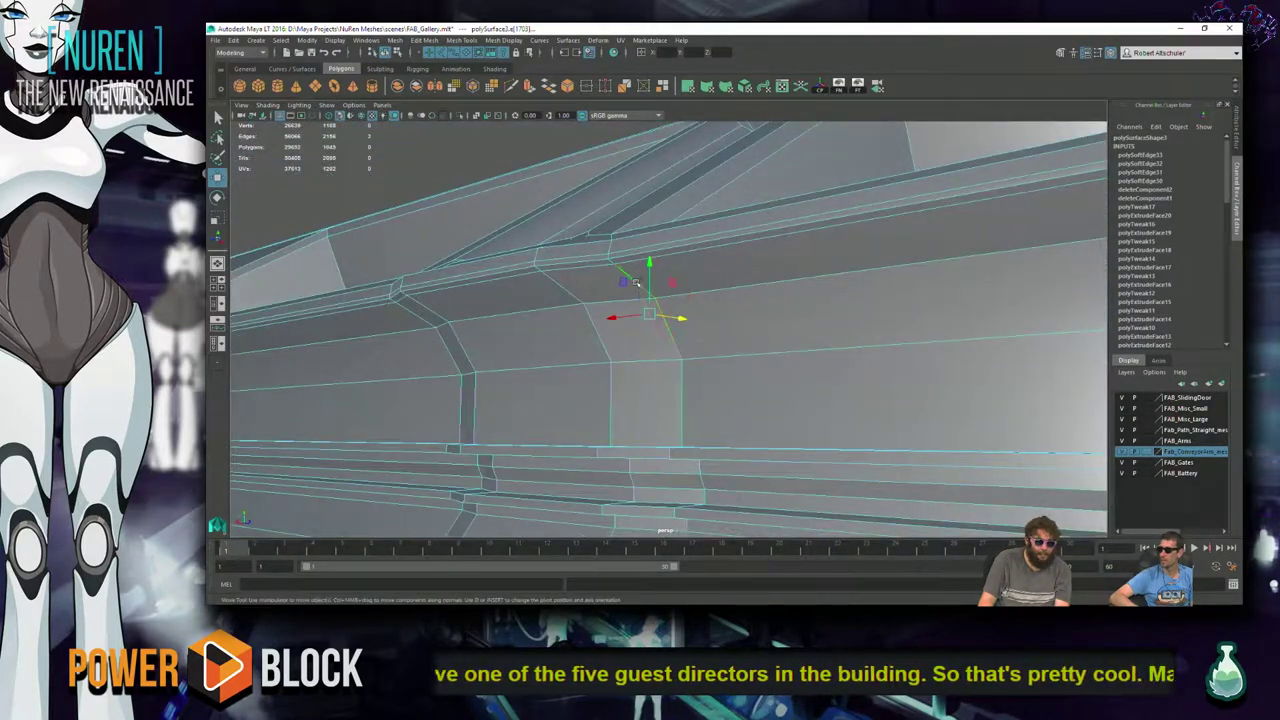
click(686, 372)
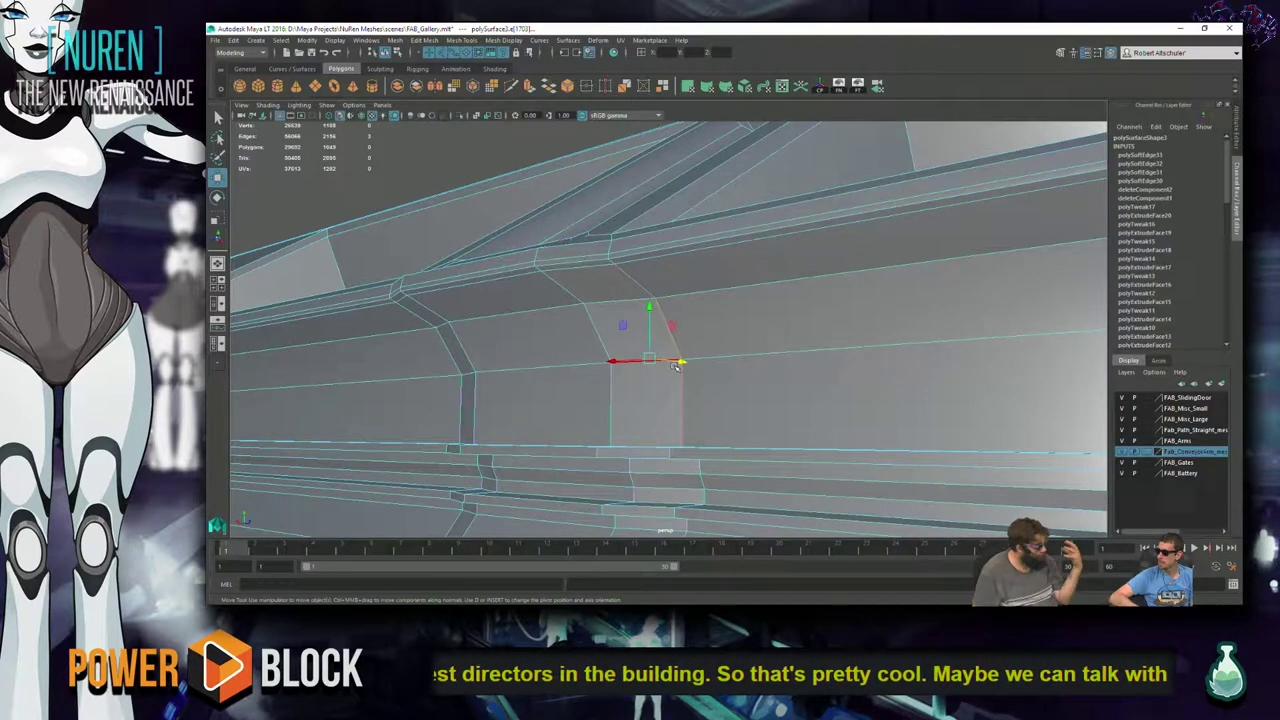
alt+drag(576, 316, 679, 330)
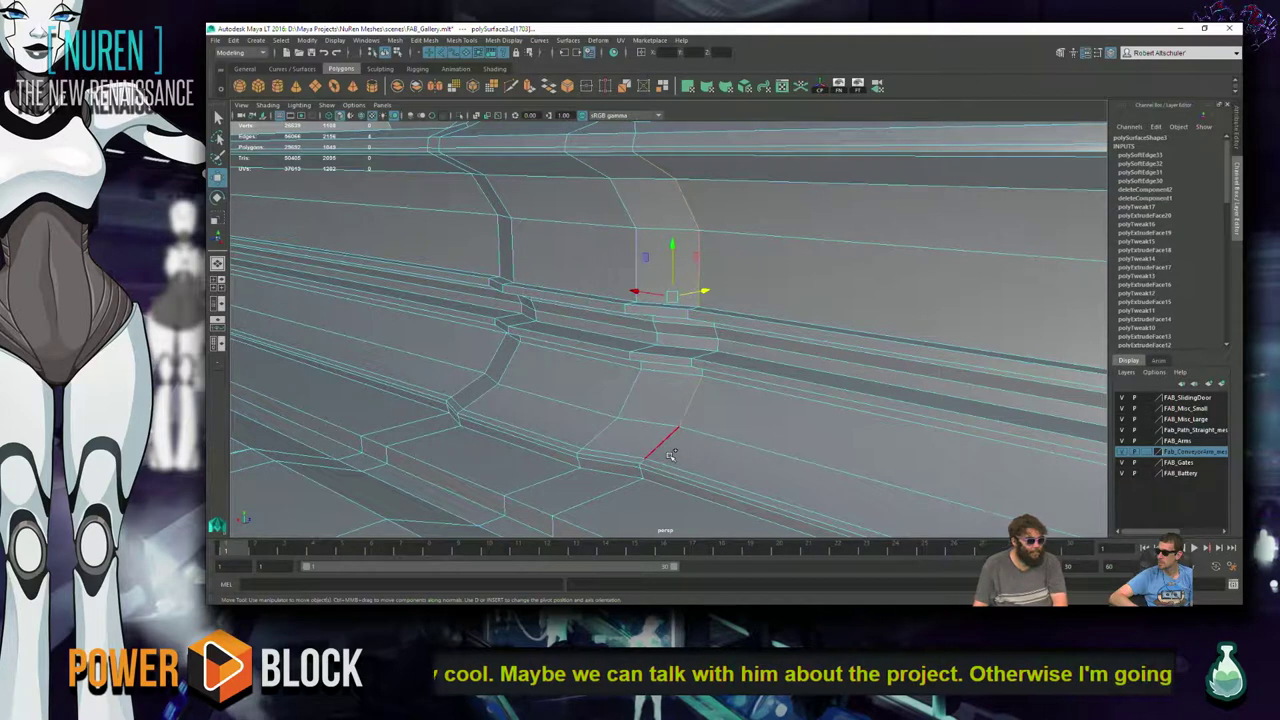
shift+right_drag(866, 389, 800, 260)
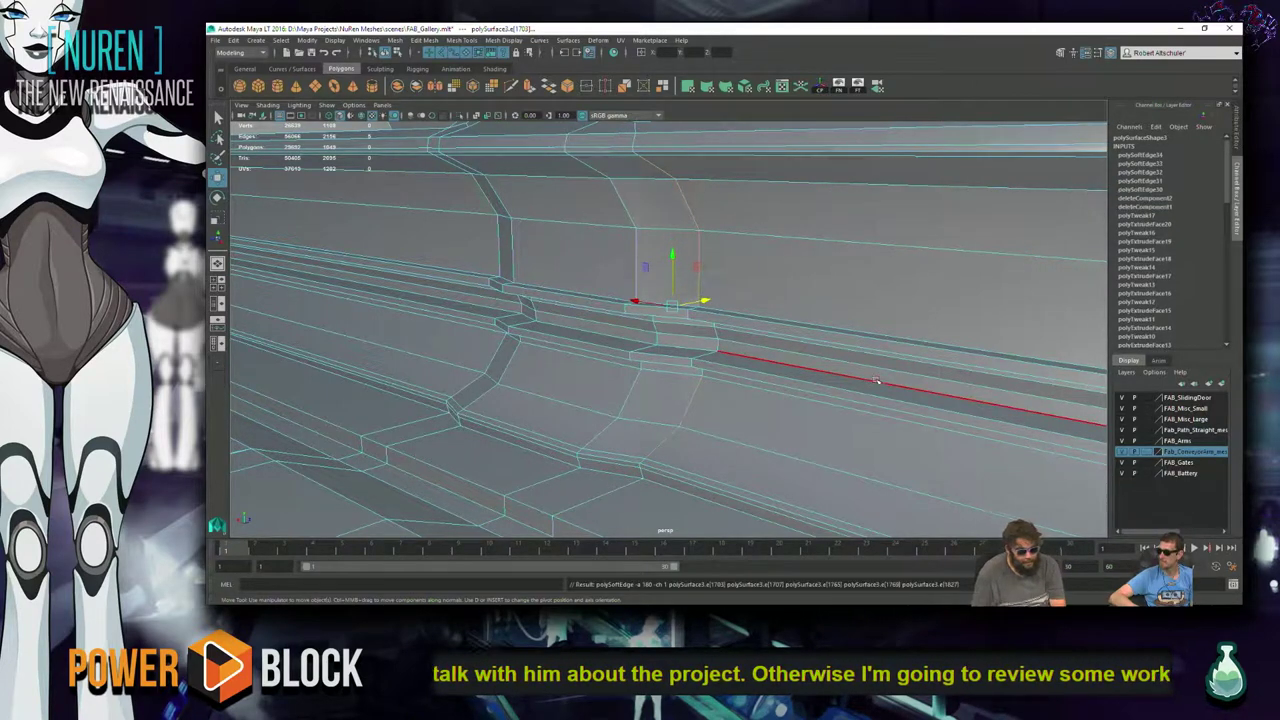
click(625, 205)
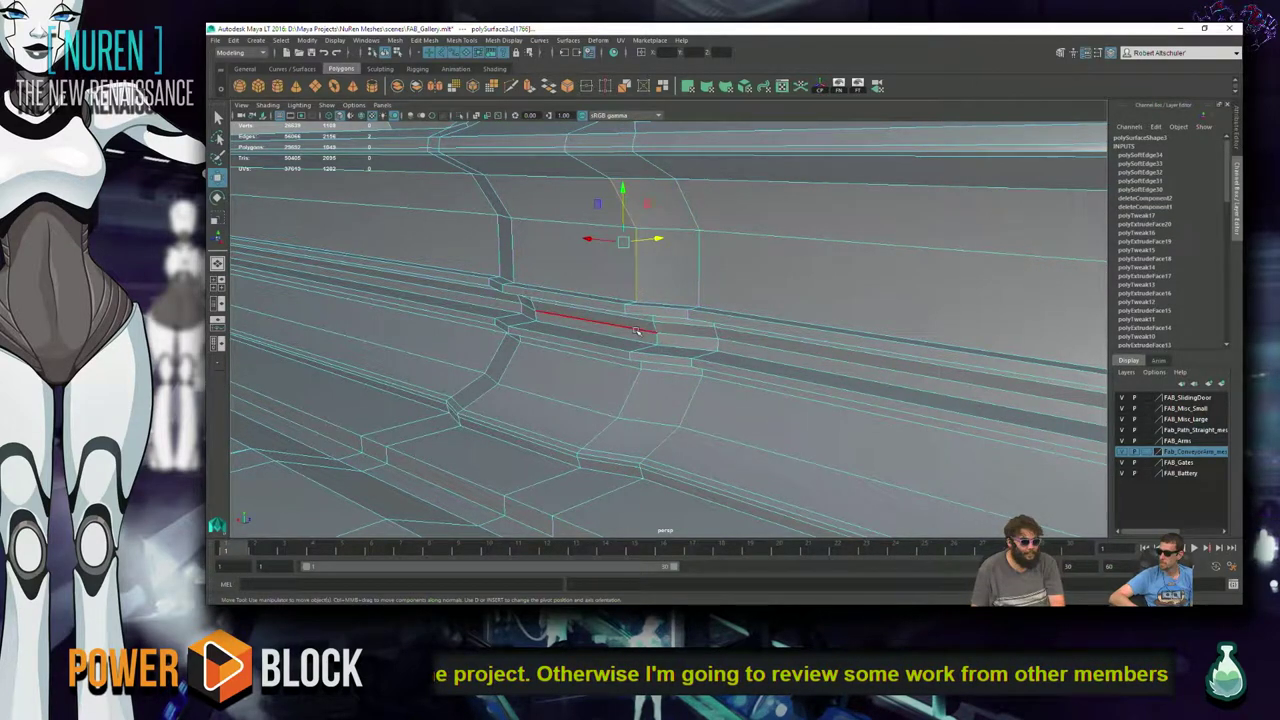
shift+click(639, 374)
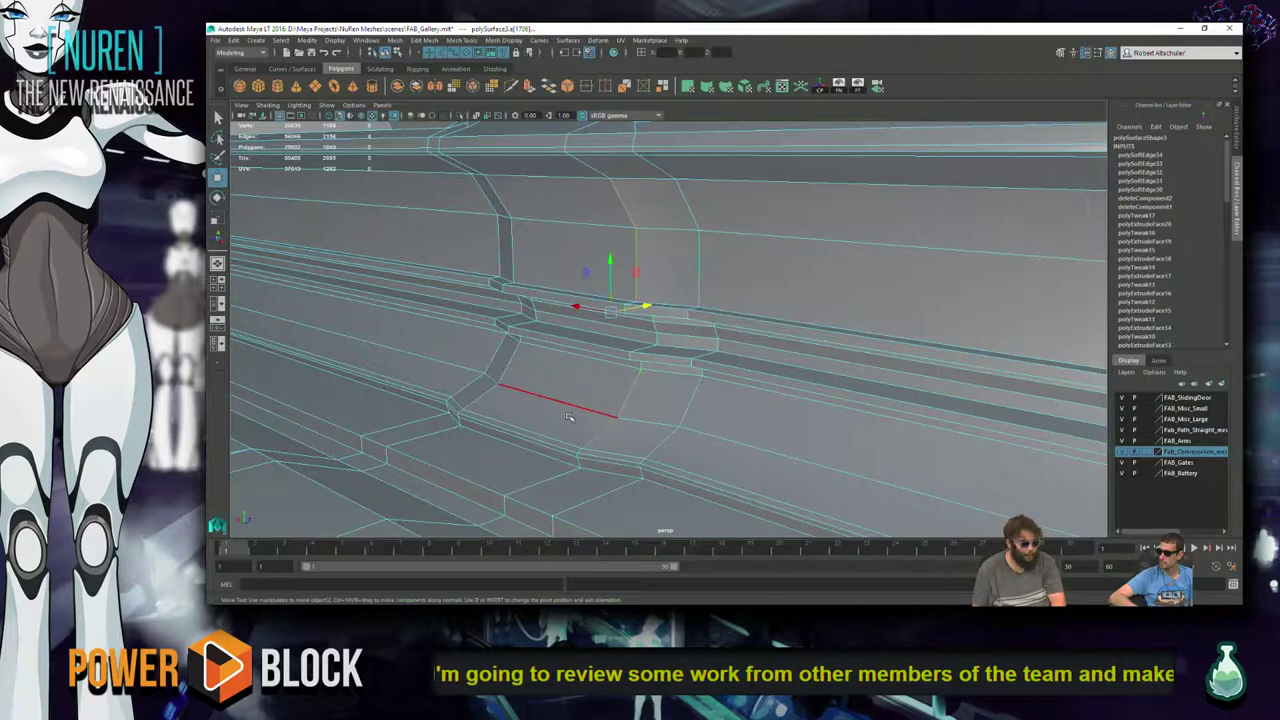
key(g)
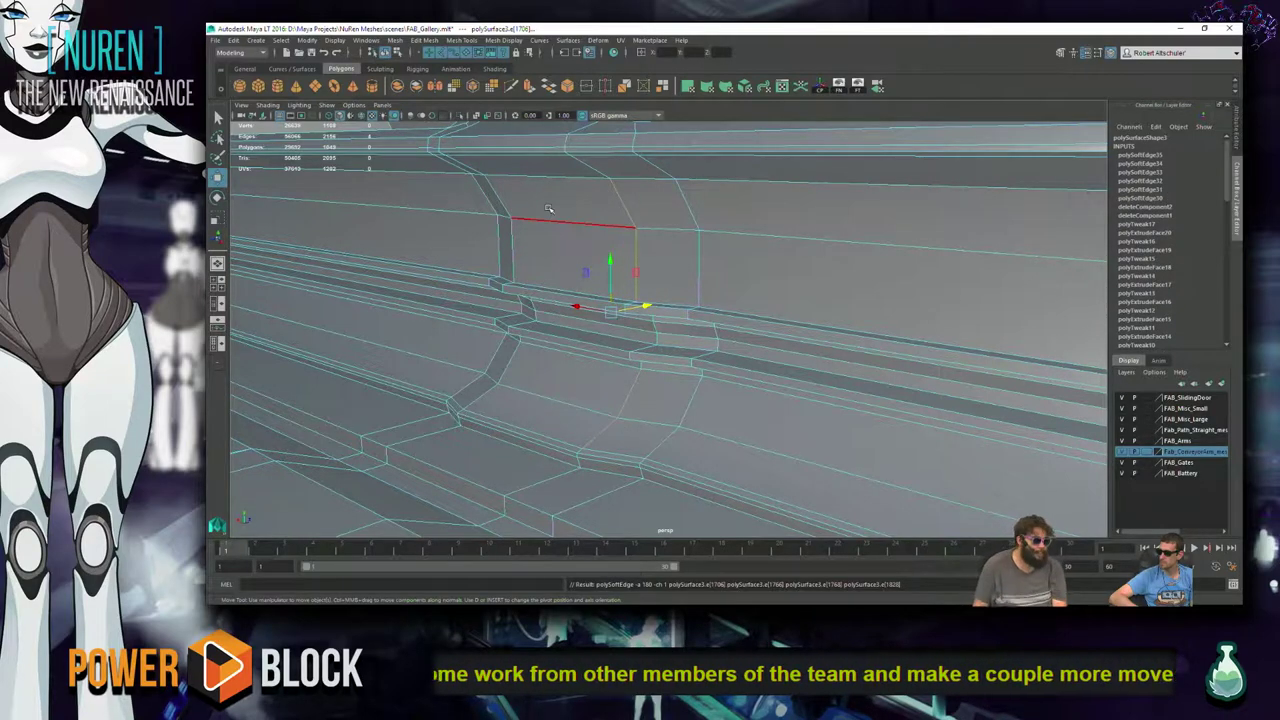
- Soften the next vertical edges along the rail wall
alt+drag(555, 225, 530, 310)
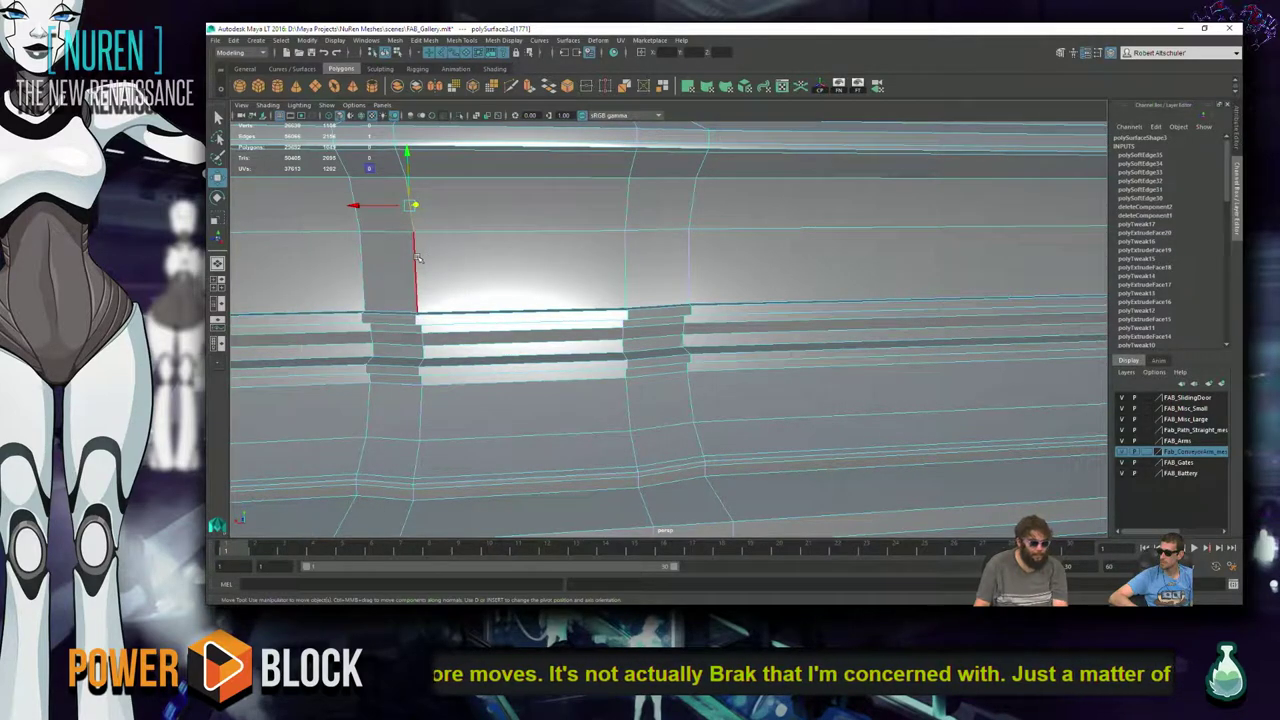
shift+right_drag(440, 258, 292, 172)
click(357, 228)
alt+drag(370, 250, 634, 344)
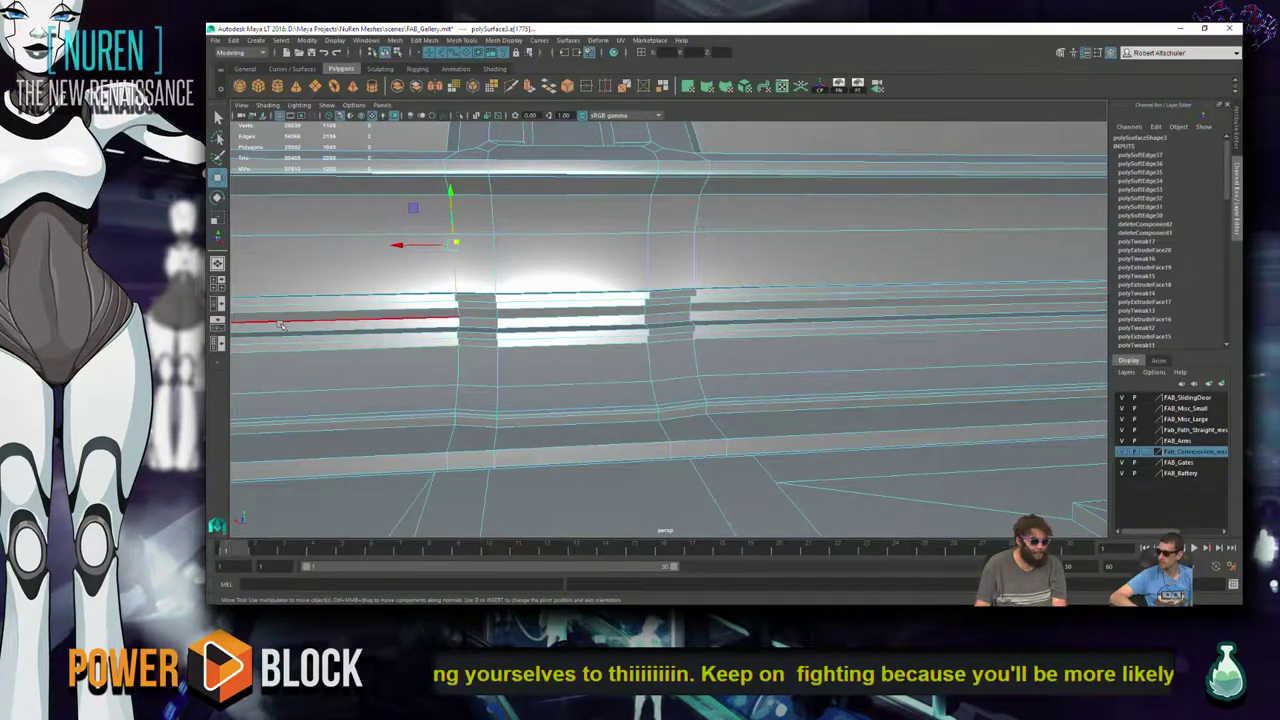
click(496, 398)
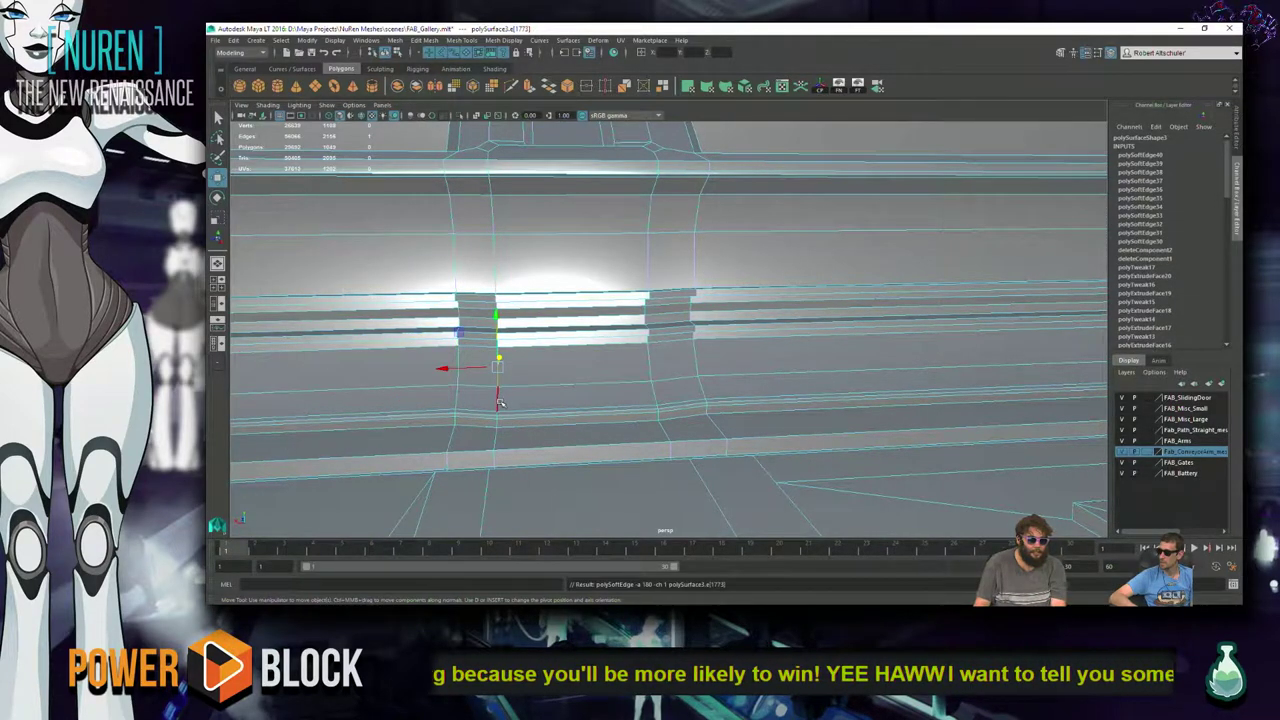
alt+drag(500, 403, 380, 418)
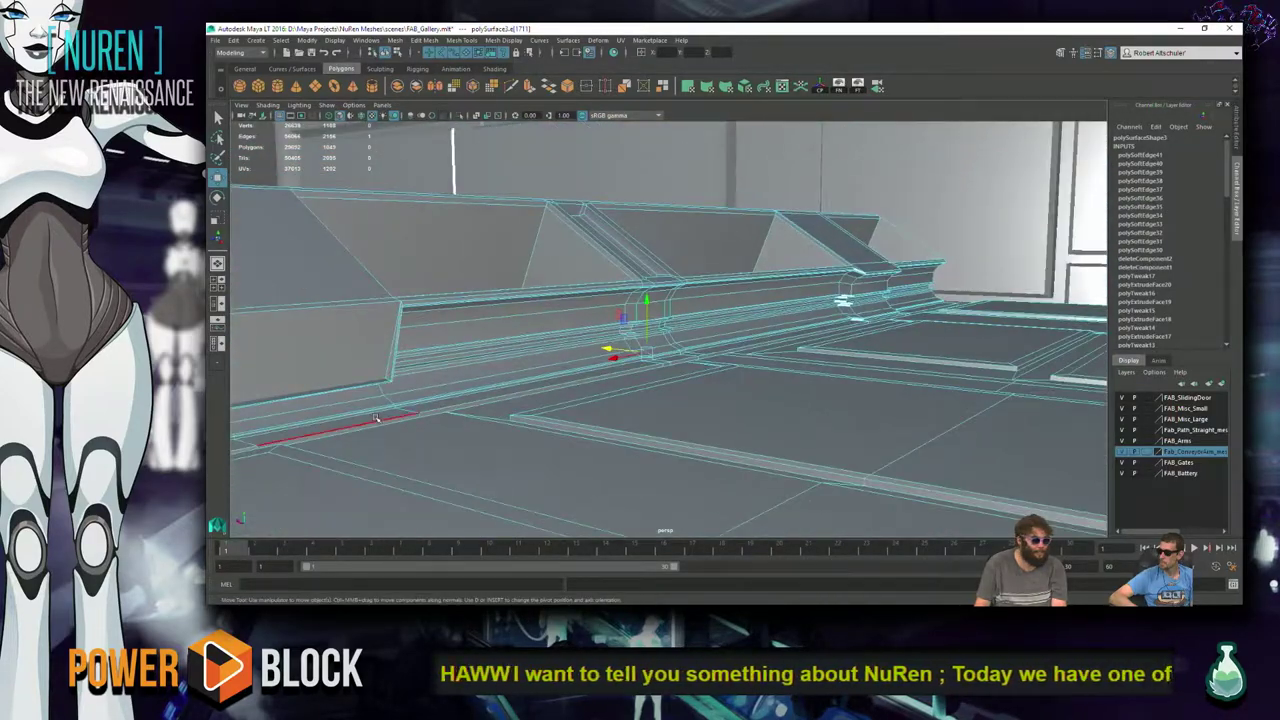
- Inspect the softened rail and trough from several angles, framing a rail component
alt+drag(400, 396, 522, 404)
alt+drag(618, 366, 1085, 379)
alt+drag(885, 392, 515, 424)
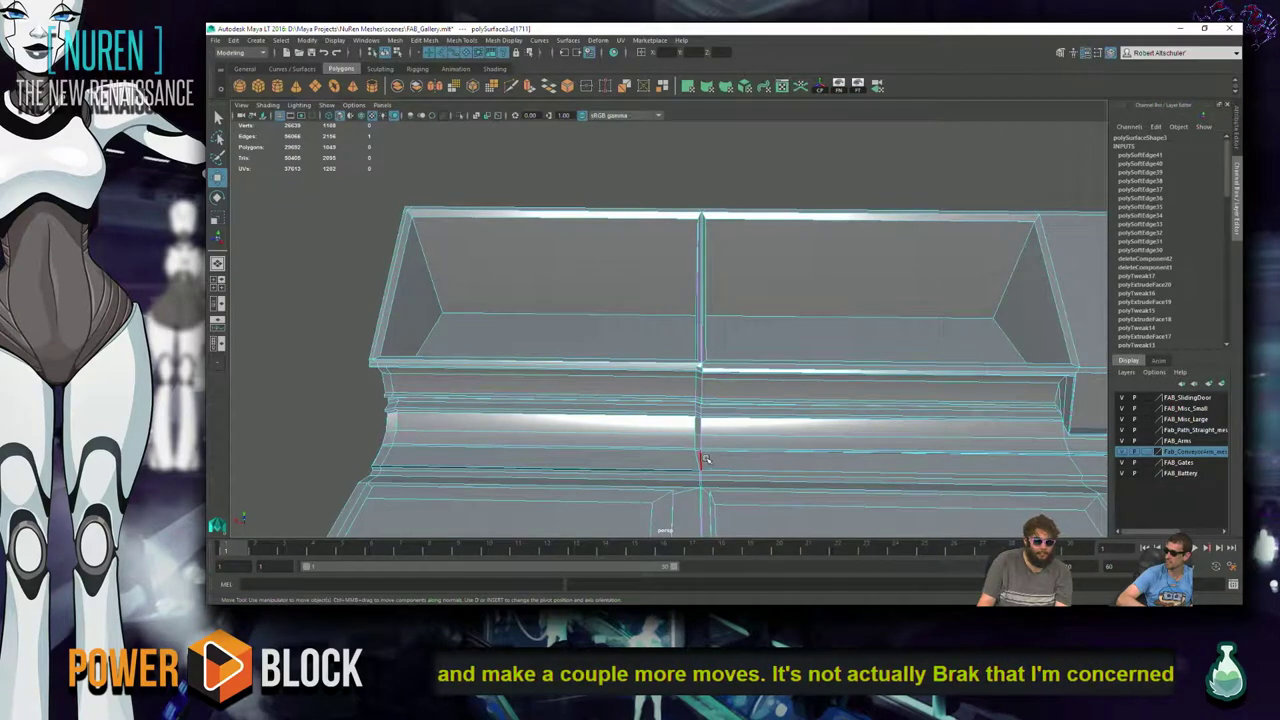
alt+drag(700, 455, 658, 437)
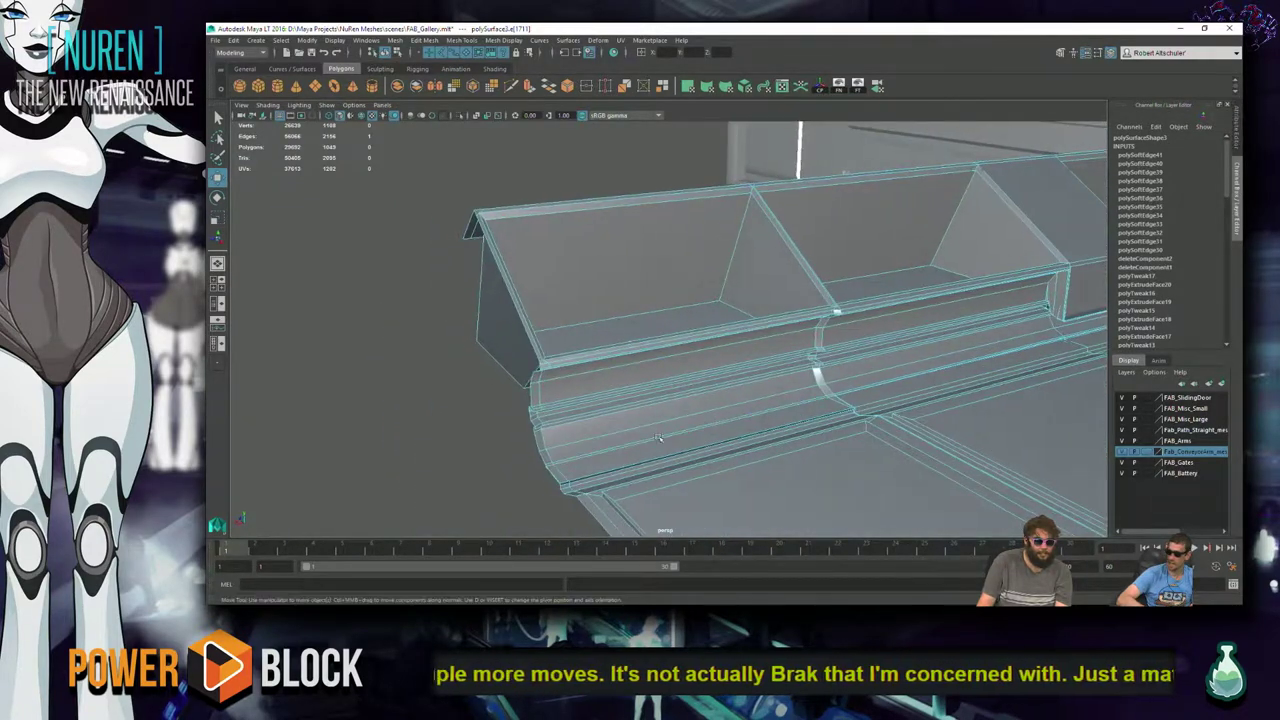
click(899, 393)
key(f)
right_drag(683, 308, 586, 251)
alt+drag(641, 323, 765, 338)
alt+drag(681, 366, 685, 381)
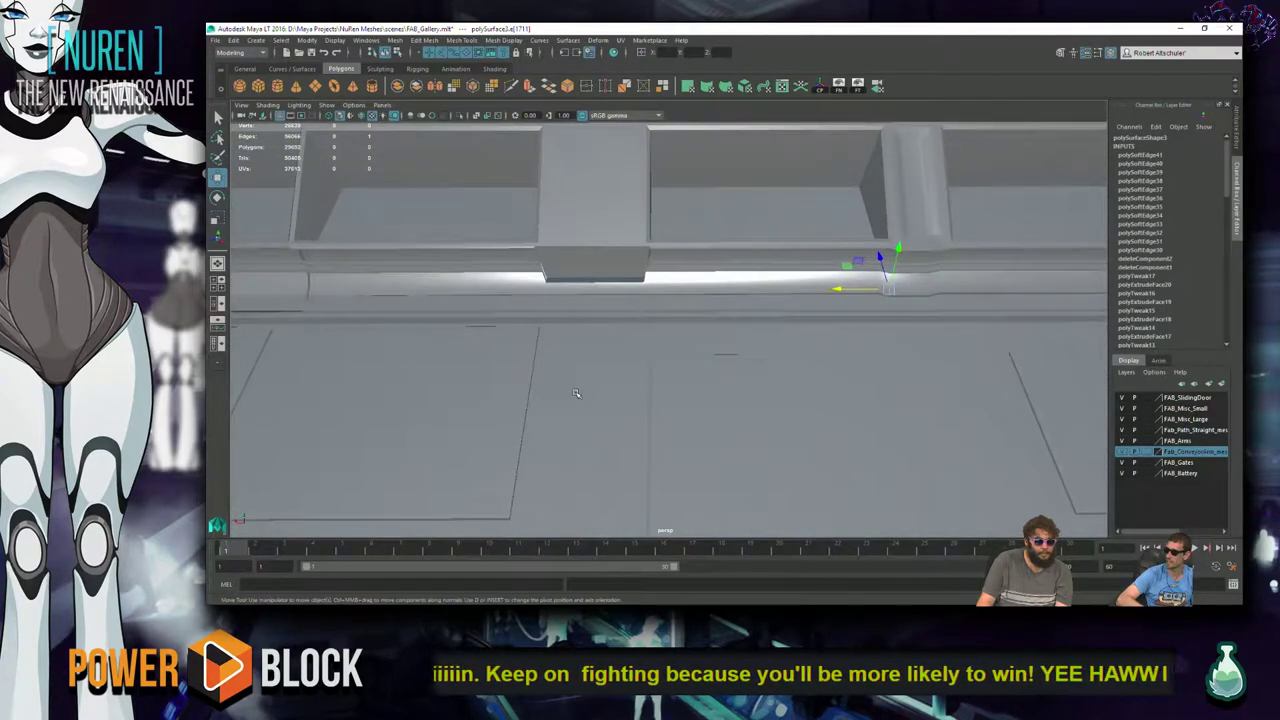
alt+drag(559, 341, 514, 340)
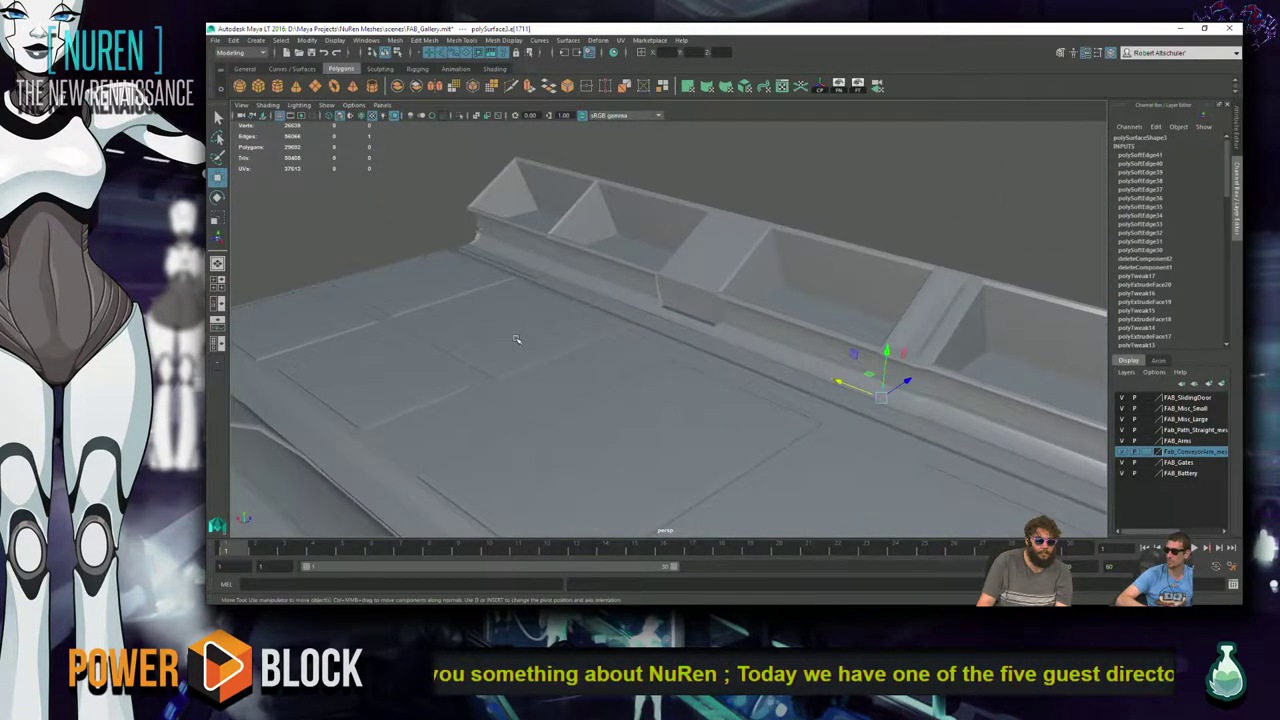
scroll(514, 338, up, 8)
alt+drag(545, 345, 686, 329)
- Select the divider block's top face in face mode, then switch to the browser
alt+drag(560, 385, 500, 345)
click(500, 345)
right_click(500, 345)
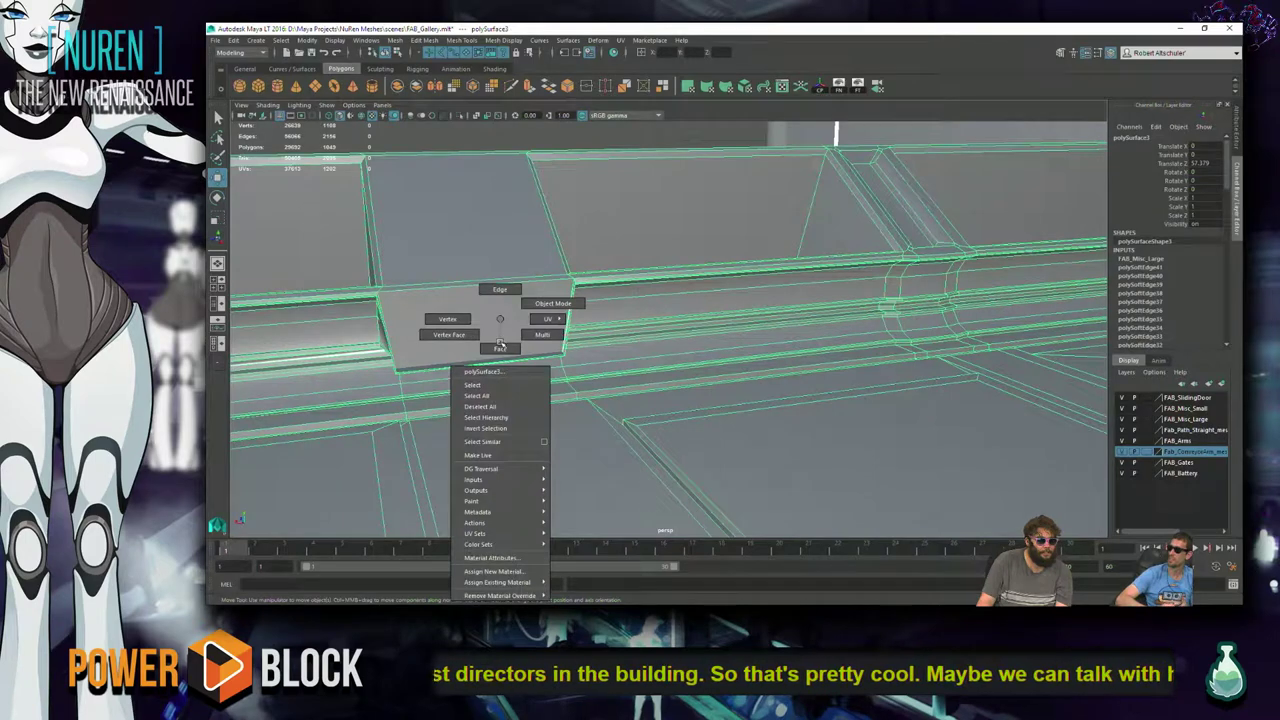
click(500, 347)
click(480, 320)
shift+click(478, 275)
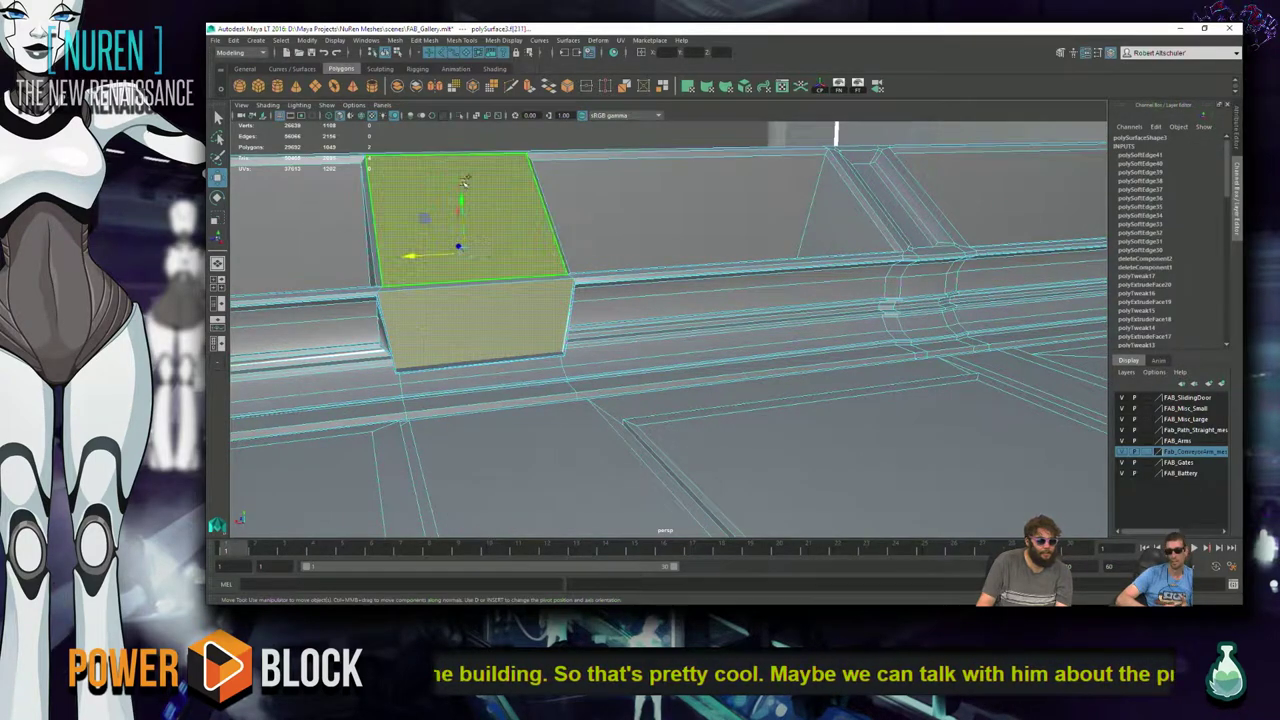
shift+click(490, 280)
shift+click(493, 281)
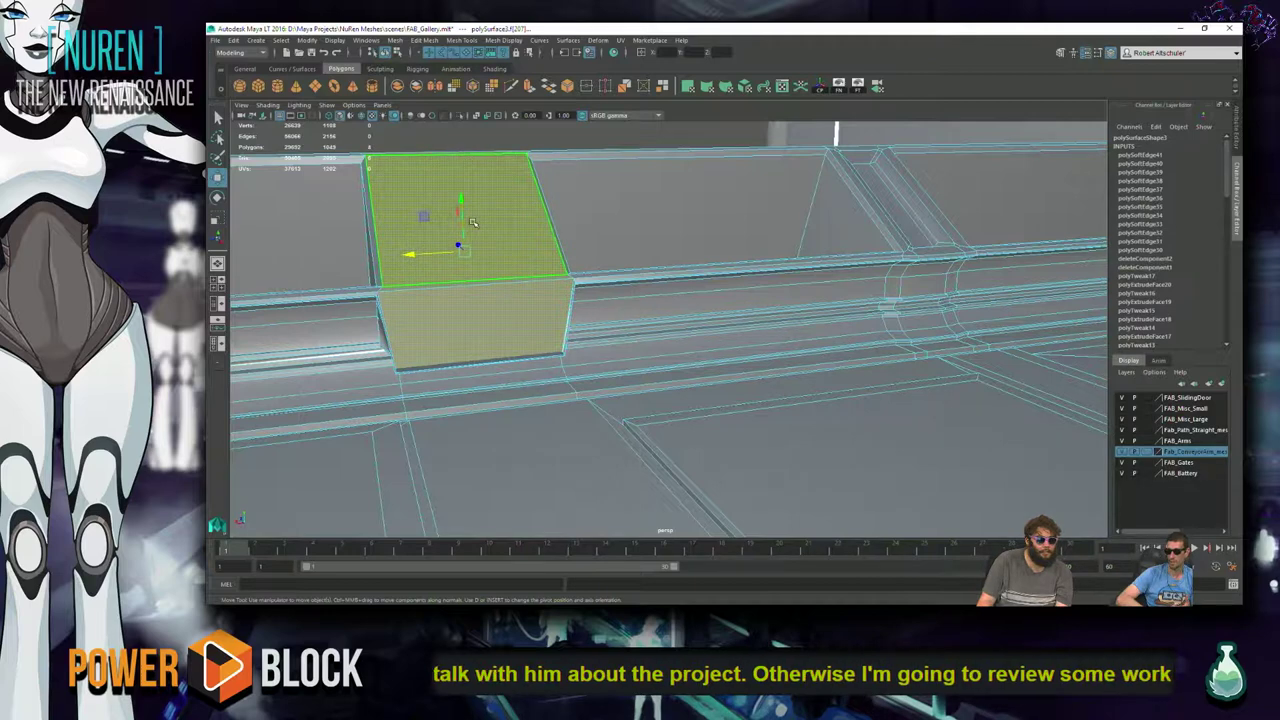
key(alt+Tab)
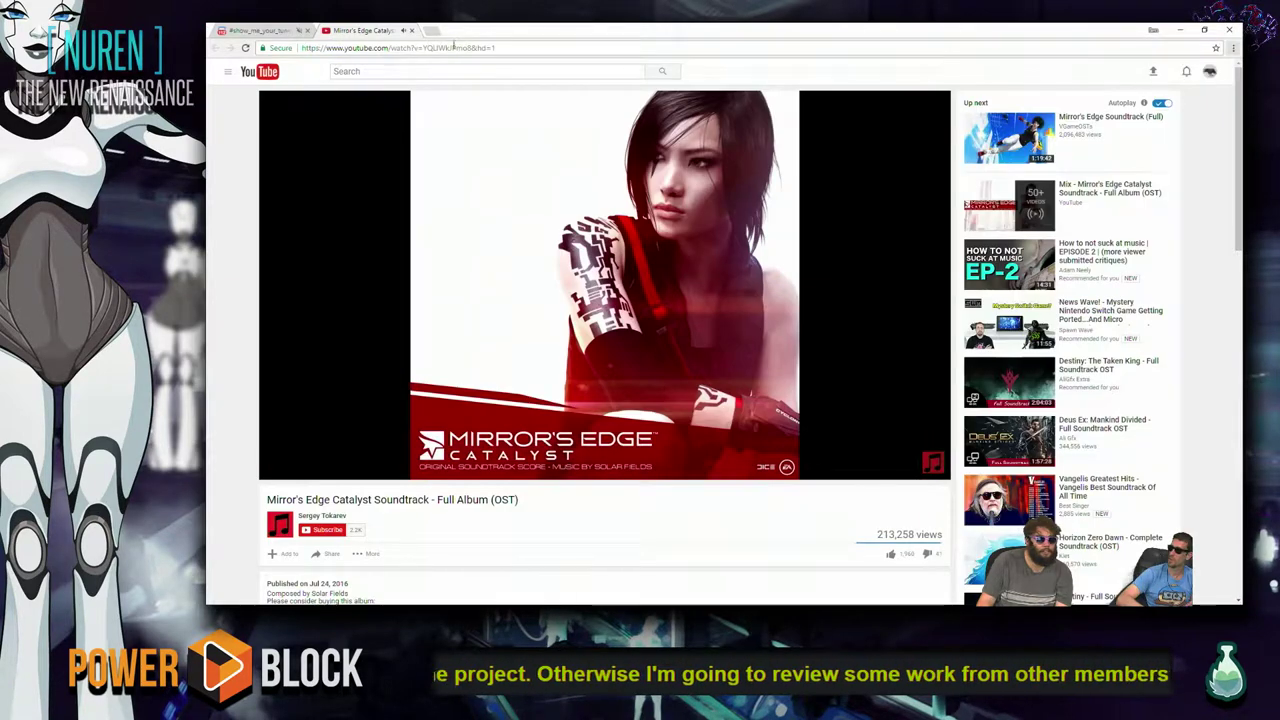
- View the Discord show_me_your_tunes channel, then open a new Google tab
click(278, 30)
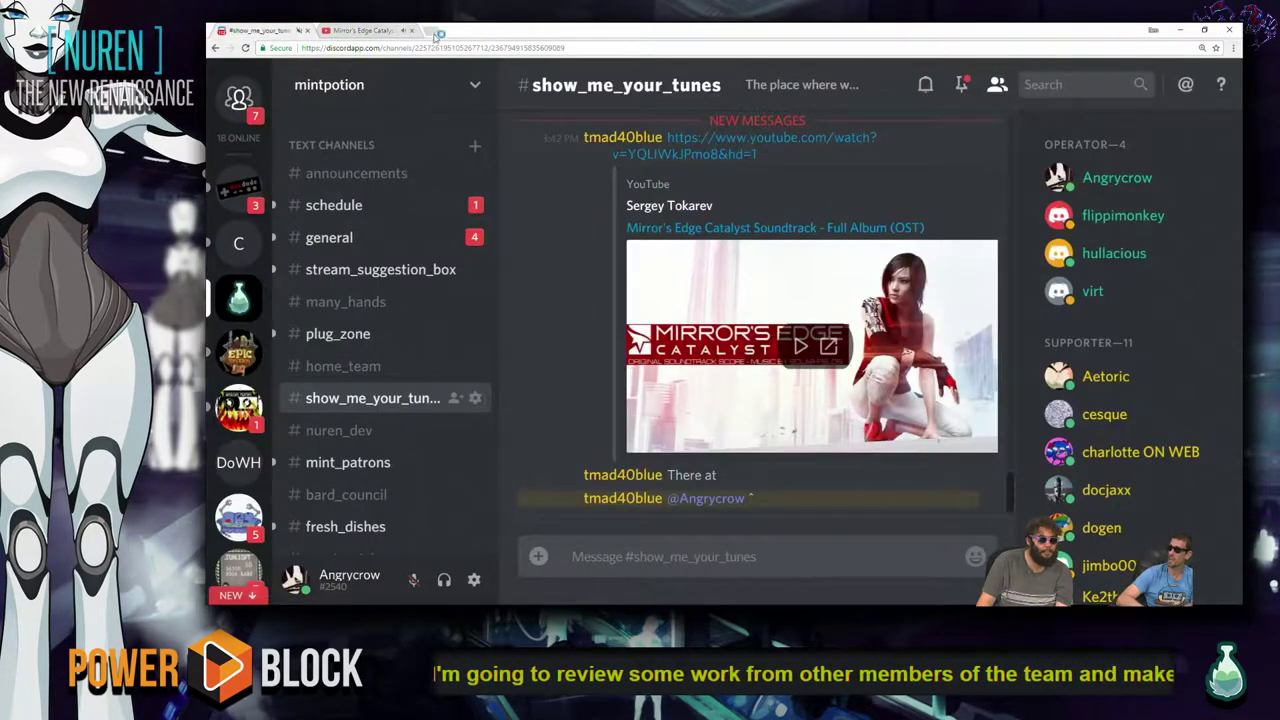
click(436, 30)
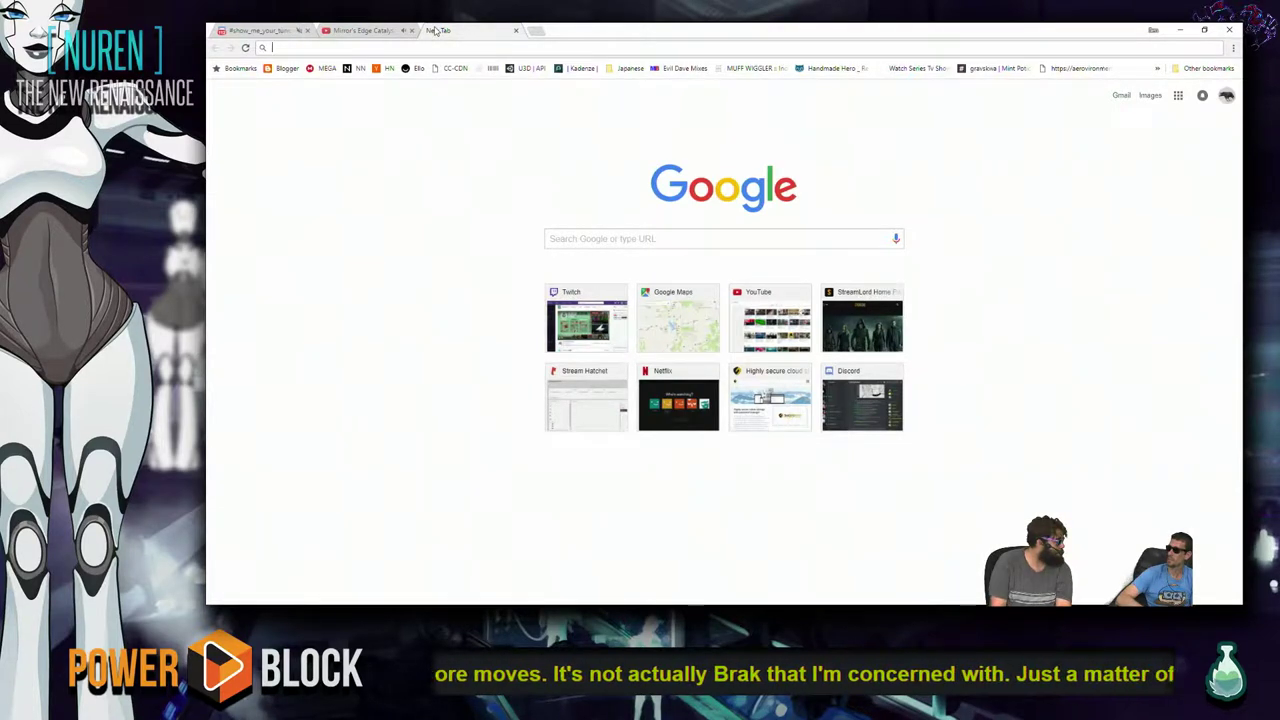
- Search Google for the game composer's name and open his Bandcamp page in a new tab
text(alexande3r)
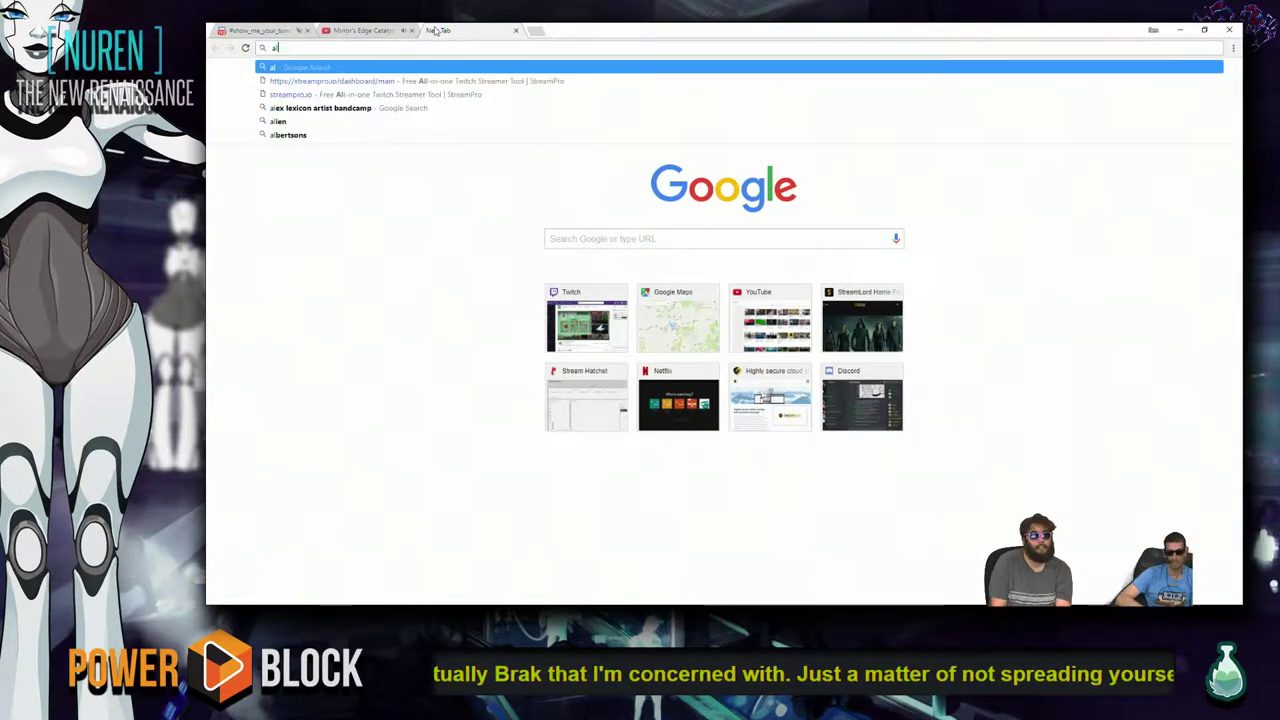
key(BackSpace)
key(BackSpace)
text(r b)
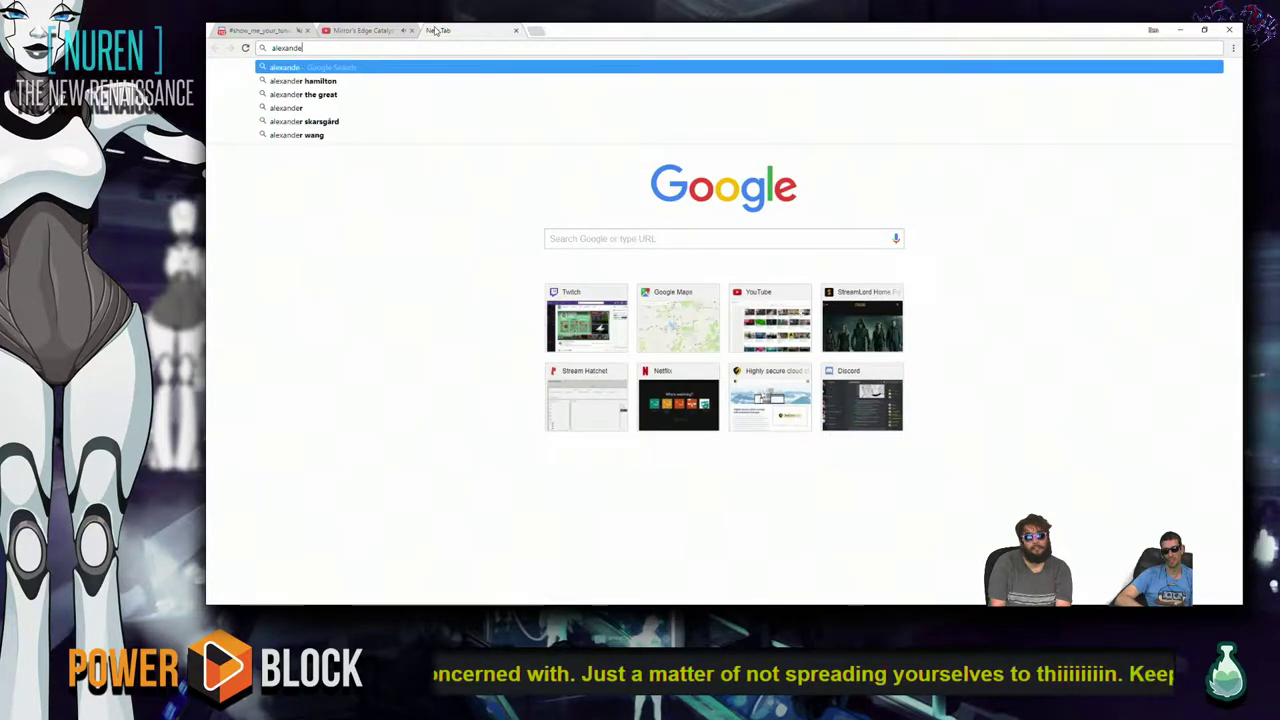
text(rando)
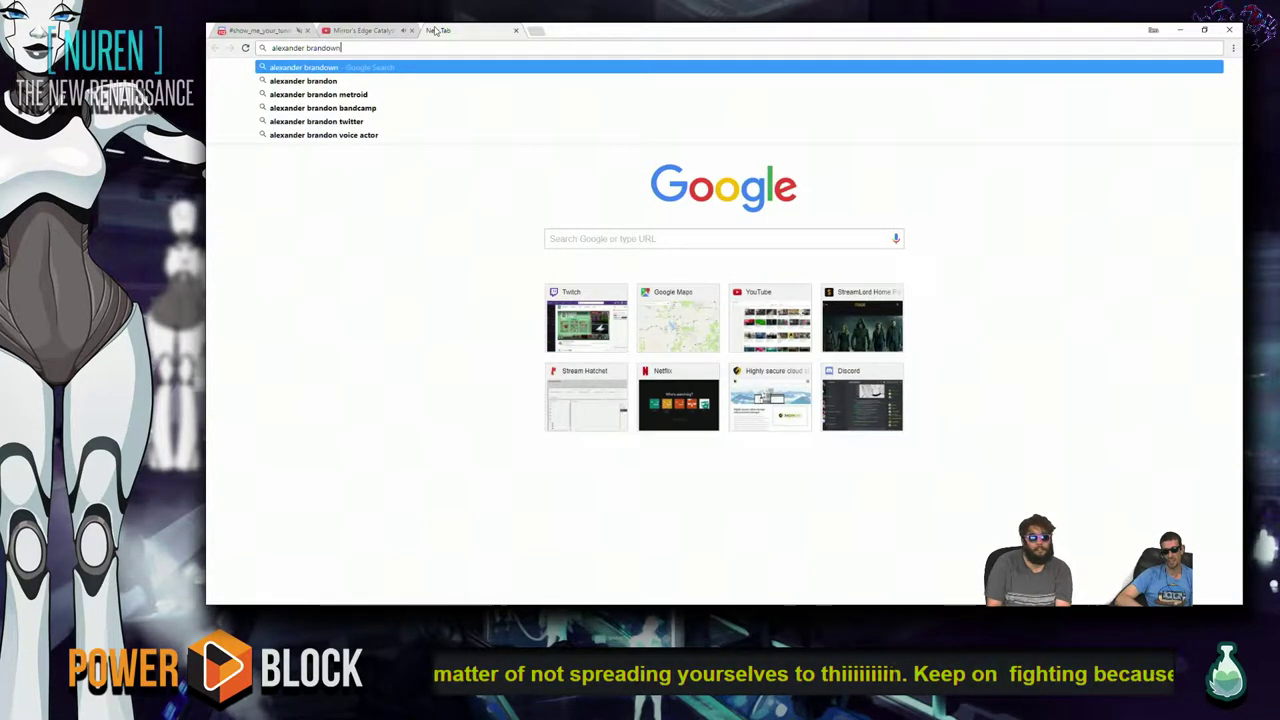
text(n)
key(Return)
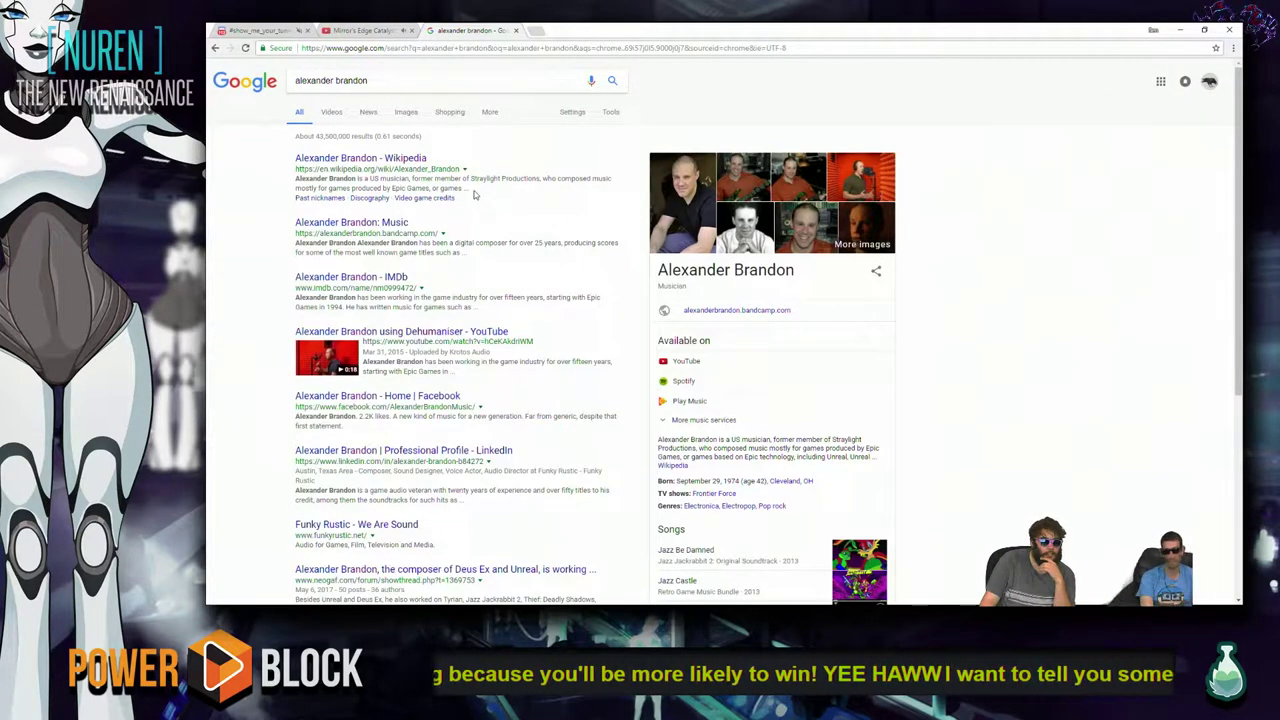
middle_click(350, 224)
click(586, 30)
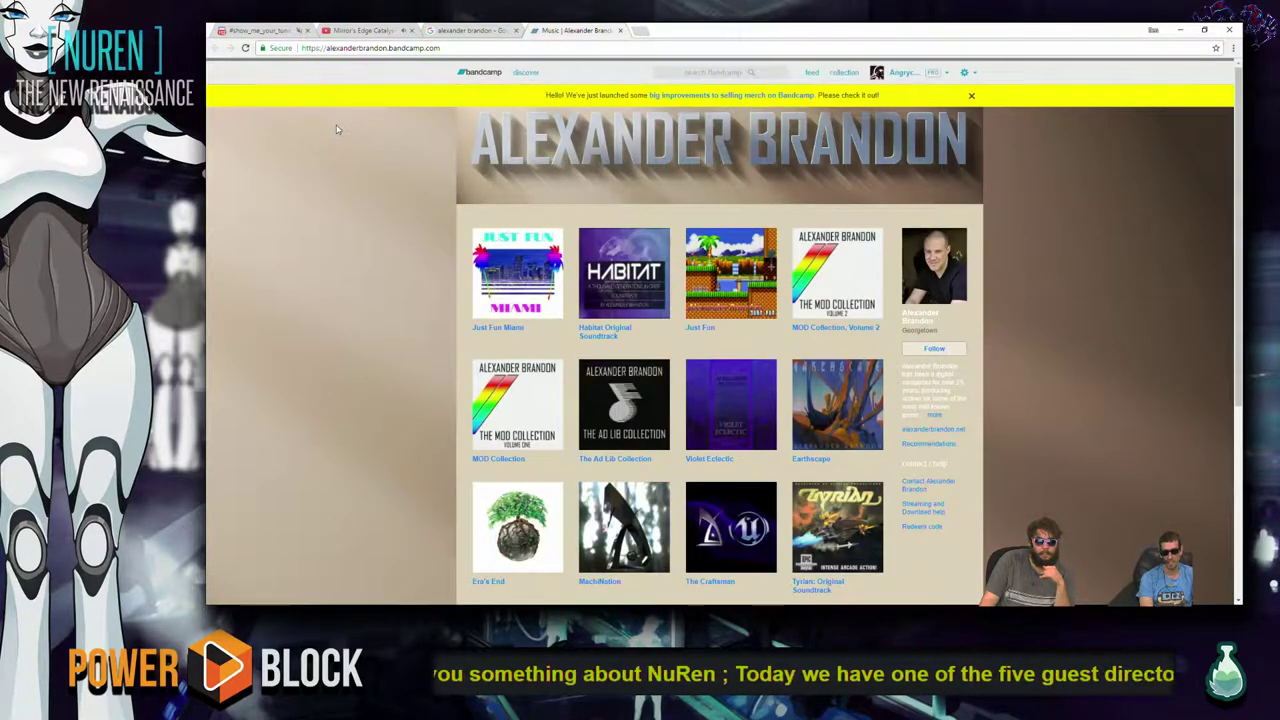
- Scroll the composer's discography and open the Tyrian: Original Soundtrack album
scroll(382, 219, down, 1)
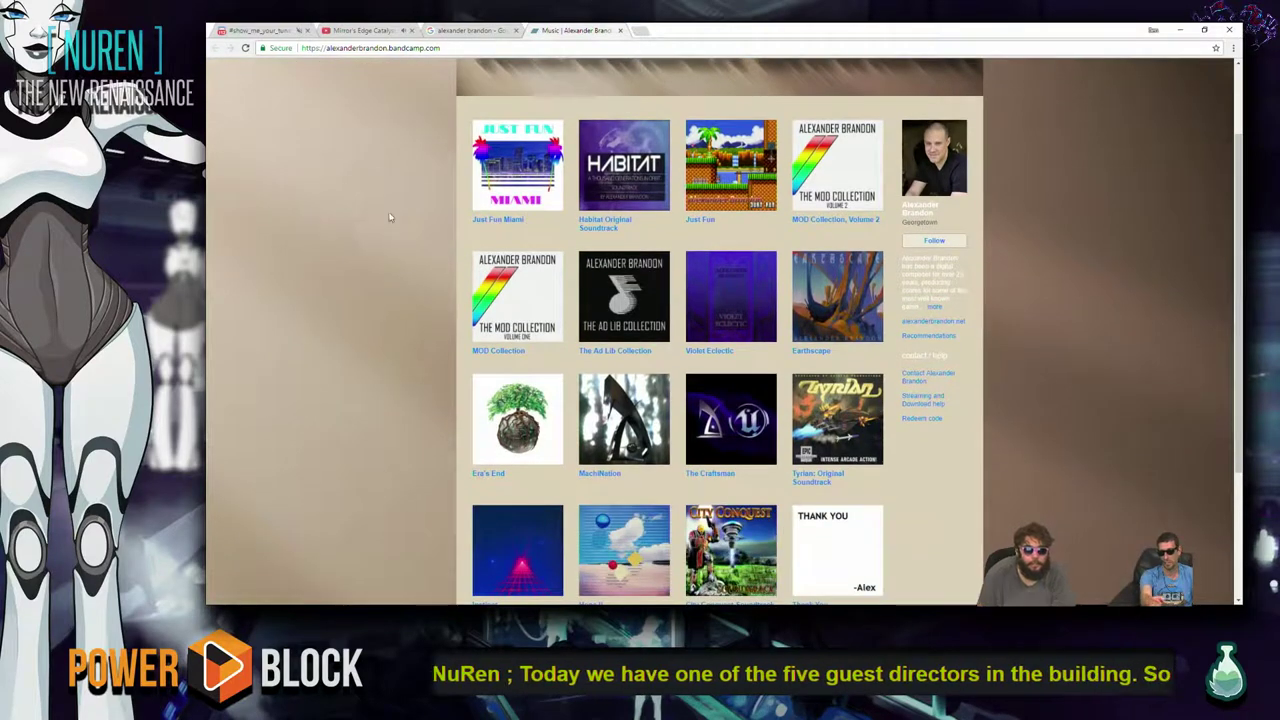
scroll(355, 240, down, 1)
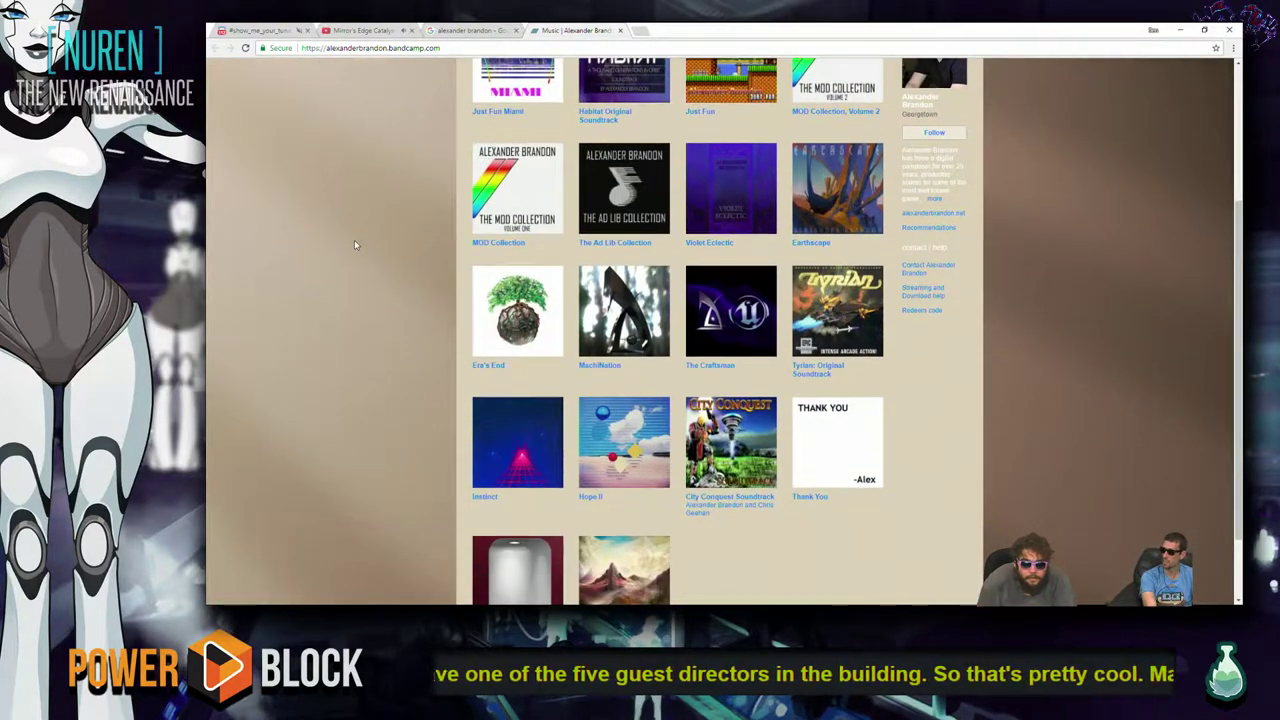
scroll(352, 244, down, 1)
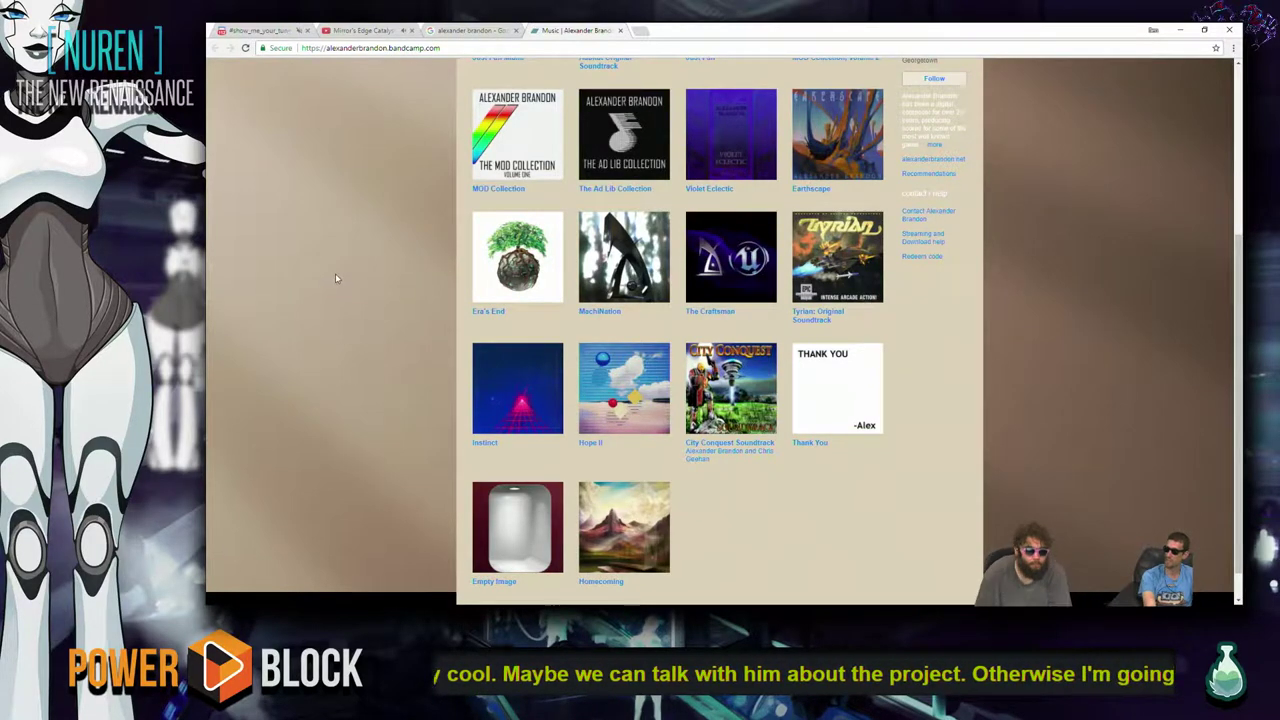
click(845, 268)
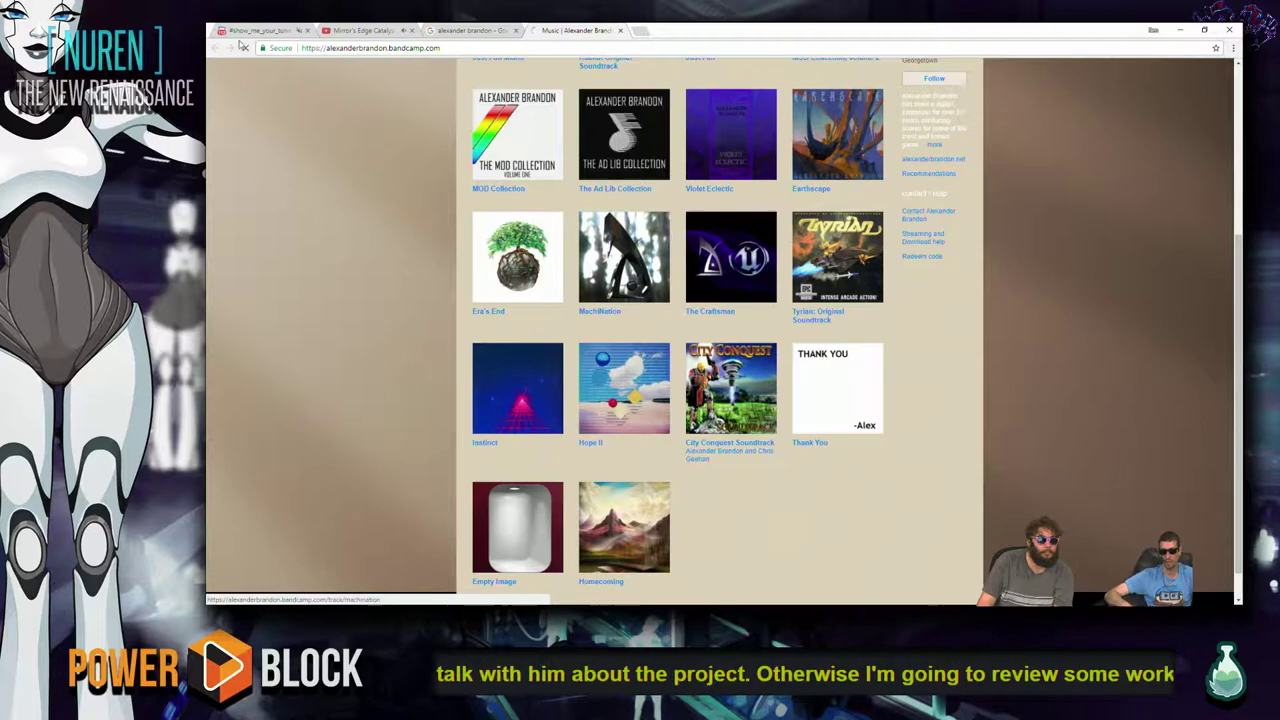
- Lower the YouTube video's volume, then return to the Tyrian album page
click(365, 30)
drag(352, 470, 320, 470)
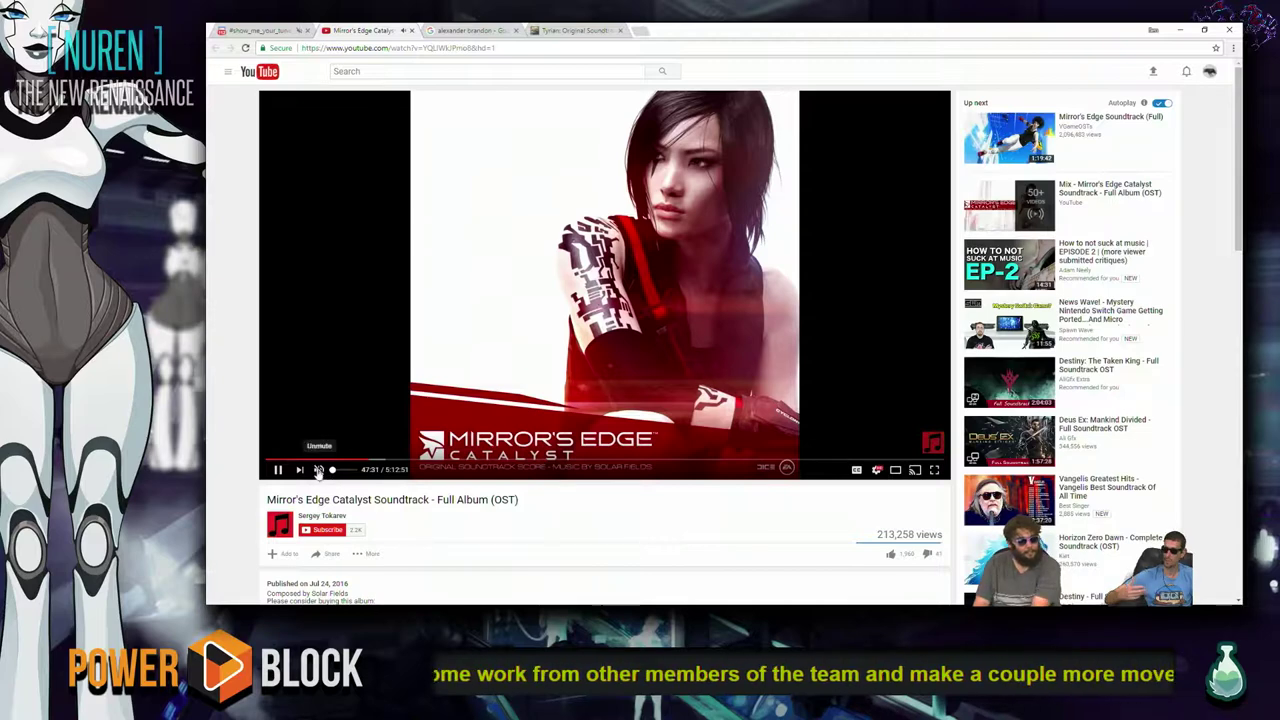
click(548, 30)
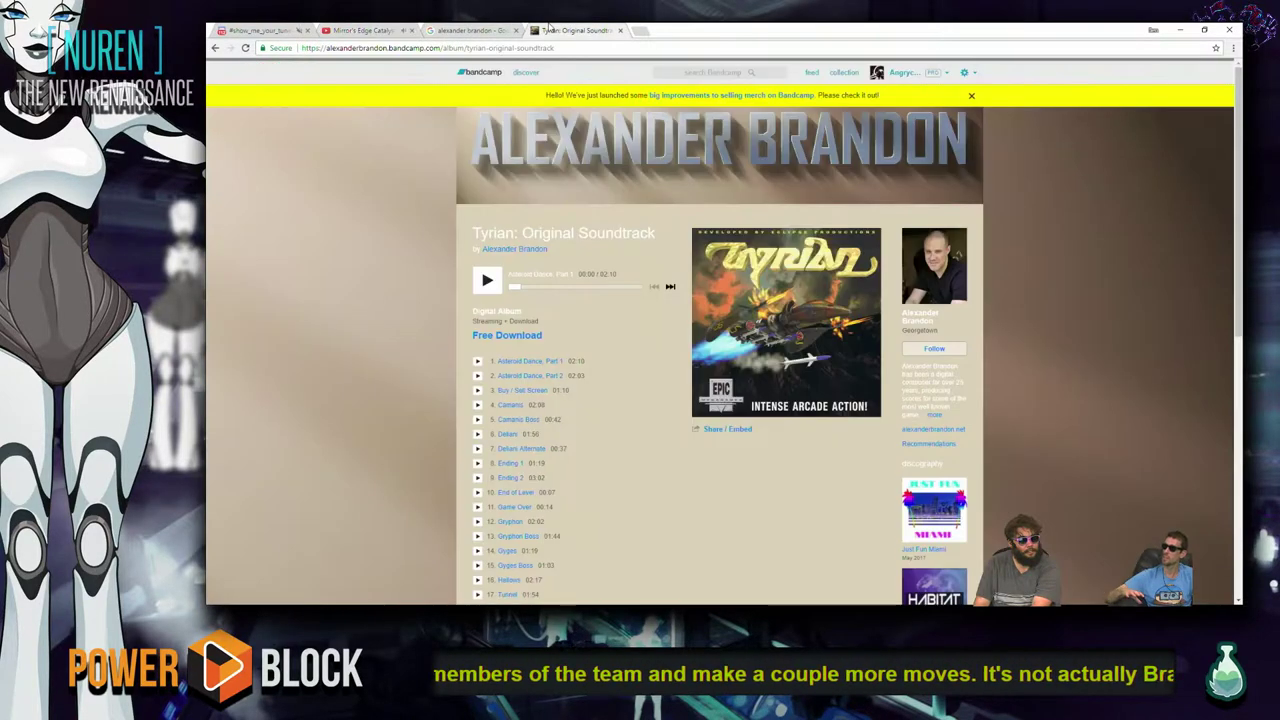
- Play 'Tyrian, the level' from the album and raise the system volume to 80
click(487, 281)
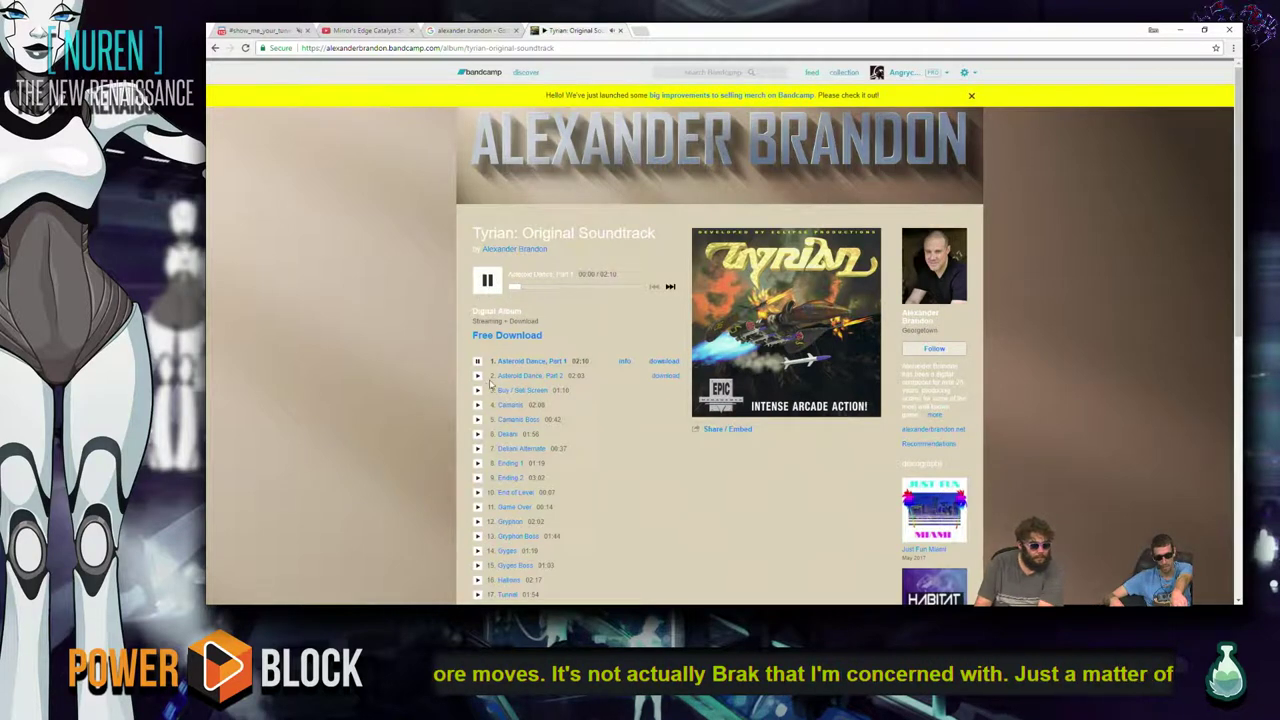
scroll(509, 443, down, 5)
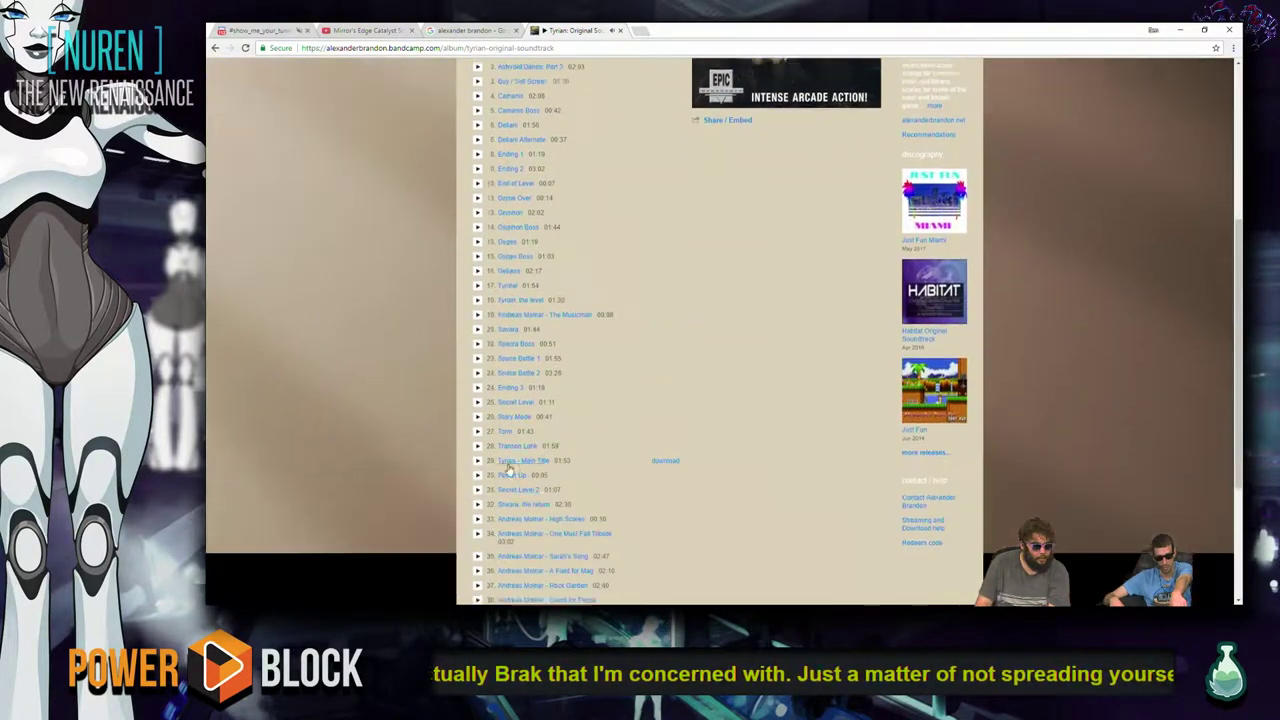
click(477, 446)
click(477, 285)
key(XF86AudioLowerVolume)
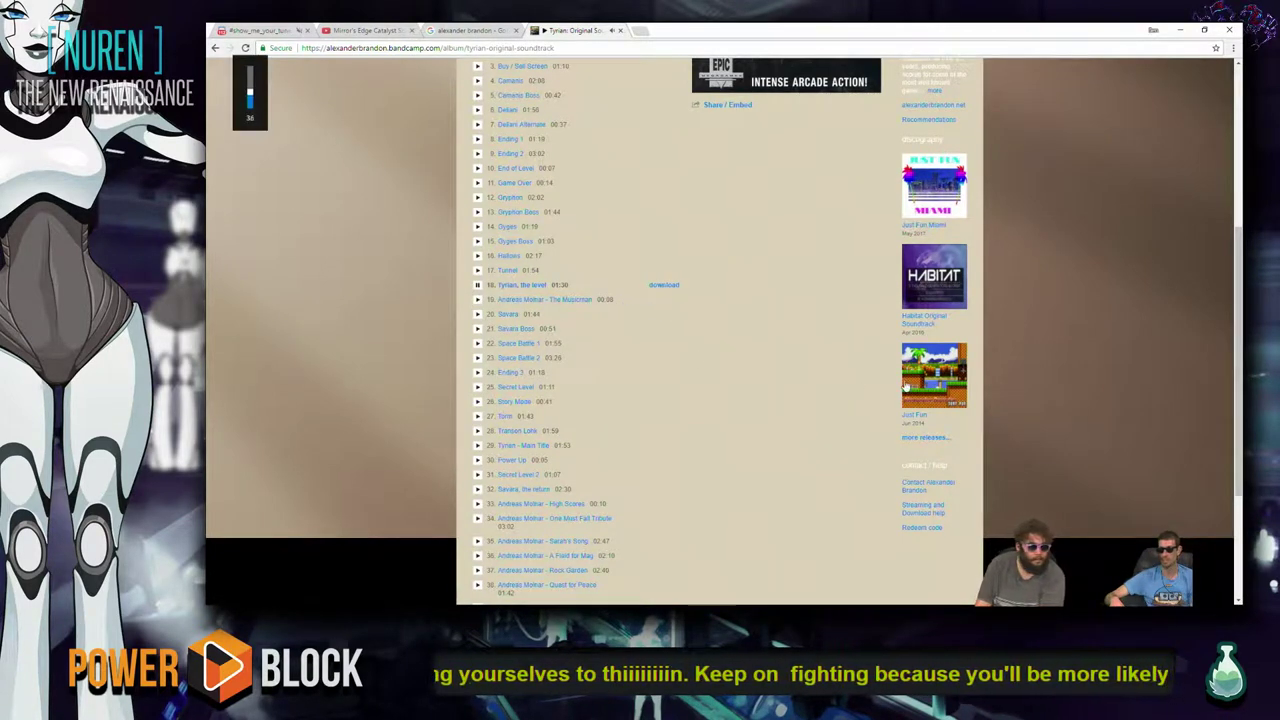
key(XF86AudioRaiseVolume)
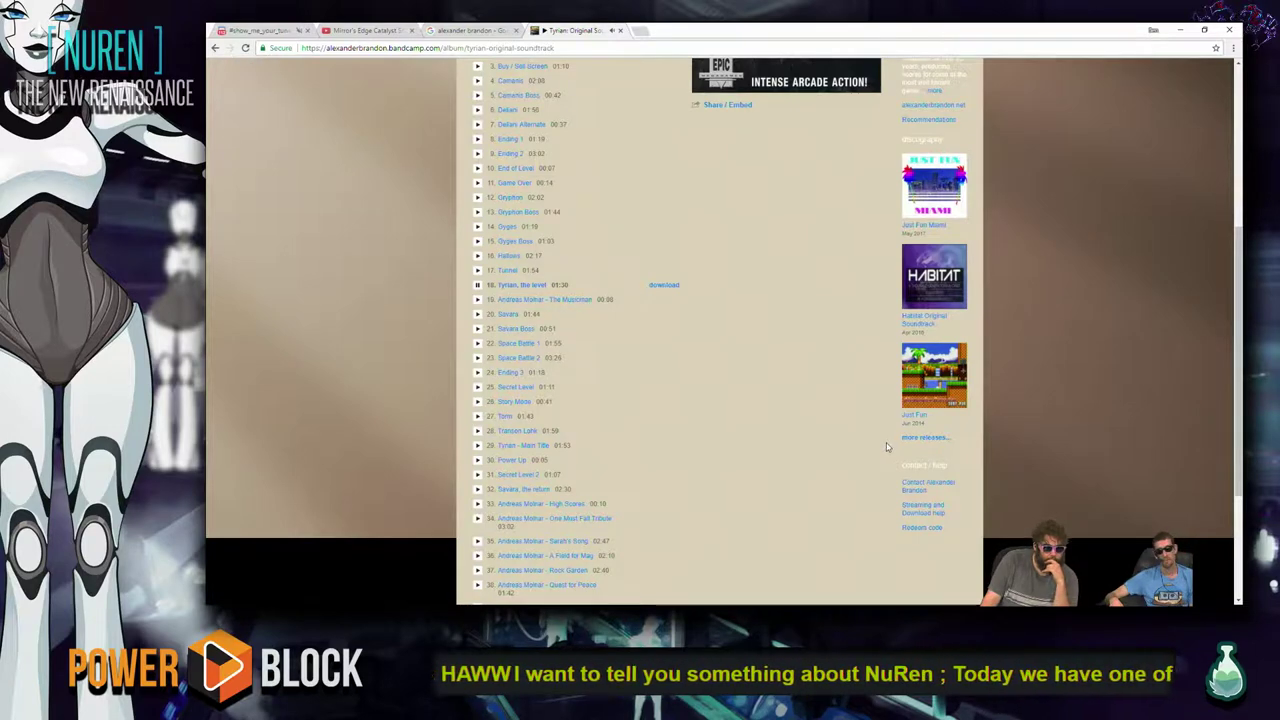
- Glance over the YouTube and Google tabs, return to Tyrian, and show the desktop
scroll(886, 443, up, 5)
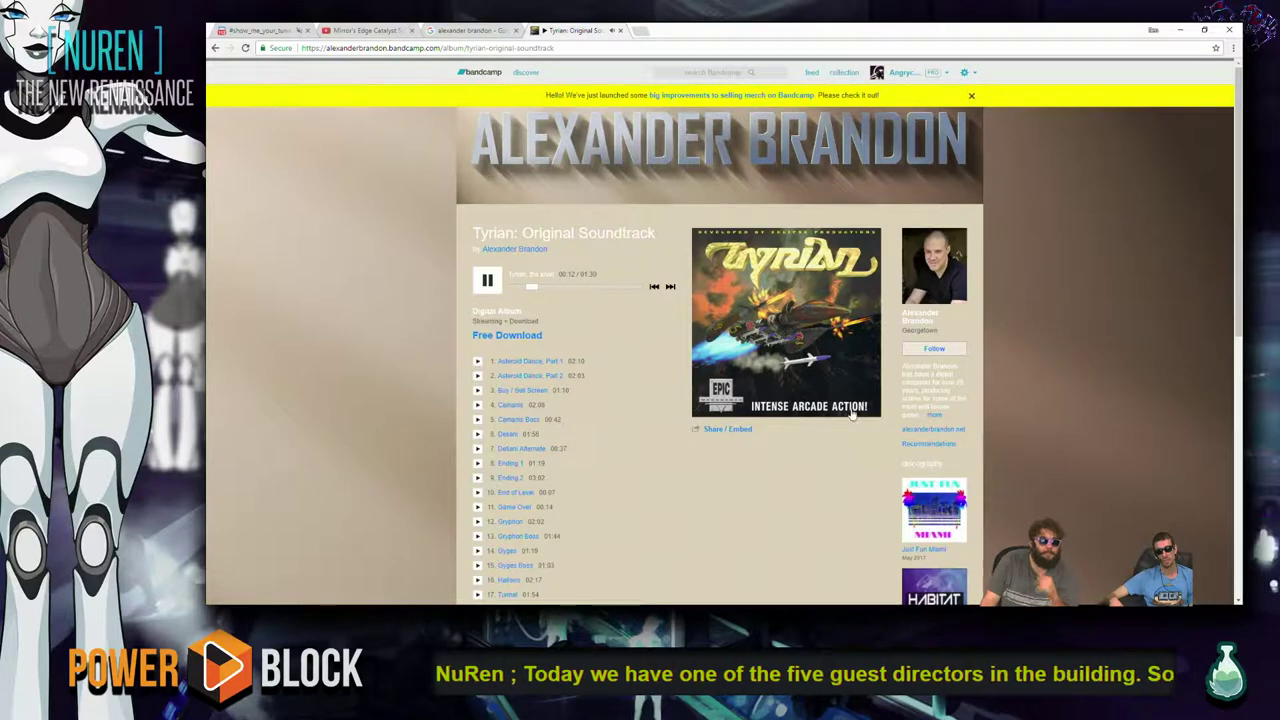
click(368, 31)
click(460, 29)
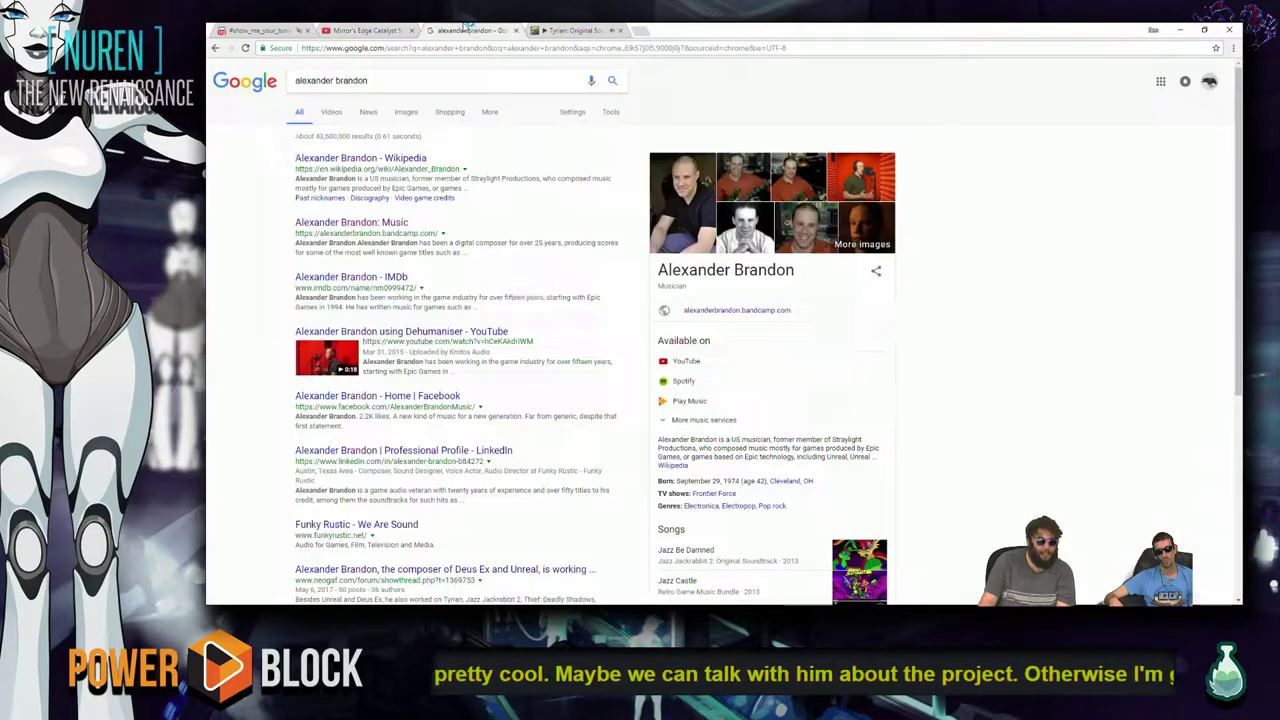
click(575, 30)
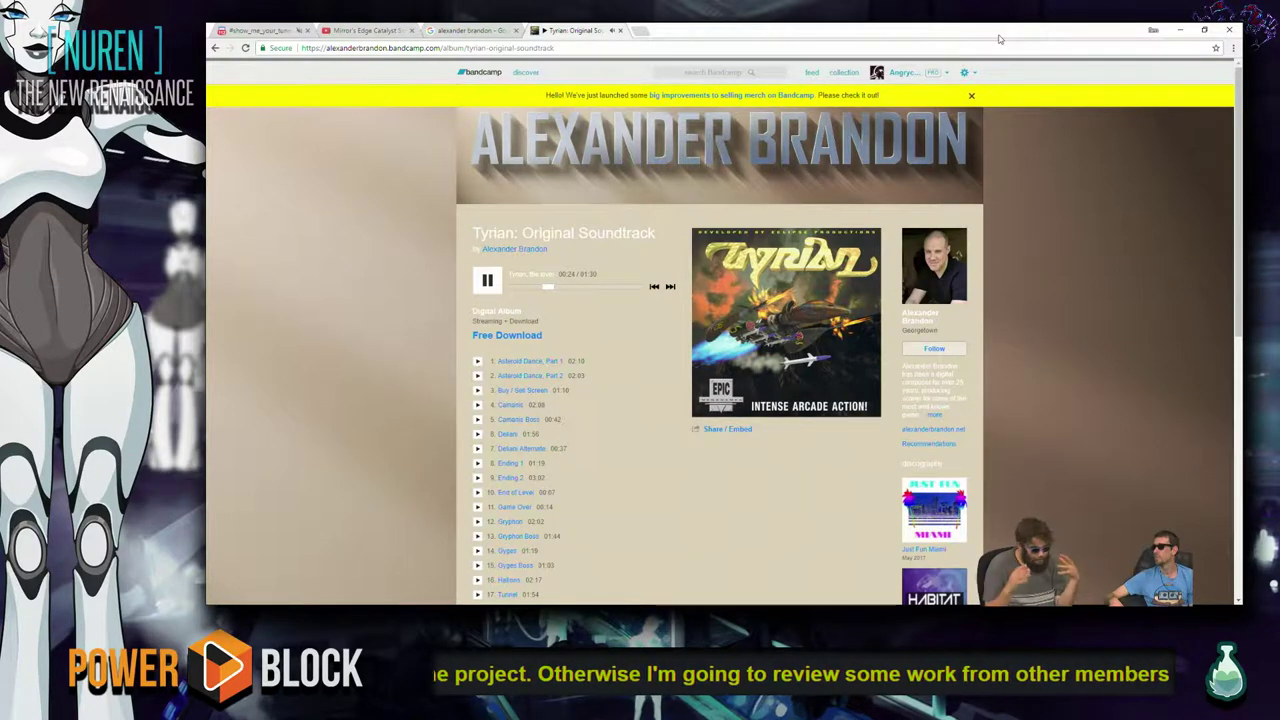
key(super)
key(super)
key(super+d)
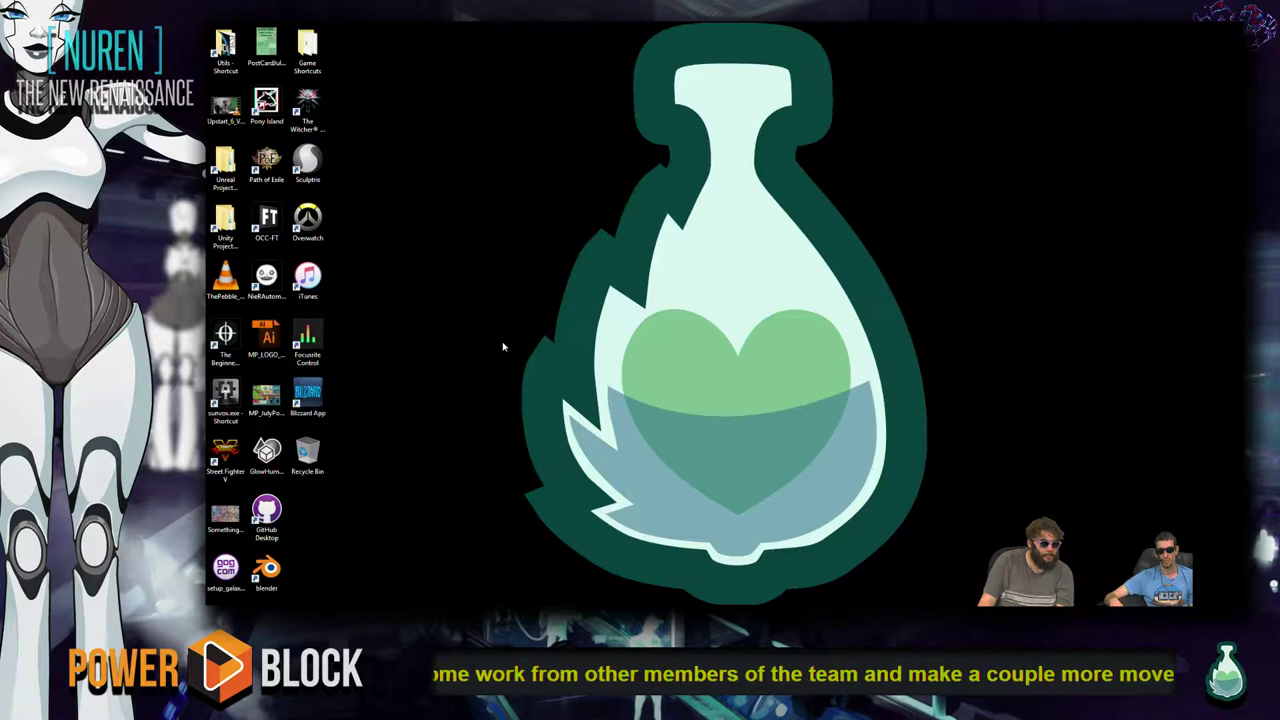
- Open File Explorer and browse into the DATA (D:) drive
key(super)
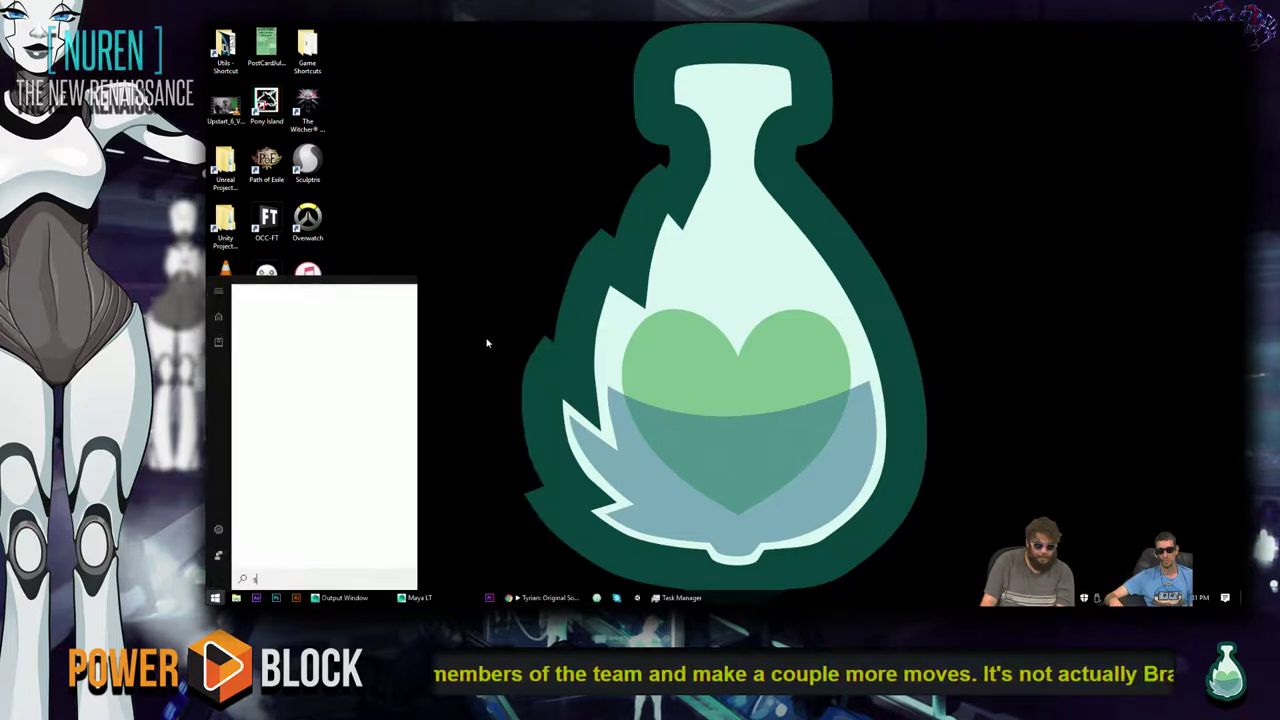
text(de)
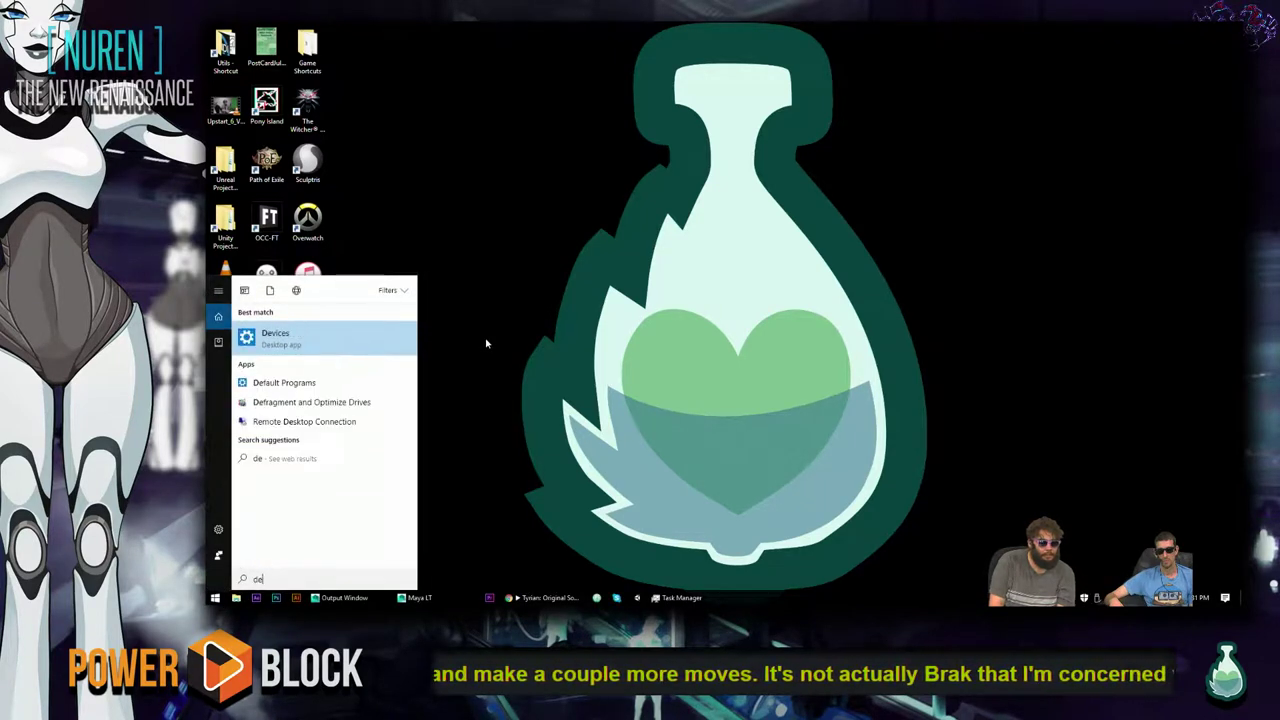
key(Return)
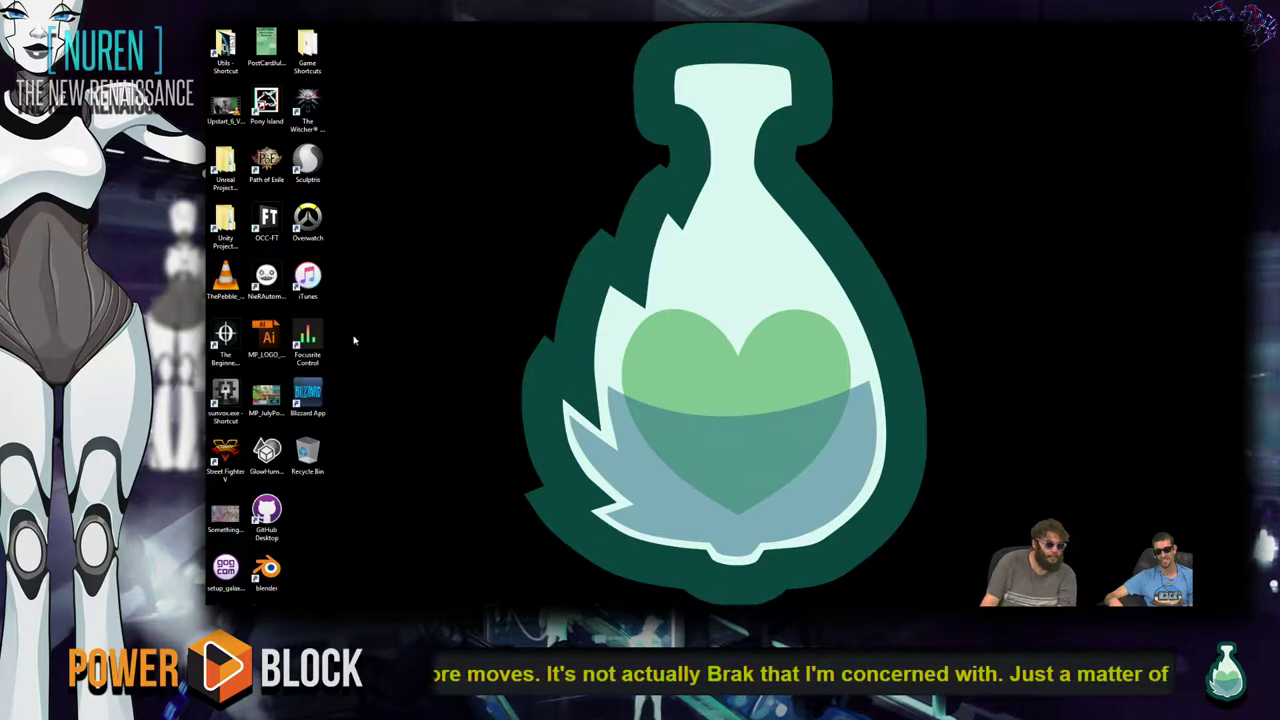
key(super+e)
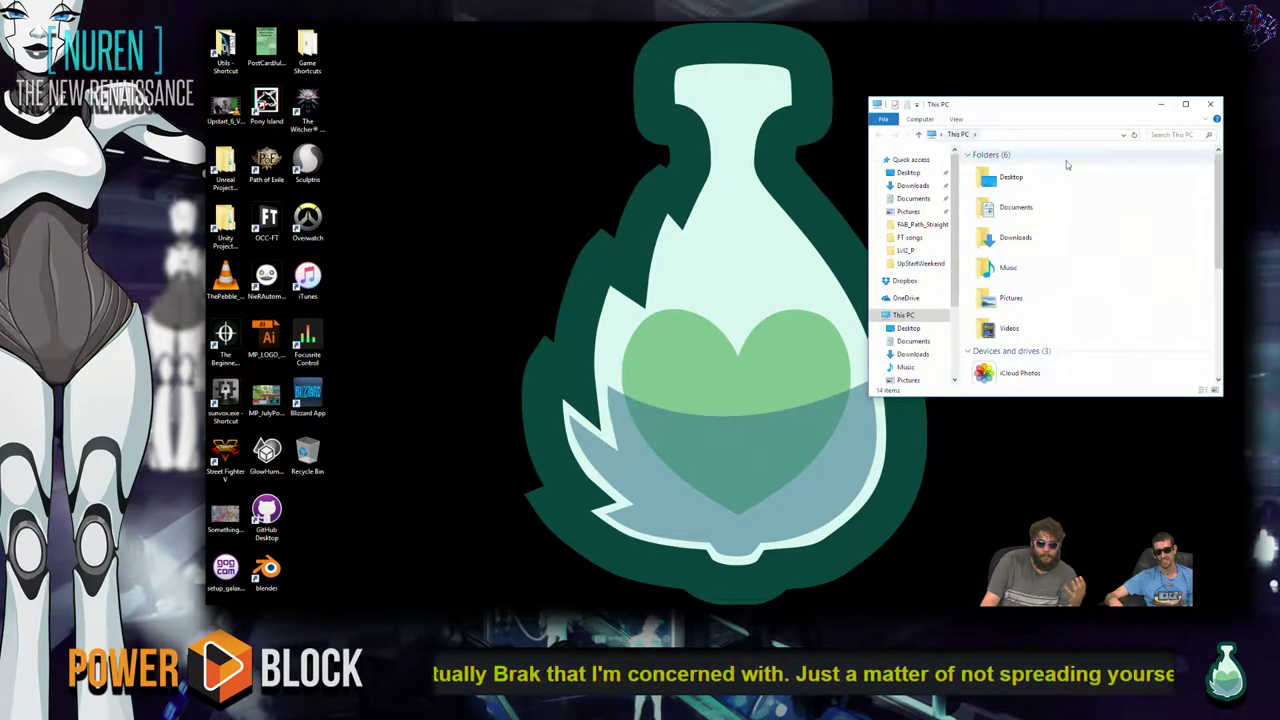
scroll(1107, 262, down, 5)
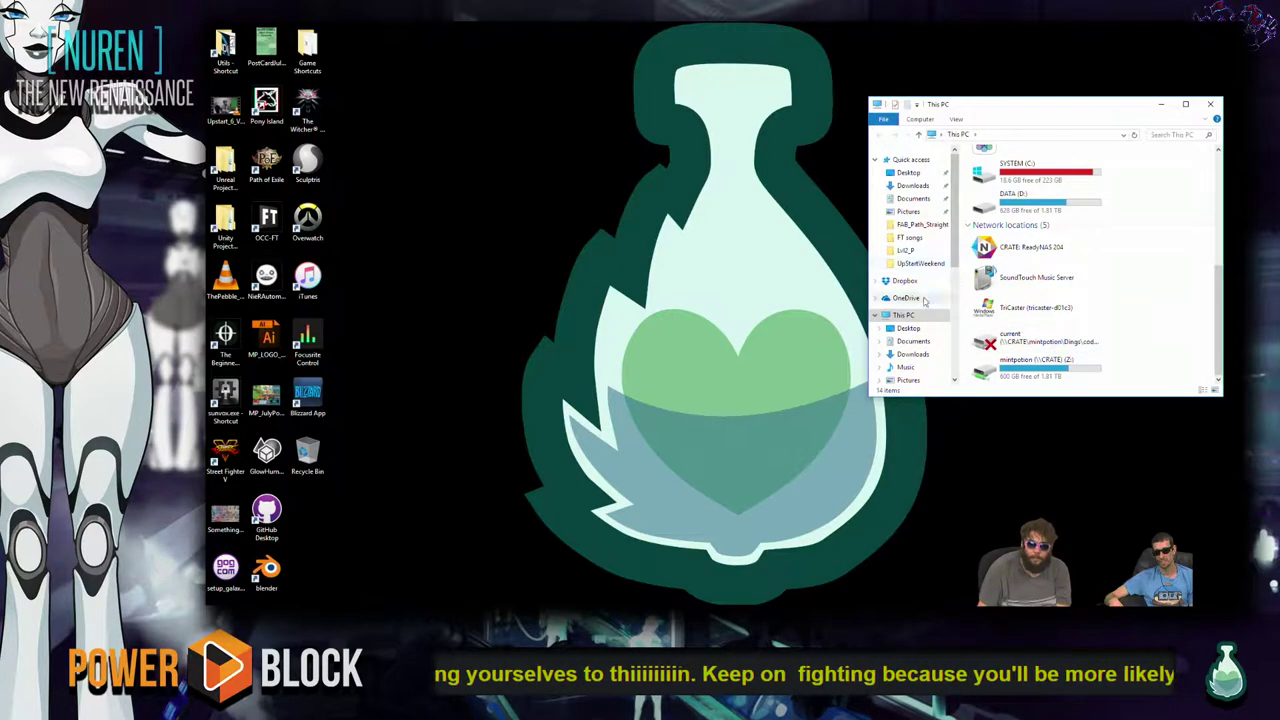
scroll(1000, 280, up, 5)
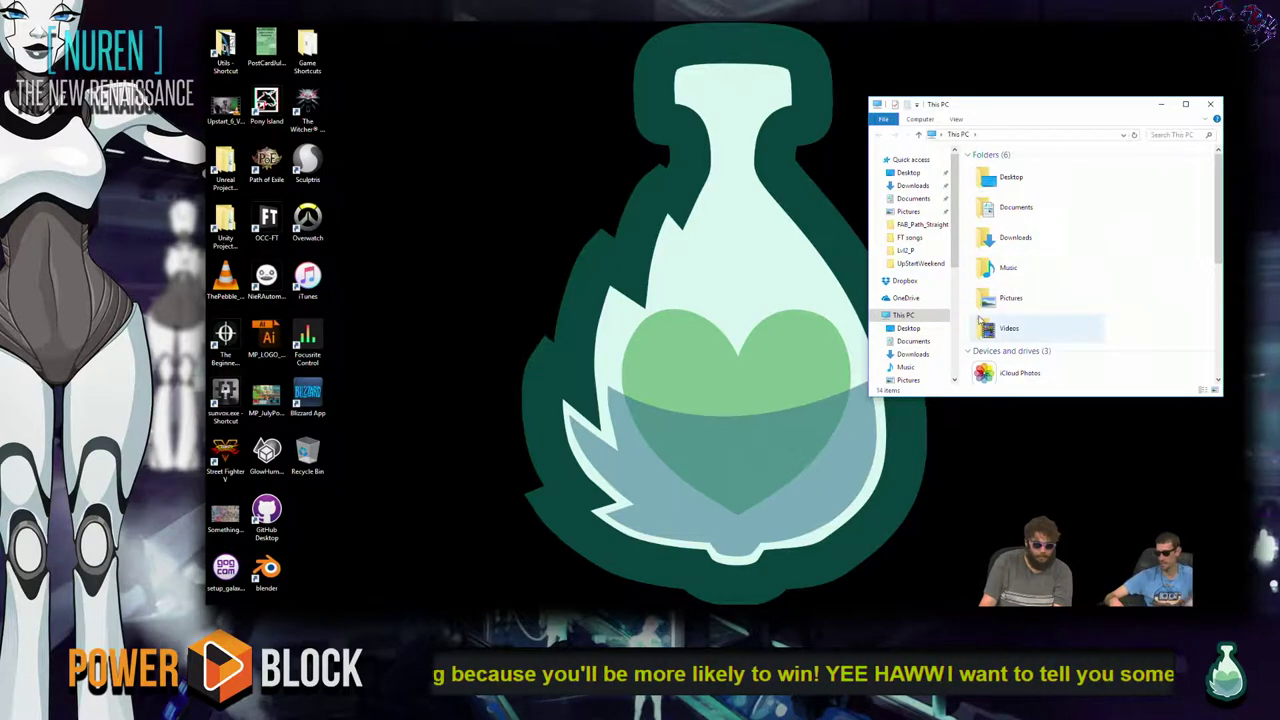
scroll(980, 318, down, 5)
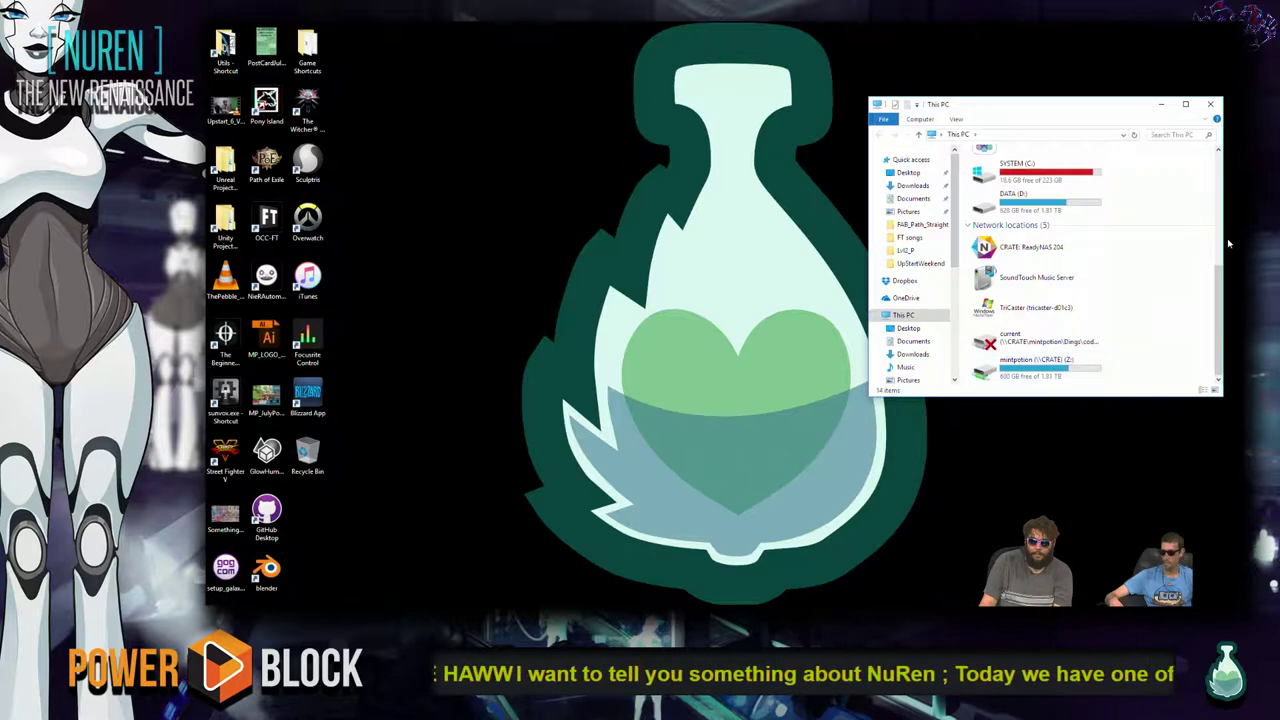
double_click(1093, 190)
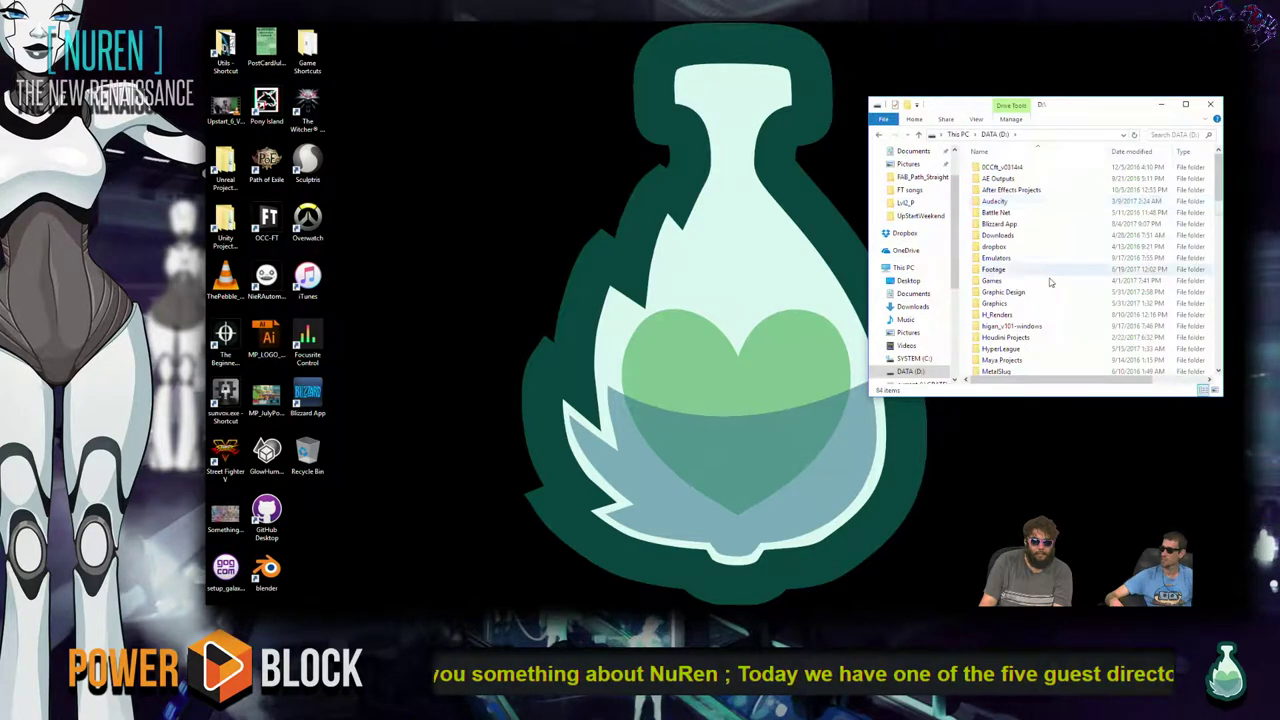
- Open the D:\Utils folder, close File Explorer, and bring back the Tyrian page
scroll(1058, 283, down, 2)
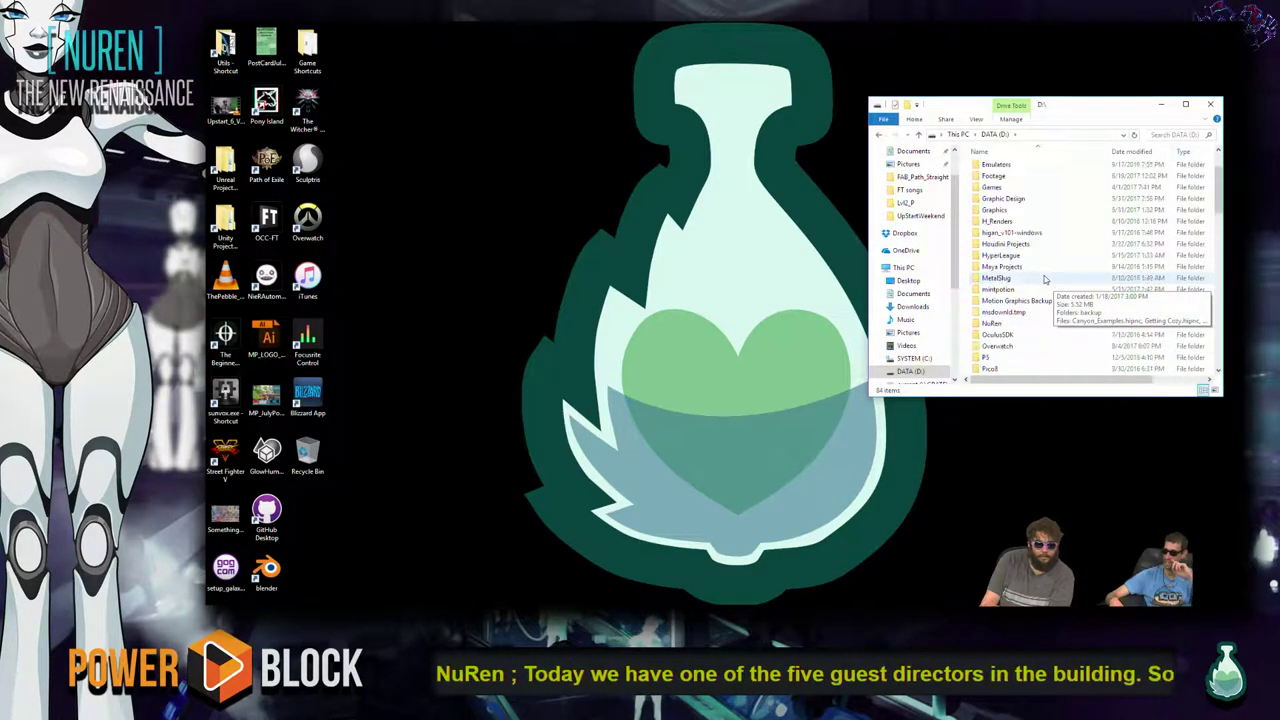
scroll(1050, 282, down, 8)
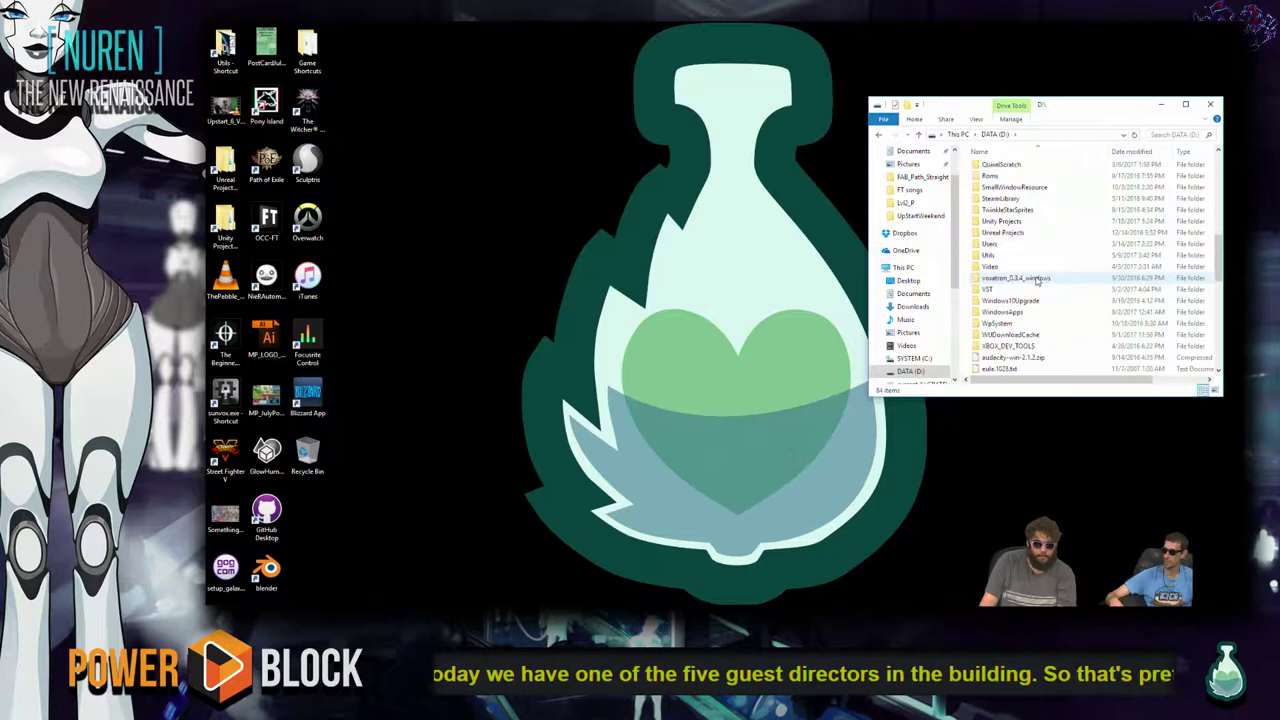
double_click(1030, 256)
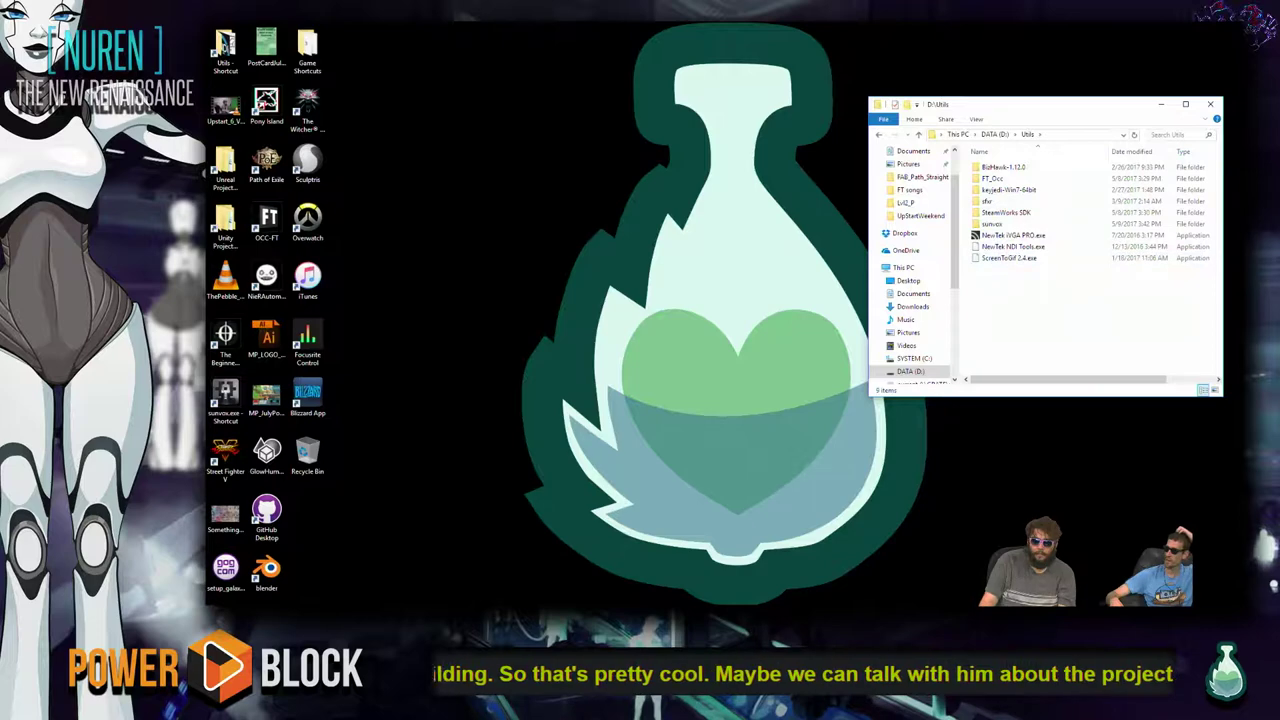
click(1212, 103)
key(alt+Tab)
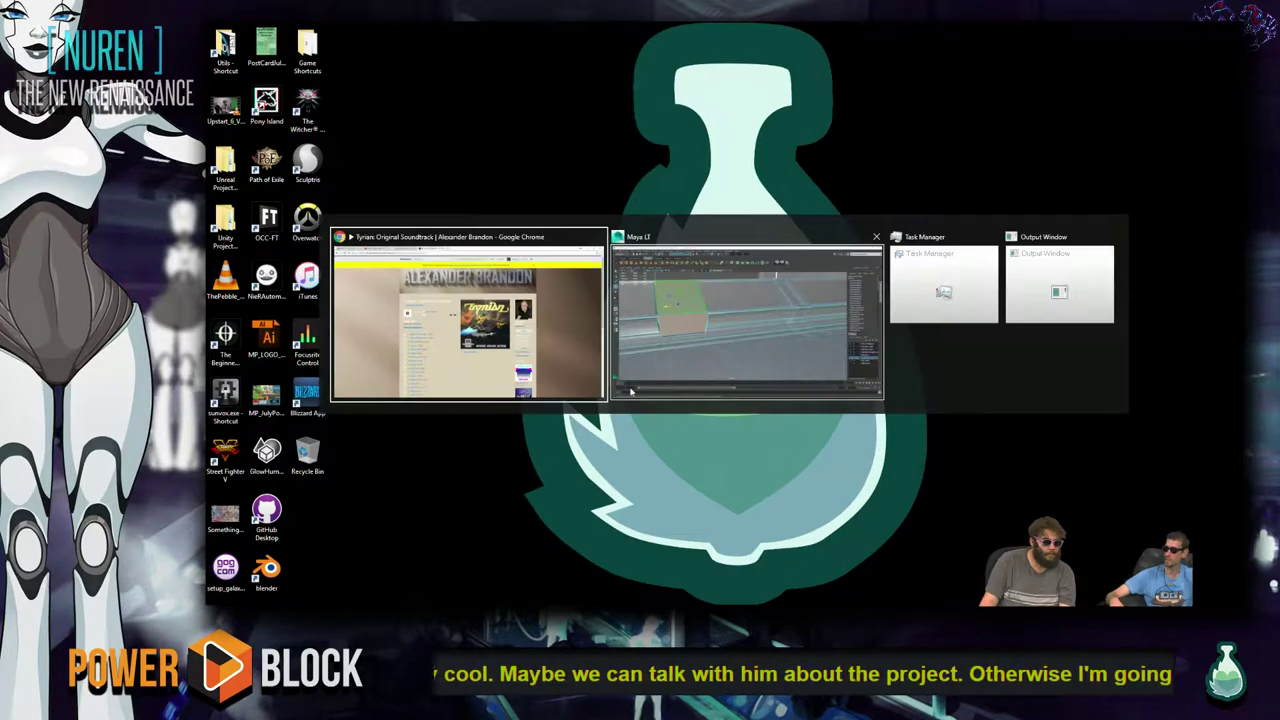
click(571, 340)
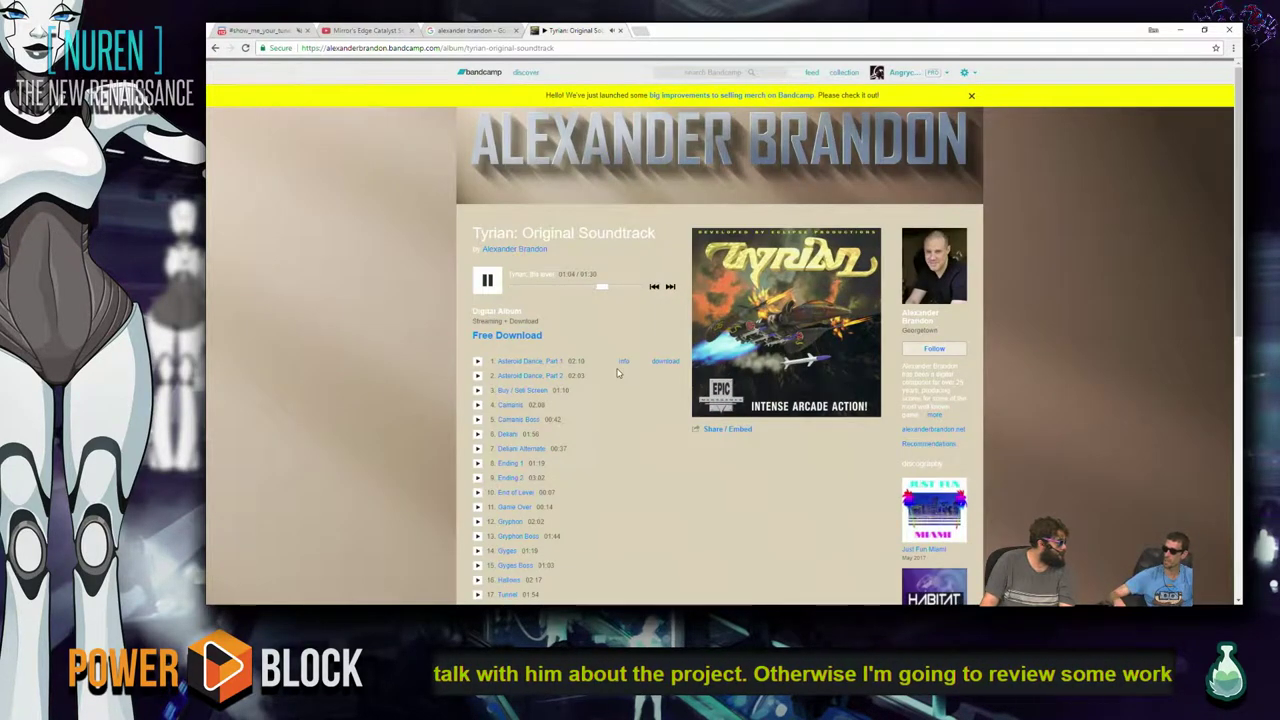
- Switch to the Mirror's Edge Catalyst YouTube tab, minimise the browser, and restore Maya LT
click(345, 30)
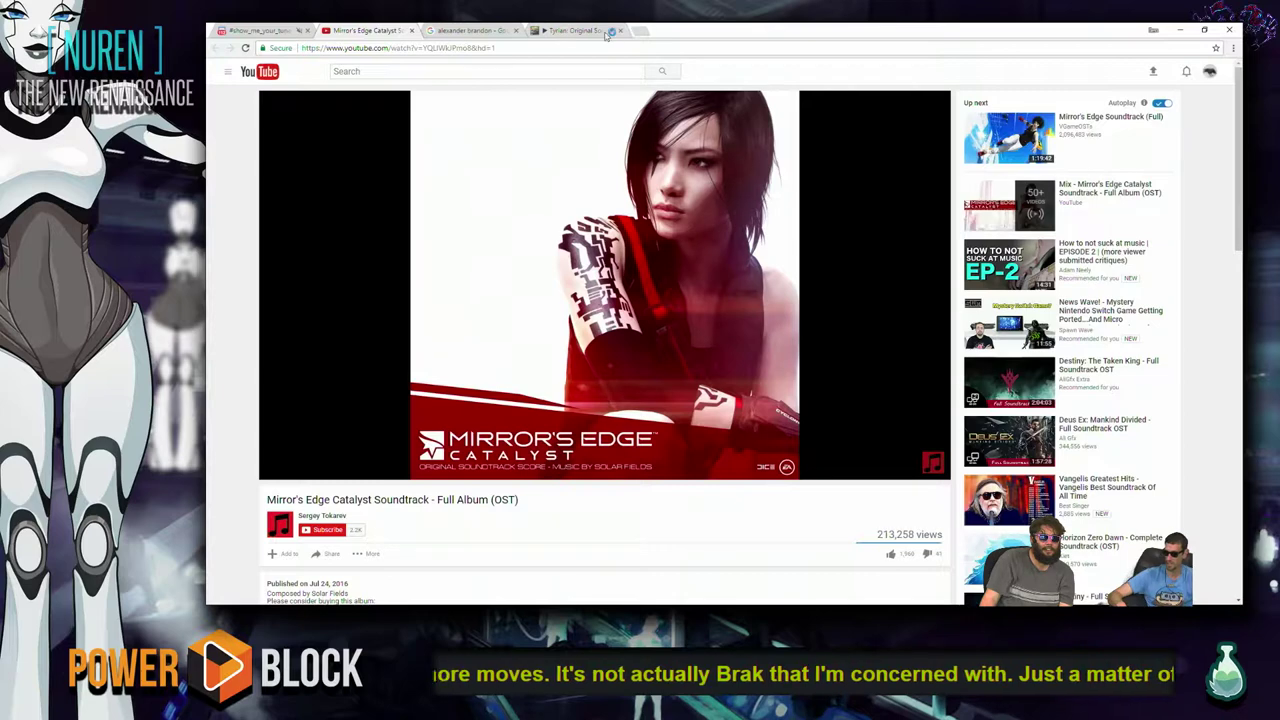
click(1179, 30)
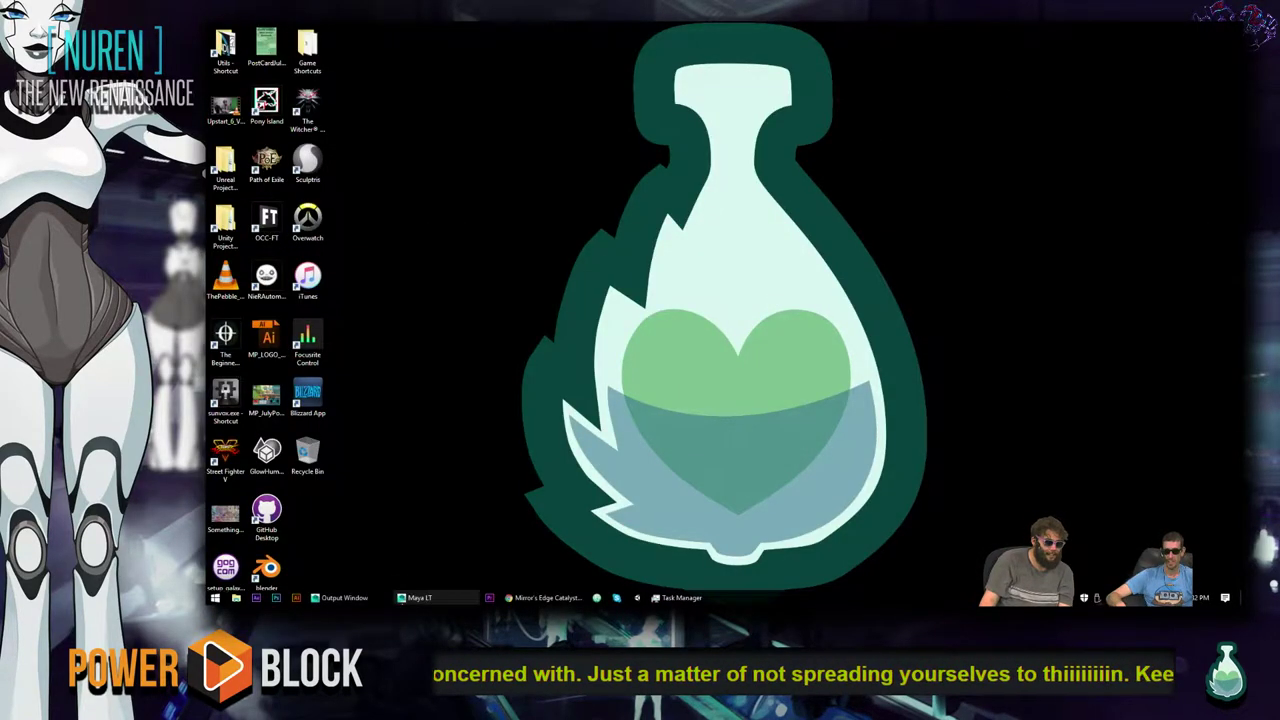
mouse_move(403, 598)
click(445, 555)
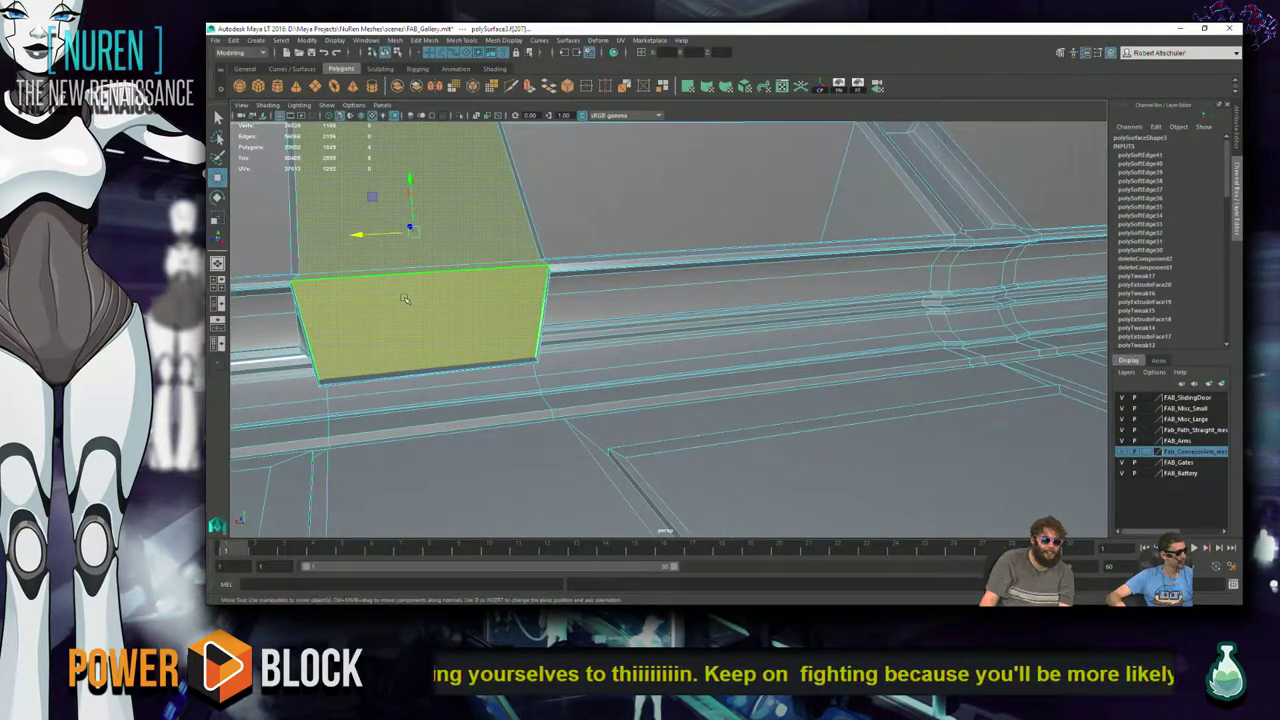
- Add the rail block's side face to the top-face selection and orbit to face them
alt+drag(648, 304, 700, 250)
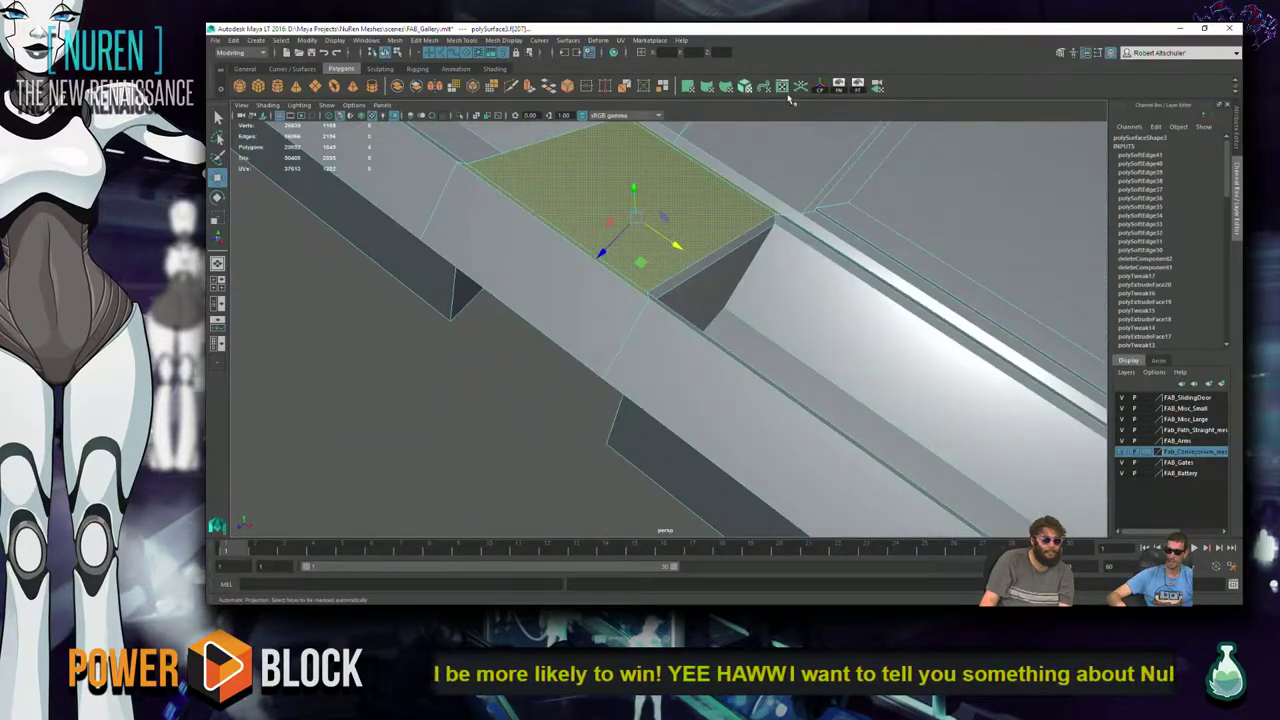
shift+click(563, 296)
key(alt+Tab)
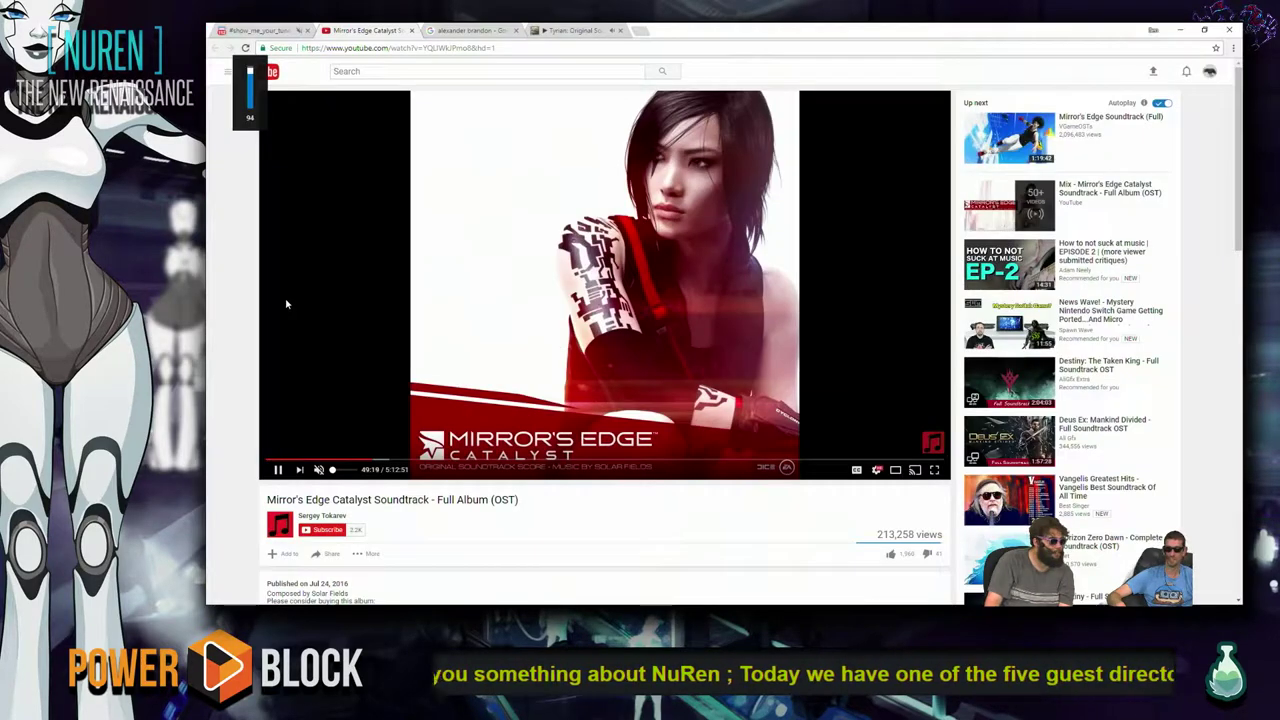
key(alt+Tab)
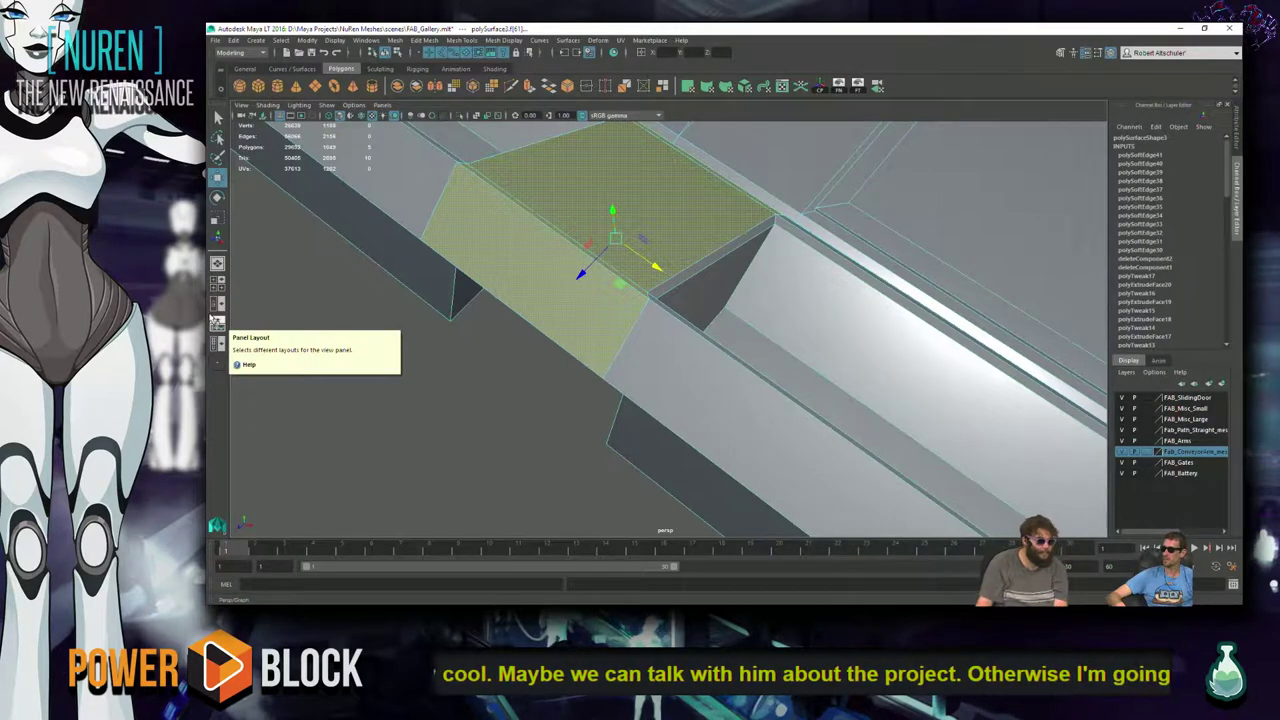
alt+drag(580, 277, 552, 324)
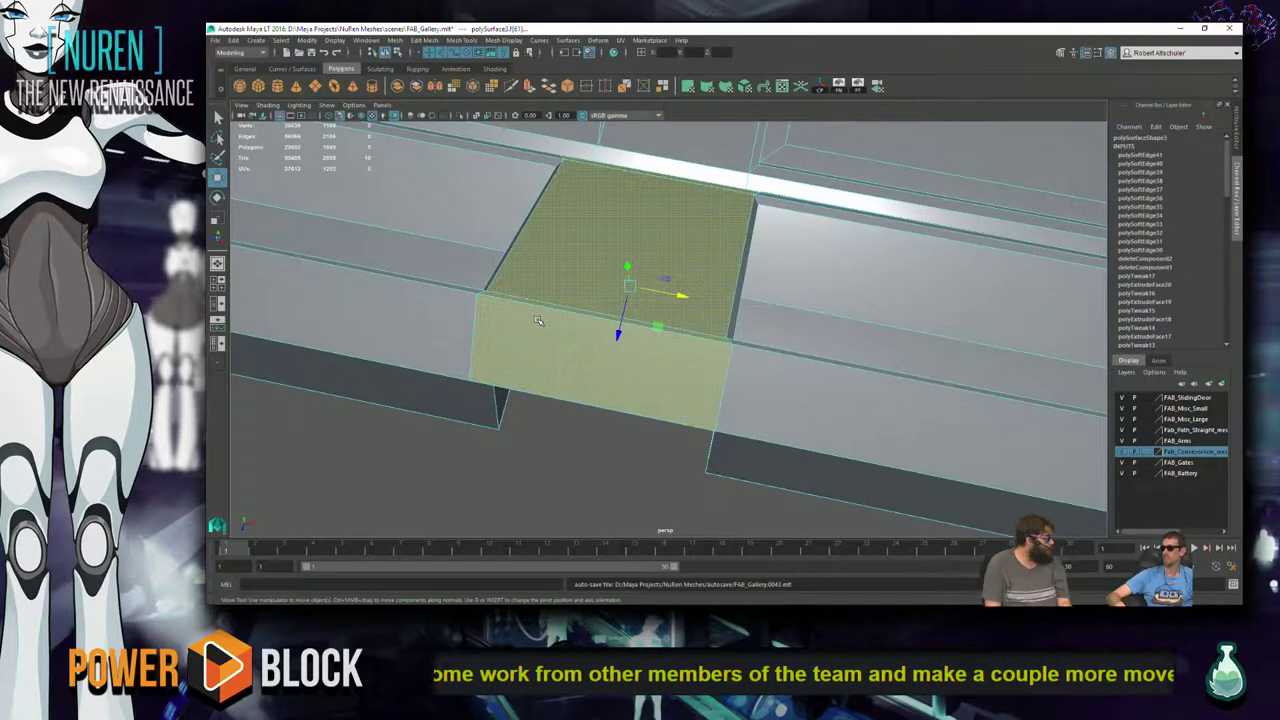
alt+drag(622, 246, 961, 249)
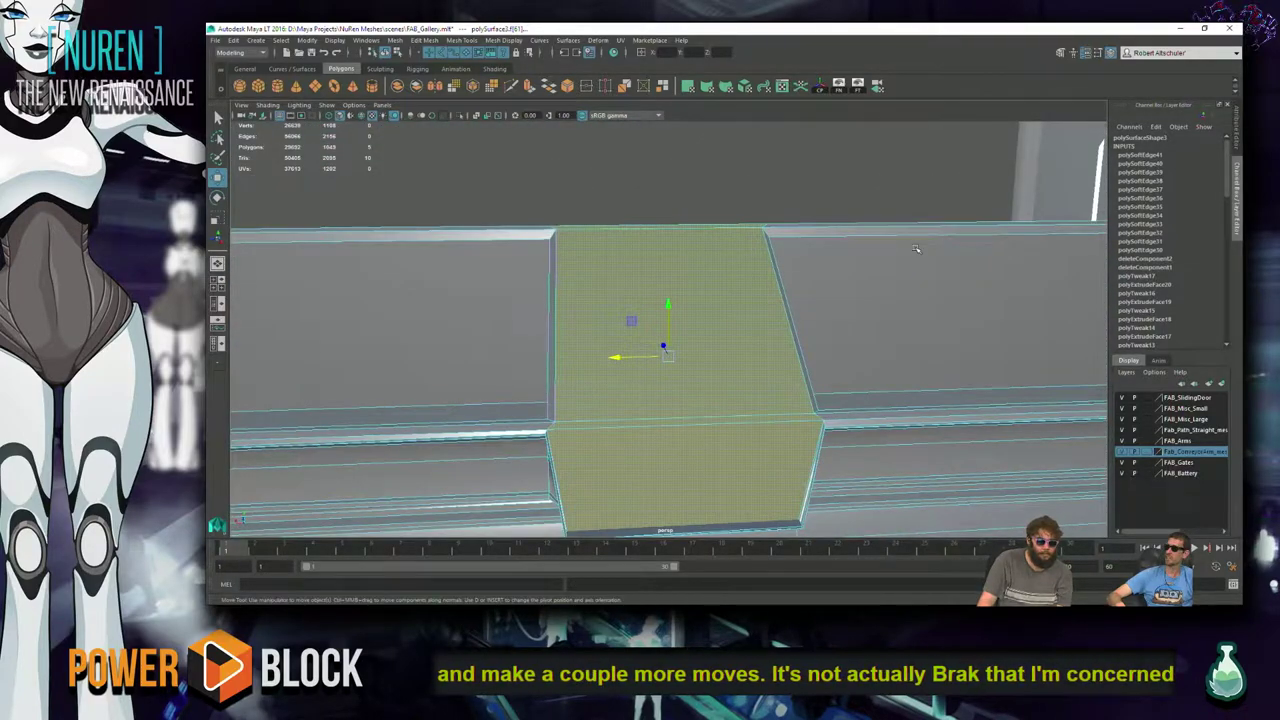
- Extrude the divider block's top face and adjust the extrusion's offset width
key(f)
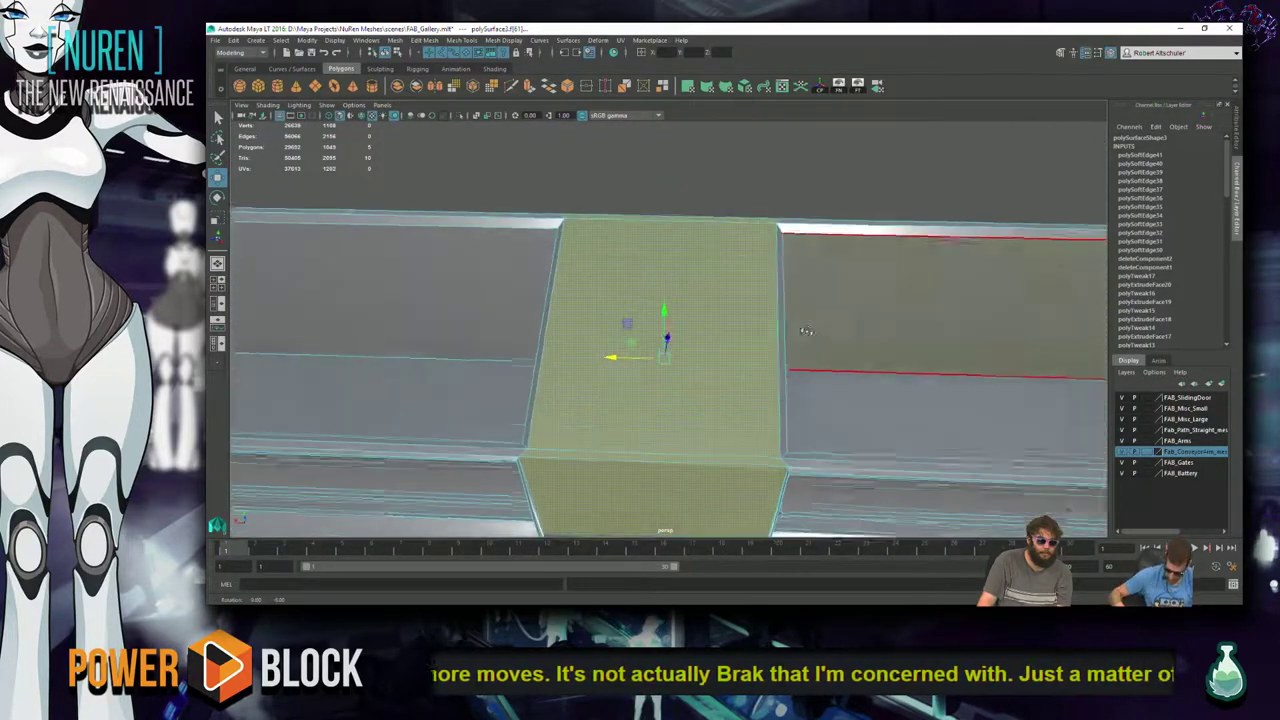
shift+right_click(718, 270)
click(716, 298)
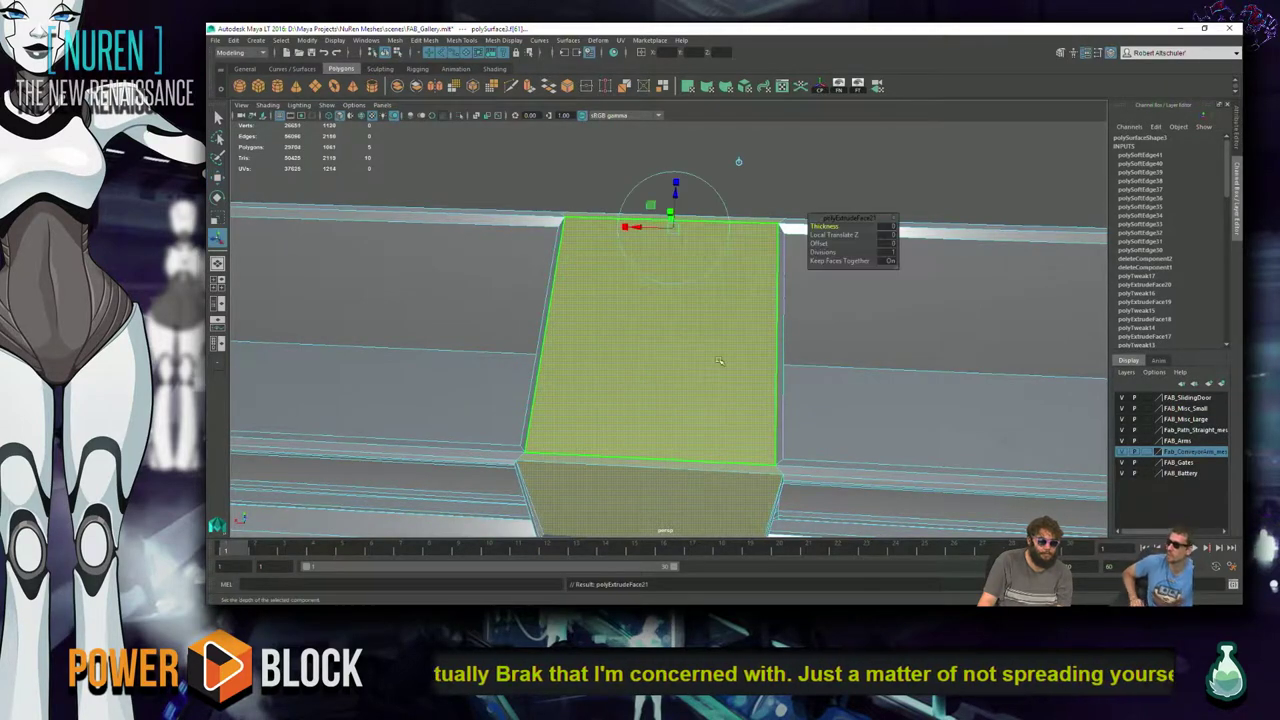
drag(625, 228, 631, 228)
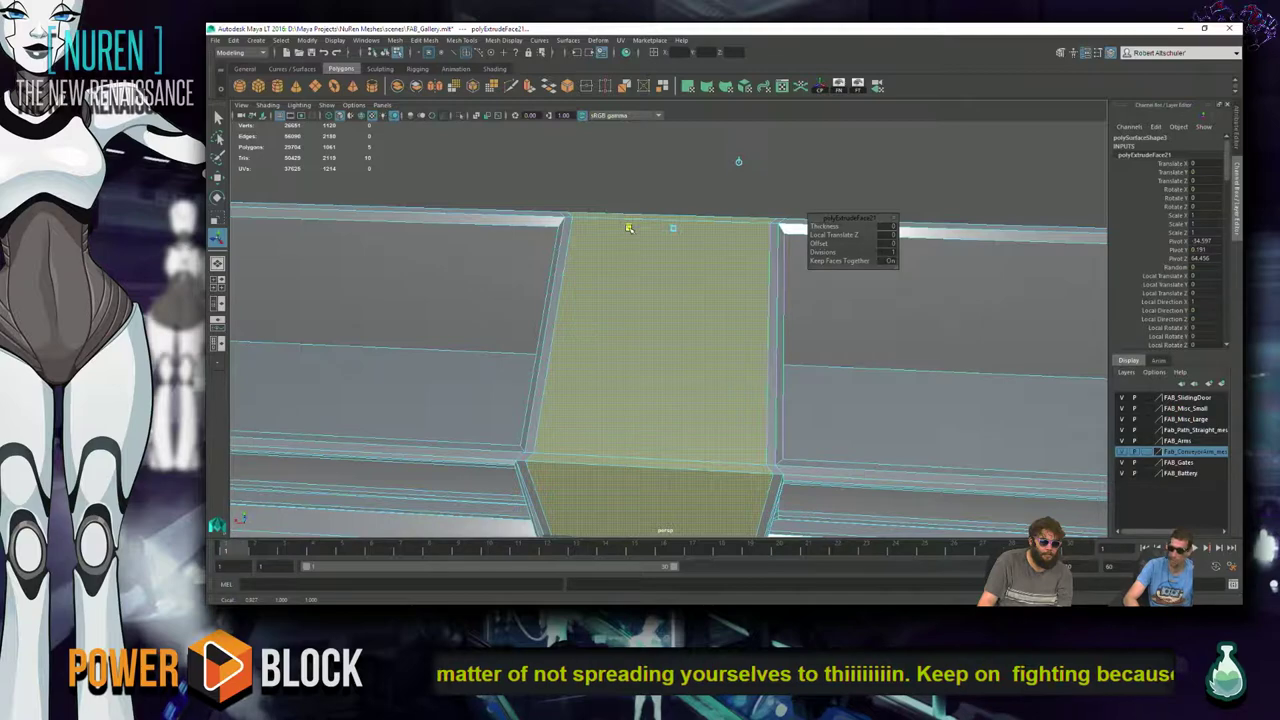
drag(628, 227, 623, 228)
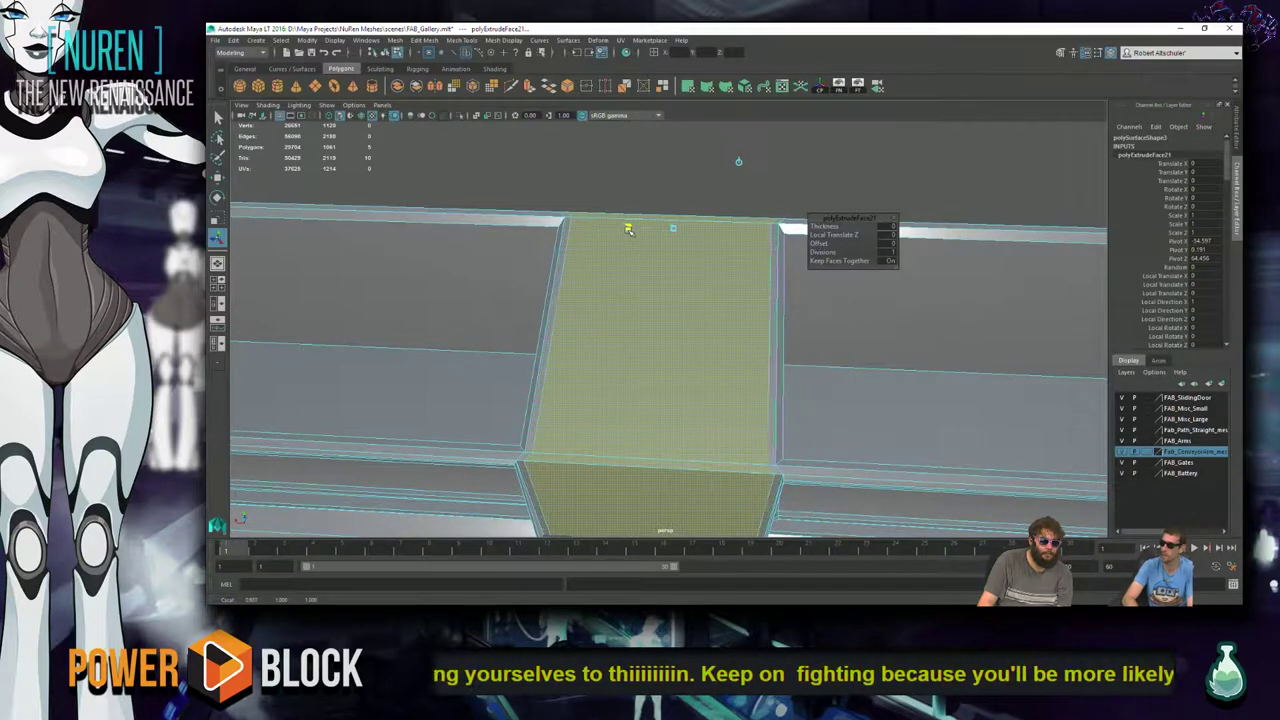
alt+drag(630, 228, 641, 320)
alt+drag(729, 293, 703, 311)
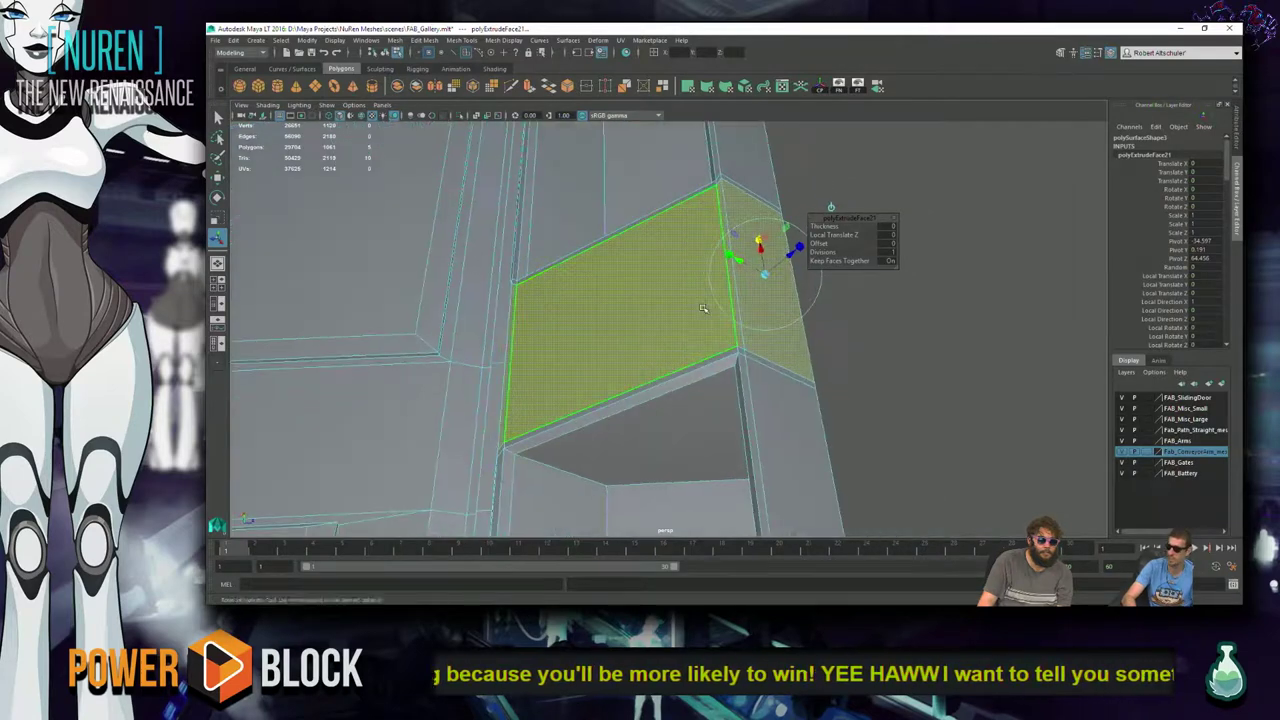
- Scale the extruded face against the rail wall and raise it slightly along Y
key(r)
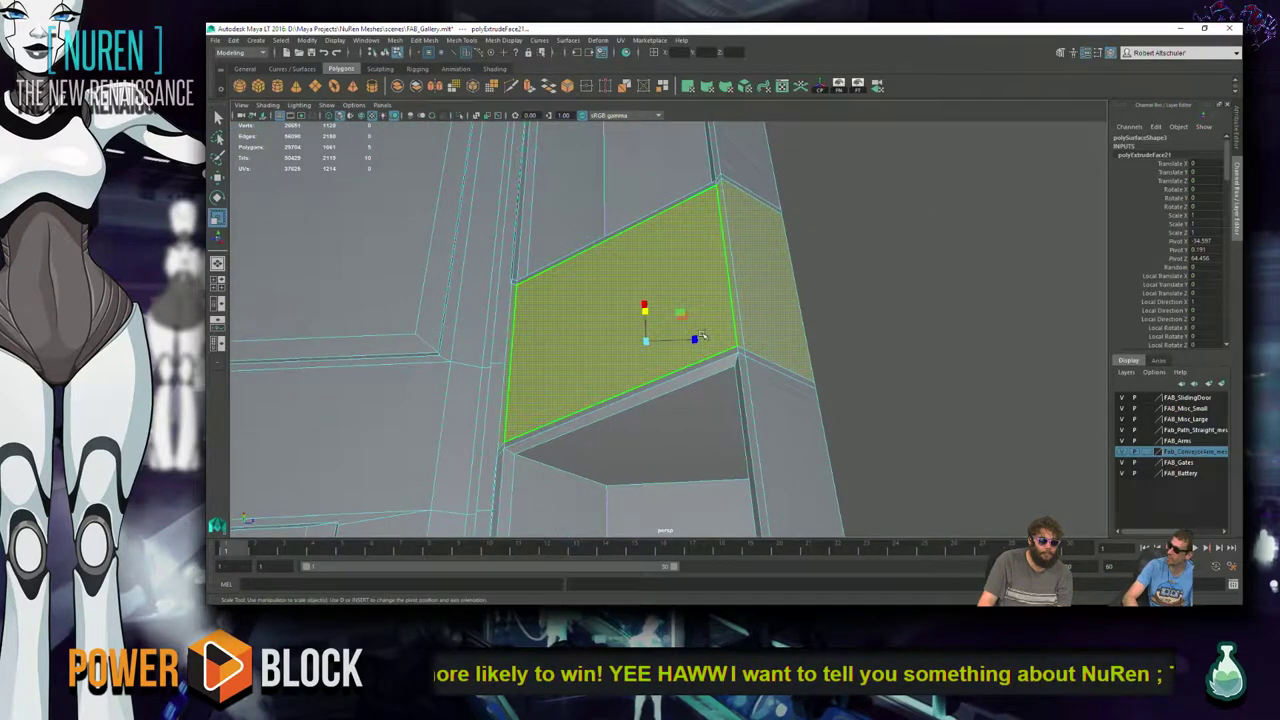
drag(696, 340, 668, 347)
key(w)
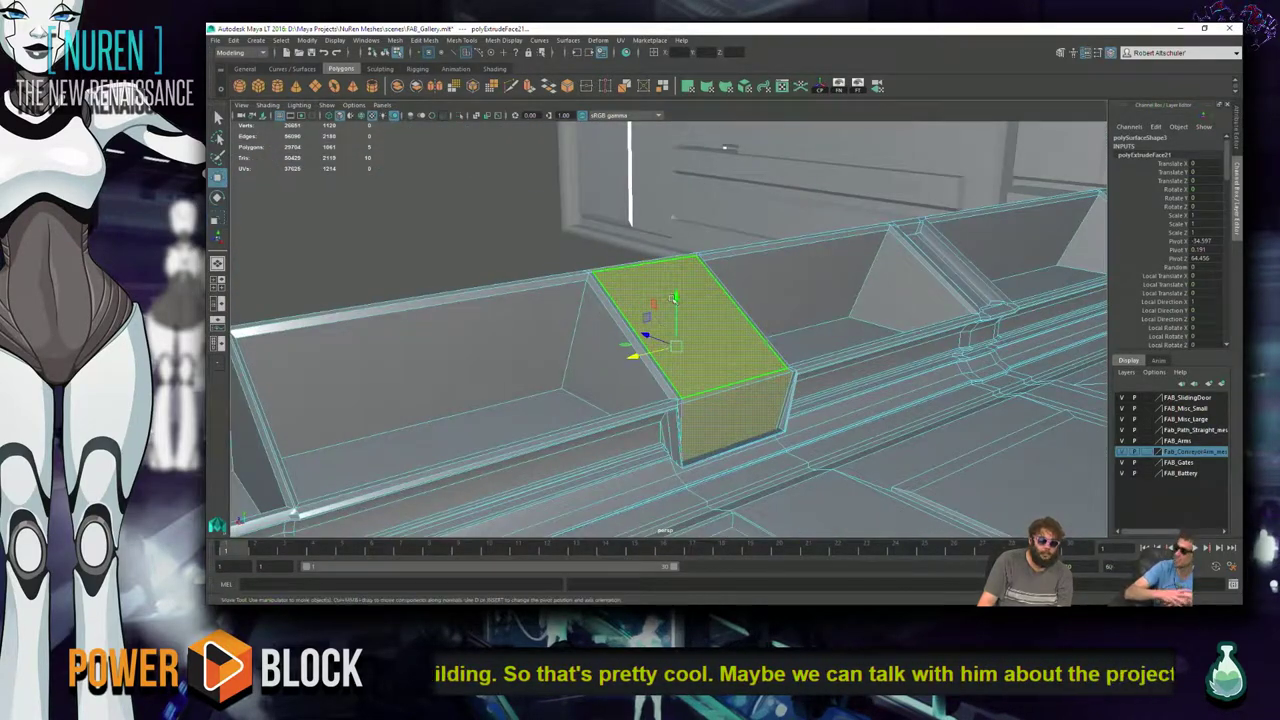
drag(675, 295, 669, 289)
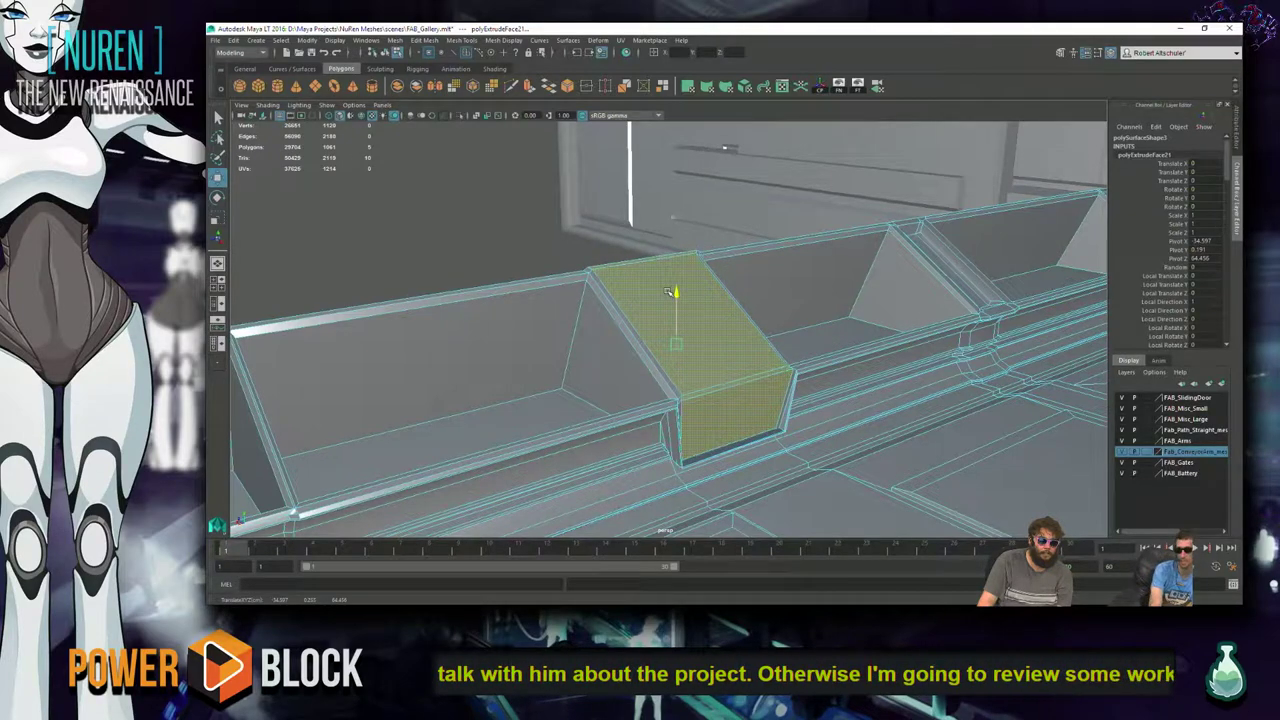
- Deselect the face and select the conveyor lane mesh
alt+drag(712, 524, 690, 327)
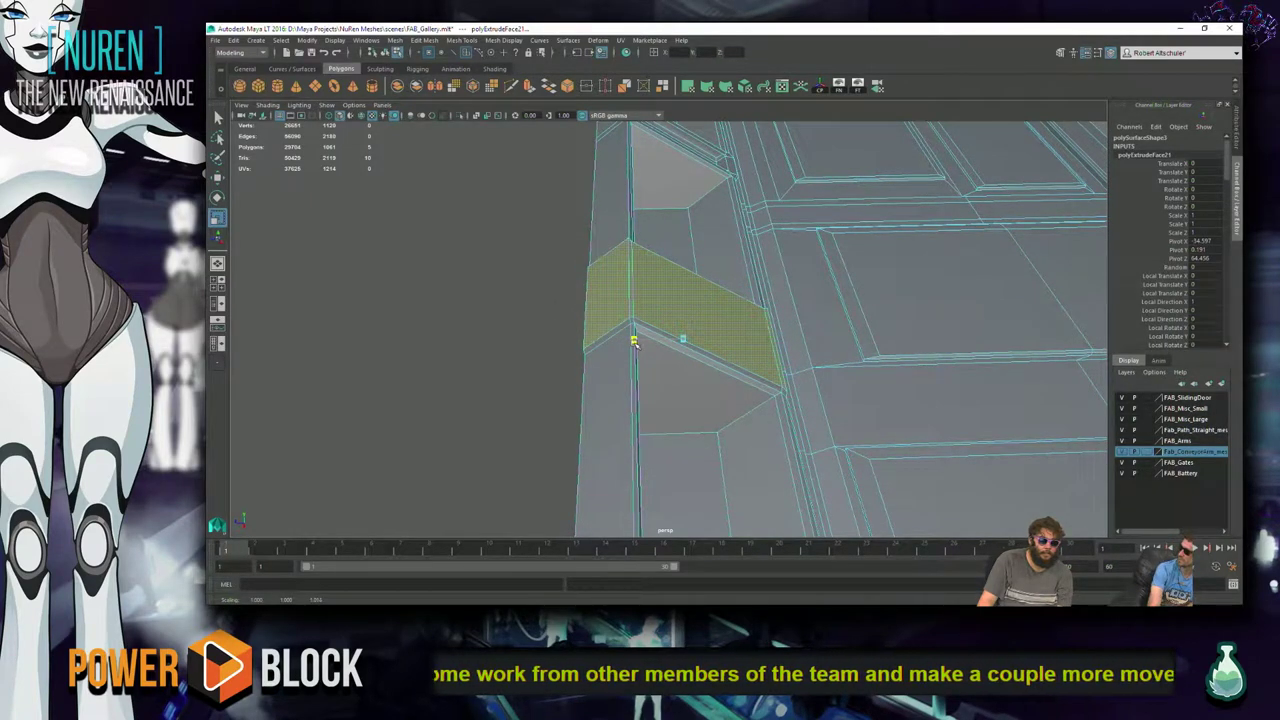
click(548, 376)
alt+drag(649, 306, 630, 311)
right_drag(617, 313, 672, 296)
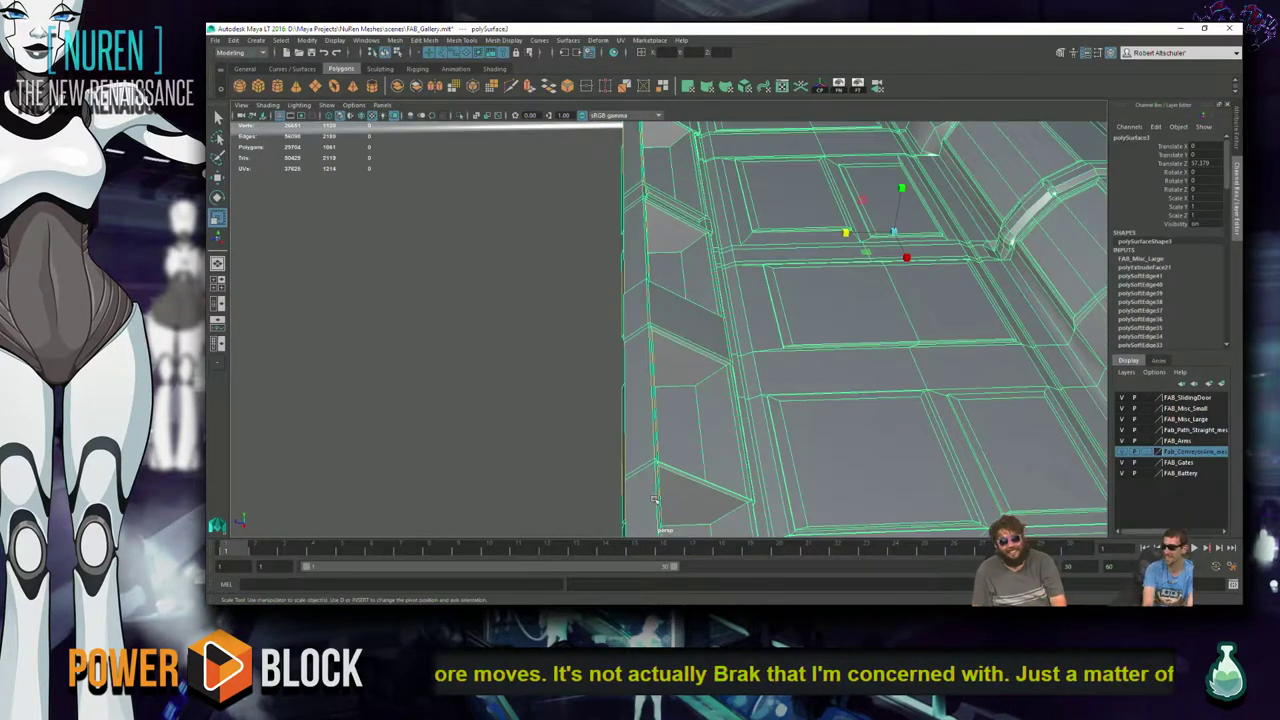
click(586, 437)
alt+drag(586, 437, 480, 340)
click(798, 424)
scroll(727, 432, up, 2)
right_drag(468, 320, 469, 347)
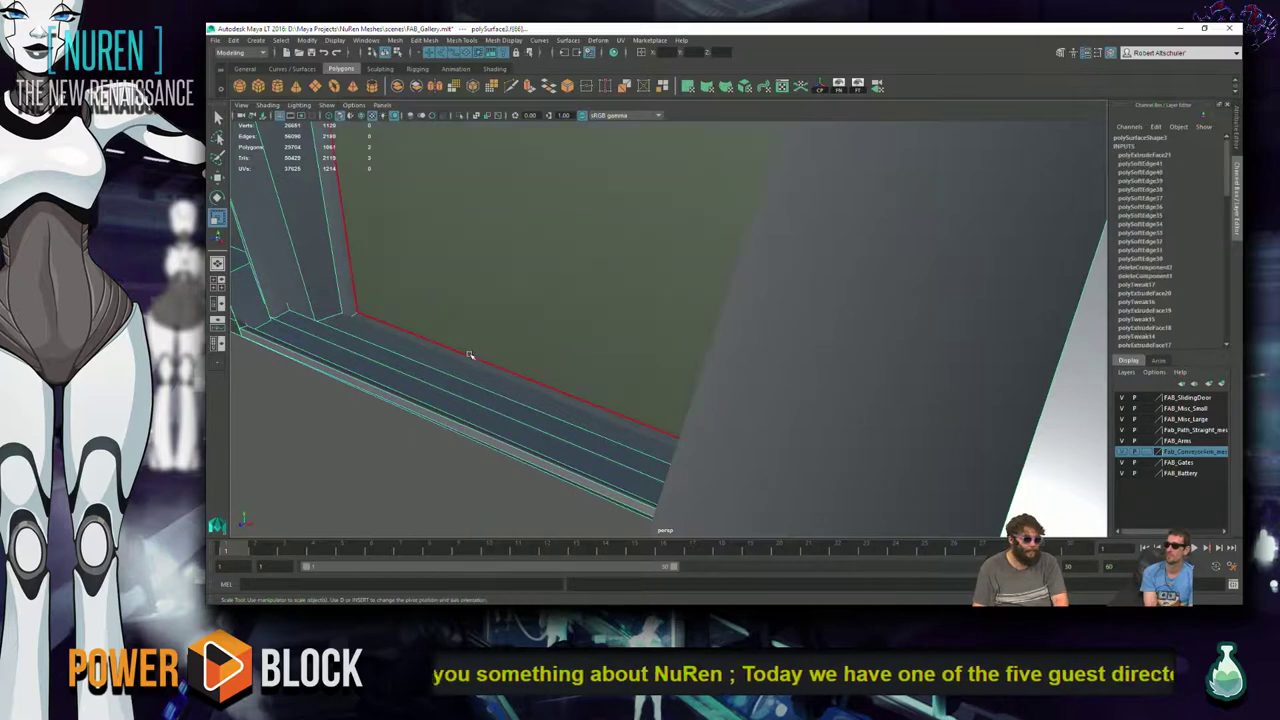
click(471, 359)
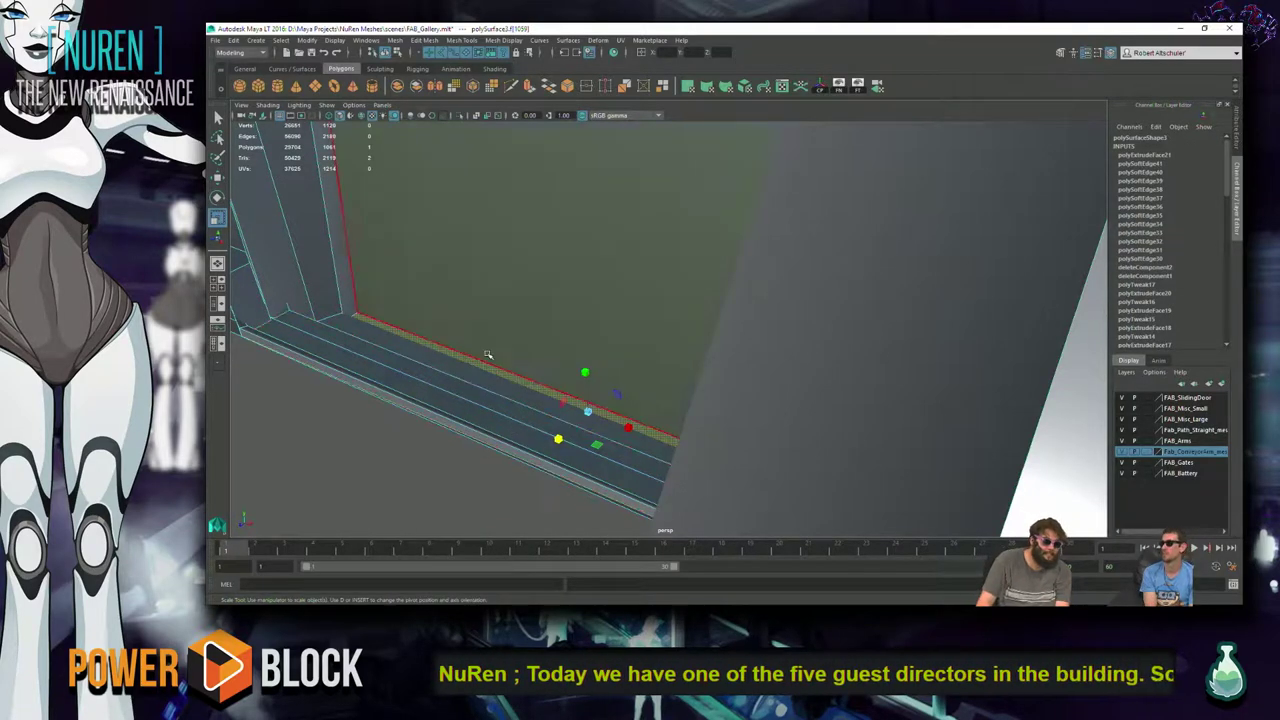
alt+drag(598, 375, 1046, 283)
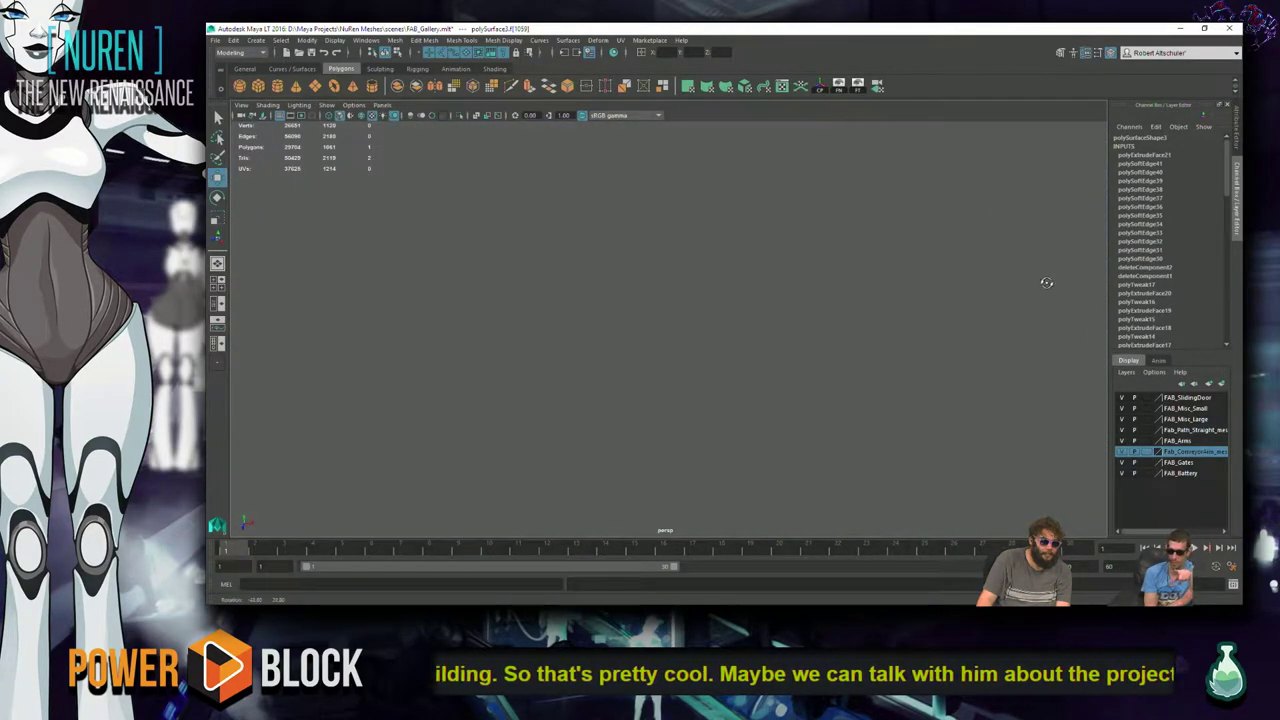
alt+drag(1101, 315, 479, 453)
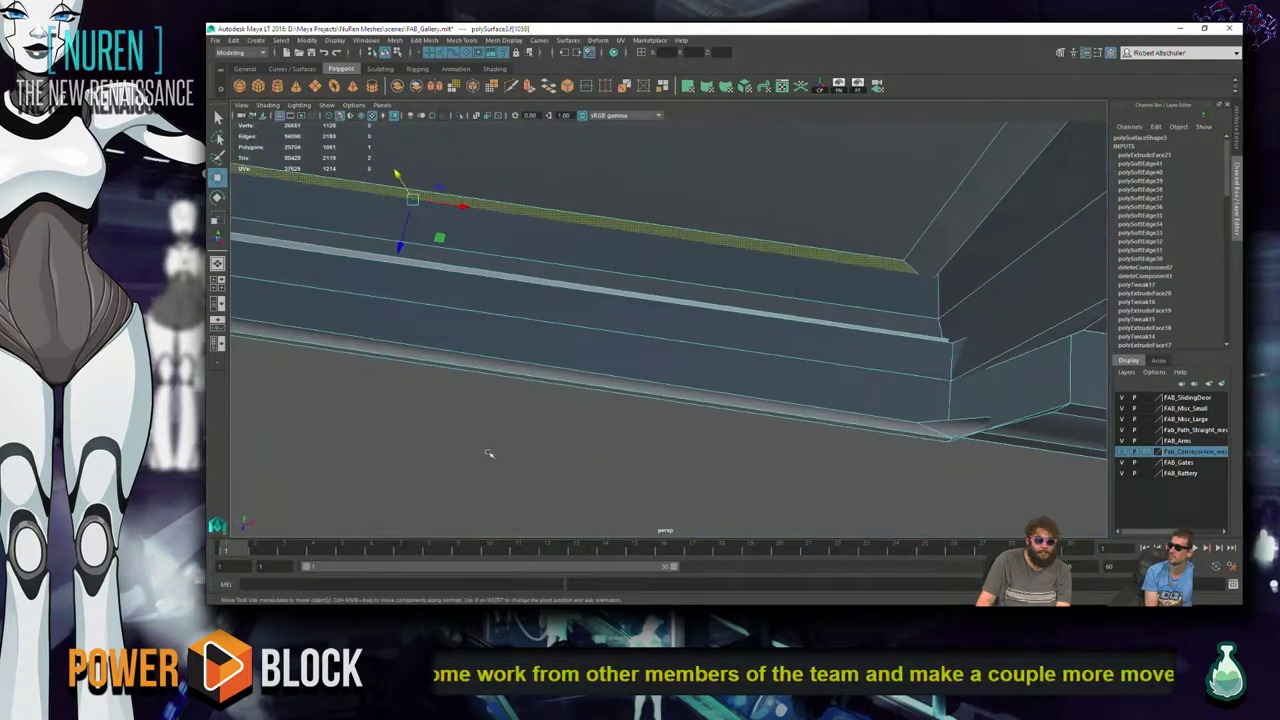
alt+drag(838, 264, 774, 297)
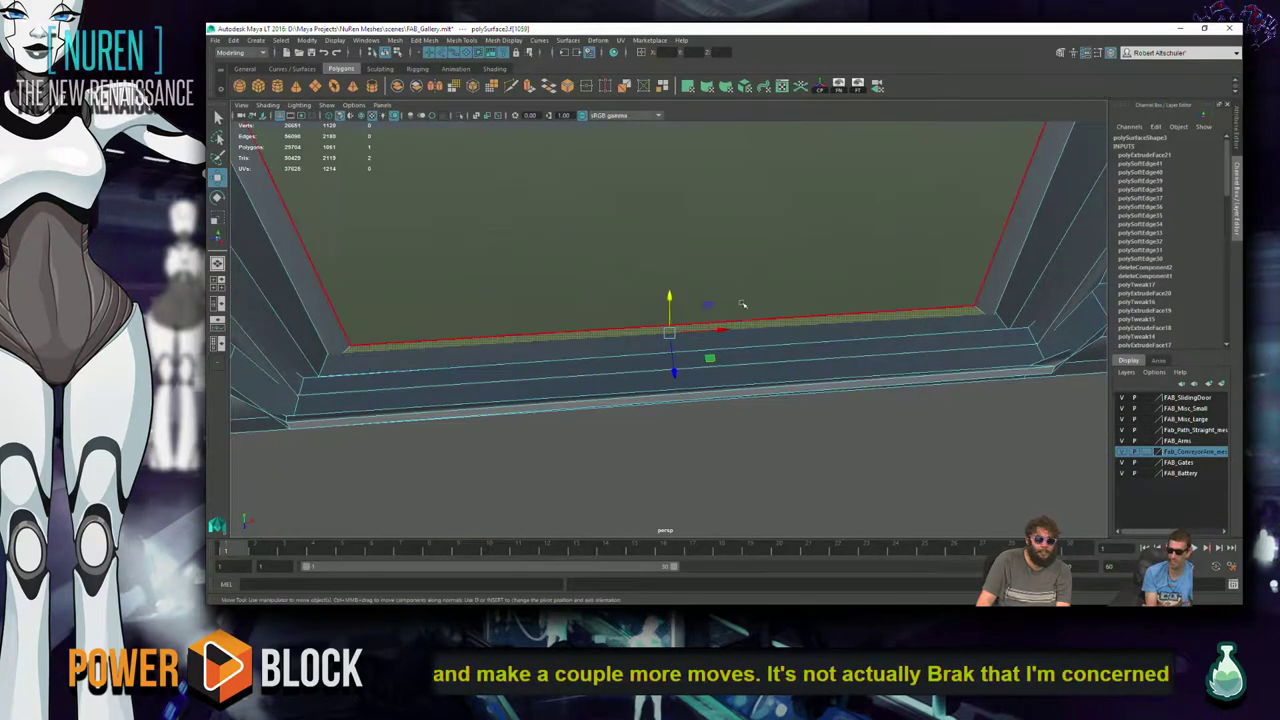
drag(668, 294, 650, 243)
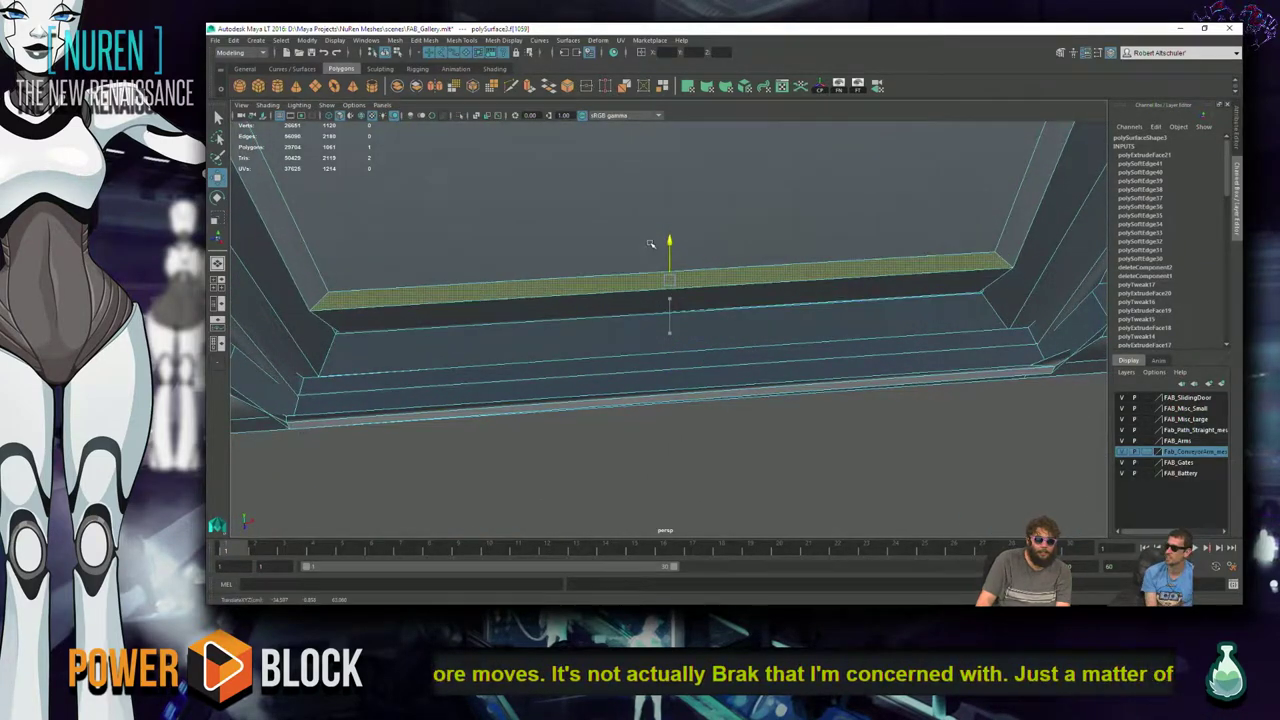
key(ctrl+z)
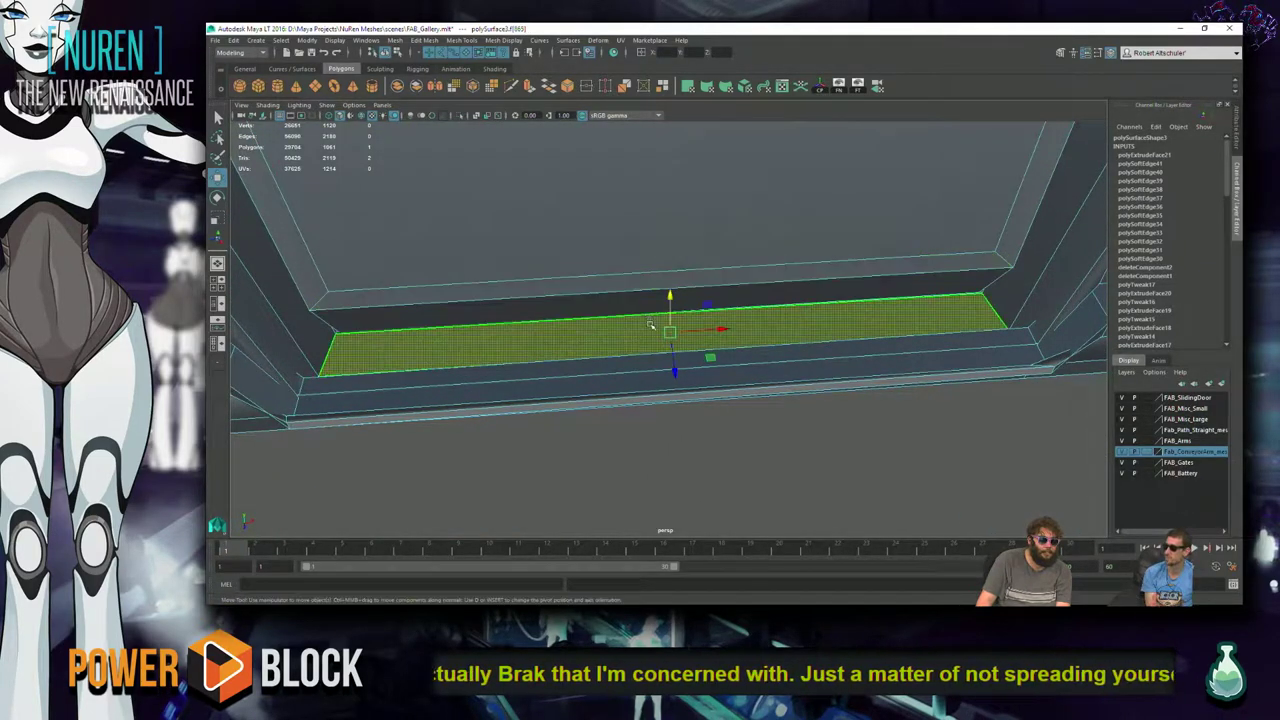
alt+drag(668, 298, 912, 462)
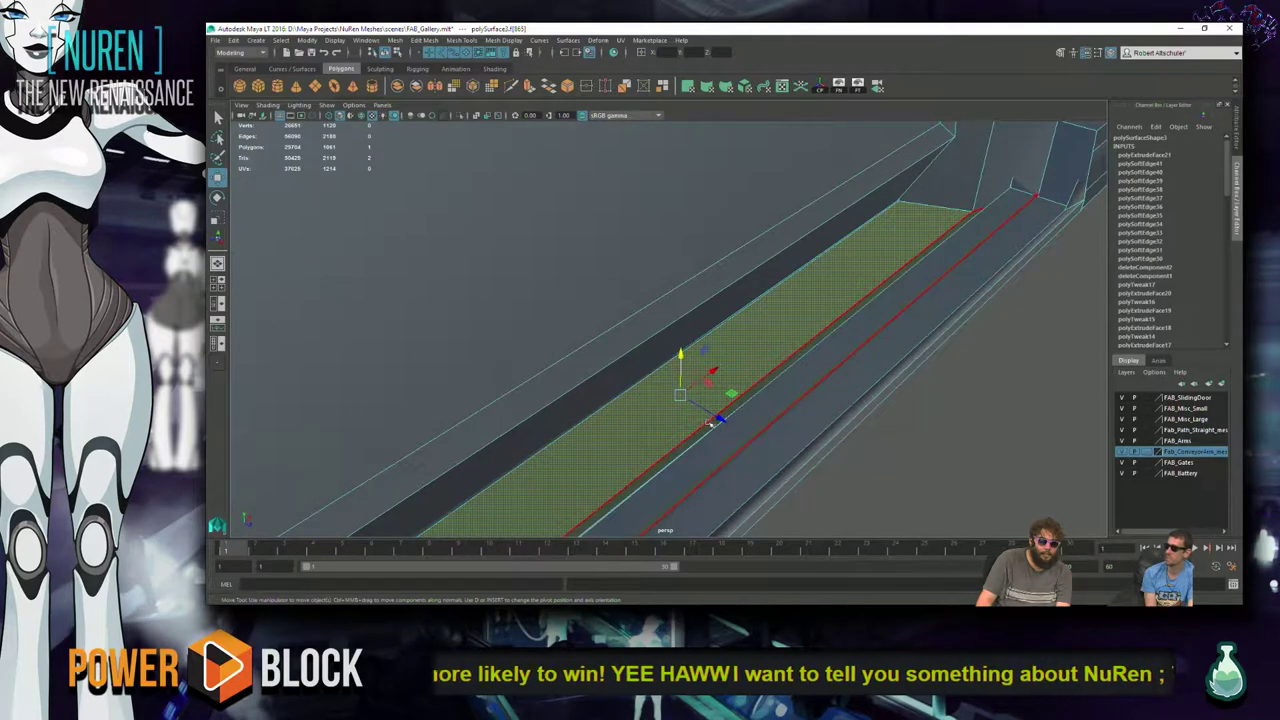
- Scale the sloped strip along the right side to change its width
double_click(920, 345)
key(r)
drag(839, 438, 812, 419)
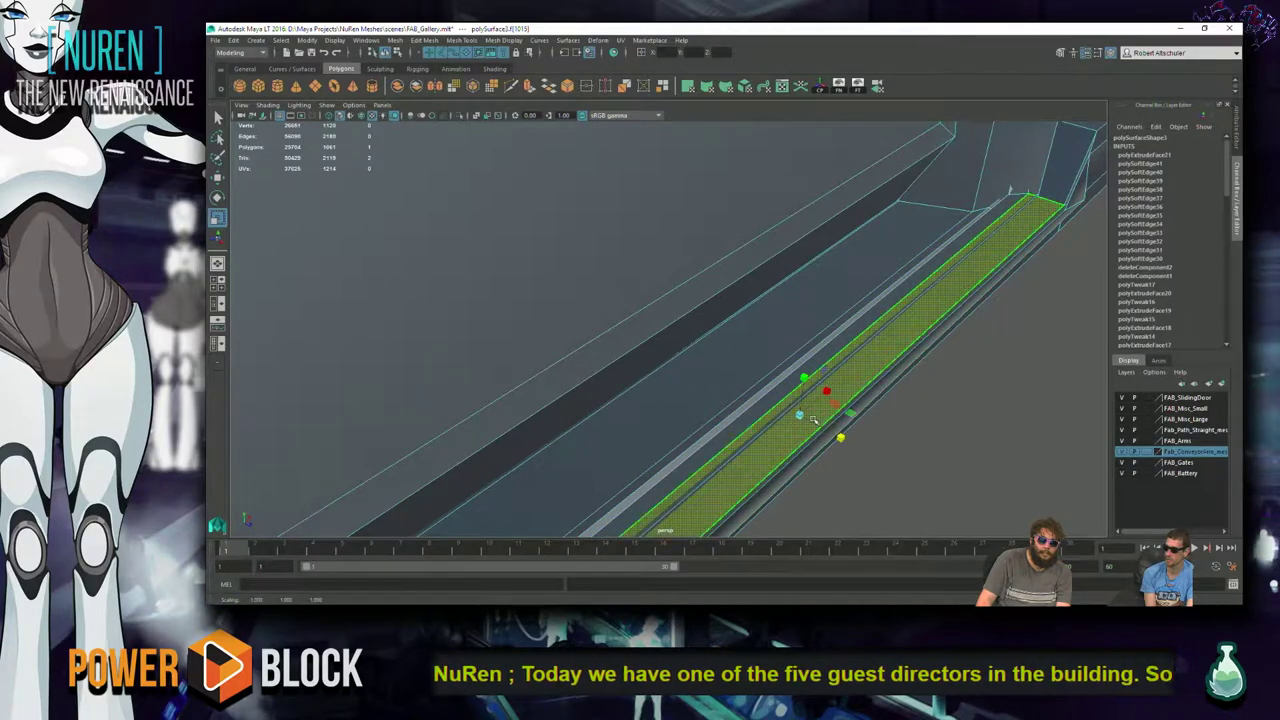
- Slide the thin side strip of faces along one axis to line up with its neighbour
alt+drag(845, 371, 716, 350)
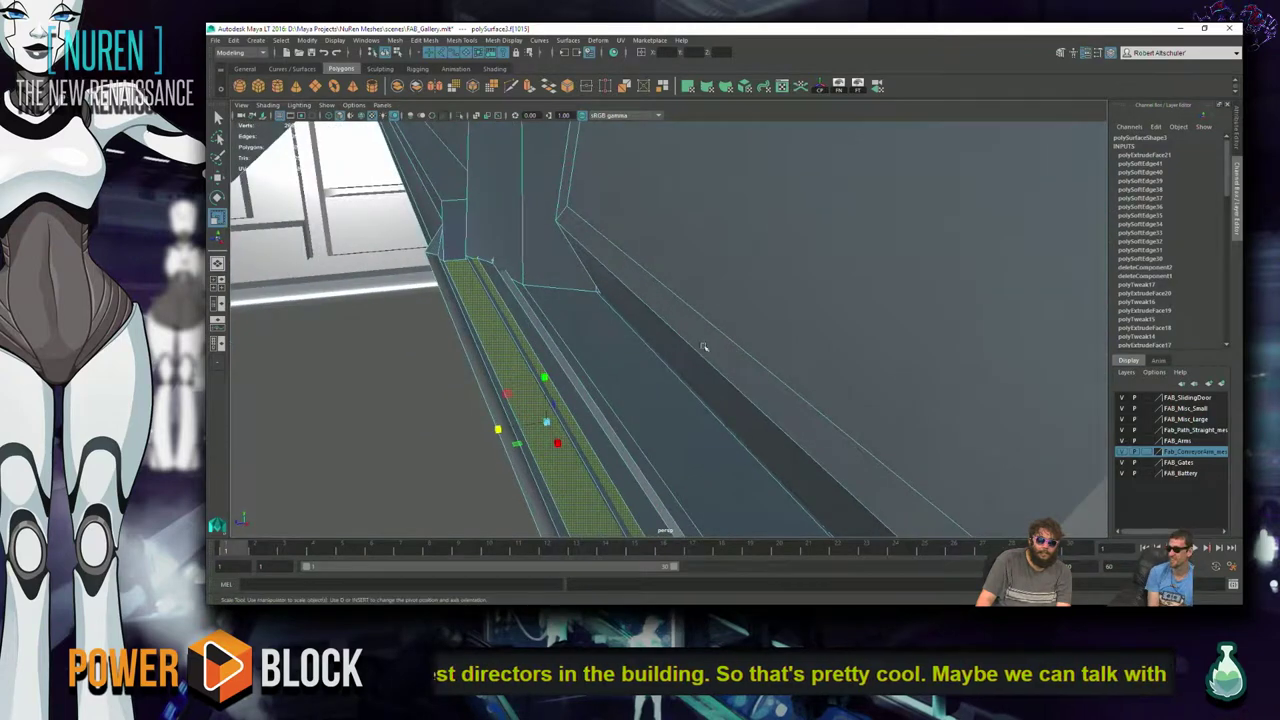
click(494, 420)
key(w)
drag(443, 425, 488, 417)
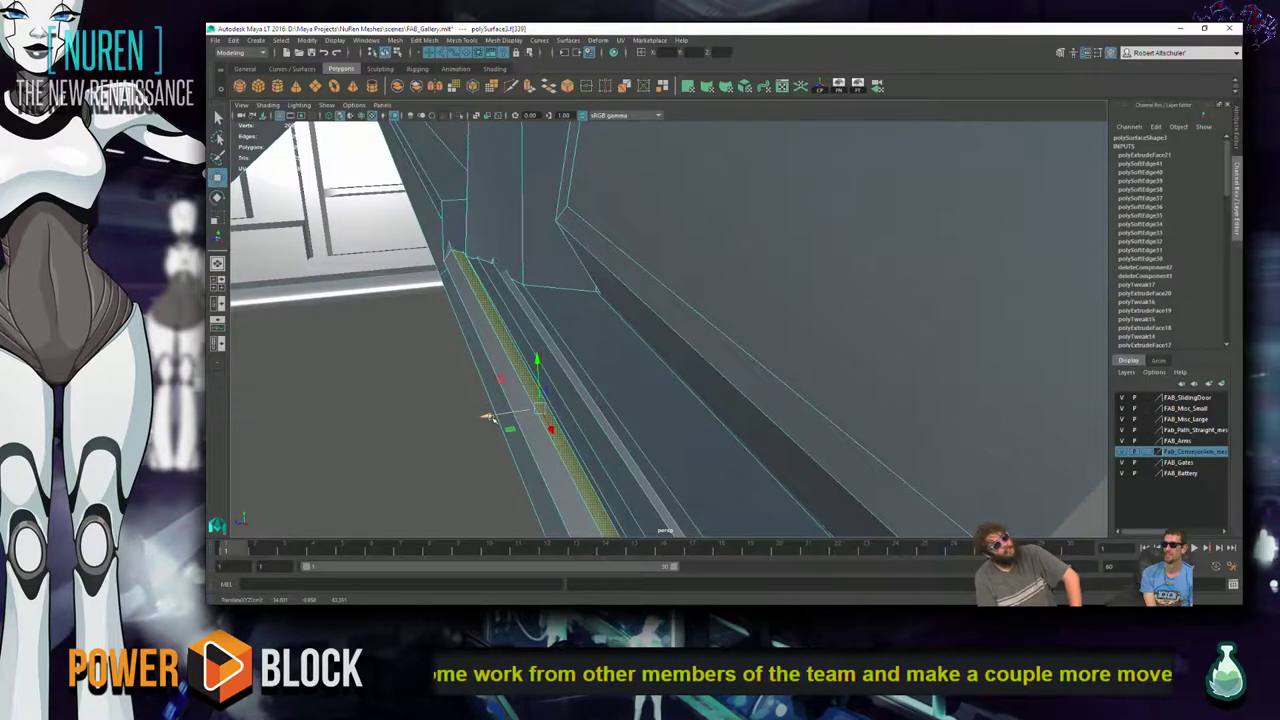
alt+drag(350, 240, 806, 403)
click(928, 401)
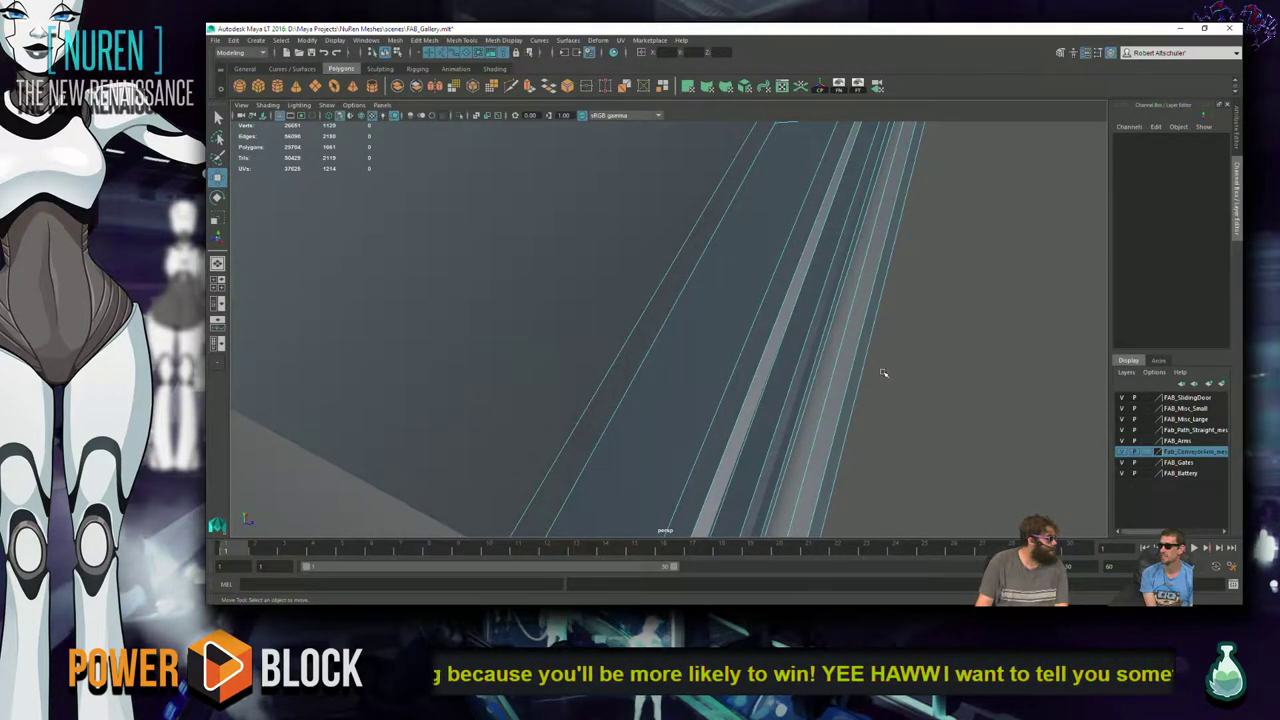
- Select the faces of the long beam
alt+drag(886, 341, 1079, 458)
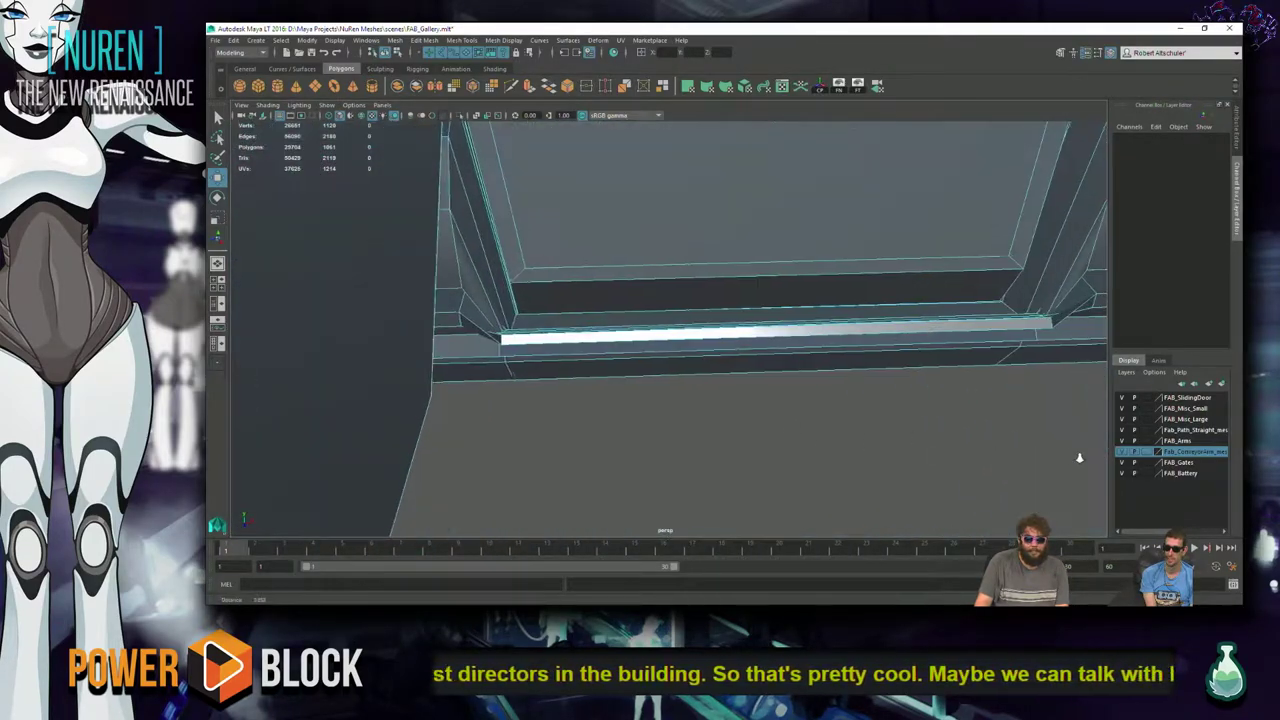
alt+drag(694, 346, 736, 346)
alt+drag(636, 325, 628, 375)
click(475, 292)
click(475, 331)
click(465, 245)
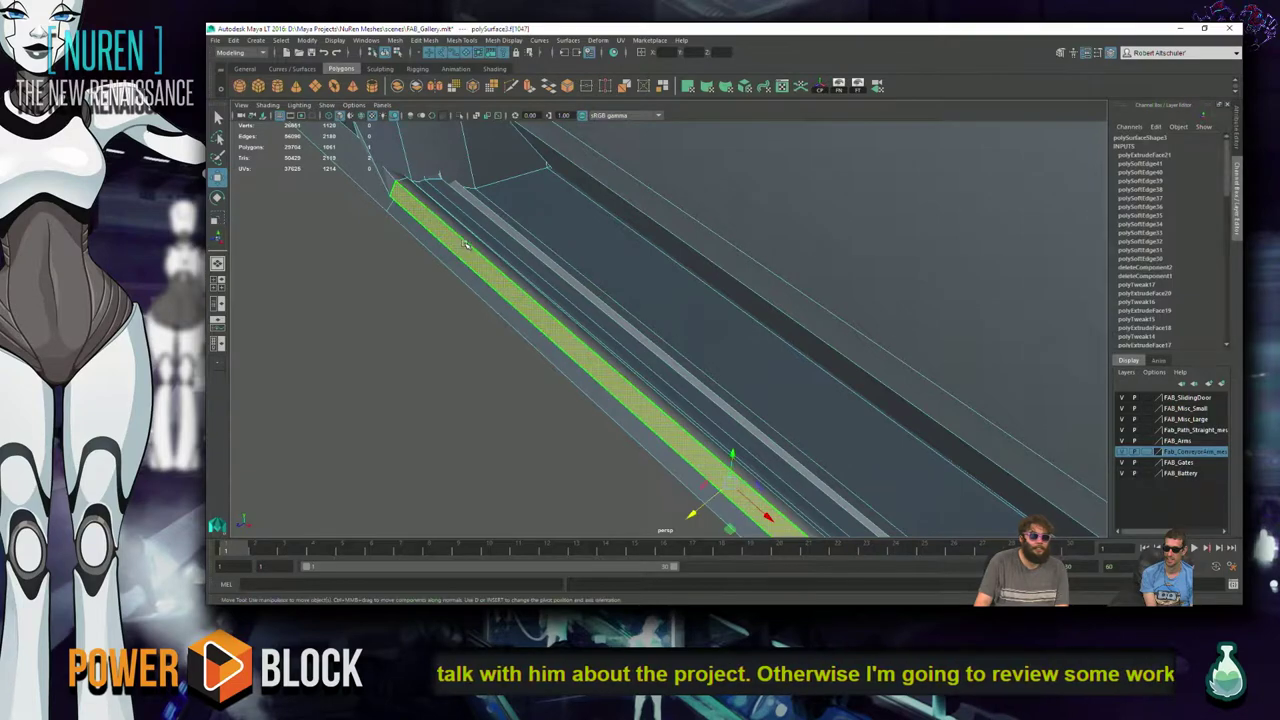
- Try moving the beam on a plane, undo the move, and clear the selection
alt+drag(634, 545, 746, 406)
drag(765, 307, 643, 337)
key(ctrl+z)
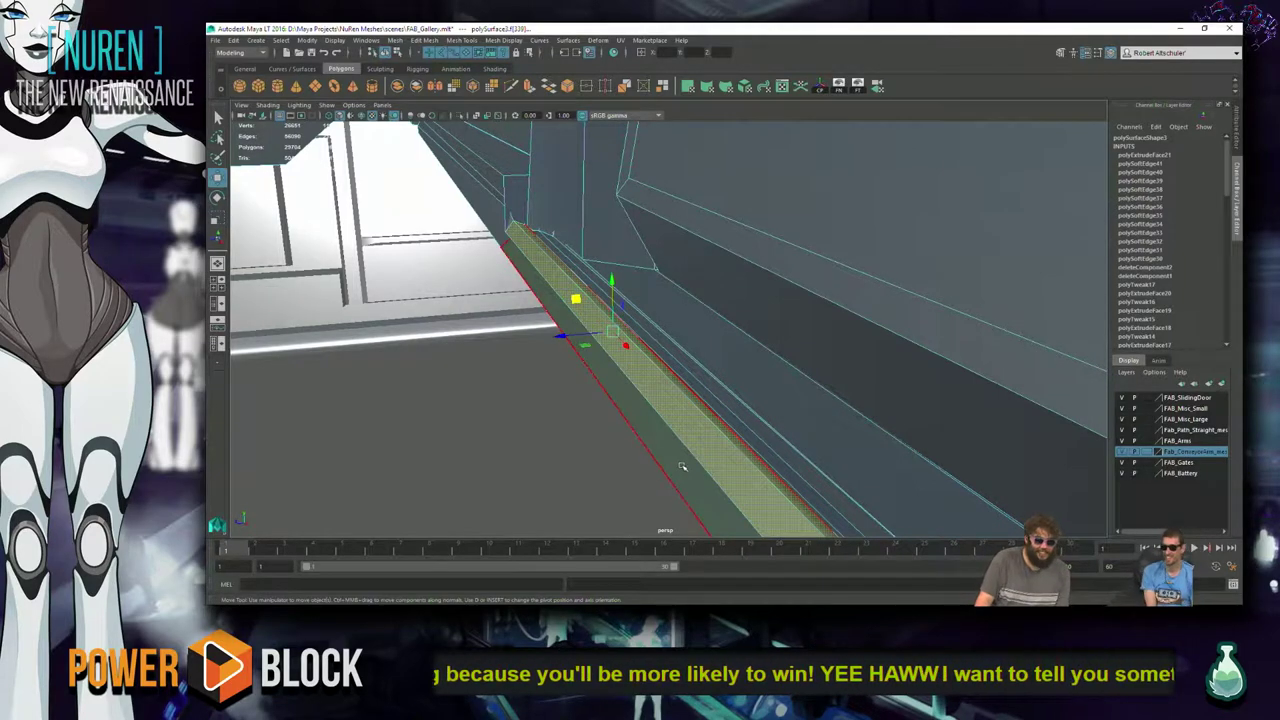
alt+drag(682, 467, 617, 362)
alt+drag(621, 484, 789, 472)
click(797, 497)
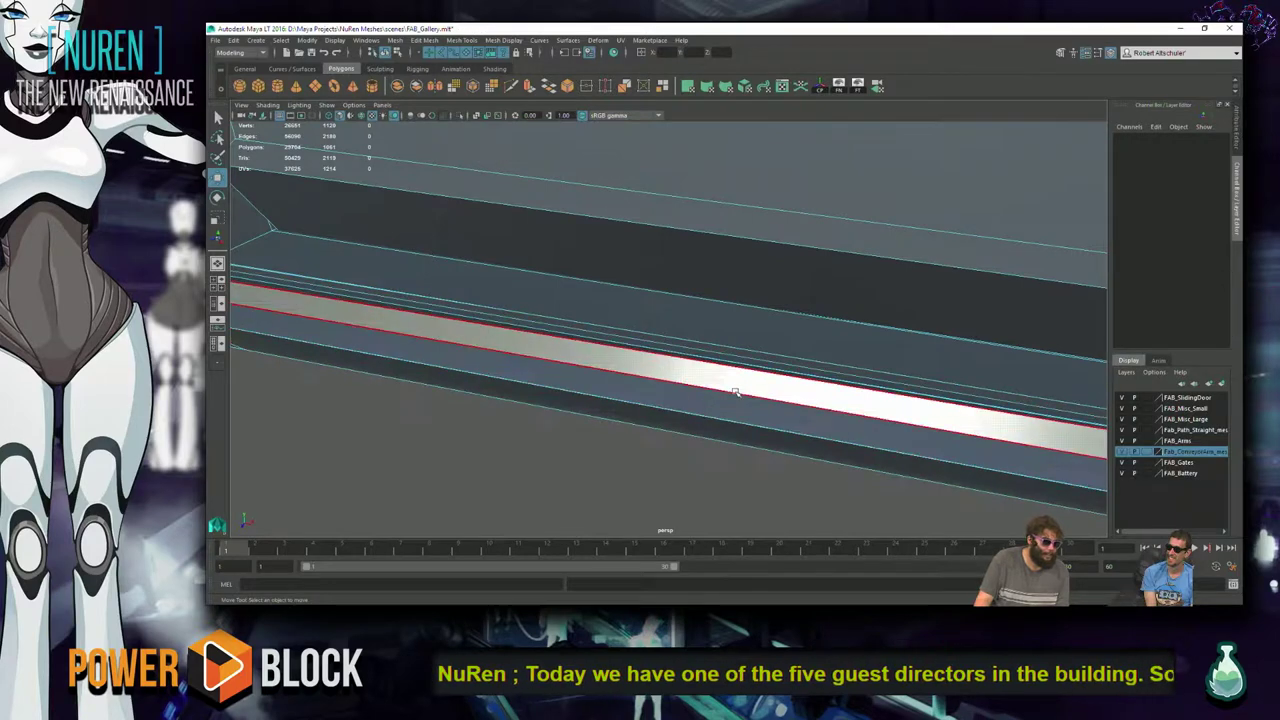
right_click(735, 392)
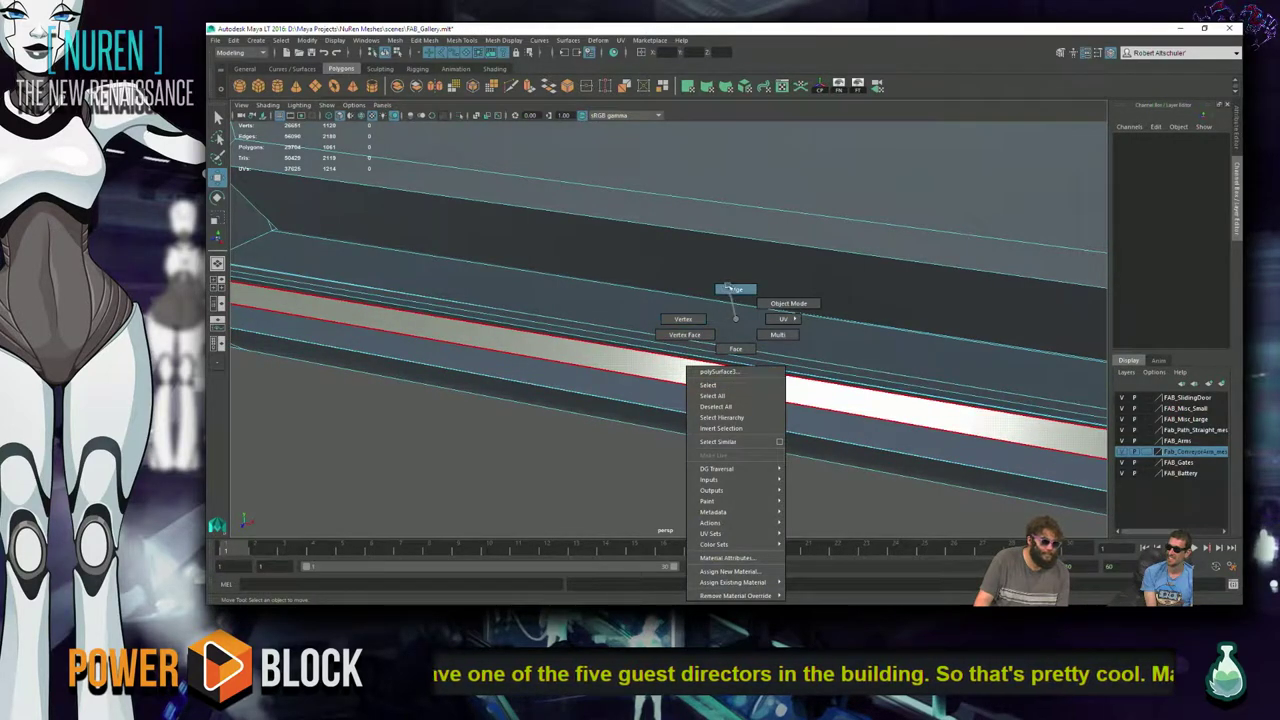
click(733, 289)
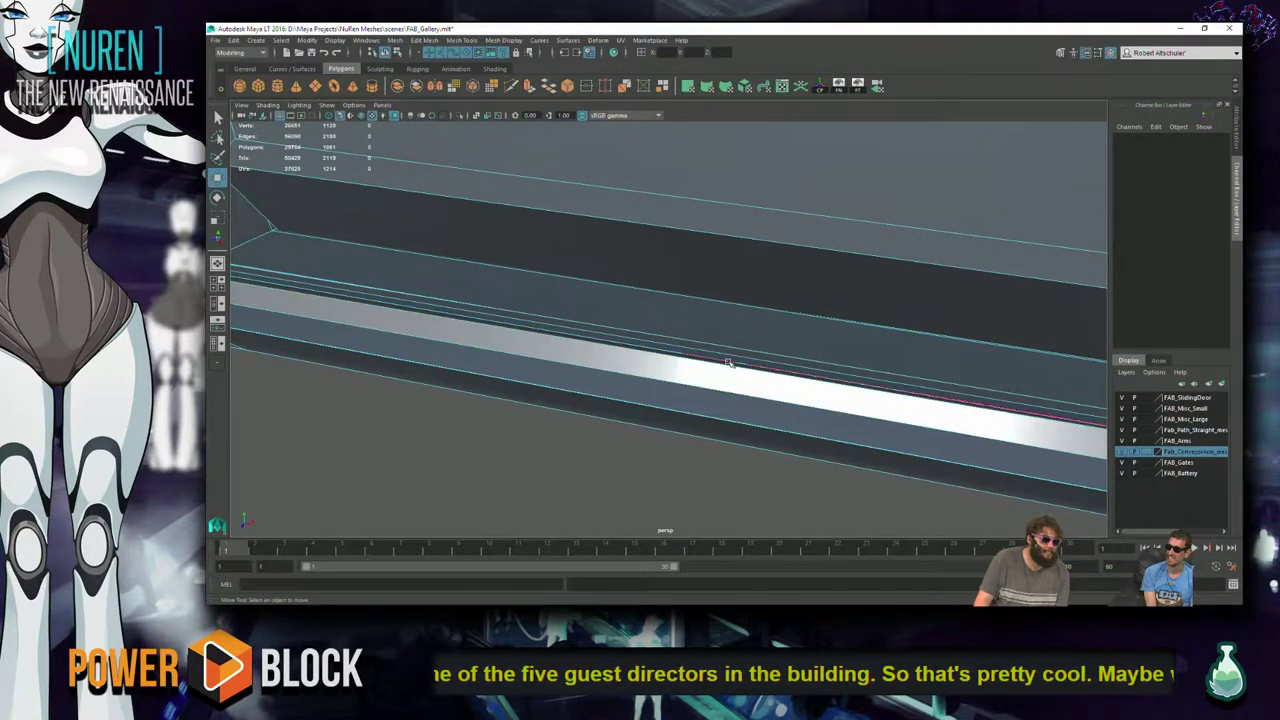
click(715, 307)
alt+drag(715, 307, 515, 364)
alt+drag(580, 396, 526, 440)
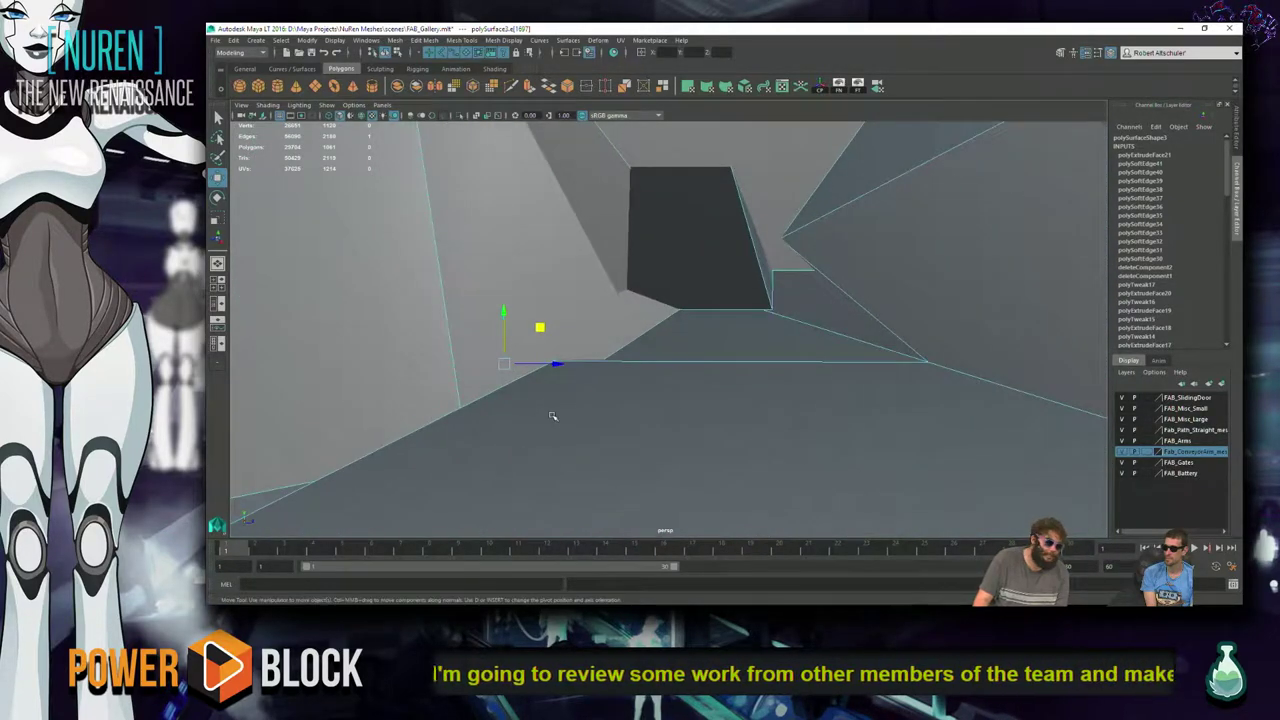
alt+right_drag(766, 286, 765, 304)
alt+drag(709, 273, 736, 318)
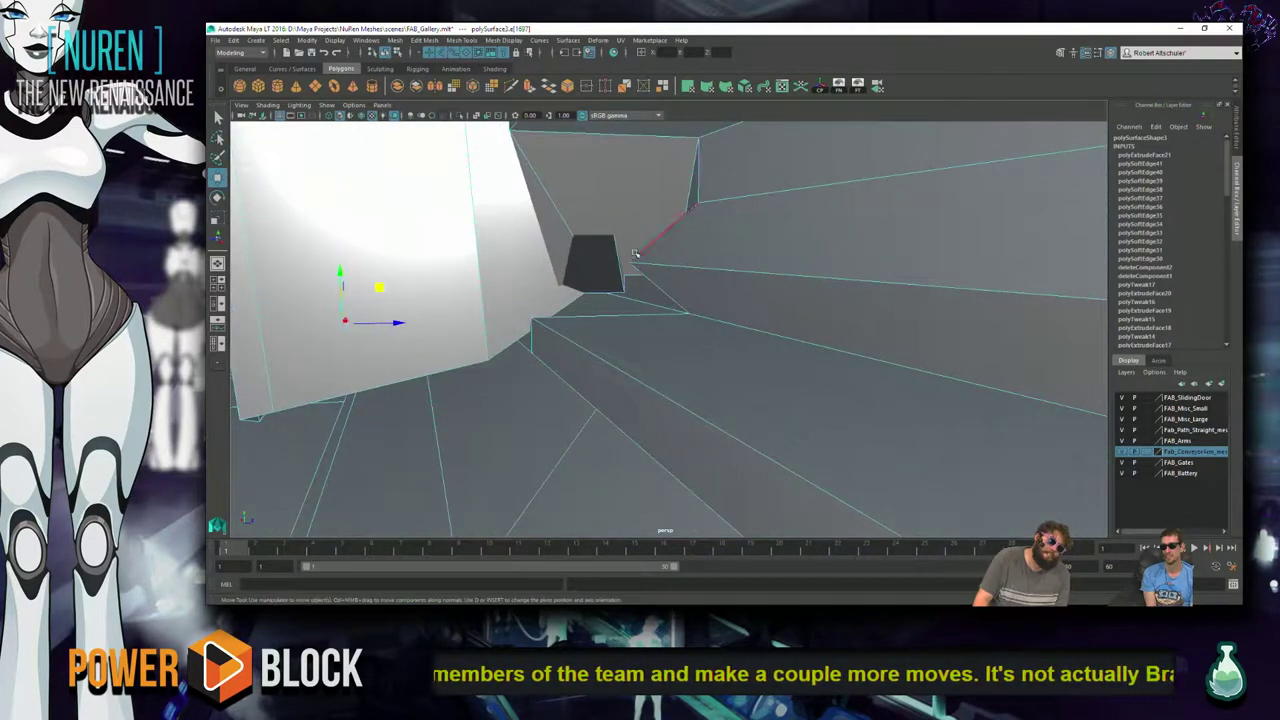
right_drag(612, 250, 596, 270)
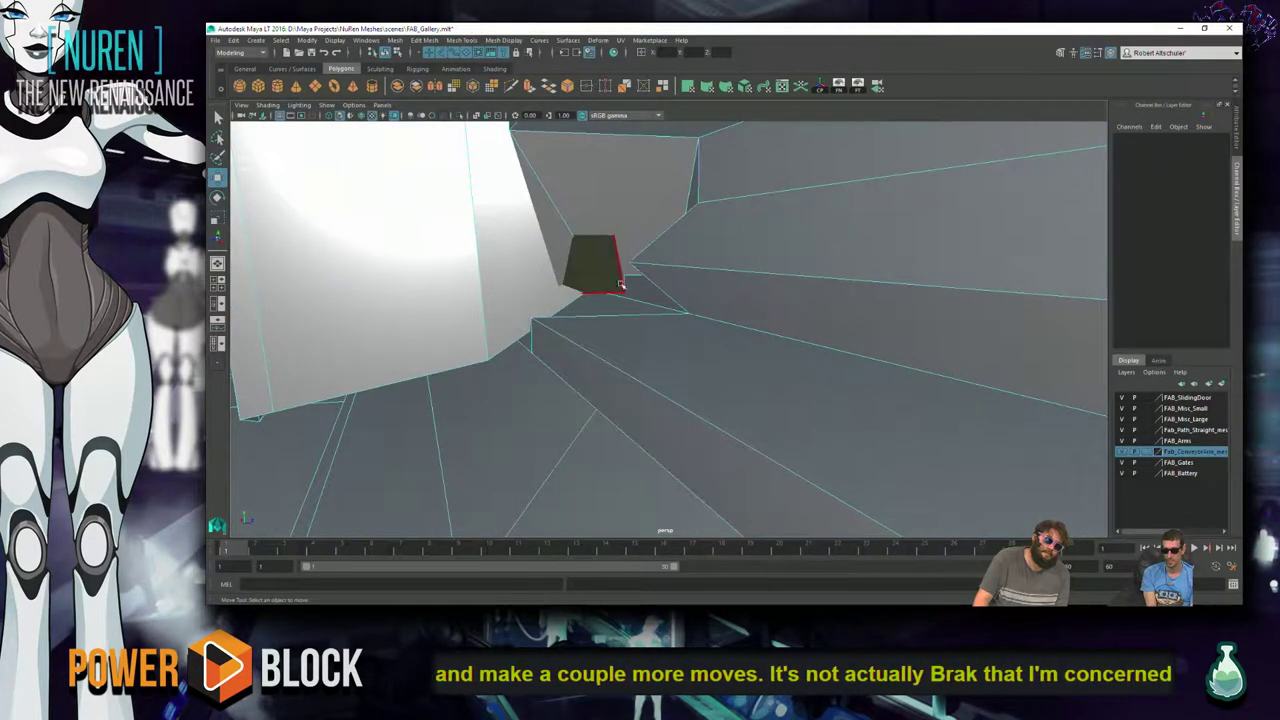
alt+drag(604, 312, 630, 498)
drag(498, 455, 622, 290)
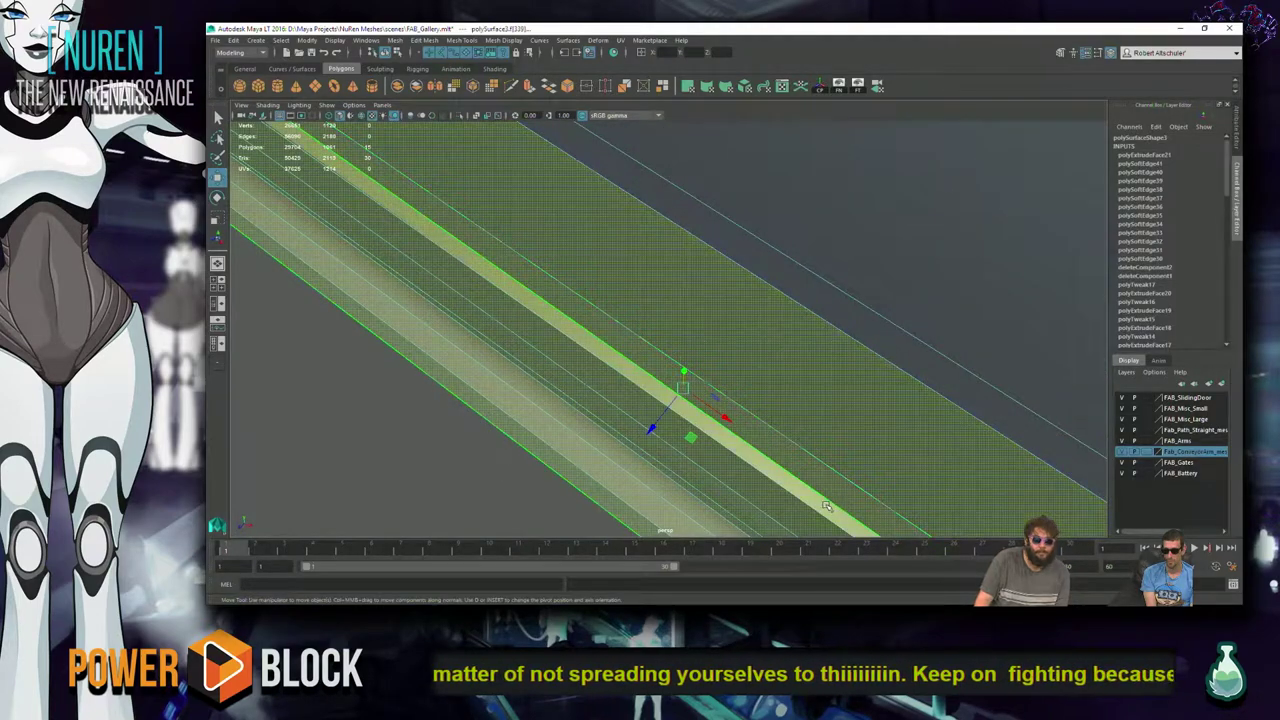
scroll(826, 507, up, 3)
click(826, 507)
scroll(771, 391, up, 2)
scroll(779, 380, down, 2)
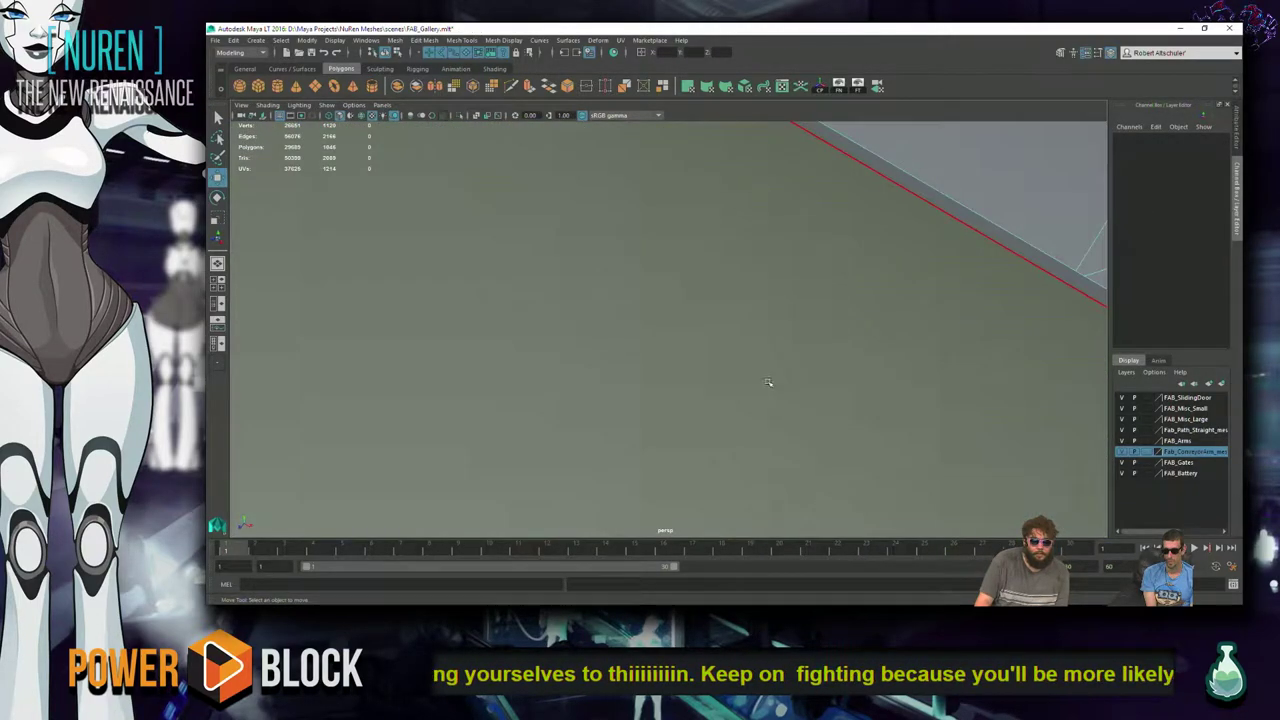
scroll(779, 380, down, 5)
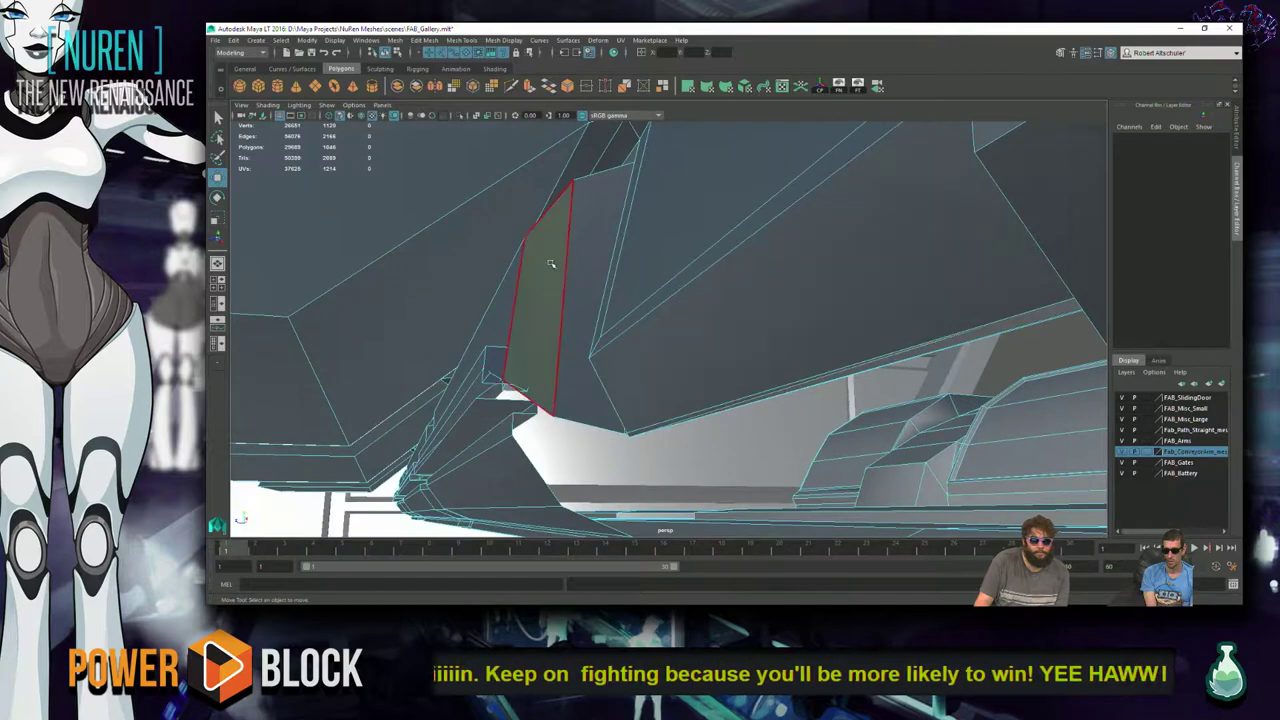
- Delete a stray wall face, undoing the accidental second deletion
click(549, 258)
key(Delete)
alt+drag(576, 267, 909, 348)
click(565, 305)
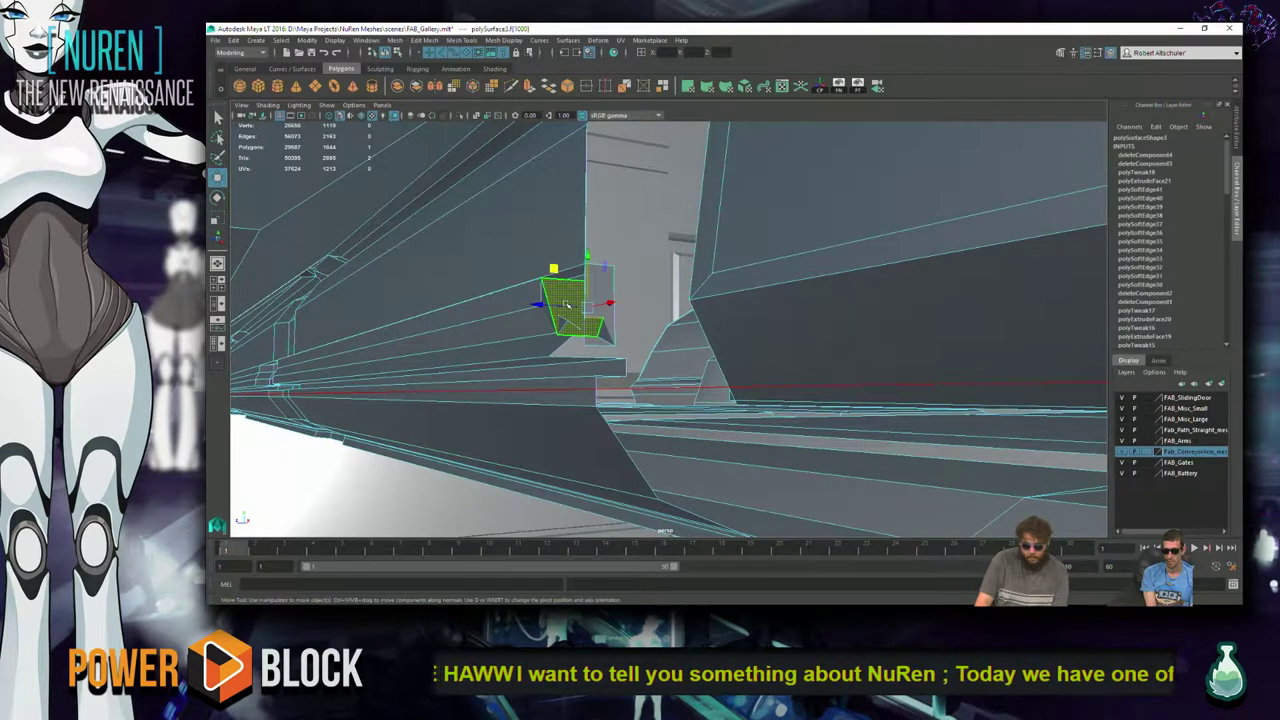
key(Delete)
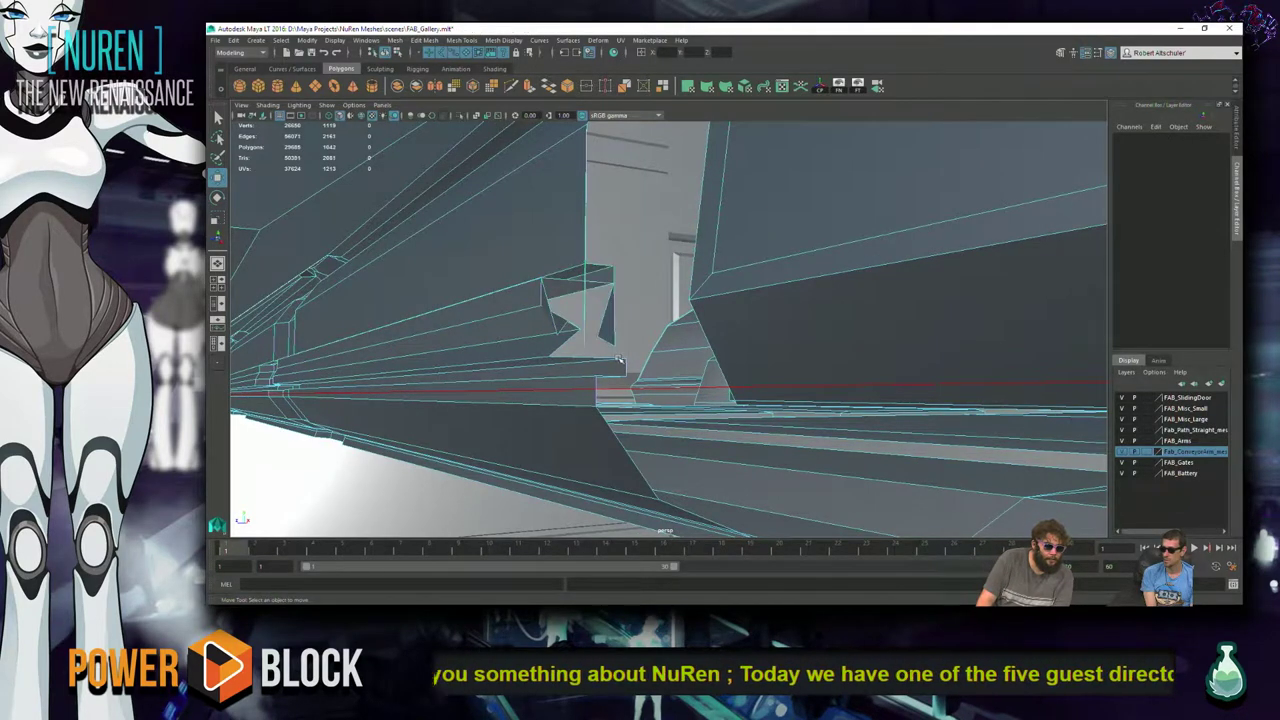
key(ctrl+z)
key(ctrl+z)
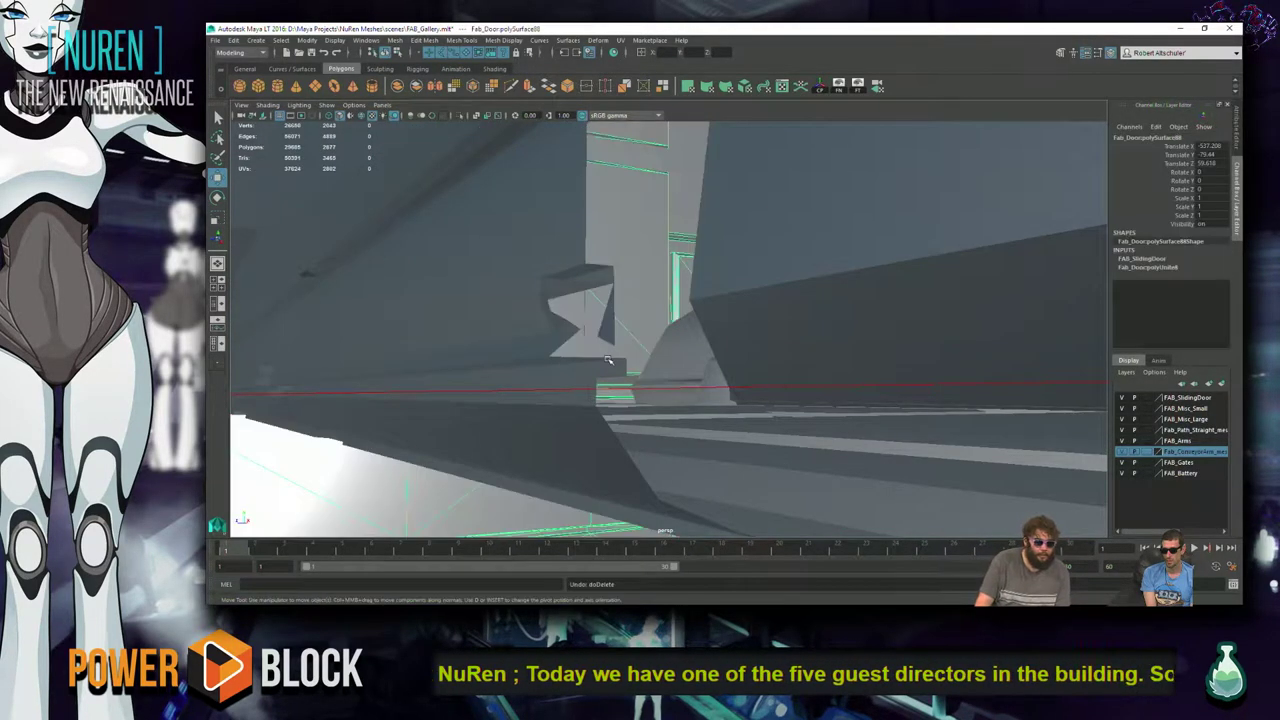
click(597, 330)
- In Face mode on the conveyor-lane mesh, delete the small triangular face and the next leftover face
right_click(608, 332)
click(583, 385)
right_click(610, 335)
click(610, 348)
click(597, 330)
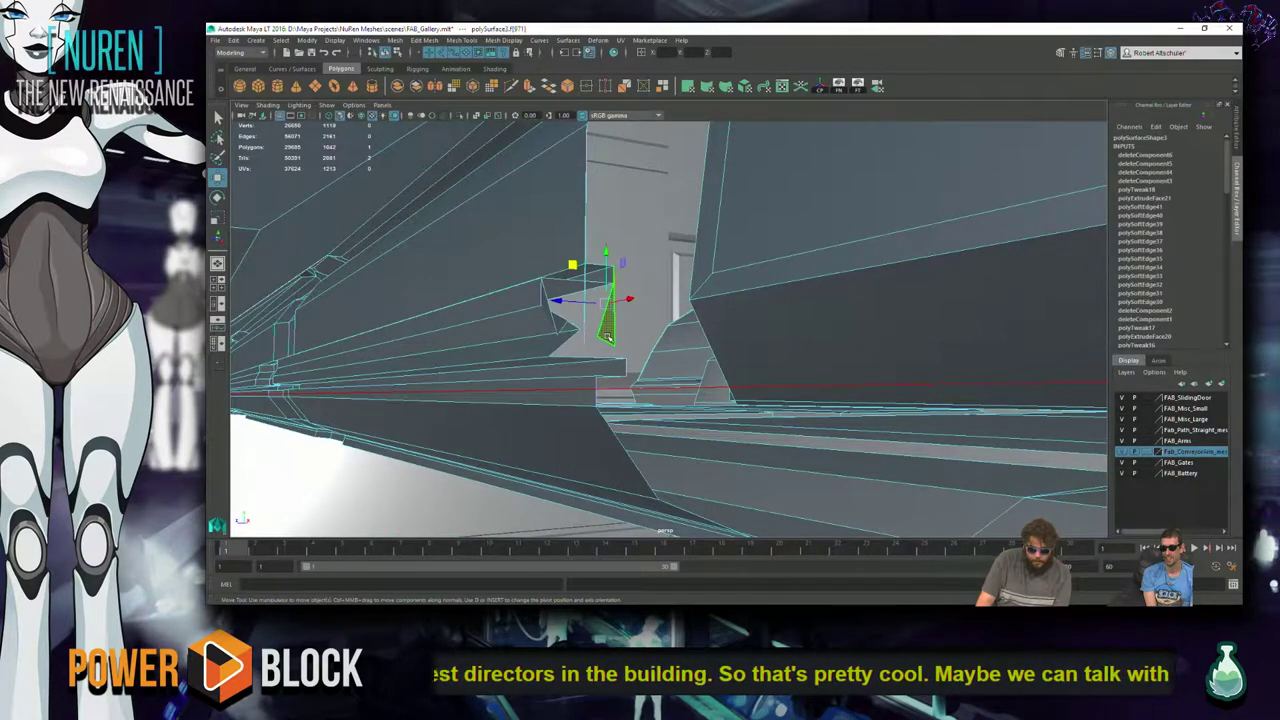
key(Delete)
click(541, 305)
key(Delete)
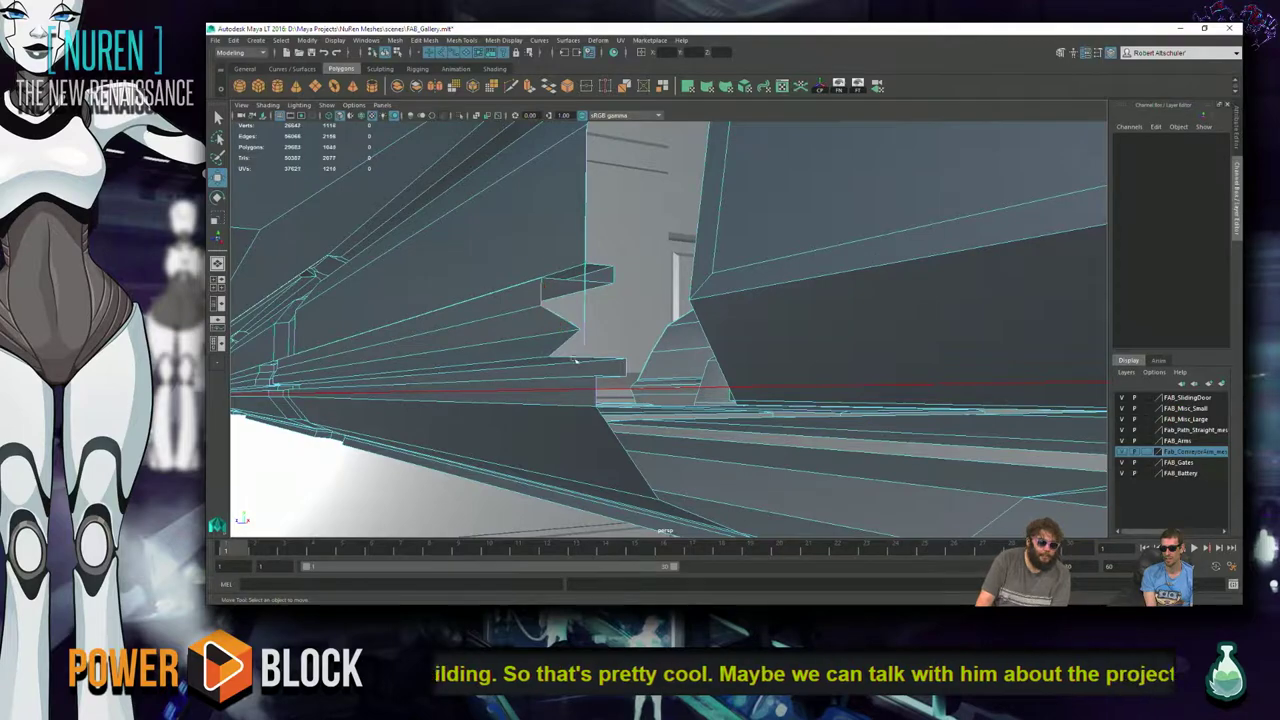
- Delete the wall panel face and its adjacent vertical side face
click(578, 311)
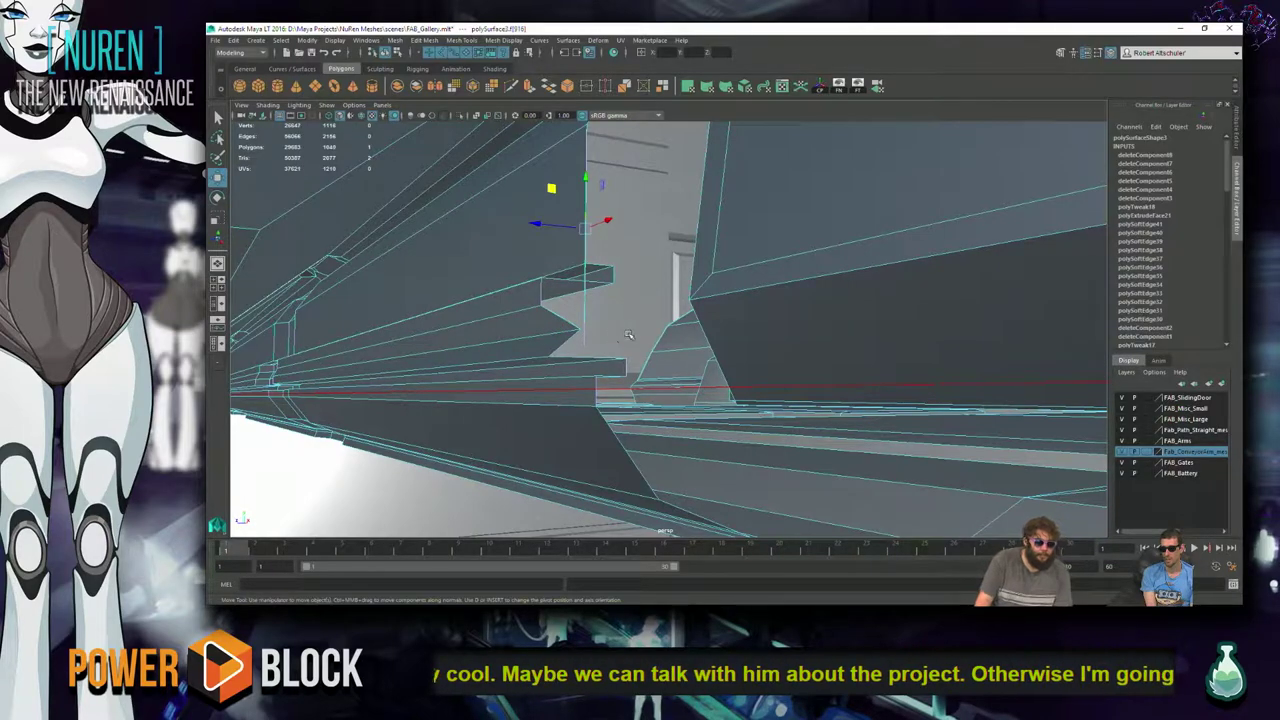
alt+drag(626, 347, 551, 346)
alt+drag(945, 298, 805, 314)
click(776, 310)
alt+drag(679, 323, 505, 398)
drag(783, 360, 800, 342)
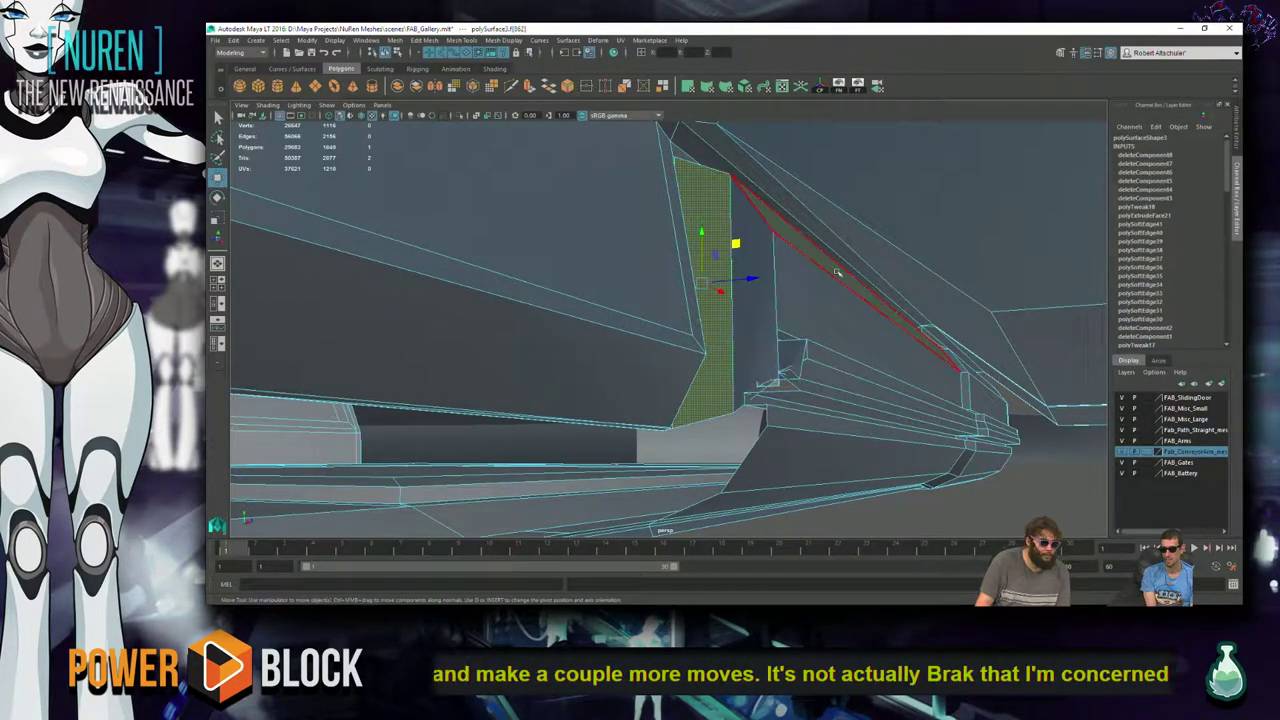
shift+click(748, 329)
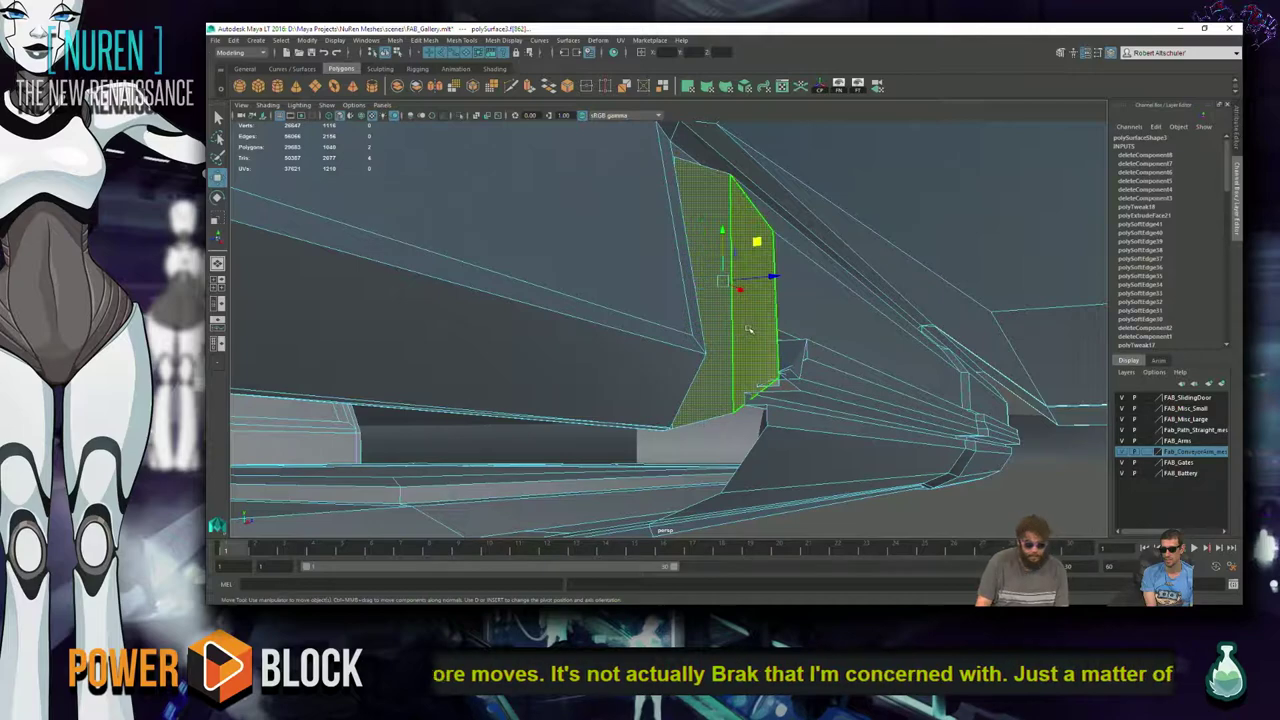
key(Delete)
alt+drag(748, 329, 476, 270)
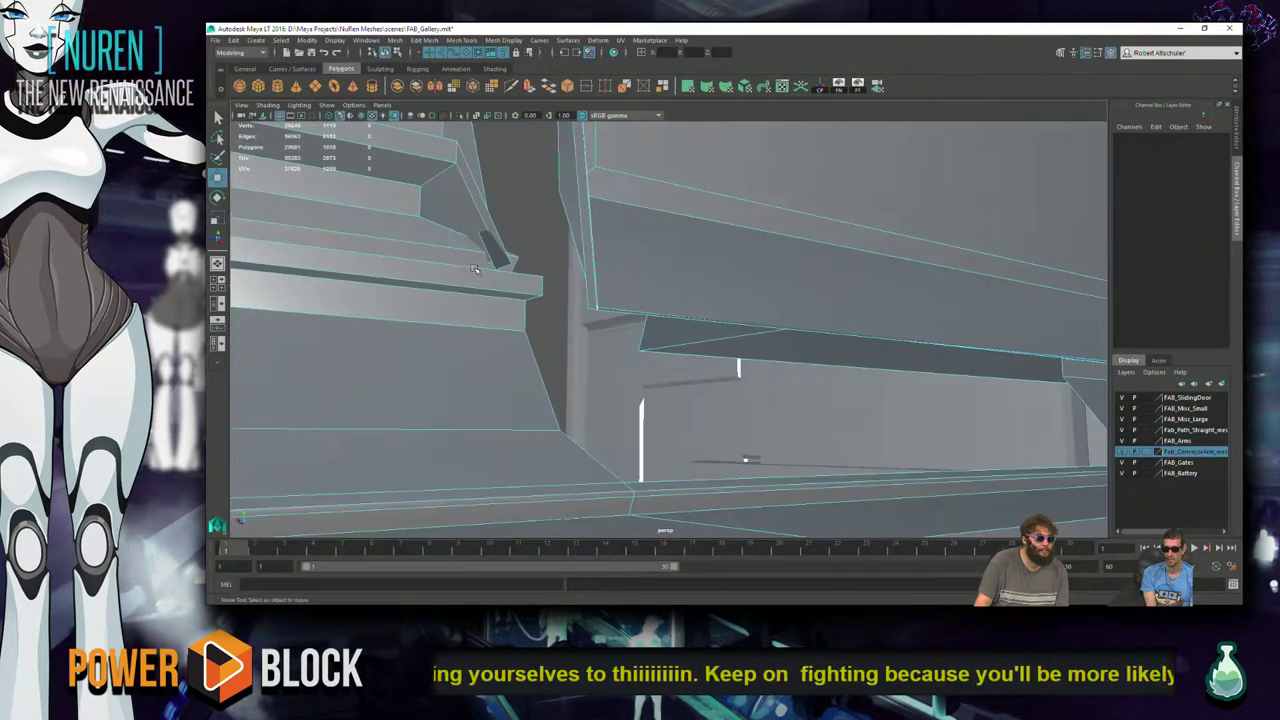
- Delete the faces near the upper ledge and the remaining small face
drag(451, 201, 451, 202)
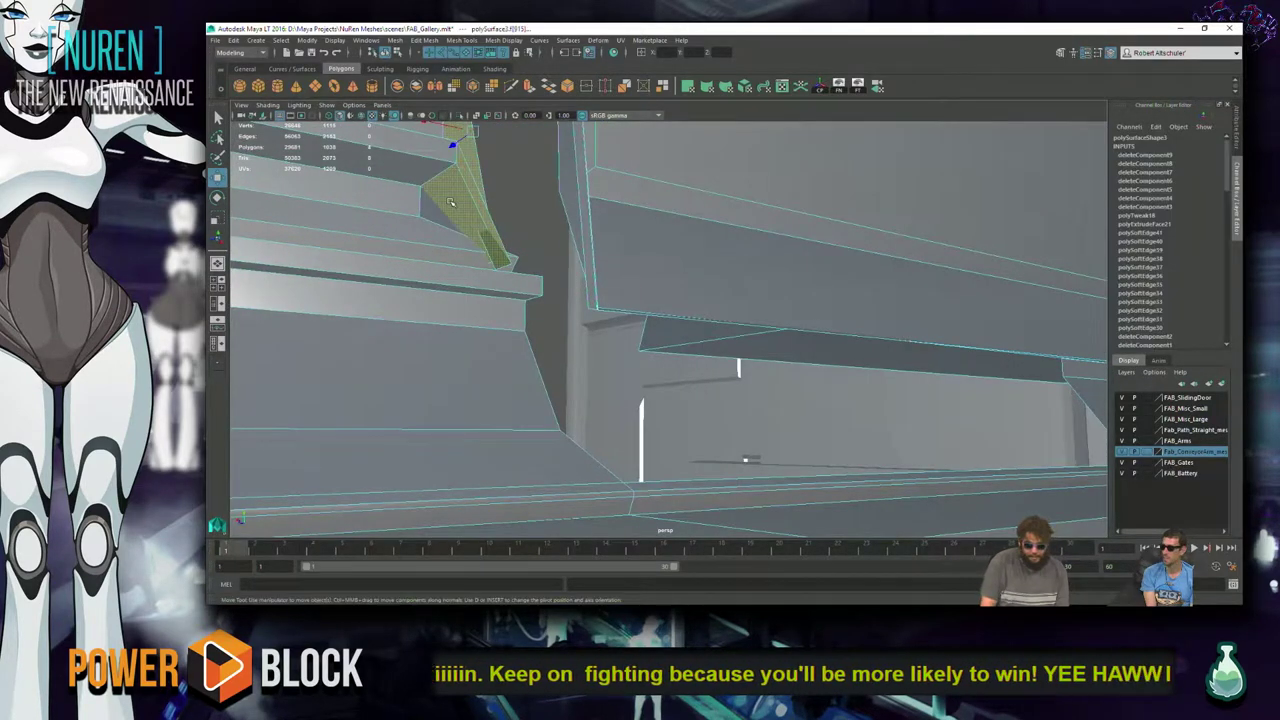
key(Delete)
click(440, 222)
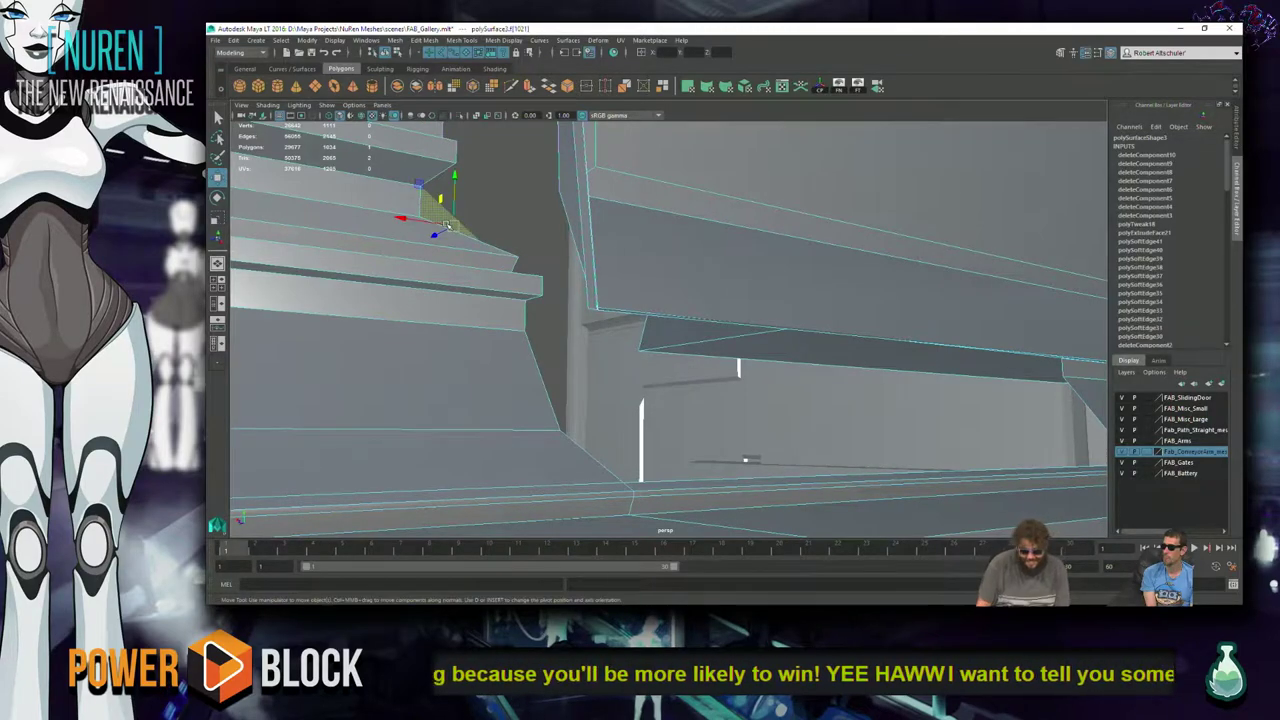
key(Delete)
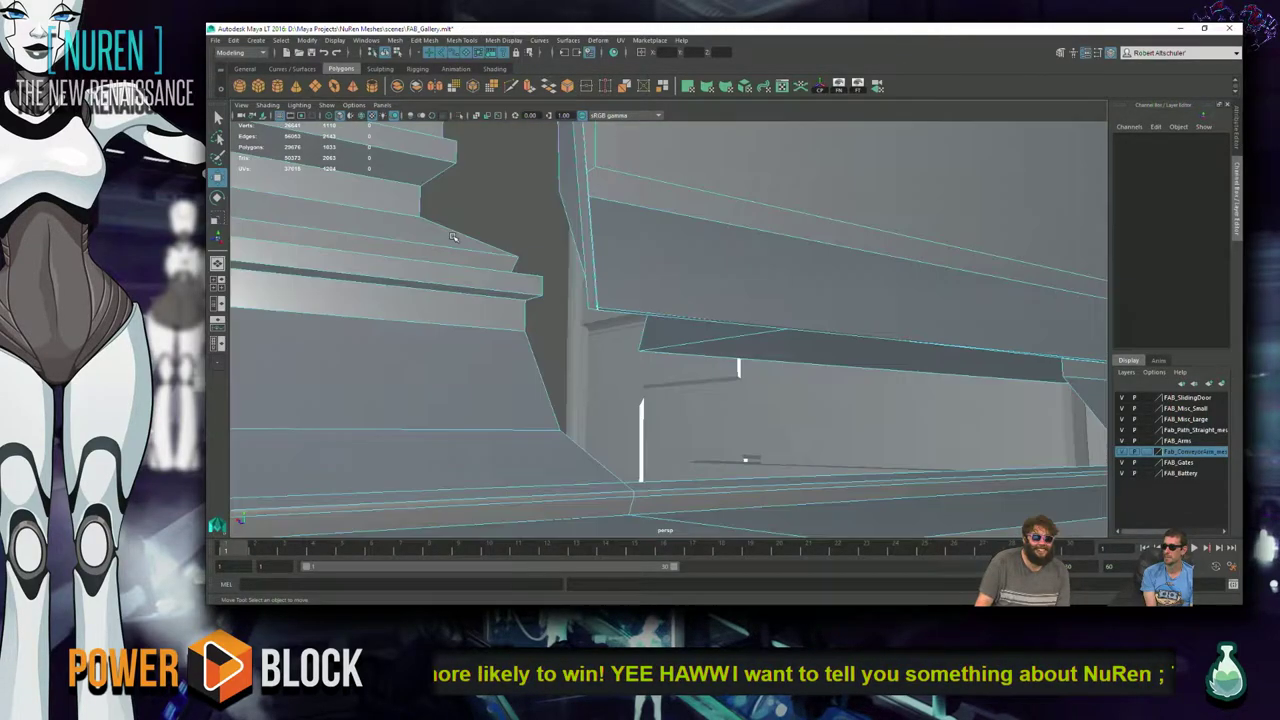
alt+drag(452, 236, 731, 344)
- Try selecting edges near the ledge and in the corridor, then clear them
click(691, 349)
click(708, 360)
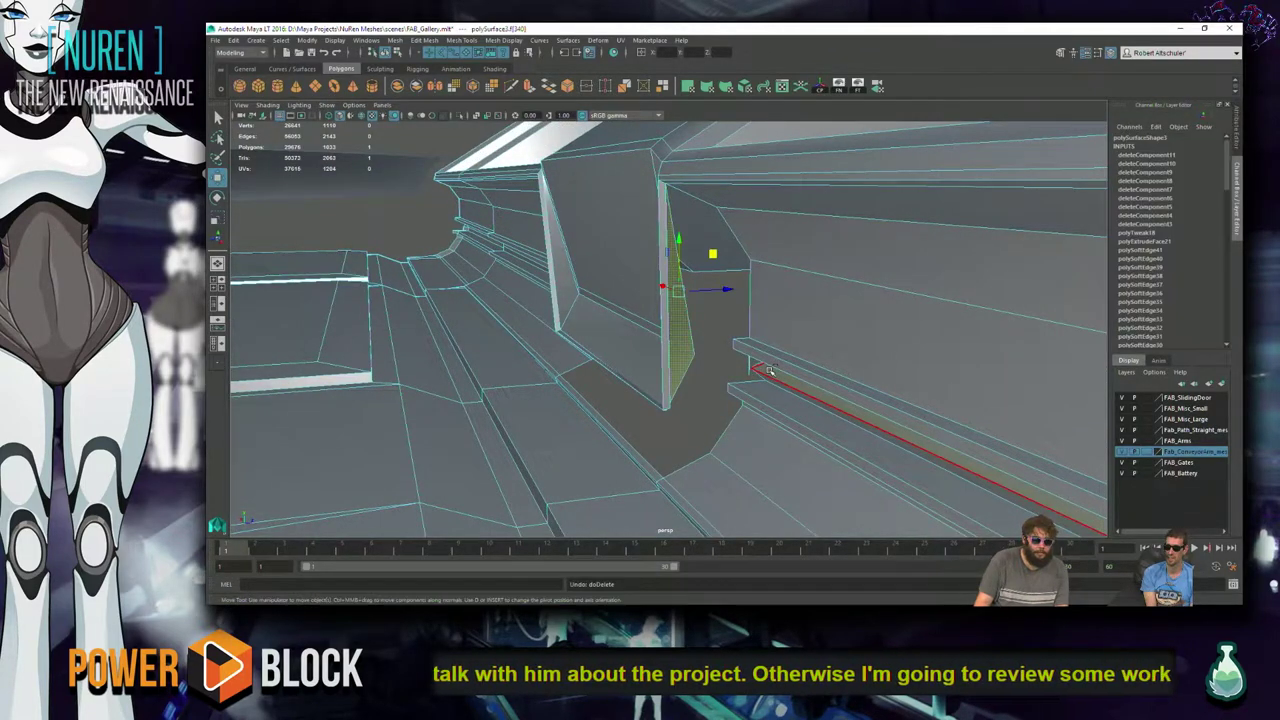
click(722, 384)
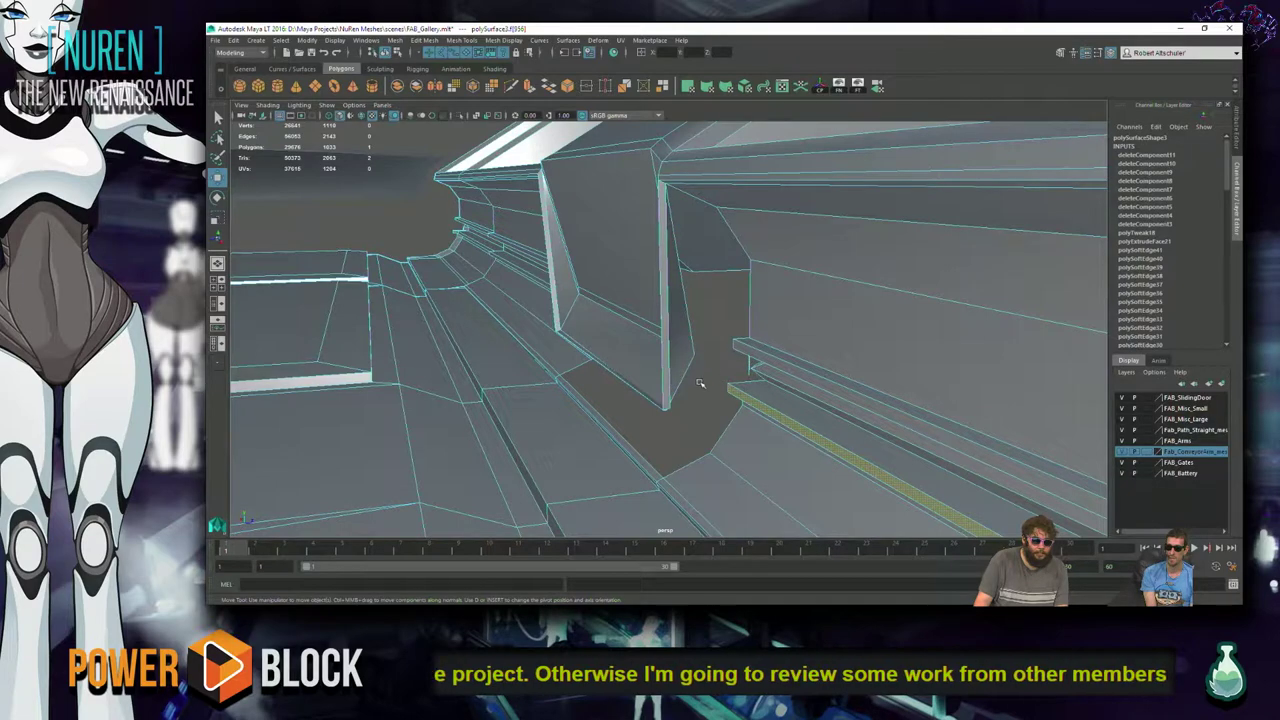
click(700, 383)
alt+drag(725, 389, 985, 316)
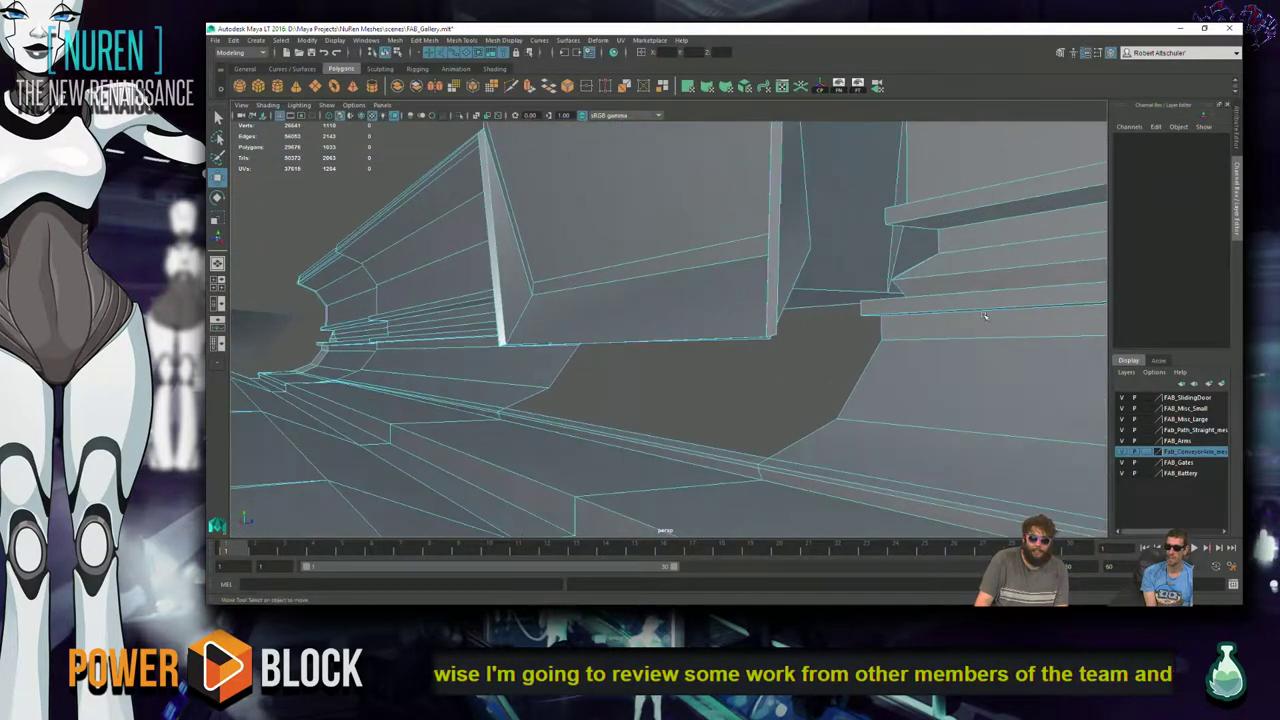
click(900, 240)
click(910, 232)
alt+drag(910, 232, 891, 197)
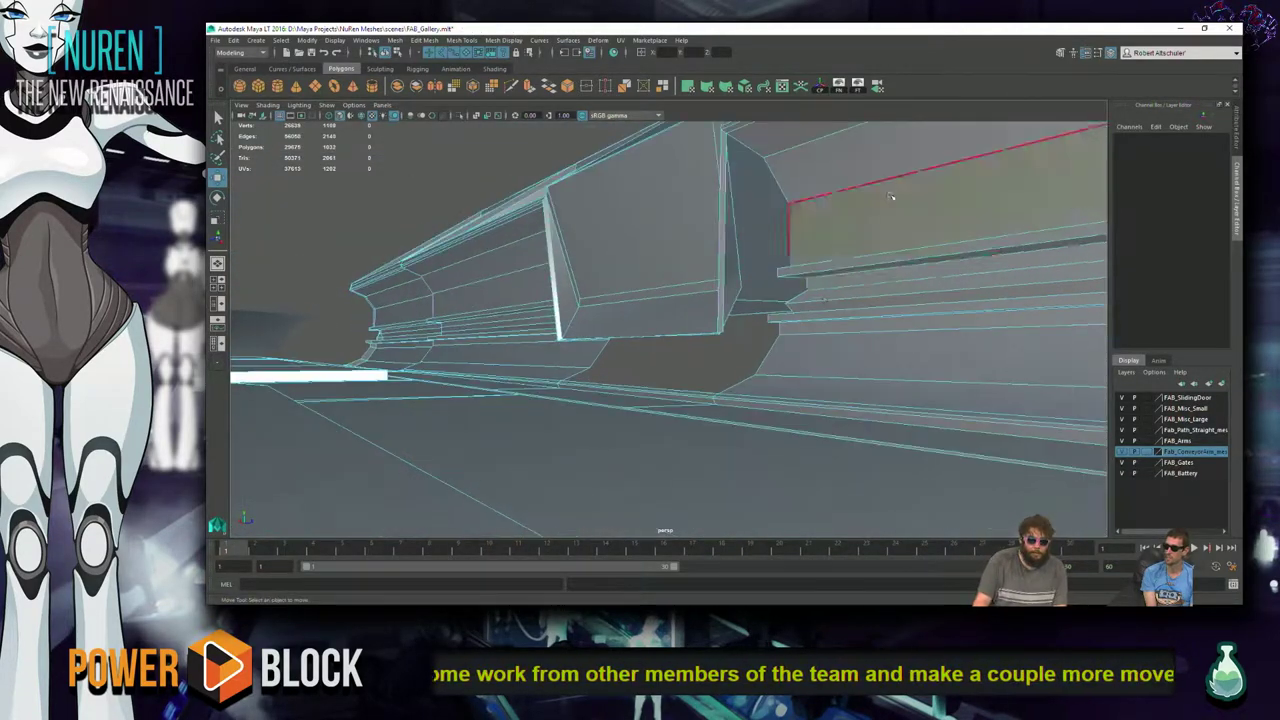
- Switch to mixed component selection and select the lower edge of the gap
right_click(815, 371)
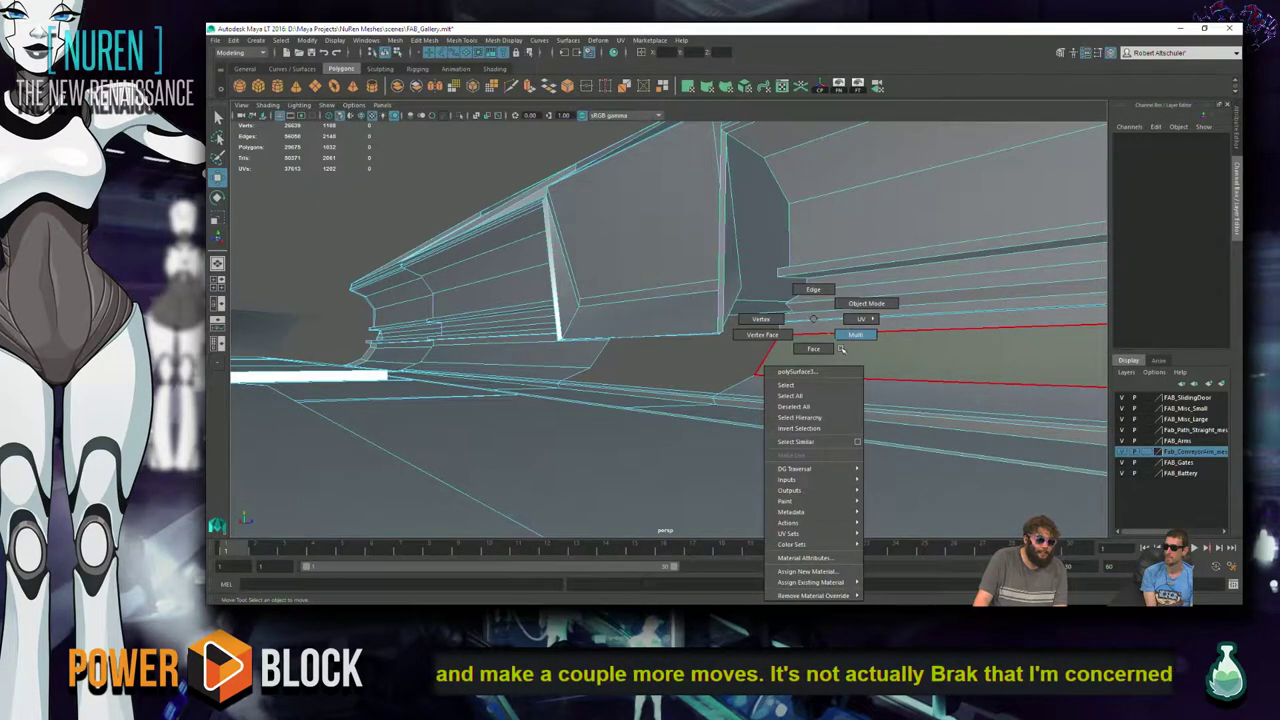
click(841, 348)
right_click(778, 377)
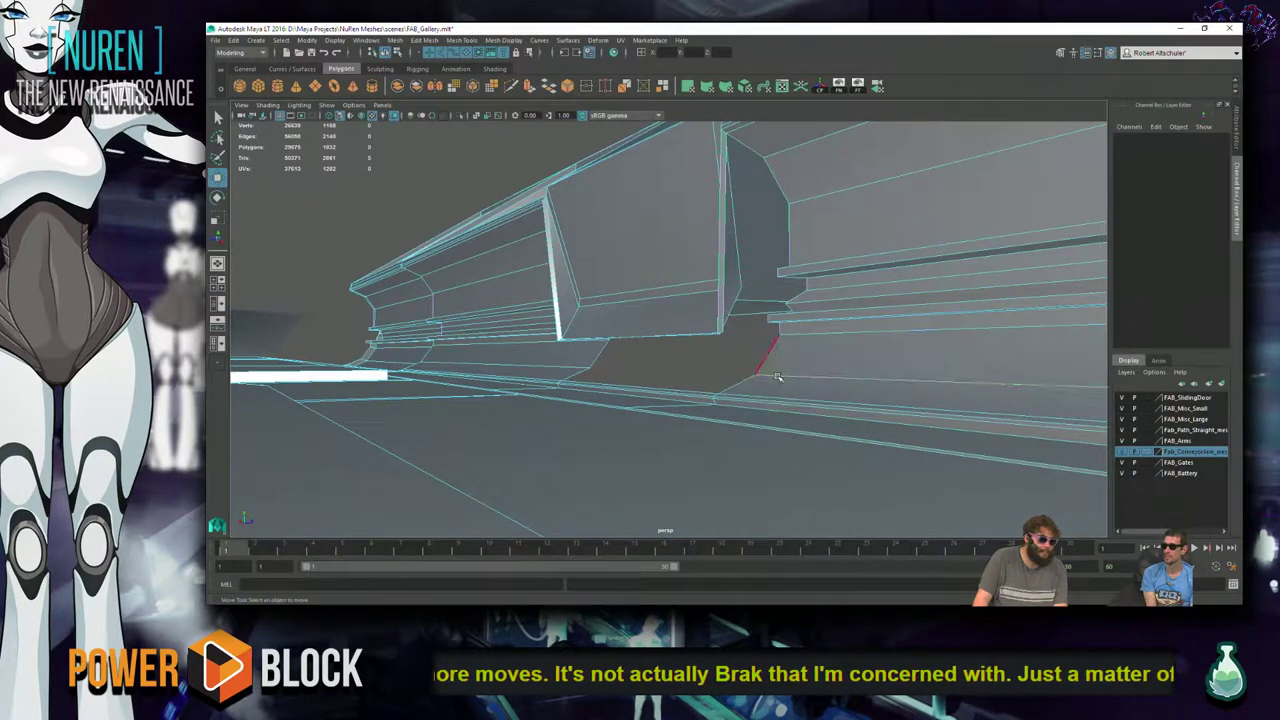
click(767, 366)
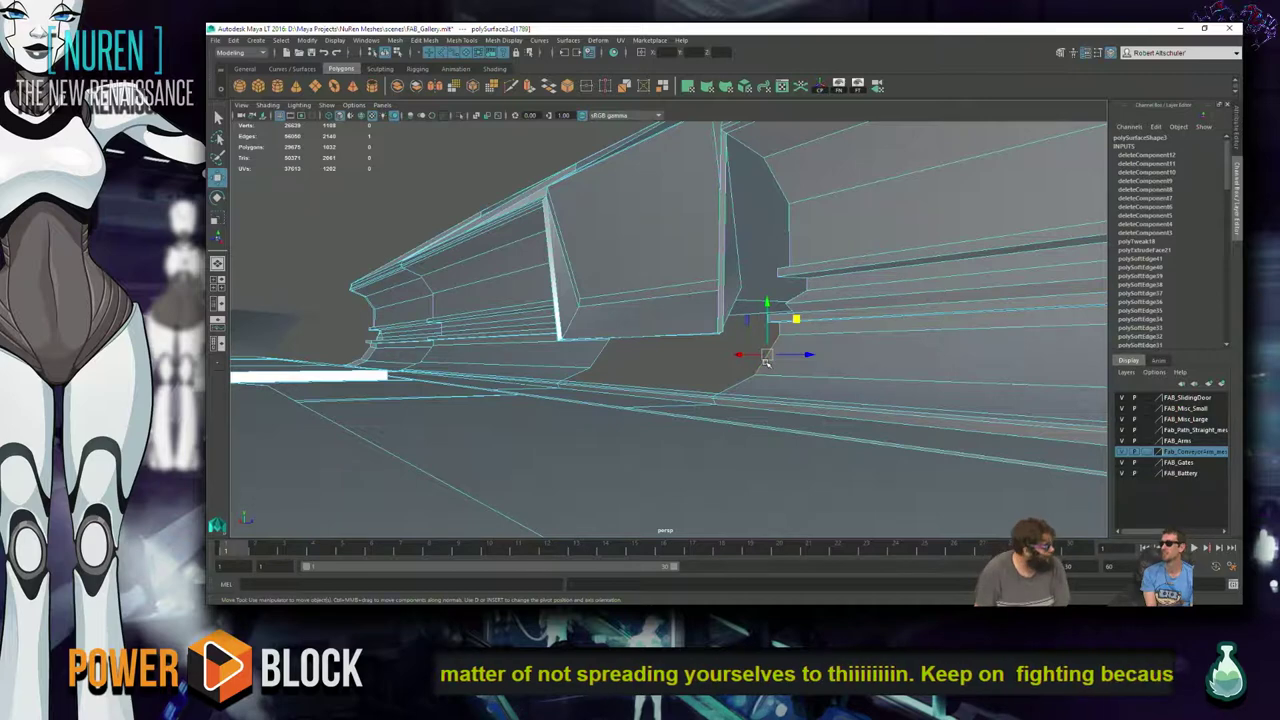
- Frame the divider block and view the gap beneath it from several angles
alt+drag(752, 352, 785, 371)
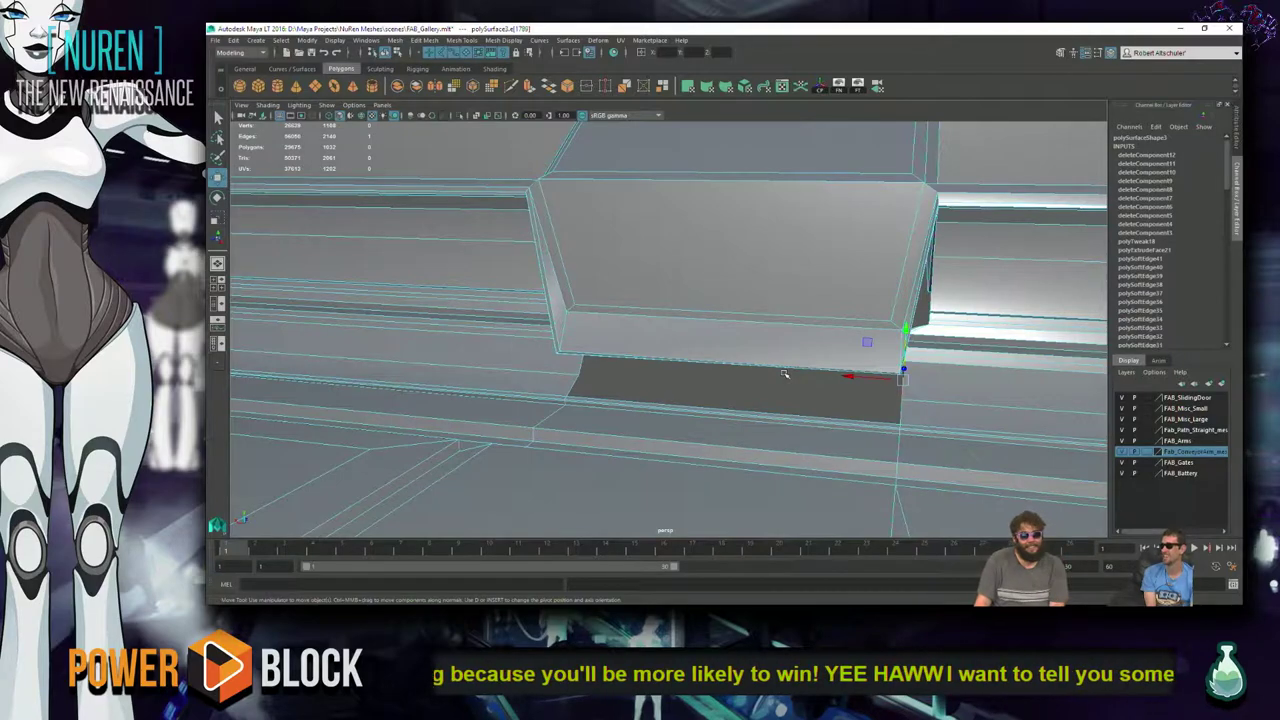
alt+drag(743, 391, 697, 371)
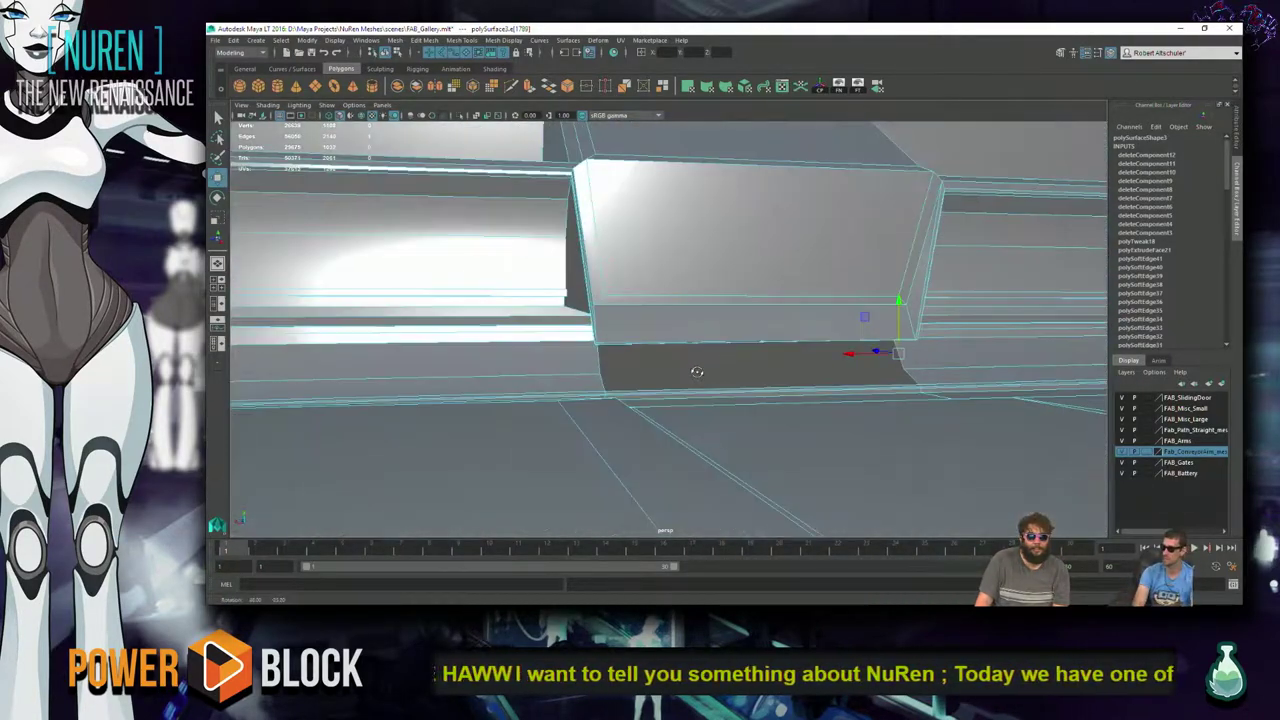
scroll(600, 345, up, 4)
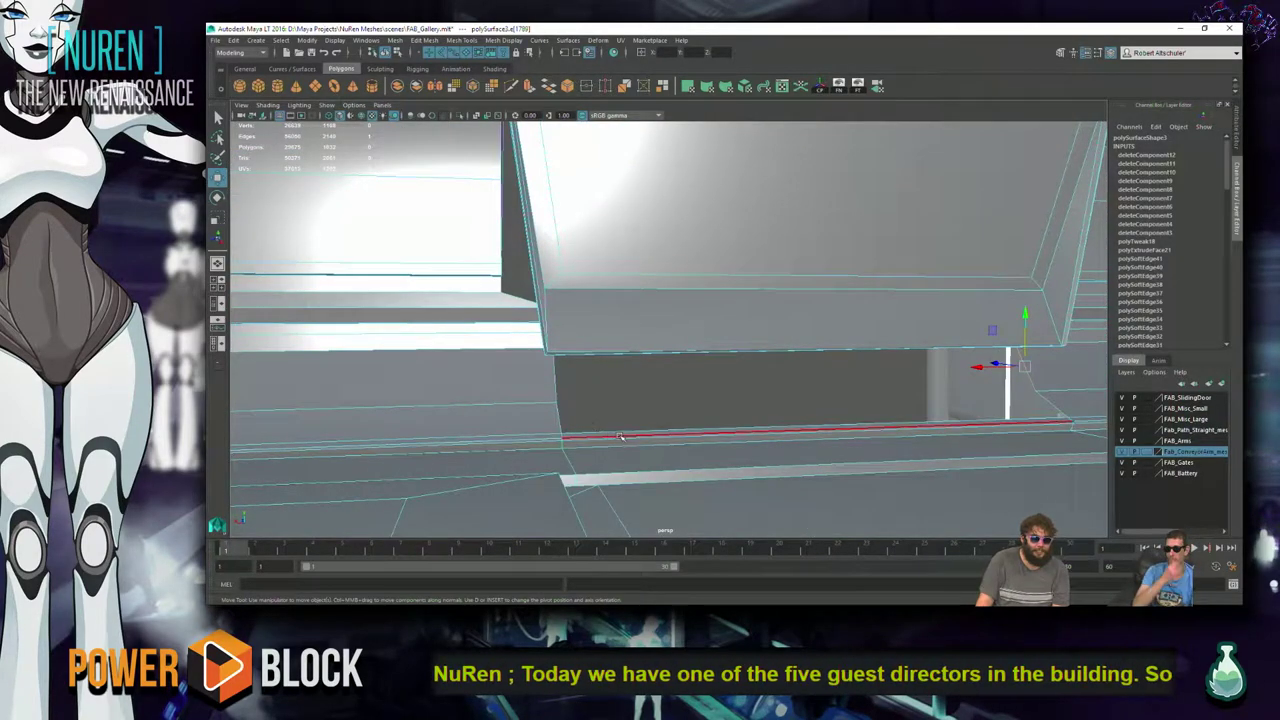
alt+drag(610, 434, 761, 394)
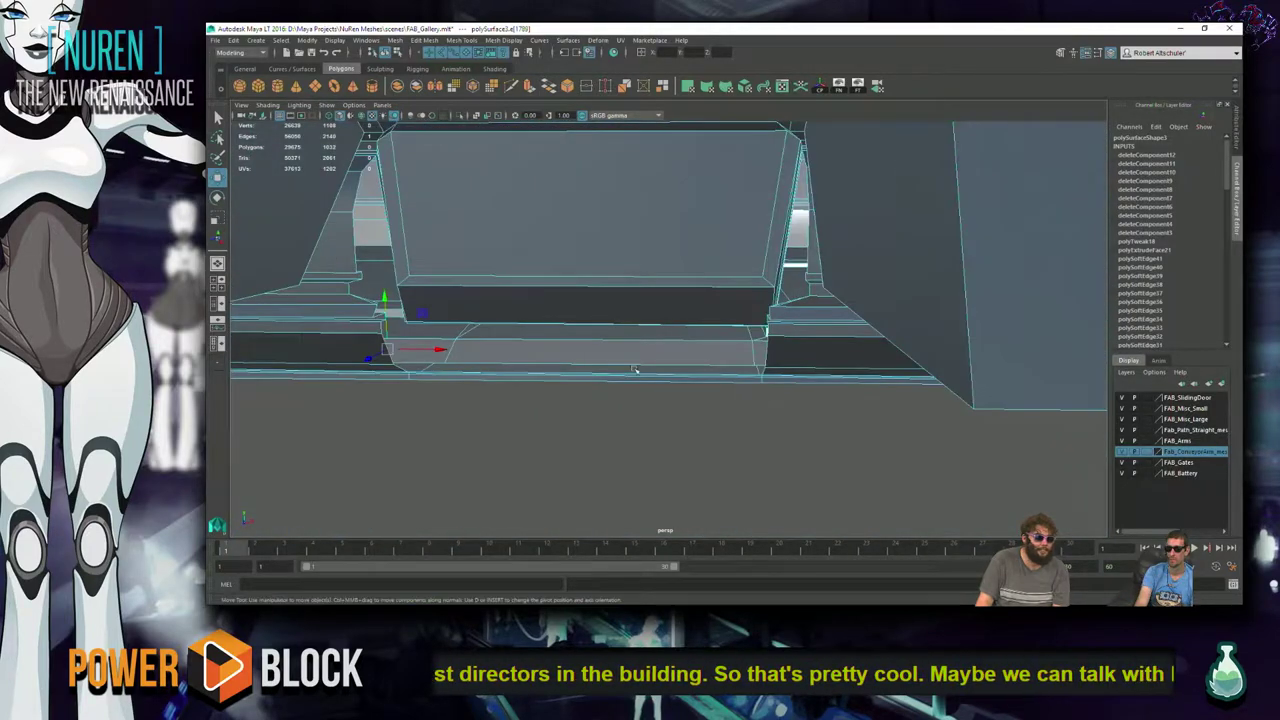
key(f)
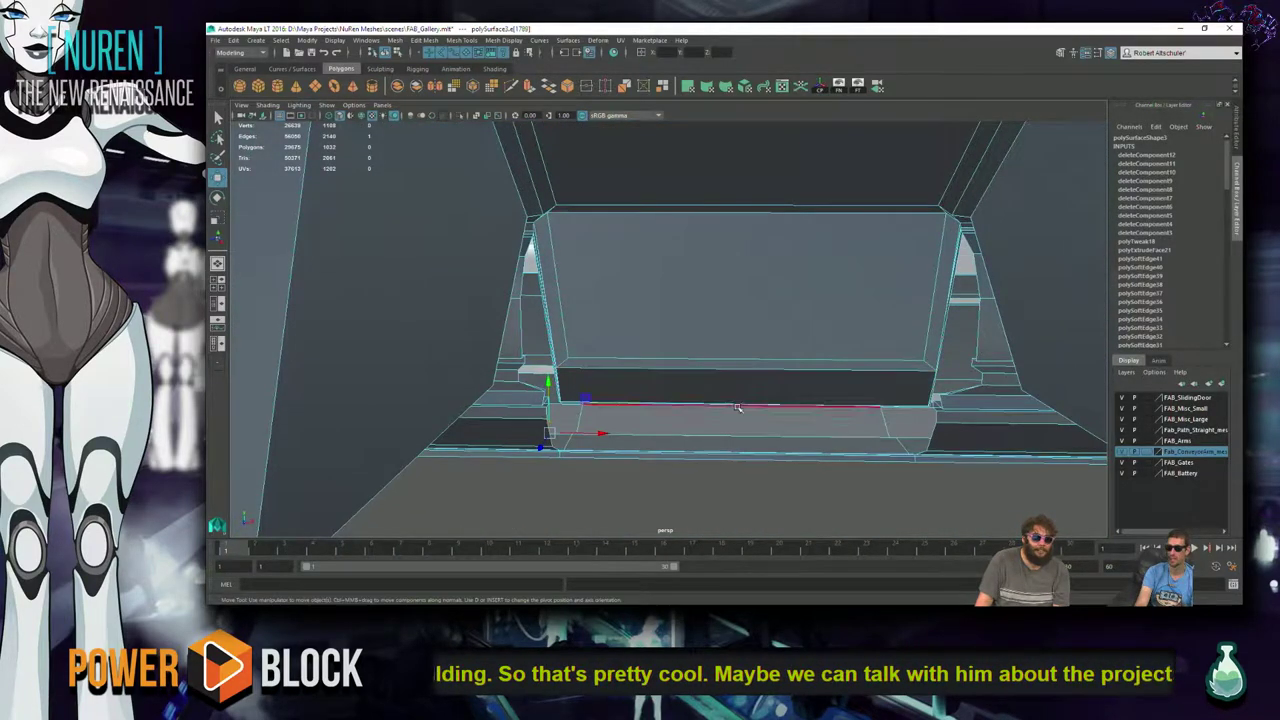
alt+drag(643, 330, 325, 323)
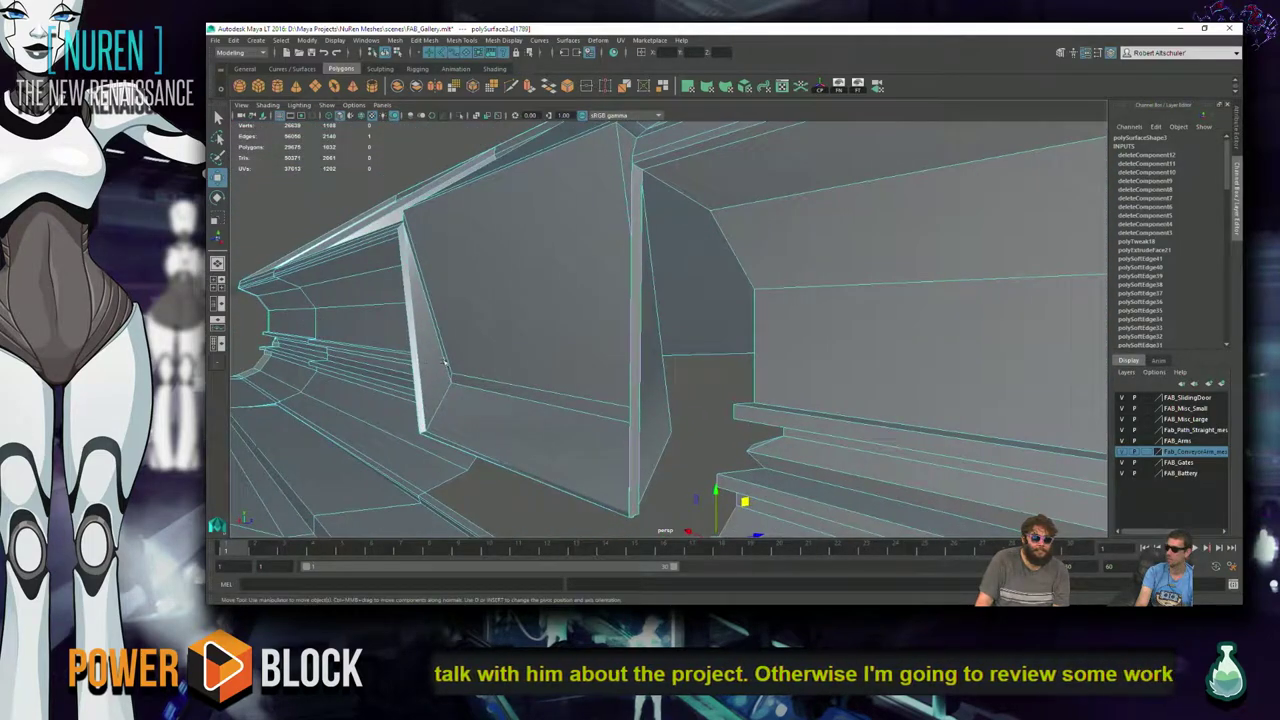
alt+drag(445, 362, 500, 357)
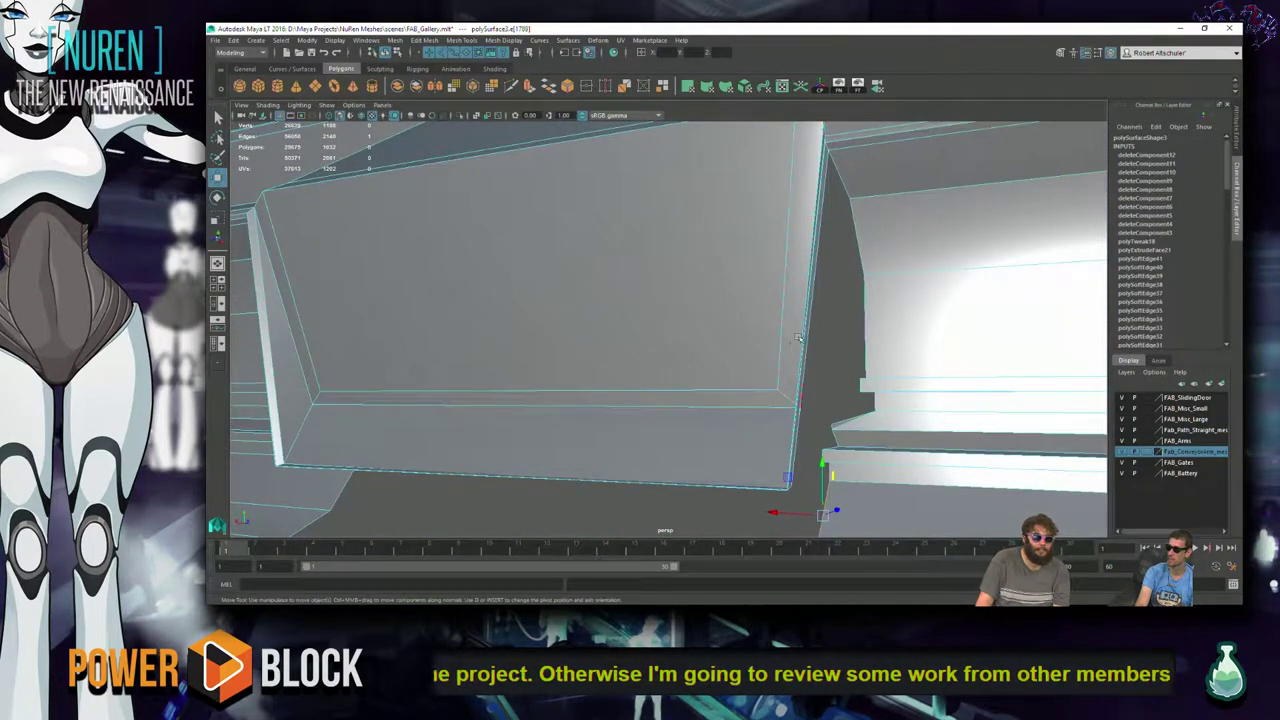
alt+drag(760, 334, 716, 324)
right_drag(649, 260, 677, 286)
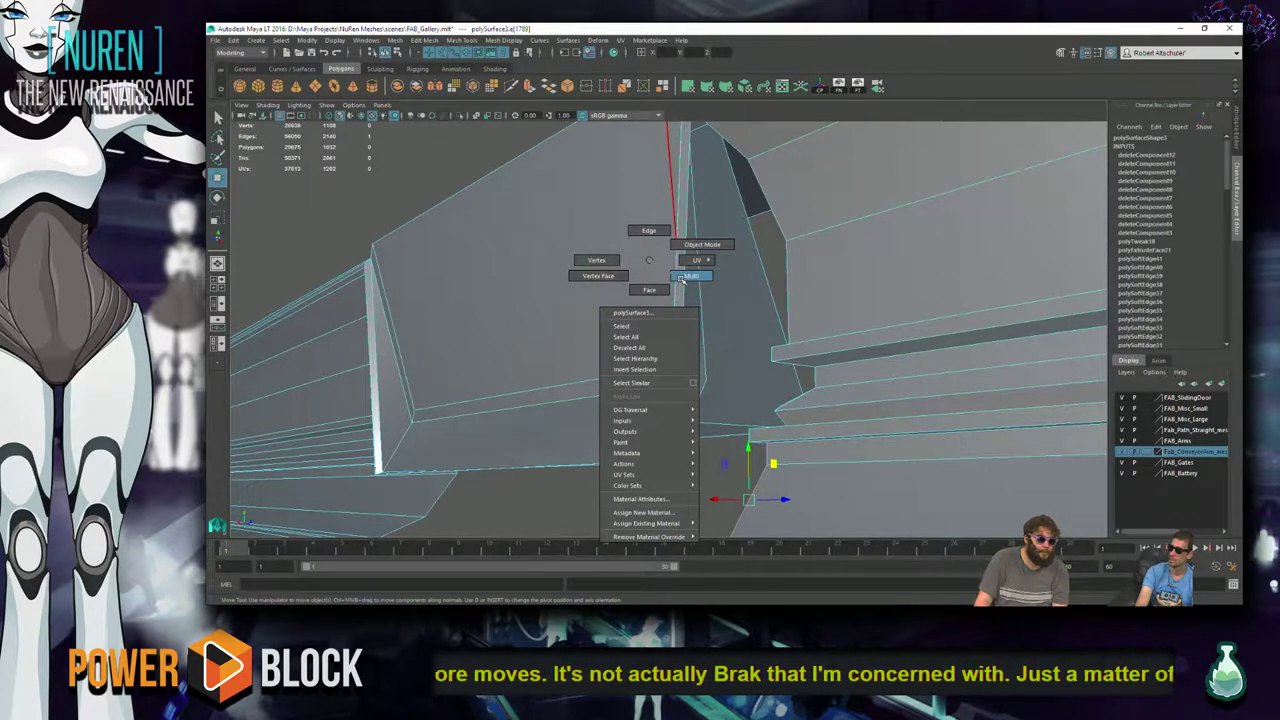
- In Face mode, select and frame the block's front face, then clear the selection
right_drag(681, 279, 607, 244)
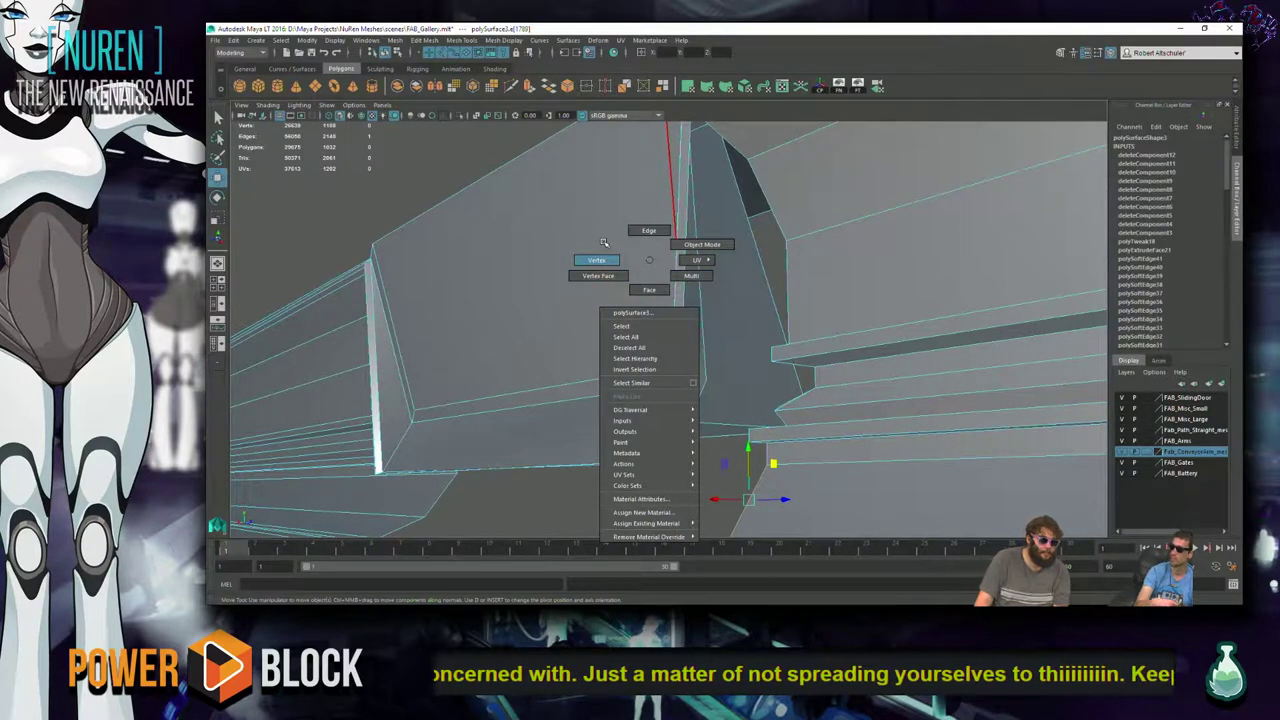
right_drag(636, 251, 662, 288)
click(665, 288)
key(f)
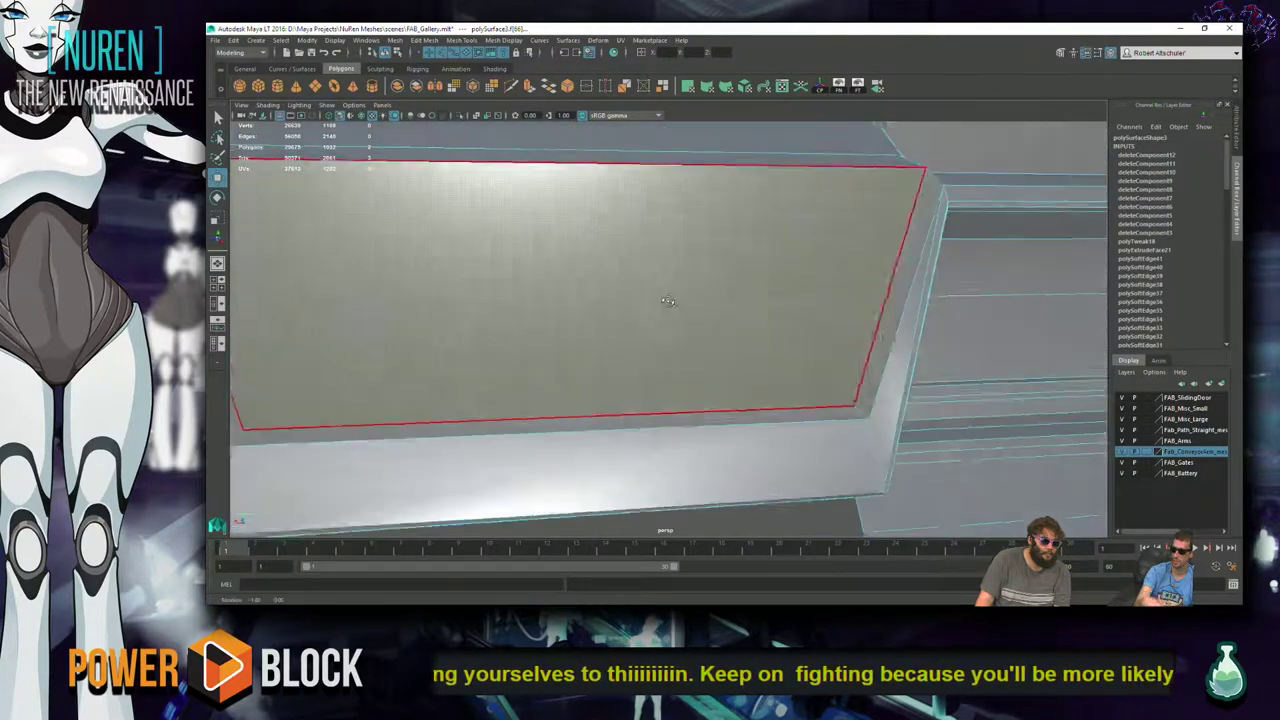
alt+drag(672, 302, 625, 339)
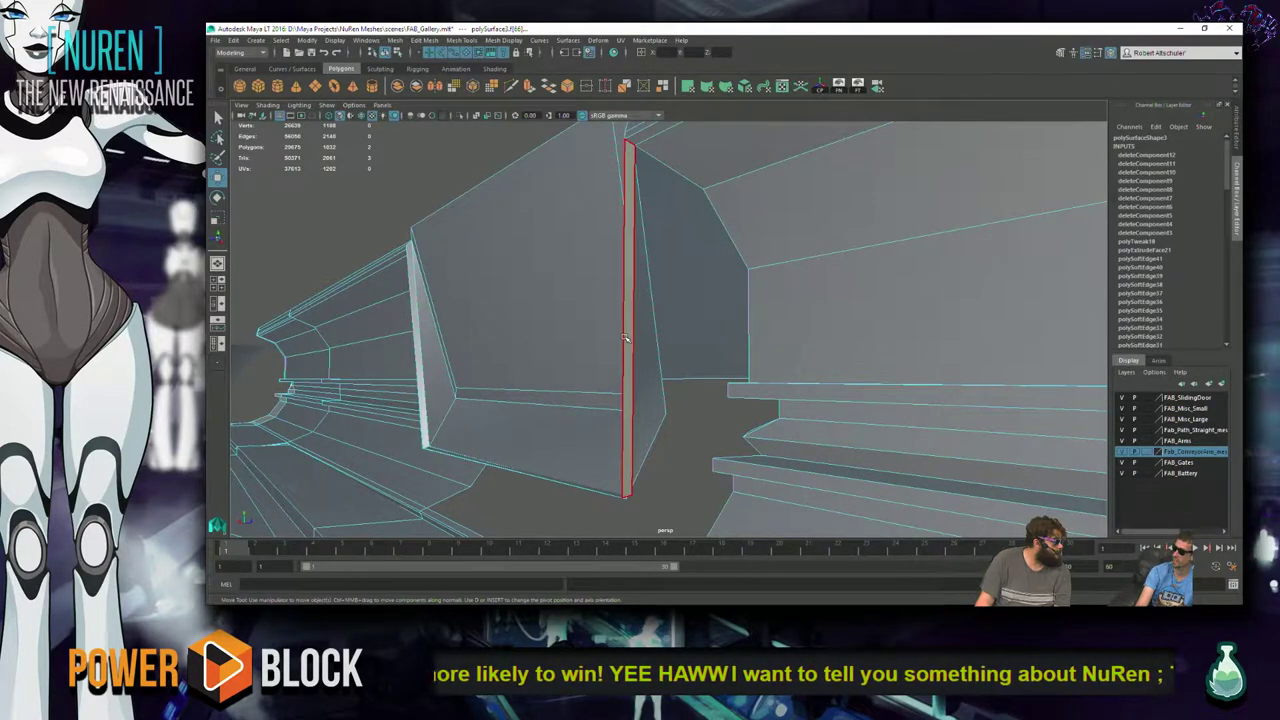
click(715, 384)
scroll(720, 396, up, 5)
alt+drag(720, 396, 526, 323)
- In Edge mode, select a vertical edge of the divider block and bring up the edge tools
right_click(468, 310)
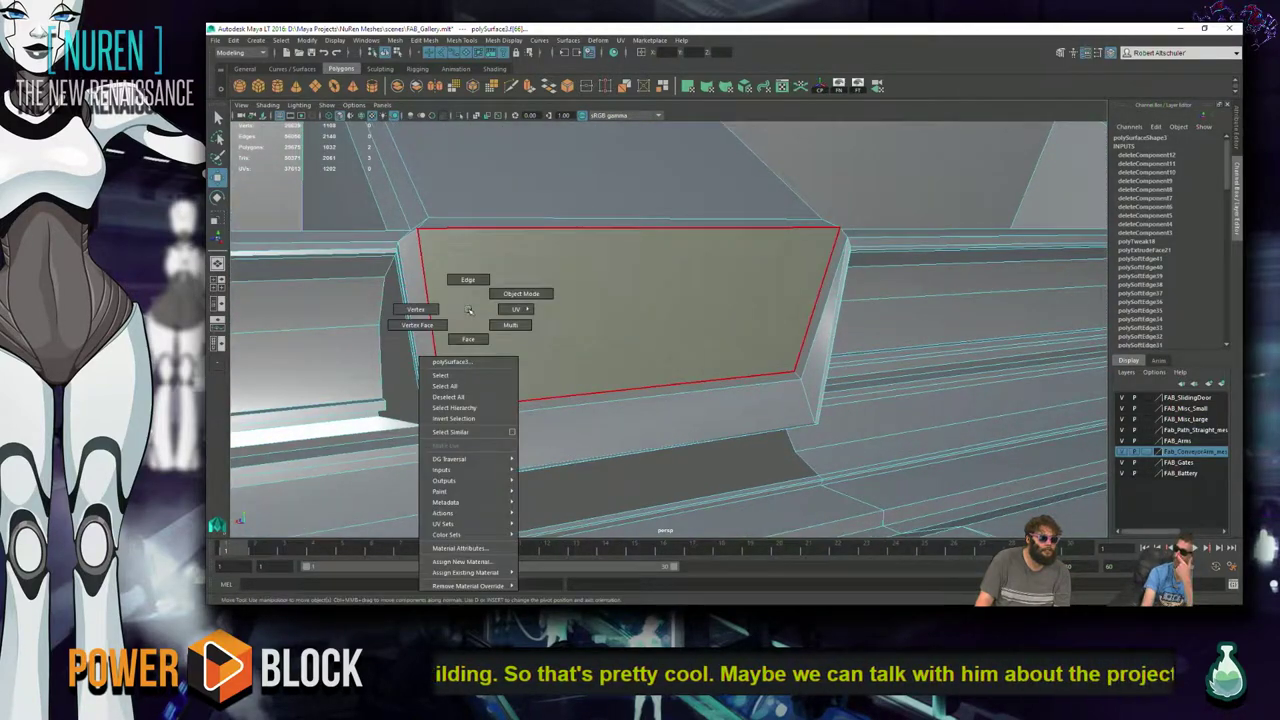
click(457, 268)
right_click(476, 276)
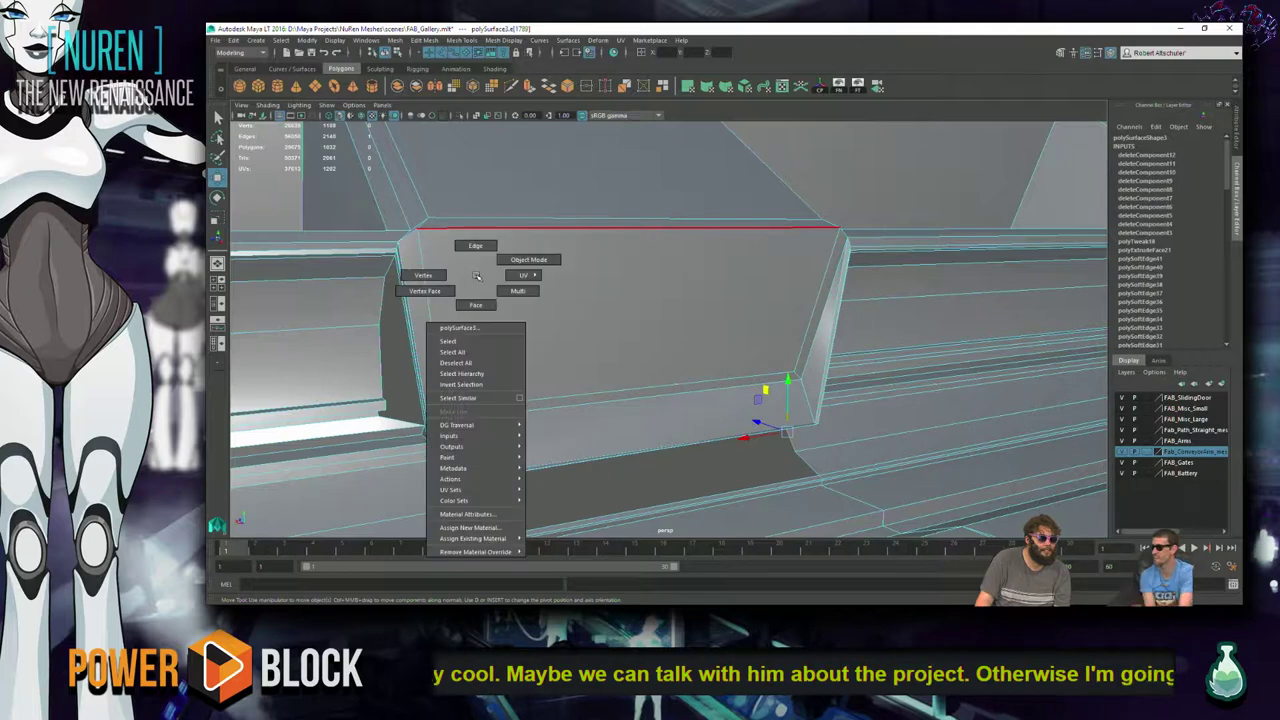
click(433, 281)
shift+right_click(437, 281)
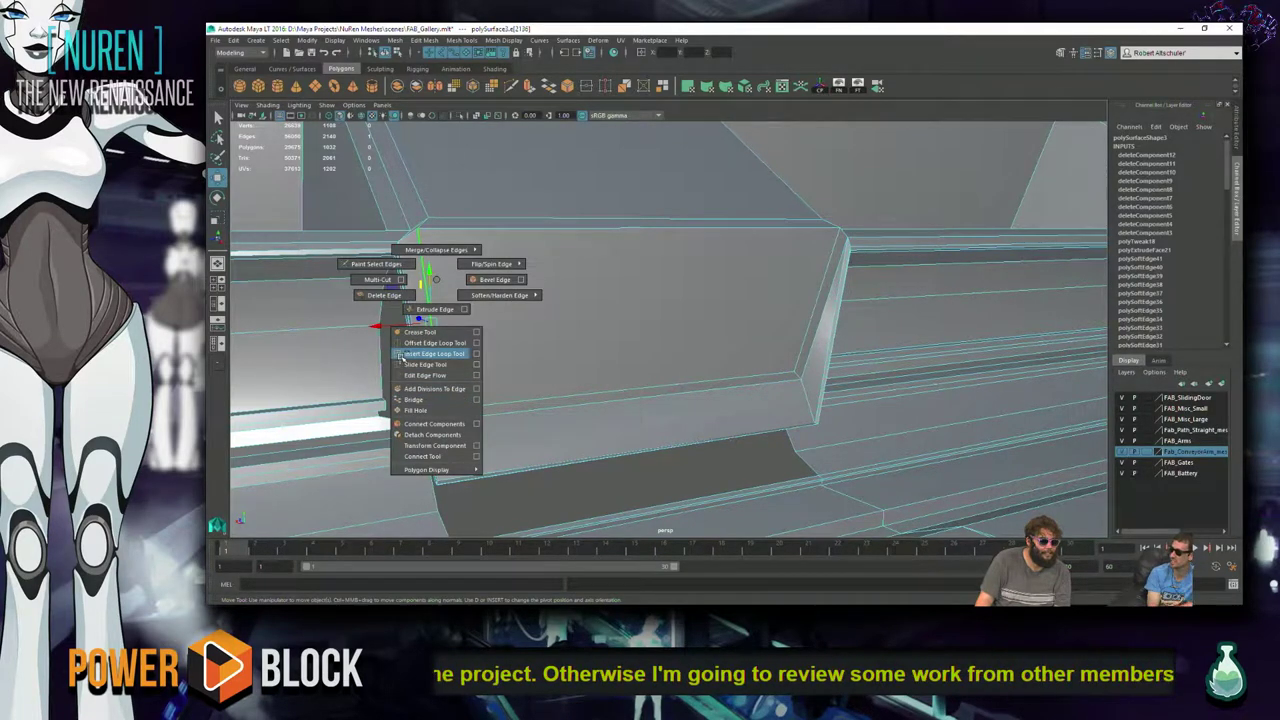
- Insert two edge loops across the block's front face with the Insert Edge Loop Tool
click(400, 355)
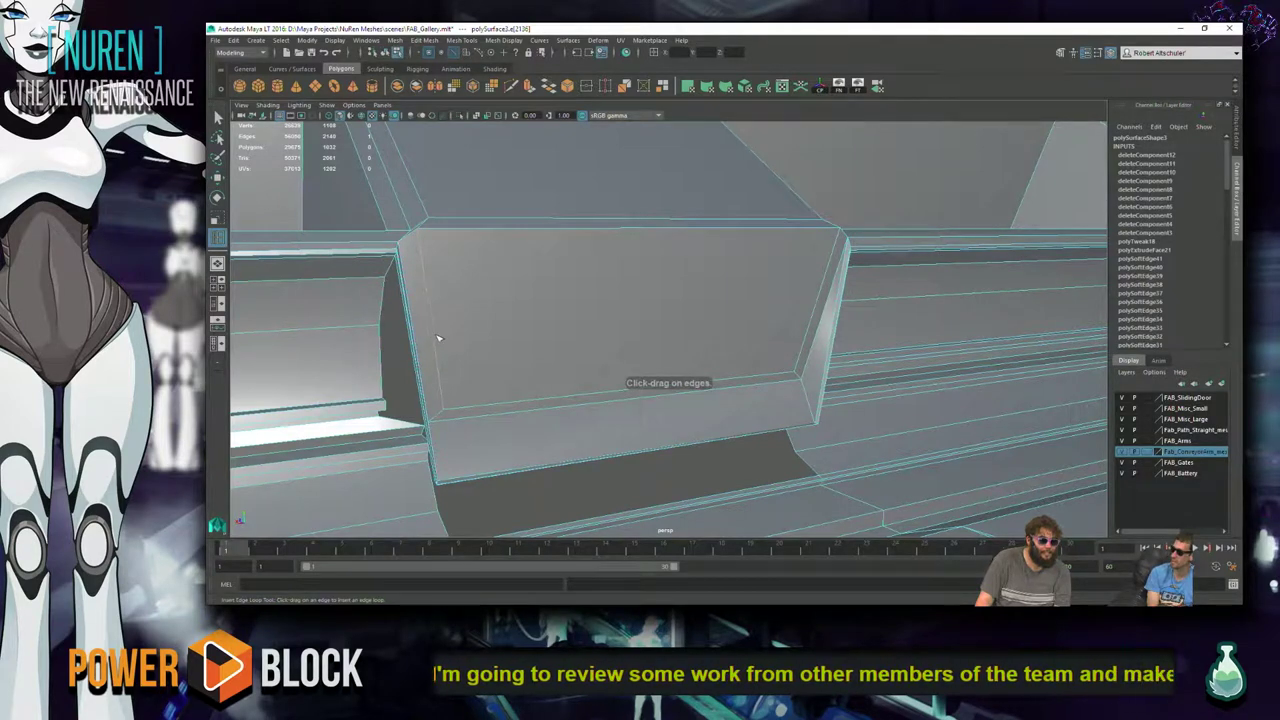
click(424, 297)
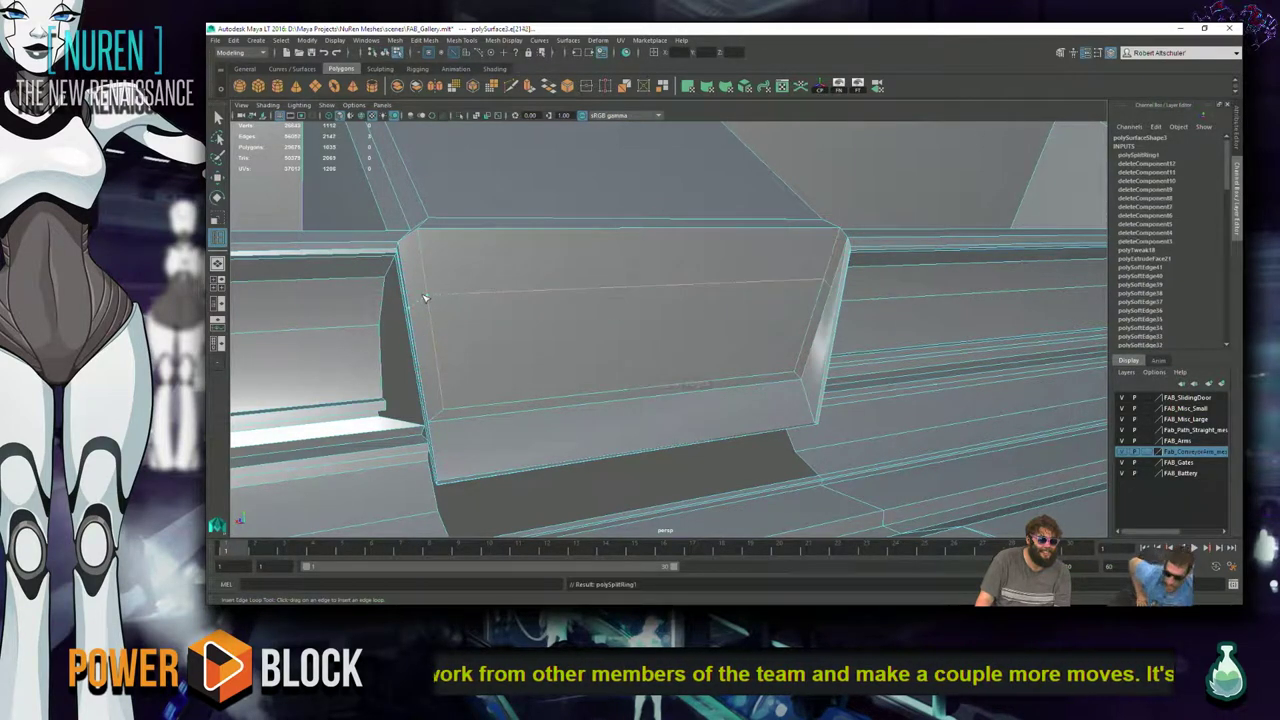
click(445, 370)
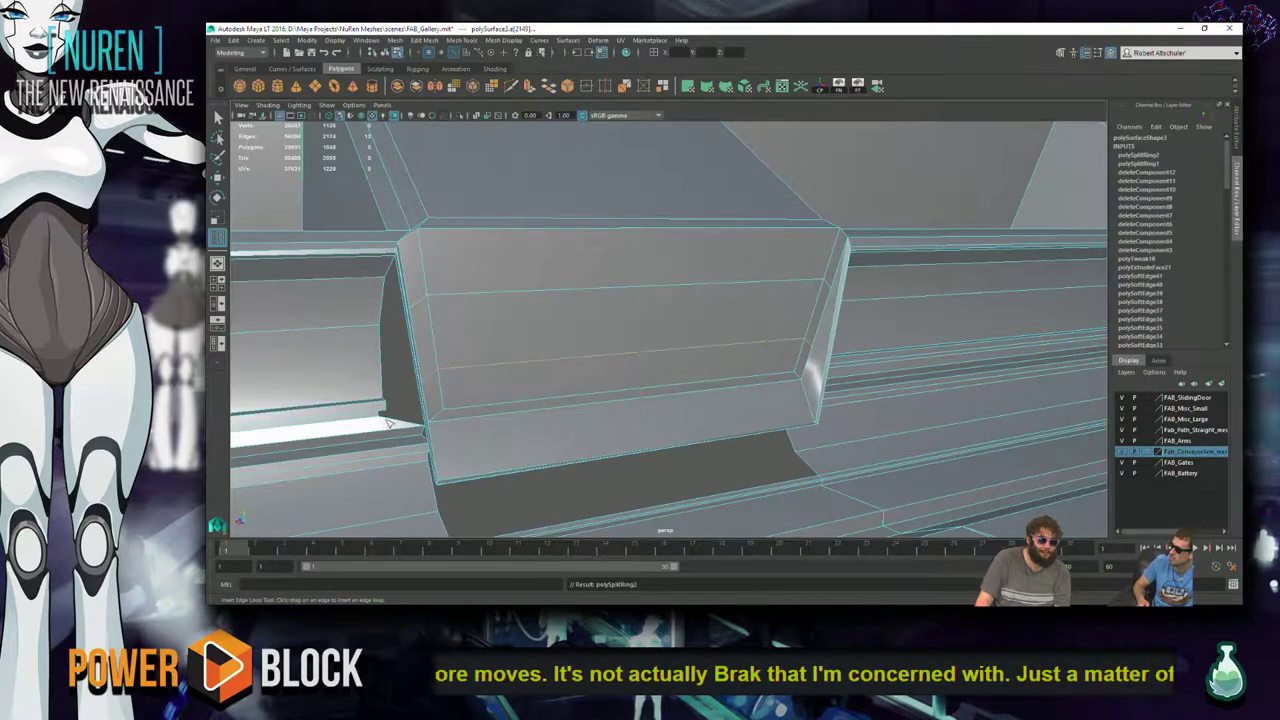
key(q)
- Switch to Vertex mode and select a vertex on the mesh
alt+drag(538, 412, 849, 310)
right_drag(877, 262, 842, 261)
click(863, 266)
alt+drag(793, 392, 589, 409)
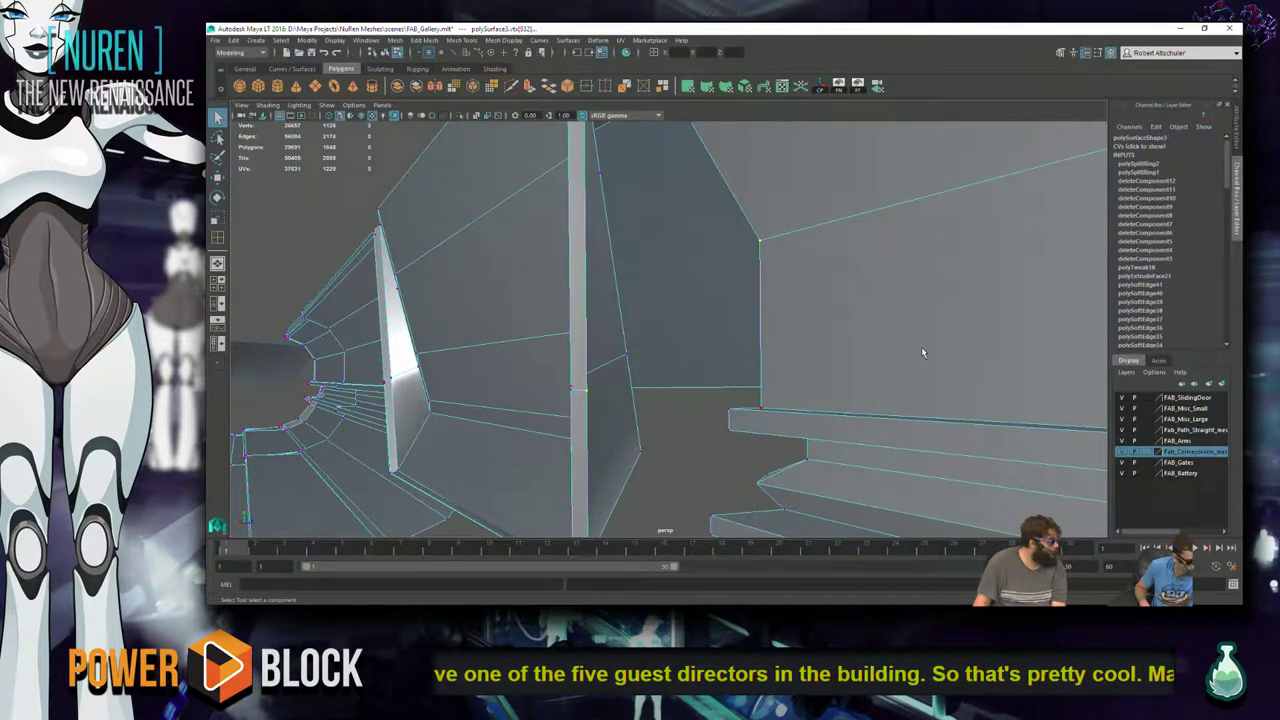
- Select a corner vertex of the wall panel and view the fin and stepped ledges
alt+drag(917, 300, 713, 333)
alt+right_drag(713, 333, 765, 417)
click(953, 445)
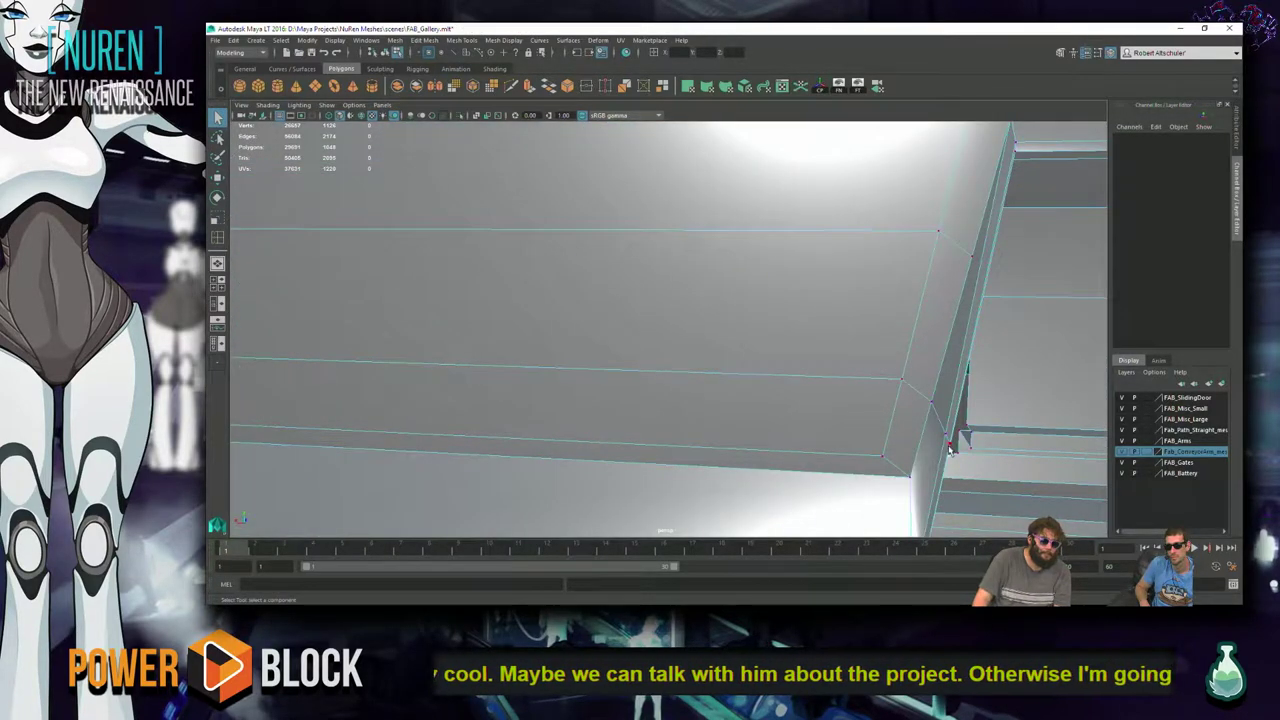
click(951, 448)
alt+drag(951, 448, 954, 262)
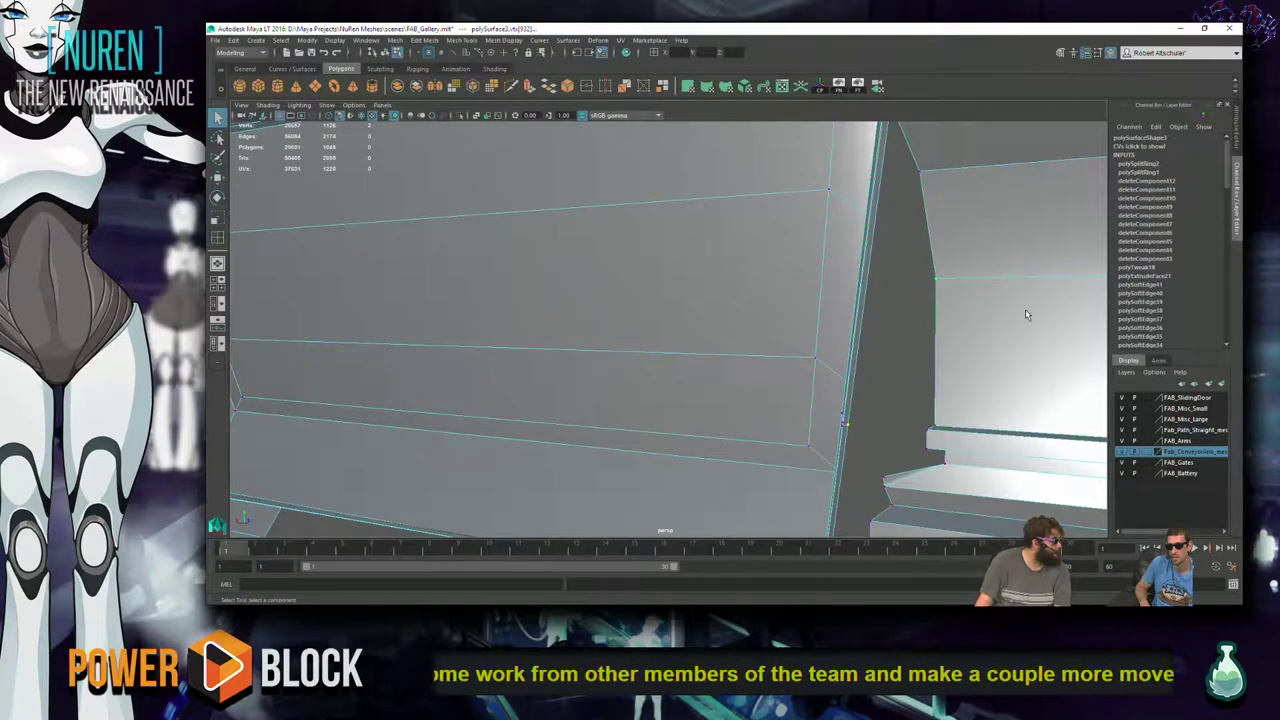
alt+drag(1025, 314, 854, 384)
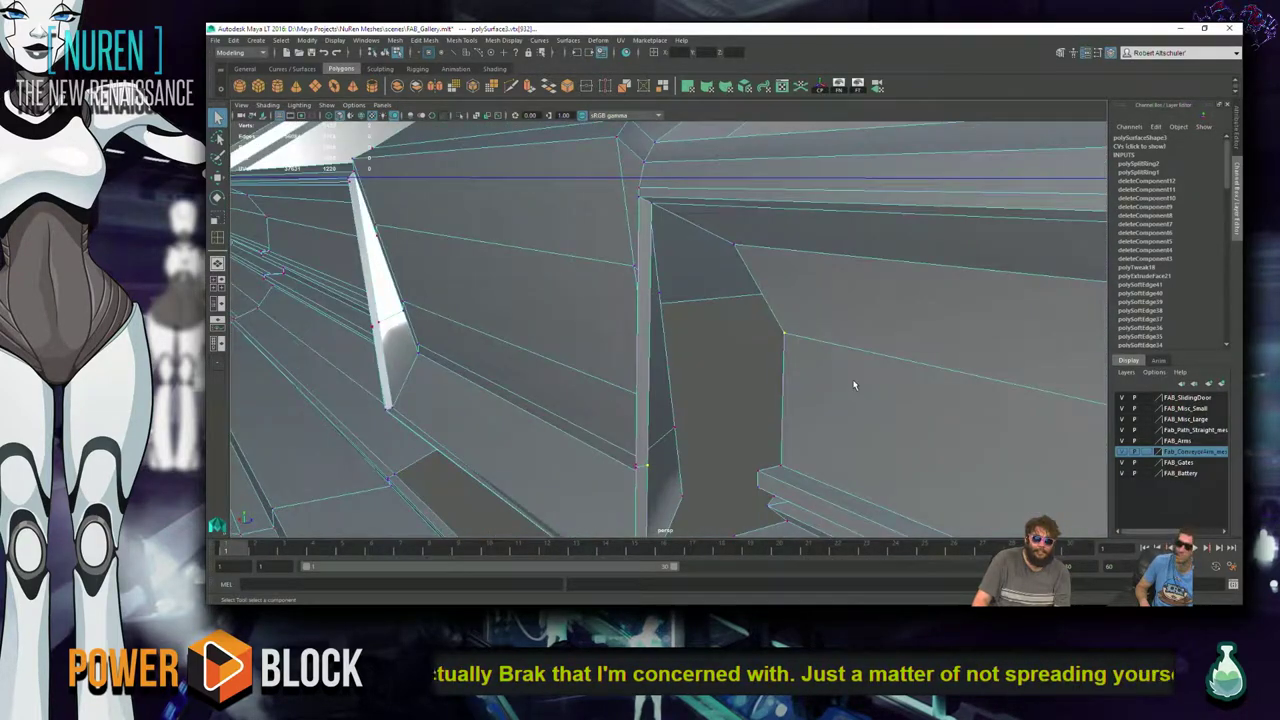
scroll(760, 397, up, 2)
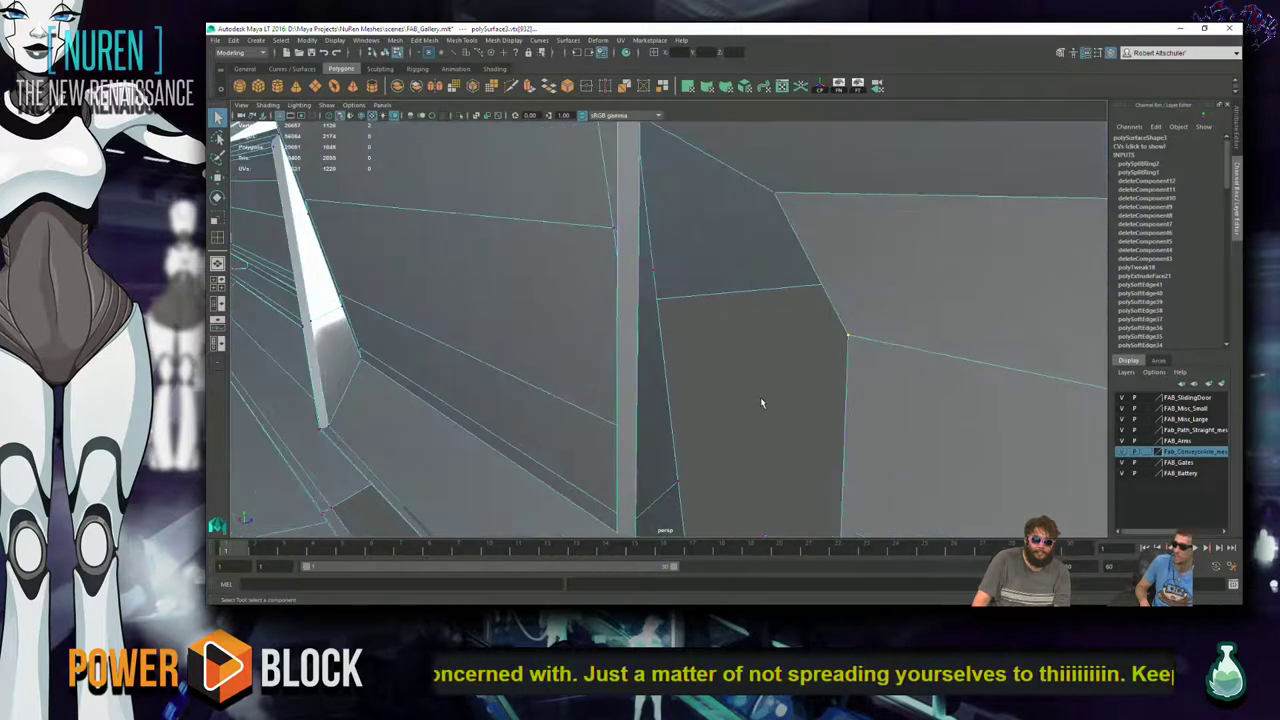
alt+drag(757, 391, 874, 232)
- Bridge the two vertical edges on either side of the gap
right_click(962, 218)
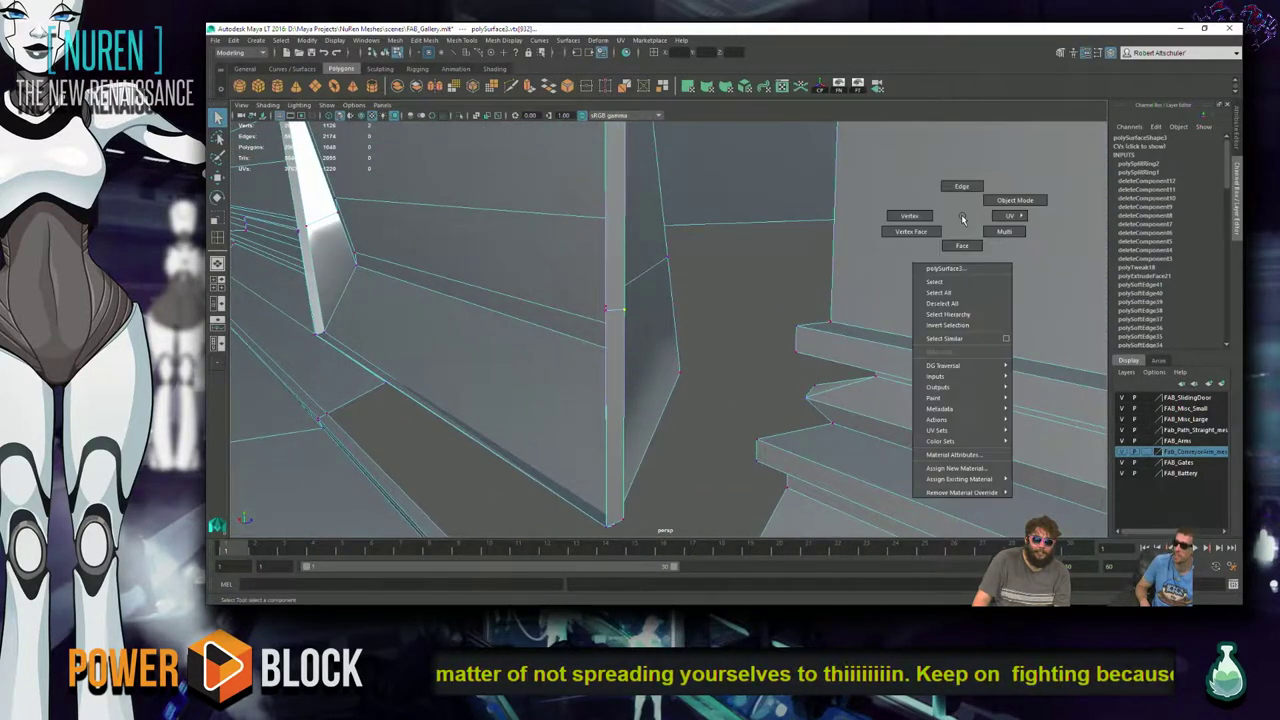
click(961, 186)
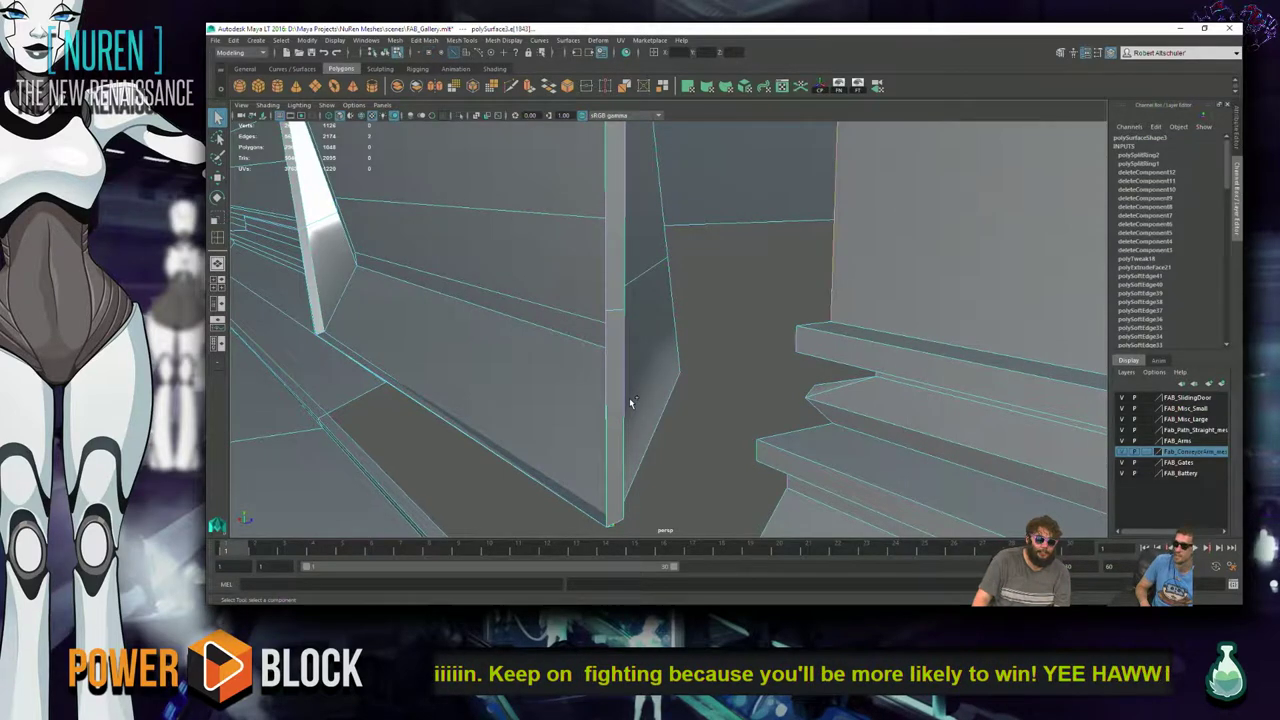
click(612, 428)
click(621, 423)
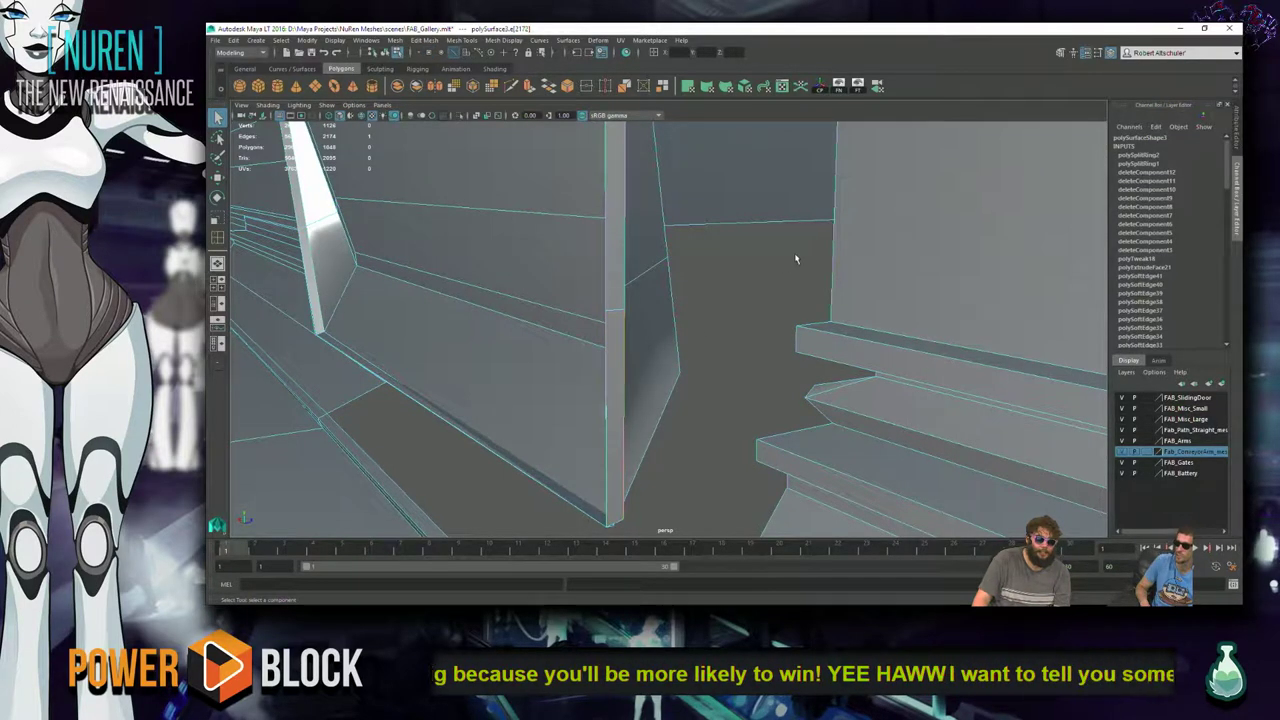
shift+right_click(837, 243)
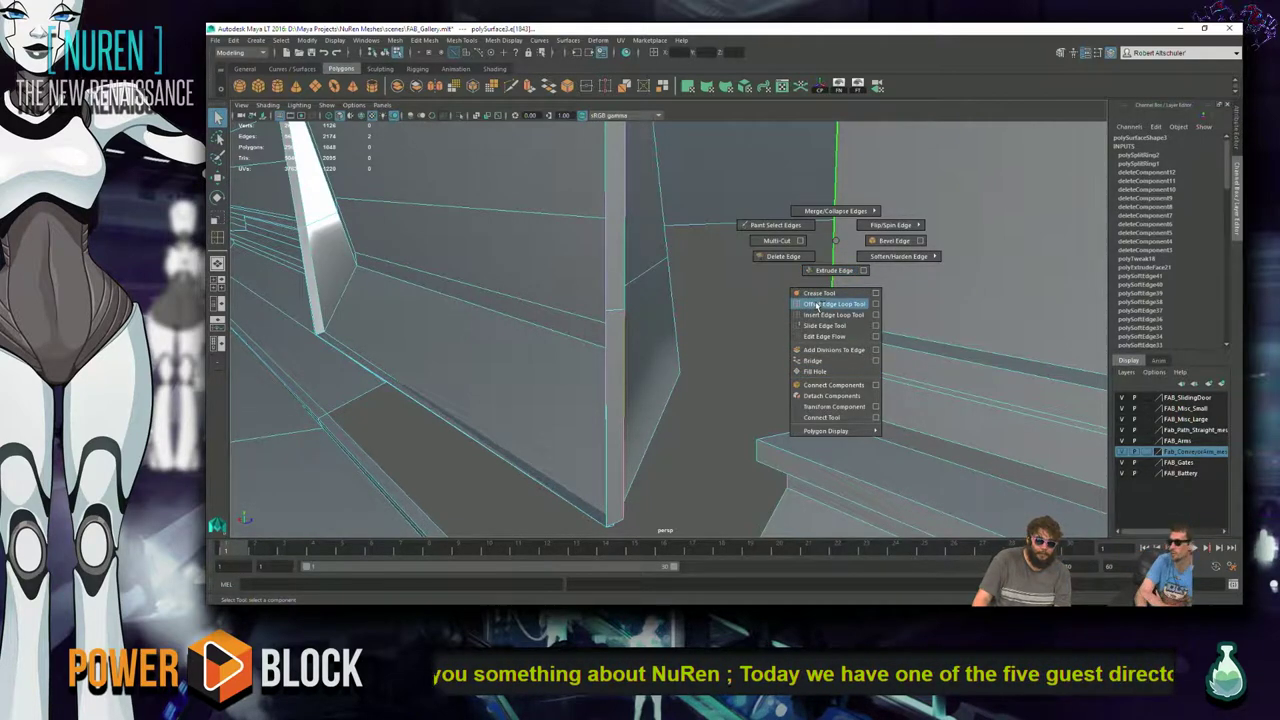
right_drag(840, 365, 840, 365)
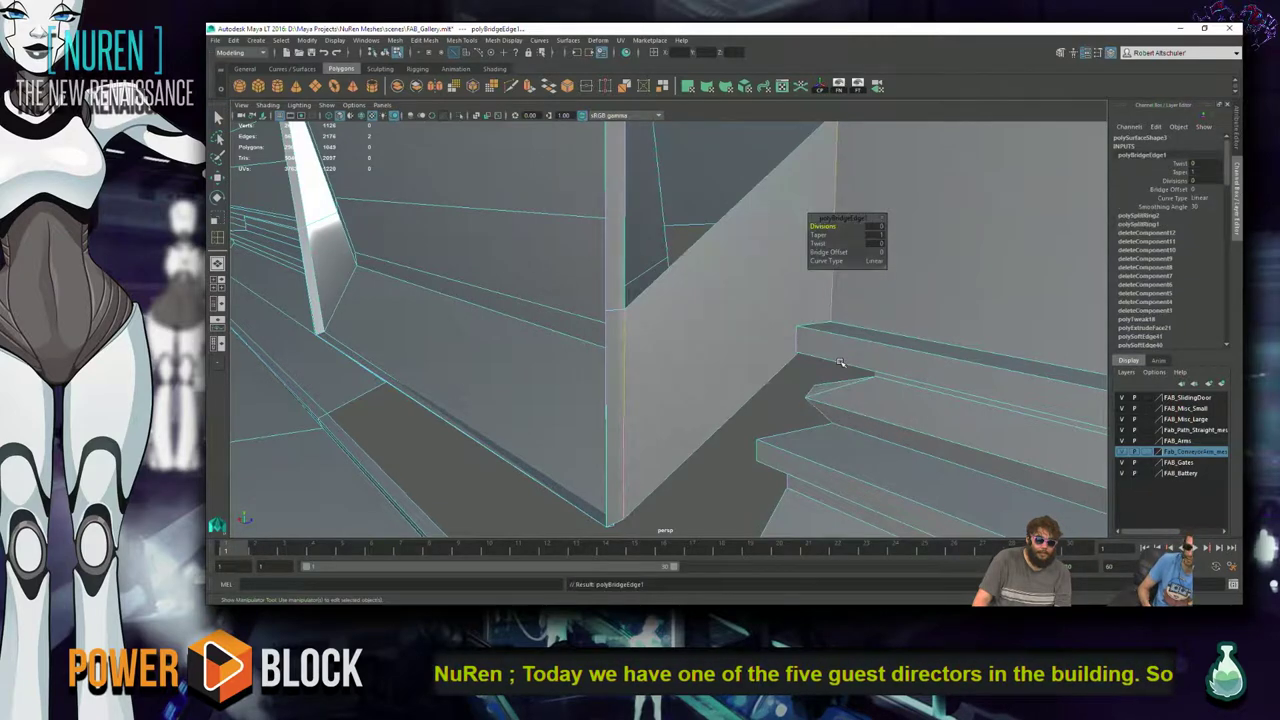
alt+drag(830, 240, 711, 289)
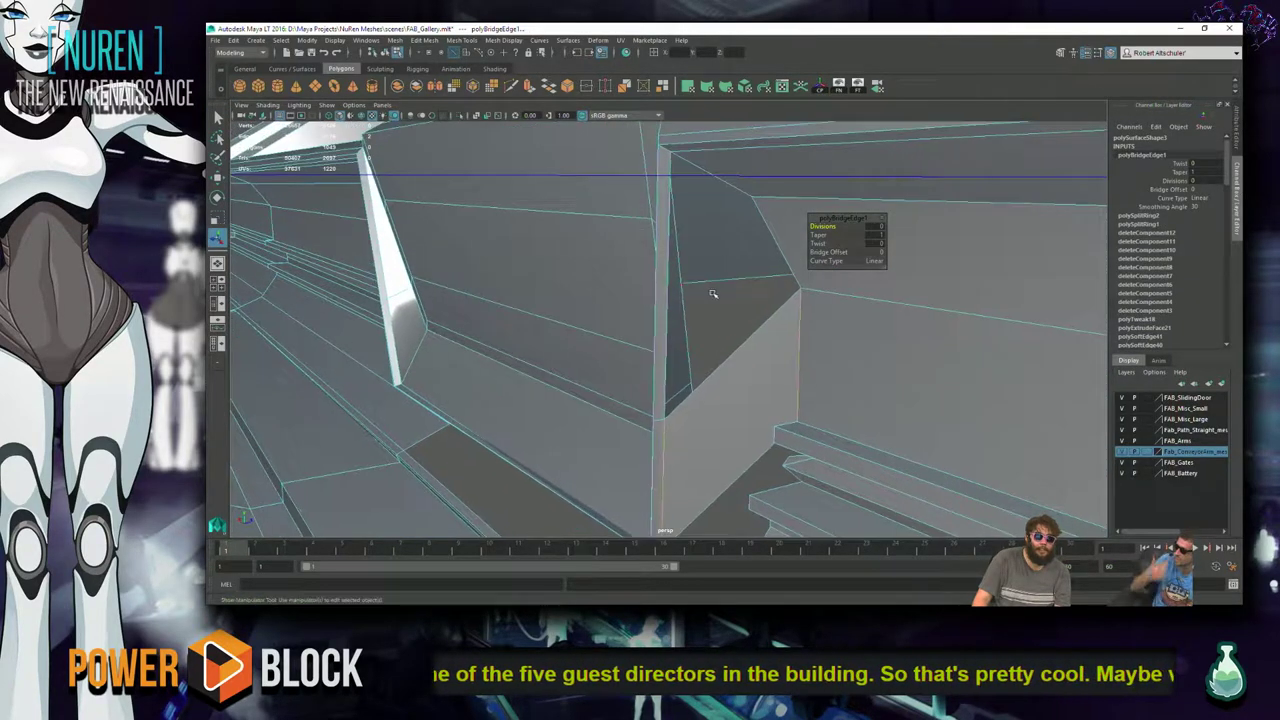
click(788, 228)
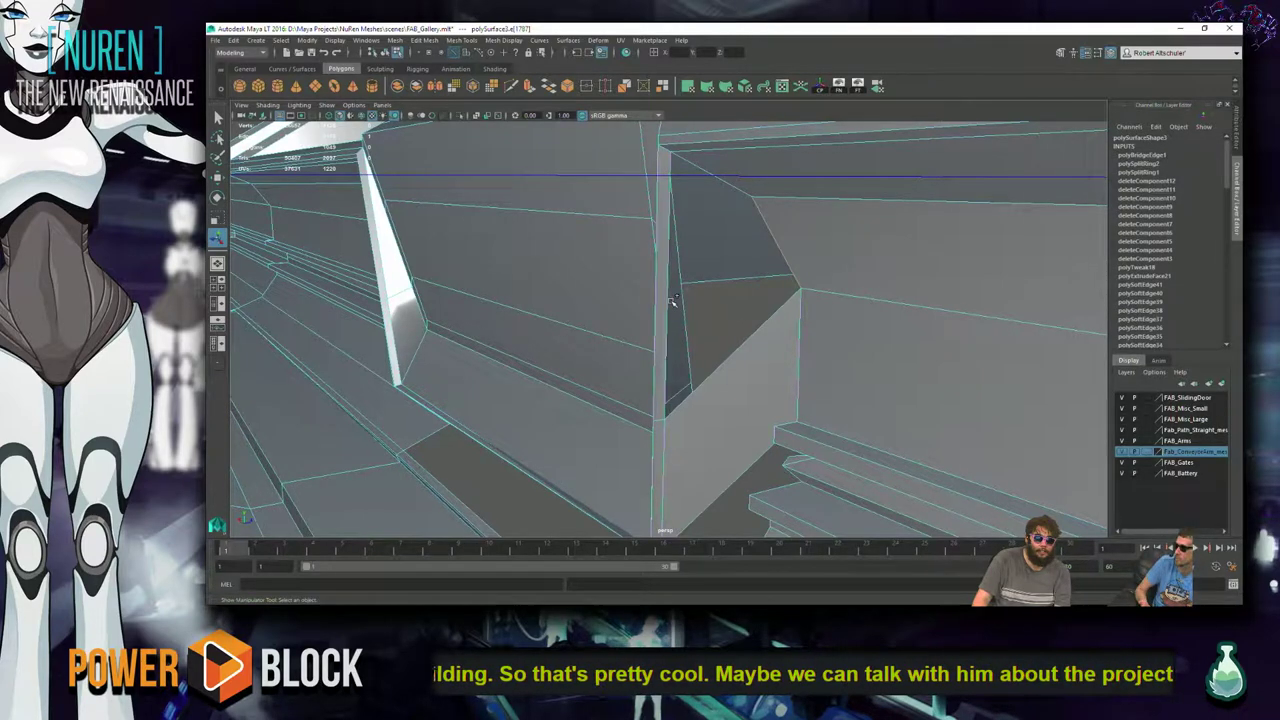
- Bridge the diagonal edge to its facing edge with G and switch to Vertex mode
click(797, 265)
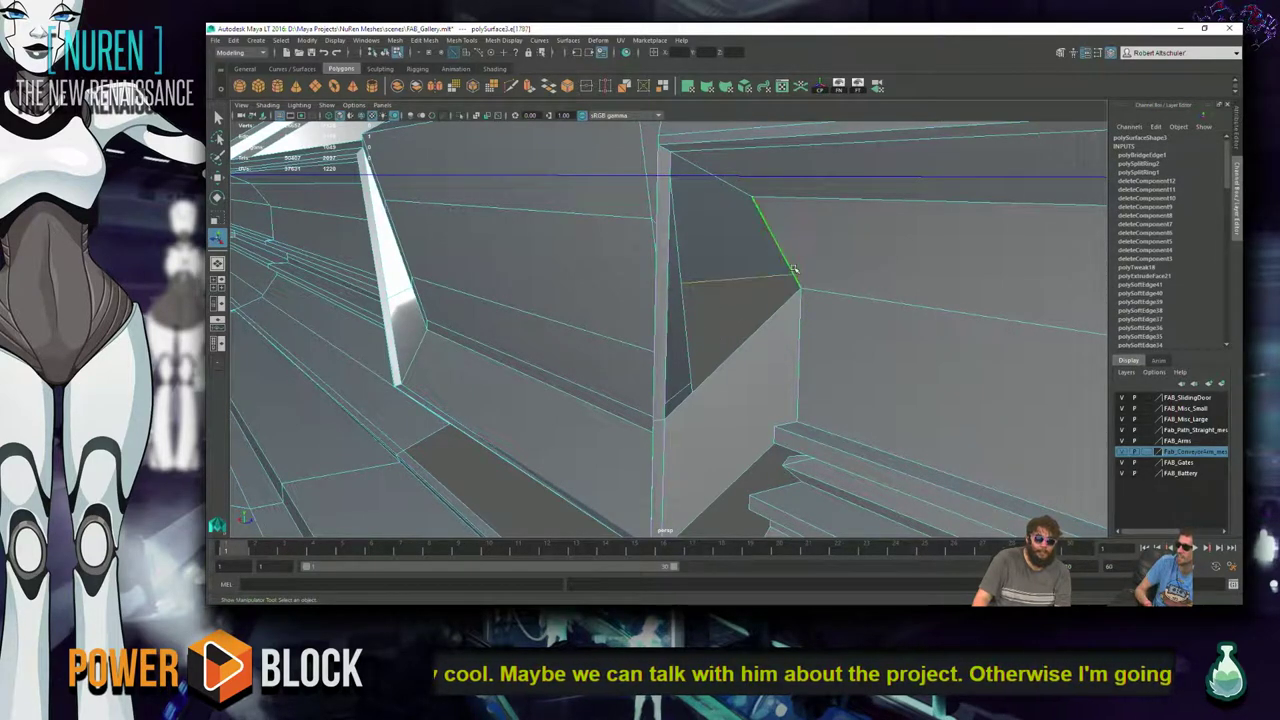
shift+click(678, 305)
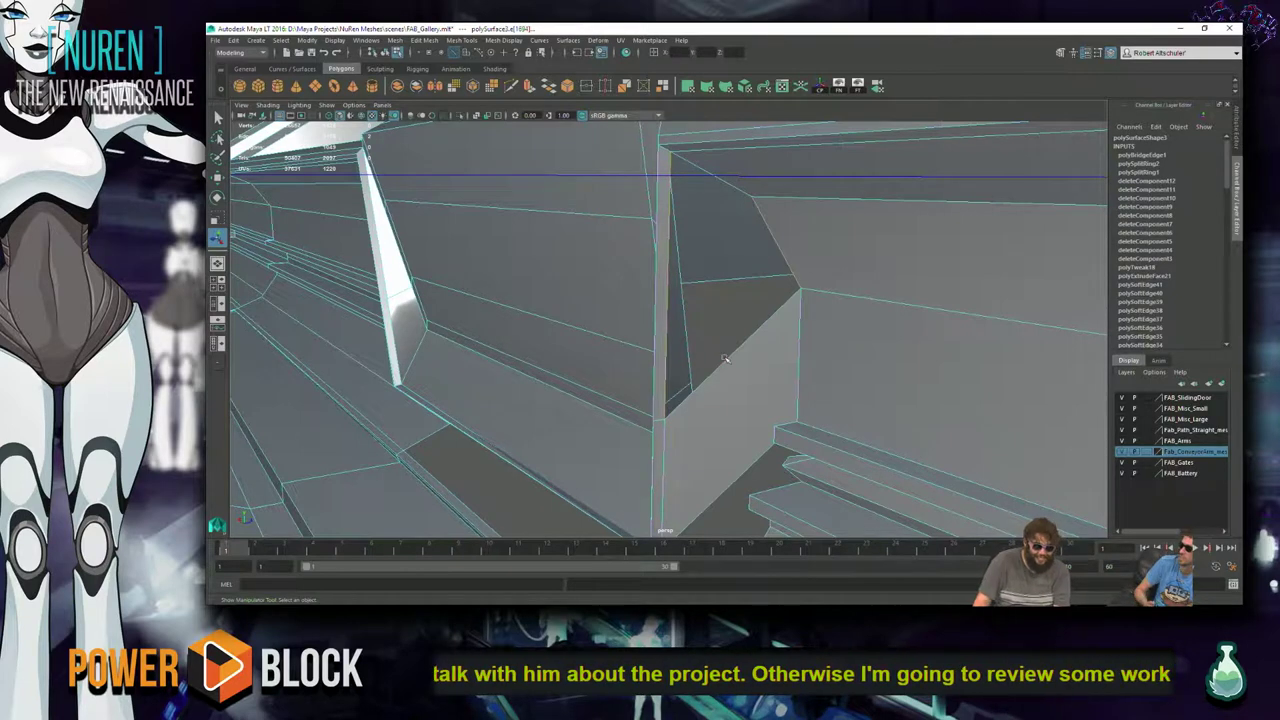
key(g)
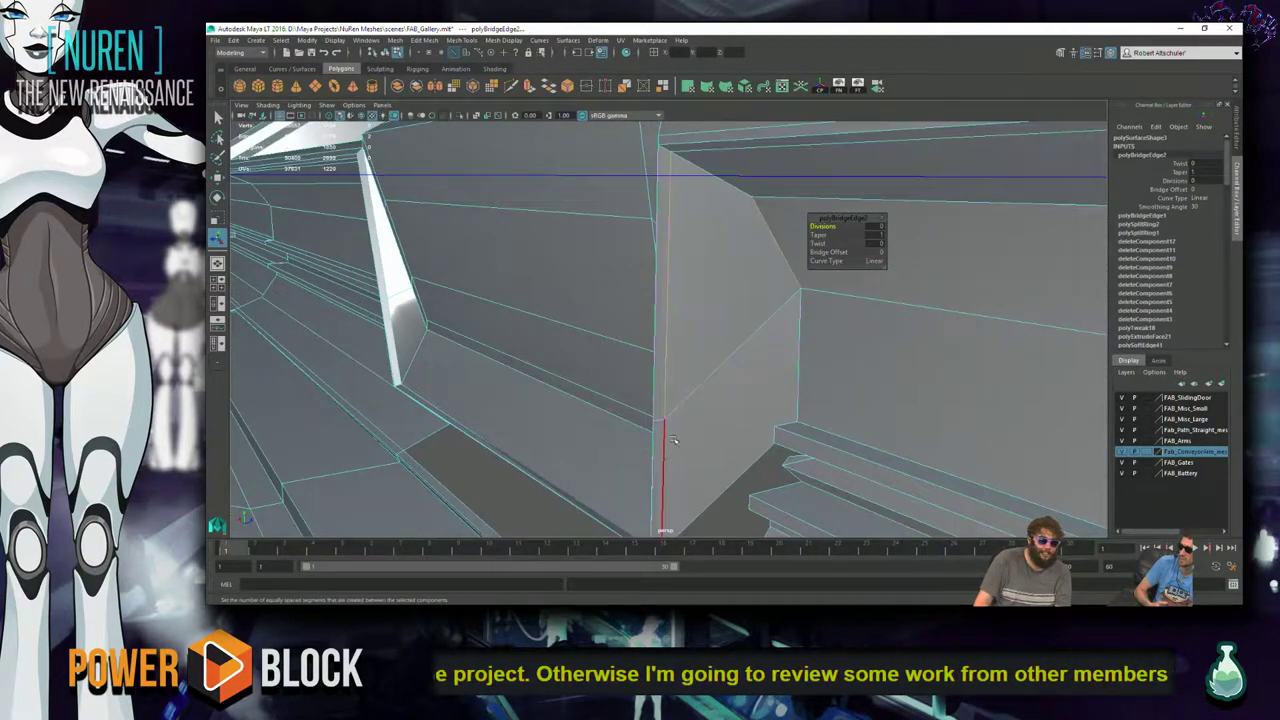
right_drag(716, 222, 656, 190)
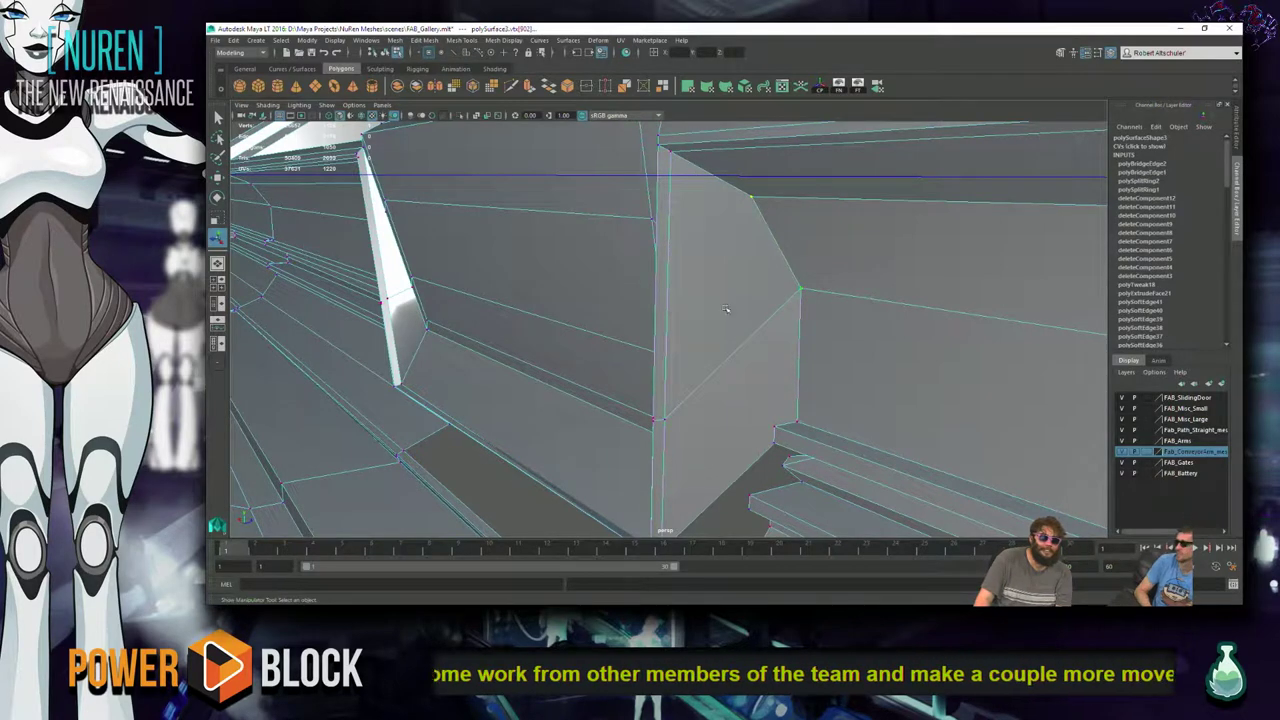
alt+drag(845, 357, 541, 348)
- Orbit the view across both gaps, down low and close to the wall corner
right_drag(587, 318, 547, 302)
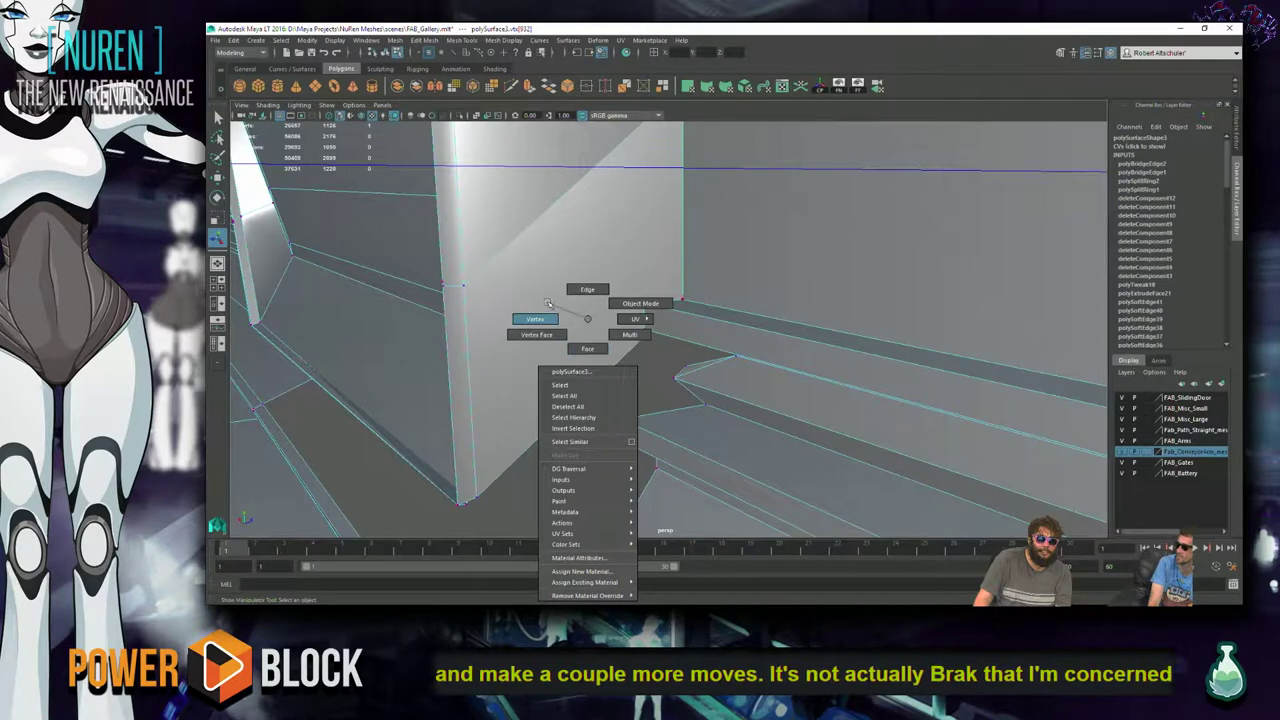
right_drag(548, 293, 582, 306)
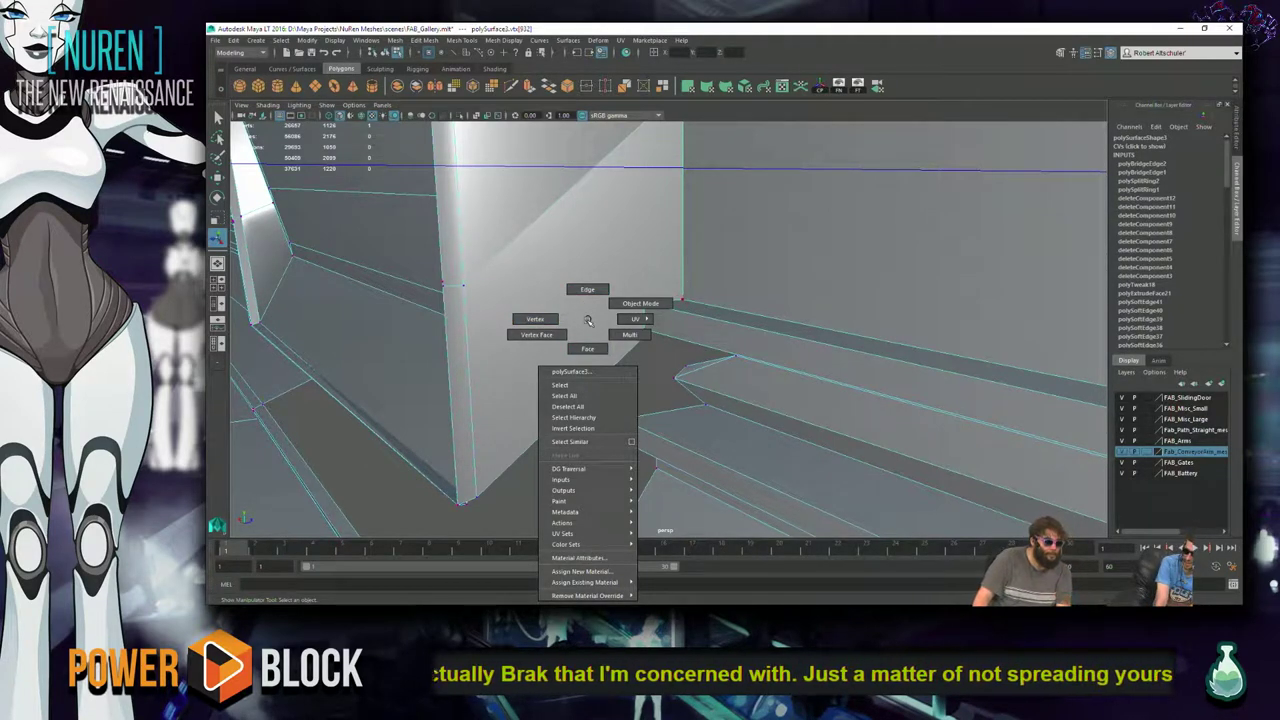
right_drag(587, 318, 587, 318)
mouse_move(587, 318)
alt+mouse_down()
mouse_move(565, 320)
mouse_move(600, 322)
mouse_move(582, 325)
mouse_move(600, 335)
alt+mouse_up()
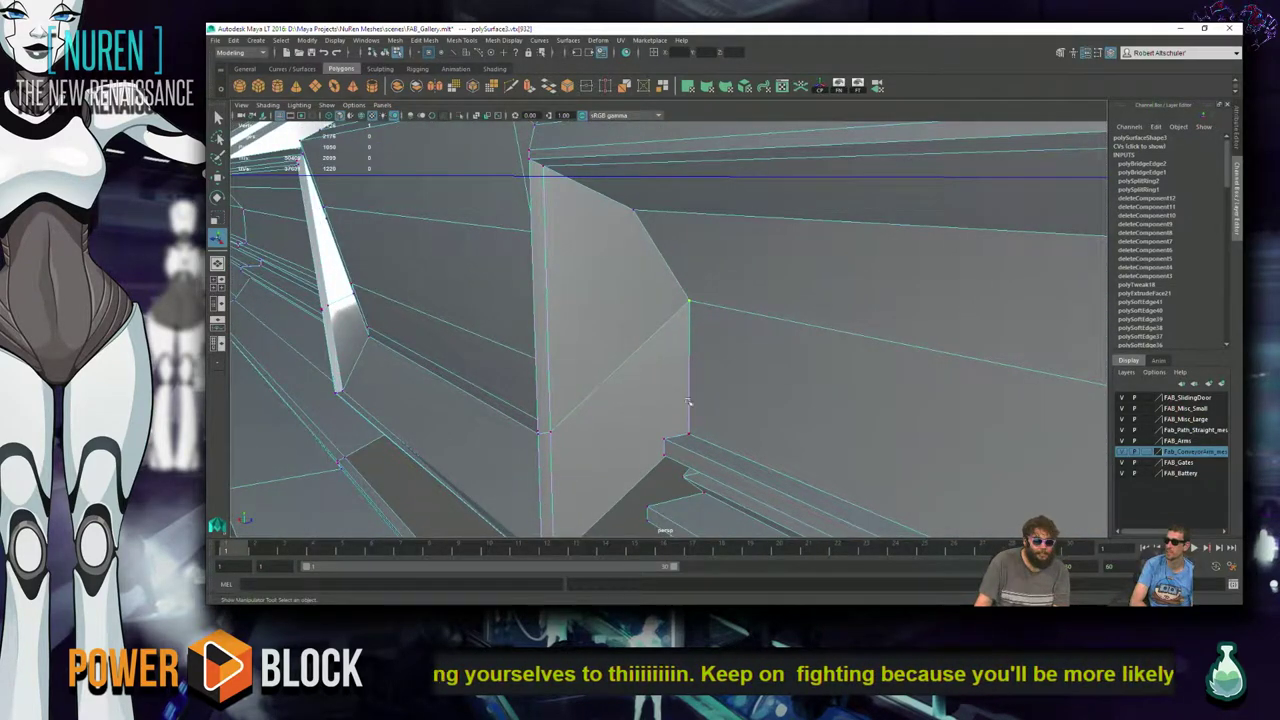
alt+drag(651, 410, 793, 265)
alt+drag(702, 325, 671, 316)
right_drag(729, 318, 684, 344)
- Frame the long strip face under the lane, nudge it slightly along Y, then deselect
key(q)
alt+drag(702, 348, 587, 416)
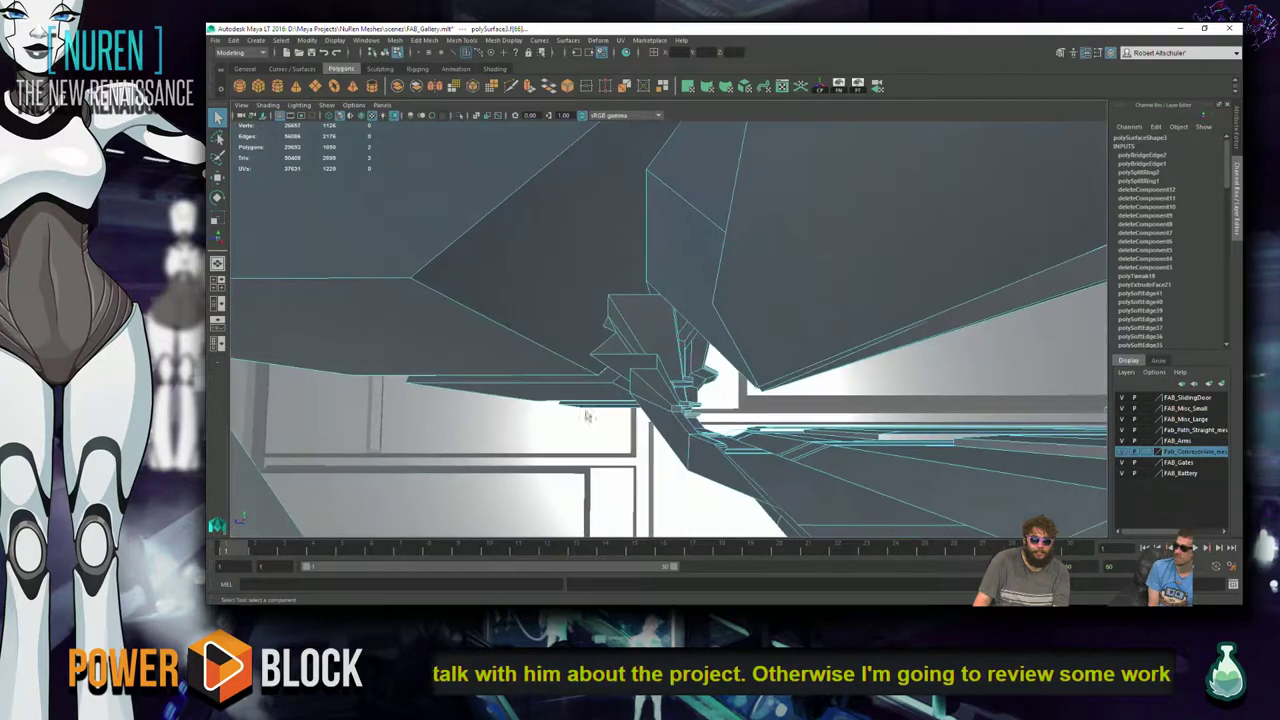
alt+drag(877, 374, 719, 449)
key(f)
key(w)
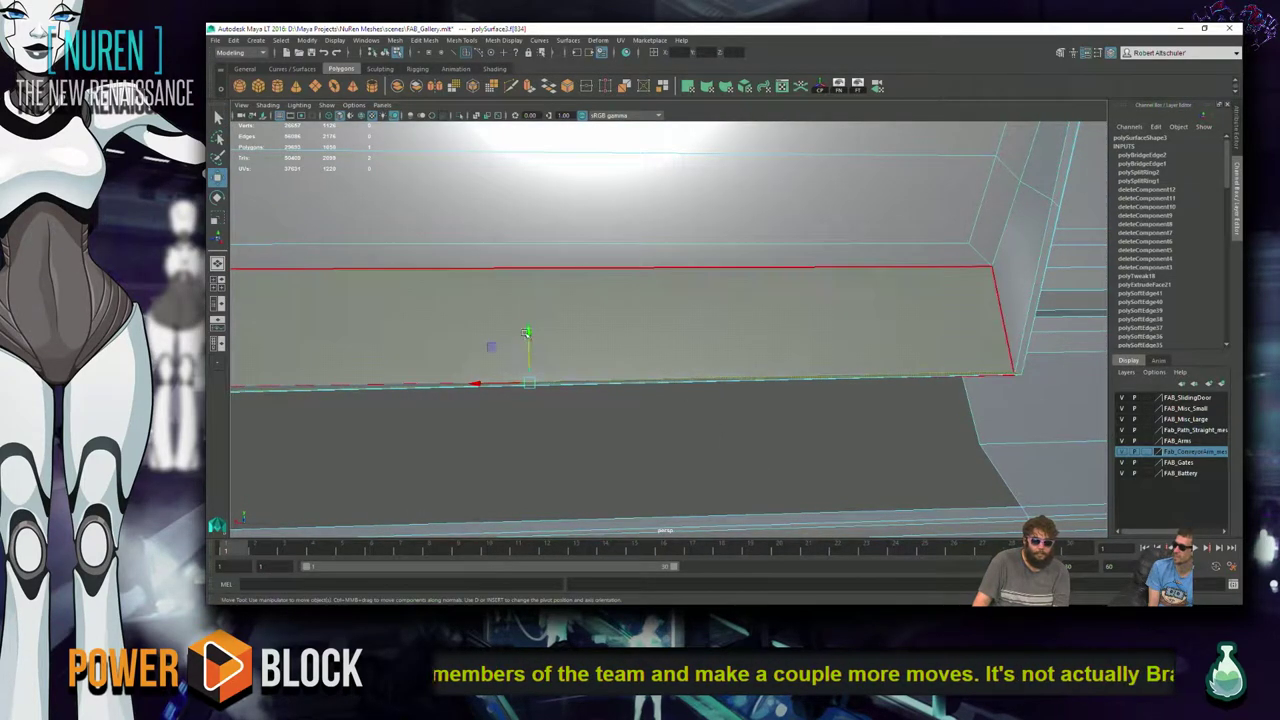
drag(536, 358, 533, 347)
alt+drag(626, 454, 512, 495)
click(800, 510)
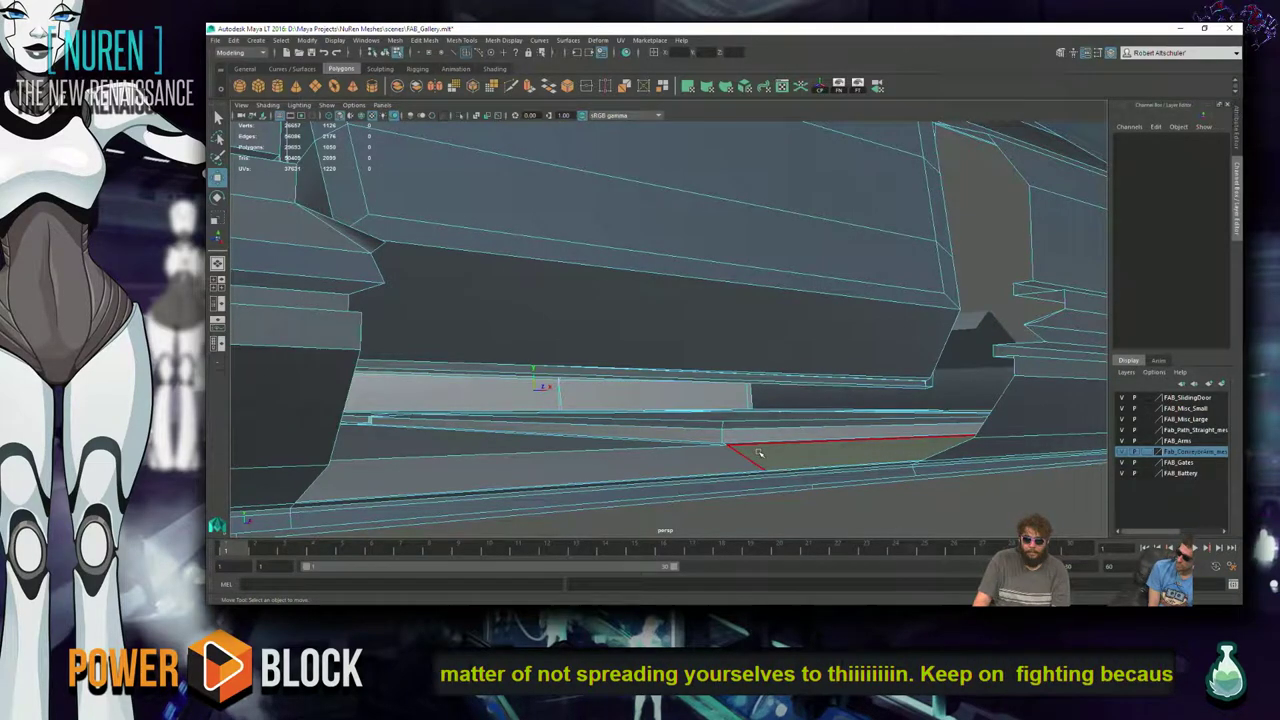
alt+drag(778, 447, 706, 523)
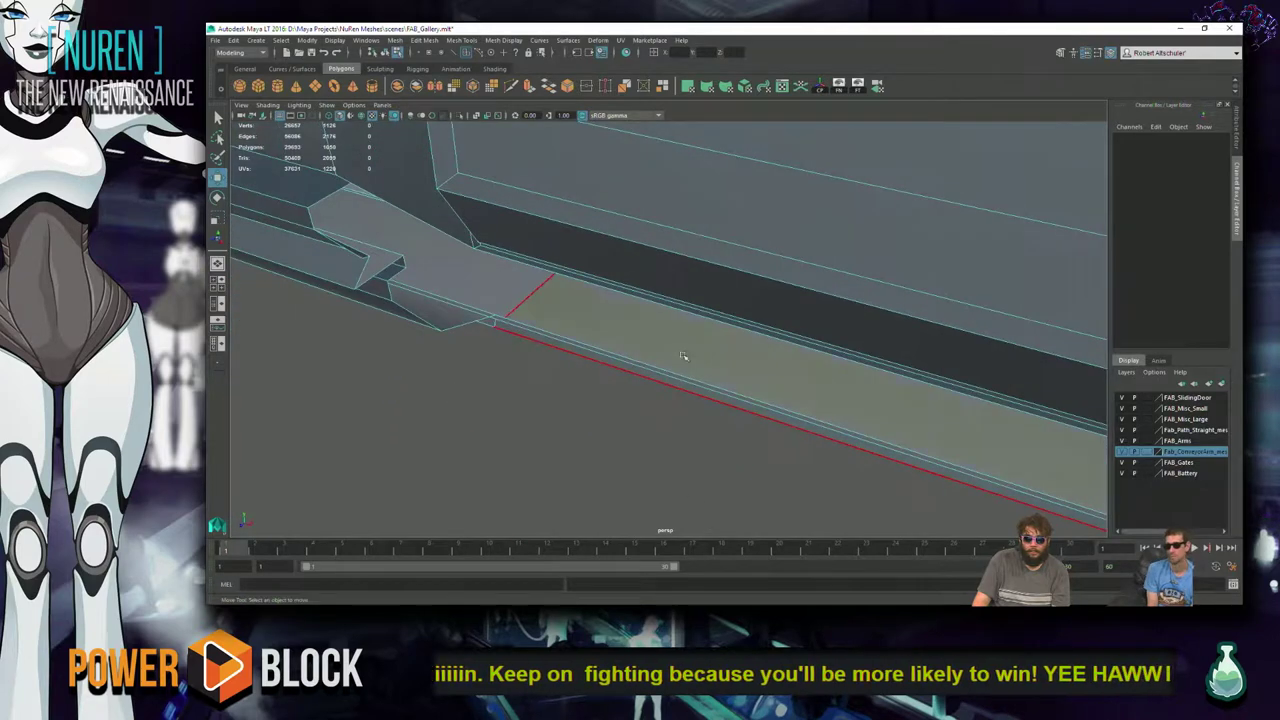
- Bridge the two long border edges along the lower rail, then select the new strip's long edge
right_click(742, 327)
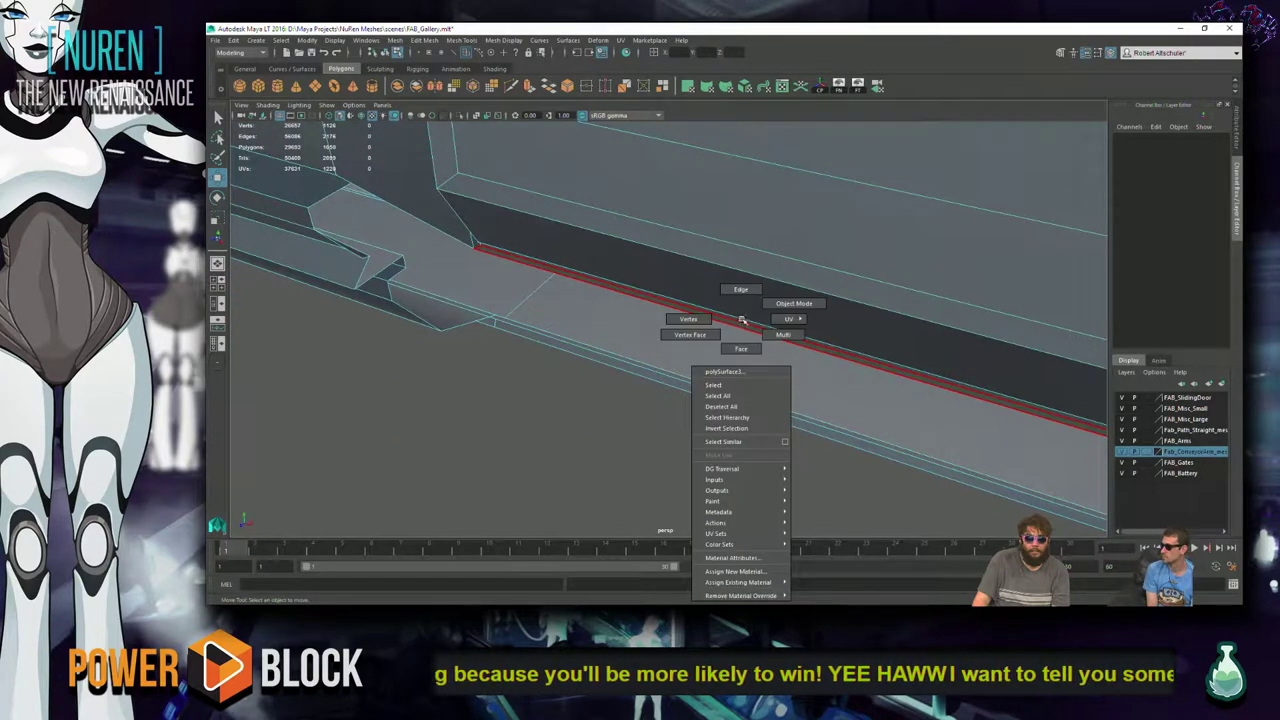
click(740, 290)
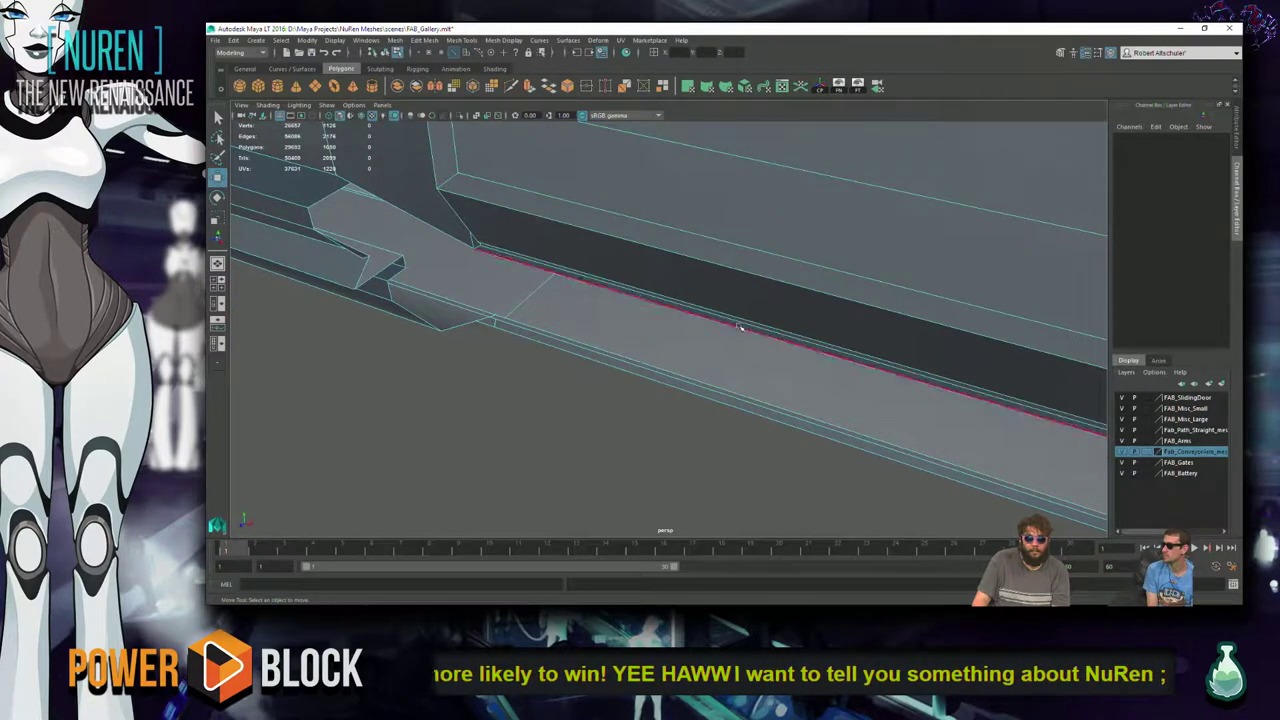
click(738, 331)
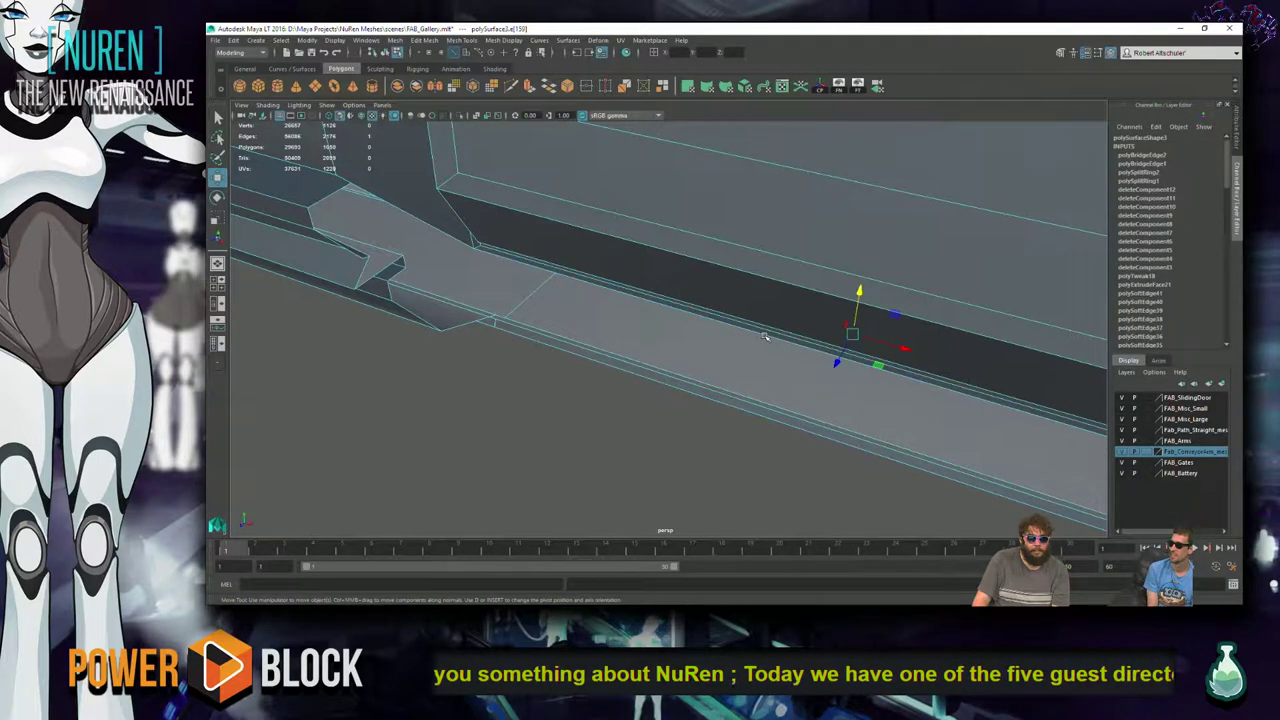
click(765, 345)
alt+drag(558, 423, 581, 393)
click(570, 387)
alt+drag(660, 345, 368, 411)
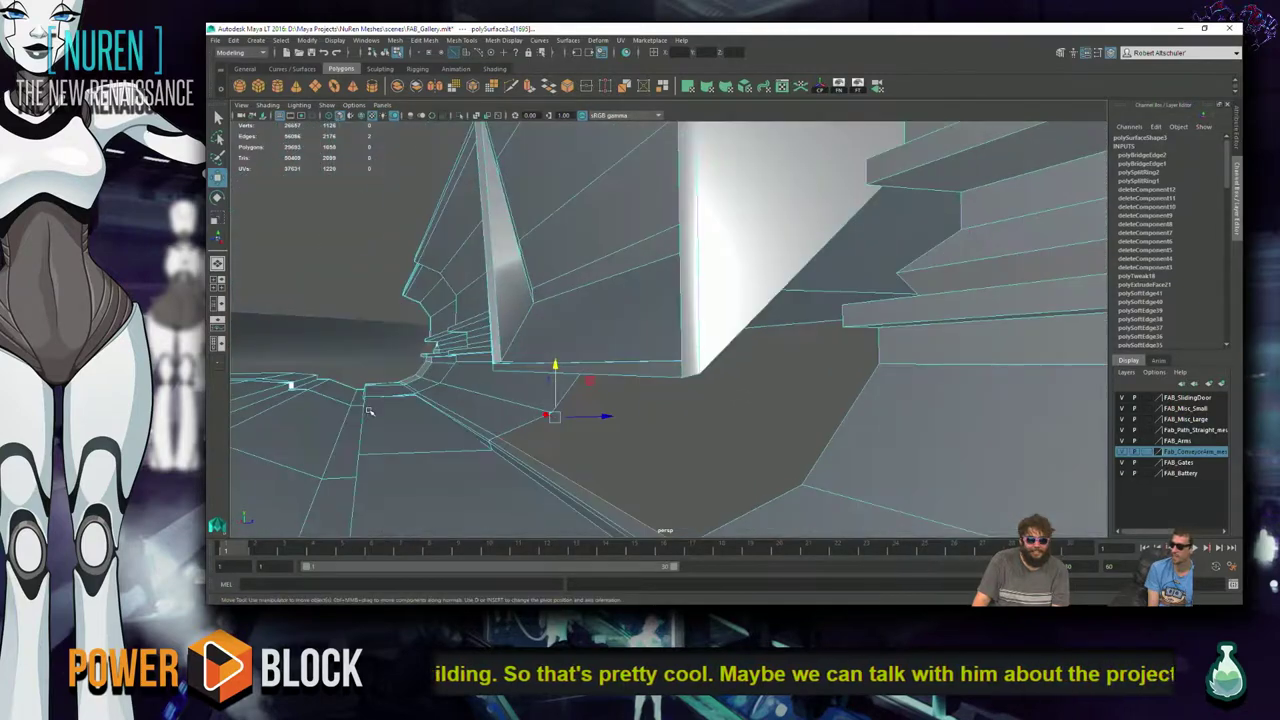
shift+click(590, 375)
shift+right_drag(590, 375, 590, 376)
alt+drag(628, 390, 694, 451)
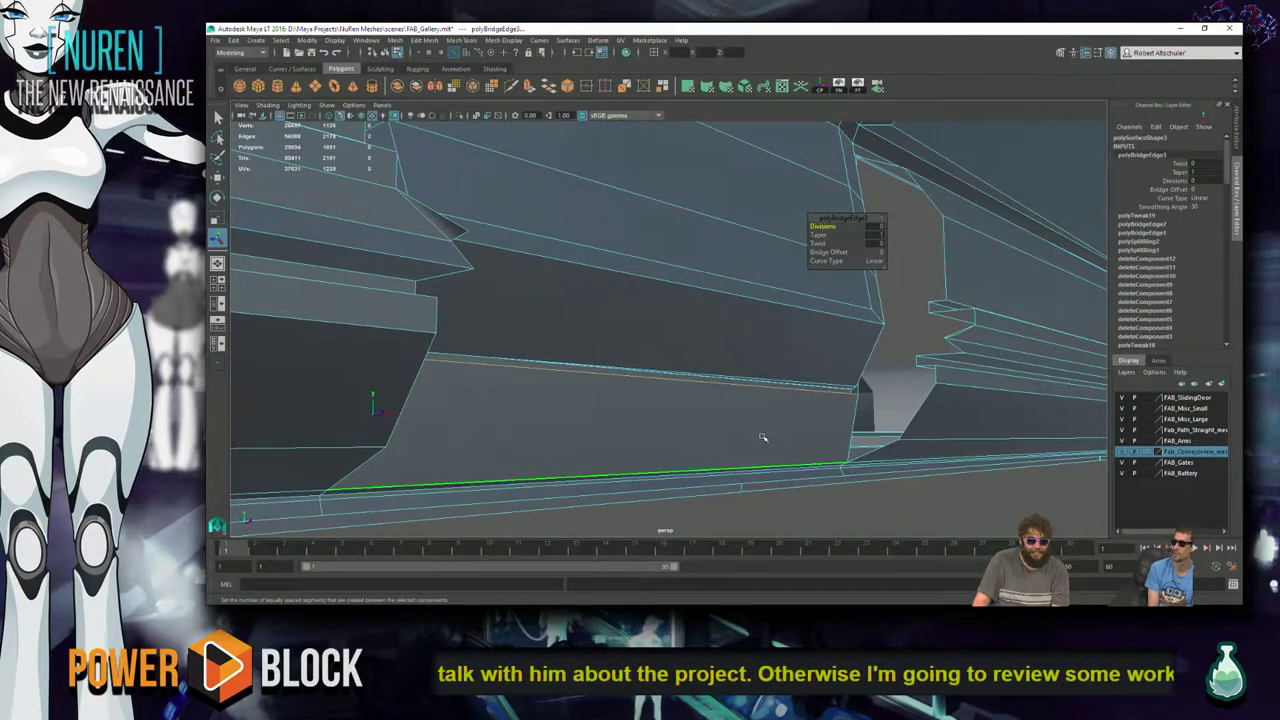
key(w)
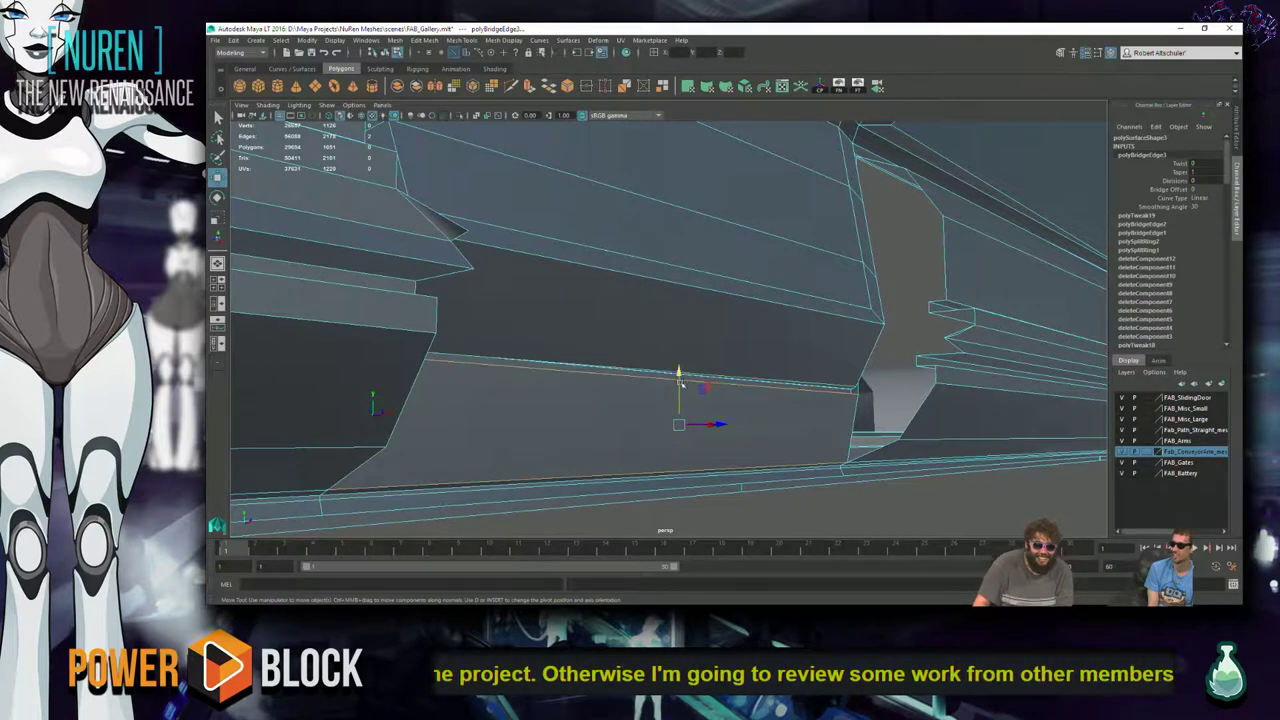
click(782, 397)
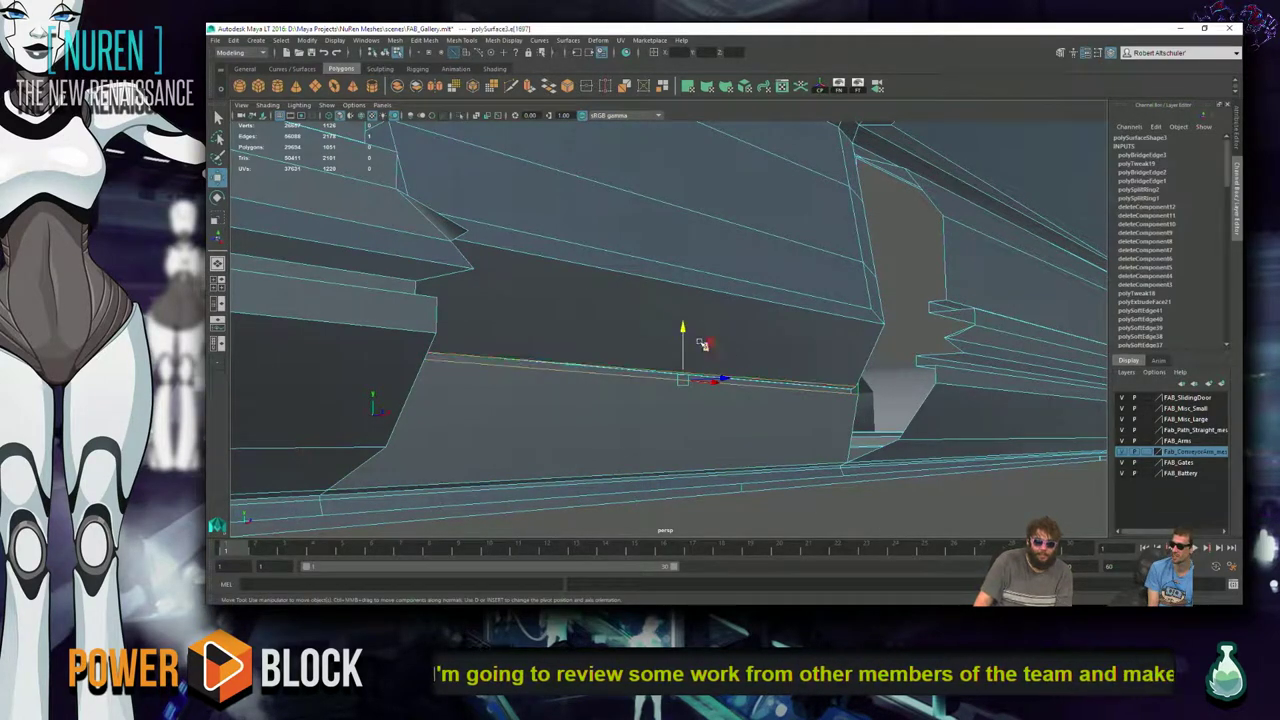
- Raise the bridged strip's long edge slightly along Y and select another long horizontal edge
drag(683, 327, 682, 320)
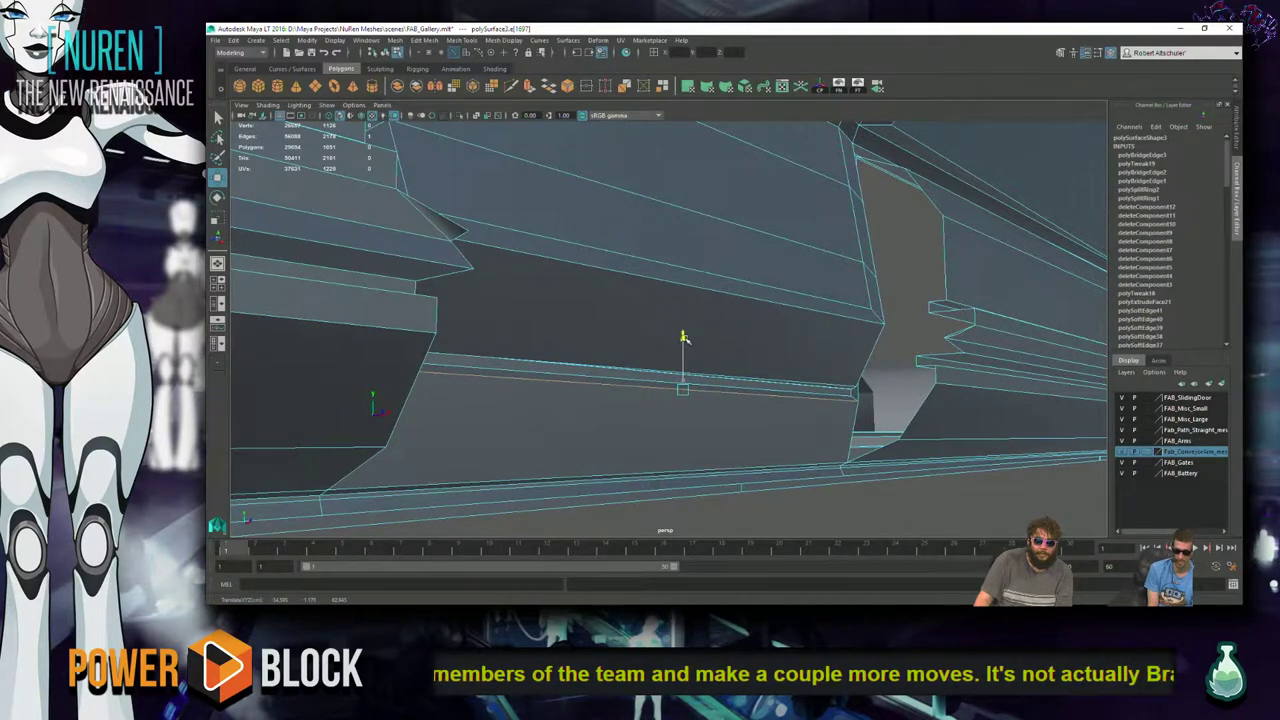
alt+drag(957, 449, 857, 466)
alt+drag(695, 410, 540, 381)
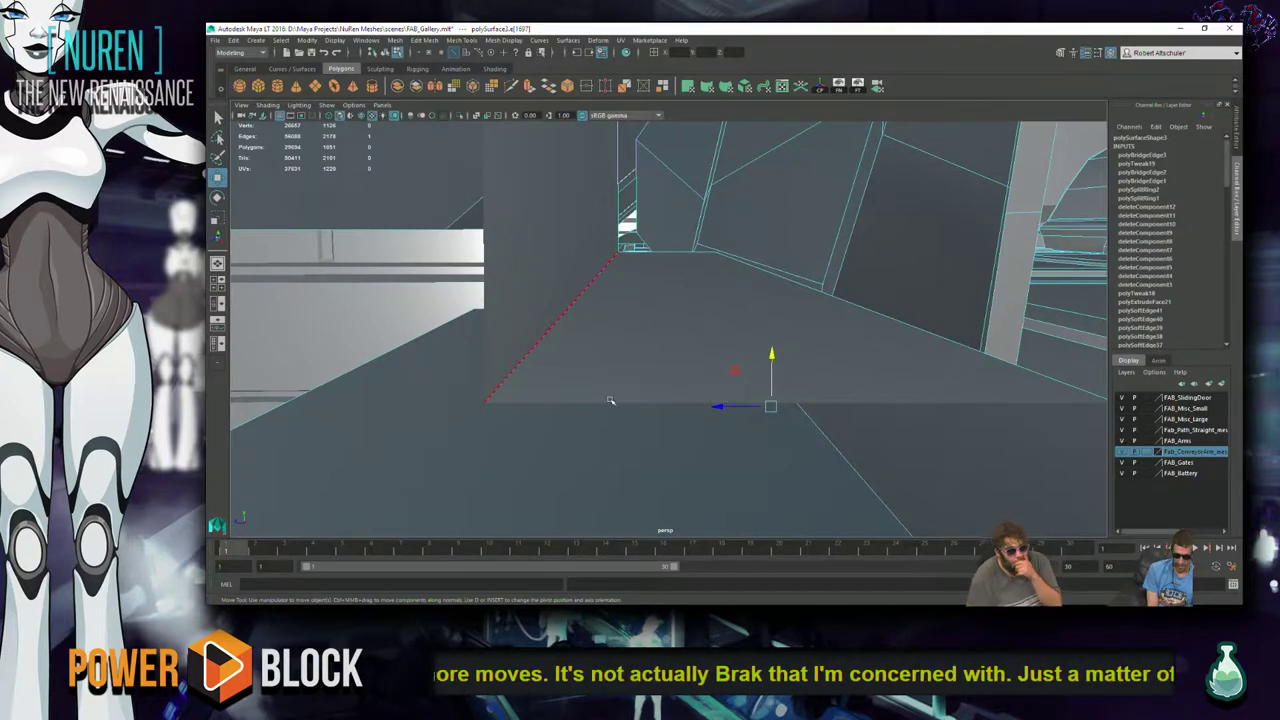
alt+drag(694, 265, 787, 340)
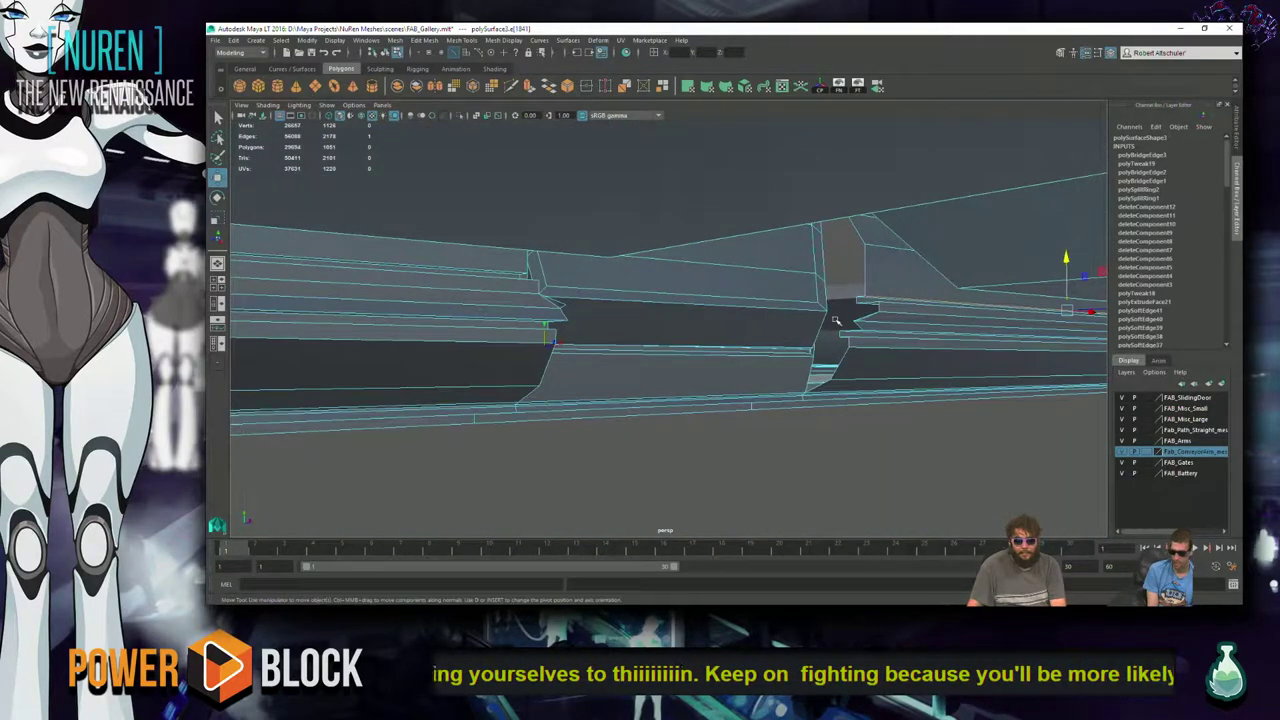
click(664, 375)
alt+drag(663, 371, 409, 384)
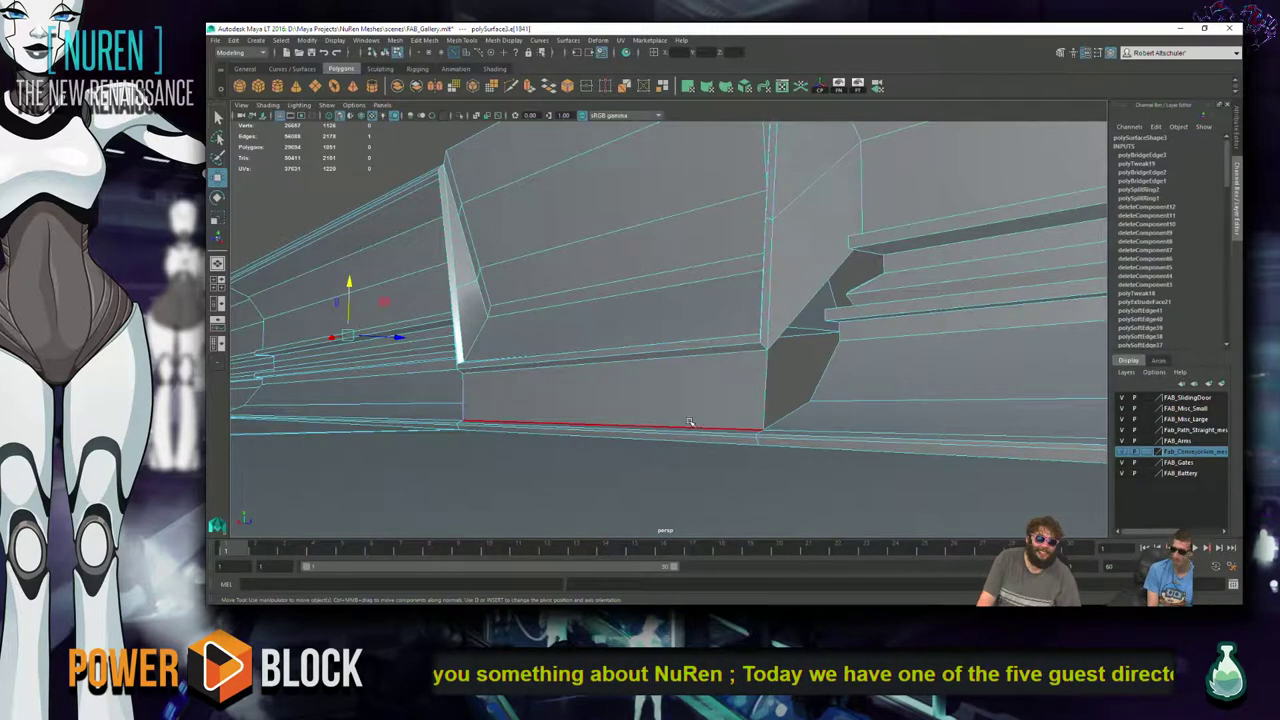
alt+drag(704, 425, 828, 262)
right_click(831, 258)
- Slide the beam-corner vertex along X toward the neighbouring wall, undoing a trial scale first
right_drag(831, 258, 784, 261)
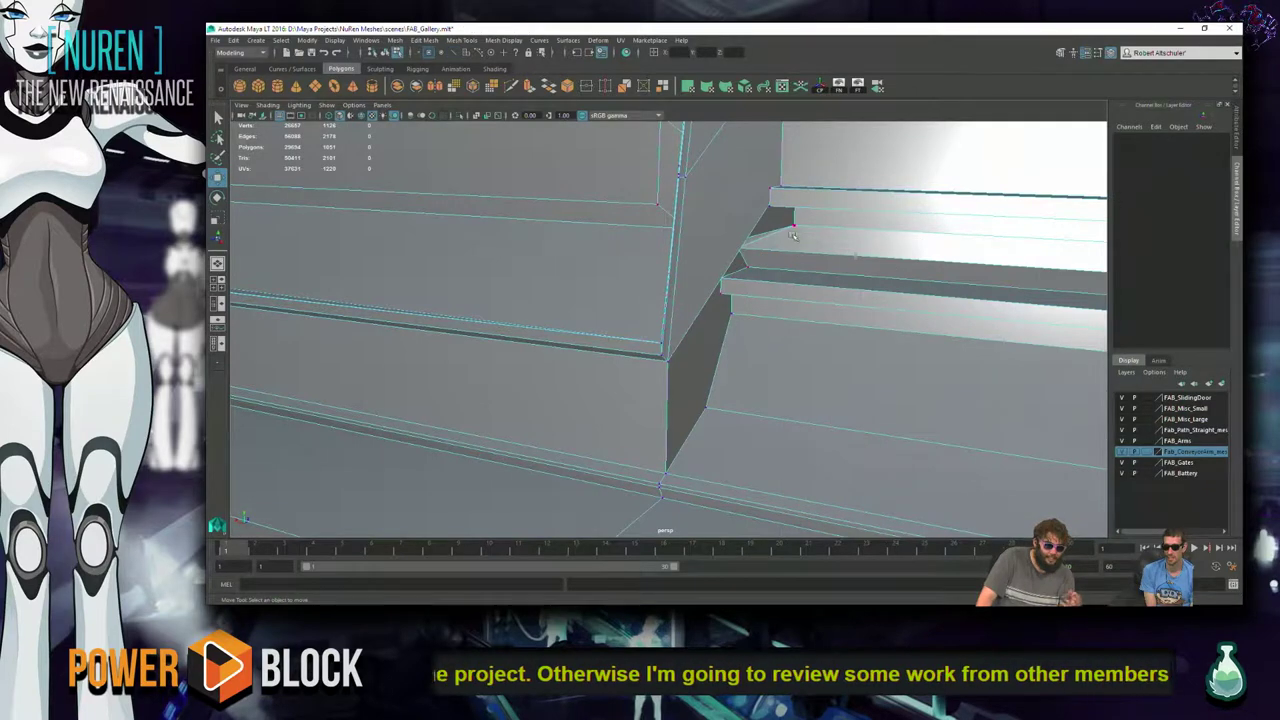
alt+drag(800, 226, 814, 305)
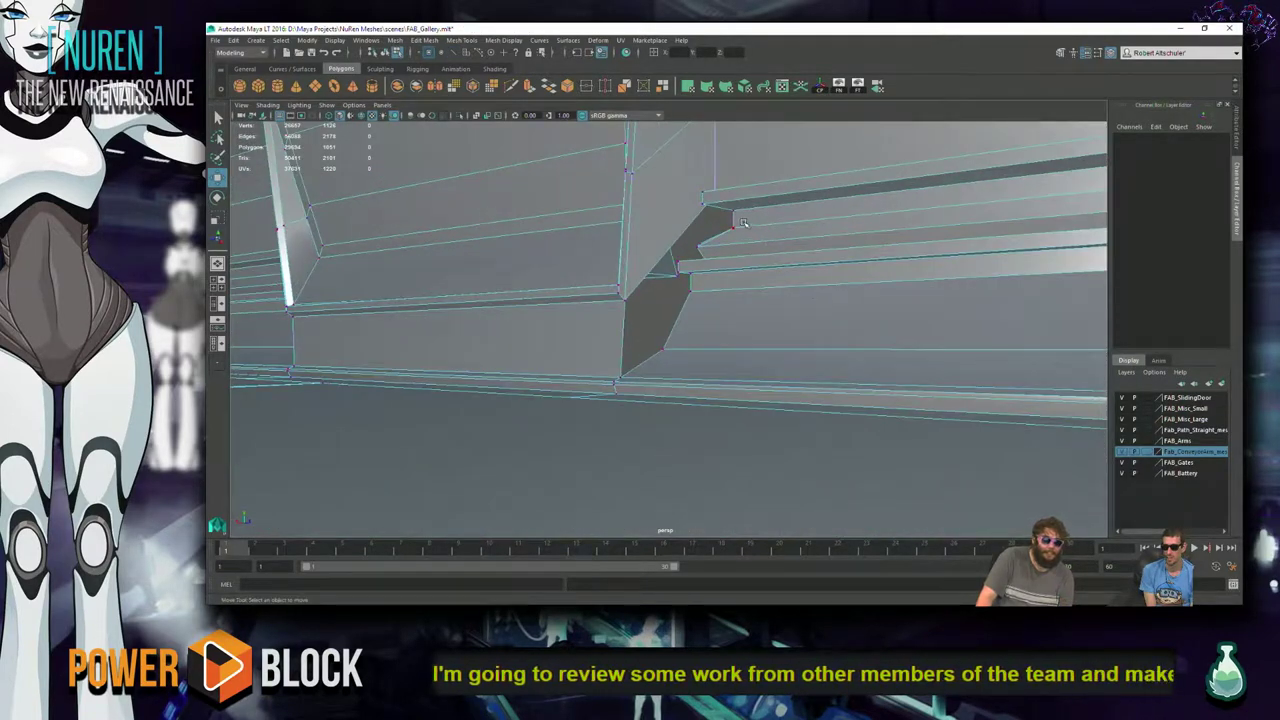
drag(748, 245, 975, 373)
alt+drag(846, 226, 770, 300)
key(r)
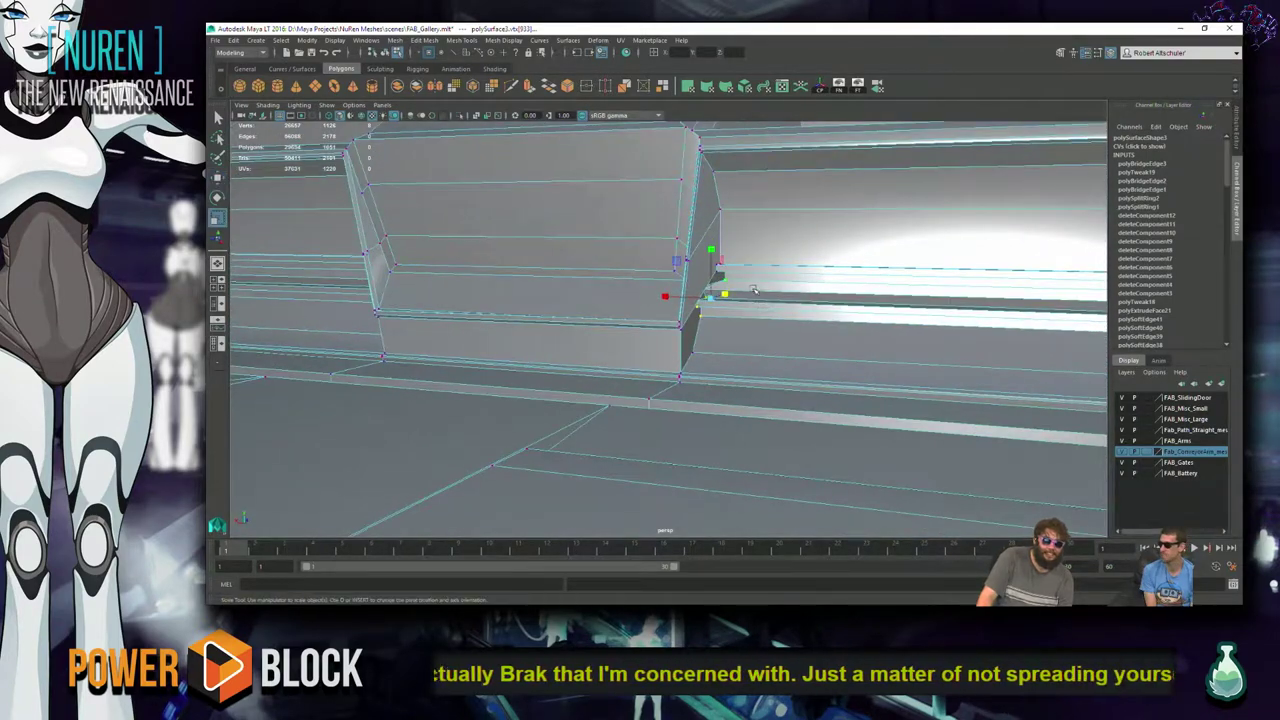
drag(666, 295, 665, 299)
key(w)
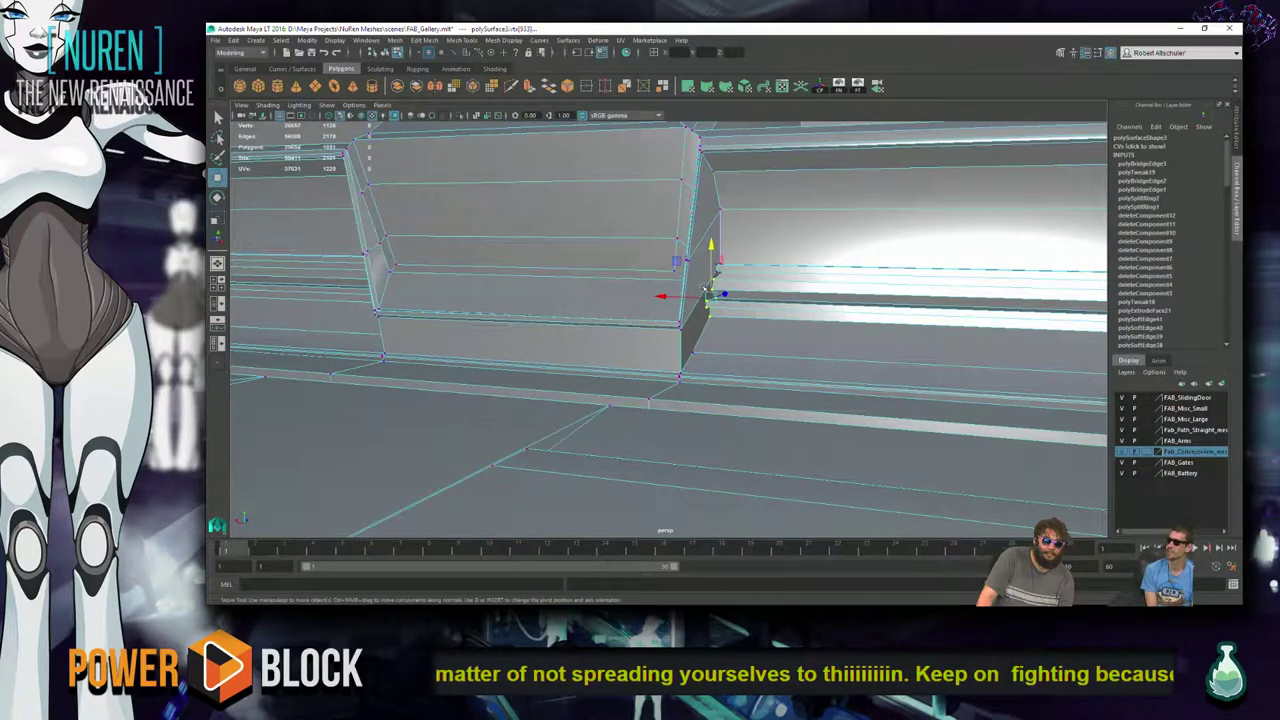
key(ctrl+z)
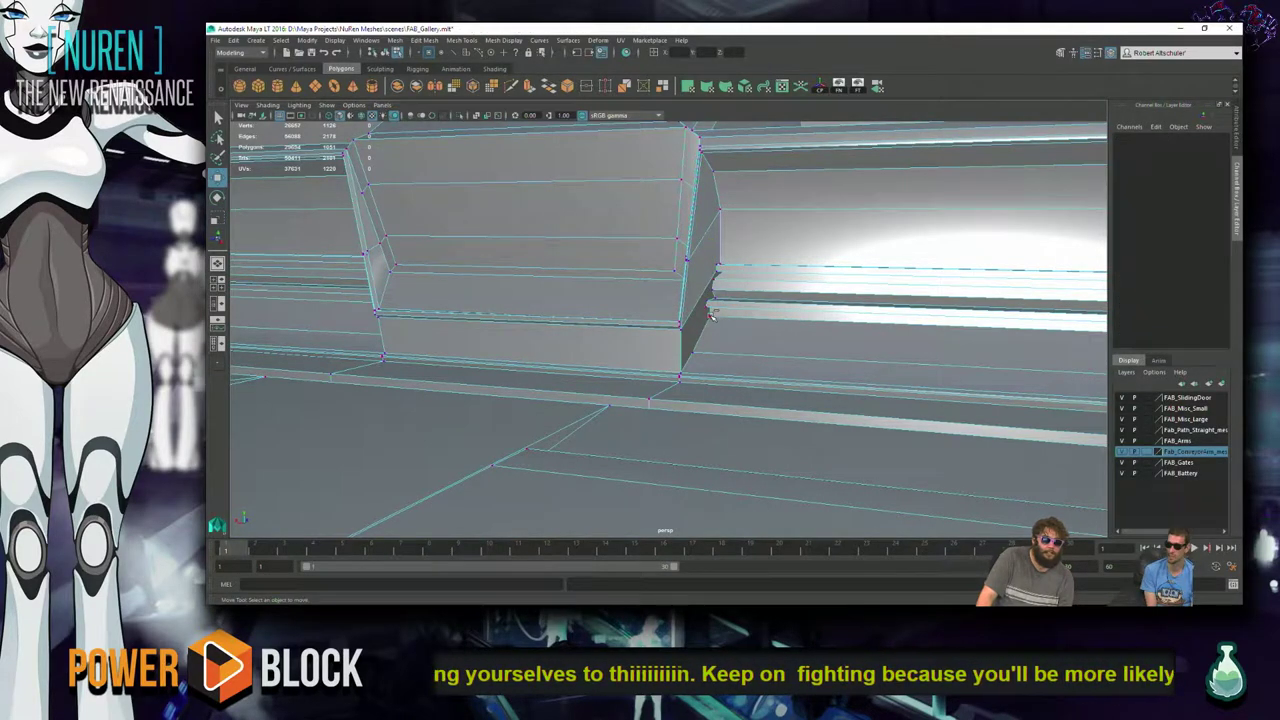
drag(666, 298, 688, 290)
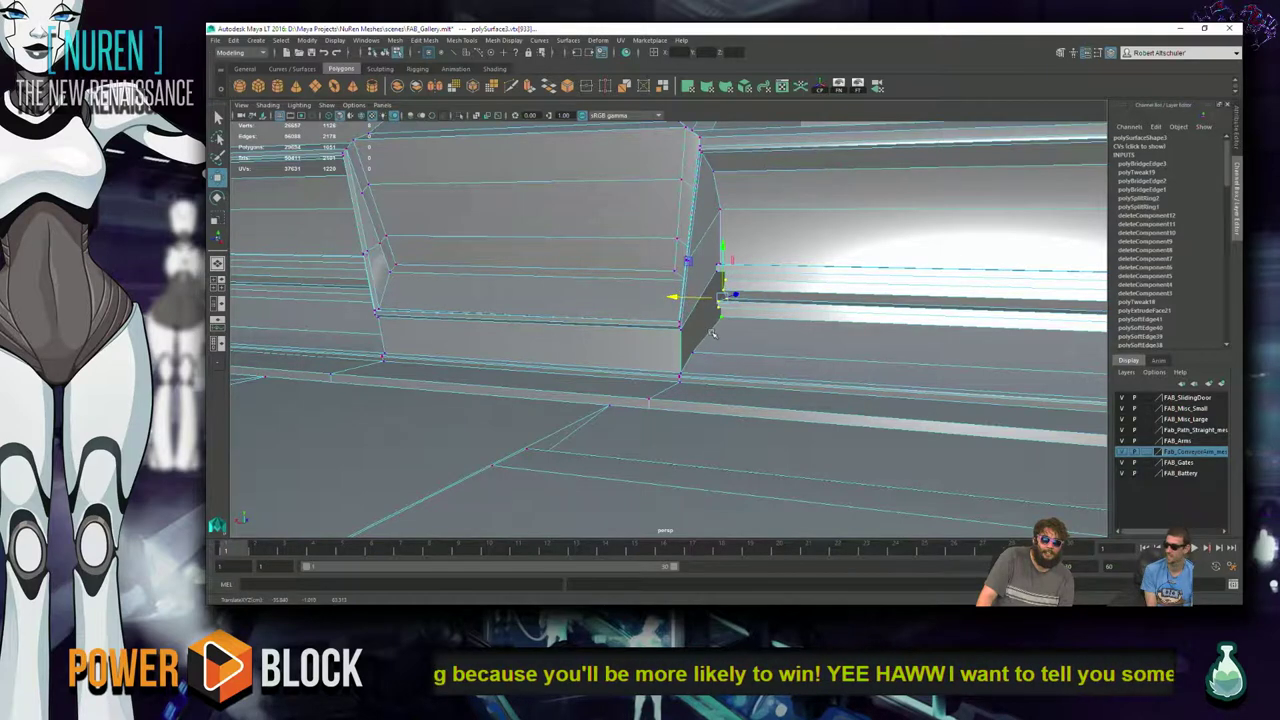
click(705, 333)
alt+drag(705, 333, 705, 341)
alt+drag(557, 371, 617, 378)
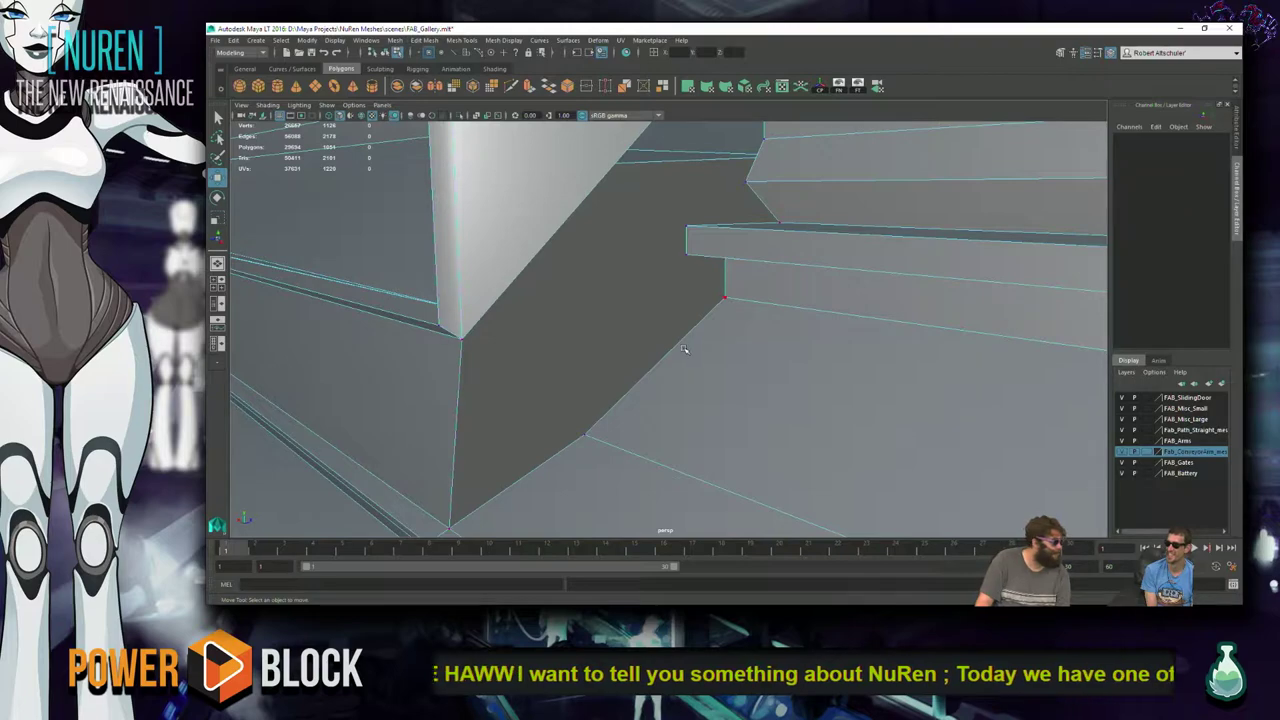
alt+drag(631, 310, 819, 304)
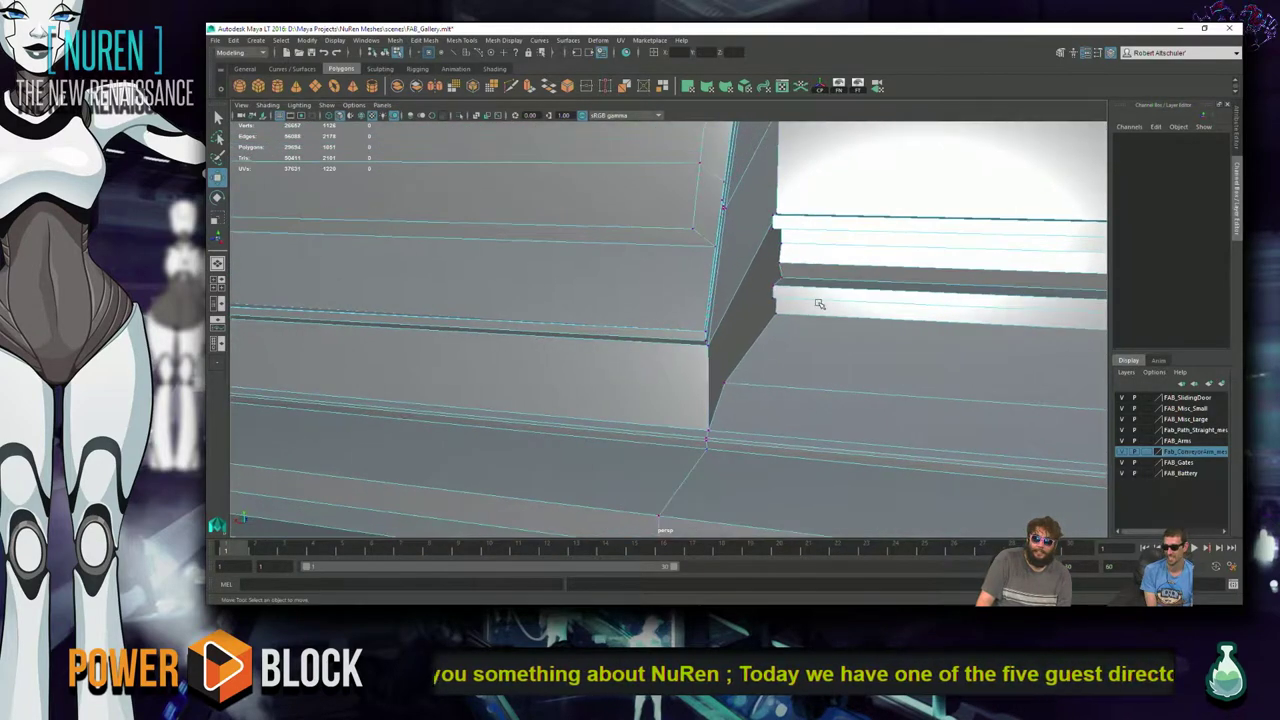
alt+drag(419, 268, 757, 296)
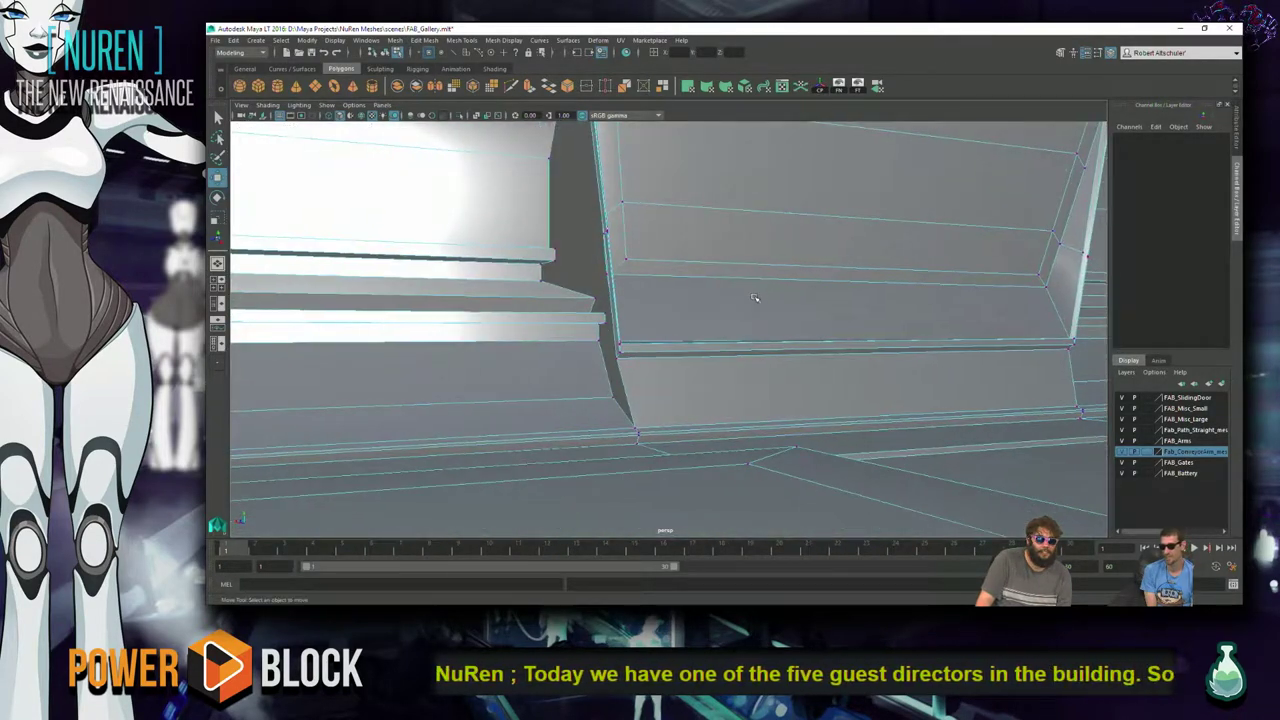
alt+drag(599, 301, 575, 313)
alt+drag(485, 215, 643, 390)
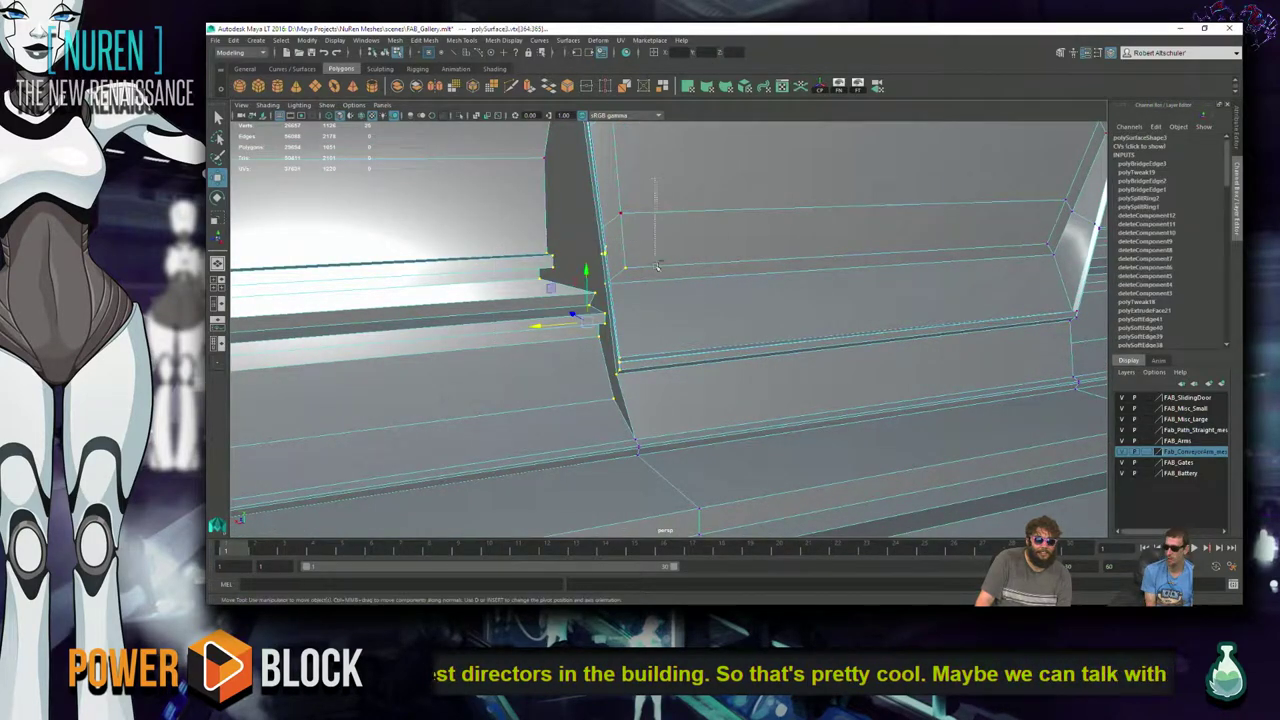
alt+drag(608, 302, 665, 395)
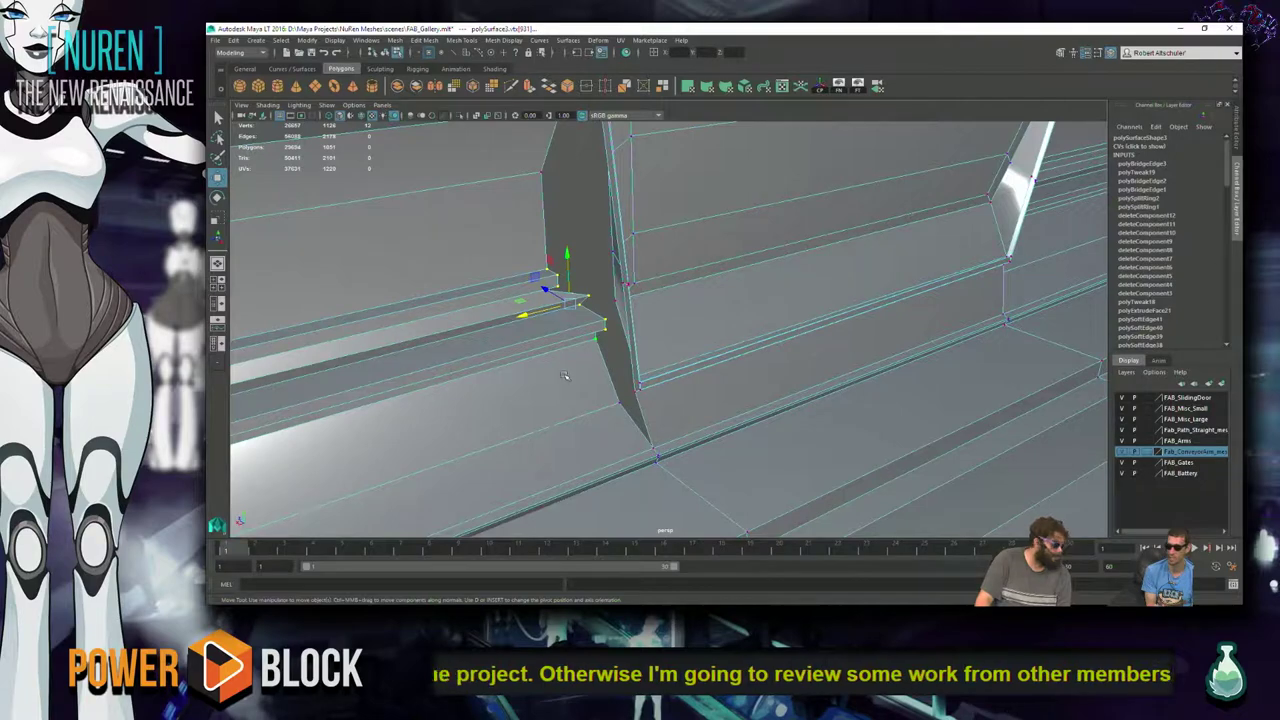
key(r)
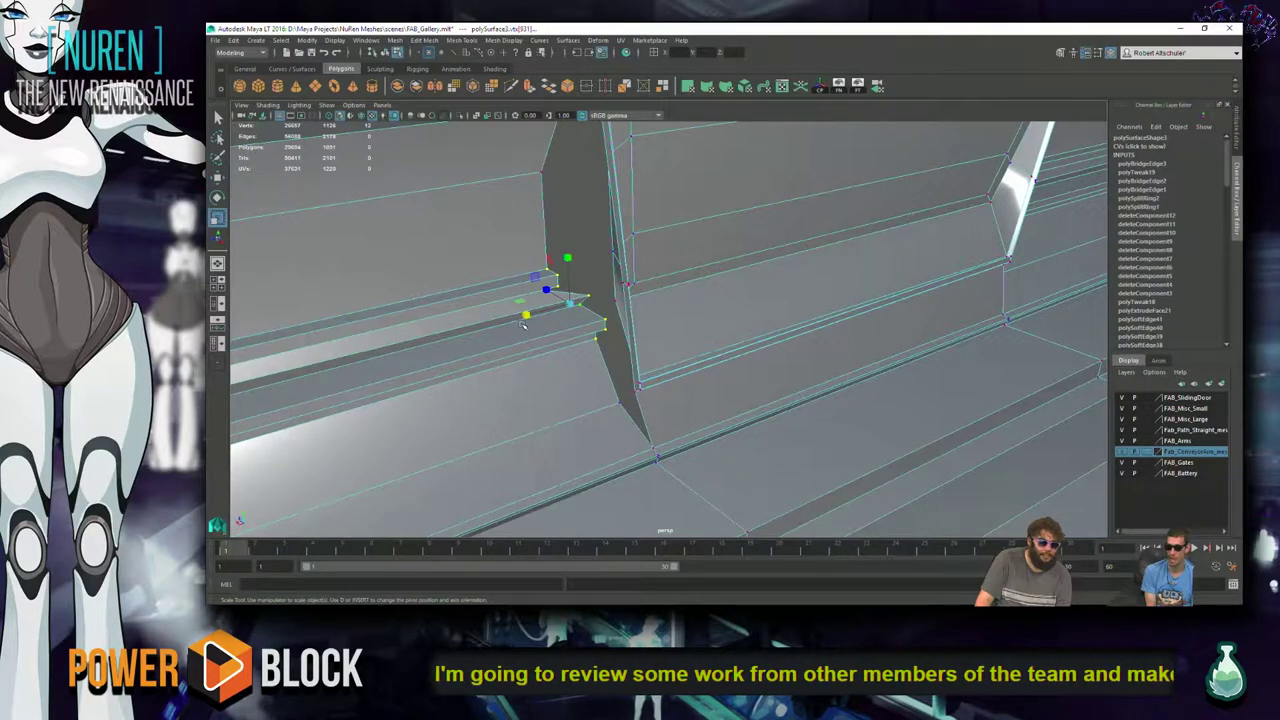
drag(523, 314, 577, 313)
alt+drag(695, 308, 503, 299)
key(w)
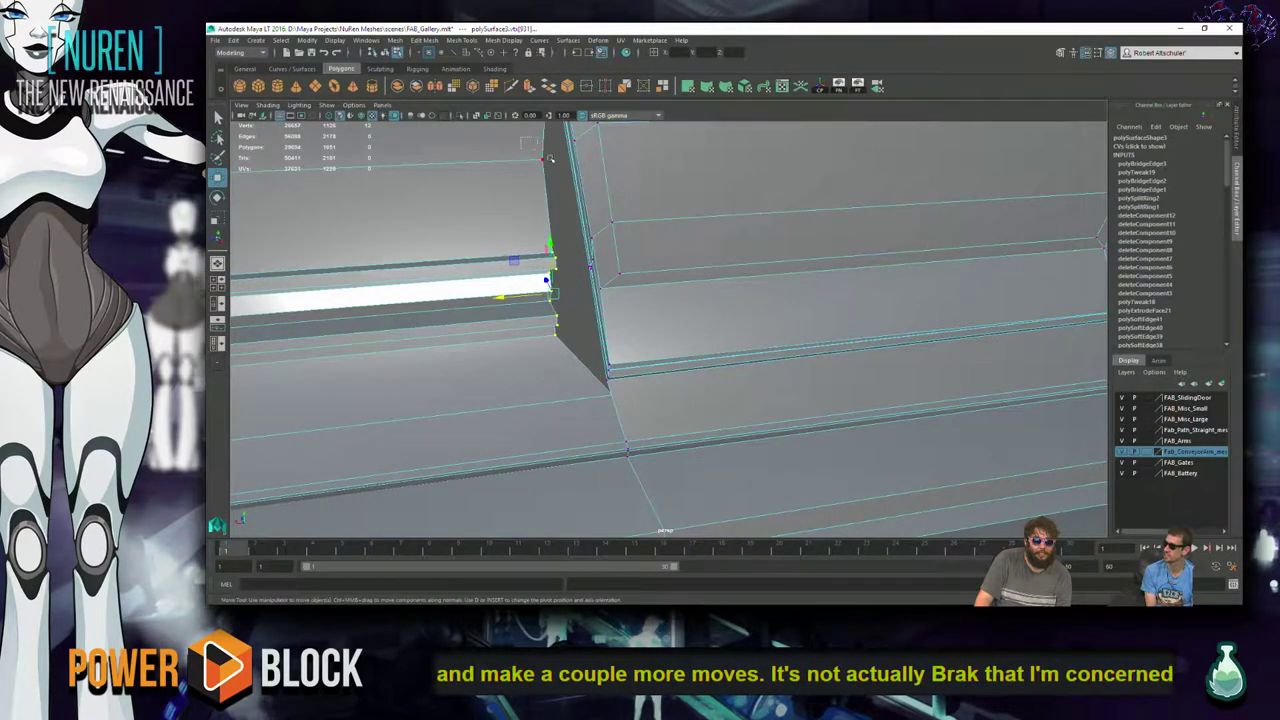
drag(521, 136, 558, 374)
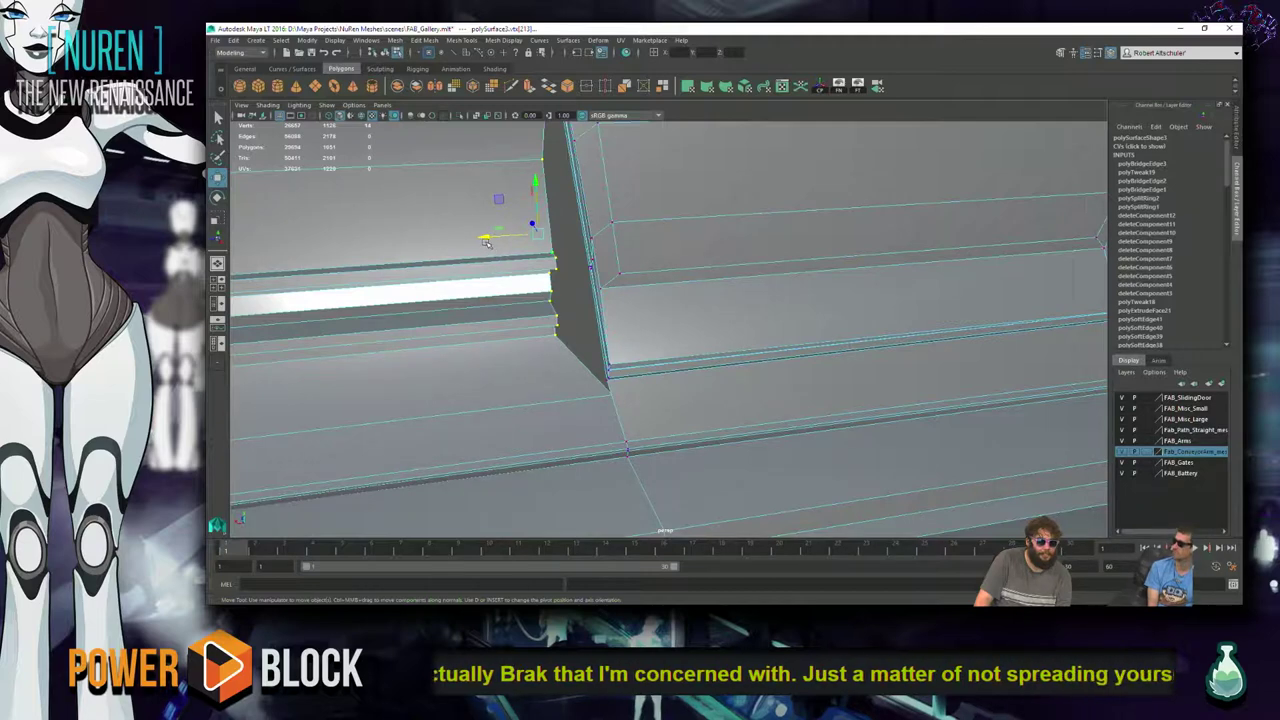
click(492, 238)
key(ctrl+z)
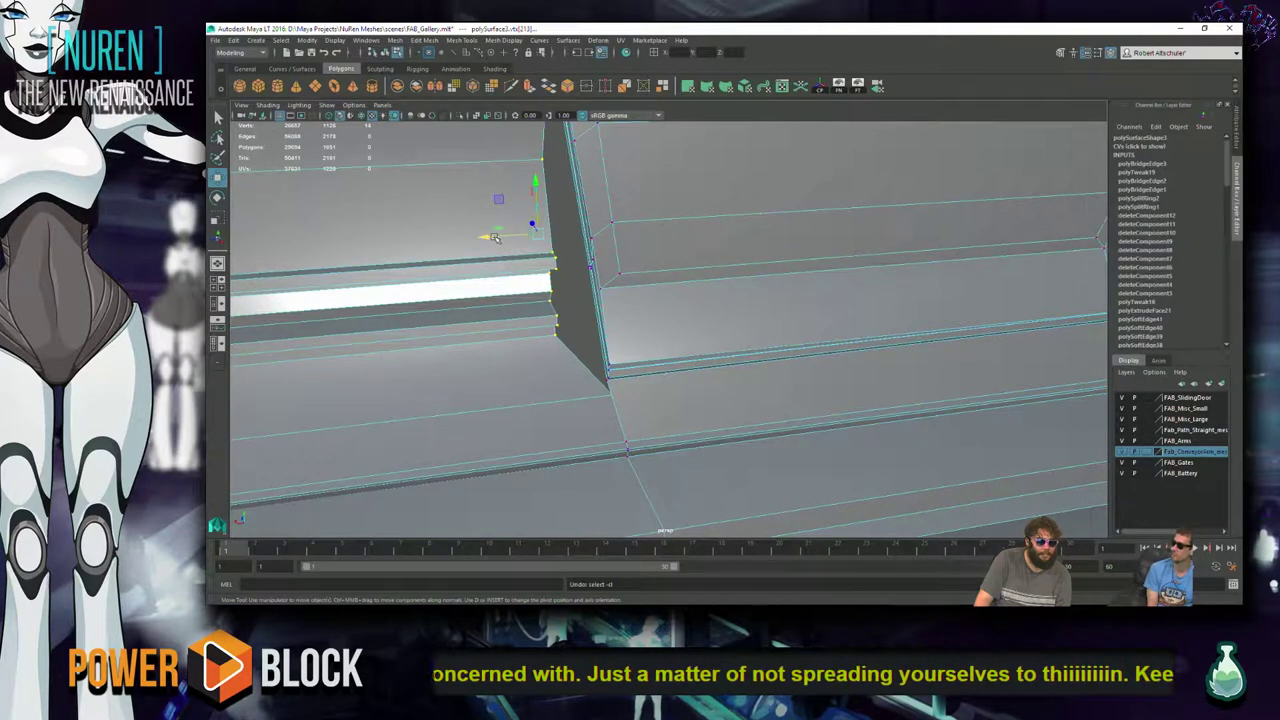
alt+drag(491, 240, 515, 263)
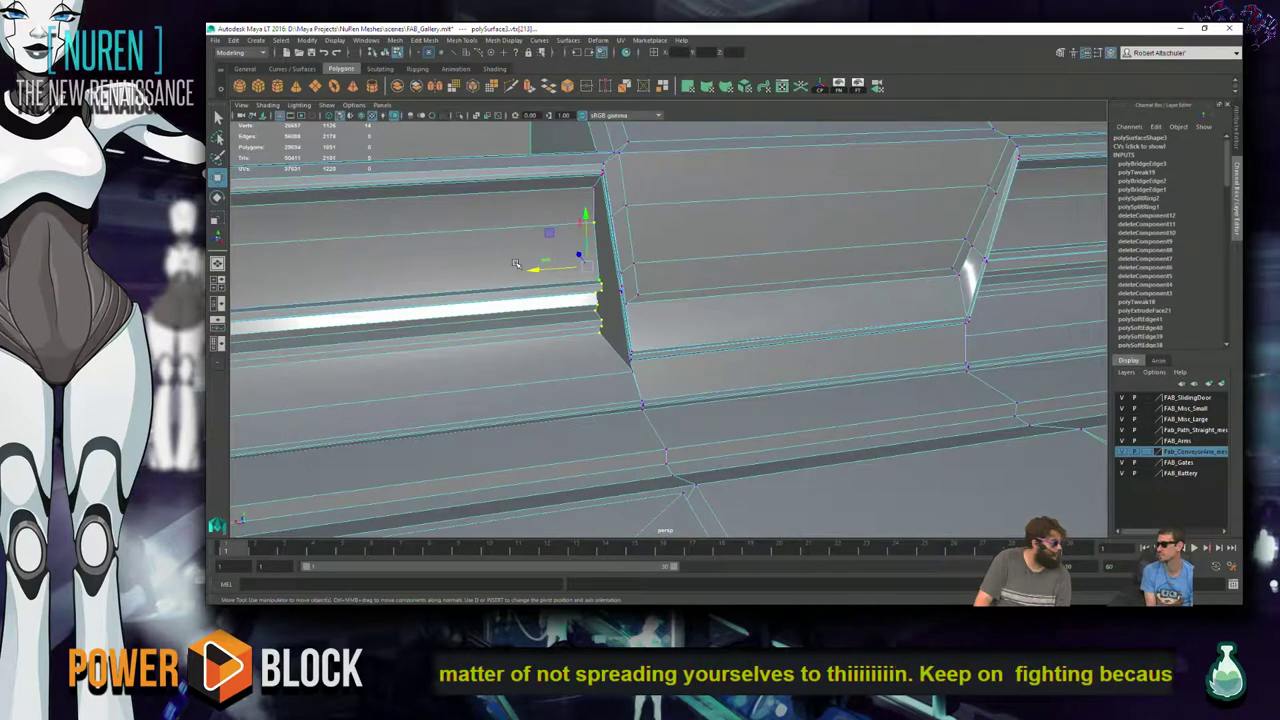
alt+drag(820, 265, 752, 258)
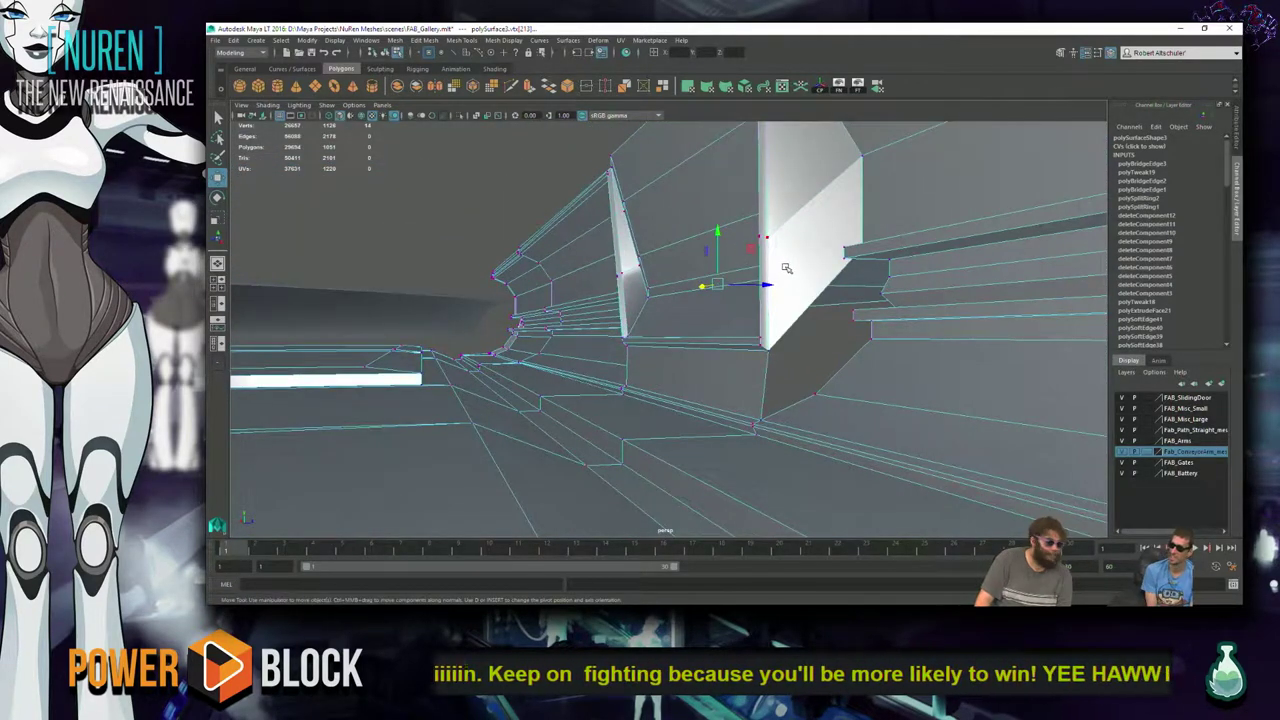
scroll(856, 307, up, 3)
mouse_move(853, 302)
alt+mouse_down()
mouse_move(711, 409)
mouse_move(731, 409)
mouse_move(749, 432)
mouse_move(798, 435)
mouse_move(858, 318)
alt+mouse_up()
- Delete the sloped face beside the divider block's ledge and pick a vertex on the hole's border
right_drag(858, 318, 860, 364)
click(873, 370)
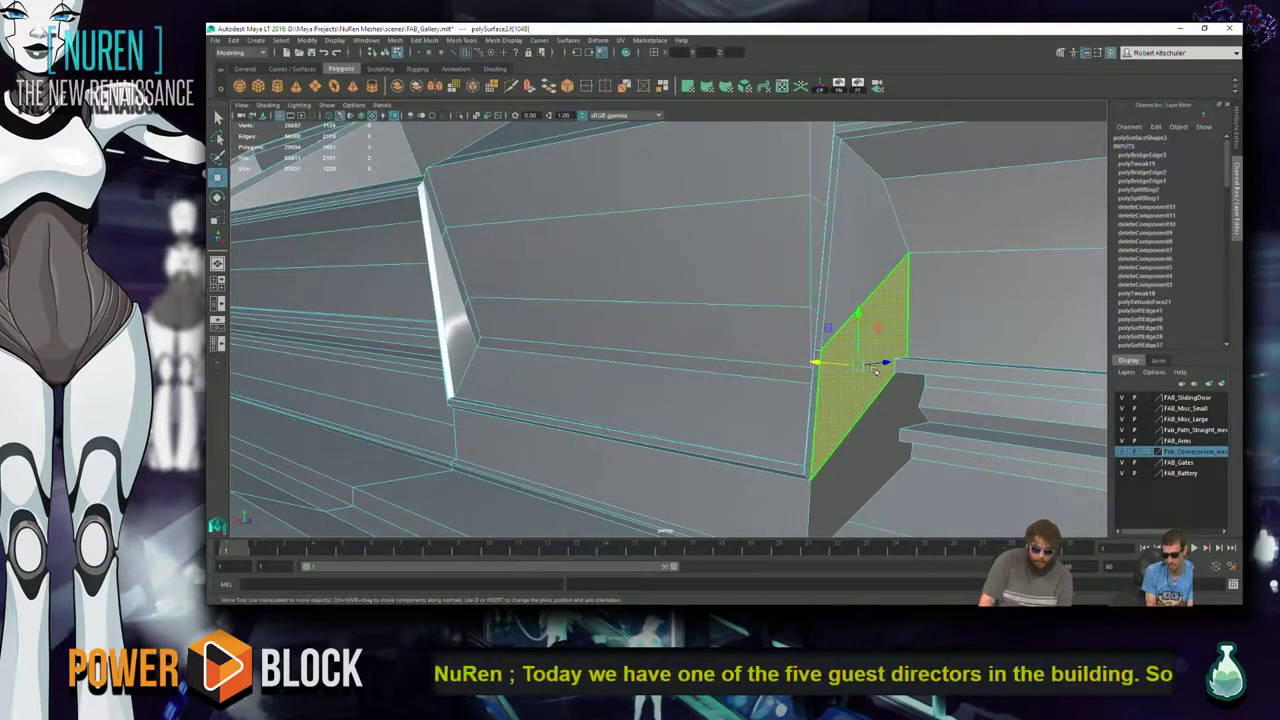
key(Delete)
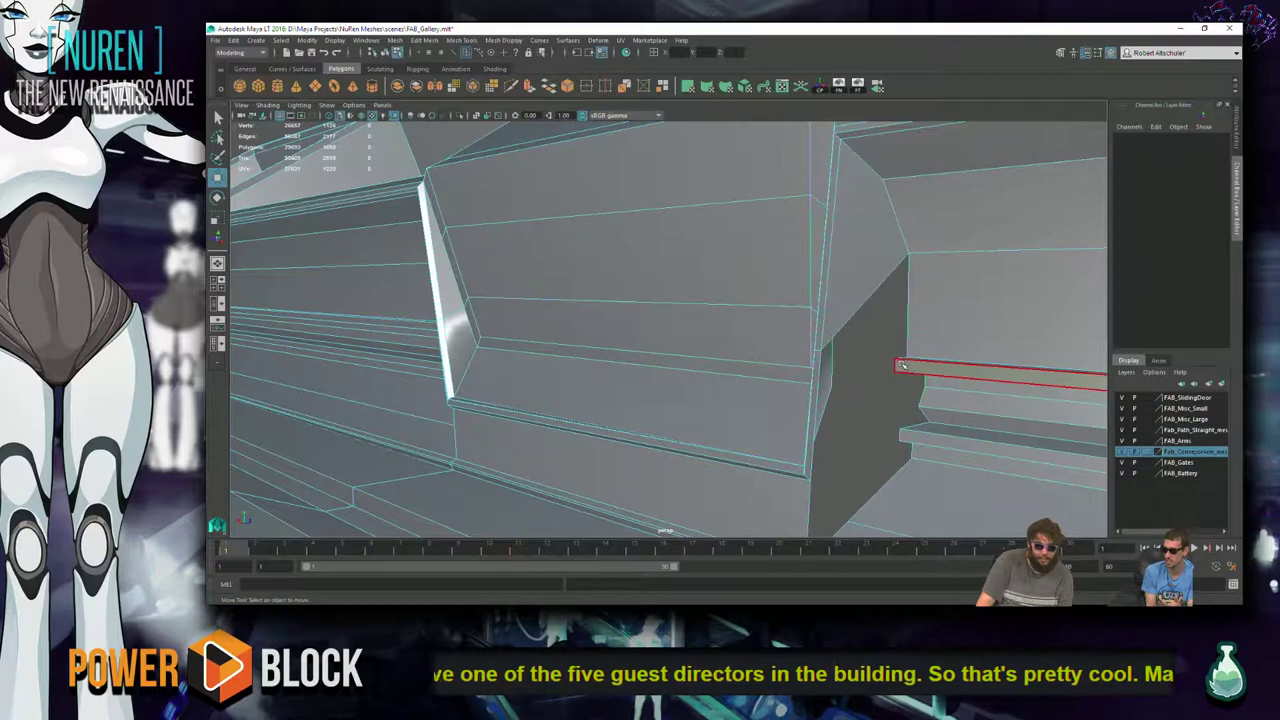
alt+drag(873, 372, 905, 370)
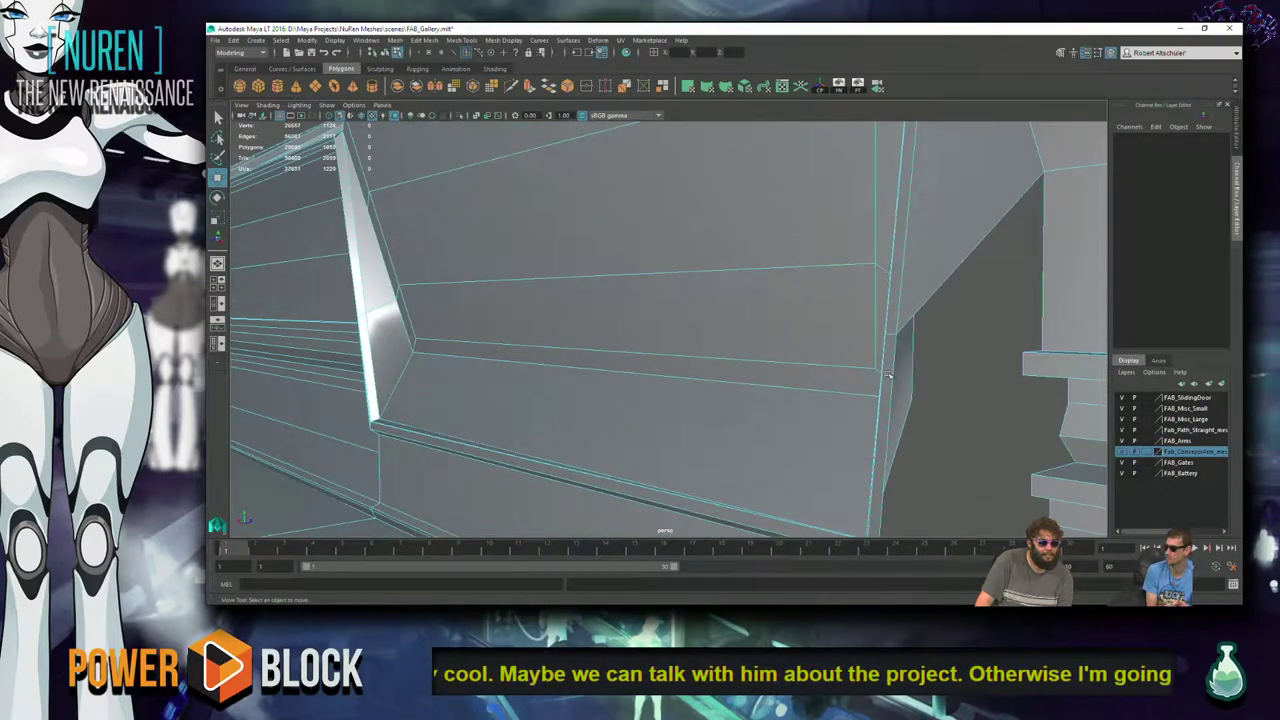
right_drag(1027, 351, 982, 322)
click(1030, 362)
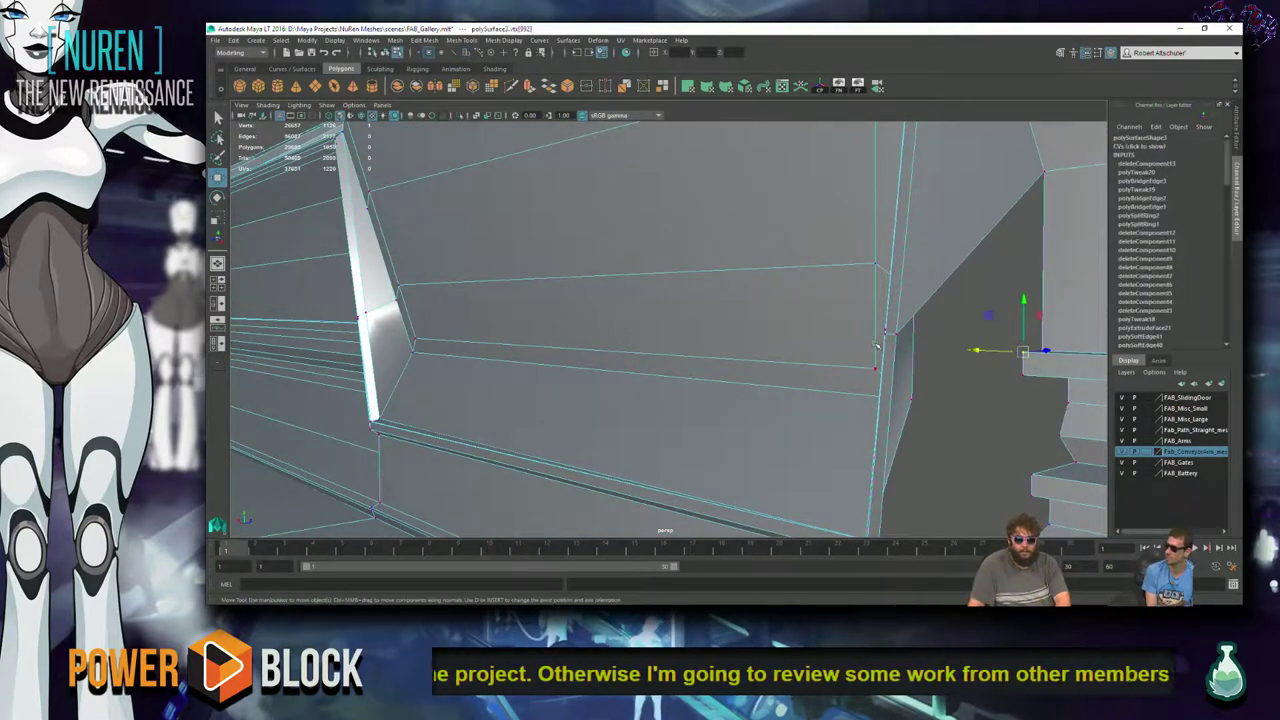
alt+drag(913, 327, 851, 363)
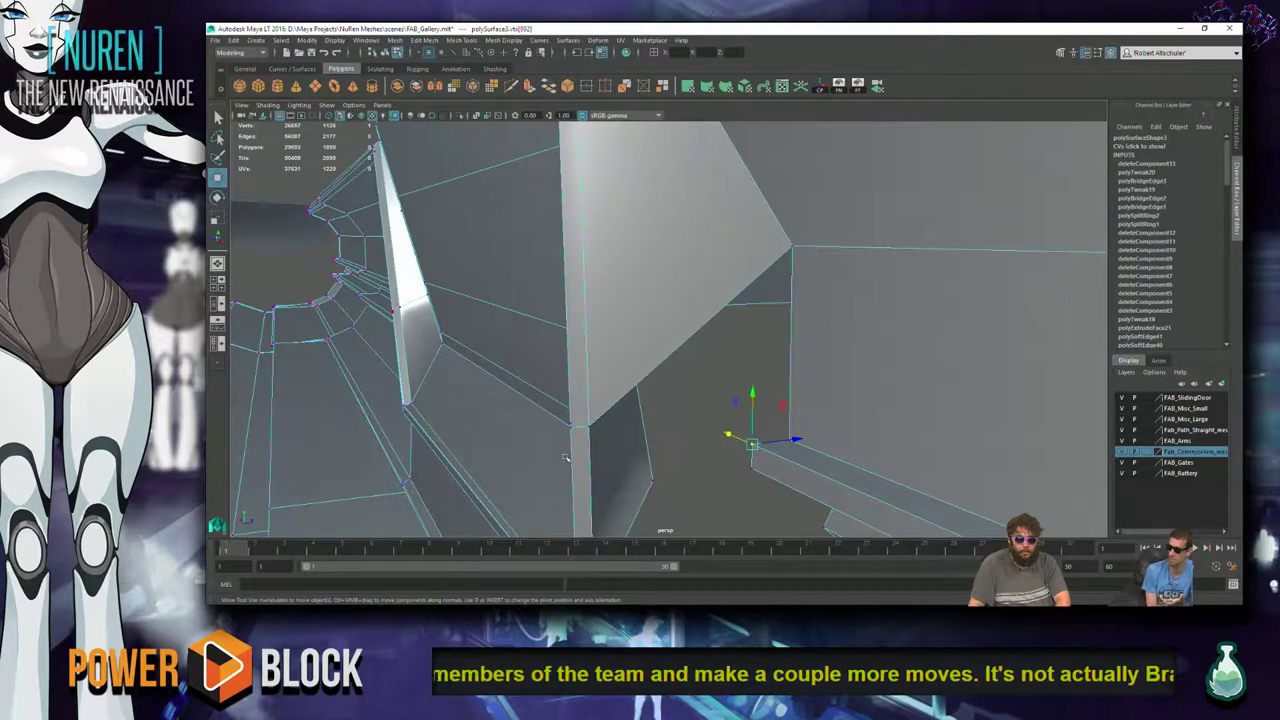
- Select the hole's border edge and the diagonal edge, and bridge them with a new face
click(787, 450)
right_click(770, 318)
click(757, 428)
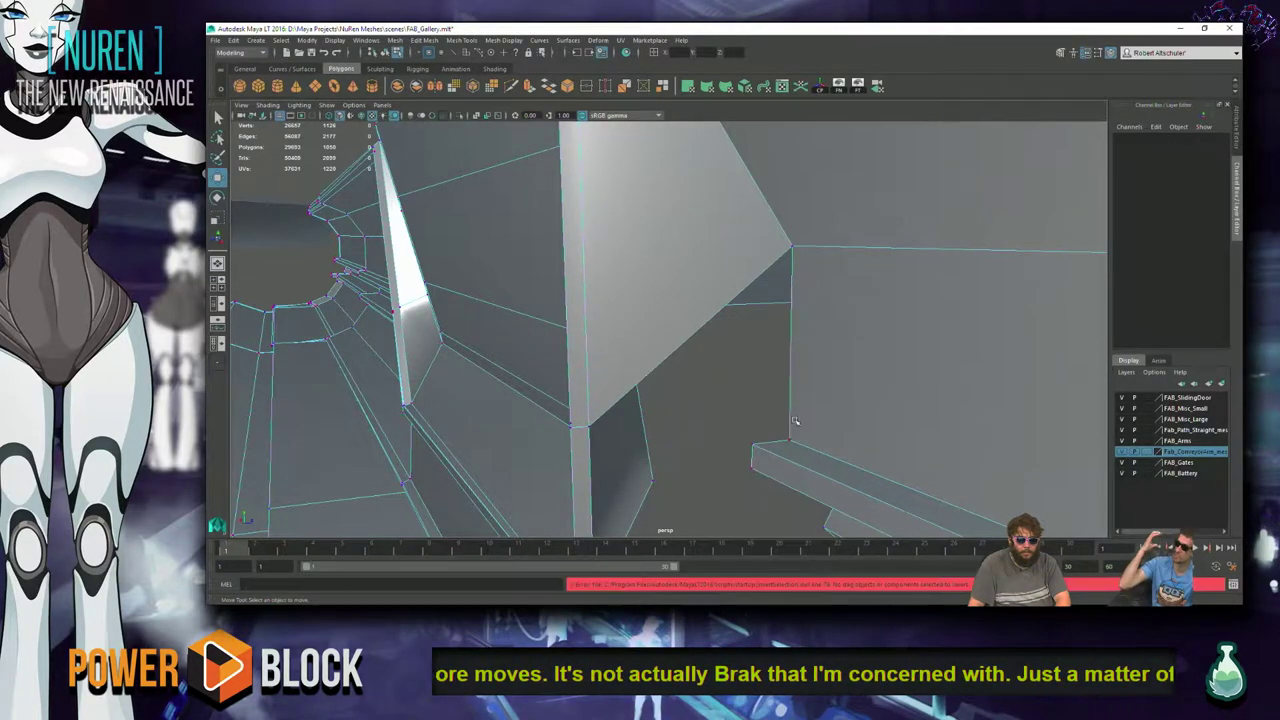
right_click(941, 318)
click(920, 287)
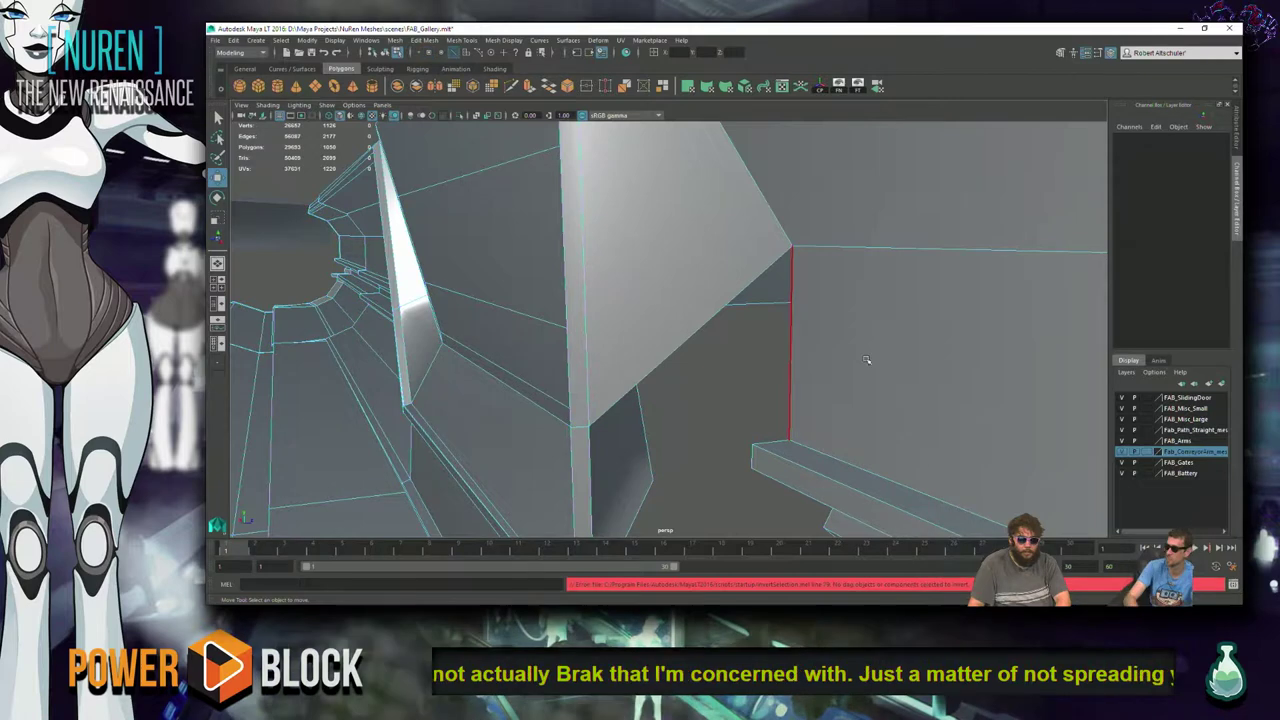
click(770, 443)
click(700, 334)
shift+right_click(795, 408)
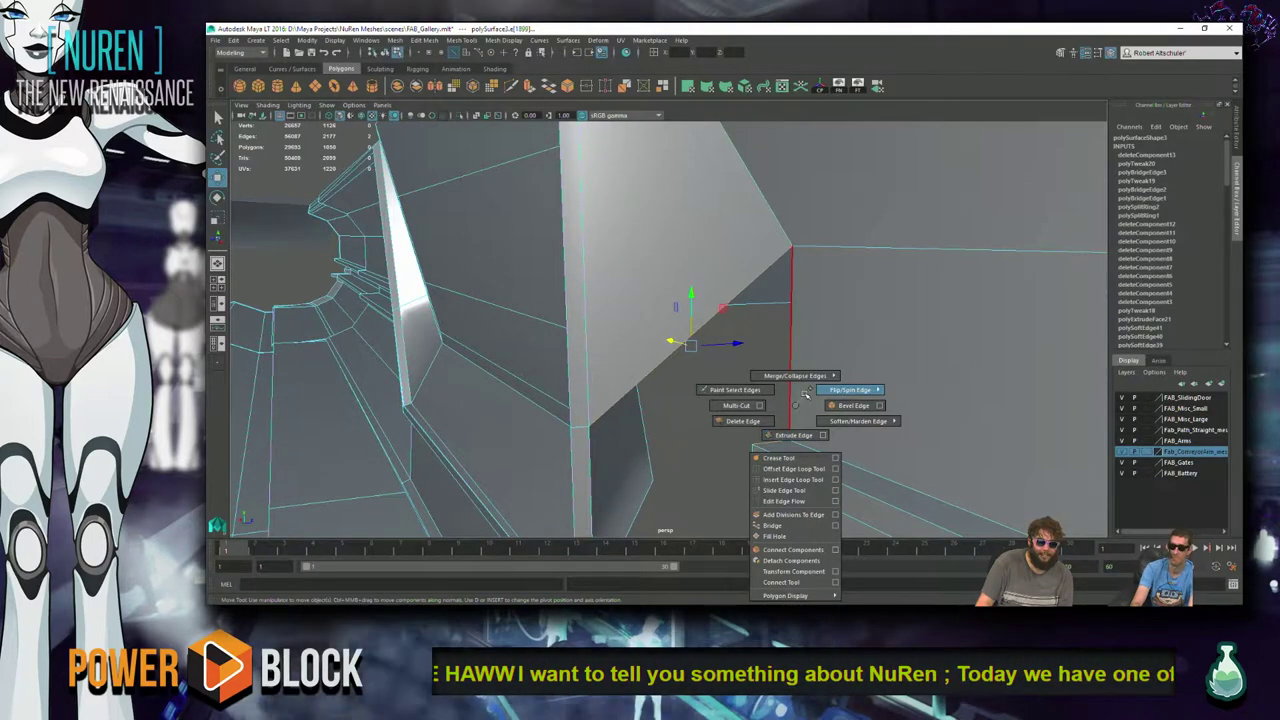
shift+right_drag(806, 393, 804, 562)
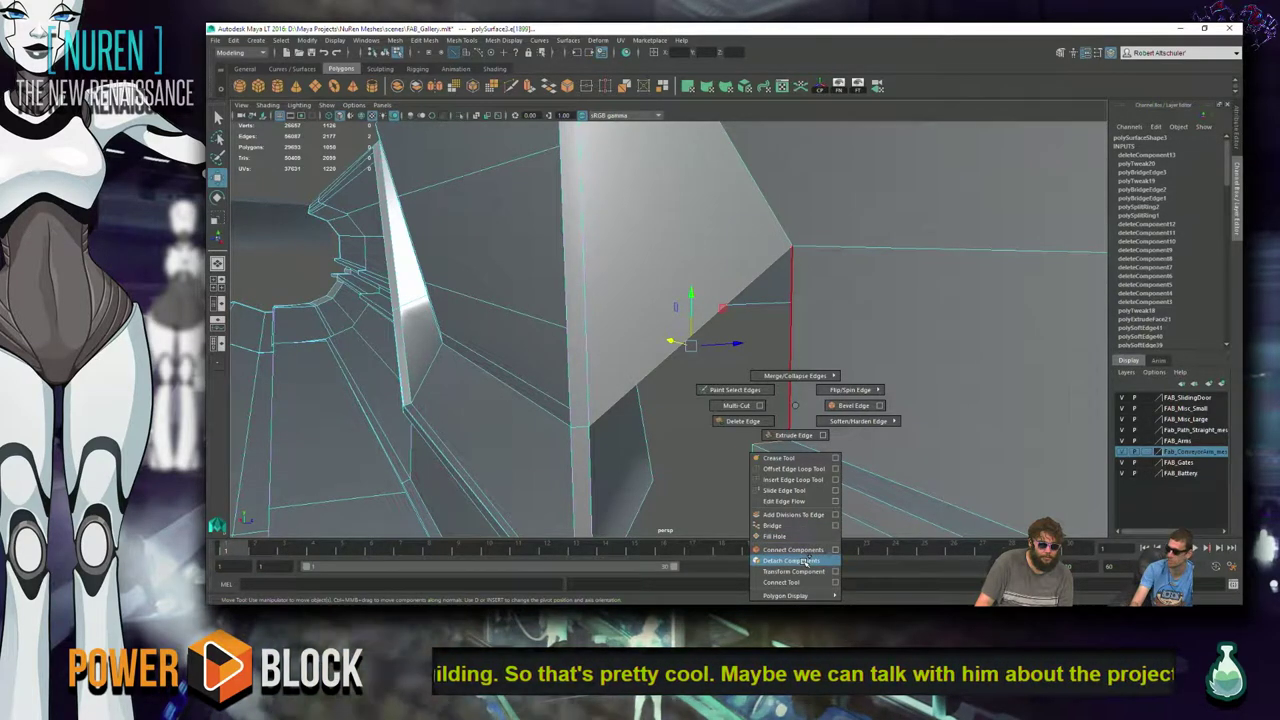
shift+right_drag(805, 563, 805, 531)
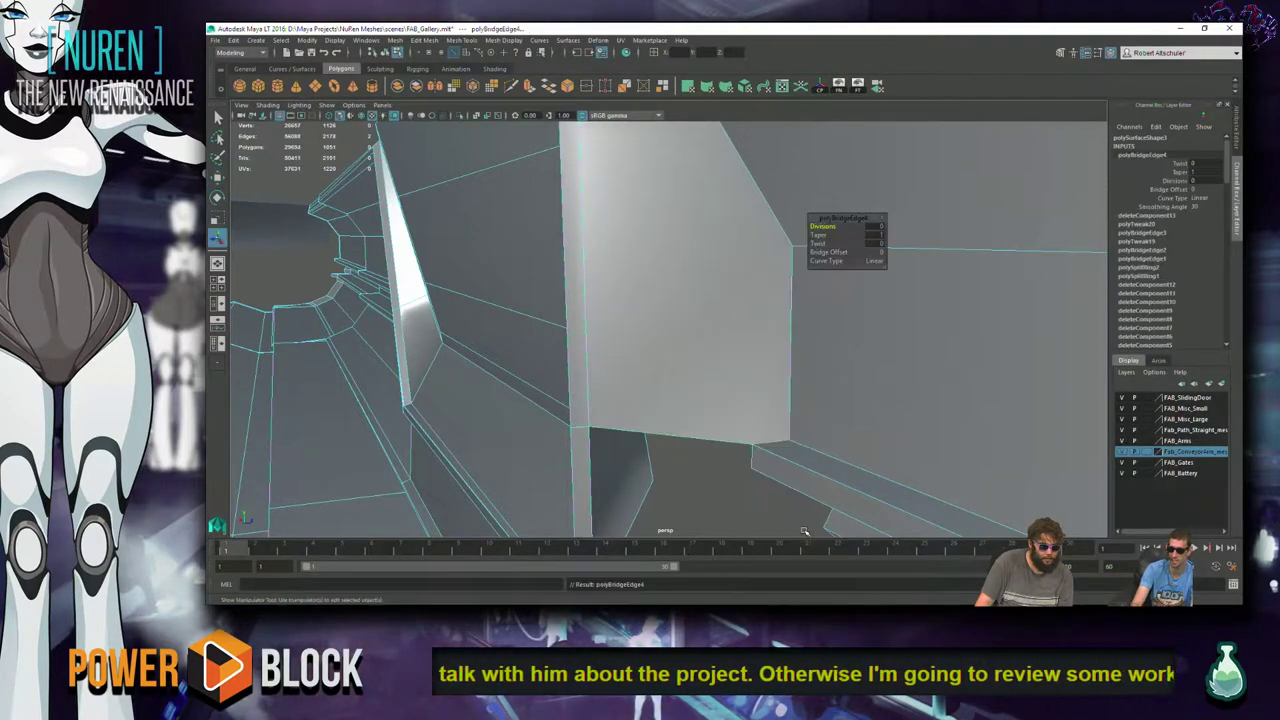
click(753, 452)
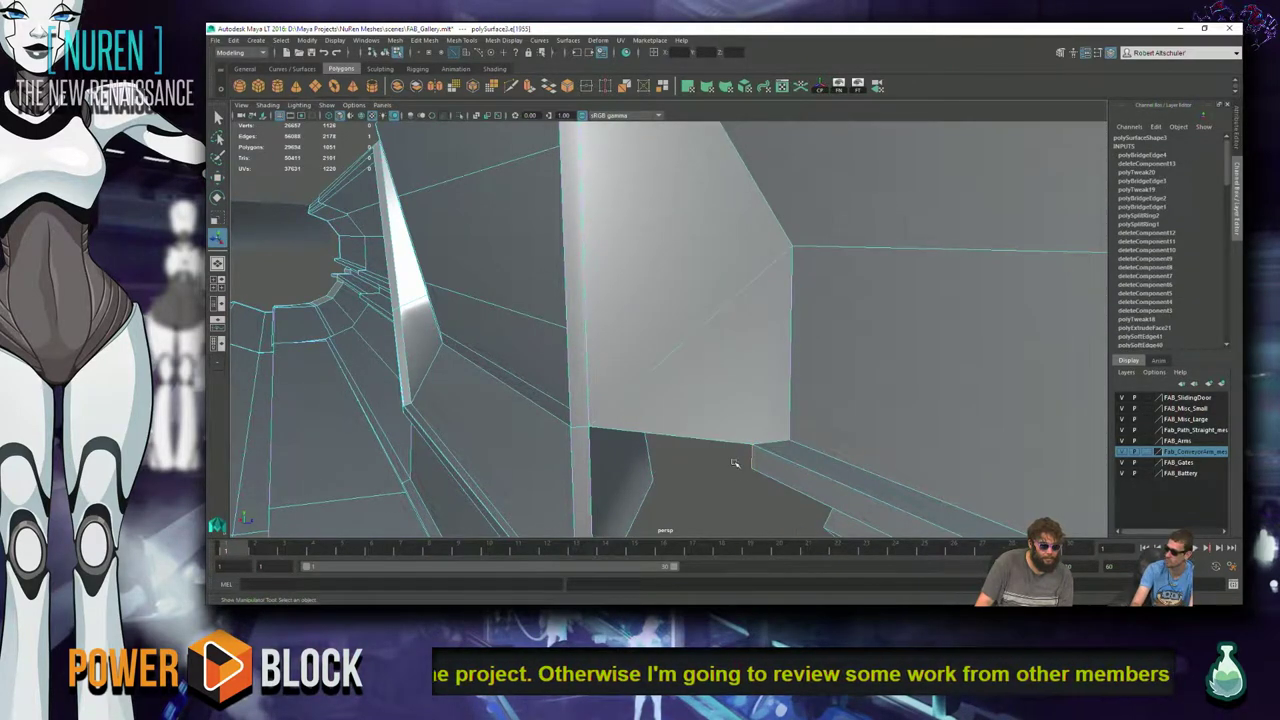
- Pick a corner vertex of the new face and try repeating the bridge with G
alt+drag(734, 463, 767, 404)
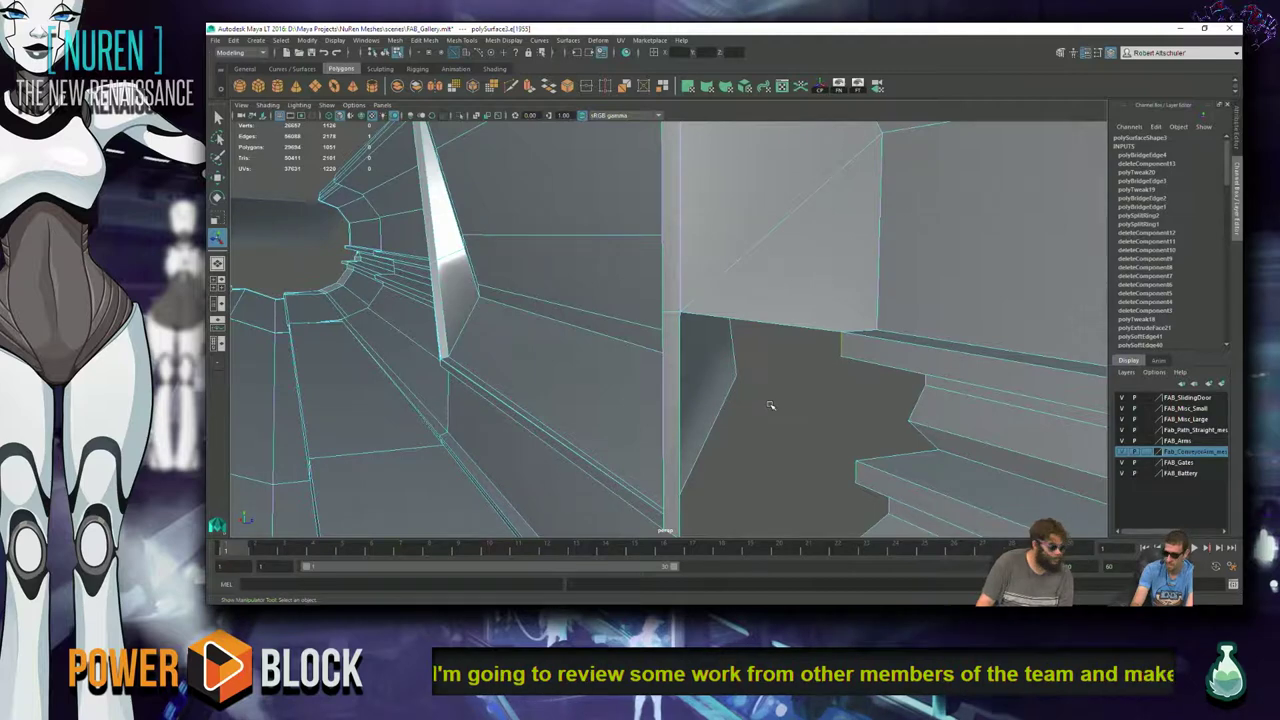
shift+right_click(788, 257)
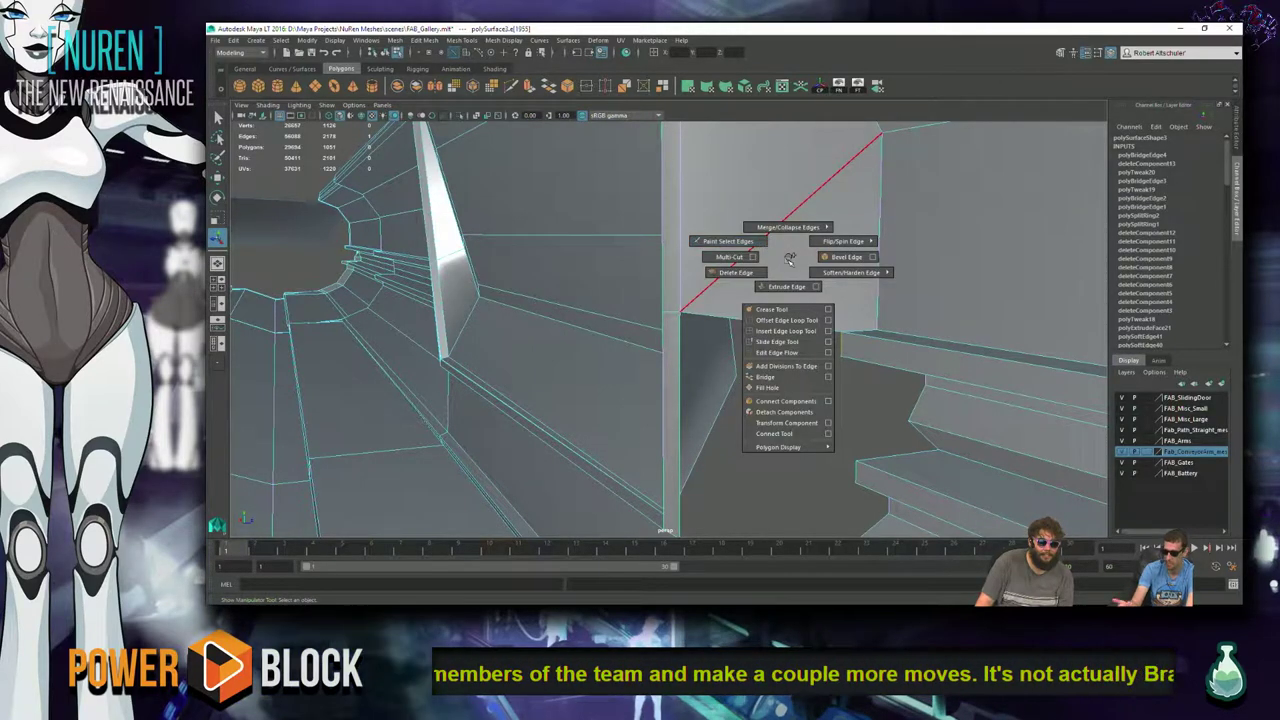
right_click(790, 258)
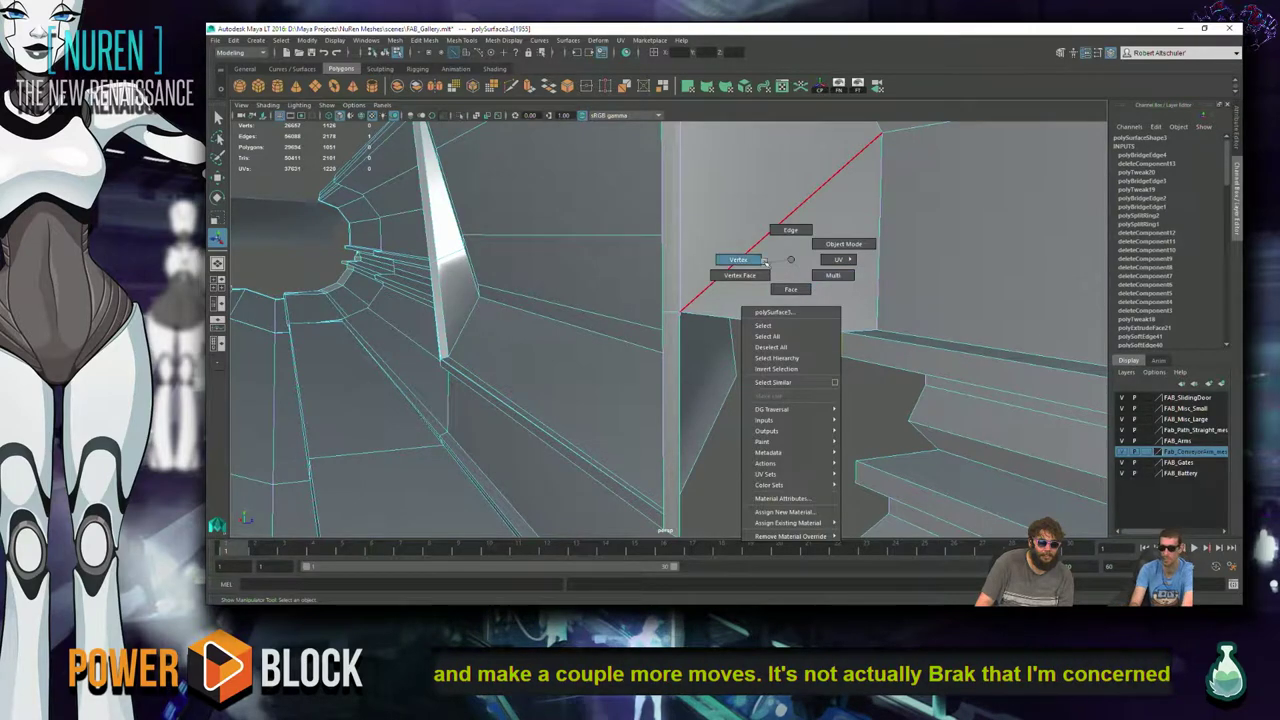
click(842, 291)
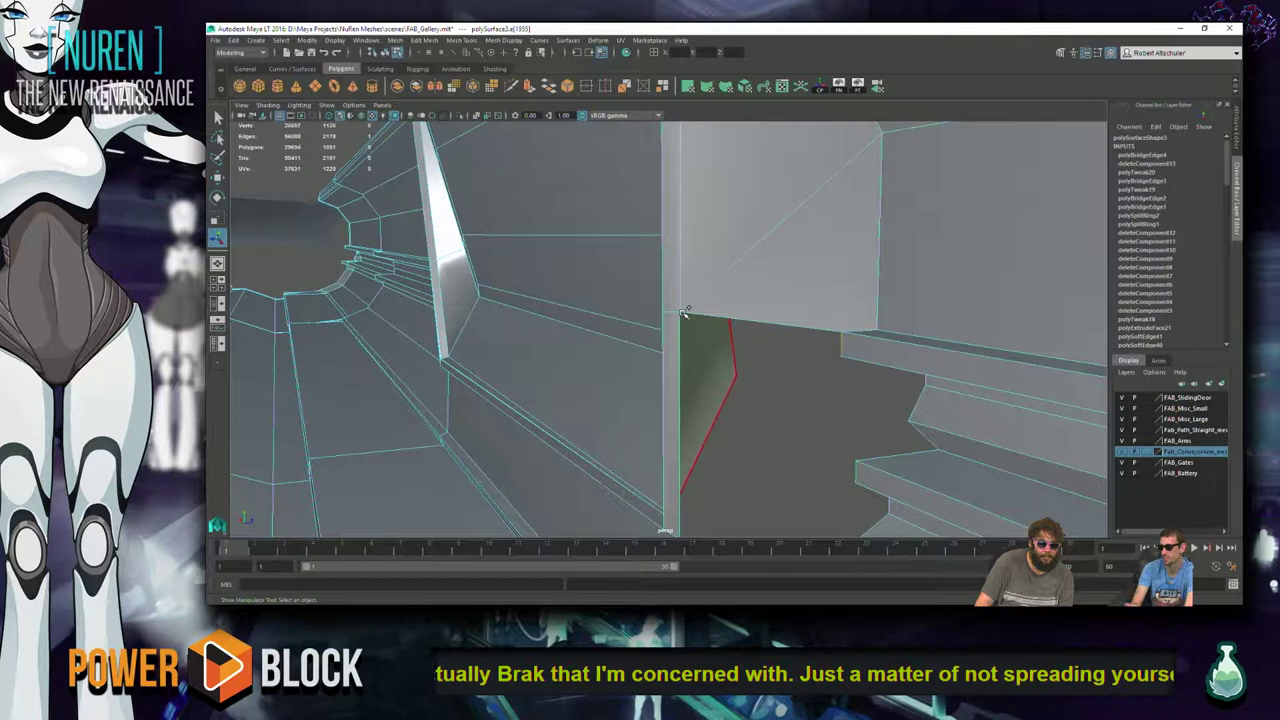
scroll(683, 313, up, 5)
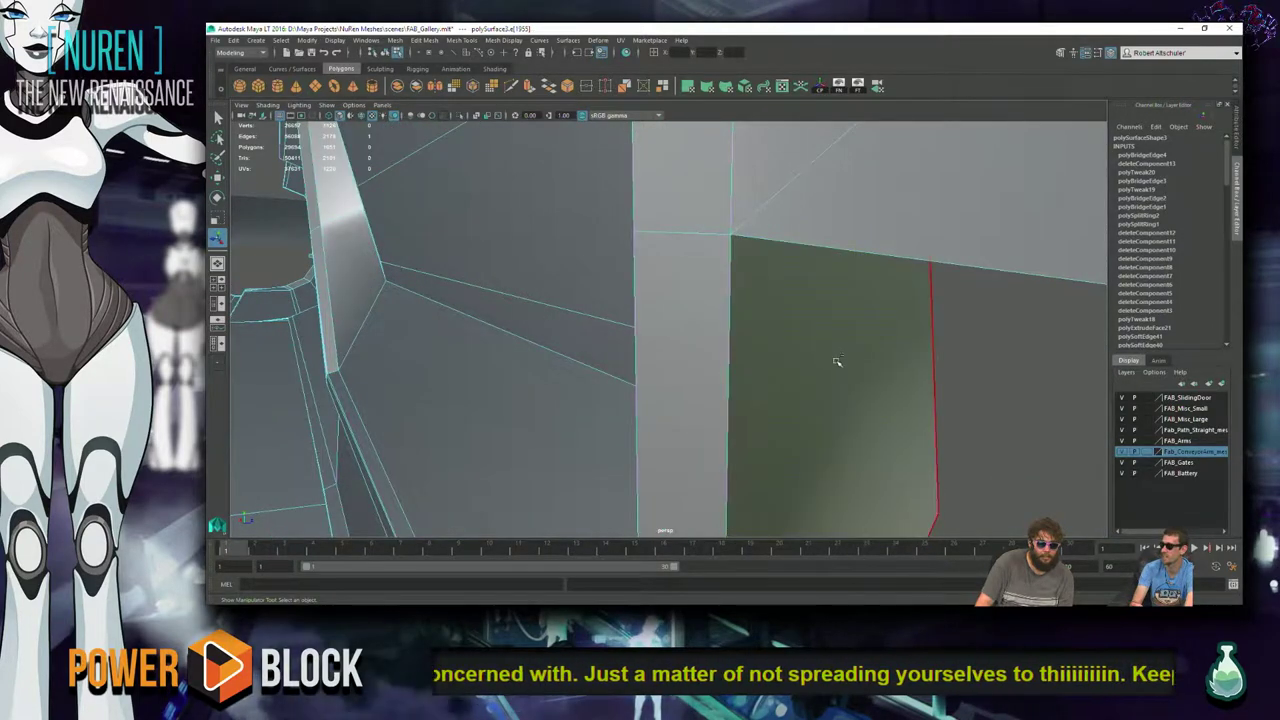
click(736, 240)
alt+drag(786, 268, 855, 318)
key(g)
- Select the short diagonal edge beside the dark recessed face in edge mode
right_click(855, 318)
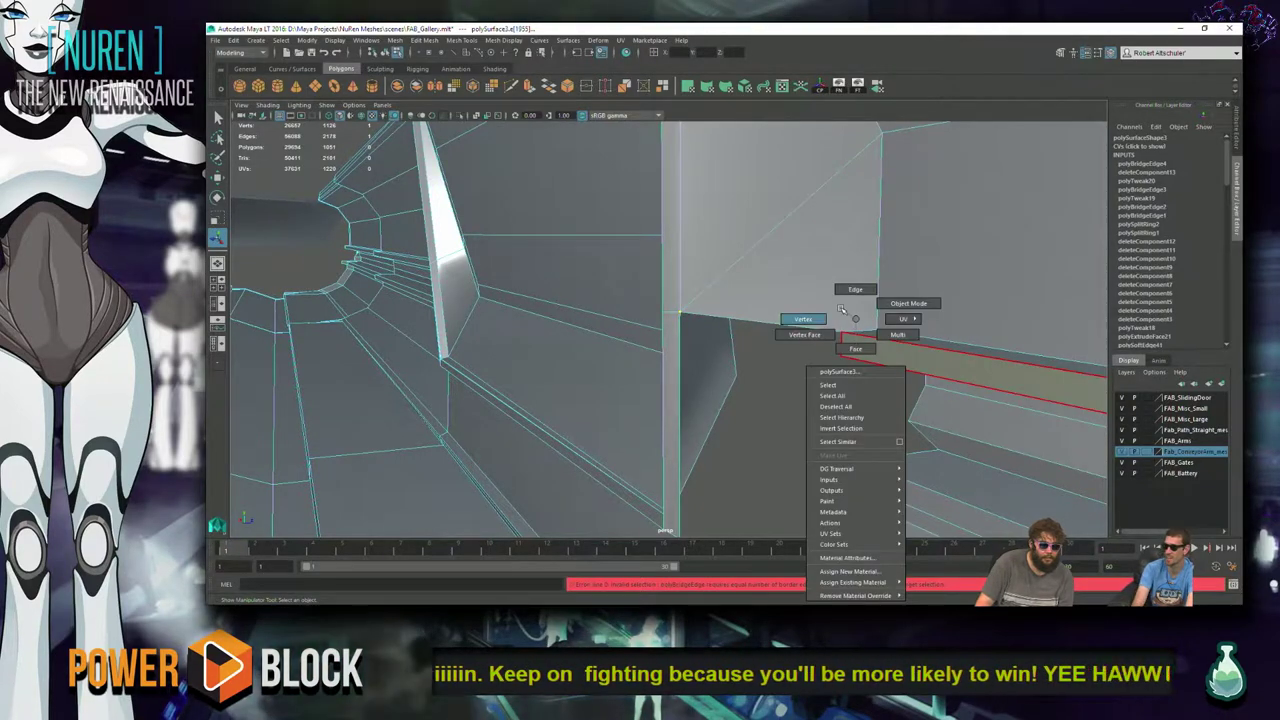
click(803, 319)
alt+drag(805, 320, 838, 343)
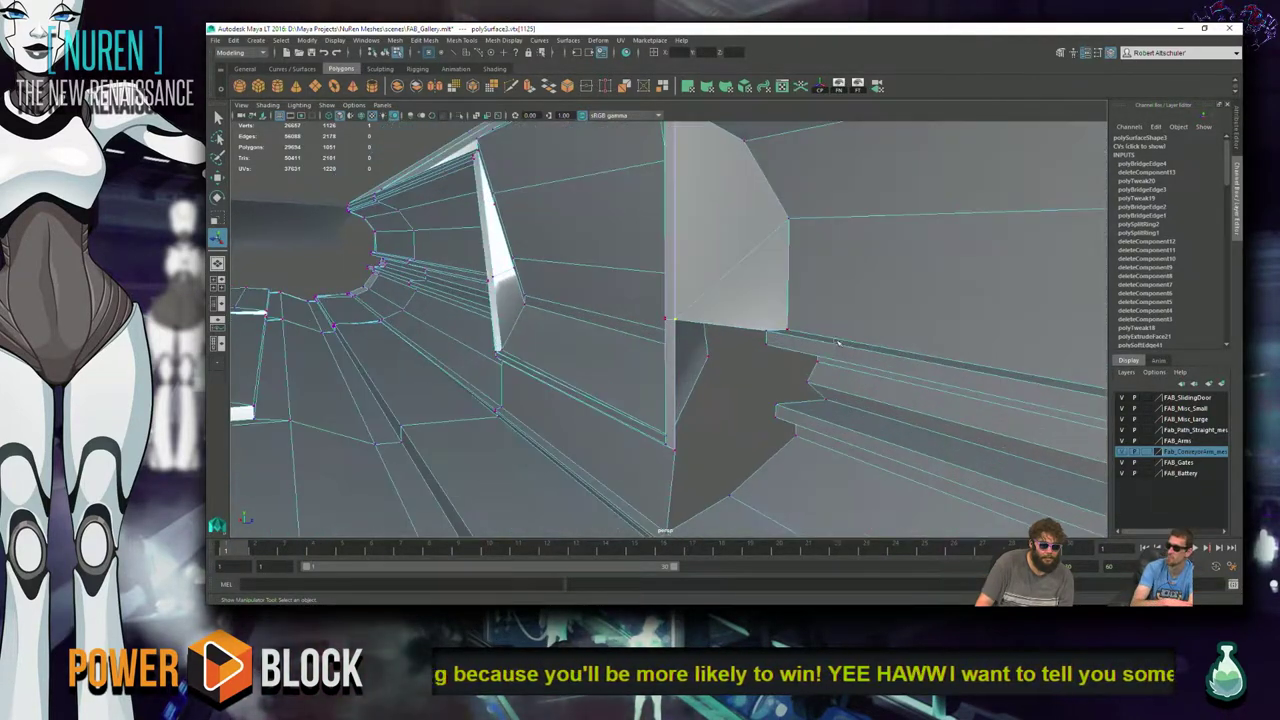
right_click(736, 298)
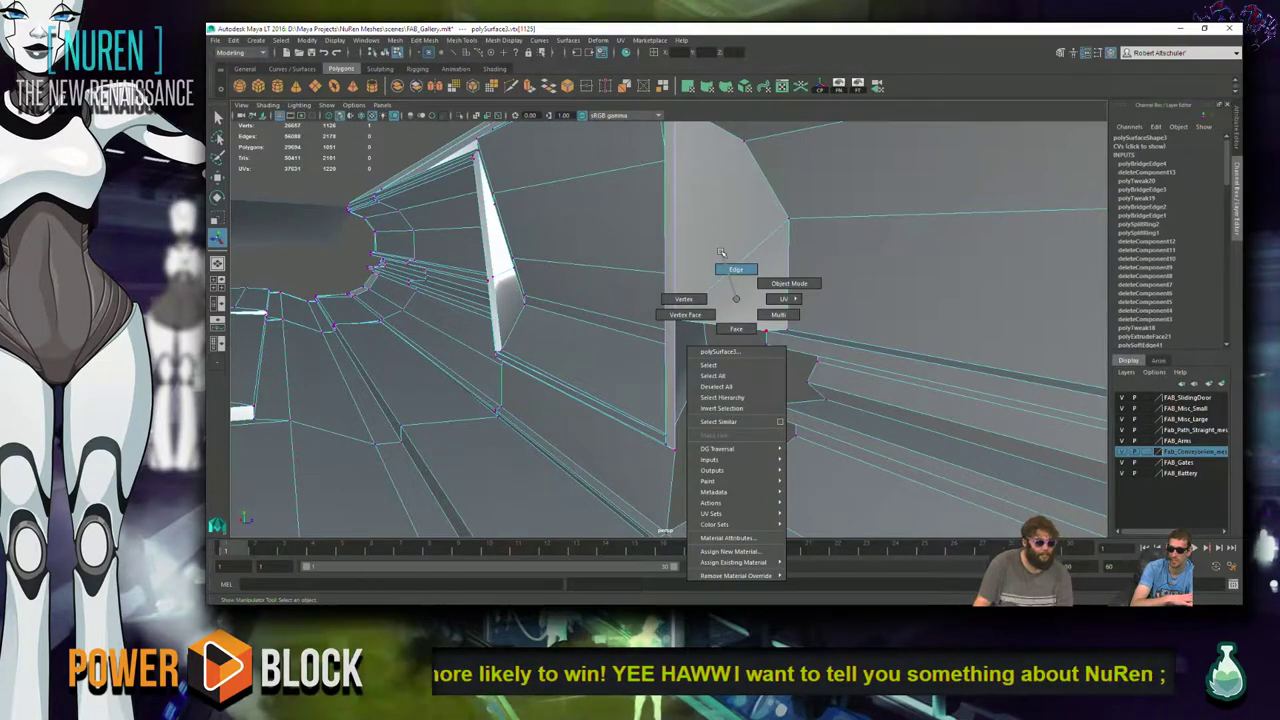
click(733, 268)
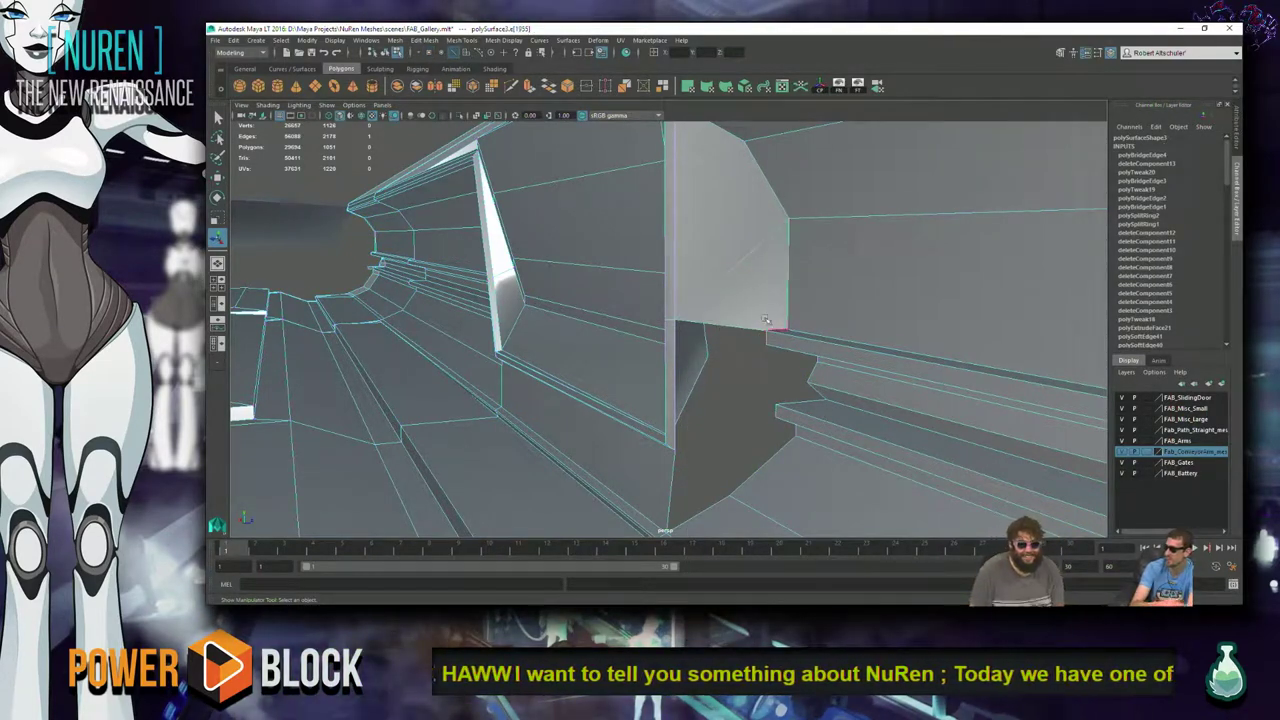
shift+right_click(674, 362)
scroll(743, 387, up, 2)
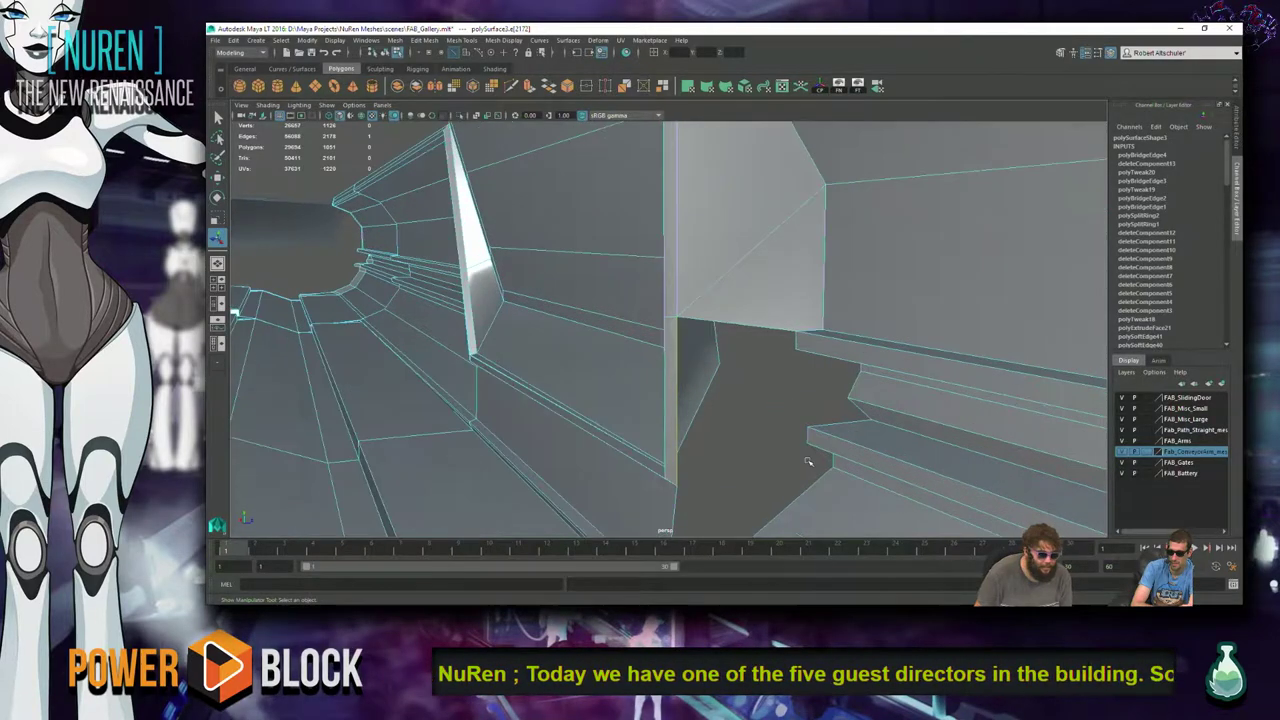
scroll(743, 387, up, 2)
mouse_move(743, 387)
alt+mouse_down()
mouse_move(720, 380)
mouse_move(757, 397)
alt+mouse_up()
click(752, 423)
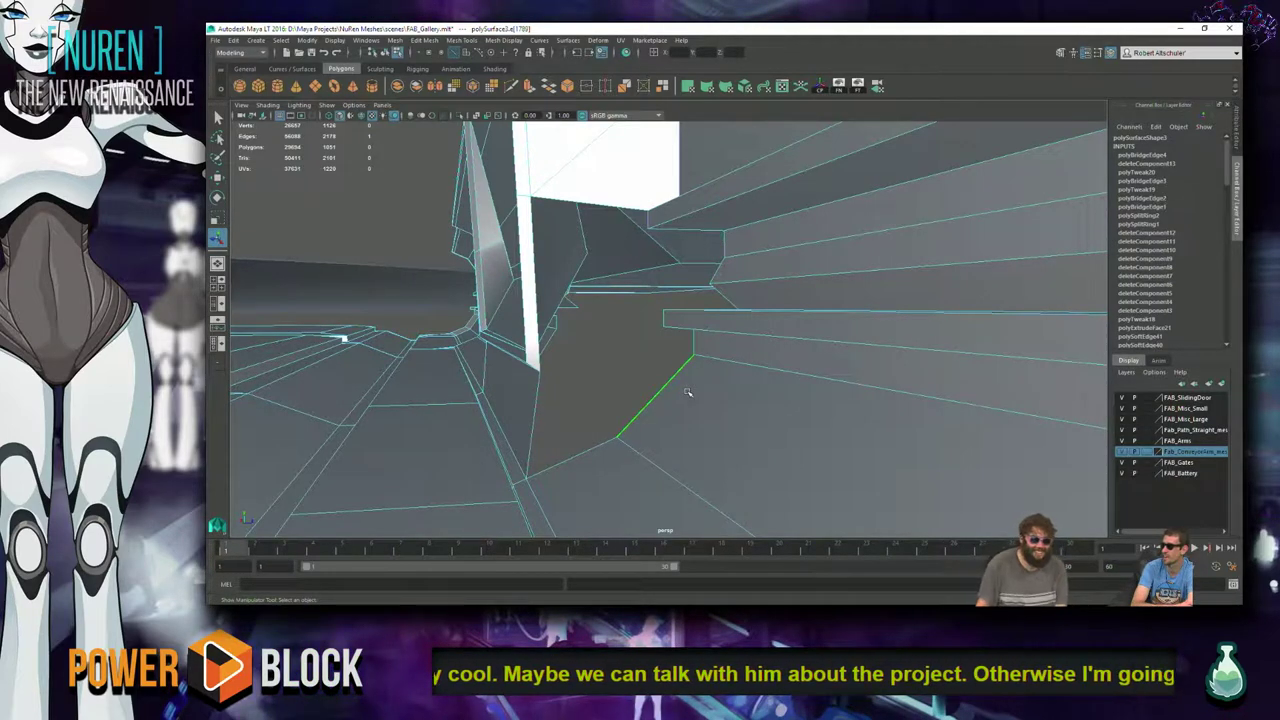
alt+drag(688, 397, 635, 401)
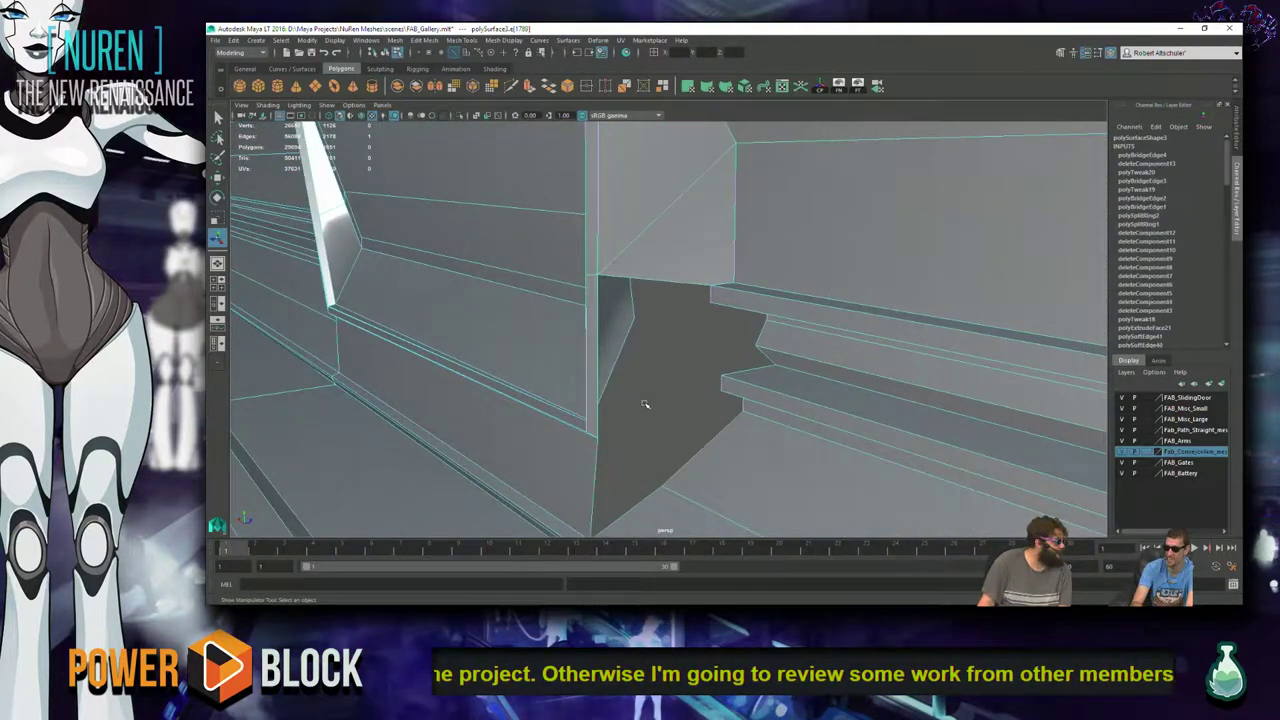
- Fill the hole beside the ledge after undoing an edge extrusion, then enter vertex mode
shift+right_click(744, 454)
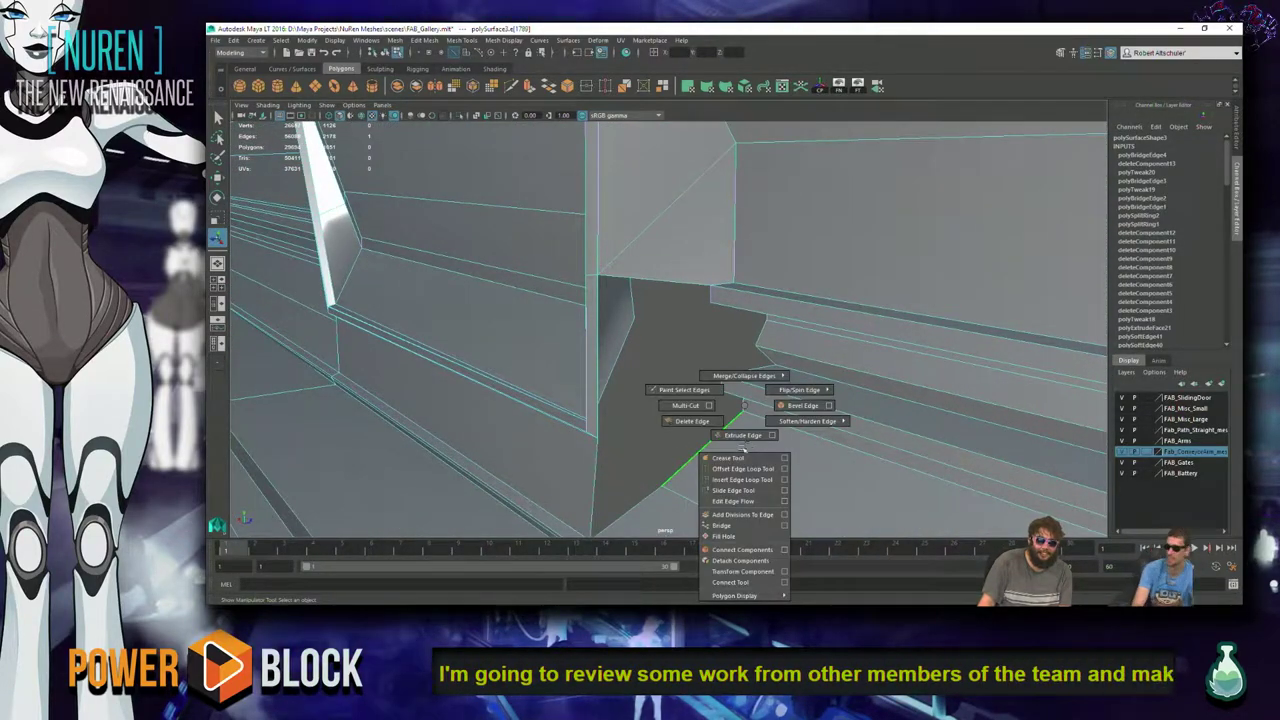
click(742, 435)
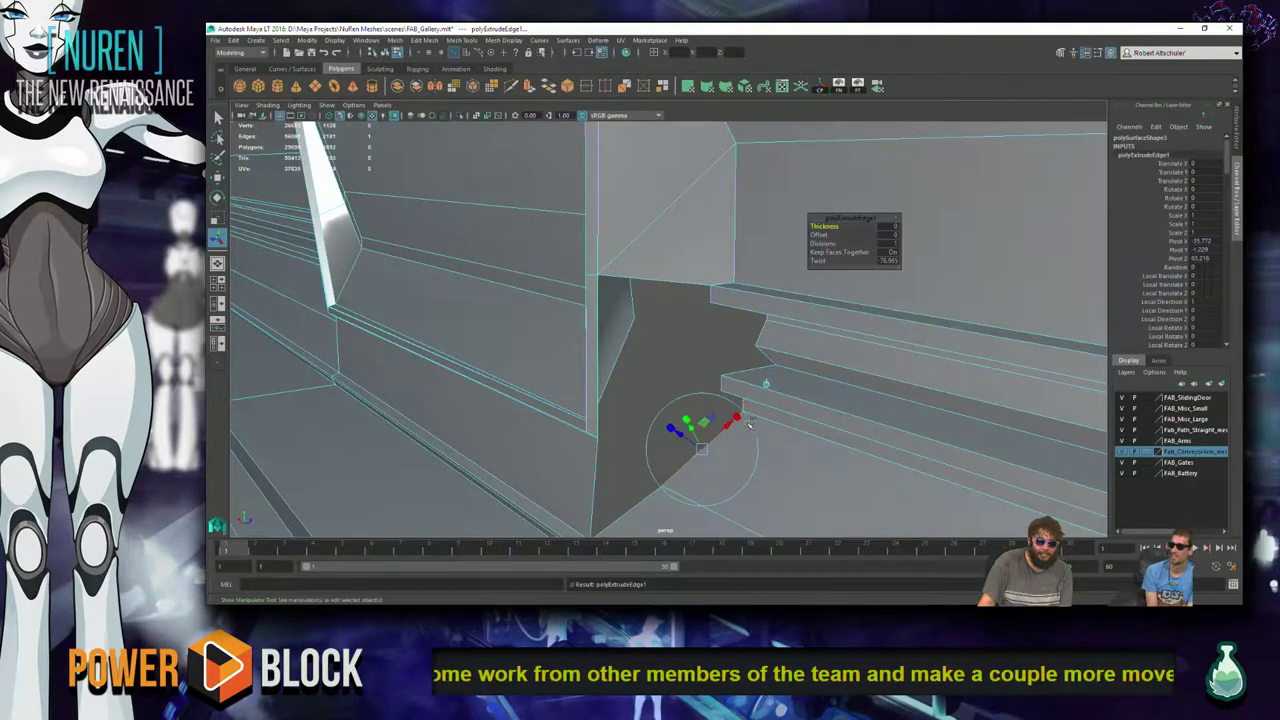
shift+right_click(750, 405)
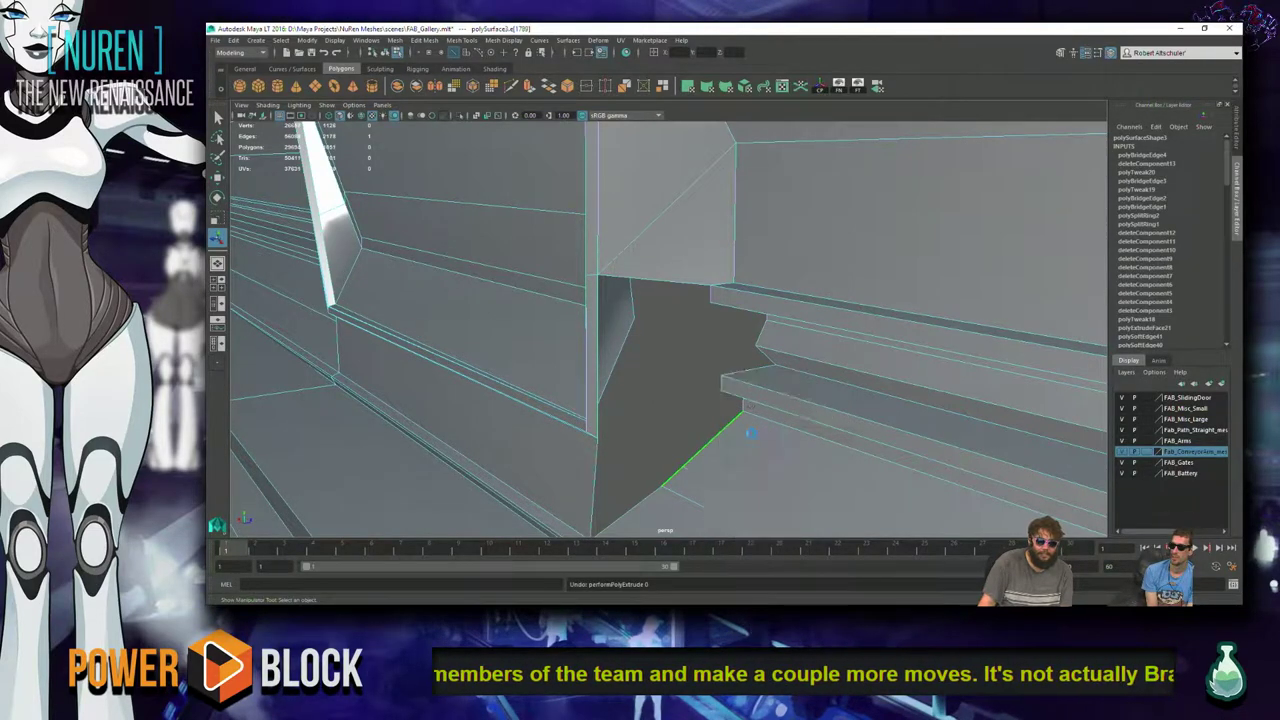
shift+right_click(750, 405)
key(ctrl+z)
shift+right_click(748, 407)
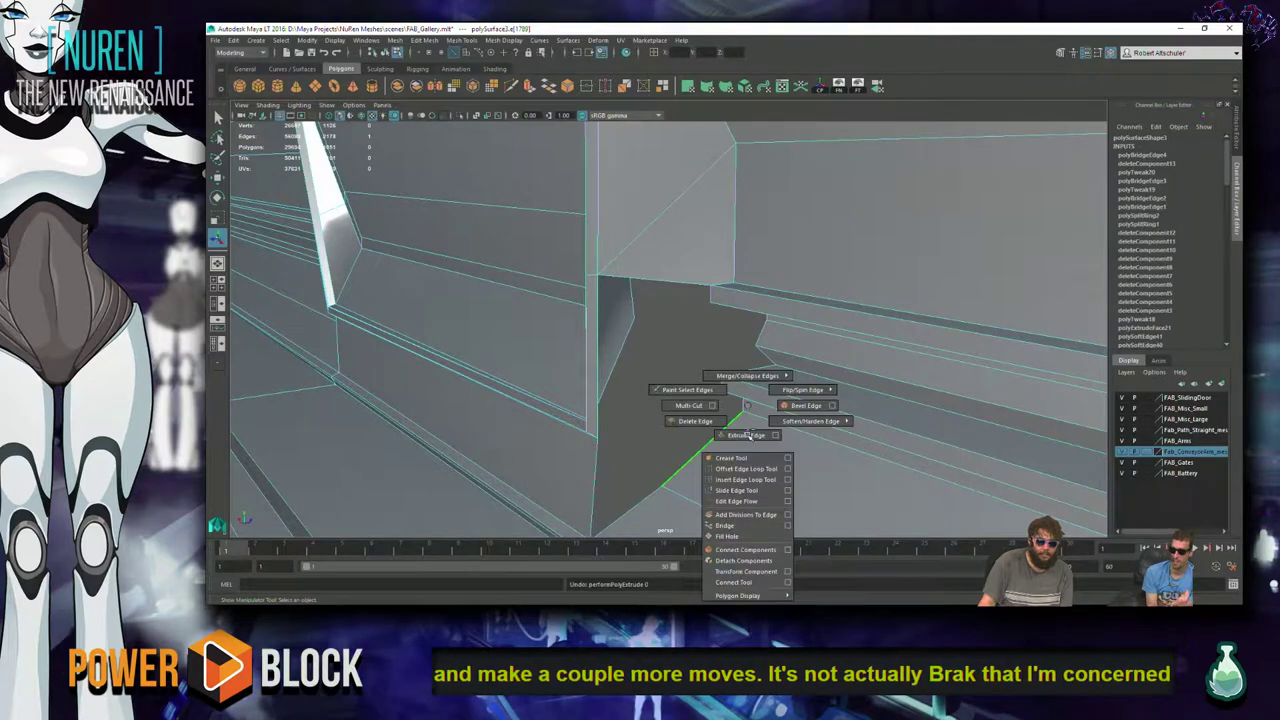
click(770, 535)
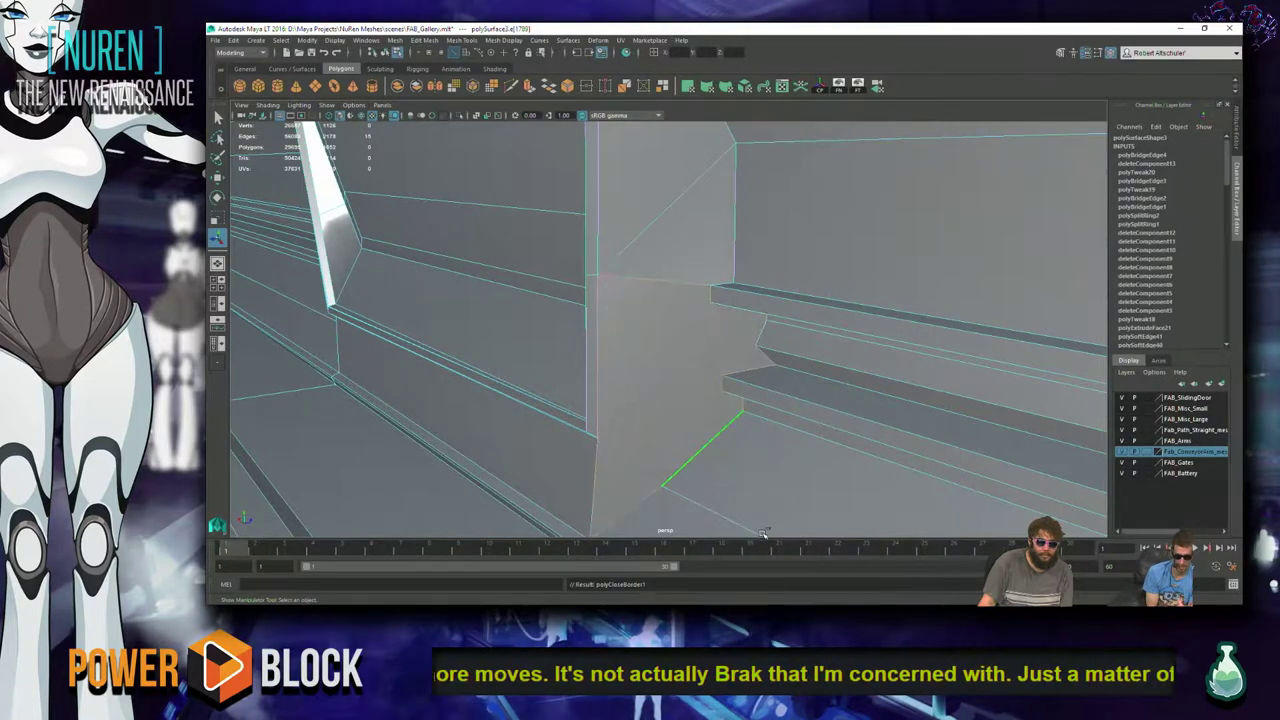
right_click(652, 399)
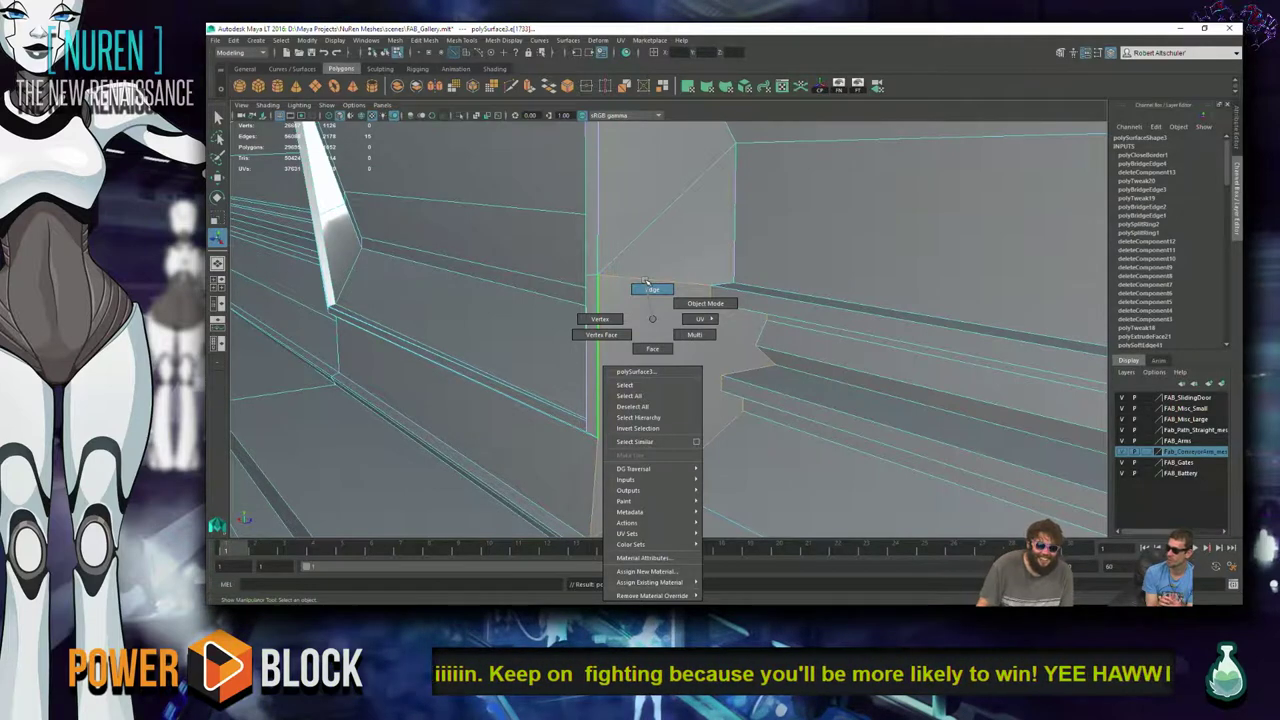
right_drag(656, 302, 645, 332)
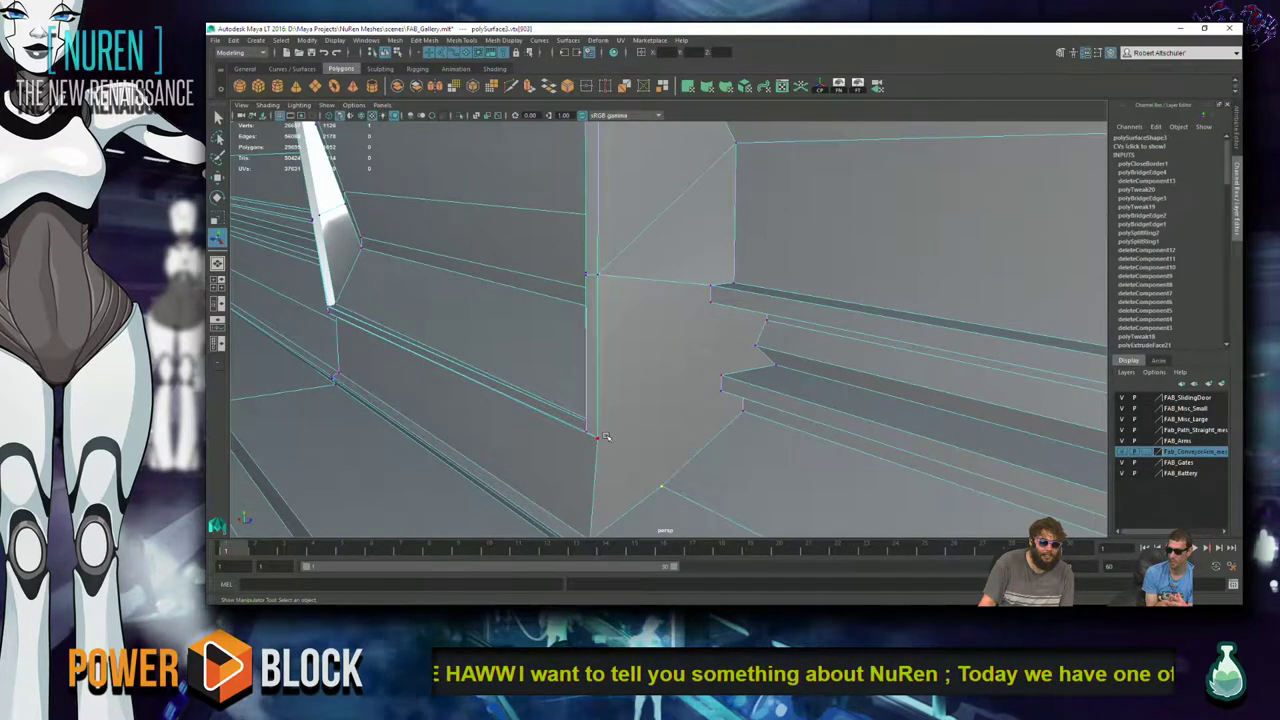
- Connect two vertex pairs on the filled wall face beside the divider gap with new edges
shift+right_click(846, 432)
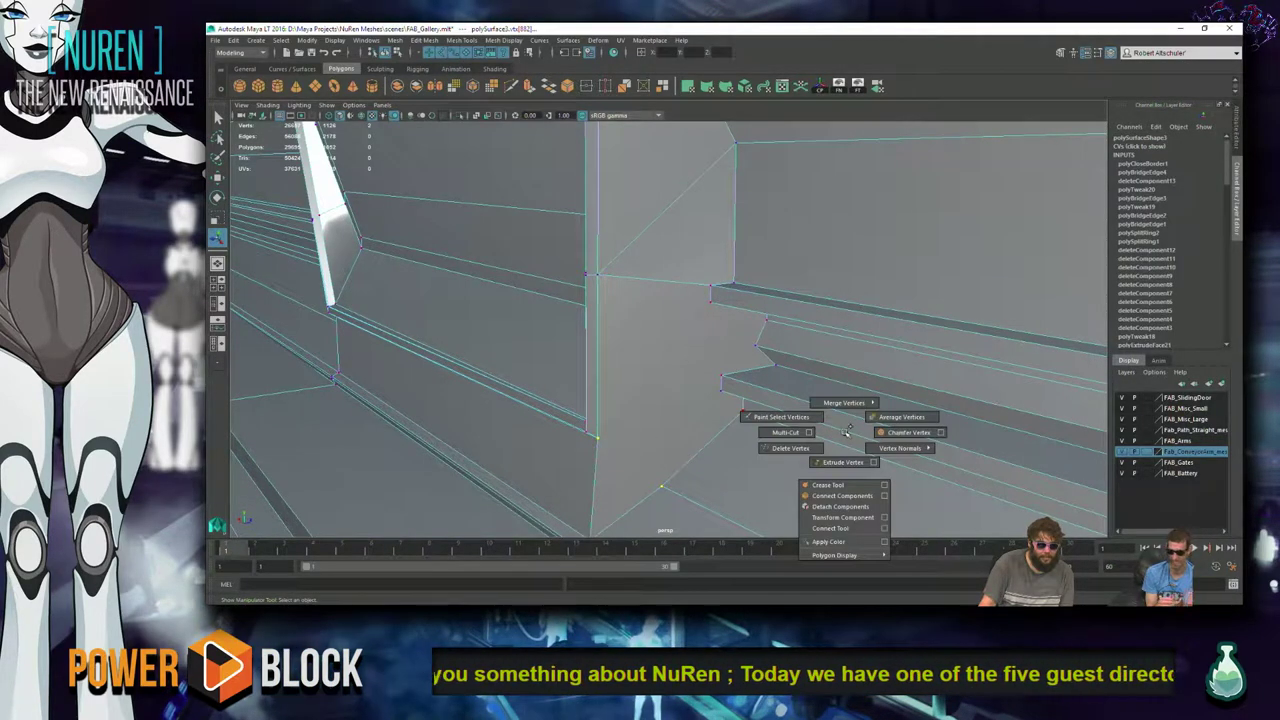
shift+right_drag(846, 432, 858, 497)
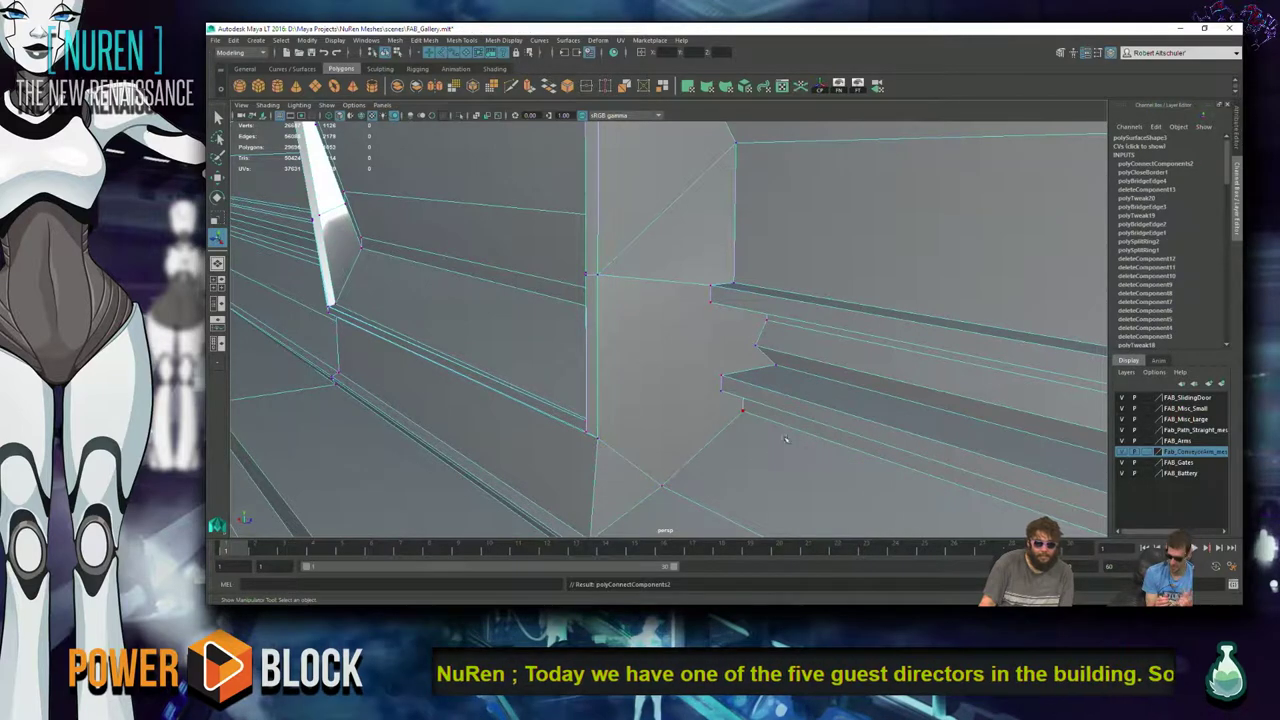
click(744, 406)
alt+drag(744, 405, 738, 350)
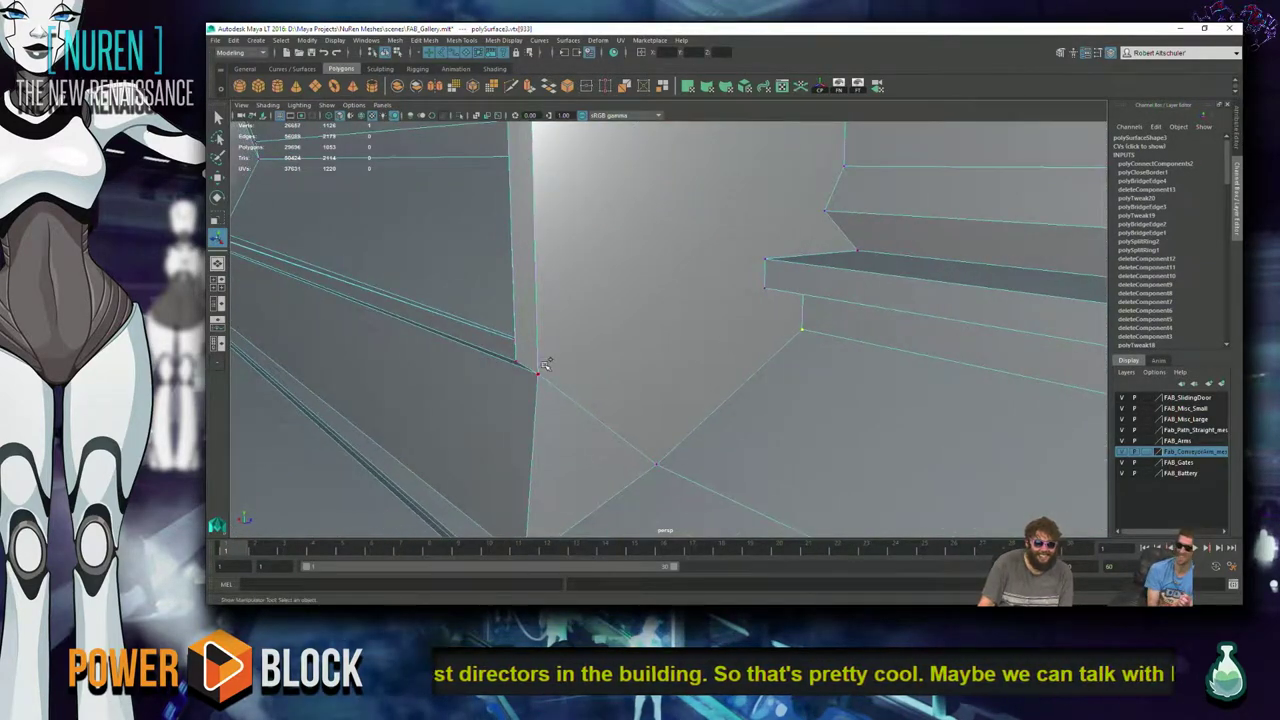
shift+right_drag(670, 366, 703, 380)
alt+drag(773, 330, 832, 278)
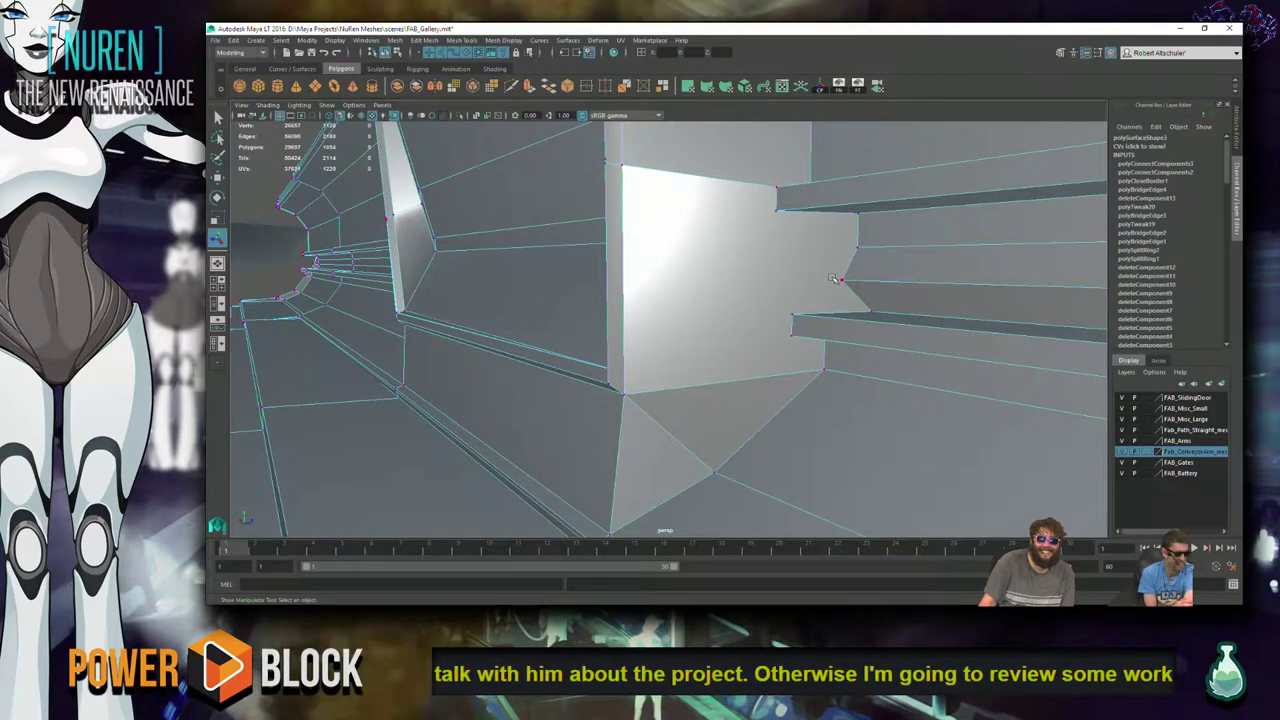
click(832, 278)
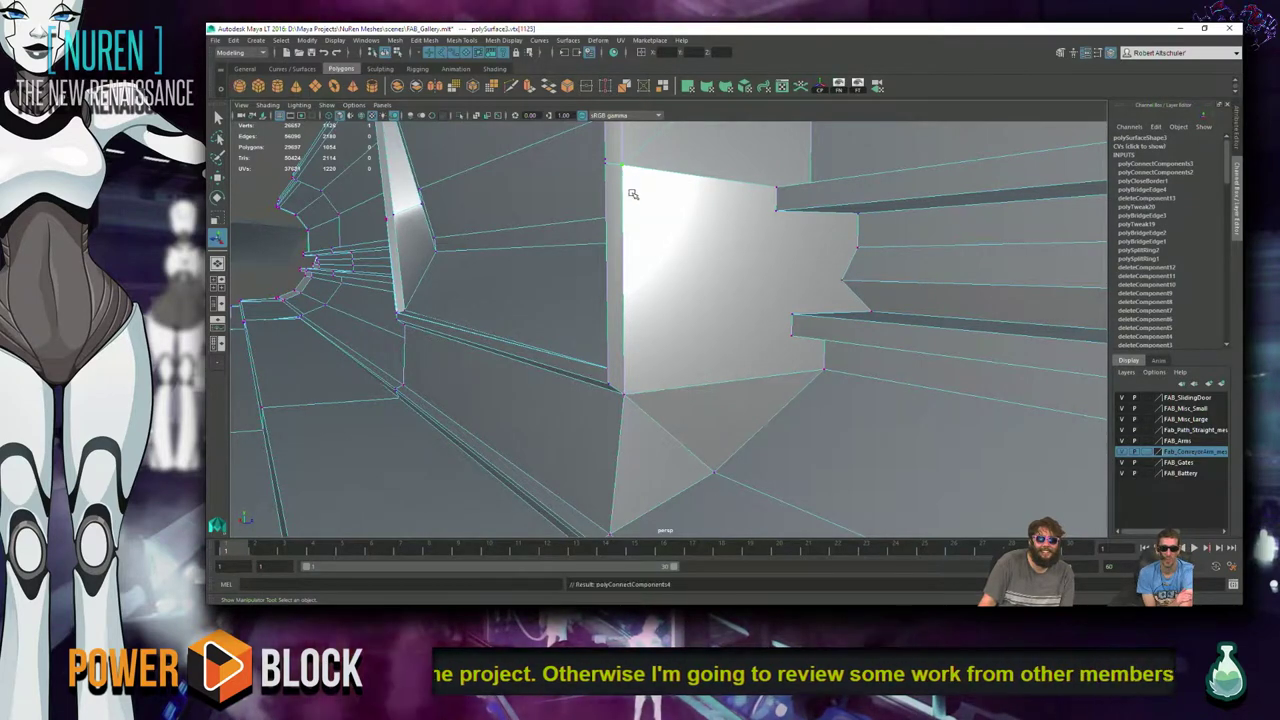
shift+right_drag(632, 193, 689, 263)
- Join the wall's corner vertex to the lower vertex with another connecting edge
alt+drag(747, 383, 738, 411)
alt+drag(895, 422, 888, 428)
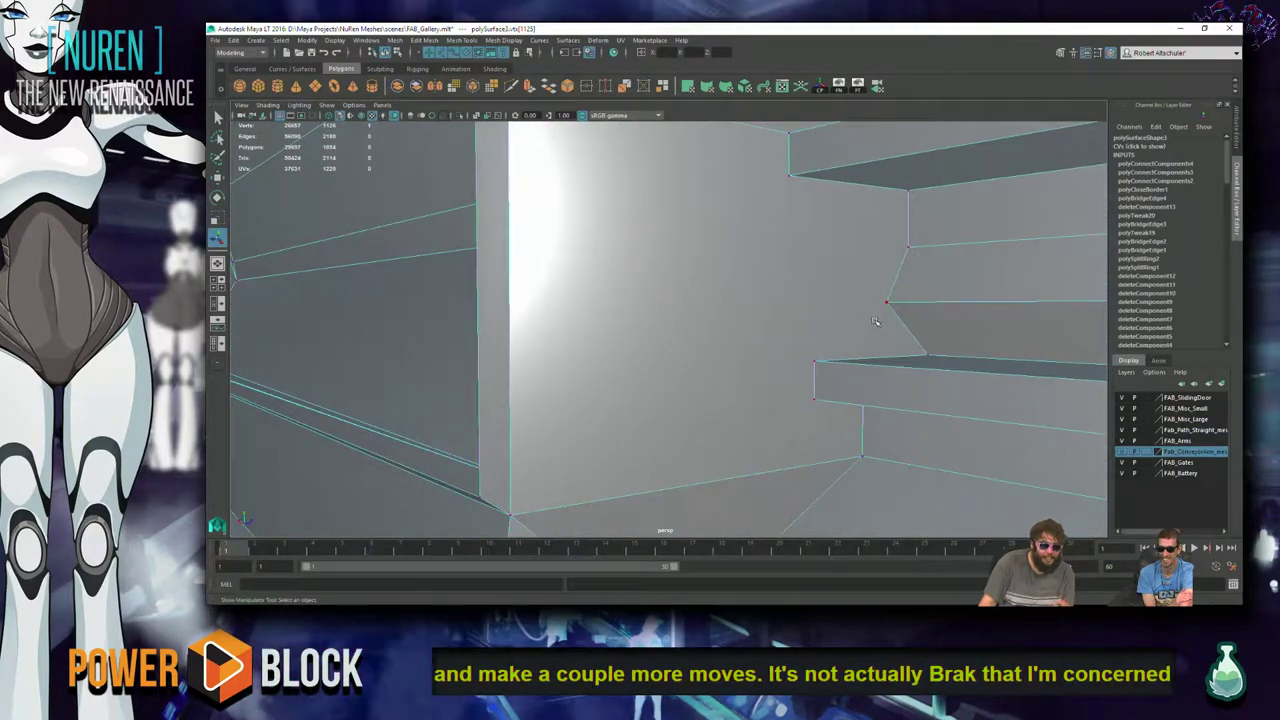
key(super)
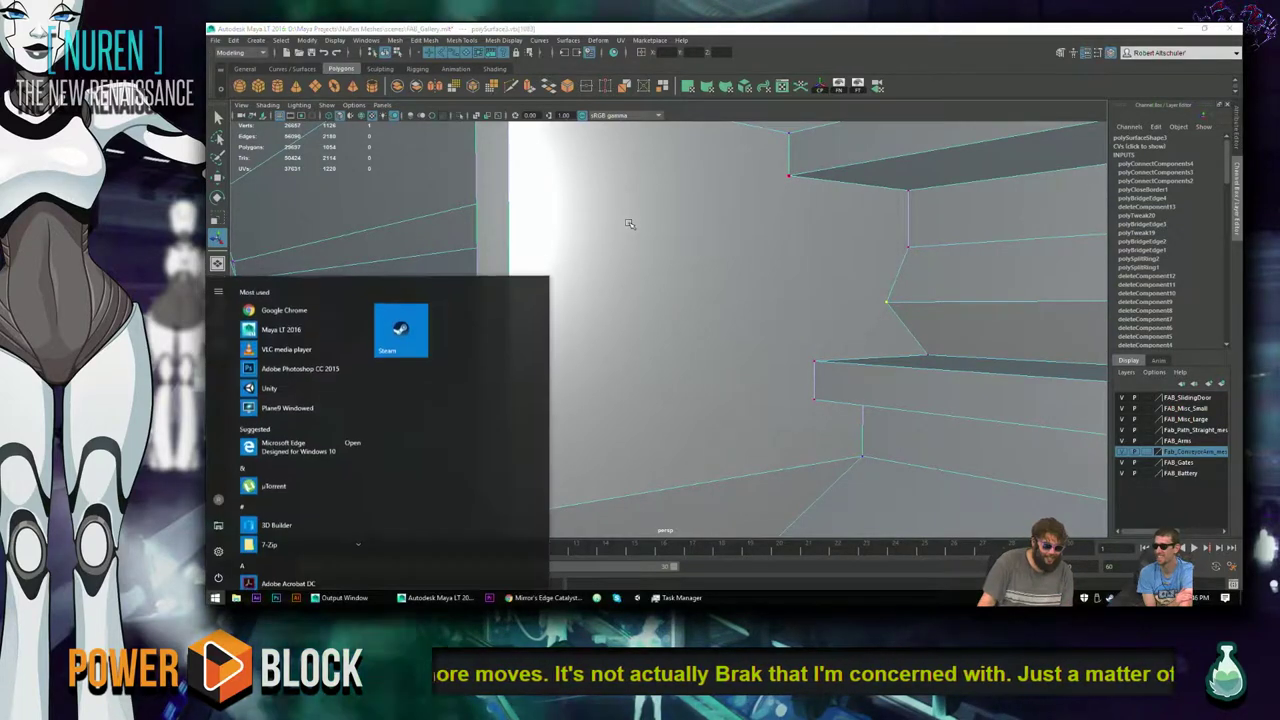
key(super)
alt+drag(643, 237, 657, 277)
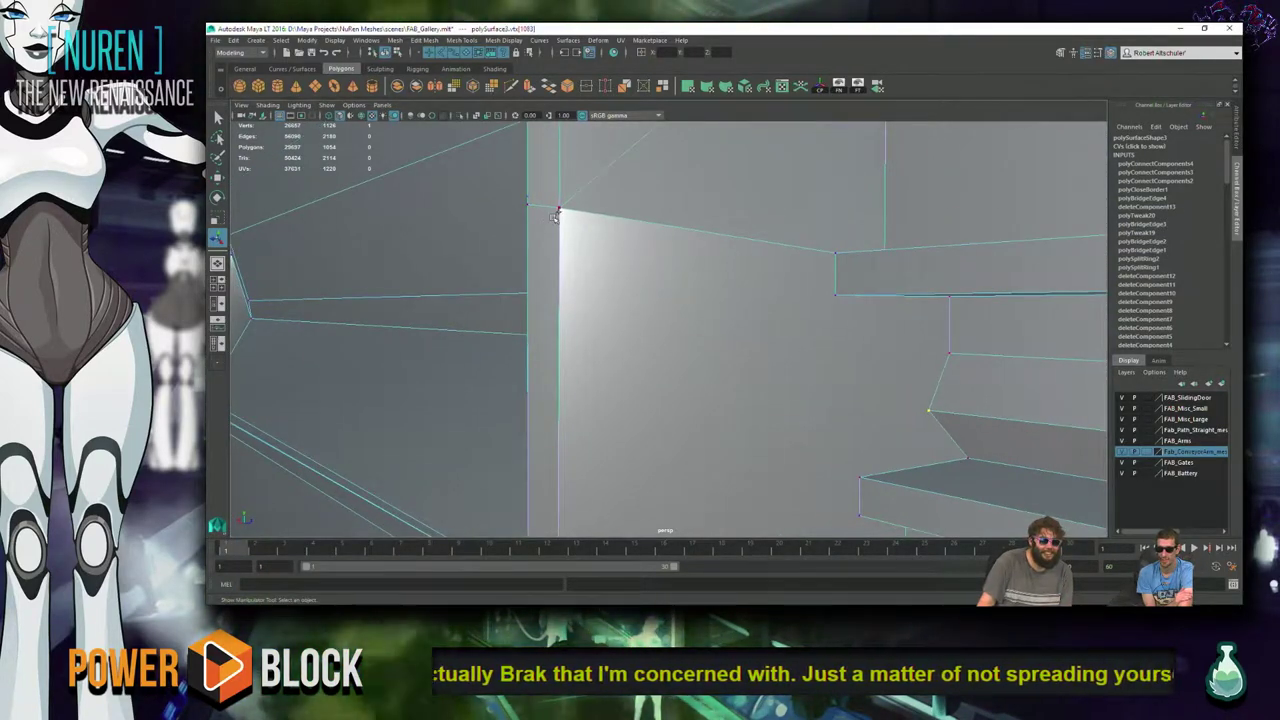
key(Return)
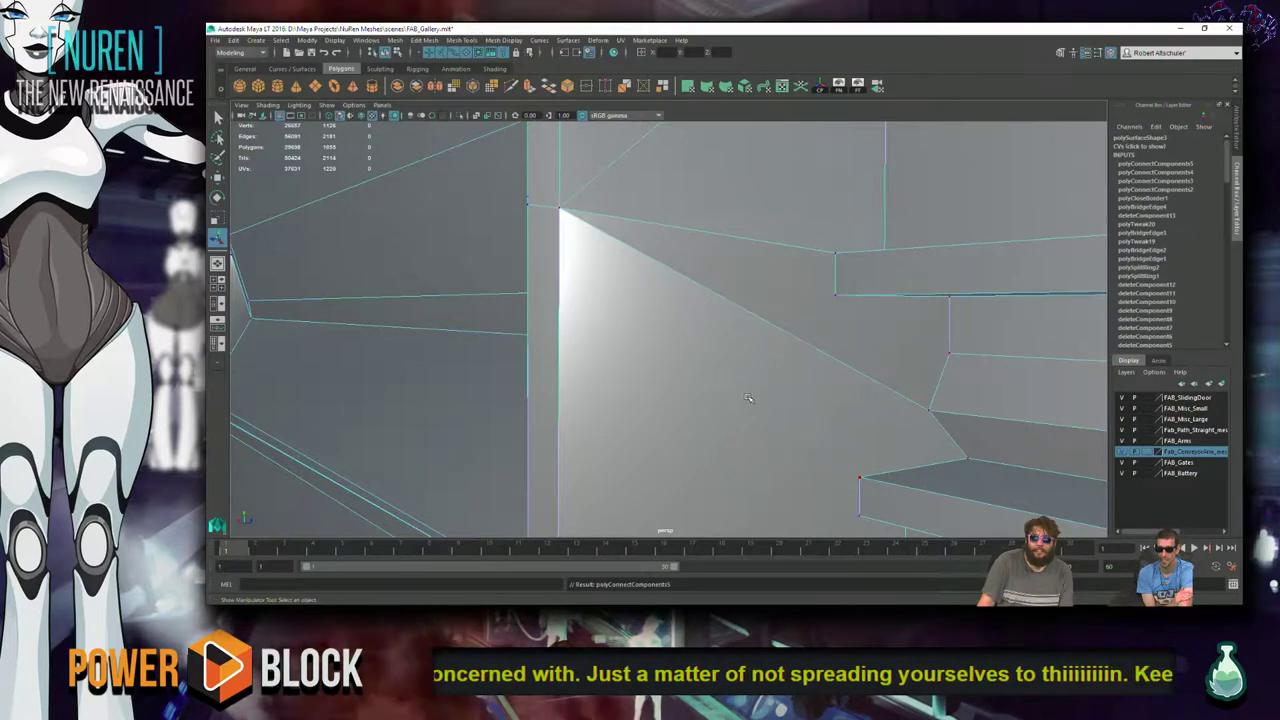
alt+drag(740, 373, 730, 362)
alt+drag(737, 421, 791, 378)
click(579, 469)
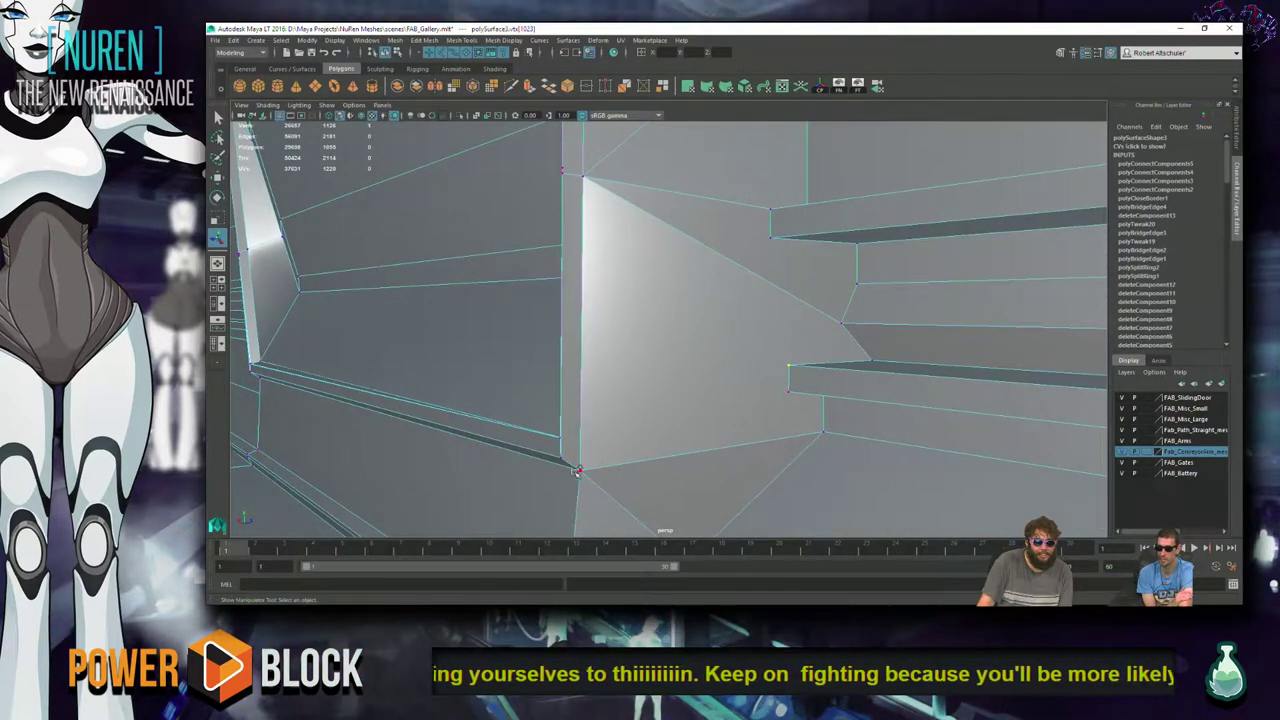
key(ctrl+shift+c)
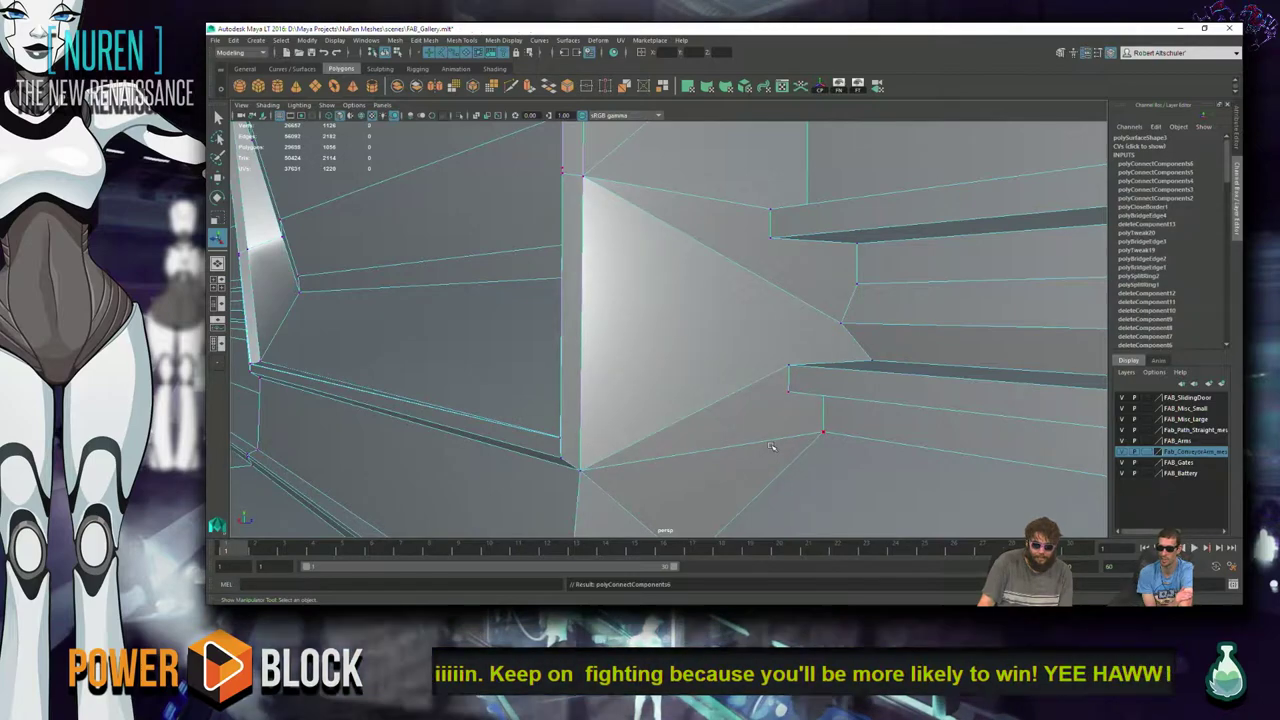
alt+drag(771, 368, 755, 371)
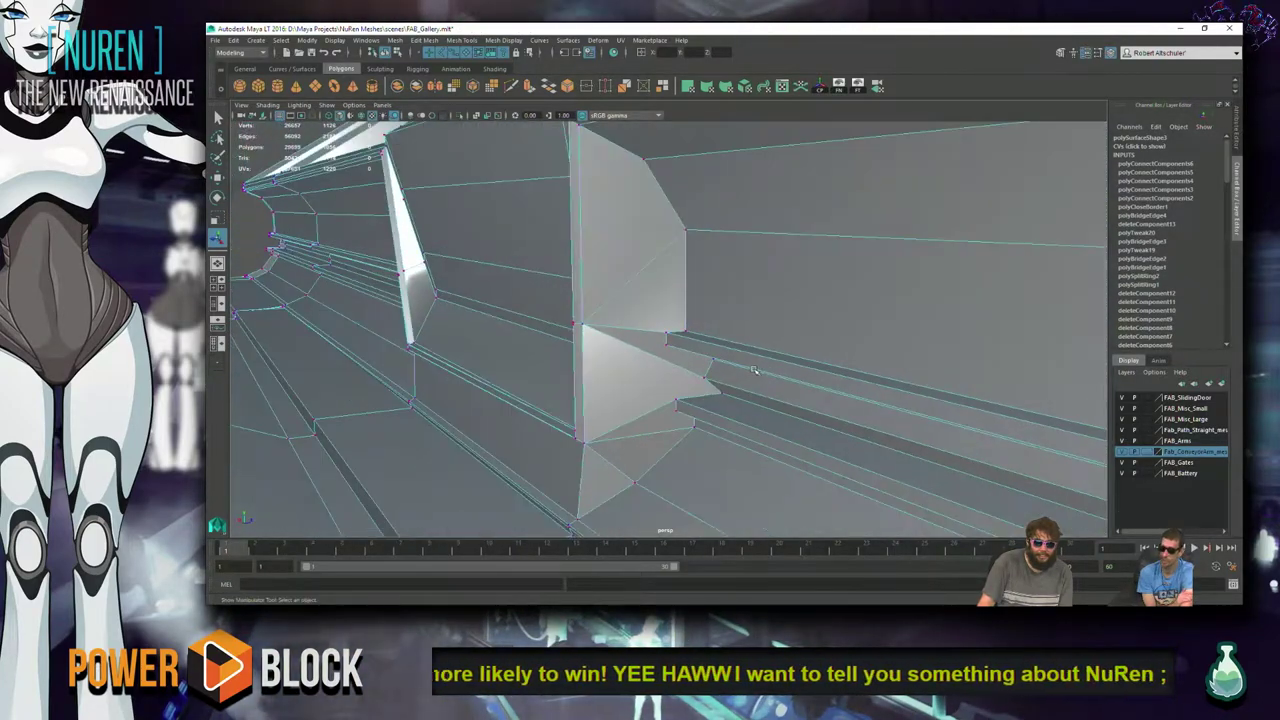
- Connect the ledge corner to the lower vertex and add another edge across the white face
alt+drag(630, 374, 729, 353)
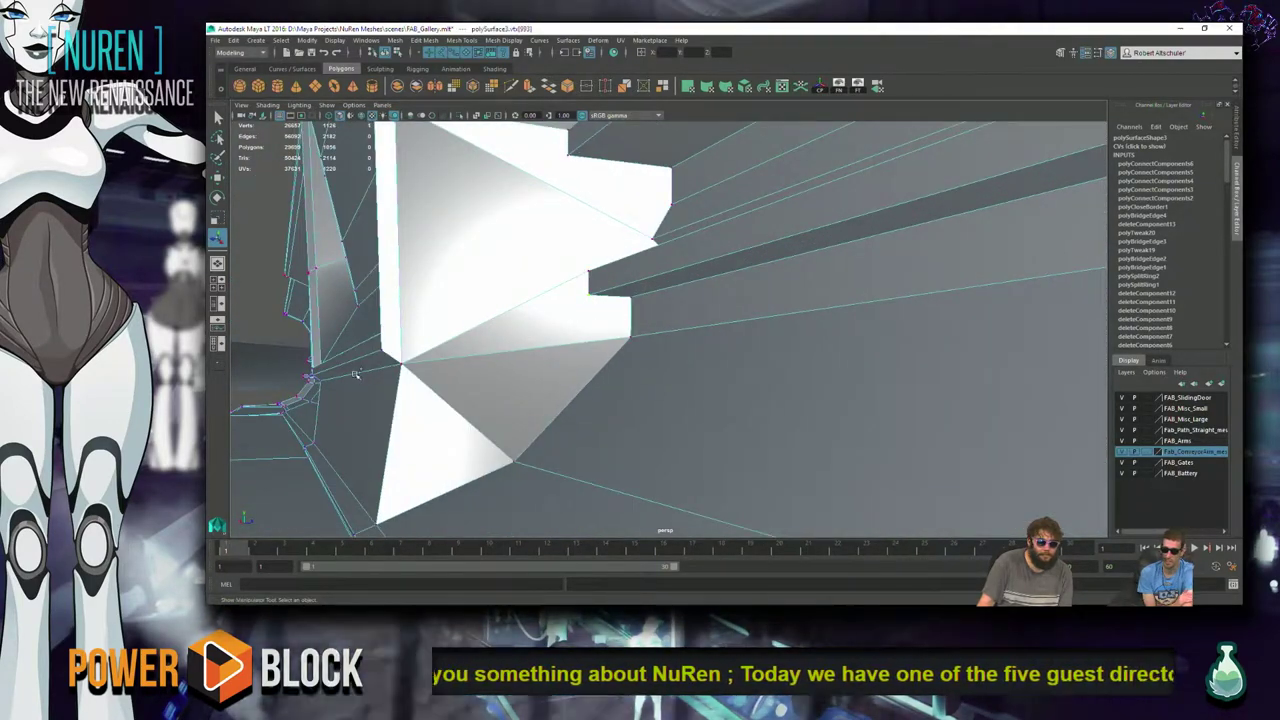
click(632, 336)
key(Return)
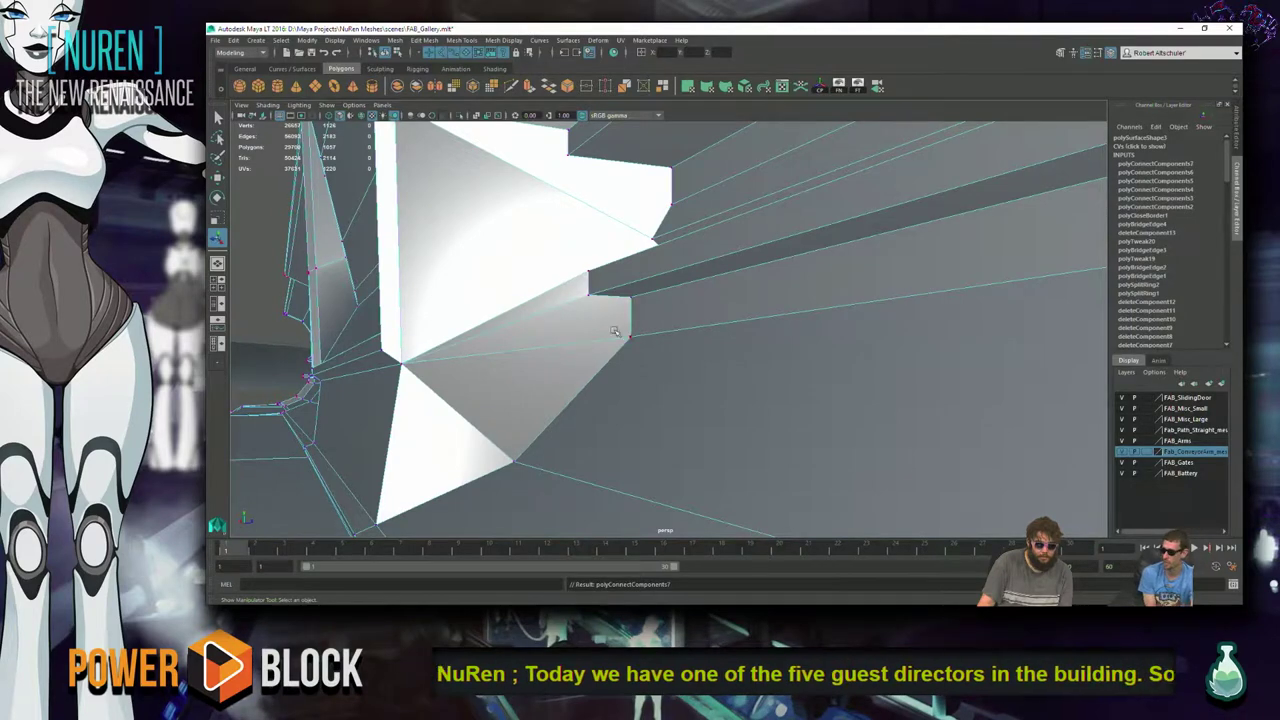
alt+drag(567, 316, 577, 390)
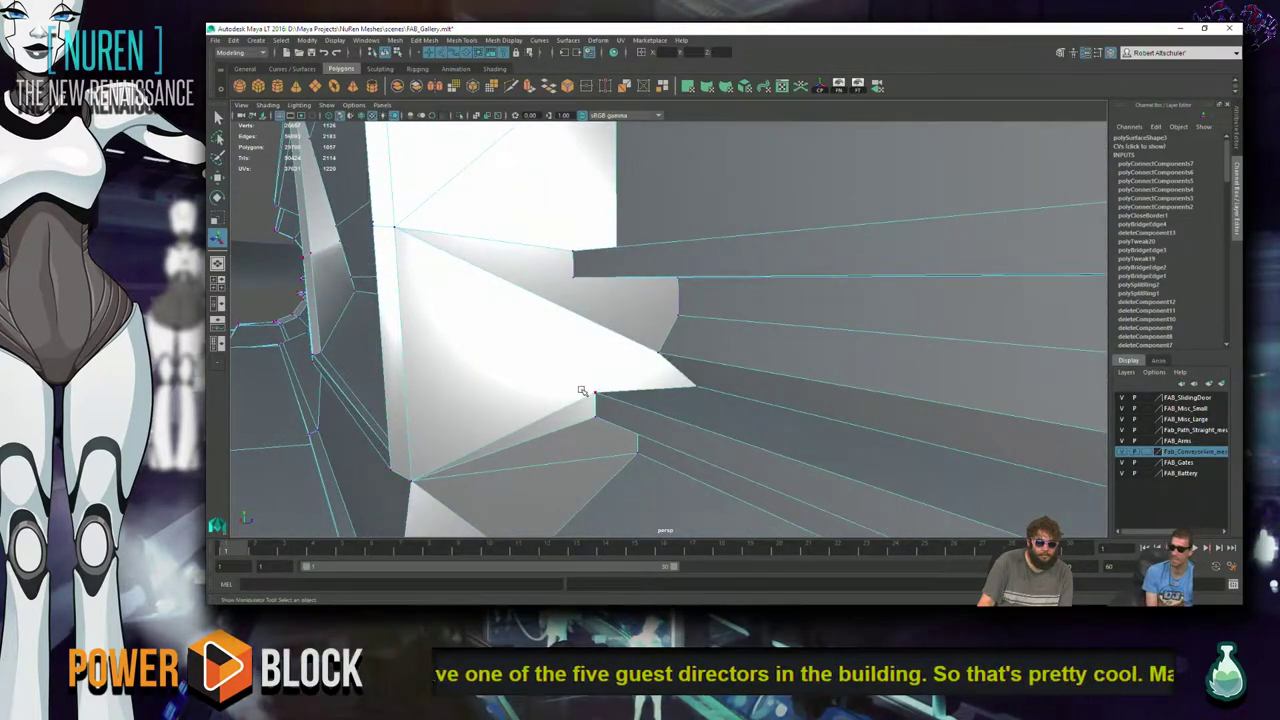
click(583, 391)
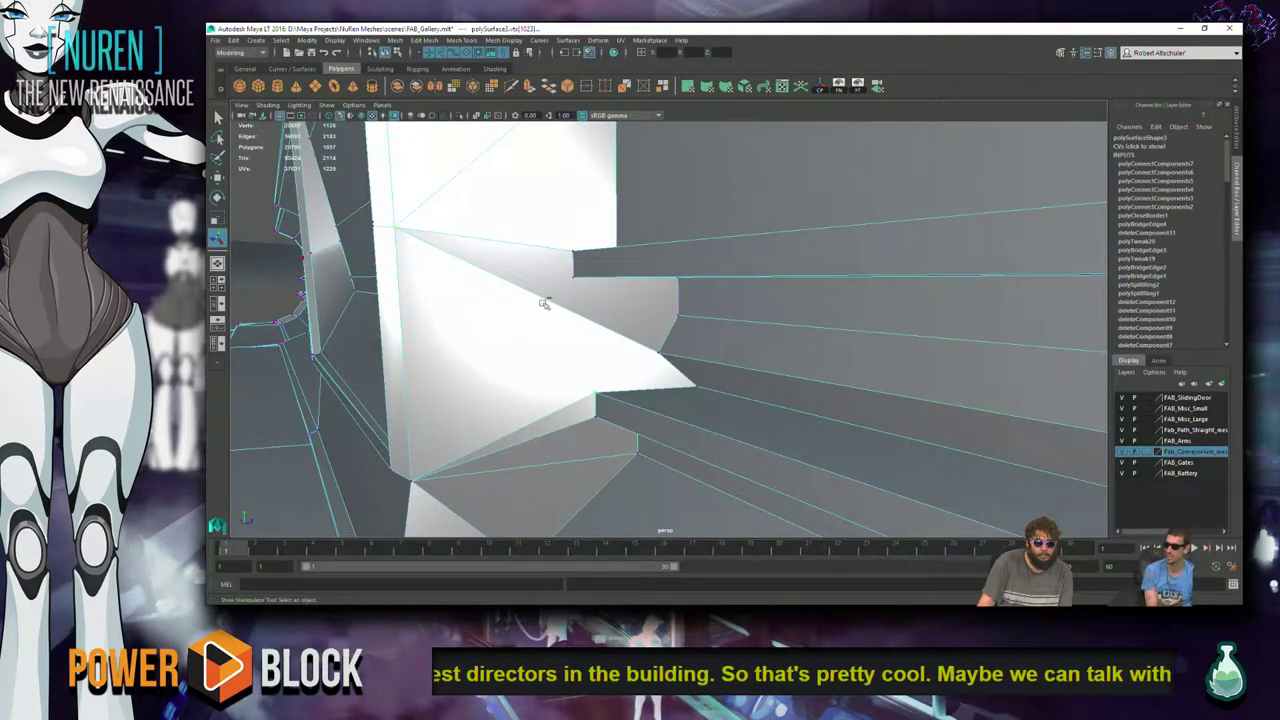
shift+right_drag(598, 297, 598, 292)
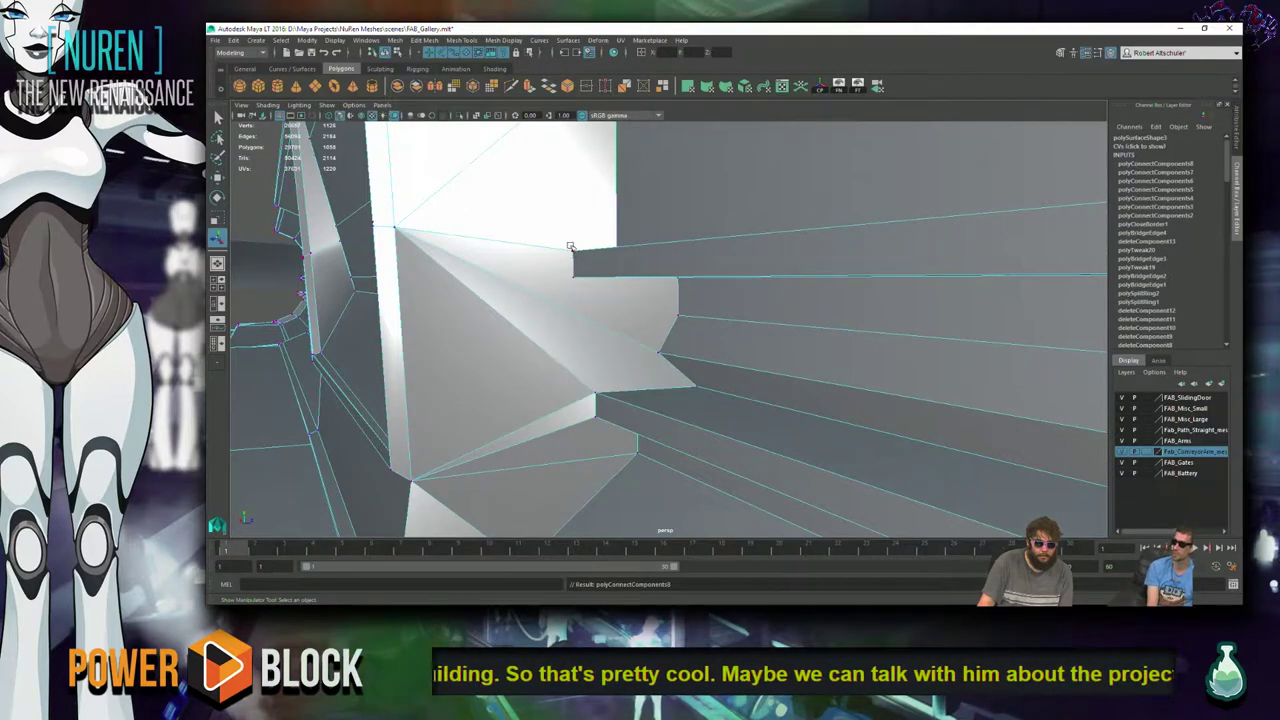
alt+drag(598, 292, 598, 286)
scroll(646, 220, down, 5)
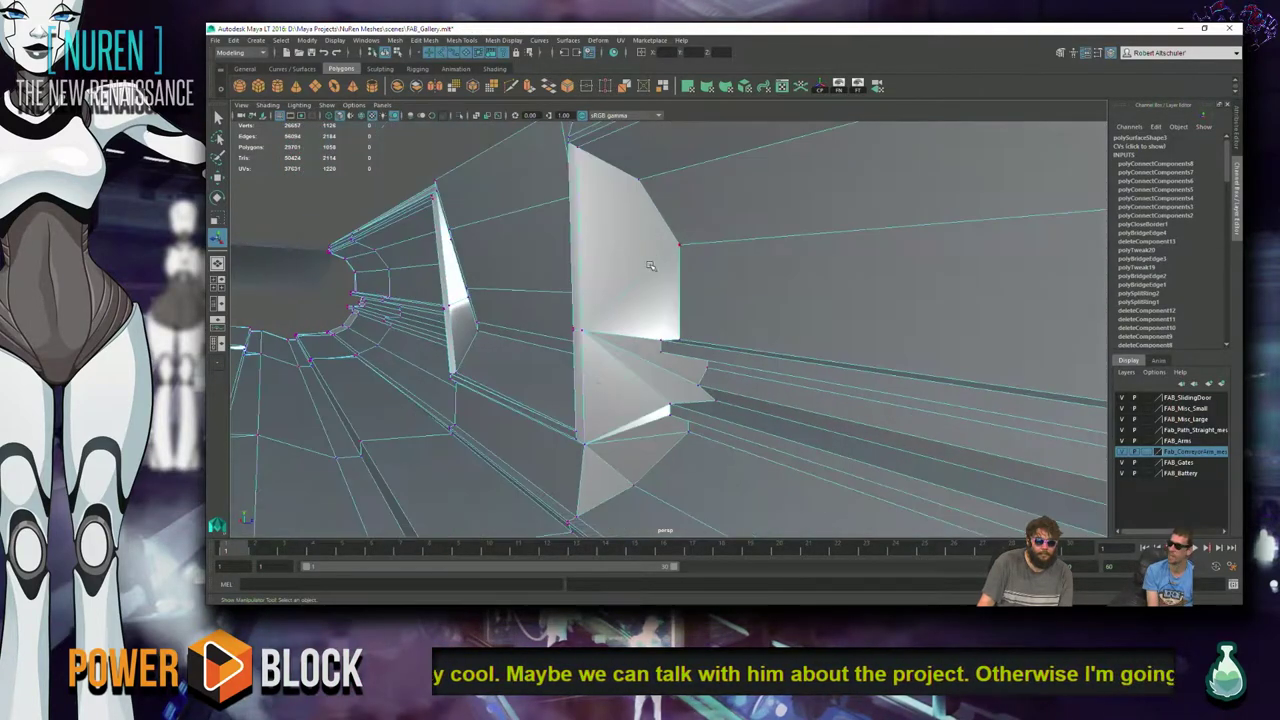
alt+drag(647, 283, 664, 332)
scroll(660, 328, up, 5)
scroll(667, 335, down, 5)
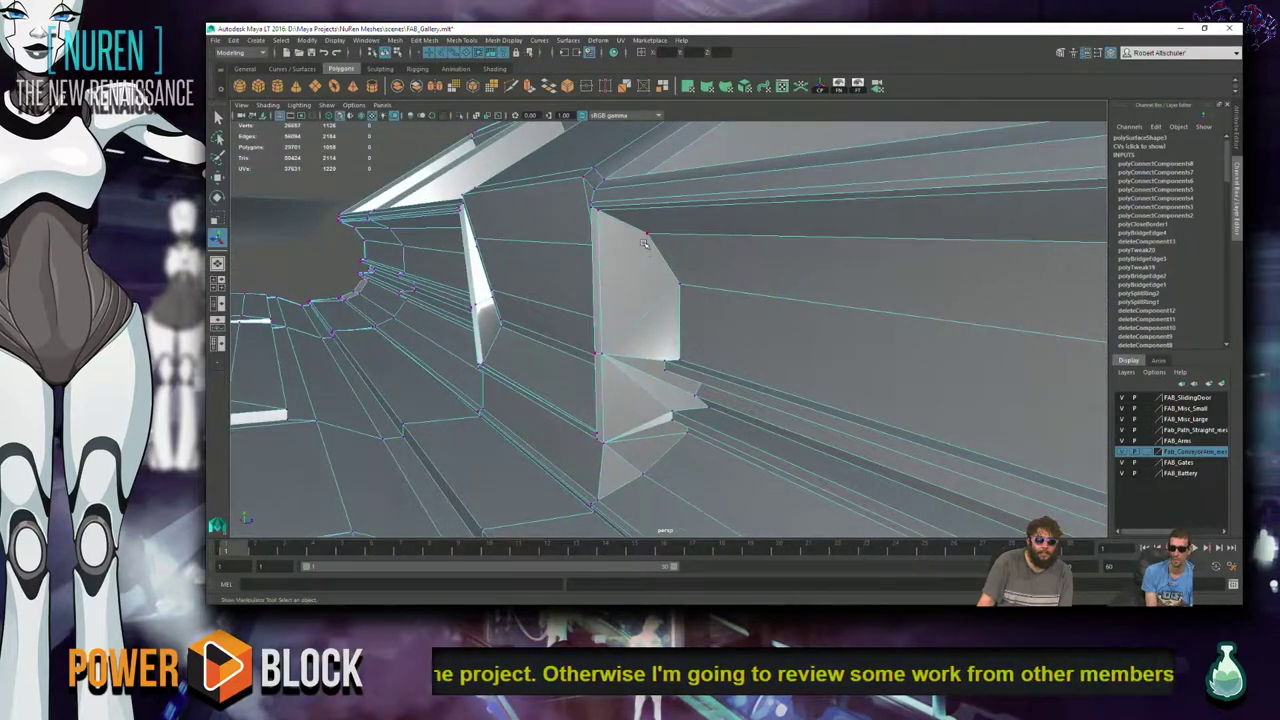
- Split the lit face by connecting two of its vertices, then inspect the new edges
click(617, 360)
shift+click(664, 363)
shift+right_drag(664, 360, 667, 345)
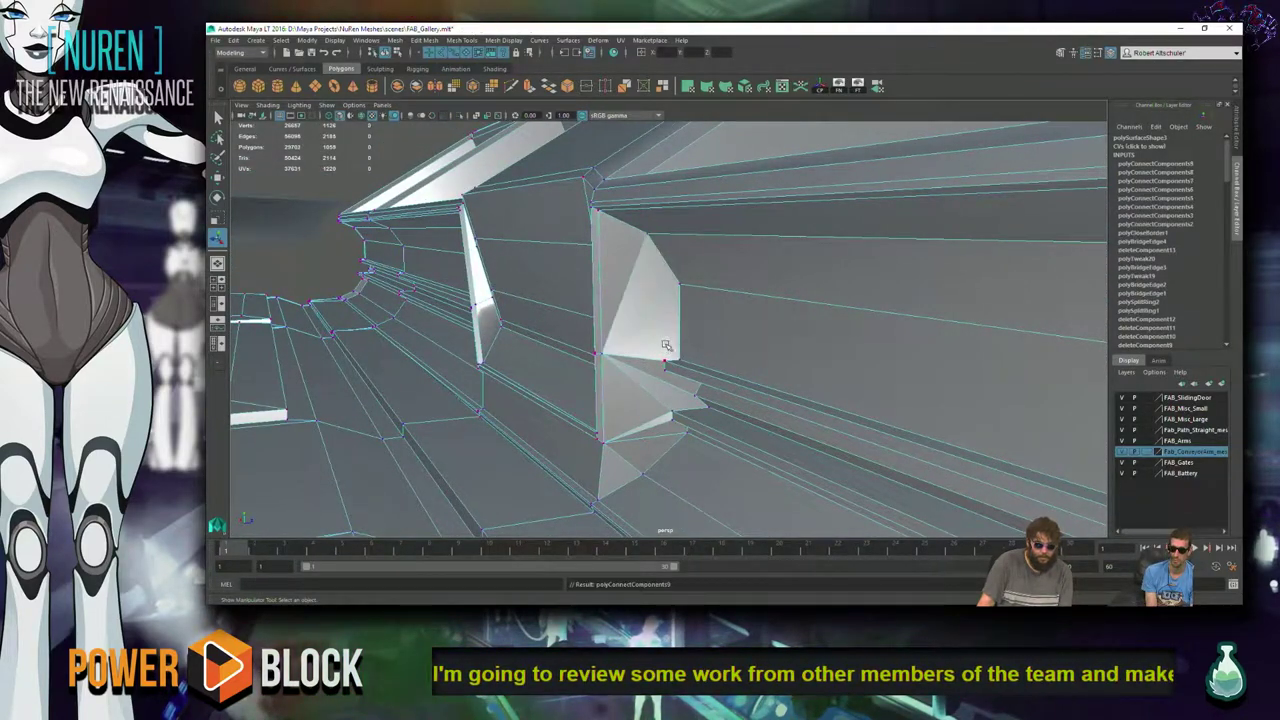
scroll(622, 272, up, 3)
alt+drag(594, 277, 681, 322)
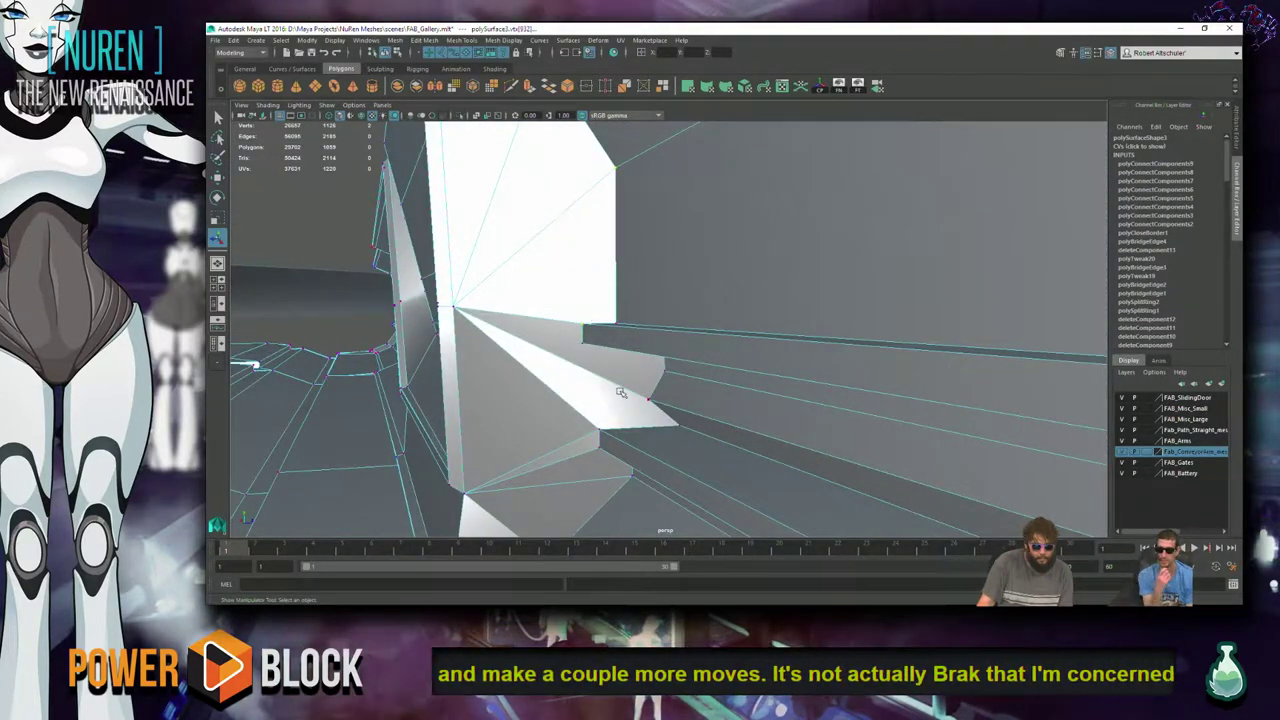
alt+drag(604, 372, 637, 343)
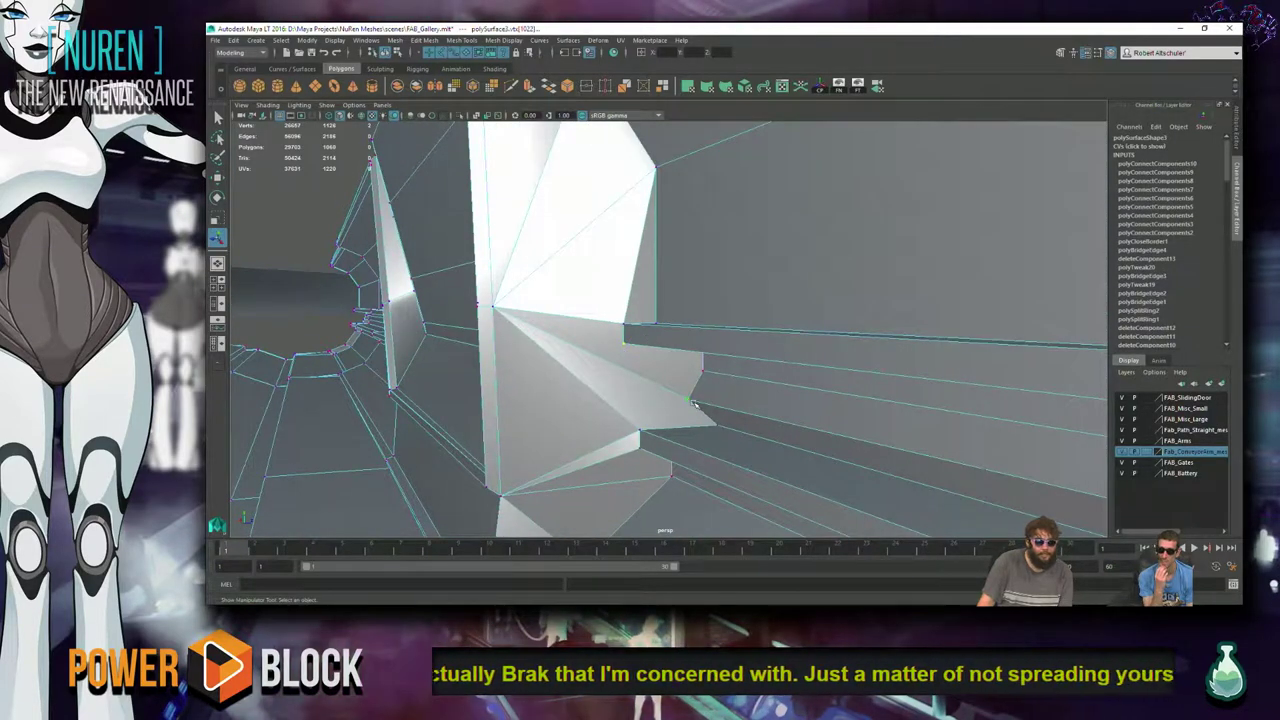
mouse_move(700, 364)
alt+mouse_down()
mouse_move(640, 410)
mouse_move(701, 350)
alt+mouse_up()
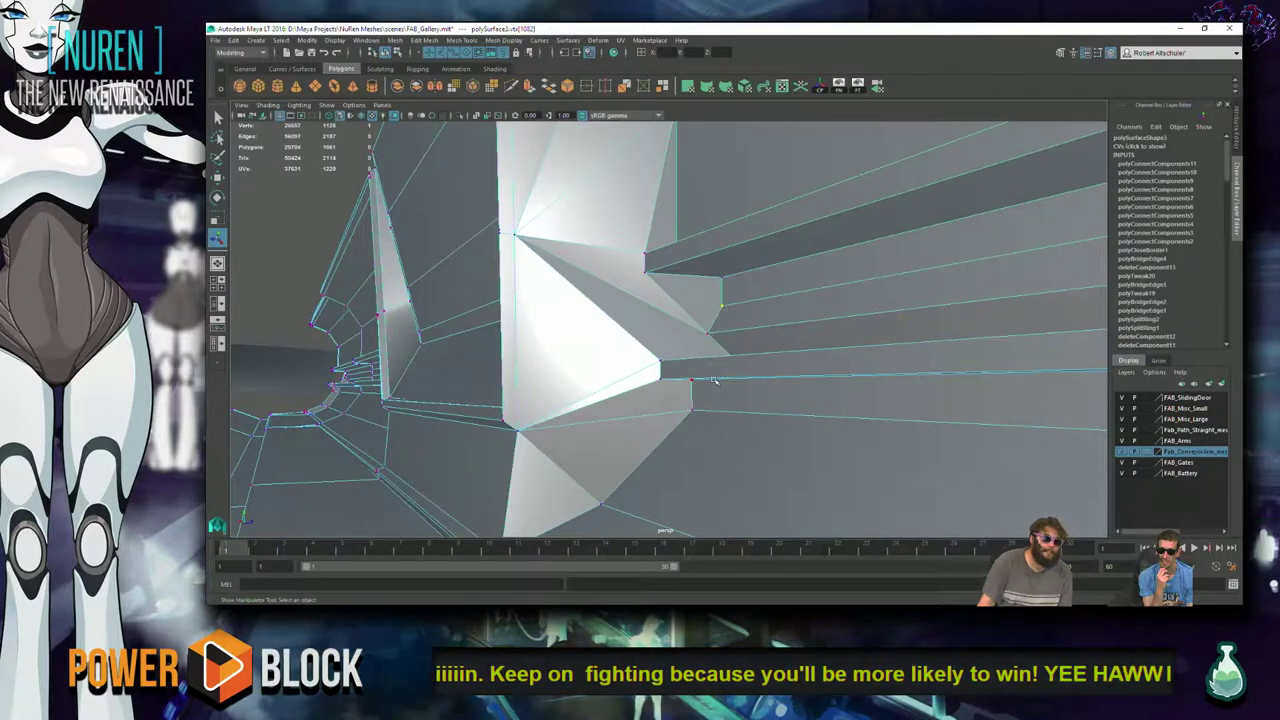
alt+drag(777, 386, 714, 371)
alt+drag(743, 314, 769, 339)
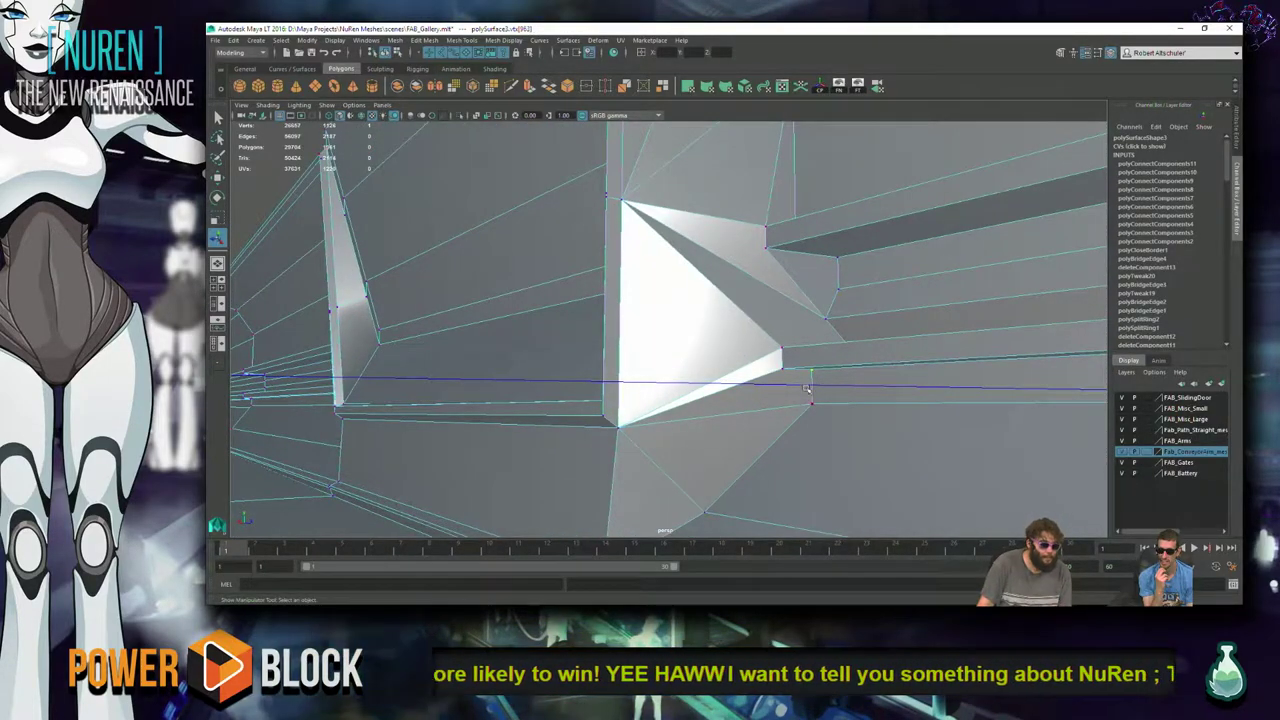
alt+drag(822, 383, 771, 377)
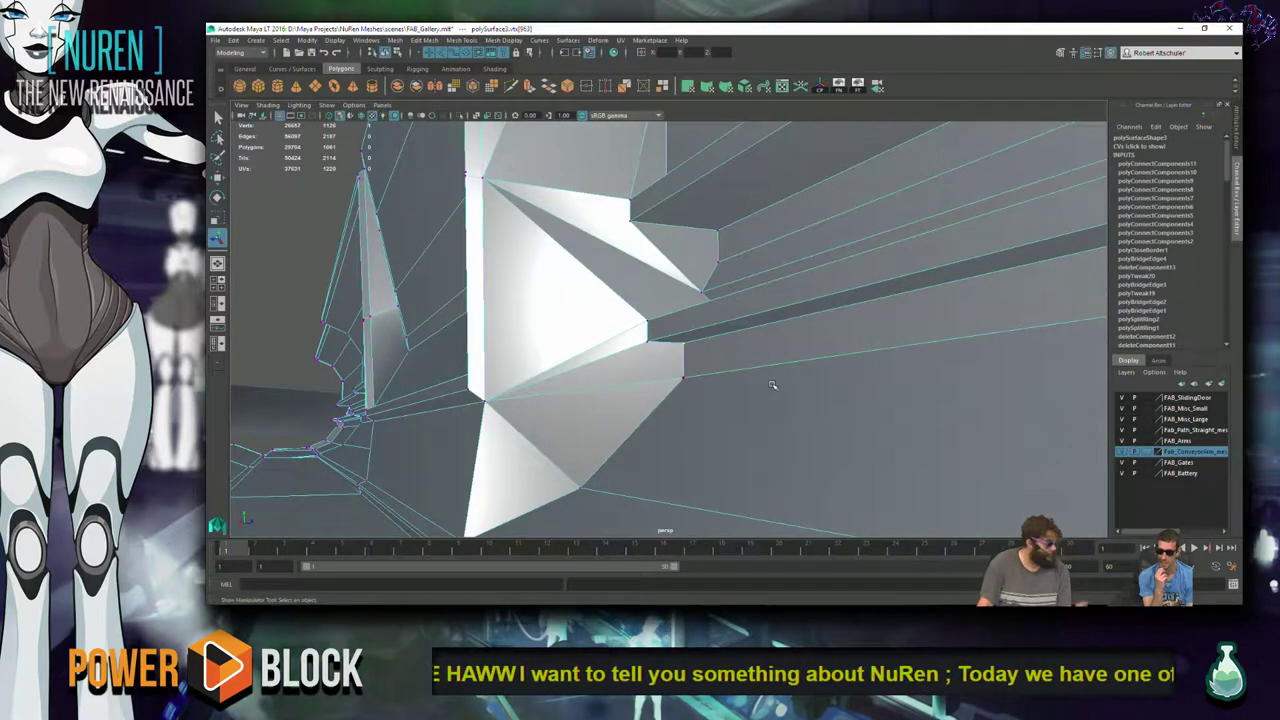
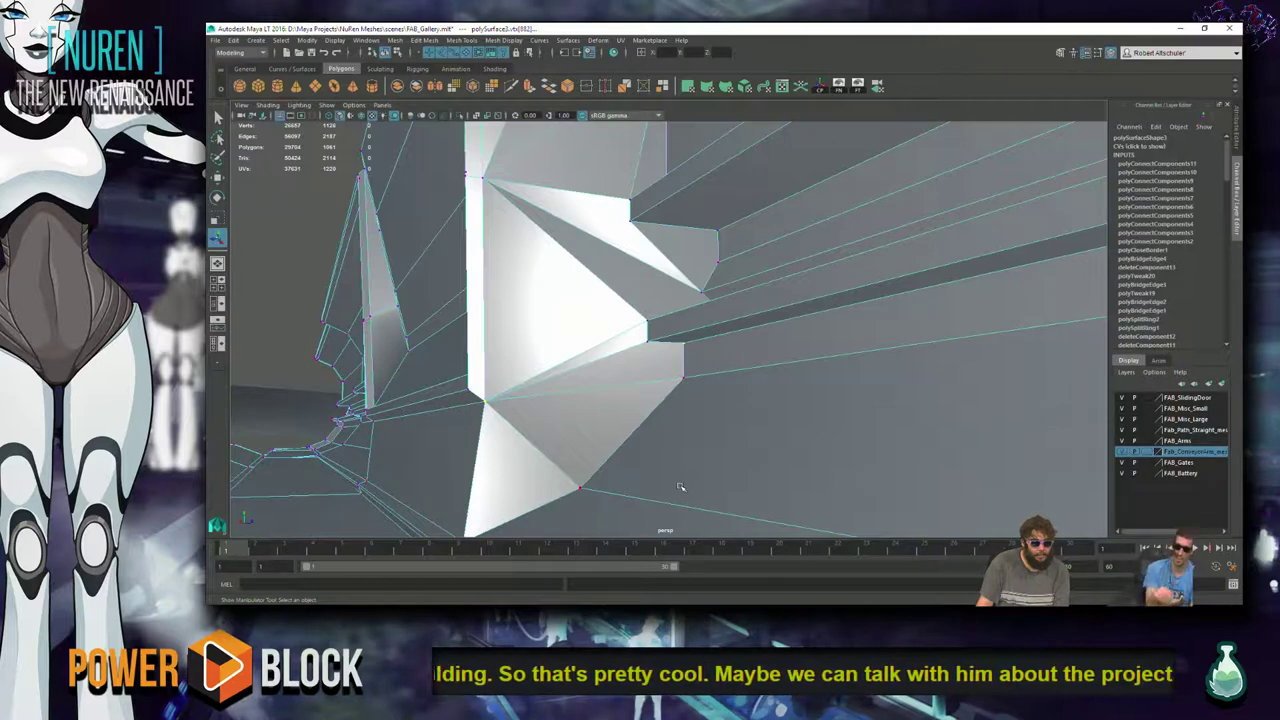
- Connect the two chosen joint vertices with a new edge, then orbit in to the joint
key(g)
alt+drag(625, 435, 639, 468)
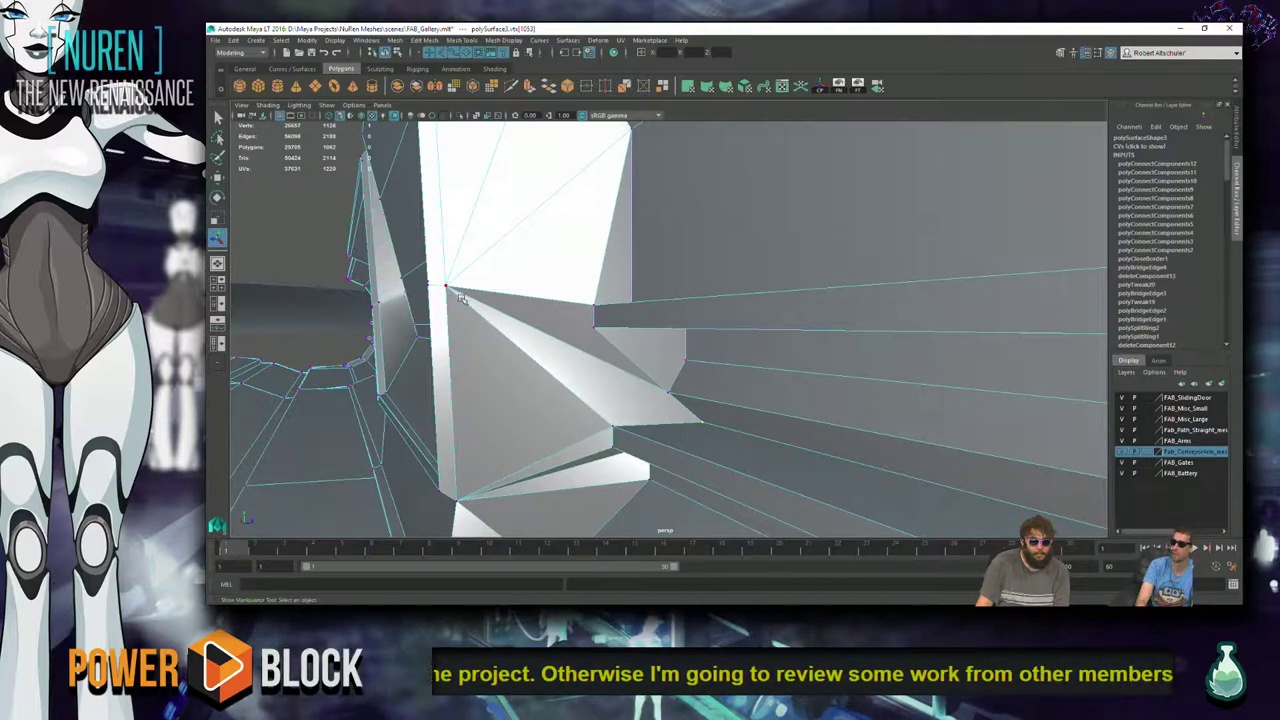
alt+drag(640, 314, 615, 394)
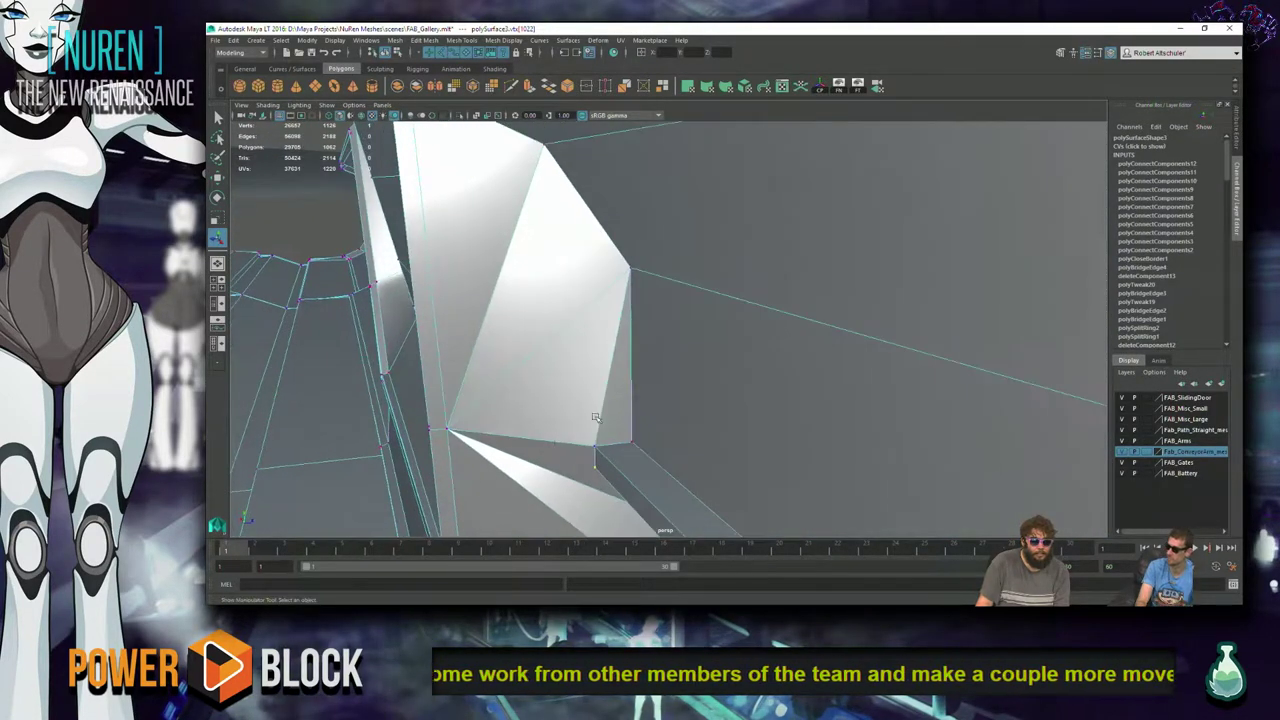
alt+drag(510, 518, 543, 514)
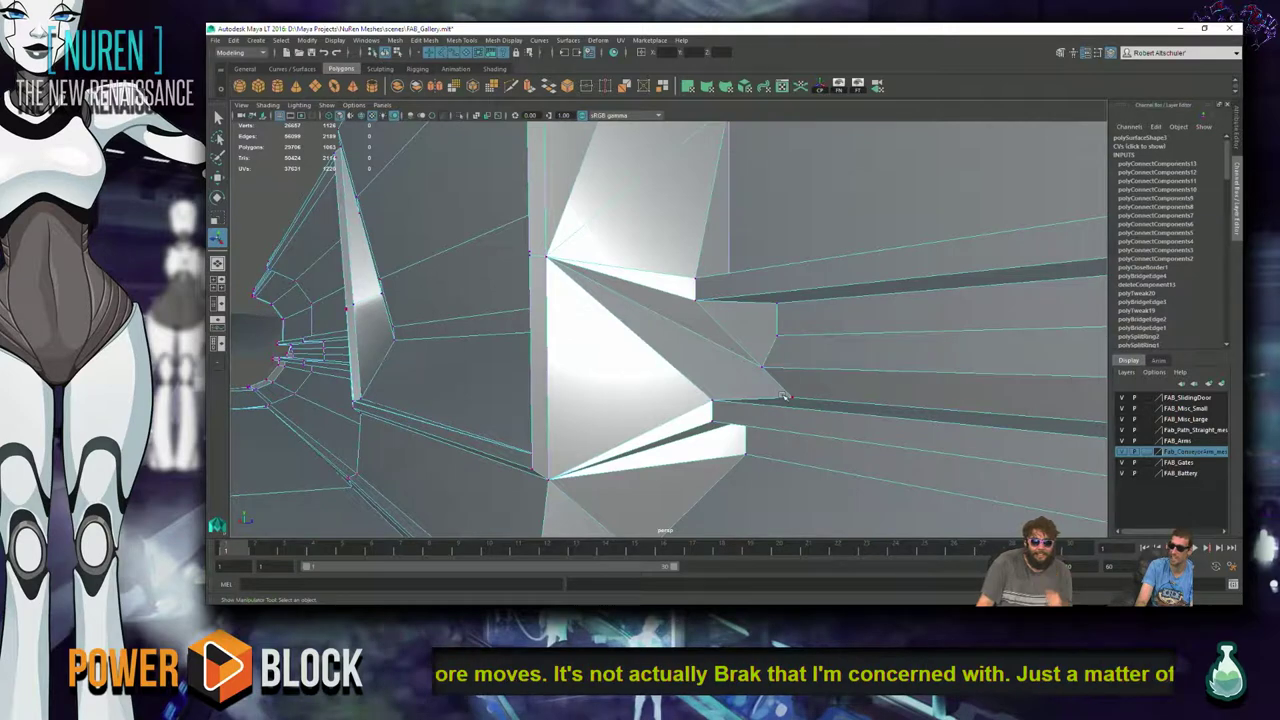
alt+drag(659, 474, 783, 471)
- Marquee-select the vertices around the joint in wireframe view
right_drag(912, 325, 893, 379)
key(4)
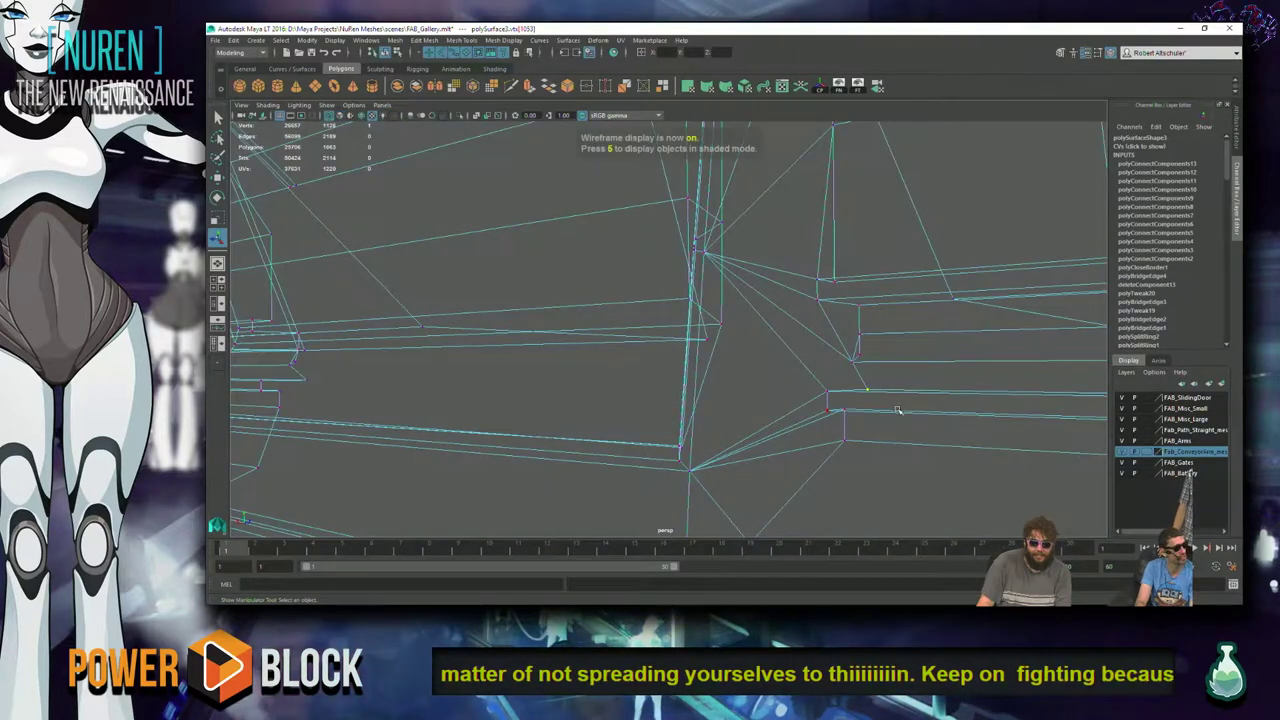
drag(881, 234, 802, 479)
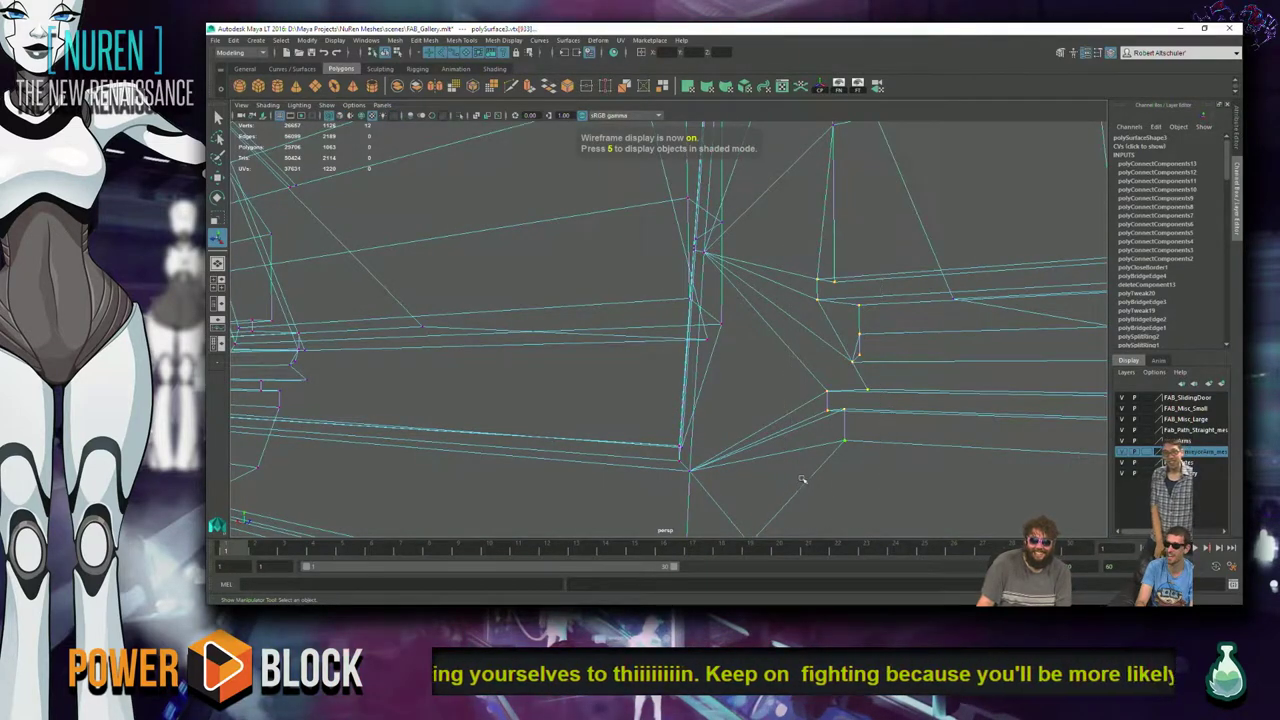
key(5)
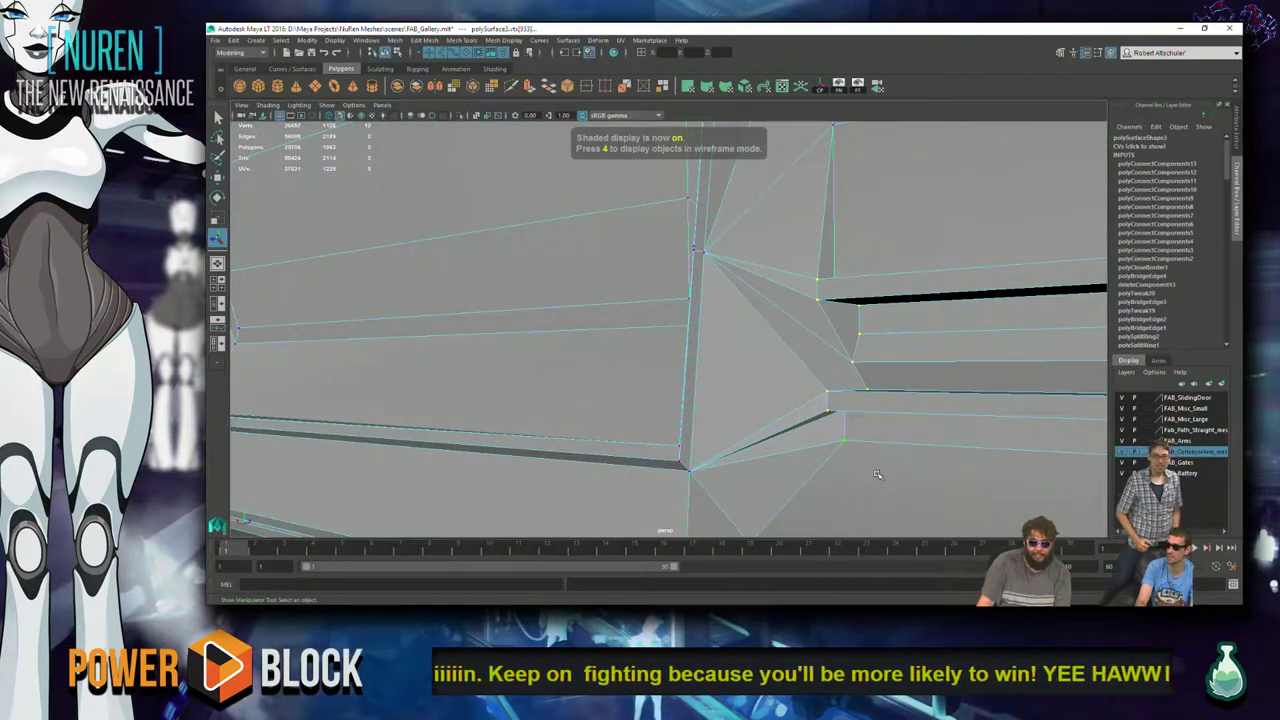
key(4)
- Scale the selected joint vertices to 0.92 along X
key(r)
key(6)
alt+drag(872, 448, 893, 449)
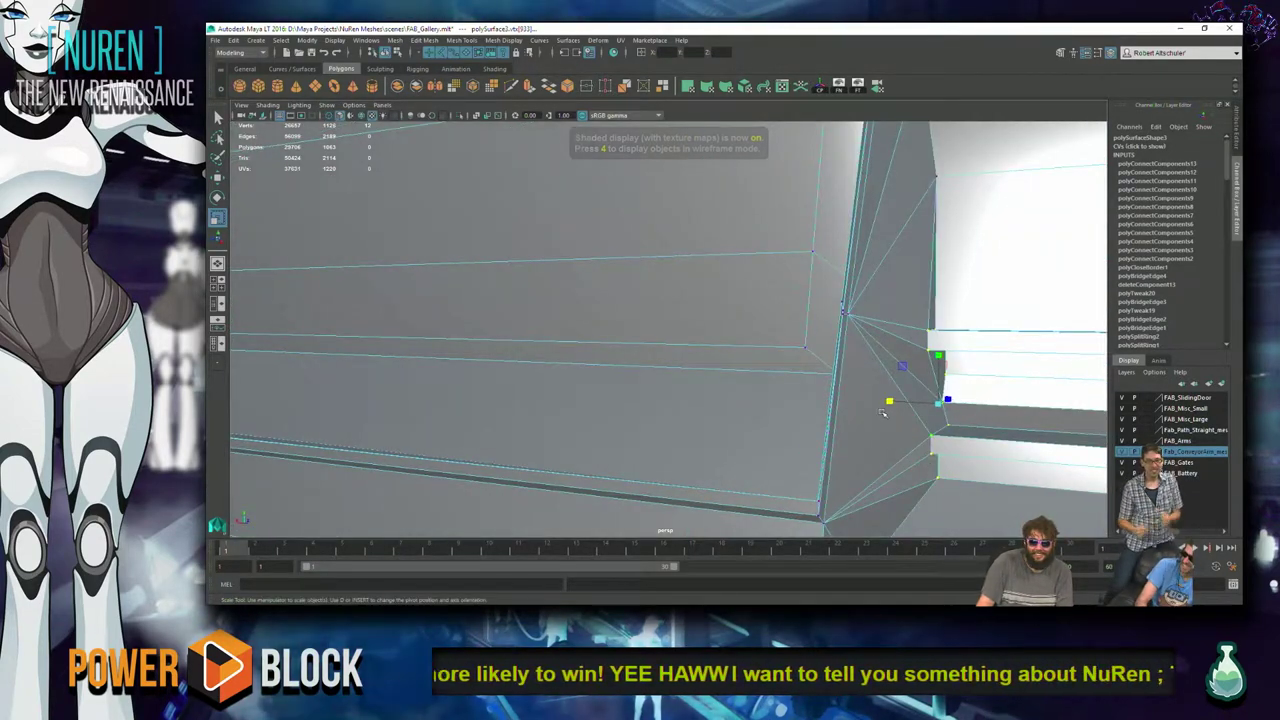
drag(889, 402, 898, 401)
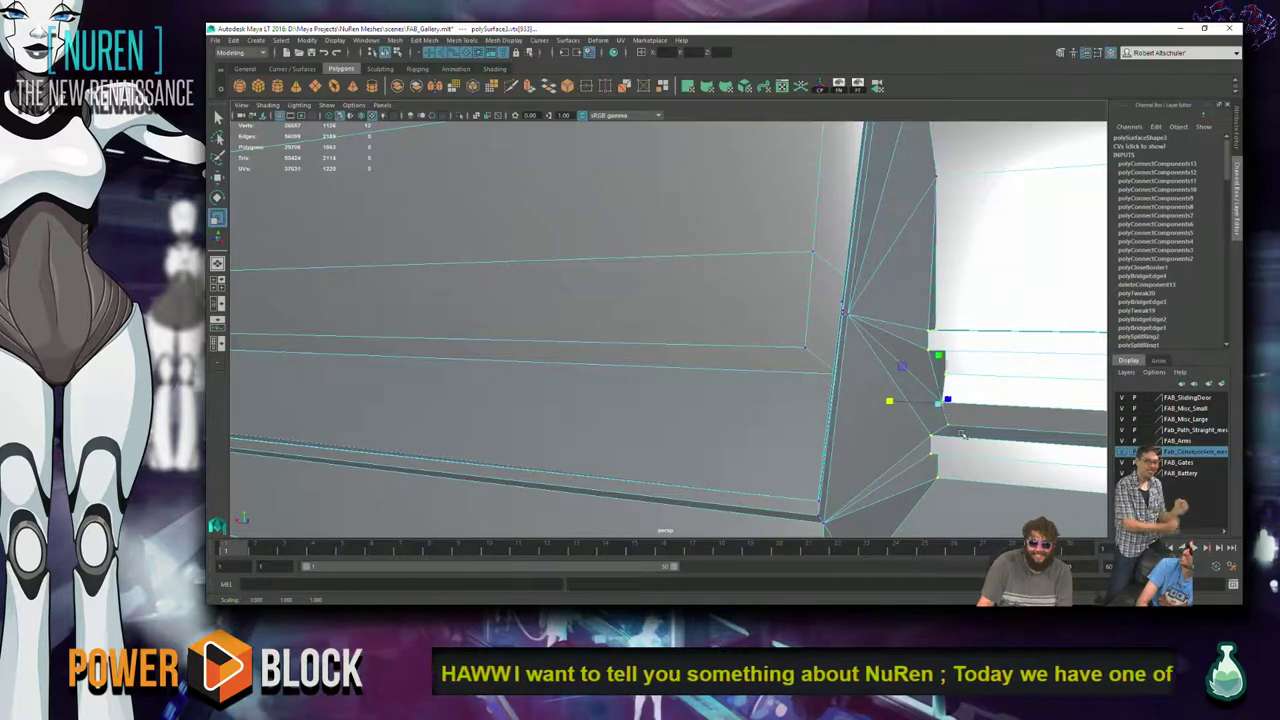
- Move the joint vertices to the left and check the tightened seam
key(w)
drag(887, 400, 855, 390)
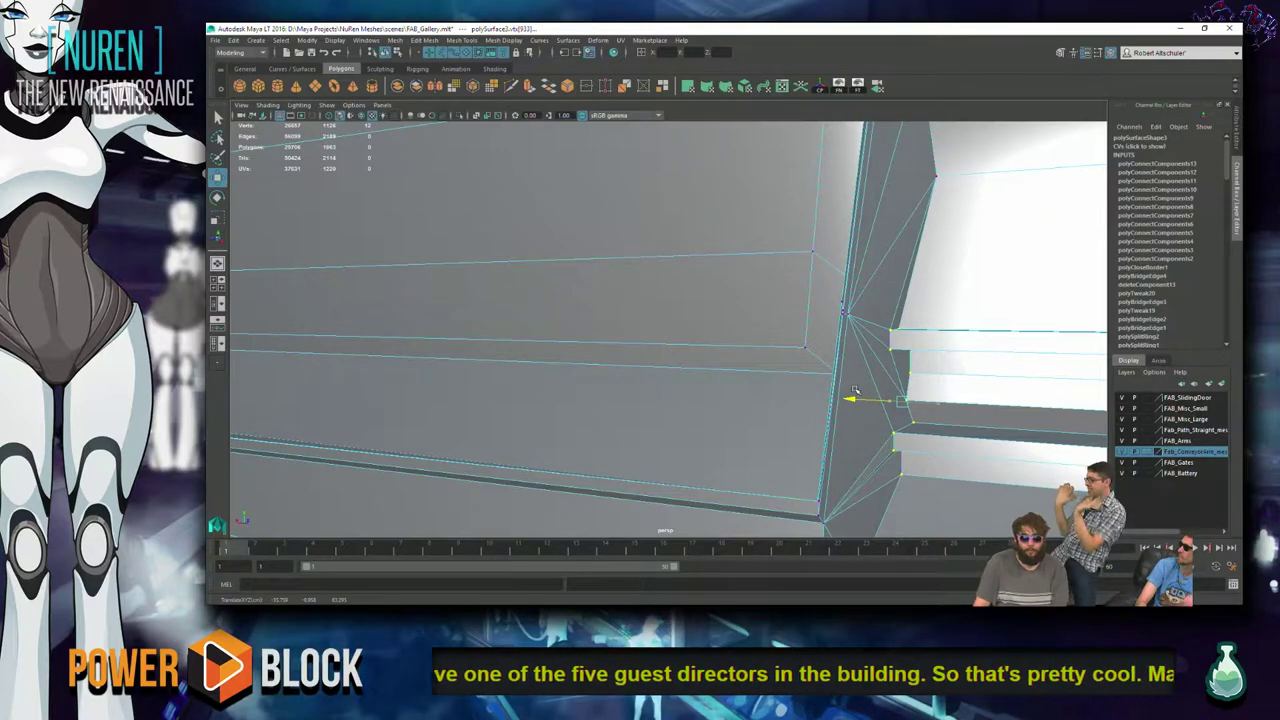
alt+drag(855, 390, 768, 420)
key(r)
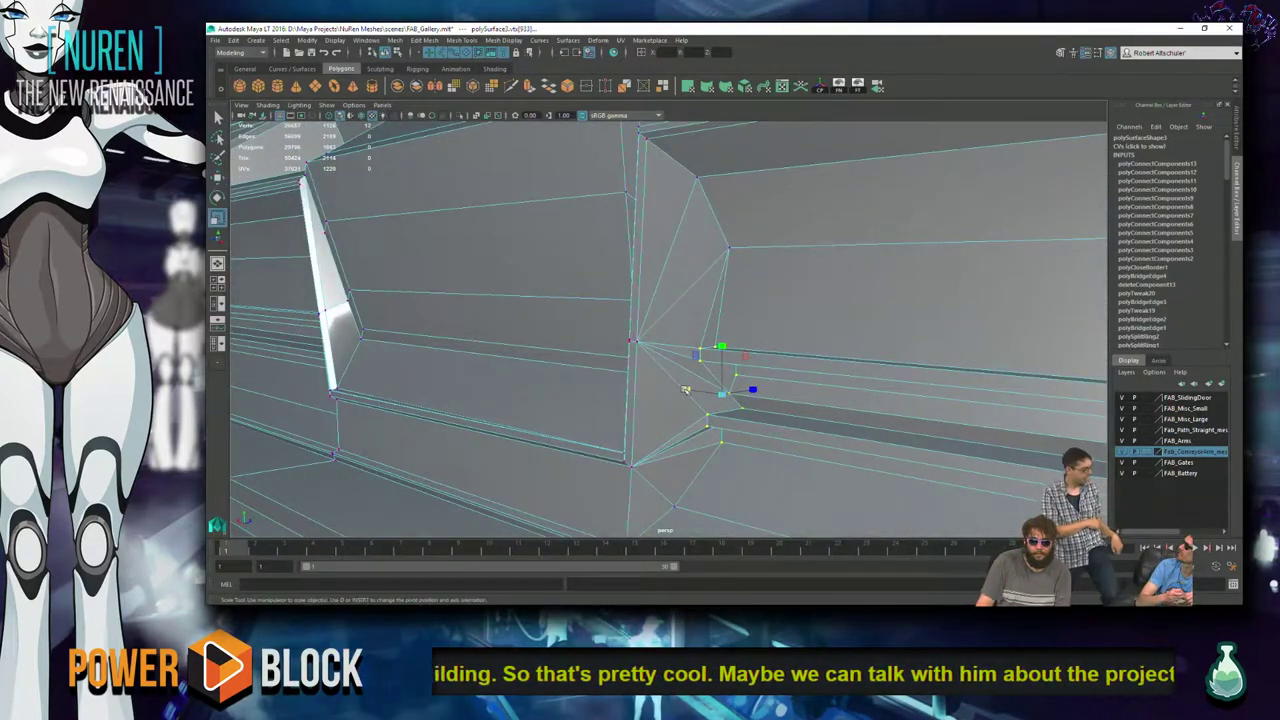
alt+drag(685, 389, 665, 438)
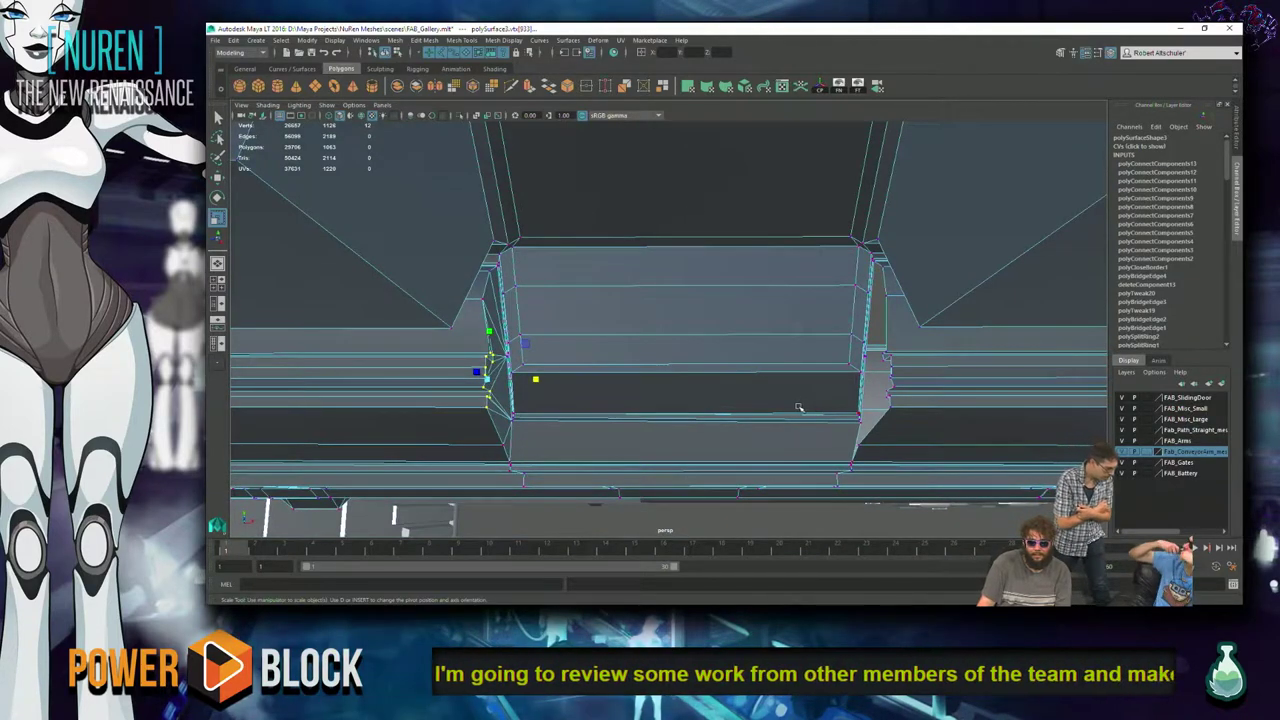
scroll(872, 323, up, 2)
scroll(872, 323, up, 2)
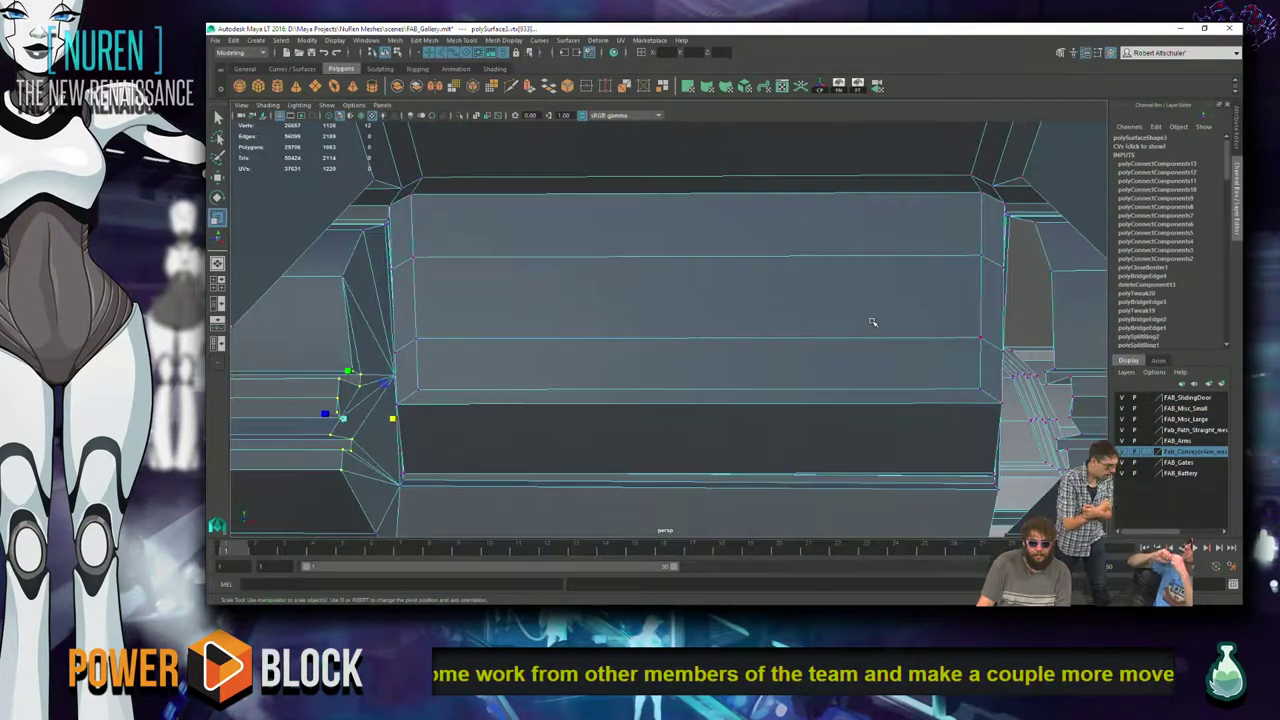
- Fill the gap beside the door frame using Fill Hole on a border edge
right_drag(1088, 350, 1080, 300)
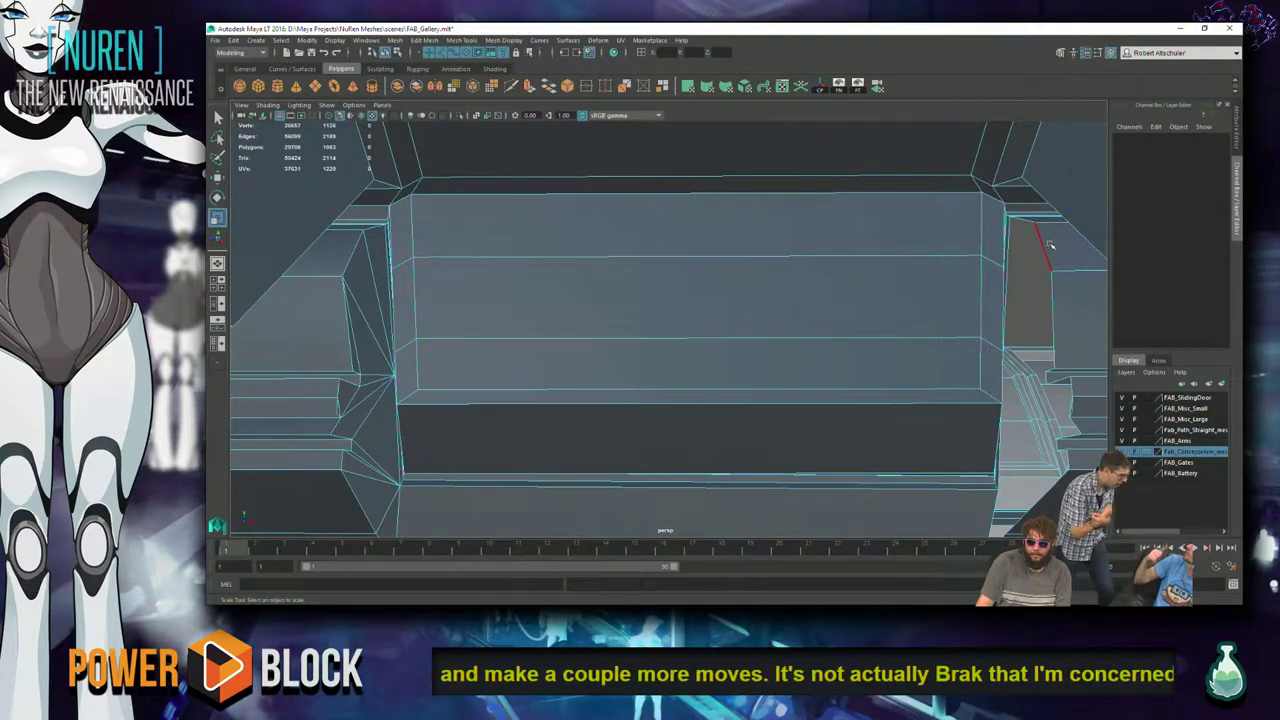
click(1046, 248)
ctrl+right_drag(1047, 246, 1049, 245)
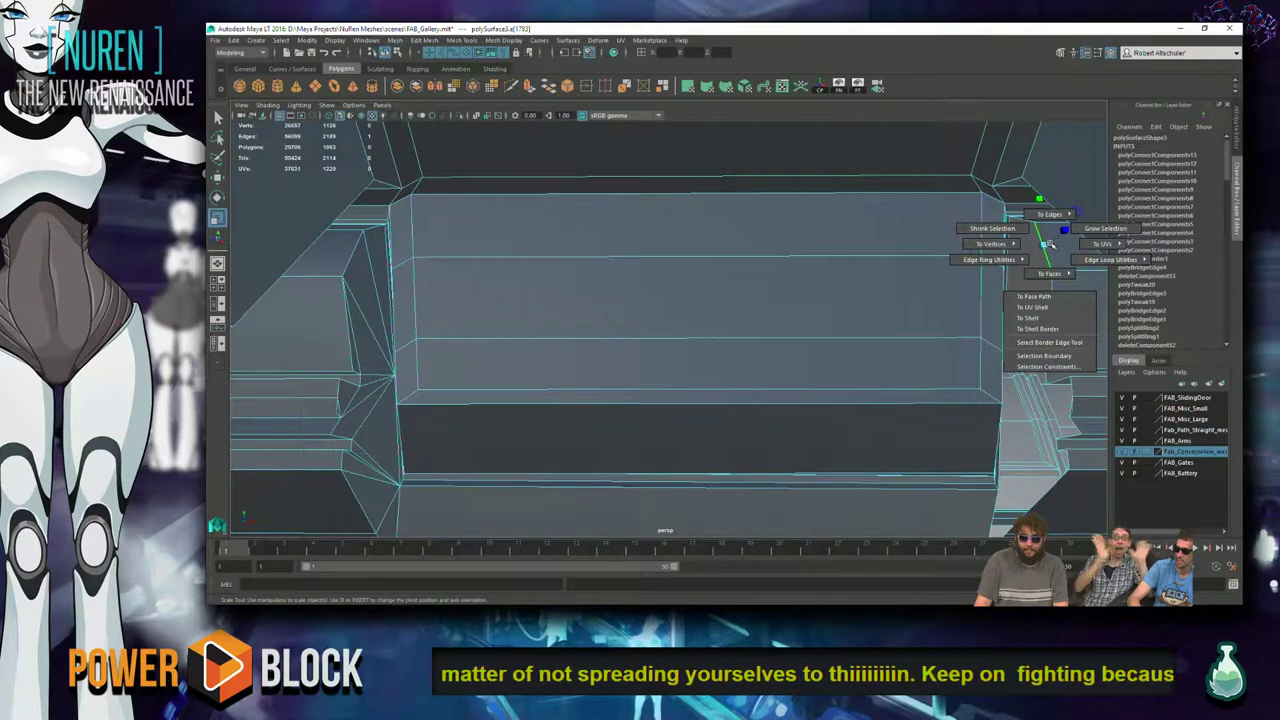
mouse_move(1049, 245)
ctrl+right_down()
mouse_move(1068, 256)
mouse_move(1047, 243)
ctrl+right_up()
shift+right_drag(1047, 243, 1030, 371)
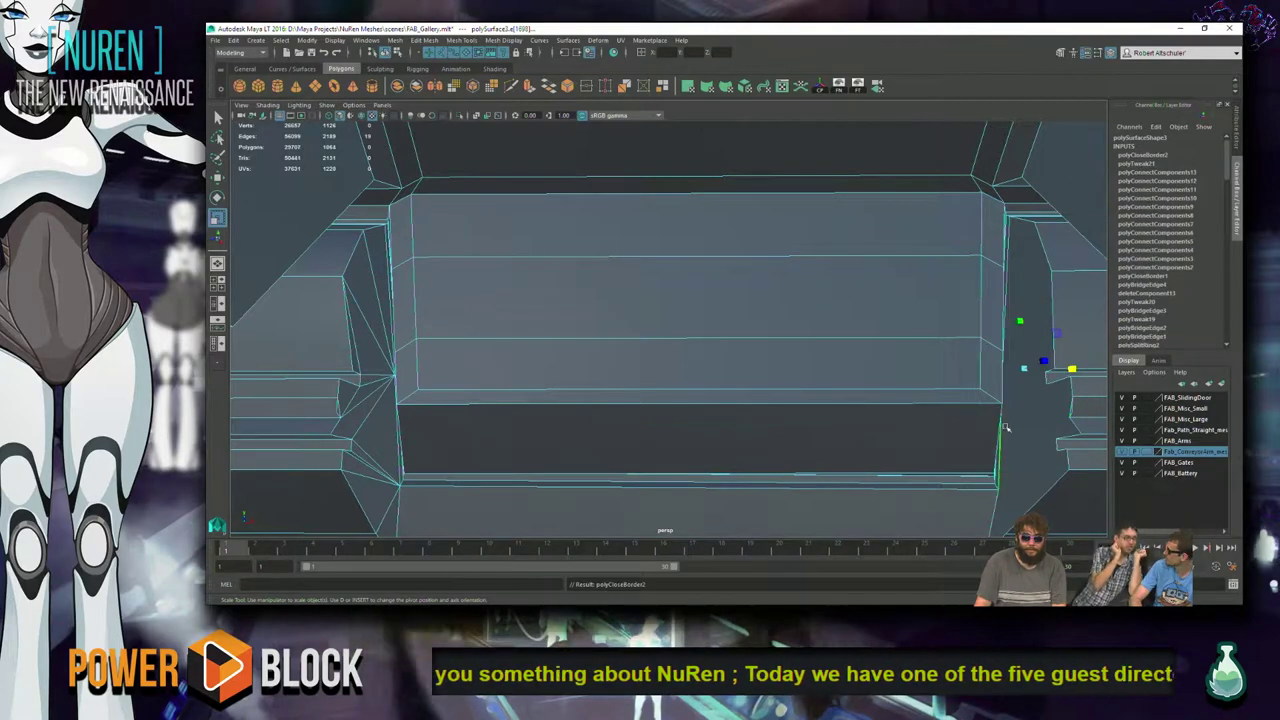
- Inspect the filled opening and select another edge at the block joint
alt+drag(843, 371, 364, 458)
key(f)
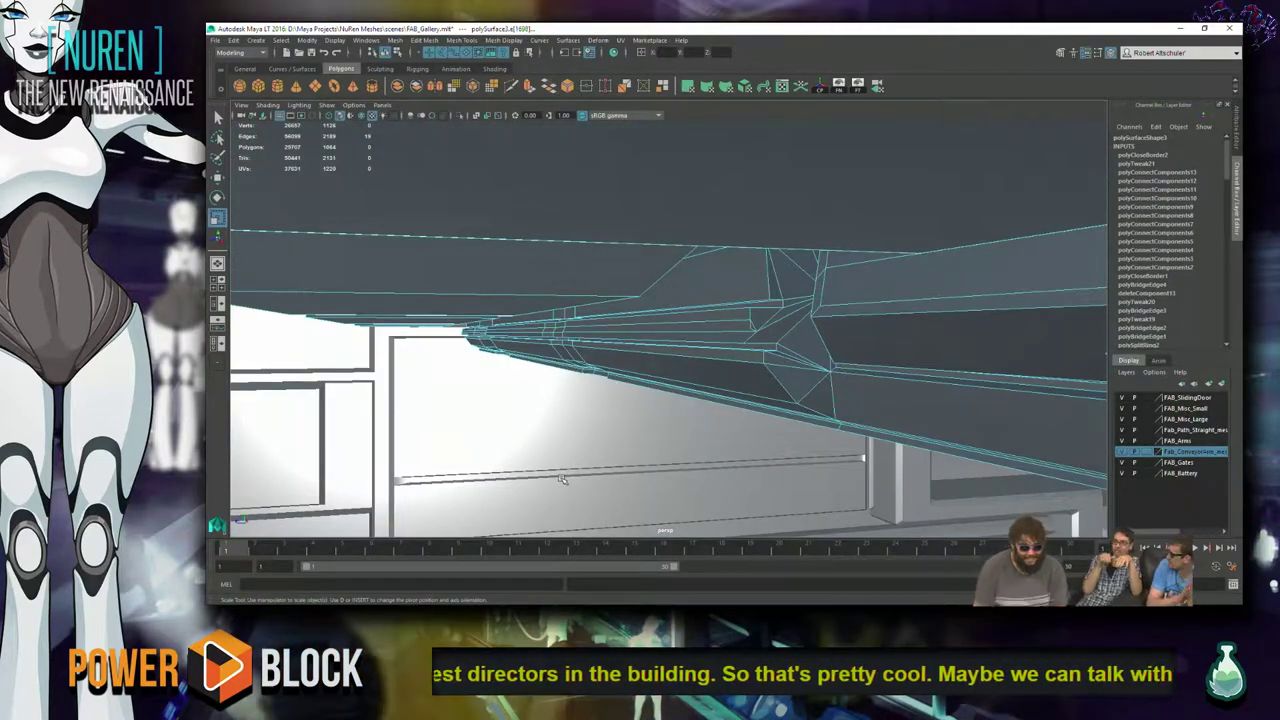
alt+drag(562, 479, 660, 390)
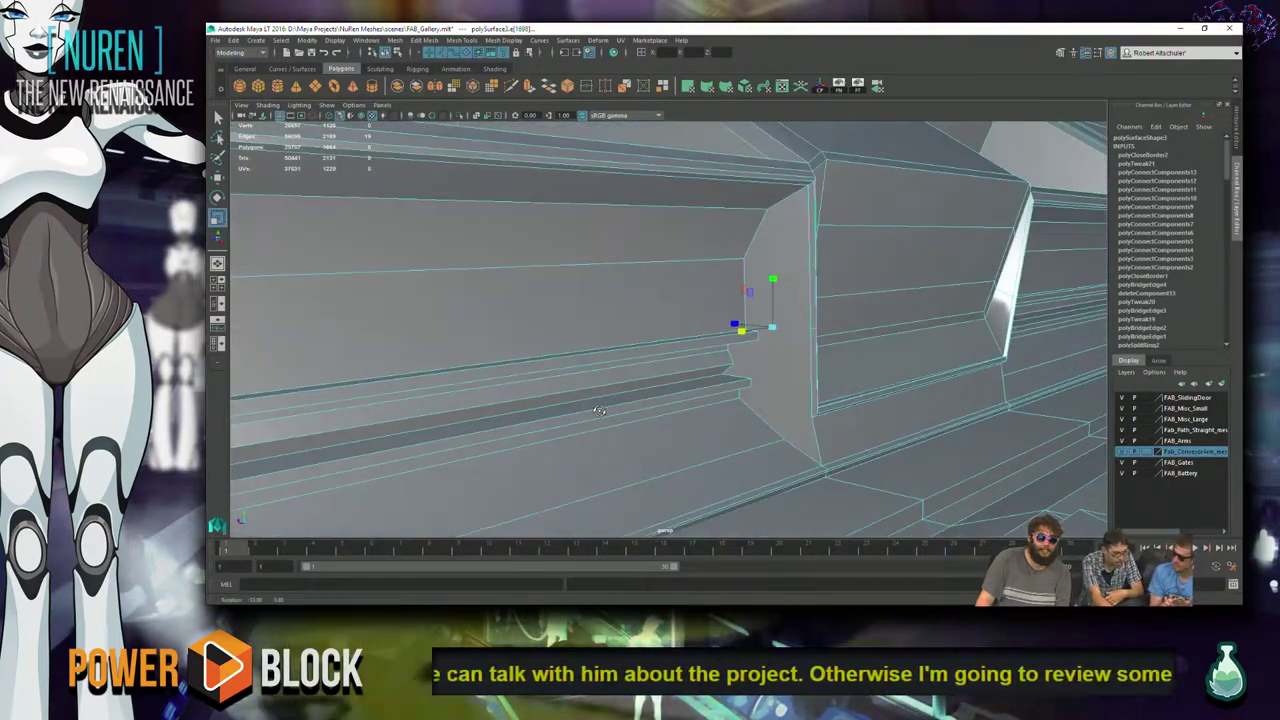
click(738, 366)
alt+drag(779, 350, 864, 278)
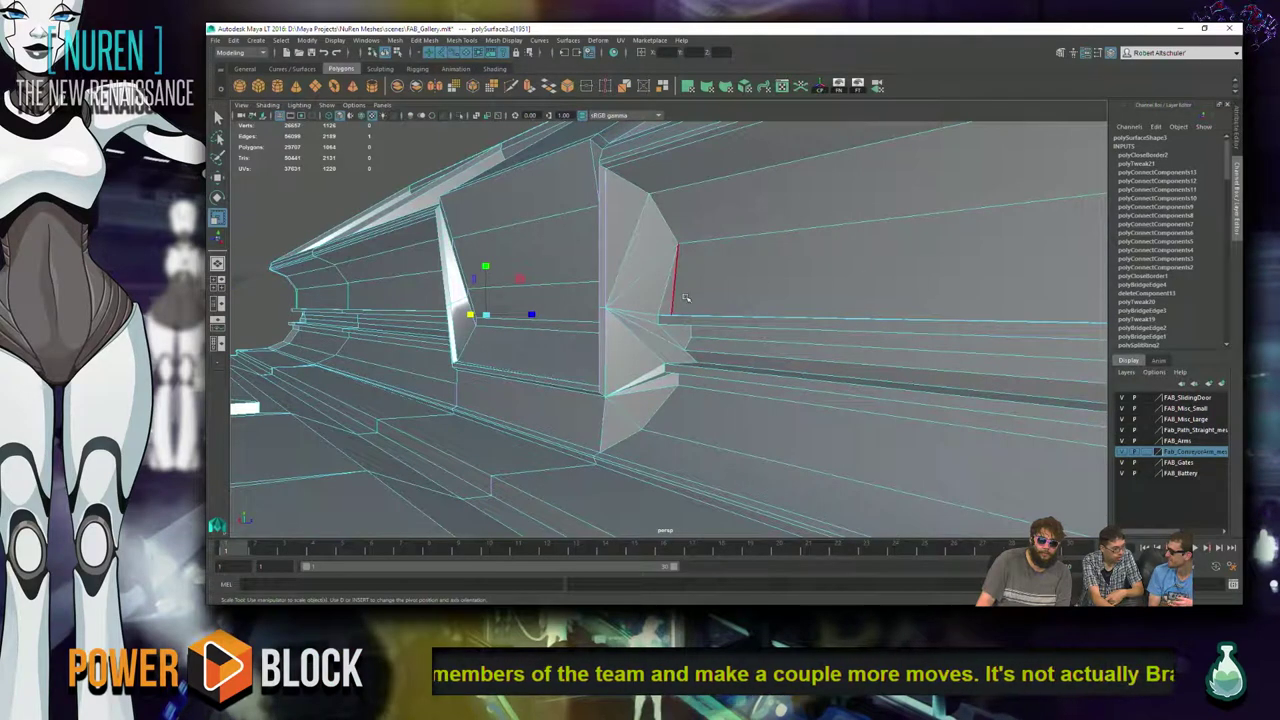
- Select the 14 sliver triangle faces at the block joint and delete them
click(628, 255)
right_click(622, 249)
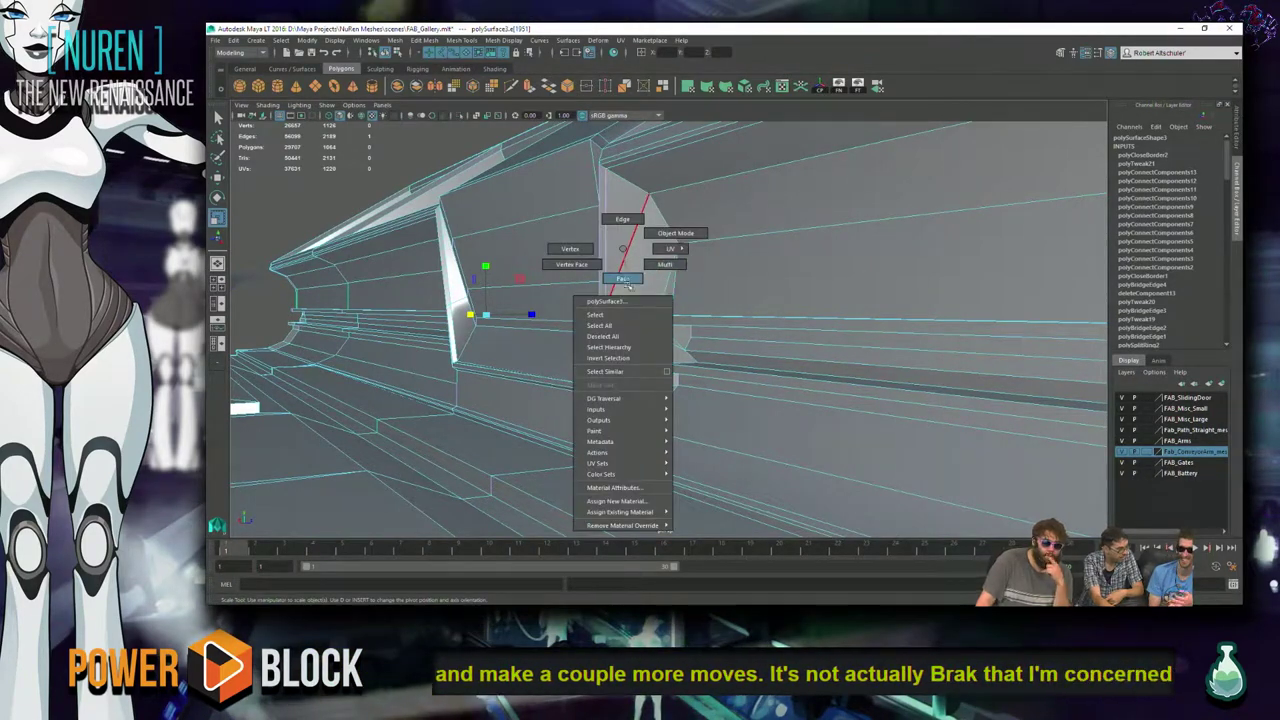
click(623, 280)
click(655, 245)
shift+click(652, 314)
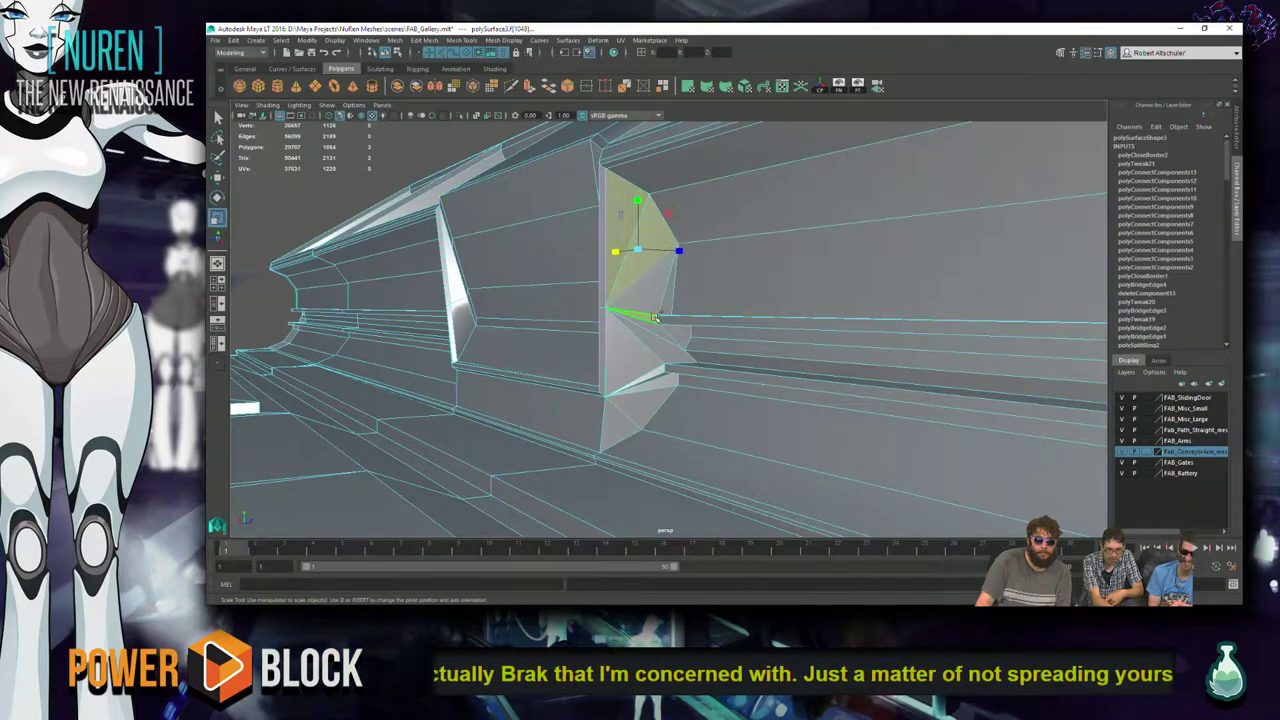
shift+click(660, 333)
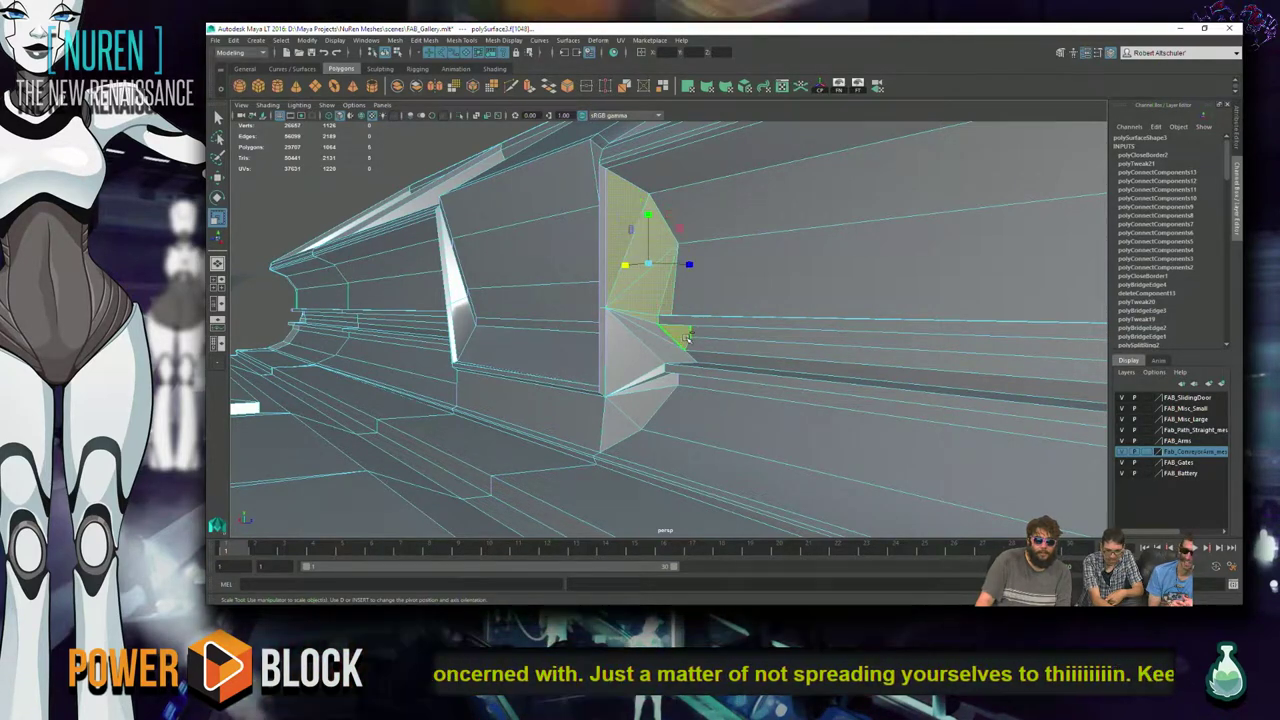
shift+click(648, 372)
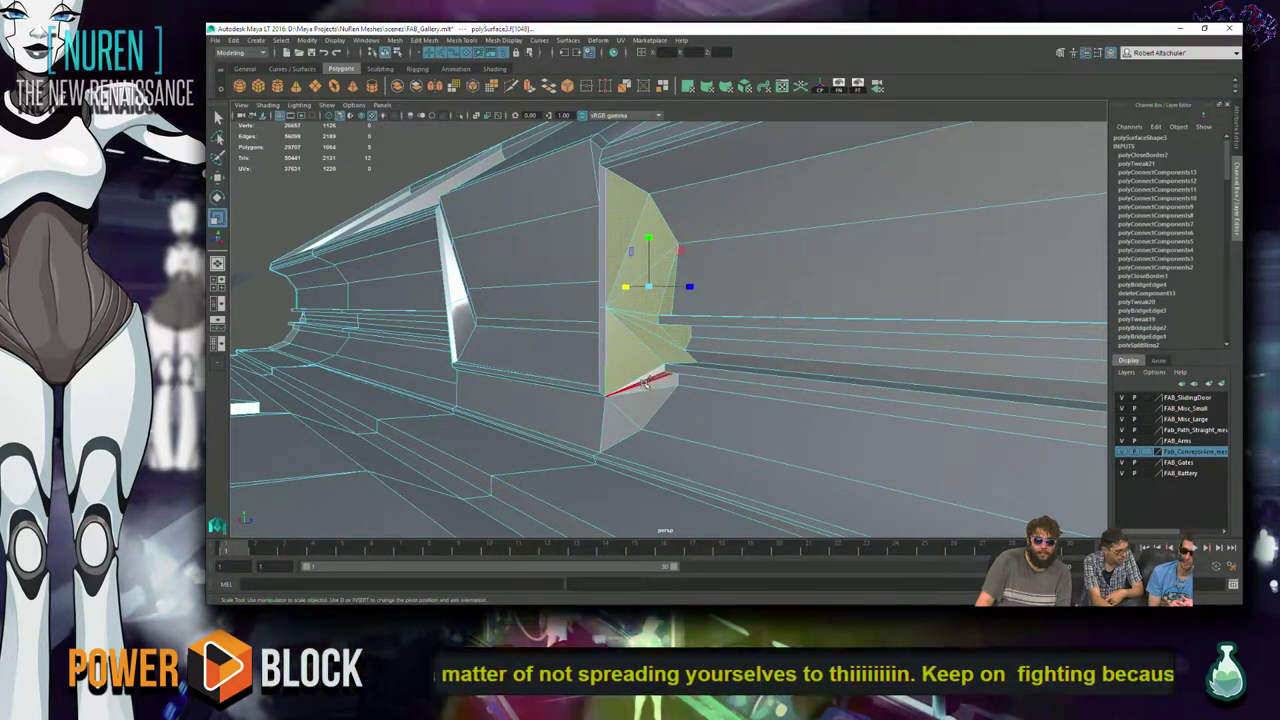
shift+click(660, 372)
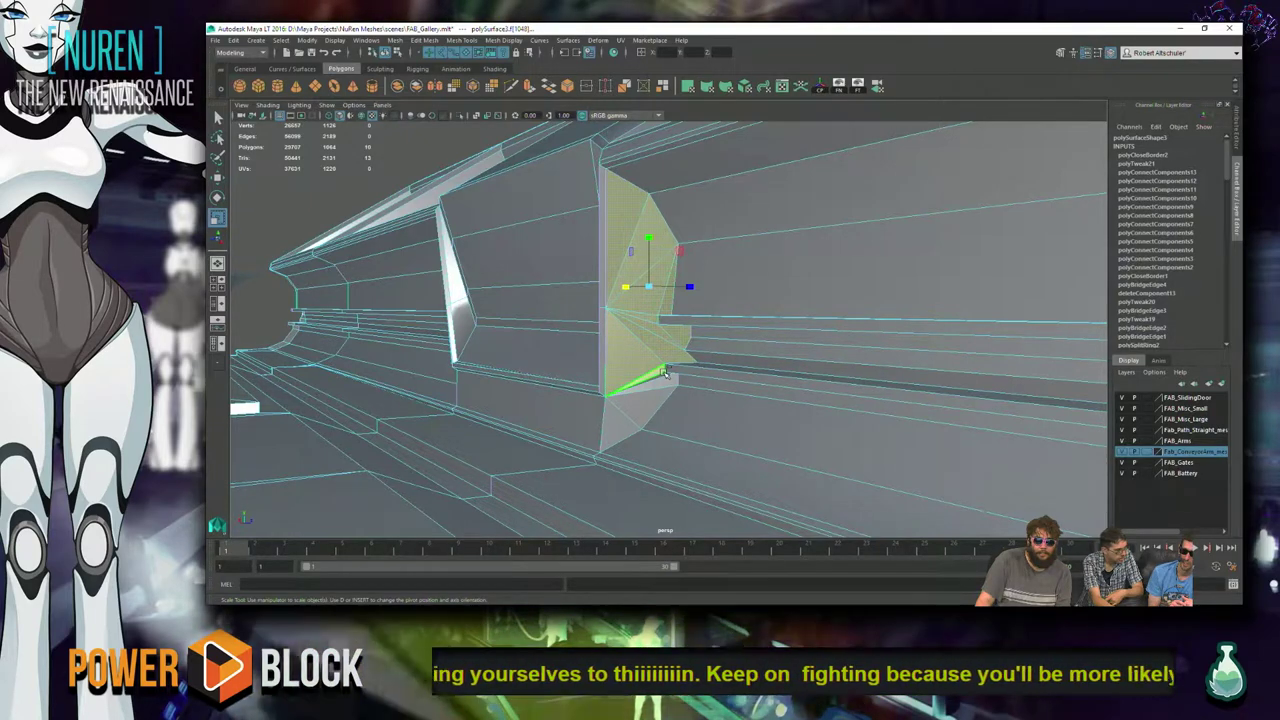
shift+click(670, 378)
shift+click(650, 408)
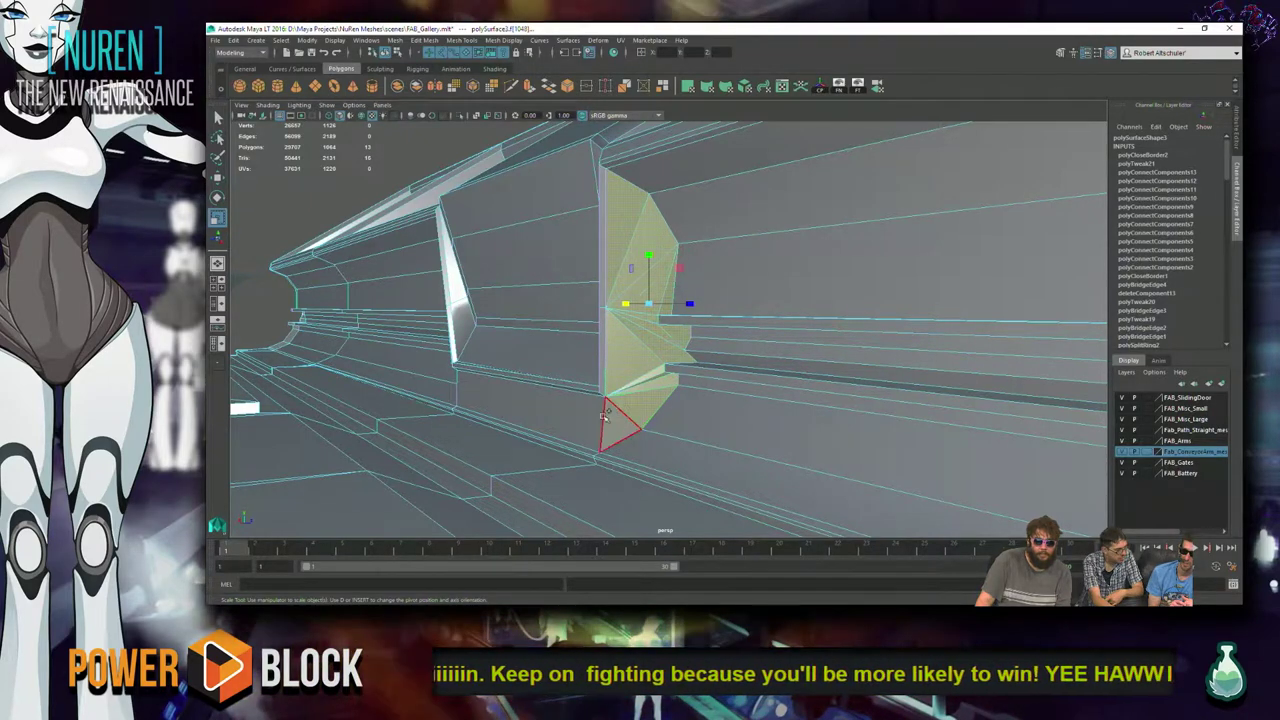
shift+click(621, 424)
key(Delete)
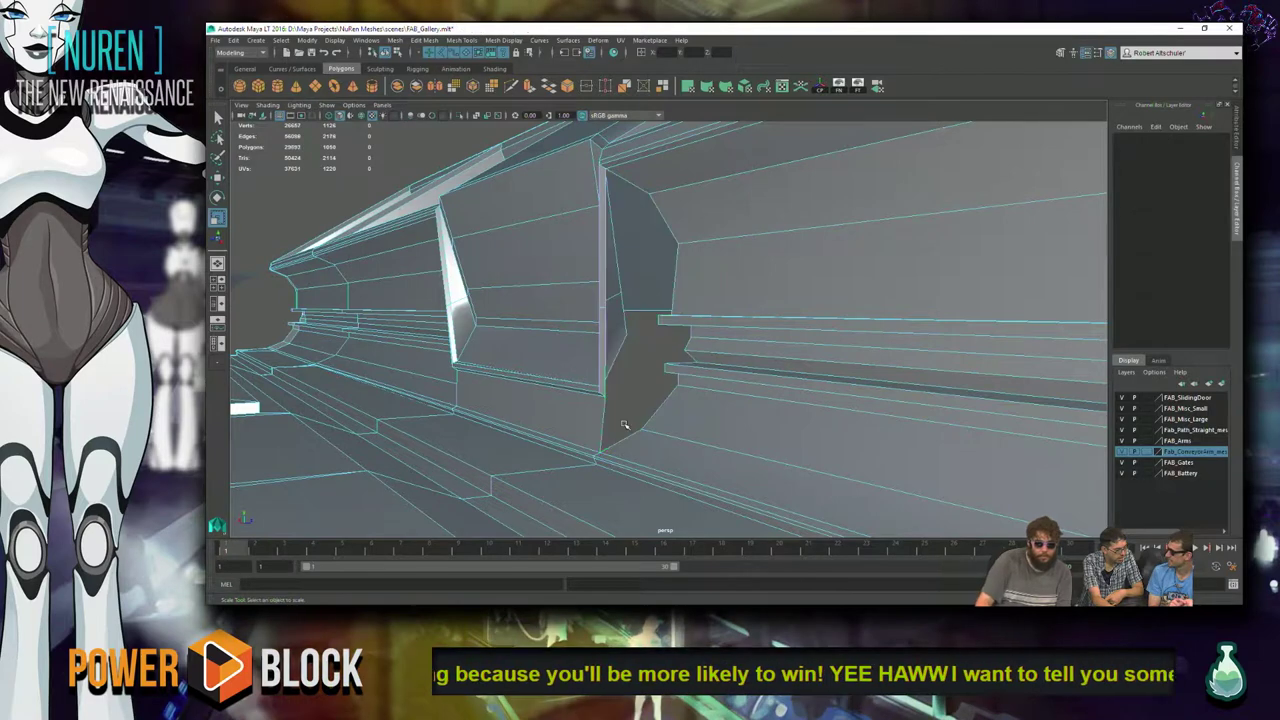
- Cap the resulting hole with Fill Hole from one of its border edges
right_drag(670, 318, 670, 398)
right_drag(614, 314, 670, 289)
click(677, 282)
shift+right_click(683, 289)
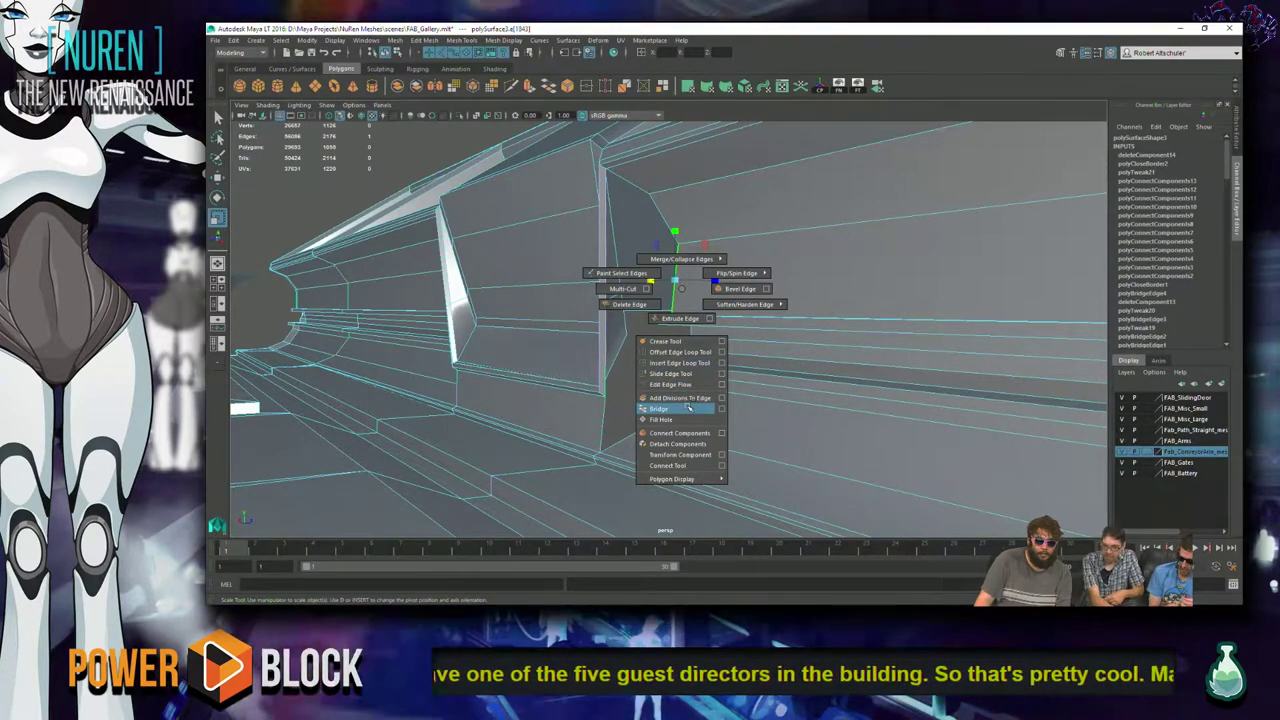
click(683, 420)
right_drag(646, 320, 640, 290)
alt+drag(640, 300, 544, 278)
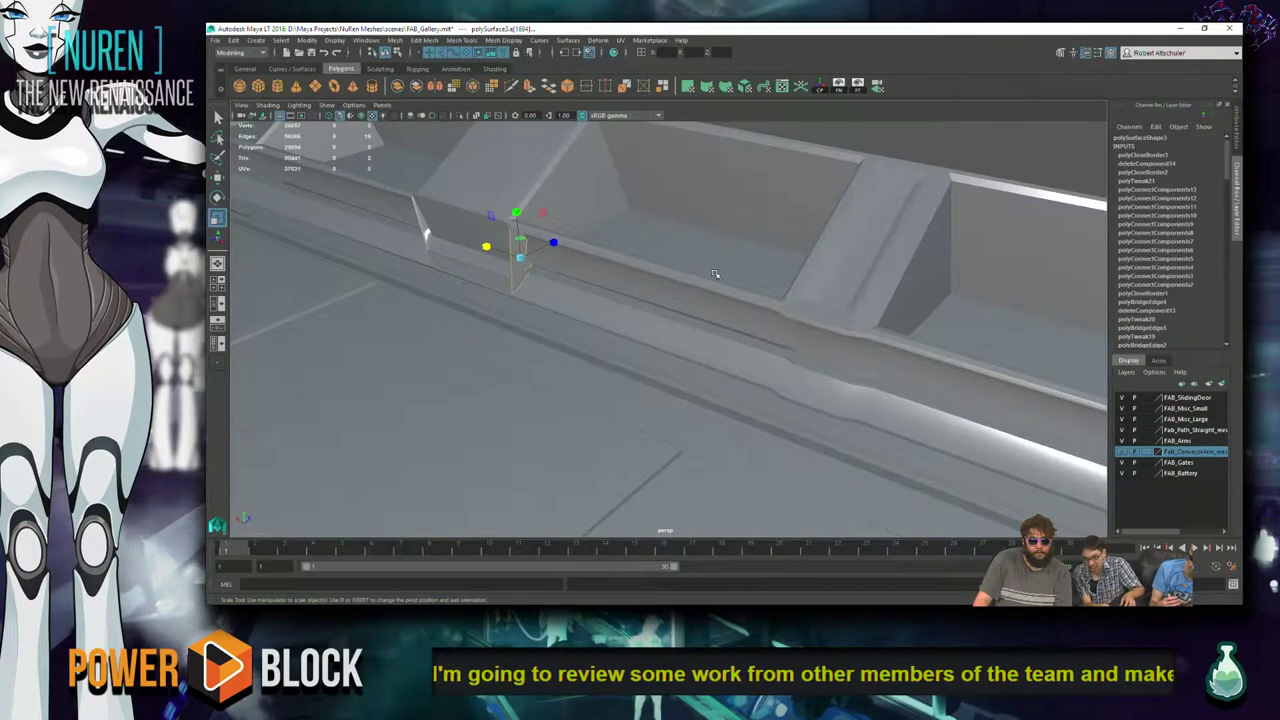
click(700, 186)
alt+drag(700, 186, 612, 286)
click(585, 259)
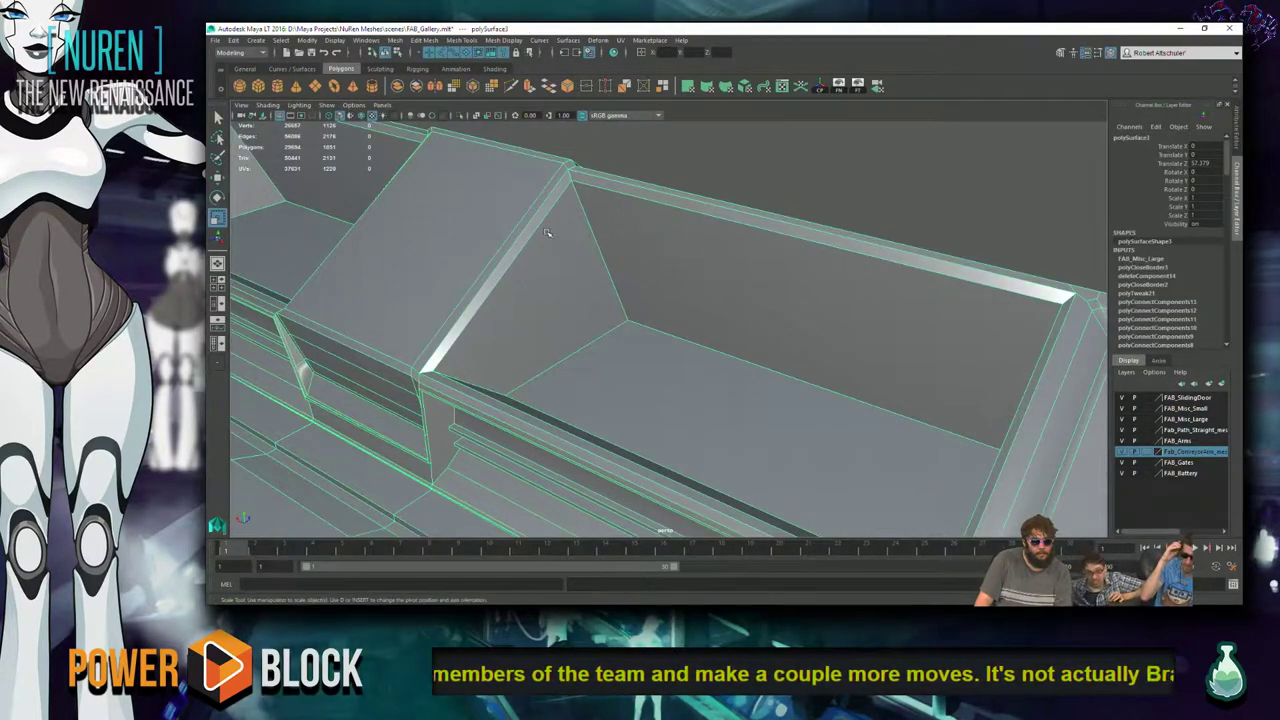
alt+drag(548, 233, 1116, 297)
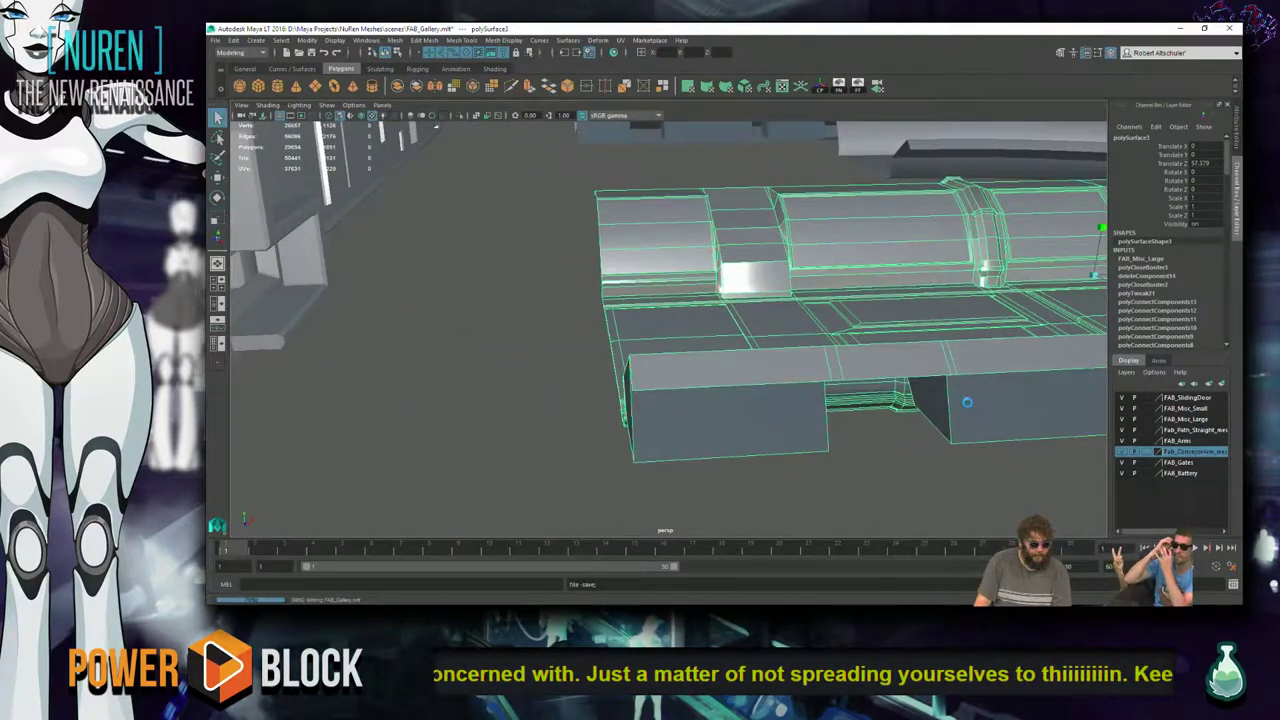
key(r)
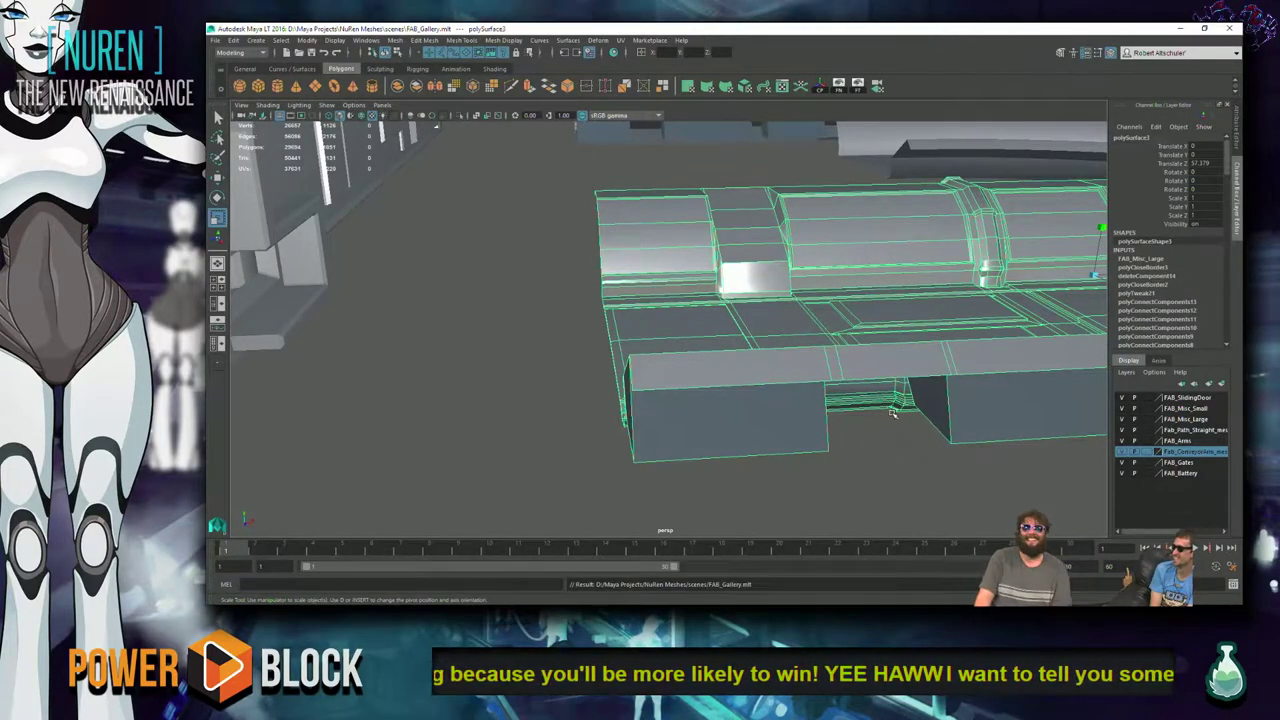
alt+drag(886, 377, 845, 389)
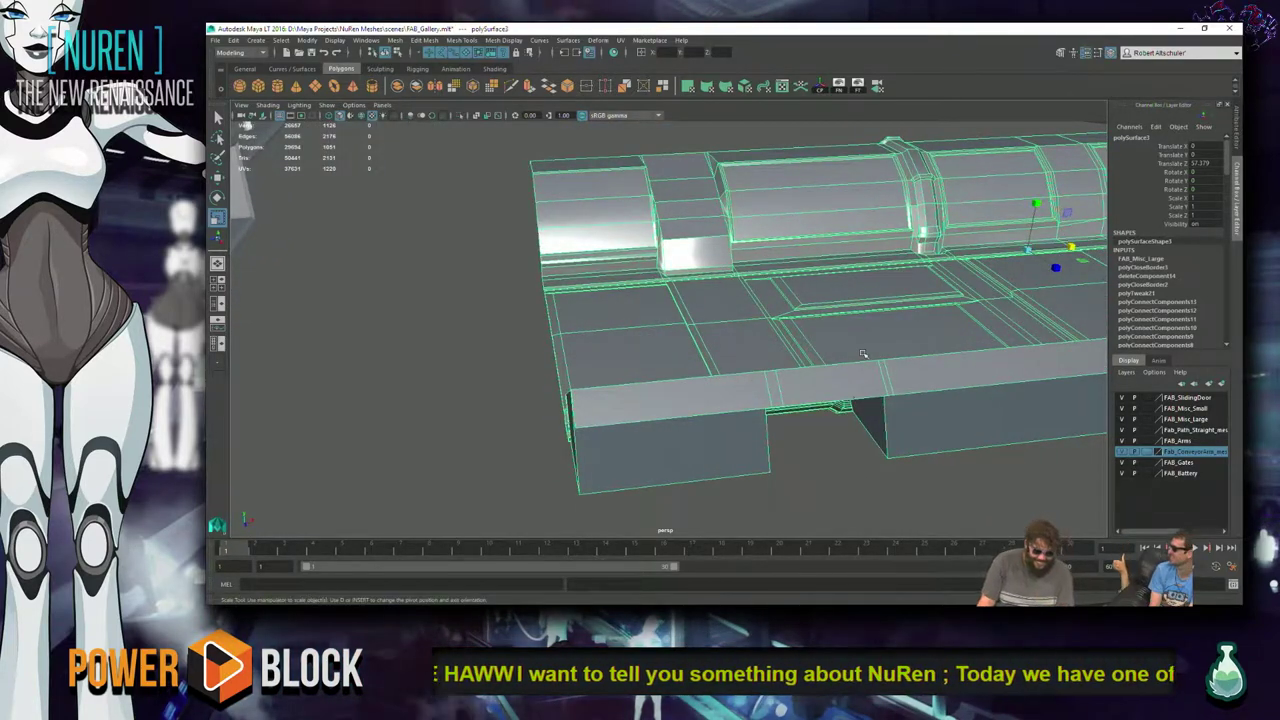
alt+drag(863, 353, 709, 374)
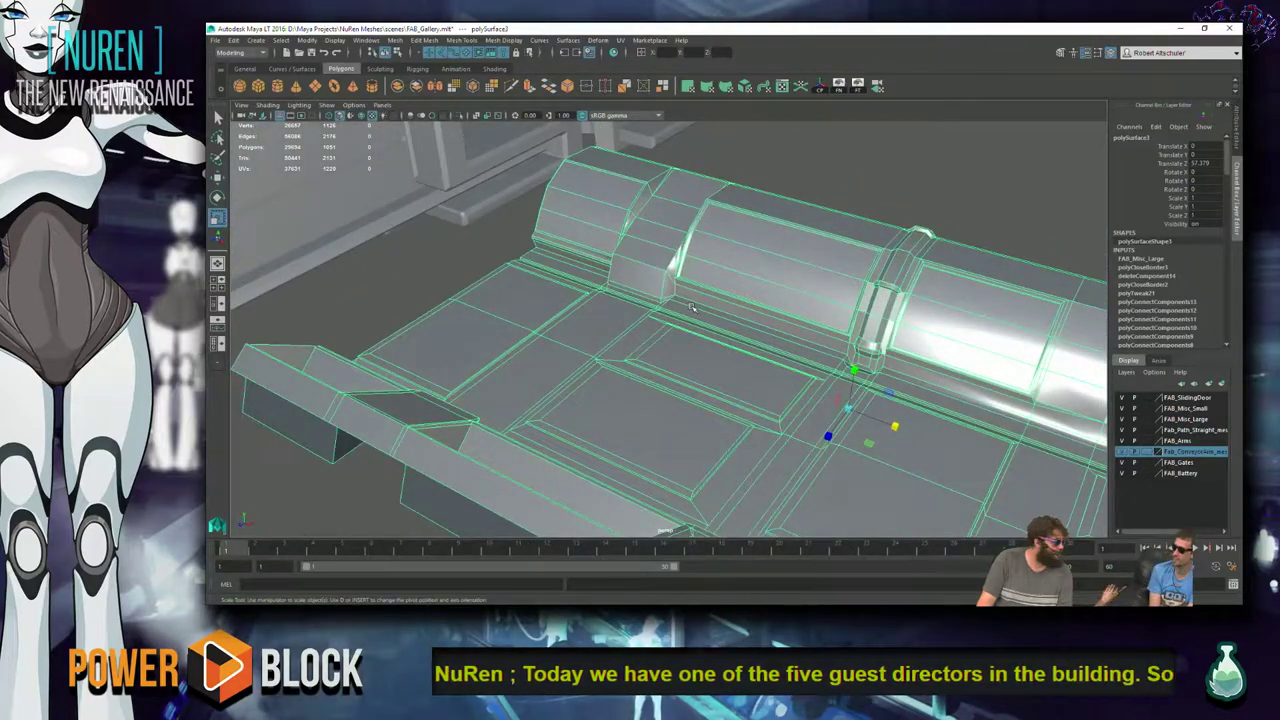
alt+drag(690, 307, 768, 267)
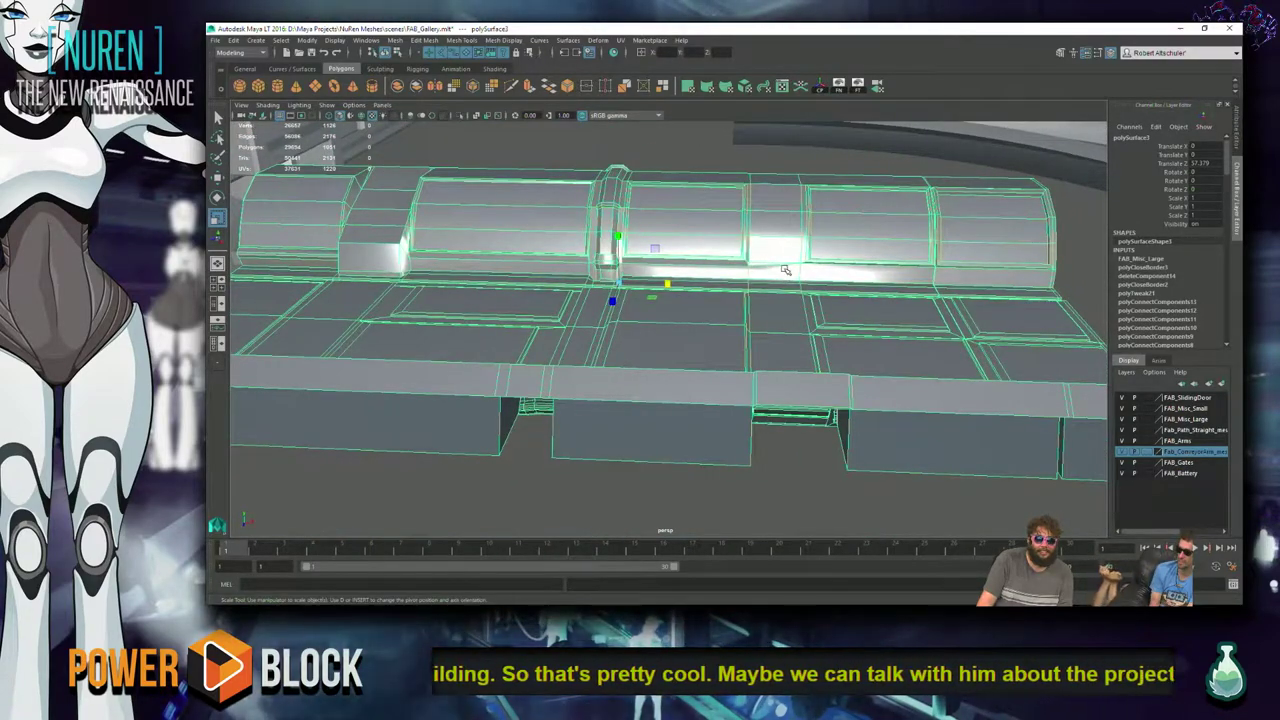
scroll(786, 270, up, 6)
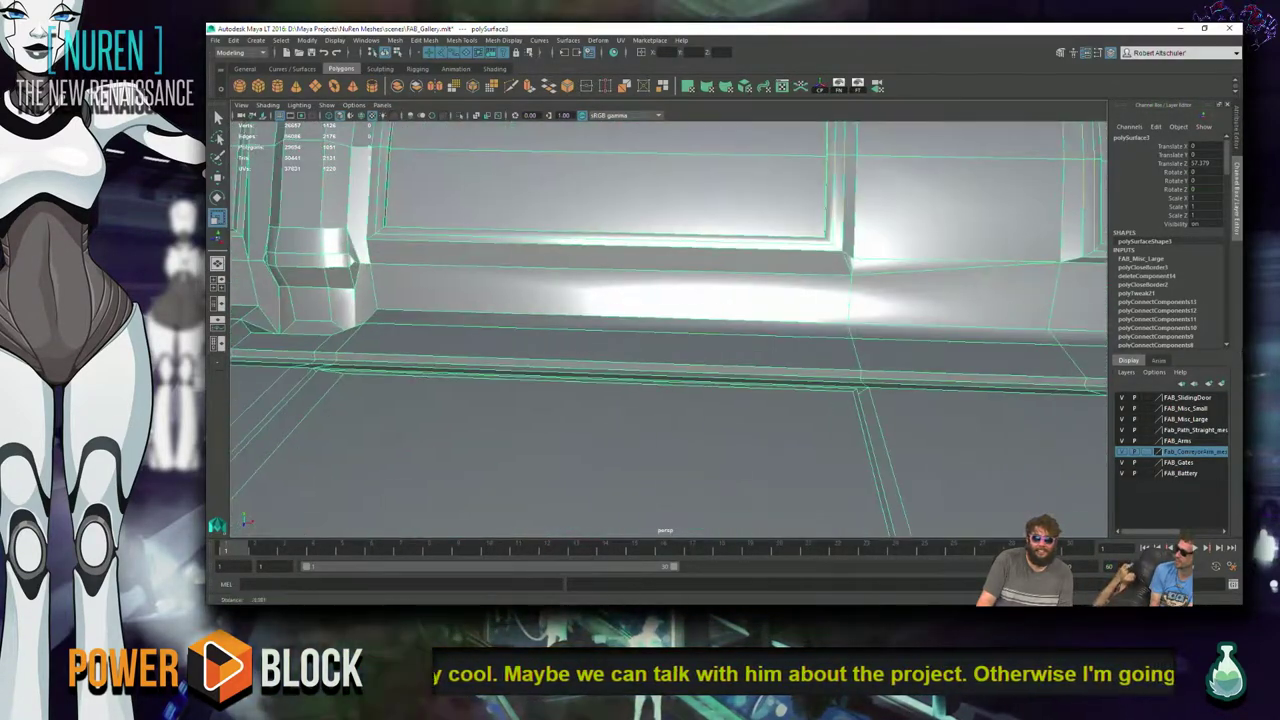
alt+drag(851, 263, 789, 261)
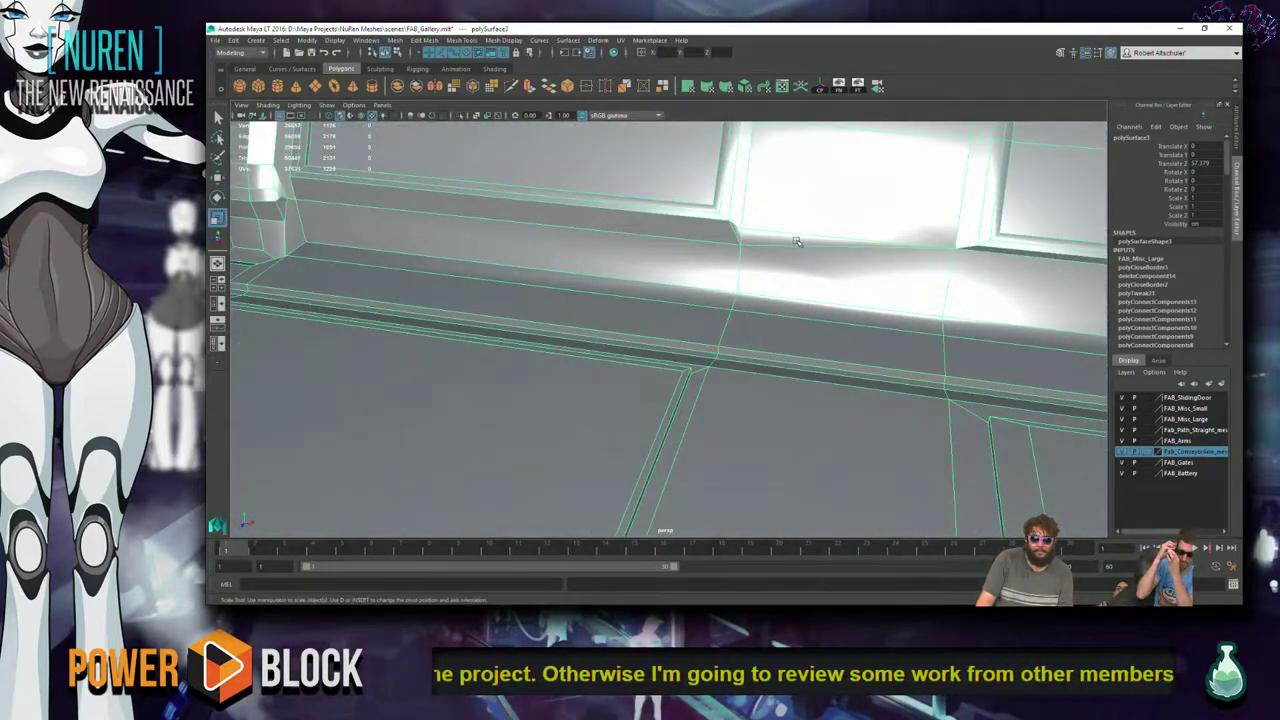
right_click(797, 241)
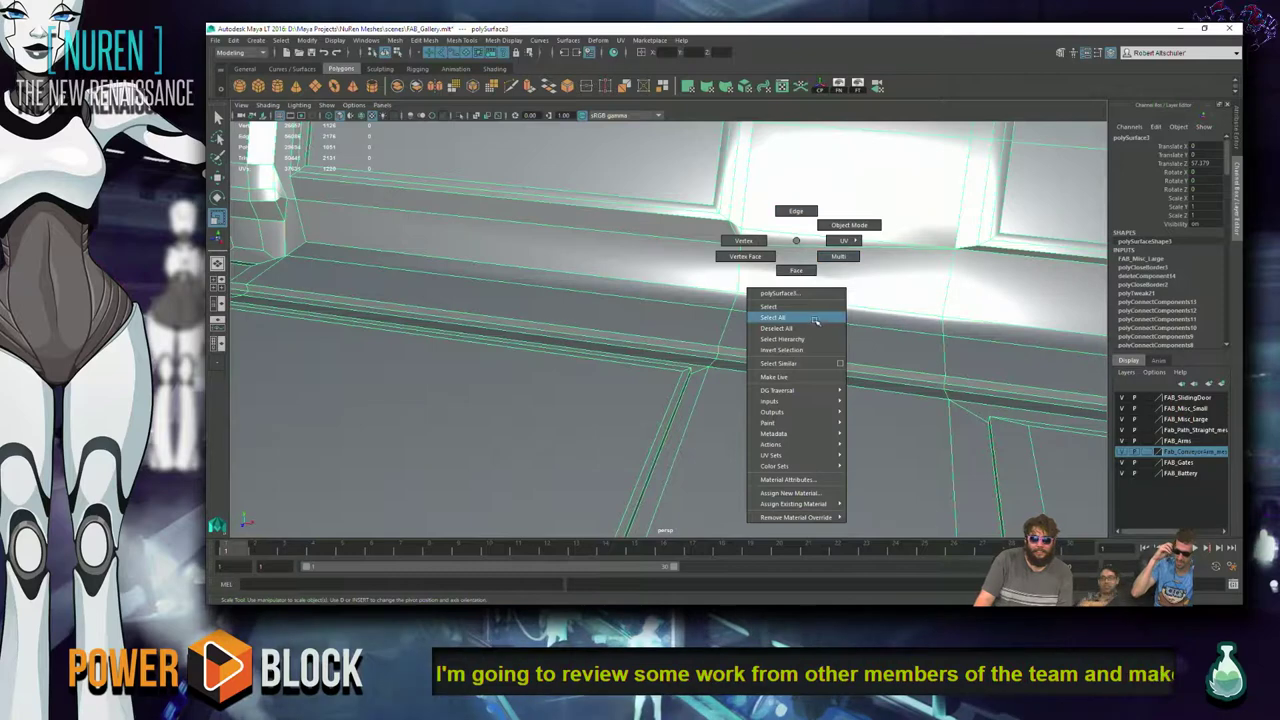
click(900, 298)
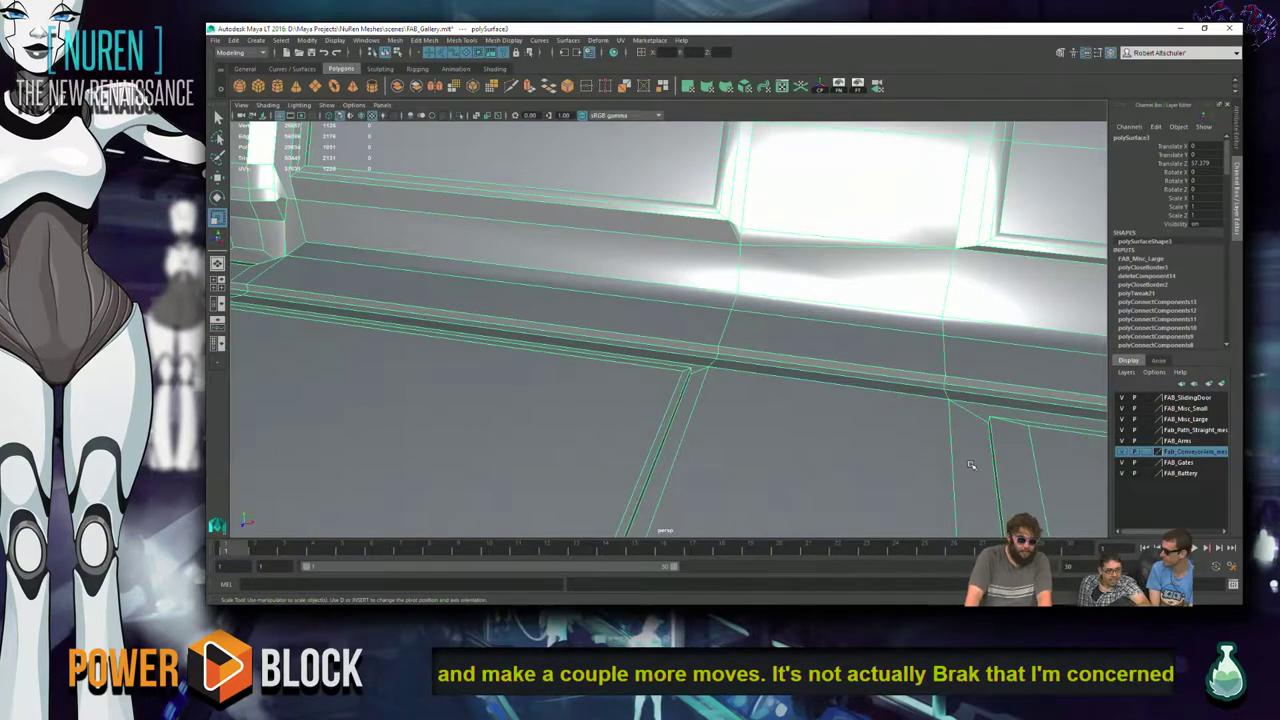
scroll(925, 320, down, 5)
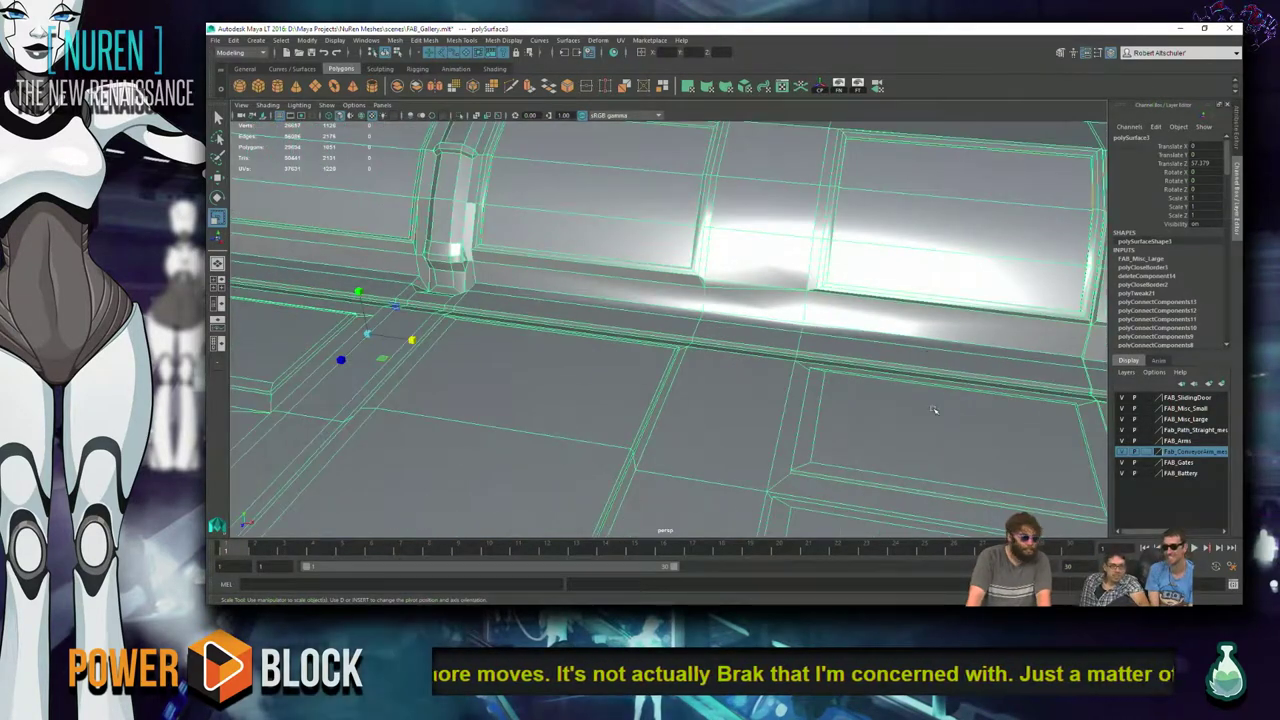
alt+drag(931, 407, 449, 392)
click(871, 441)
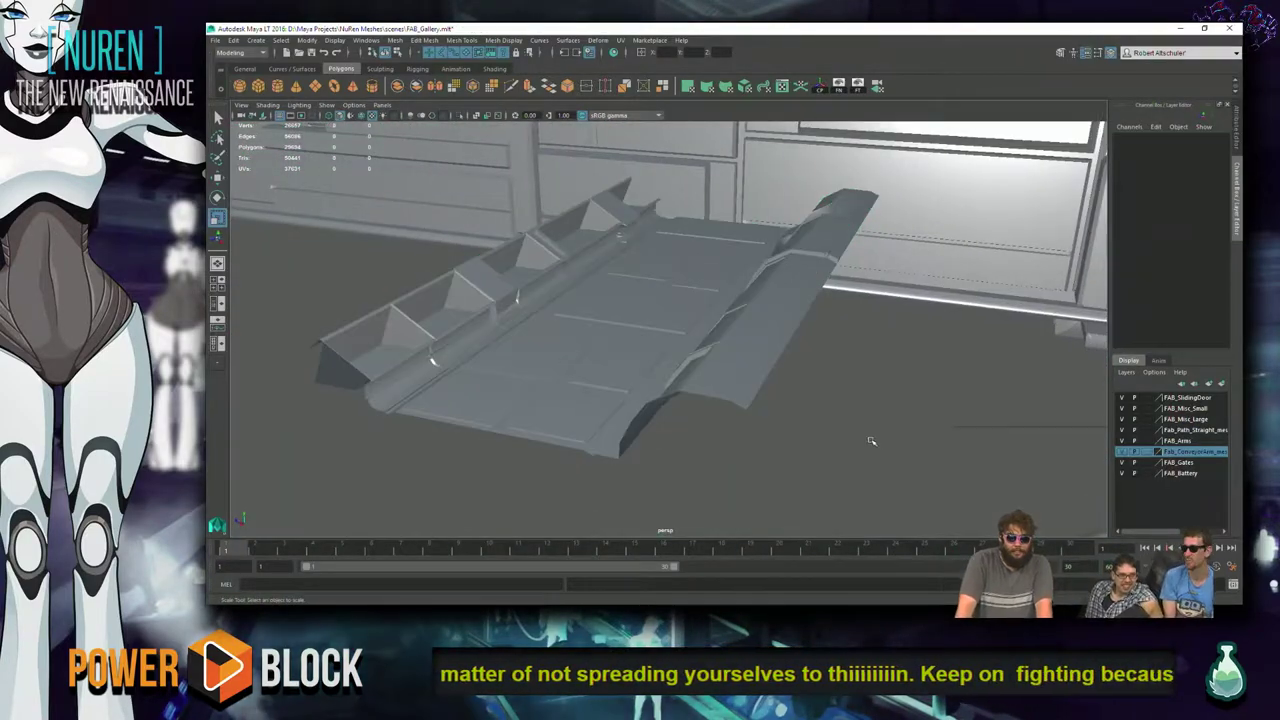
alt+drag(846, 436, 333, 360)
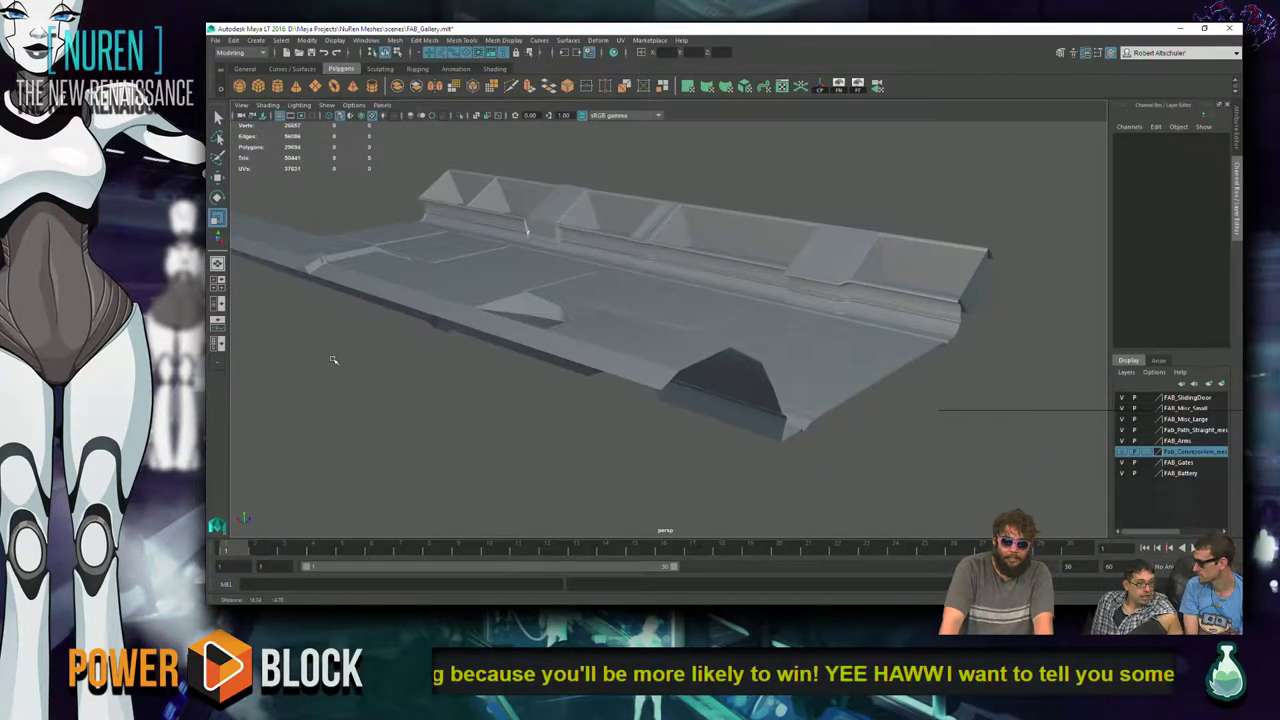
click(894, 314)
scroll(897, 320, up, 5)
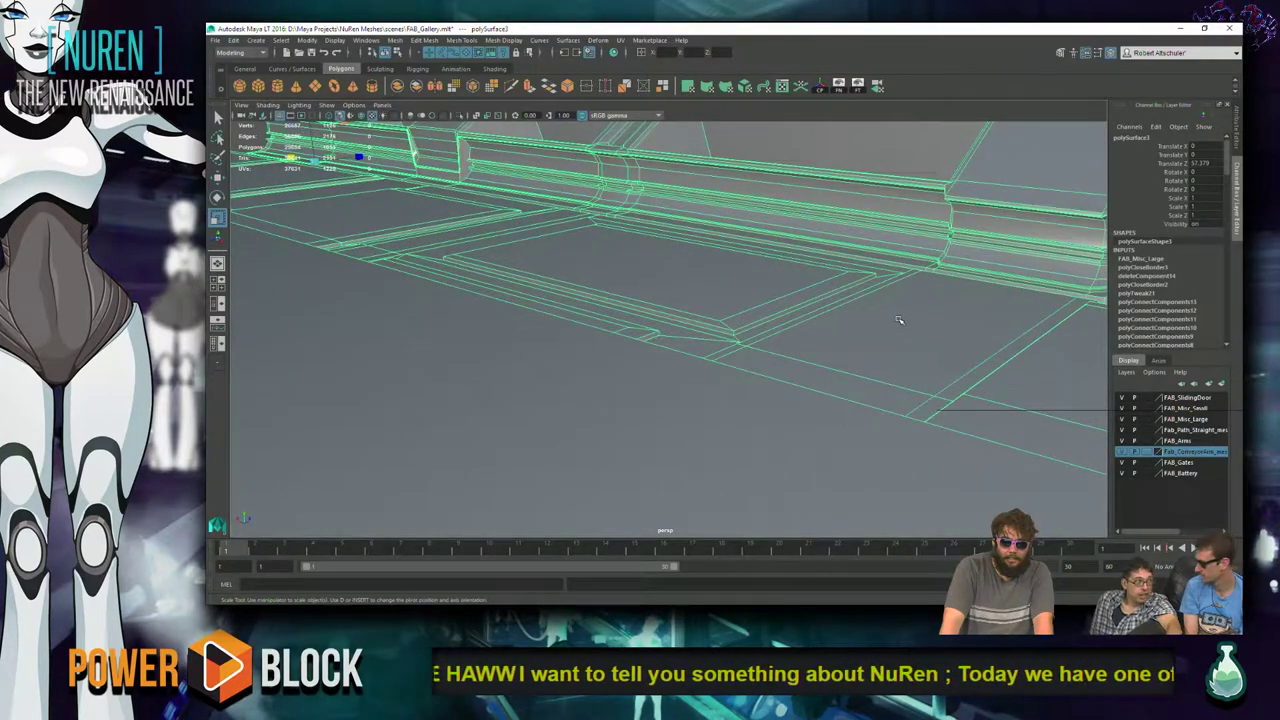
key(f)
click(1037, 384)
alt+drag(1025, 387, 991, 383)
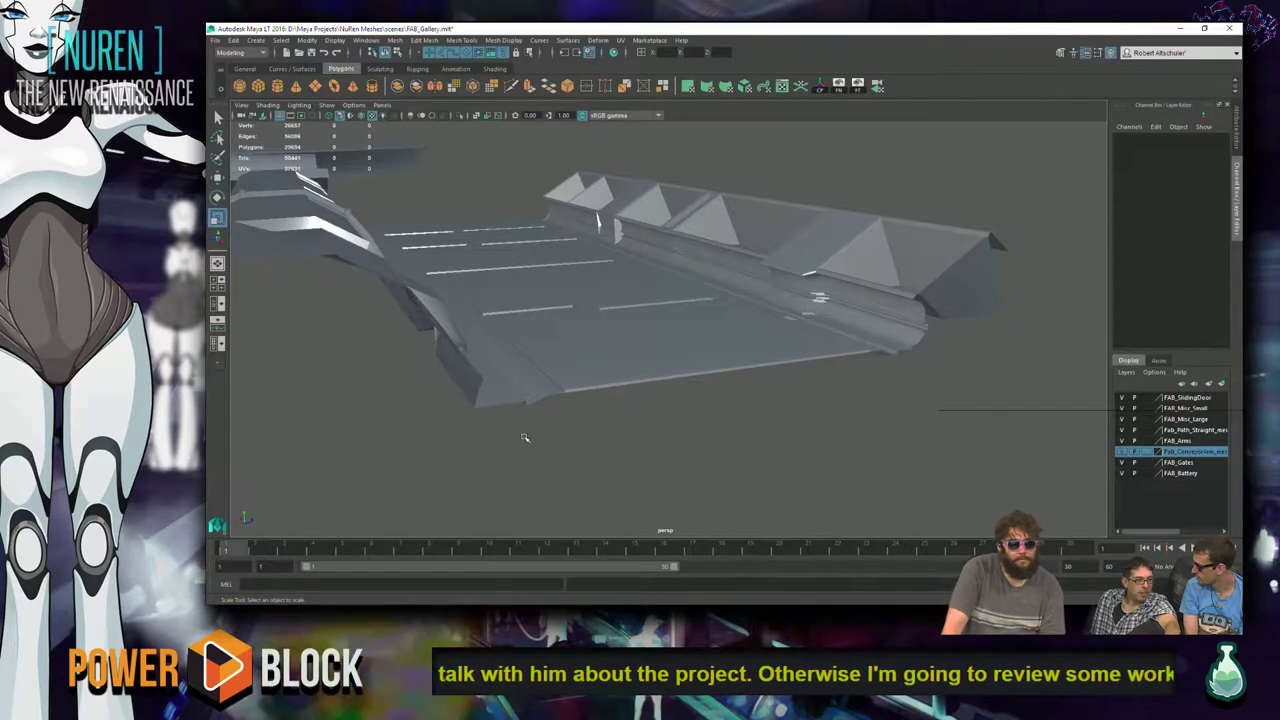
alt+drag(646, 437, 515, 489)
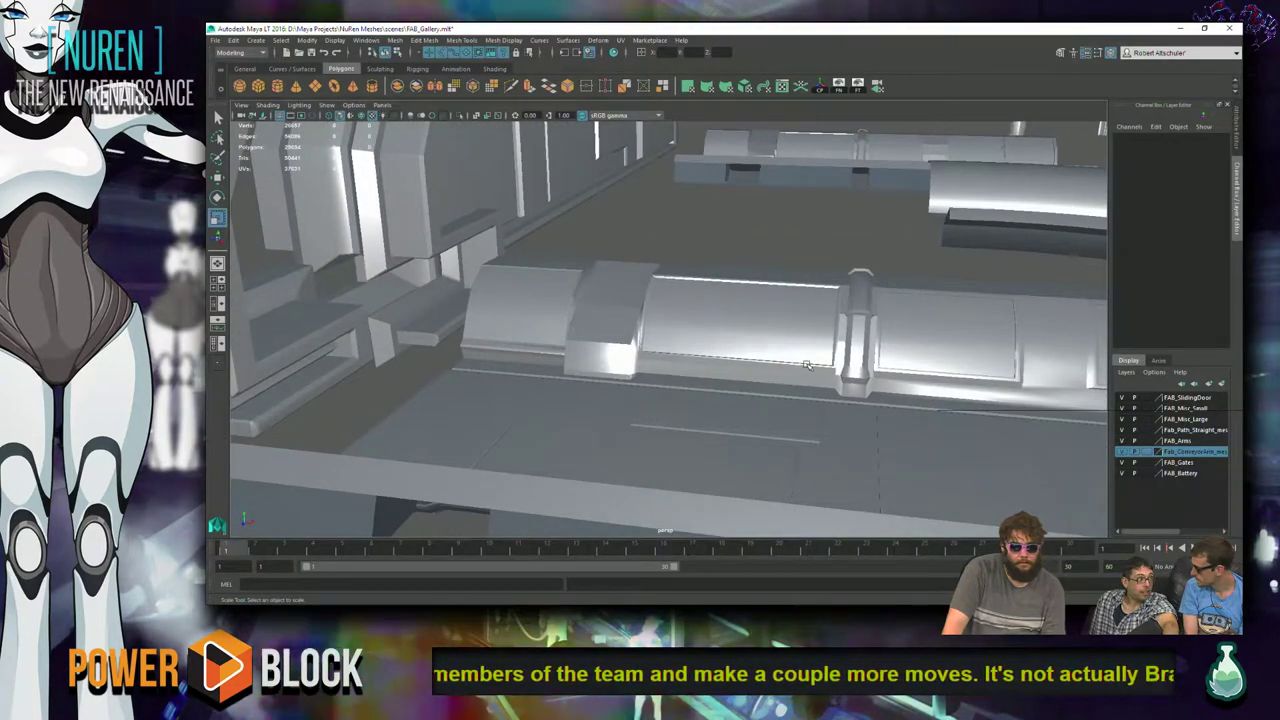
click(836, 354)
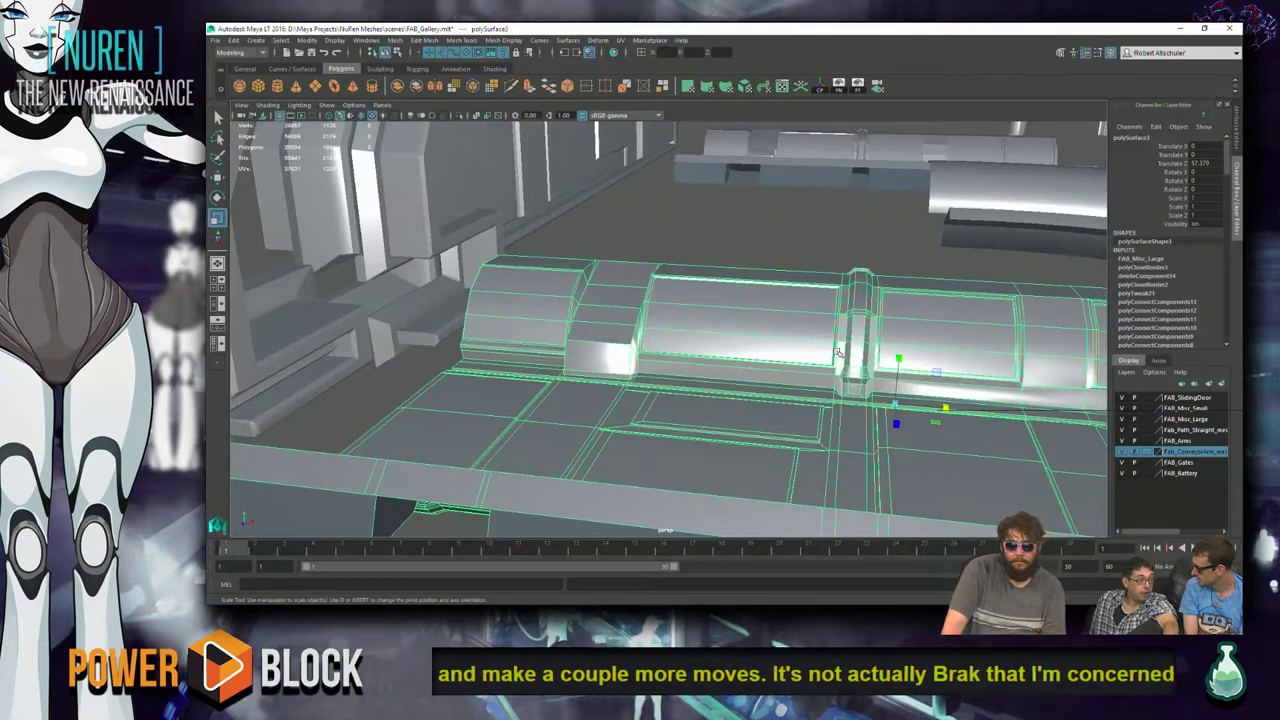
- Open Export Selection options for the conveyor mesh, keeping FBX export
alt+drag(838, 352, 921, 396)
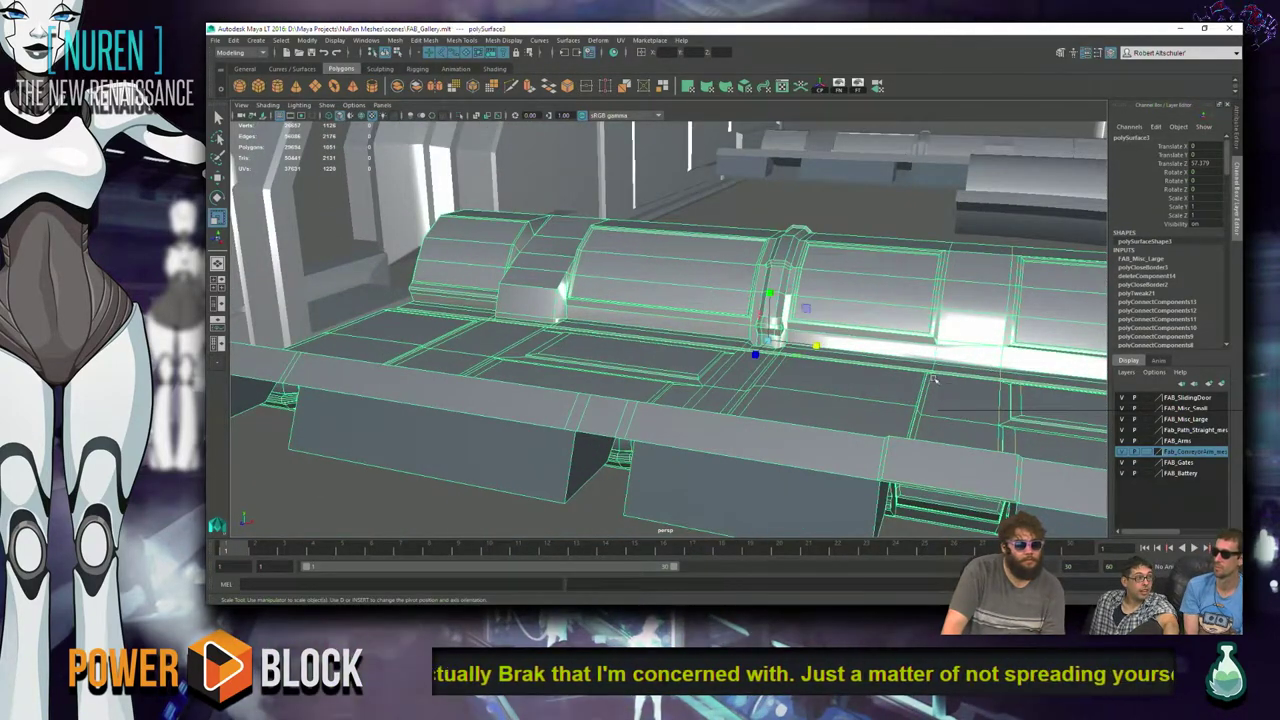
click(215, 40)
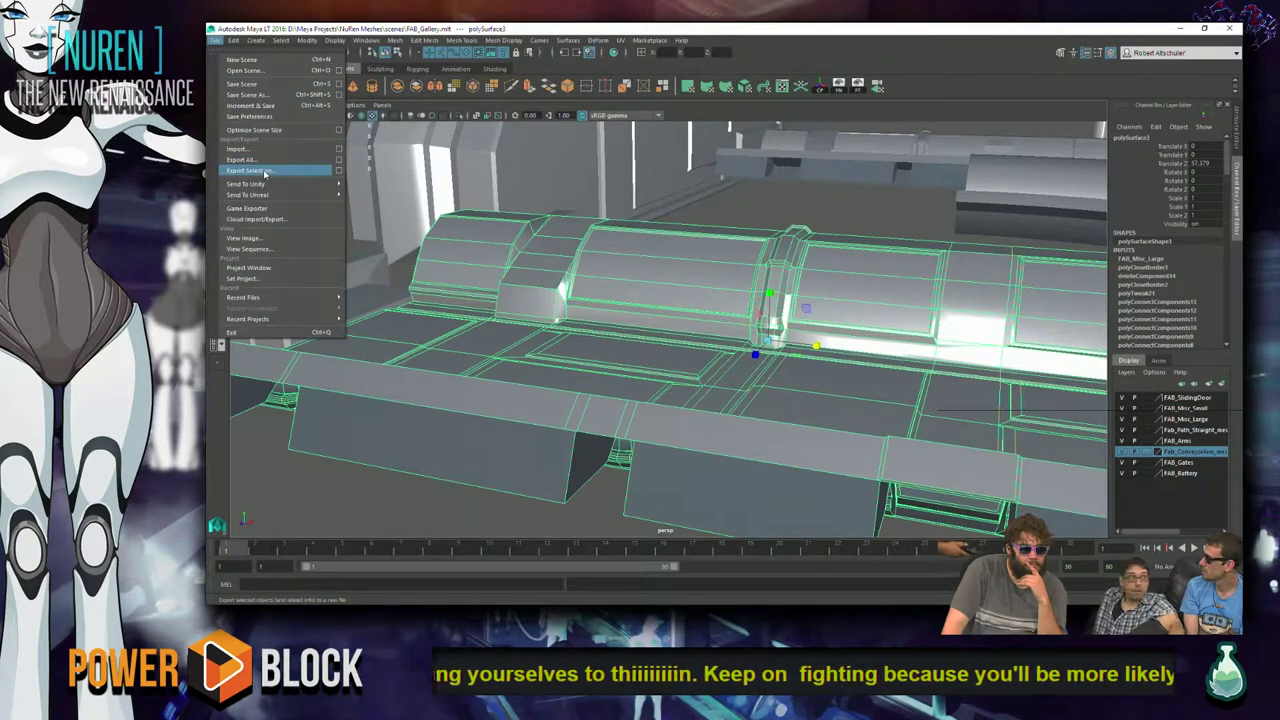
click(338, 170)
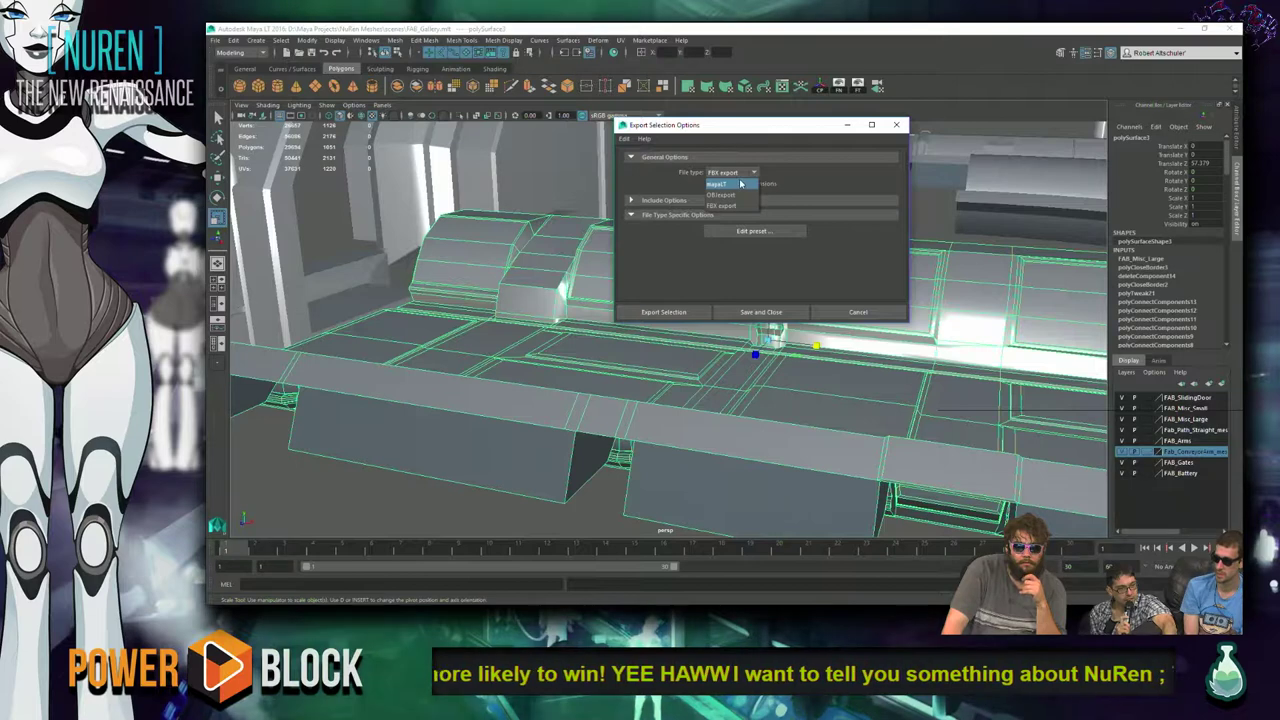
click(742, 205)
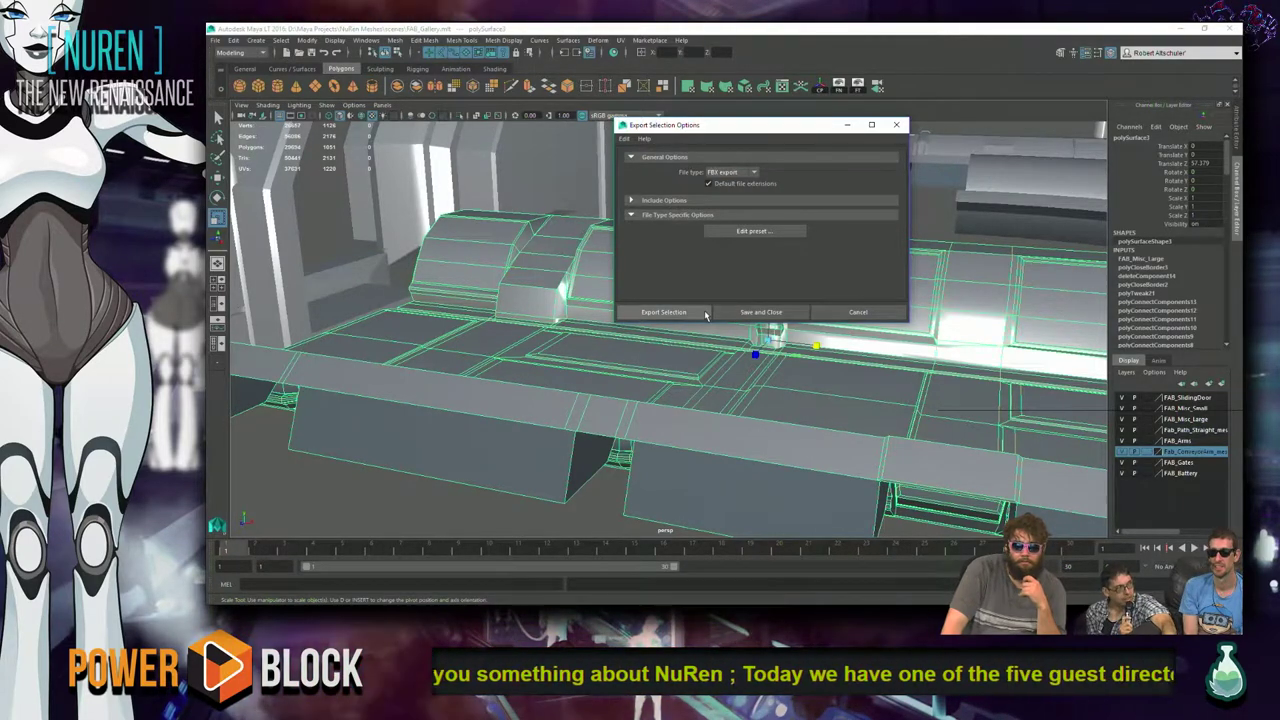
click(664, 312)
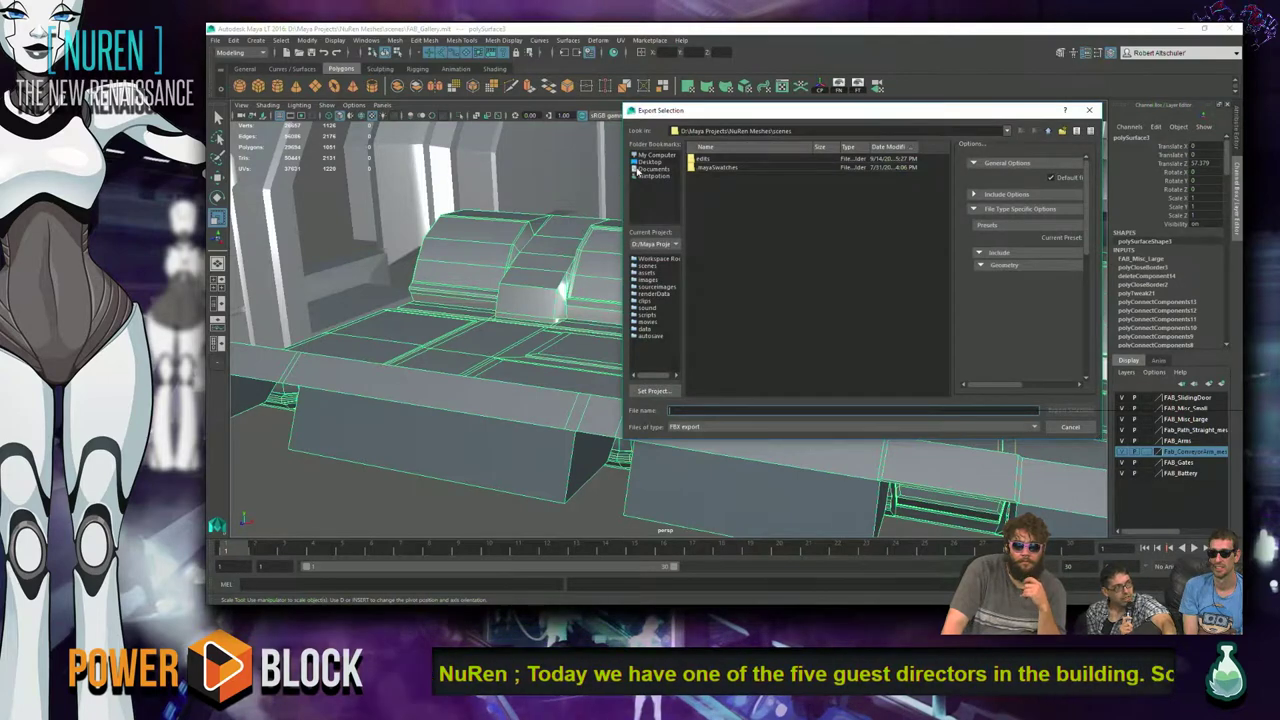
- Export the mesh to the Desktop as 'slorts' and minimize Maya
click(652, 162)
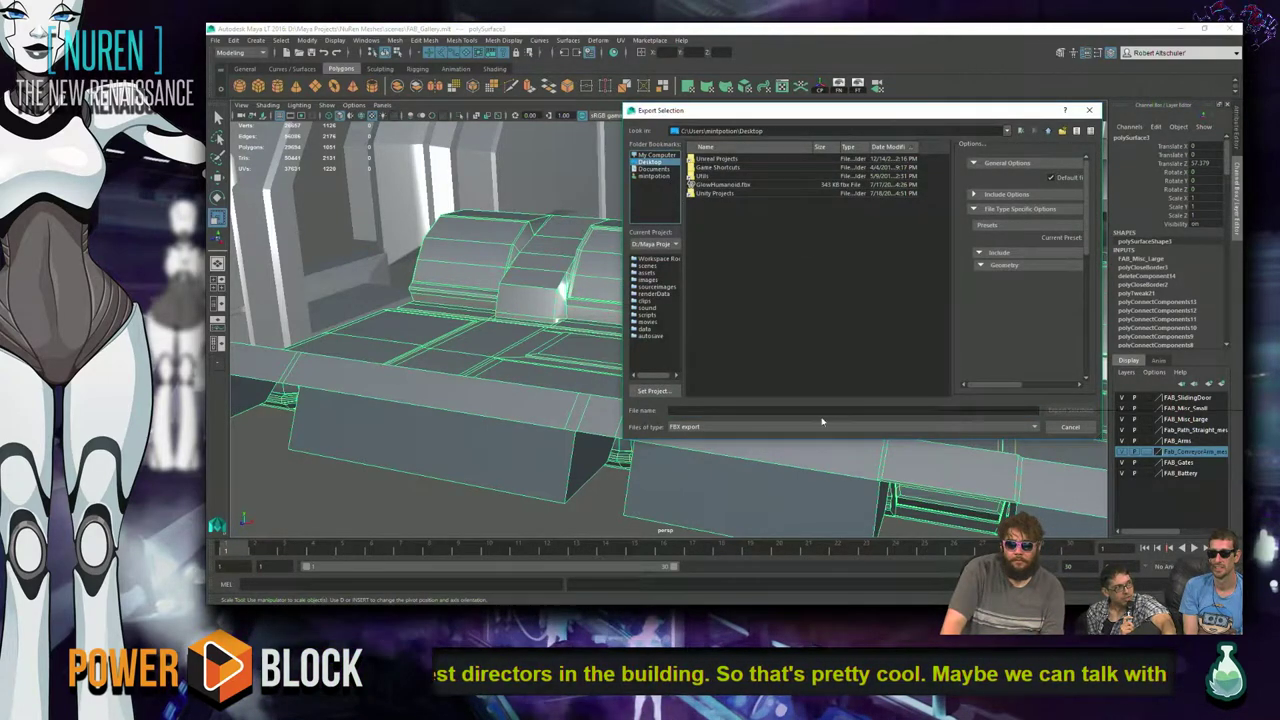
click(811, 412)
text(sl)
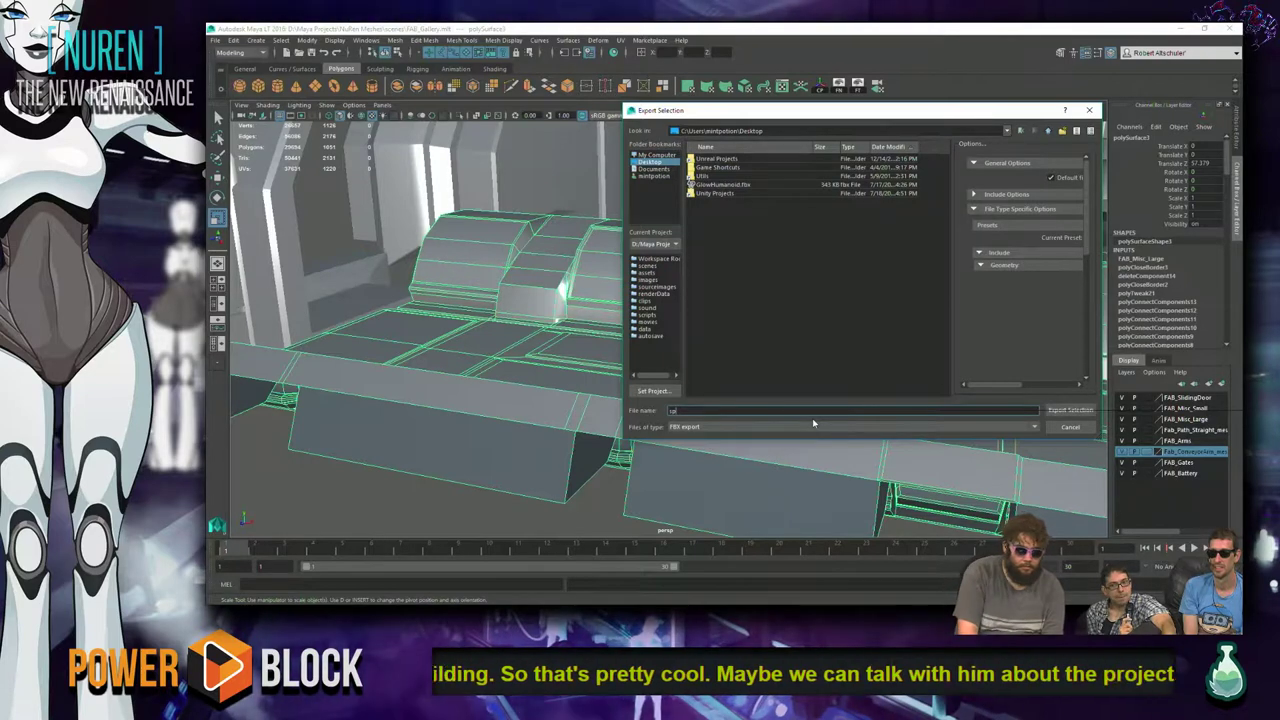
text(orts)
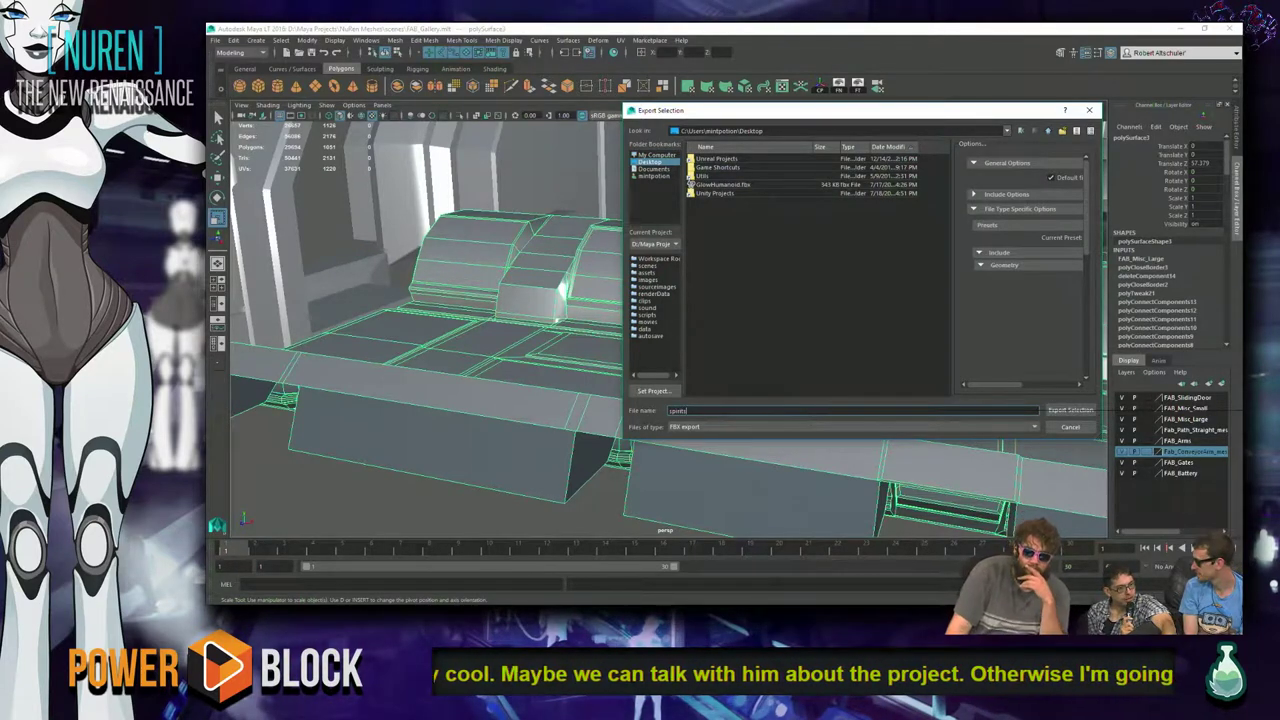
click(1051, 412)
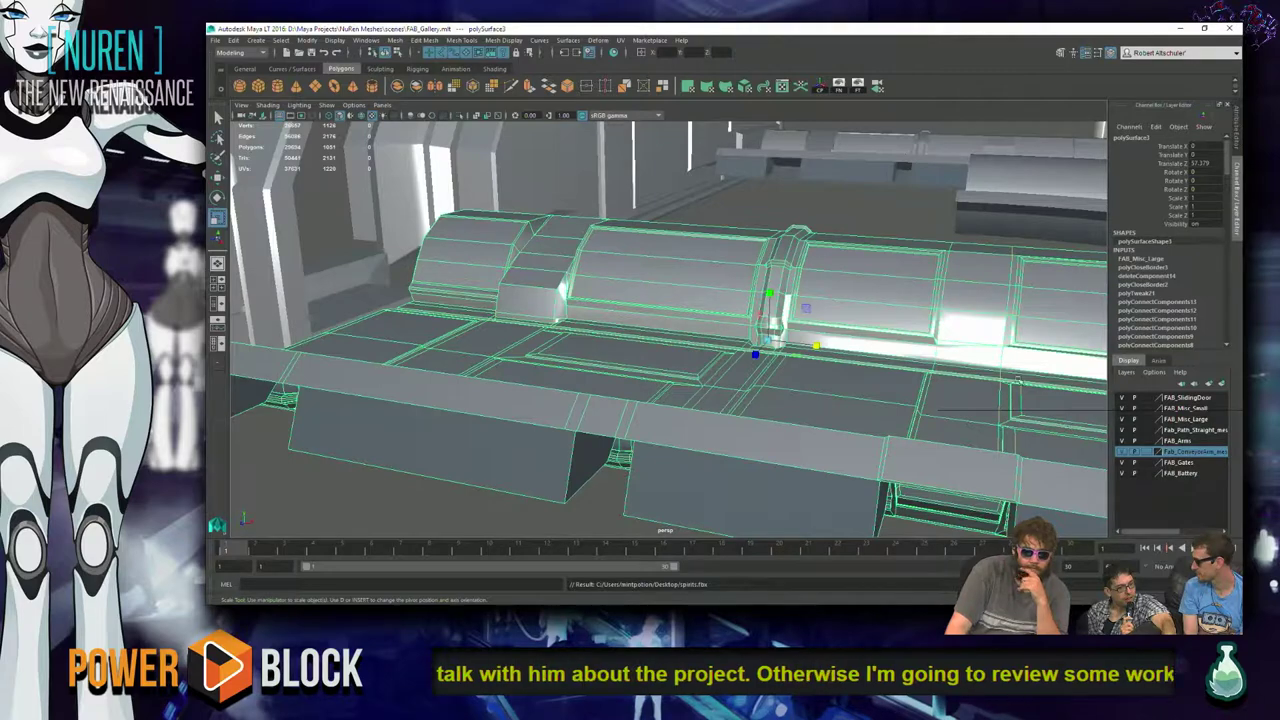
click(1178, 28)
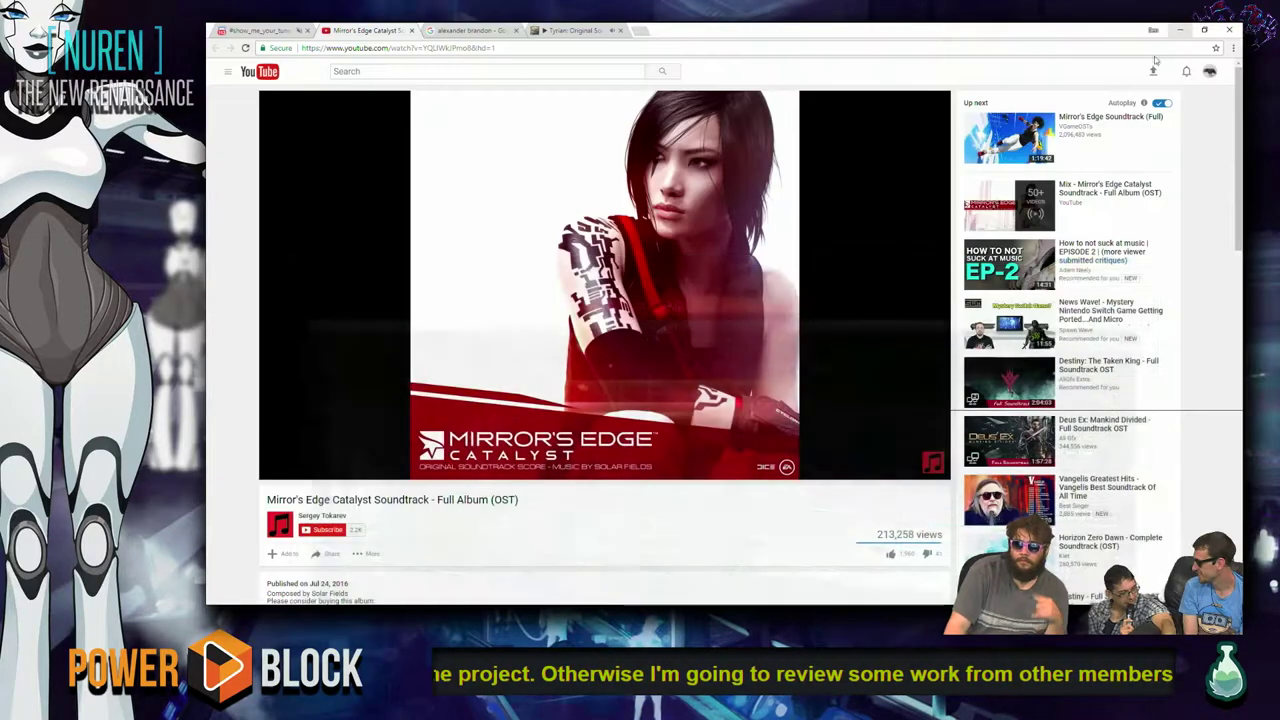
- Minimize the browser and launch Sculptris by searching 'scu' from Start
click(1183, 29)
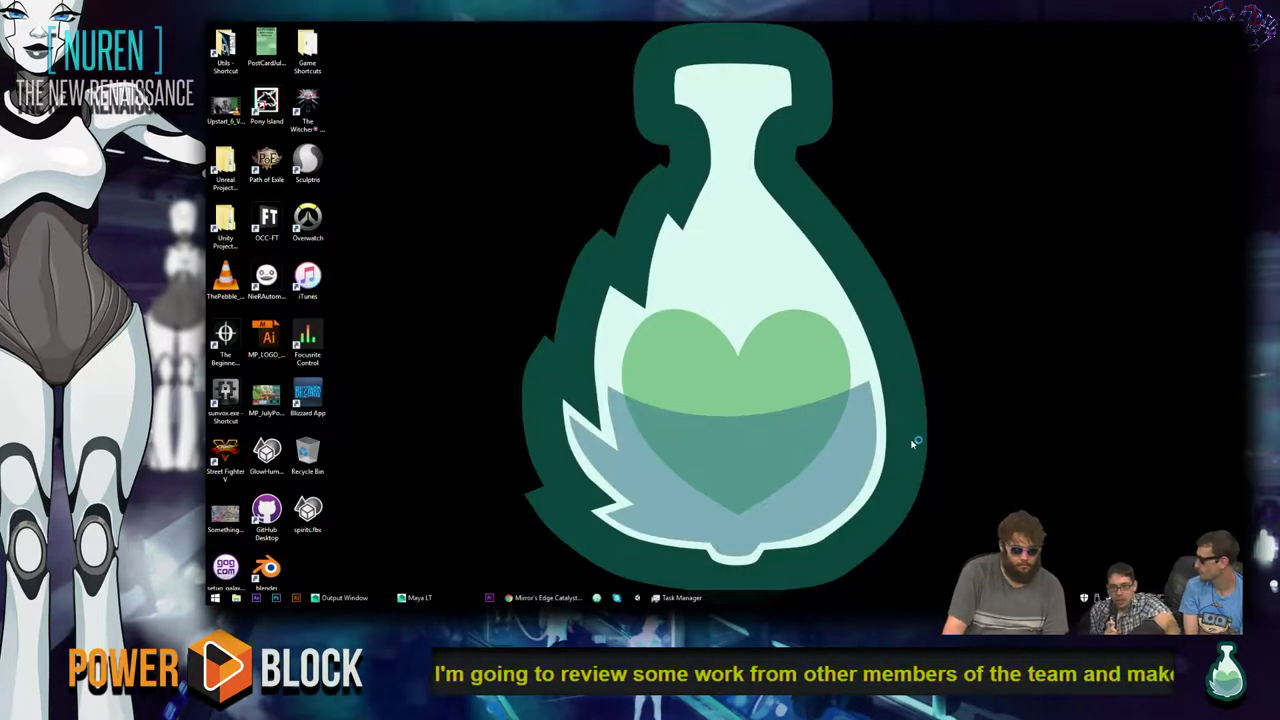
key(super)
text(cukl)
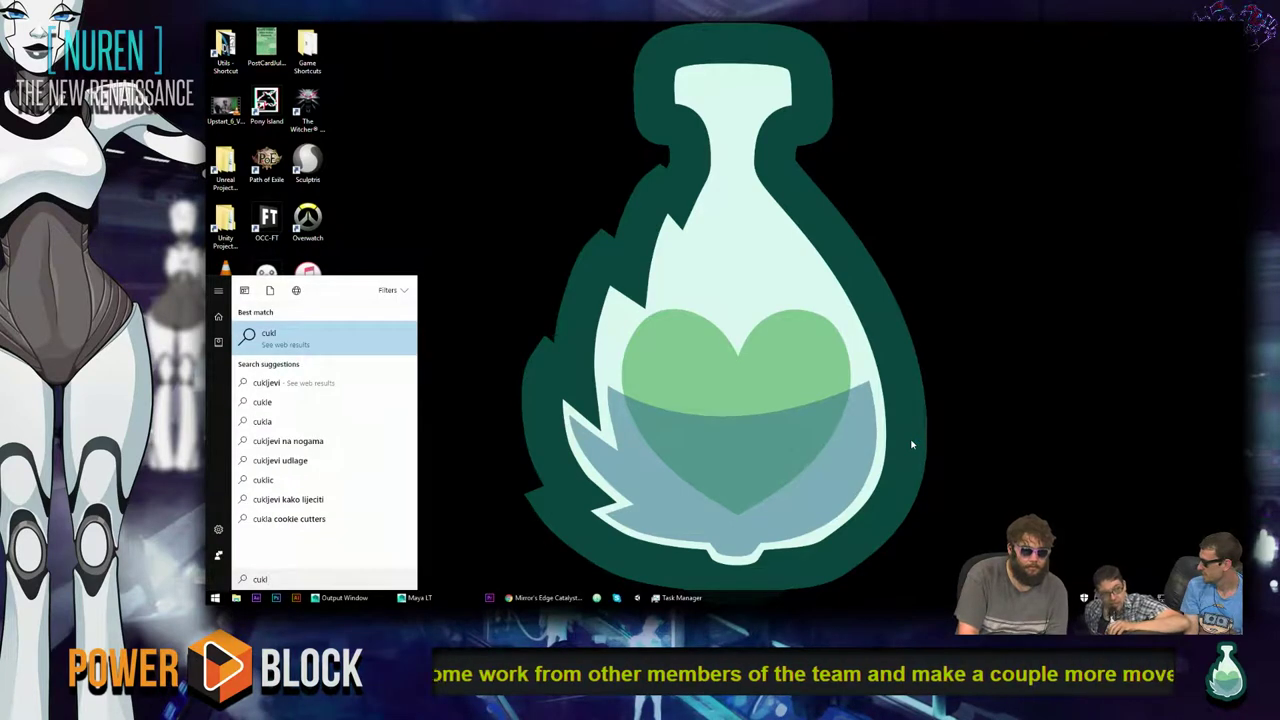
key(BackSpace)
key(BackSpace)
key(BackSpace)
key(BackSpace)
text(scu)
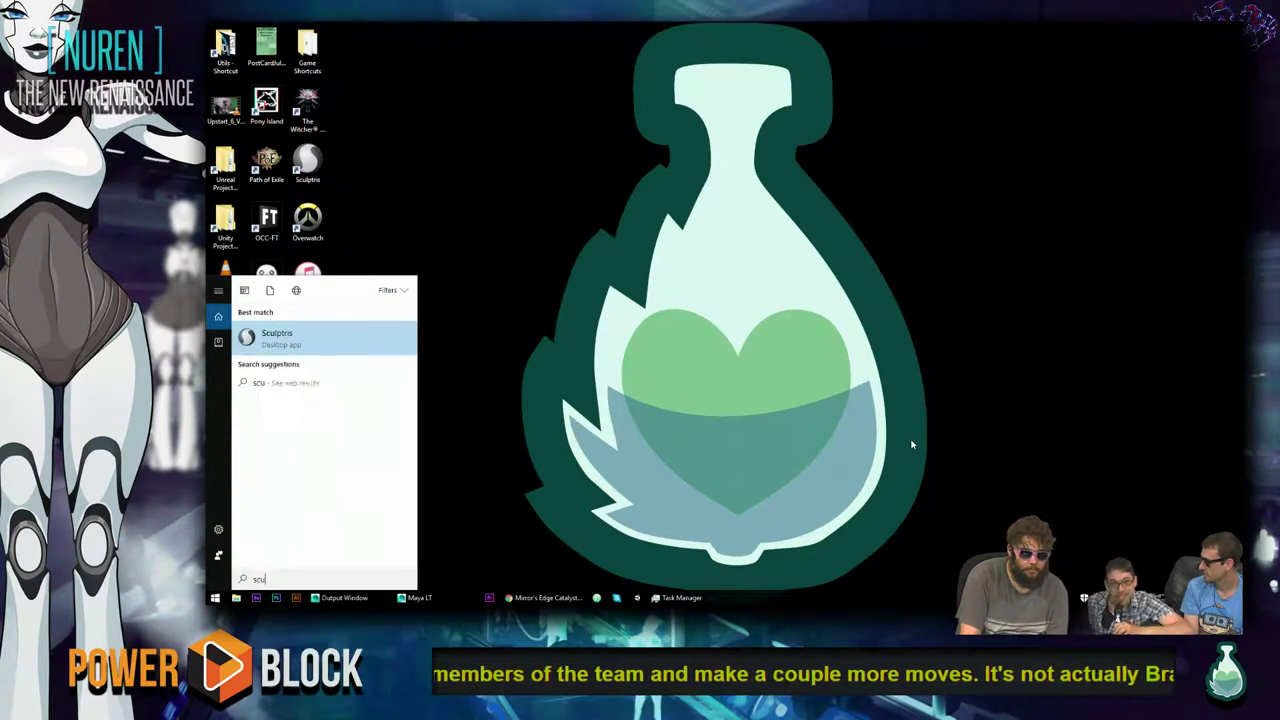
key(Return)
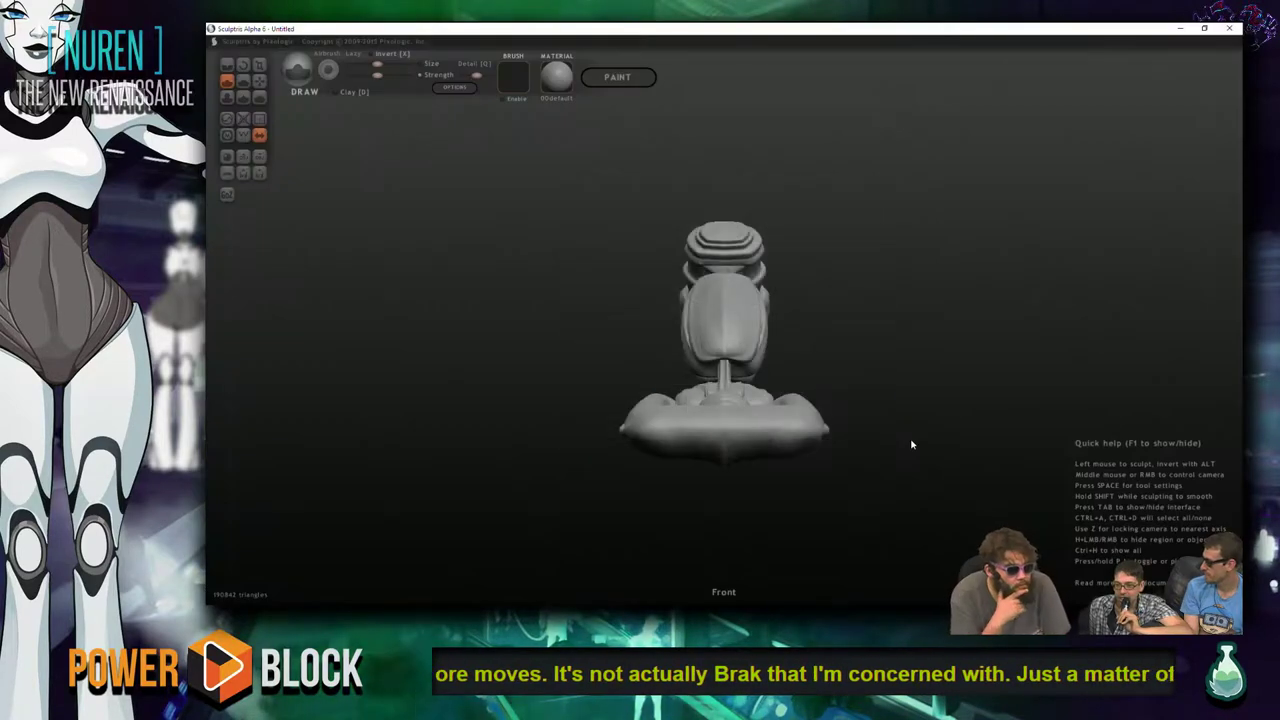
- Orbit around the mechanical arm, undoing a stray sculpt stroke on its grip
mouse_move(911, 432)
mouse_down()
mouse_move(786, 371)
mouse_move(432, 398)
mouse_move(528, 404)
mouse_up()
drag(892, 218, 880, 363)
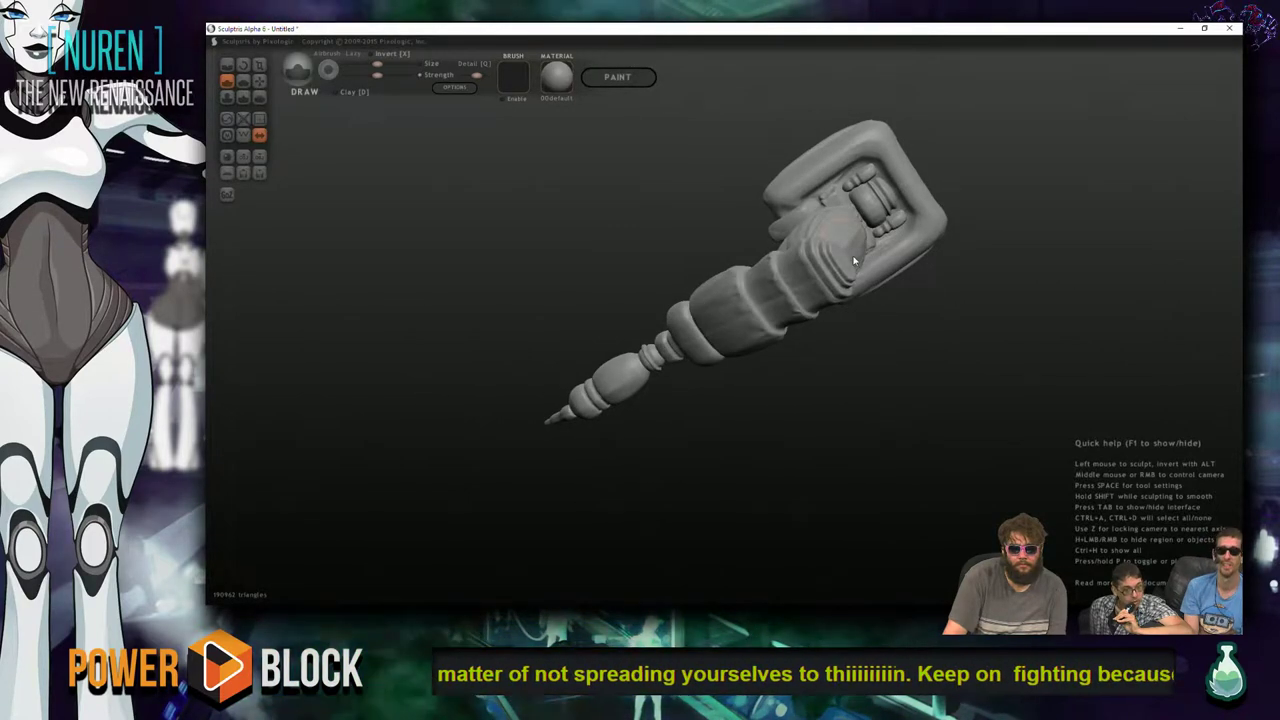
mouse_move(713, 343)
mouse_down()
mouse_move(822, 245)
mouse_move(770, 362)
mouse_up()
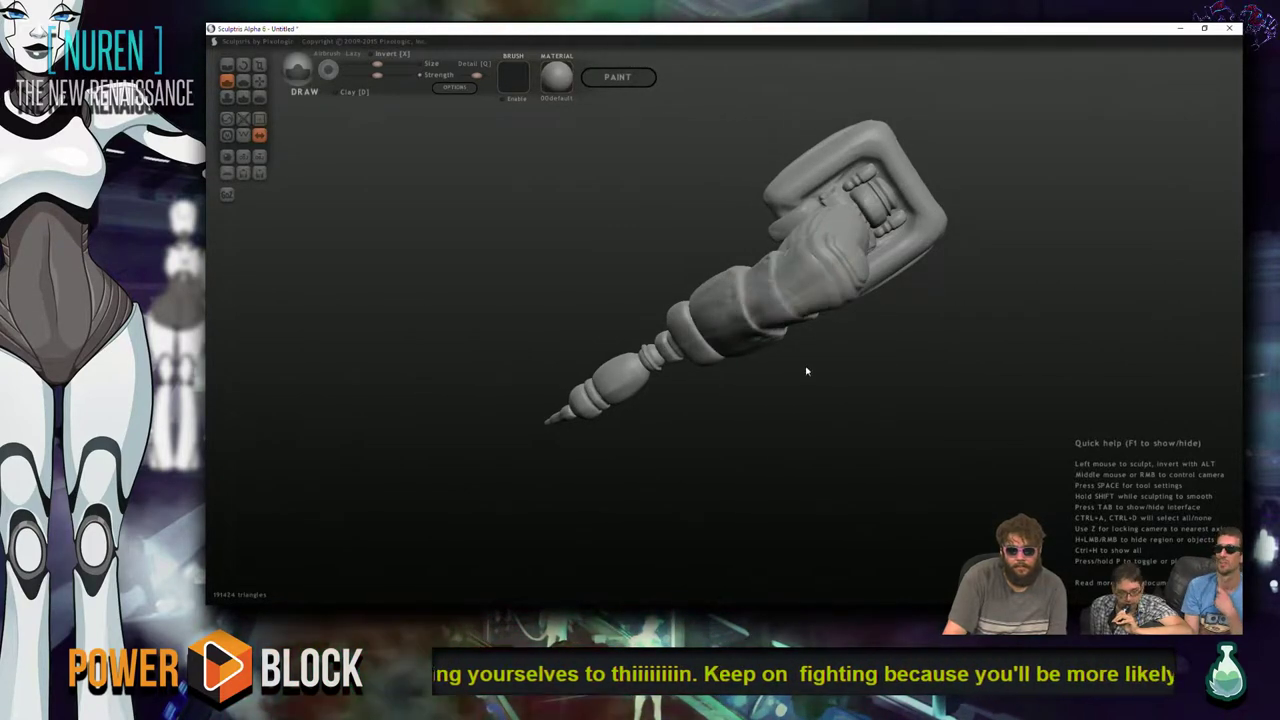
mouse_move(1109, 304)
mouse_down()
mouse_move(789, 246)
mouse_move(589, 134)
mouse_move(575, 288)
mouse_up()
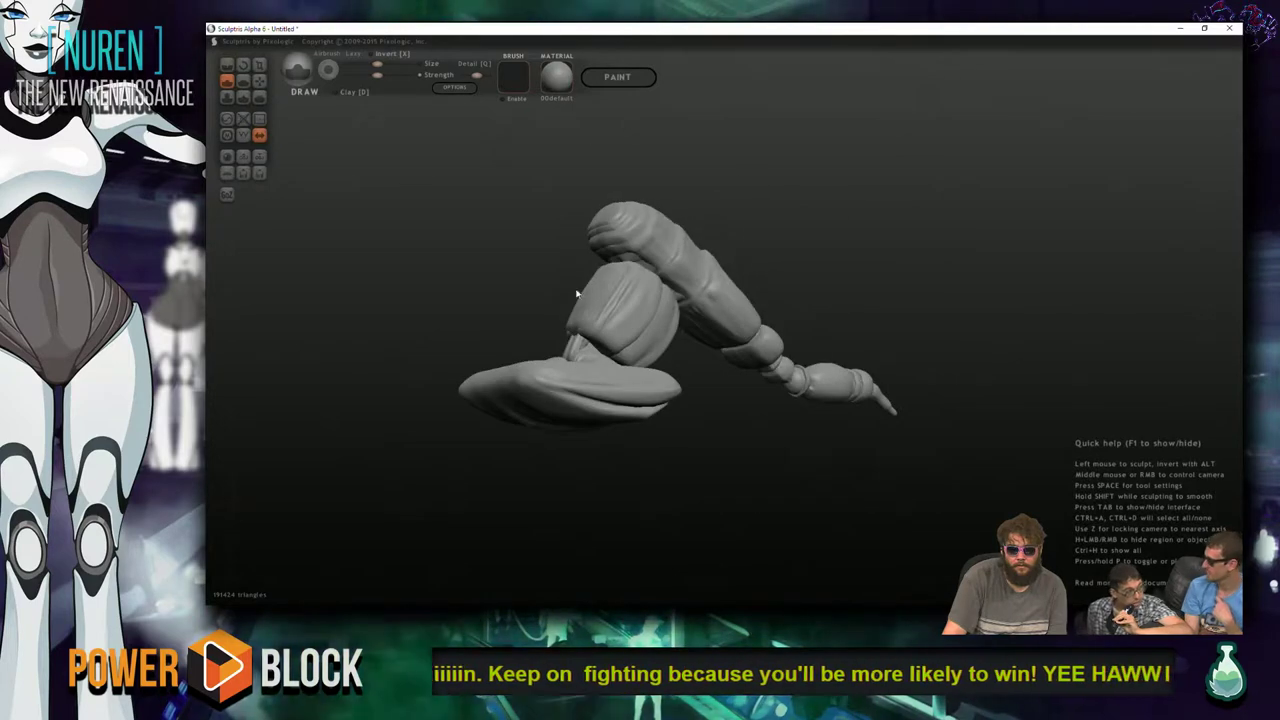
key(ctrl+z)
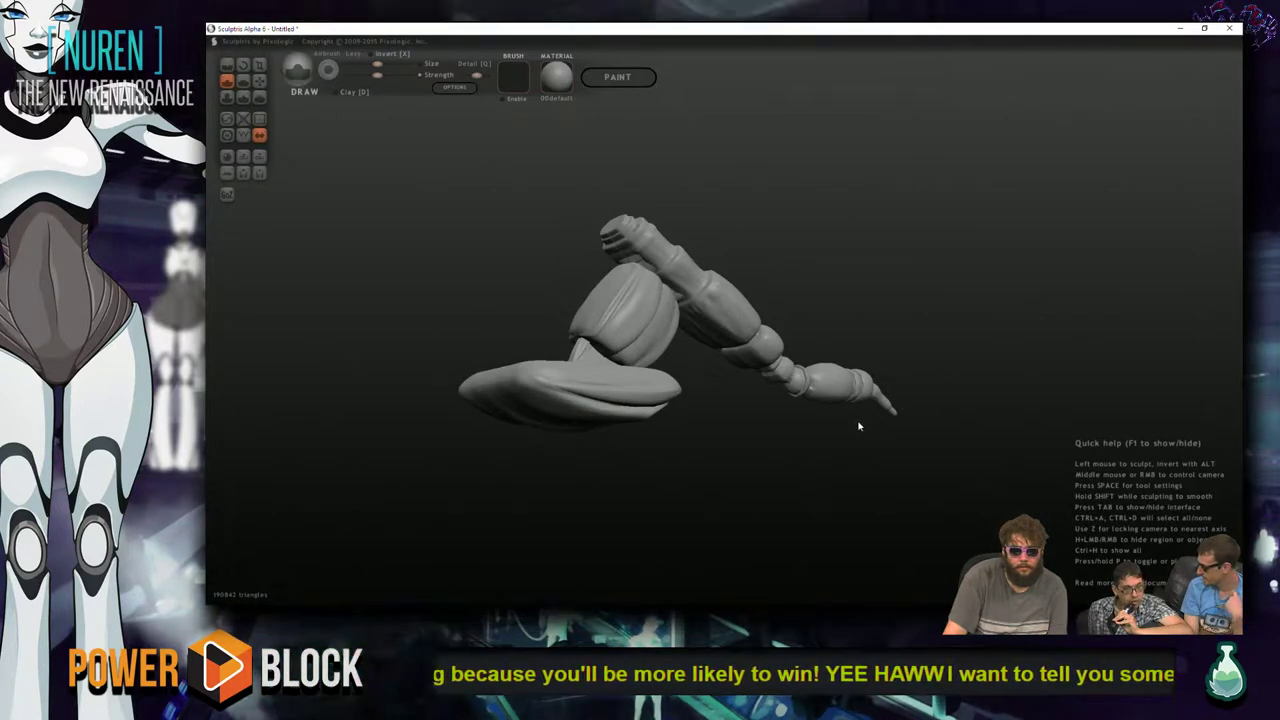
drag(529, 257, 470, 250)
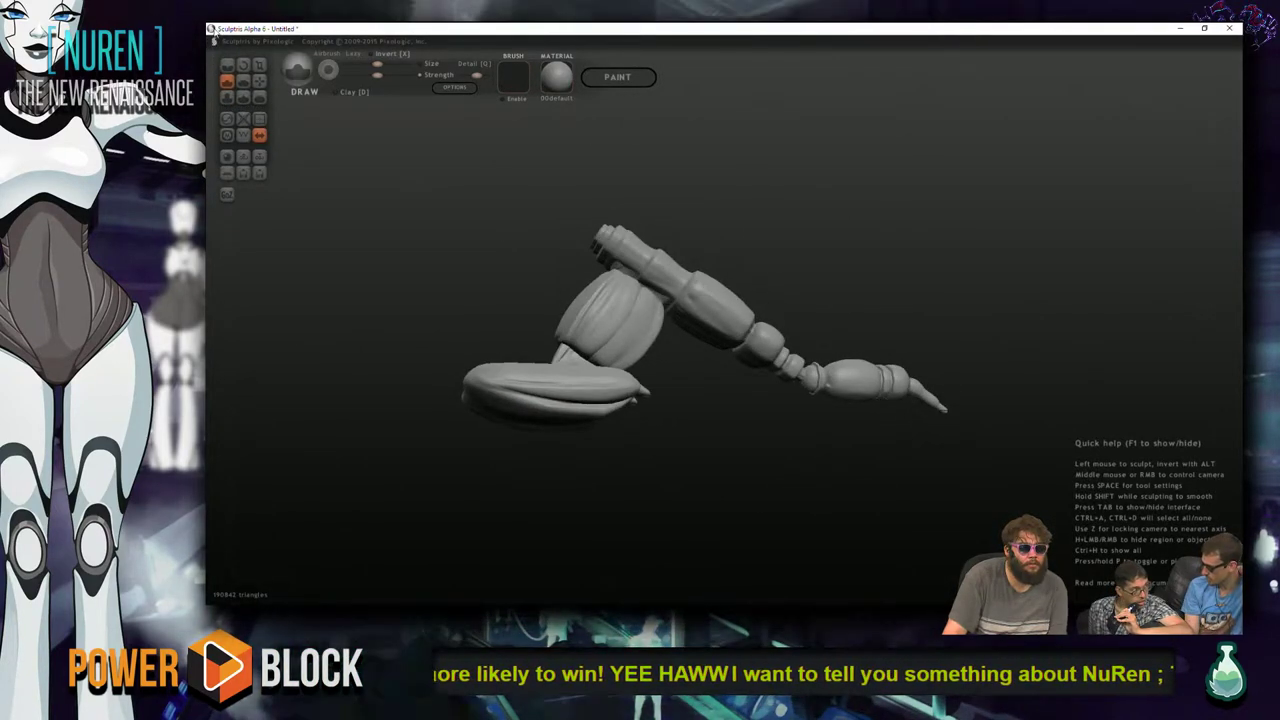
drag(500, 172, 530, 158)
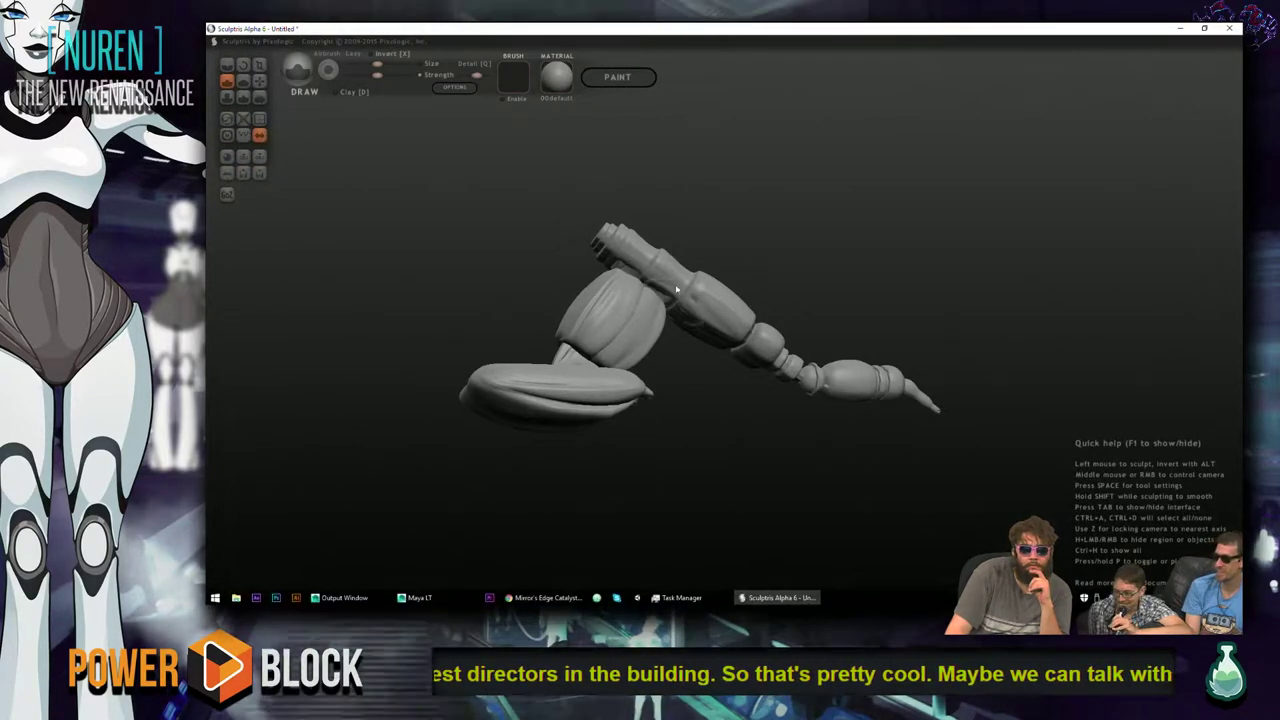
drag(565, 187, 466, 134)
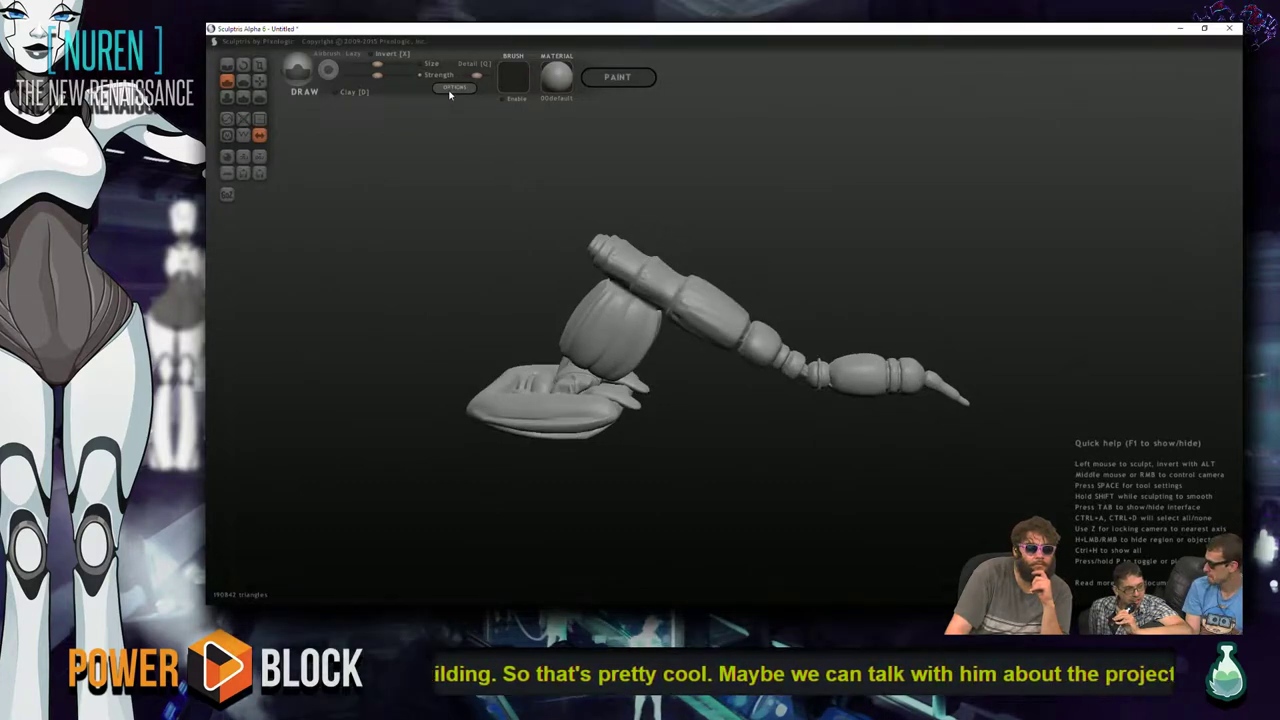
- Check Options, start a mesh Import browsing the Desktop, then switch to Maya LT
click(454, 87)
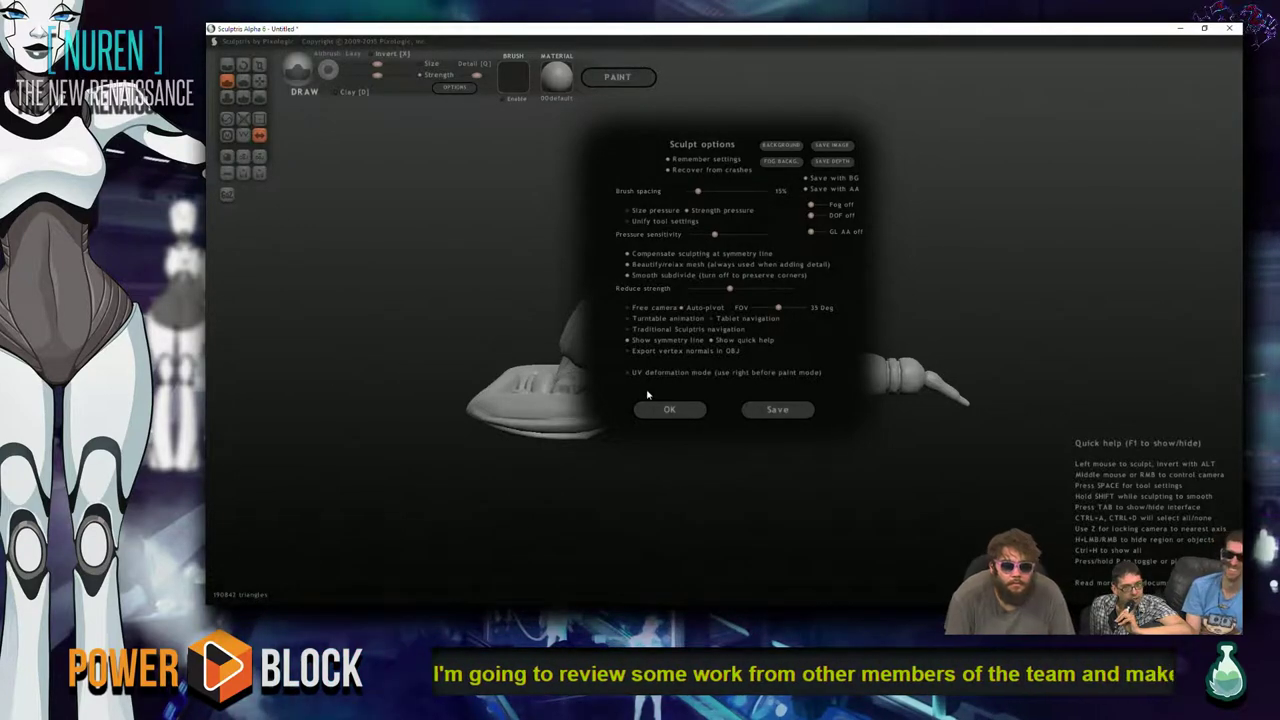
click(667, 409)
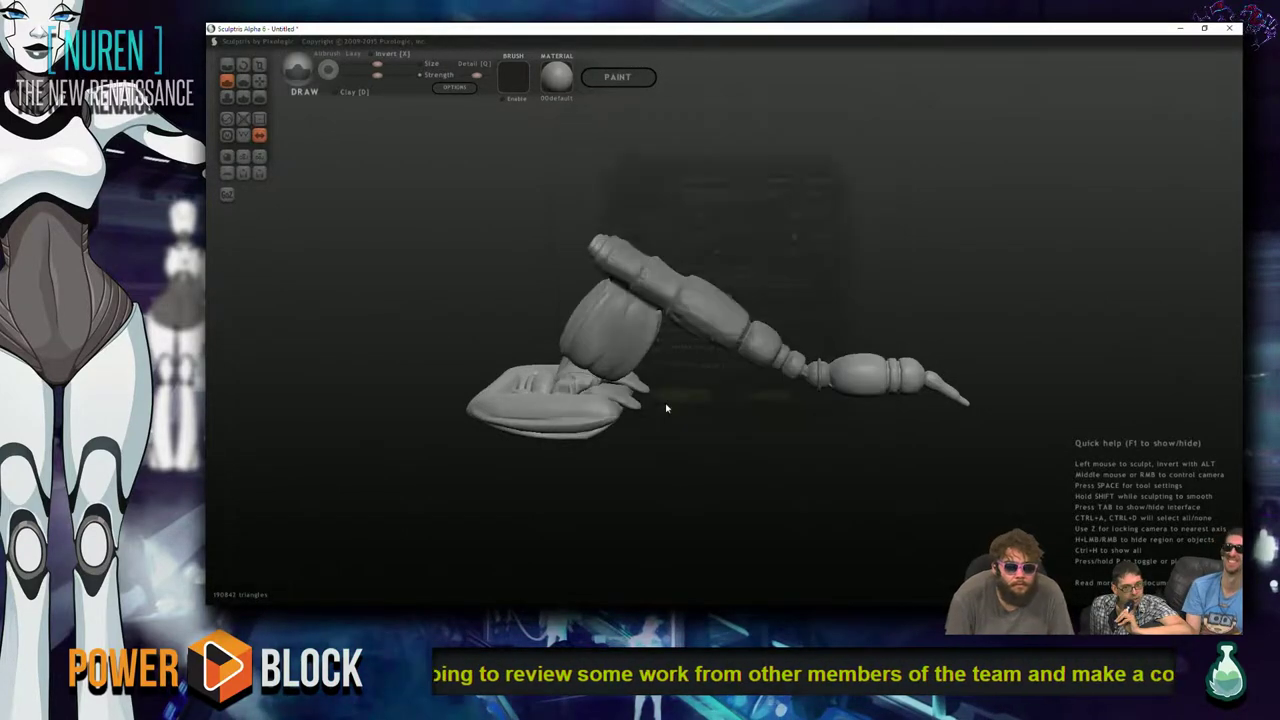
click(243, 159)
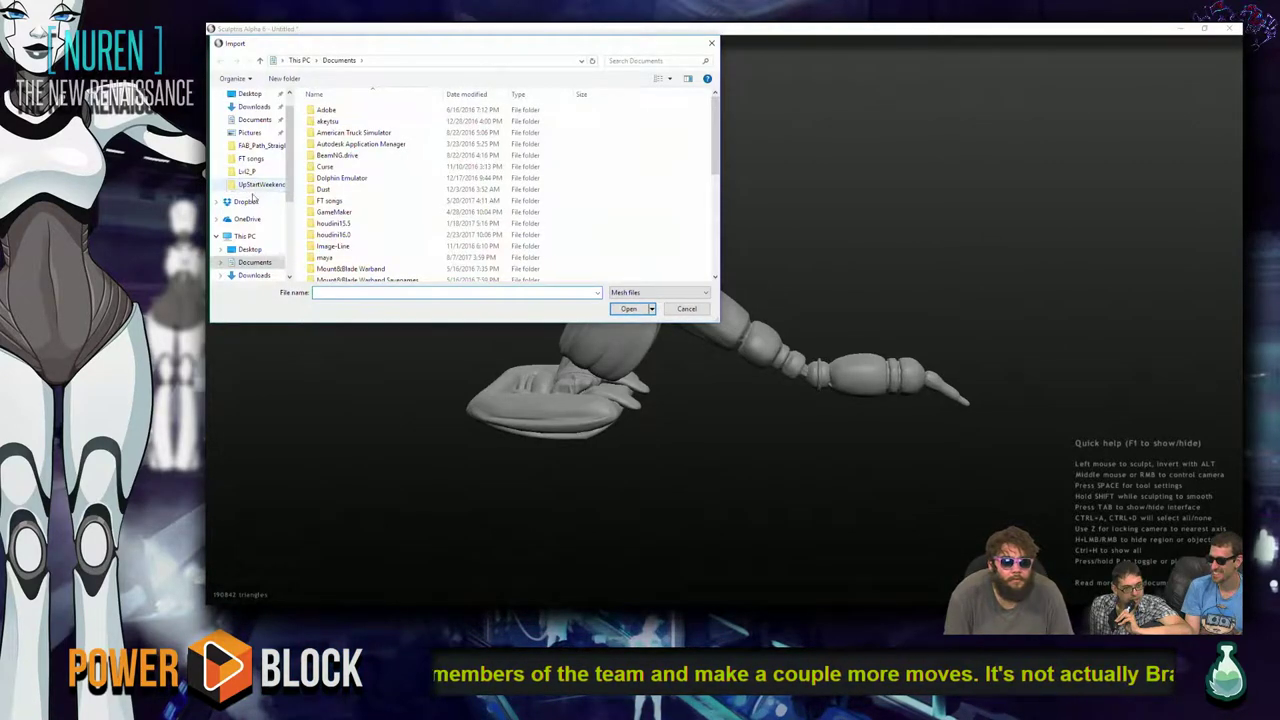
click(249, 93)
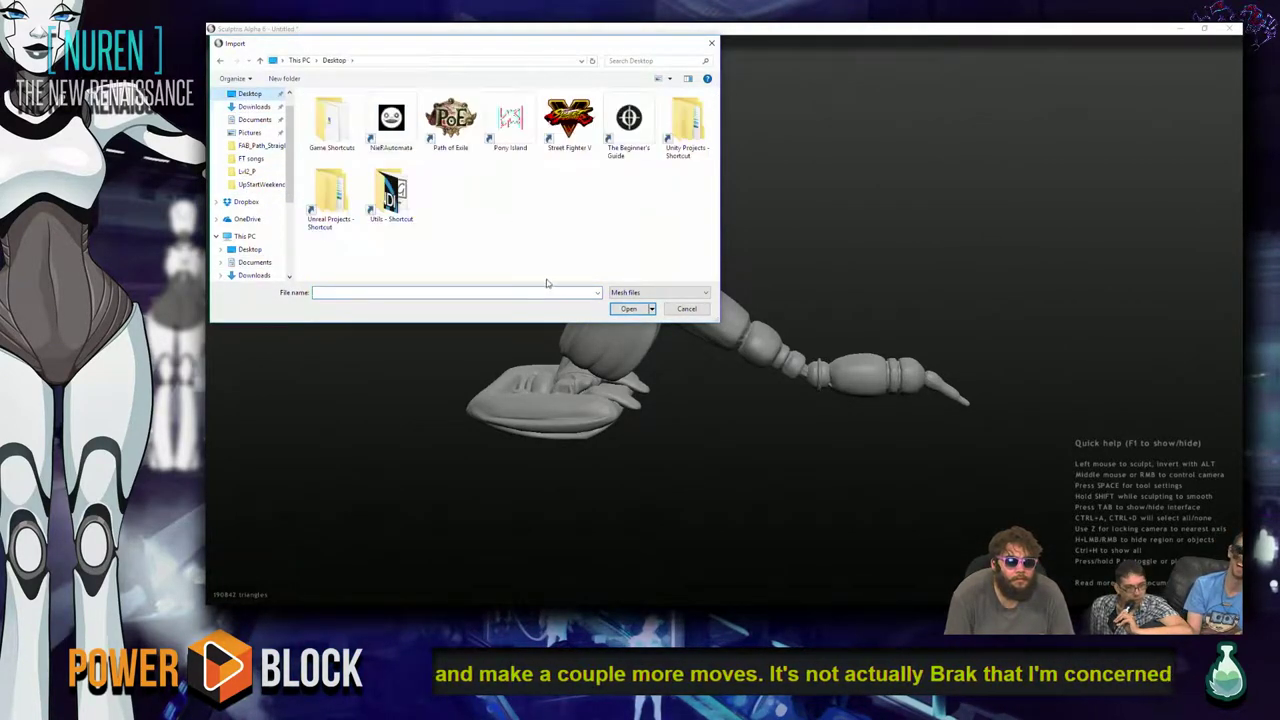
key(alt+Tab)
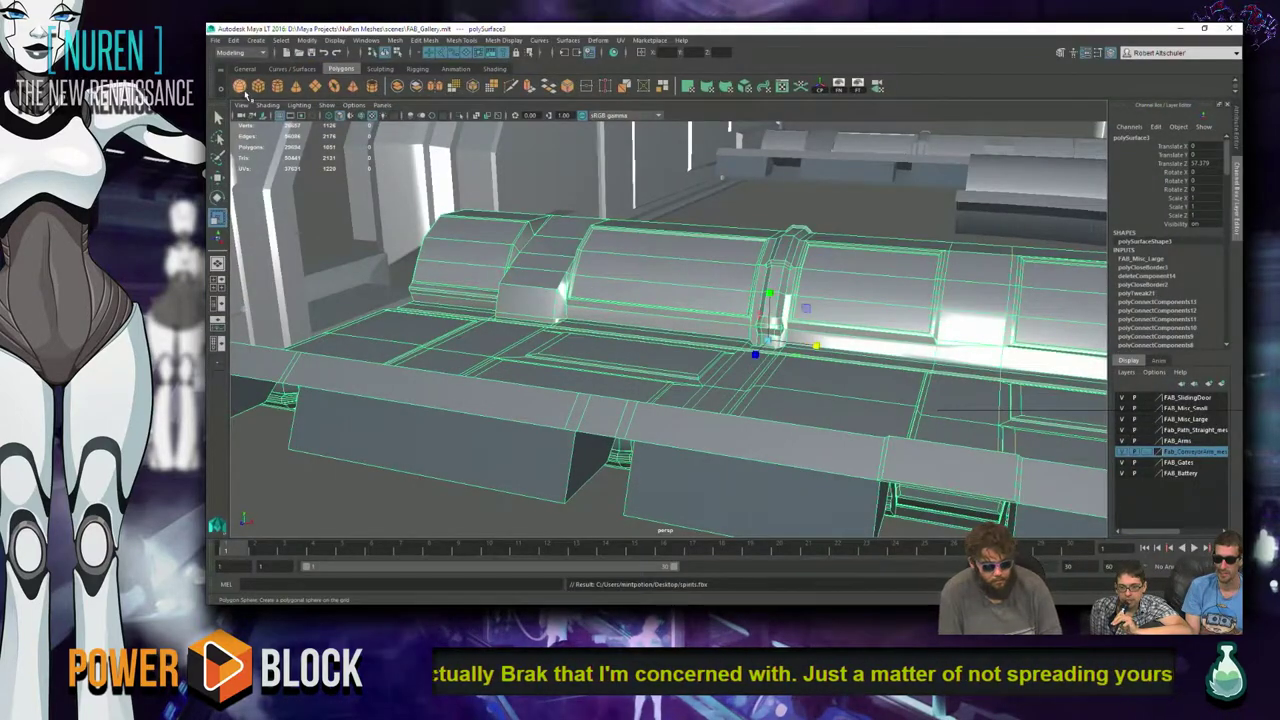
- Try filling the open top border, then undo the fill
key(g)
key(ctrl+z)
right_drag(643, 452, 700, 462)
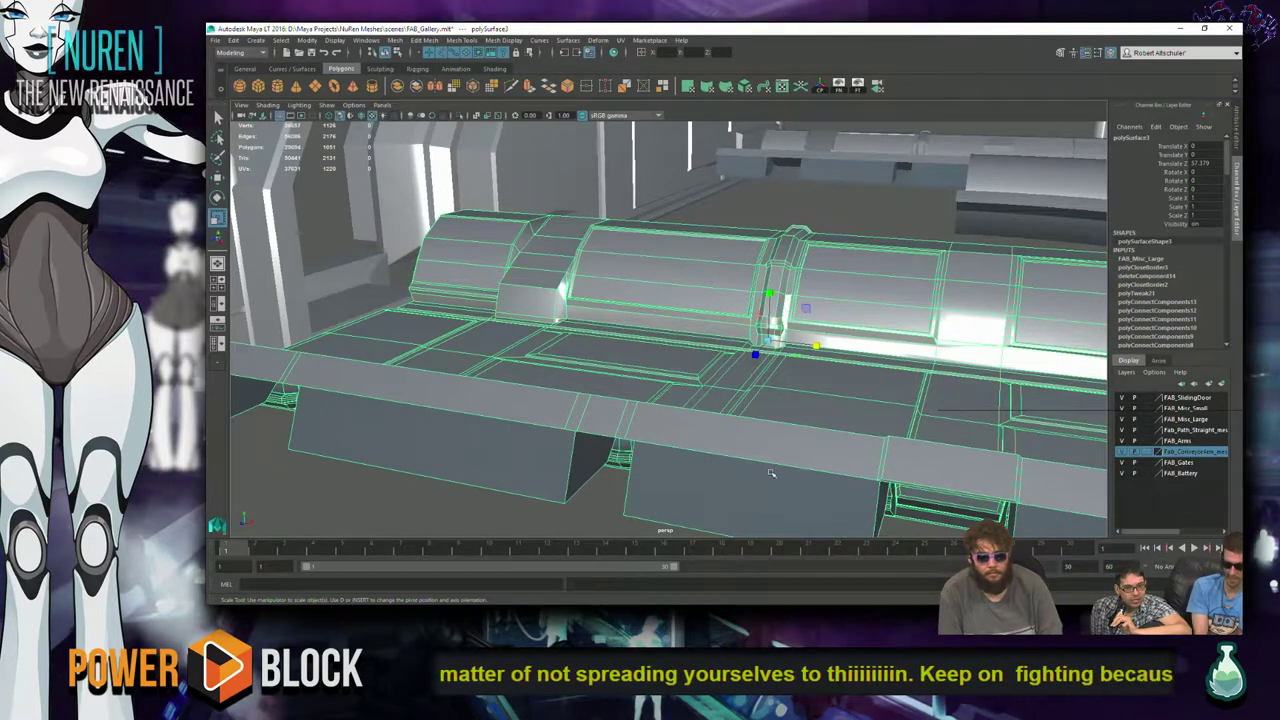
- Export the selected mesh as OBJ named jackassEst.obj, then return to Sculptris
click(214, 40)
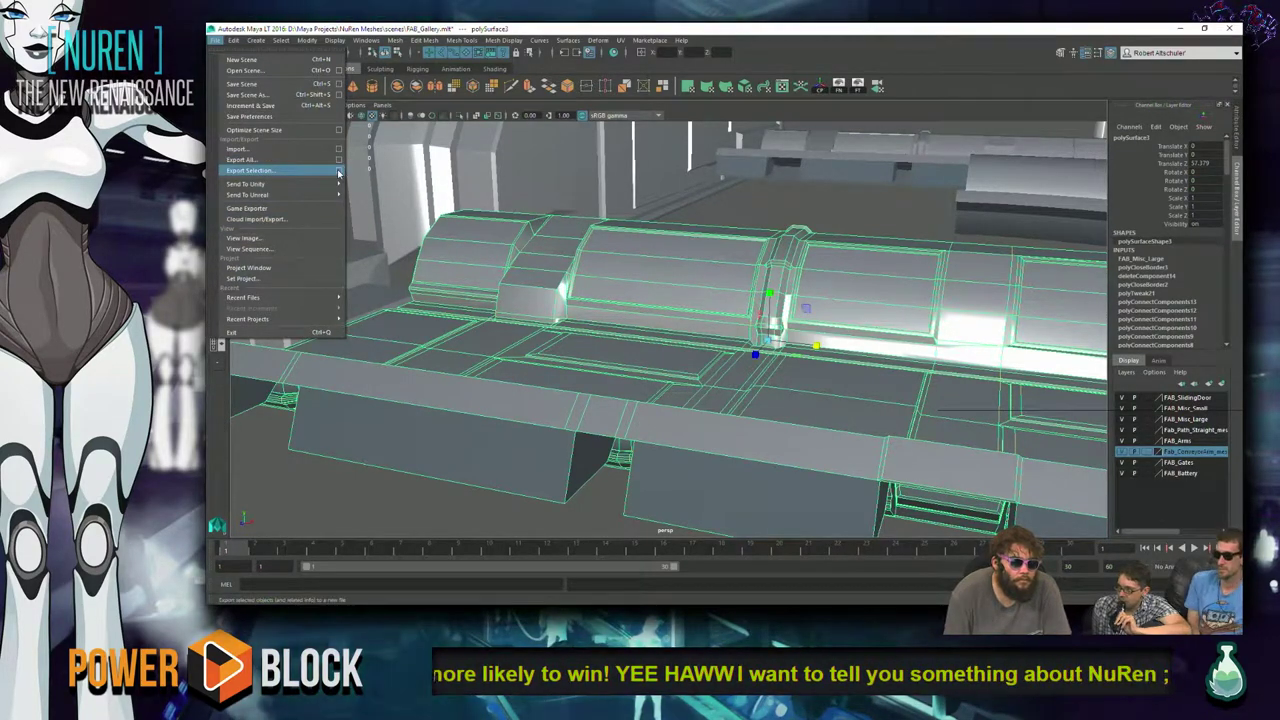
click(250, 170)
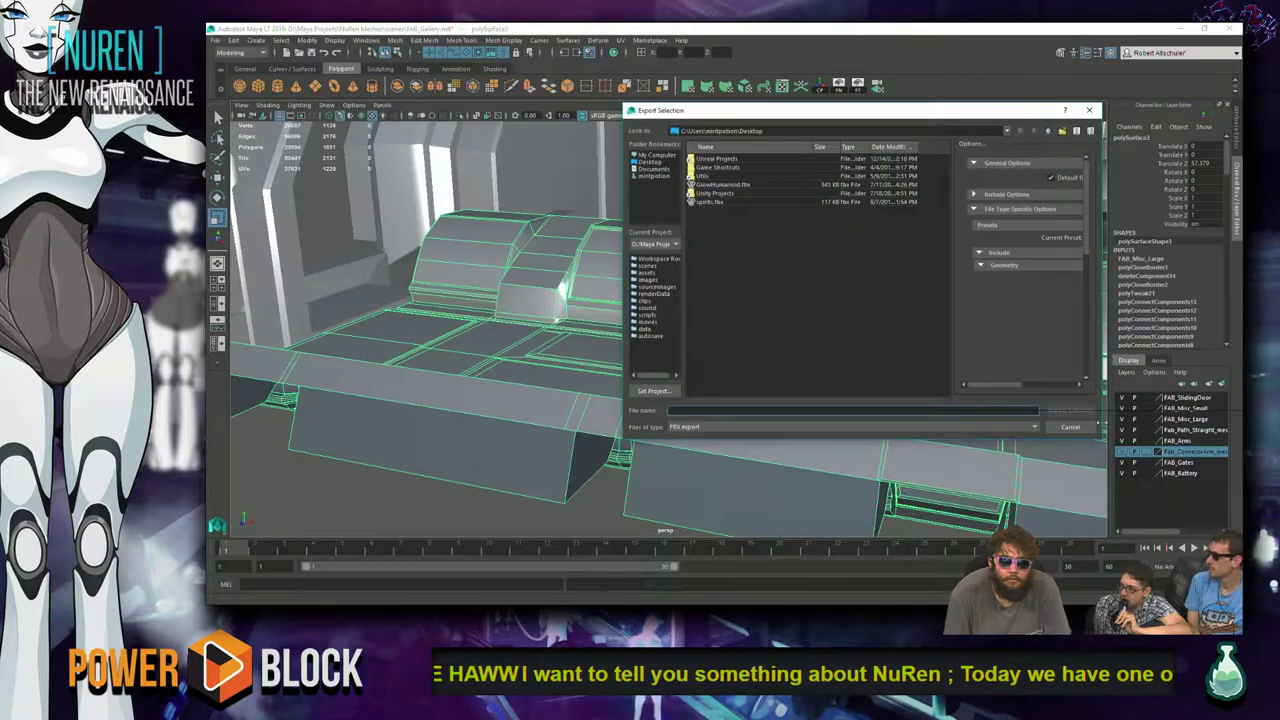
click(1035, 427)
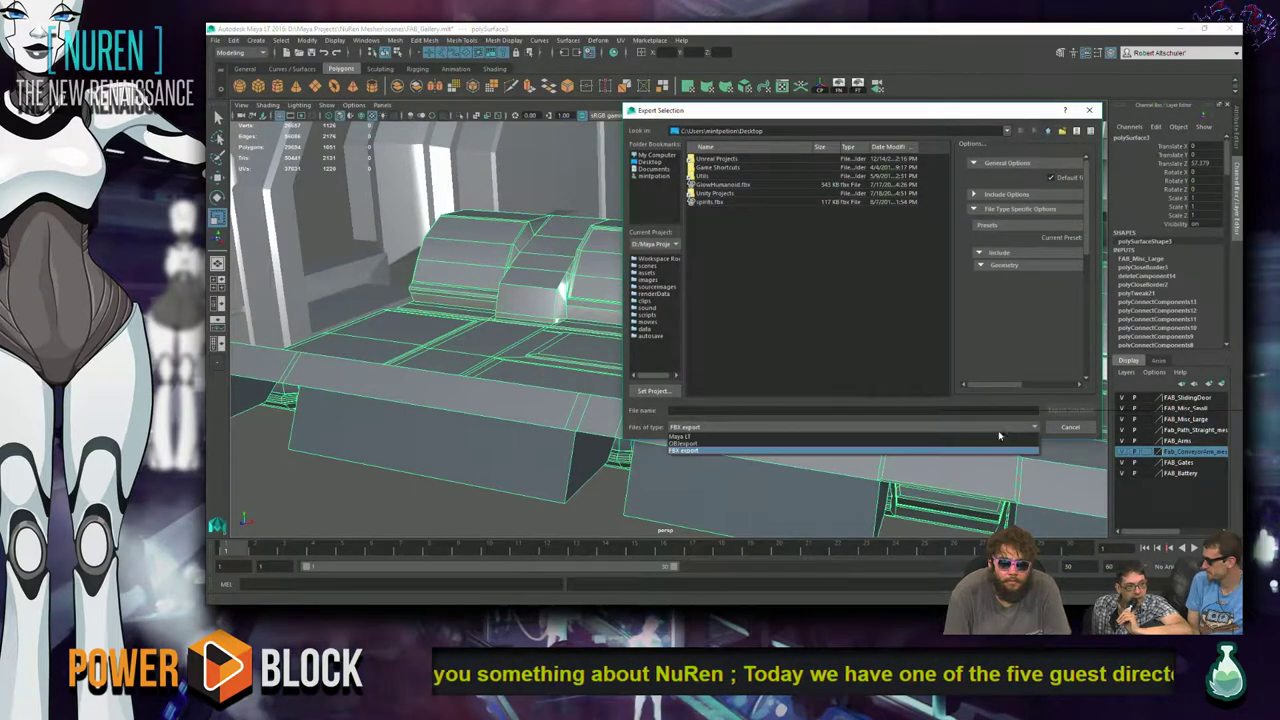
click(991, 443)
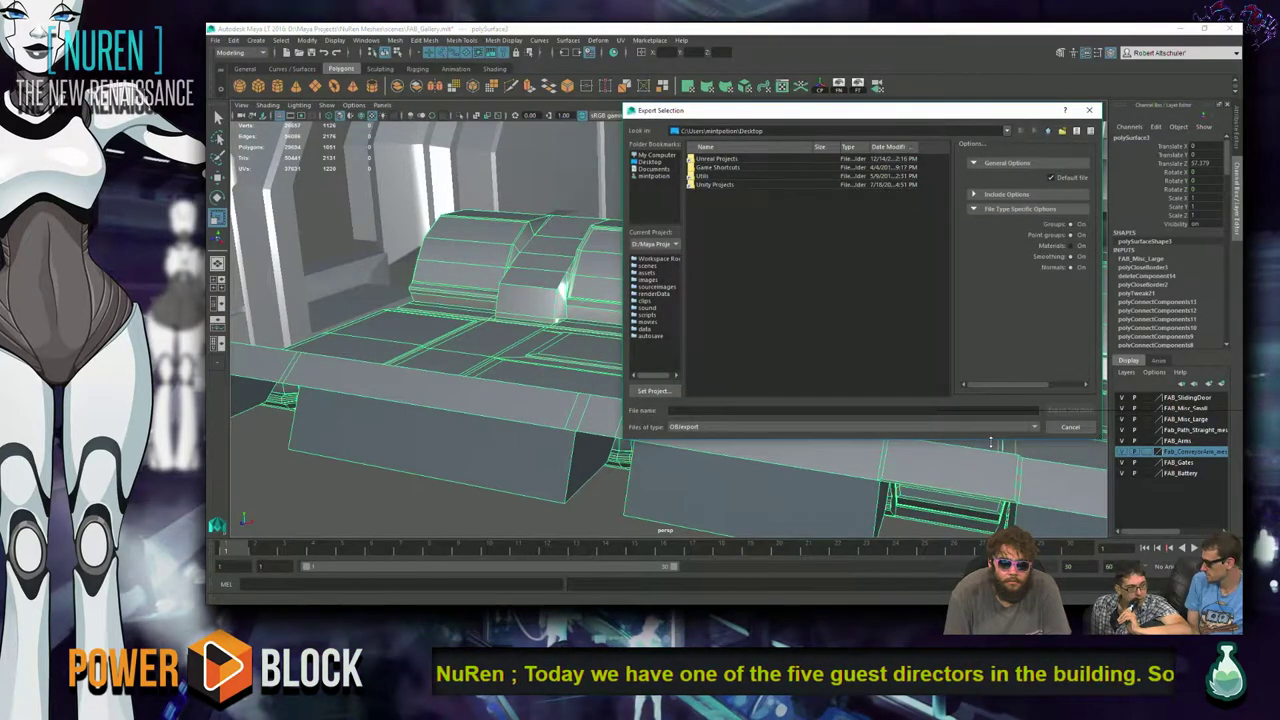
click(776, 411)
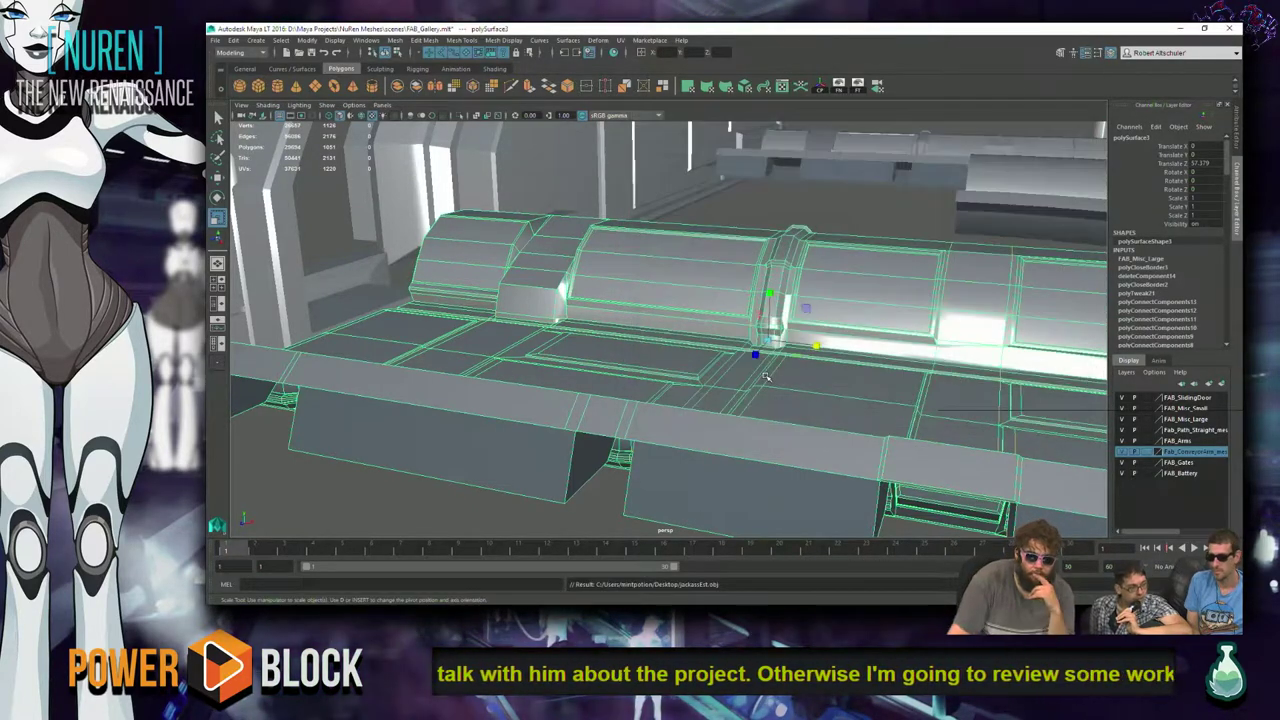
key(alt+Tab)
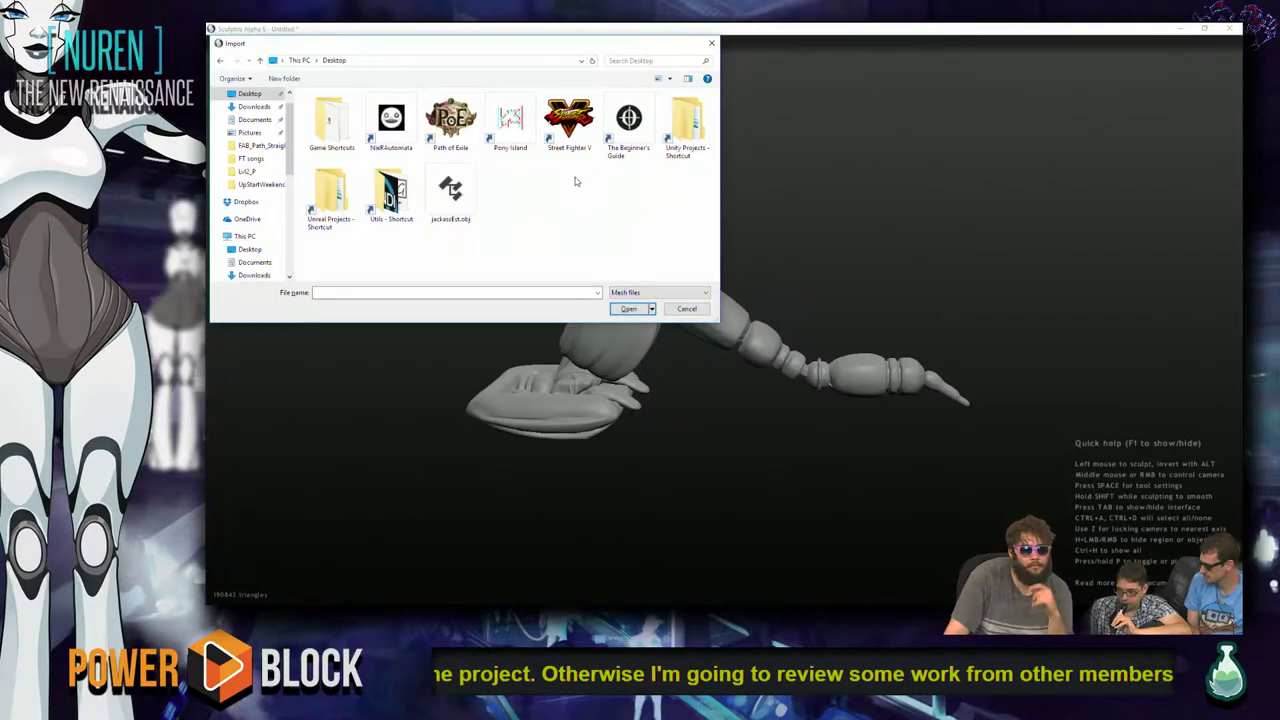
- Open jackassEst.obj as a New Scene, dismiss the more-than-4-corners error, return to Maya
click(450, 192)
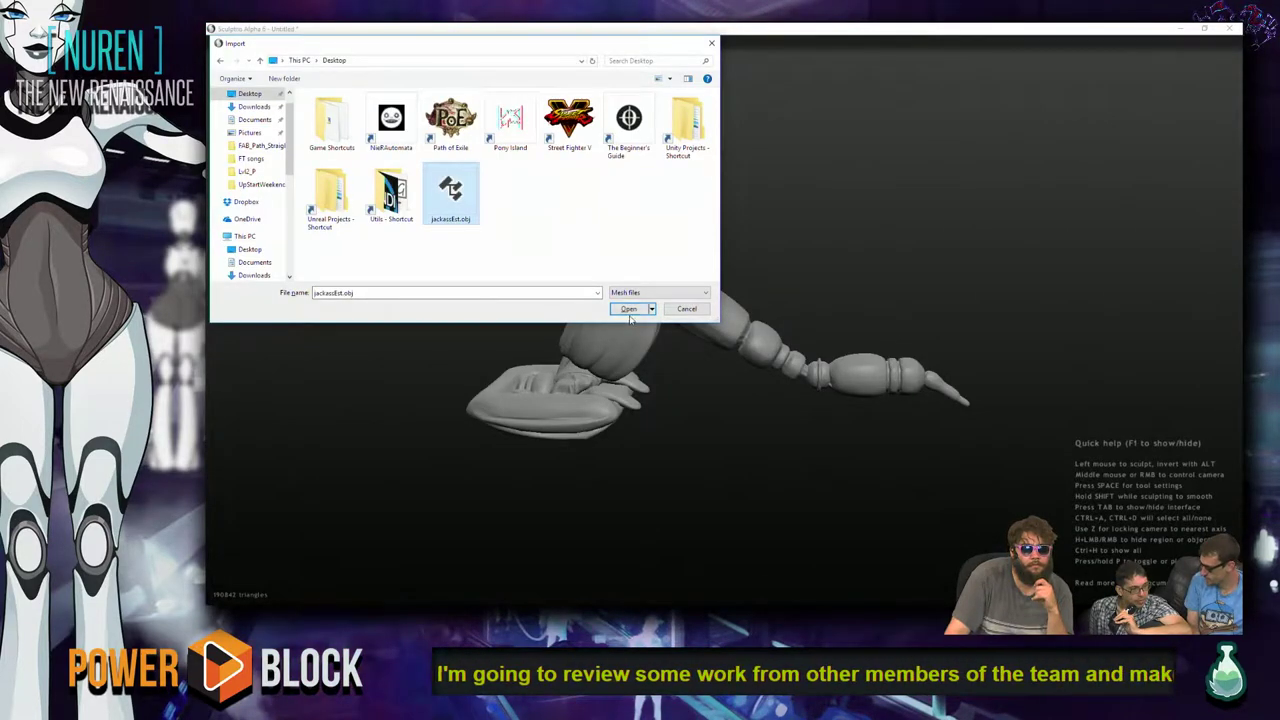
click(629, 310)
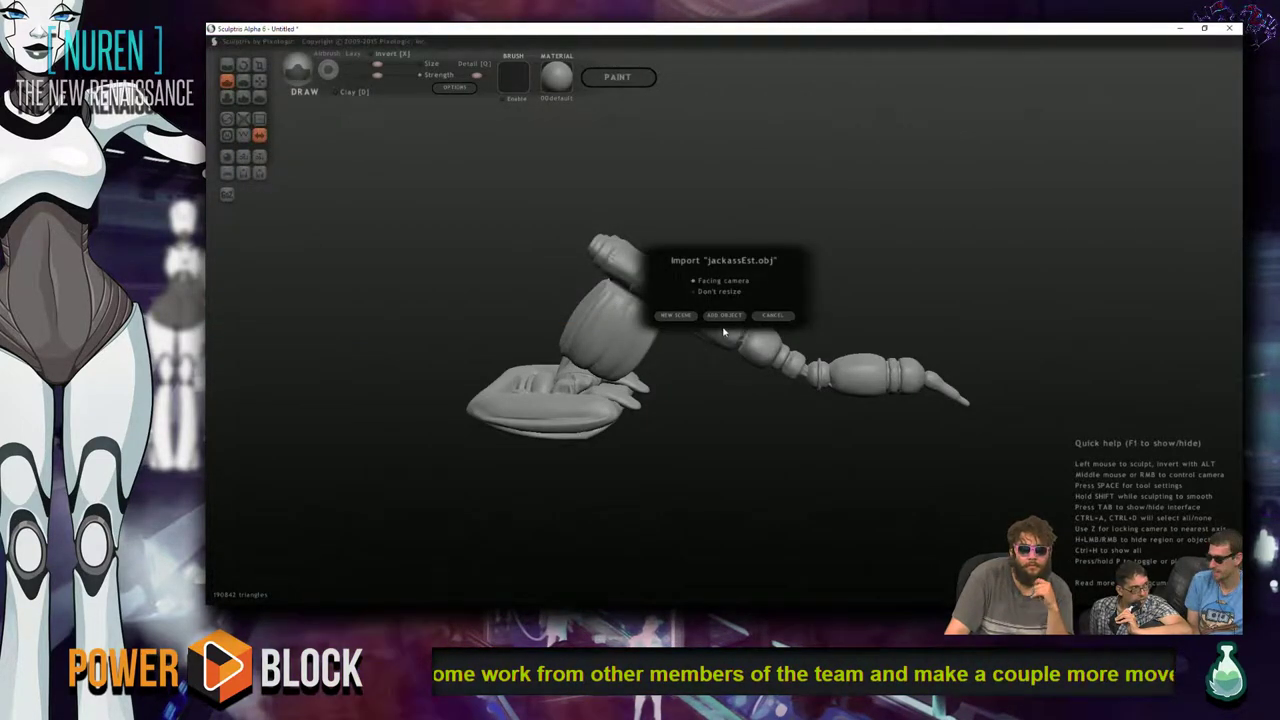
click(672, 315)
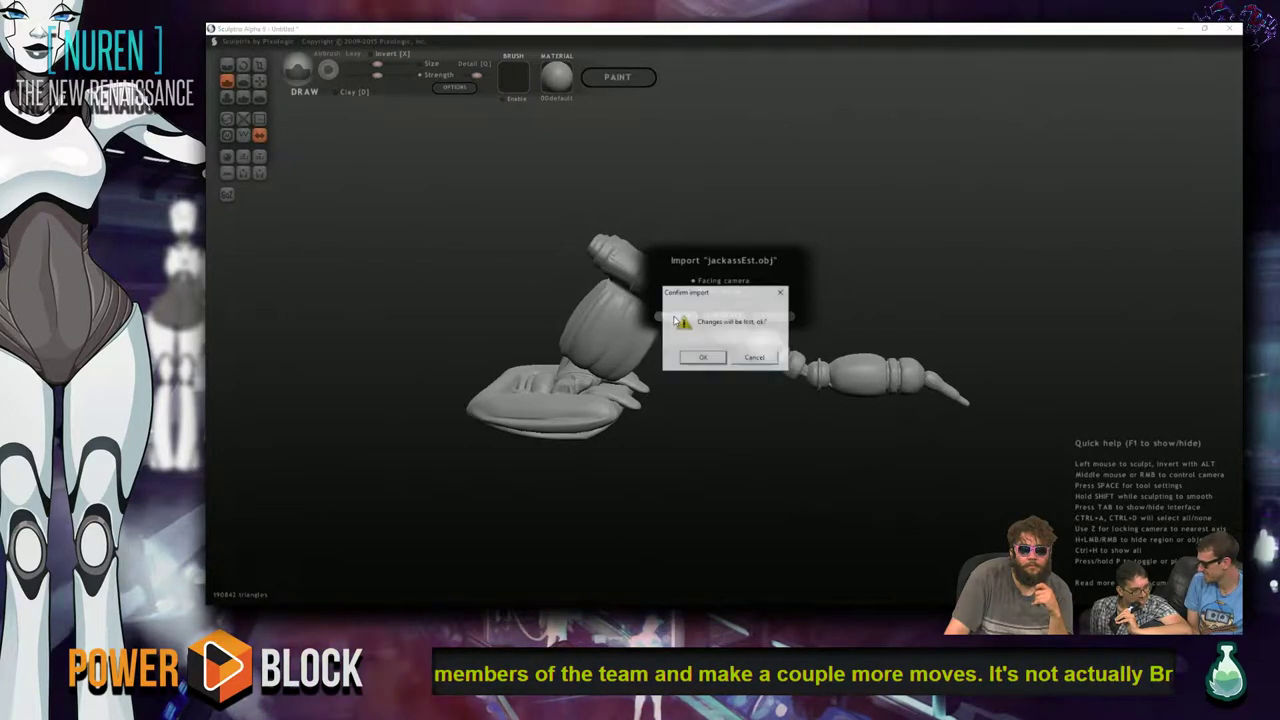
click(714, 359)
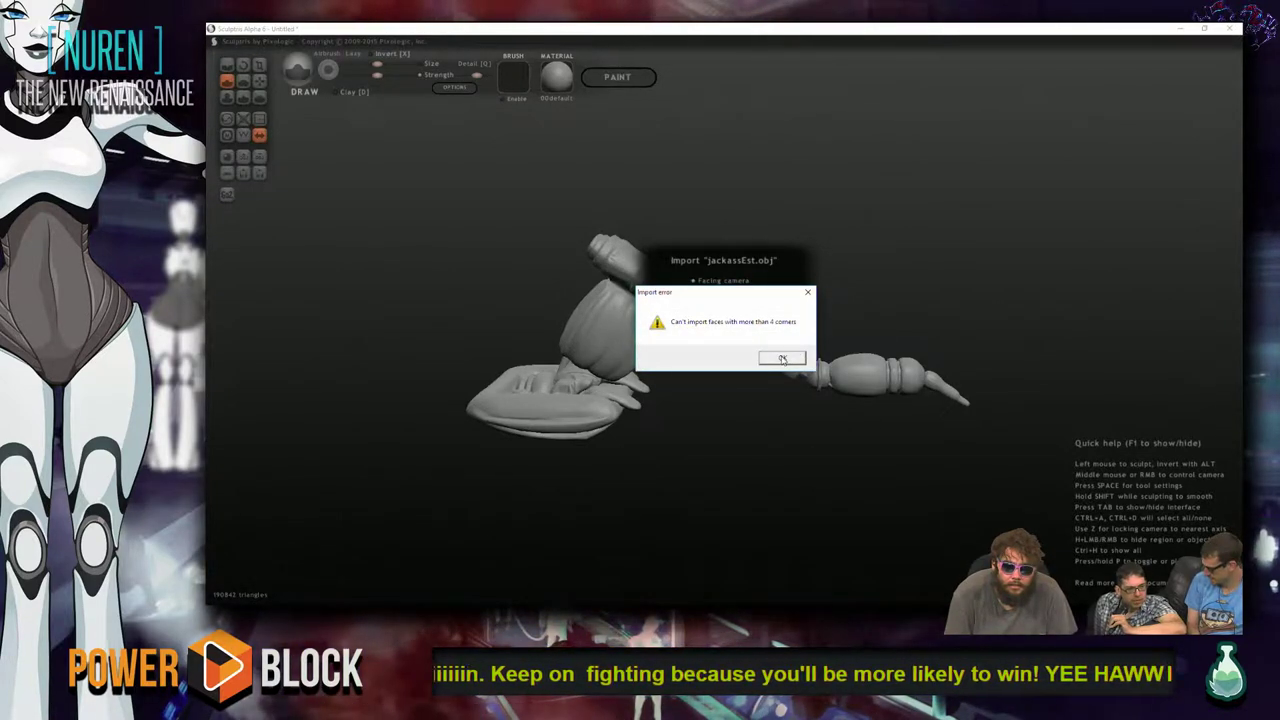
click(783, 359)
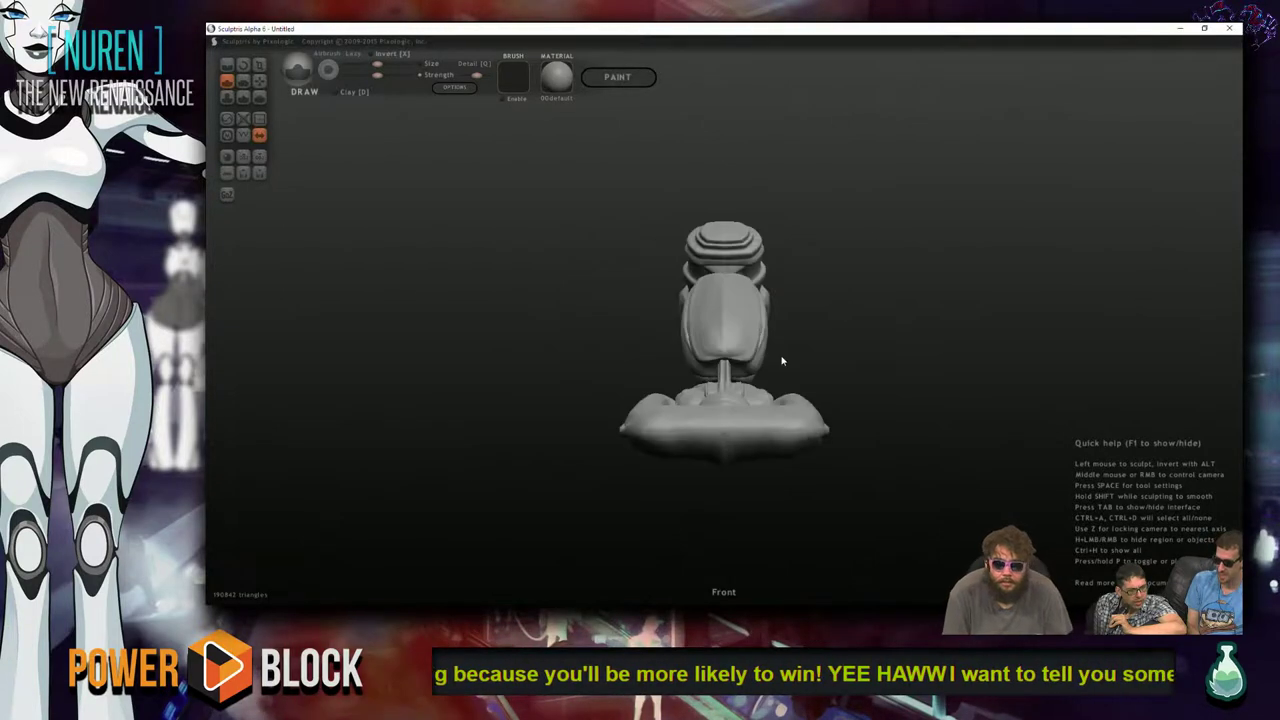
key(alt+Tab)
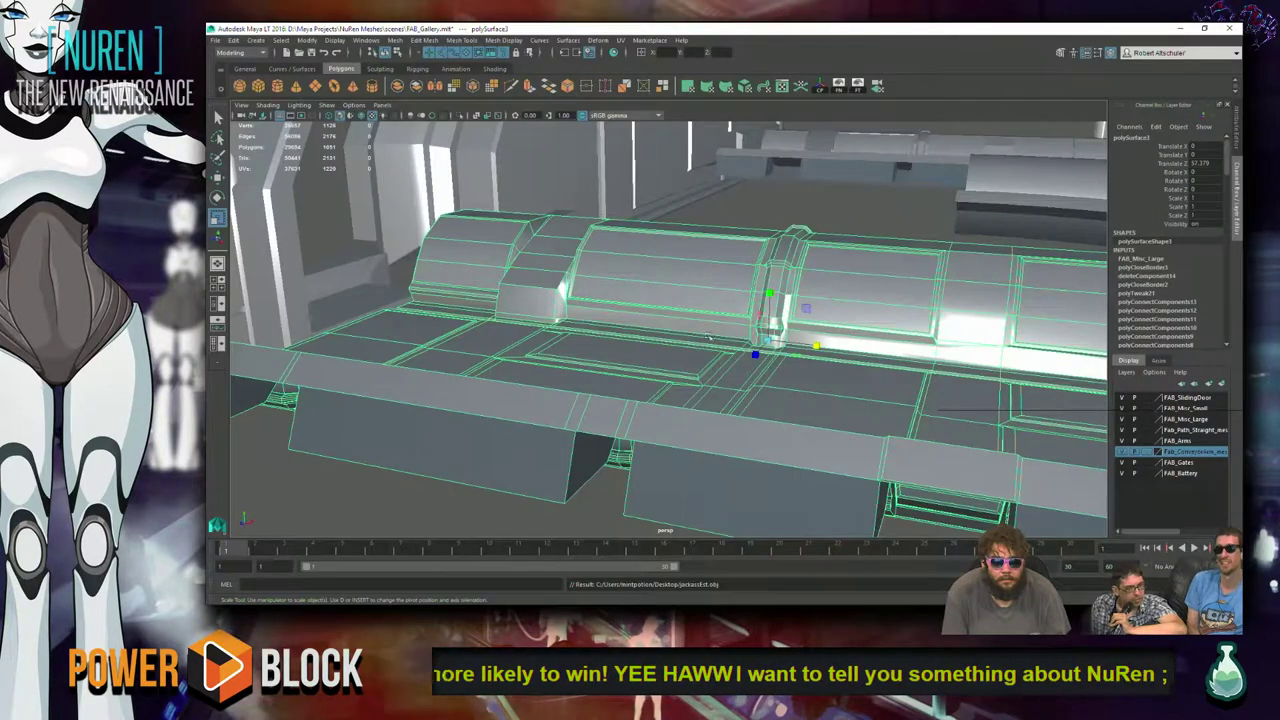
- Quadrangulate the conveyor mesh and view it from above with wireframe
click(395, 41)
click(407, 168)
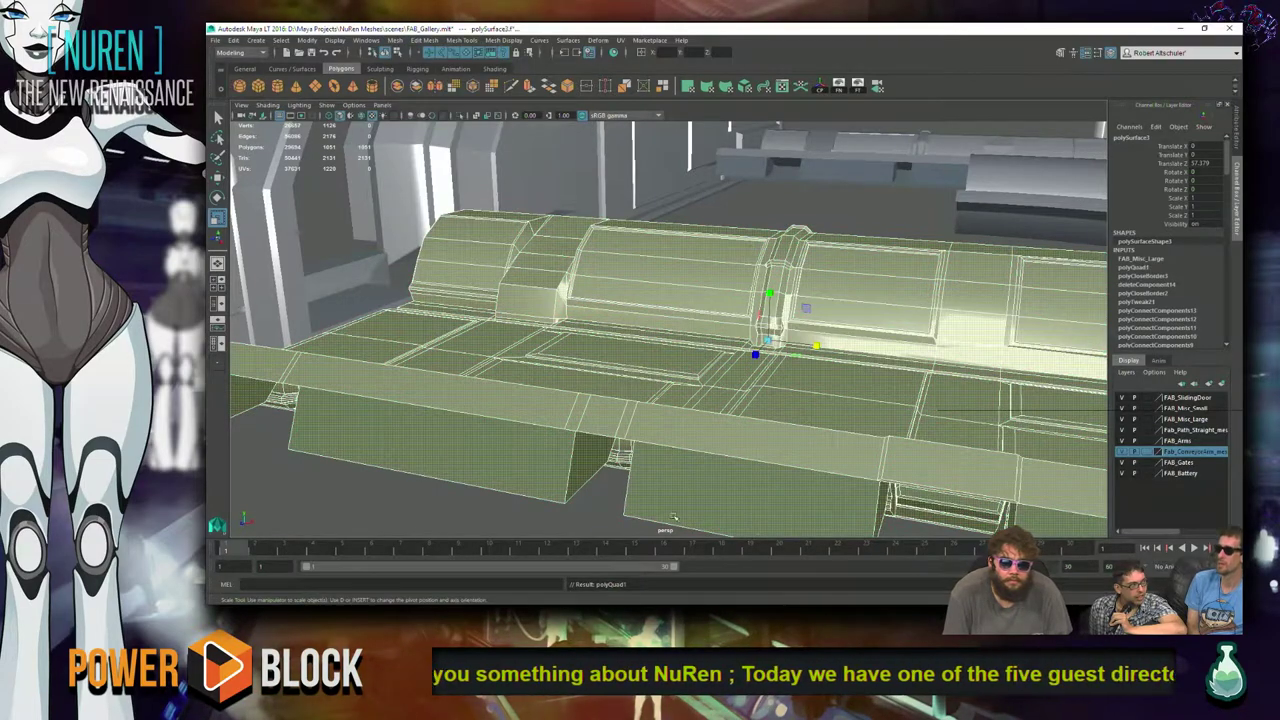
alt+right_drag(674, 517, 697, 441)
alt+drag(714, 479, 580, 450)
mouse_move(600, 340)
right_down()
mouse_move(586, 384)
mouse_move(670, 295)
right_up()
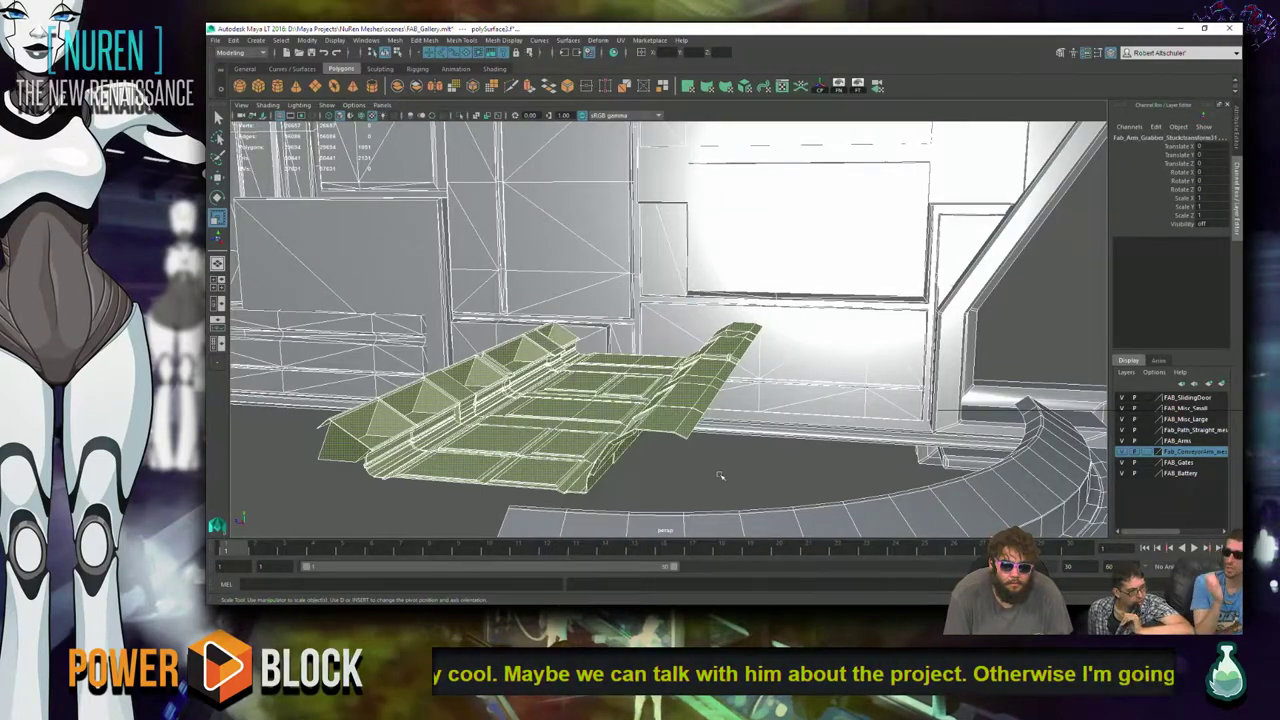
- Inspect individual faces up close, then reselect the conveyor mesh and undo
click(672, 463)
scroll(560, 470, up, 5)
alt+drag(466, 484, 565, 317)
right_drag(552, 290, 548, 292)
click(553, 287)
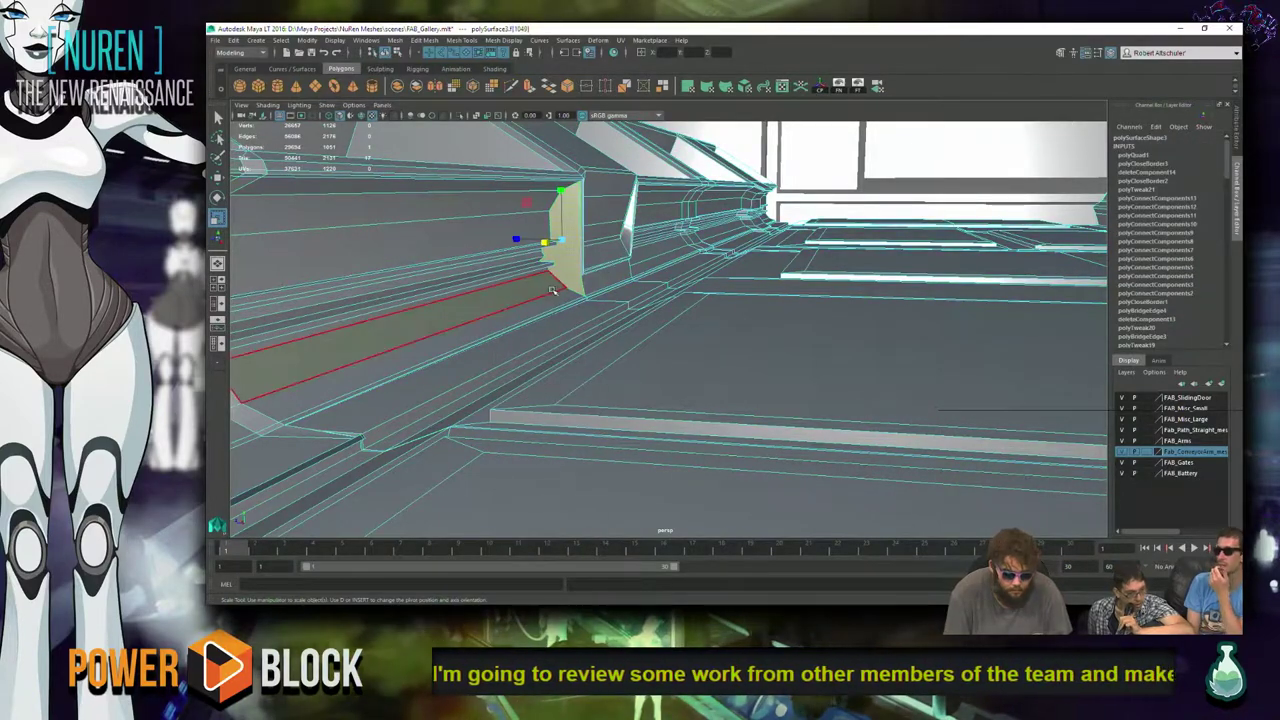
alt+drag(960, 317, 749, 323)
right_drag(749, 323, 828, 401)
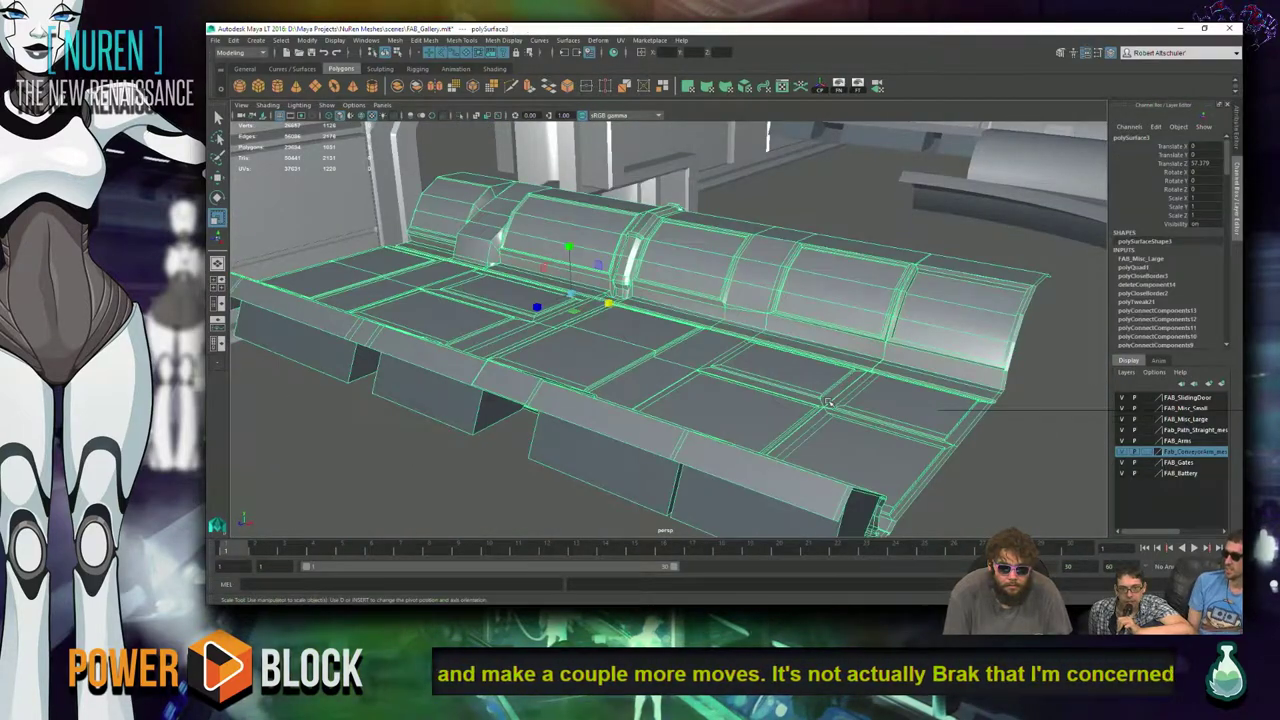
click(469, 169)
key(ctrl+z)
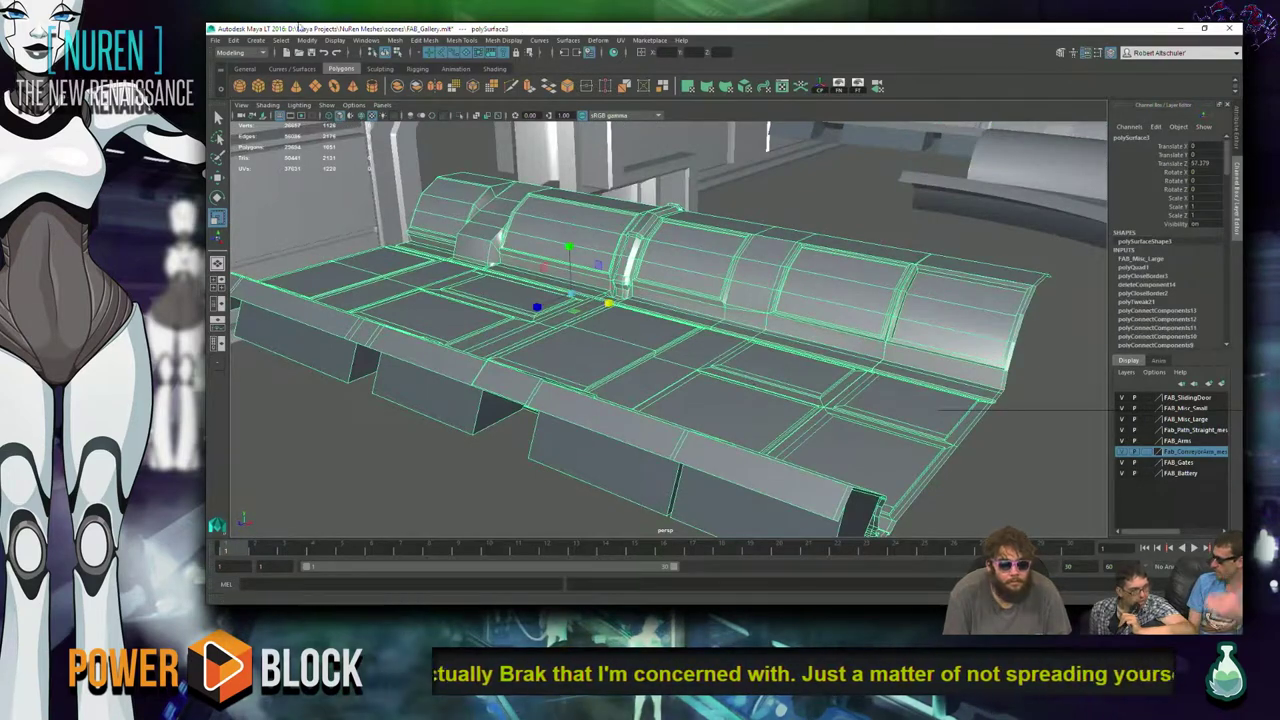
click(216, 40)
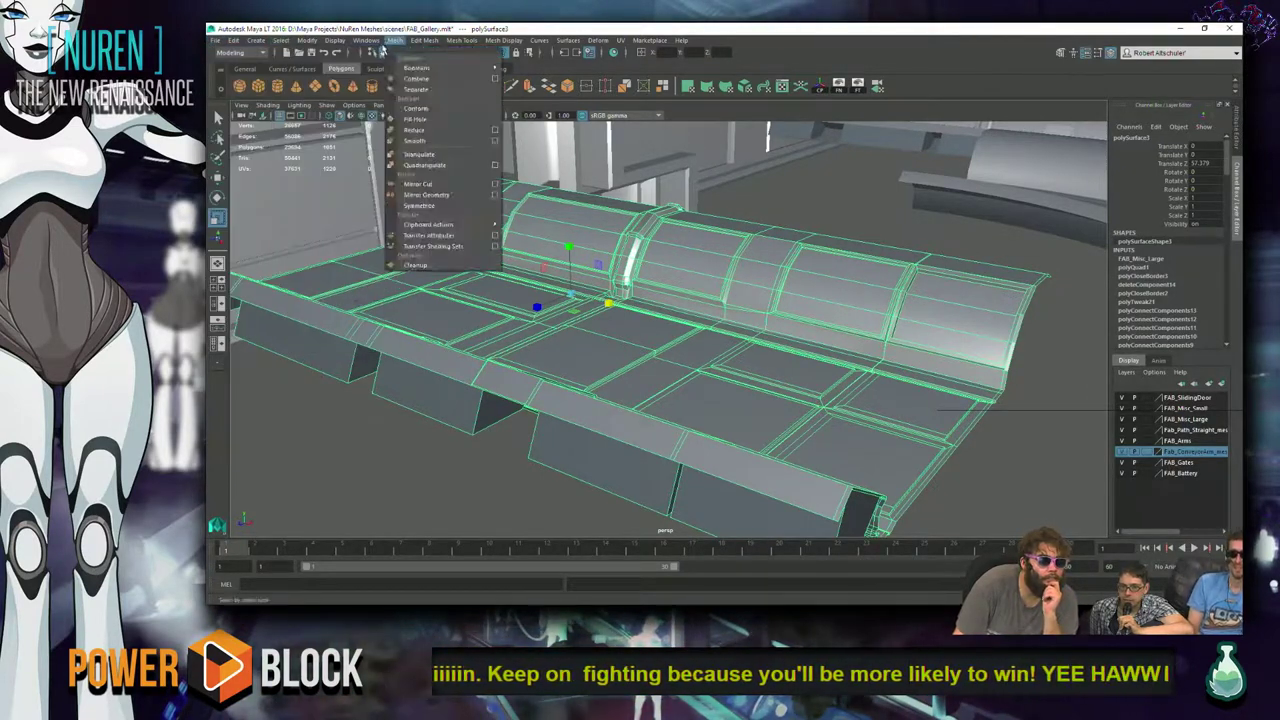
- Quadrangulate the conveyor mesh again with Angle threshold lowered to 25.2740
mouse_move(415, 40)
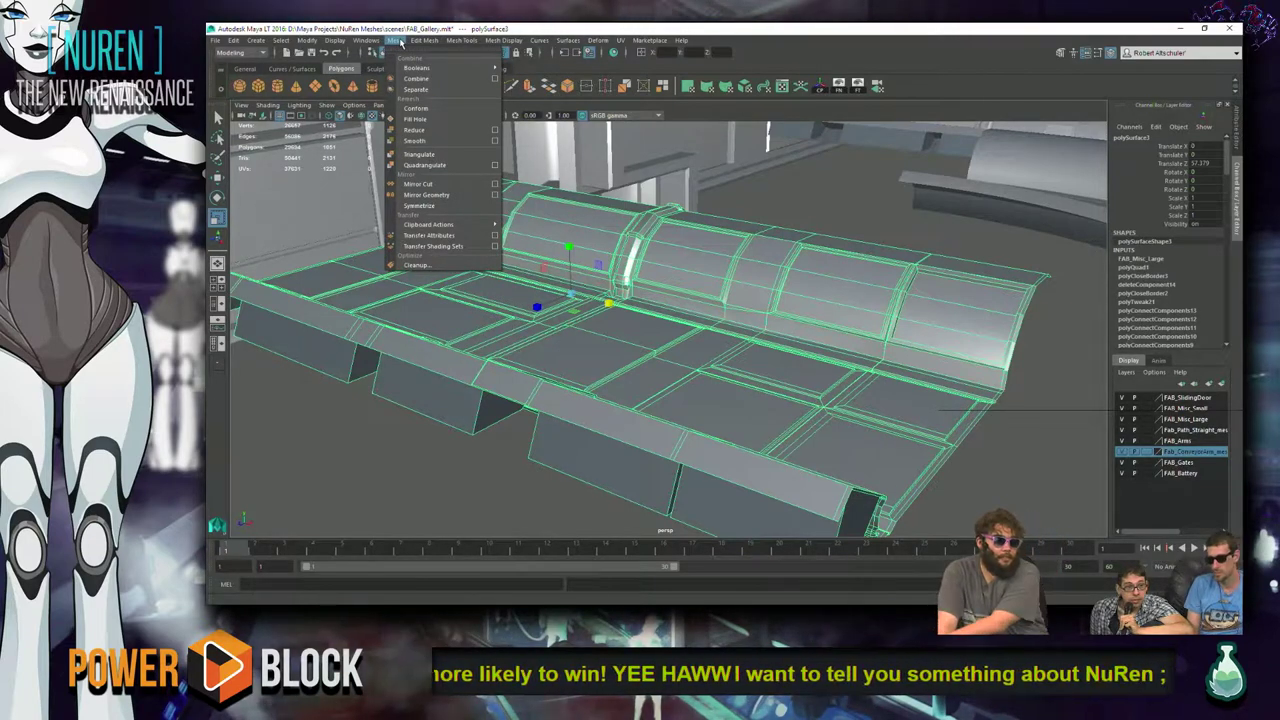
click(397, 41)
click(397, 41)
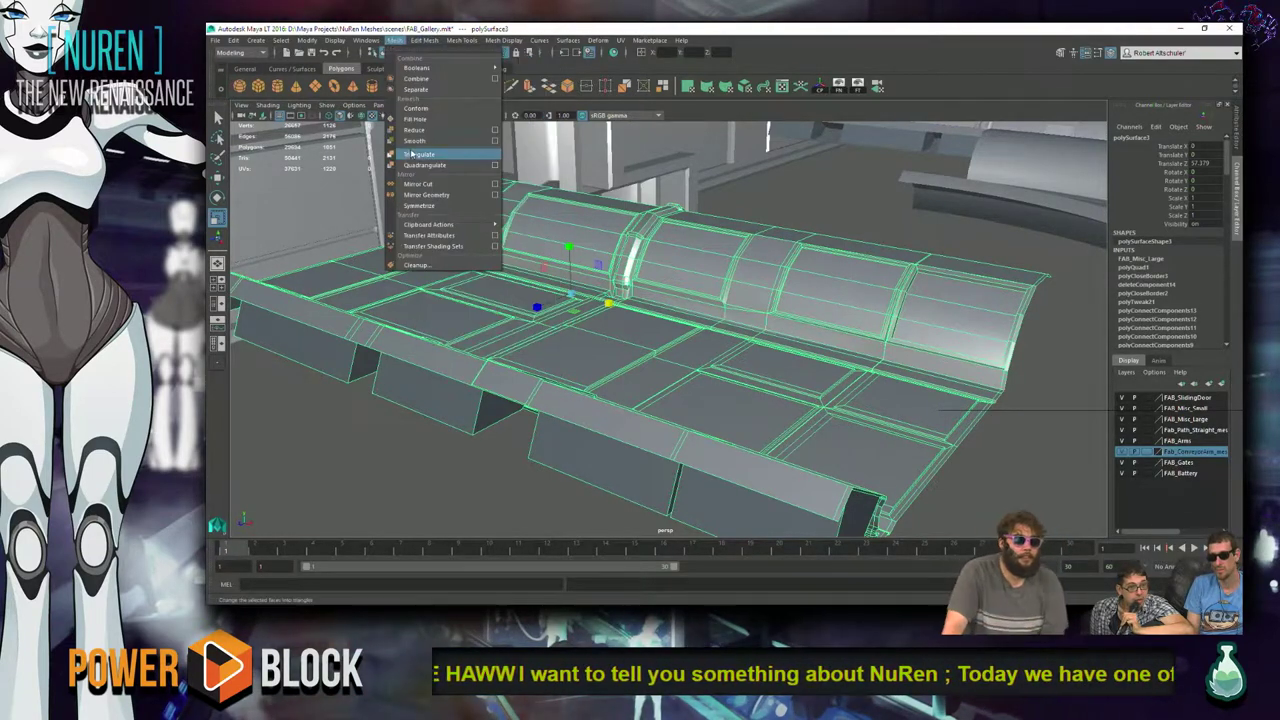
click(495, 166)
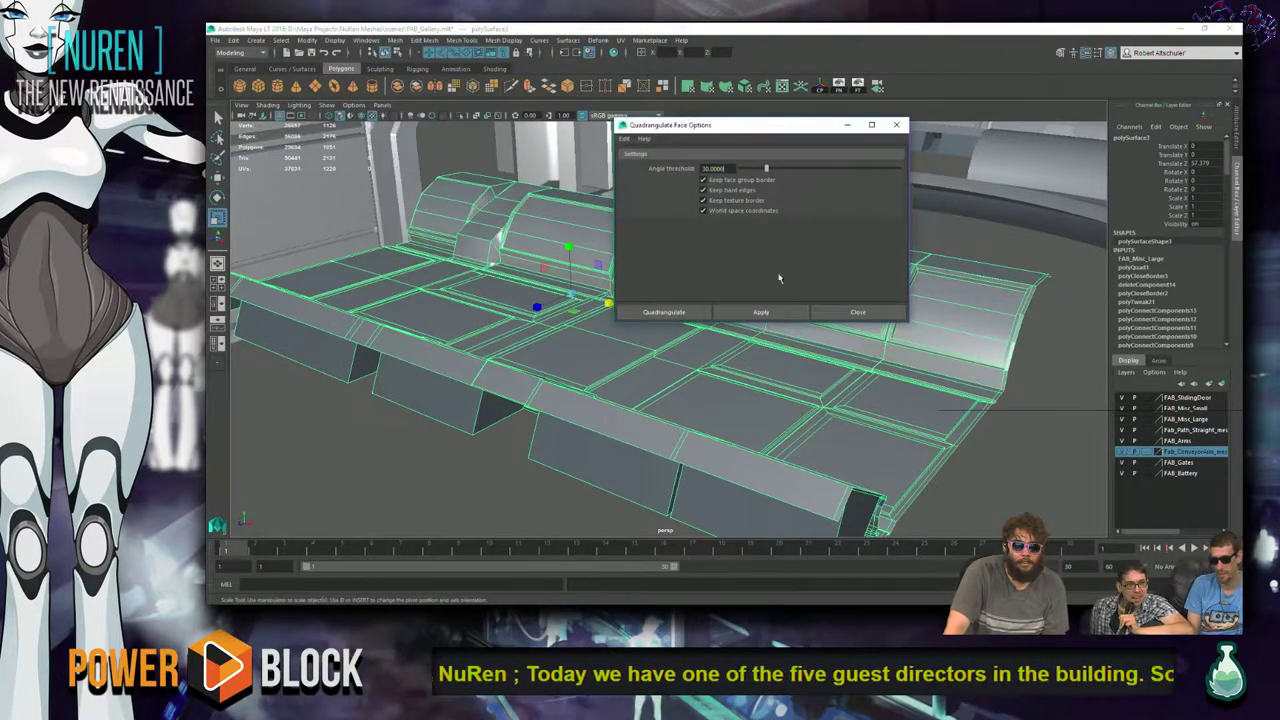
drag(760, 177, 757, 177)
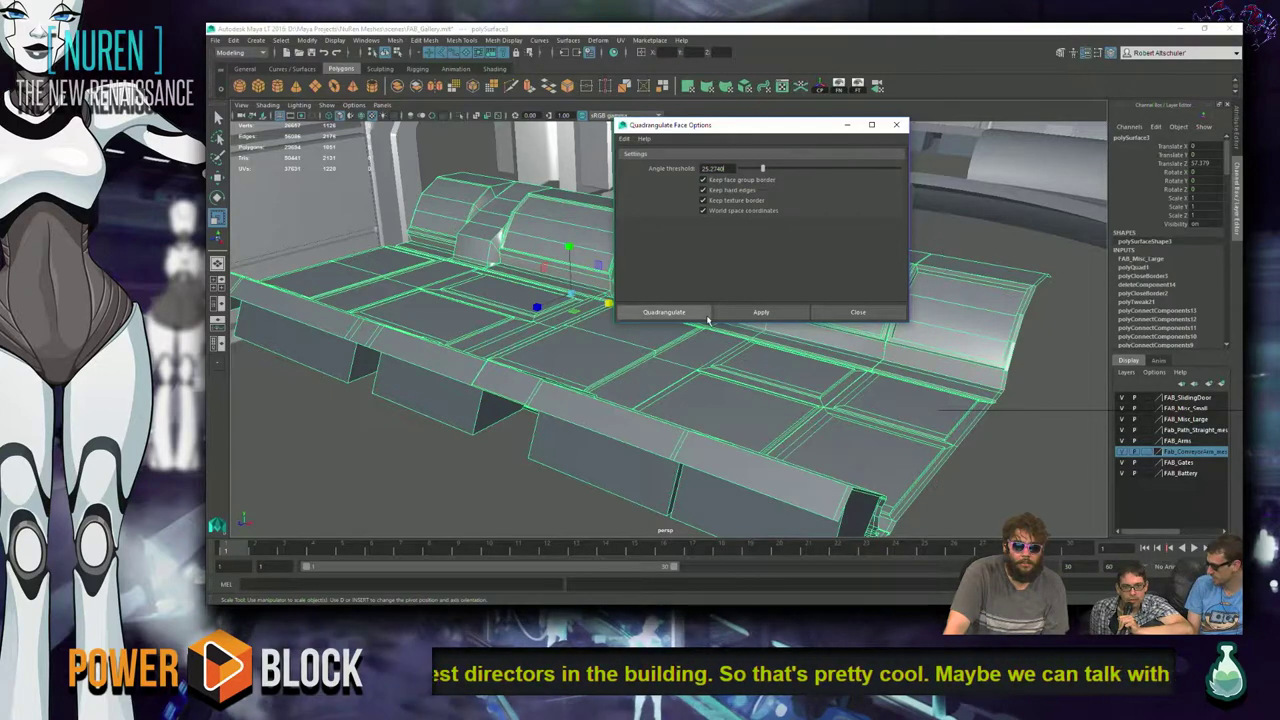
click(664, 312)
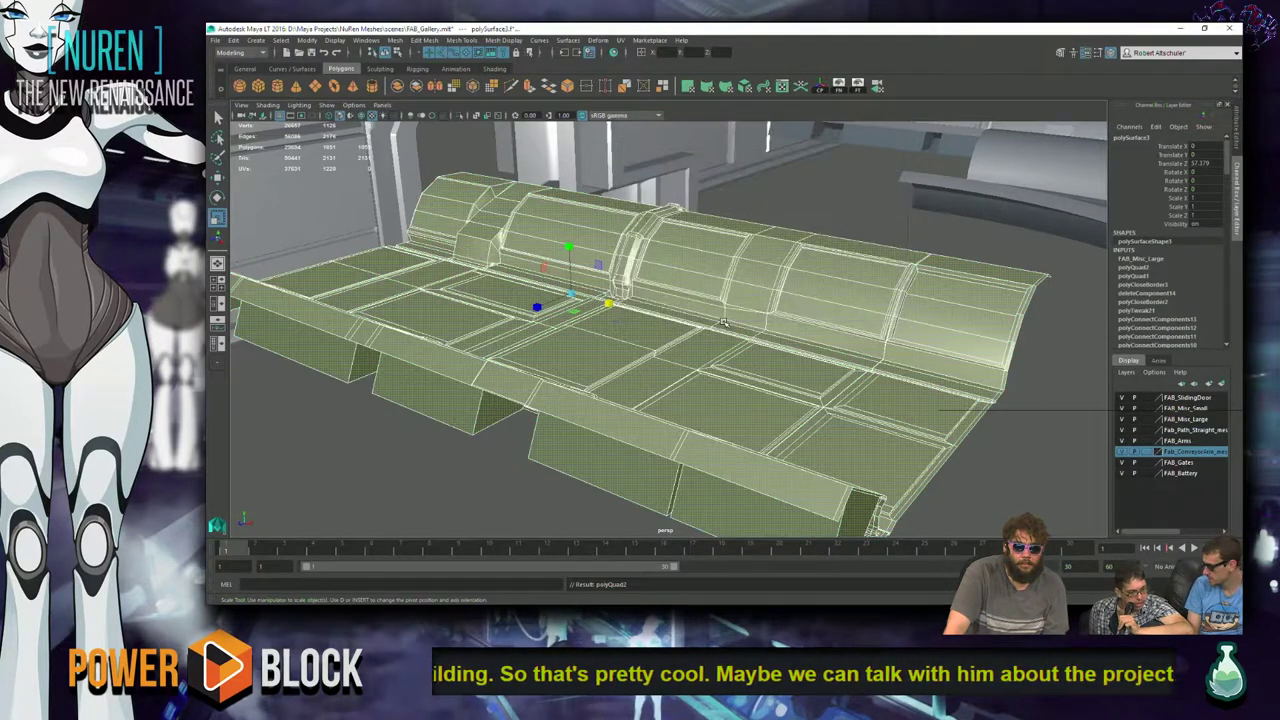
alt+drag(708, 297, 453, 311)
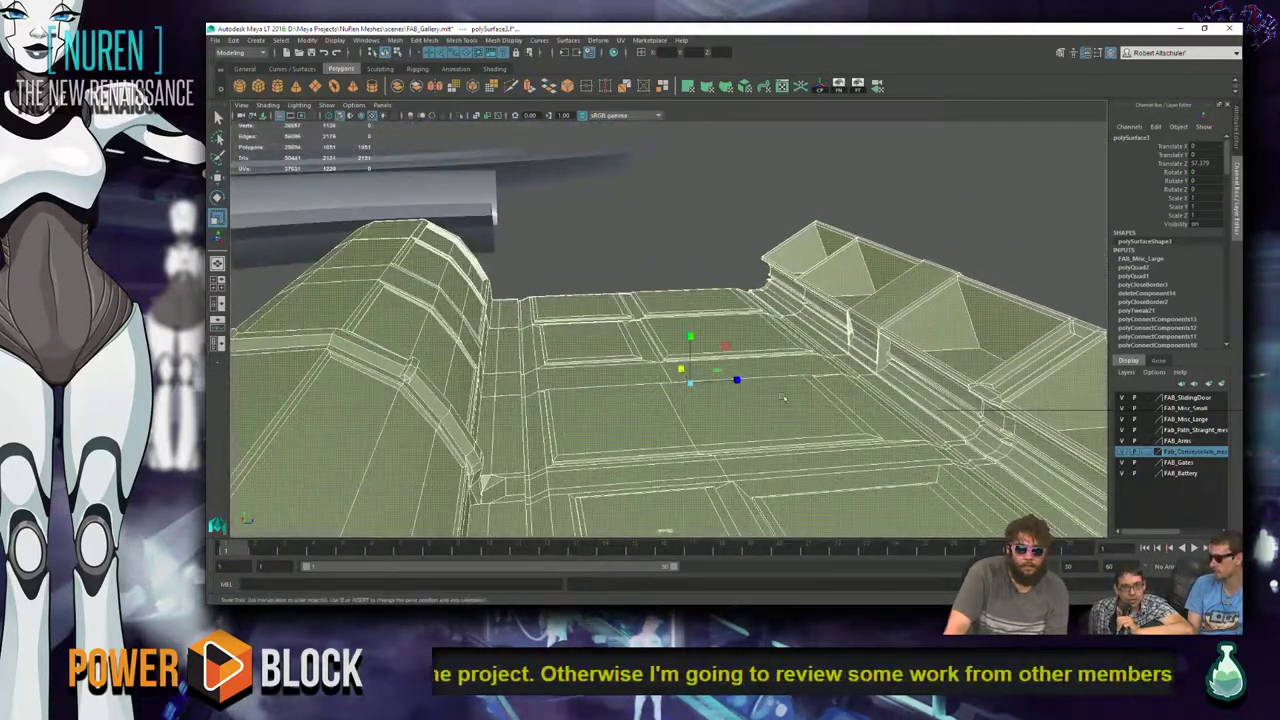
mouse_move(826, 319)
right_down()
mouse_move(937, 296)
mouse_move(893, 304)
right_up()
alt+drag(893, 304, 1042, 340)
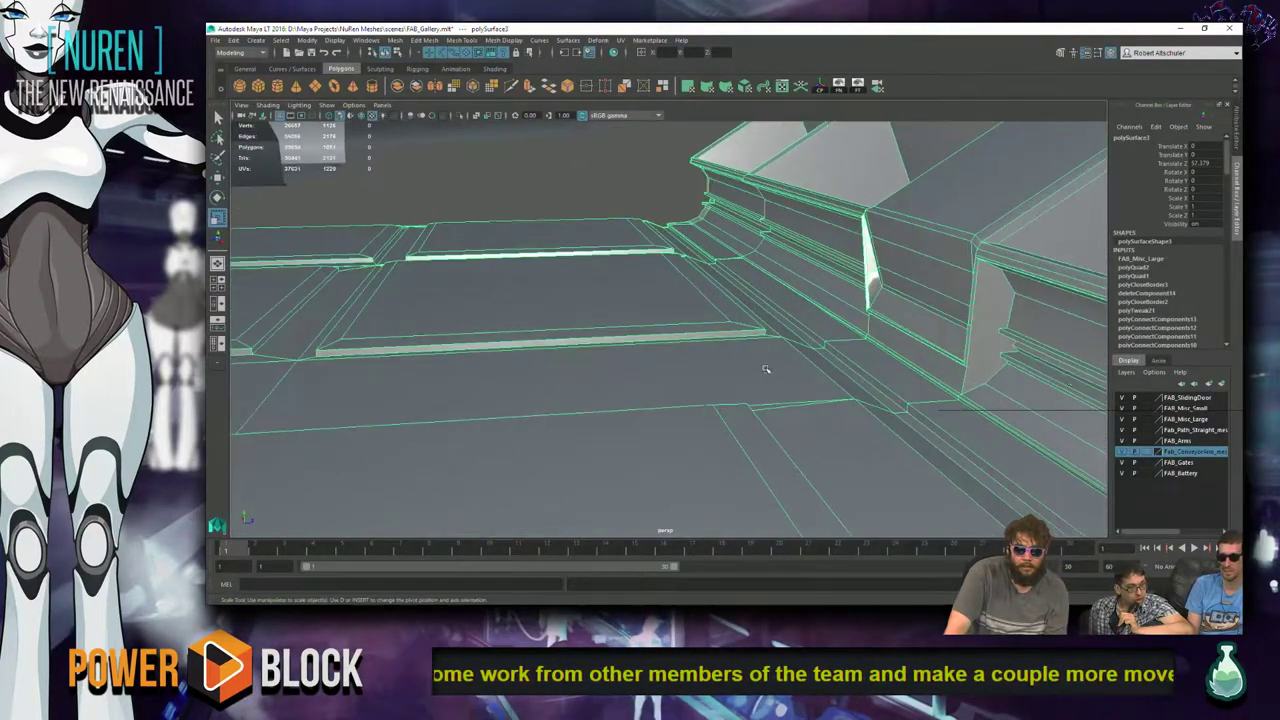
right_click(1005, 319)
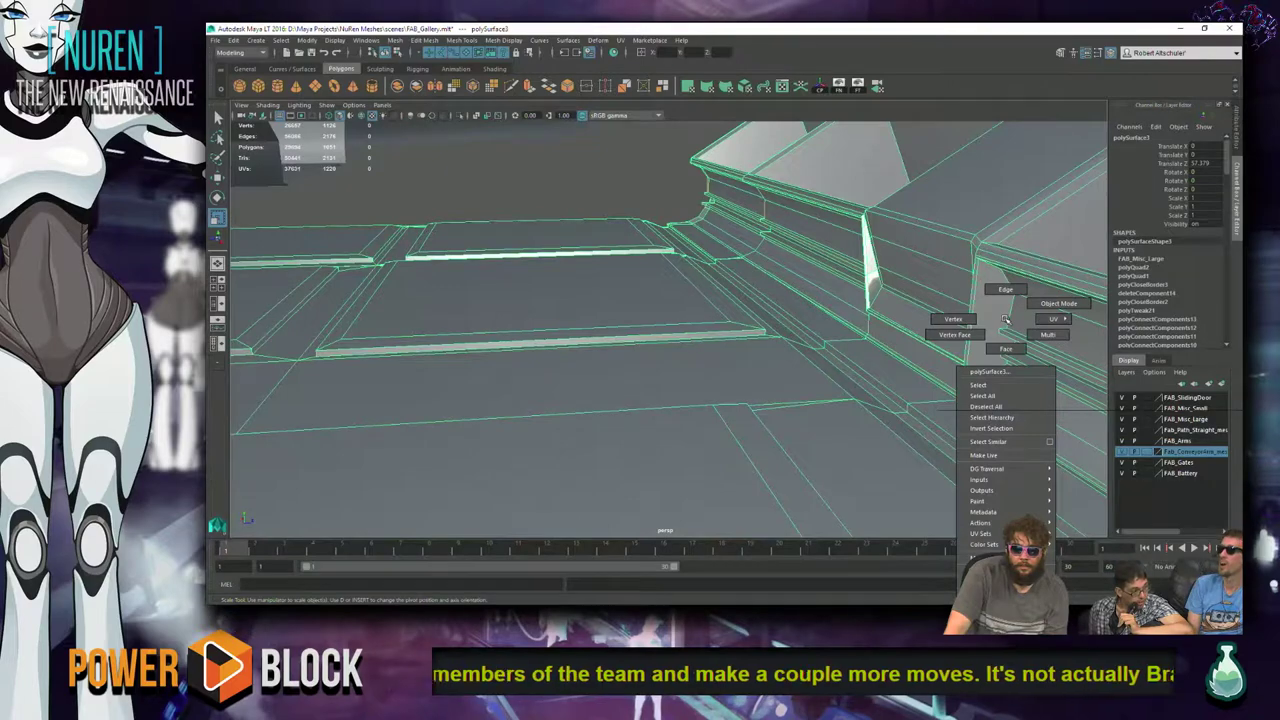
click(1000, 310)
alt+drag(1000, 310, 666, 48)
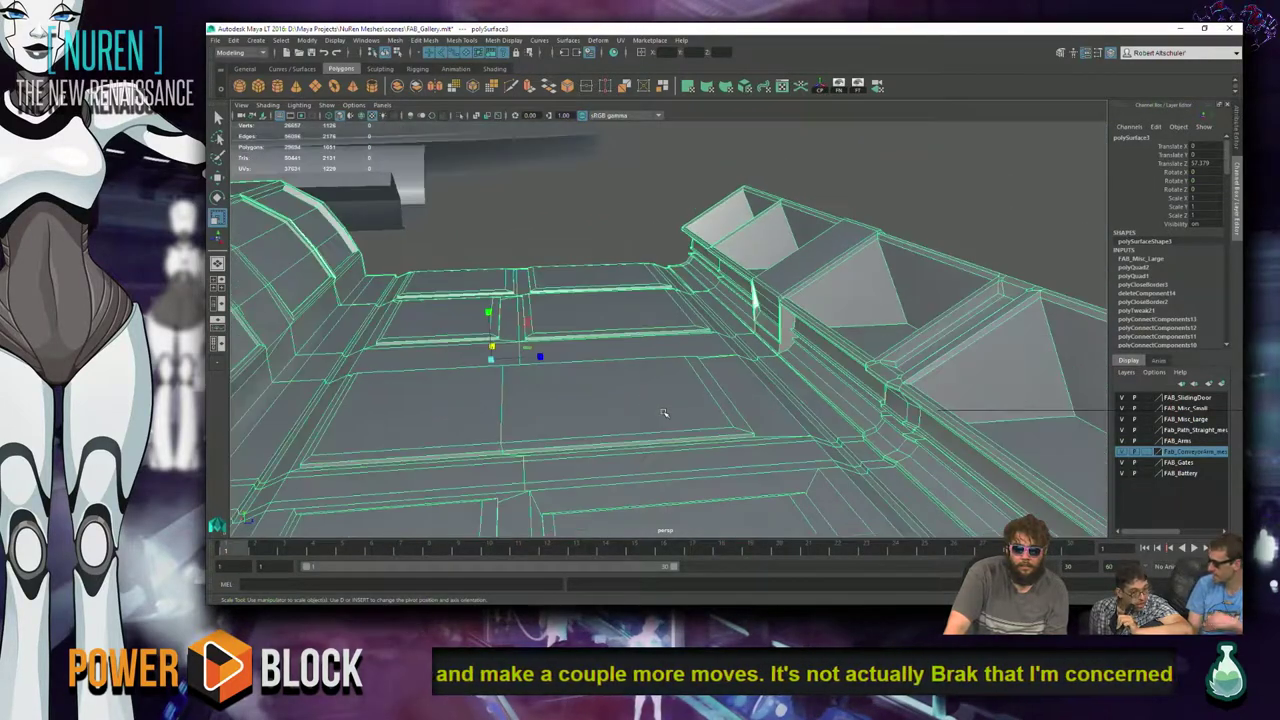
key(alt+Tab)
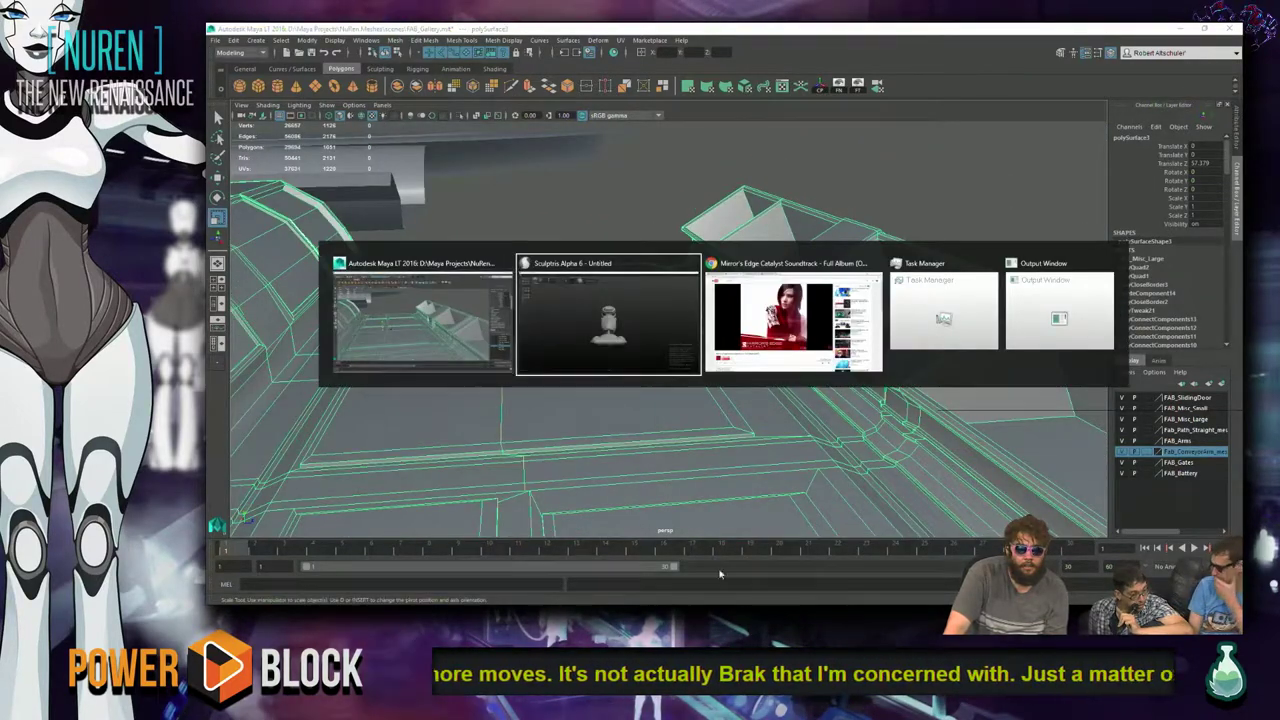
alt+drag(720, 420, 745, 441)
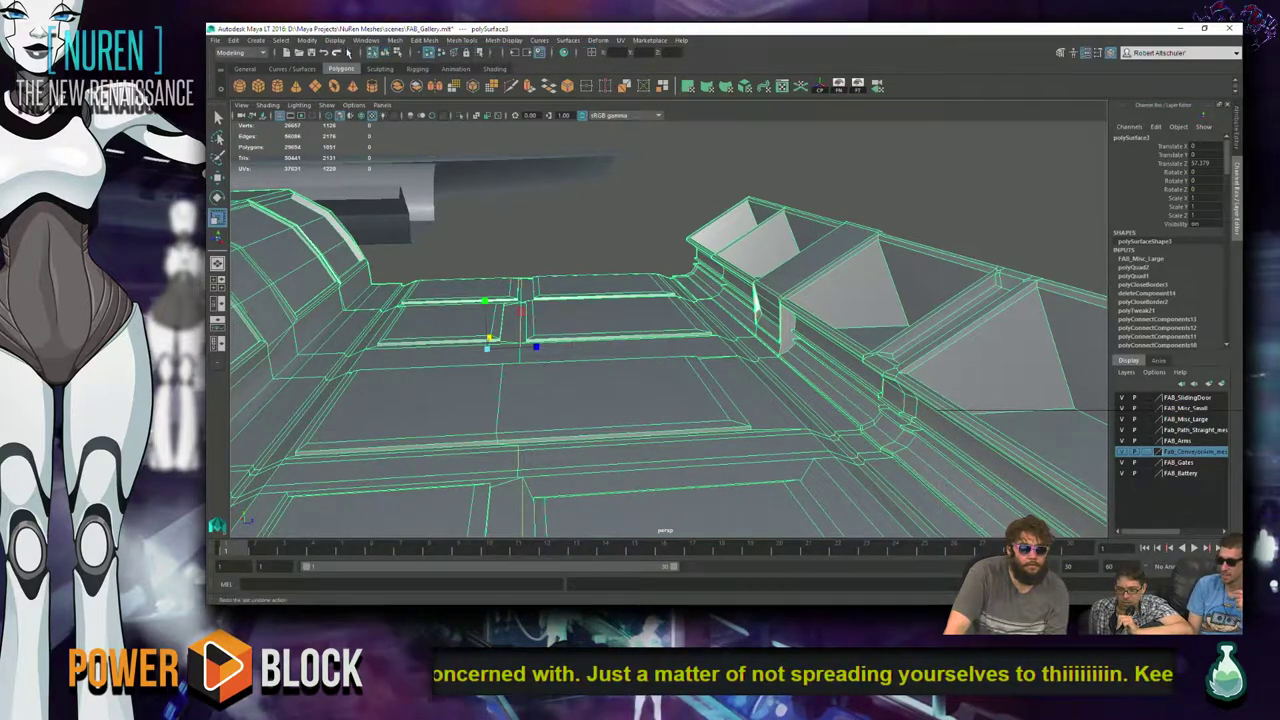
right_click(620, 397)
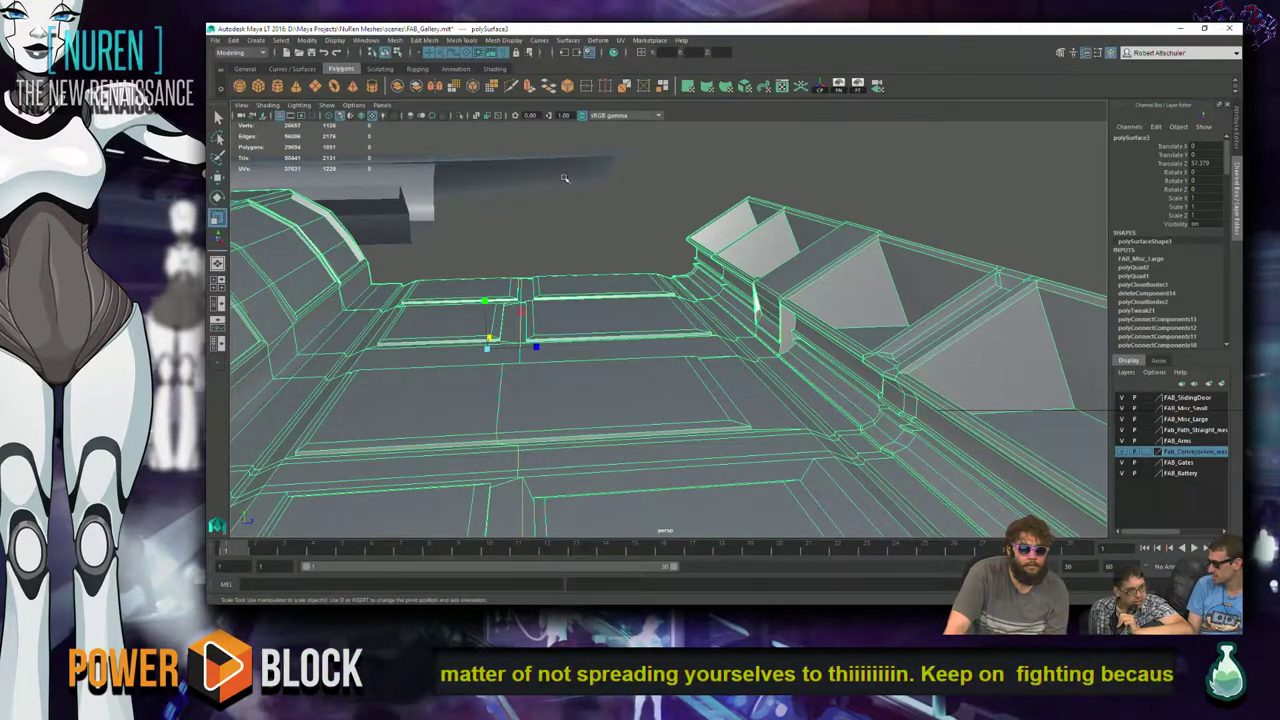
click(396, 41)
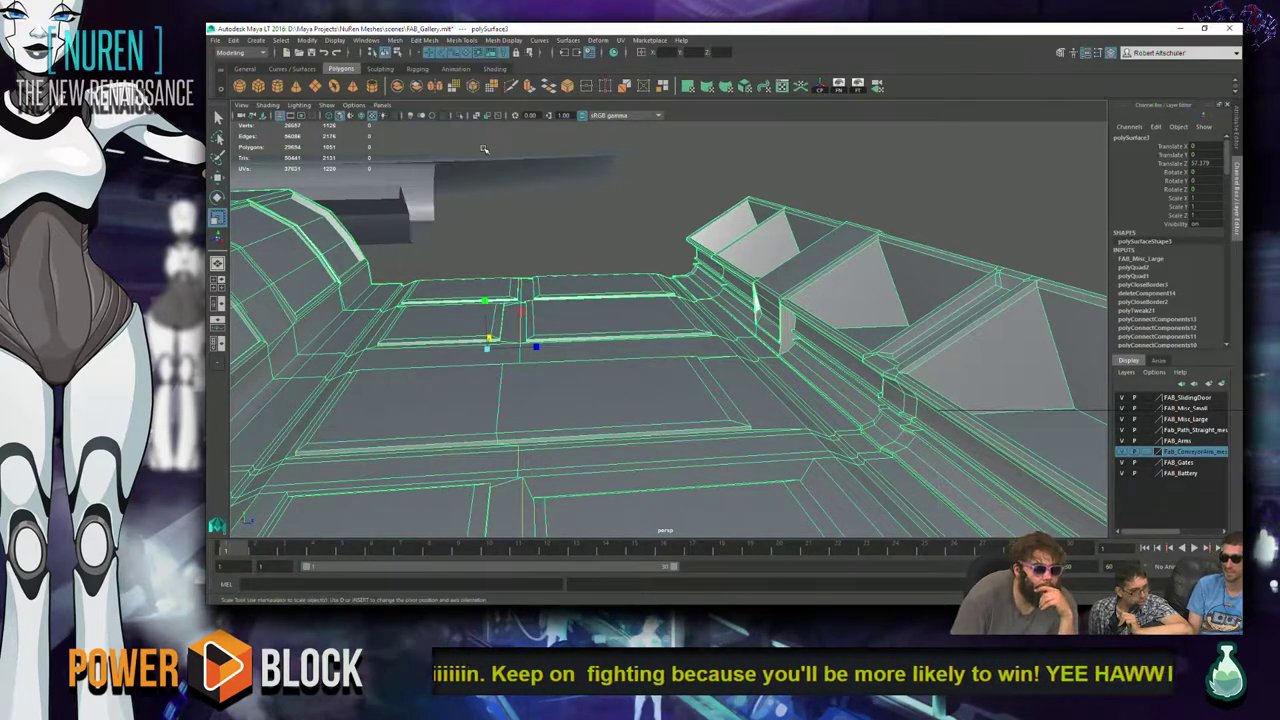
click(484, 149)
alt+drag(484, 149, 757, 404)
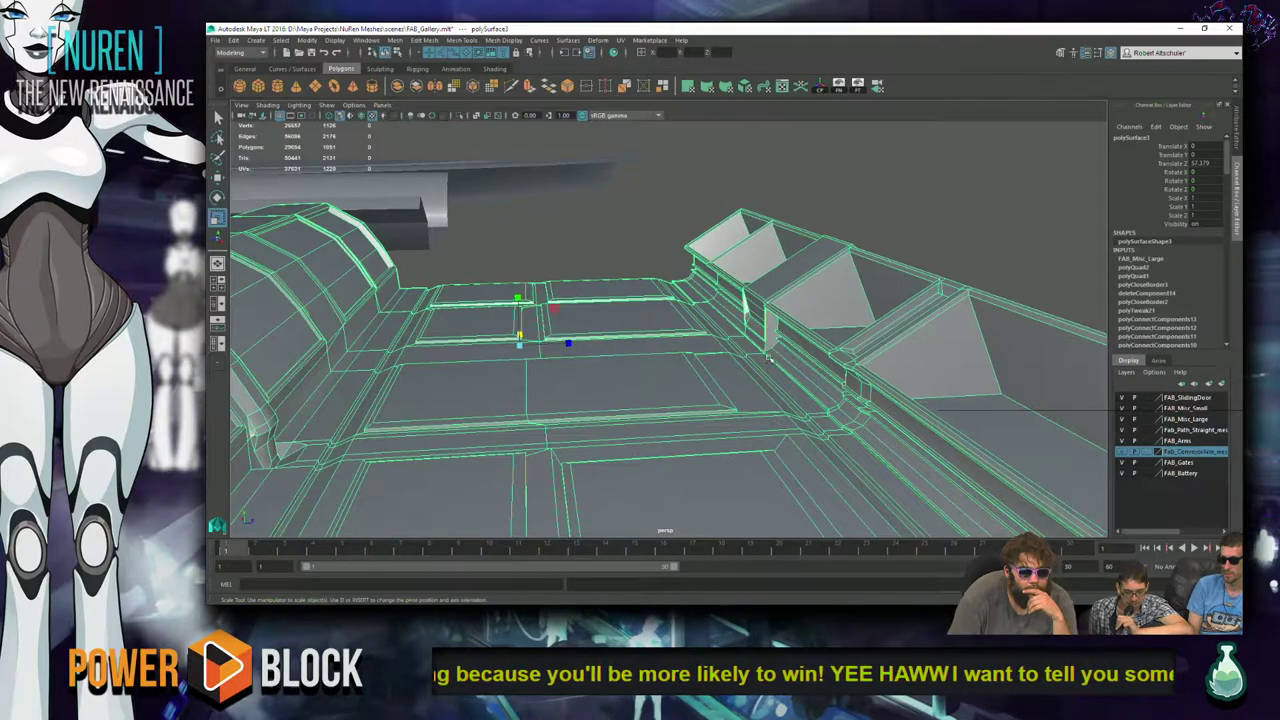
right_click(768, 360)
click(770, 352)
alt+drag(780, 300, 815, 436)
key(F8)
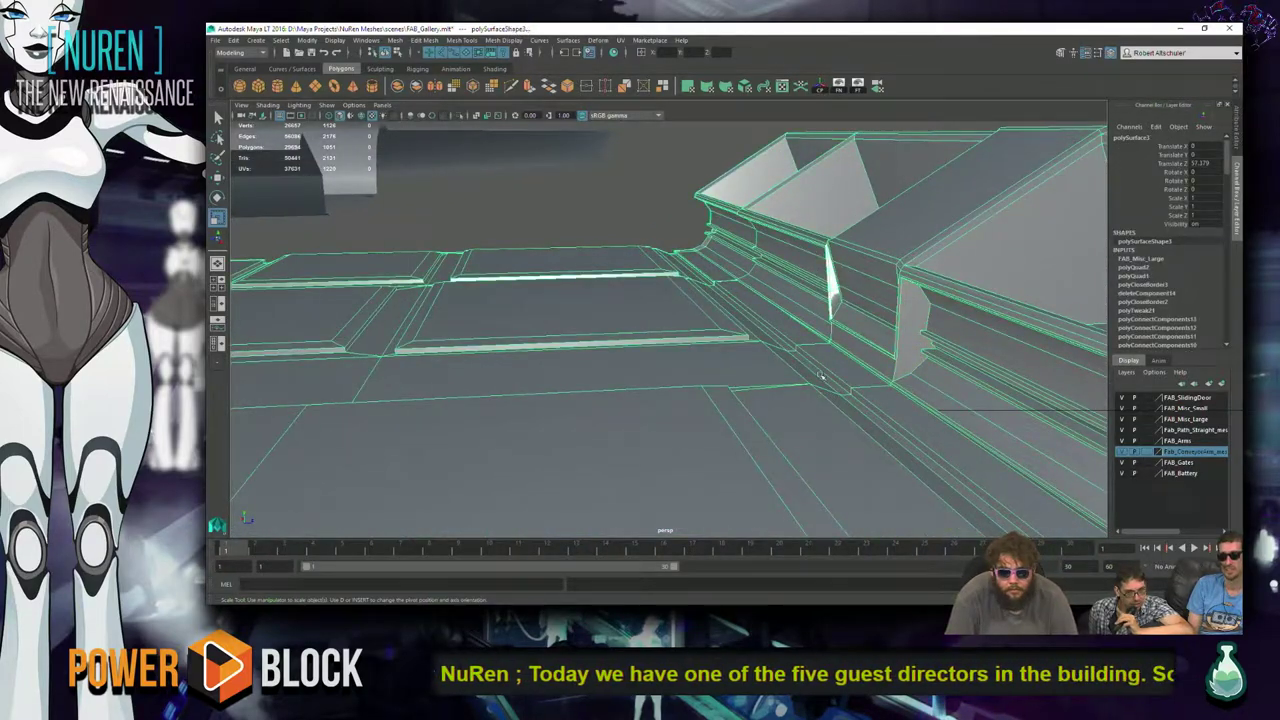
alt+drag(820, 375, 805, 345)
right_click(810, 322)
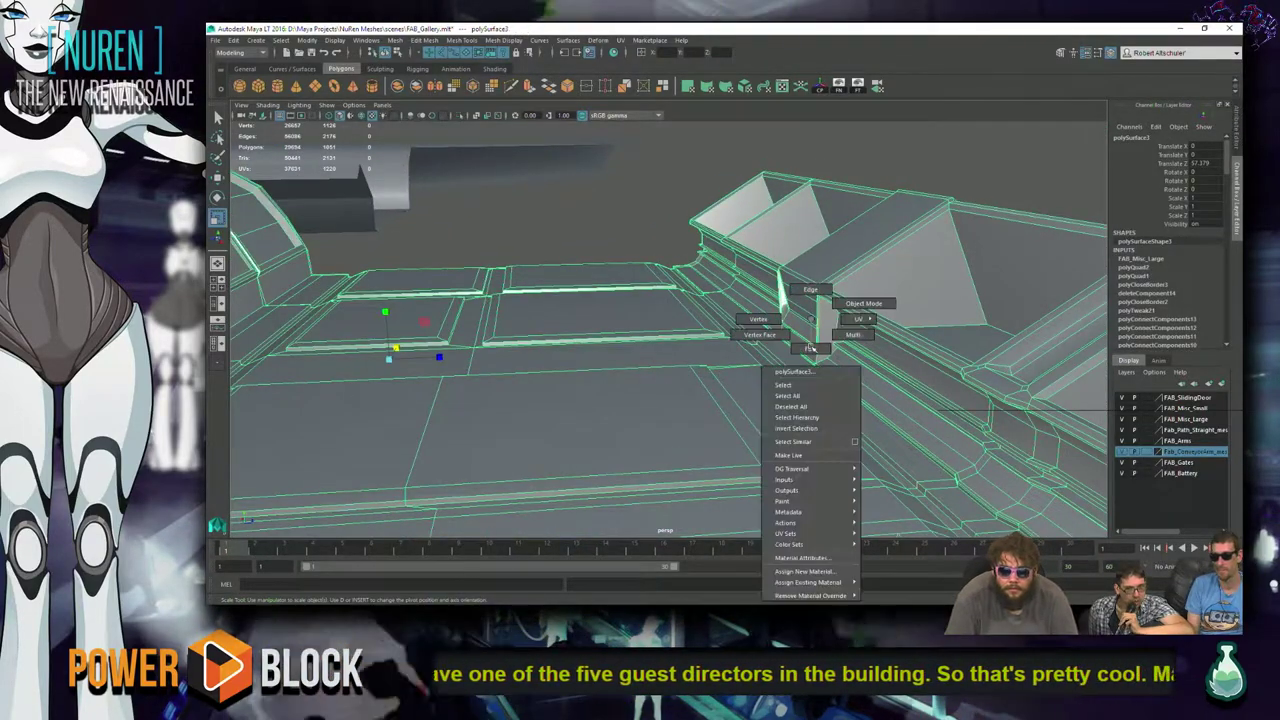
alt+drag(810, 347, 766, 450)
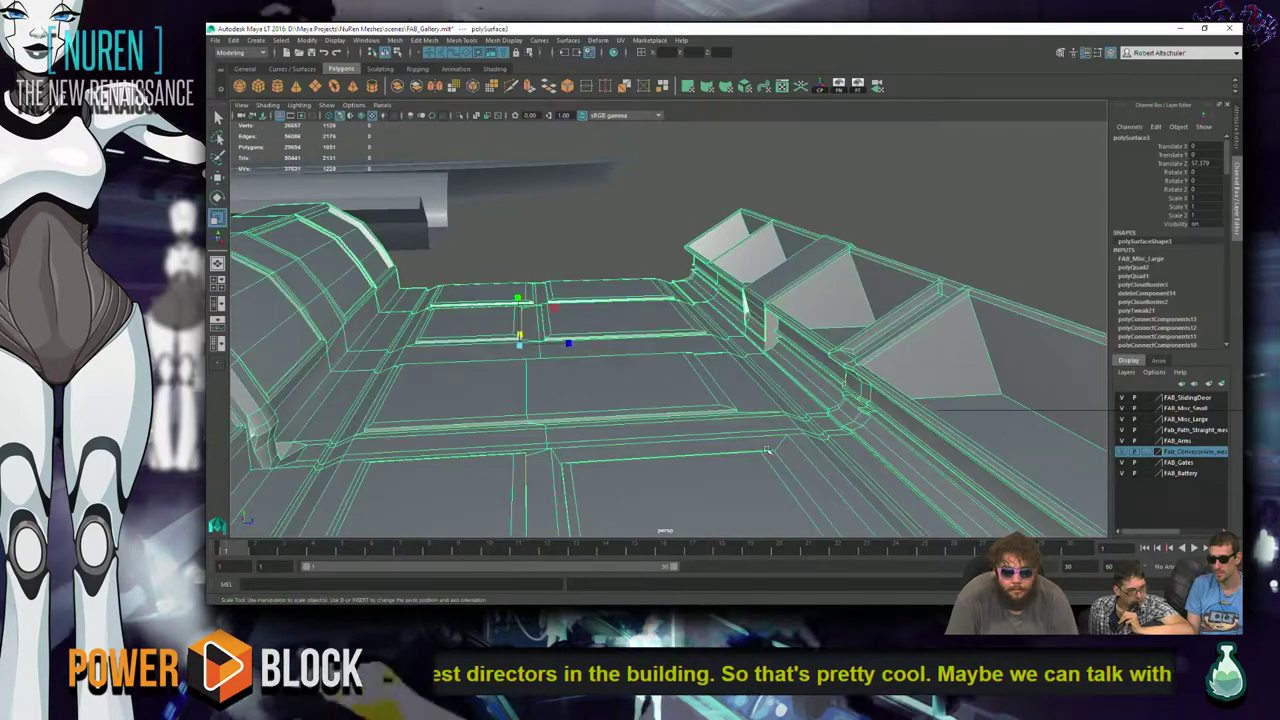
click(337, 40)
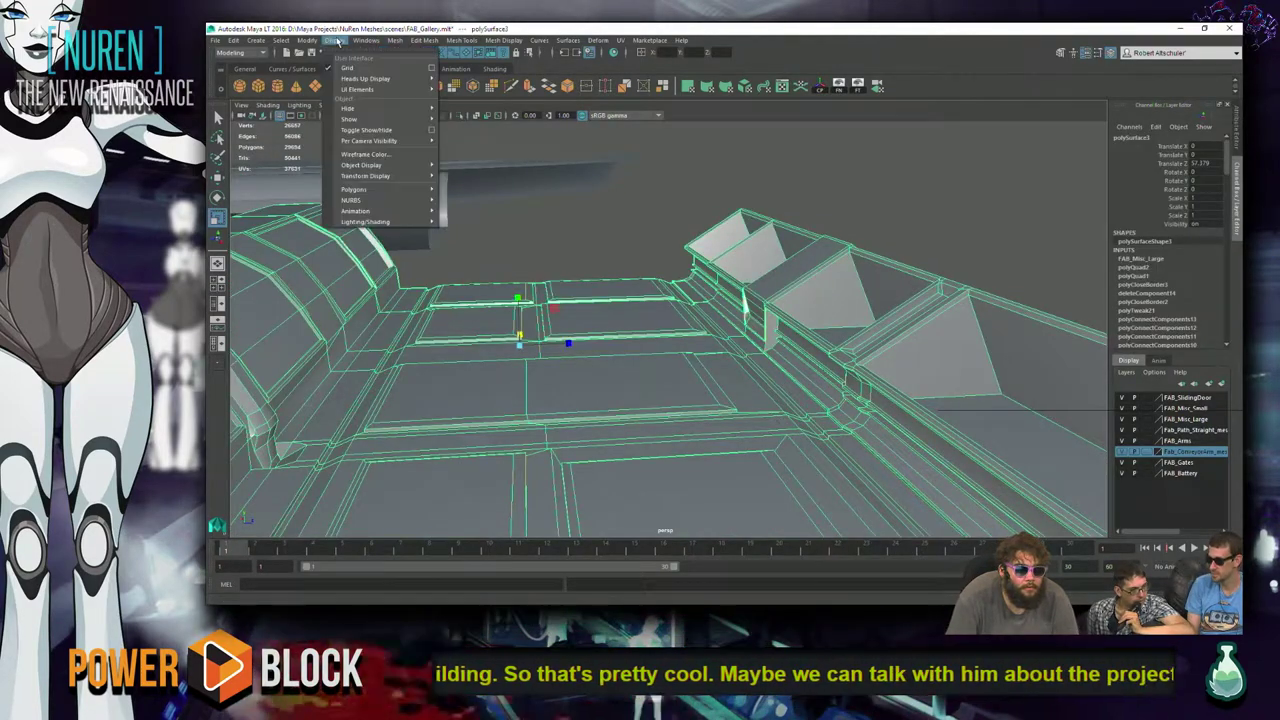
click(337, 40)
alt+drag(680, 360, 710, 397)
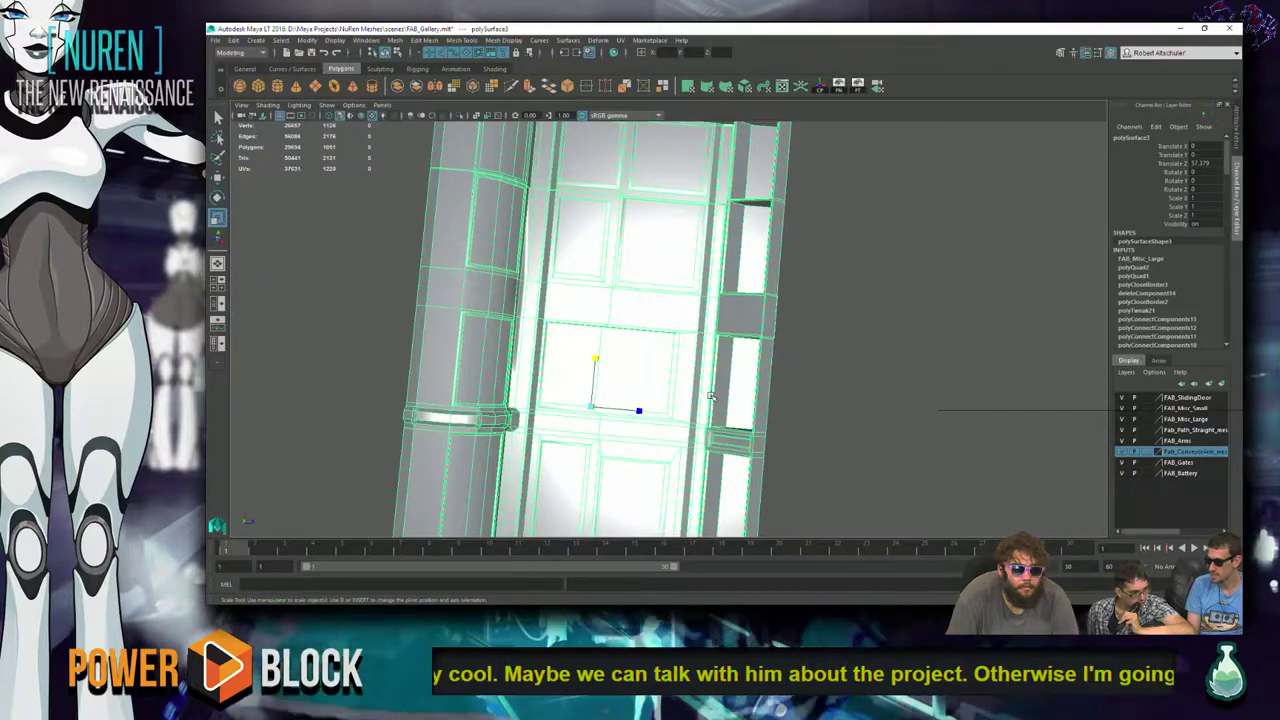
alt+drag(810, 140, 749, 200)
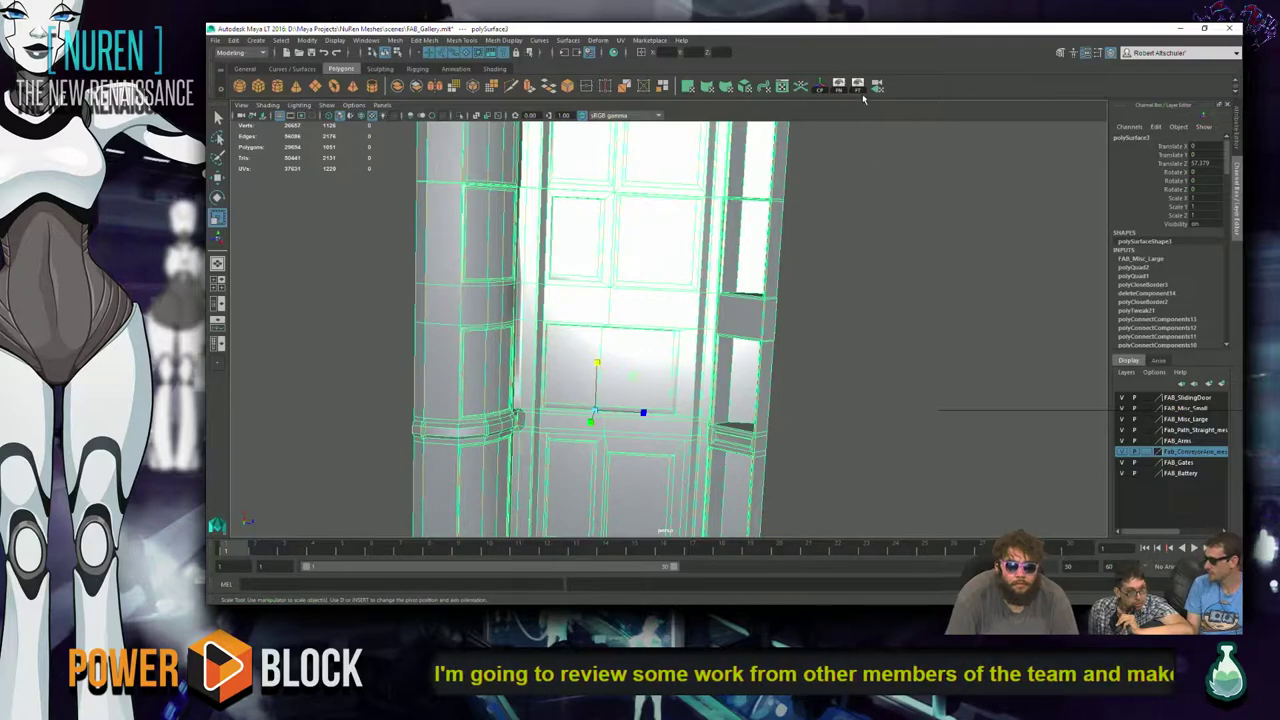
click(957, 374)
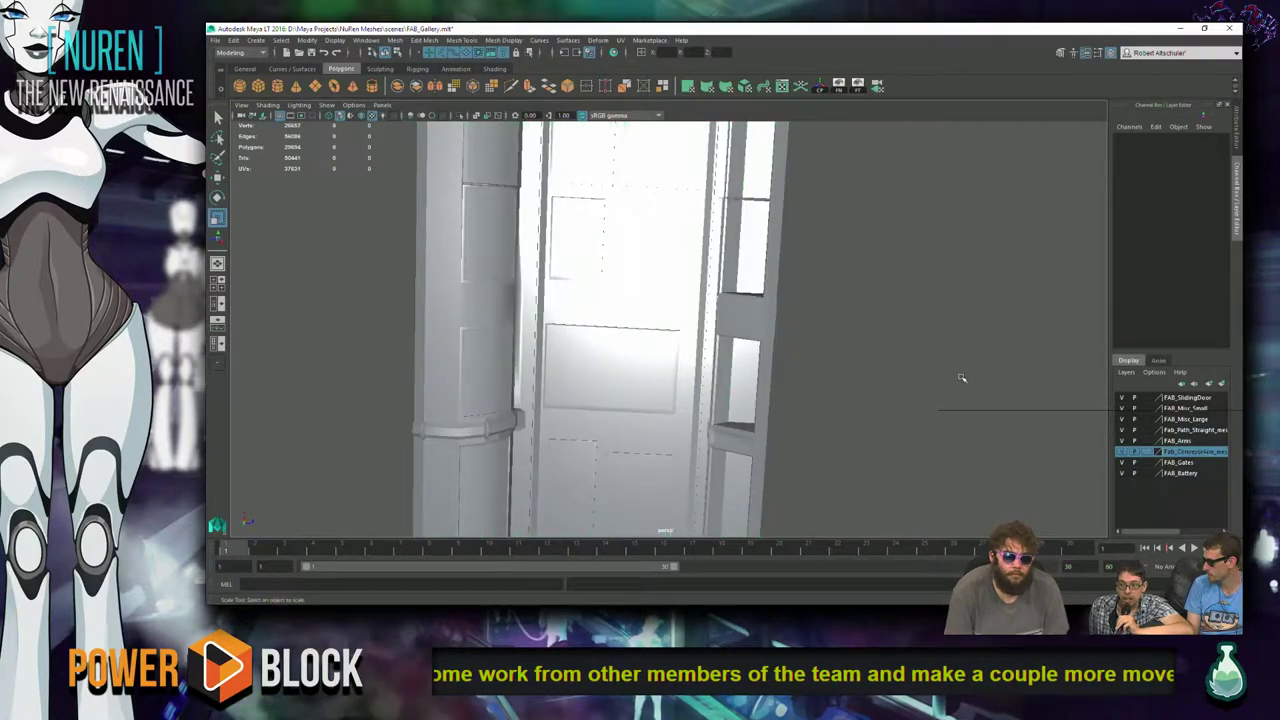
alt+right_drag(957, 374, 718, 508)
alt+drag(718, 508, 608, 354)
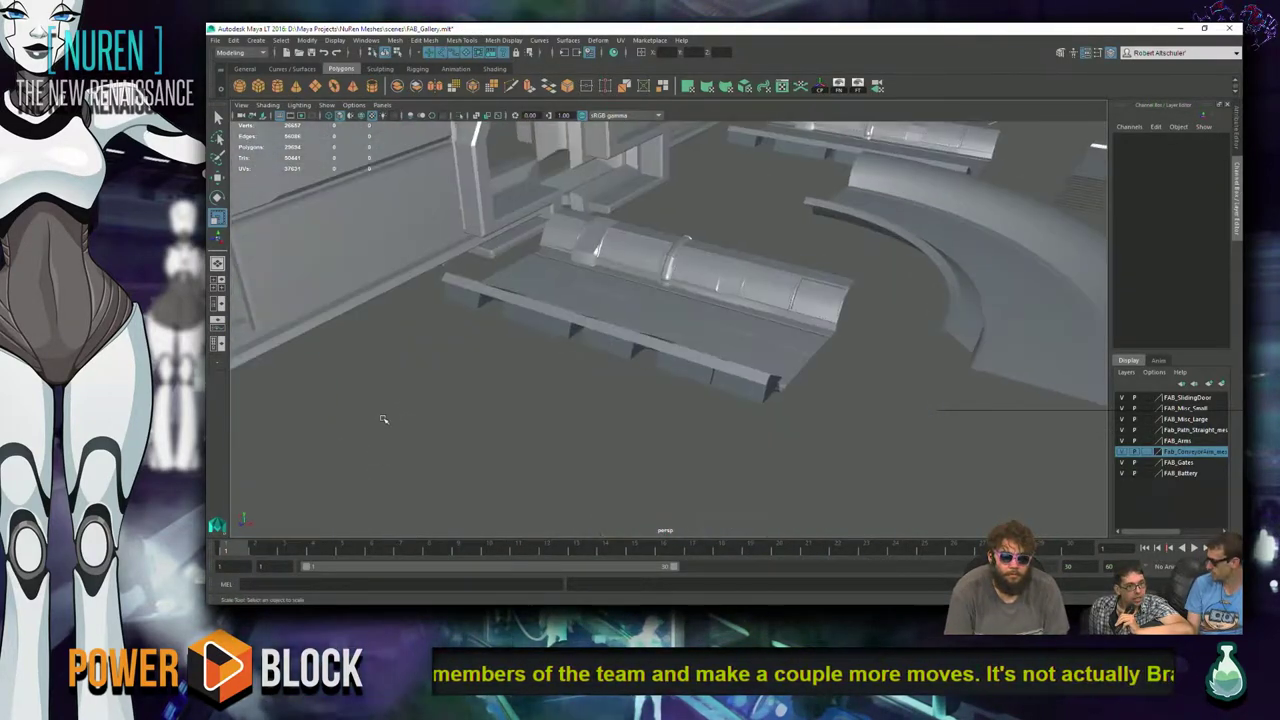
click(643, 315)
scroll(640, 296, up, 5)
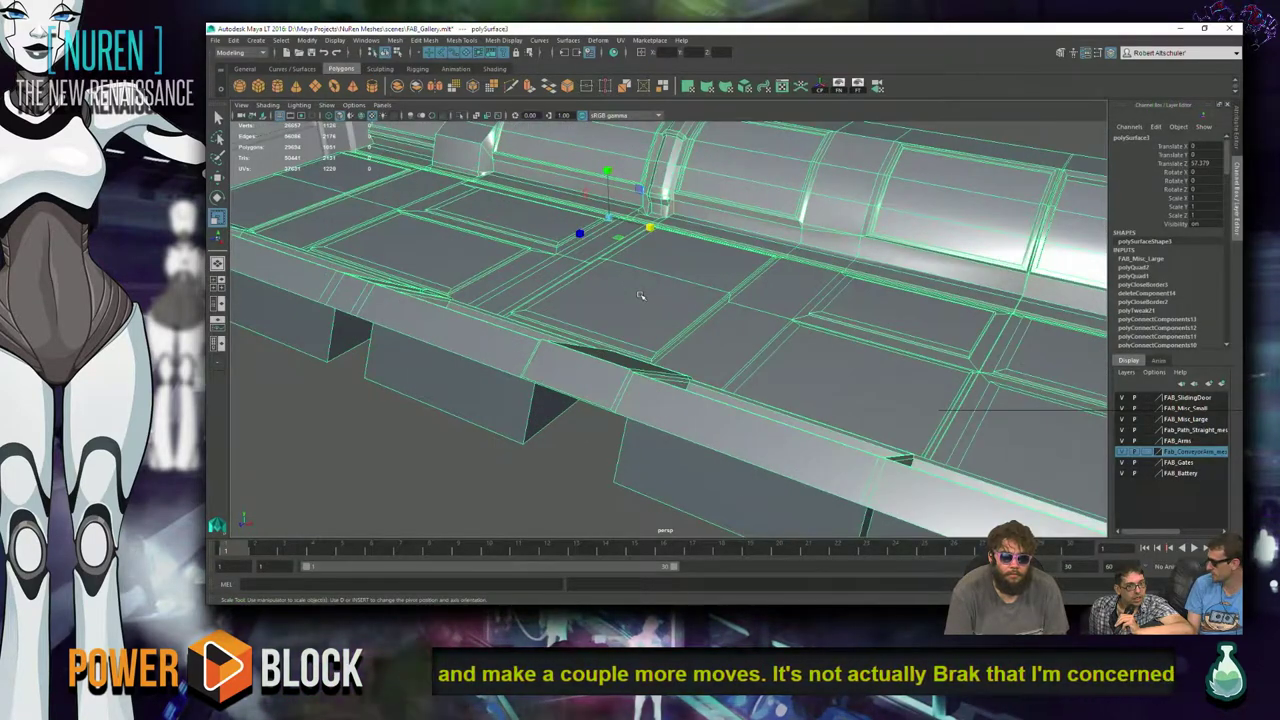
alt+drag(683, 264, 692, 336)
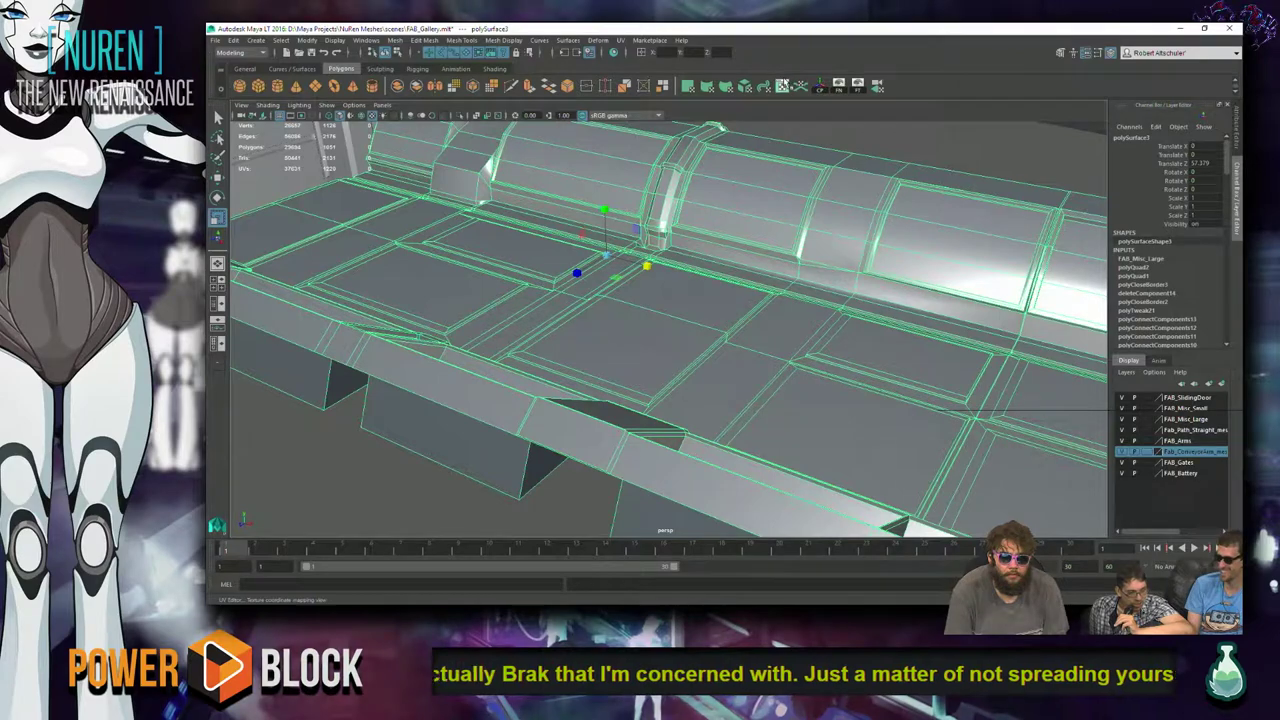
click(783, 86)
scroll(843, 380, down, 4)
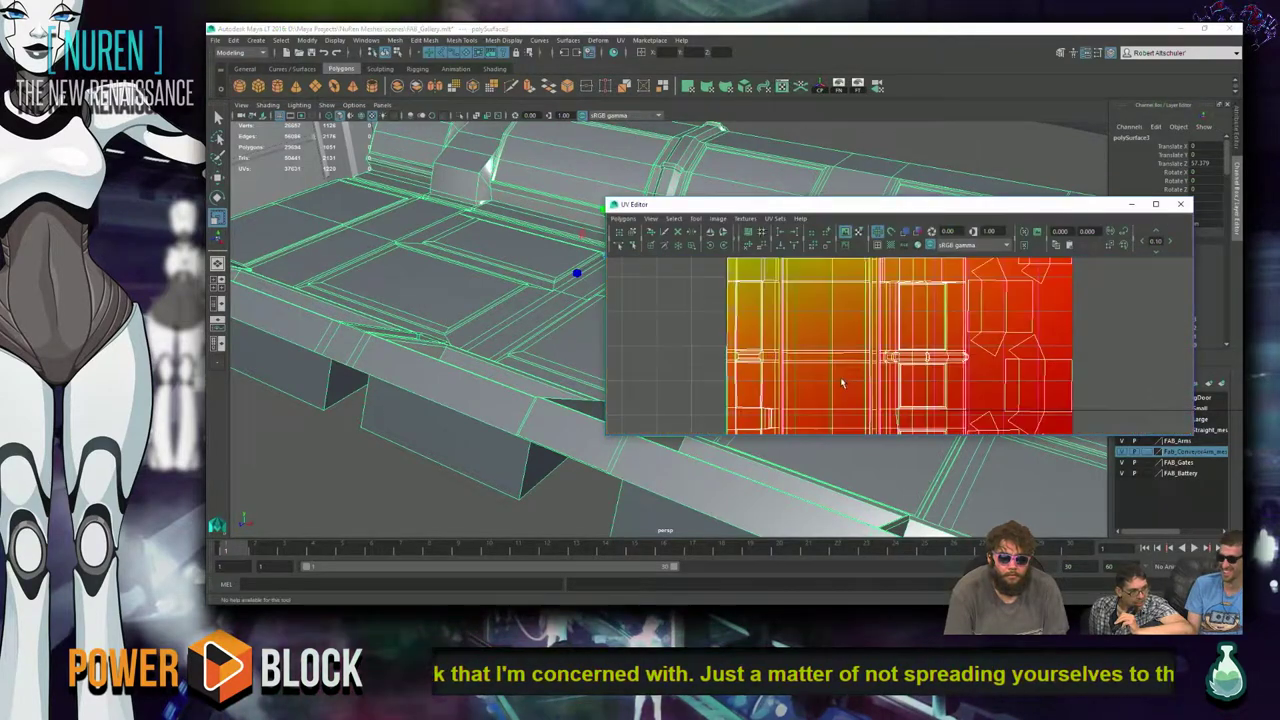
click(845, 233)
scroll(882, 392, down, 2)
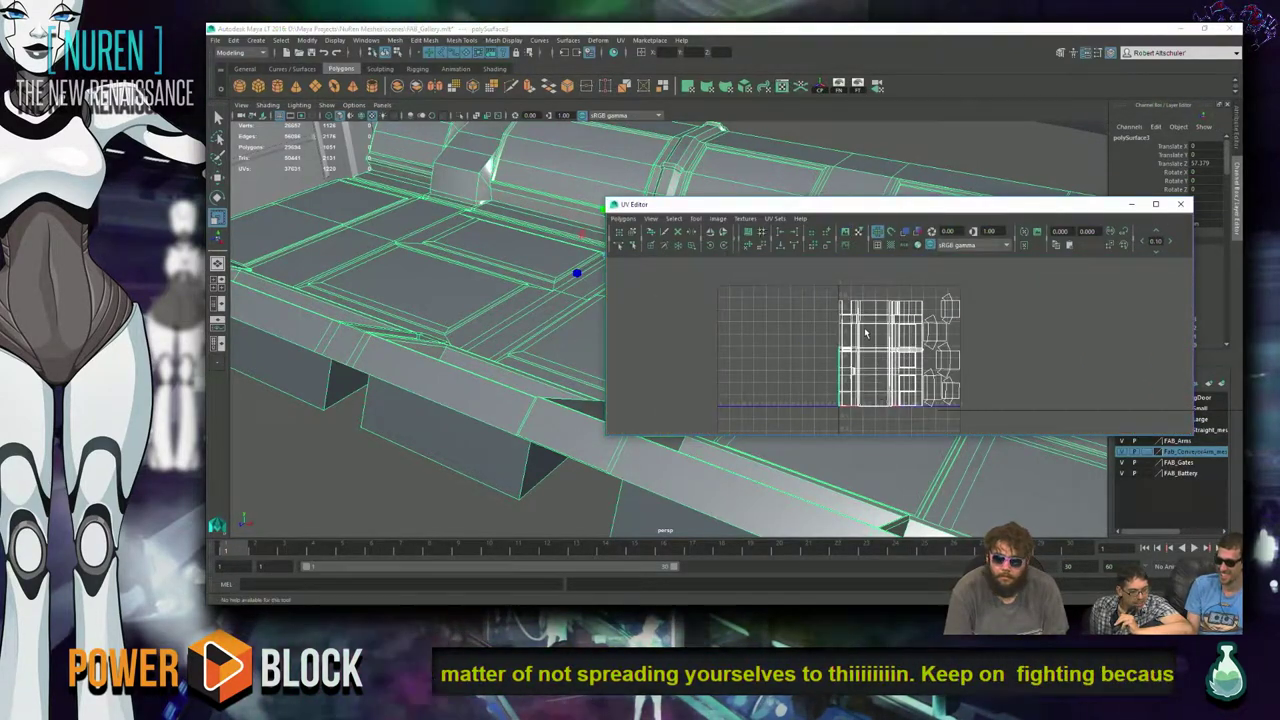
click(470, 287)
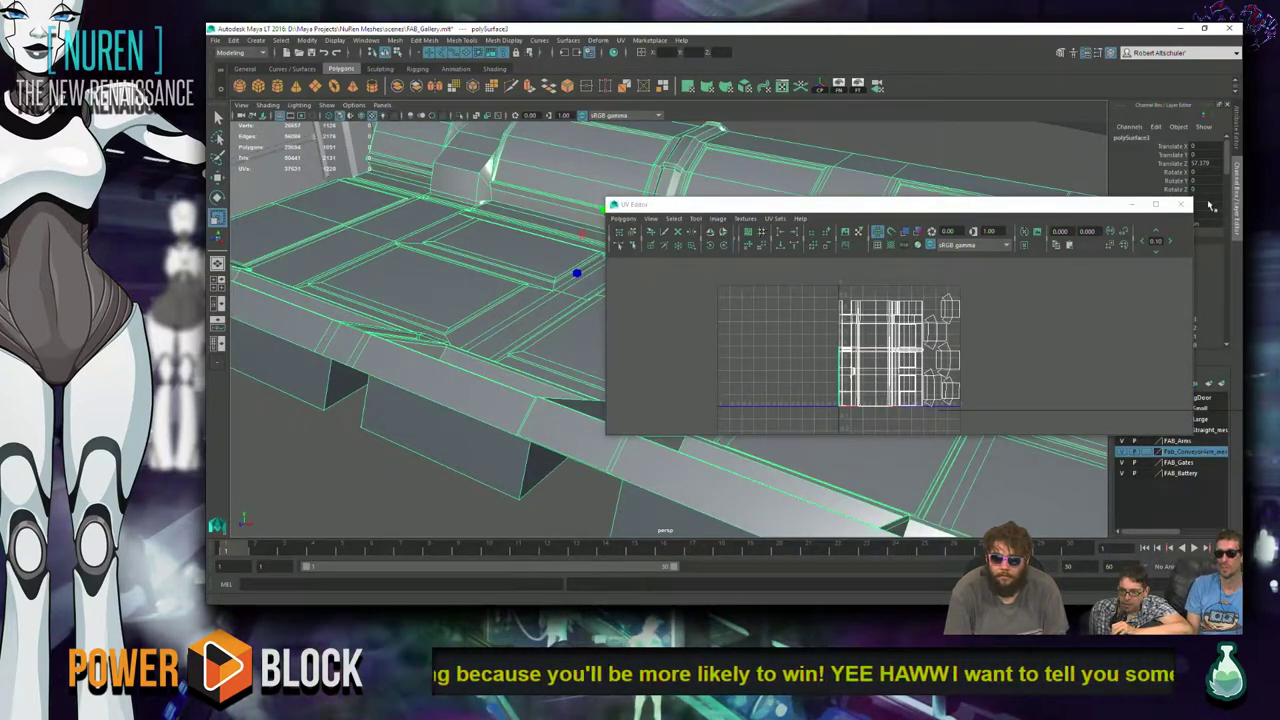
click(1180, 206)
alt+drag(675, 266, 546, 280)
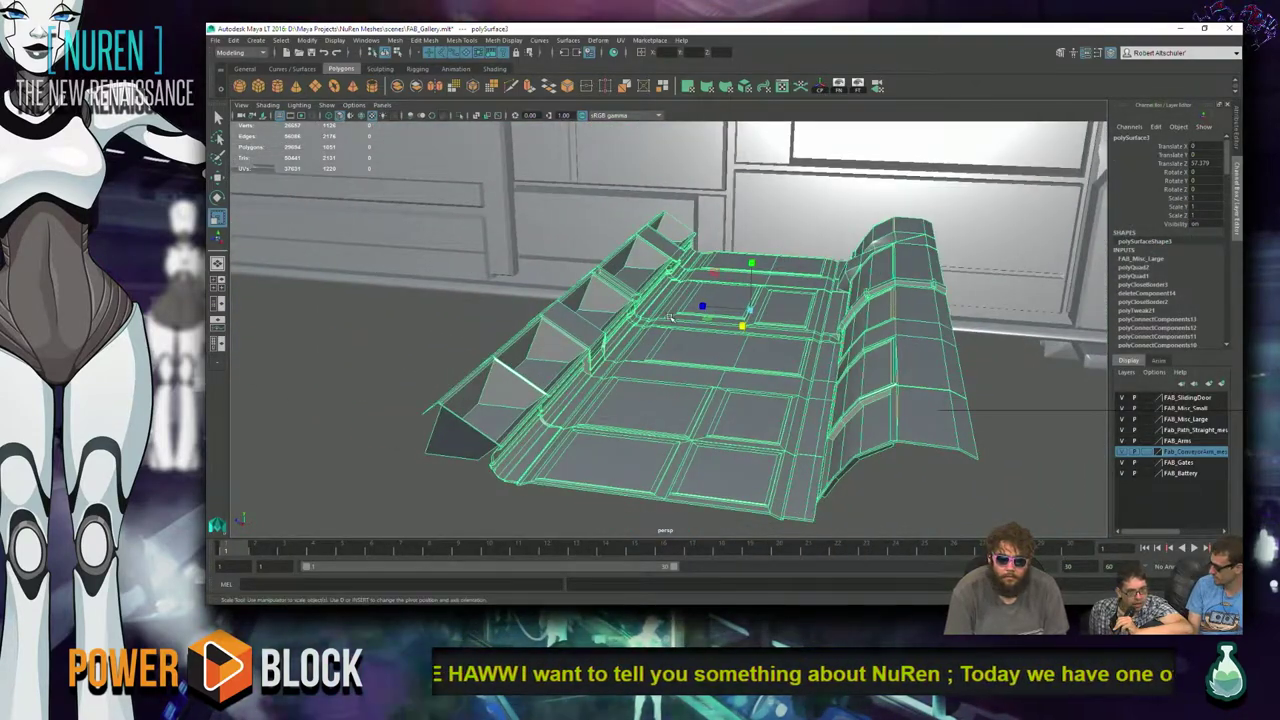
mouse_move(707, 400)
alt+mouse_down()
mouse_move(650, 395)
mouse_move(718, 396)
alt+mouse_up()
right_click(727, 318)
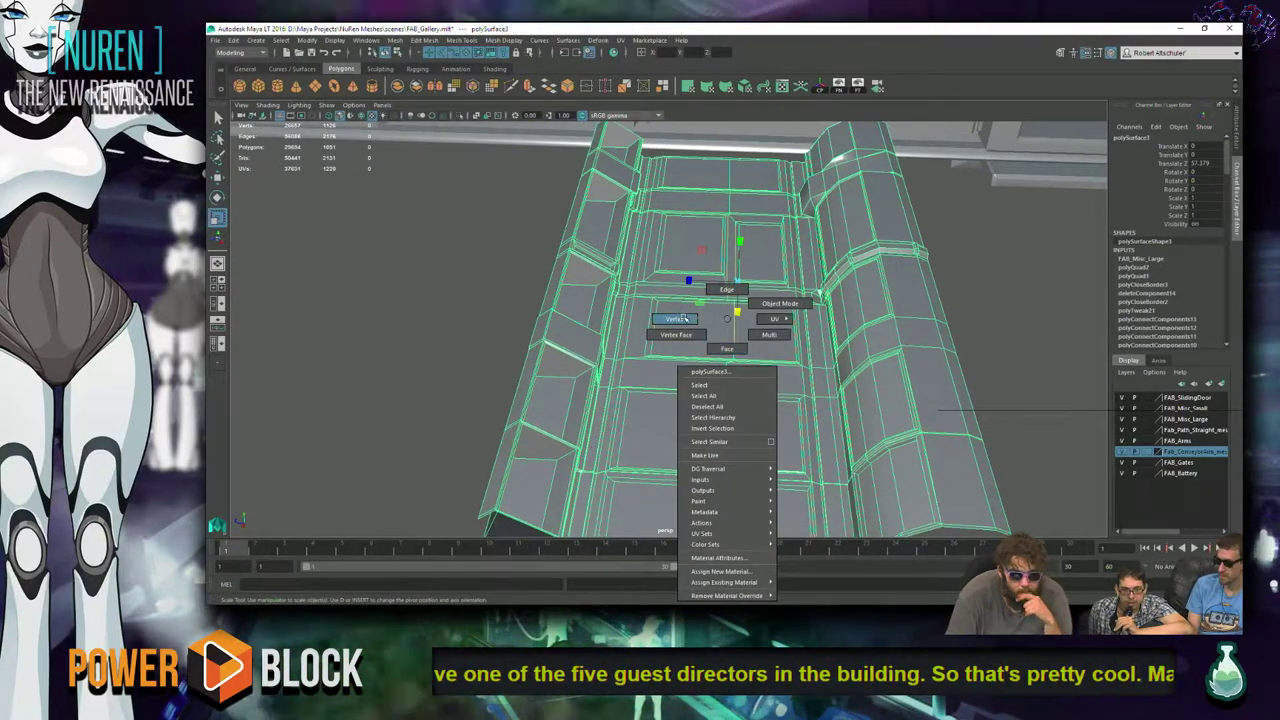
right_drag(679, 318, 728, 348)
alt+drag(734, 325, 740, 290)
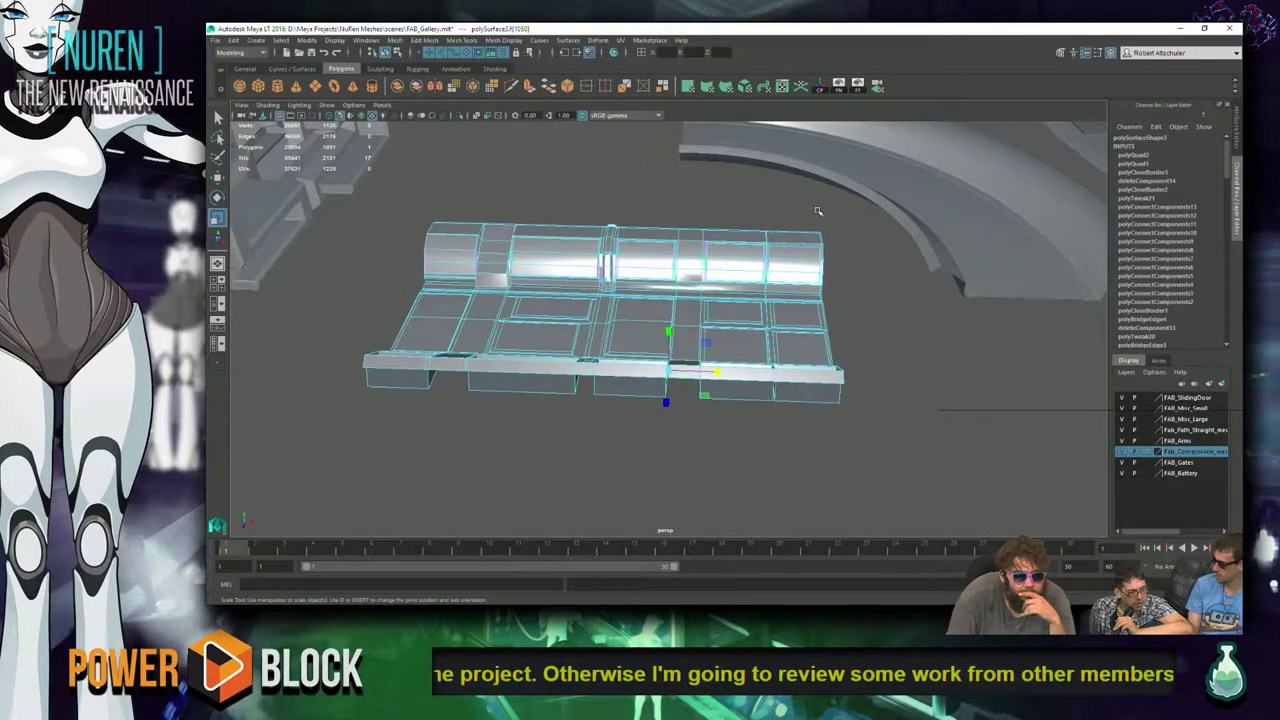
scroll(816, 211, up, 6)
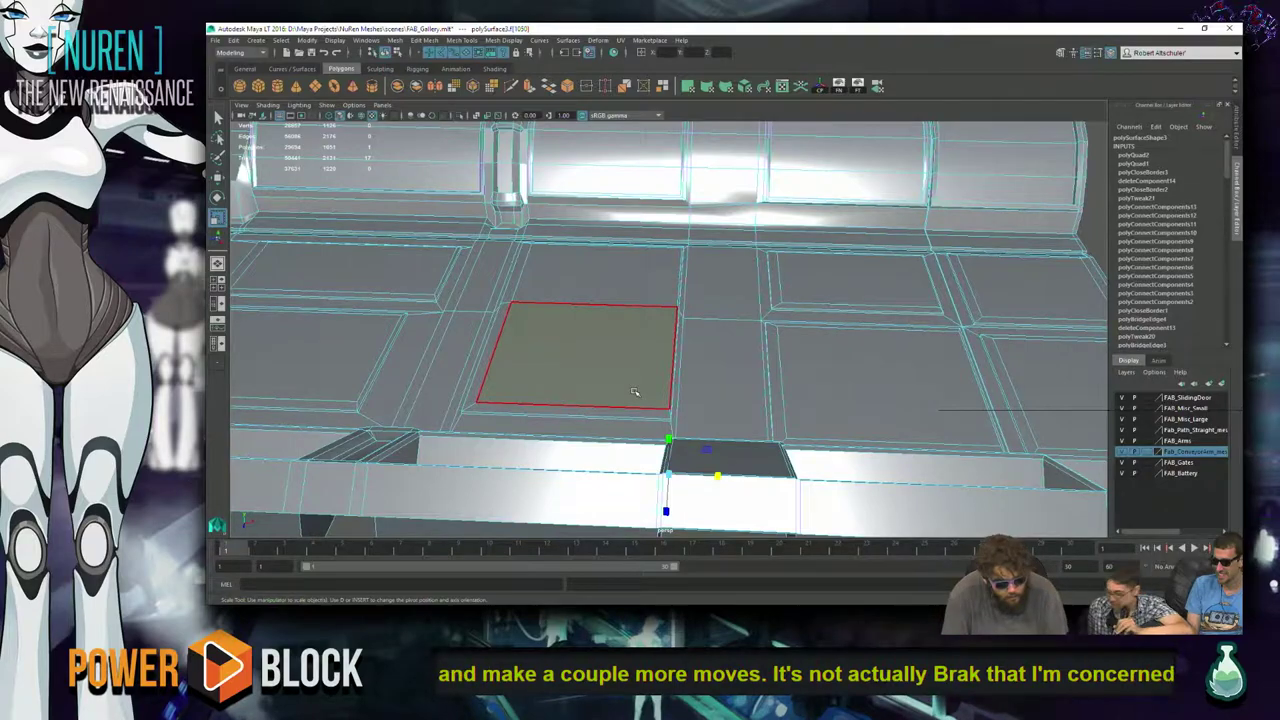
alt+drag(633, 392, 400, 350)
click(760, 390)
click(880, 390)
- Switch to edge selection and pick the edge running along the beam's notch
click(505, 275)
alt+drag(505, 275, 412, 345)
alt+drag(843, 317, 623, 366)
alt+drag(660, 419, 591, 221)
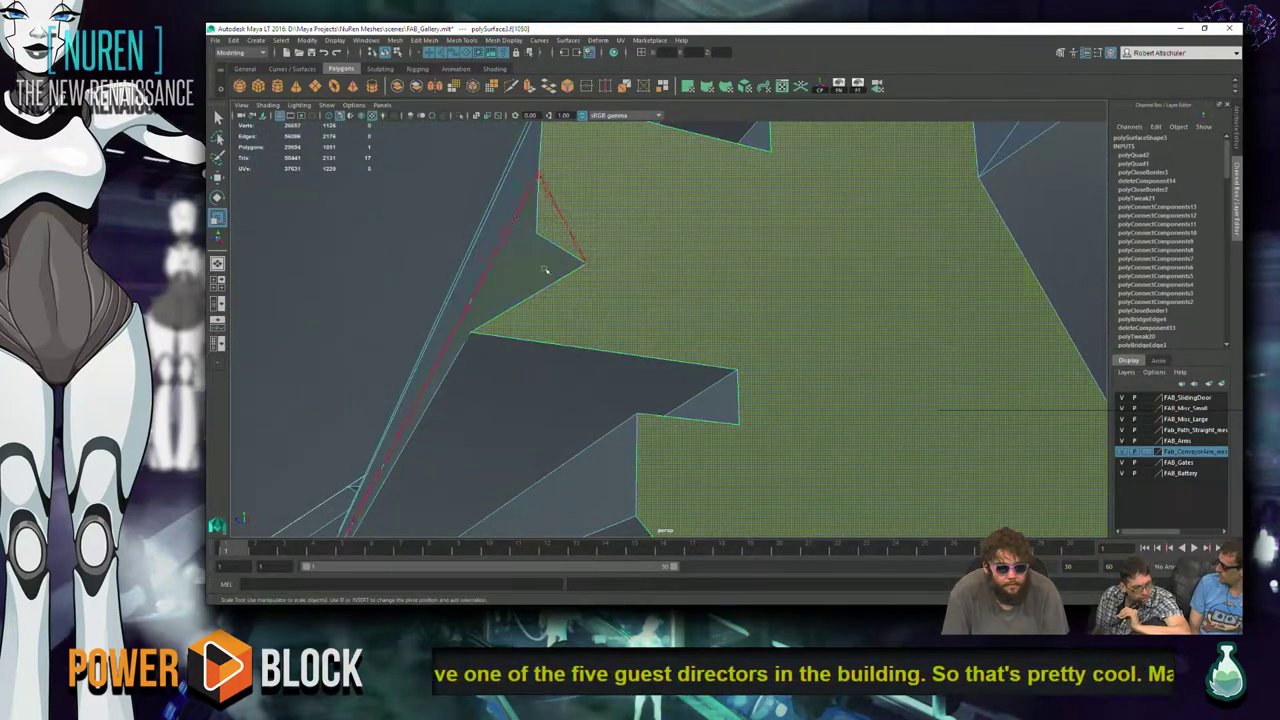
alt+drag(558, 289, 566, 309)
right_drag(629, 318, 630, 372)
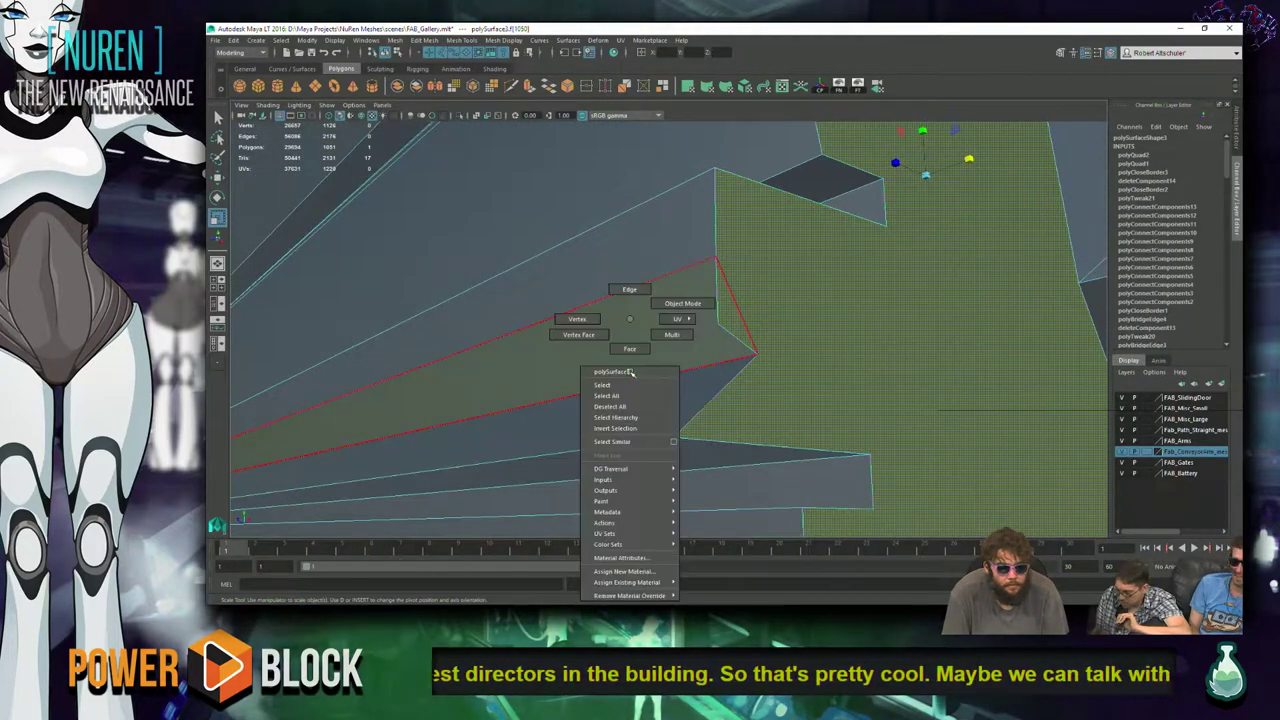
right_drag(625, 318, 629, 291)
alt+drag(666, 372, 600, 340)
click(570, 428)
- Extend the notch's long edge into its full edge loop with To Edge Loop
right_drag(622, 318, 606, 292)
click(555, 395)
click(612, 385)
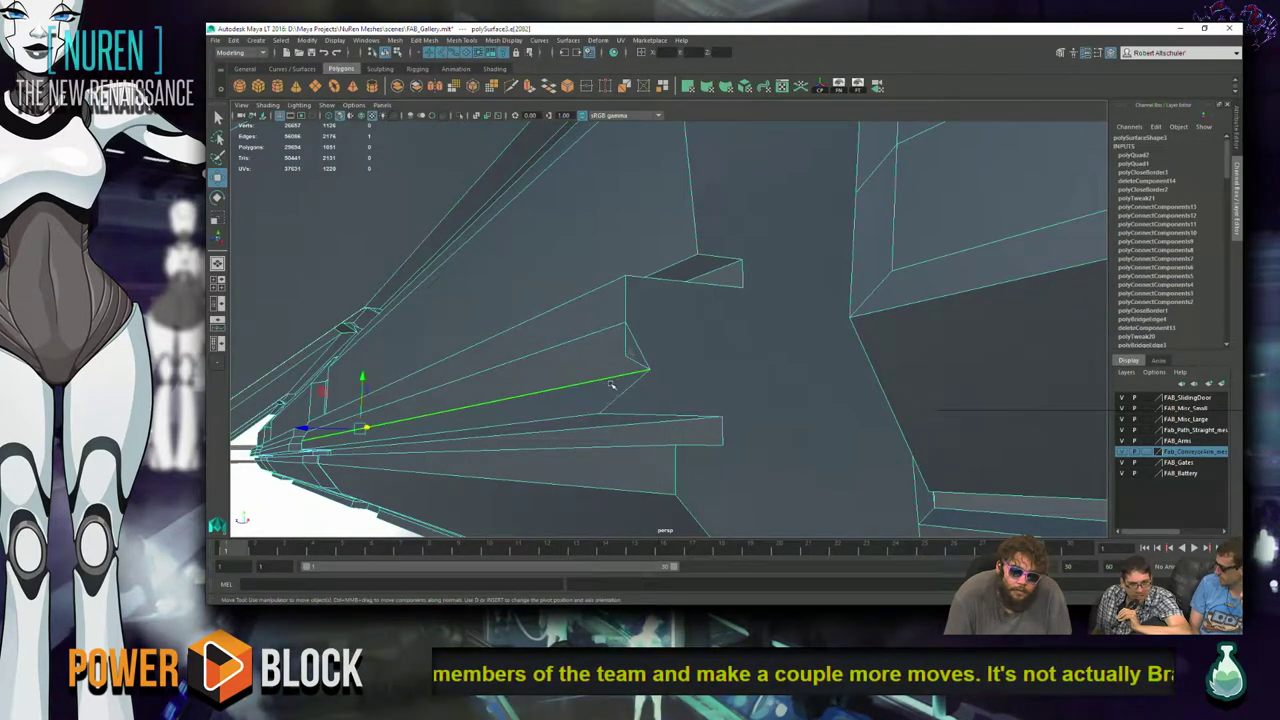
shift+right_drag(605, 386, 605, 386)
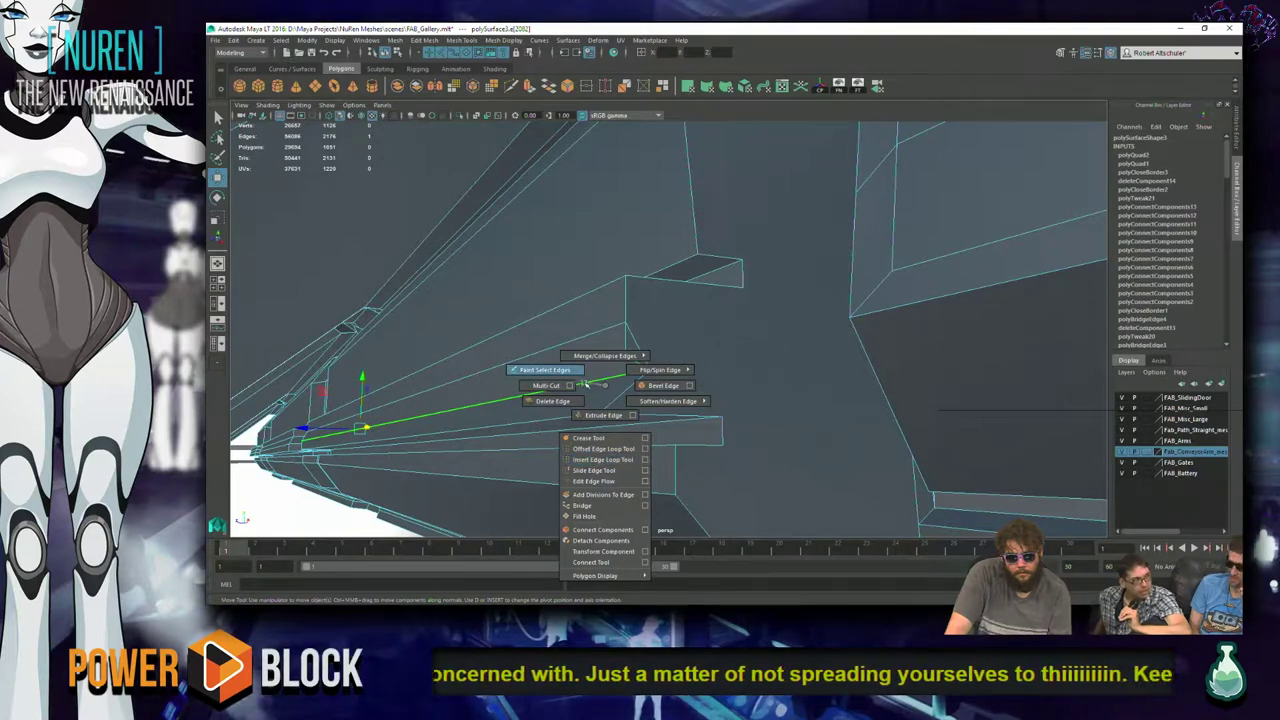
click(600, 385)
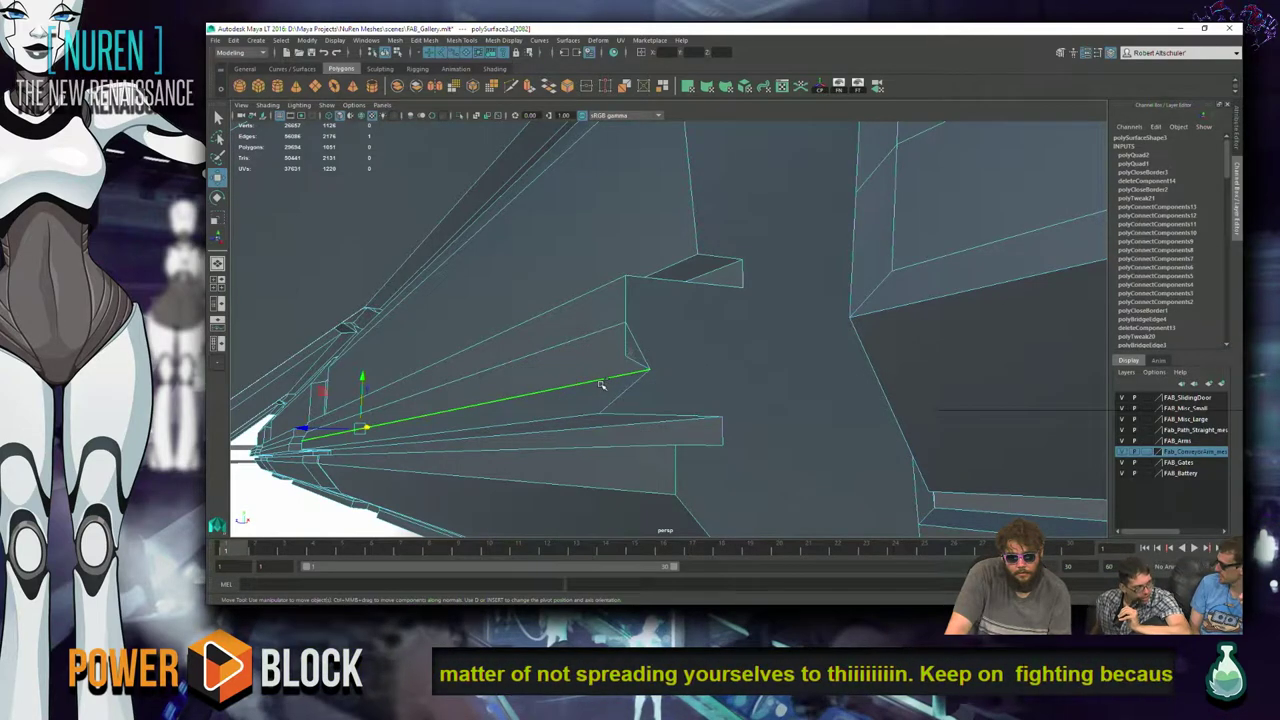
ctrl+right_click(600, 385)
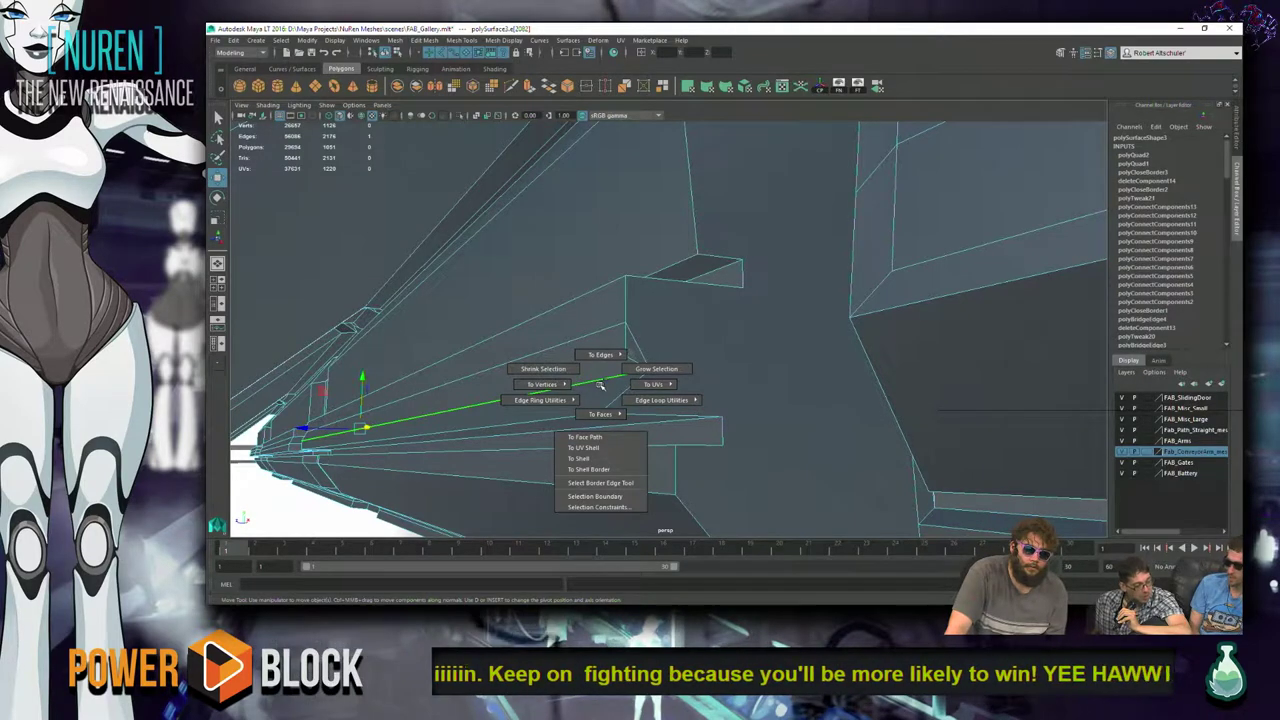
mouse_move(650, 415)
click(697, 433)
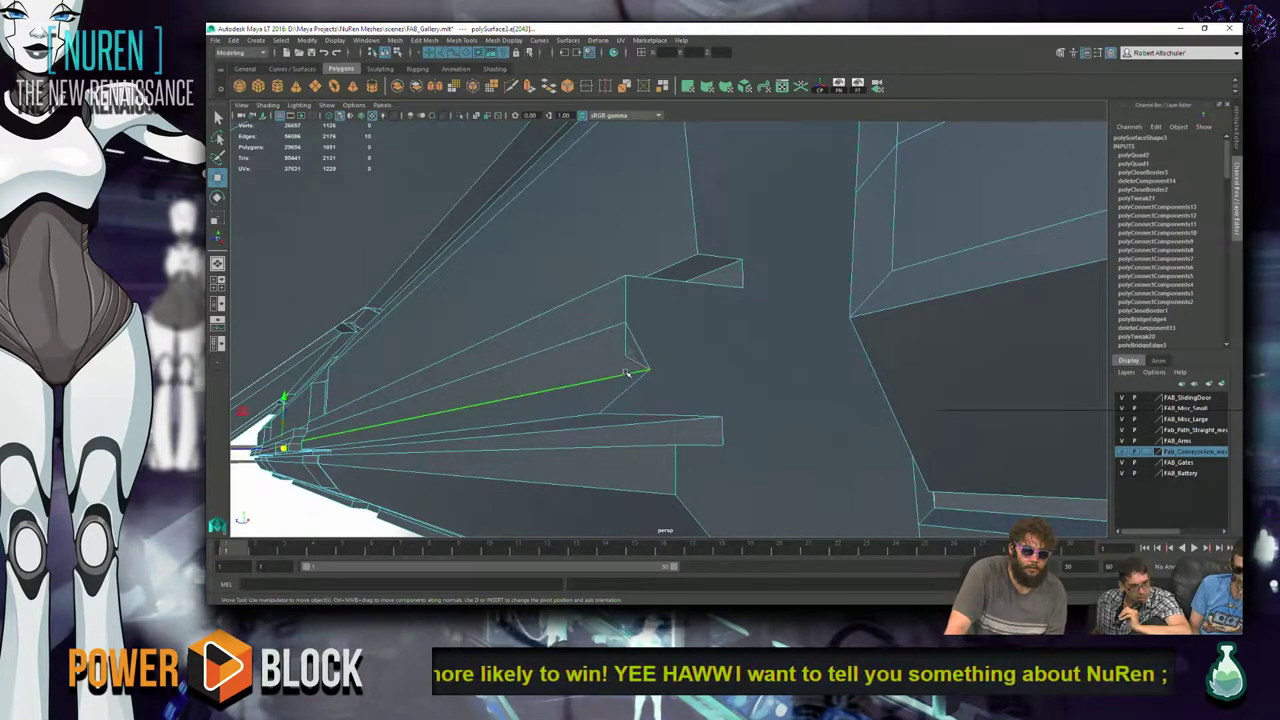
- Try reshaping the loop with Scale and Move, undo it, and return to face selection
key(r)
key(w)
alt+drag(274, 418, 338, 459)
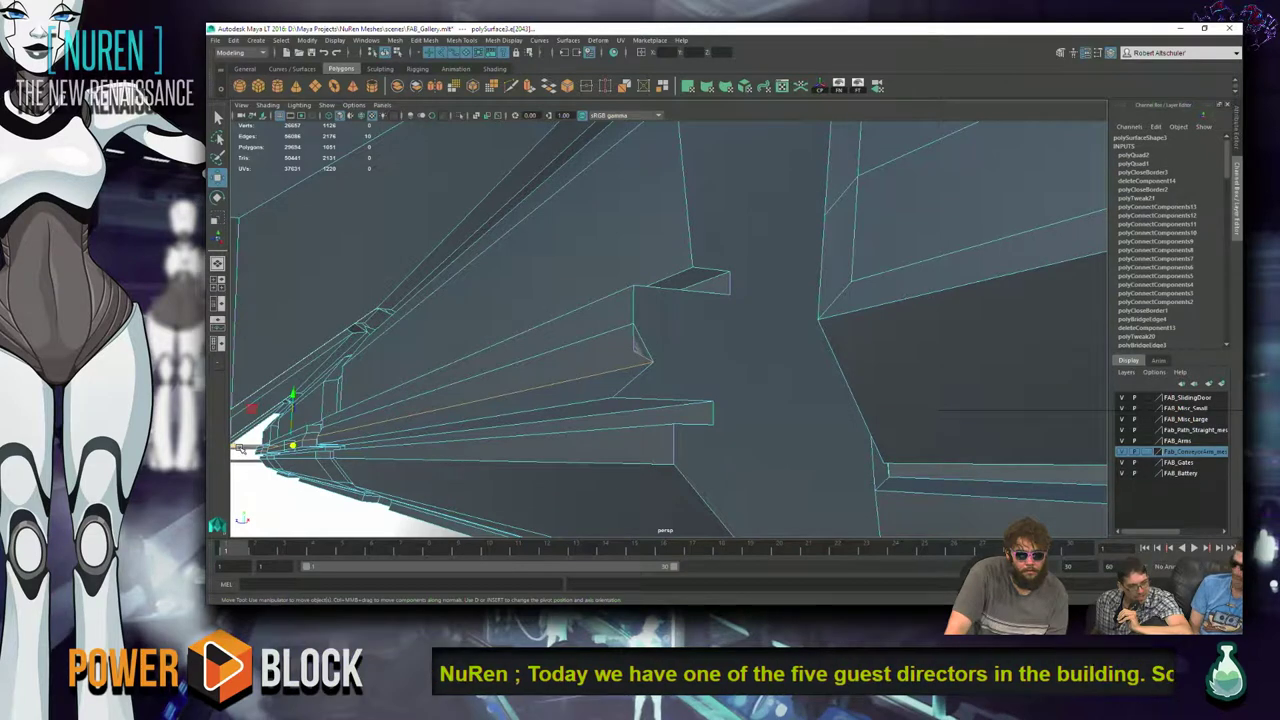
key(ctrl+z)
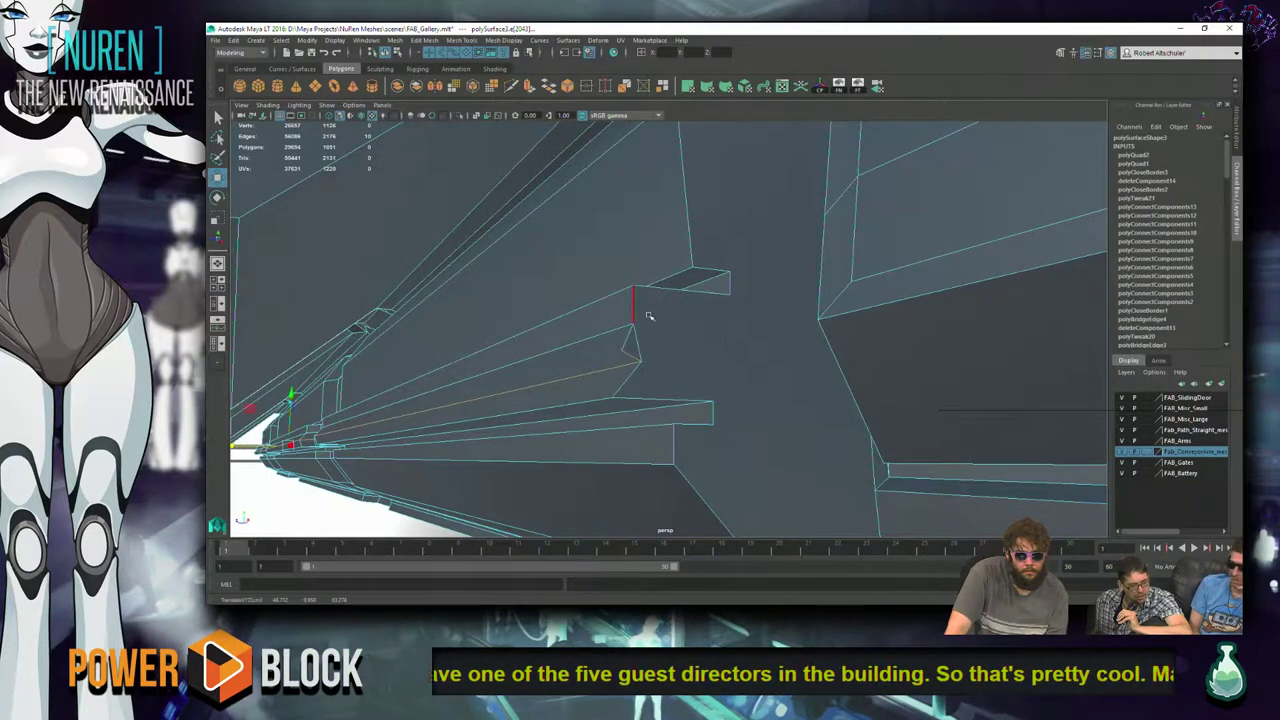
alt+drag(641, 318, 649, 314)
right_click(597, 322)
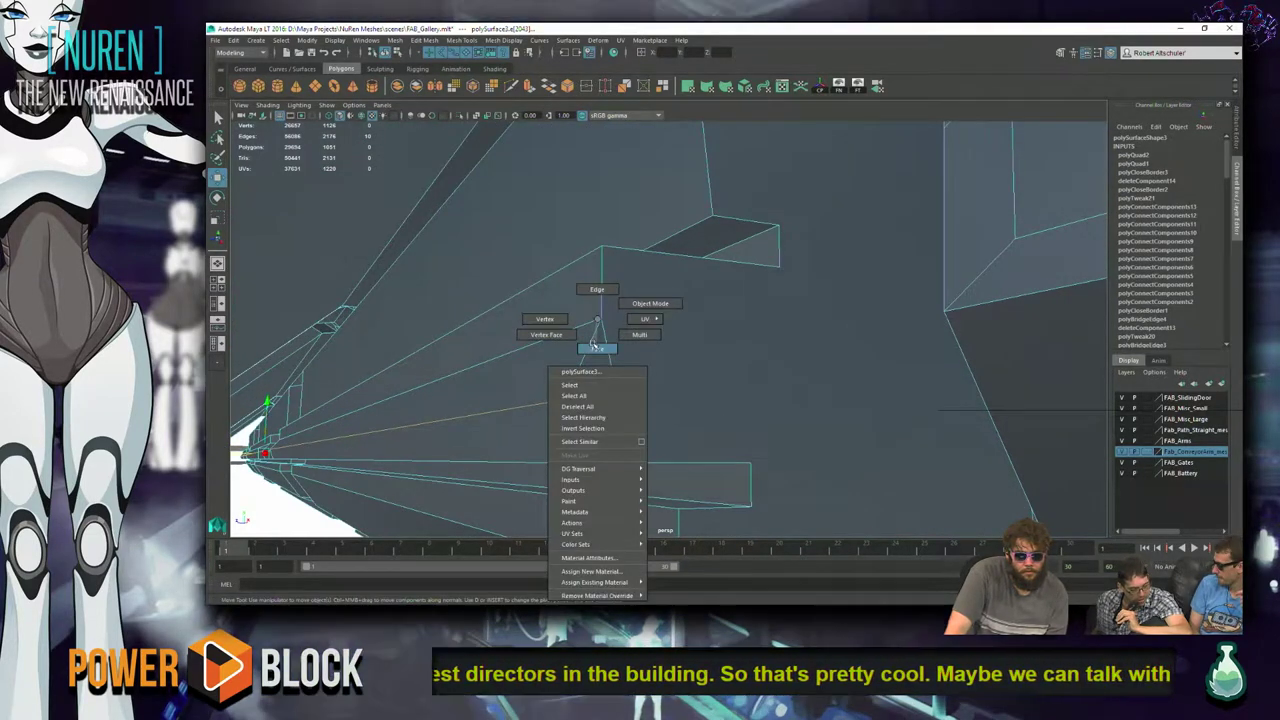
click(596, 347)
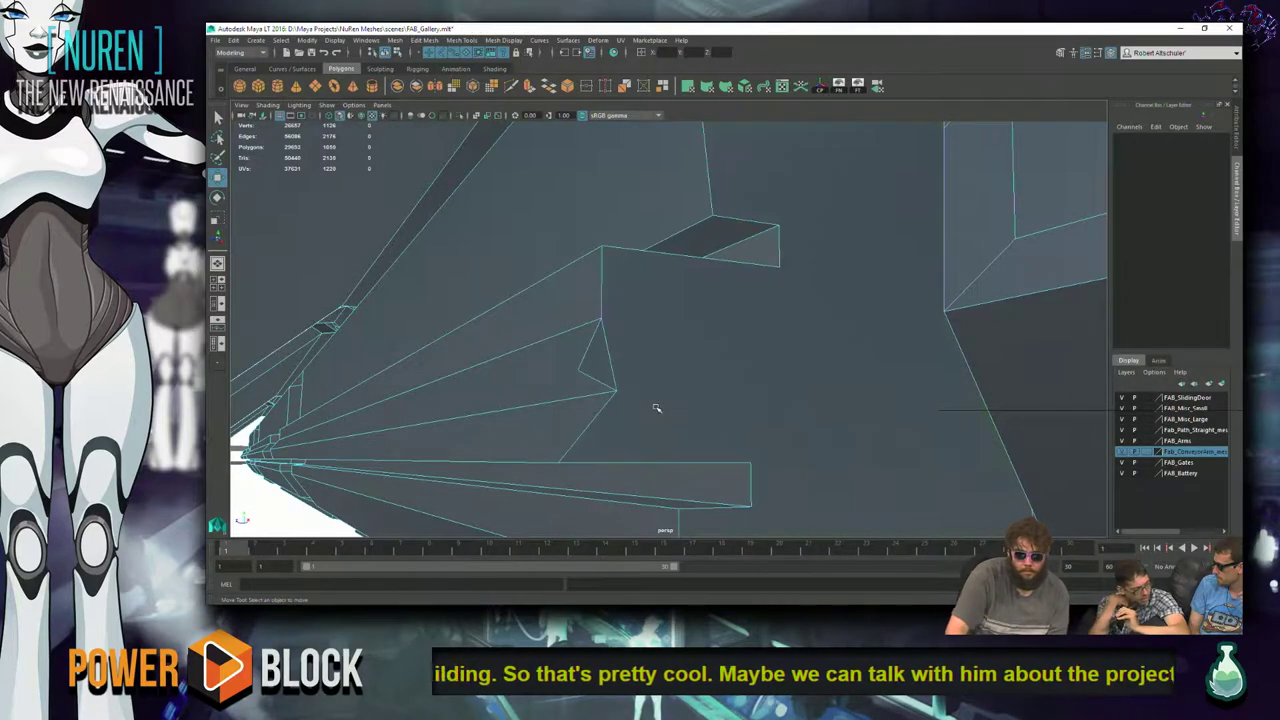
alt+drag(654, 409, 985, 397)
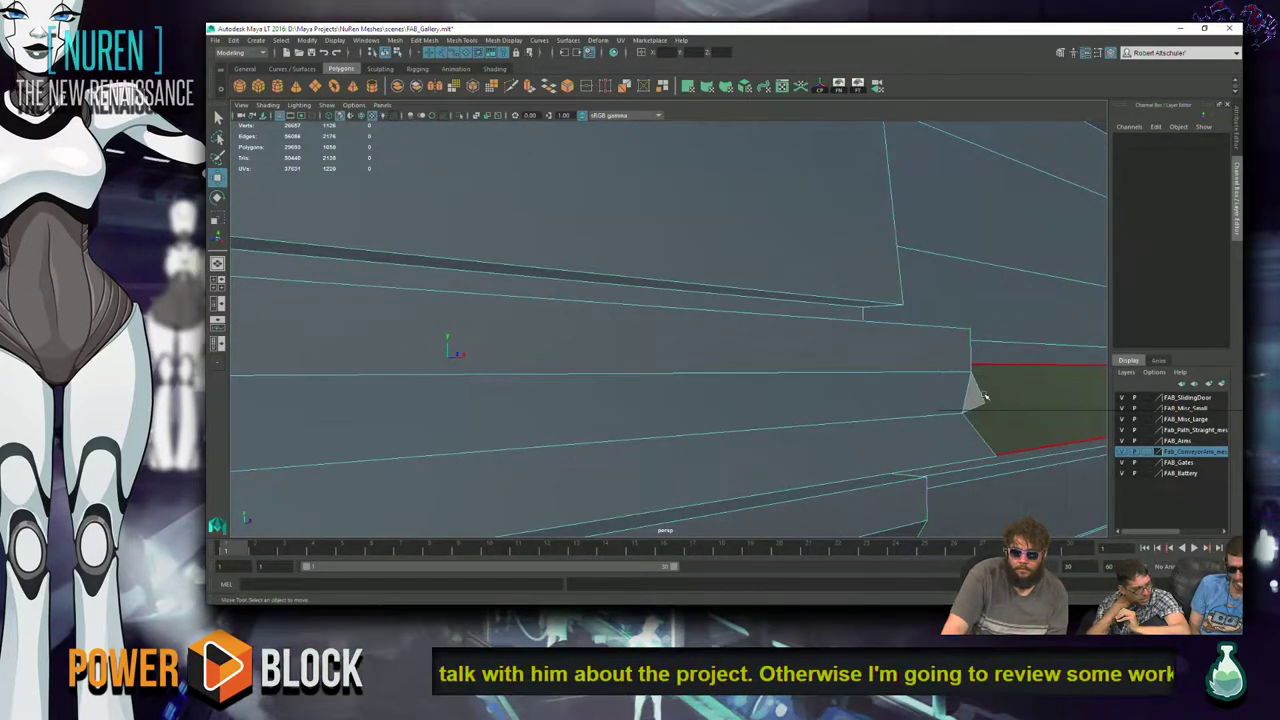
- Pick out the thin triangular sliver face at the beam's corner
right_click(985, 397)
click(945, 303)
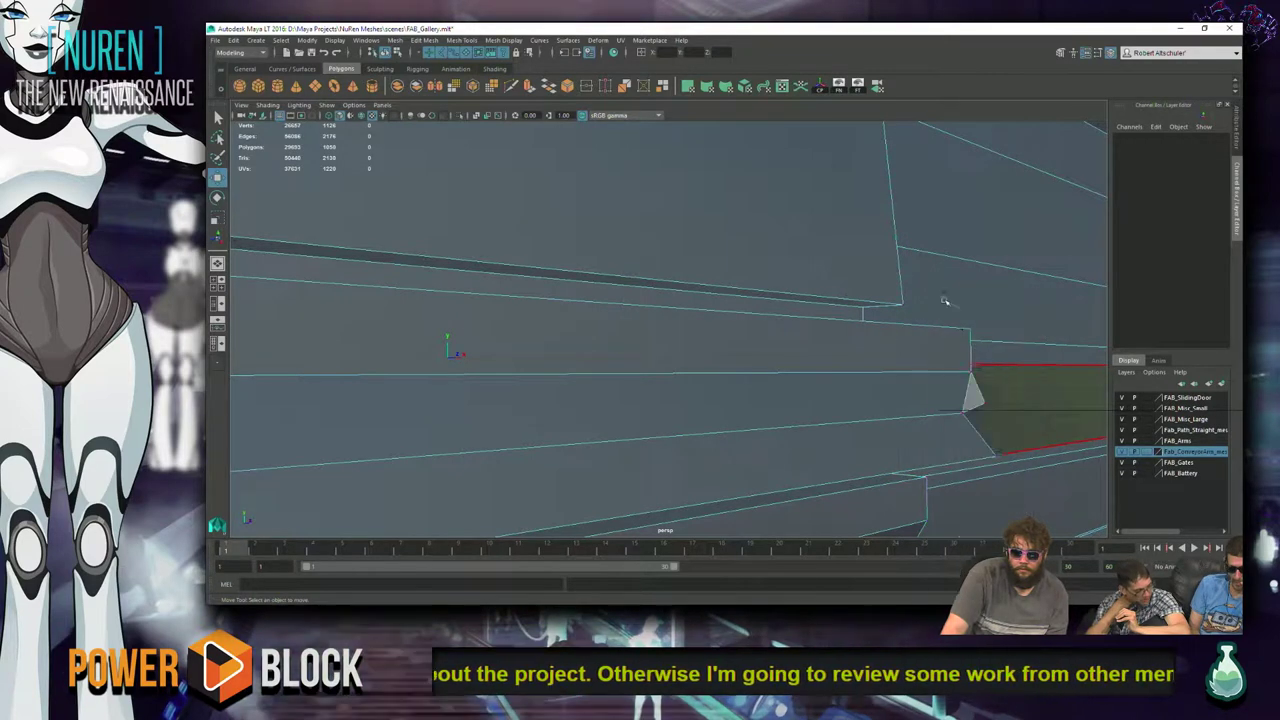
right_click(985, 397)
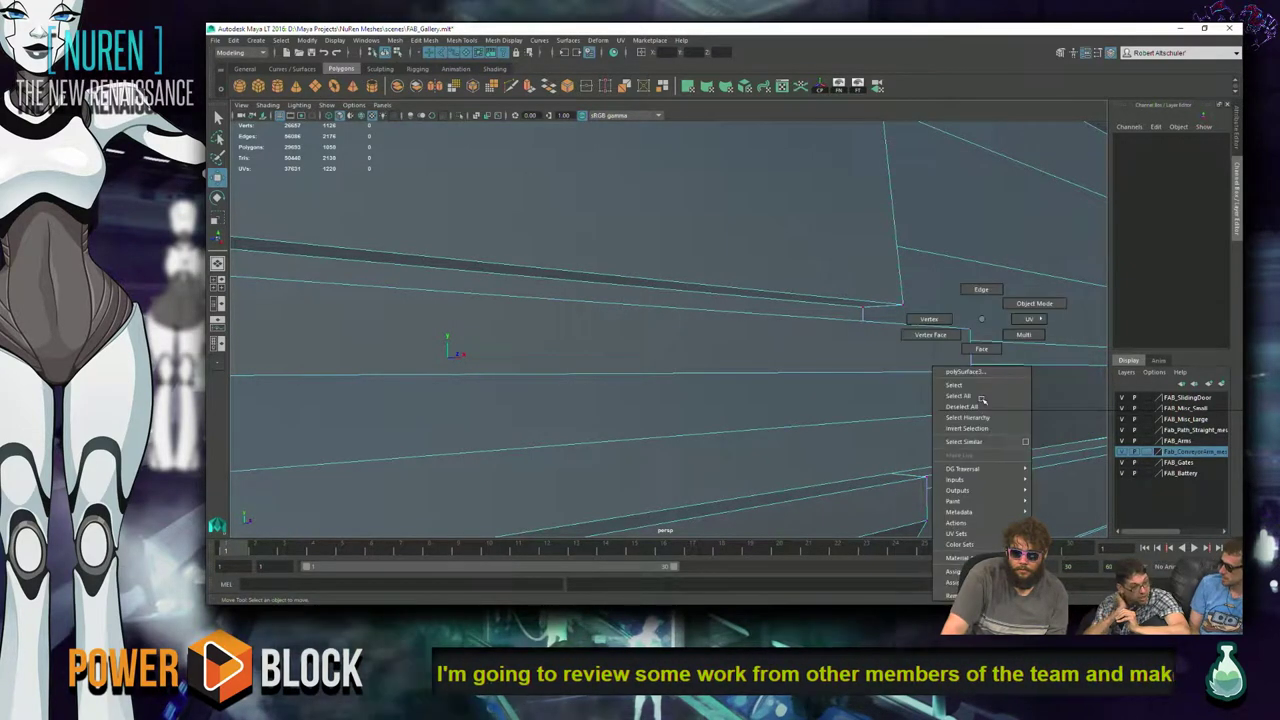
click(975, 347)
click(959, 394)
click(962, 394)
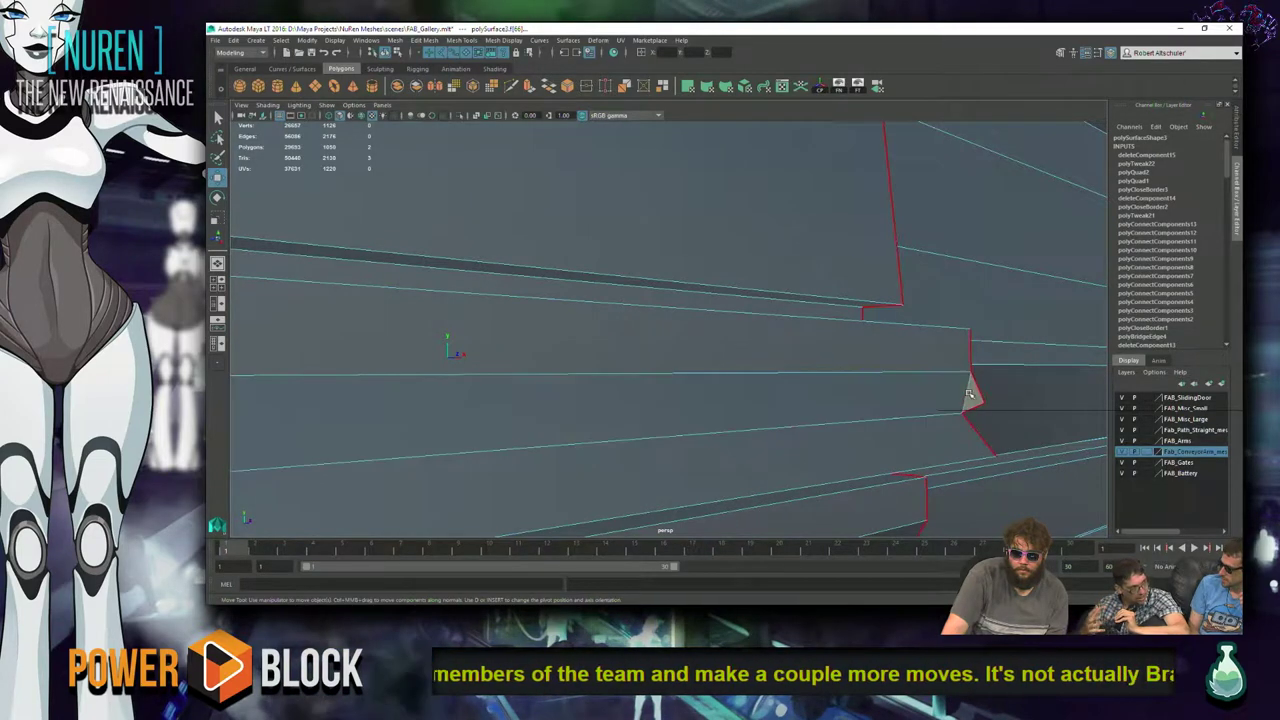
right_click(968, 395)
click(966, 384)
click(983, 382)
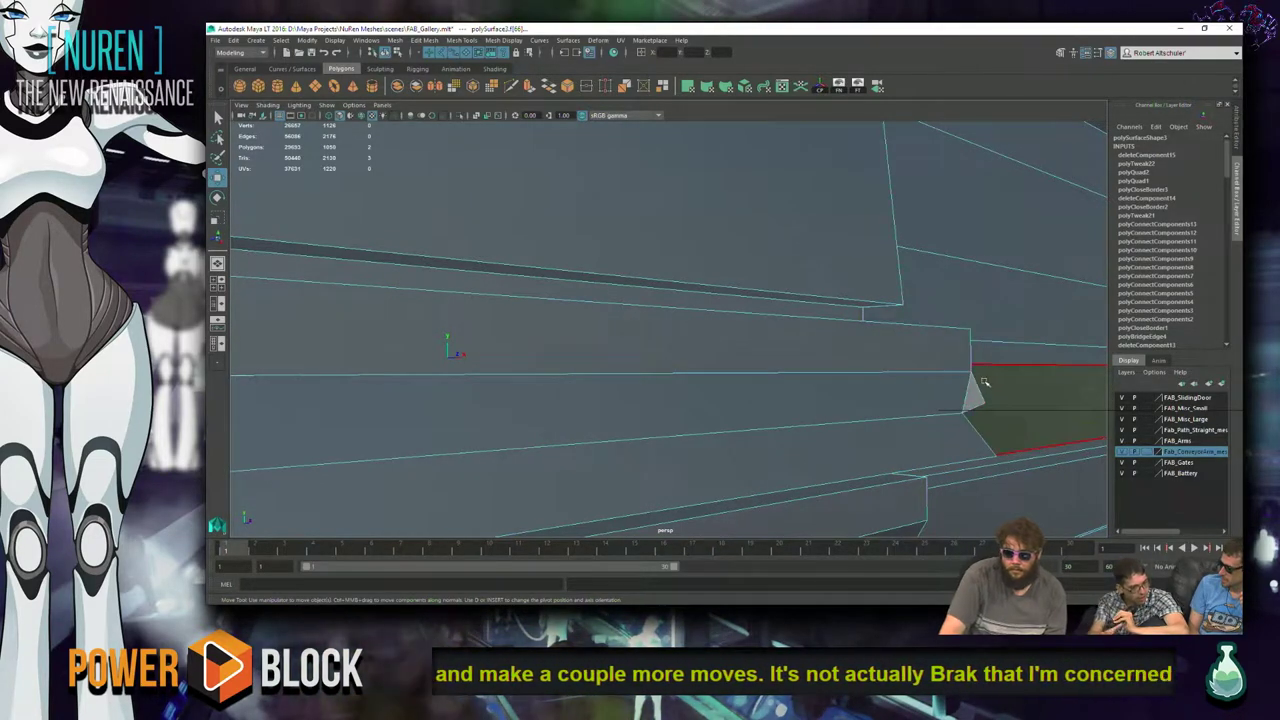
click(974, 390)
click(981, 404)
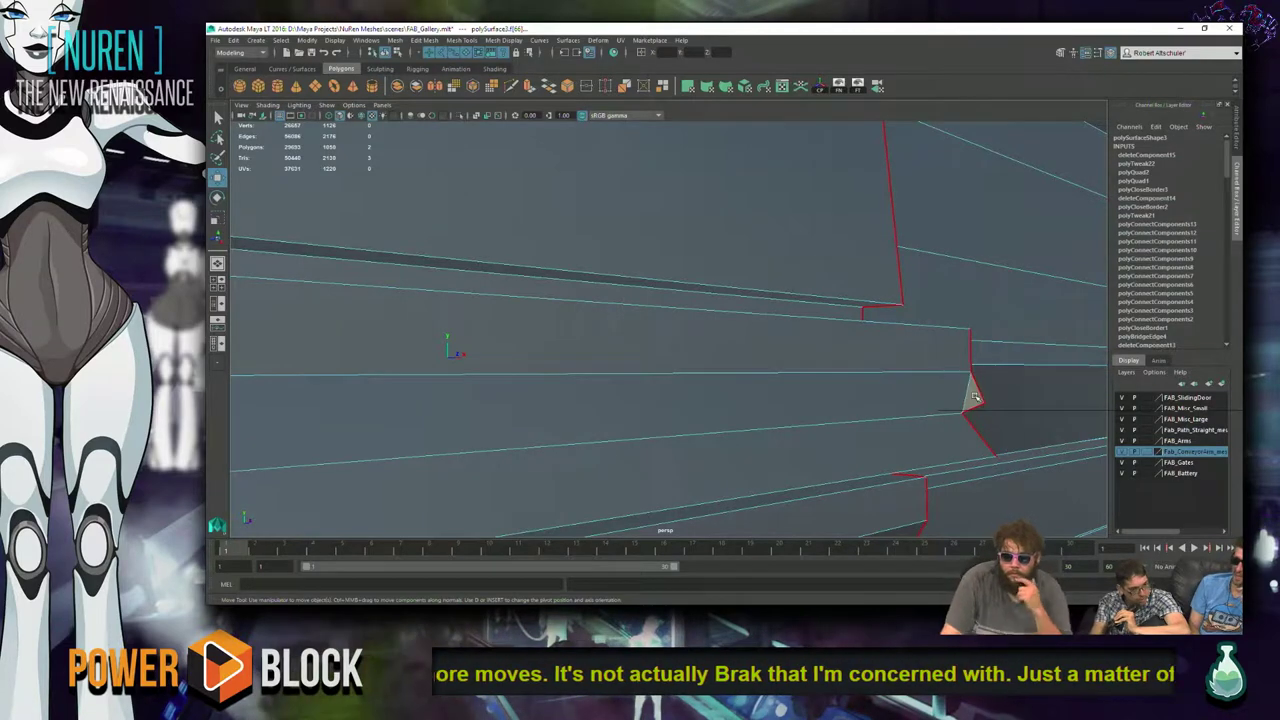
- Select the sliver's tip vertex and split it with Connect Components
right_click(974, 397)
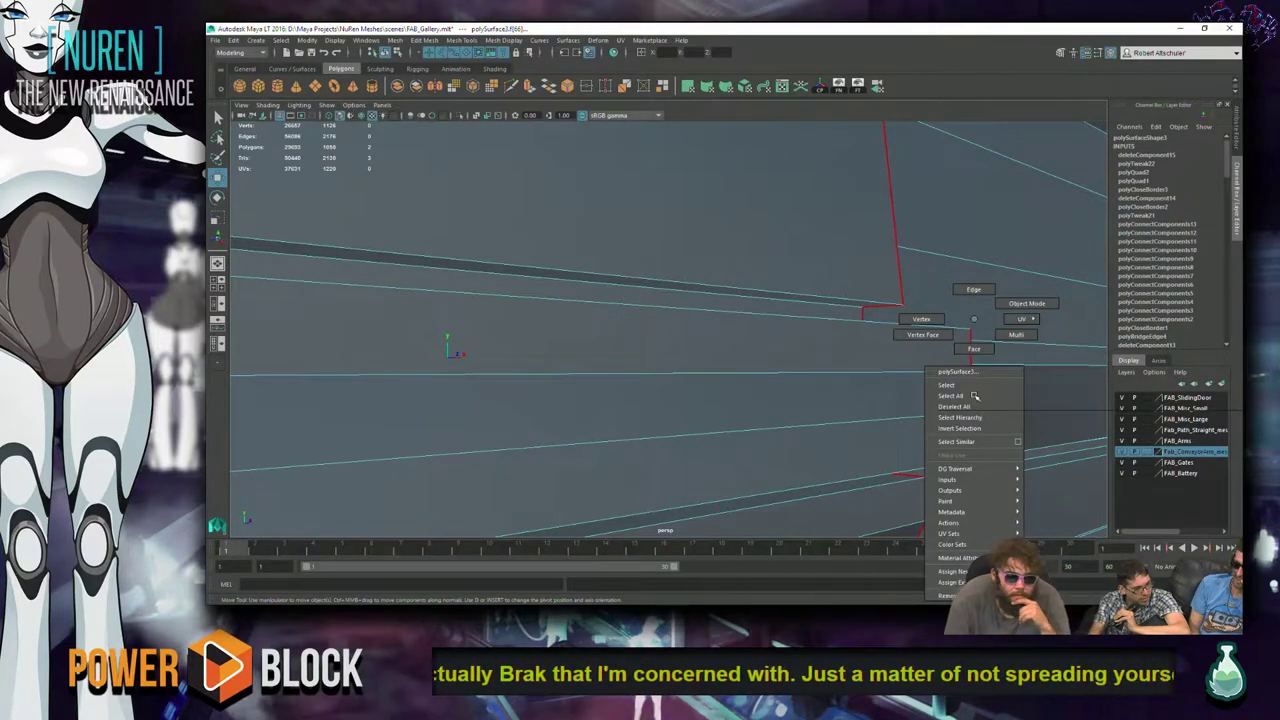
click(973, 289)
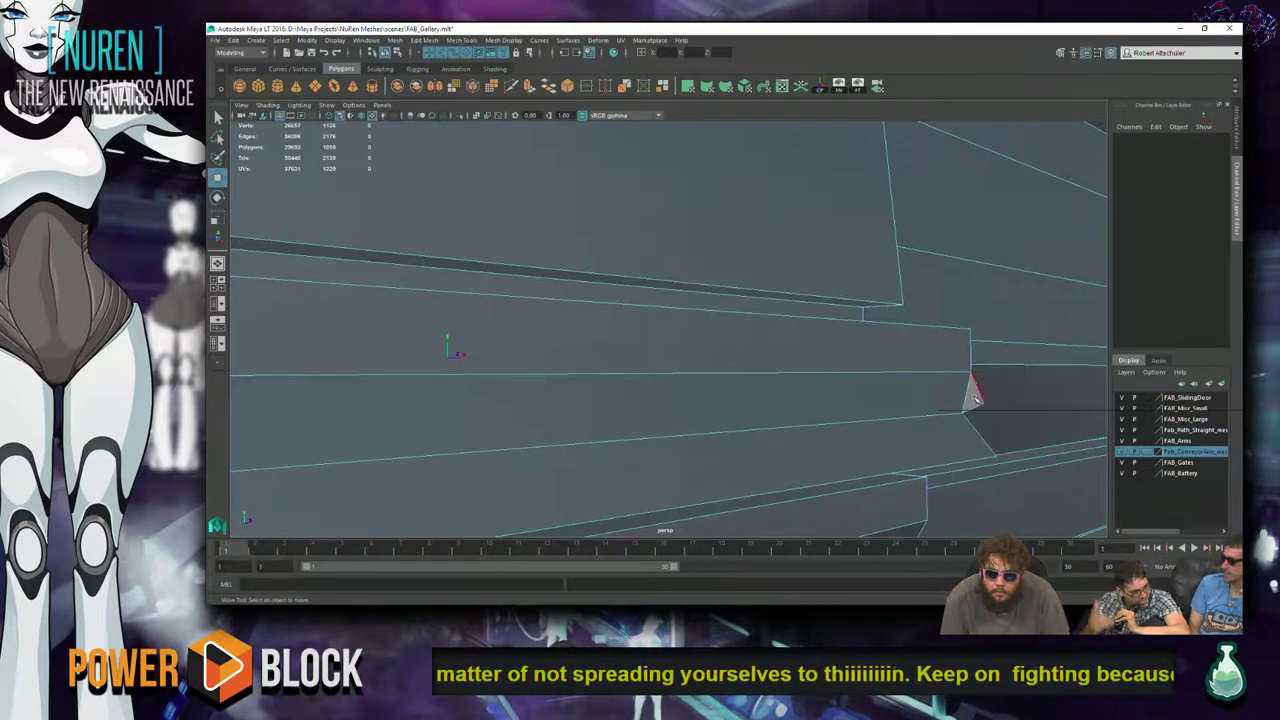
right_click(975, 397)
click(935, 285)
scroll(1007, 399, down, 3)
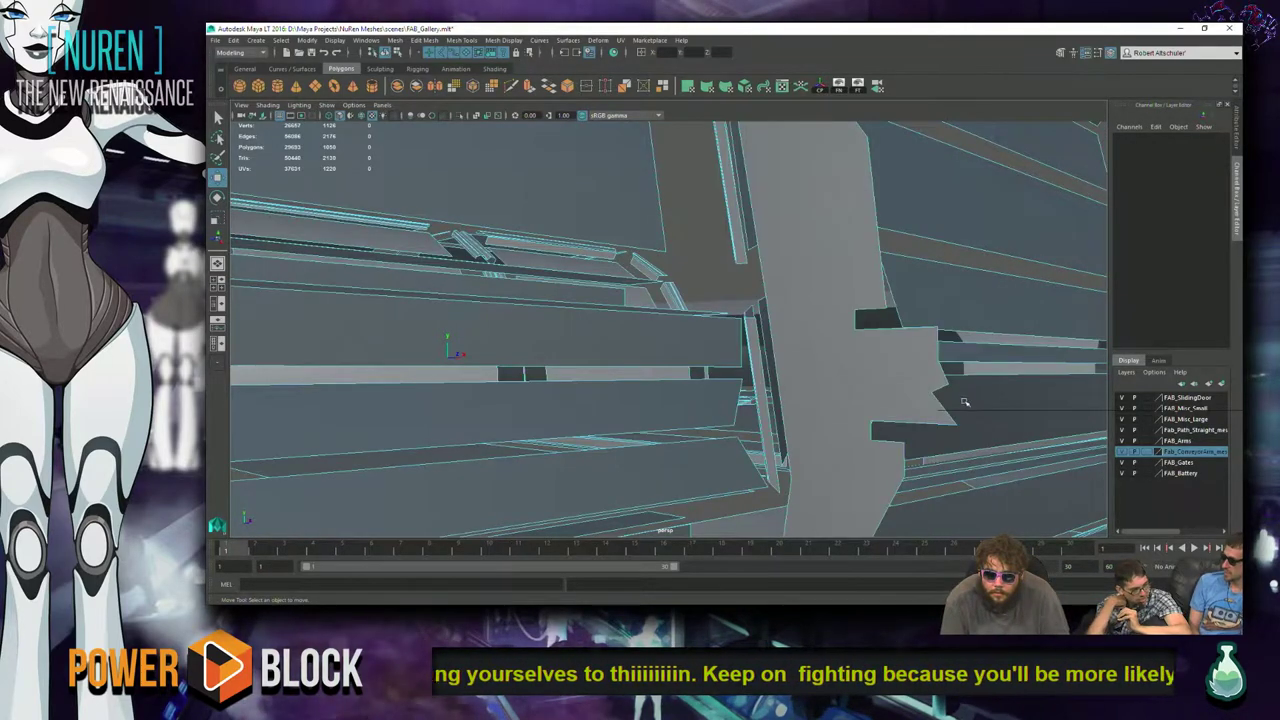
right_click(956, 397)
click(905, 318)
scroll(950, 374, up, 5)
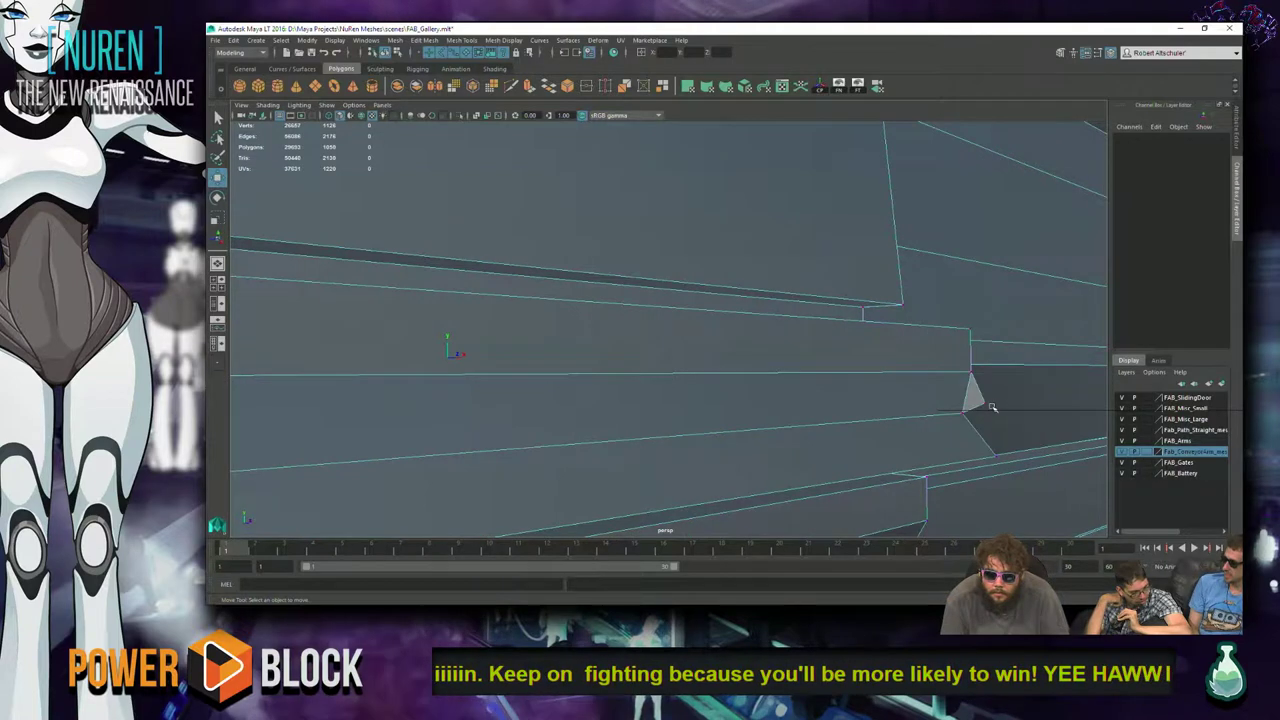
click(983, 401)
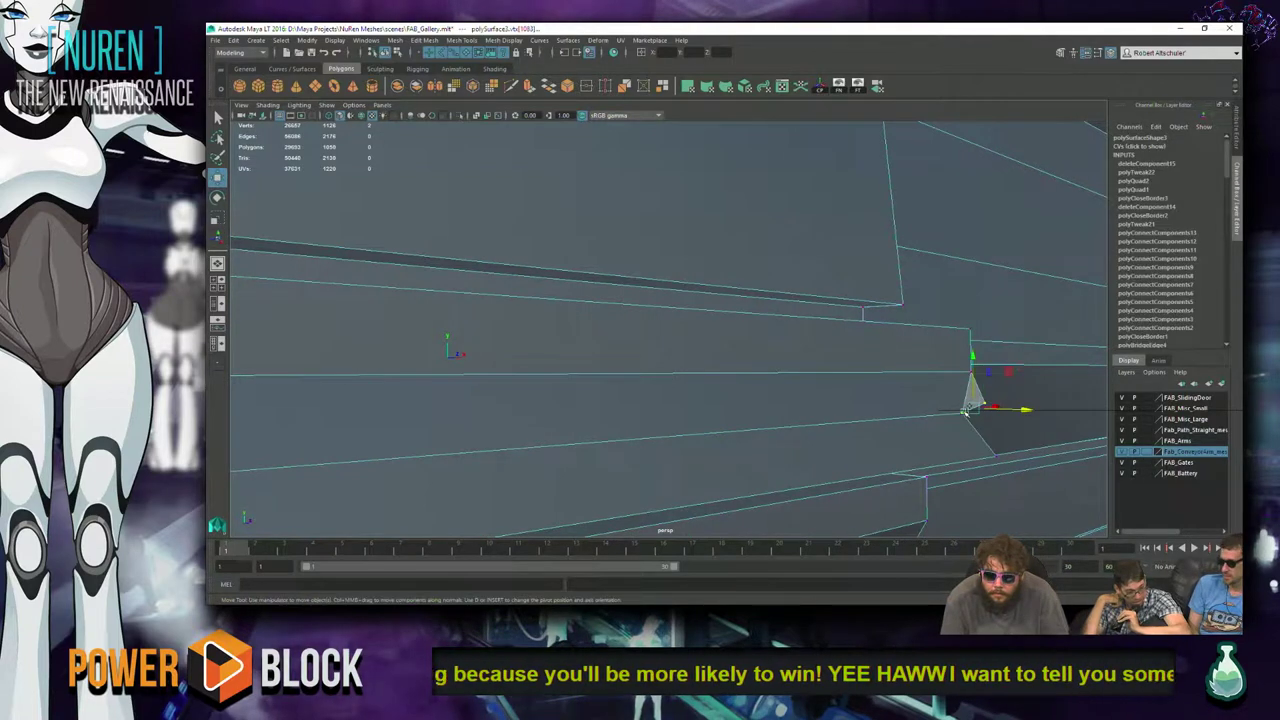
shift+right_click(967, 409)
click(990, 474)
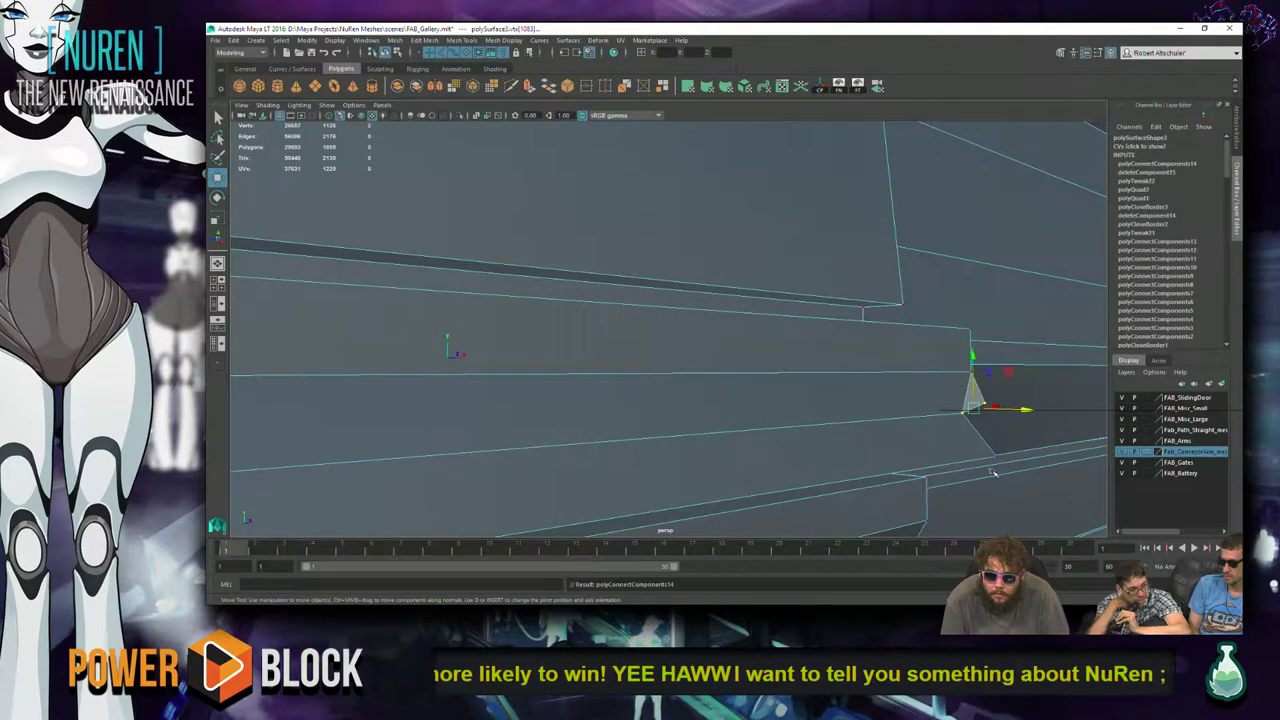
mouse_move(980, 474)
alt+mouse_down()
mouse_move(690, 478)
mouse_move(677, 410)
mouse_move(937, 379)
mouse_move(694, 306)
mouse_move(674, 271)
mouse_move(665, 338)
mouse_move(749, 171)
mouse_move(857, 226)
mouse_move(860, 208)
mouse_move(633, 400)
mouse_move(903, 342)
alt+mouse_up()
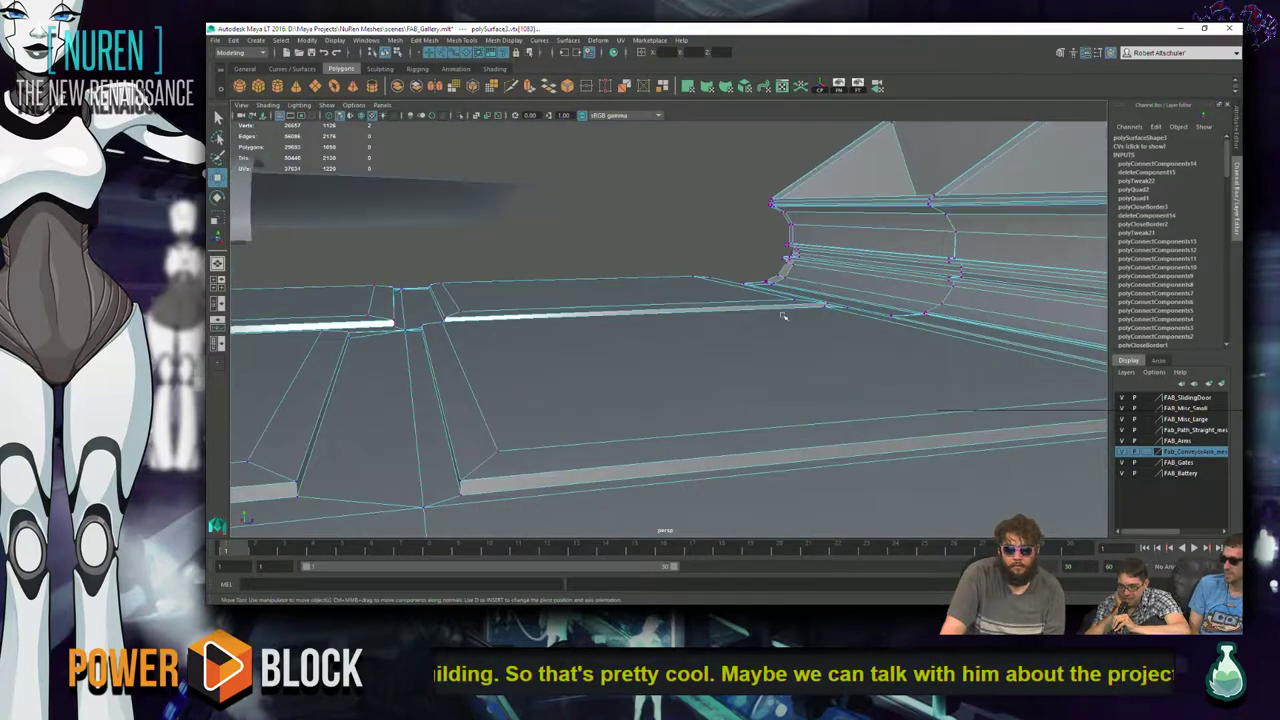
- Select the vertex at the sliver's corner and merge the vertices to their centre
alt+drag(783, 316, 1025, 326)
alt+drag(872, 254, 962, 283)
alt+drag(785, 304, 886, 357)
click(710, 265)
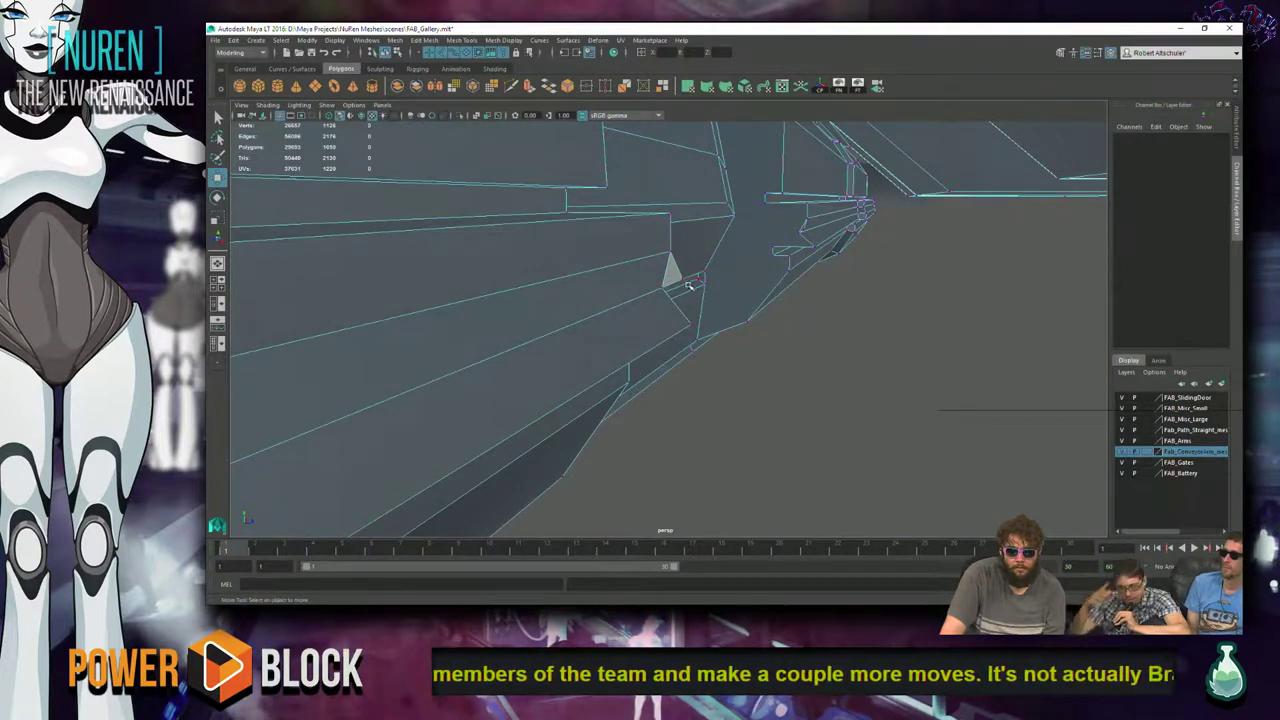
click(690, 278)
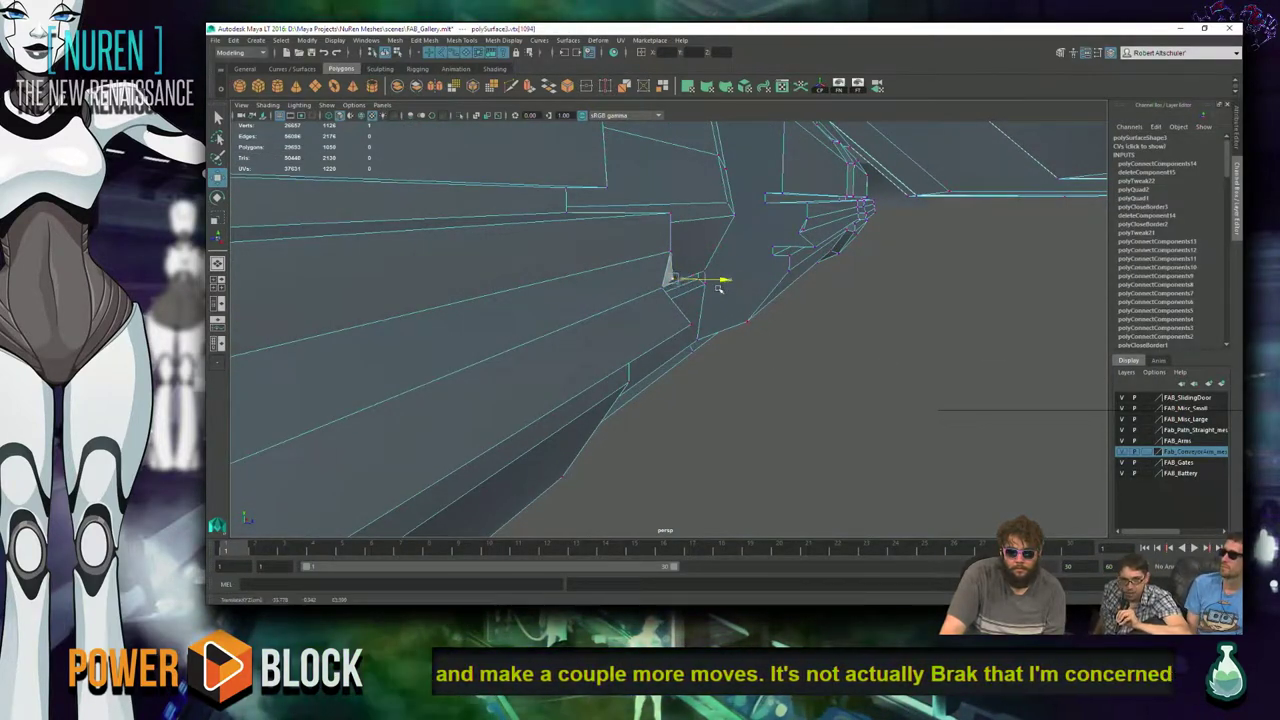
alt+drag(732, 397, 664, 305)
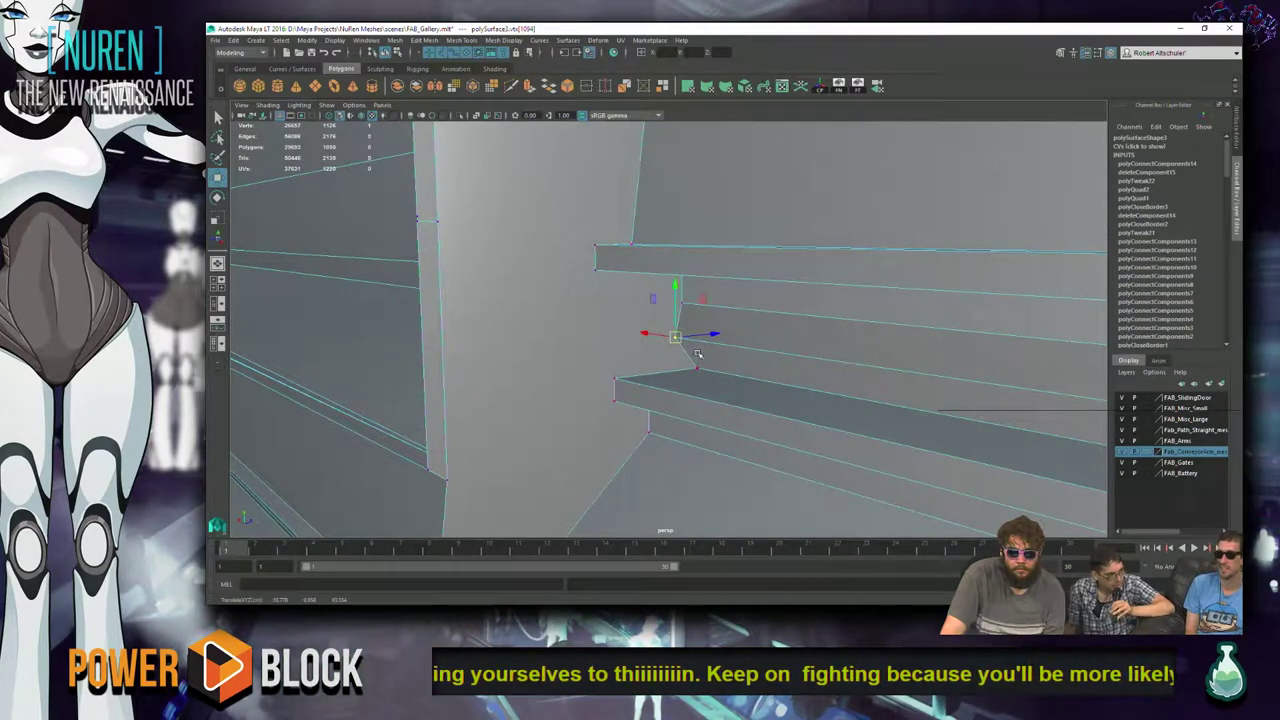
shift+right_click(634, 316)
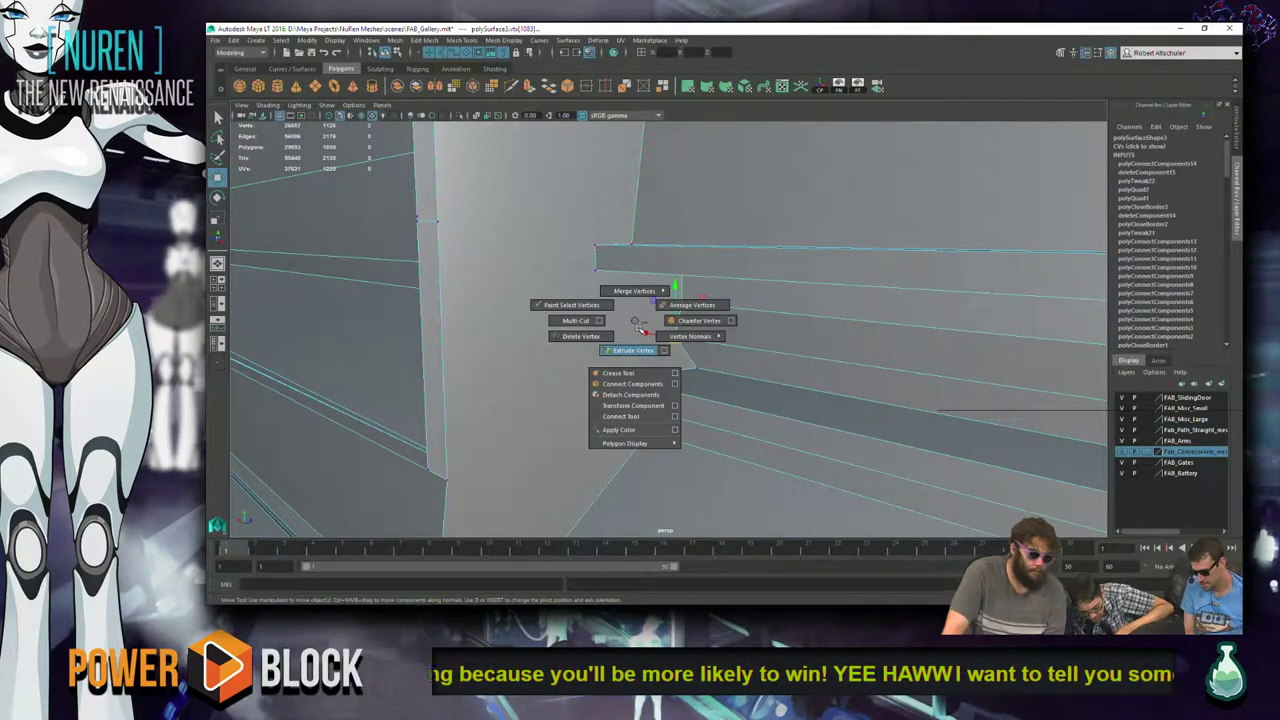
mouse_move(634, 290)
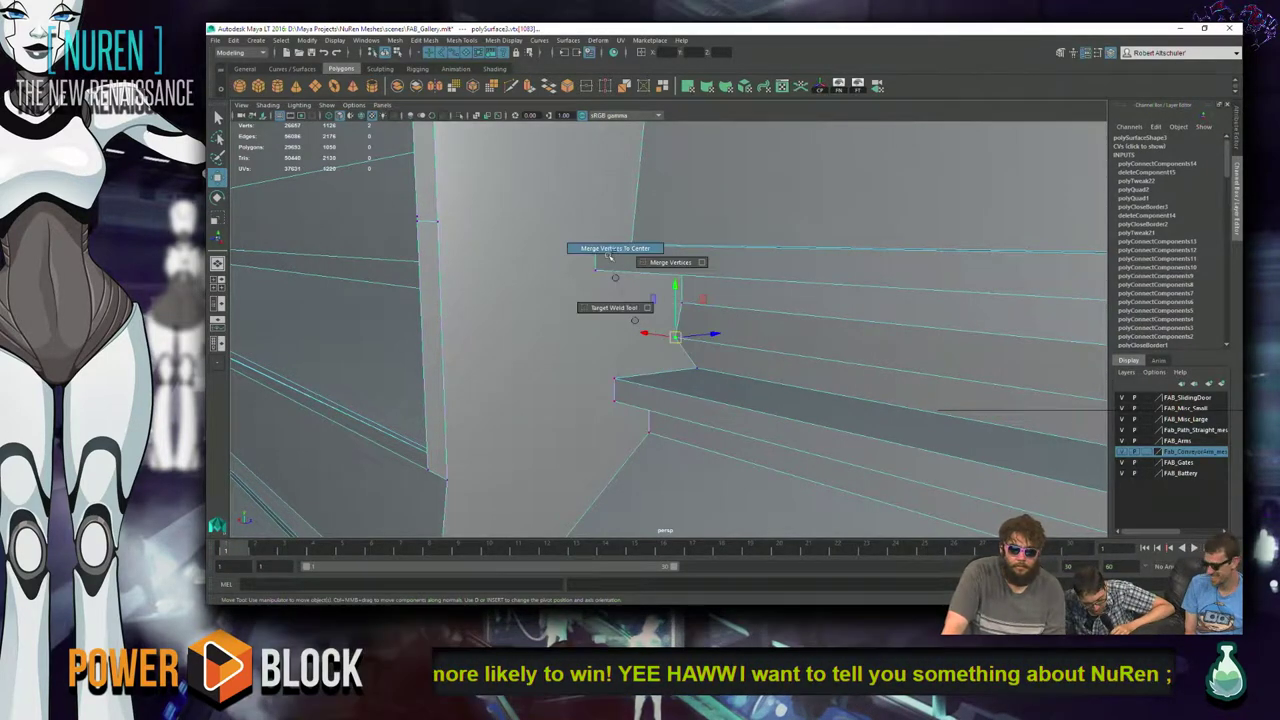
click(613, 249)
alt+drag(613, 252, 905, 262)
- Drag another corner vertex across so the neighbouring faces line up
click(620, 275)
click(736, 301)
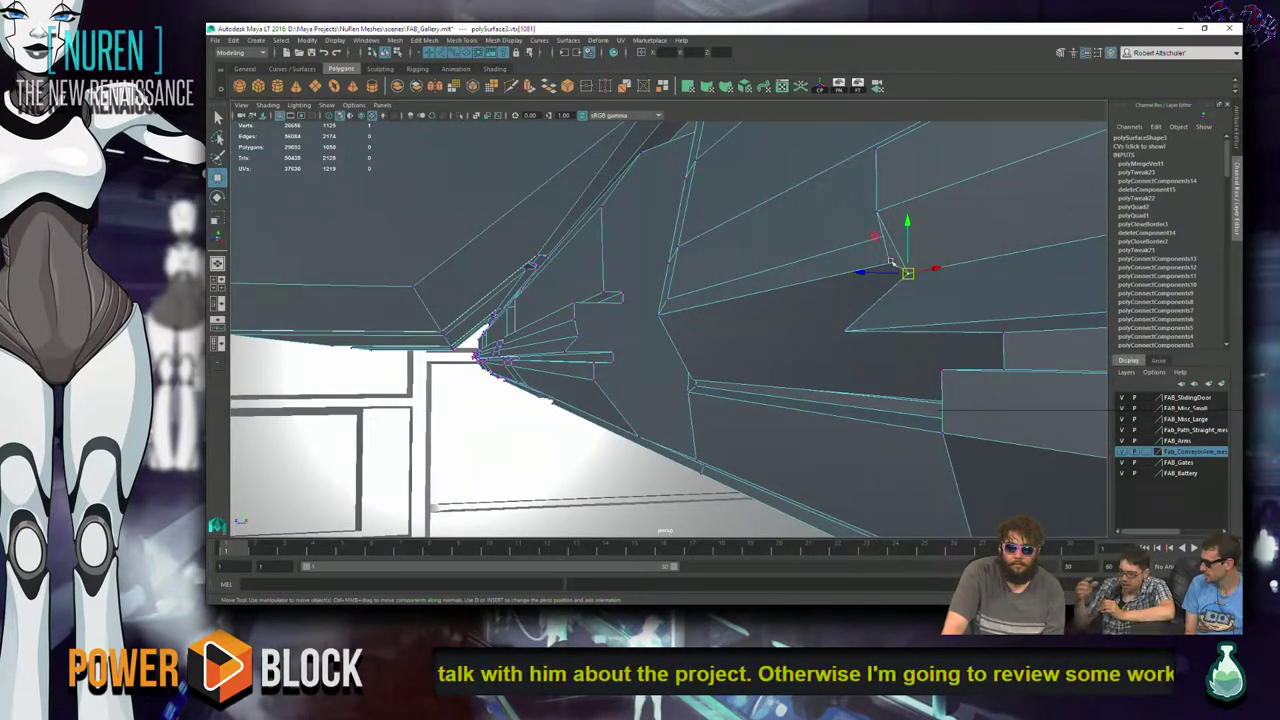
mouse_move(889, 259)
mouse_down()
mouse_move(920, 271)
mouse_move(902, 279)
mouse_move(897, 256)
mouse_move(907, 272)
mouse_up()
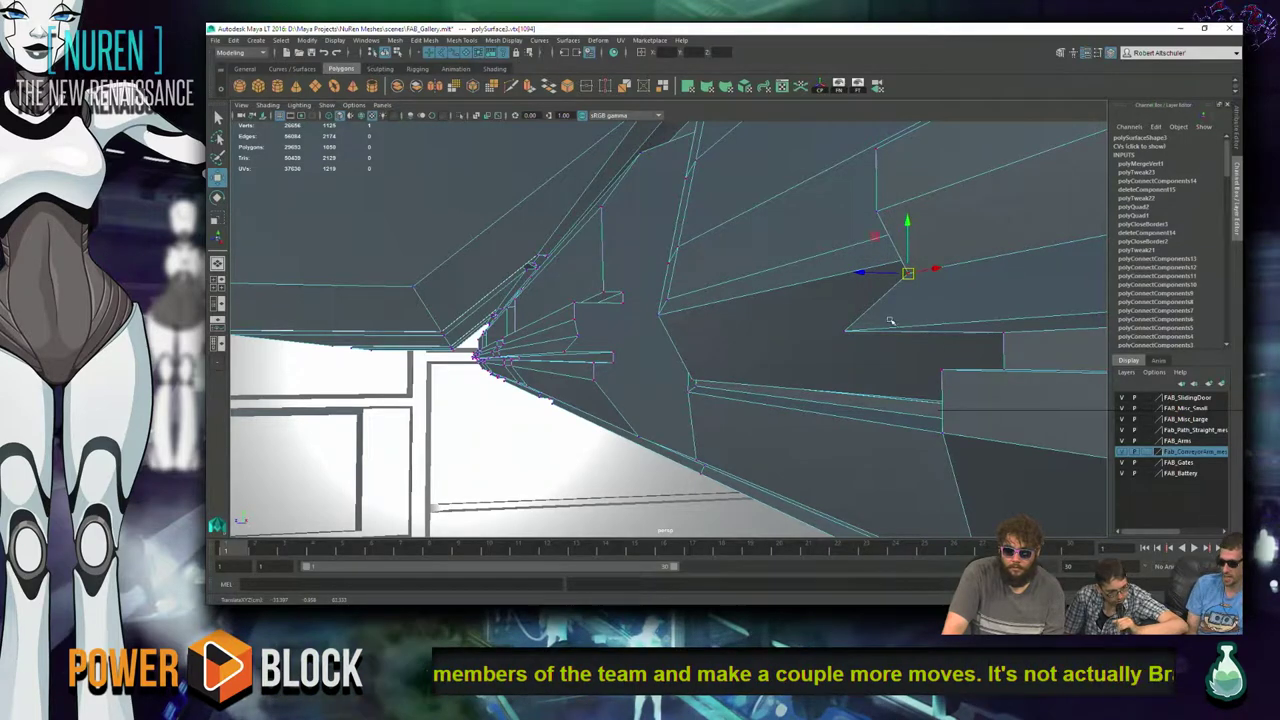
scroll(890, 321, up, 5)
right_click(840, 255)
click(786, 254)
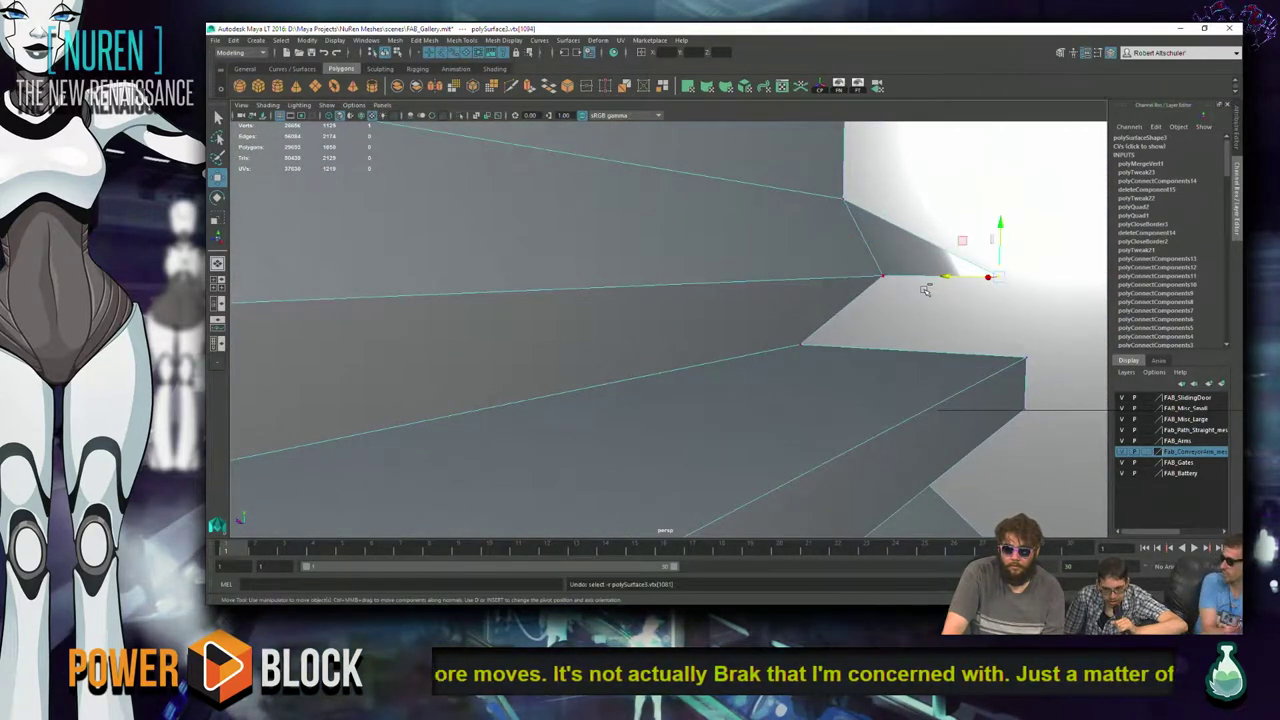
middle_drag(925, 290, 960, 324)
- Join the selected corner vertices with a new edge via Connect Components
shift+right_click(889, 269)
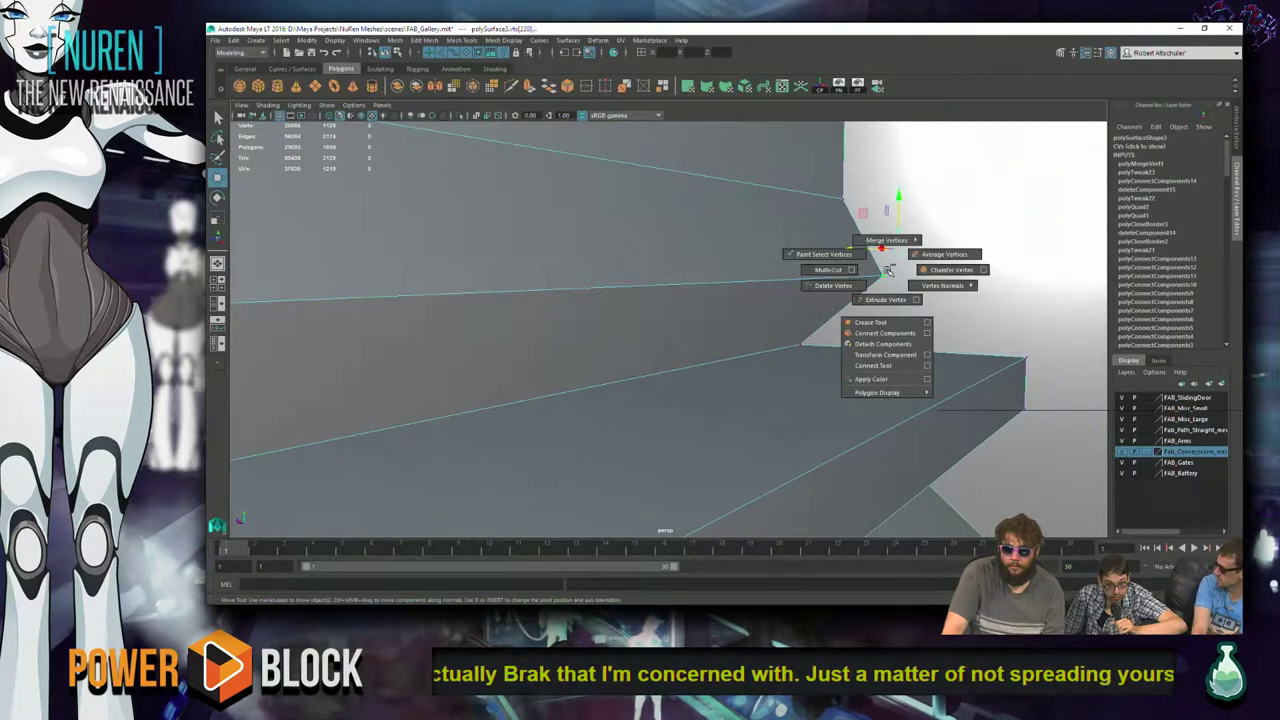
alt+drag(889, 269, 878, 297)
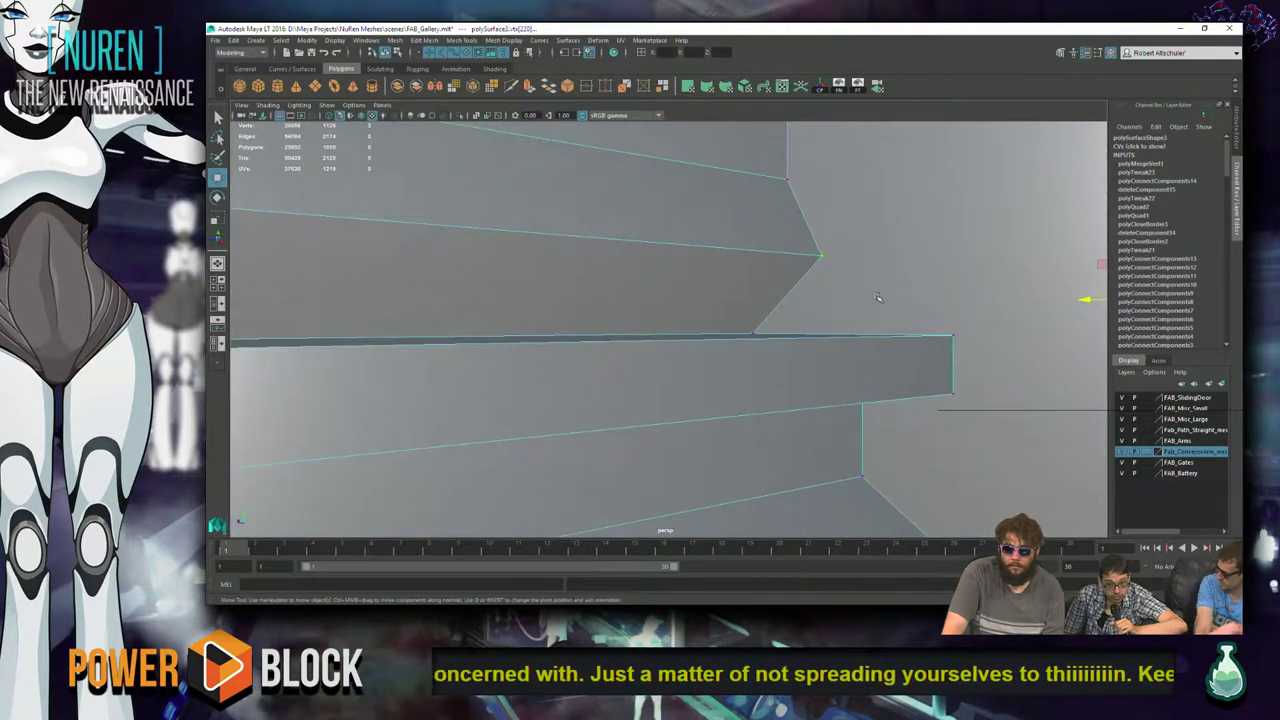
shift+right_click(826, 314)
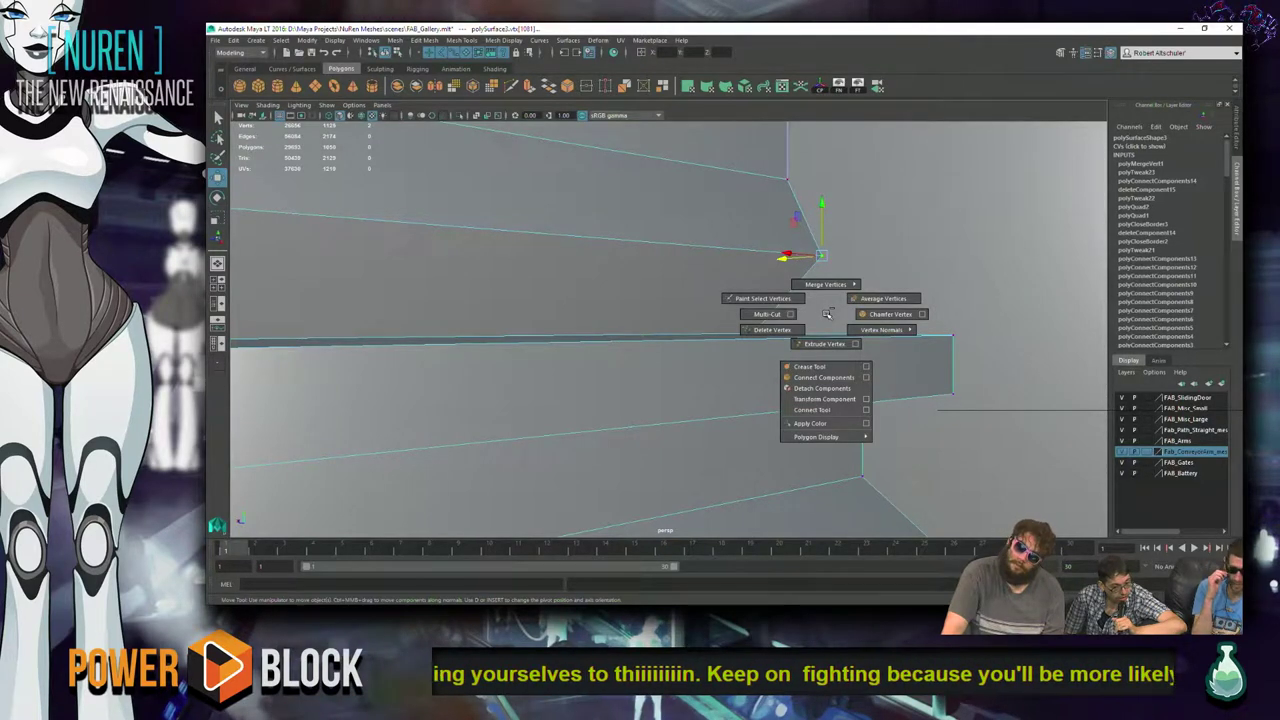
click(812, 378)
- Put the conveyor mesh back in object mode (F8), deselect all, and orbit around the finished model
key(f)
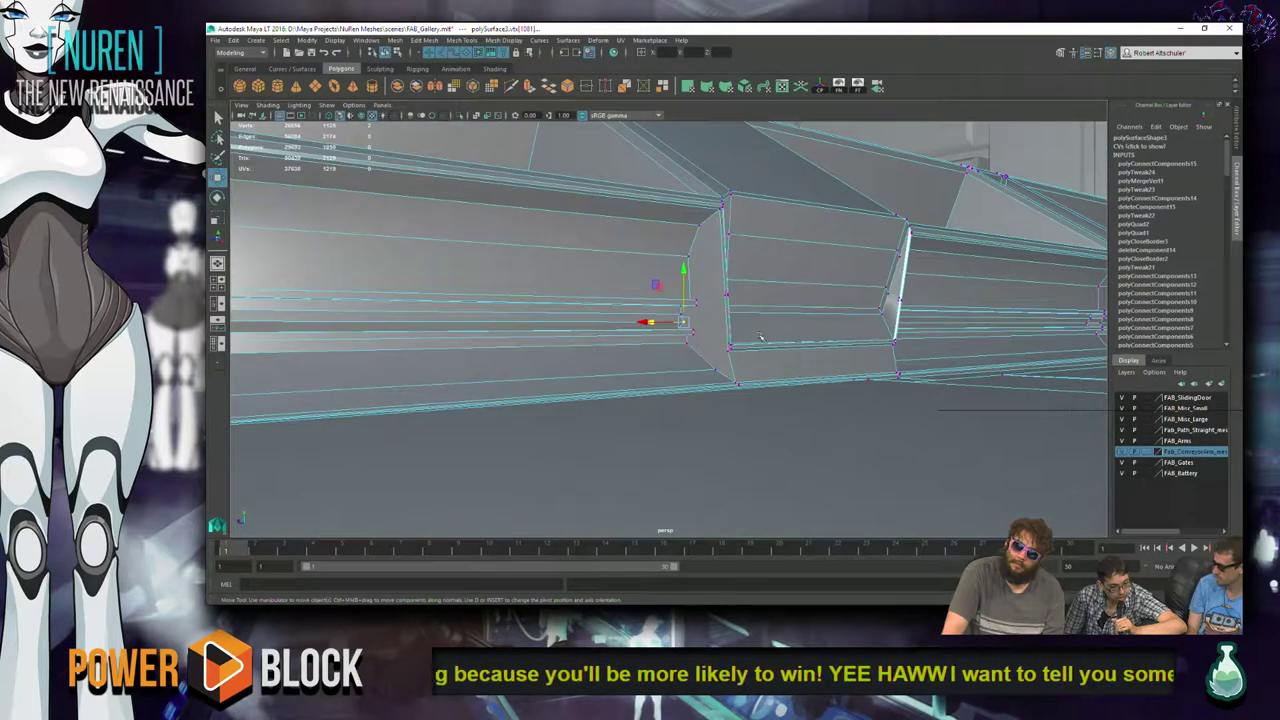
right_drag(720, 286, 729, 240)
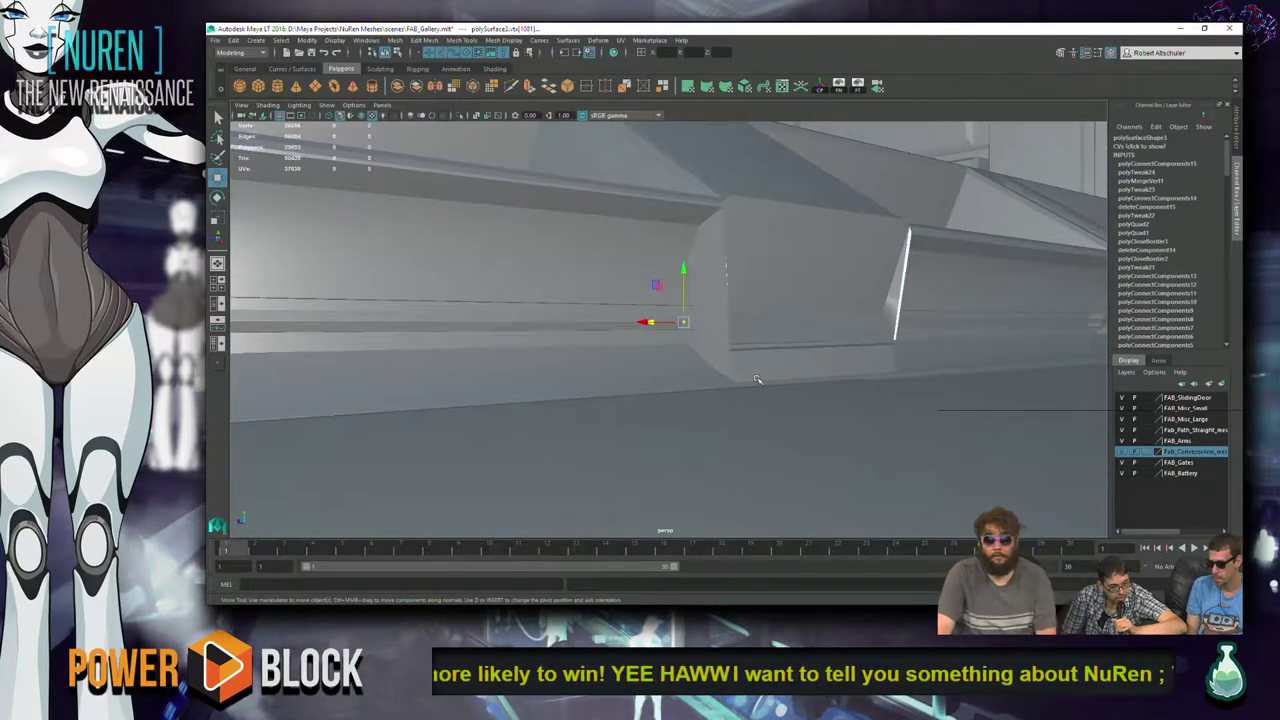
key(F8)
alt+drag(829, 436, 824, 321)
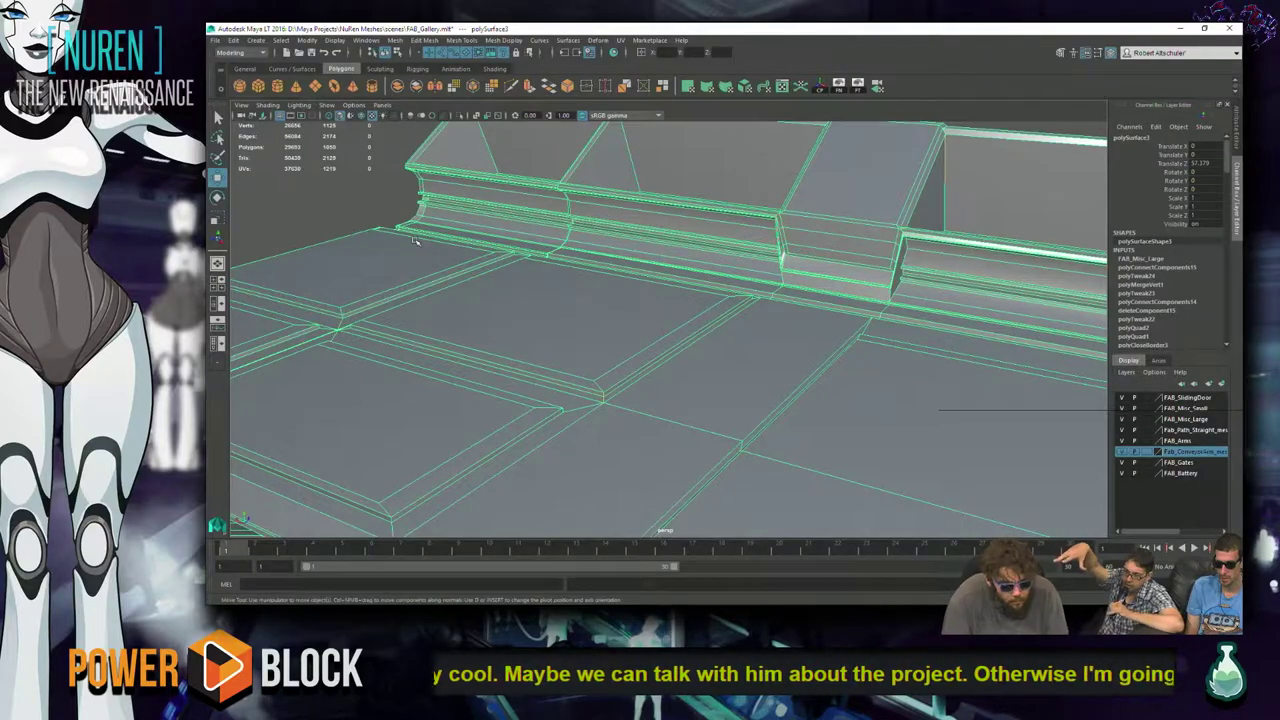
alt+drag(720, 350, 590, 337)
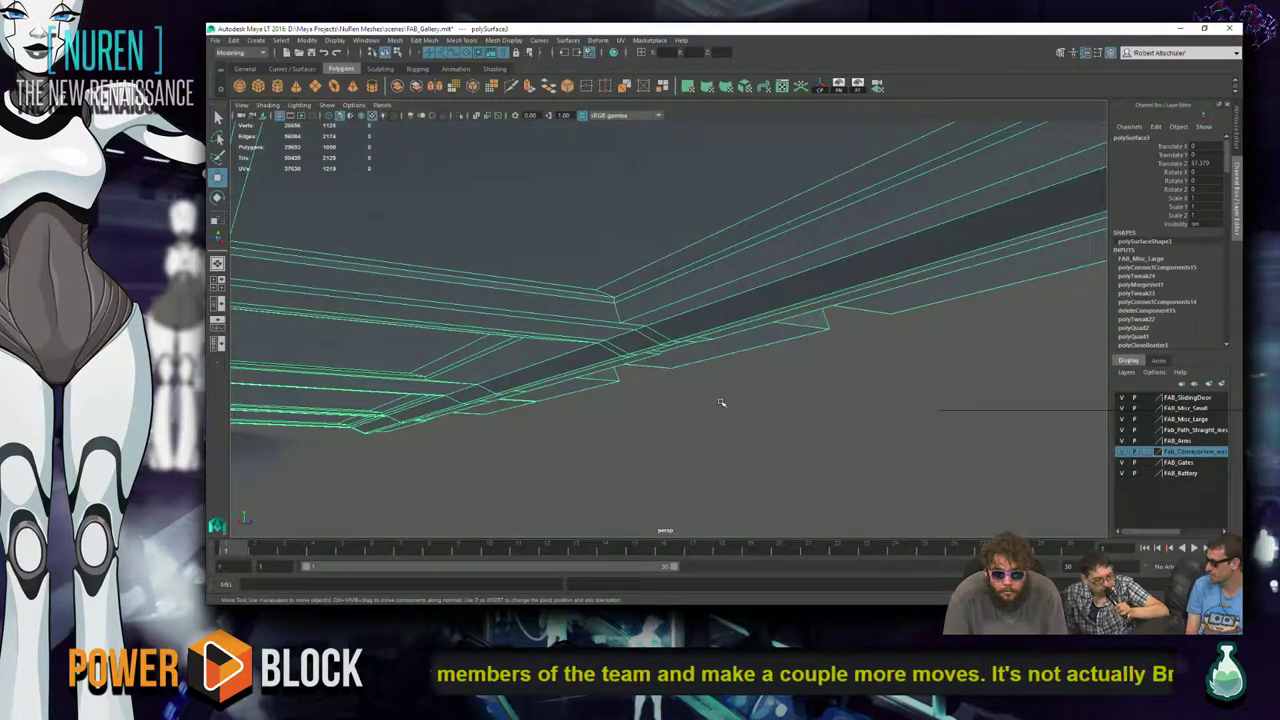
alt+drag(720, 402, 713, 318)
right_drag(713, 318, 716, 410)
right_drag(773, 302, 773, 302)
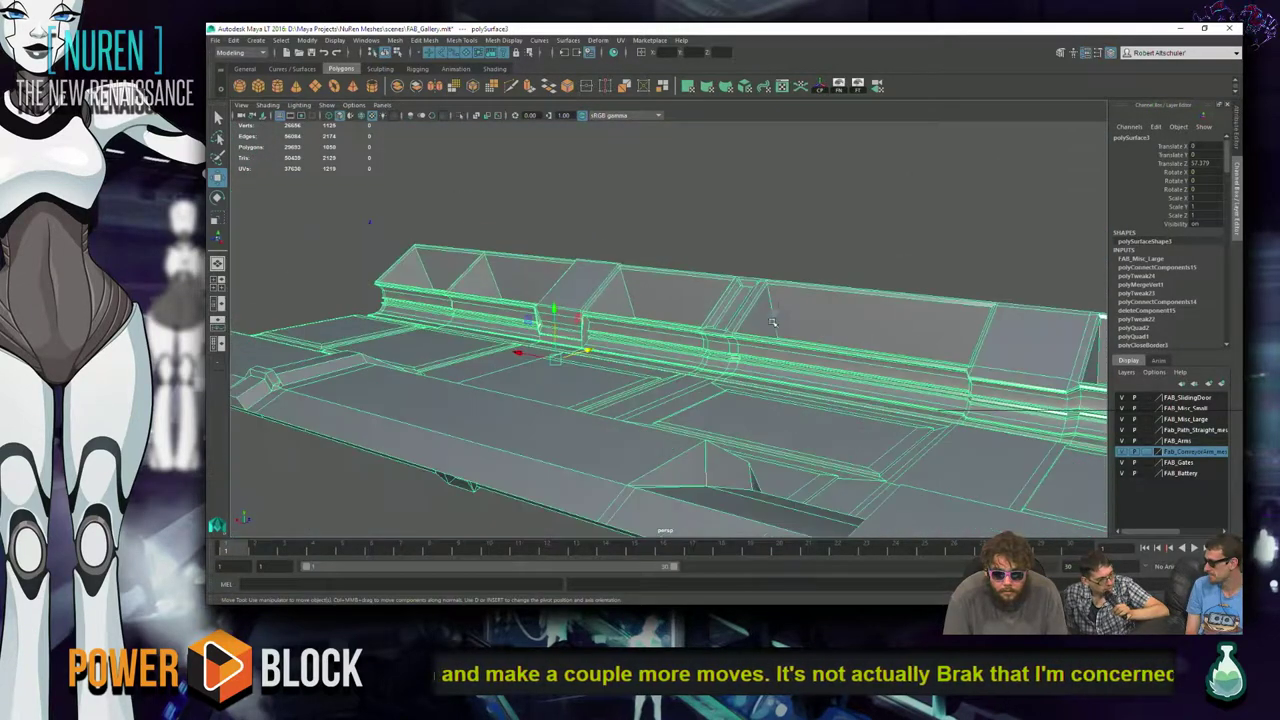
click(884, 204)
alt+drag(595, 299, 762, 308)
alt+drag(790, 305, 751, 392)
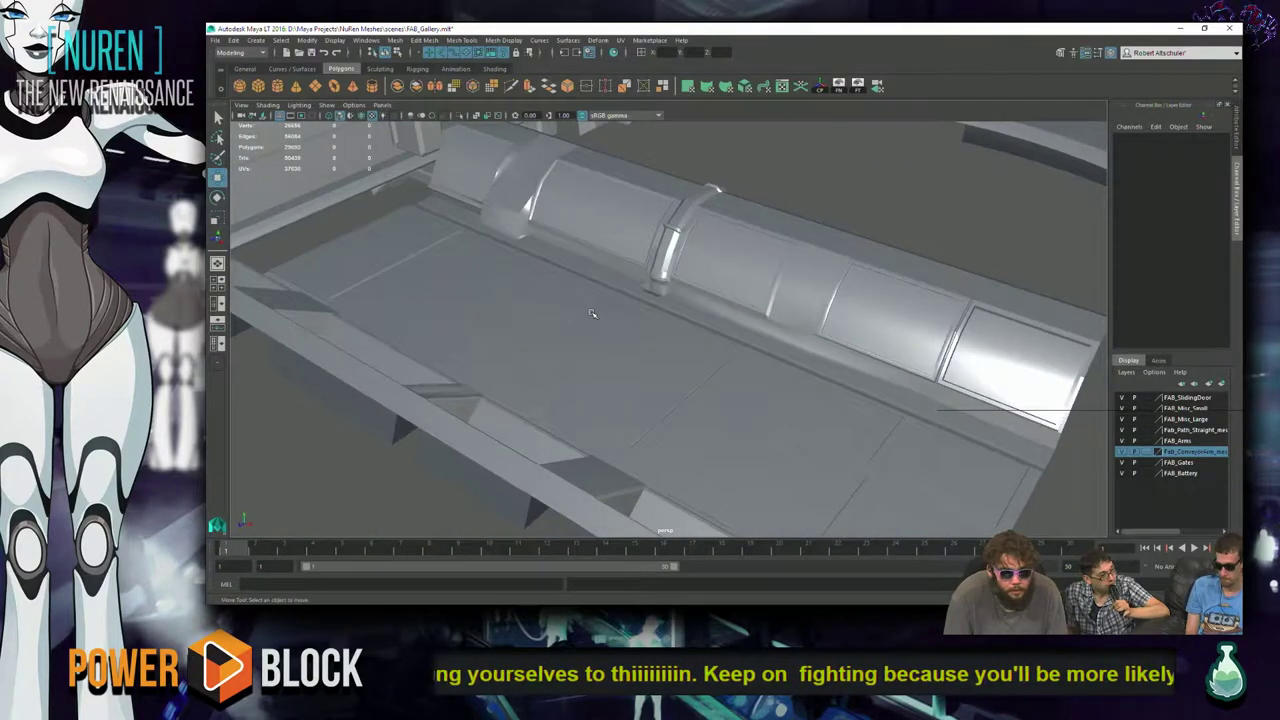
- On polySurface3, select the pillar-base edges and soften them to 180 degrees
alt+drag(591, 313, 829, 341)
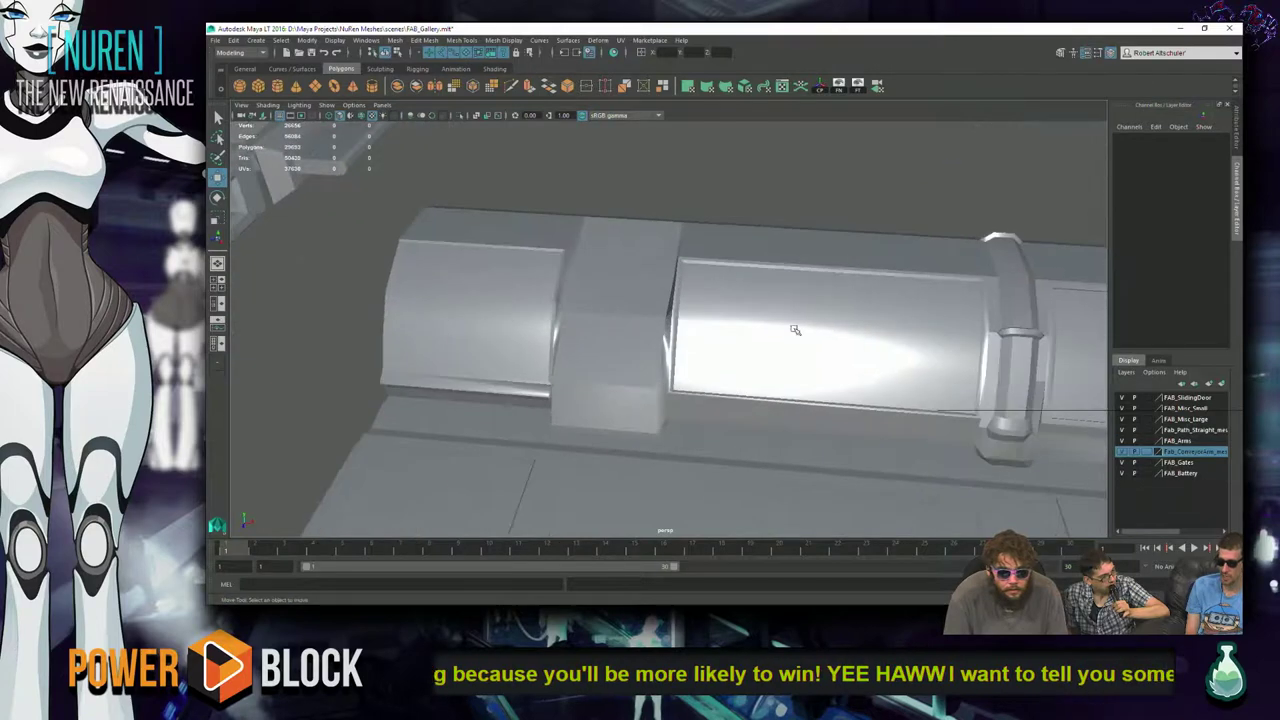
alt+drag(549, 287, 891, 132)
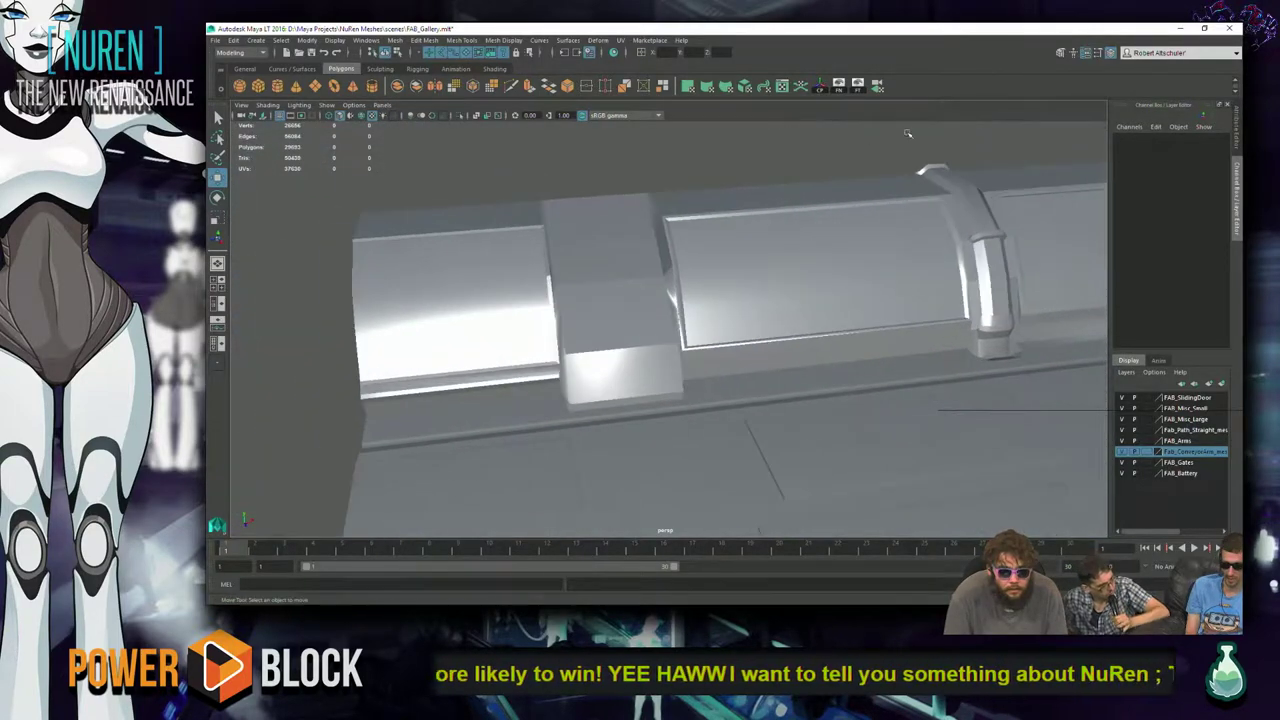
alt+drag(983, 330, 212, 175)
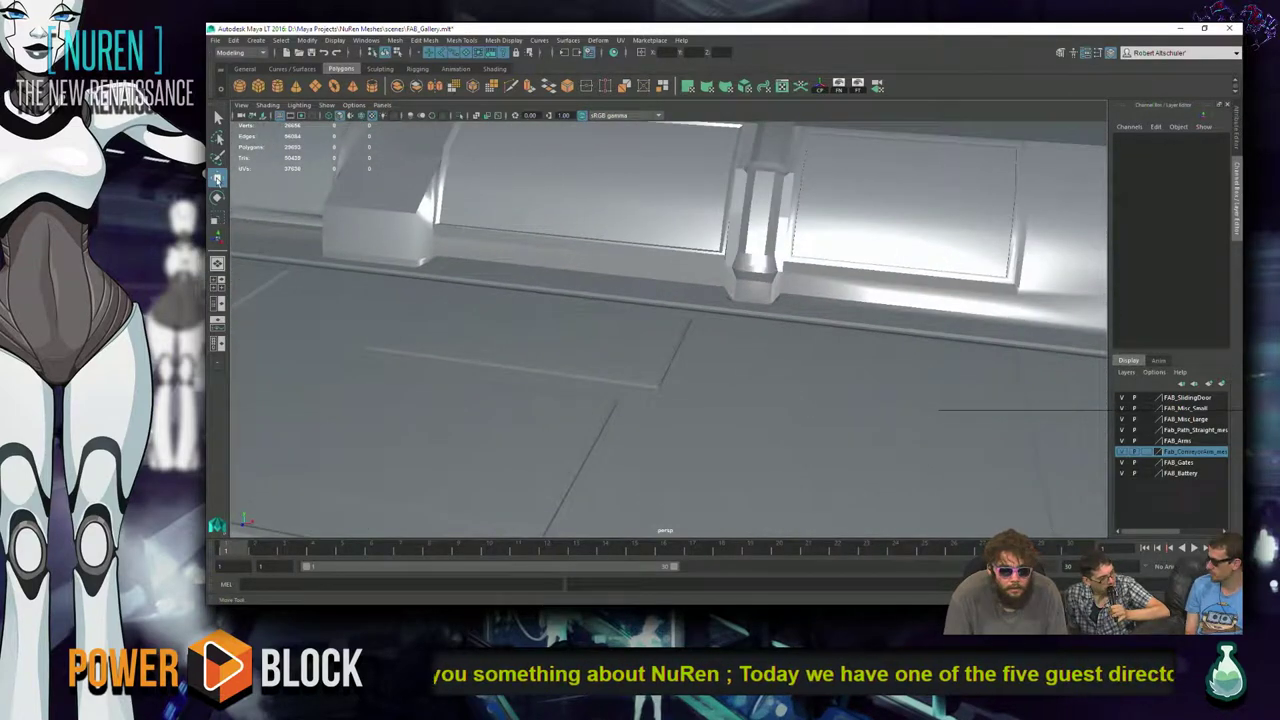
alt+drag(803, 303, 1122, 371)
alt+drag(716, 270, 820, 310)
click(820, 310)
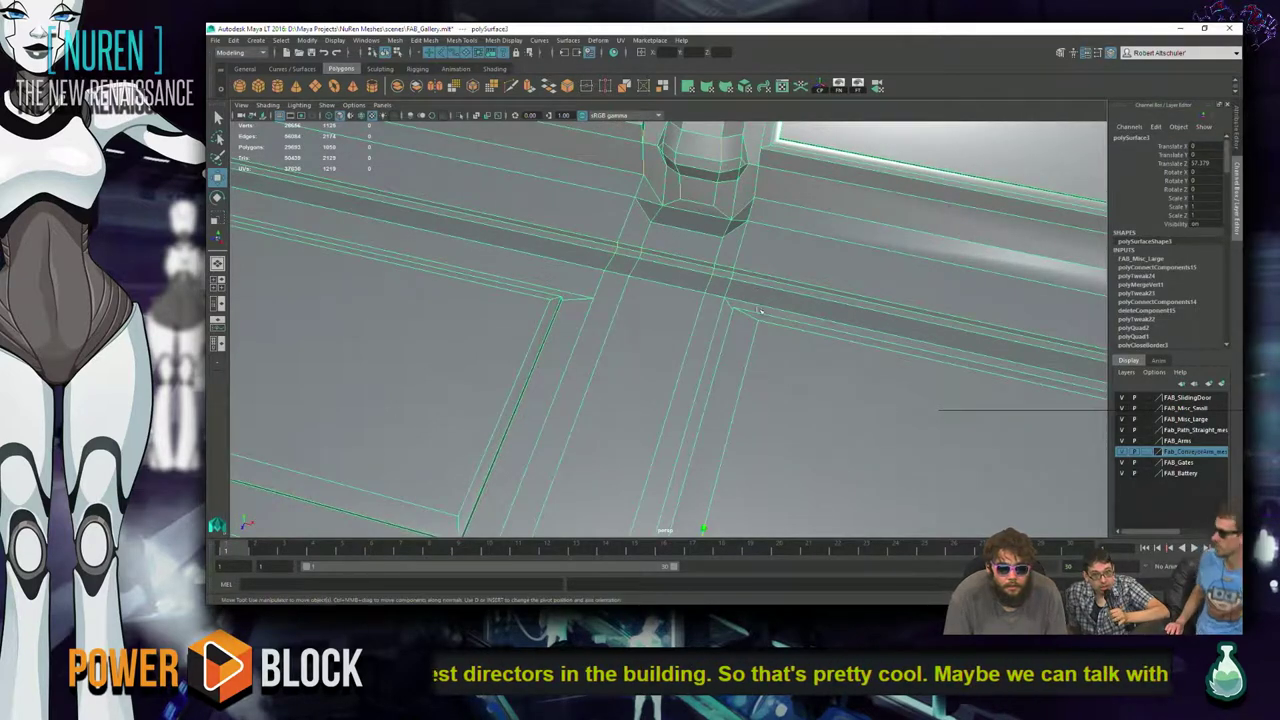
right_drag(689, 241, 672, 193)
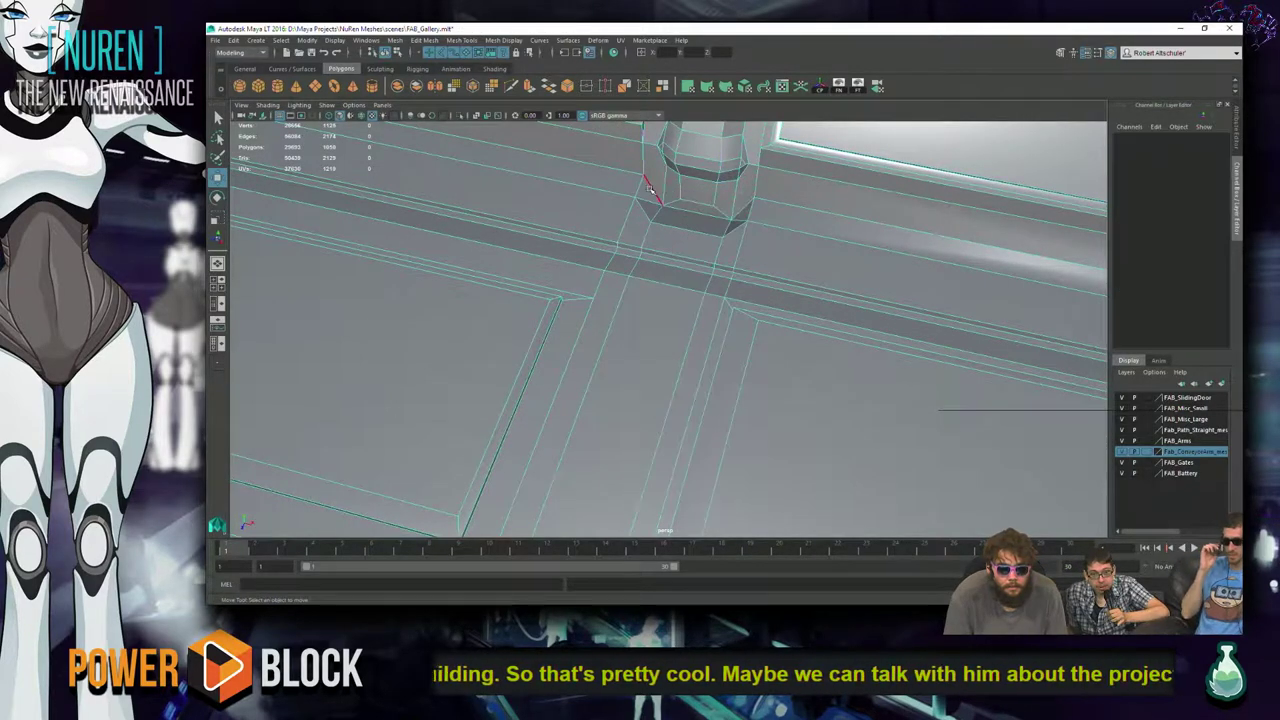
click(650, 190)
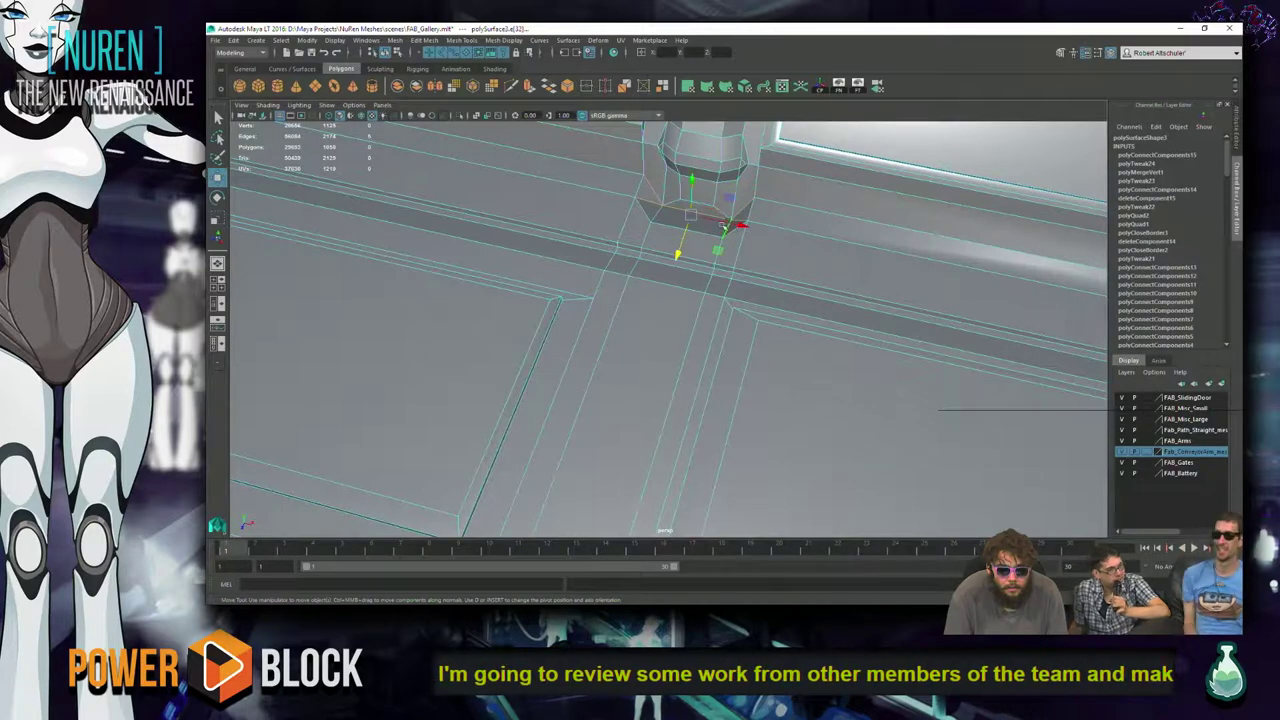
scroll(727, 195, up, 5)
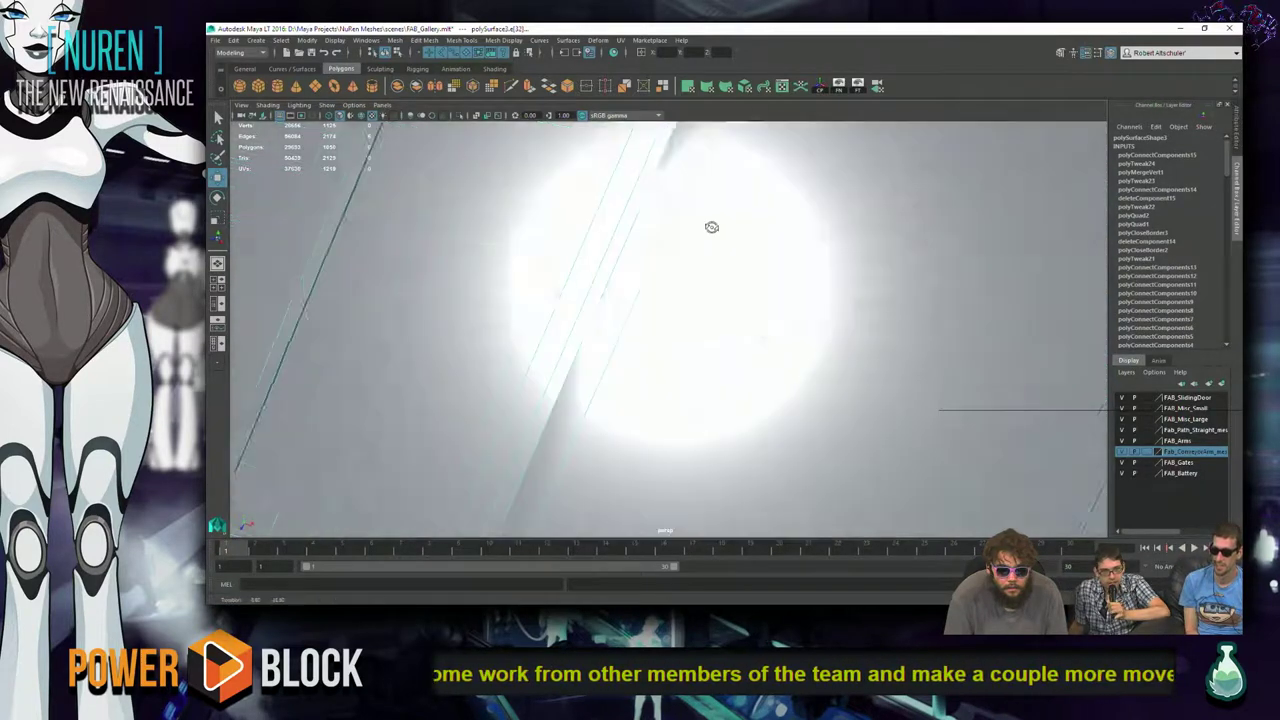
scroll(773, 291, up, 3)
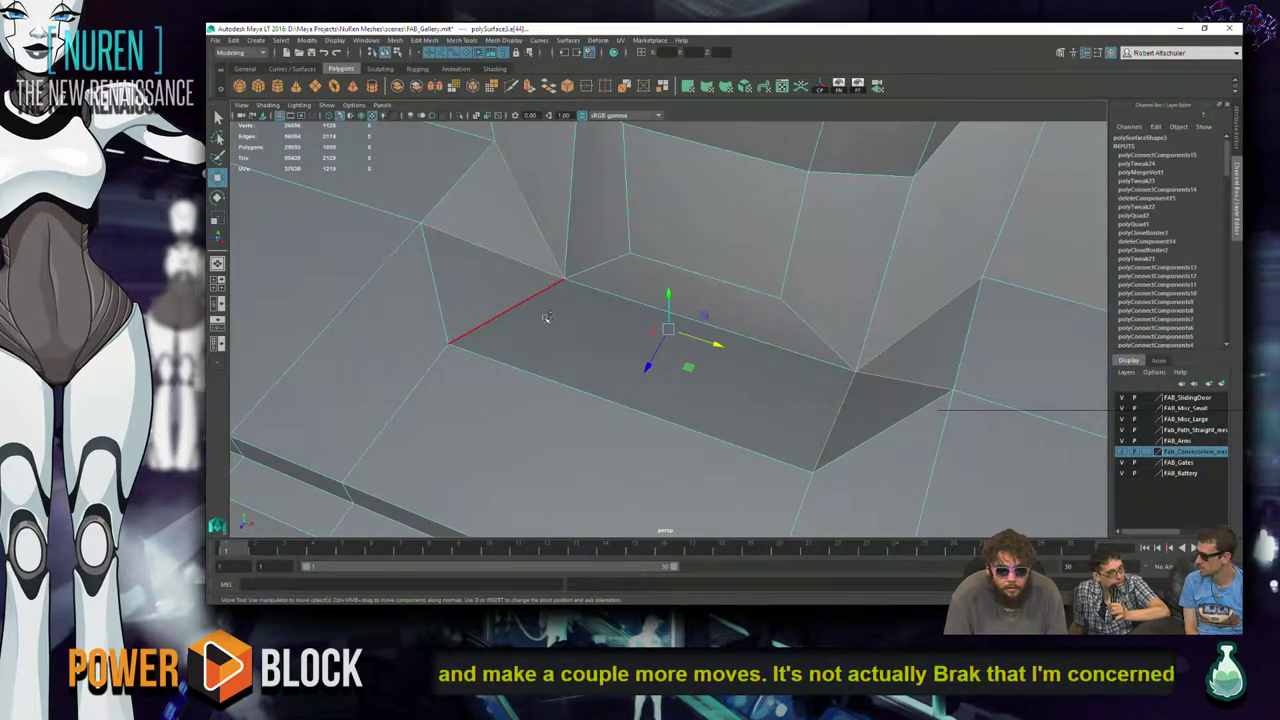
shift+right_click(685, 332)
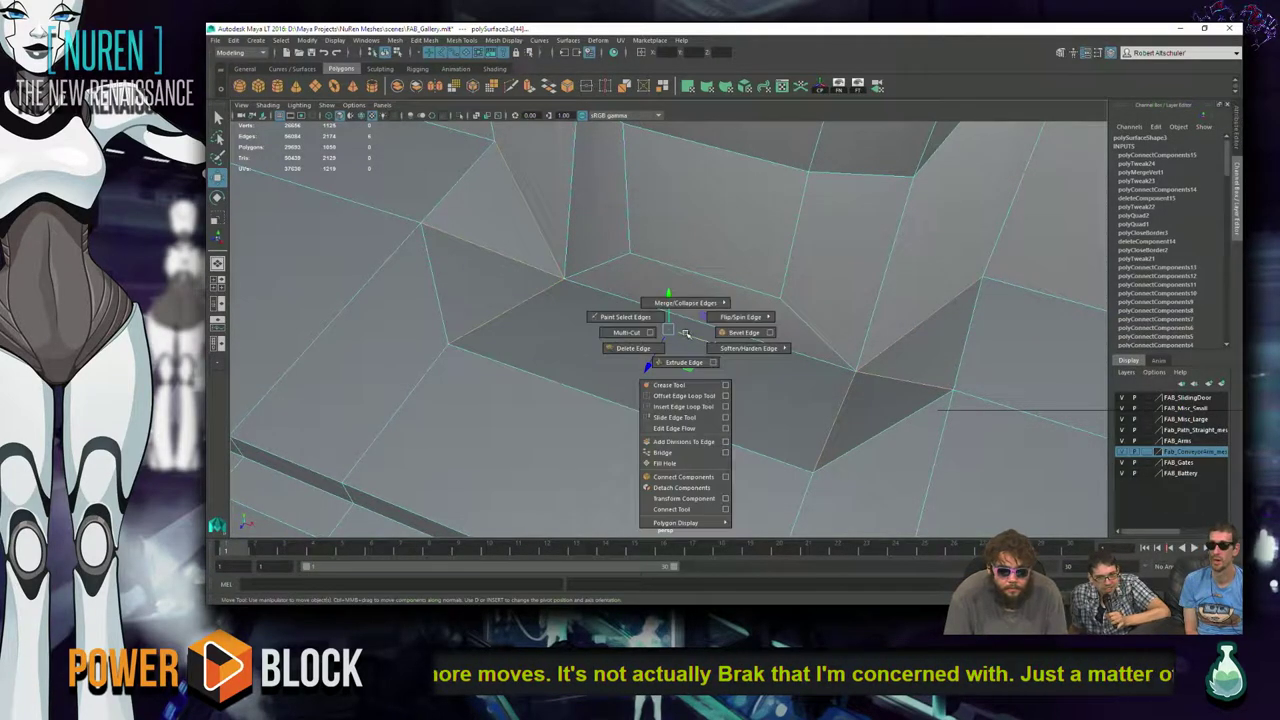
click(762, 345)
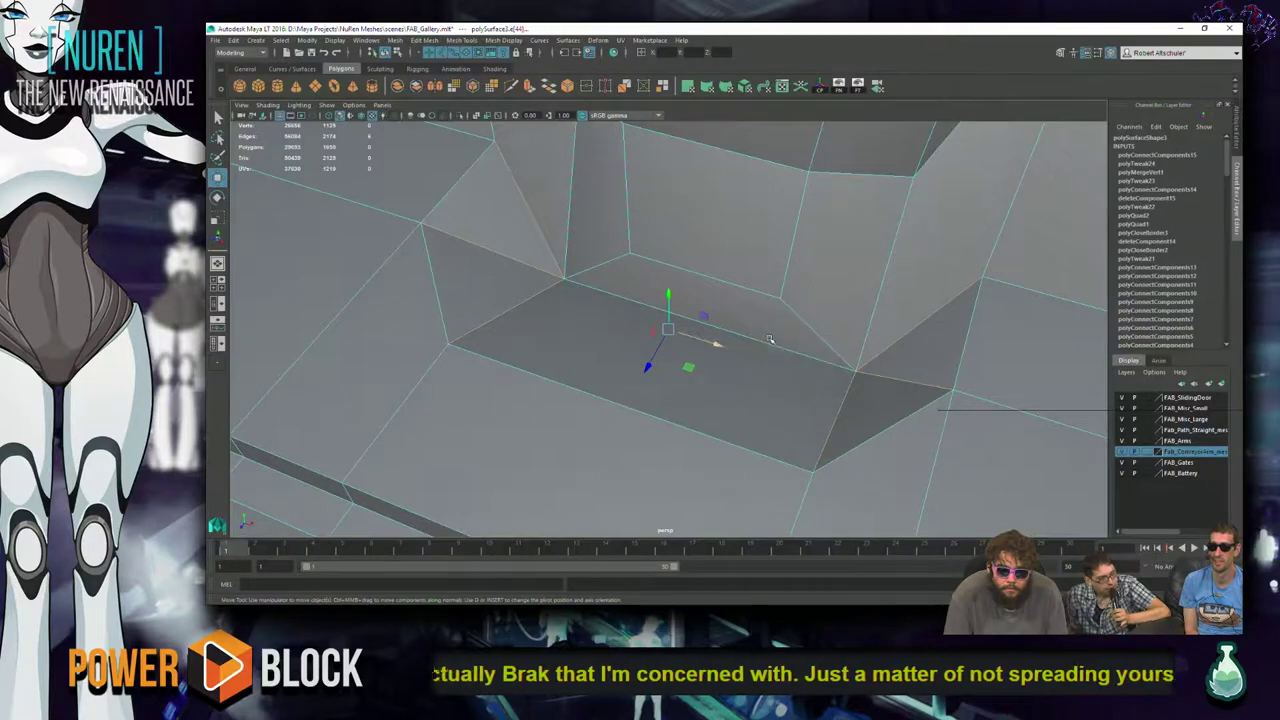
mouse_move(760, 350)
alt+mouse_down()
mouse_move(671, 295)
mouse_move(862, 372)
mouse_move(884, 345)
alt+mouse_up()
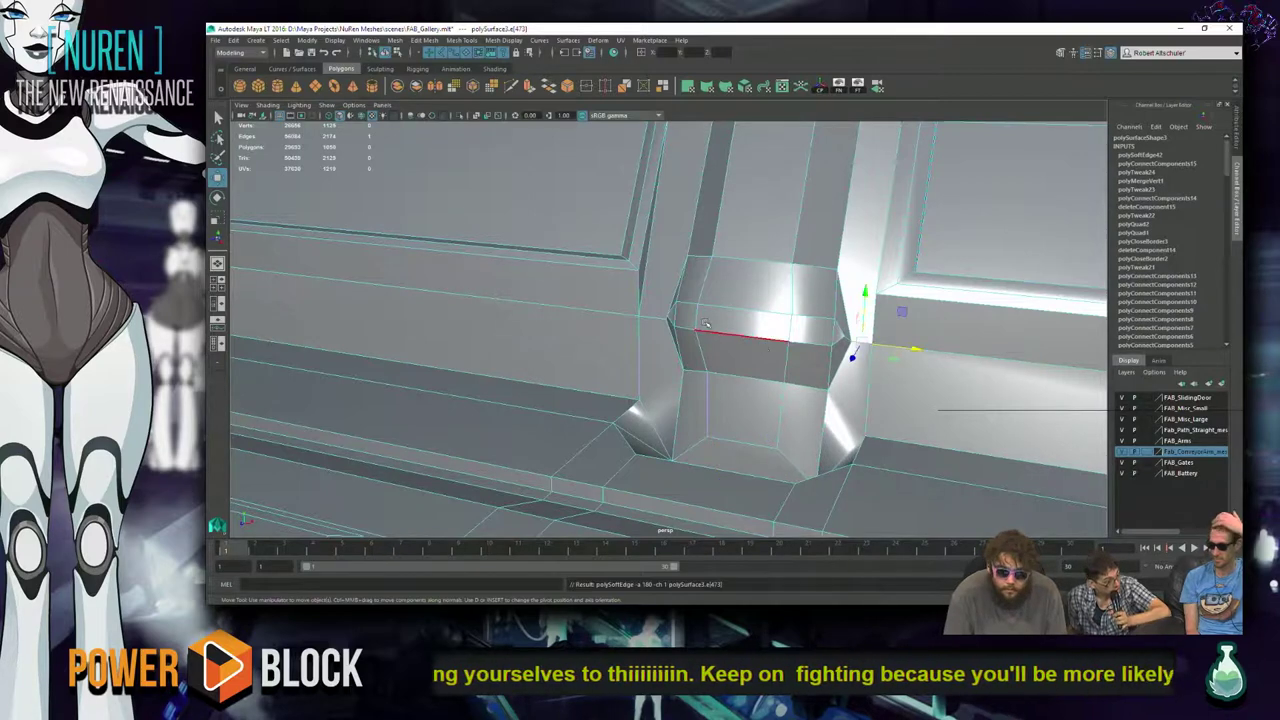
- Soften the shading of several vertical edges around the pillar
shift+right_drag(745, 336, 700, 340)
click(636, 330)
alt+drag(648, 318, 751, 476)
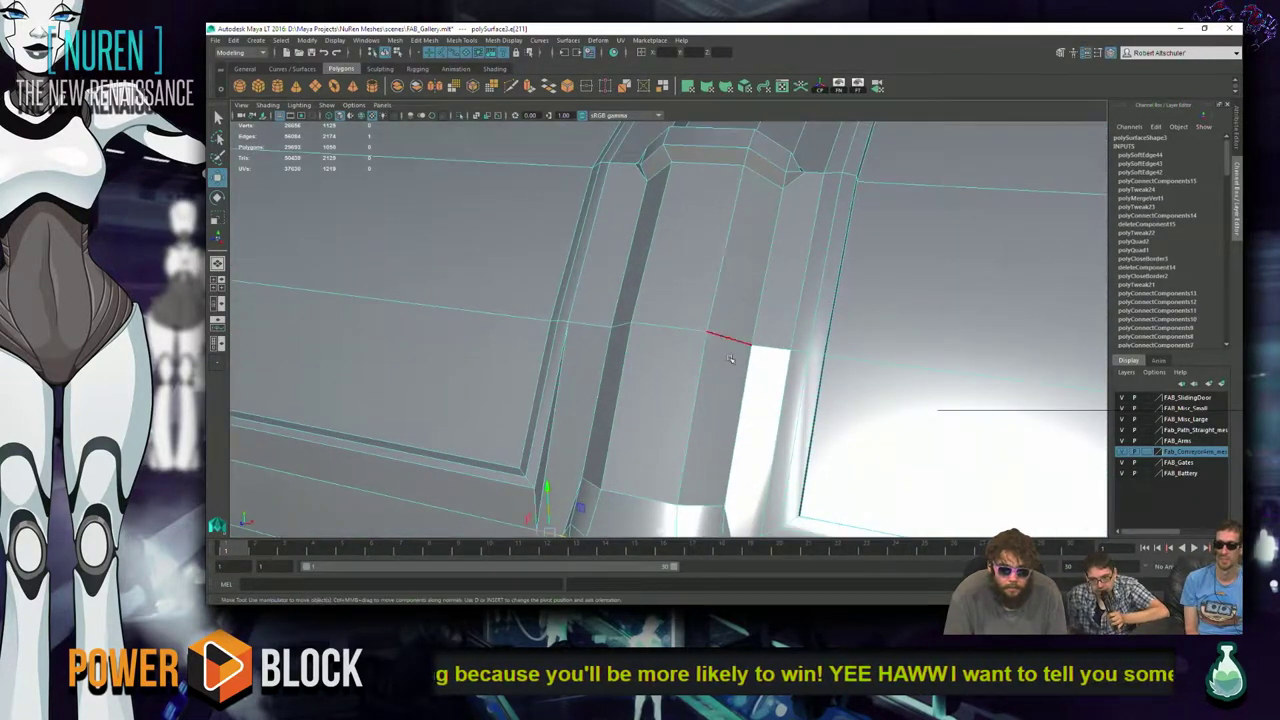
alt+drag(732, 357, 740, 383)
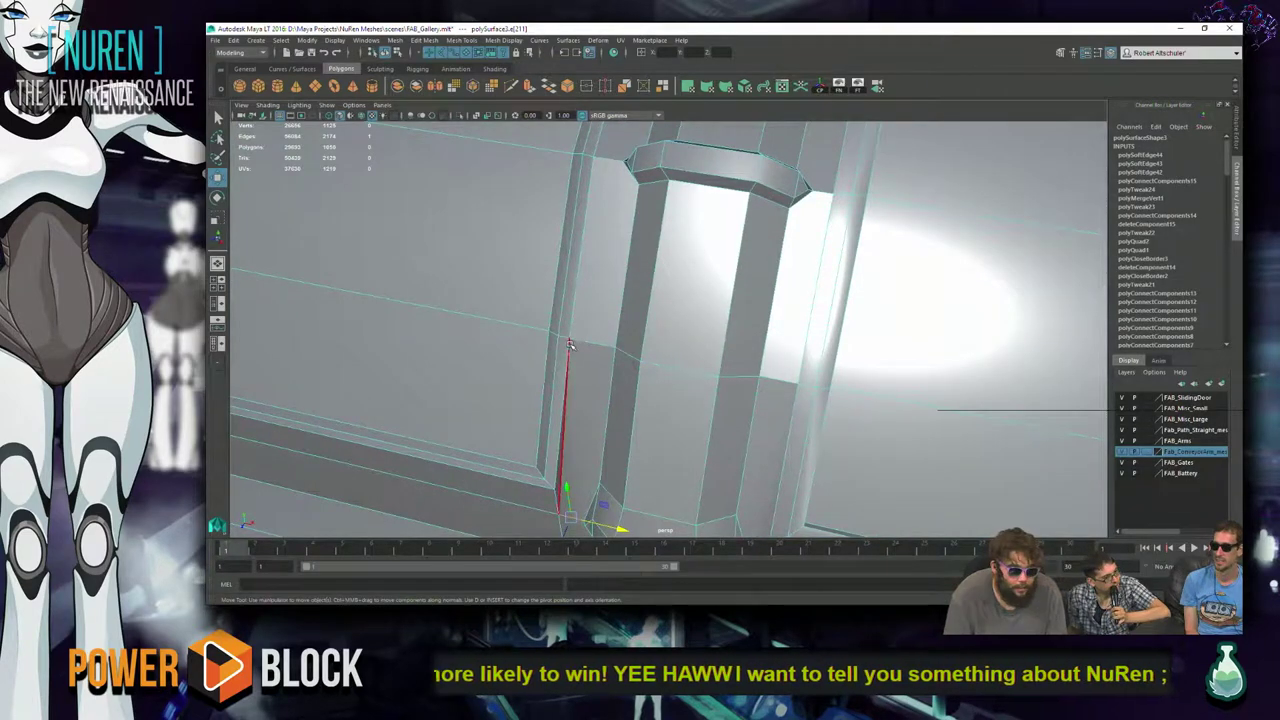
shift+right_drag(785, 380, 741, 382)
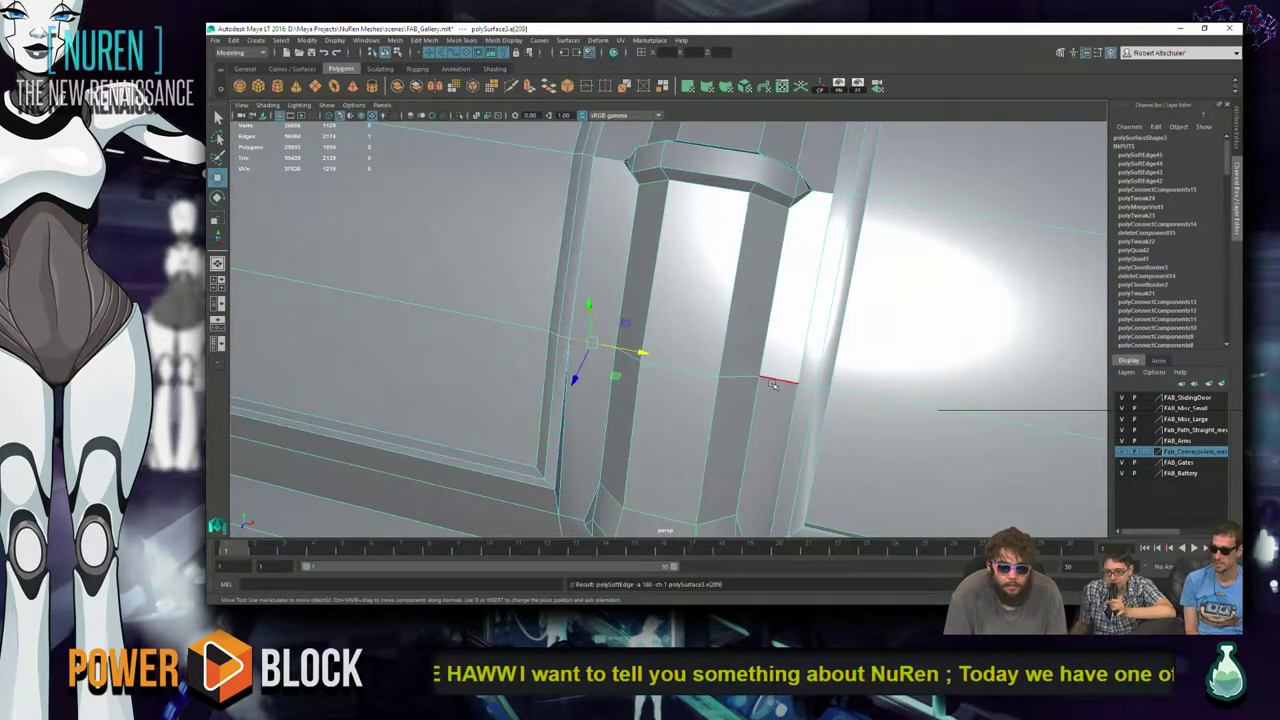
click(815, 248)
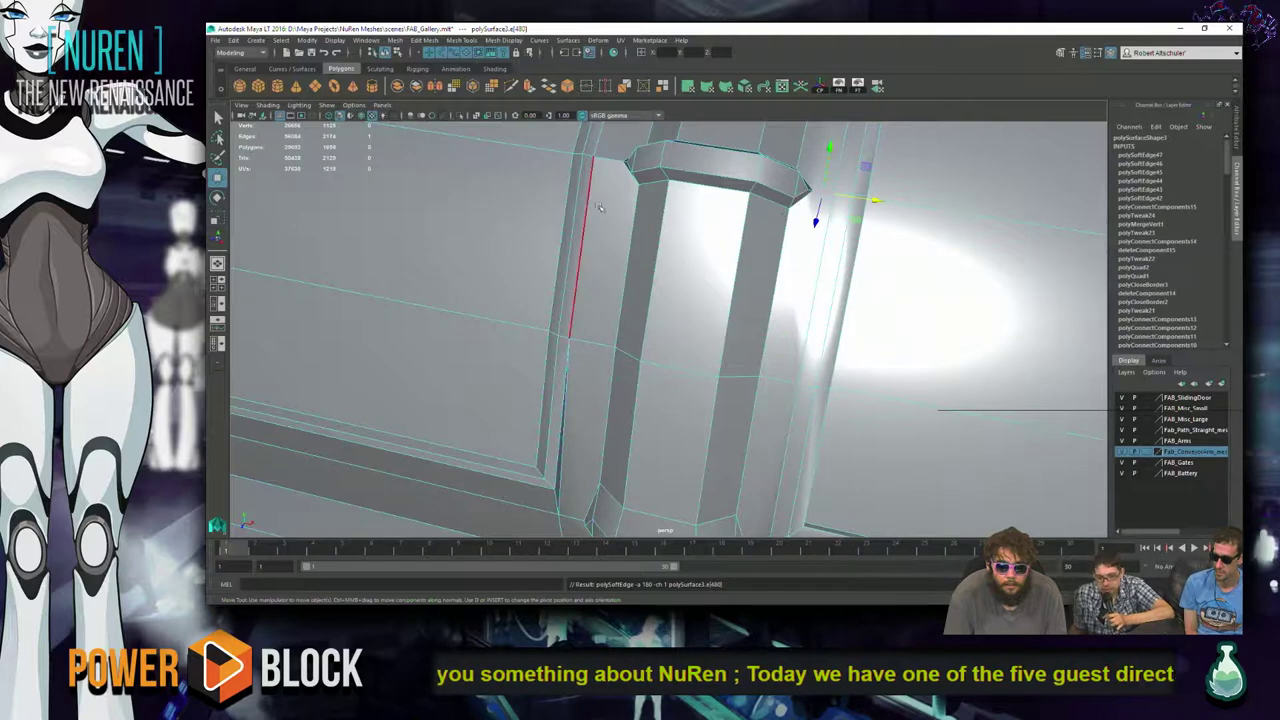
alt+drag(822, 192, 591, 275)
shift+right_drag(603, 220, 560, 222)
alt+drag(605, 222, 771, 241)
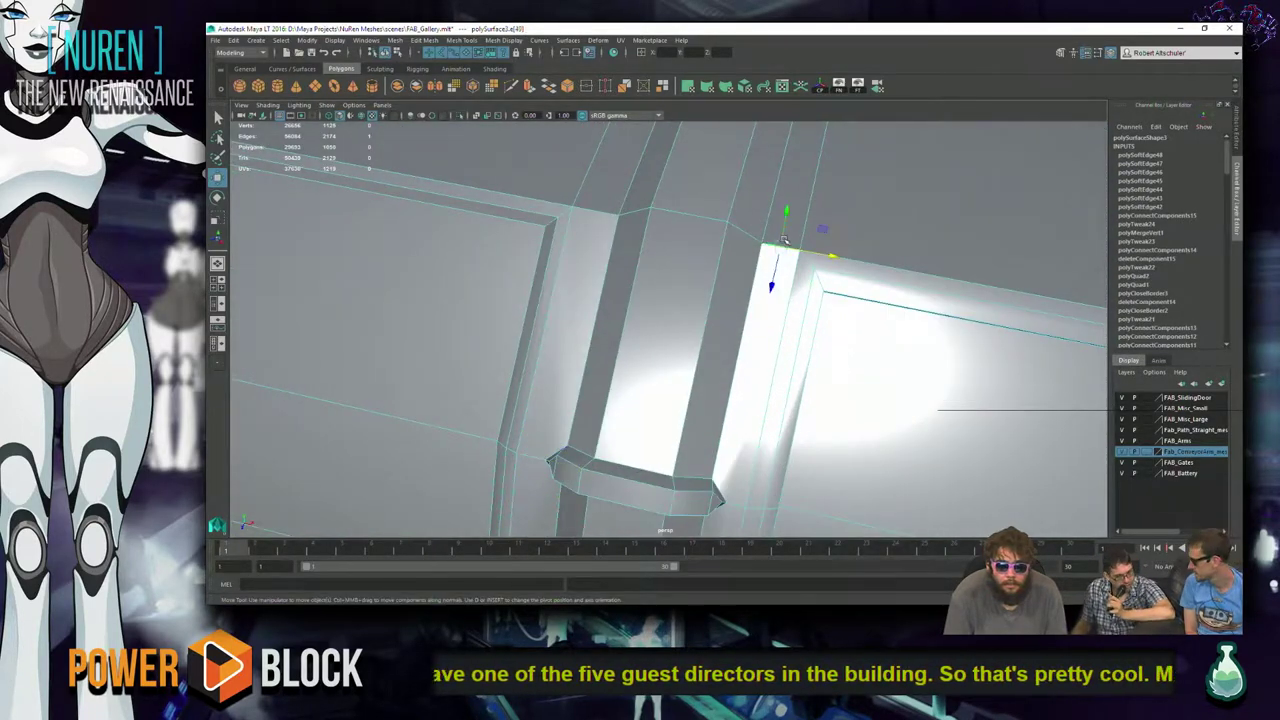
- Soften edges e[49], e[487] and the lower pillar edges, repeating the command with G
shift+right_drag(785, 241, 742, 243)
shift+right_drag(596, 213, 553, 215)
mouse_move(600, 215)
alt+mouse_down()
mouse_move(622, 344)
mouse_move(705, 348)
alt+mouse_up()
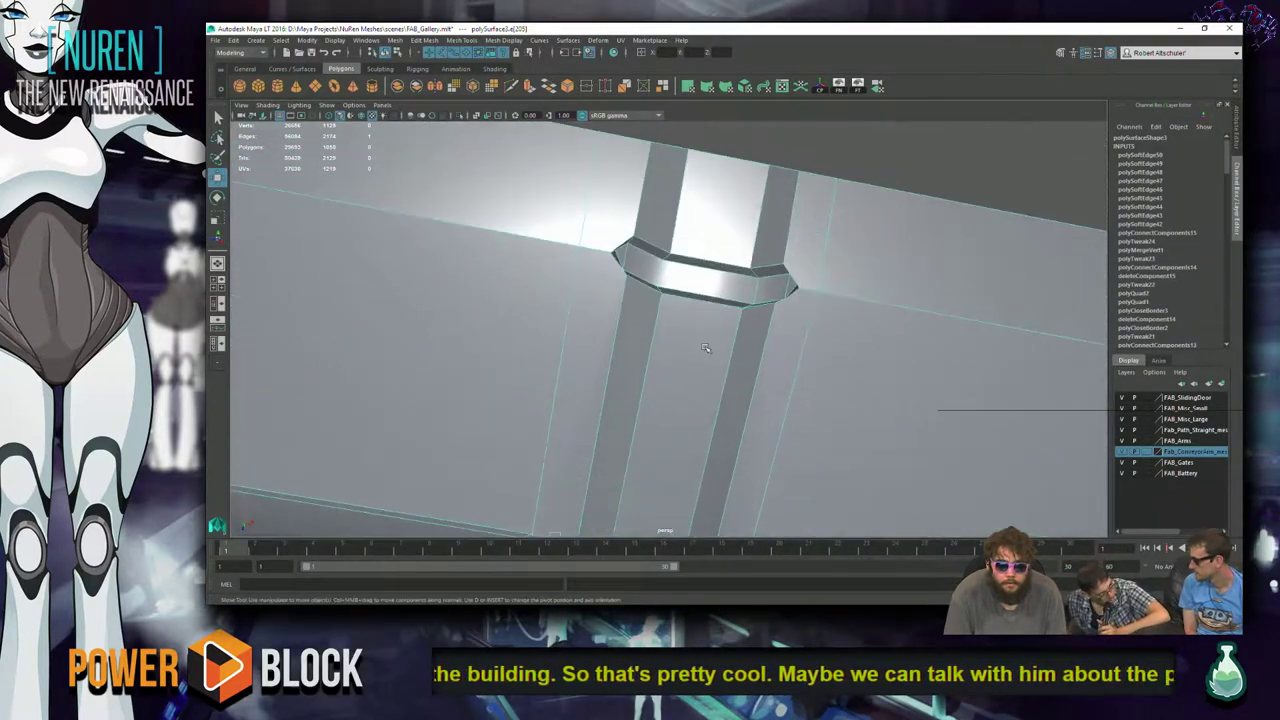
click(600, 249)
shift+right_drag(596, 262, 553, 264)
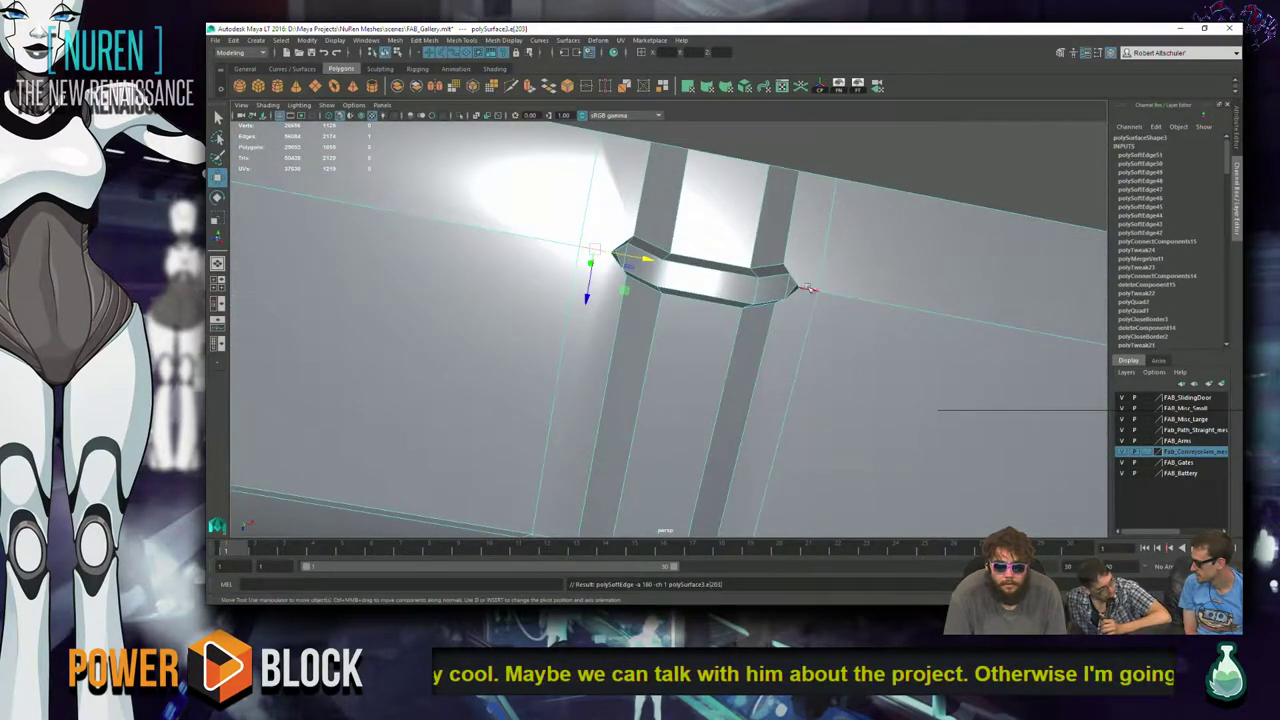
key(g)
click(814, 451)
key(g)
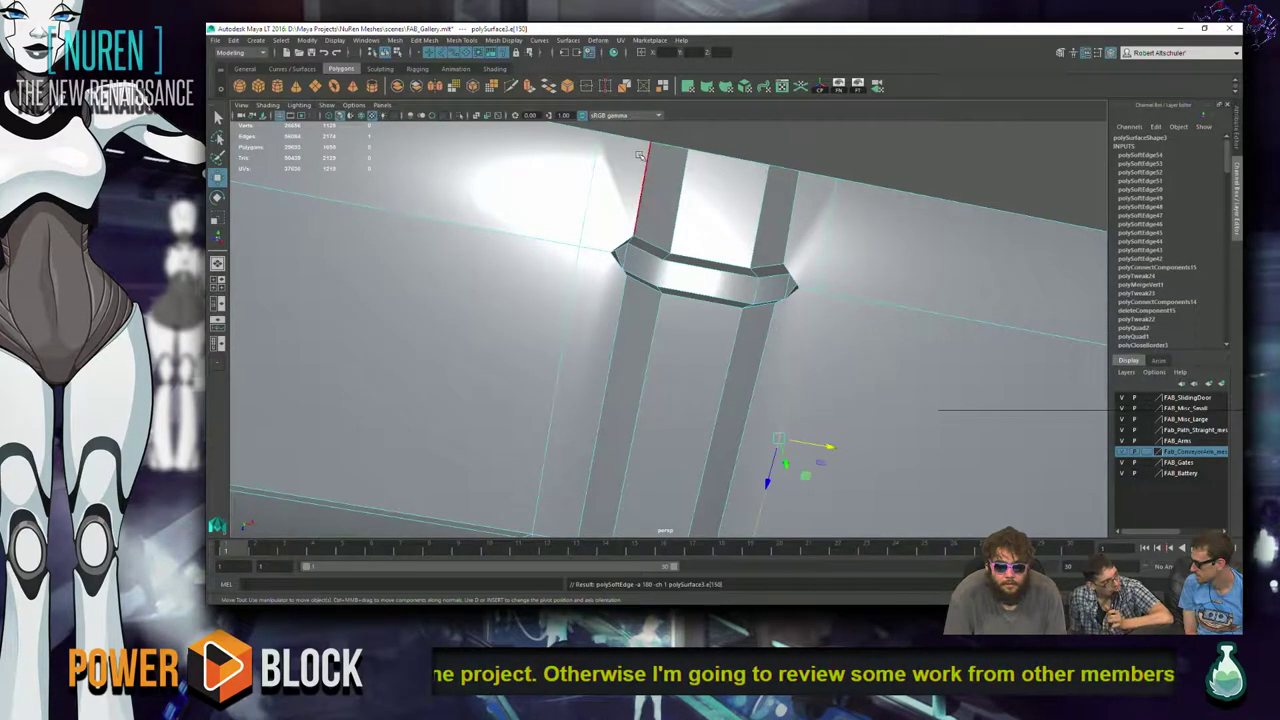
- Harden the vertical edges below the collar, repeating Harden Edge with G
right_click(588, 157)
click(580, 125)
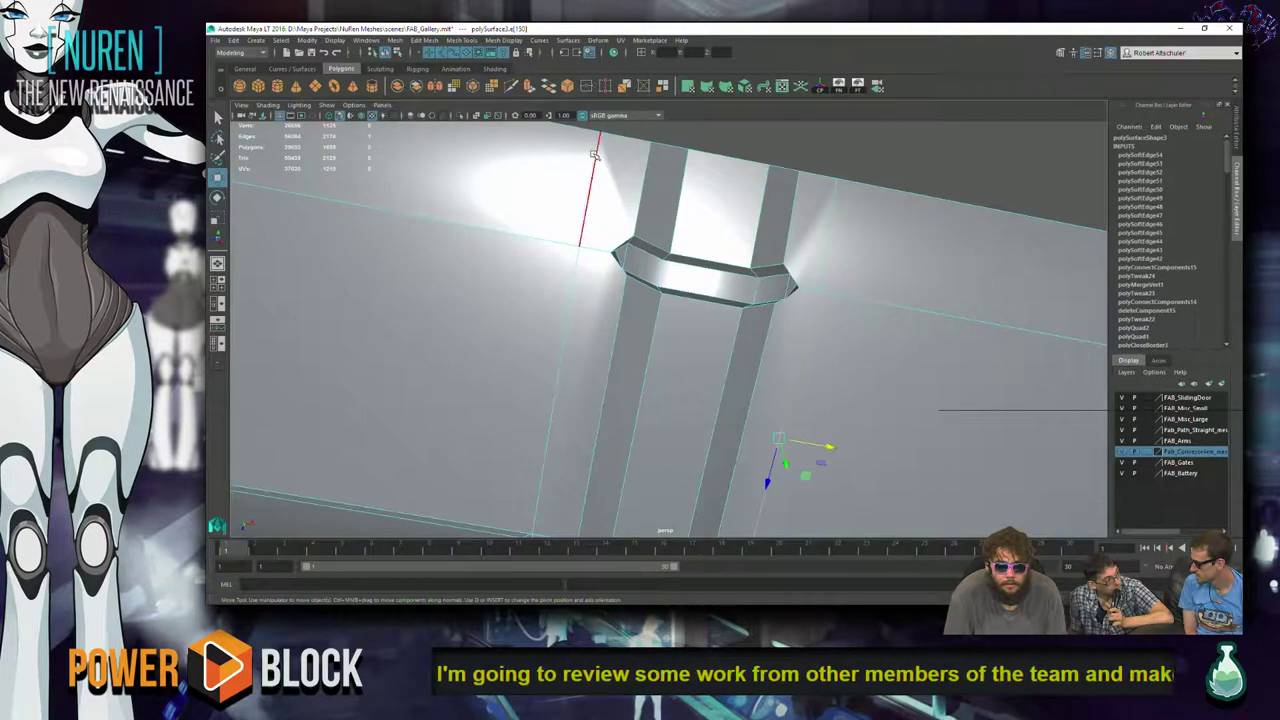
shift+right_click(600, 158)
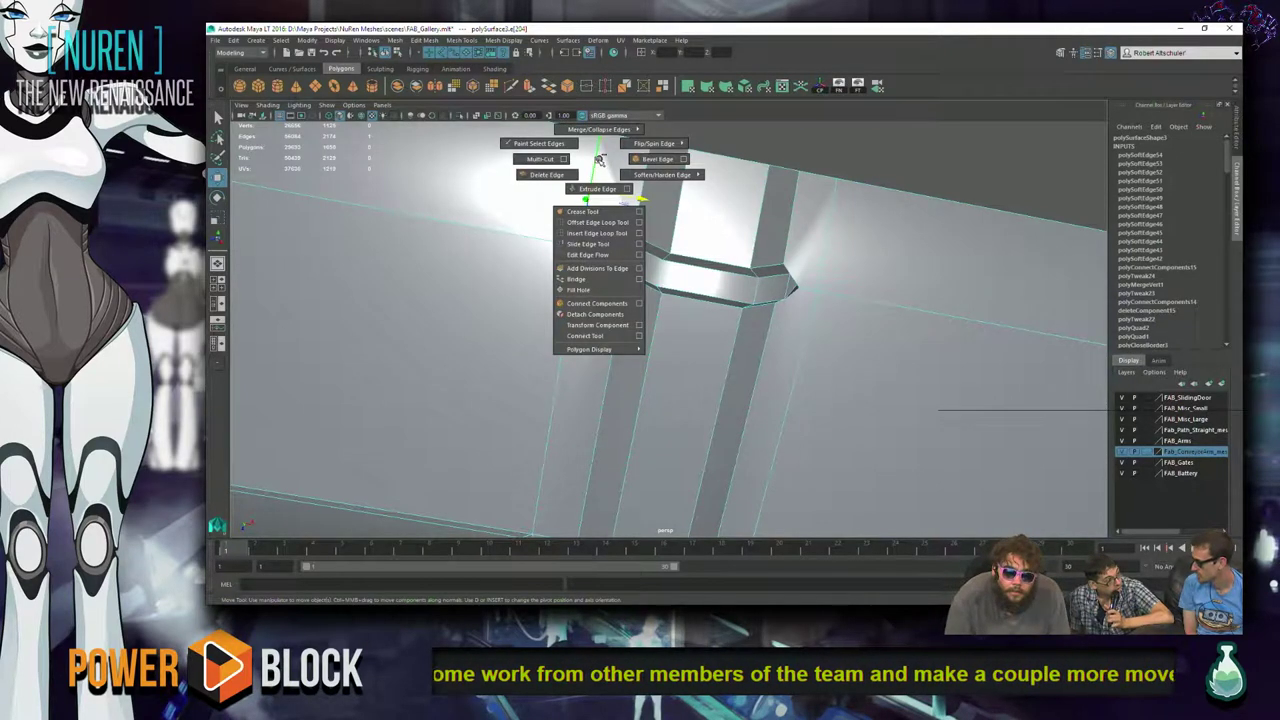
mouse_move(664, 172)
click(690, 188)
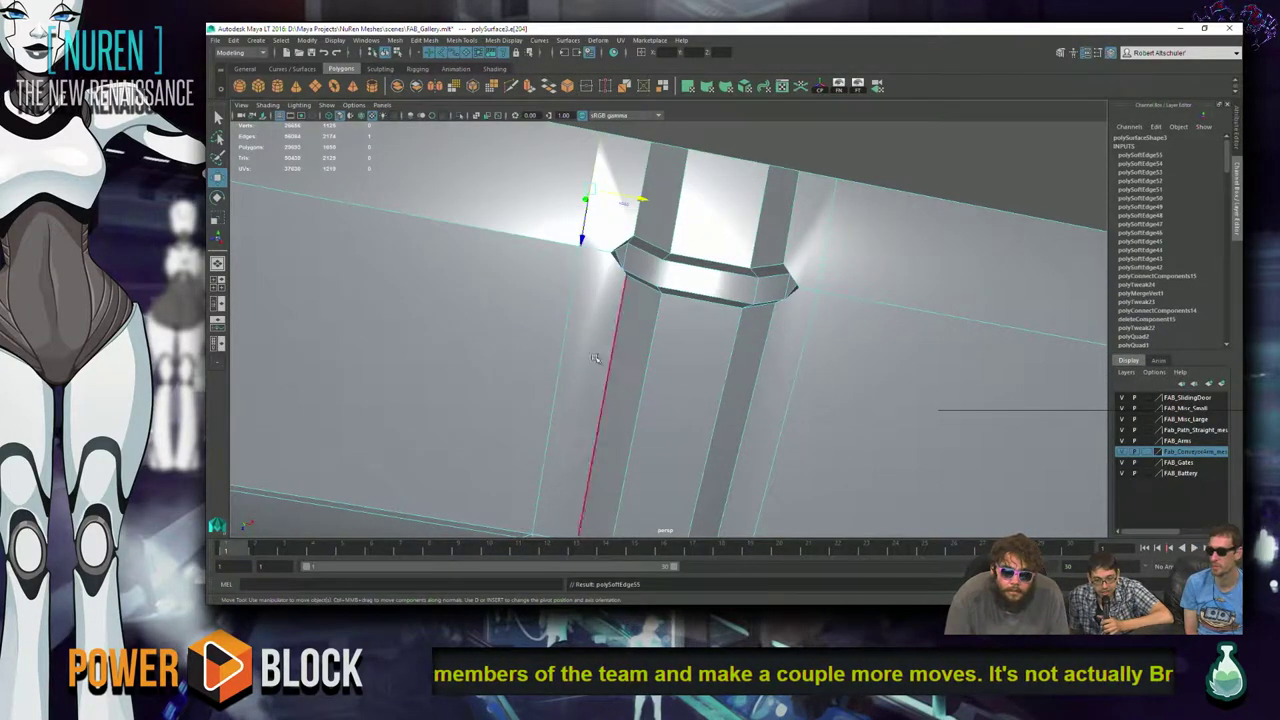
click(555, 385)
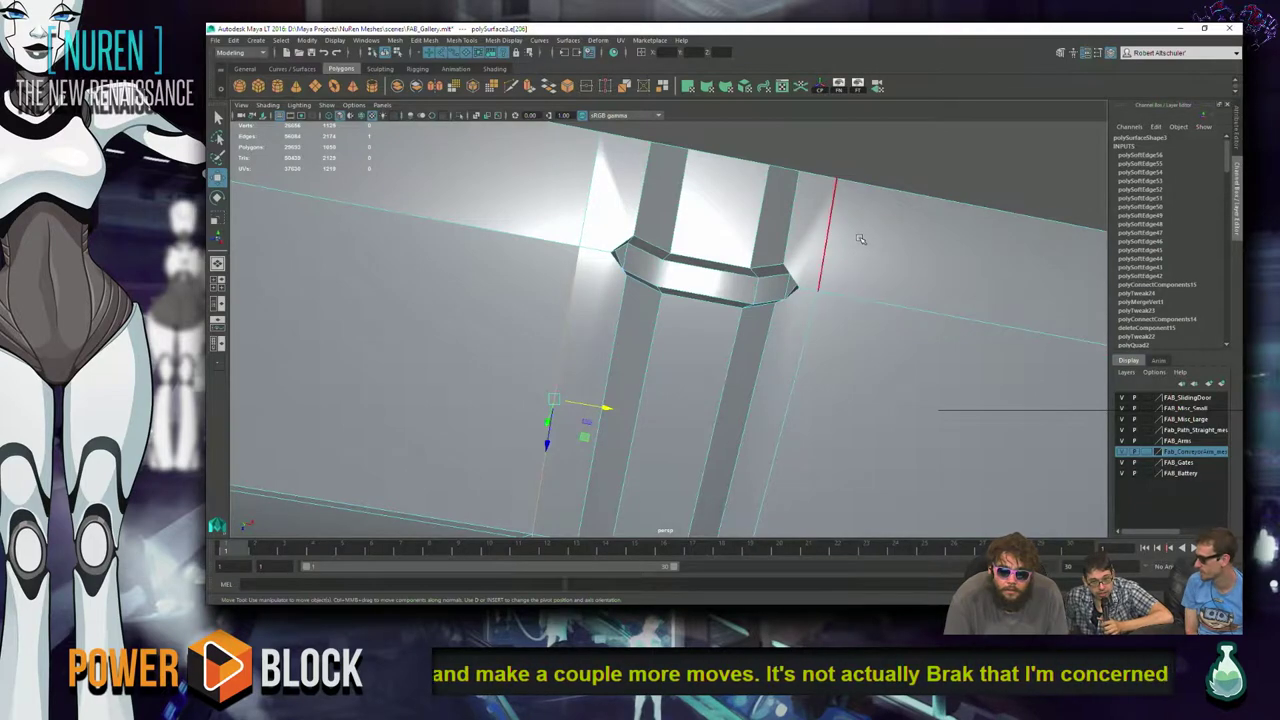
click(812, 320)
key(g)
click(900, 306)
alt+drag(900, 306, 861, 222)
alt+drag(757, 260, 693, 407)
- Soften the column's side edges, repeating Soften Edge with G on the next one
right_drag(793, 202, 760, 213)
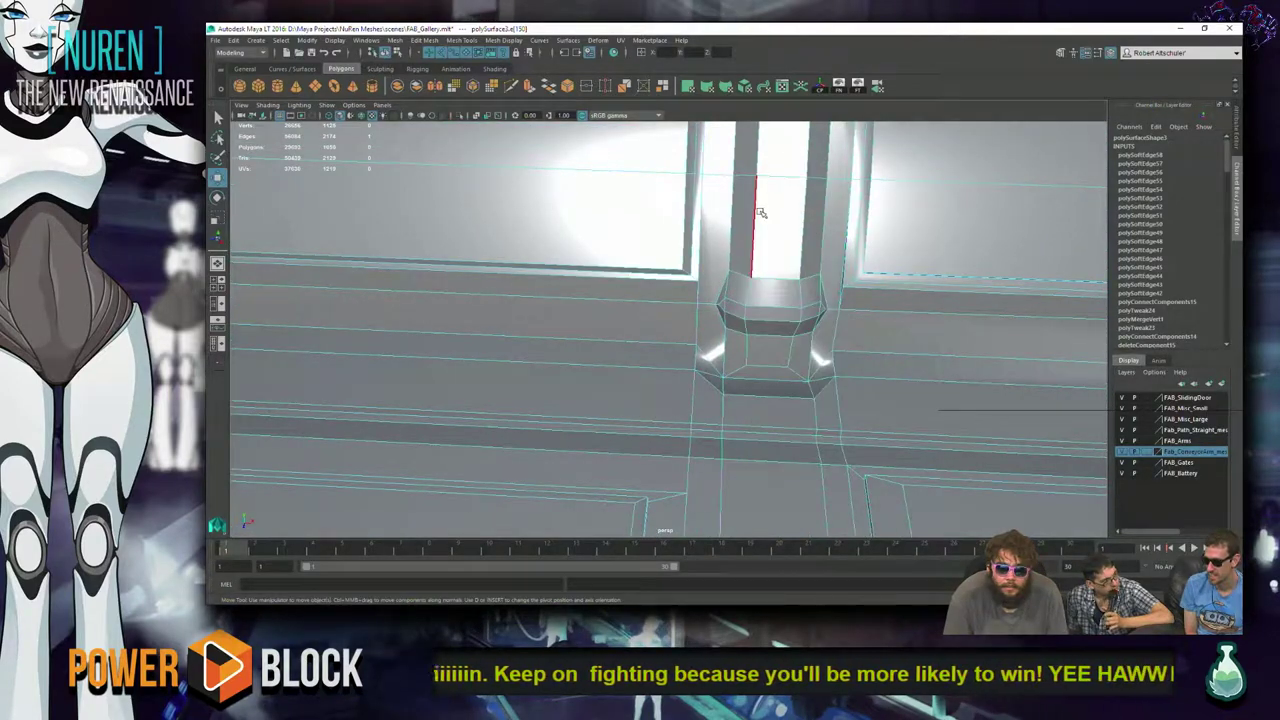
alt+drag(760, 215, 619, 327)
click(637, 313)
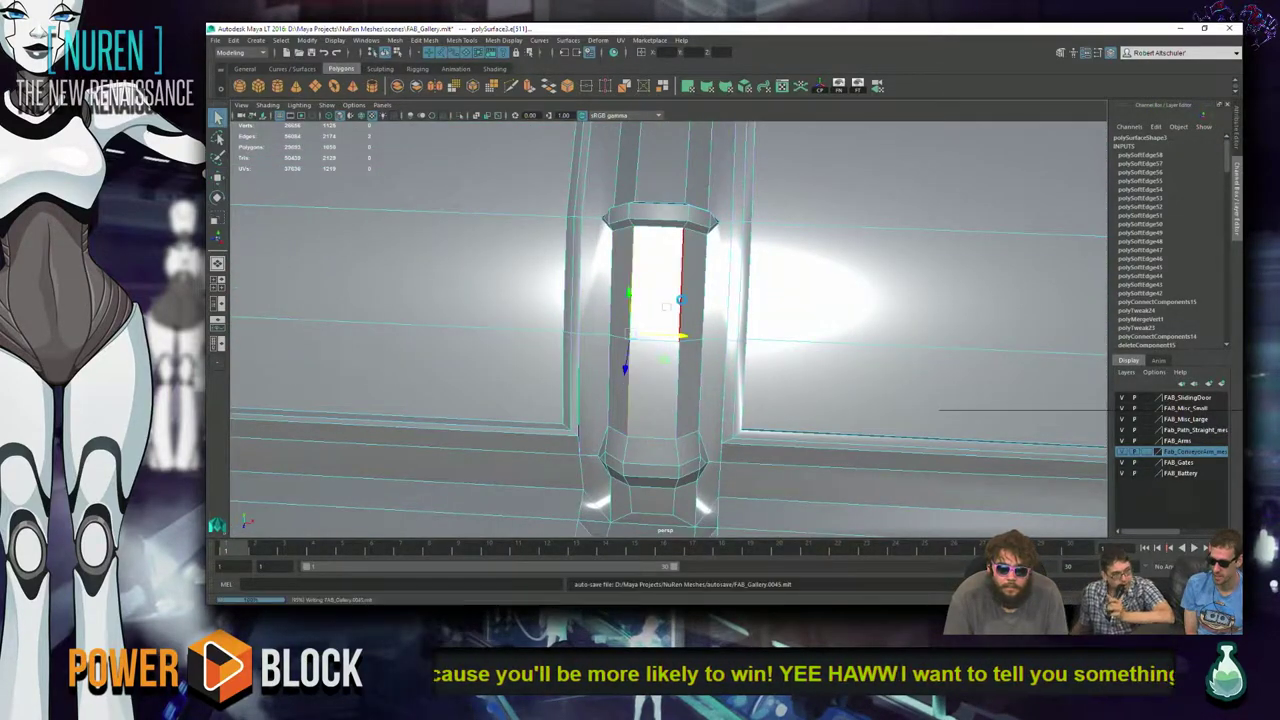
shift+right_click(688, 382)
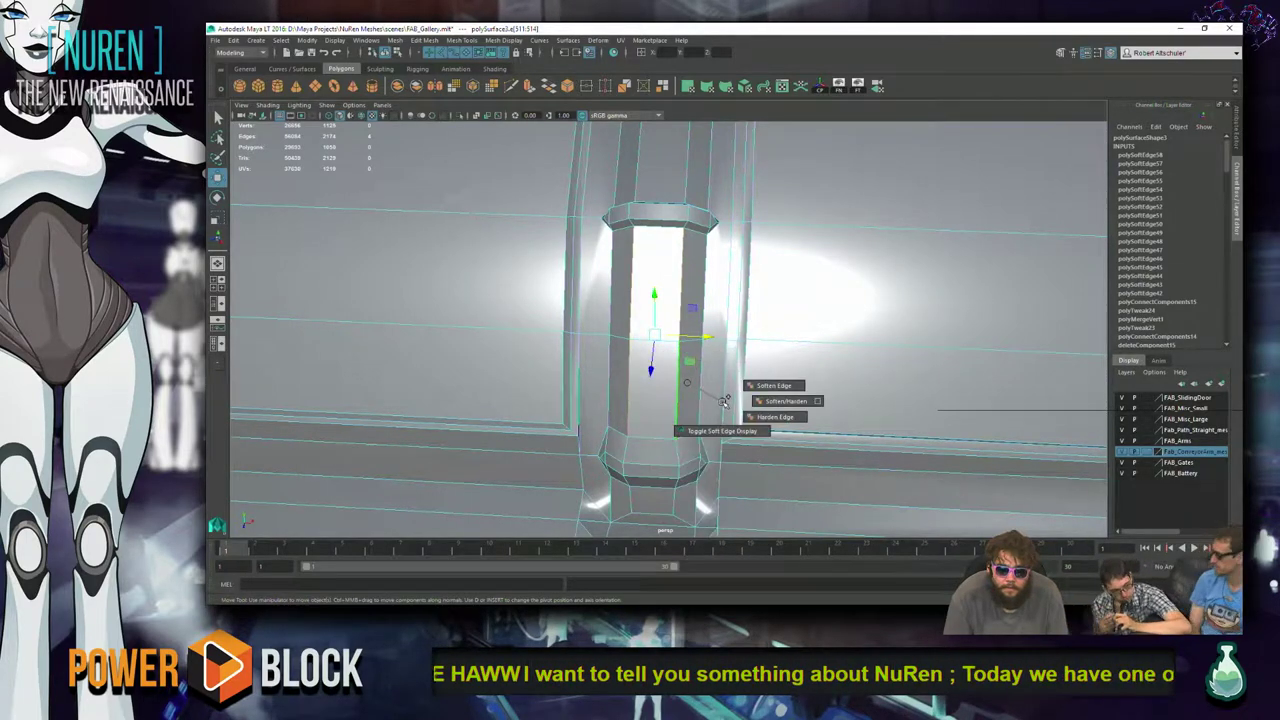
click(740, 385)
alt+drag(700, 380, 642, 363)
click(642, 363)
key(g)
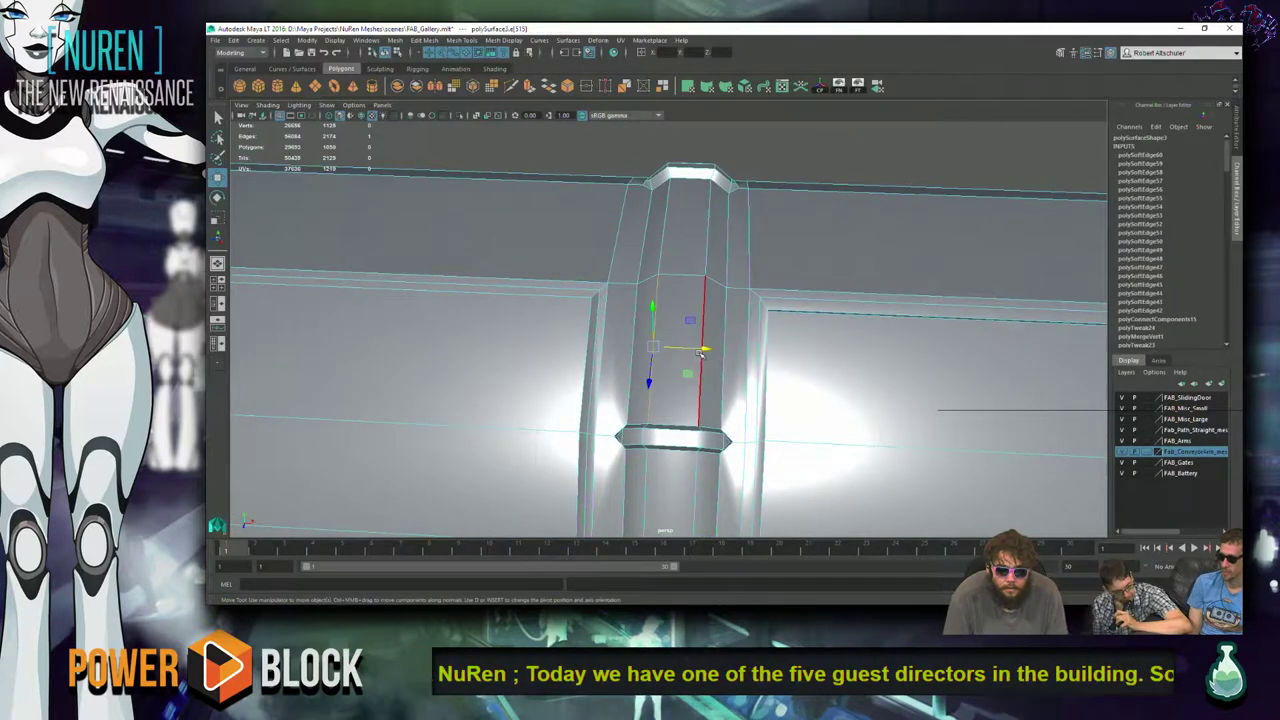
- Select the column's top and vertical edges, then bring the Mirror's Edge Catalyst soundtrack video forward
click(745, 200)
alt+drag(745, 200, 714, 235)
click(662, 240)
click(688, 214)
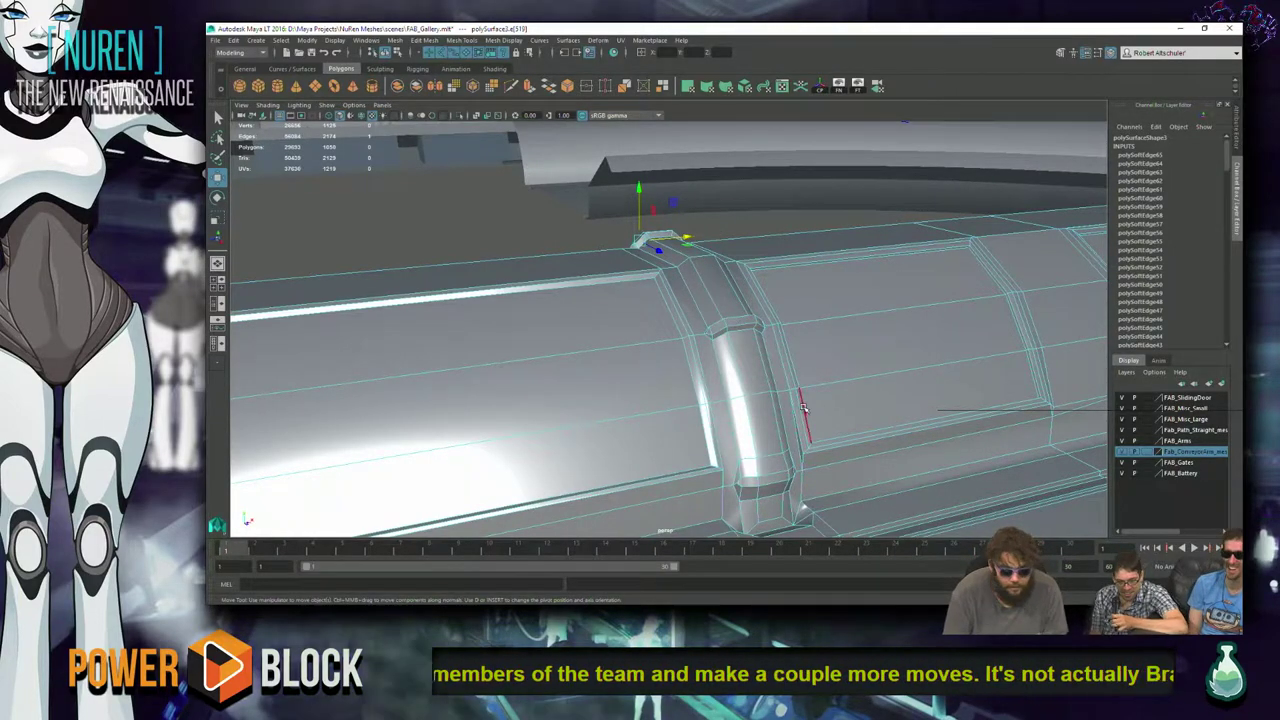
key(alt+Tab)
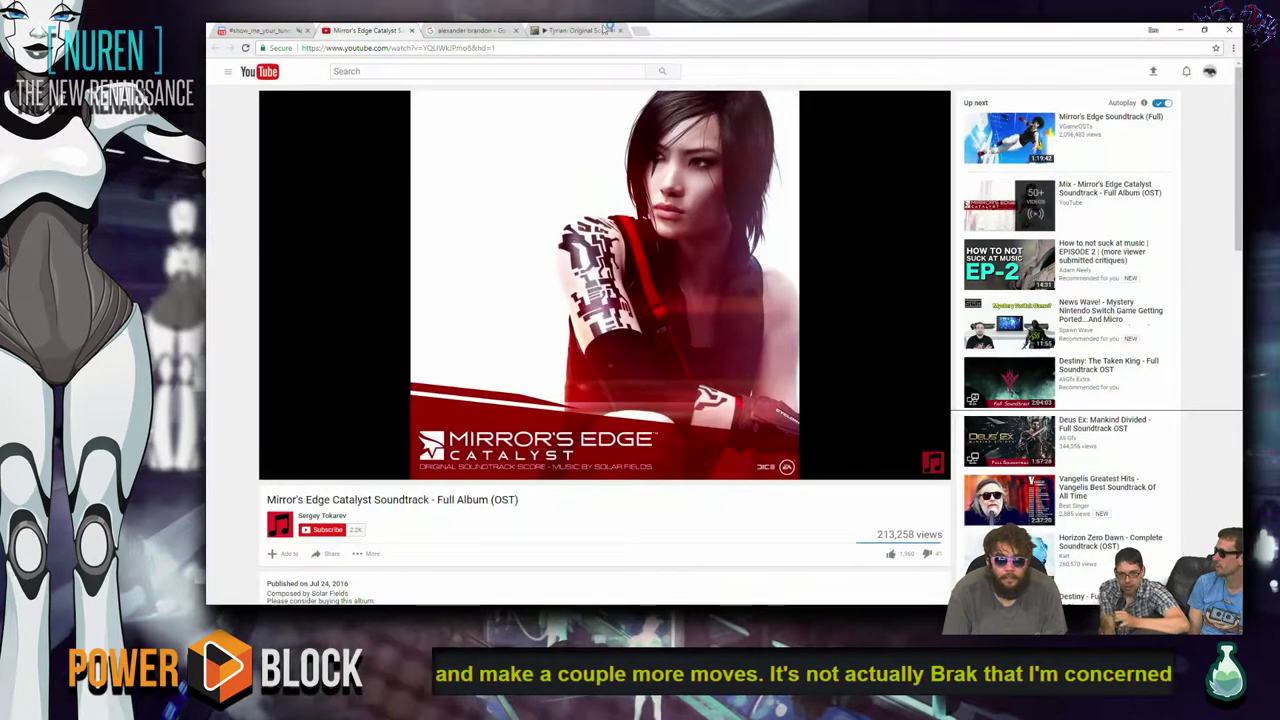
- Look through the Tyrian soundtrack tracklist on Bandcamp, then return to the Maya scene
click(572, 27)
scroll(896, 450, down, 7)
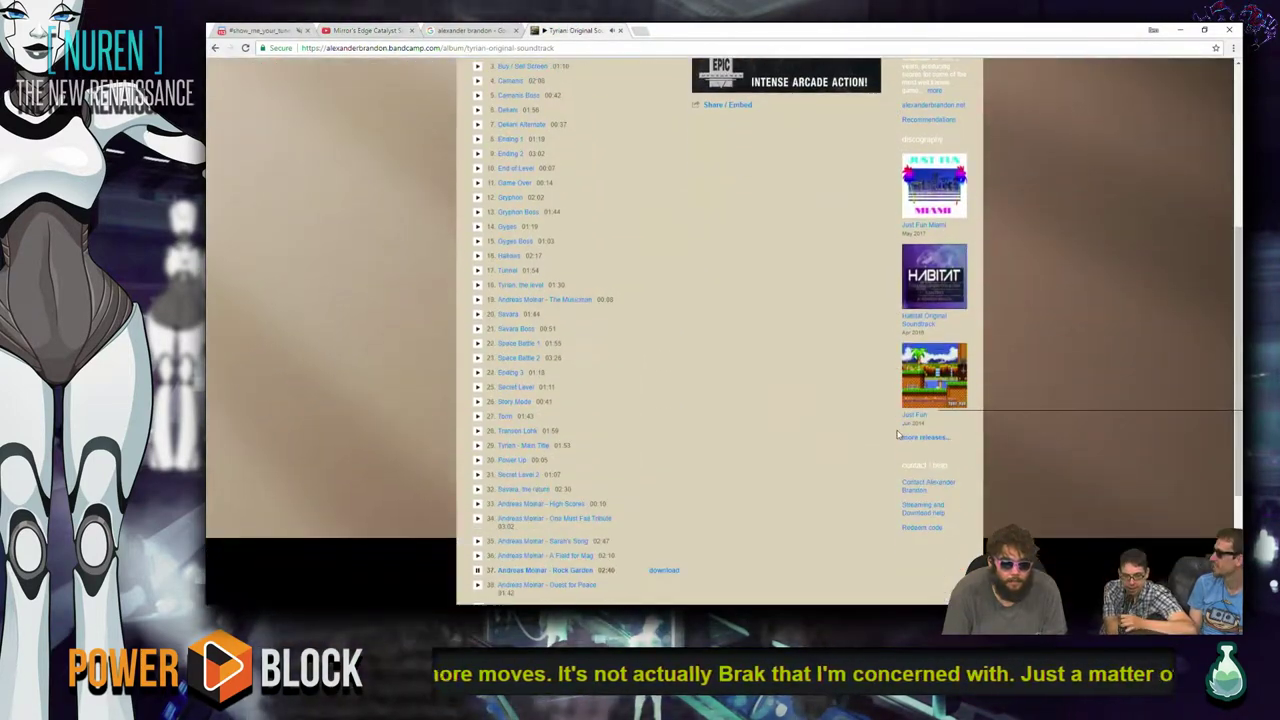
scroll(865, 401, up, 3)
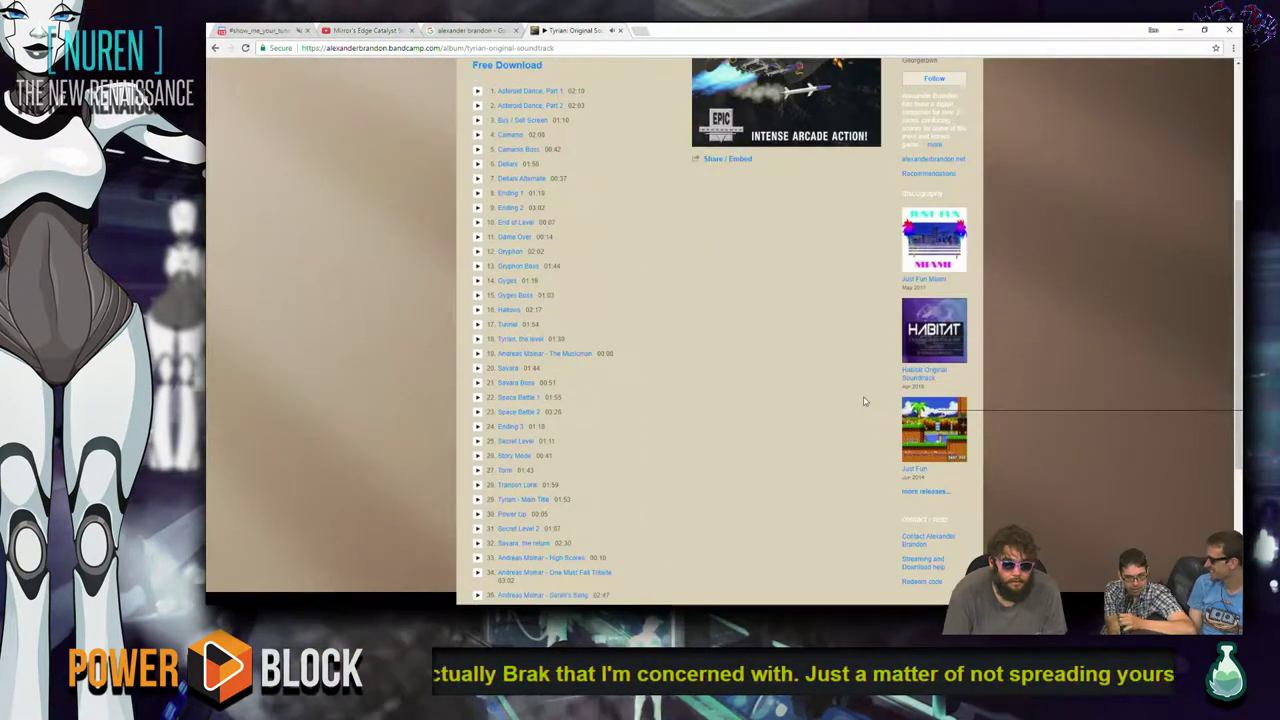
scroll(865, 401, up, 1)
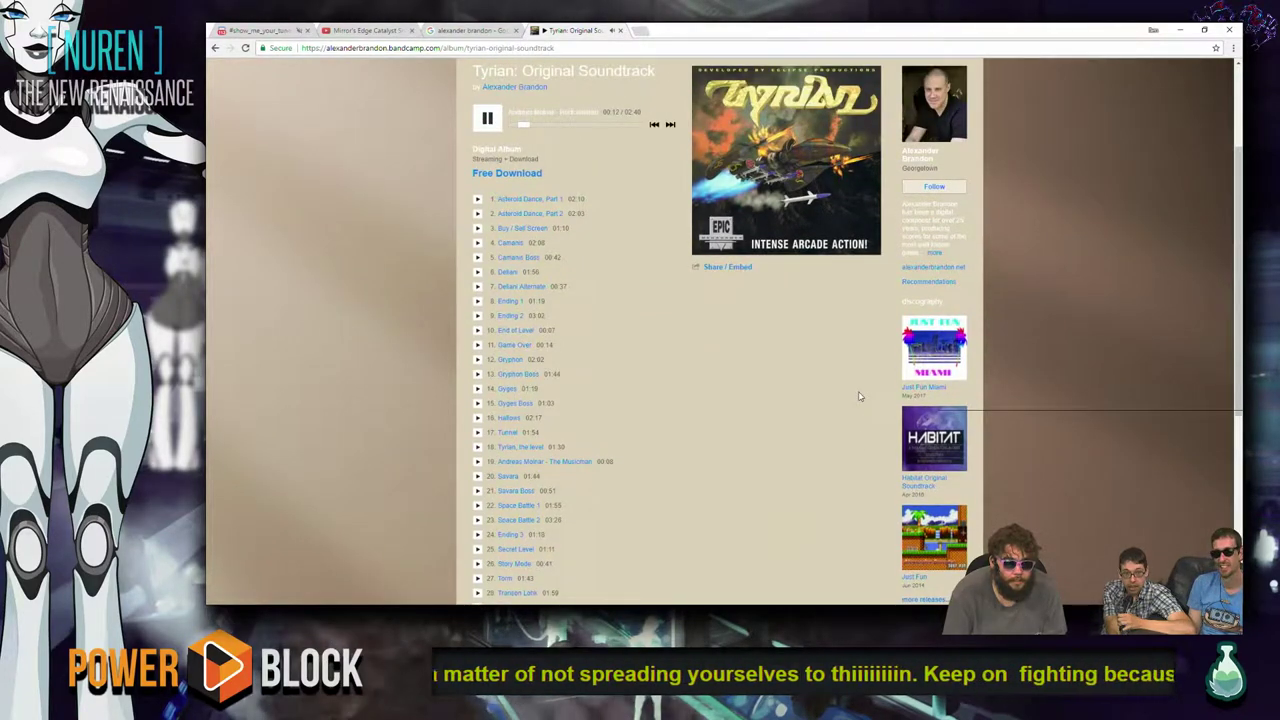
scroll(858, 396, down, 3)
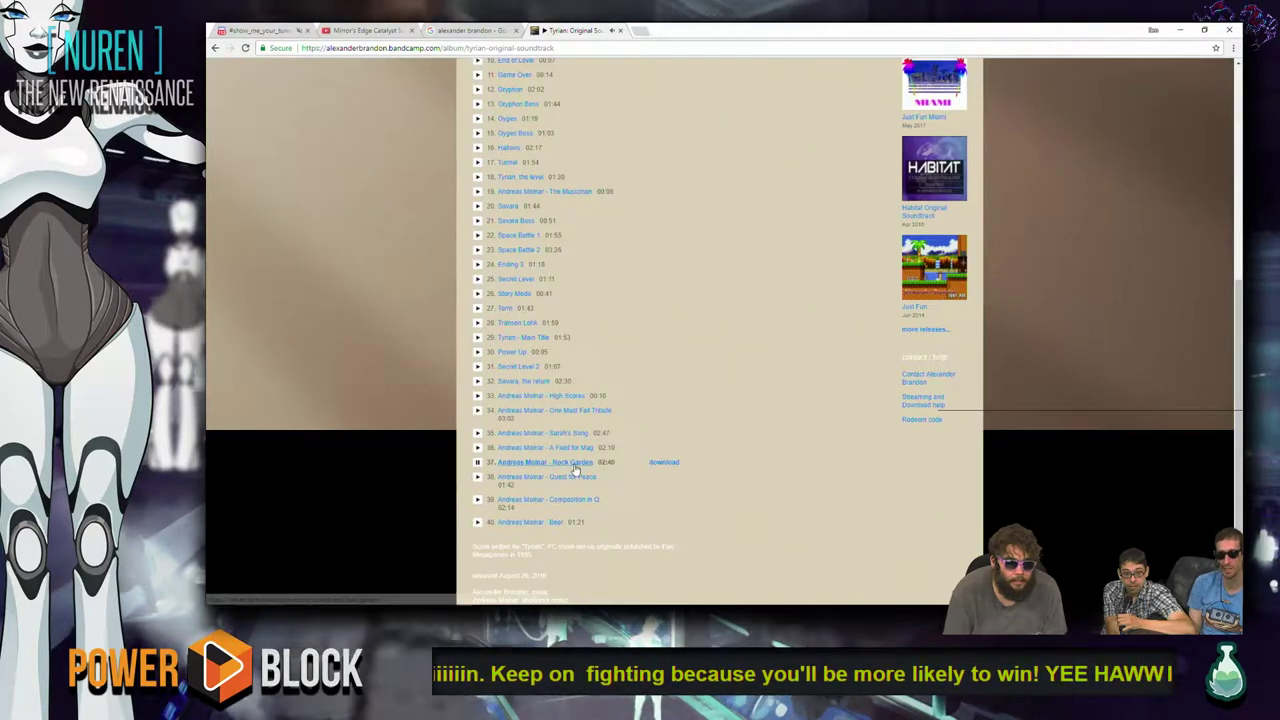
key(alt+Tab)
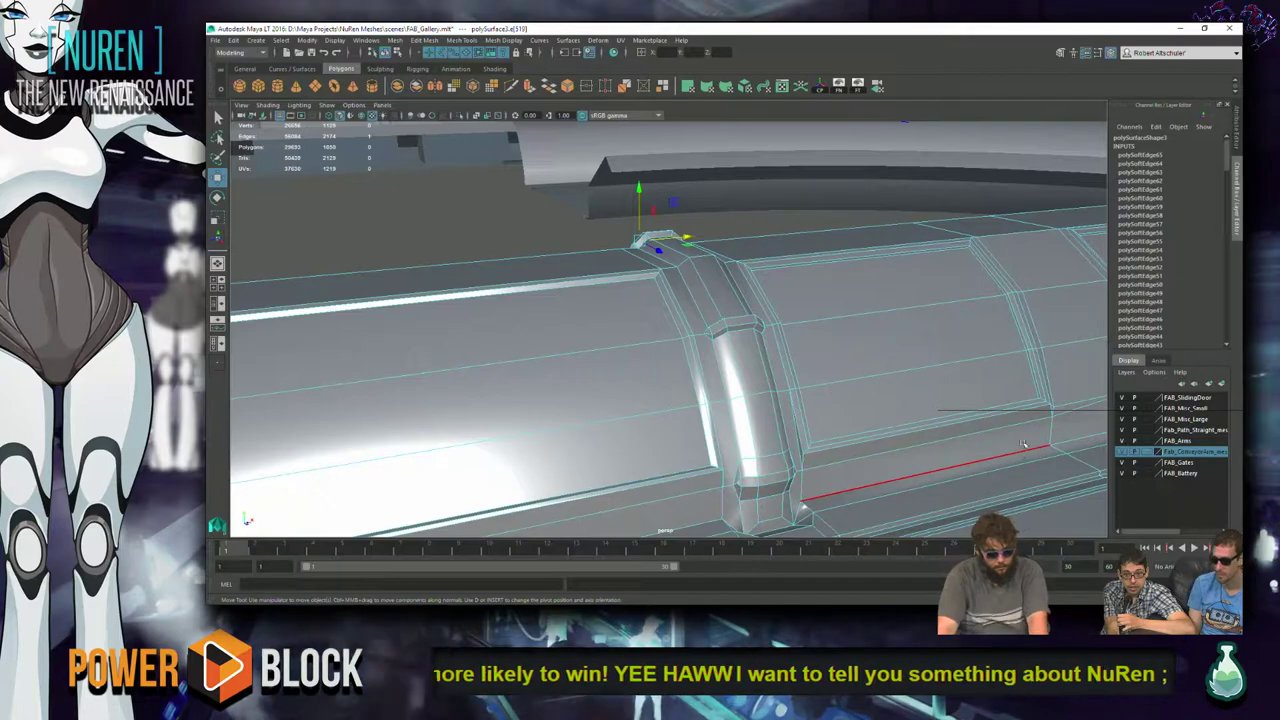
- Orbit around the conveyor panel to bring its ledges into close view
middle_drag(1023, 443, 1033, 424)
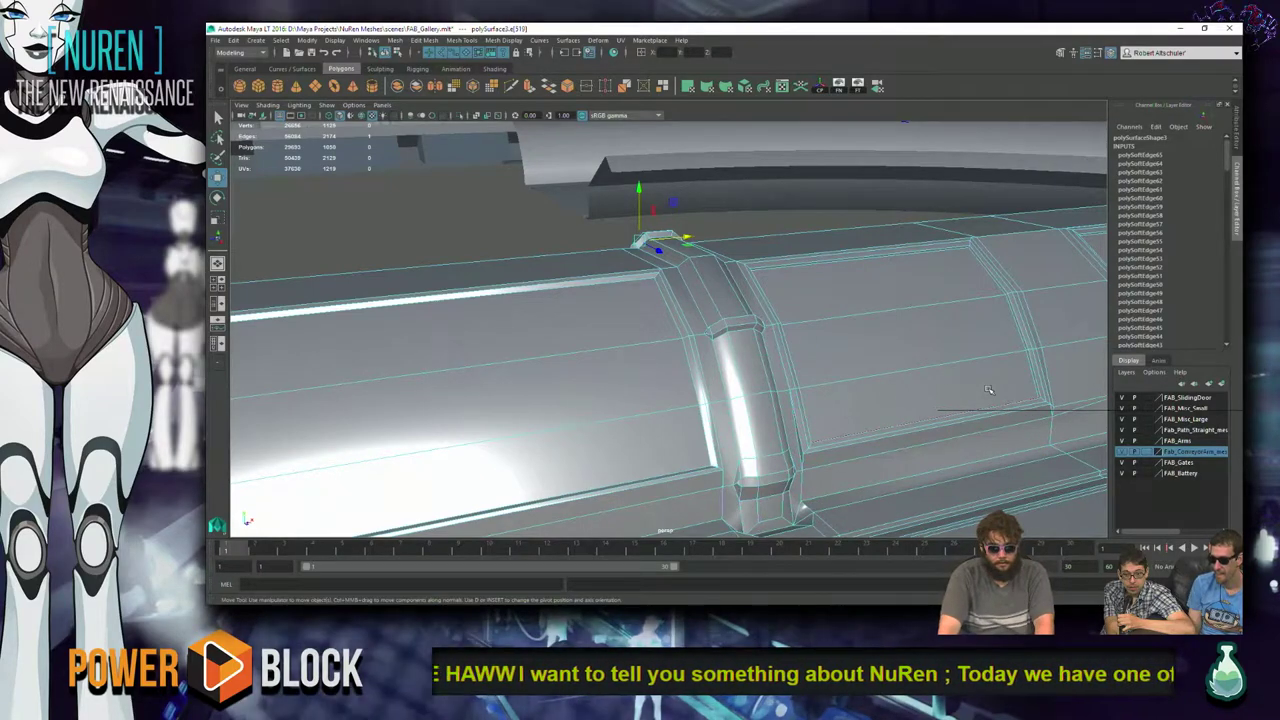
alt+drag(988, 390, 865, 317)
alt+drag(894, 381, 675, 368)
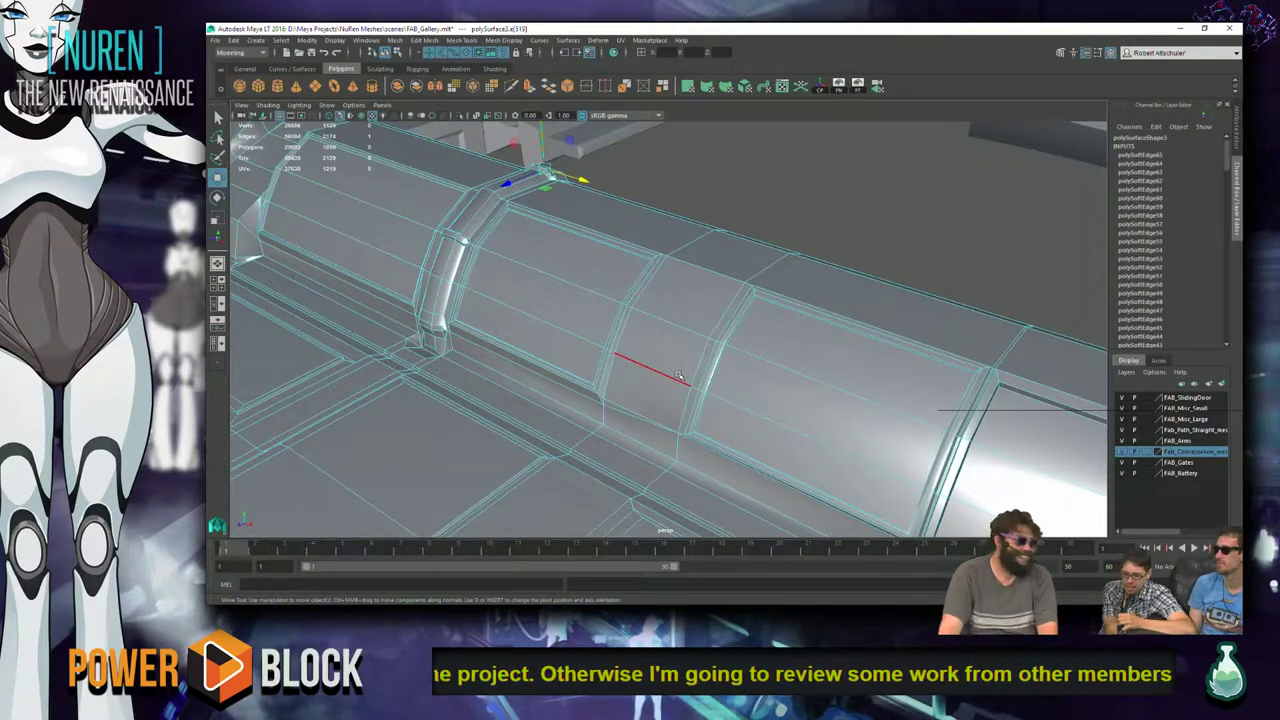
mouse_move(836, 388)
alt+mouse_down()
mouse_move(670, 290)
mouse_move(824, 408)
alt+mouse_up()
alt+drag(951, 435, 843, 234)
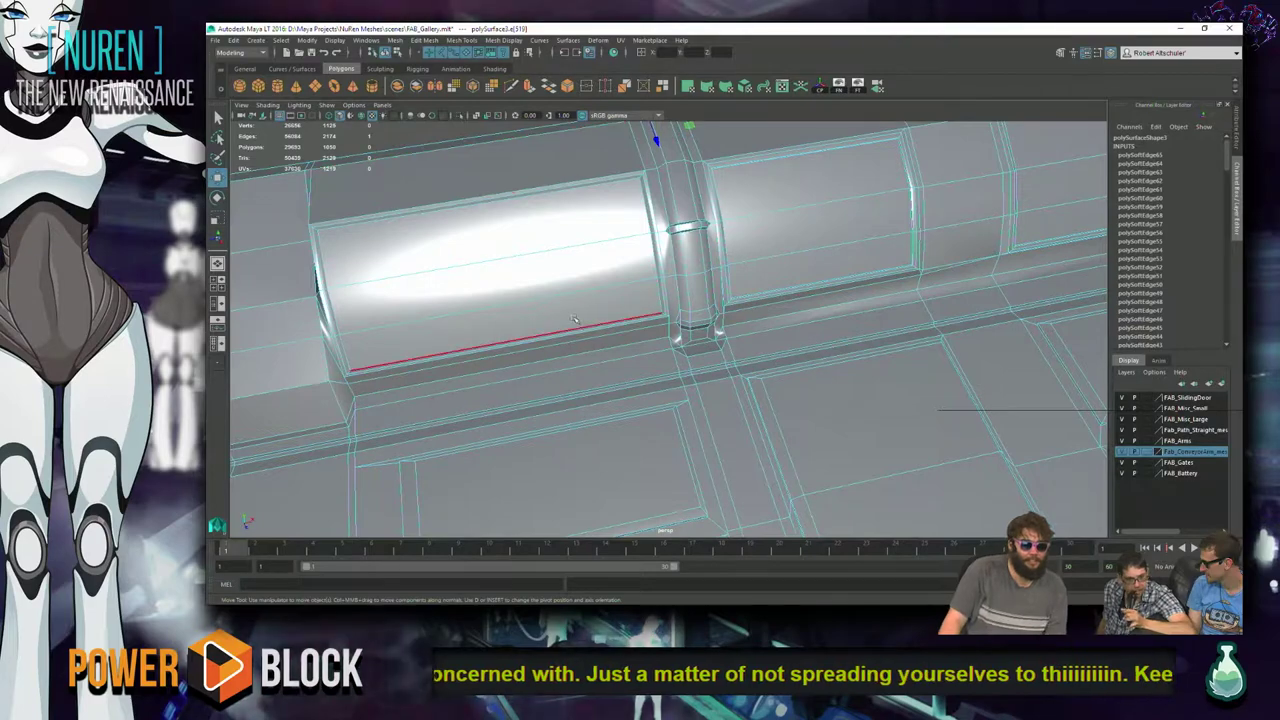
alt+drag(644, 373, 850, 400)
scroll(657, 264, up, 5)
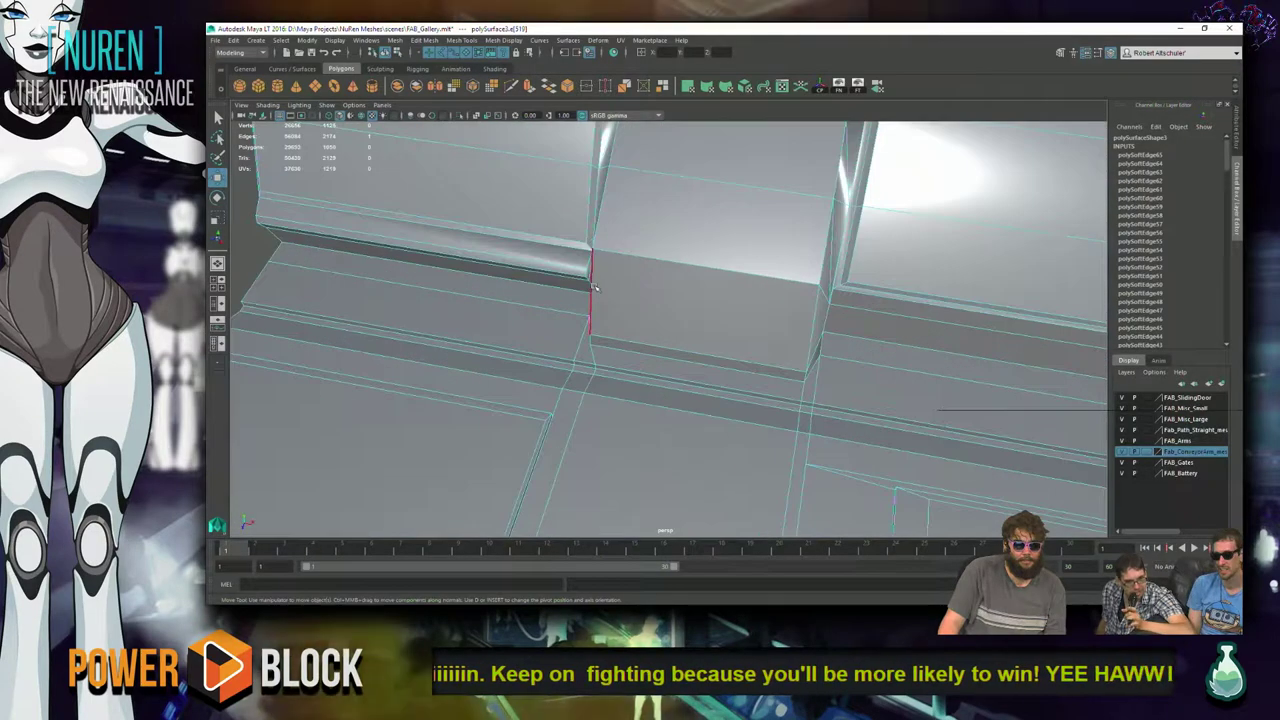
scroll(657, 264, down, 3)
alt+drag(940, 195, 905, 265)
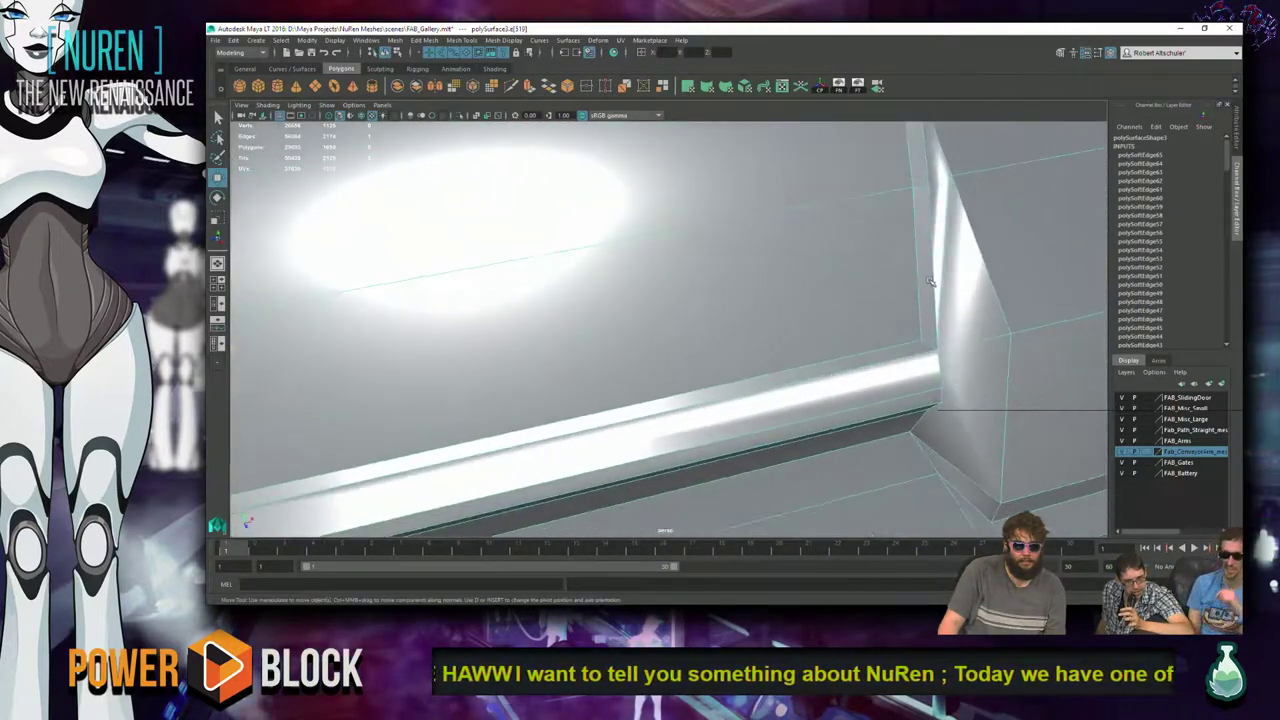
- Soften the long ledge edge, adding polySoftEdge66, and return to object mode
shift+right_drag(940, 365, 982, 366)
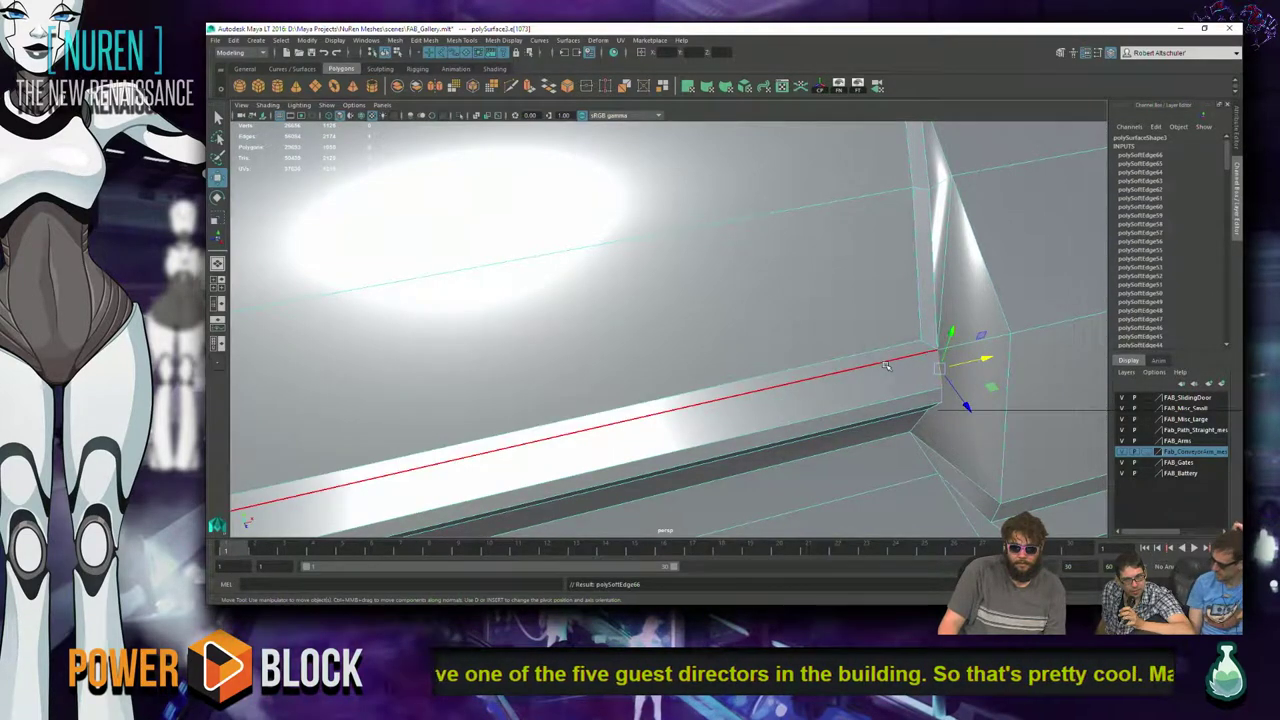
alt+drag(896, 358, 1054, 255)
right_drag(851, 229, 904, 233)
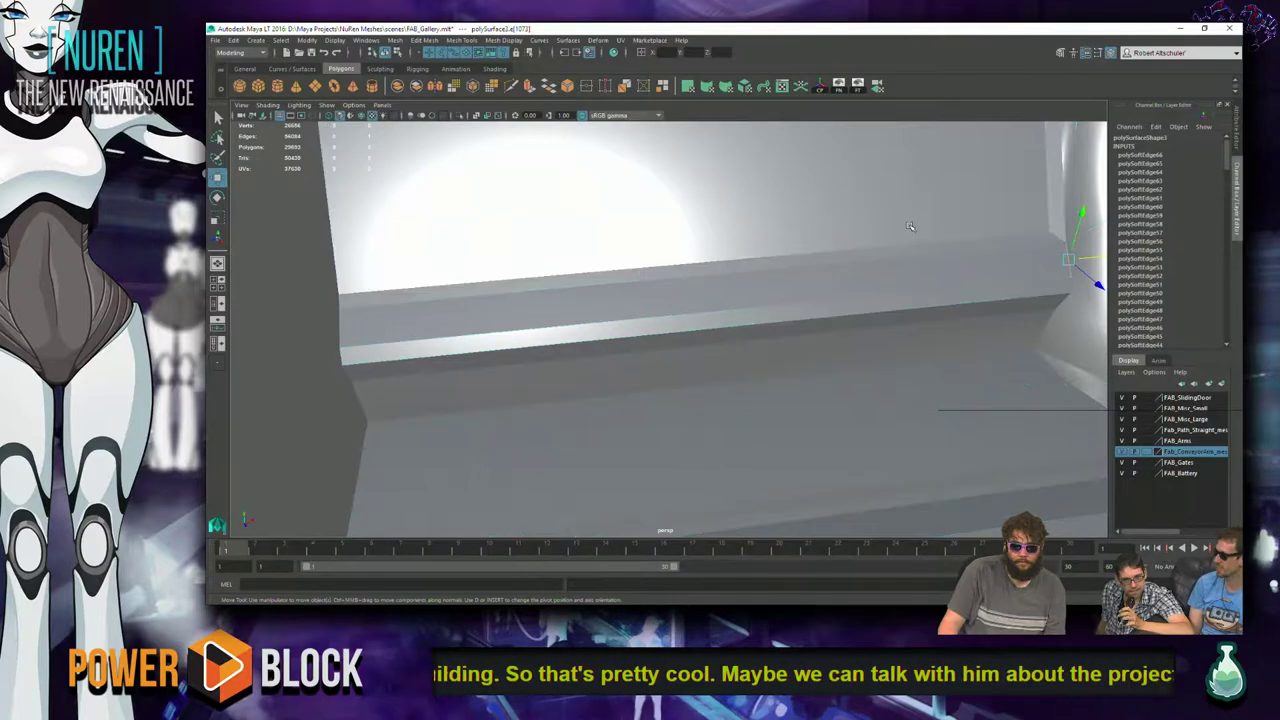
scroll(905, 233, down, 5)
alt+drag(939, 248, 669, 298)
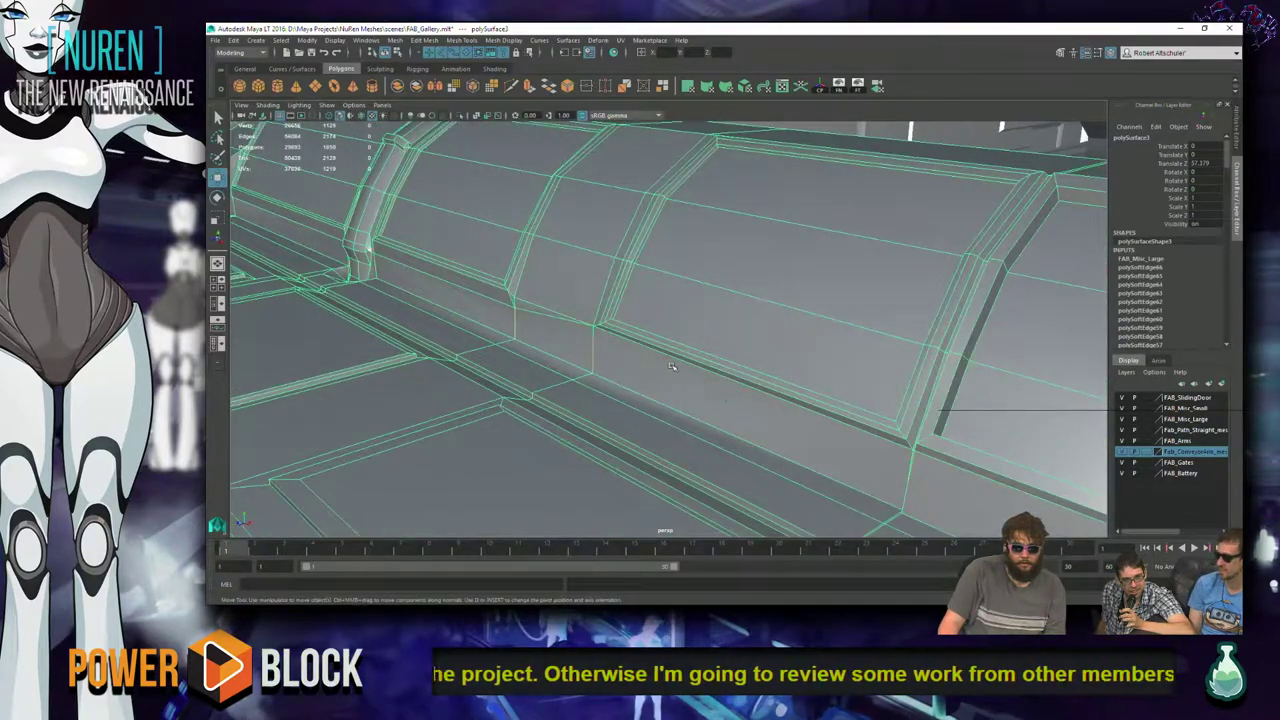
- Soften the edge along the ledge bottom and clear the selection
right_drag(468, 304, 510, 280)
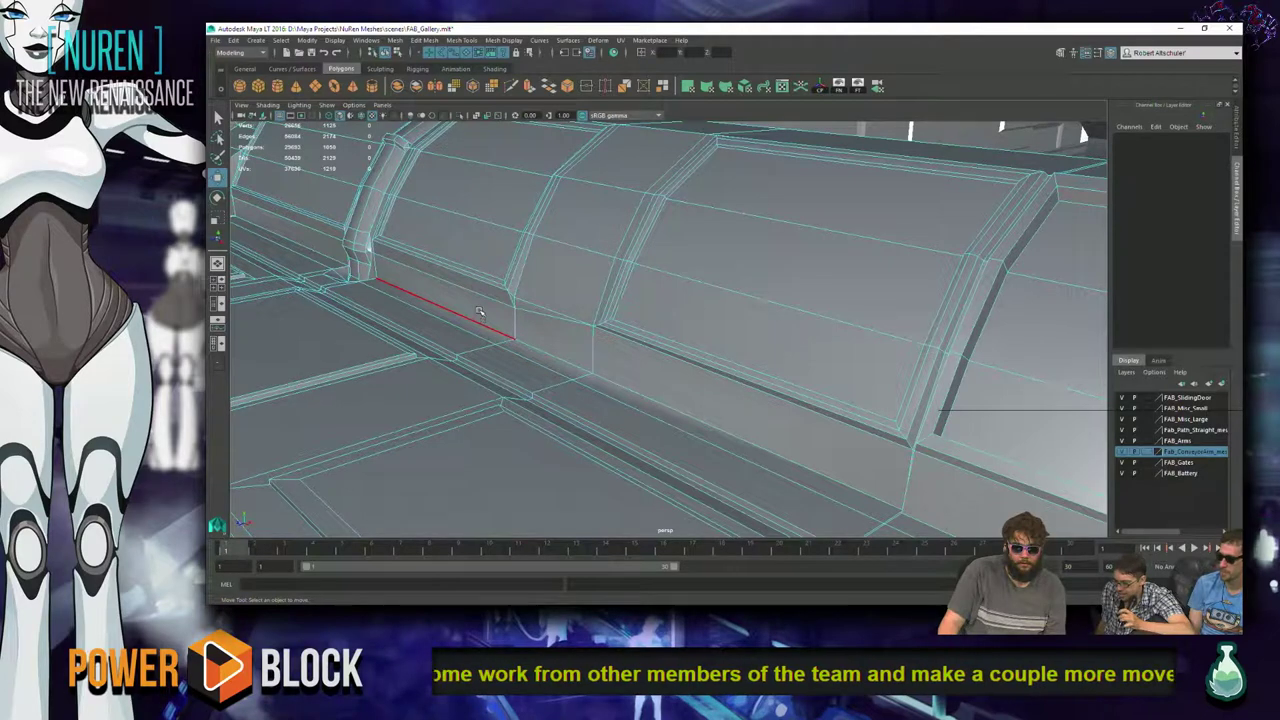
click(483, 296)
right_click(483, 296)
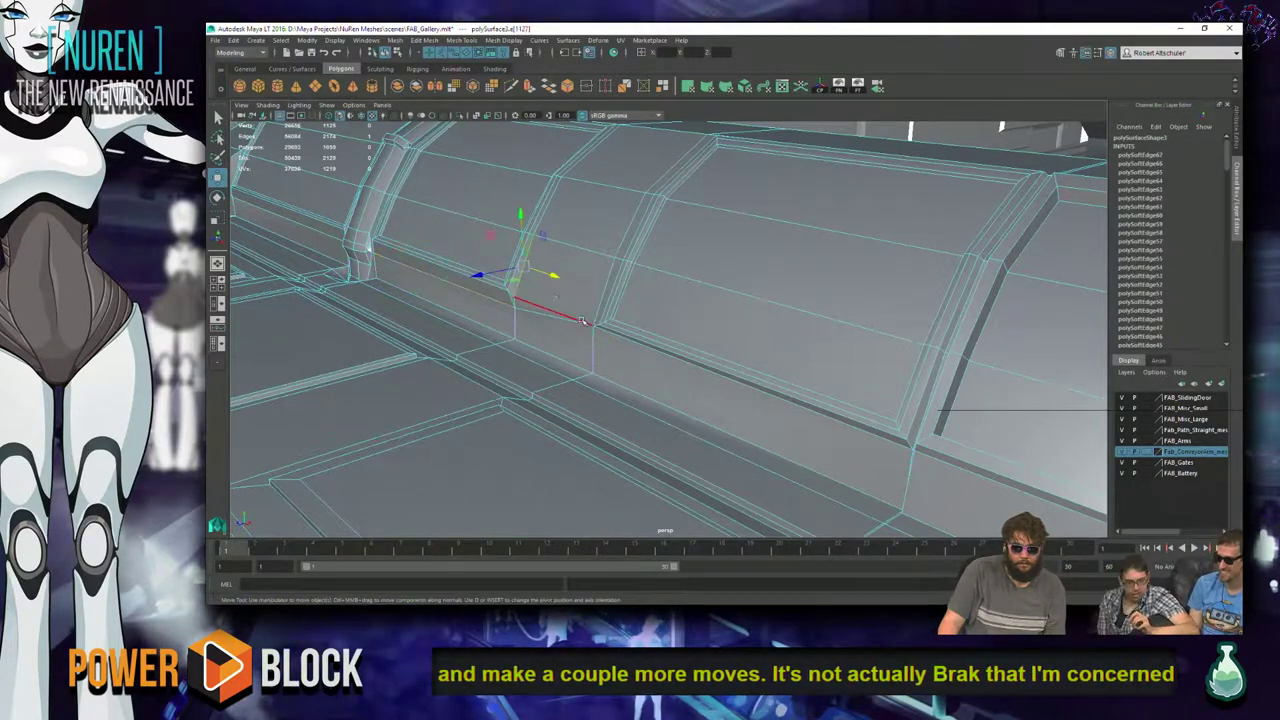
key([)
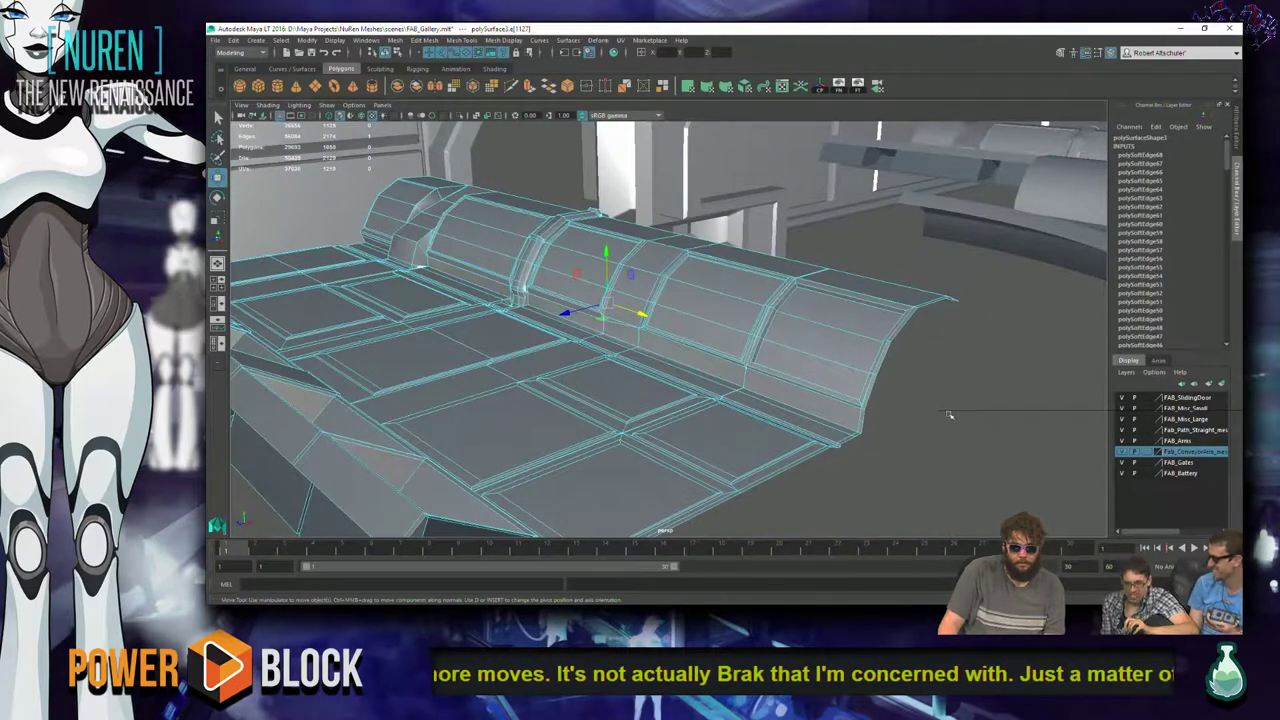
click(938, 418)
- Soften an edge across the conveyor's end block, then deselect it
alt+drag(555, 438, 428, 380)
alt+drag(574, 362, 620, 492)
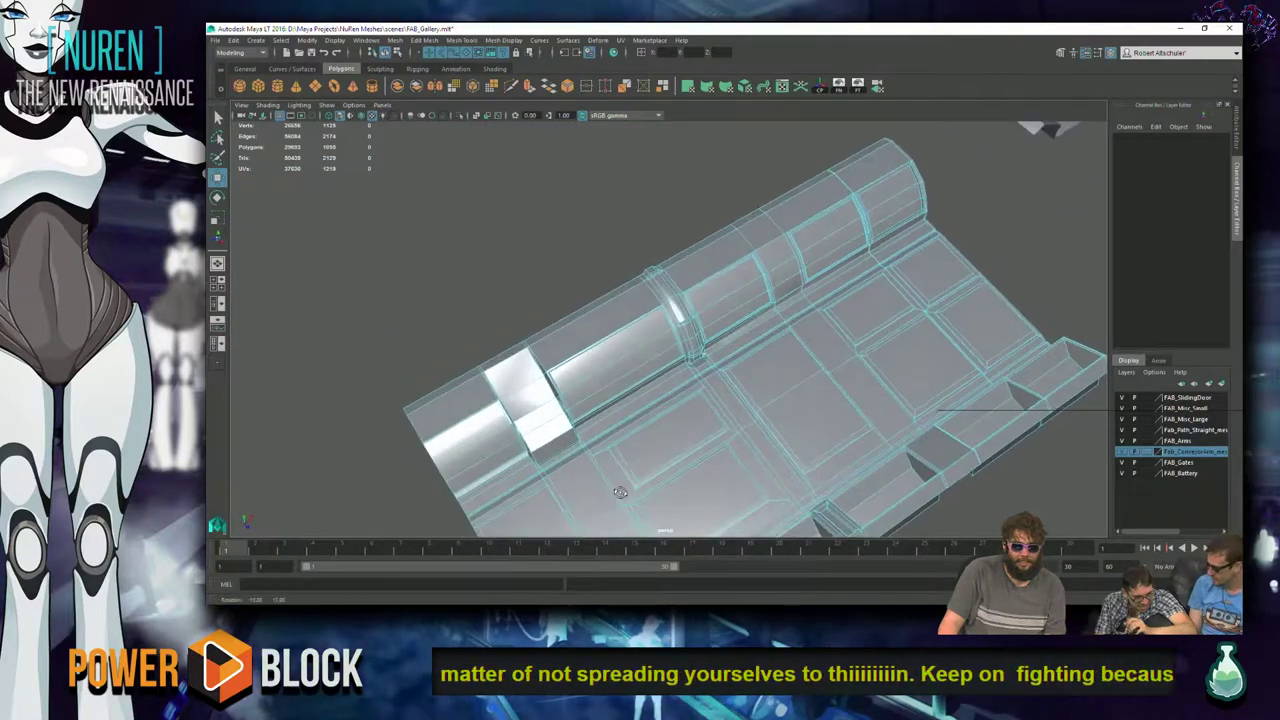
alt+drag(549, 400, 485, 465)
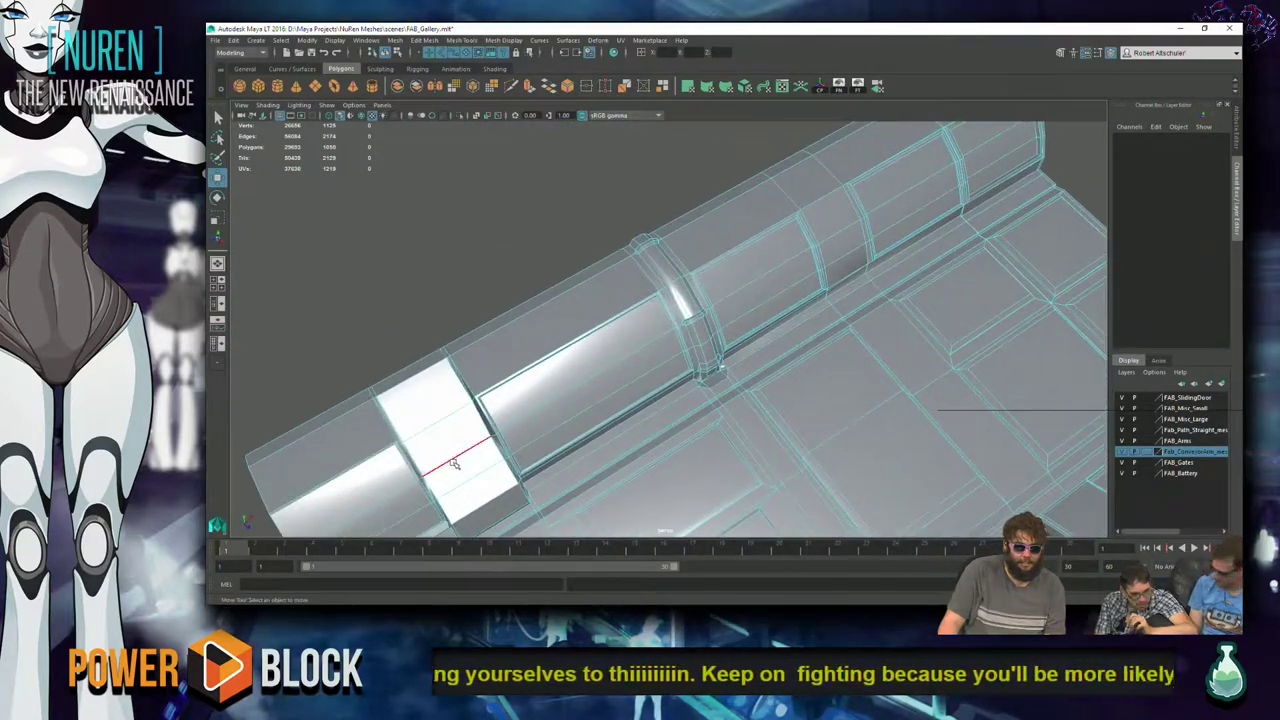
click(478, 468)
key(w)
mouse_move(488, 386)
shift+right_down()
mouse_move(485, 415)
mouse_move(490, 378)
shift+right_up()
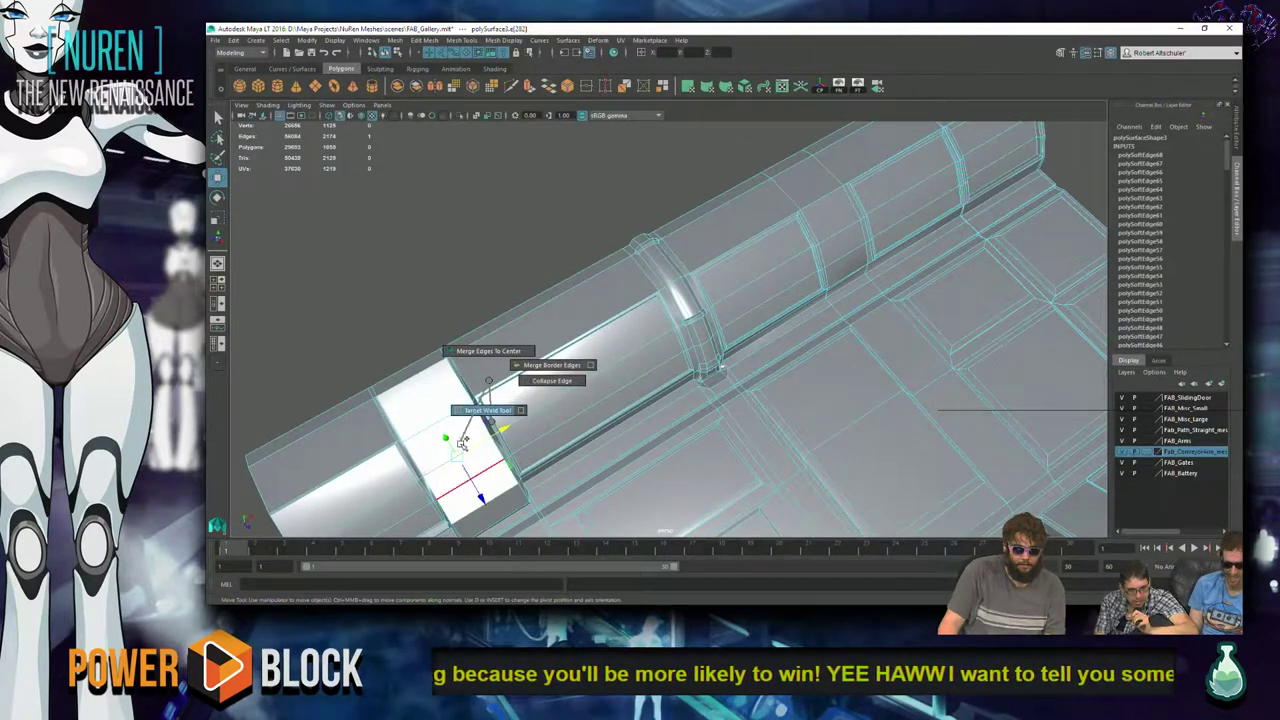
shift+right_click(490, 406)
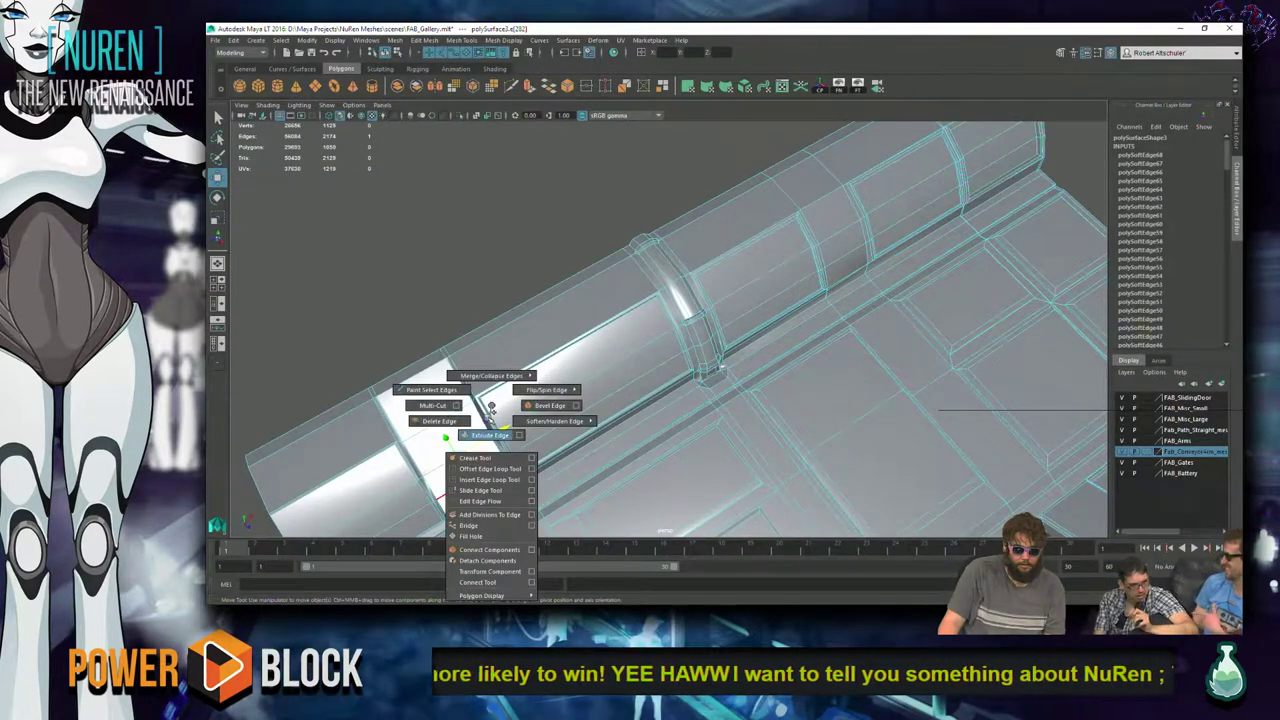
shift+right_drag(518, 433, 548, 412)
click(453, 318)
- Return the meshes to object mode and swing the view over to the conveyor mesh
alt+drag(453, 318, 573, 293)
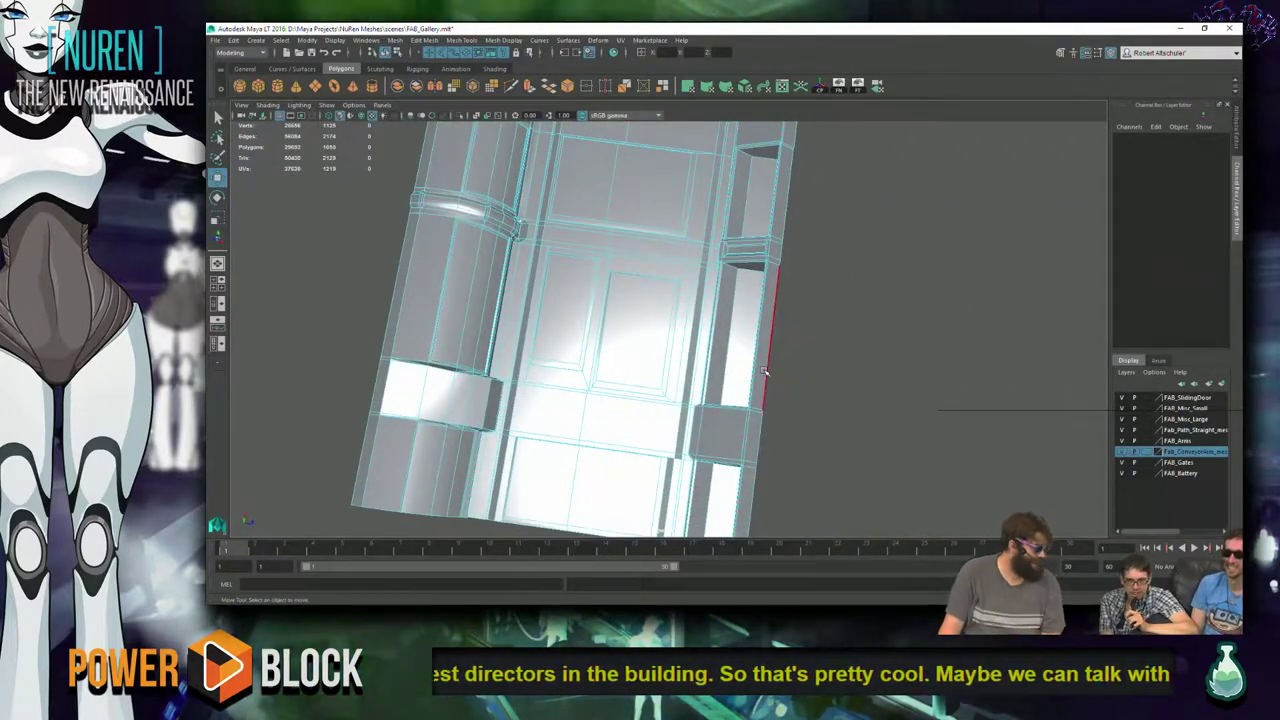
alt+drag(758, 370, 614, 337)
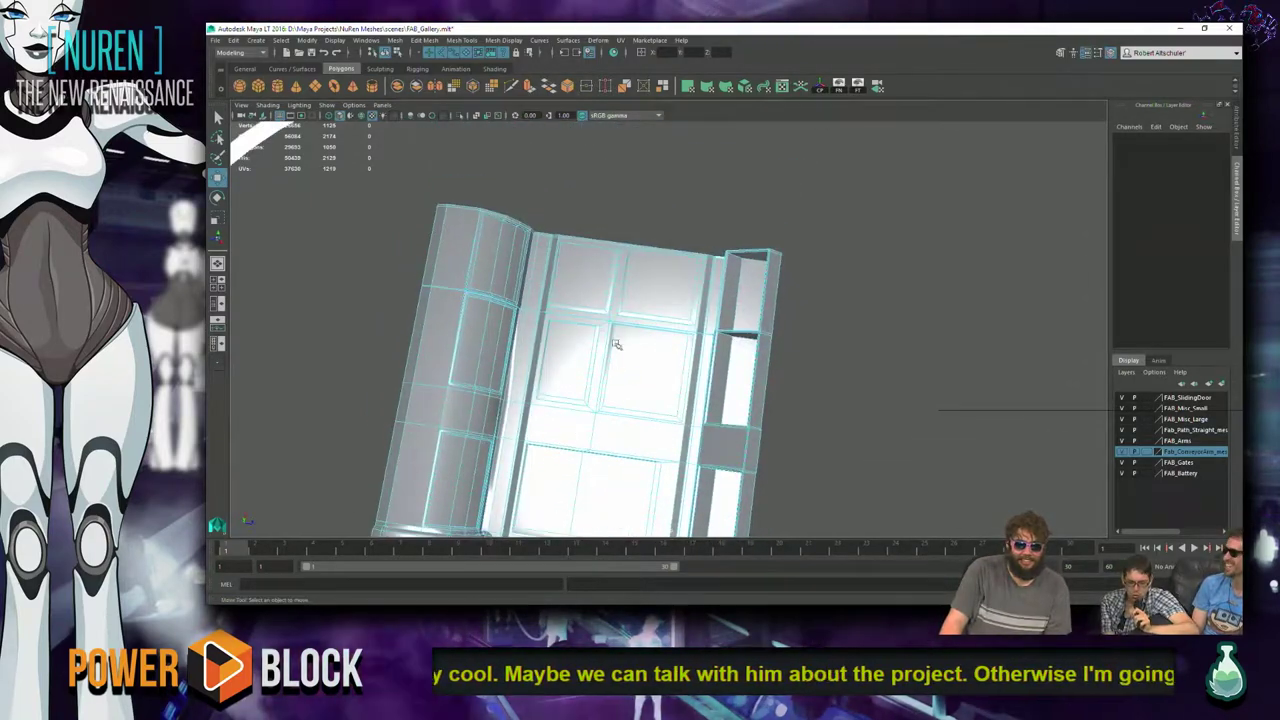
right_drag(660, 288, 869, 314)
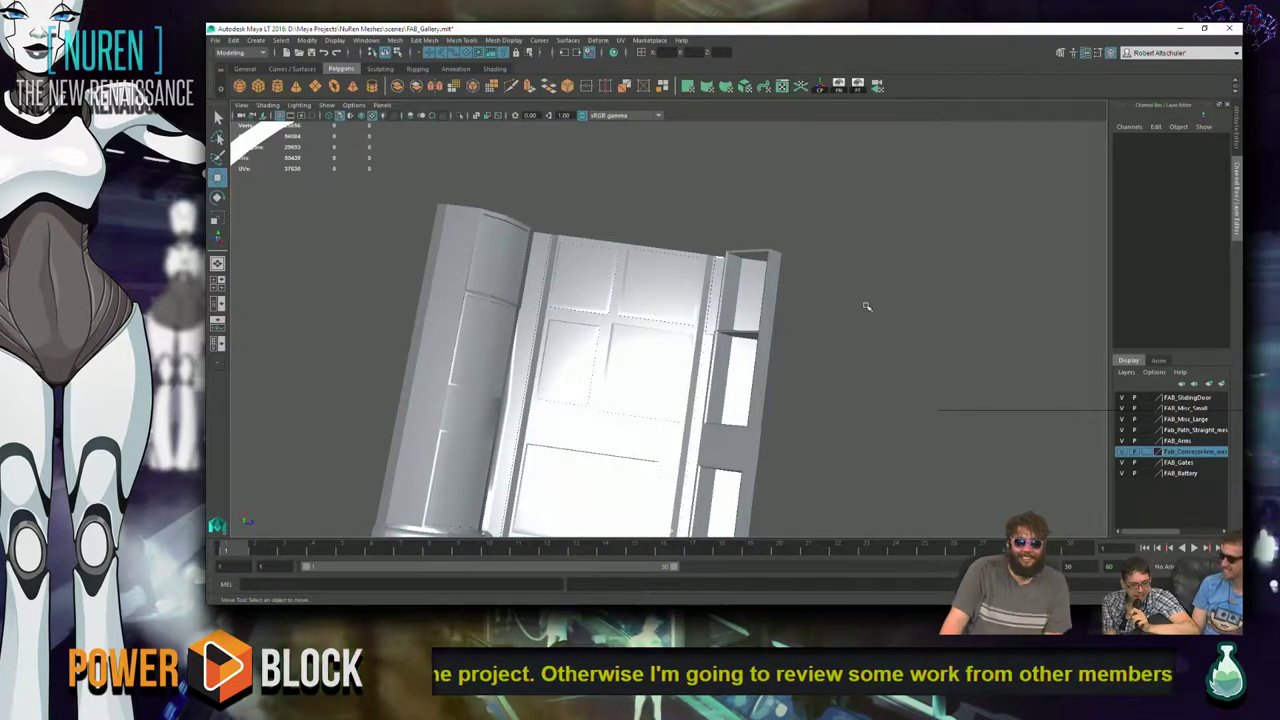
alt+drag(866, 306, 535, 289)
alt+middle_drag(535, 289, 811, 300)
- Select the conveyor mesh and pick an edge along its rounded housing in edge mode
alt+drag(811, 300, 612, 452)
scroll(1024, 307, up, 5)
click(705, 402)
alt+drag(705, 402, 755, 365)
right_drag(596, 319, 596, 396)
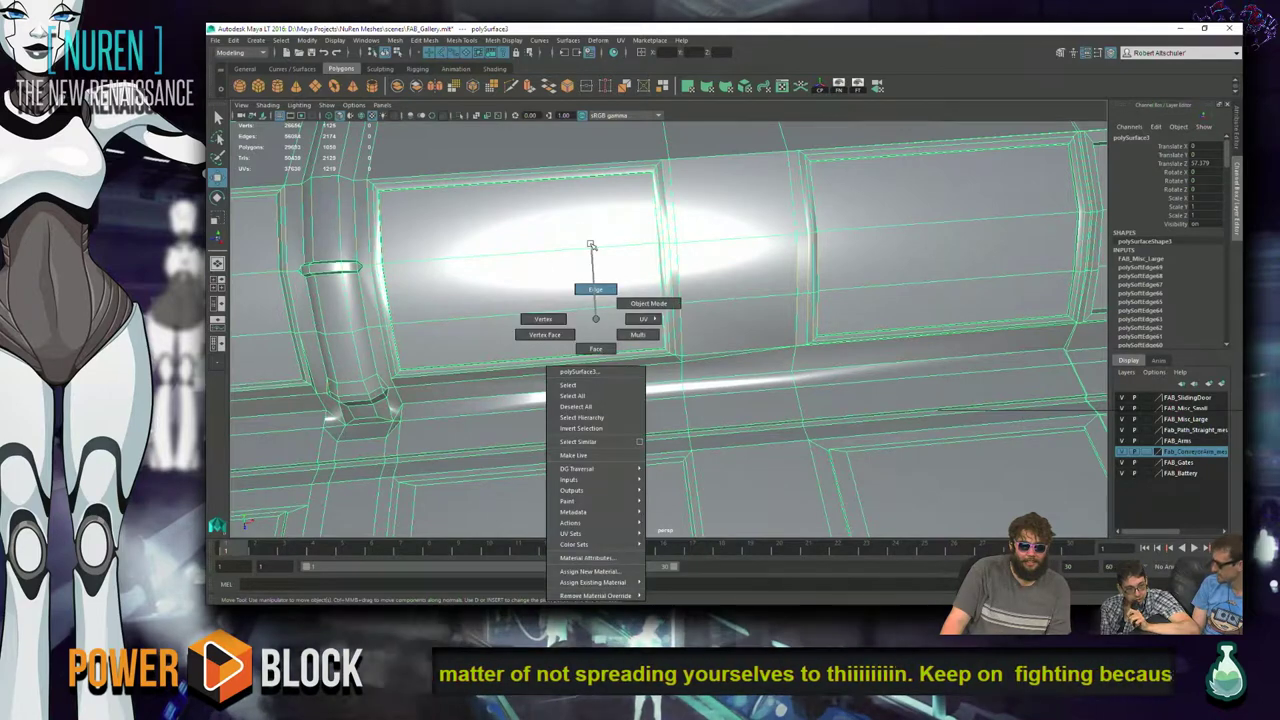
right_drag(592, 250, 593, 255)
click(540, 390)
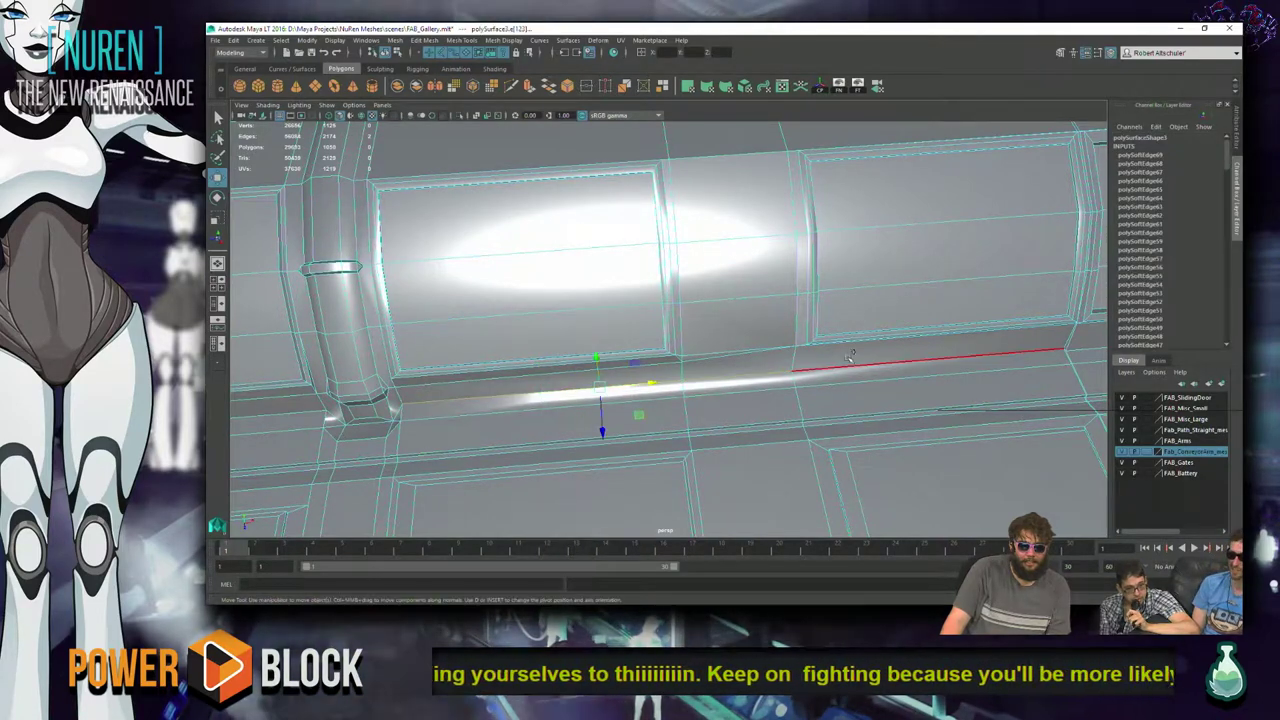
- Soften the selected housing edge, adding polySoftEdge70, and clear the selection
alt+drag(849, 355, 648, 340)
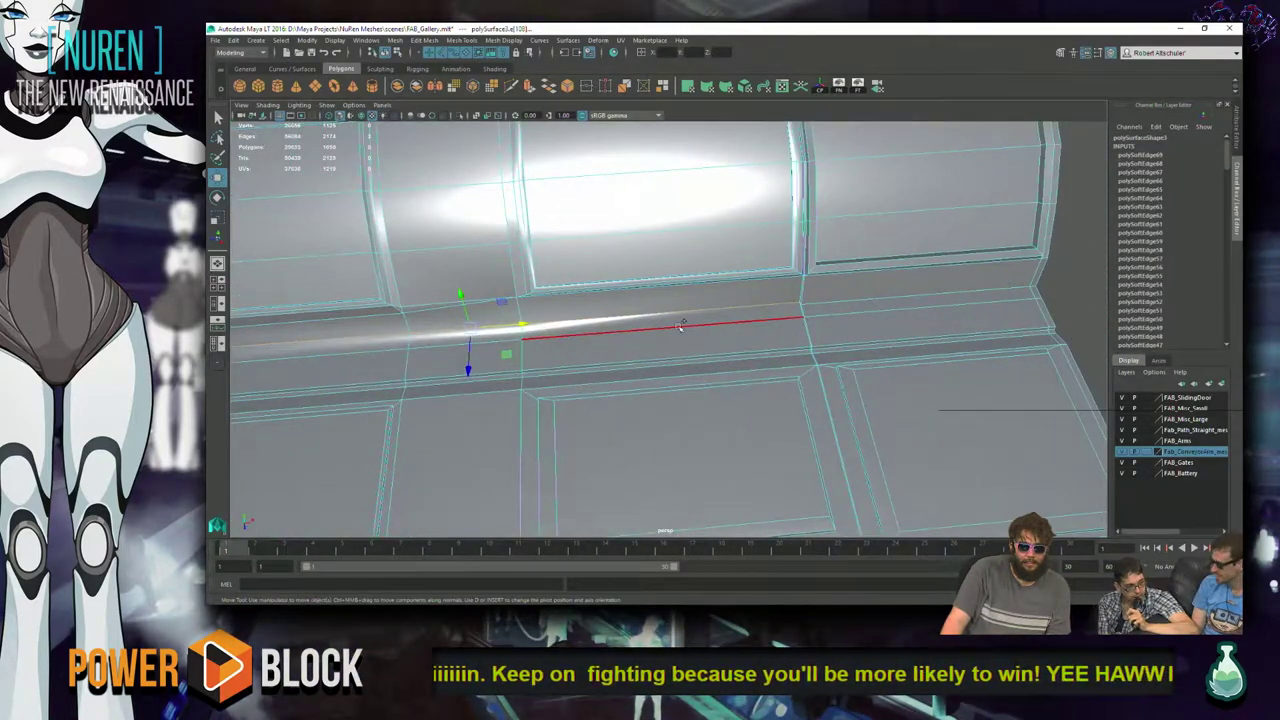
shift+right_drag(679, 326, 765, 355)
scroll(700, 341, down, 3)
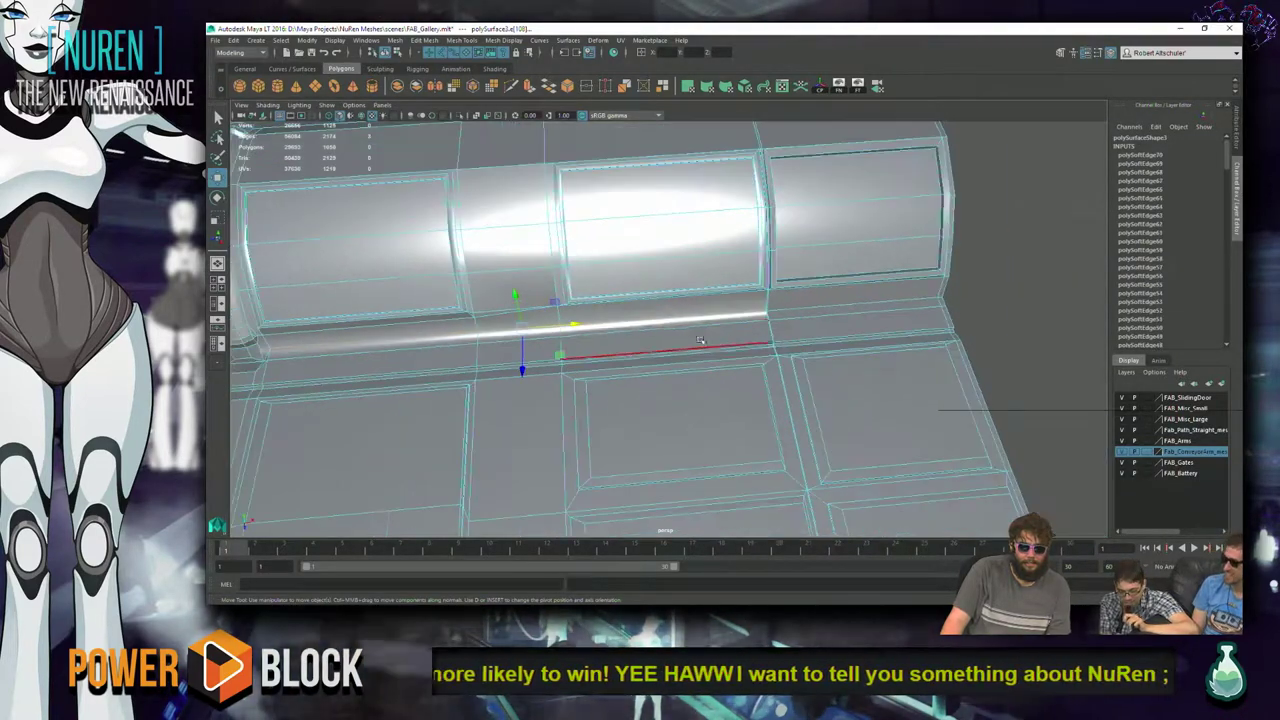
shift+right_drag(663, 328, 665, 328)
shift+right_drag(740, 346, 800, 356)
click(1015, 262)
alt+drag(1031, 299, 744, 228)
right_drag(744, 228, 798, 212)
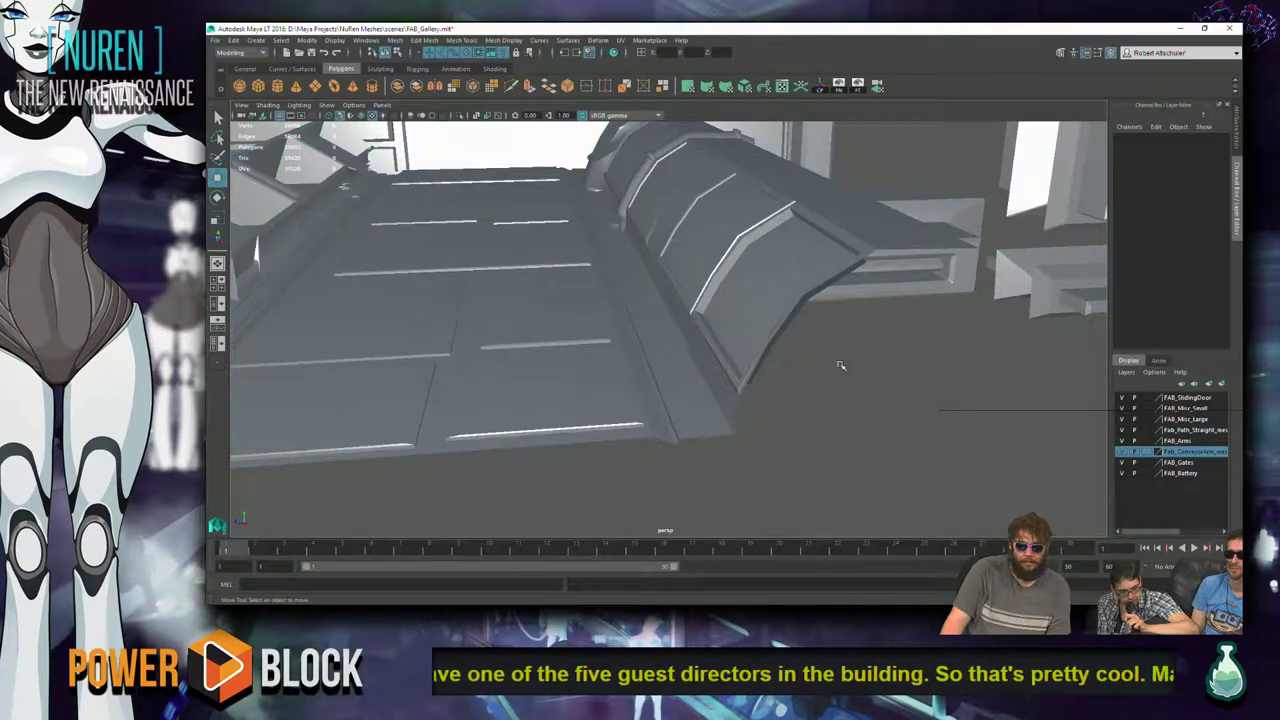
- Select and frame polySurface3, then the floor piece polySurface4, and open the Edit menu
click(672, 287)
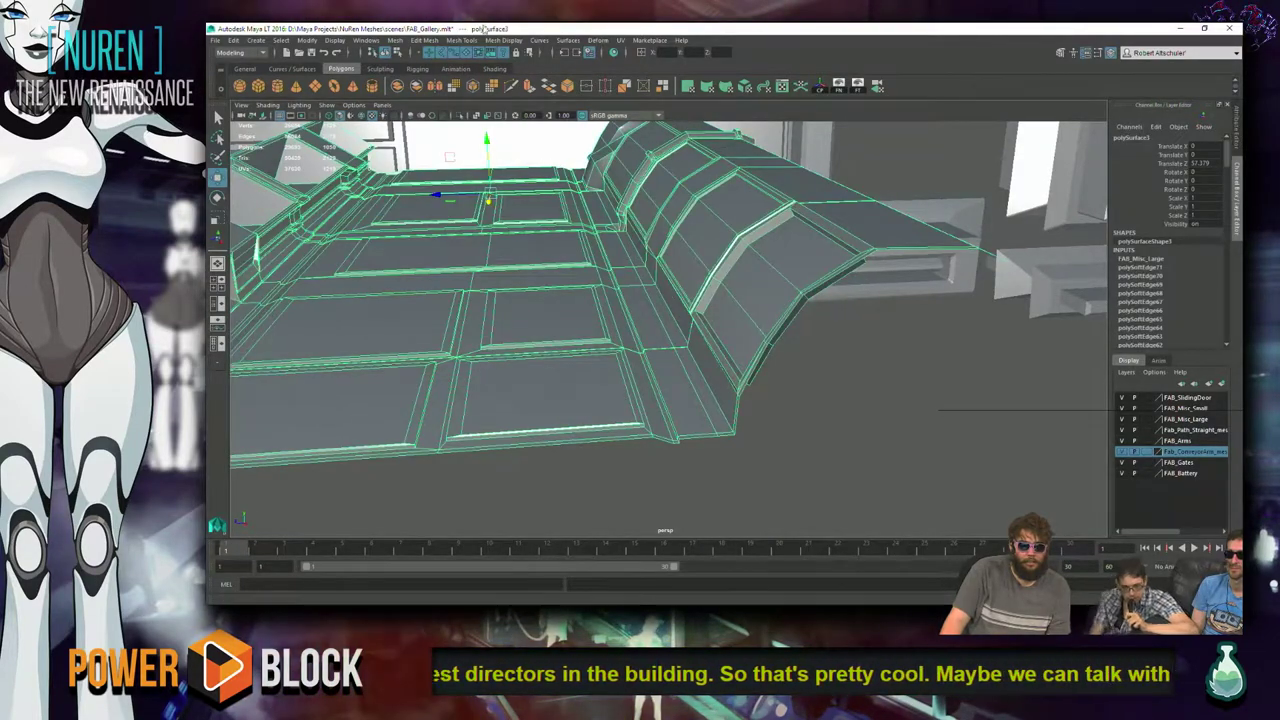
key(f)
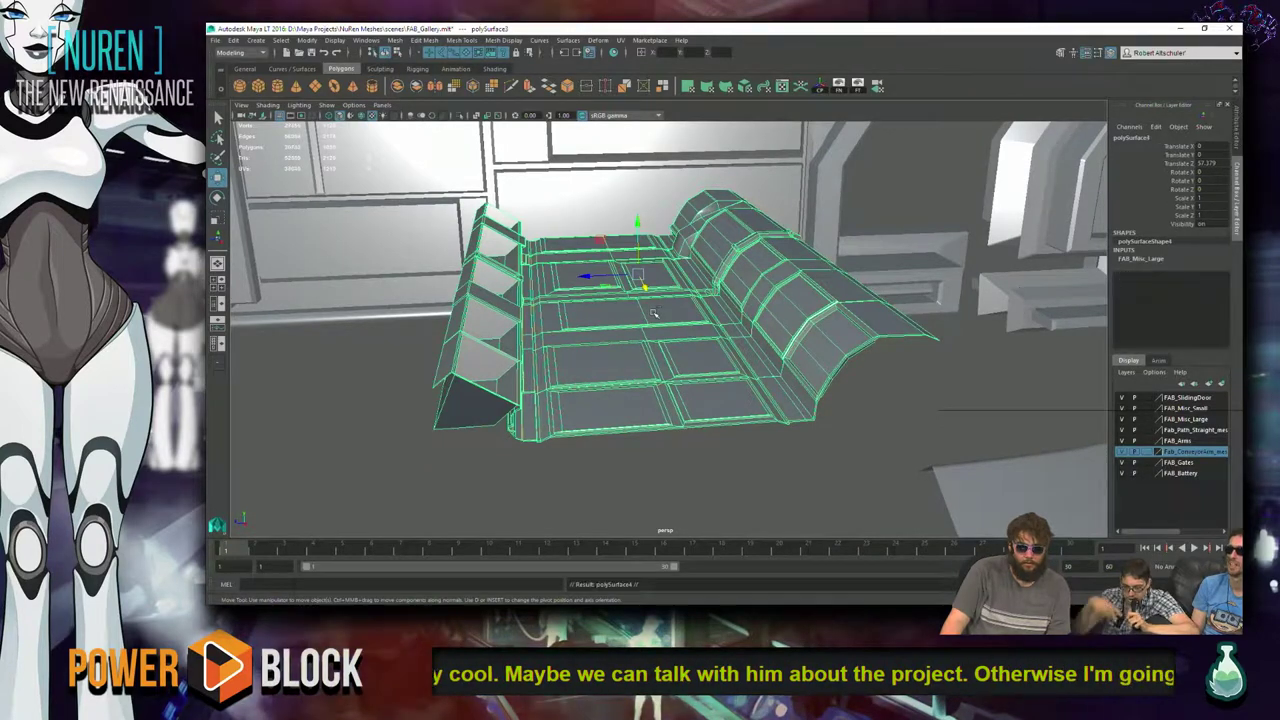
click(300, 280)
key(w)
key(f)
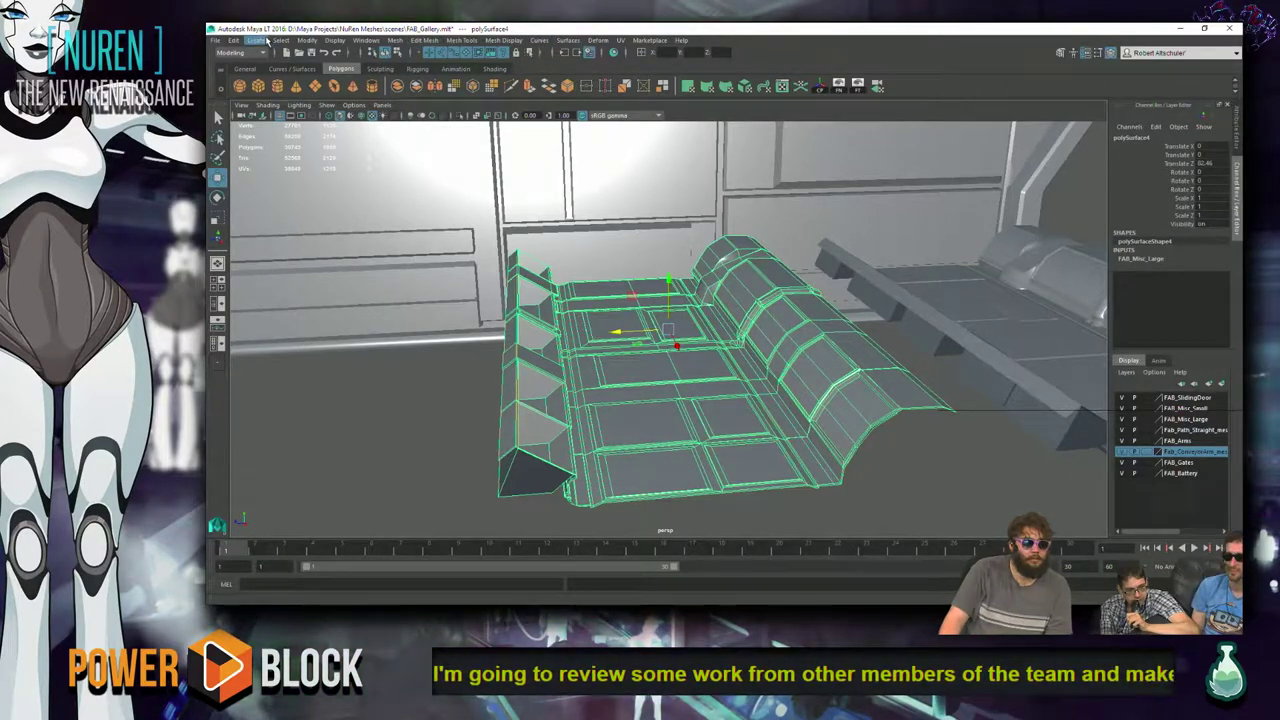
click(233, 40)
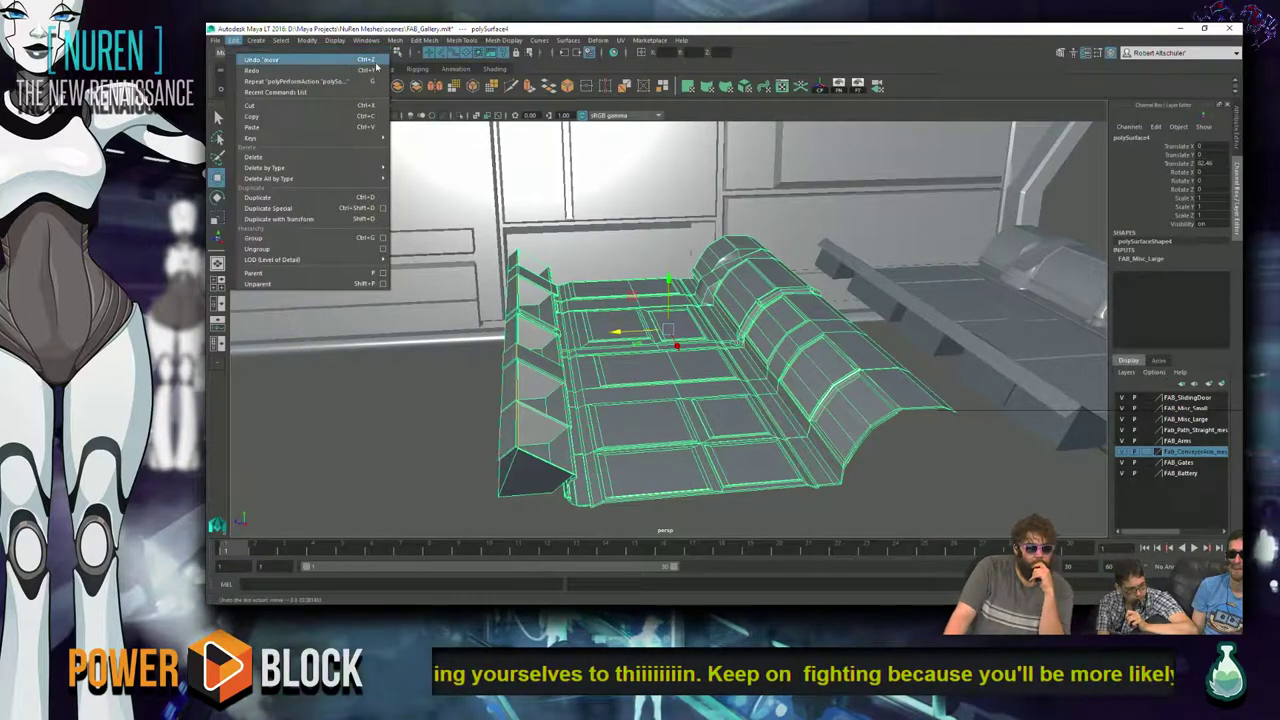
mouse_move(424, 42)
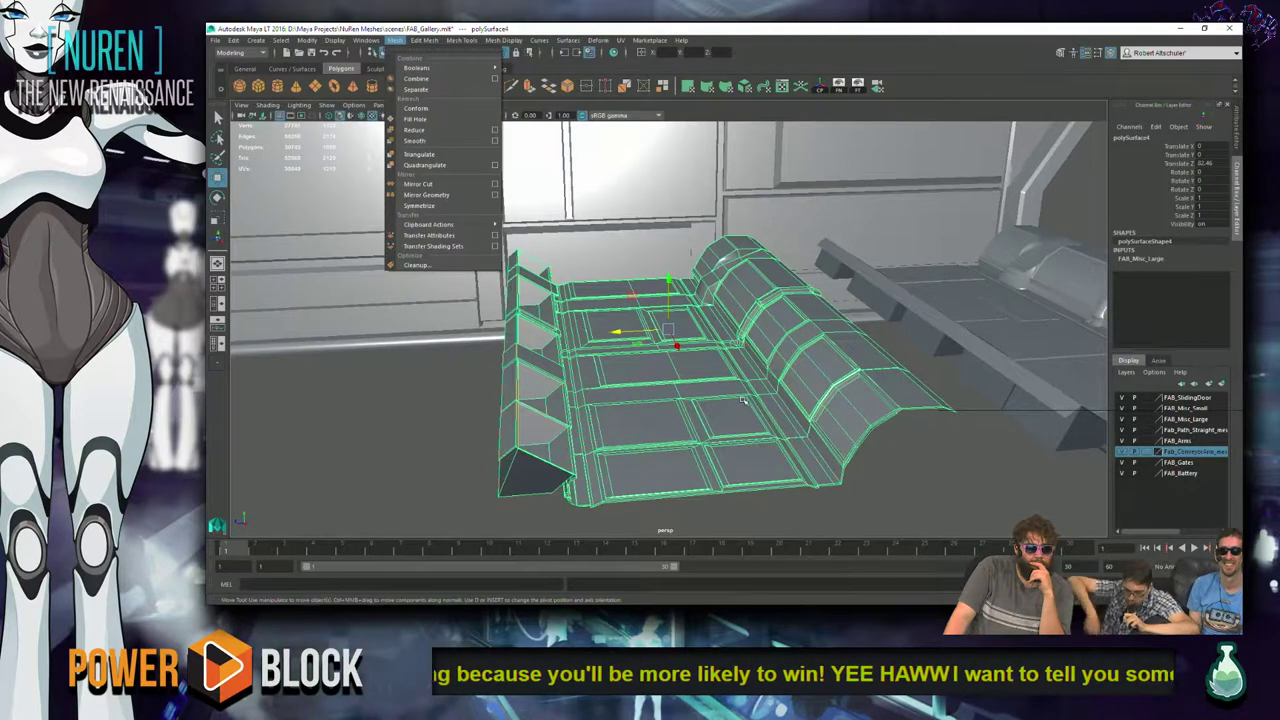
- Quadrangulate the floor piece polySurface4, adding polyQuad1, then reselect it
shift+right_click(745, 314)
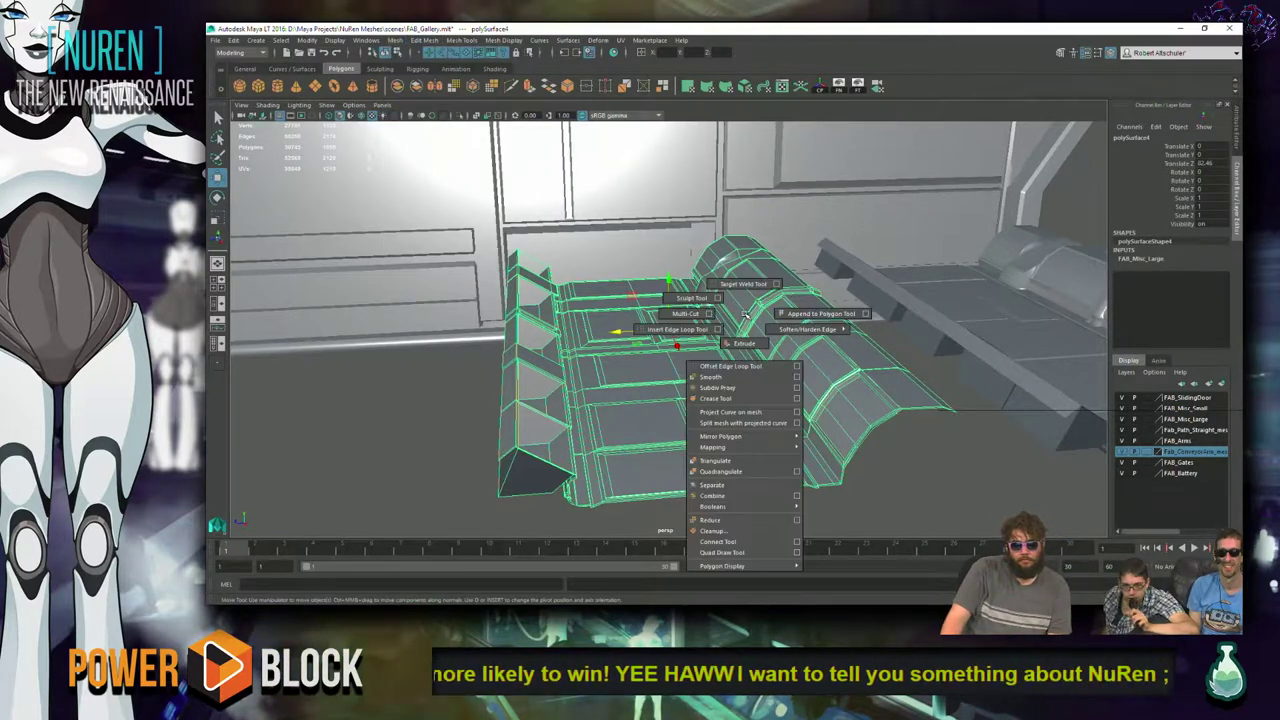
click(745, 471)
alt+drag(741, 459, 555, 462)
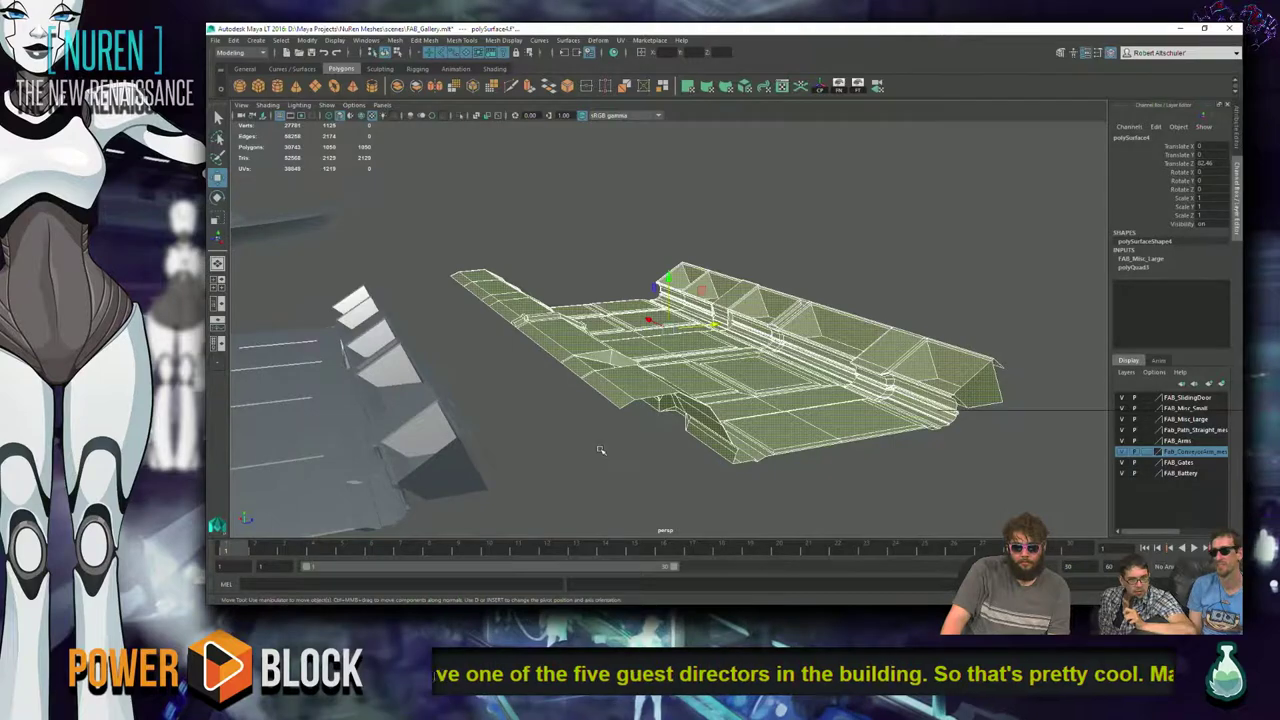
scroll(600, 450, up, 8)
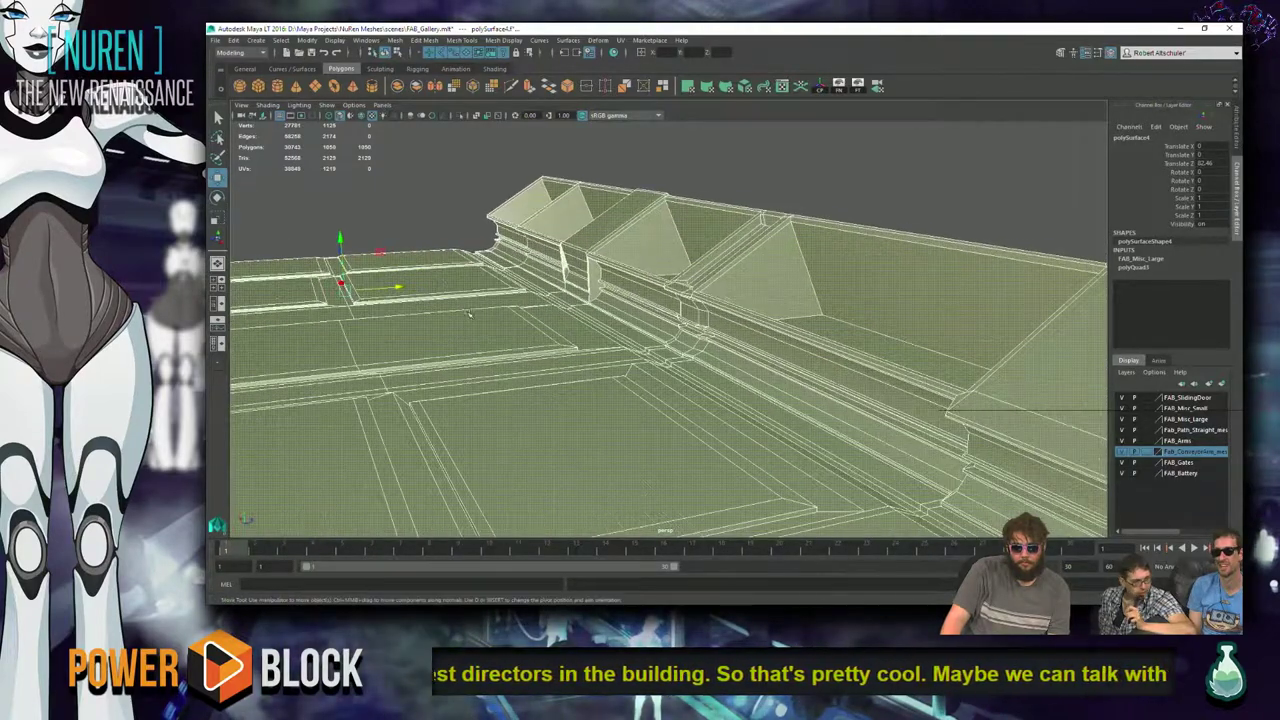
click(579, 182)
- Quadrangulate the selected rib-wall faces and inspect the polyQuad4 settings
right_drag(596, 275, 572, 272)
click(595, 276)
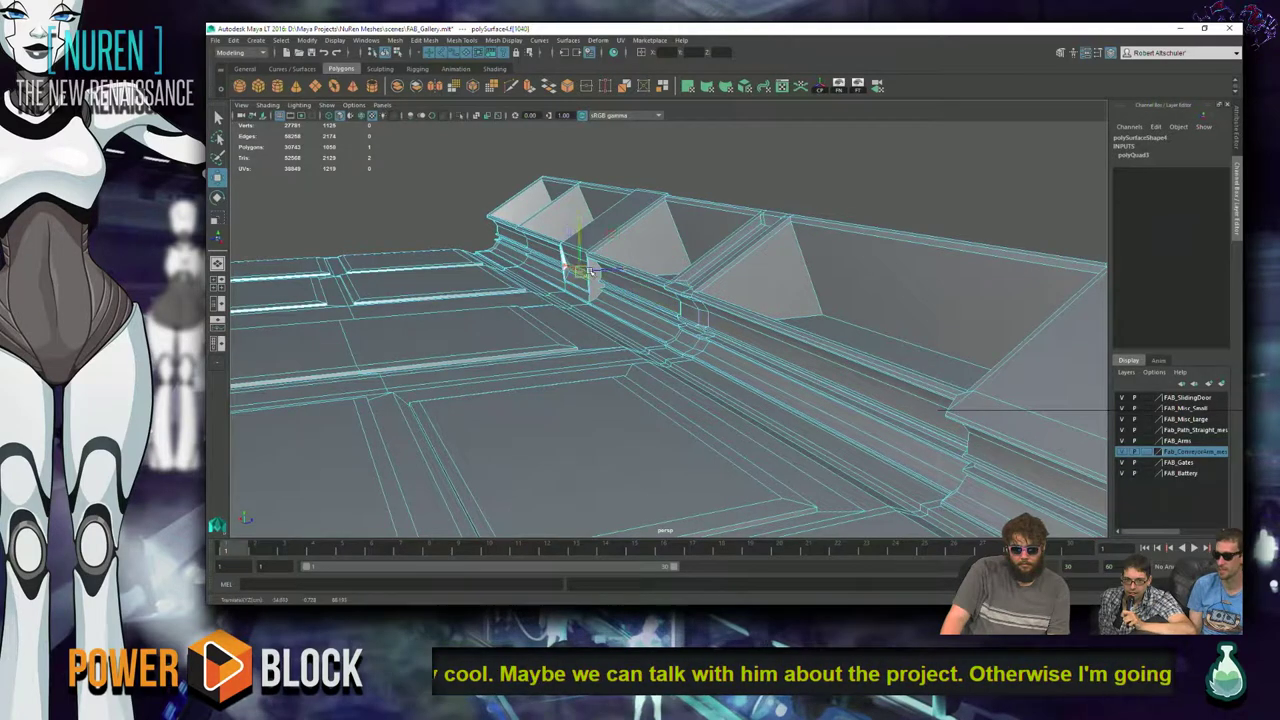
key(f)
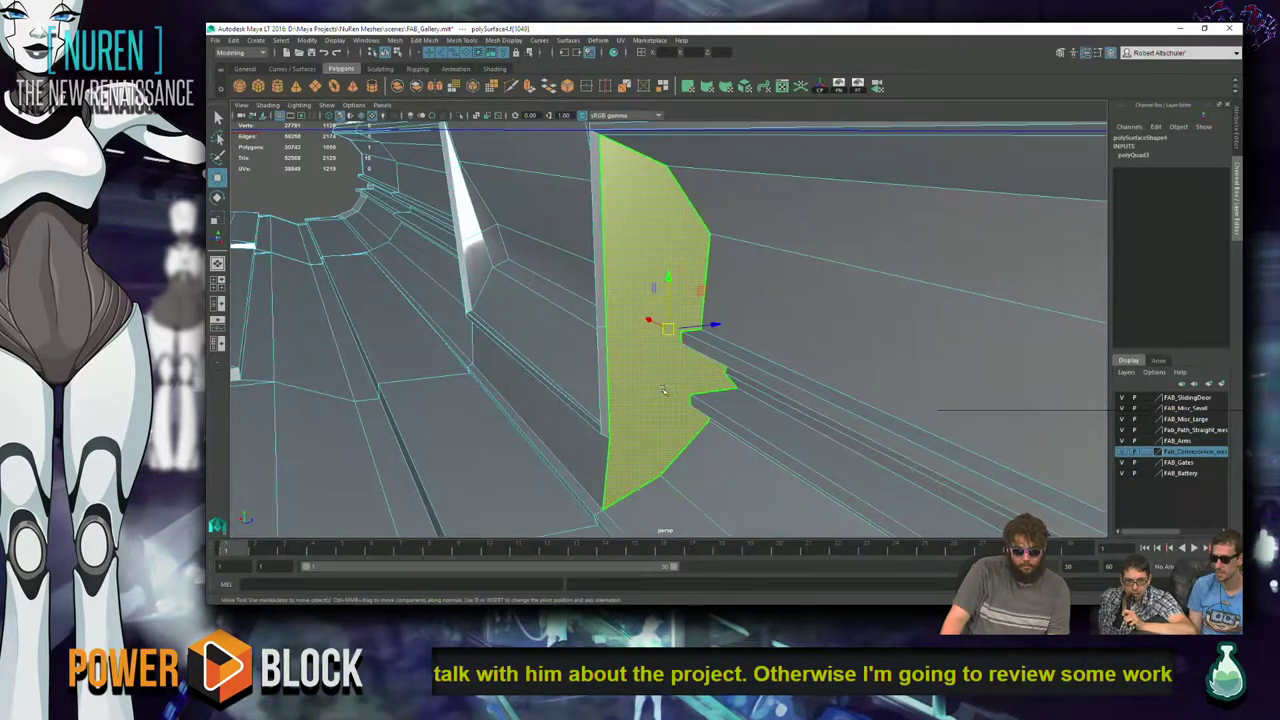
key(g)
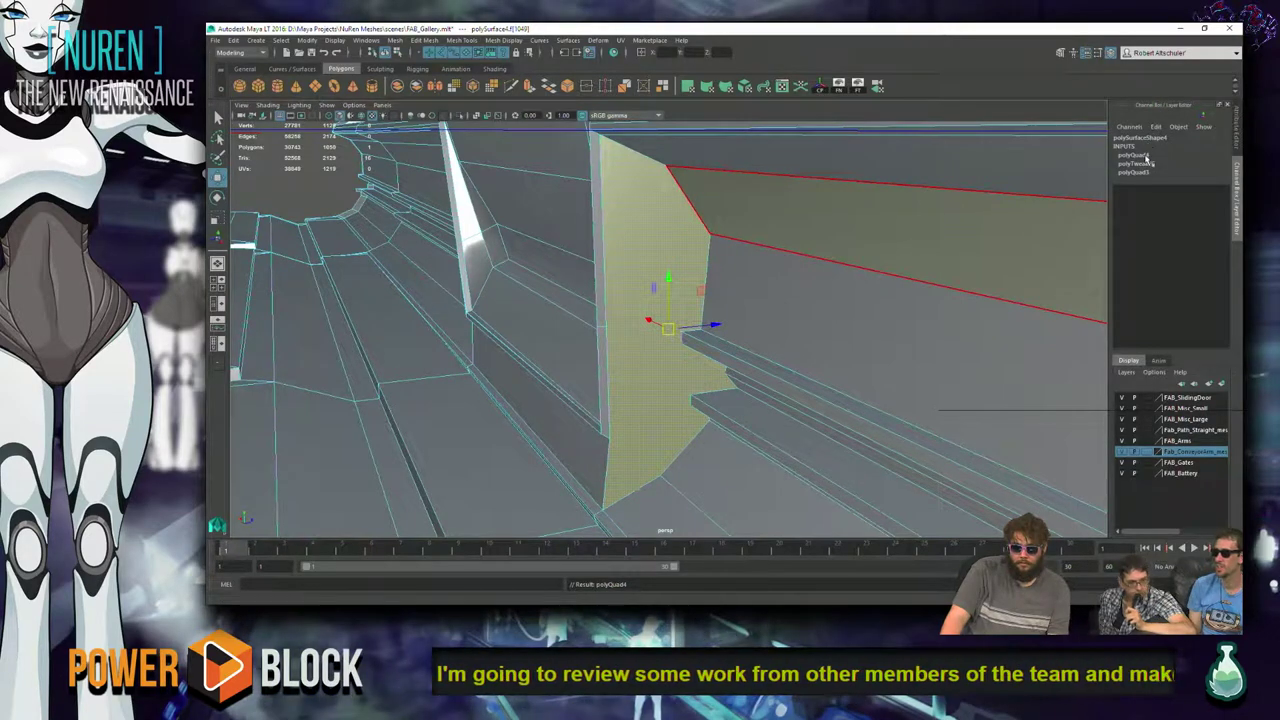
click(1146, 156)
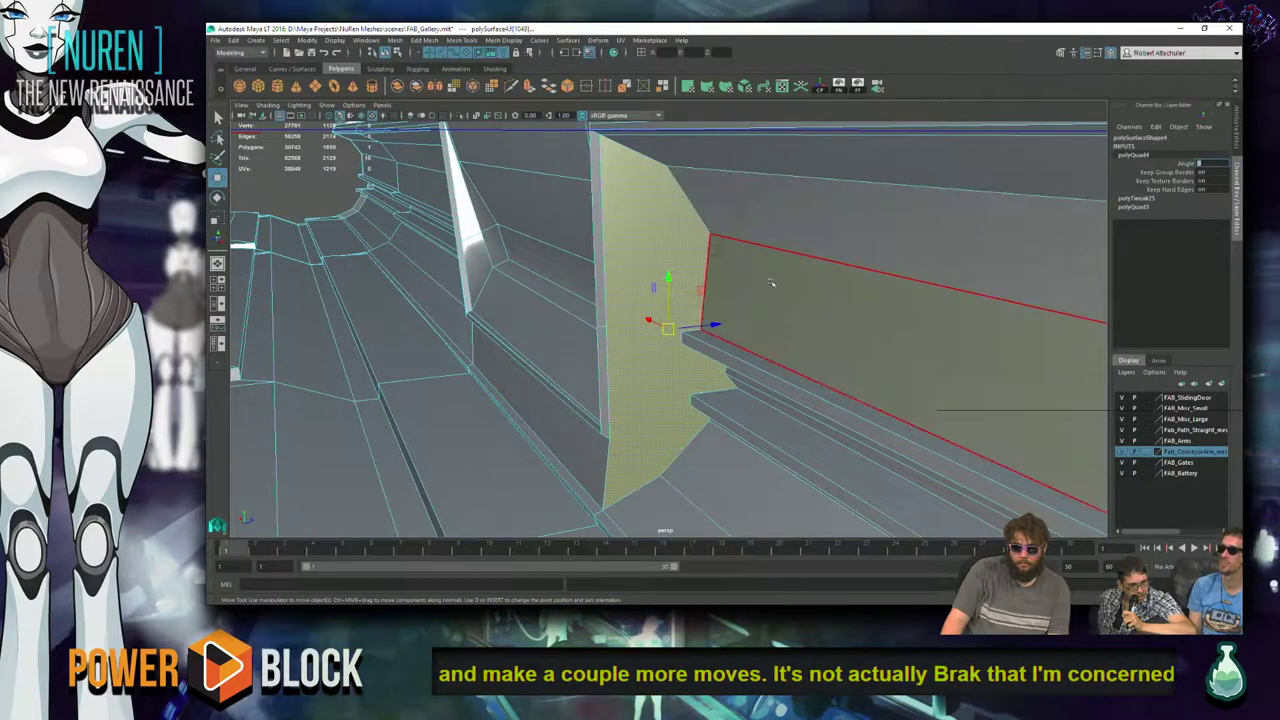
click(666, 256)
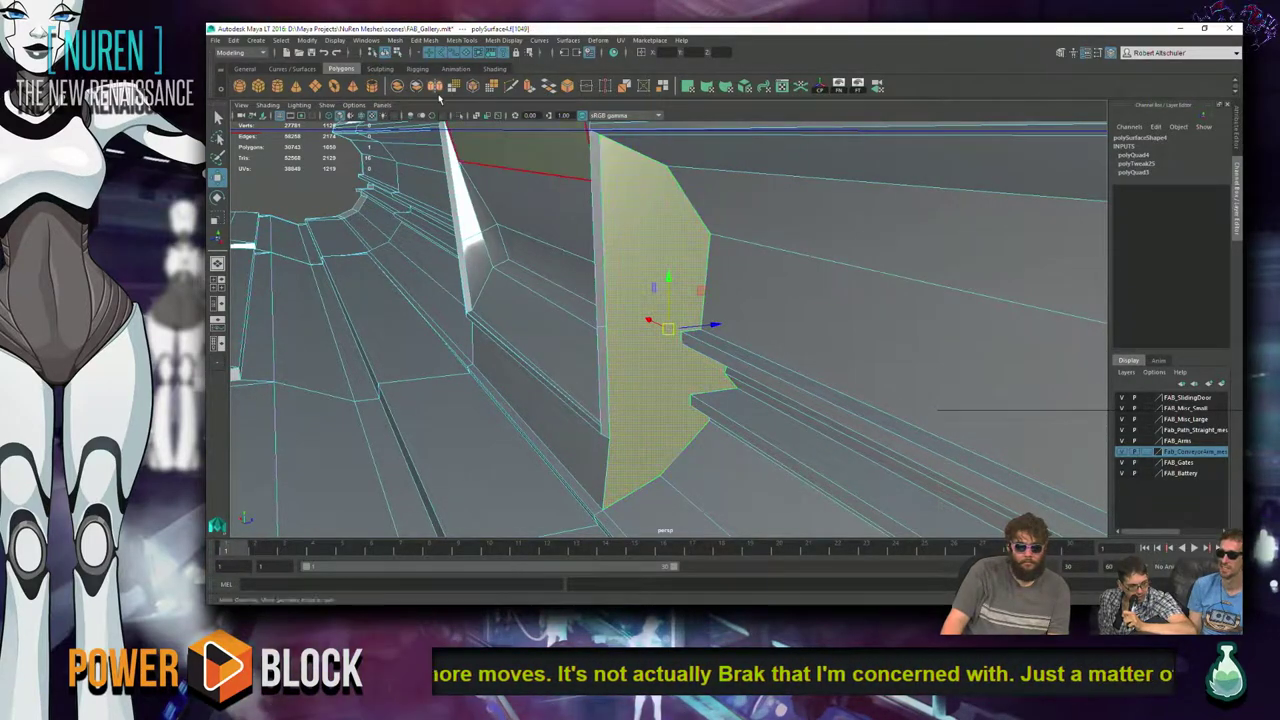
- Show the mesh's full attributes, return to object mode, and select the trim mesh
key(ctrl+a)
click(703, 231)
alt+drag(703, 231, 660, 241)
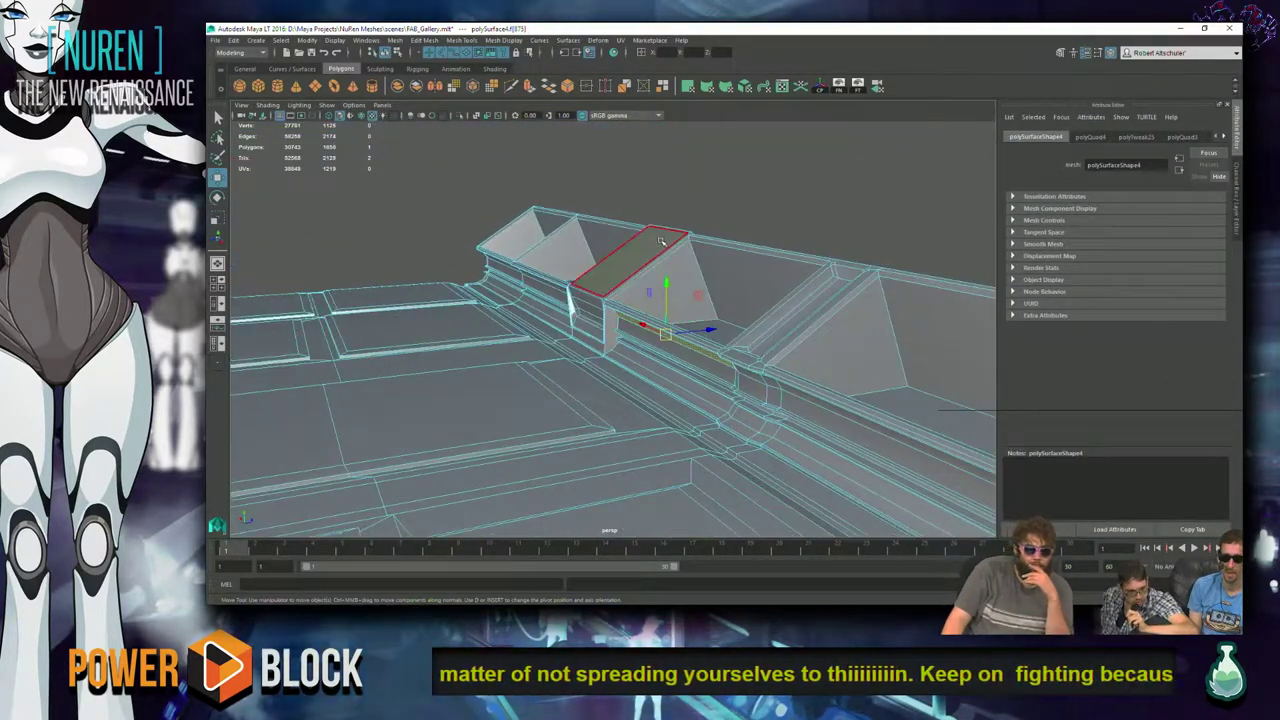
right_click(660, 241)
right_drag(655, 280, 766, 200)
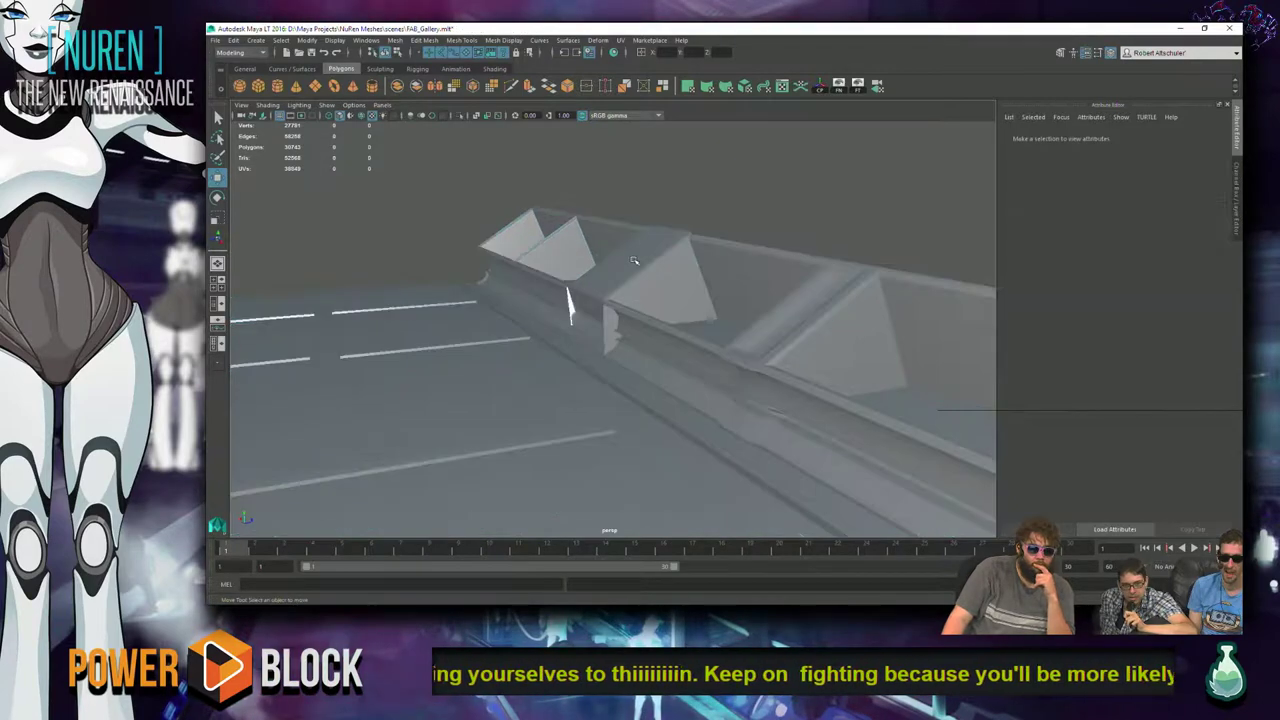
click(638, 265)
alt+drag(540, 169, 546, 172)
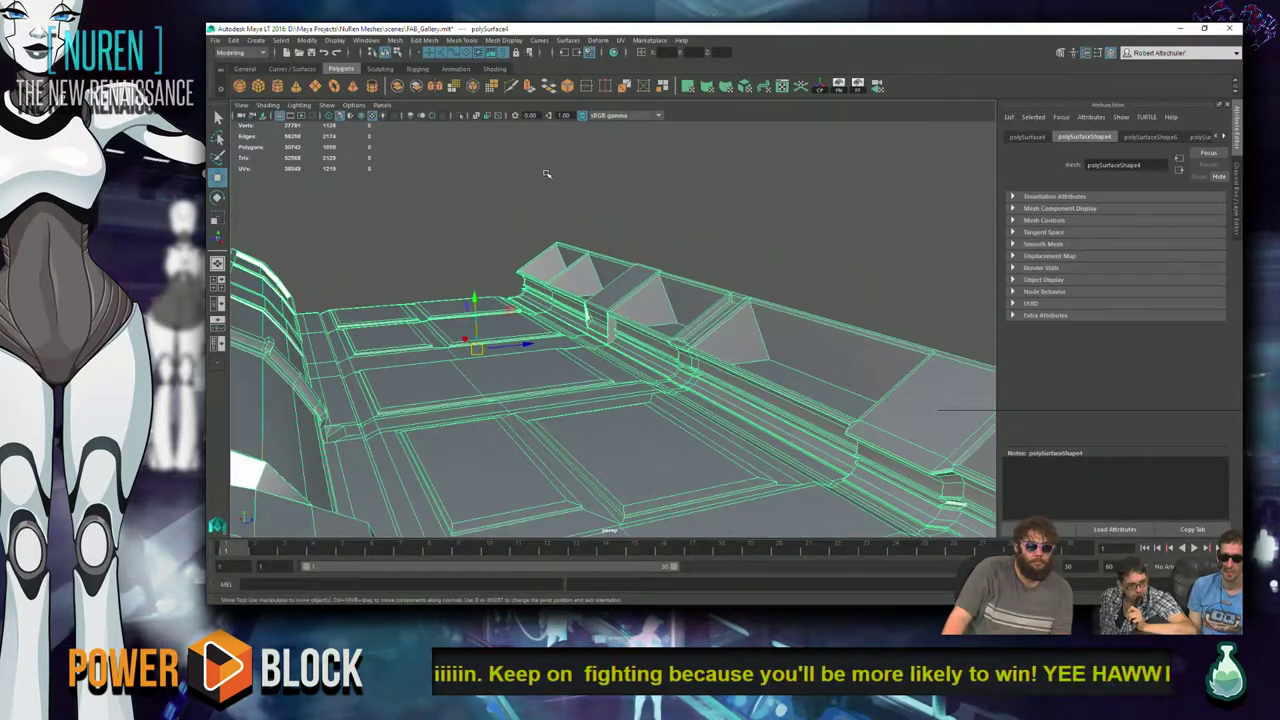
- Hide the FAB_SlidingDoor and FAB_Misc_Small layers and frame the selected trim mesh
click(660, 232)
alt+drag(672, 229, 707, 270)
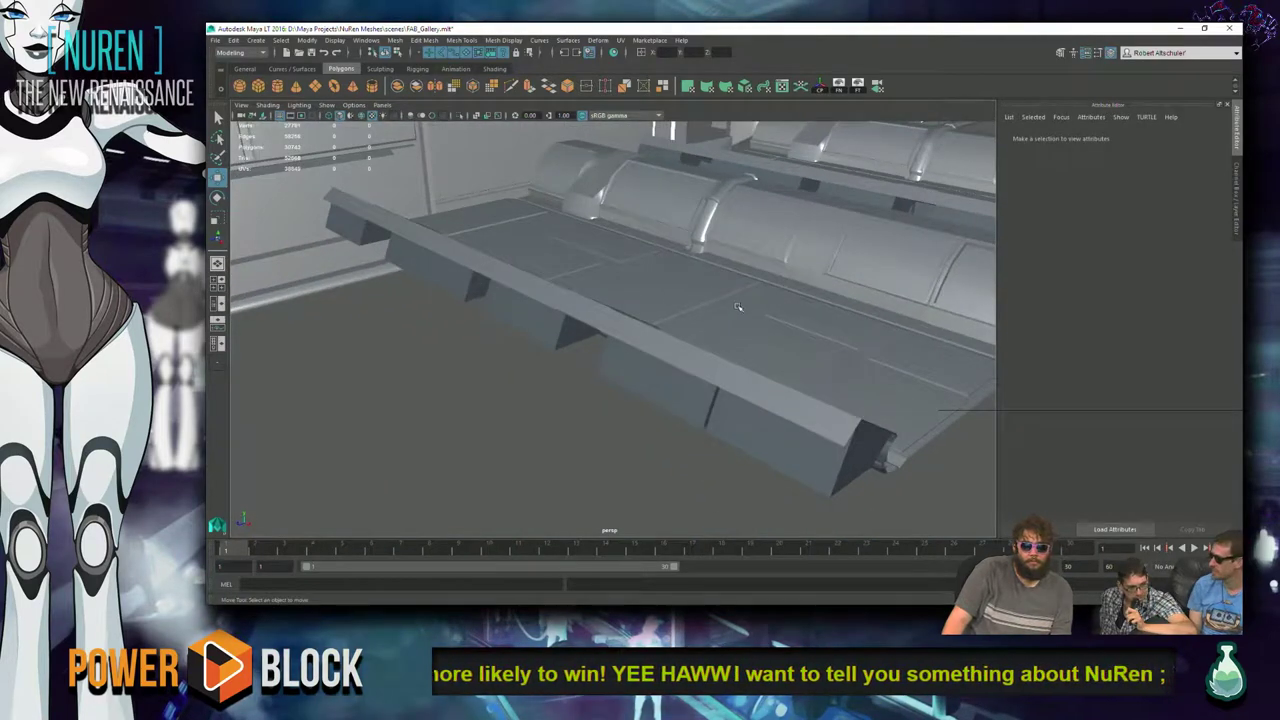
click(735, 304)
key(ctrl+a)
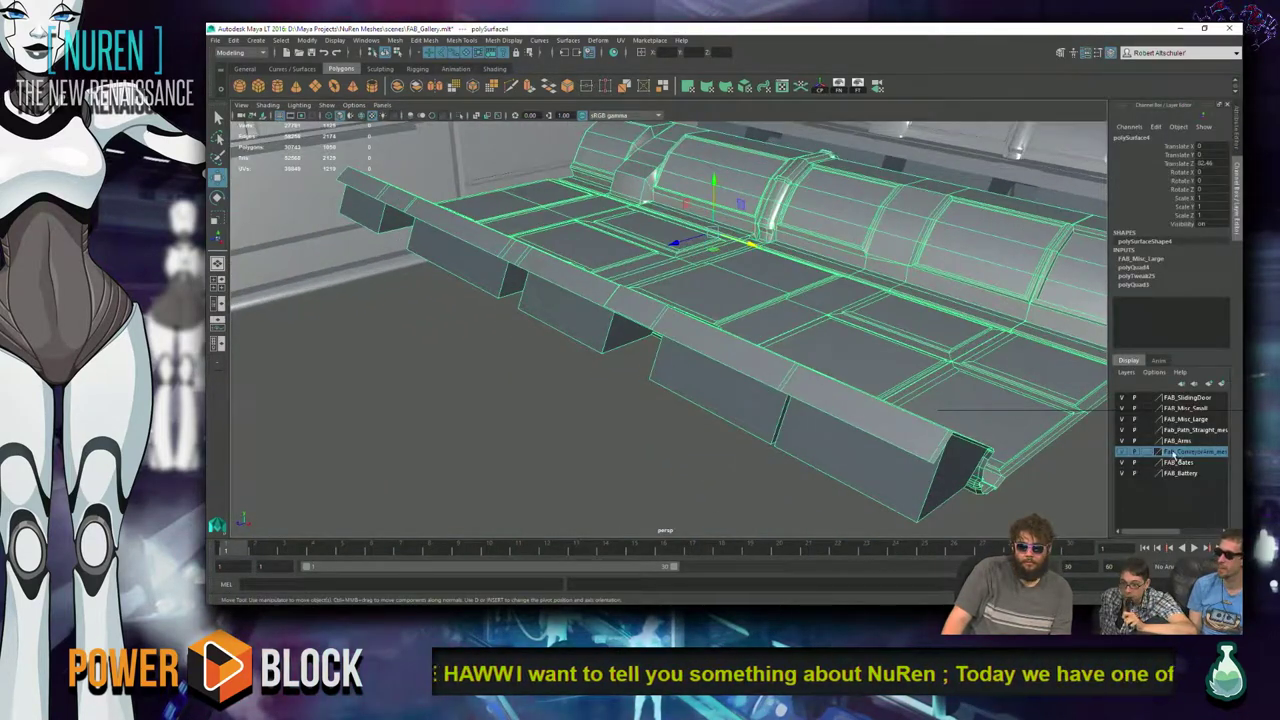
click(1123, 397)
click(1122, 408)
click(1122, 419)
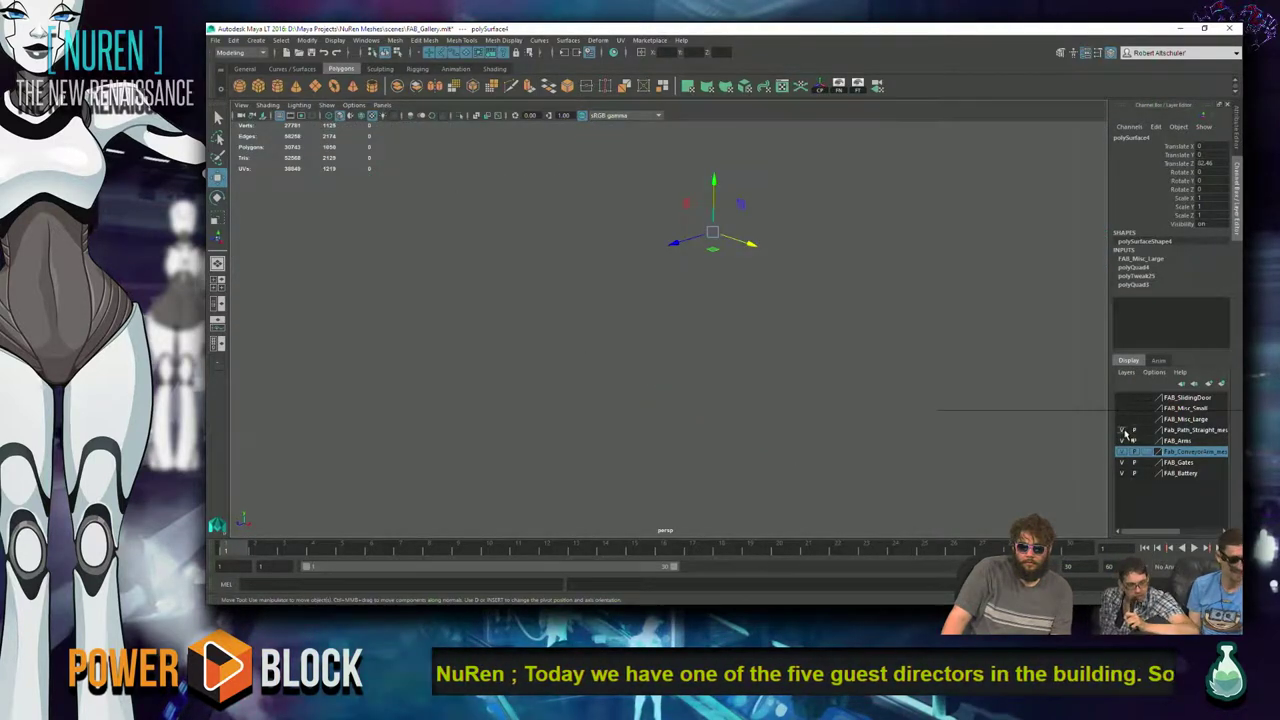
click(1122, 419)
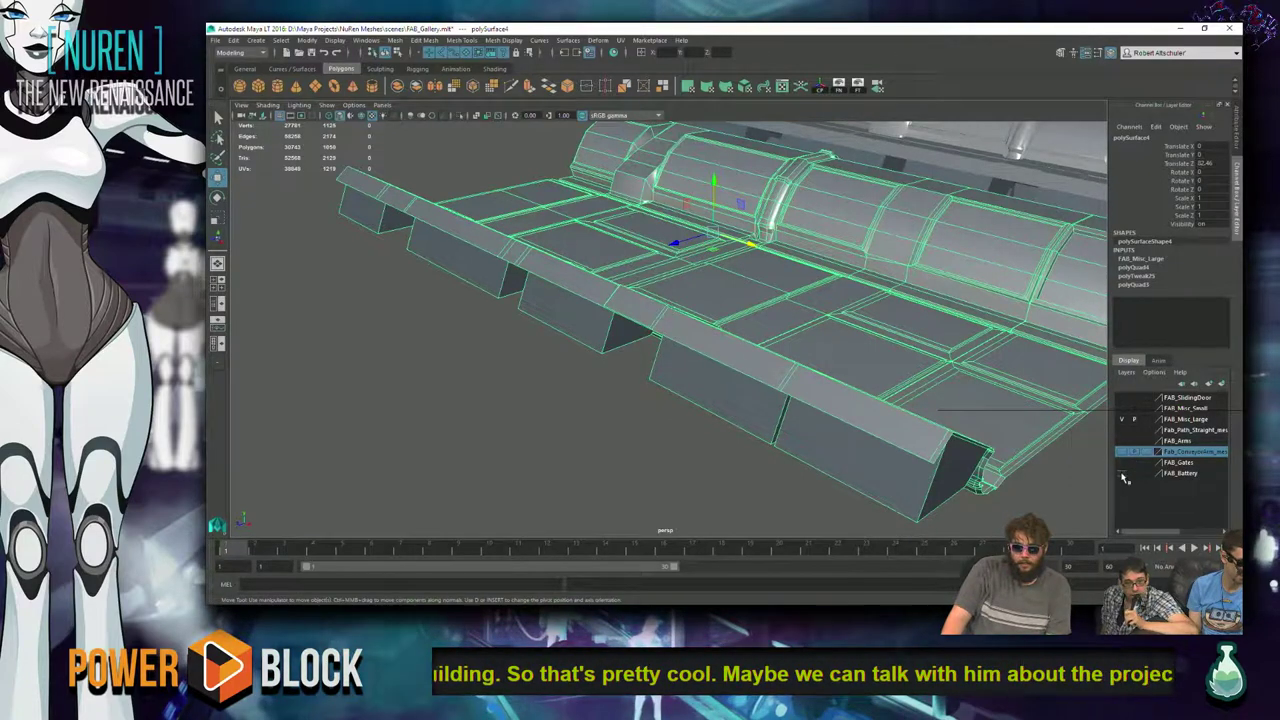
key(f)
- Select the straight conveyor mesh, view it from above, then switch windows with Alt+Tab
click(1016, 381)
alt+drag(1016, 381, 995, 292)
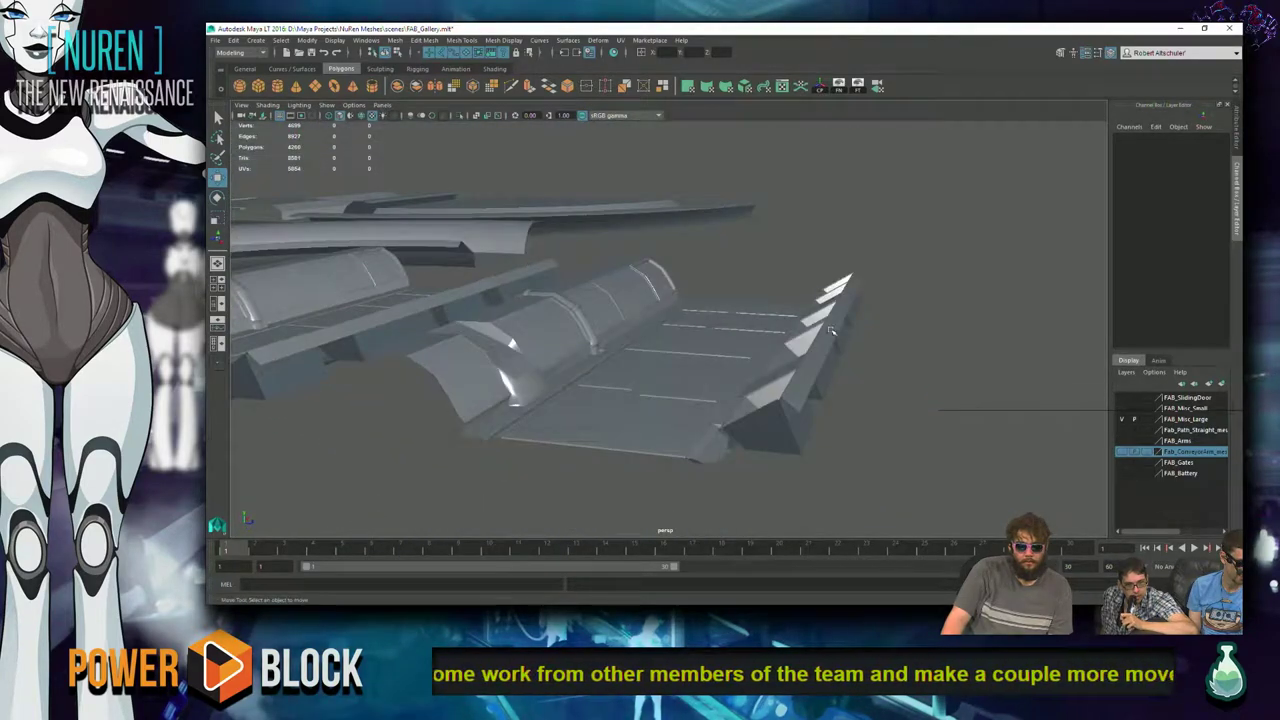
click(830, 330)
right_click(843, 325)
click(1070, 366)
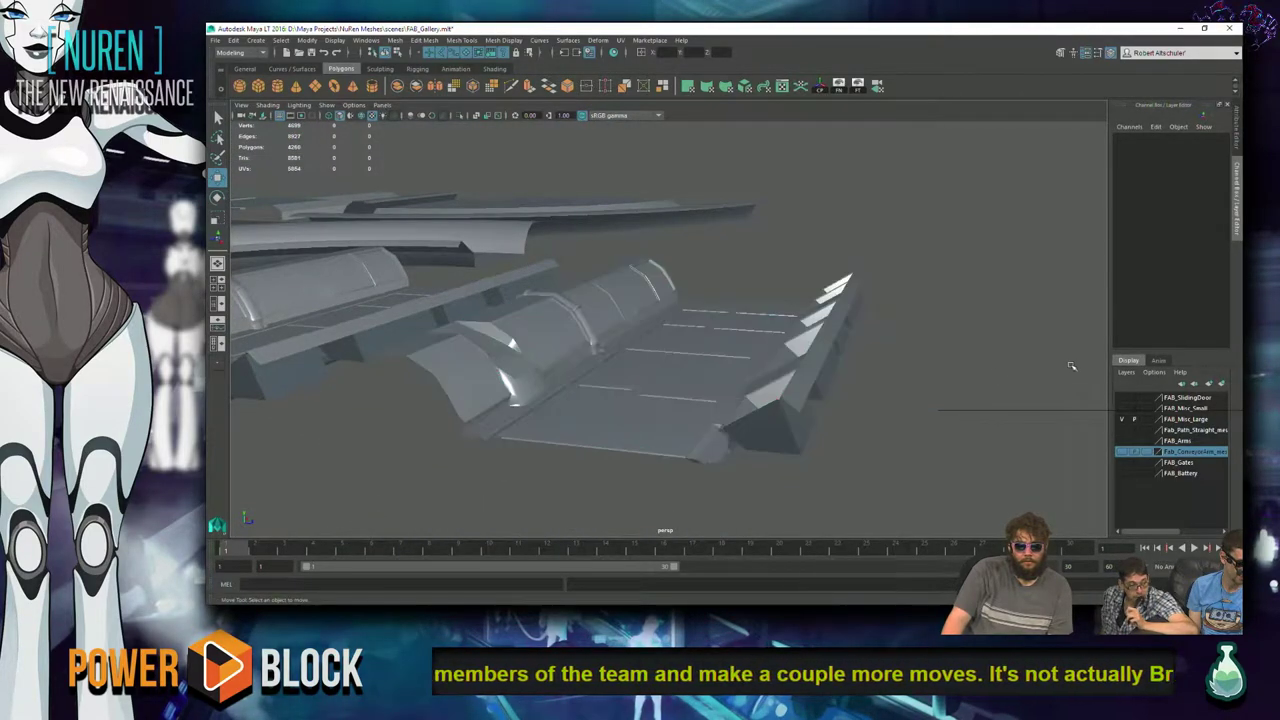
click(732, 340)
scroll(732, 338, up, 3)
alt+drag(732, 335, 856, 296)
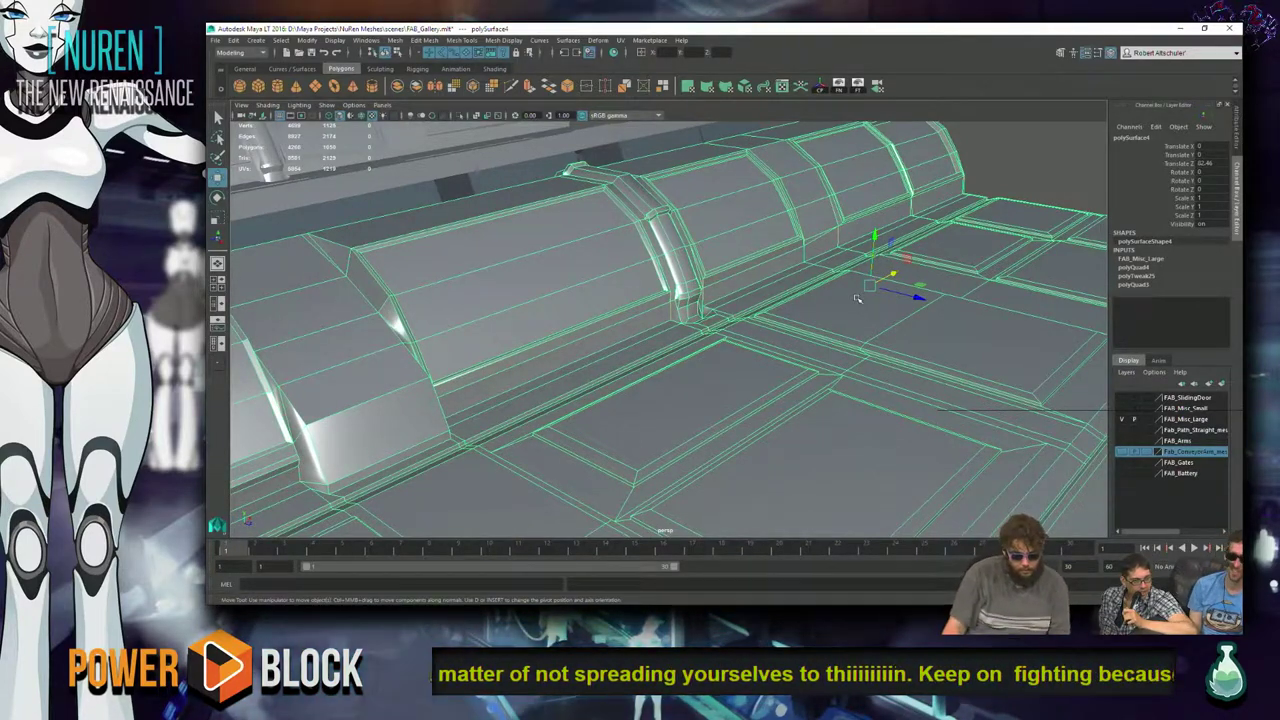
key(alt+Tab)
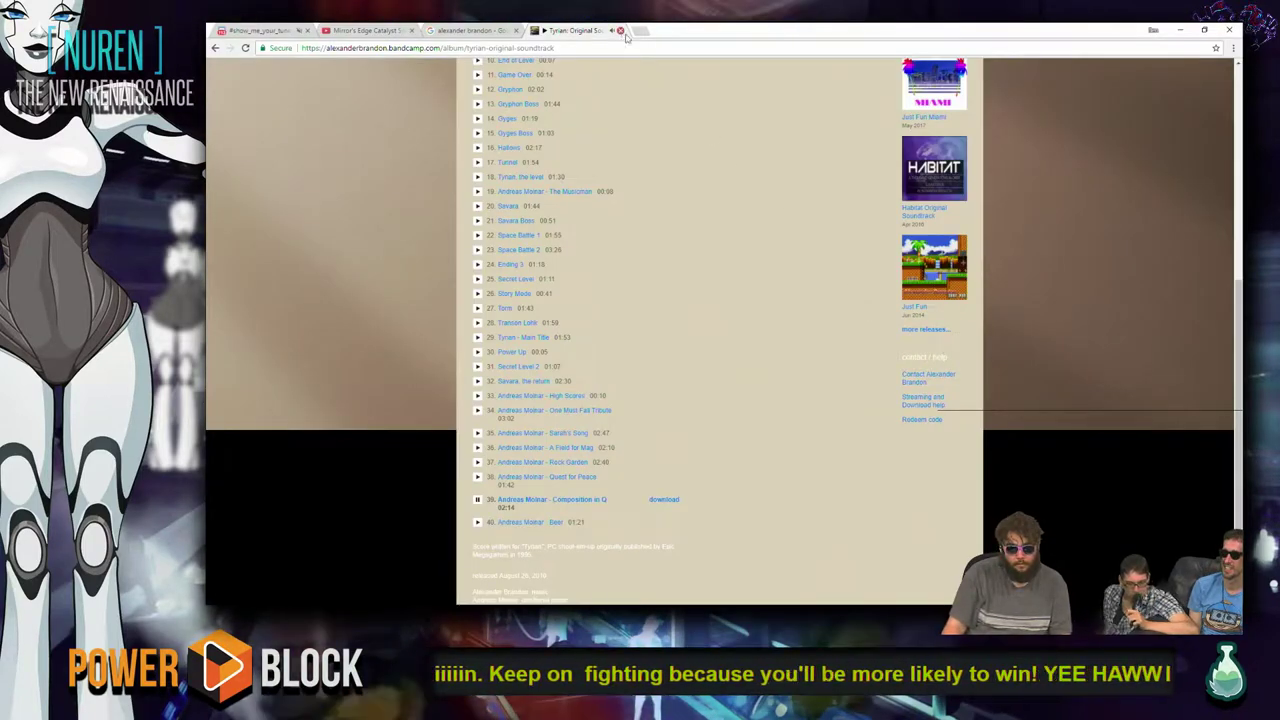
click(295, 28)
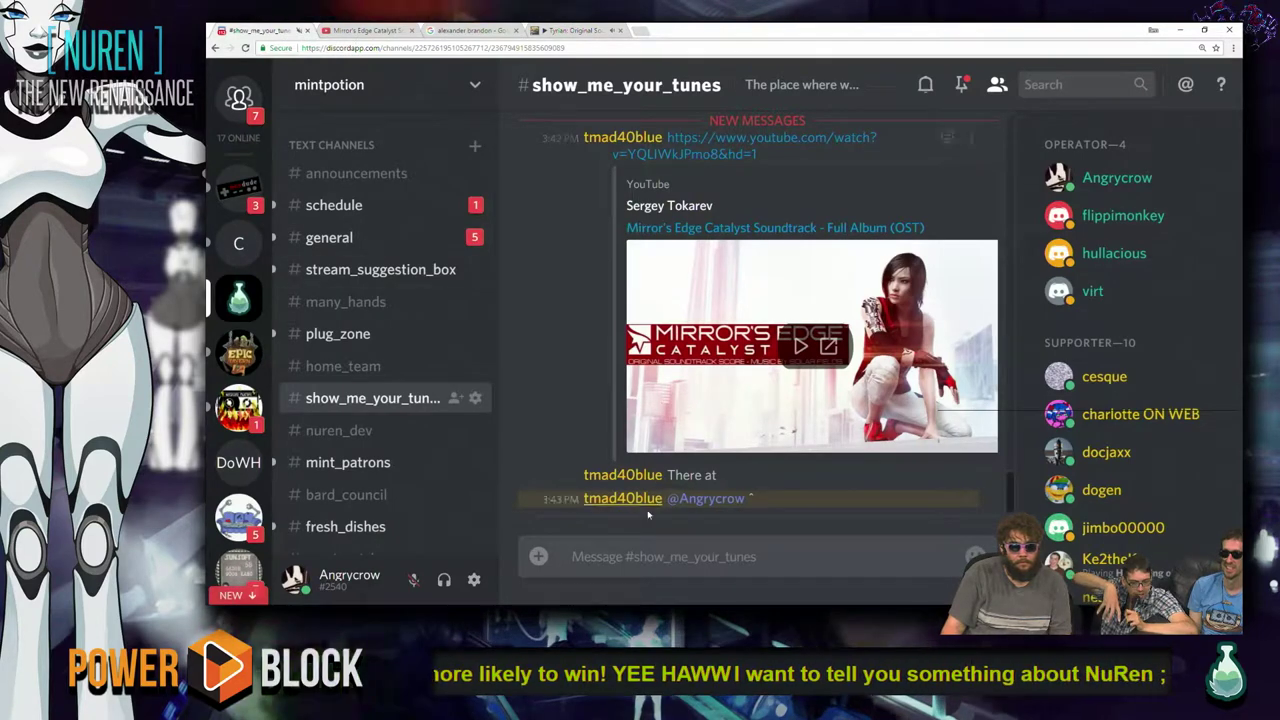
click(694, 556)
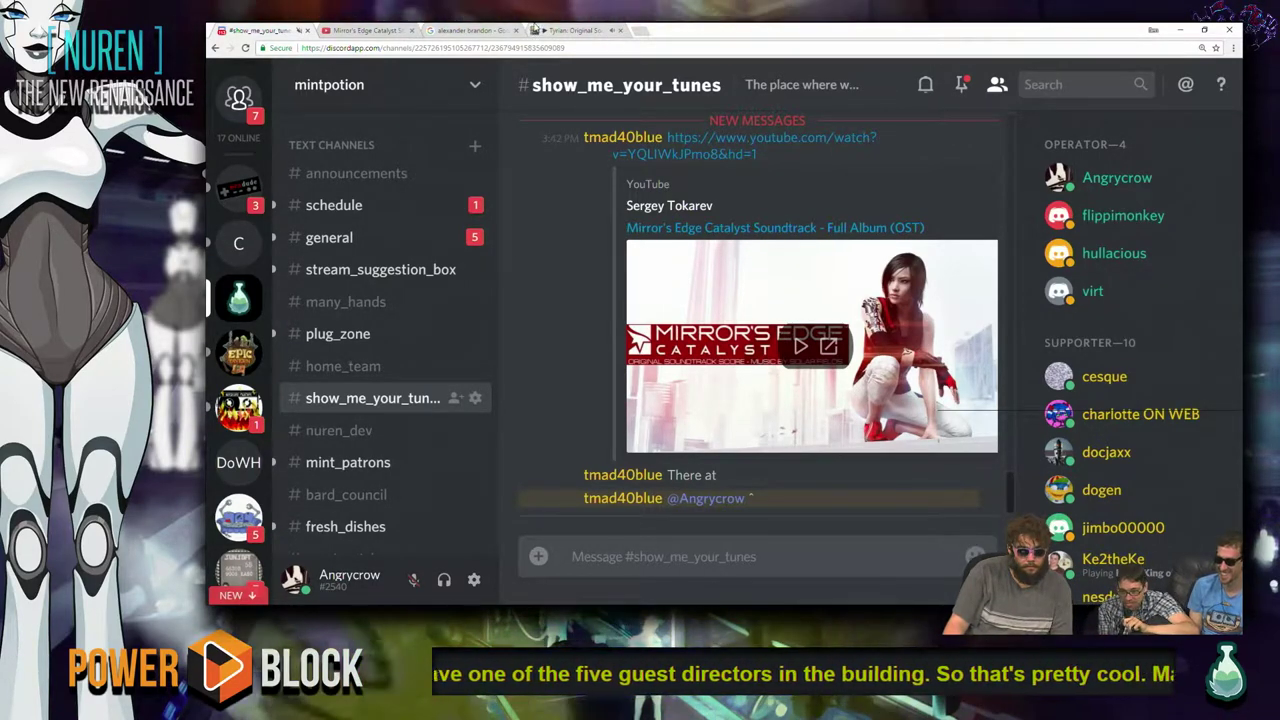
click(578, 30)
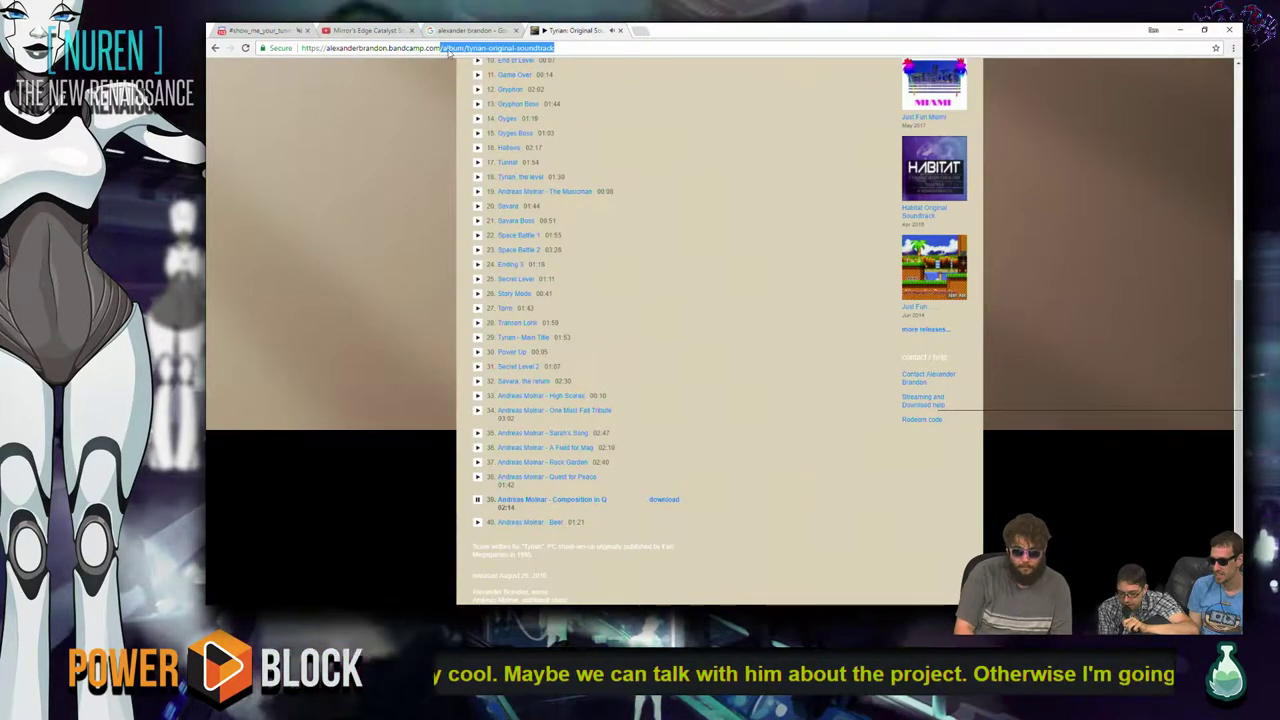
- Change the browser address to the composer's Bandcamp page and load it
key(BackSpace)
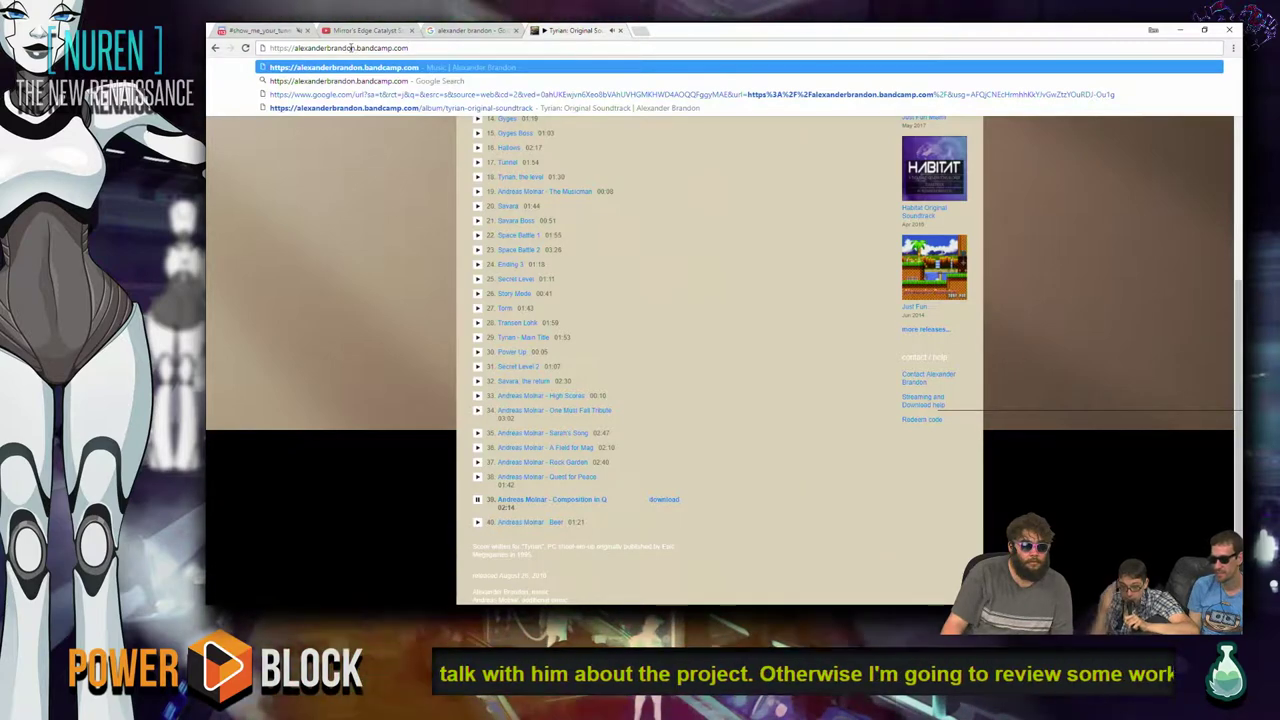
drag(356, 48, 293, 48)
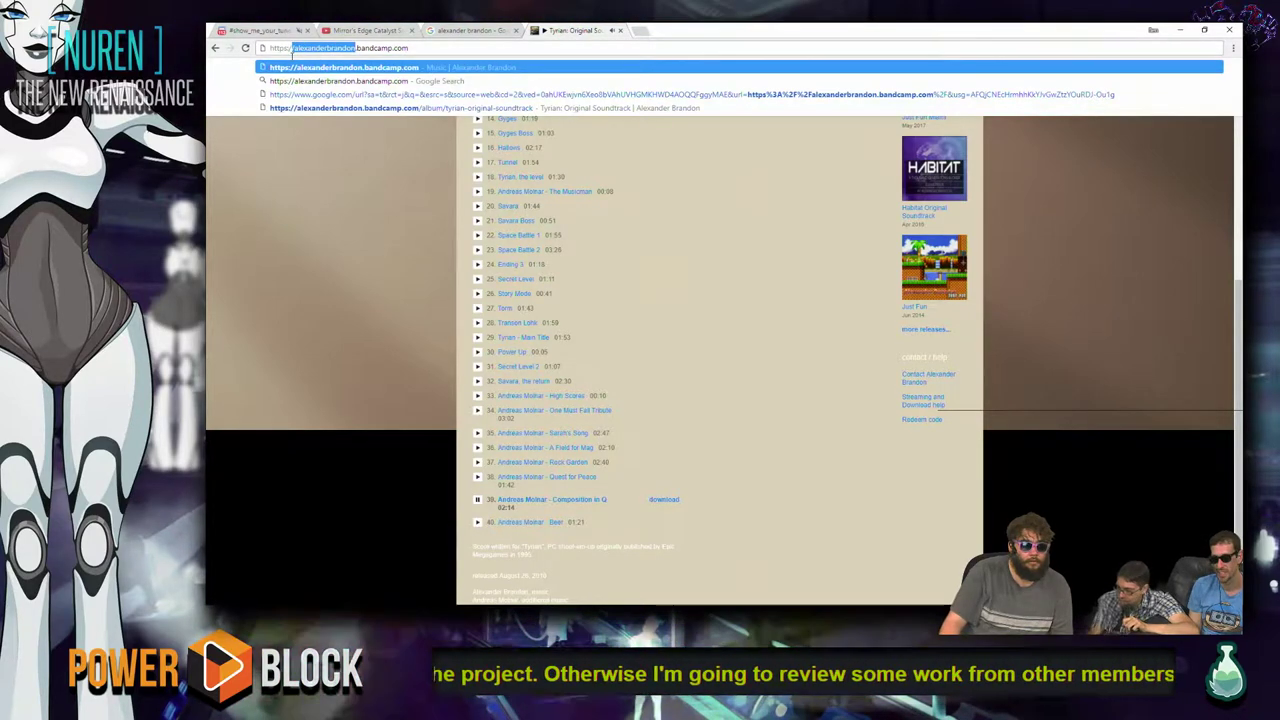
key(BackSpace)
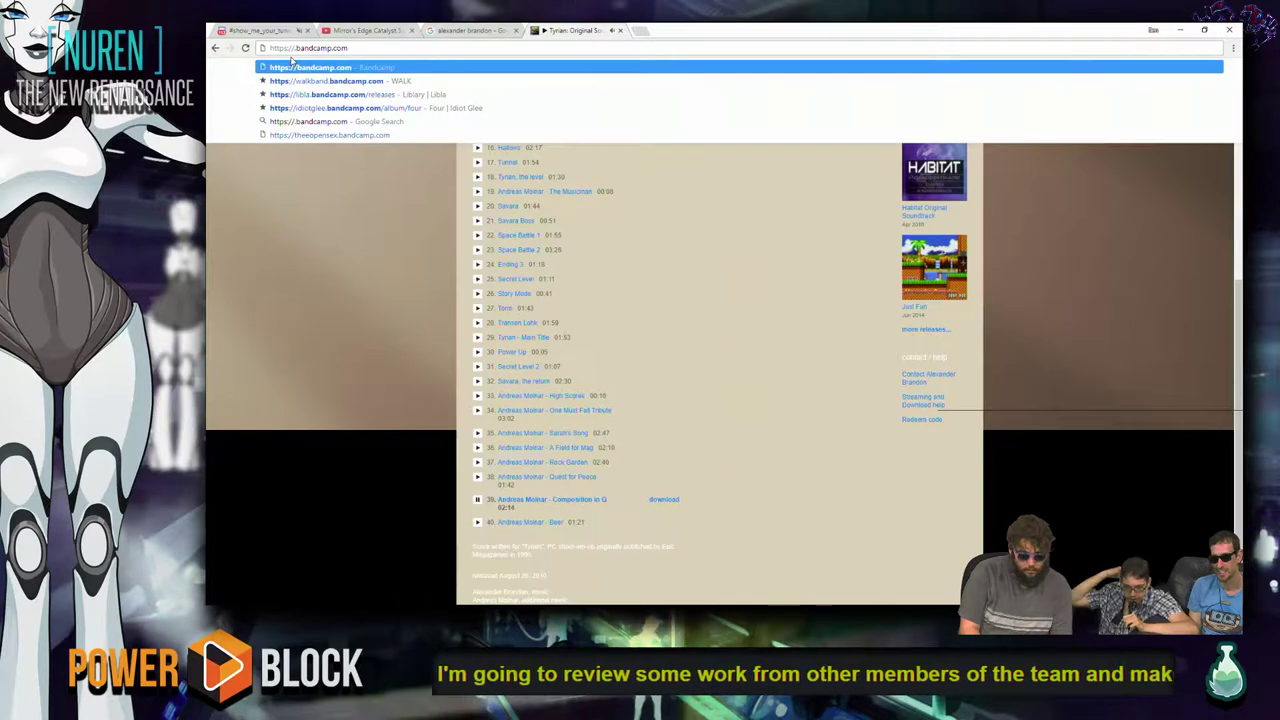
text(mattcreamer.)
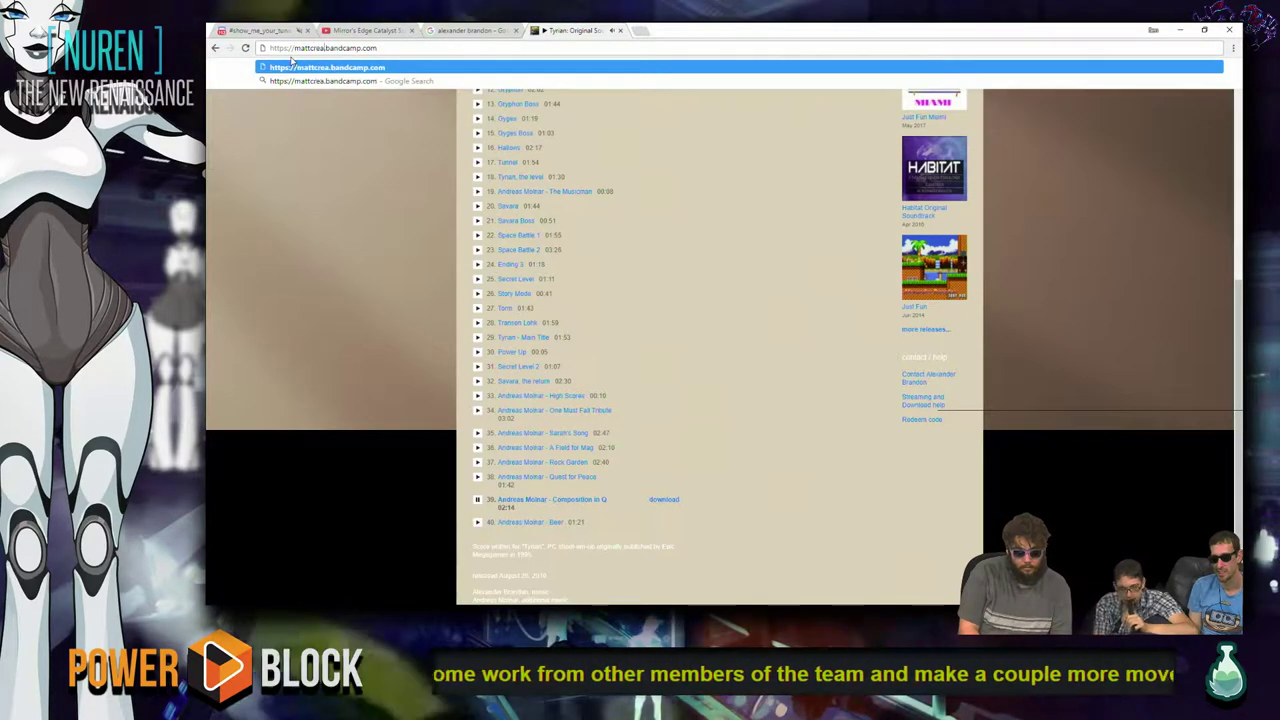
text(audio)
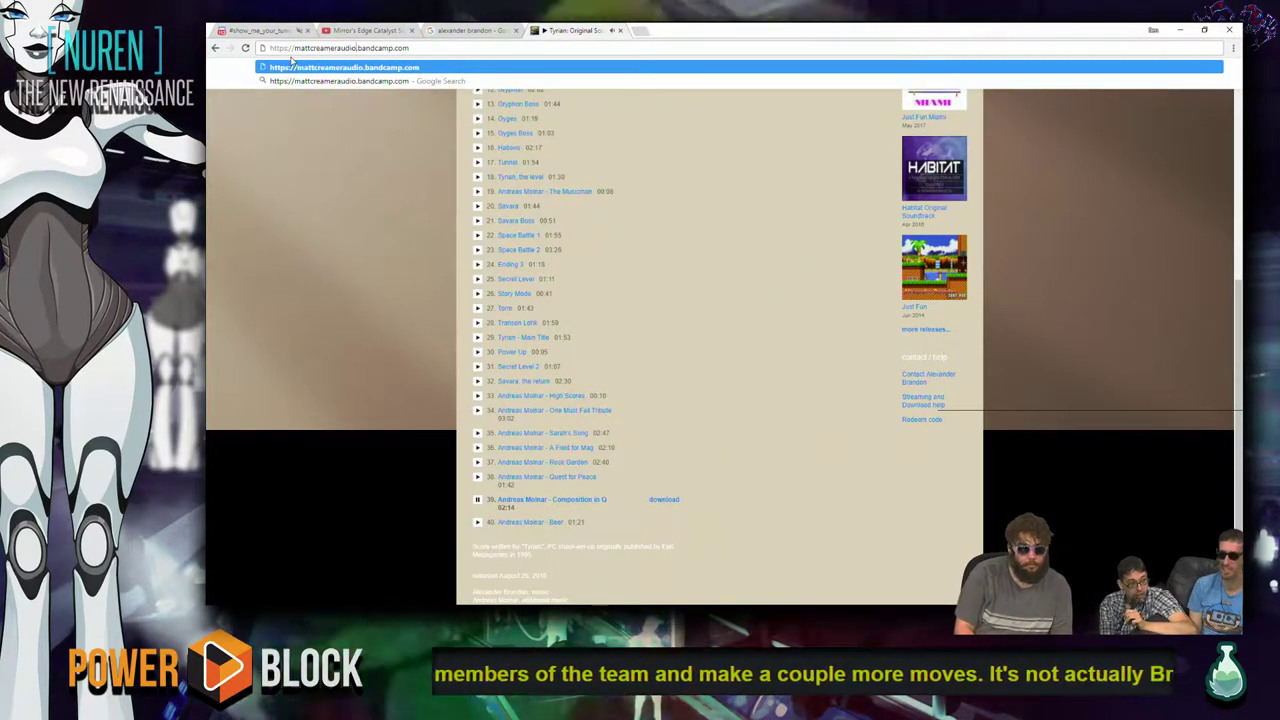
key(Return)
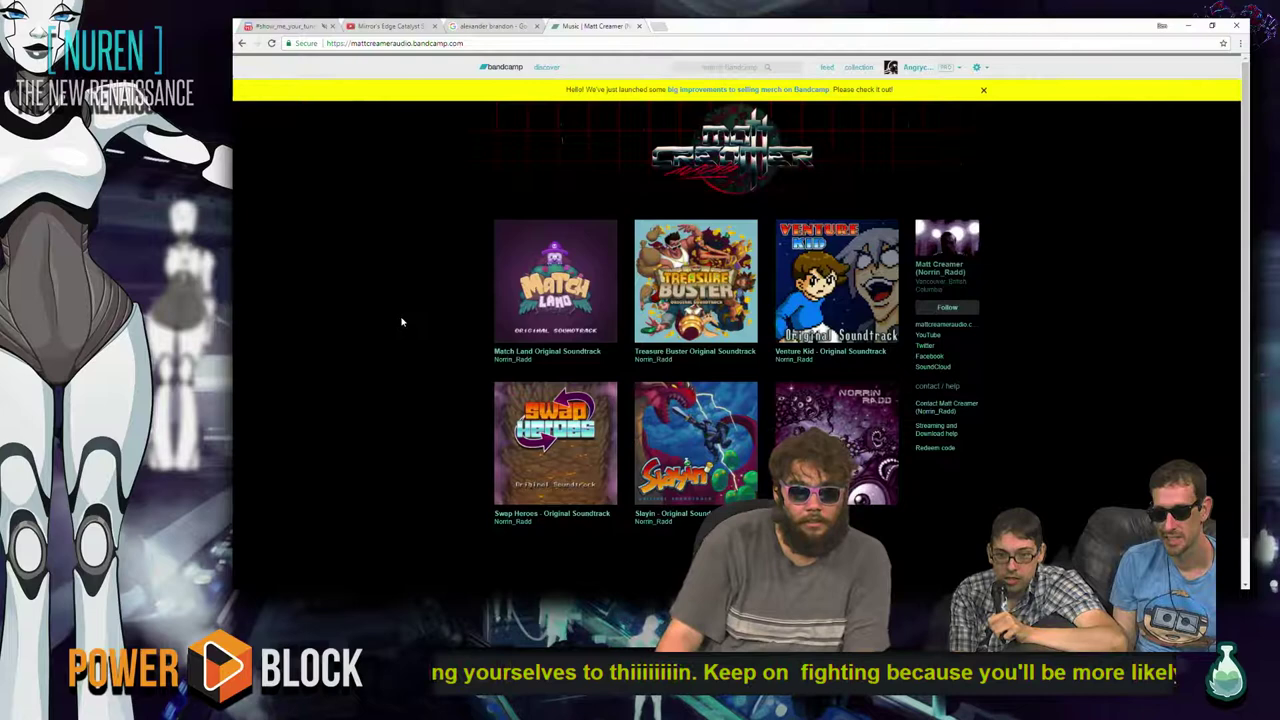
- Open the Treasure Buster Original Soundtrack album, lower the volume, and dismiss the announcement banner
scroll(617, 386, down, 1)
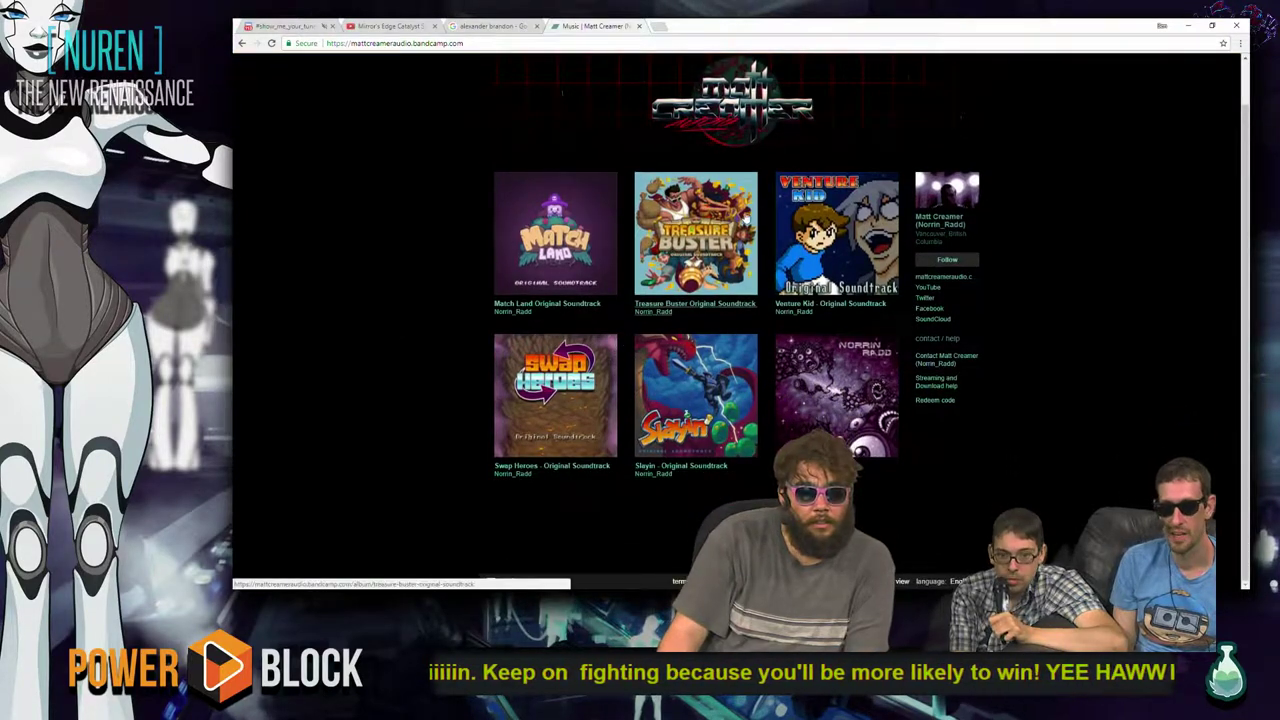
click(725, 215)
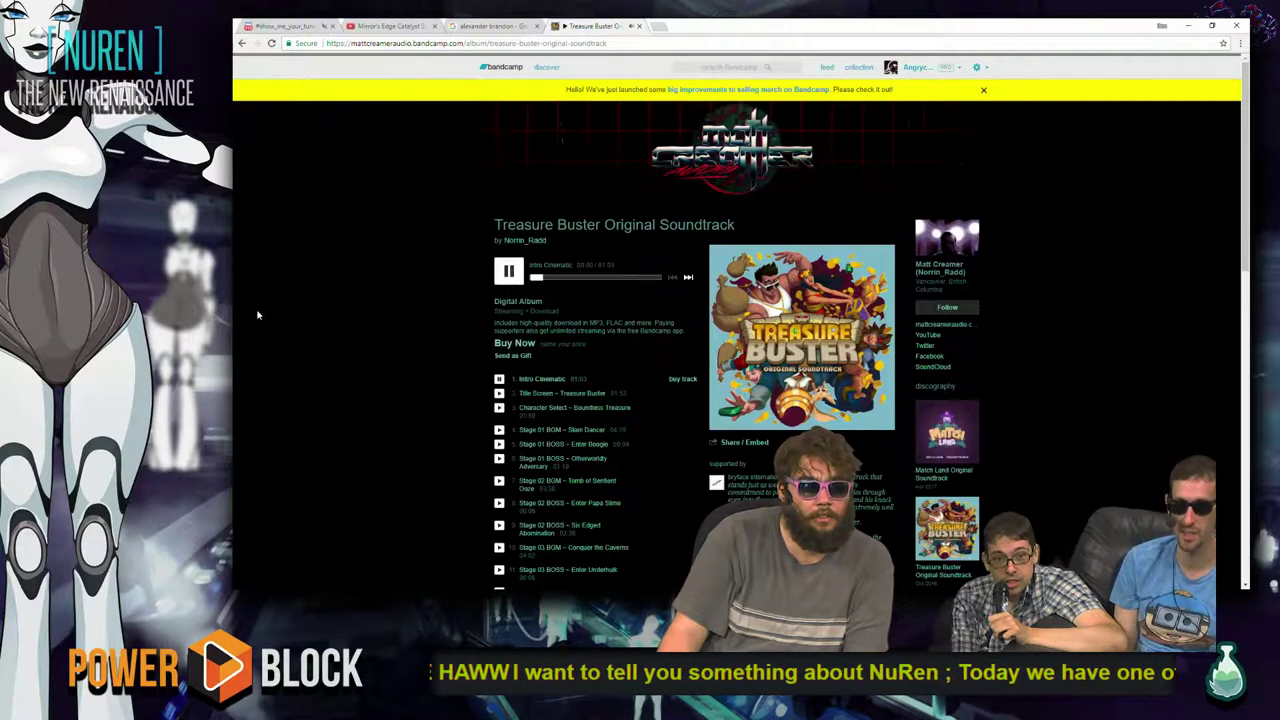
key(XF86AudioLowerVolume)
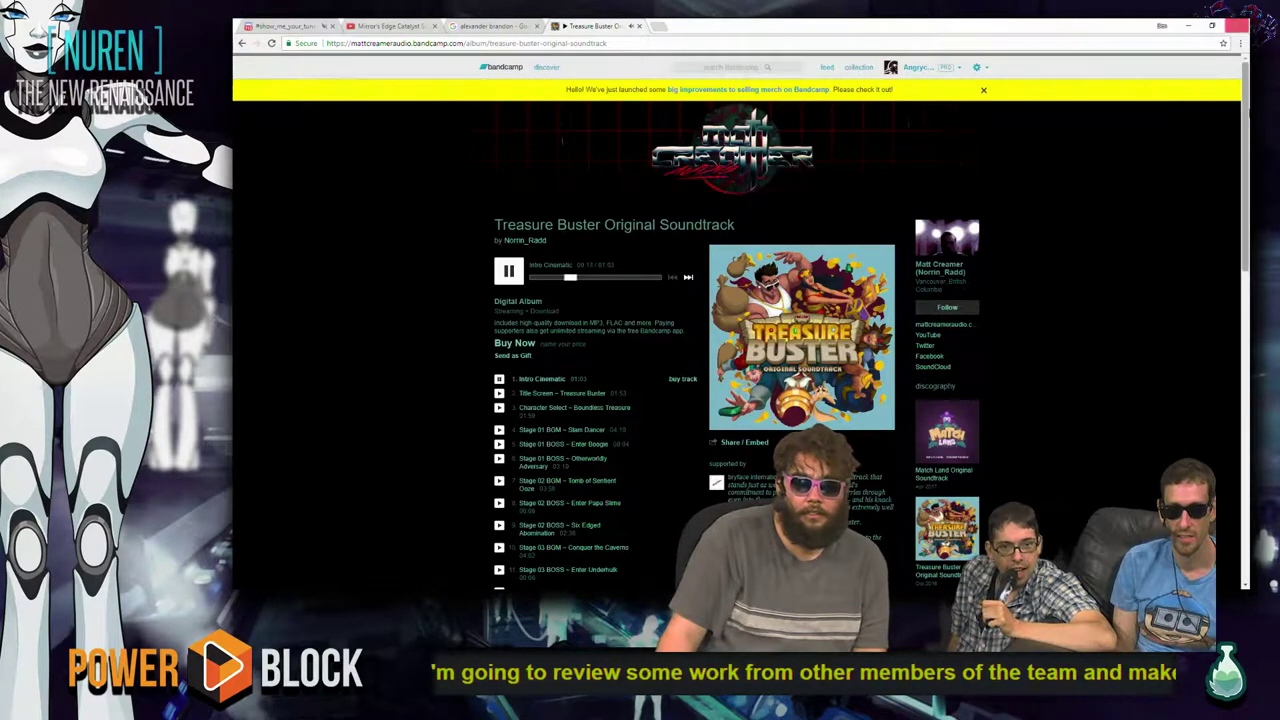
click(984, 90)
ctrl+scroll(1035, 167, up, 6)
ctrl+scroll(1035, 167, down, 2)
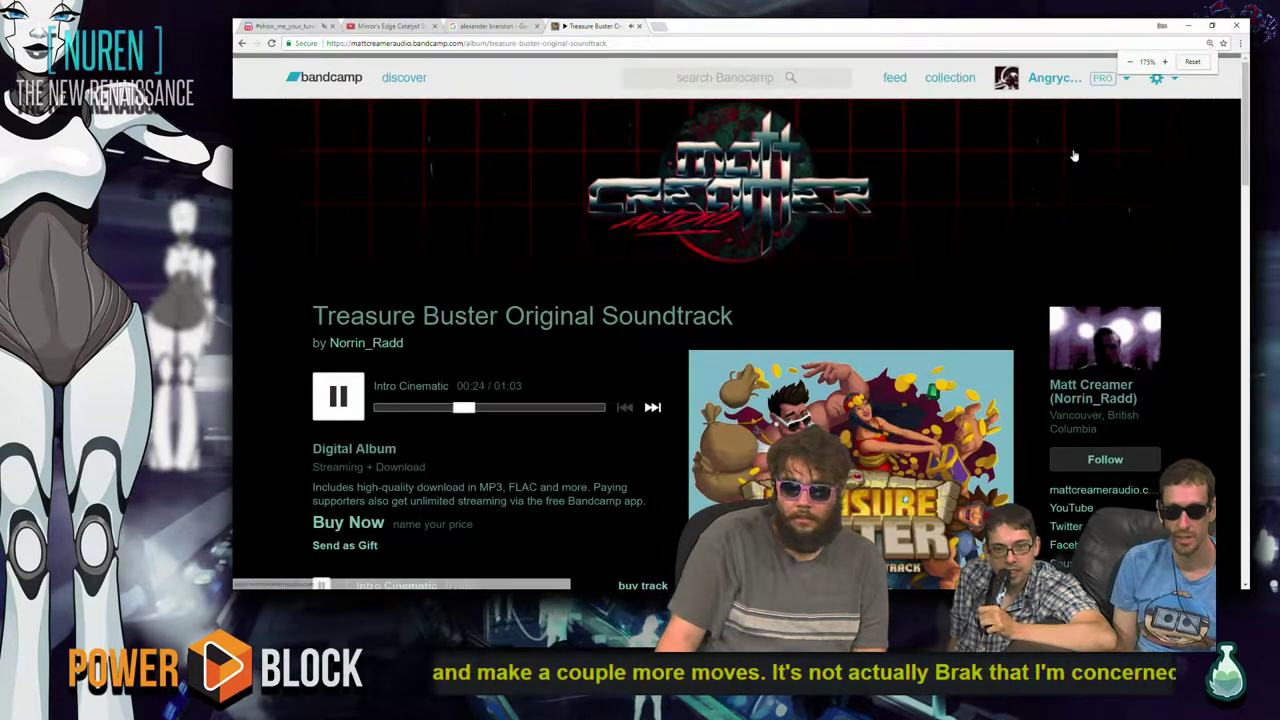
scroll(1031, 171, down, 5)
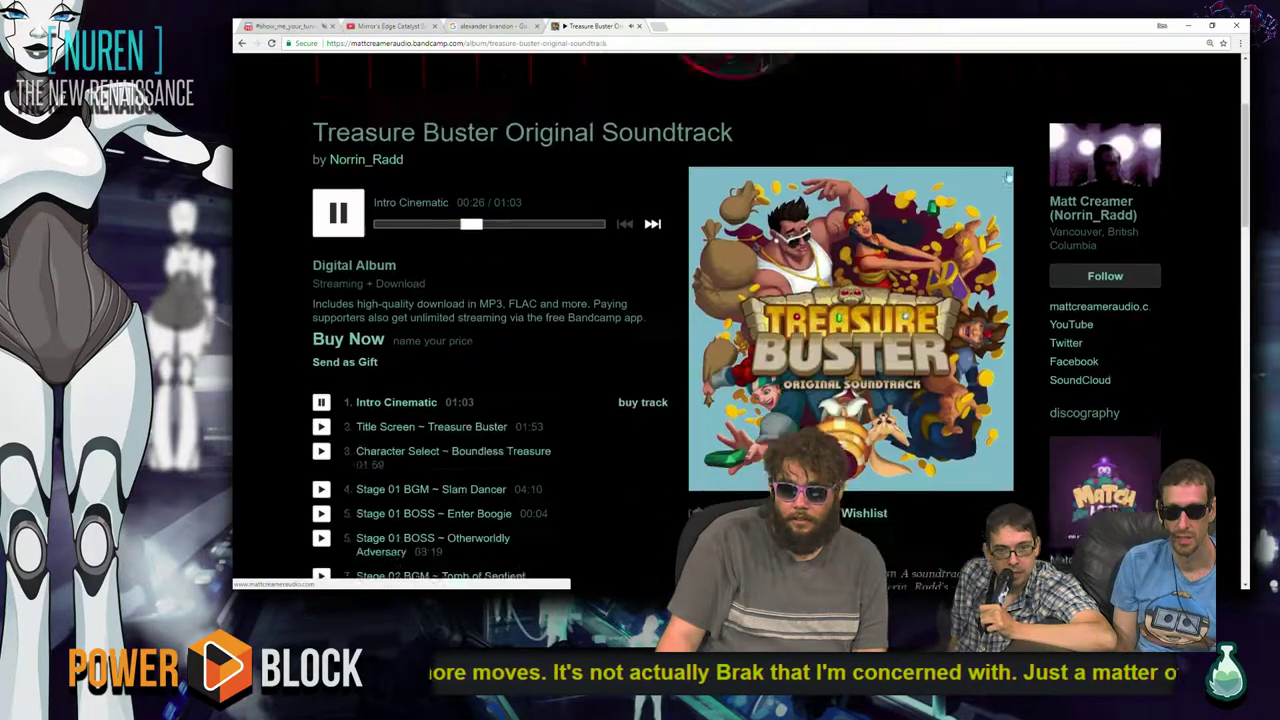
scroll(1003, 178, down, 2)
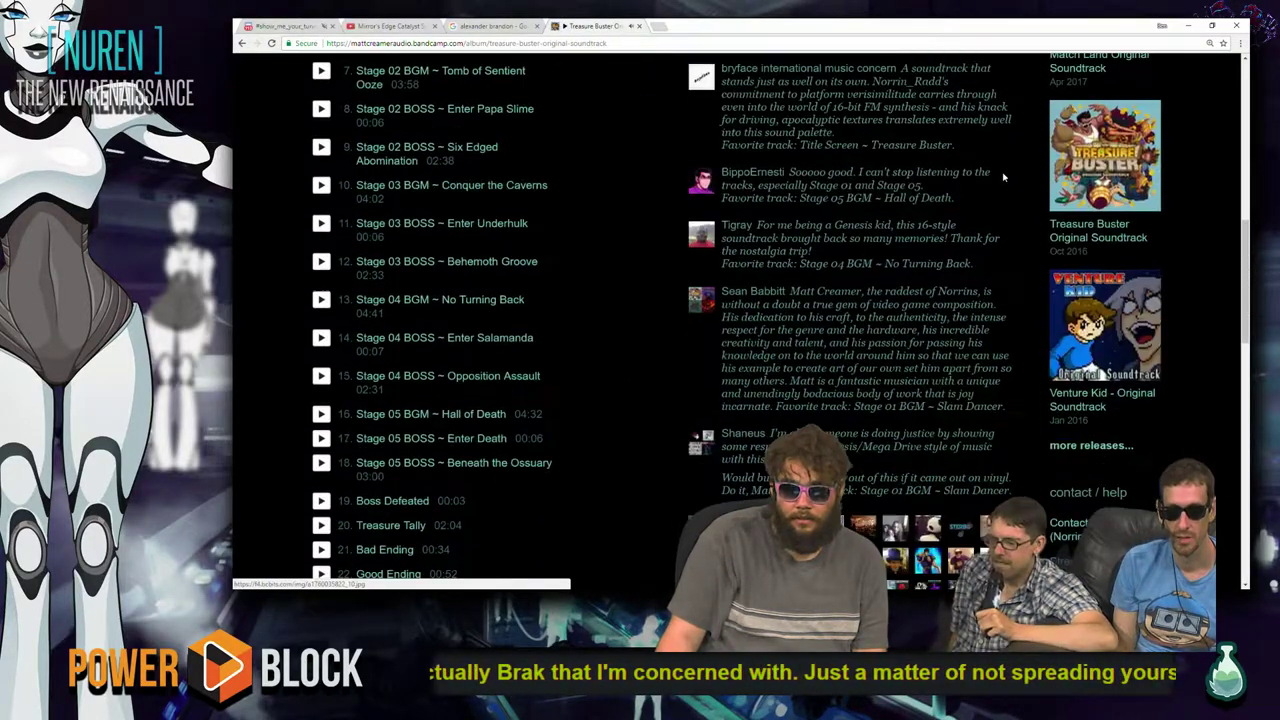
scroll(1003, 177, down, 1)
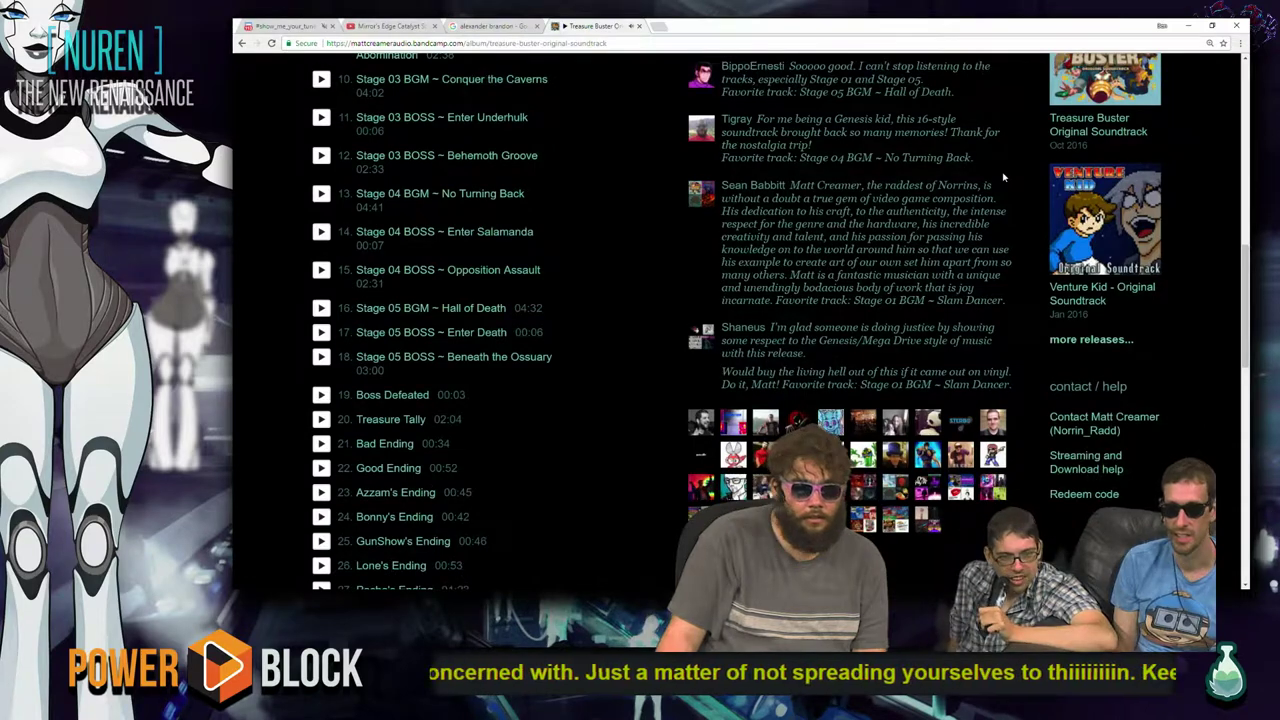
scroll(1003, 178, up, 8)
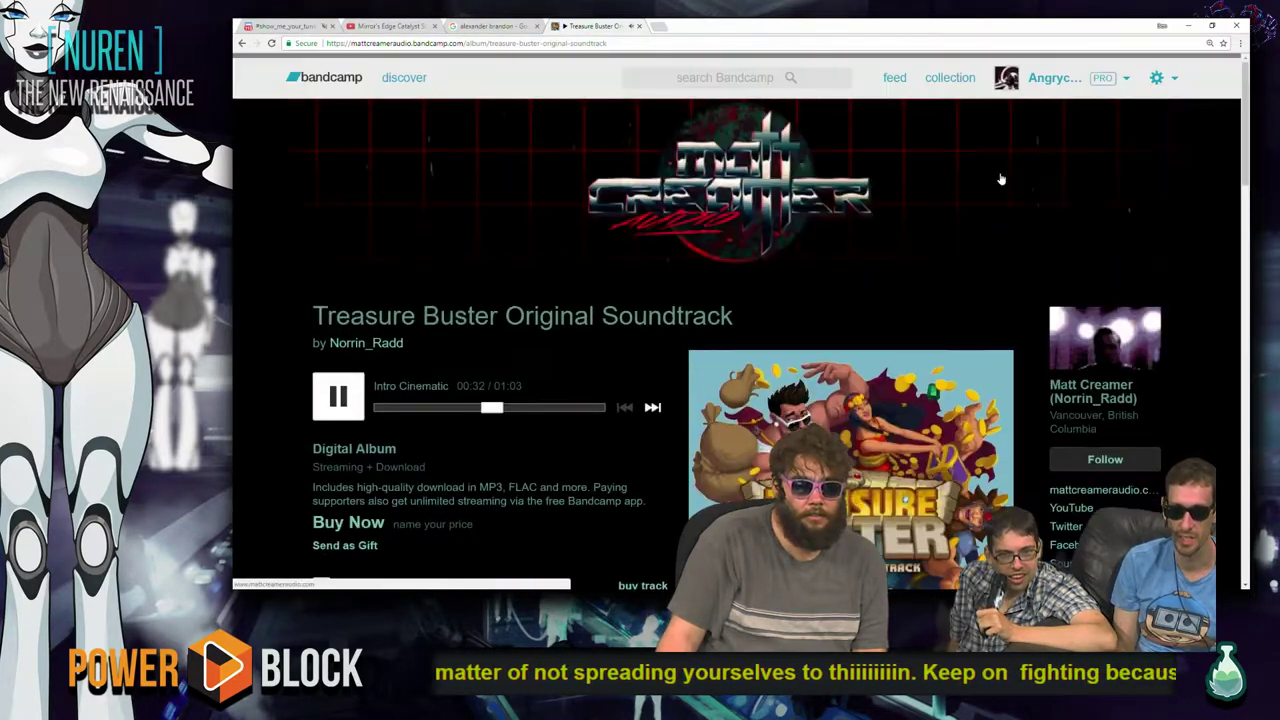
- Switch to the search results, close the Mirror's Edge Catalyst tab, and minimize the browser
click(495, 33)
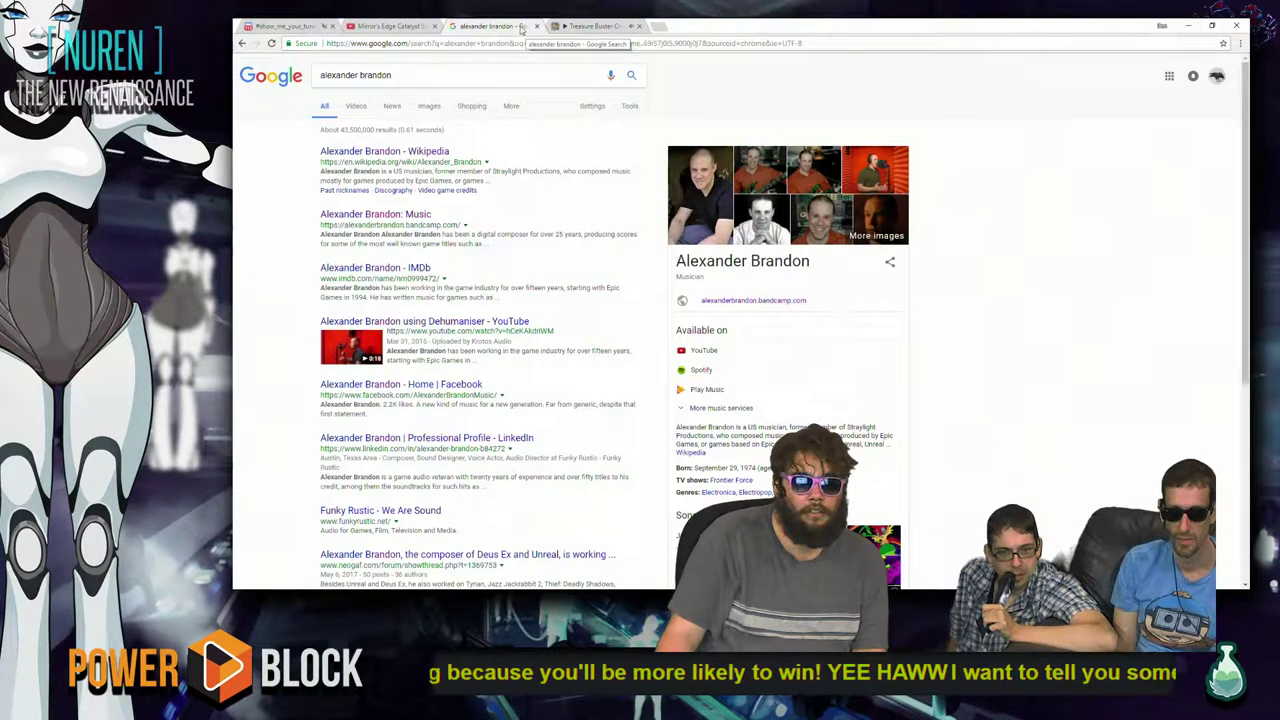
click(432, 25)
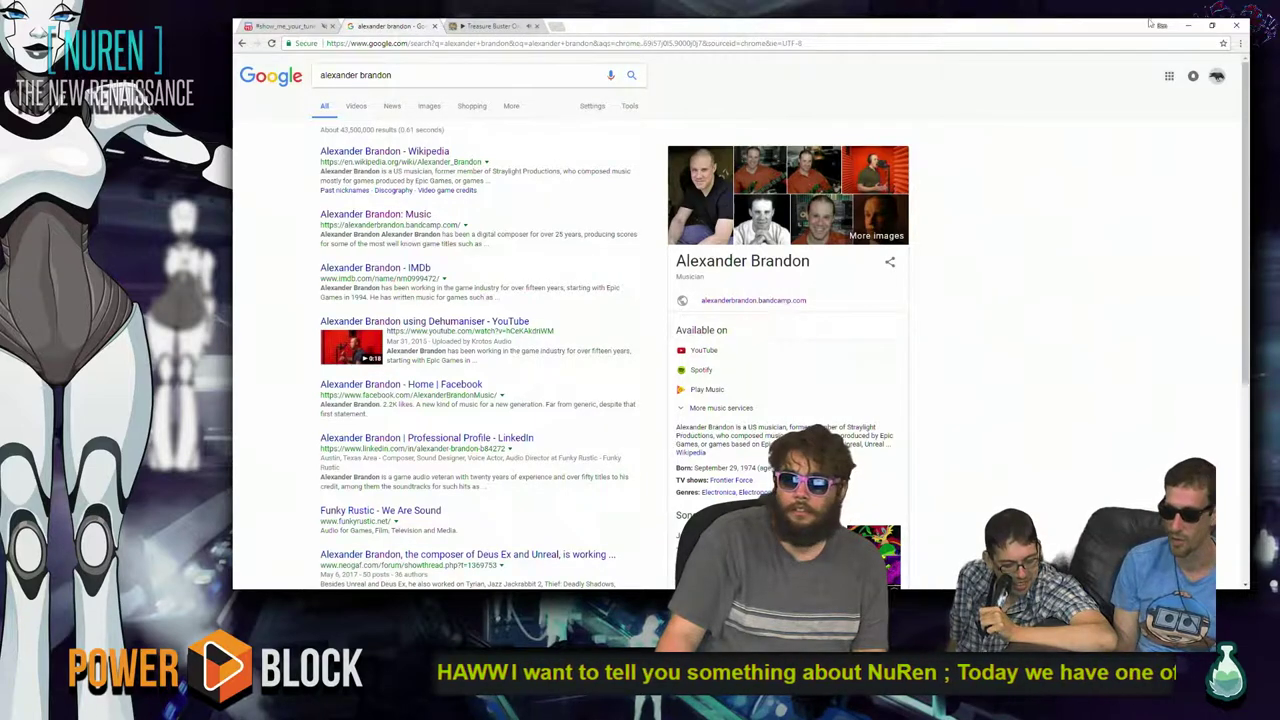
click(1188, 25)
- Orbit and zoom around the conveyor pieces and select the straight piece polySurface4
alt+drag(850, 400, 955, 438)
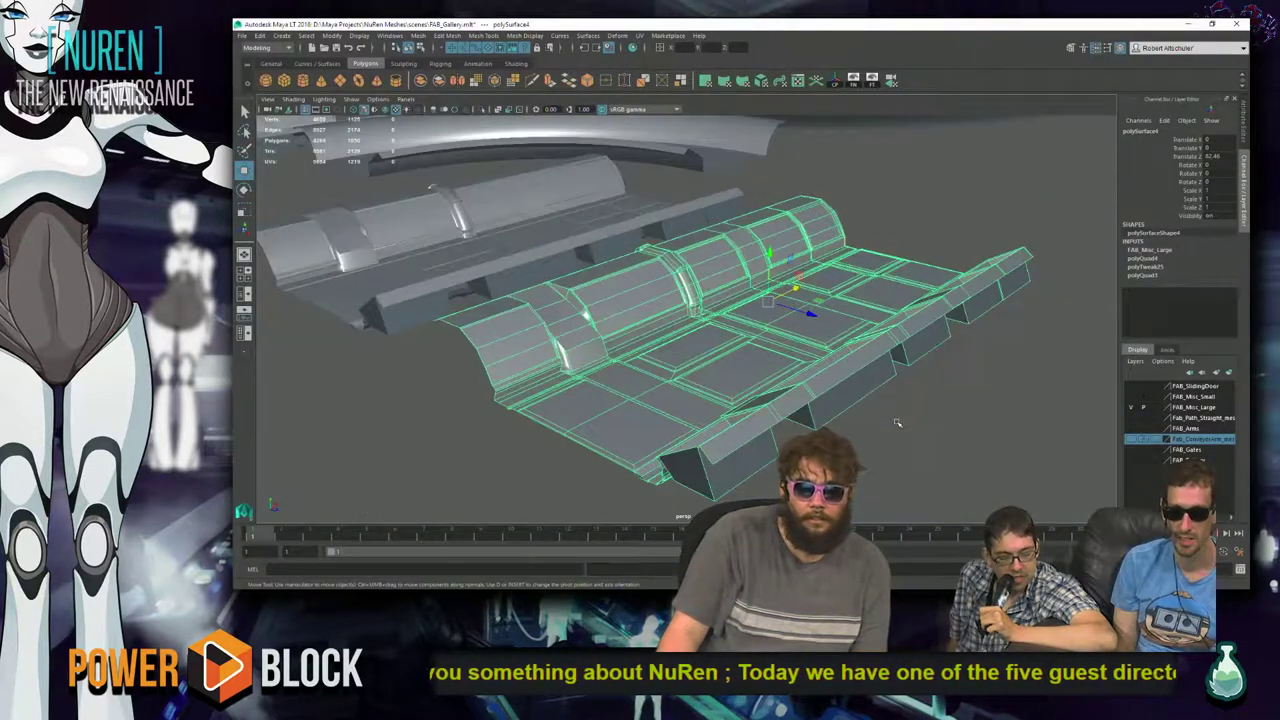
click(962, 441)
scroll(897, 369, up, 3)
alt+drag(642, 421, 754, 190)
scroll(520, 425, up, 3)
click(575, 301)
scroll(901, 297, down, 3)
scroll(901, 297, down, 3)
- Marquee-select and deselect the pieces, then reframe and reselect the straight conveyor piece
drag(792, 137, 343, 425)
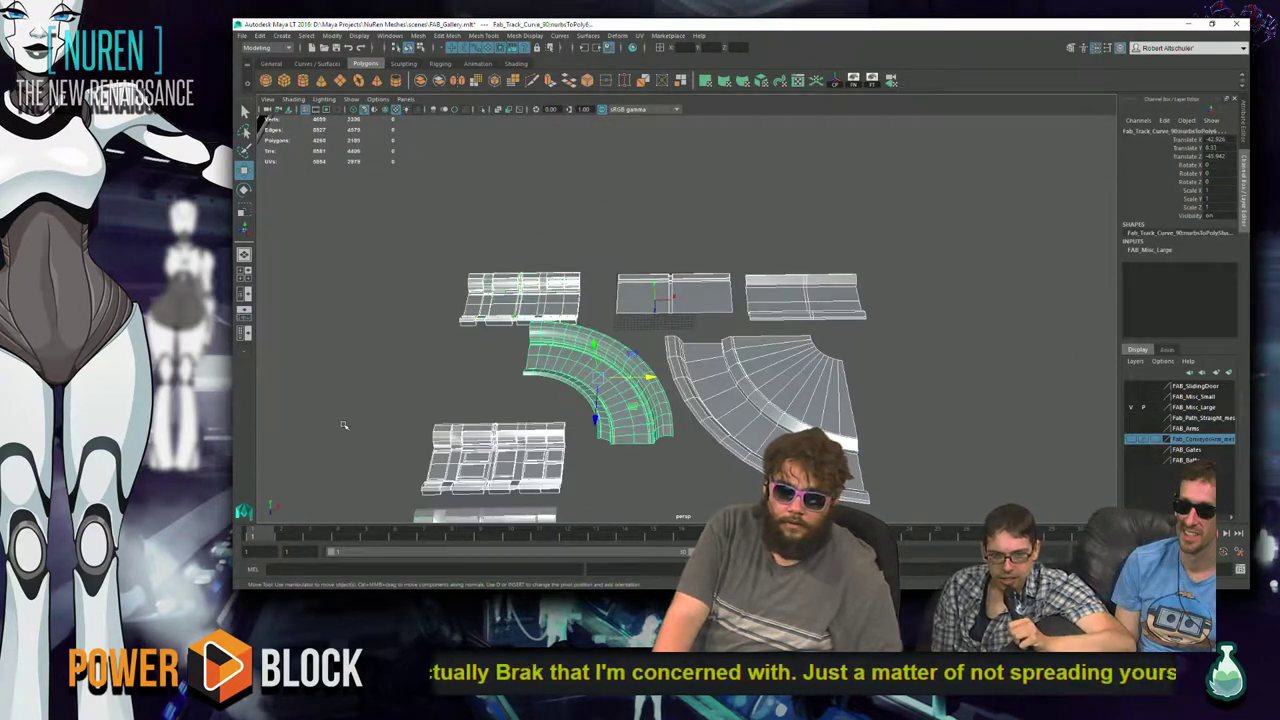
click(343, 426)
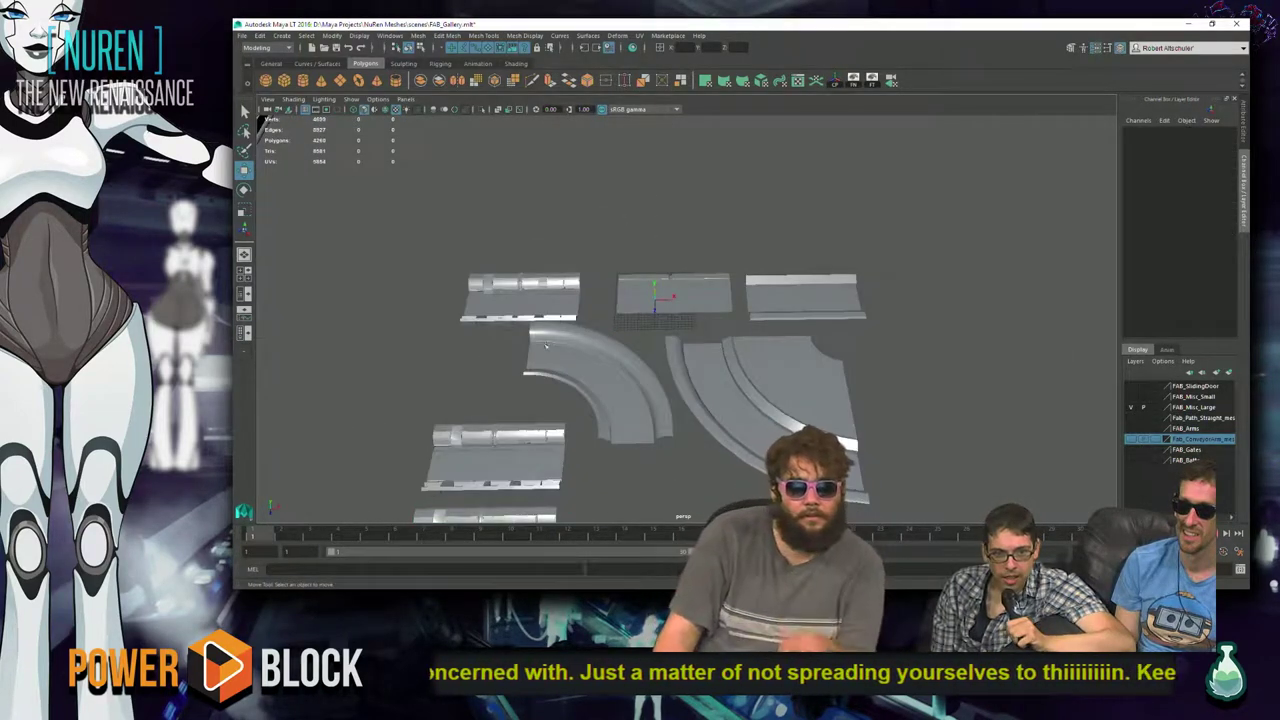
alt+middle_drag(724, 318, 724, 150)
alt+right_drag(724, 150, 1076, 409)
alt+drag(1076, 409, 906, 404)
click(823, 213)
scroll(873, 312, up, 2)
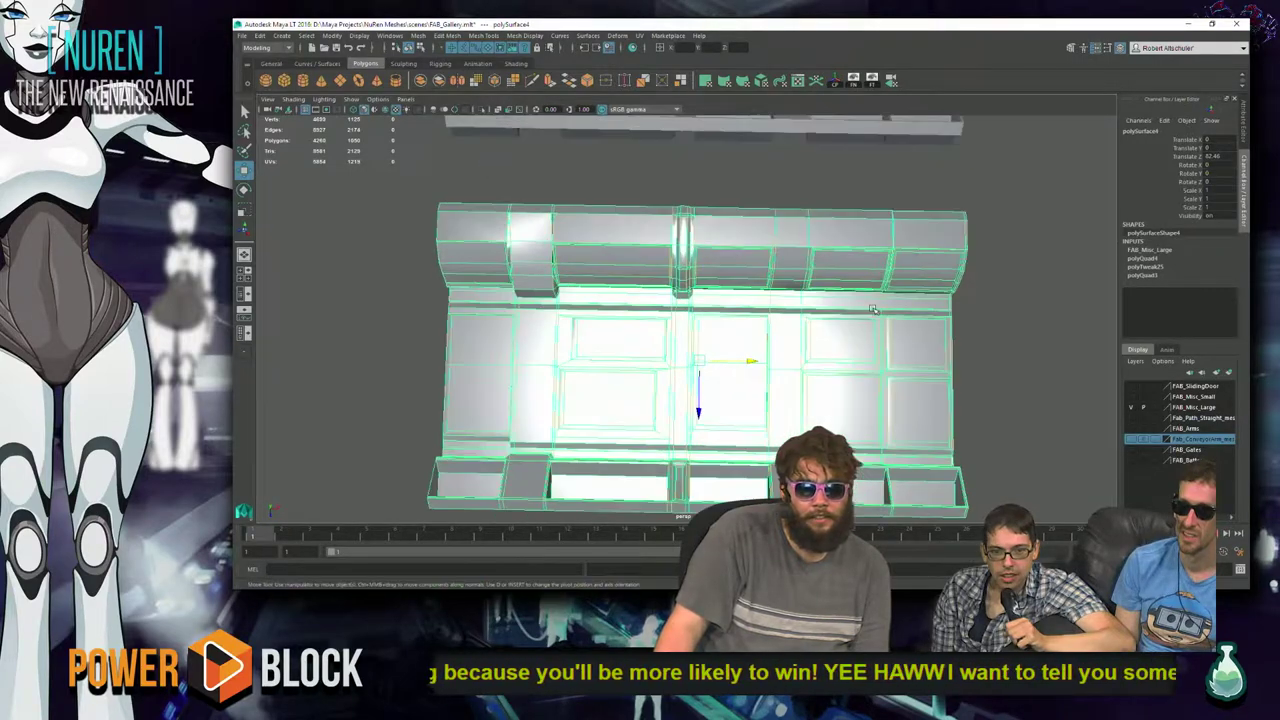
alt+drag(873, 316, 1007, 327)
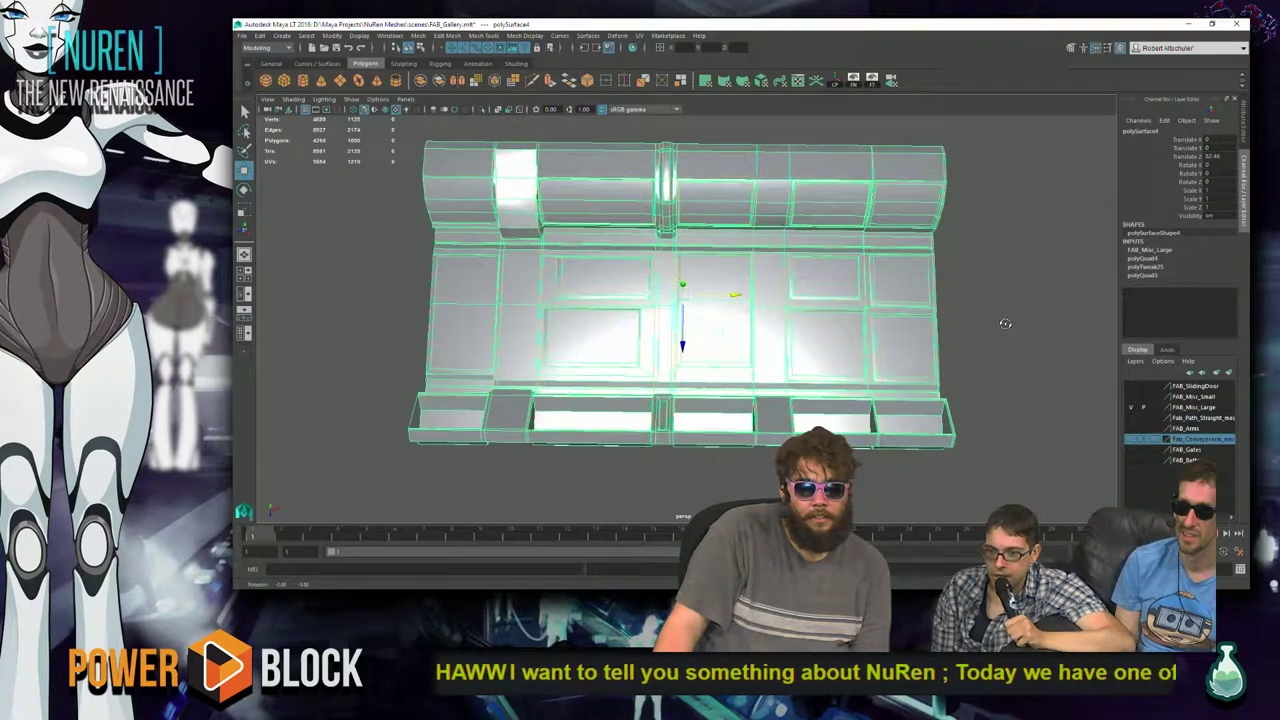
click(1009, 327)
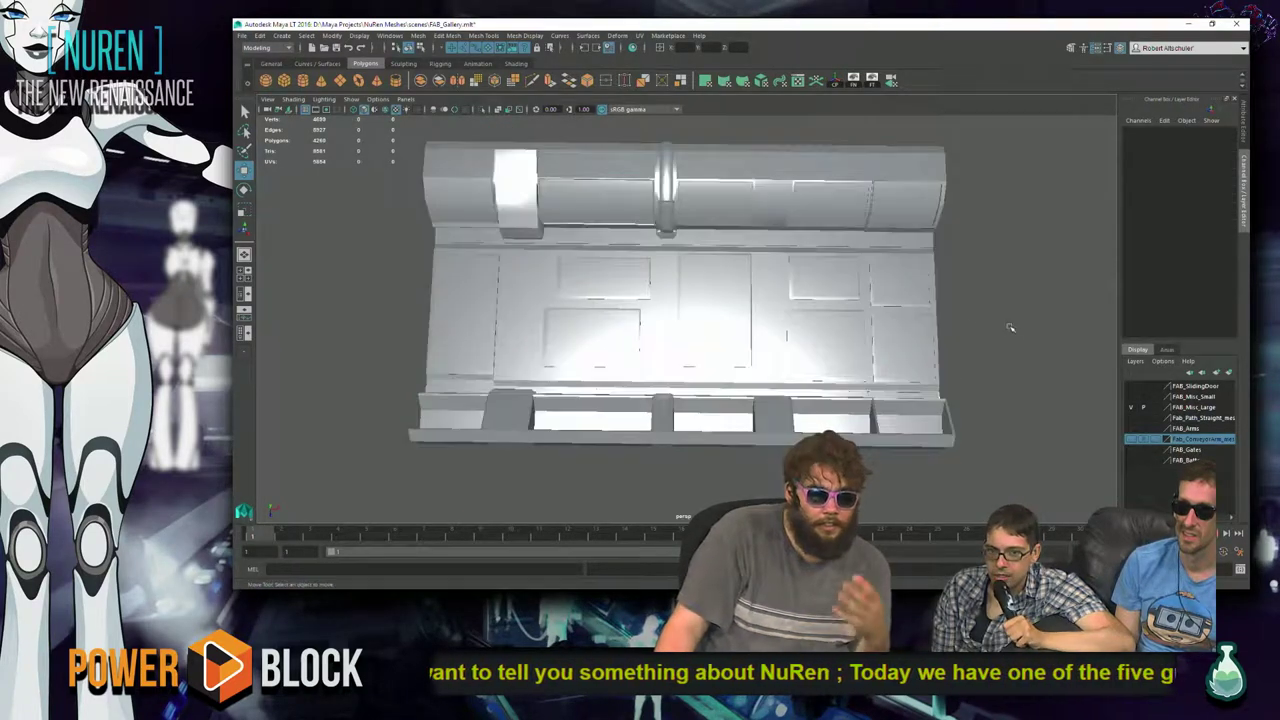
click(927, 257)
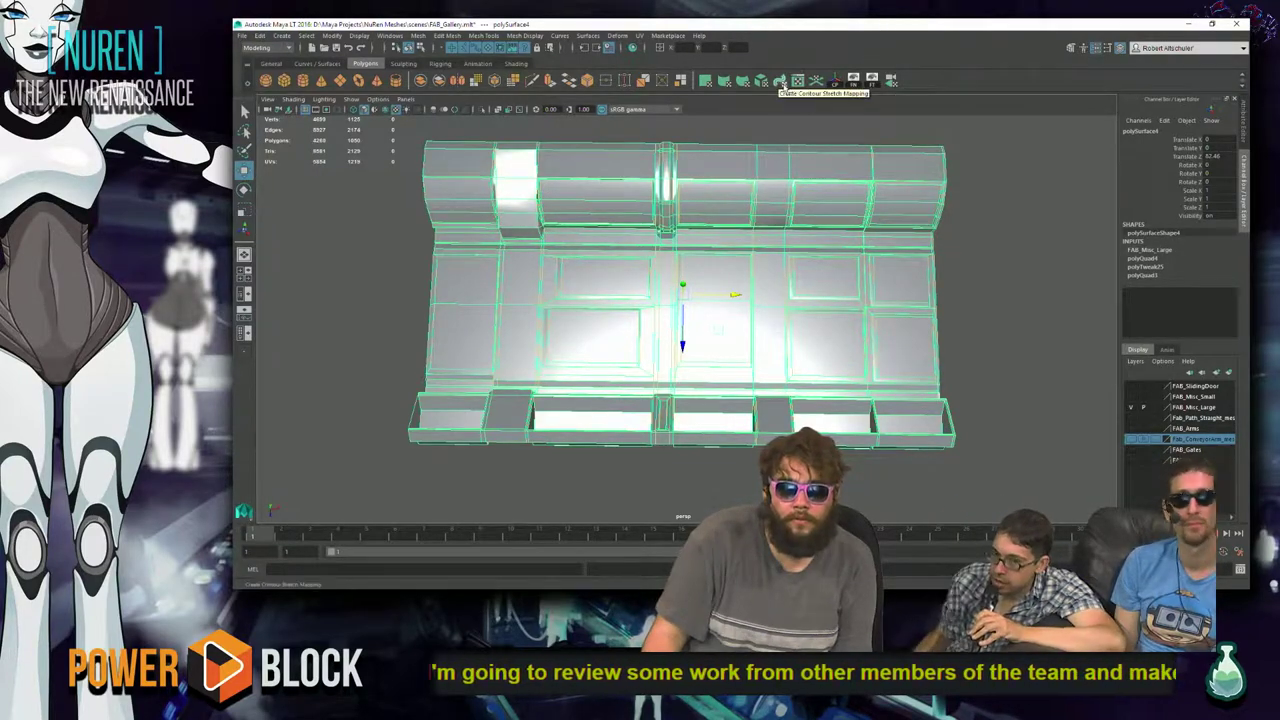
- Open and close the conveyor piece's UV layout, then deselect it
click(798, 82)
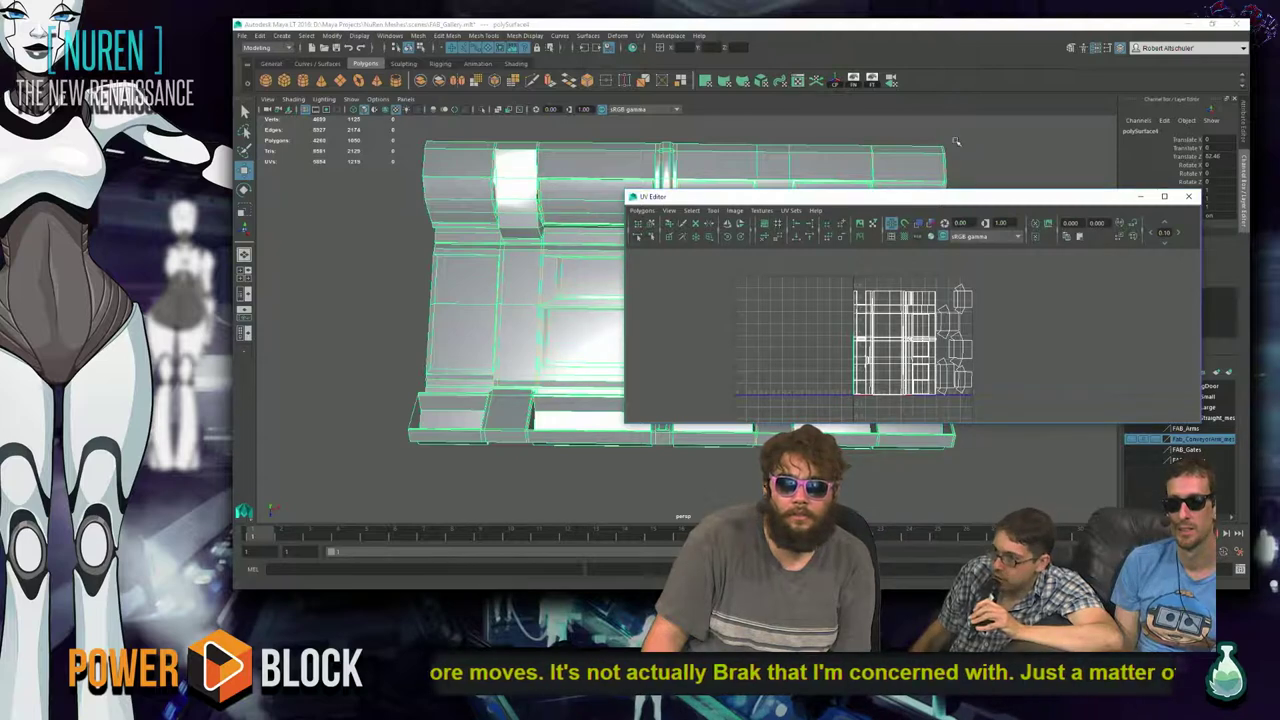
click(1188, 196)
click(1043, 221)
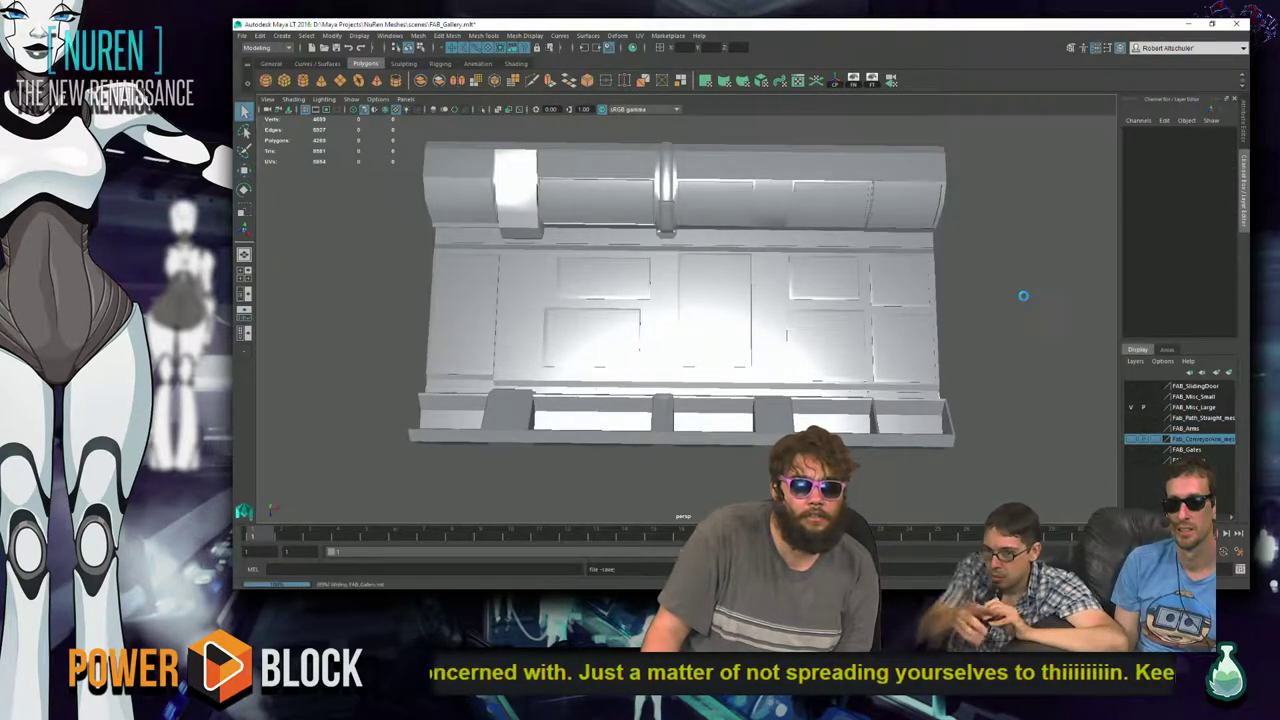
scroll(1024, 297, up, 3)
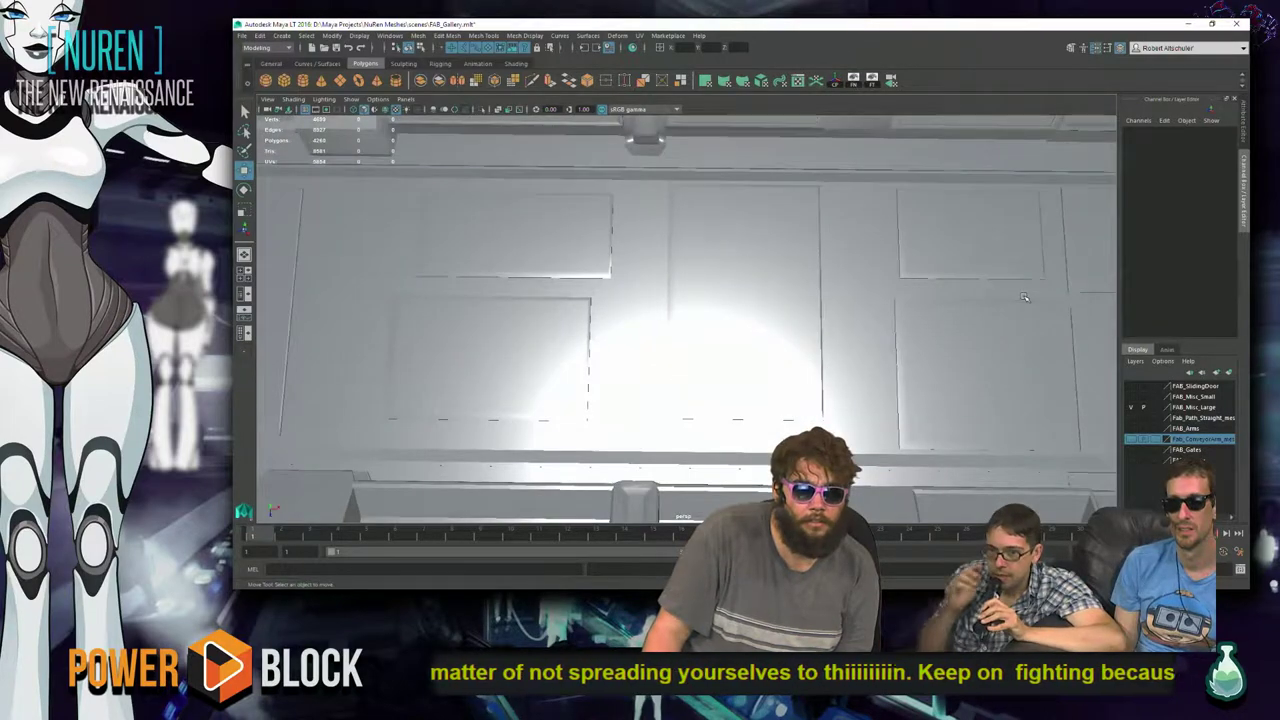
scroll(1023, 297, down, 2)
- Reselect polySurface4 from a frontal view and save the FAB_Gallery scene
alt+drag(1010, 311, 750, 323)
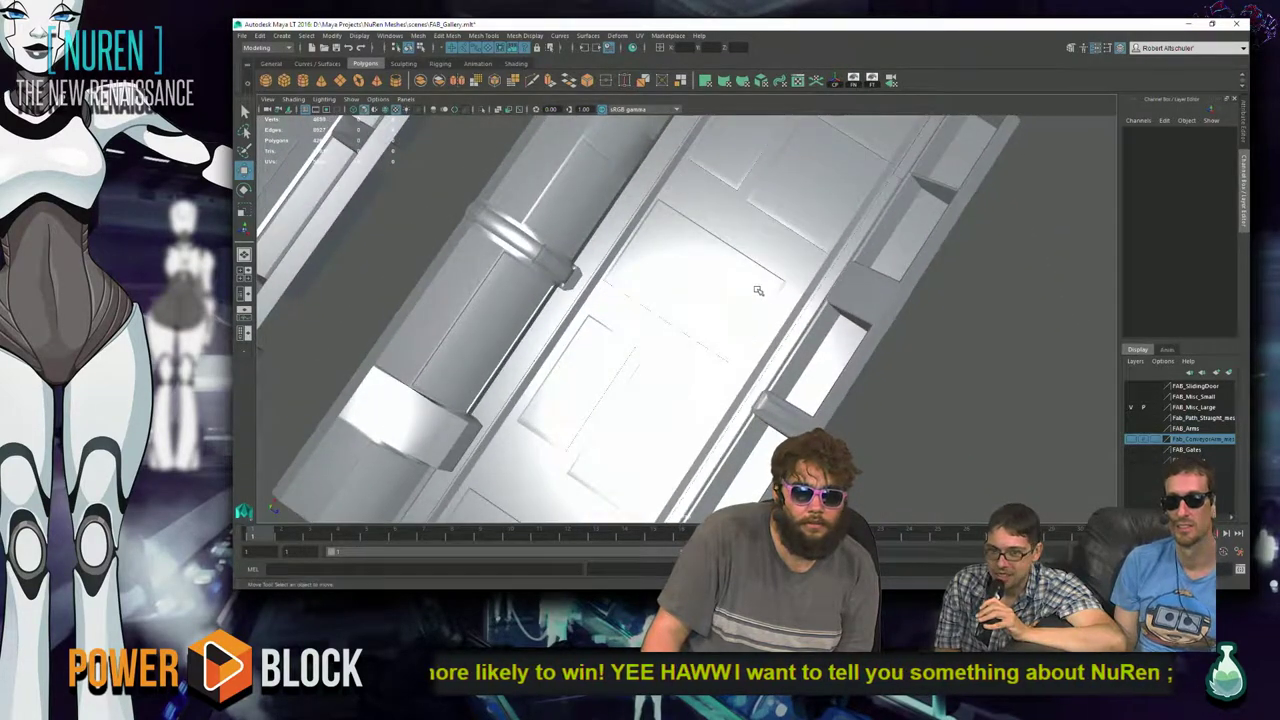
click(757, 287)
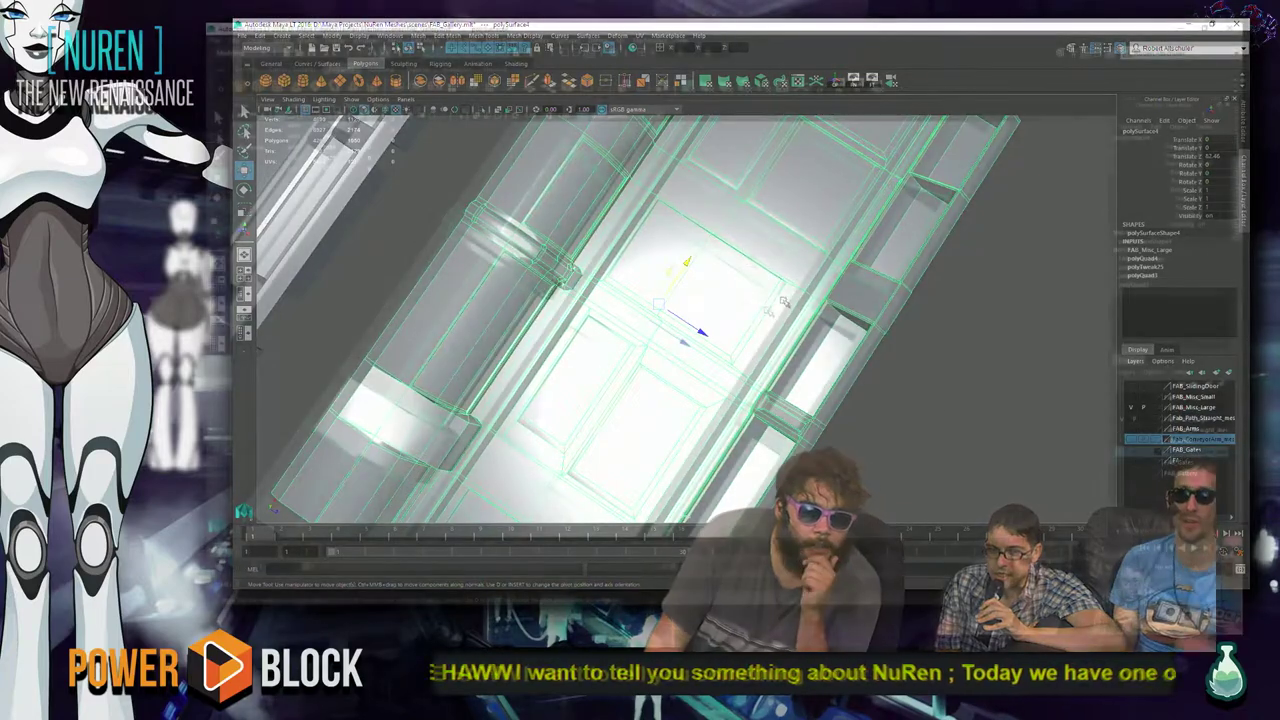
alt+drag(759, 289, 760, 260)
key(ctrl+s)
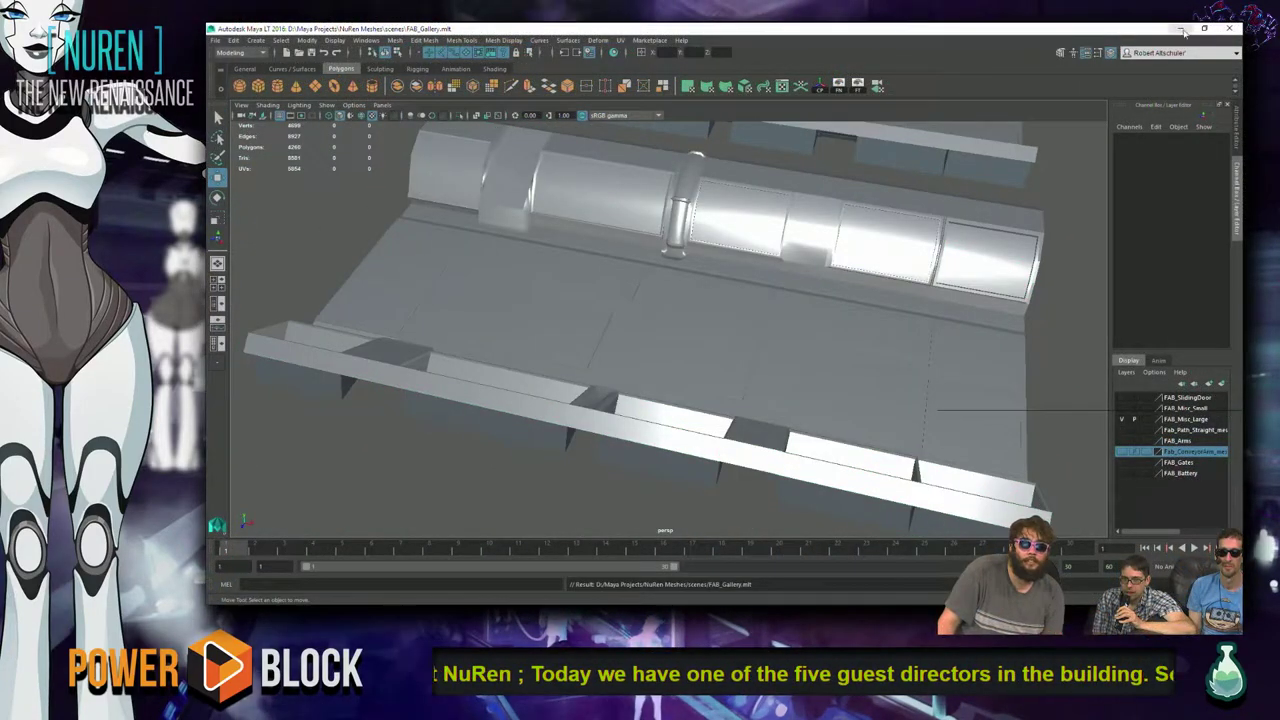
- Bring Sculptris to the front and pinch the arm's head tighter with the Pinch brush
click(1180, 28)
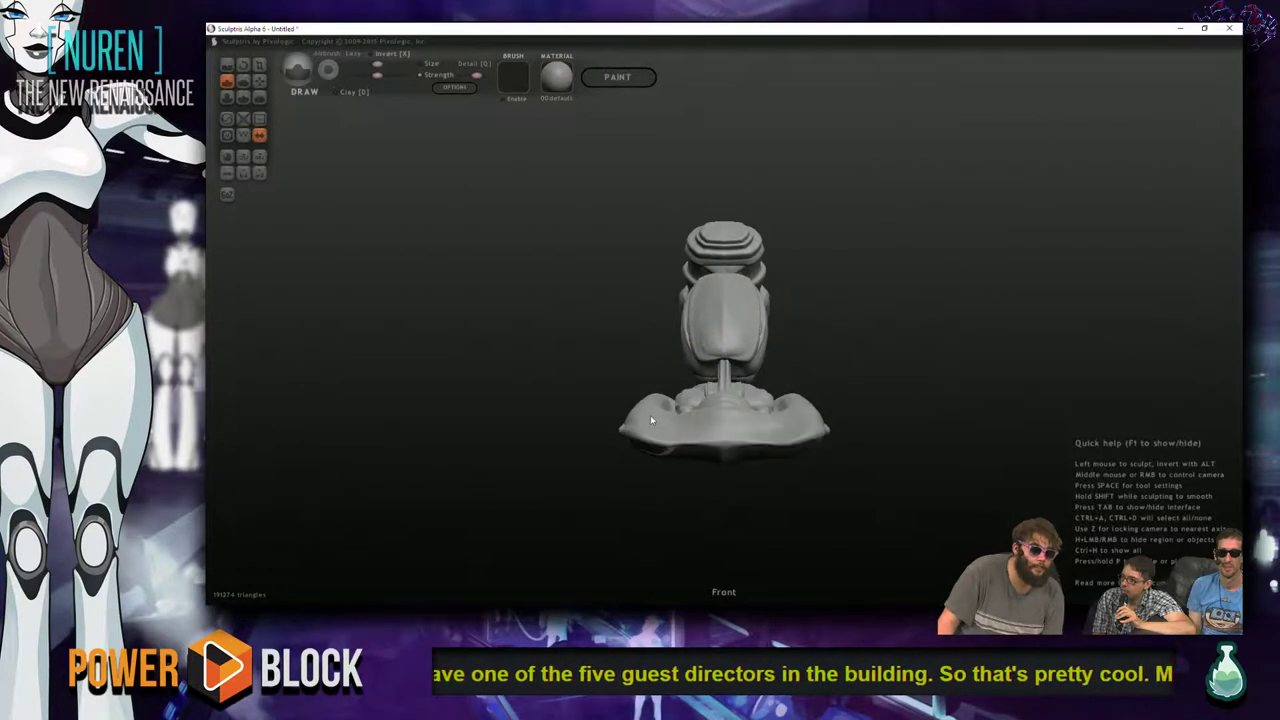
drag(1023, 346, 847, 370)
scroll(689, 342, up, 3)
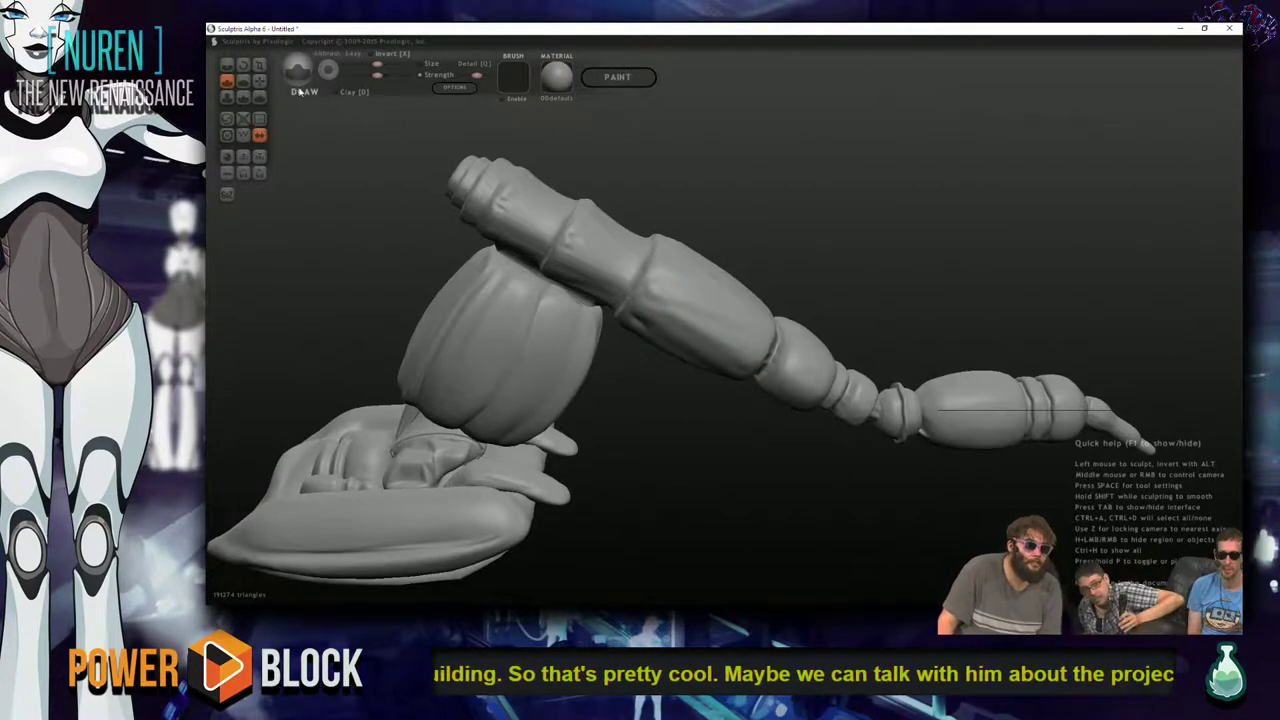
key(p)
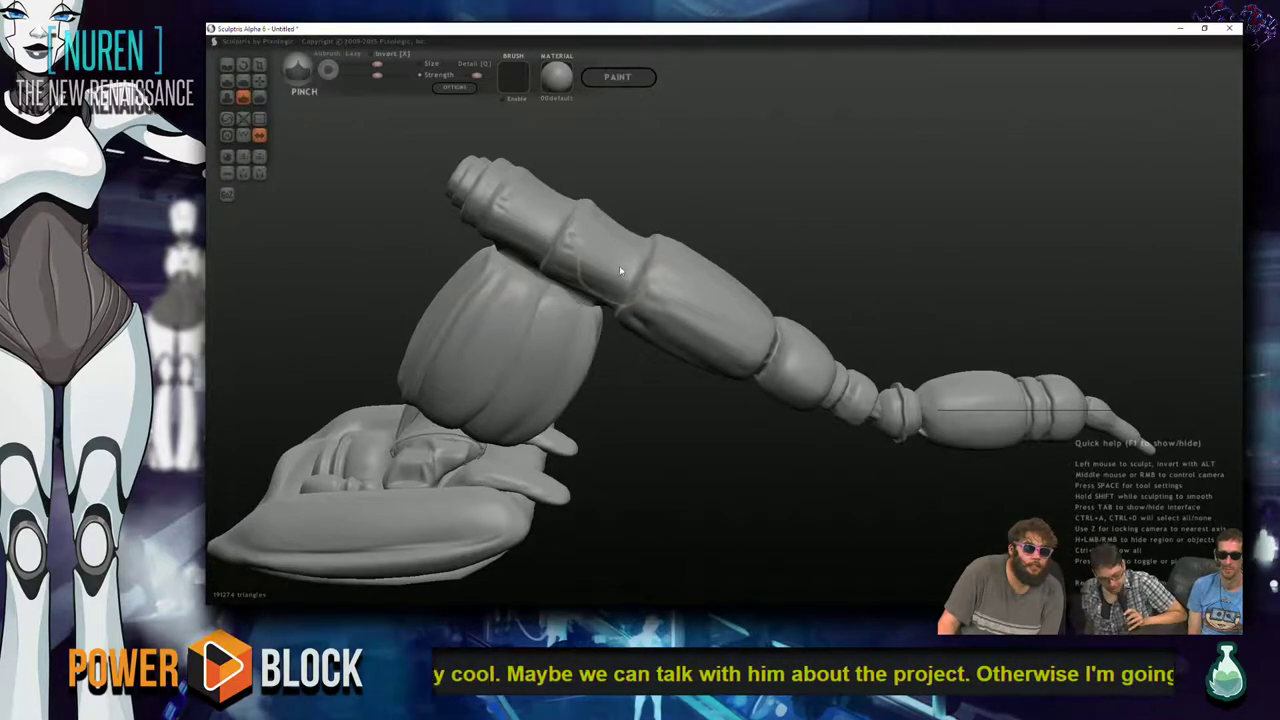
mouse_move(503, 320)
mouse_down()
mouse_move(497, 337)
mouse_move(487, 317)
mouse_up()
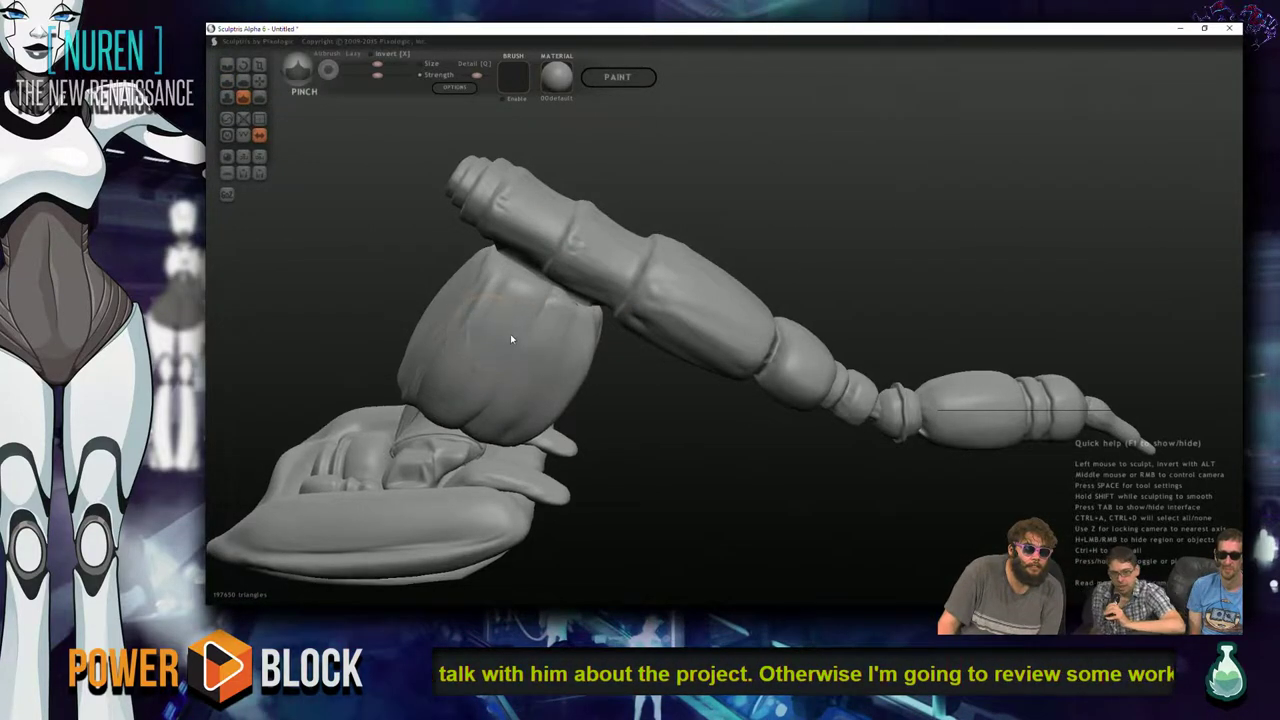
right_drag(510, 334, 588, 268)
mouse_move(588, 268)
mouse_down()
mouse_move(669, 270)
mouse_move(688, 294)
mouse_move(685, 341)
mouse_move(700, 281)
mouse_move(683, 340)
mouse_up()
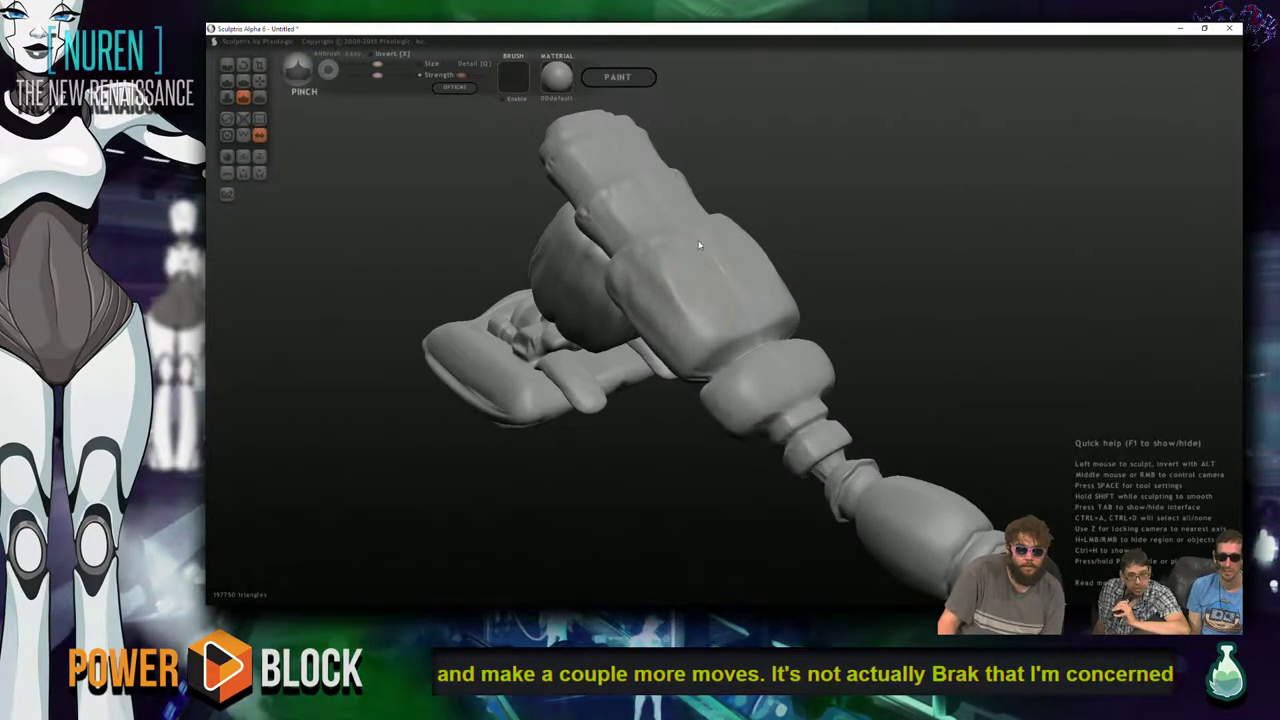
- Smooth the wrinkled joint into clean rings and lightly smooth the upper arm segment
shift+right_drag(709, 322, 614, 260)
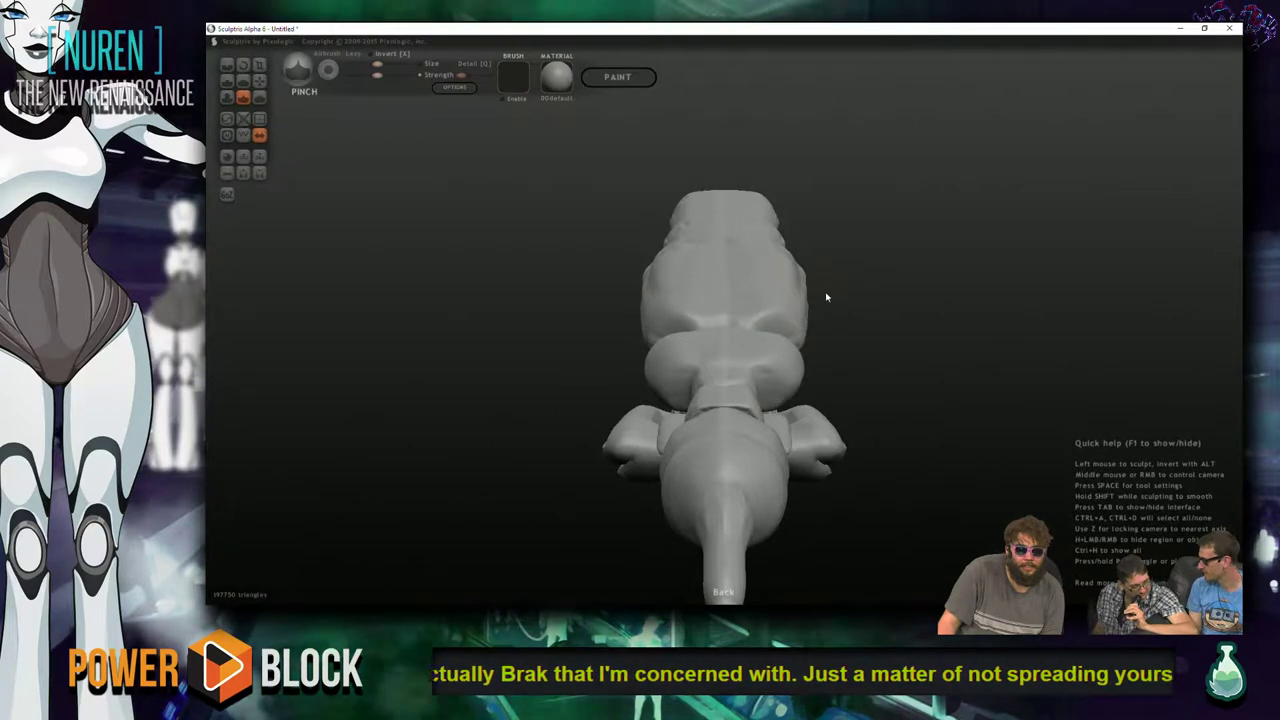
right_drag(554, 349, 434, 314)
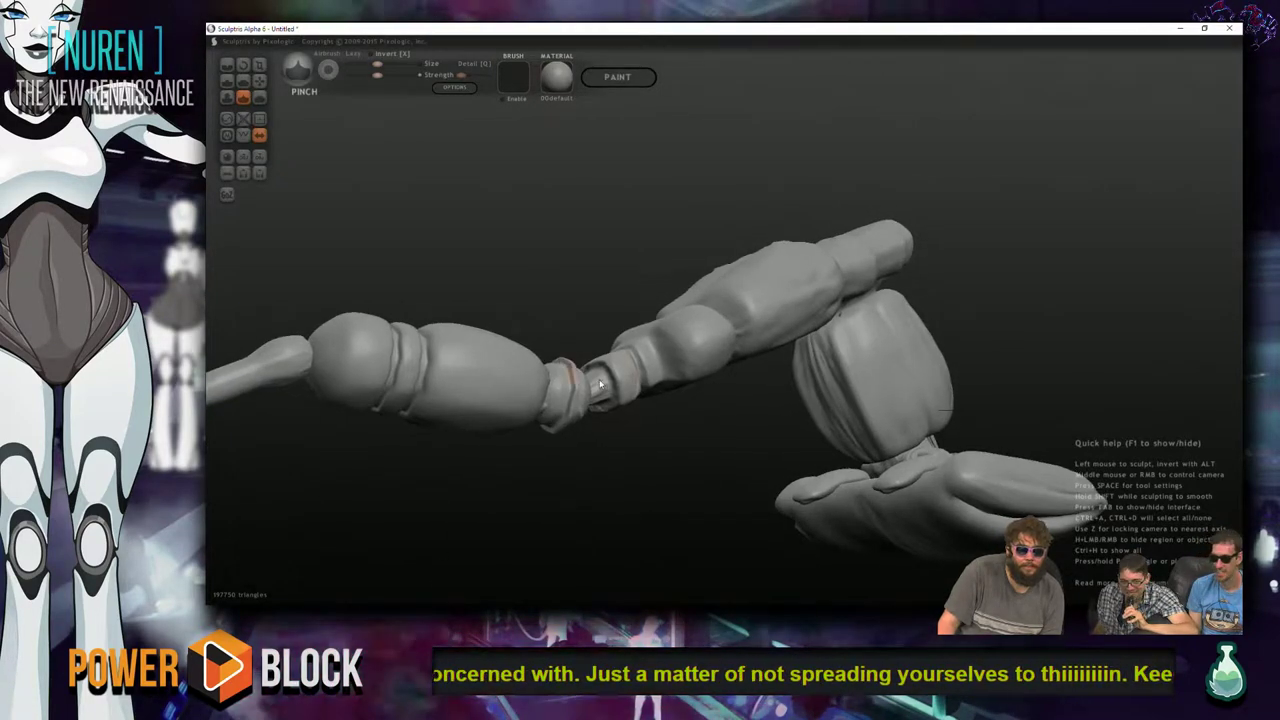
mouse_move(625, 383)
shift+mouse_down()
mouse_move(590, 405)
mouse_move(689, 399)
shift+mouse_up()
shift+drag(713, 307, 697, 313)
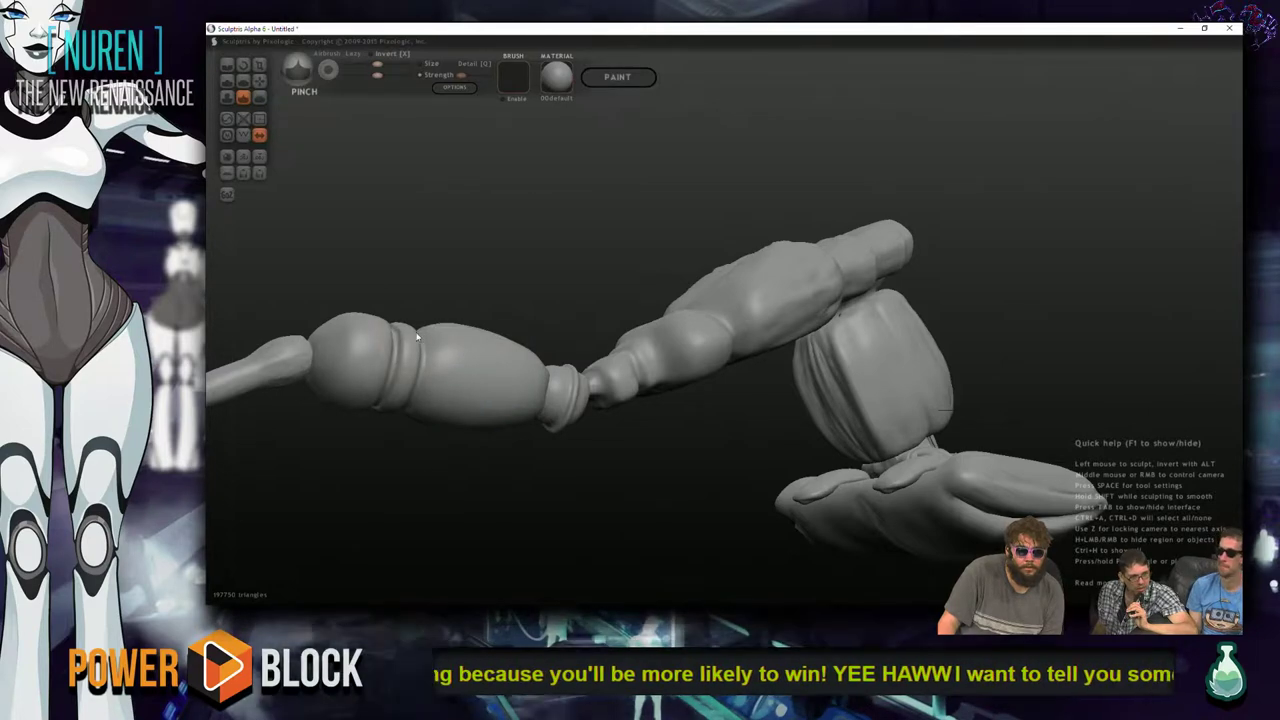
- Soften the hand-shaped base's fingers, palm, lower-left edge and front lower edge
drag(265, 426, 792, 485)
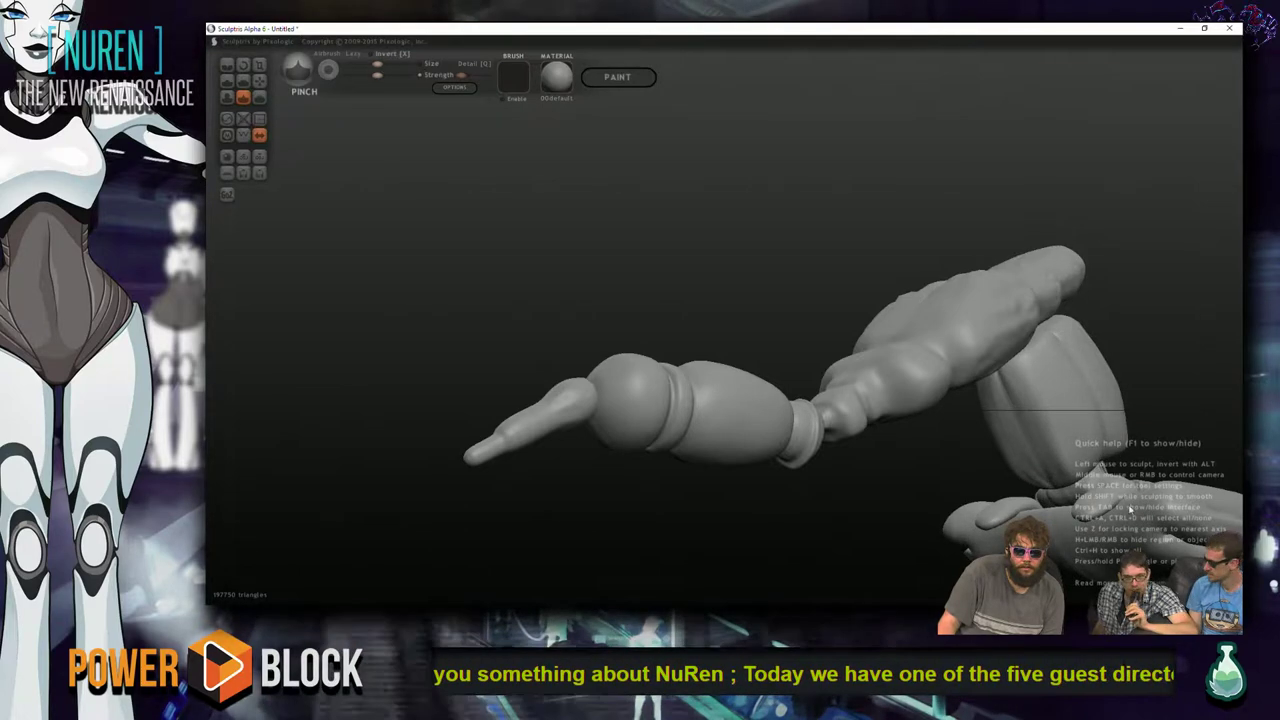
mouse_move(923, 491)
middle_down()
mouse_move(1000, 400)
mouse_move(1048, 299)
mouse_move(706, 171)
mouse_move(471, 189)
mouse_move(529, 294)
mouse_move(842, 313)
mouse_move(600, 297)
mouse_move(571, 280)
mouse_move(658, 277)
mouse_move(657, 303)
middle_up()
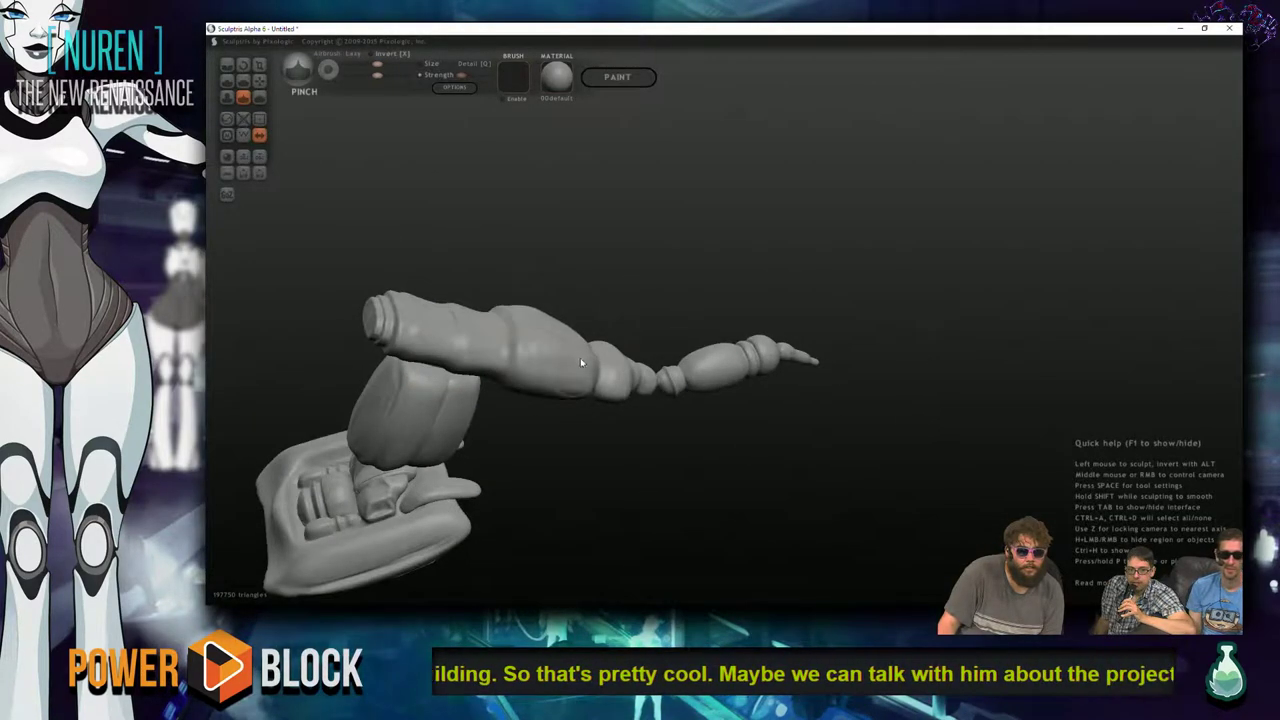
mouse_move(482, 502)
shift+mouse_down()
mouse_move(470, 394)
mouse_move(398, 473)
mouse_move(282, 483)
mouse_move(305, 510)
mouse_move(338, 495)
mouse_move(352, 536)
mouse_move(469, 497)
mouse_move(490, 476)
mouse_move(411, 547)
mouse_move(208, 590)
mouse_move(450, 556)
mouse_move(223, 601)
mouse_move(299, 572)
mouse_move(274, 516)
shift+mouse_up()
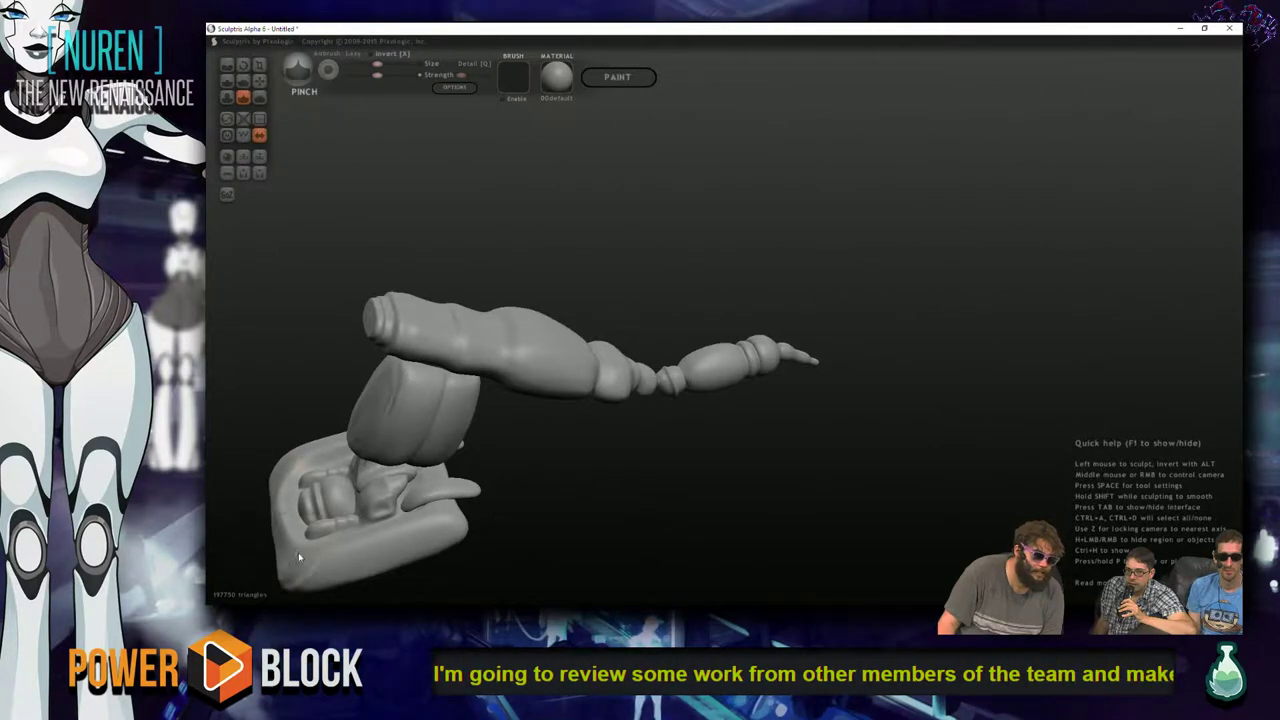
shift+drag(293, 561, 305, 570)
mouse_move(450, 517)
right_down()
mouse_move(583, 509)
mouse_move(331, 423)
mouse_move(700, 430)
right_up()
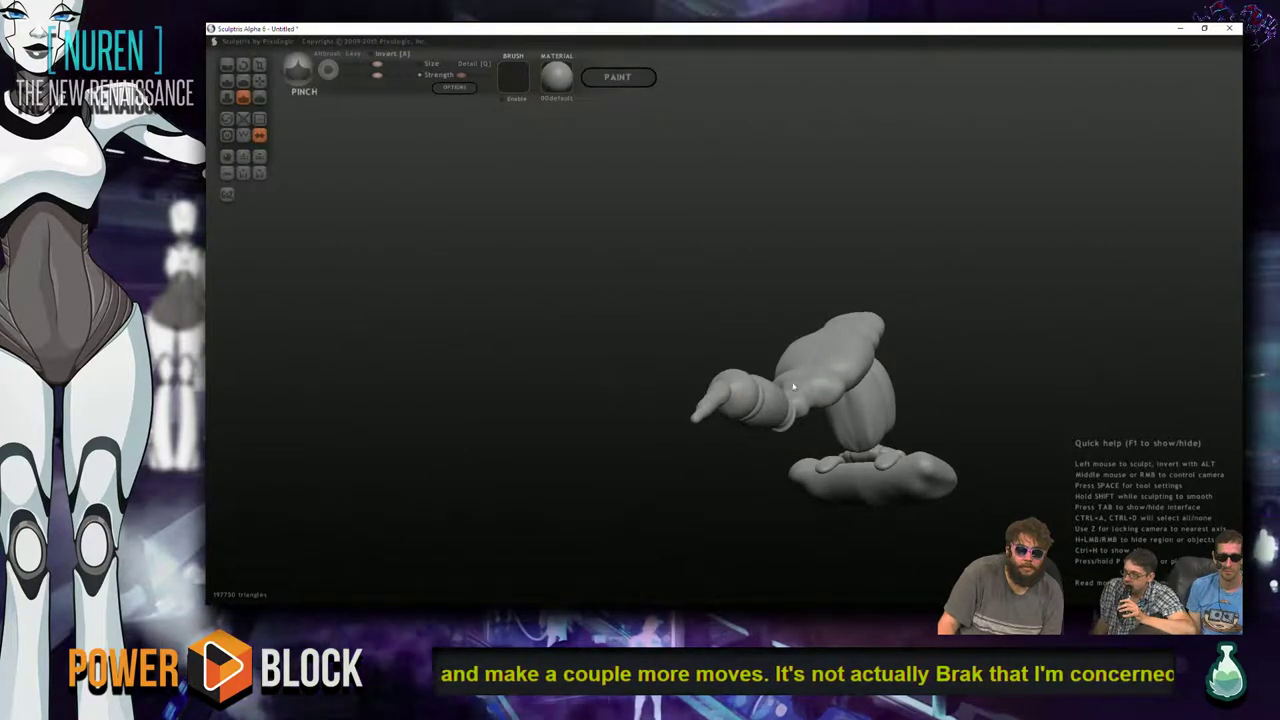
mouse_move(908, 460)
mouse_down()
mouse_move(839, 487)
mouse_move(851, 517)
mouse_up()
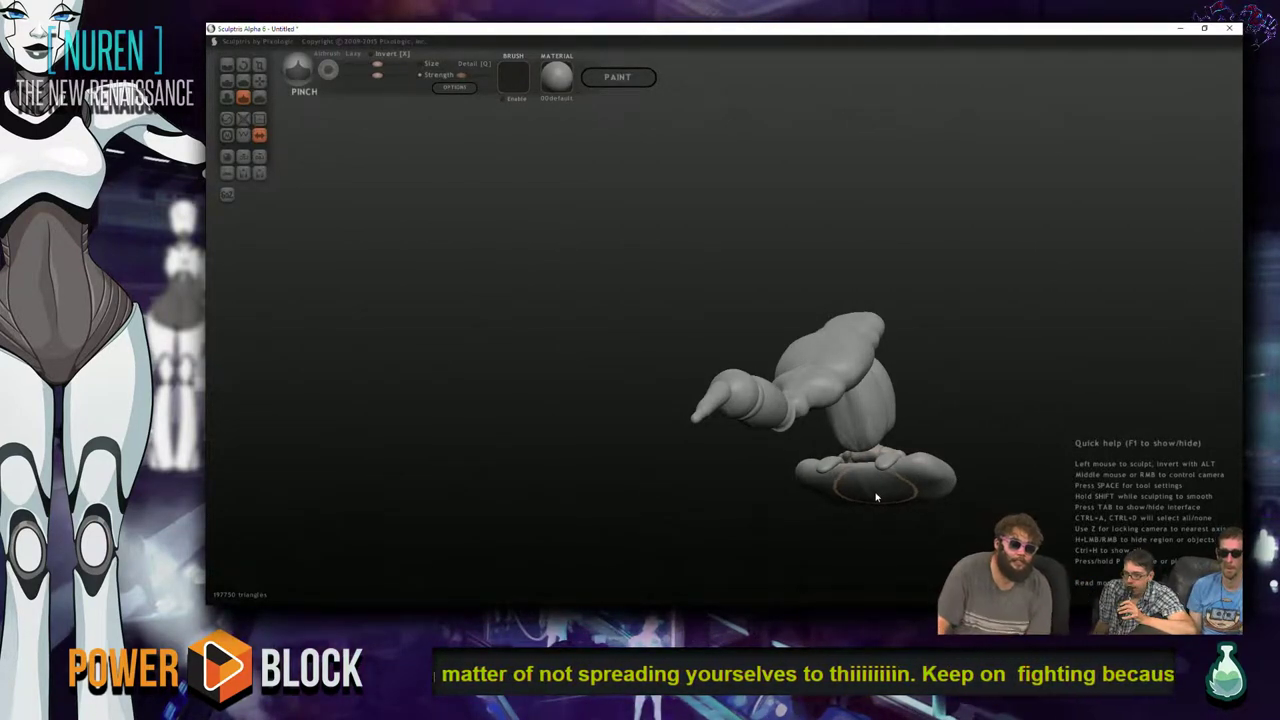
- Pick the Rotate tool, then the Mask tool, and orbit, pan and zoom along the arm
click(241, 64)
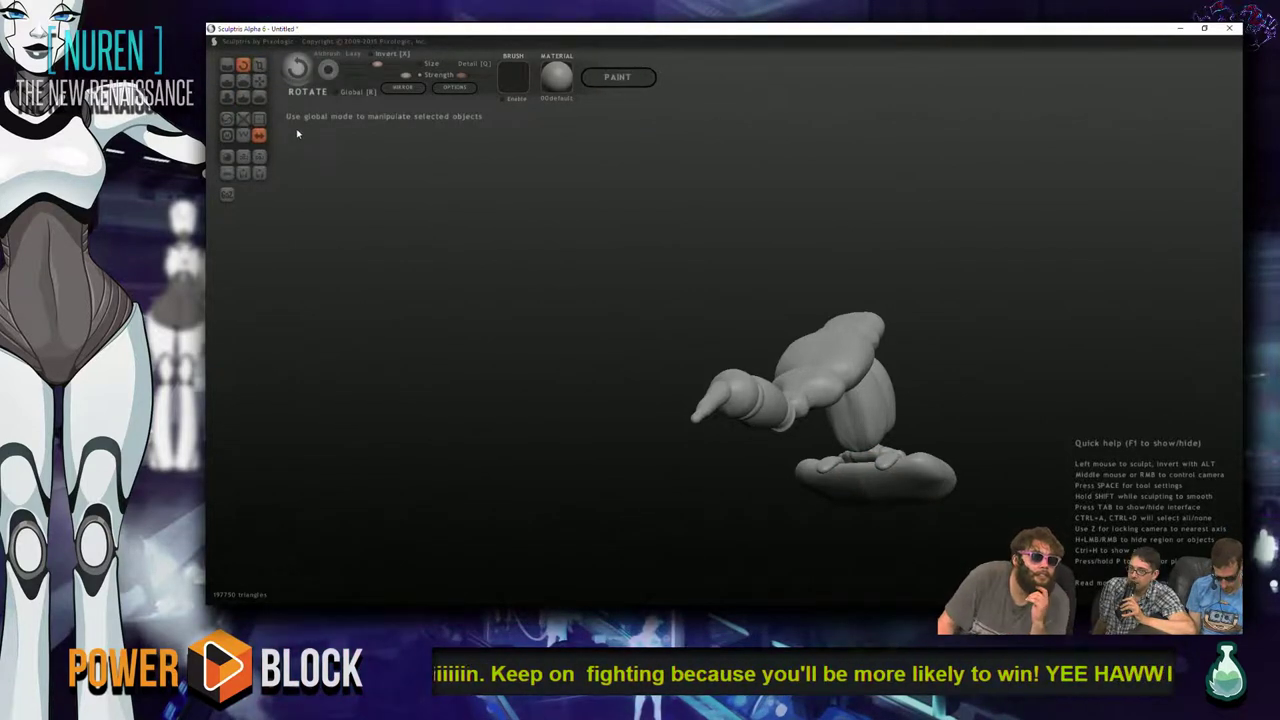
click(224, 139)
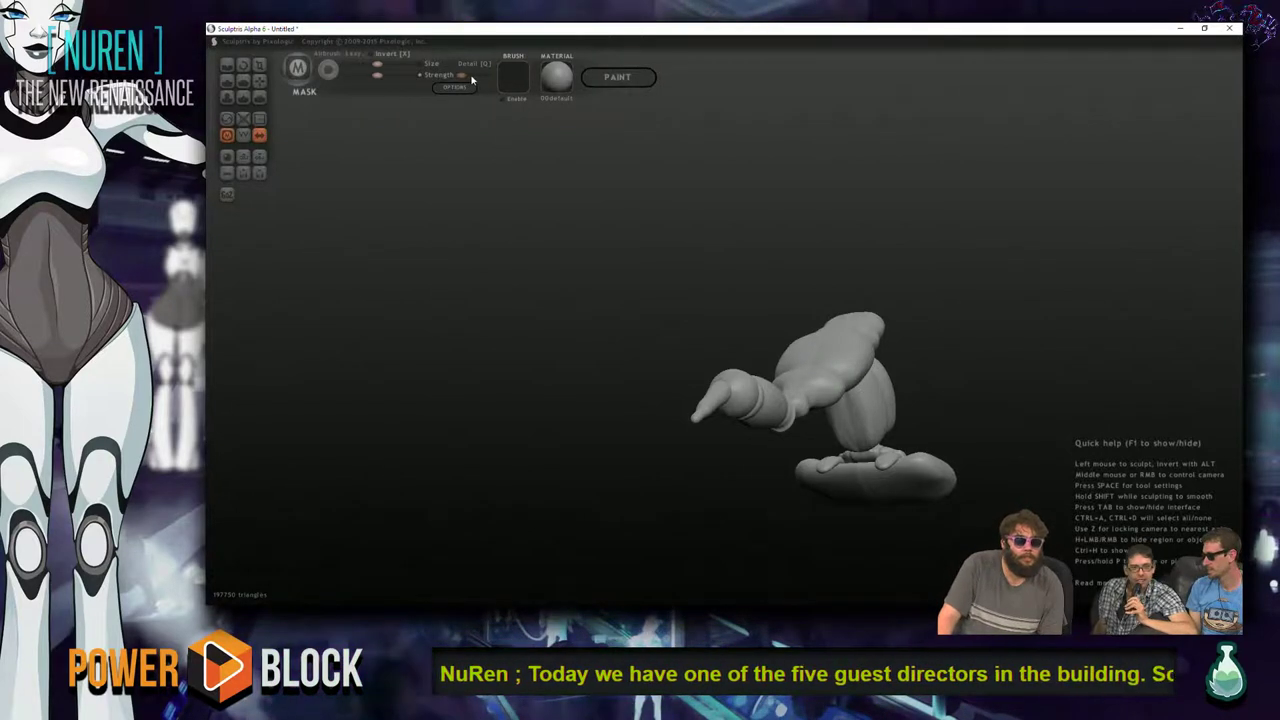
mouse_move(805, 447)
middle_down()
mouse_move(983, 329)
mouse_move(940, 397)
mouse_move(876, 340)
mouse_move(737, 534)
mouse_move(846, 403)
mouse_move(858, 231)
mouse_move(740, 290)
mouse_move(614, 314)
mouse_move(874, 337)
mouse_move(922, 261)
middle_up()
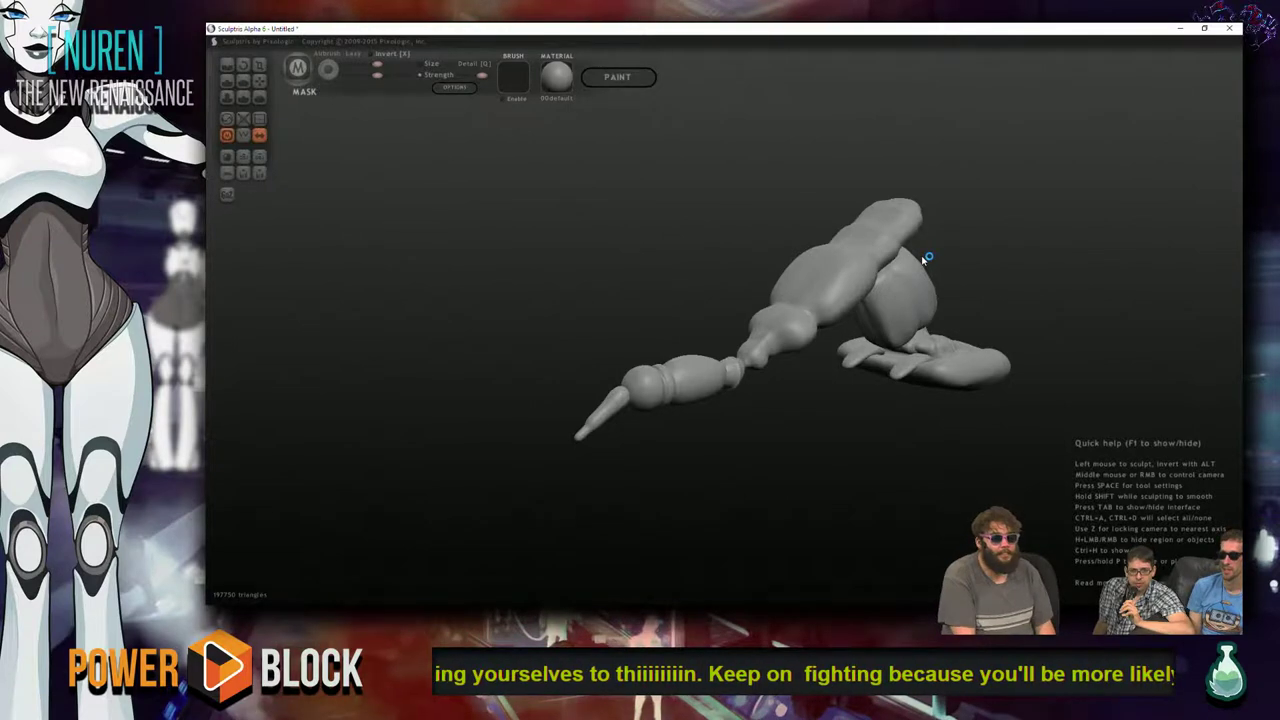
middle_drag(848, 357, 785, 380)
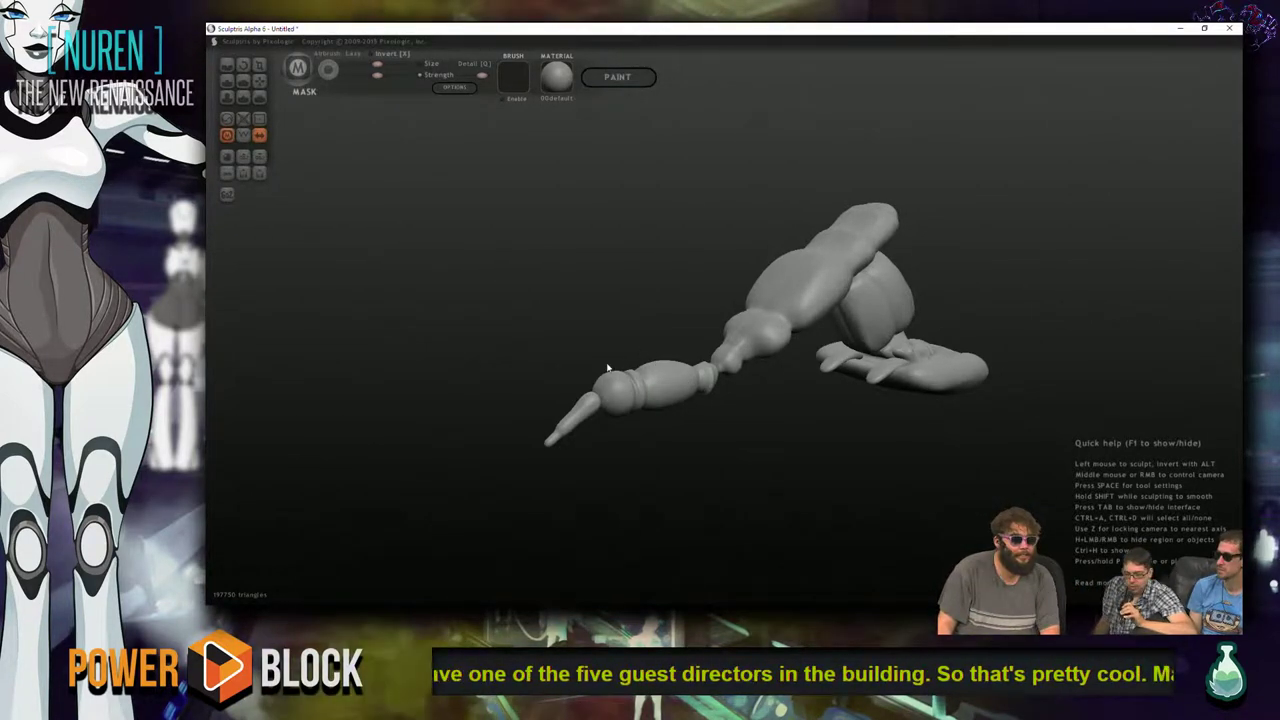
scroll(608, 395, up, 3)
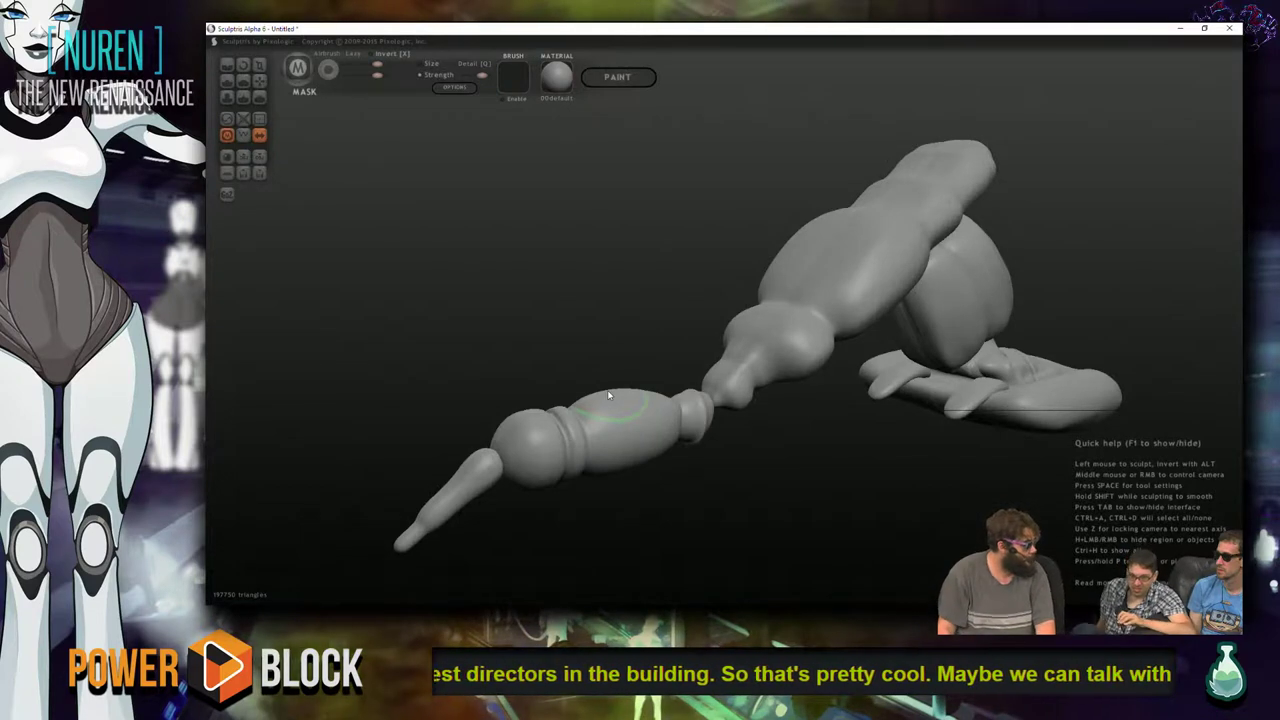
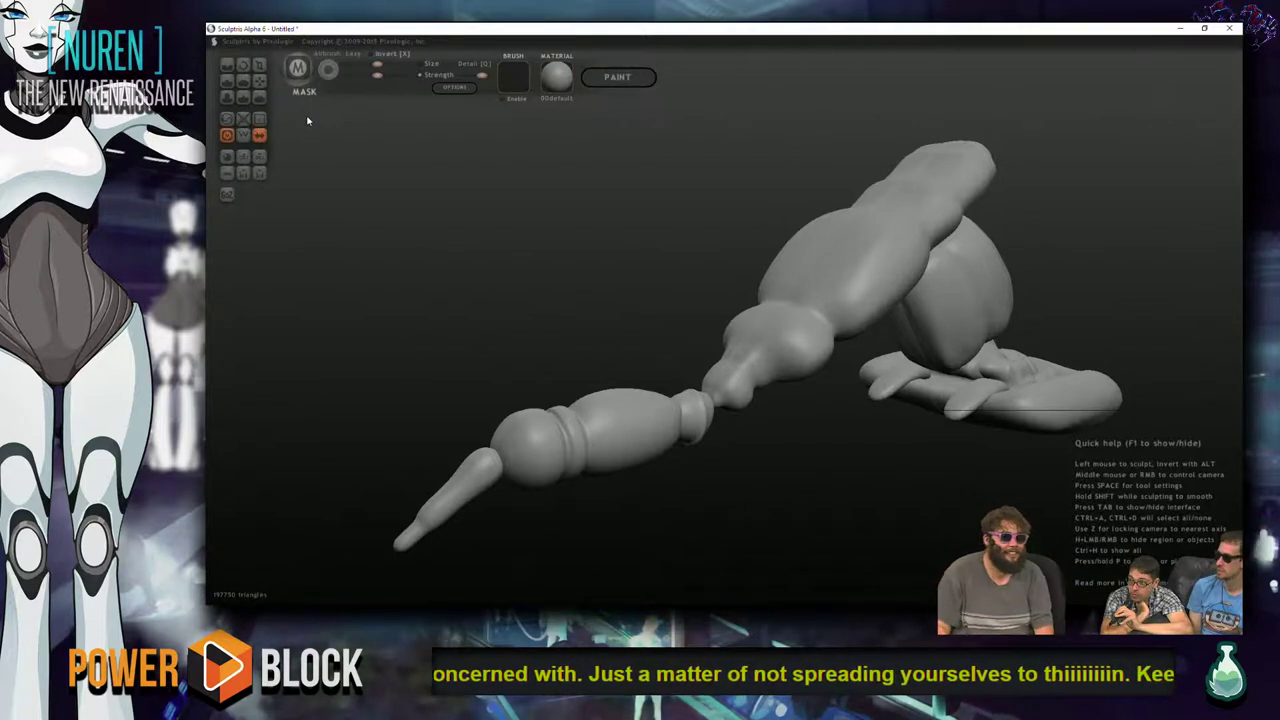
- Inspect the robotic arm from several angles and sculpt a small touch-up near its base joint
scroll(510, 315, down, 5)
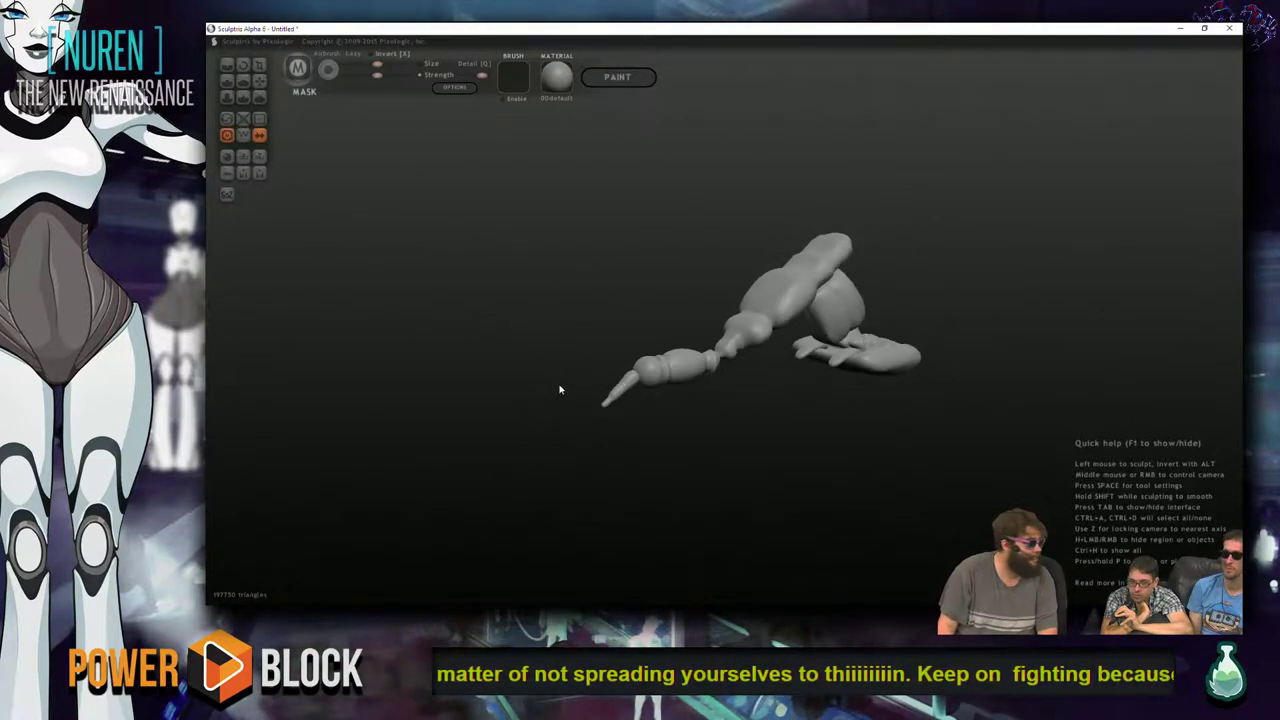
scroll(743, 429, up, 5)
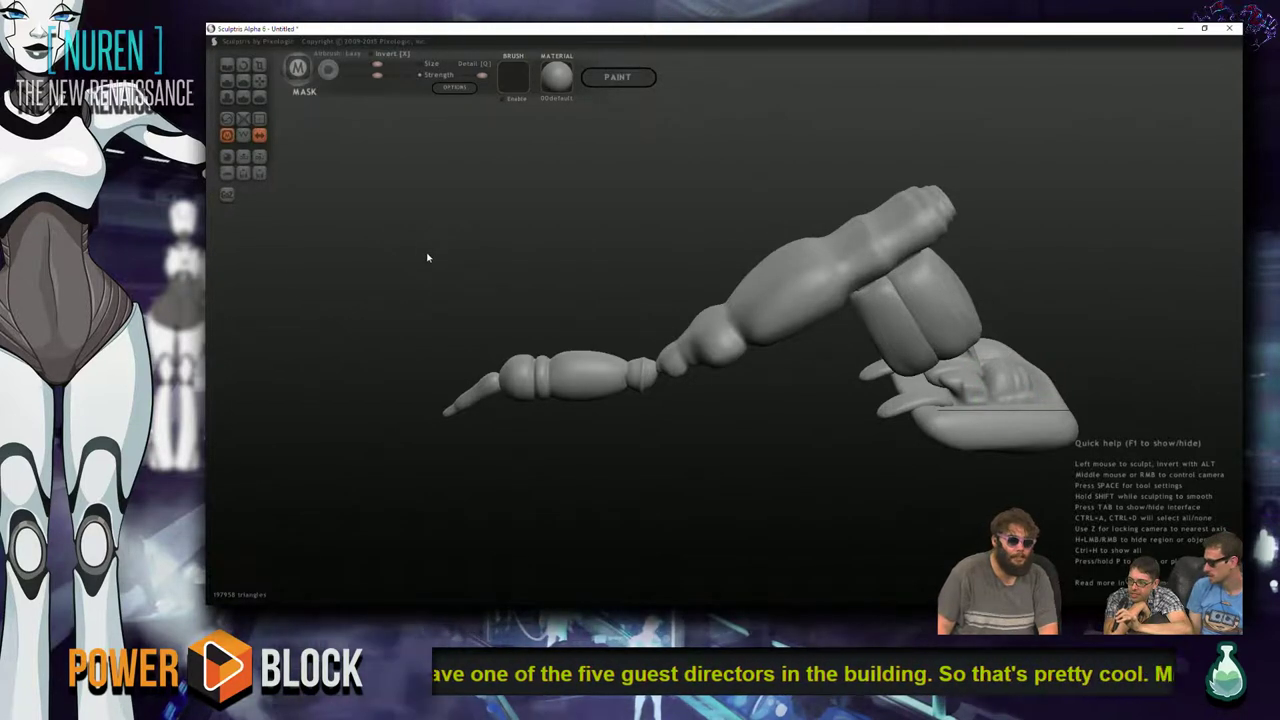
mouse_move(741, 235)
mouse_down()
mouse_move(711, 286)
mouse_move(770, 300)
mouse_up()
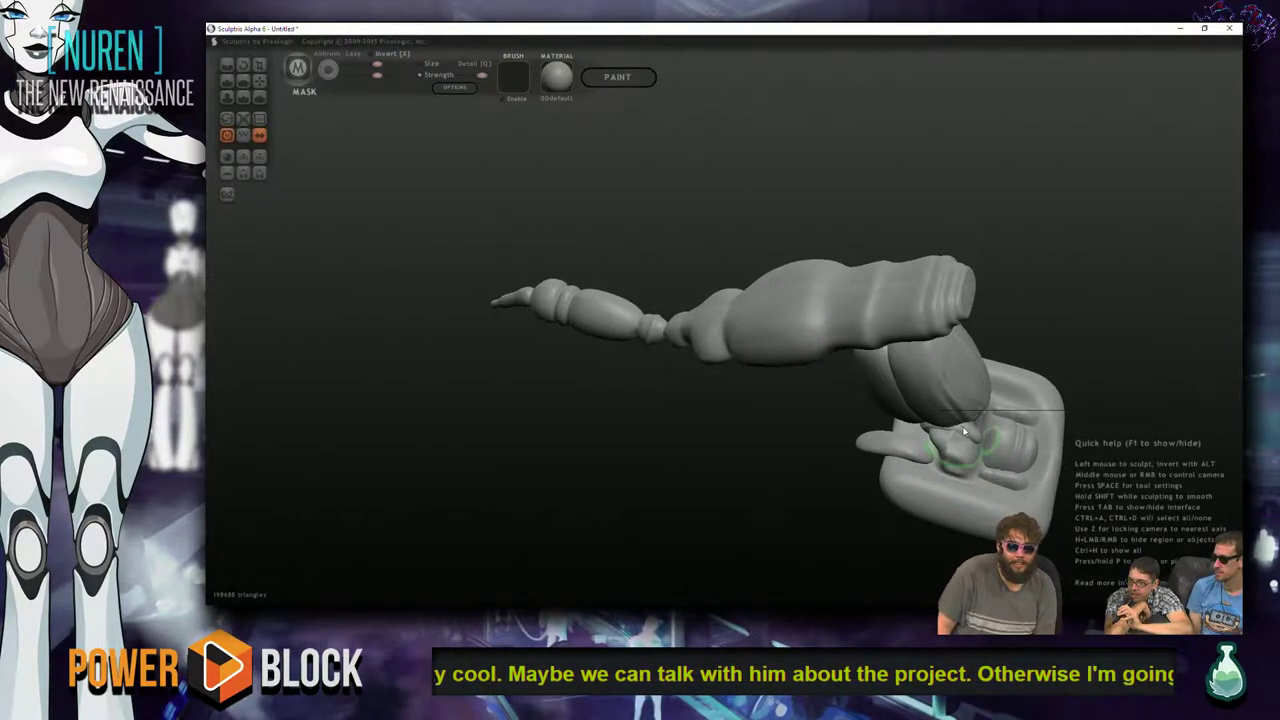
mouse_move(430, 444)
mouse_down()
mouse_move(377, 417)
mouse_move(401, 375)
mouse_up()
mouse_move(880, 405)
mouse_down()
mouse_move(925, 382)
mouse_move(905, 335)
mouse_up()
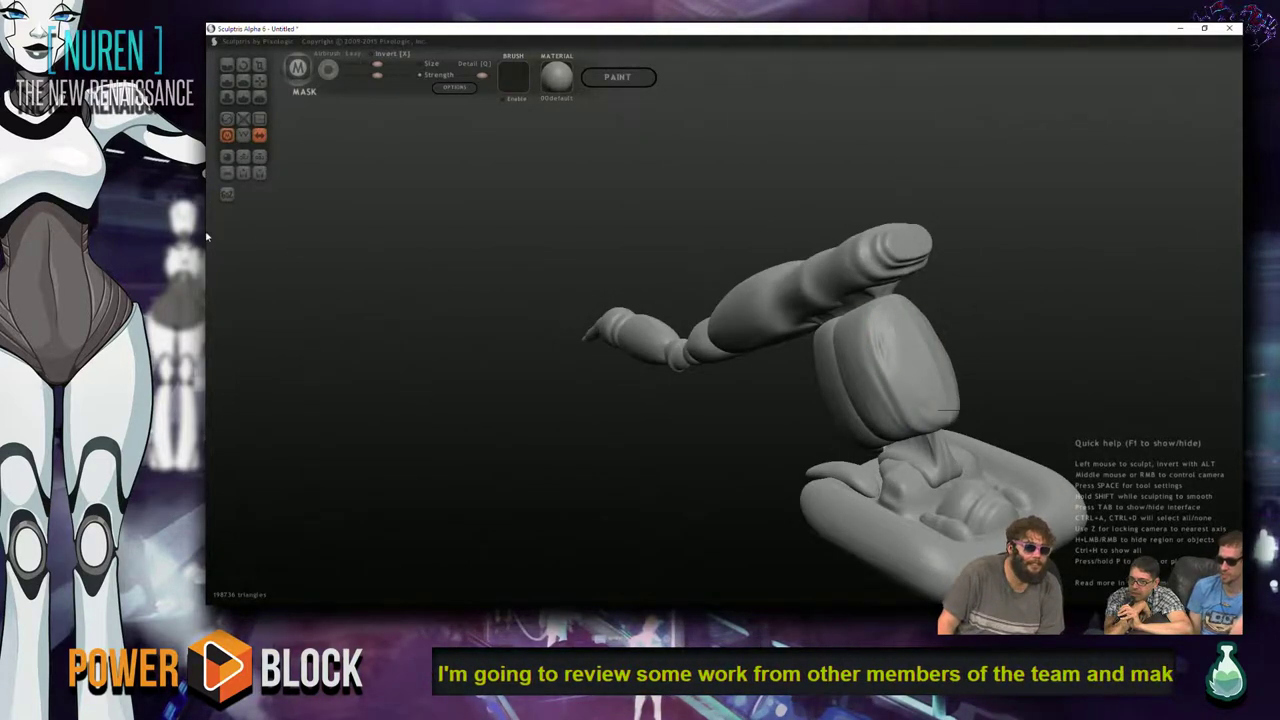
drag(345, 300, 356, 282)
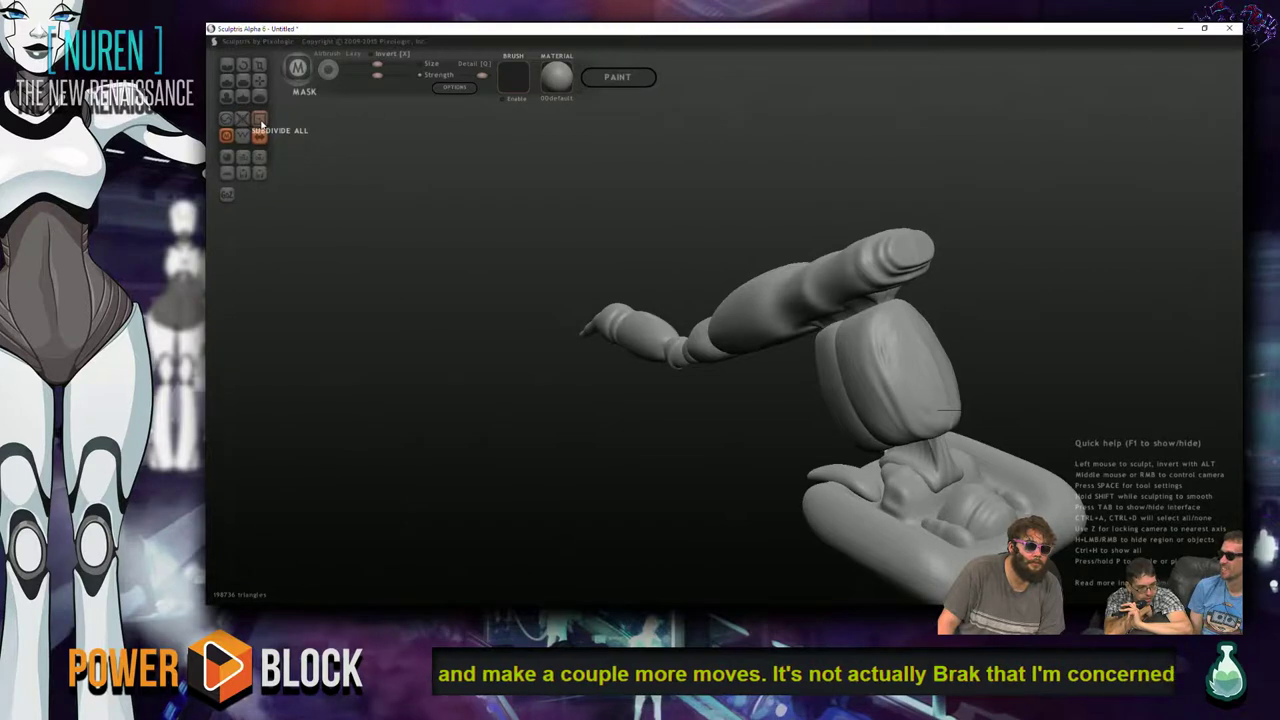
- Cancel paint mode and import jackassEst.obj into Sculptris as an added object
click(617, 77)
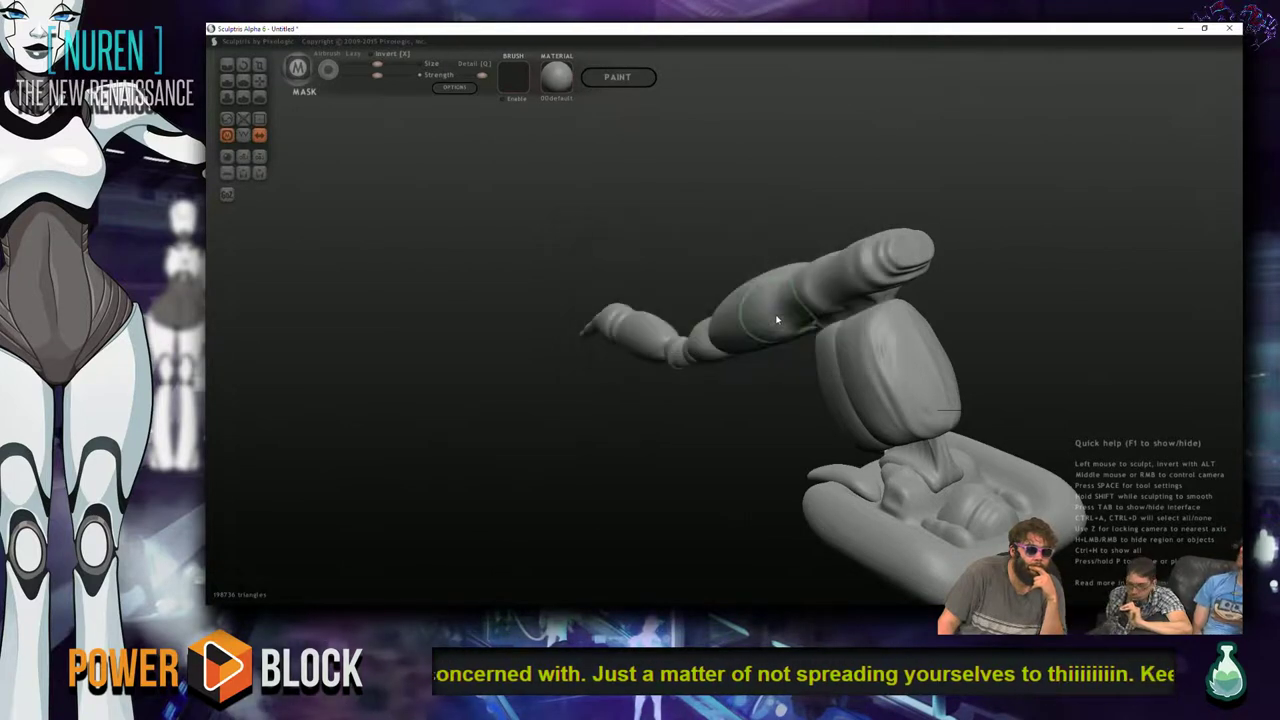
click(772, 323)
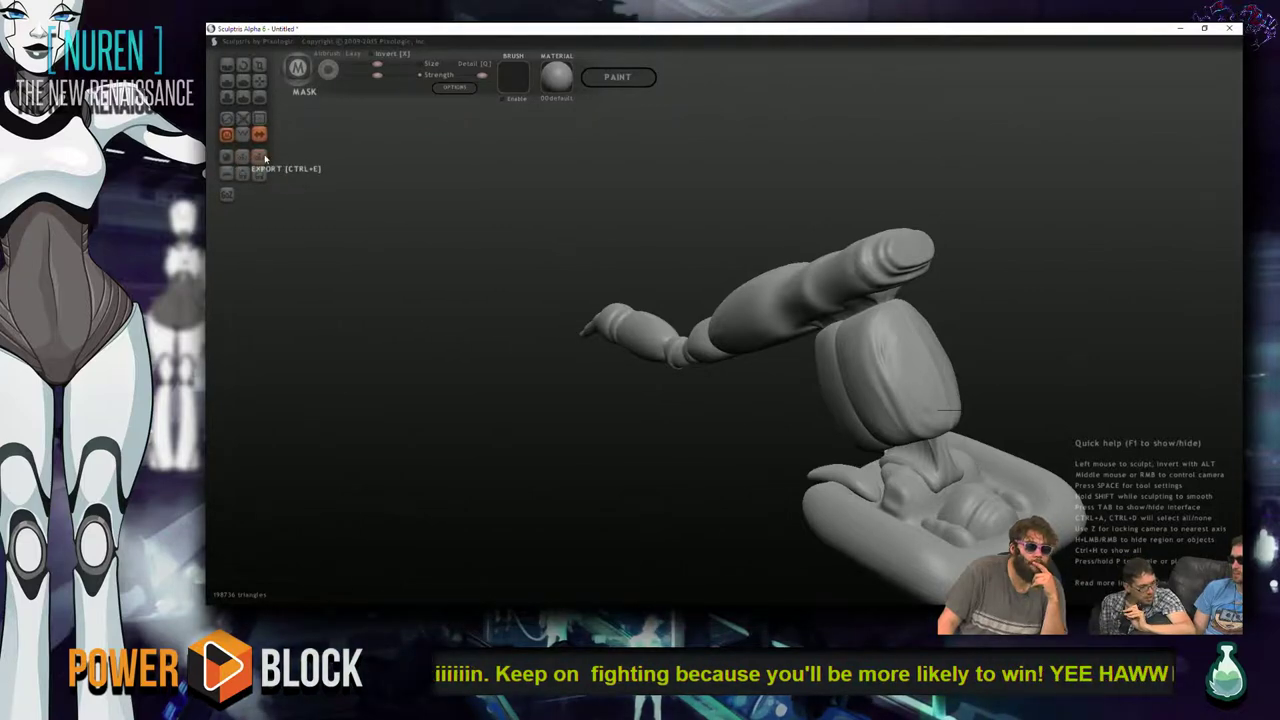
click(249, 163)
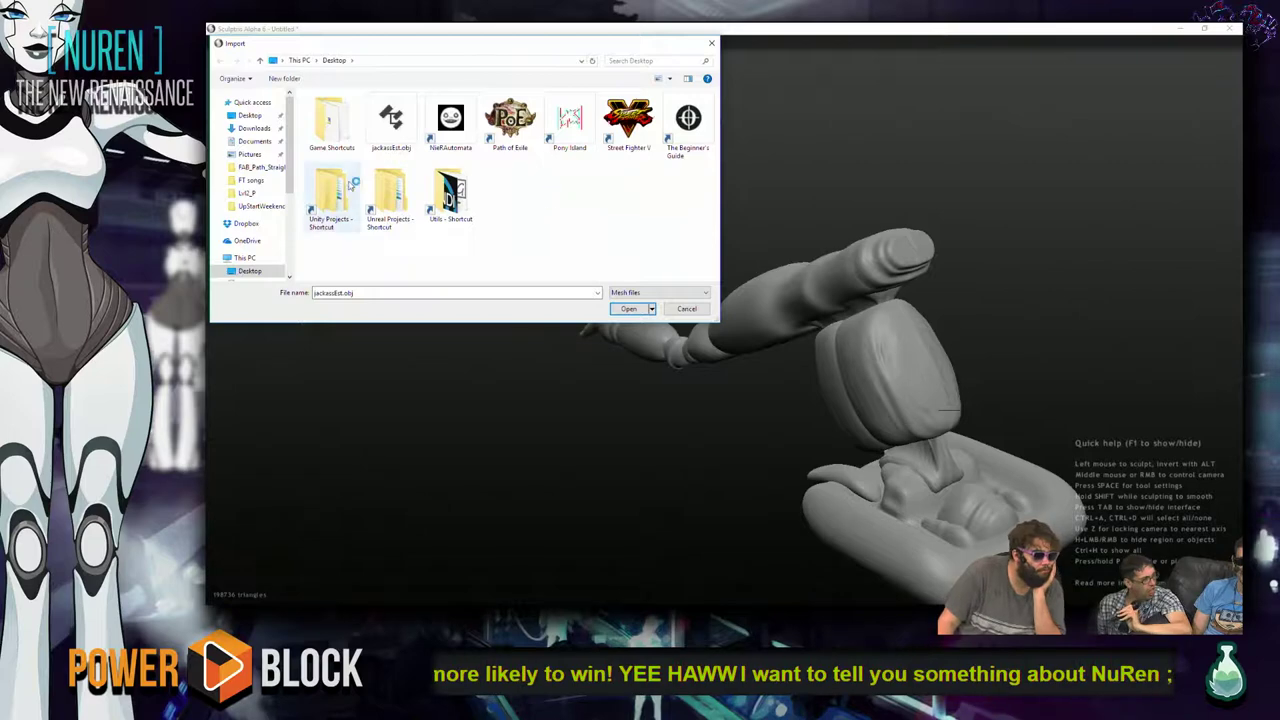
click(632, 308)
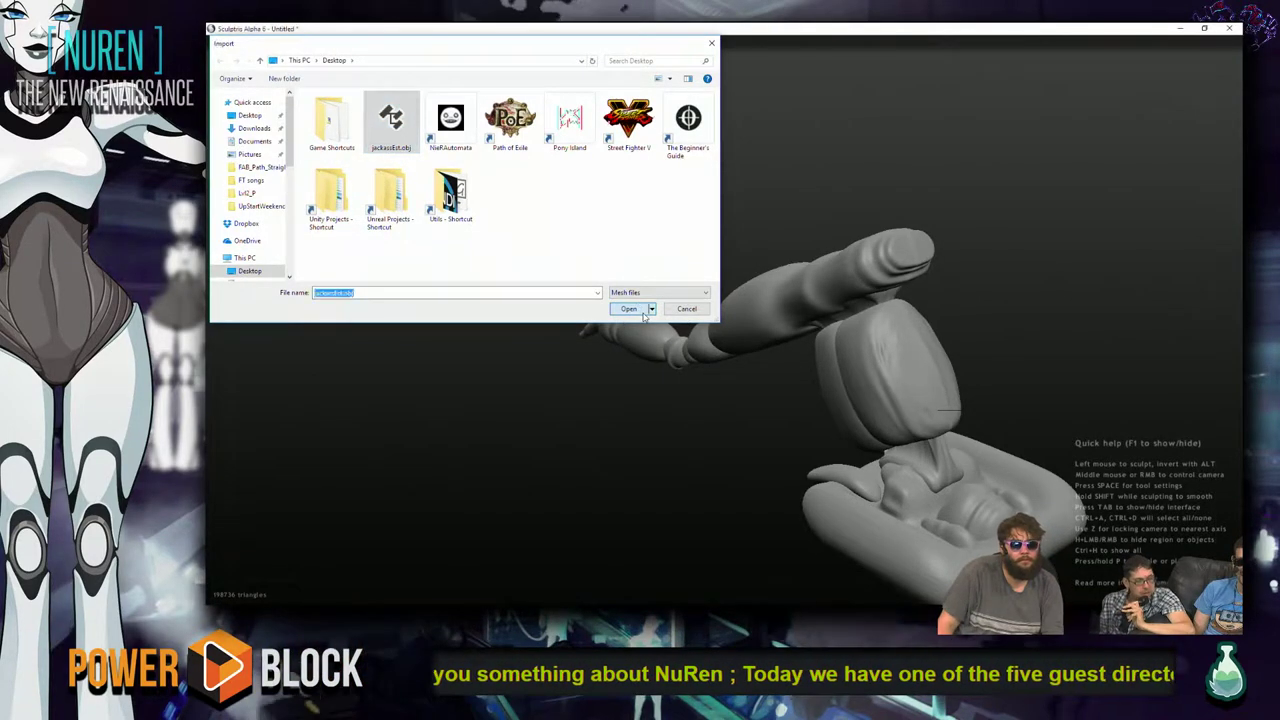
click(722, 316)
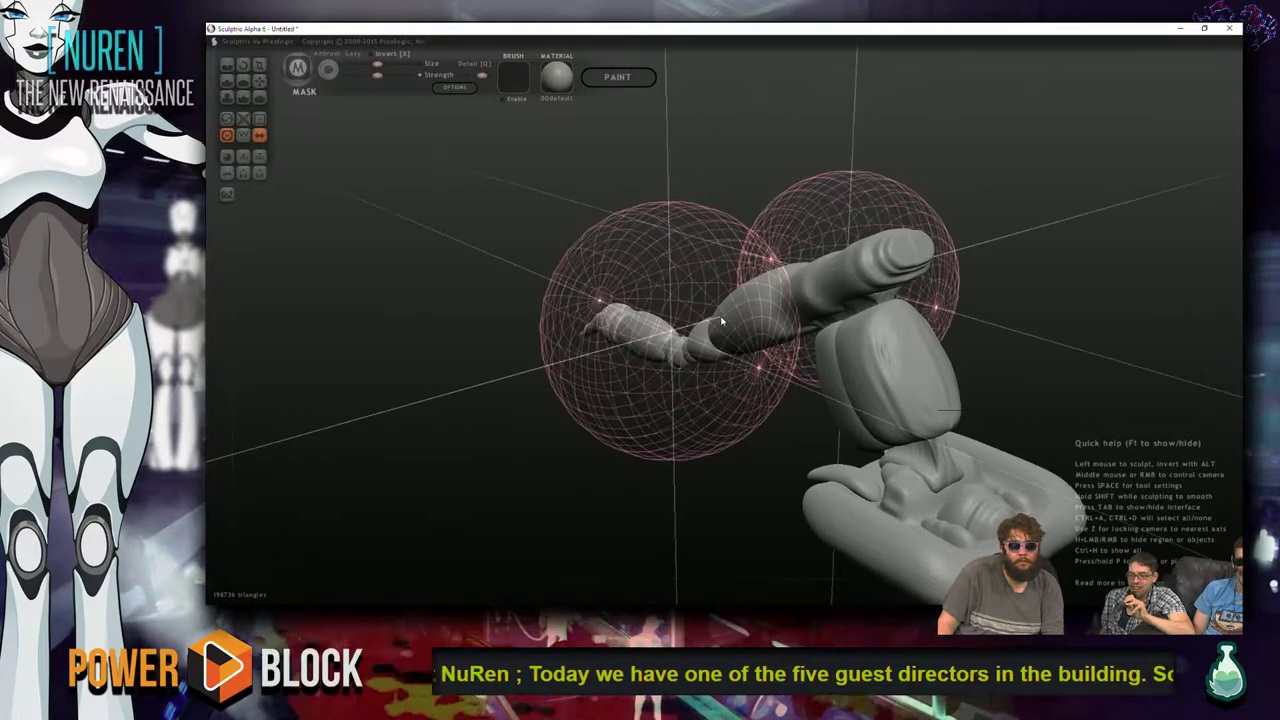
- Orbit the imported scene, then switch over to Maya LT
right_drag(543, 343, 255, 287)
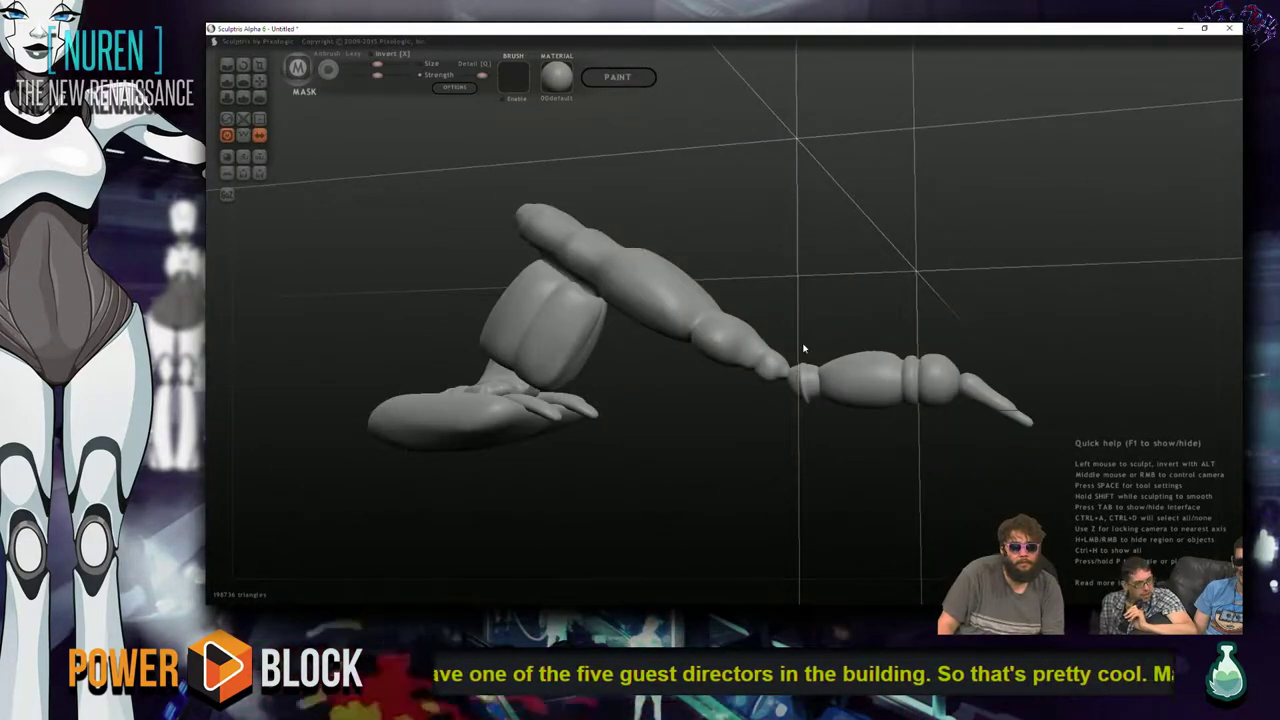
key(alt+Tab)
click(690, 305)
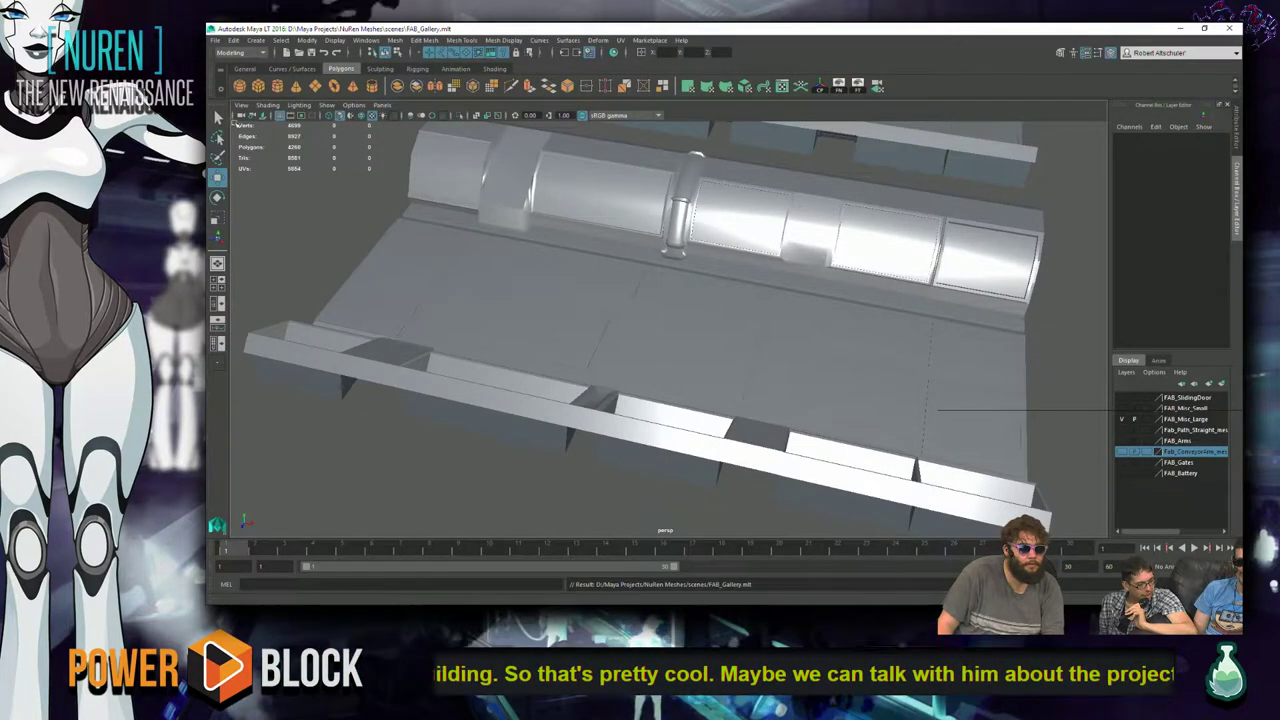
- Select and tumble around the conveyor wall mesh polySurface4, then switch to the browser's search results
click(217, 117)
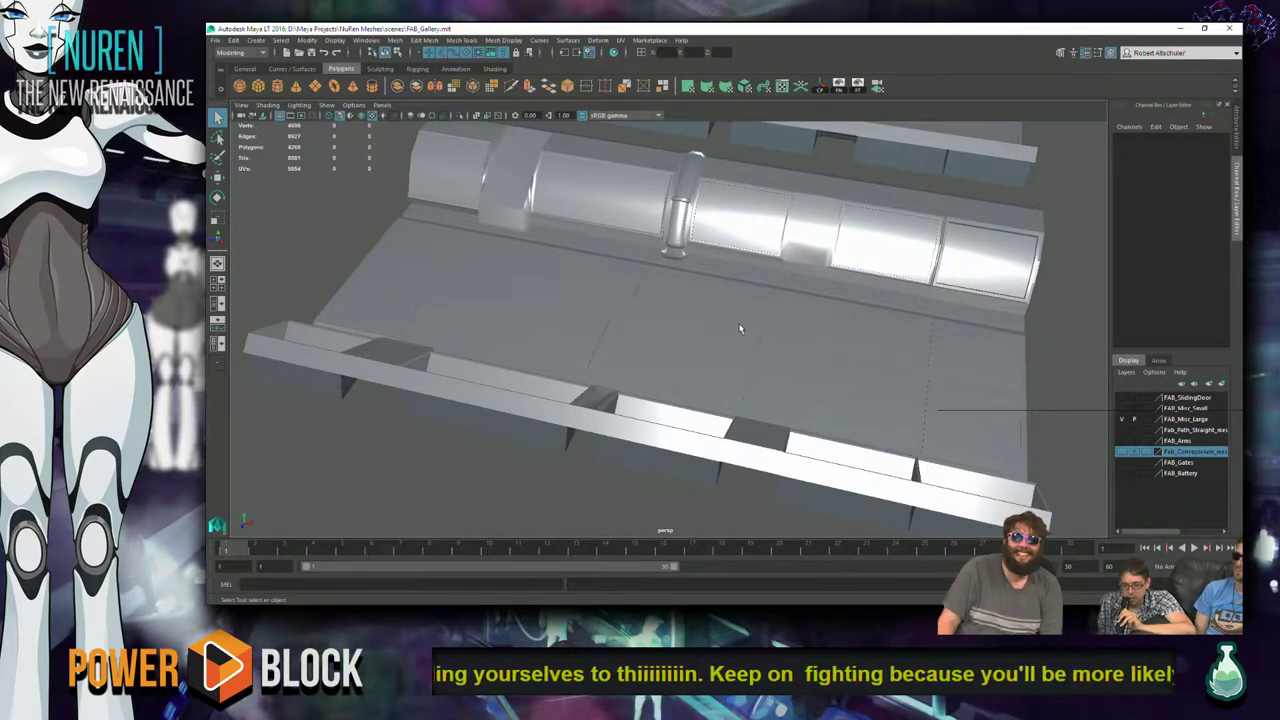
scroll(933, 377, up, 3)
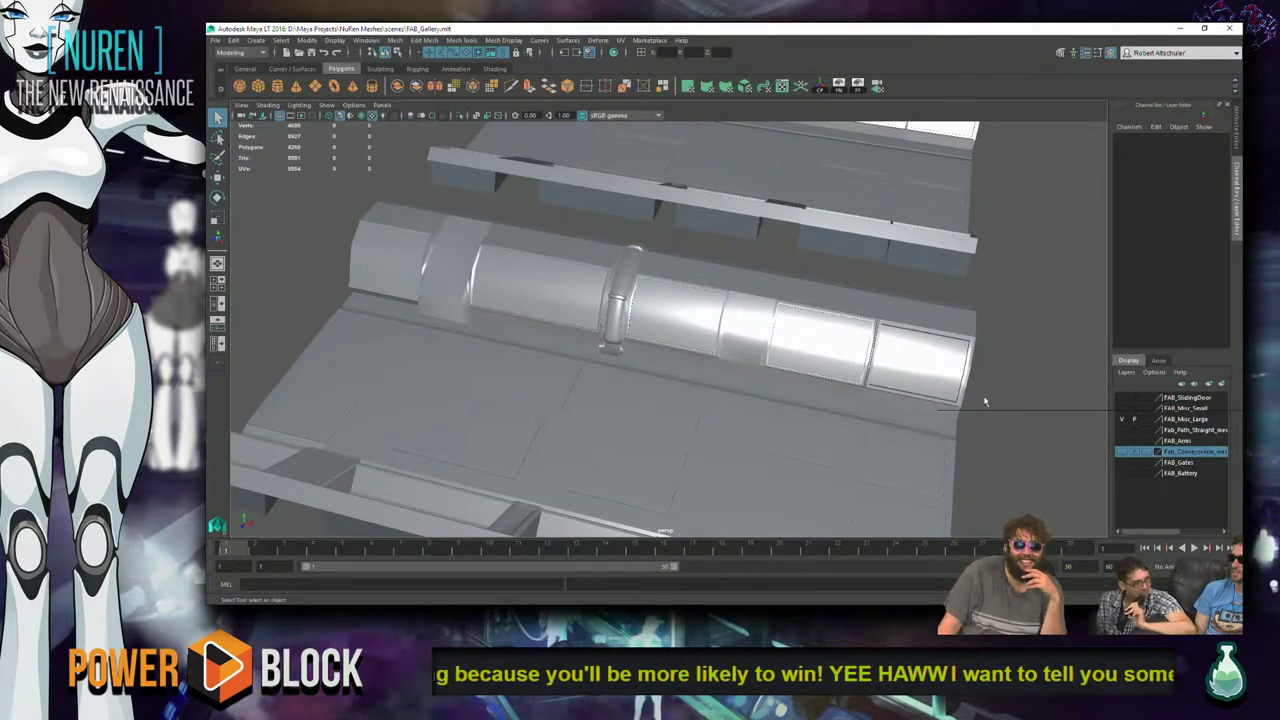
click(958, 383)
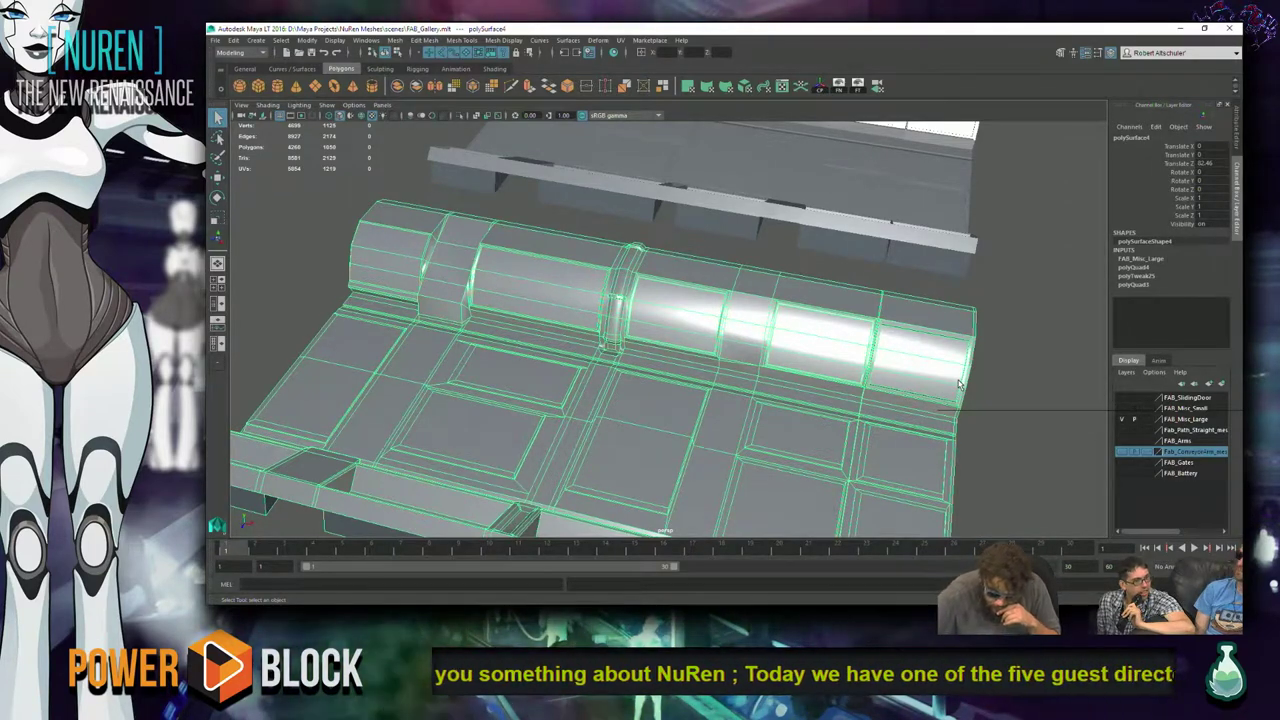
alt+drag(903, 383, 966, 379)
click(1027, 418)
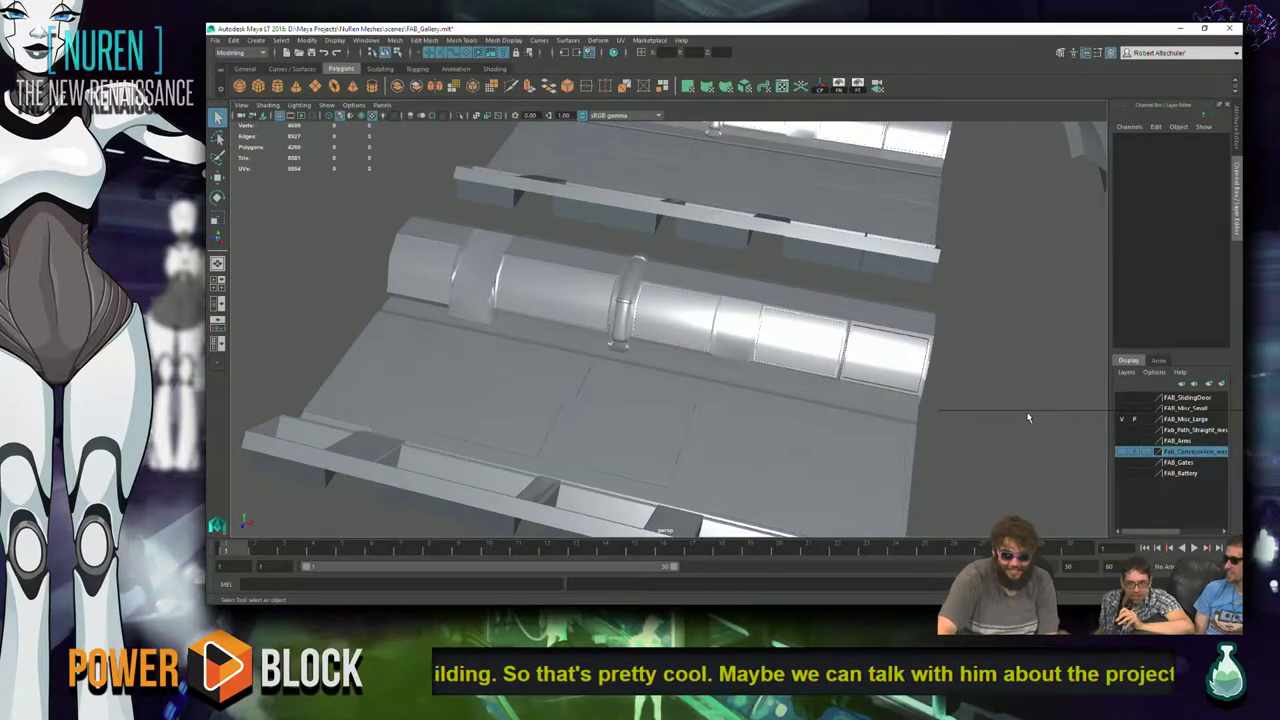
key(alt+Tab)
key(alt+Tab)
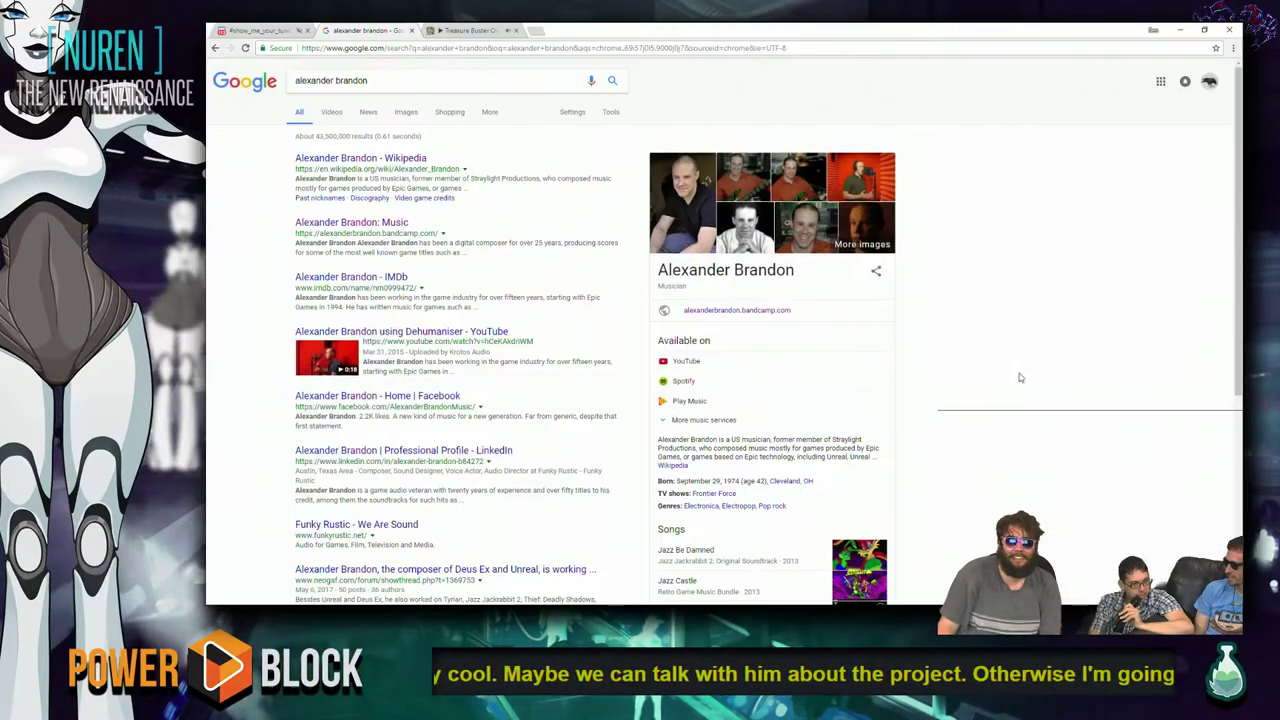
- Open the Discord tab and move through the general channel to the operations channel
click(258, 29)
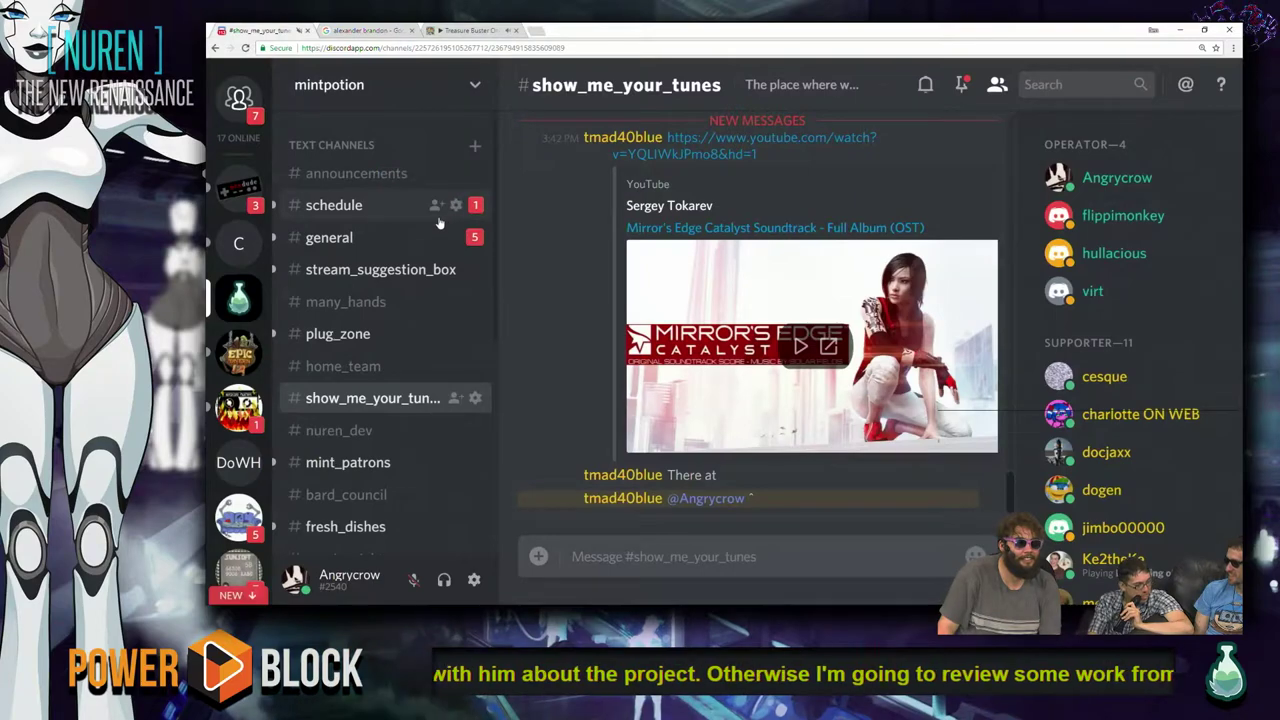
click(378, 264)
click(370, 240)
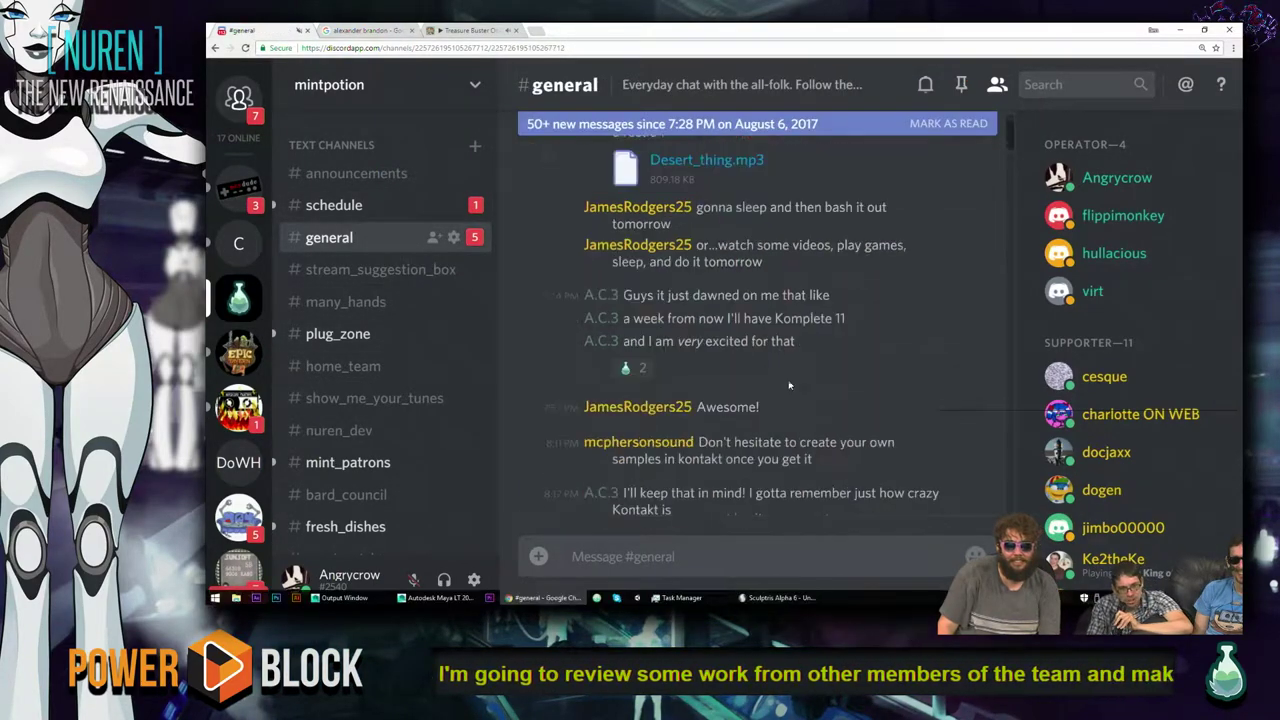
scroll(760, 509, down, 5)
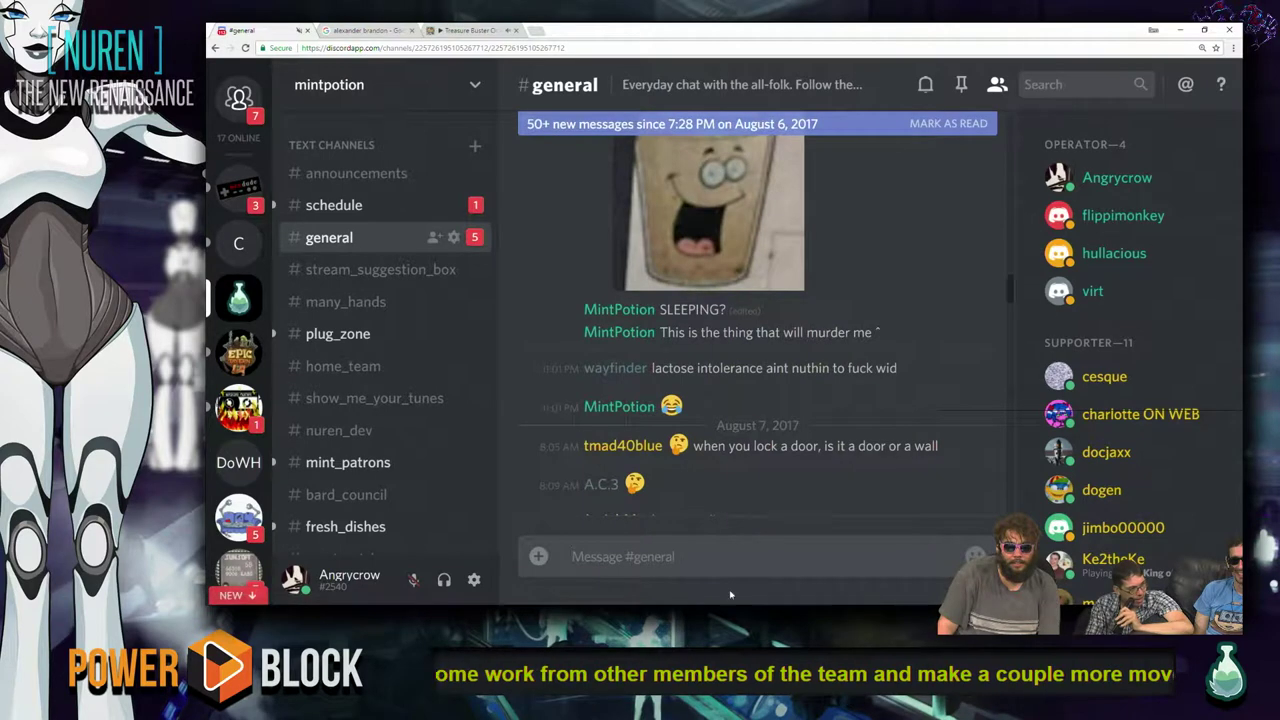
scroll(400, 331, down, 5)
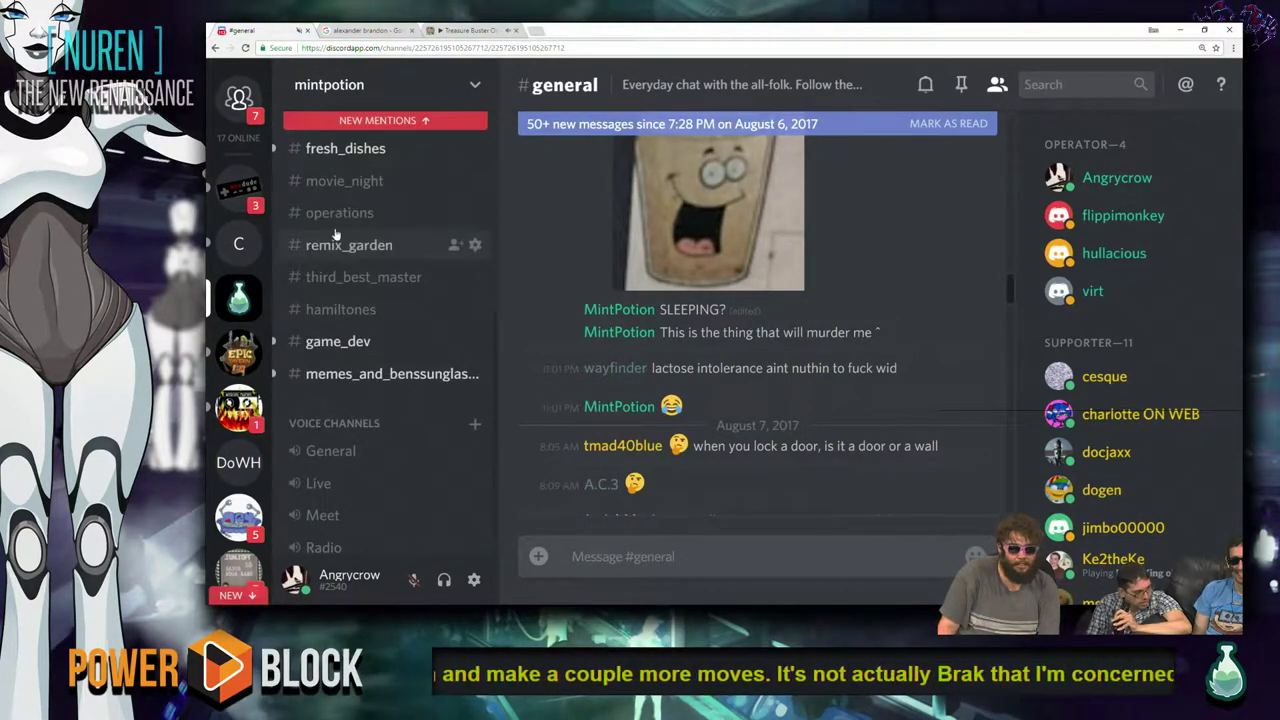
click(380, 213)
- Send !uptime to the bot, then minimize the browser to return to Maya LT
text(!)
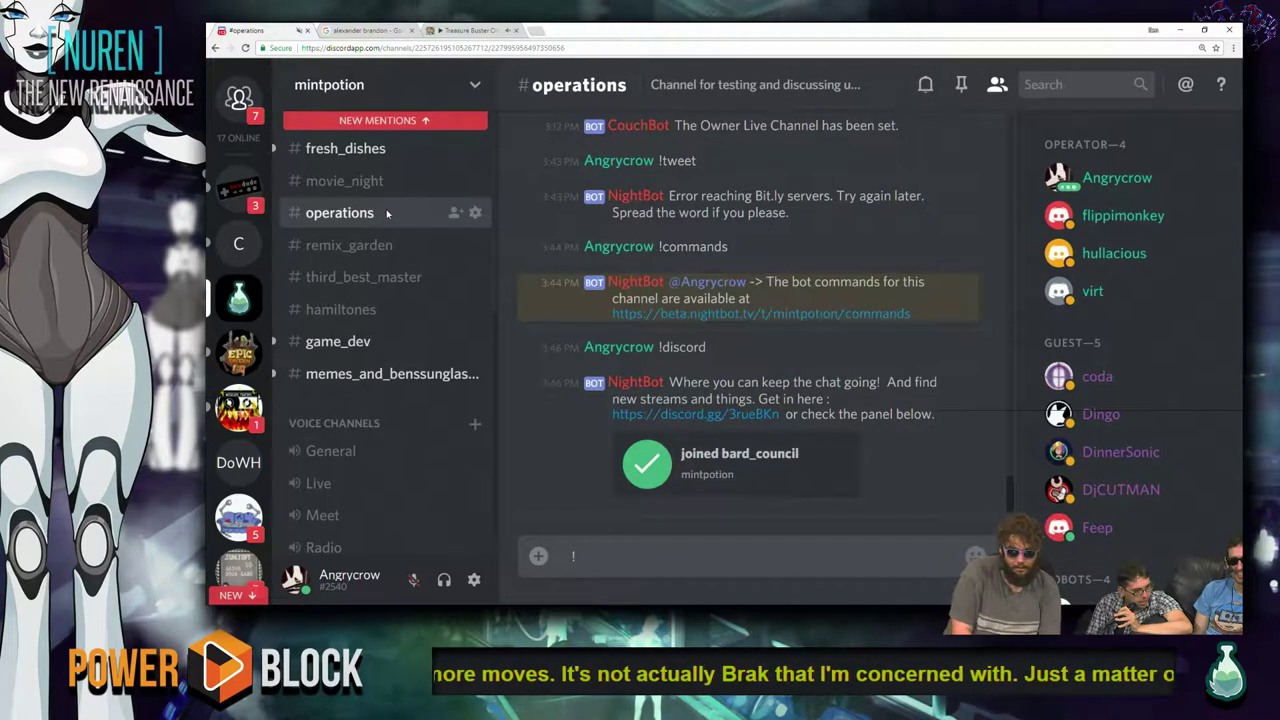
text(uptime)
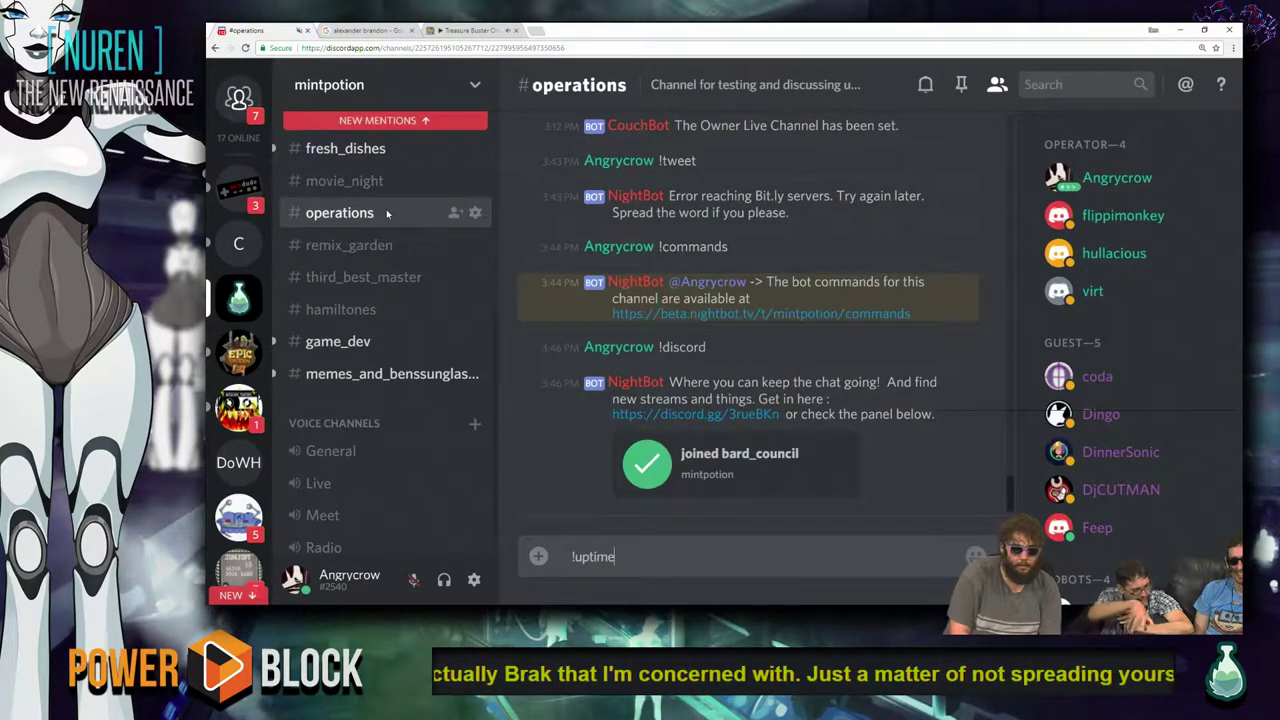
key(Return)
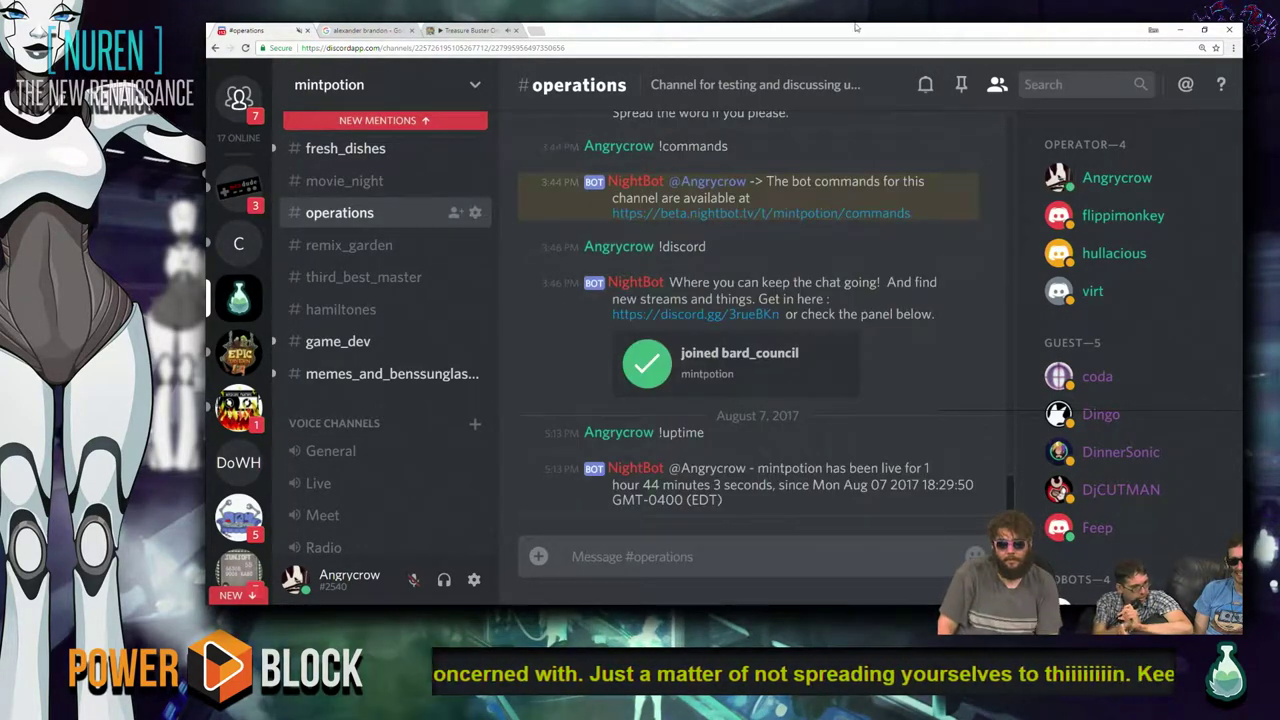
click(1181, 29)
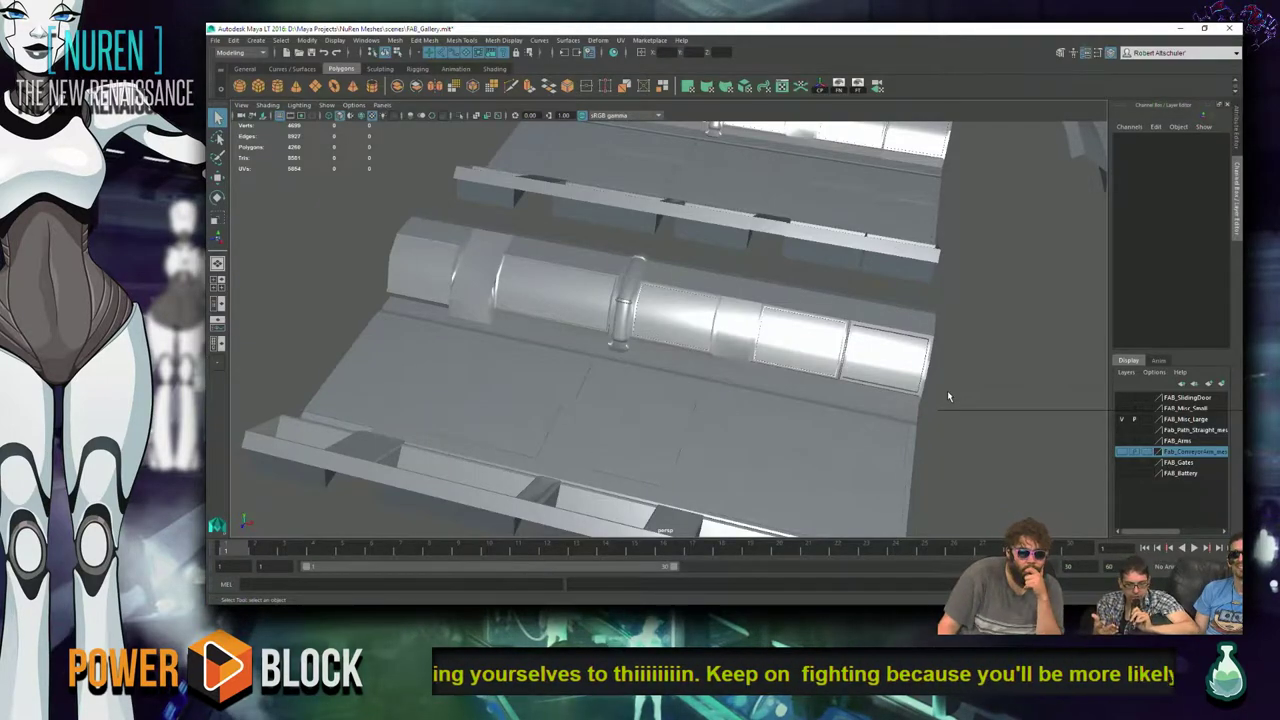
- Select the conveyor mesh and tumble around it to inspect the wall panels
click(838, 374)
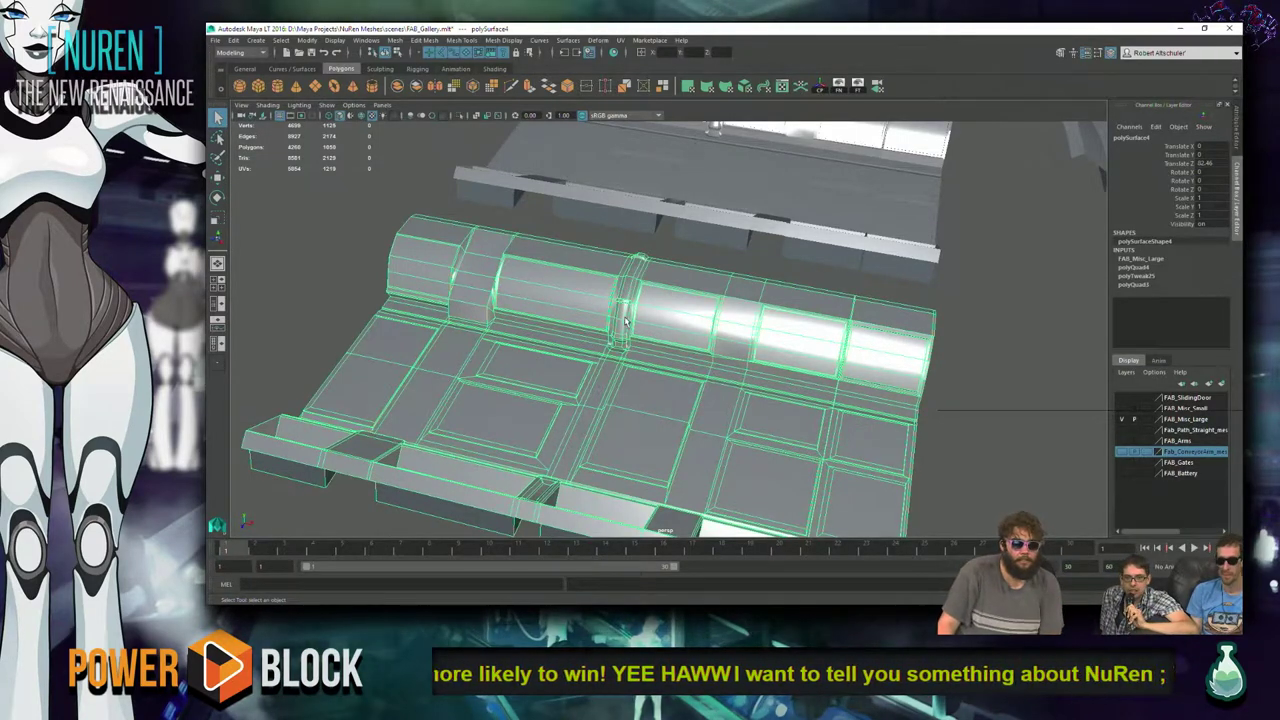
scroll(625, 320, up, 5)
mouse_move(610, 251)
alt+mouse_down()
mouse_move(614, 314)
mouse_move(616, 266)
alt+mouse_up()
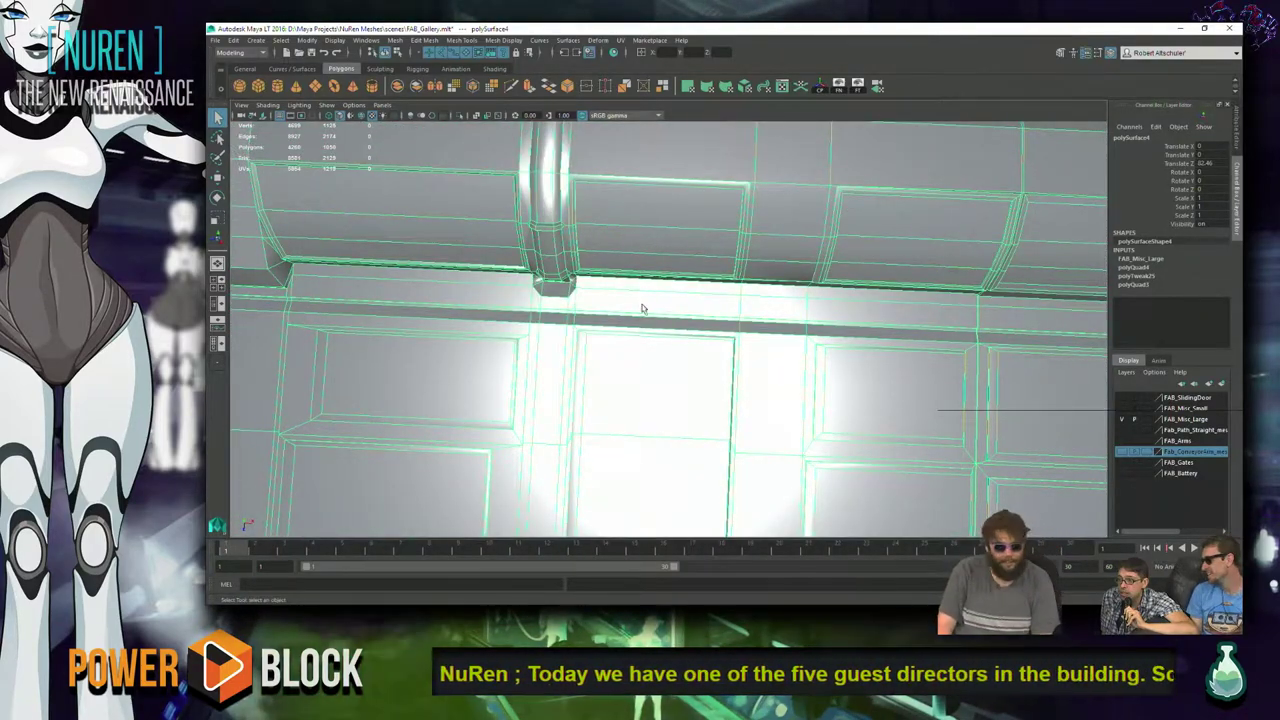
alt+drag(689, 449, 676, 387)
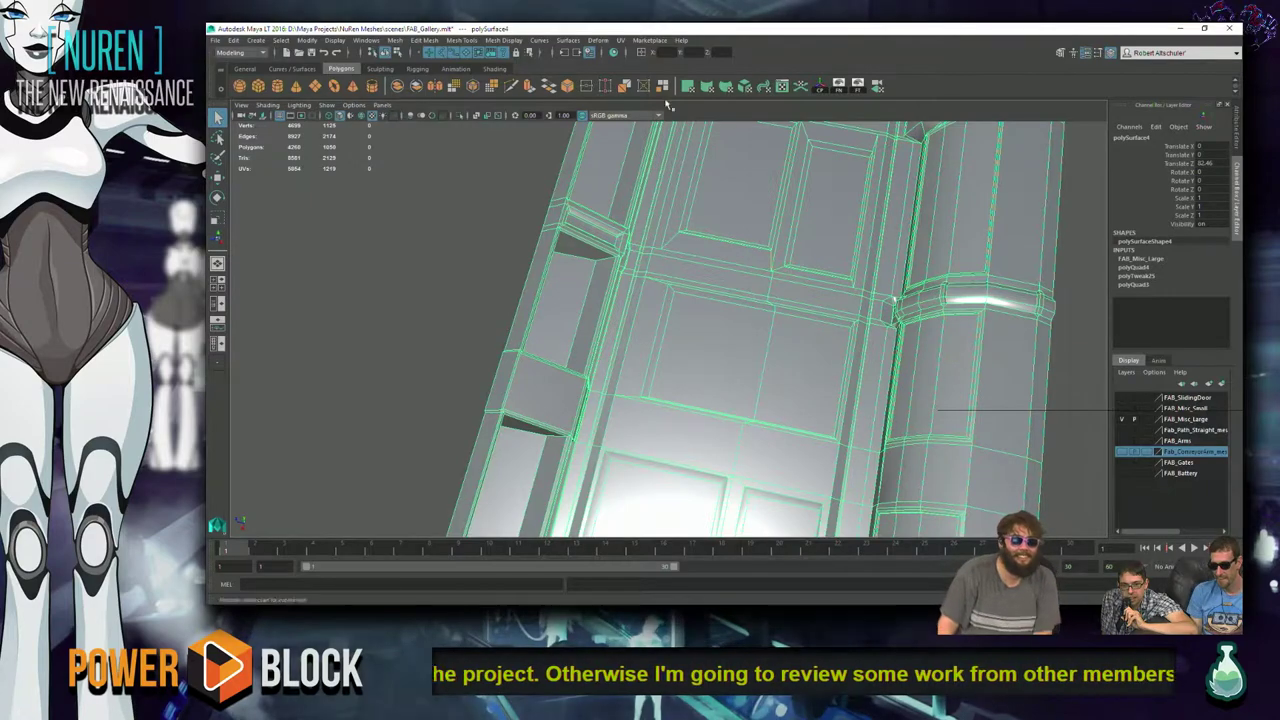
click(728, 356)
scroll(745, 367, down, 5)
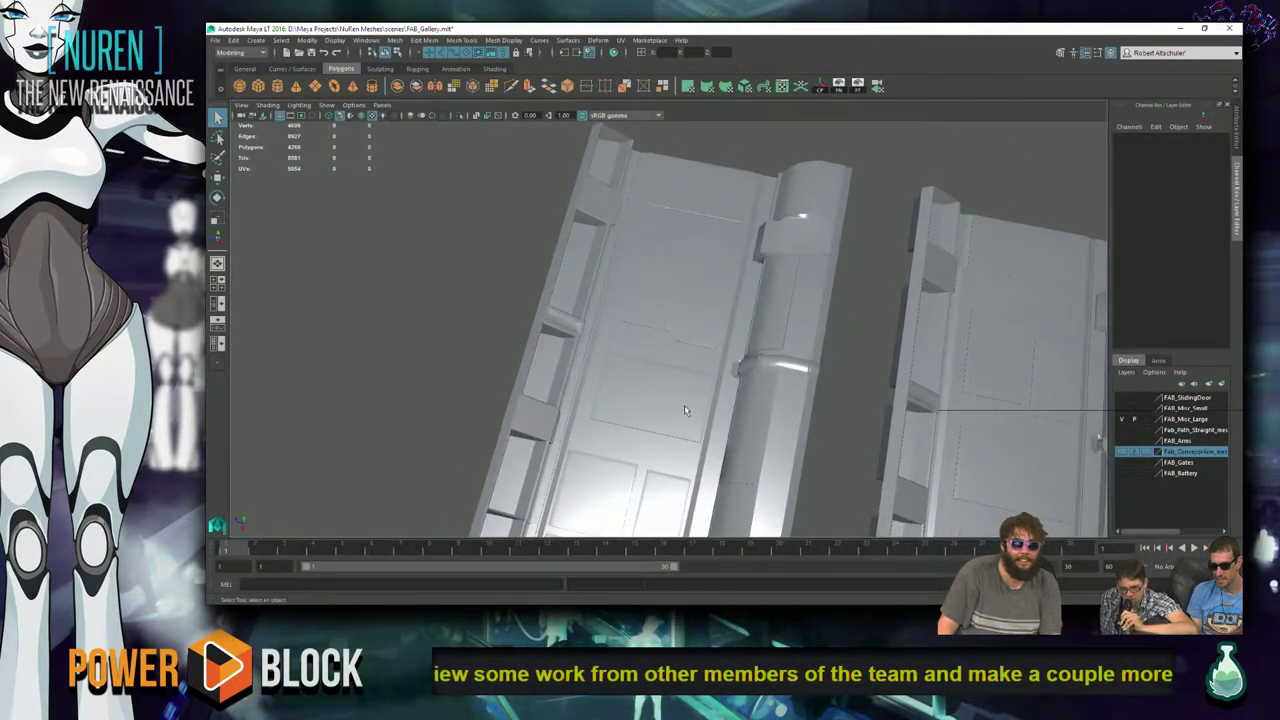
alt+drag(686, 410, 743, 399)
alt+right_drag(729, 376, 1089, 456)
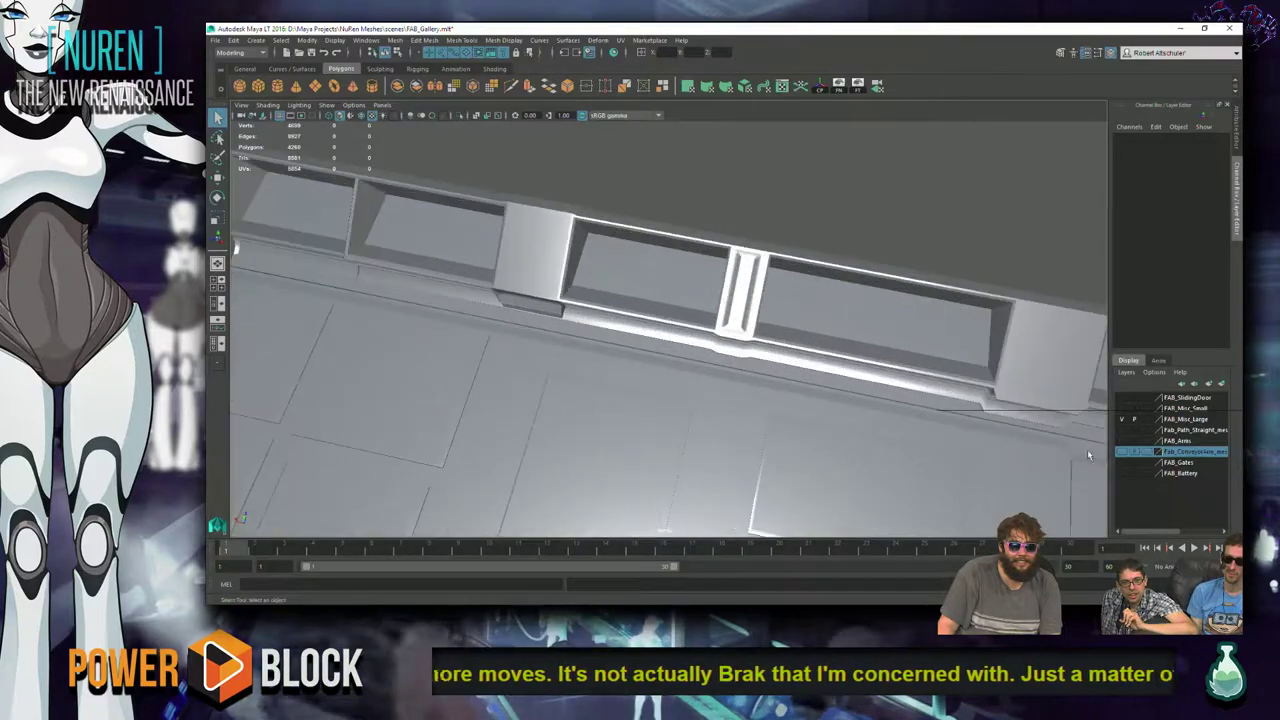
- Select the wall mesh, frame the trough ledge, and switch it to Face mode
click(814, 391)
alt+drag(816, 391, 417, 170)
alt+drag(708, 225, 768, 312)
alt+drag(900, 229, 692, 330)
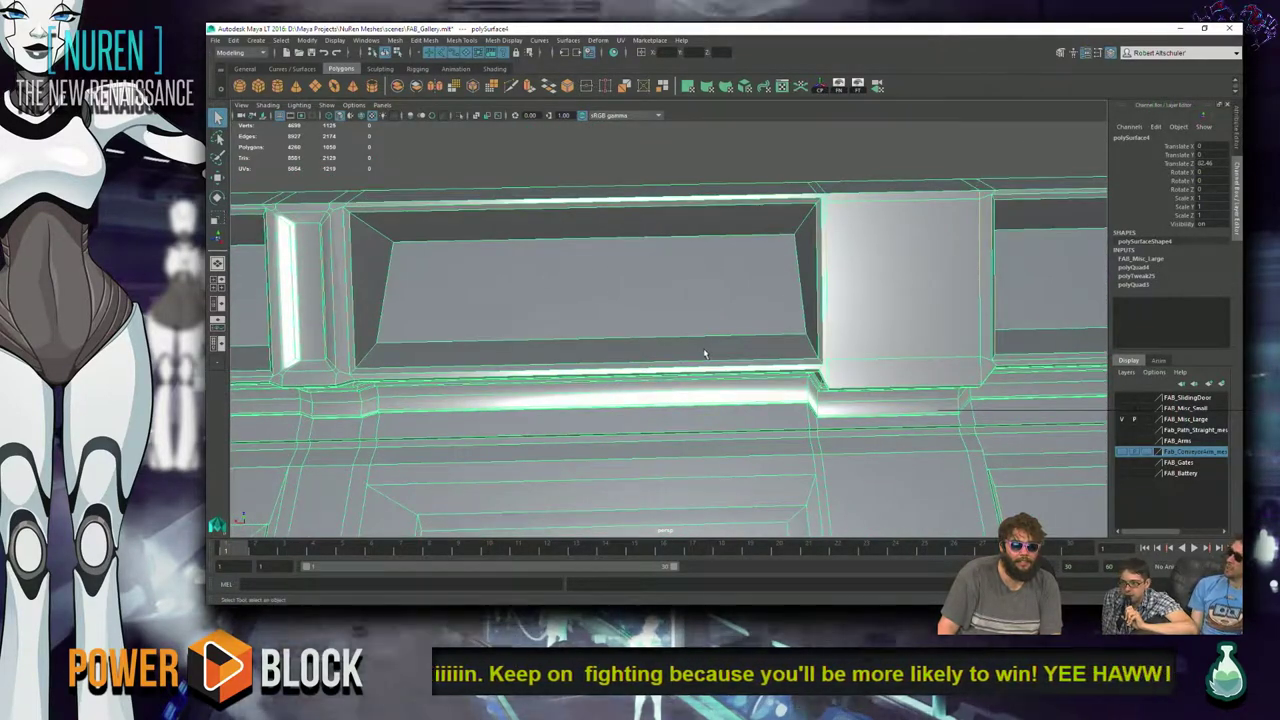
mouse_move(764, 284)
alt+mouse_down()
mouse_move(614, 409)
mouse_move(566, 352)
mouse_move(1046, 277)
mouse_move(781, 292)
alt+mouse_up()
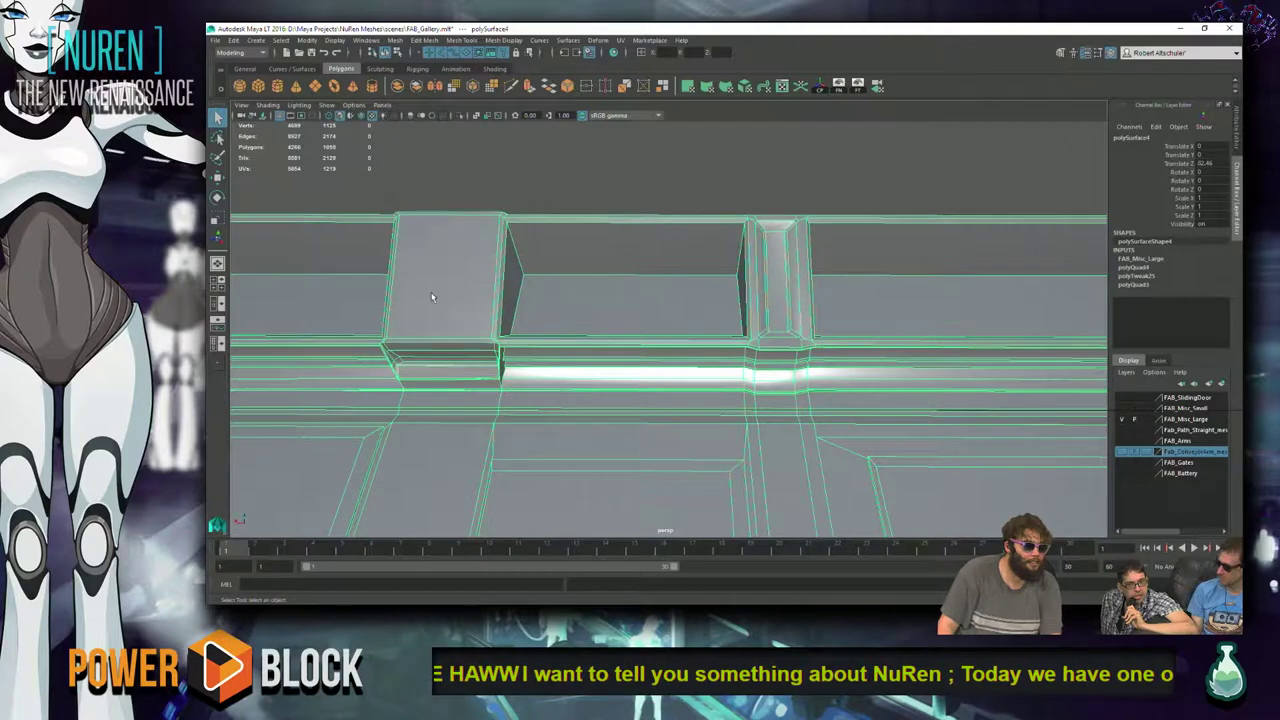
right_drag(359, 285, 349, 315)
alt+drag(357, 300, 543, 305)
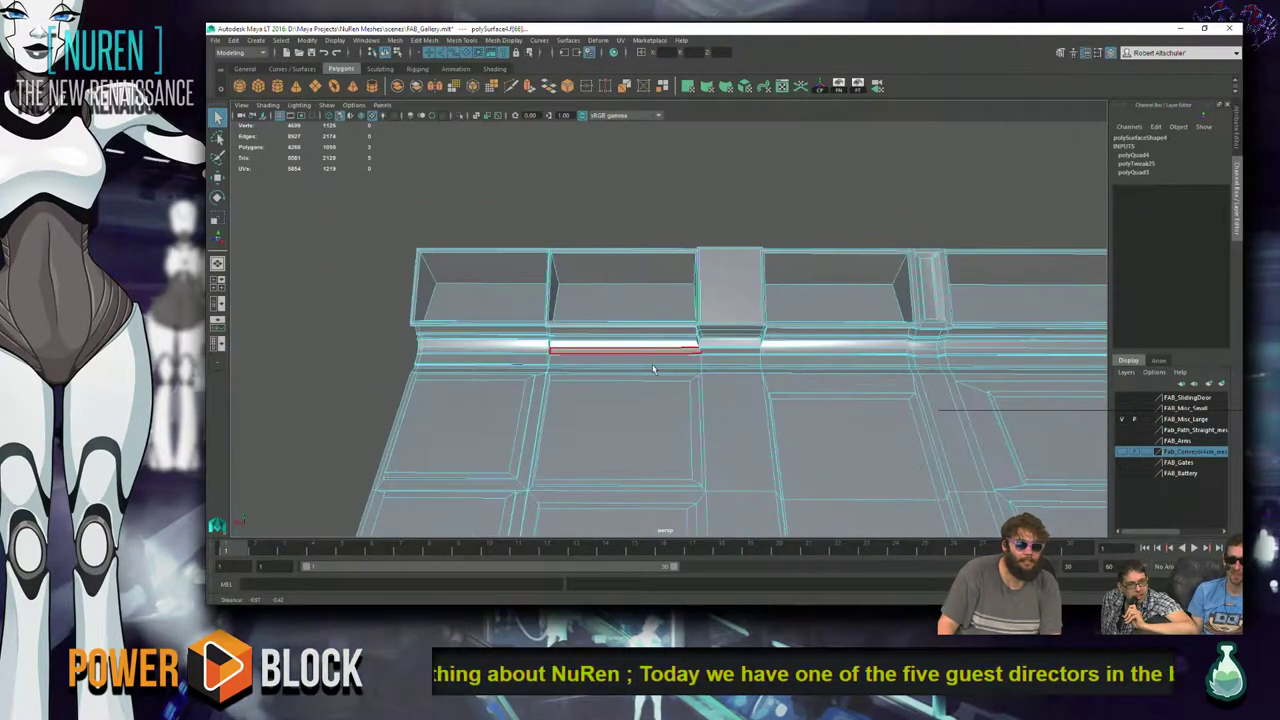
- Select the floor faces of the troughs along the wall ledge
click(493, 303)
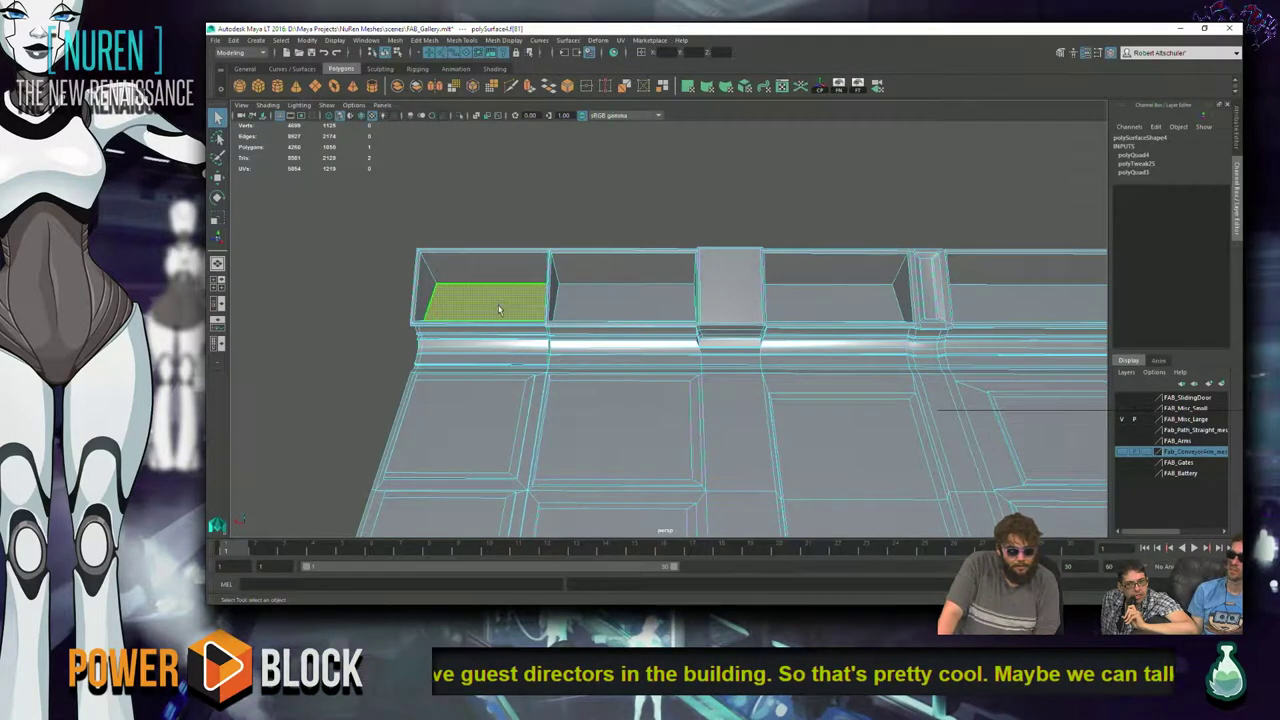
shift+click(601, 306)
shift+click(860, 307)
alt+middle_drag(985, 420, 605, 450)
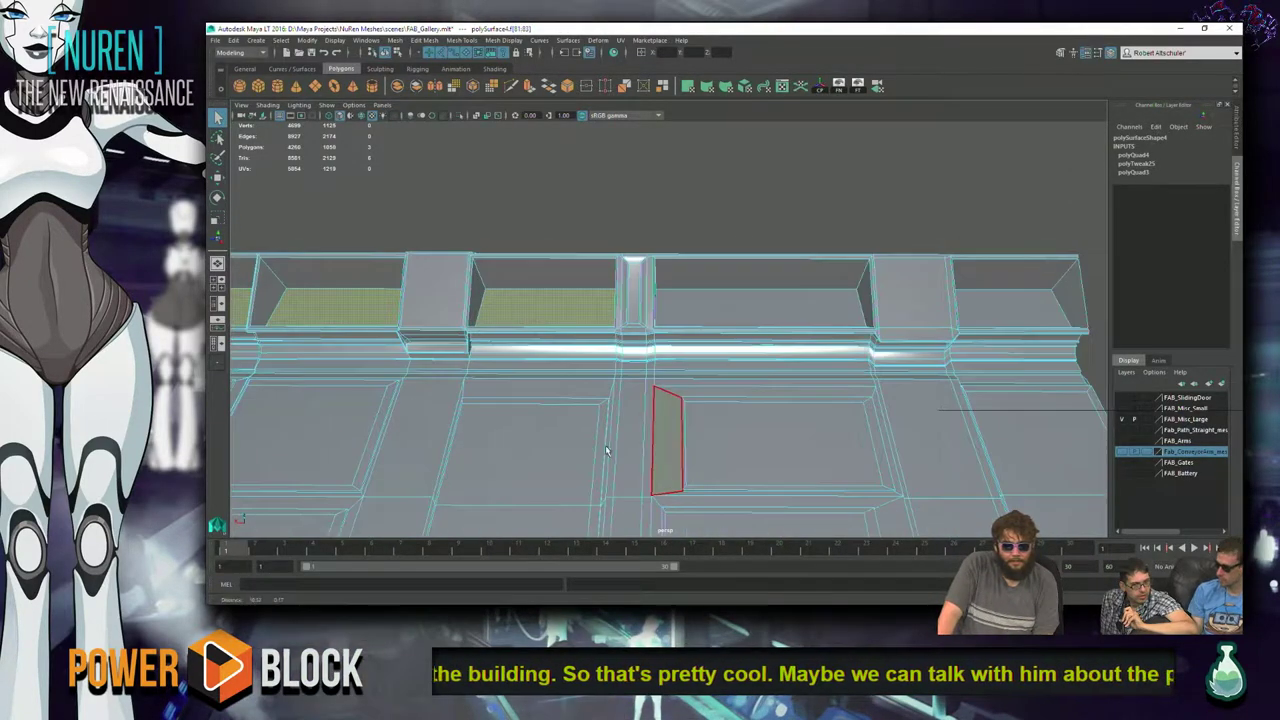
shift+click(795, 297)
shift+click(1043, 302)
alt+drag(545, 390, 640, 395)
alt+drag(610, 332, 760, 380)
- Extrude the trough floor faces, shrink them inward and sink them below the floor
shift+right_click(910, 377)
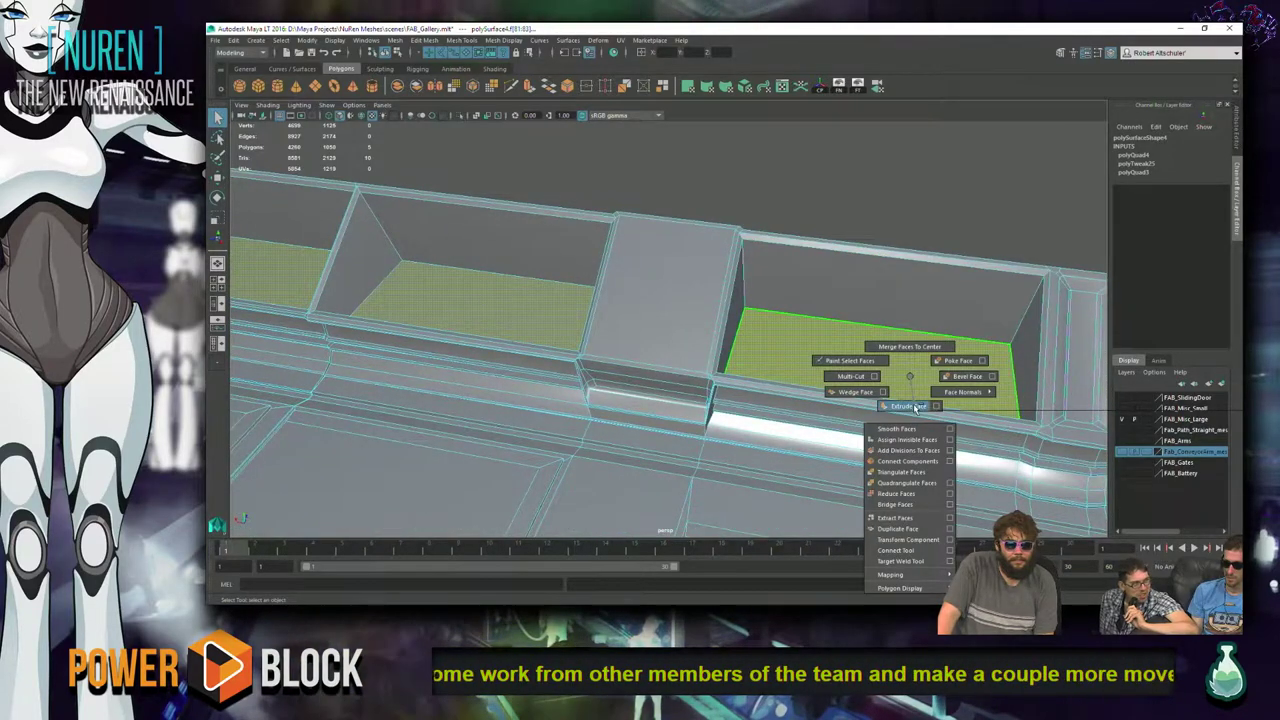
click(915, 407)
alt+drag(915, 407, 440, 350)
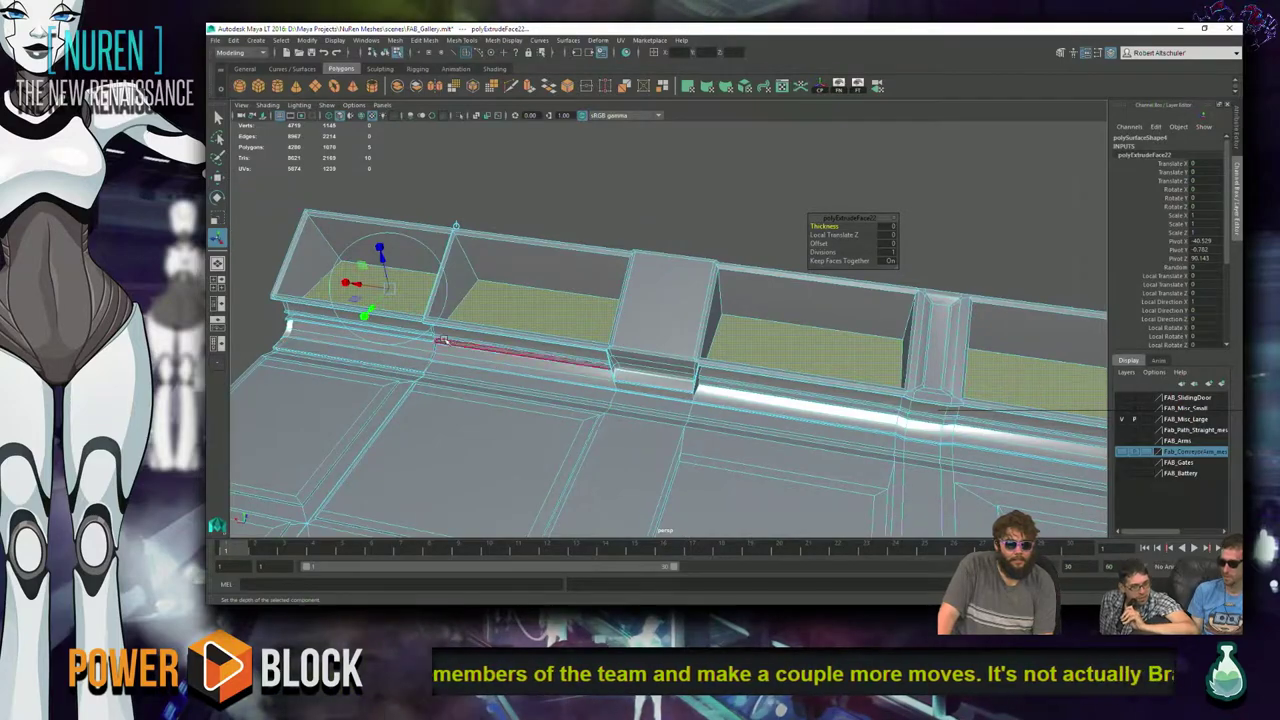
alt+drag(445, 345, 822, 417)
scroll(420, 307, up, 5)
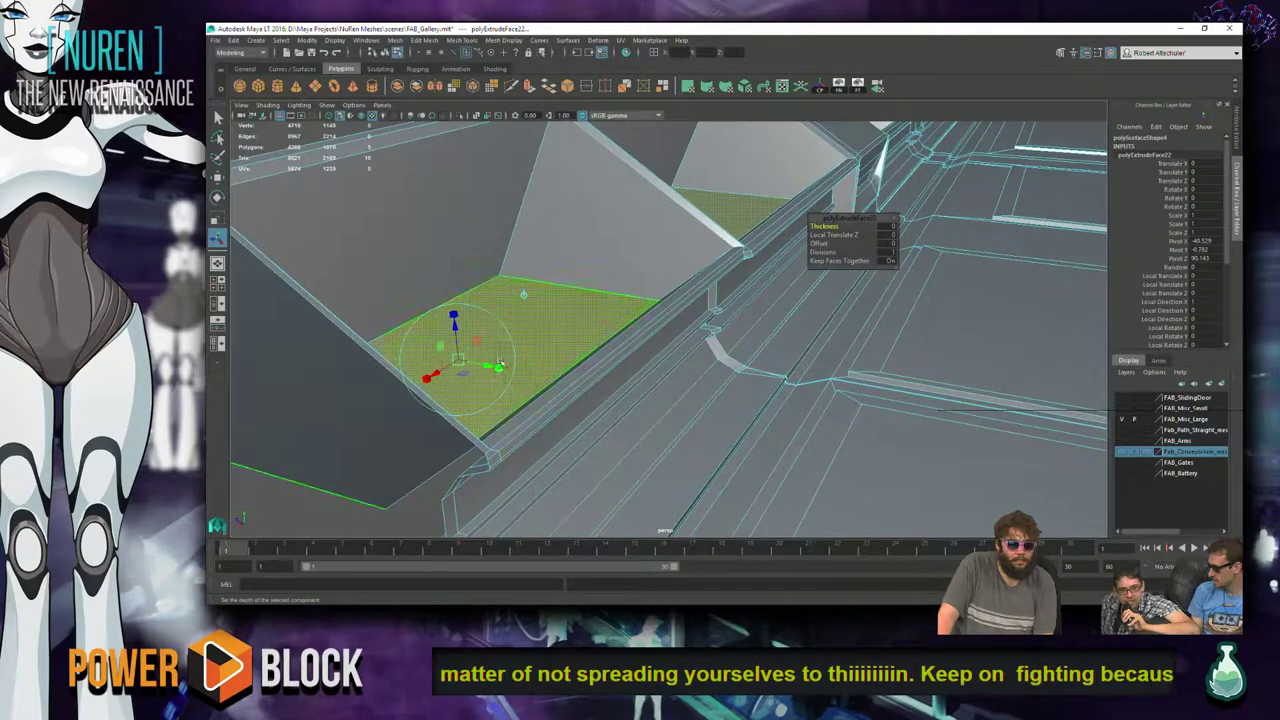
mouse_move(501, 371)
mouse_down()
mouse_move(455, 365)
mouse_move(477, 363)
mouse_up()
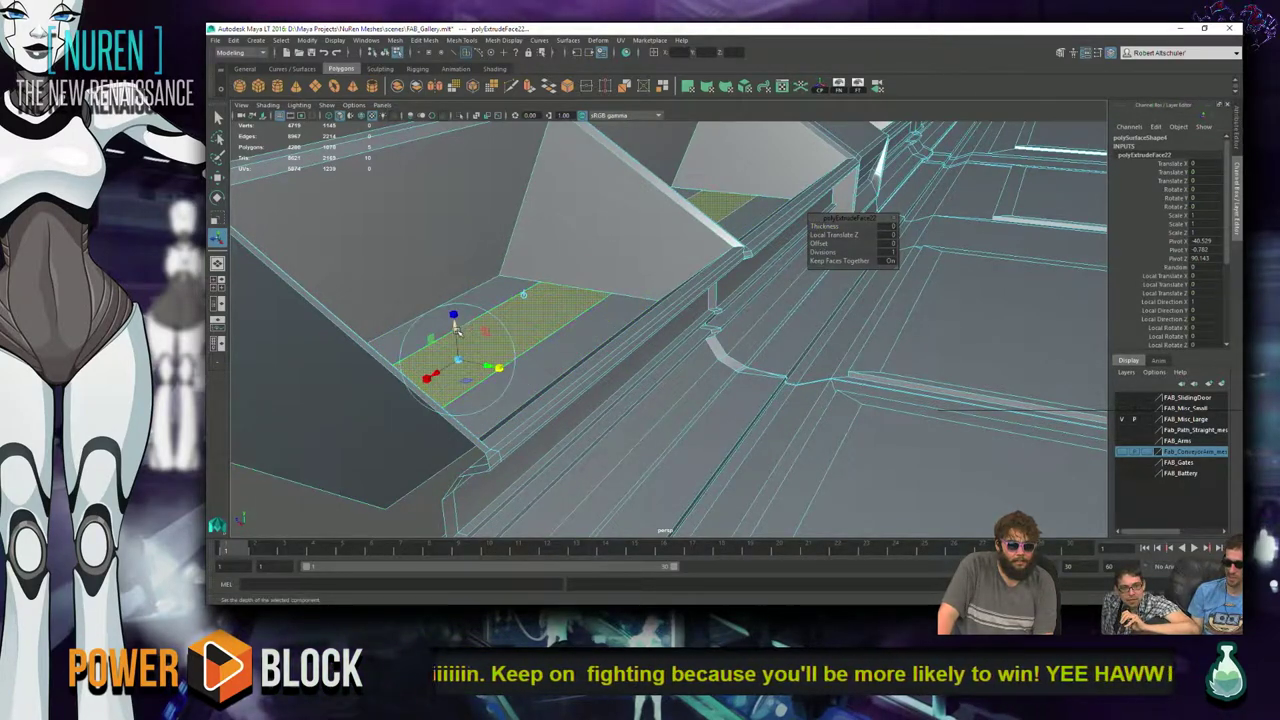
drag(457, 330, 472, 345)
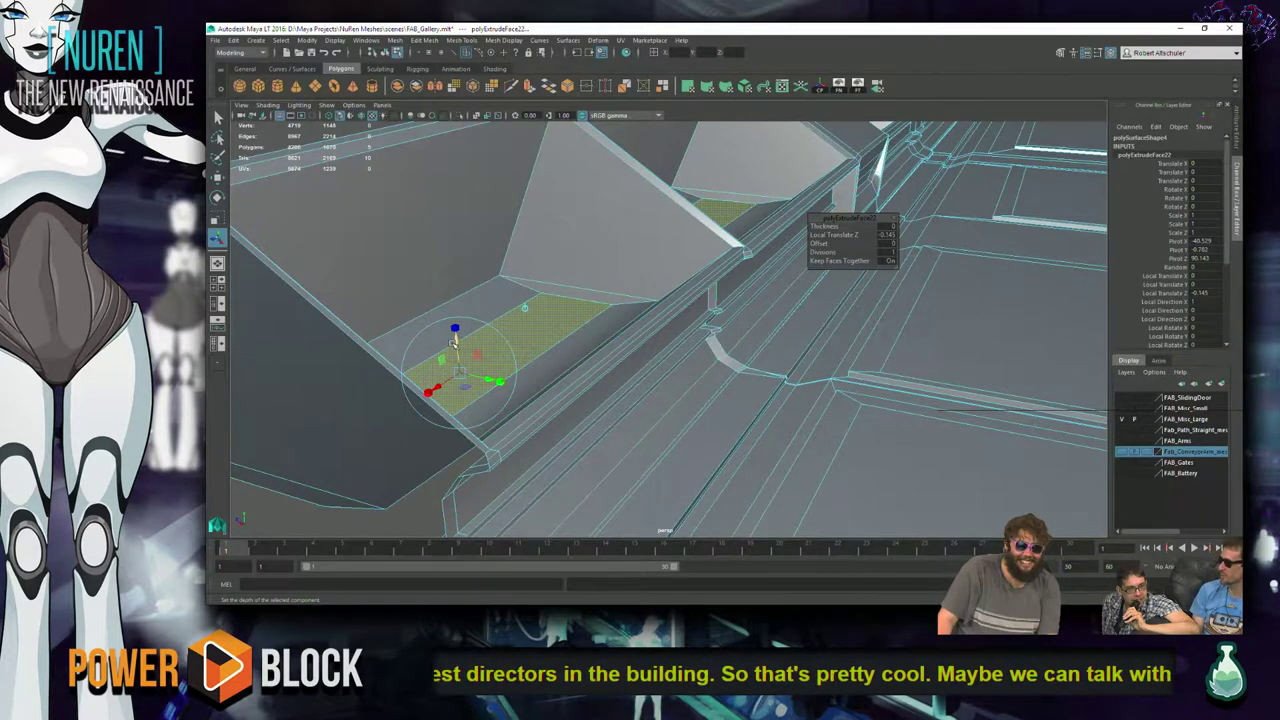
drag(455, 340, 516, 390)
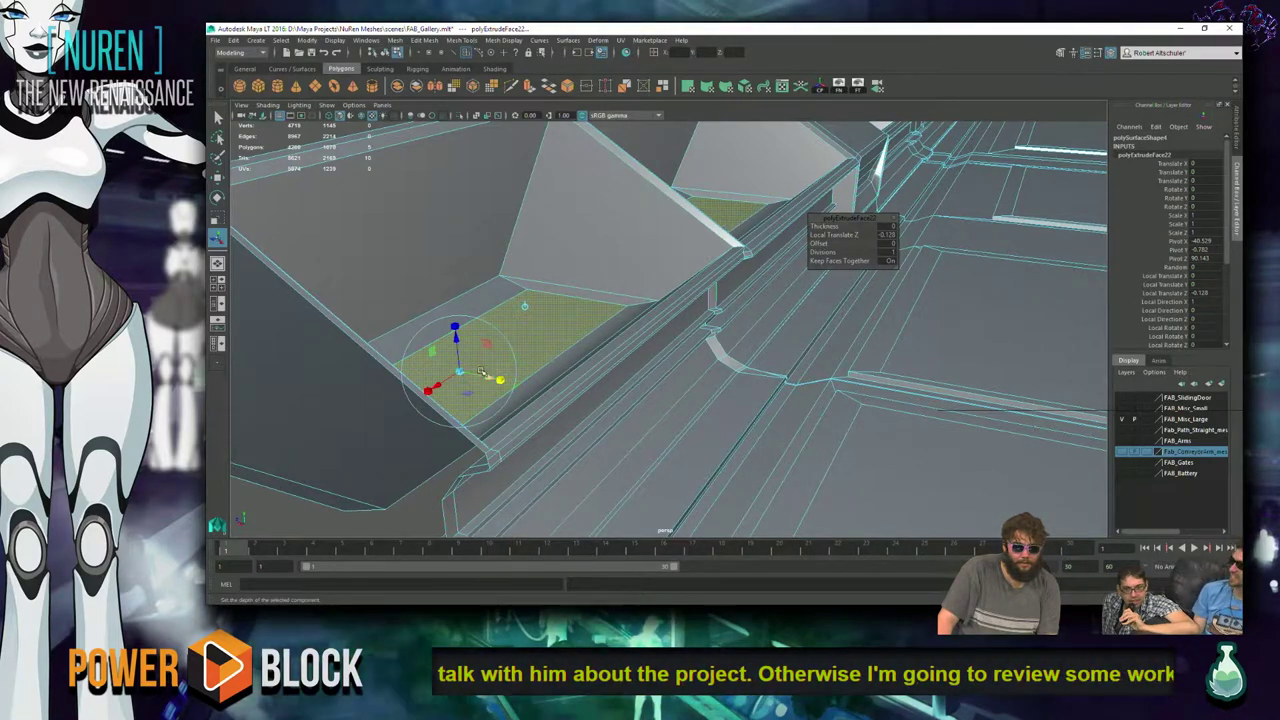
- Extrude the faces a second time, narrow the new extrusion and push it deeper
key(ctrl+e)
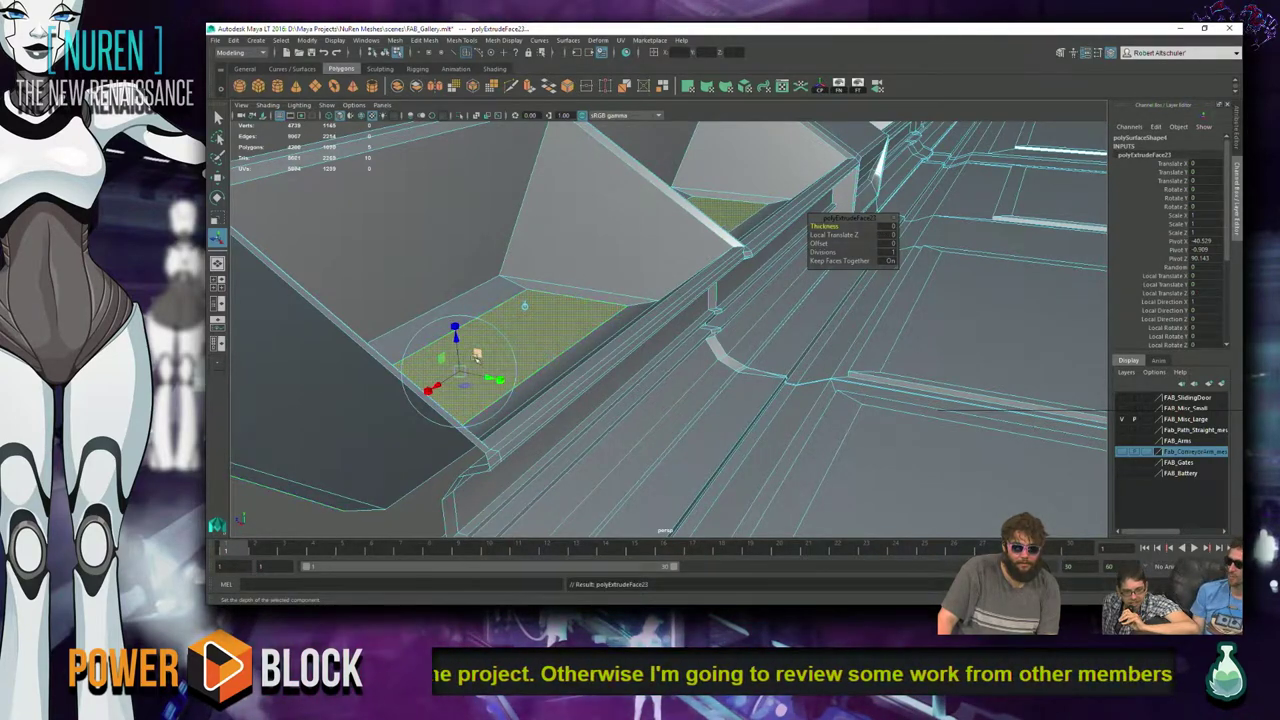
drag(503, 388, 485, 377)
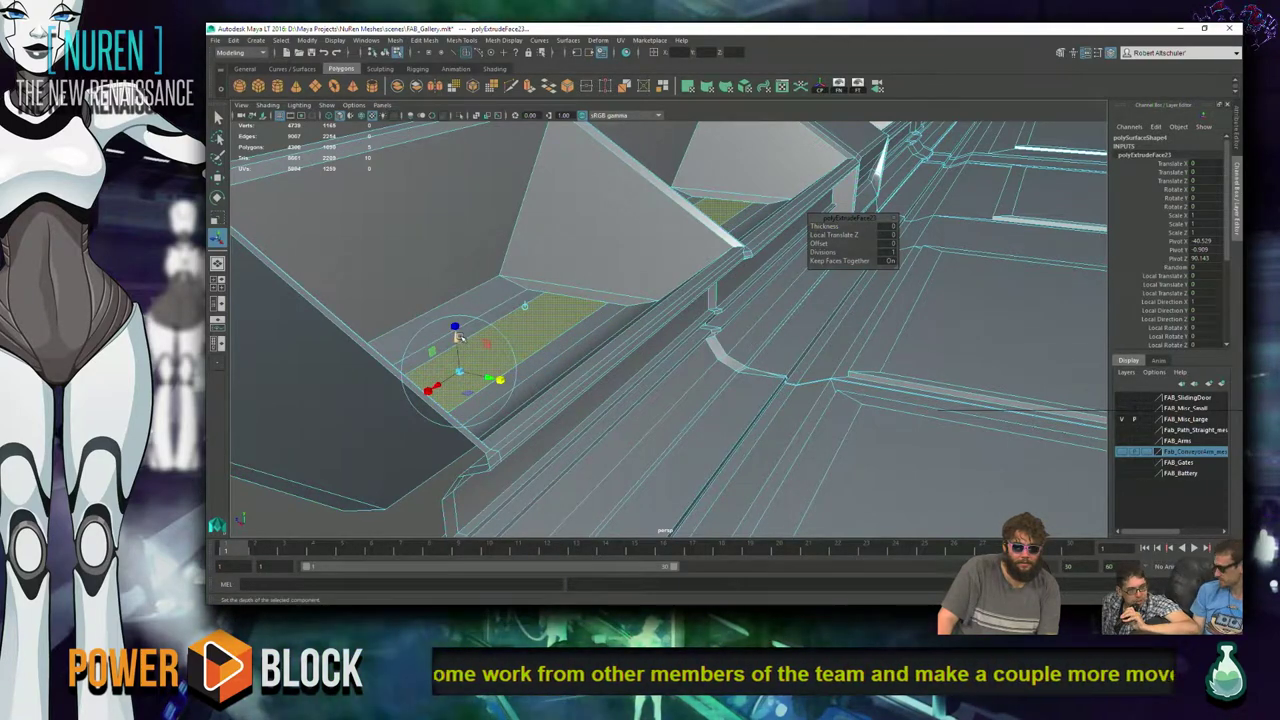
drag(457, 337, 524, 438)
alt+drag(420, 490, 510, 340)
- Extrude the left trough's floor face, shrink it inward, and return to Object Mode
click(424, 485)
click(495, 330)
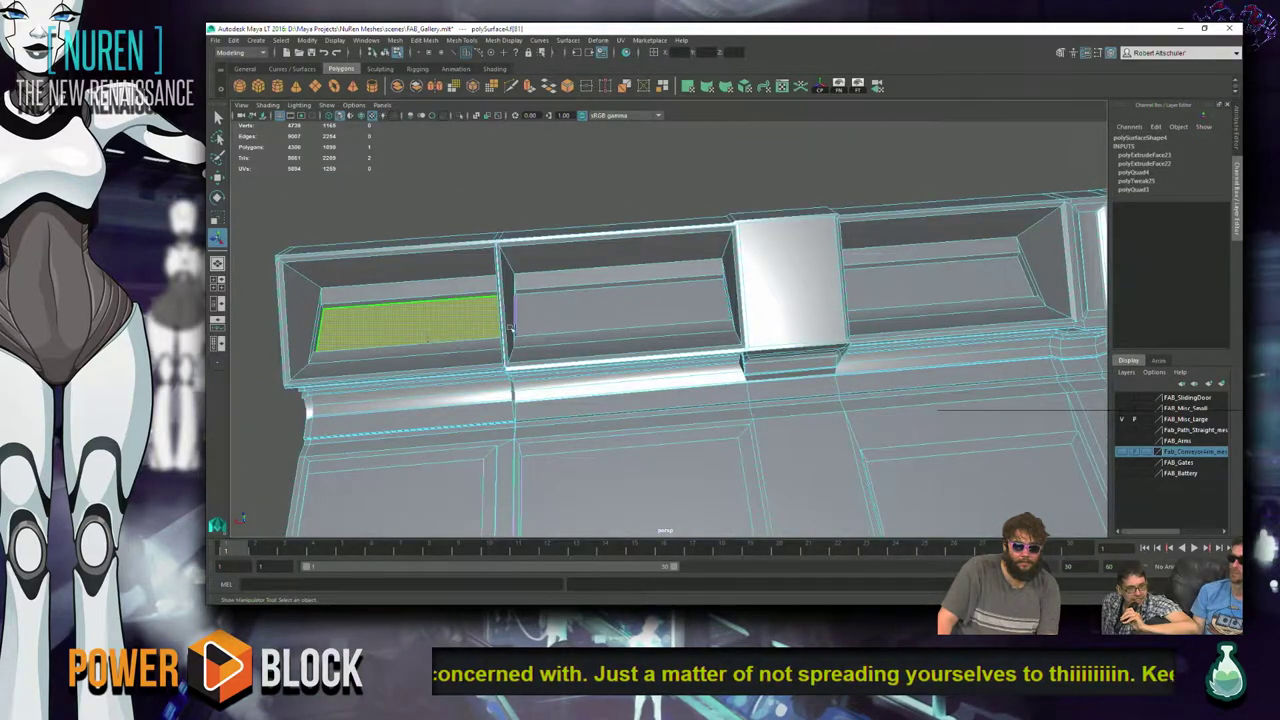
key(ctrl+e)
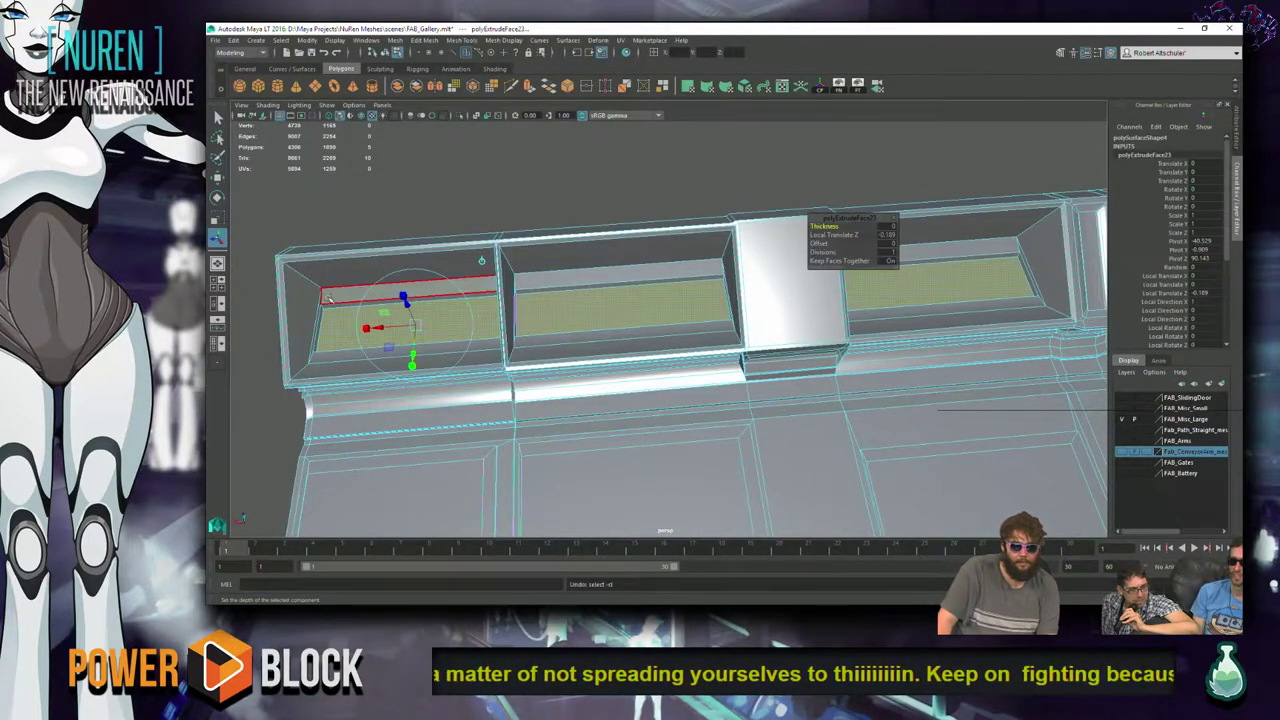
drag(365, 328, 396, 326)
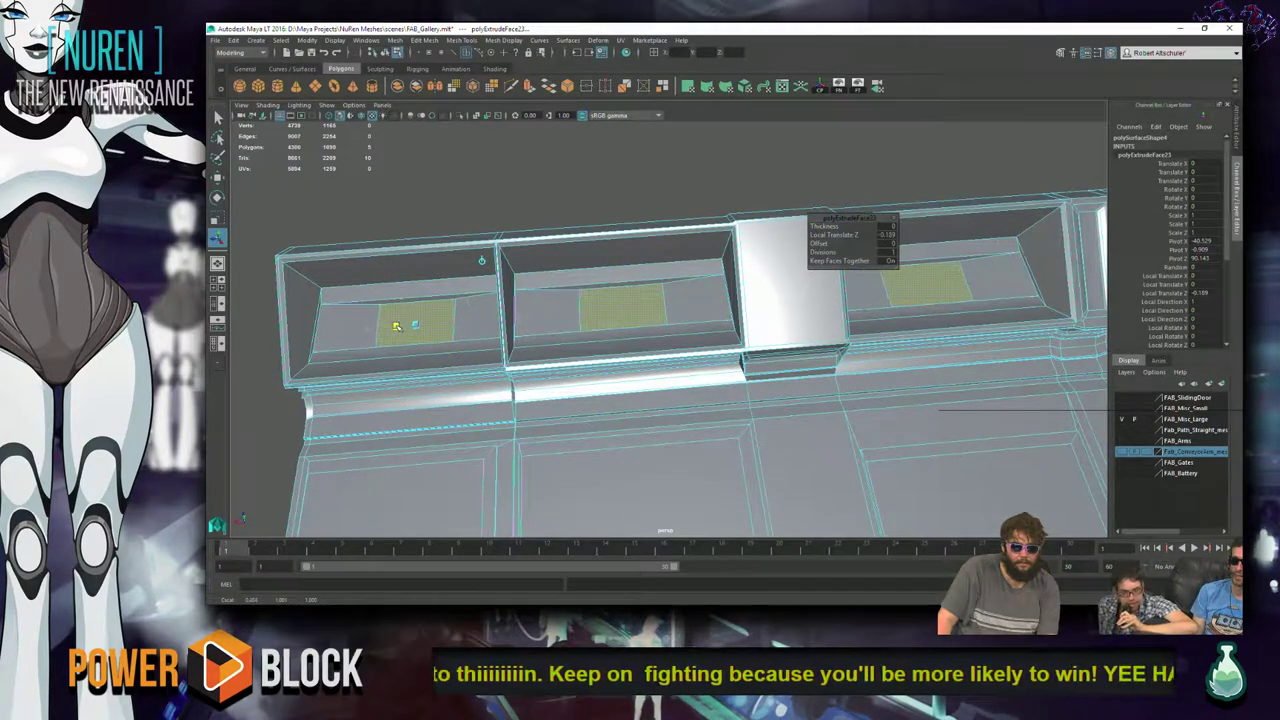
click(256, 356)
right_drag(420, 345, 760, 340)
alt+drag(760, 340, 718, 340)
key(t)
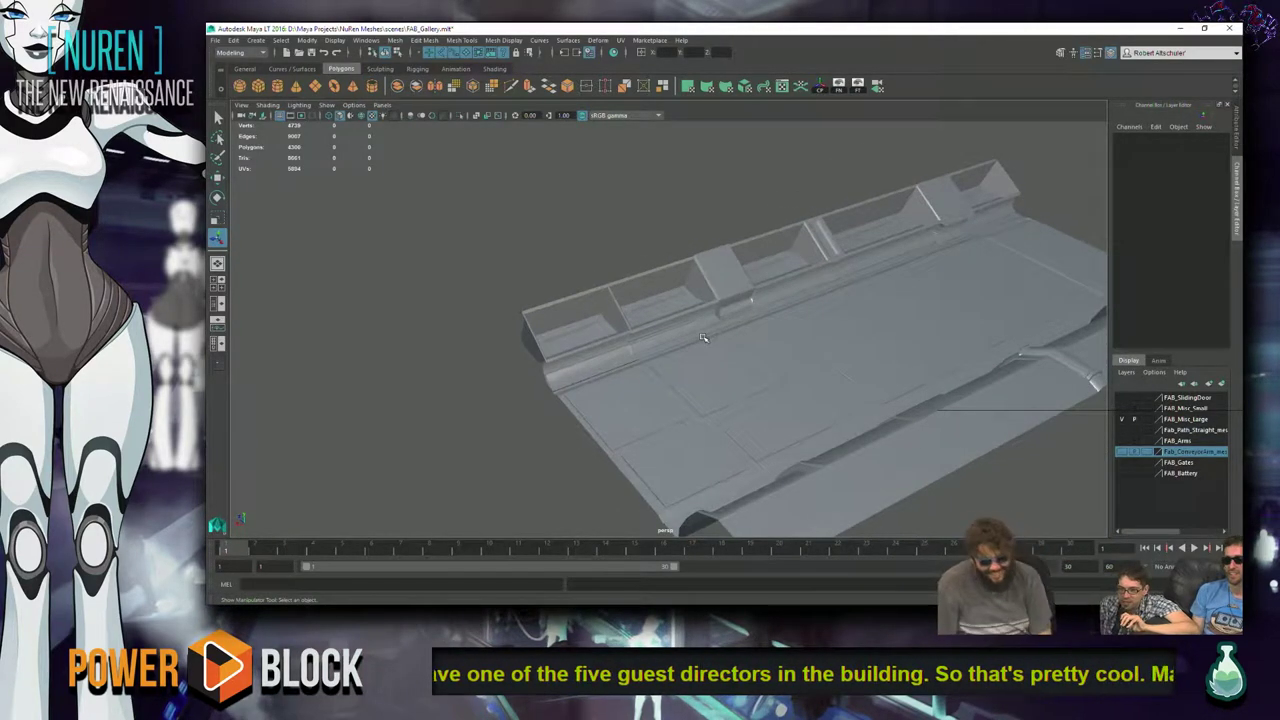
- Select the trough mesh, switch it to Face mode and frame it in view
scroll(782, 235, up, 3)
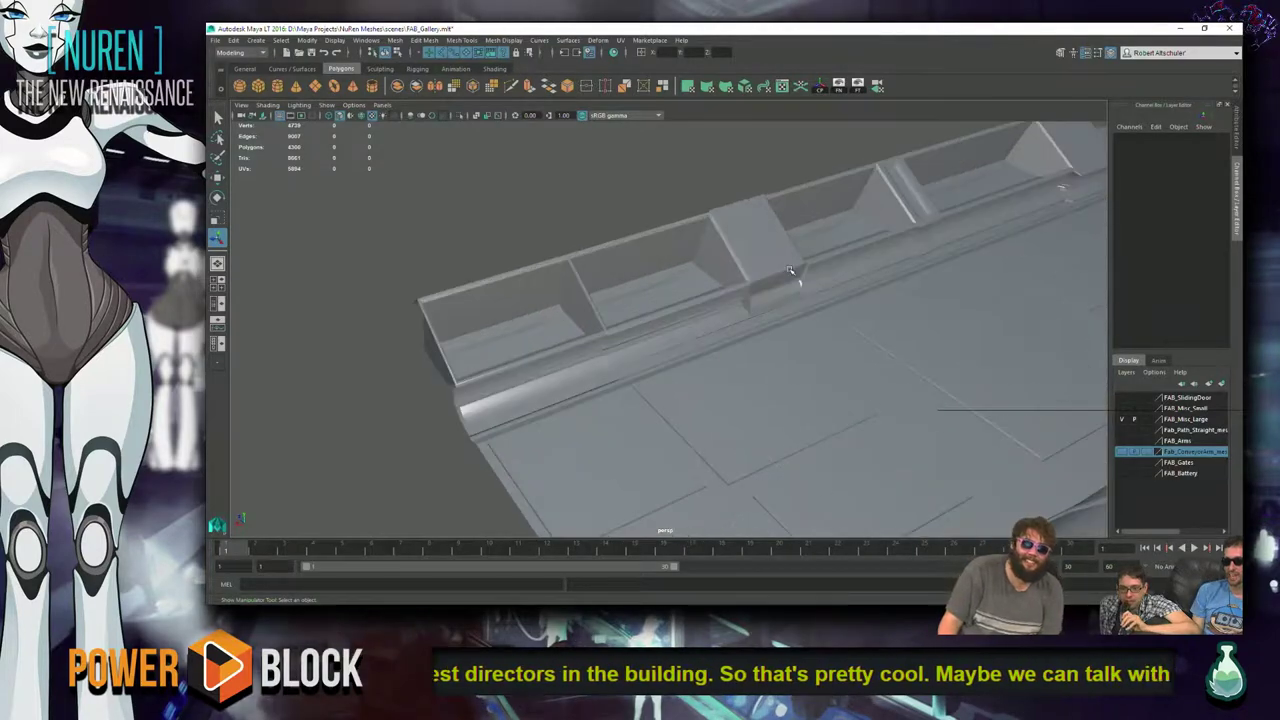
alt+drag(760, 260, 746, 352)
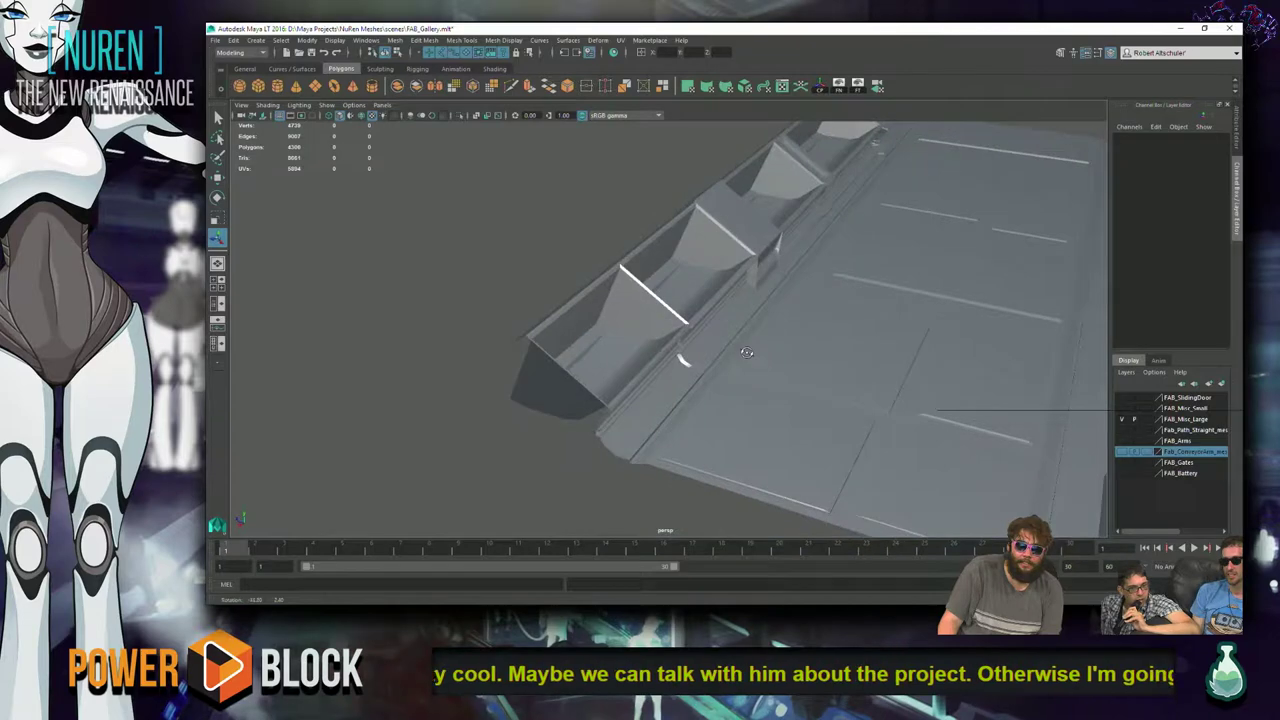
alt+drag(904, 262, 696, 306)
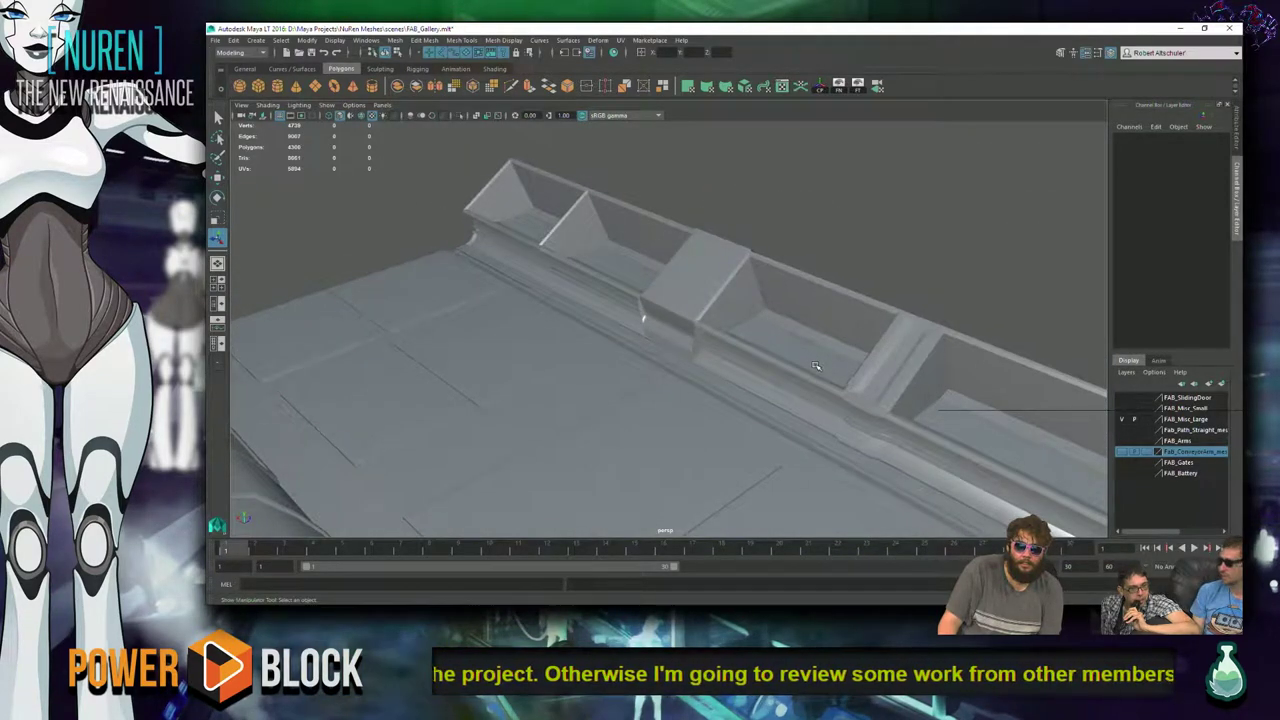
click(745, 335)
right_drag(749, 298, 745, 312)
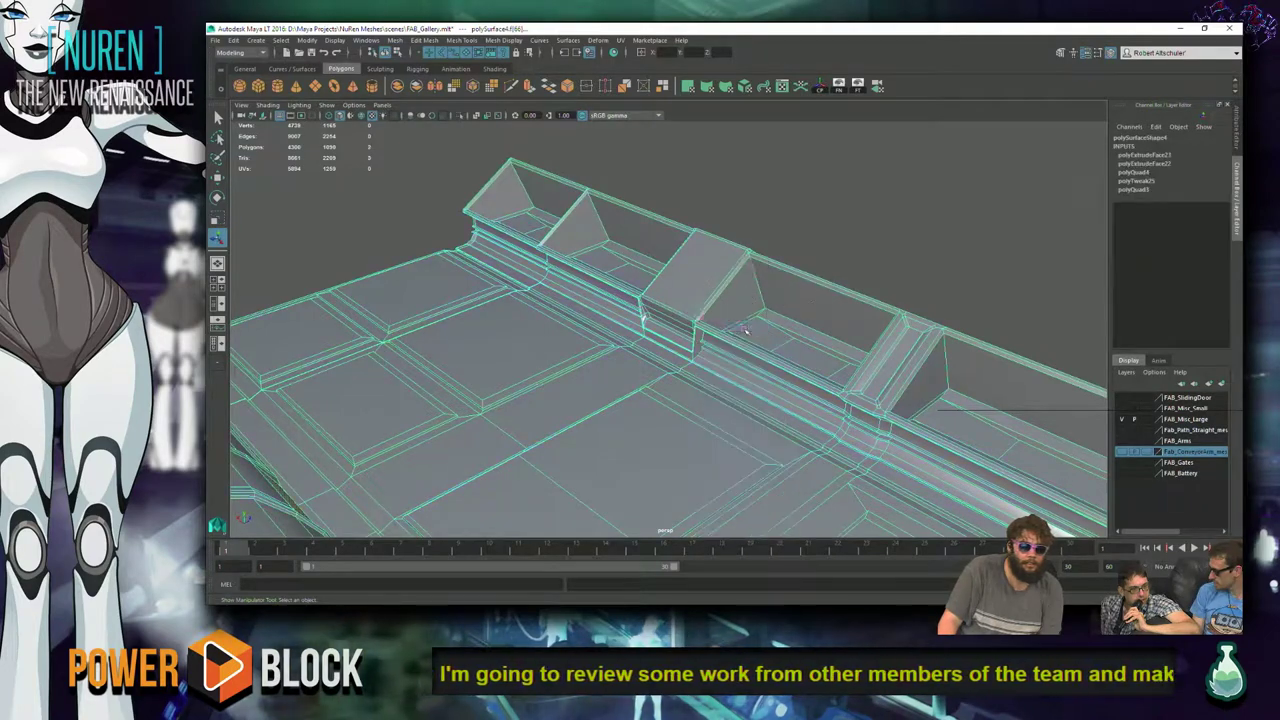
click(745, 310)
key(f)
- Select the triangular end faces of the troughs along the ledge
click(718, 234)
alt+drag(718, 234, 850, 210)
alt+drag(849, 217, 760, 340)
shift+click(769, 447)
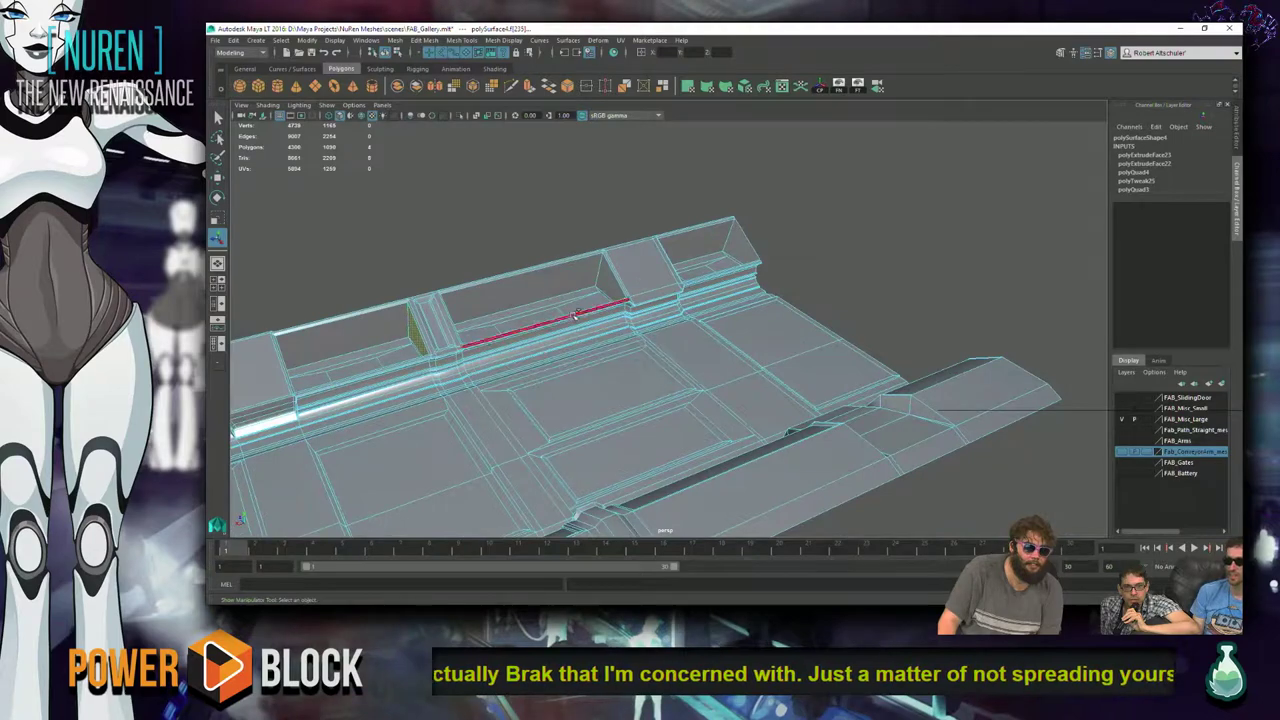
shift+click(610, 285)
alt+drag(610, 285, 700, 315)
scroll(675, 330, up, 3)
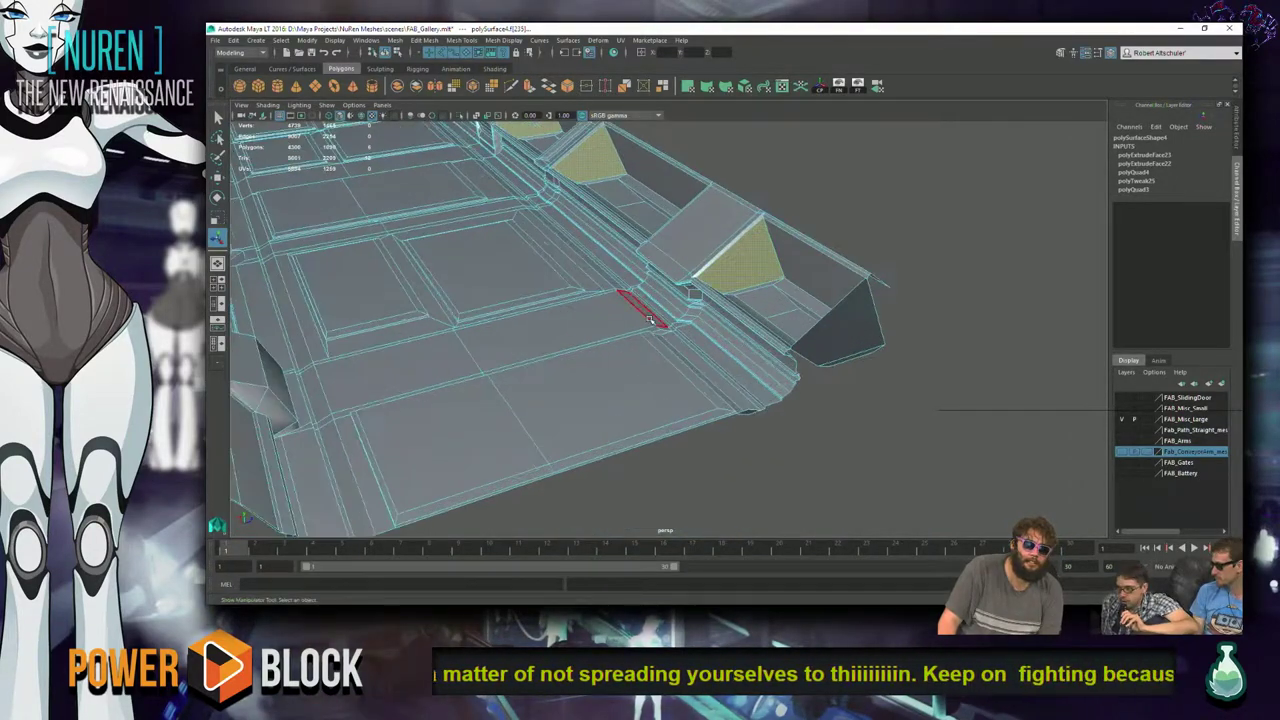
alt+drag(553, 290, 690, 320)
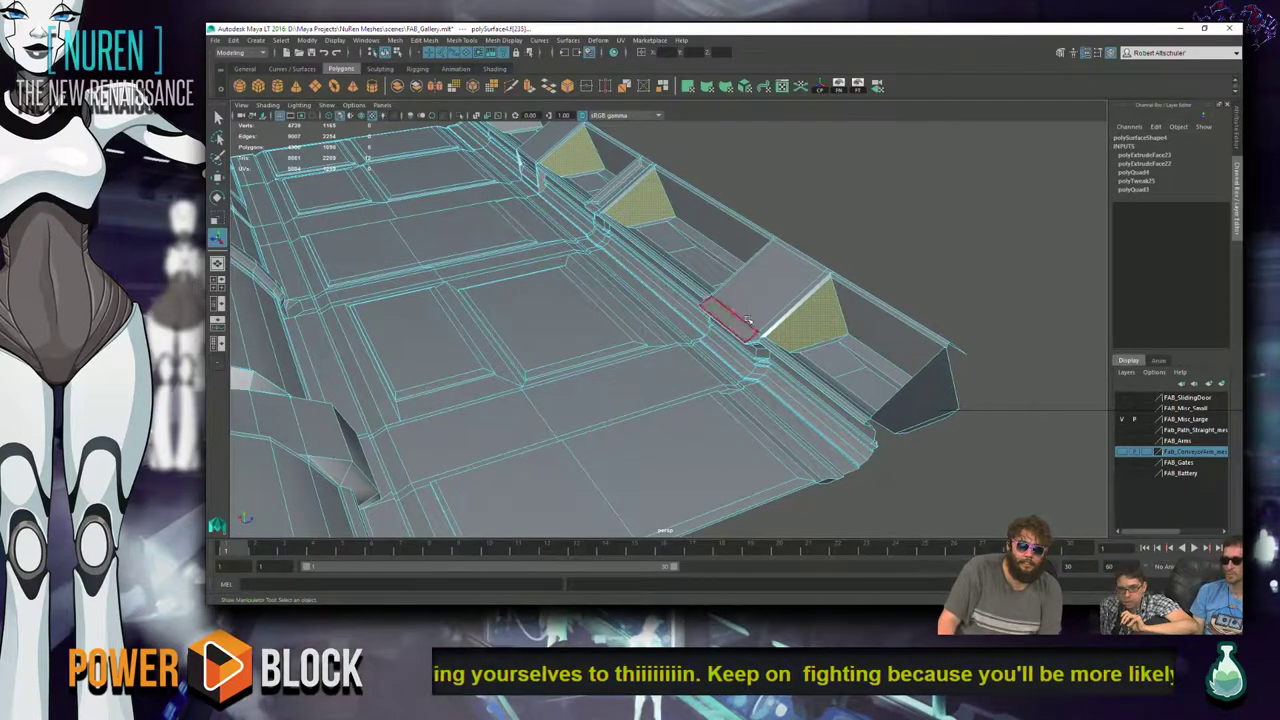
shift+right_click(819, 311)
- Extrude the triangular end faces and push them inward, redoing the push once
click(818, 335)
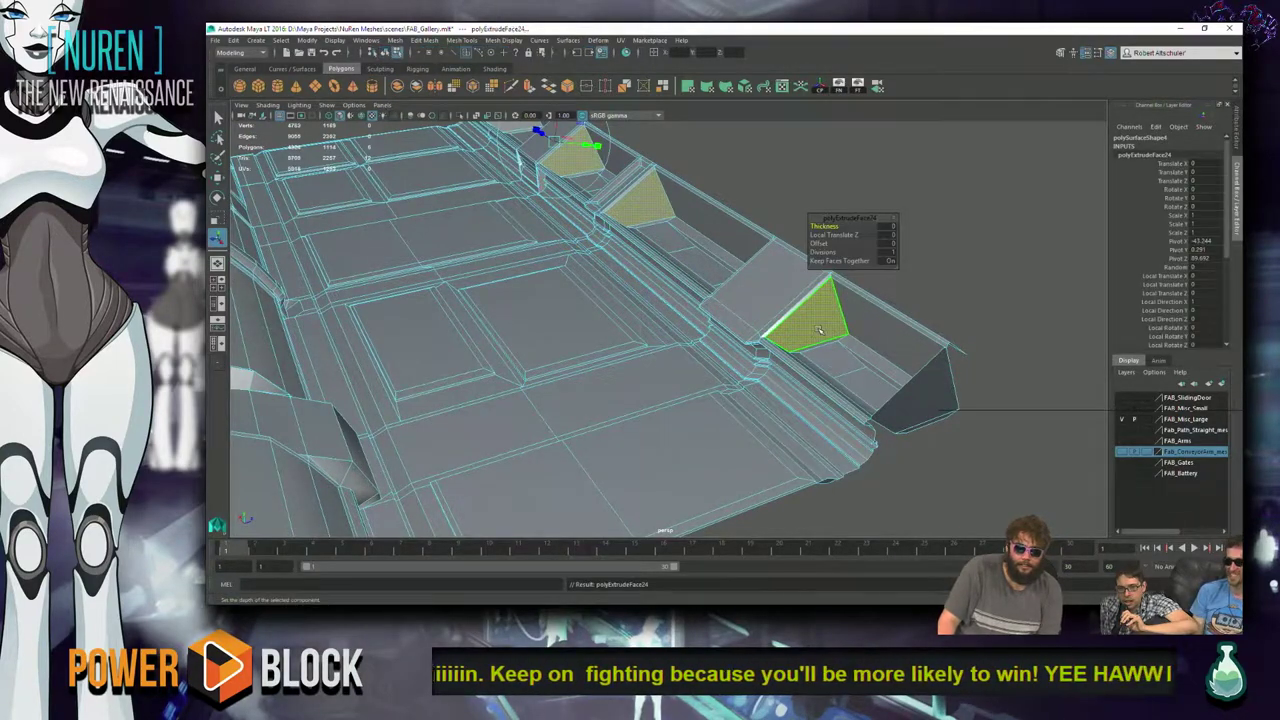
alt+drag(613, 264, 470, 385)
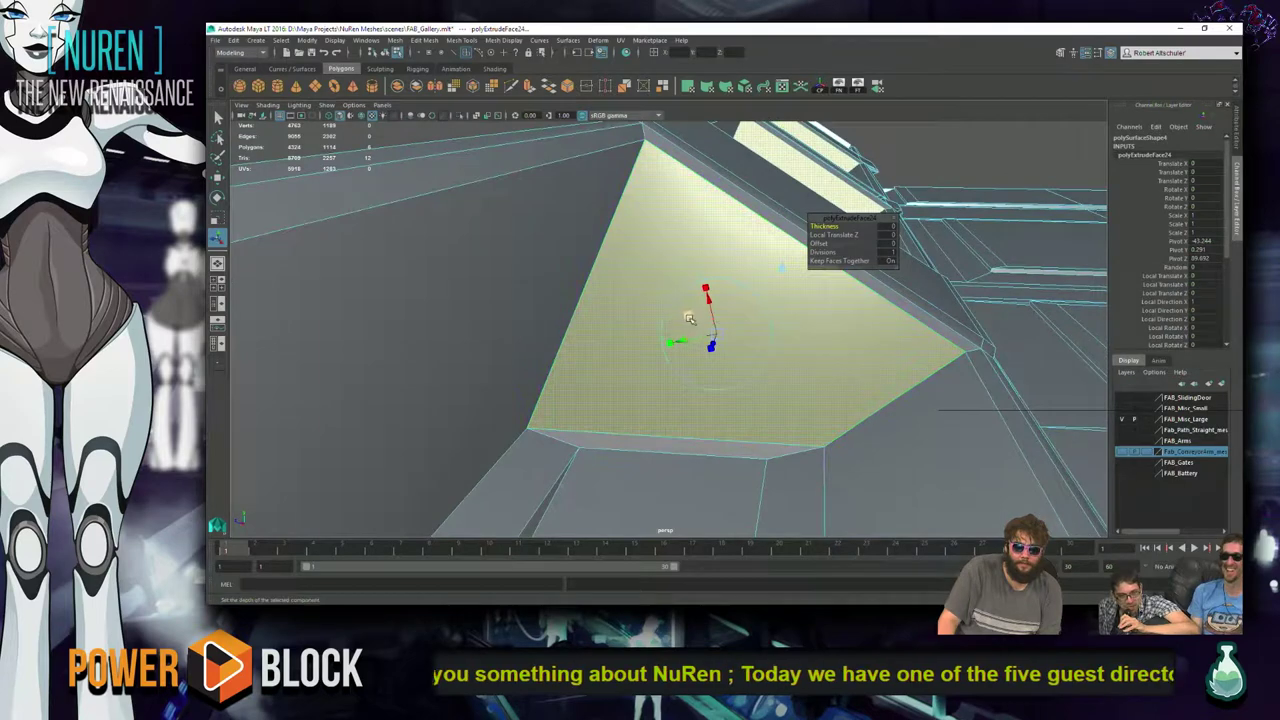
drag(689, 317, 722, 371)
key(ctrl+z)
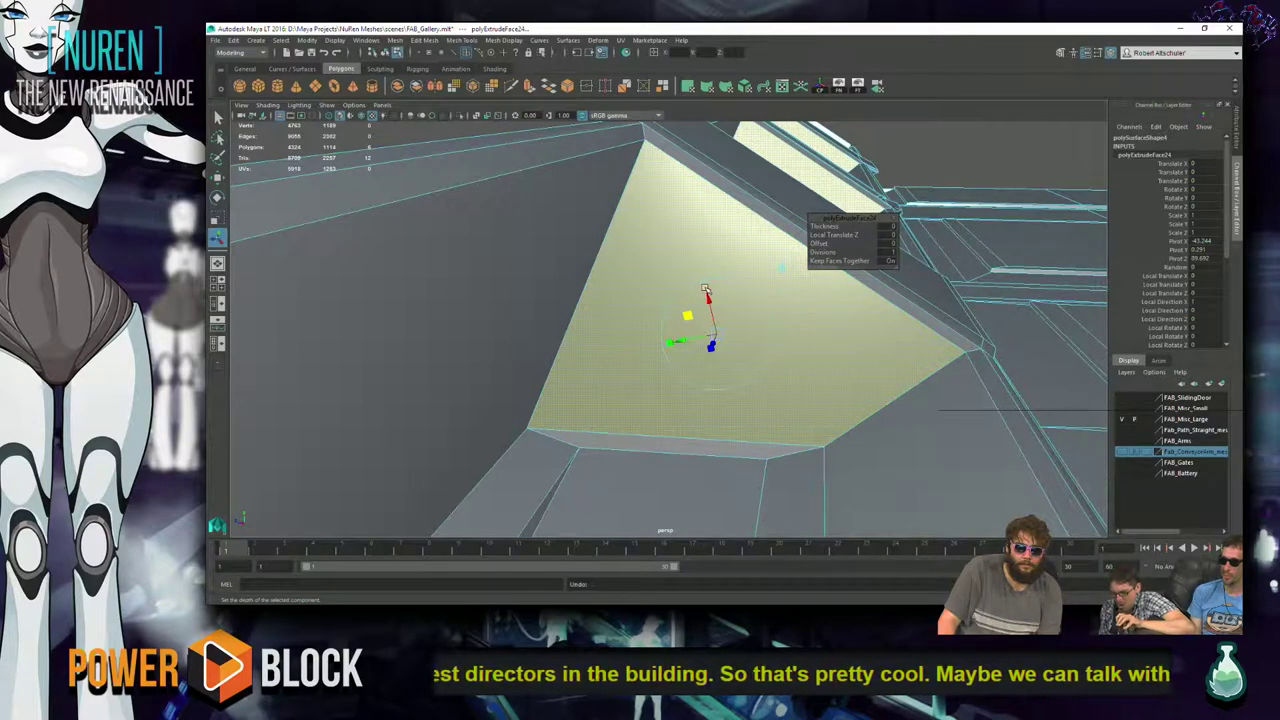
drag(705, 289, 710, 307)
drag(667, 344, 696, 337)
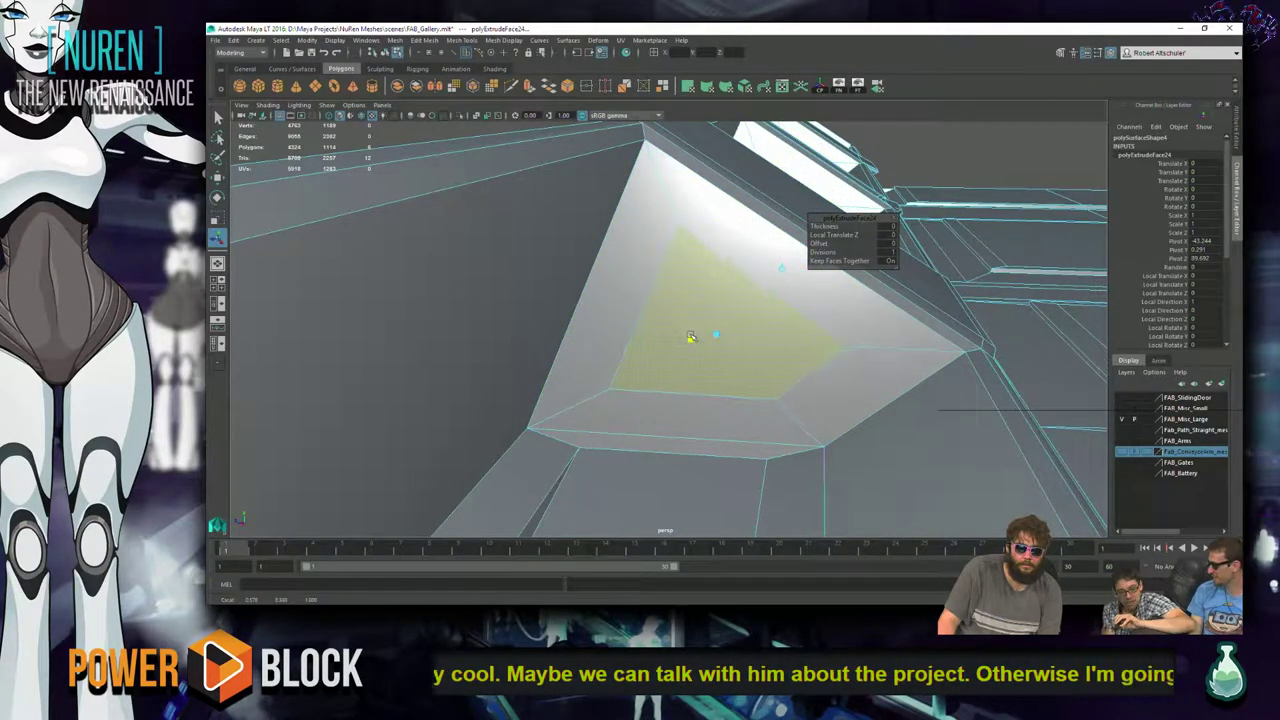
alt+drag(697, 337, 609, 340)
- Extrude the recessed triangles again, set the inset to Local Translate Z -0.129, and return to Object Mode
key(ctrl+e)
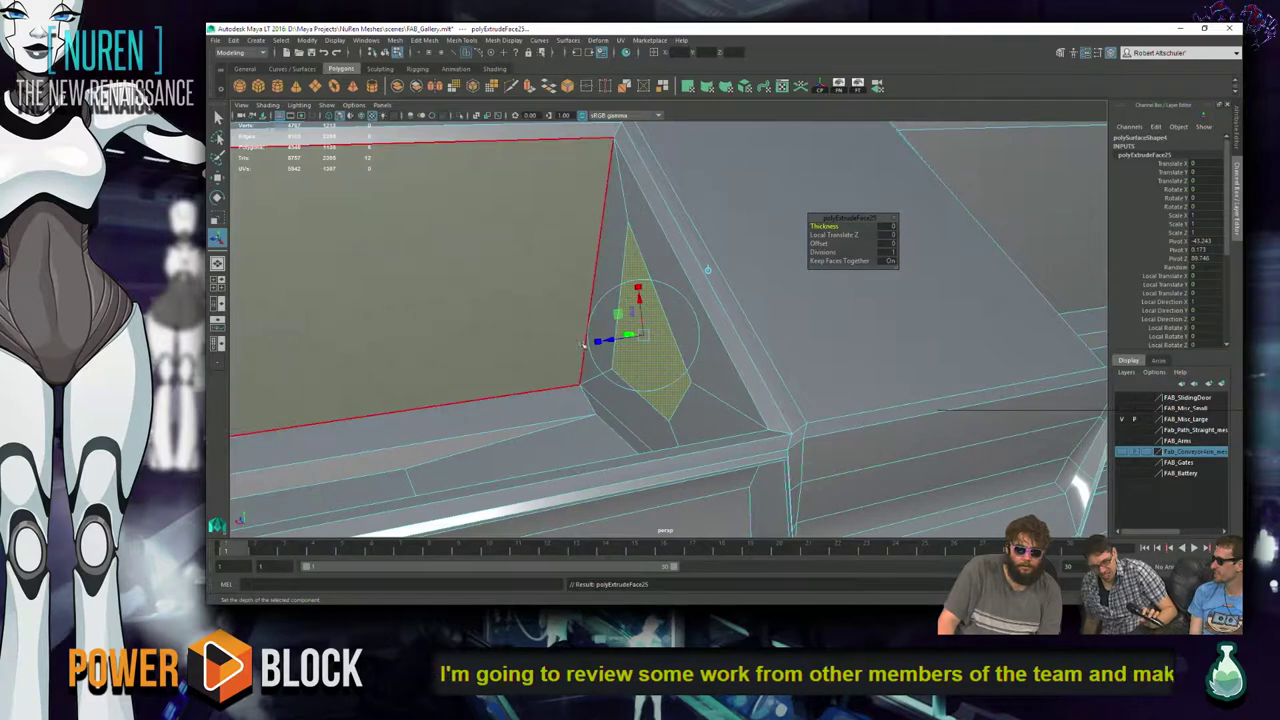
key(q)
alt+drag(620, 341, 878, 396)
alt+drag(800, 397, 683, 349)
drag(703, 291, 698, 299)
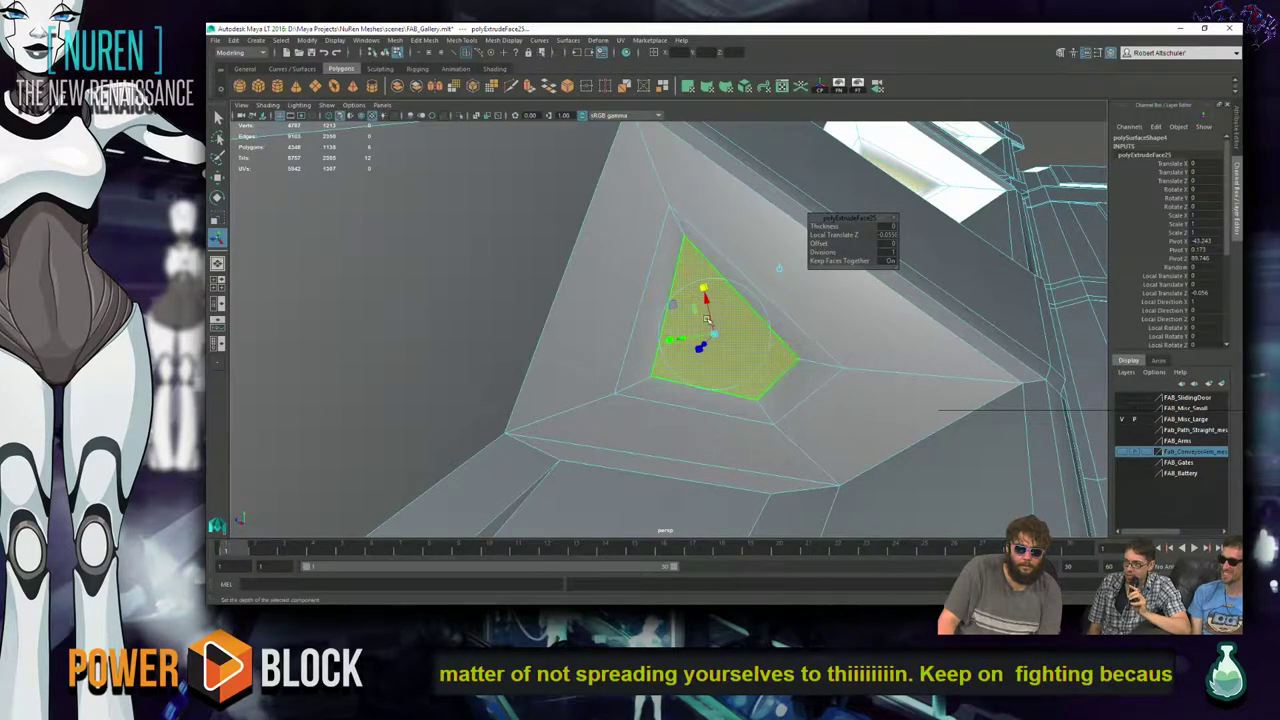
mouse_move(702, 358)
alt+mouse_down()
mouse_move(633, 368)
mouse_move(609, 357)
mouse_move(666, 354)
mouse_move(678, 381)
mouse_move(712, 372)
alt+mouse_up()
alt+drag(738, 287, 753, 290)
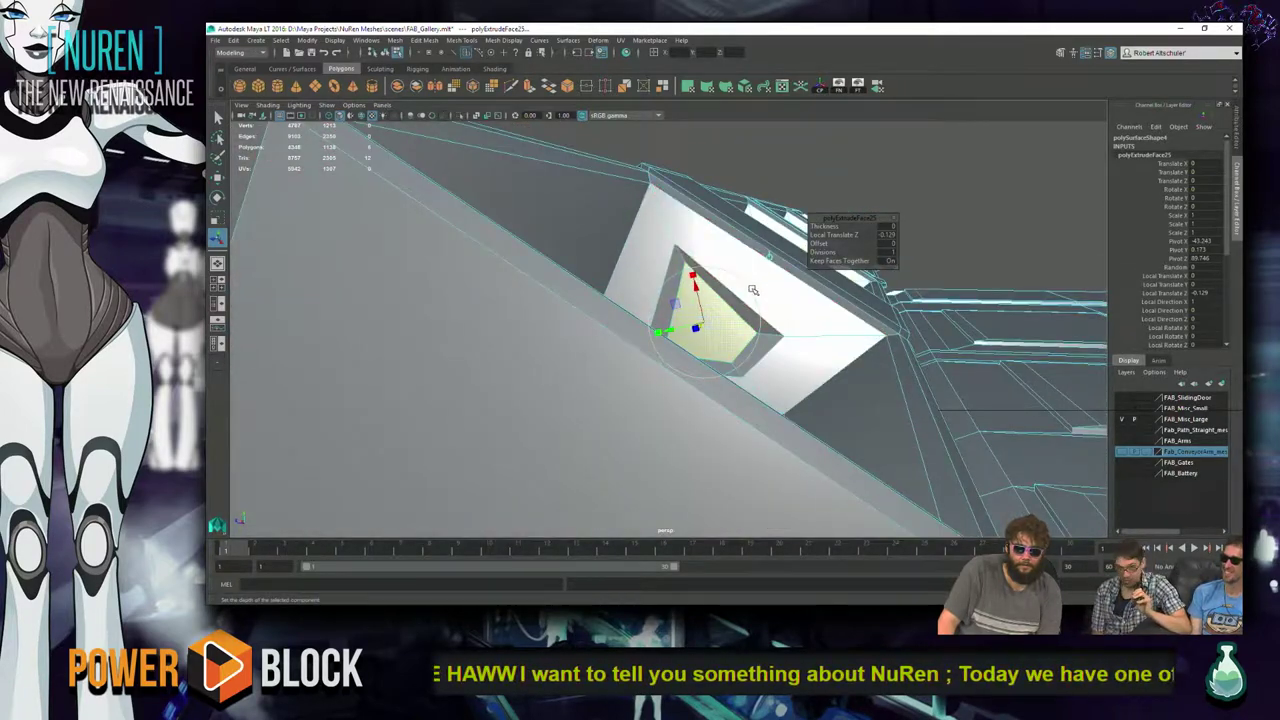
key(e)
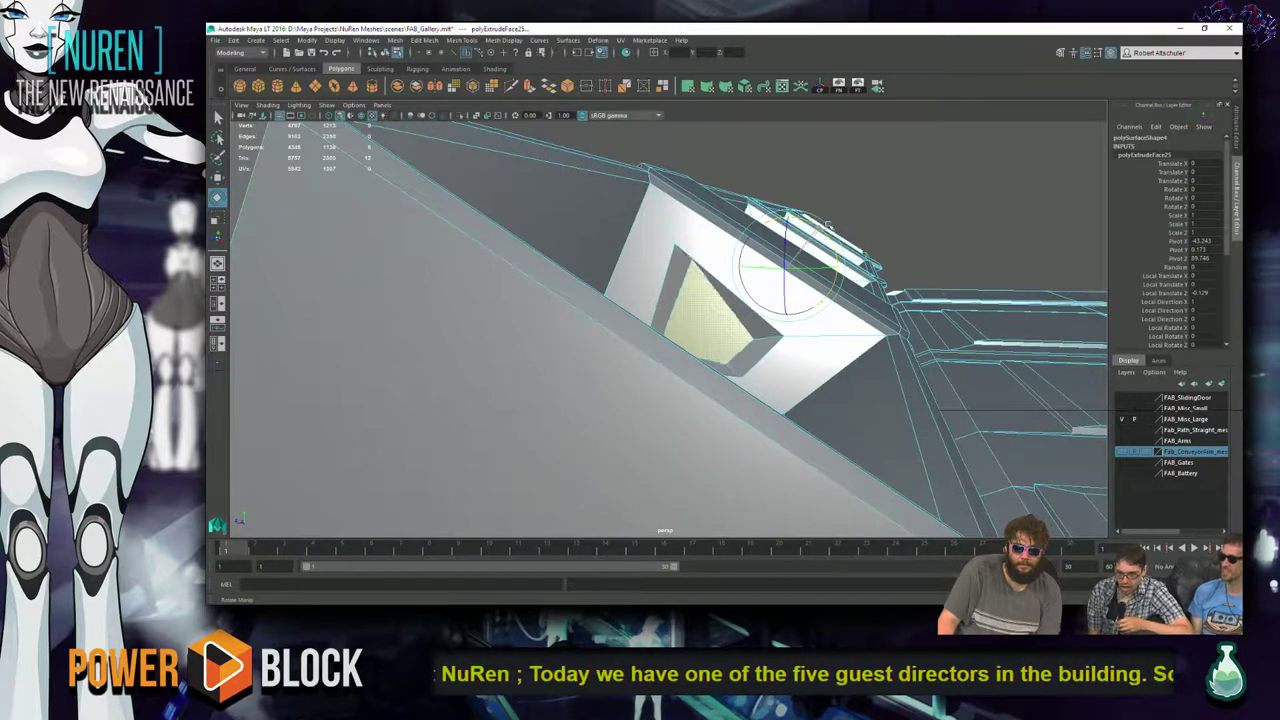
right_drag(748, 328, 760, 295)
alt+drag(900, 240, 350, 337)
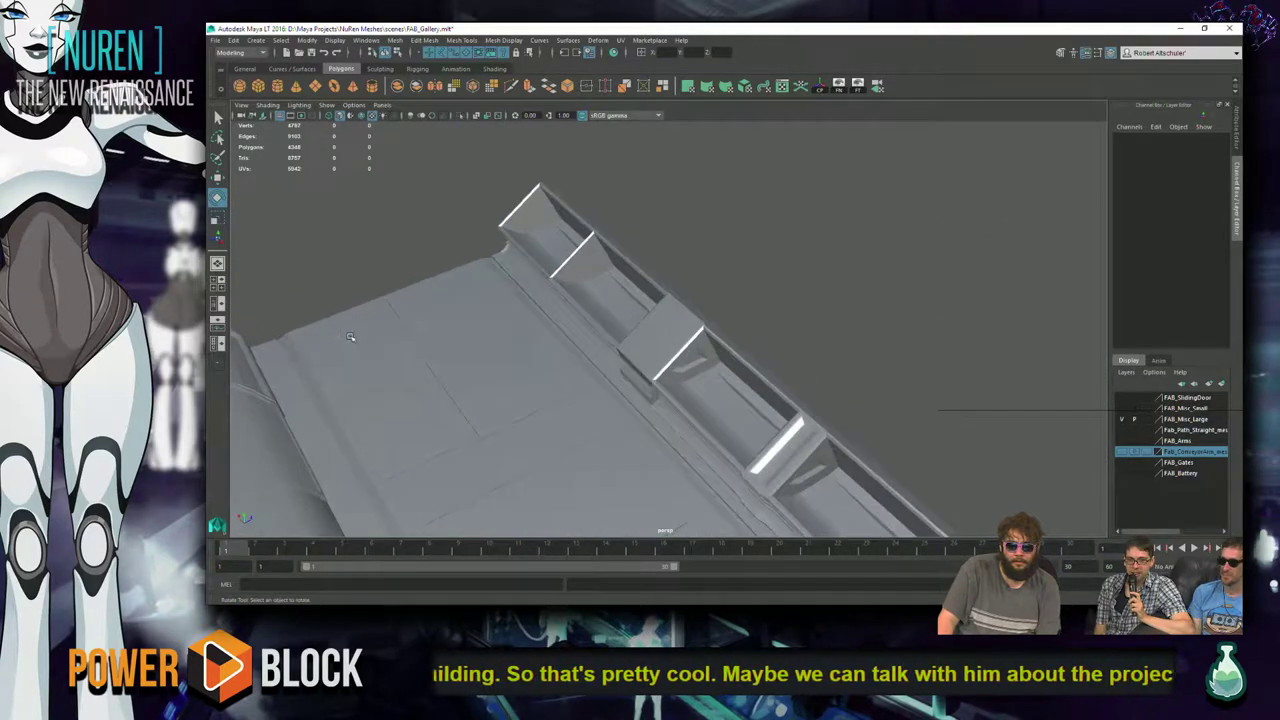
- Undo the trial rotation of the selected ridge faces while orbiting around the conveyor
alt+drag(479, 342, 359, 288)
alt+drag(463, 297, 547, 292)
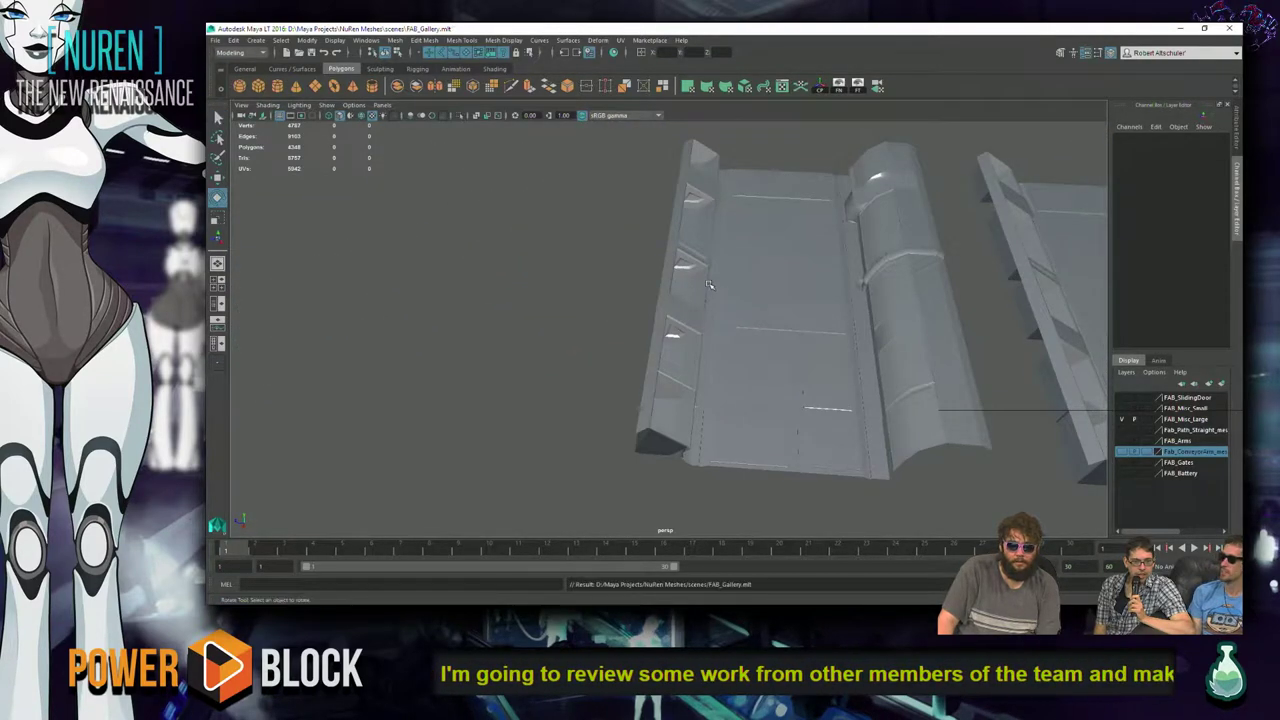
alt+drag(707, 285, 480, 270)
key(ctrl+z)
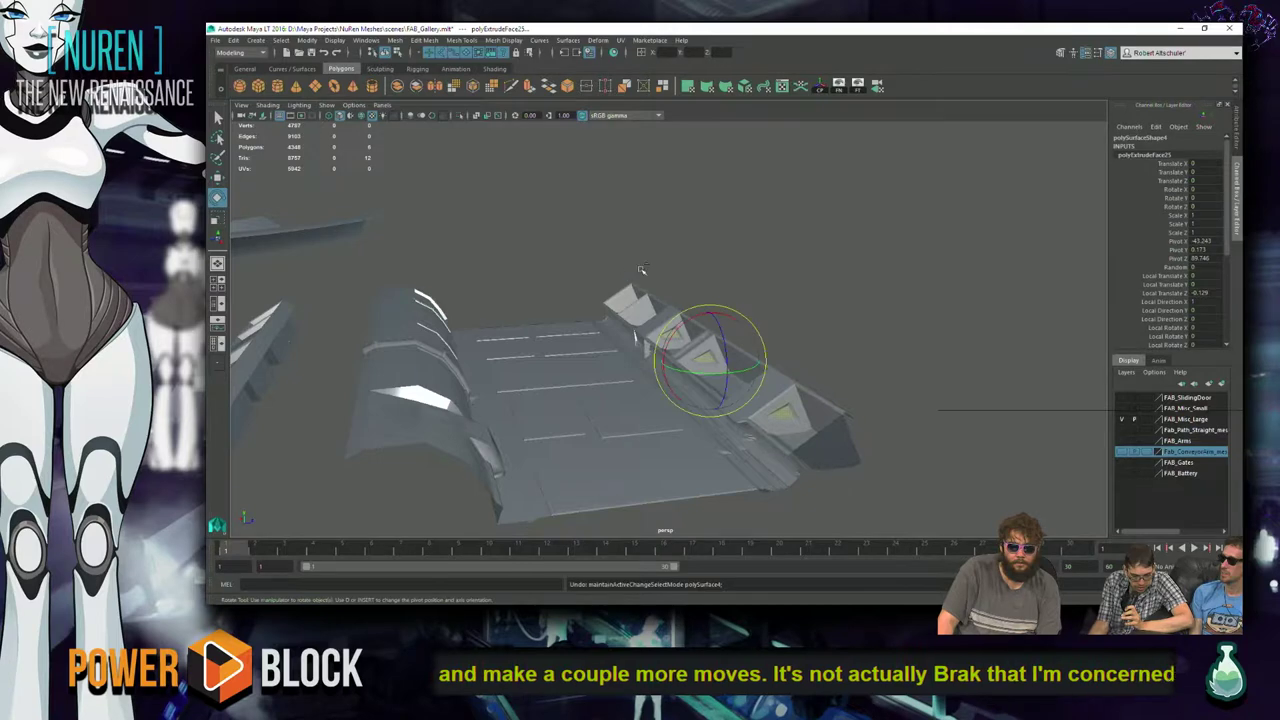
alt+drag(617, 338, 816, 341)
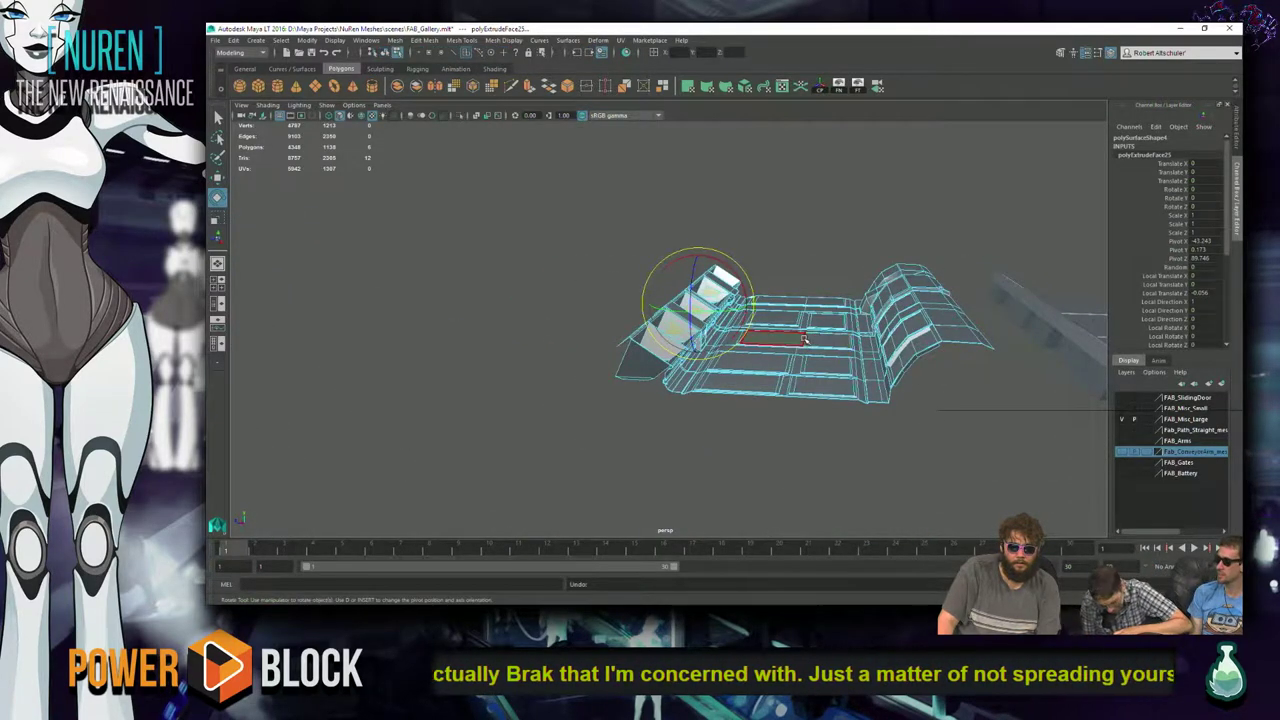
alt+drag(795, 341, 571, 350)
scroll(583, 352, up, 6)
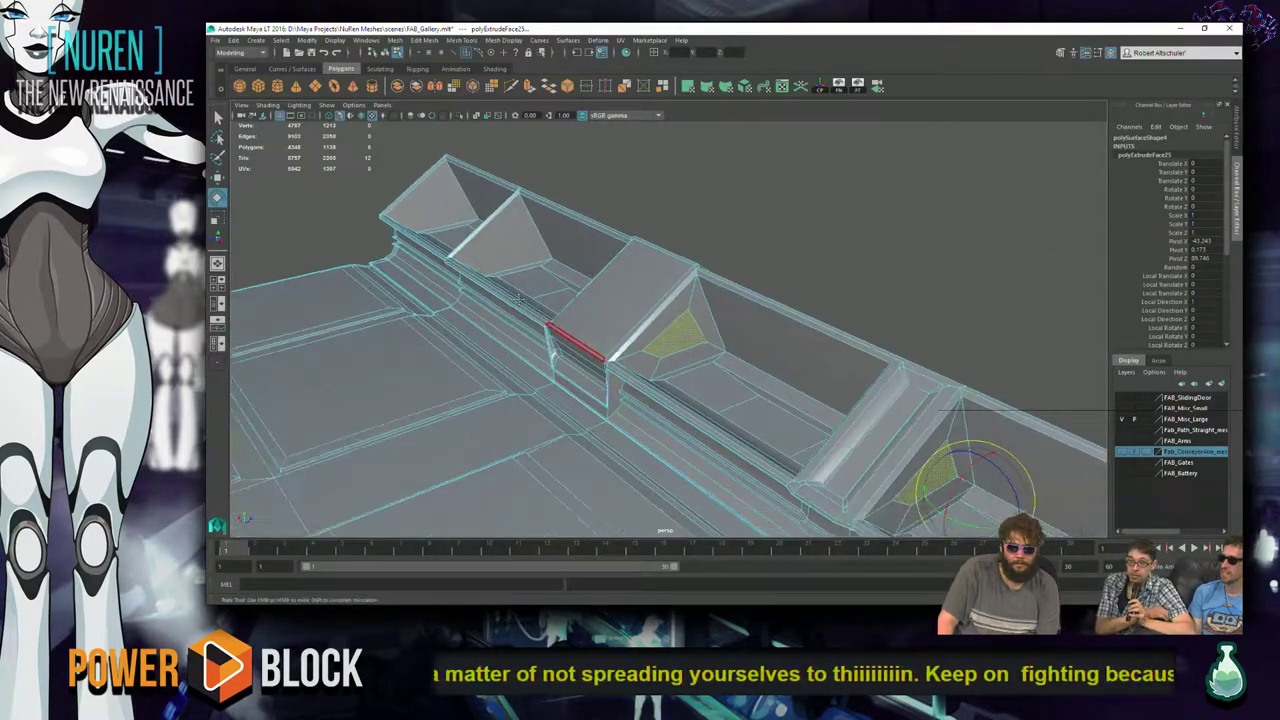
- Discard a trial shrink of the faces and extrude the small triangular ridge face
key(r)
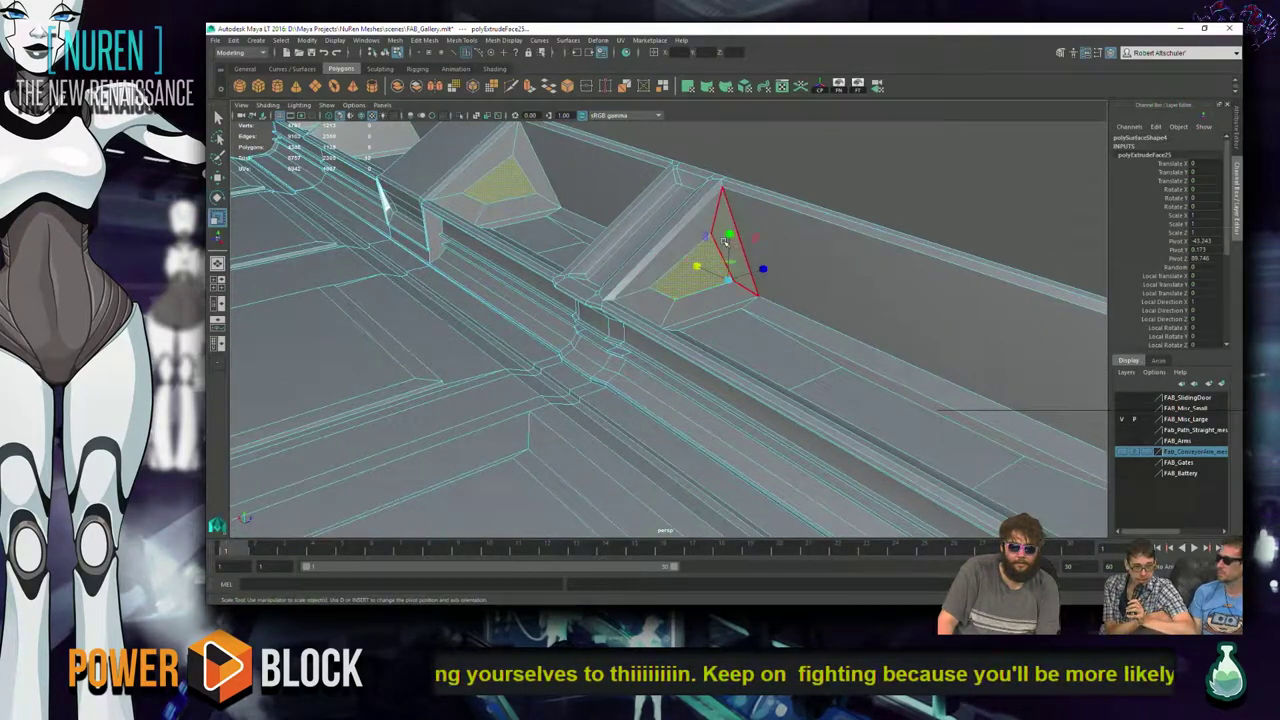
drag(729, 240, 730, 252)
key(ctrl+z)
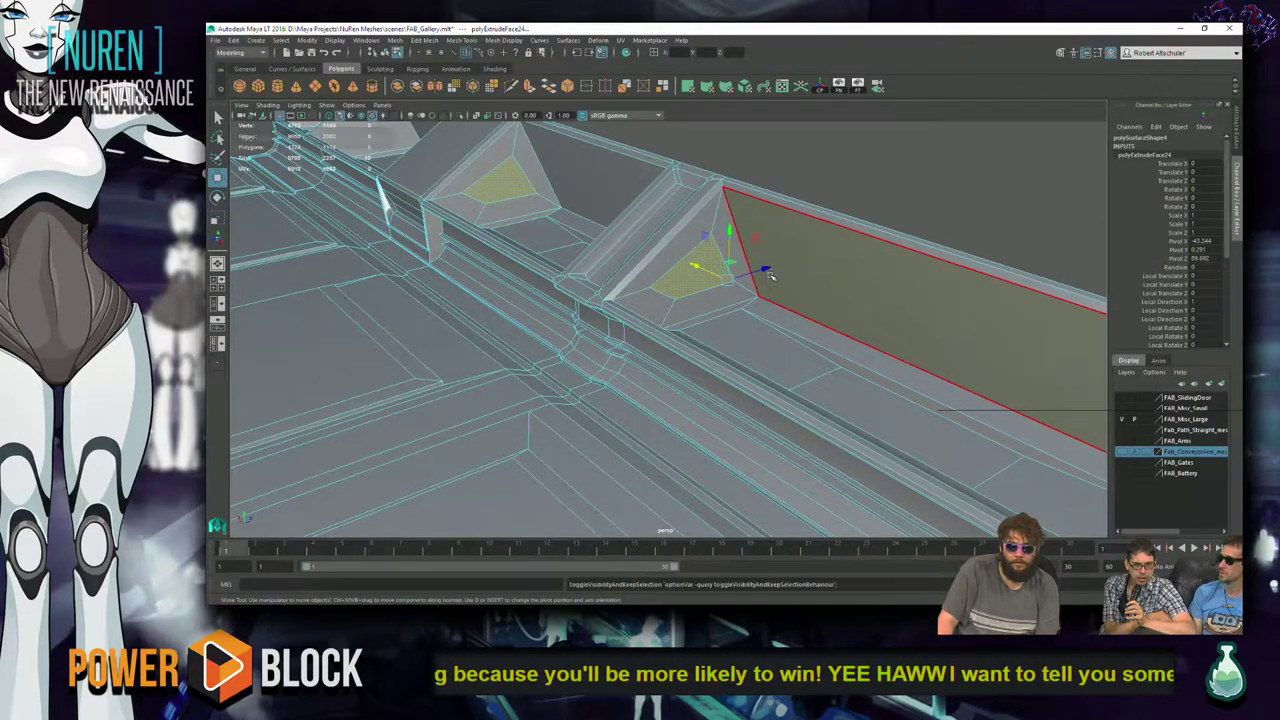
key(ctrl+e)
alt+drag(414, 260, 530, 270)
alt+drag(416, 128, 452, 470)
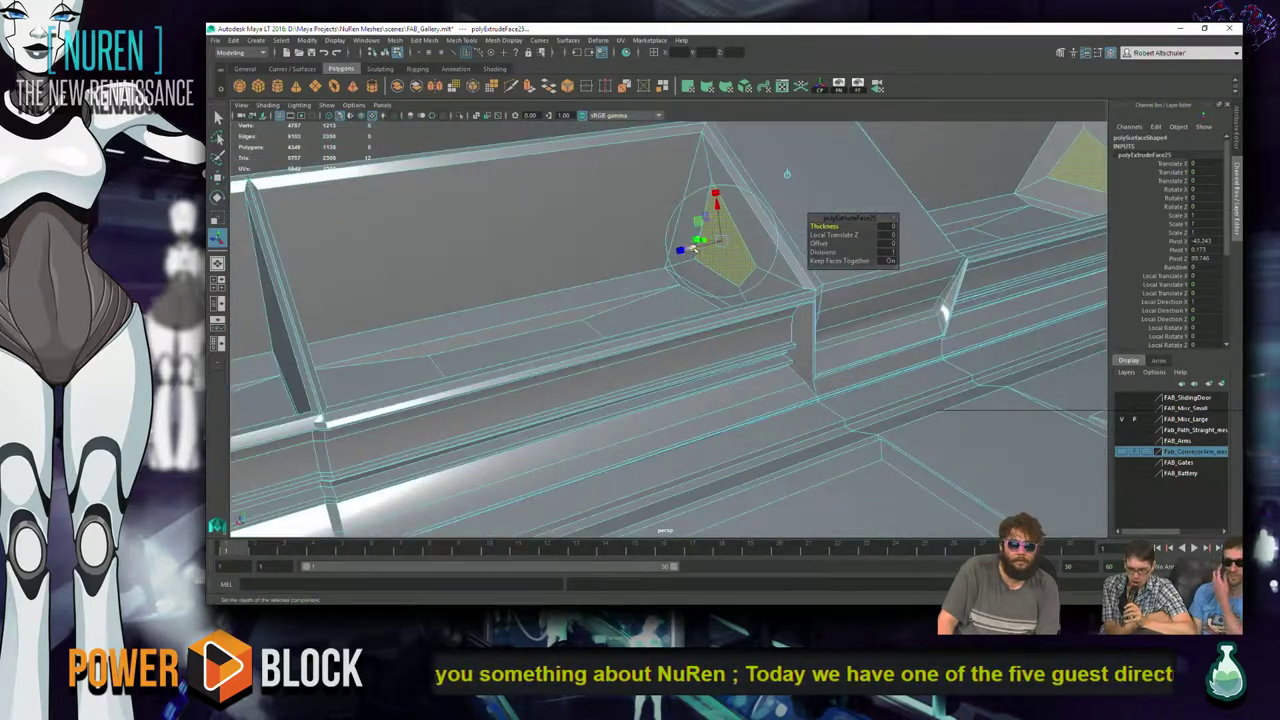
- Pull the extruded face out to about 1.706 local Z as a wedge block and return to Object Mode
drag(689, 250, 575, 305)
alt+drag(955, 275, 228, 368)
alt+drag(485, 330, 530, 308)
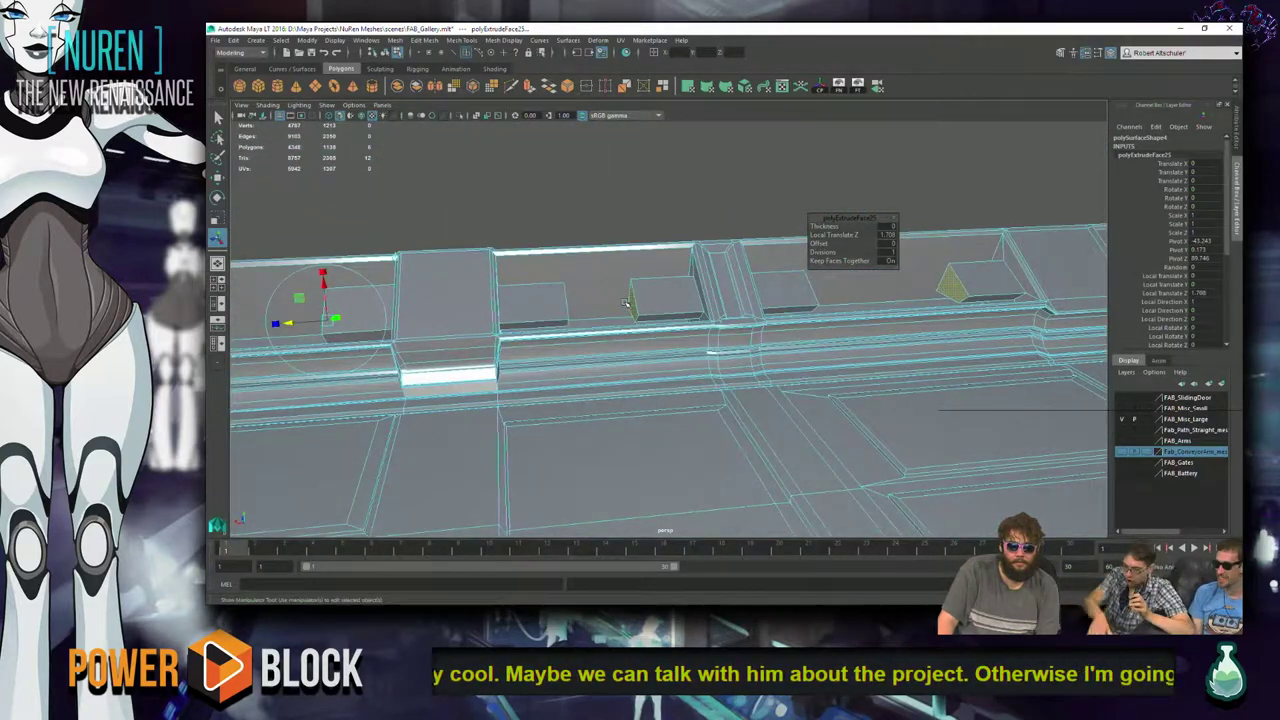
click(592, 235)
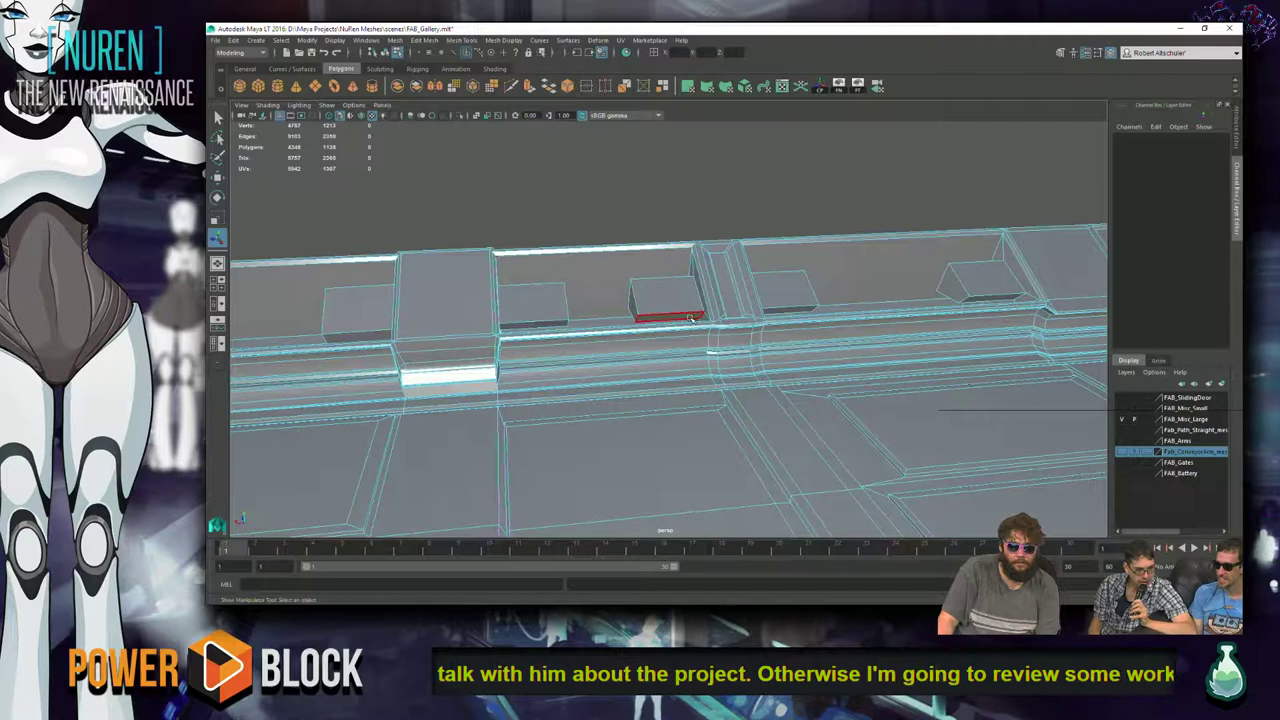
right_drag(728, 288, 690, 262)
alt+drag(690, 262, 263, 336)
alt+drag(377, 340, 560, 213)
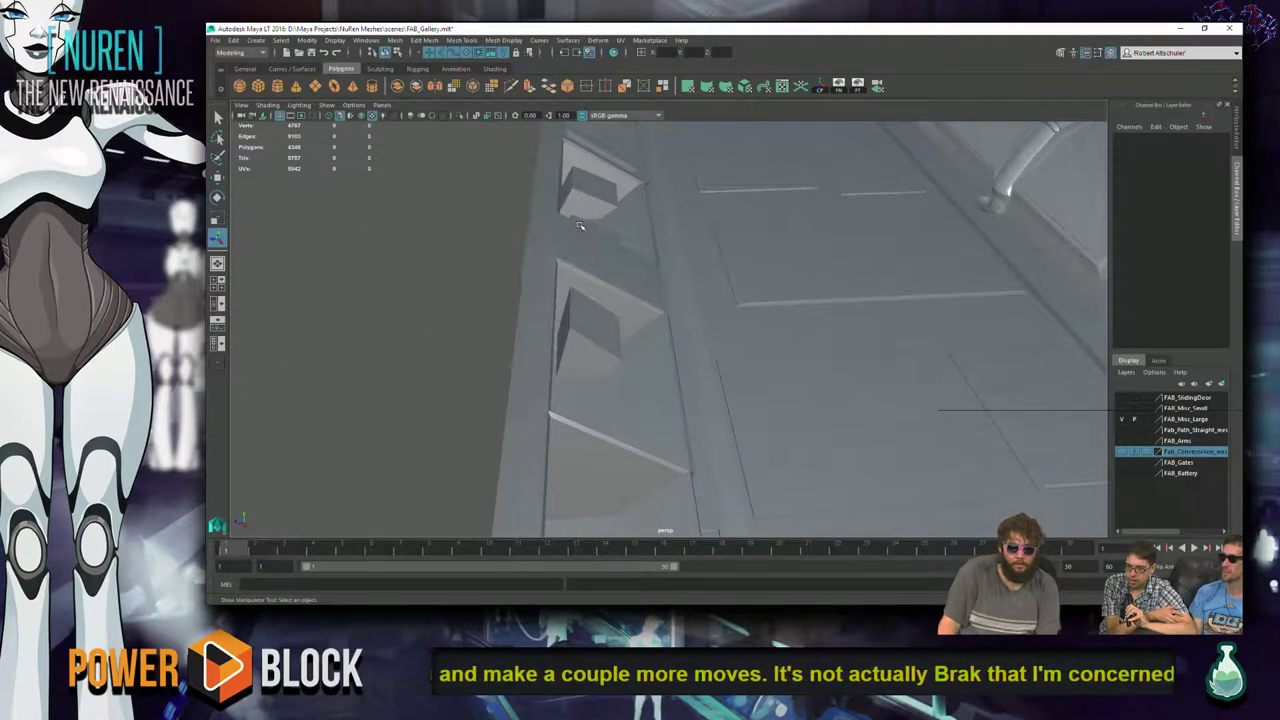
- Inspect the conveyor wall mesh polySurface4 from several angles, then deselect and save FAB_Gallery
click(610, 311)
alt+drag(610, 311, 404, 243)
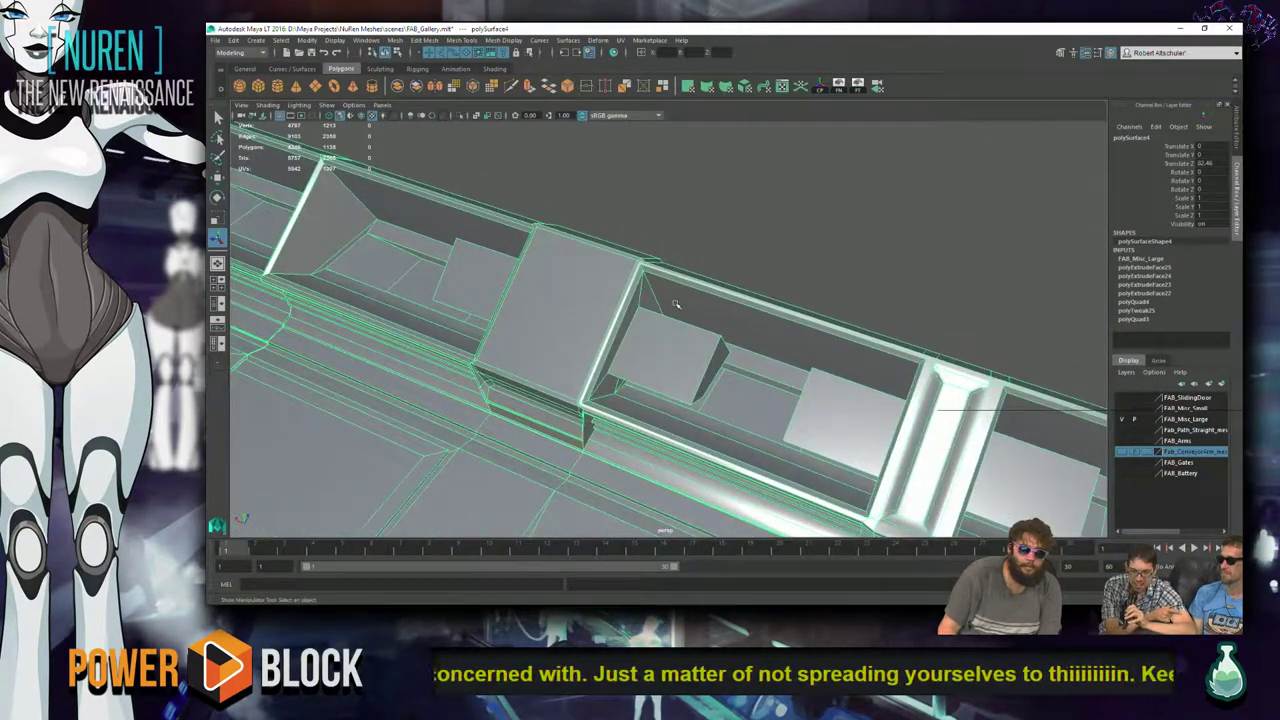
alt+drag(863, 333, 603, 298)
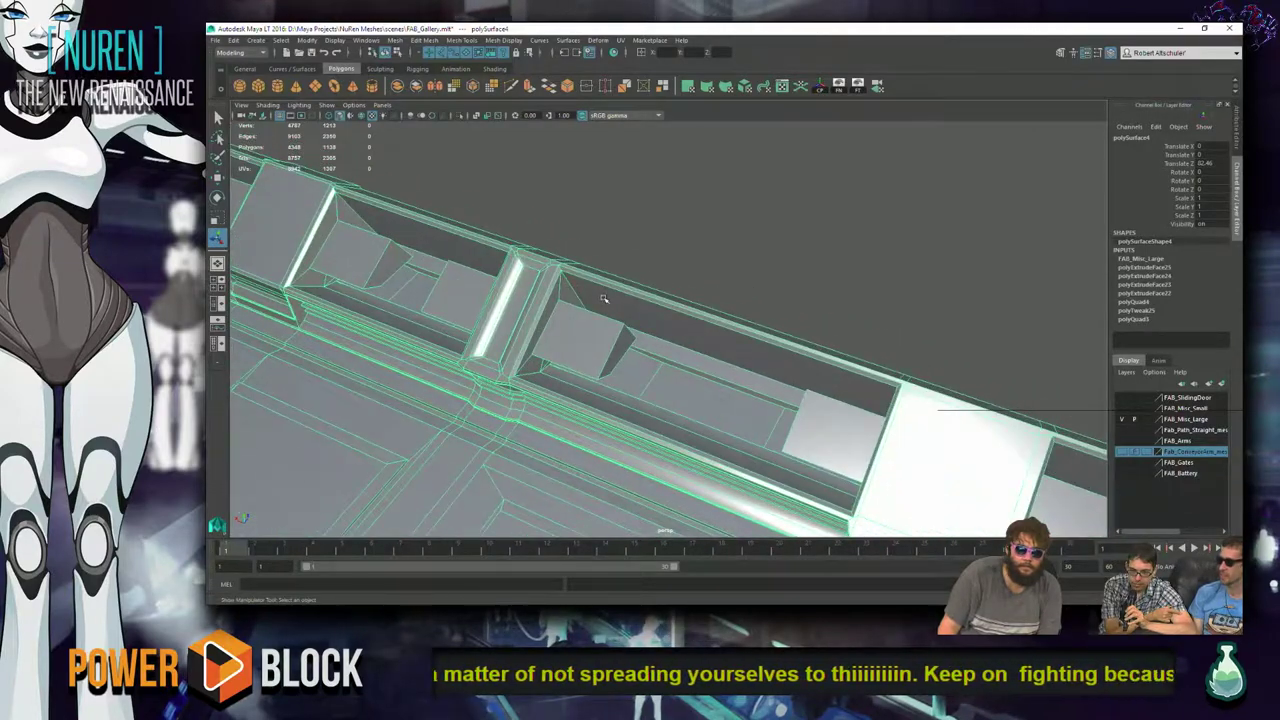
alt+drag(686, 308, 643, 338)
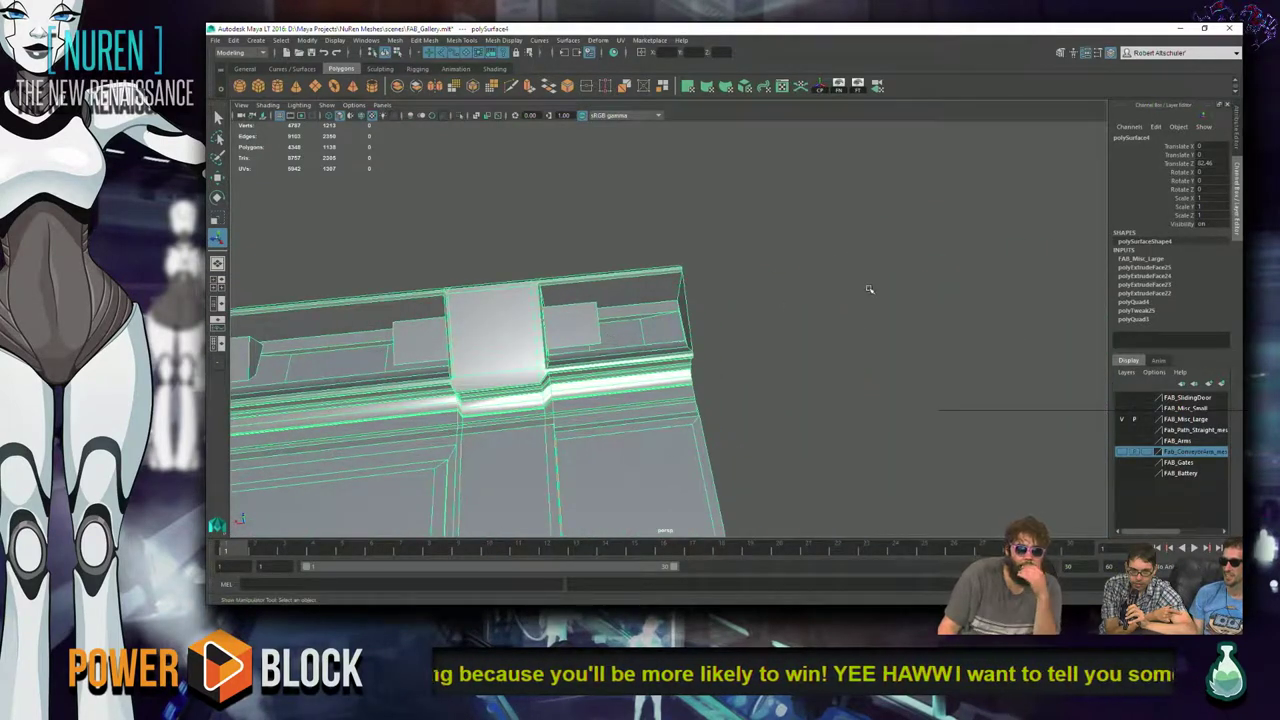
alt+drag(817, 302, 797, 302)
click(785, 336)
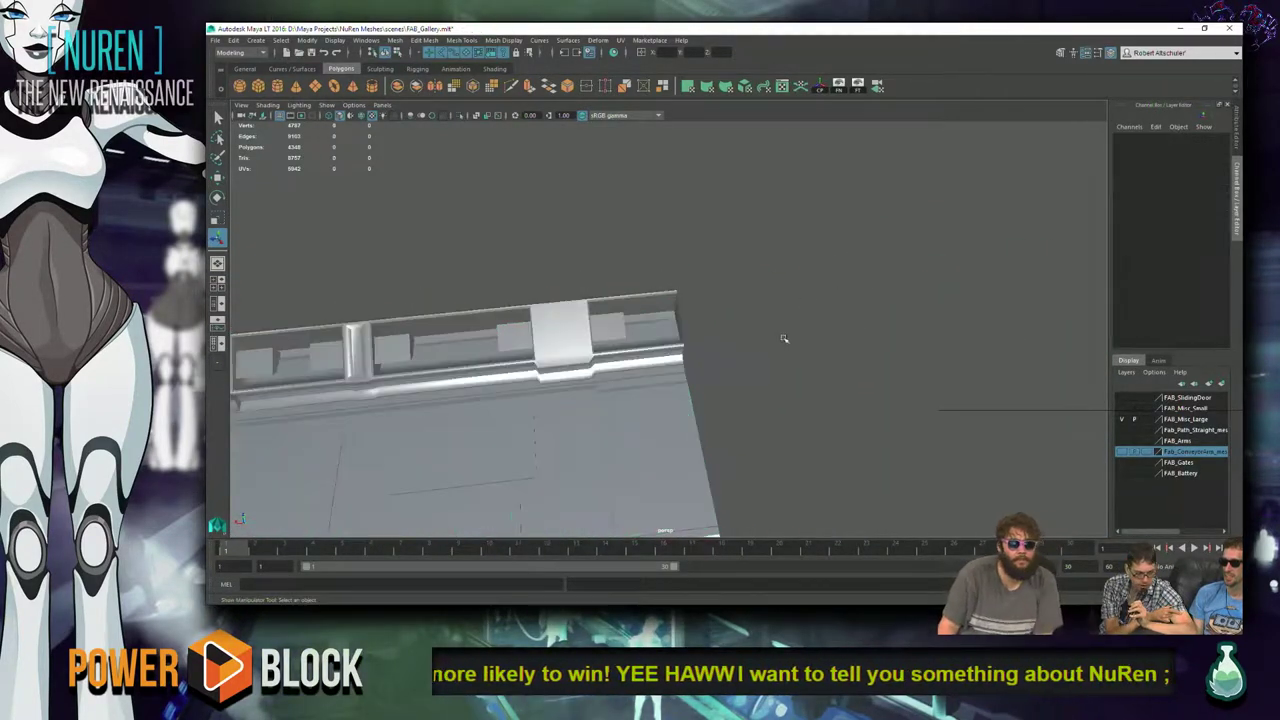
key(ctrl+s)
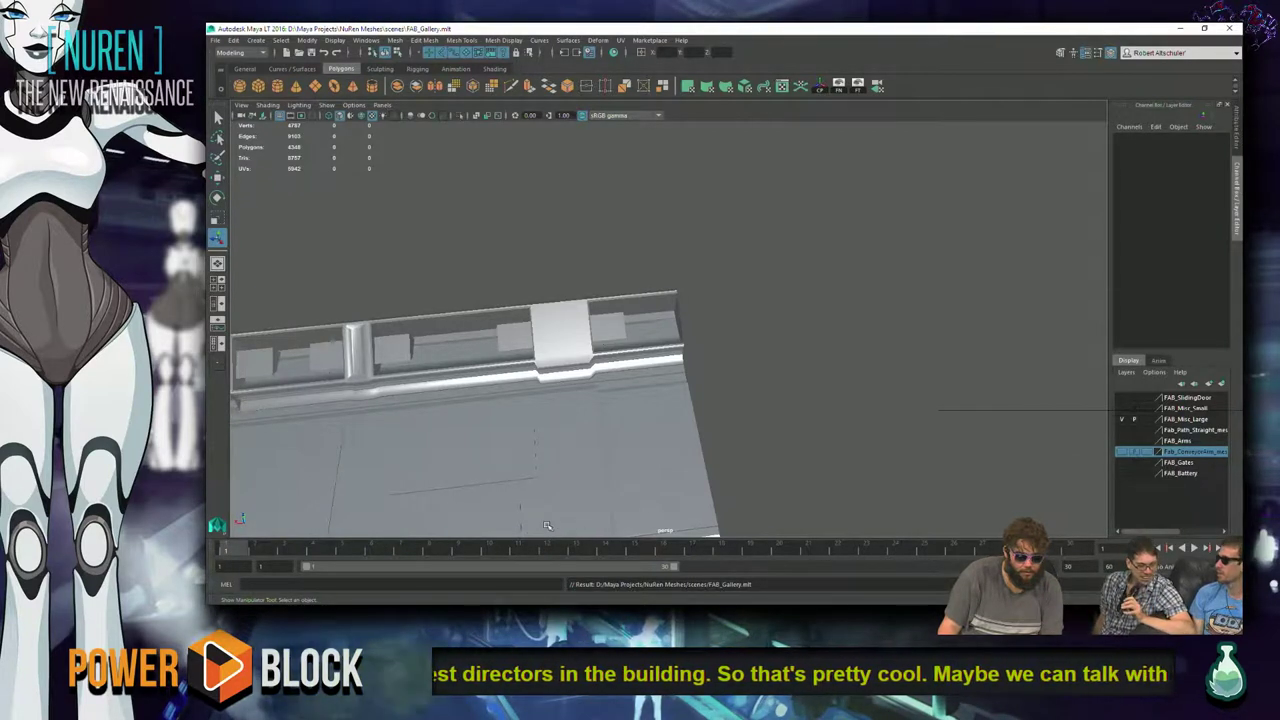
- Reselect the wall mesh and switch it to vertex editing on the raised wedge blocks
alt+drag(510, 490, 641, 332)
click(457, 277)
alt+drag(457, 277, 404, 279)
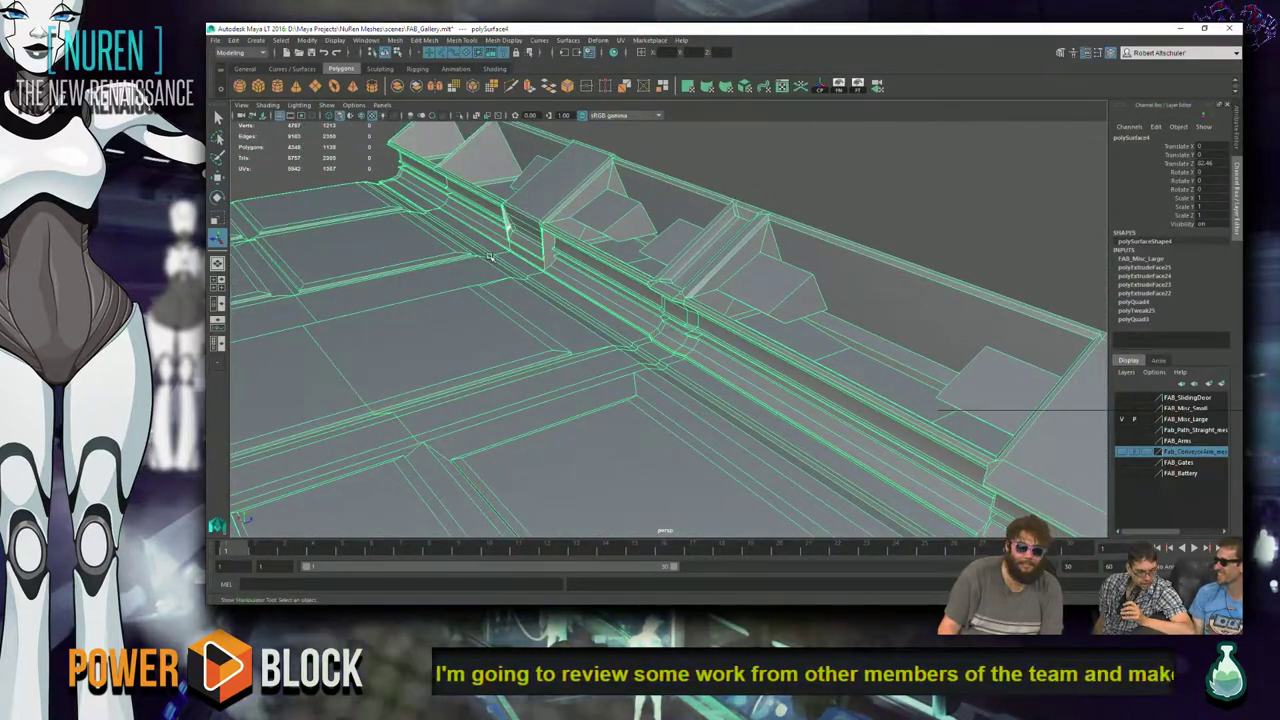
alt+drag(737, 317, 700, 330)
right_drag(710, 318, 684, 318)
- Connect two wedge vertices with a new edge across the wedge side
shift+click(722, 397)
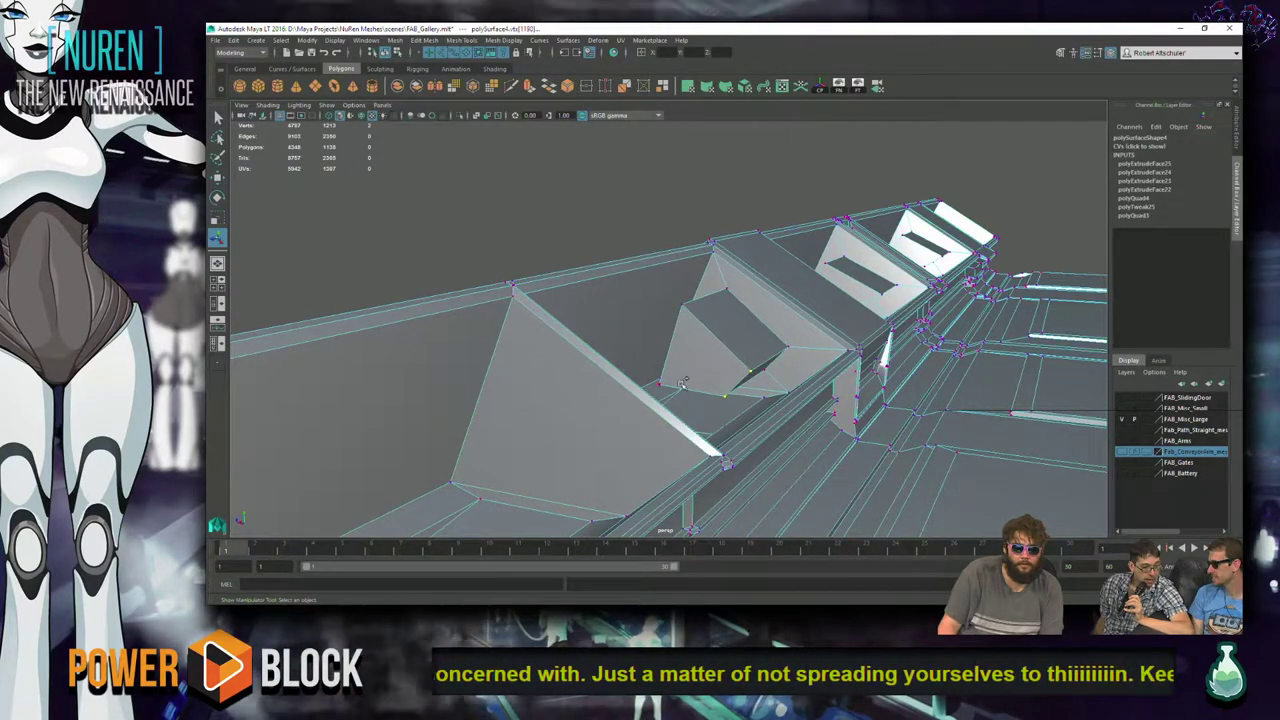
alt+drag(663, 383, 714, 380)
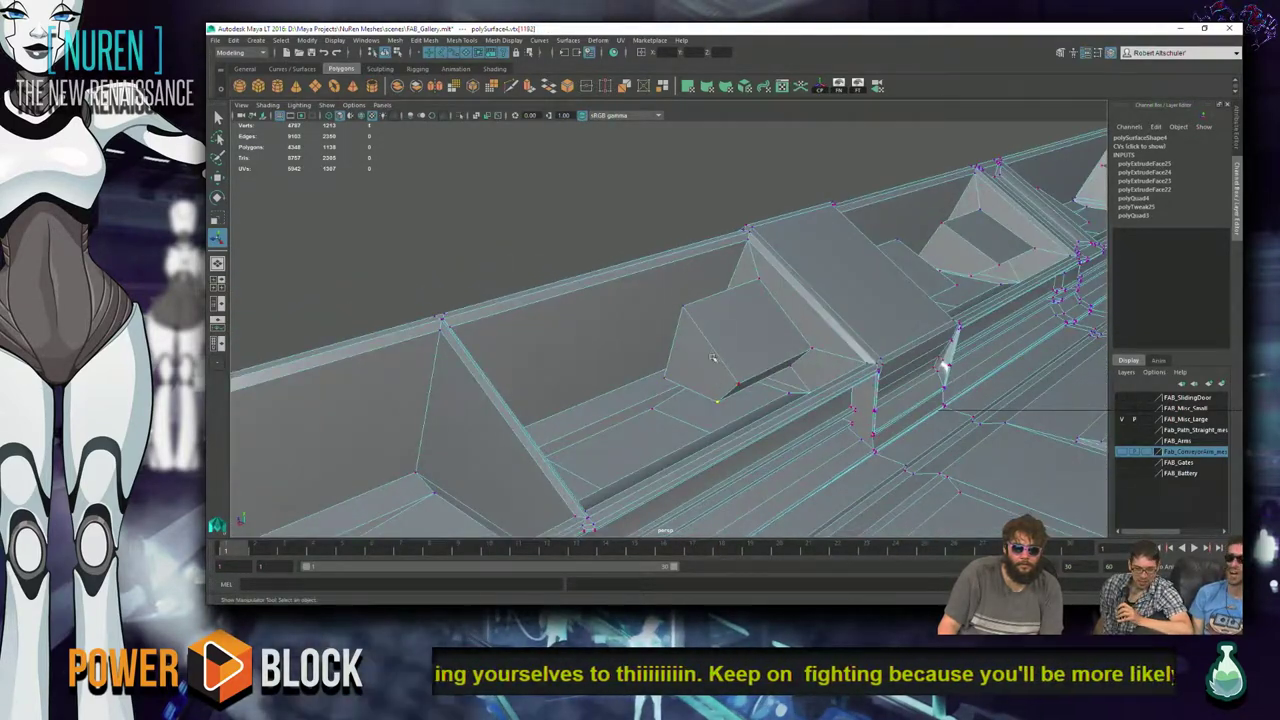
shift+right_drag(718, 371, 729, 399)
alt+drag(729, 399, 705, 330)
- Switch to face mode and select the left triangular wedge face
right_drag(707, 318, 707, 348)
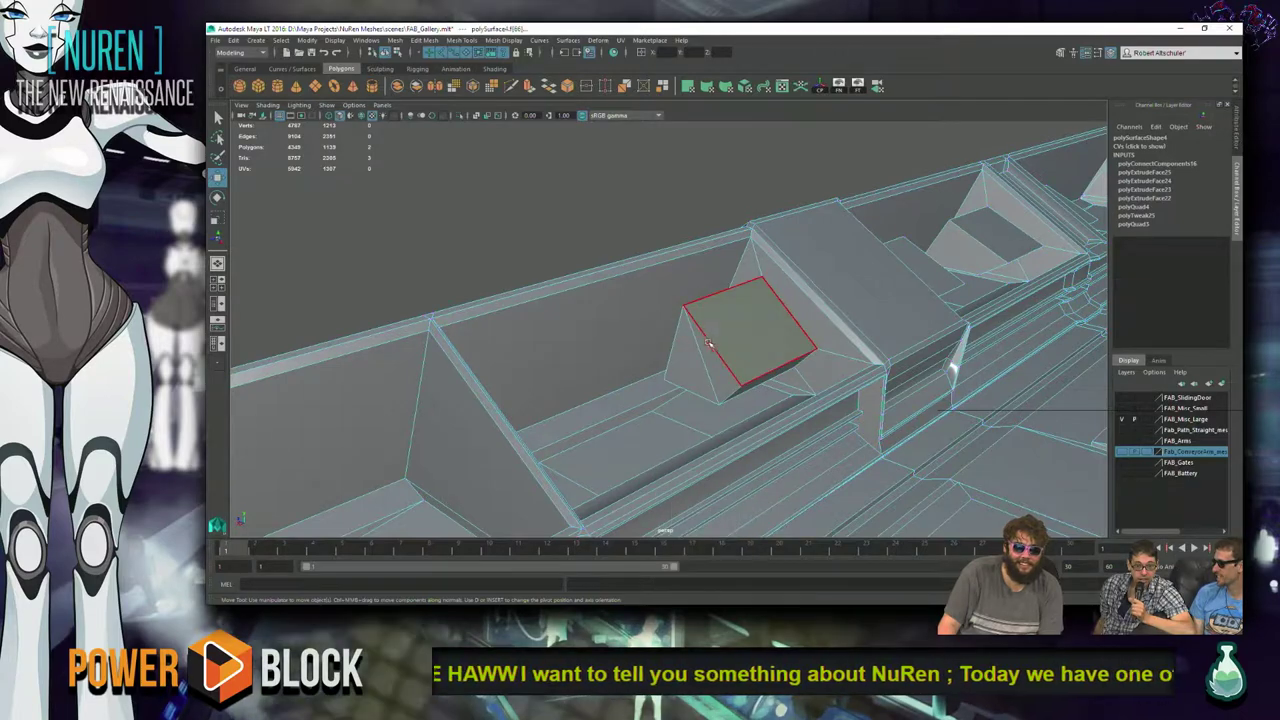
click(702, 352)
mouse_move(659, 357)
alt+mouse_down()
mouse_move(694, 371)
mouse_move(666, 414)
mouse_move(689, 343)
mouse_move(694, 374)
mouse_move(672, 373)
alt+mouse_up()
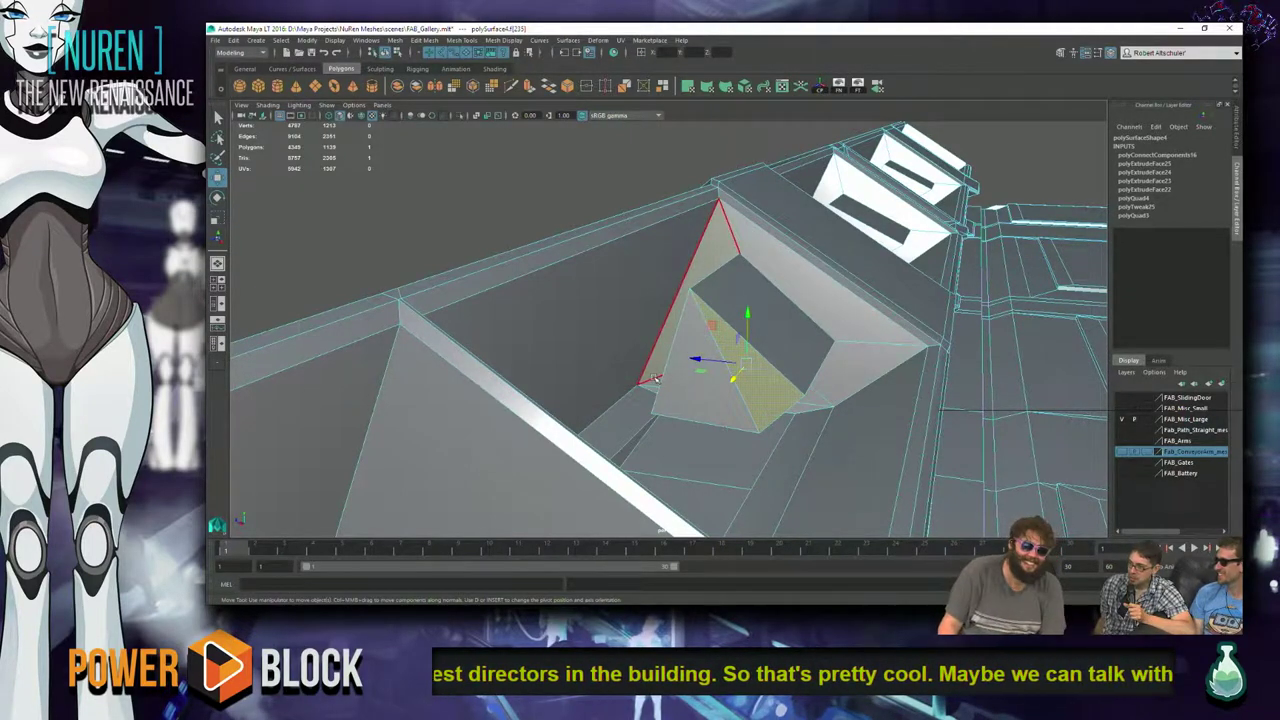
alt+drag(652, 376, 746, 377)
click(748, 377)
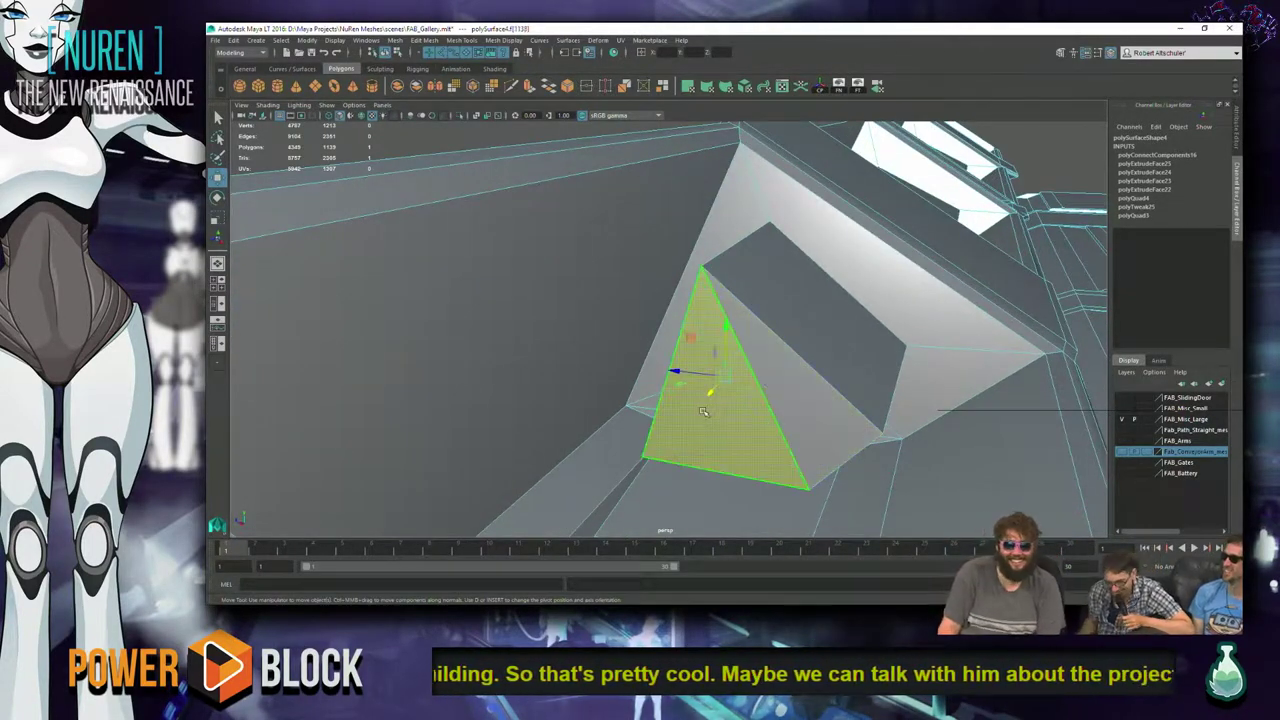
- Try extruding the triangular face, then undo the unwanted extrusion
shift+right_click(729, 384)
shift+right_drag(758, 425, 758, 425)
shift+right_click(740, 388)
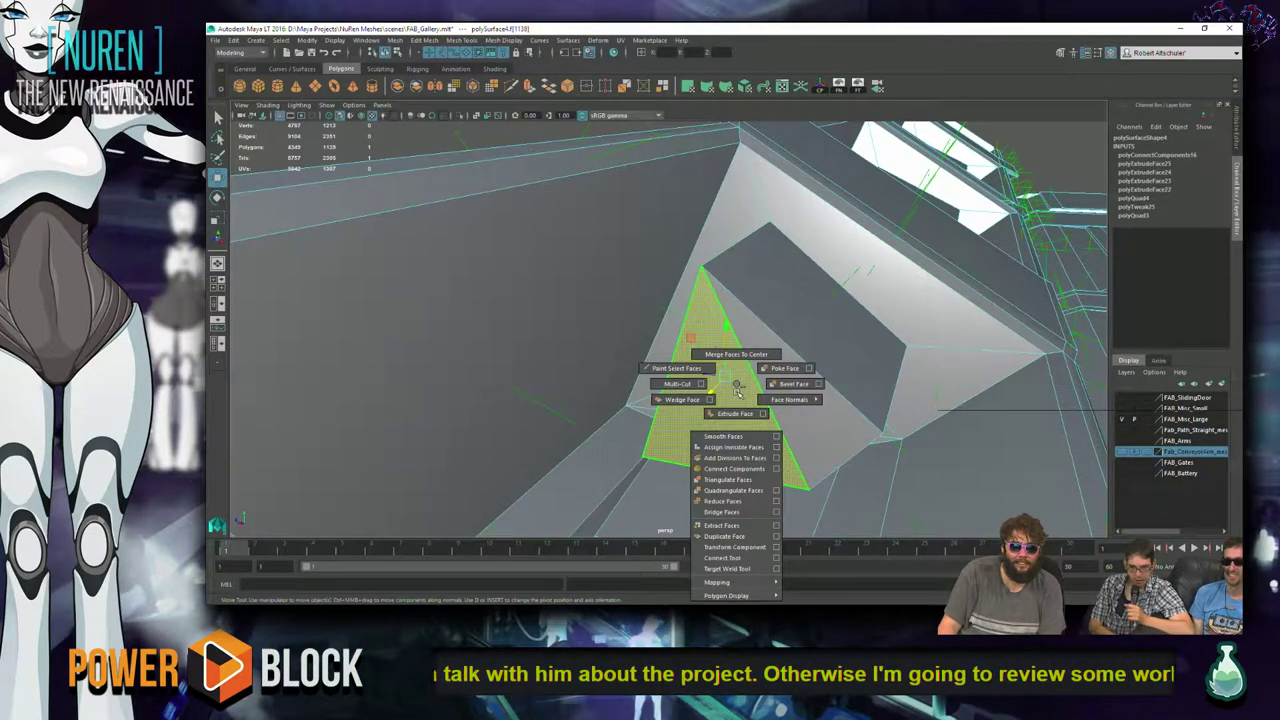
click(735, 413)
shift+right_click(735, 384)
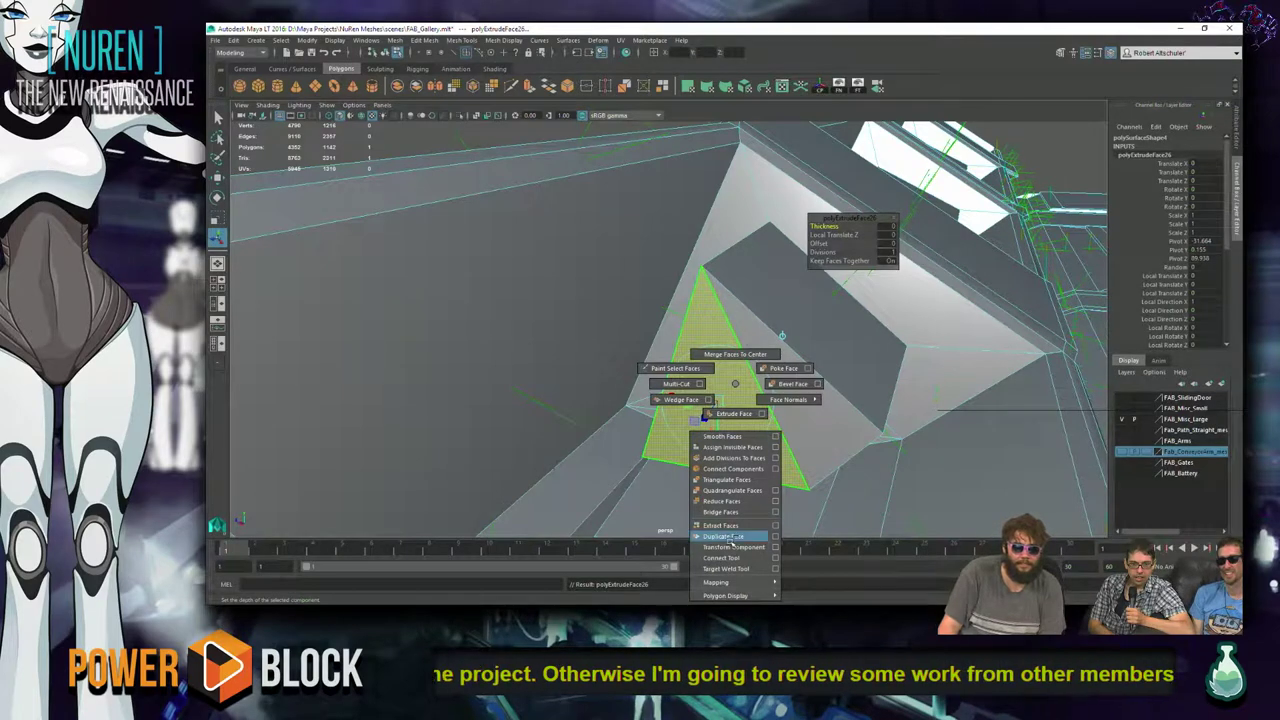
shift+right_click(737, 386)
shift+right_click(738, 382)
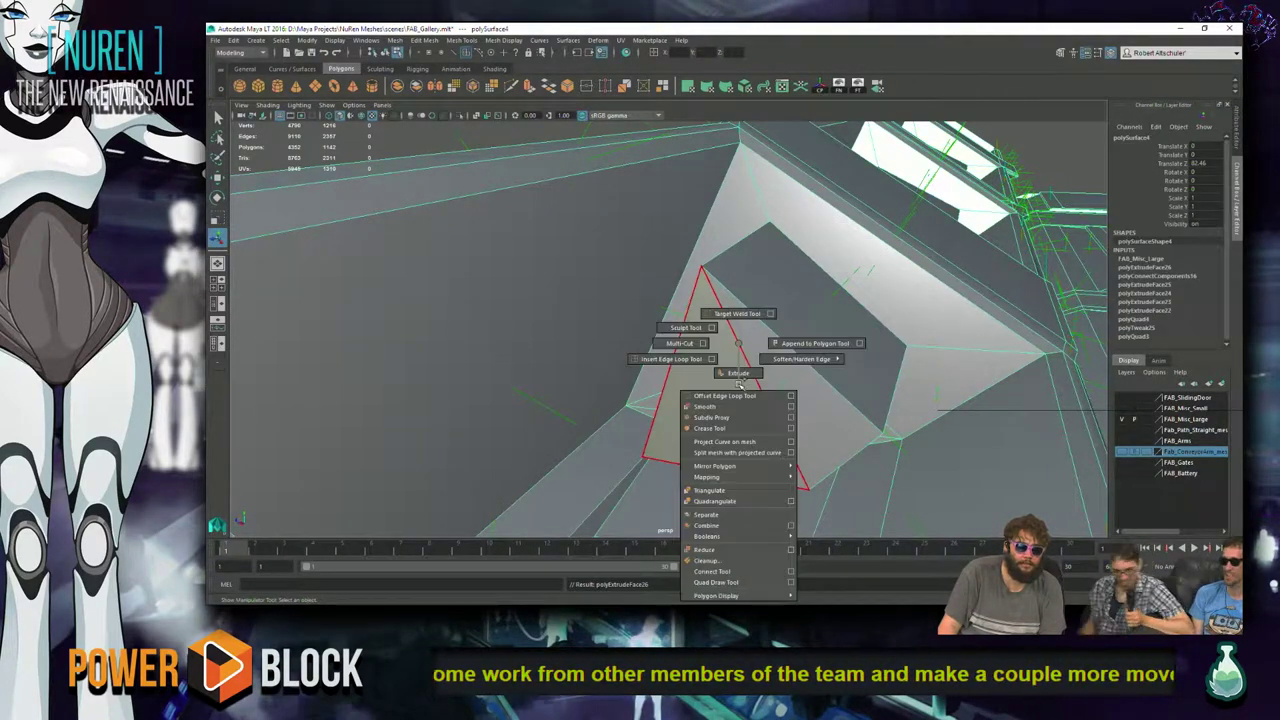
click(738, 373)
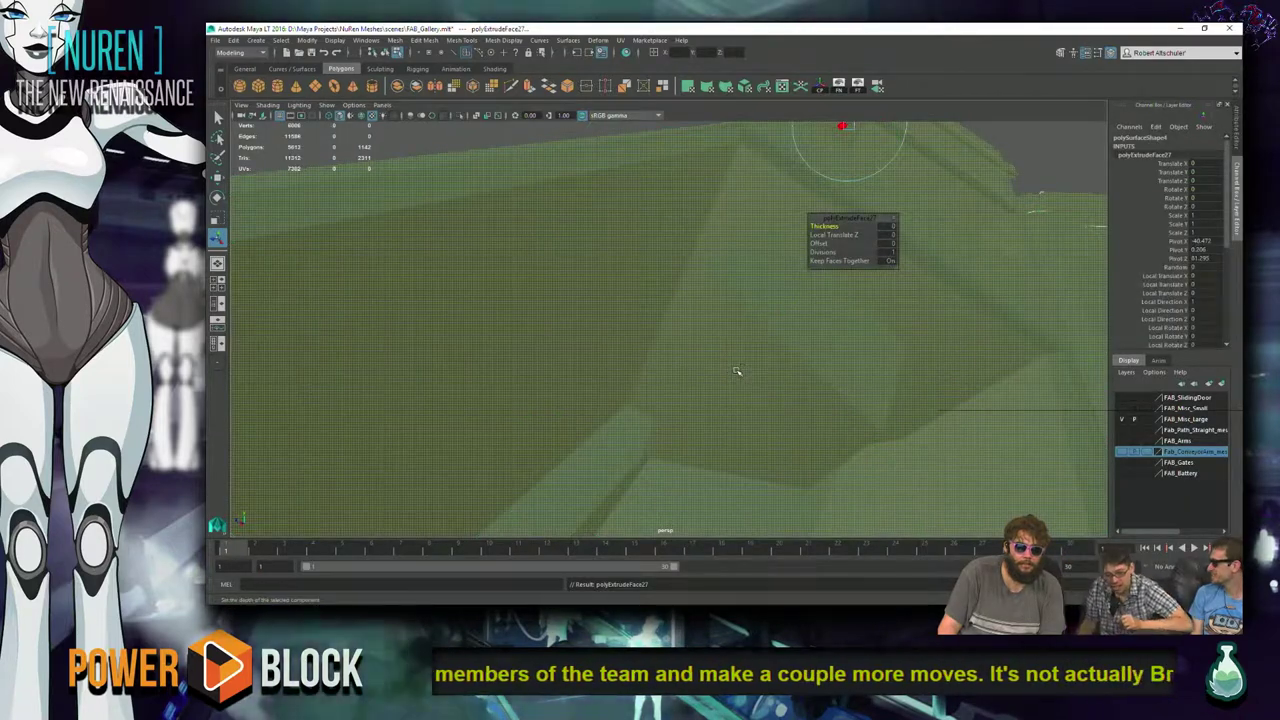
key(ctrl+z)
- Reselect the triangle, apply Poke Face to add a centre vertex, and save the scene
click(737, 371)
right_click(732, 318)
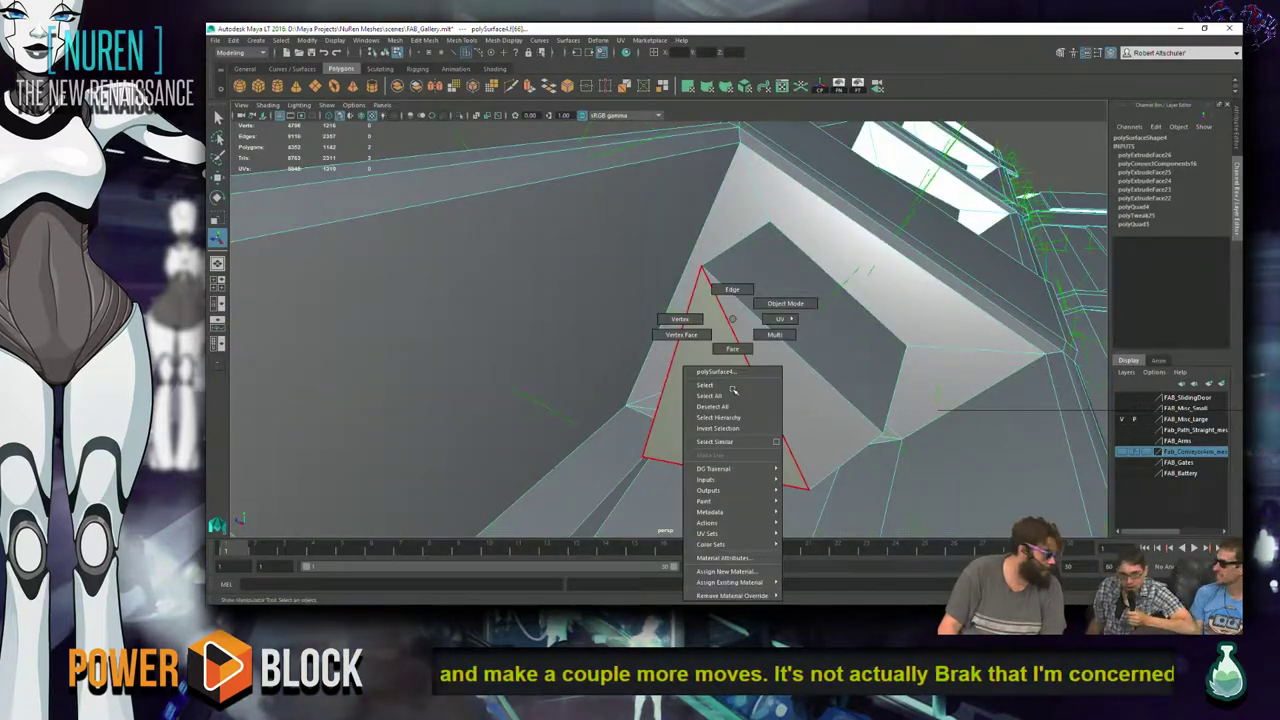
click(732, 348)
shift+right_click(750, 372)
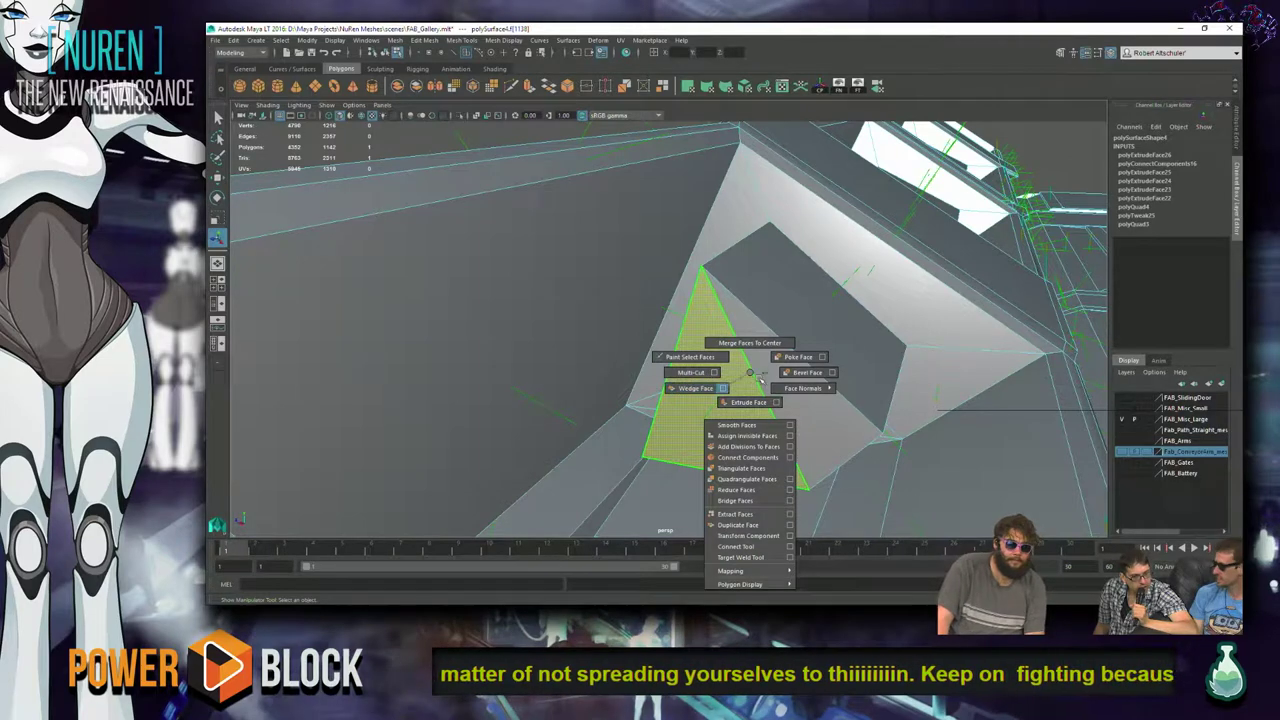
click(798, 356)
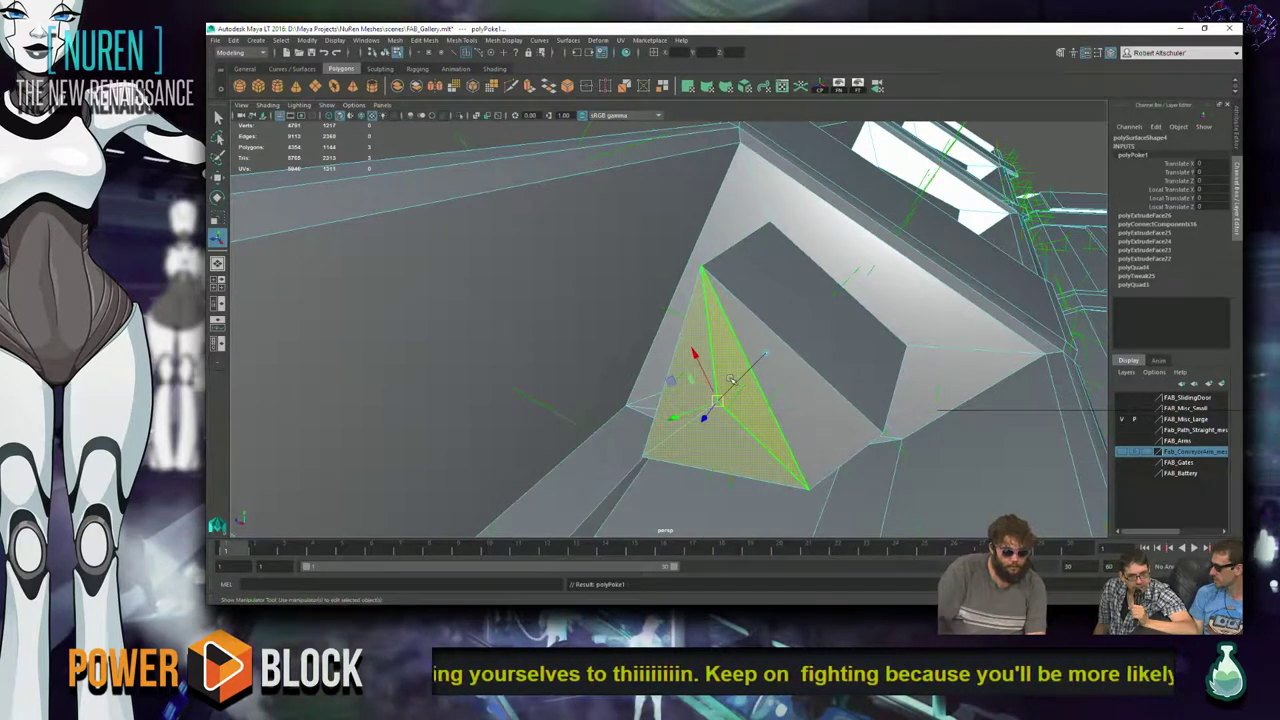
key(ctrl+s)
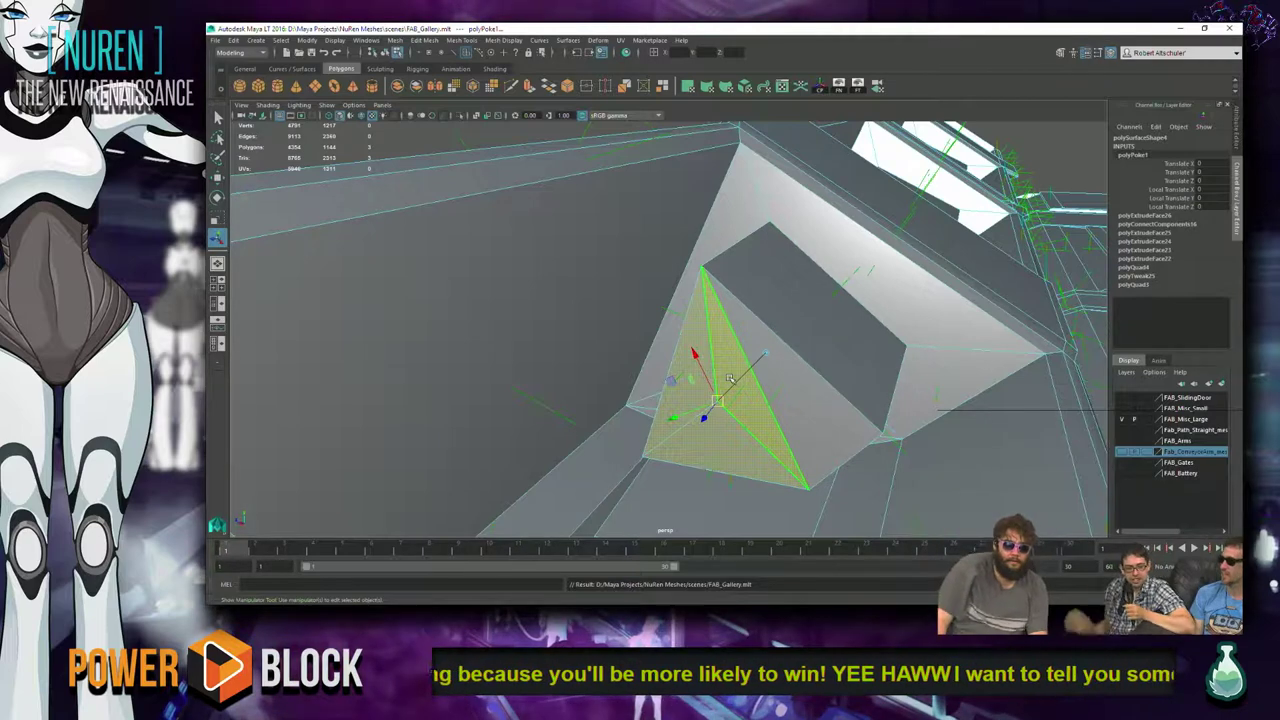
right_drag(850, 345, 926, 316)
alt+drag(926, 316, 618, 383)
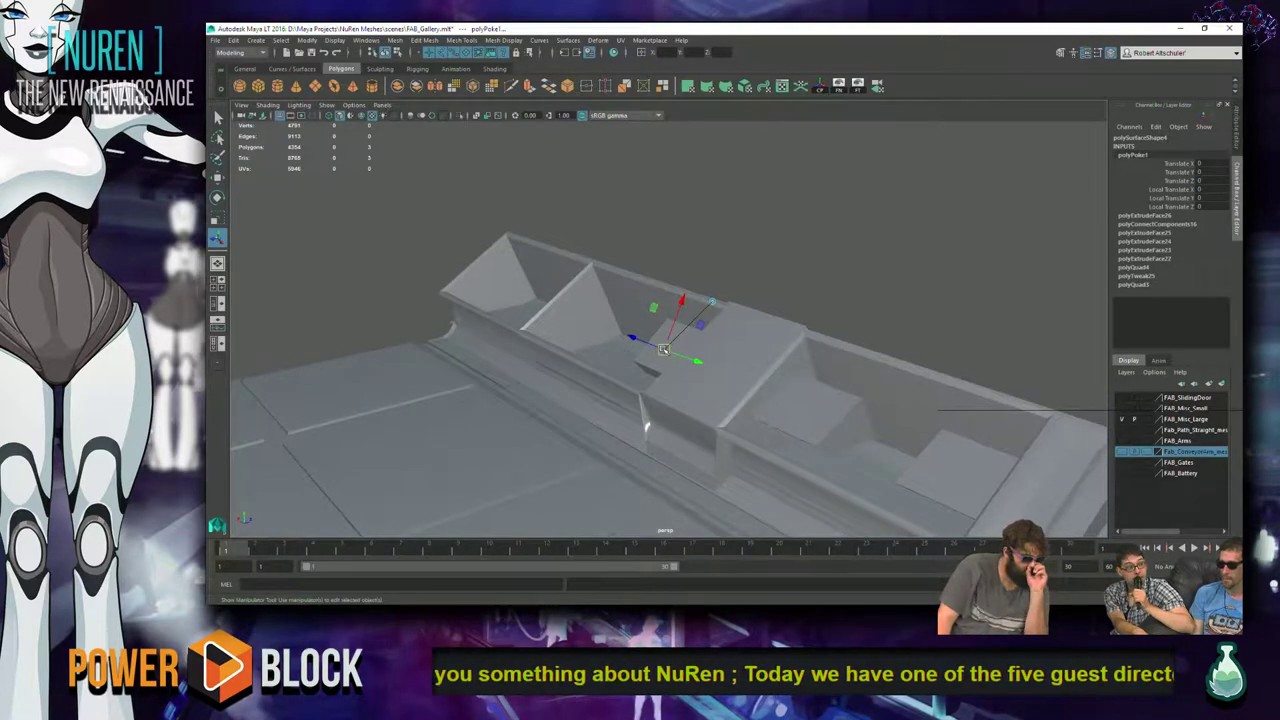
- Select the whole wall object, browse the Display menu, and make FAB_Misc_Large the current layer
key(F8)
alt+drag(812, 403, 710, 349)
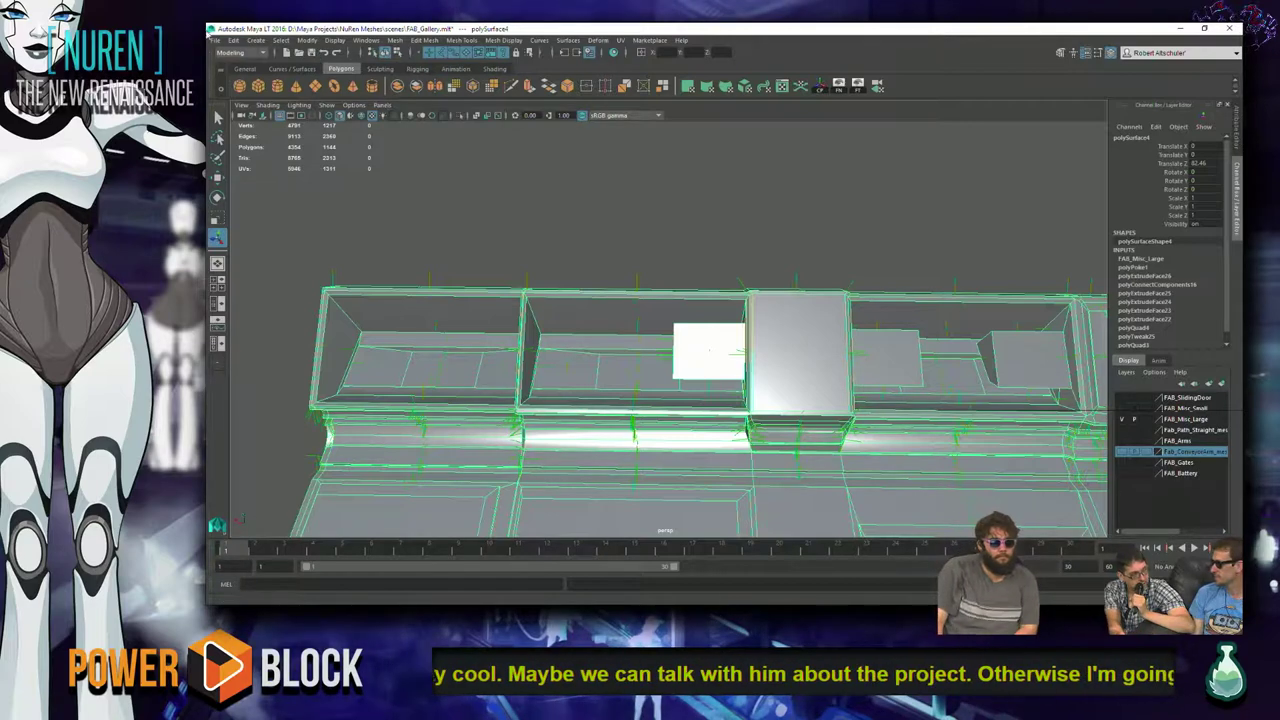
click(334, 40)
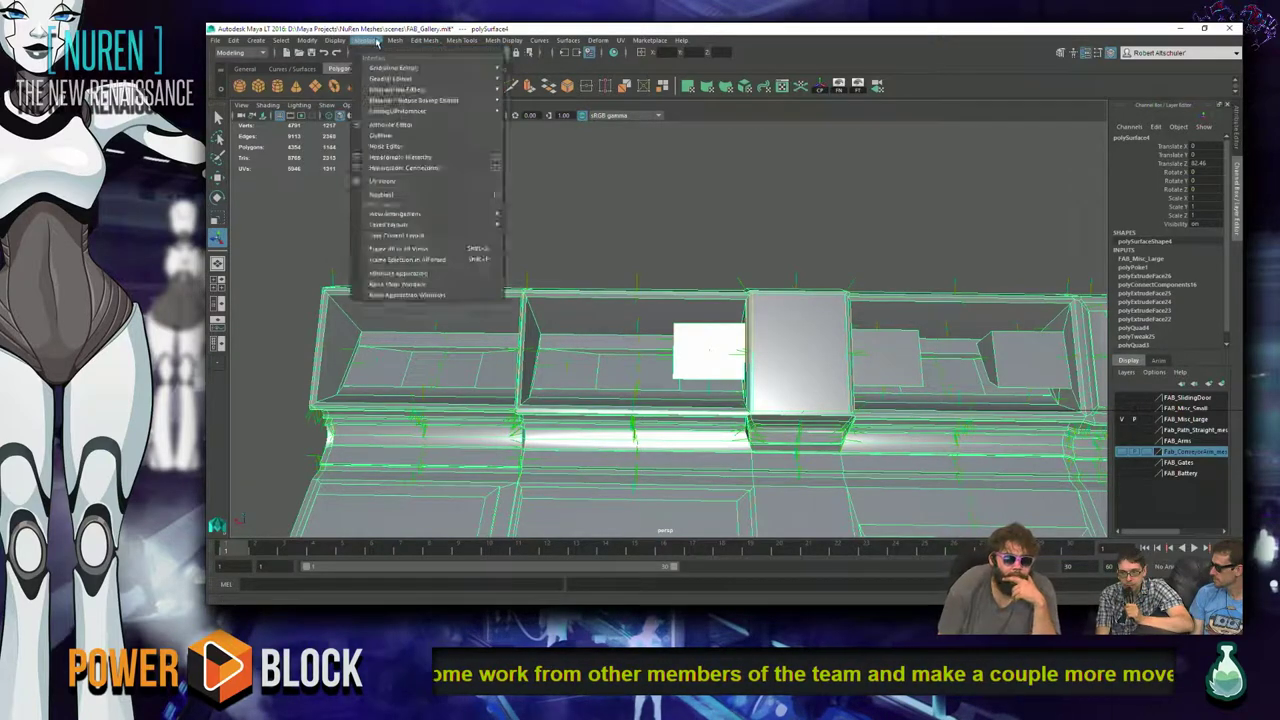
mouse_move(424, 40)
mouse_move(329, 45)
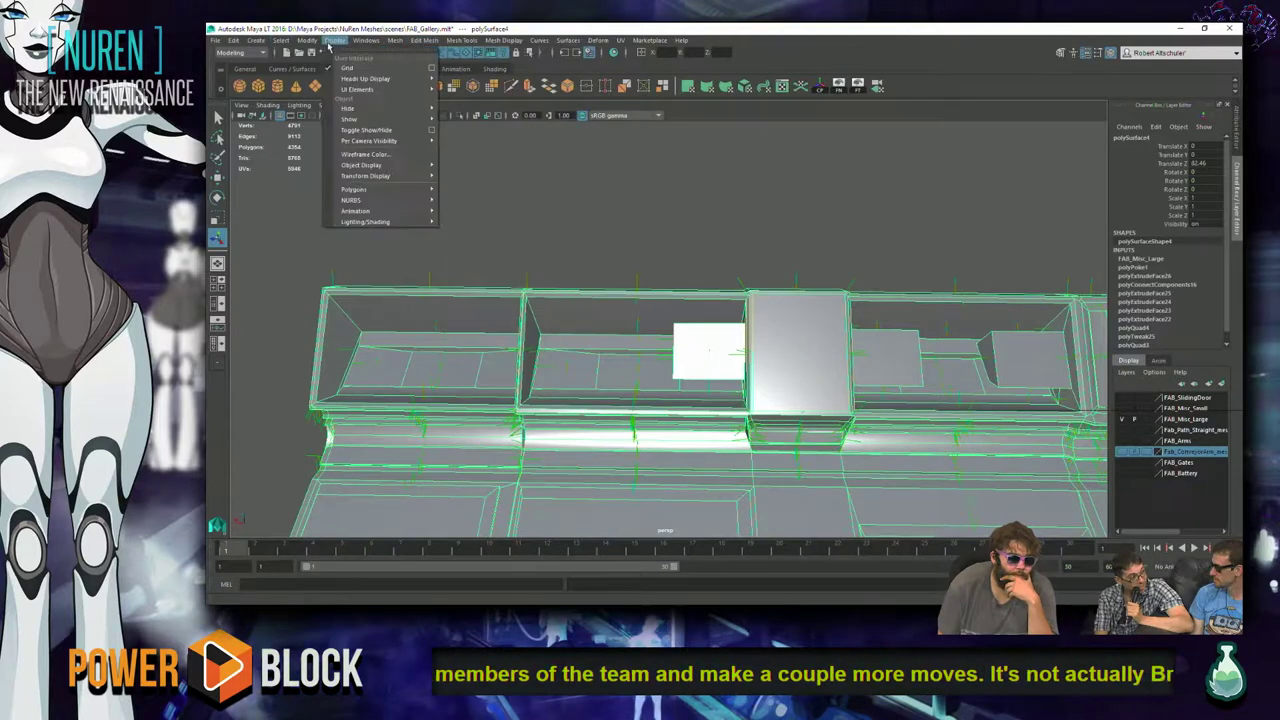
mouse_move(373, 36)
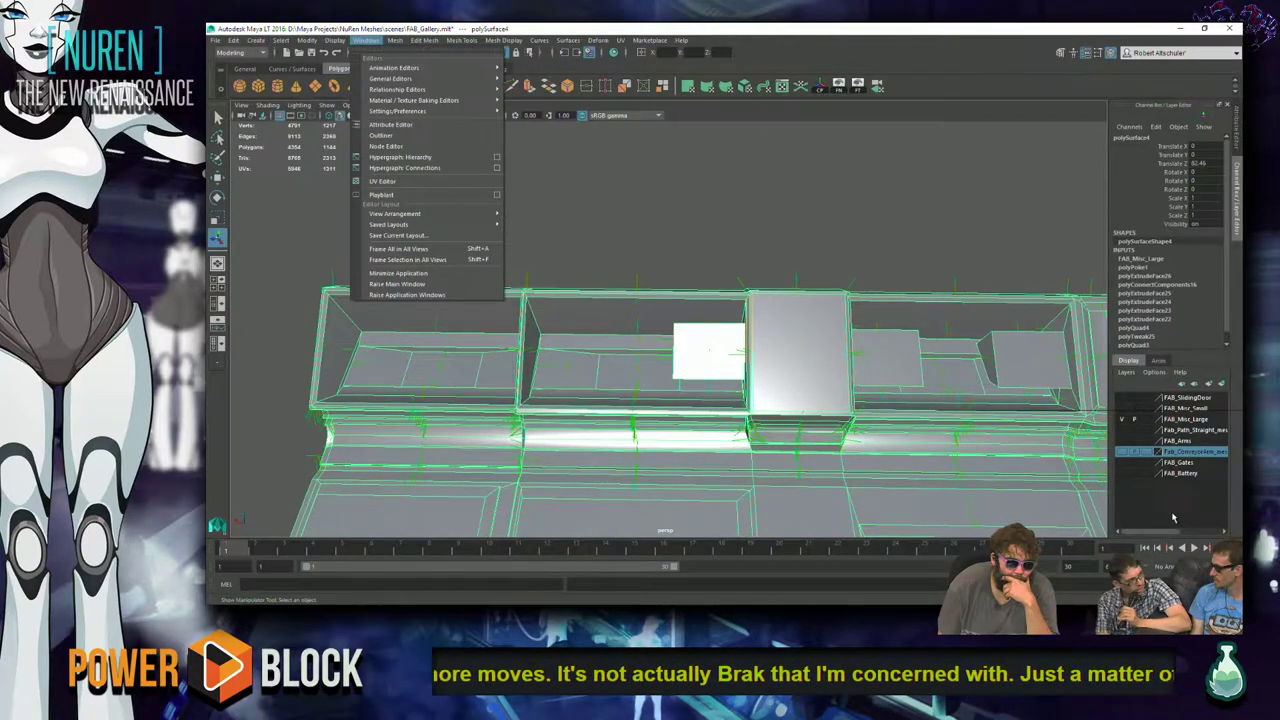
click(1176, 517)
click(1209, 420)
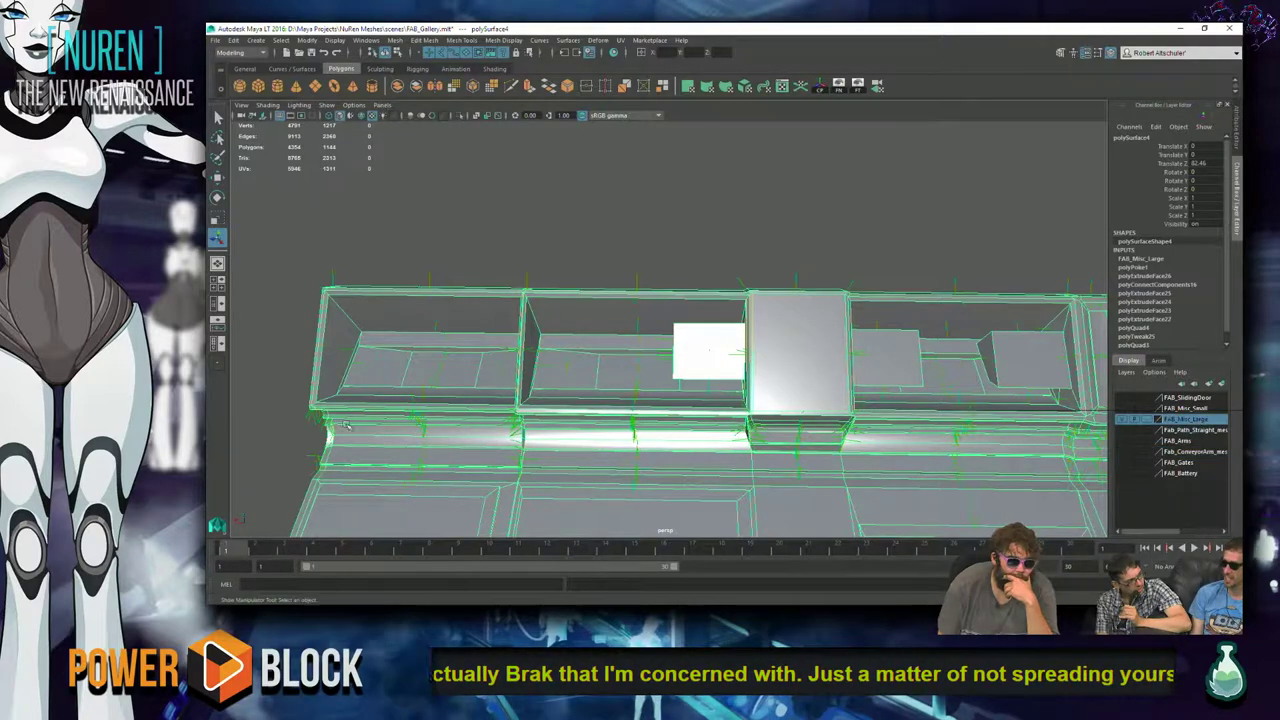
- Browse the Select menu, then switch the mesh to component selection and pan across it
click(281, 41)
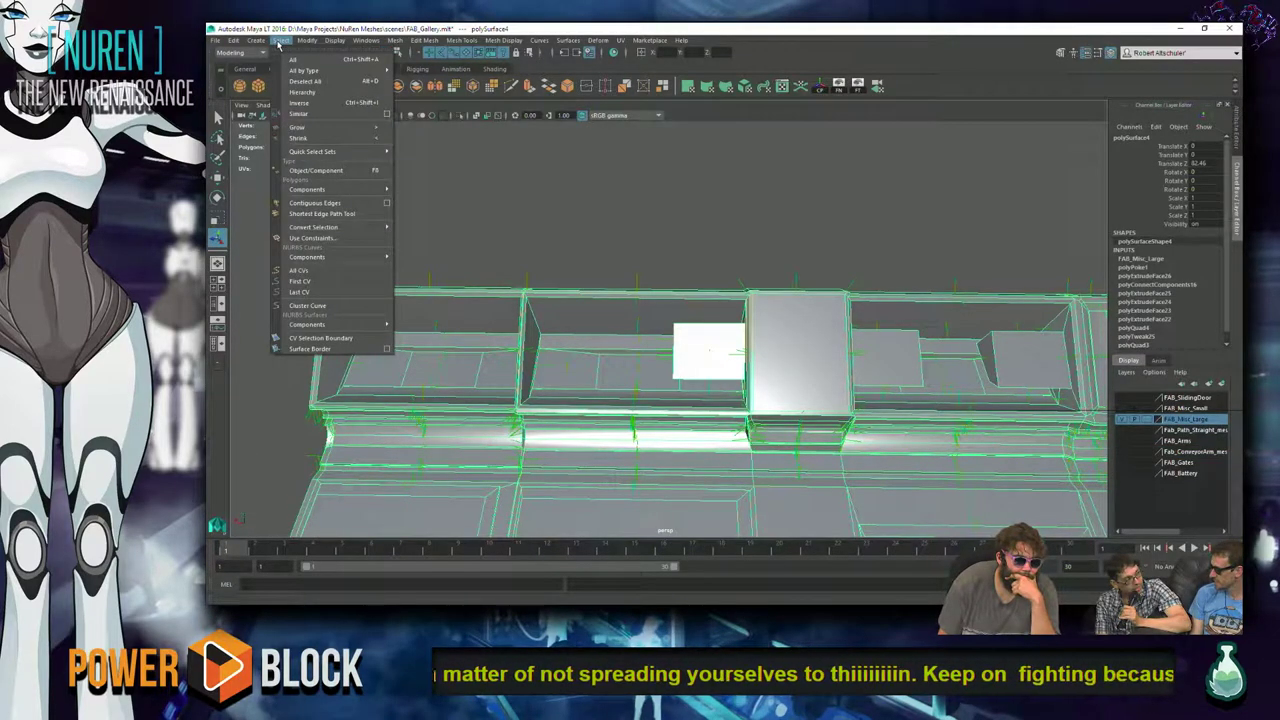
click(814, 307)
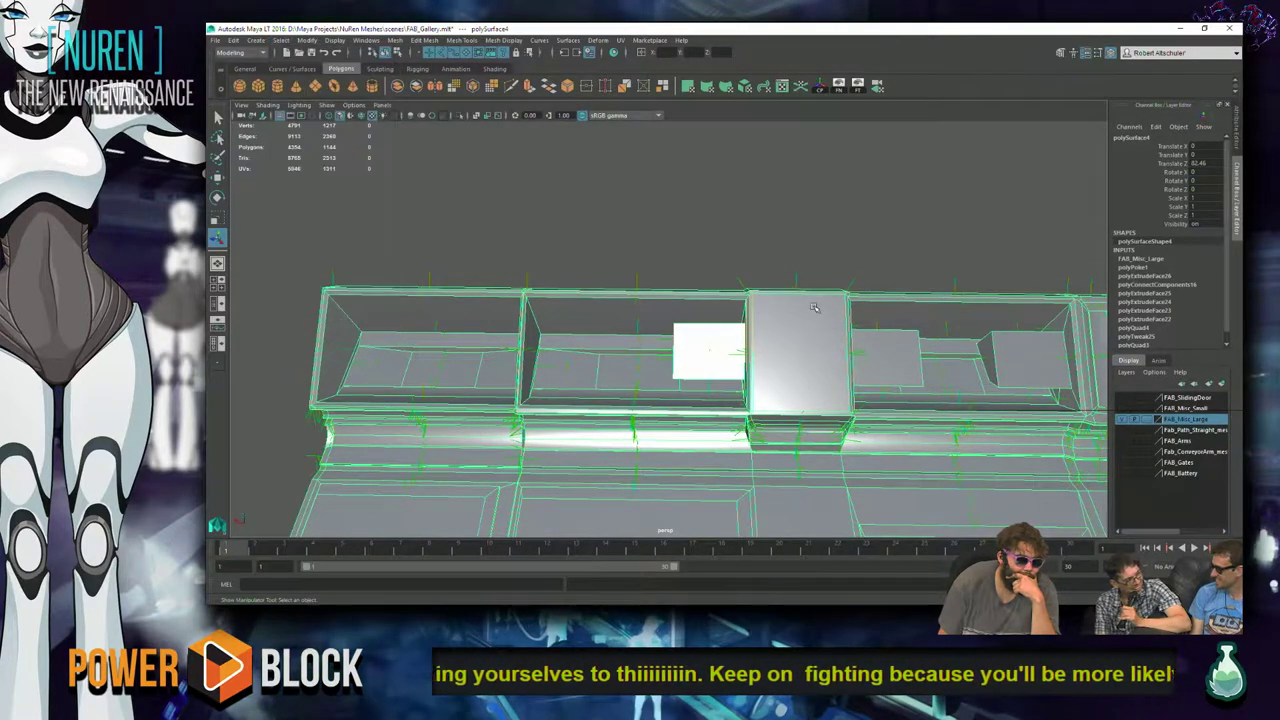
right_click(813, 304)
right_drag(826, 281, 836, 288)
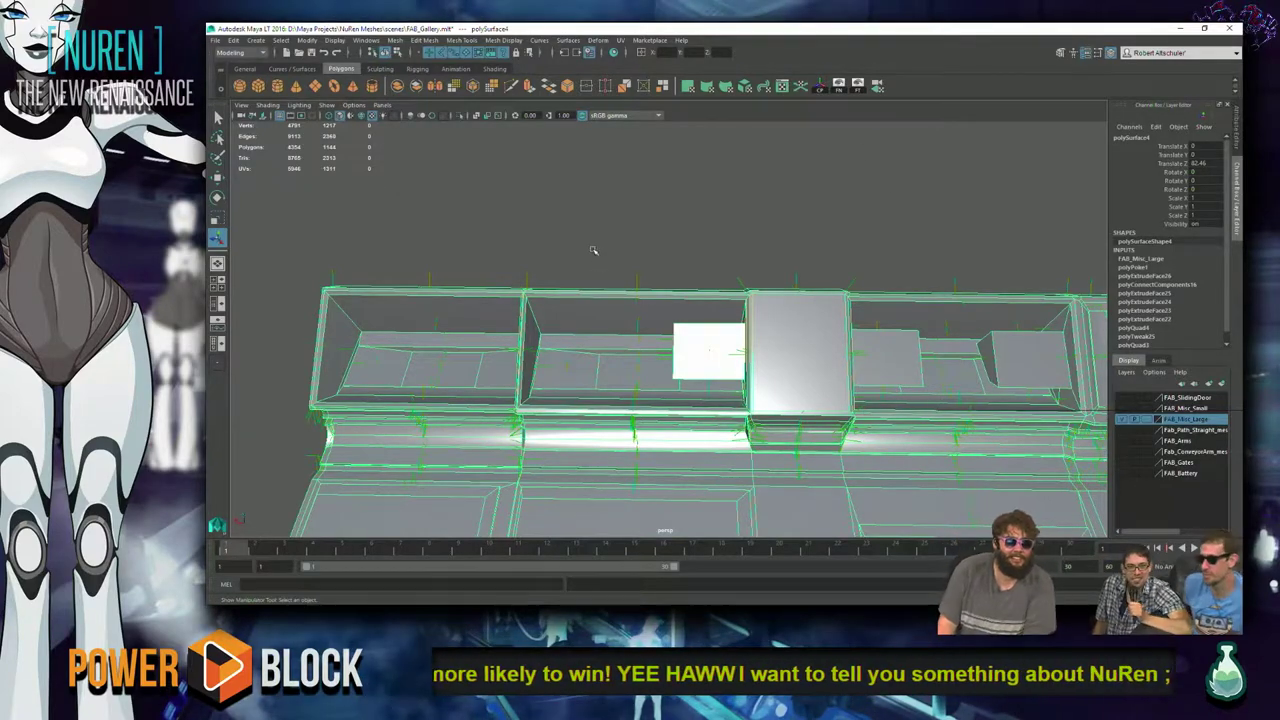
scroll(760, 300, up, 3)
alt+middle_drag(731, 351, 452, 353)
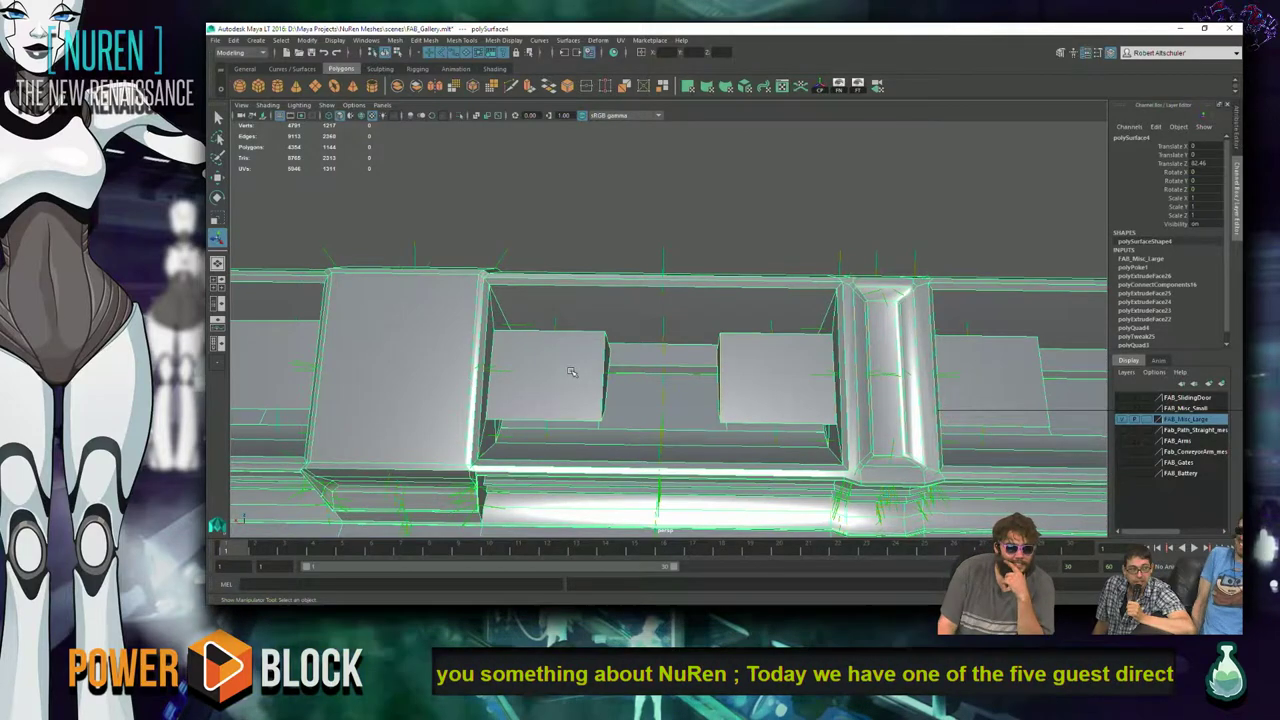
- Browse the File and polygon Display menus, then hide the face normals from the shelf
click(215, 40)
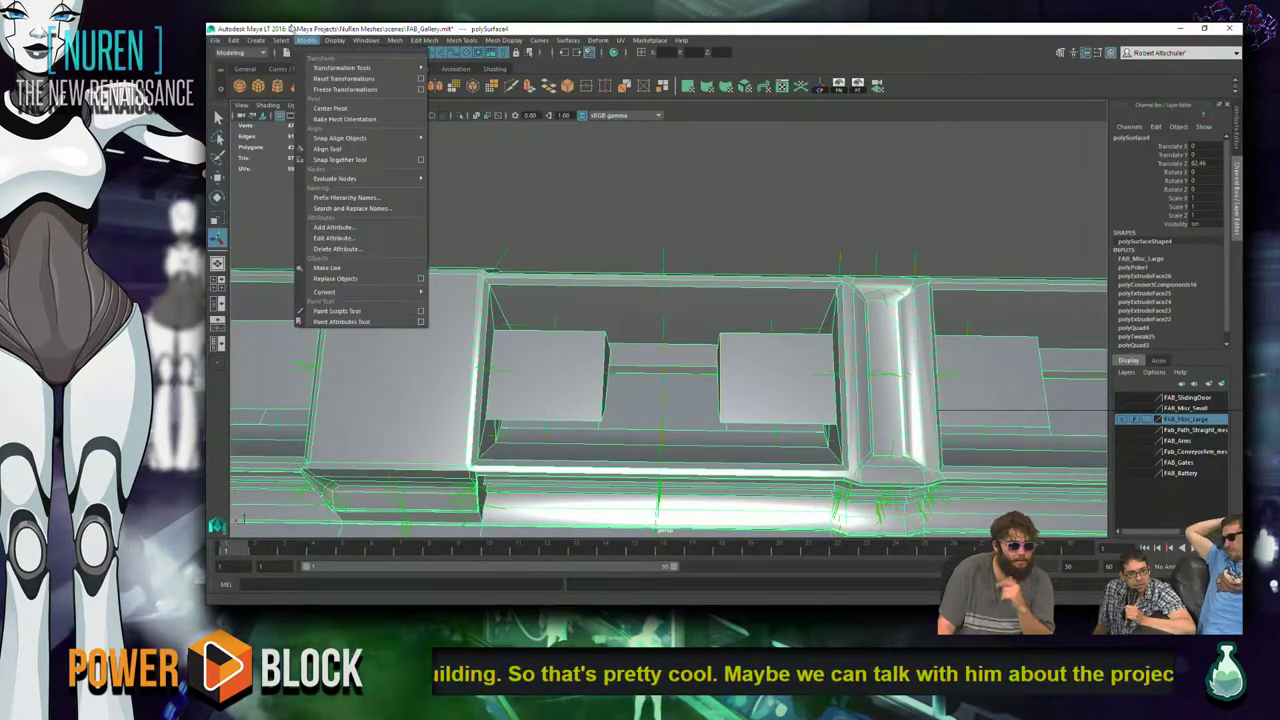
mouse_move(225, 47)
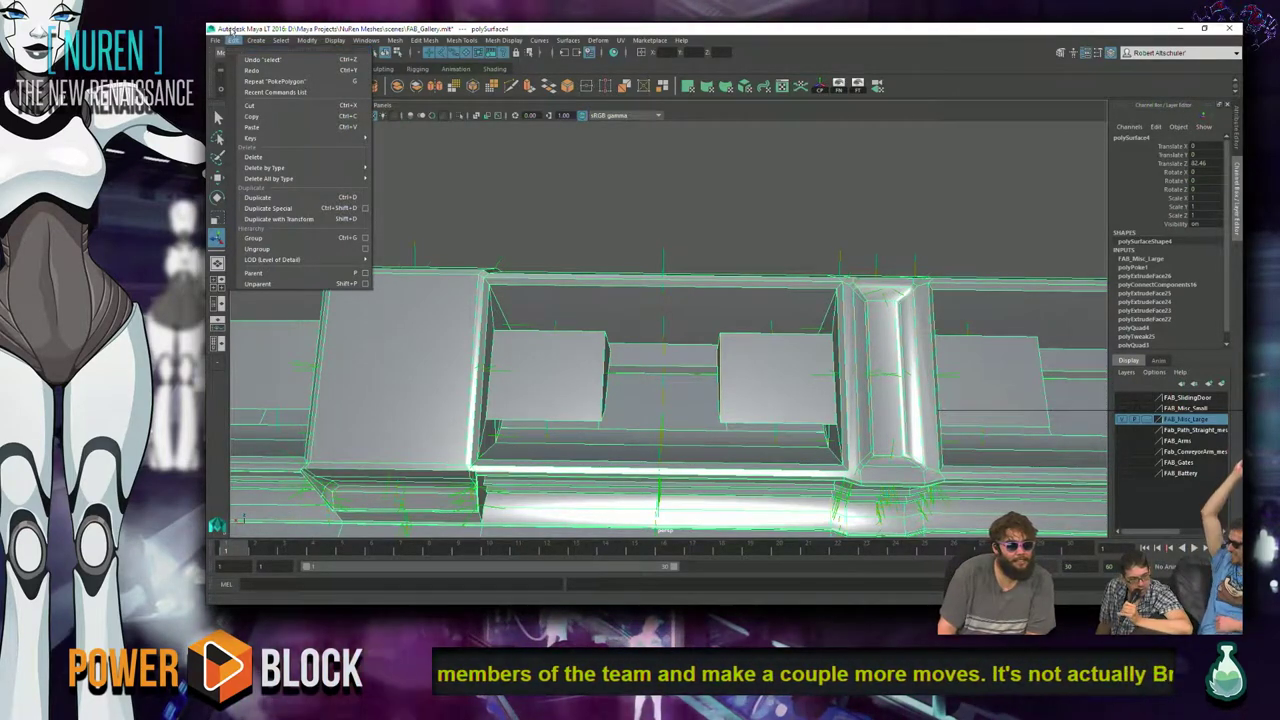
click(587, 345)
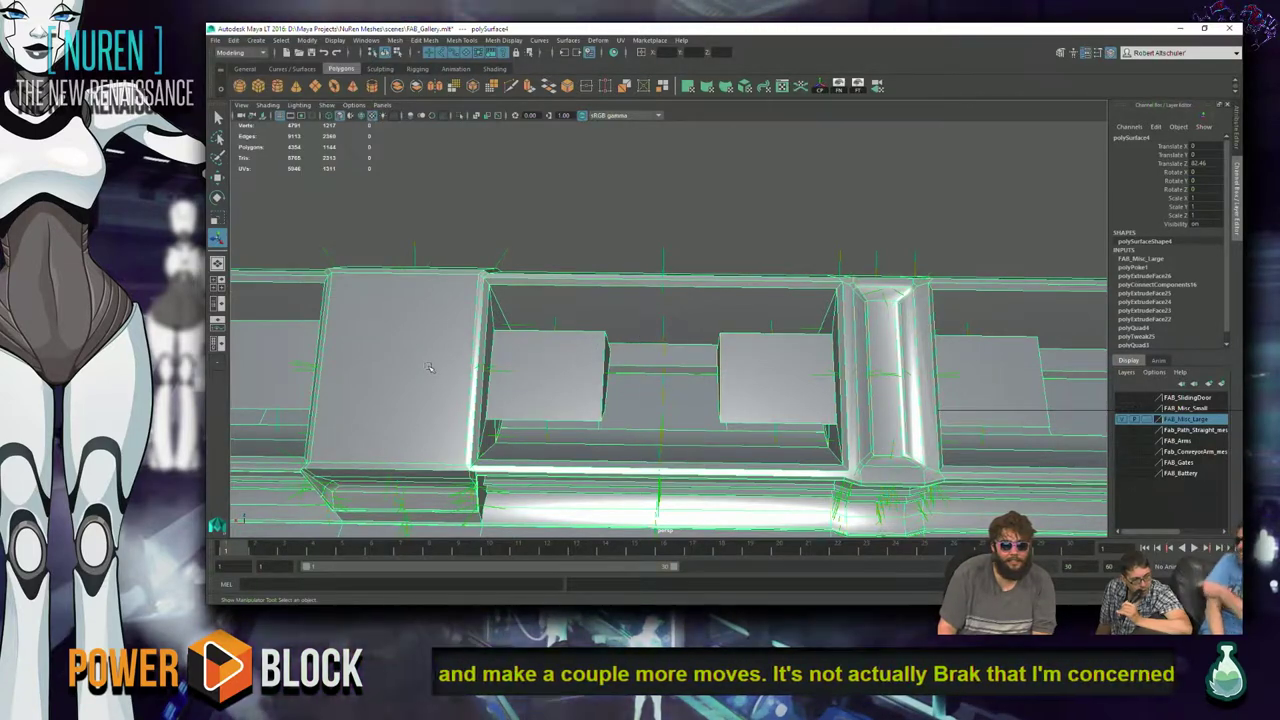
click(334, 40)
mouse_move(380, 189)
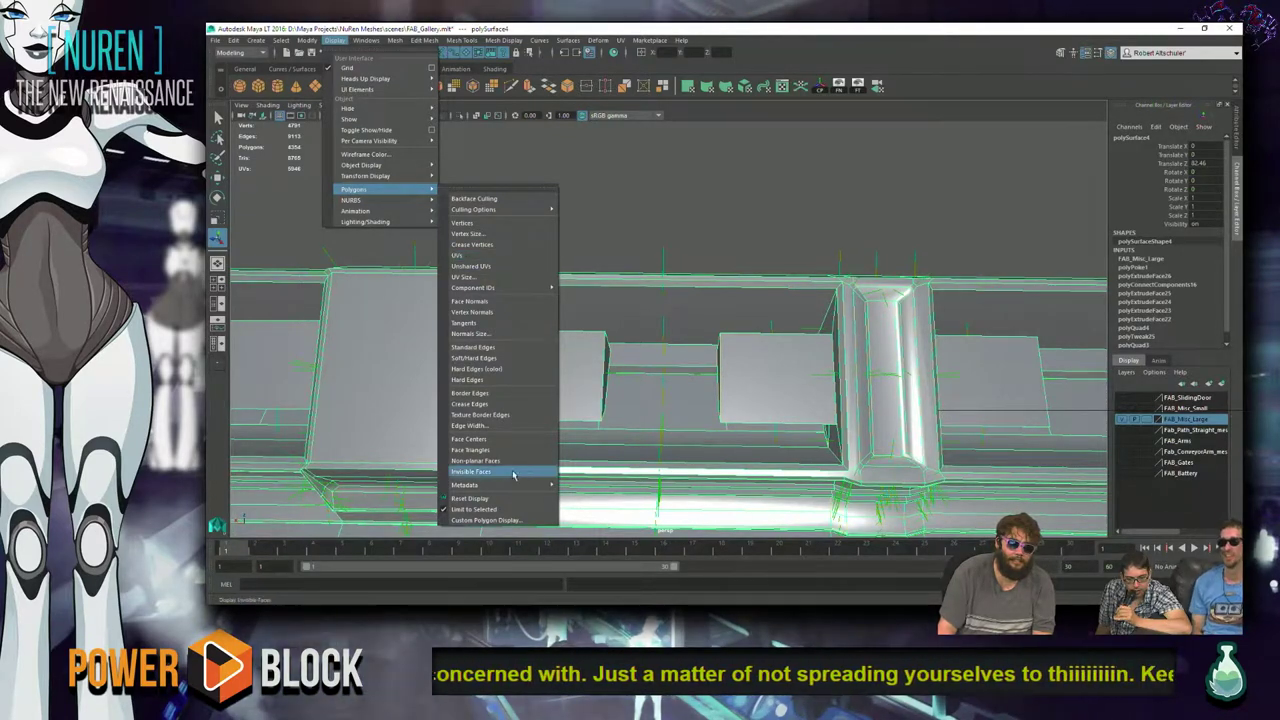
click(586, 373)
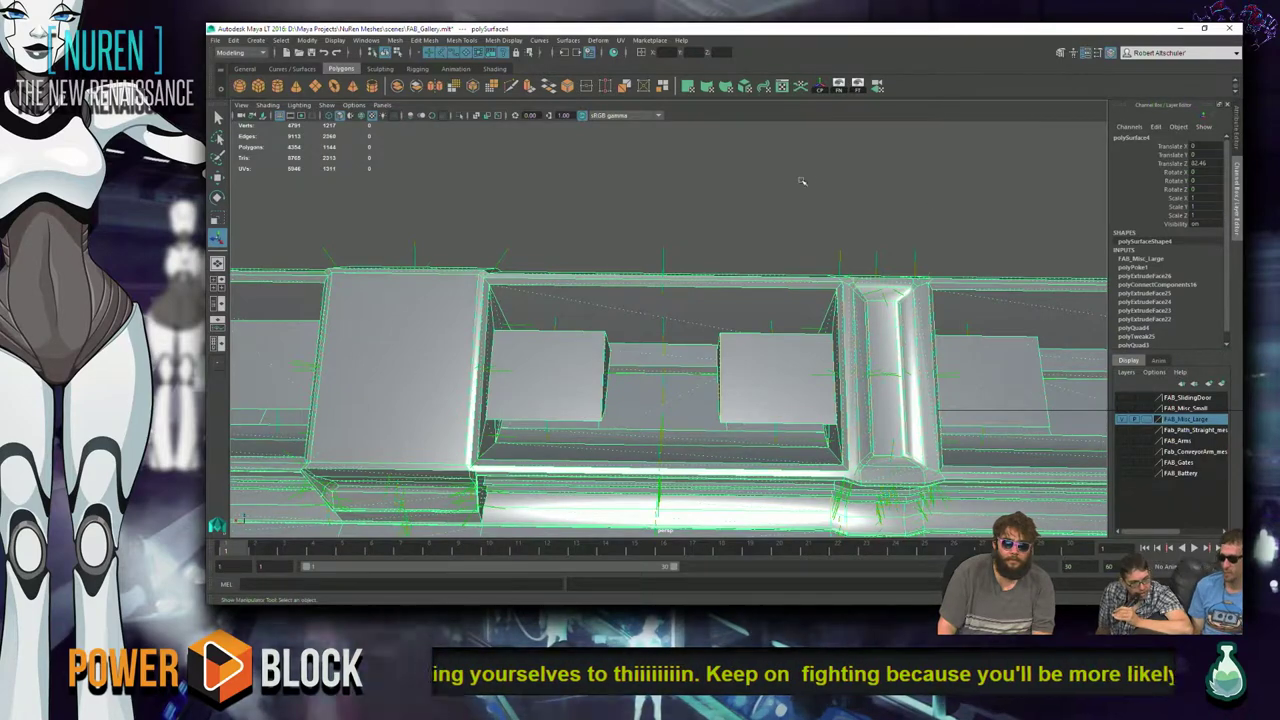
click(840, 86)
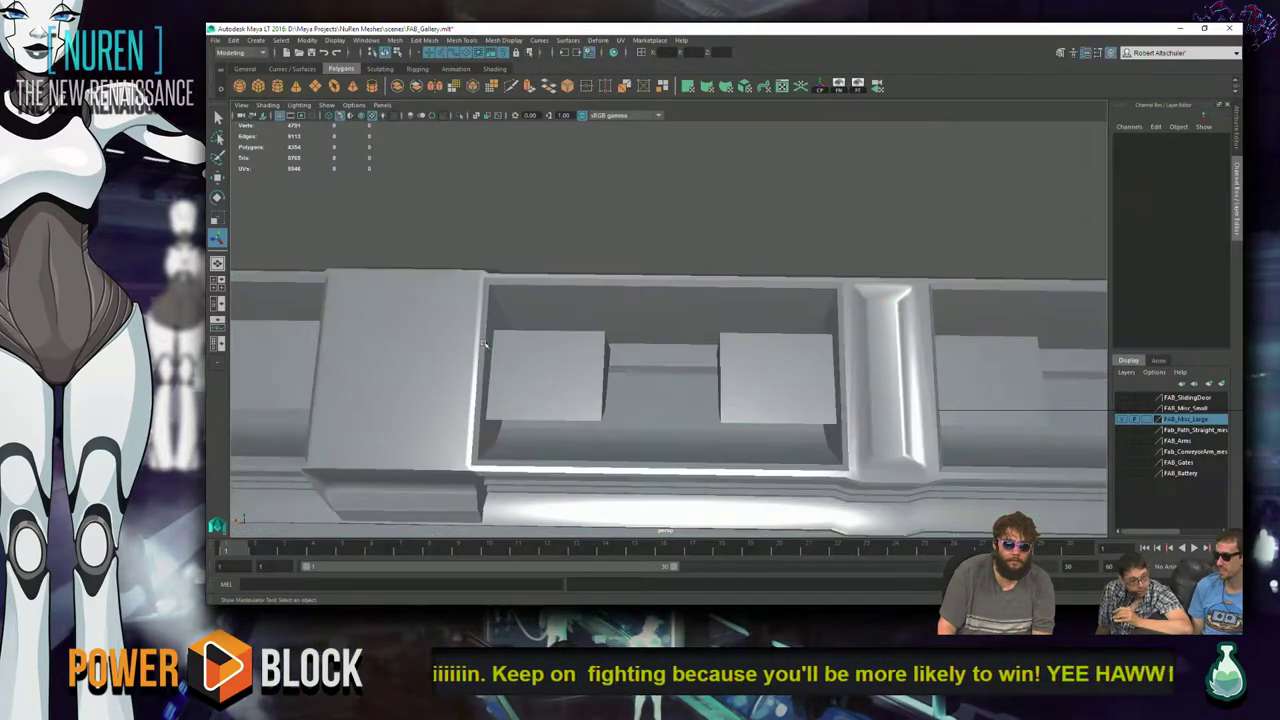
- Enter edge mode, switch to wireframe (4), and select a lower box edge
scroll(425, 361, up, 3)
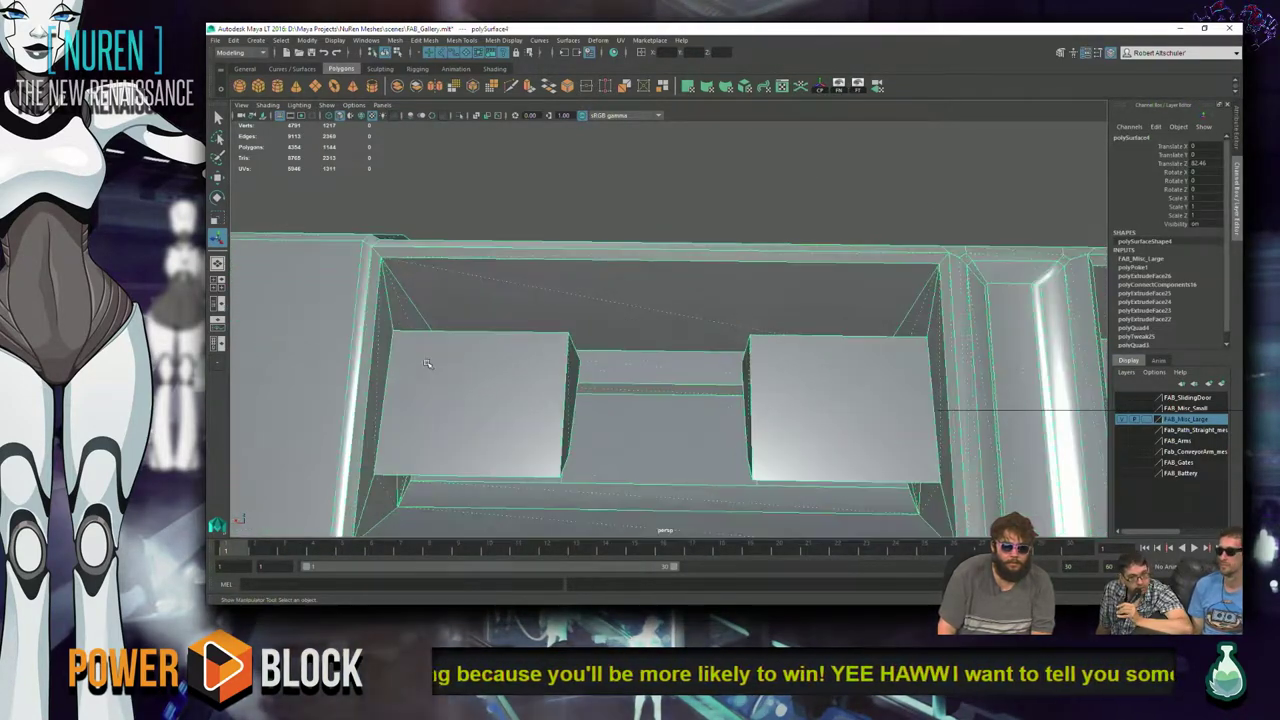
right_drag(545, 358, 543, 289)
mouse_move(543, 289)
alt+mouse_down()
mouse_move(471, 322)
mouse_move(655, 335)
mouse_move(689, 267)
alt+mouse_up()
key(4)
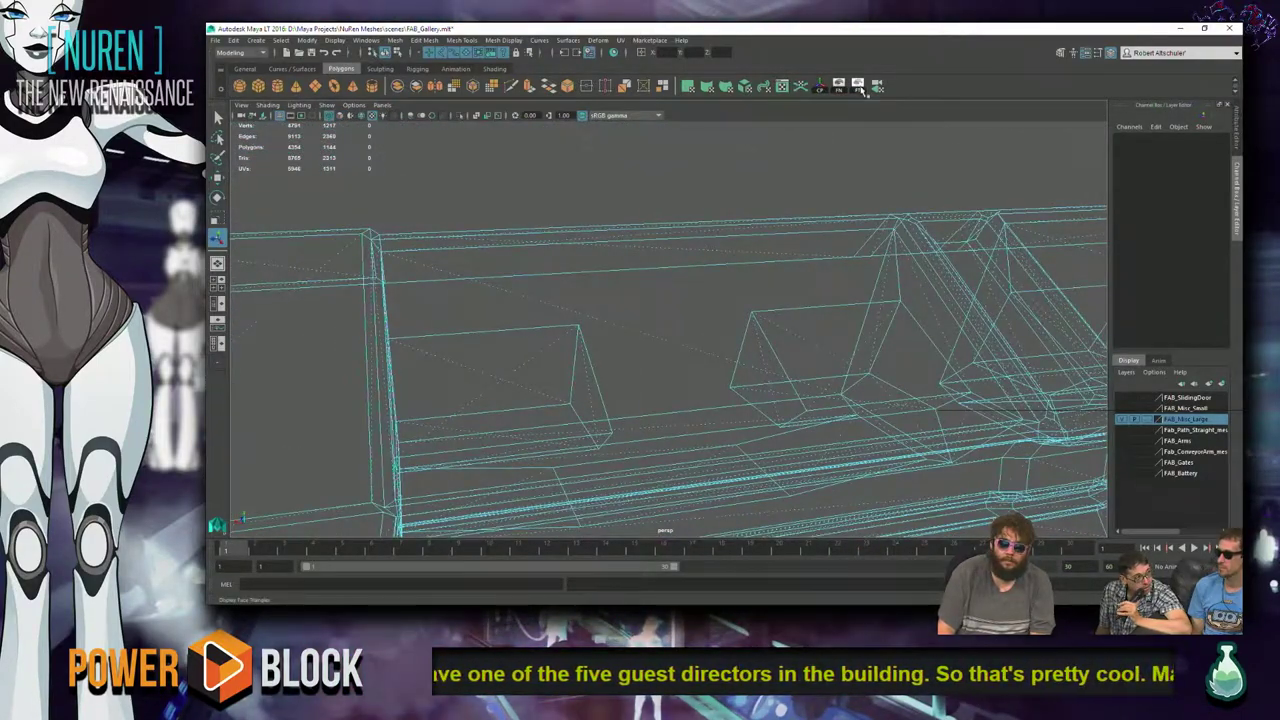
alt+drag(491, 380, 528, 332)
click(520, 454)
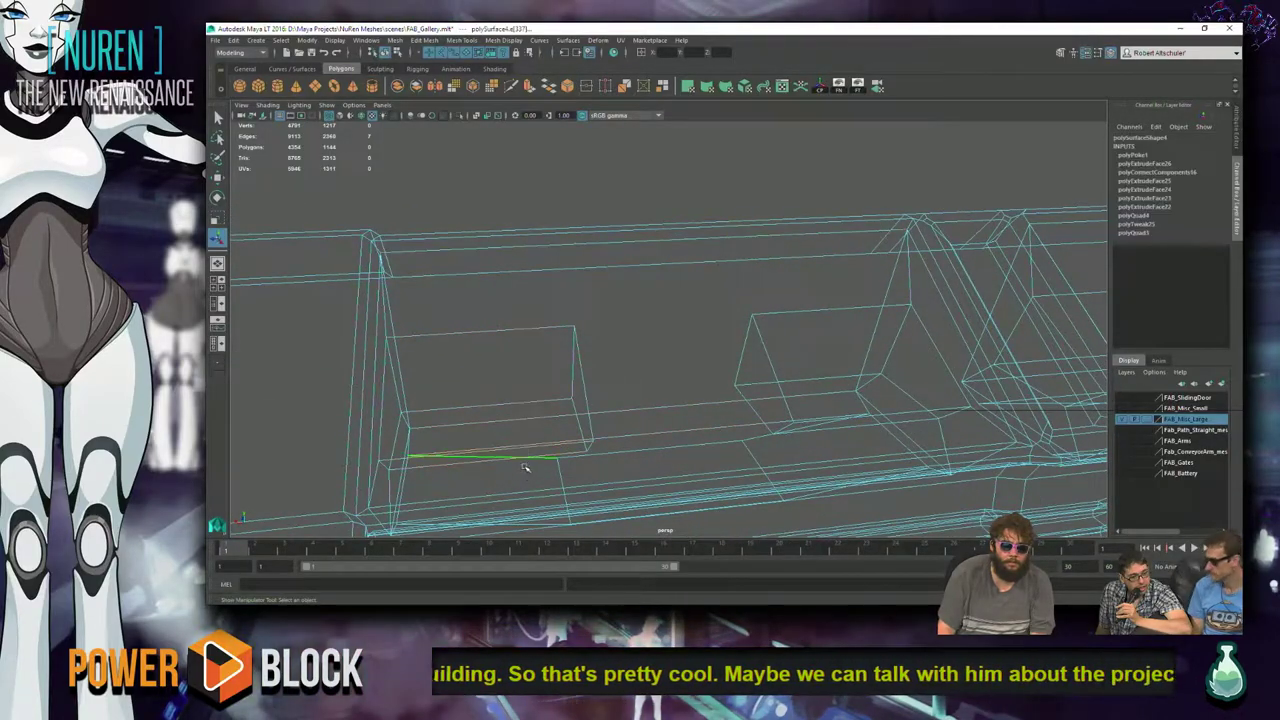
alt+drag(700, 384, 405, 395)
shift+right_drag(562, 360, 614, 362)
- Try selecting the long edge ring along the wall, then undo it
alt+drag(559, 434, 836, 366)
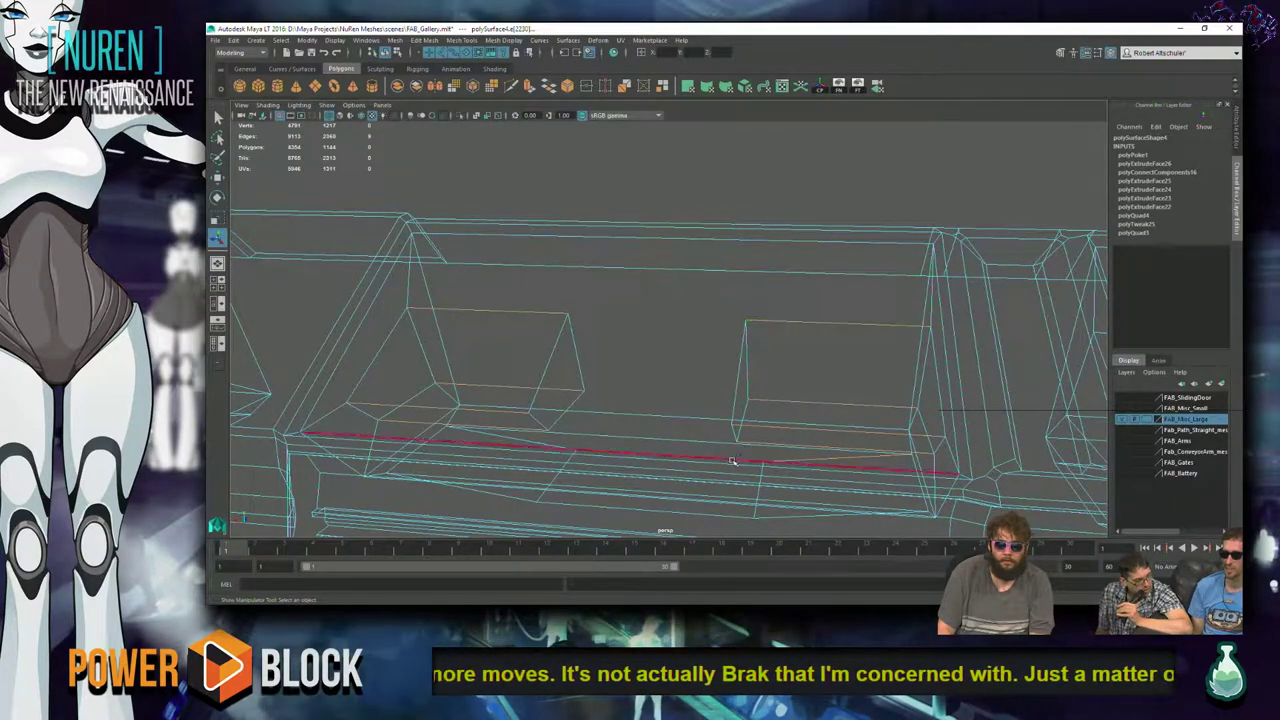
alt+drag(824, 481, 962, 379)
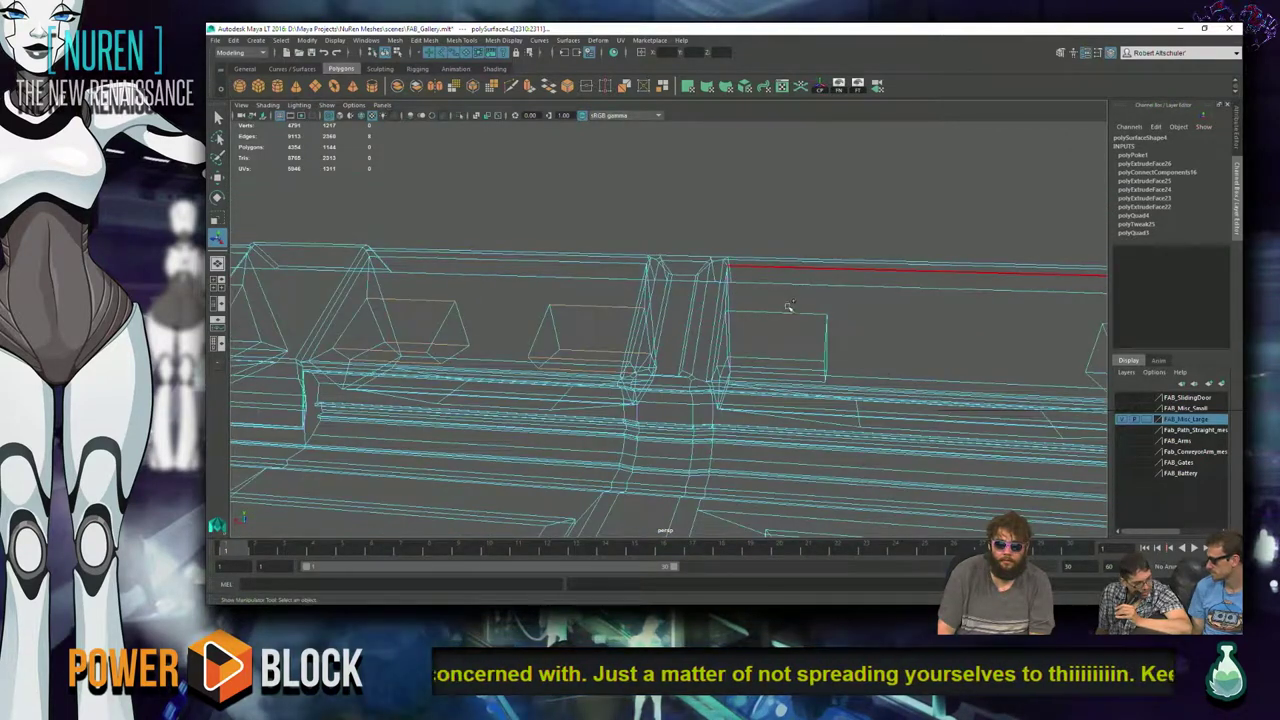
ctrl+right_click(875, 326)
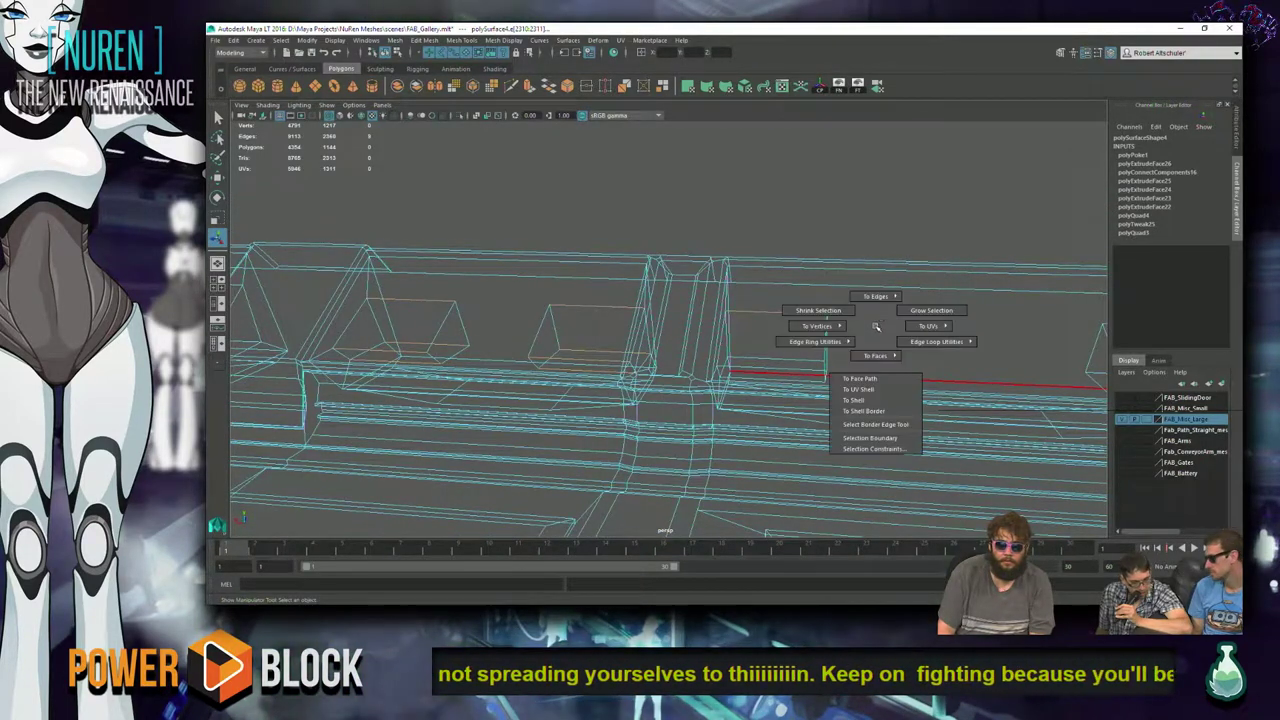
click(815, 341)
click(775, 352)
alt+drag(848, 408, 632, 426)
key(ctrl+z)
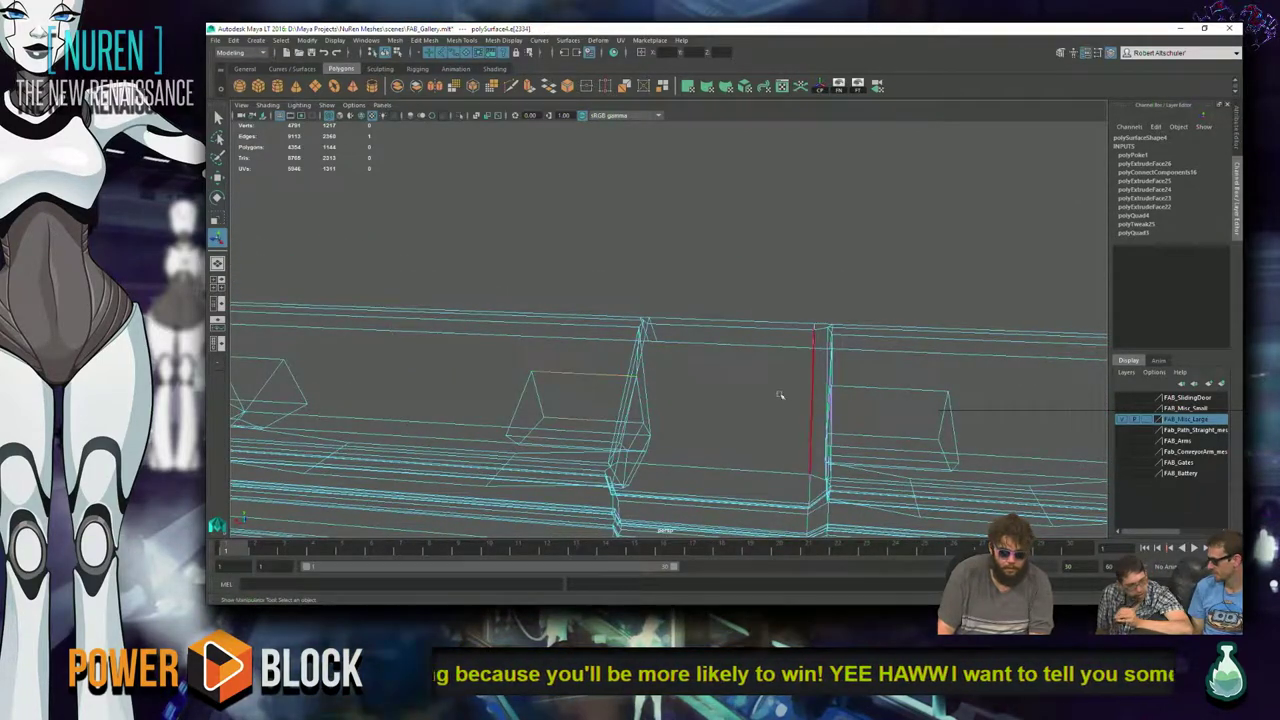
key(ctrl+z)
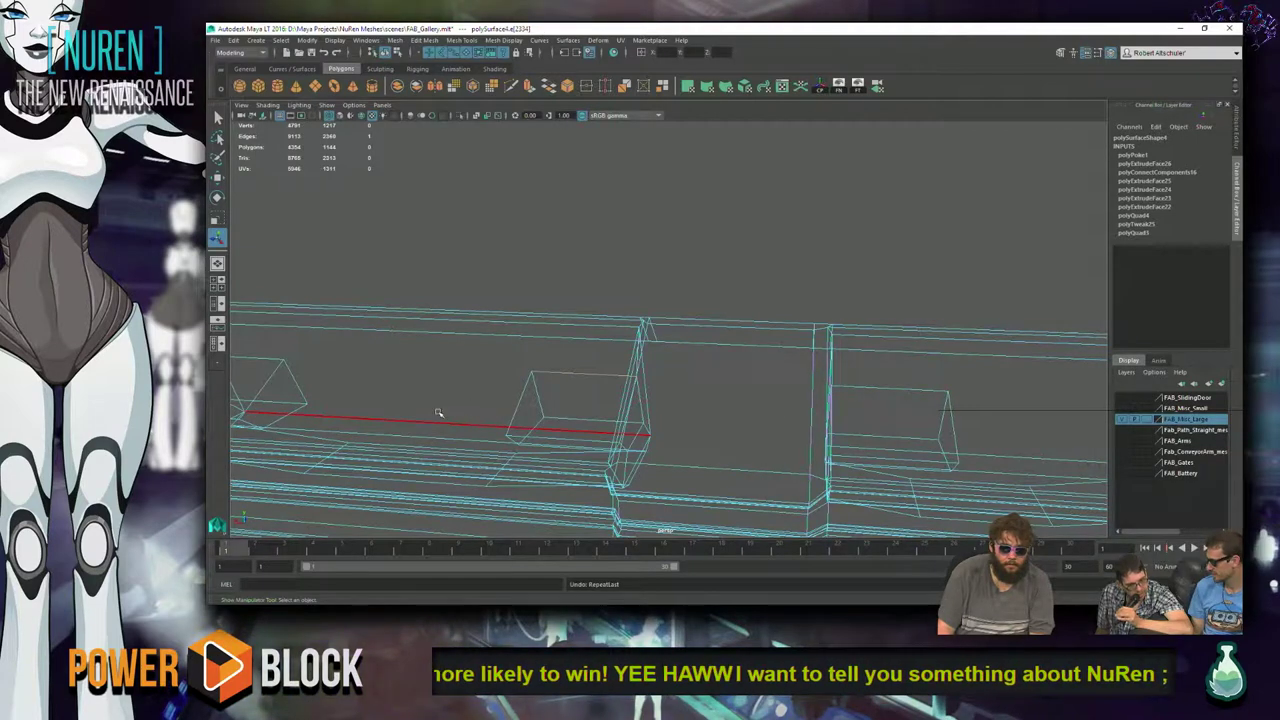
- Add the left and right boxes' top edges to the selection and return to shaded display (6)
shift+click(562, 408)
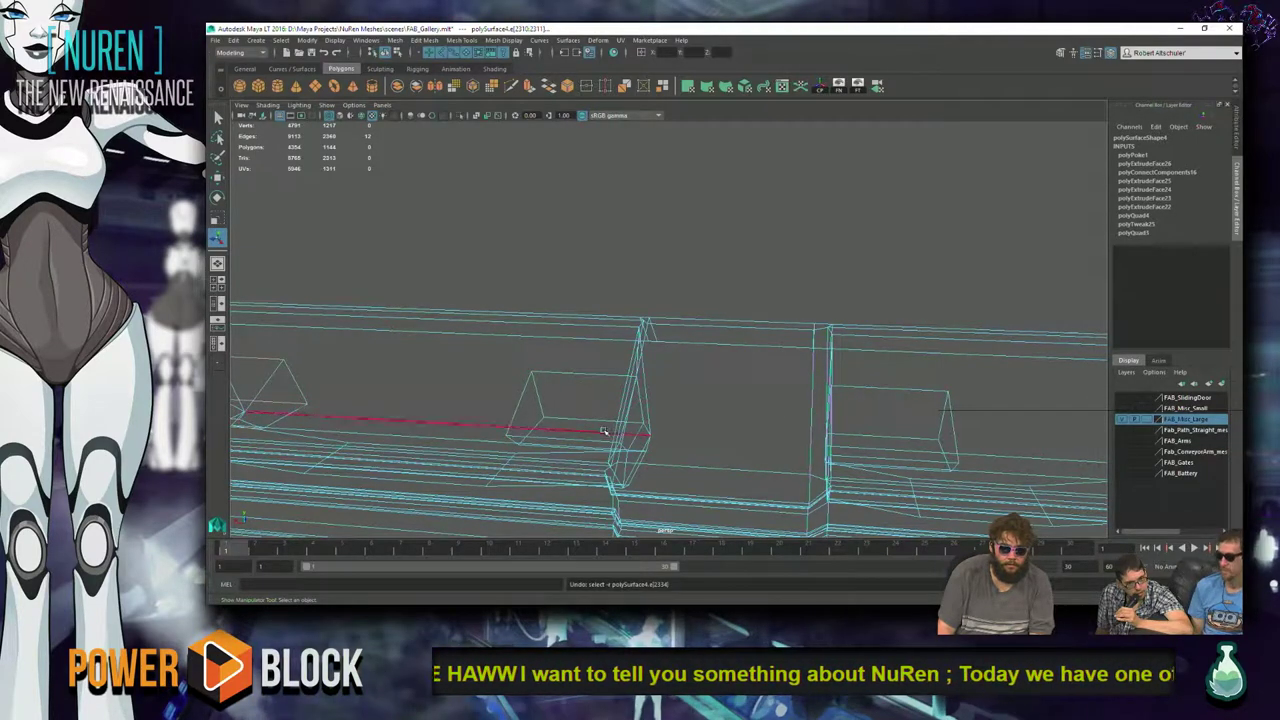
shift+click(910, 392)
alt+drag(910, 396, 226, 511)
alt+drag(593, 402, 634, 330)
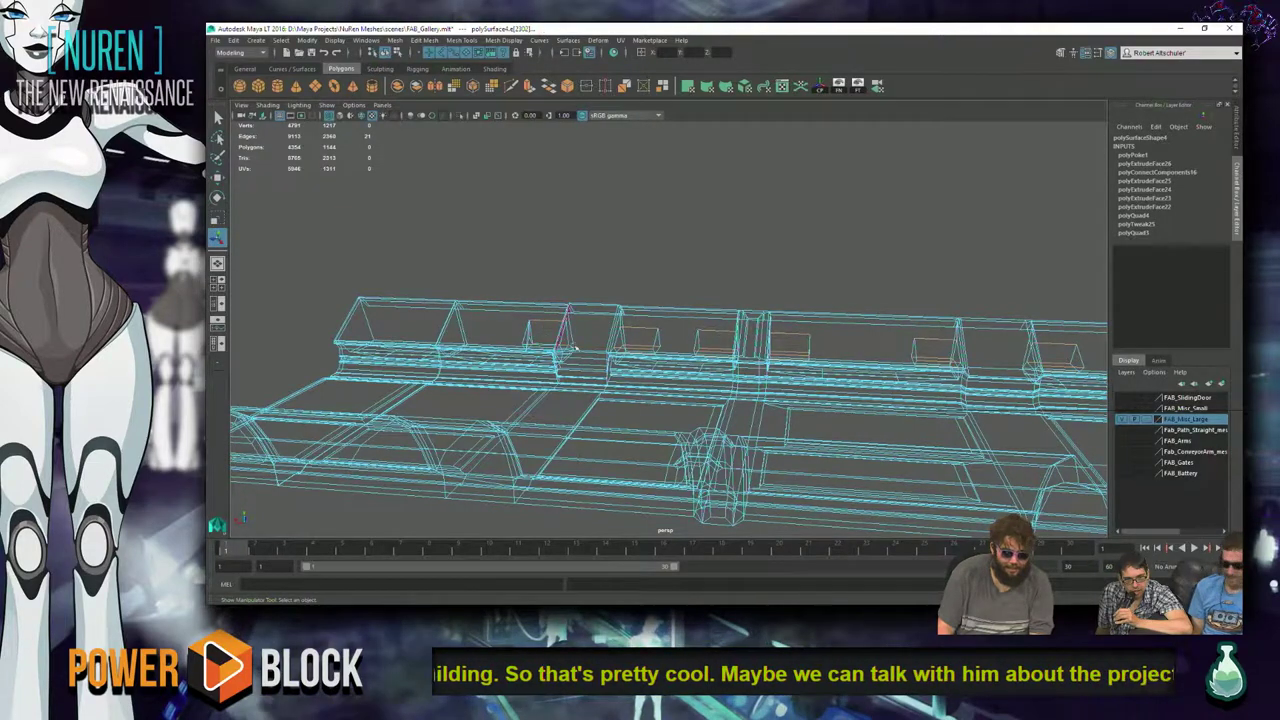
alt+drag(718, 297, 453, 322)
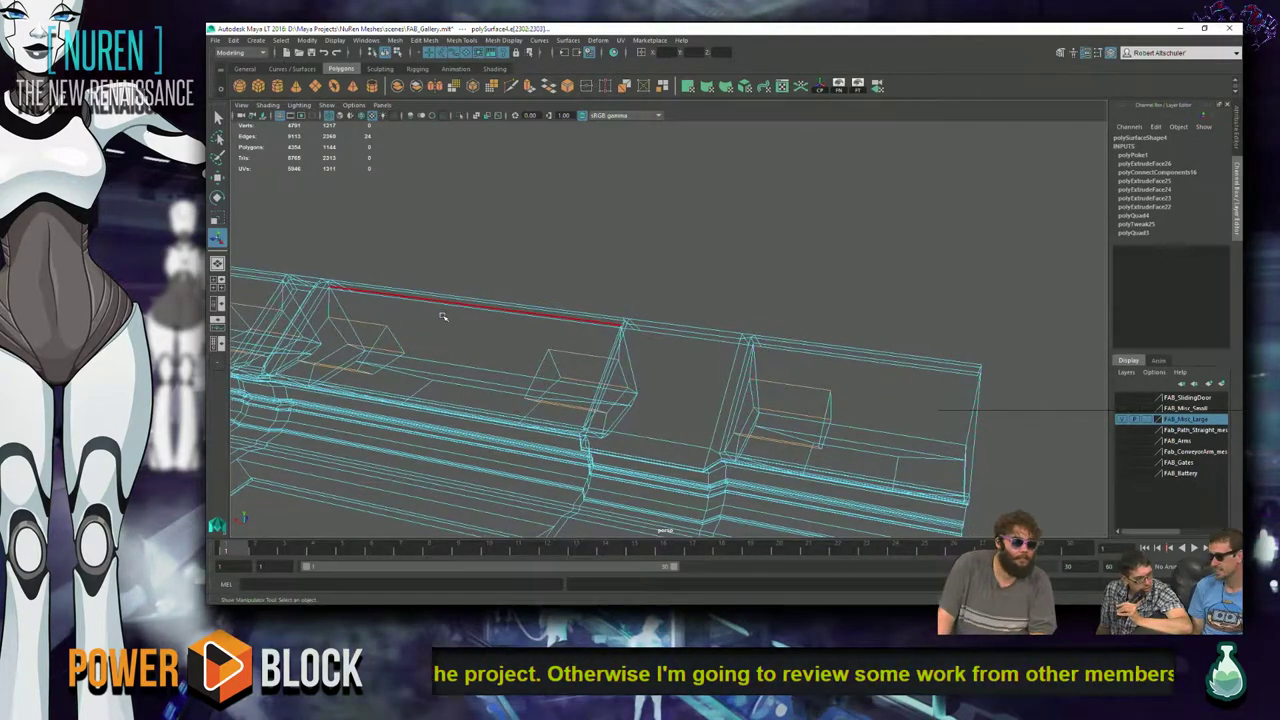
key(6)
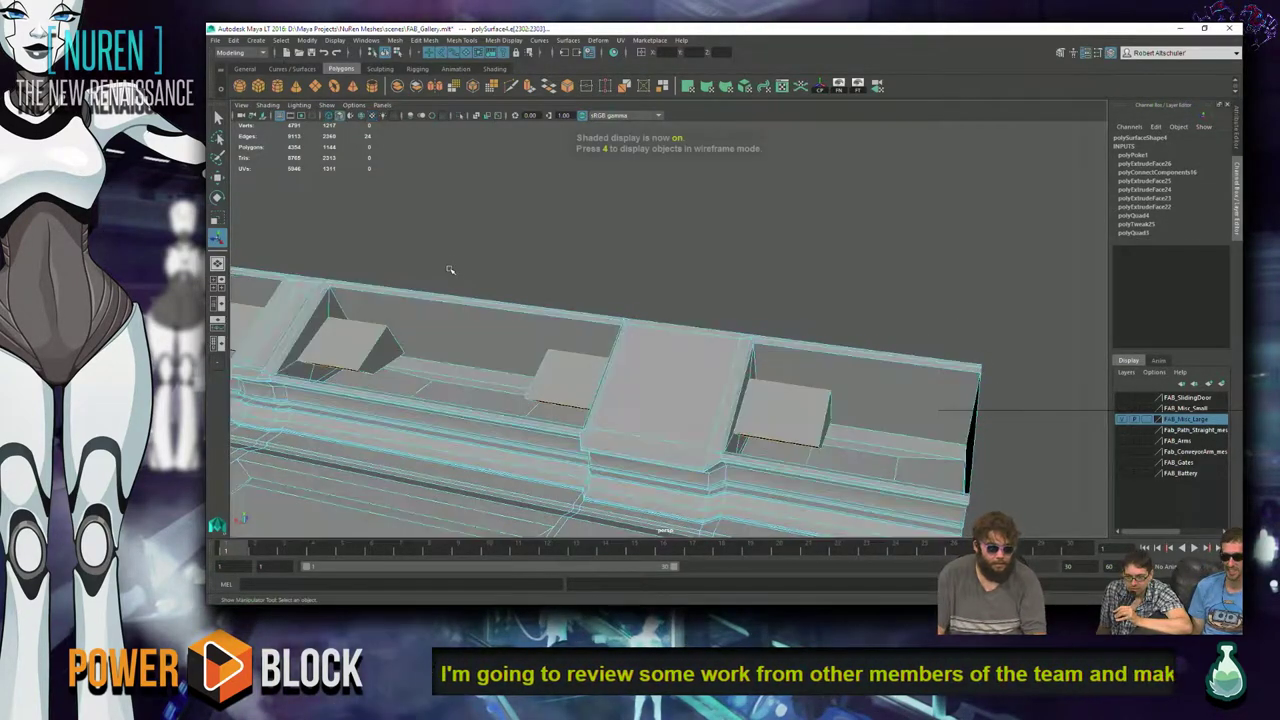
- Try bevelling the selected edges twice, undoing each attempt, then clear the selection
alt+drag(471, 288, 700, 335)
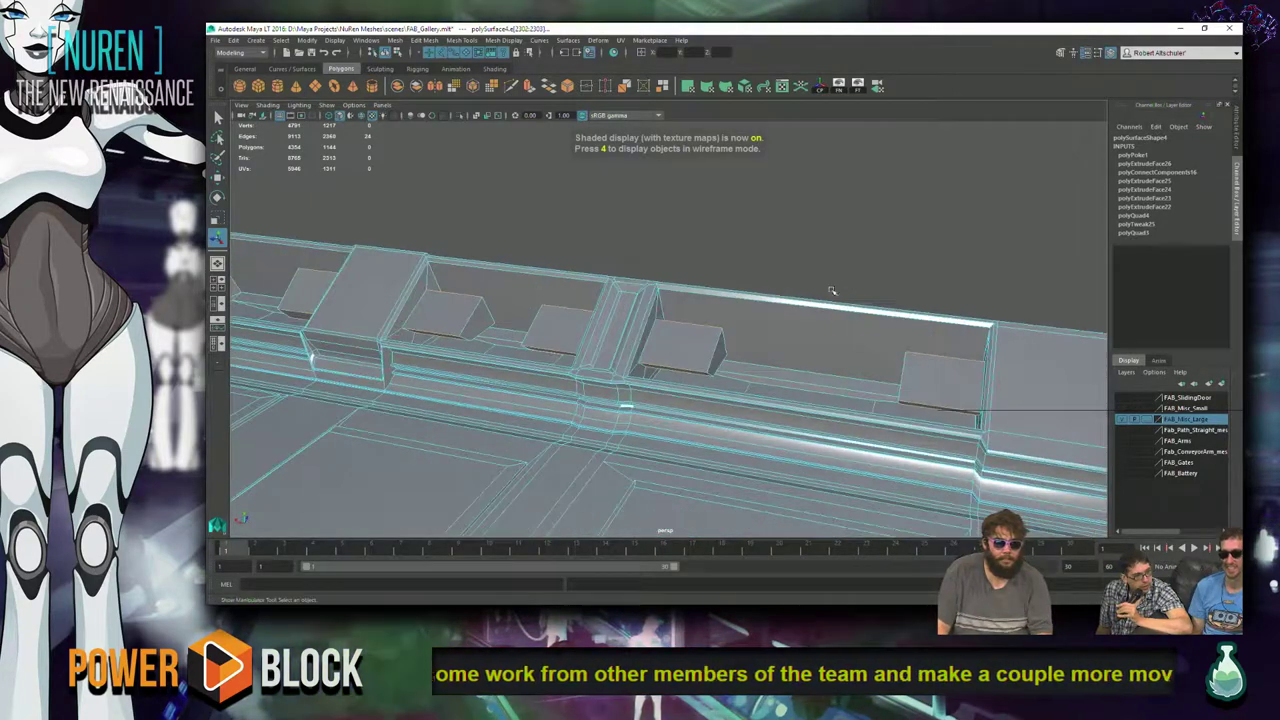
shift+right_click(692, 338)
click(750, 338)
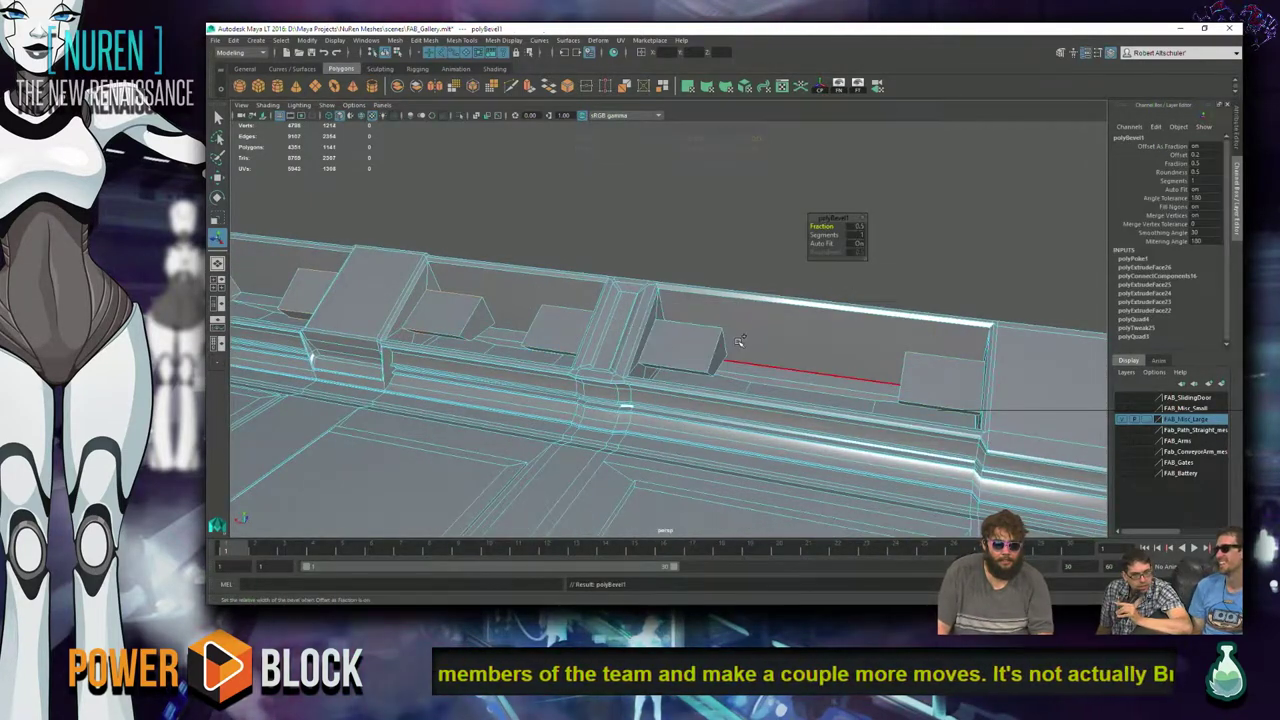
key(ctrl+z)
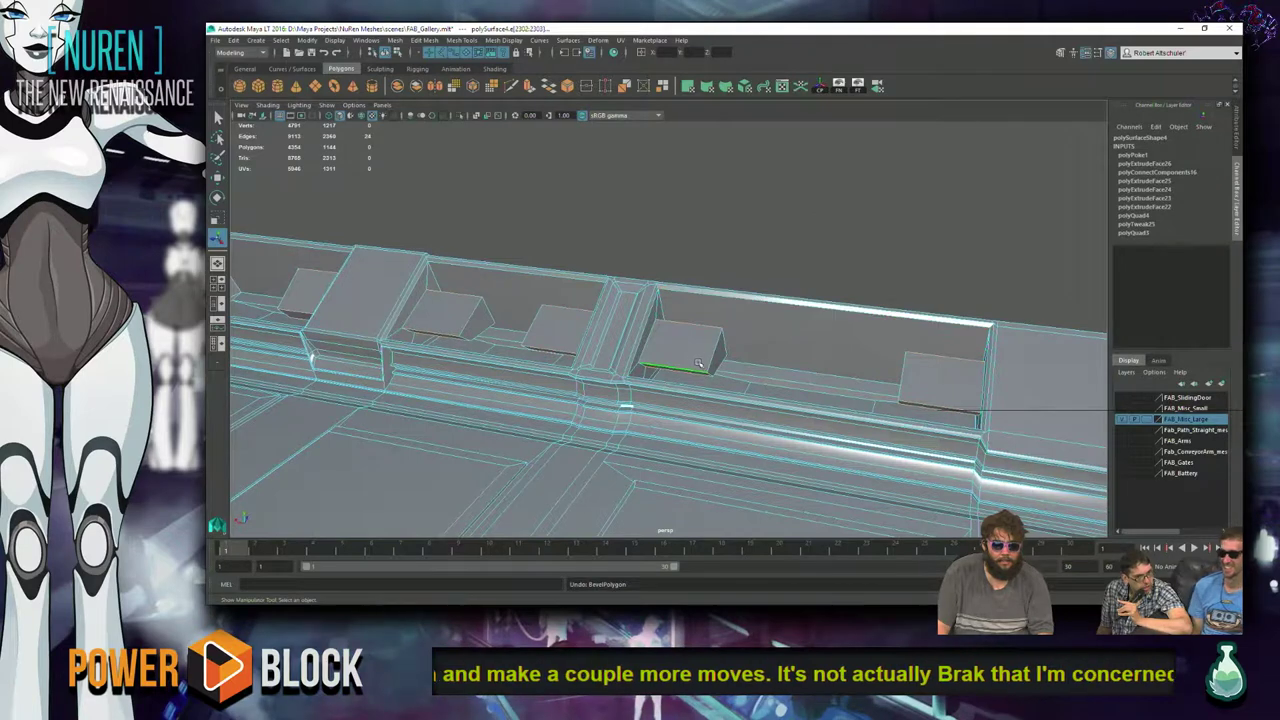
shift+right_click(684, 346)
click(741, 346)
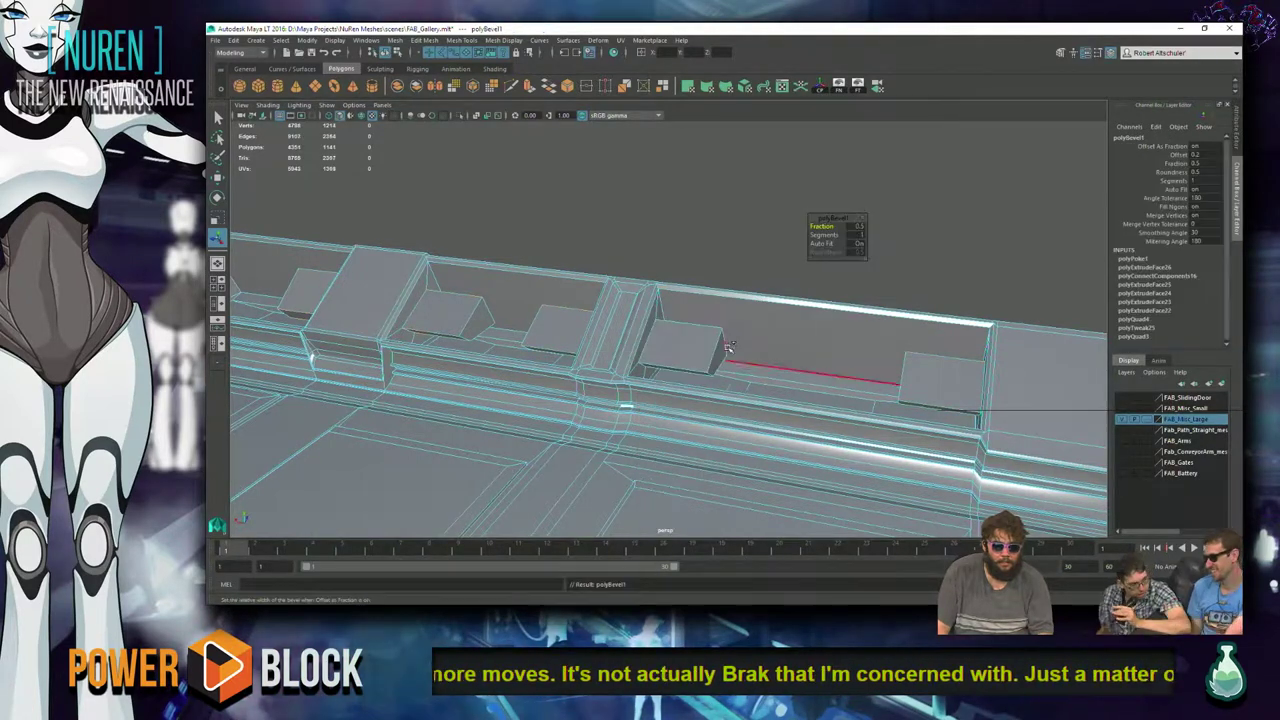
key(f)
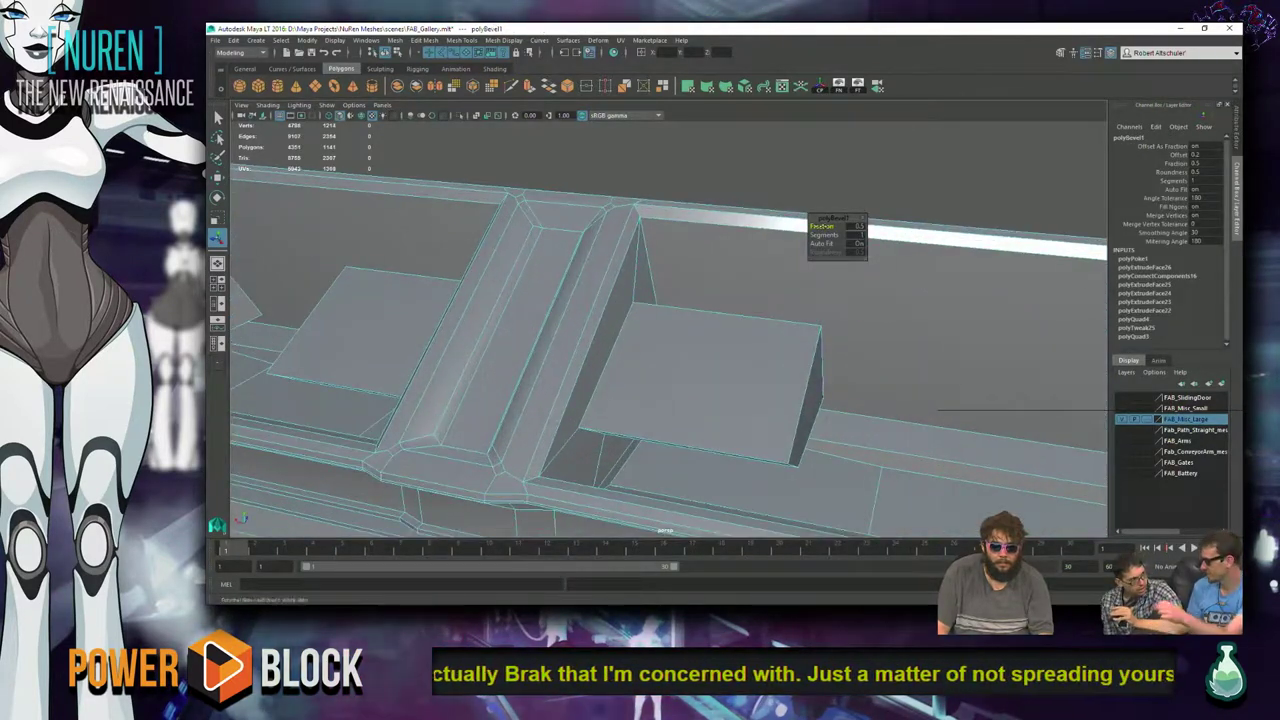
key(ctrl+z)
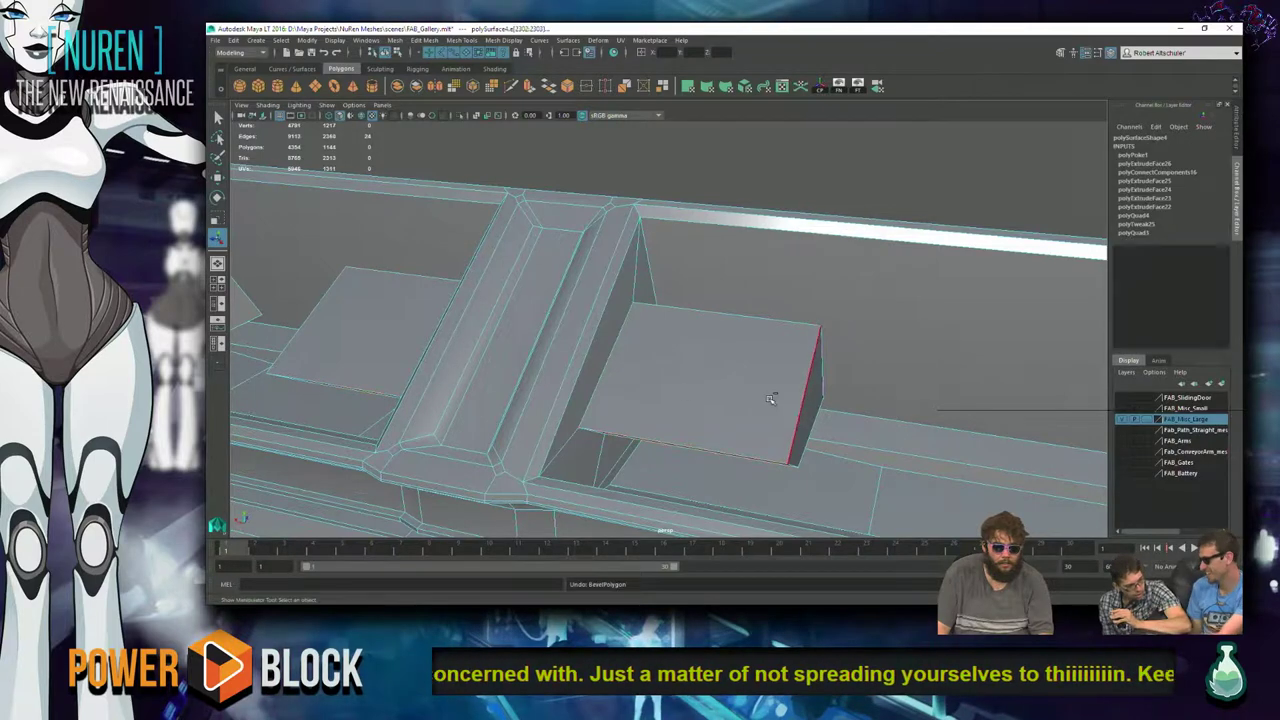
scroll(728, 365, down, 3)
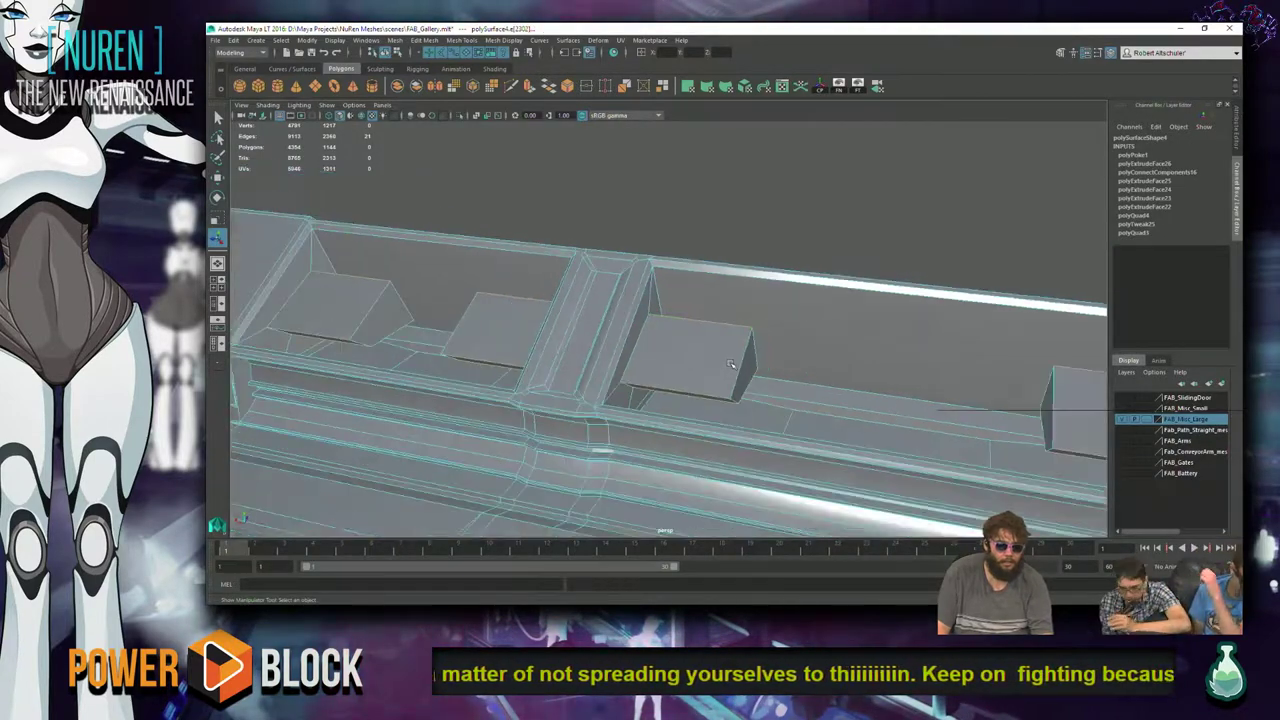
right_click(654, 371)
- Select the gallery track mesh in edge mode and convert the selection to the ledge's edge ring
alt+drag(654, 371, 760, 296)
click(765, 294)
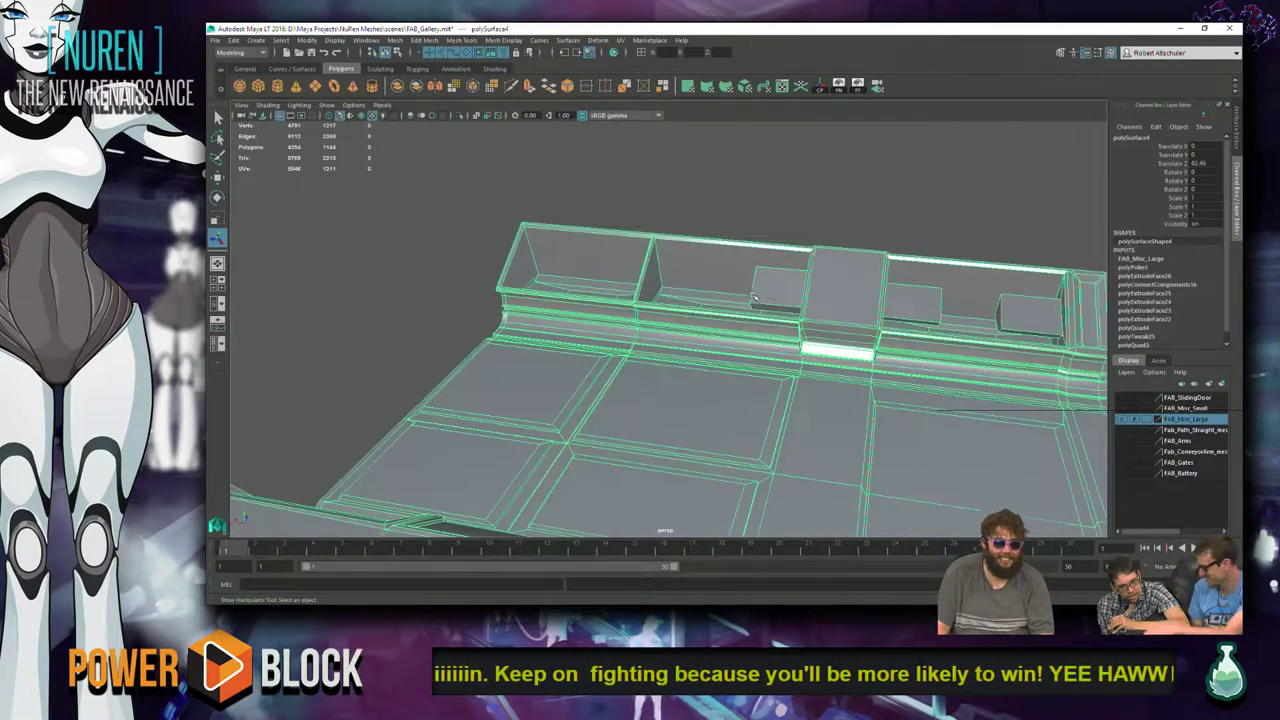
right_click(767, 293)
click(767, 264)
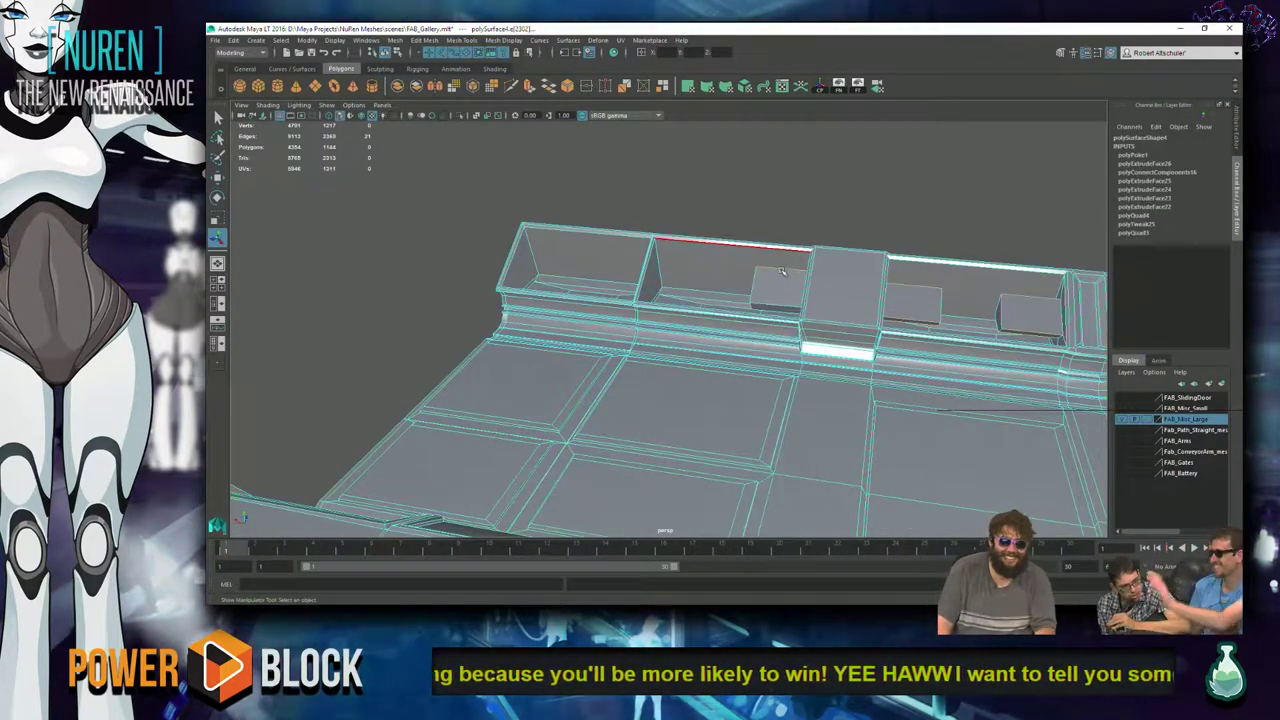
shift+right_drag(793, 289, 790, 301)
shift+right_click(796, 288)
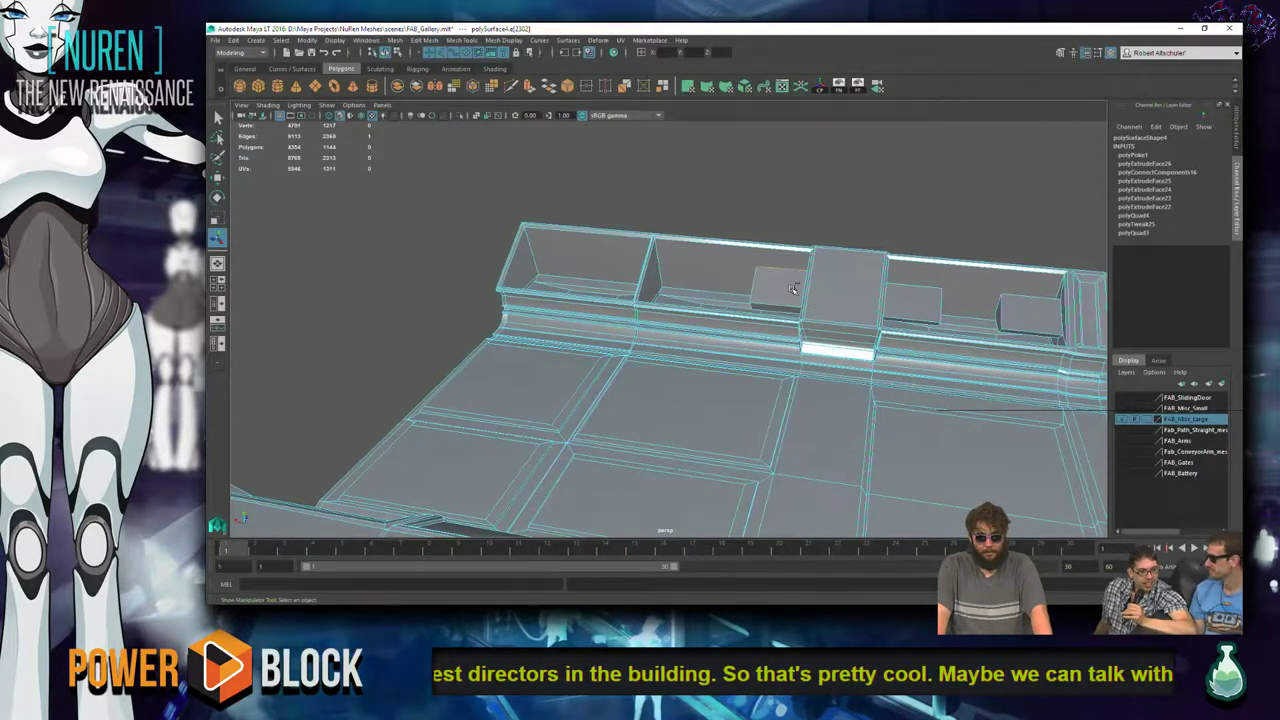
ctrl+right_click(790, 286)
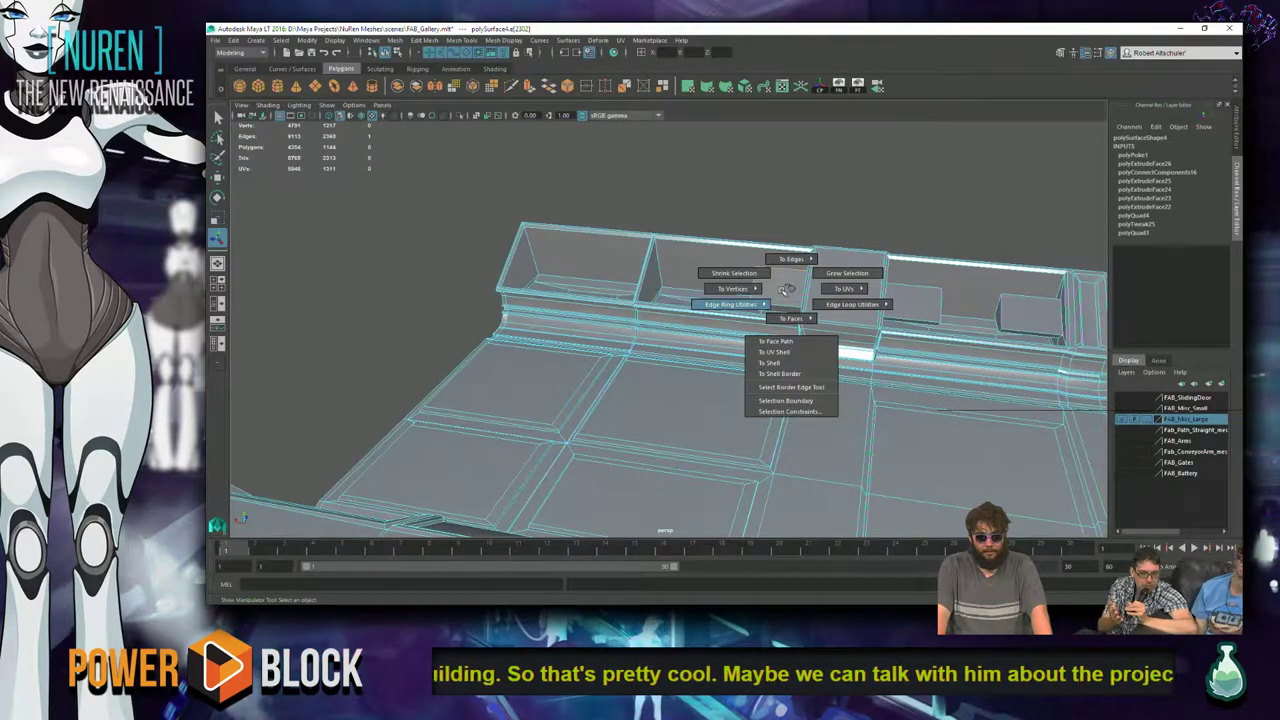
mouse_move(604, 297)
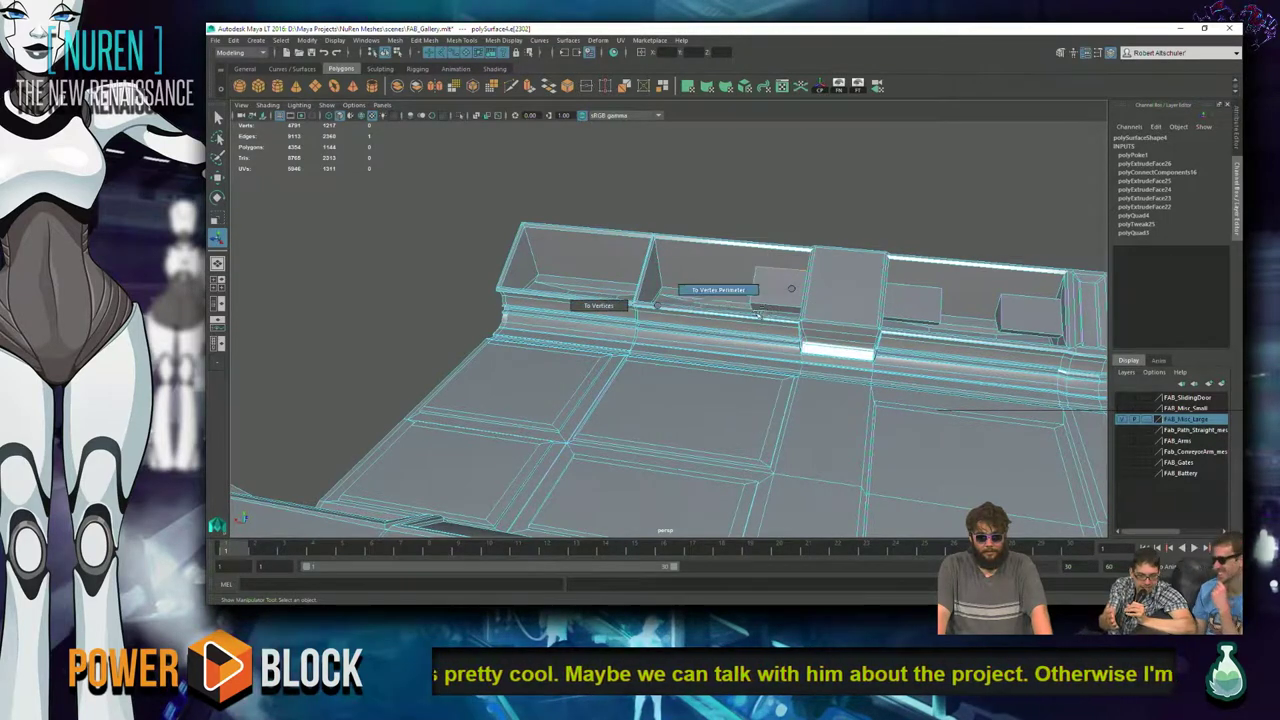
ctrl+right_click(763, 305)
mouse_move(763, 307)
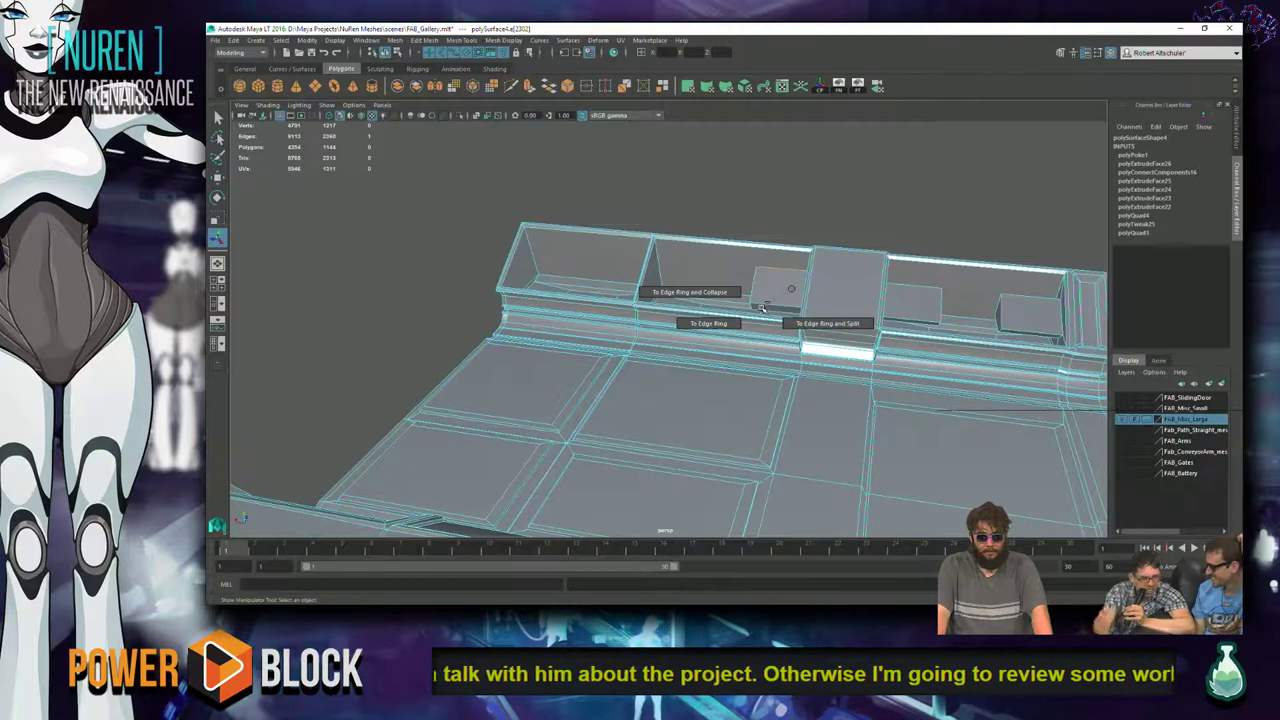
click(700, 328)
- Bevel the ledge edge ring (polyBevel1, Fraction 0.5) and save the scene
shift+right_click(774, 279)
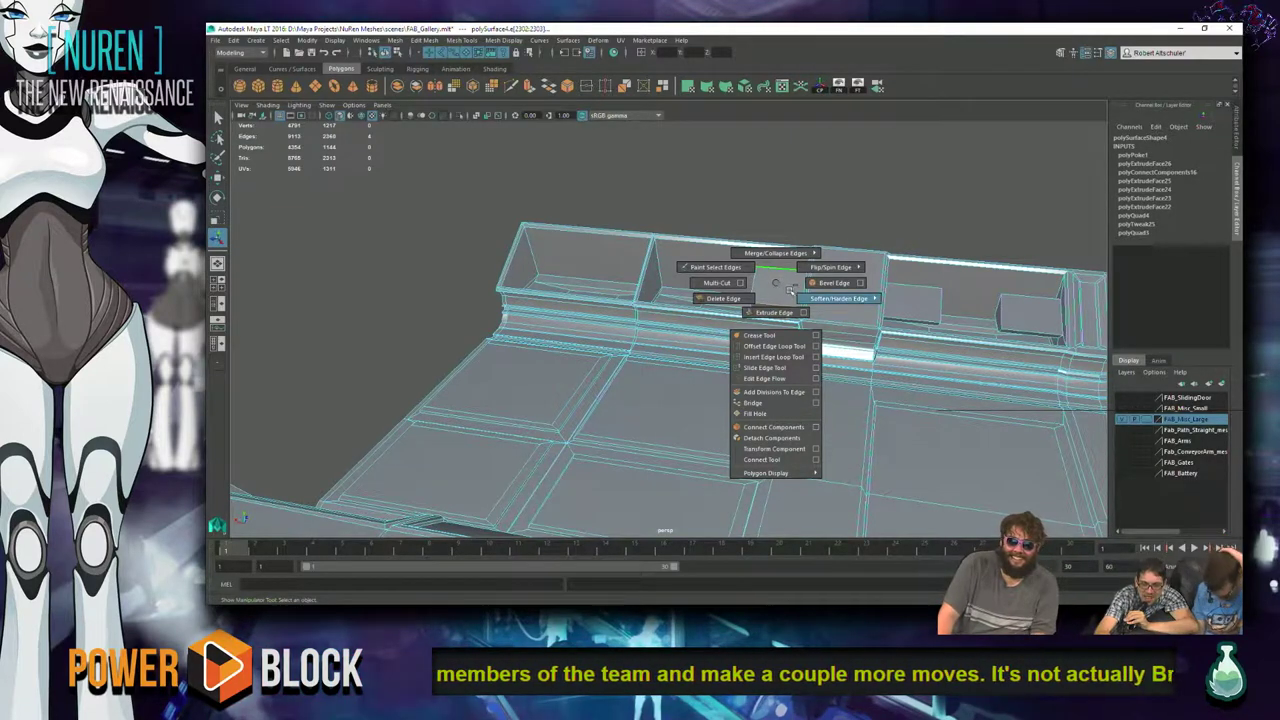
click(818, 283)
scroll(780, 316, up, 5)
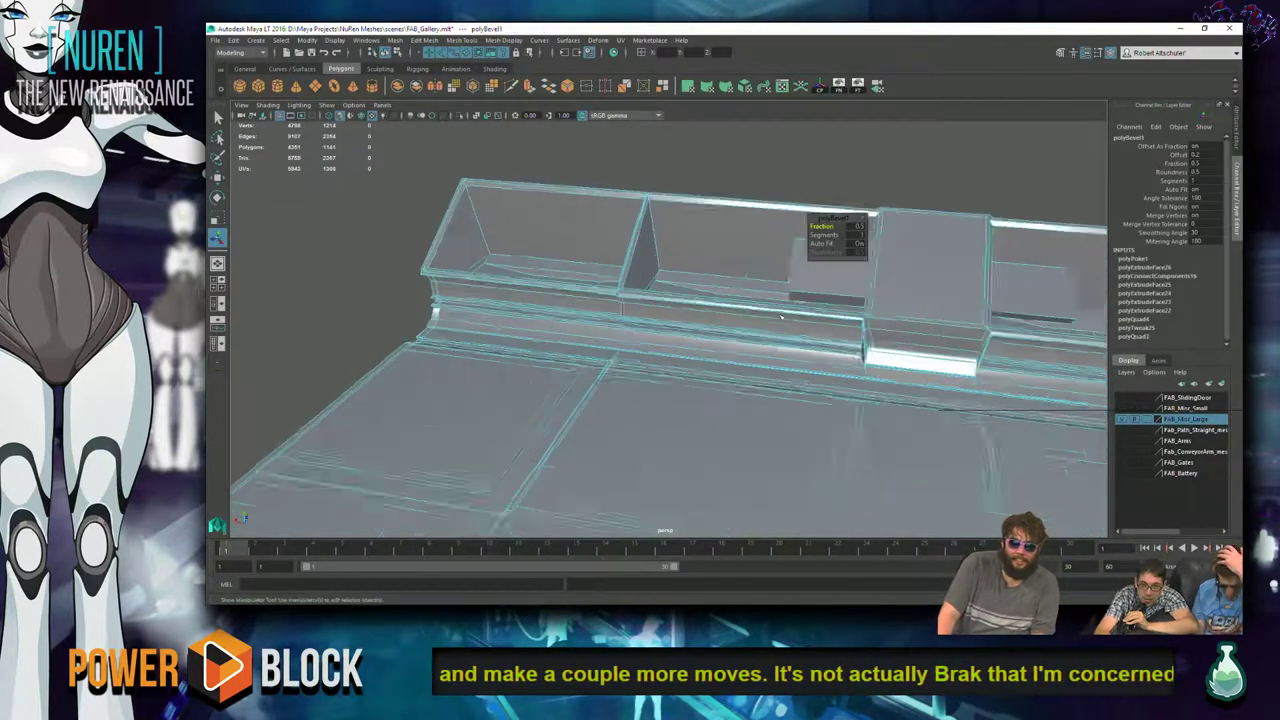
alt+middle_drag(780, 316, 700, 308)
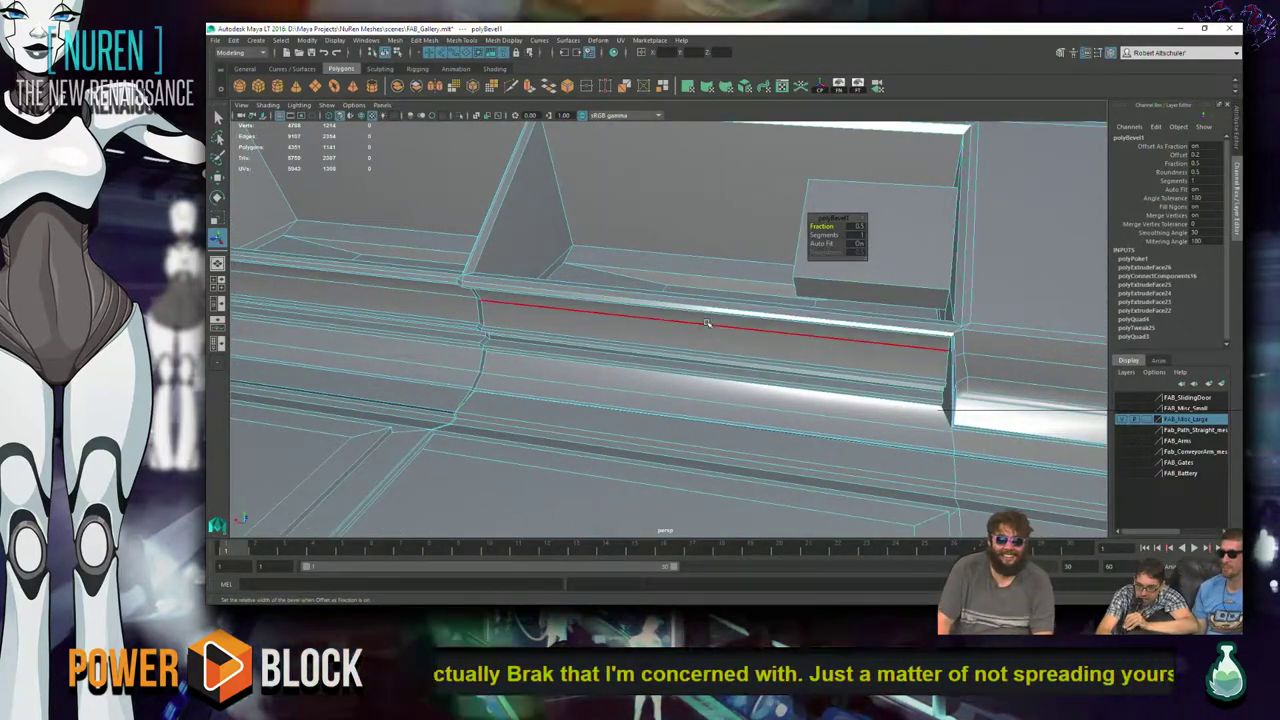
key(ctrl+s)
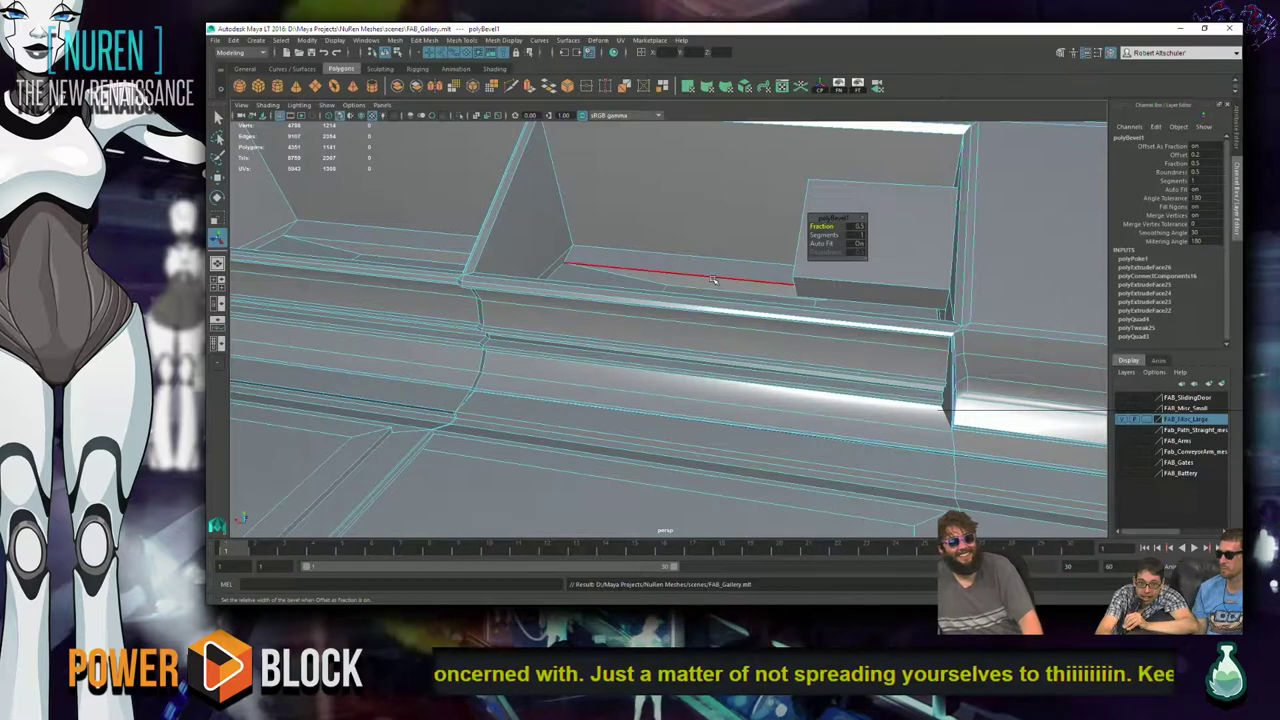
- Select a single ledge edge and switch to the manipulator tool (T)
right_drag(716, 196, 765, 203)
alt+drag(765, 203, 773, 208)
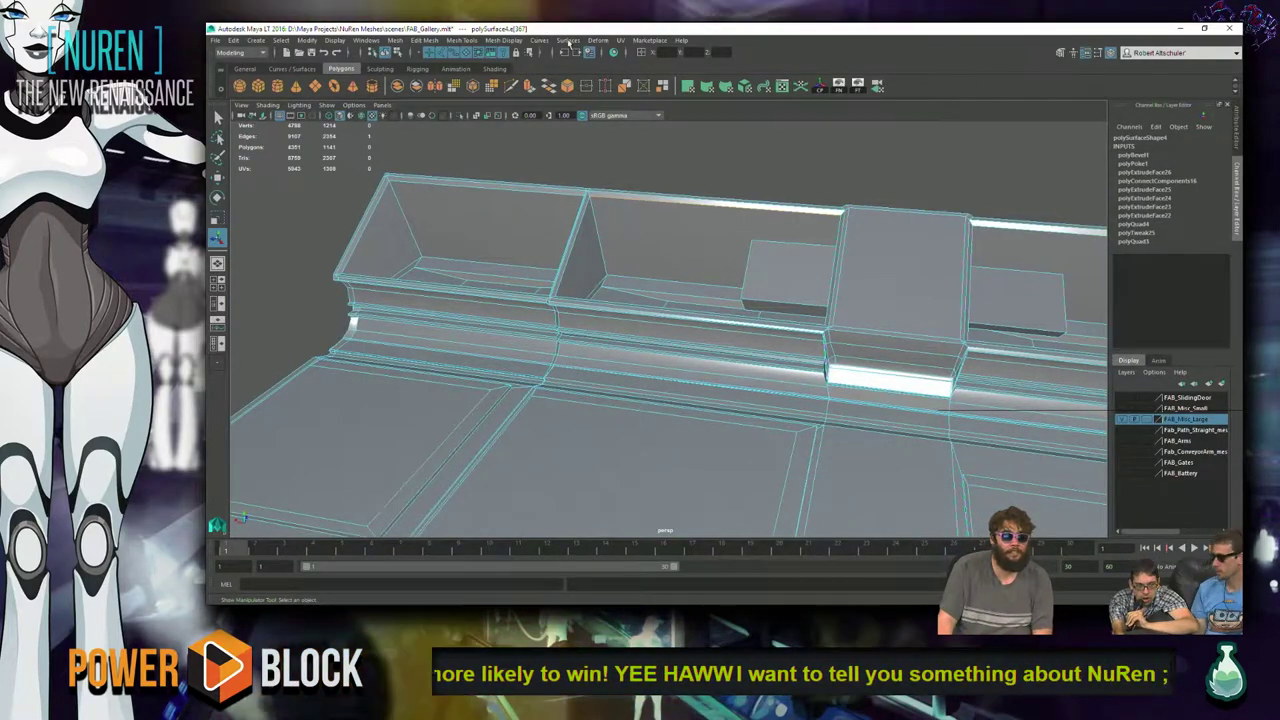
key(t)
alt+drag(1010, 314, 800, 377)
- Select the gallery mesh in face mode and pick a small raised block's top face
right_drag(830, 305, 866, 323)
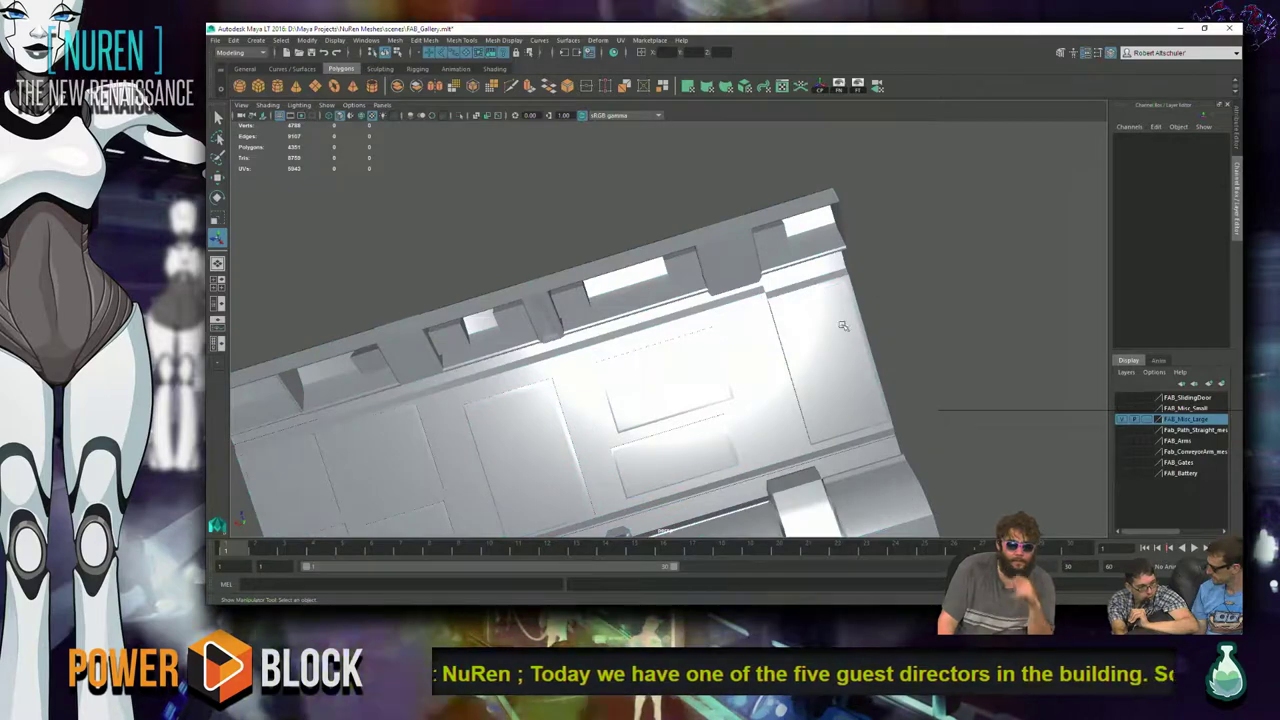
alt+drag(660, 354, 687, 337)
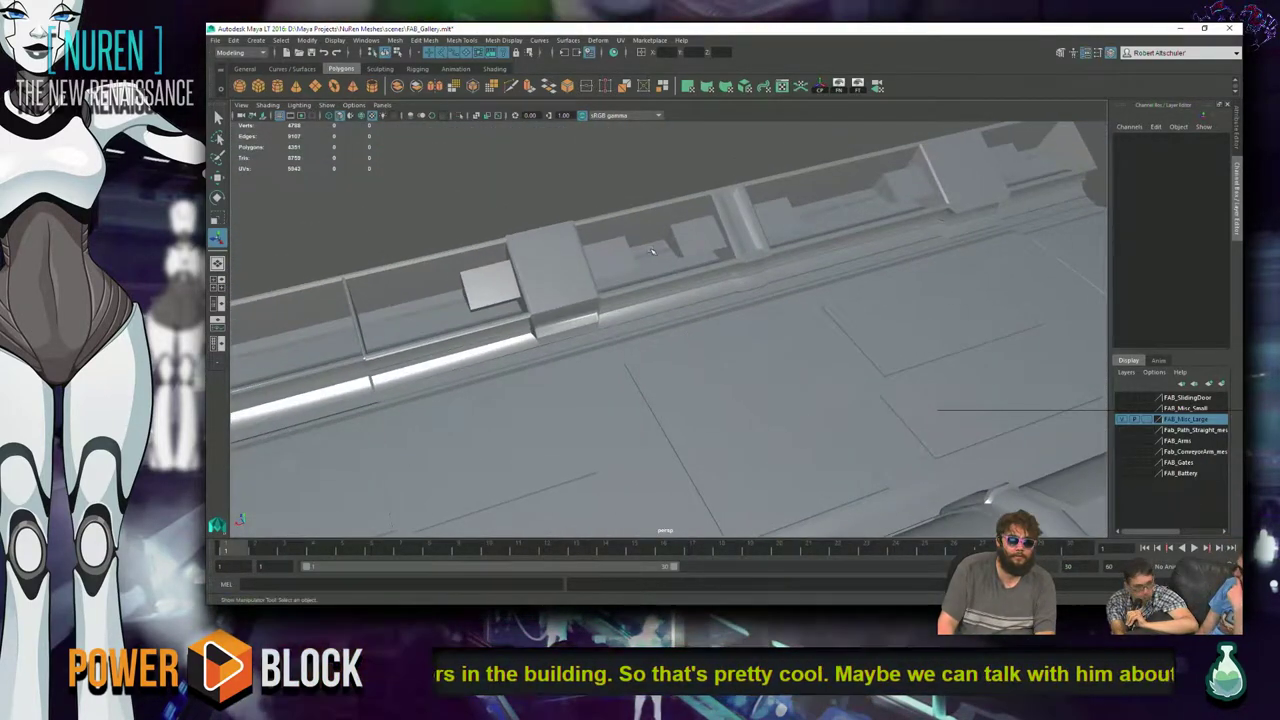
click(706, 238)
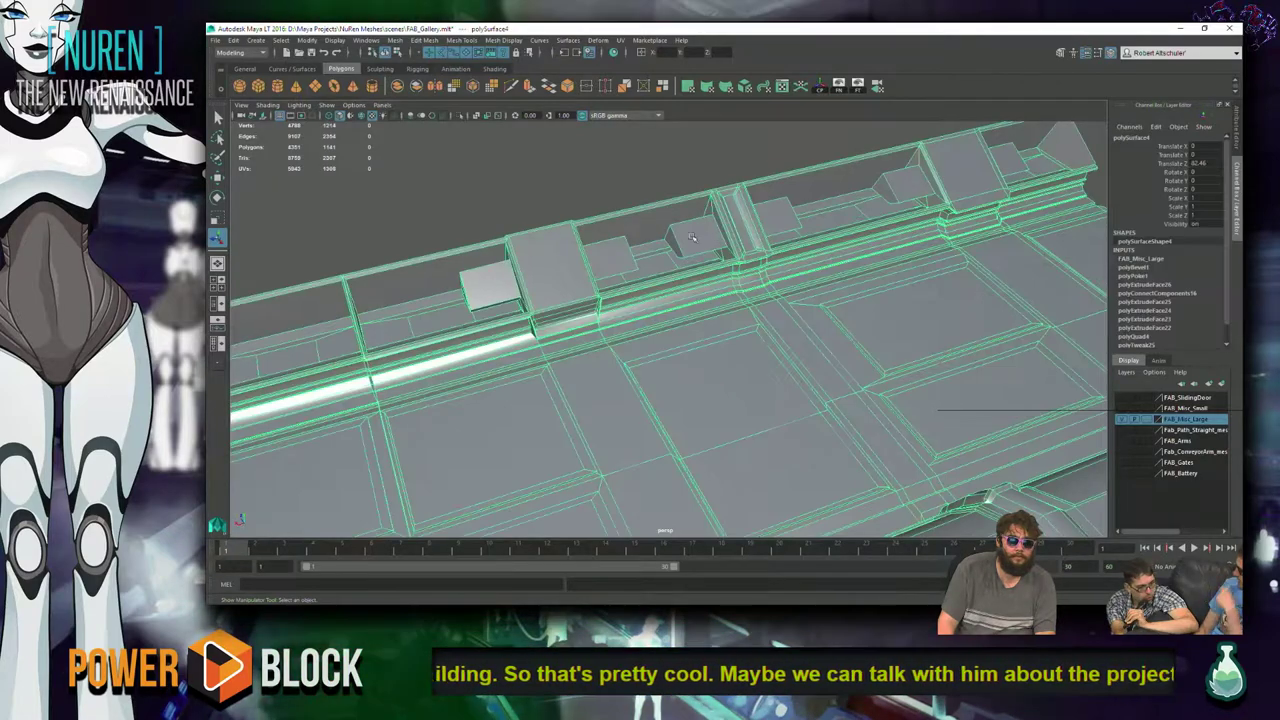
alt+drag(525, 277, 733, 381)
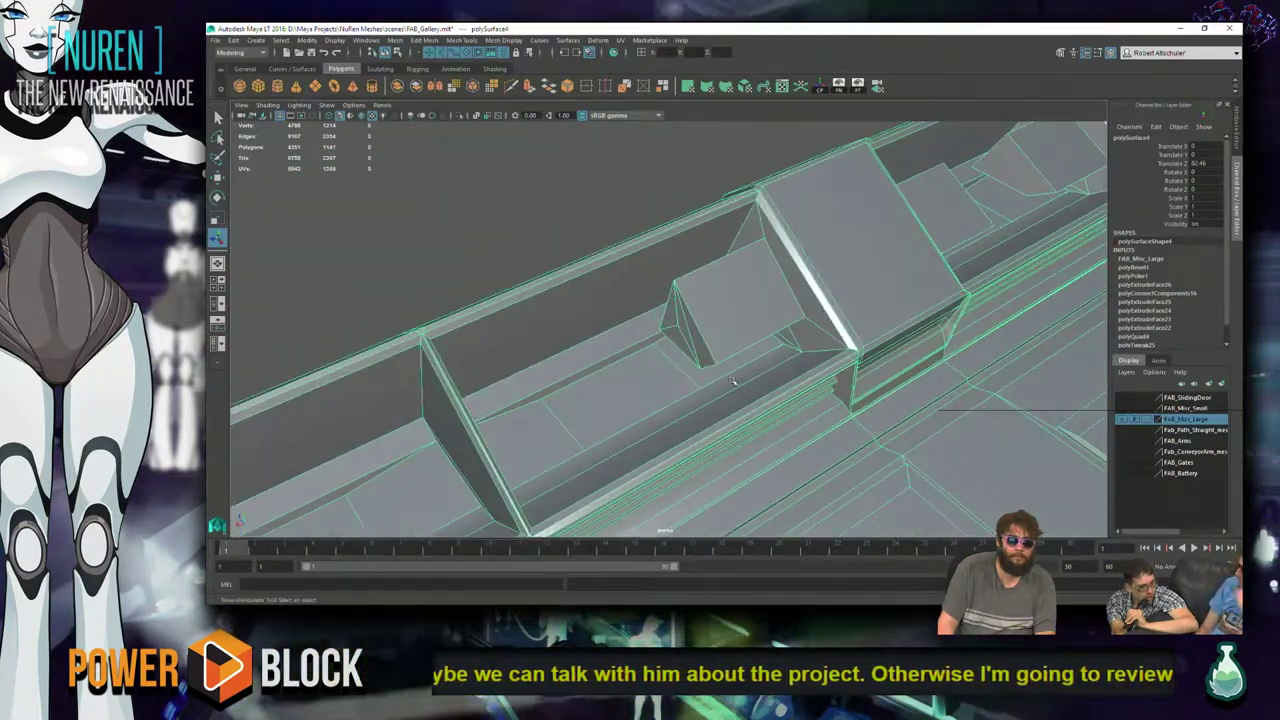
right_drag(748, 294, 749, 320)
click(720, 295)
- Frame the selected block face up close and start an extrusion on it (polyExtrudeFace27)
alt+drag(720, 295, 692, 368)
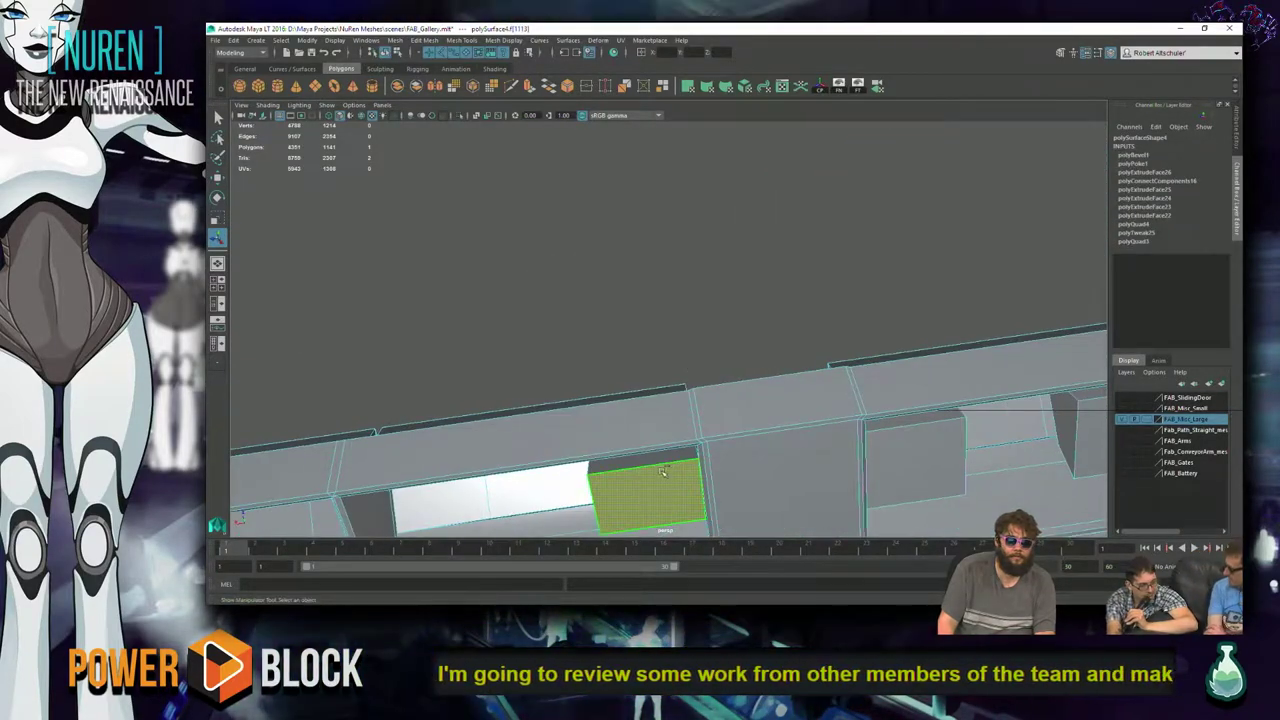
alt+drag(649, 478, 649, 372)
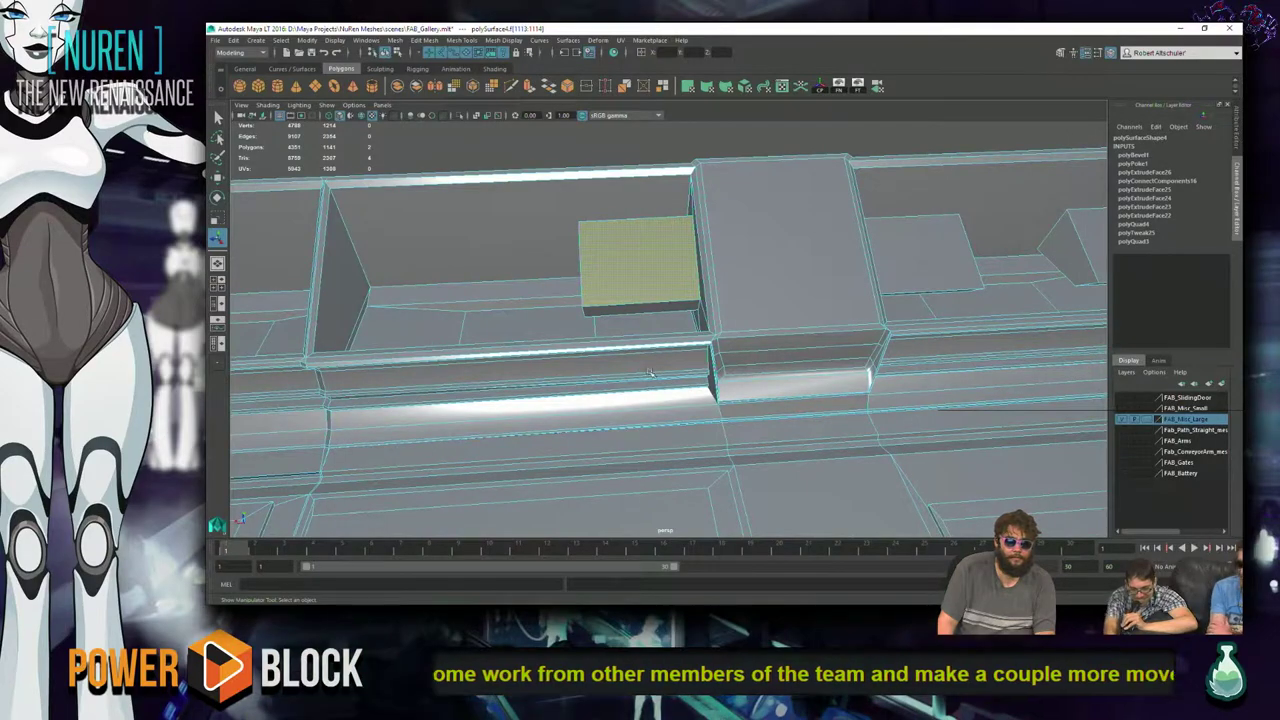
alt+drag(657, 312, 705, 414)
alt+drag(891, 174, 797, 207)
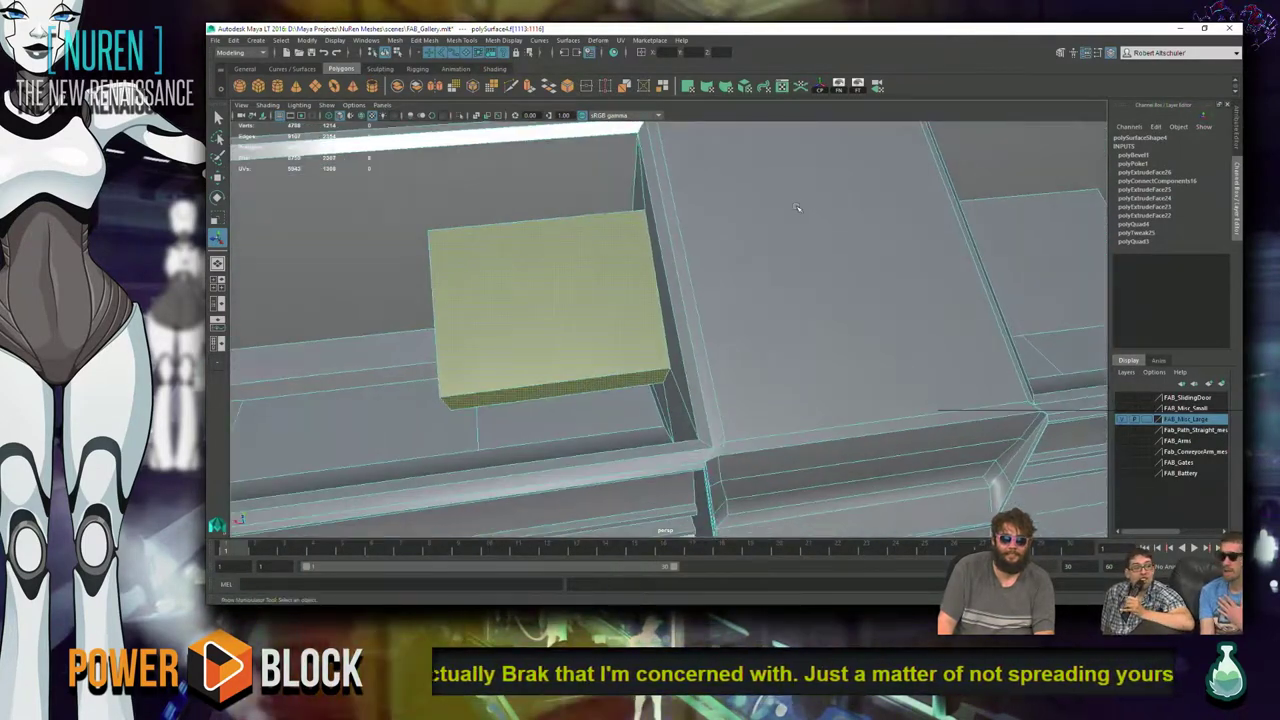
shift+right_drag(544, 240, 546, 271)
- Inset the extruded top face, then extrude it twice more, scaling each new face inward
middle_drag(503, 302, 506, 301)
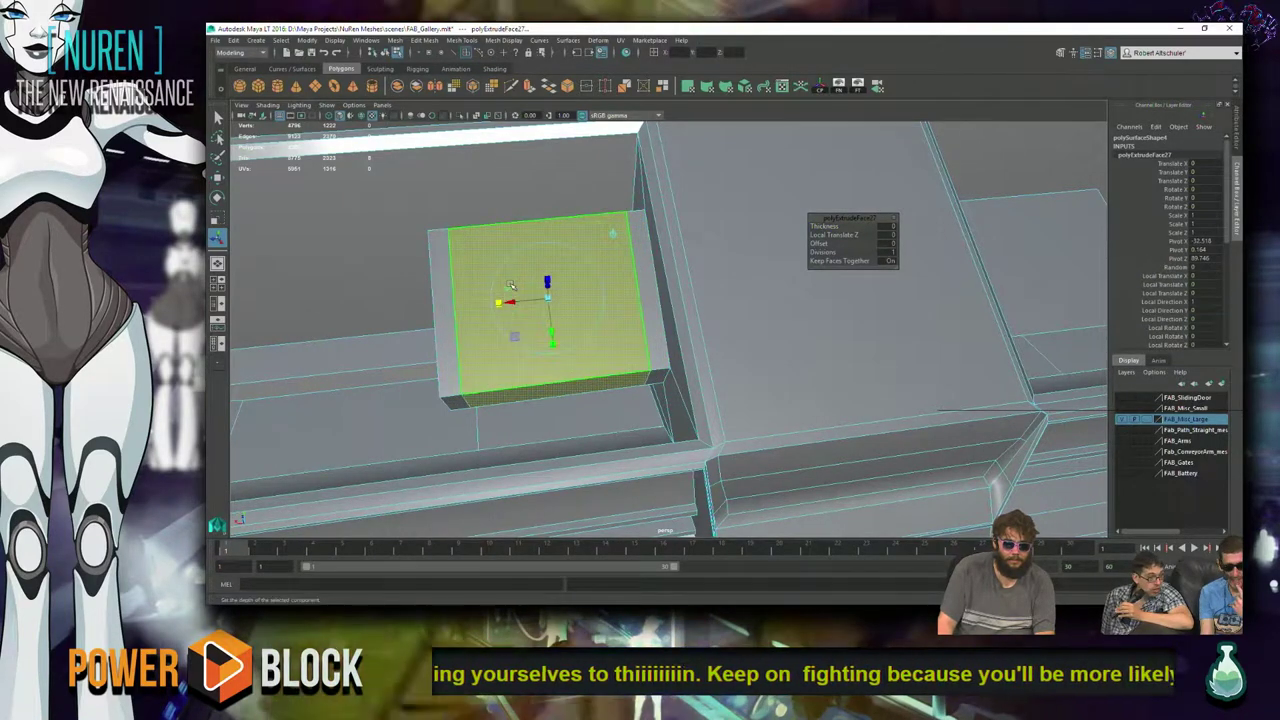
key(r)
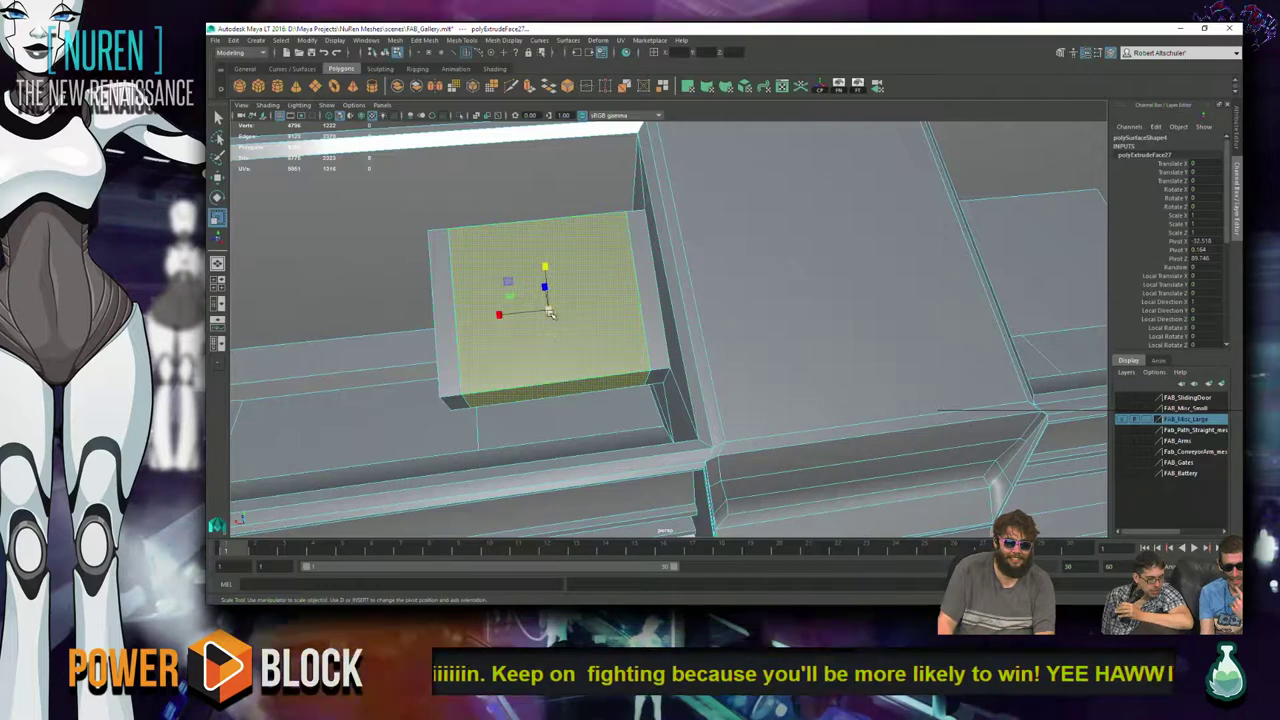
key(ctrl+e)
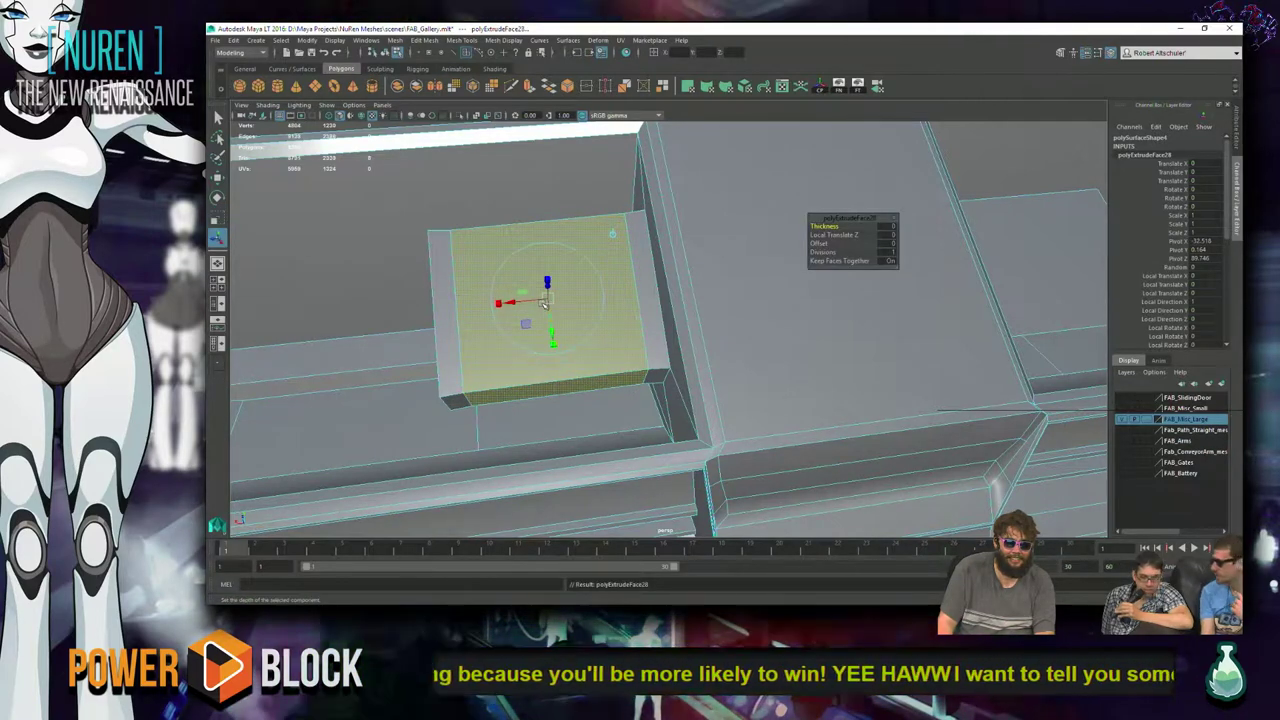
middle_drag(545, 303, 510, 302)
key(ctrl+e)
mouse_move(517, 318)
middle_down()
mouse_move(508, 292)
mouse_move(495, 313)
middle_up()
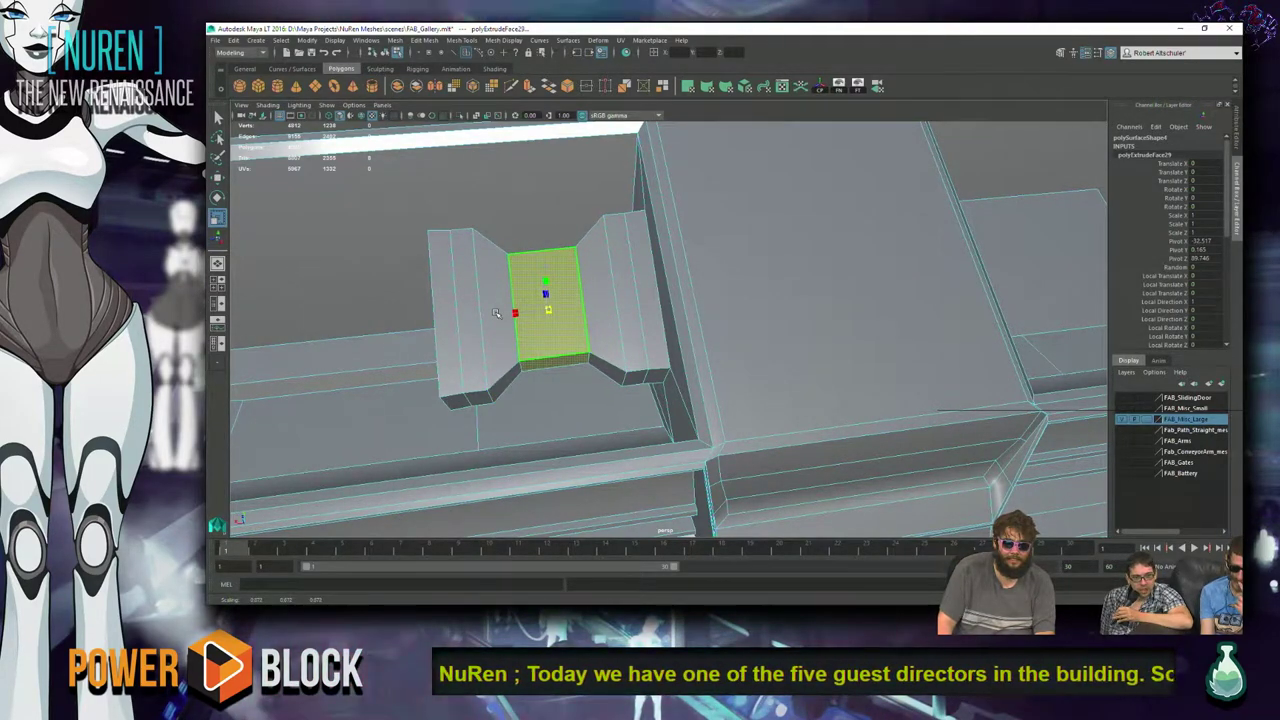
- Narrow the notch's centre face and extrude it
alt+drag(475, 328, 452, 341)
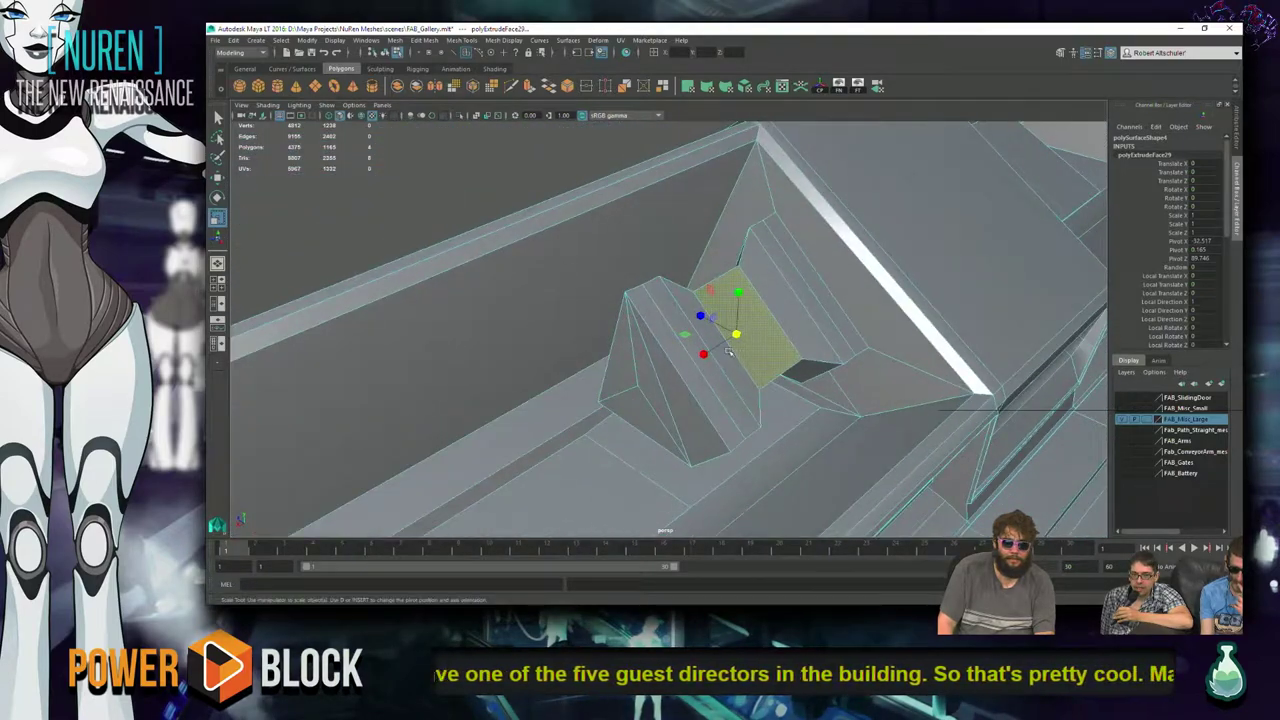
alt+drag(667, 365, 662, 375)
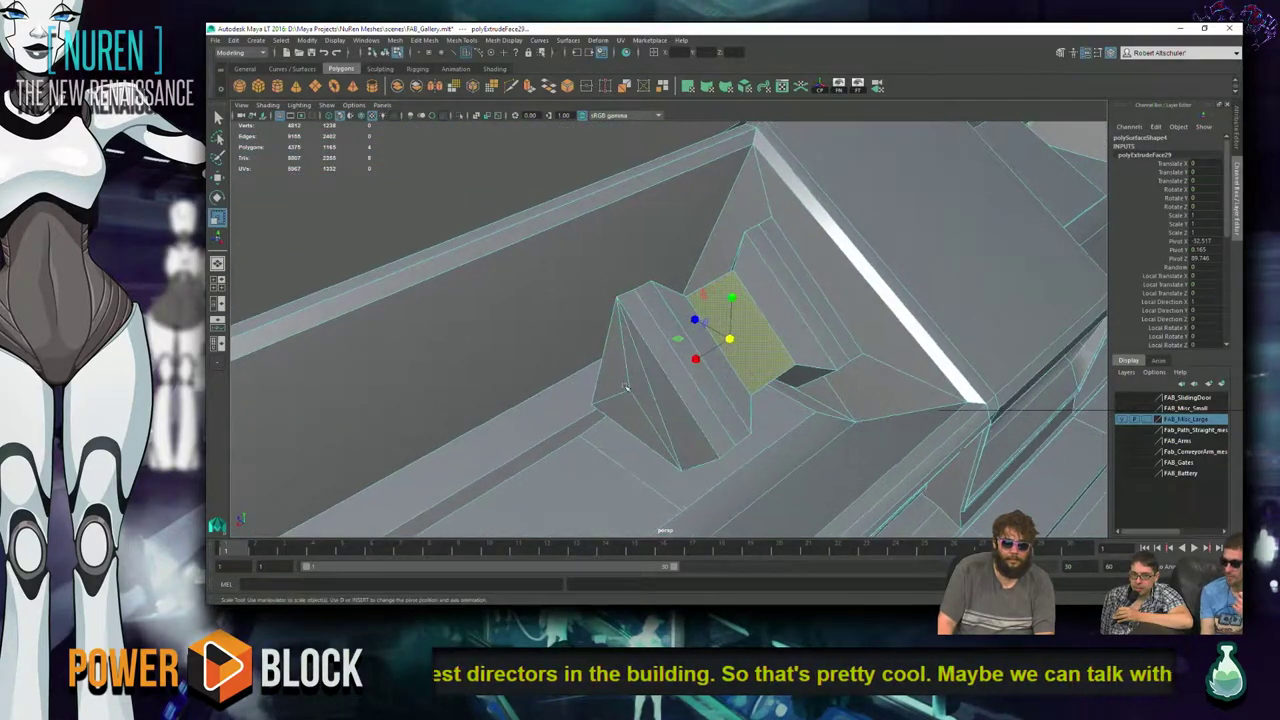
right_click(661, 379)
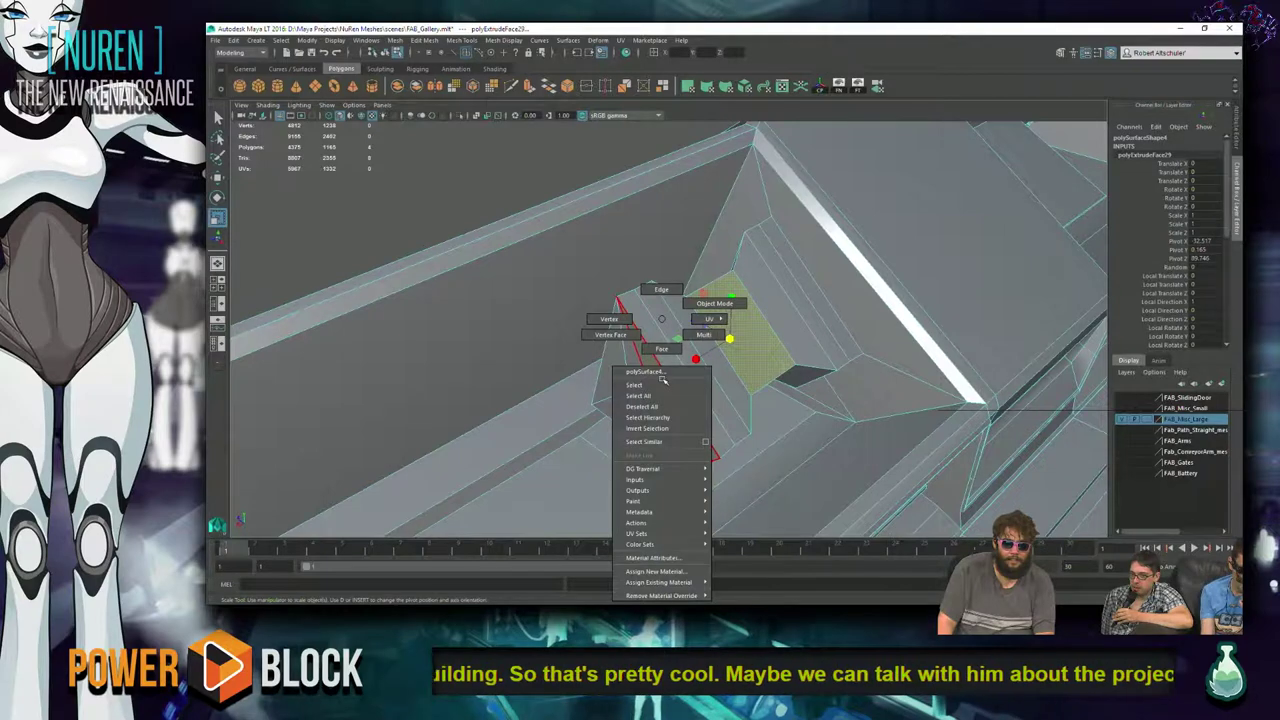
click(655, 372)
alt+drag(640, 376, 524, 341)
click(545, 355)
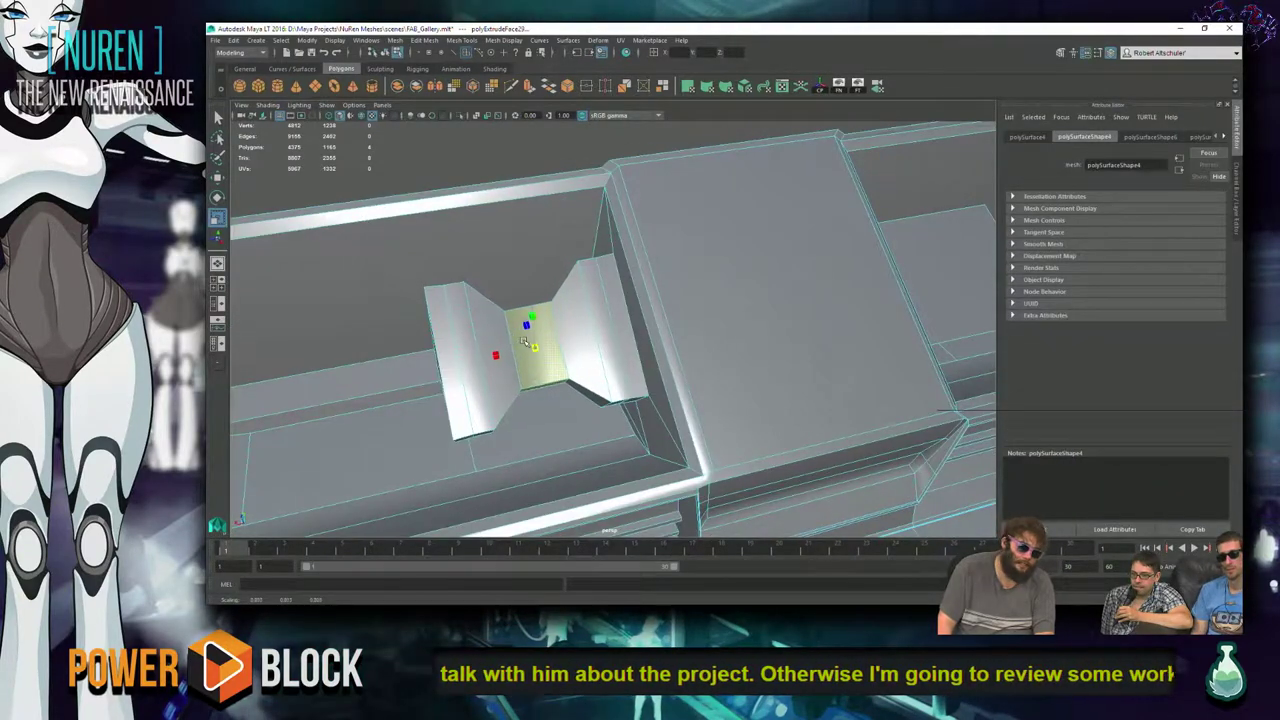
key(h)
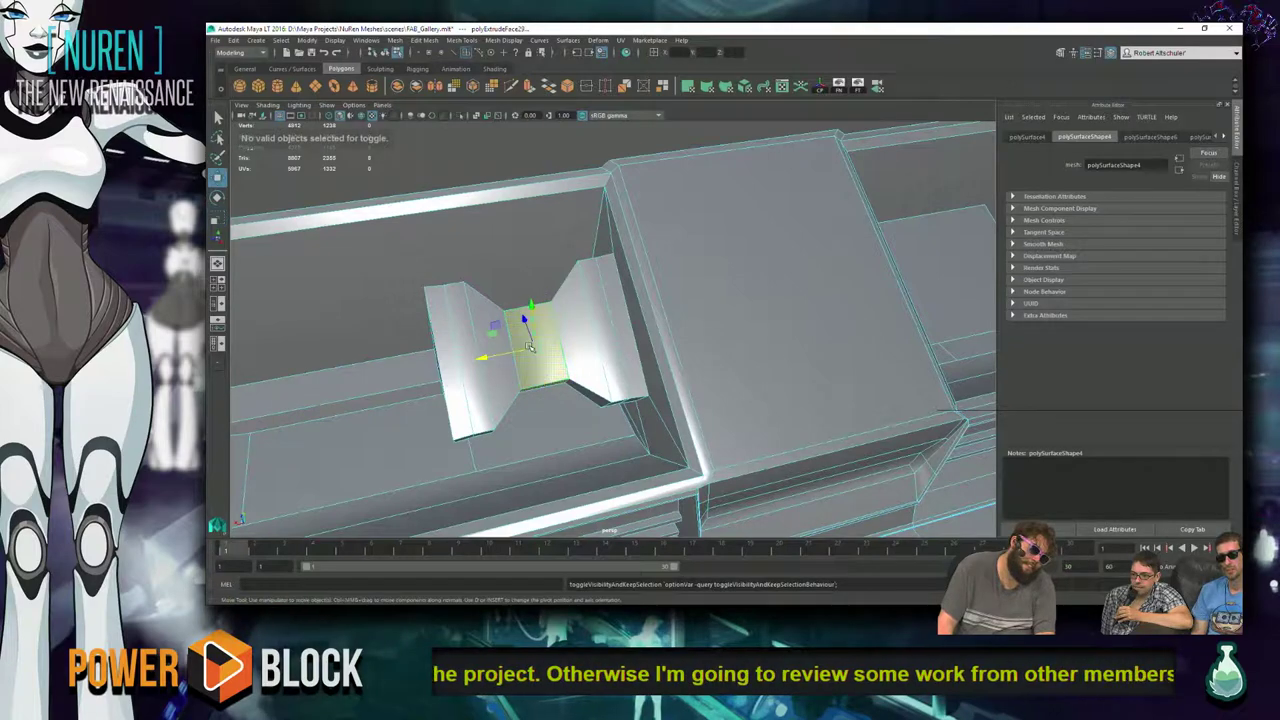
shift+right_drag(535, 355, 527, 388)
alt+drag(527, 388, 517, 320)
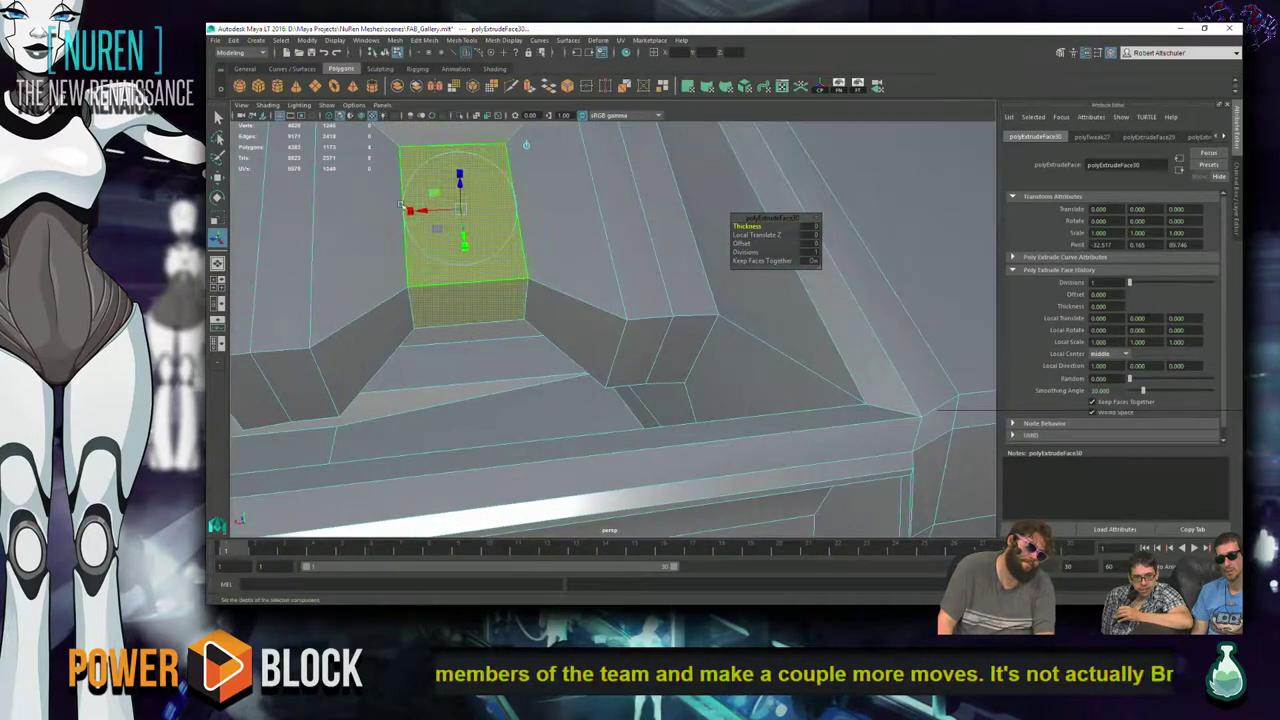
- Squeeze the extruded face sideways with the Scale tool, then return the panel mesh to Object Mode
drag(409, 210, 449, 210)
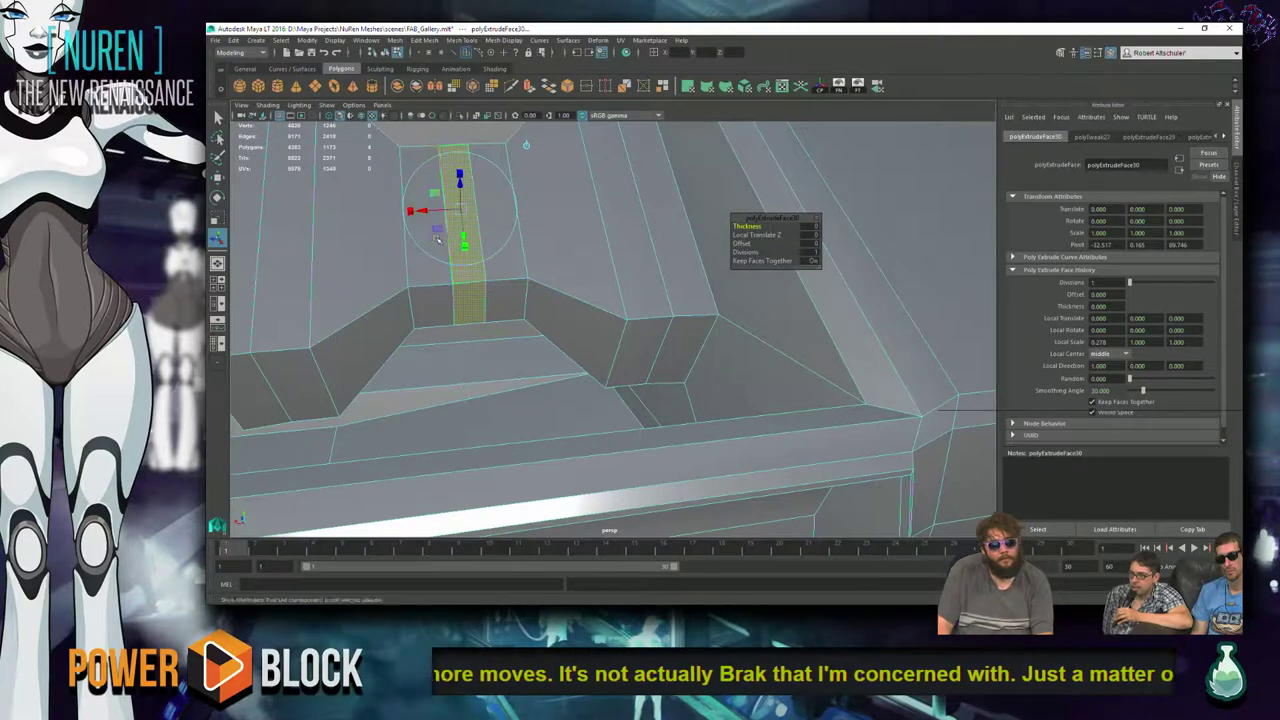
key(r)
drag(461, 234, 660, 265)
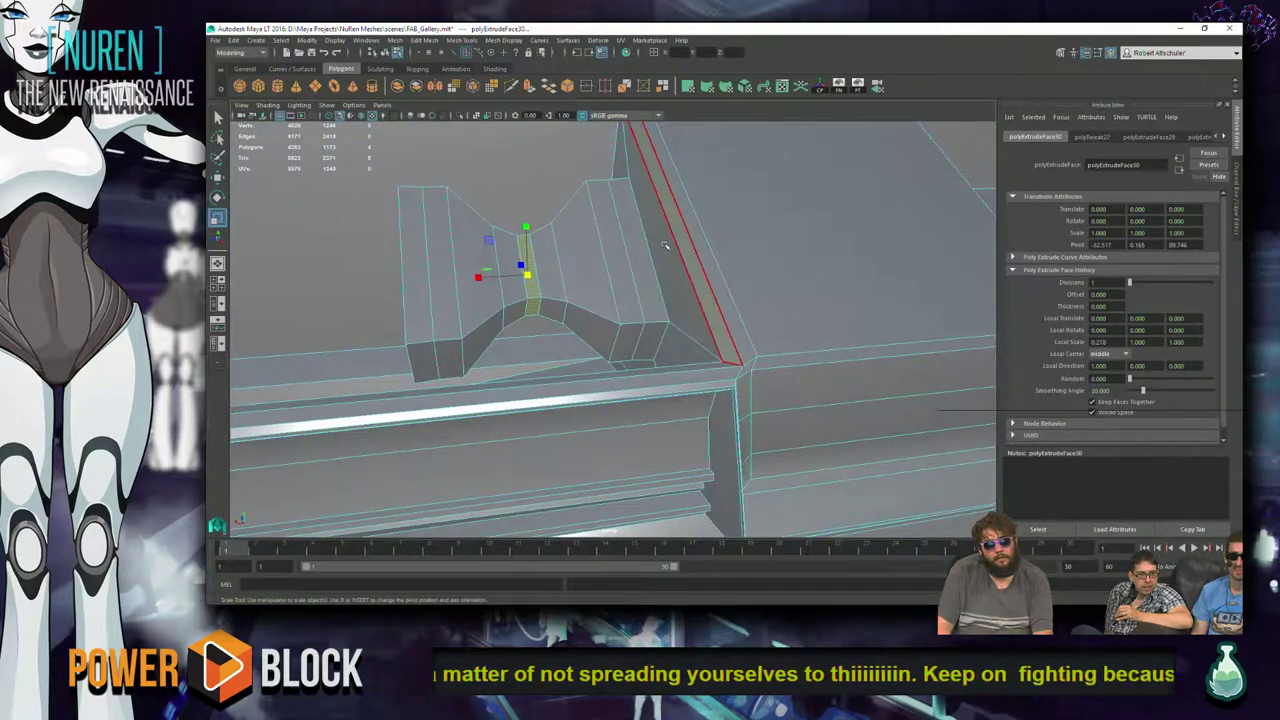
alt+drag(591, 243, 793, 249)
right_click(793, 249)
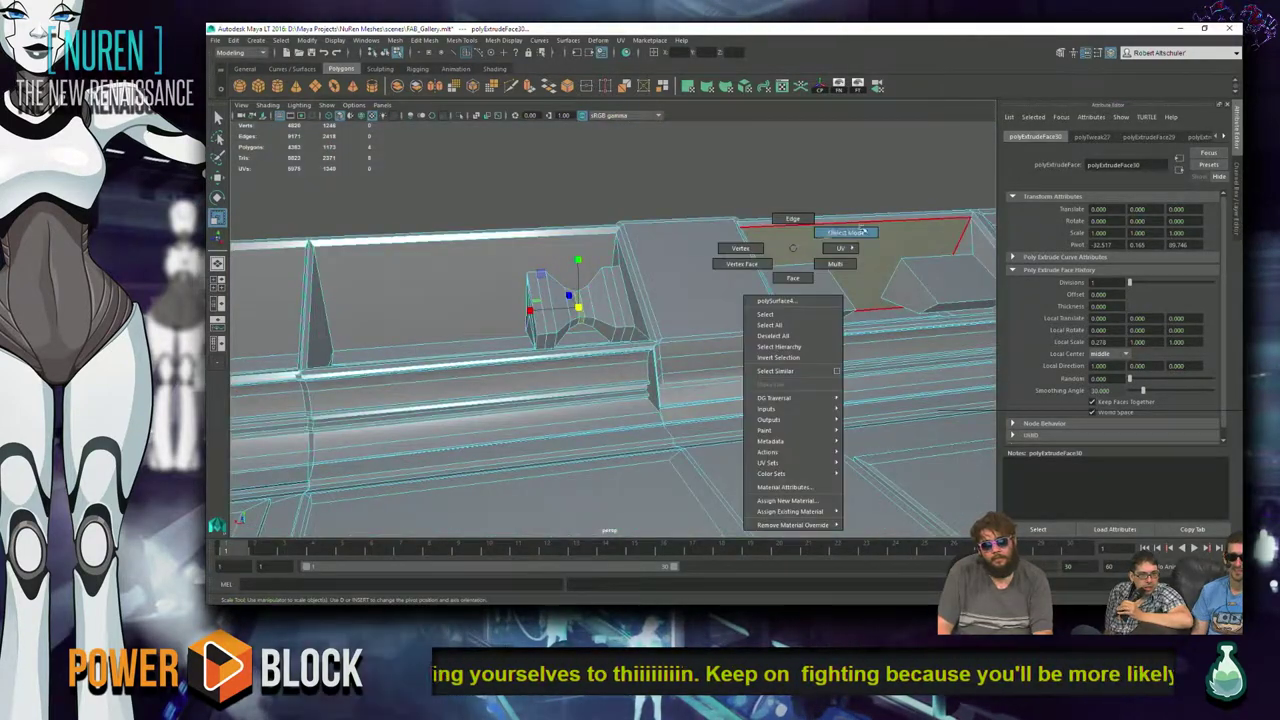
alt+drag(780, 300, 910, 297)
click(633, 193)
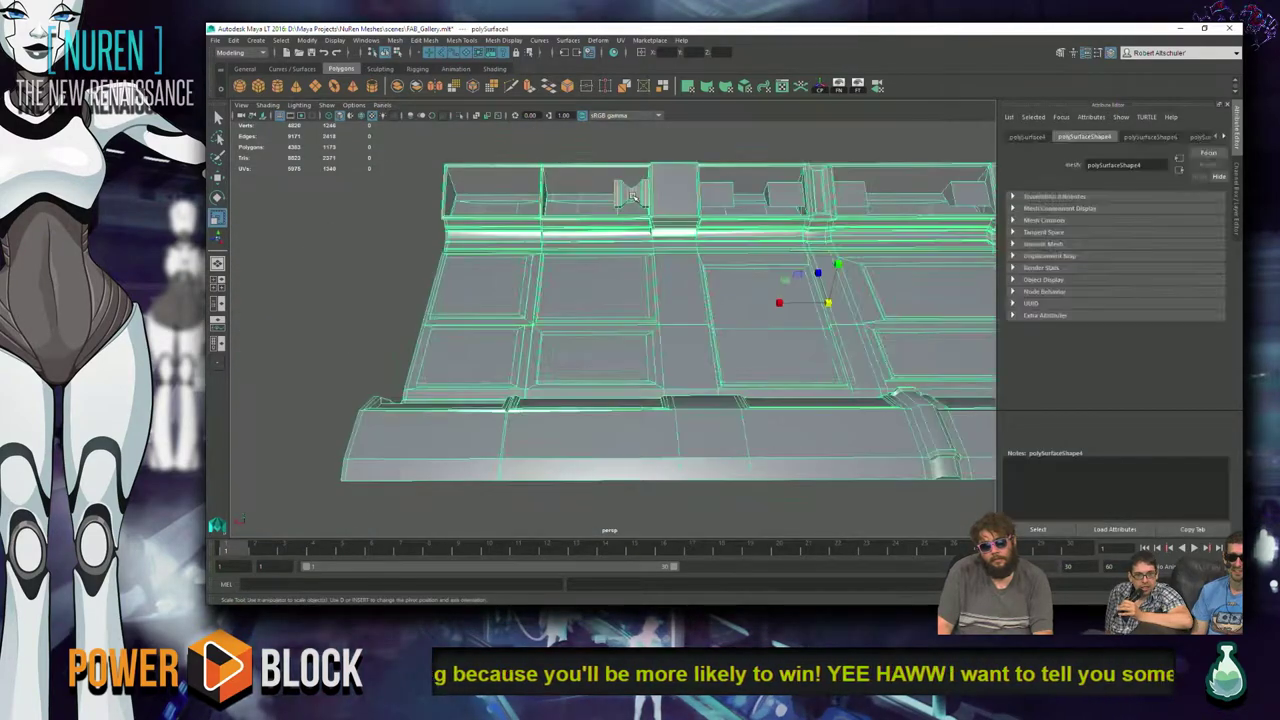
alt+drag(651, 193, 795, 378)
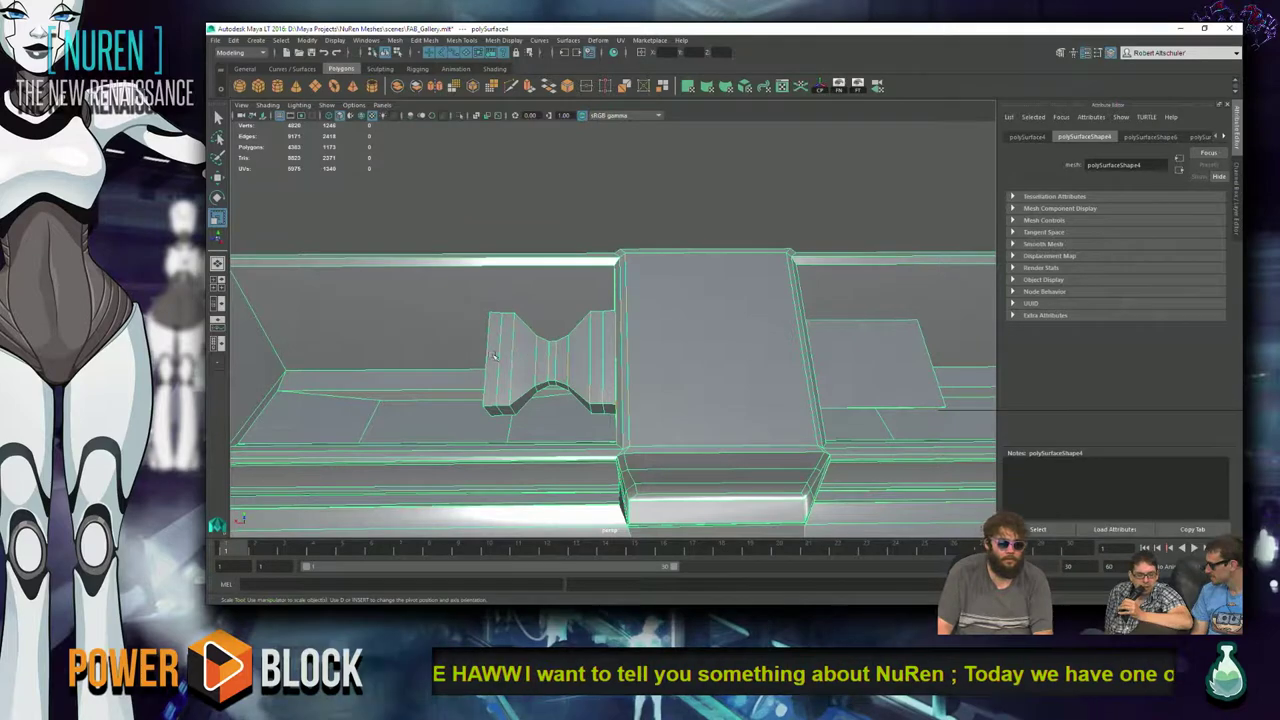
scroll(495, 354, up, 5)
right_drag(548, 306, 580, 275)
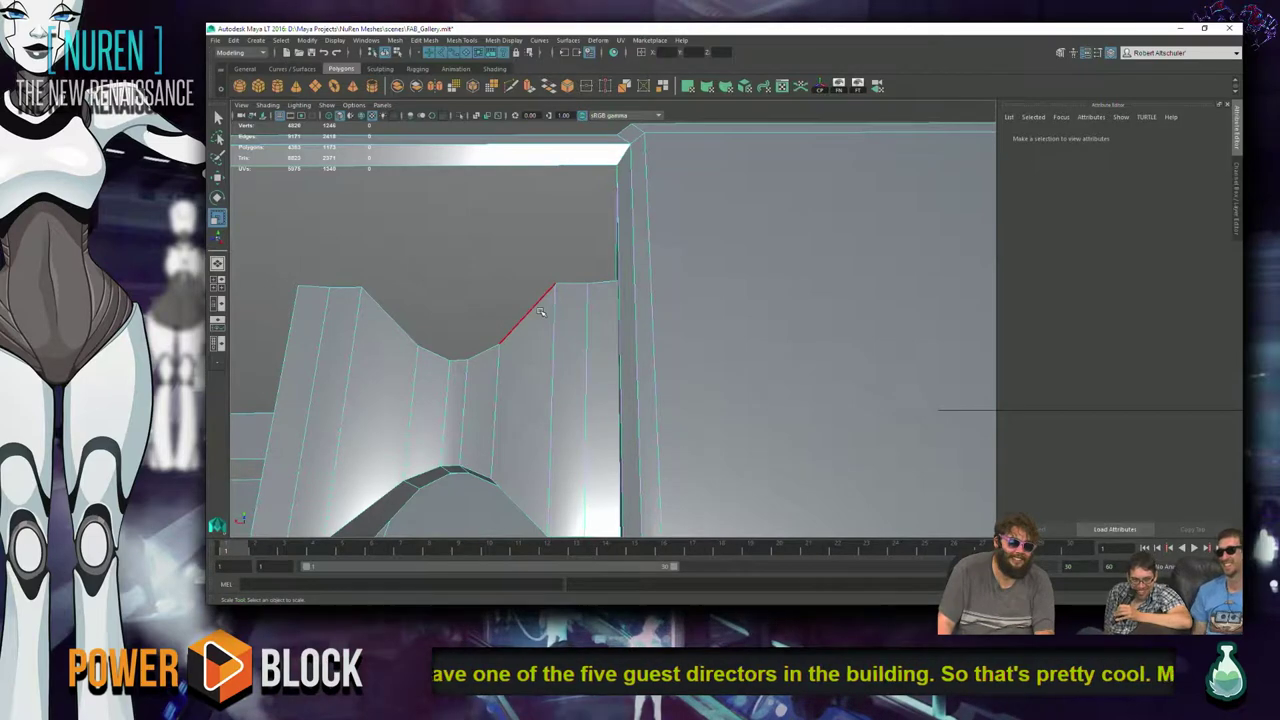
- Convert an inner-corner edge to its edge loop and bevel it with Fraction 1.000
click(540, 313)
shift+right_drag(564, 432, 667, 470)
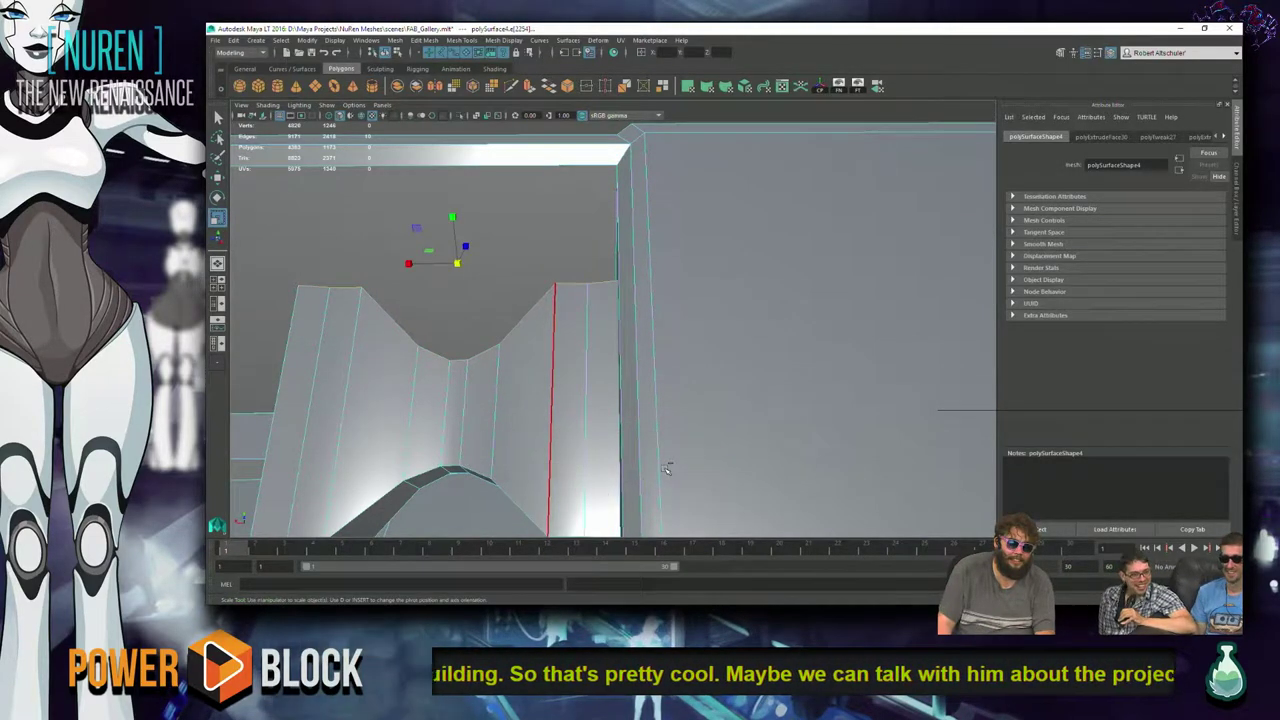
shift+right_drag(524, 362, 531, 399)
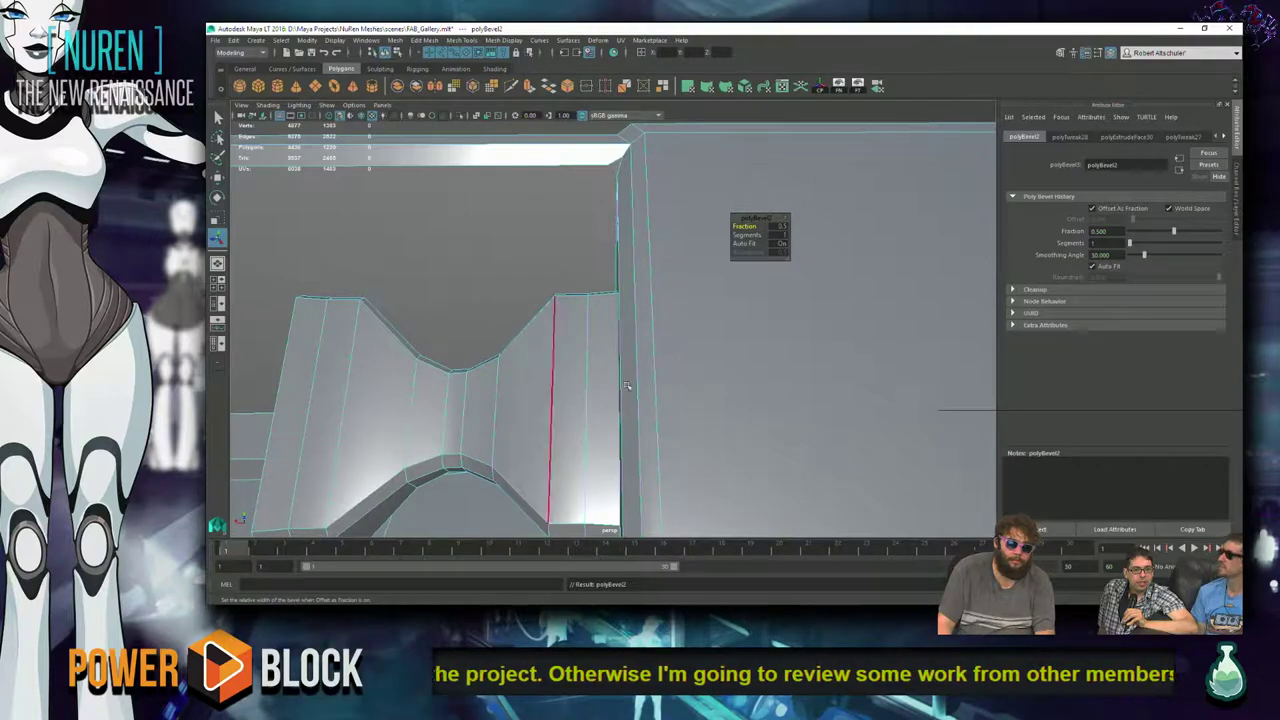
alt+drag(555, 372, 814, 278)
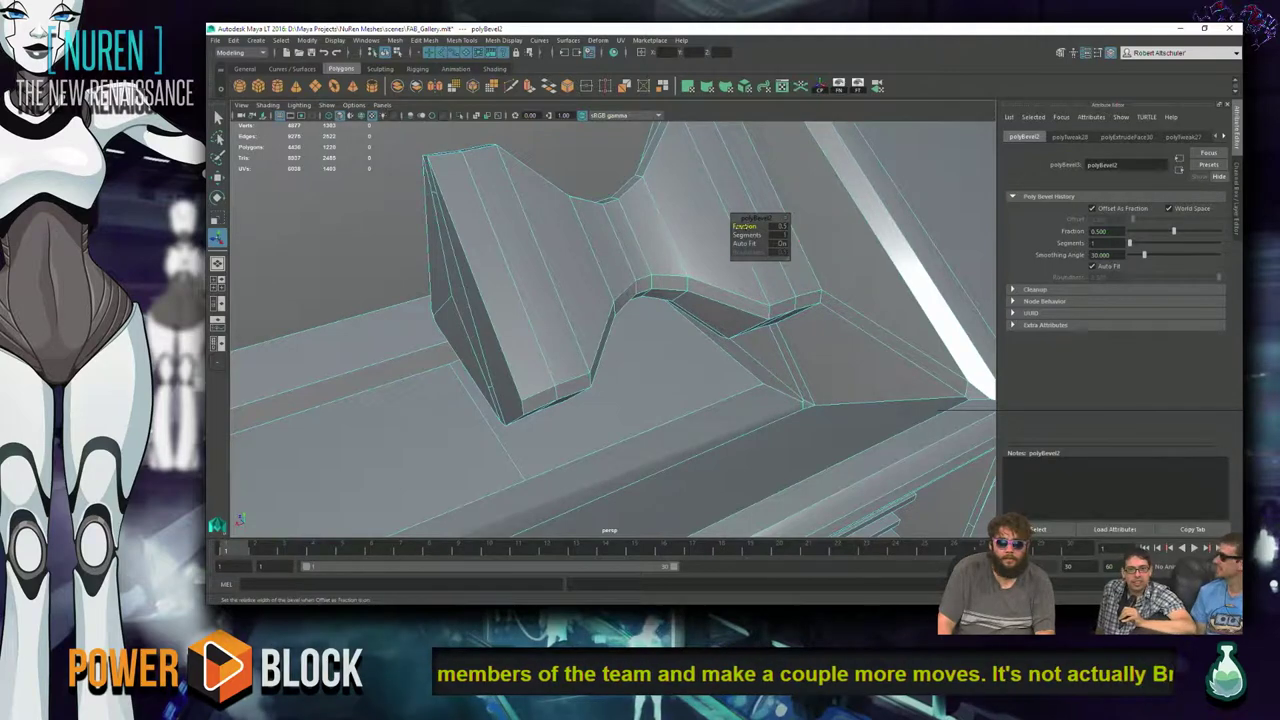
drag(745, 227, 790, 227)
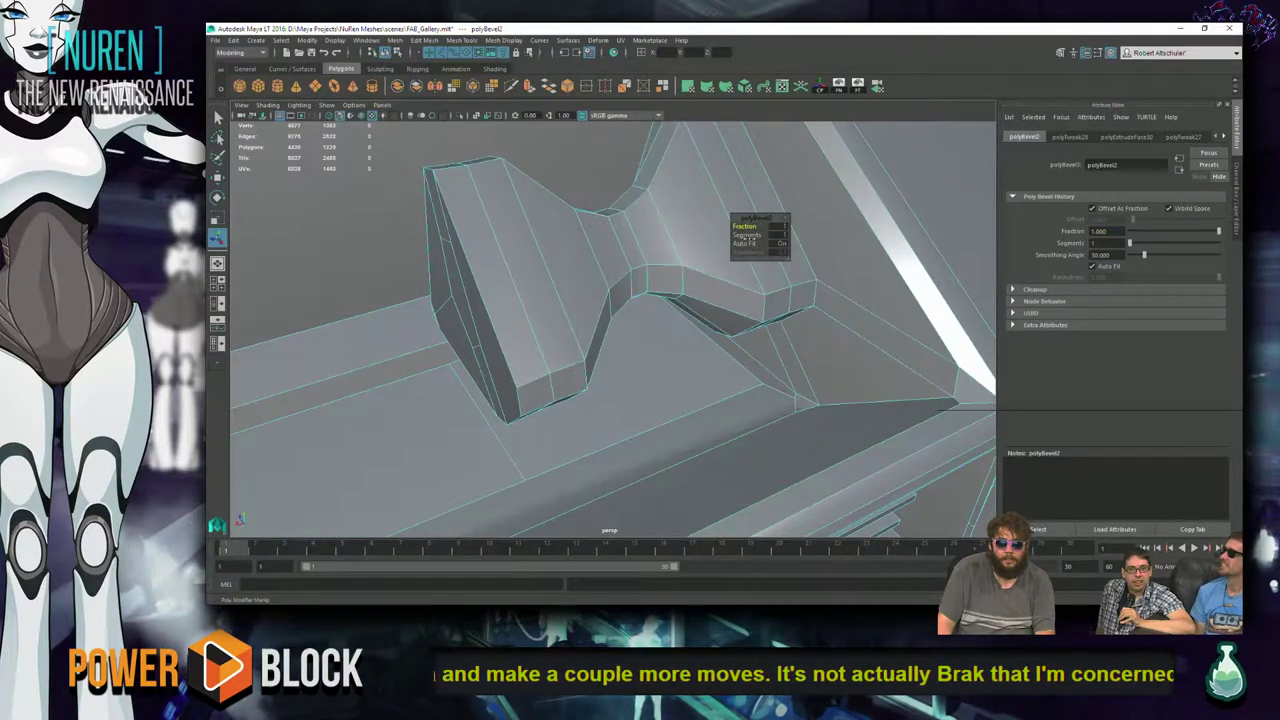
- Switch the mesh back to Object Mode and deselect it
alt+drag(790, 227, 646, 253)
right_drag(646, 253, 700, 215)
alt+drag(700, 215, 603, 398)
alt+right_drag(576, 345, 680, 355)
click(573, 182)
alt+drag(573, 182, 672, 280)
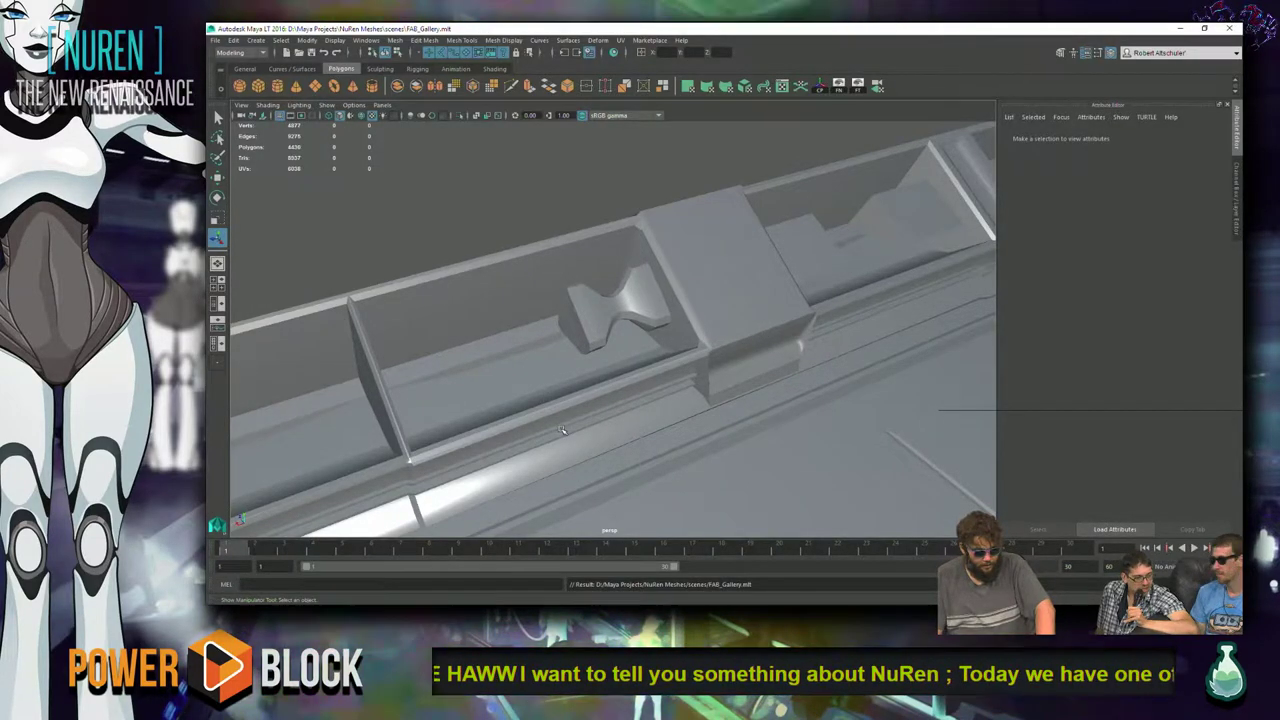
- Select the hourglass block's left end and shift its vertices outward
alt+drag(799, 367, 665, 307)
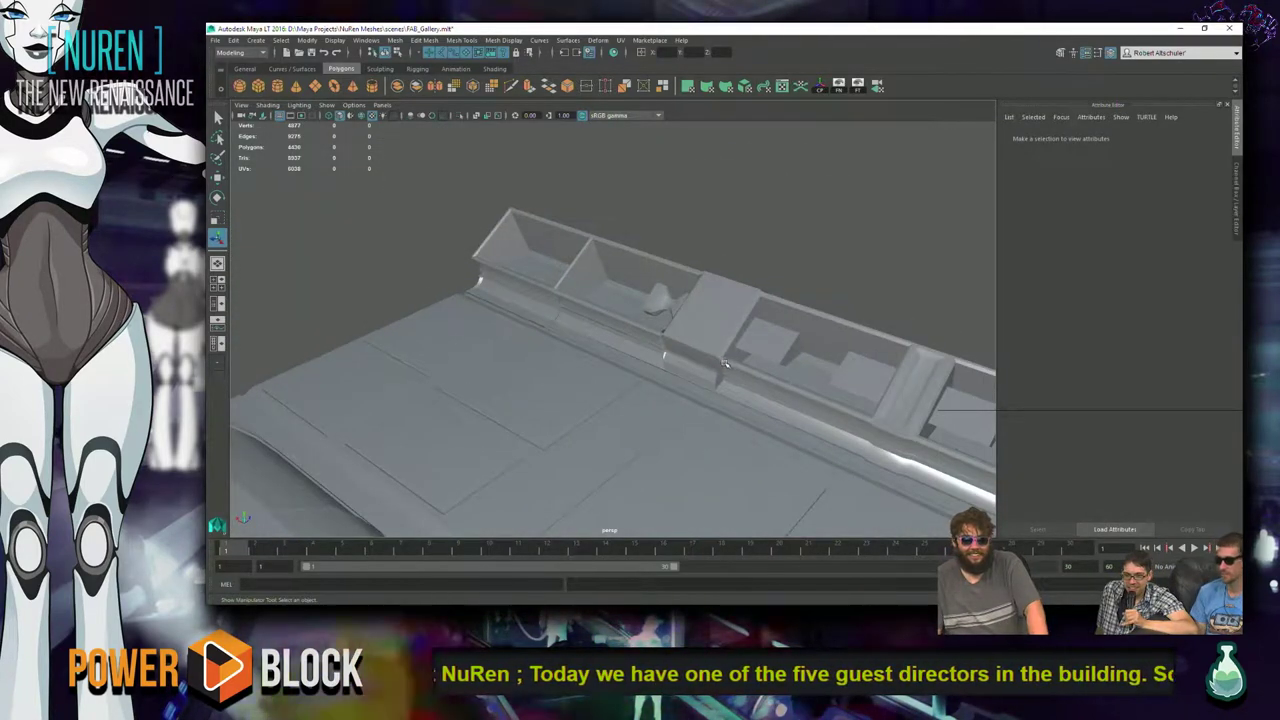
scroll(722, 363, up, 5)
alt+drag(711, 343, 535, 360)
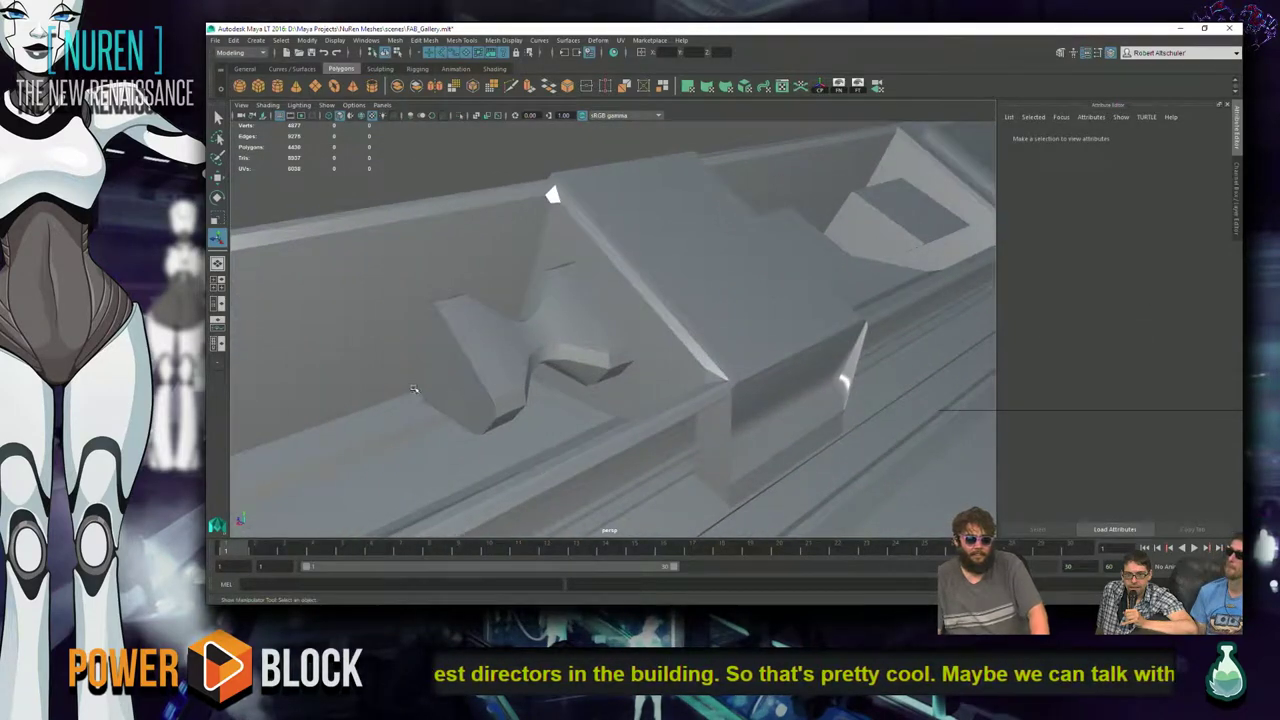
click(480, 365)
mouse_move(480, 318)
right_down()
mouse_move(460, 372)
mouse_move(473, 299)
right_up()
right_drag(440, 363, 443, 360)
click(443, 362)
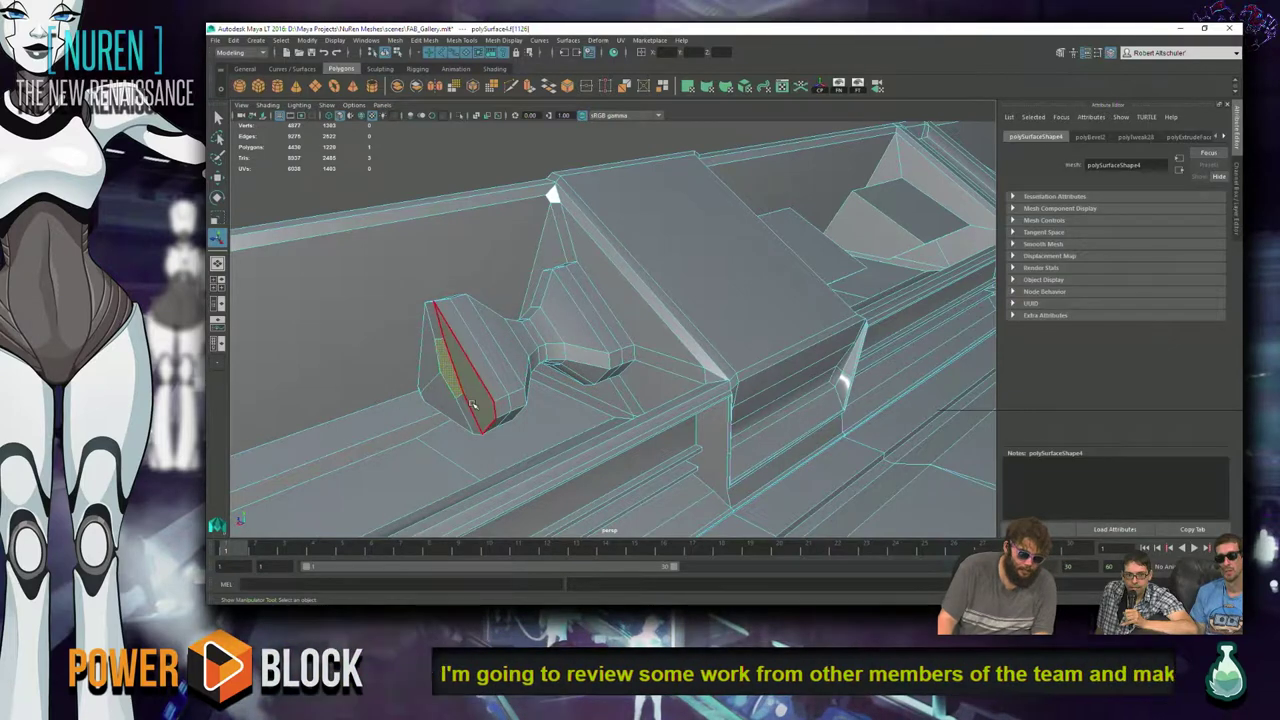
right_drag(452, 348, 548, 370)
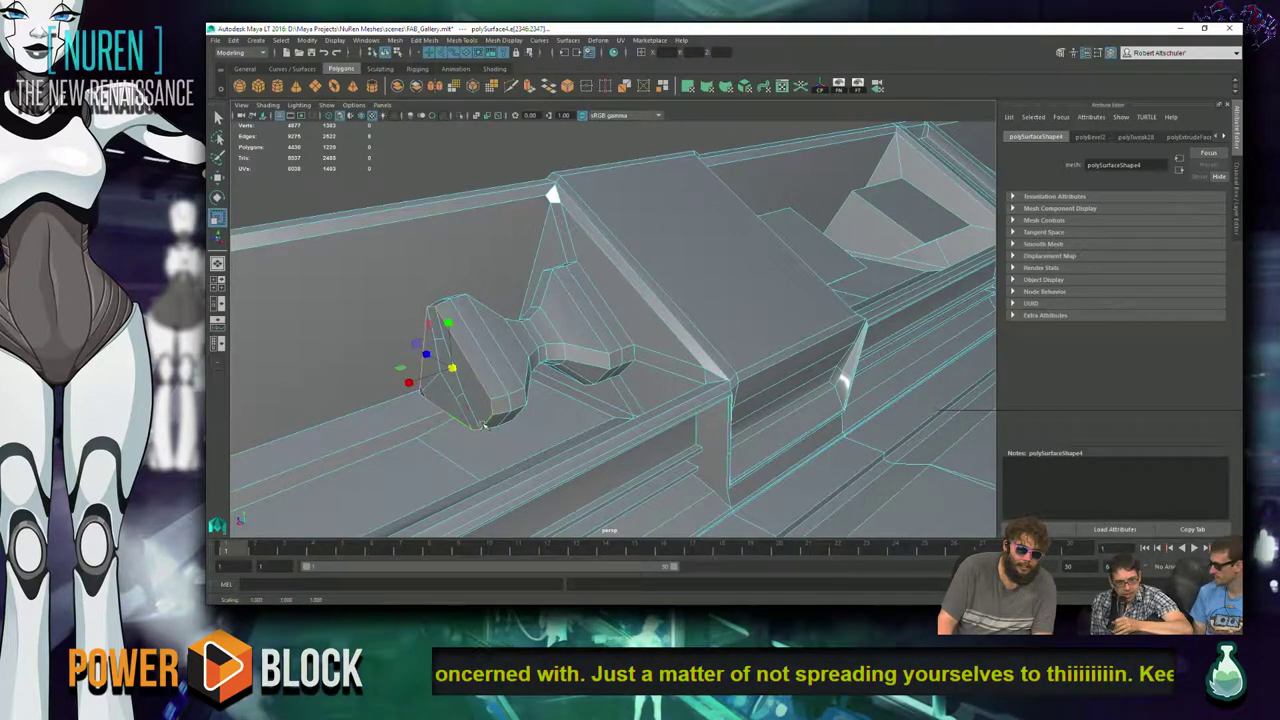
drag(407, 405, 424, 378)
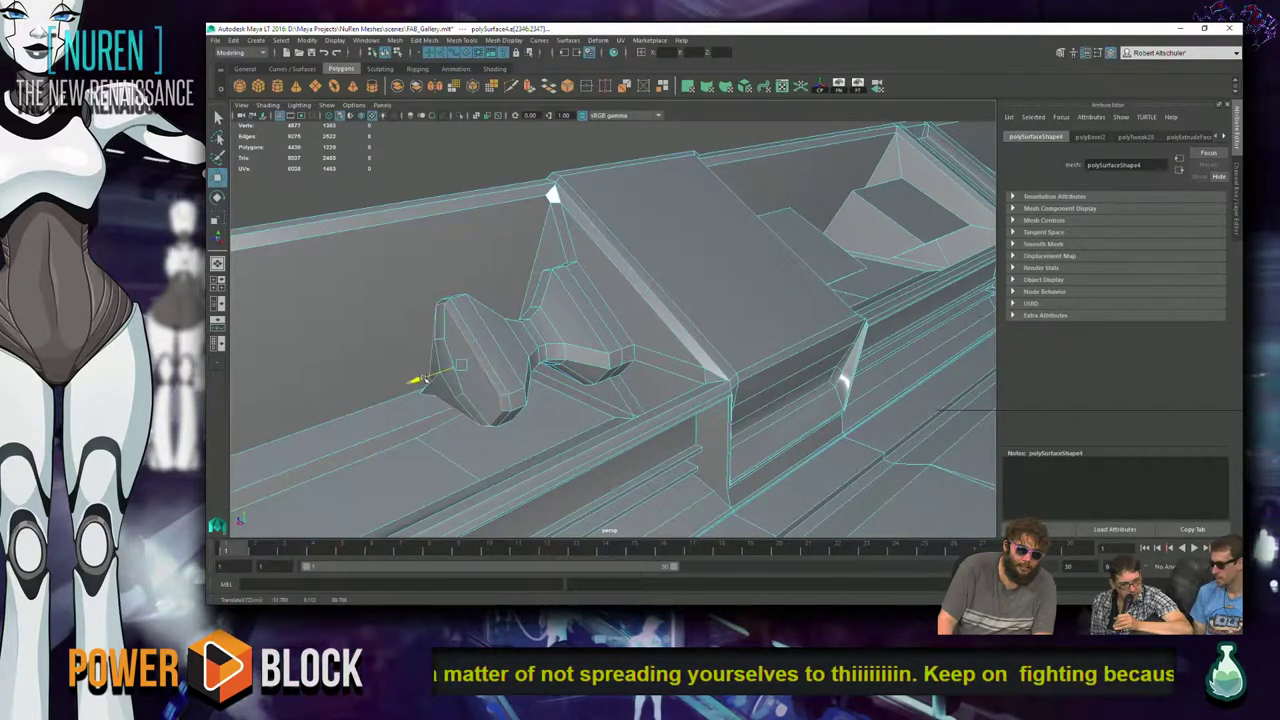
- In vertex mode, pull the block's lower corner vertex up and to the right
alt+drag(420, 378, 600, 434)
alt+right_drag(600, 434, 599, 471)
right_drag(485, 330, 441, 318)
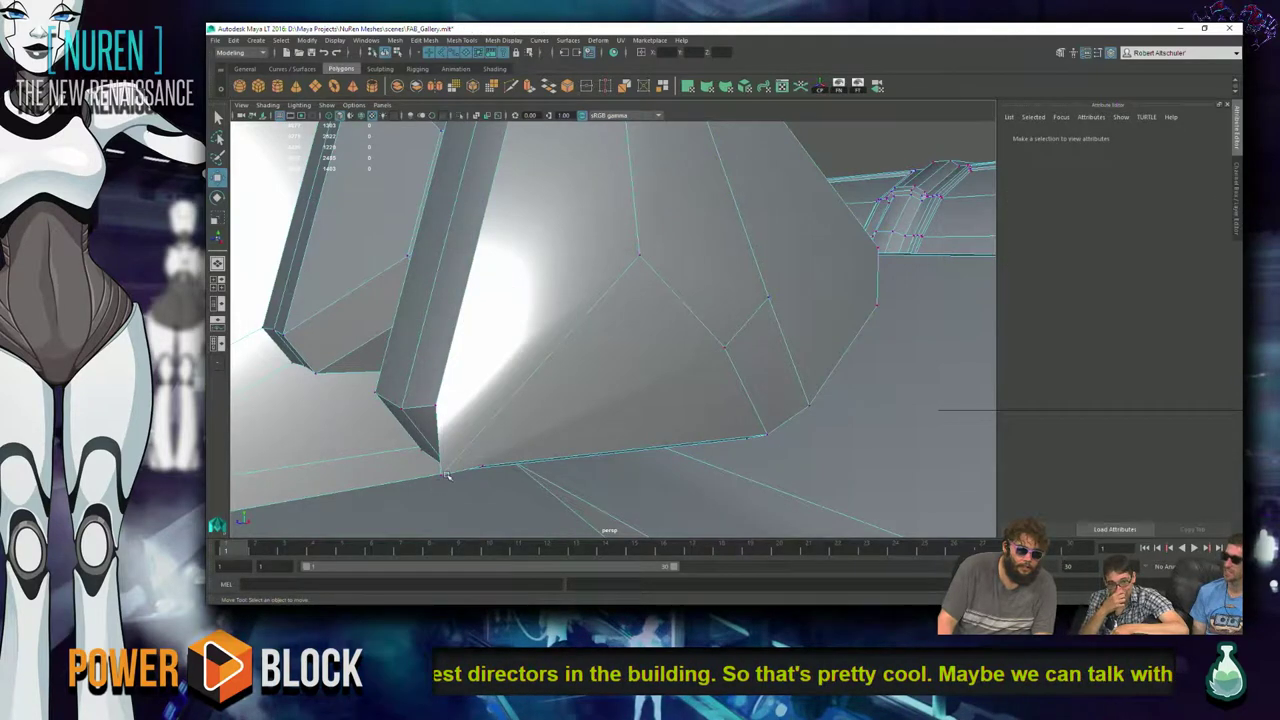
click(441, 470)
middle_drag(403, 443, 450, 387)
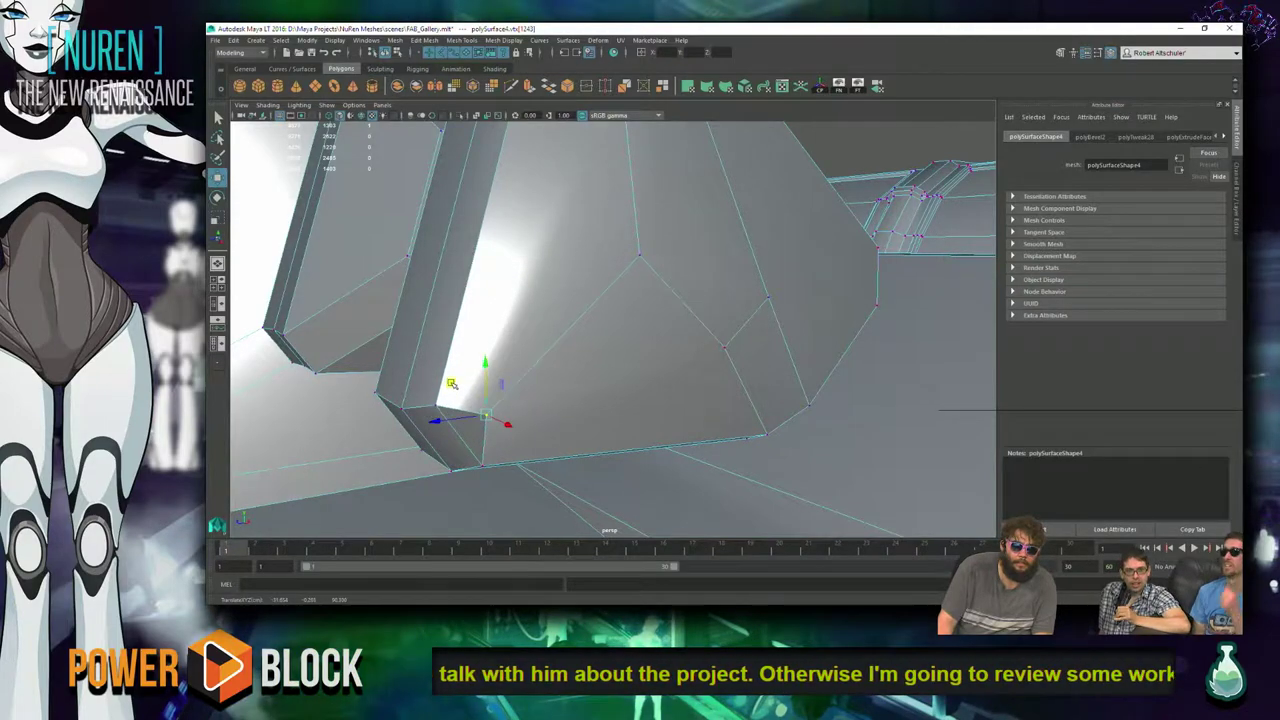
- Undo the last two edits and switch the panel mesh back to Object Mode
key(ctrl+z)
key(ctrl+z)
key(ctrl+z)
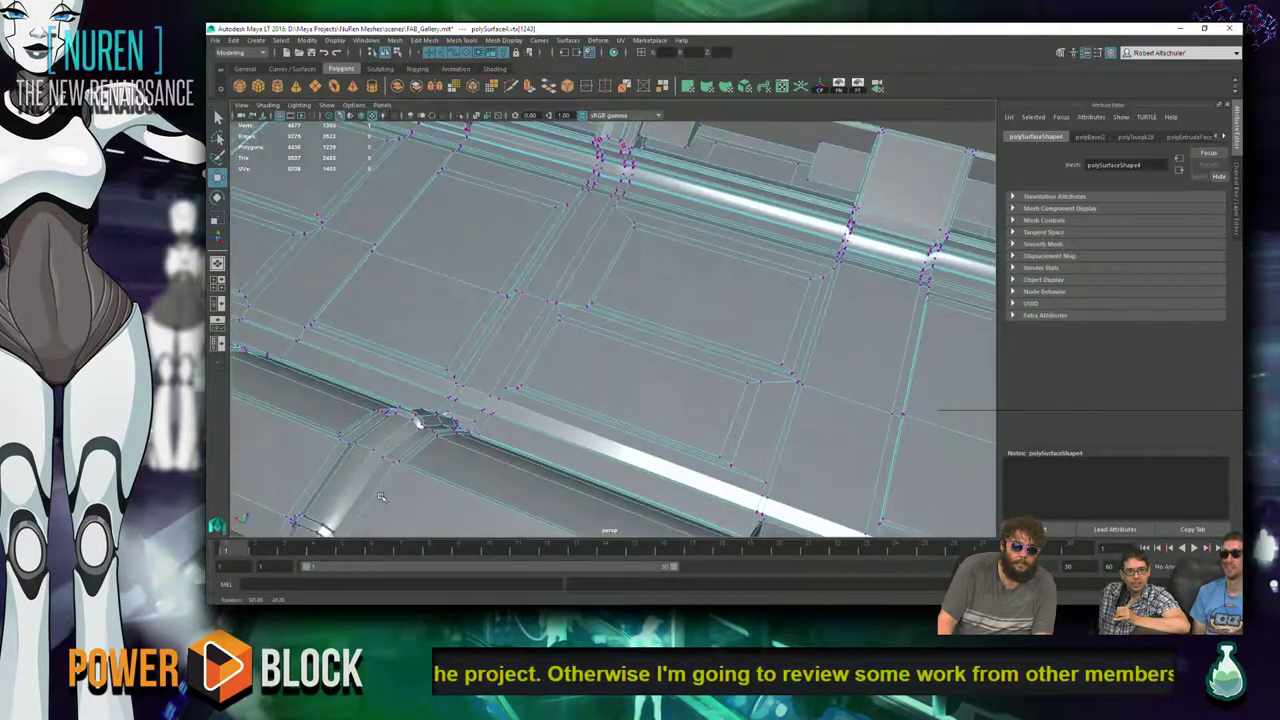
key(ctrl+z)
key(ctrl+z)
key(ctrl+z)
key(ctrl+z)
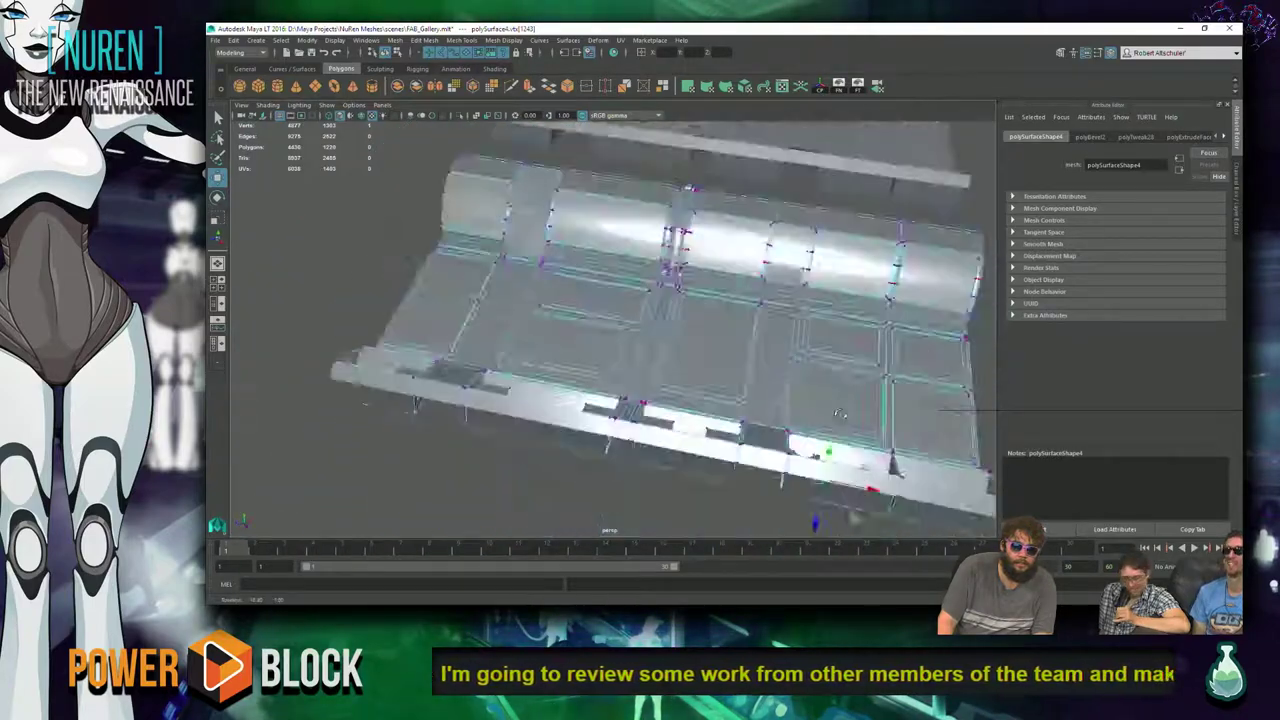
alt+drag(784, 372, 677, 443)
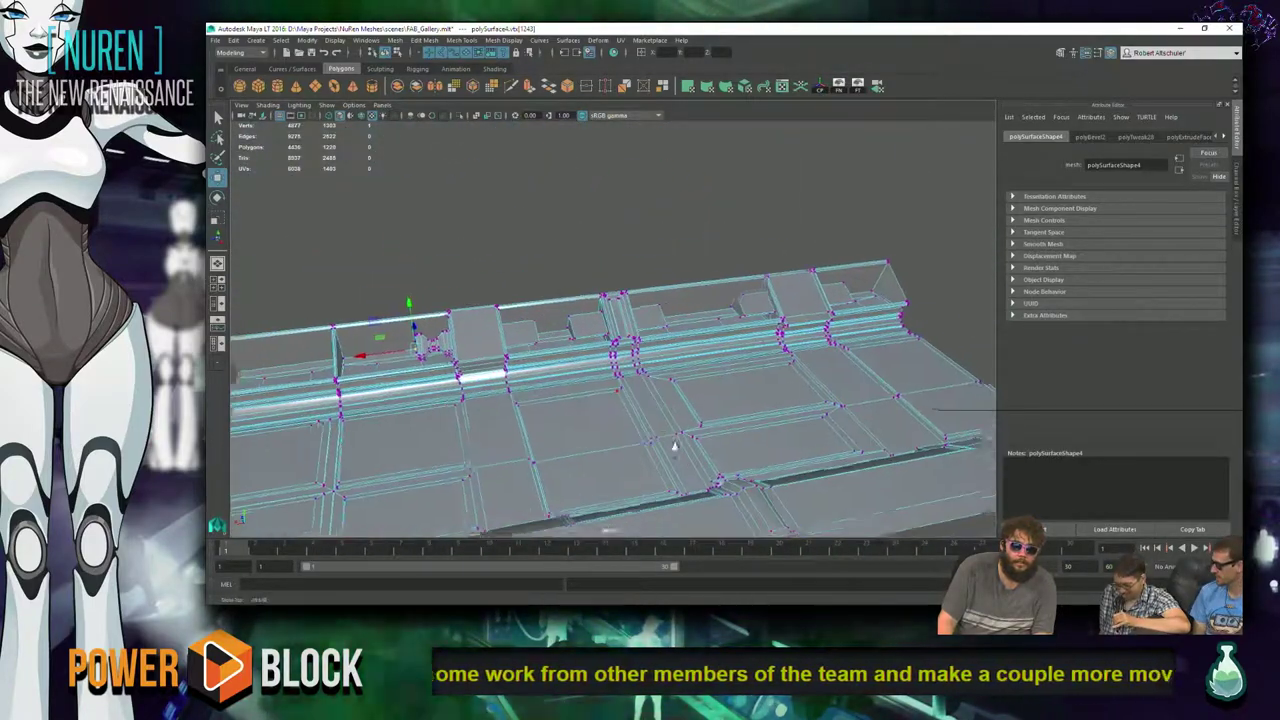
right_click(480, 320)
click(534, 303)
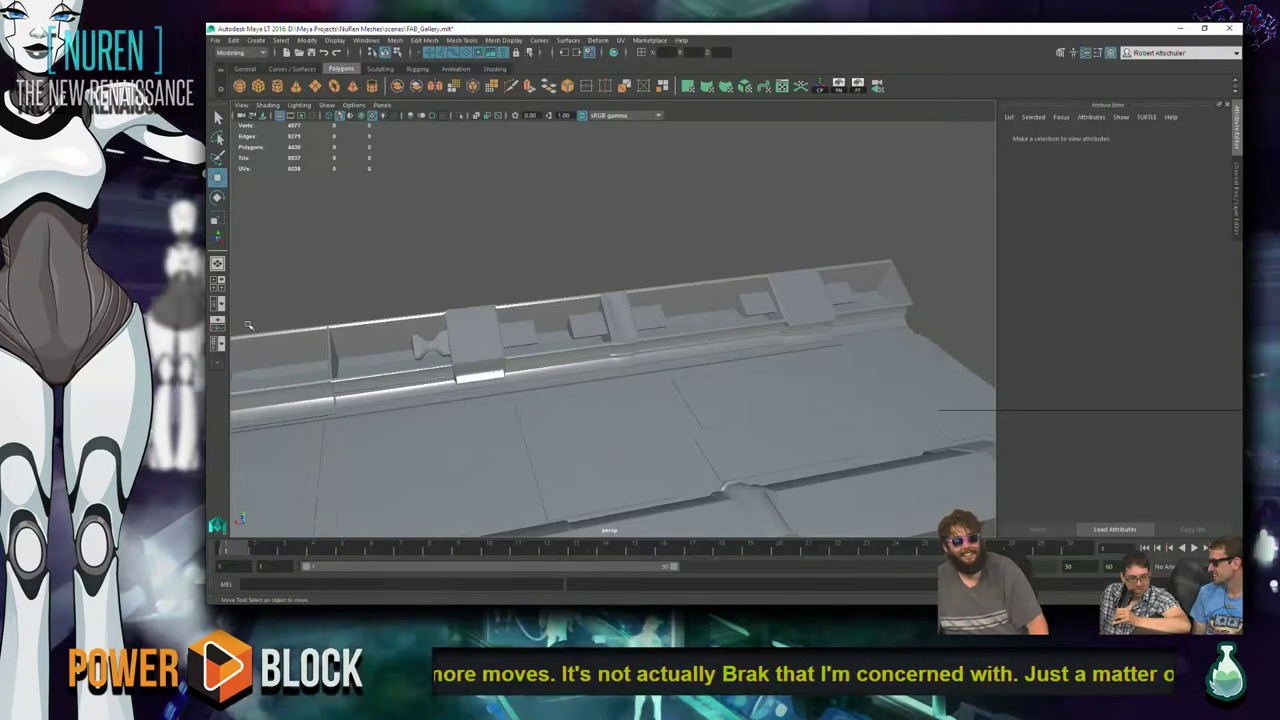
- Save FAB_Gallery repeatedly while orbiting over the strip panels and ribbed roof
scroll(432, 320, up, 2)
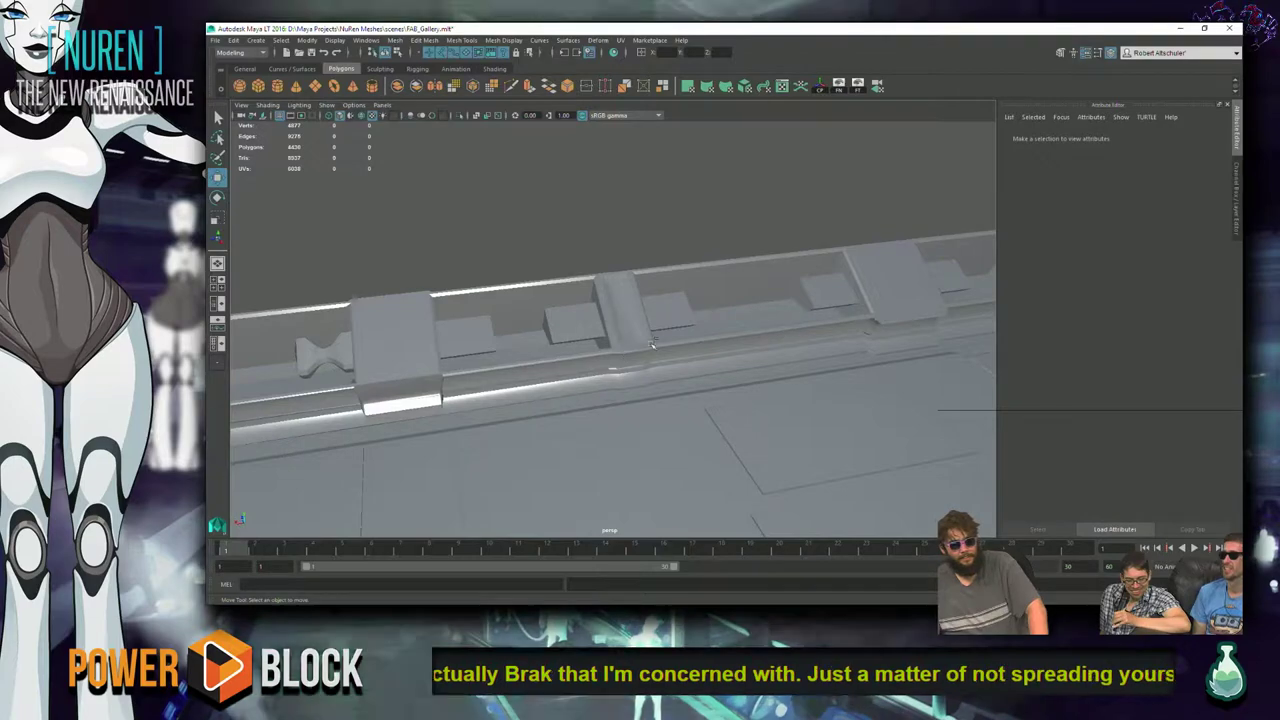
key(ctrl+s)
scroll(660, 338, down, 3)
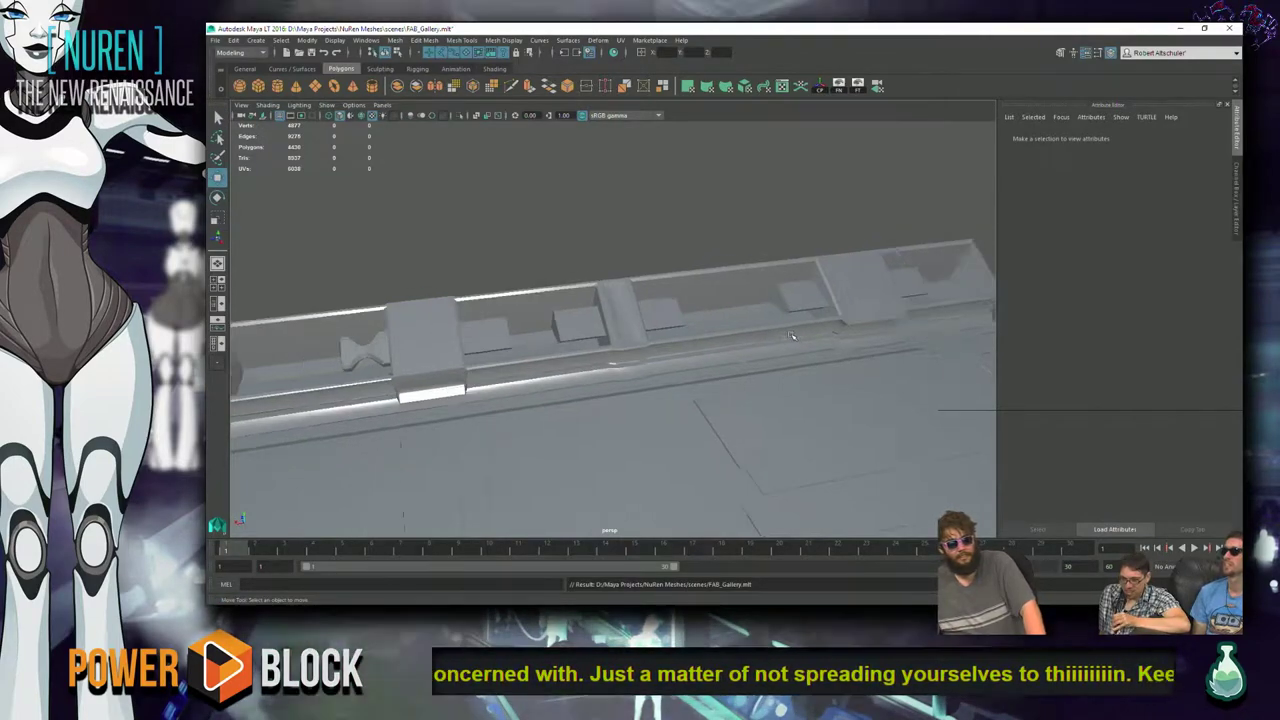
alt+drag(674, 351, 559, 341)
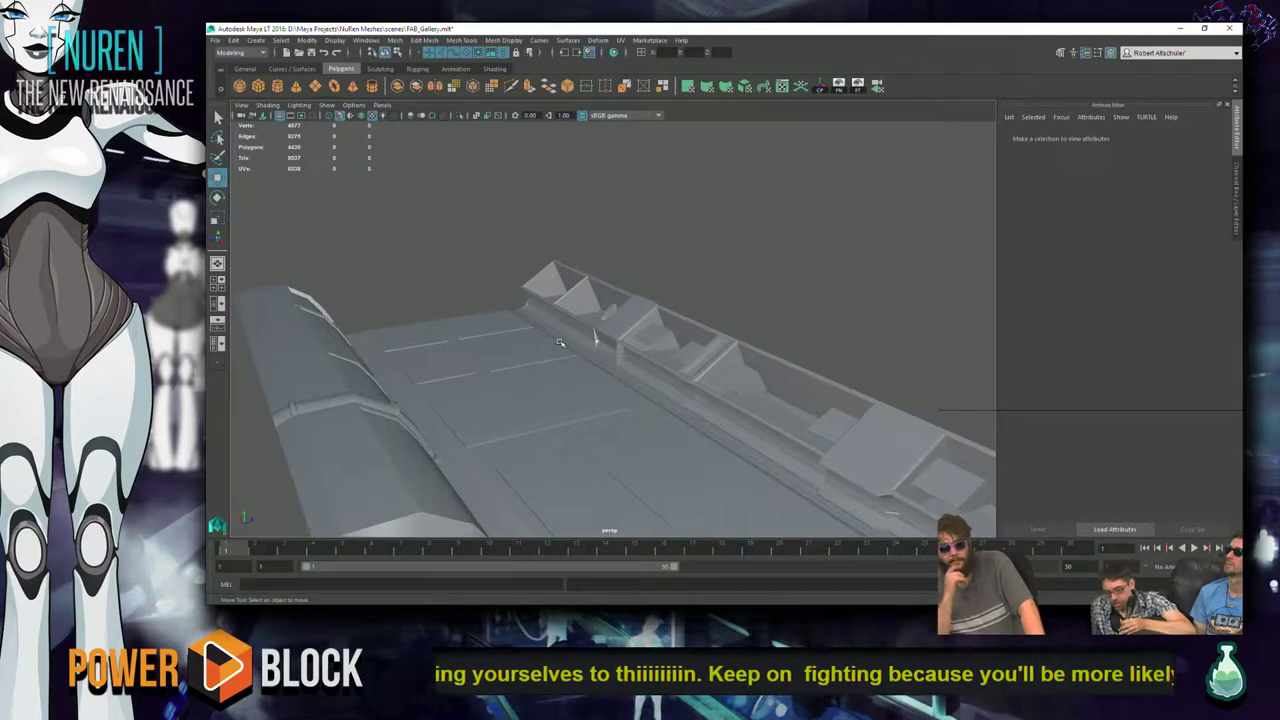
key(ctrl+s)
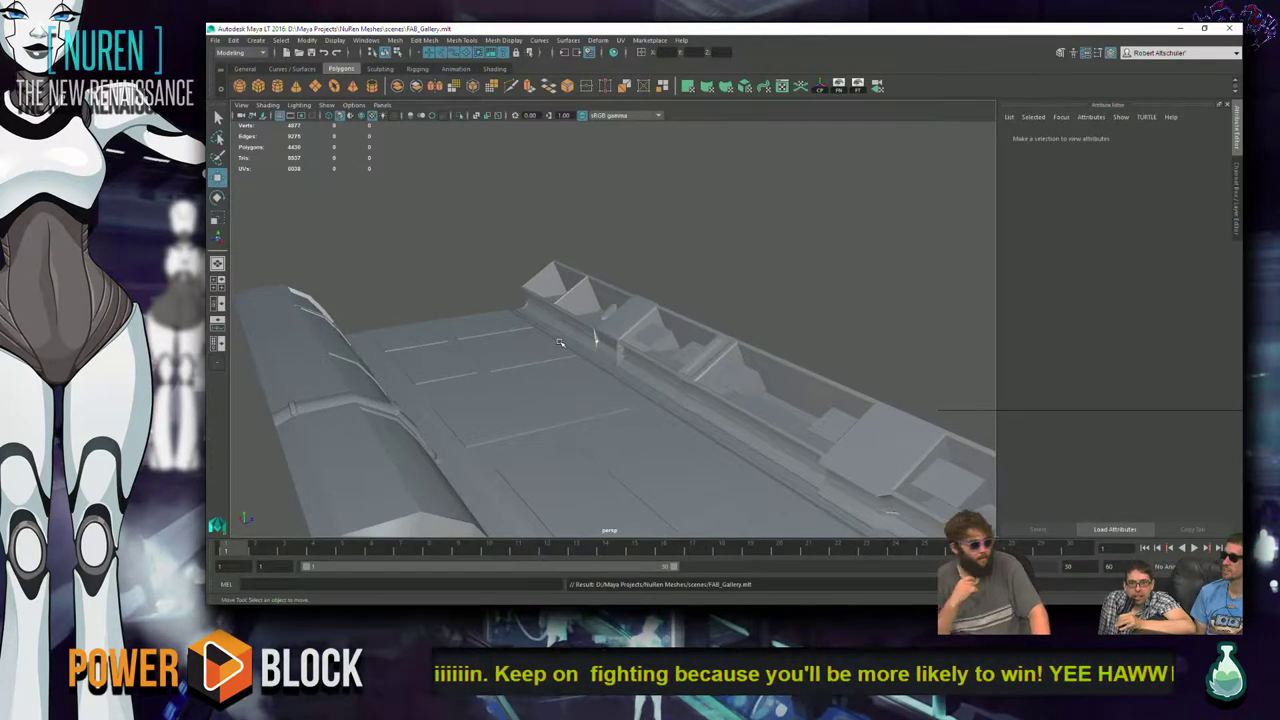
scroll(559, 341, up, 5)
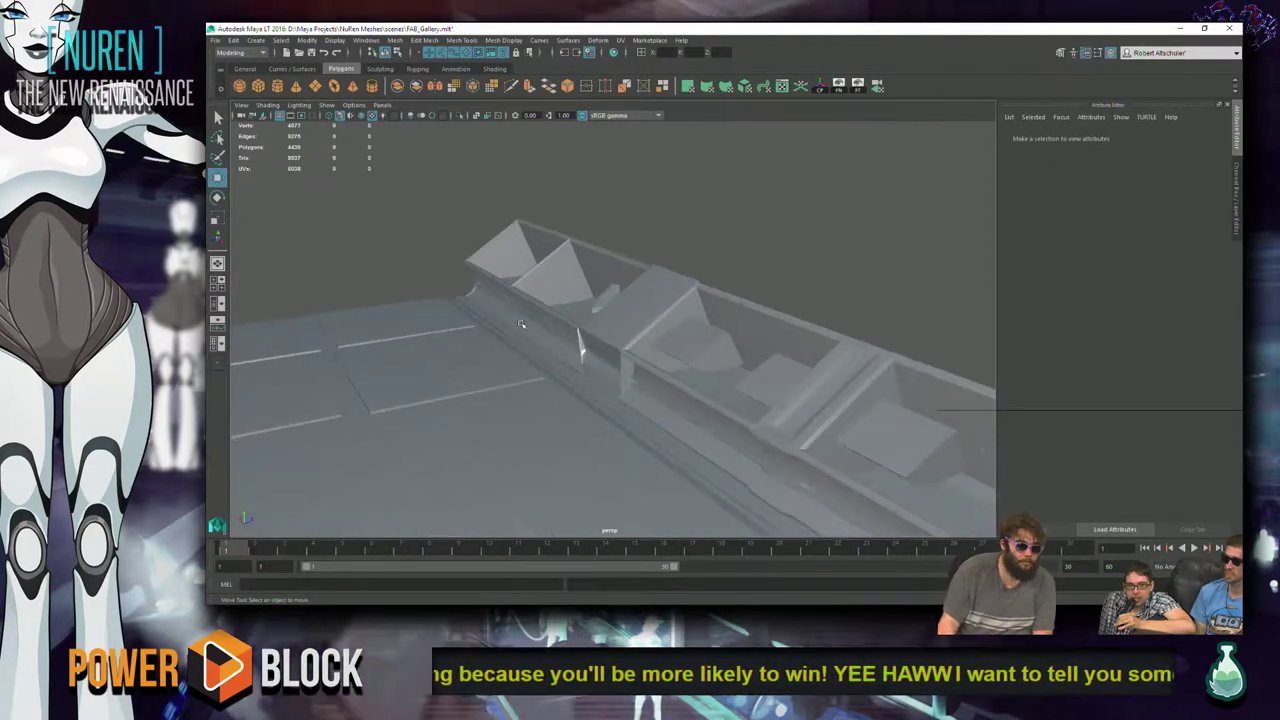
alt+drag(474, 345, 835, 465)
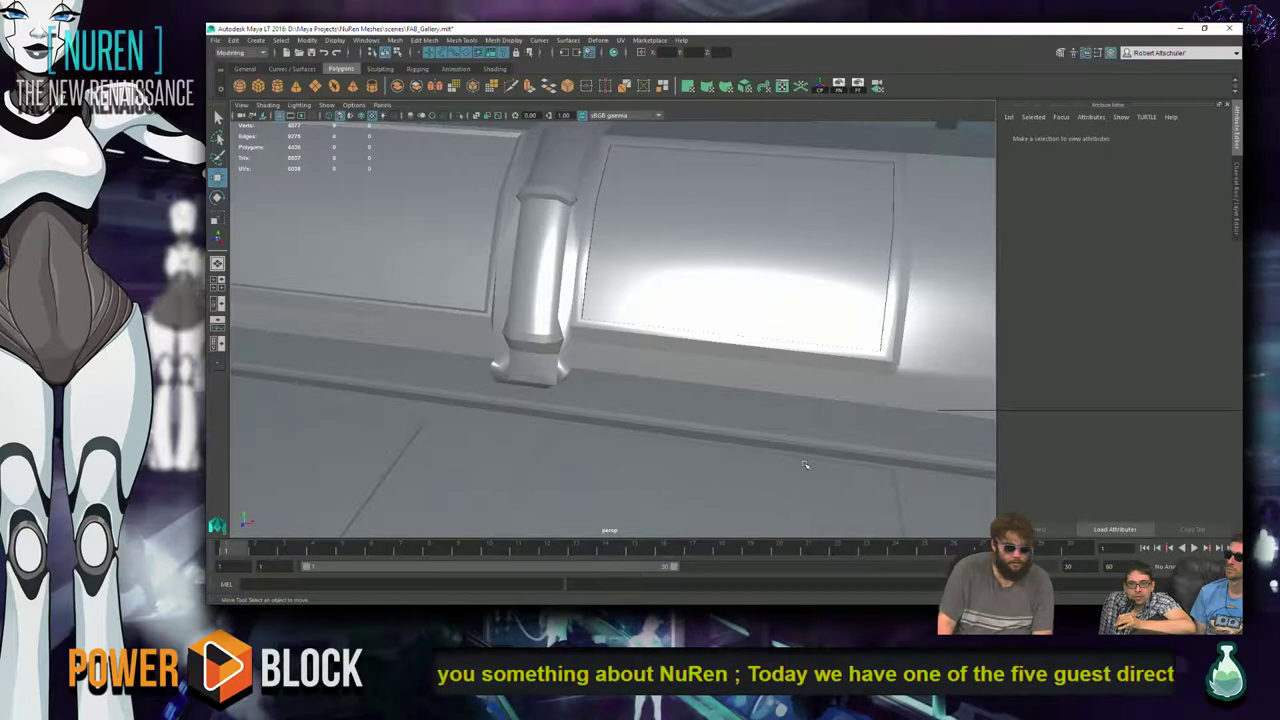
alt+drag(728, 438, 682, 469)
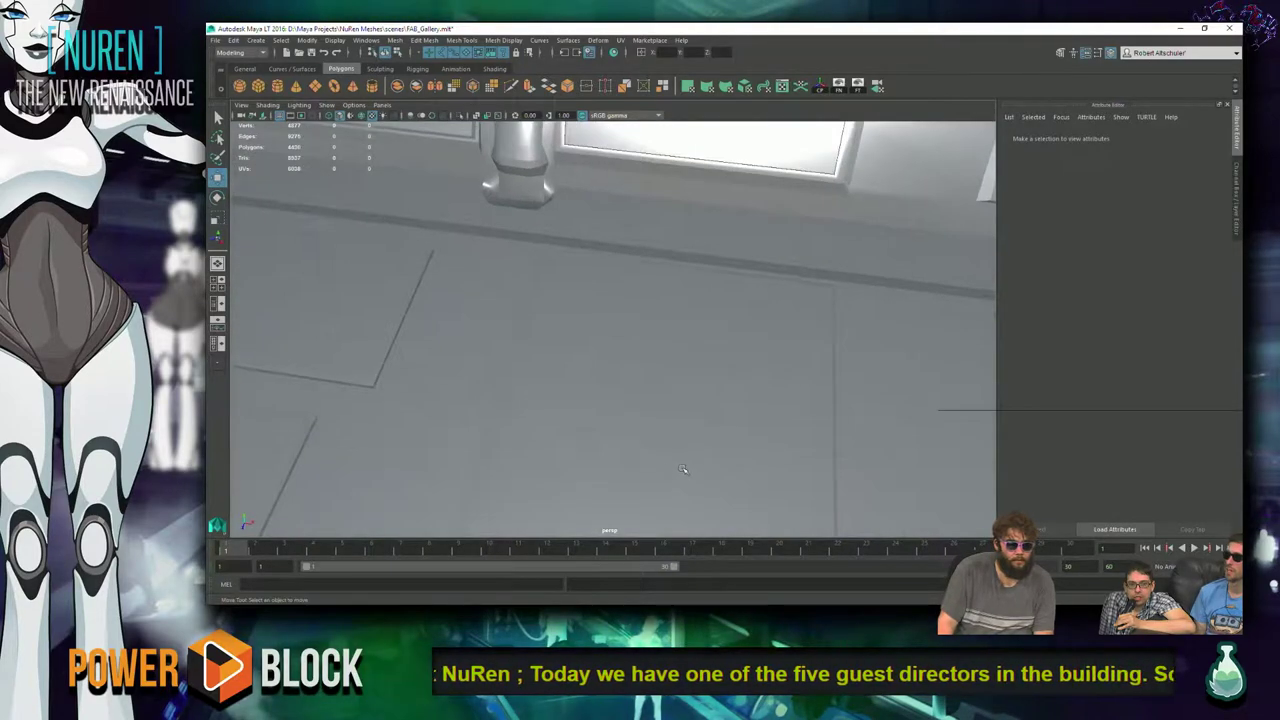
alt+drag(664, 352, 391, 239)
key(ctrl+s)
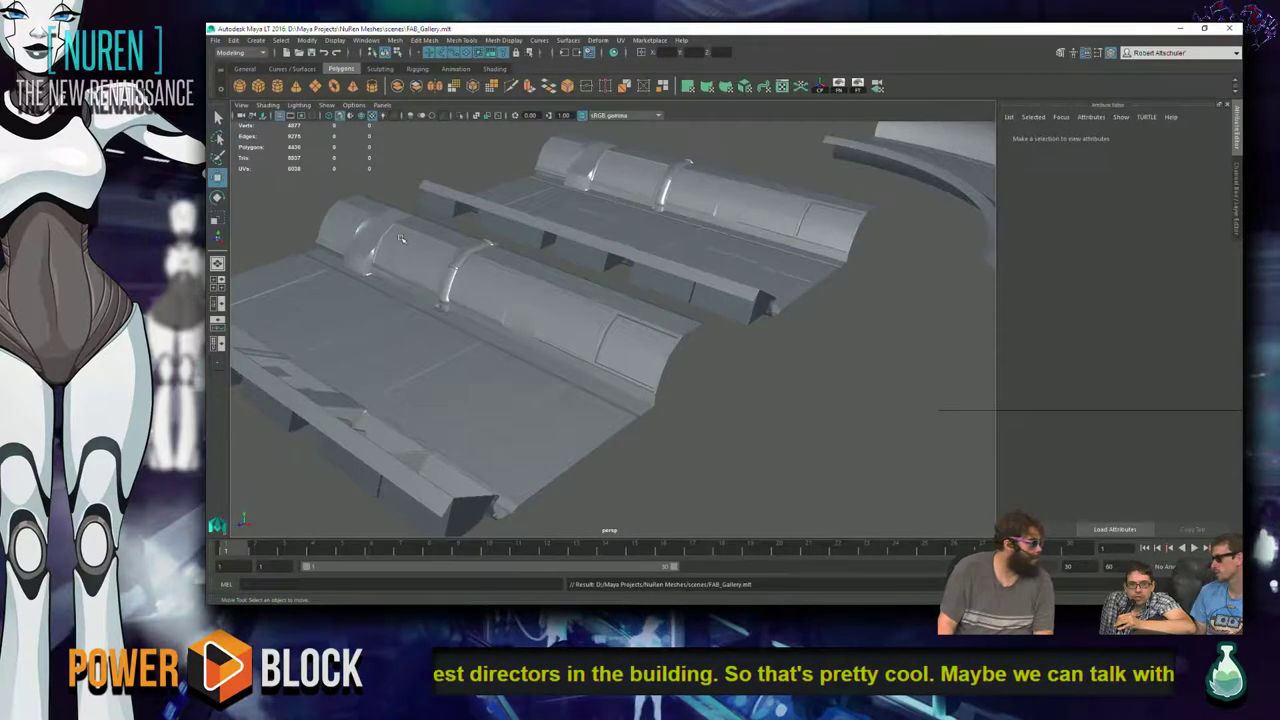
- Check the front ribbed roof mesh, save FAB_Gallery again, and bring up the window switcher
click(617, 405)
click(772, 438)
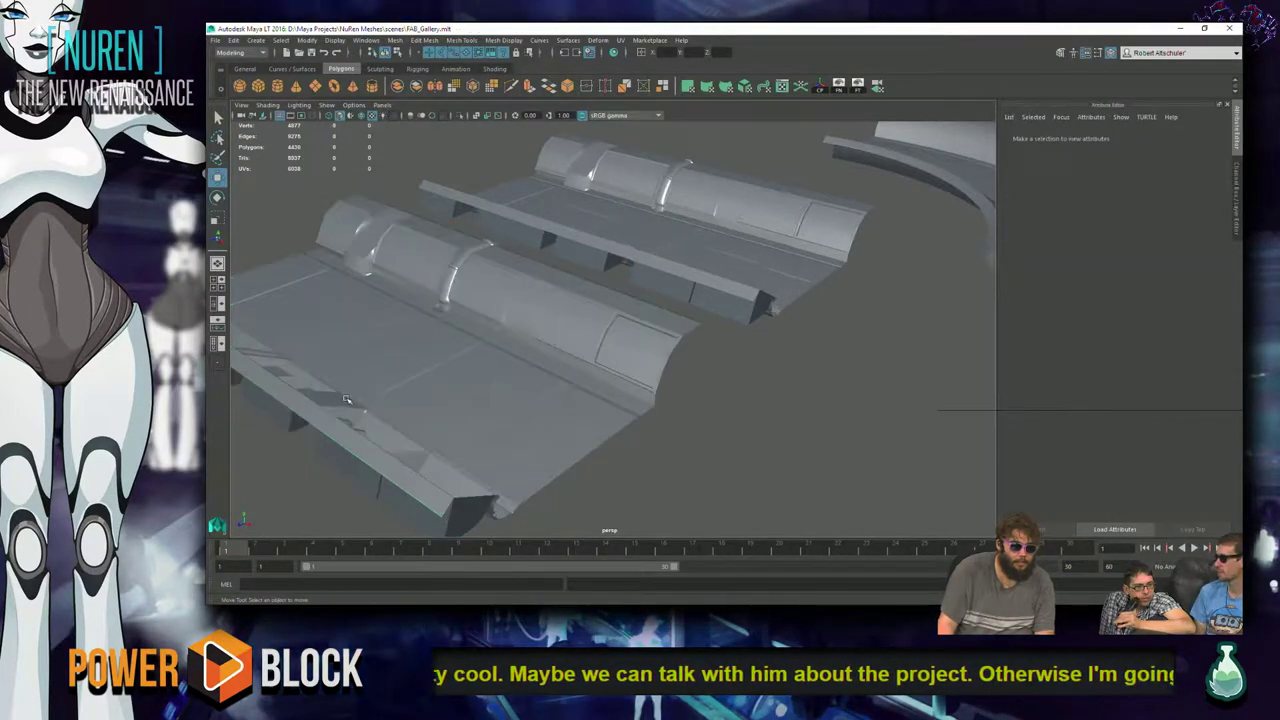
scroll(729, 451, up, 5)
alt+drag(729, 449, 705, 461)
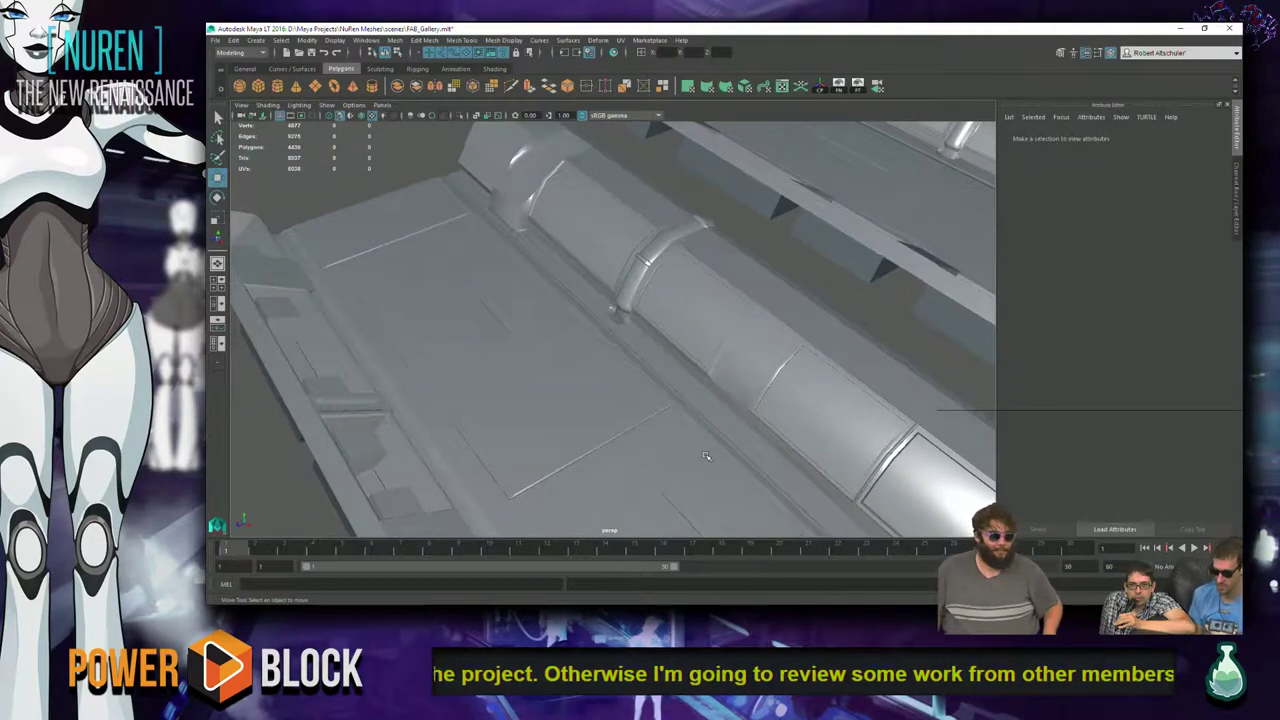
key(ctrl+s)
key(alt+Tab)
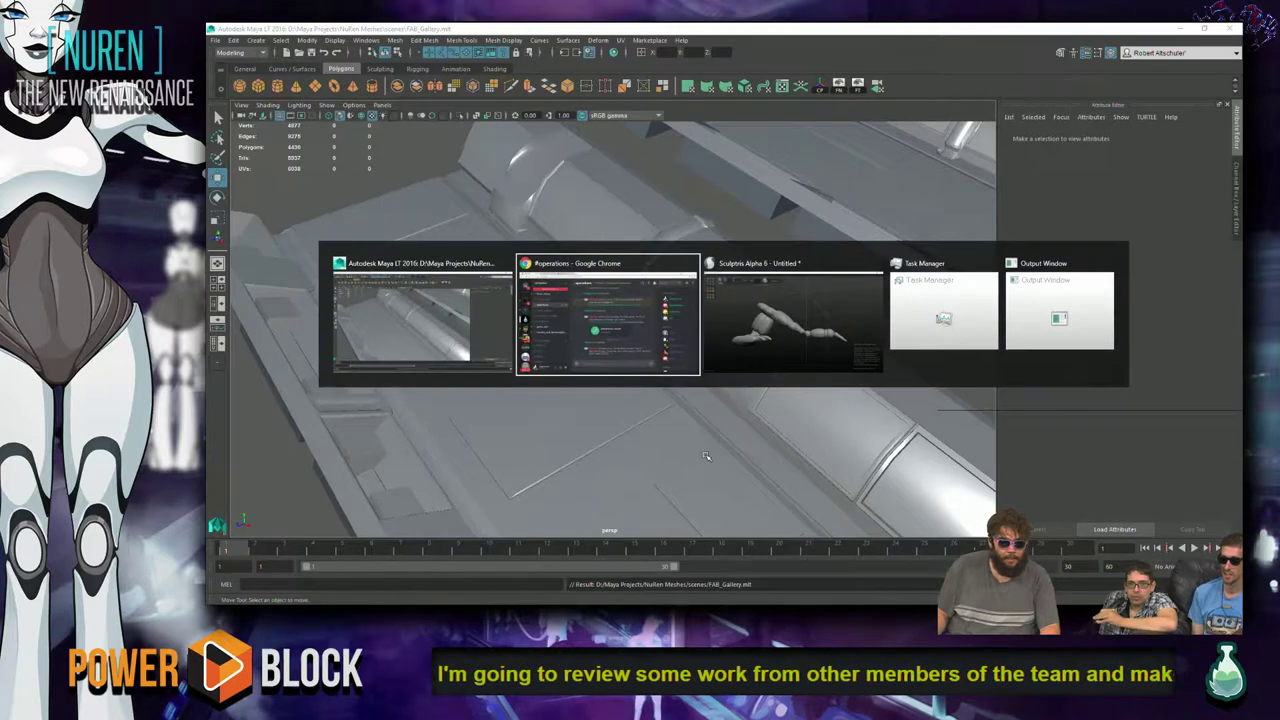
- Stop briefly in Sculptris, then bring forward the Chrome window with Discord's #operations channel
key(alt+Tab)
key(alt+Tab)
key(alt+Tab)
key(alt+Tab)
key(alt+Tab)
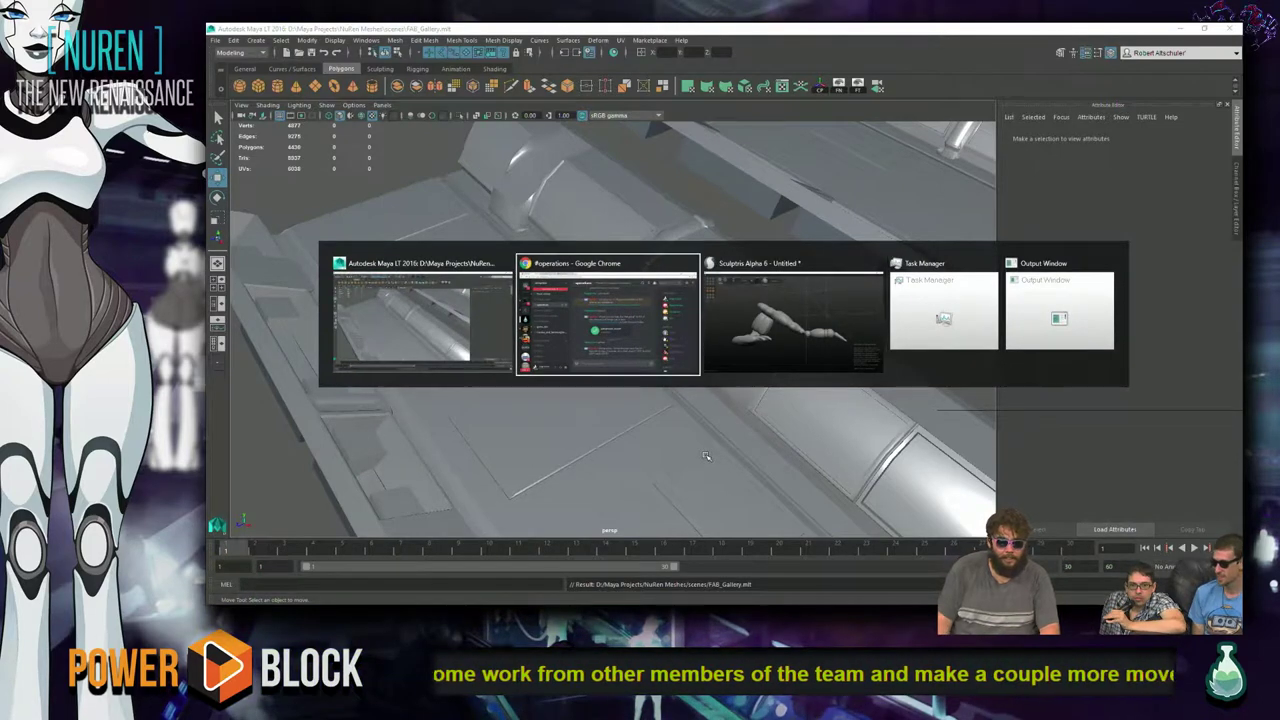
key(alt+Tab)
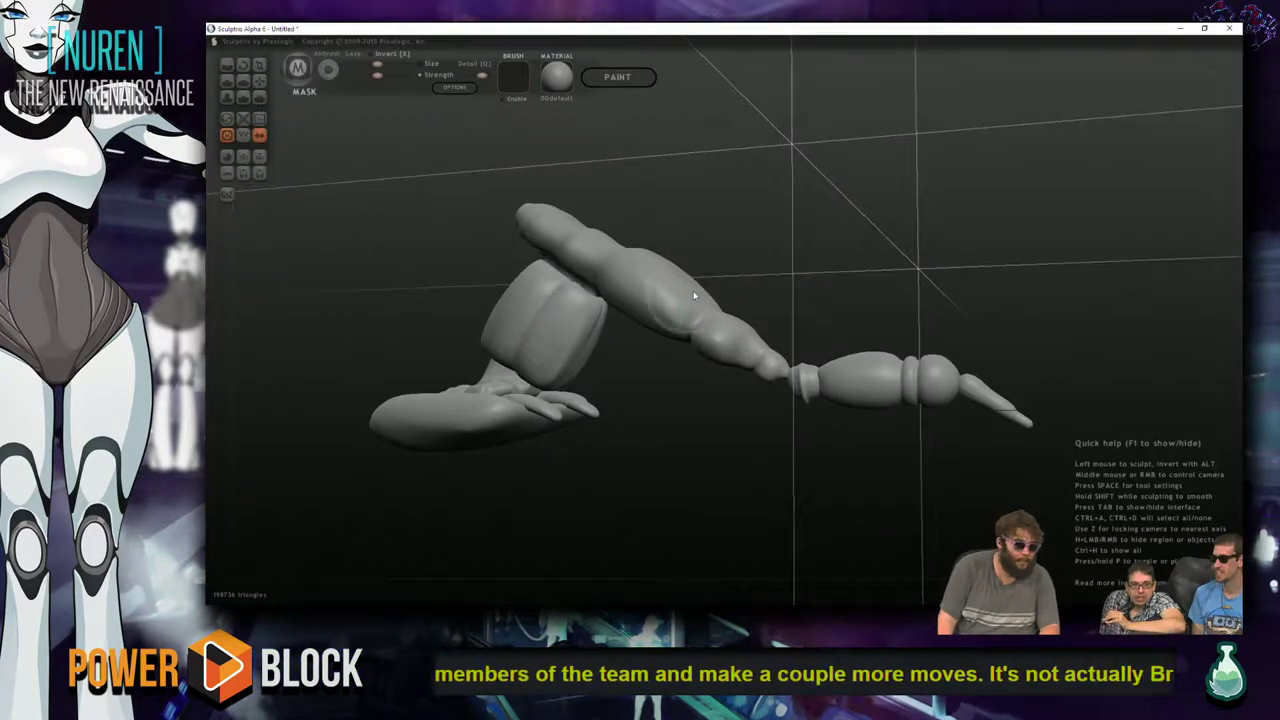
key(alt+Tab)
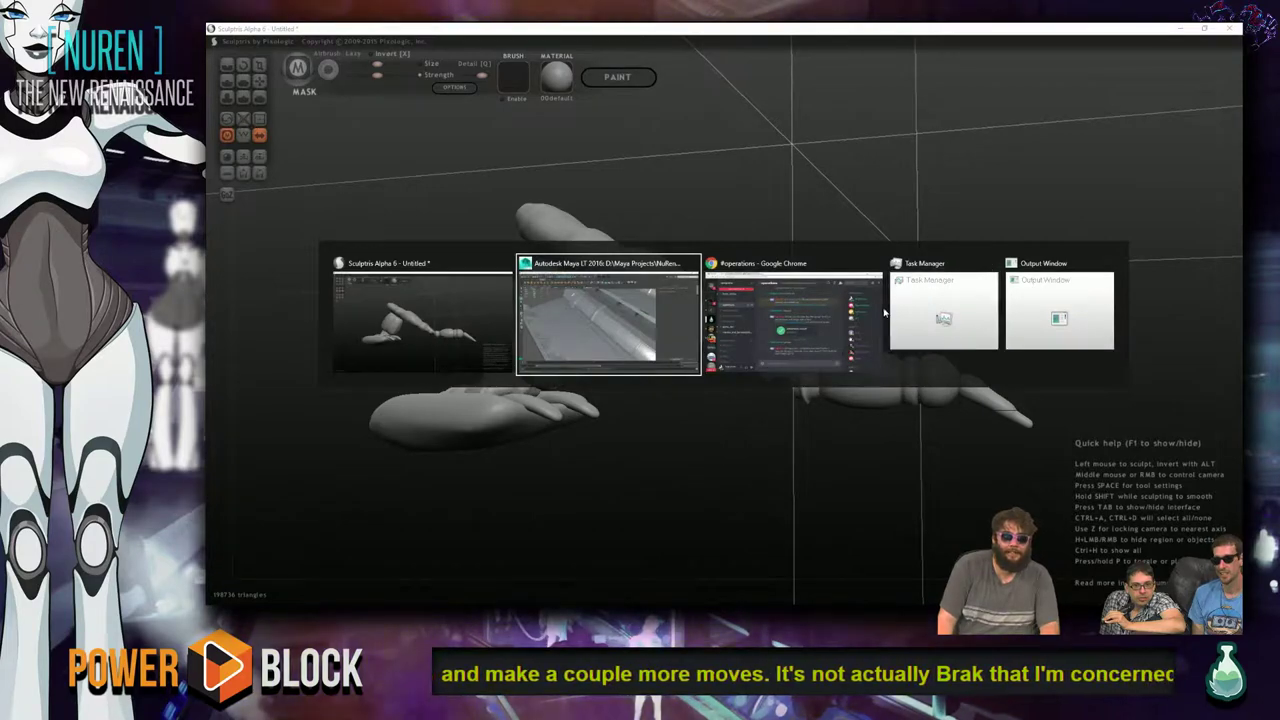
key(Escape)
key(alt+Tab)
click(827, 320)
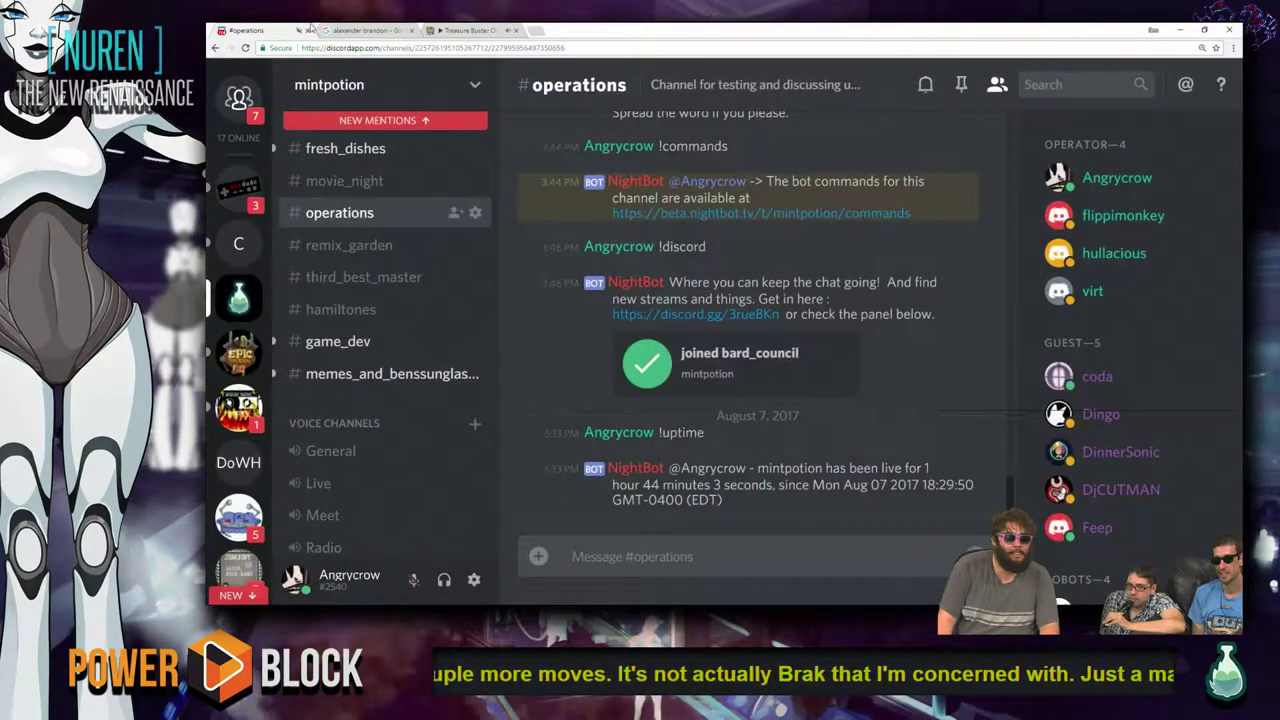
- Open the Treasure Buster Bandcamp tab and scroll down to its track list
click(462, 30)
scroll(462, 500, down, 2)
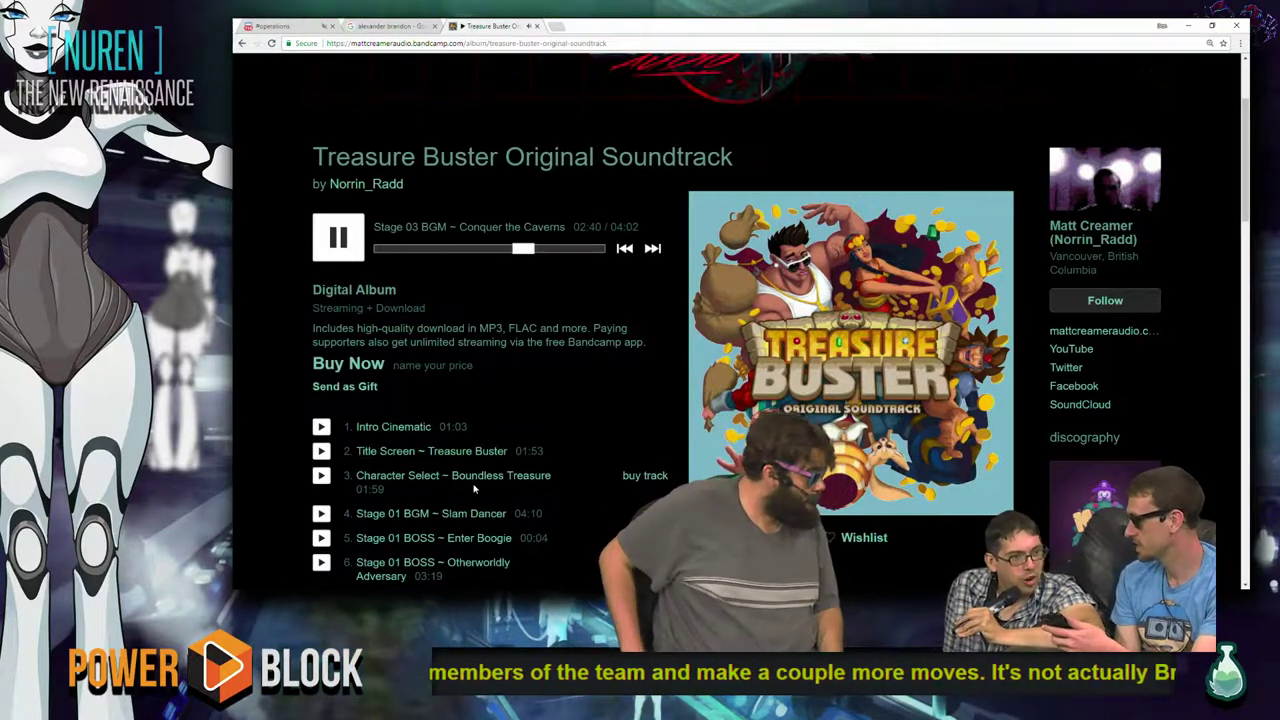
- Lower the system volume to 72 and scroll the Treasure Buster album page as it plays
key(XF86AudioLowerVolume)
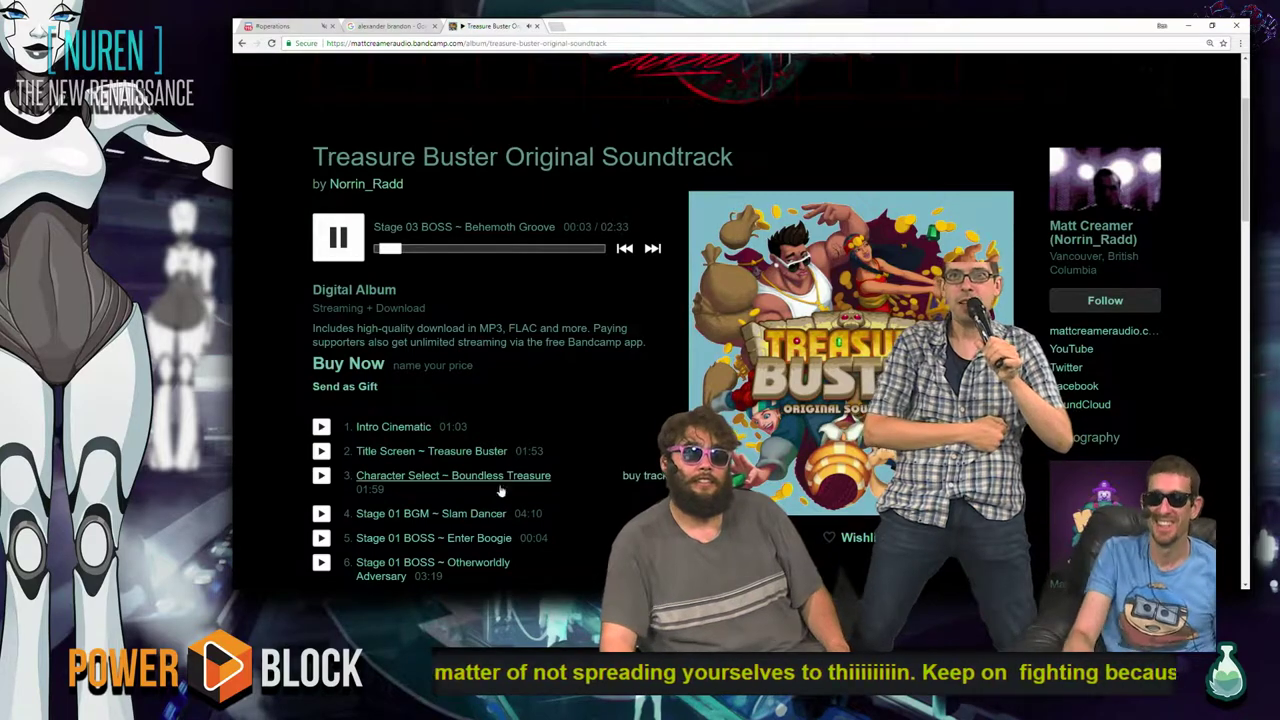
scroll(590, 479, up, 1)
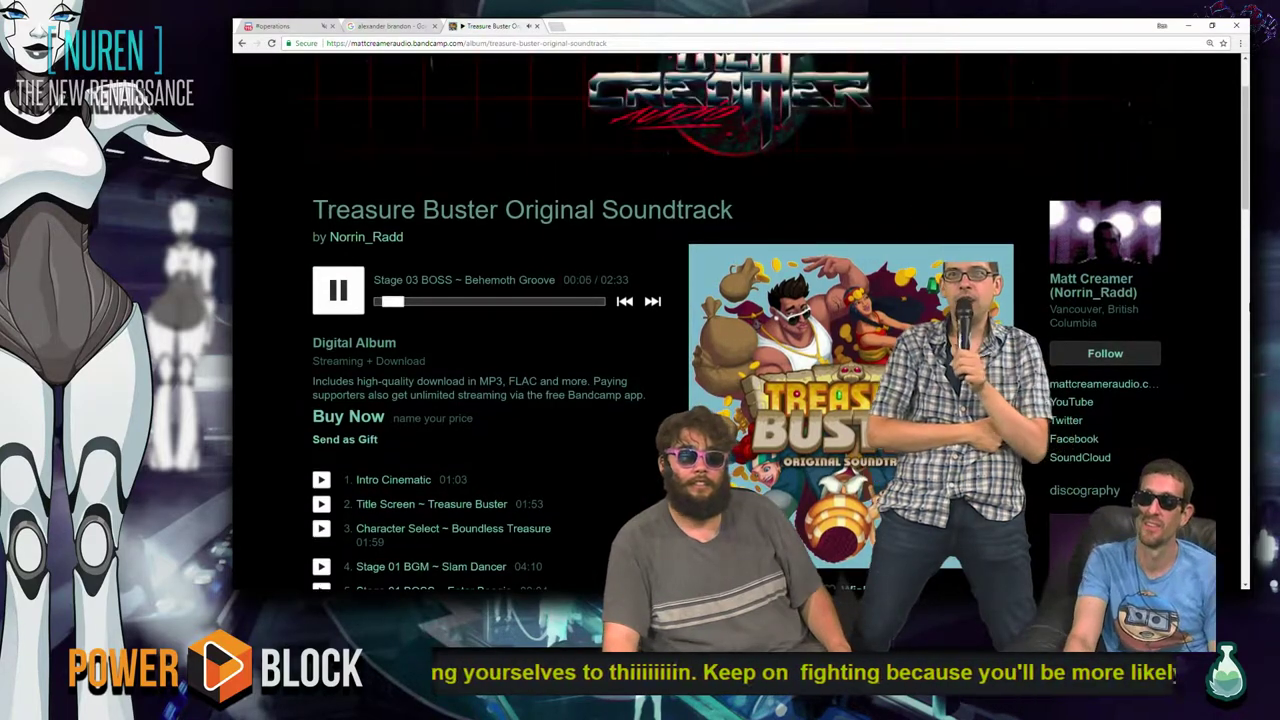
scroll(1245, 185, down, 3)
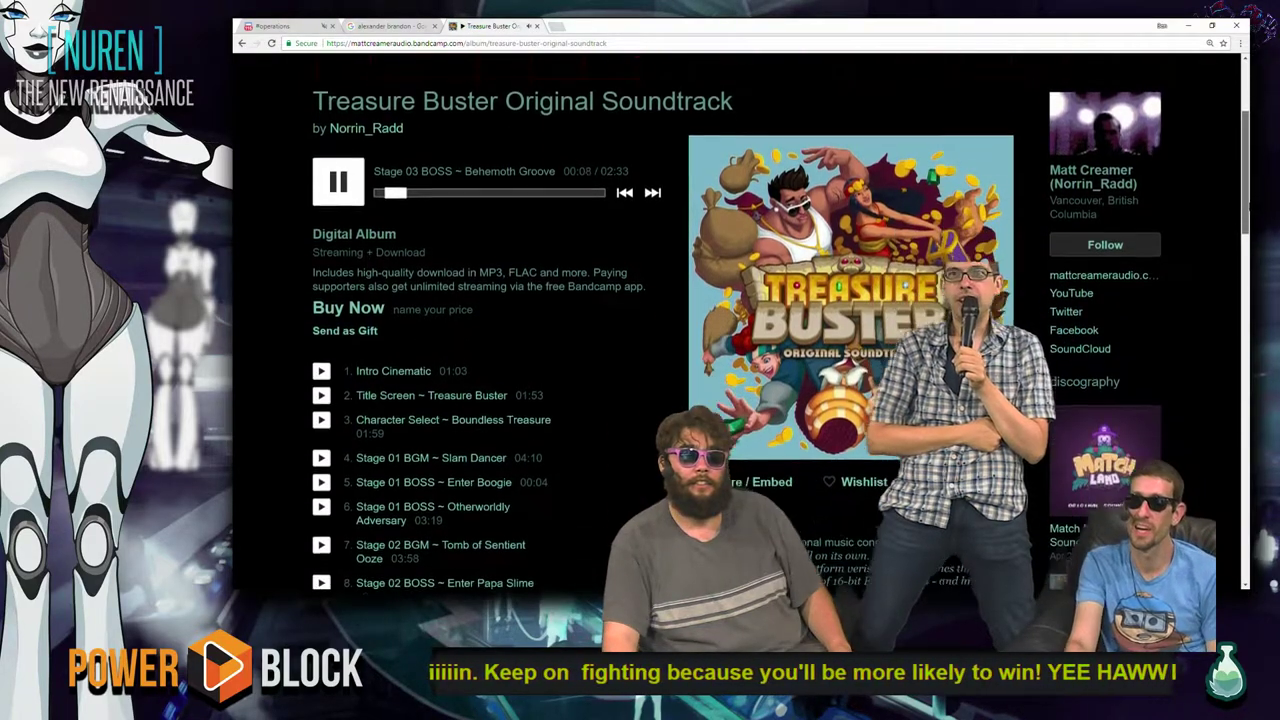
scroll(500, 230, down, 5)
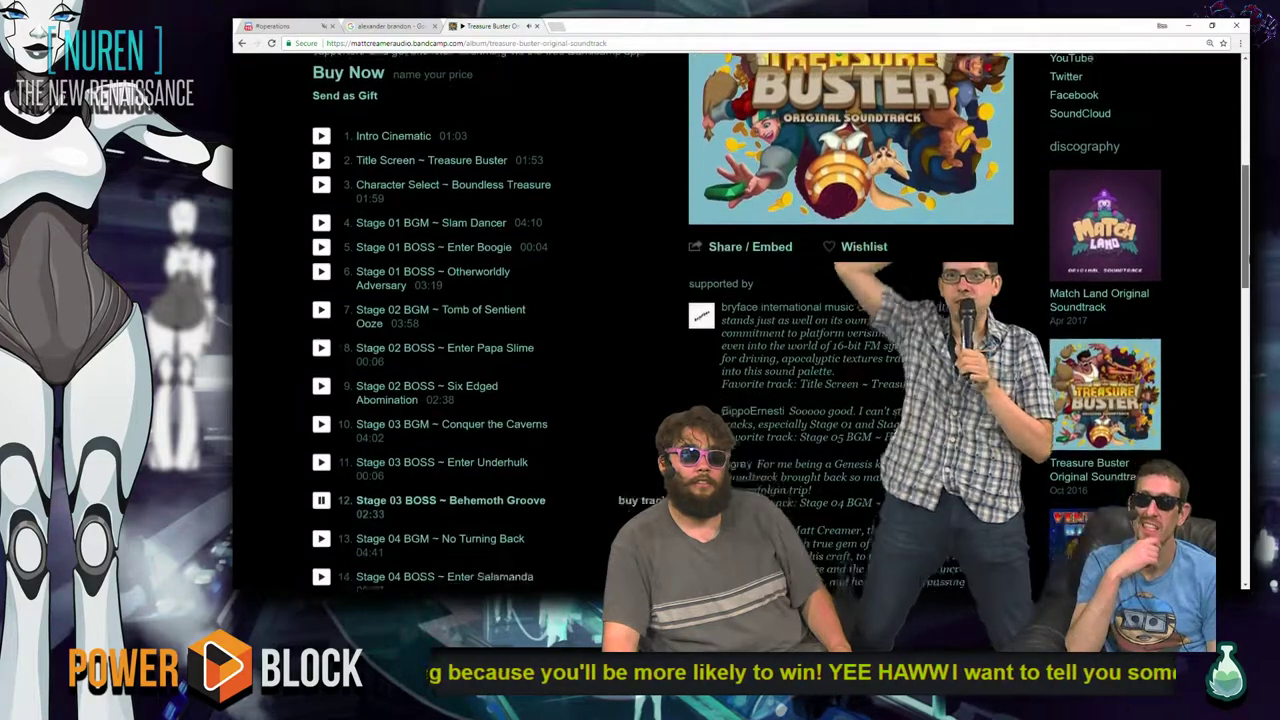
scroll(500, 230, up, 4)
scroll(1247, 243, up, 3)
scroll(1247, 245, down, 3)
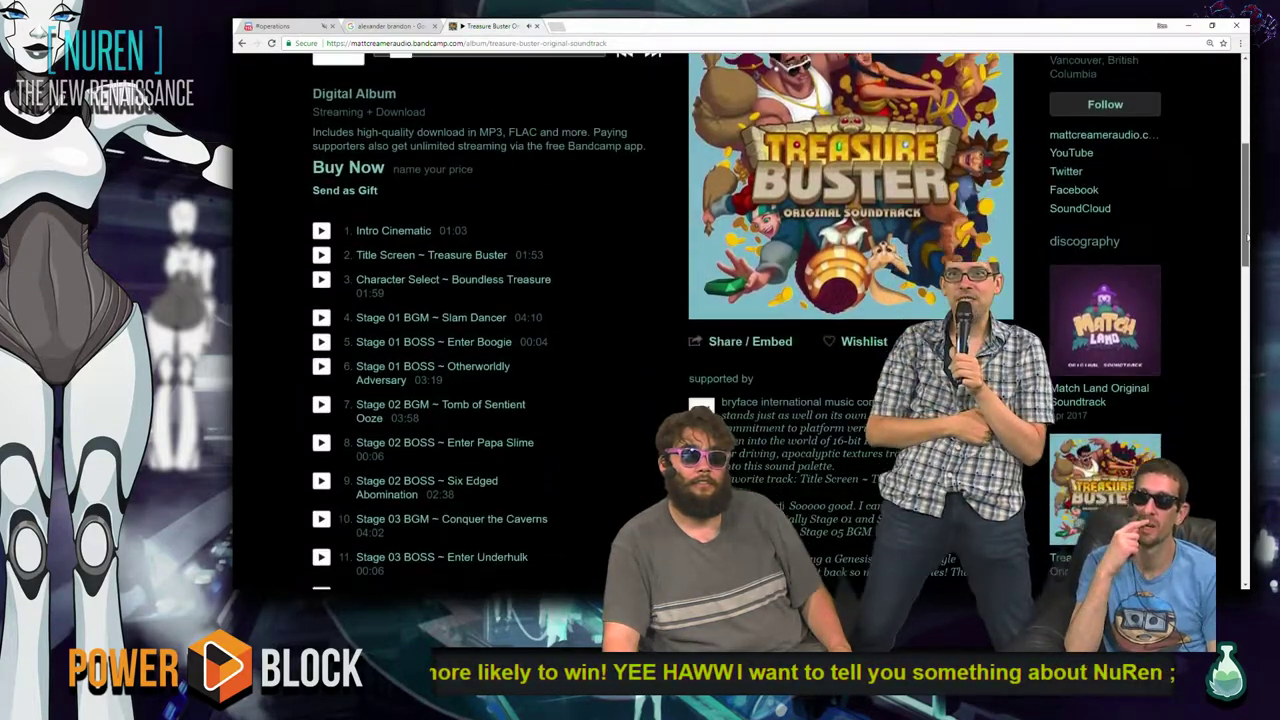
scroll(1247, 247, up, 1)
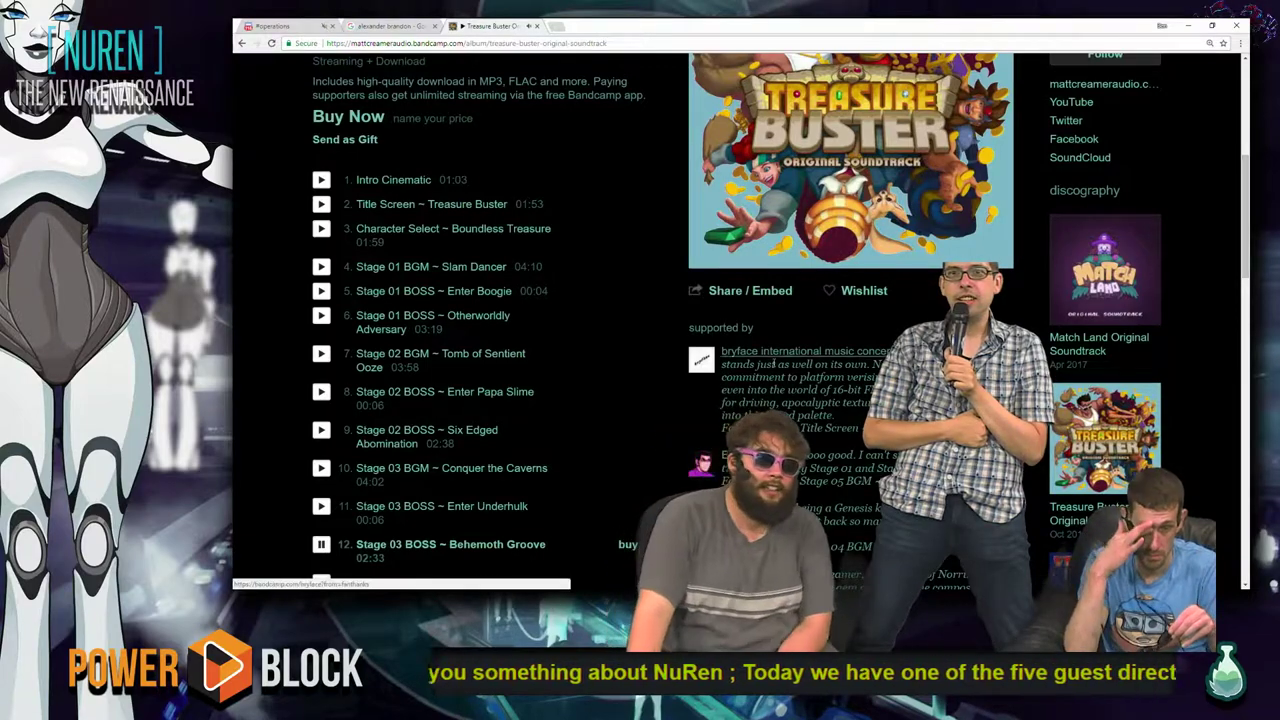
- Switch to the Discord operations channel tab and maximize its browser window
click(292, 24)
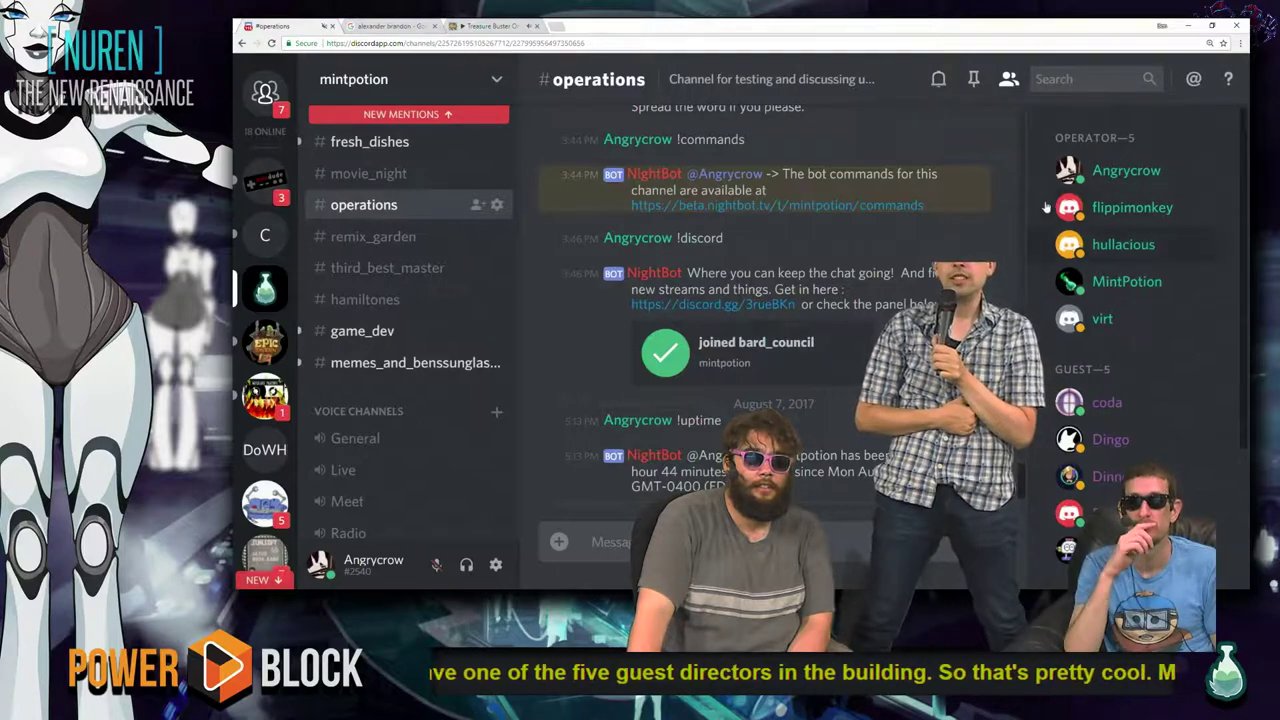
double_click(991, 20)
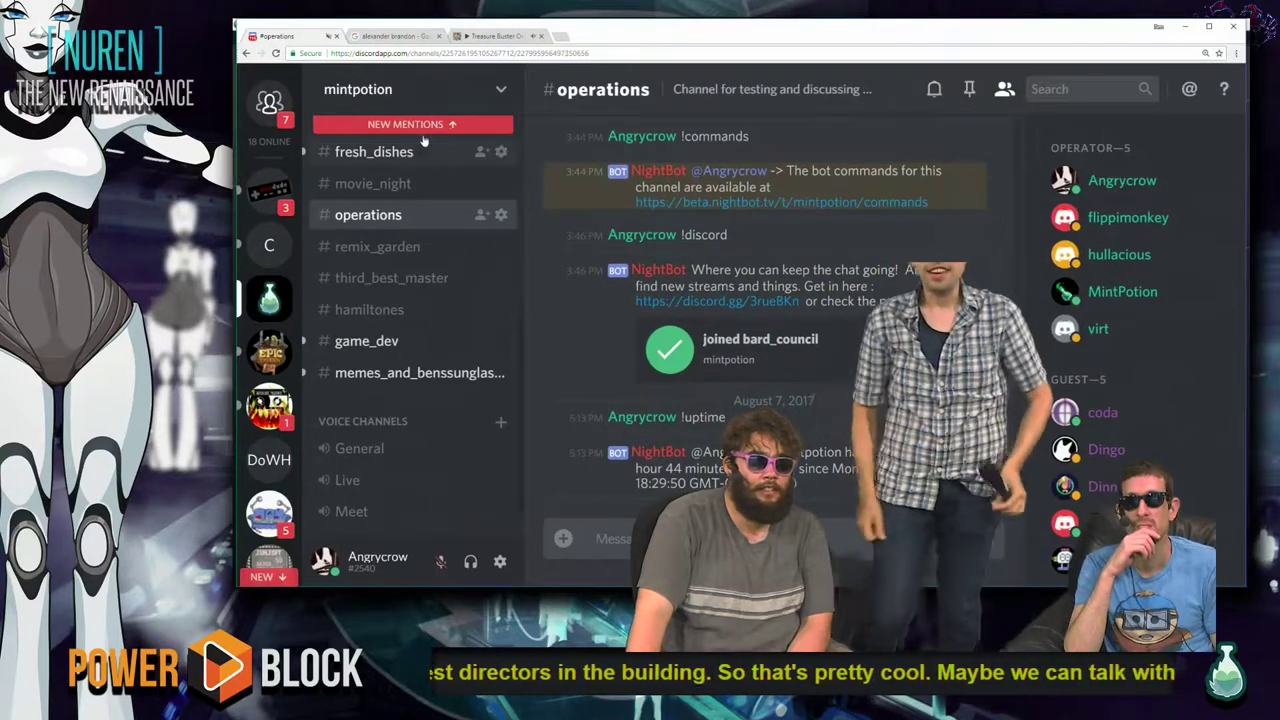
drag(712, 35, 996, 28)
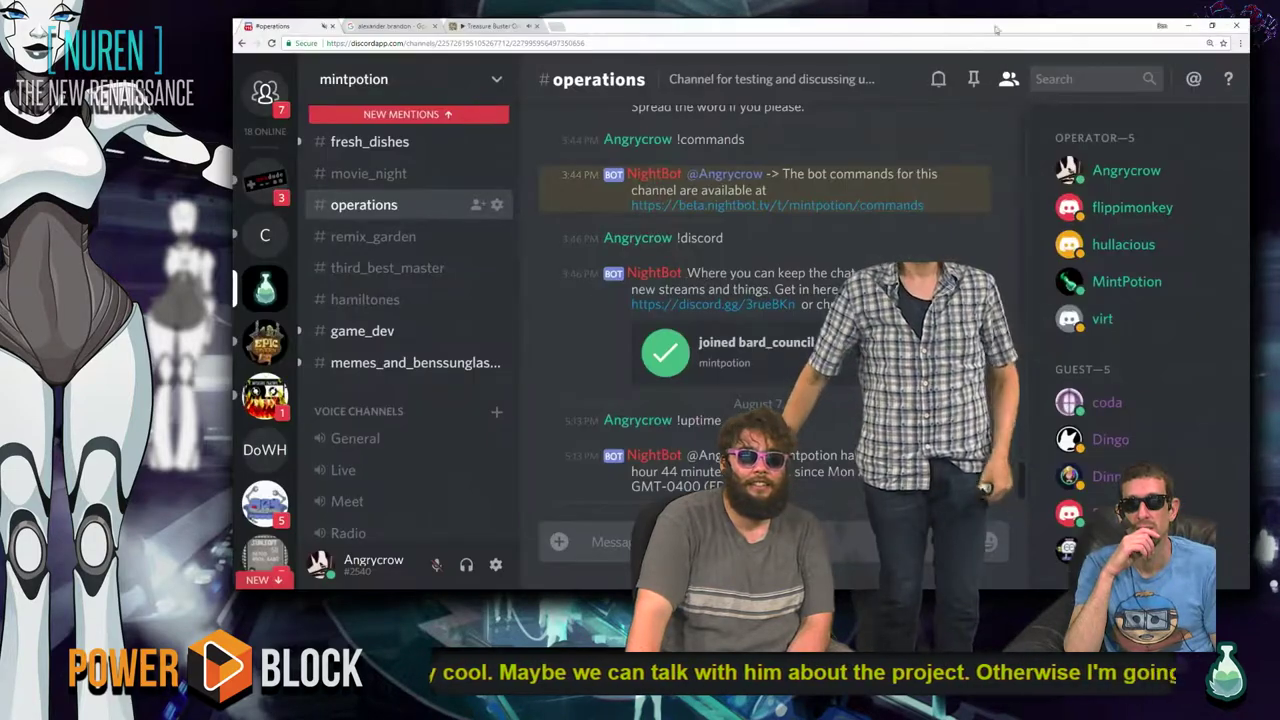
scroll(580, 330, up, 2)
scroll(621, 392, down, 2)
mouse_move(576, 22)
mouse_down()
mouse_move(600, 32)
mouse_move(420, 86)
mouse_move(240, 118)
mouse_move(261, 97)
mouse_move(784, 281)
mouse_up()
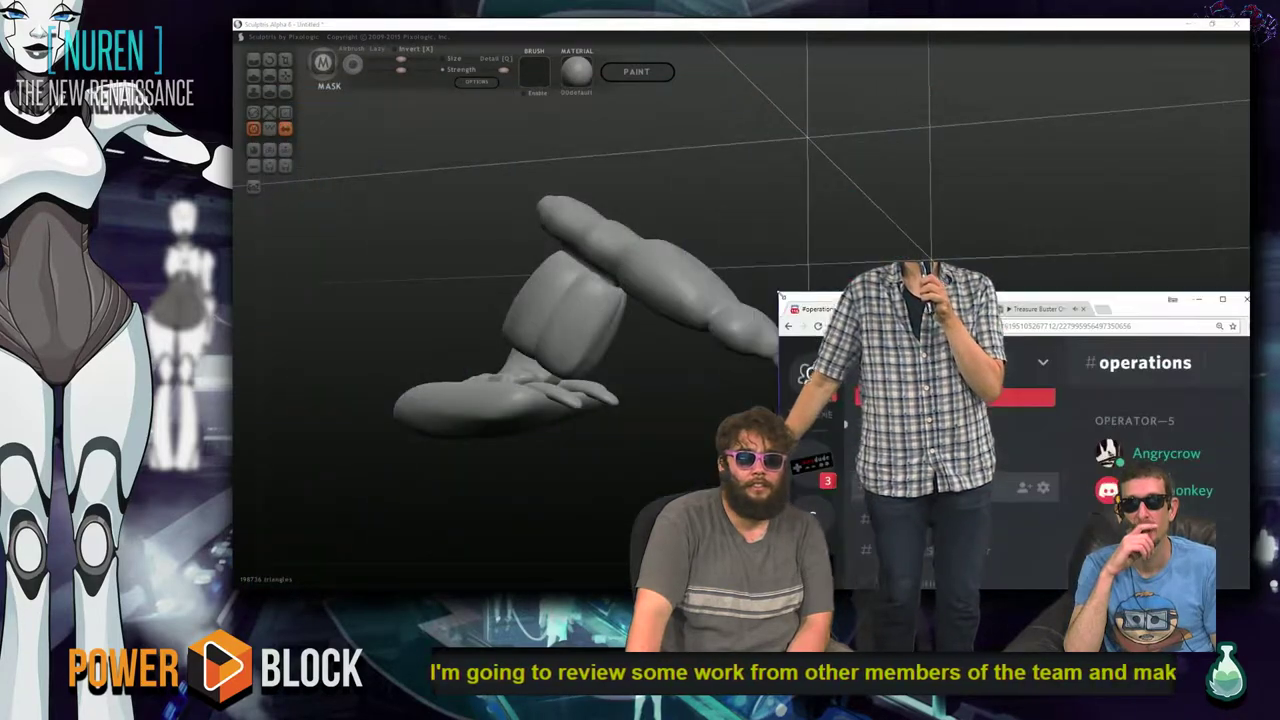
key(super+Up)
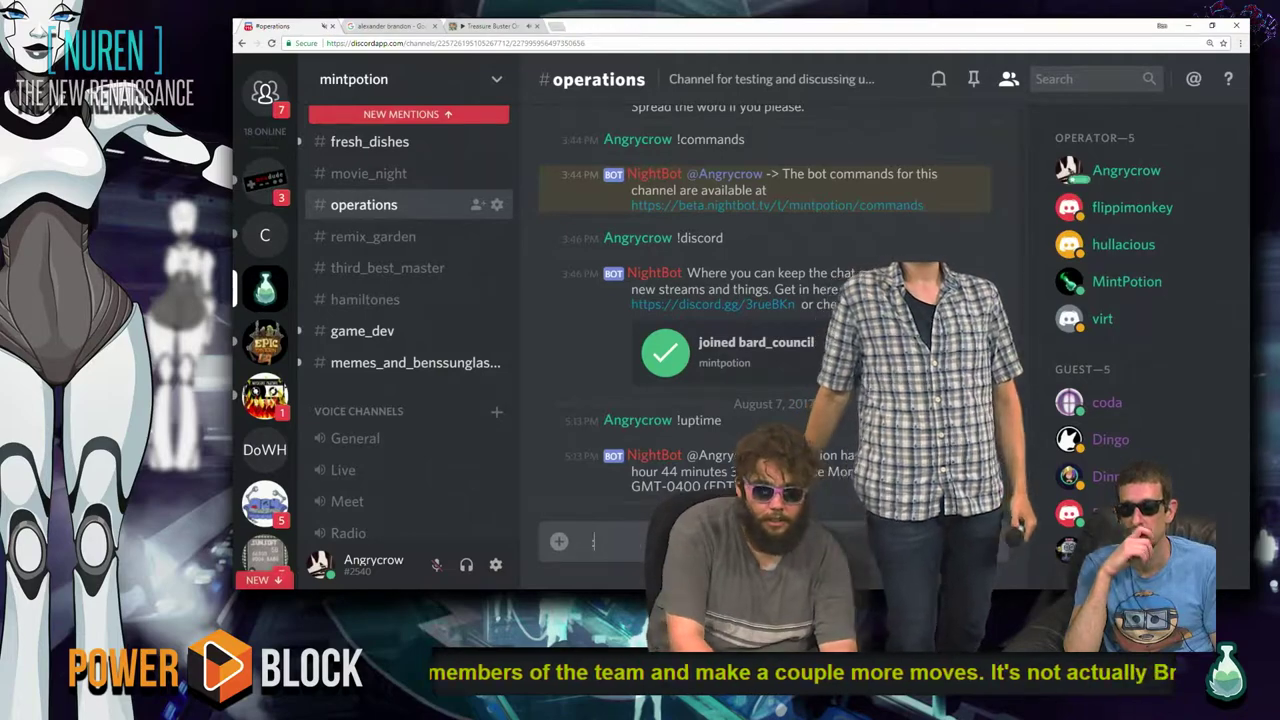
- Post :BenSunglasses: in the channel, adjust page zoom, and view a guest member's profile
text(:BenSunglasses:)
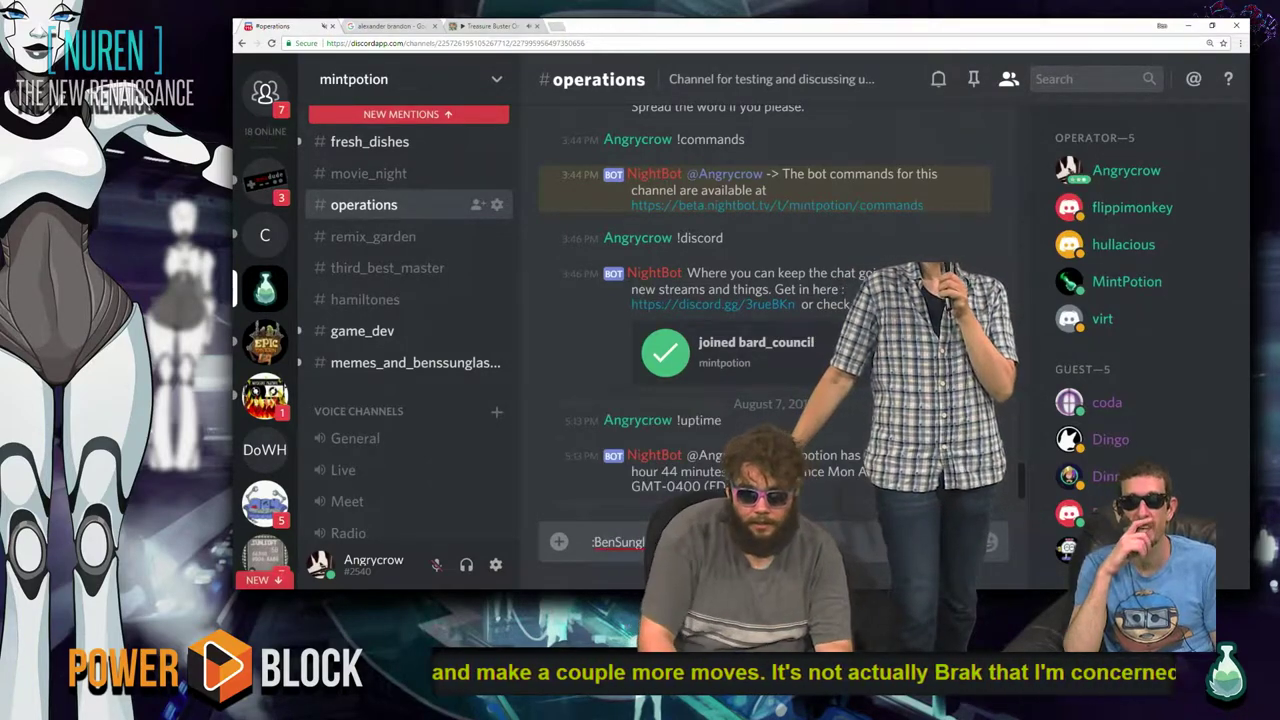
key(Return)
key(ctrl+plus)
key(ctrl+plus)
key(ctrl+plus)
key(ctrl+plus)
key(ctrl+plus)
key(ctrl+plus)
key(ctrl+plus)
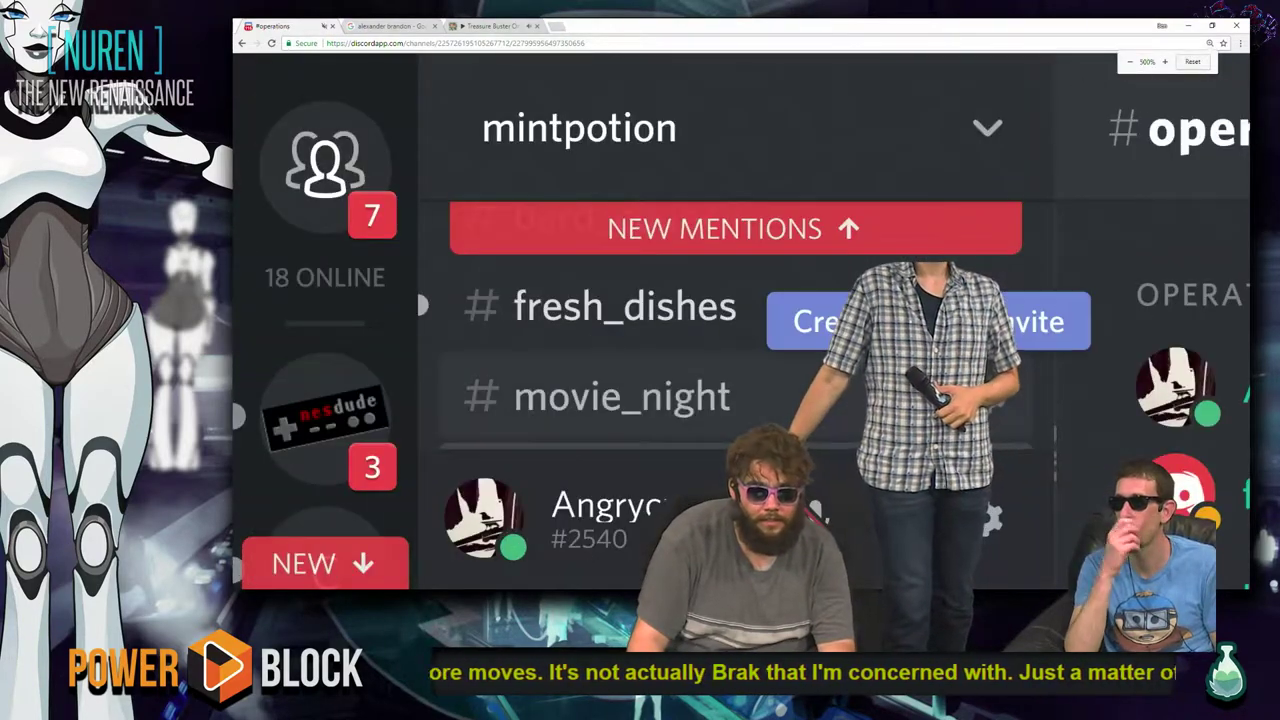
key(ctrl+minus)
key(ctrl+minus)
key(ctrl+minus)
key(ctrl+minus)
key(ctrl+minus)
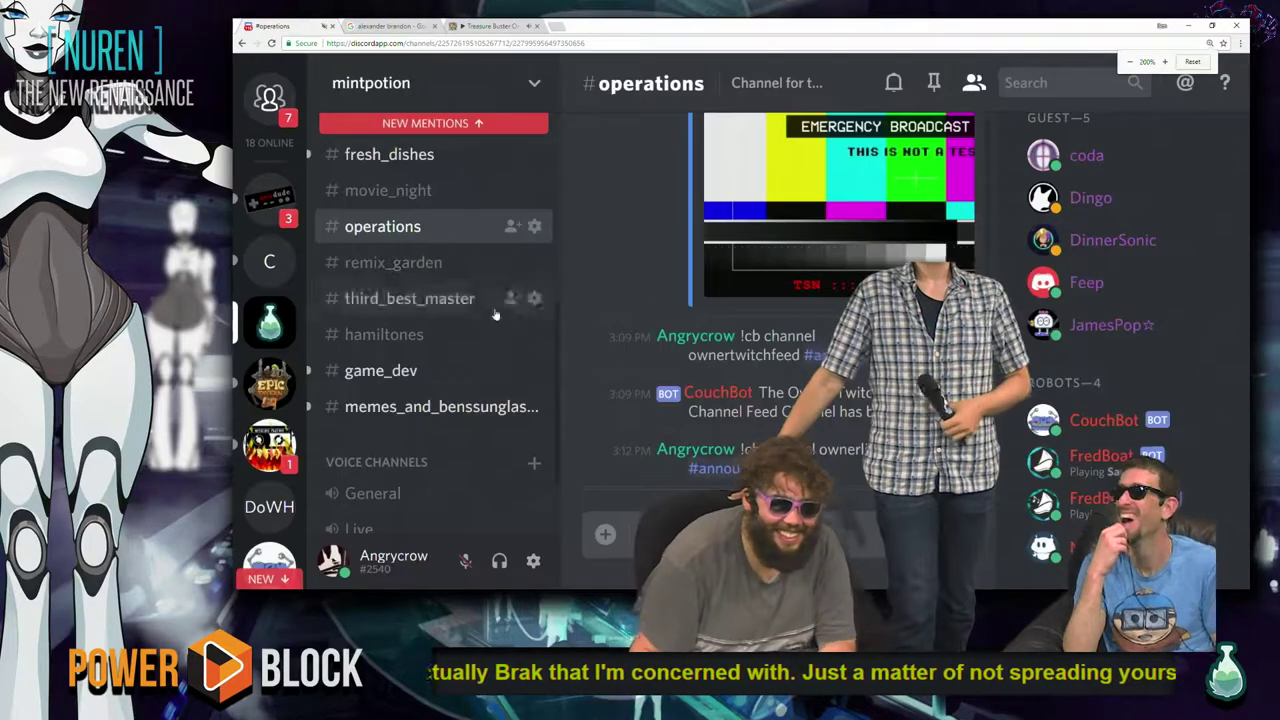
scroll(780, 300, down, 5)
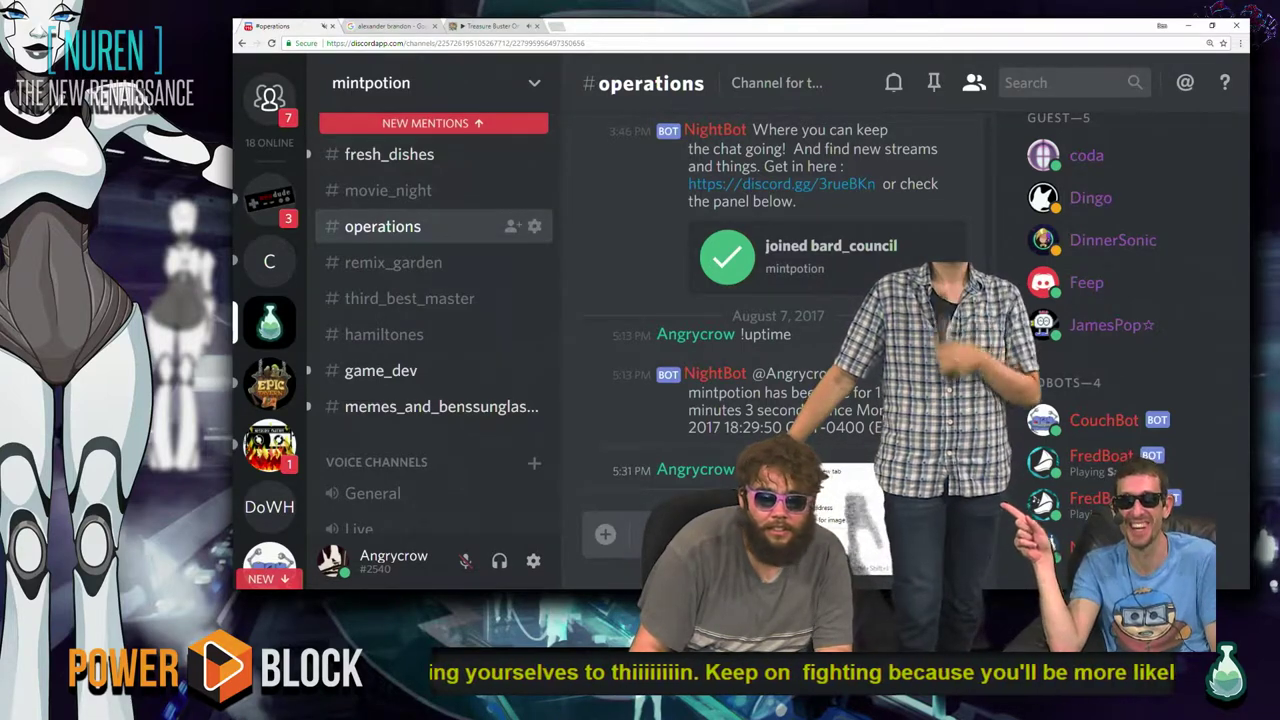
click(1044, 243)
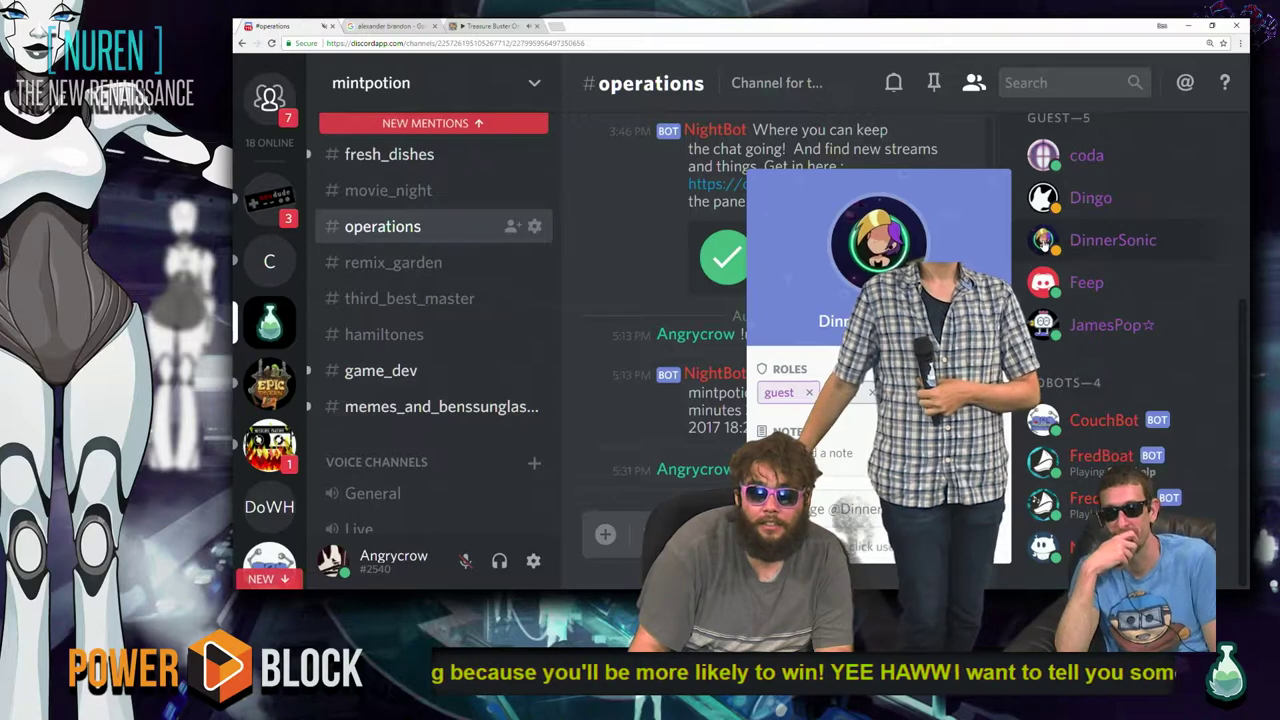
scroll(1078, 244, up, 1)
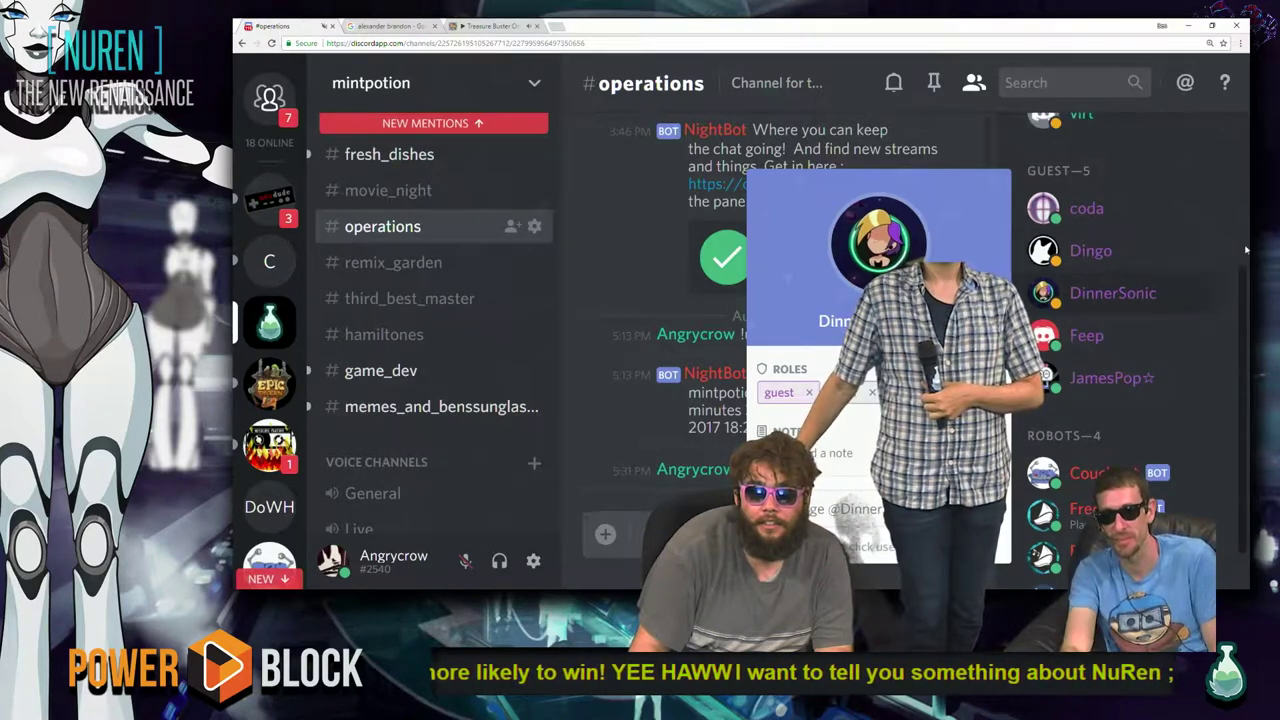
scroll(1239, 313, down, 1)
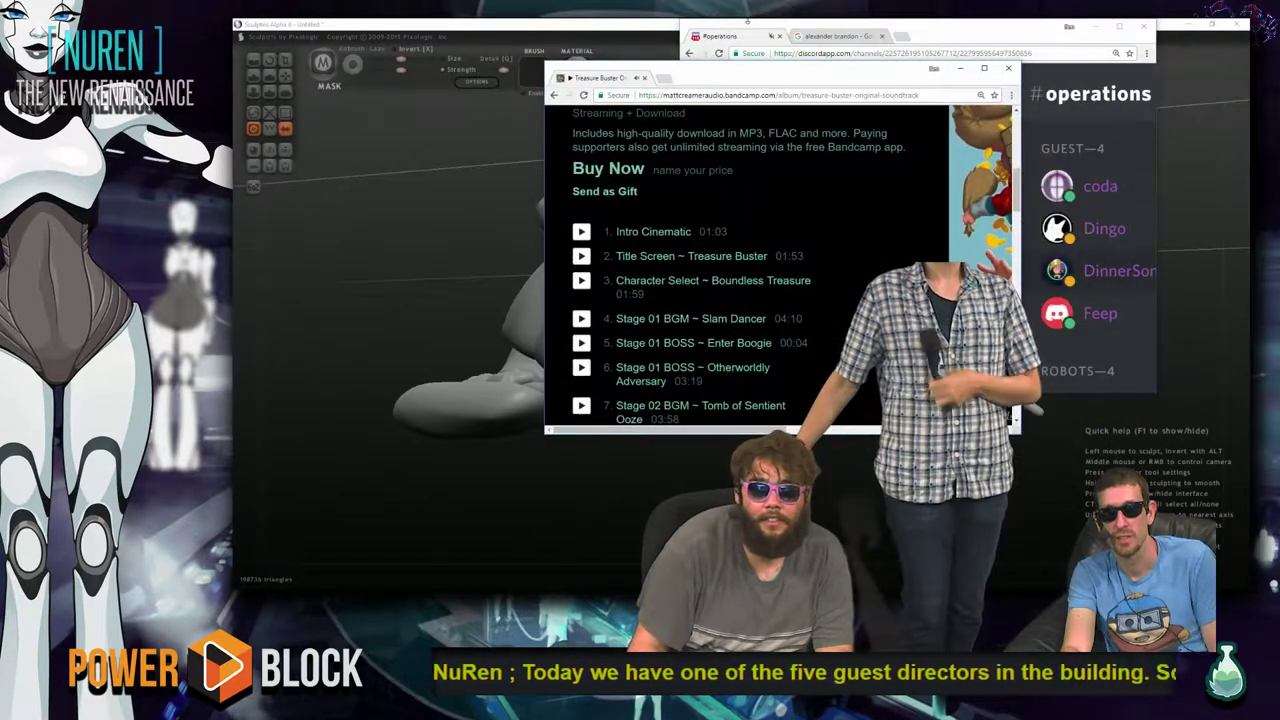
- Widen the Discord window, then minimize it to reveal Bandcamp behind
click(838, 36)
click(770, 43)
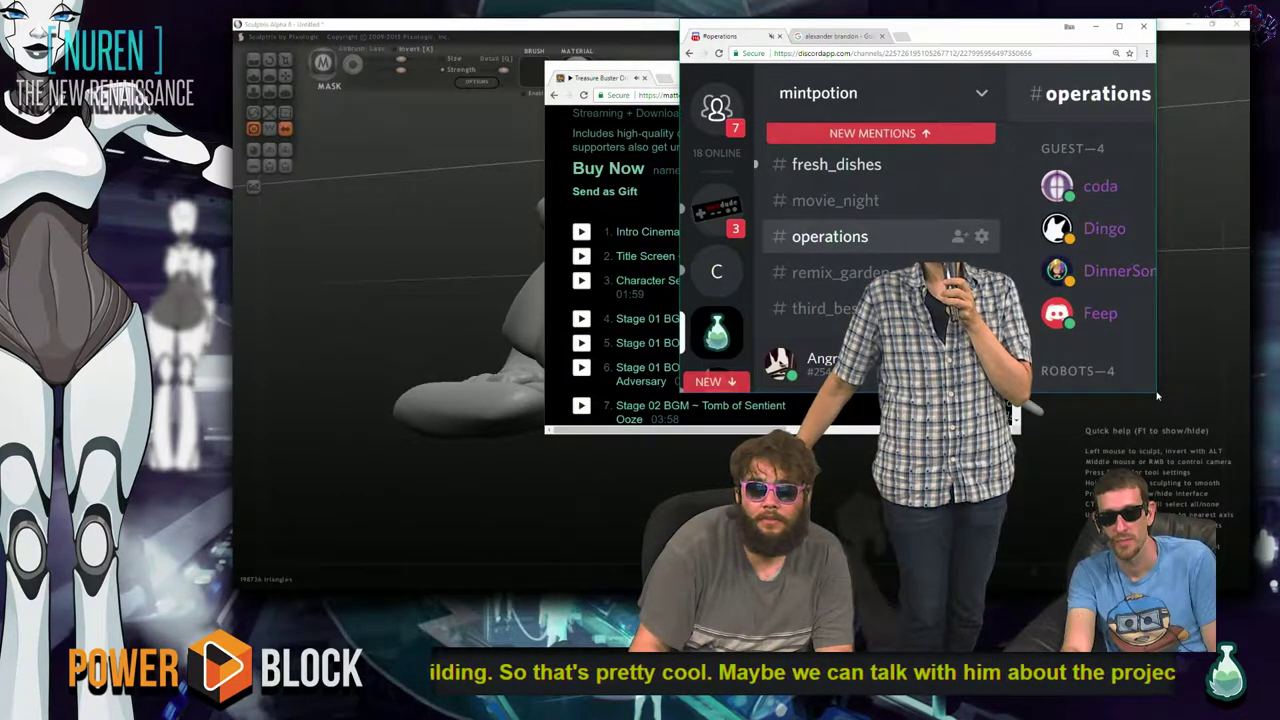
drag(1157, 393, 720, 394)
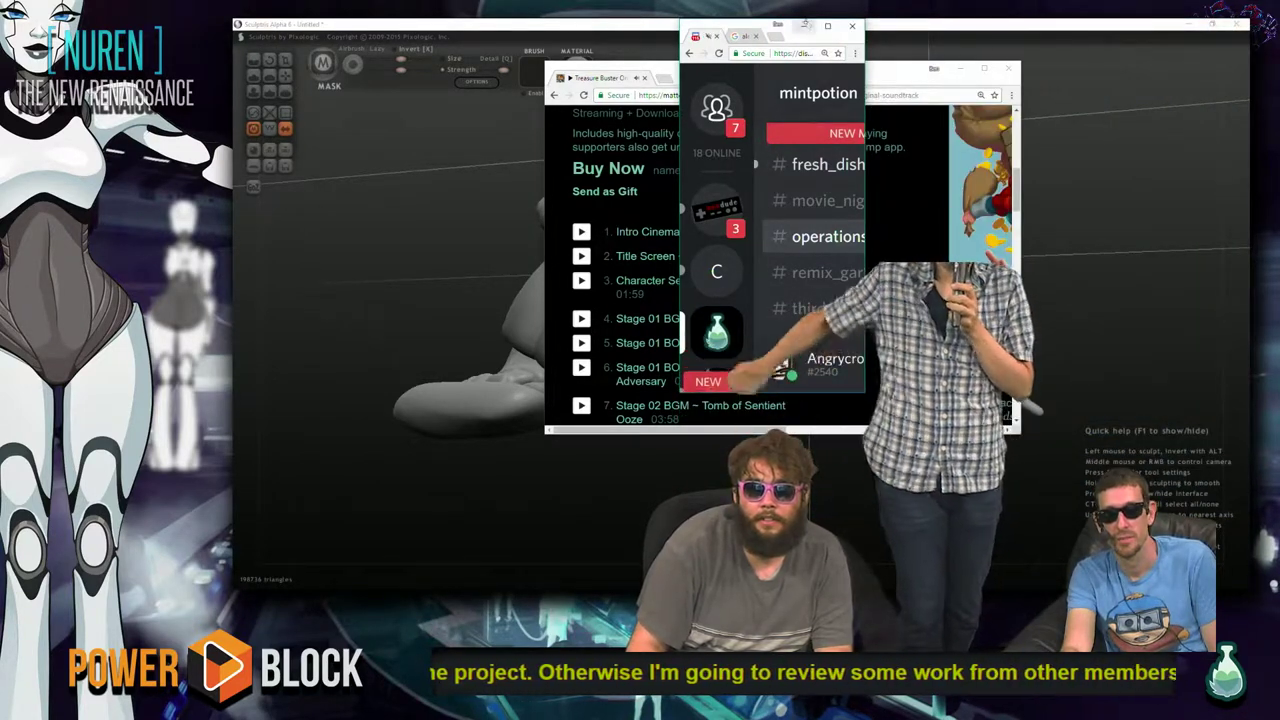
click(851, 25)
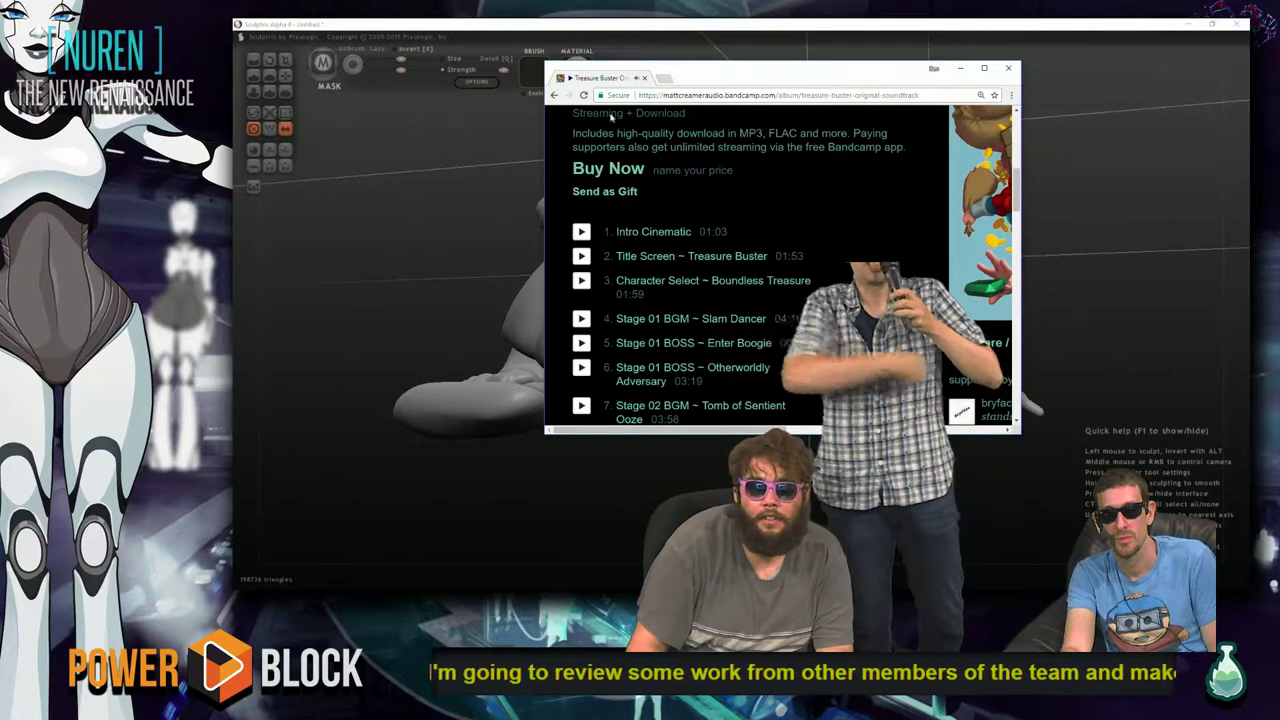
- Search Google for 'mono neon' in a new tab
click(664, 79)
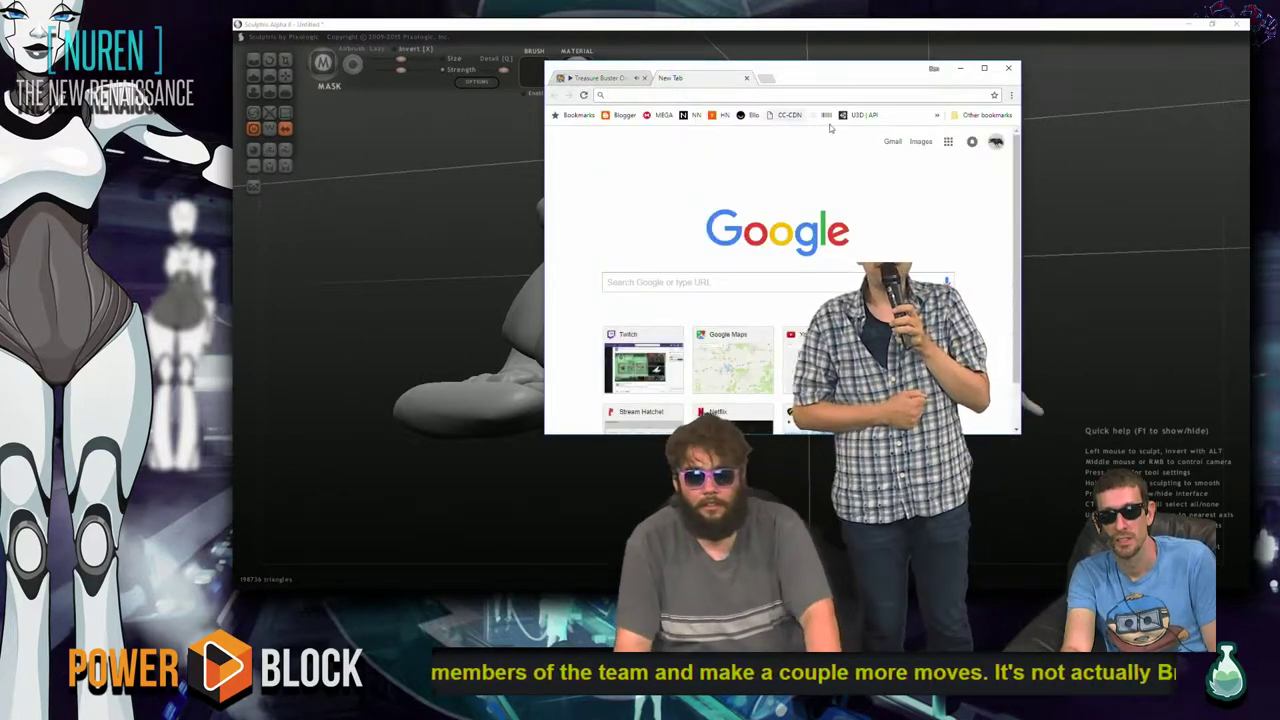
text(n)
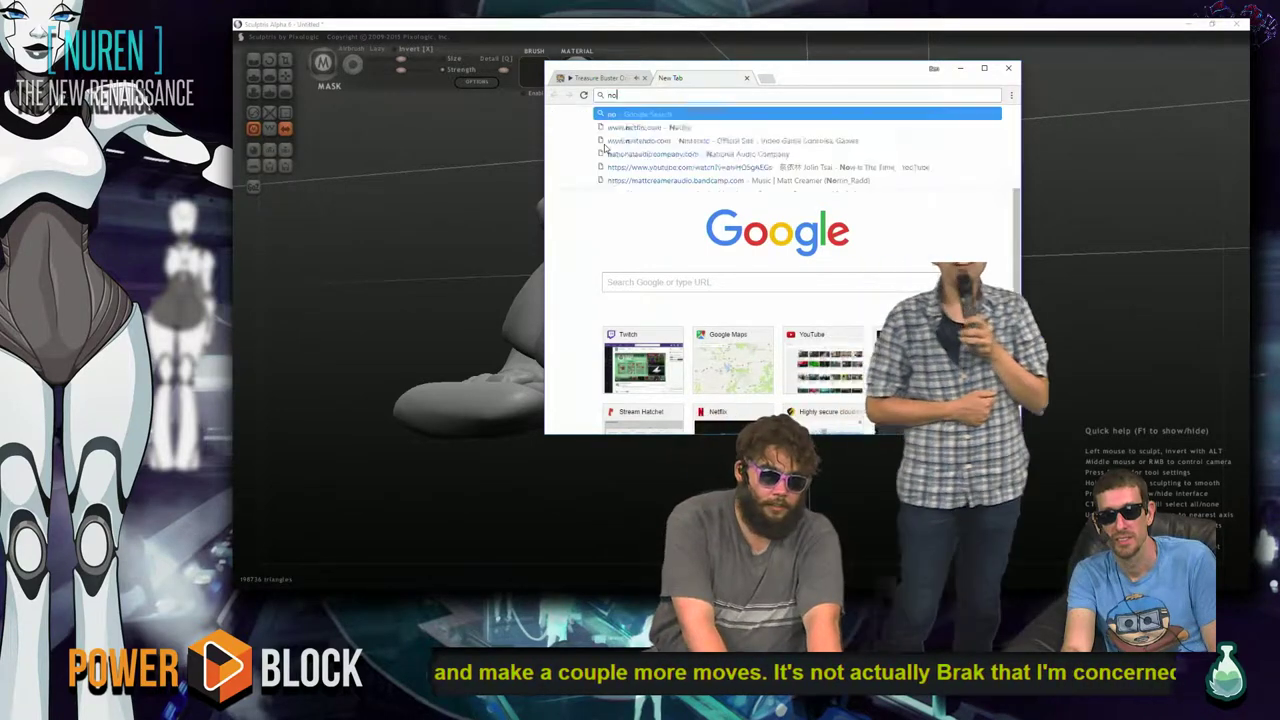
key(BackSpace)
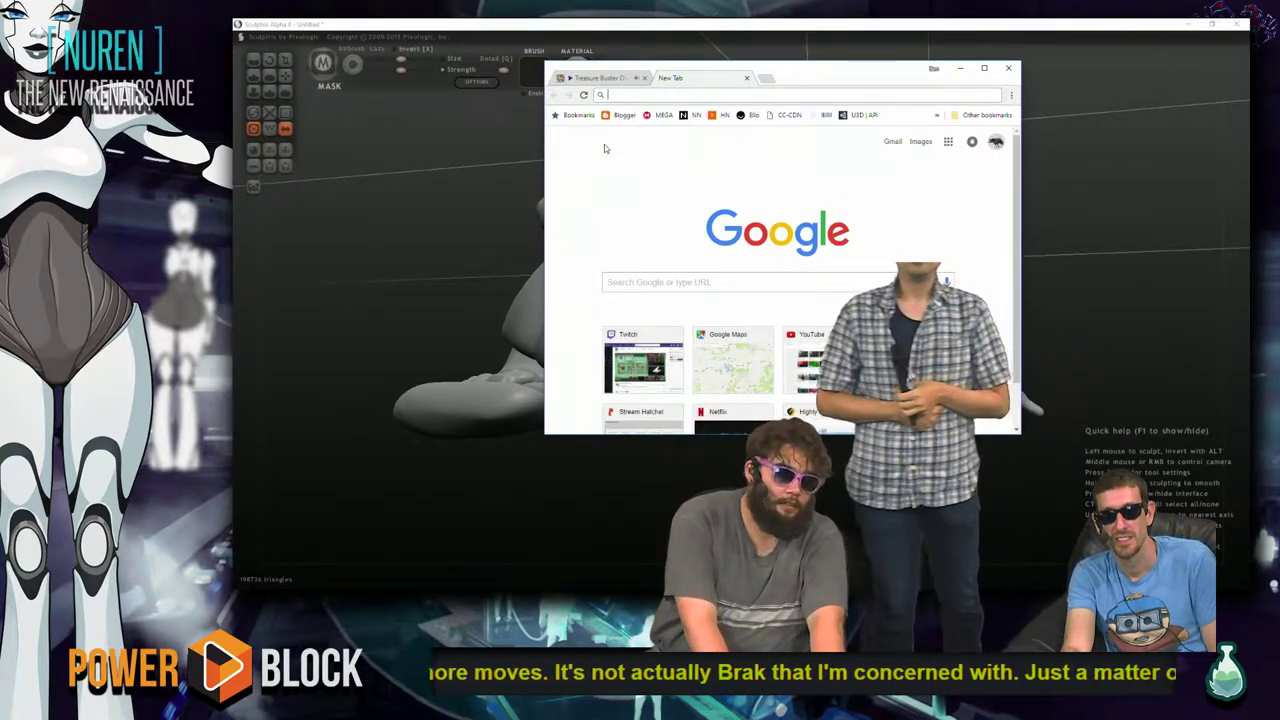
text(mono neon)
key(BackSpace)
text(on)
key(Return)
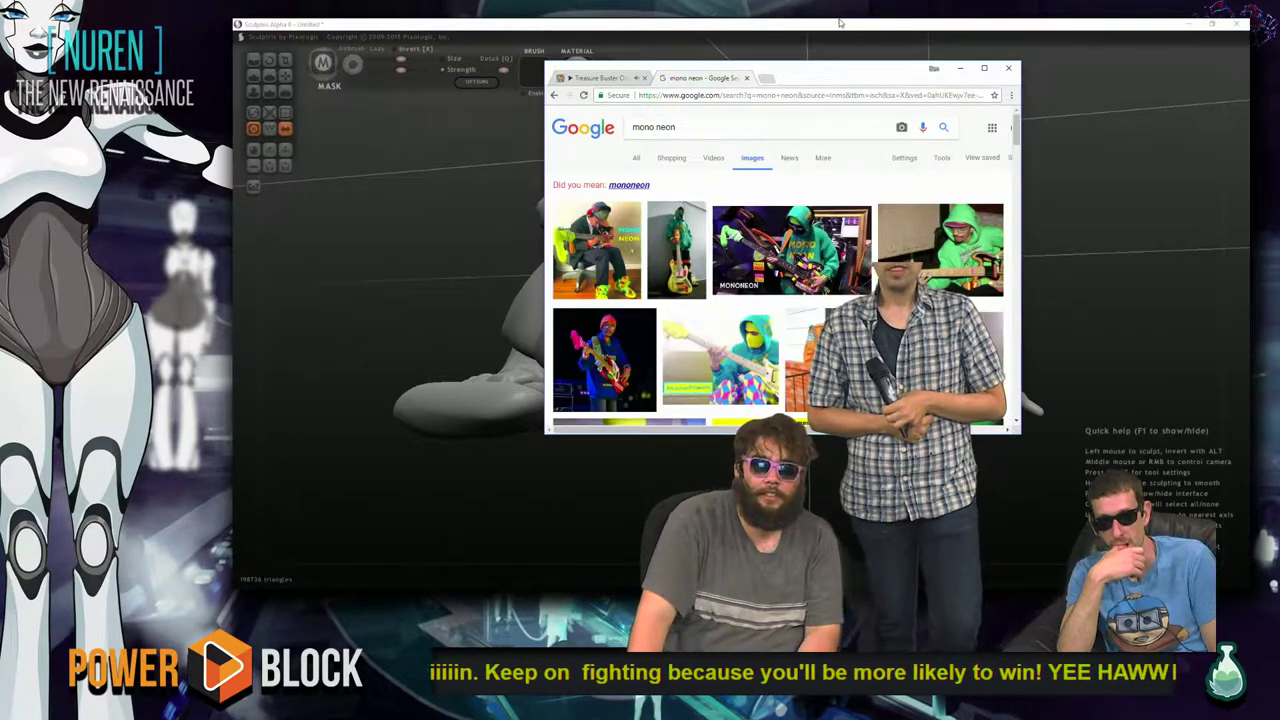
- Zoom the image results to 200%, open two images in new tabs, and reposition the window
key(ctrl+plus)
key(ctrl+plus)
key(ctrl+plus)
key(ctrl+plus)
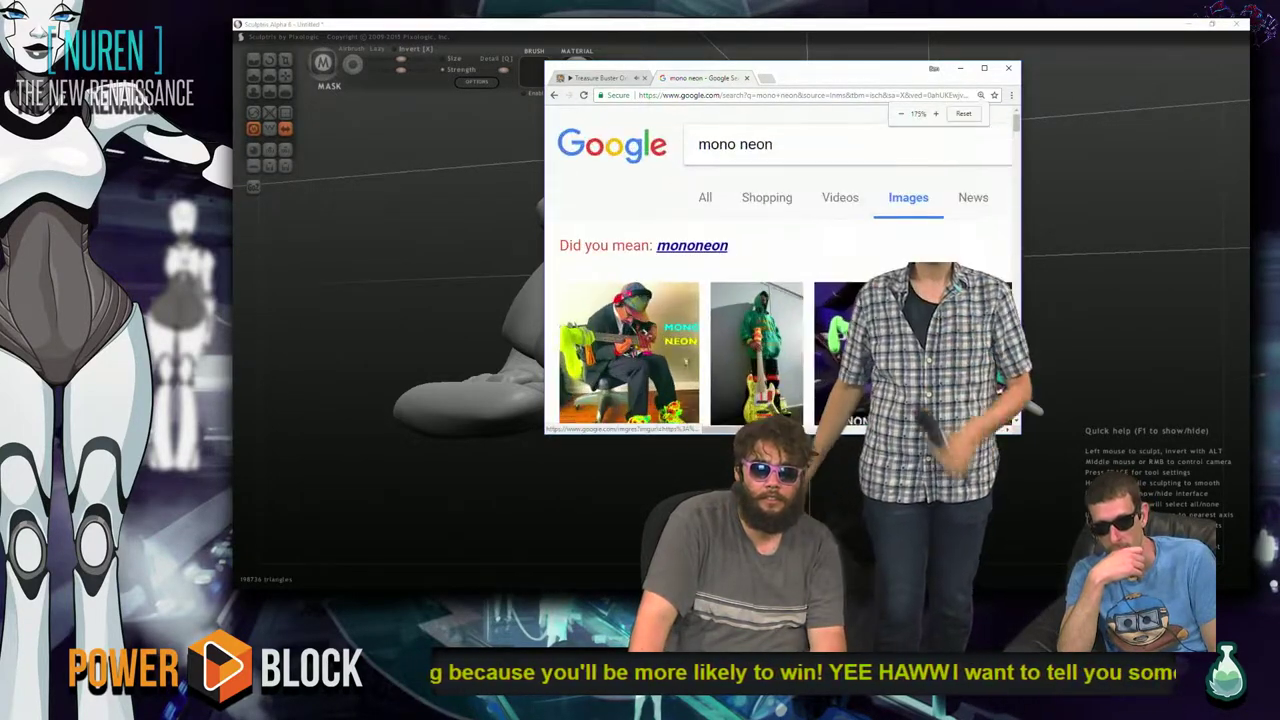
key(ctrl+plus)
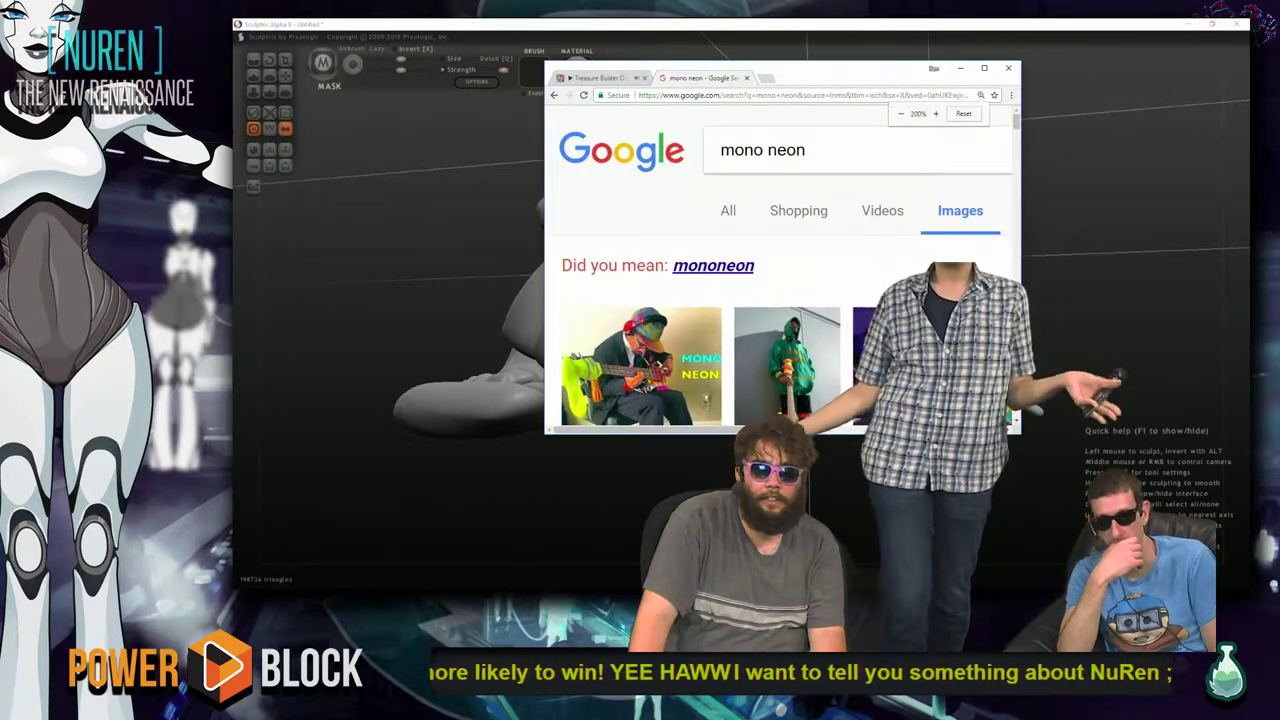
middle_click(960, 380)
middle_click(1000, 410)
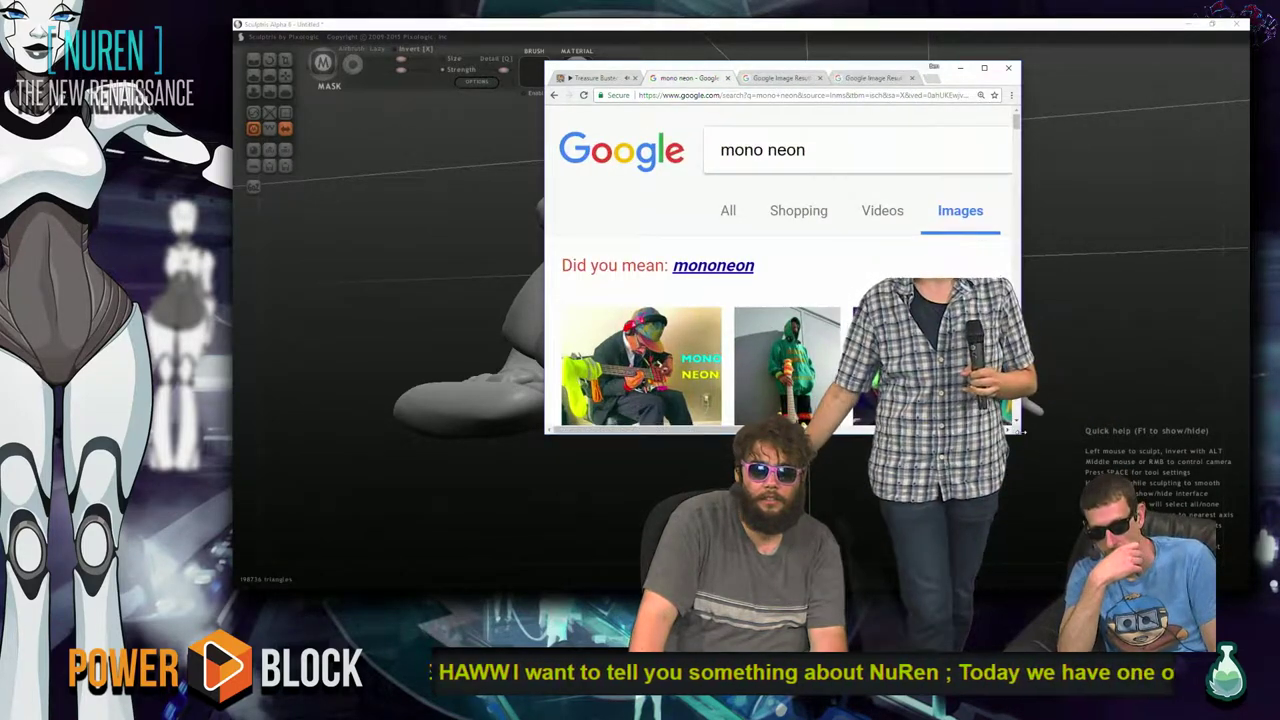
drag(1020, 432, 1240, 432)
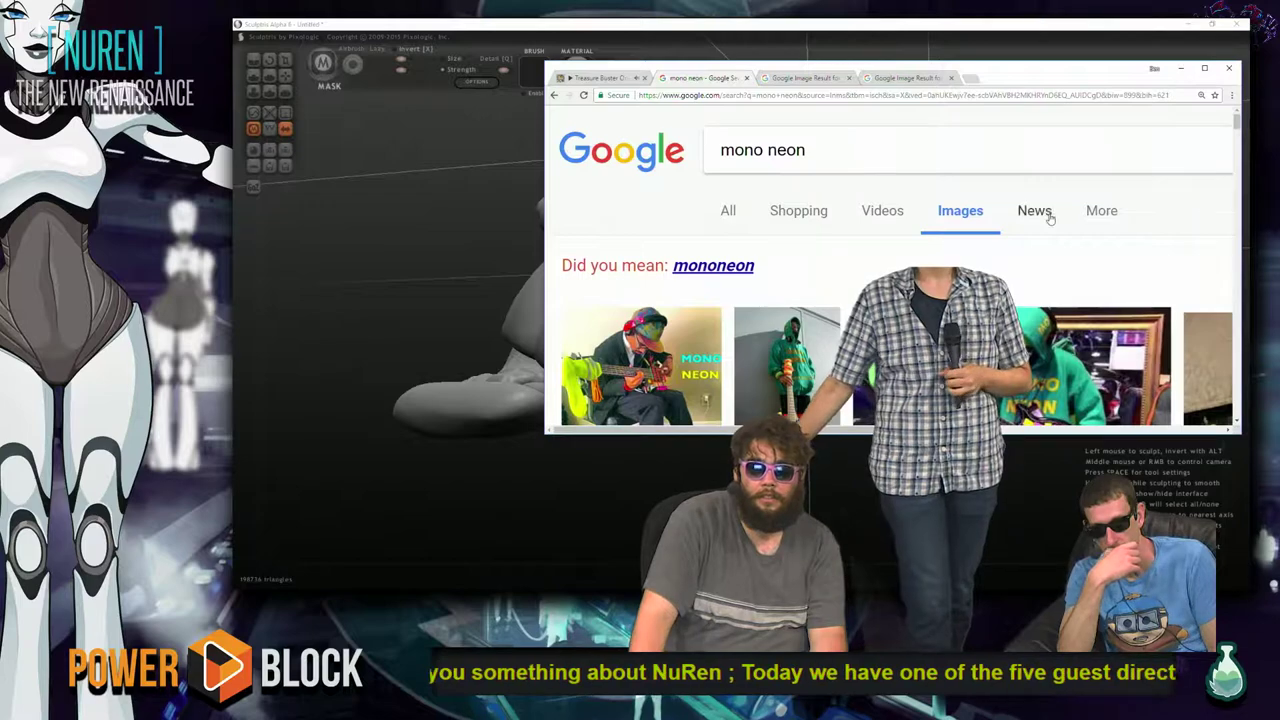
drag(1060, 72, 748, 41)
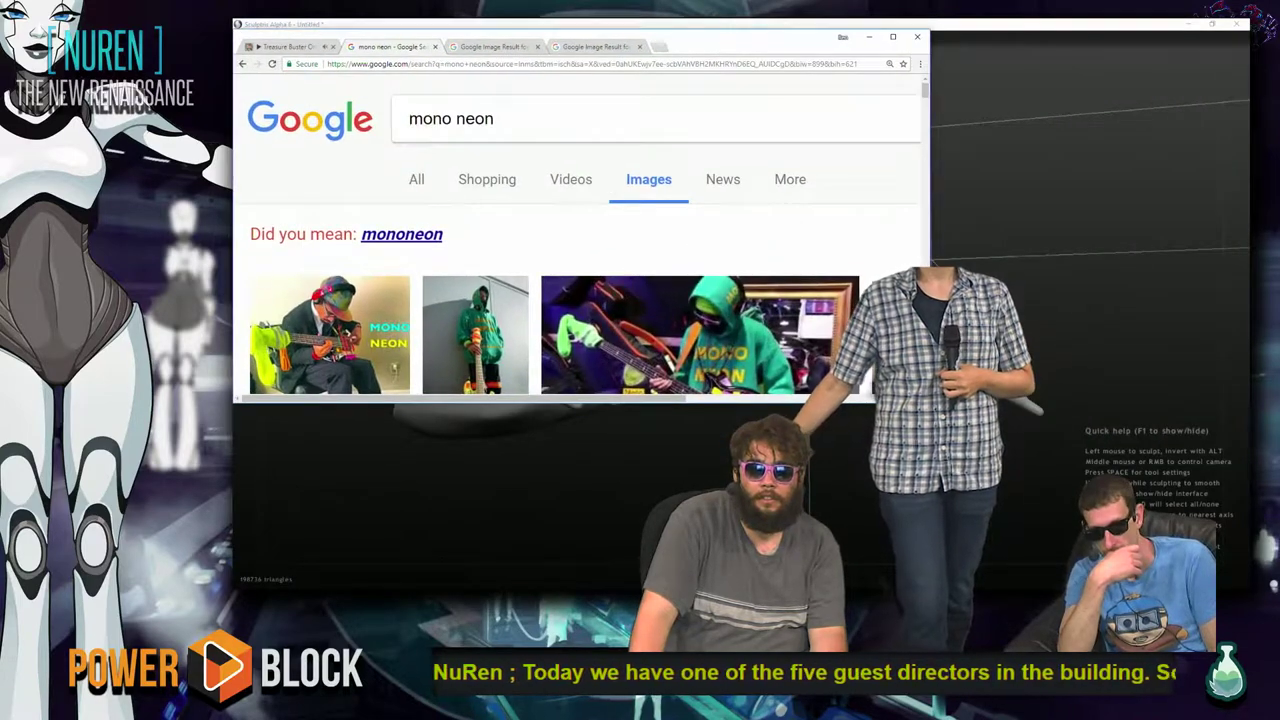
- Browse the MonoNeon image results, then snap Chrome into the top-right quarter to reveal Sculptris
drag(930, 400, 1140, 520)
scroll(1096, 406, down, 2)
scroll(1096, 410, down, 1)
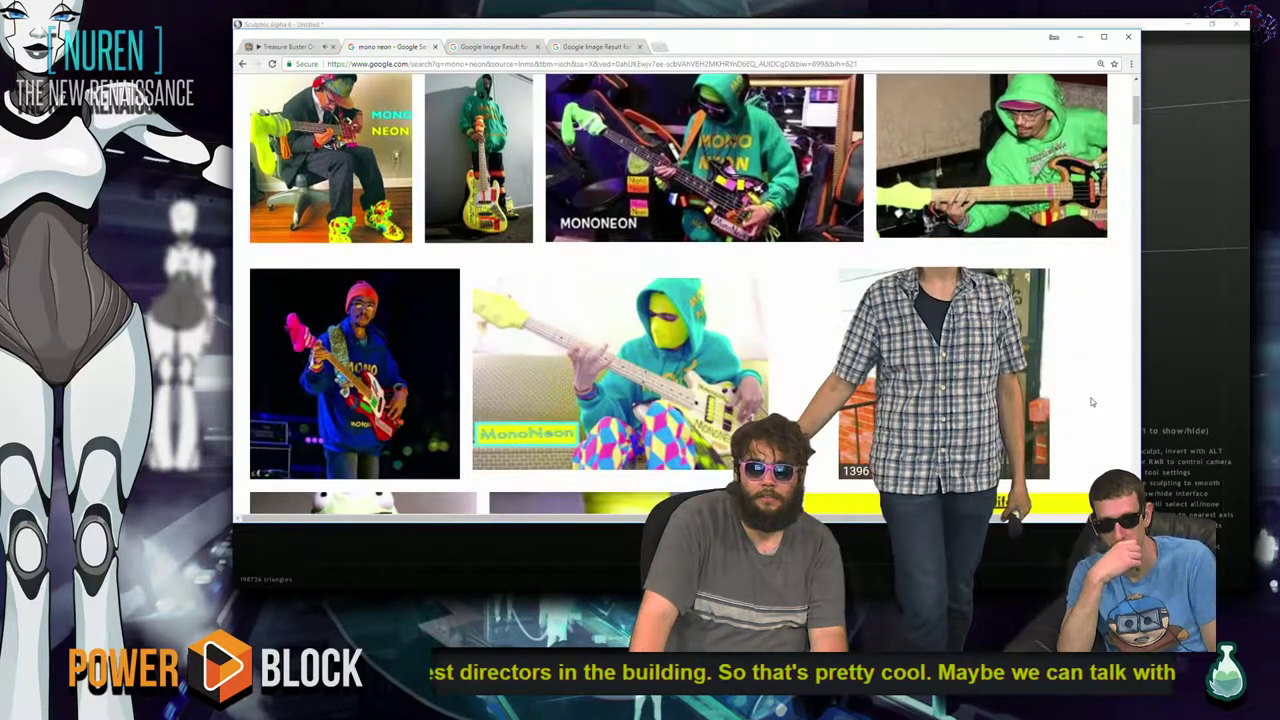
scroll(1001, 149, up, 1)
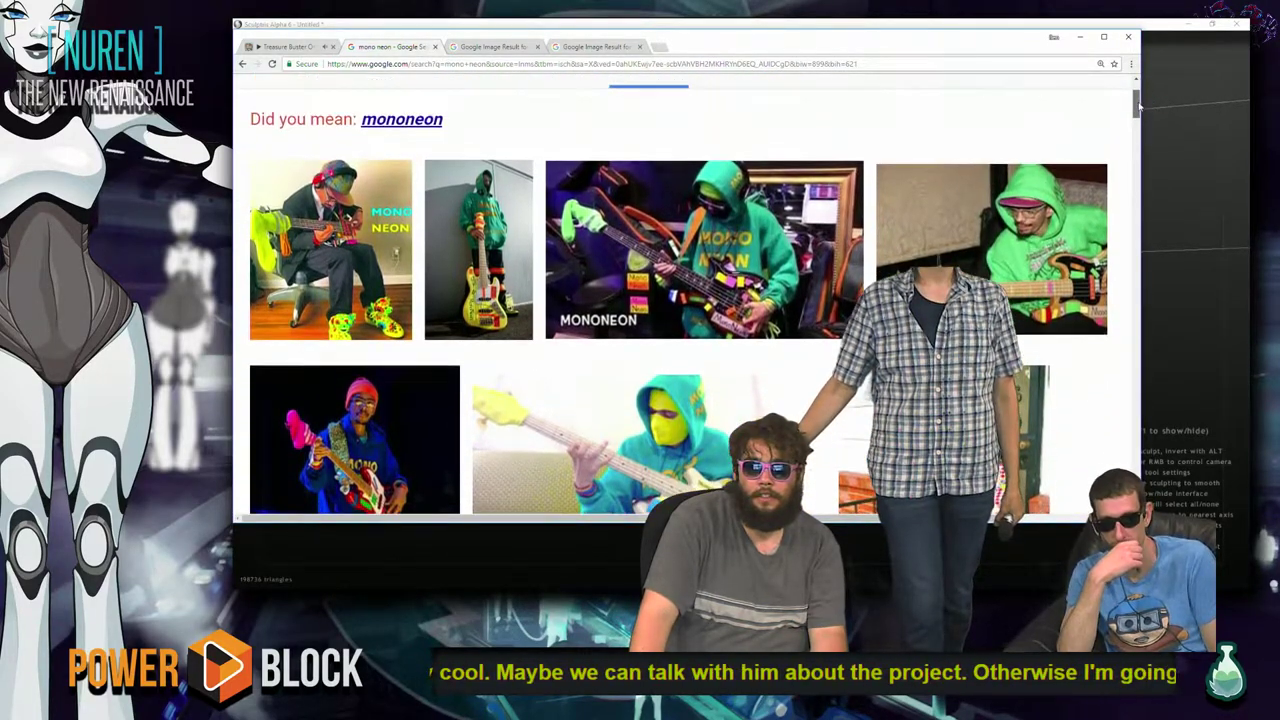
scroll(1139, 104, up, 1)
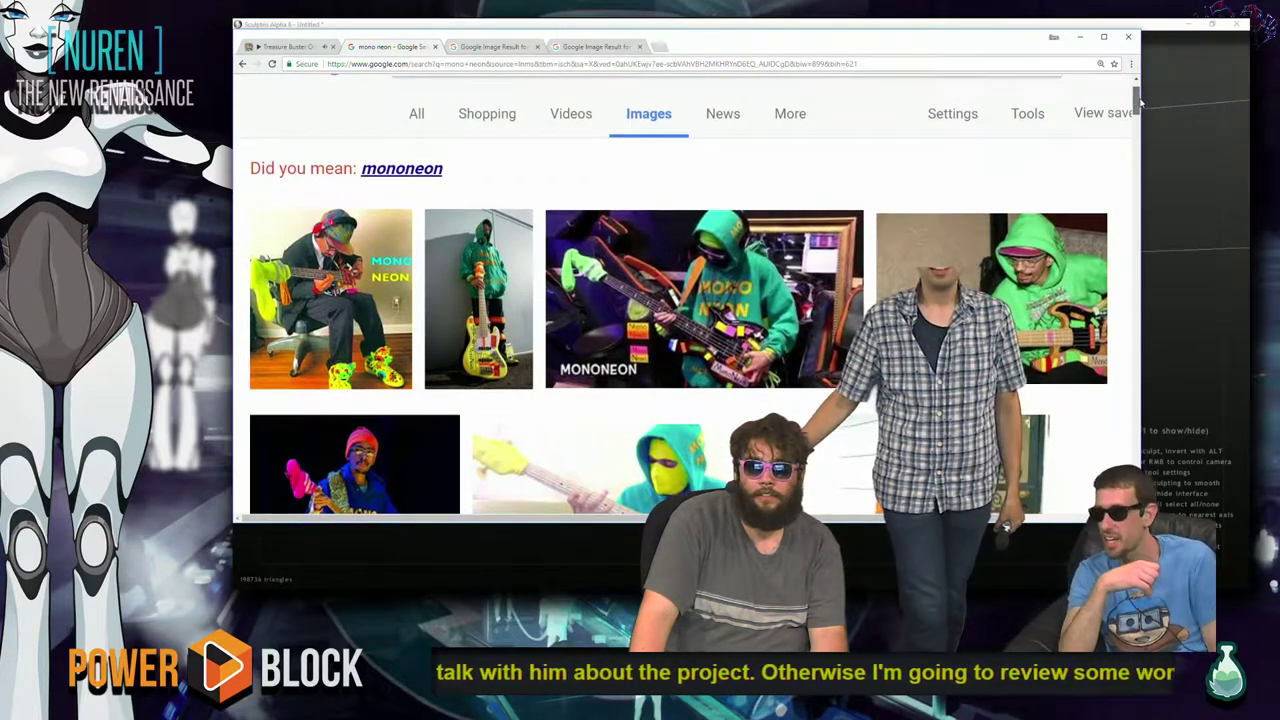
scroll(1139, 100, down, 3)
scroll(1146, 118, up, 1)
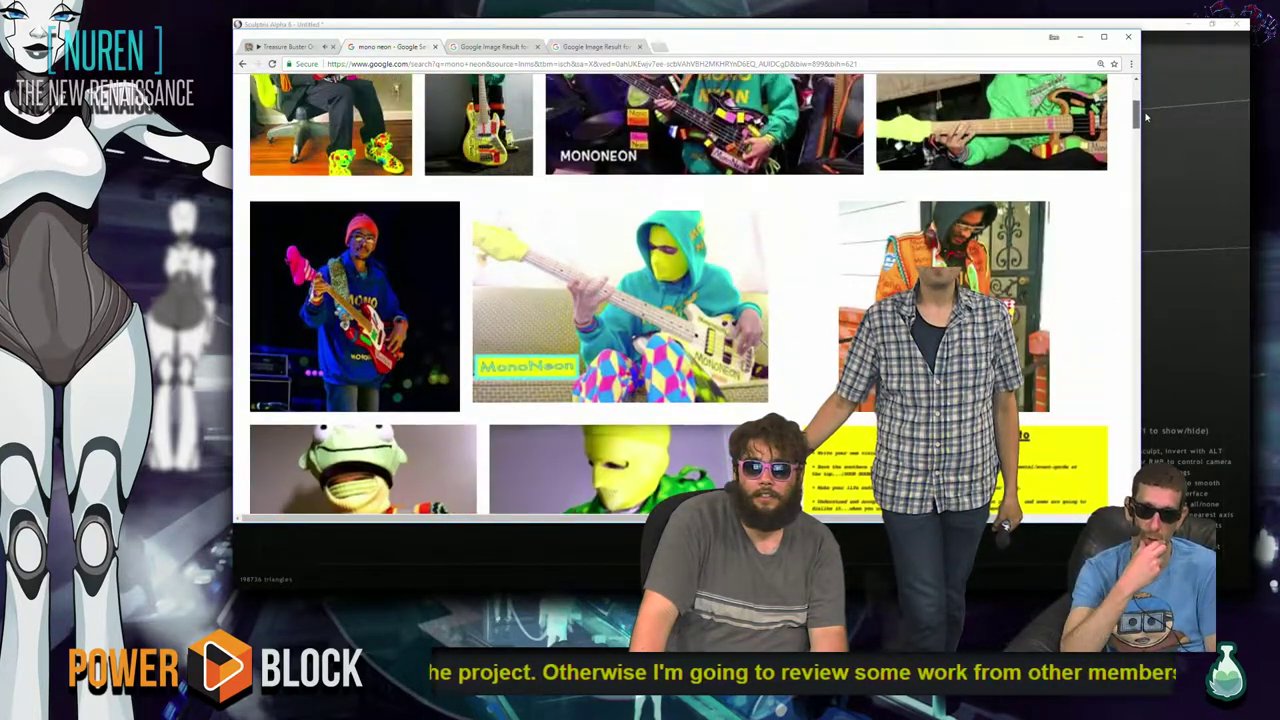
mouse_move(735, 22)
mouse_down()
mouse_move(1122, 27)
mouse_move(1099, 46)
mouse_move(966, 43)
mouse_move(996, 61)
mouse_move(1251, 24)
mouse_up()
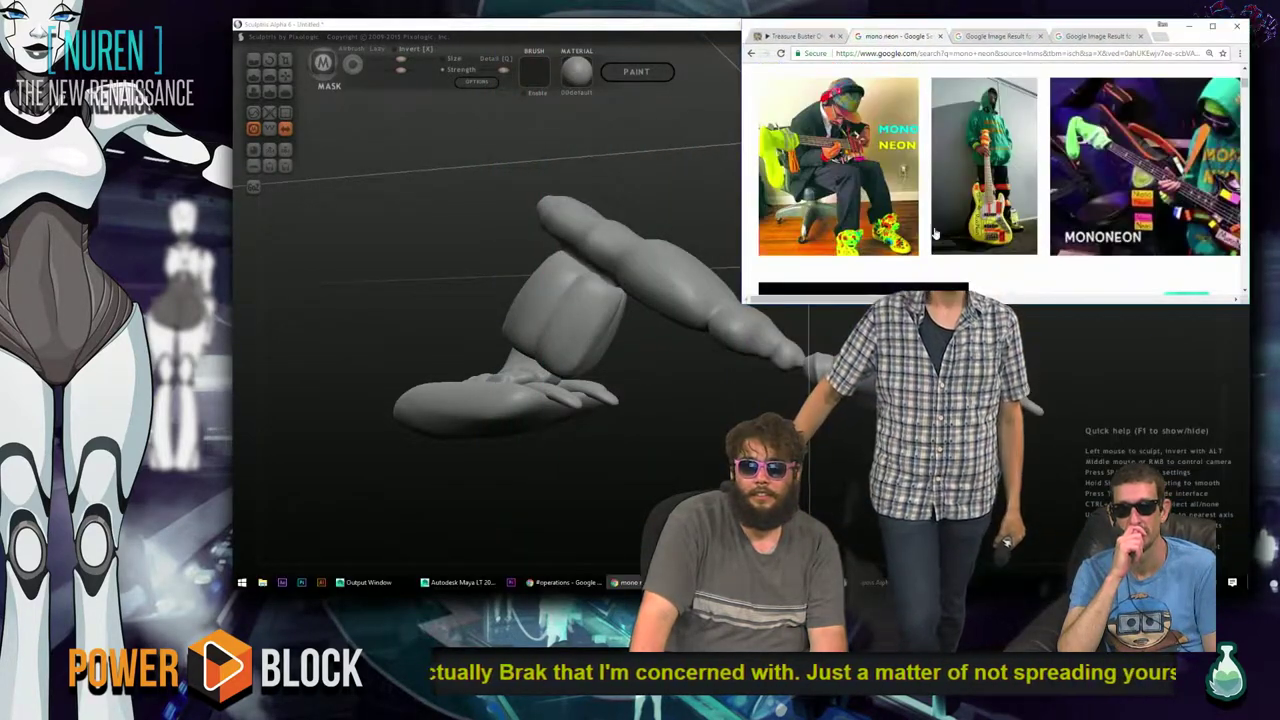
- Restore the snapped Chrome window, then shrink and move it into the top-right corner
scroll(940, 124, down, 3)
scroll(940, 124, down, 1)
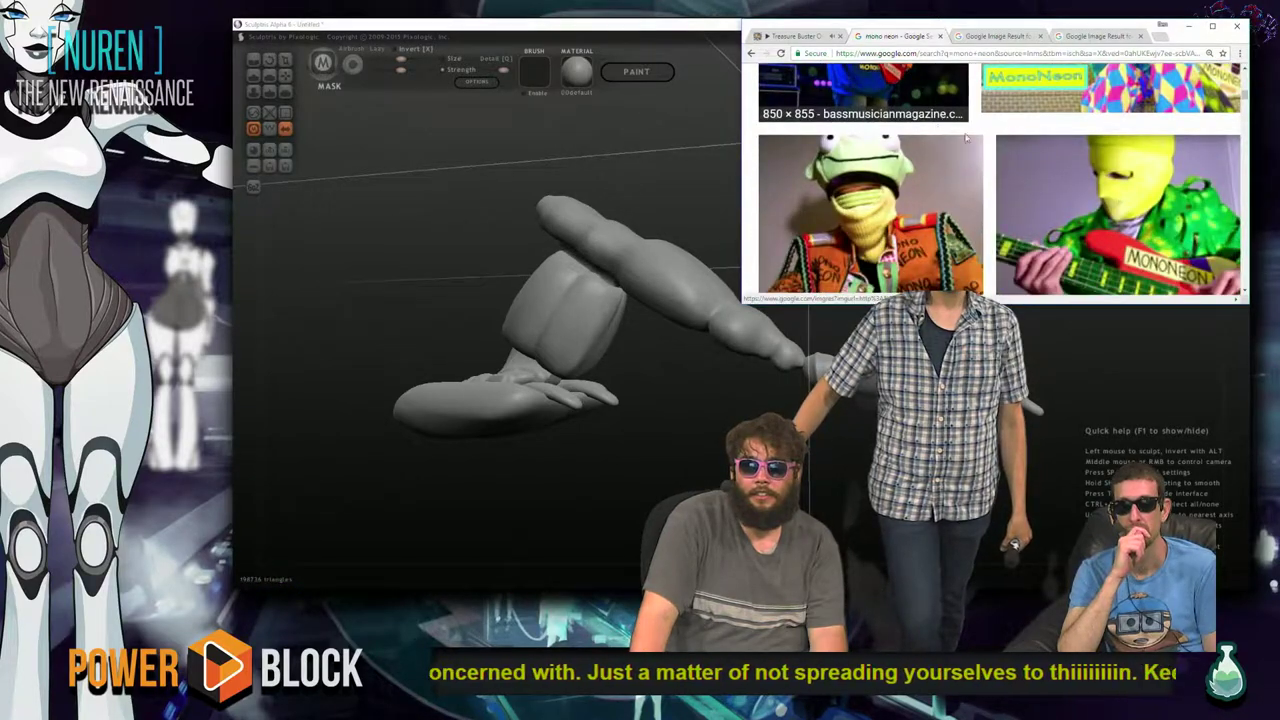
click(1212, 26)
mouse_move(1206, 57)
mouse_down()
mouse_move(1250, 137)
mouse_move(1114, 120)
mouse_up()
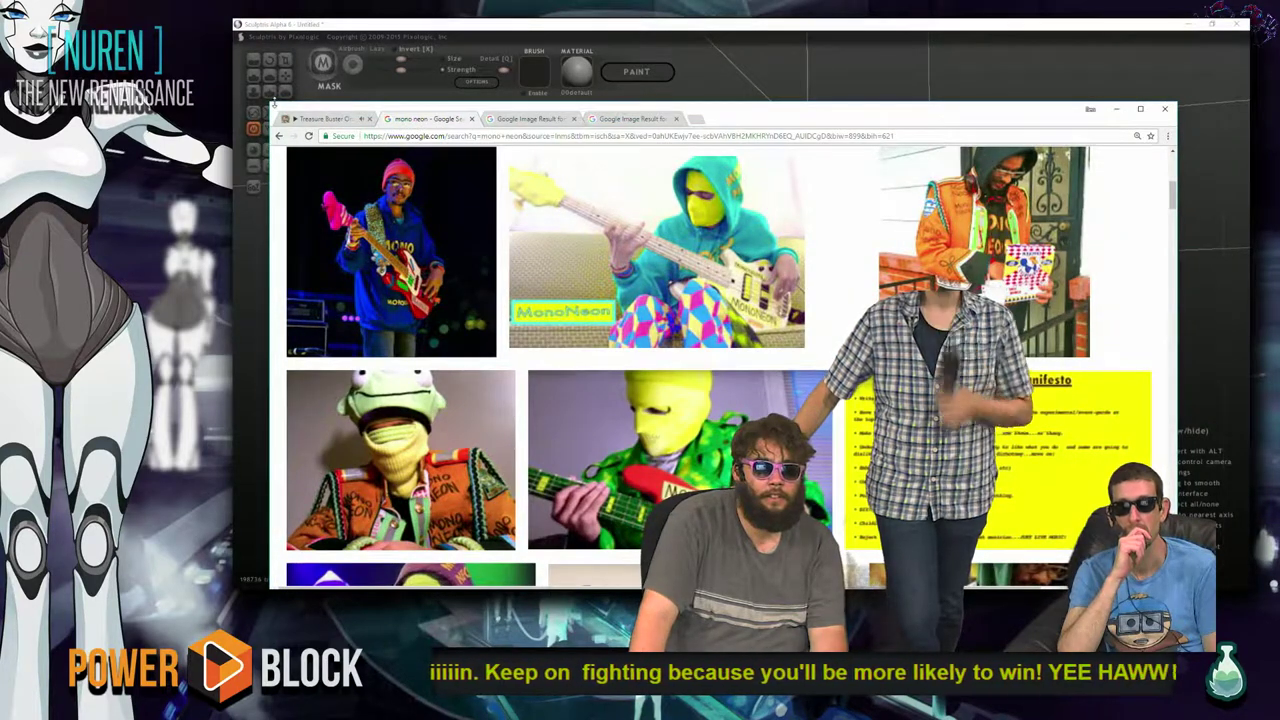
mouse_move(270, 101)
mouse_down()
mouse_move(571, 71)
mouse_move(771, 77)
mouse_move(755, 126)
mouse_up()
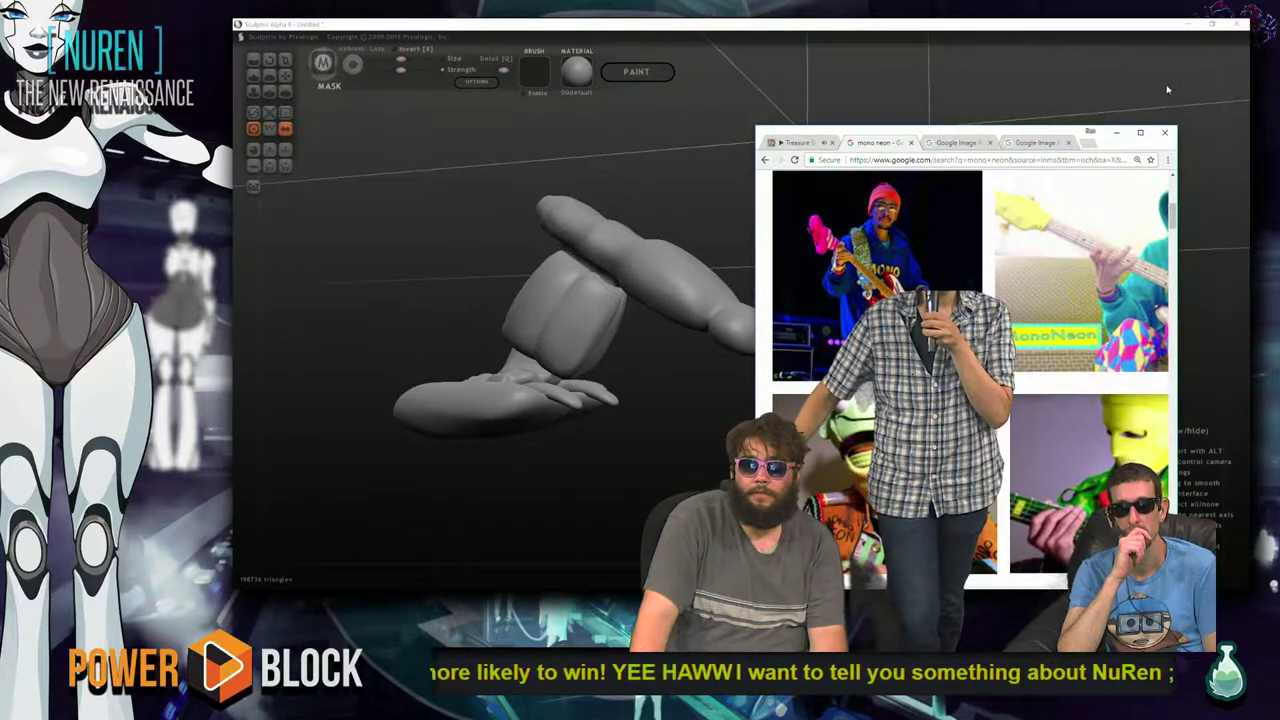
mouse_move(1116, 150)
mouse_down()
mouse_move(1131, 97)
mouse_move(1180, 43)
mouse_move(1166, 25)
mouse_move(1160, 79)
mouse_up()
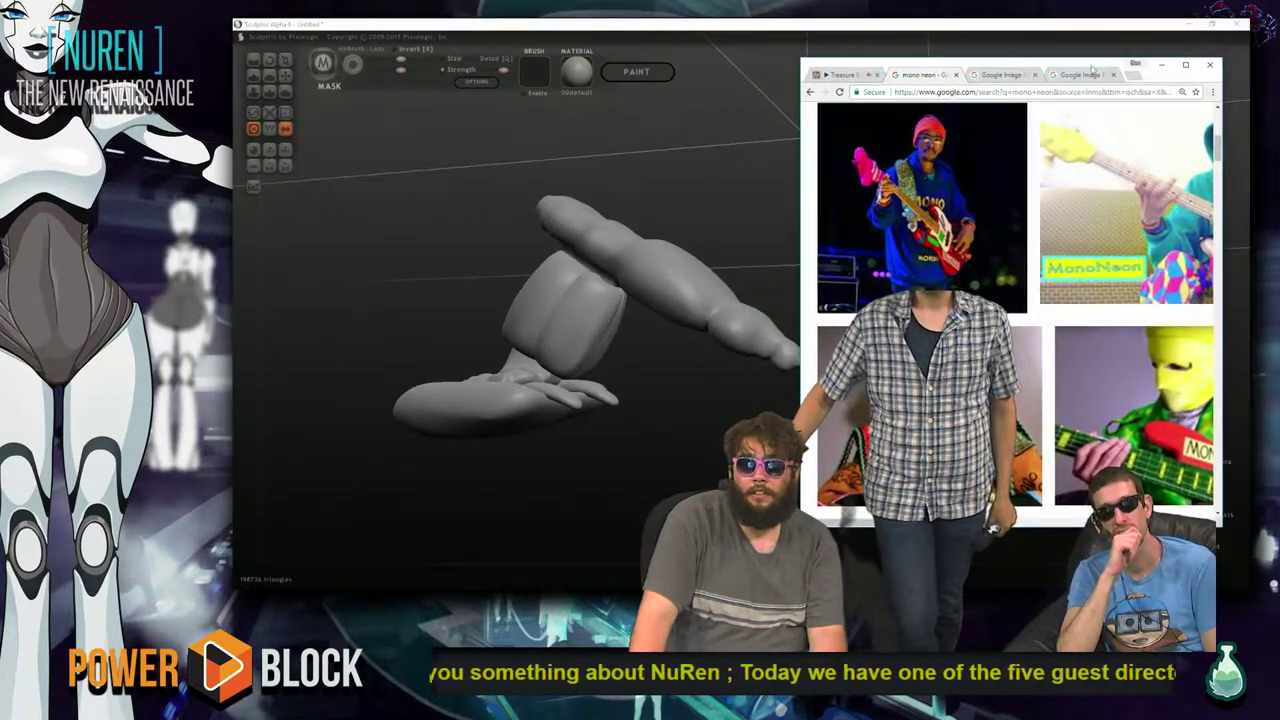
drag(1079, 62, 1085, 187)
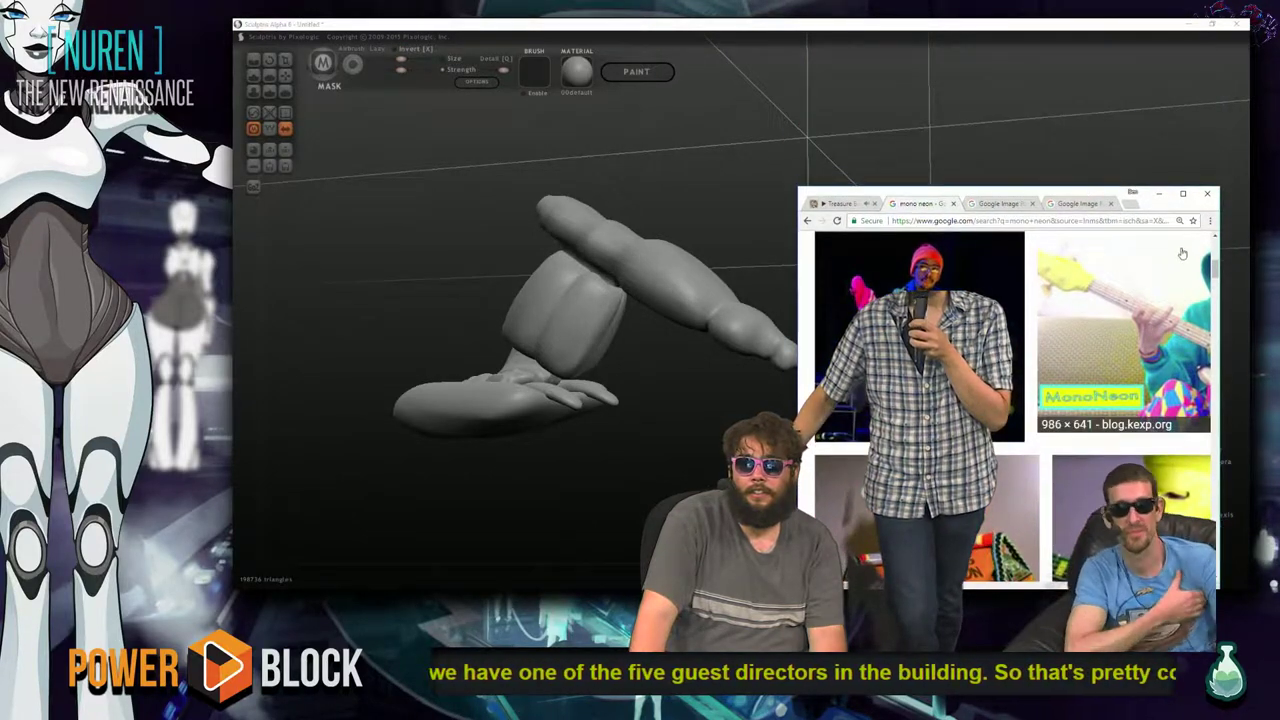
- Minimize and bring back Chrome, reposition it at the right, and zoom the page to 250%
click(1159, 194)
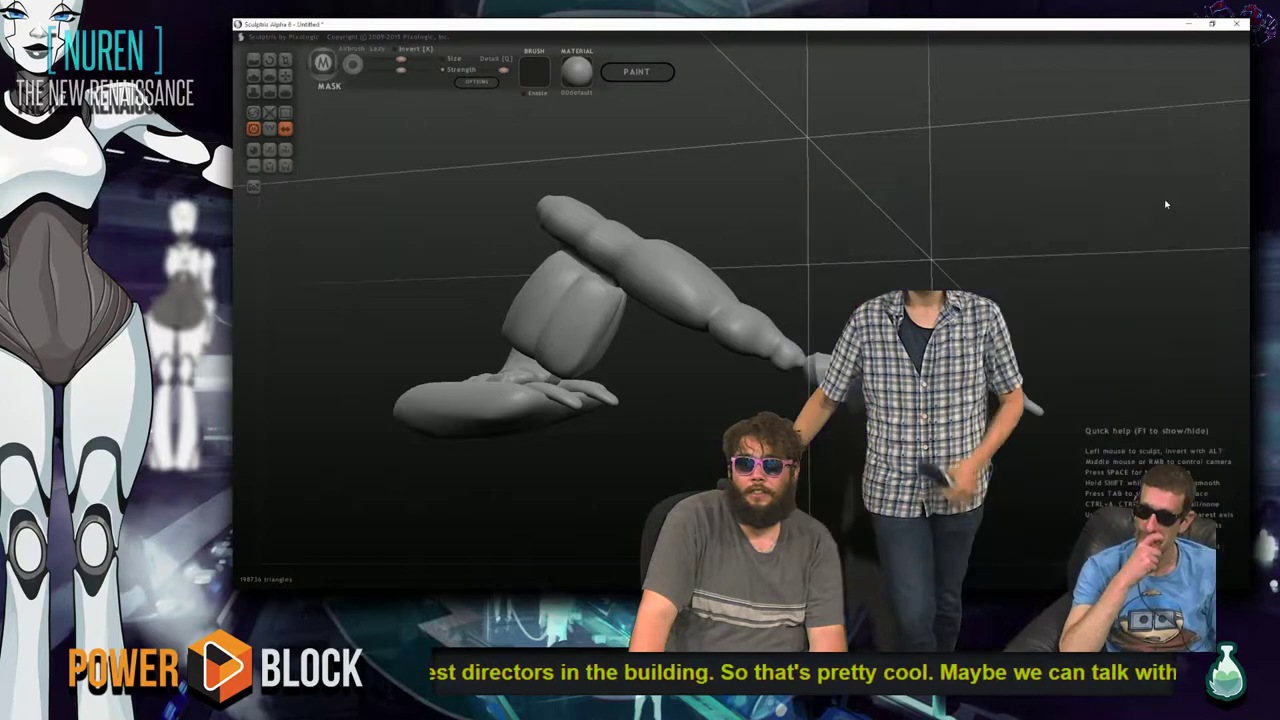
key(alt+Tab)
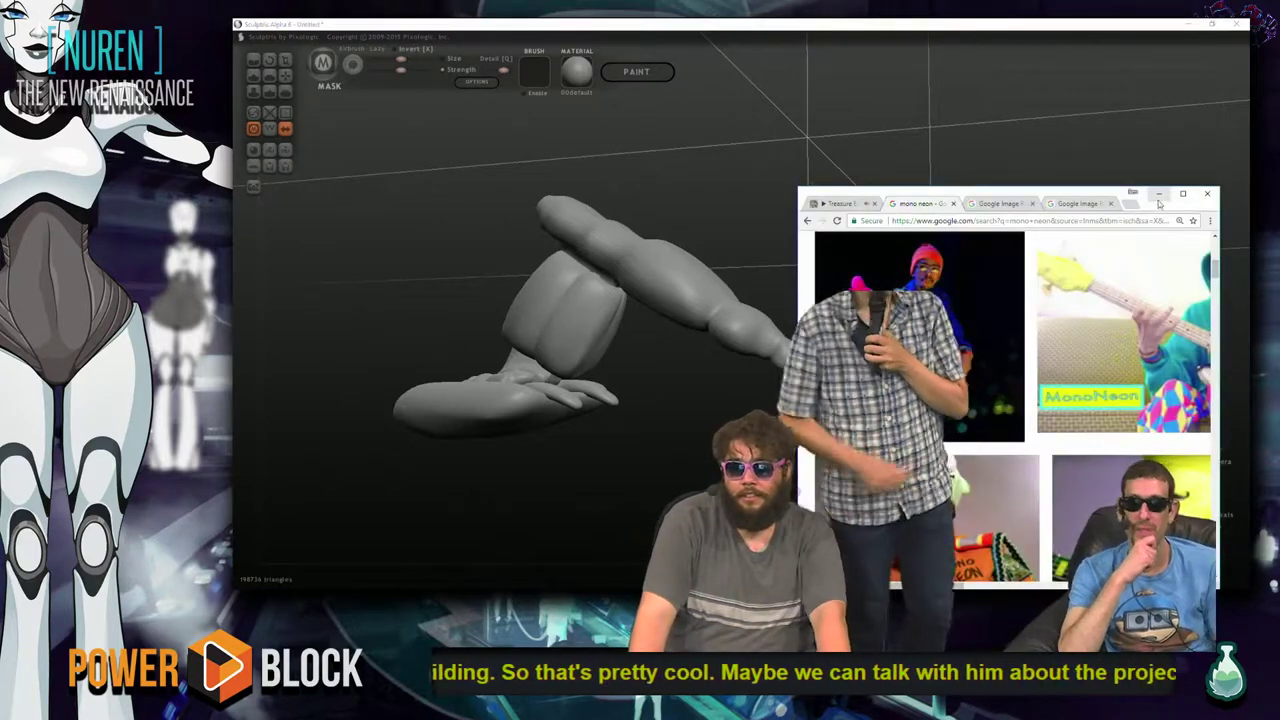
mouse_move(1164, 209)
mouse_down()
mouse_move(1174, 236)
mouse_move(1195, 21)
mouse_up()
drag(1195, 22, 1152, 210)
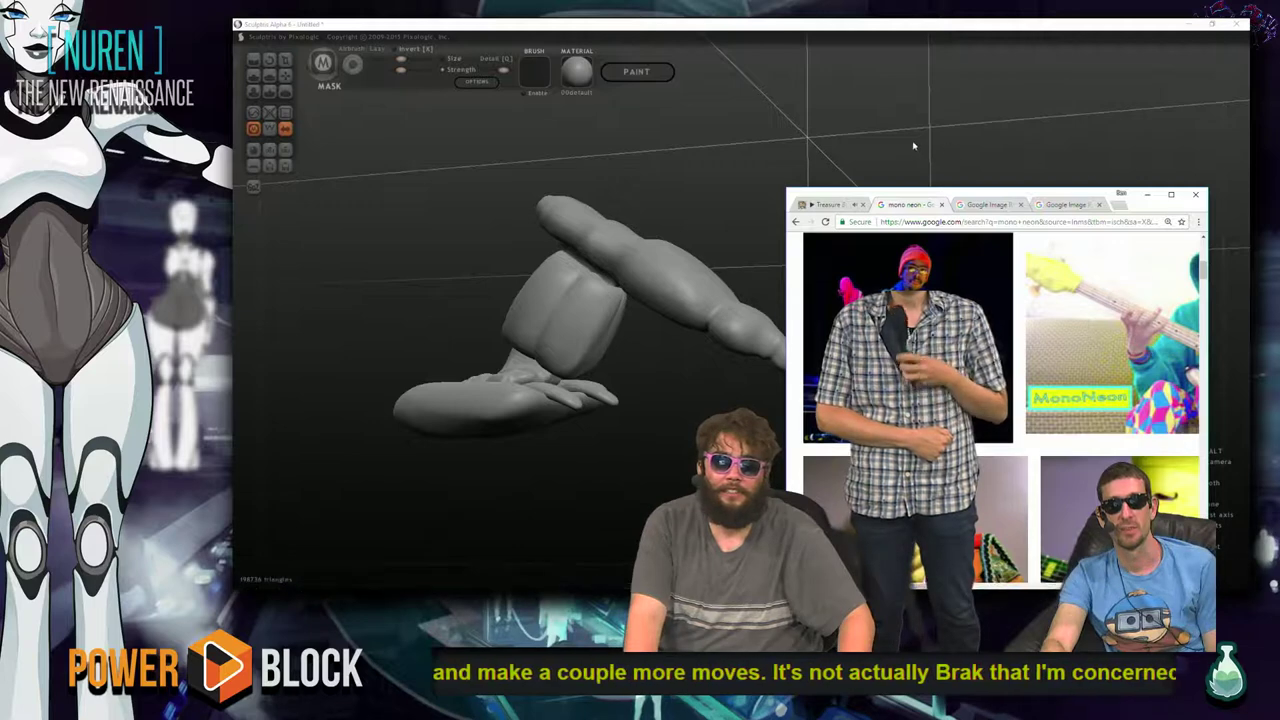
ctrl+scroll(1143, 345, up, 1)
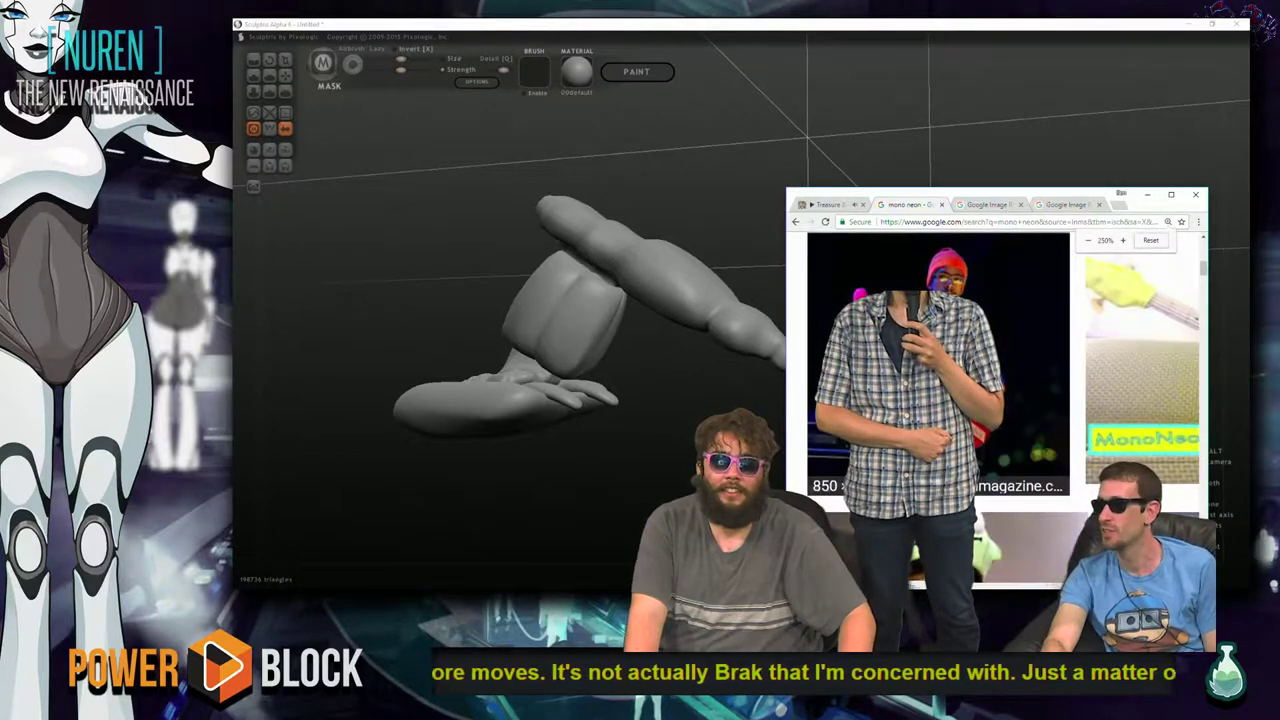
- Zoom the results to 300% and shift the window up-left so one MonoNeon photo fills it
ctrl+scroll(1143, 345, up, 1)
drag(1163, 208, 1132, 183)
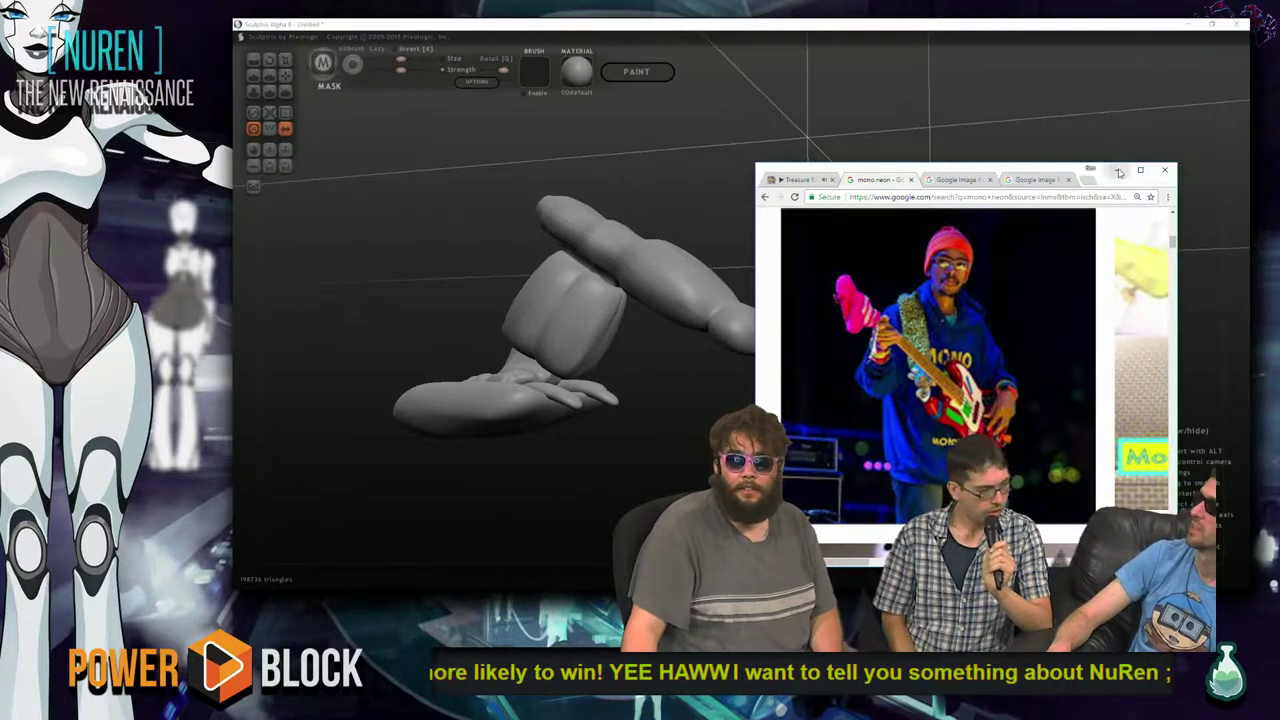
- Close the Chrome image window, then quit Sculptris and confirm discarding the unsaved arm sculpt
click(1166, 171)
click(1238, 23)
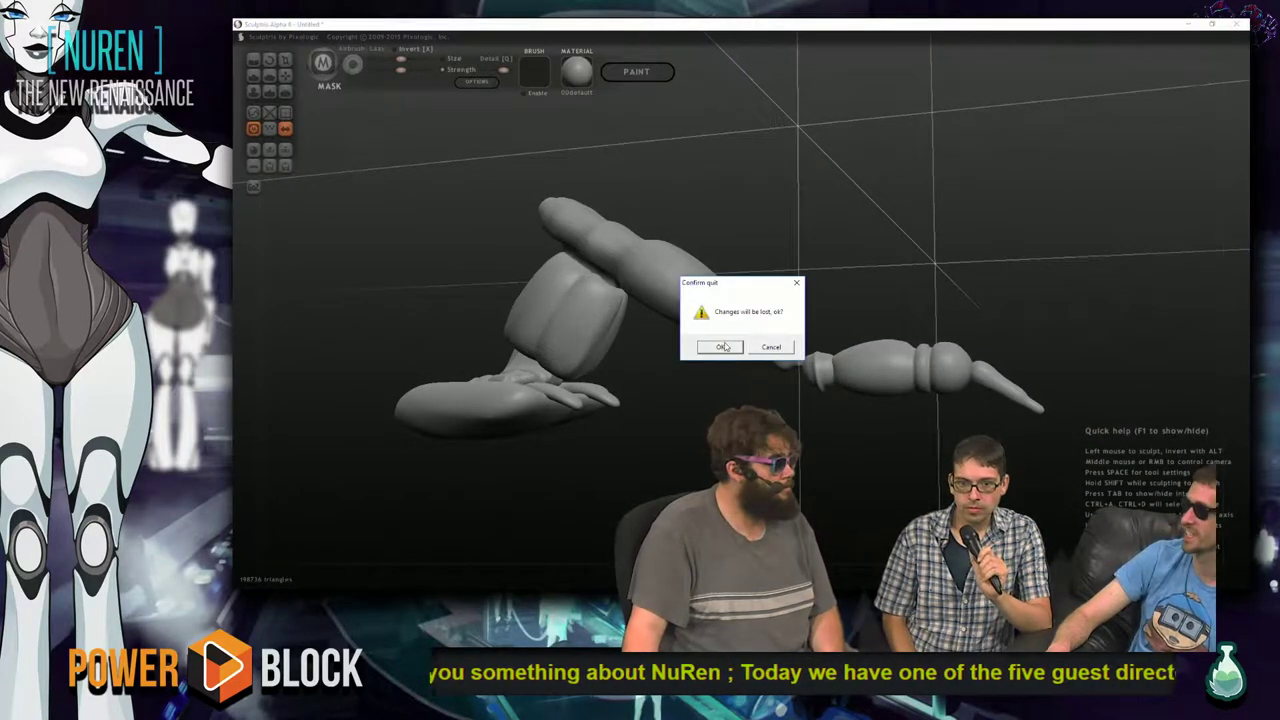
click(722, 347)
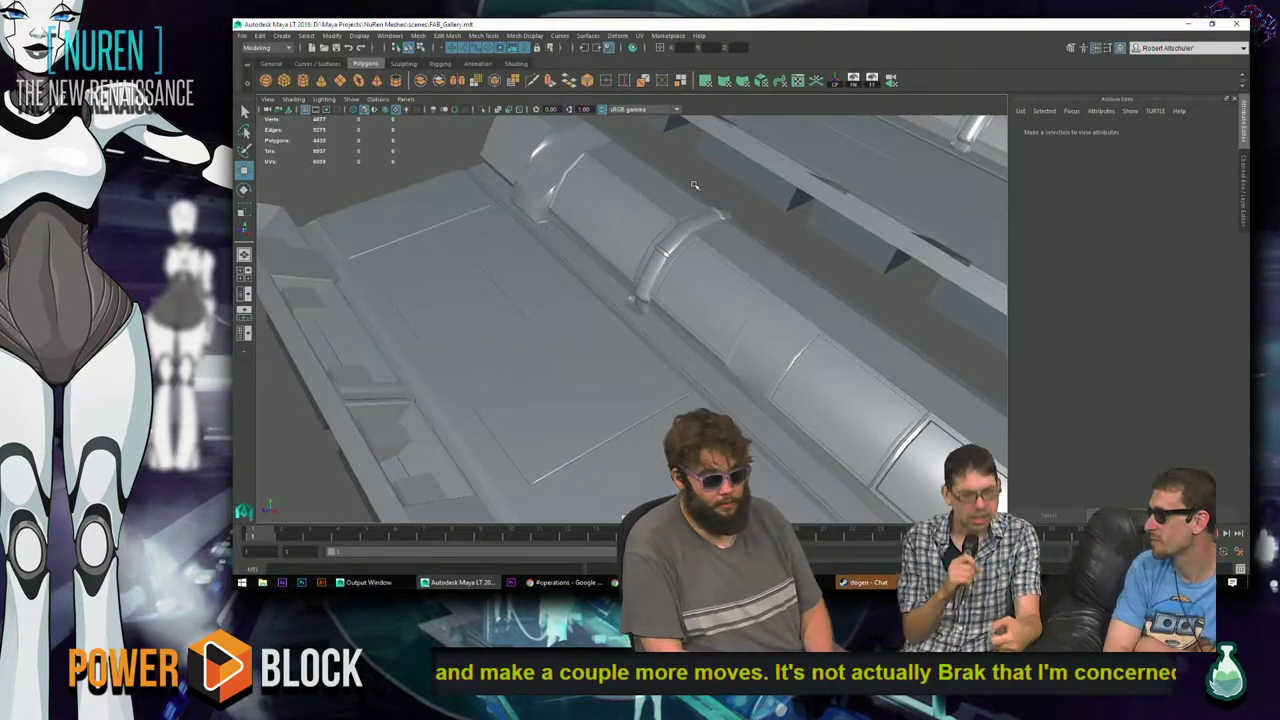
- Bring back the MonoNeon Chrome window, close both Google Images tabs, and minimize it
key(alt+Tab)
key(alt+Tab)
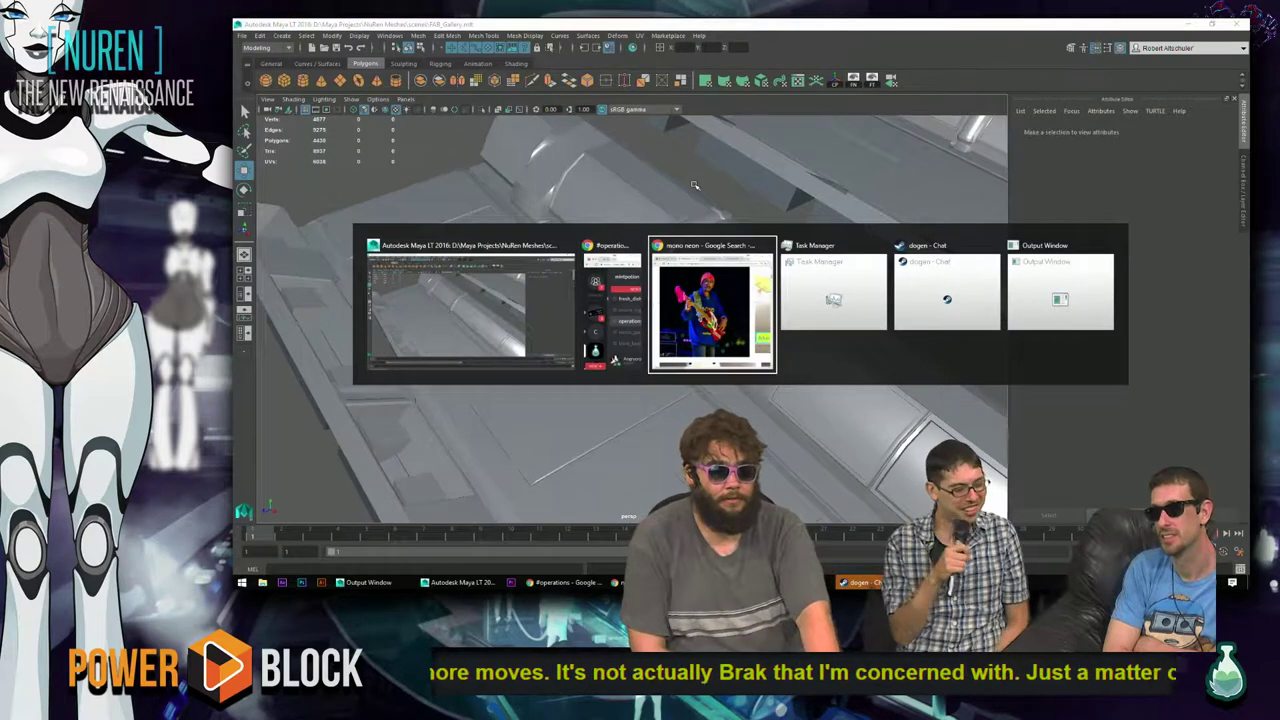
key(alt+Tab)
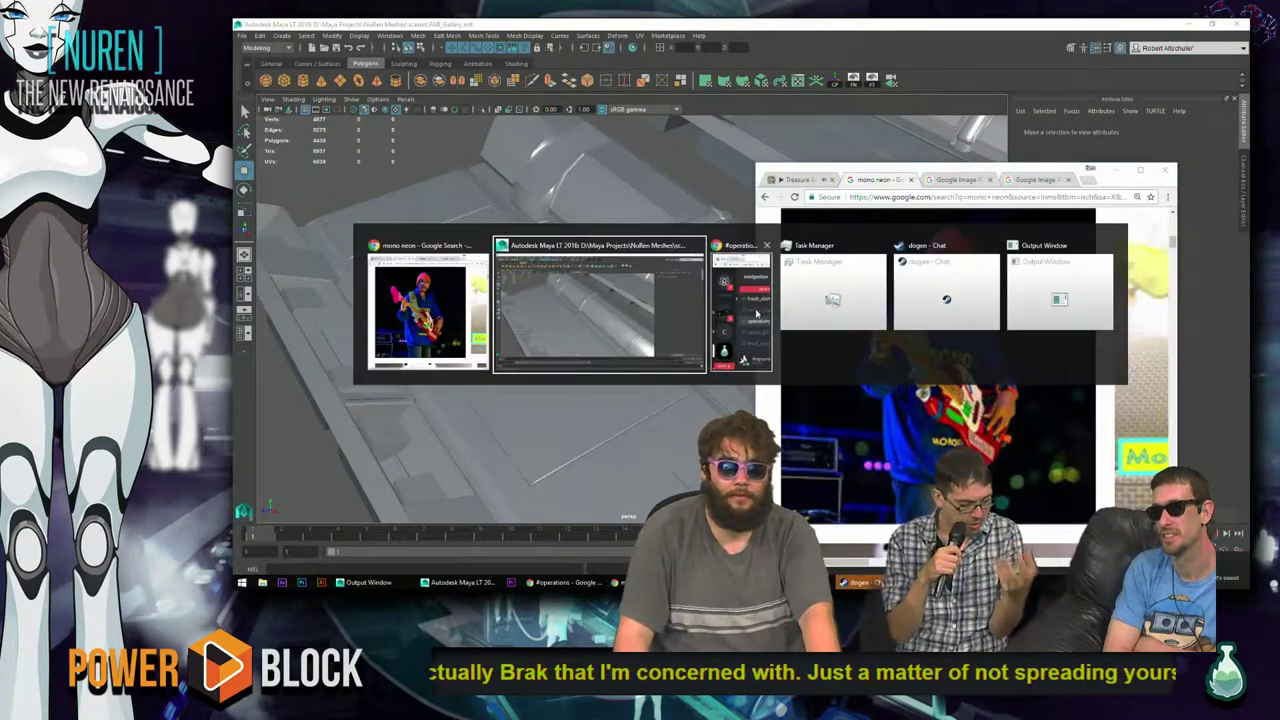
click(460, 280)
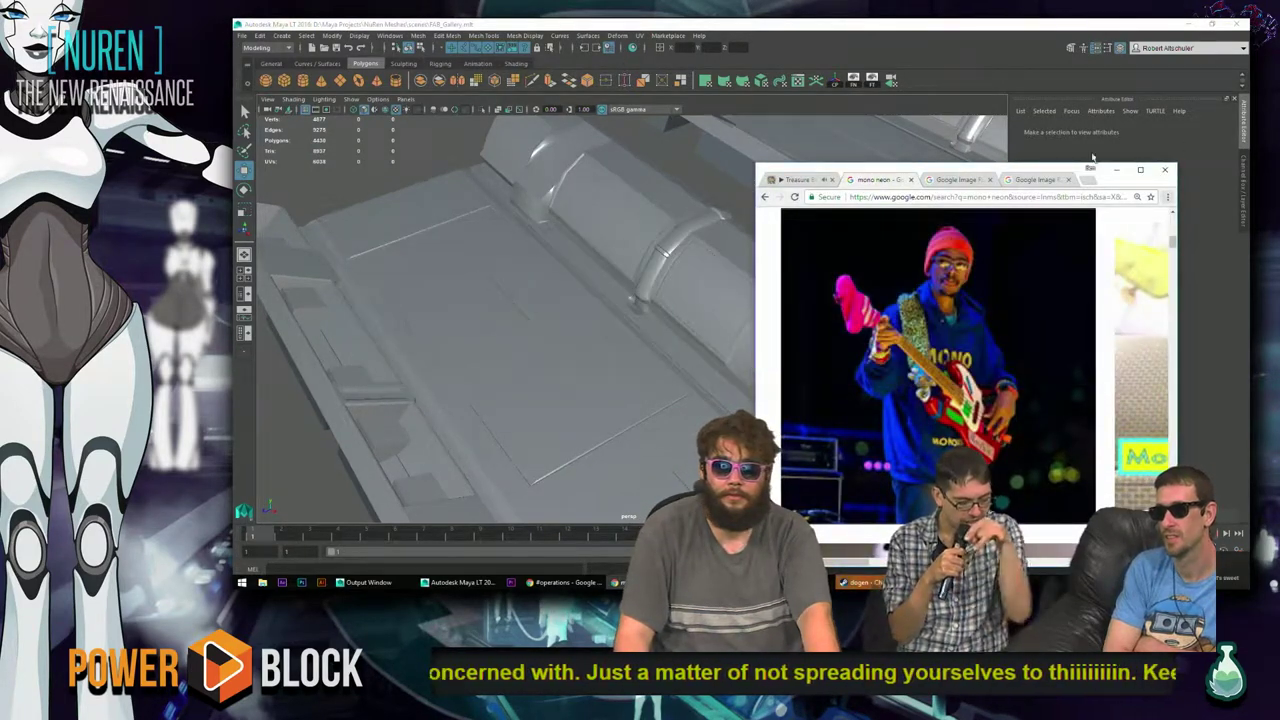
click(911, 180)
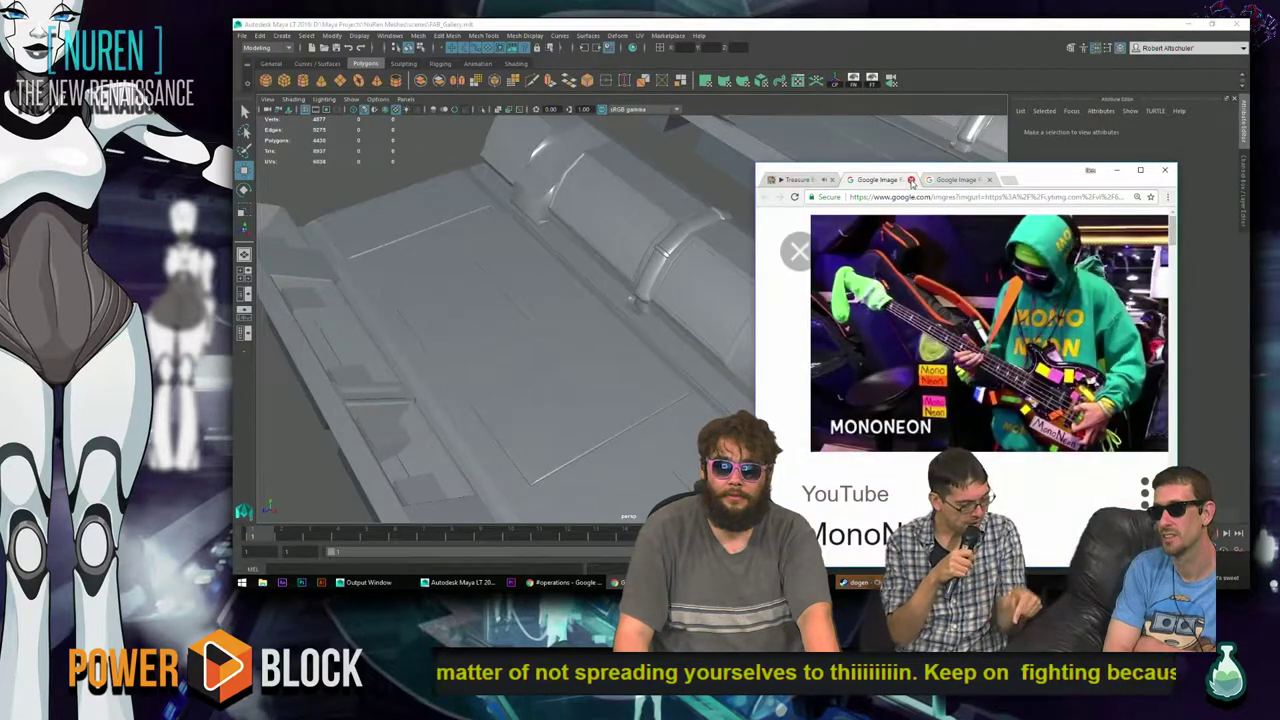
click(910, 180)
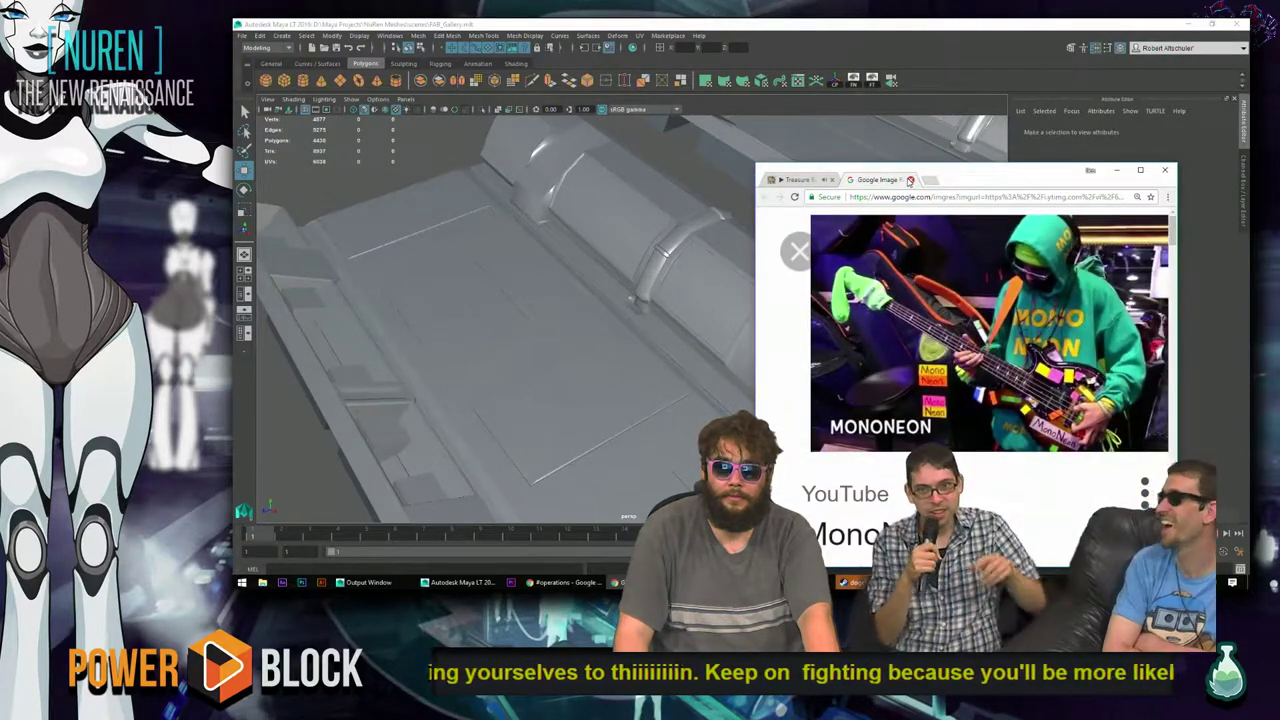
click(1116, 172)
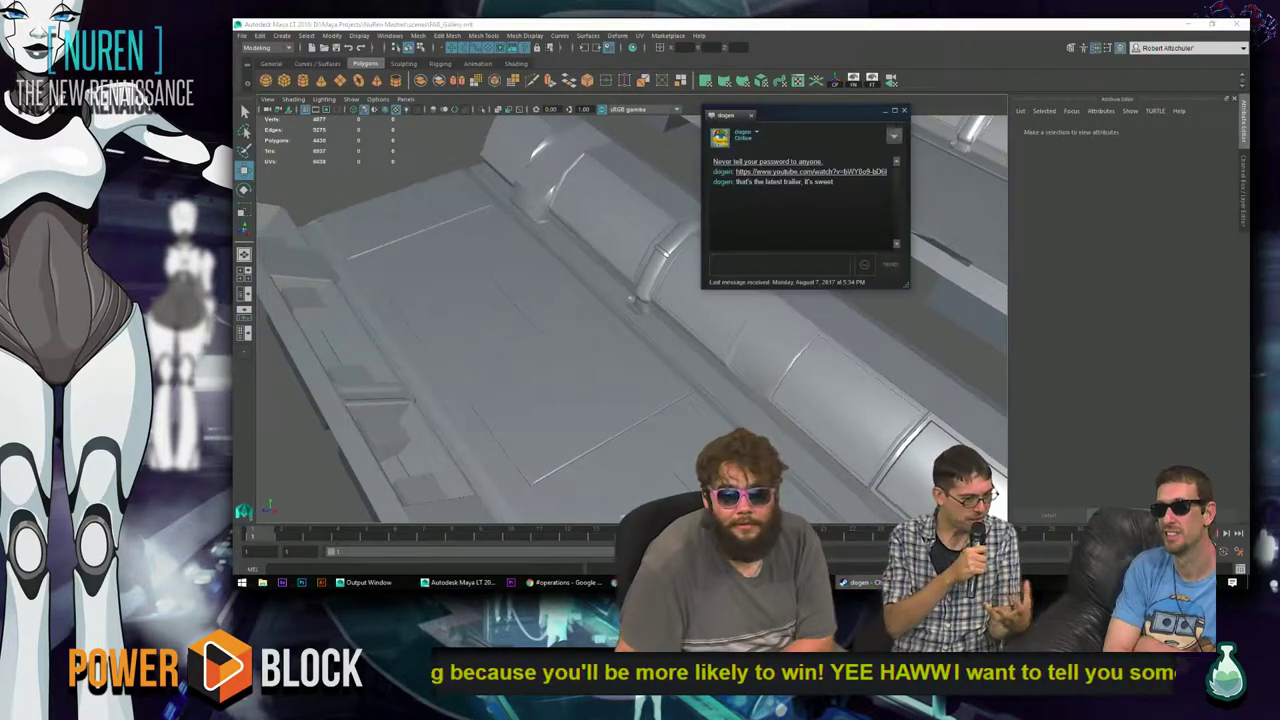
- Open the Shakedown: Hawaii trailer link from the Steam chat and play it full screen
click(855, 172)
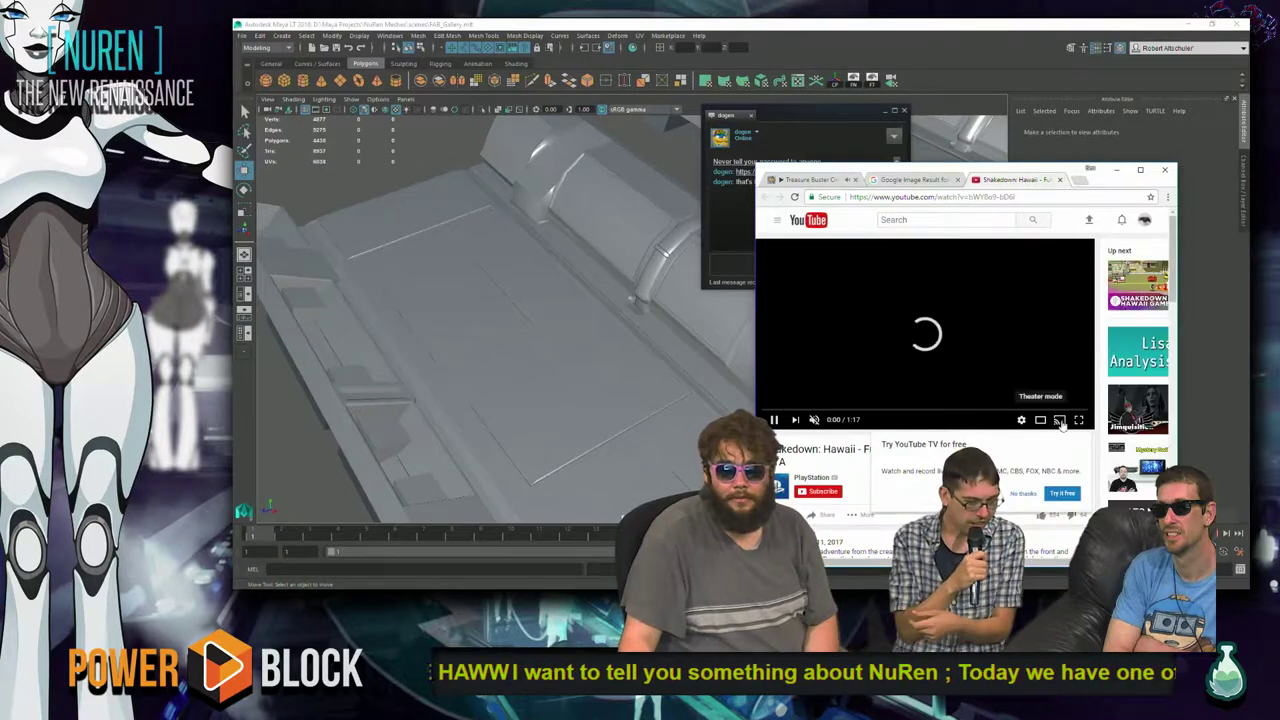
click(1079, 420)
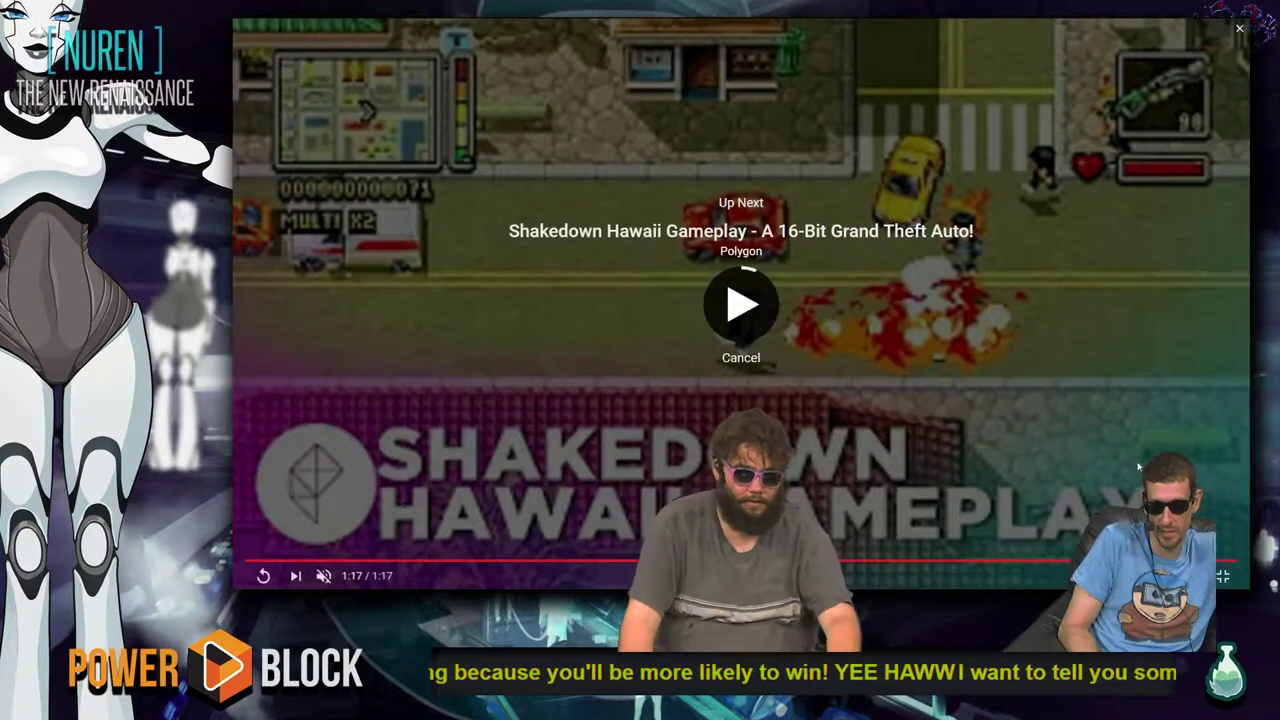
- Exit full screen, close the YouTube and Google Images tabs, and scroll Treasure Buster's Bandcamp page up
key(Escape)
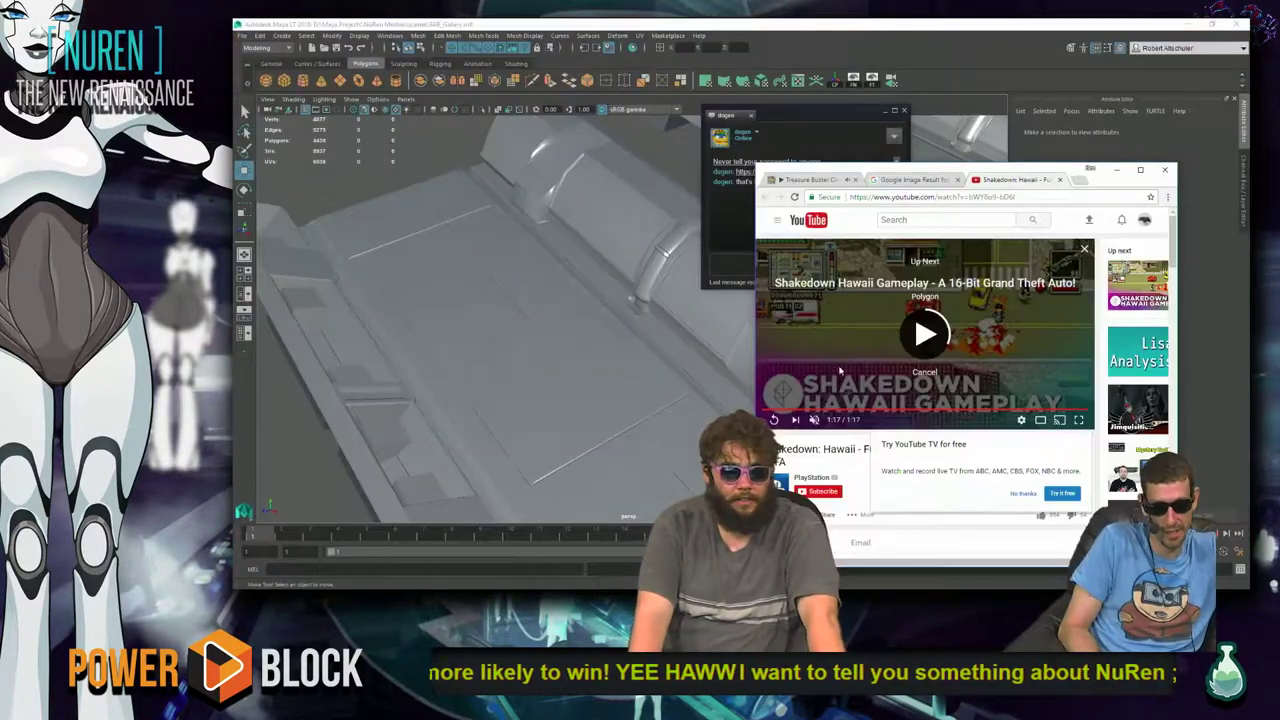
click(1060, 180)
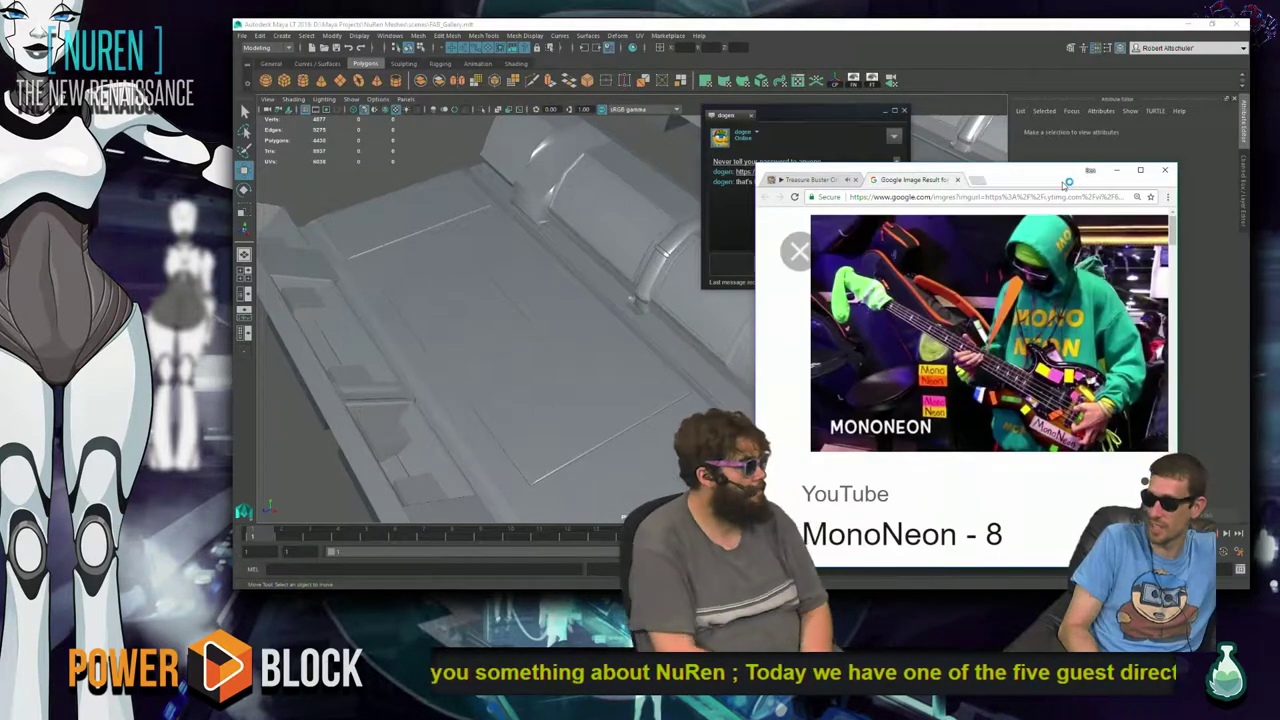
click(957, 179)
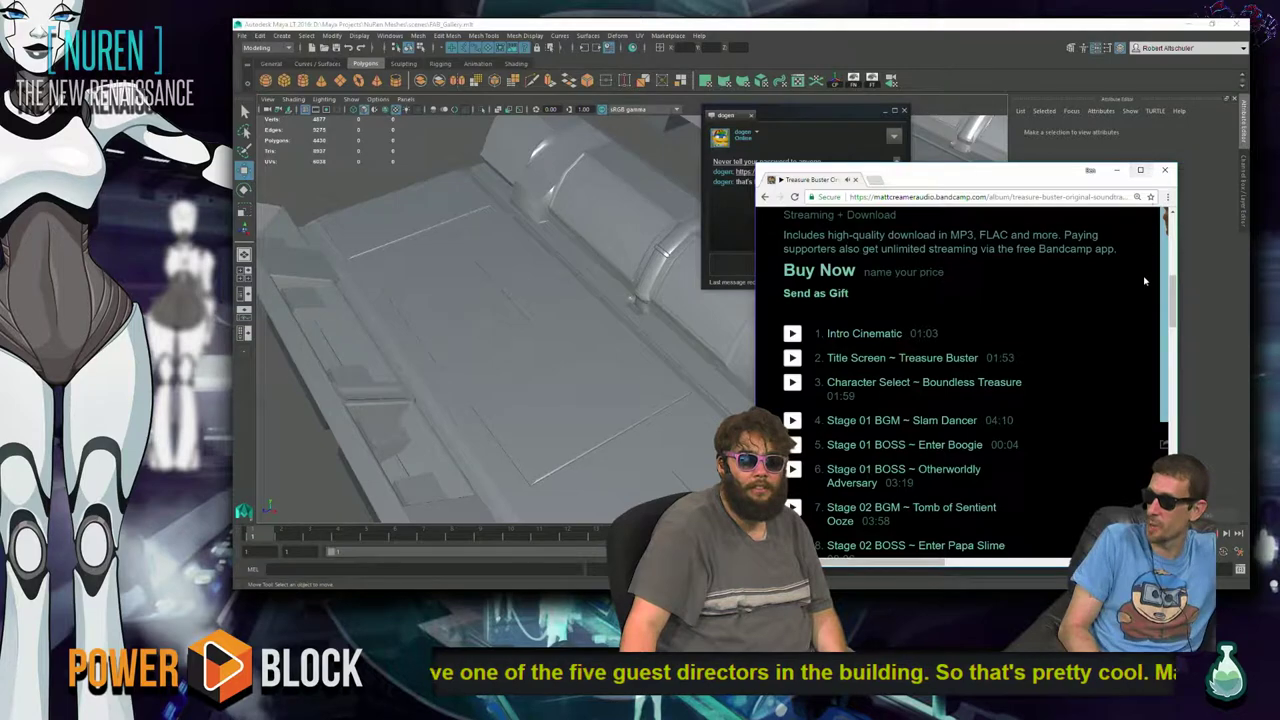
scroll(1148, 417, up, 5)
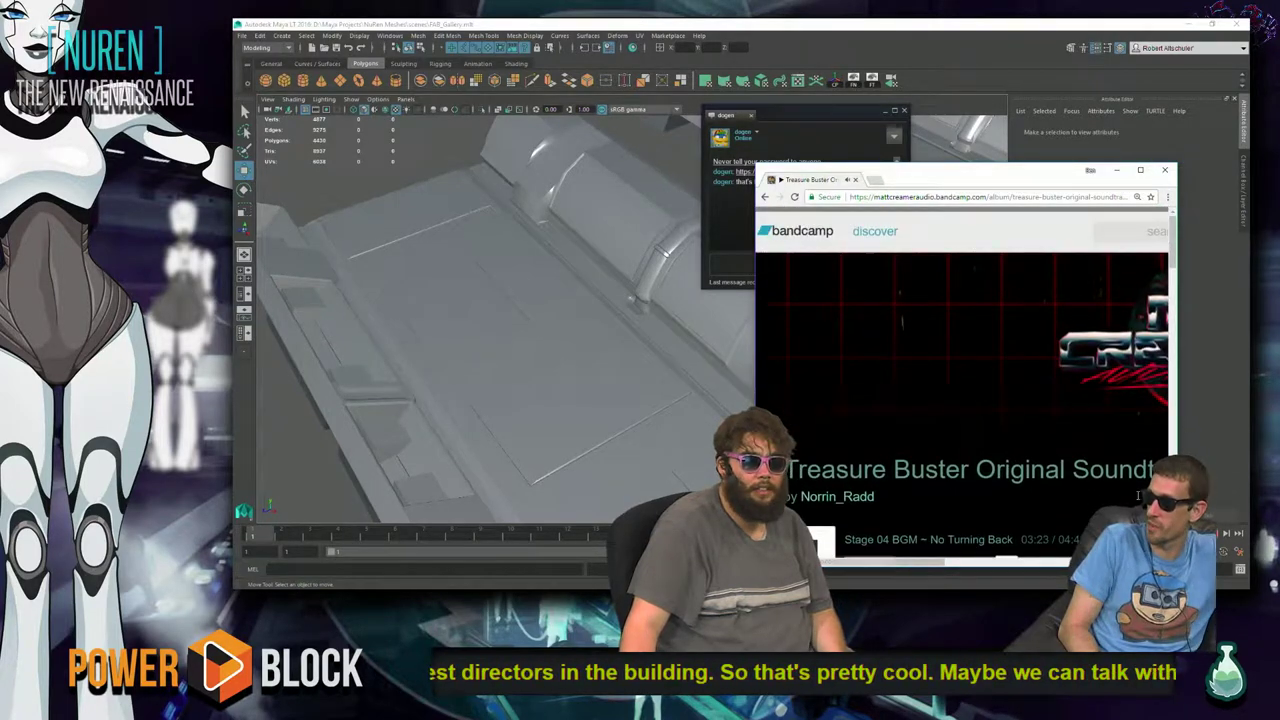
drag(887, 565, 955, 565)
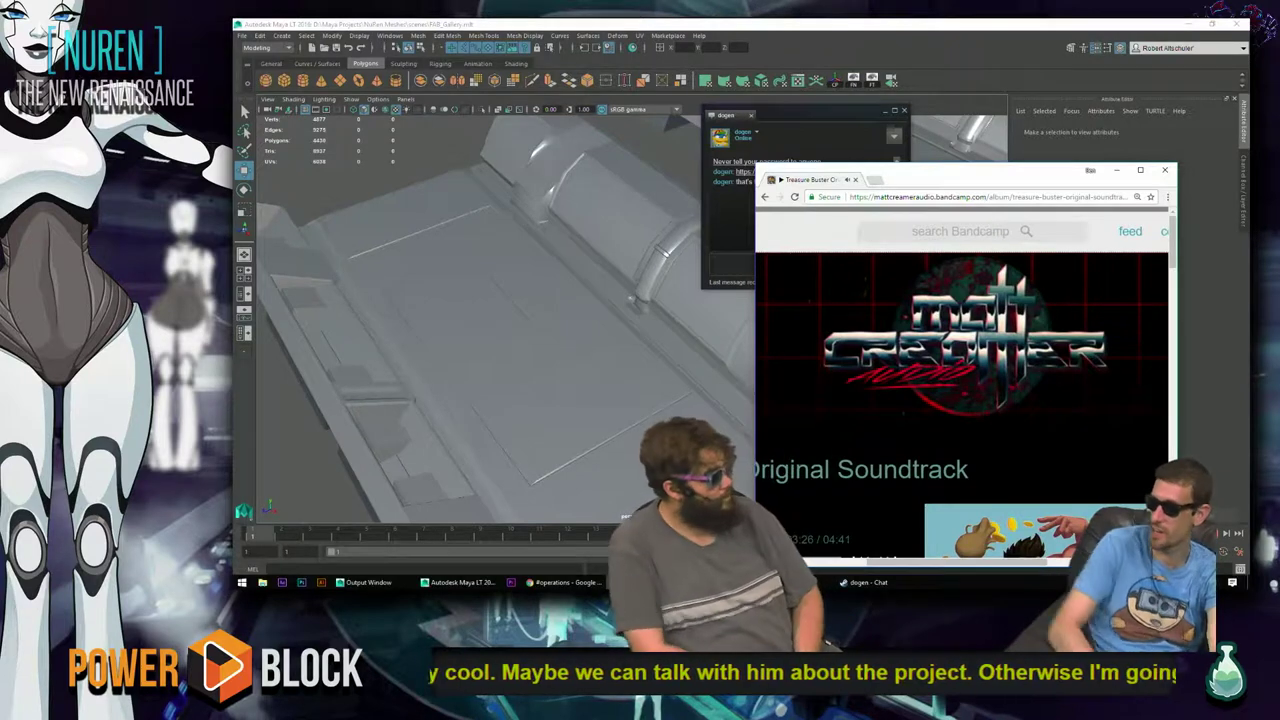